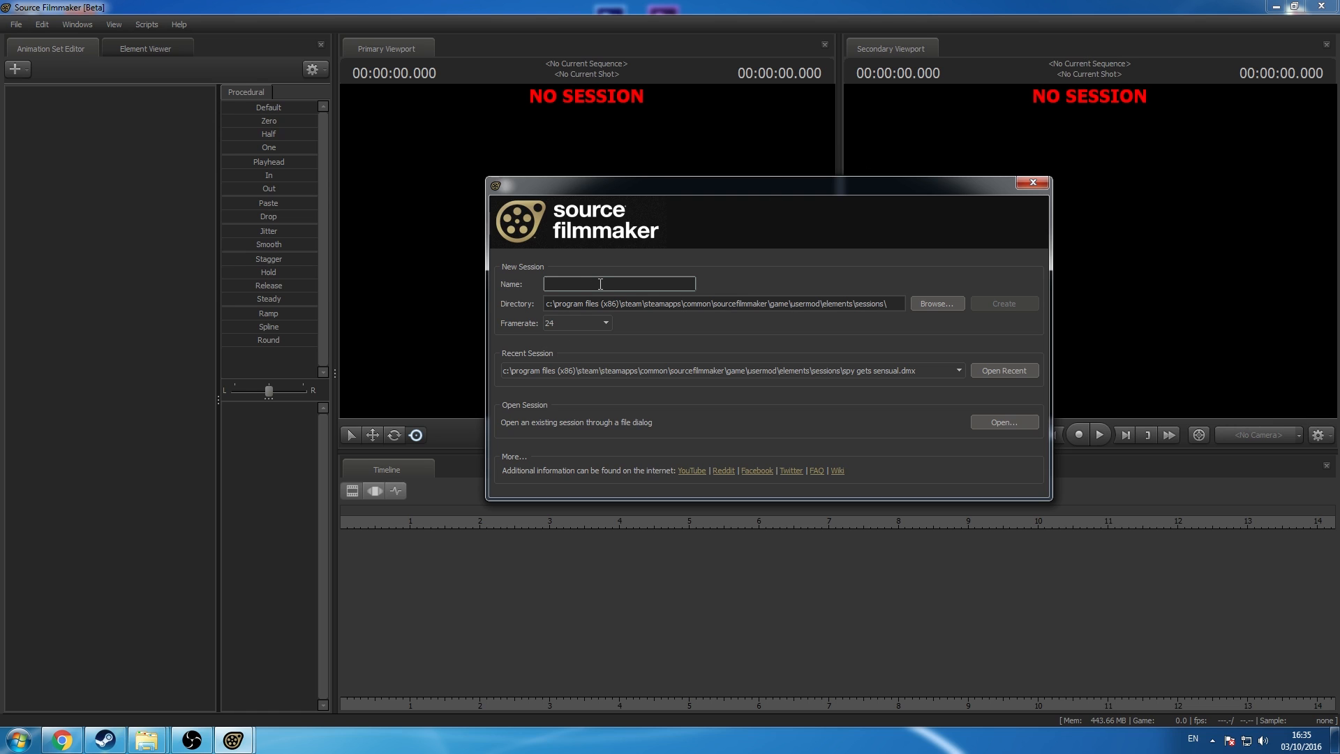
Step: Create a new session named "heavy sucks" in the default sessions directory at 24 frames per second
text(heavy sucks)
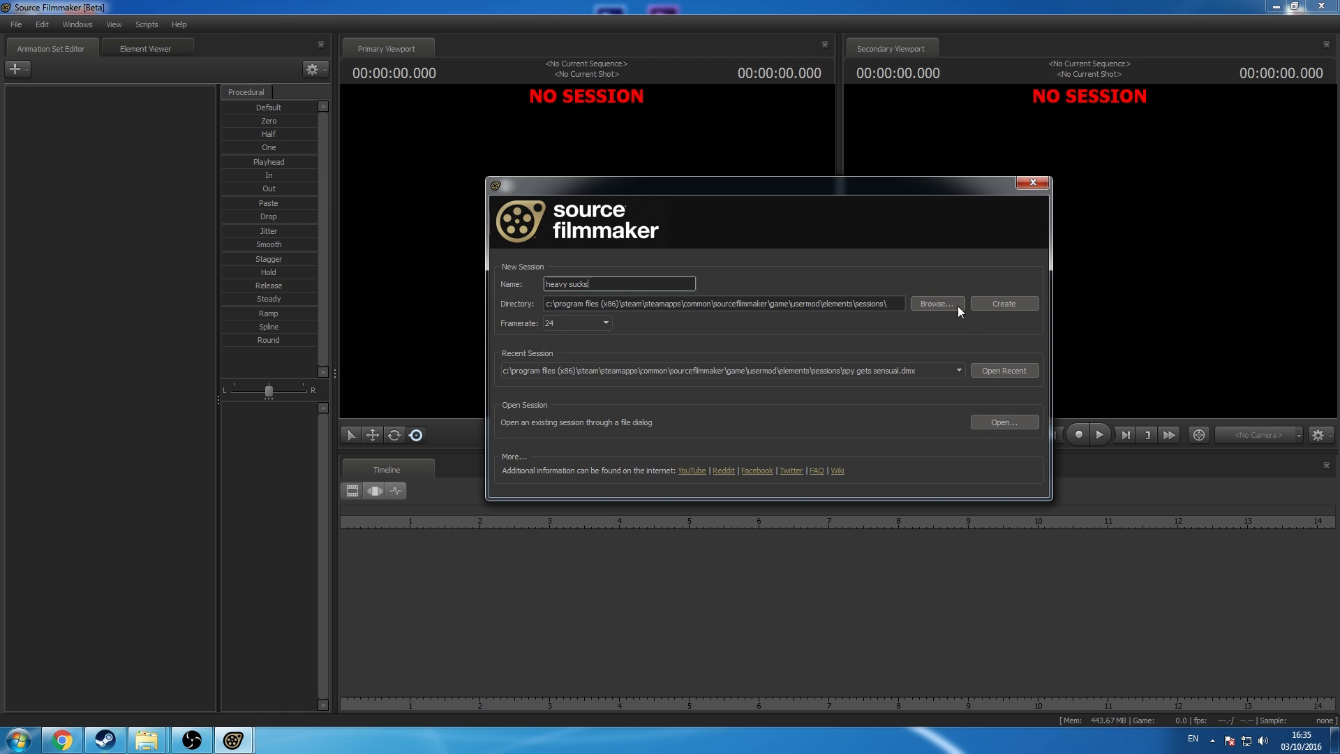
click(999, 300)
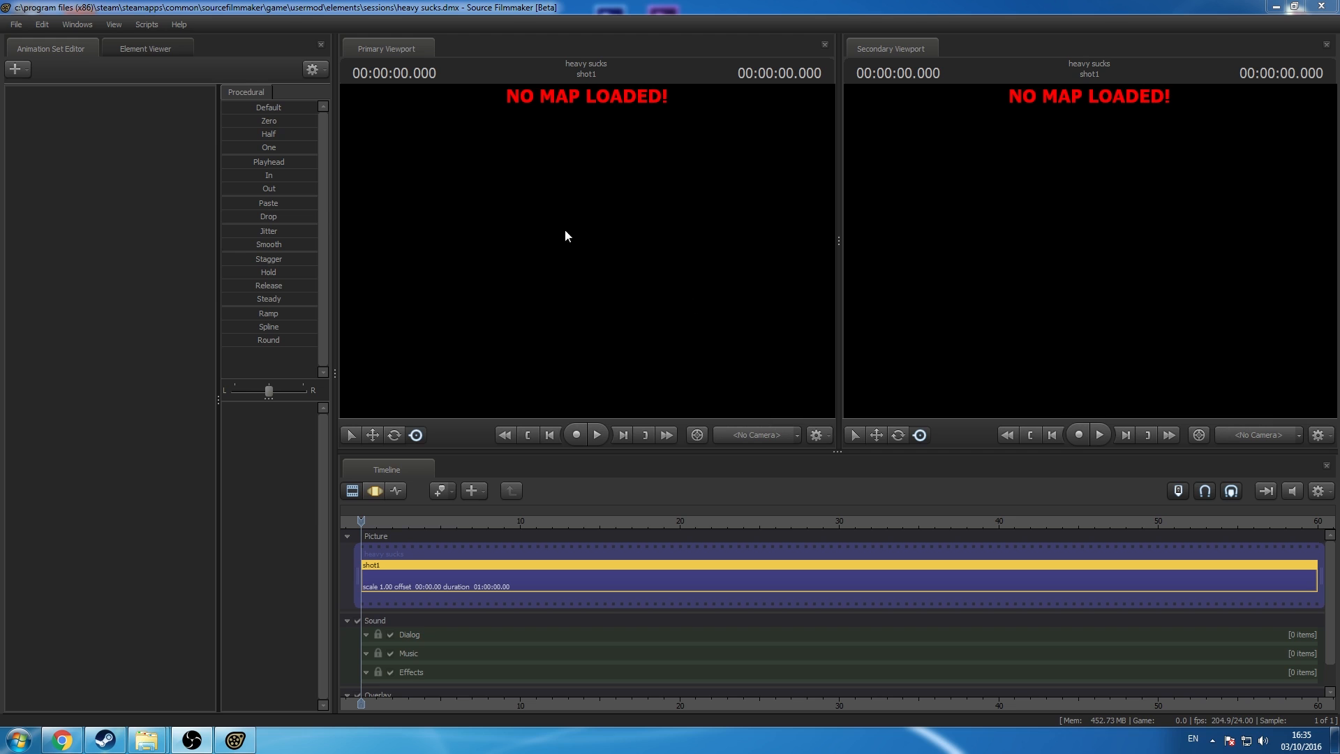
Step: Apply the Keyframing layout to the workspace windows
click(87, 24)
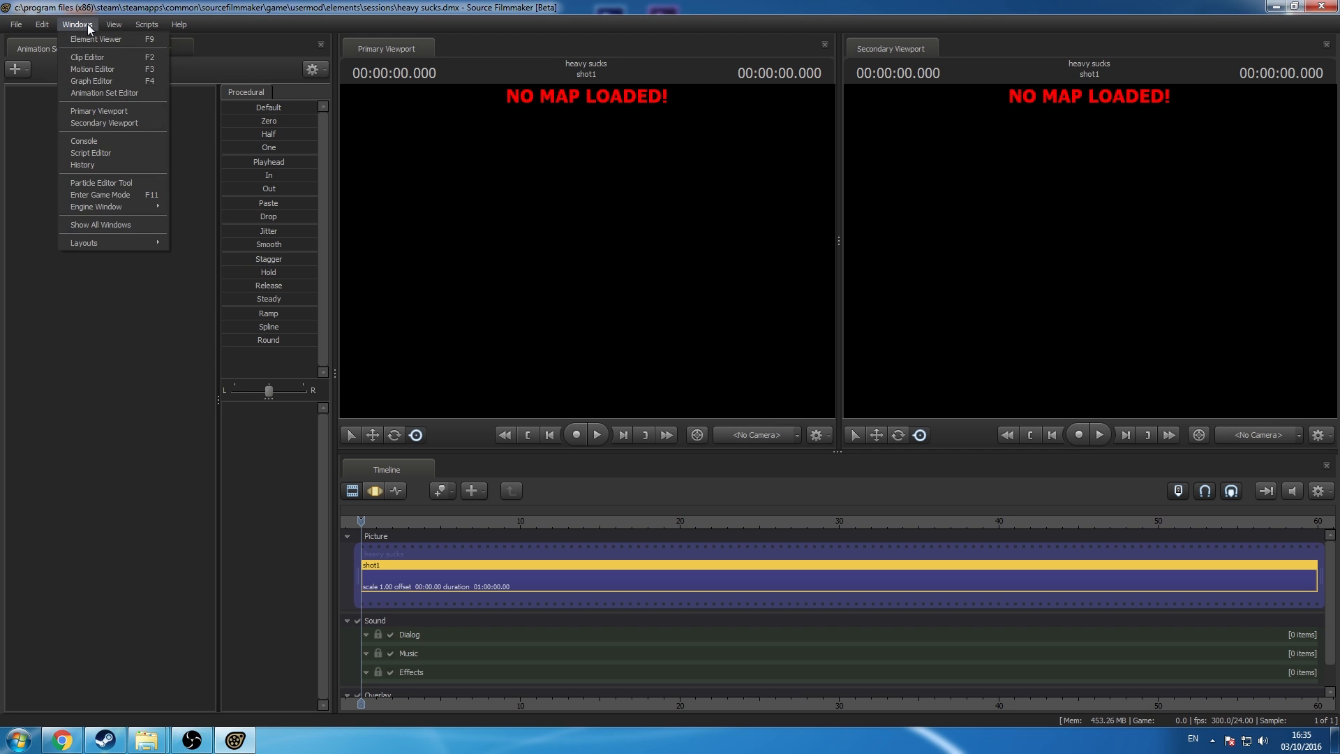
mouse_move(104, 244)
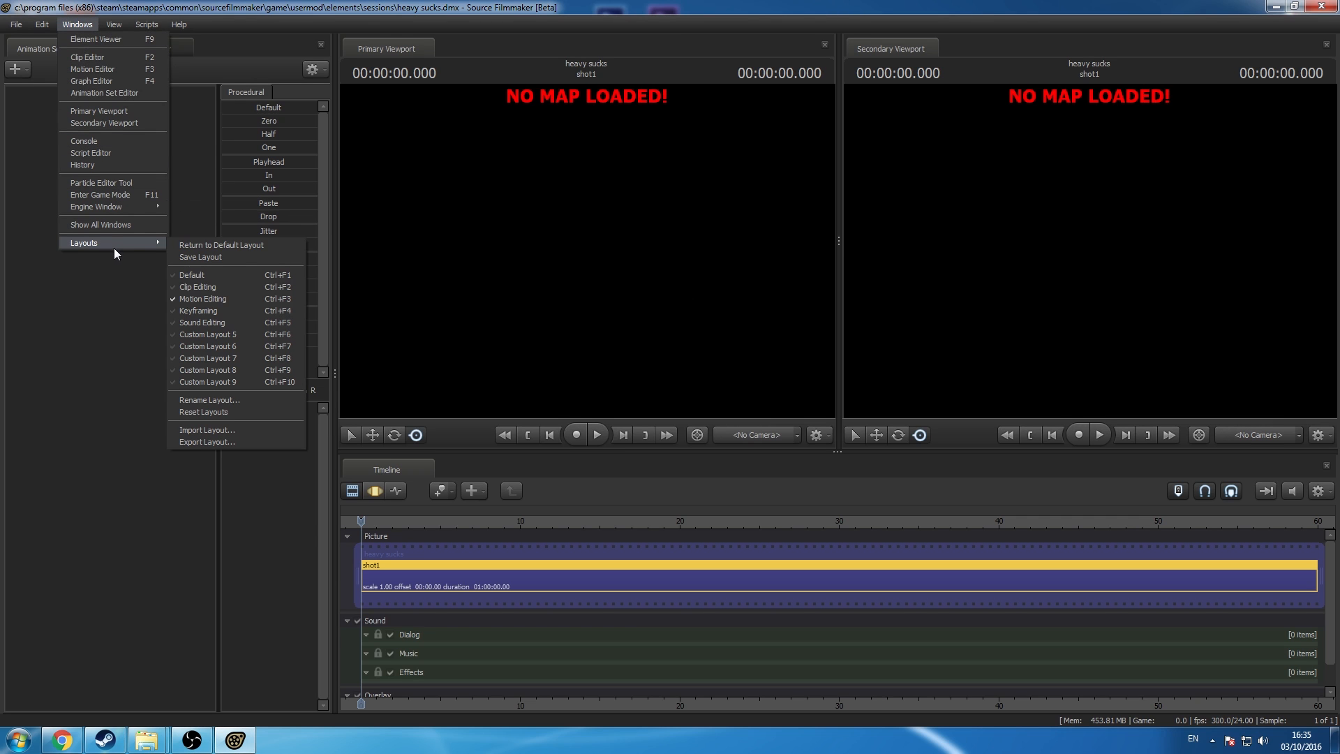
click(213, 310)
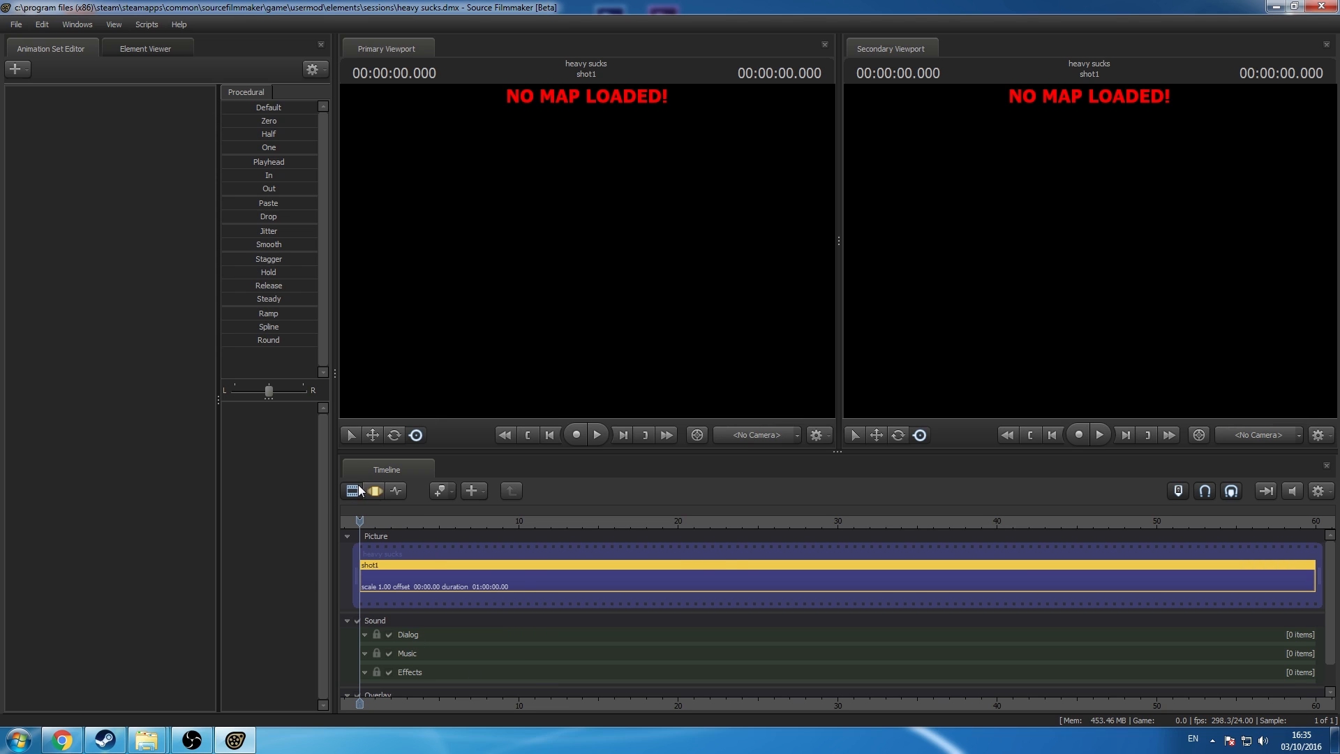
Step: Look over the timeline's clip, motion and graph editors and the Element Viewer, returning to the Clip Editor and Animation Set Editor
mouse_move(732, 569)
scroll(548, 684, down, 1)
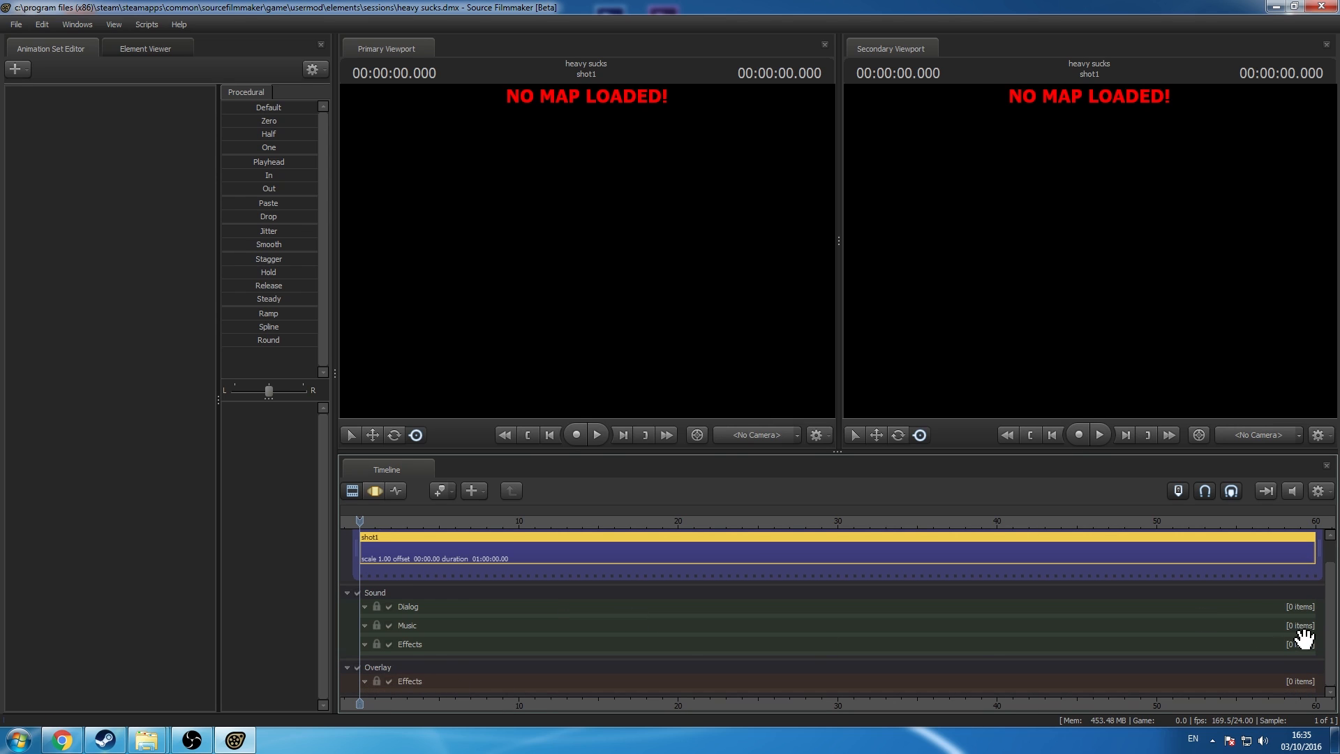
scroll(1313, 629, up, 1)
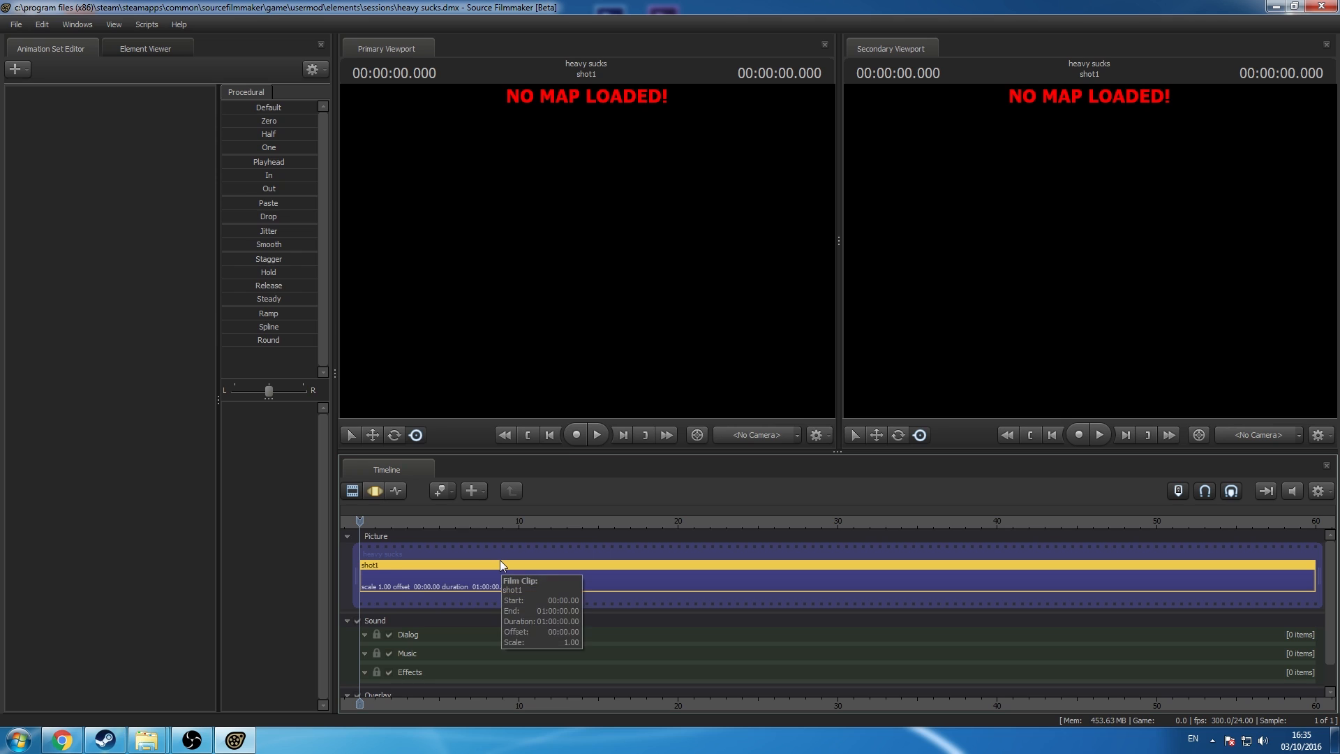
click(375, 491)
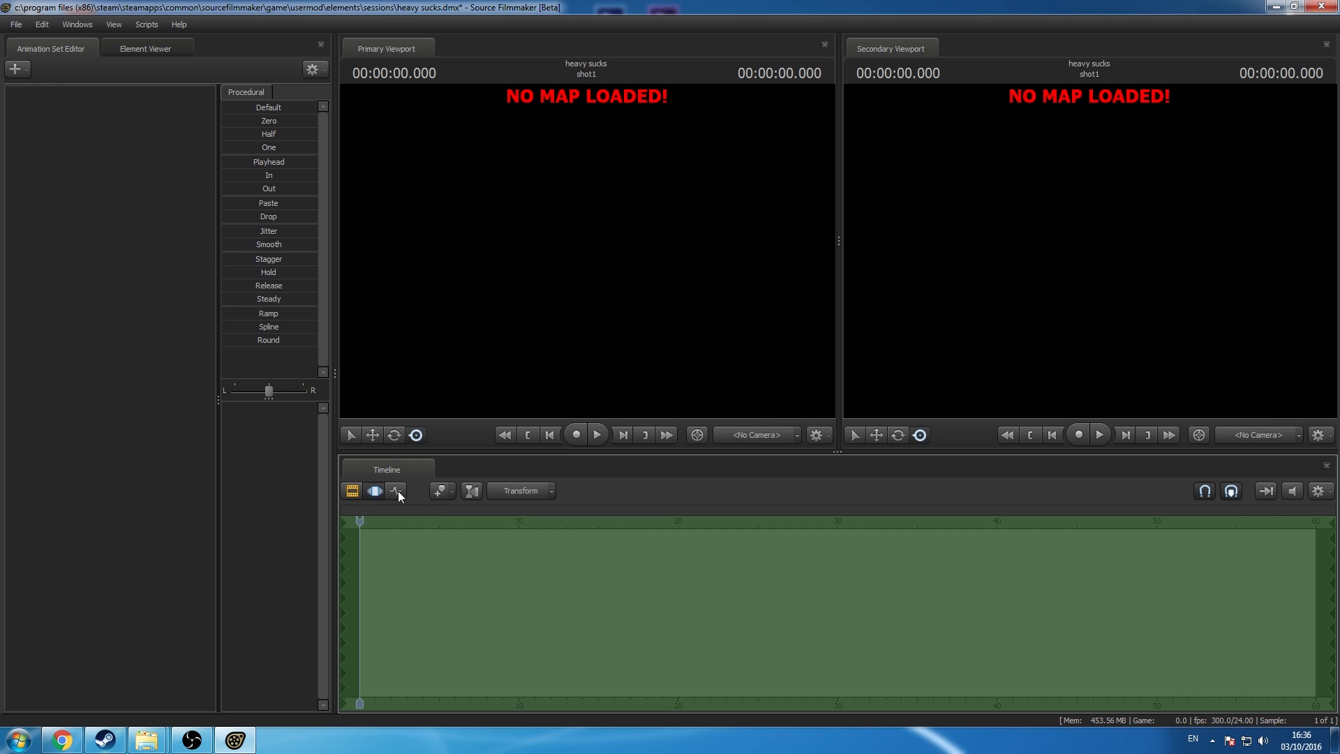
click(396, 491)
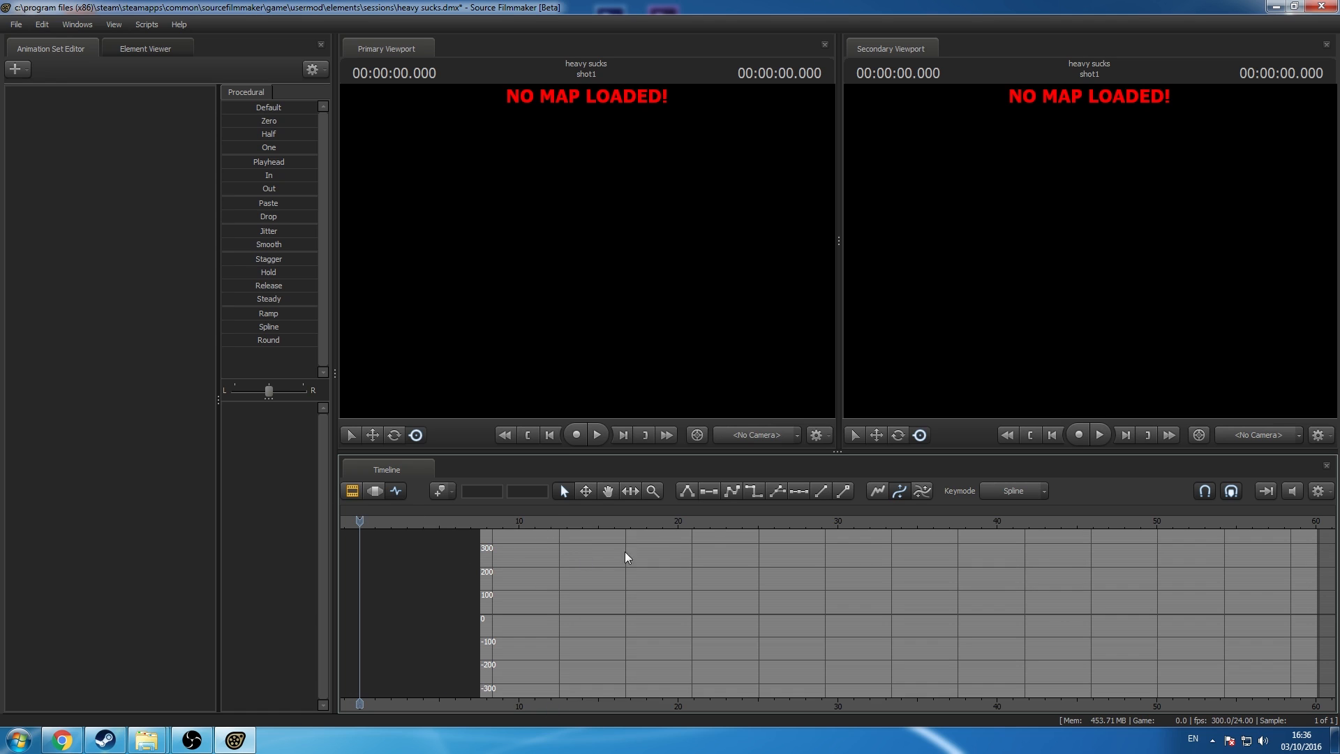
click(351, 492)
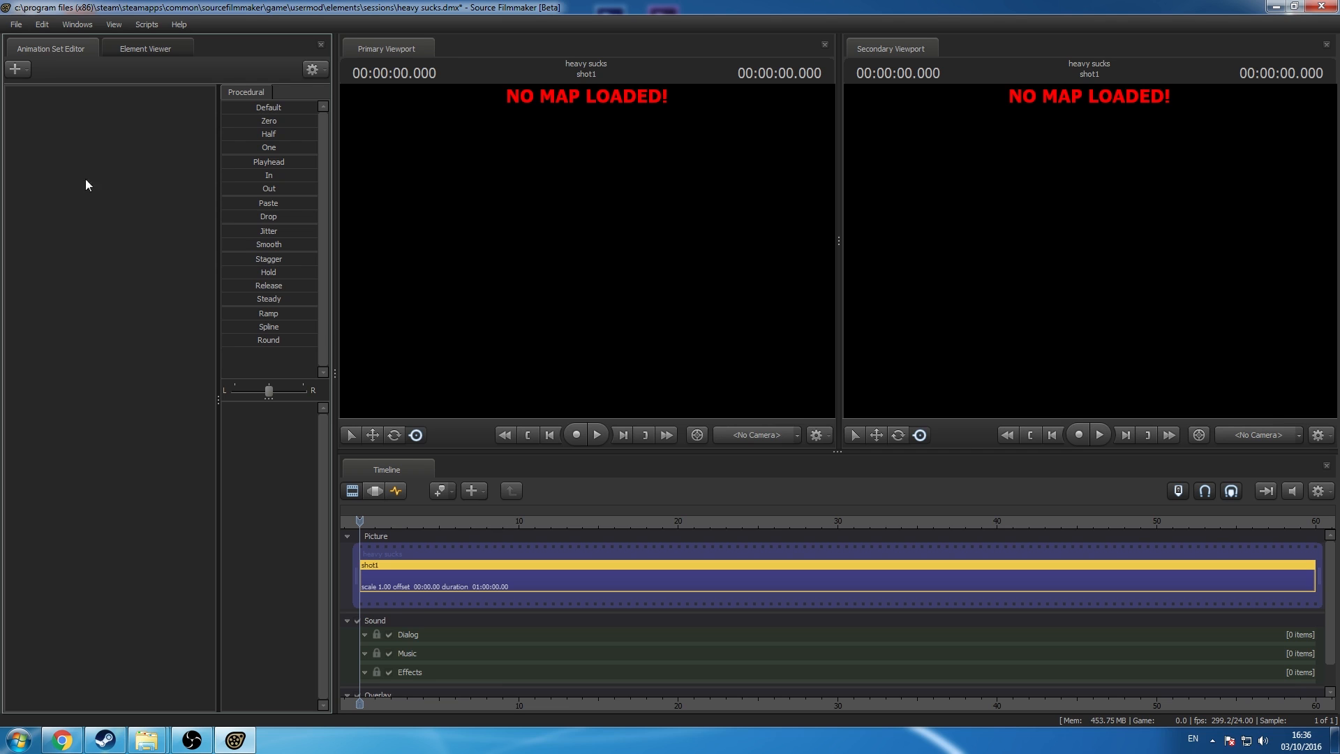
click(140, 49)
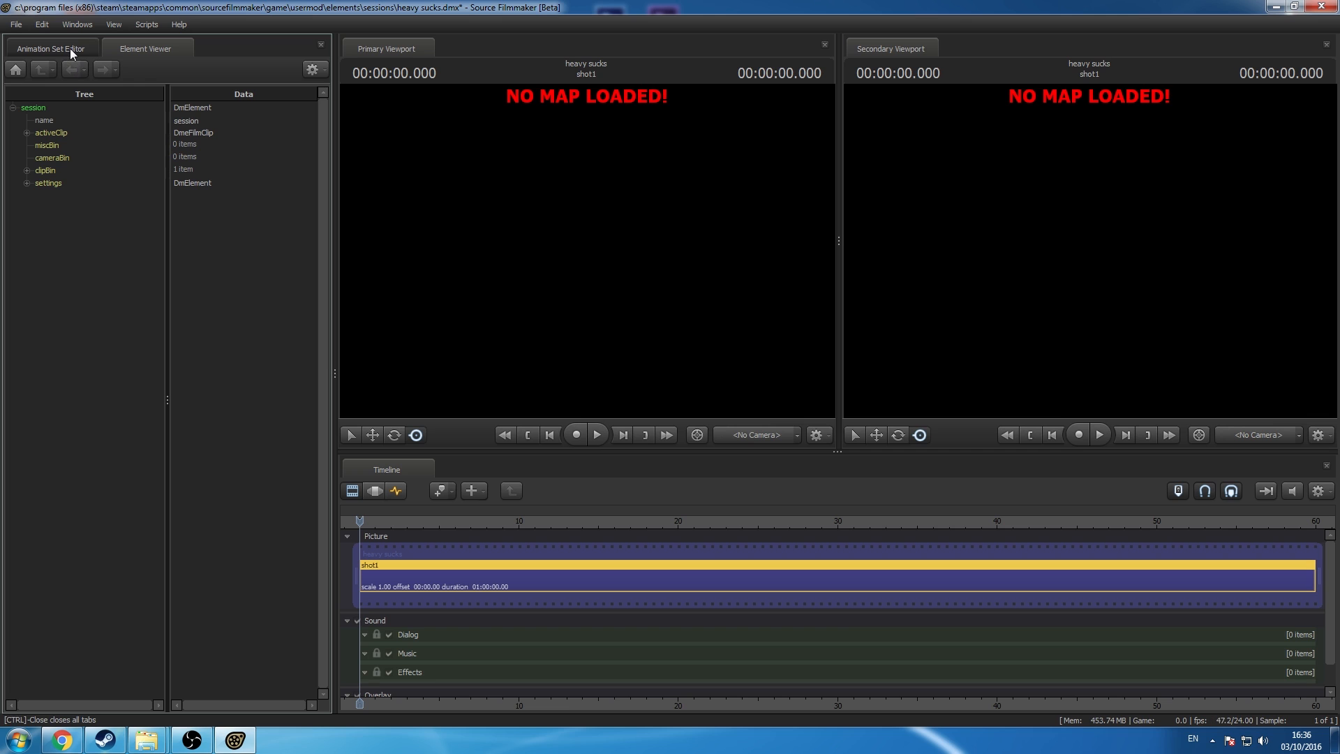
click(70, 48)
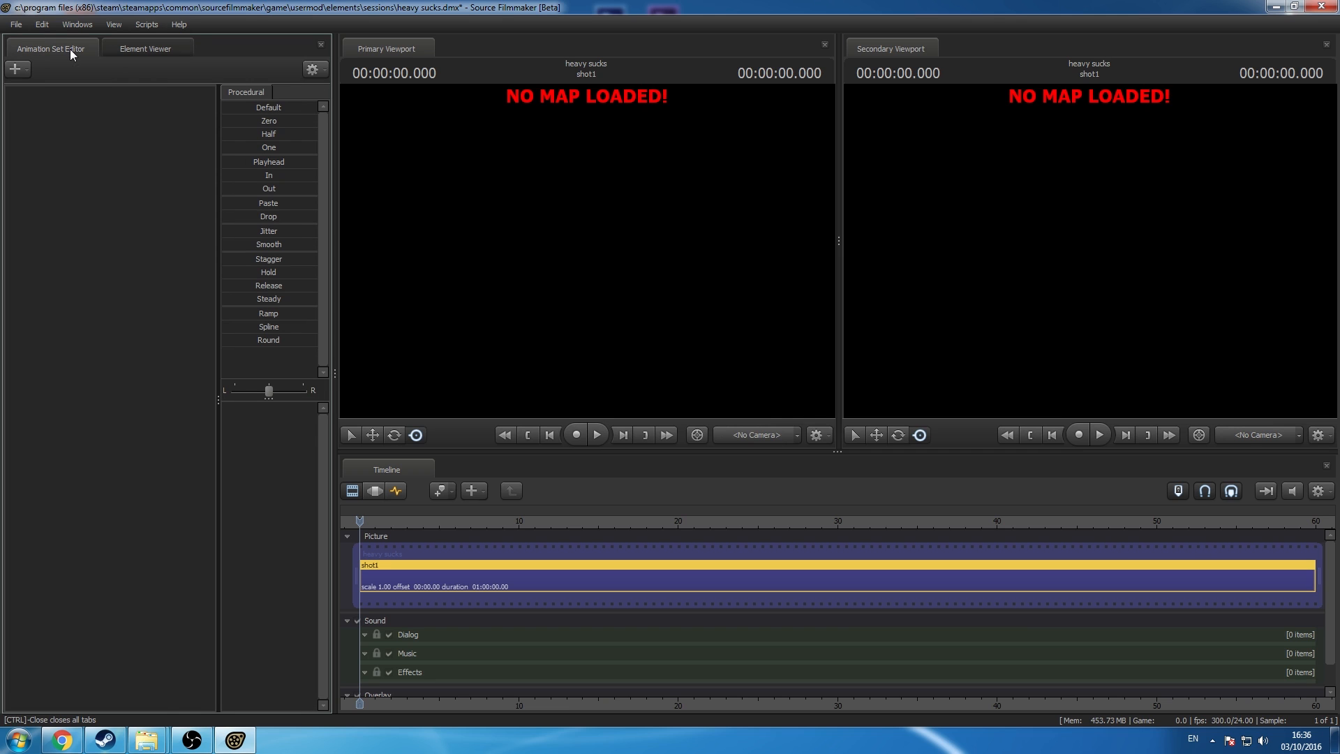
click(18, 26)
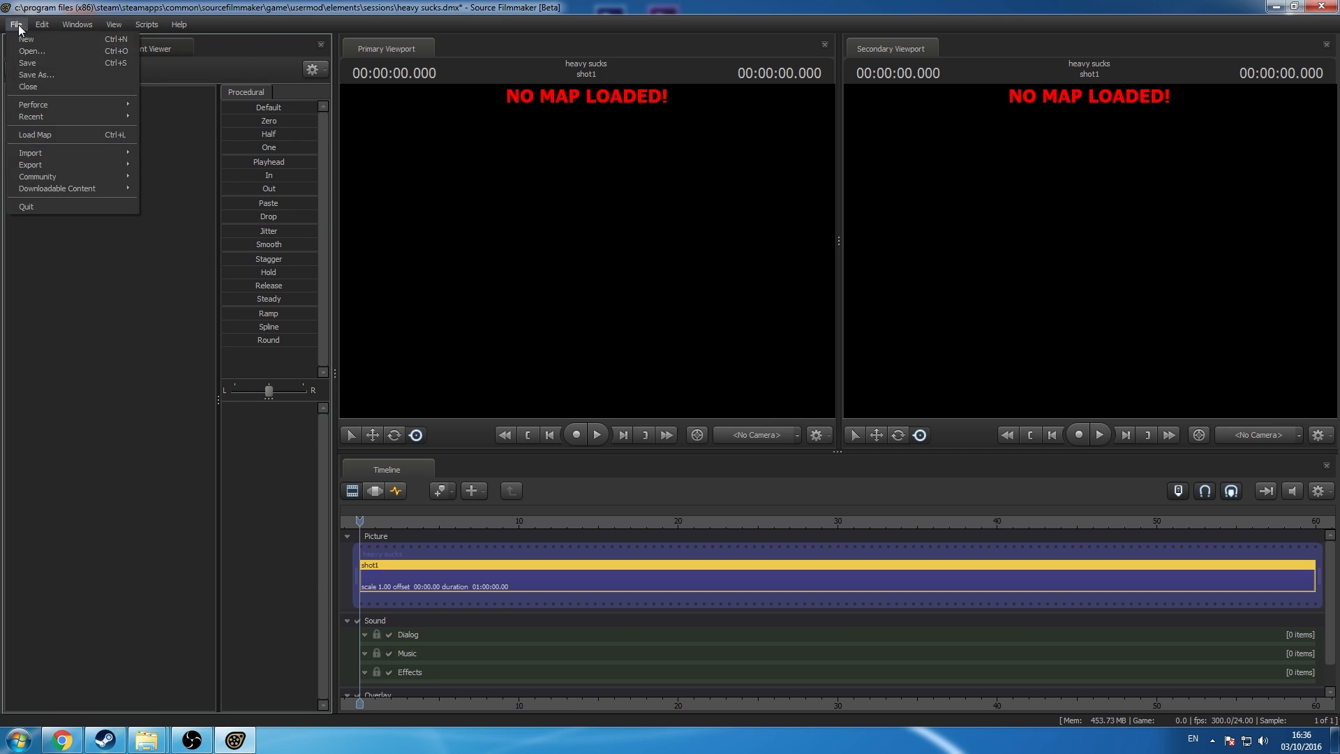
click(63, 222)
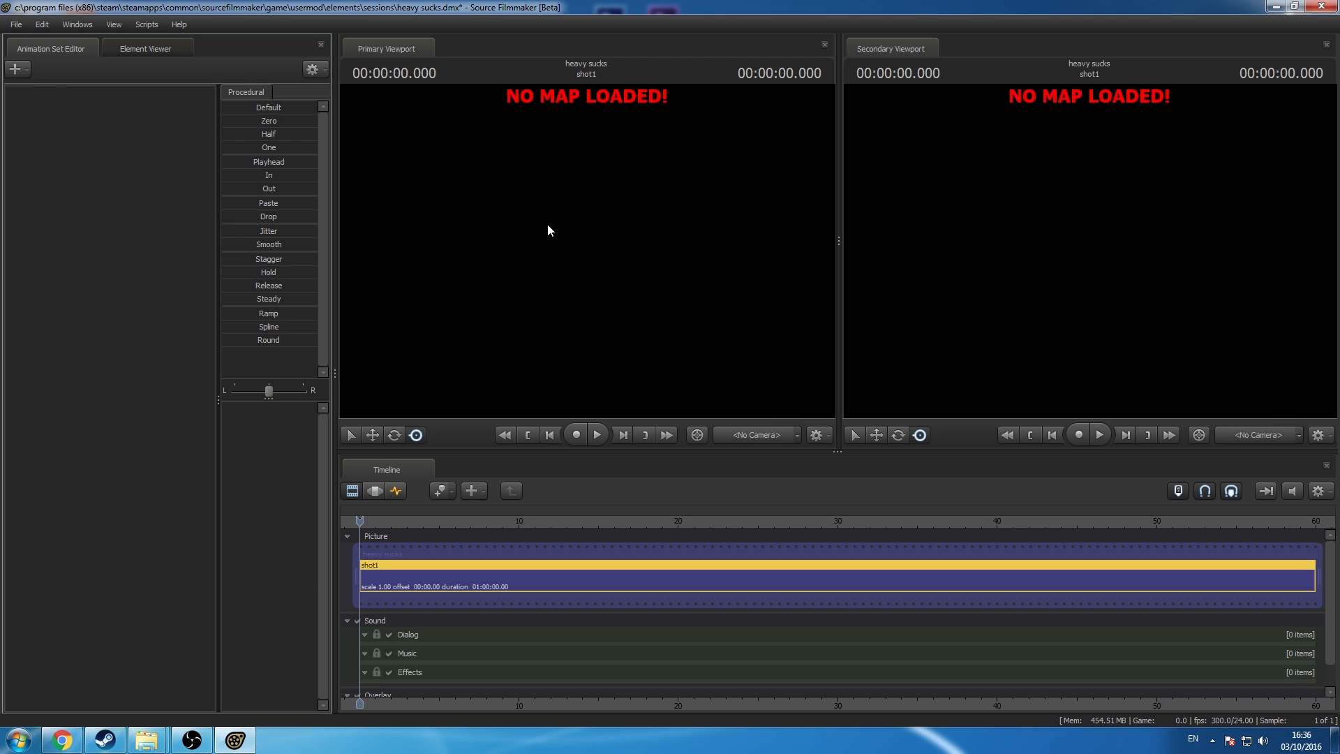
right_click(540, 184)
click(581, 303)
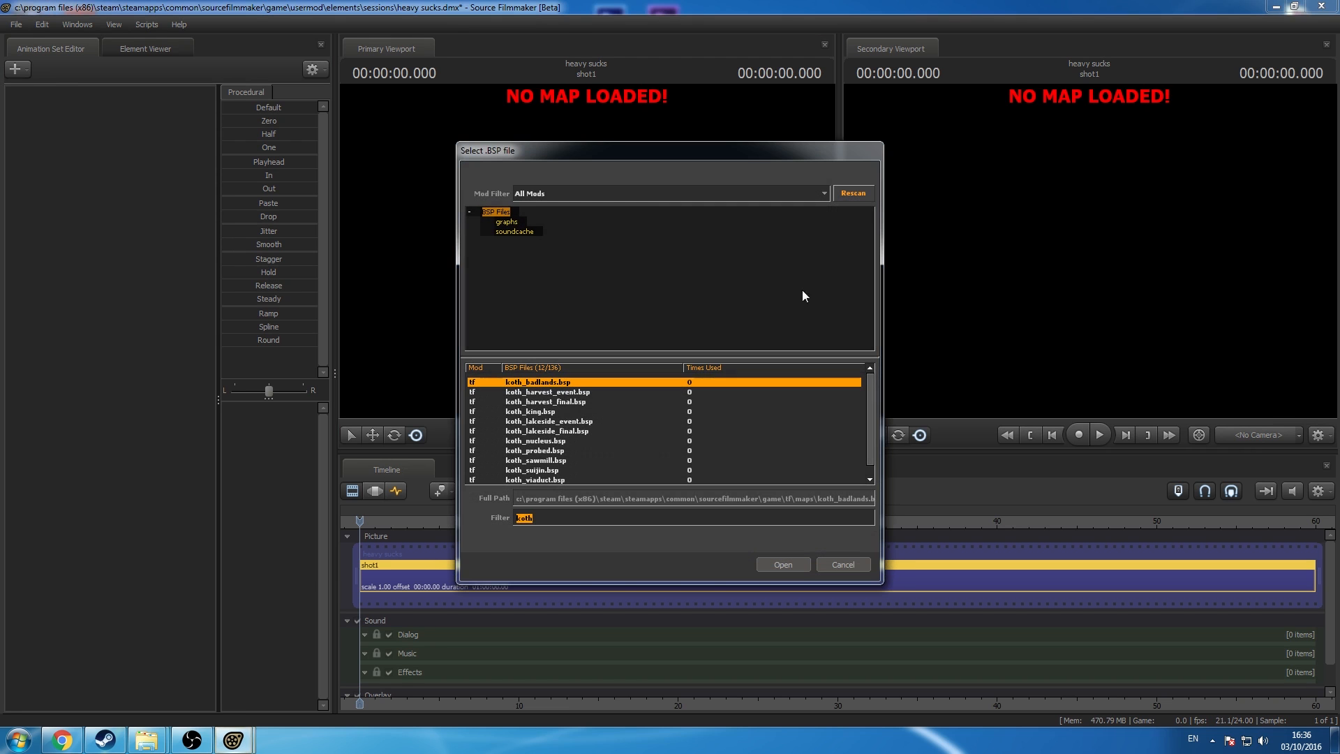
text(d)
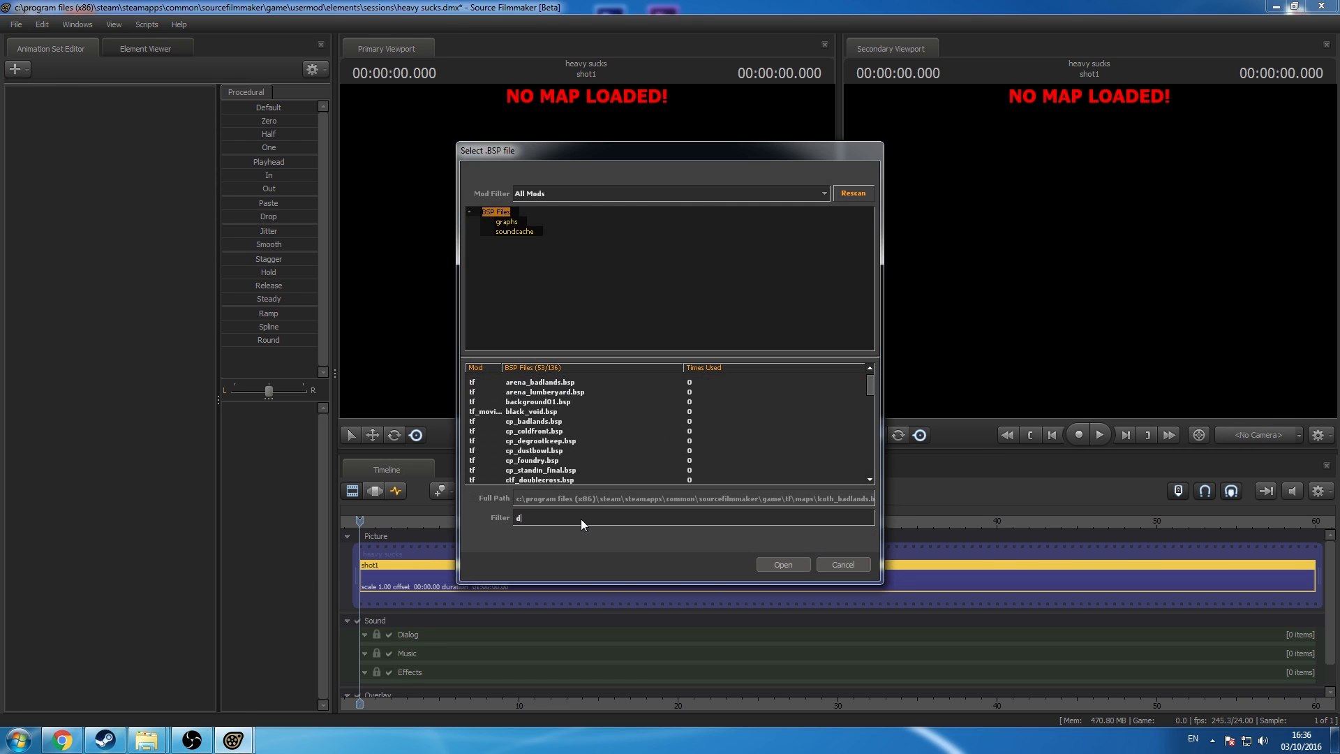
click(868, 564)
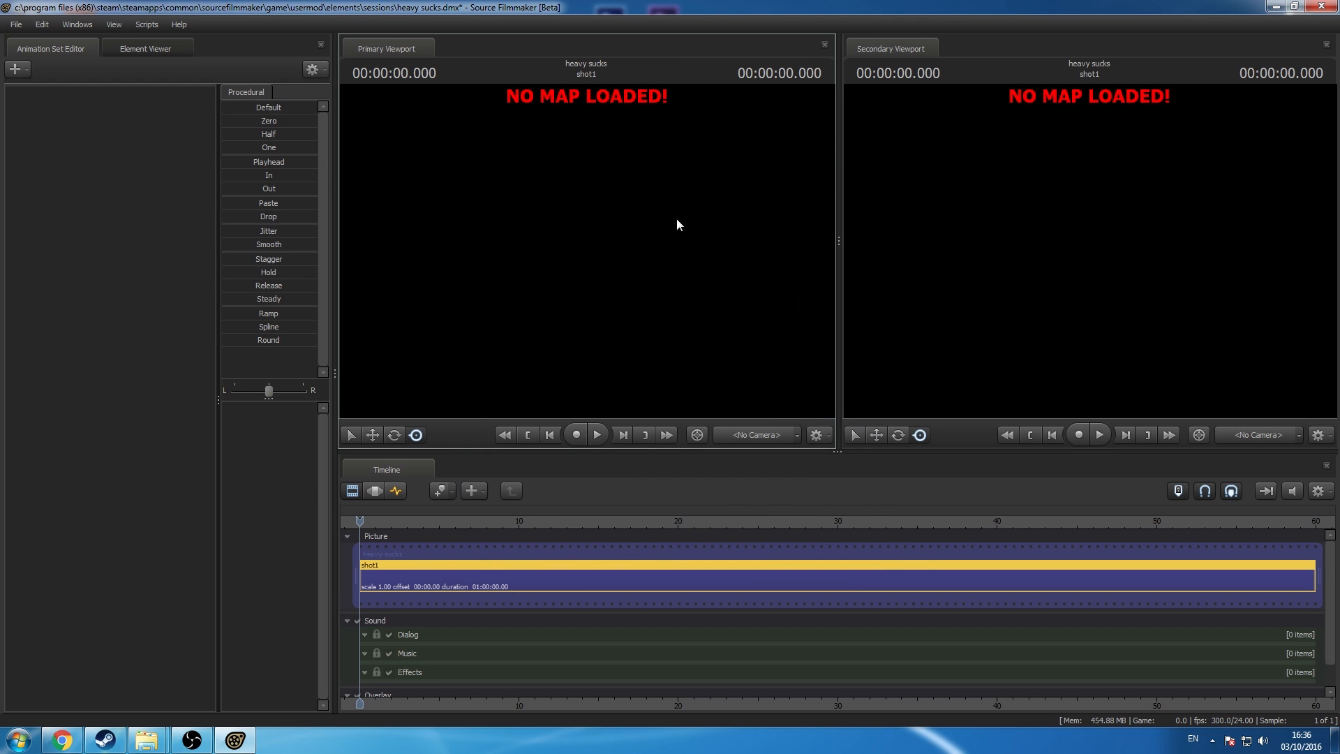
Step: Filter the map files for "dustbowl" and load cp_dustbowl.bsp into the session
right_click(544, 202)
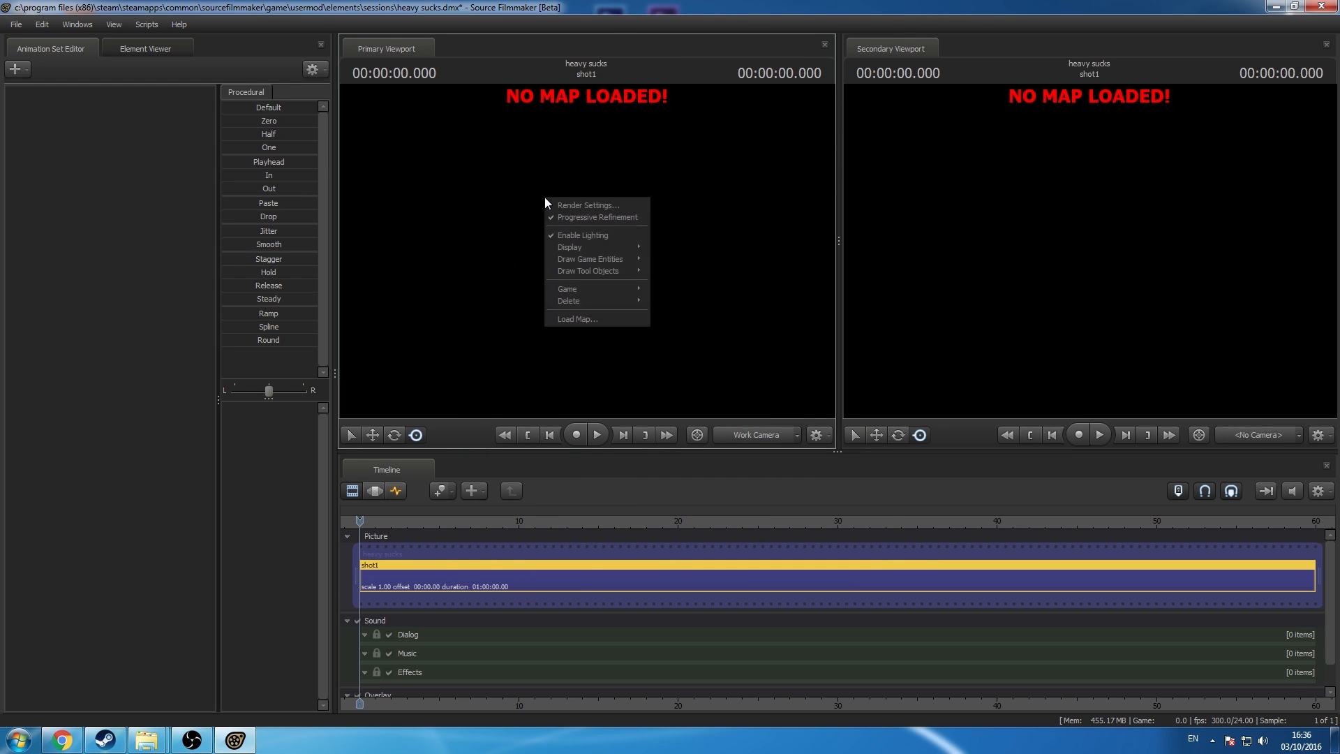
click(597, 321)
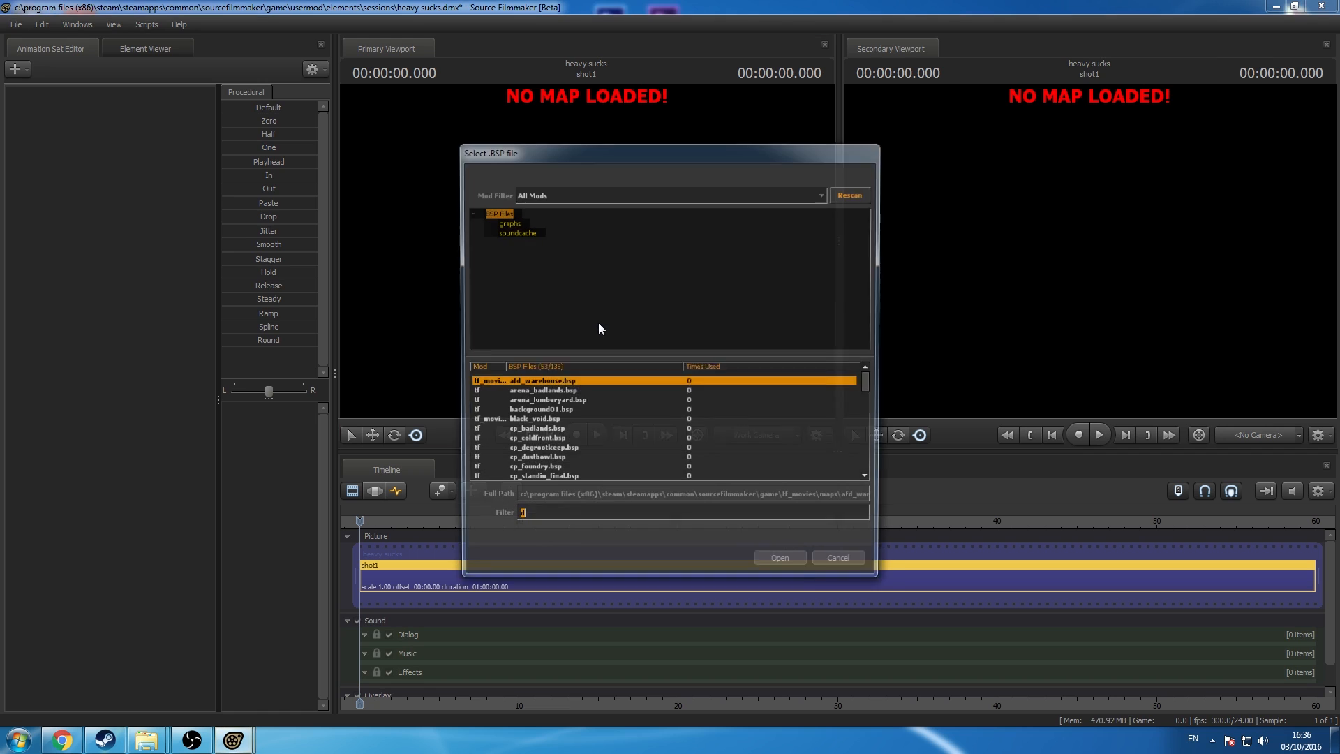
text(dustbowl)
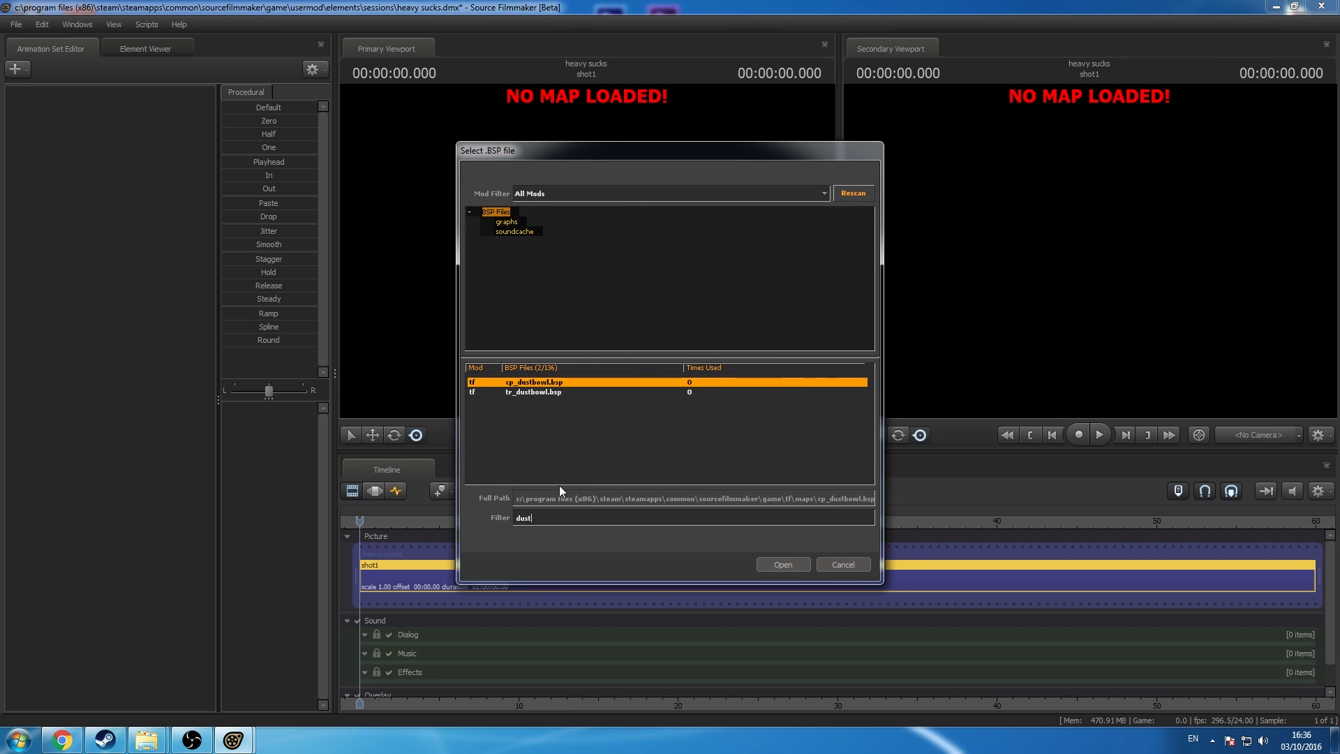
click(528, 393)
click(534, 382)
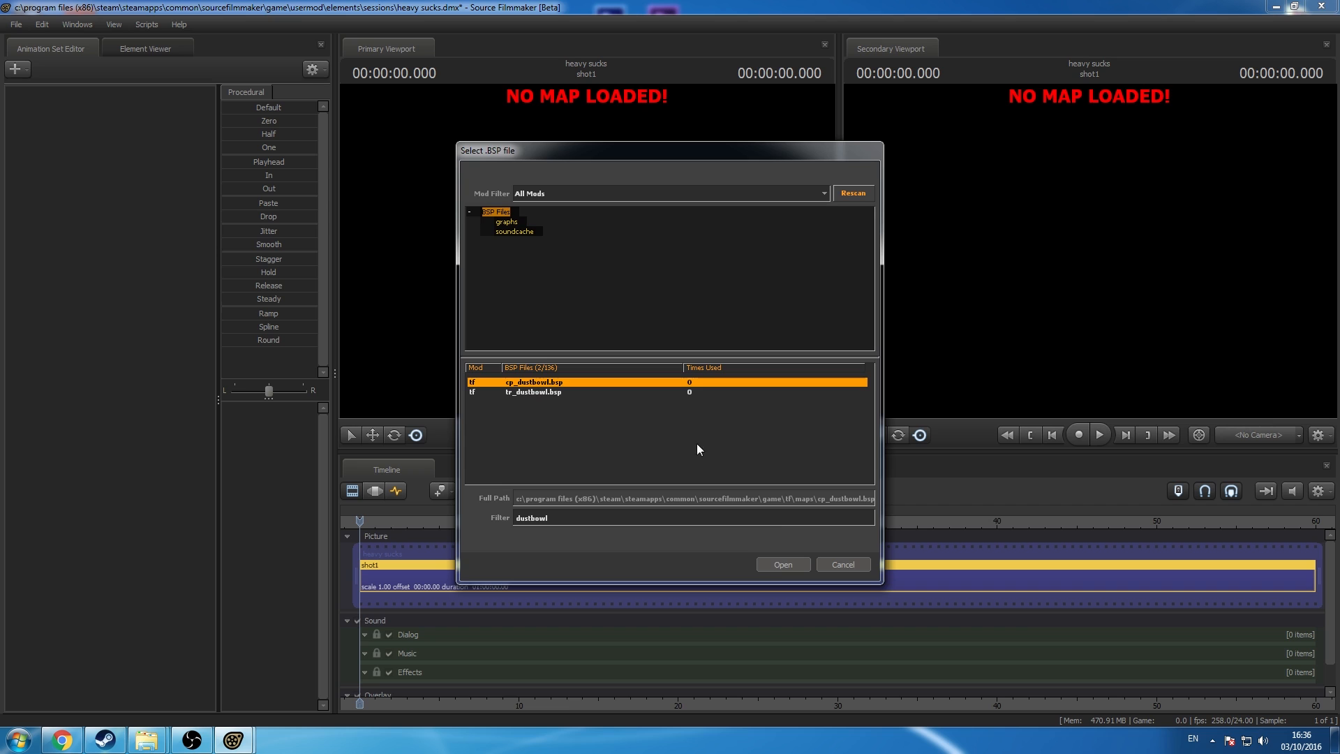
click(780, 565)
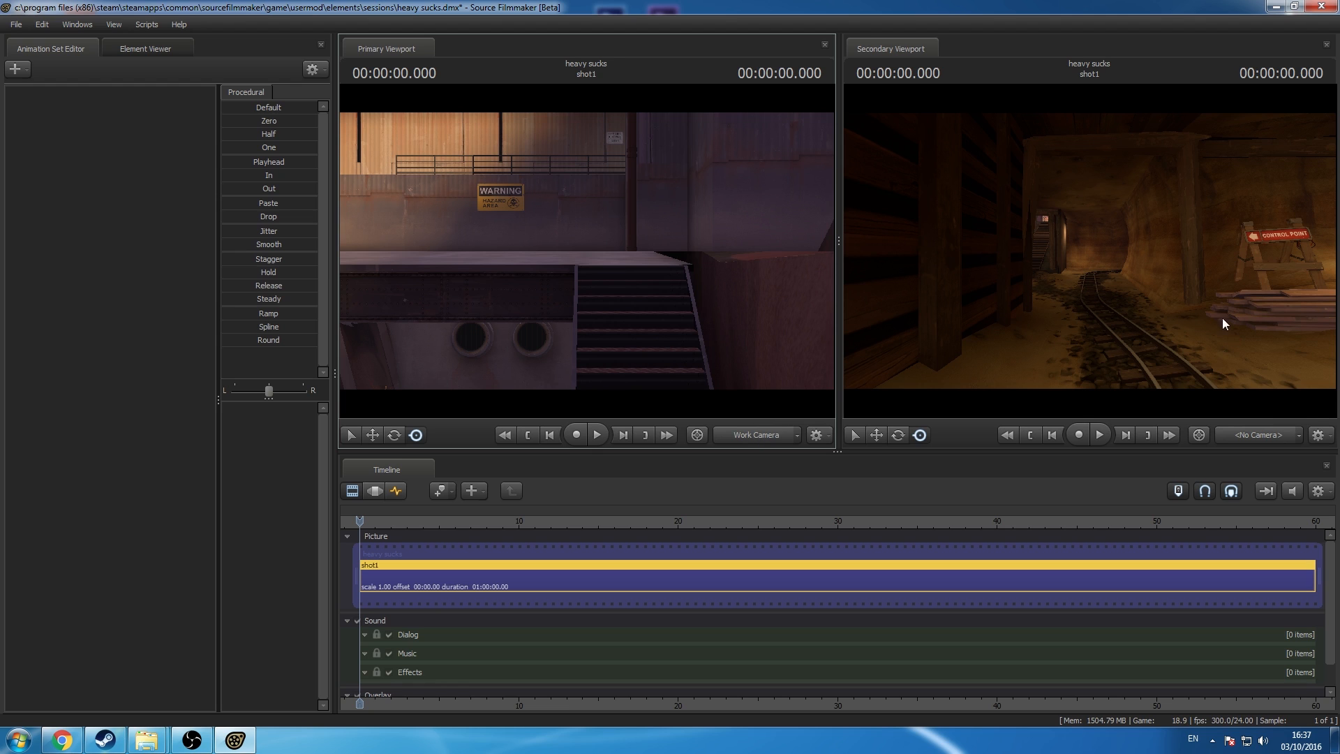
Step: Create a new scene camera for shot1 in the secondary viewport
click(1300, 437)
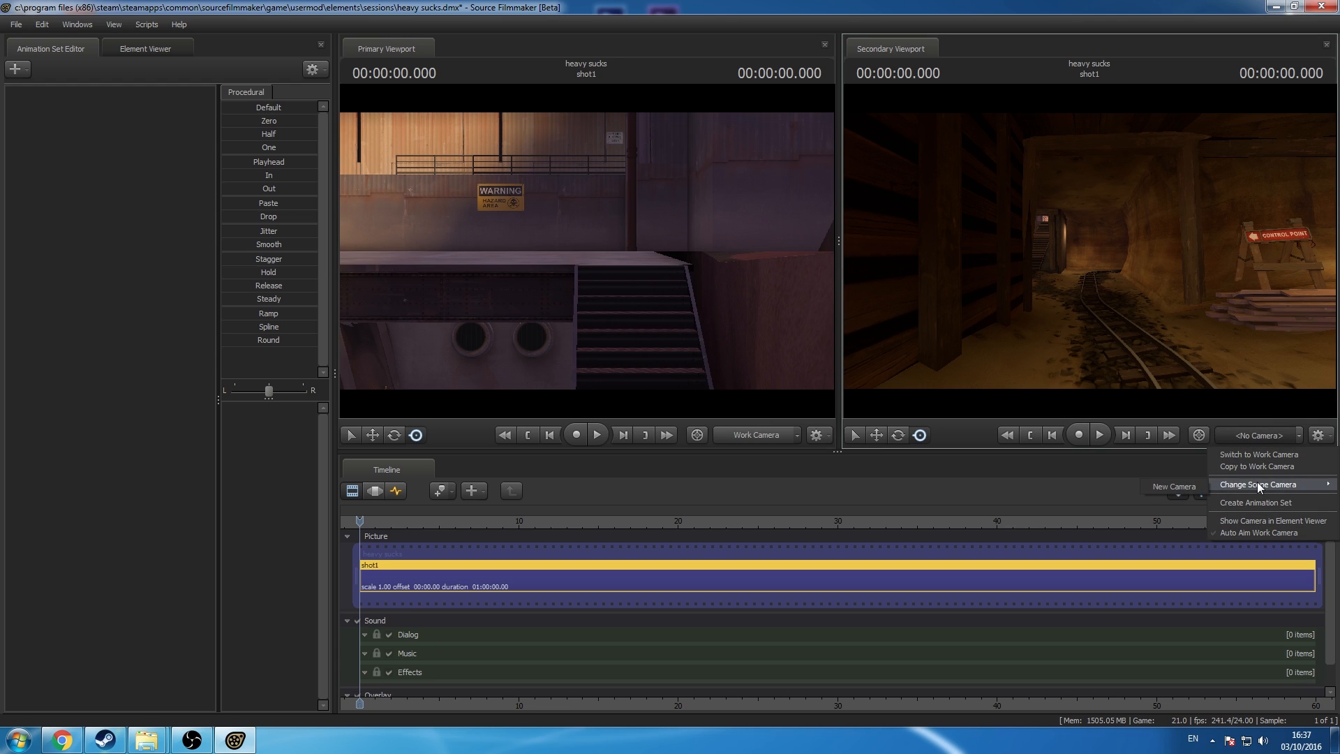
mouse_move(1258, 482)
click(1183, 487)
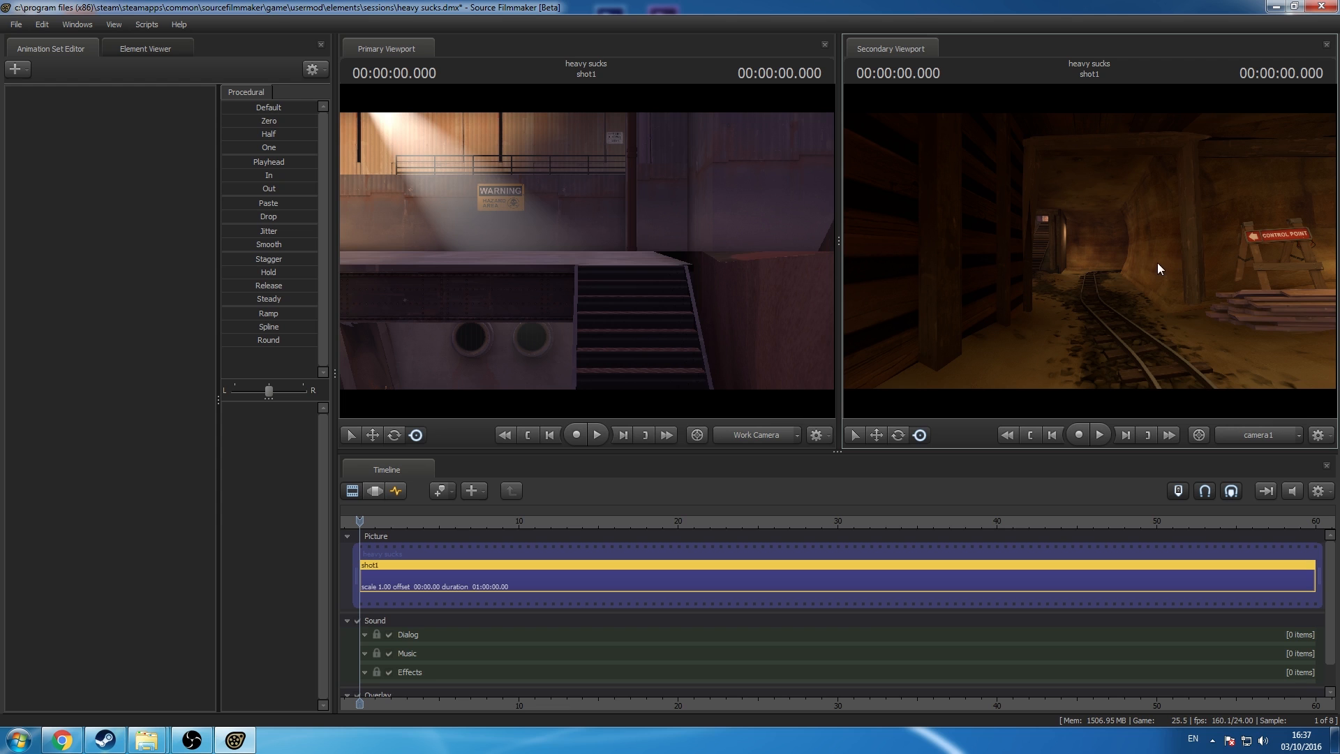
Step: Turn the new camera inside the mine tunnel, play the shot briefly, and place the playhead at 00:00:01.666
drag(1066, 289, 1173, 253)
key(w)
key(space)
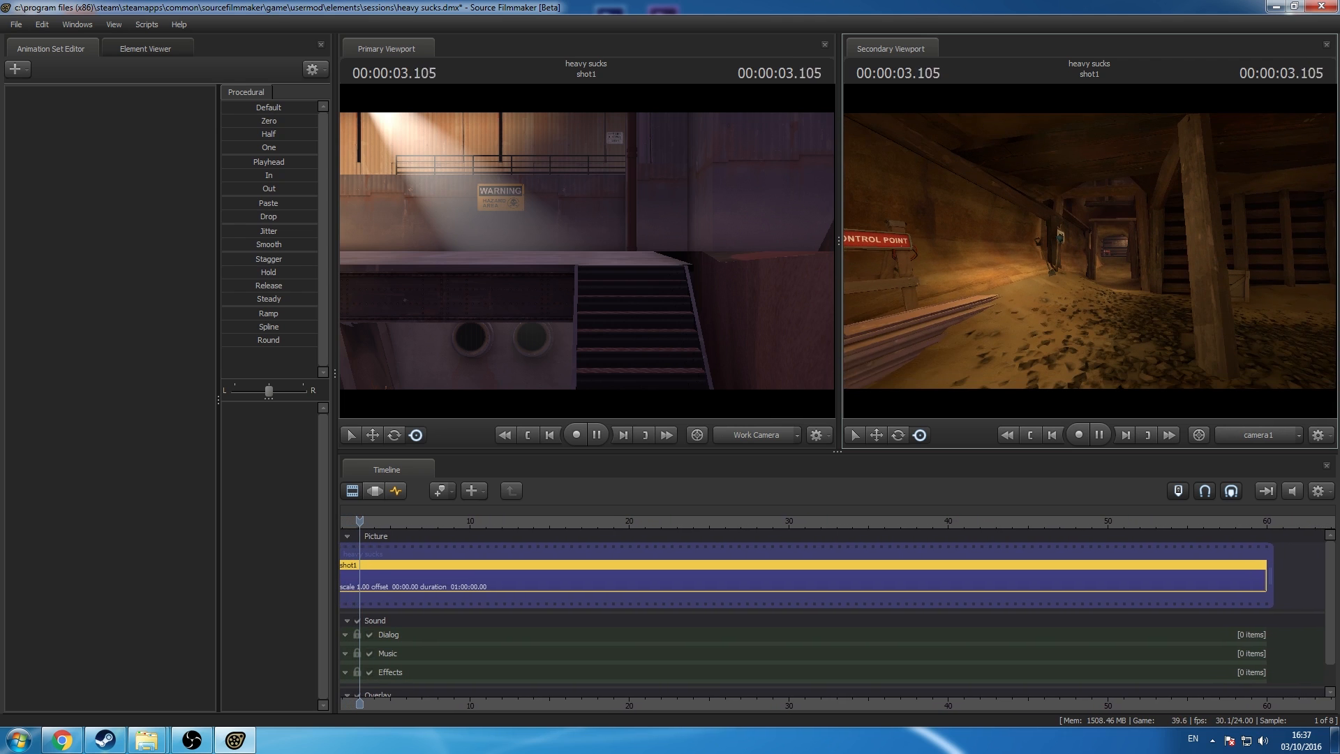
key(space)
drag(599, 700, 1070, 705)
drag(832, 521, 797, 521)
Step: Fly the scene camera through the mine tunnel and out to the dirt road by the stairs
drag(1068, 280, 1019, 279)
key(w)
key(w)
drag(1089, 251, 1201, 272)
key(w)
key(w)
key(w)
key(w)
key(w)
key(w)
key(w)
key(w)
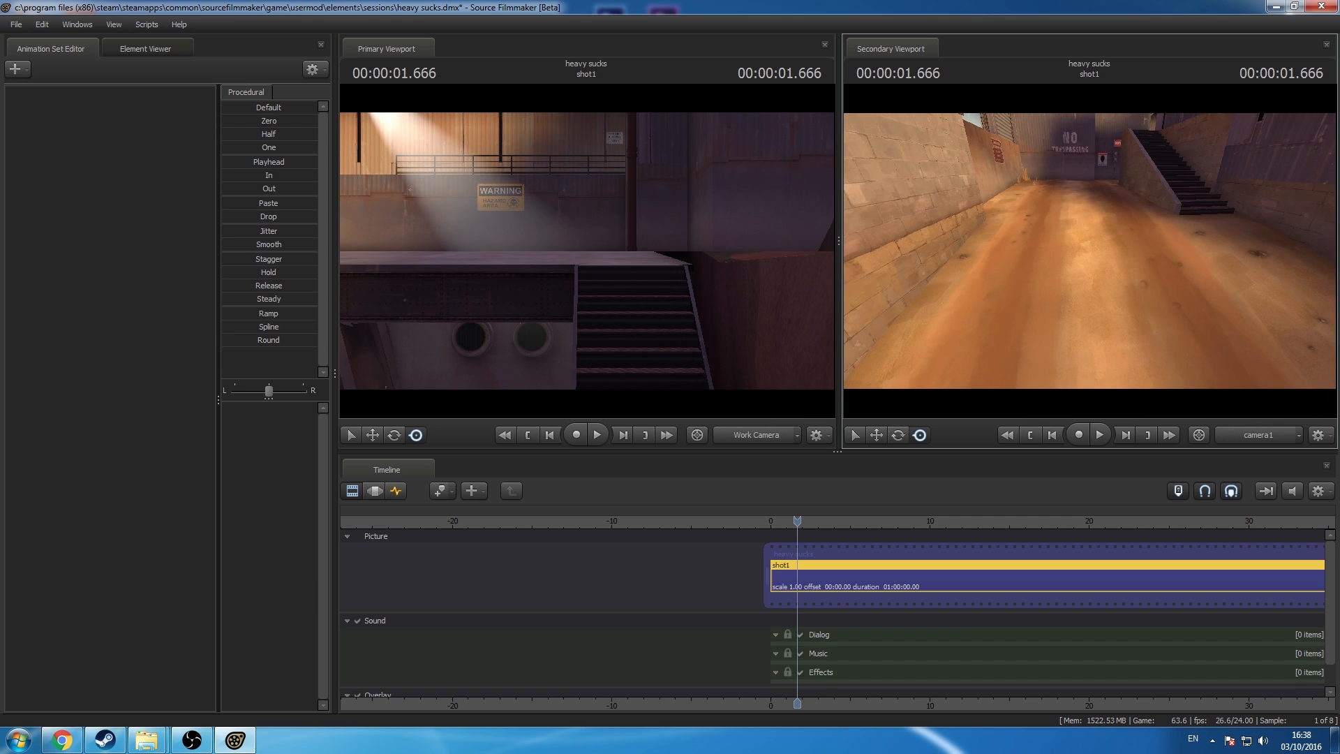
key(w)
Step: Fly the work camera in the primary viewport to the outdoor brick wall so the scene camera's frame is in view
drag(1089, 251, 377, 265)
key(w)
key(w)
drag(587, 251, 530, 251)
key(s)
key(s)
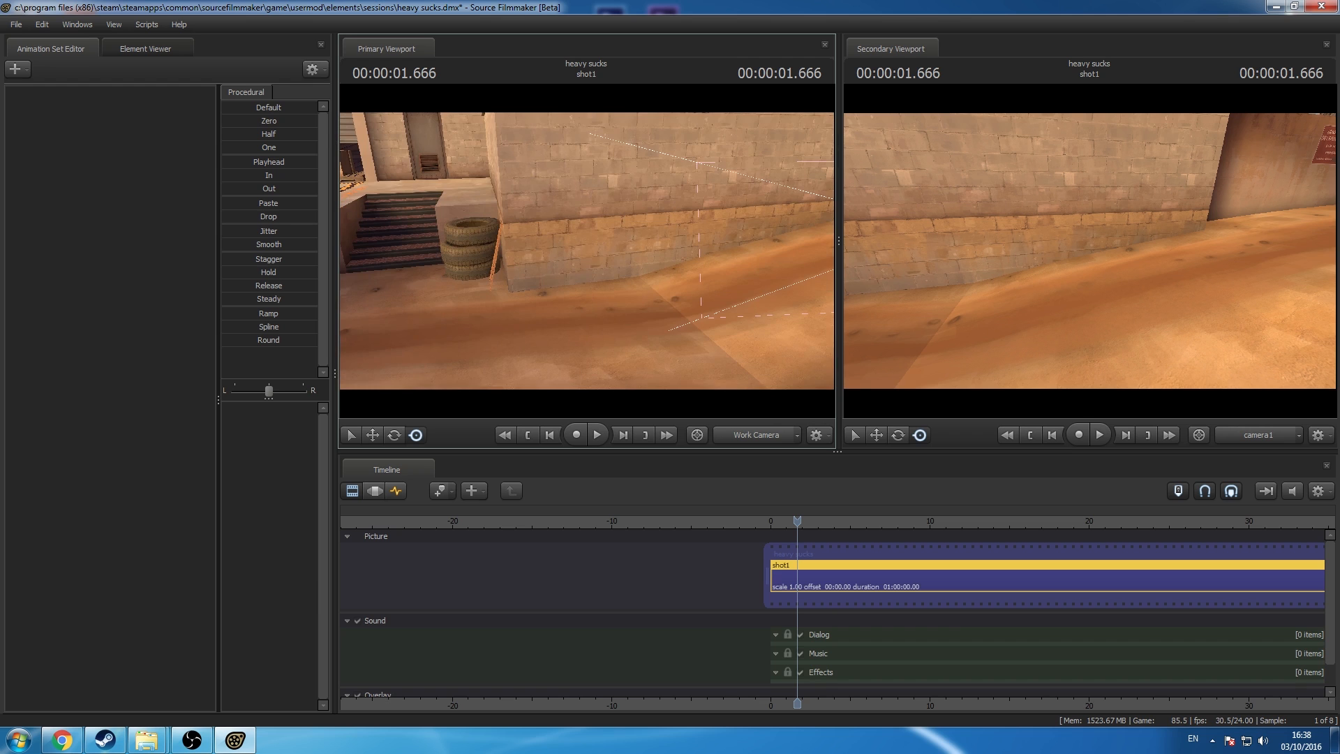
Step: Aim the scene camera towards the "No Trespassing" wall and move the work camera to frame the same area
drag(1050, 240, 1159, 241)
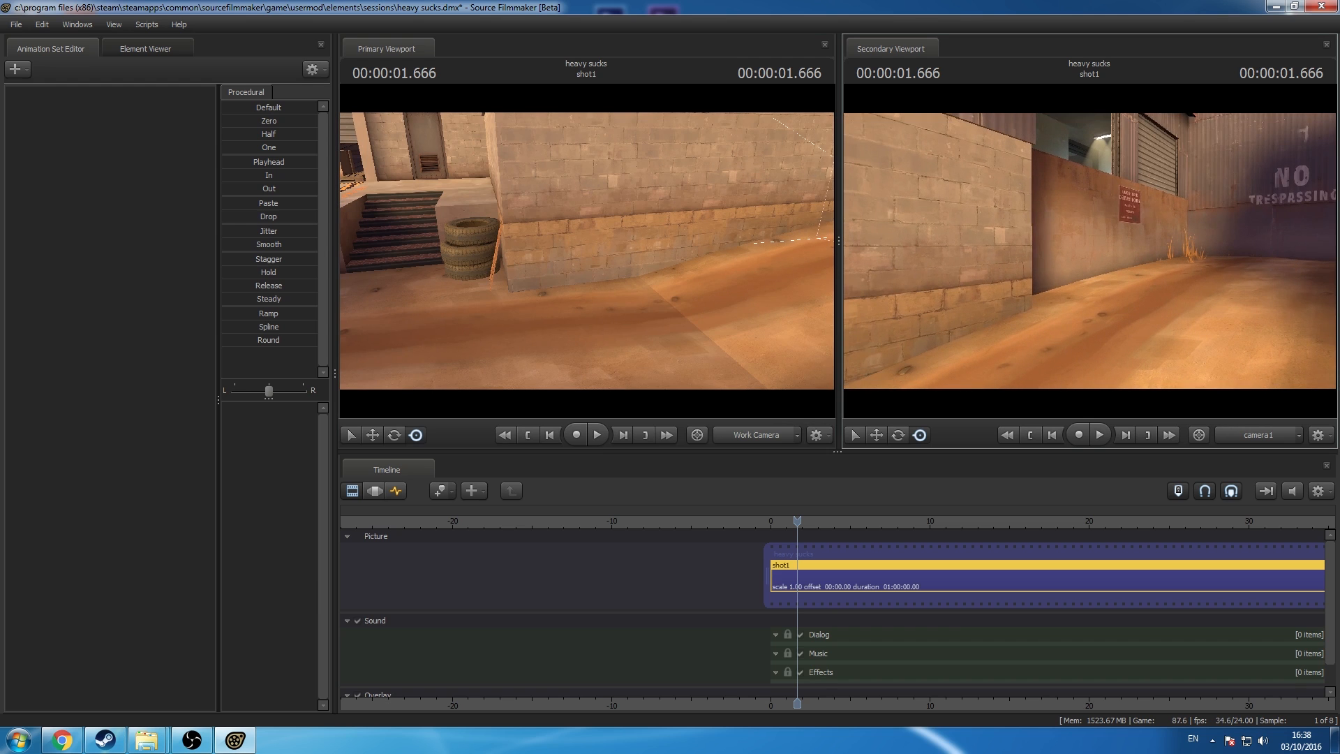
drag(747, 319, 799, 315)
key(w)
key(w)
Step: Shorten shot1 to about 10 seconds and trim the enclosing heavy sucks sequence to the same end point
drag(964, 706, 841, 659)
scroll(657, 651, down, 3)
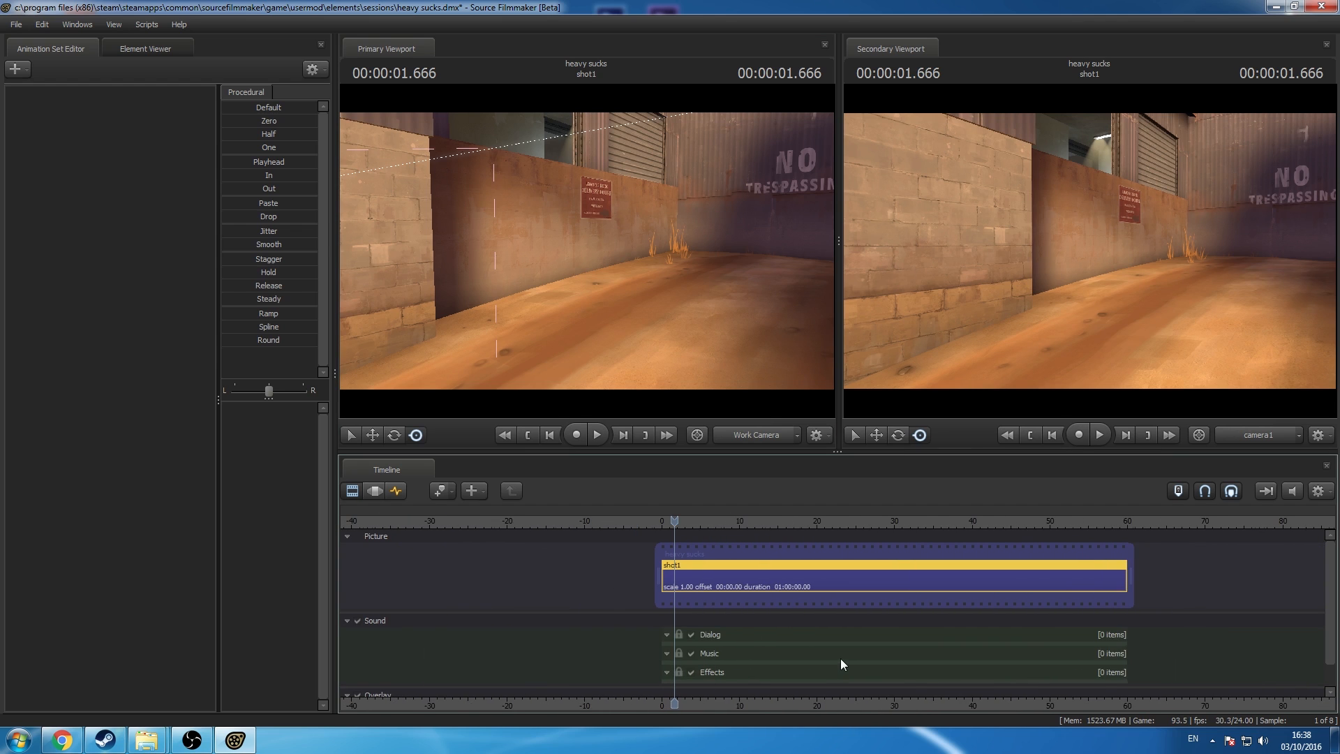
scroll(841, 659, up, 2)
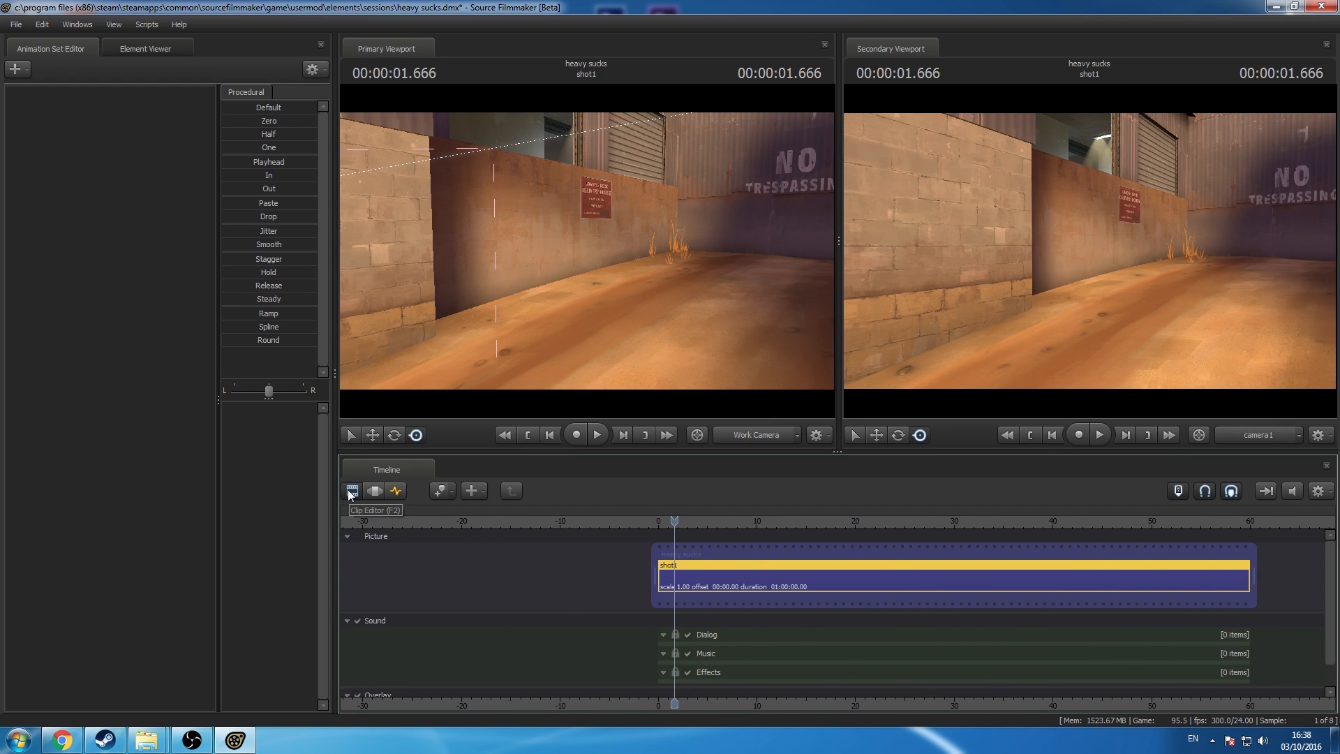
drag(916, 699, 784, 700)
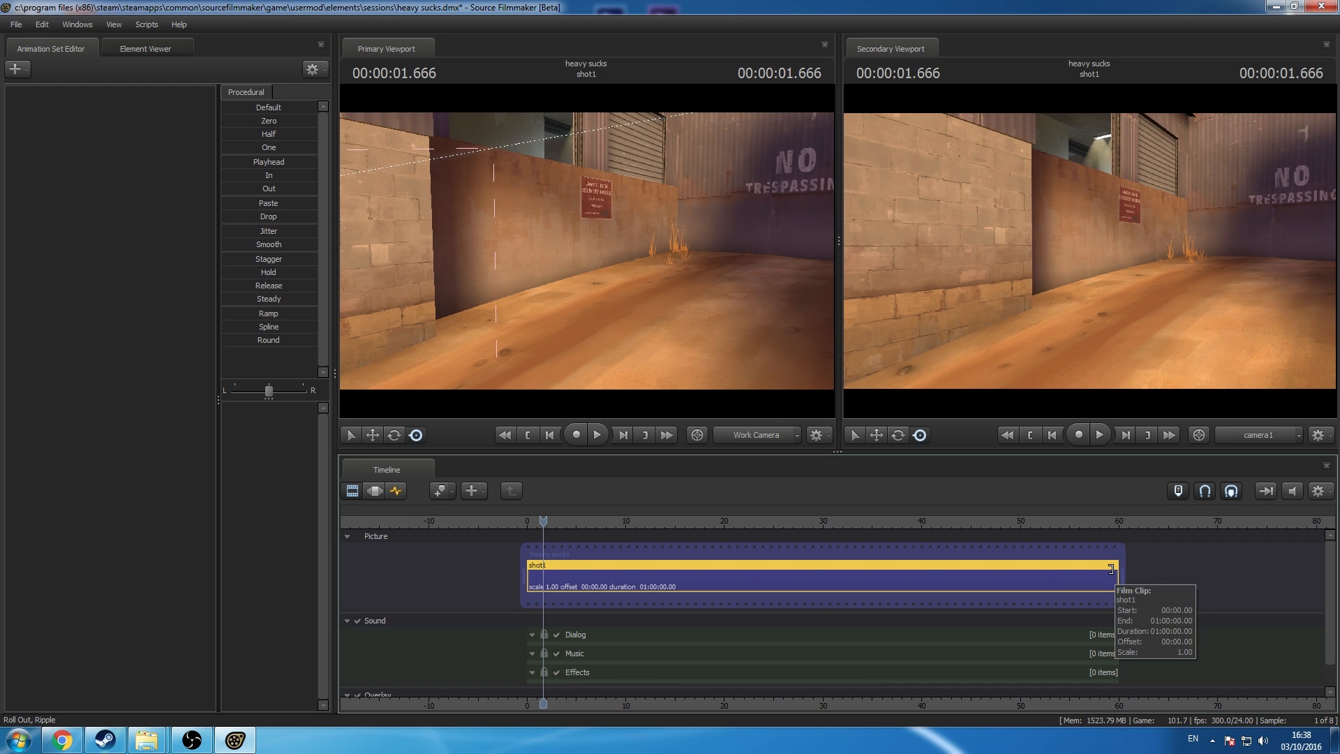
drag(1111, 568, 617, 590)
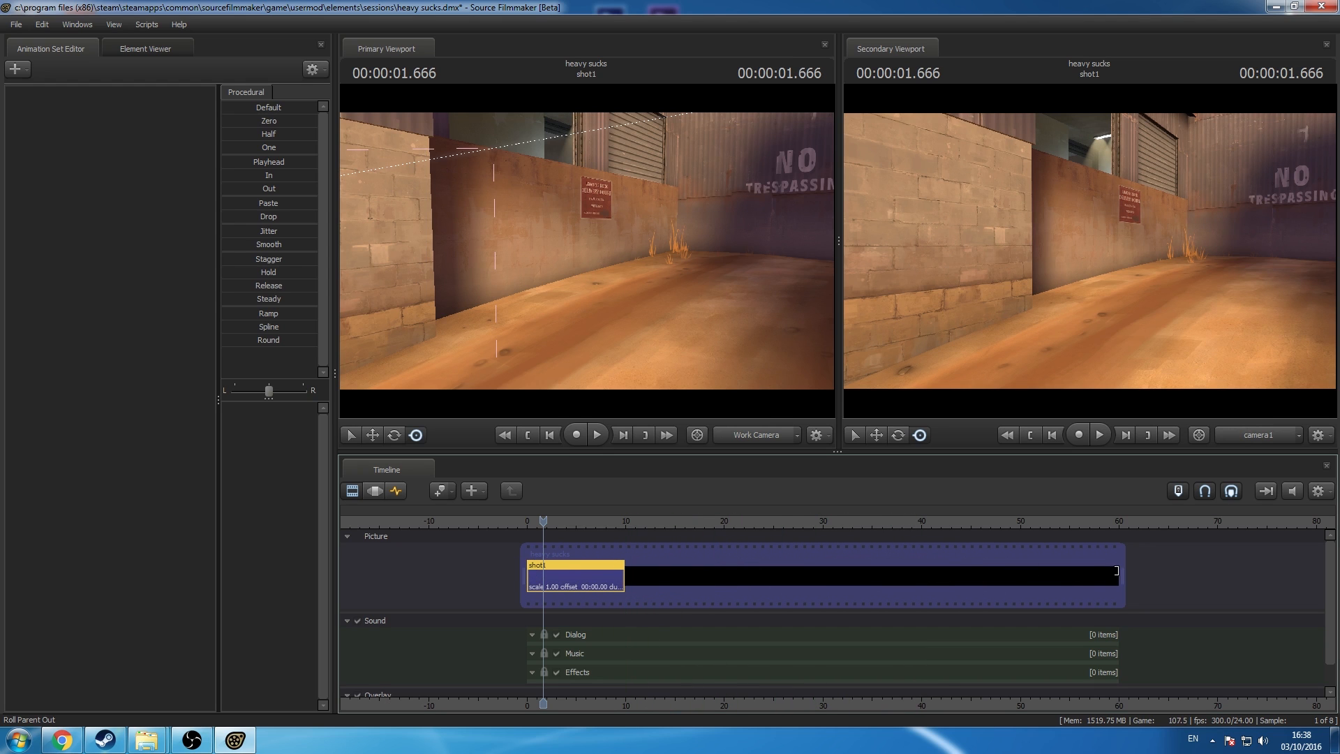
drag(1119, 573, 624, 598)
drag(634, 695, 770, 698)
scroll(784, 565, up, 5)
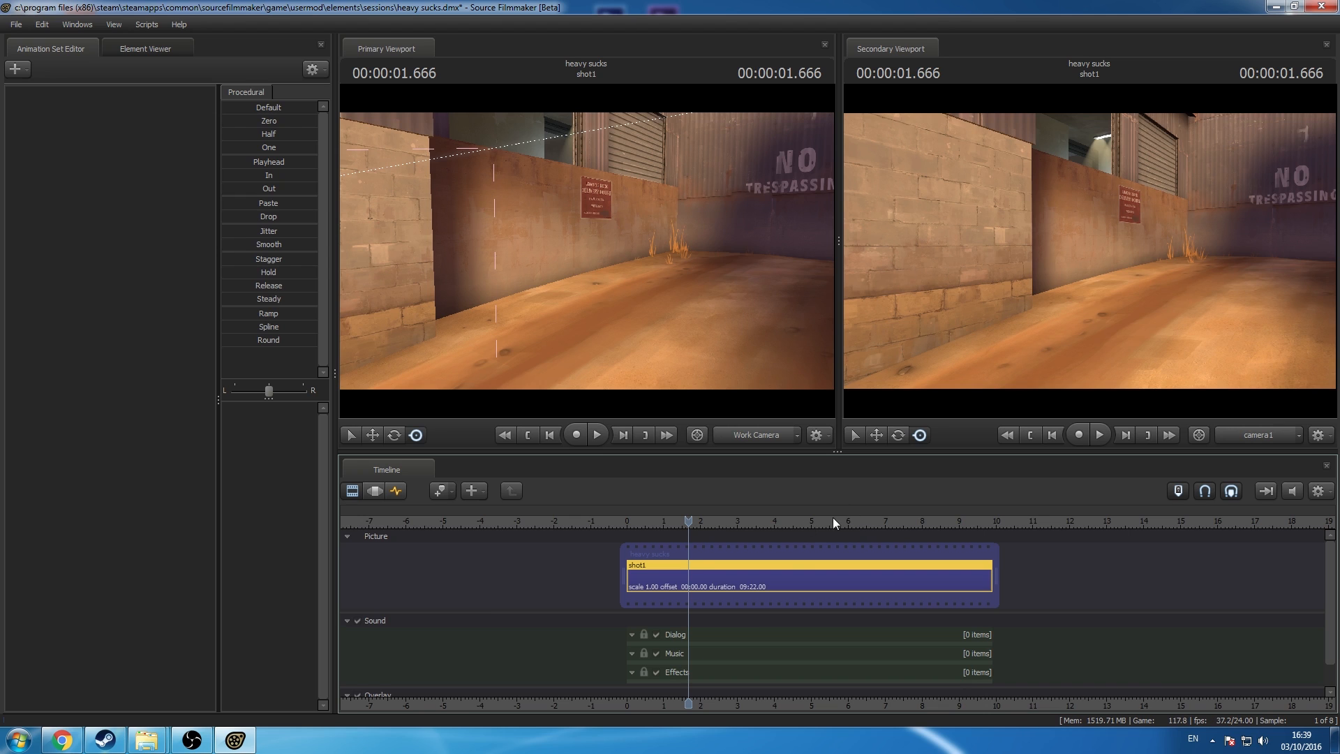
right_click(130, 193)
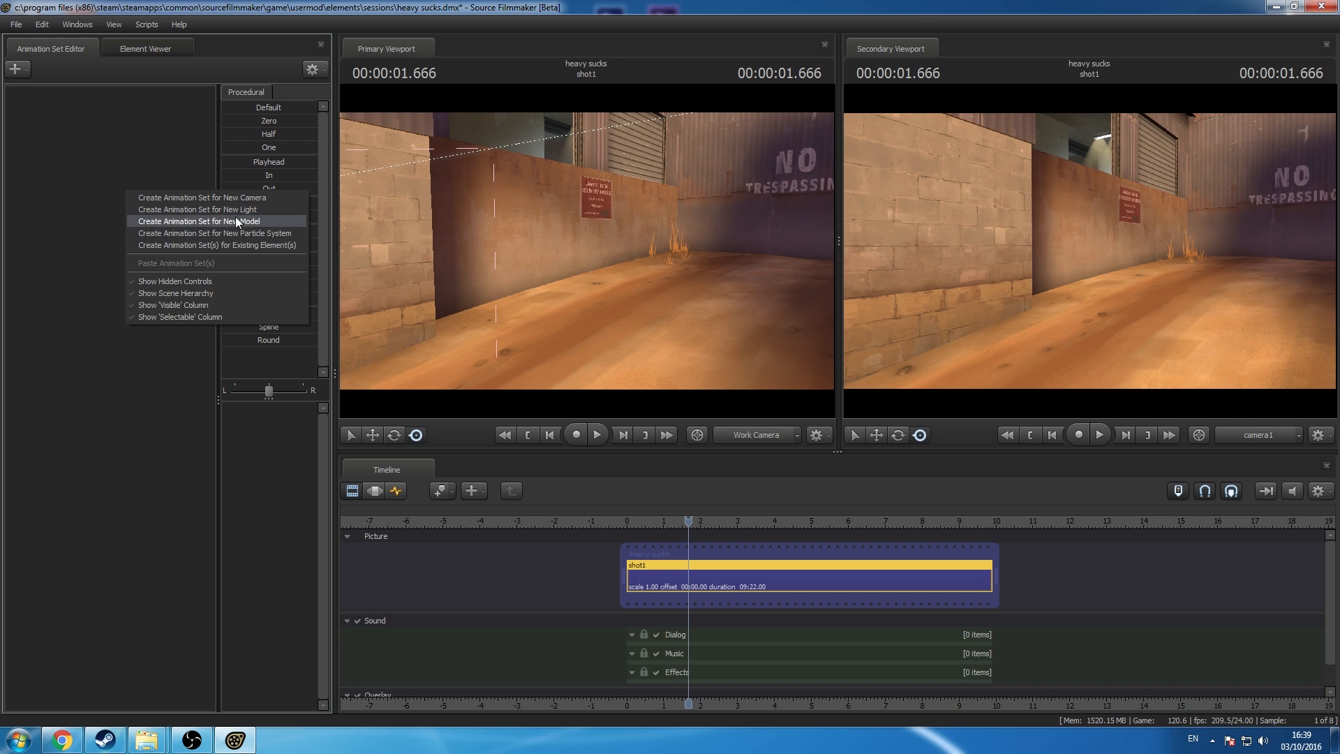
click(108, 144)
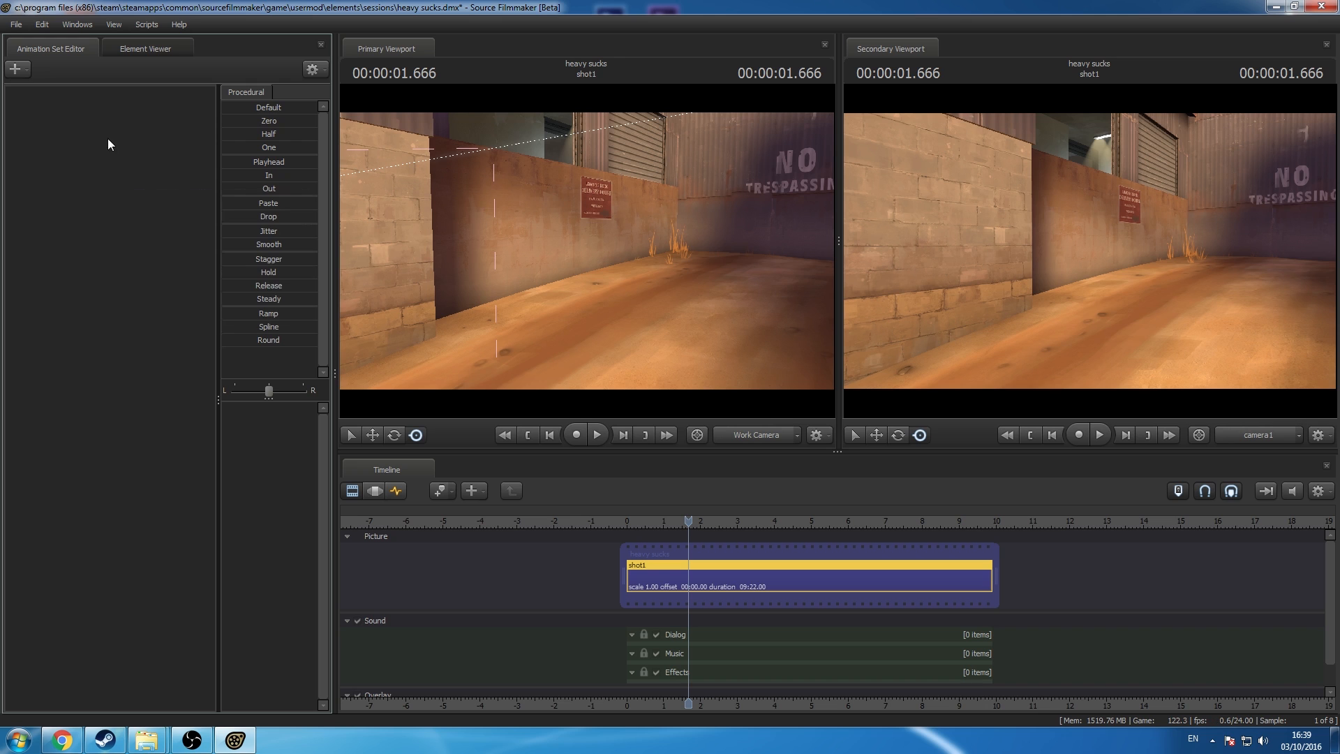
click(17, 70)
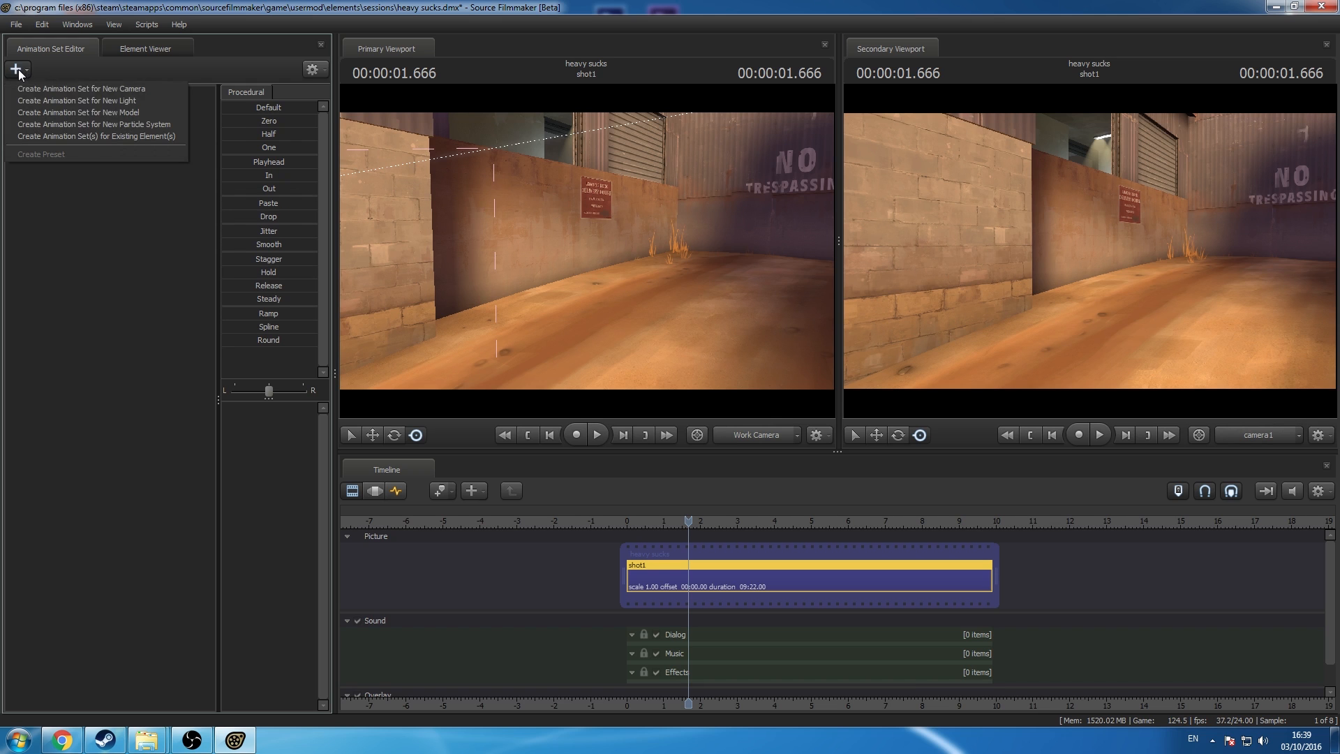
click(77, 113)
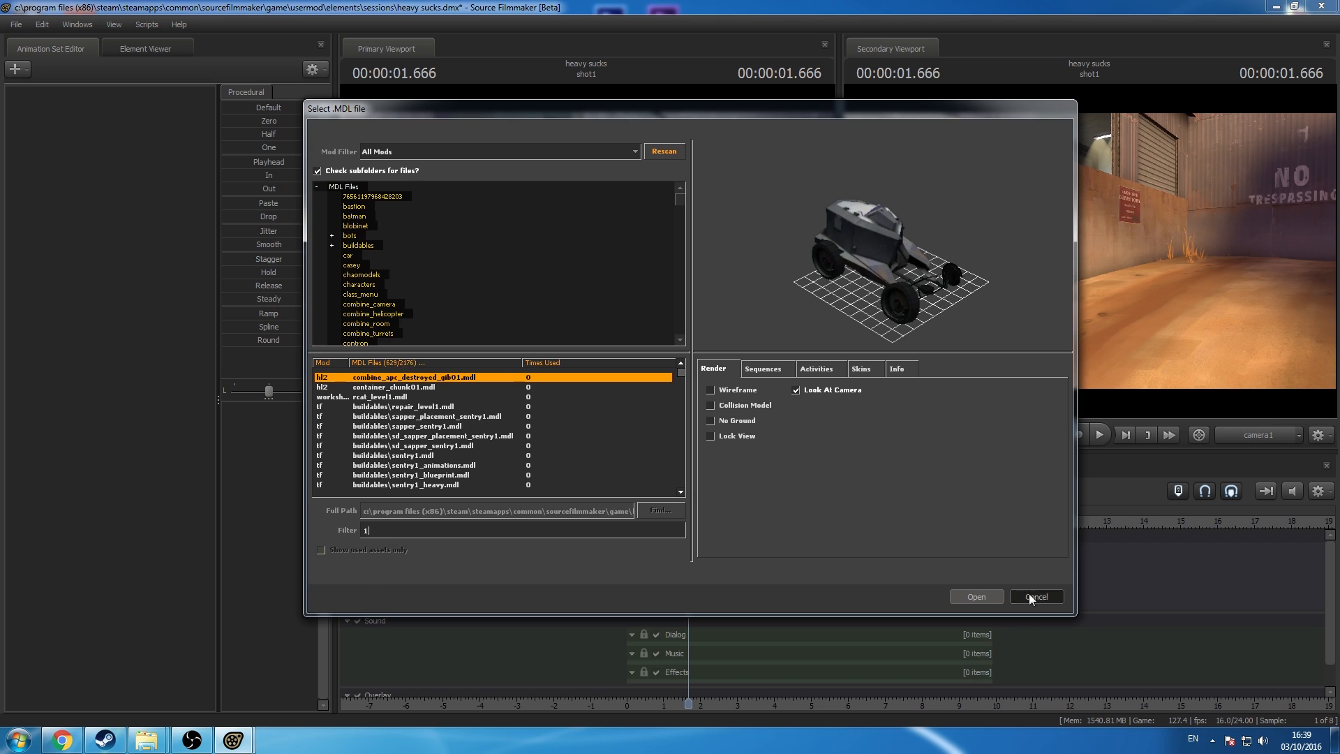
click(1034, 595)
Step: Create an animation set for a new model, filtering the model list by "heavy" and choosing player\heavy.mdl
right_click(90, 177)
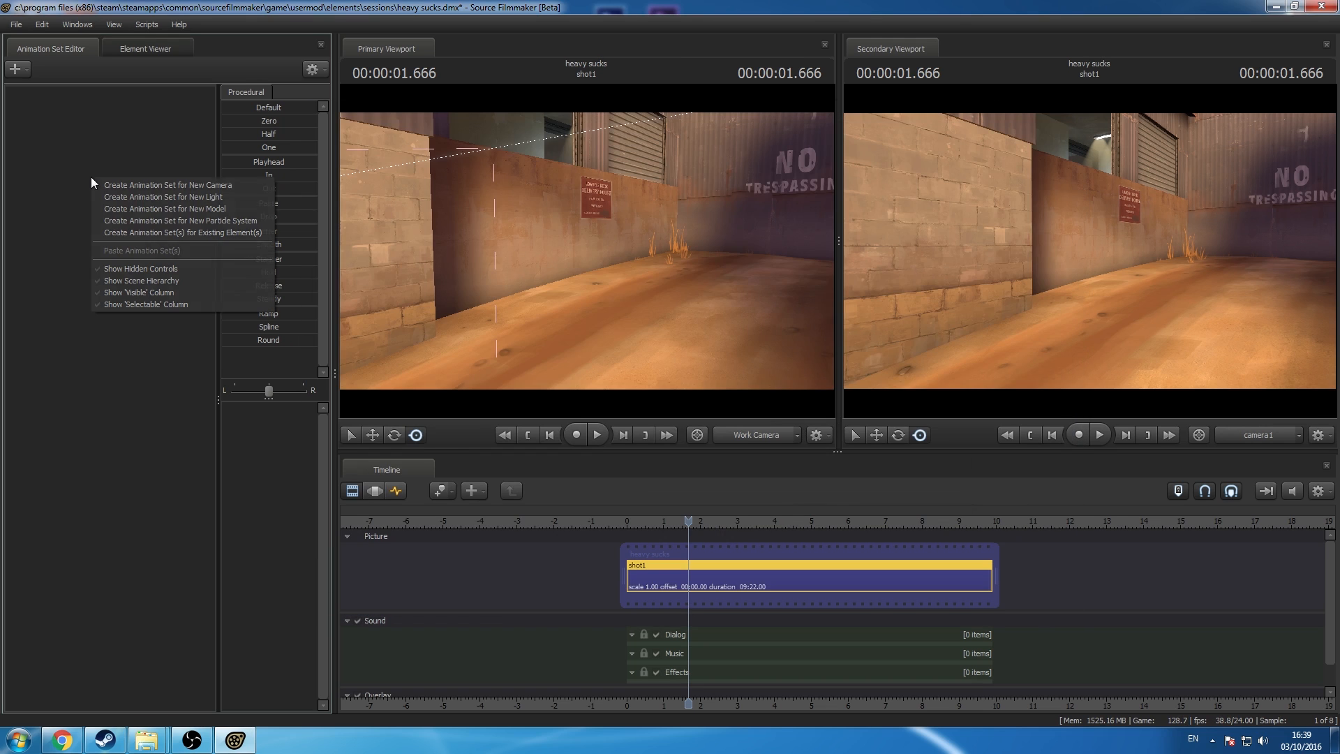
click(202, 210)
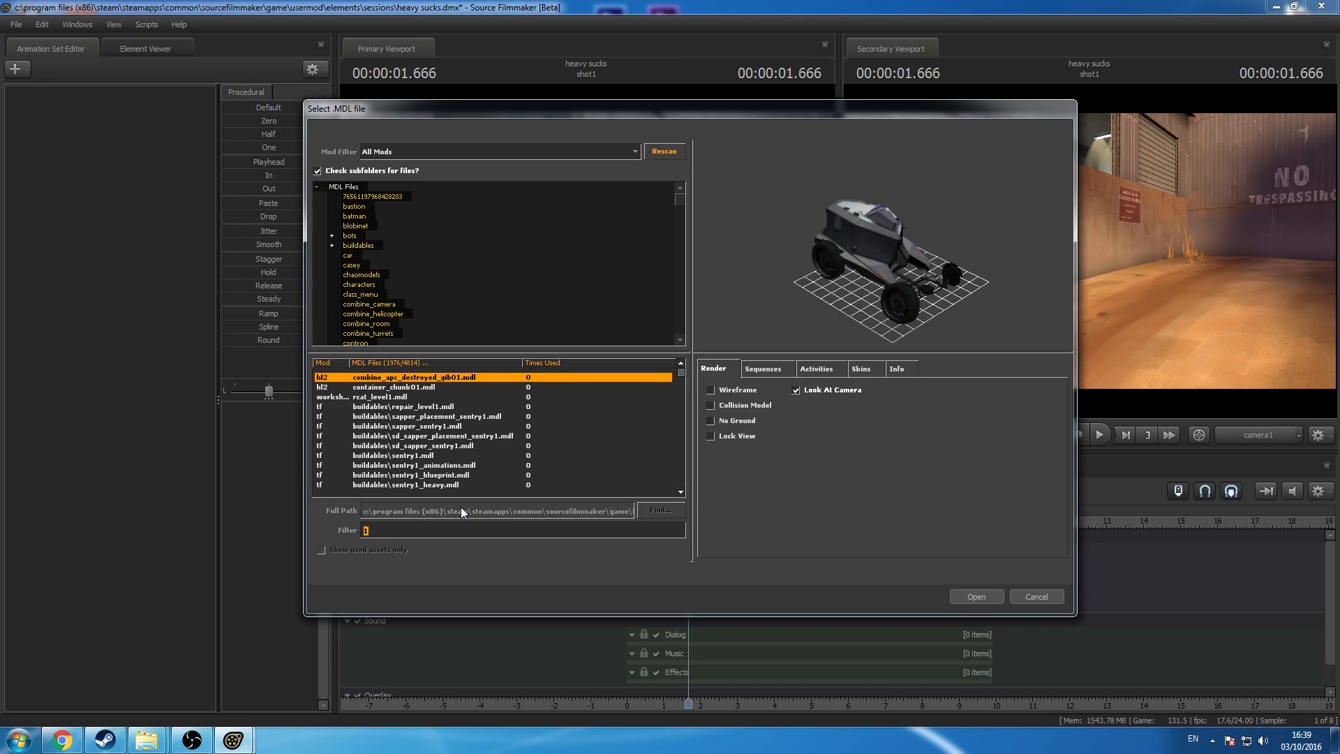
text(heavy)
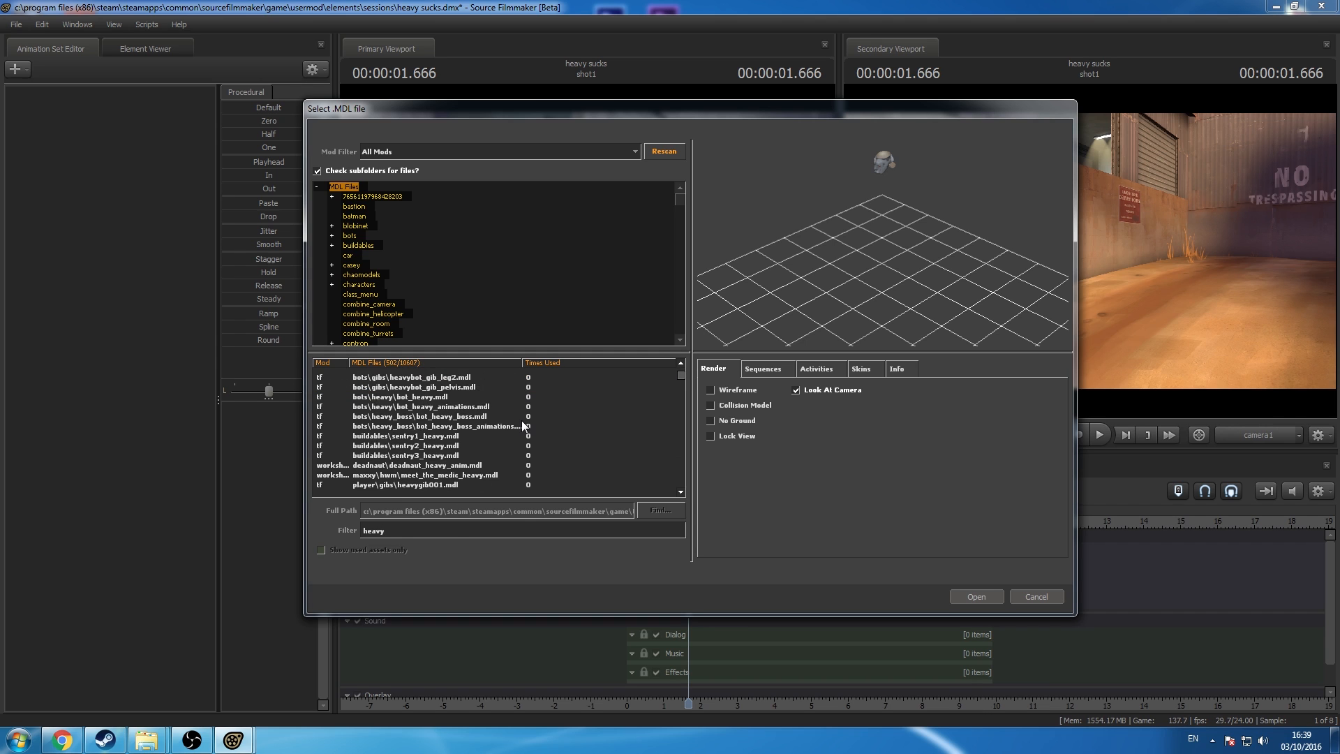
scroll(521, 421, down, 3)
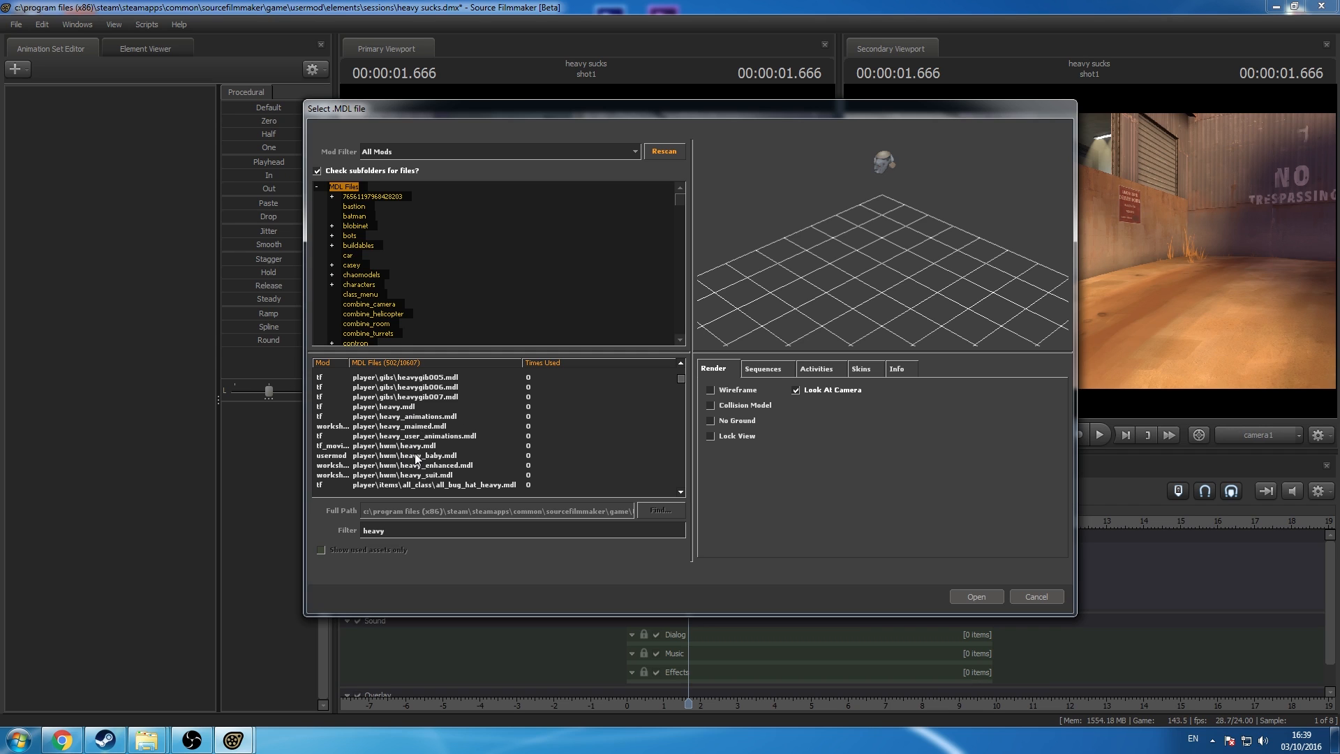
click(407, 406)
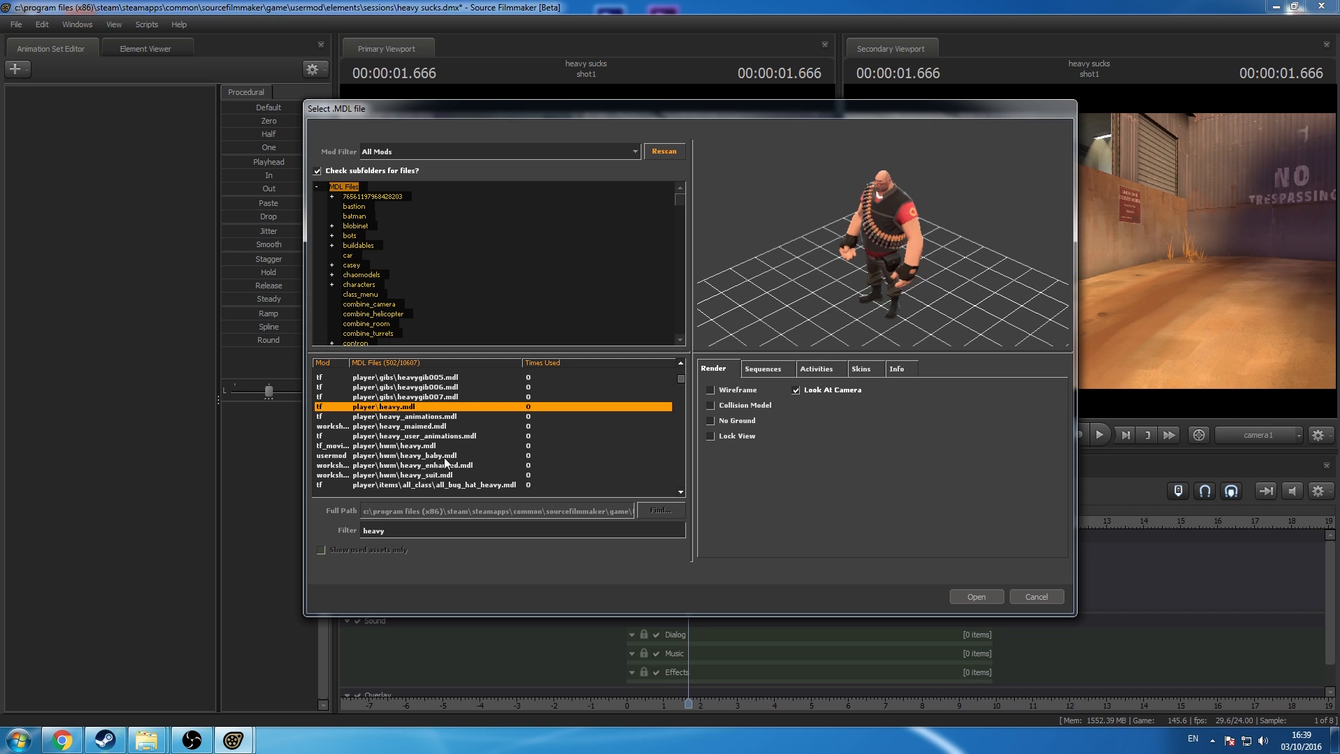
click(419, 447)
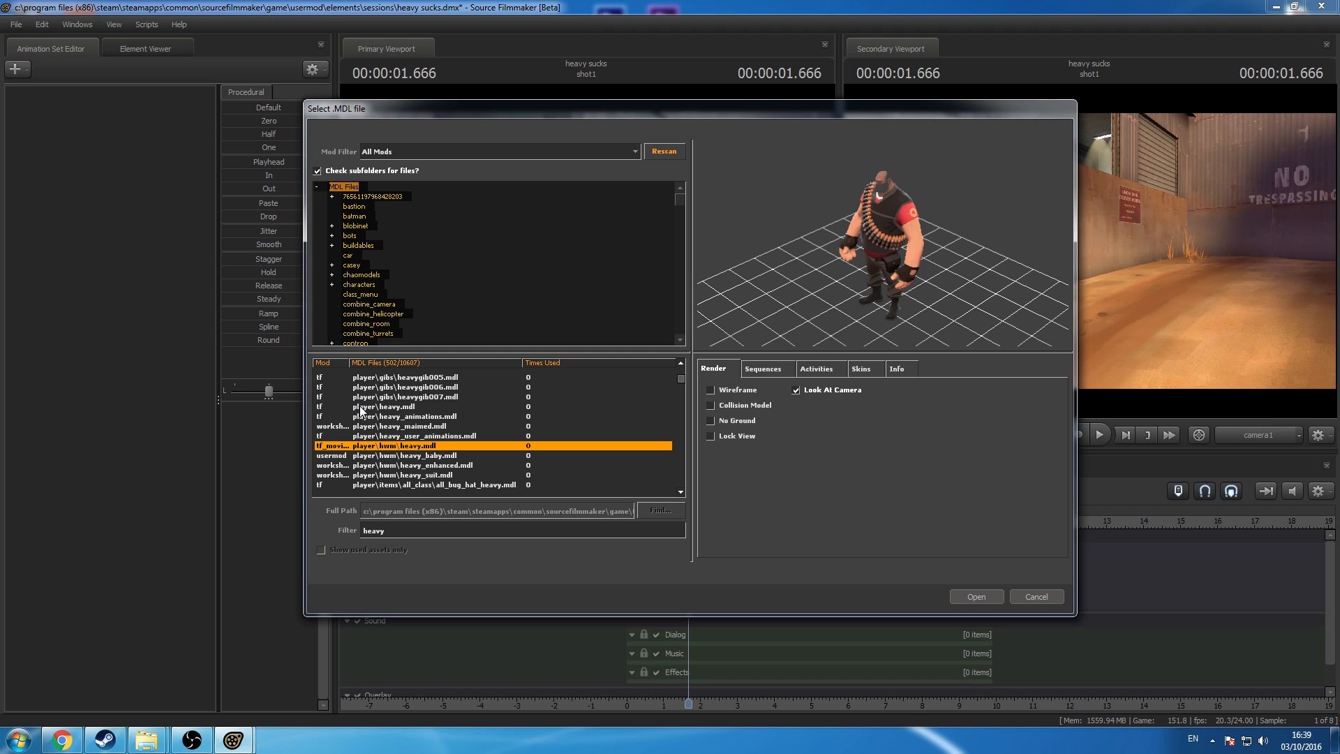
click(426, 439)
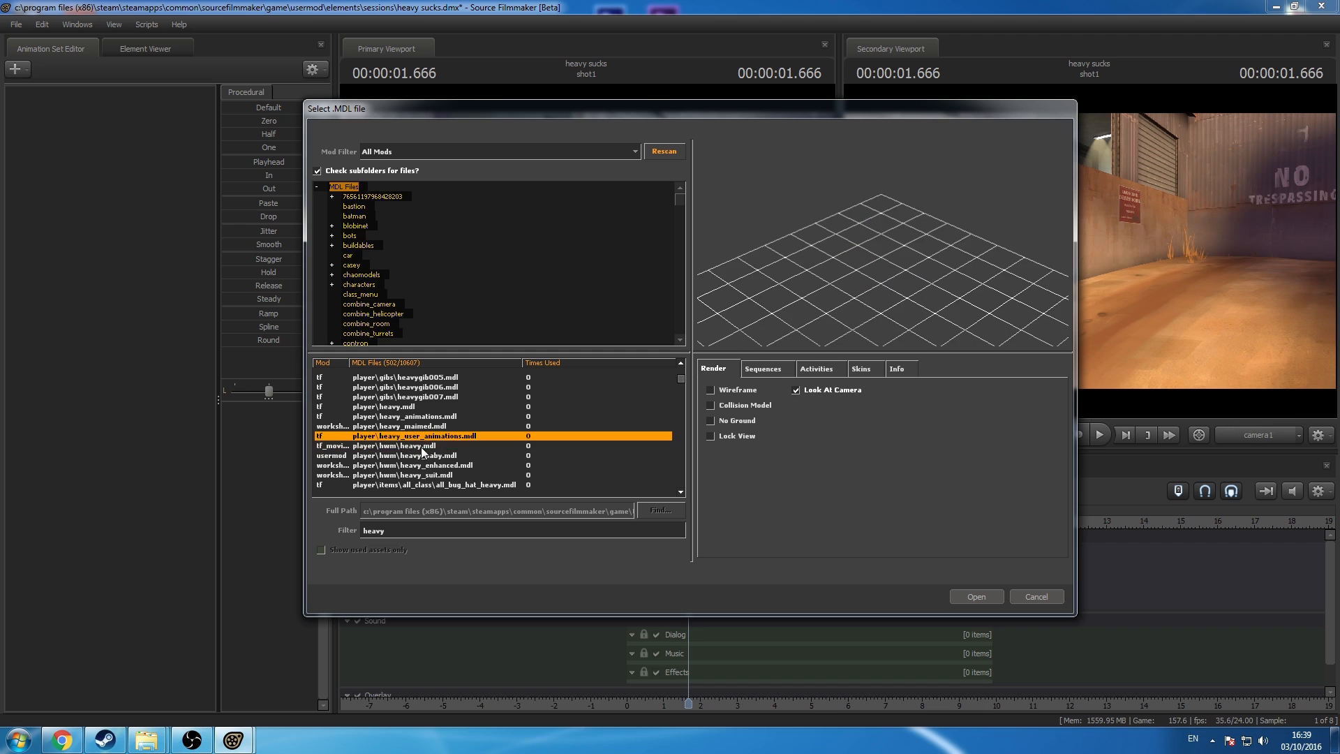
click(421, 447)
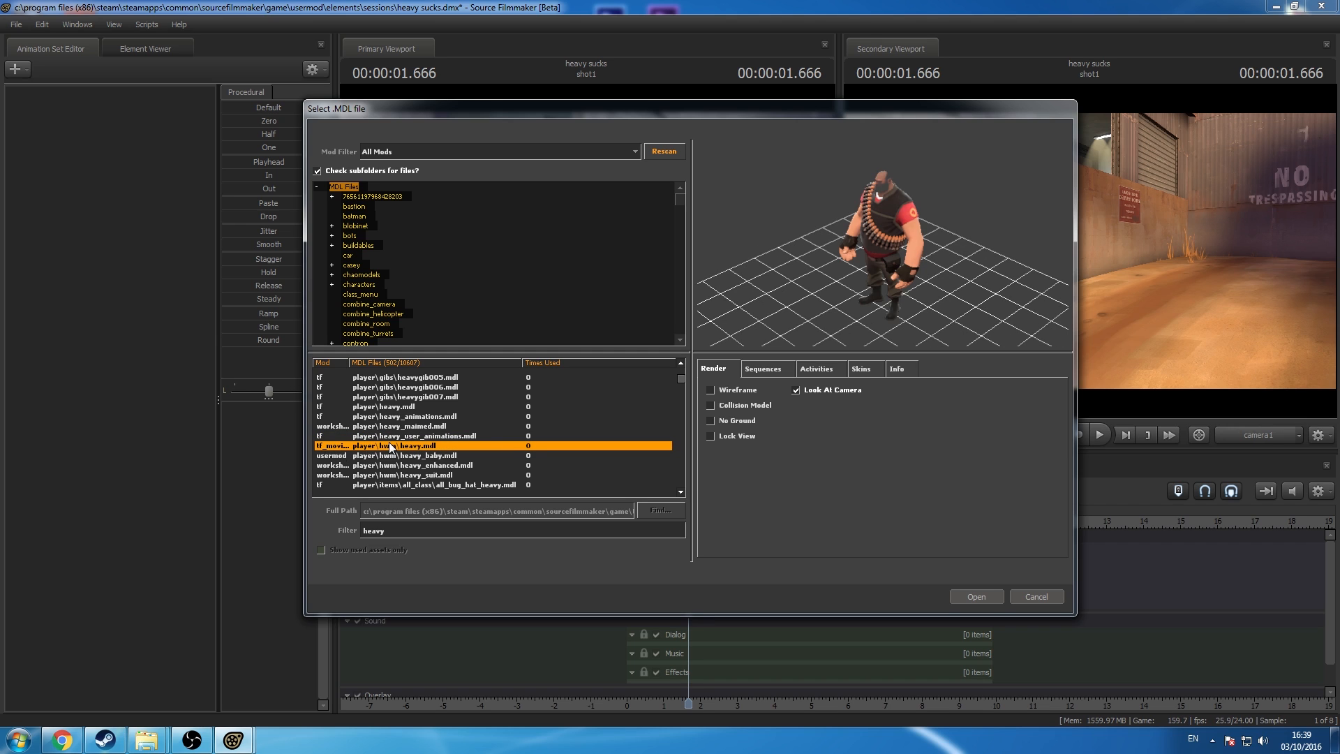
click(410, 407)
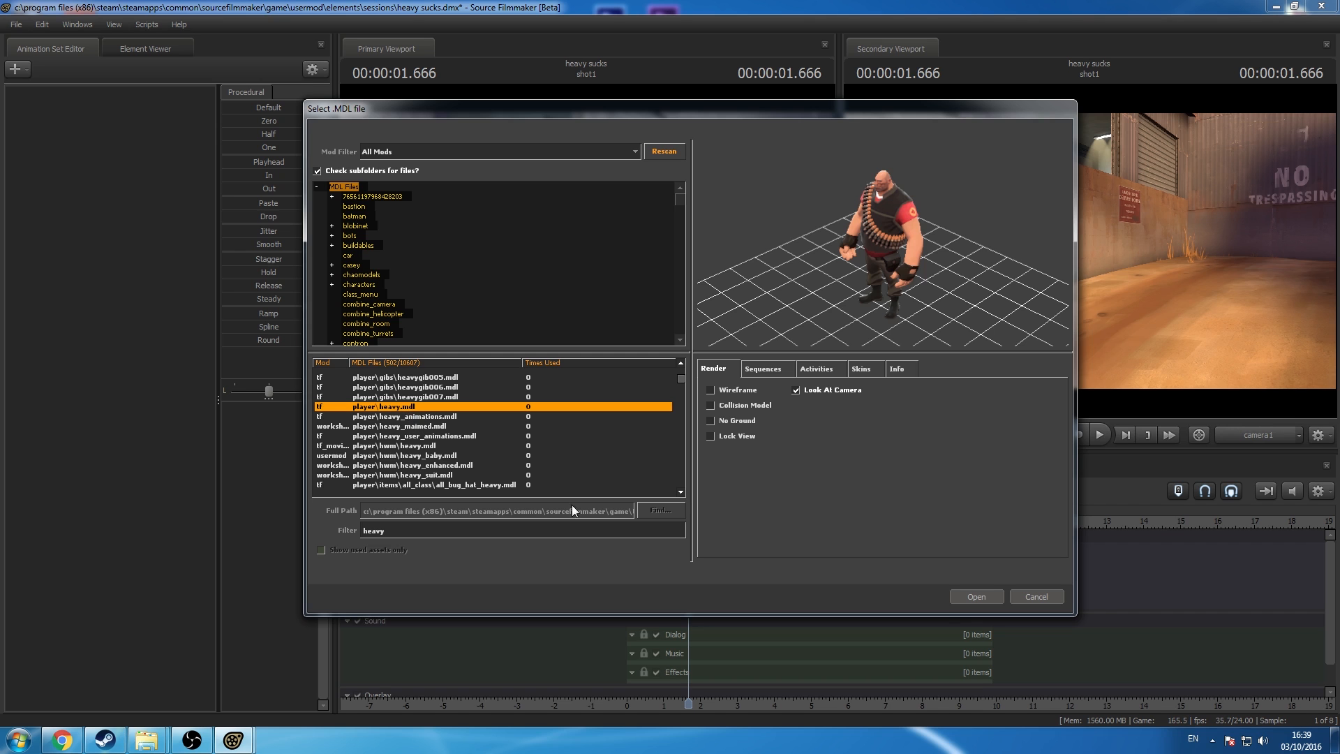
click(986, 597)
Step: Create a second animation set for a new model using player\hwm\heavy.mdl
right_click(123, 211)
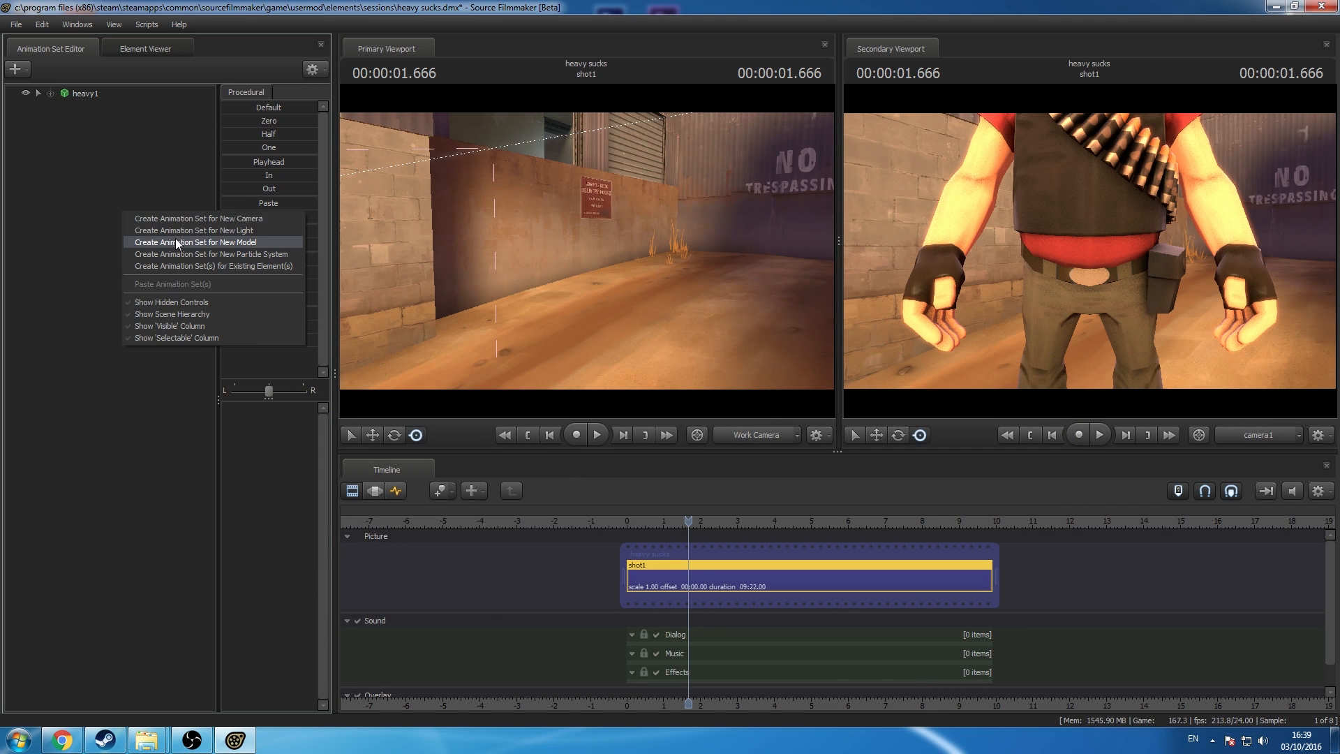
click(176, 239)
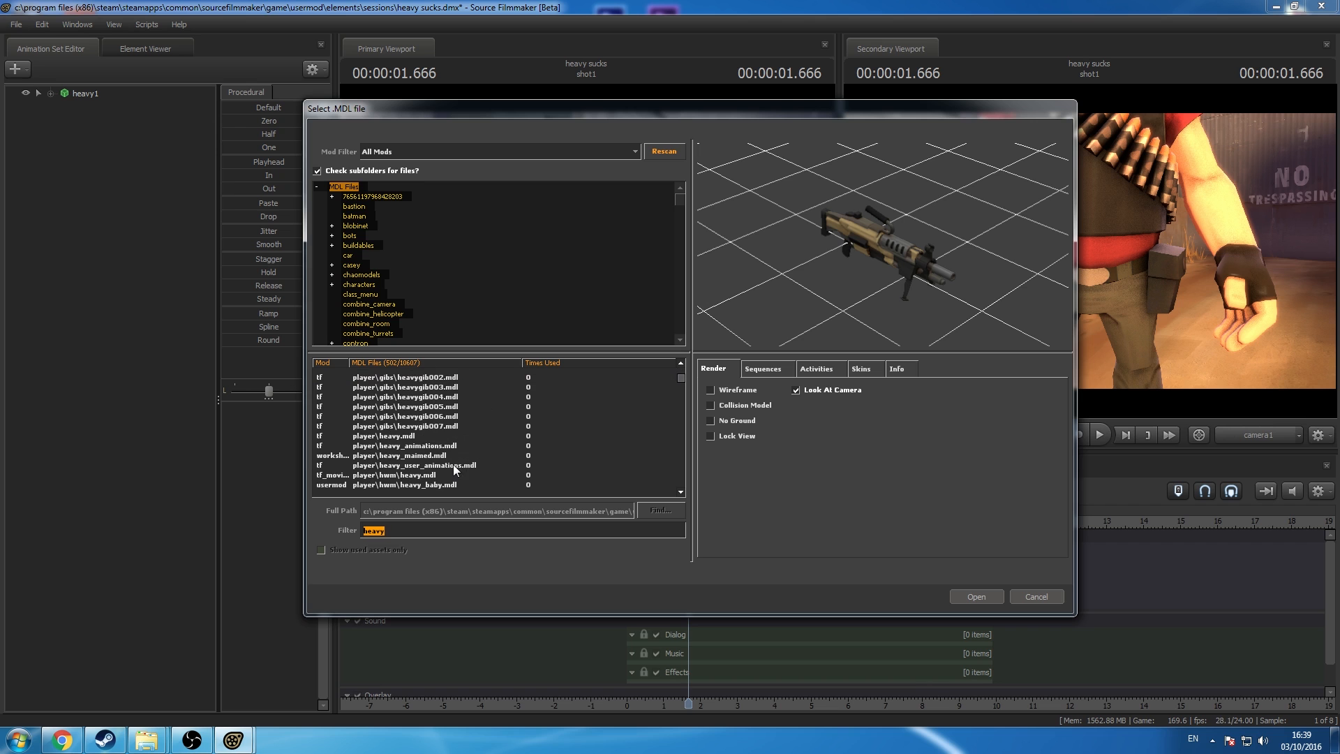
click(429, 476)
click(976, 596)
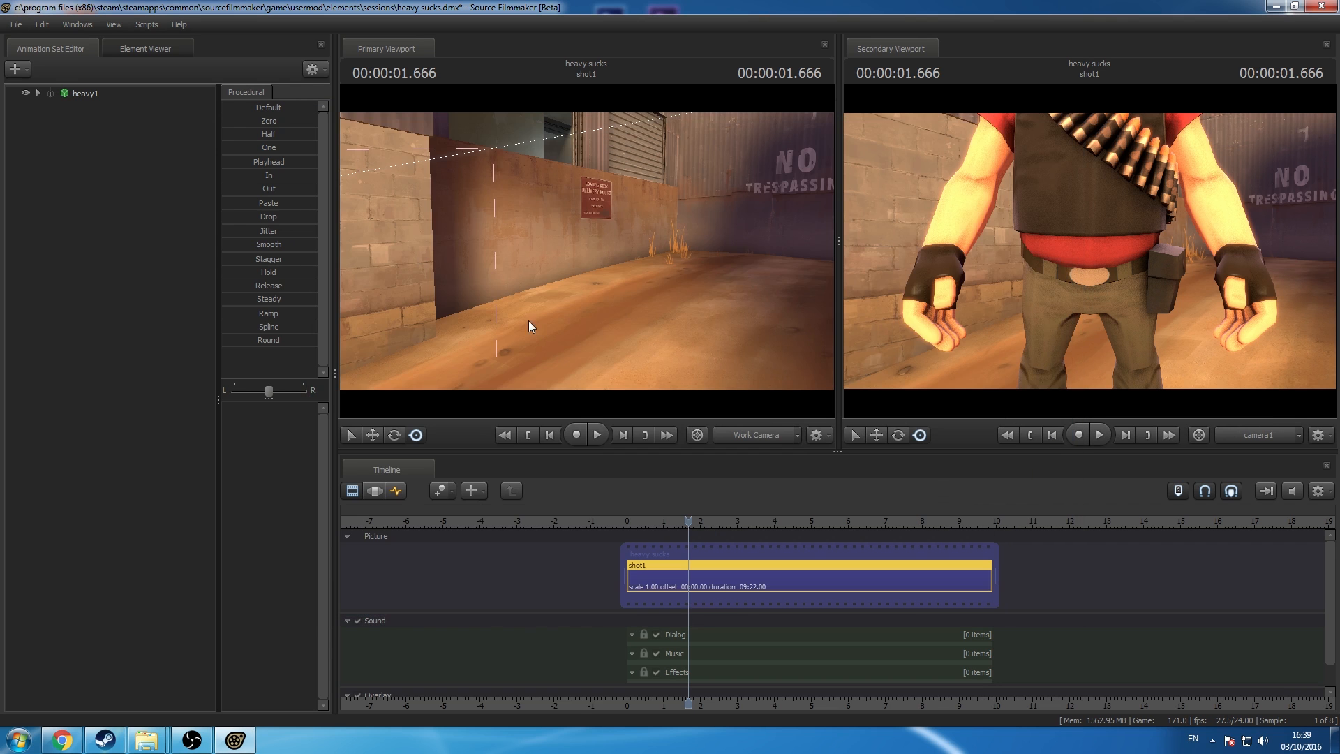
Step: Switch the timeline to the Motion Editor and select heavy2, framed in the primary viewport
drag(586, 252, 802, 255)
key(w)
click(372, 489)
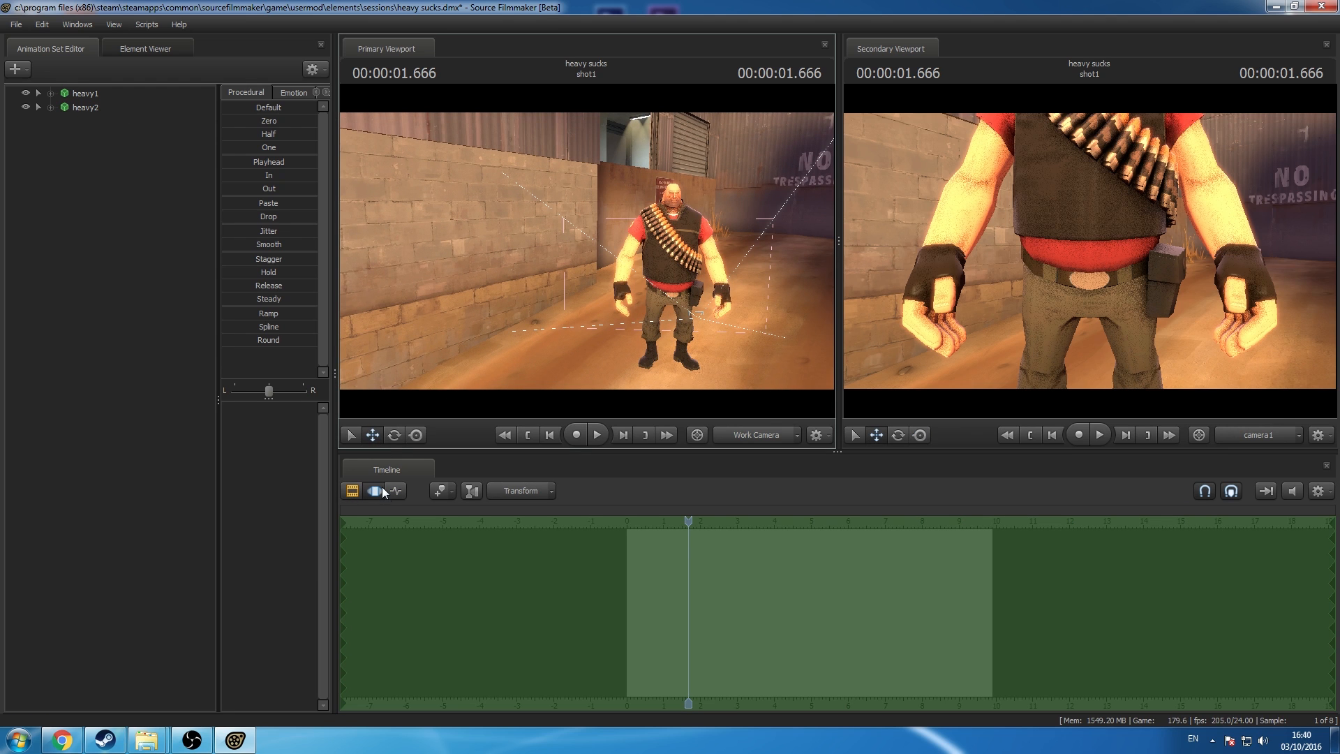
drag(509, 269, 587, 250)
click(110, 109)
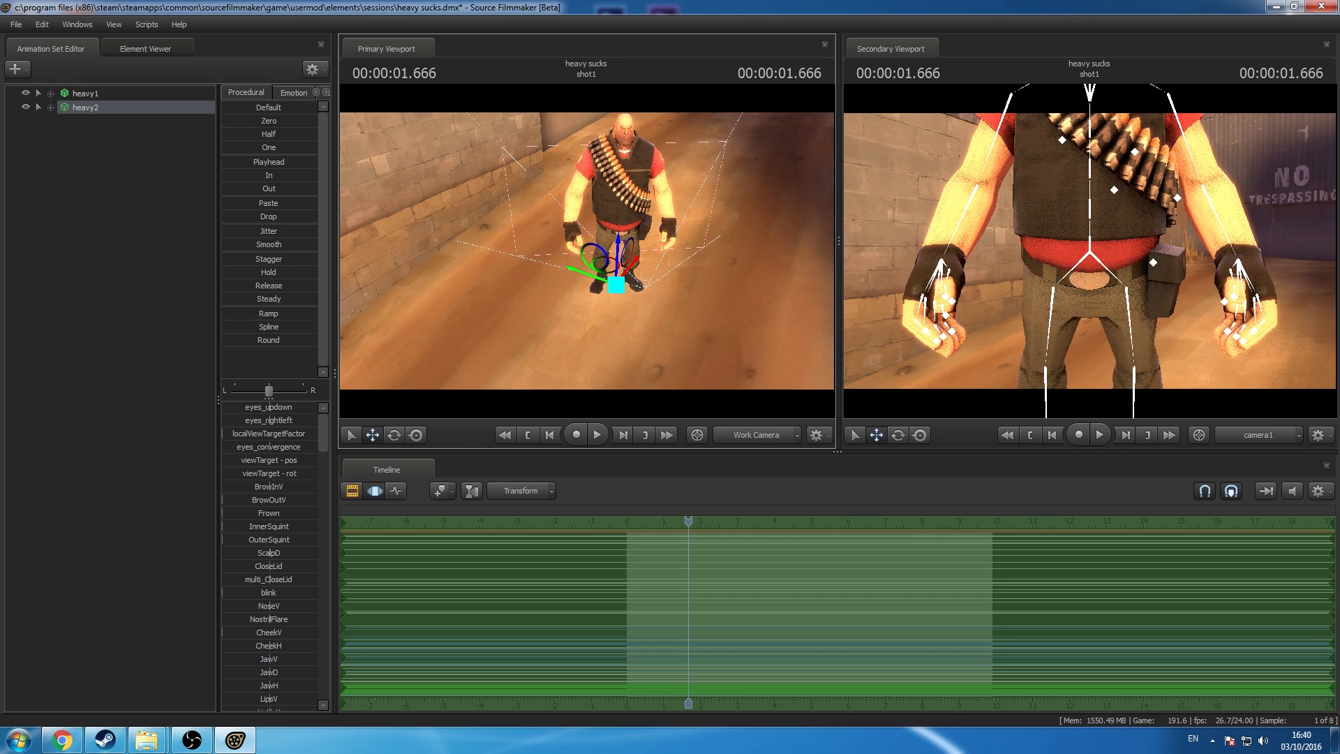
key(w)
mouse_move(395, 389)
mouse_down()
mouse_move(400, 405)
mouse_move(395, 389)
mouse_up()
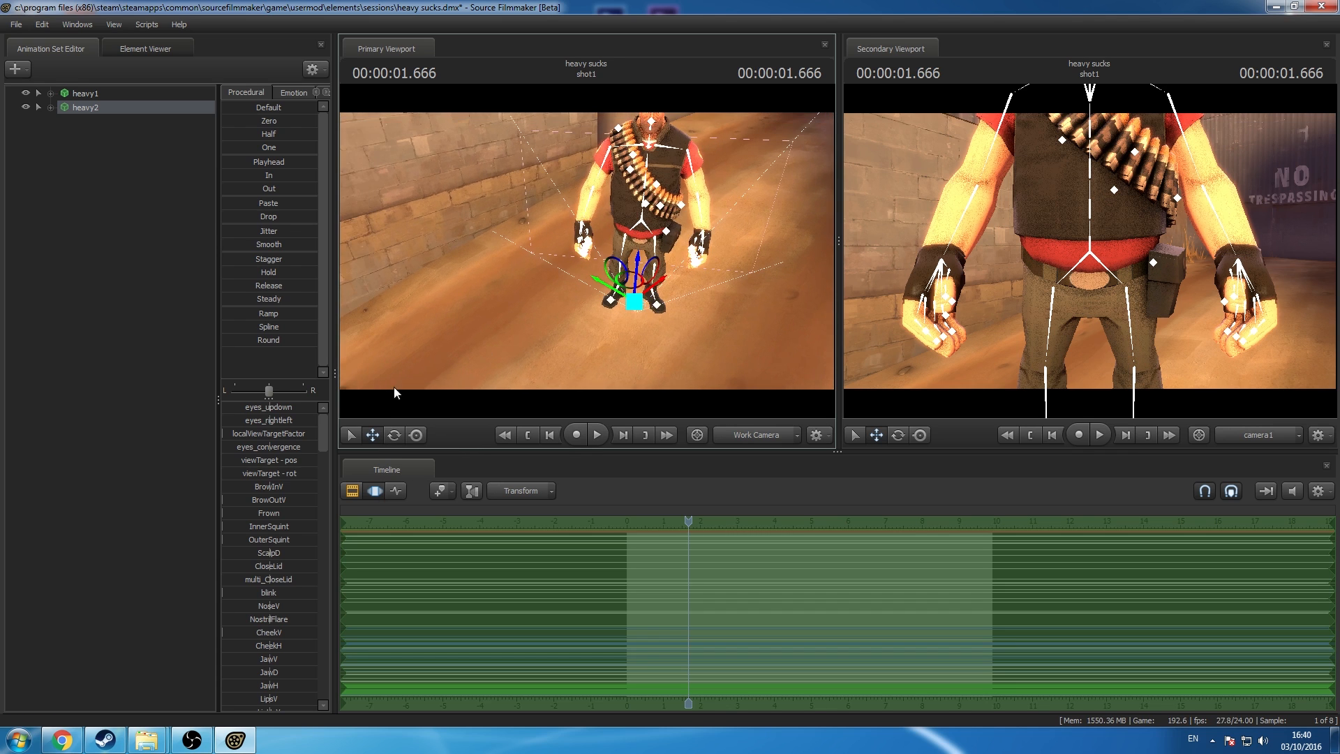
Step: Move heavy1 sideways towards the brick wall so the two Heavy models stand side by side
click(114, 92)
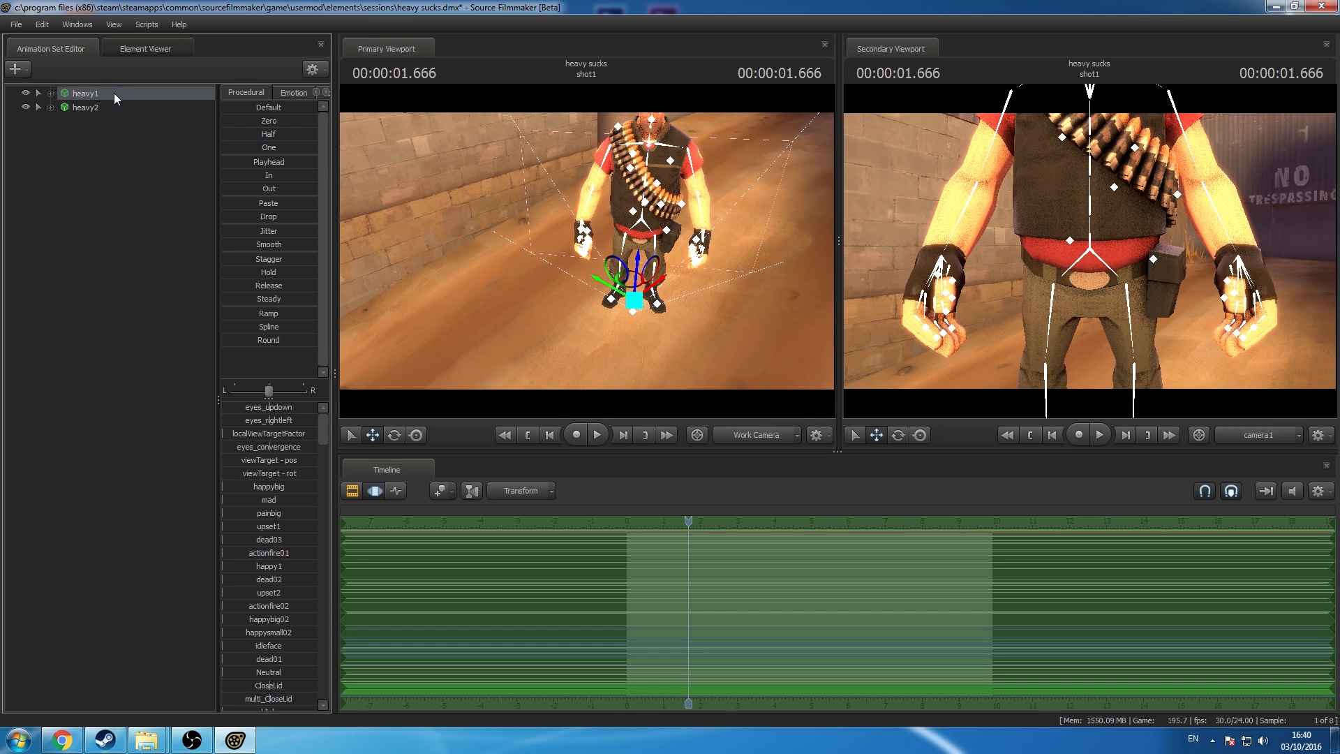
drag(587, 251, 628, 247)
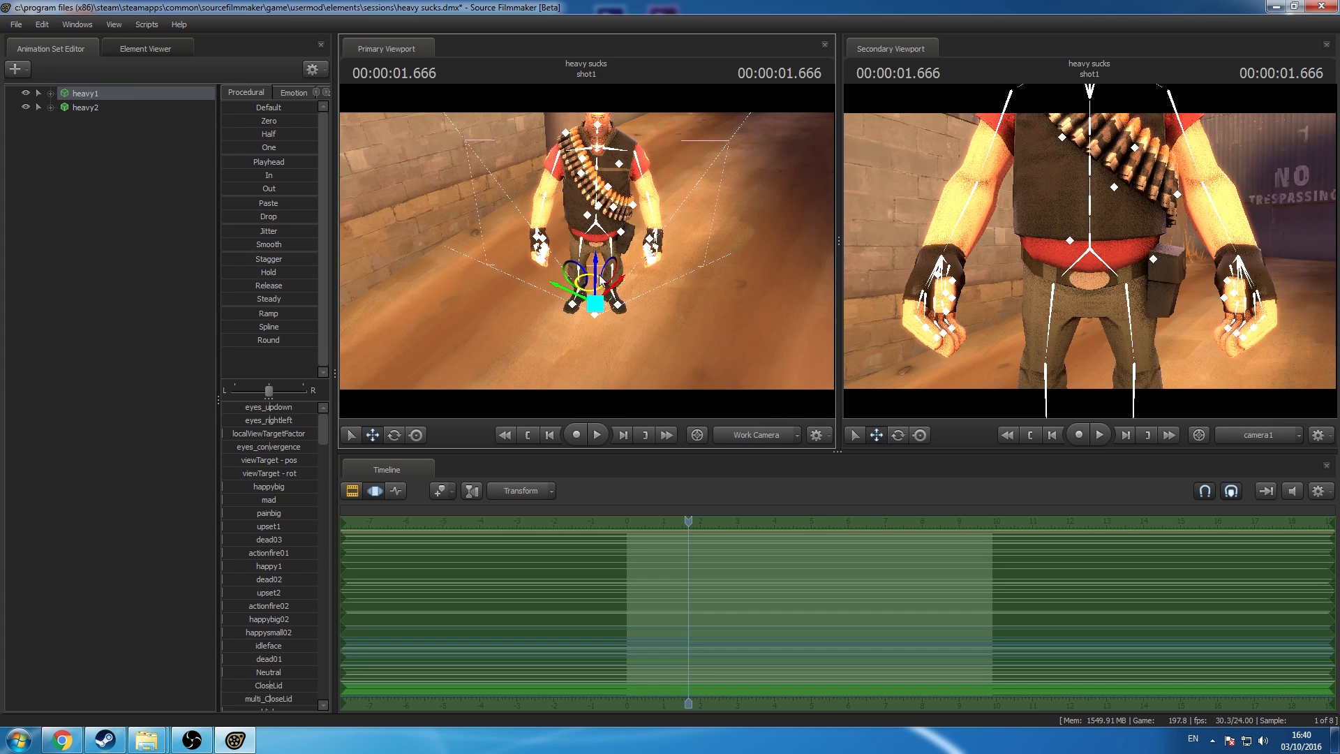
drag(513, 341, 534, 347)
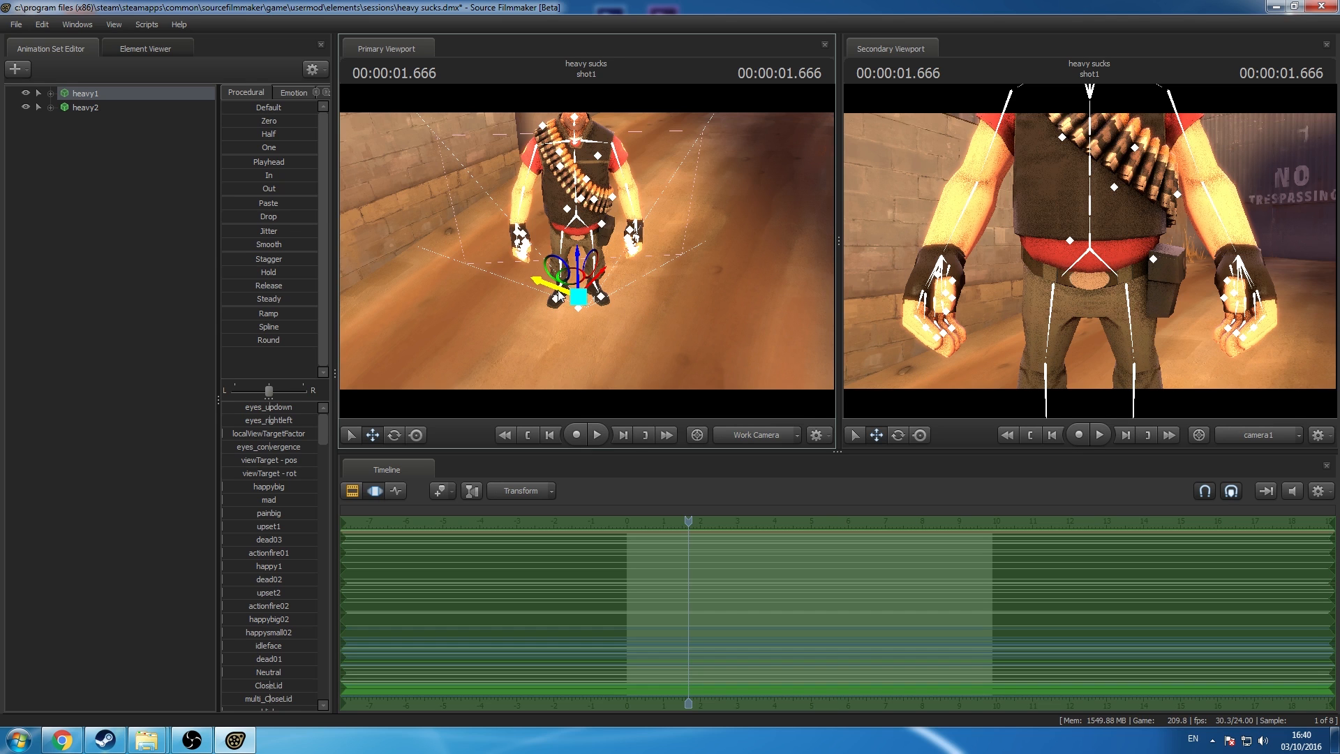
drag(559, 296, 430, 292)
drag(538, 322, 345, 185)
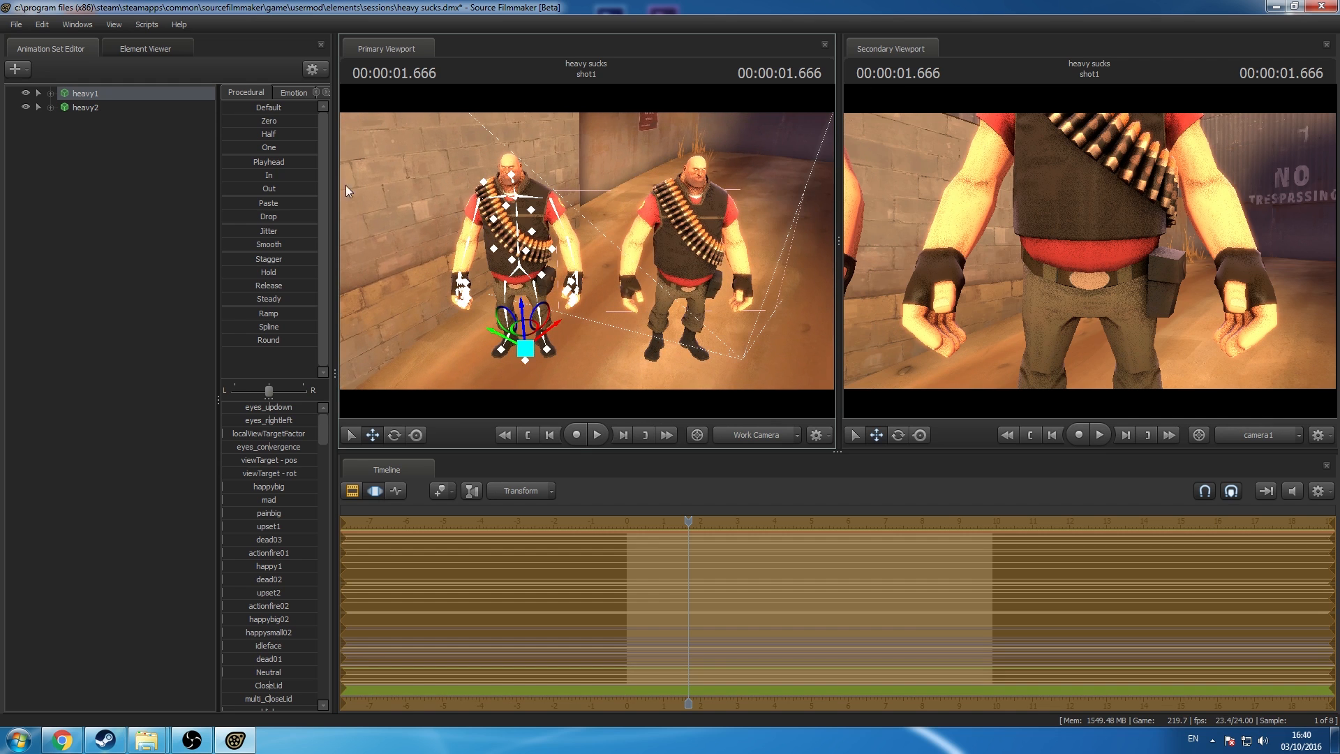
Step: Set the skin of heavy1 to 6
click(85, 108)
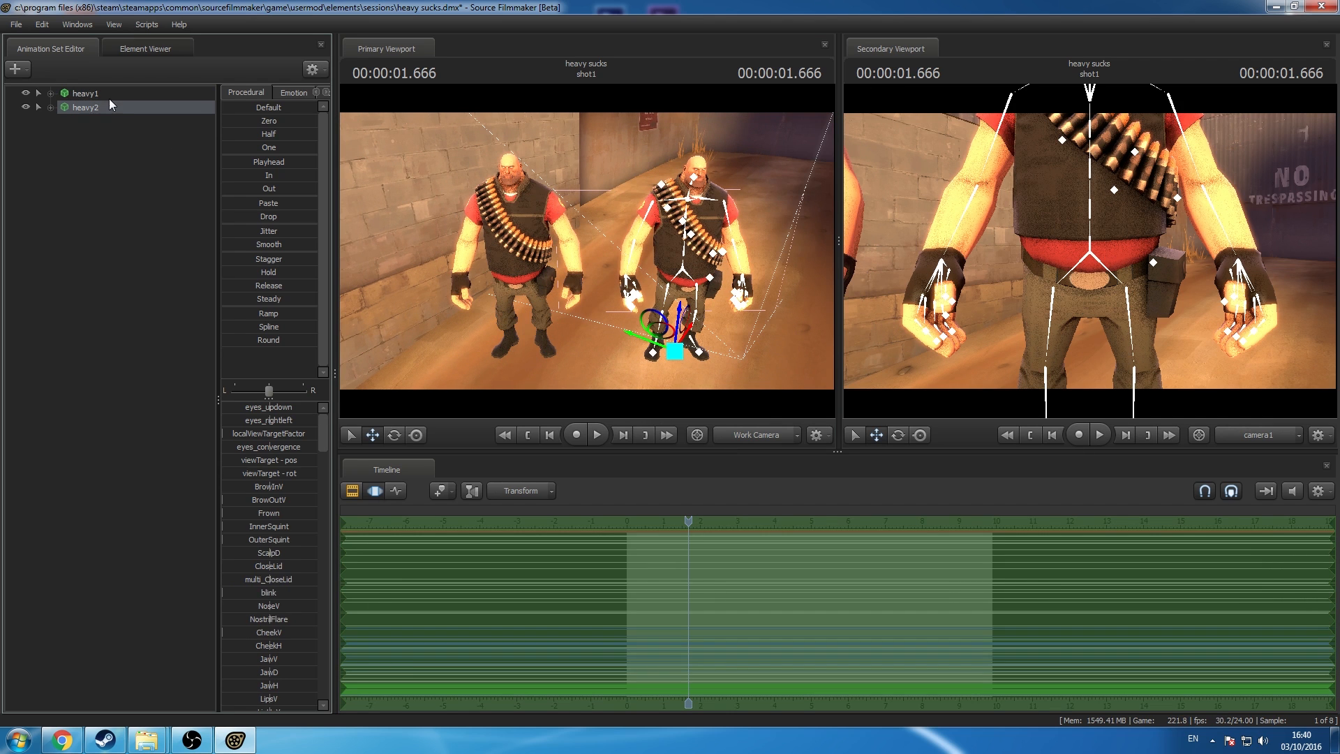
click(110, 95)
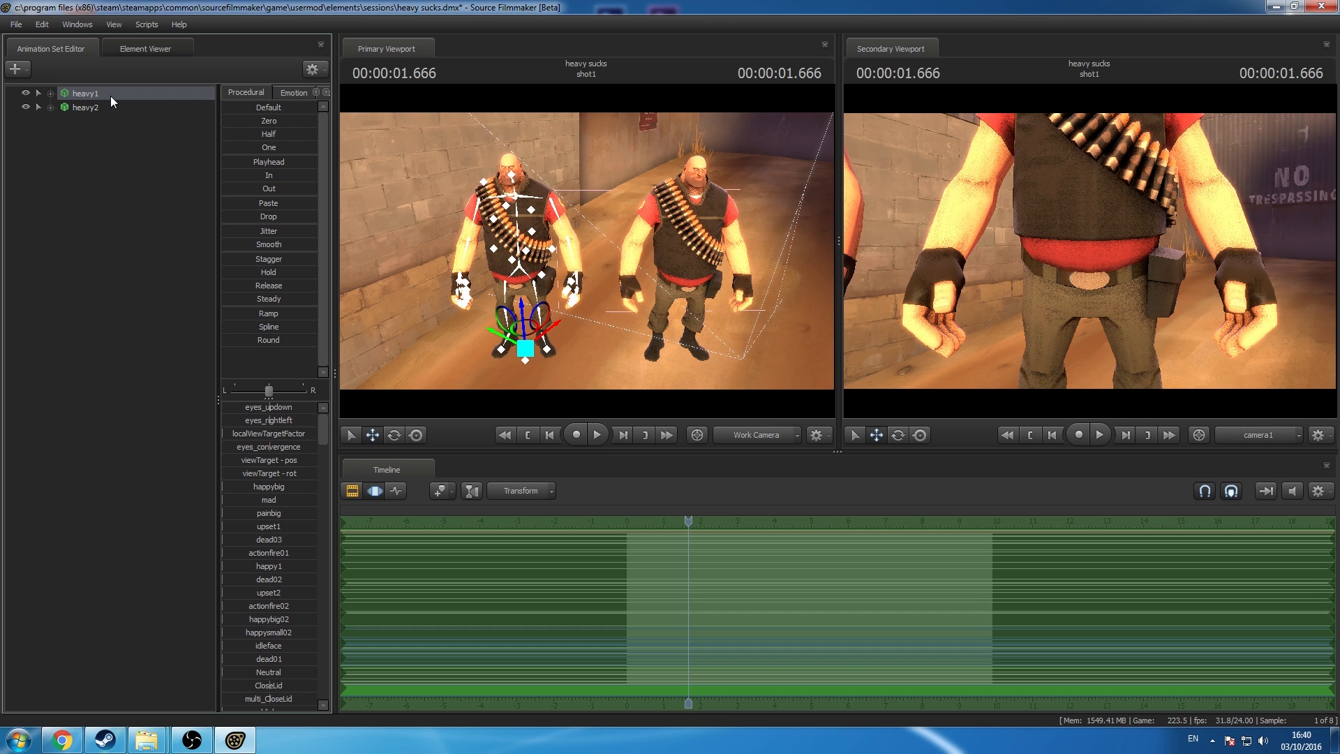
right_click(111, 96)
mouse_move(211, 272)
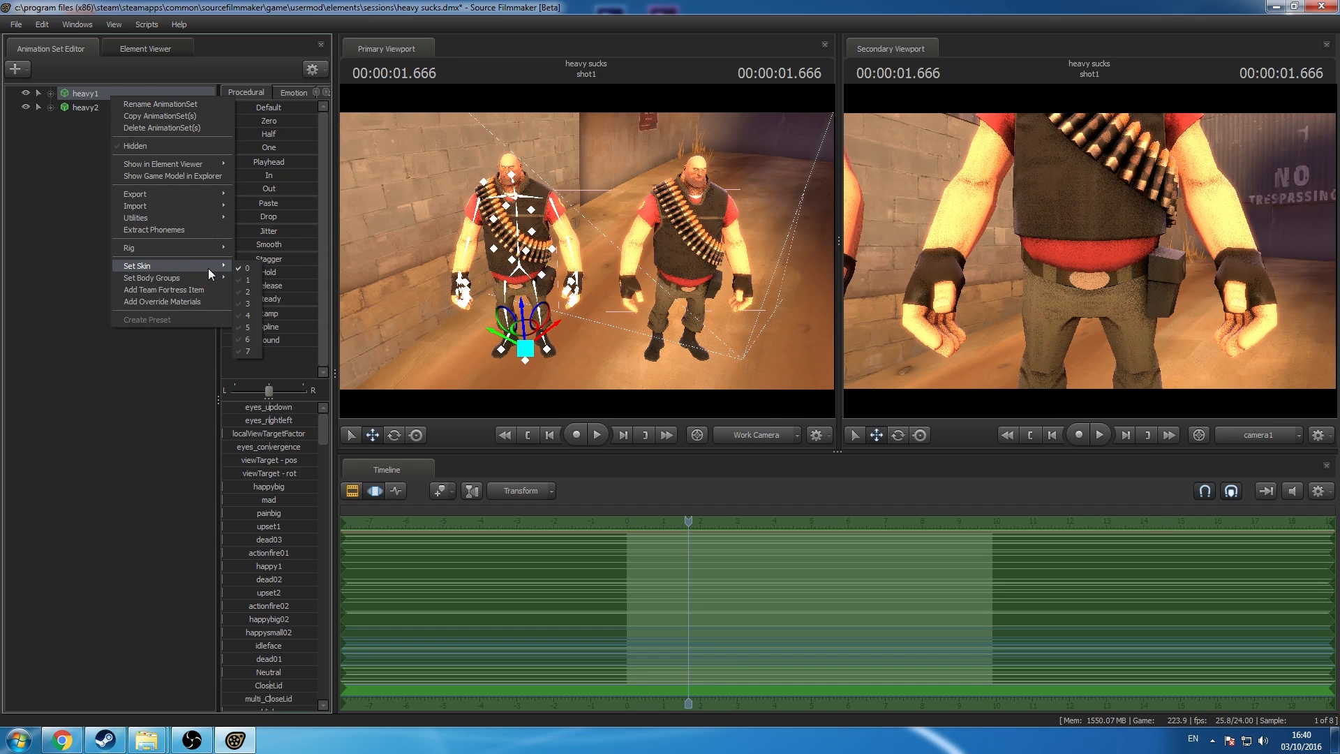
click(247, 339)
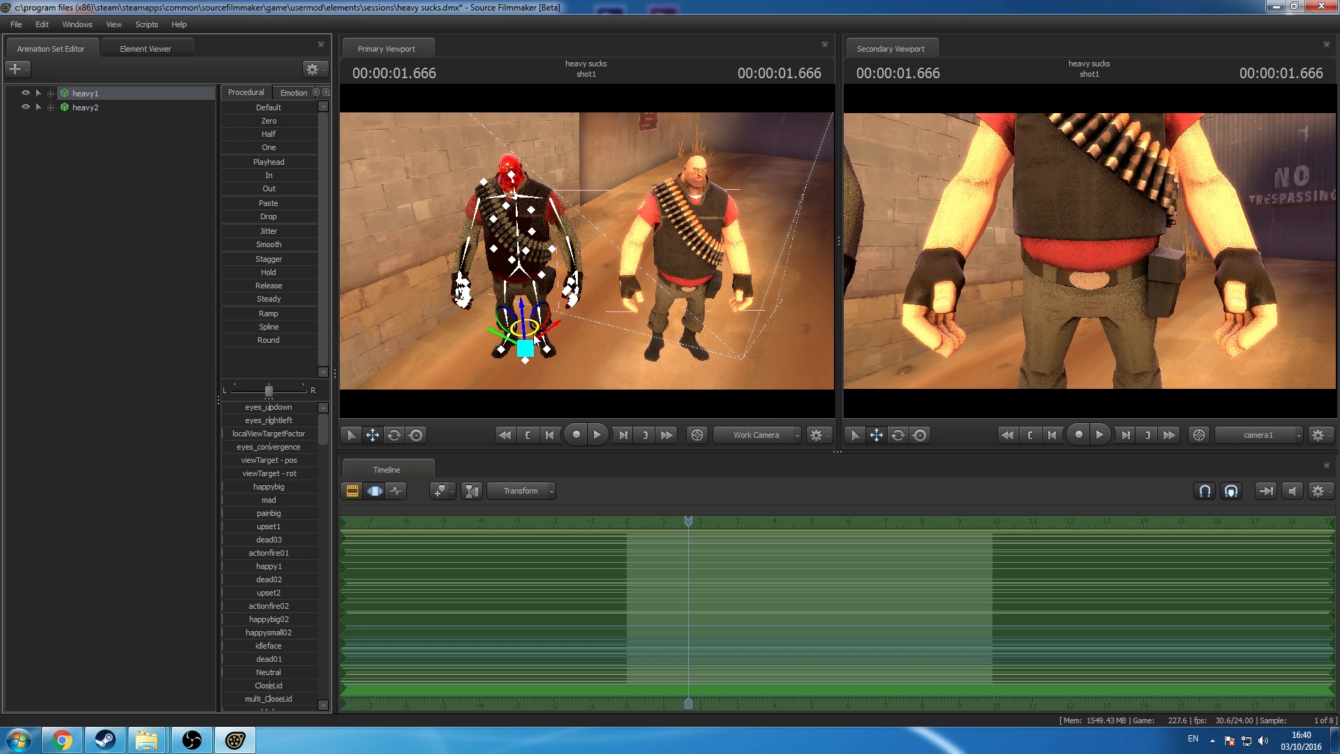
Step: Nudge heavy1 slightly towards the work camera and set its skin to 4
mouse_move(535, 338)
mouse_down()
mouse_move(580, 384)
mouse_move(546, 351)
mouse_up()
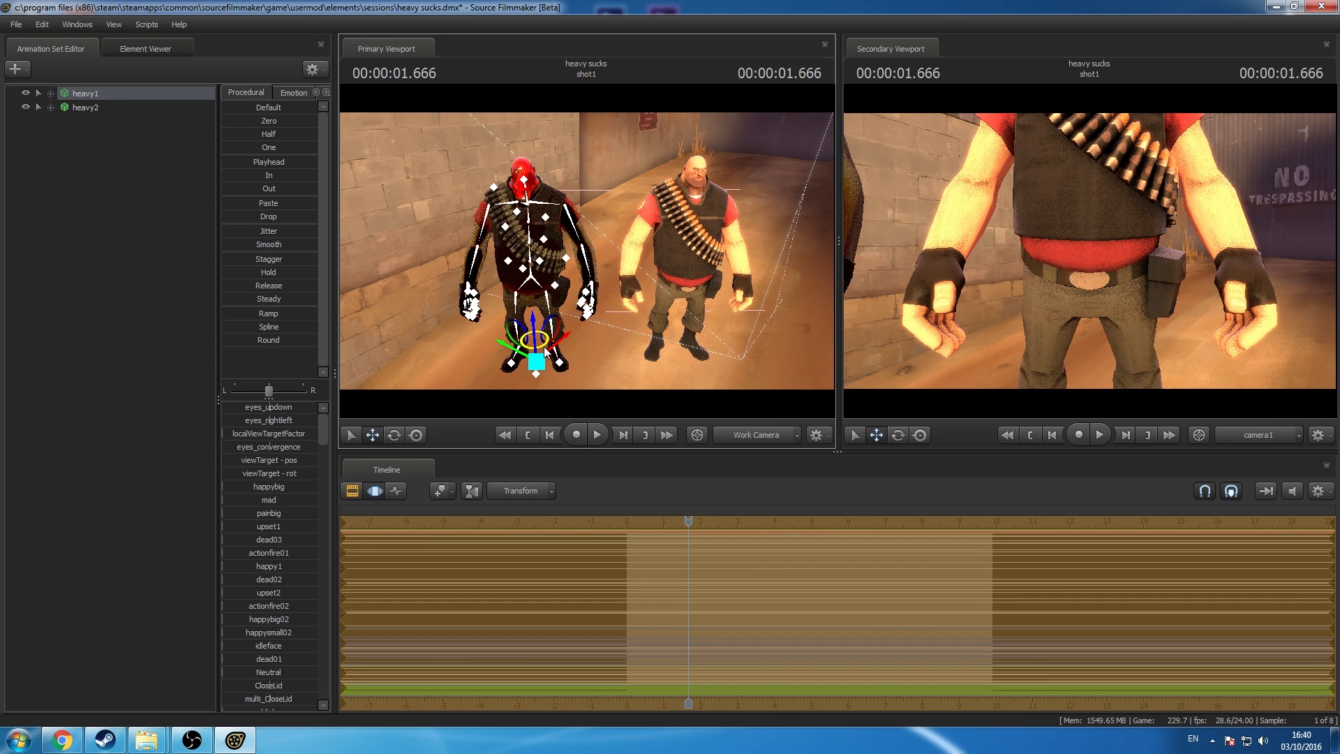
right_click(95, 97)
mouse_move(187, 266)
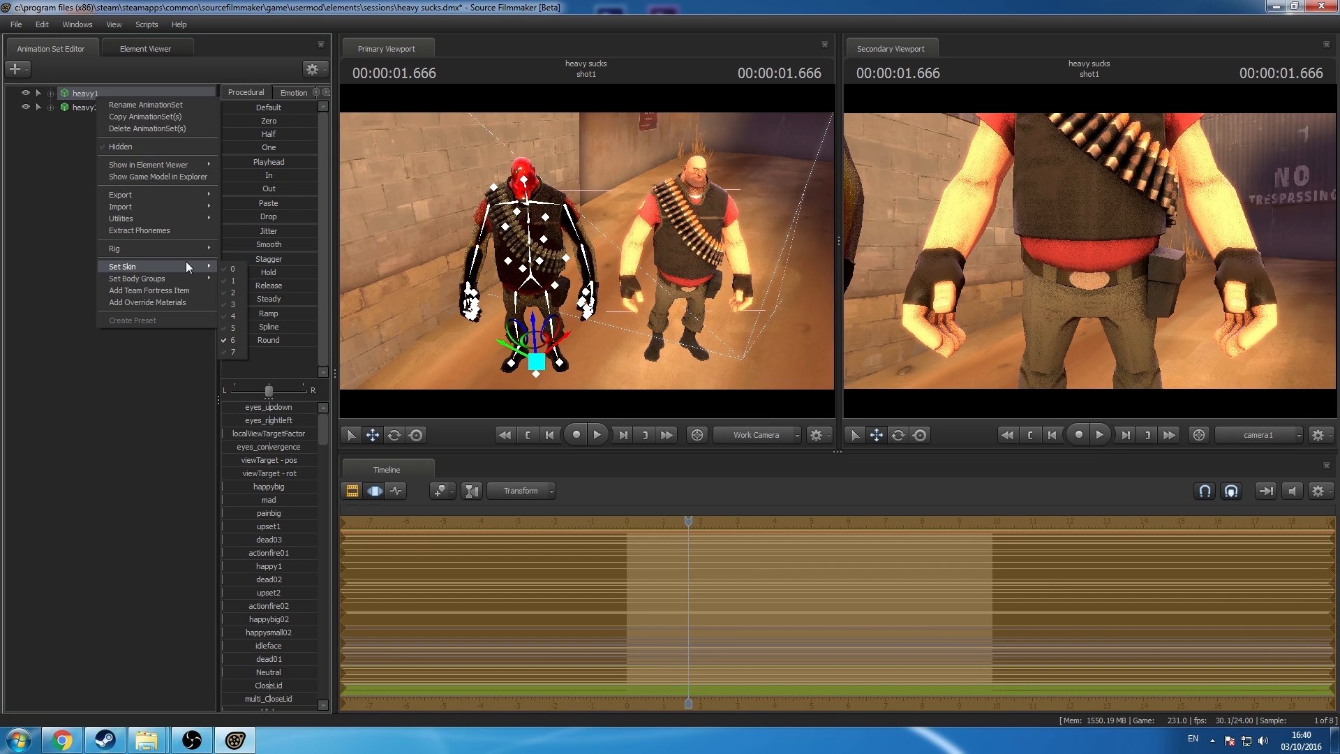
click(235, 312)
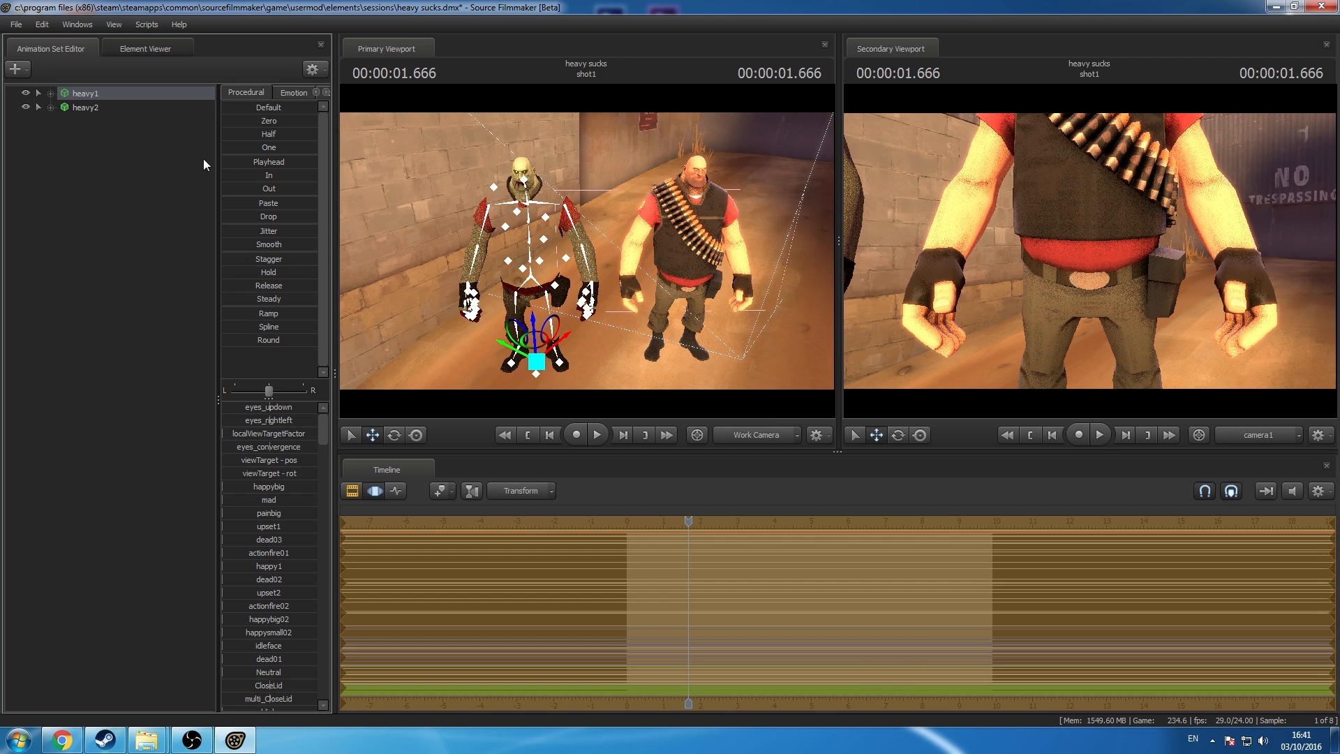
Step: Set the skin of heavy2 to 4
right_click(85, 107)
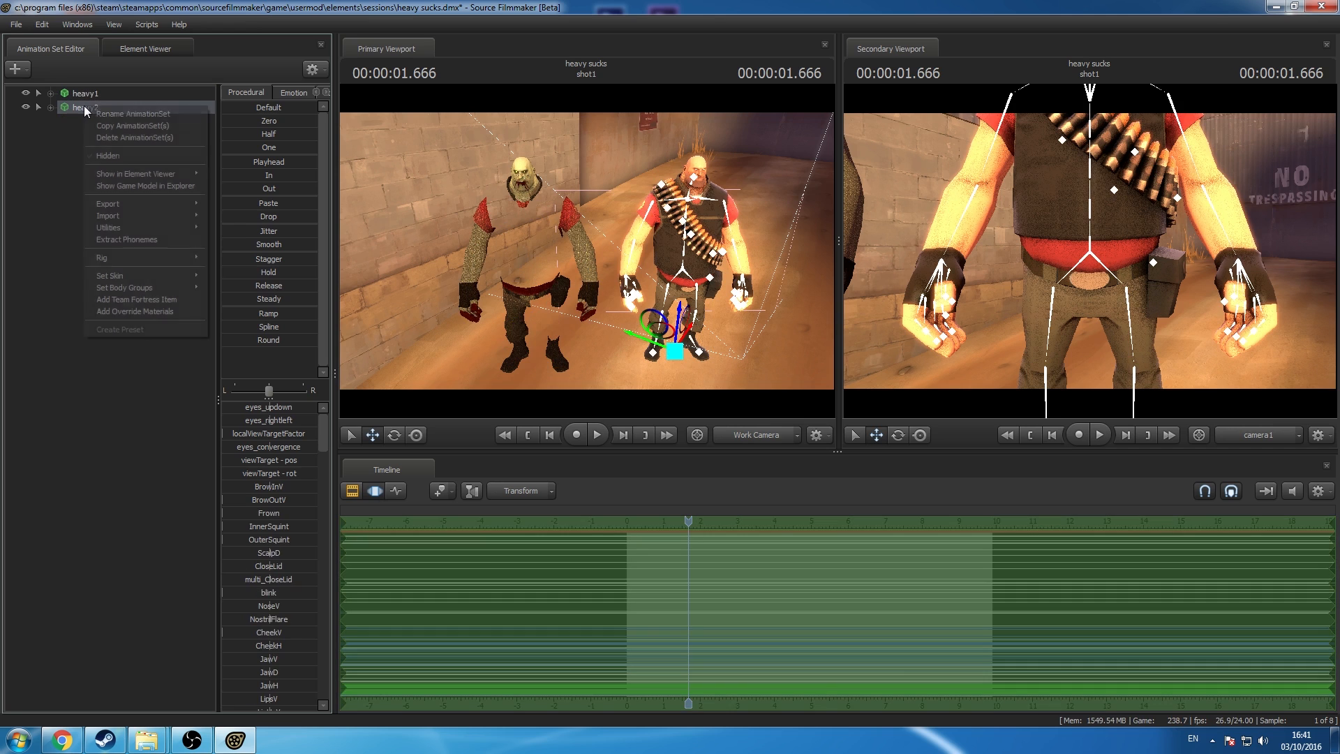
mouse_move(148, 274)
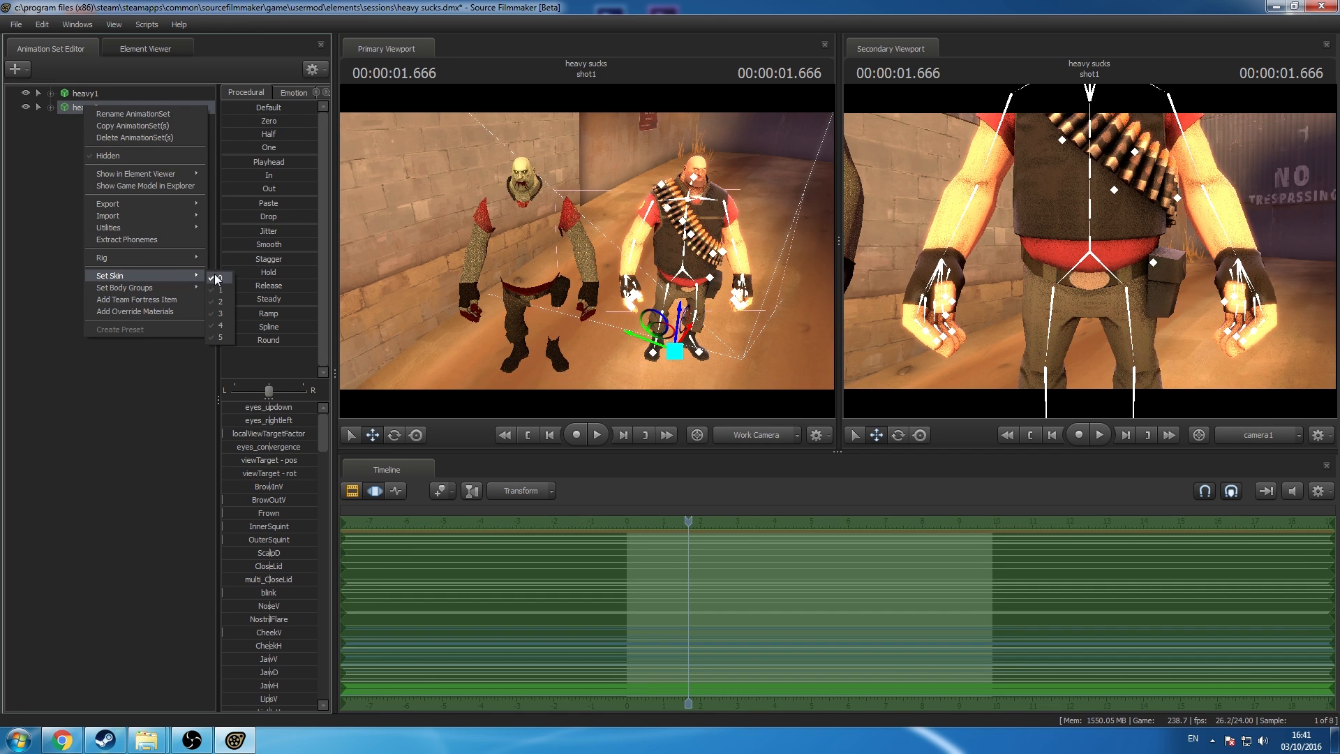
click(221, 314)
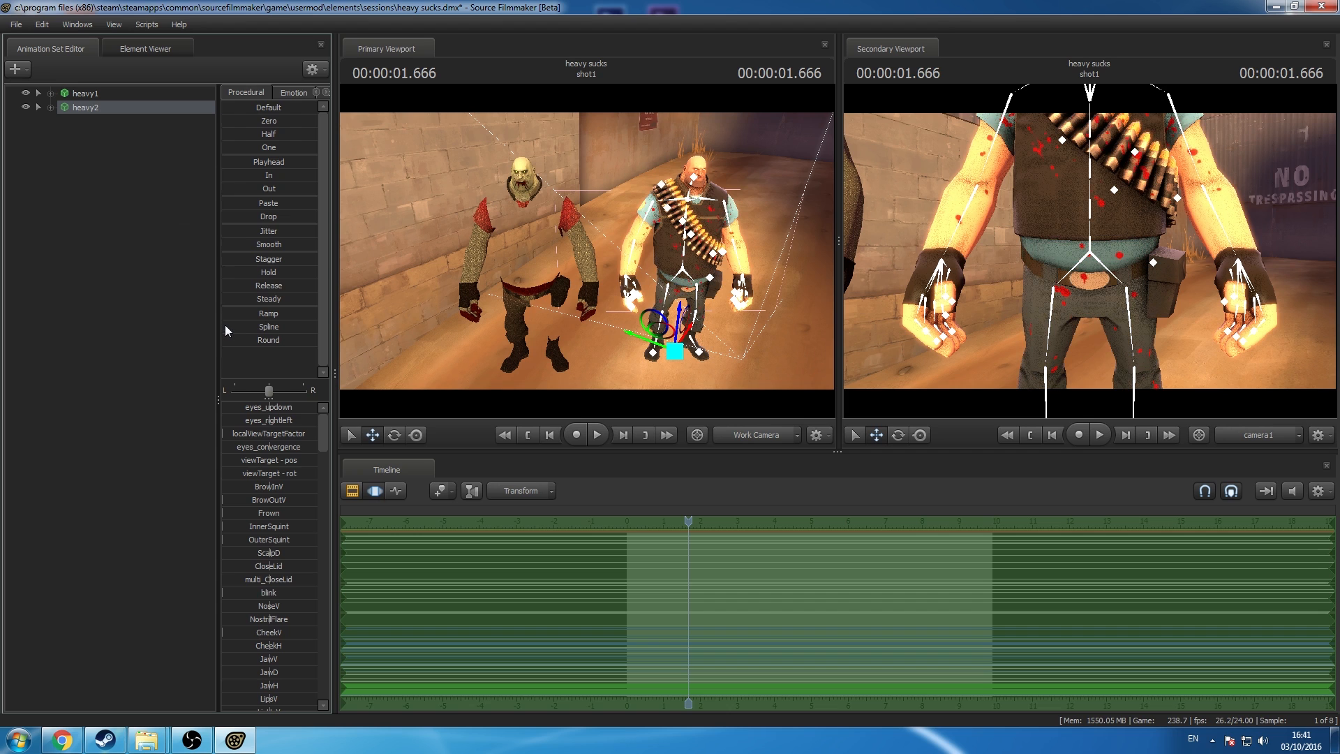
Step: Set the skin of heavy2 to 5
right_click(139, 105)
mouse_move(222, 279)
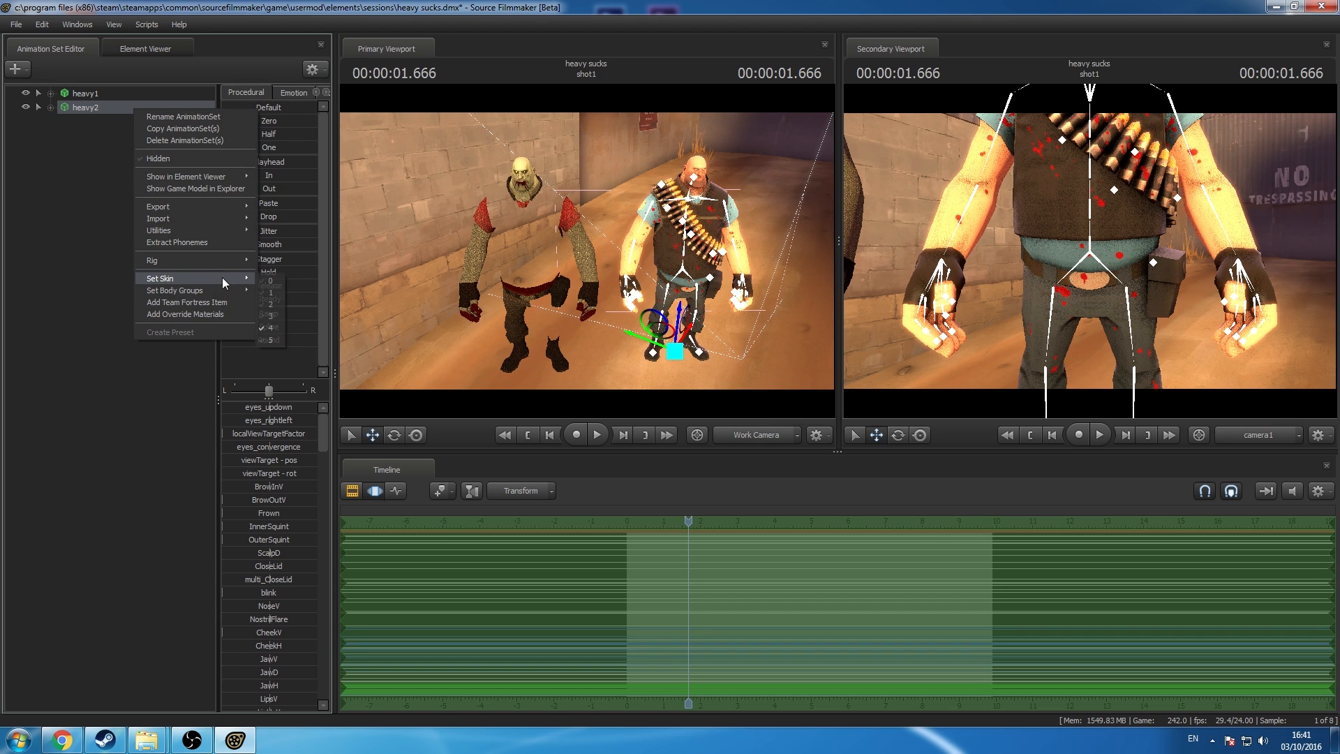
click(276, 339)
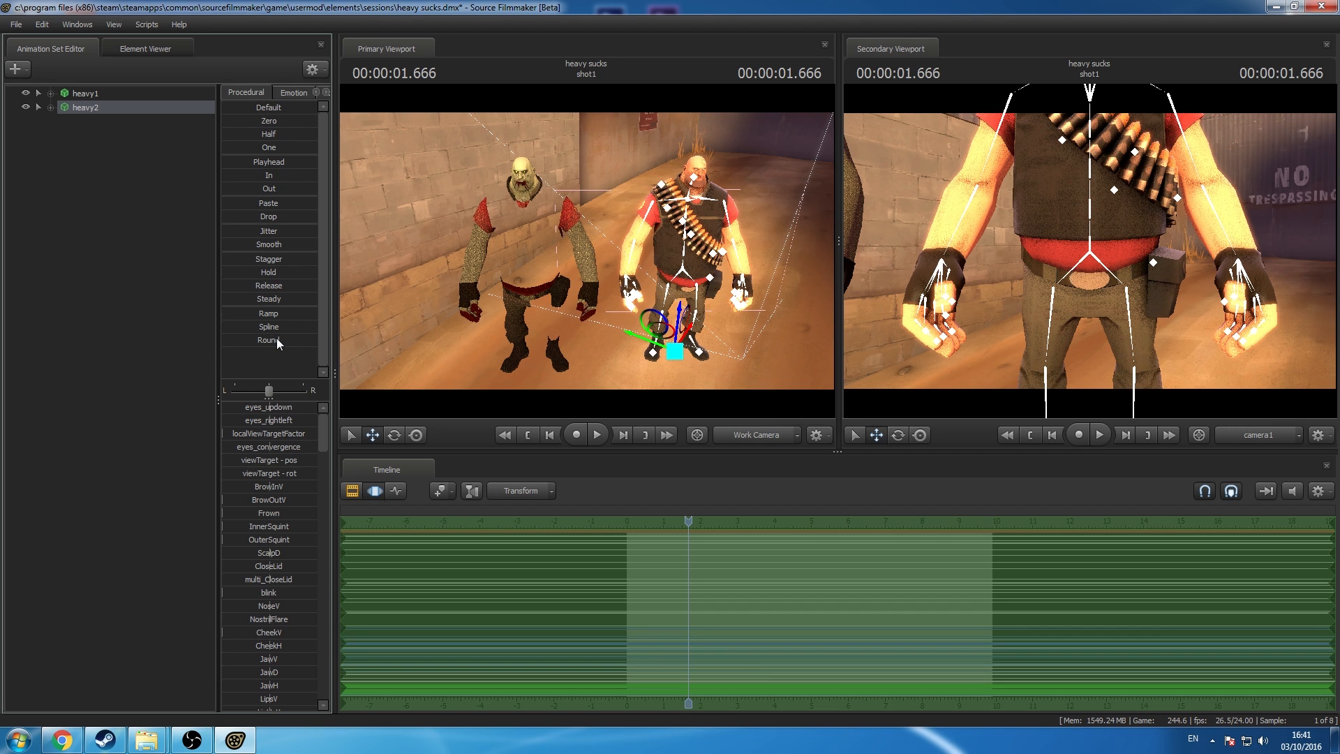
Step: Delete the heavy1 animation set from the session
click(94, 96)
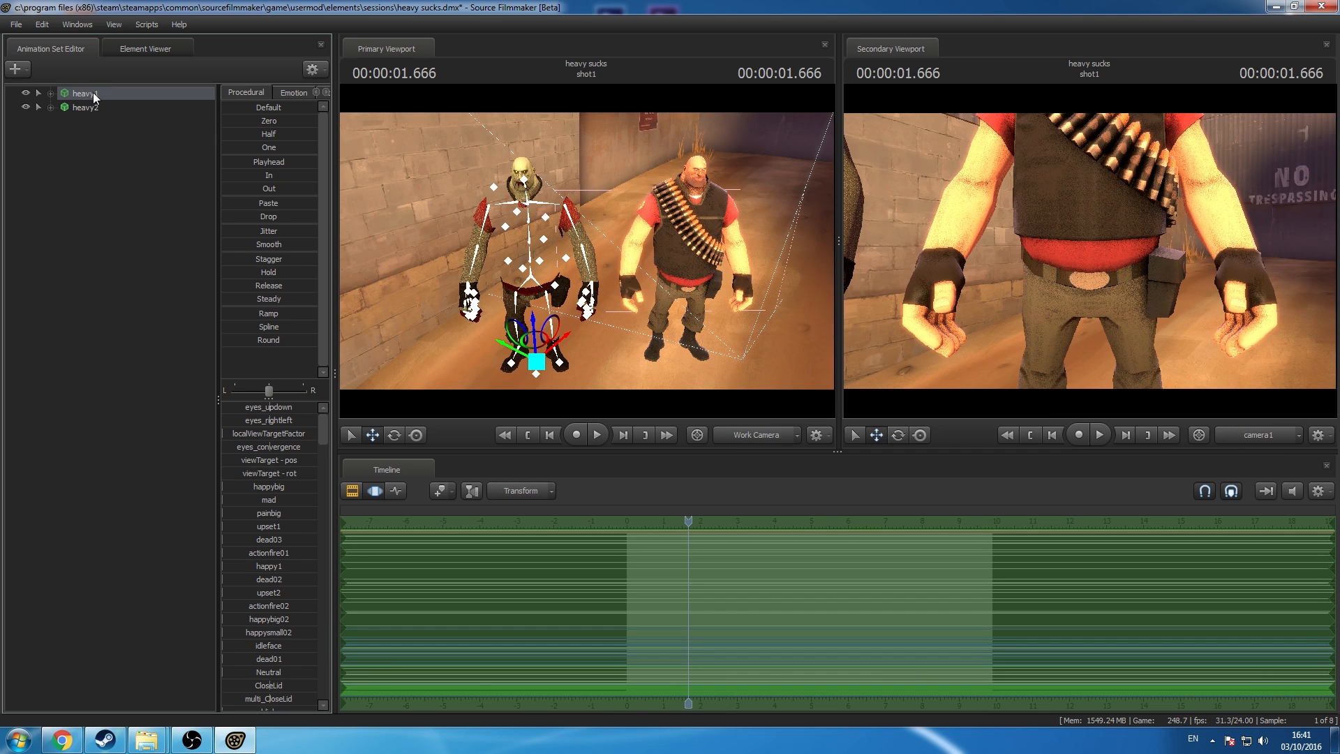
right_click(90, 83)
right_click(87, 90)
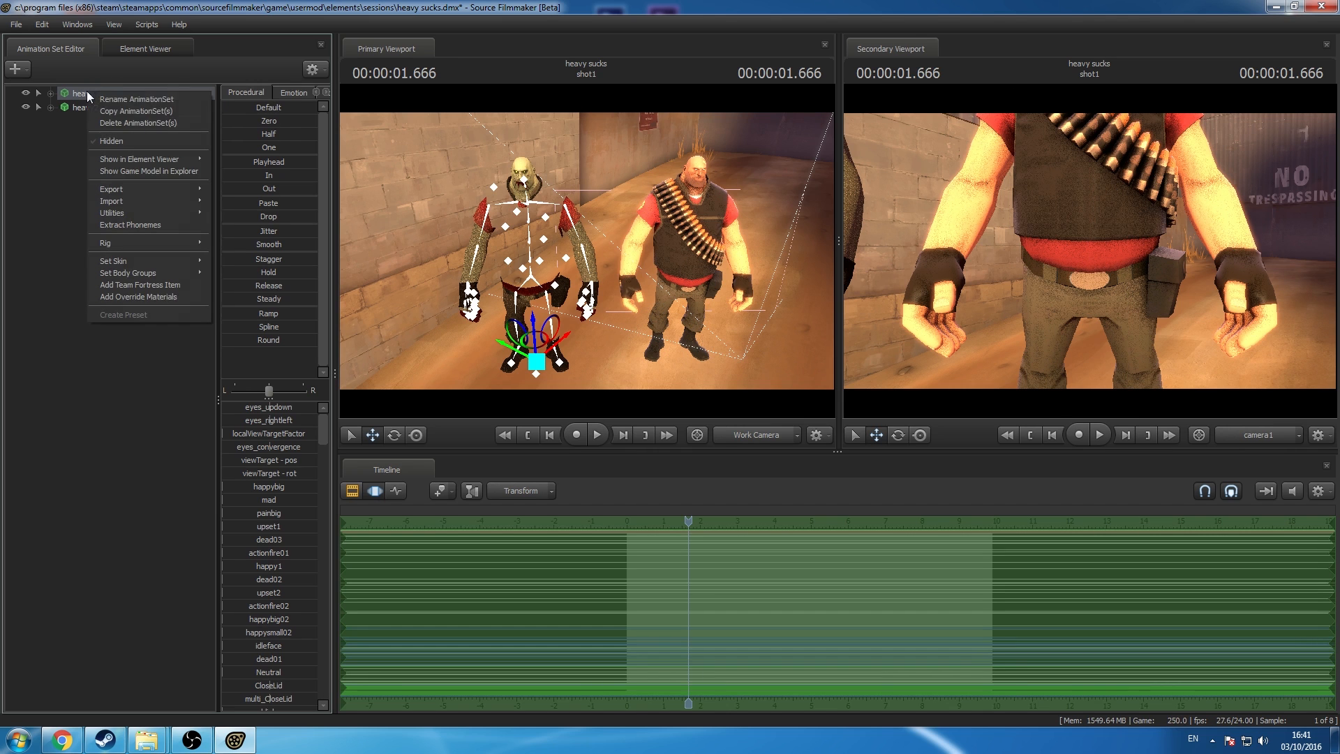
click(115, 121)
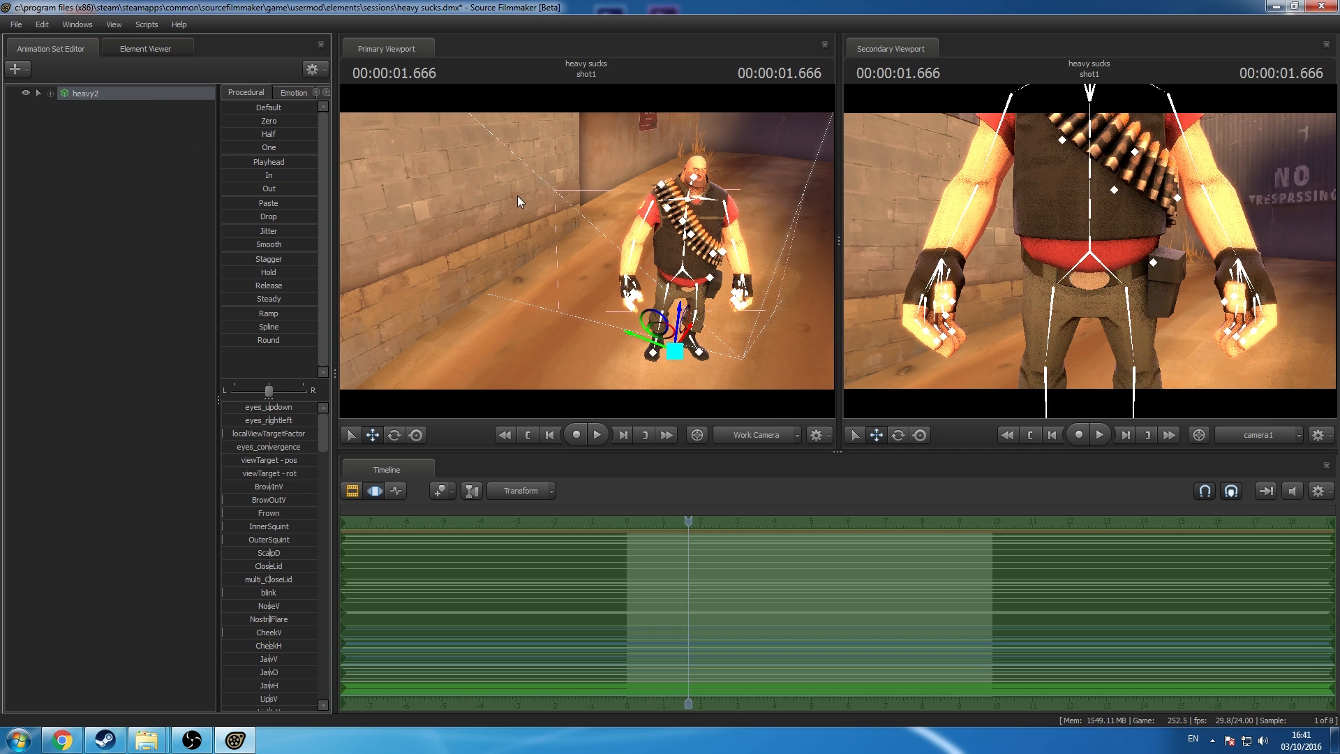
Step: Filter the model list by "scout" and add player\hwm\scout.mdl as a new animation set
right_click(96, 211)
click(163, 244)
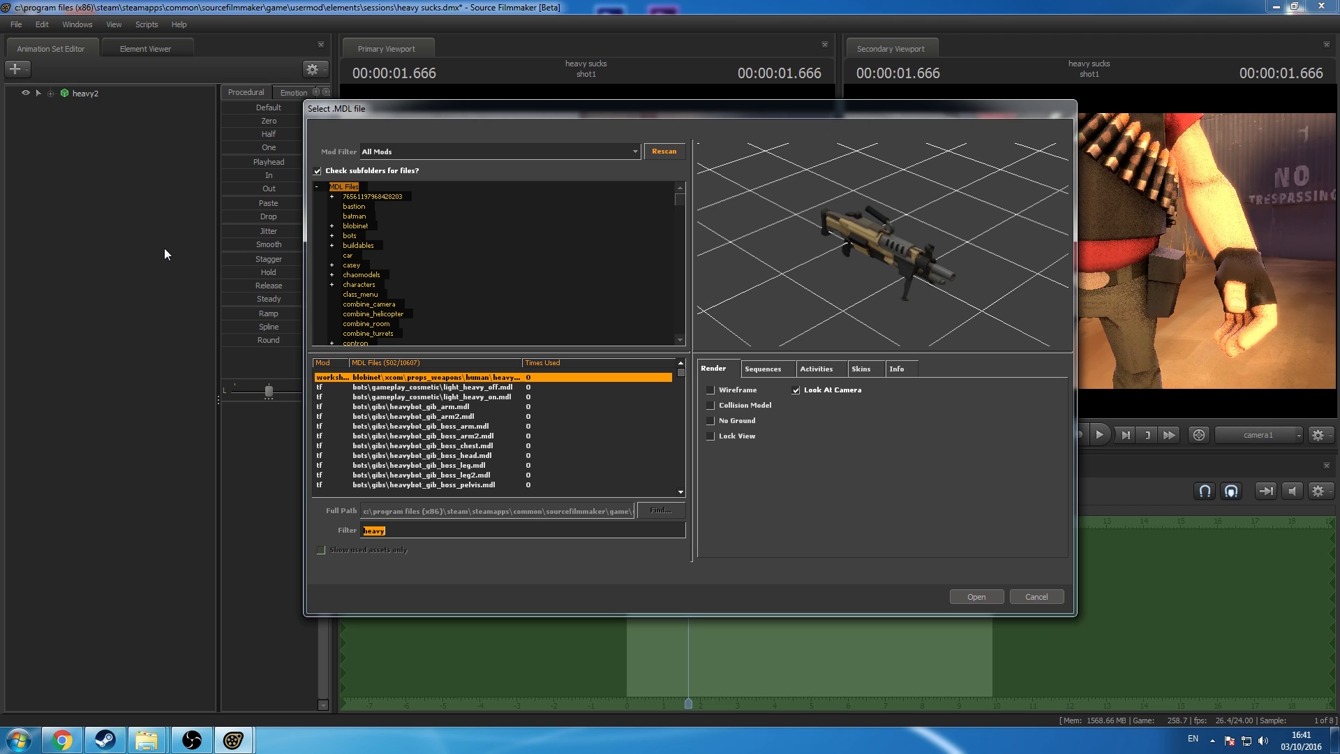
text(scout)
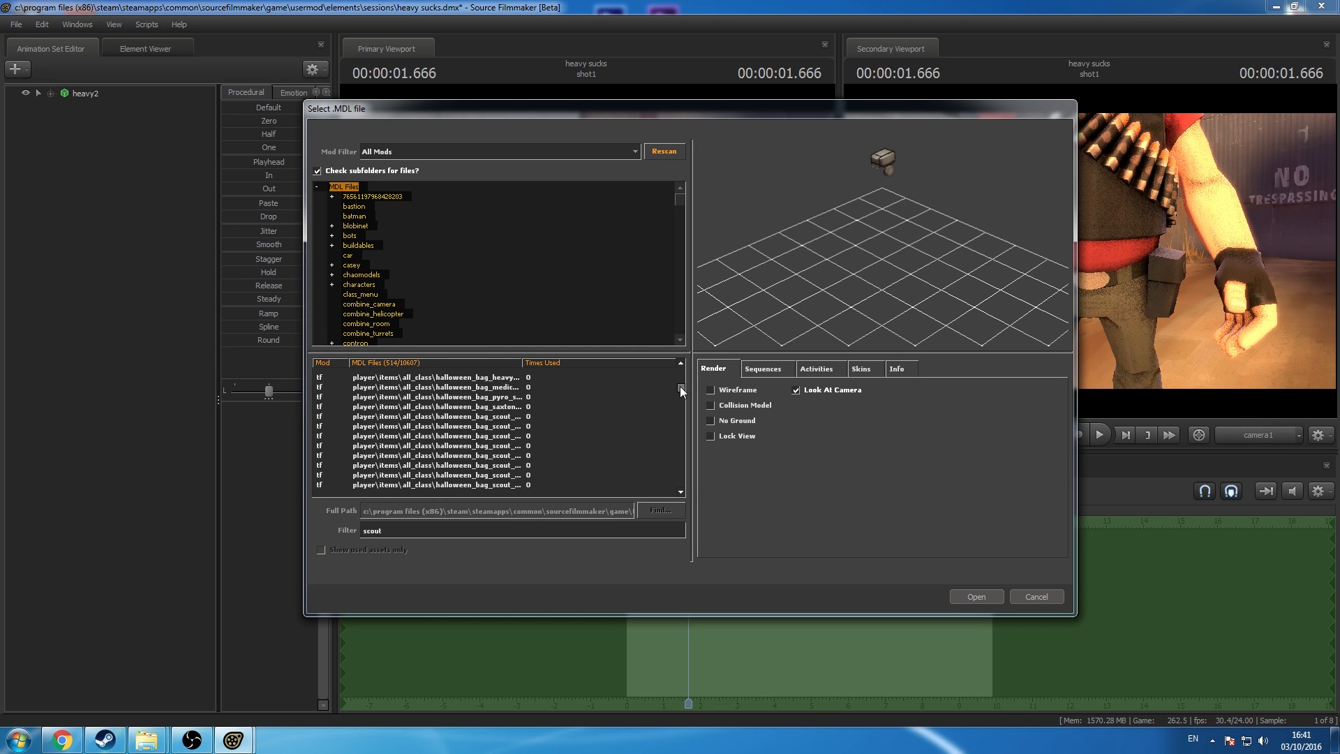
drag(680, 387, 681, 350)
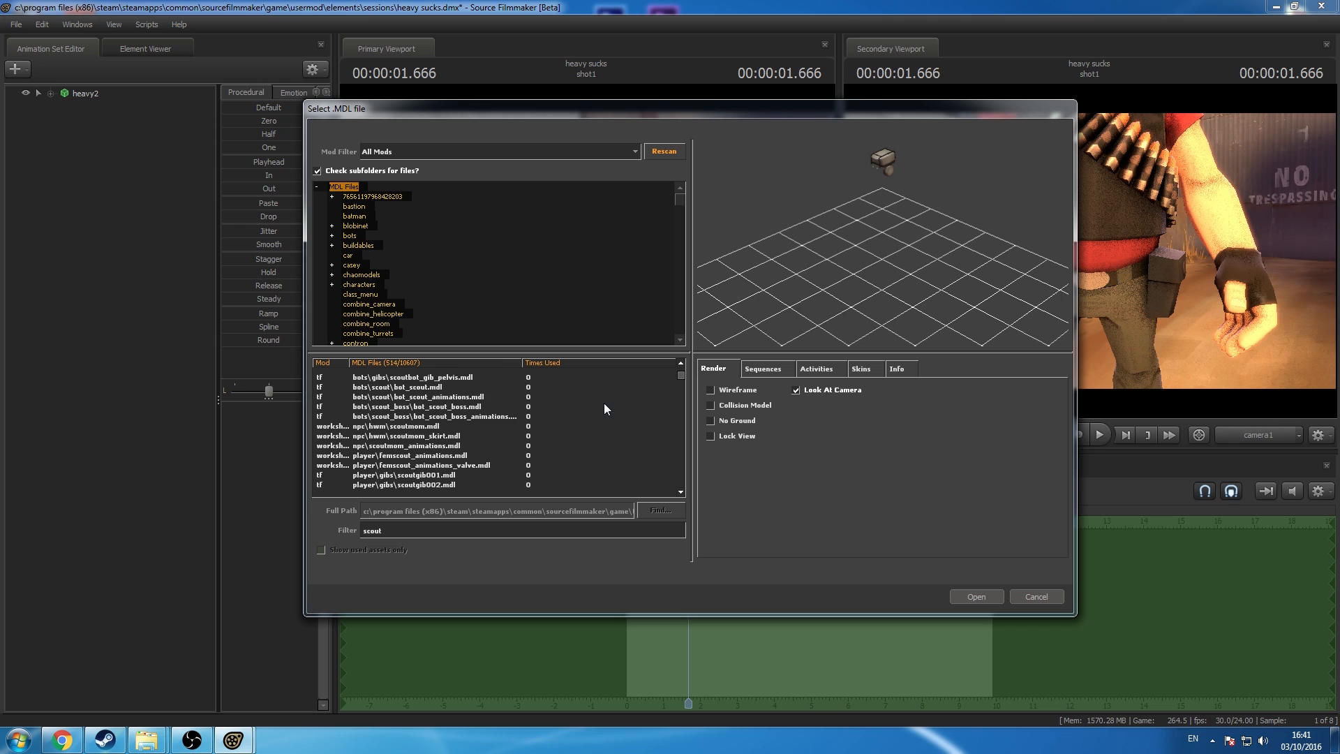
scroll(553, 420, down, 4)
click(424, 456)
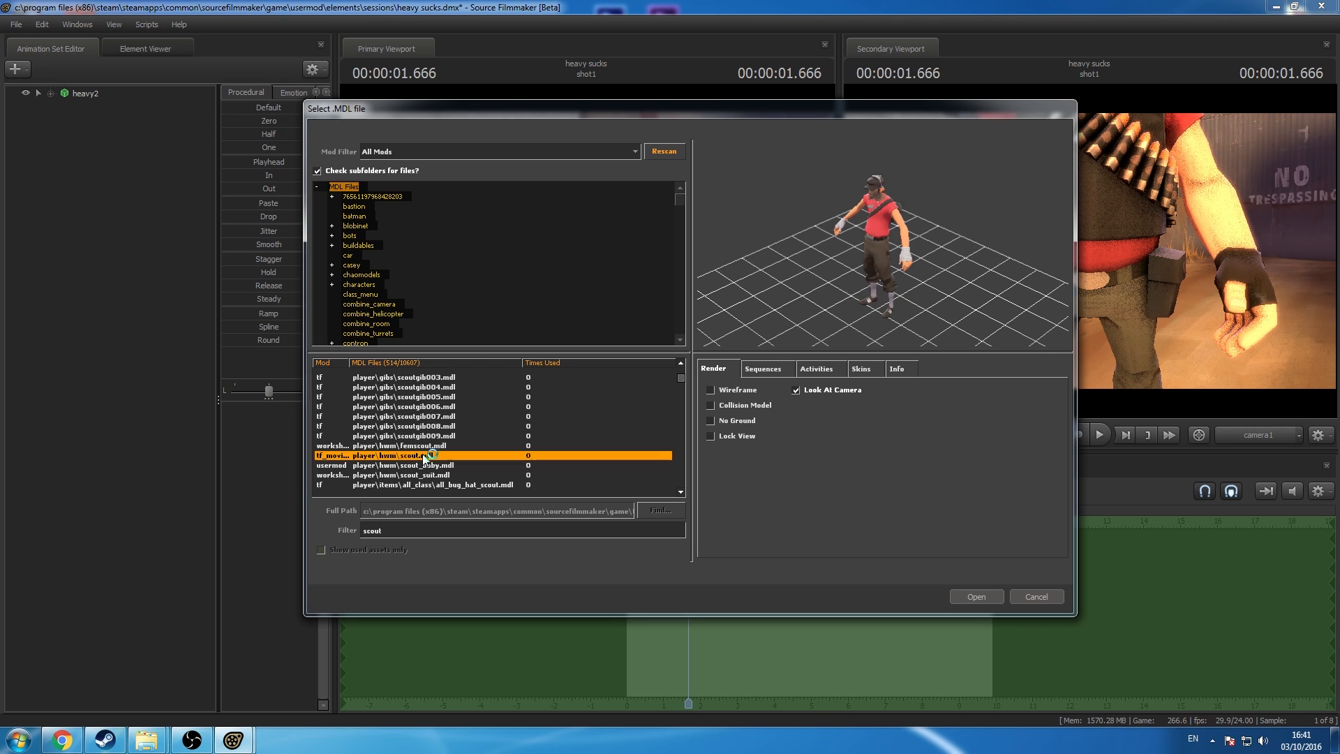
click(981, 598)
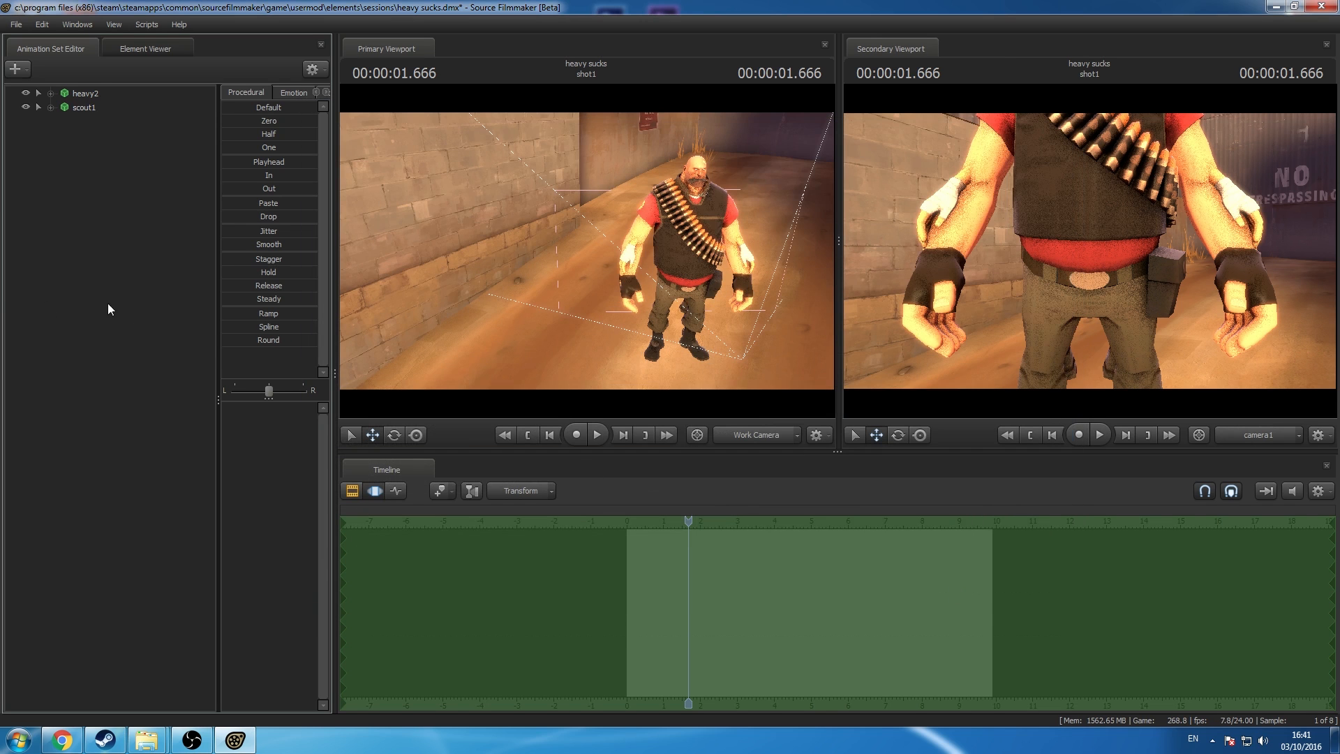
Step: Move heavy2 back and to the side, away from the scout1 model it overlaps
click(88, 105)
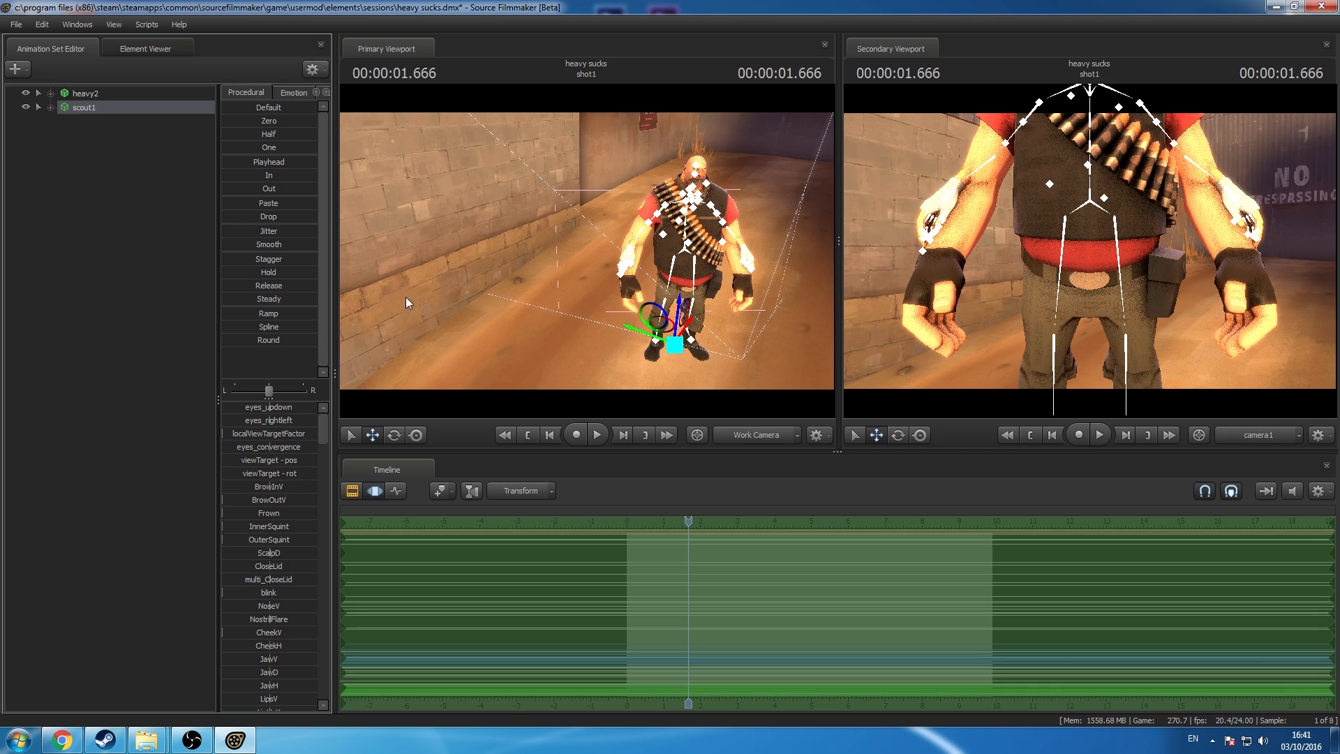
drag(452, 339, 407, 355)
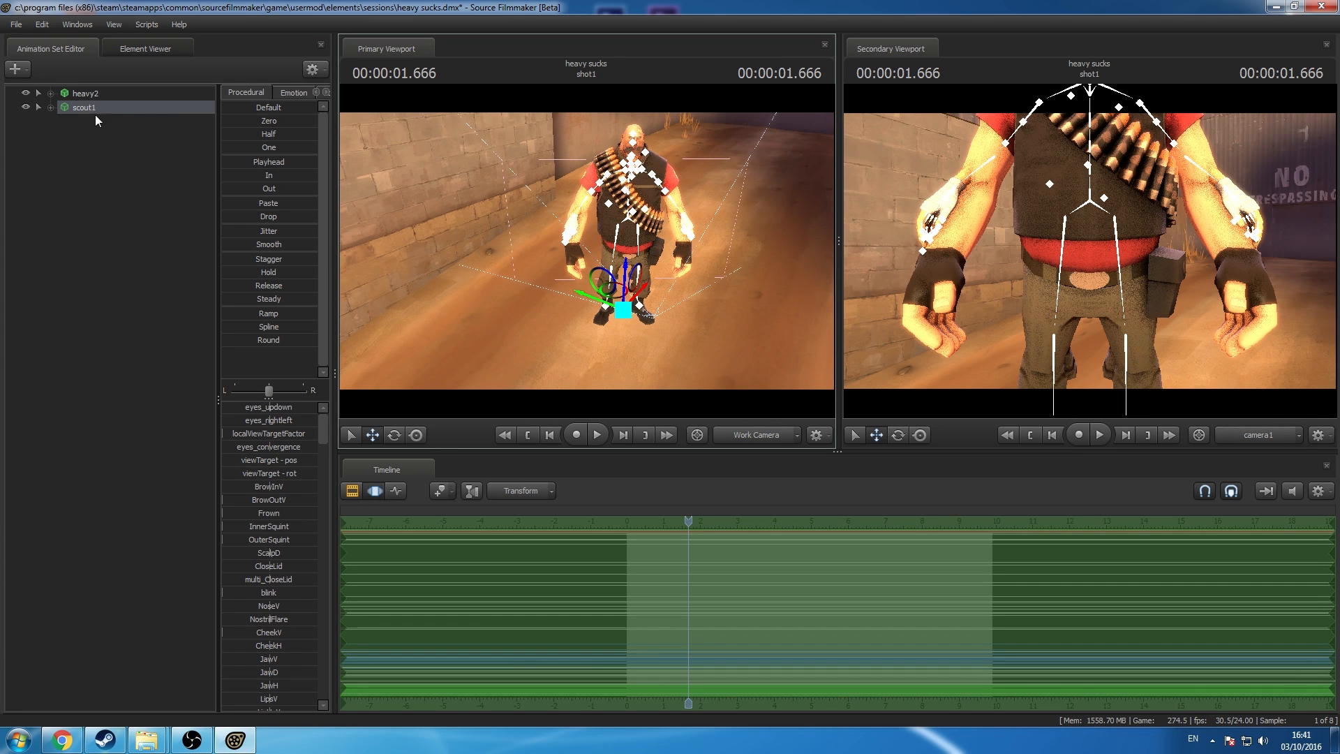
click(83, 95)
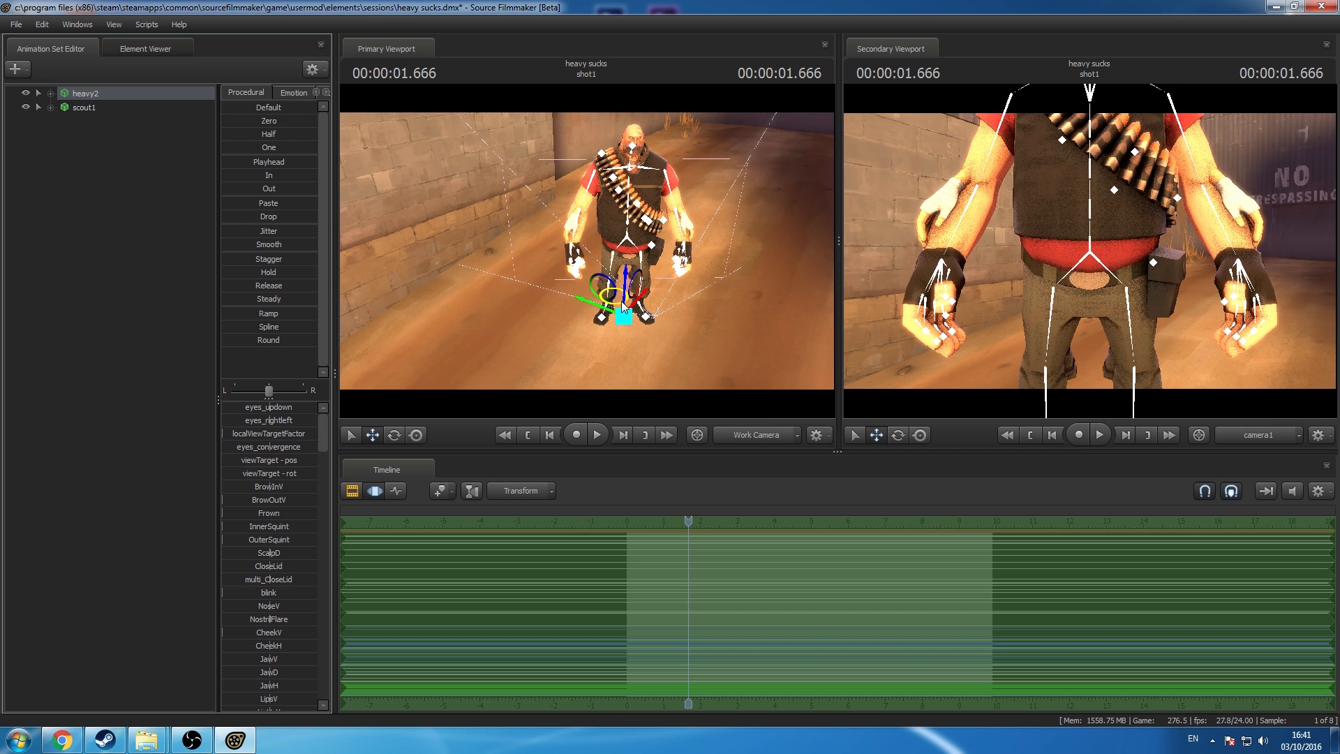
drag(623, 307, 565, 262)
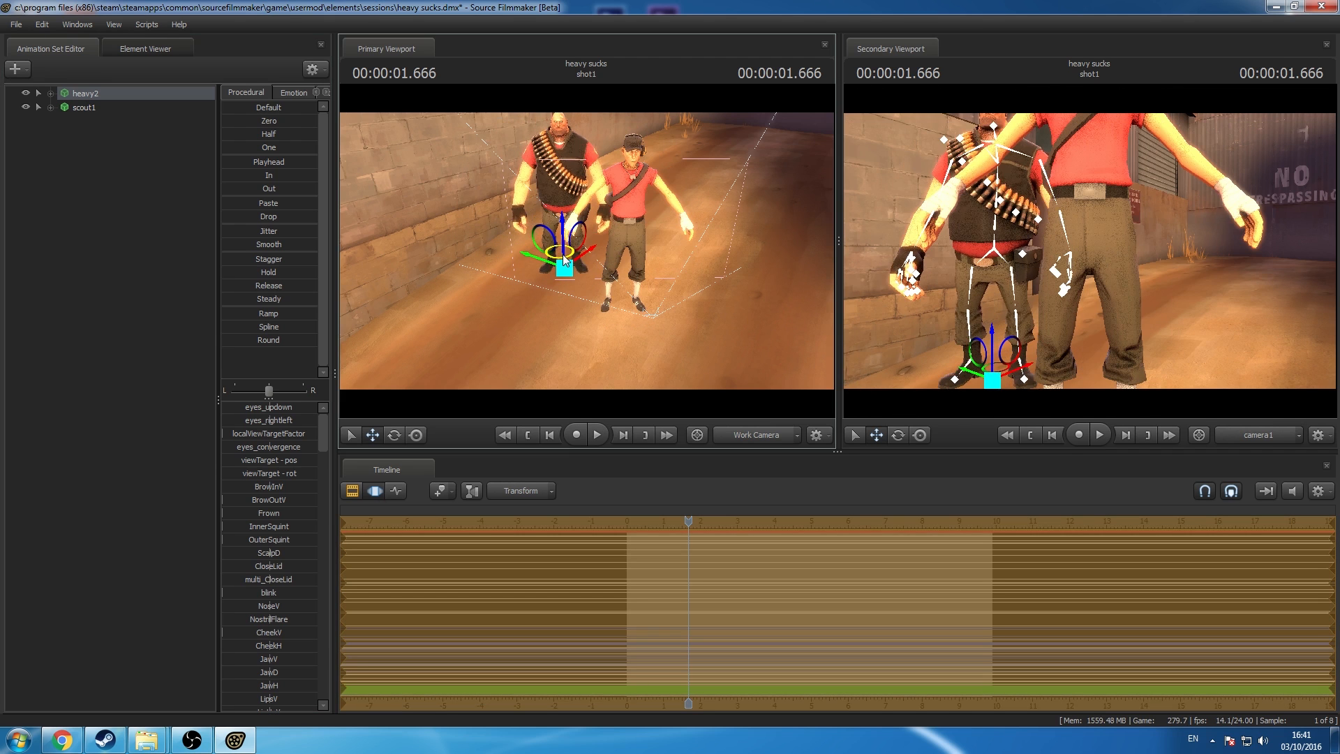
Step: Move scout1 away from heavy2 to a spot close to camera1
click(82, 108)
drag(618, 302, 516, 391)
key(d)
drag(589, 253, 517, 253)
drag(653, 206, 664, 239)
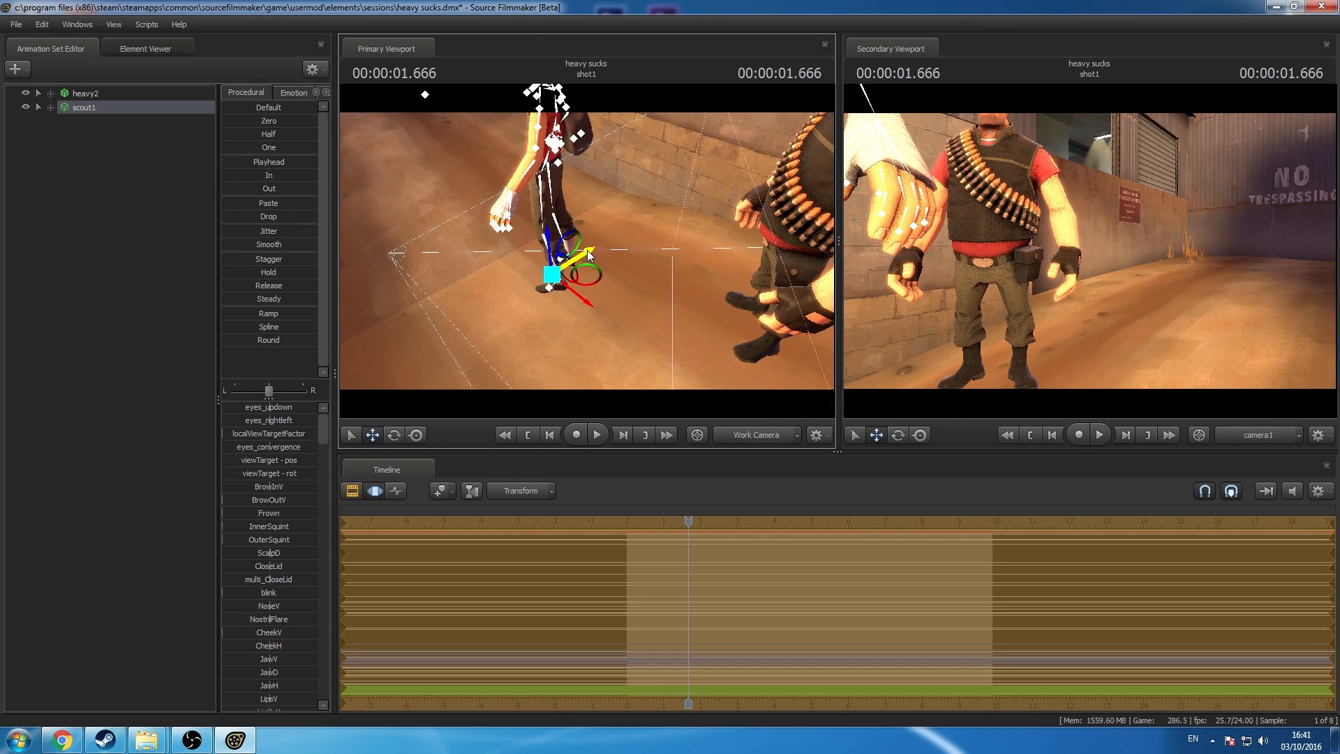
Step: Reposition scout1 so it stands on the ground in front of heavy2, using the screen manipulator
click(416, 435)
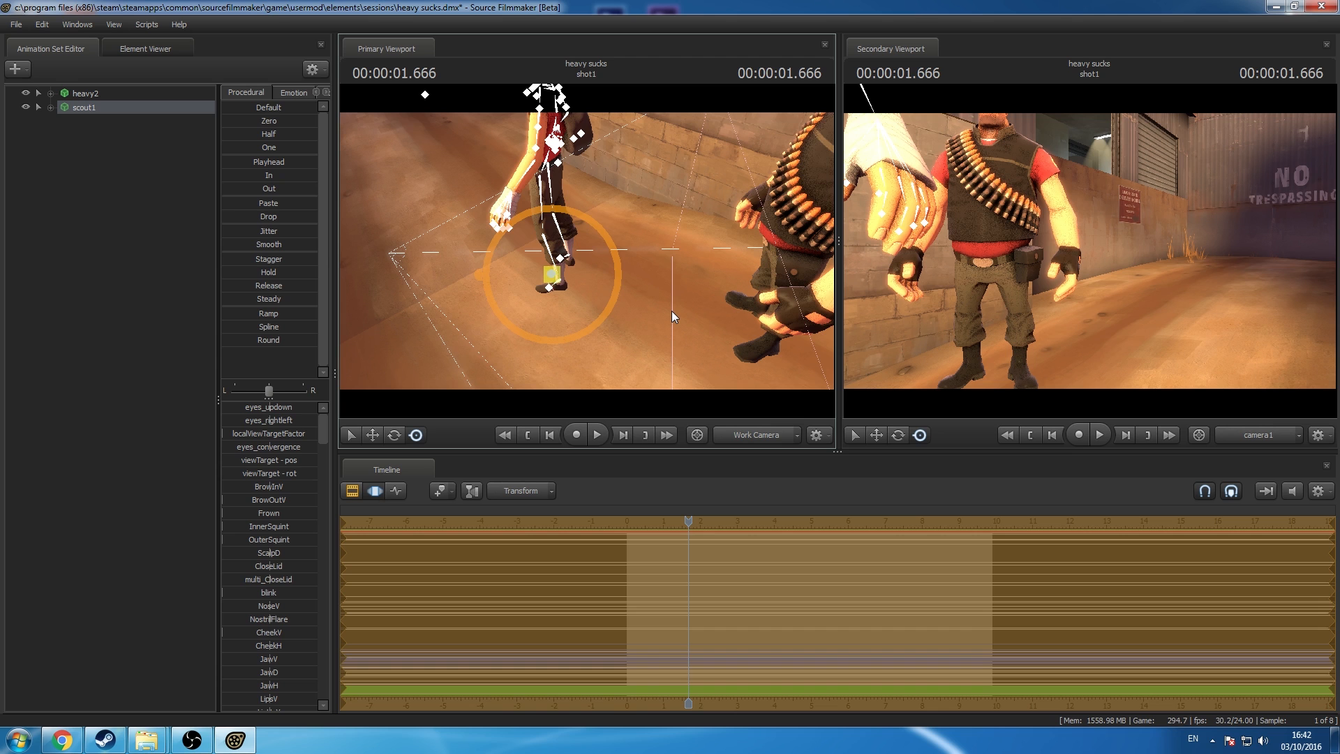
drag(671, 312, 849, 245)
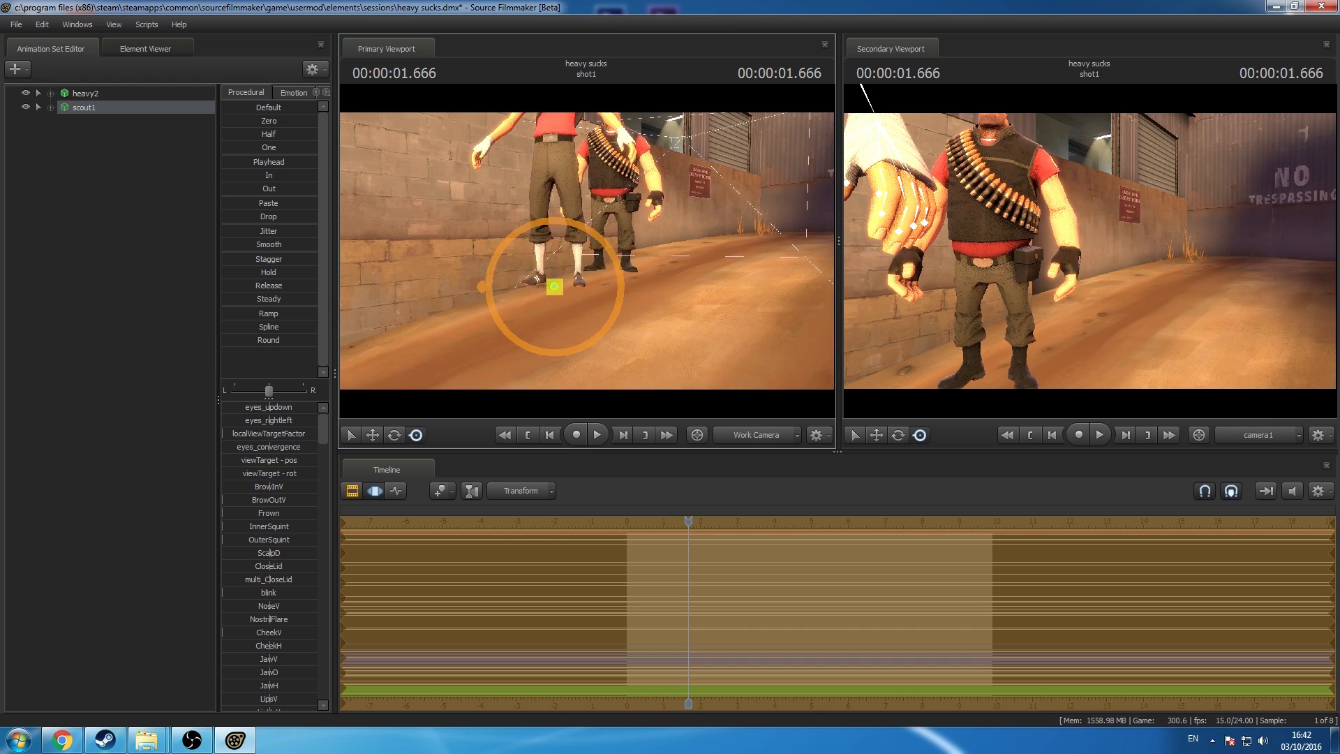
mouse_move(554, 287)
mouse_down()
mouse_move(377, 287)
mouse_move(588, 251)
mouse_move(562, 105)
mouse_move(539, 429)
mouse_move(276, 332)
mouse_move(719, 317)
mouse_move(564, 310)
mouse_up()
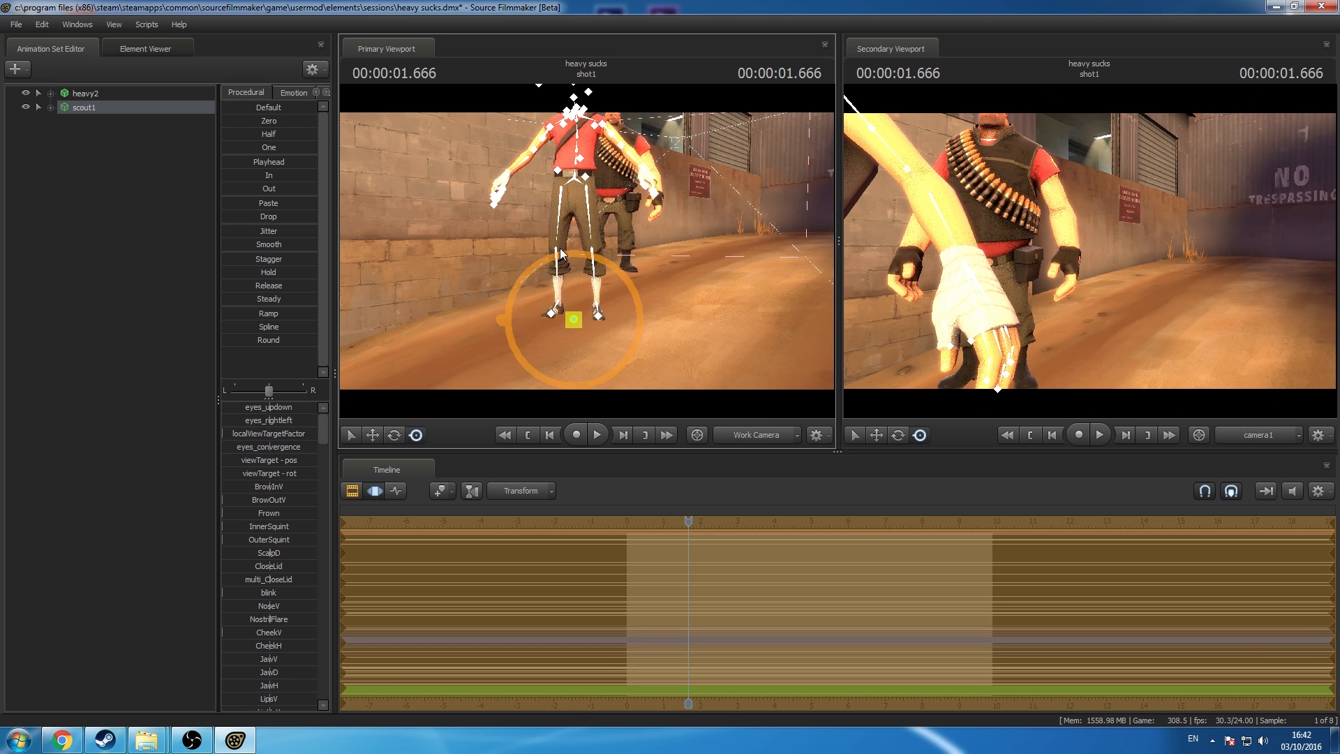
mouse_move(556, 255)
mouse_down()
mouse_move(668, 329)
mouse_move(539, 353)
mouse_move(532, 262)
mouse_move(560, 261)
mouse_up()
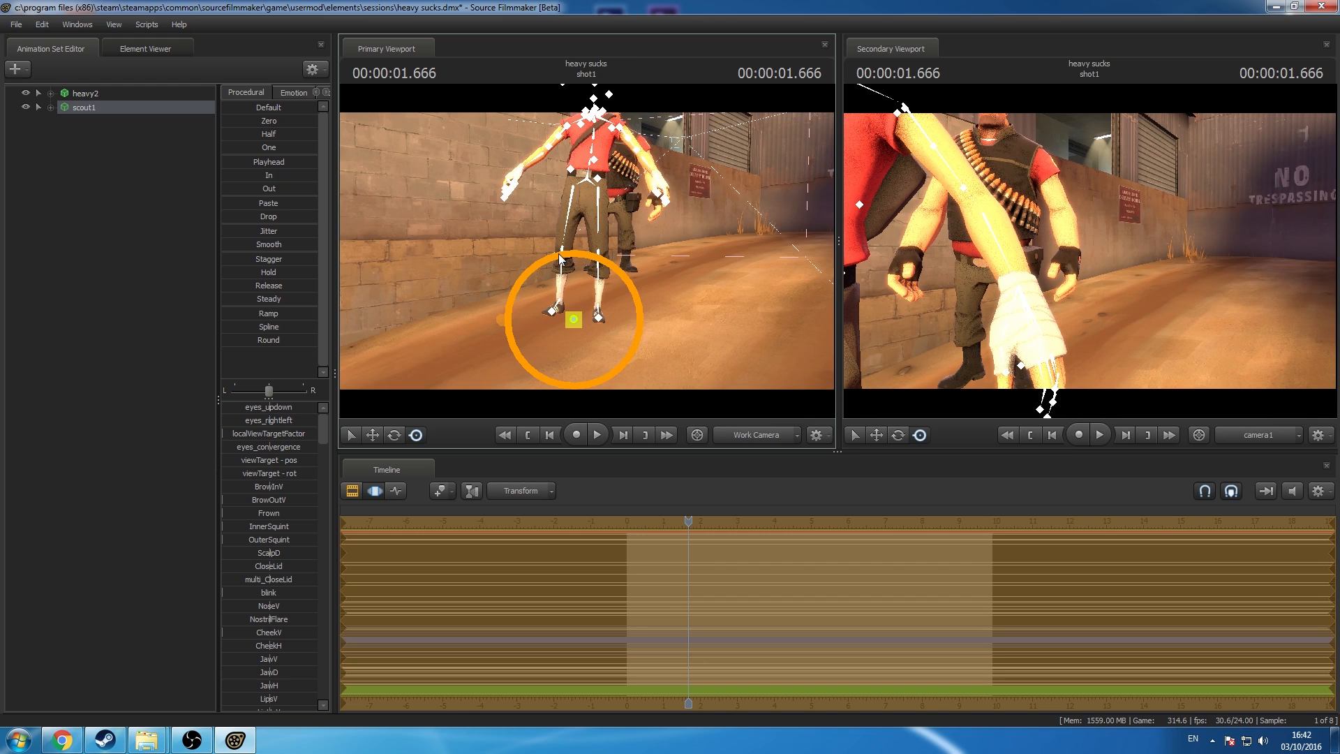
key(ctrl)
key(ctrl+z)
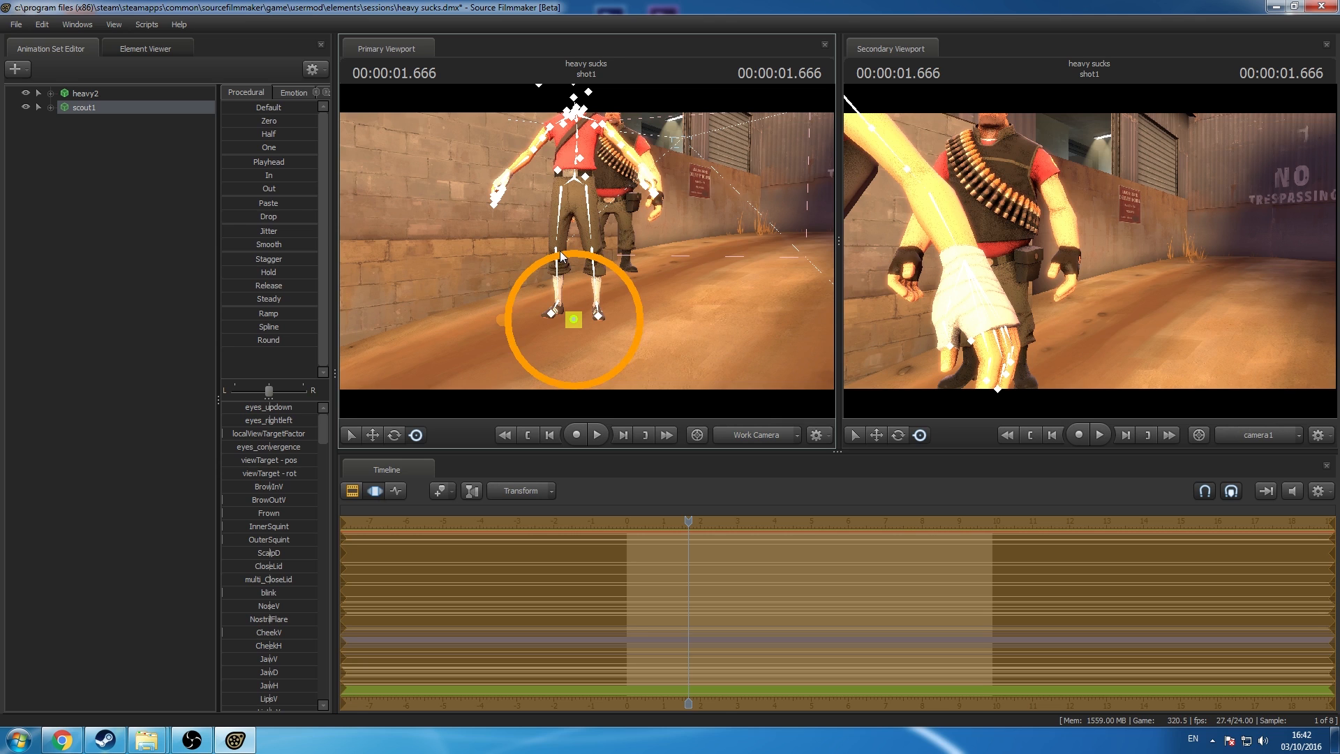
Step: Save the session
key(ctrl+s)
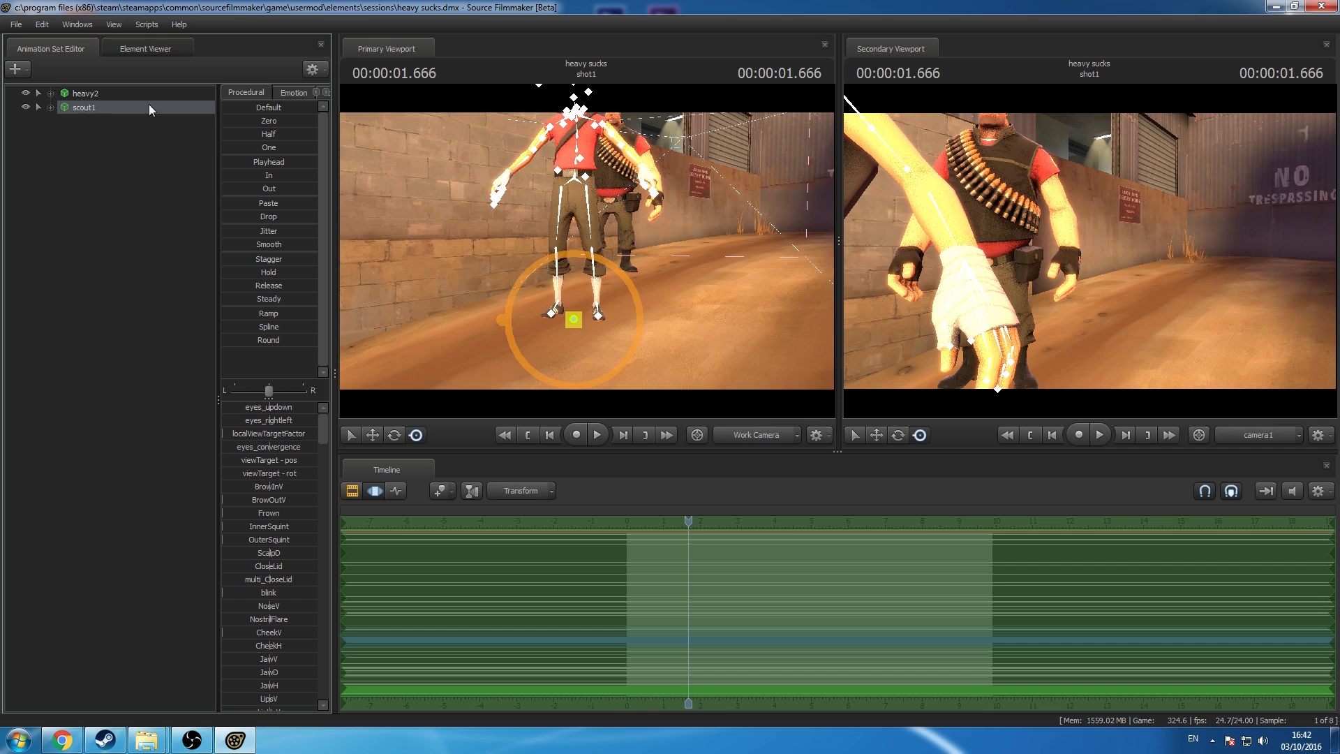
Step: Lower scout1 along its vertical axis with the Move manipulator
drag(449, 135, 424, 203)
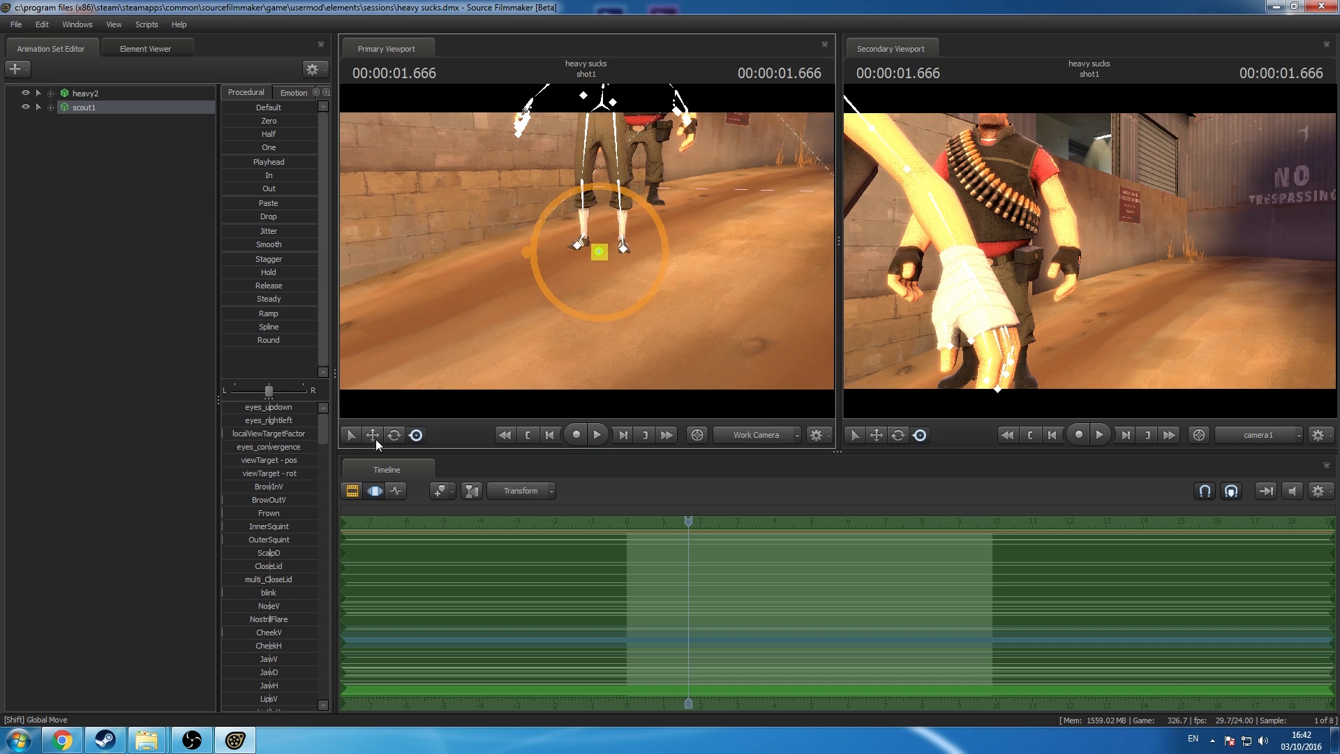
click(374, 436)
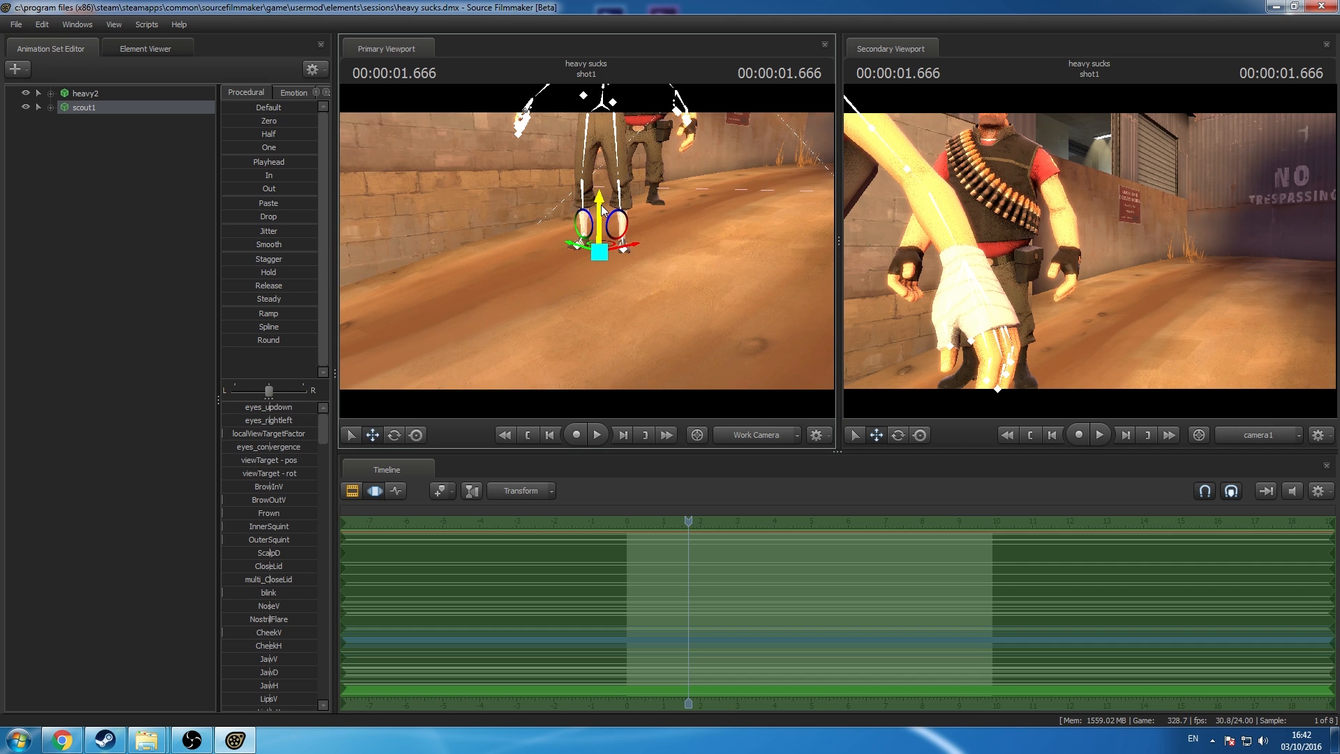
drag(602, 208, 584, 274)
key(ctrl)
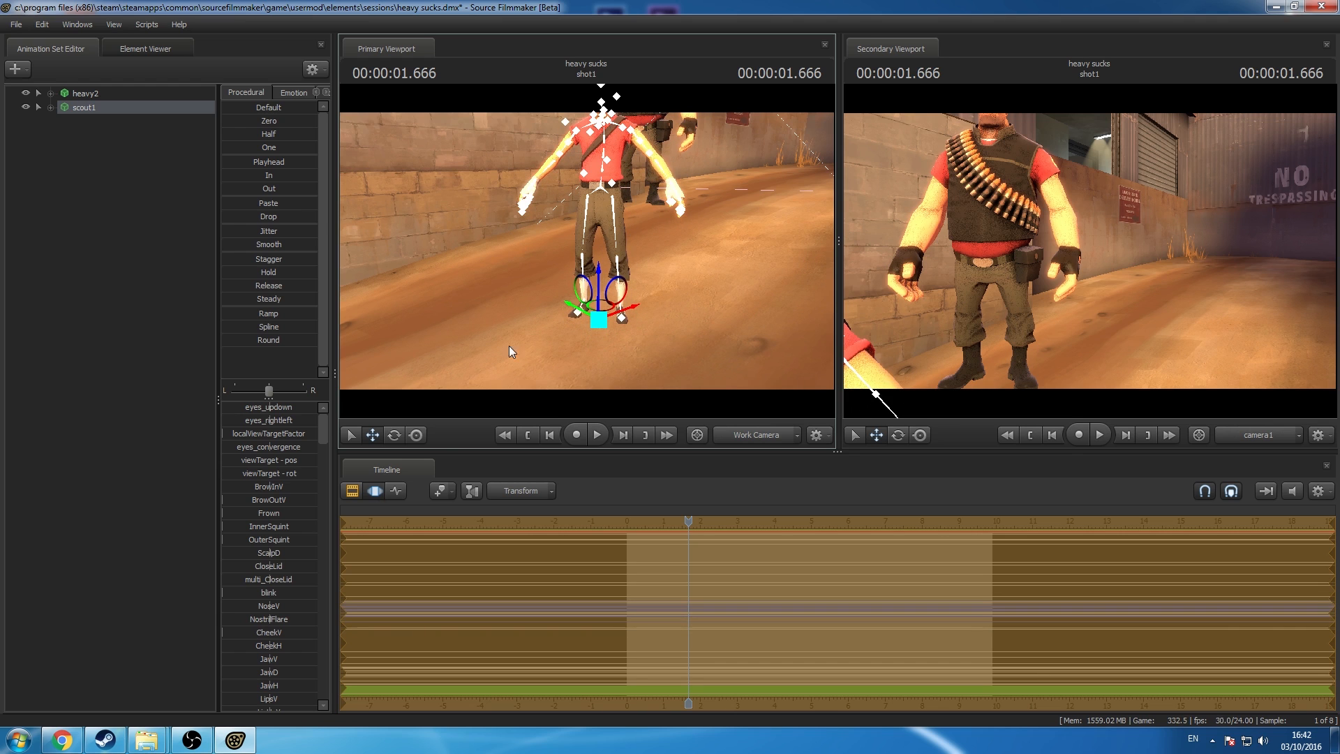
Step: Snap scout1 back onto the ground in front of heavy2 with the screen manipulator
click(419, 434)
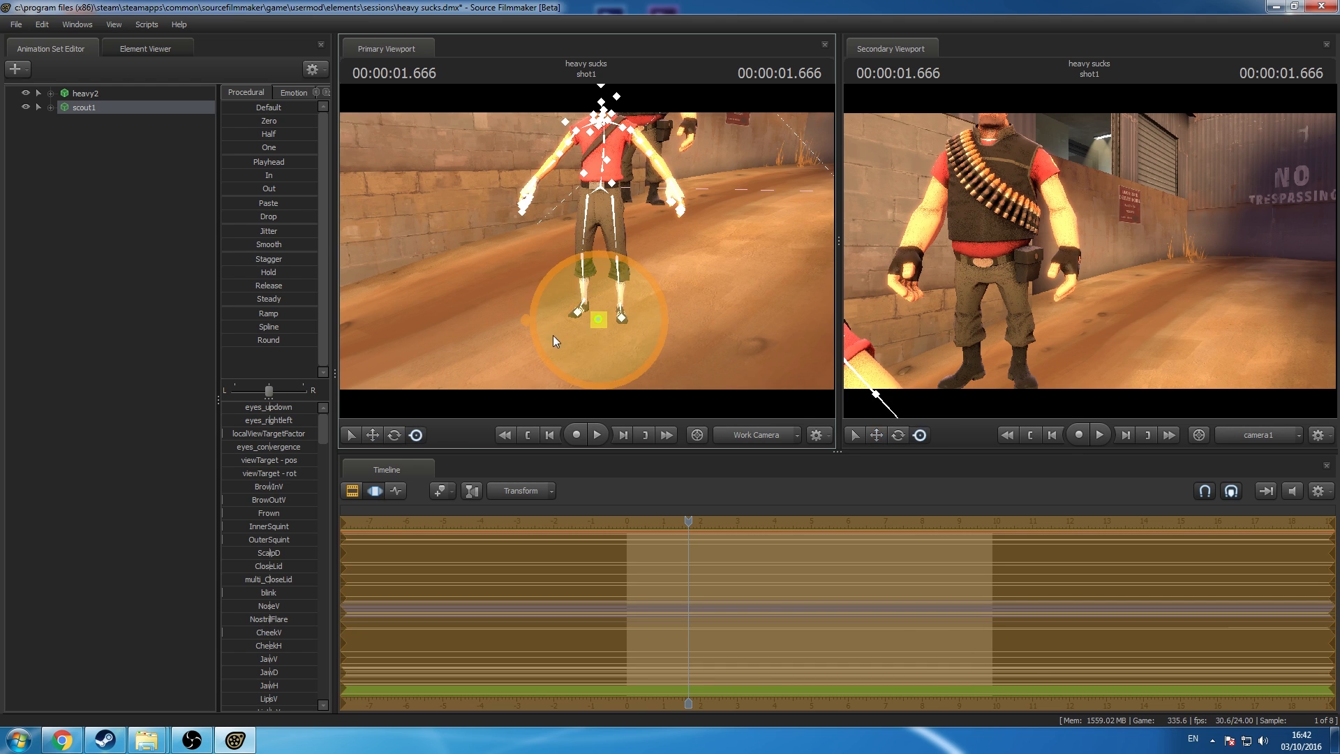
click(594, 326)
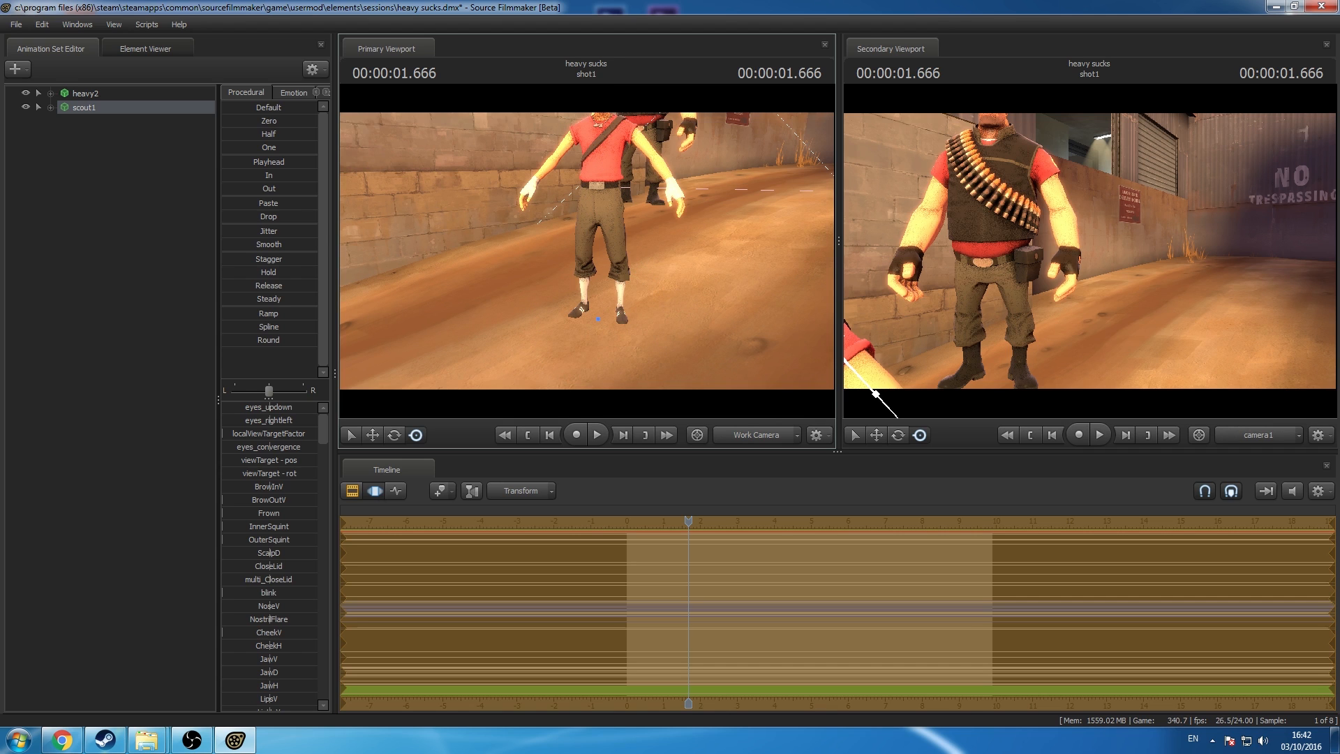
mouse_move(598, 319)
mouse_down()
mouse_move(579, 251)
mouse_move(638, 268)
mouse_move(624, 334)
mouse_move(601, 328)
mouse_move(520, 206)
mouse_move(541, 196)
mouse_move(652, 283)
mouse_move(520, 261)
mouse_move(504, 143)
mouse_move(504, 194)
mouse_move(569, 287)
mouse_move(697, 270)
mouse_move(585, 298)
mouse_up()
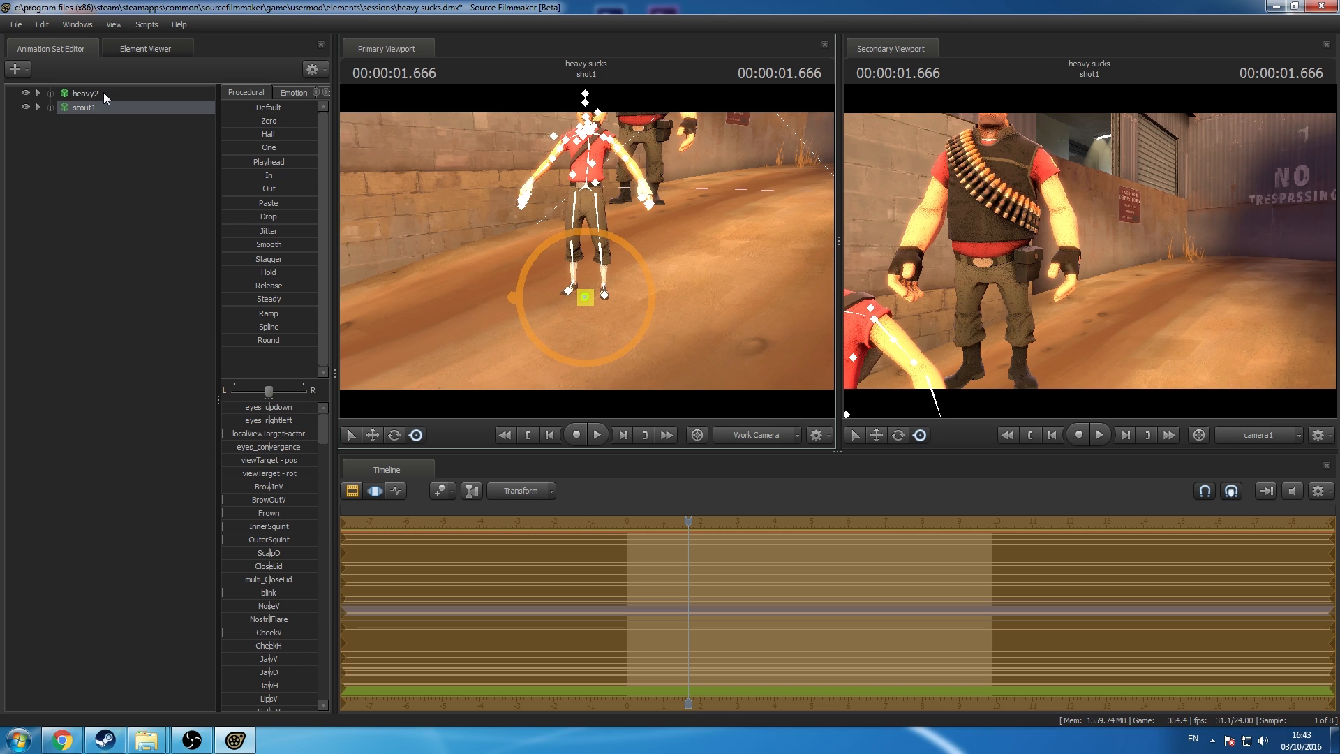
Step: Slide heavy2 along the ground to a spot nearer to scout1
click(85, 93)
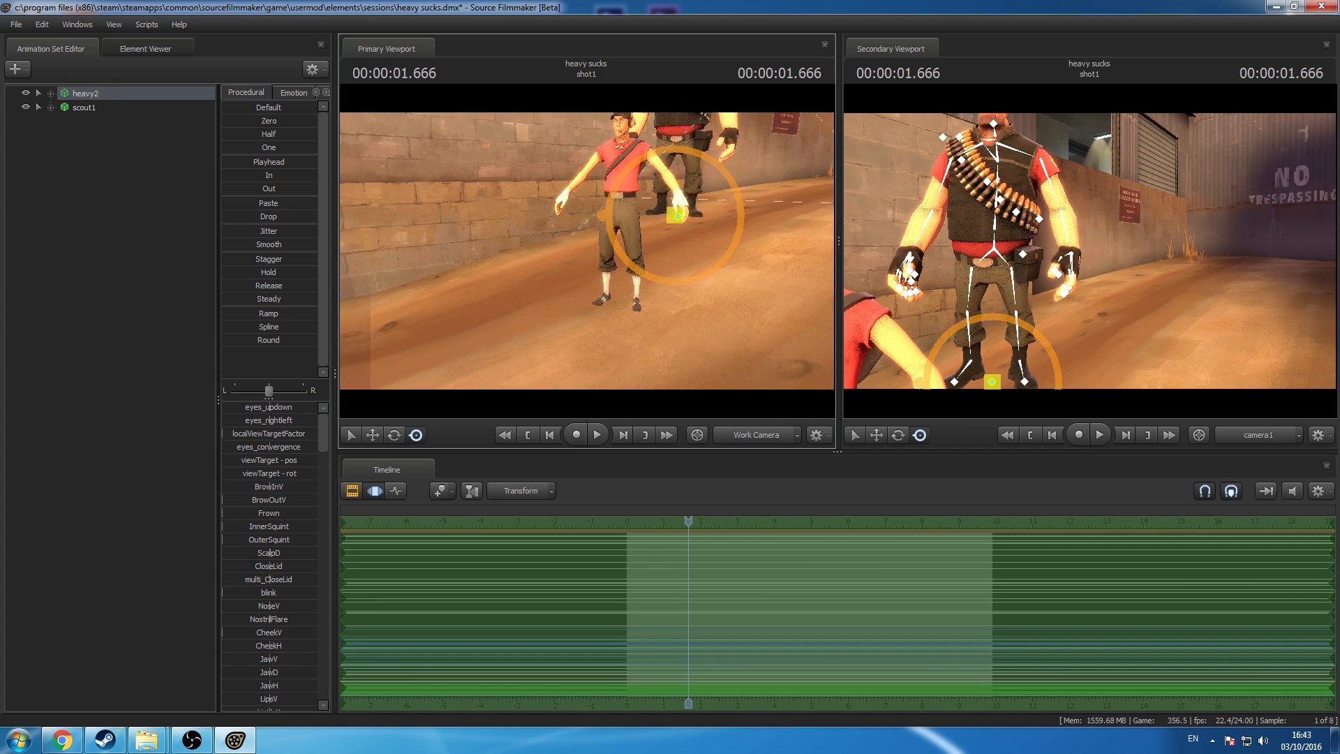
drag(649, 290, 631, 262)
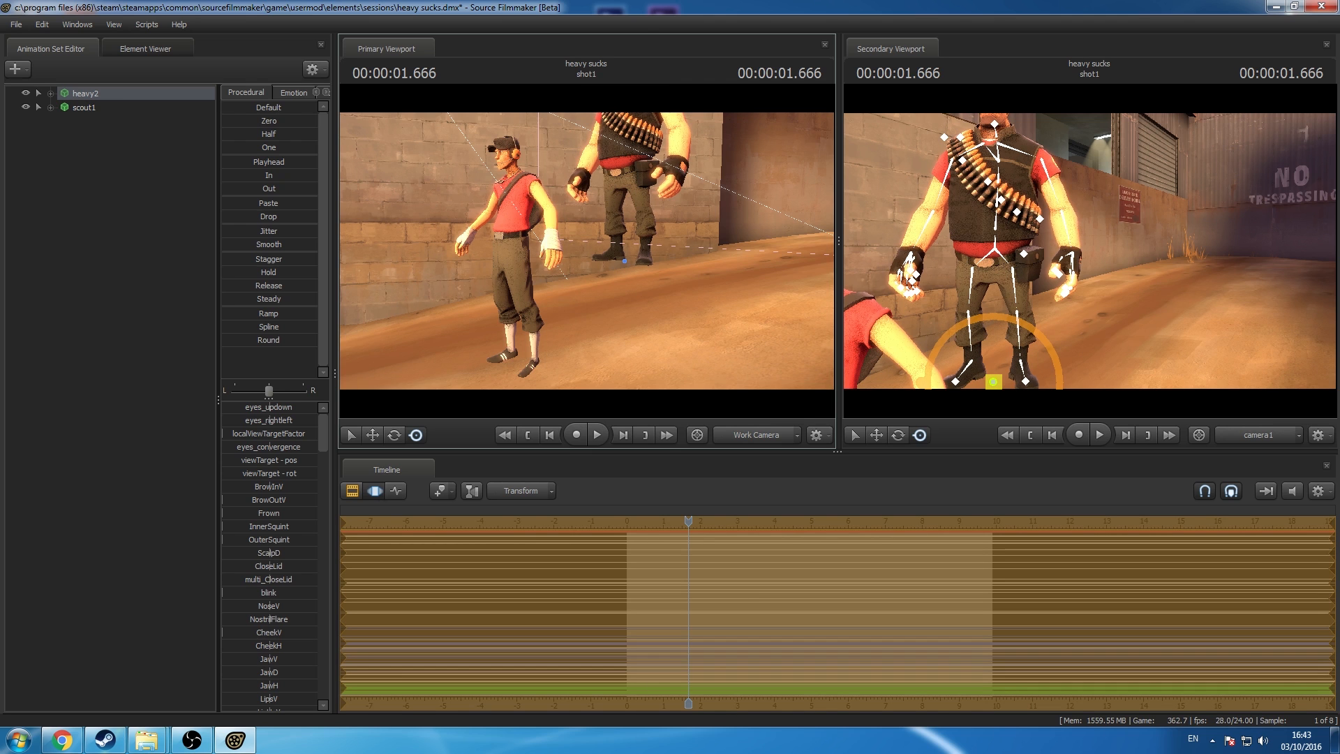
drag(625, 261, 645, 315)
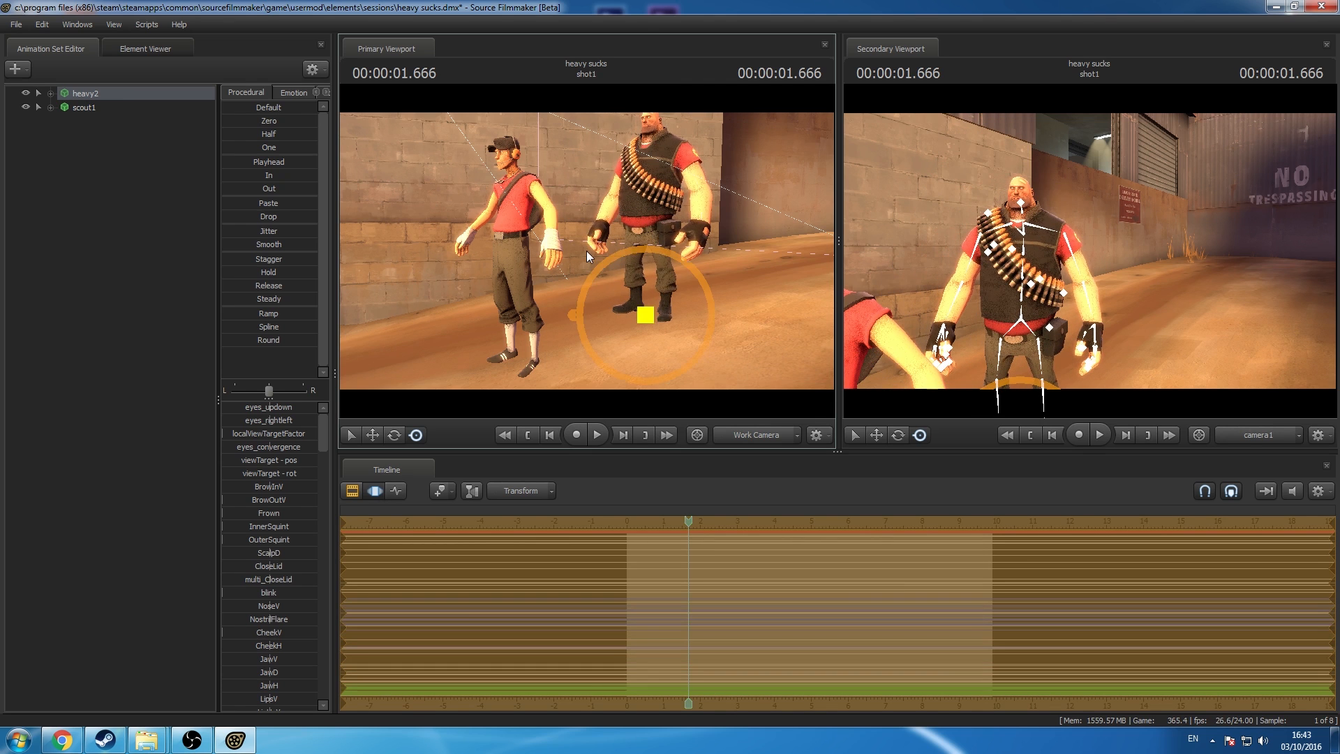
Step: Select heavy2 and scout1 together and move both along the ground to the open dirt area farther away, out of camera1's view
click(396, 437)
drag(430, 309, 528, 341)
key(w)
key(w)
drag(547, 223, 571, 246)
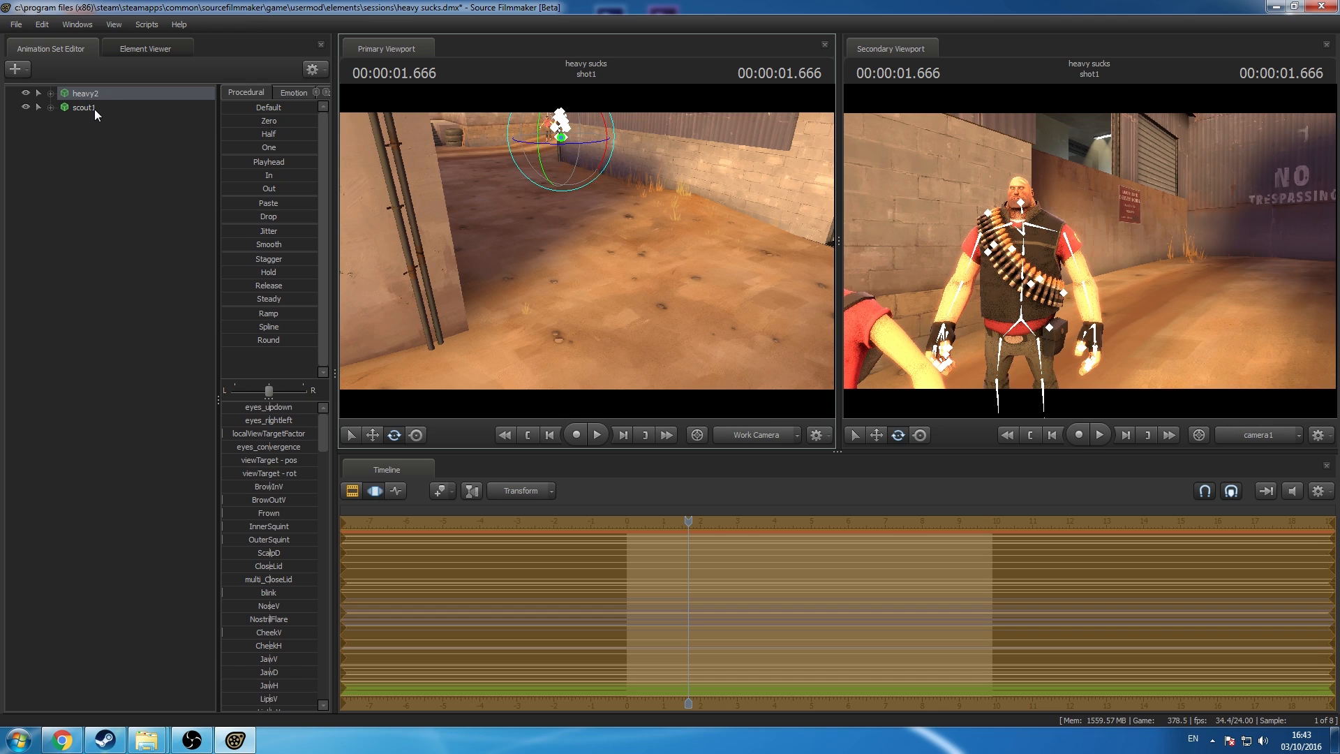
click(86, 154)
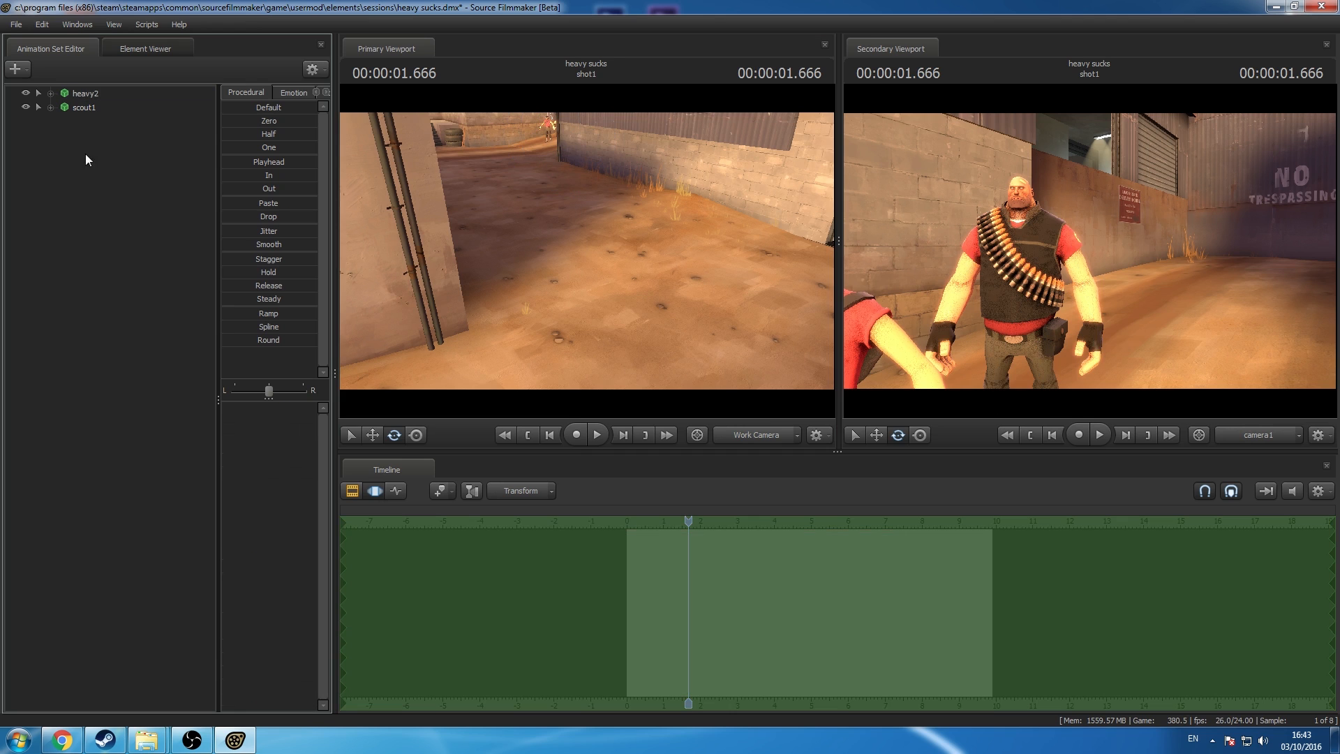
click(85, 93)
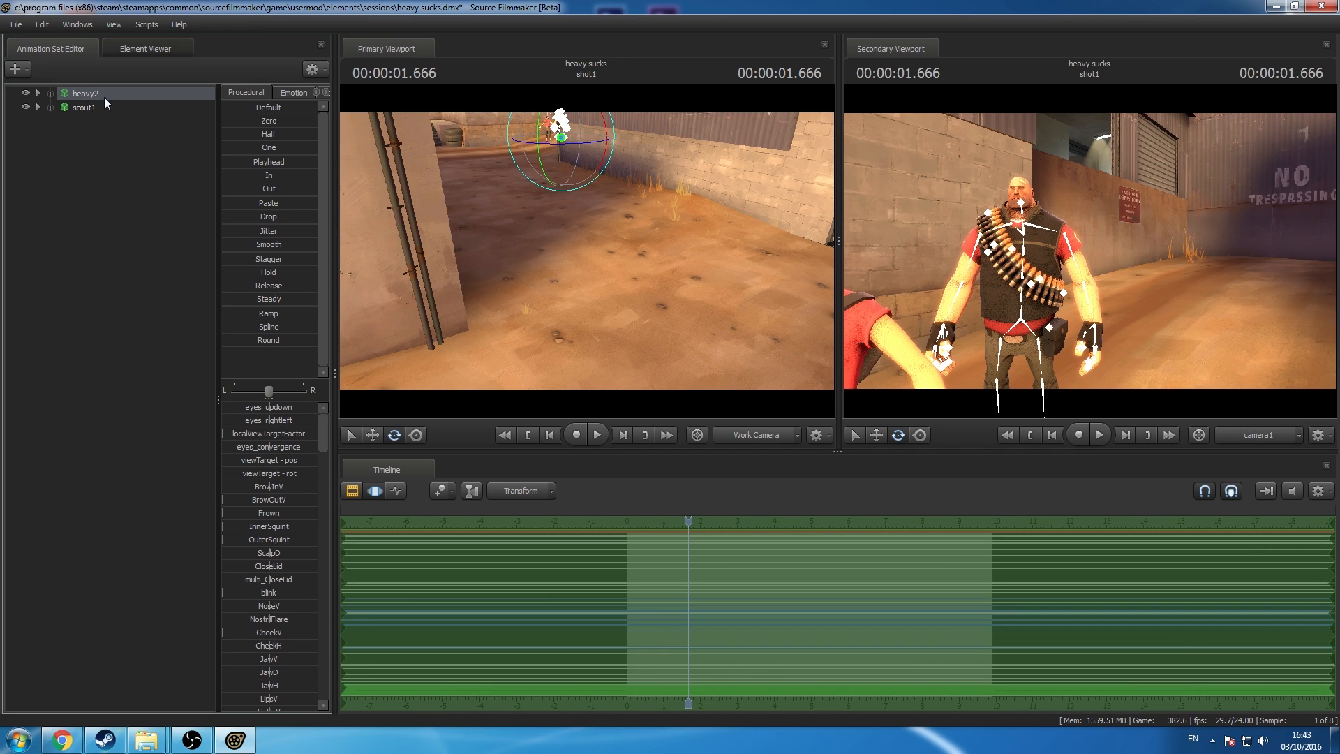
ctrl+click(99, 106)
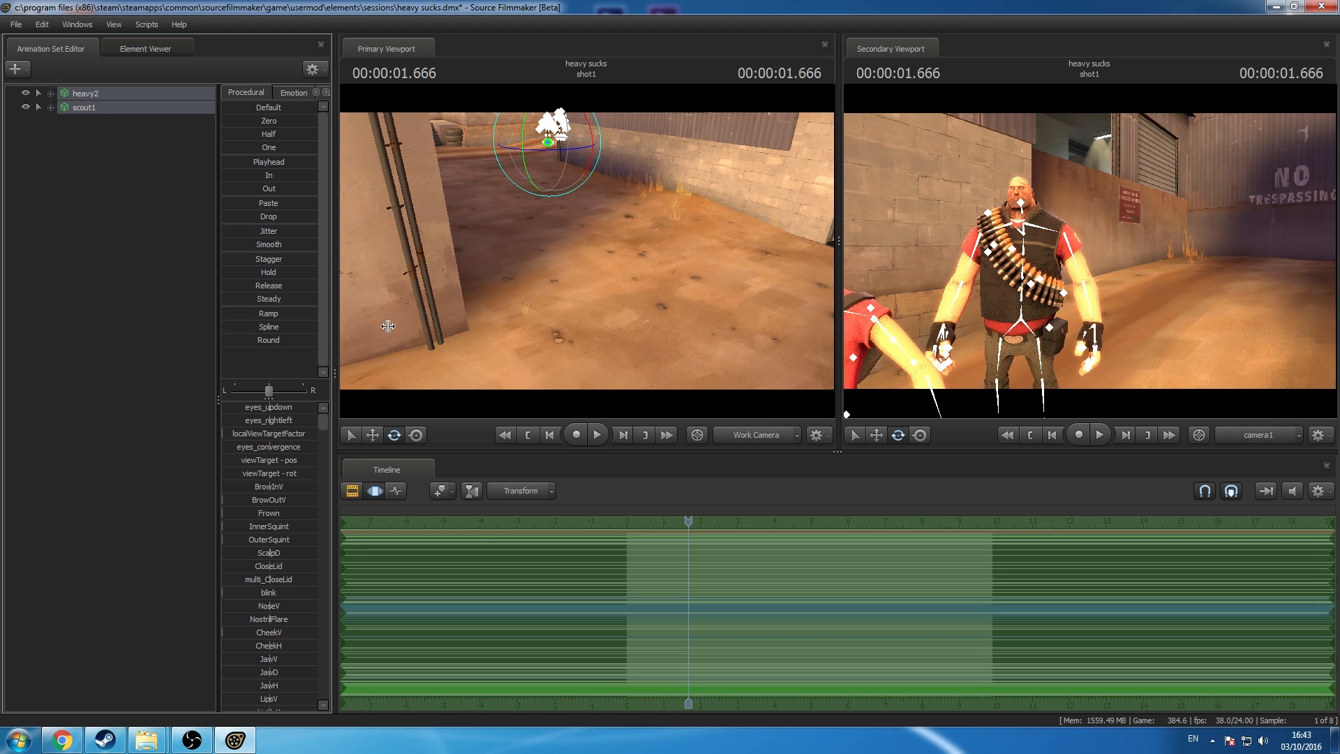
click(417, 435)
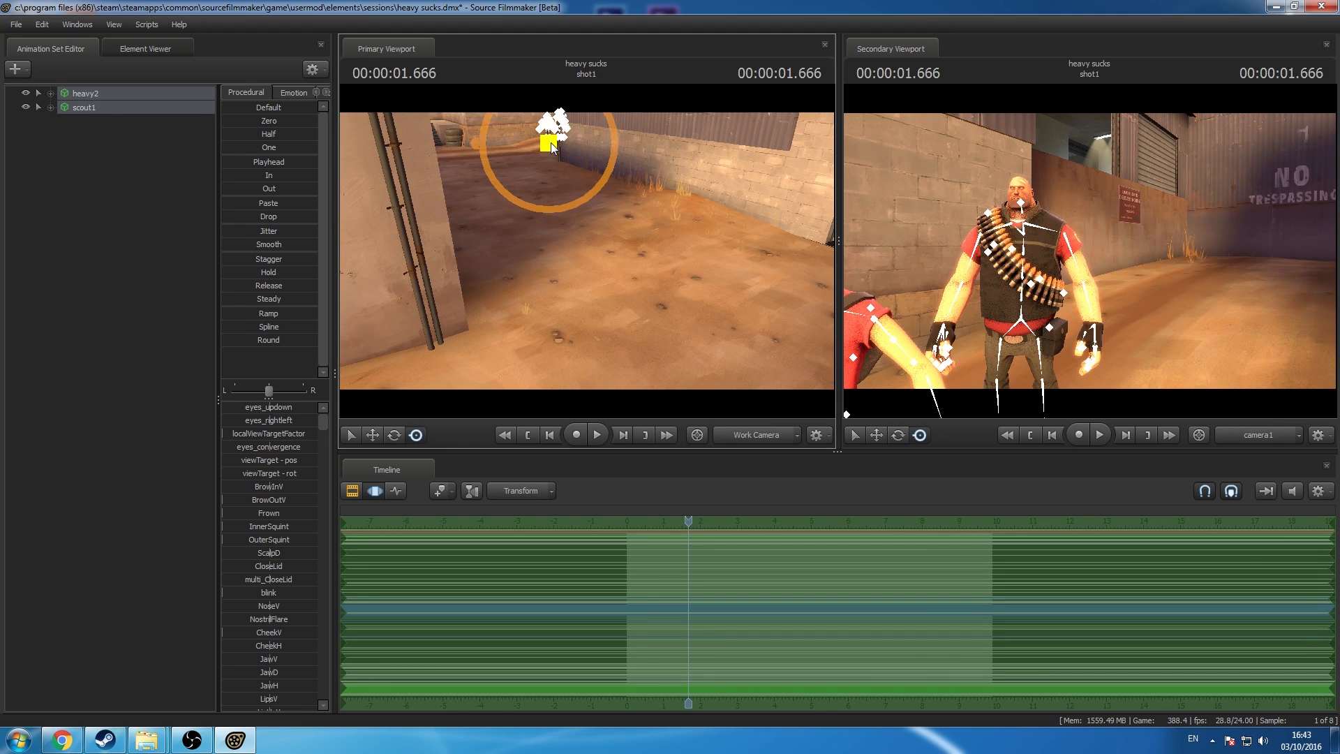
drag(548, 142, 584, 375)
key(w)
drag(587, 252, 492, 262)
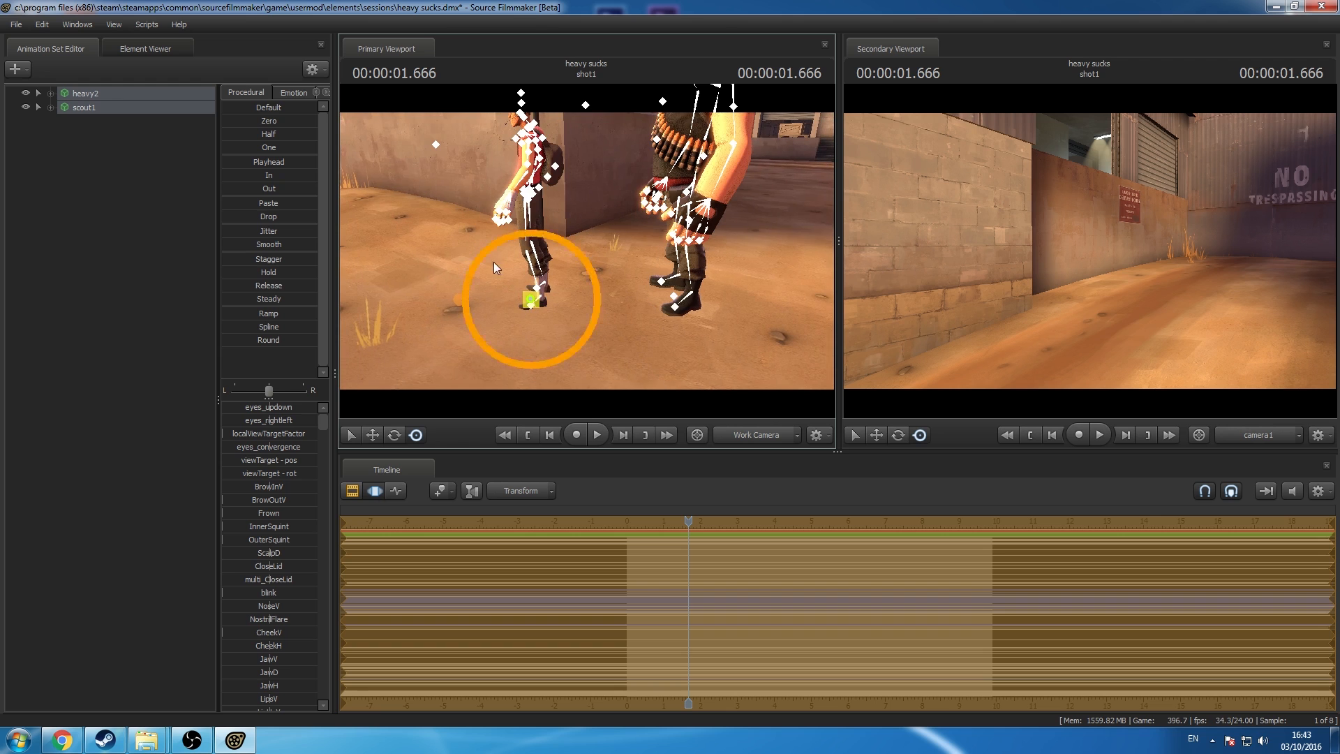
Step: Select heavy2 alone and reposition it along the ground beside scout1
click(86, 93)
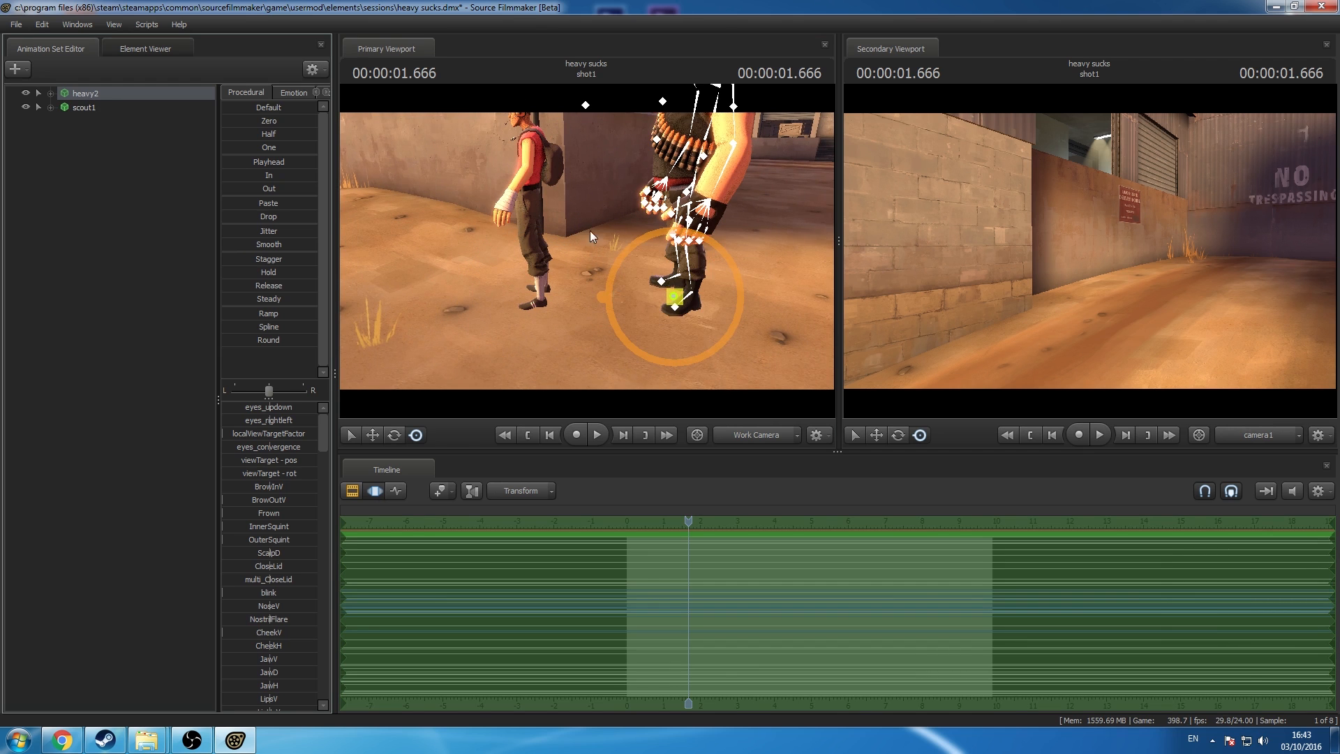
drag(590, 230, 650, 296)
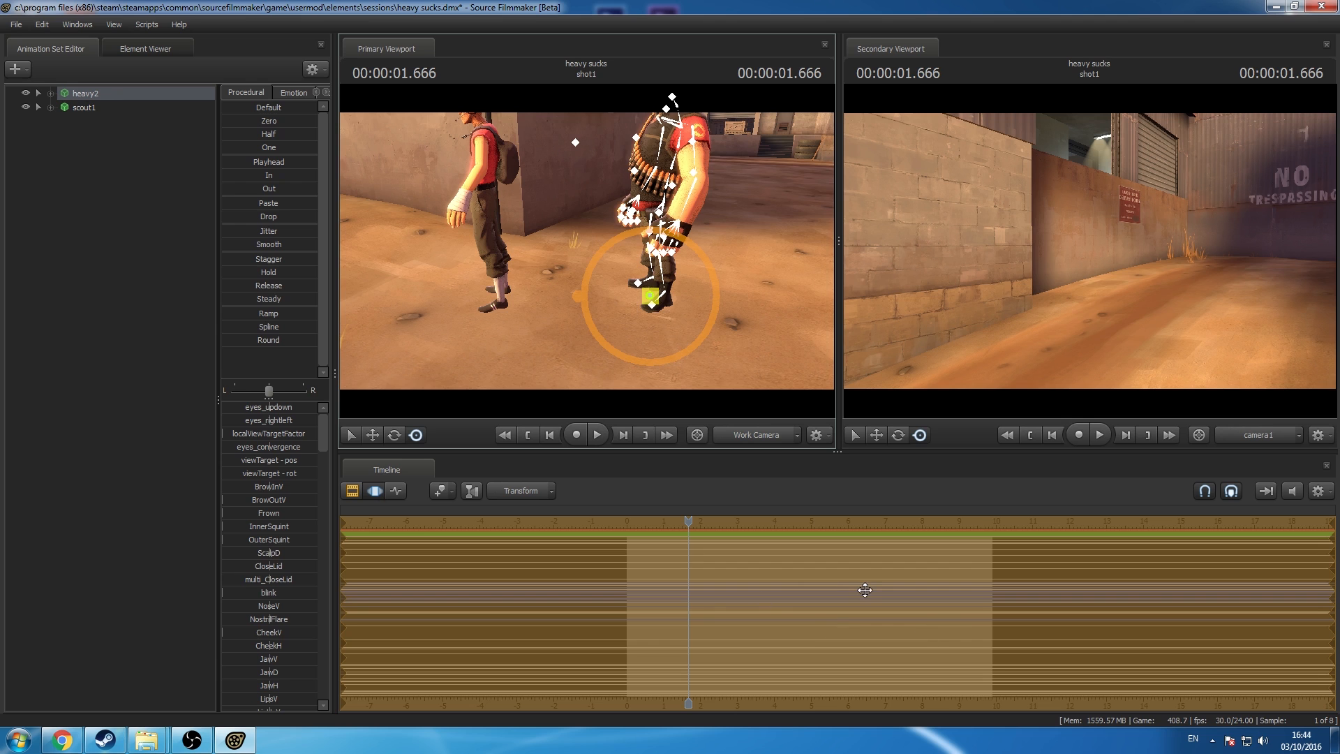
click(836, 590)
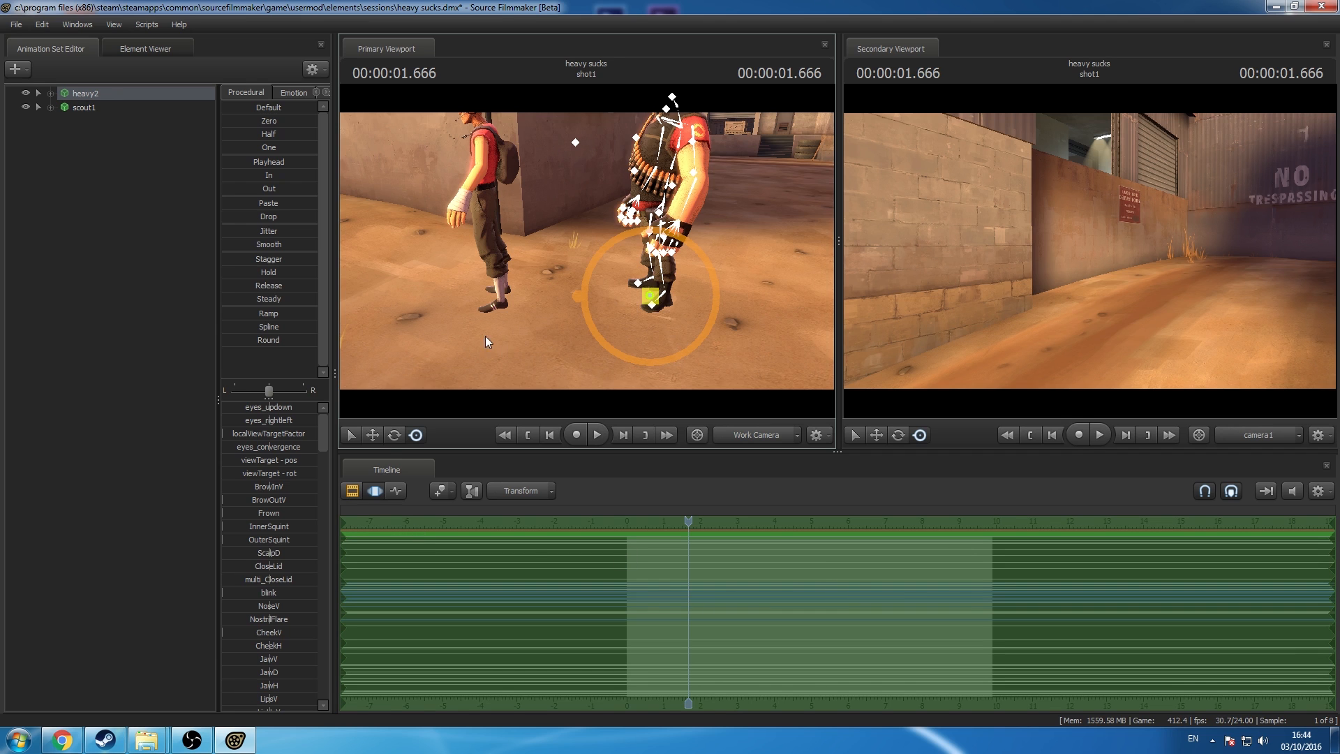
drag(484, 337, 451, 315)
key(ctrl)
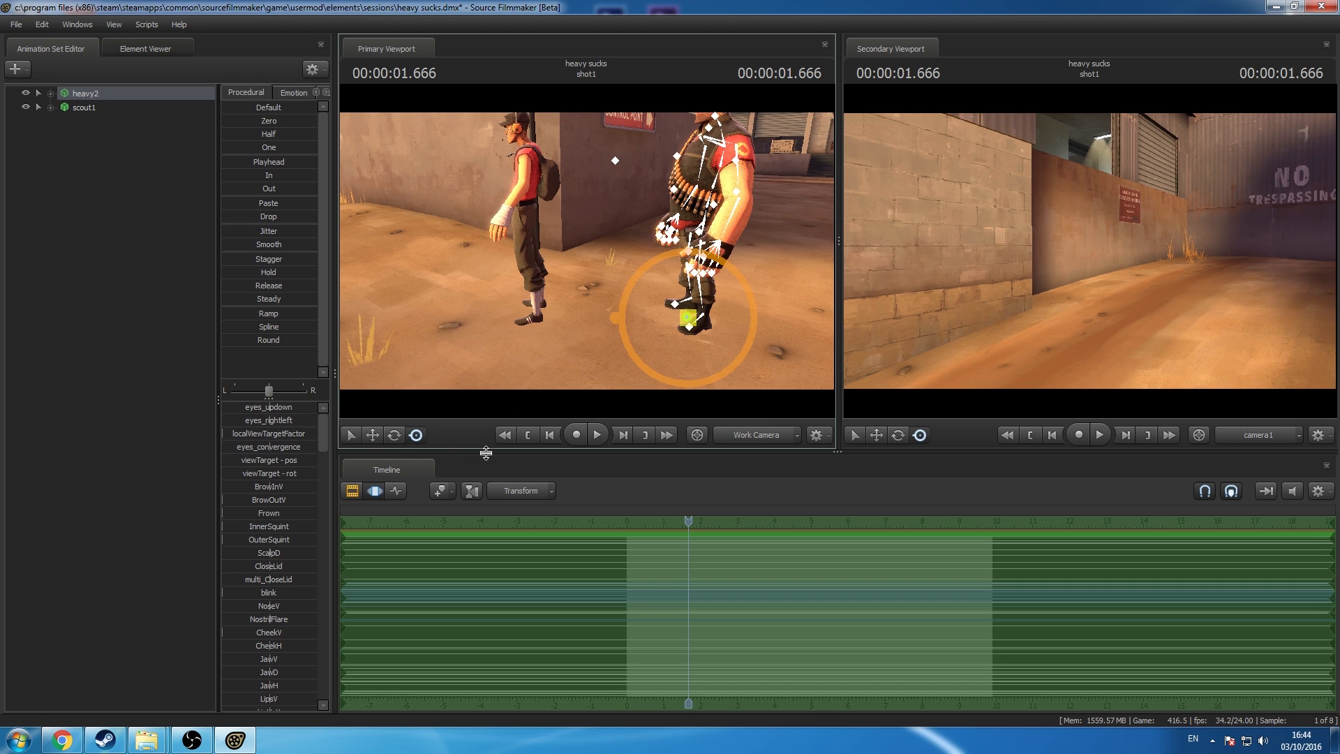
key(m)
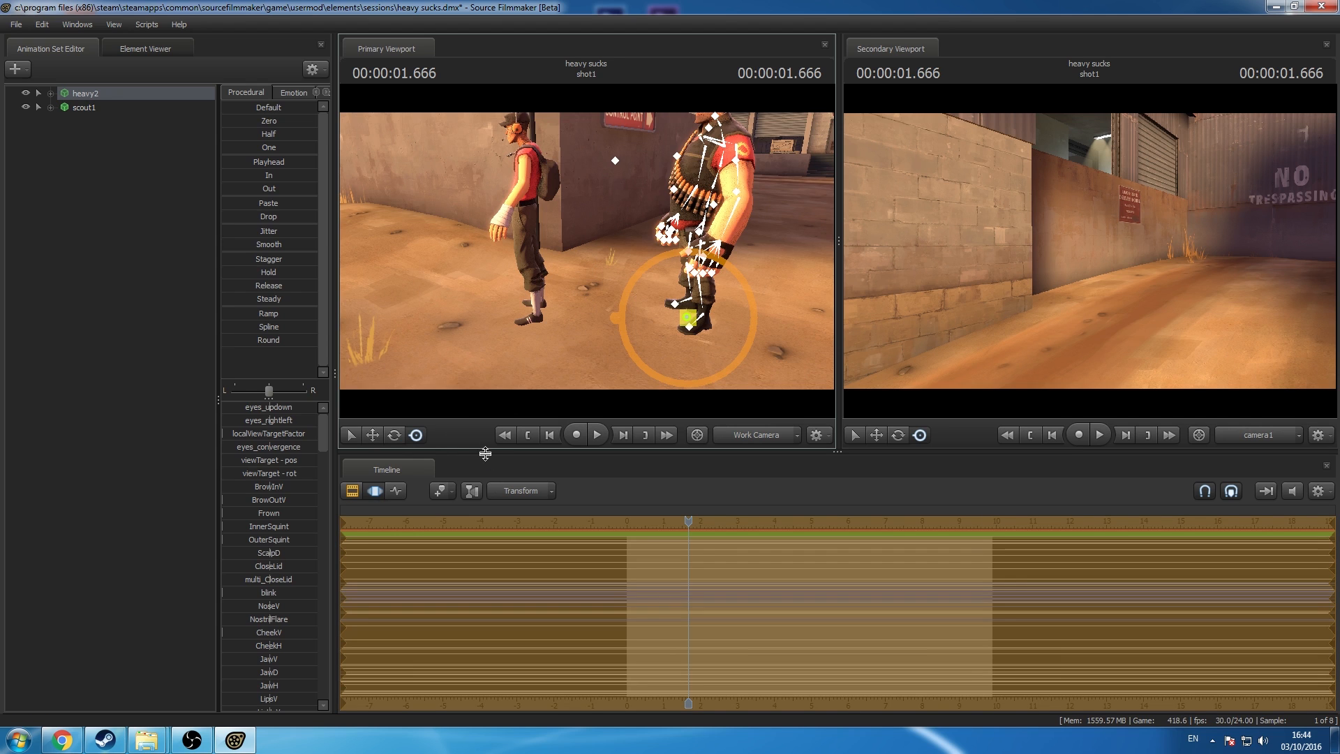
drag(694, 320, 610, 333)
click(729, 564)
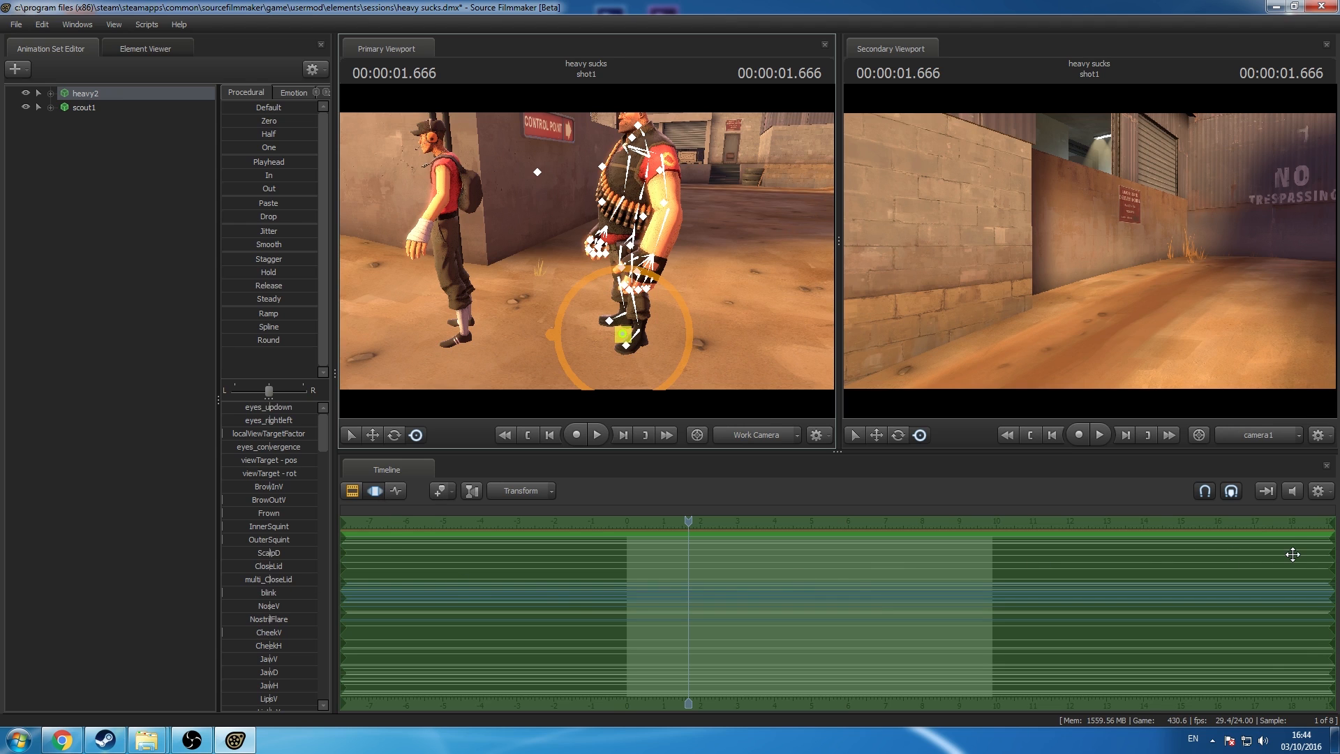
Step: Select the time range from 2 to 3 seconds and move heavy2 farther back along the ground within that range
drag(686, 523, 709, 600)
scroll(710, 601, up, 3)
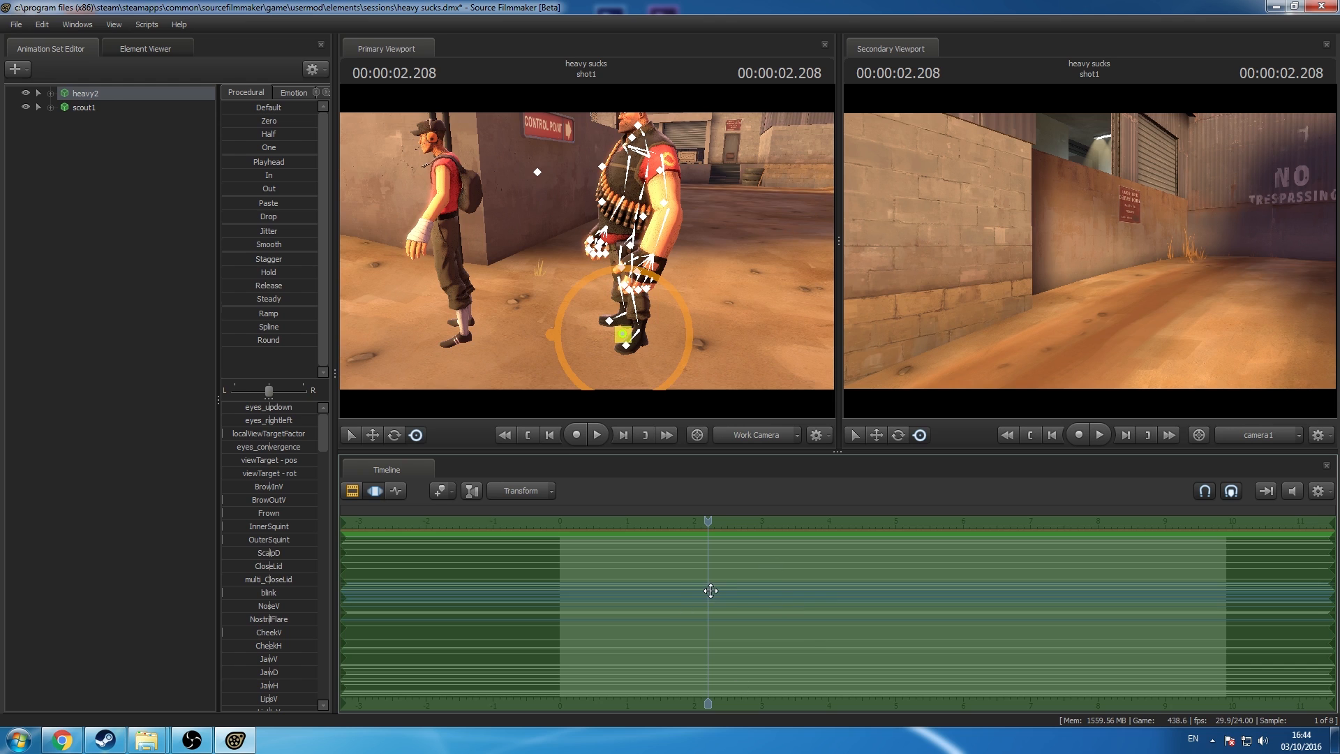
mouse_move(711, 591)
mouse_down()
mouse_move(694, 589)
mouse_move(764, 613)
mouse_up()
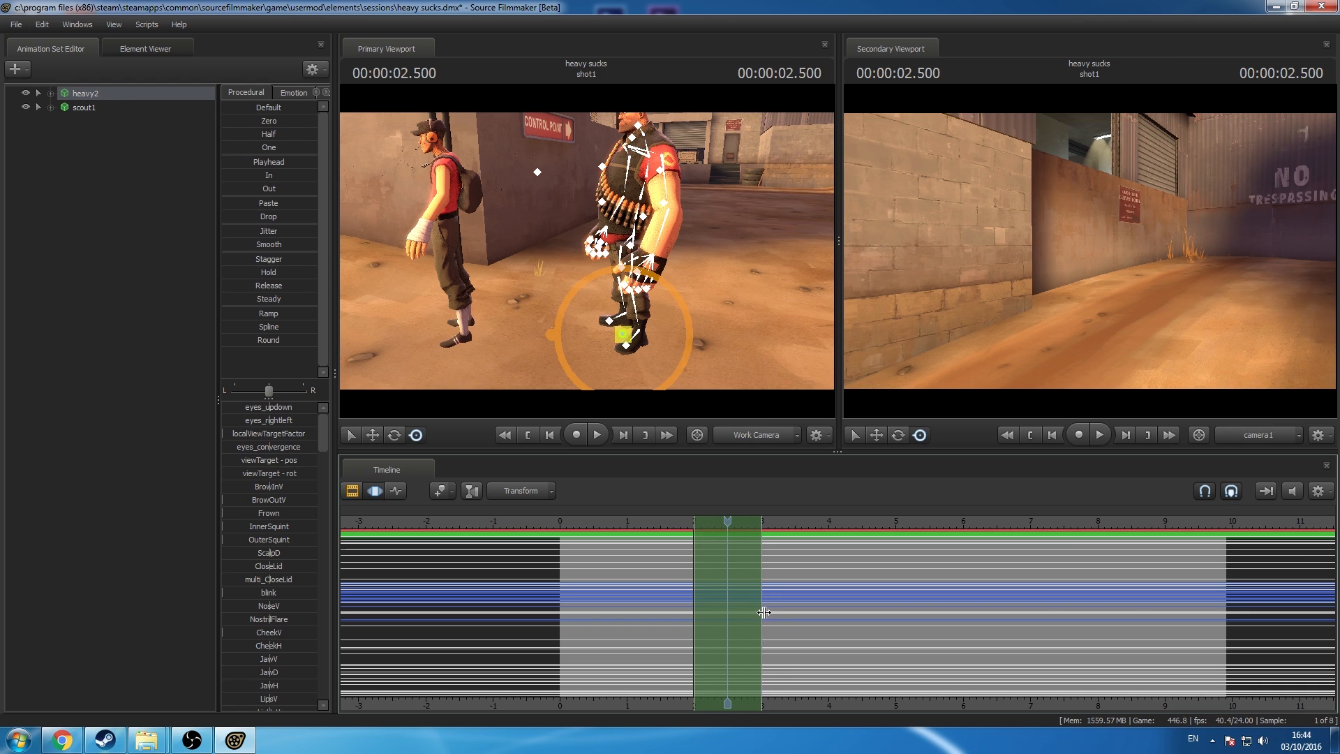
drag(623, 334, 672, 270)
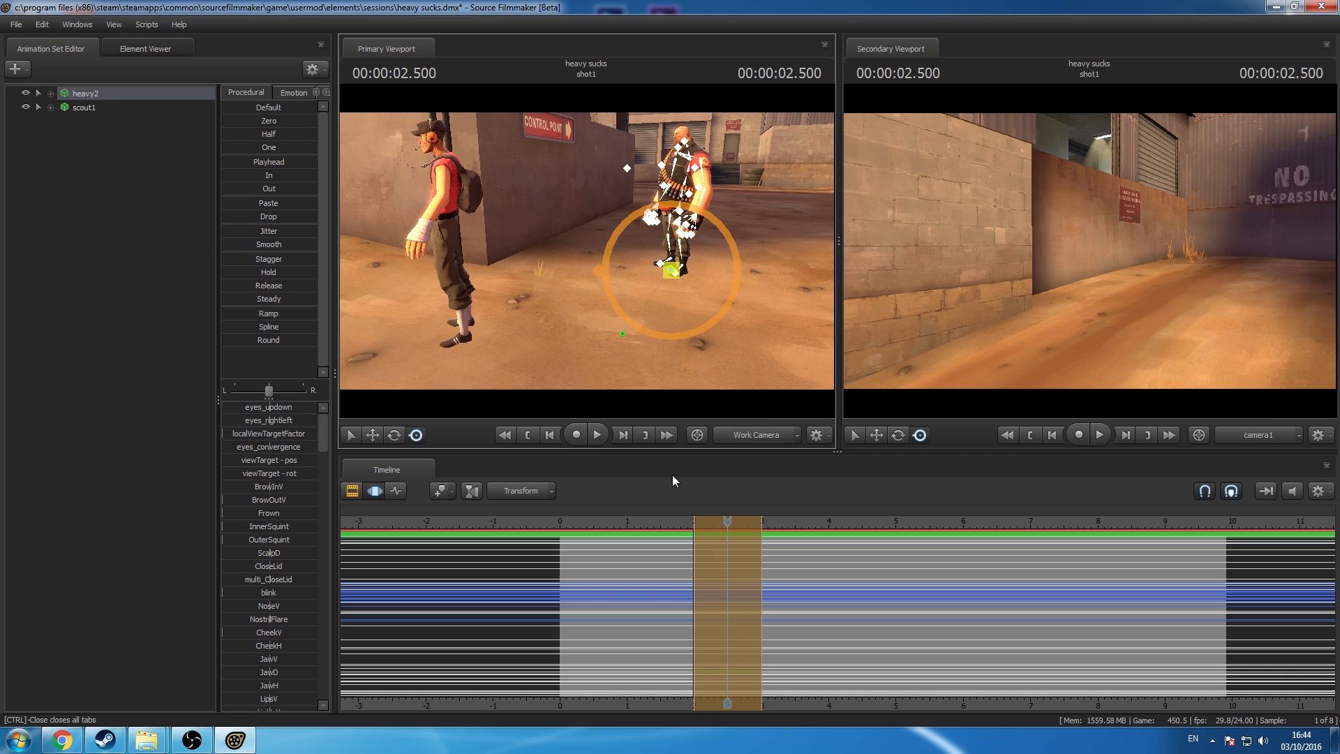
Step: Play the shot from near its start past the selected range to review heavy2's sudden position change
drag(568, 522, 573, 524)
key(space)
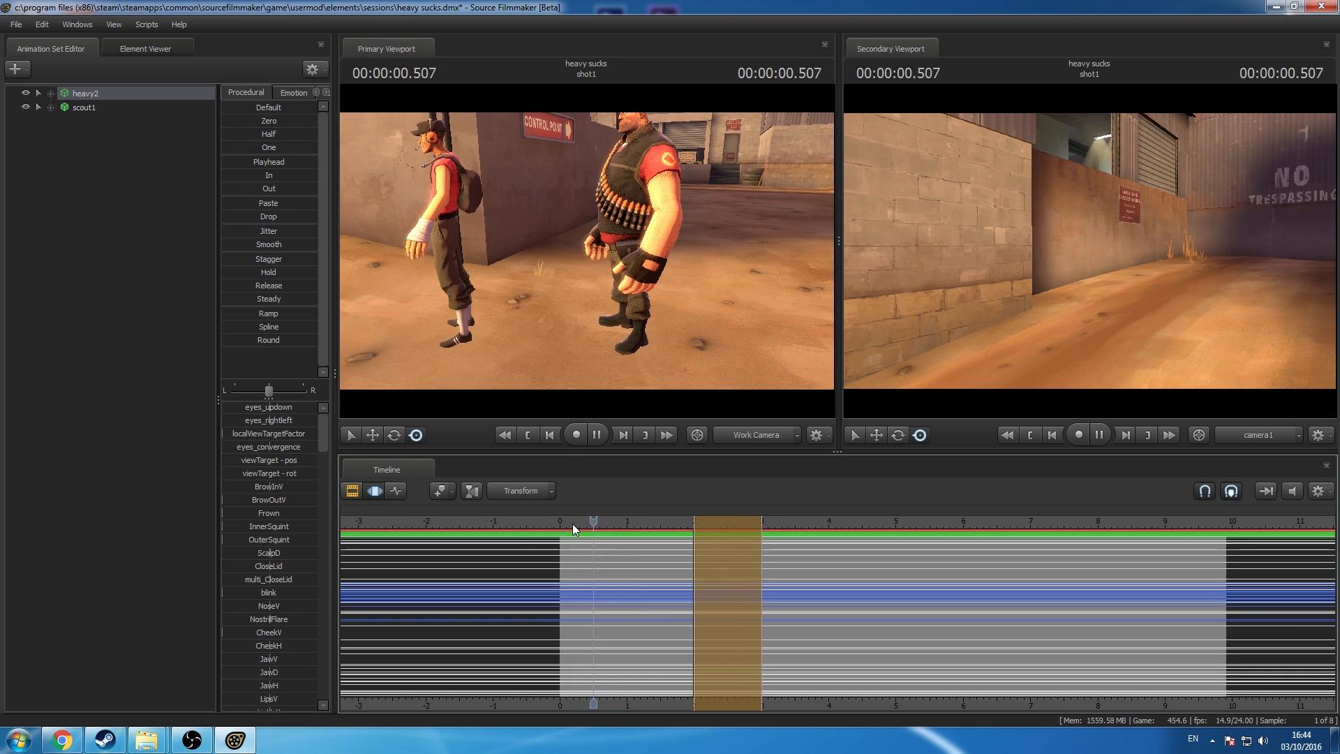
key(space)
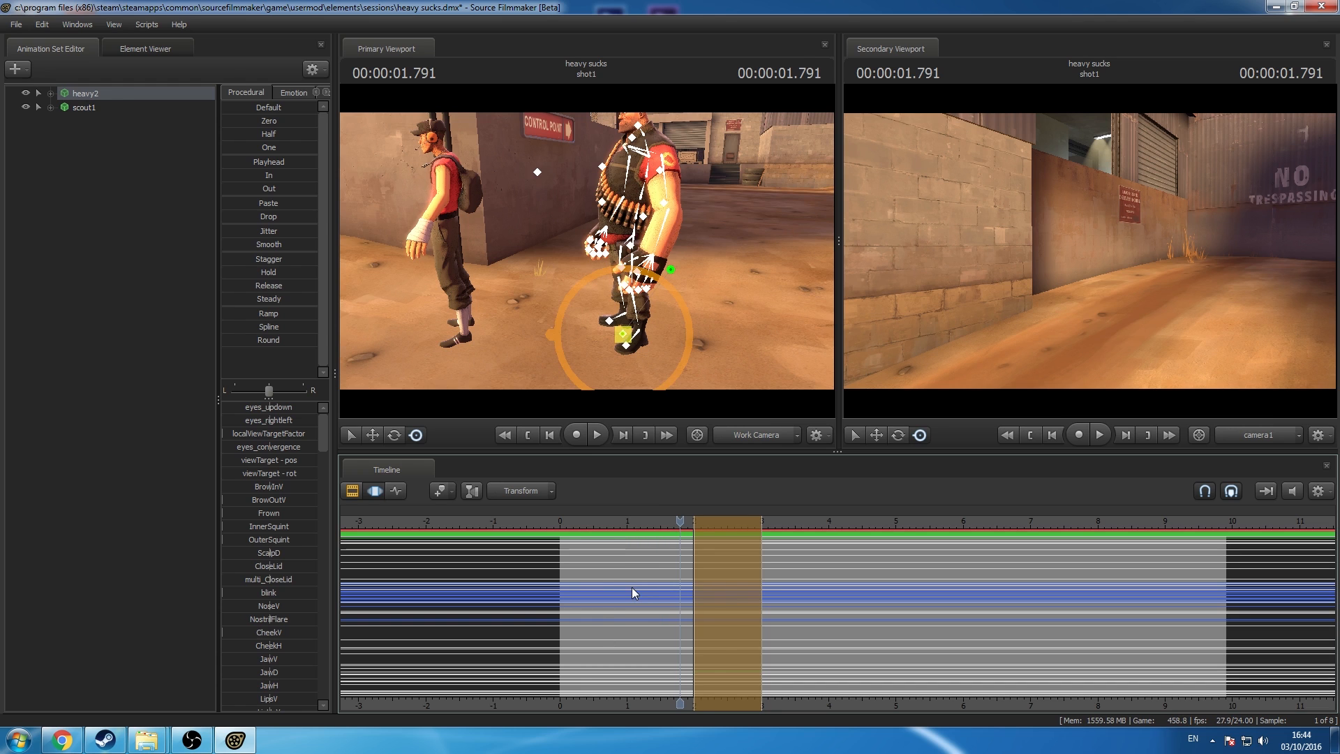
key(space)
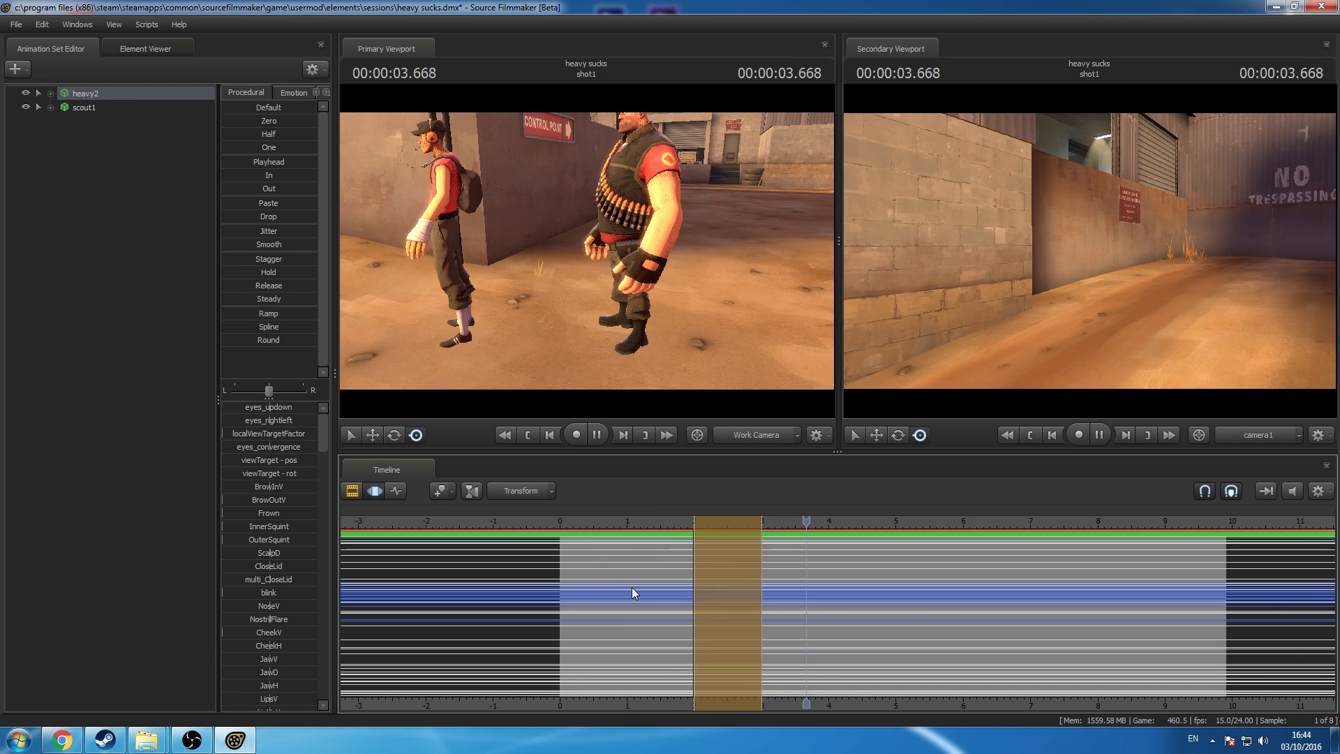
key(space)
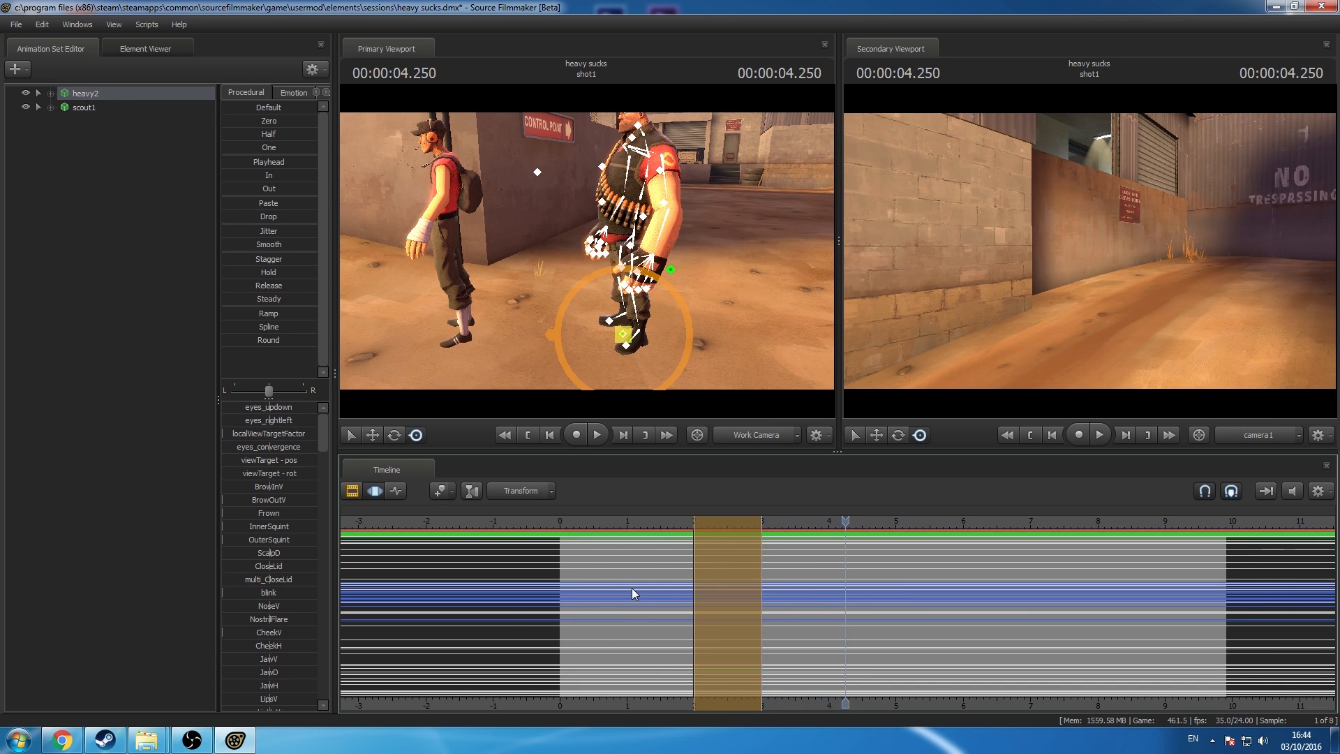
Step: Add falloff on both sides of the 2 to 3 second time selection to blend heavy2's movement
click(719, 562)
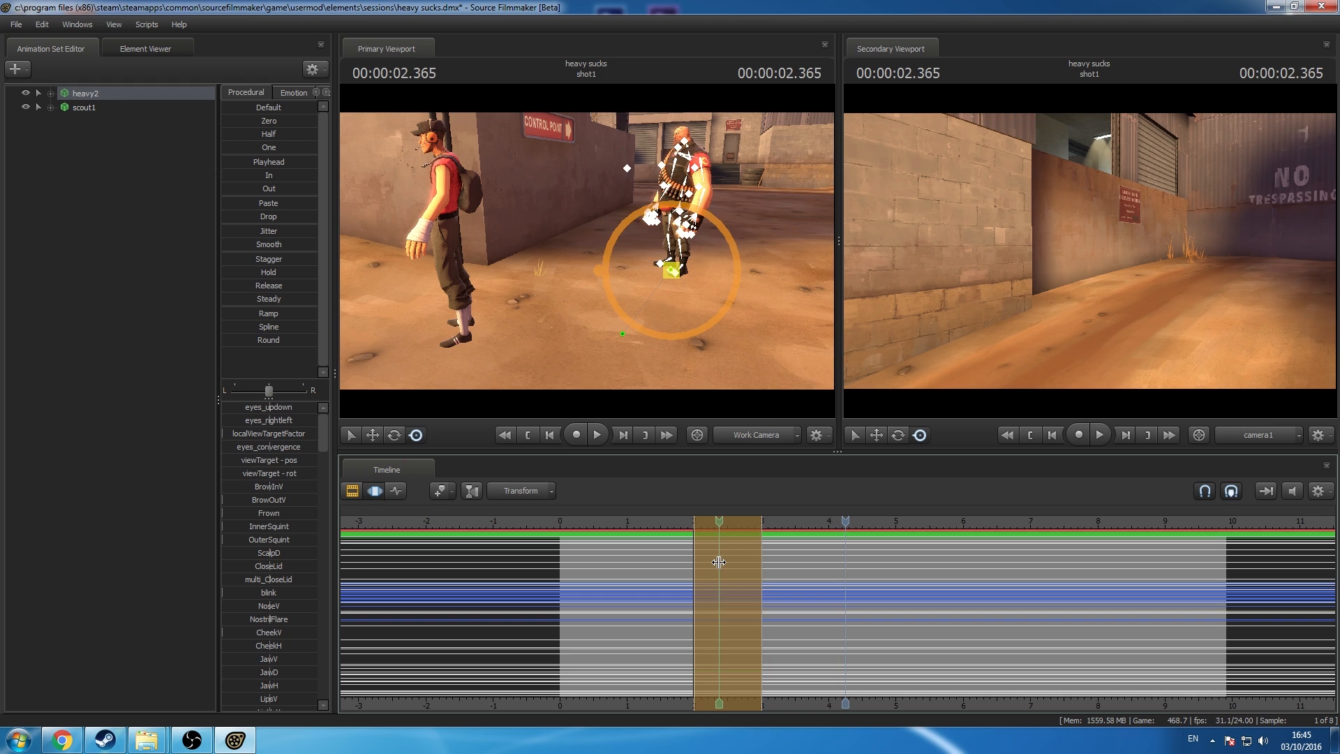
scroll(719, 562, up, 5)
scroll(719, 562, down, 4)
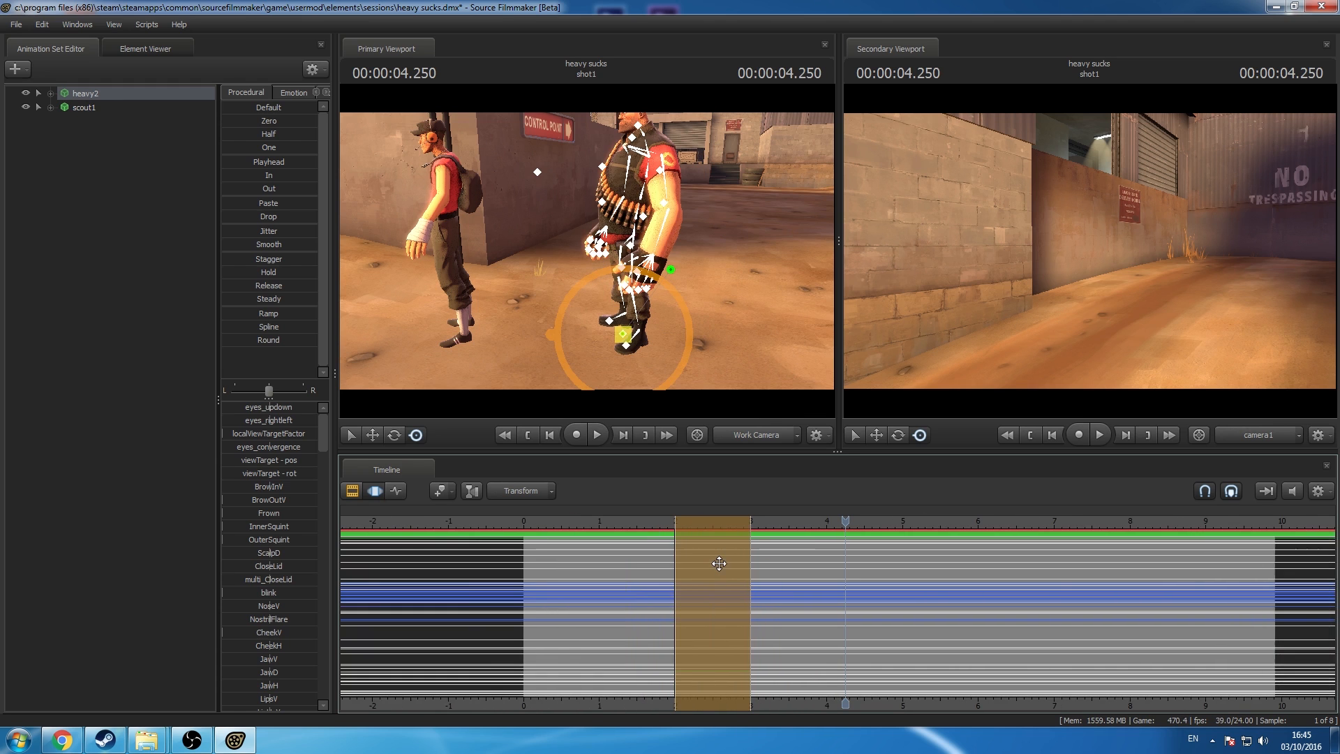
key(shift)
ctrl+scroll(719, 562, up, 8)
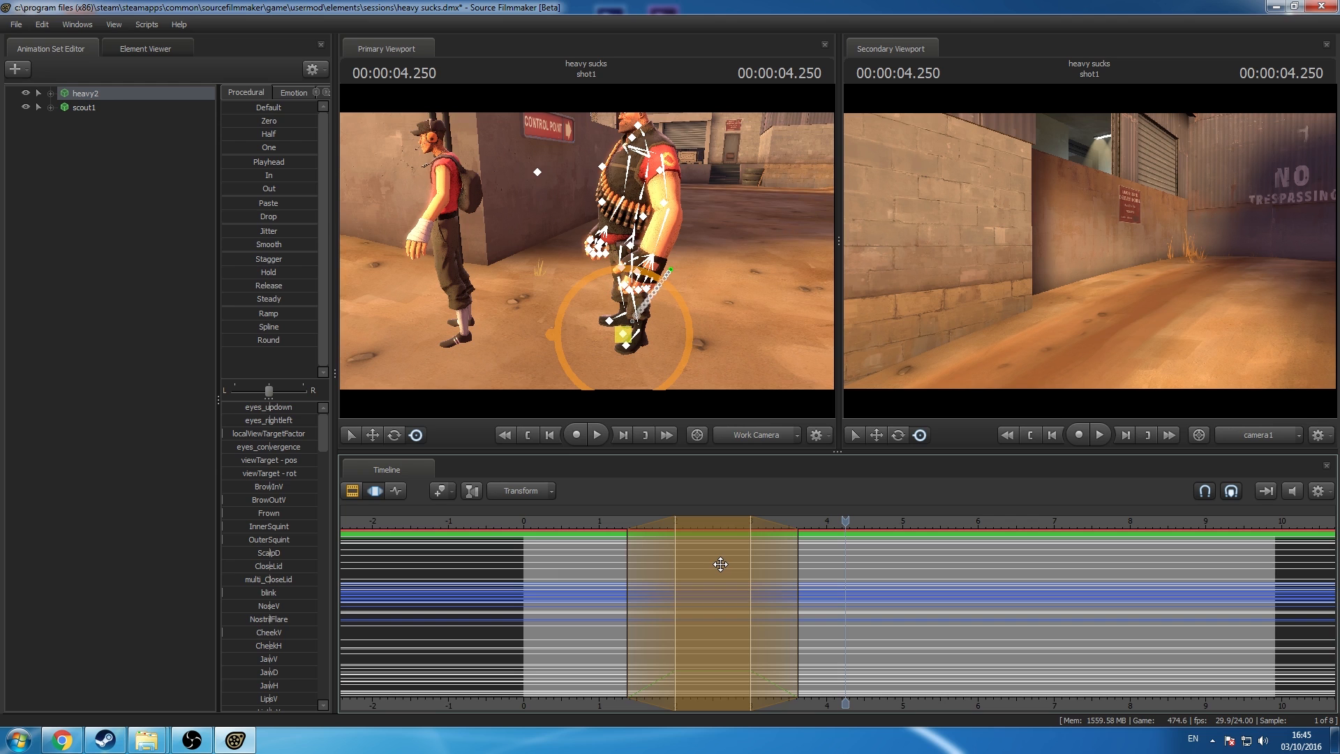
Step: Play the shot from about 0.6 seconds to review heavy2's blended movement
click(571, 520)
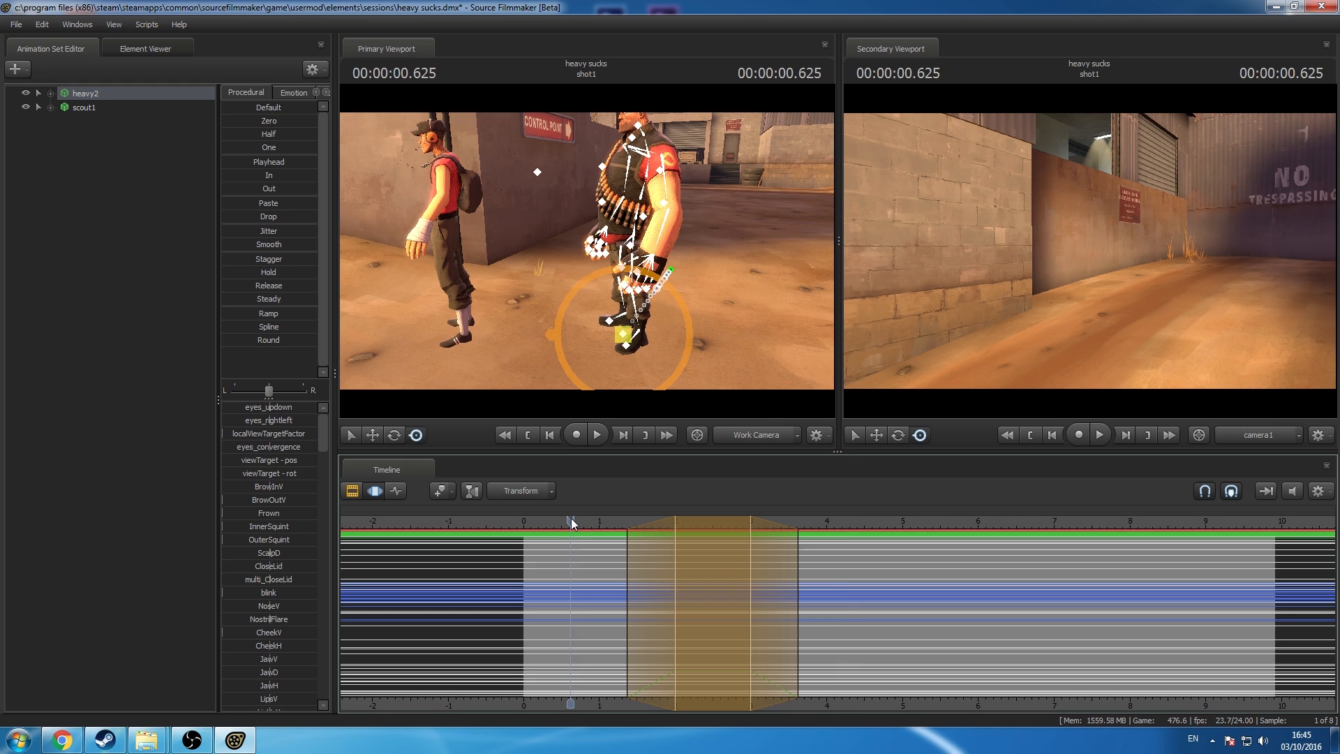
key(space)
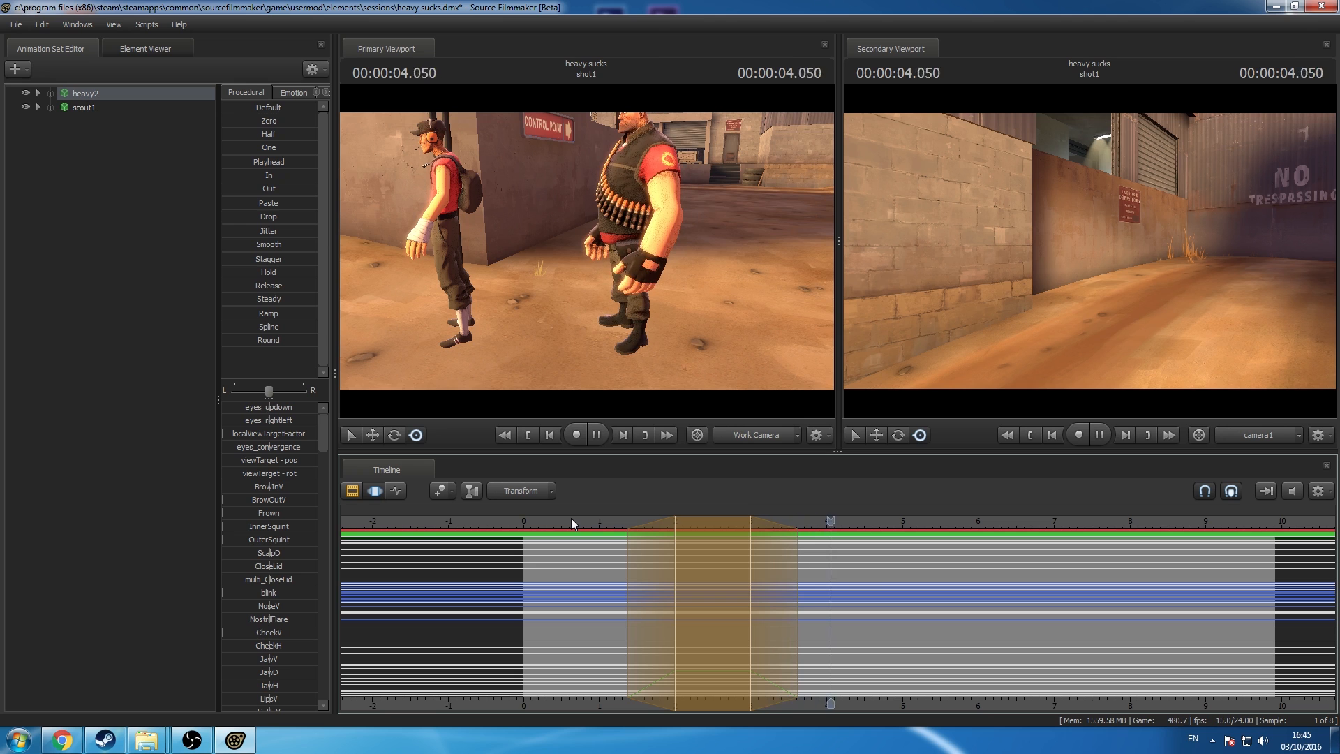
key(space)
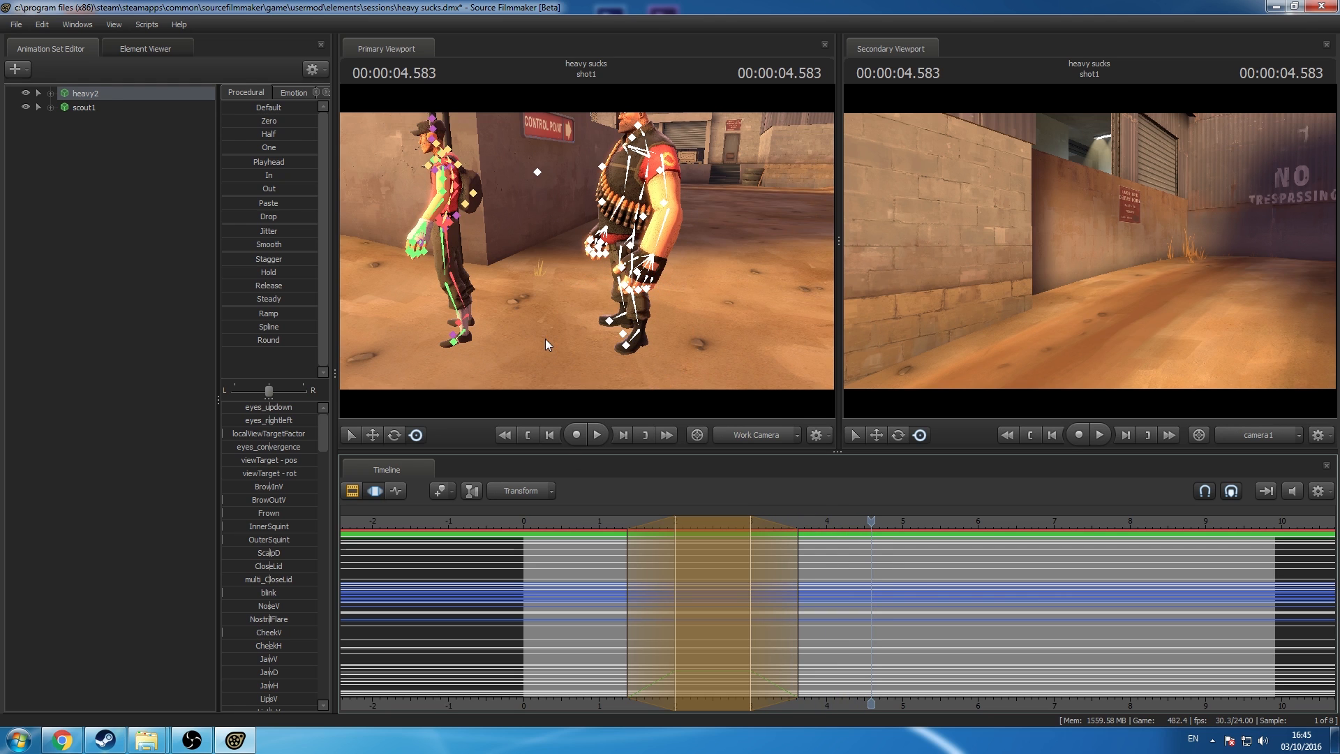
Step: Undo the falloff, heavy2's move and the time selection so the whole timeline is selected again
drag(585, 253, 524, 253)
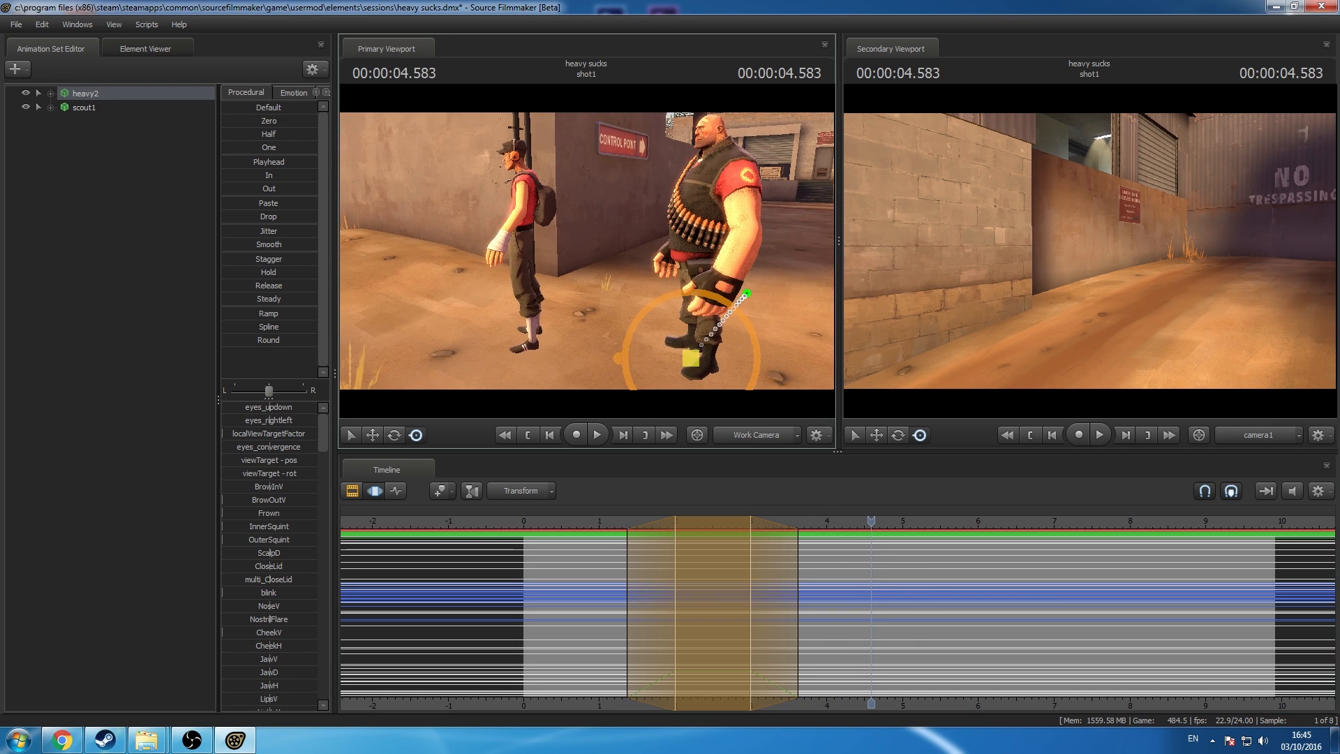
key(ctrl+z)
key(ctrl+z)
key(ctrl+z)
key(ctrl+z)
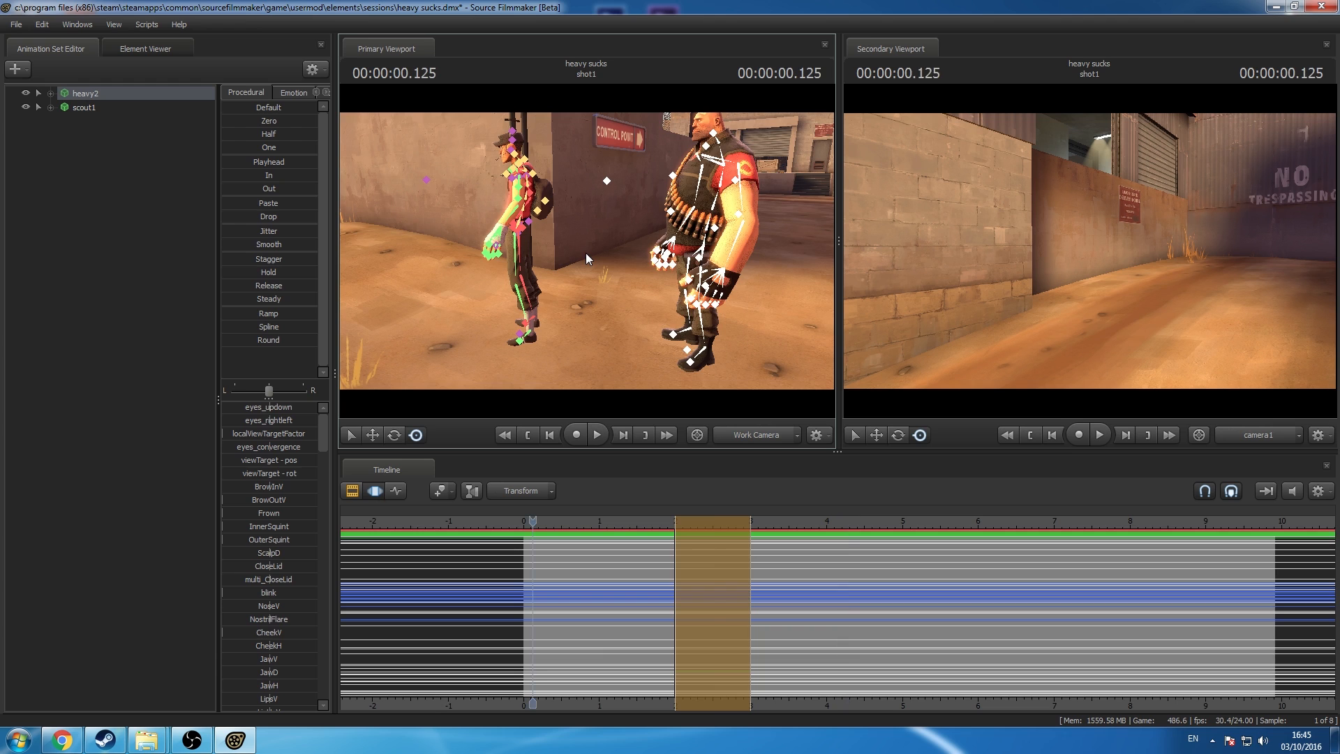
key(ctrl+z)
key(ctrl+z)
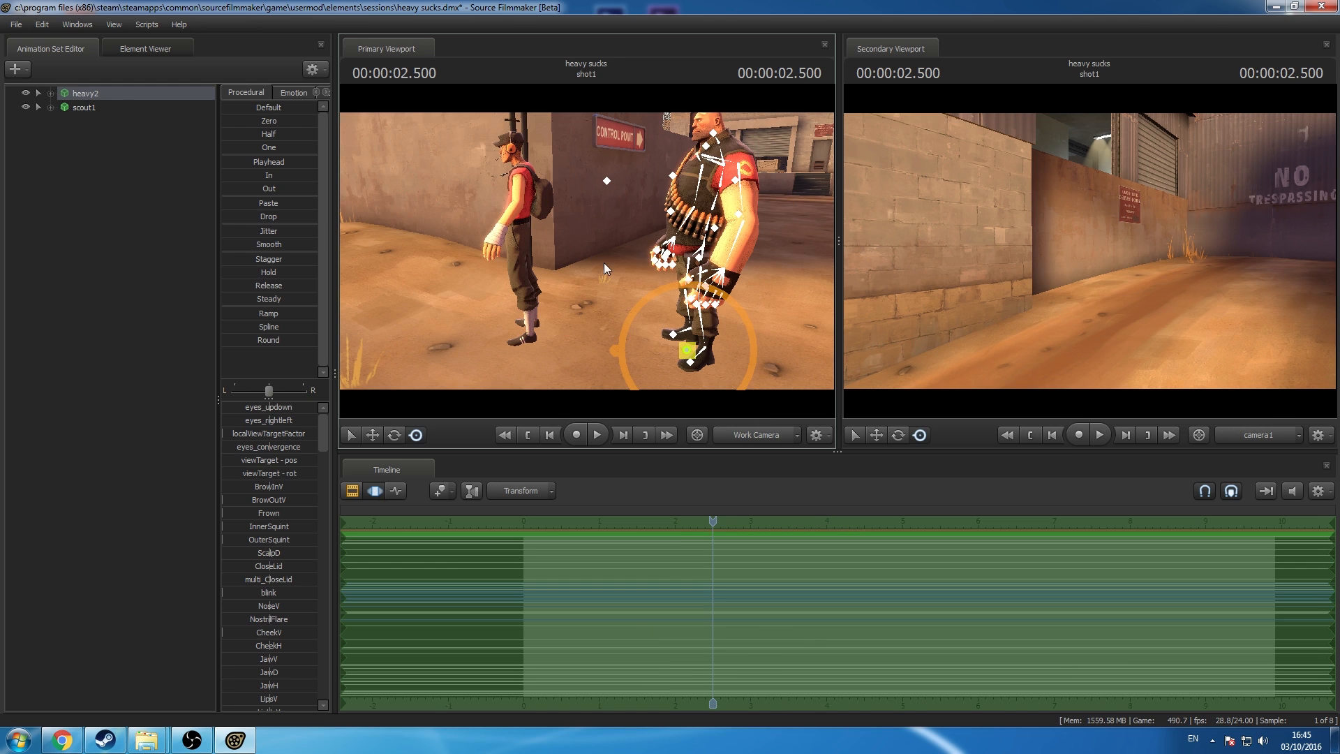
Step: Select scout1 and rotate the whole model with the Rotate manipulator until it faces heavy2
click(88, 107)
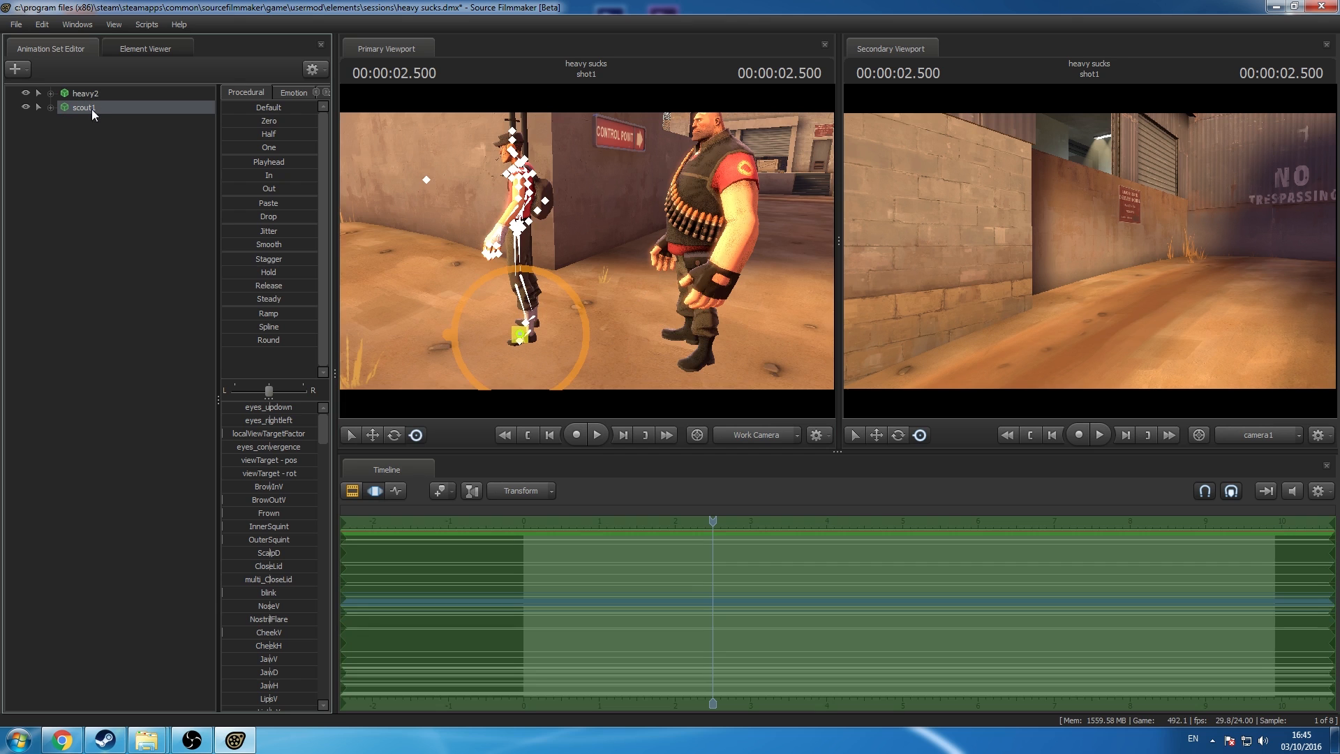
click(396, 434)
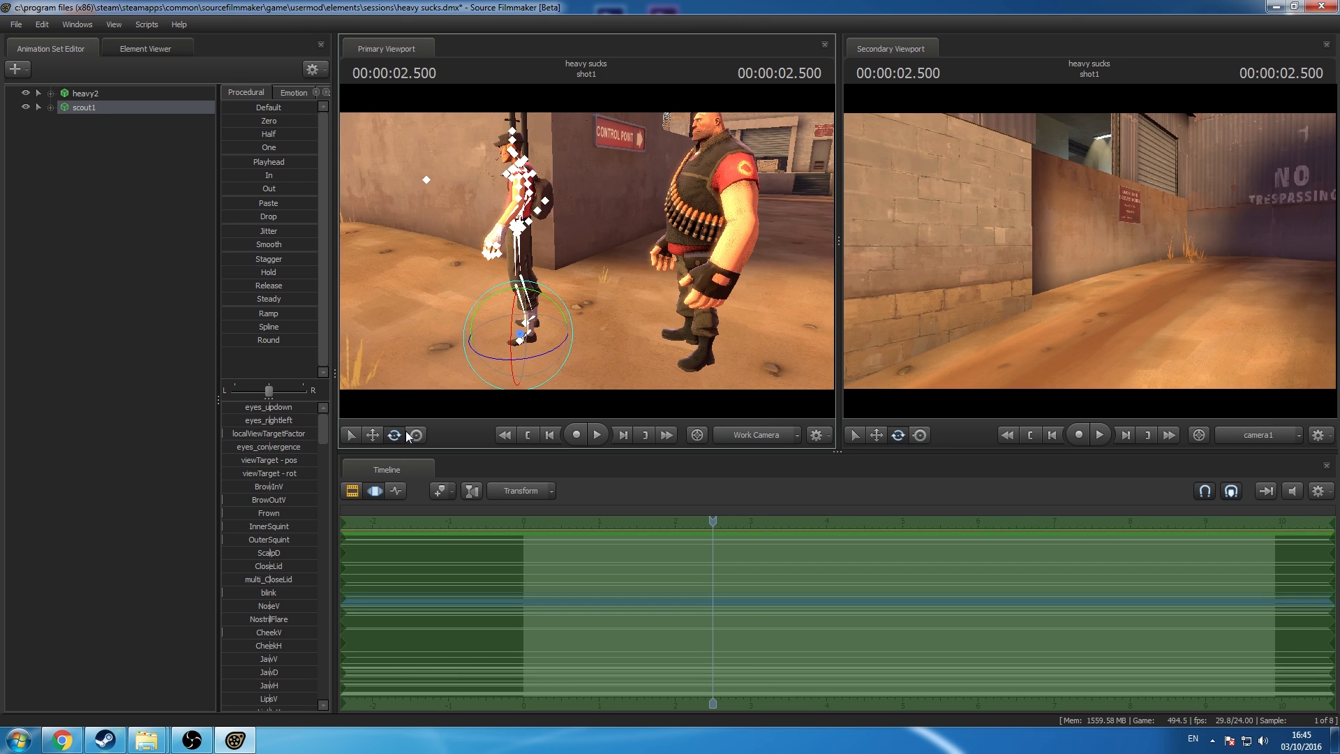
drag(549, 355, 499, 289)
key(ctrl)
drag(587, 251, 227, 237)
key(w)
key(d)
key(d)
key(s)
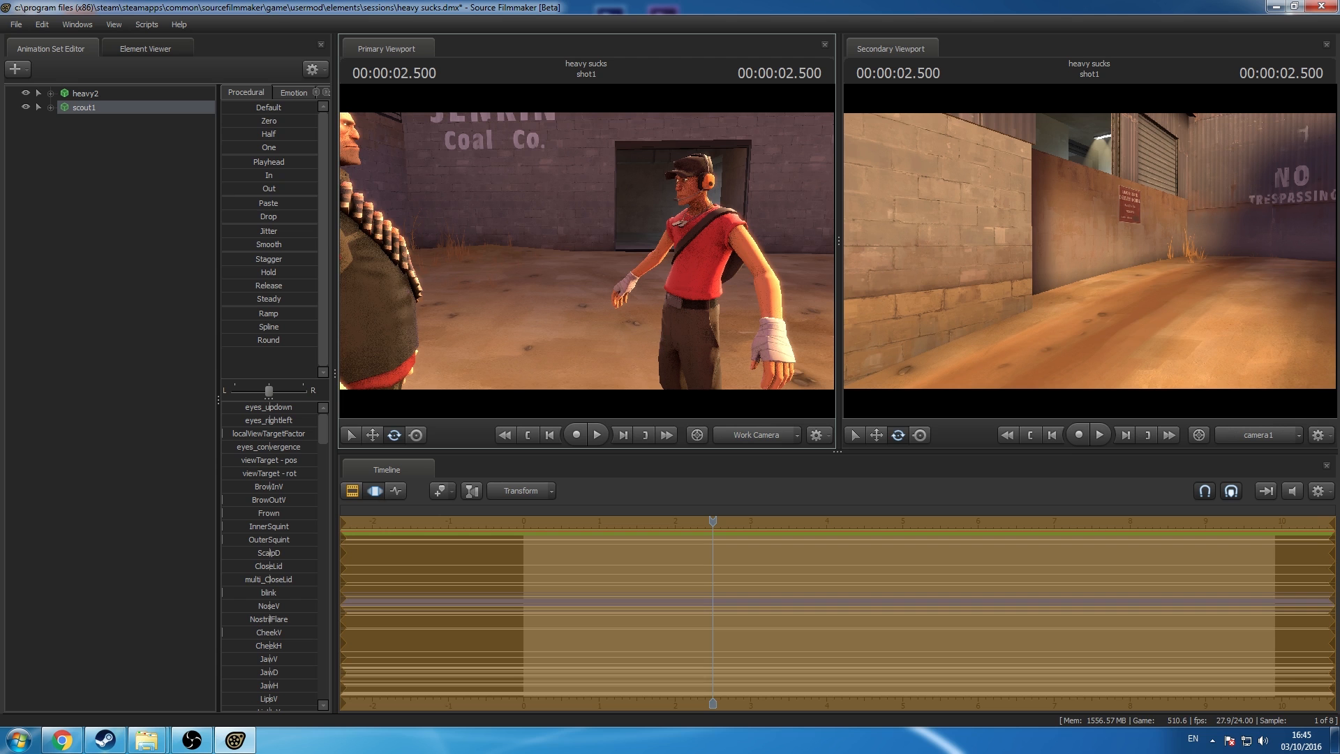
Step: Look through the rig scripts available for heavy2 without applying any
drag(659, 261, 956, 265)
key(w)
key(s)
key(z)
key(w)
right_click(108, 93)
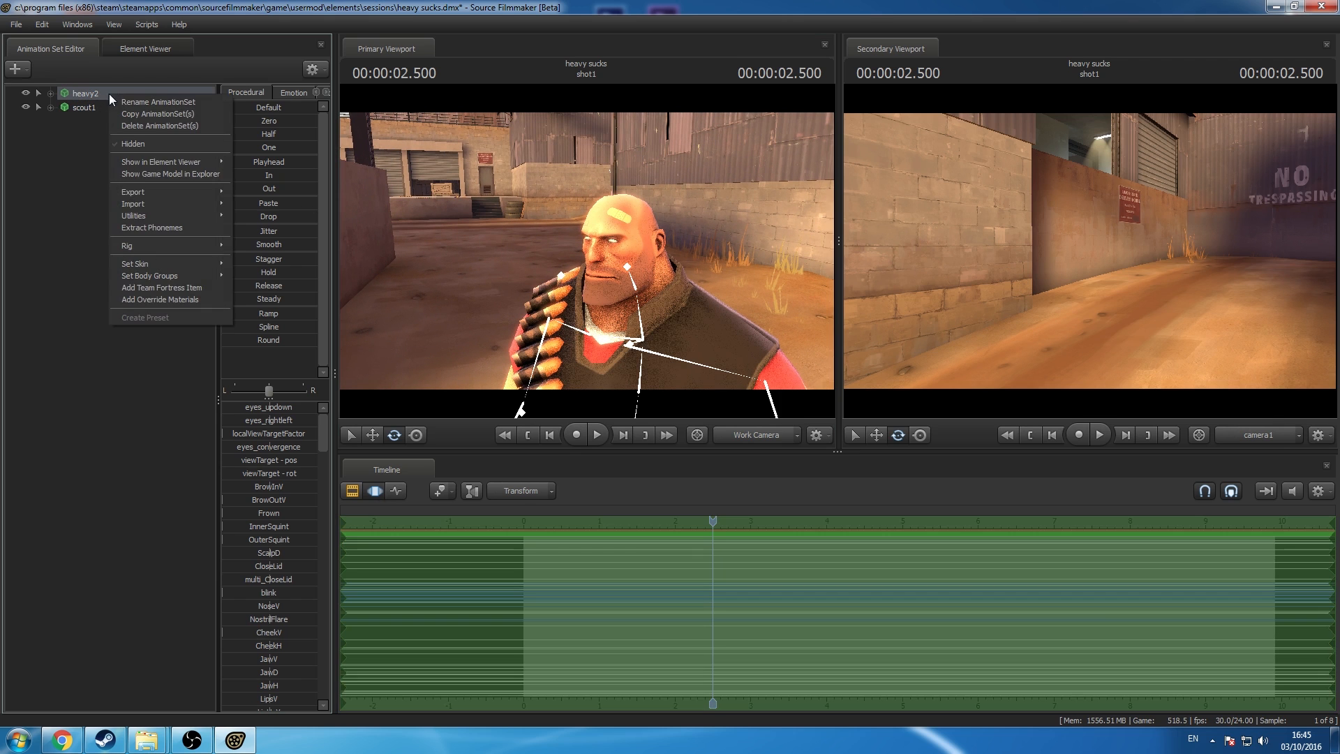
mouse_move(223, 245)
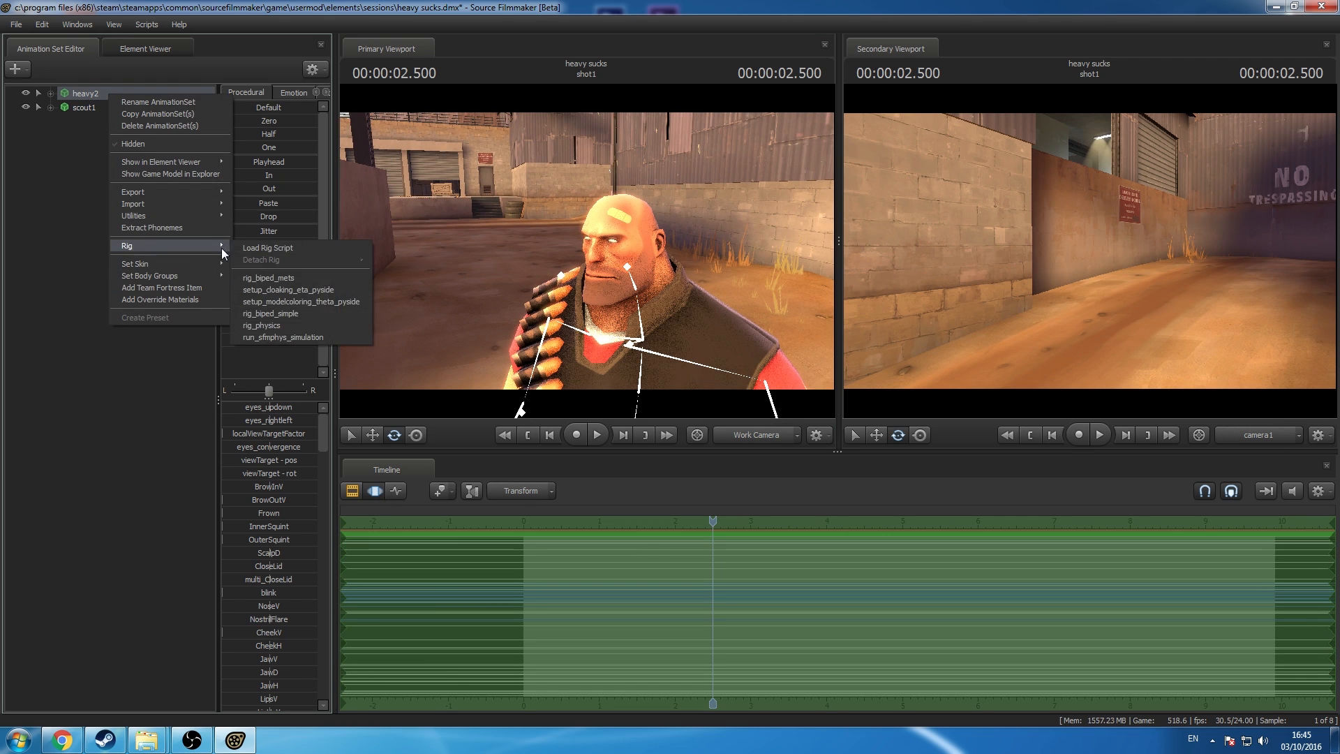
mouse_move(180, 265)
click(234, 268)
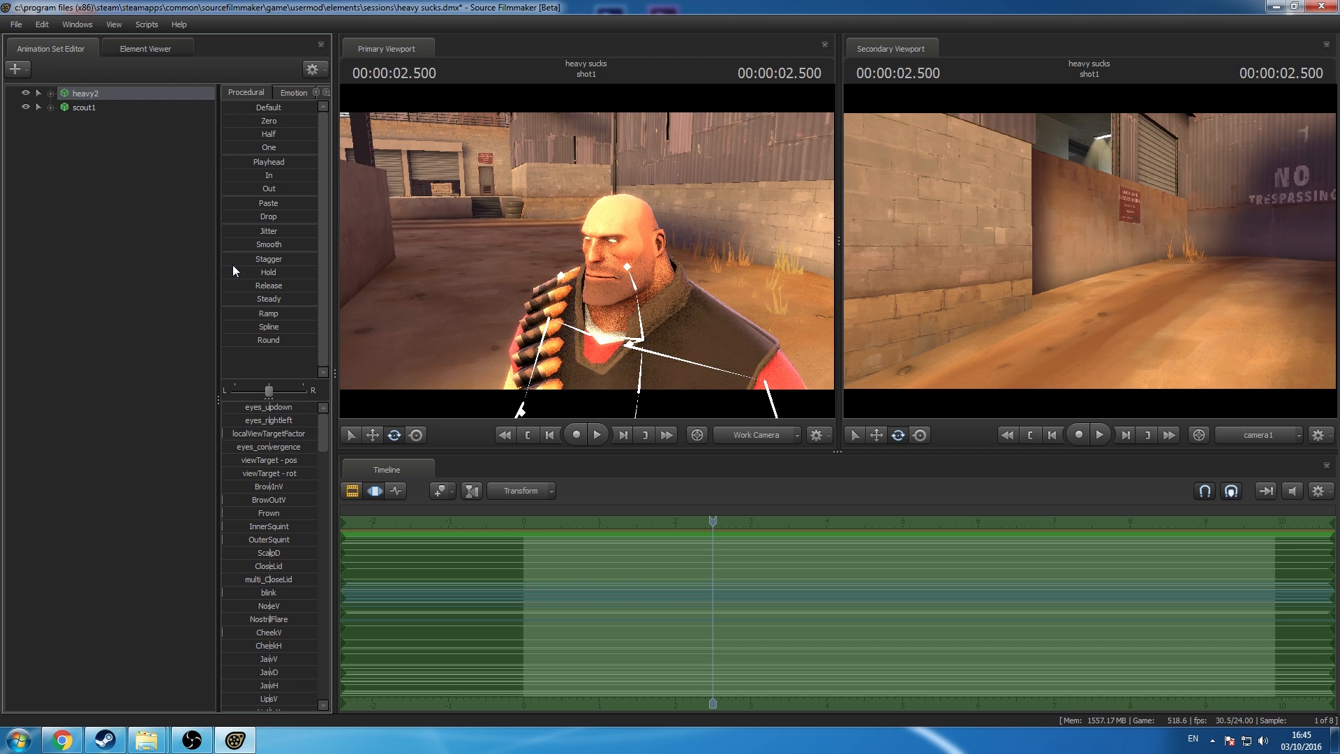
Step: Expand the scout1 and heavy2 animation sets into their control groups
drag(559, 258, 587, 250)
key(s)
key(d)
key(s)
click(49, 108)
click(50, 93)
Step: Decrease eyes_updown in heavy2's Face group, then try out the BrowInV control and undo that brow change
key(w)
key(w)
key(ctrl)
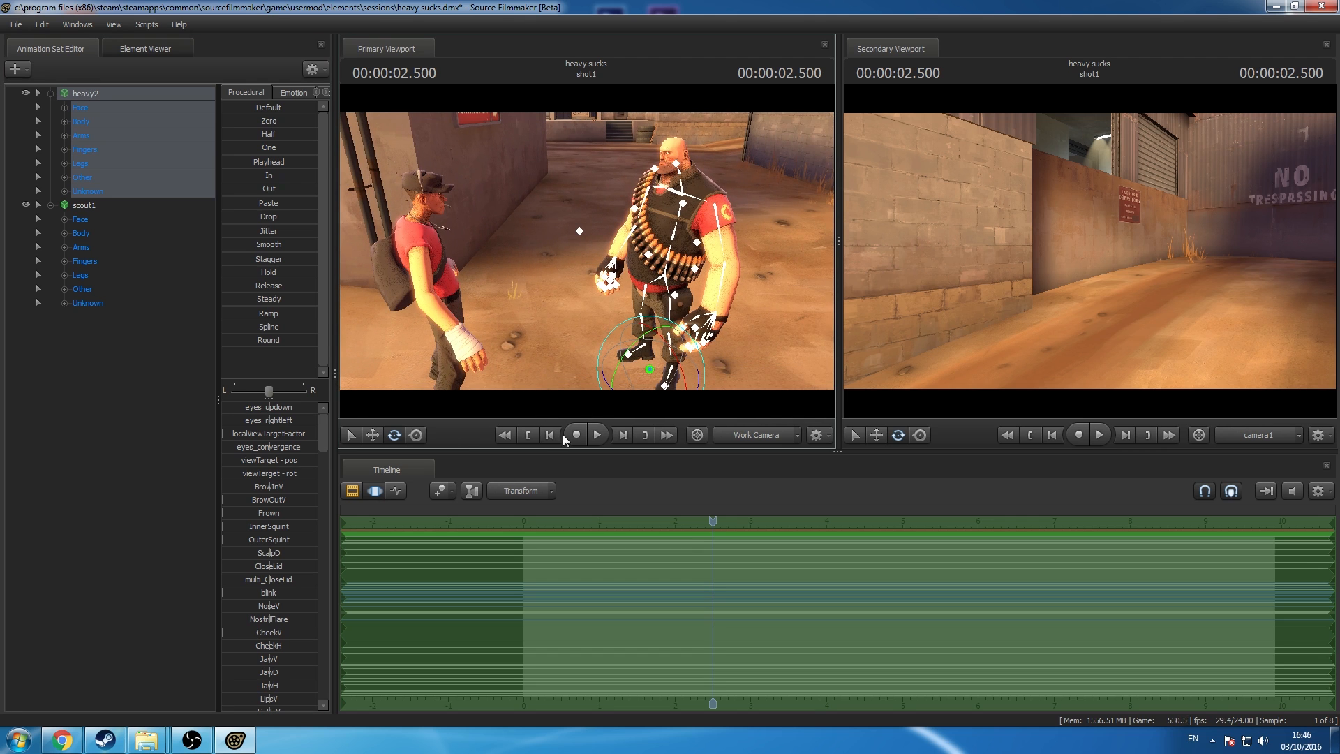
click(86, 107)
drag(531, 238, 701, 234)
key(w)
key(s)
key(w)
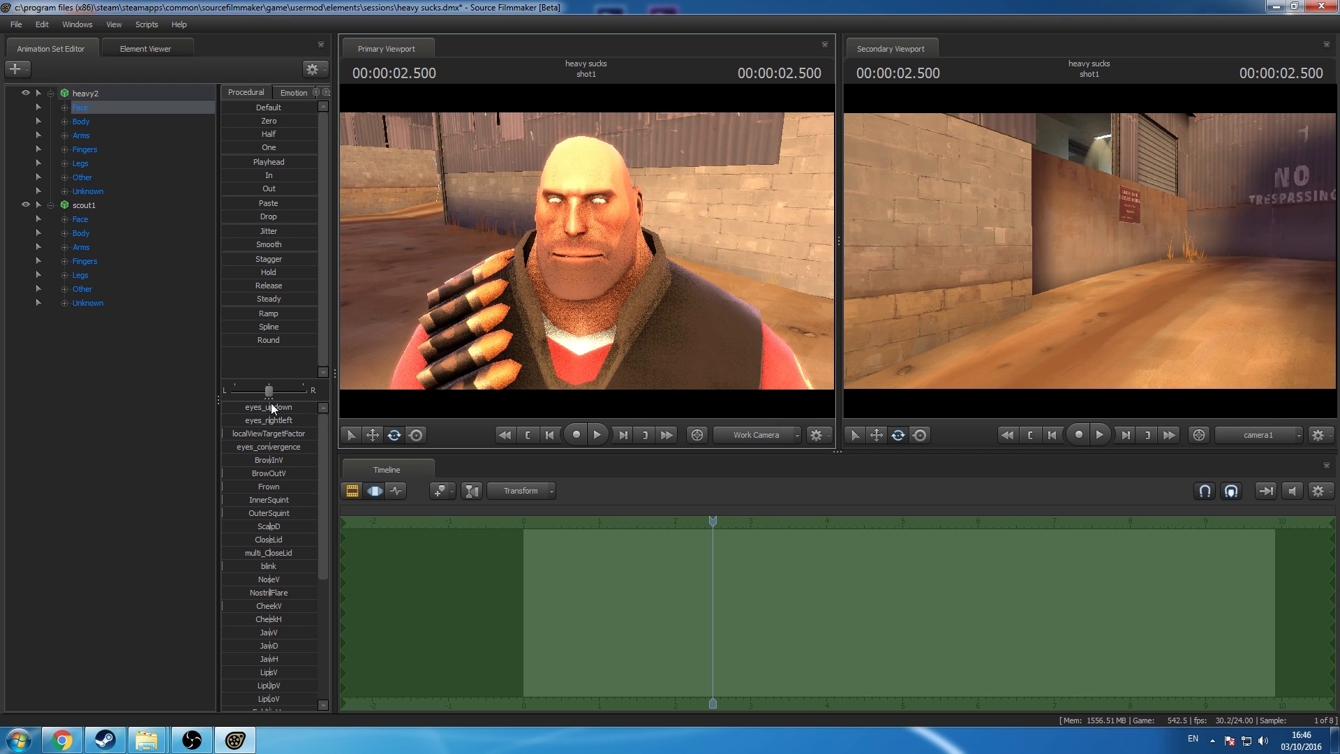
drag(273, 406, 257, 414)
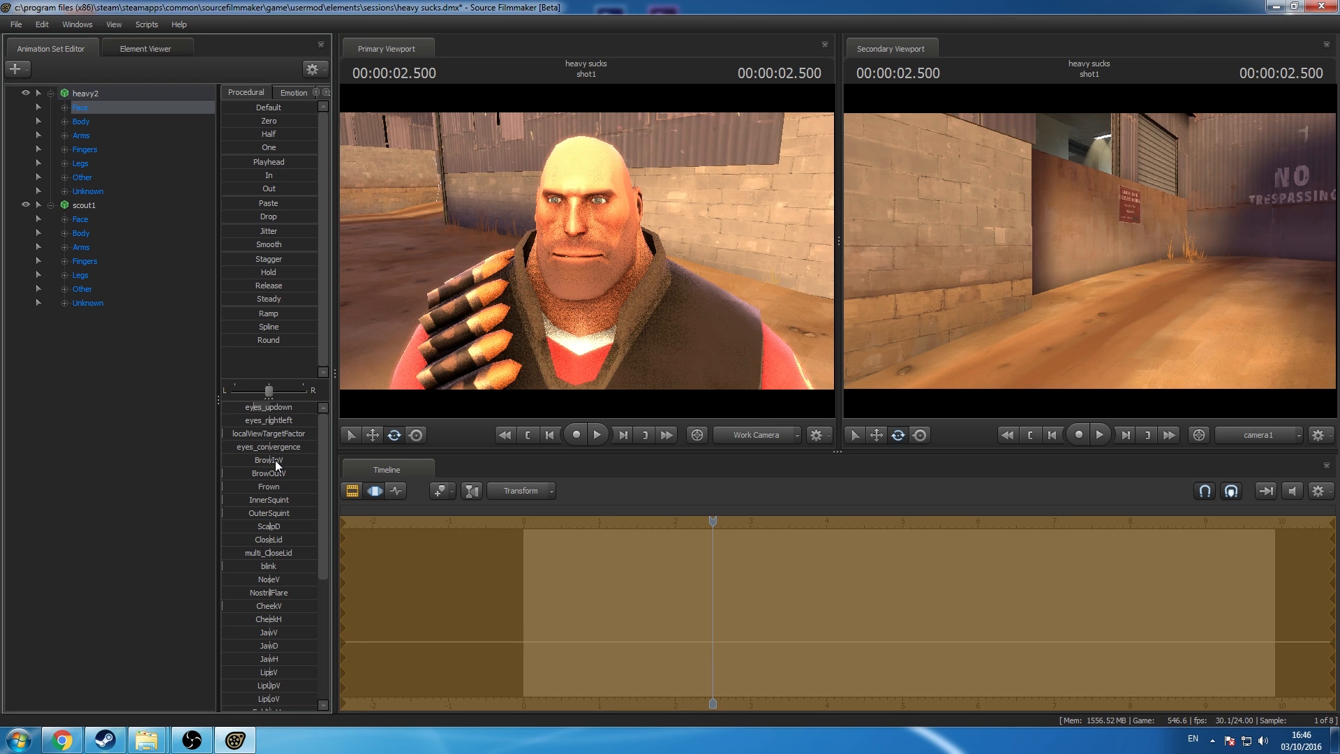
drag(275, 459, 405, 501)
key(ctrl+z)
Step: Expand heavy2's Body group and inspect the rootTransform and bip_pelvis controls on the model
click(65, 121)
key(s)
drag(517, 238, 577, 256)
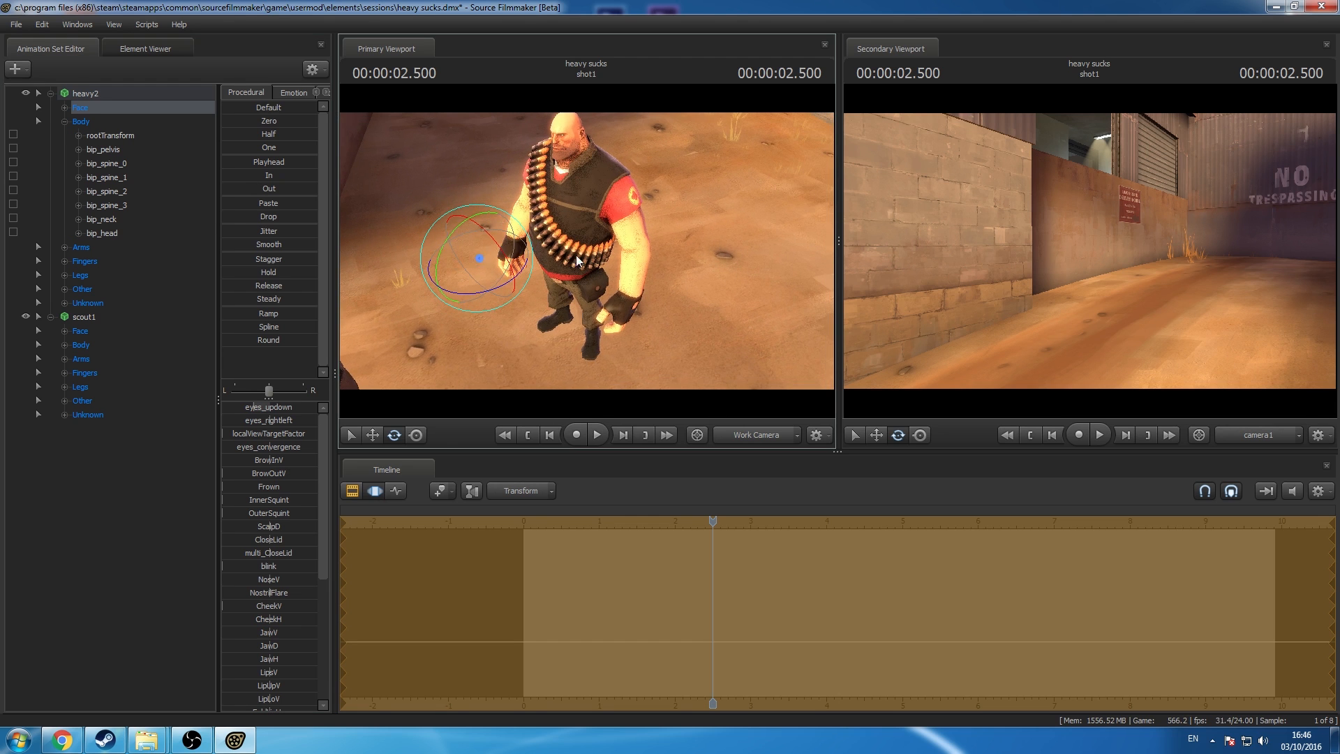
click(149, 138)
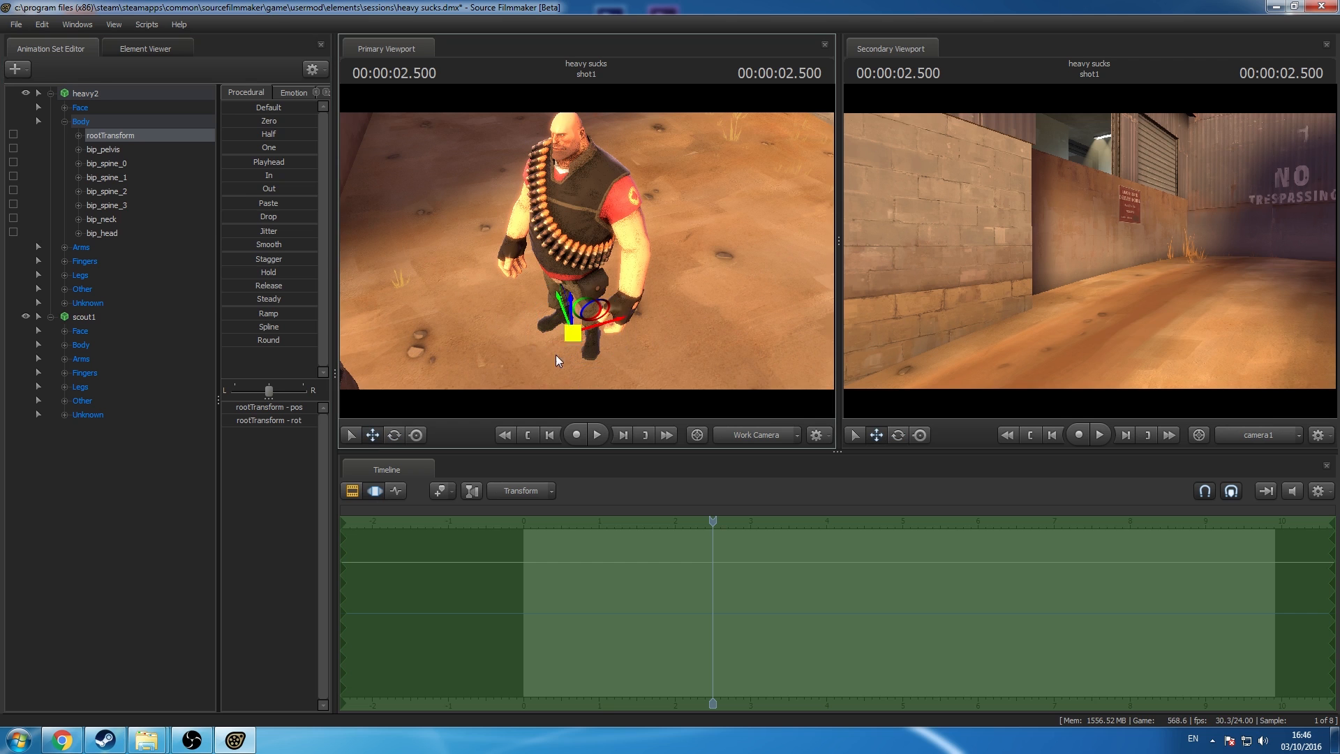
drag(689, 196, 588, 255)
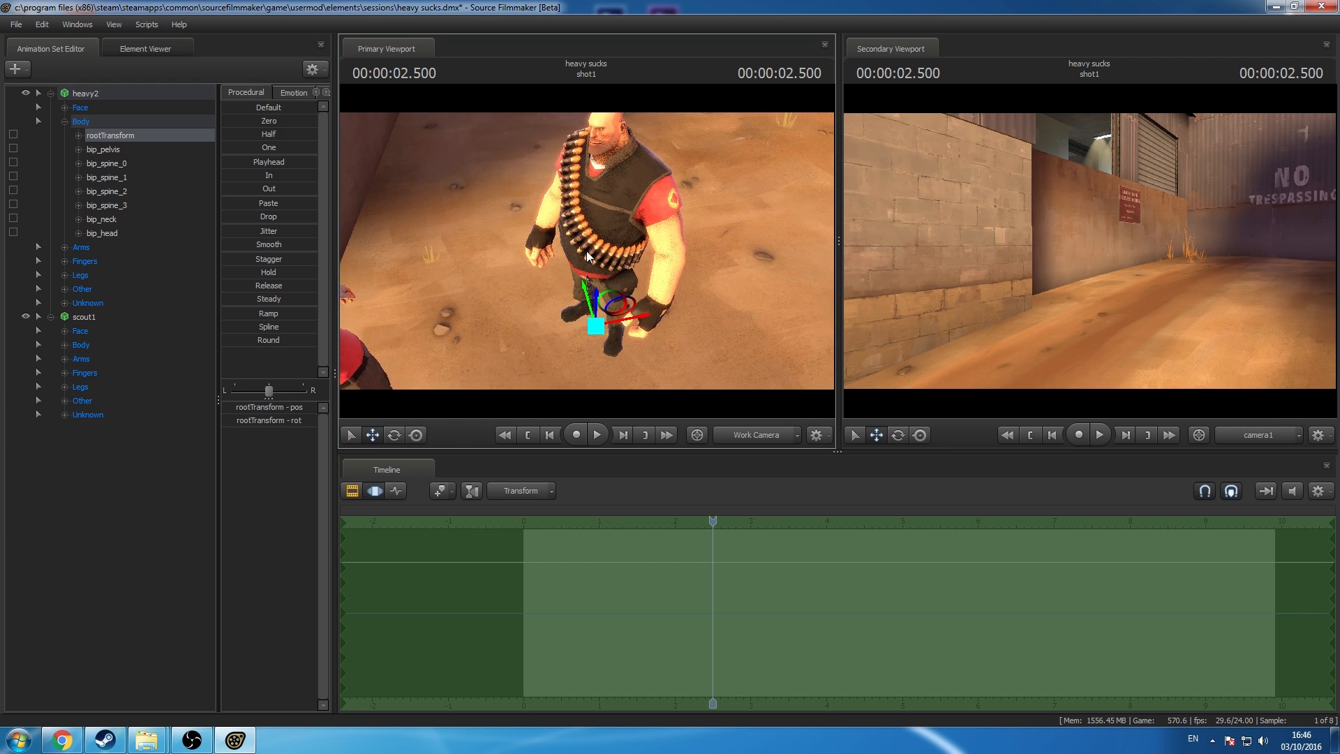
drag(613, 305, 555, 300)
click(134, 152)
drag(615, 245, 623, 292)
Step: Try moving heavy2's bip_spine_0 bone with the Move manipulator, then undo the change
click(112, 163)
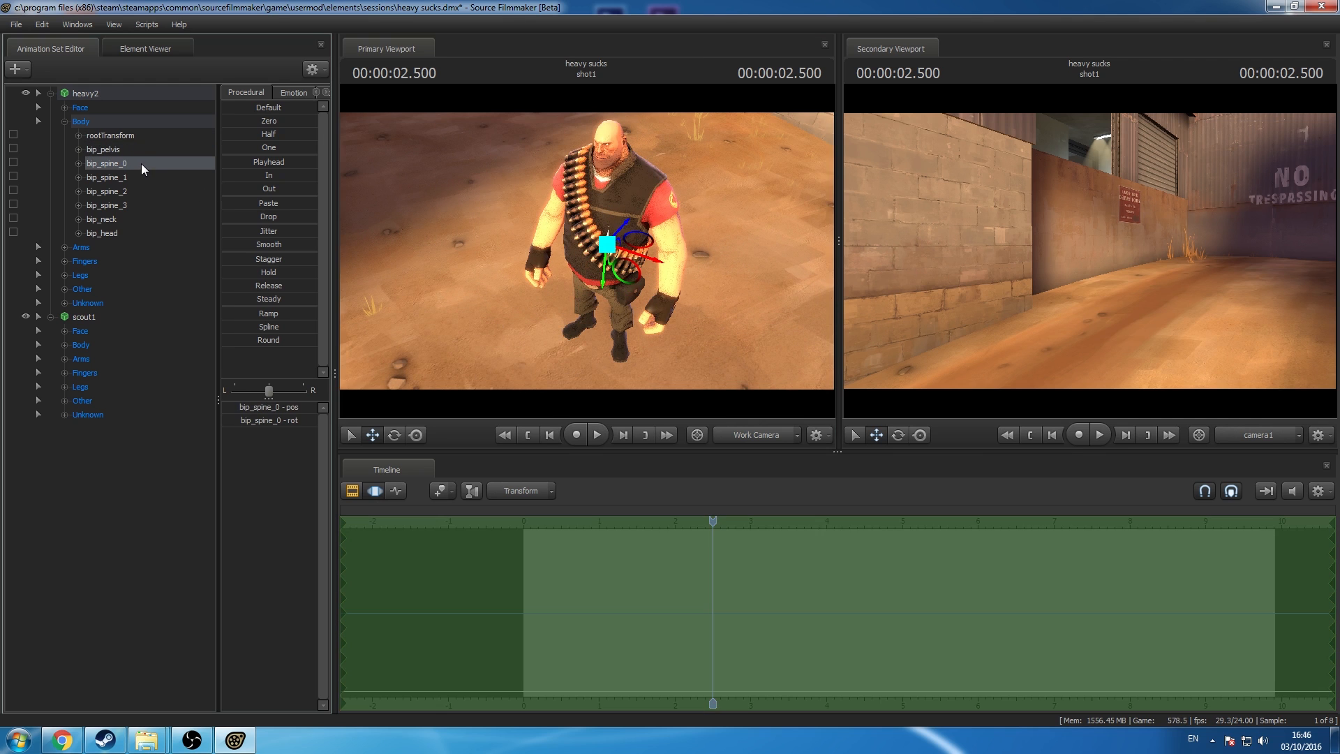
drag(632, 245, 699, 204)
key(ctrl+z)
Step: Try moving heavy2's bip_neck bone and undo each attempt
drag(596, 239, 461, 241)
key(d)
key(w)
key(a)
key(d)
click(138, 219)
drag(614, 244, 544, 244)
key(ctrl+z)
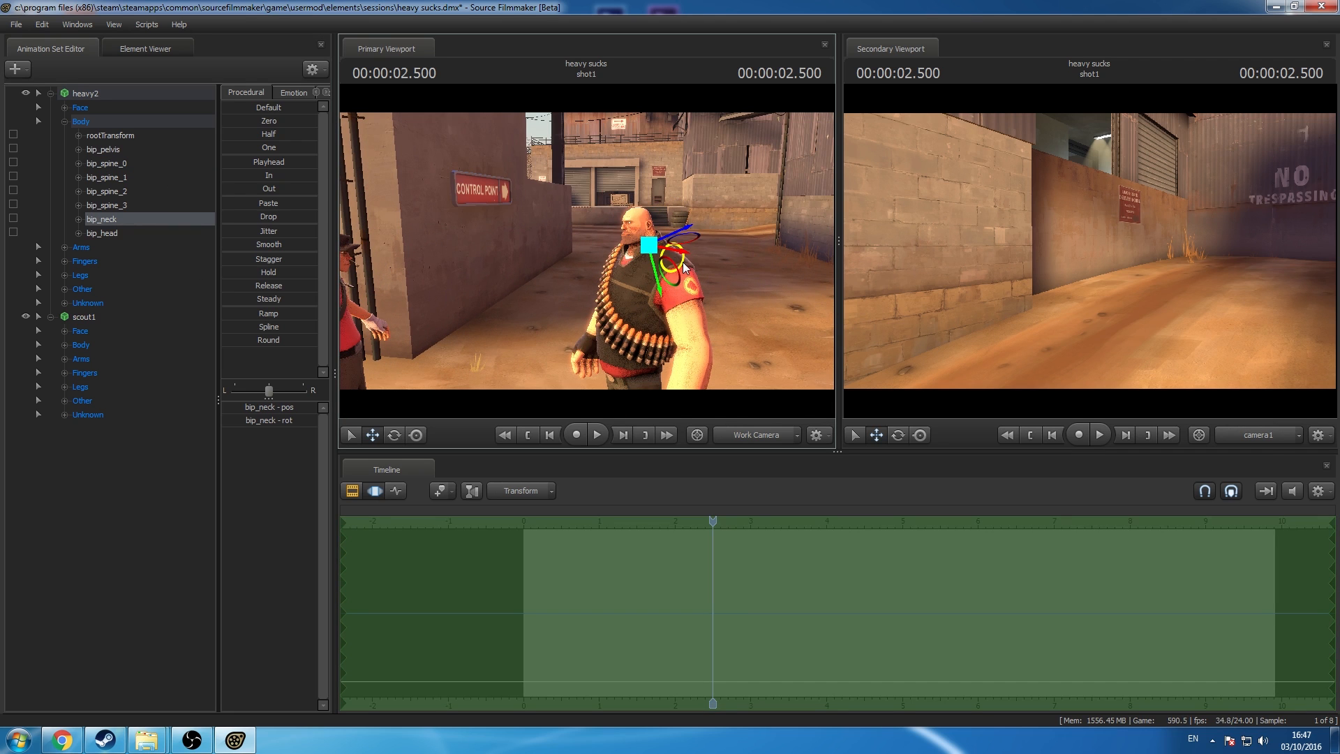
drag(685, 267, 733, 224)
key(ctrl+z)
Step: Try rotating heavy2's bip_pelvis bone, then undo the rotation
drag(581, 250, 502, 256)
click(128, 149)
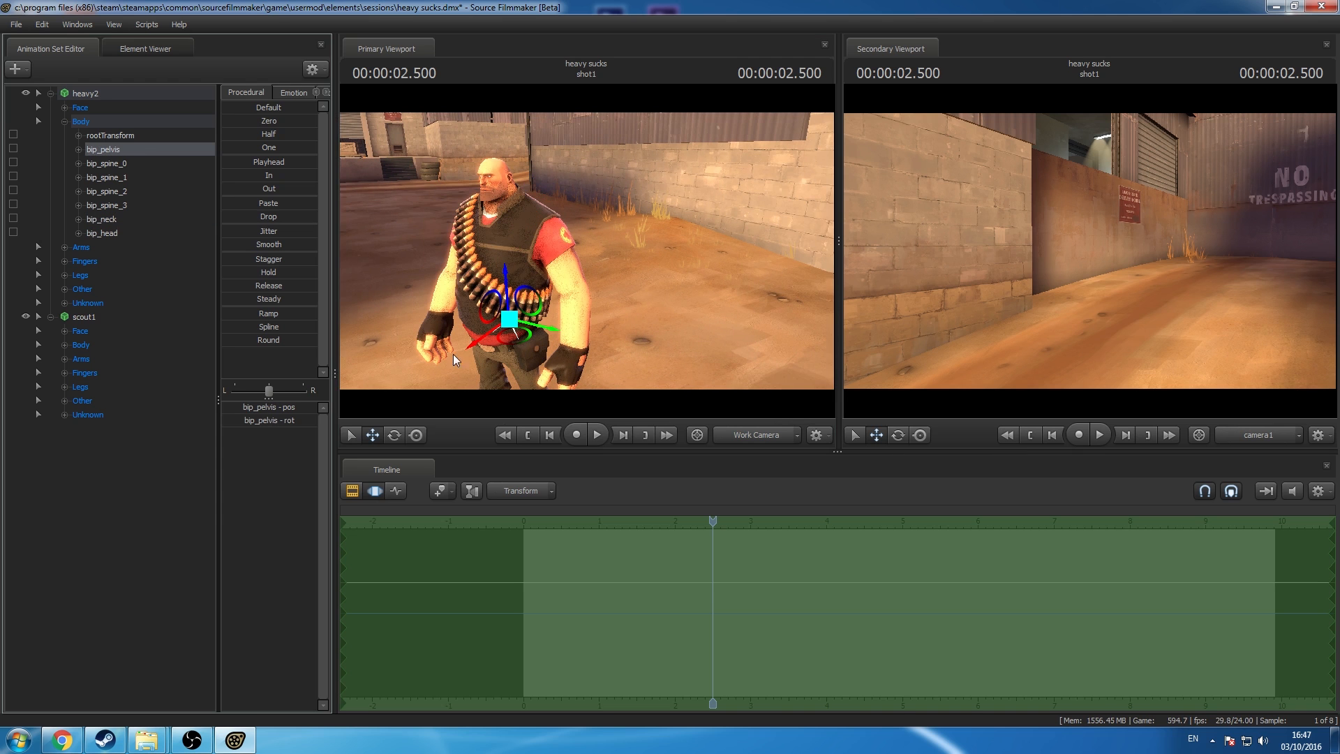
drag(555, 403, 578, 199)
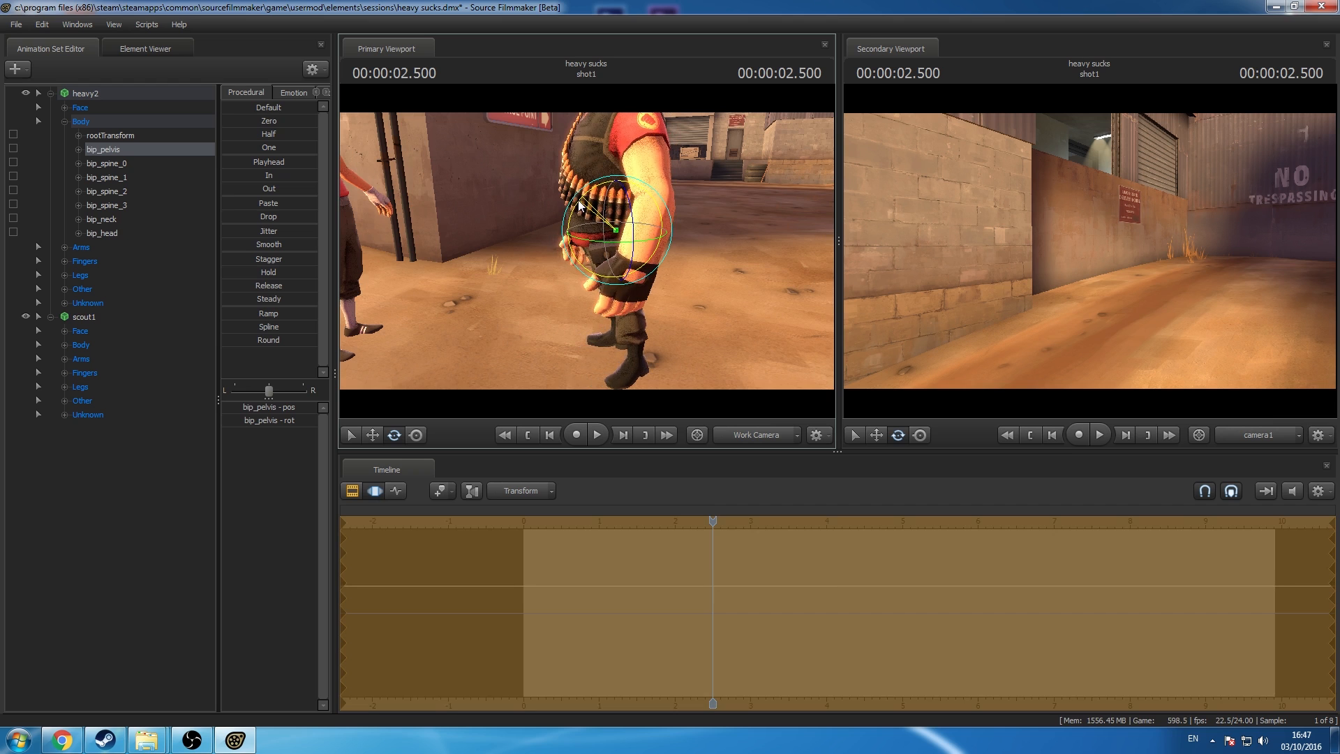
key(ctrl+z)
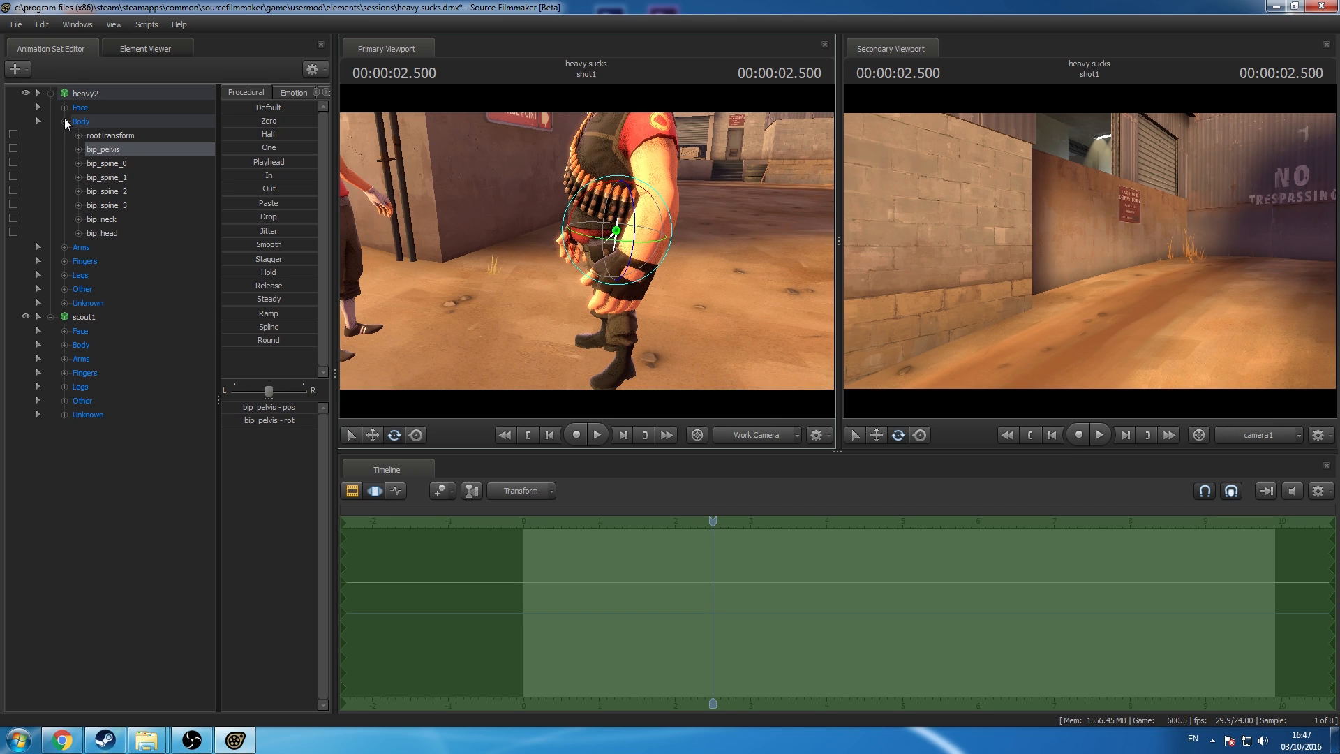
Step: View the rig scripts offered for heavy2 and dismiss them without loading one
right_click(76, 92)
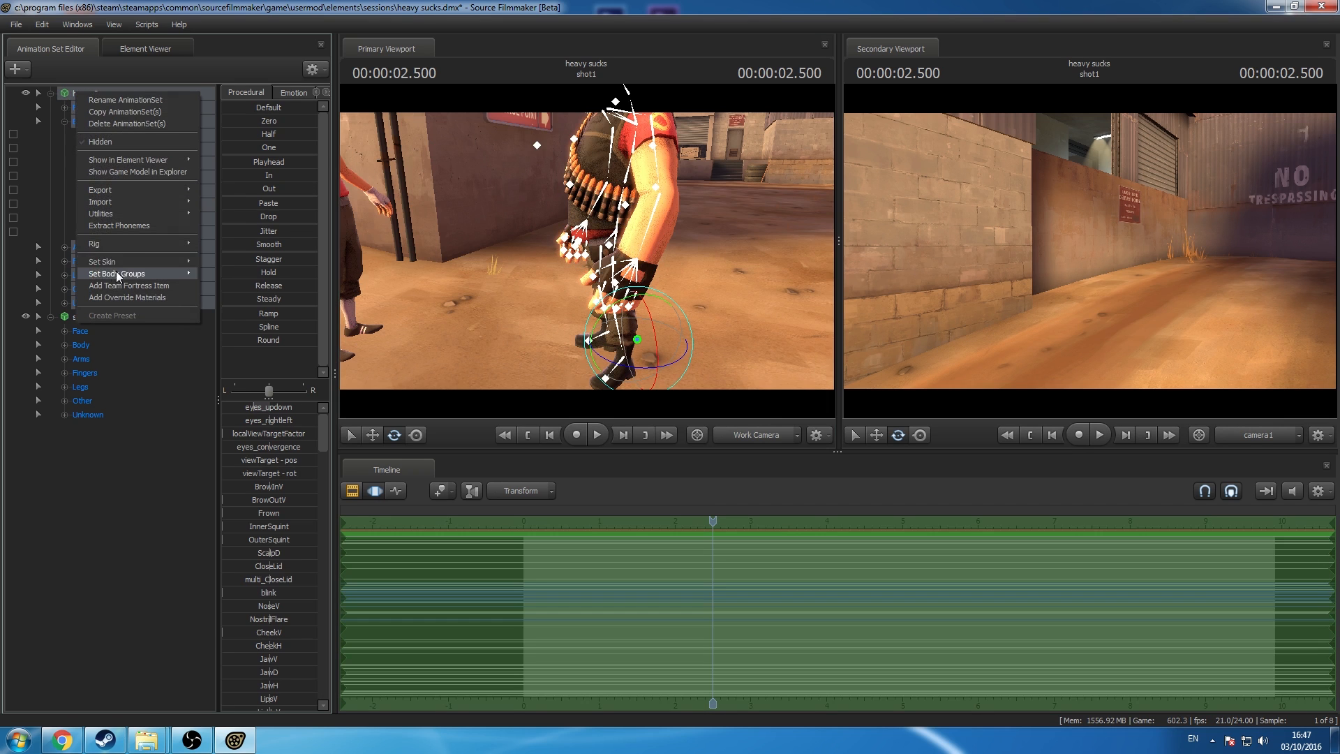
mouse_move(140, 243)
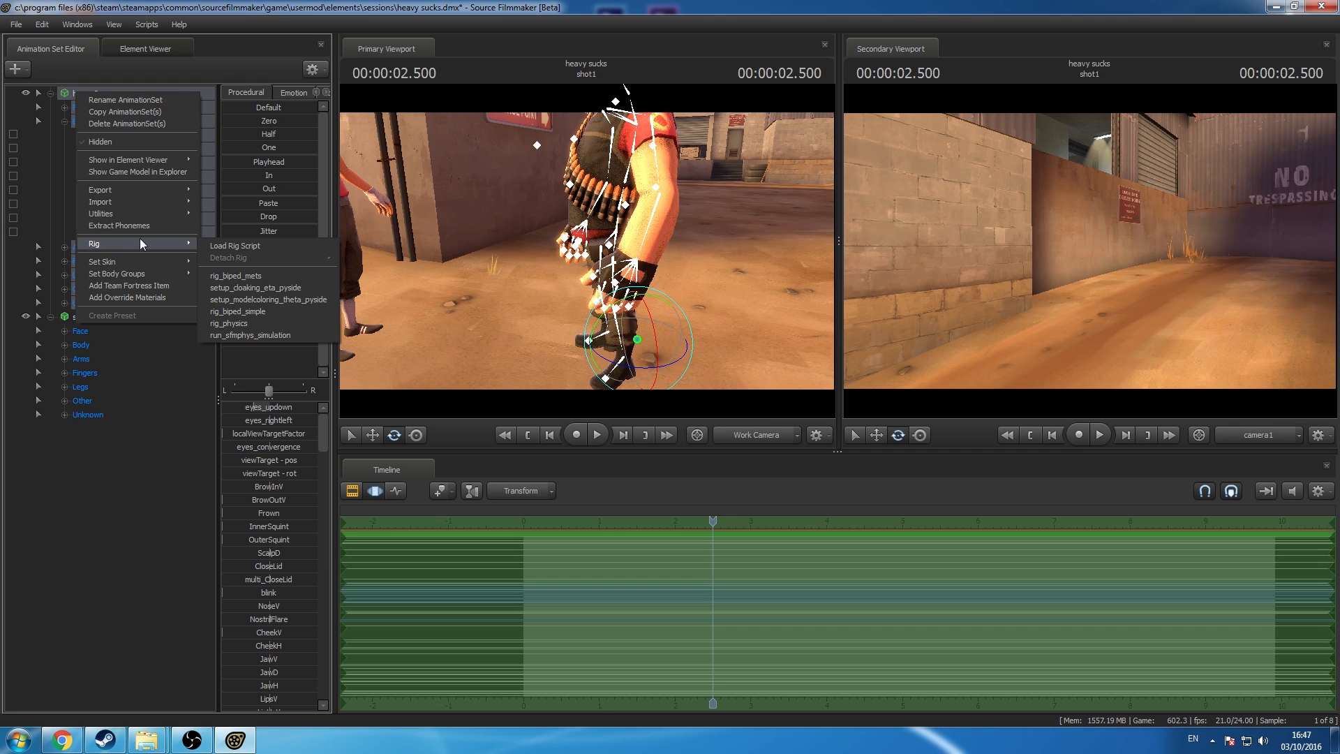
click(118, 437)
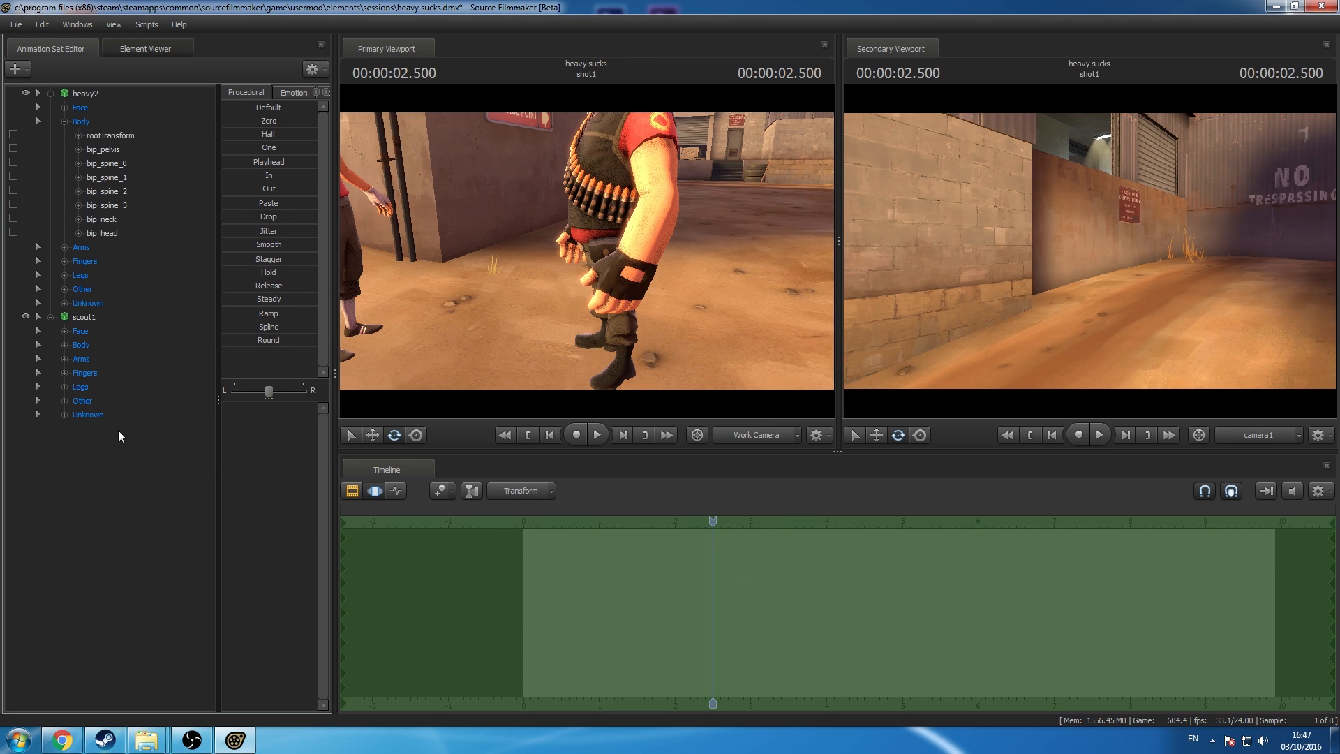
Step: Expand heavy2's Other group and inspect the prp_bullet_shoulder and prp_pack bones on the model
click(66, 288)
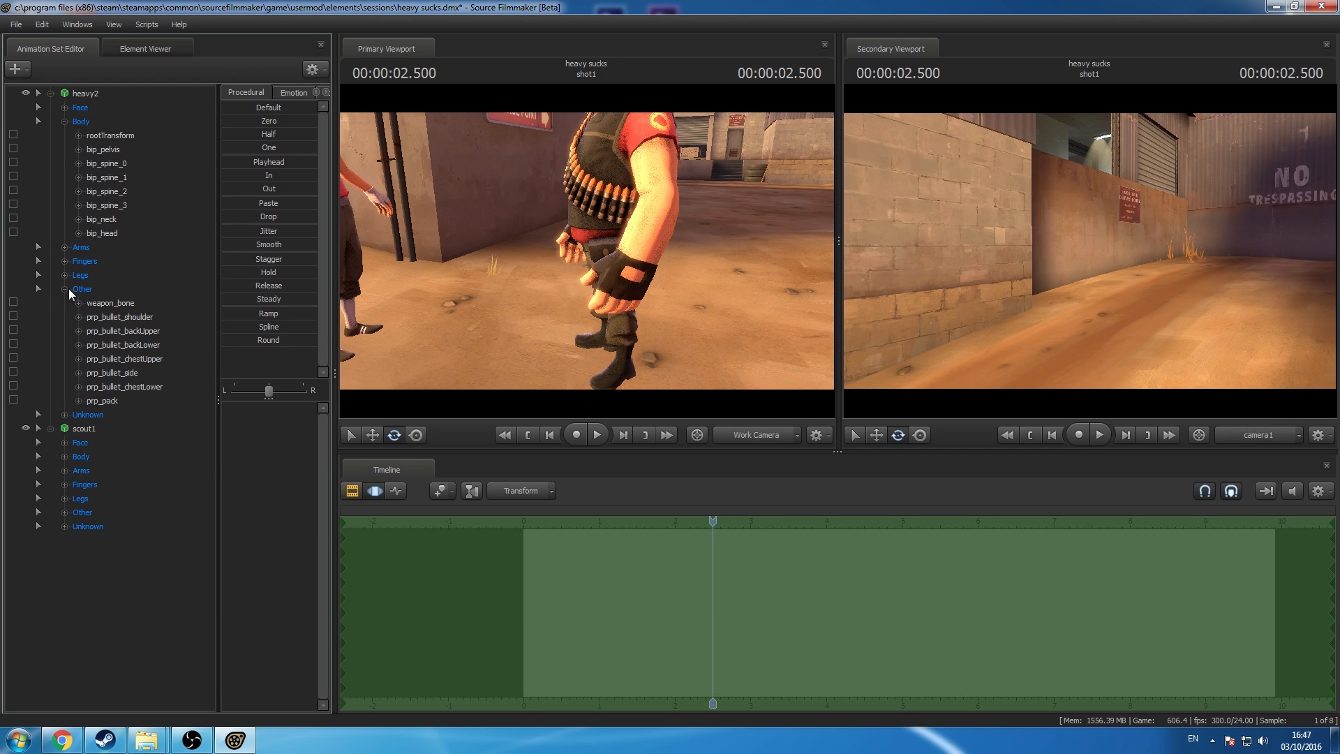
click(132, 317)
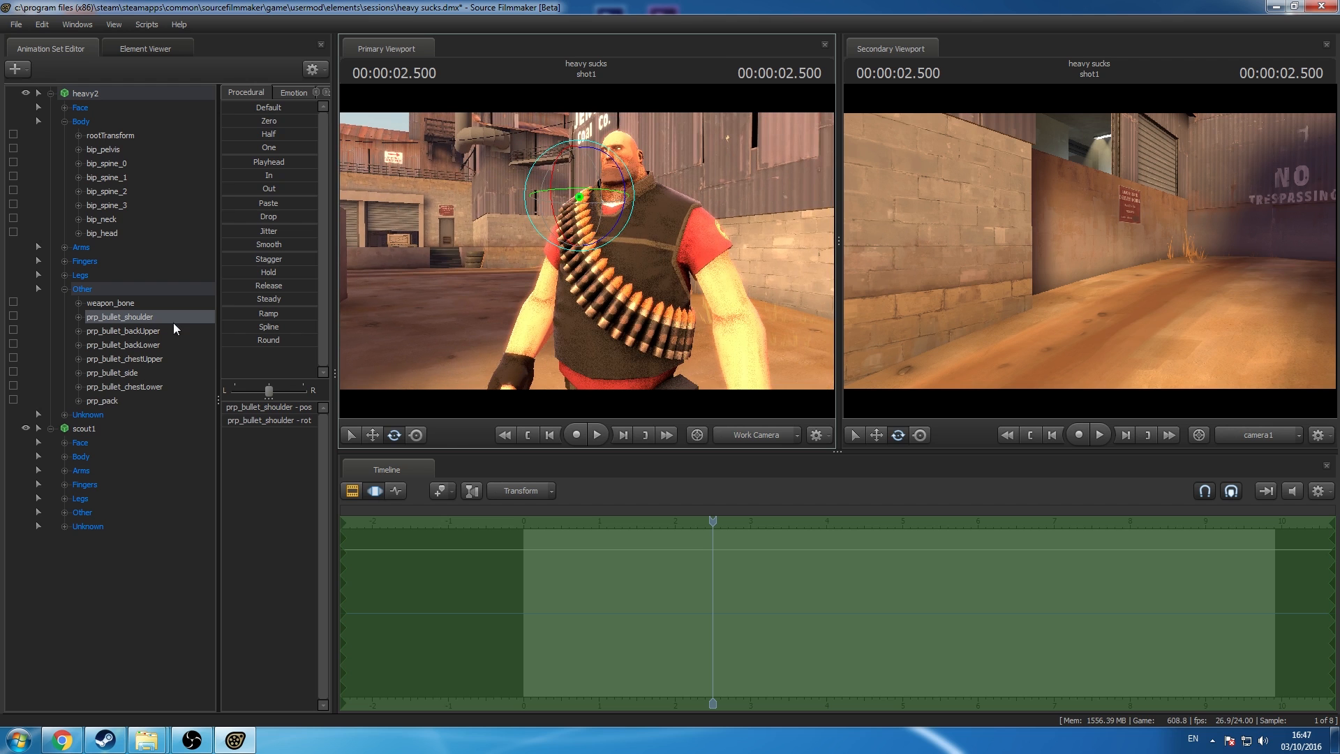
click(127, 401)
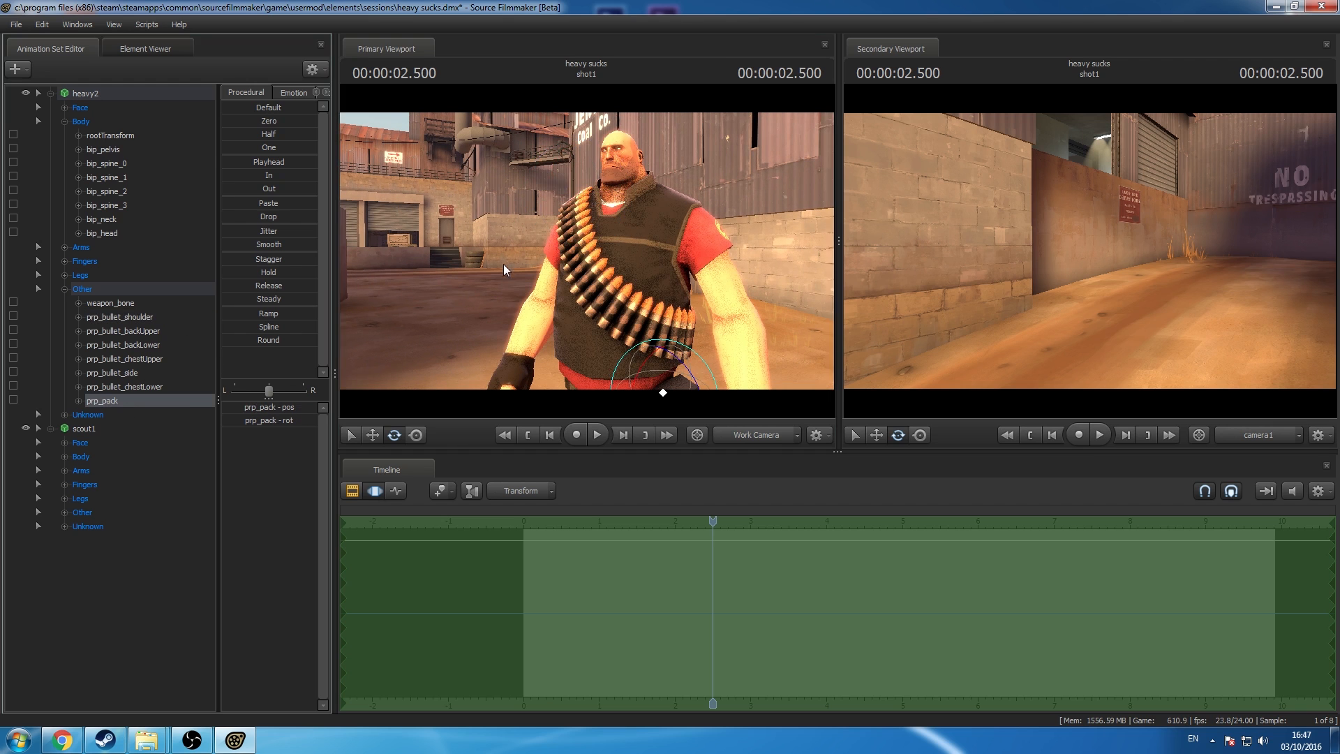
drag(544, 261, 586, 350)
drag(621, 253, 602, 323)
click(115, 571)
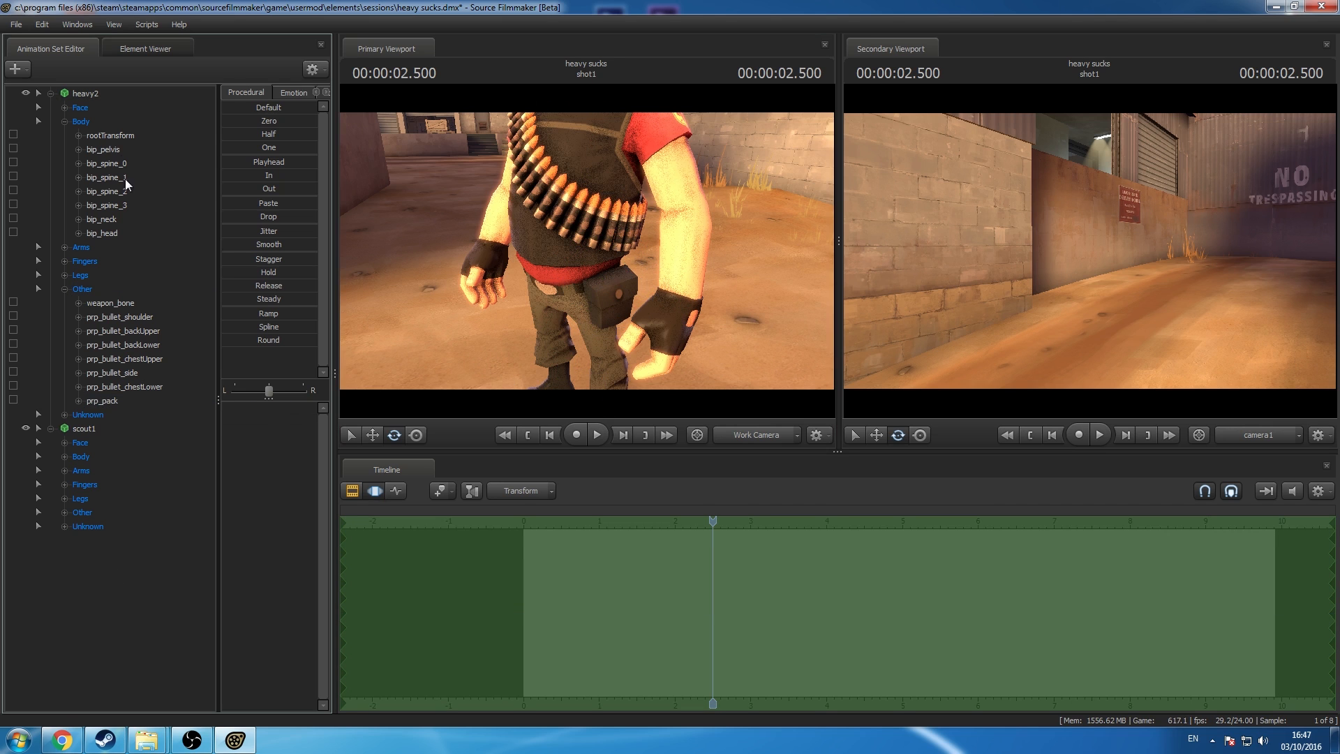
Step: Expand heavy2's Arms group and select bip_hand_L with the Move manipulator
click(64, 121)
click(63, 122)
drag(447, 237, 447, 185)
key(s)
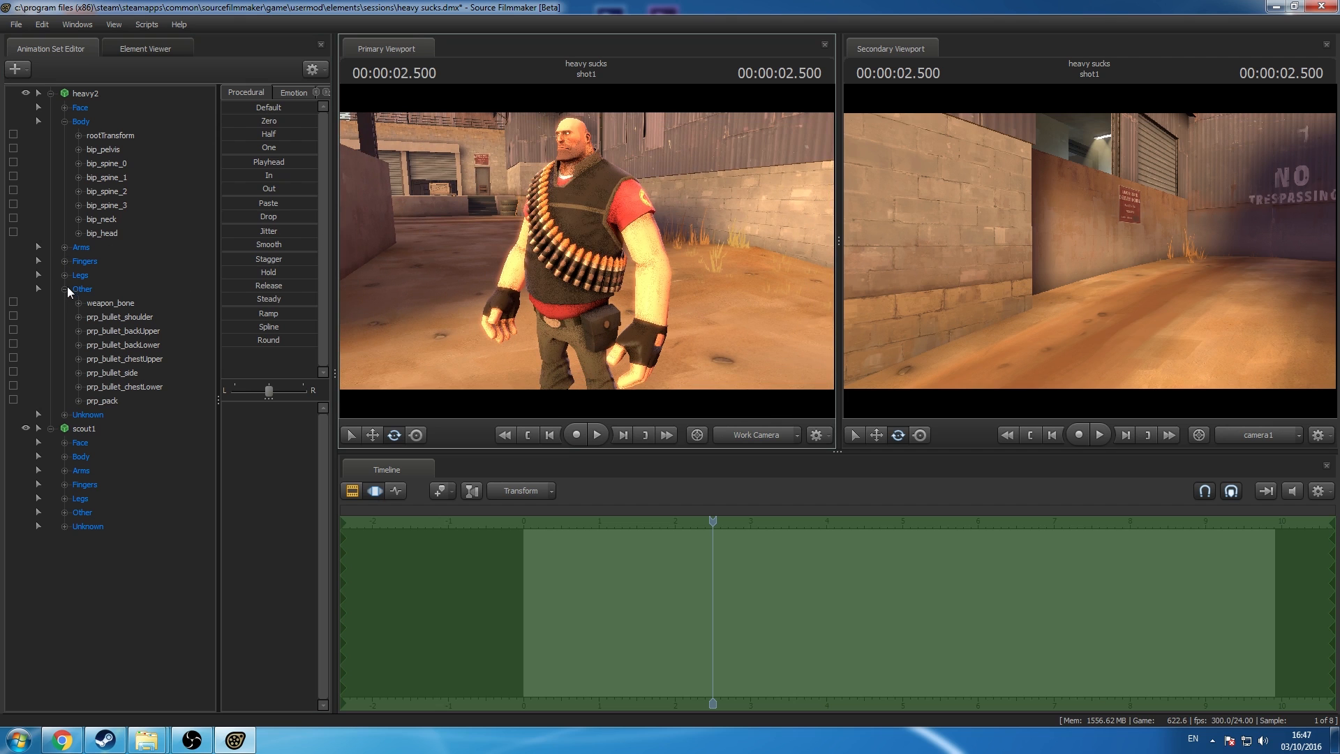
click(65, 247)
click(110, 261)
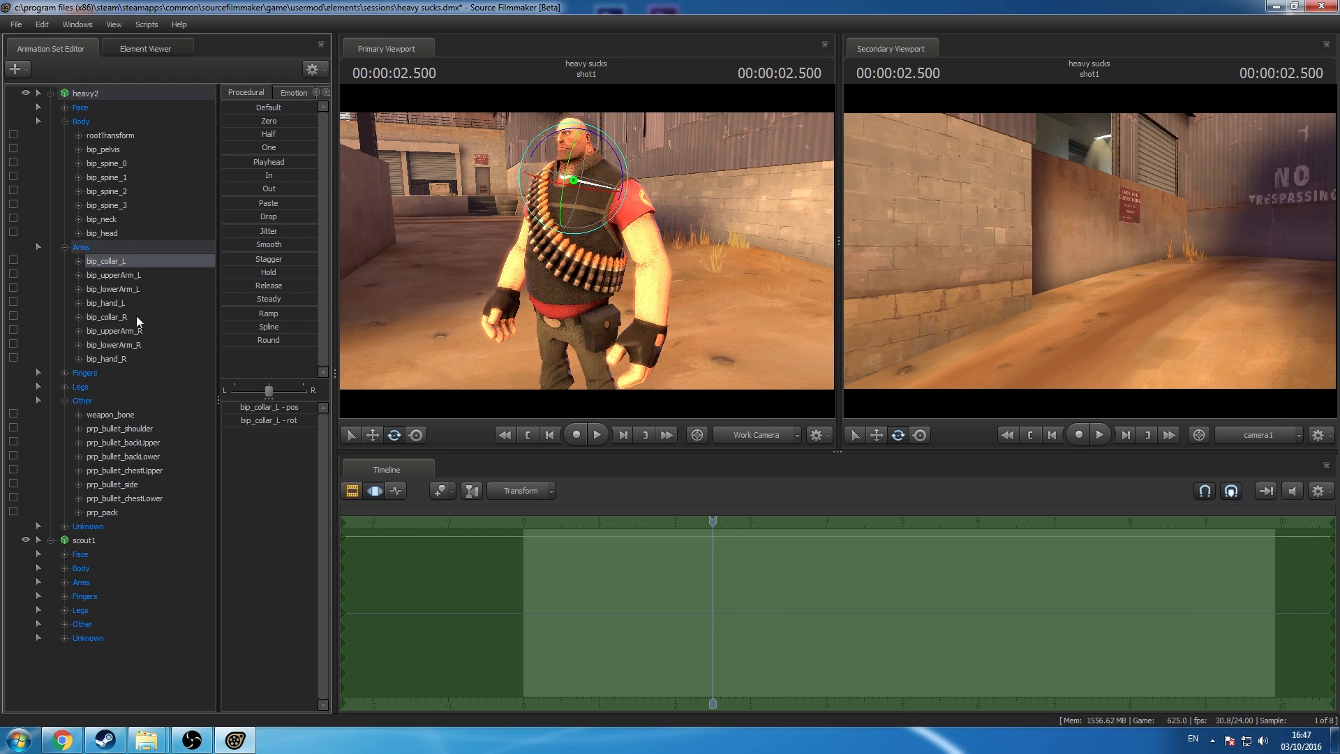
click(105, 303)
click(372, 434)
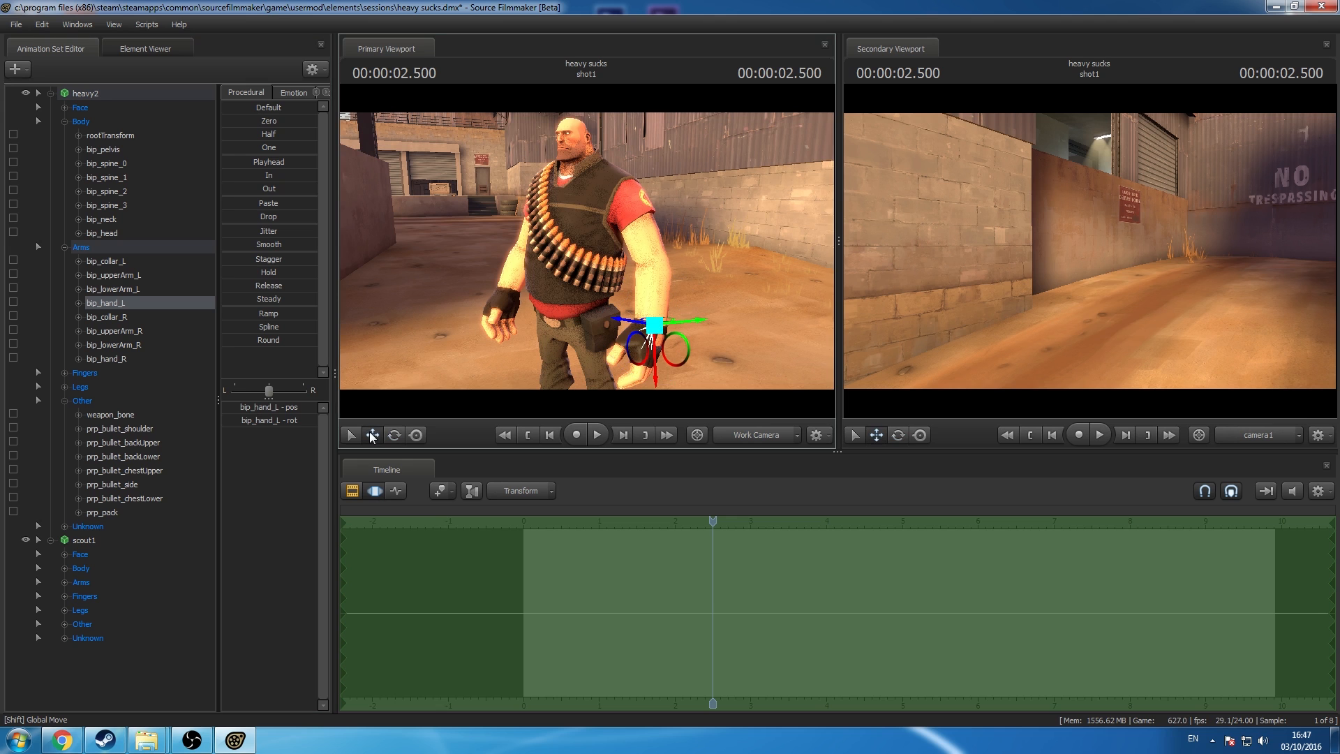
Step: Switch the Move manipulator on heavy2's bip_hand_L to global mode and examine its axes around the hand
key(a)
drag(467, 289, 531, 317)
key(w)
key(d)
drag(715, 241, 686, 248)
key(s)
key(a)
key(w)
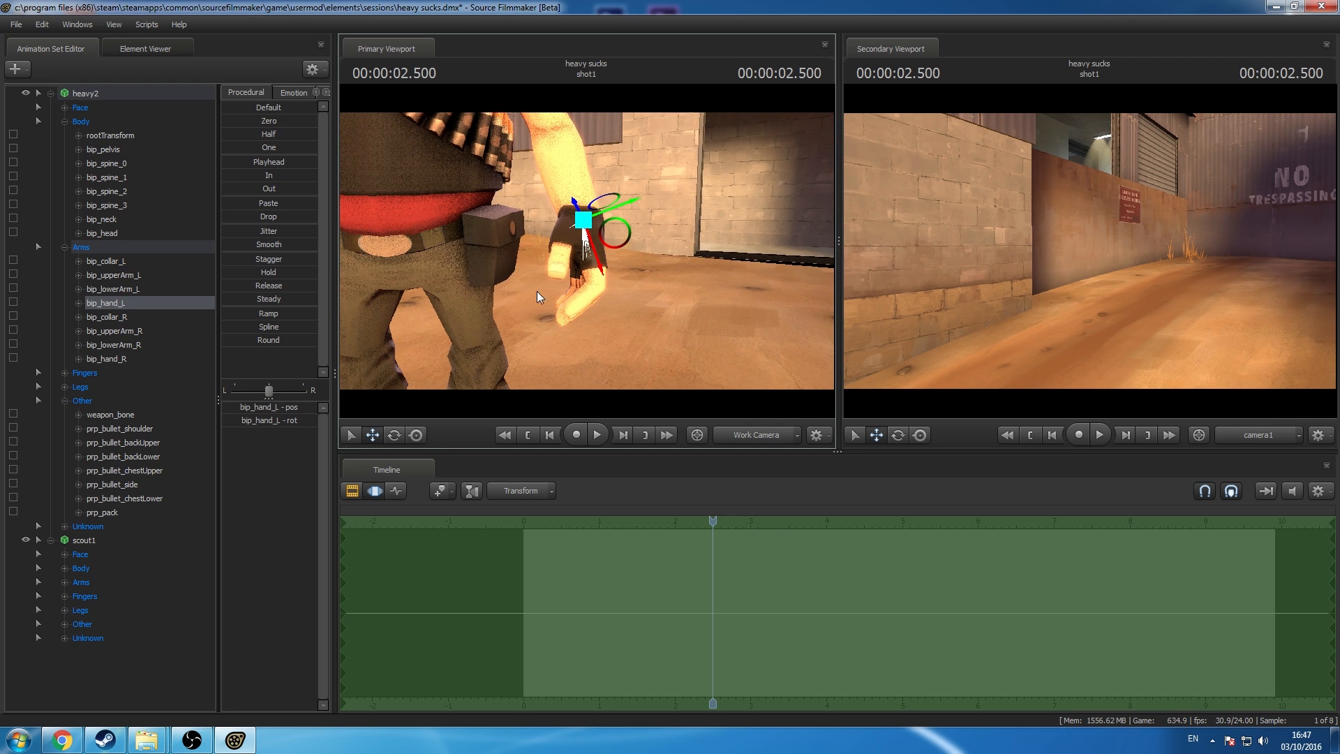
shift+click(373, 435)
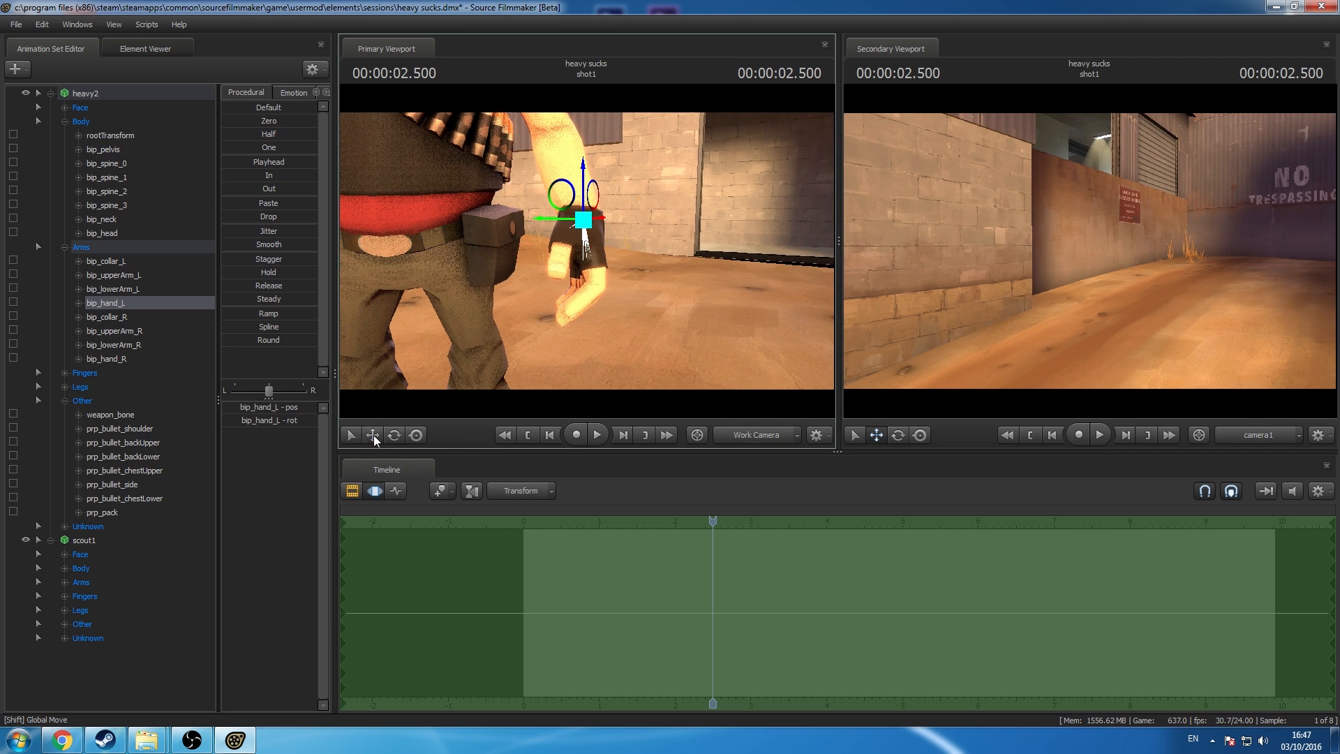
key(d)
drag(527, 305, 370, 325)
key(w)
key(s)
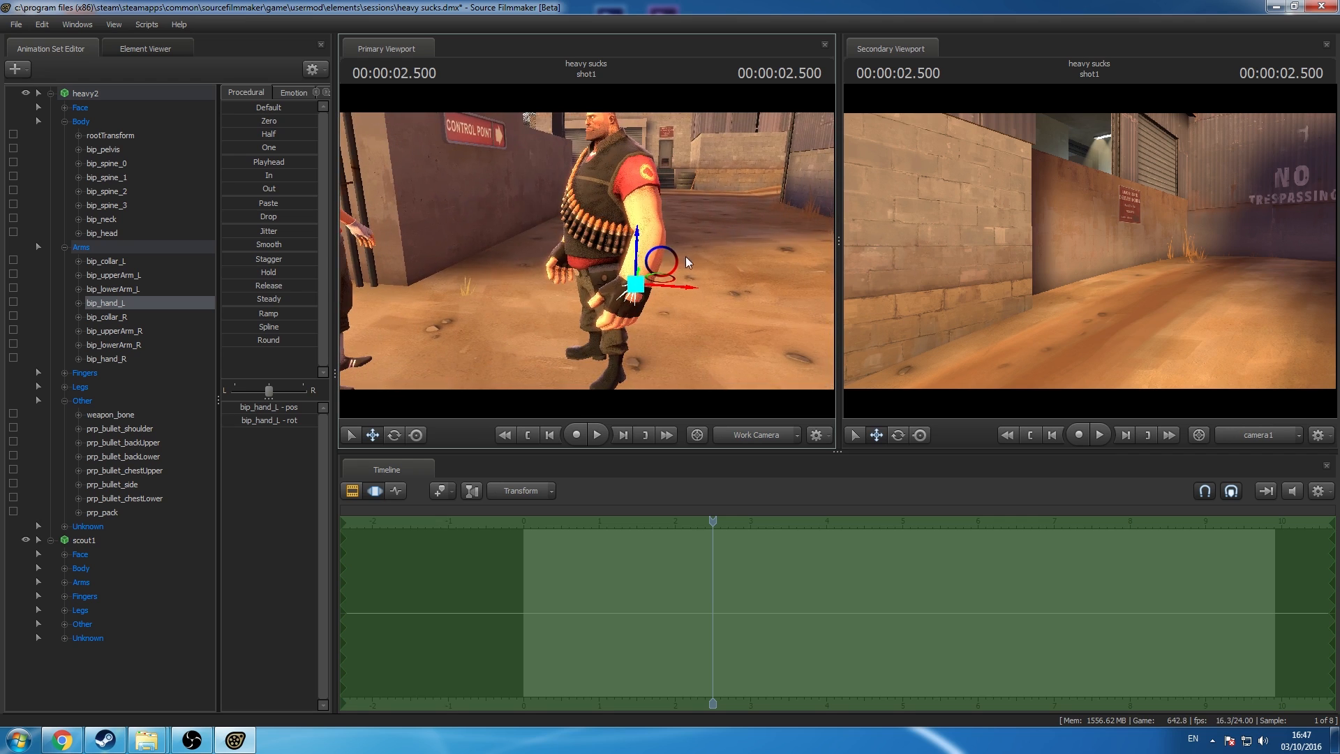
drag(657, 261, 551, 286)
Step: Rotate heavy2's bip_lowerArm_L to bend the forearm across the front of the body
click(394, 435)
click(106, 288)
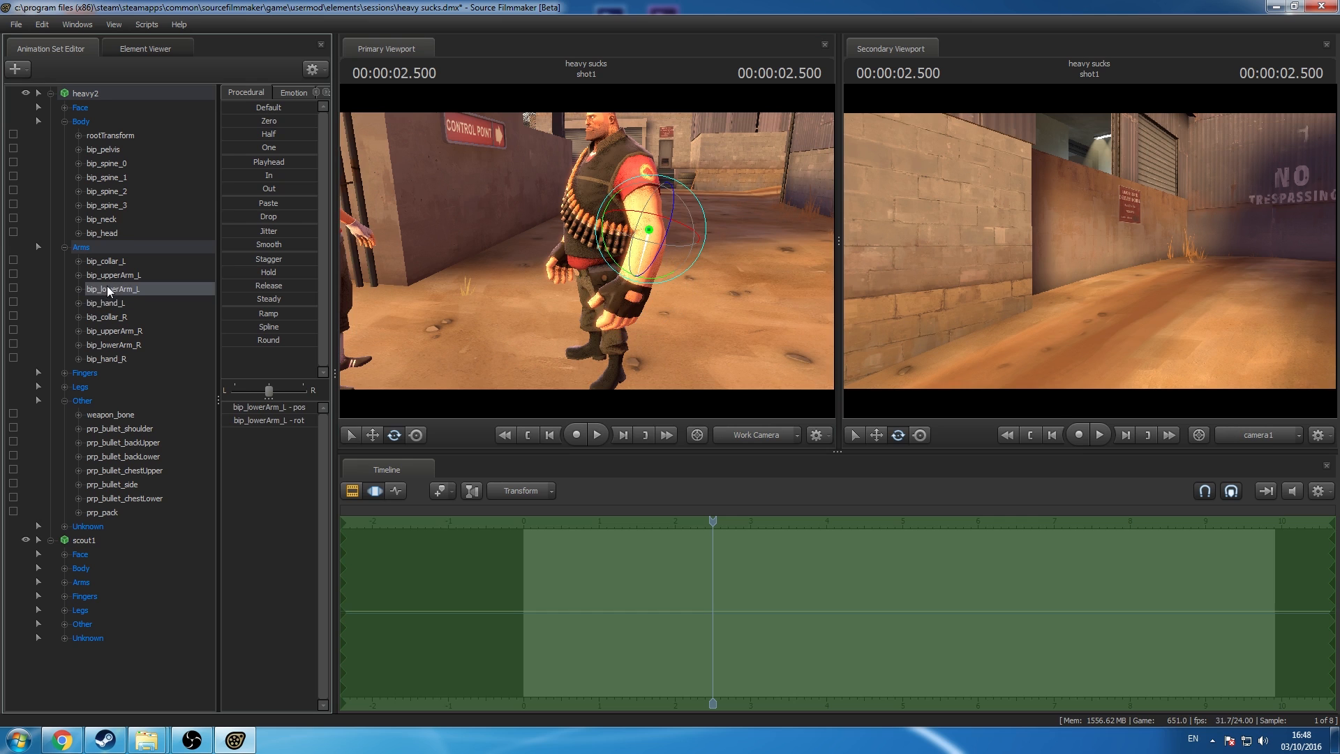
drag(613, 265, 311, 275)
Step: Try adjusting heavy2's bip_hand_L with the Screen manipulator, then undo the left arm edits
click(155, 304)
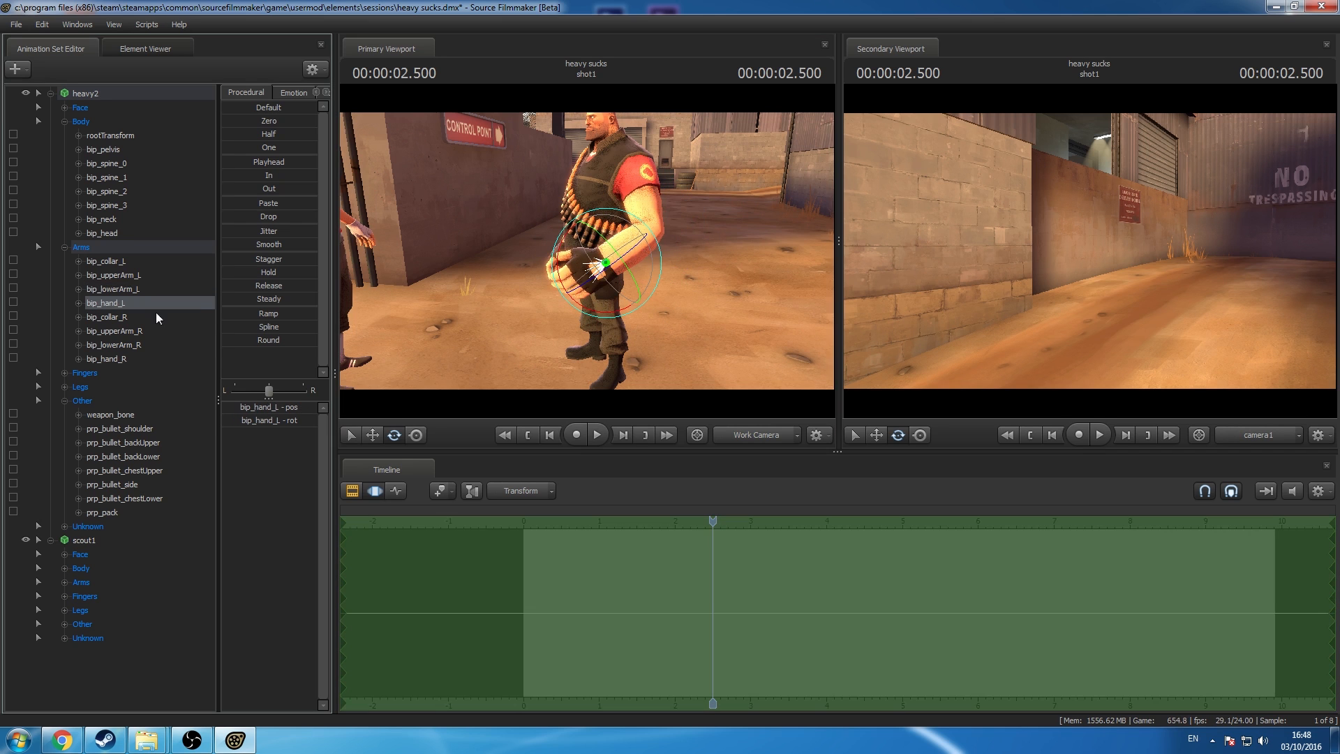
click(416, 435)
mouse_move(594, 252)
mouse_down()
mouse_move(584, 246)
mouse_move(588, 272)
mouse_up()
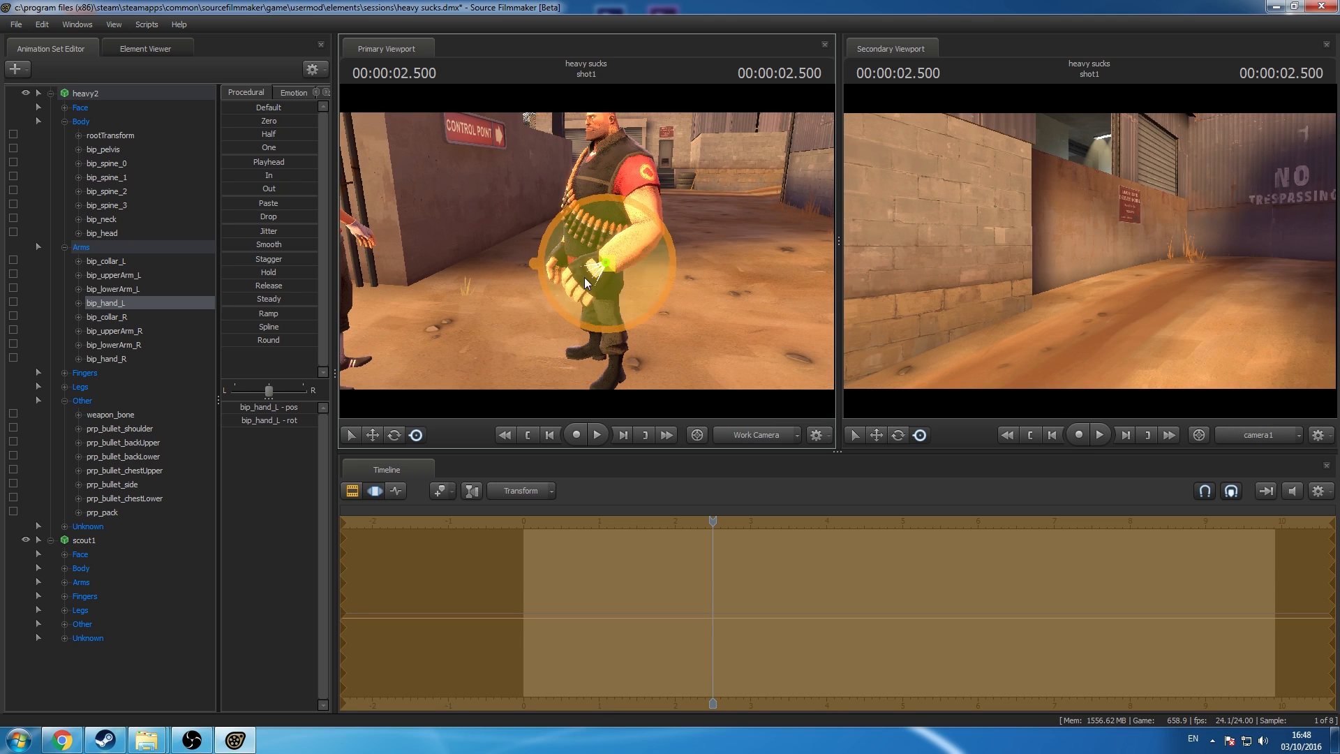
drag(639, 310, 654, 312)
key(a)
key(ctrl)
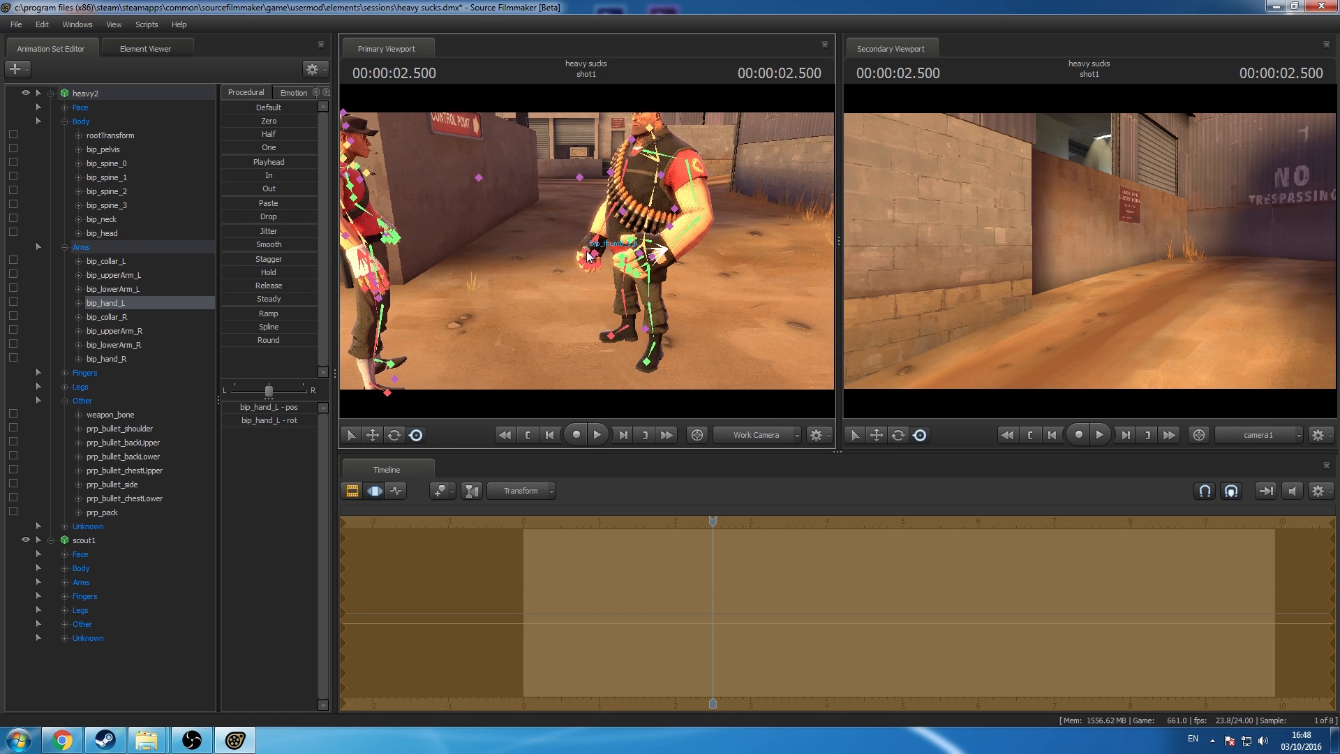
key(ctrl+z)
key(ctrl+z)
key(ctrl+z)
key(ctrl+z)
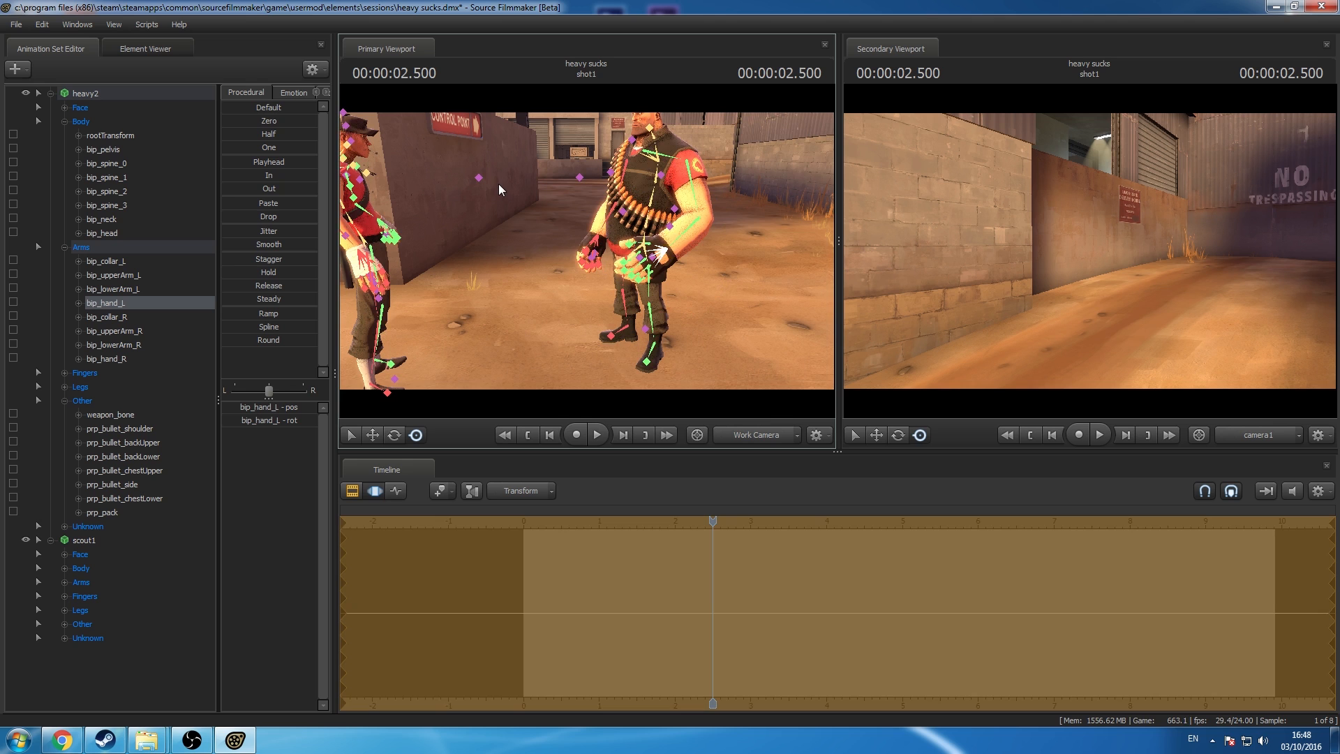
Step: Import the stand_LOSER sequence onto the heavy2 animation set
drag(492, 199, 586, 251)
click(103, 91)
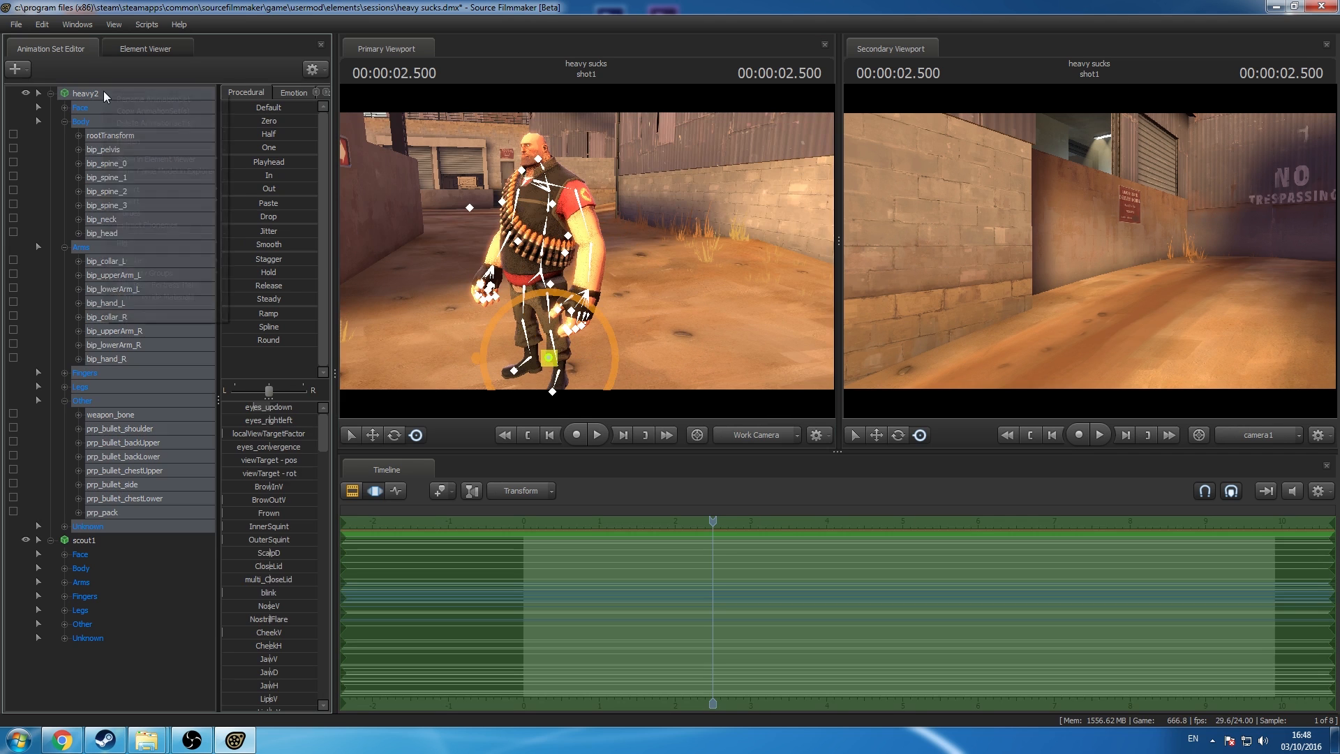
right_click(103, 90)
mouse_move(173, 201)
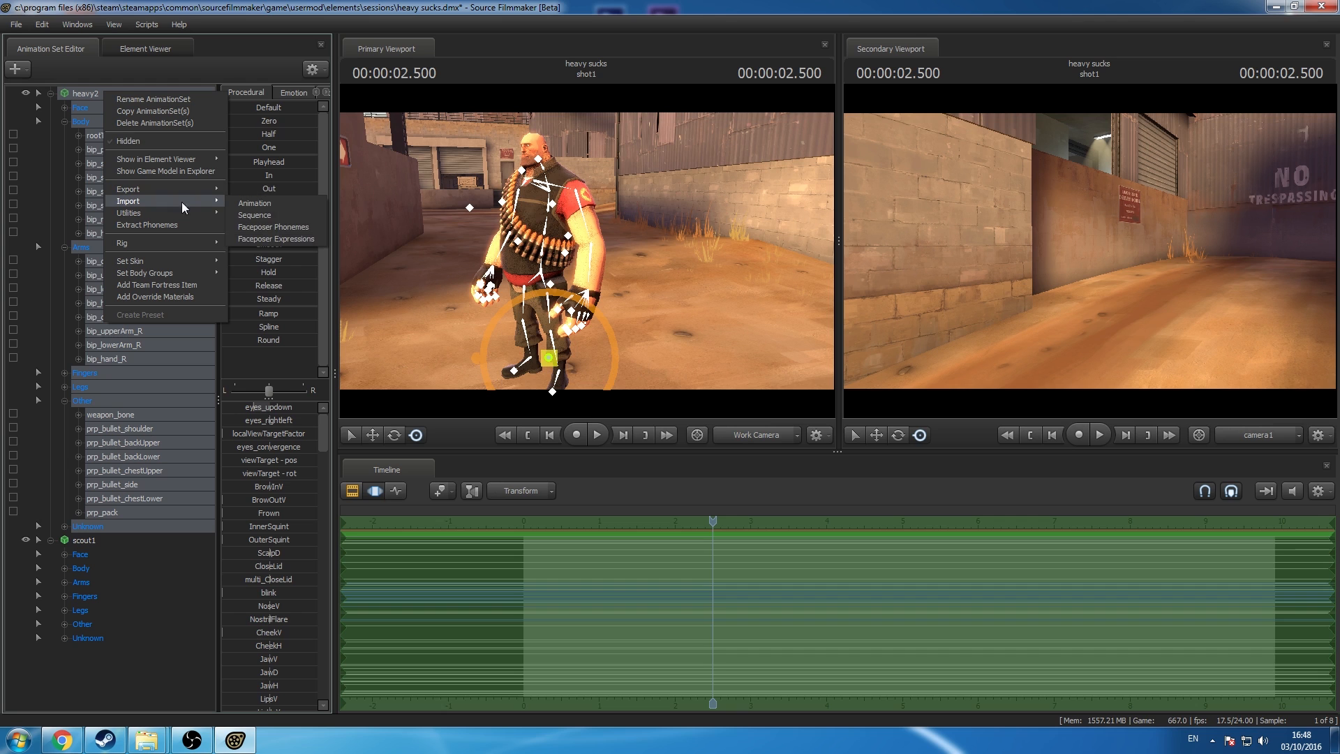
click(254, 215)
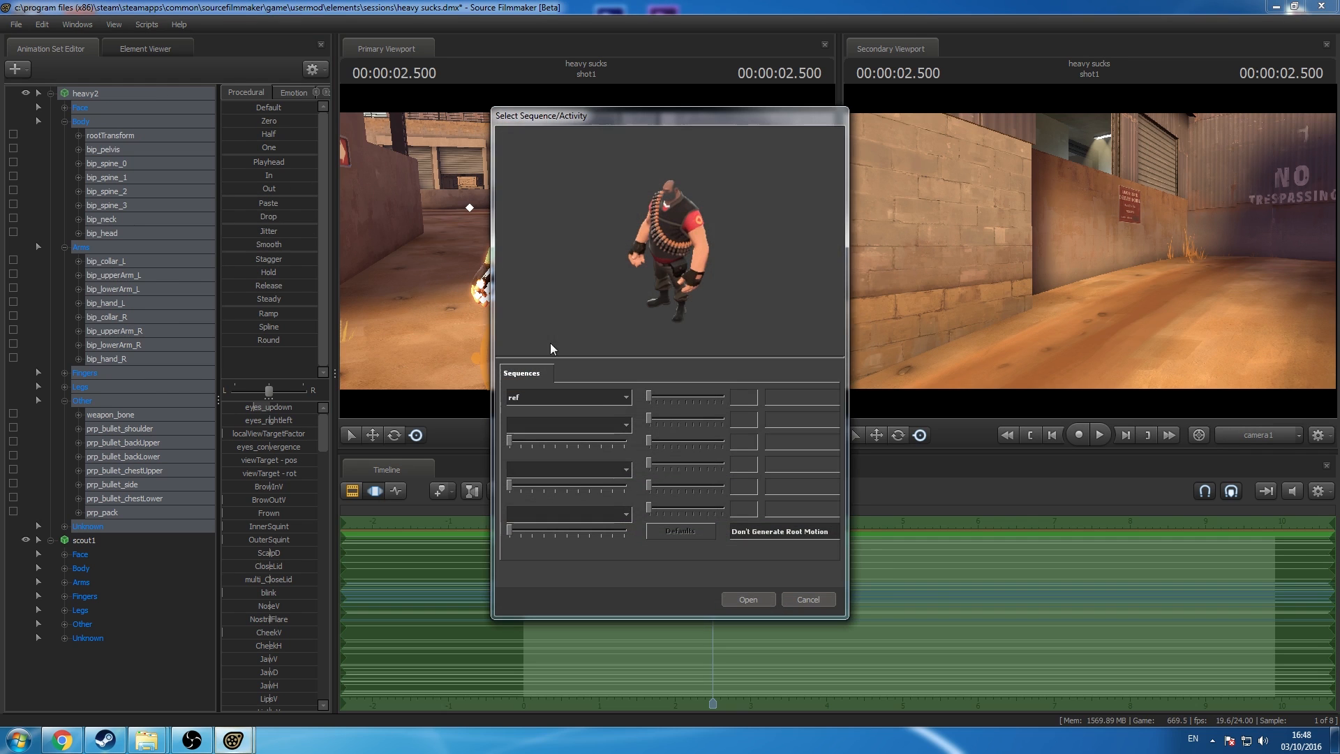
click(596, 401)
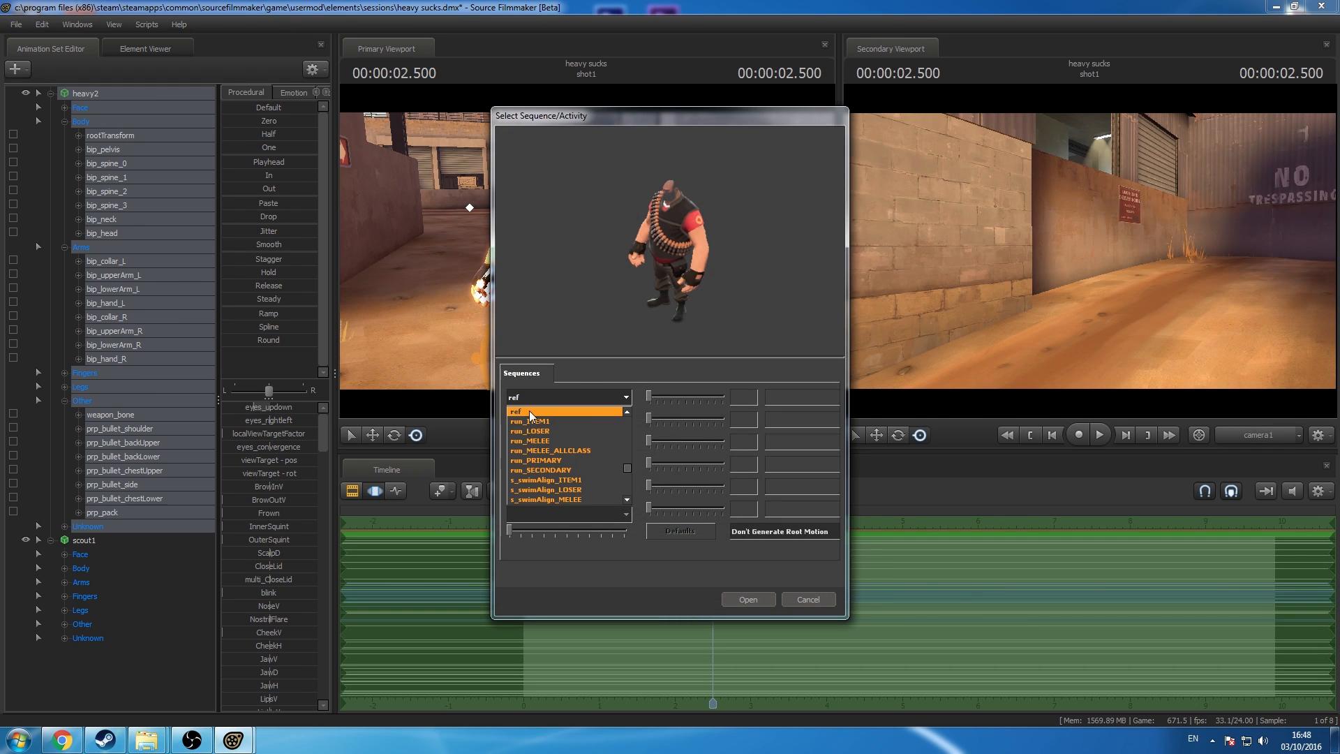
scroll(542, 427, down, 5)
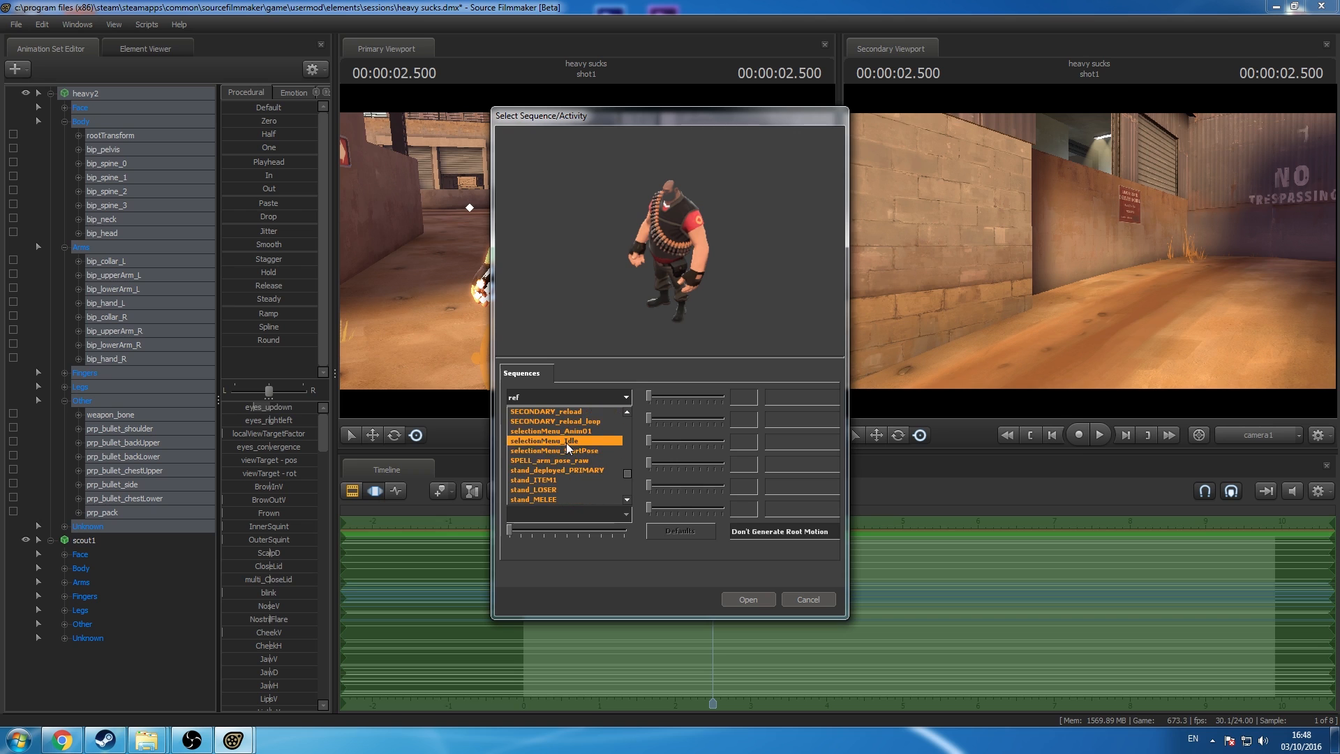
scroll(586, 466, down, 2)
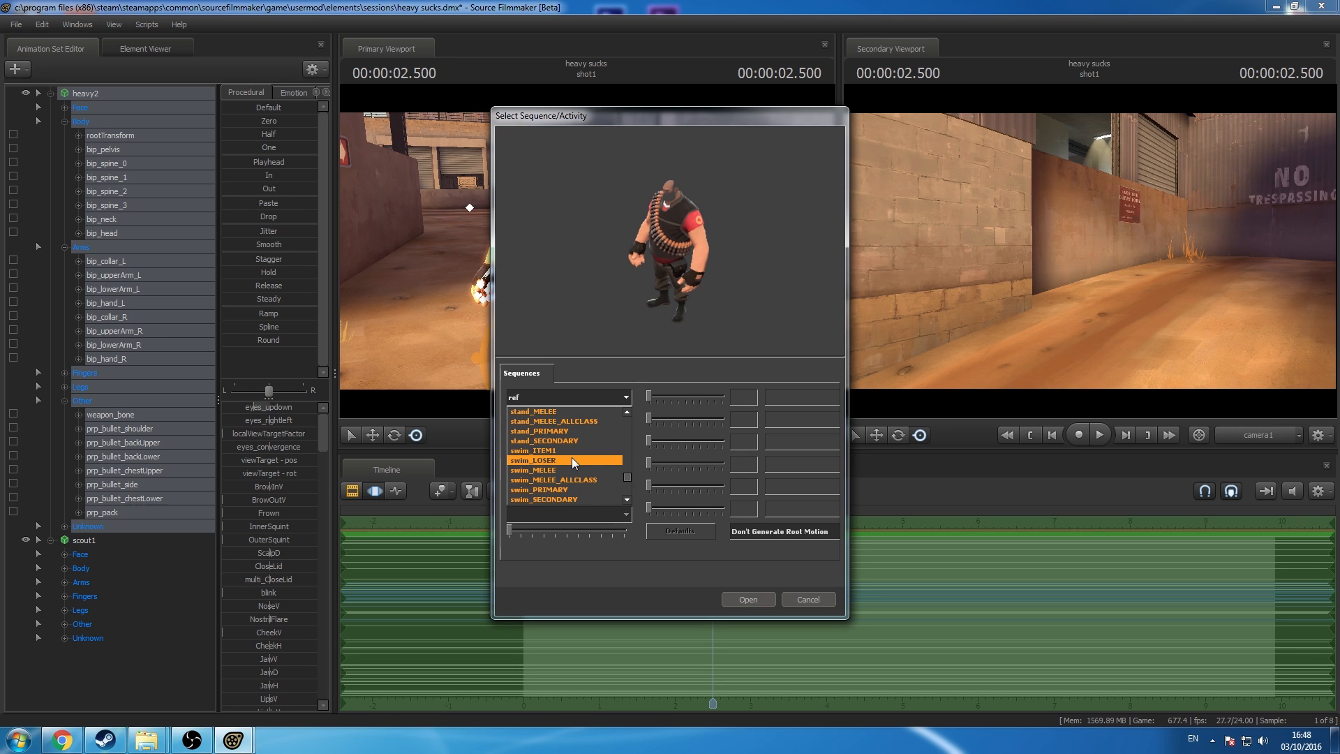
scroll(576, 447, up, 3)
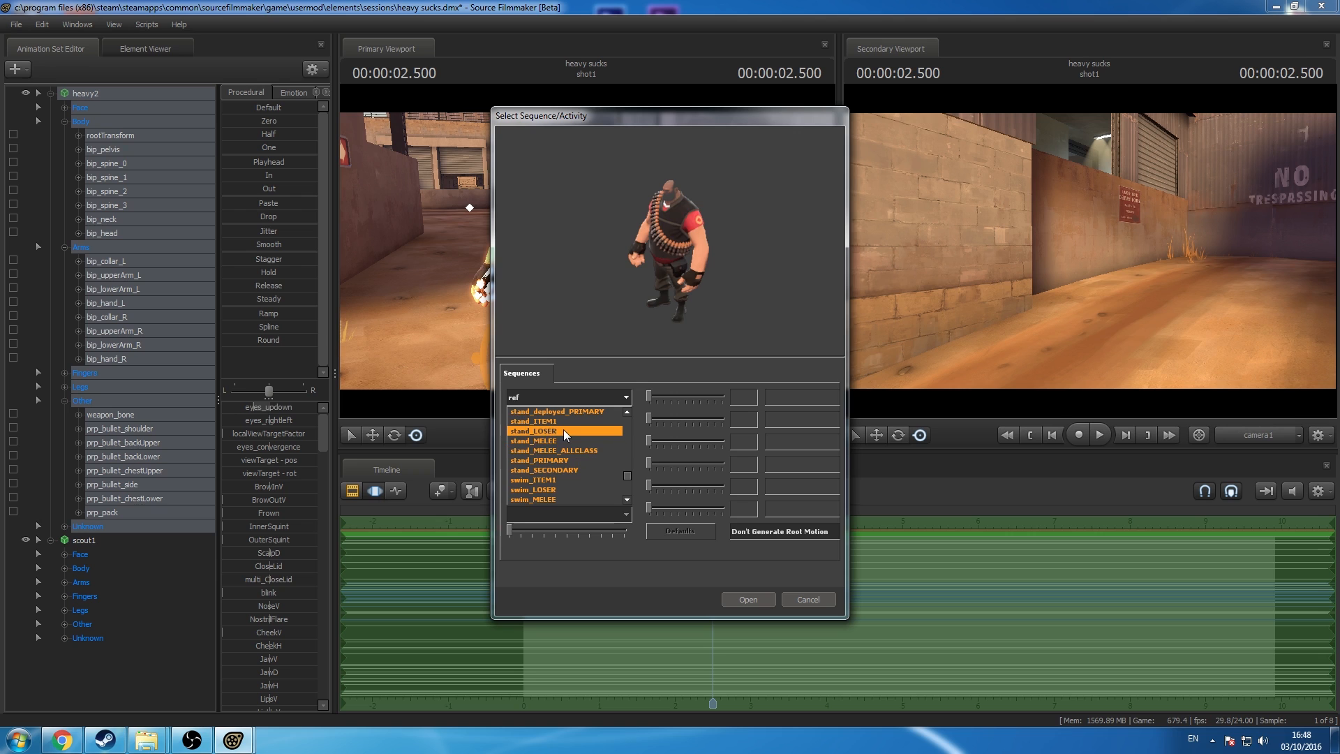
click(564, 429)
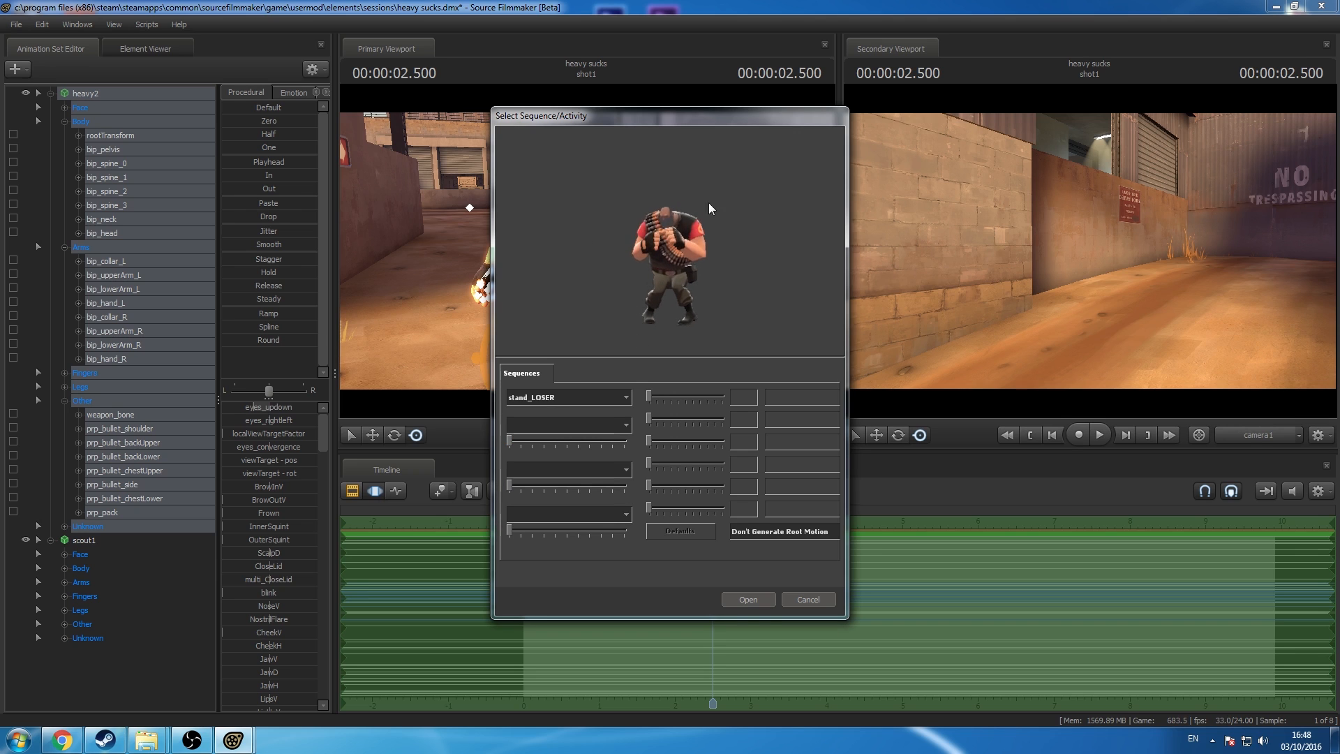
click(755, 597)
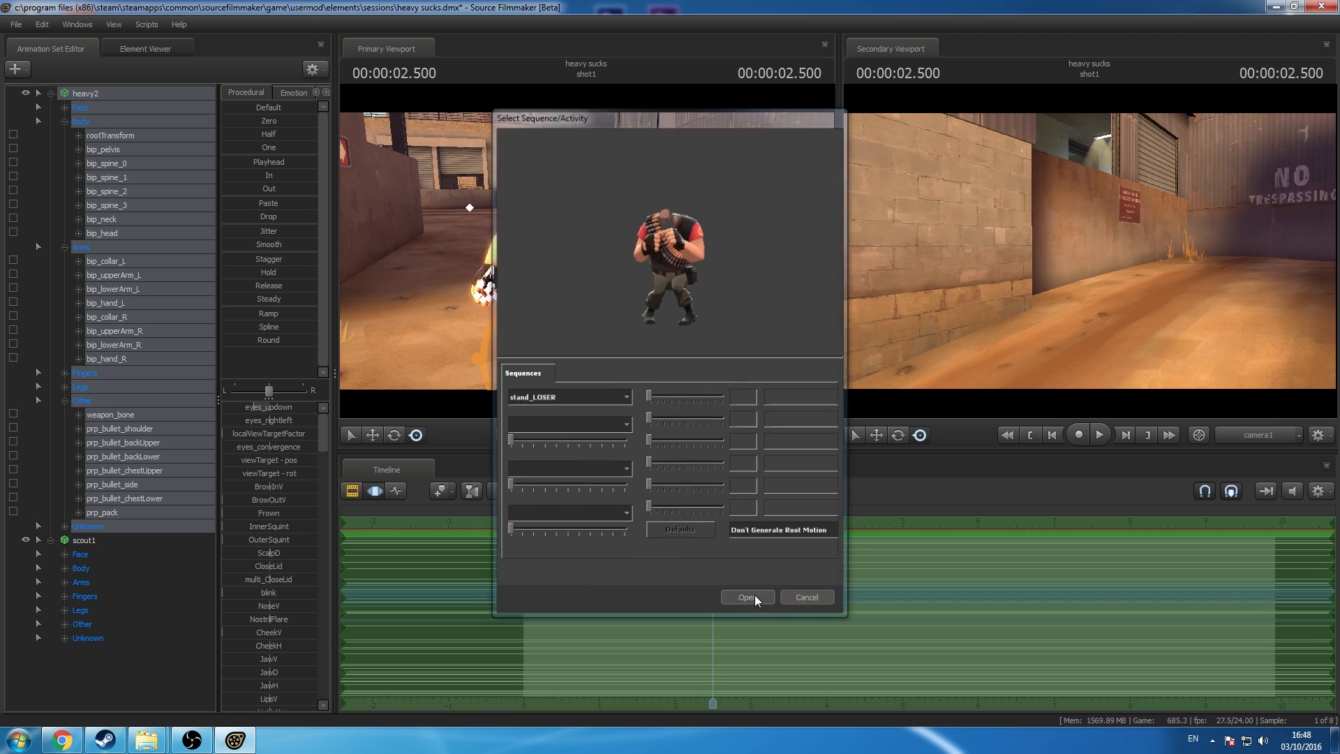
Step: Adjust heavy2's BrowInV, CloseLid and eyes_rightleft facial sliders
mouse_move(699, 325)
mouse_down()
mouse_move(656, 356)
mouse_move(719, 314)
mouse_up()
key(w)
key(z)
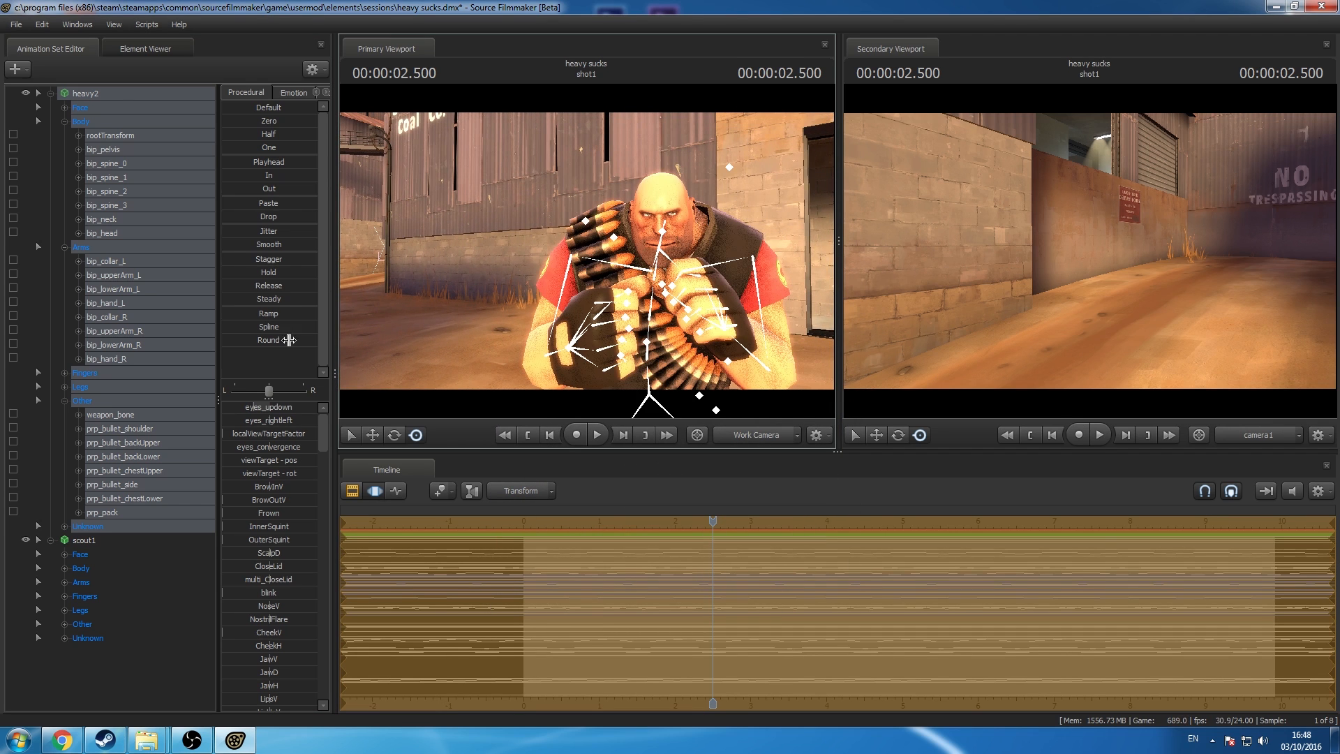
click(93, 109)
click(65, 107)
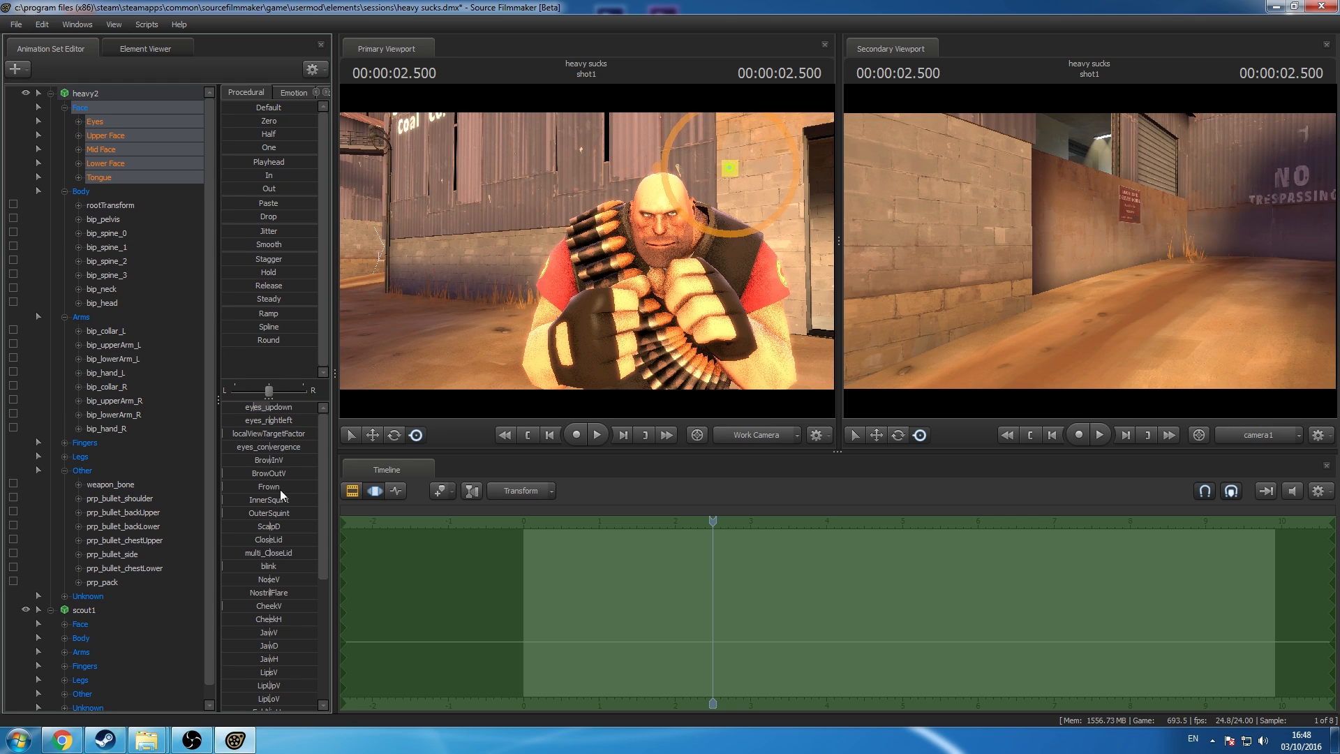
drag(278, 457, 293, 458)
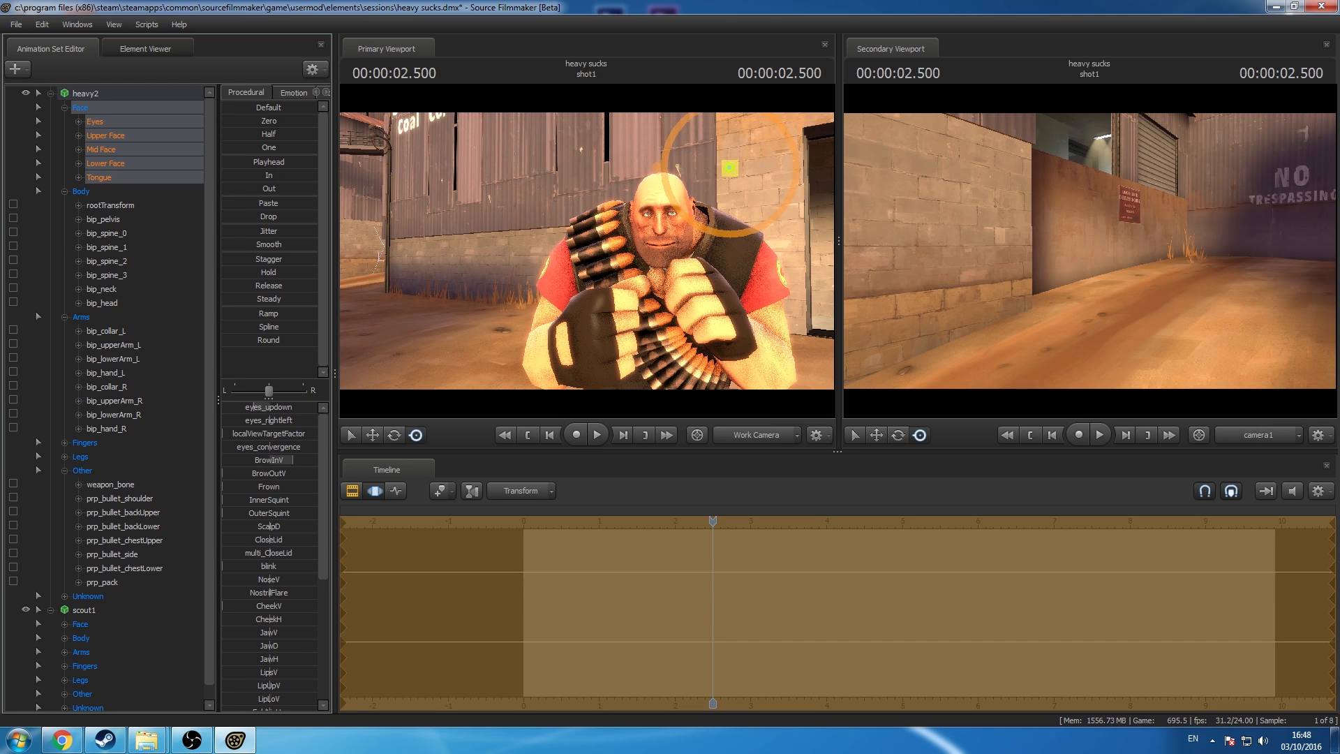
drag(266, 539, 231, 540)
mouse_move(273, 421)
mouse_down()
mouse_move(300, 408)
mouse_move(290, 421)
mouse_up()
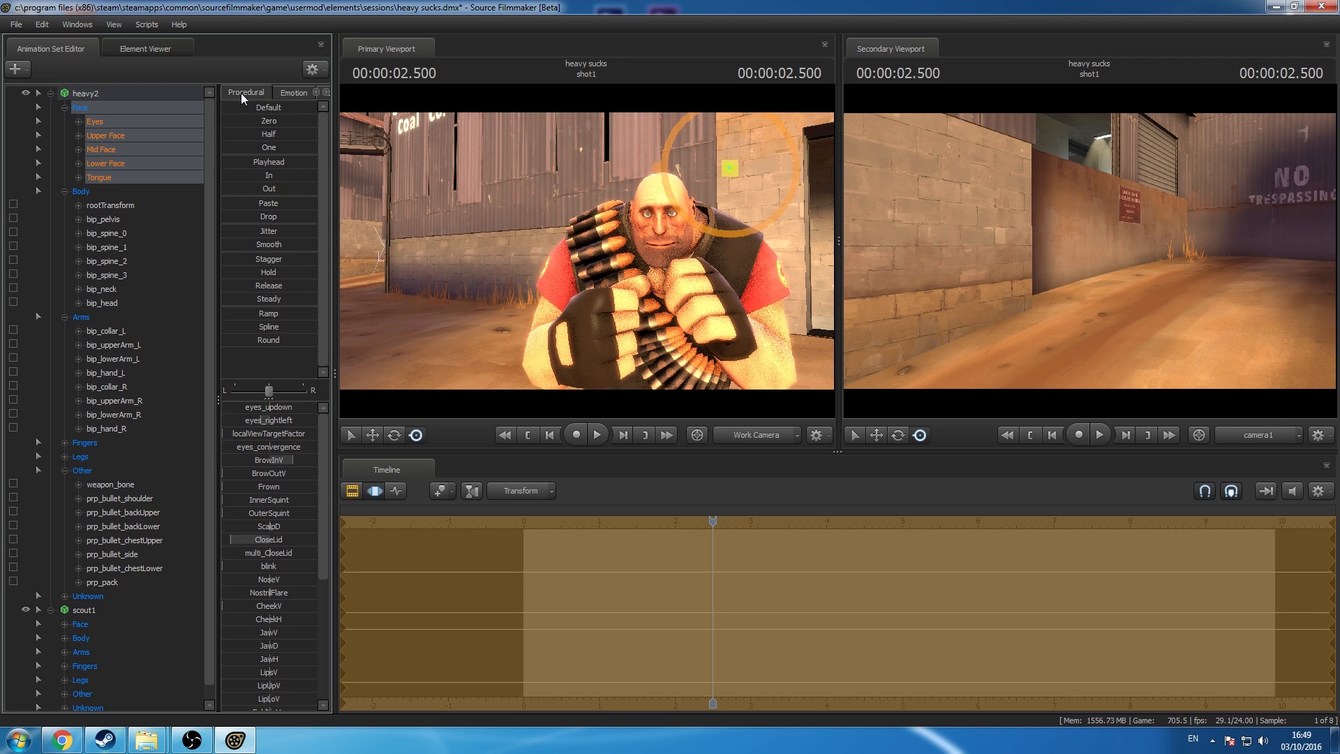
Step: Preview the upperSad1 and upset1 emotion presets on heavy2's face
click(284, 91)
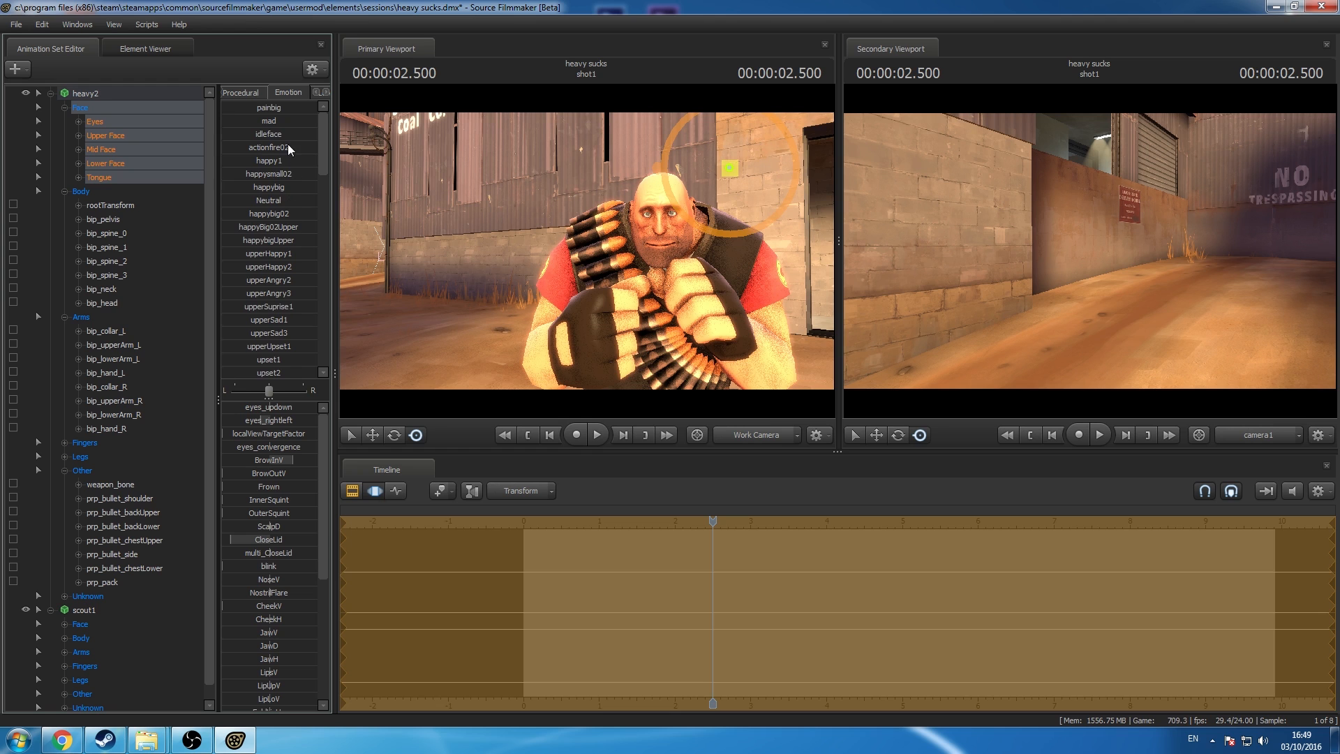
scroll(288, 149, down, 2)
click(264, 236)
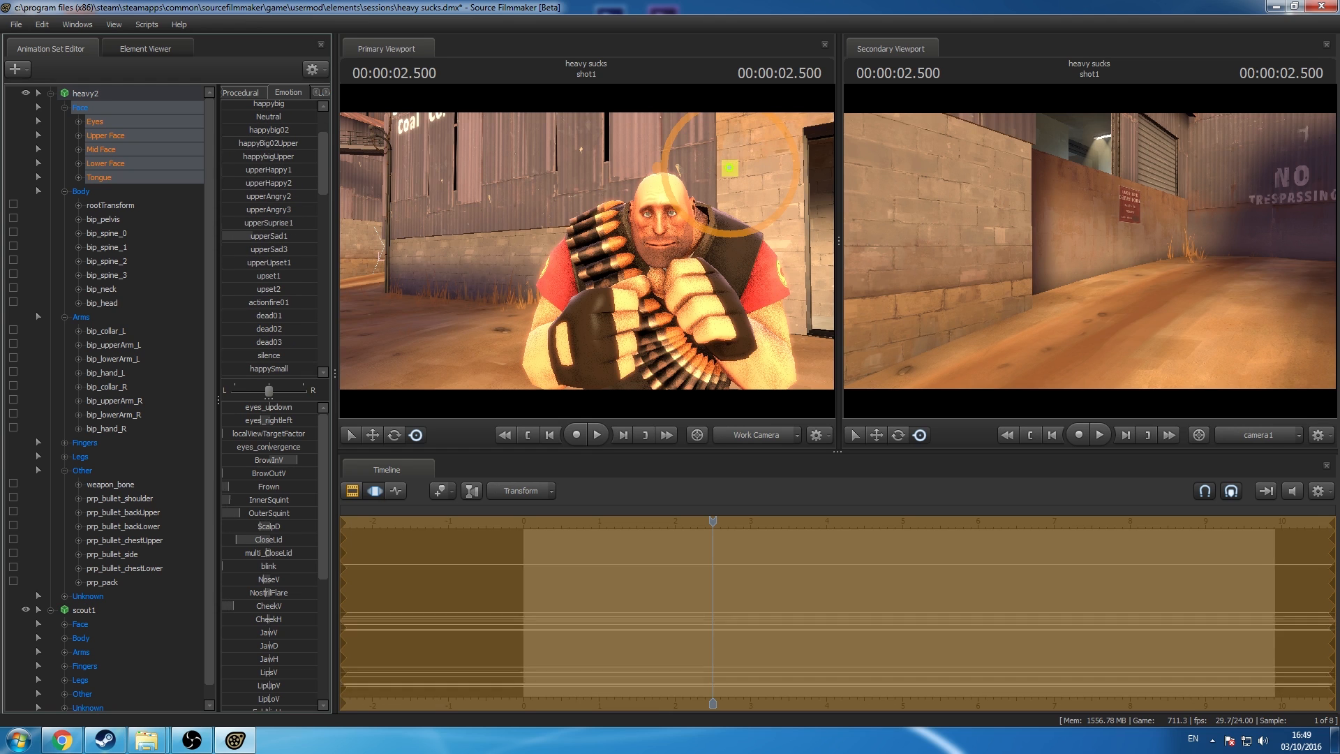
click(251, 276)
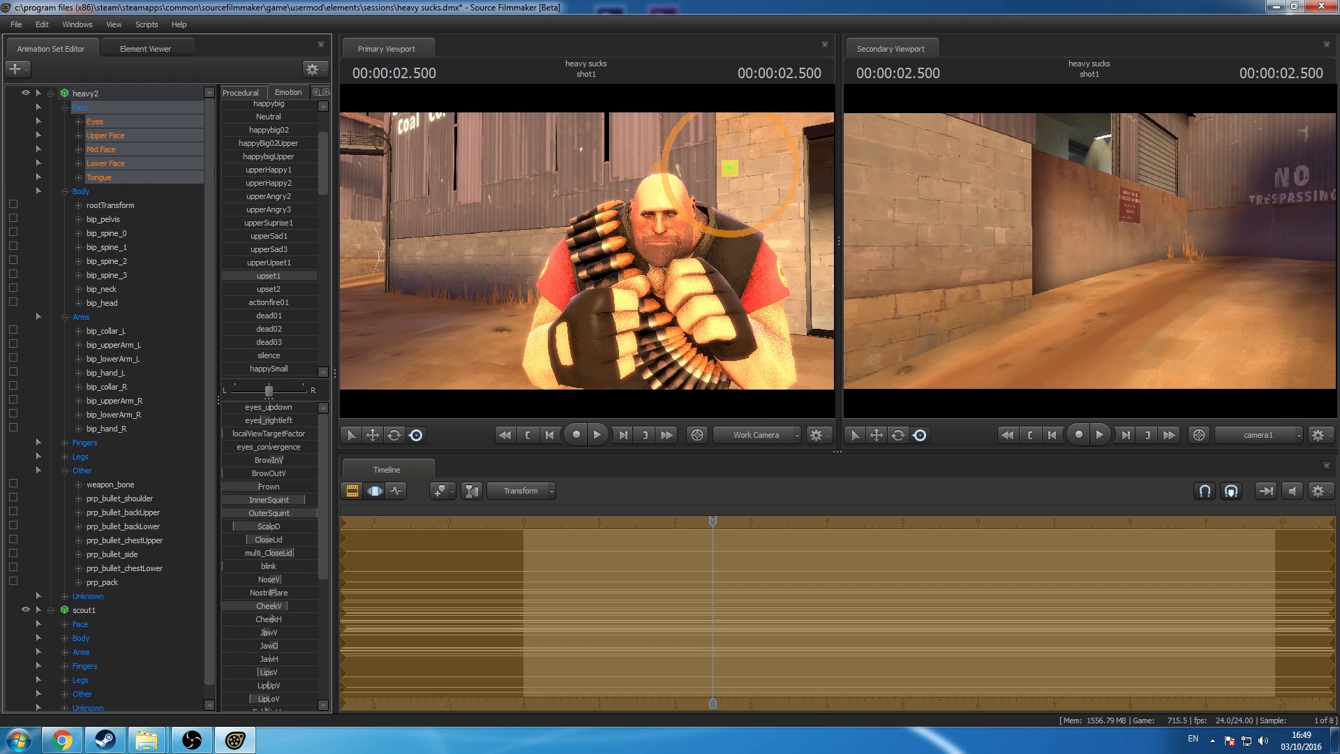
drag(335, 277, 251, 303)
key(s)
mouse_move(587, 251)
mouse_down()
mouse_move(581, 266)
mouse_move(585, 254)
mouse_up()
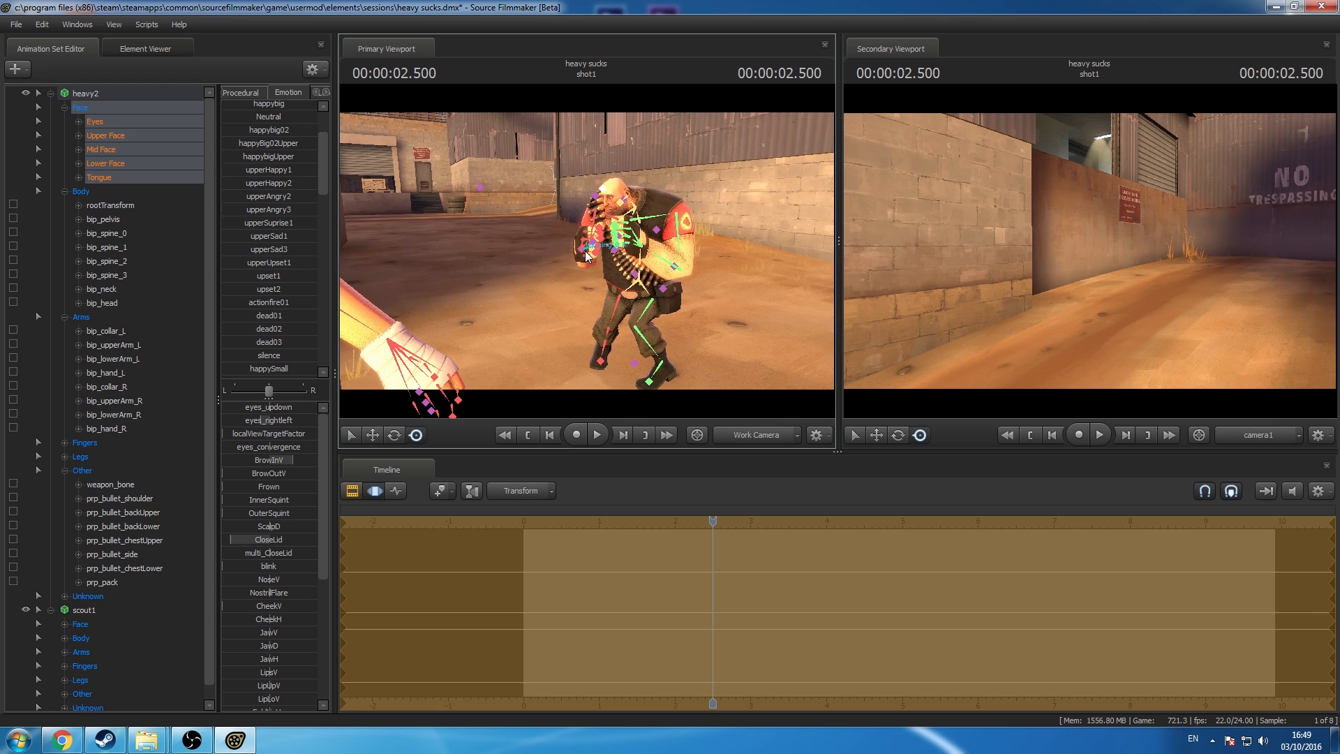
Step: Undo heavy2's facial adjustments and the imported stand_LOSER pose
key(ctrl+z)
key(ctrl+z)
key(ctrl+z)
key(ctrl+z)
key(ctrl+z)
key(ctrl+z)
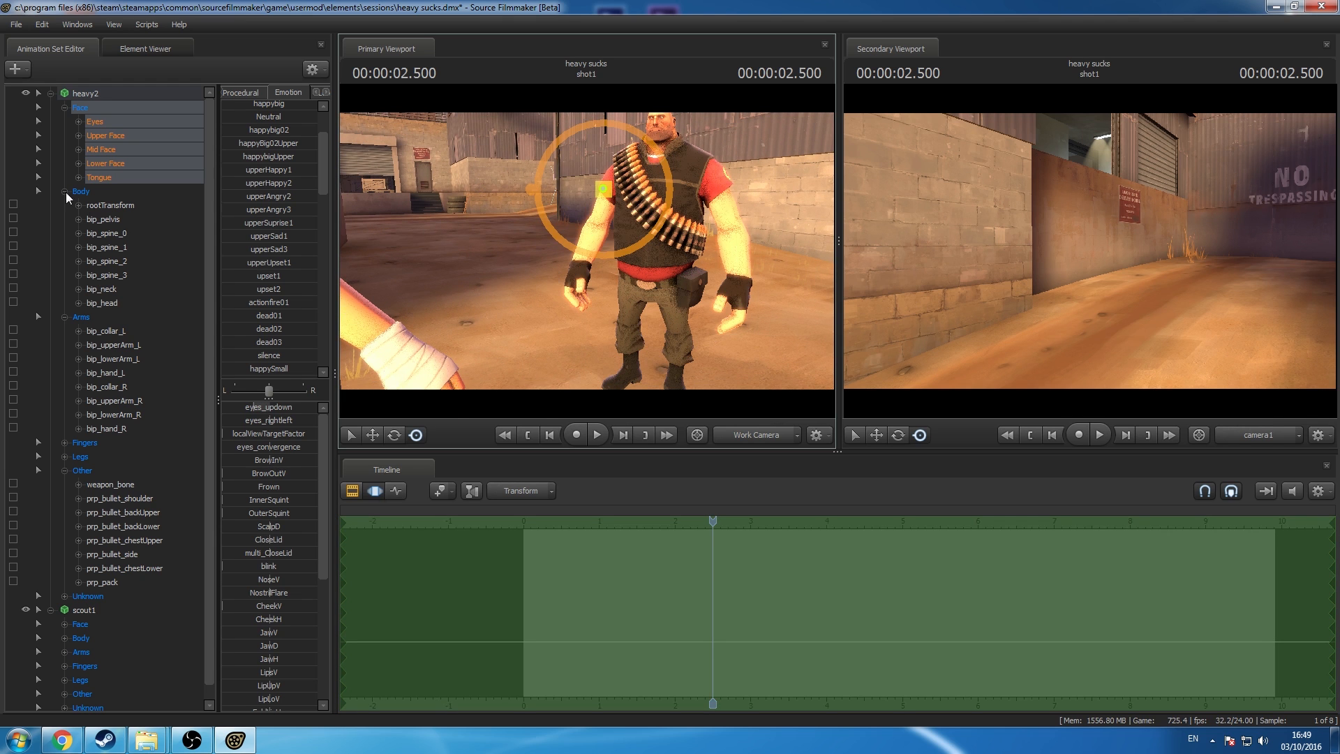
Step: Collapse heavy2's Body and Arms groups and apply the rig_biped_simple rig to heavy2
click(64, 191)
click(63, 206)
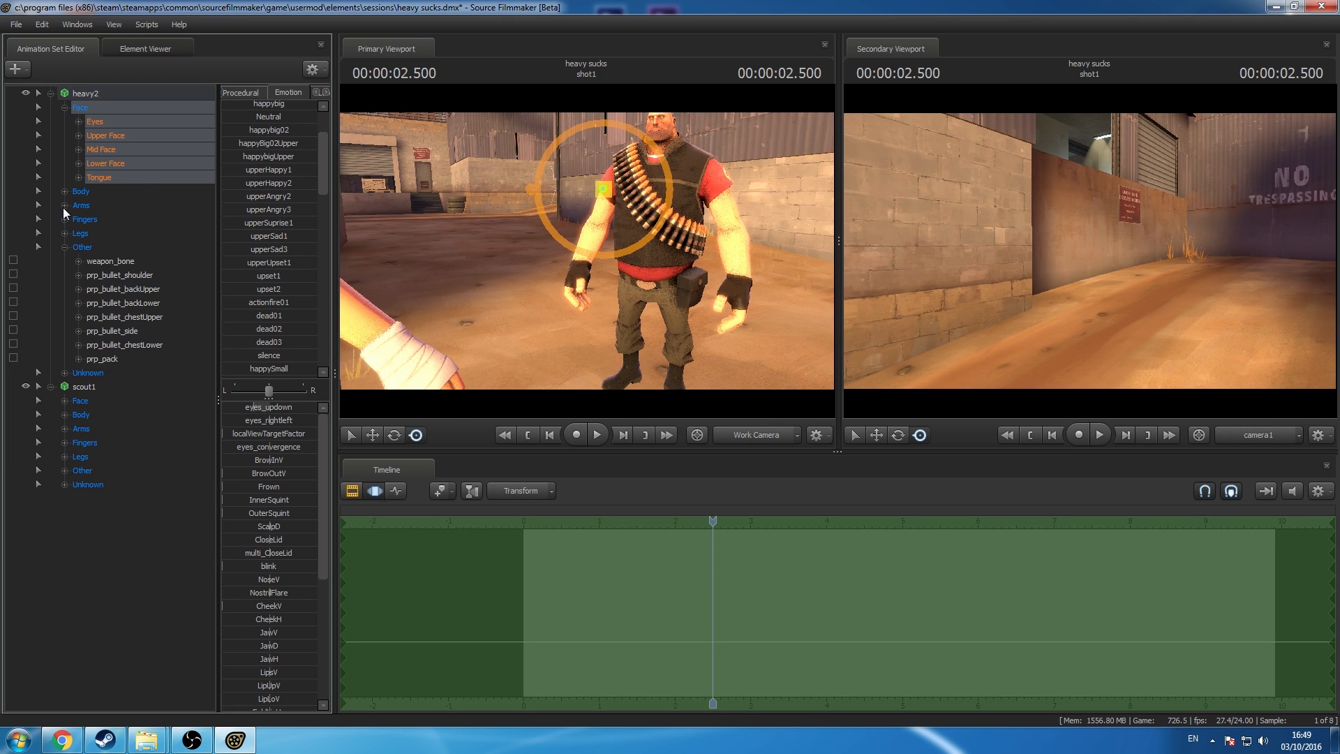
click(82, 94)
right_click(84, 95)
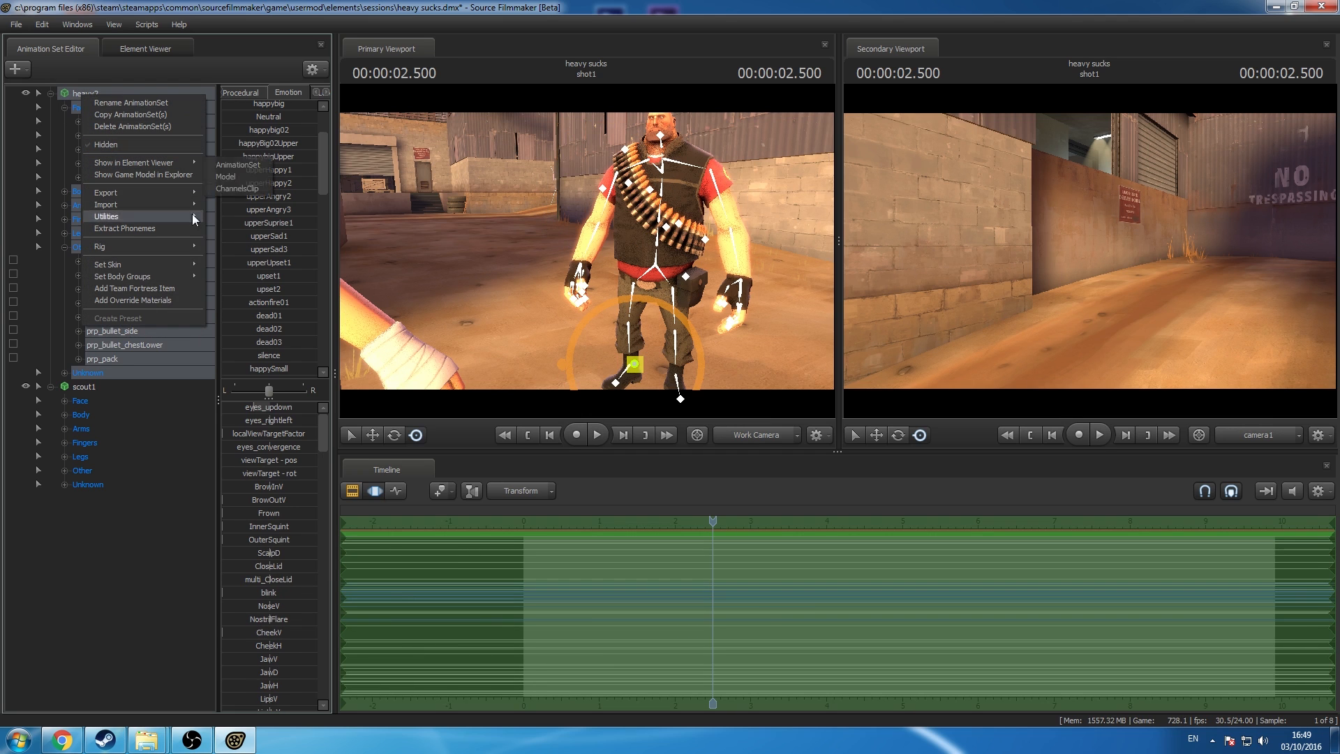
mouse_move(190, 246)
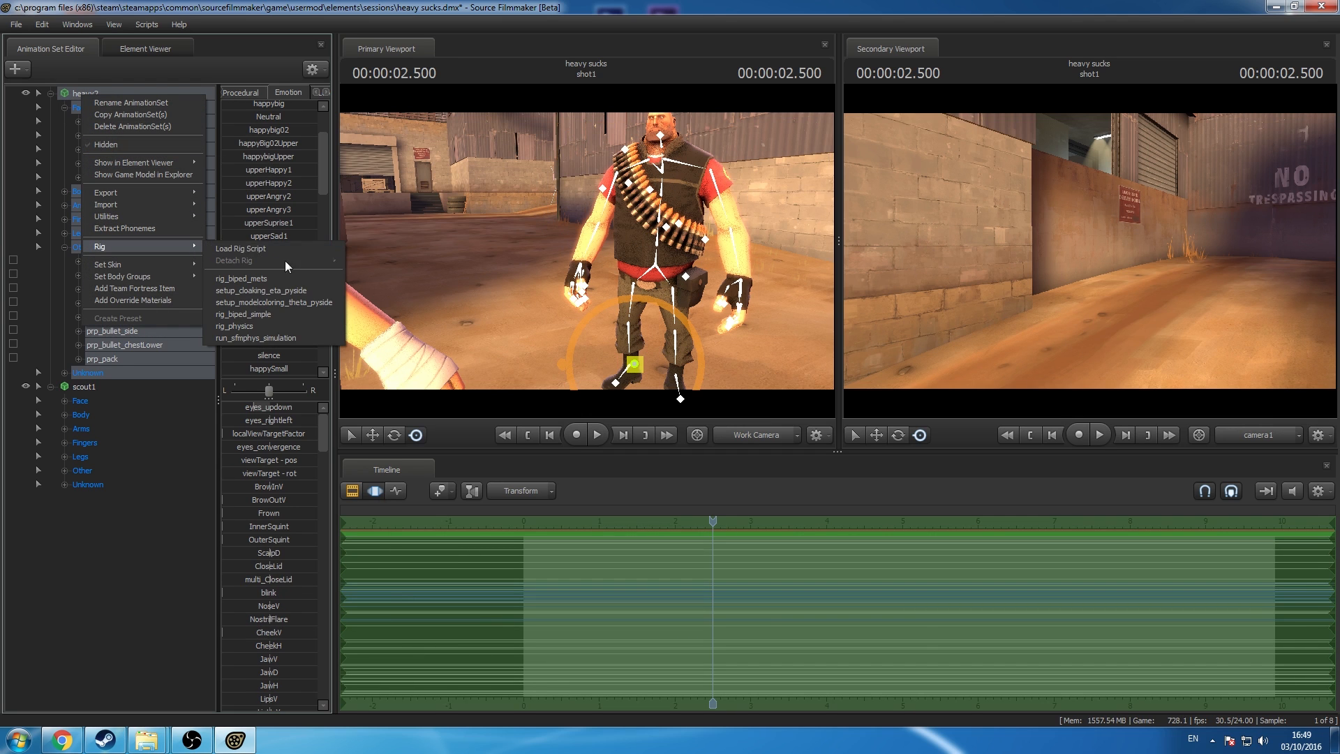
click(263, 310)
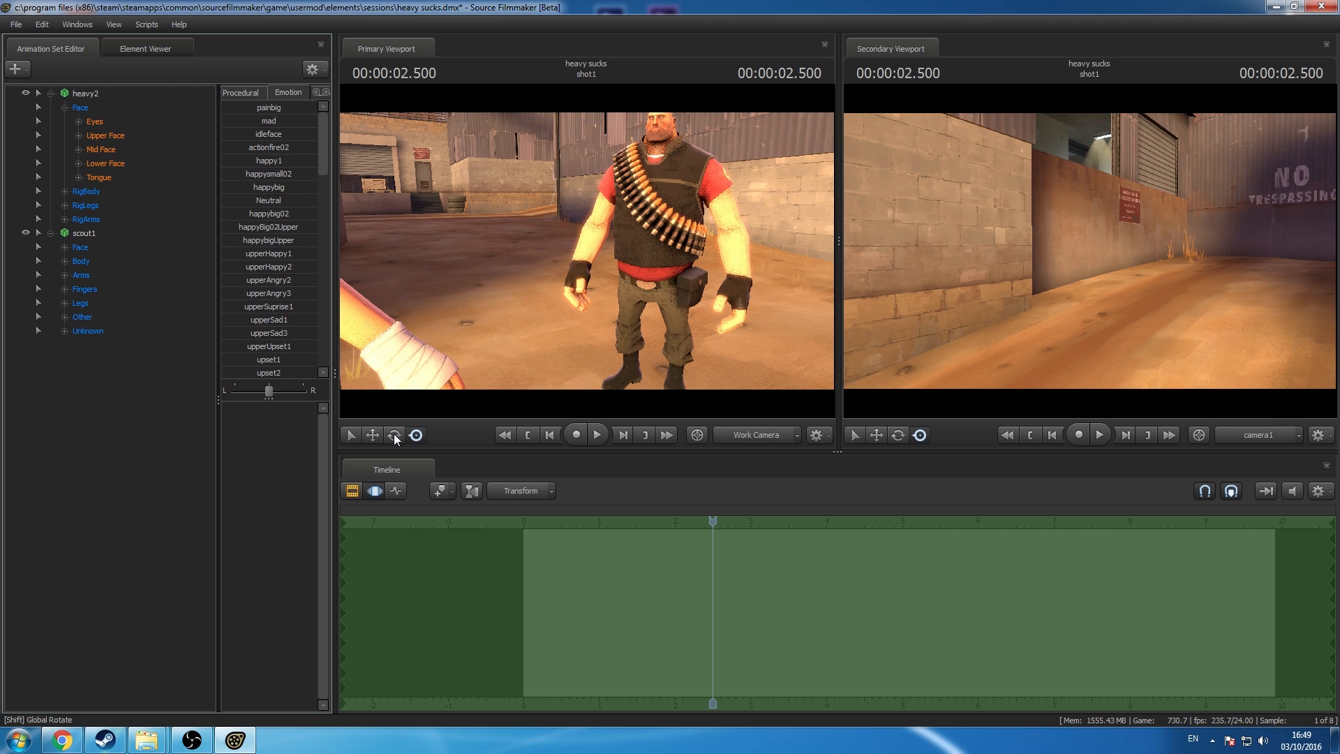
Step: Apply the rig_biped_simple rig to the scout1 animation set
right_click(87, 236)
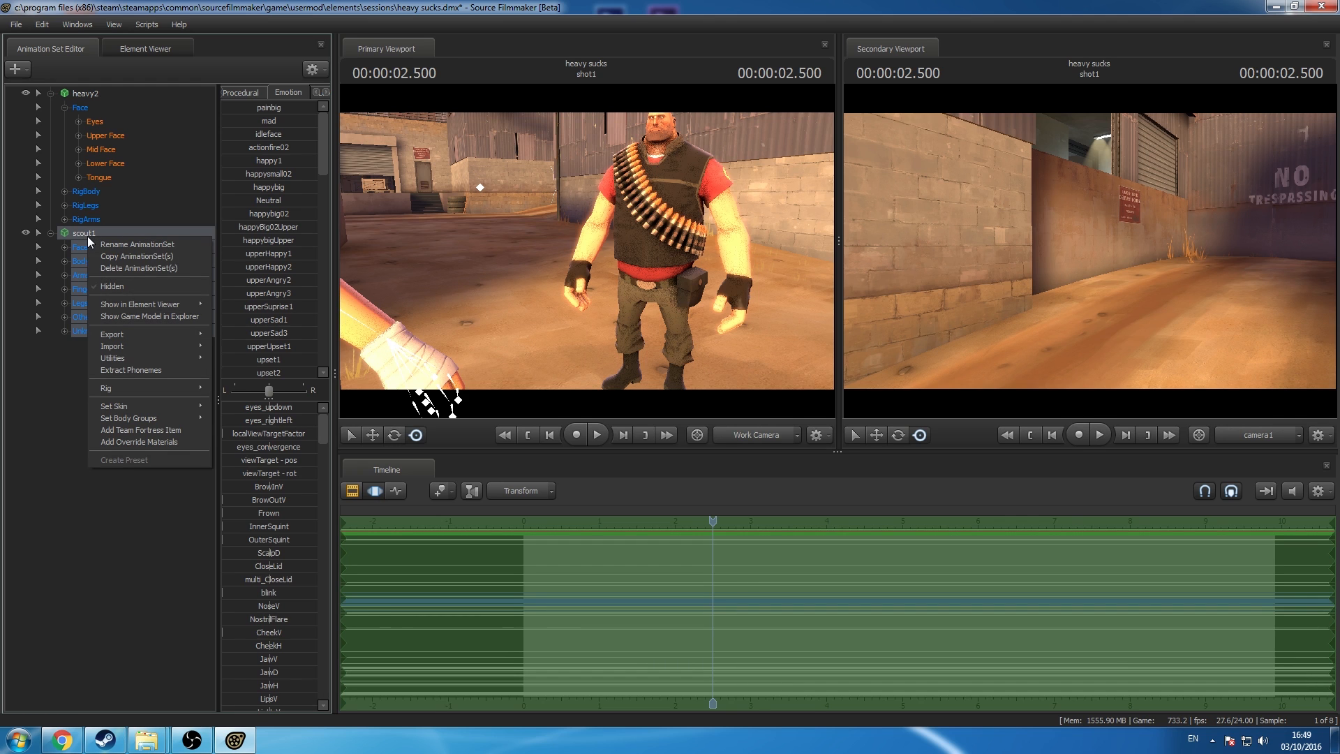
mouse_move(148, 386)
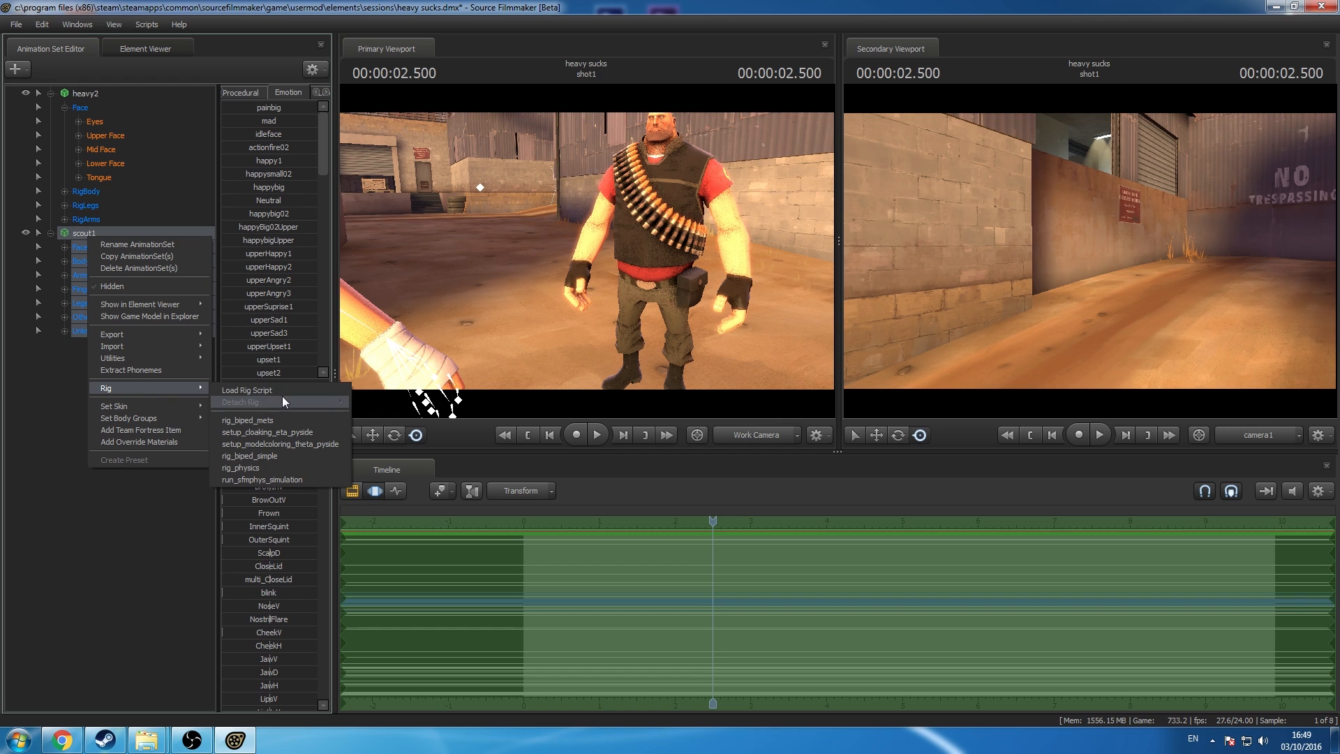
click(257, 455)
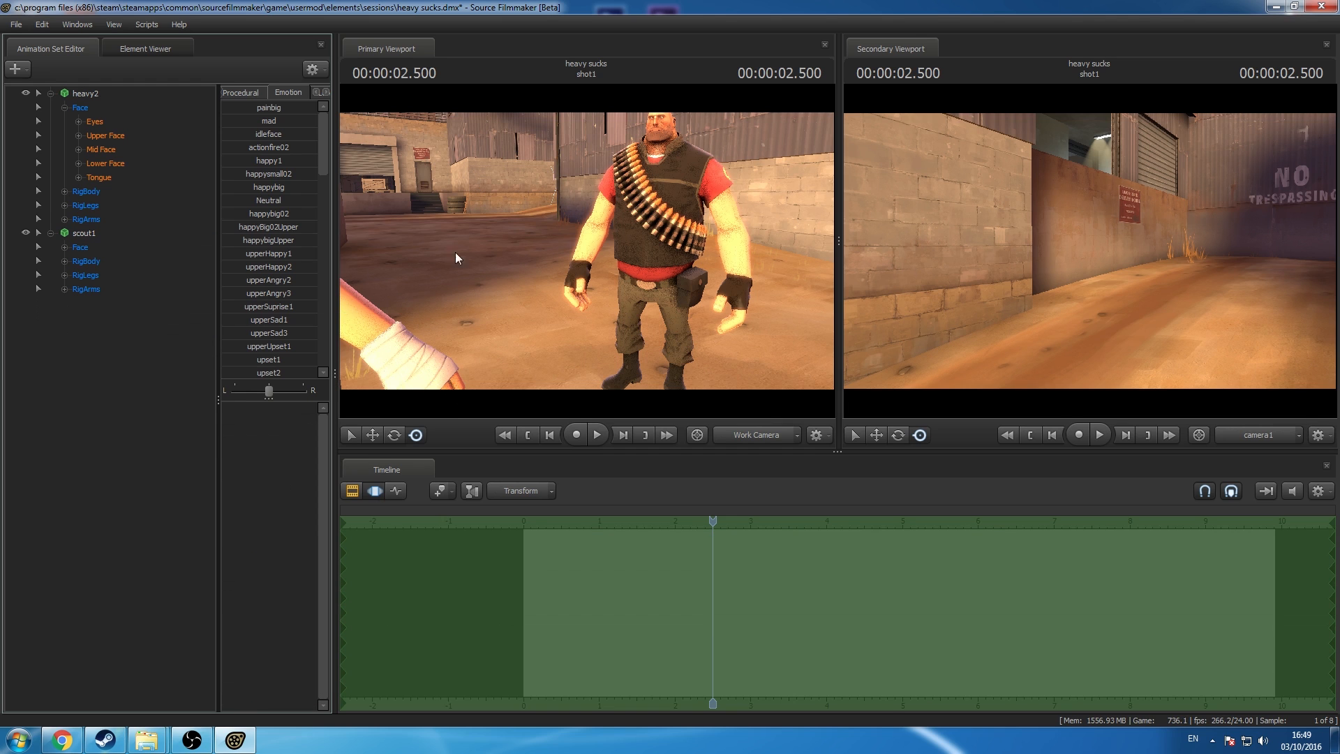
Step: Expand heavy2's RigBody, RigLegs and RigArms groups to examine their body, leg and arm controls
drag(455, 253, 232, 233)
click(65, 192)
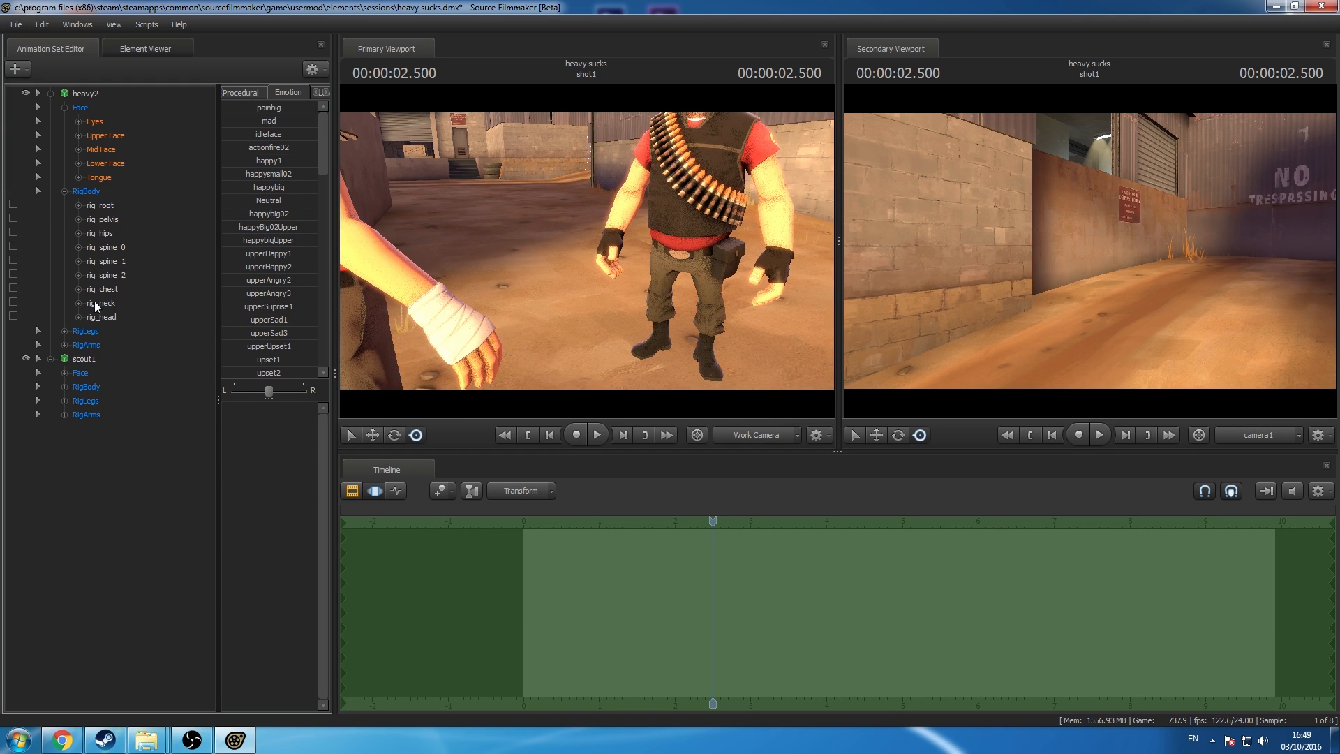
click(65, 332)
click(79, 345)
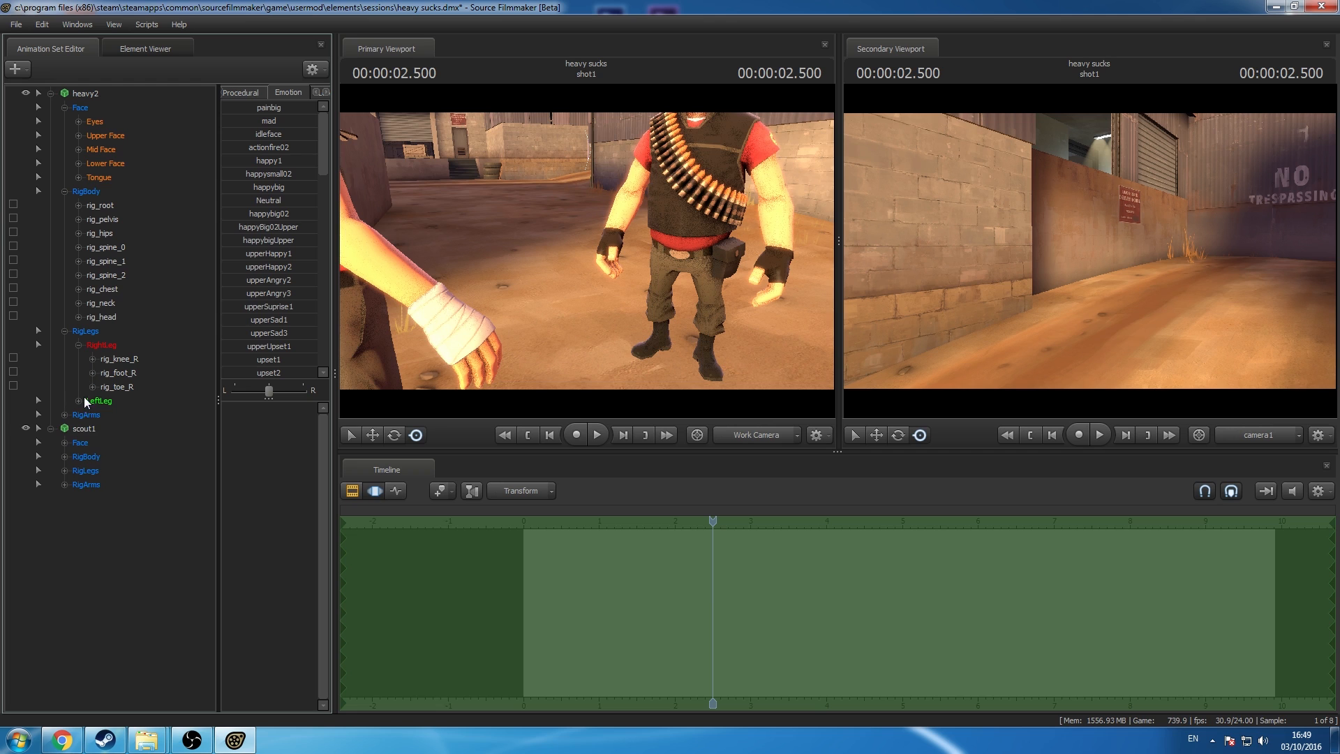
click(79, 400)
click(65, 332)
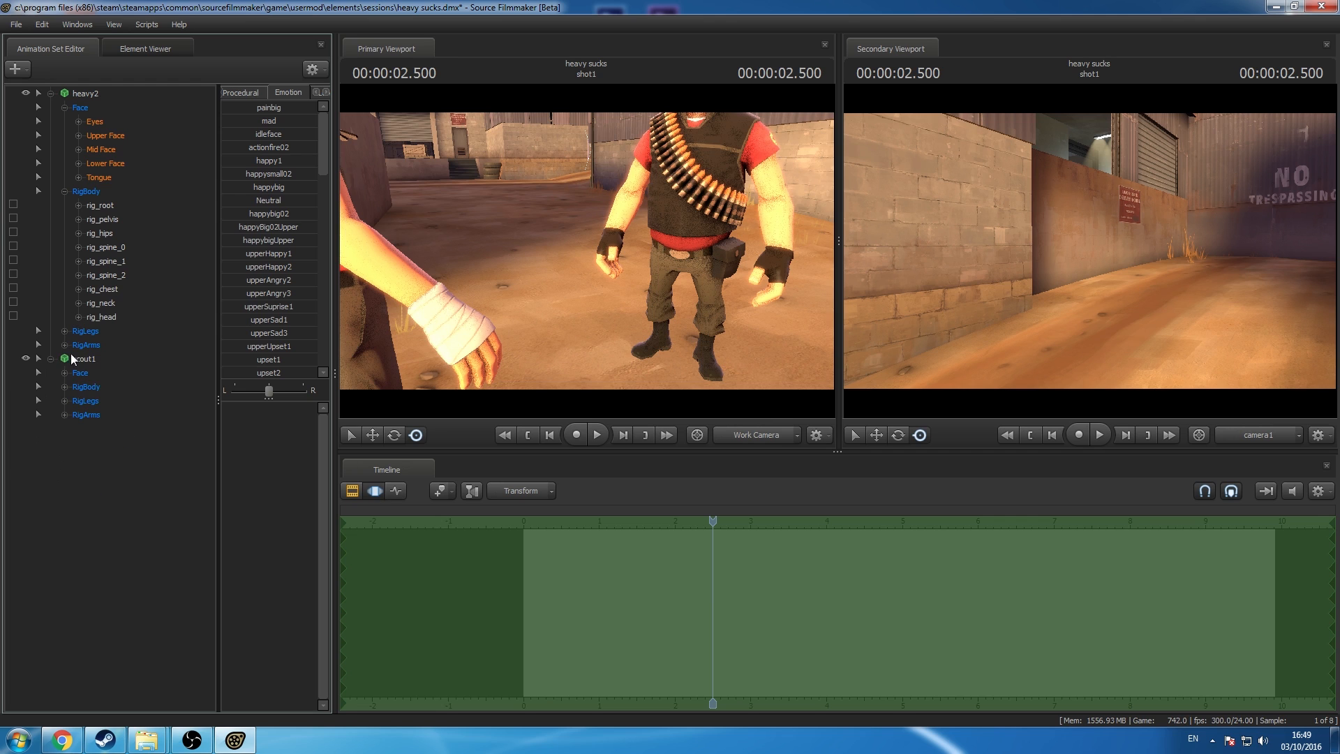
click(65, 345)
click(79, 373)
click(79, 359)
Step: Raise heavy2's right arm outward by moving rig_hand_R with the Screen manipulator
click(121, 387)
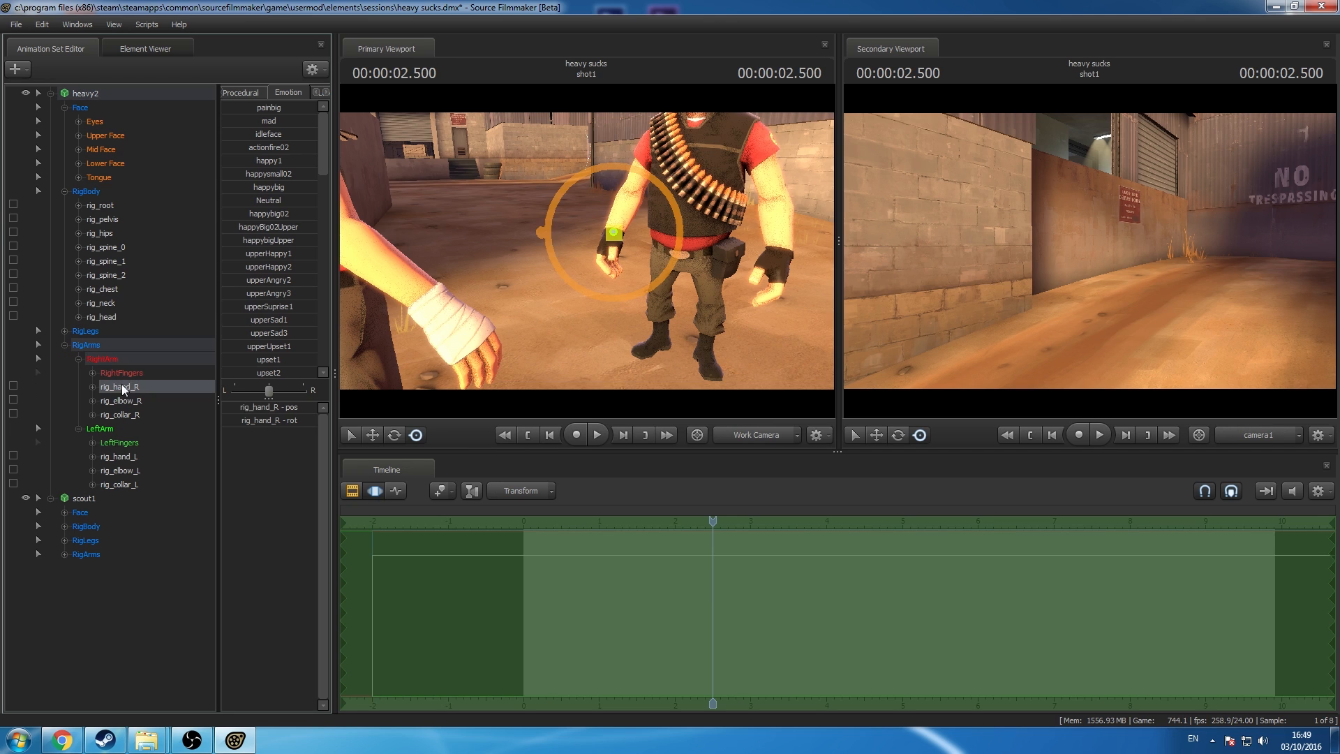
click(370, 438)
key(w)
drag(547, 314, 547, 315)
click(417, 435)
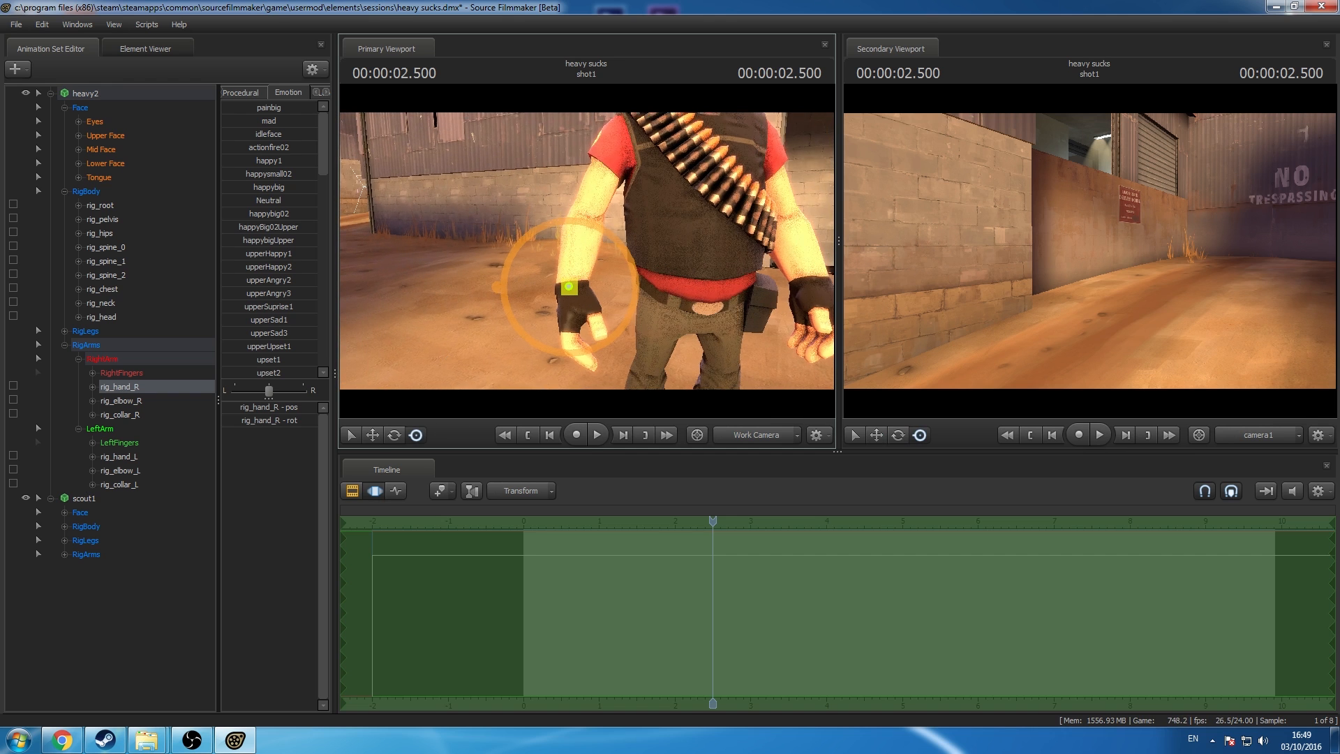
drag(558, 279, 506, 226)
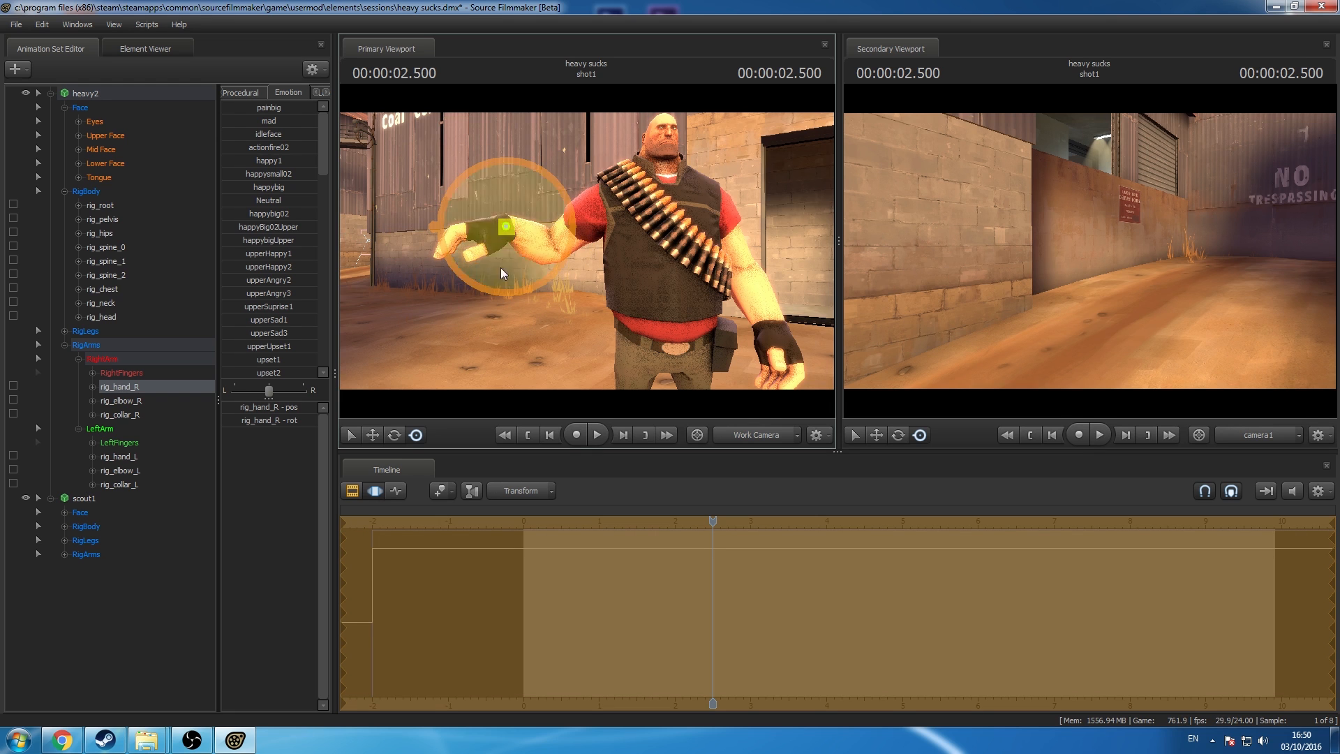
Step: Try repositioning heavy2's rig_hand_R further to stretch and bend the right arm, then undo all the hand moves
middle_drag(501, 272, 578, 249)
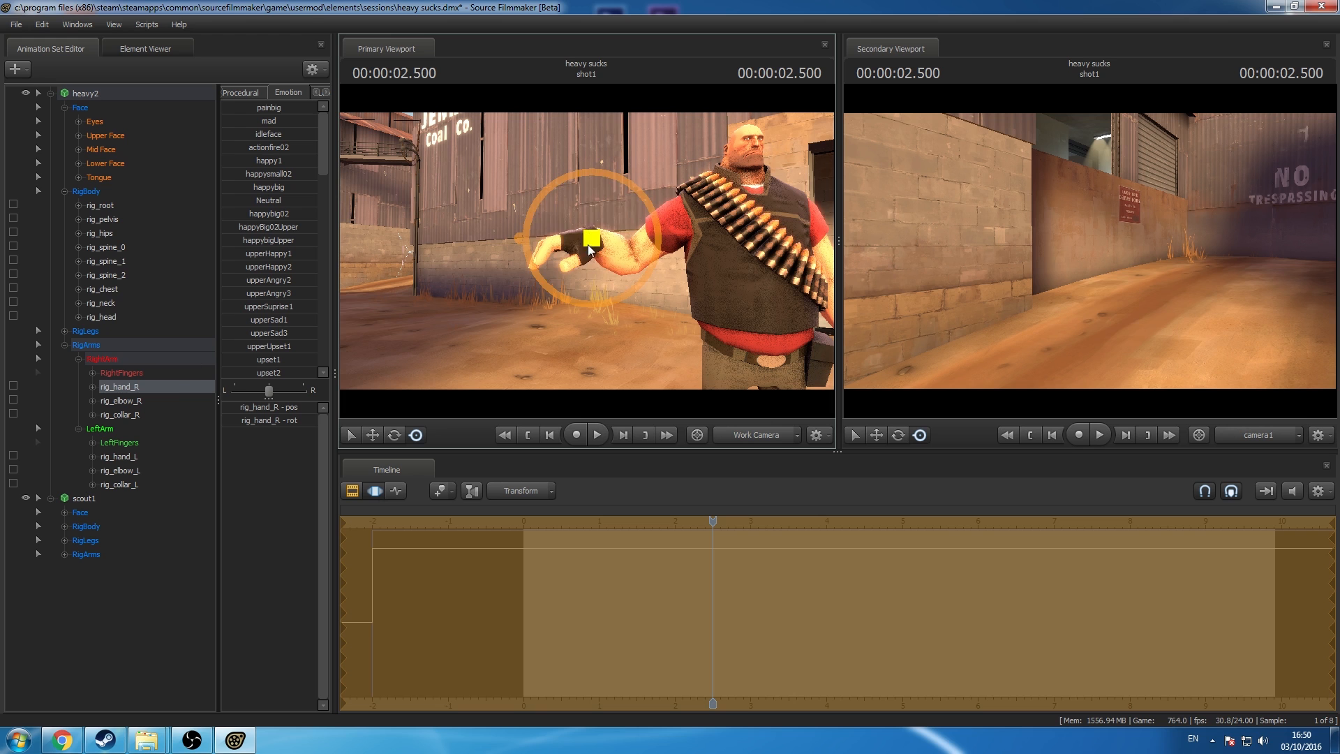
key(ctrl+z)
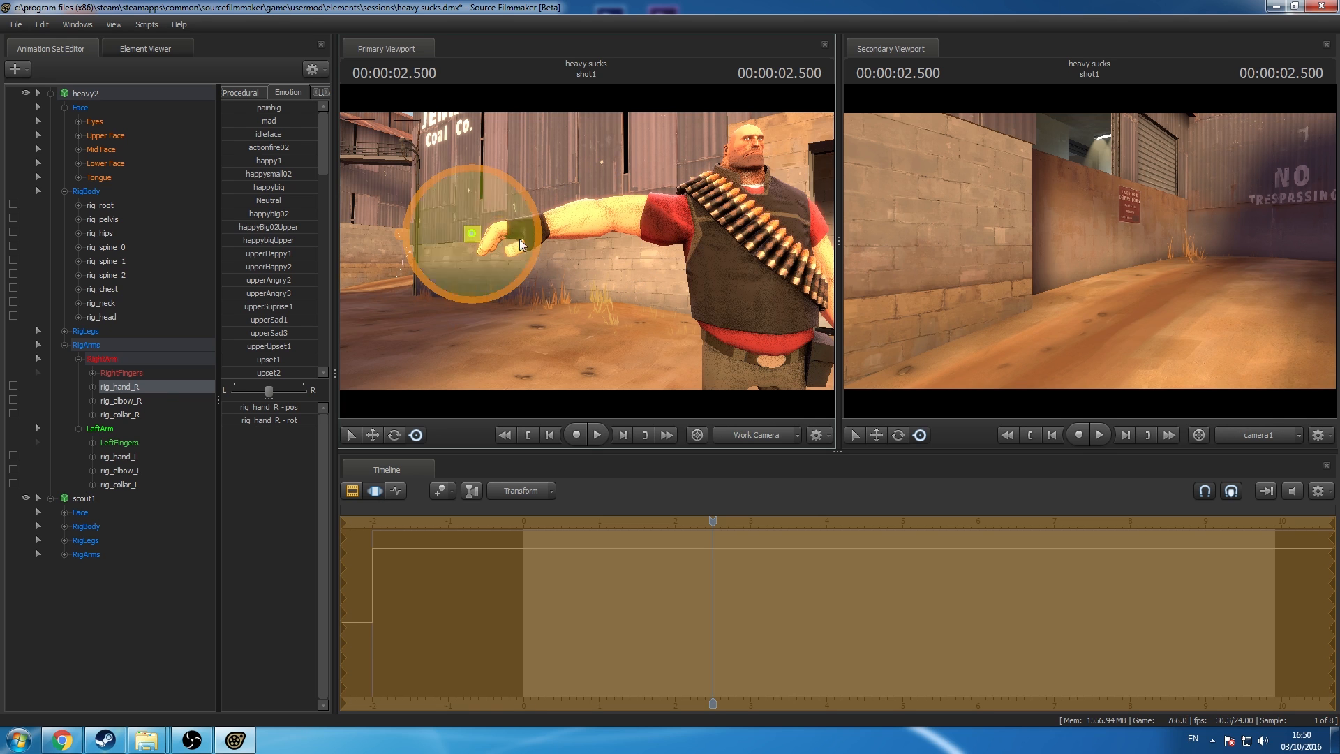
drag(408, 234, 588, 252)
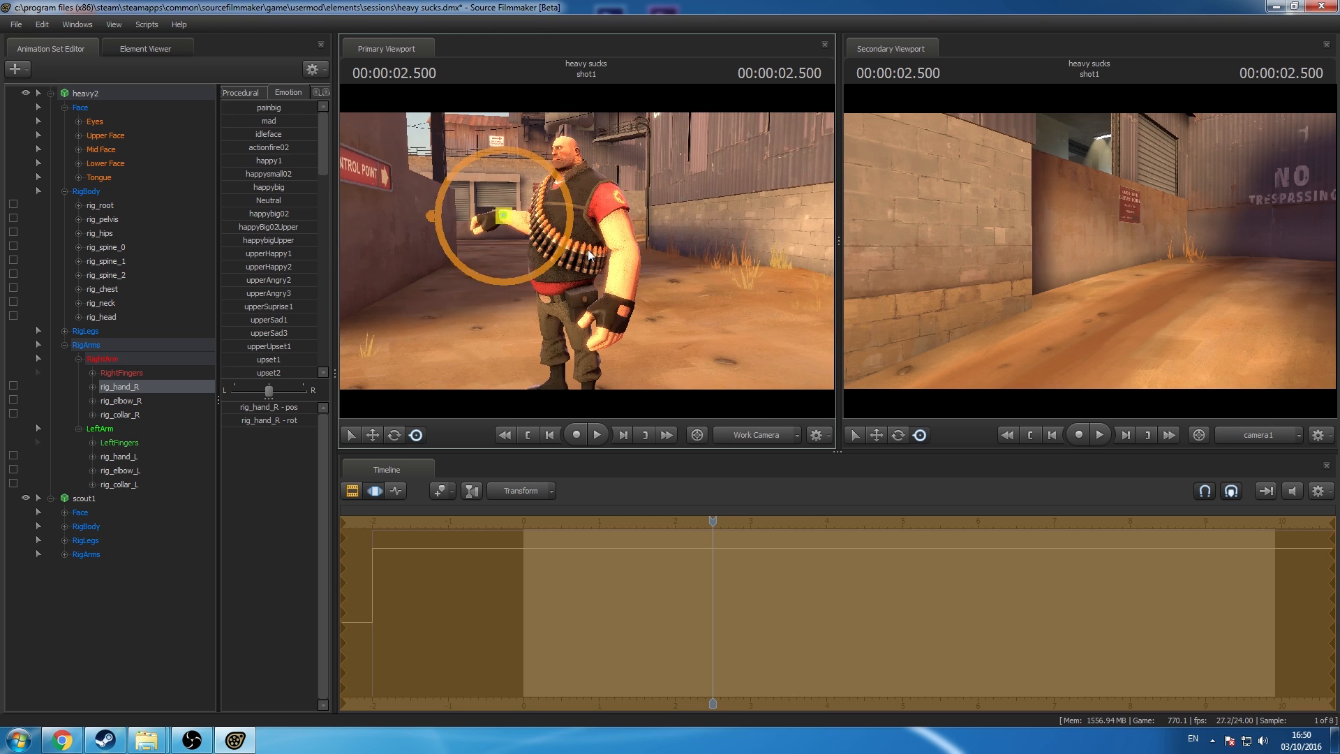
key(ctrl+z)
key(ctrl+z)
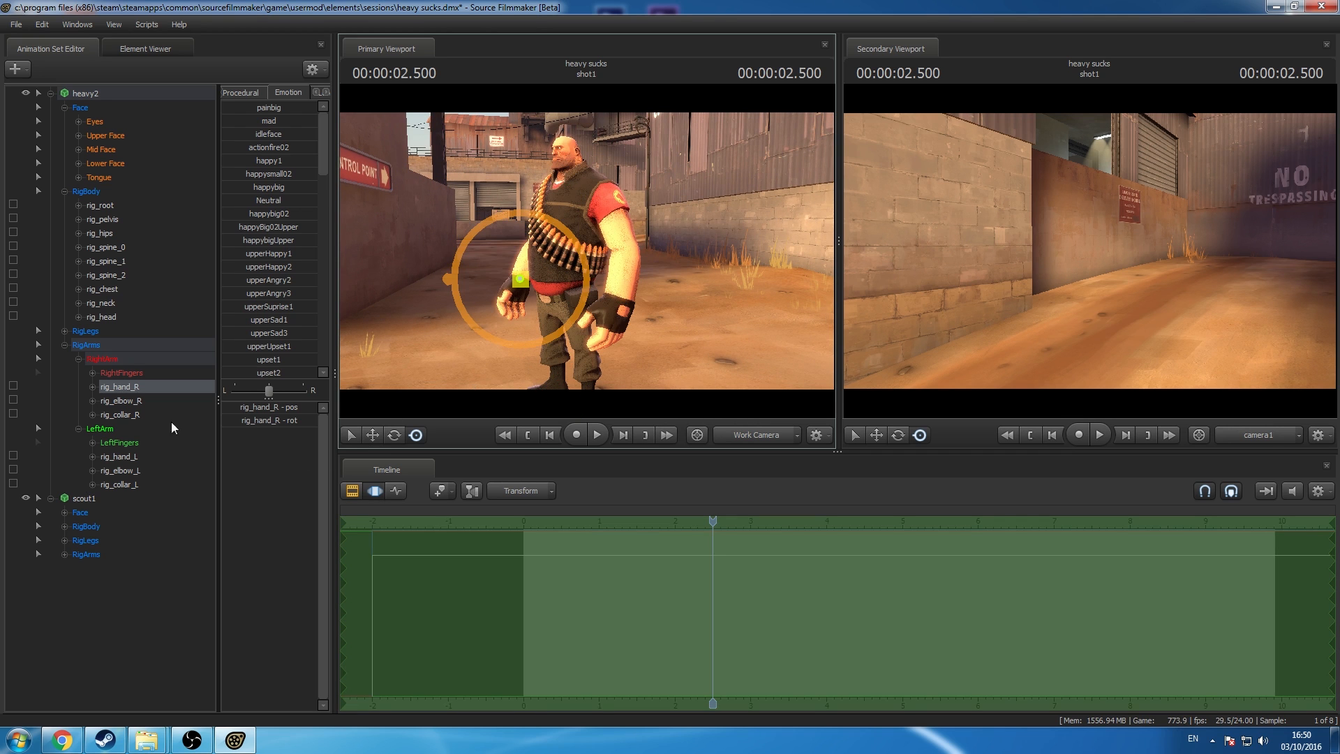
Step: Switch the timeline to the Clip Editor and set the playhead to 0.208 seconds, near the start of shot1
drag(750, 315, 555, 329)
click(352, 492)
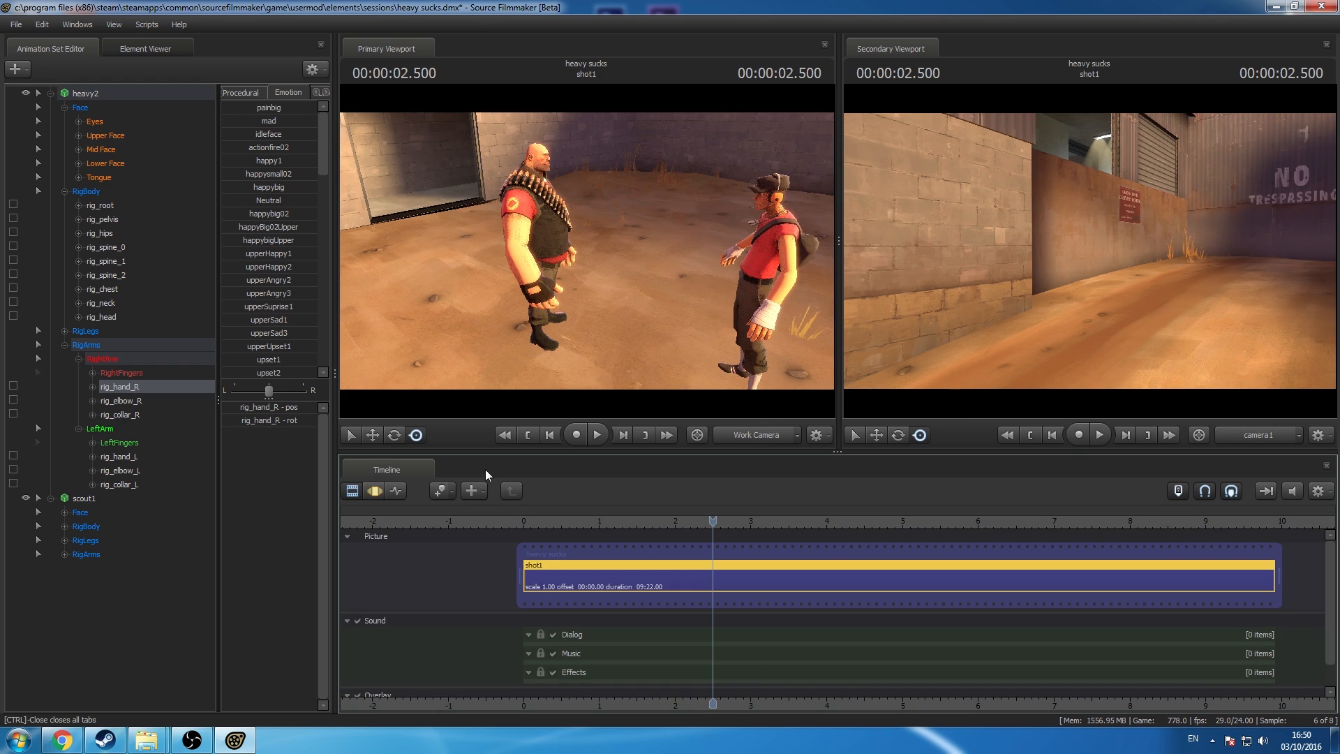
scroll(751, 654, up, 2)
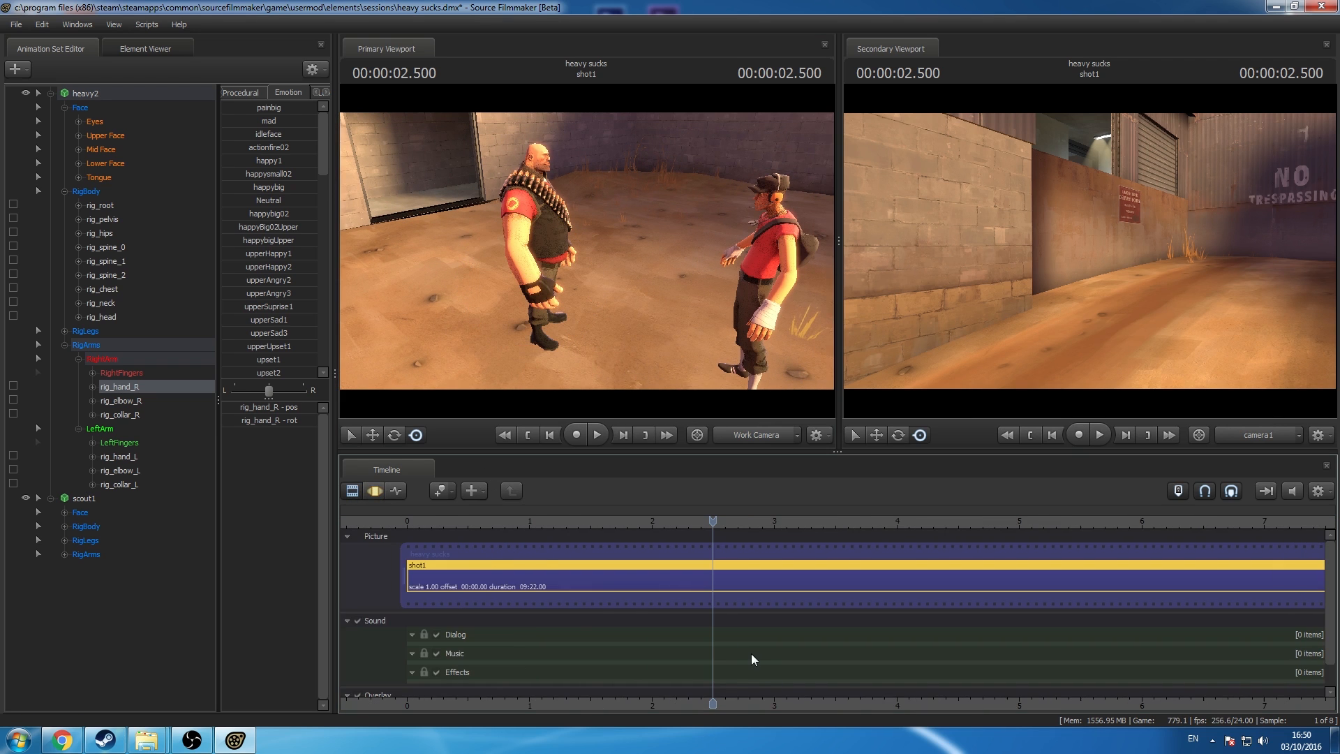
click(434, 521)
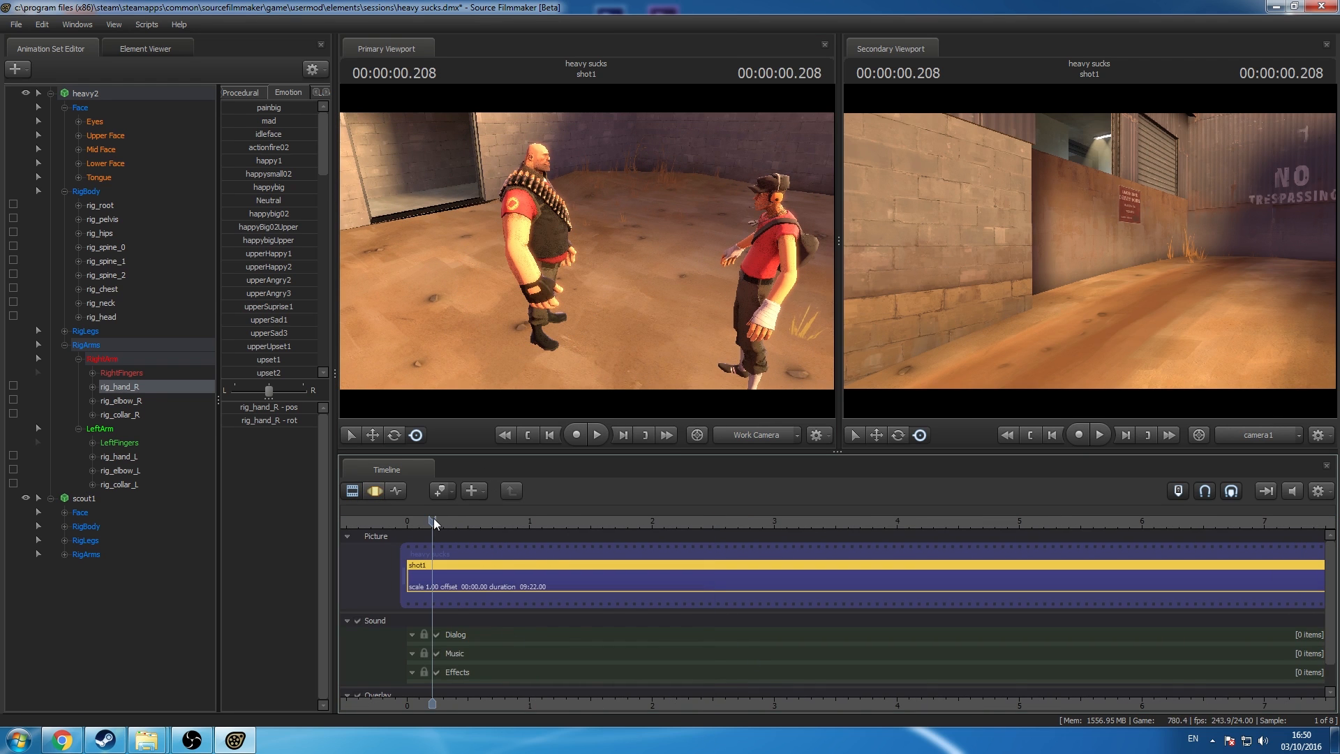
Step: Start adding a clip to the Dialog sound track and filter the WAV files by "scout"
right_click(479, 631)
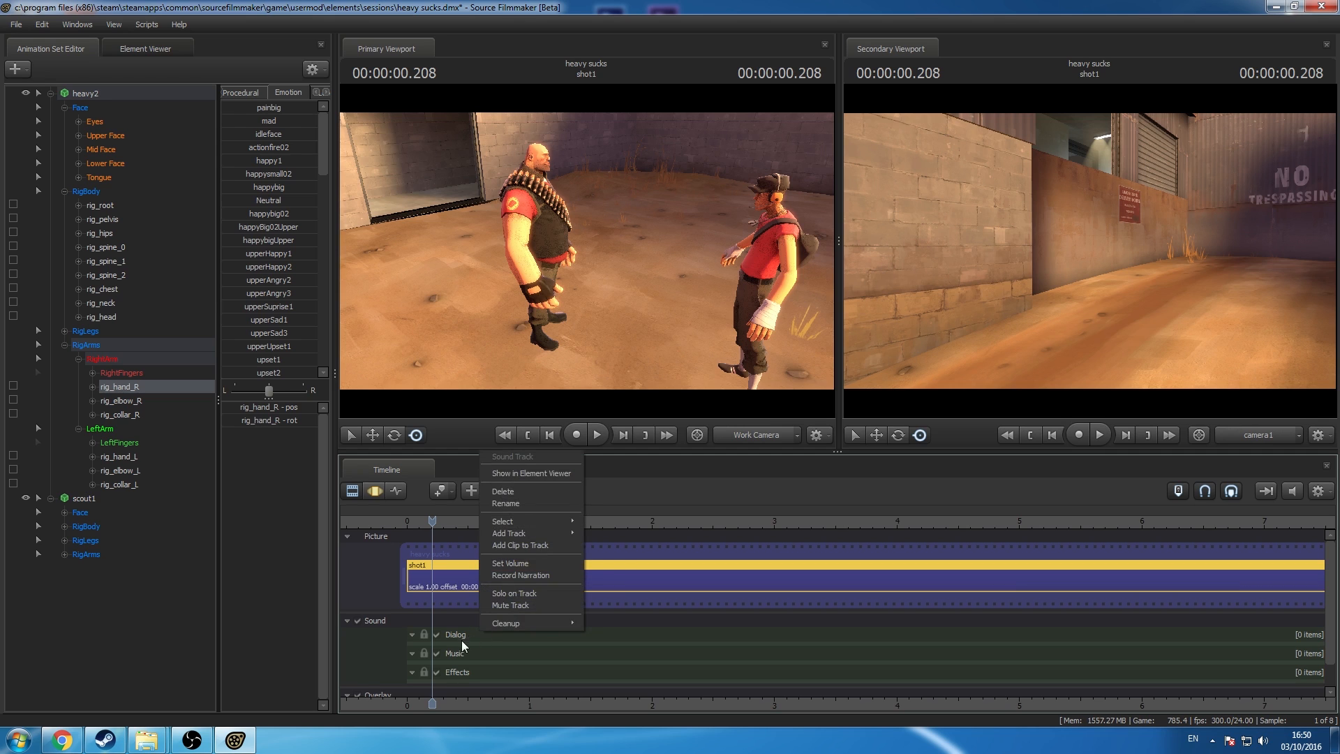
click(464, 634)
right_click(464, 636)
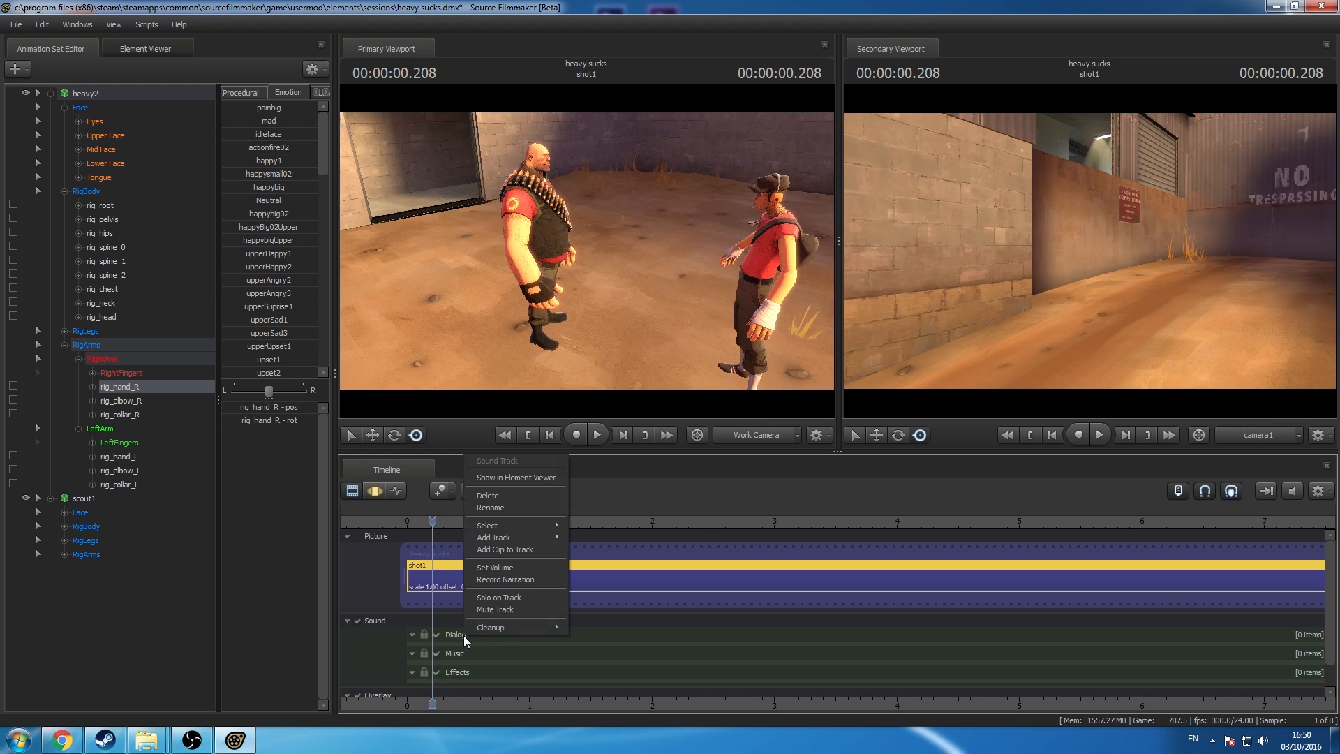
click(513, 552)
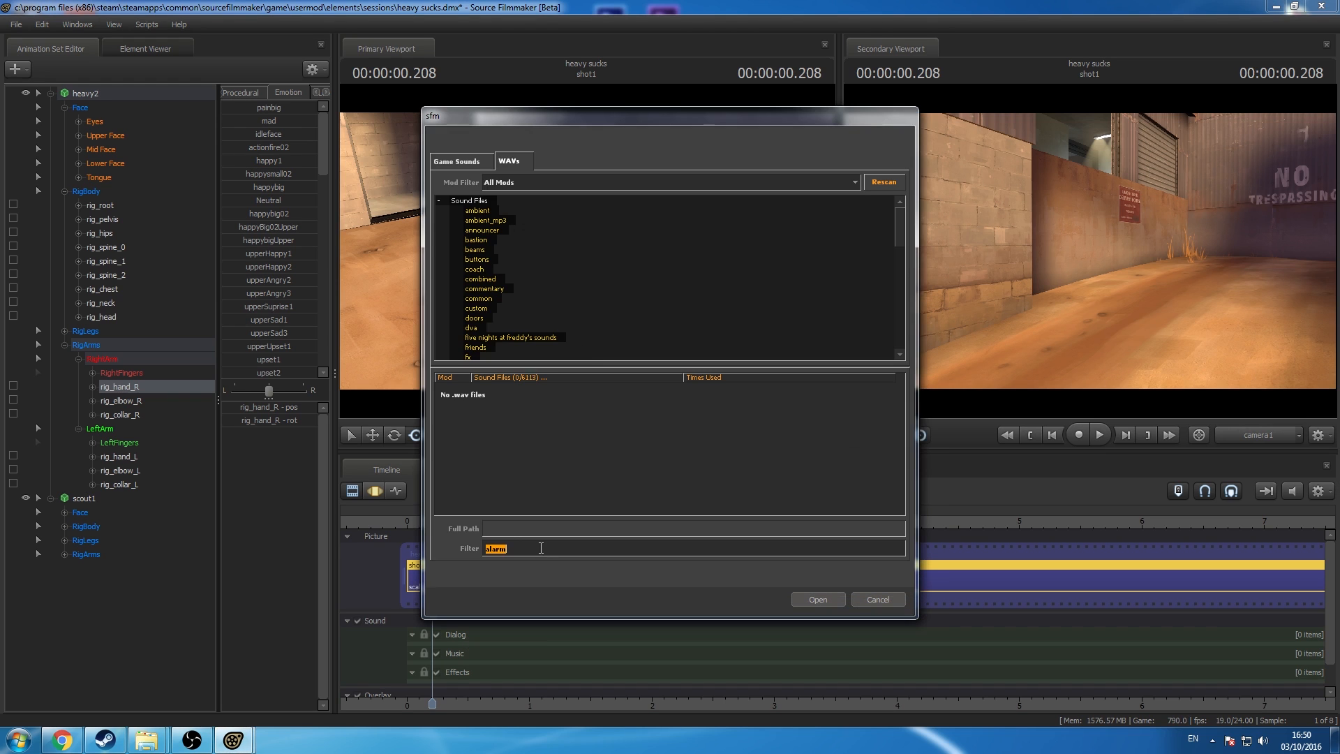
text(scout)
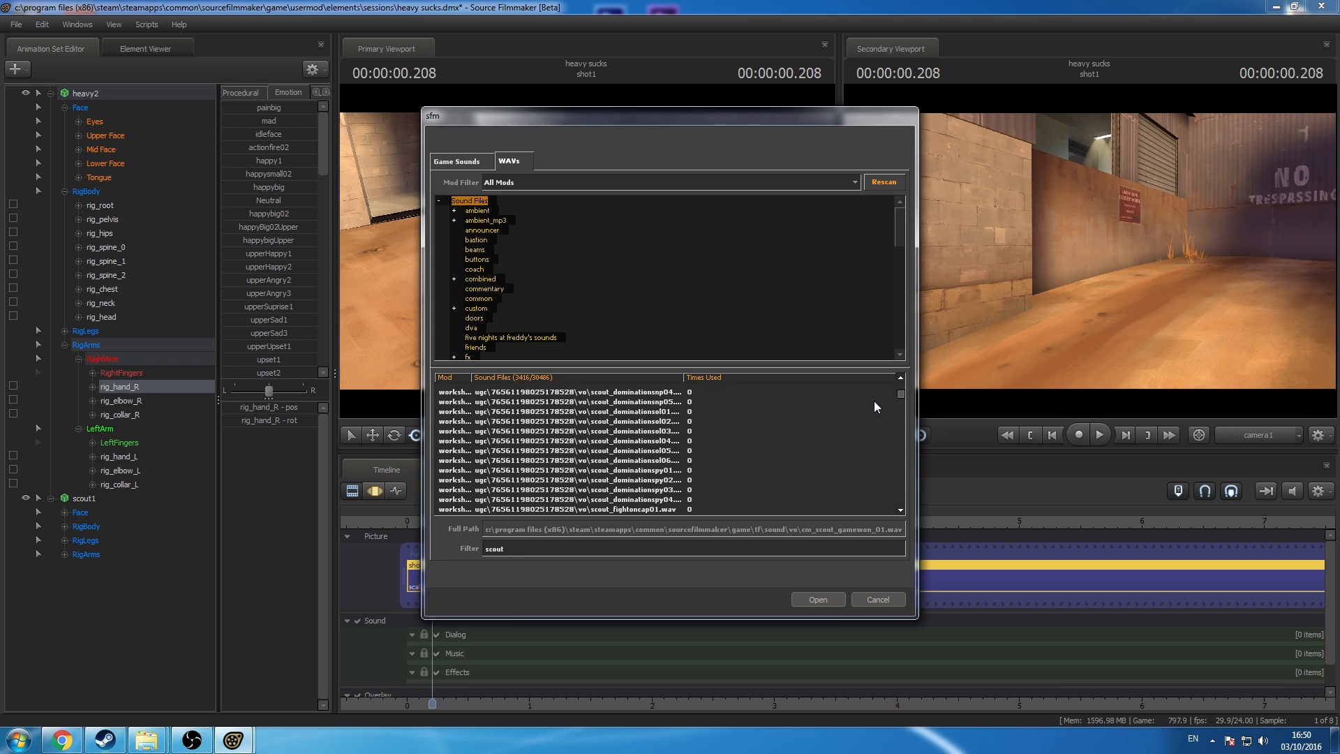
Step: Preview the Scout voice lines scout_dominationhvy01.wav through scout_dominationhvy08.wav in the filtered sound file list
drag(901, 395, 904, 429)
drag(906, 451, 746, 450)
scroll(719, 454, up, 2)
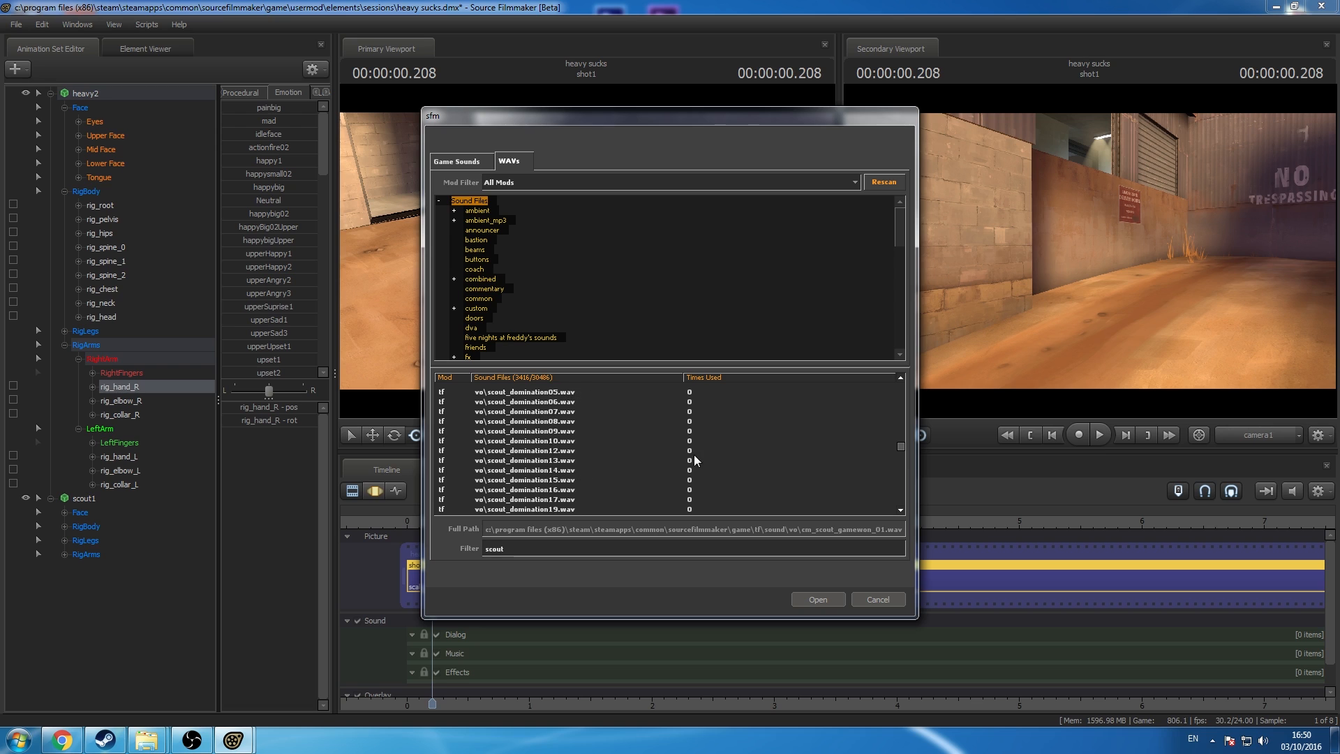
scroll(575, 437, up, 1)
scroll(575, 440, down, 3)
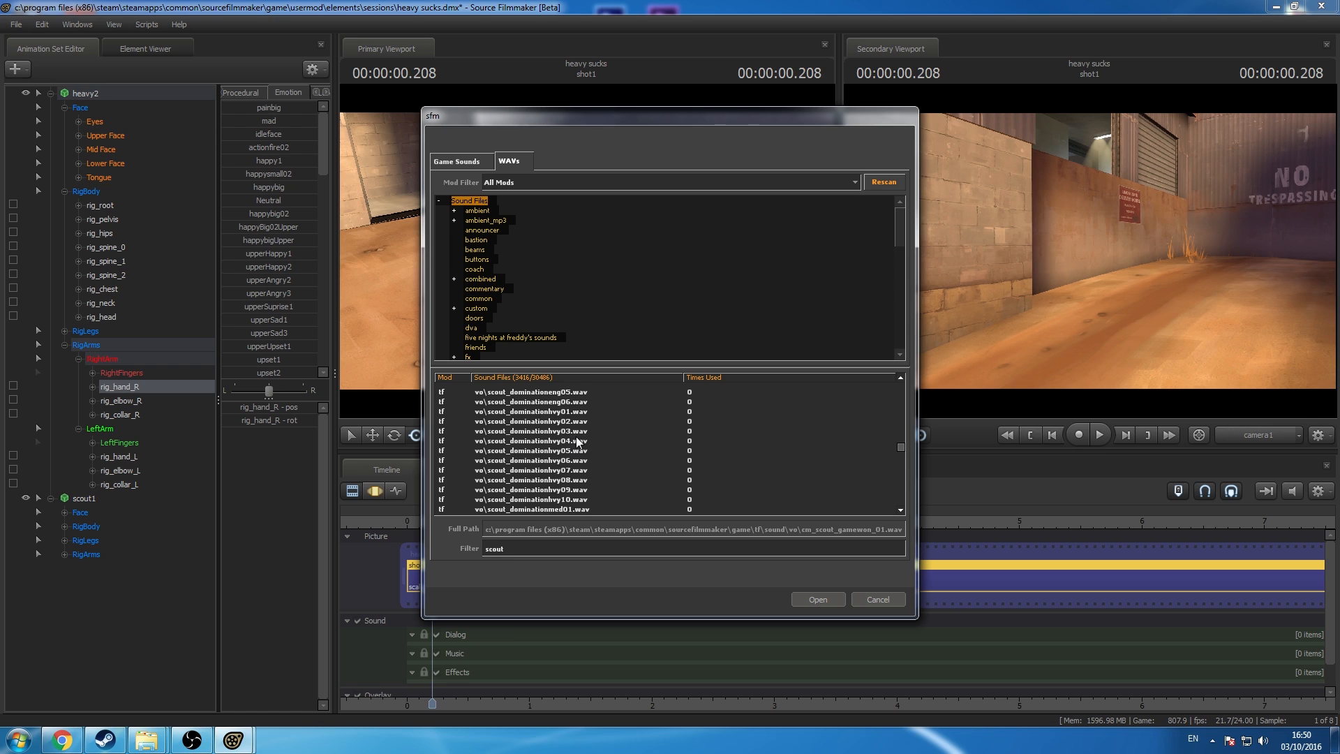
click(578, 412)
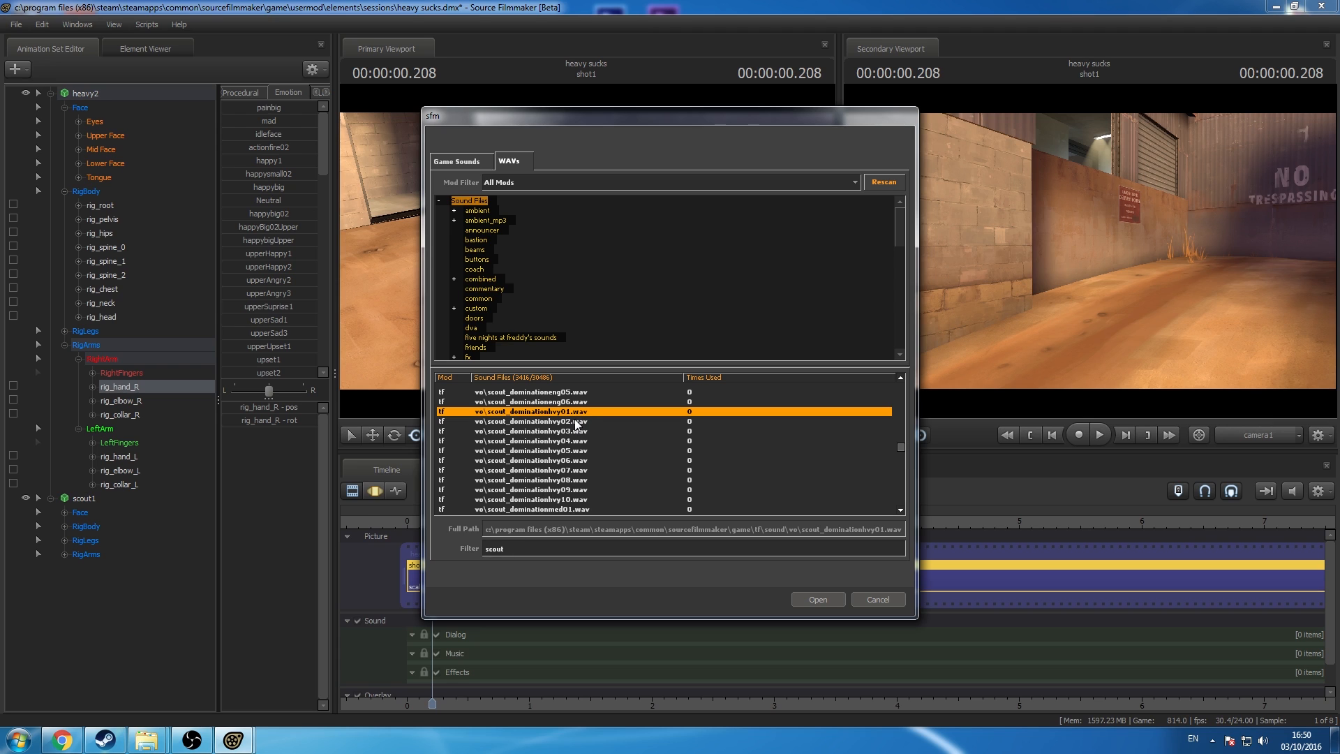
click(577, 422)
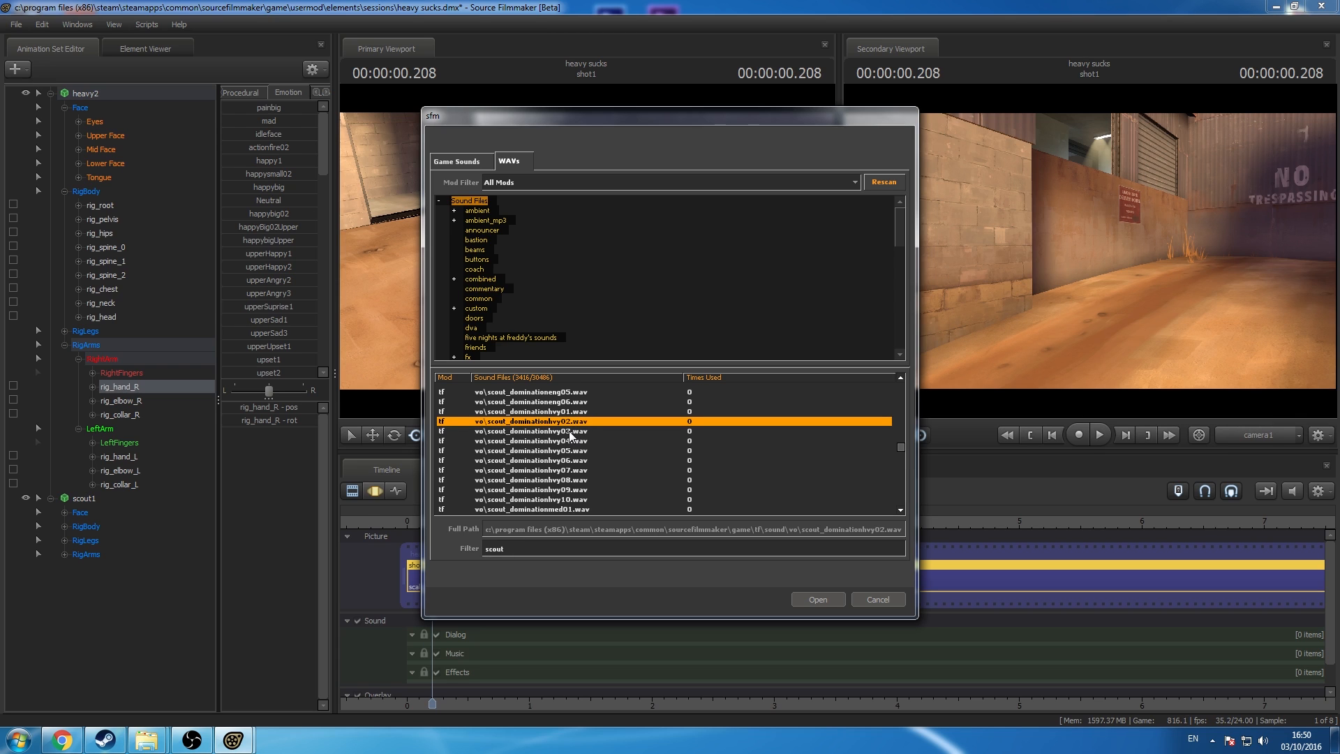
click(571, 432)
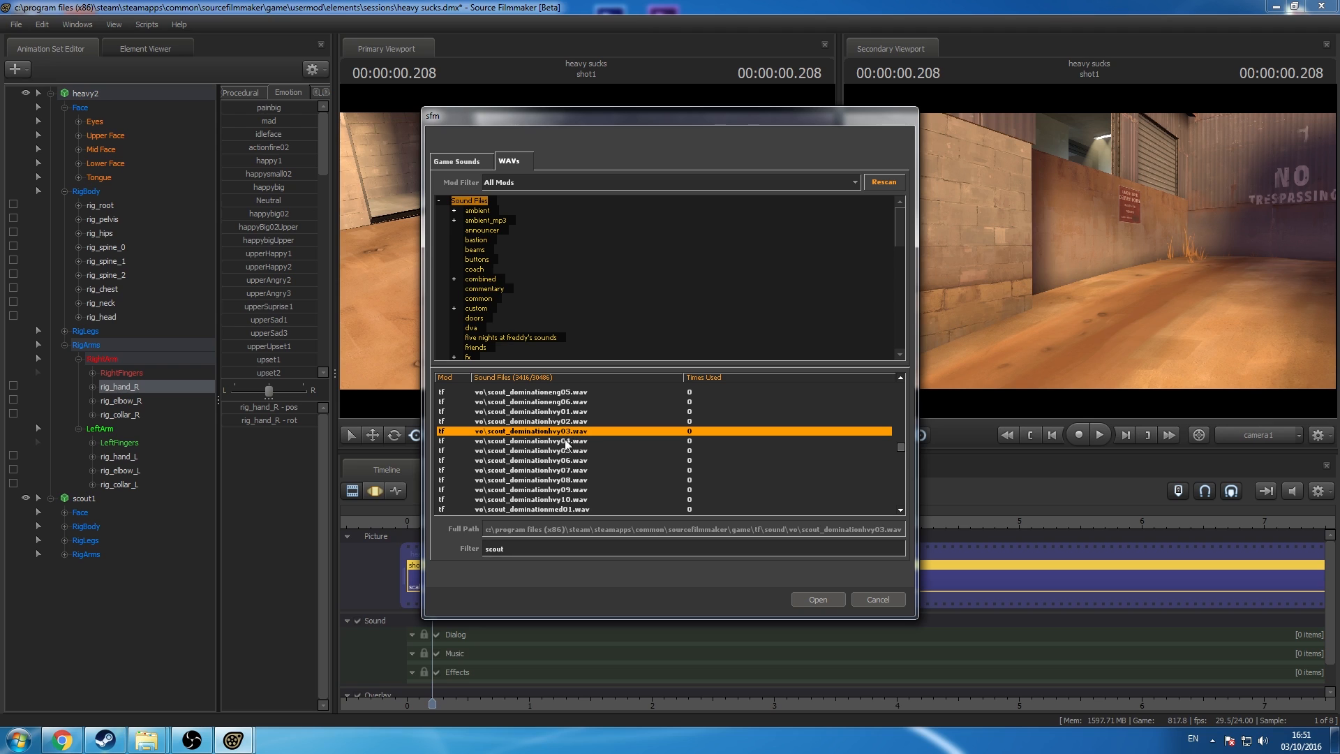
click(570, 441)
click(573, 451)
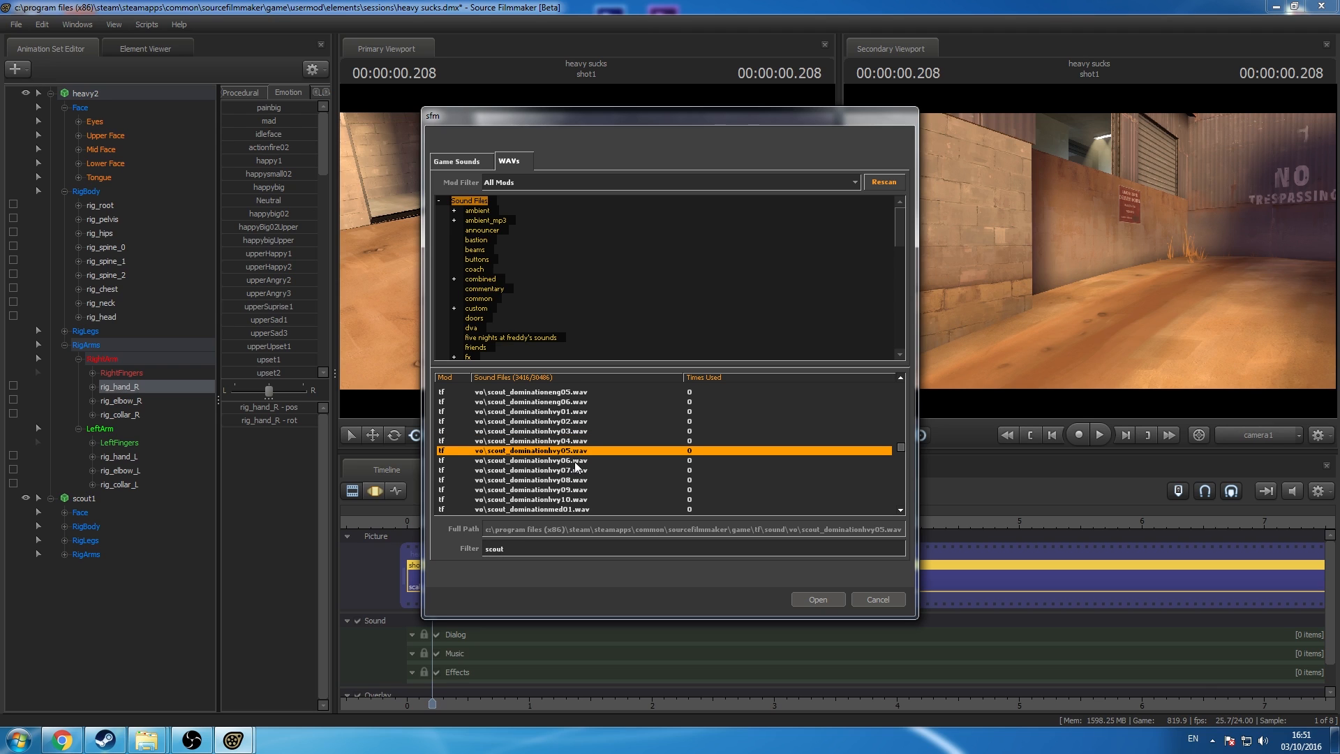
click(574, 461)
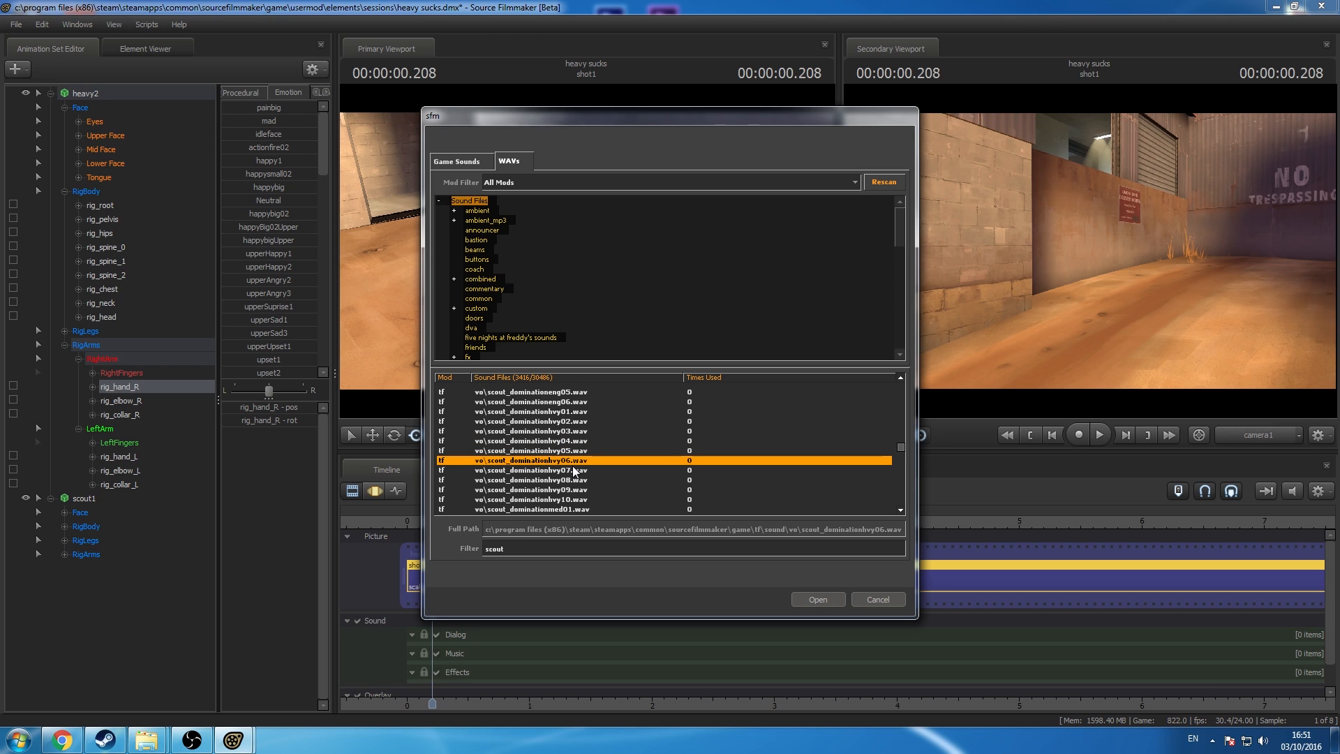
click(574, 470)
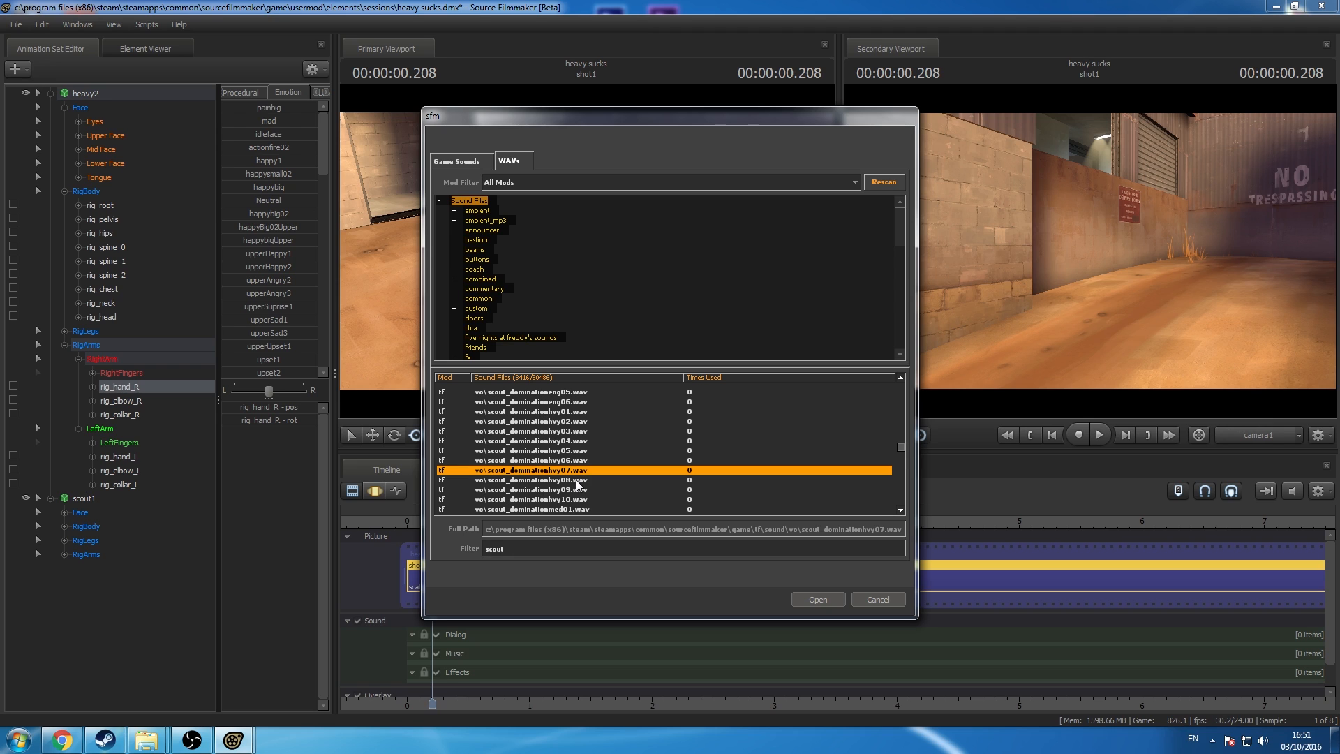
click(577, 480)
scroll(578, 480, down, 1)
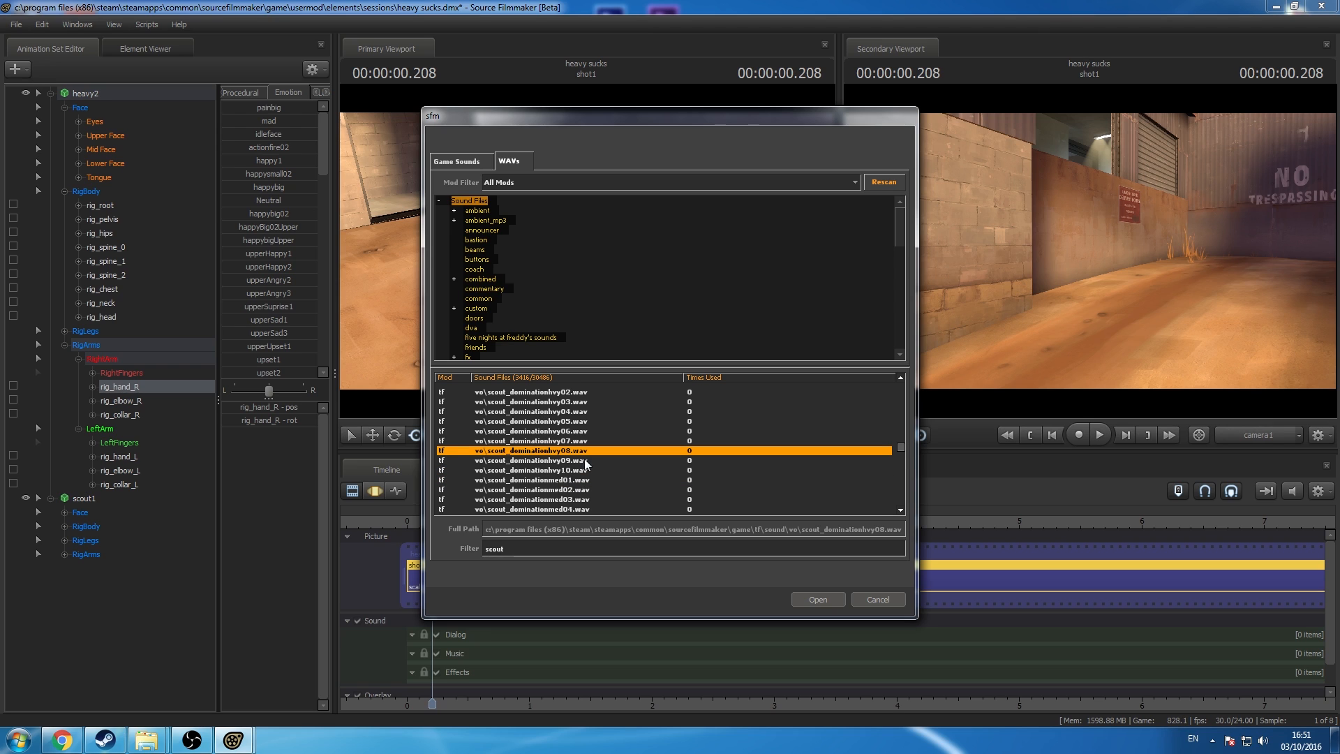
Step: Add vo\scout_dominationhvy09.wav to the Dialog track and enlarge the track to show the clip's waveform
click(582, 461)
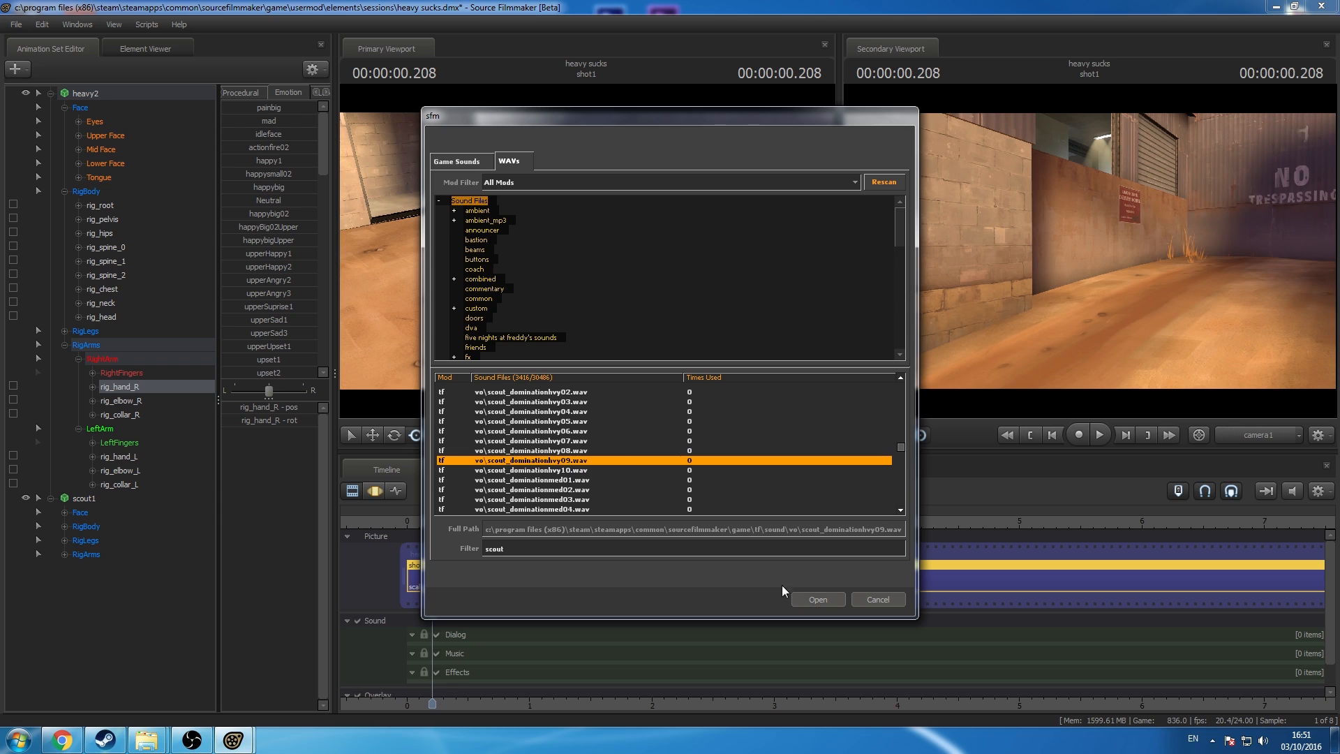
click(820, 599)
click(600, 651)
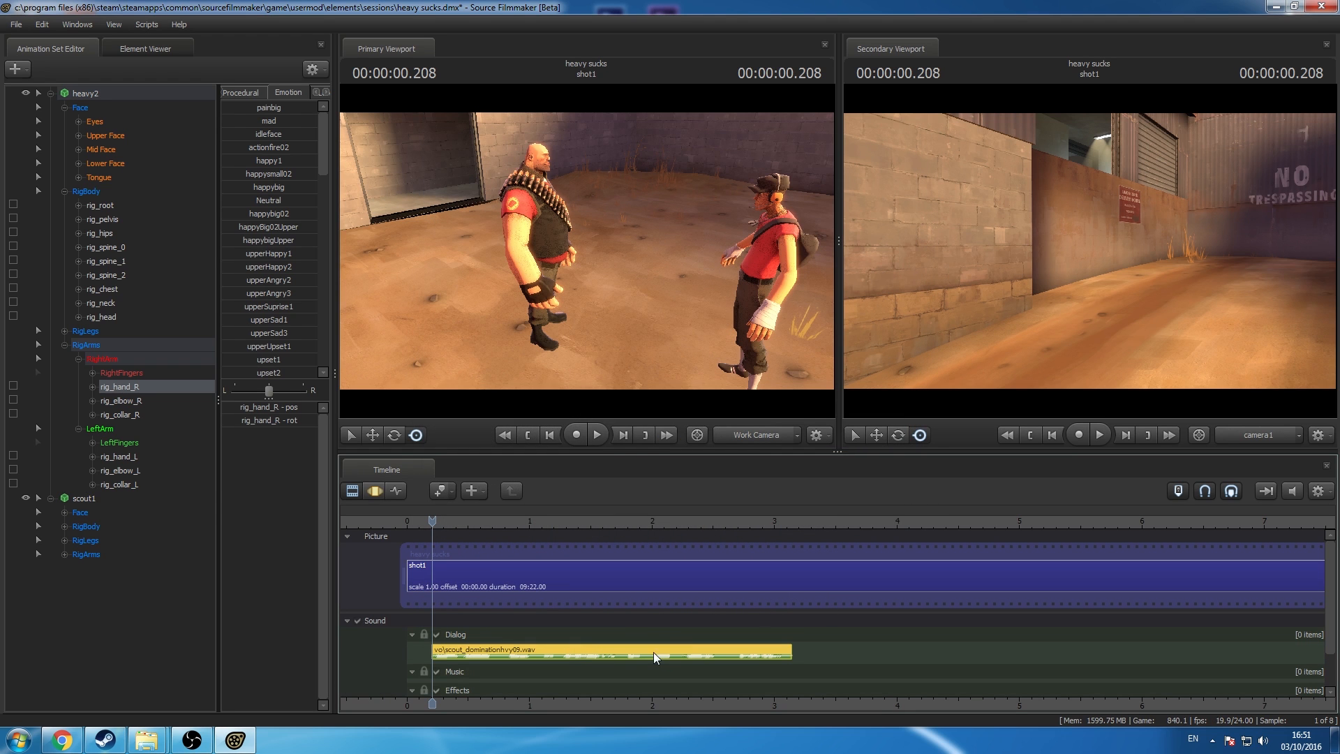
mouse_move(768, 655)
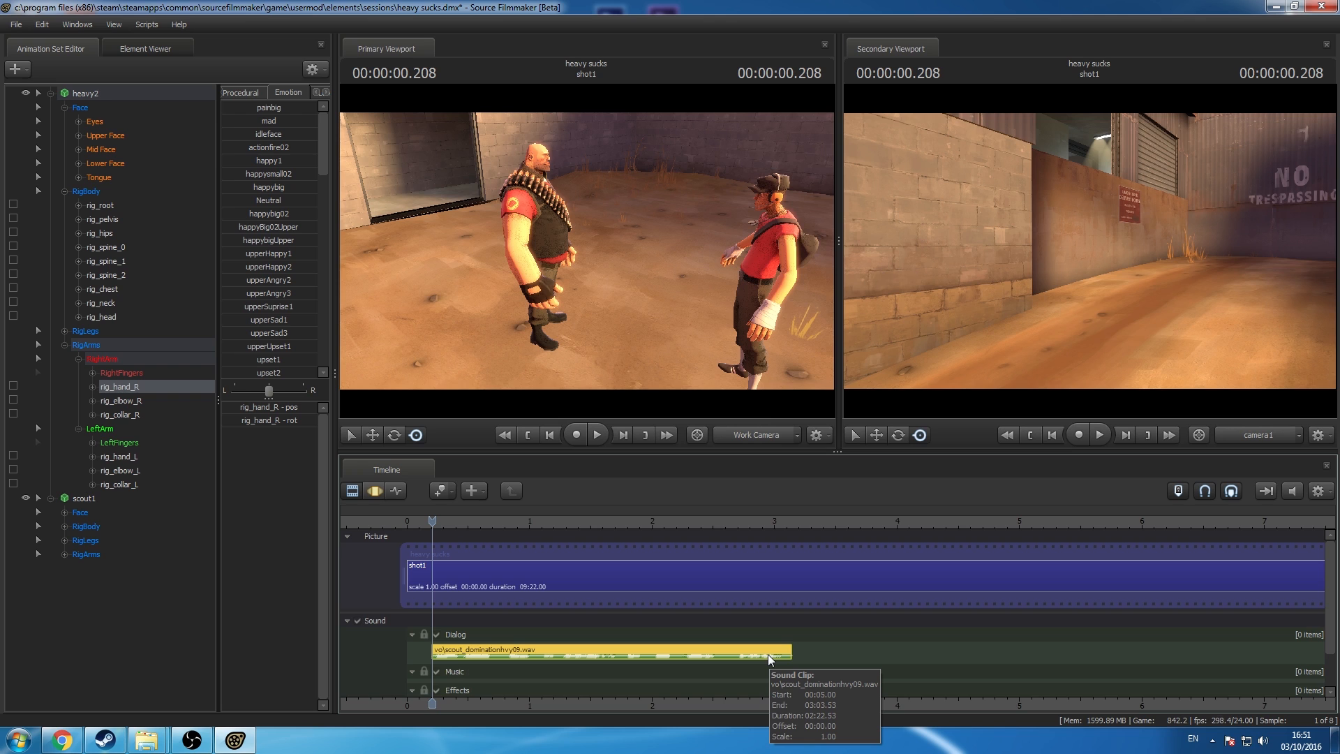
ctrl+scroll(767, 655, up, 5)
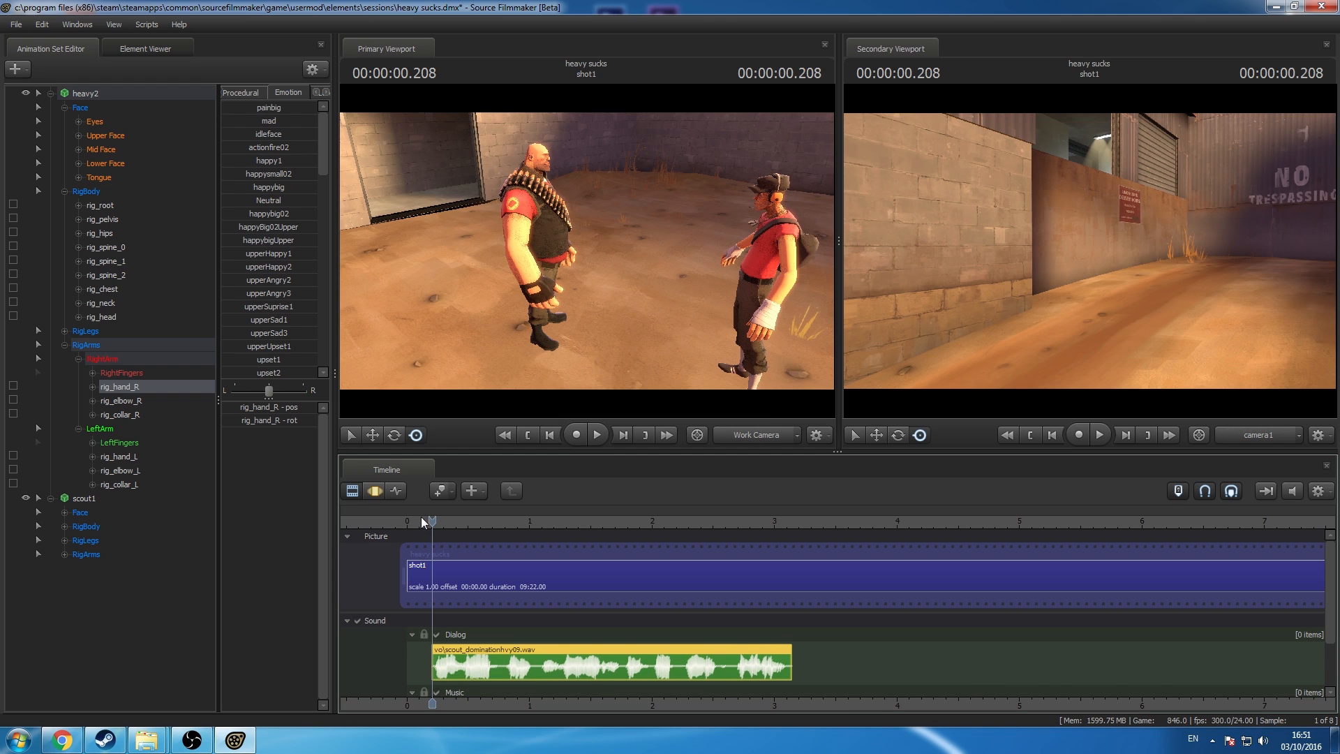
Step: Set the playhead to 1.083 seconds and split the scout_dominationhvy09.wav clip there, undoing and repeating the cut
drag(422, 525, 540, 587)
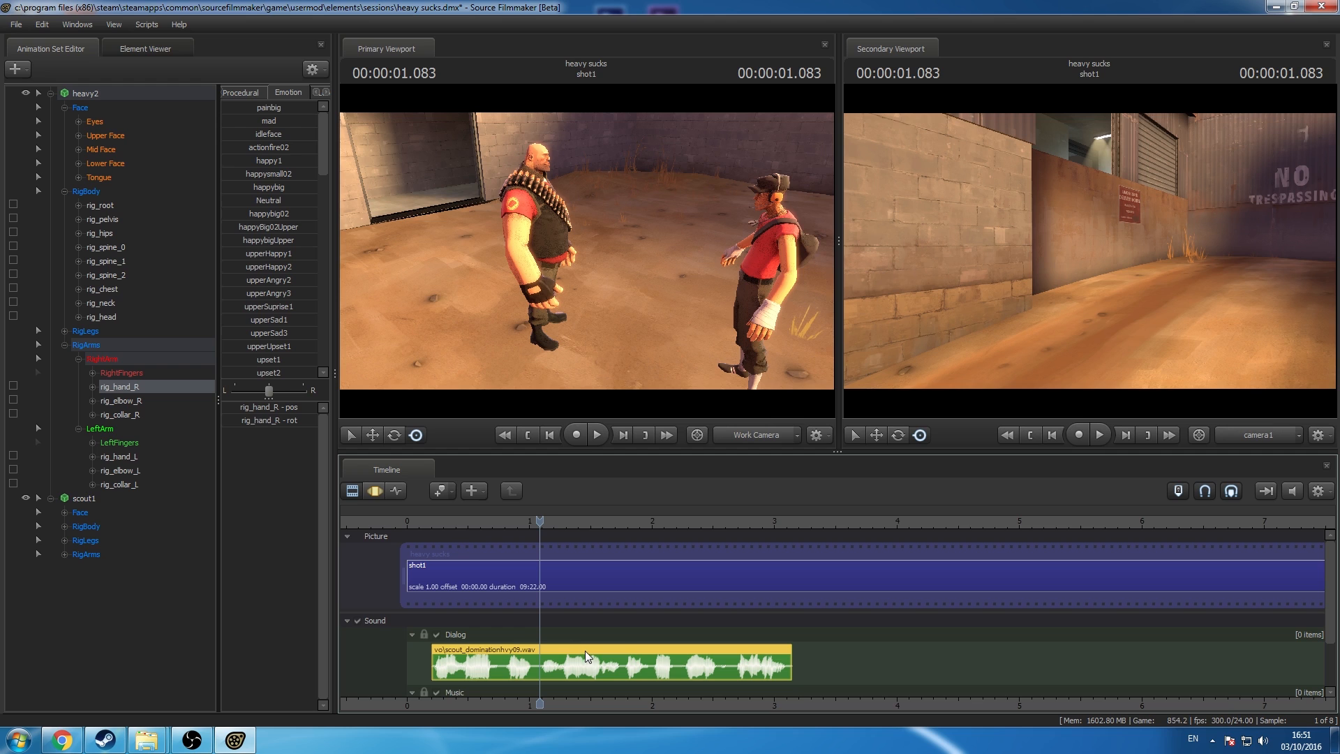
key(b)
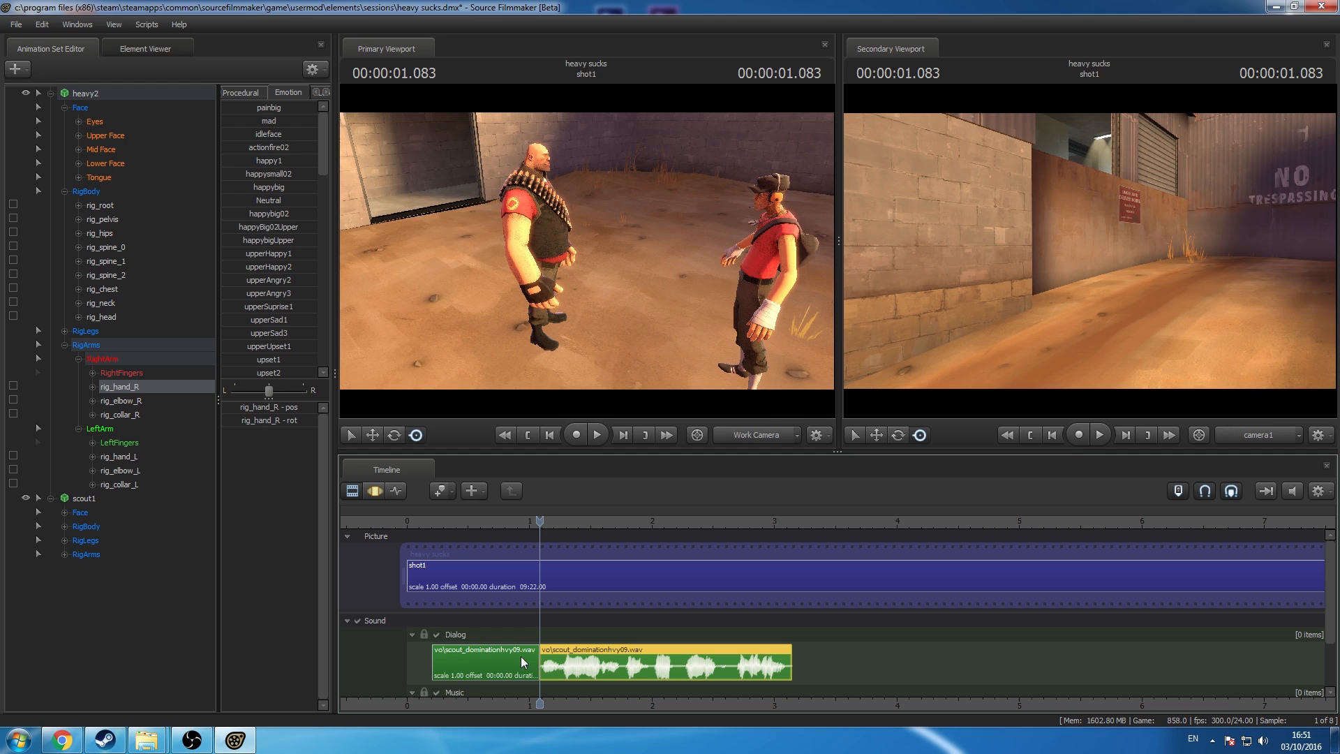
key(ctrl+z)
click(604, 664)
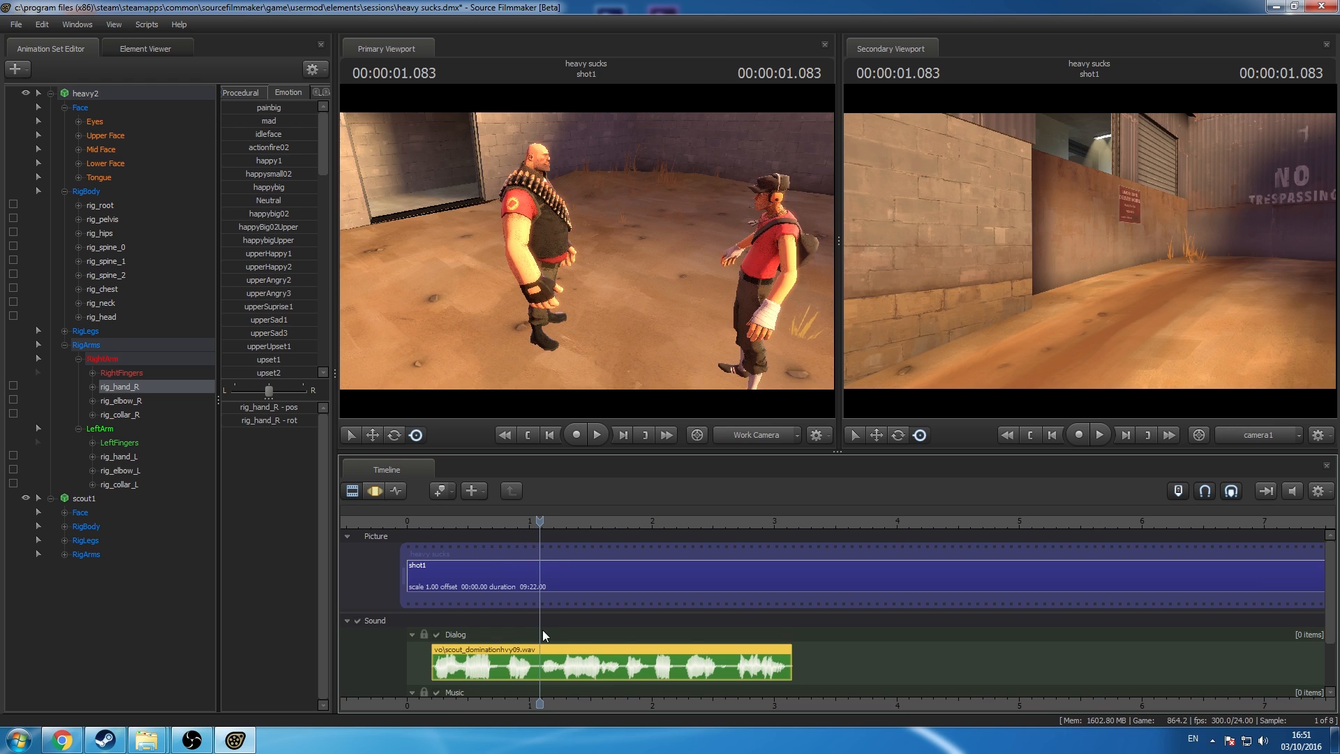
key(ctrl+b)
Step: Move the second piece of the split clip about 1.5 seconds later, then extend its start to restore the trimmed audio
click(560, 648)
drag(560, 650, 742, 655)
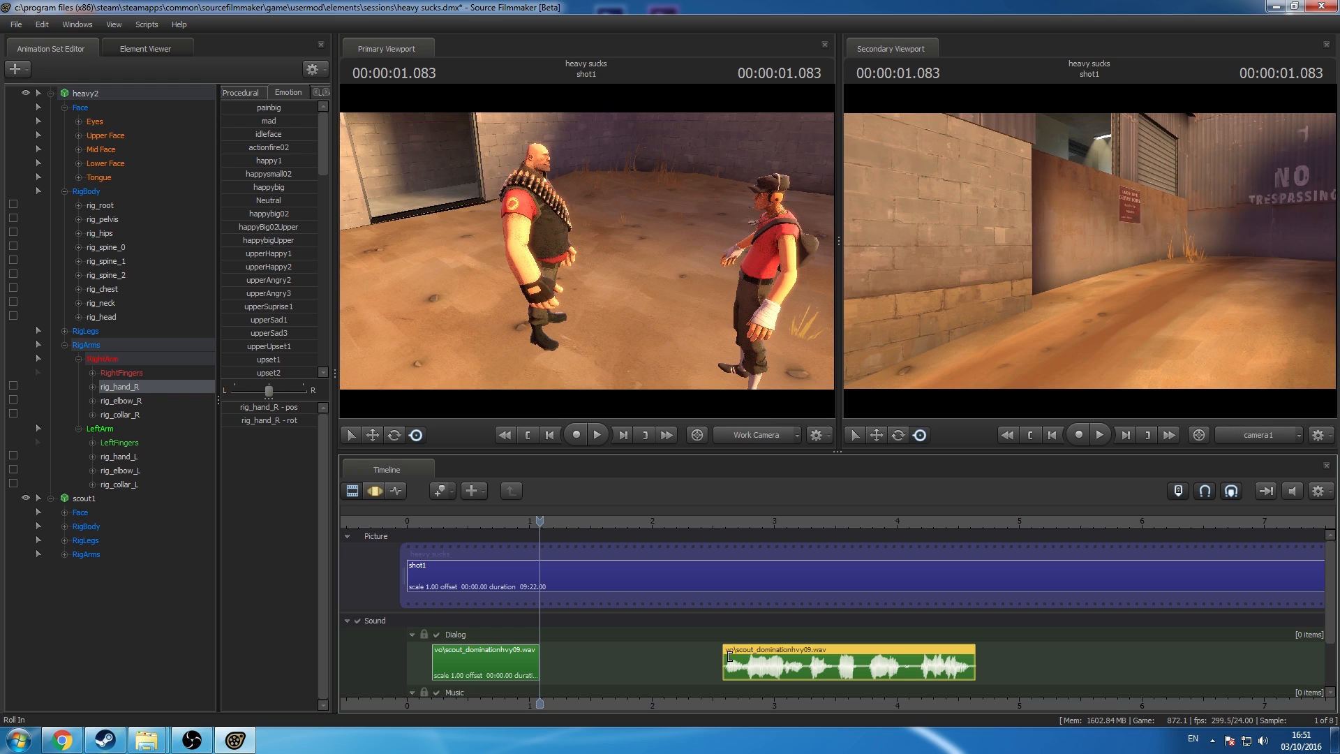
drag(731, 652, 615, 652)
Step: Play back the dialogue from near the start of shot1 through the extended second piece
click(413, 522)
key(space)
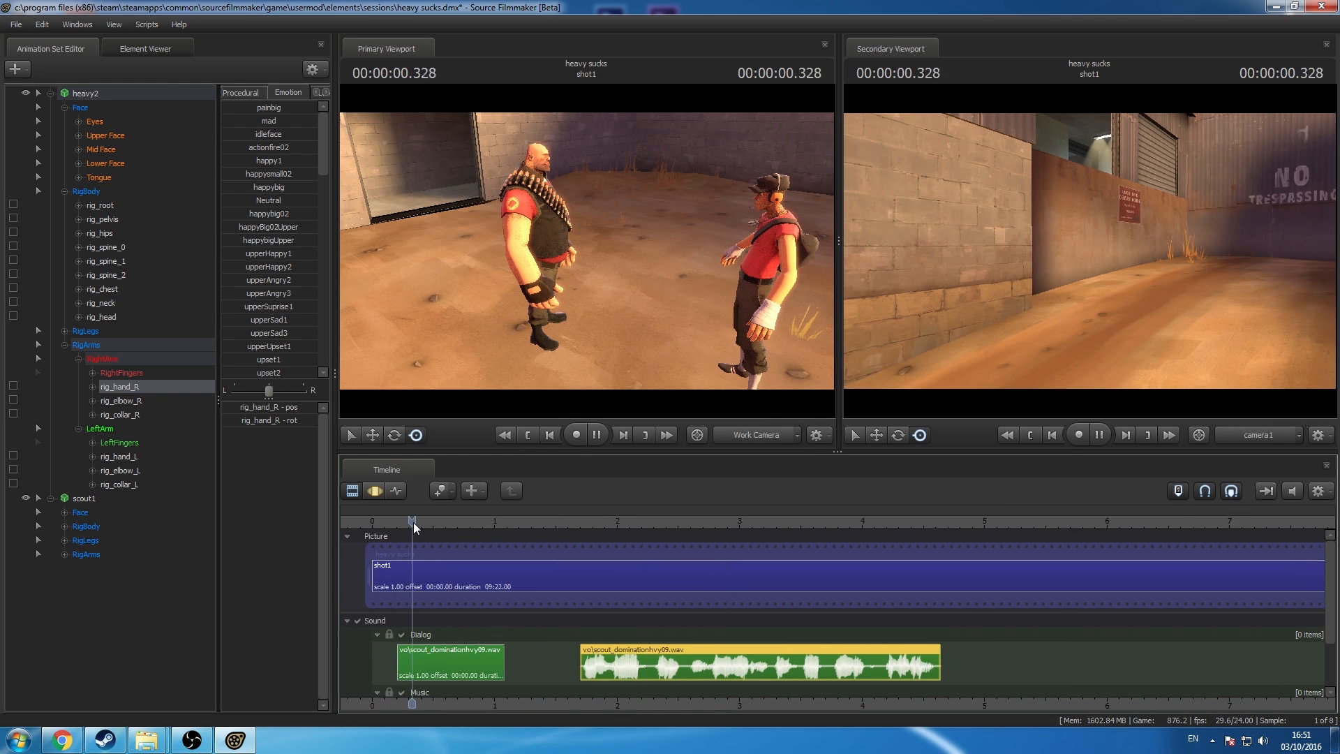
key(space)
key(space)
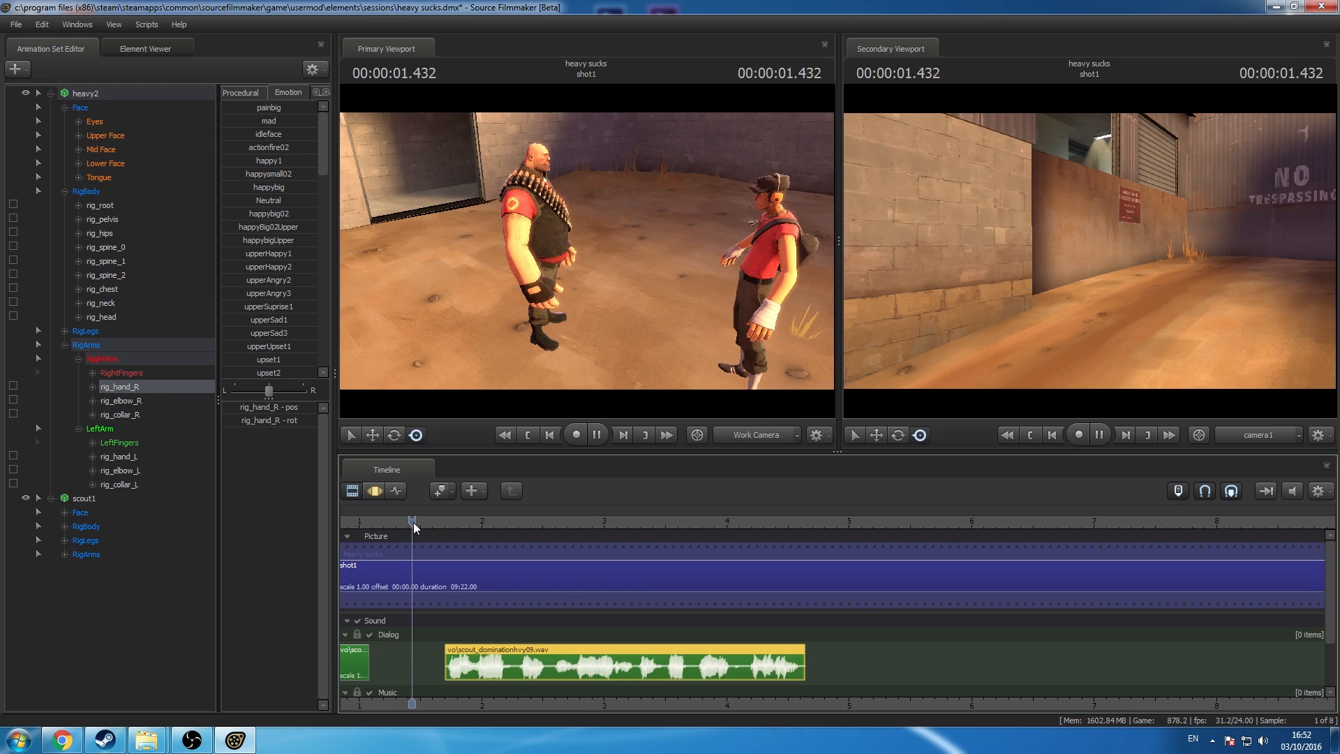
key(space)
Step: Undo the second piece's start extension and delete that piece, then select the remaining first piece
middle_drag(558, 680, 1029, 681)
key(ctrl+z)
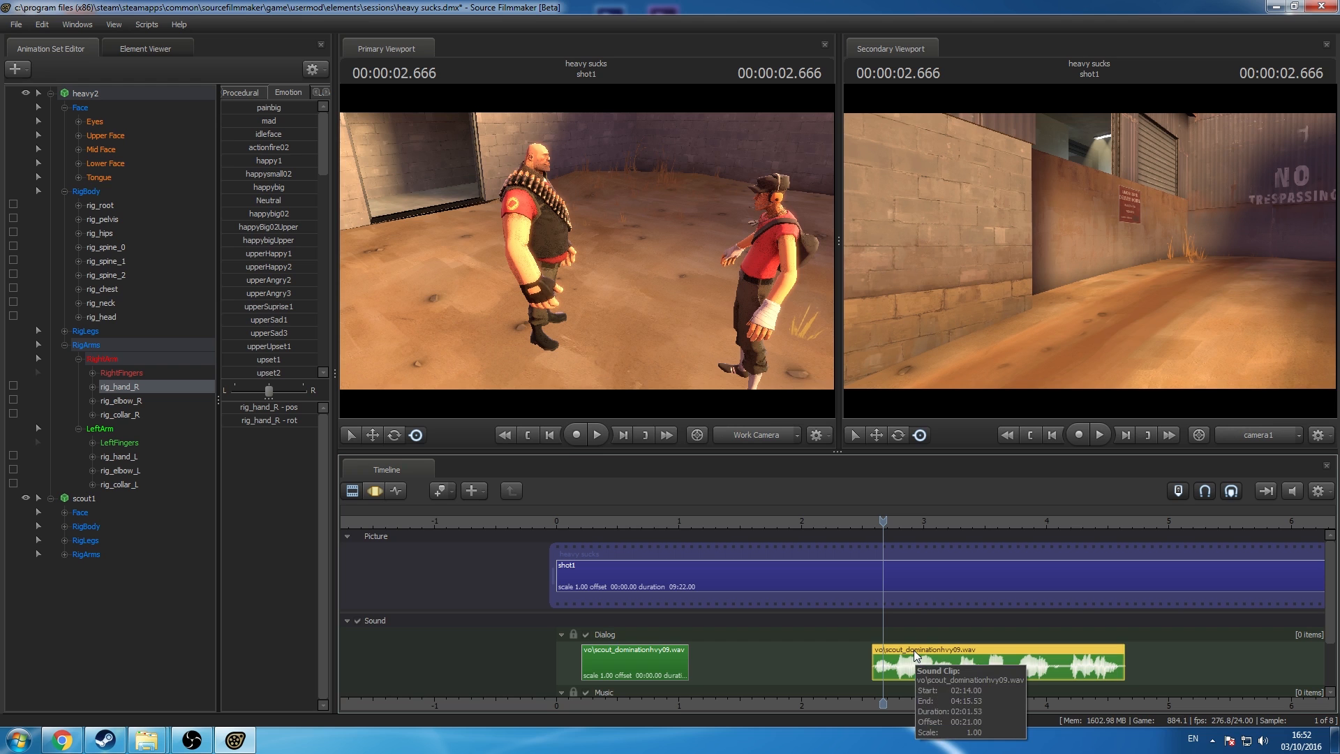
key(Delete)
click(648, 651)
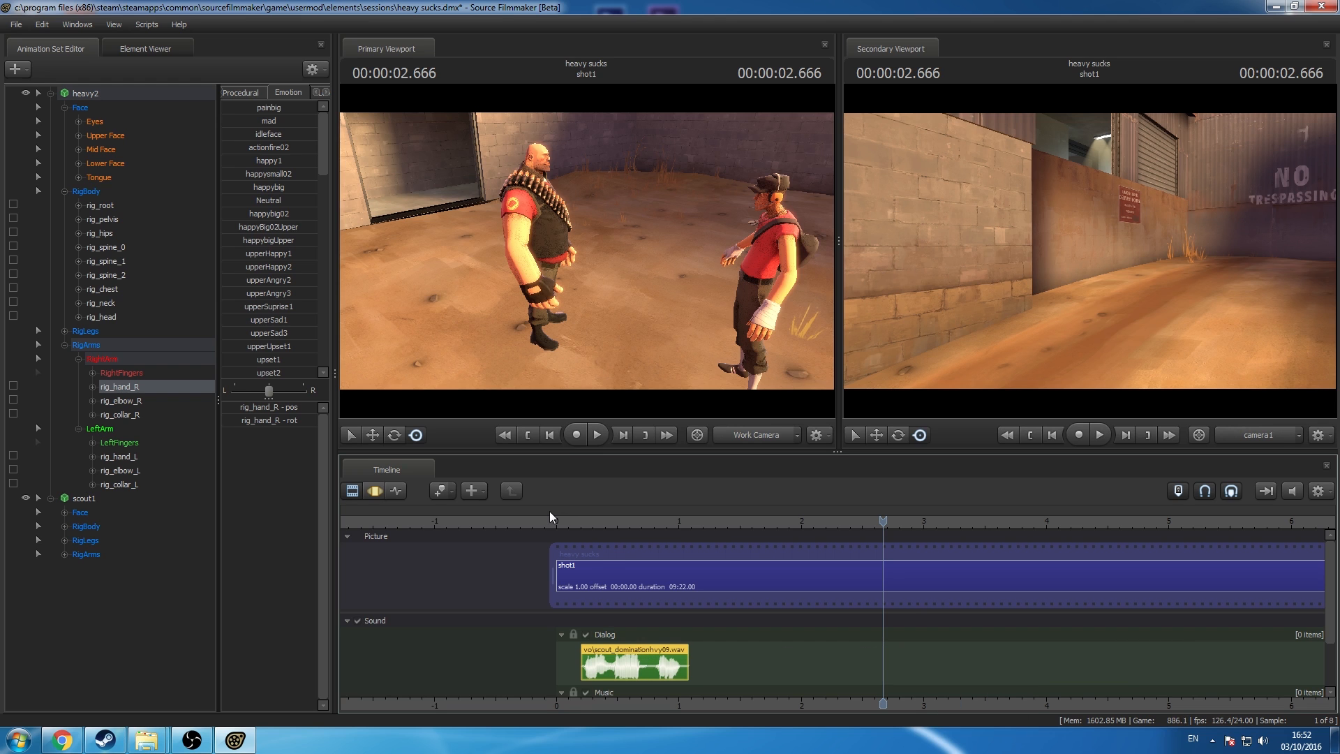
Step: Set the playhead to 1.208 seconds and start adding another sound clip to the Dialog track
drag(559, 521, 704, 563)
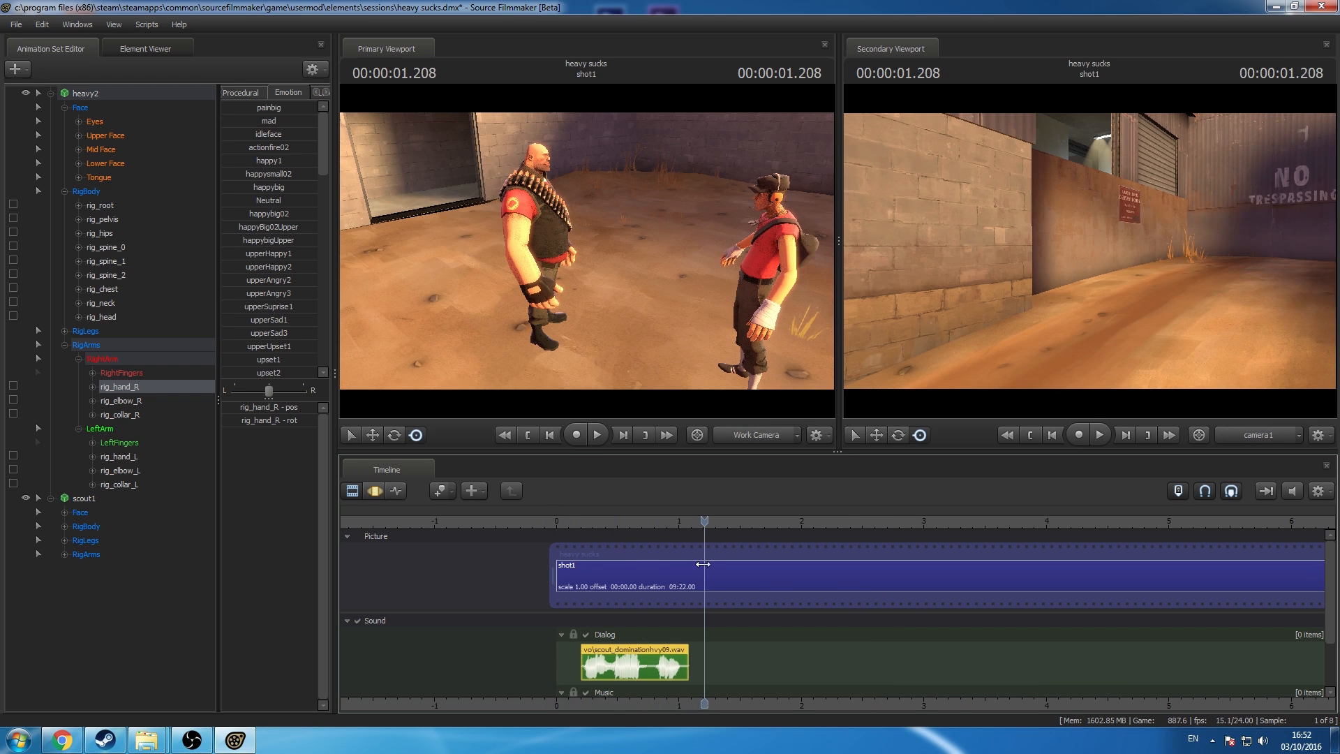
right_click(749, 671)
click(802, 578)
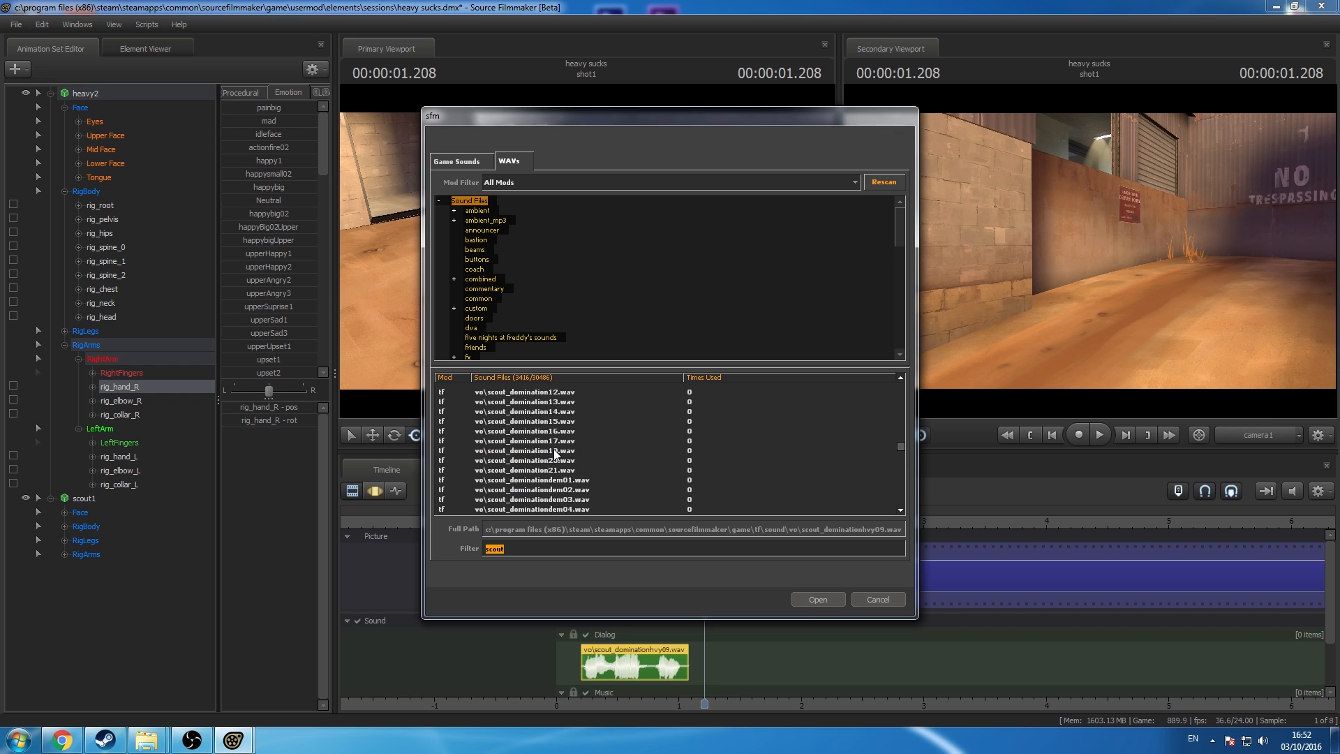
scroll(556, 454, up, 4)
Step: Preview the Scout voice lines scout_domination01.wav through scout_domination05.wav in the sound file list
click(557, 472)
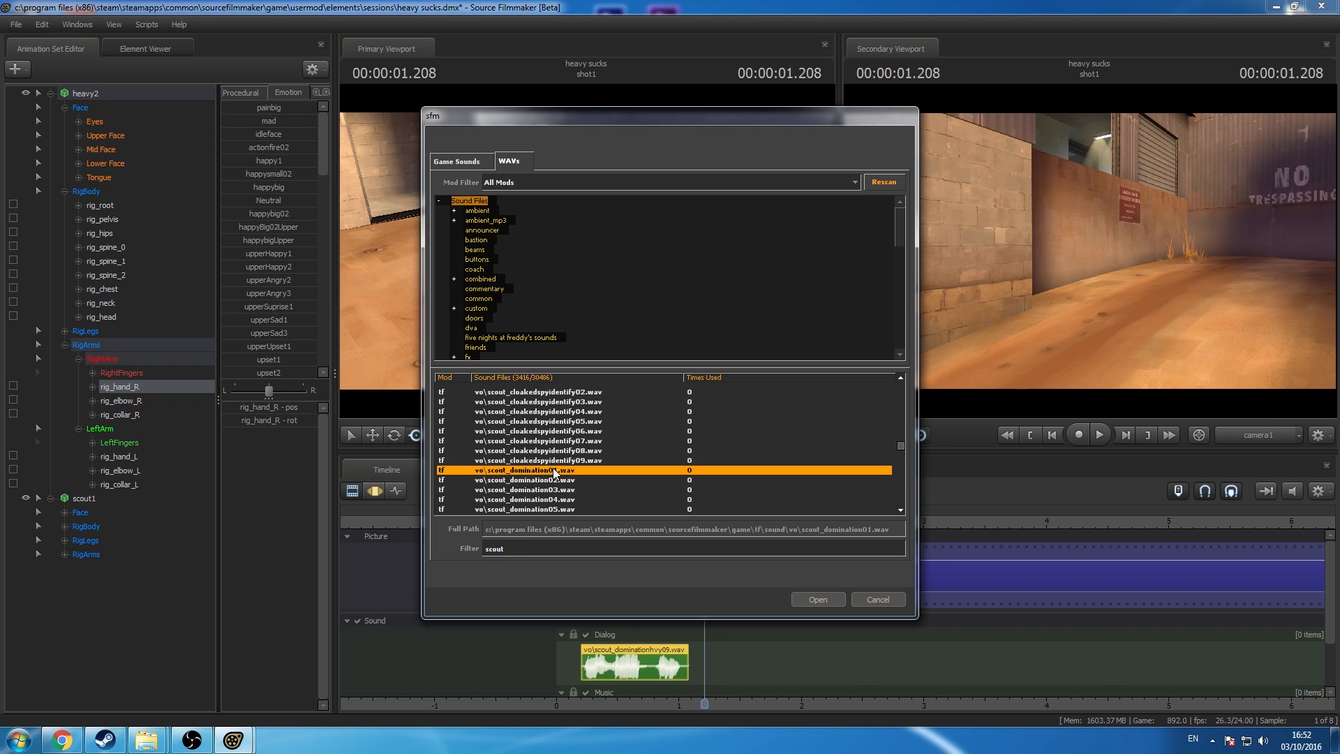
scroll(556, 472, down, 2)
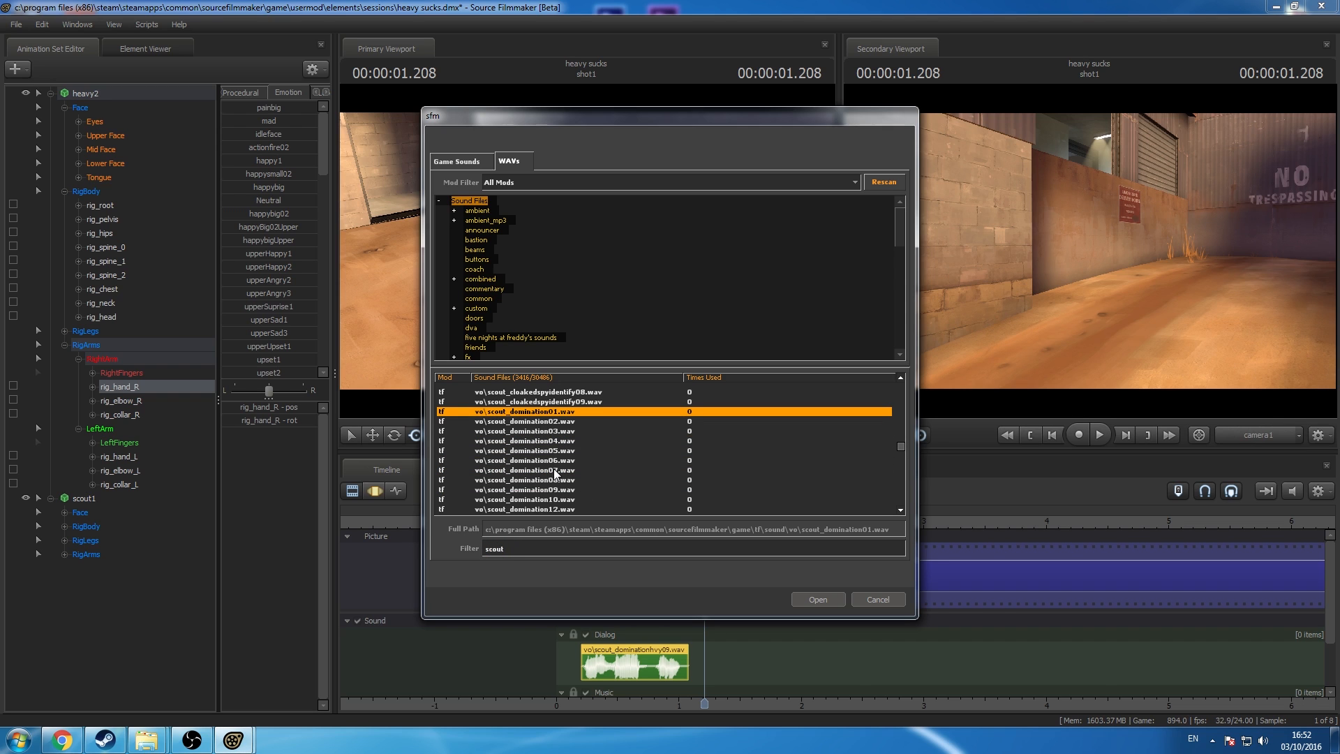
key(Down)
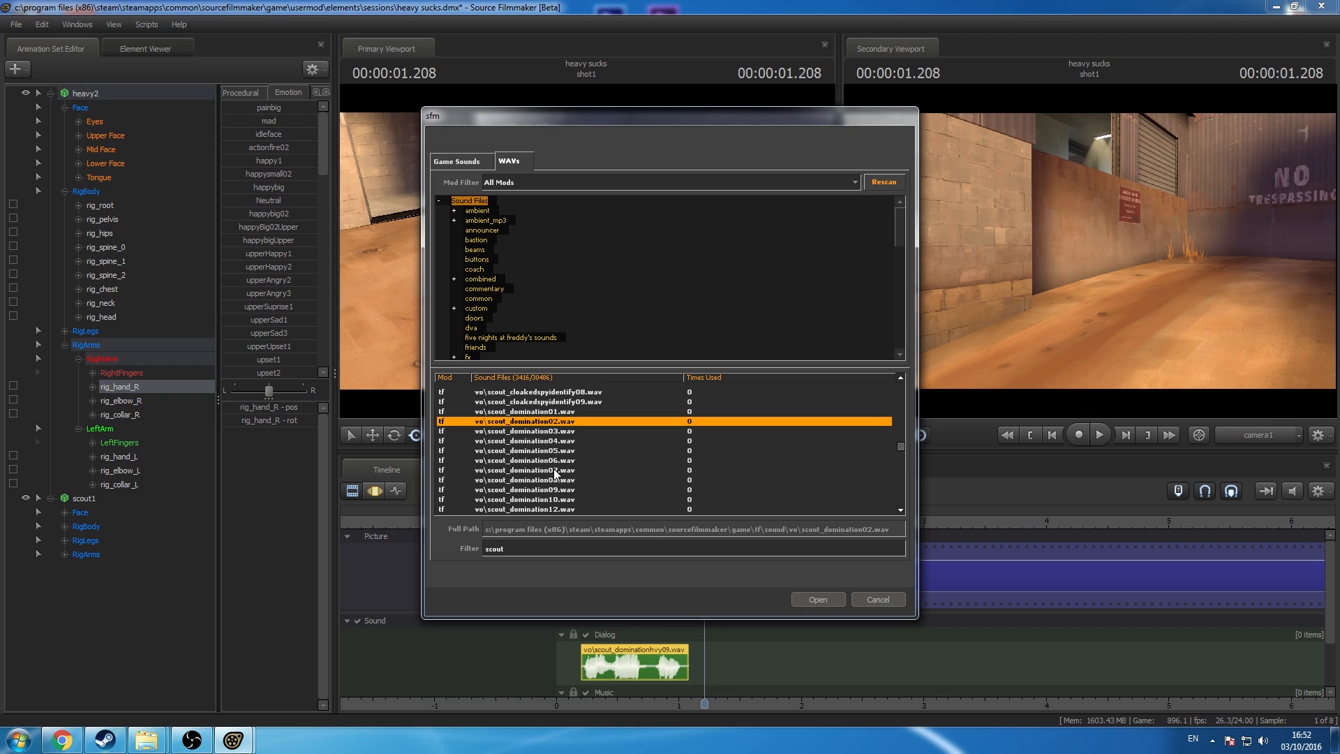
key(Down)
key(Down)
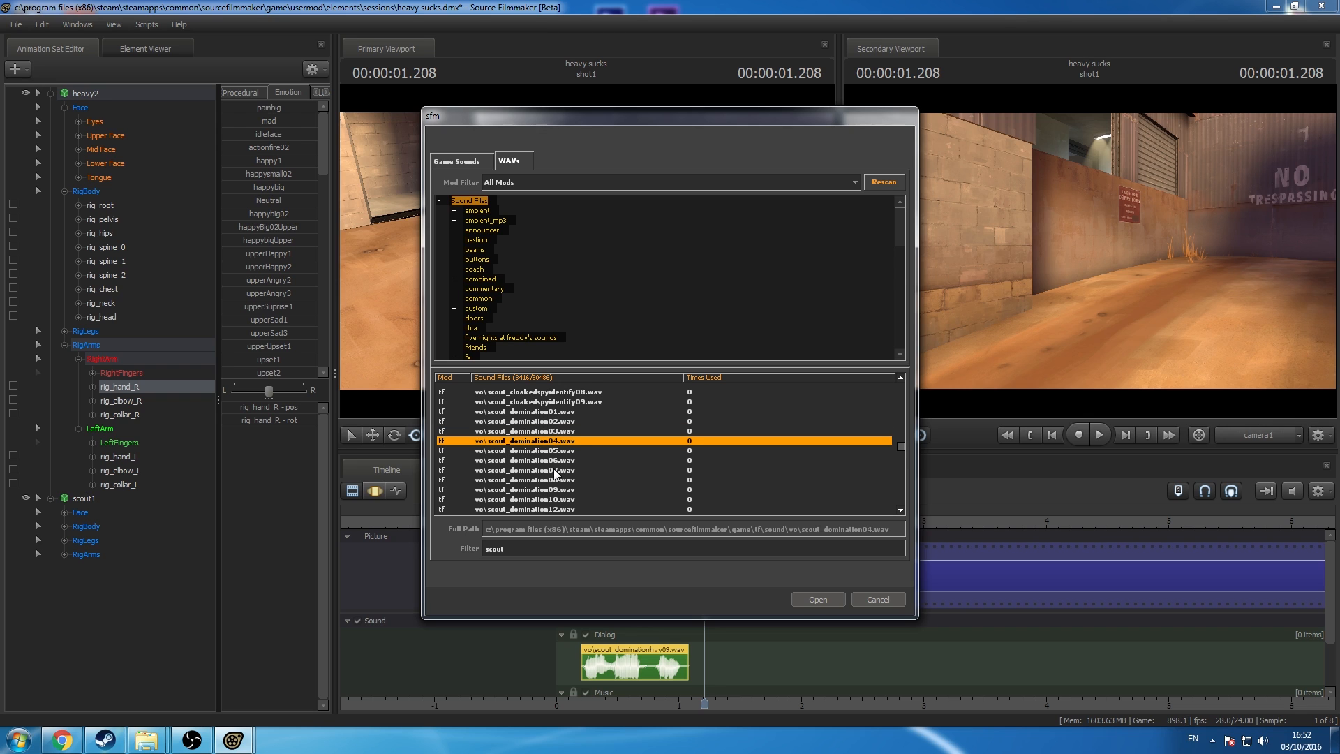
key(Down)
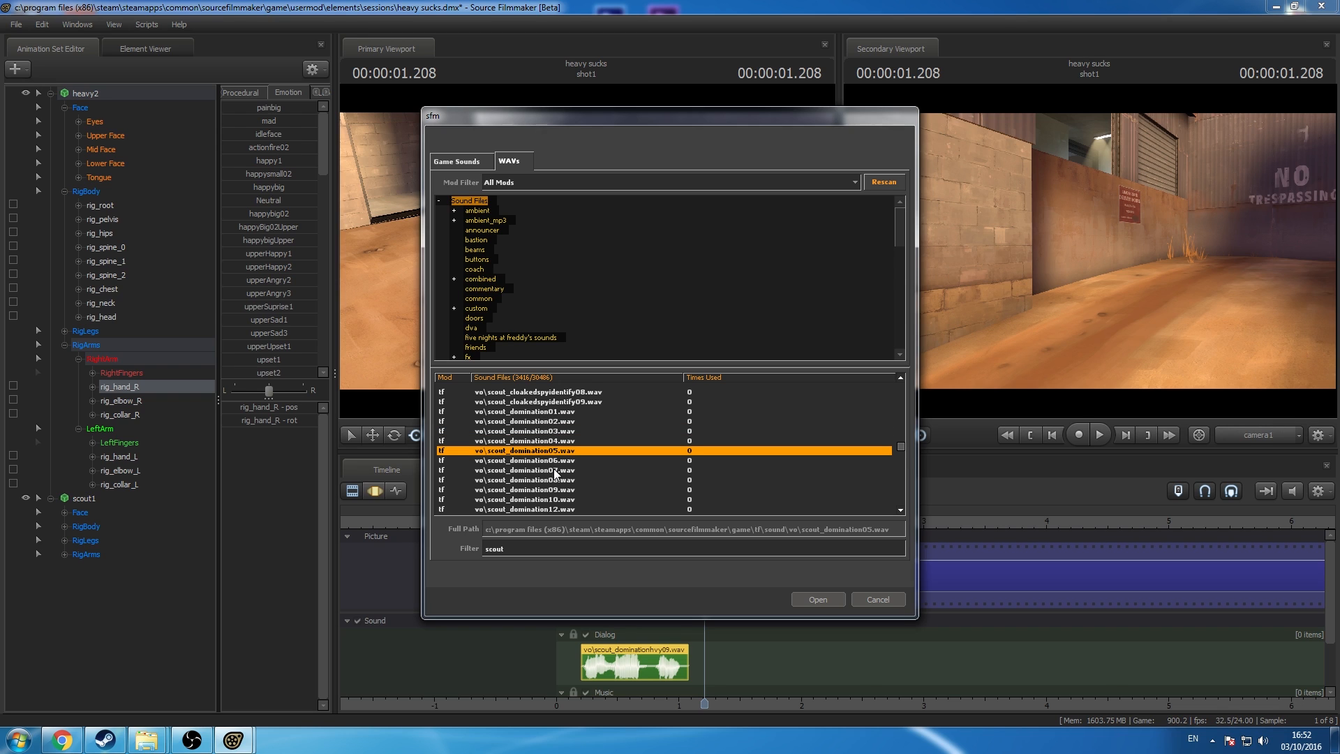
Step: Add vo\scout_domination06.wav to the Dialog track at the playhead and select the new clip
key(Down)
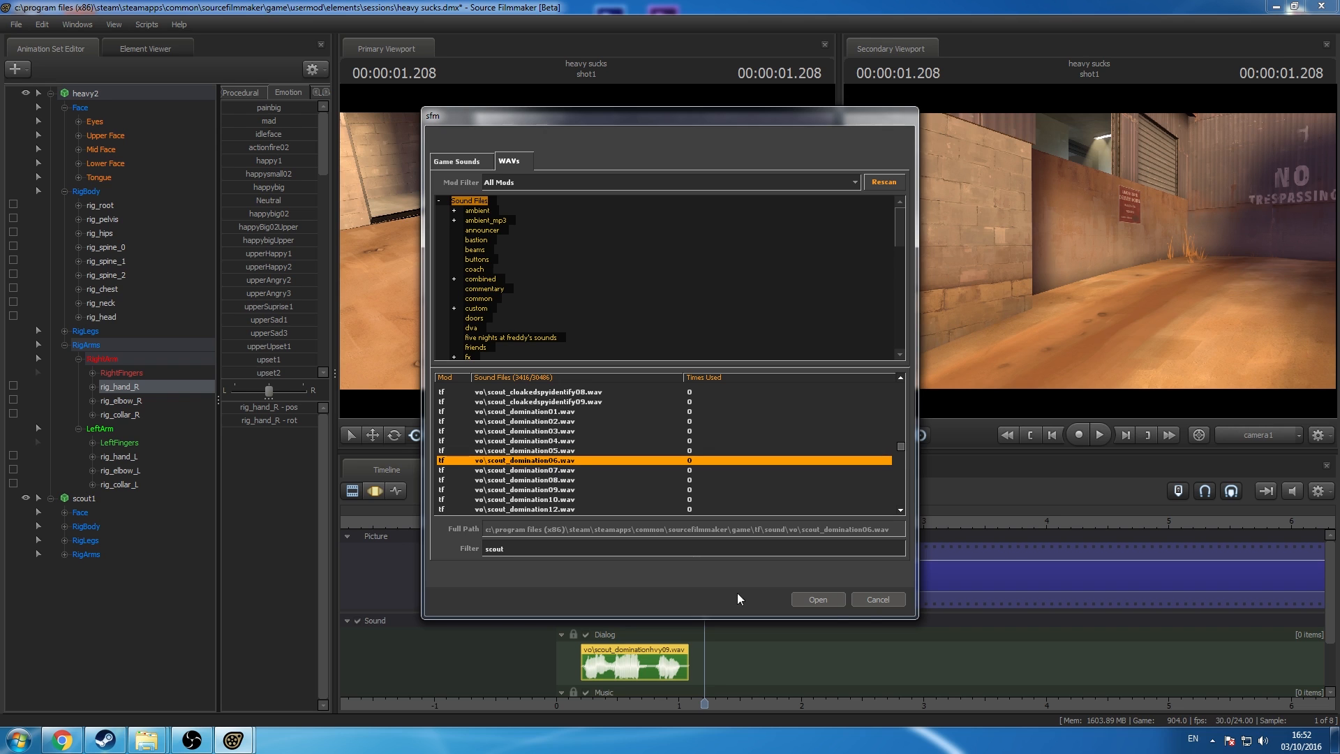
click(832, 601)
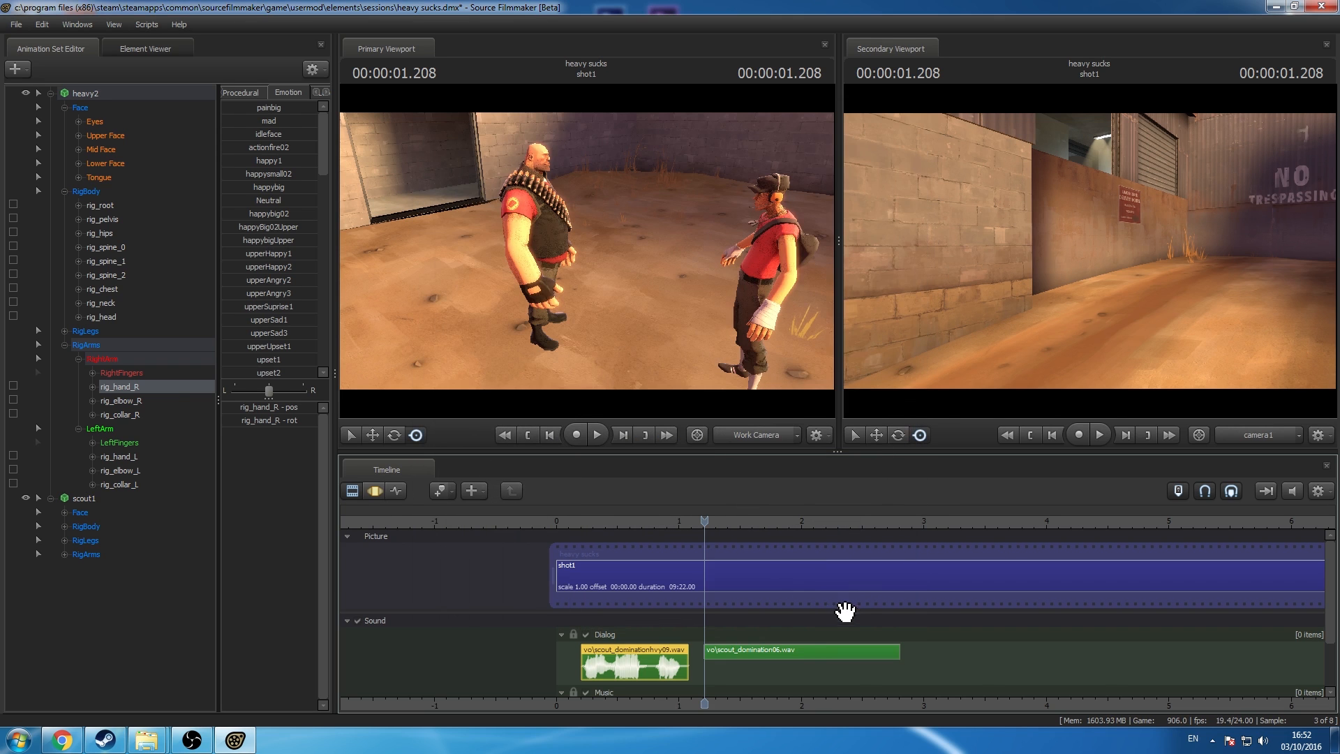
click(810, 651)
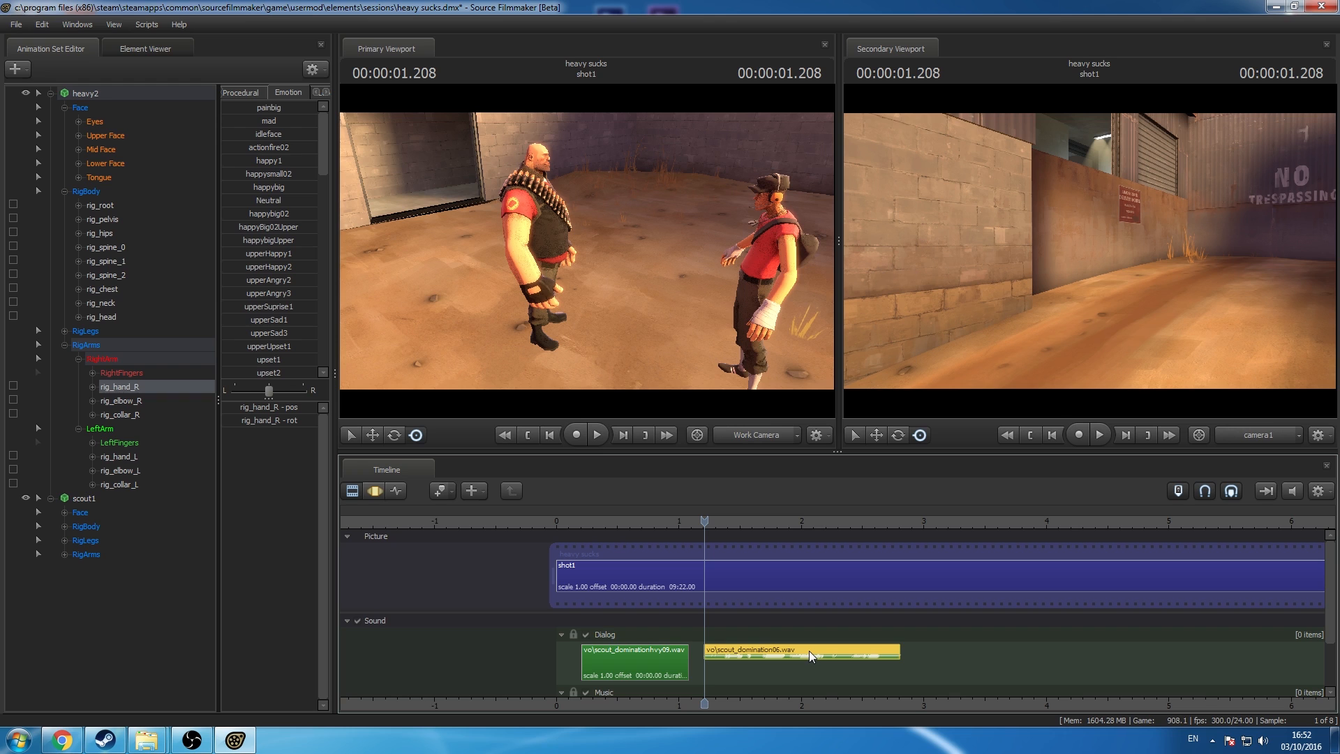
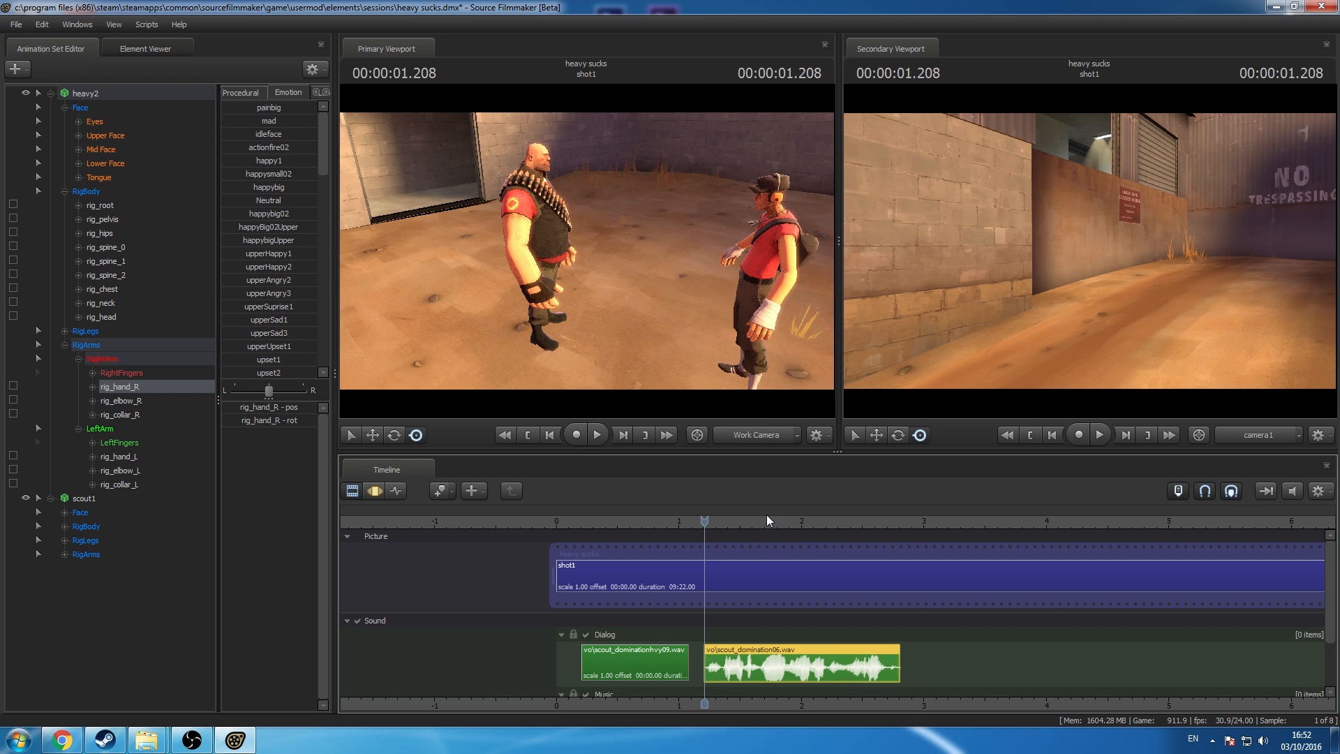
Step: Split the scout_domination06.wav clip at 2.250 seconds, delete its first piece and play back the remaining part
drag(766, 514, 832, 573)
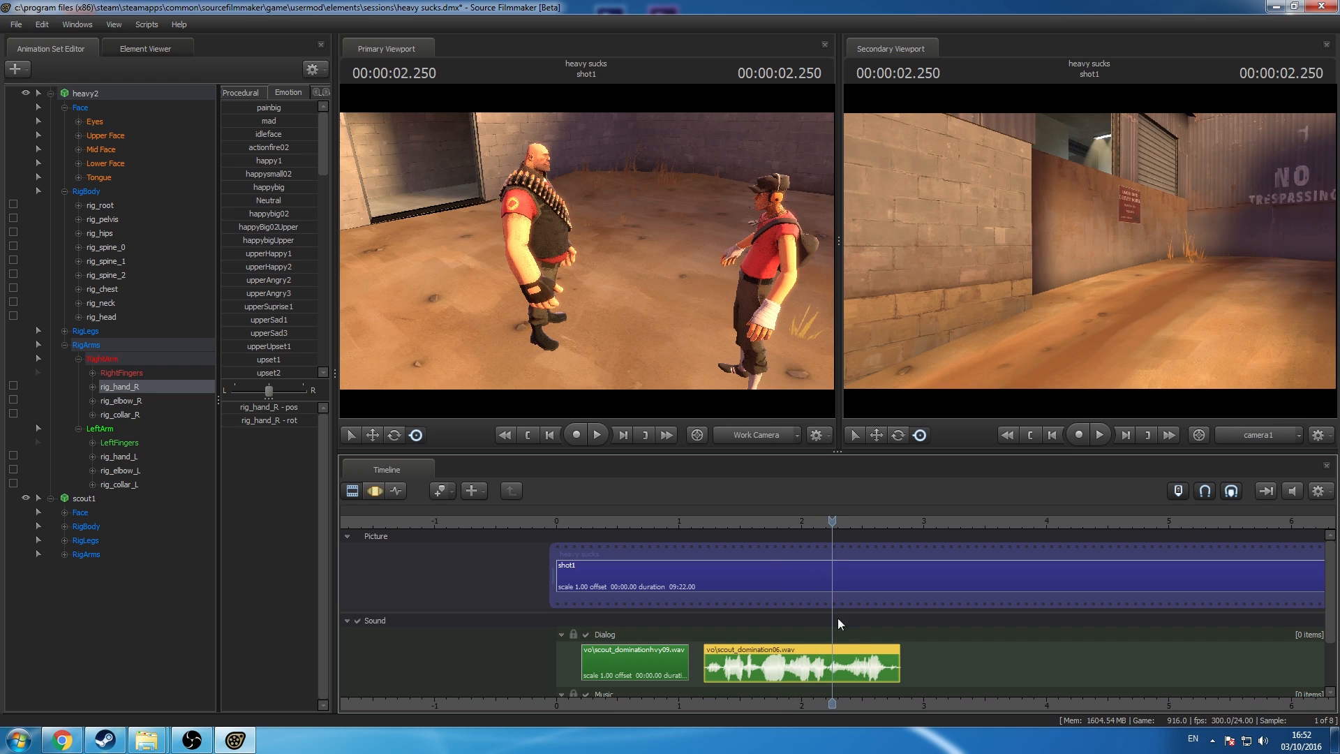
key(b)
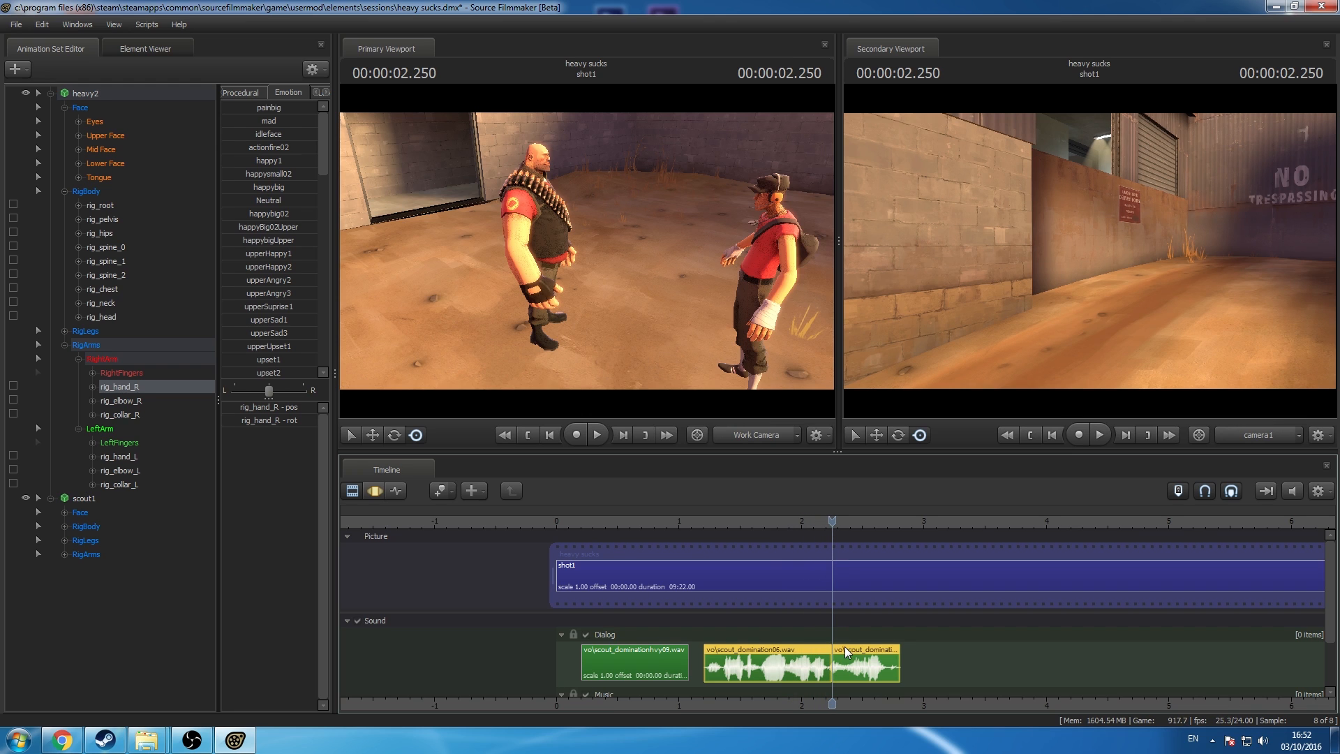
click(807, 652)
key(Delete)
key(space)
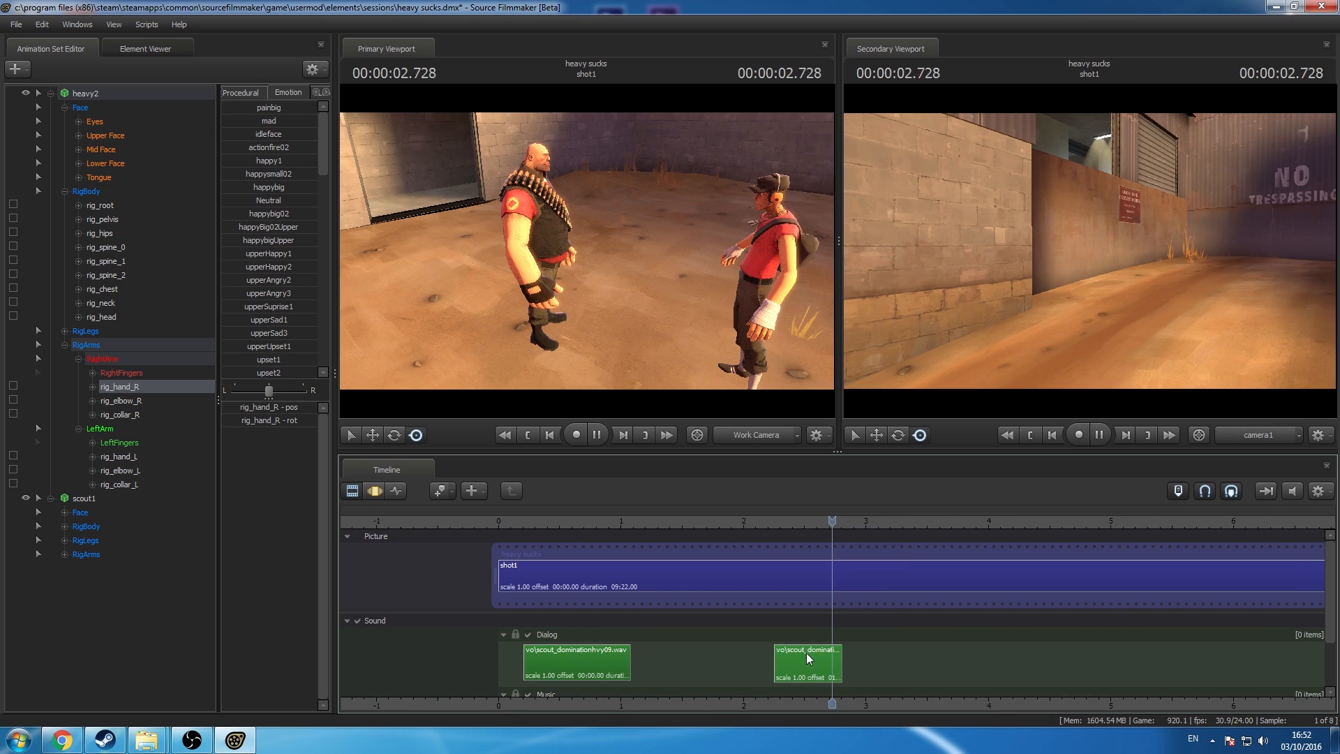
Step: Trim the start of the scout_domination06.wav clip to about 2.29 seconds and play it back from 2.208 seconds
key(space)
click(770, 657)
click(725, 520)
scroll(746, 581, up, 4)
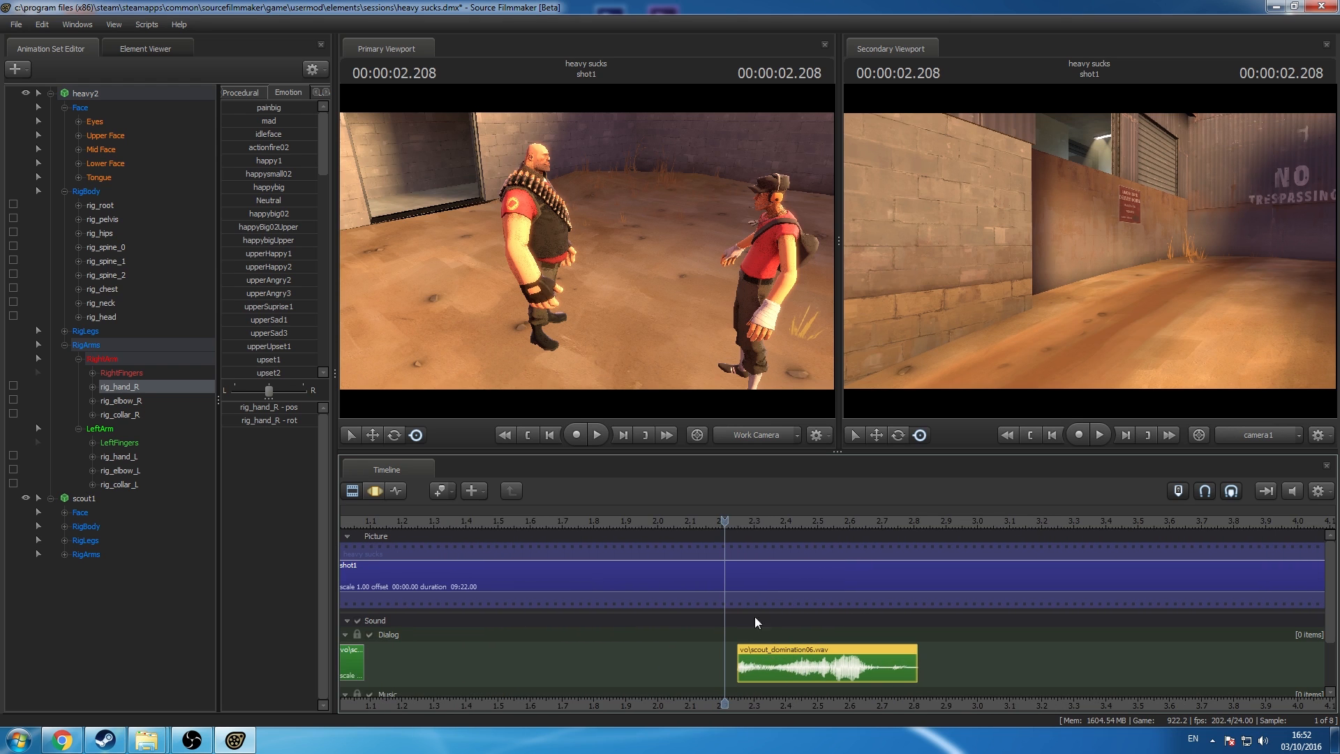
drag(741, 657, 754, 658)
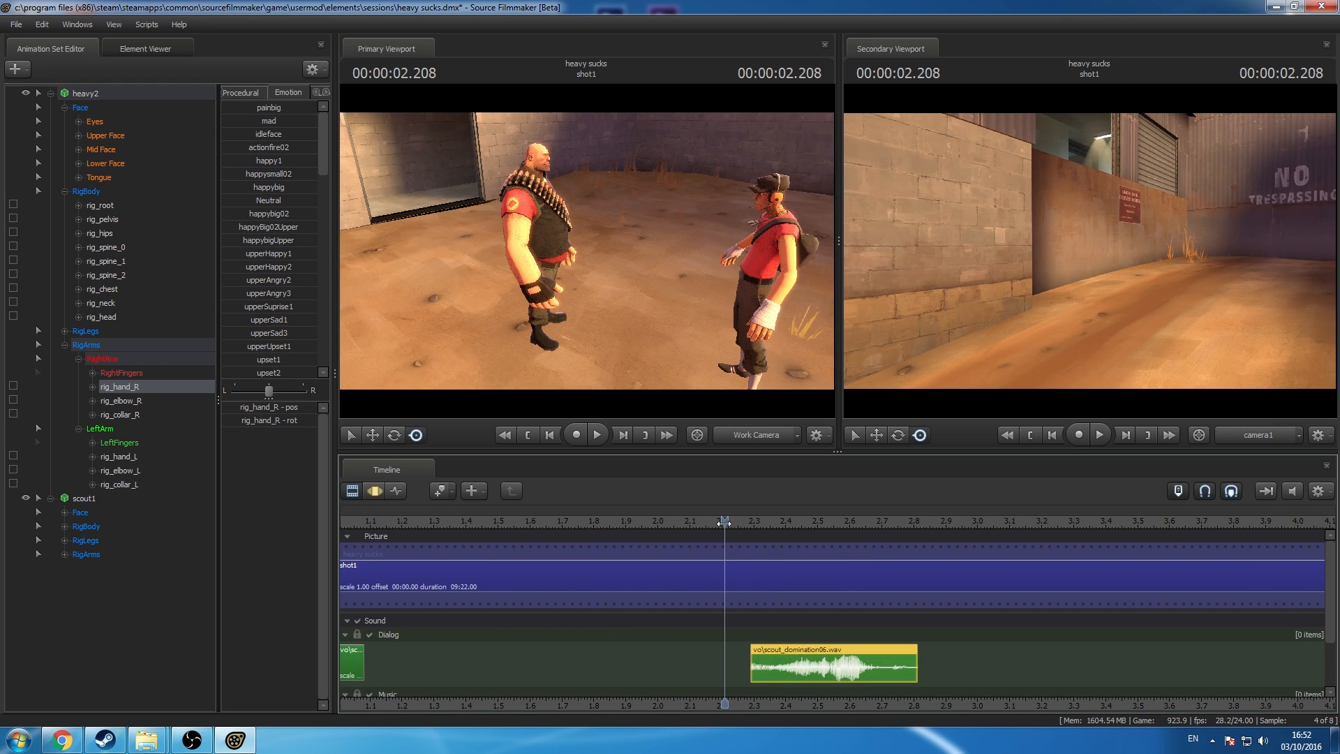
key(space)
key(space)
middle_drag(618, 688, 835, 698)
scroll(837, 635, down, 4)
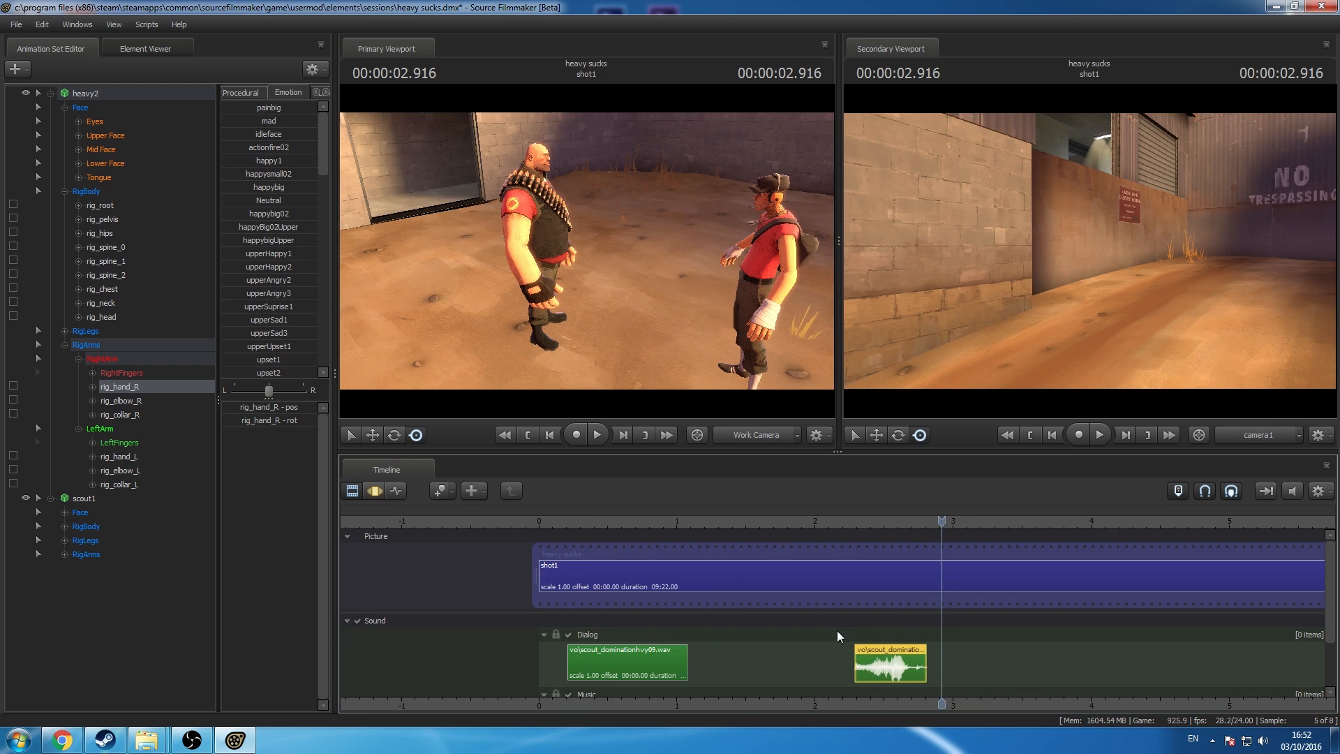
Step: Set the playhead to 1.416 seconds and start adding another sound clip to the Dialog track
drag(719, 521, 737, 656)
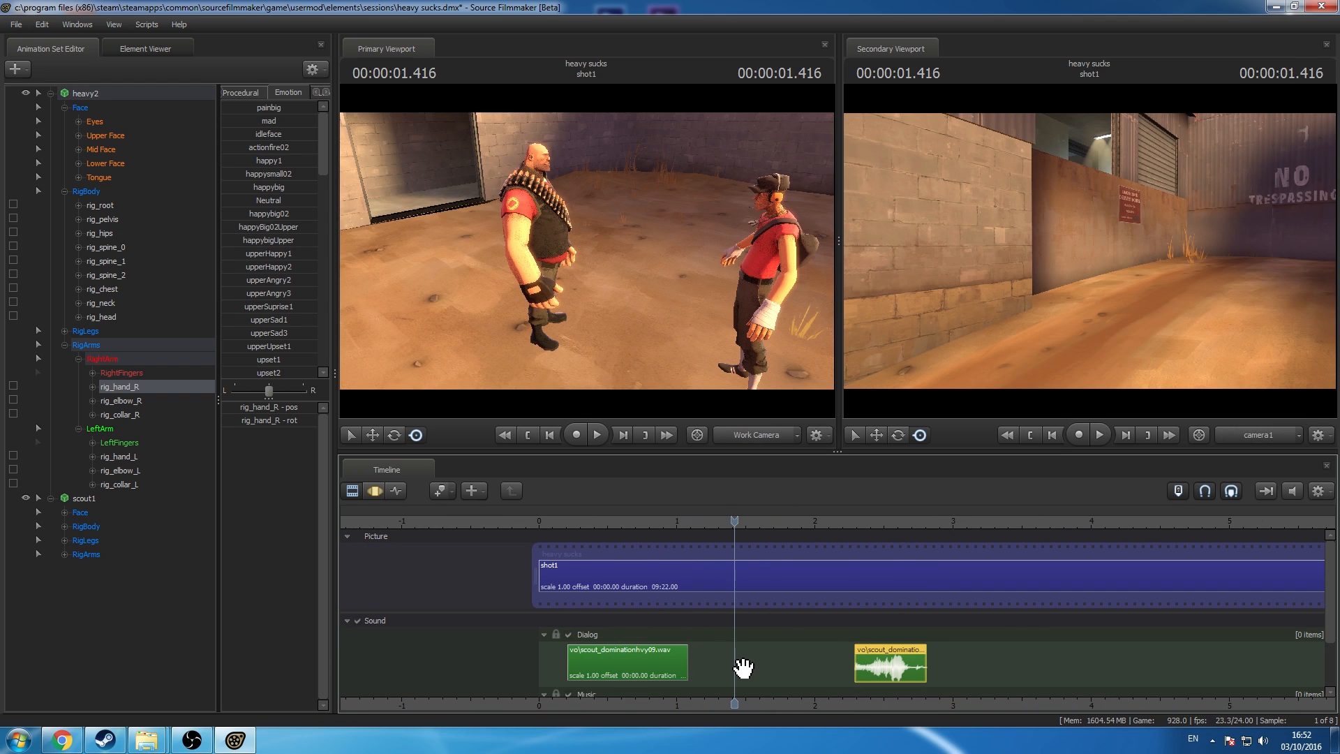
right_click(743, 660)
mouse_move(797, 578)
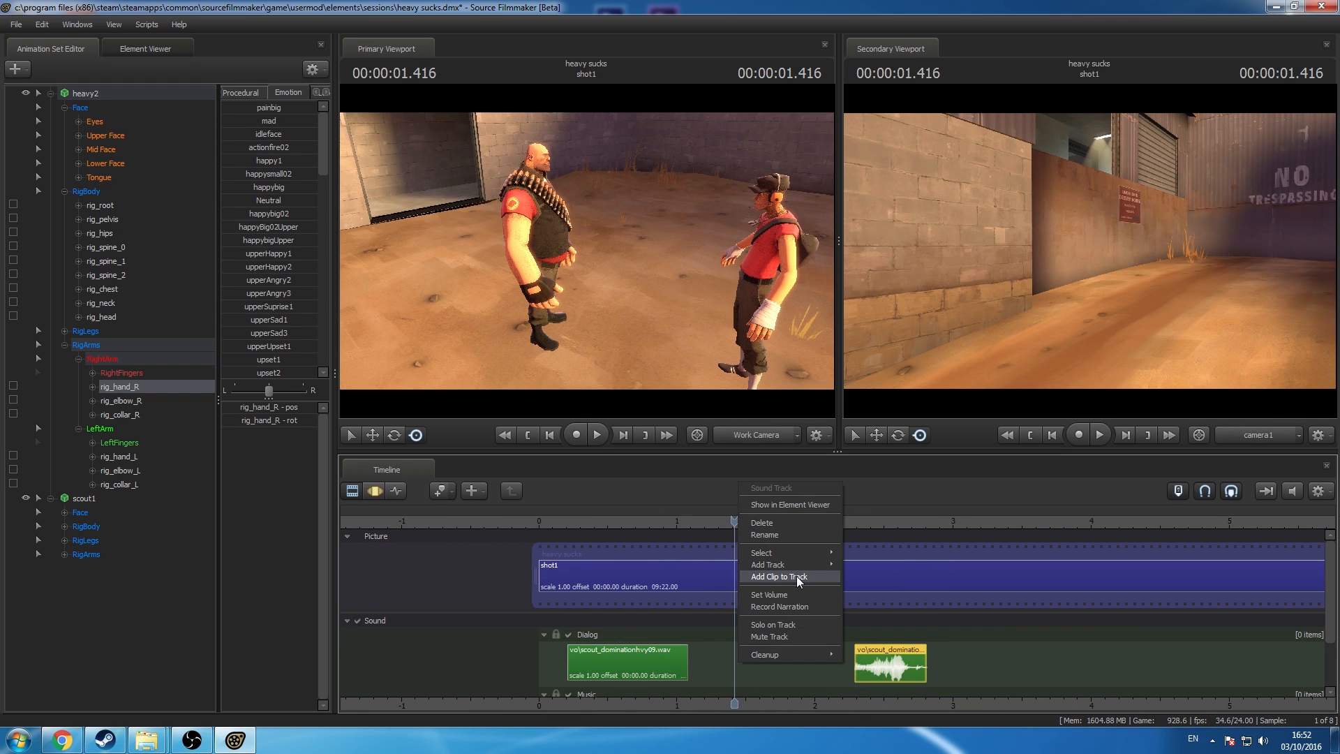
click(798, 576)
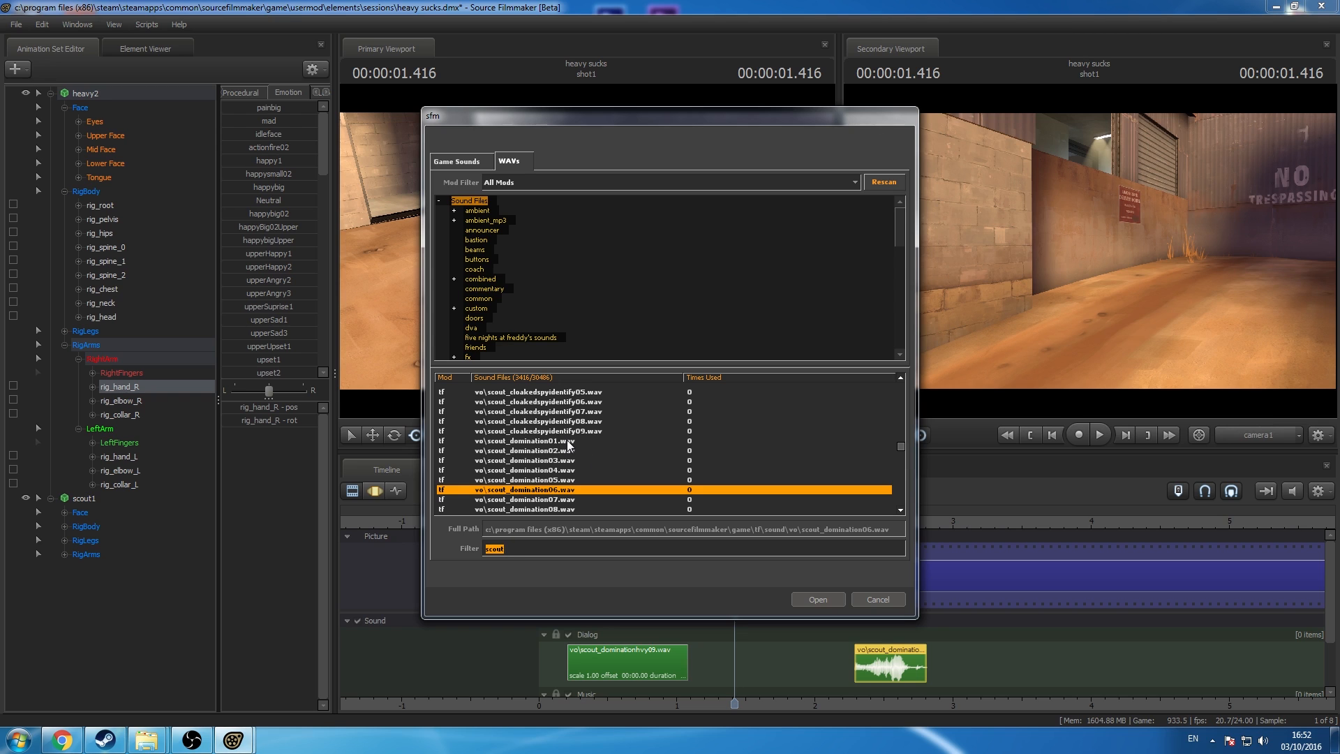
Step: Preview scout_domination01.wav through scout_domination05.wav, add vo\scout_domination05.wav to the Dialog track and select the new clip
click(569, 442)
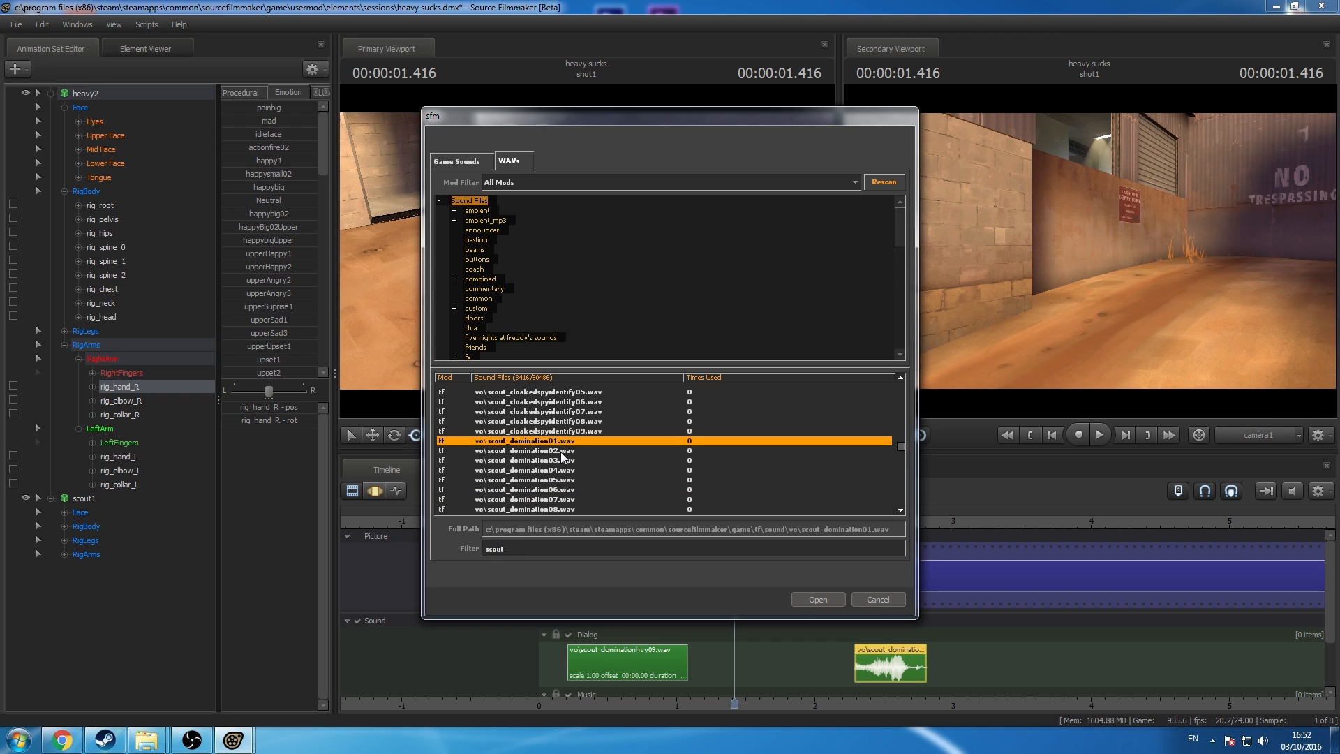
click(562, 452)
click(558, 462)
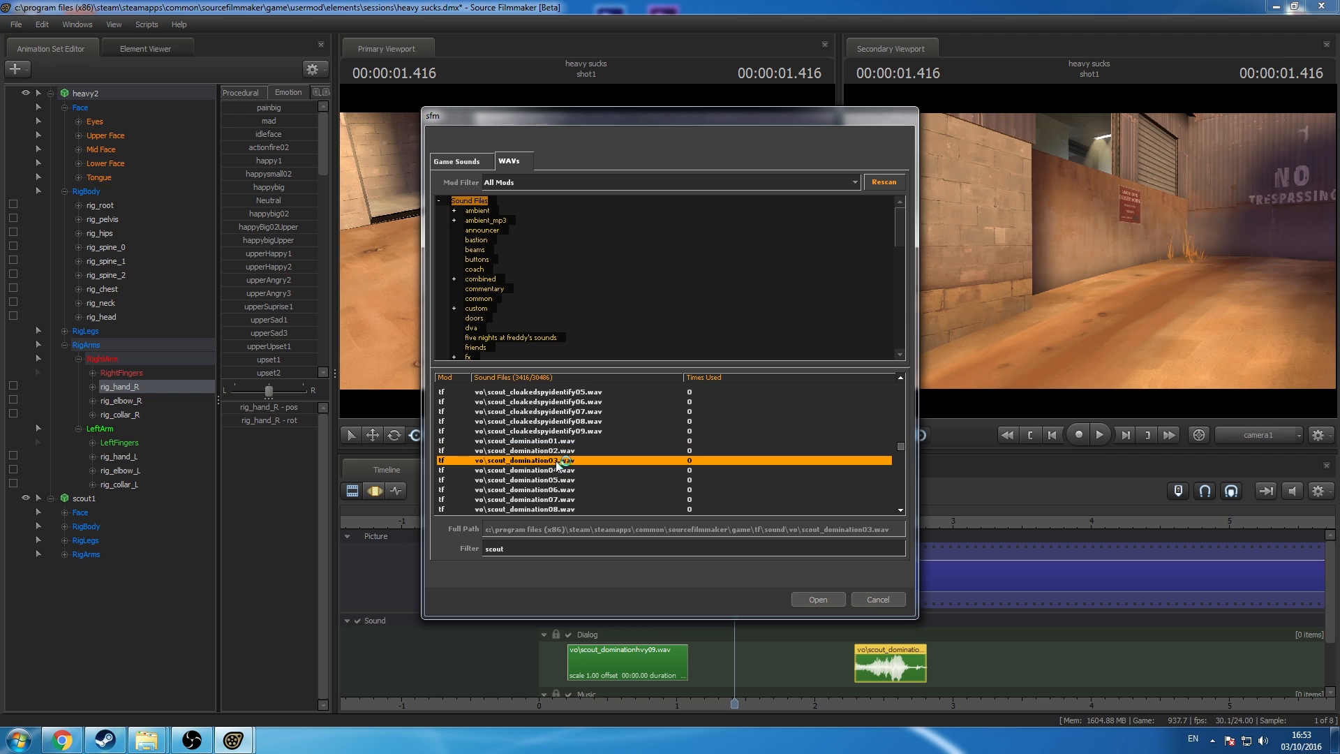
click(551, 472)
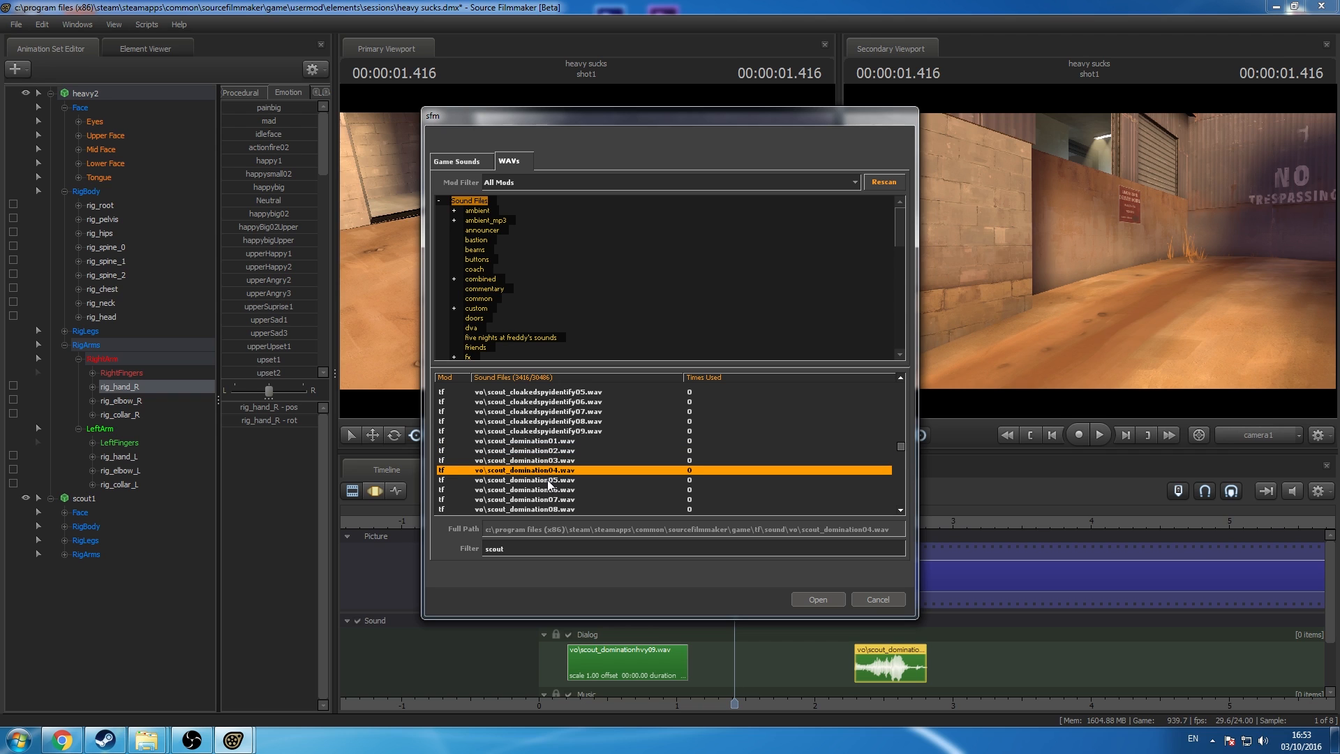
click(551, 480)
scroll(551, 481, down, 2)
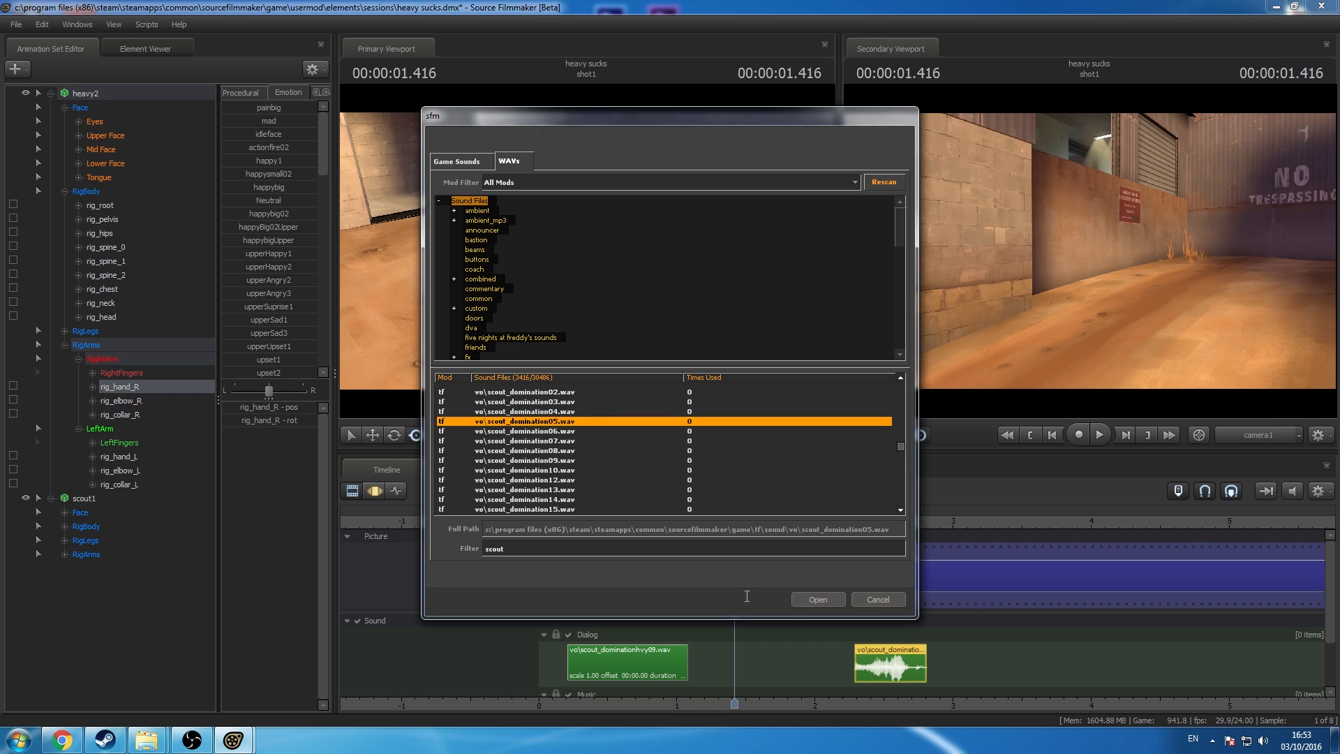
click(806, 597)
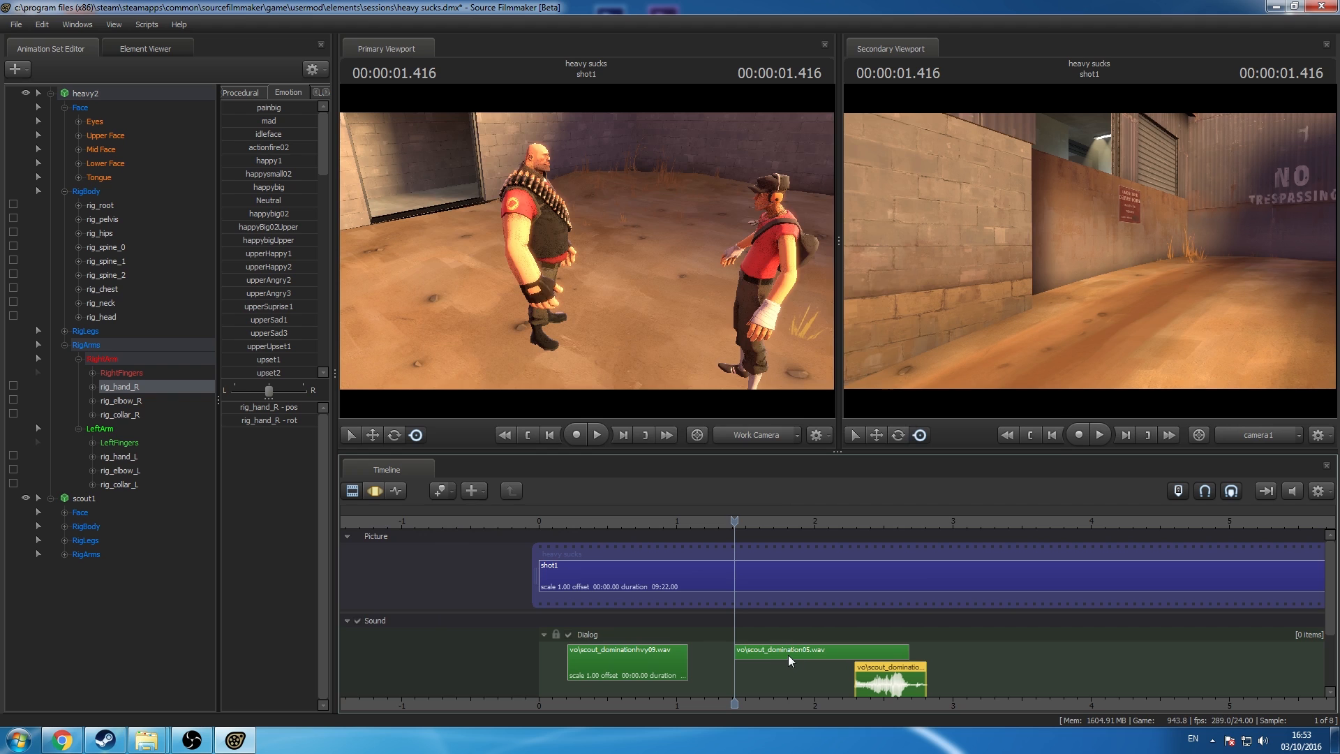
click(790, 655)
scroll(790, 655, up, 5)
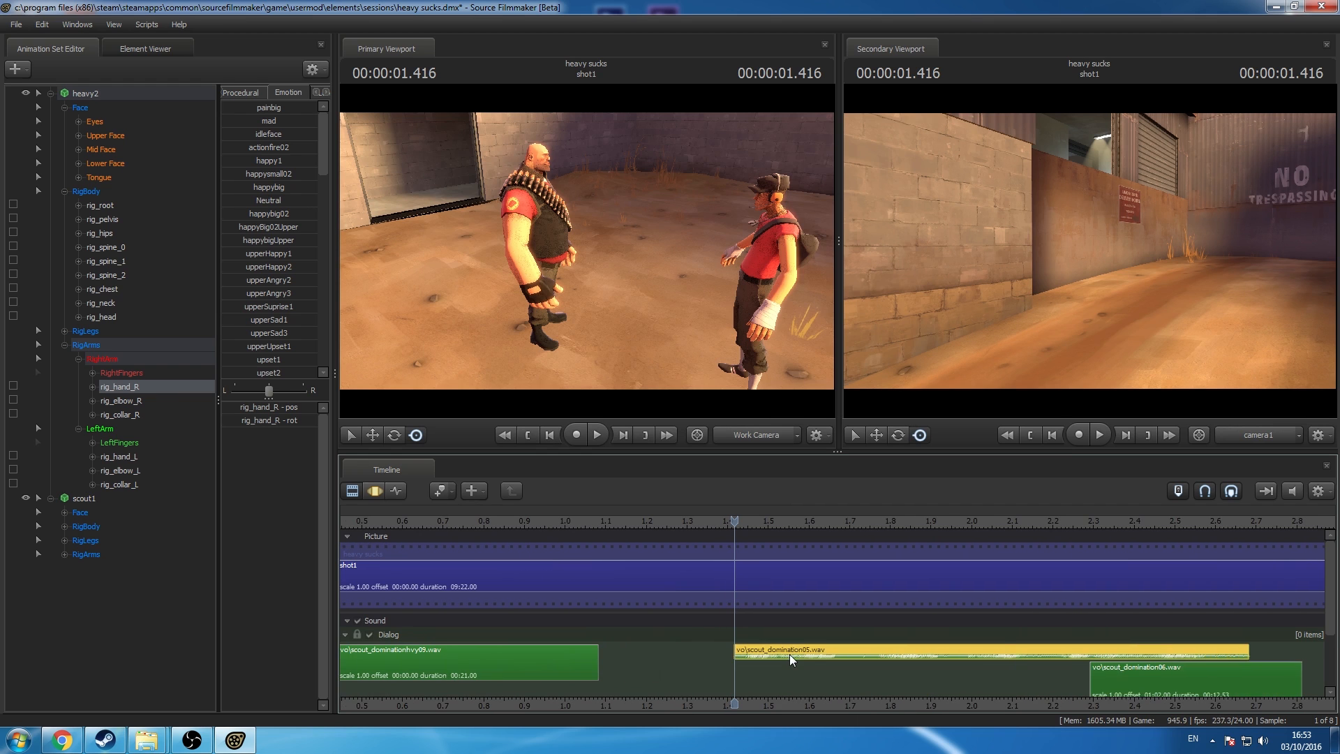
Step: Split the scout_domination05.wav clip at 1.916 seconds and again at 2.041 seconds
scroll(789, 654, down, 5)
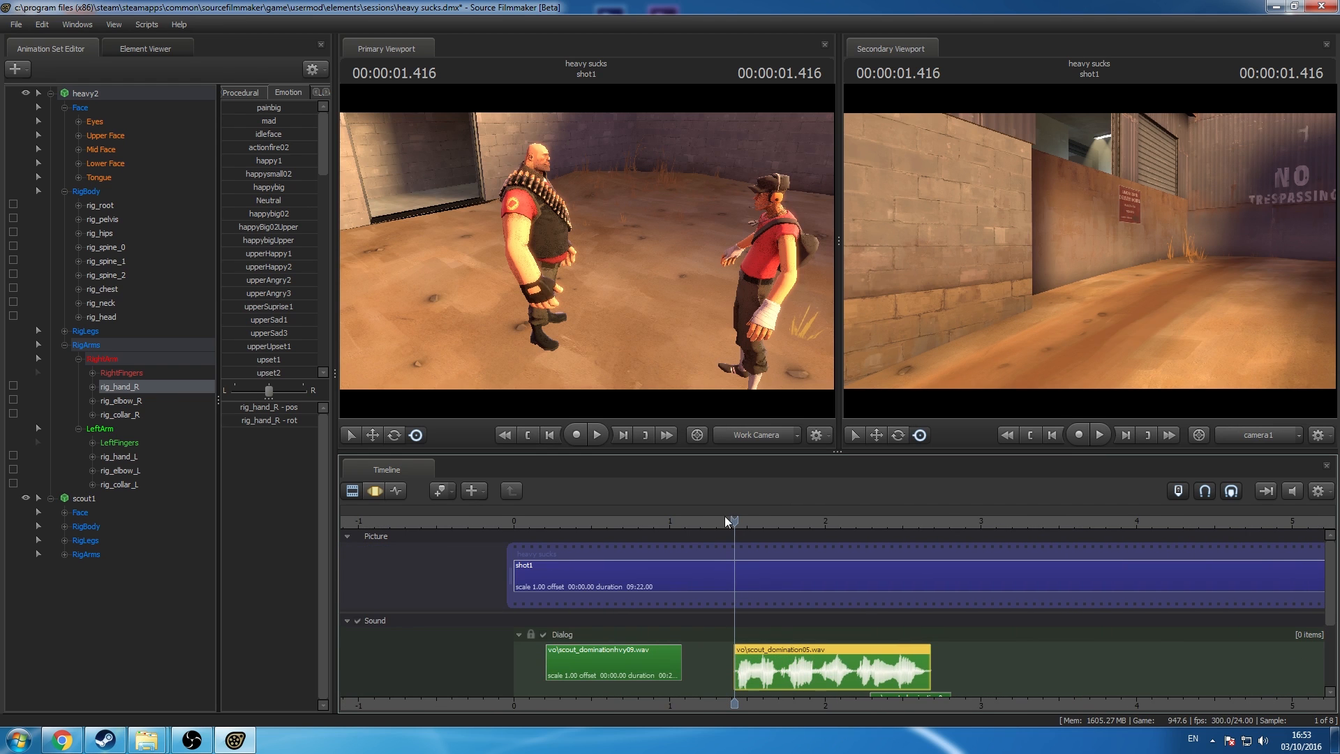
drag(724, 517, 813, 601)
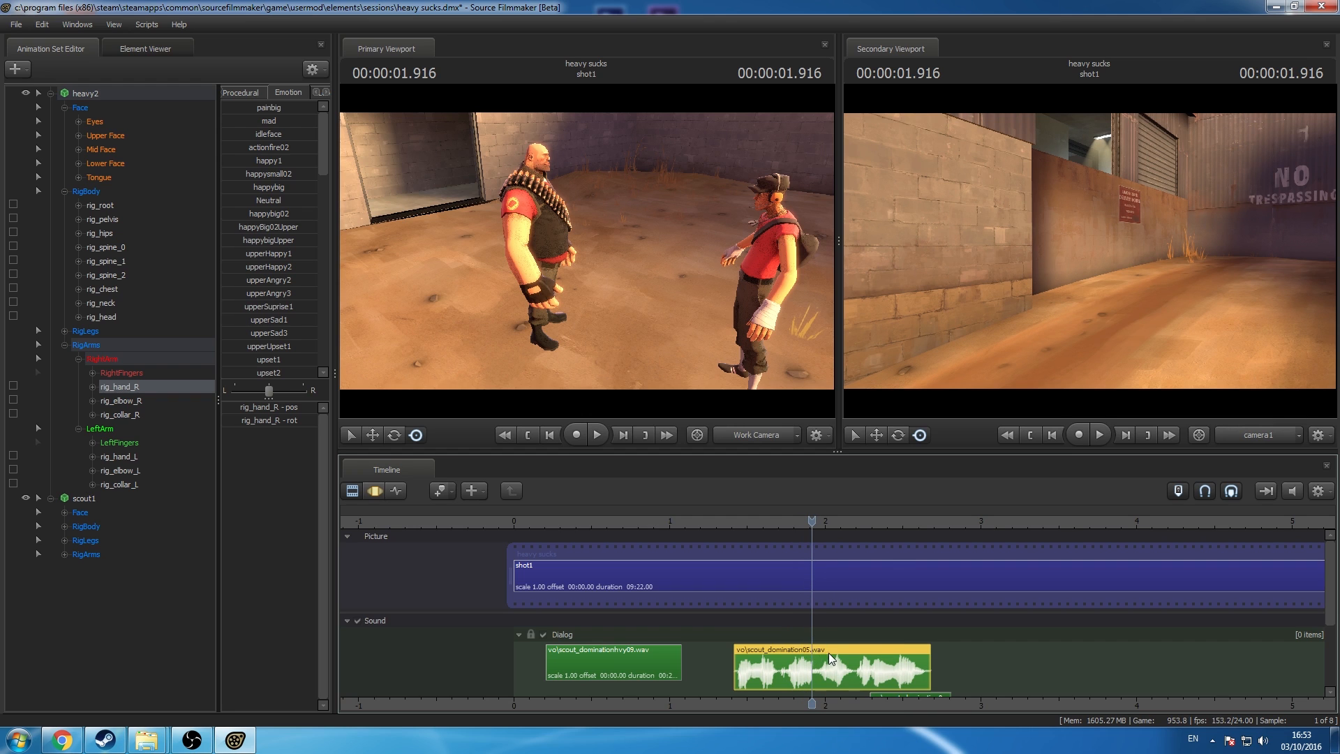
key(b)
drag(811, 523, 830, 543)
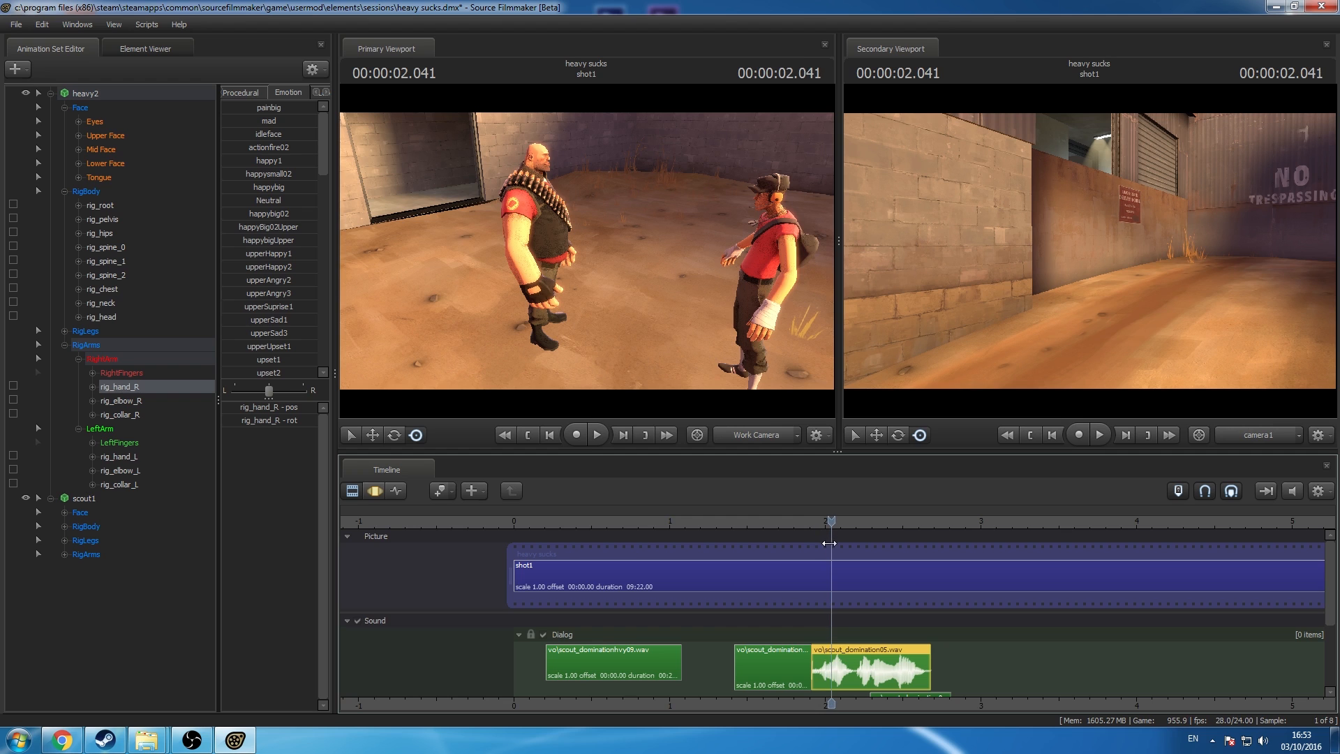
key(b)
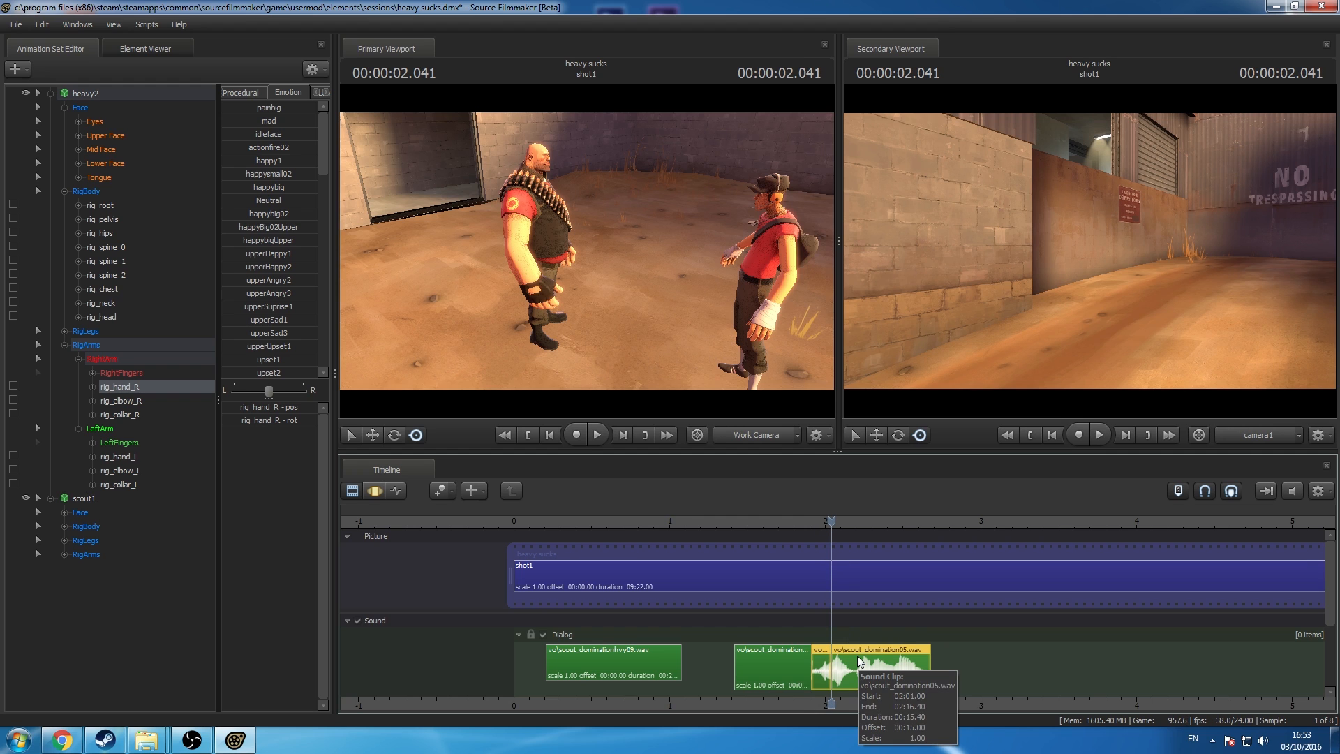
Step: Delete the last and first pieces of the split scout_domination05.wav clip, keeping only the short middle piece
click(858, 660)
key(Delete)
click(747, 664)
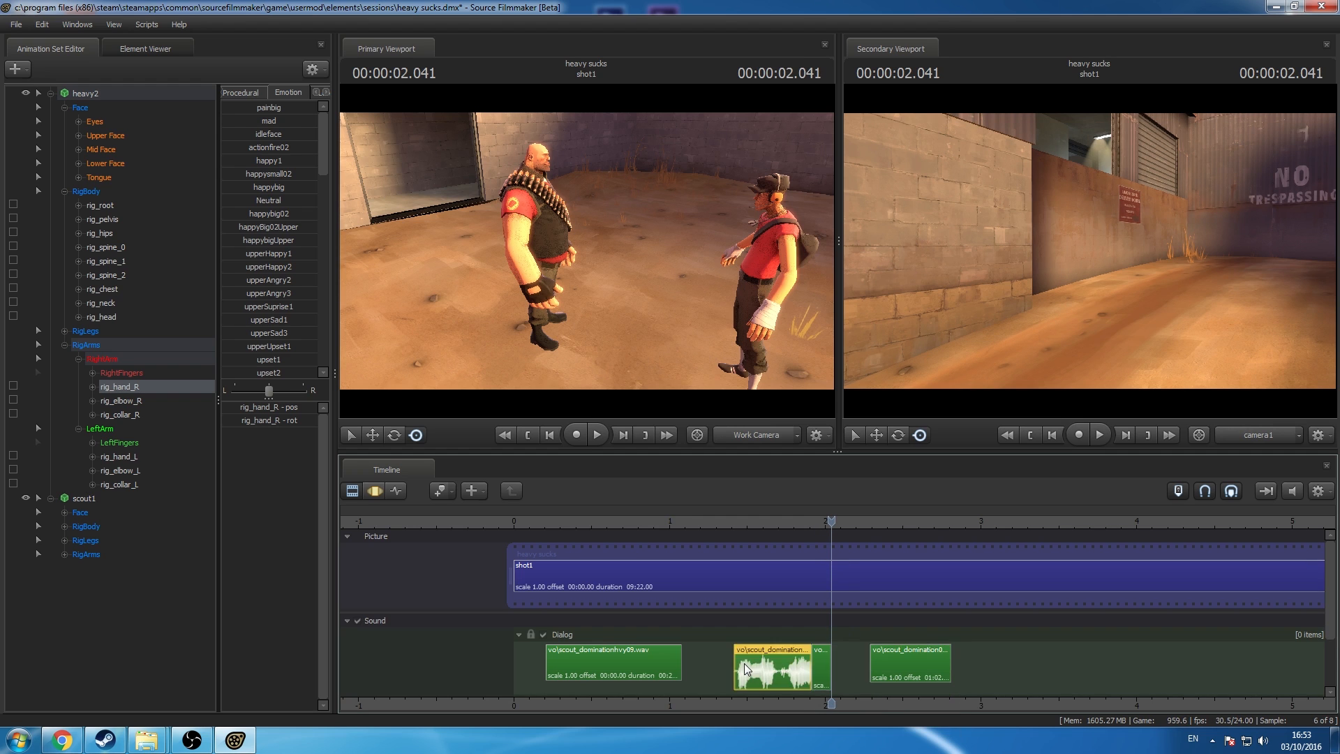
key(Delete)
Step: Place the scout_domination06.wav clip directly after the short scout_domination05.wav piece, trim its start slightly and play back the join
drag(888, 664, 850, 666)
middle_drag(845, 660, 754, 647)
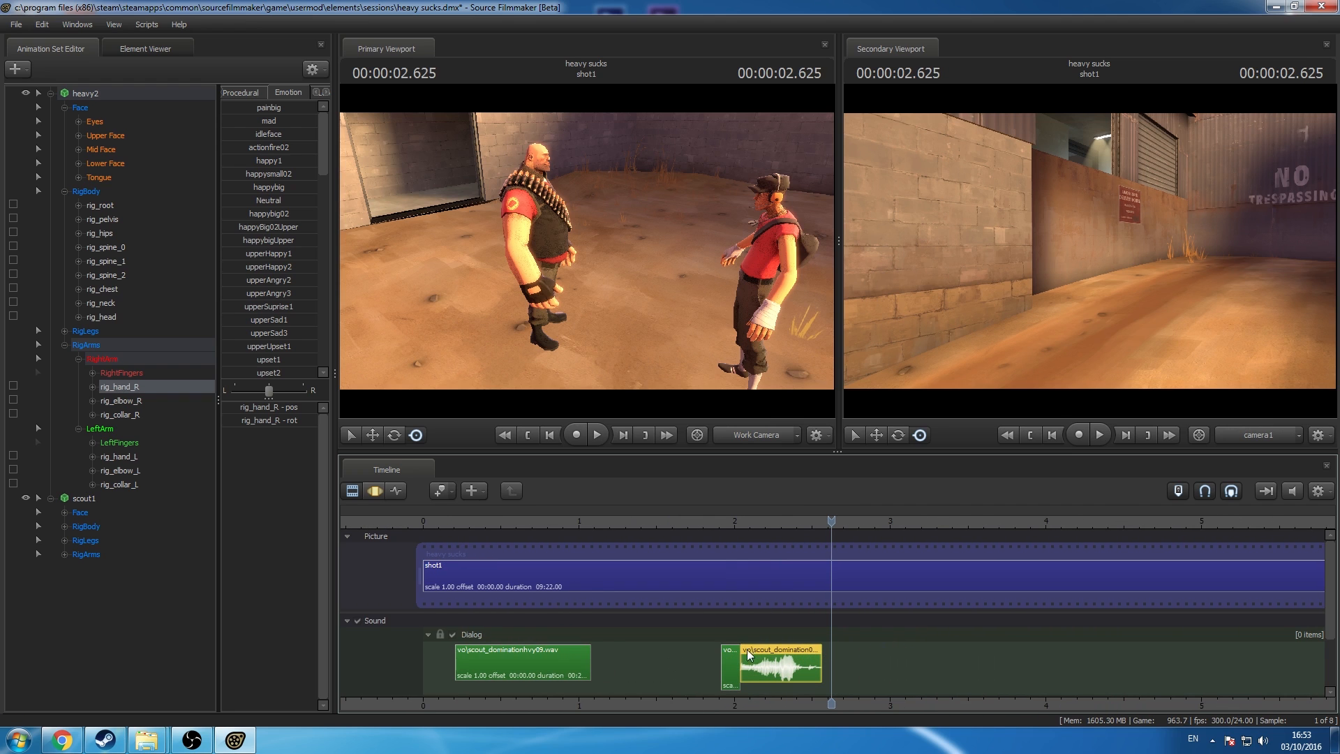
mouse_move(750, 652)
mouse_down()
mouse_move(779, 655)
mouse_move(768, 655)
mouse_up()
click(715, 515)
key(space)
key(space)
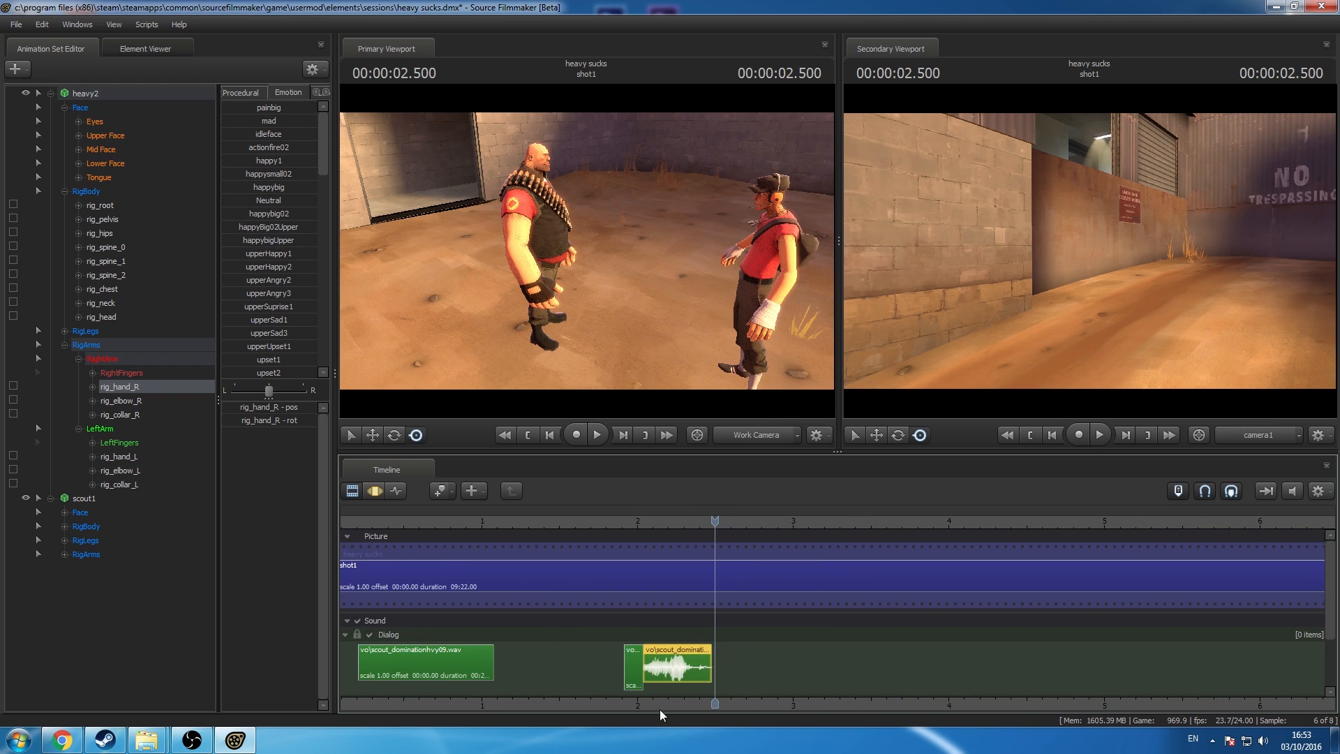
Step: Select the short scout_domination05.wav piece, play the dialogue from near the shot's start, and set the playhead to 0.708 seconds
drag(654, 708, 880, 708)
click(858, 663)
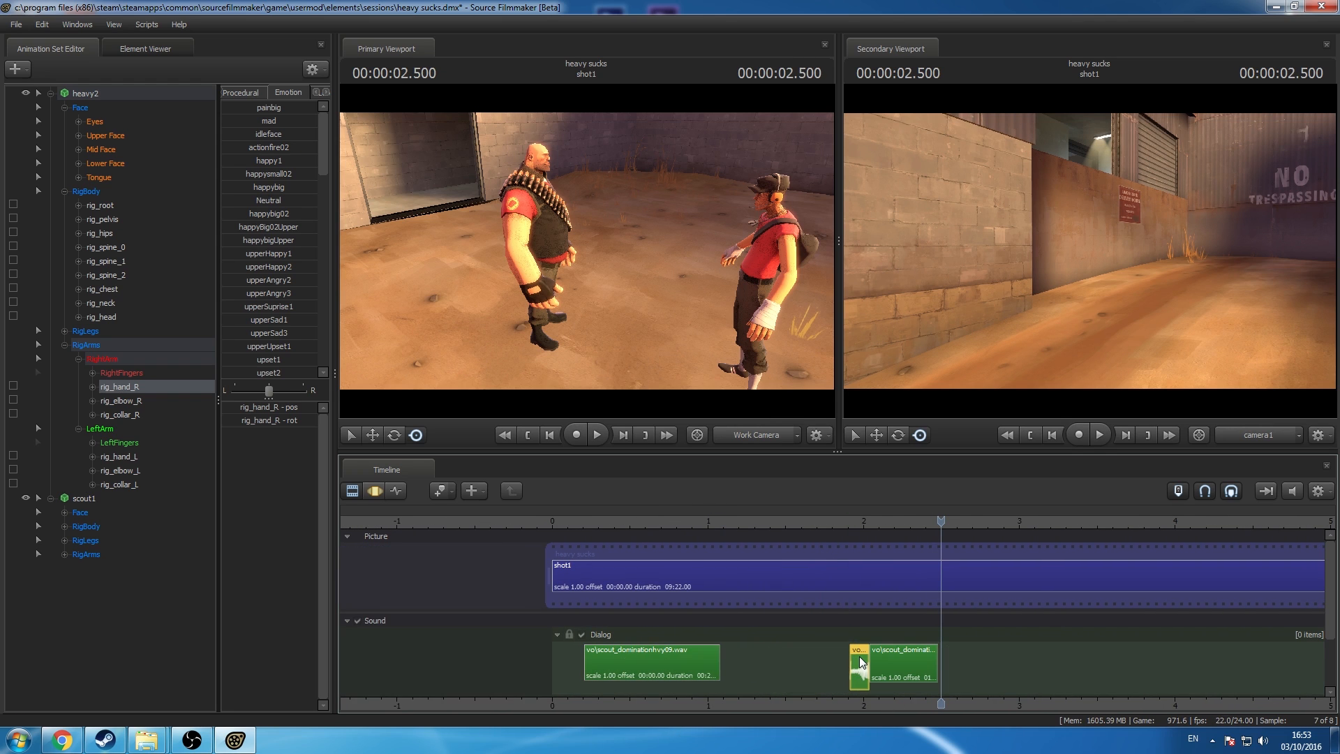
click(560, 514)
key(space)
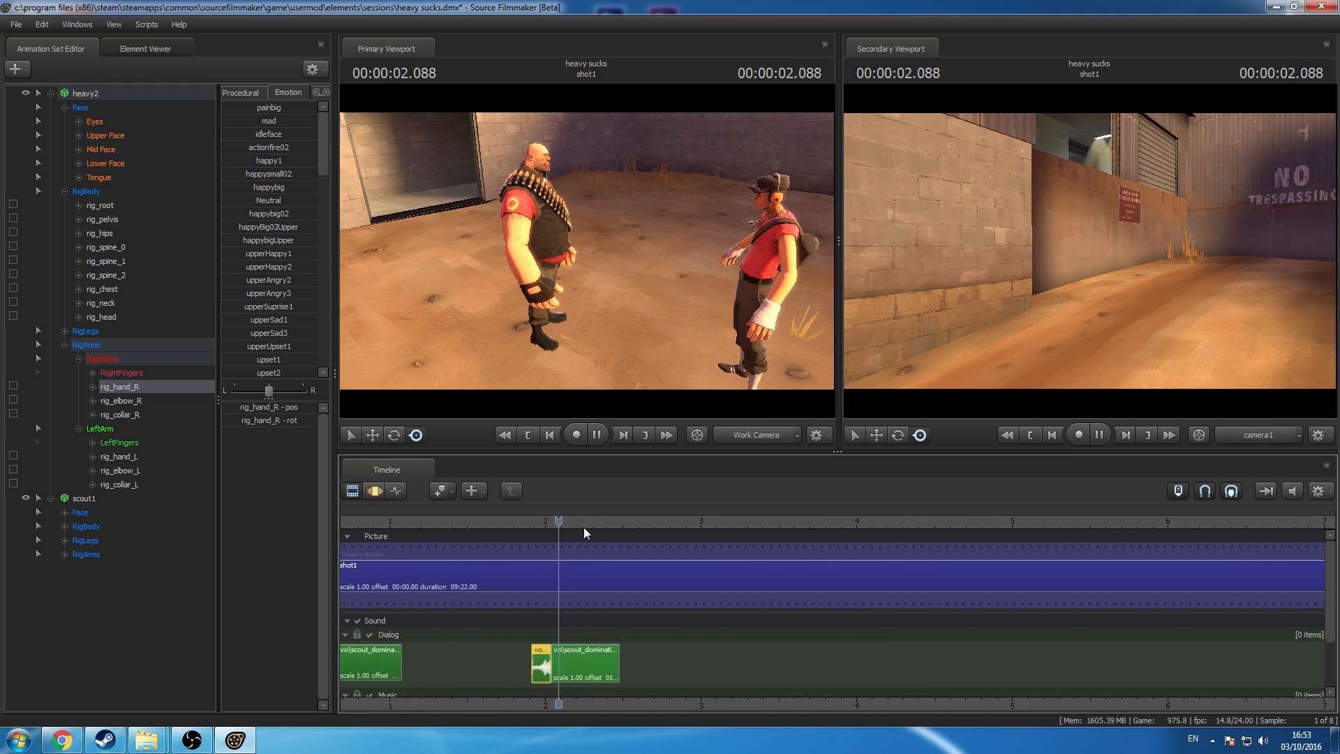
key(space)
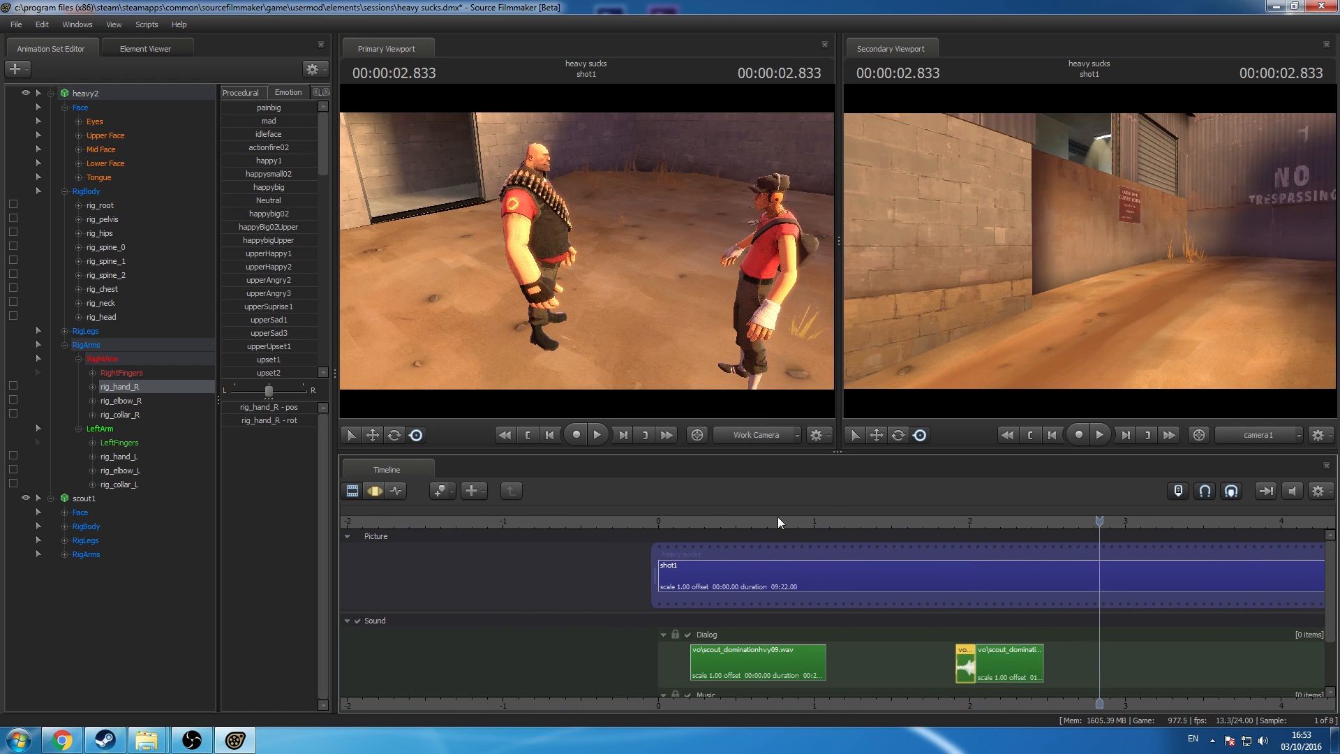
click(771, 518)
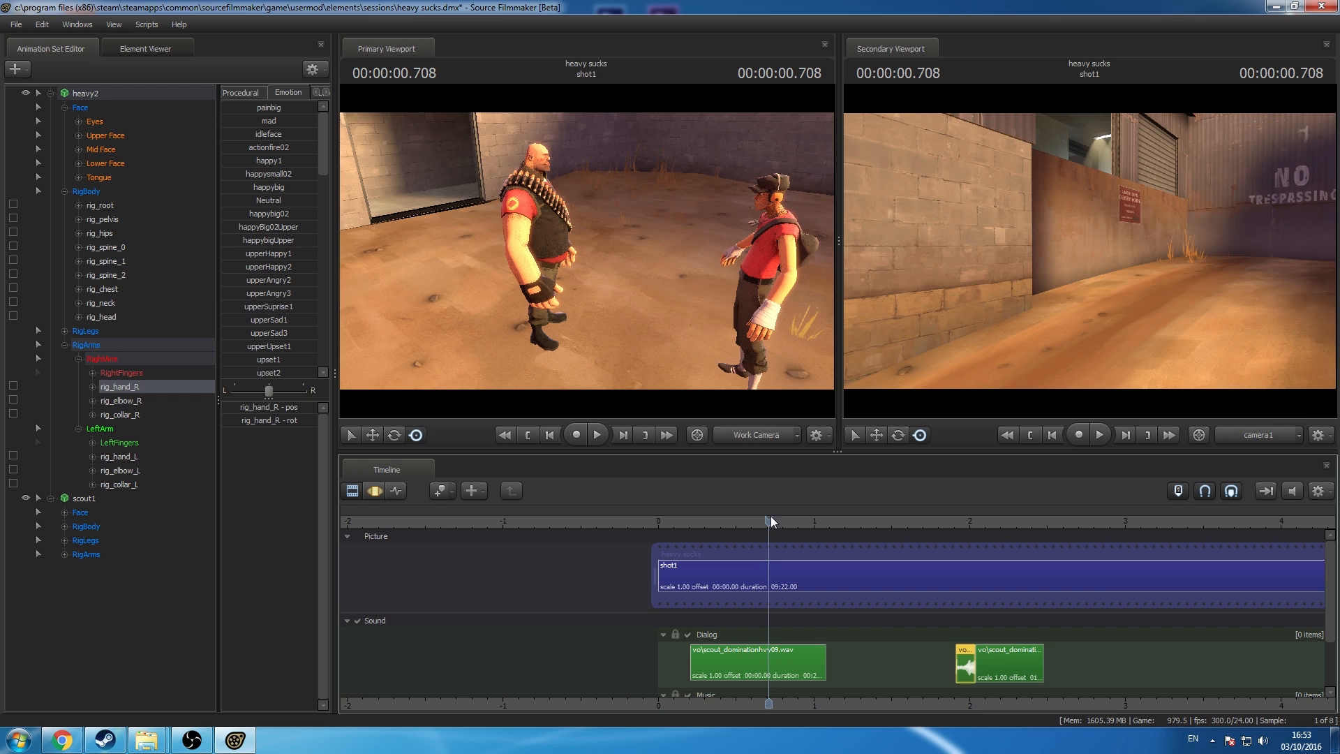
middle_drag(917, 696, 860, 710)
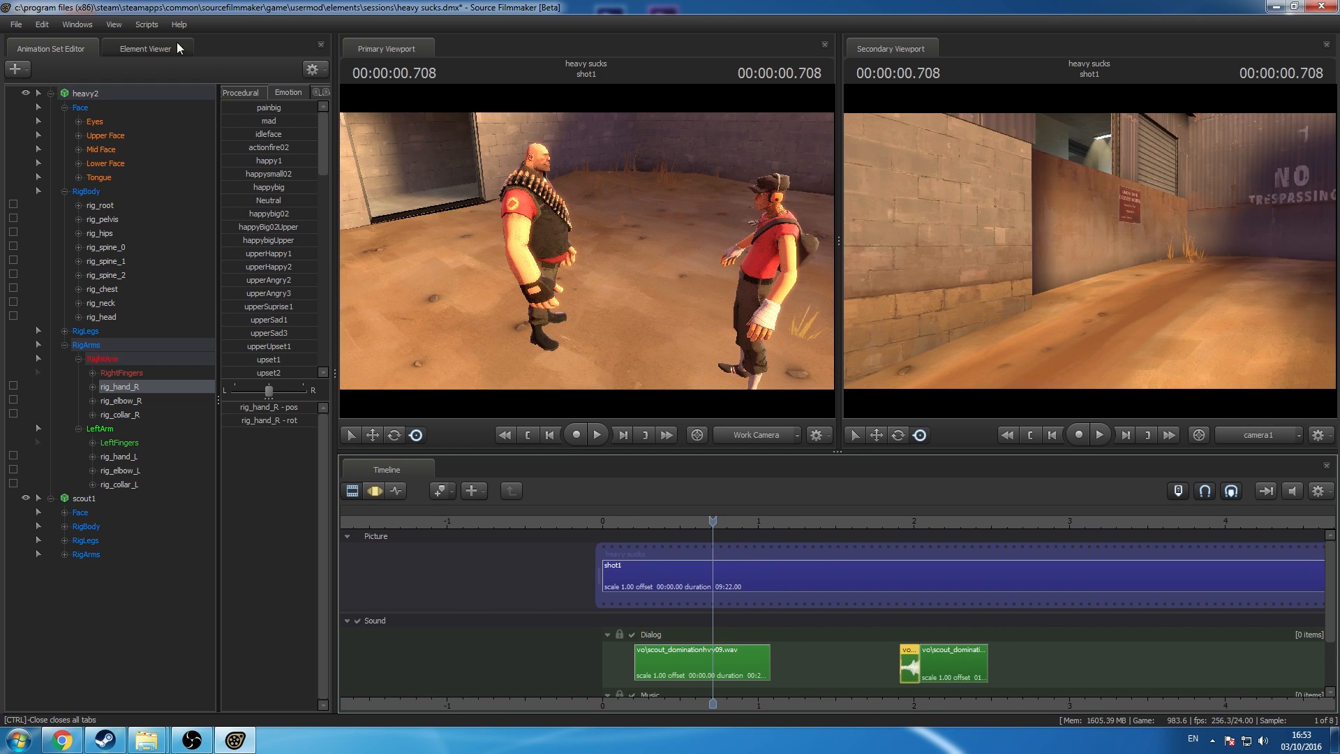
Step: Show the scout_dominationhvy09.wav clip in the Element Viewer and prefix its sound's name and soundname values with #
click(696, 647)
right_click(695, 648)
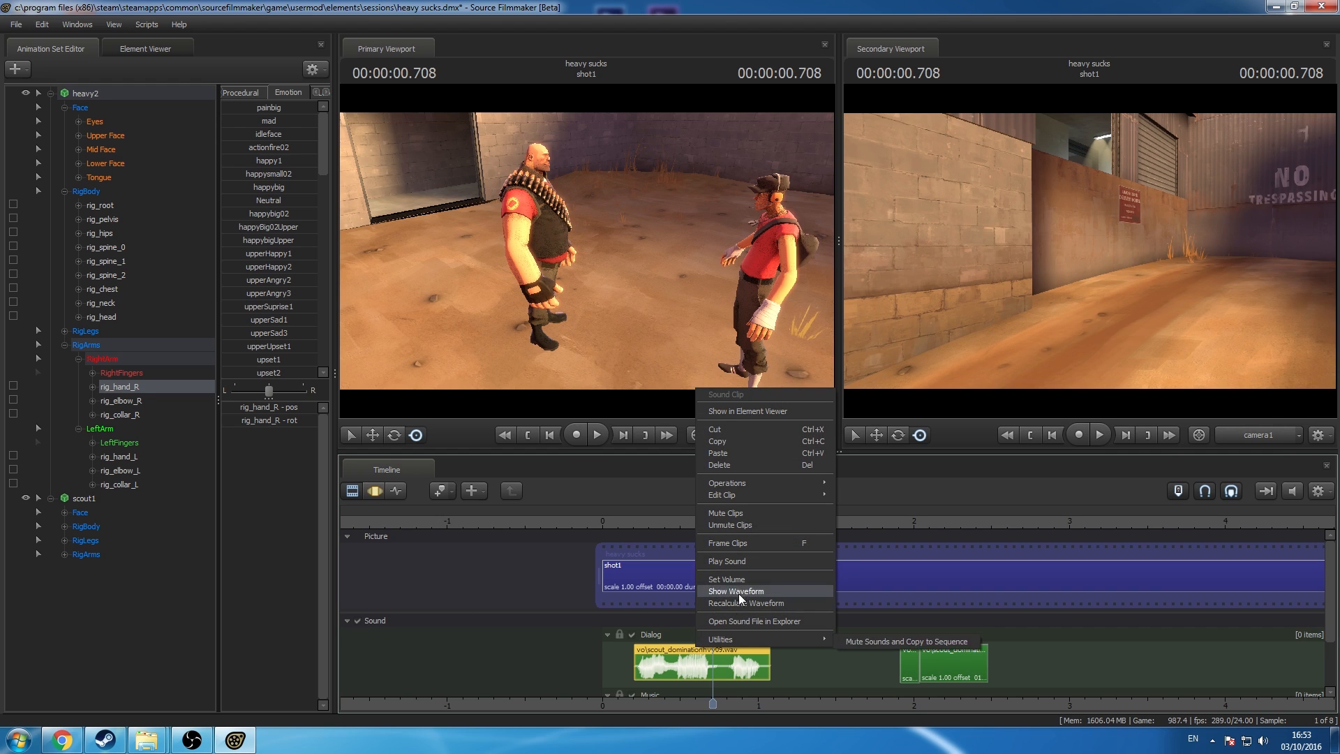
click(765, 412)
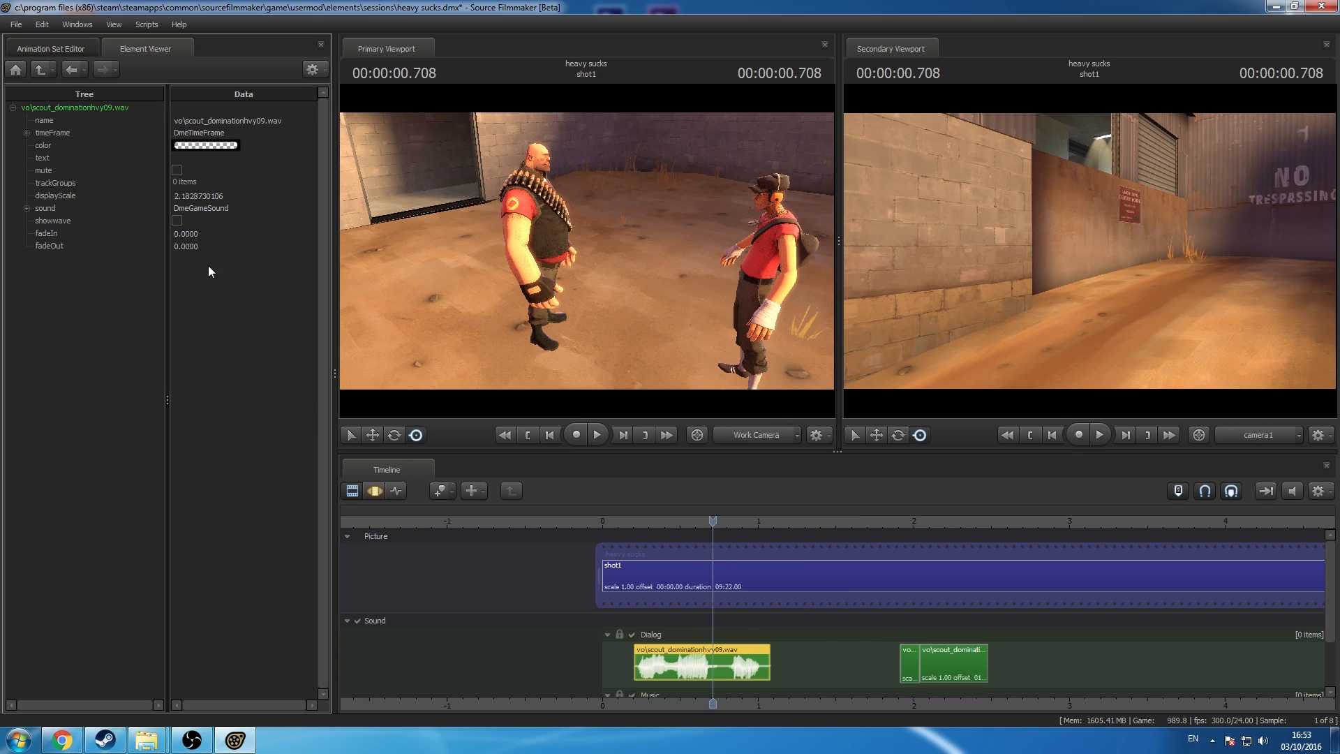
click(31, 208)
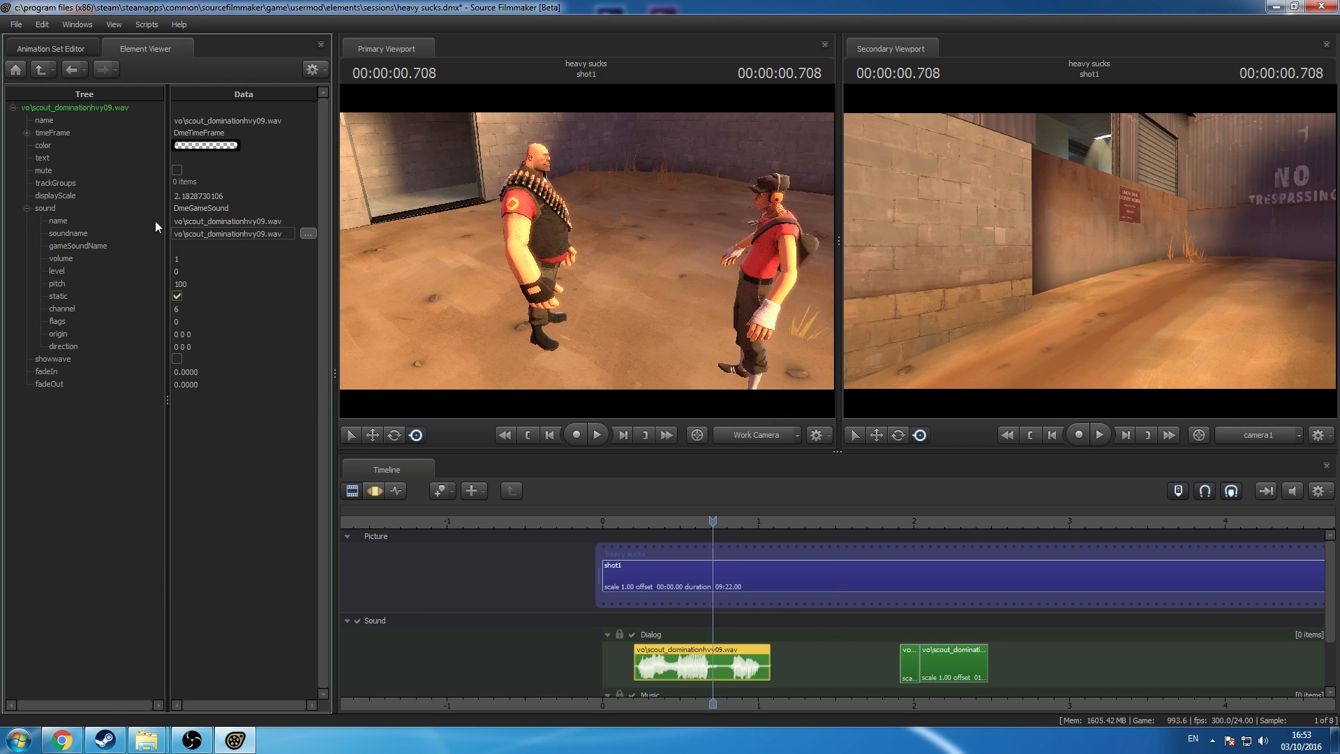
click(175, 222)
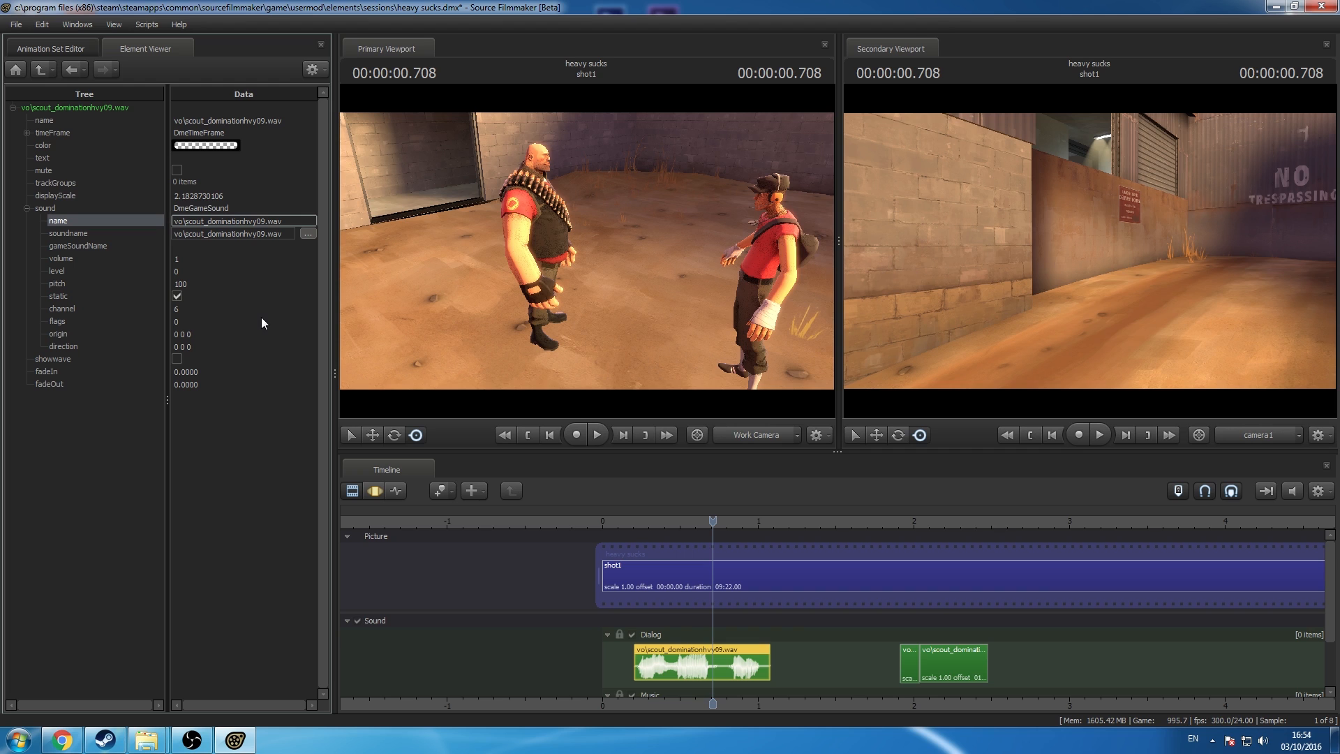
text(#)
click(177, 233)
text(#)
key(Return)
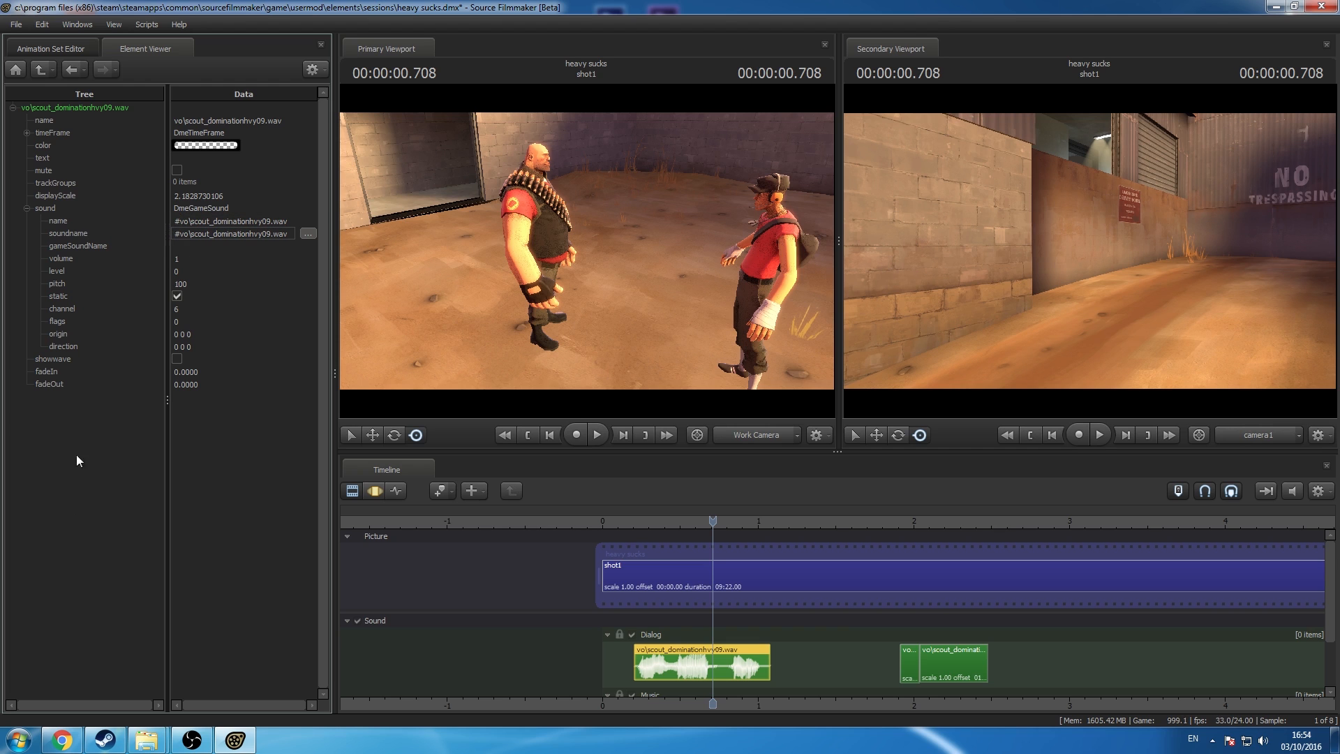
Step: Return to the Animation Set Editor and play the first dialogue clip from near the shot's start
click(70, 49)
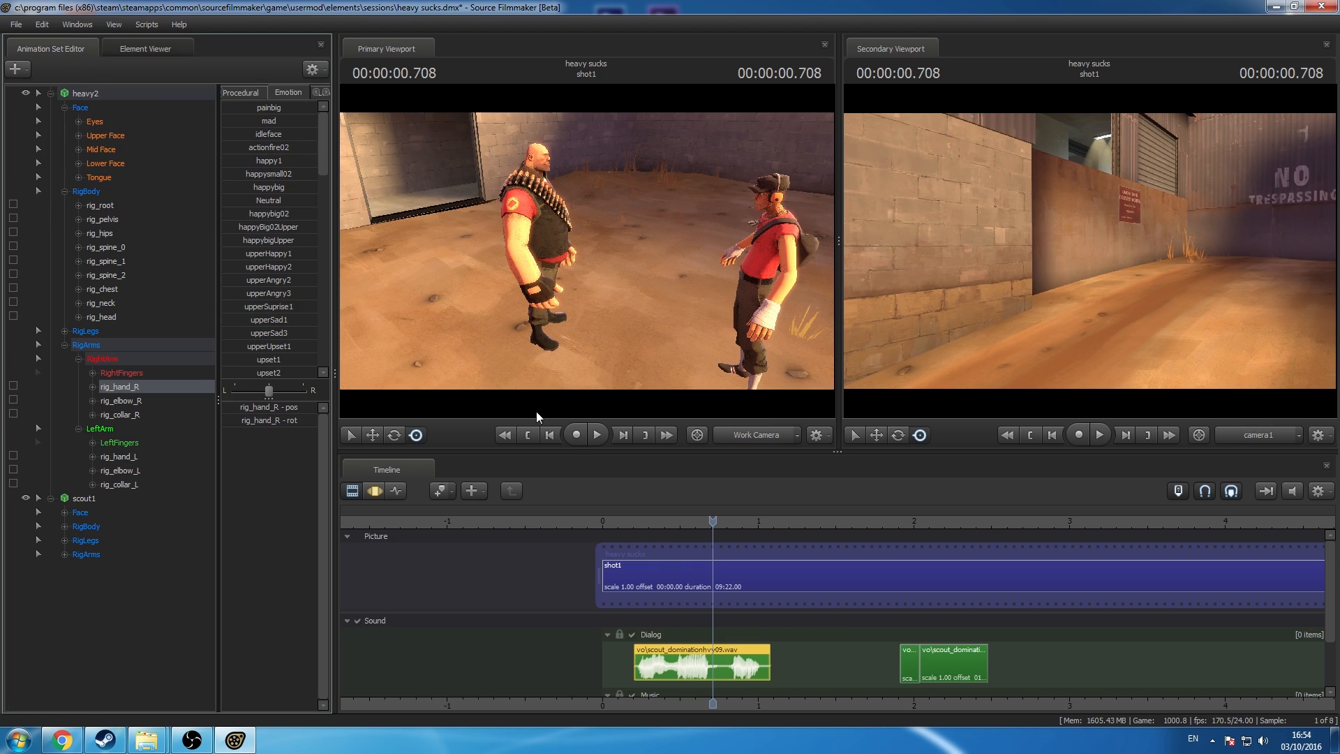
click(622, 521)
key(space)
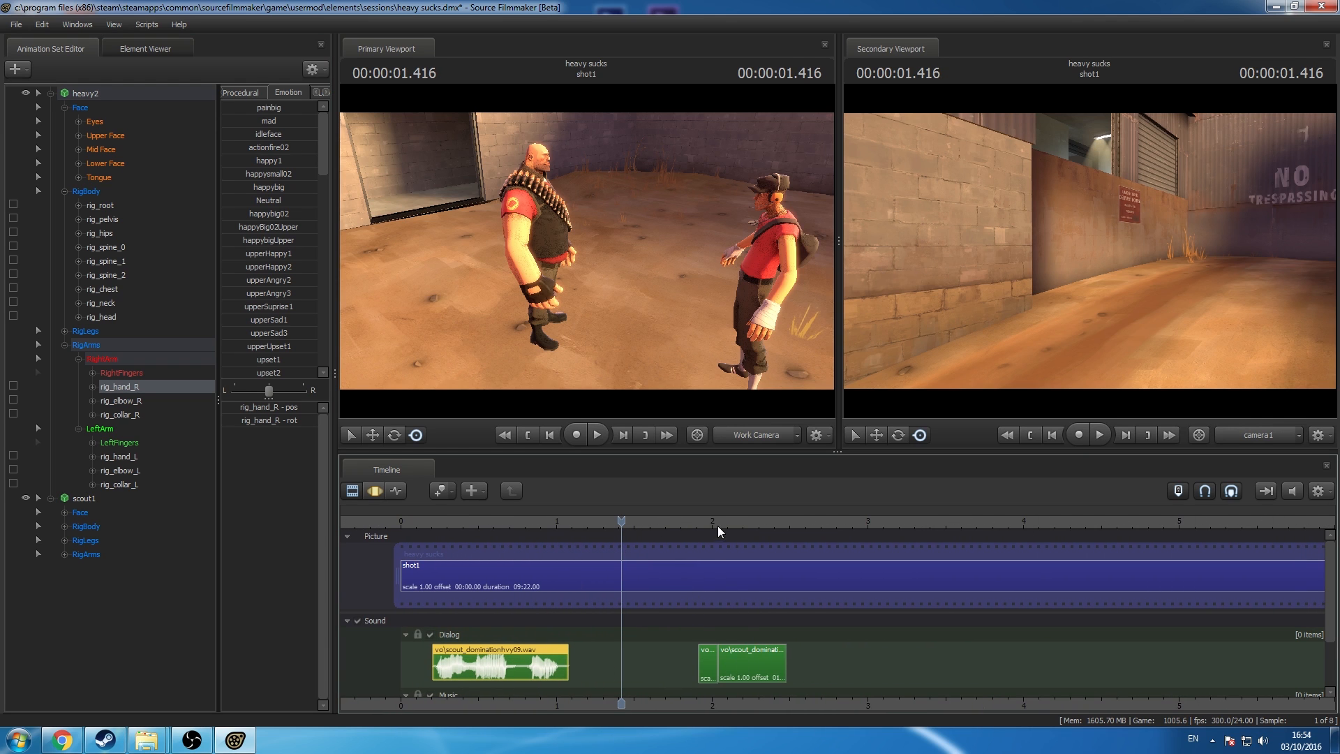
Step: Show the scout_domination06.wav clip in the Element Viewer and prefix its sound's name and soundname values with #
click(756, 652)
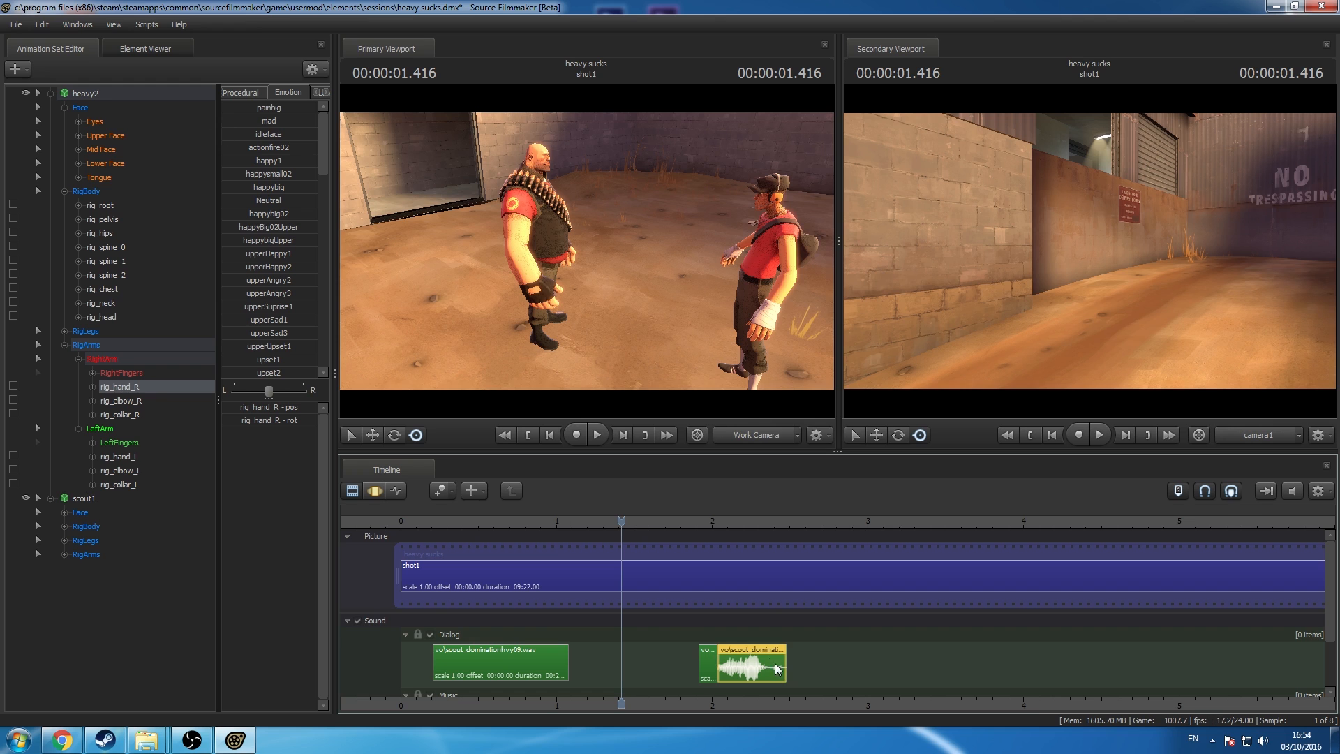
right_click(761, 656)
click(834, 417)
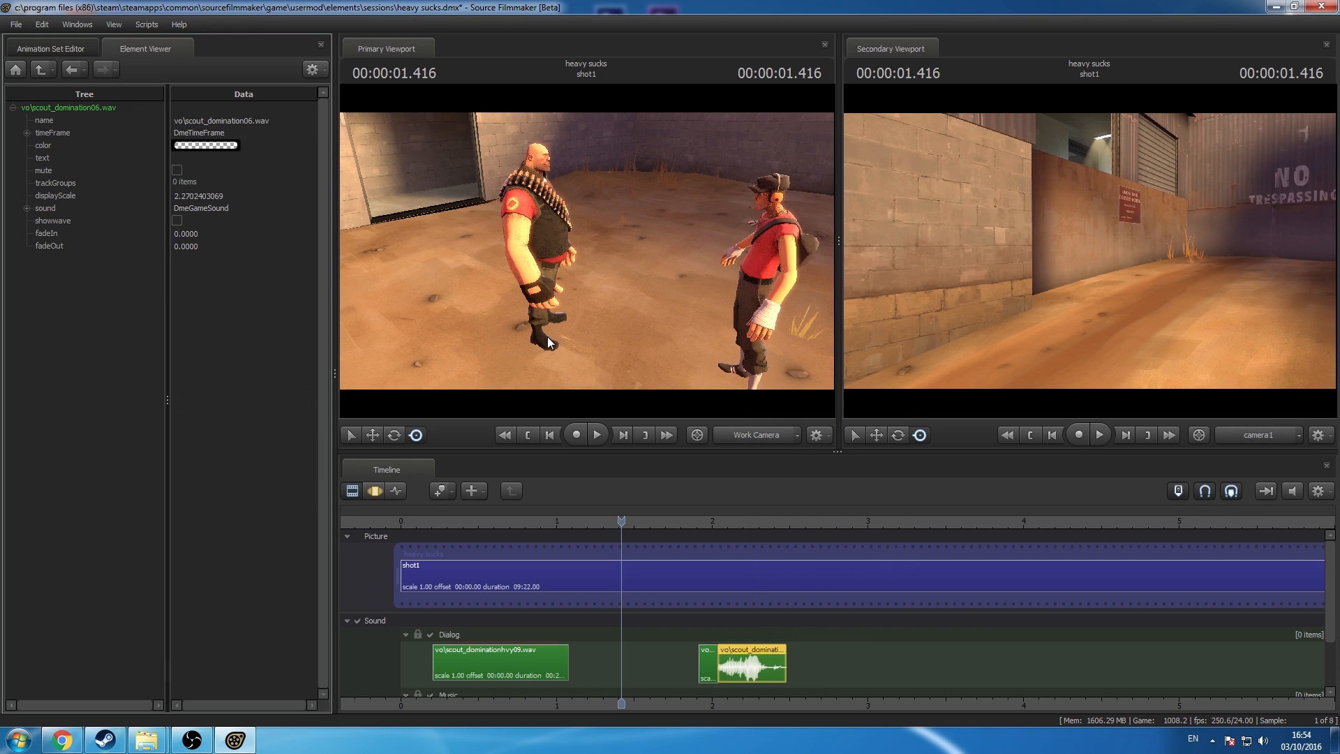
double_click(49, 210)
click(179, 221)
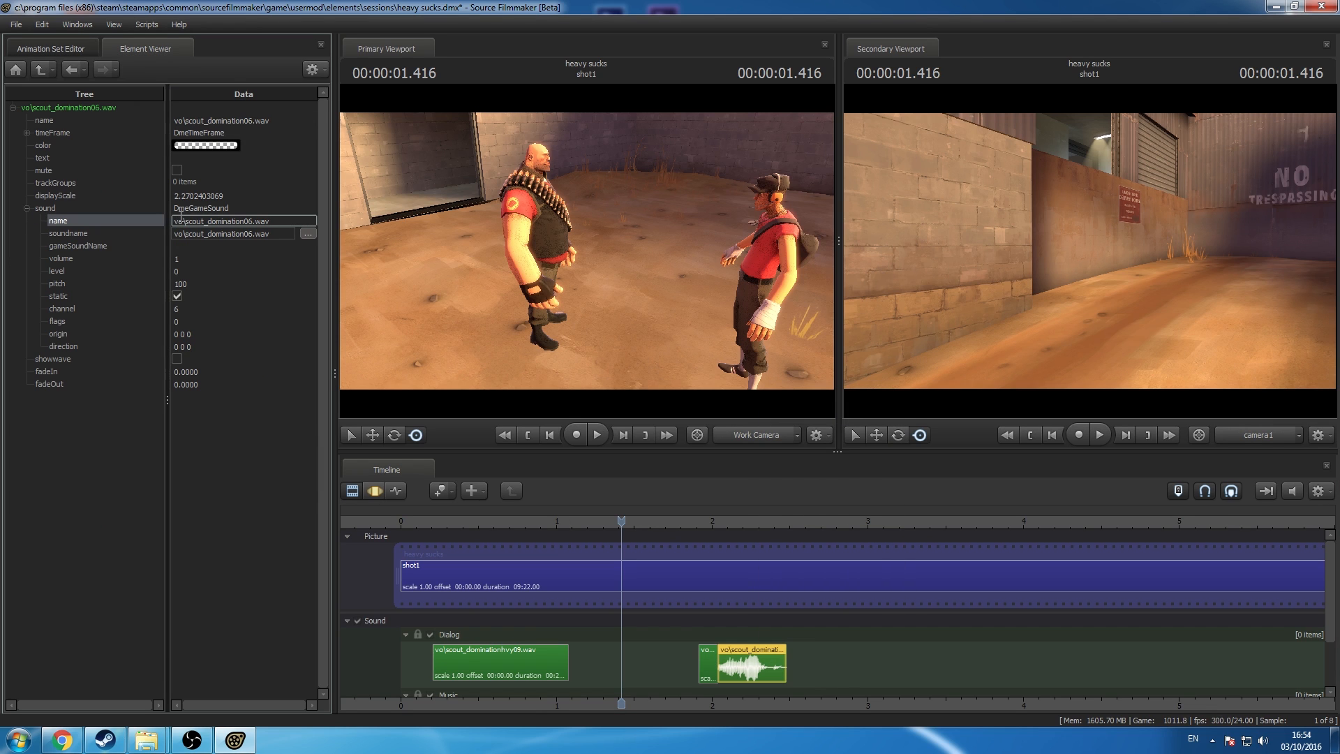
text(#)
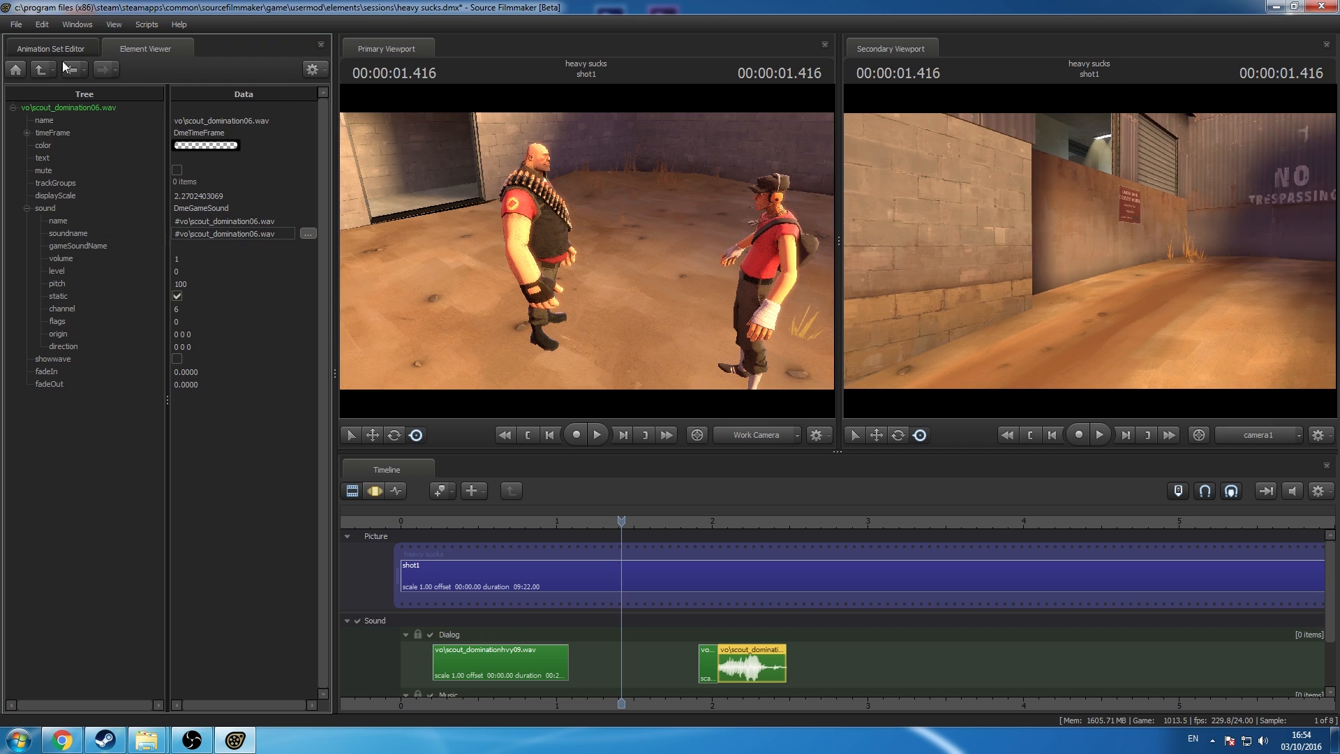
Step: Show the short scout_domination05.wav clip in the Element Viewer and prefix its sound's name value with #
click(50, 48)
click(706, 648)
right_click(705, 648)
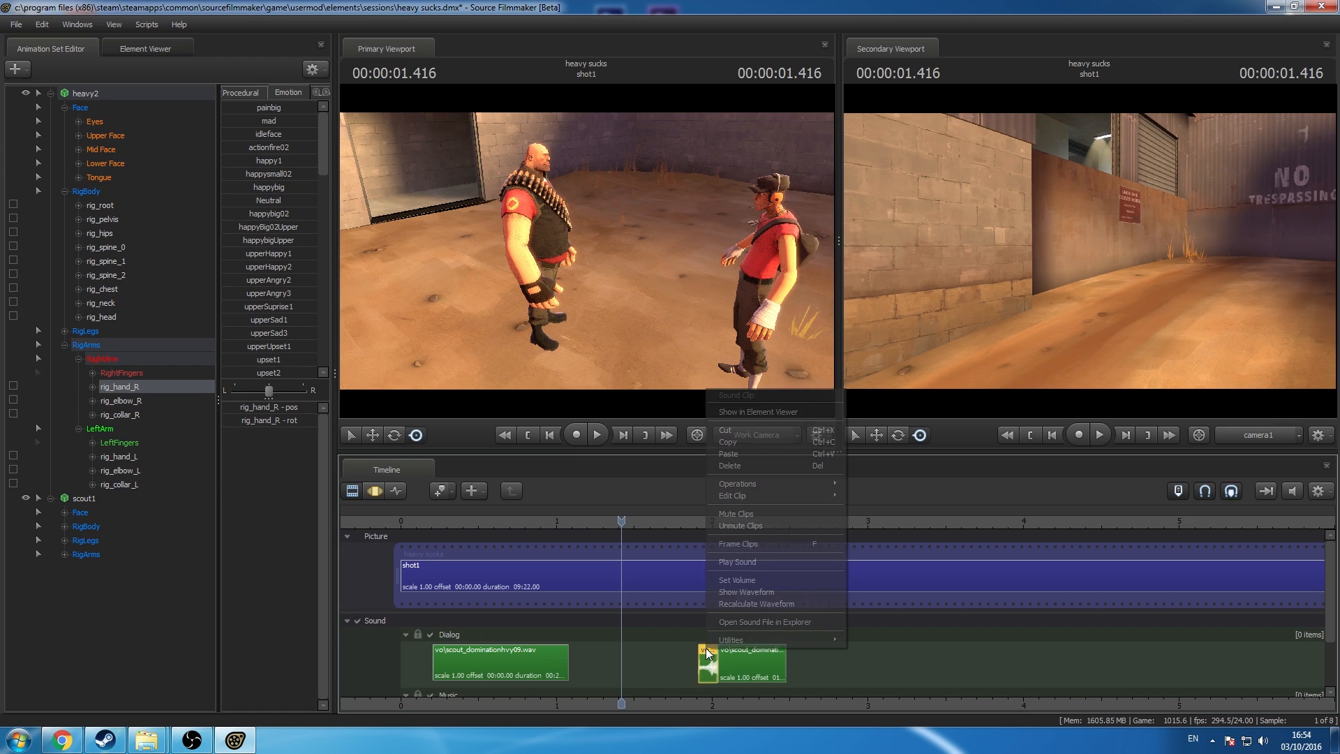
click(769, 418)
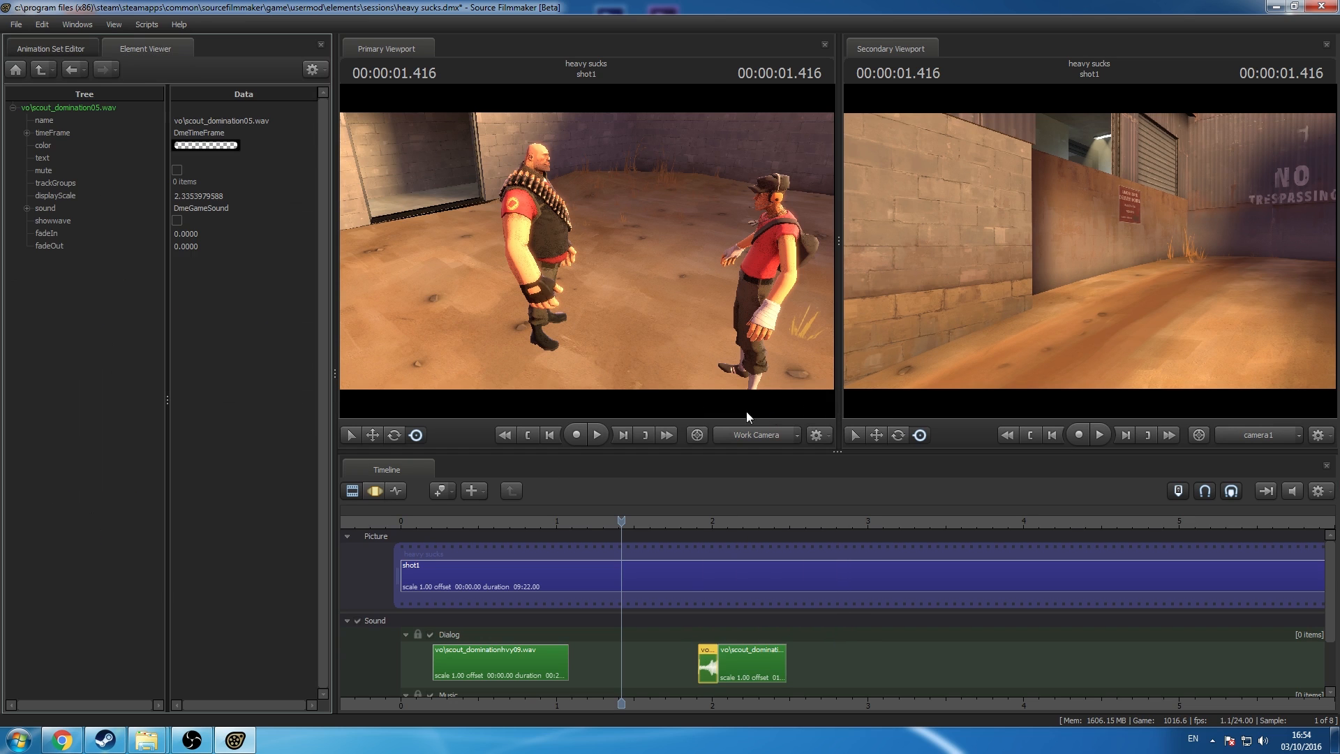
click(70, 209)
click(27, 208)
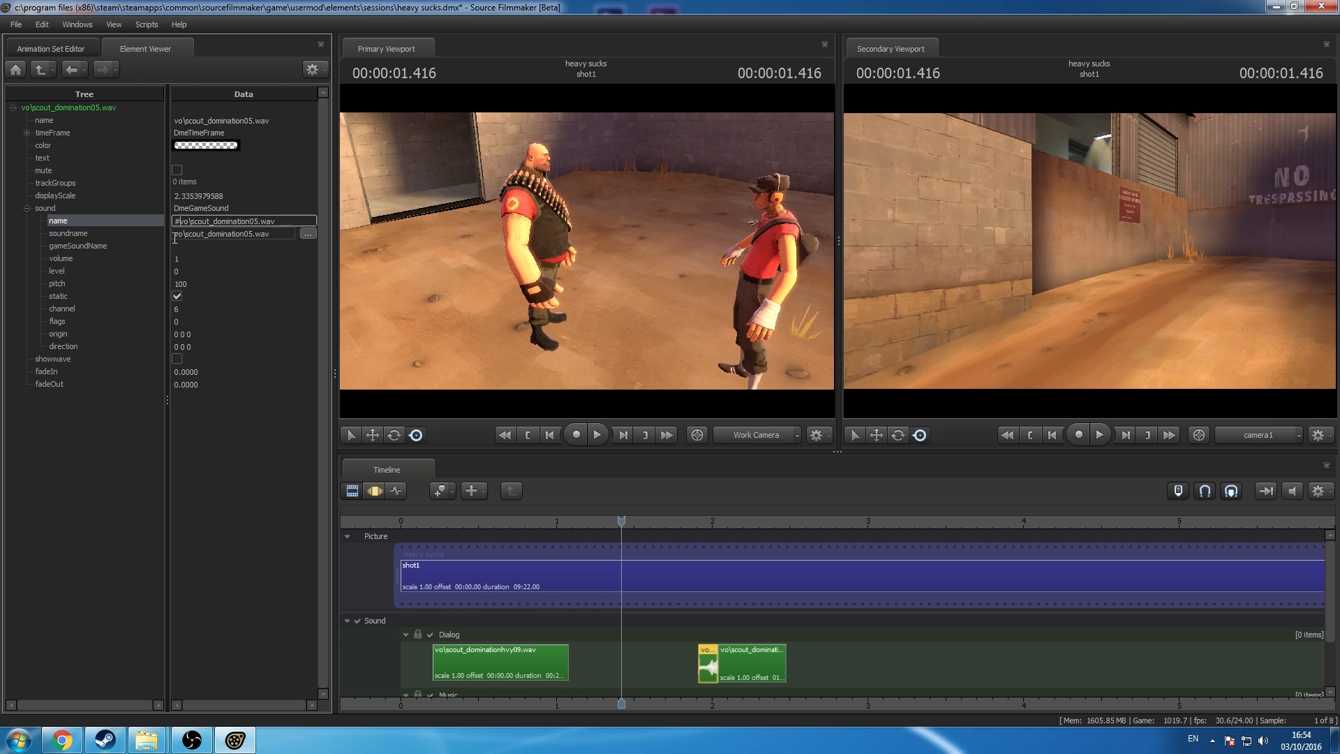
Step: Return to the Animation Set Editor, play the dialogue to about 2.67 seconds, and show the Procedural presets
click(68, 51)
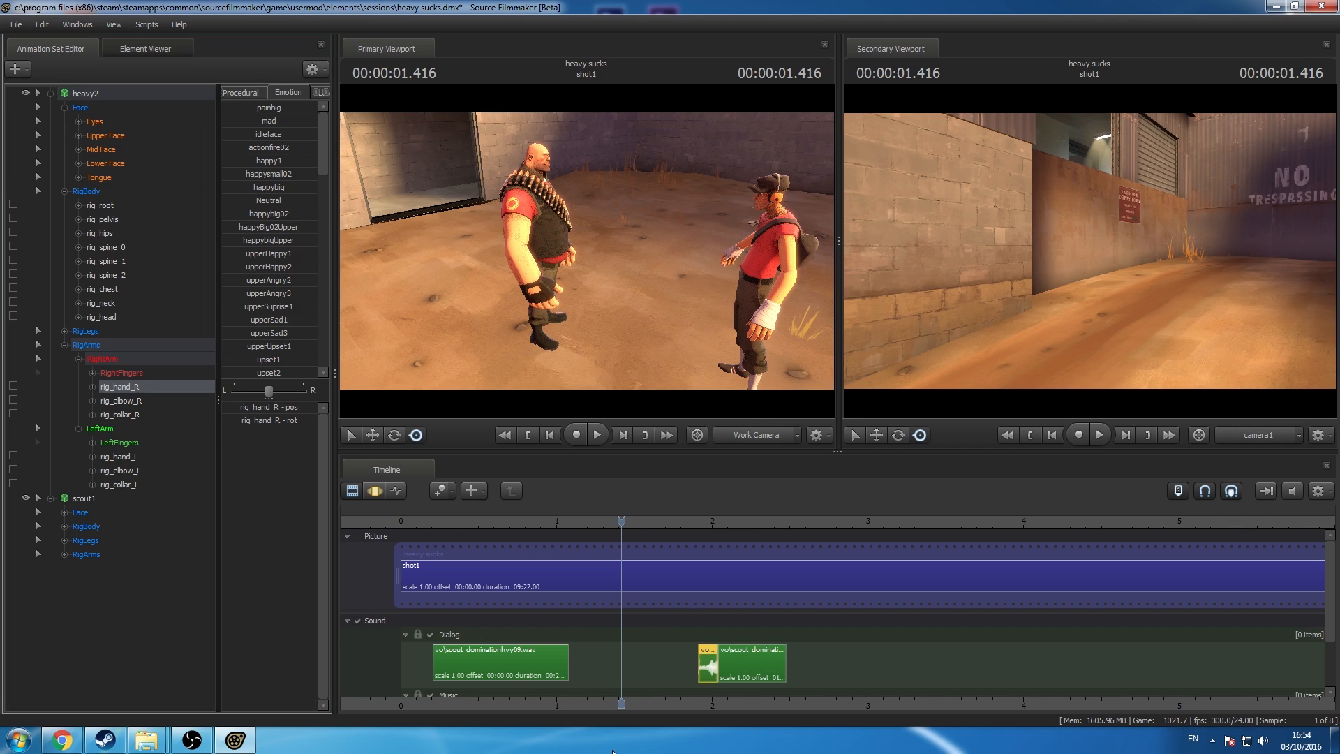
key(space)
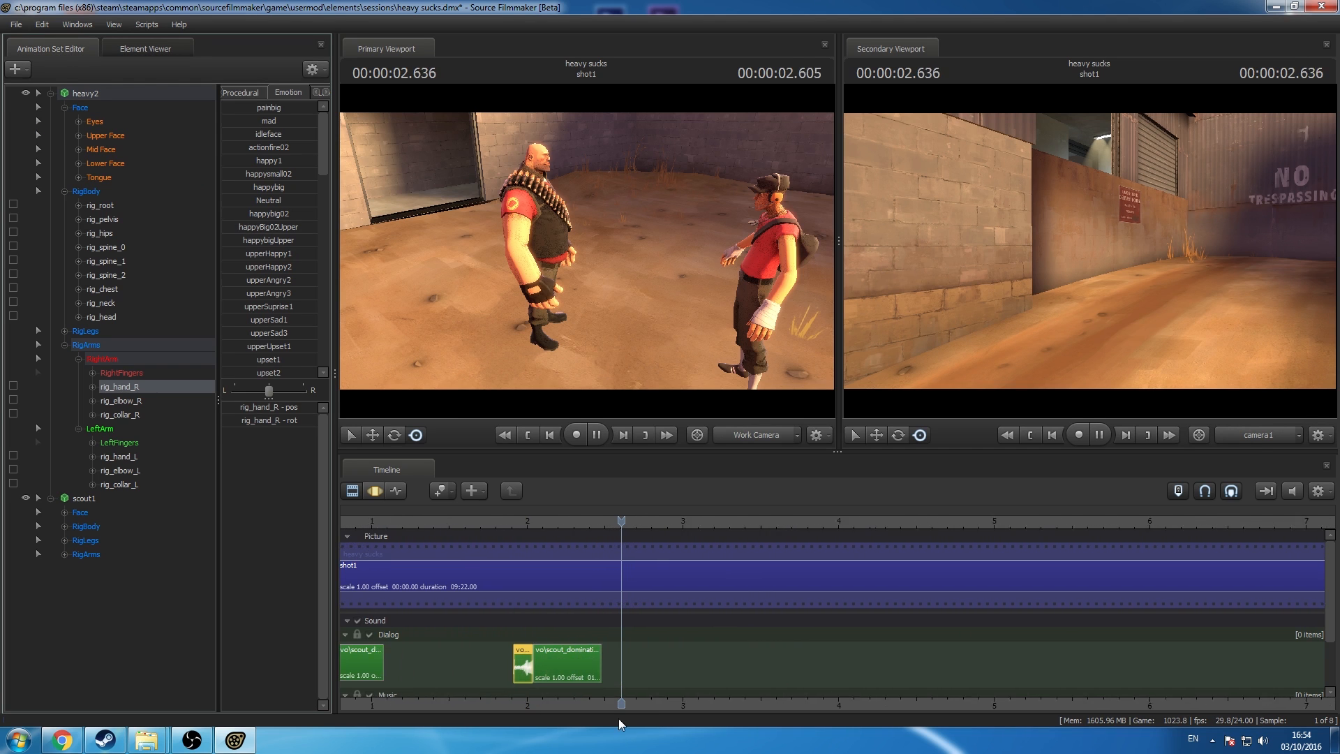
key(space)
middle_drag(565, 677, 809, 657)
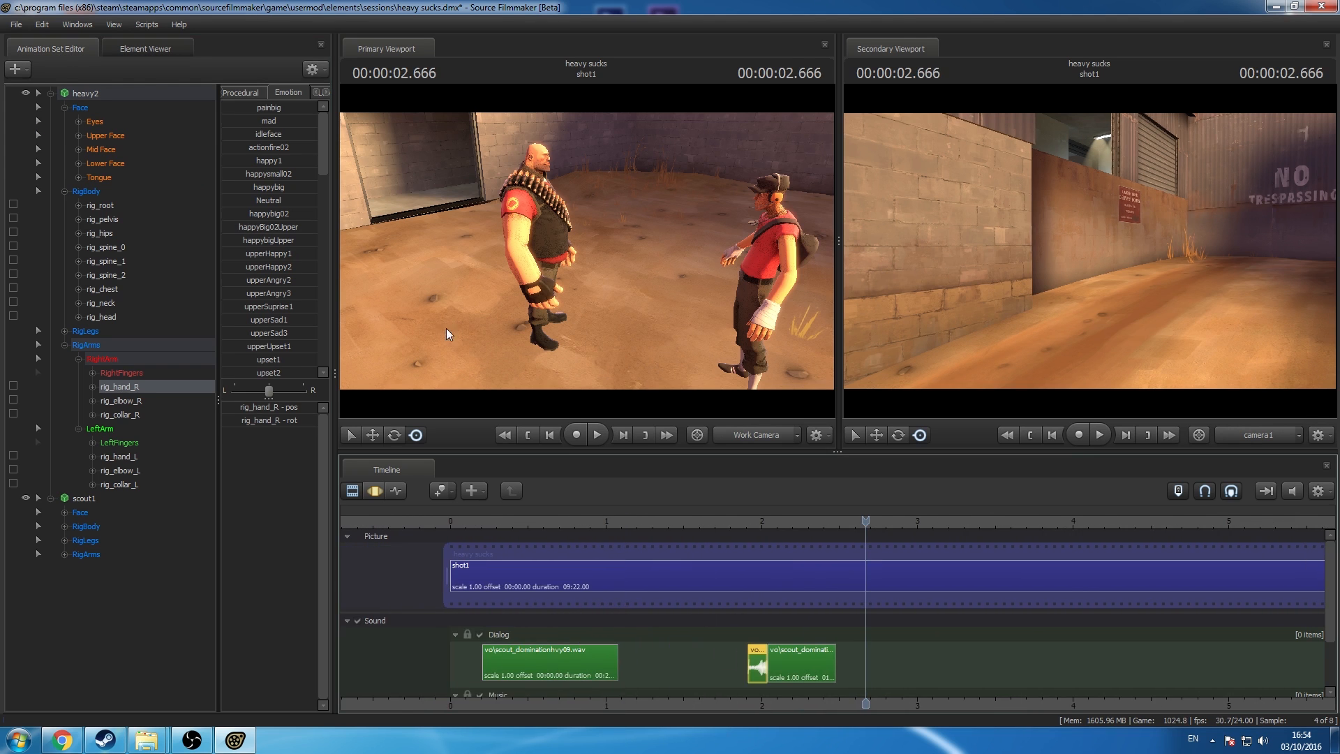
click(234, 95)
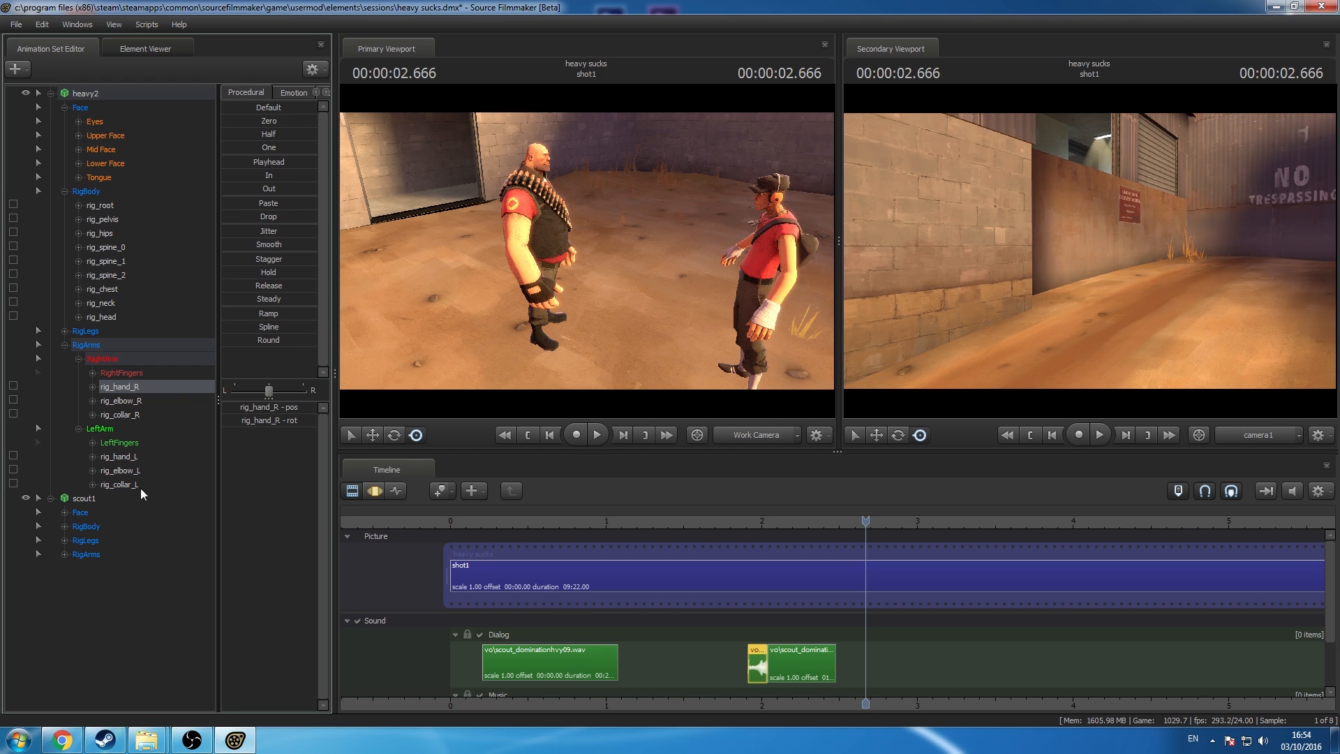
Step: Move and aim camera1 in the secondary viewport to frame Scout's head and chest from the front
drag(1280, 225, 1325, 214)
key(w)
key(w)
key(s)
key(s)
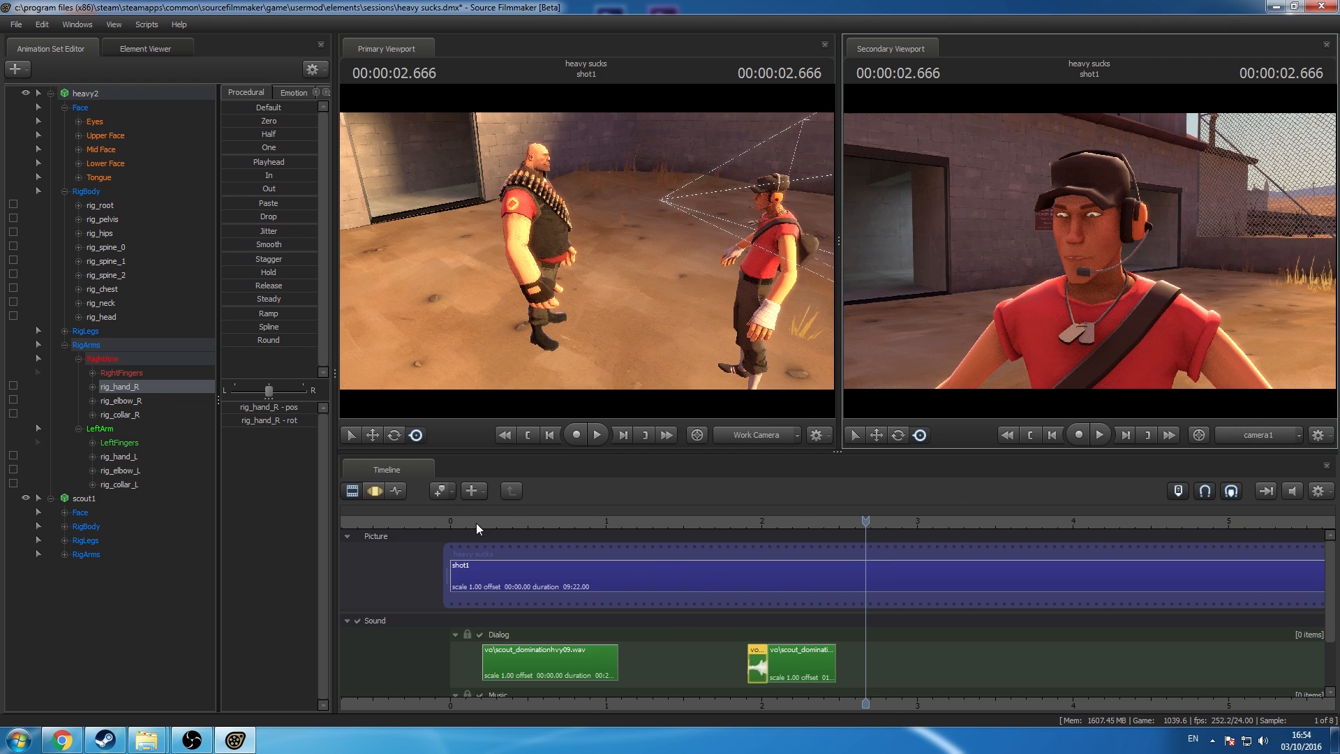
Step: Set the playhead to 6 seconds and shorten shot1 so that it ends there
scroll(516, 534, down, 4)
middle_drag(1019, 691, 892, 679)
scroll(889, 626, down, 3)
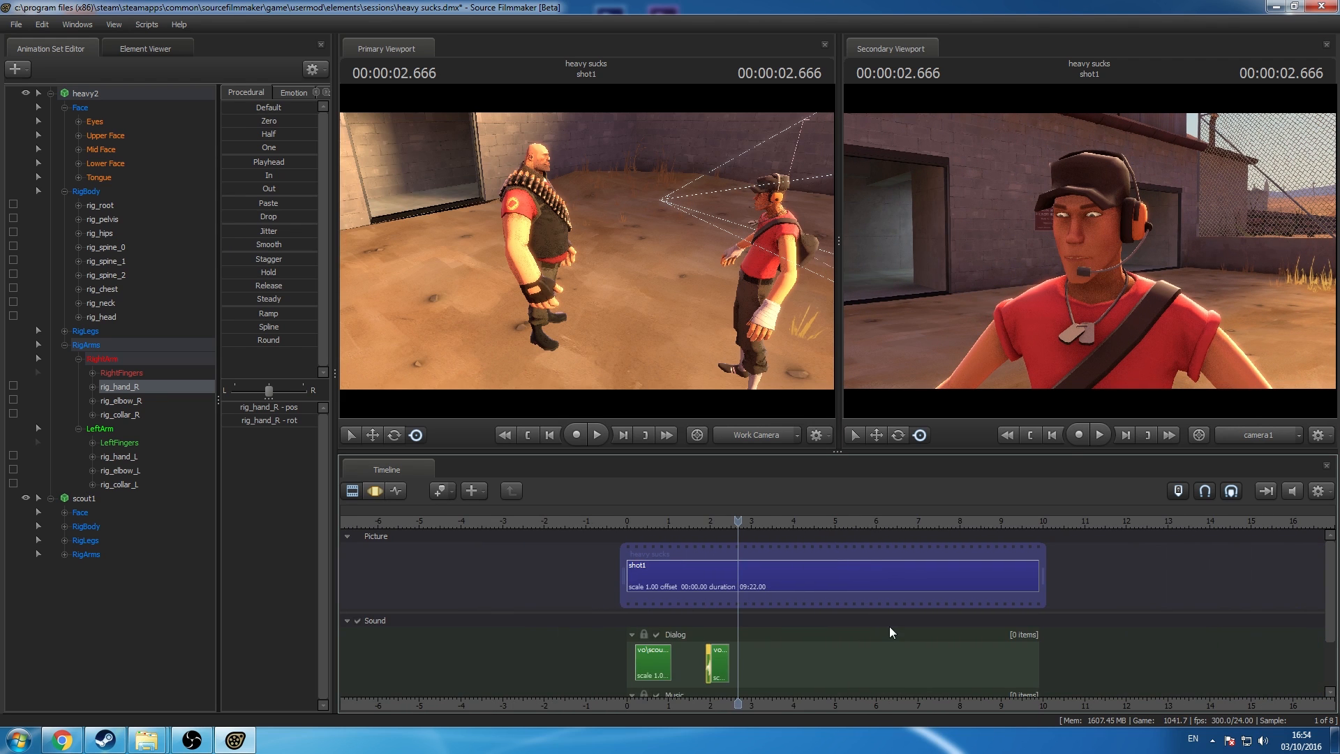
click(878, 521)
click(1009, 582)
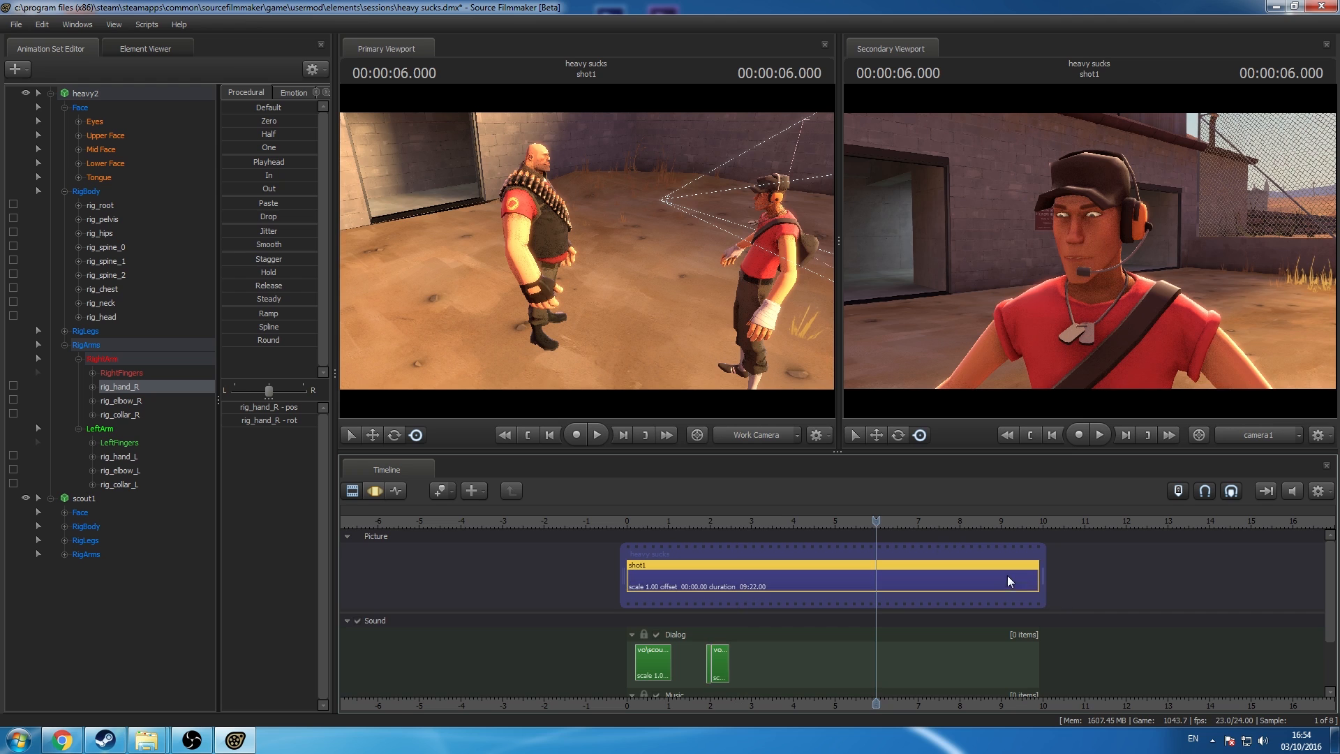
drag(1037, 580, 869, 579)
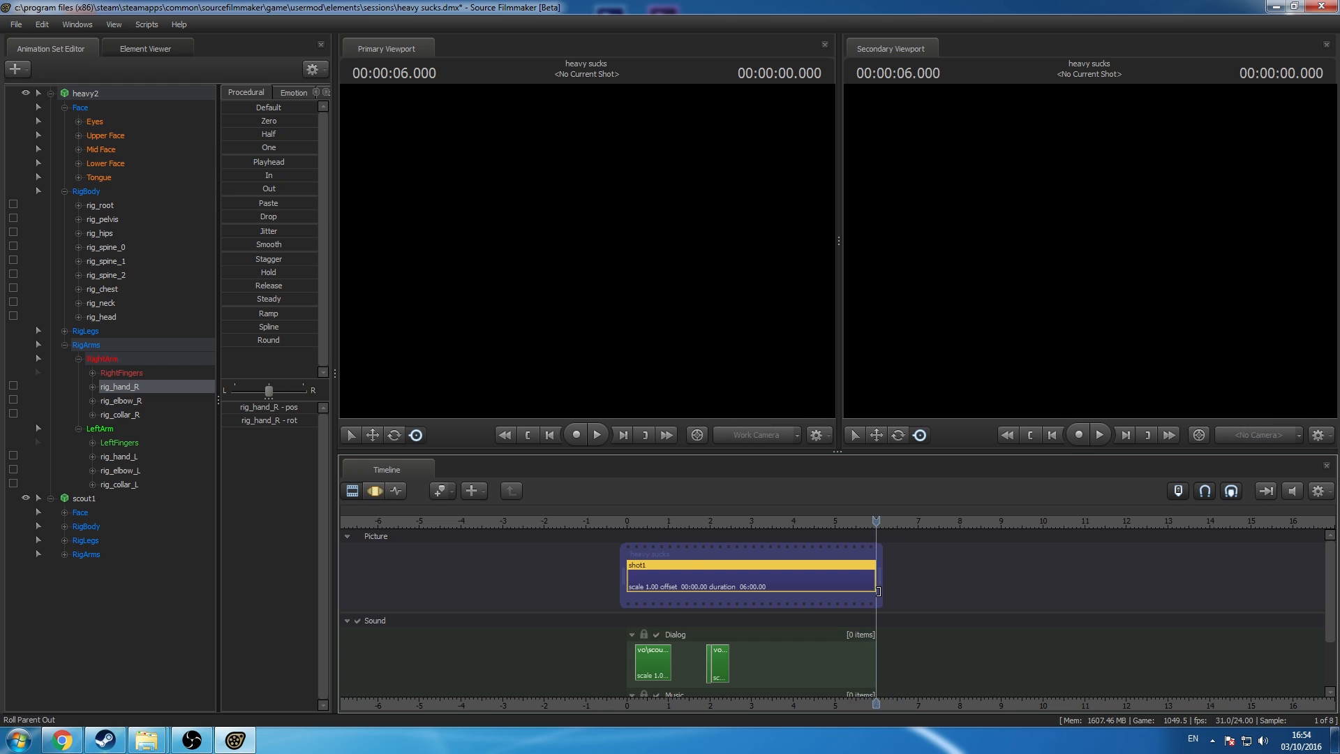
Step: With the playhead at 3.25 seconds, search the WAV files for "suck" and sample the particle_suck and port_suck sounds for the Dialog track
middle_drag(799, 687, 942, 676)
click(828, 705)
scroll(942, 676, up, 3)
right_click(897, 656)
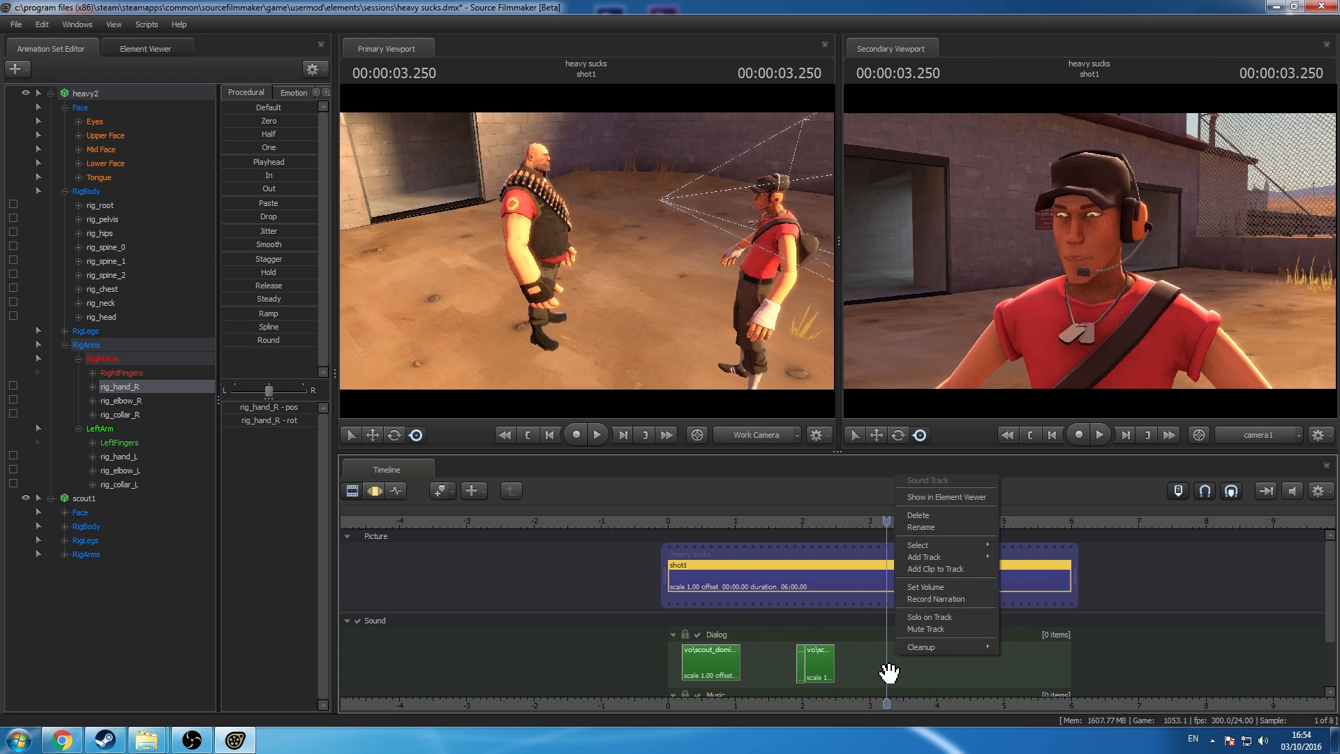
click(949, 571)
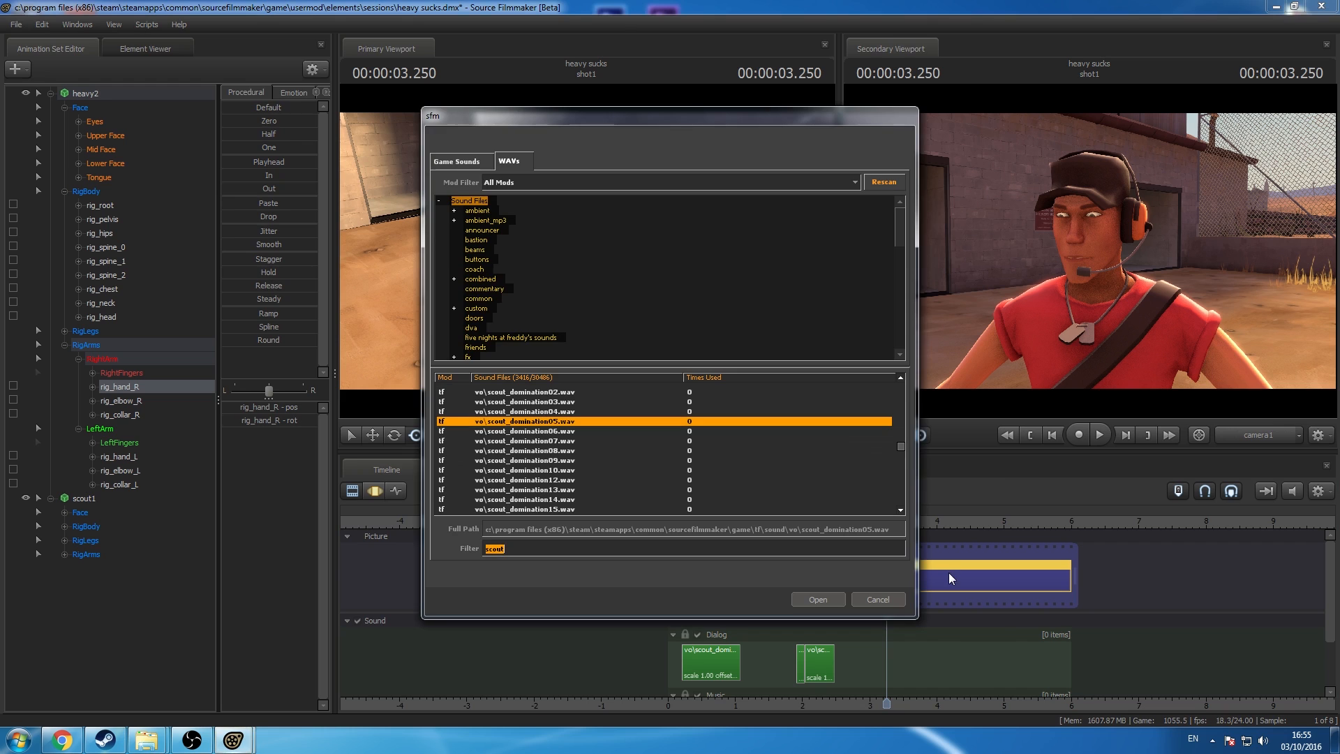
text(suck)
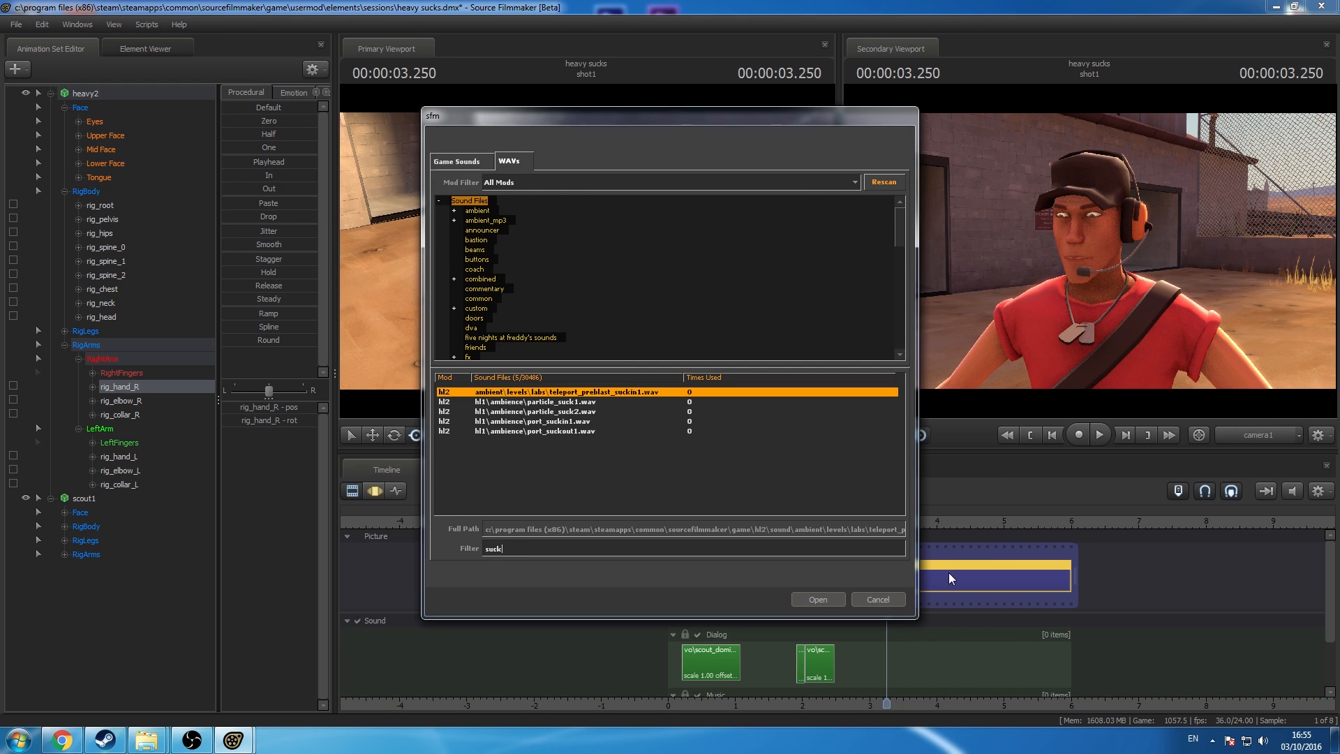
click(543, 412)
click(532, 421)
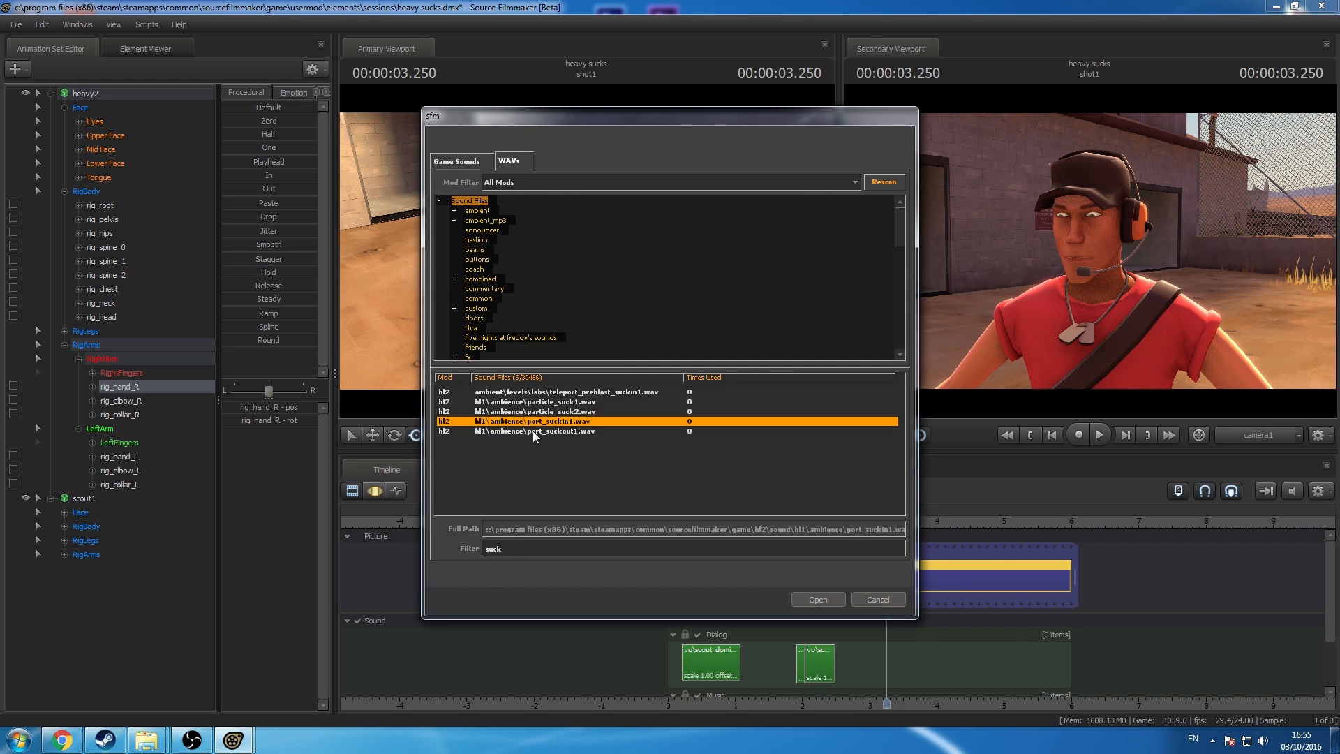
click(534, 432)
click(555, 404)
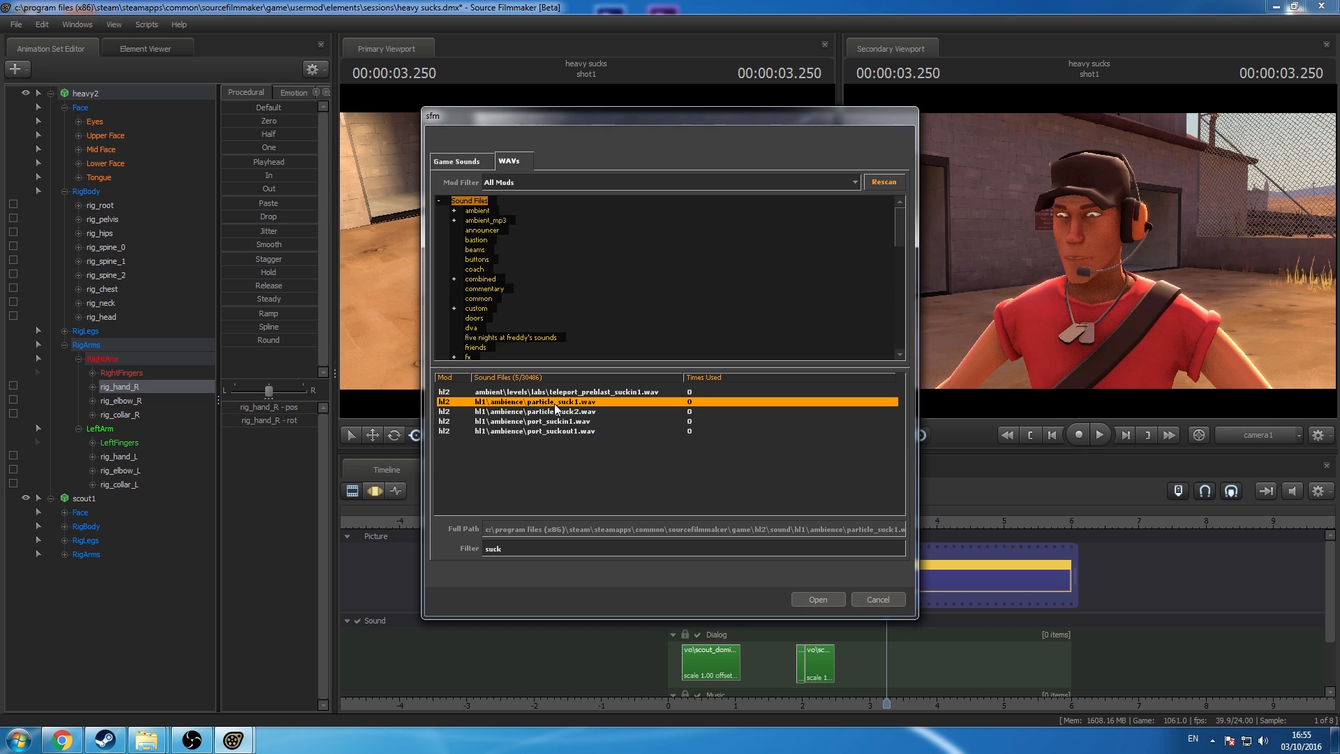
click(857, 599)
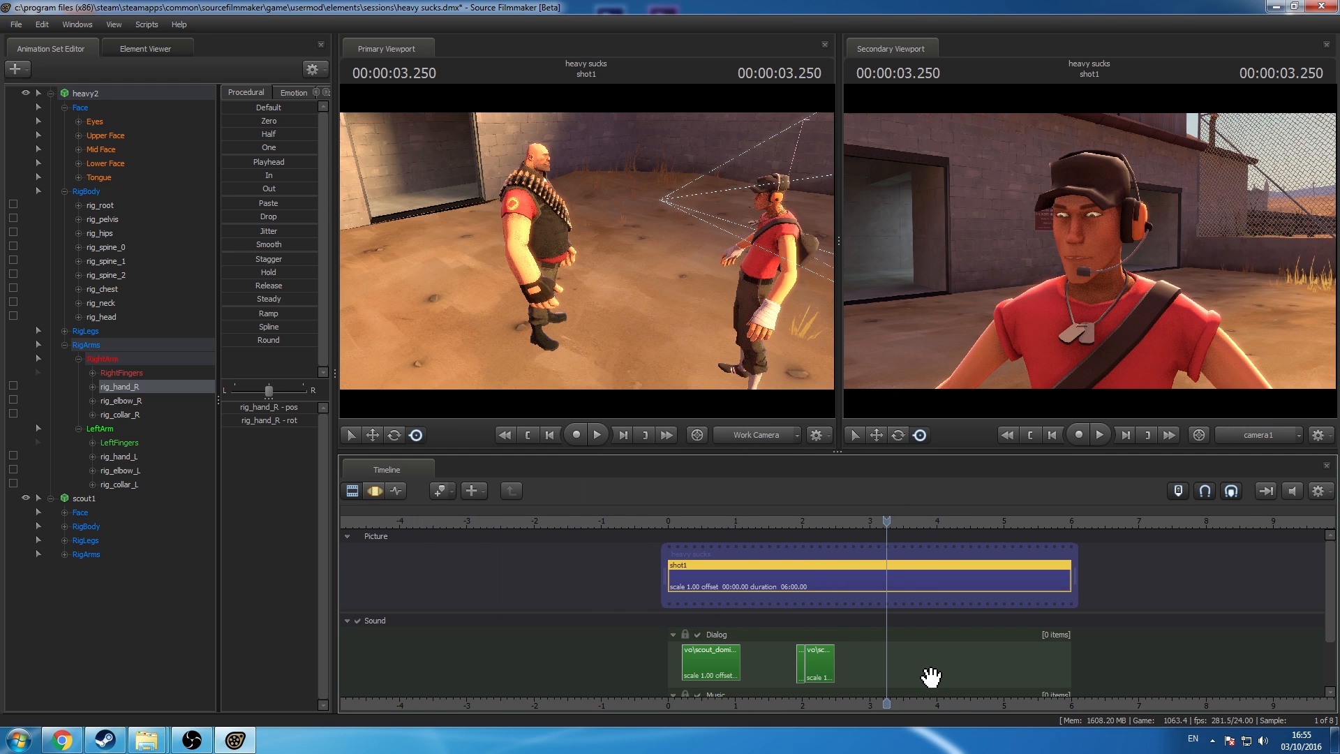
Step: Split shot1 at 1.166 seconds and aim the second shot's camera1 at Heavy's upper body
scroll(930, 676, up, 2)
drag(602, 525, 686, 525)
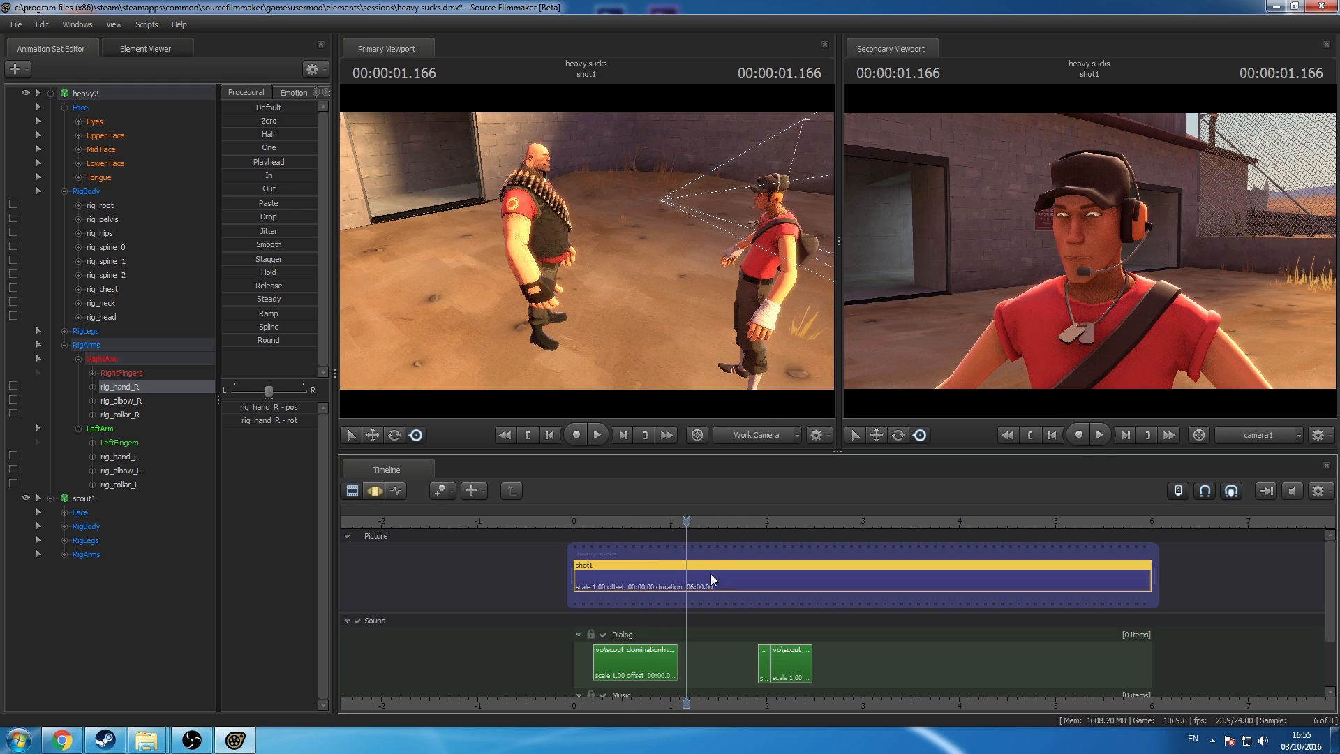
key(b)
click(711, 577)
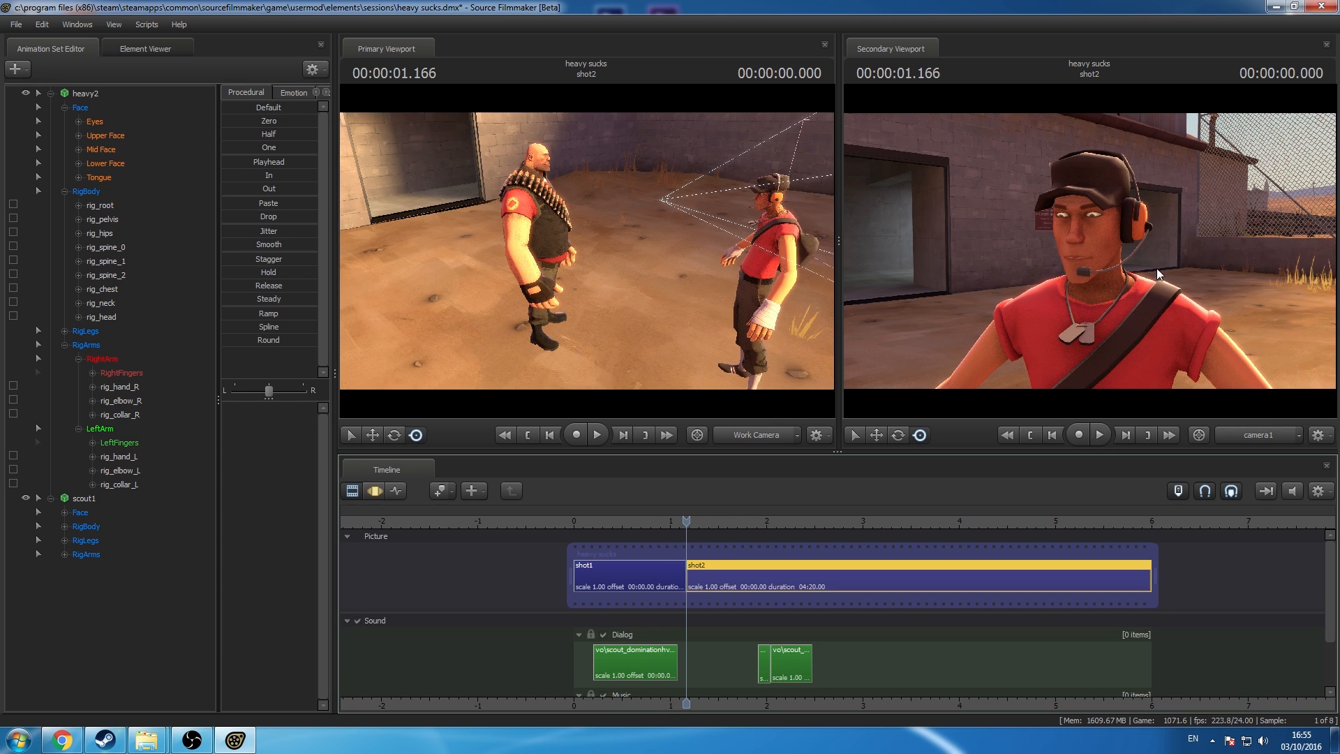
drag(1157, 275, 859, 254)
key(d)
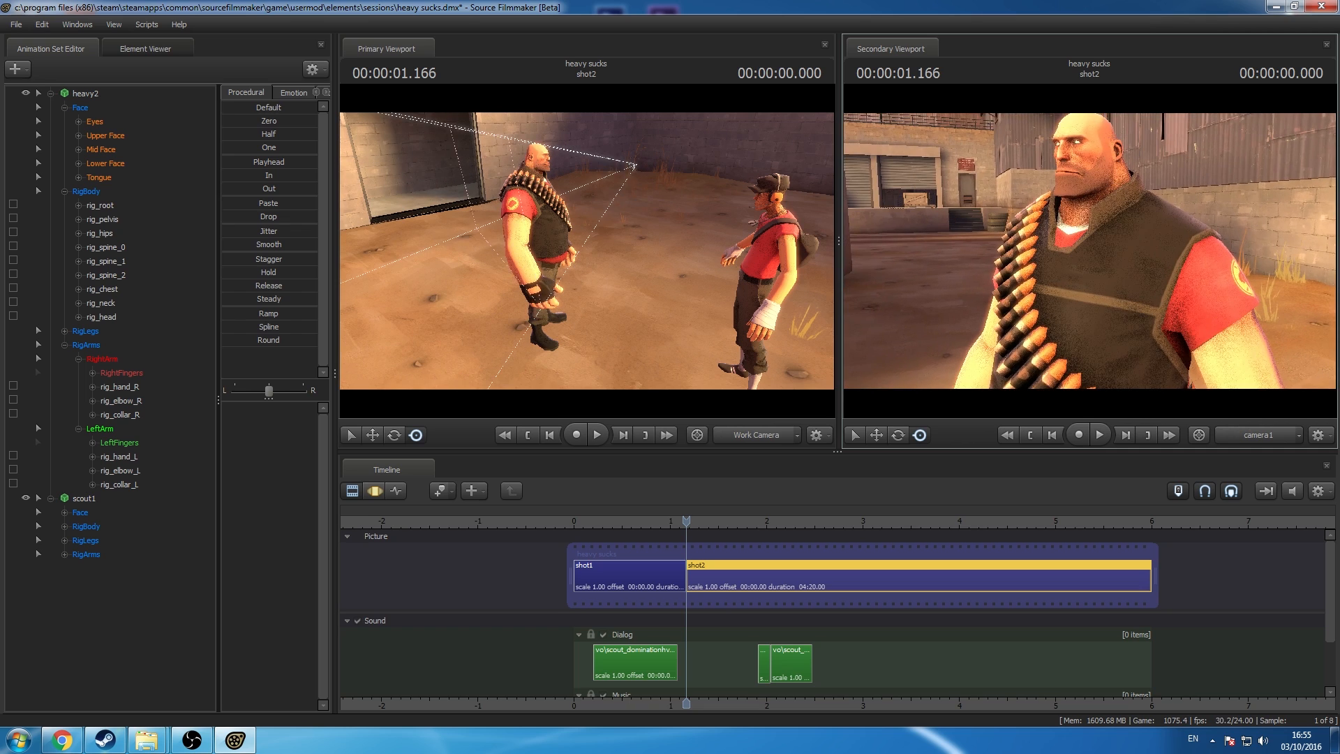
Step: Split shot2 at 1.875 seconds and select the new third shot
drag(694, 531, 753, 549)
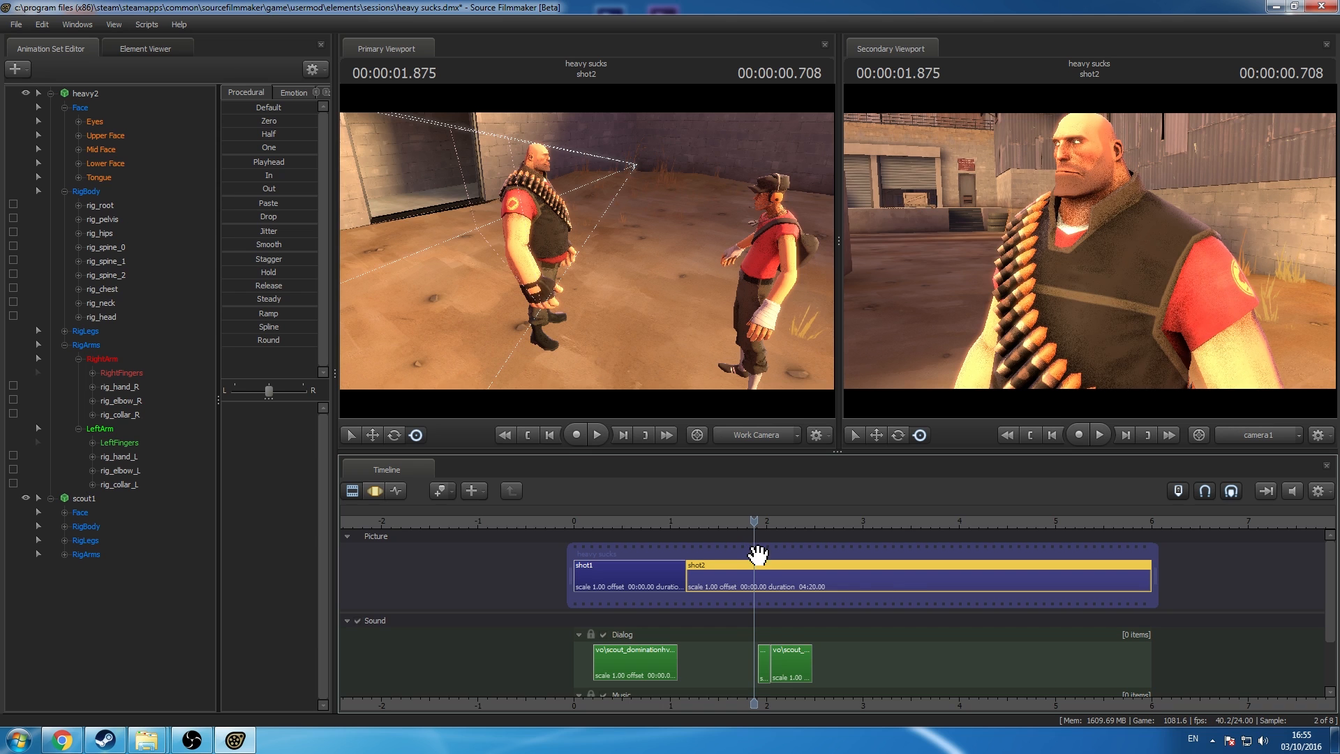
key(b)
click(784, 576)
Step: Set the playhead to 2.083 seconds and aim the third shot's camera1 at Scout's head and chest
click(773, 524)
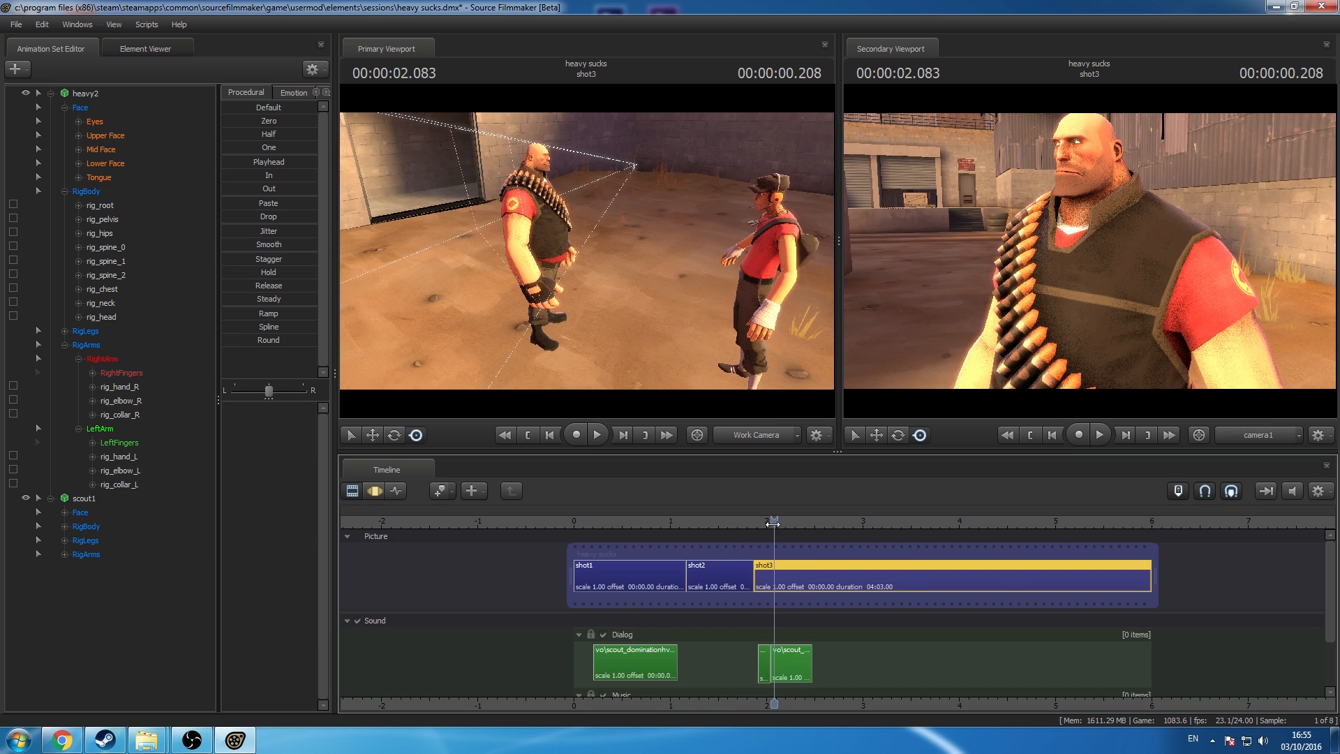
drag(1098, 287, 998, 276)
key(d)
key(a)
key(s)
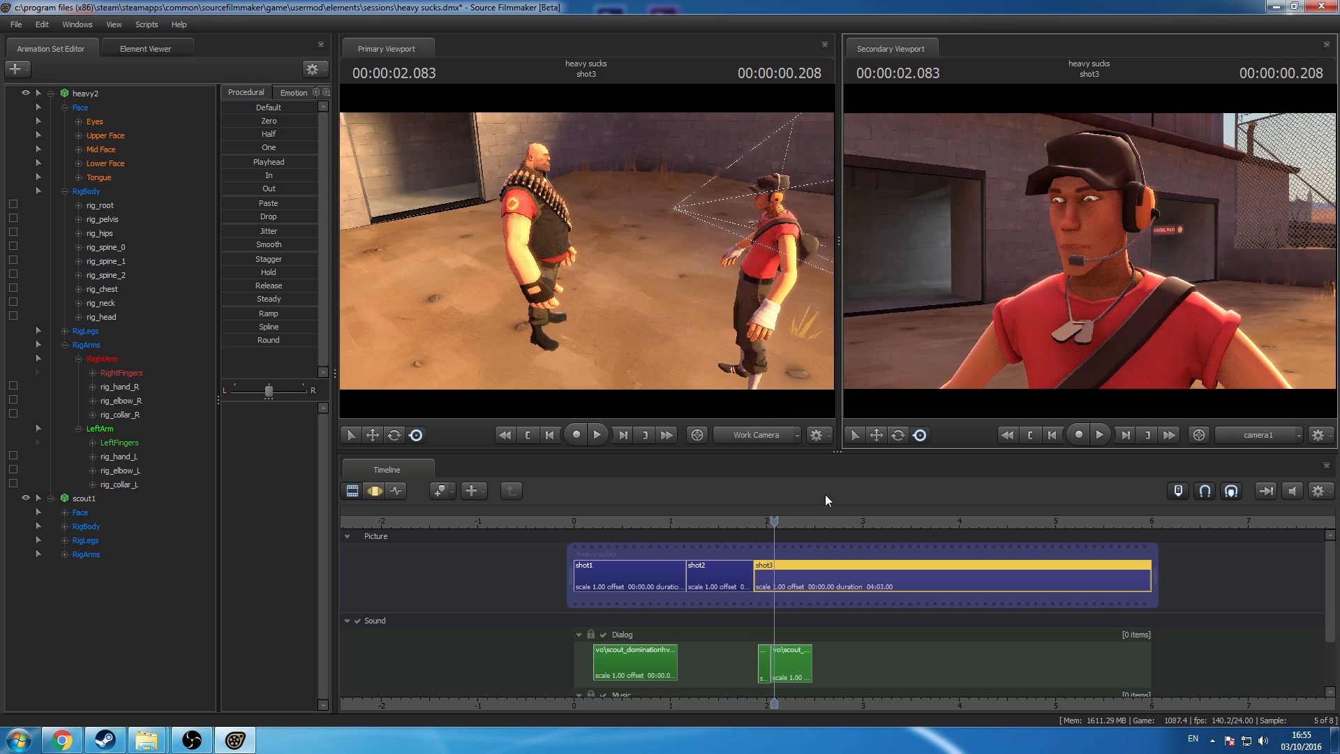
Step: Set the playhead to 2.625 seconds and start adding a sound clip to the Dialog track
click(786, 524)
drag(786, 524, 827, 524)
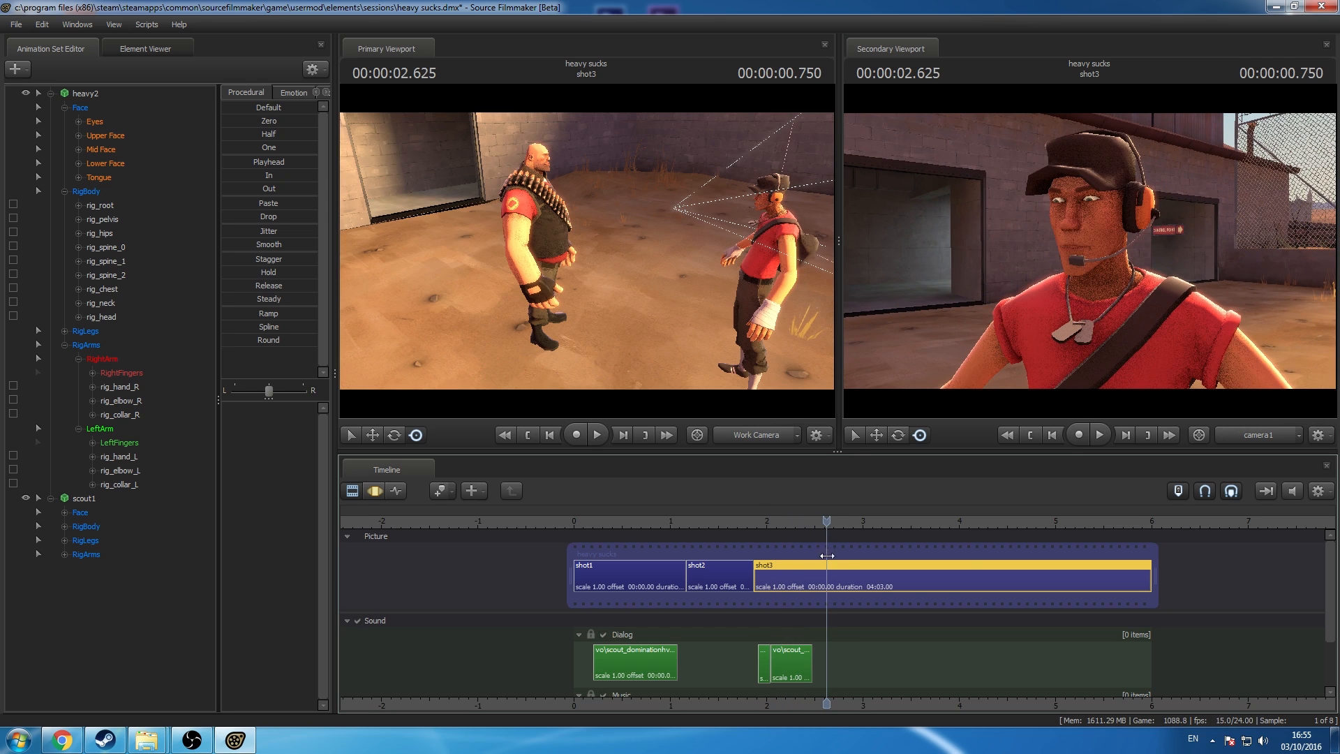
right_click(859, 667)
click(906, 584)
Step: Filter the sound files by "rifle" and select weapons\sniper_rifle_classic_shoot.wav
text(s)
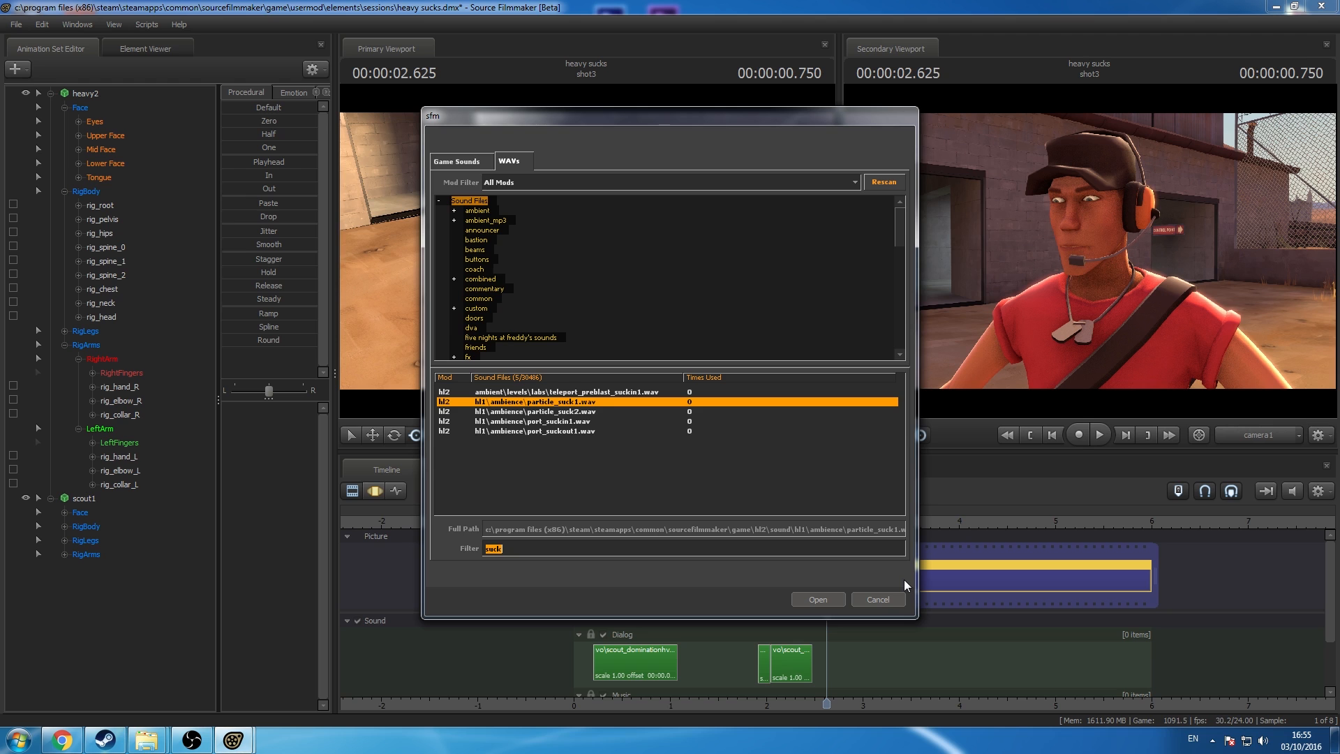
key(BackSpace)
text(rifle)
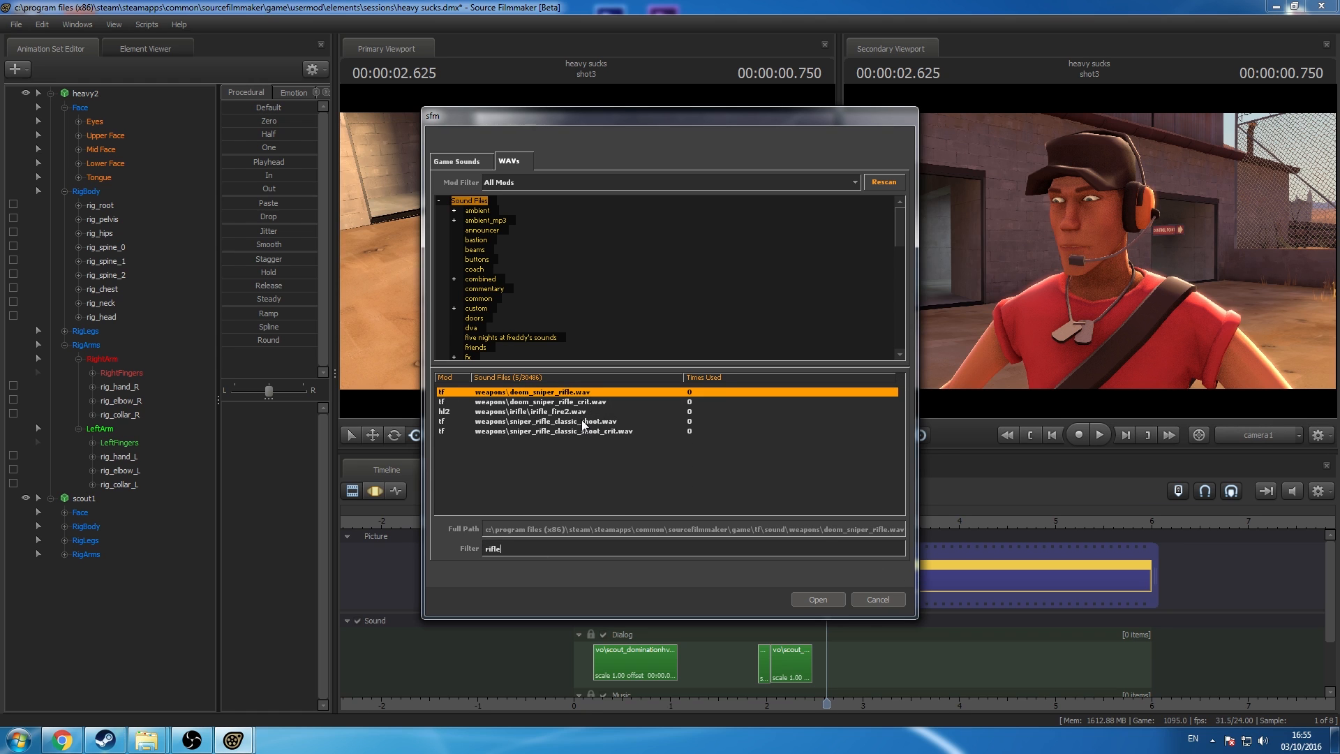
click(581, 421)
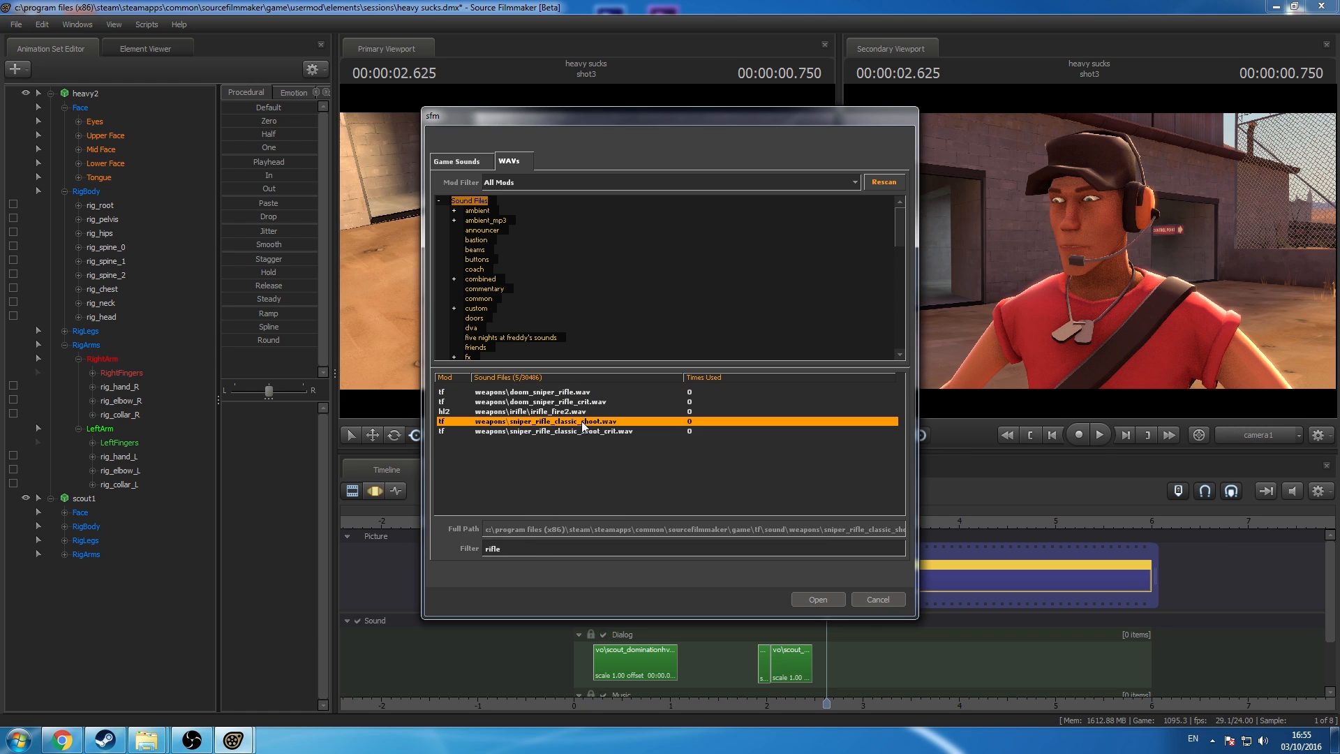
Step: Filter the sound files by "fire" and look through the weapon sounds, sampling widow_maker_dry_fire.wav and sniper_railgun_dry_fire.wav
drag(532, 552, 429, 555)
text(fire)
scroll(522, 473, down, 5)
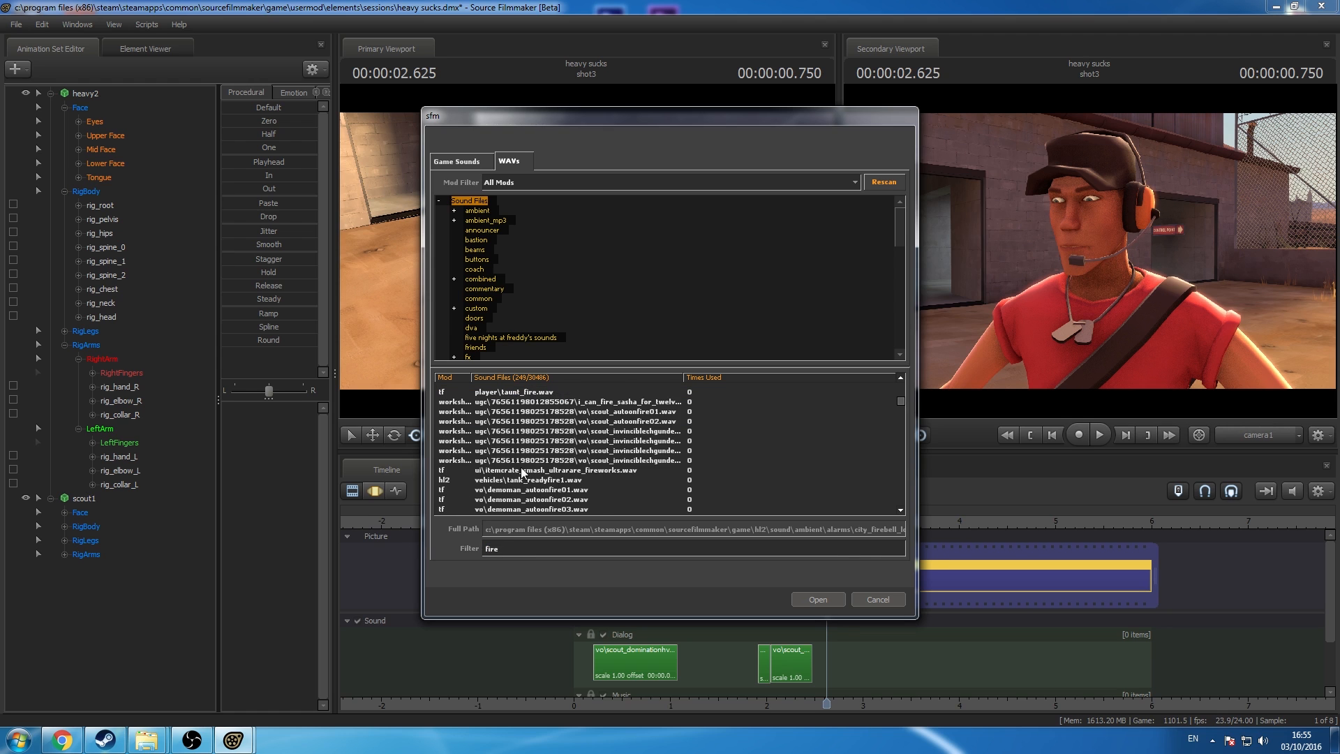
drag(900, 401, 906, 514)
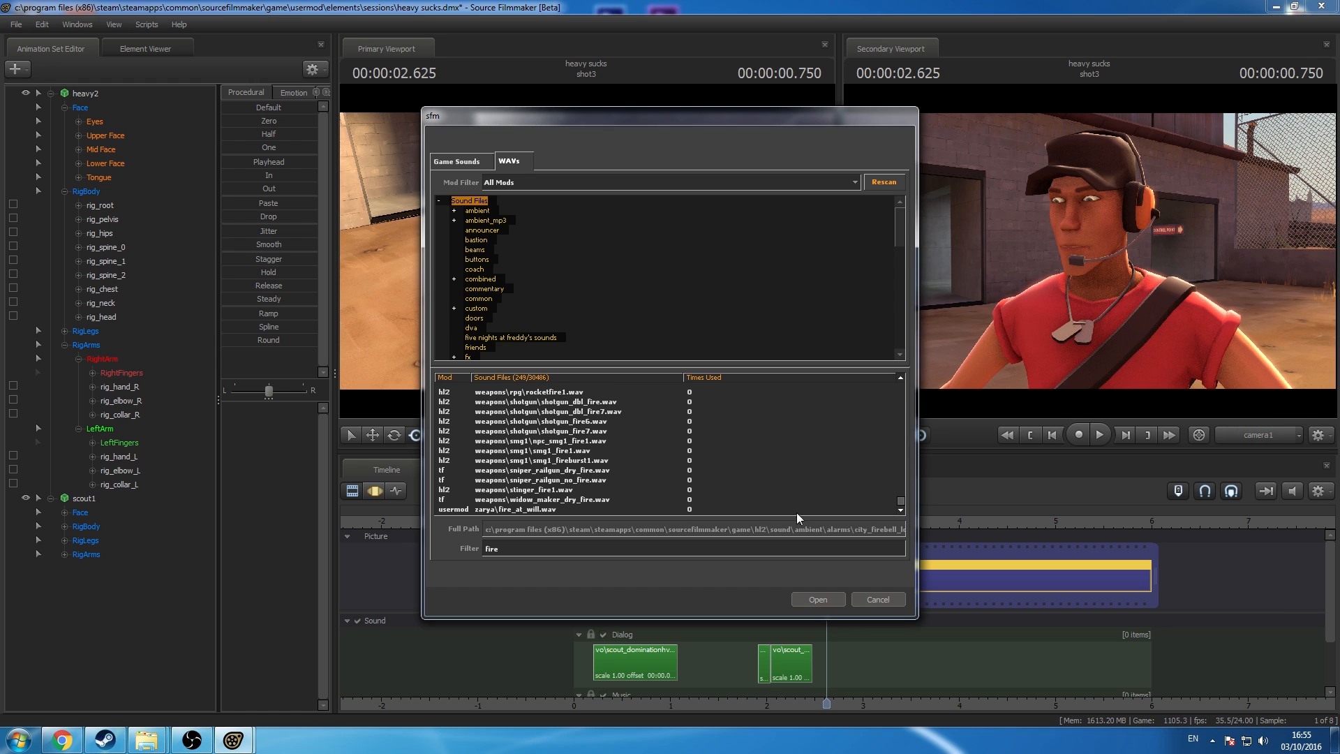
click(751, 500)
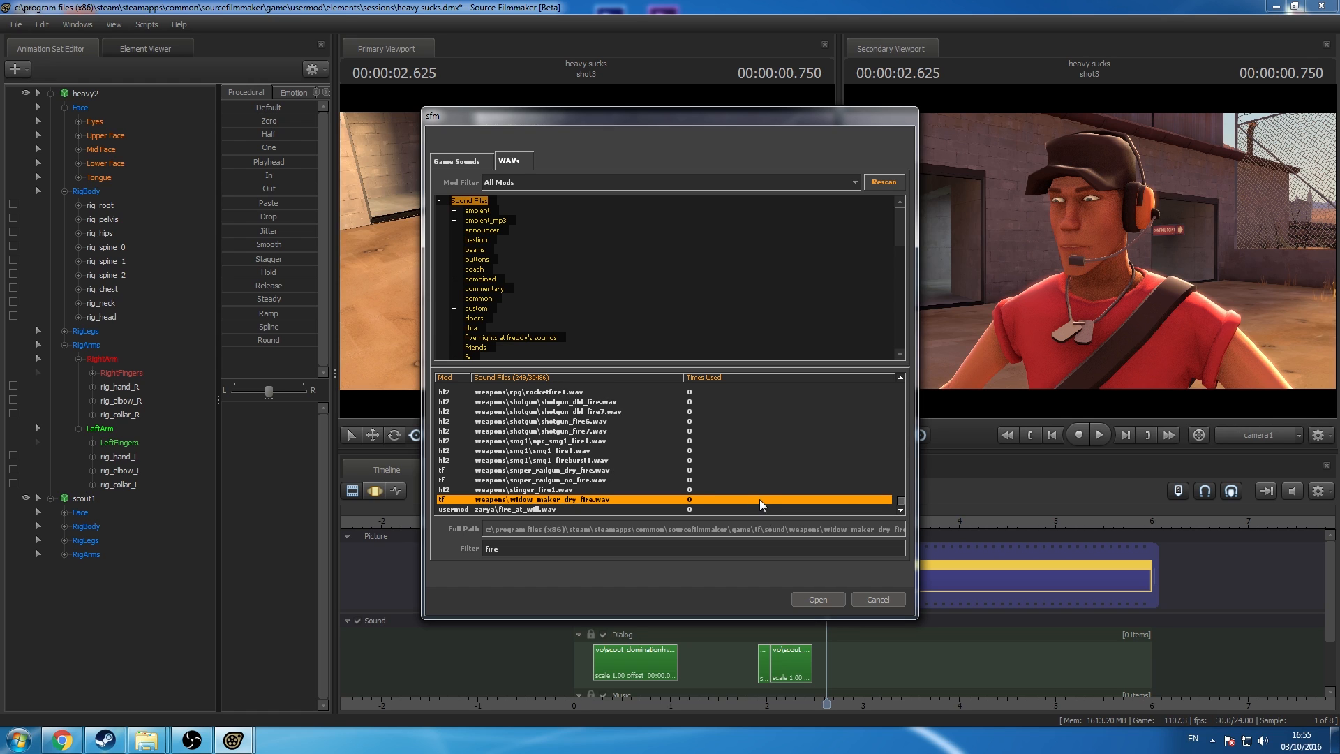
click(593, 471)
scroll(591, 475, up, 3)
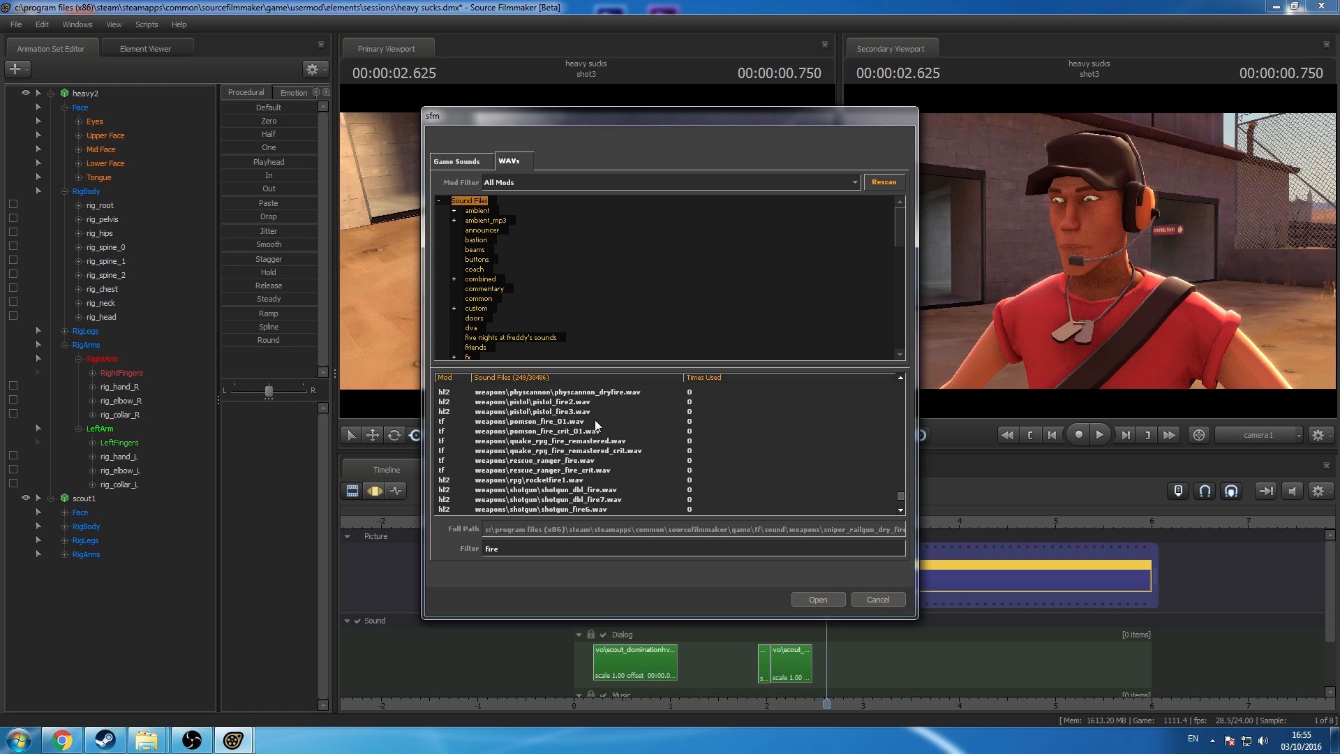
scroll(573, 483, up, 10)
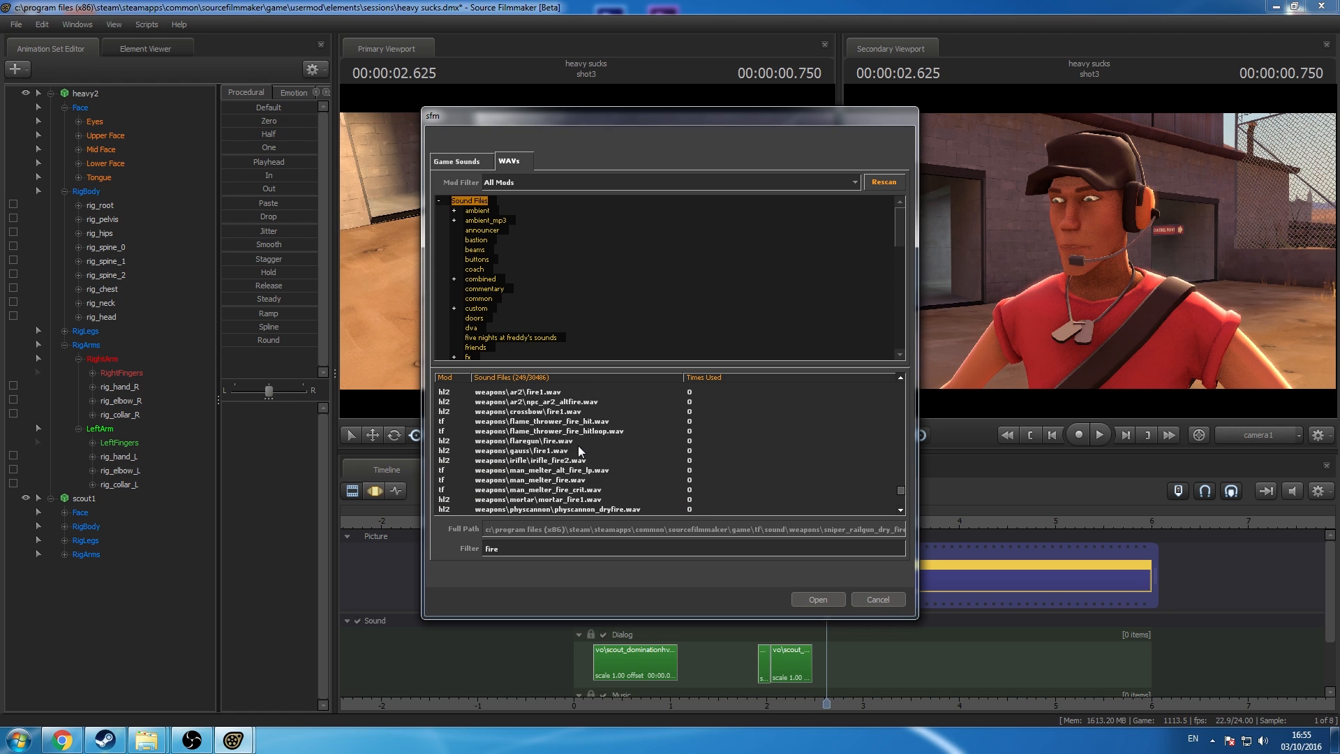
scroll(578, 452, up, 4)
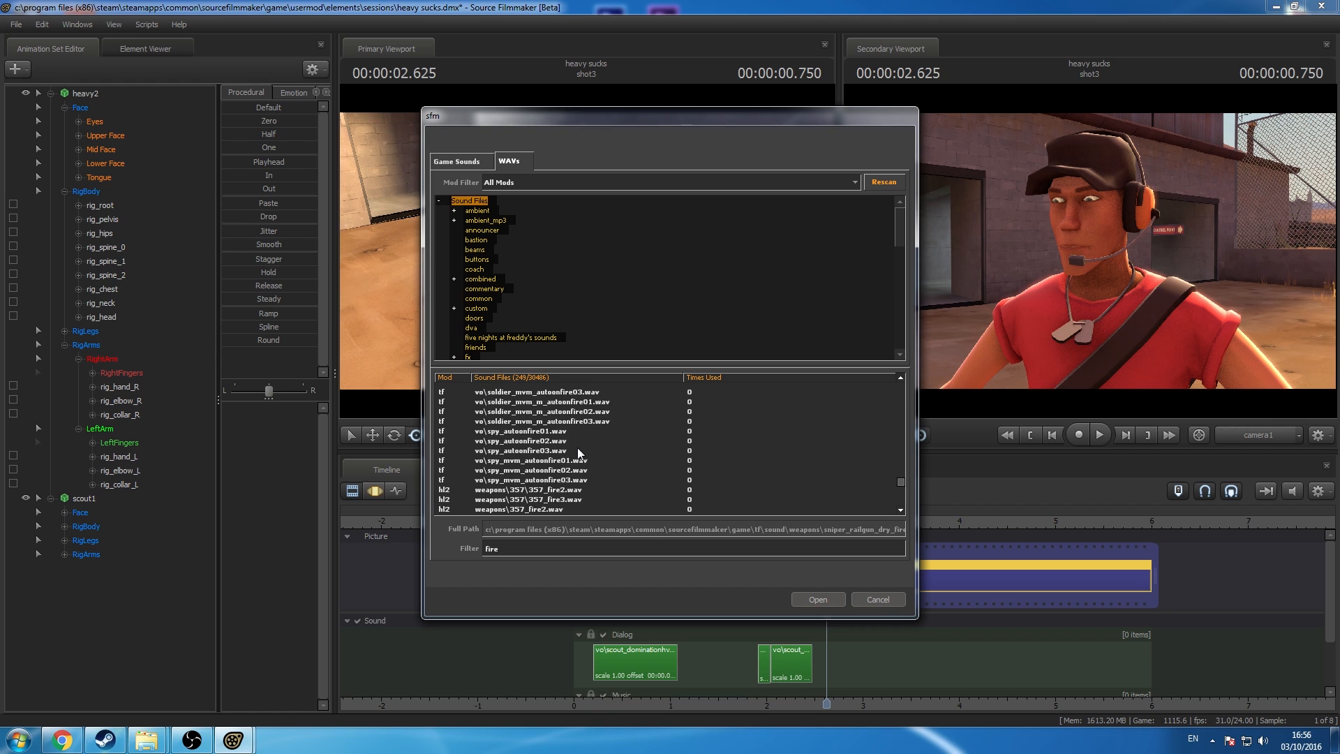
scroll(578, 452, down, 15)
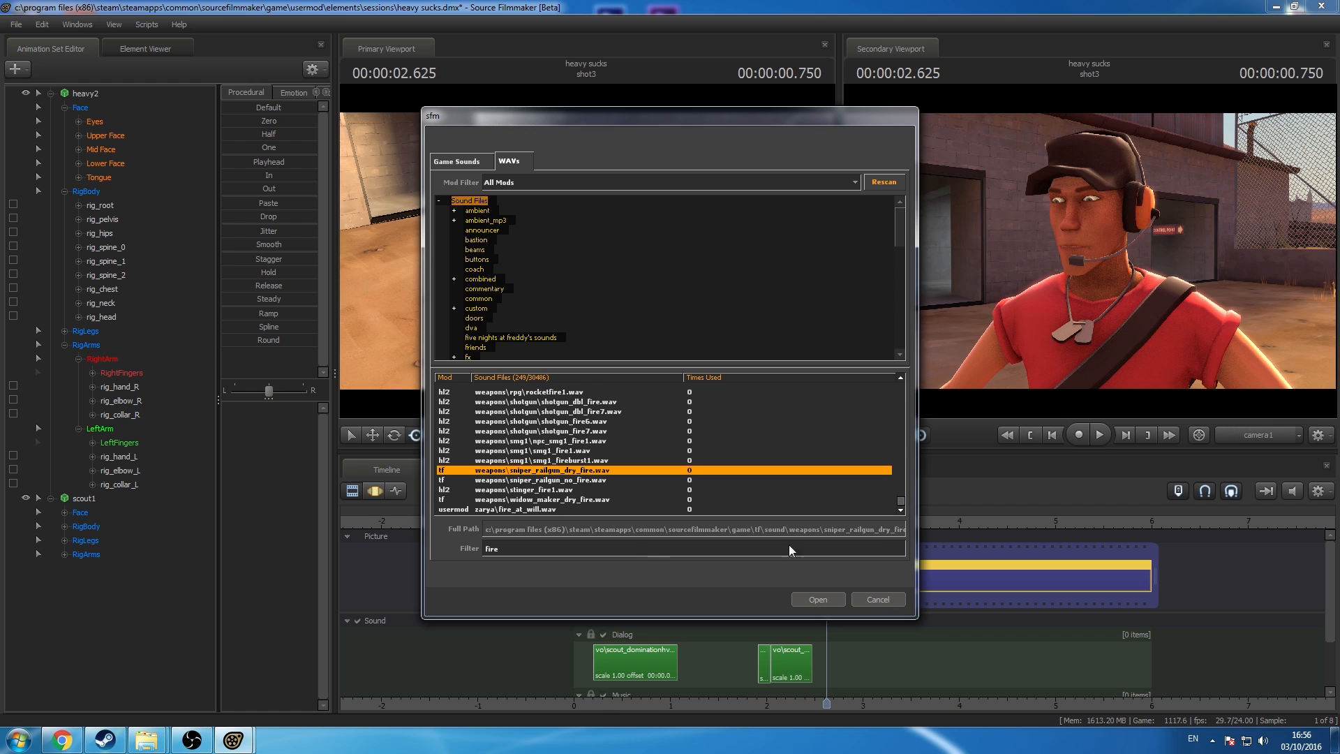
Step: Filter the sound files by "sniper" and add weapons\sniper_shoot.wav to the Dialog track at the playhead
drag(619, 549, 488, 550)
double_click(507, 549)
key(BackSpace)
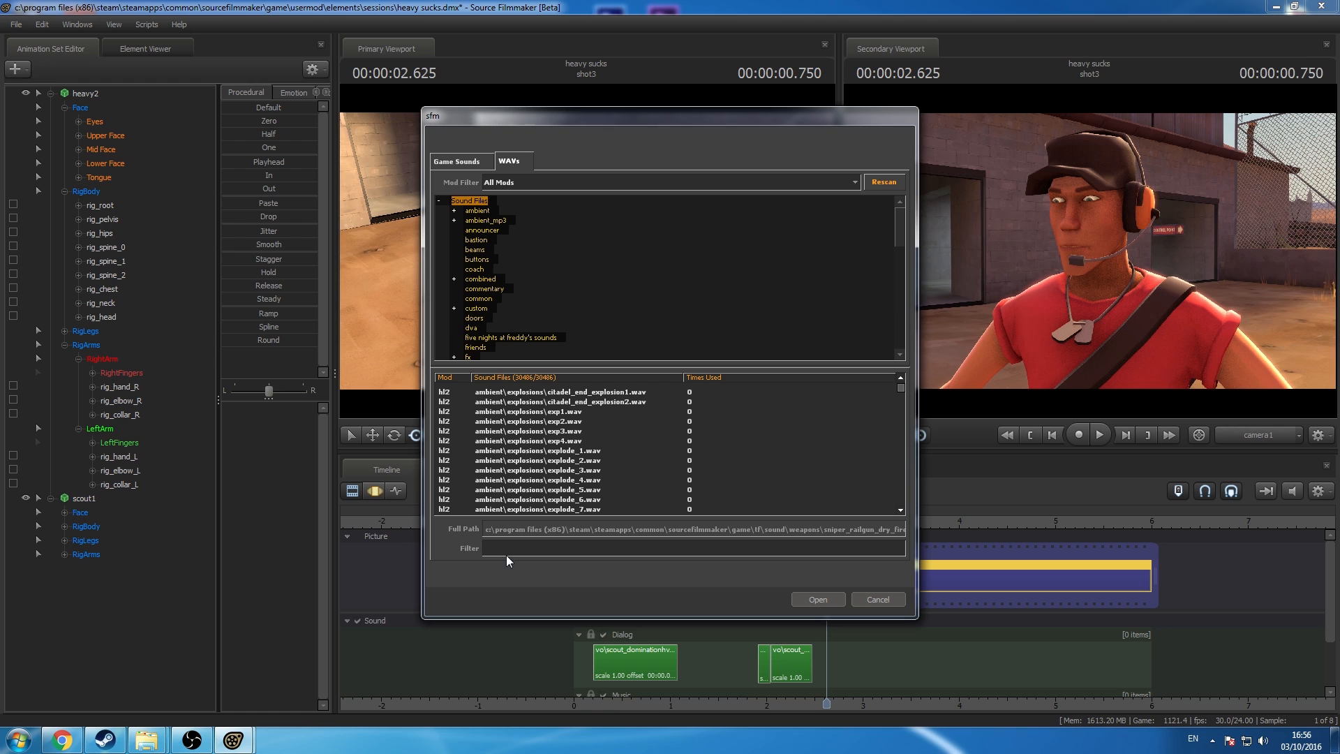
text(sniper)
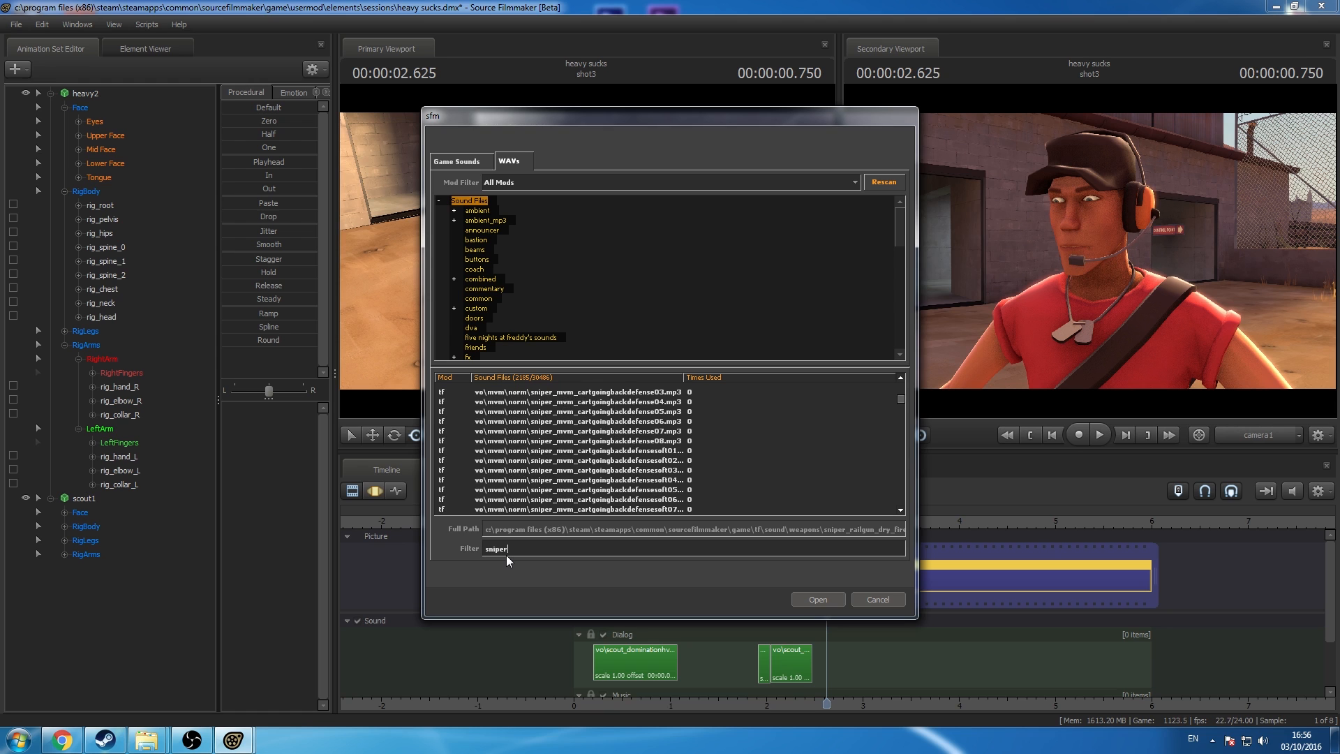
drag(901, 400, 902, 523)
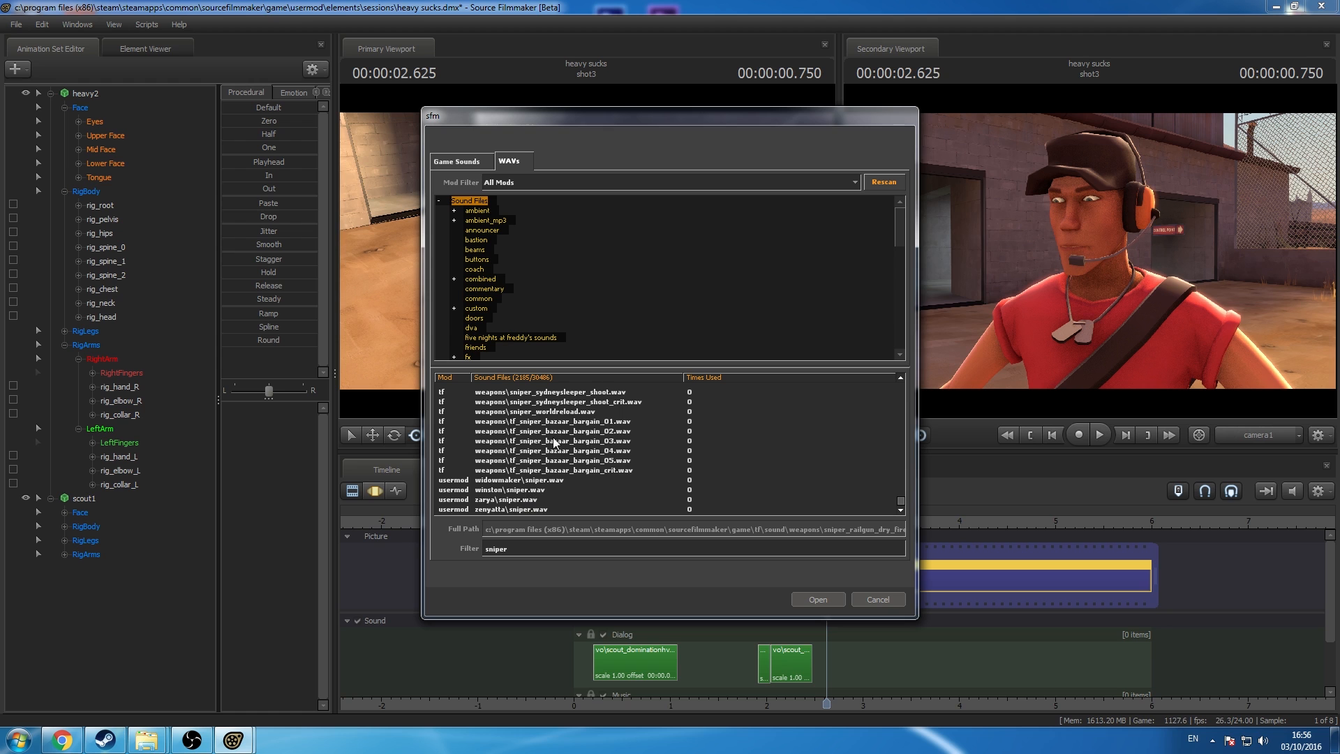
scroll(556, 442, up, 2)
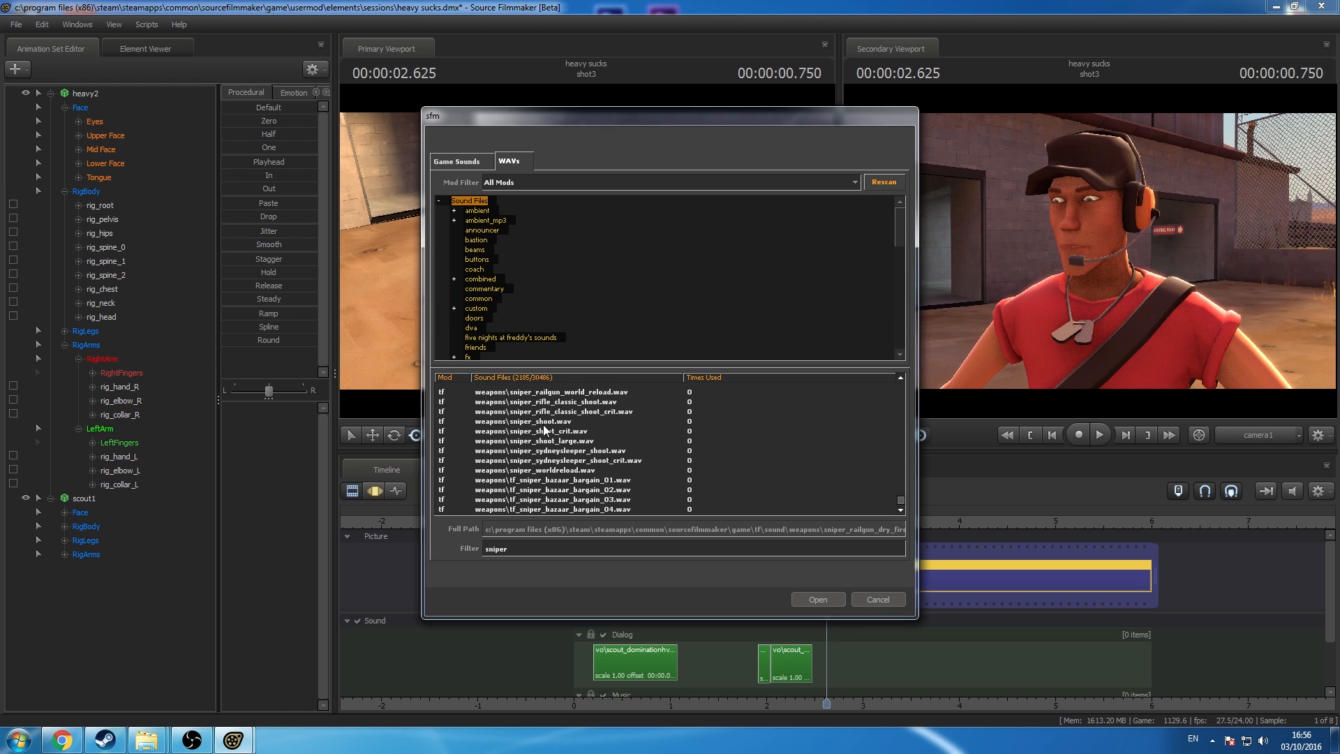
click(551, 422)
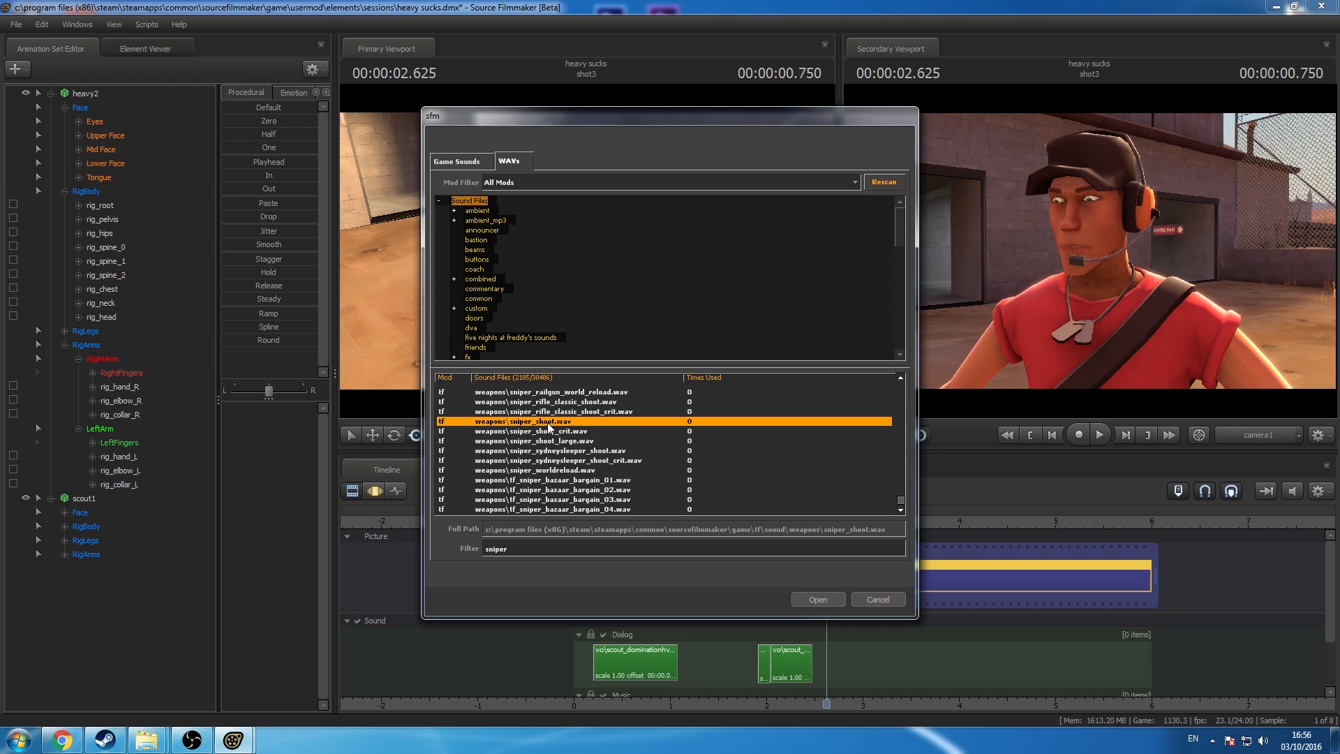
click(810, 602)
Step: Set the volume of the sniper_shoot.wav clip to 0.5 and play it back
click(894, 652)
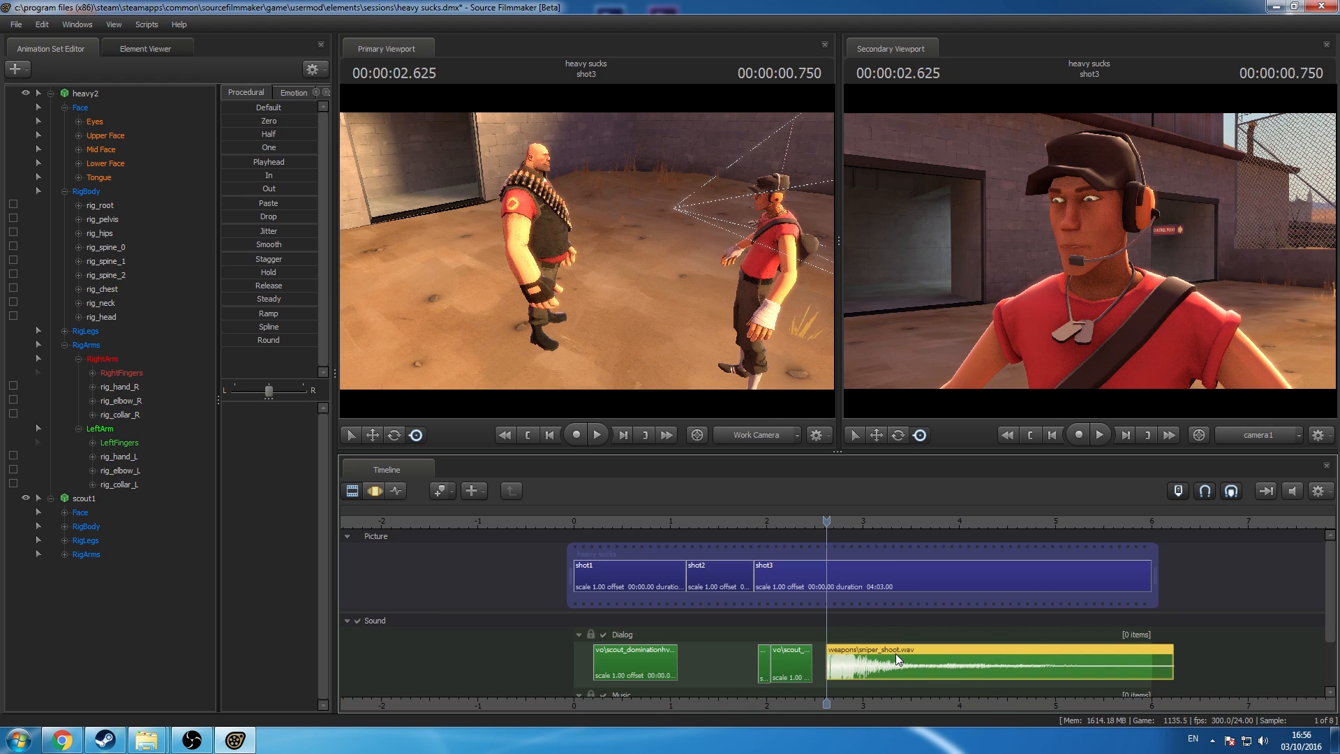
right_click(895, 653)
click(929, 586)
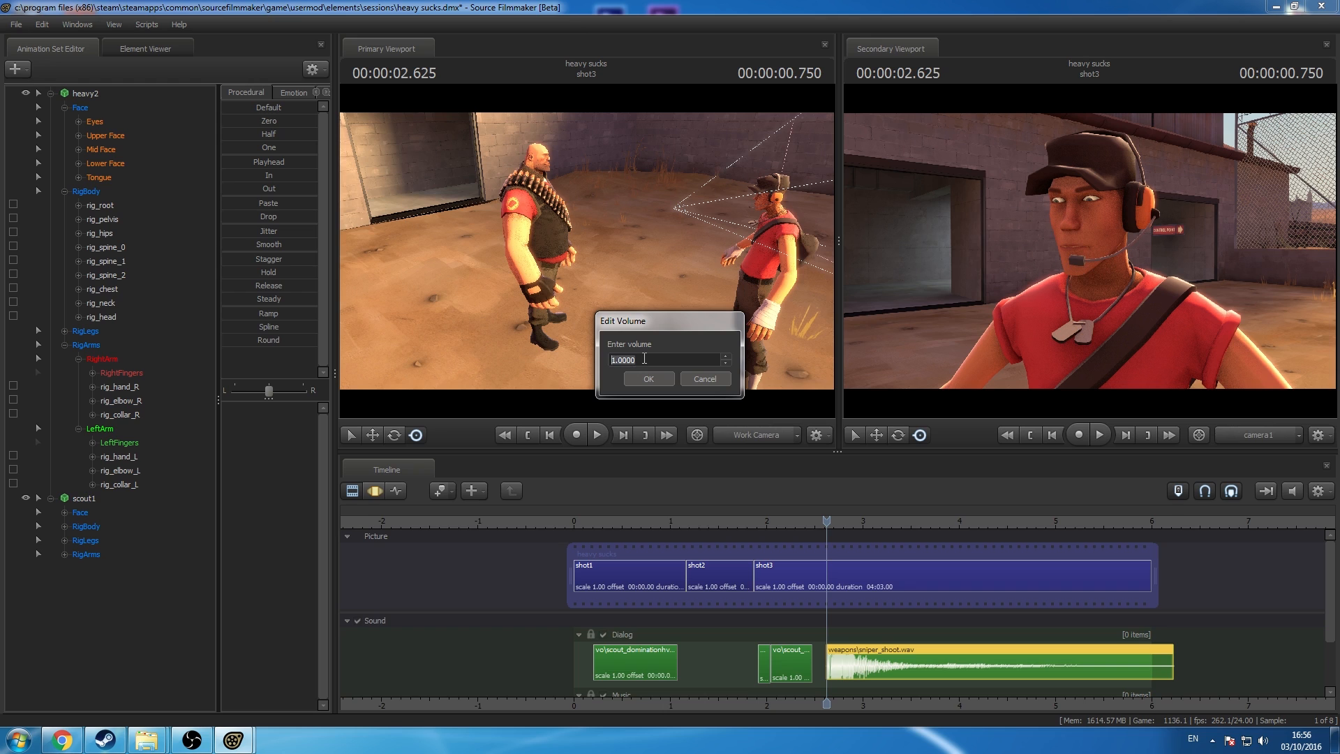
double_click(629, 358)
text(0.5)
click(635, 383)
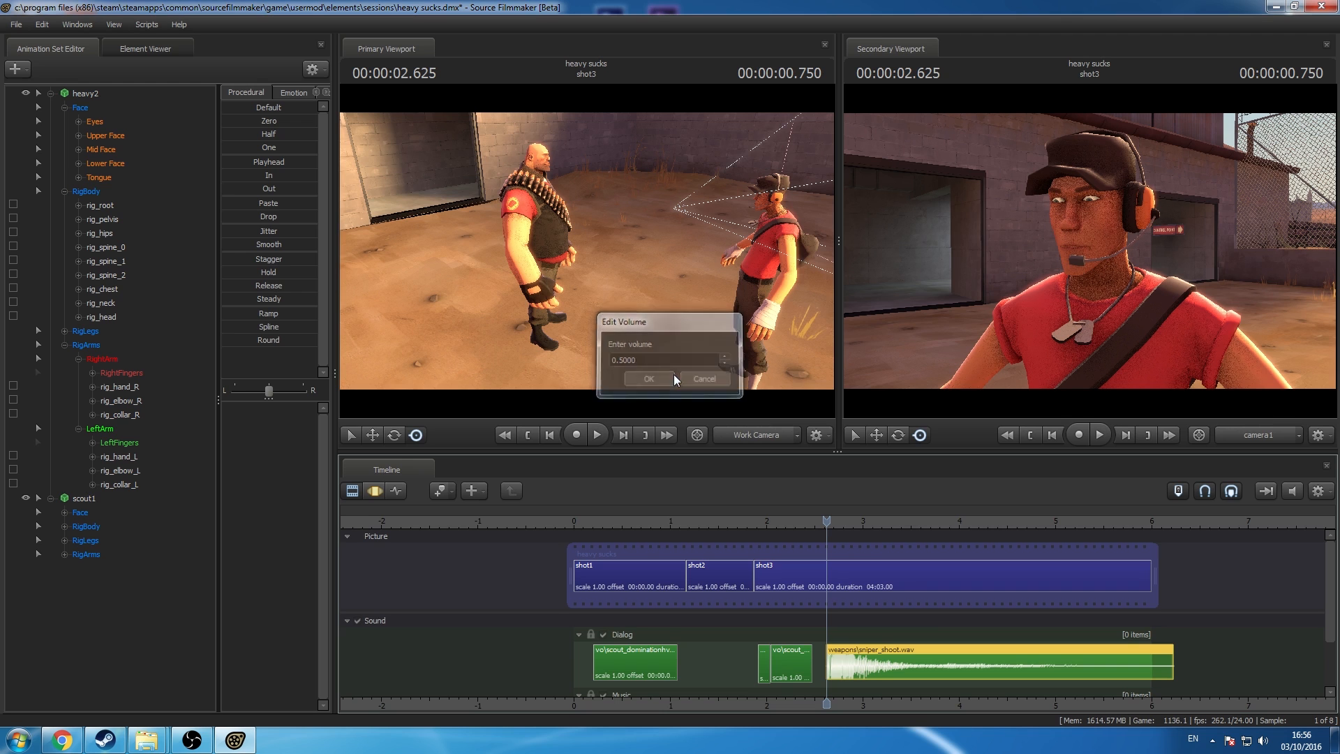
key(space)
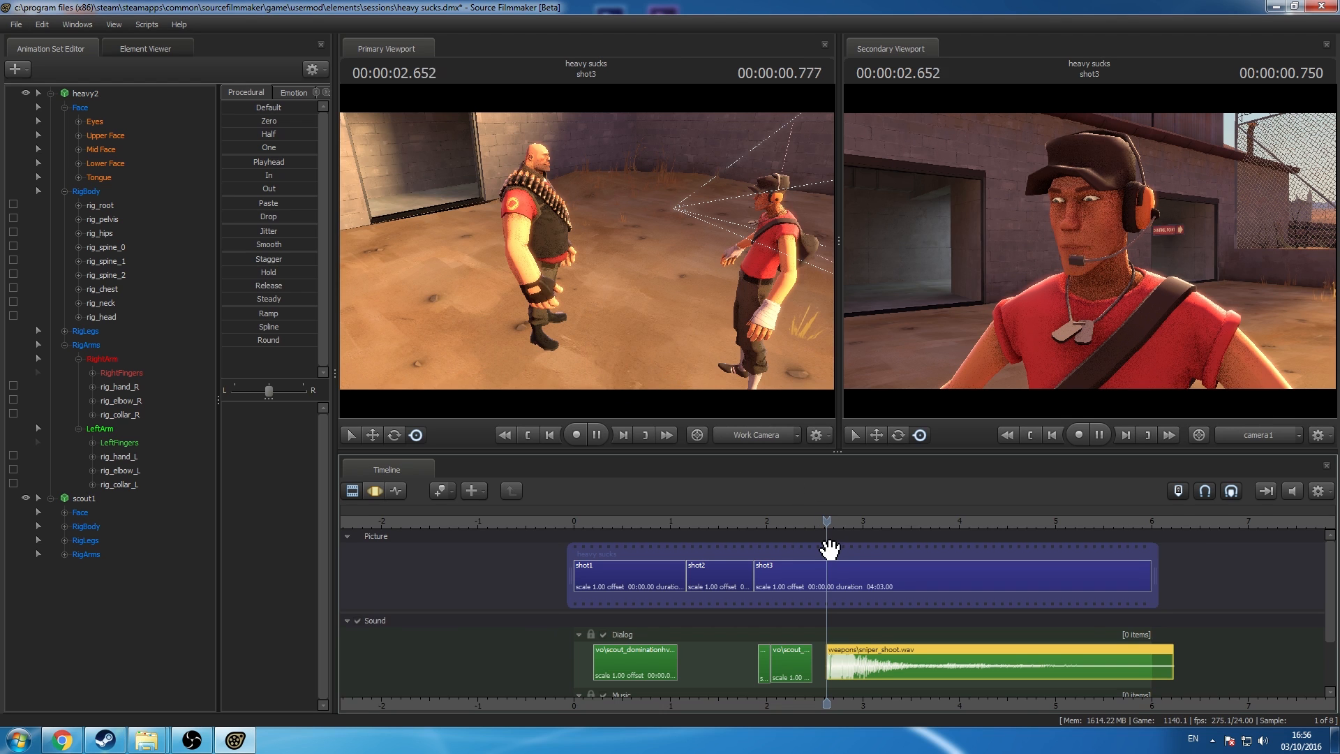
key(space)
Step: Set the volume of the sniper_shoot.wav clip to 0.3
right_click(794, 653)
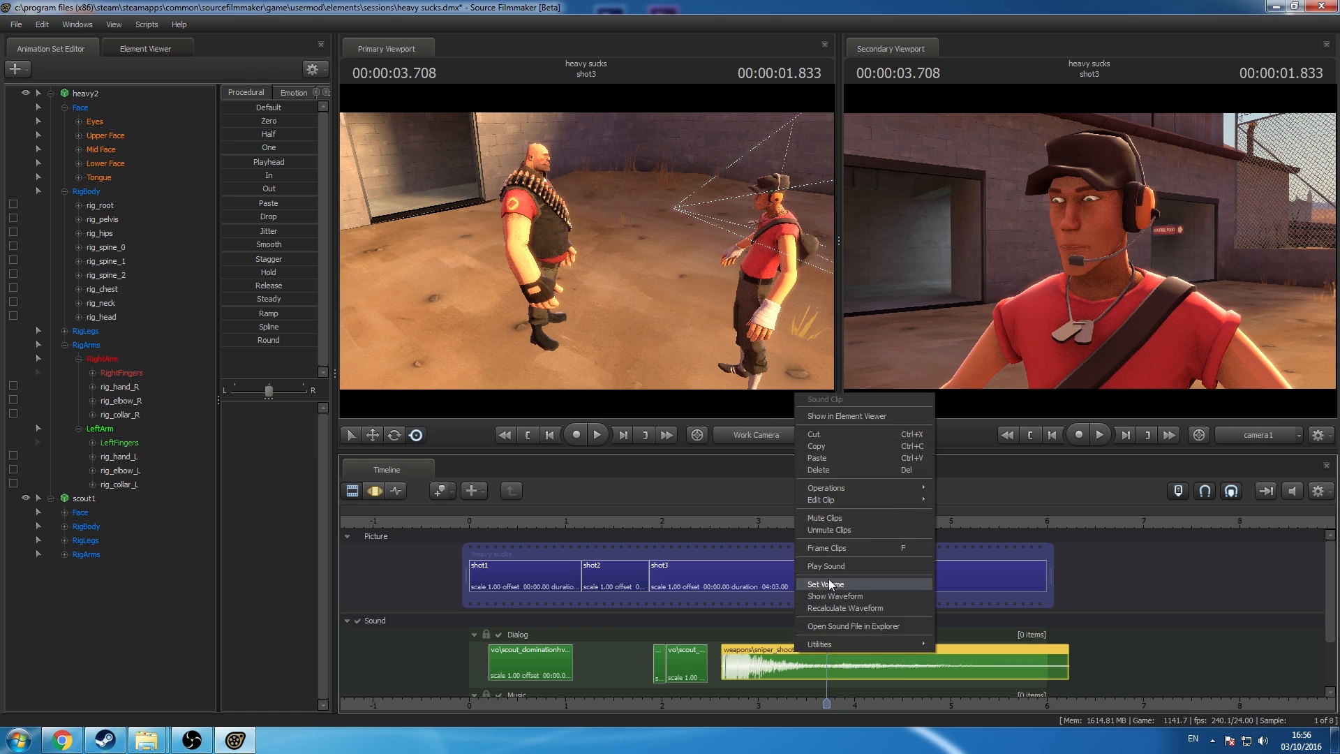
click(828, 580)
text(0.2)
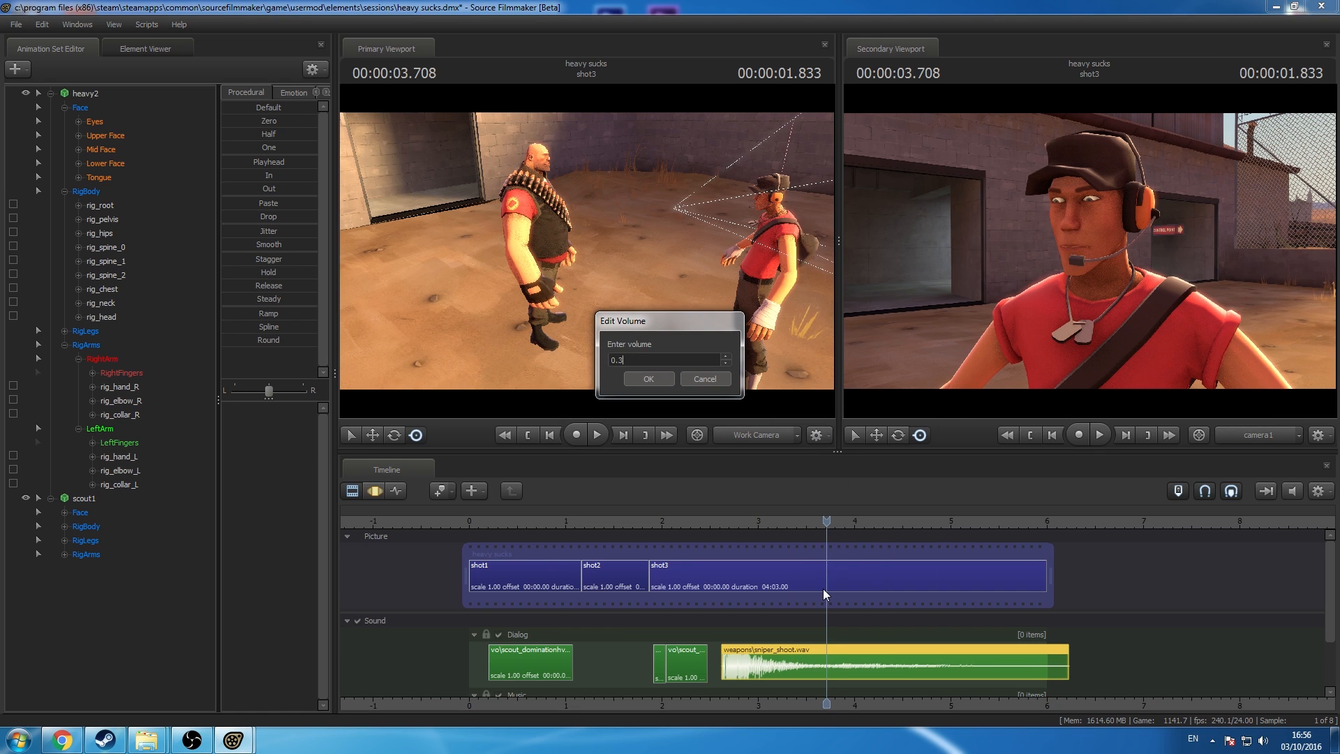
key(Return)
Step: Set the playhead to 3.416 seconds and split the third shot there
drag(733, 520, 681, 523)
click(692, 578)
key(b)
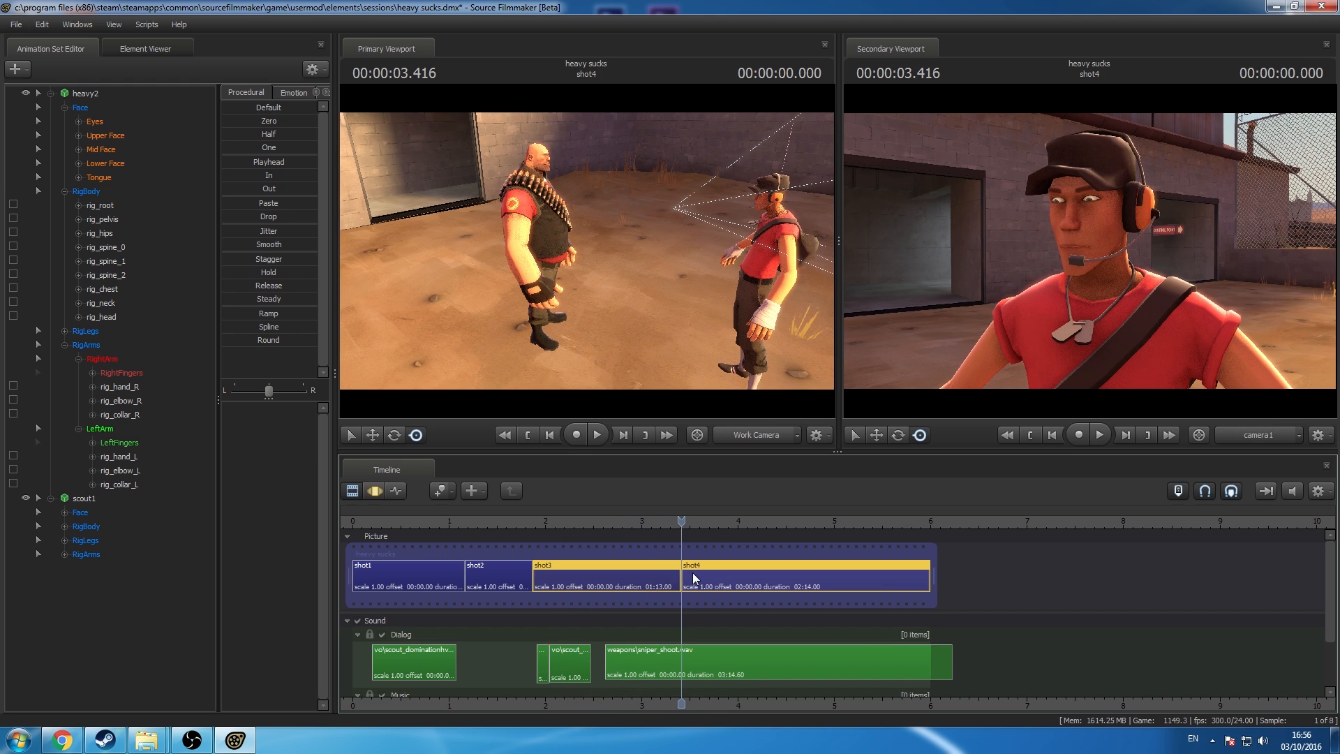
Step: Select the fourth shot and aim its camera1 at Heavy's head and chest
click(729, 588)
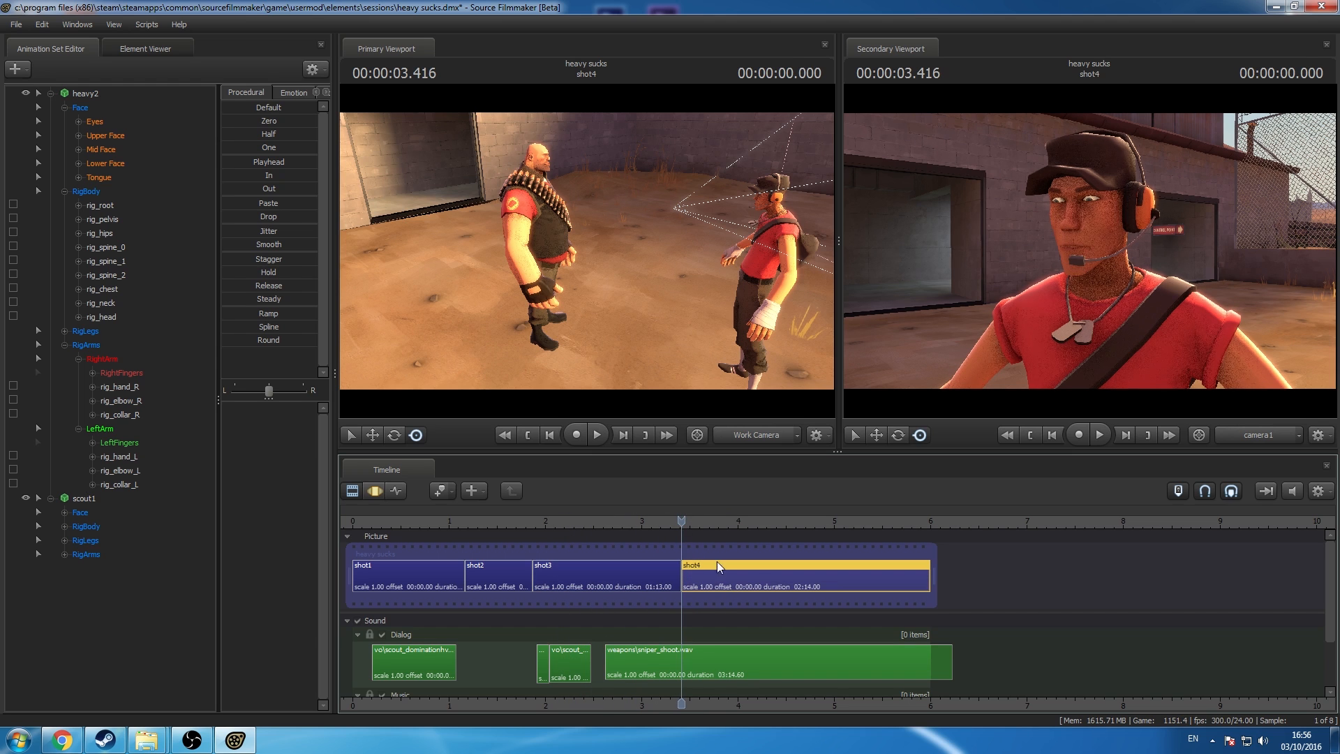
drag(1047, 314, 846, 279)
key(d)
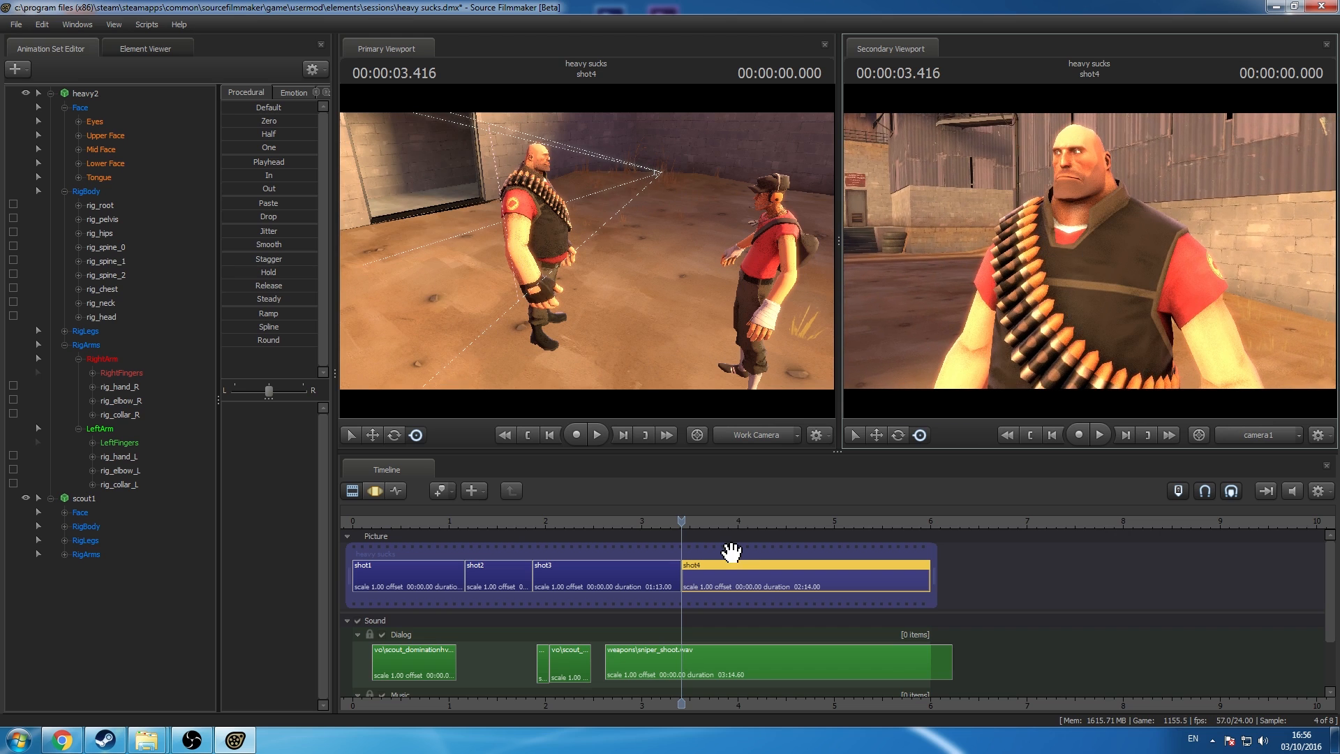
Step: Play the sequence from 0 seconds to review the cuts and sounds
drag(738, 709, 855, 710)
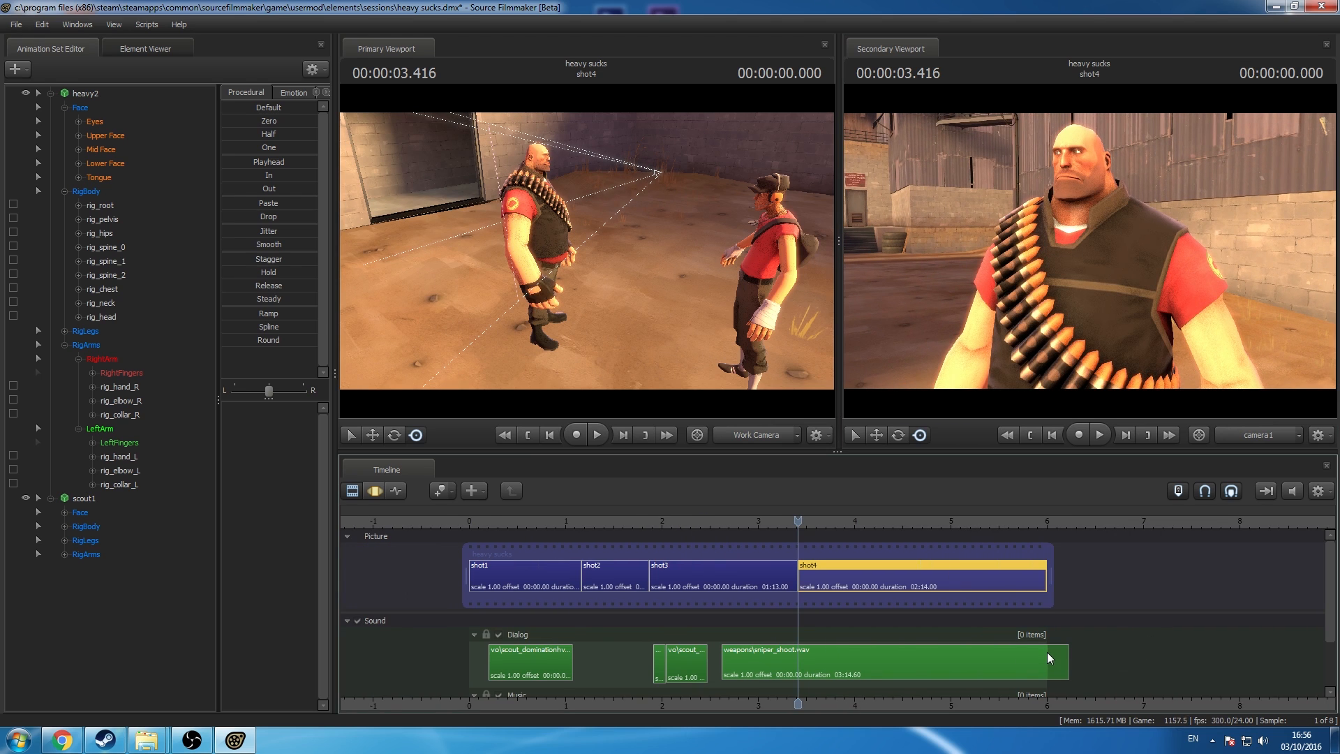
click(471, 526)
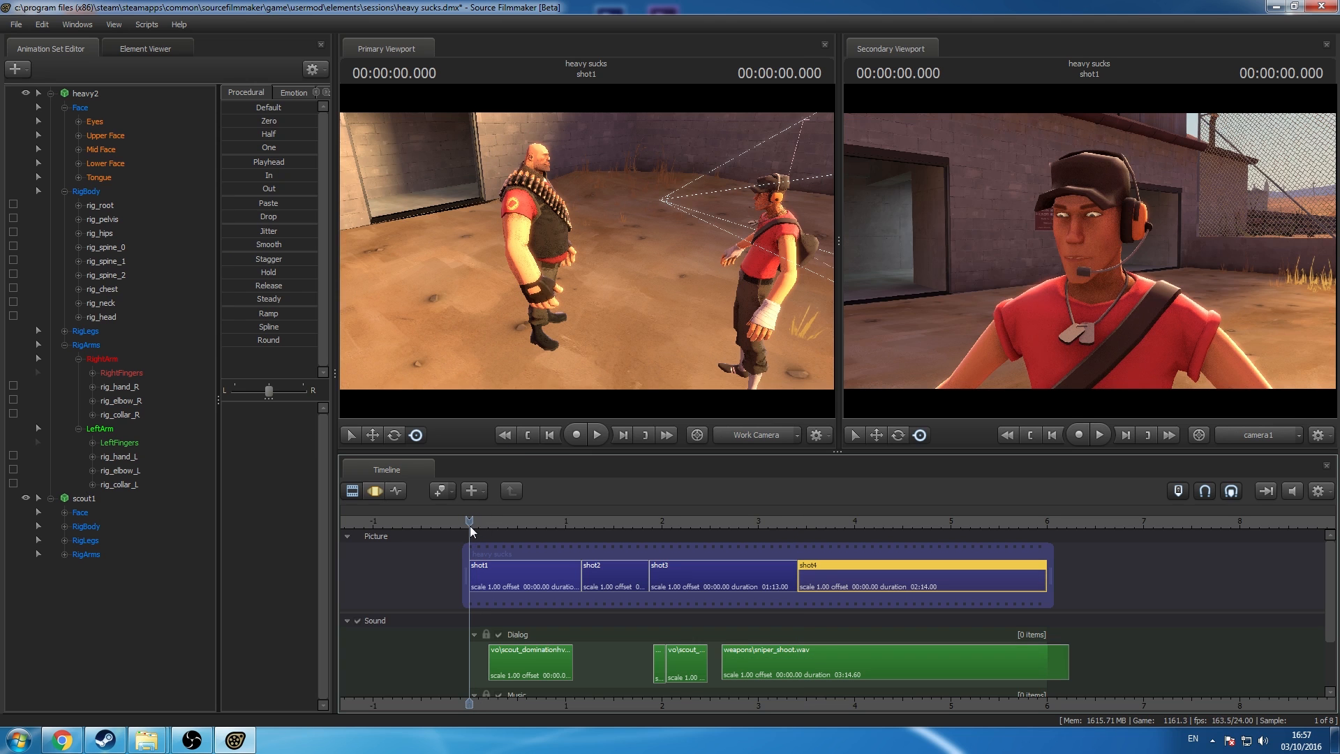
key(space)
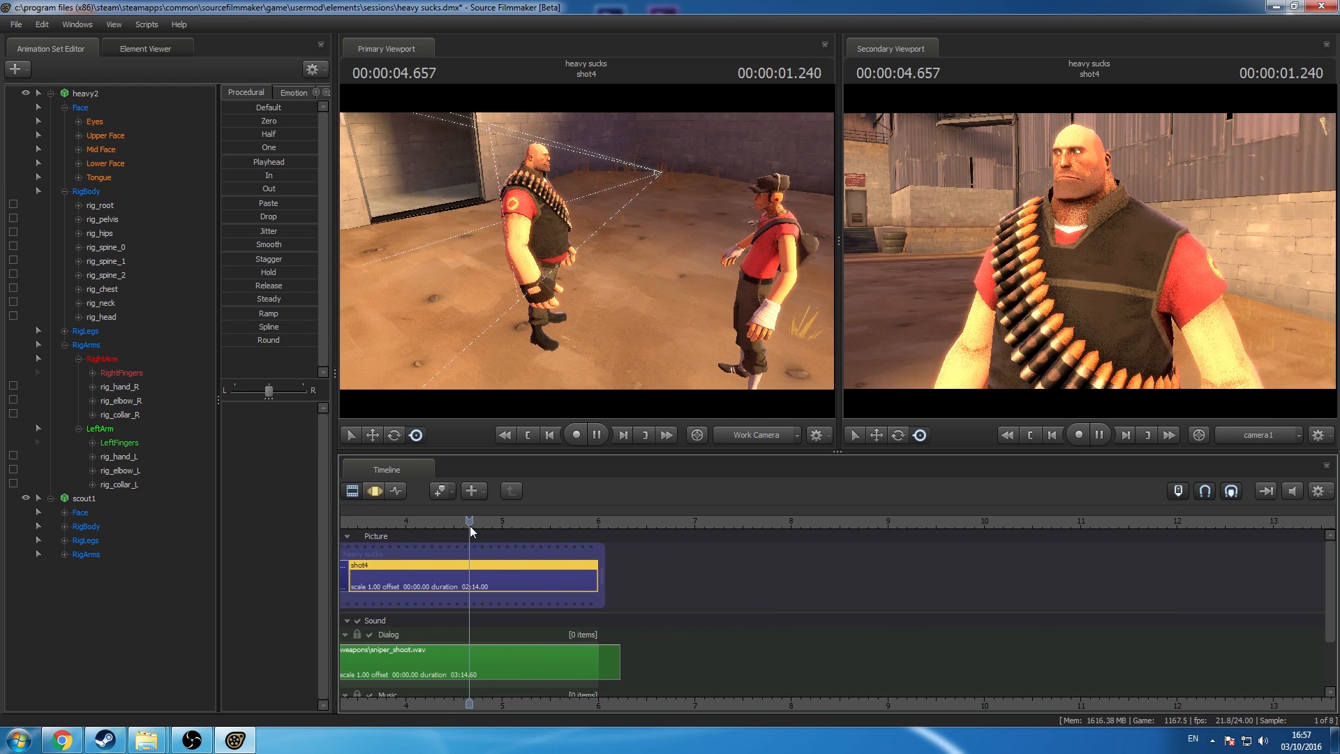
key(space)
Step: Set the playhead to 0.5 seconds, select the first shot and move the work camera to face Scout from the front
drag(614, 705, 1169, 705)
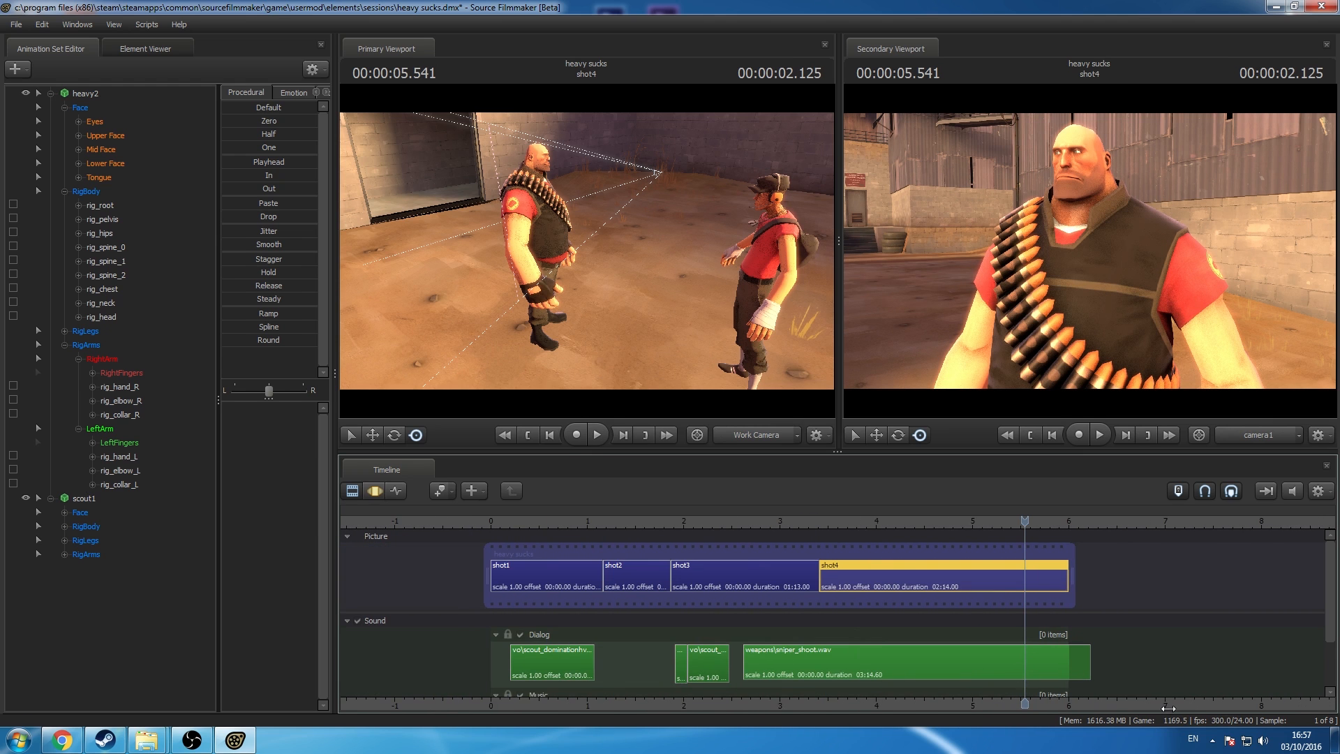
click(538, 522)
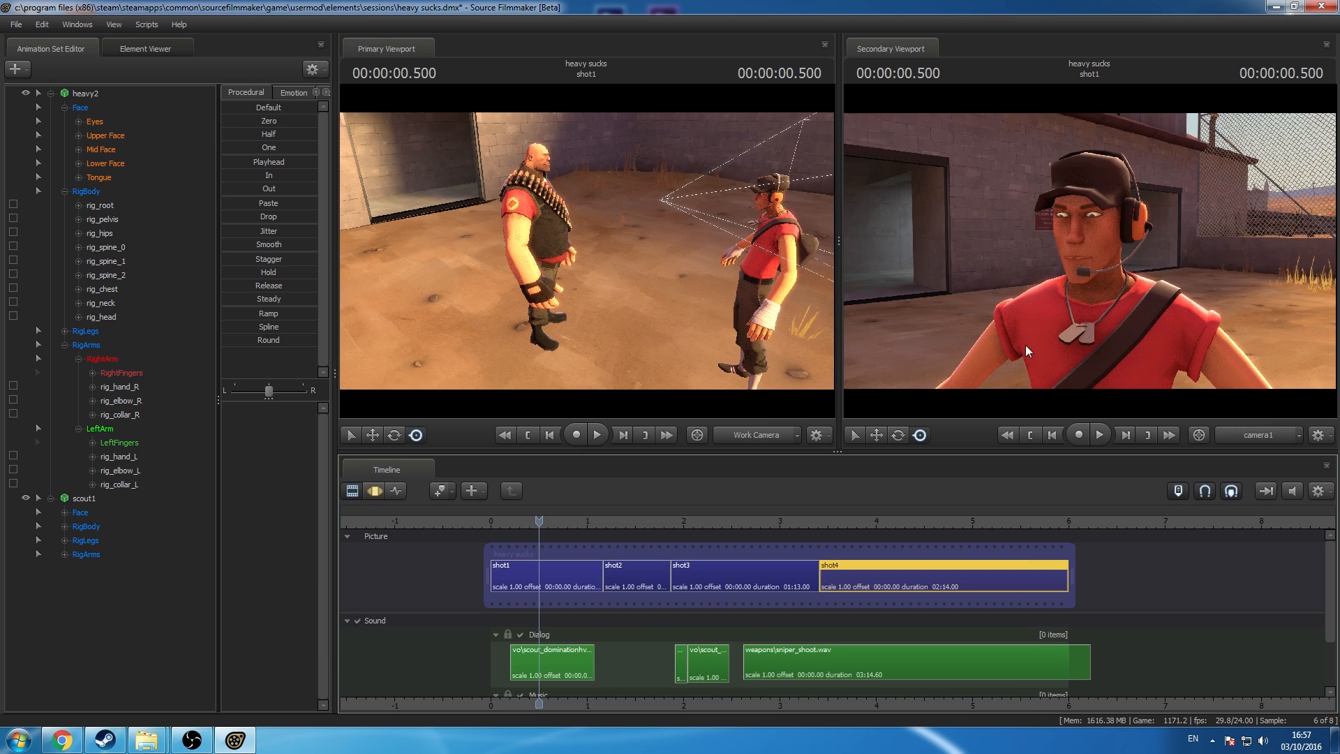
click(563, 572)
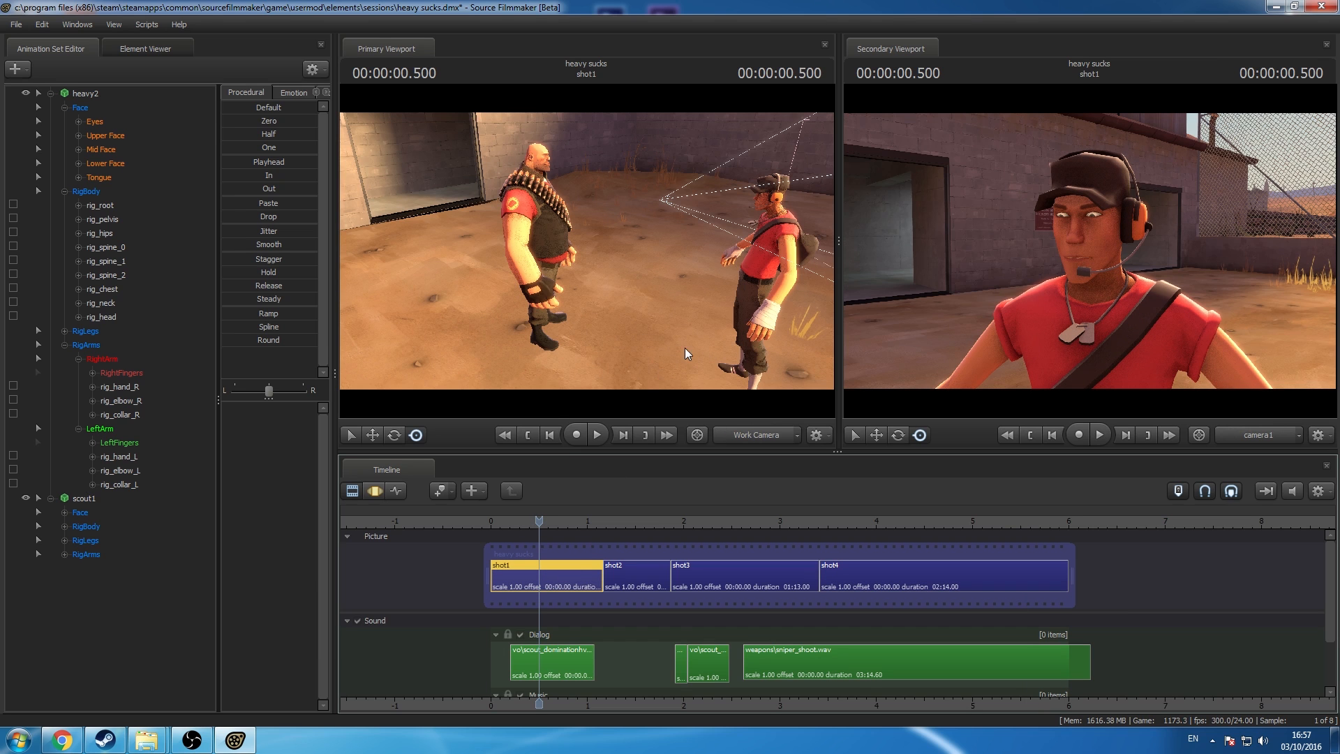
key(a)
drag(685, 347, 801, 311)
key(w)
middle_drag(556, 703, 665, 710)
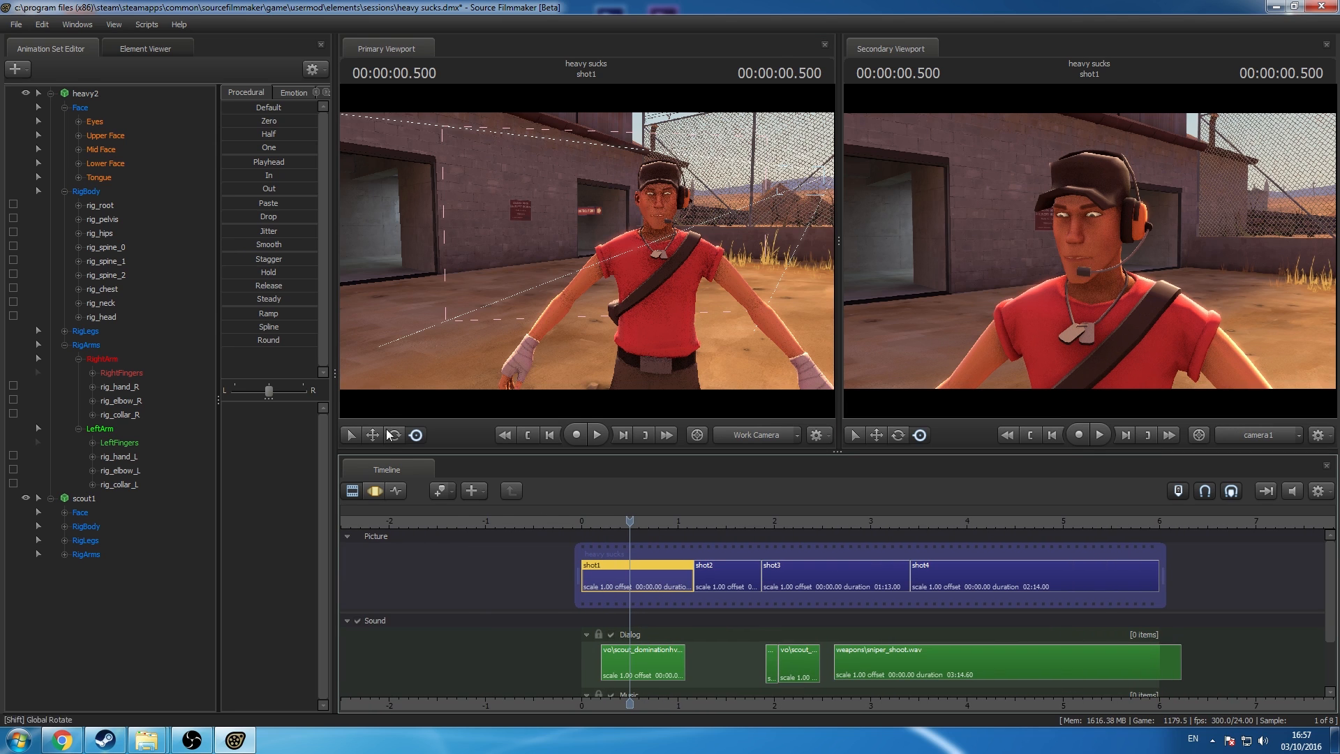
Step: Switch the timeline to the Graph Editor and expand scout1's RigBody and RigArms groups with their subgroups
click(395, 491)
scroll(738, 655, up, 3)
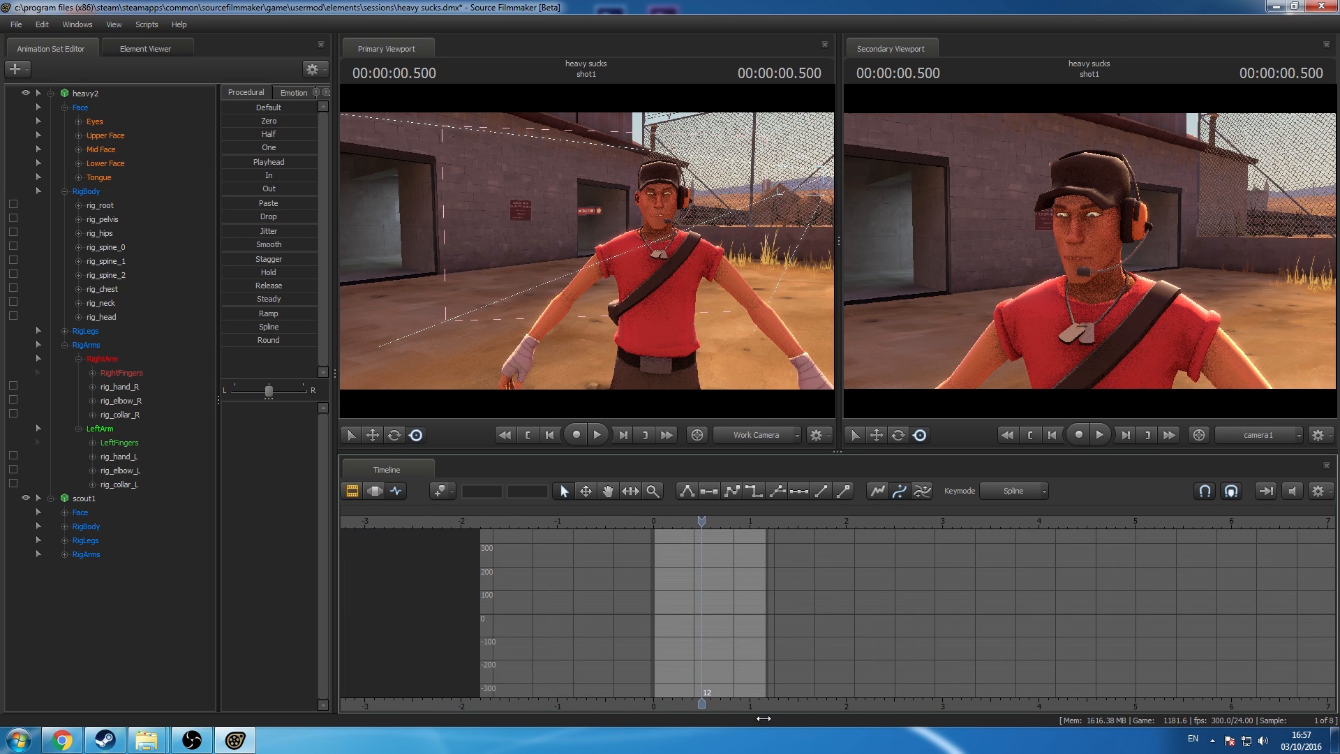
click(65, 555)
click(79, 568)
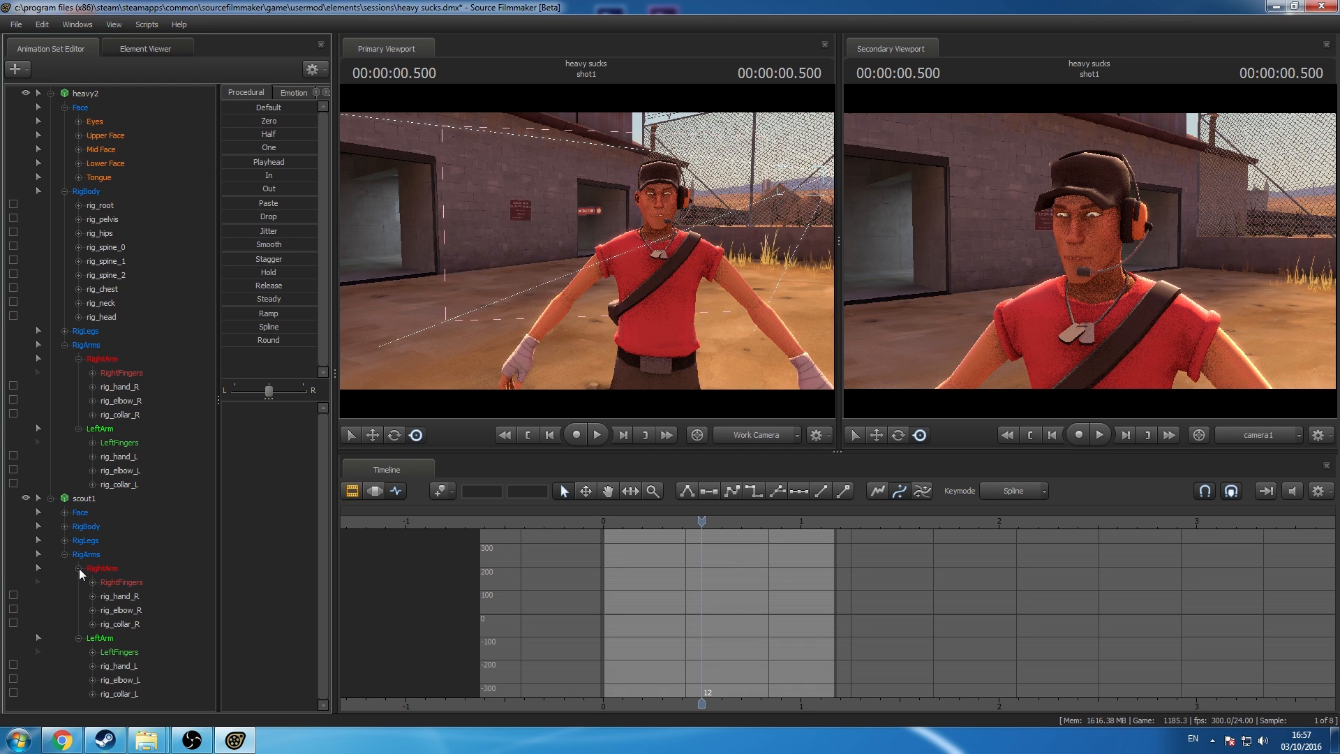
click(64, 526)
scroll(90, 539, down, 3)
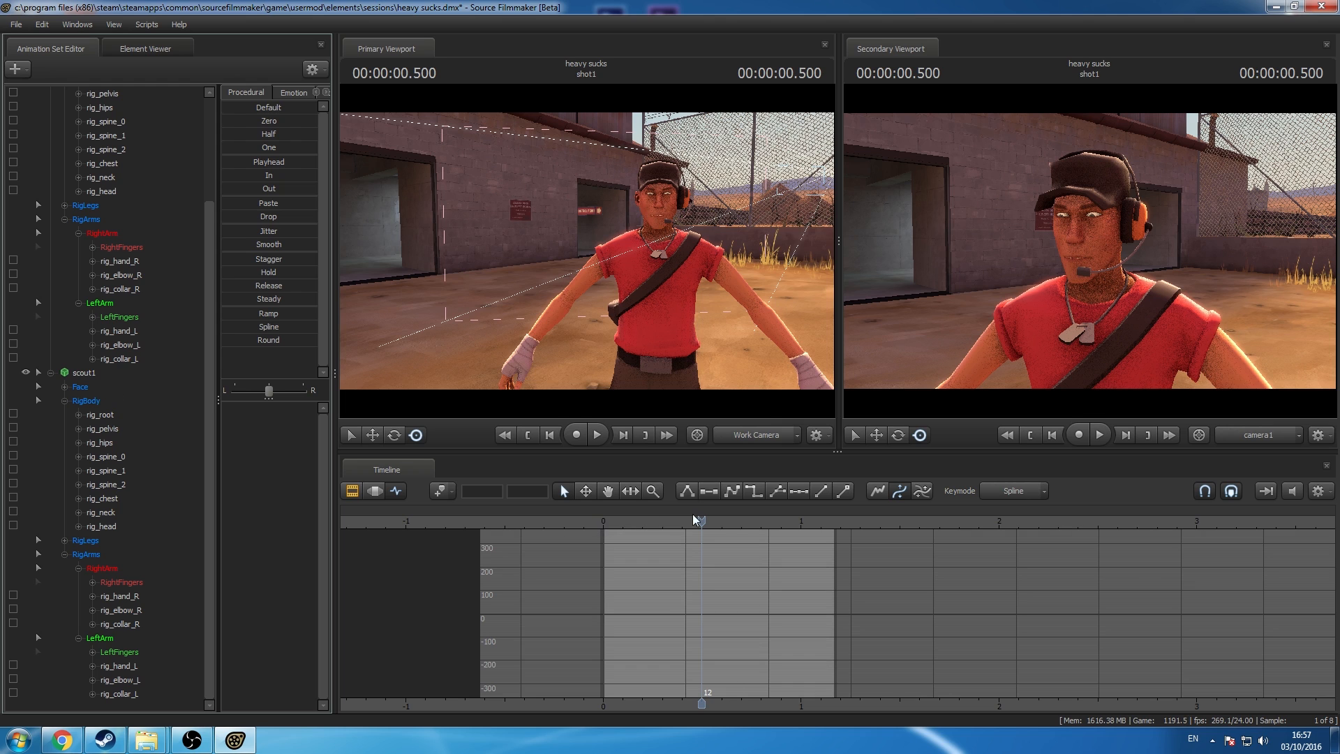
Step: Return the playhead to 0 seconds in the first shot and keyframe all of scout1's controls there
drag(700, 520, 604, 538)
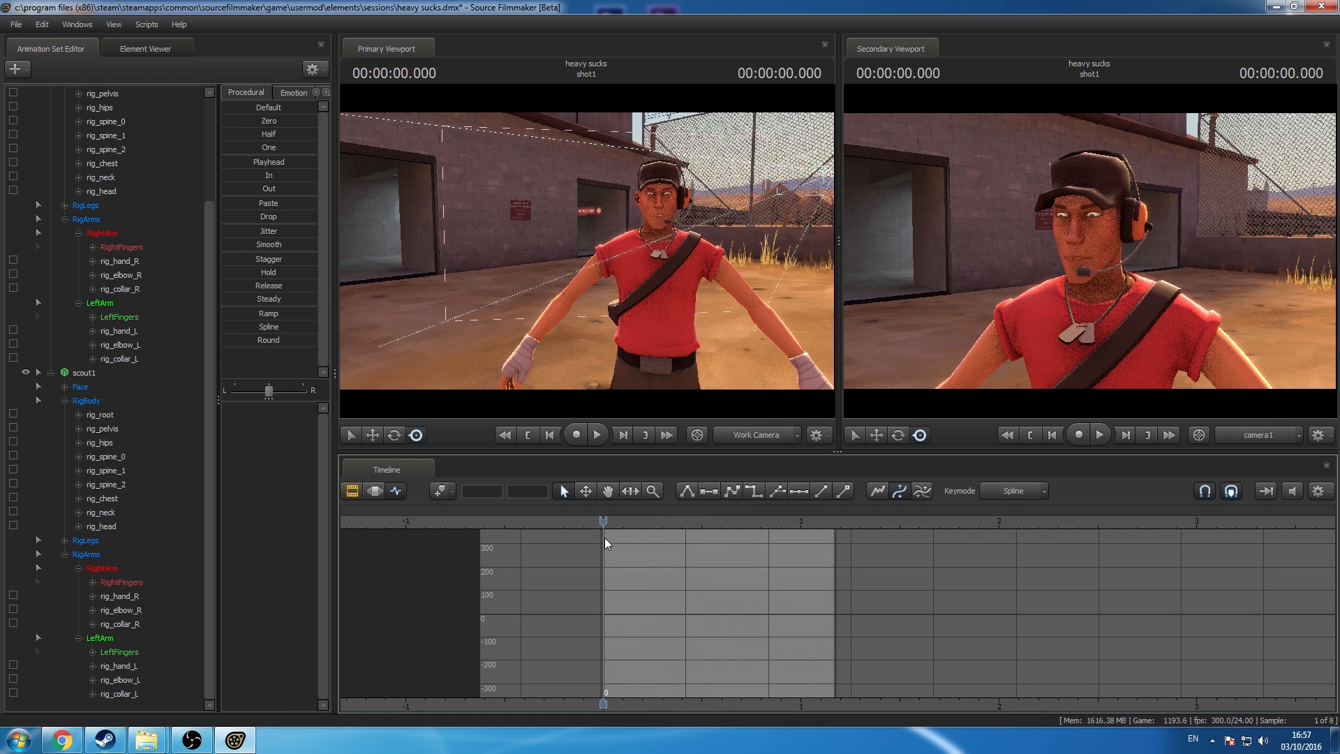
click(660, 435)
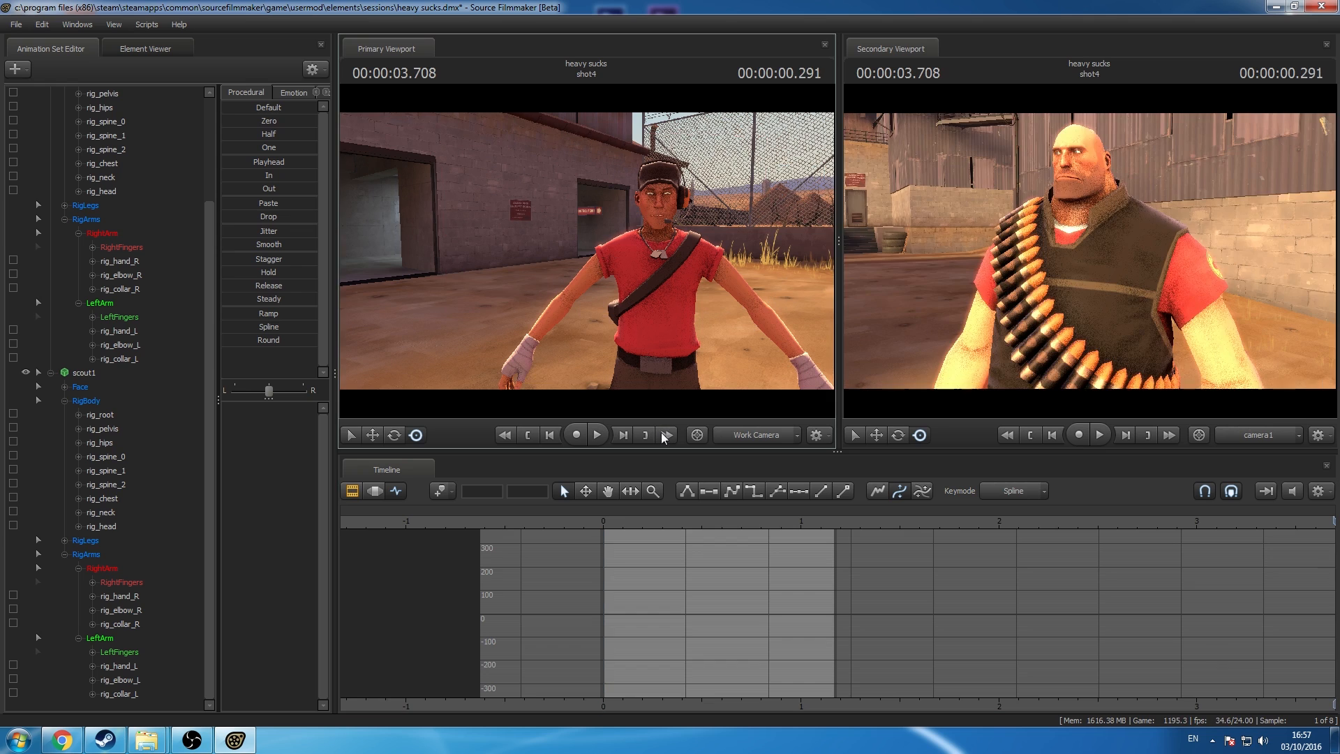
click(500, 435)
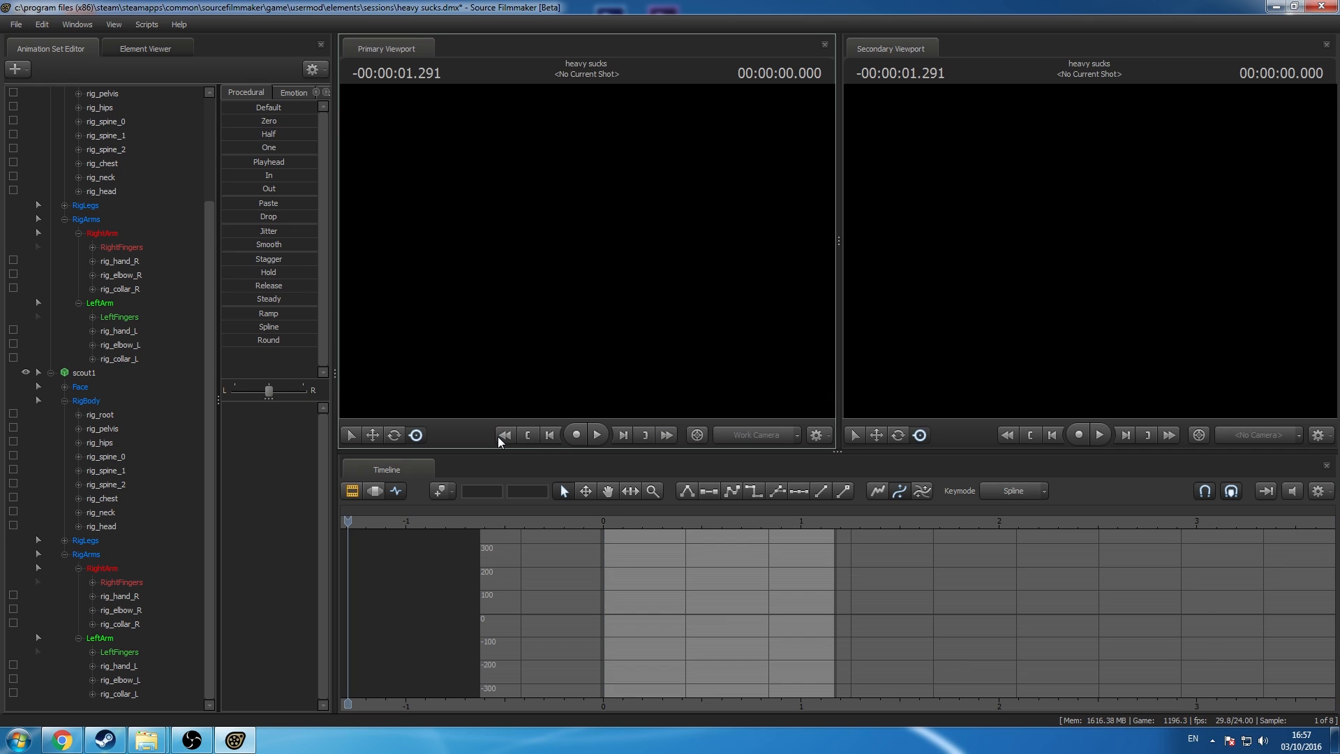
click(548, 435)
click(612, 437)
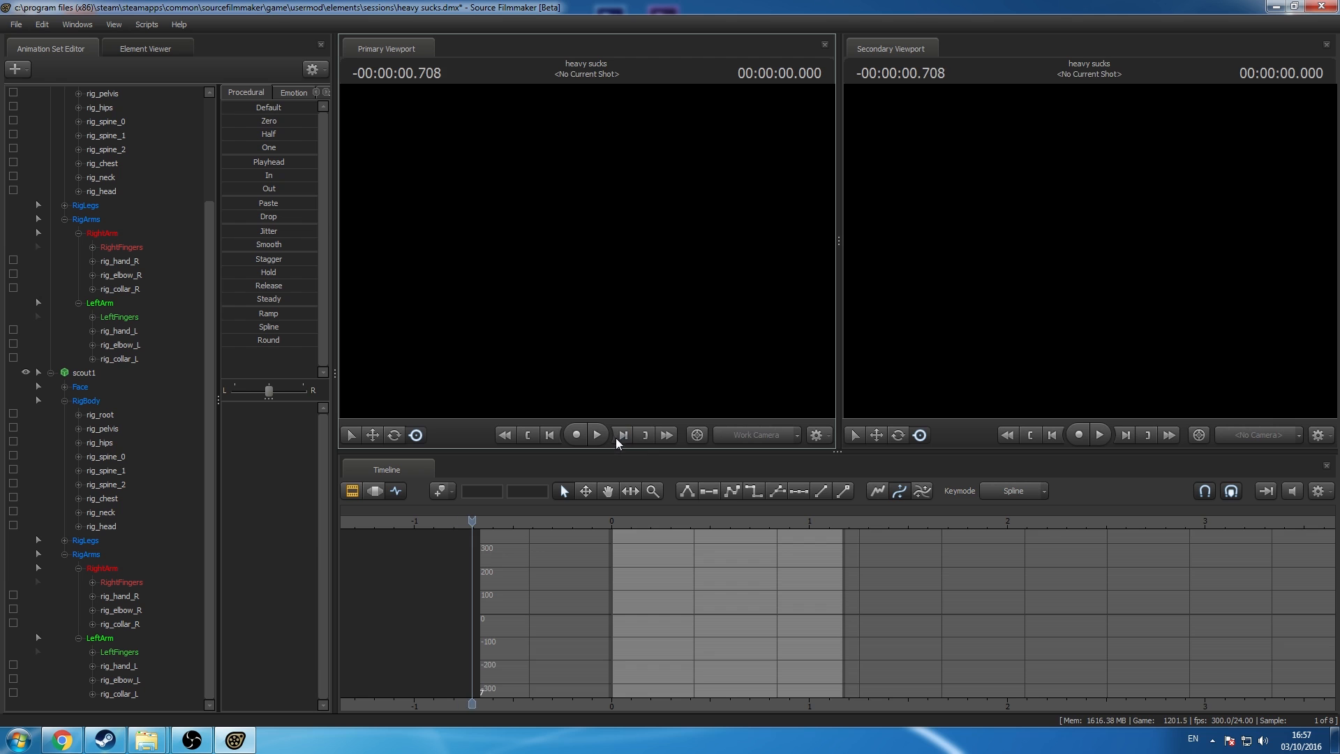
click(643, 439)
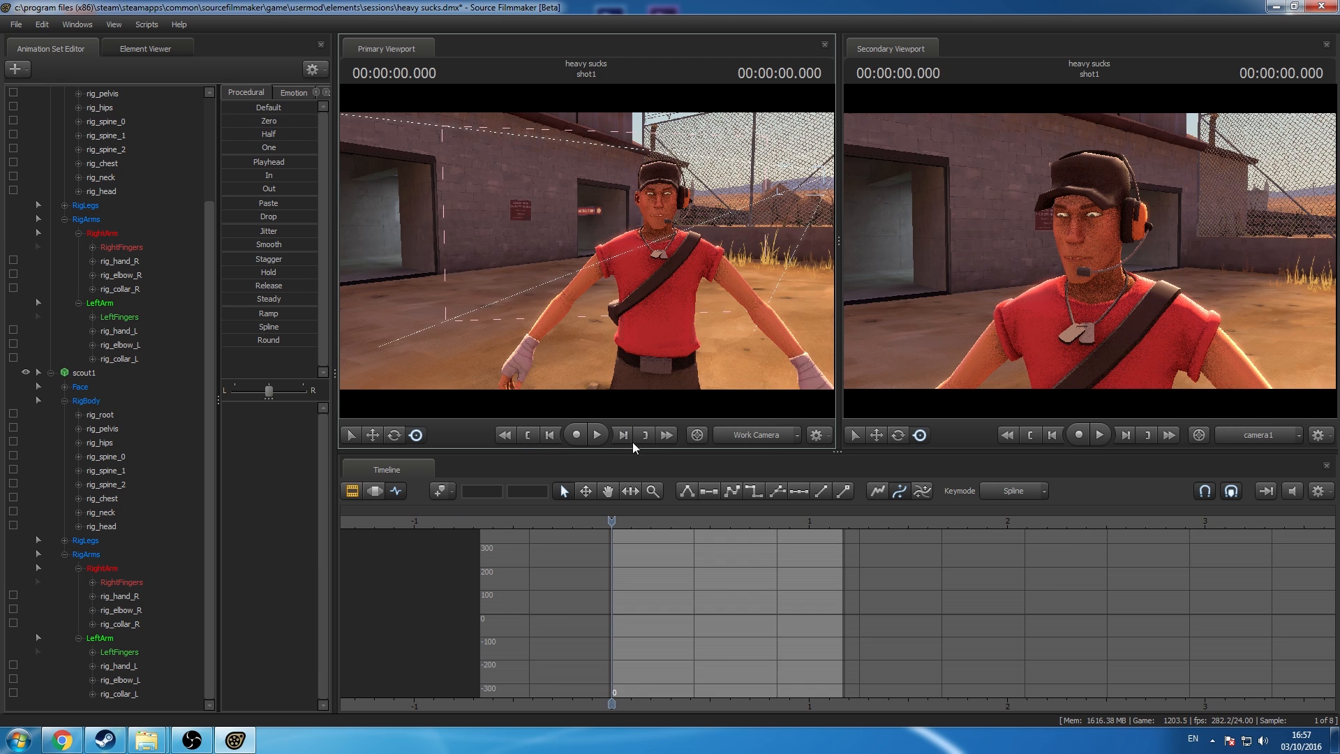
click(644, 436)
click(529, 435)
click(98, 375)
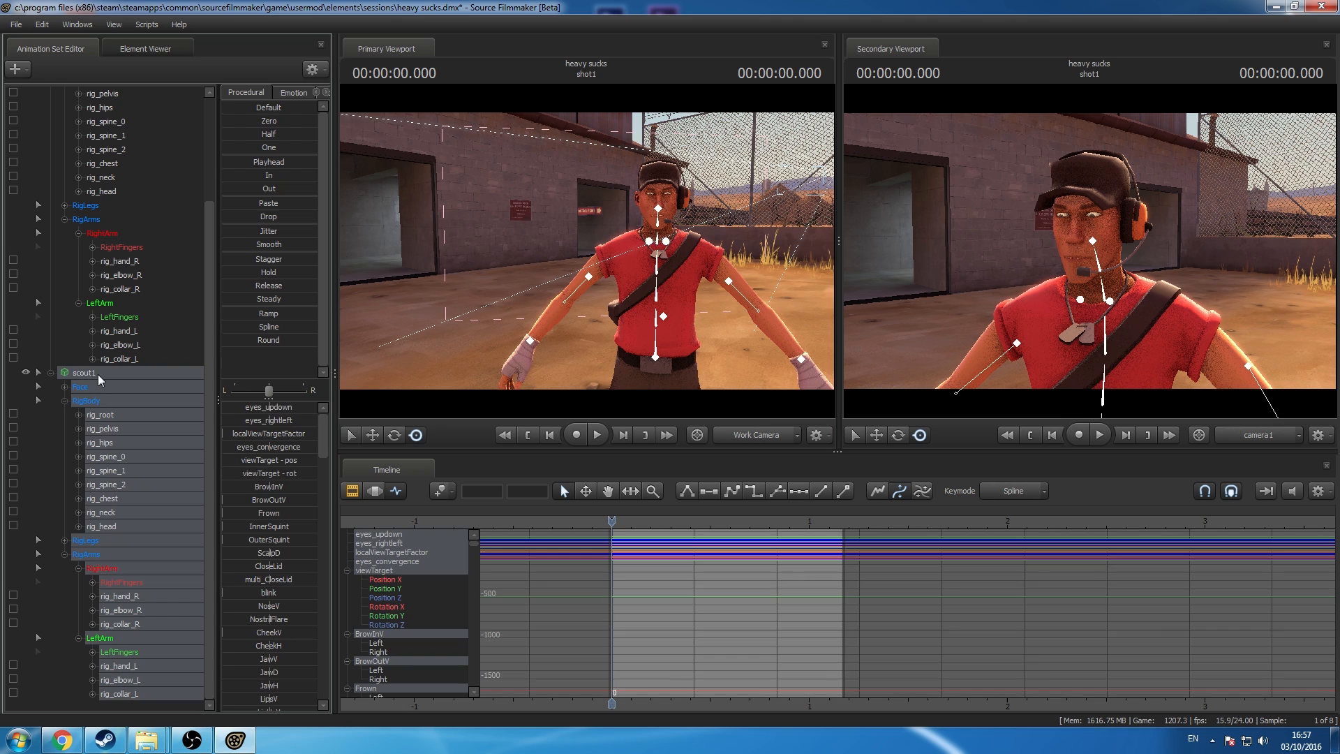
click(611, 516)
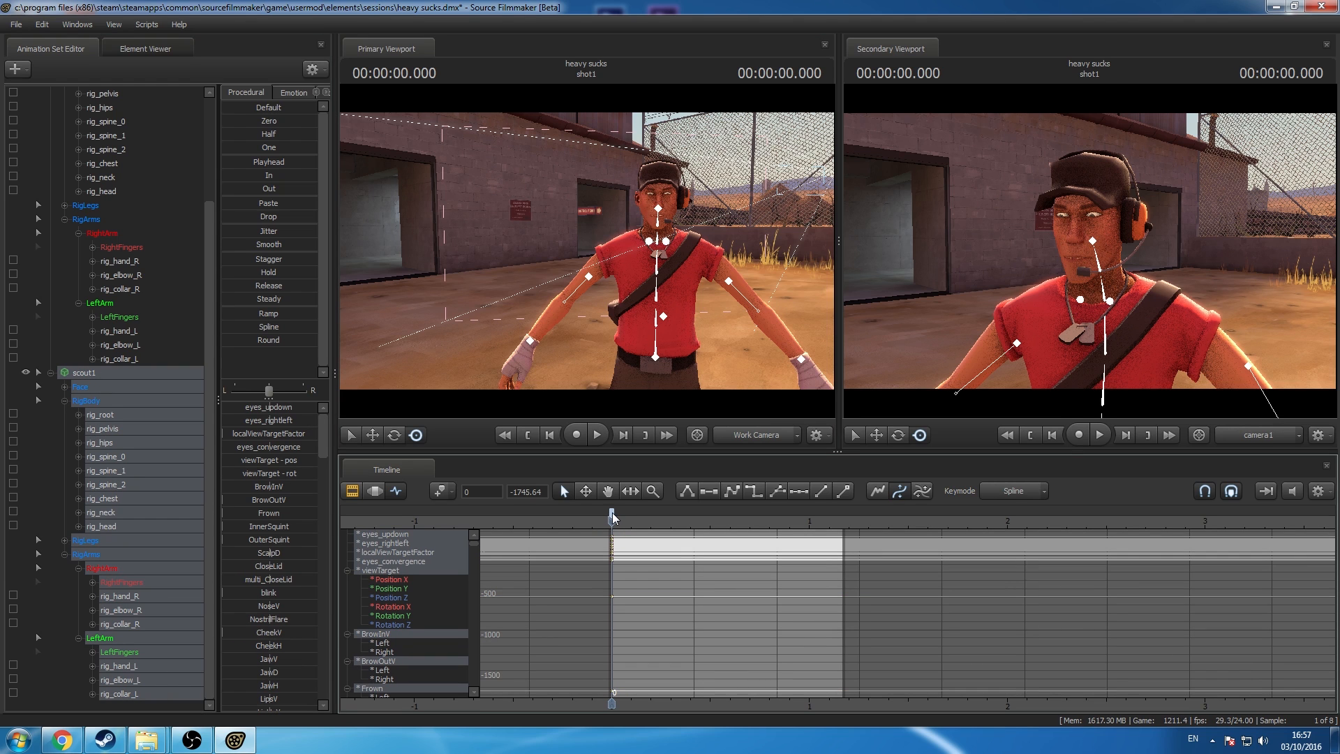
Step: Lower scout1's rig_hand_R at 0 seconds so the right arm hangs straight down beside his hip
click(145, 595)
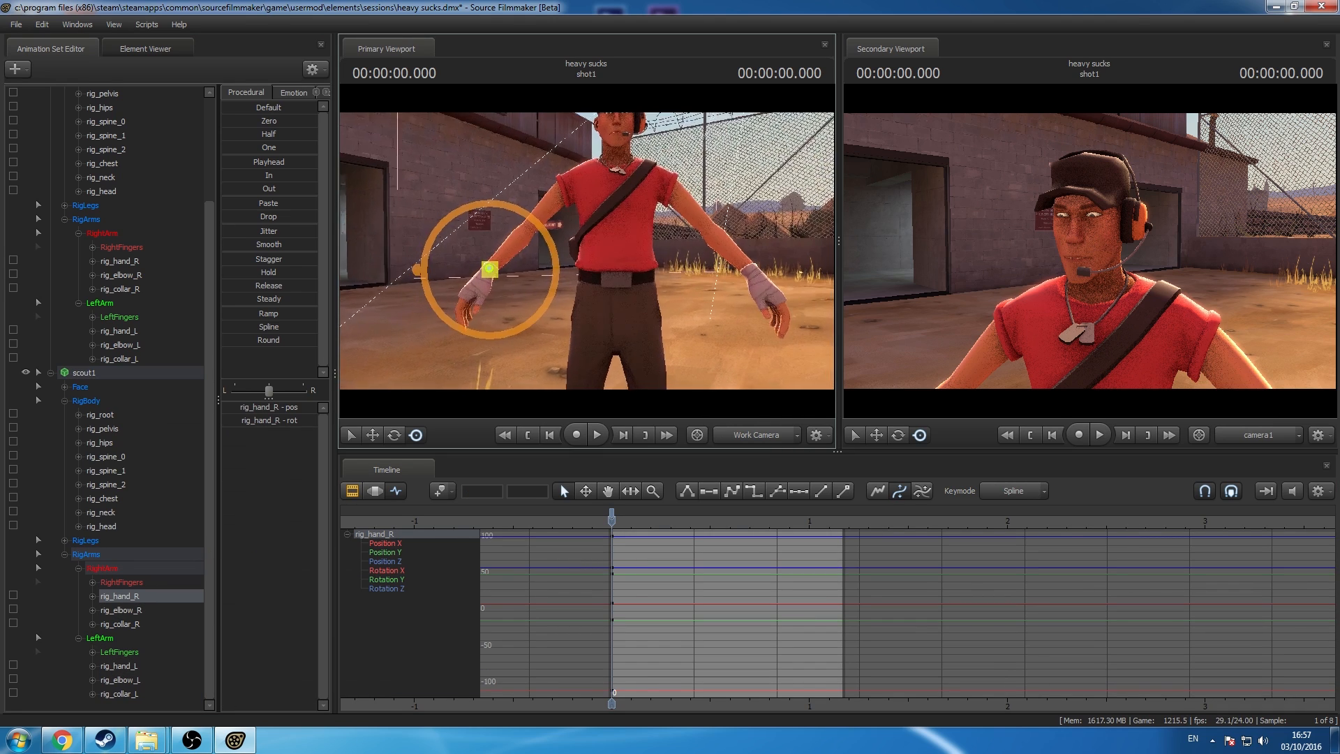
mouse_move(586, 251)
mouse_down()
mouse_move(577, 263)
mouse_move(586, 251)
mouse_up()
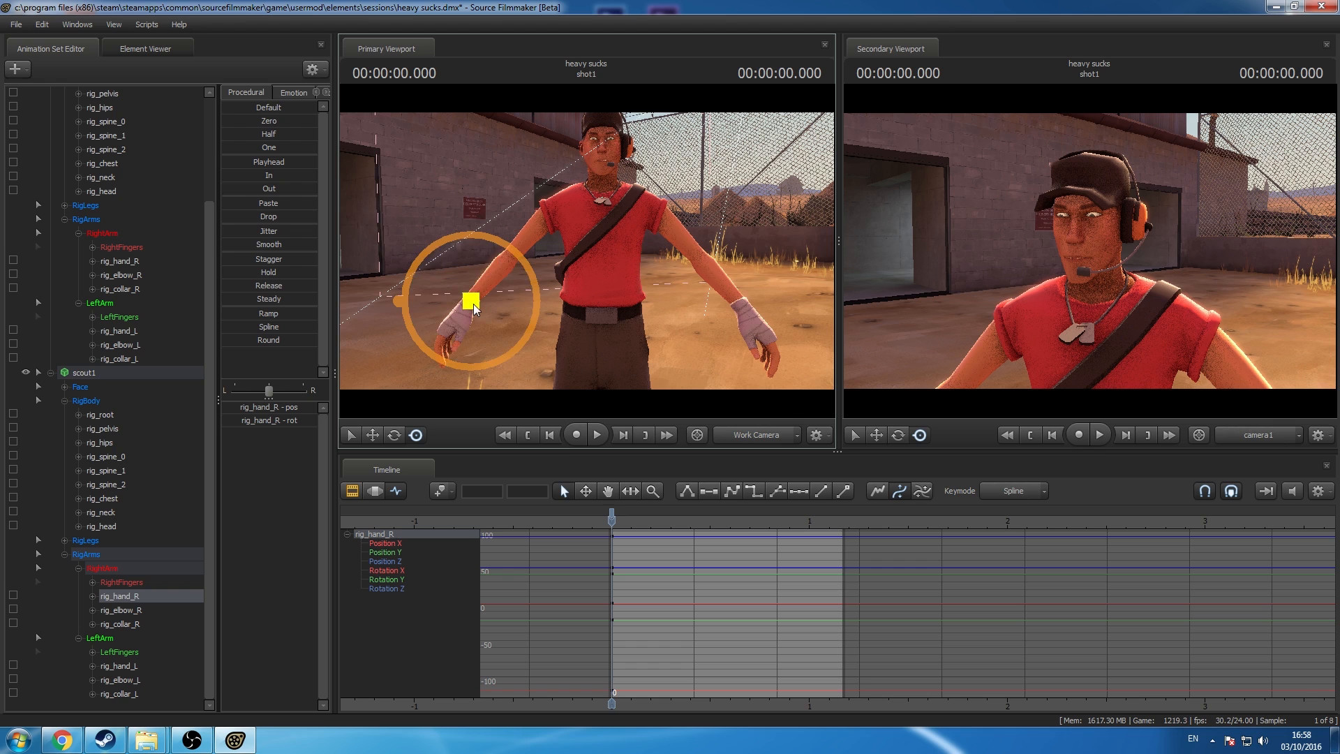
mouse_move(472, 305)
mouse_down()
mouse_move(522, 340)
mouse_move(544, 331)
mouse_up()
drag(562, 274, 566, 275)
key(ctrl+z)
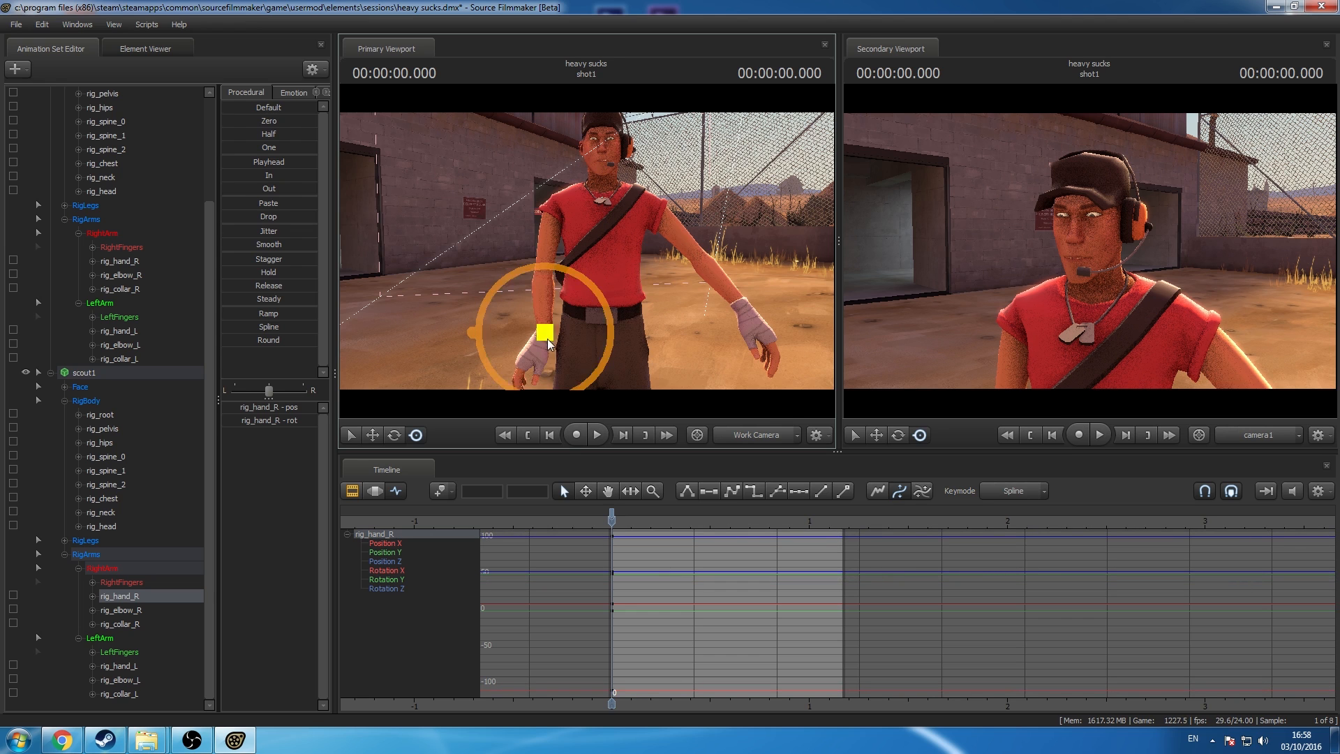
drag(547, 338, 549, 338)
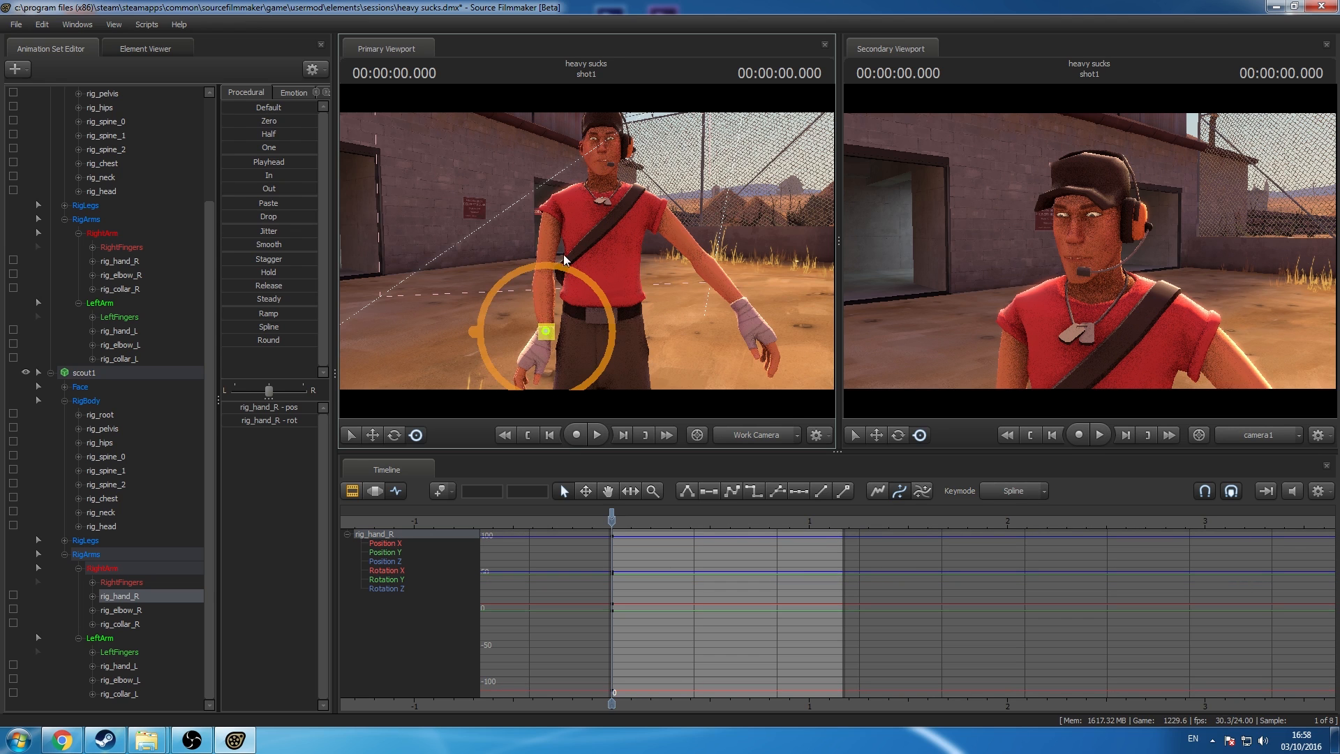
Step: Adjust scout1's rig_hand_R and lower rig_hand_L at 0 seconds so both arms hang beside his hips
drag(556, 265, 454, 386)
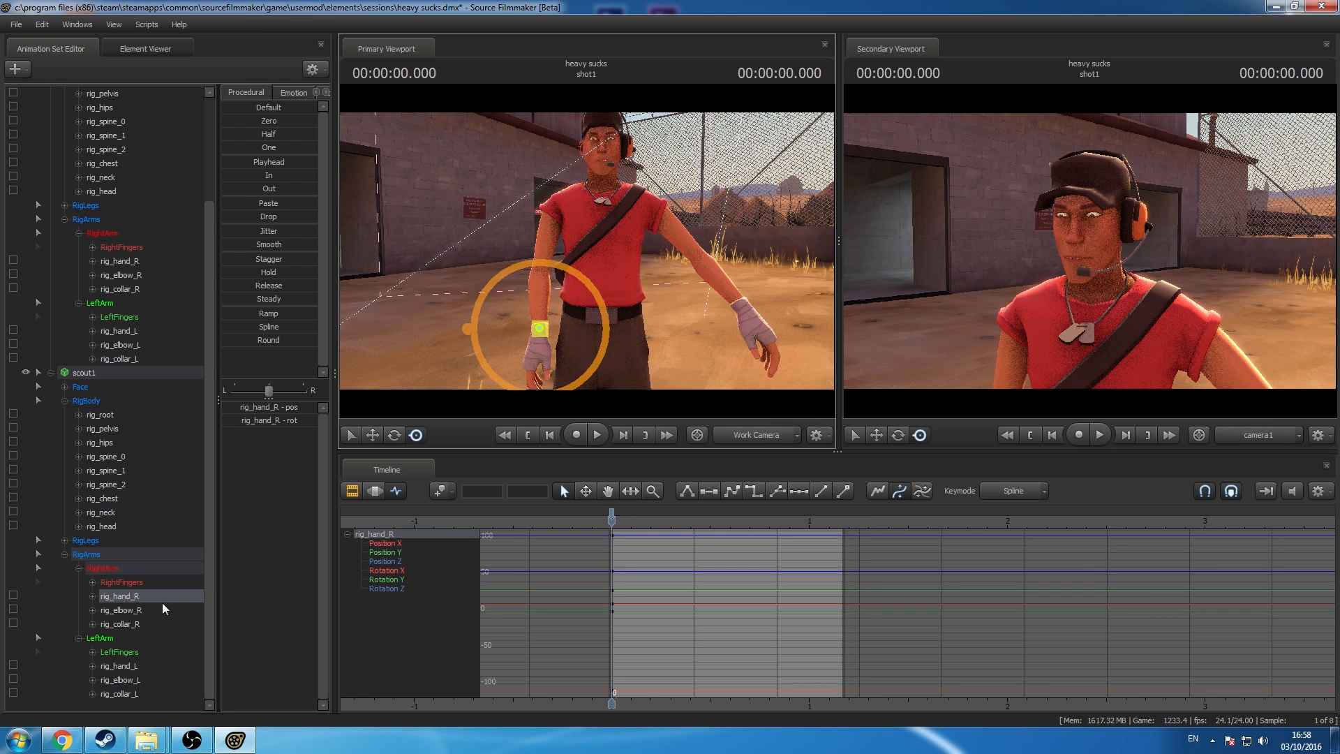
click(118, 666)
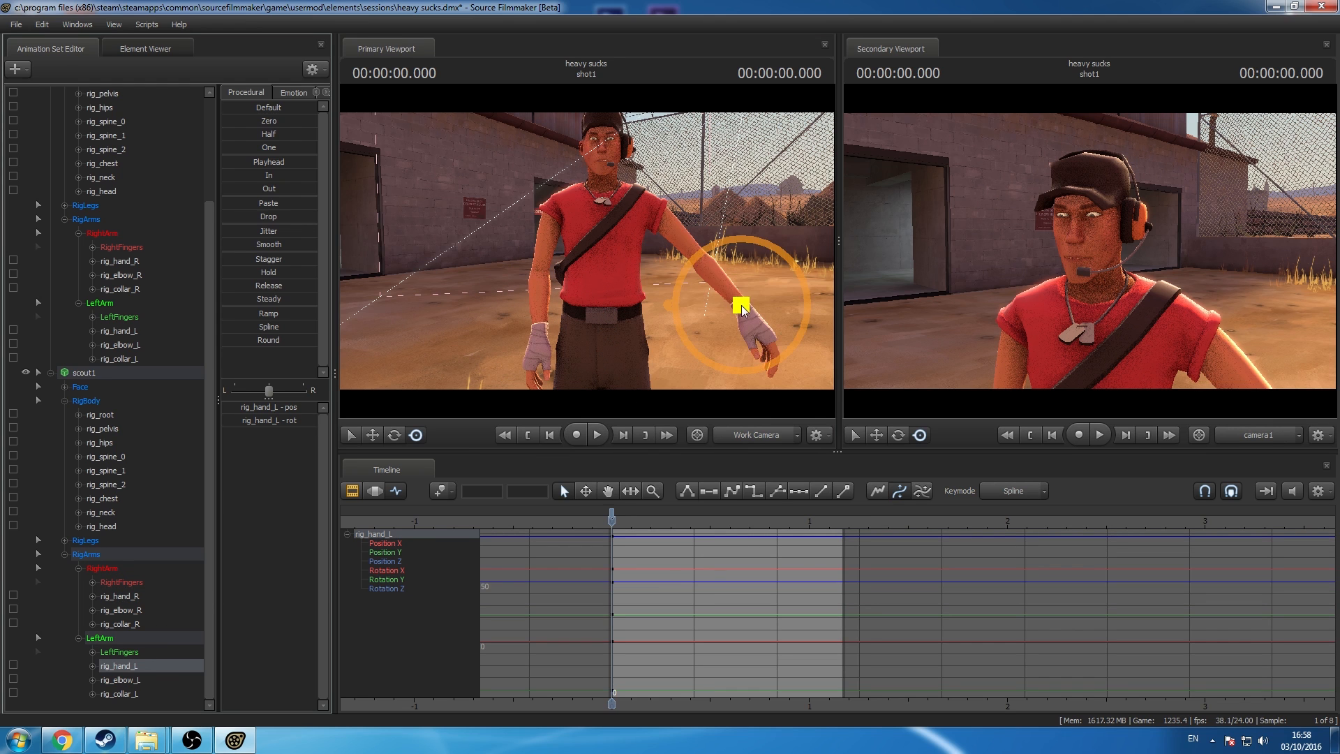
drag(742, 308, 658, 333)
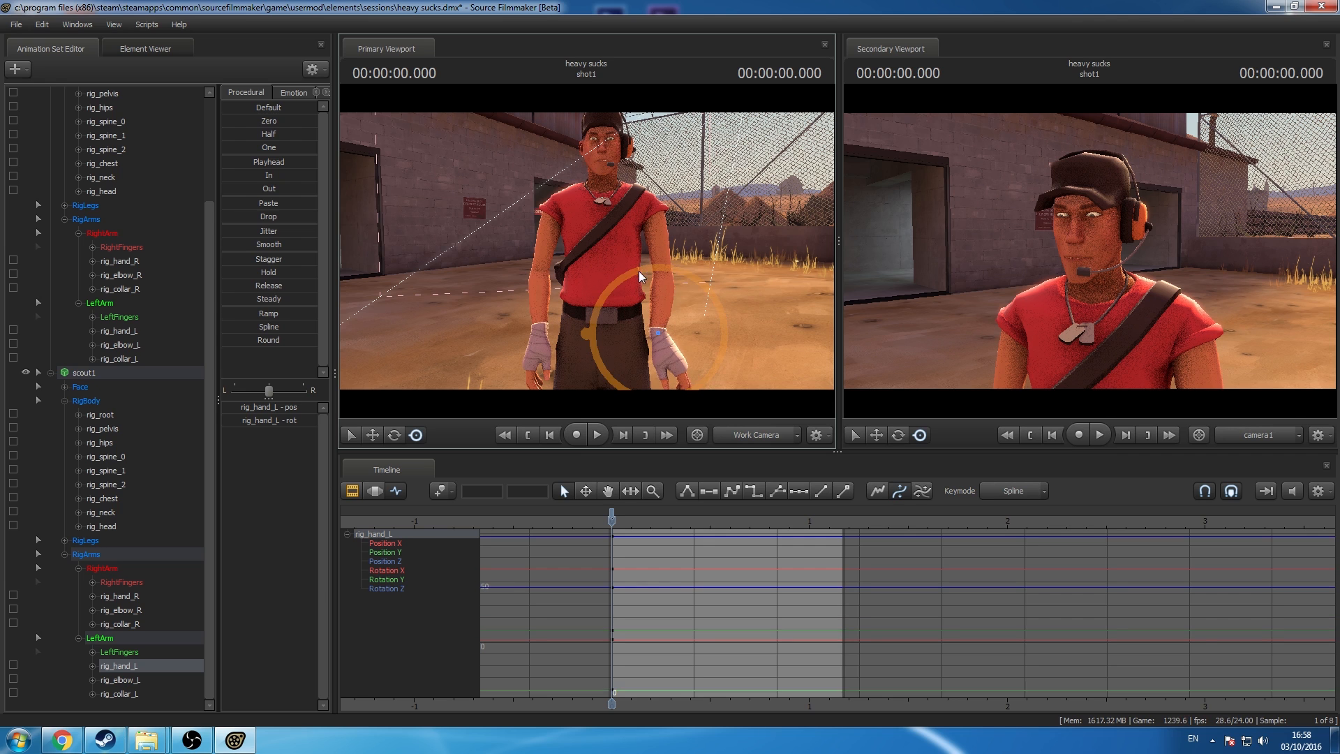
drag(639, 271, 672, 284)
Step: Rotate scout1's rig_pelvis at 0 seconds so his upper body leans slightly forward
alt+drag(588, 250, 442, 254)
key(d)
key(a)
key(s)
key(w)
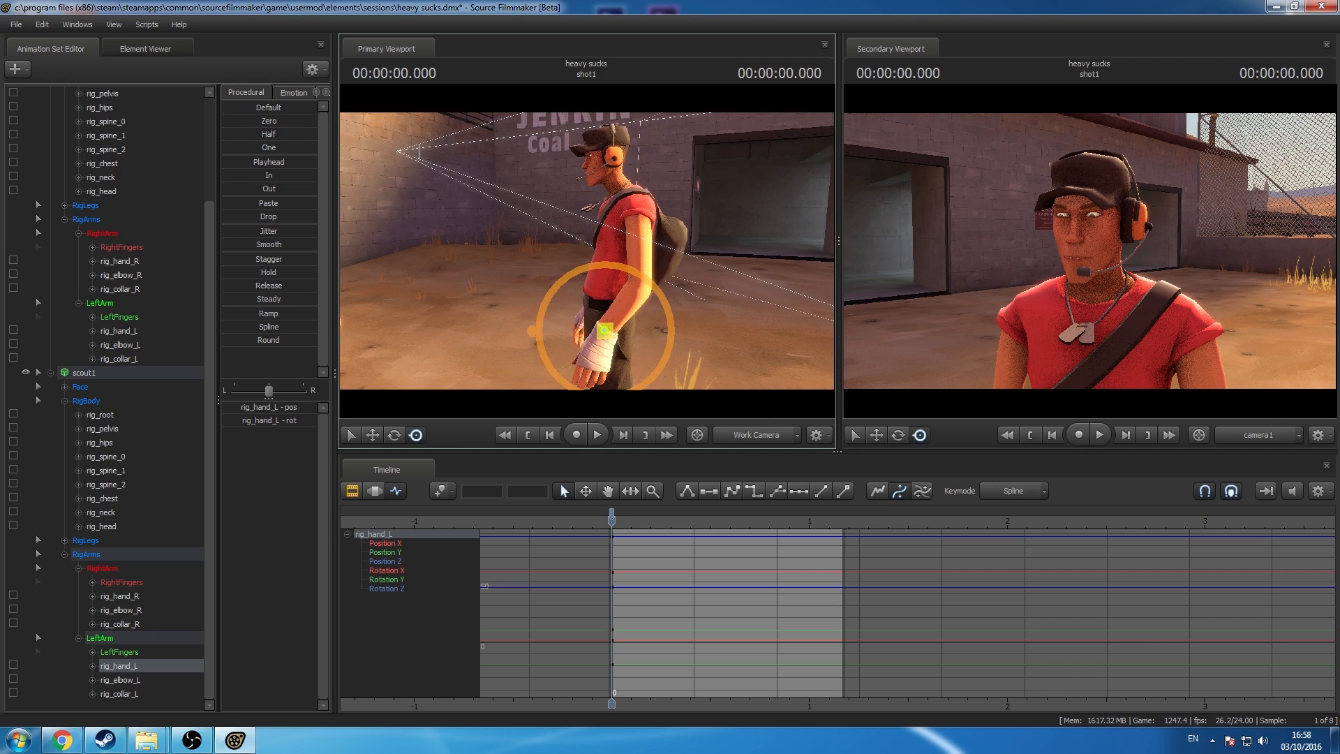
click(105, 428)
click(394, 434)
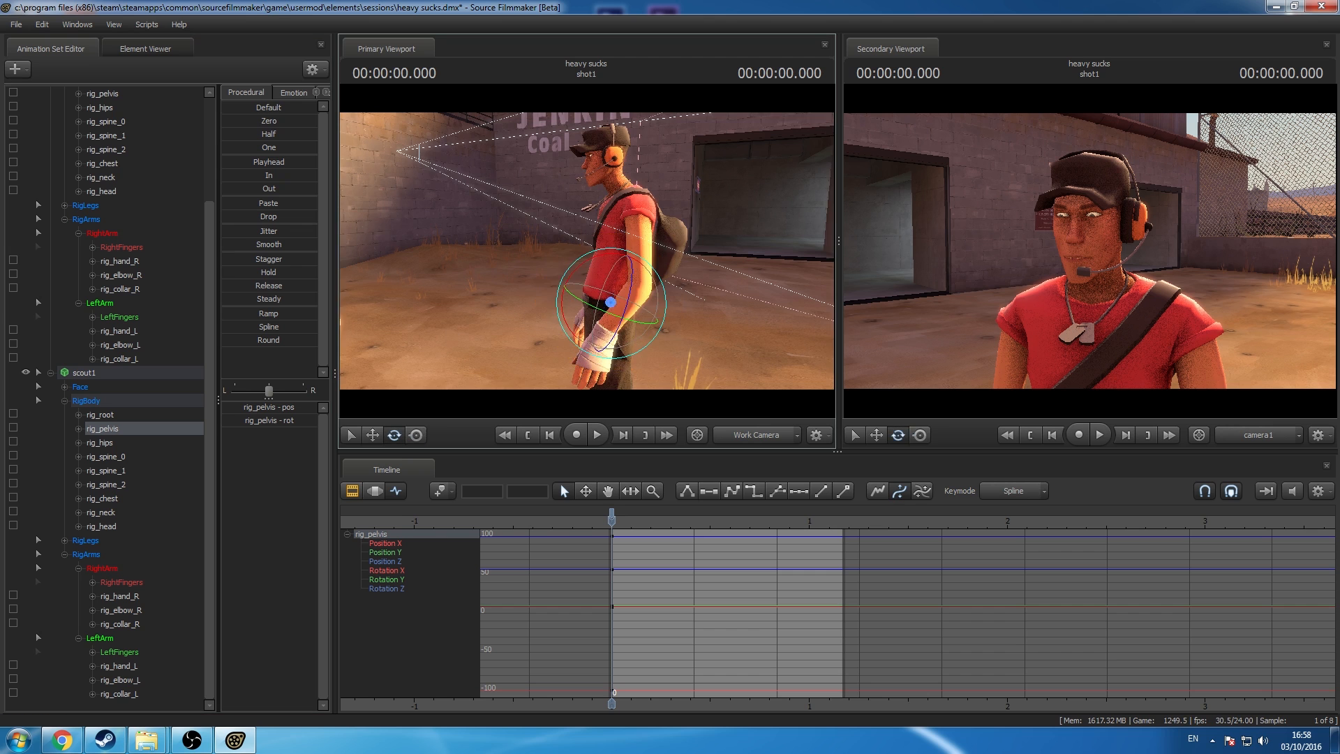
drag(488, 314, 482, 307)
drag(588, 251, 574, 246)
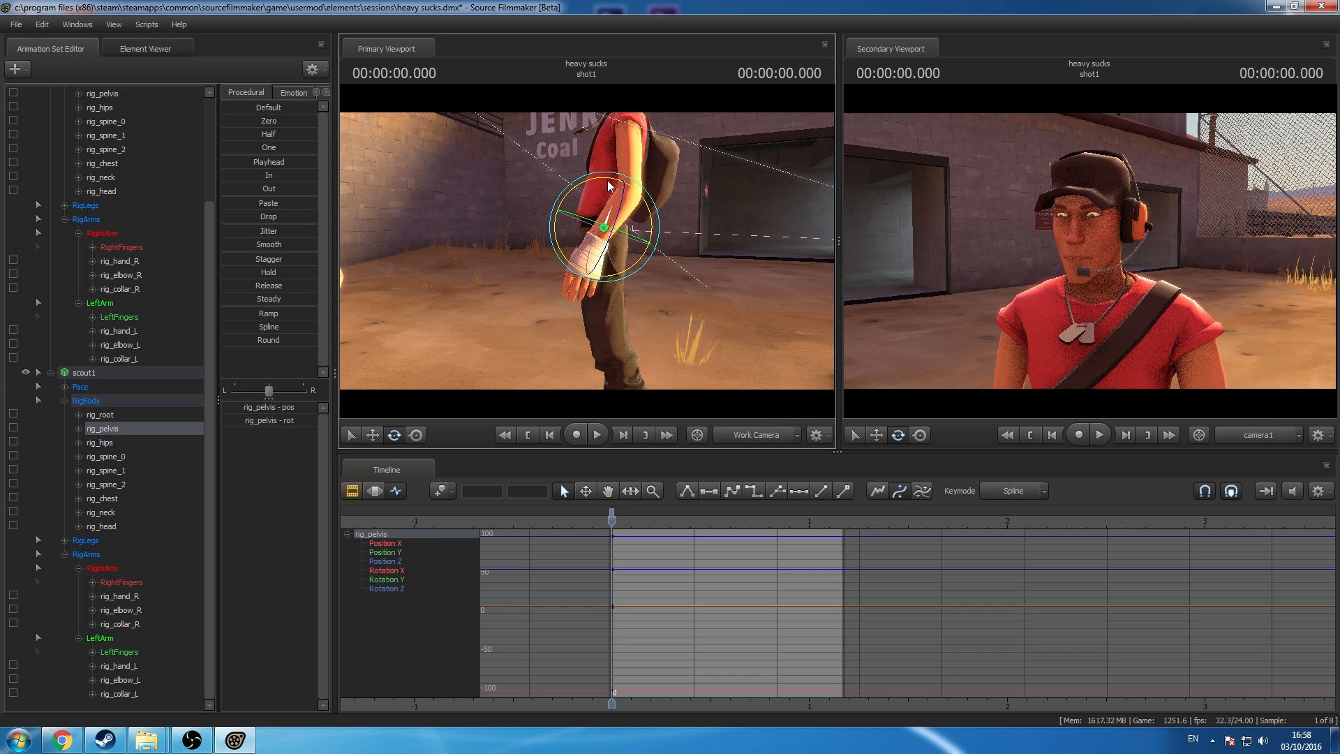
drag(609, 181, 656, 206)
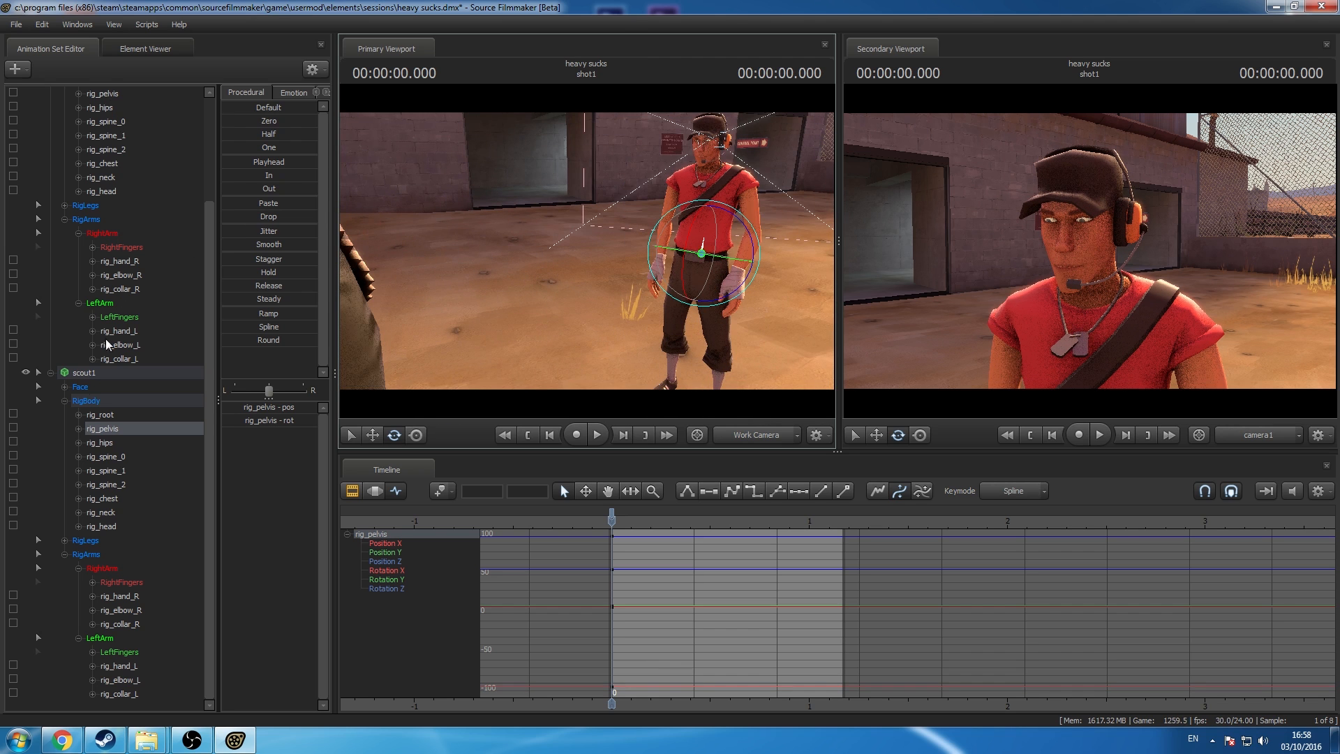
Step: Try locking scout1's hands to rig_chest, test it by rotating rig_pelvis, and remove the locks
click(92, 375)
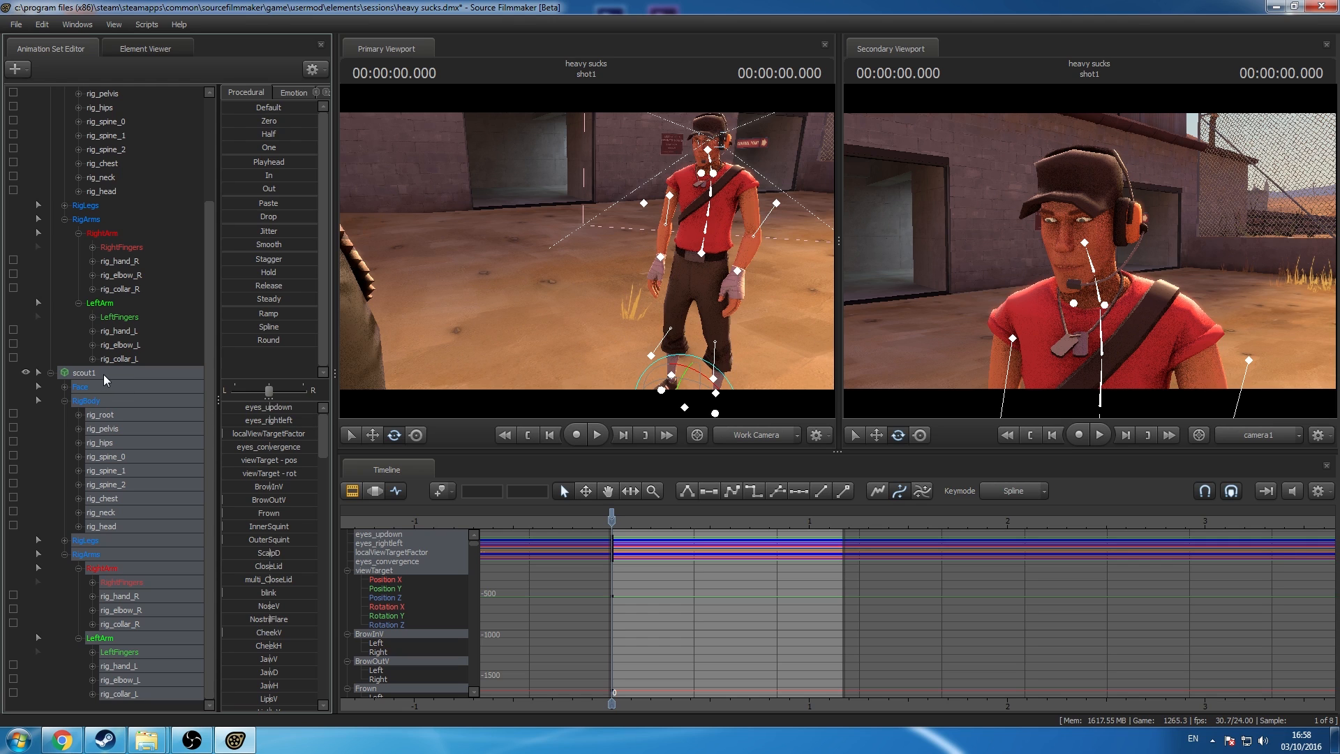
drag(505, 266, 587, 258)
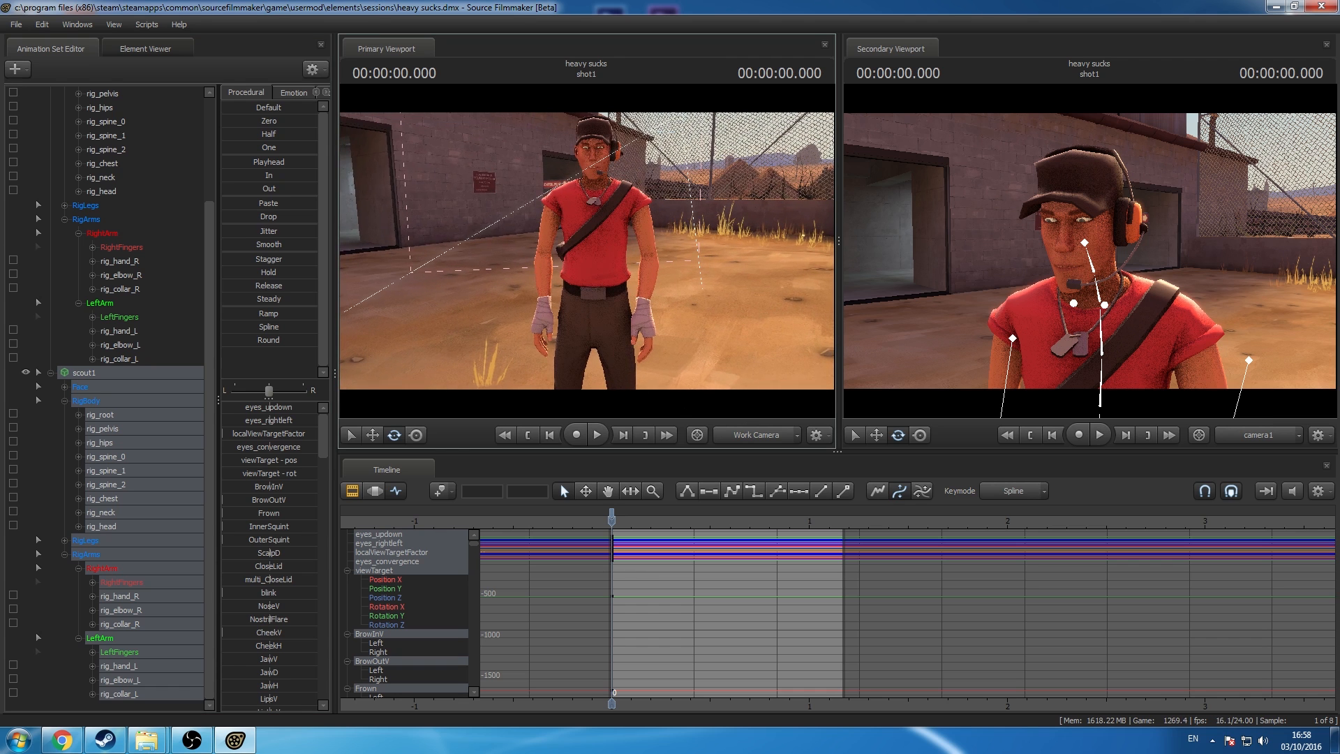
click(134, 497)
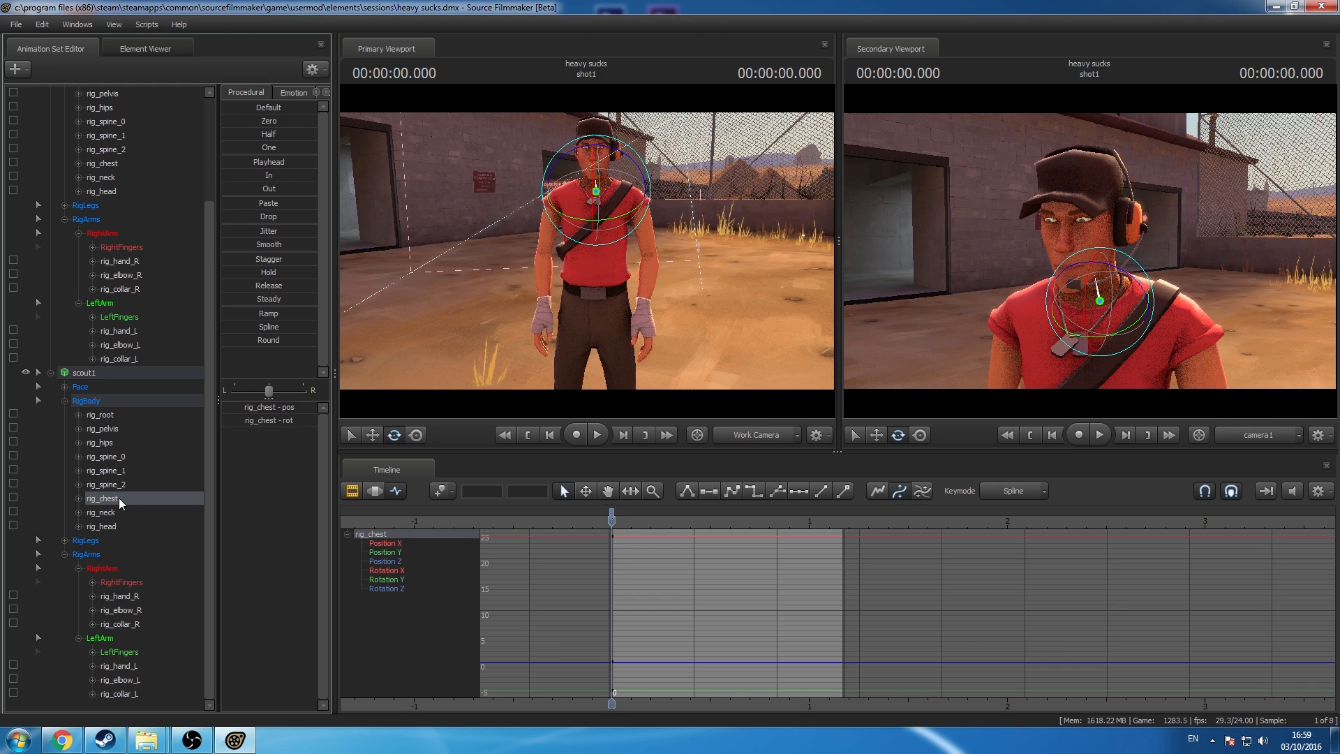
drag(119, 497, 141, 666)
click(189, 428)
mouse_move(605, 344)
mouse_down()
mouse_move(610, 366)
mouse_move(621, 353)
mouse_up()
key(ctrl+z)
click(10, 597)
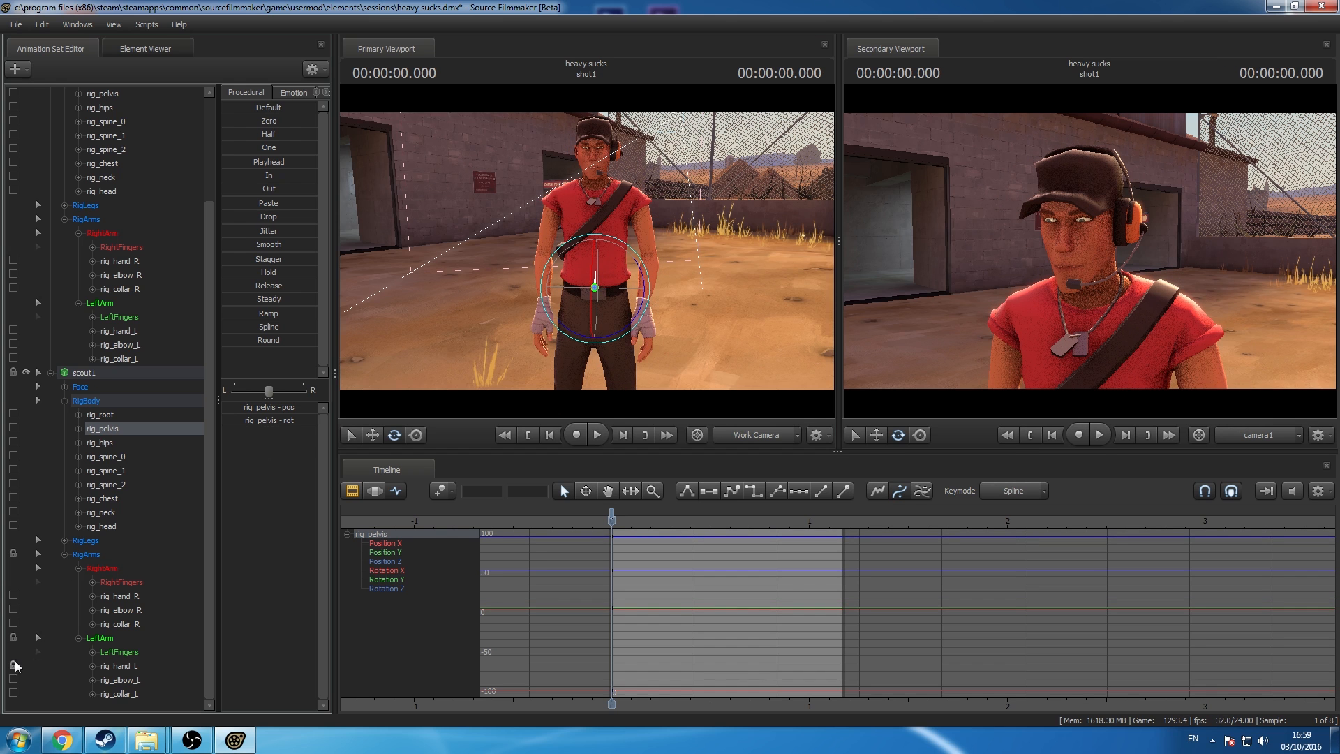
drag(621, 333, 638, 355)
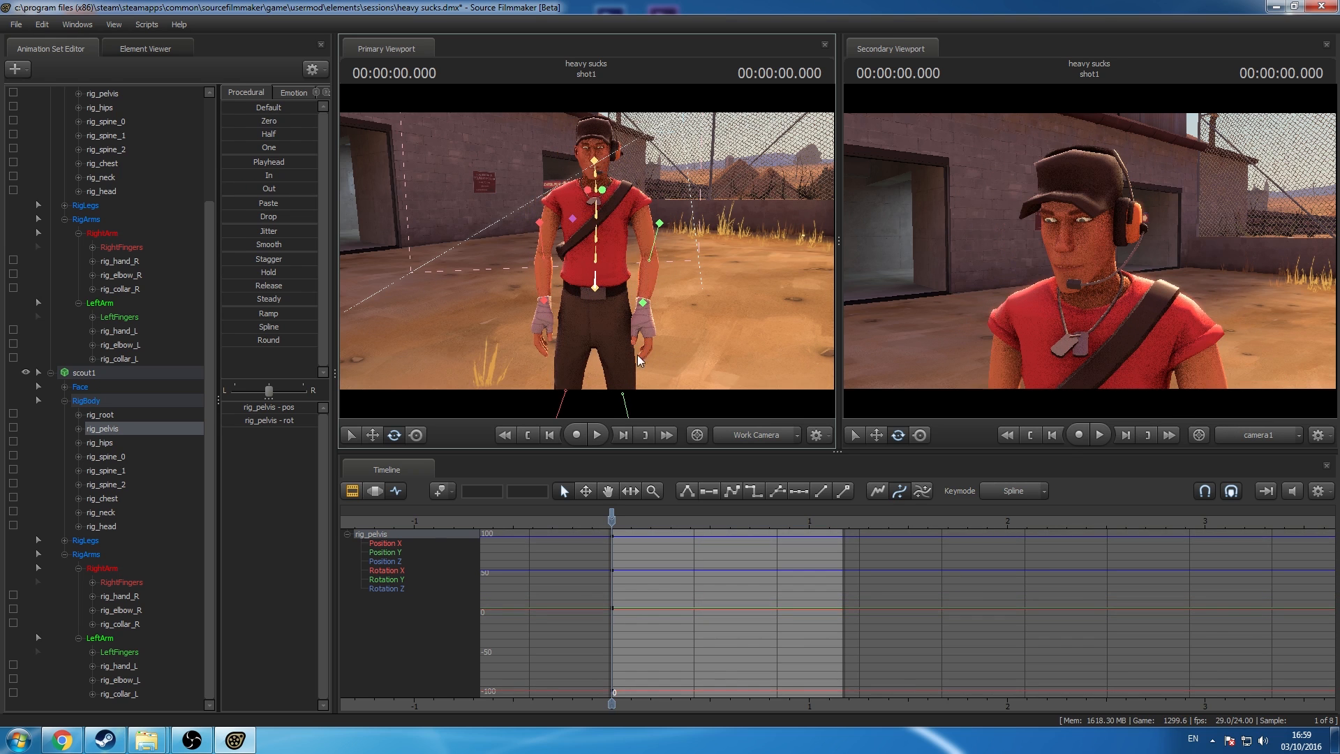
Step: Lock scout1's rig_hand_R and rig_hand_L to rig_chest and select the whole scout1 animation set
click(126, 498)
drag(133, 601, 133, 598)
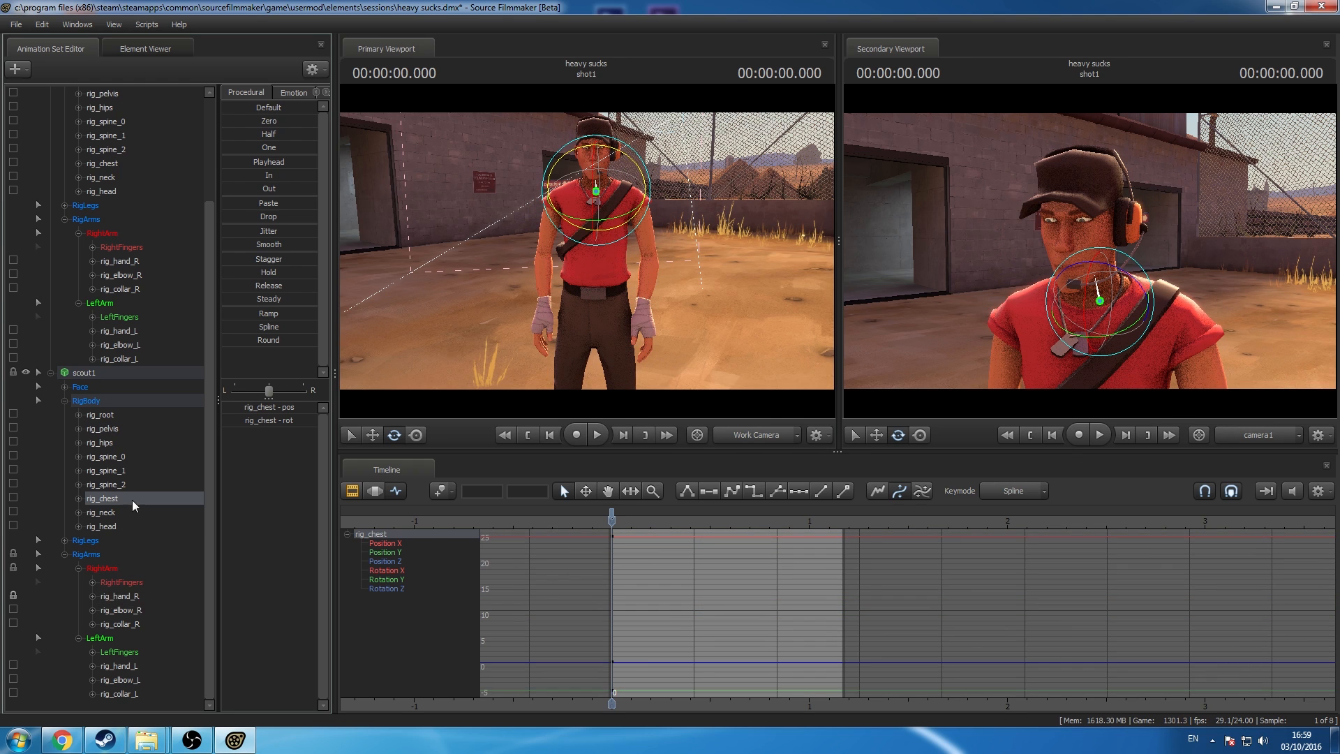
drag(131, 500, 119, 665)
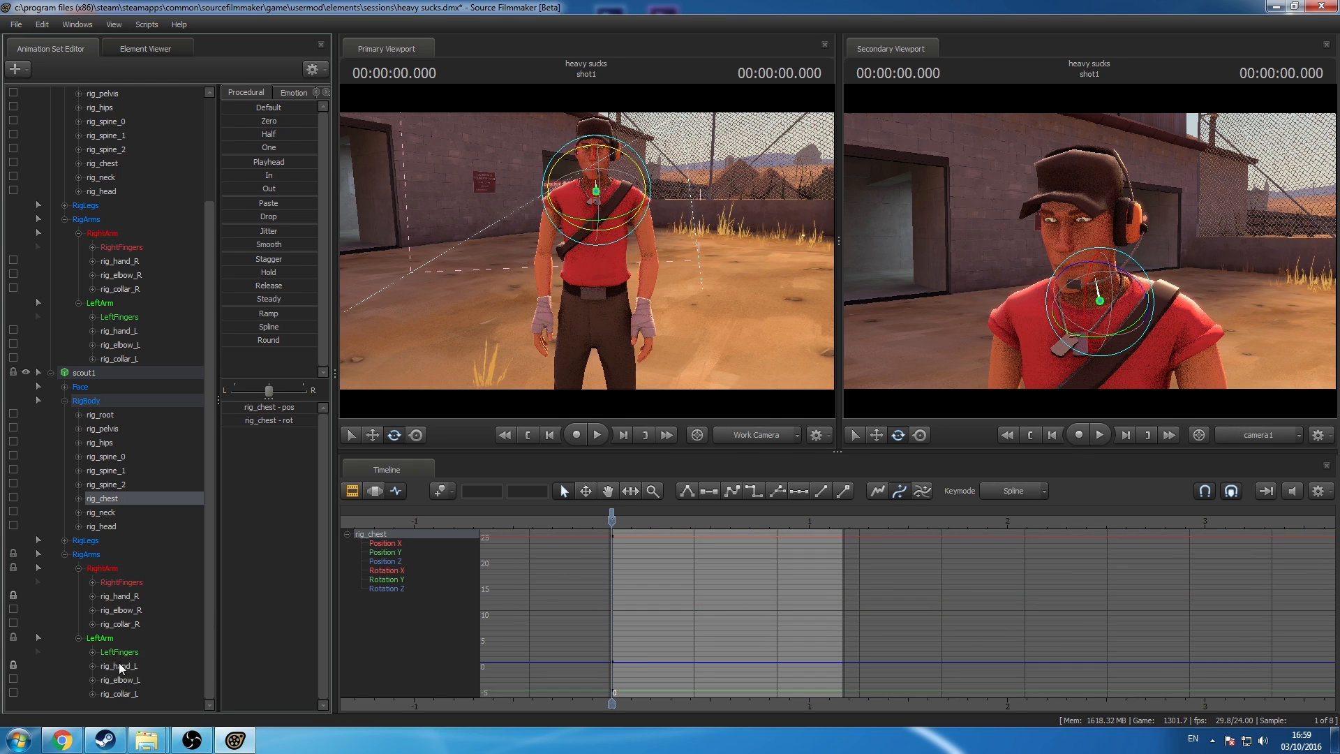
click(92, 374)
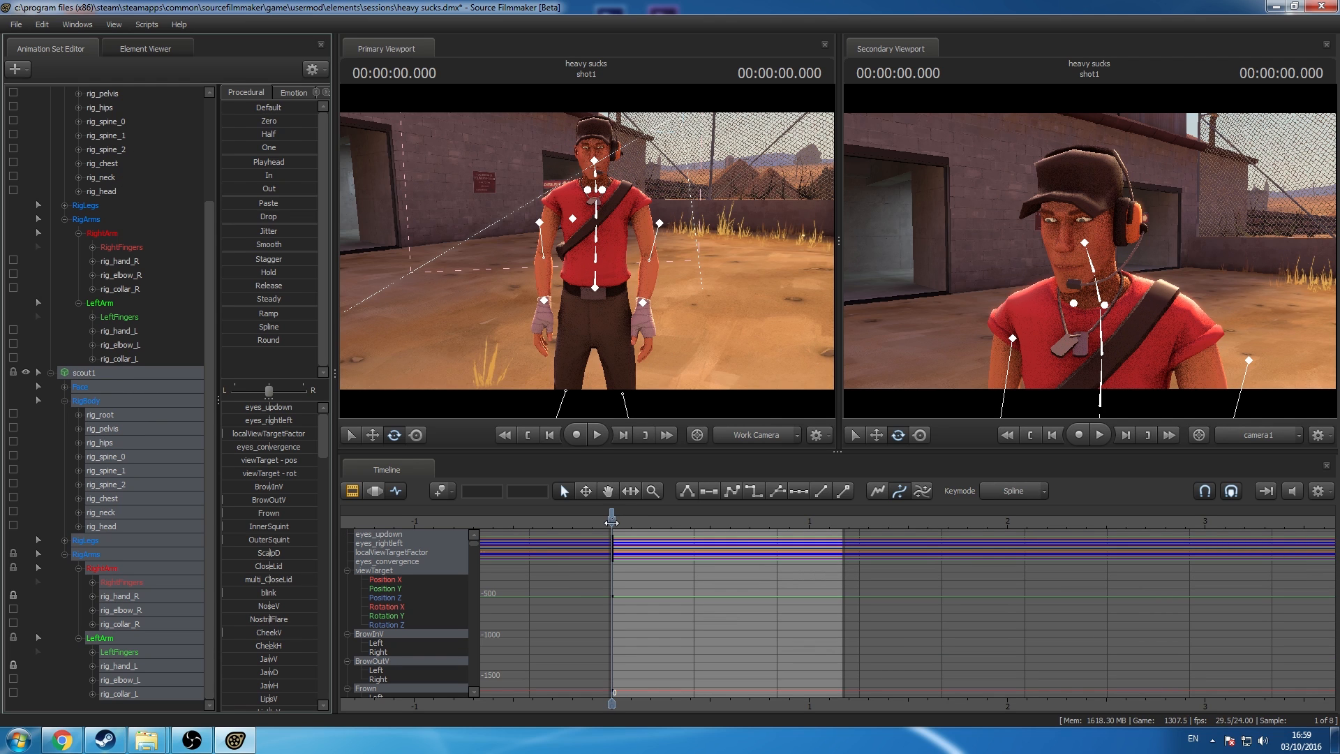
drag(611, 520, 612, 611)
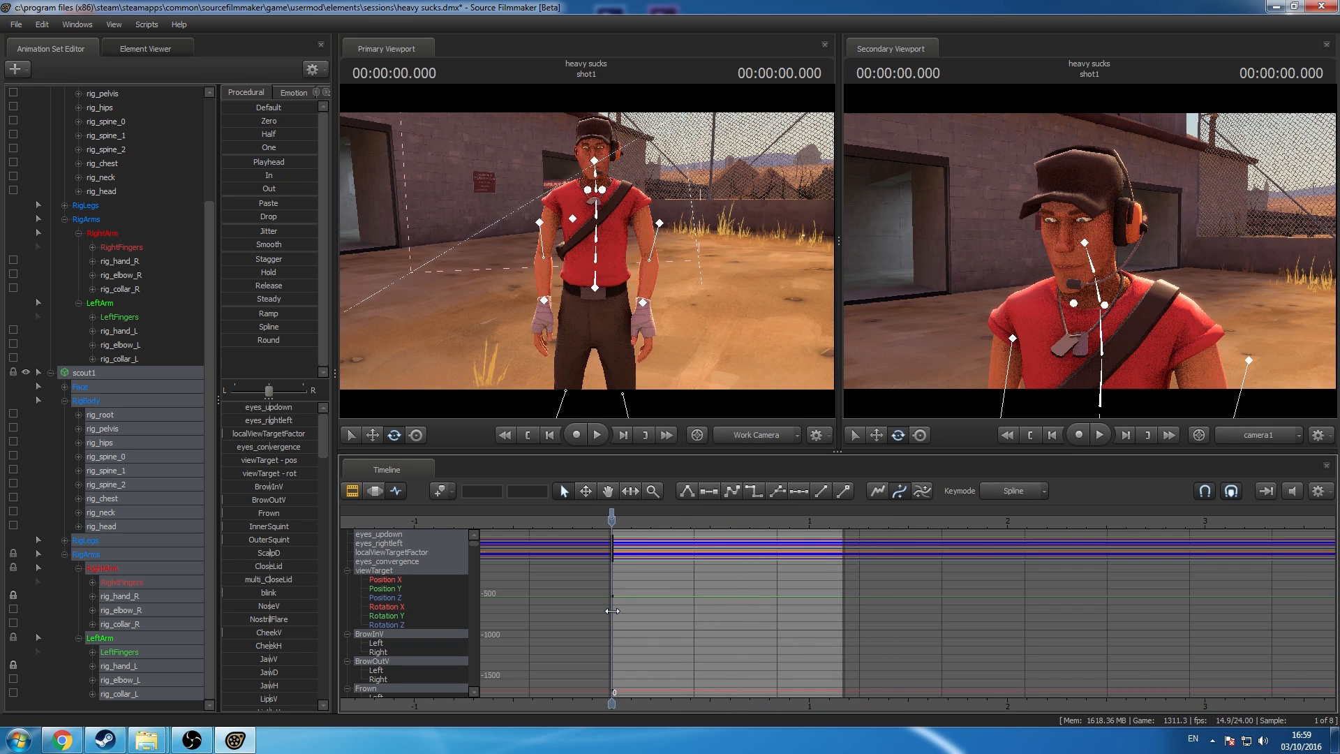
Step: Rotate scout1's rig_head slightly upward at 0 seconds so his face looks level
click(113, 527)
alt+drag(558, 300, 398, 304)
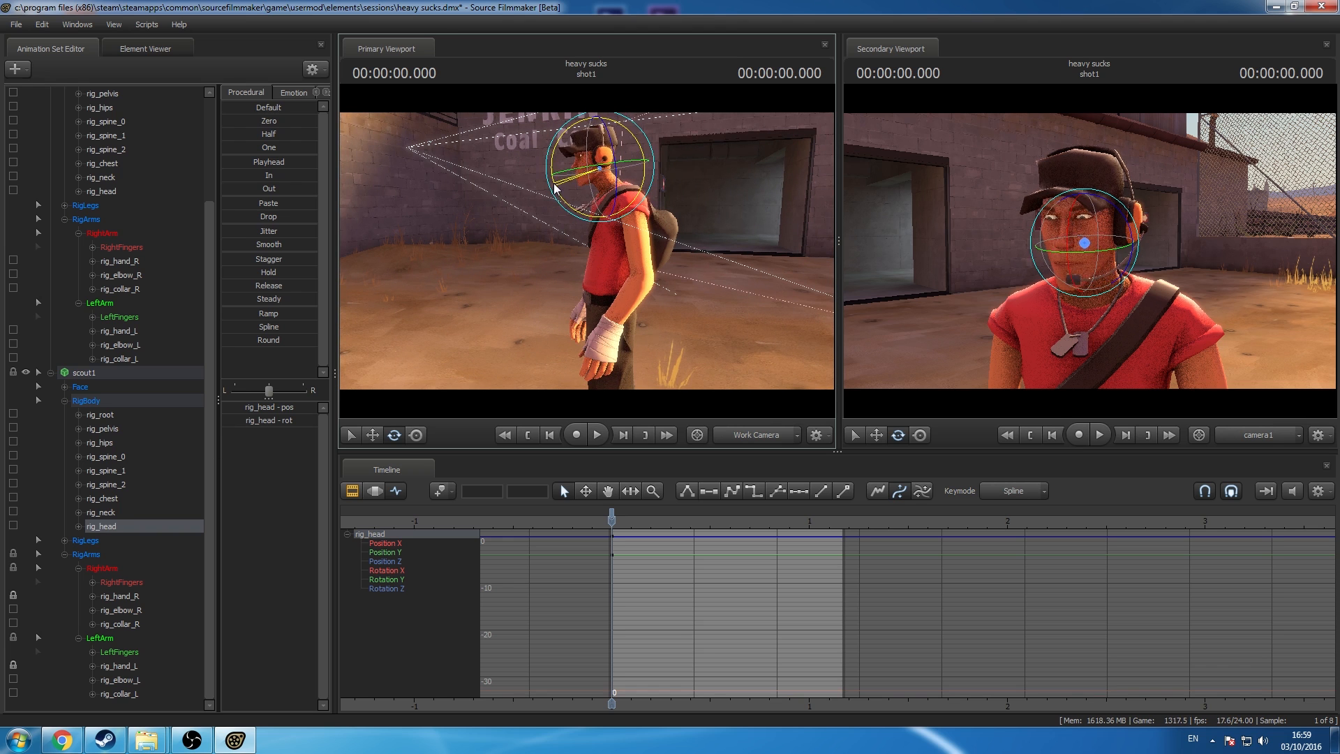
mouse_move(556, 188)
mouse_down()
mouse_move(565, 203)
mouse_move(556, 186)
mouse_up()
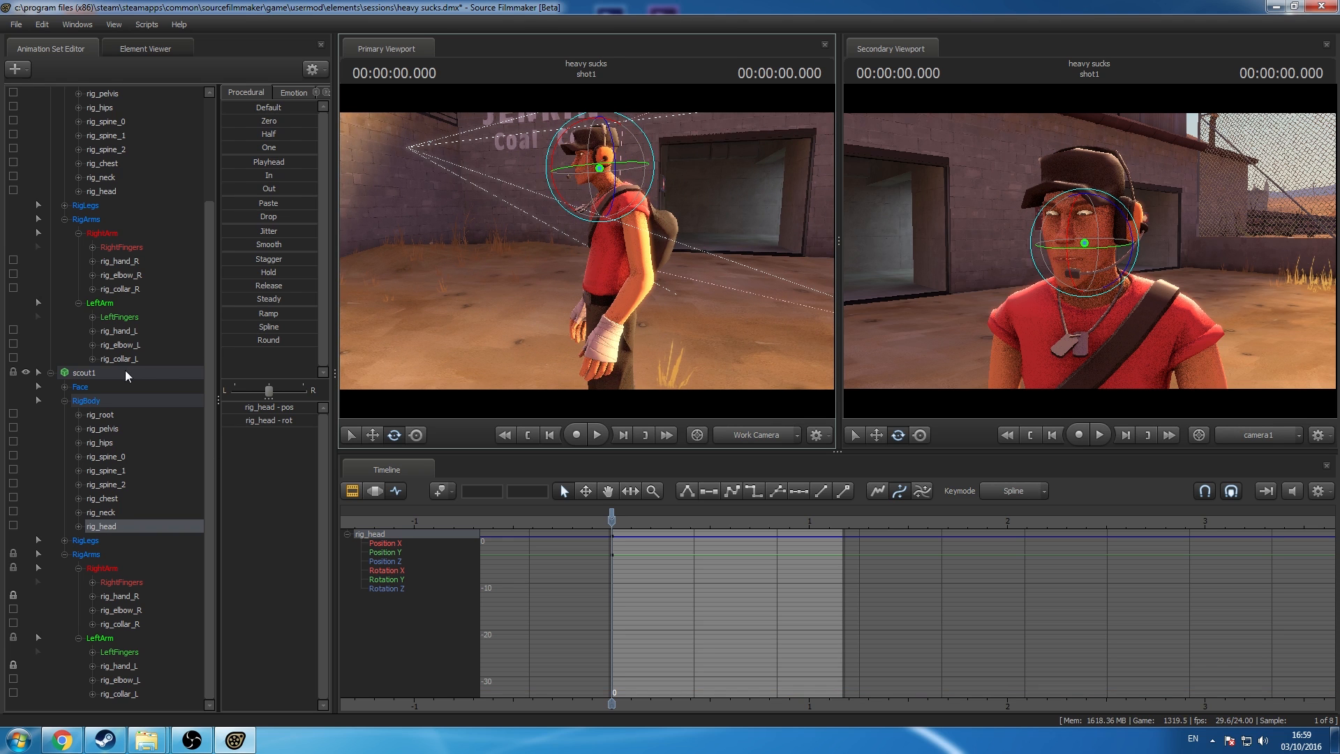
drag(392, 313, 426, 316)
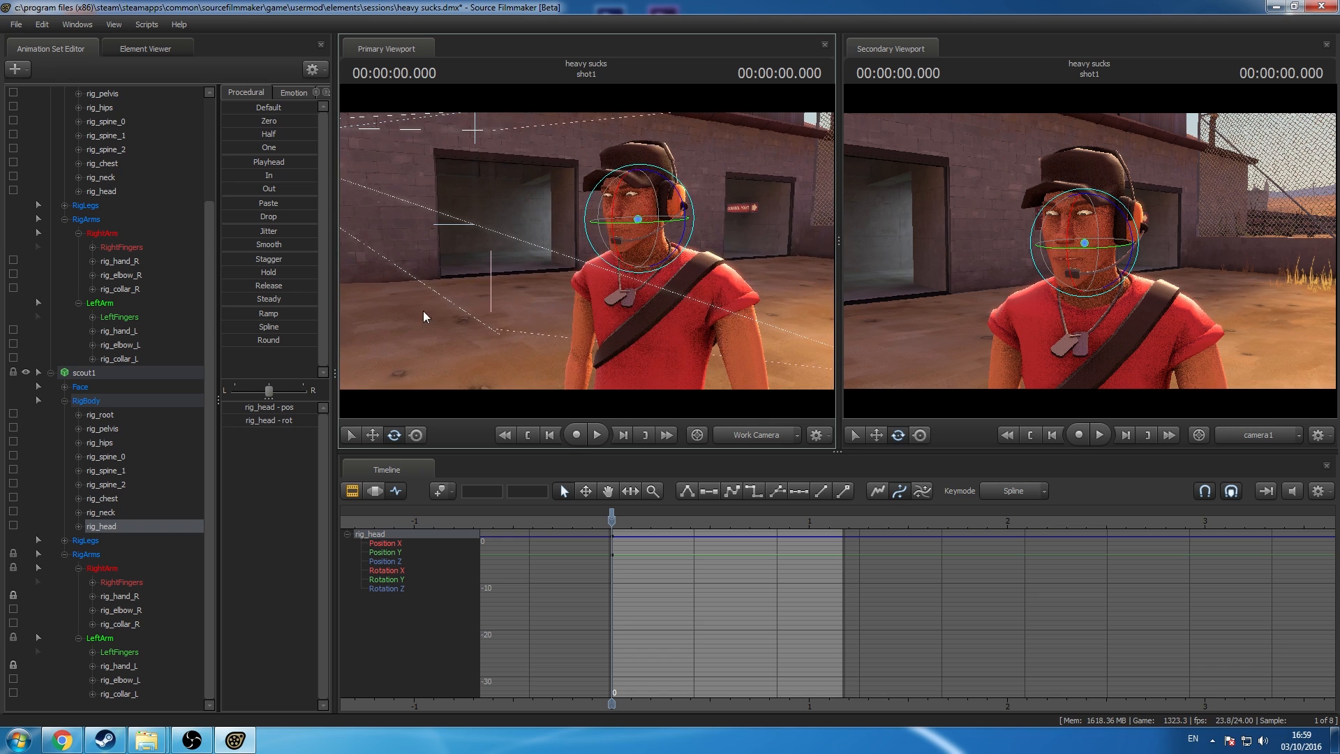
Step: Remove Scout's dog tags and neck chain by setting the dogtags and chain body groups to <none>
right_click(84, 374)
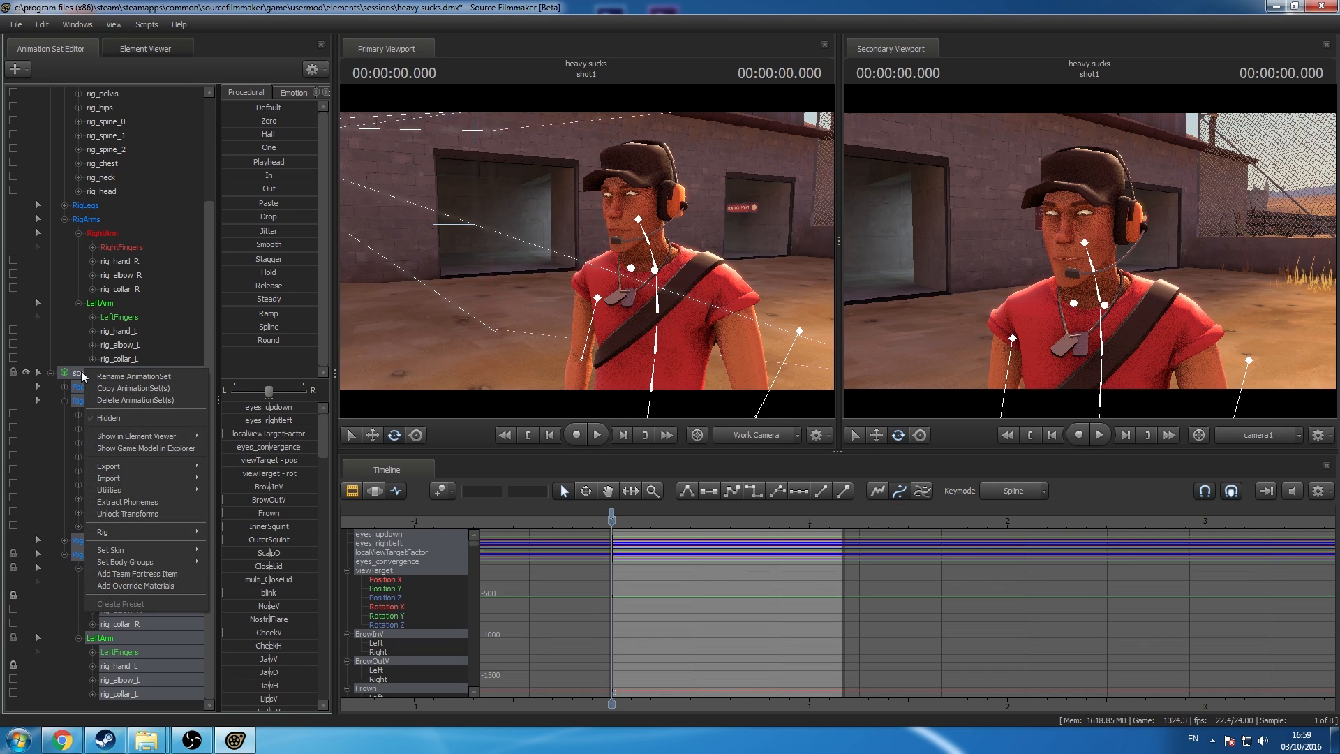
mouse_move(168, 561)
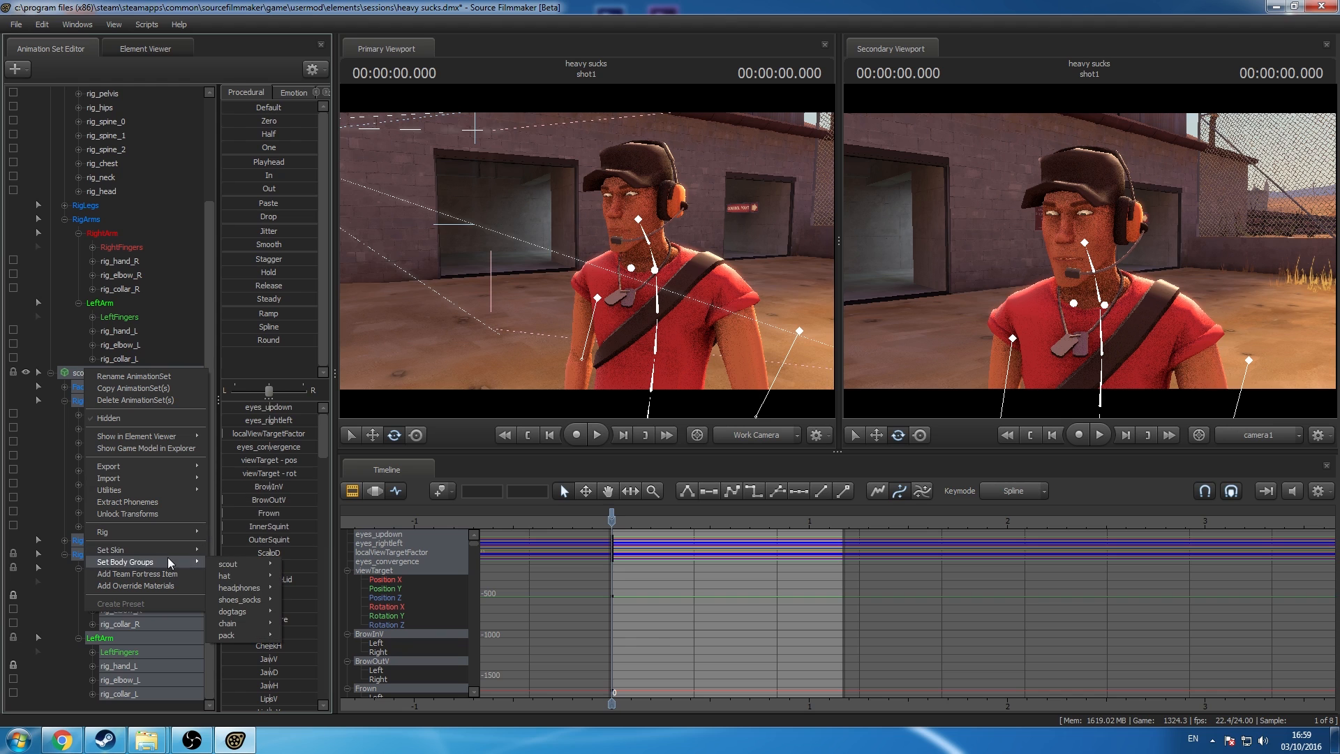
mouse_move(241, 613)
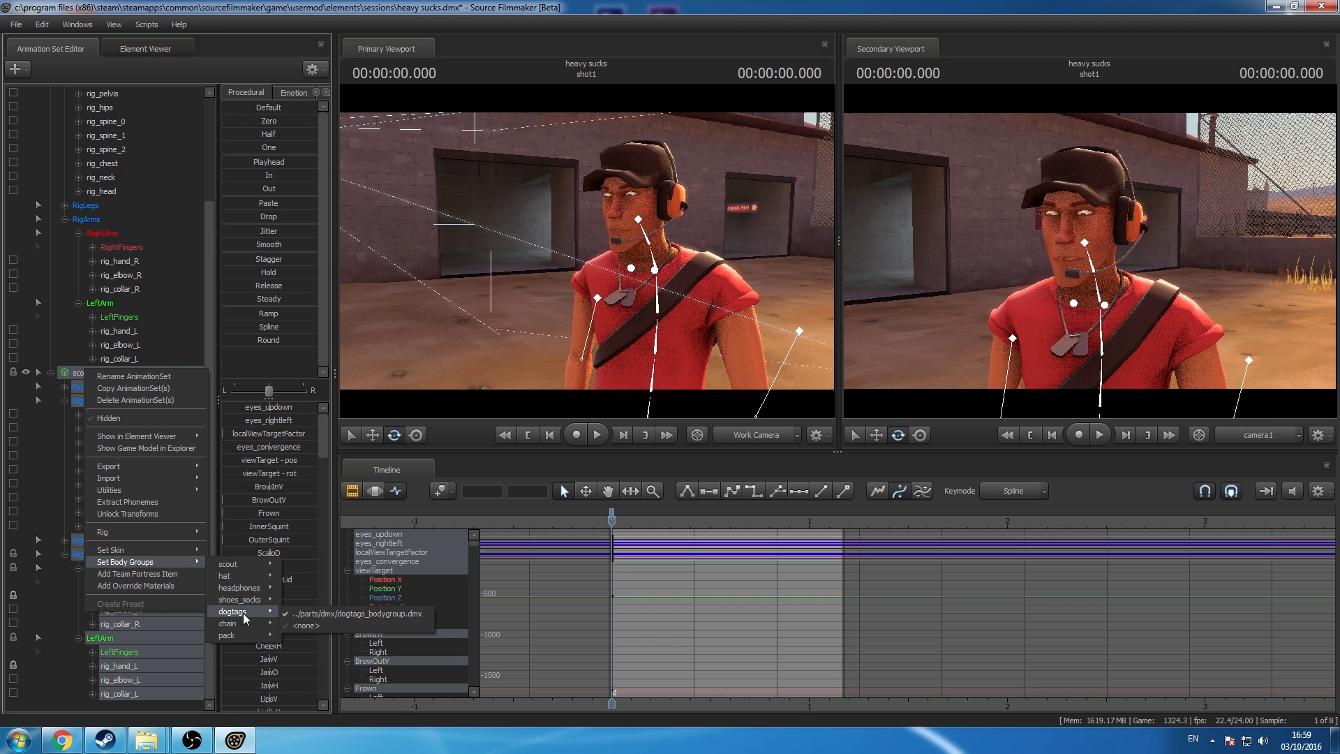
click(299, 624)
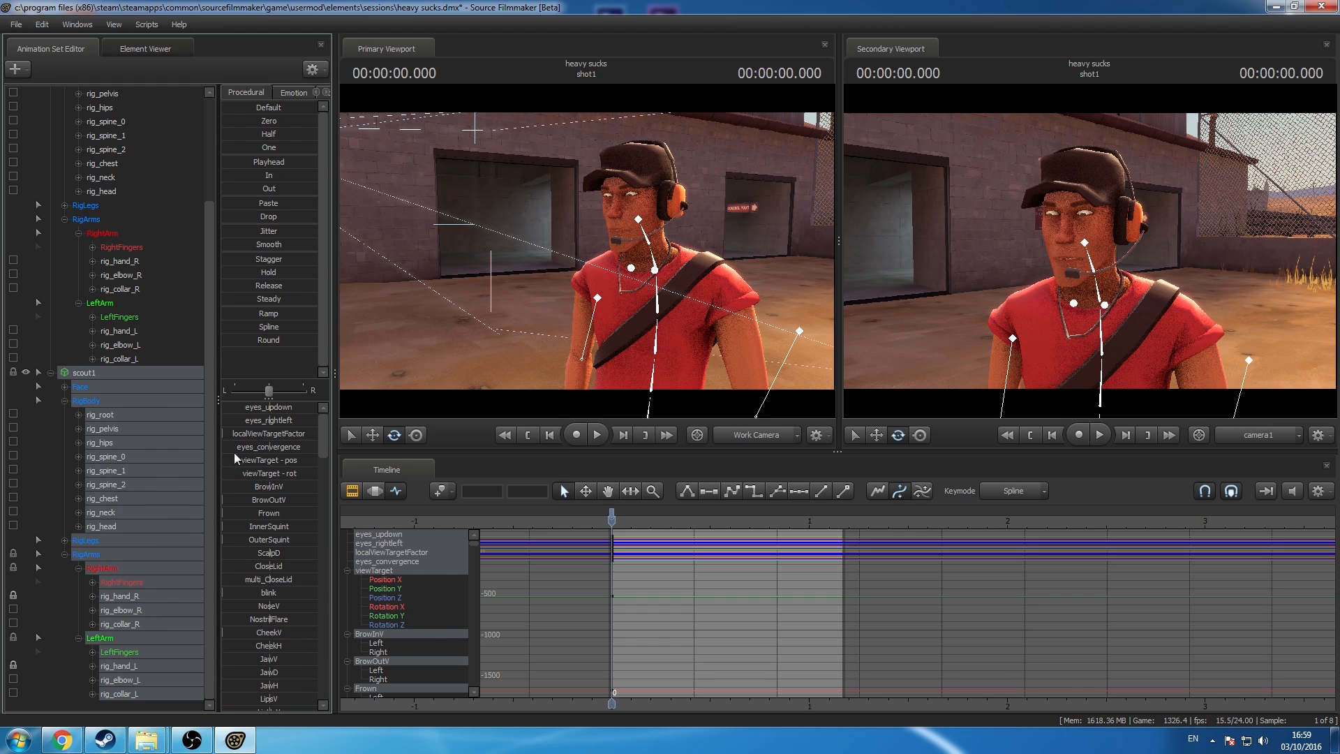
right_click(101, 371)
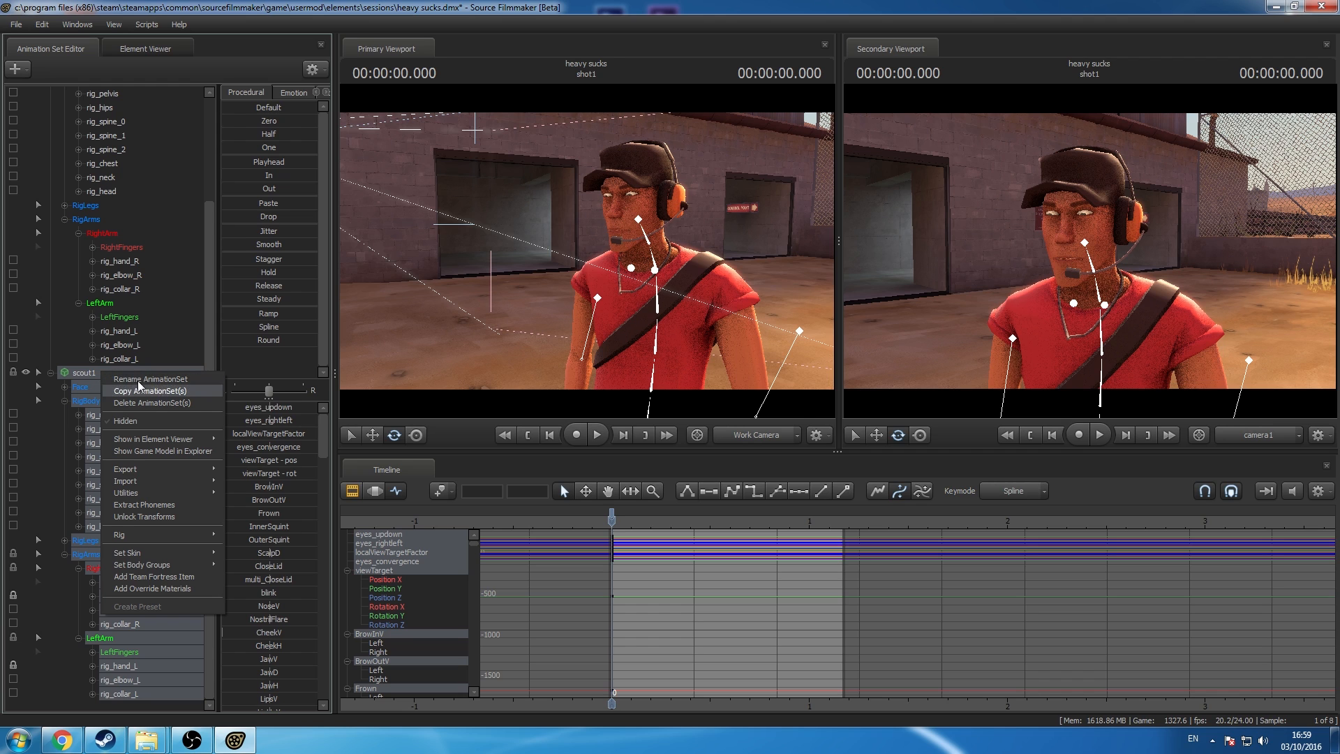
mouse_move(186, 565)
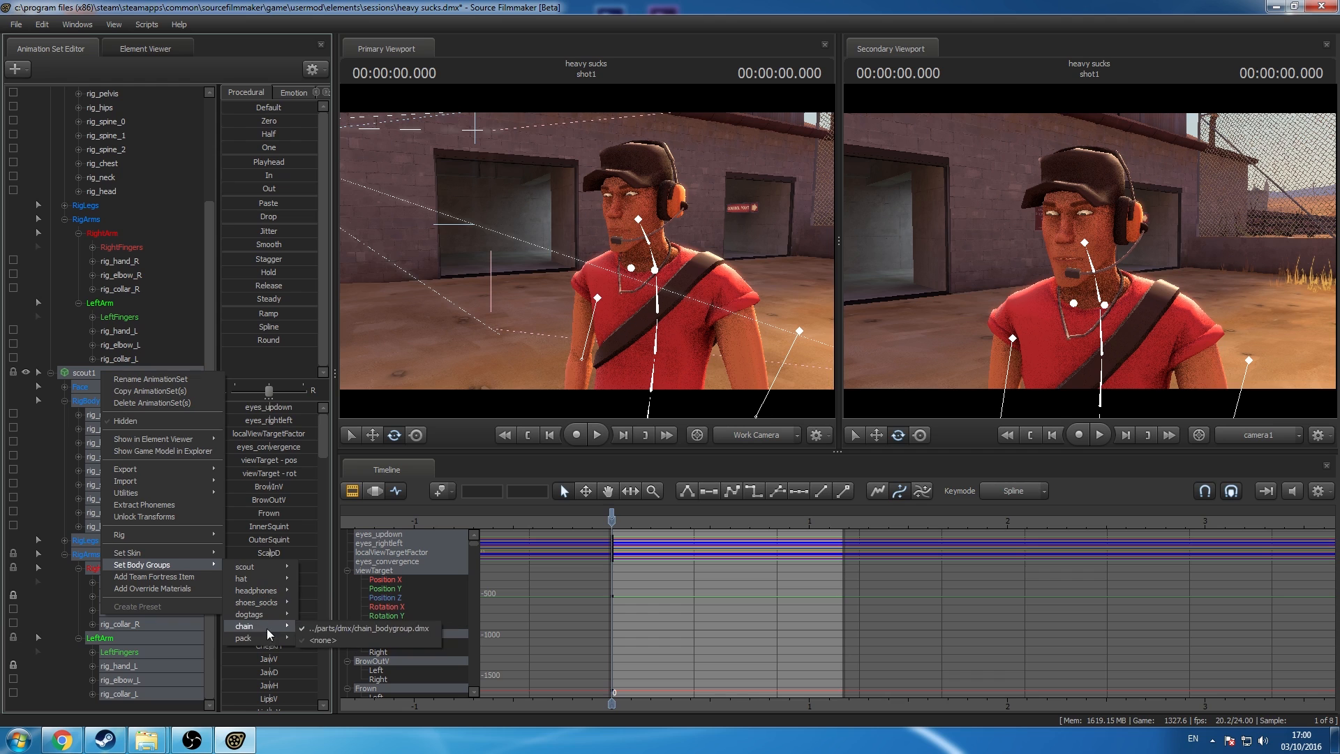
click(314, 640)
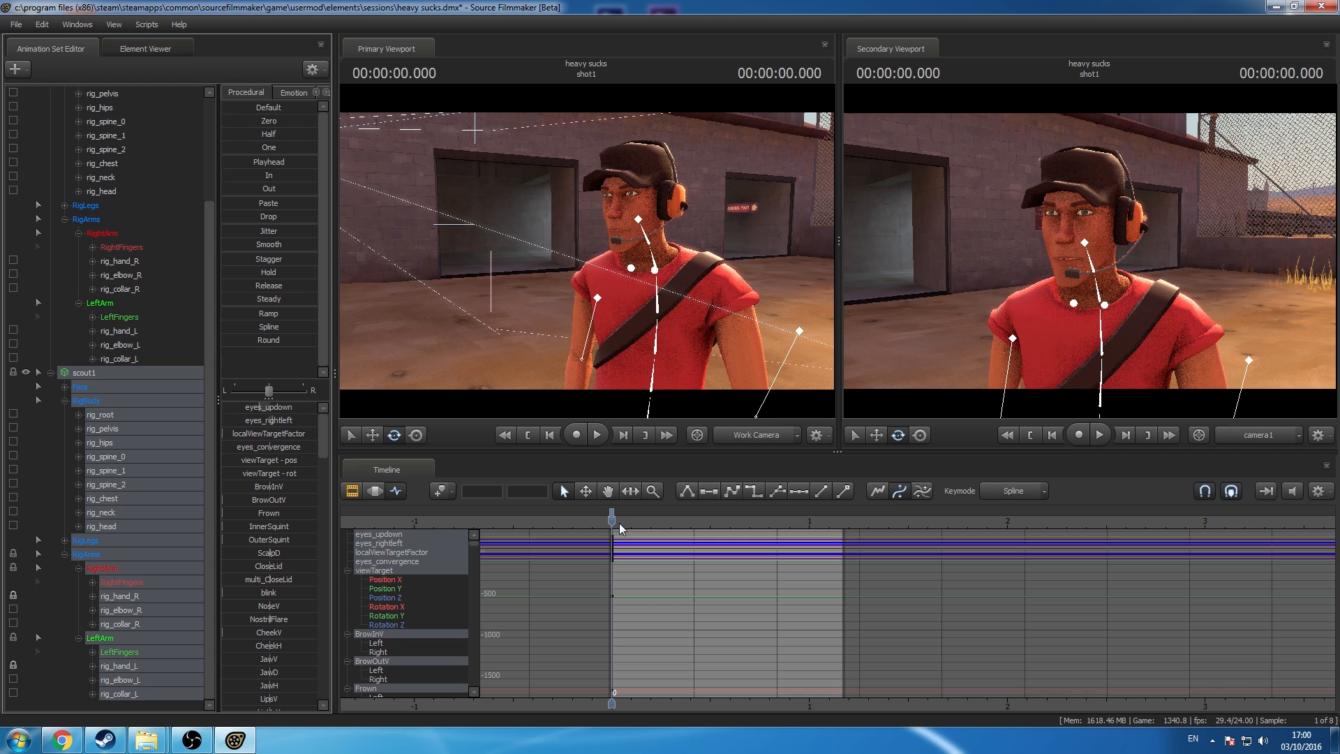
Step: Keyframe all of scout1's controls at 0.208 seconds and select rig_pelvis with the Move tool
drag(618, 522, 656, 552)
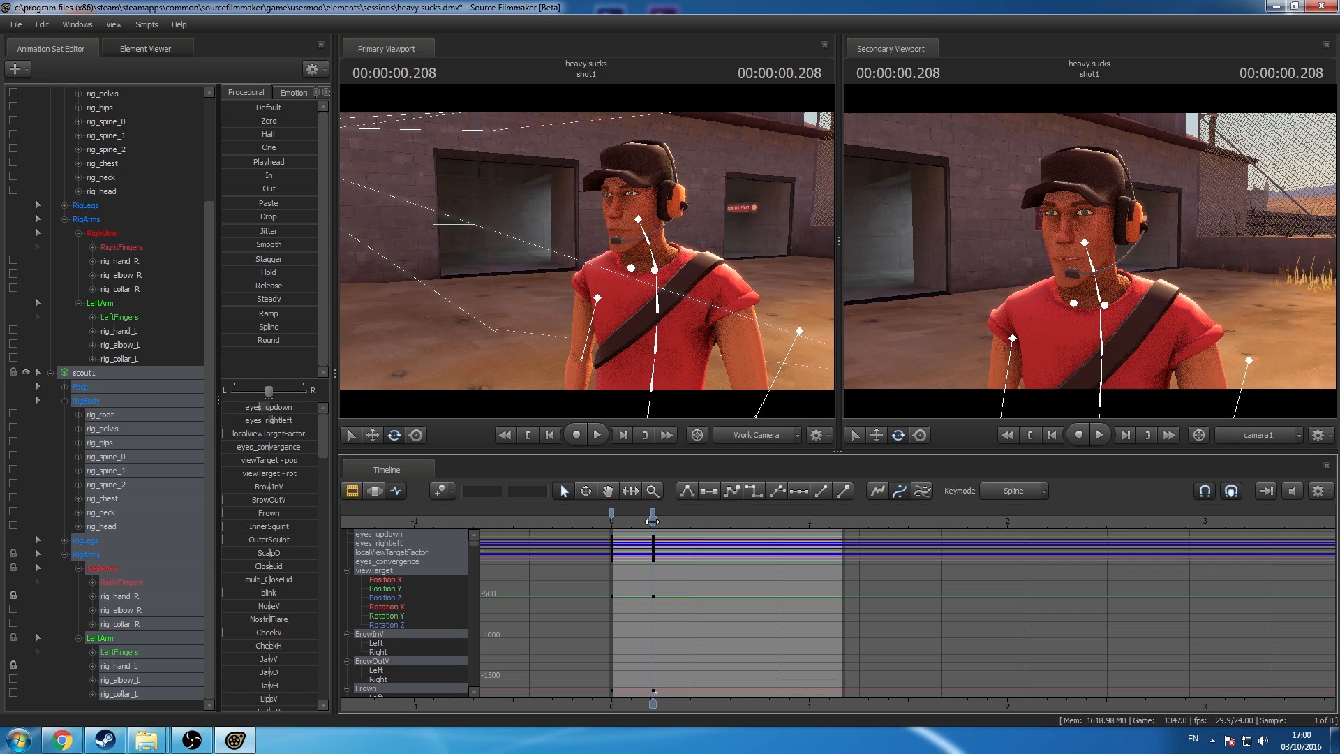
click(131, 430)
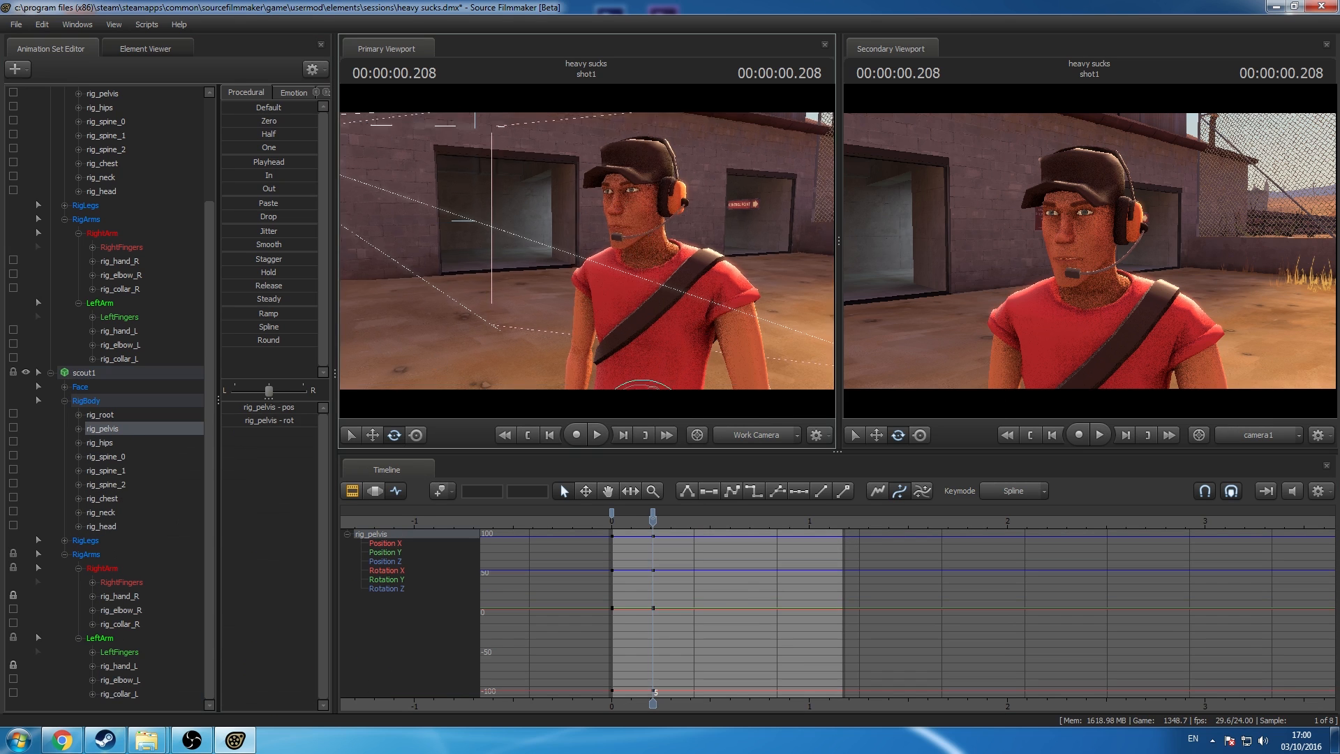
drag(586, 250, 581, 249)
click(373, 435)
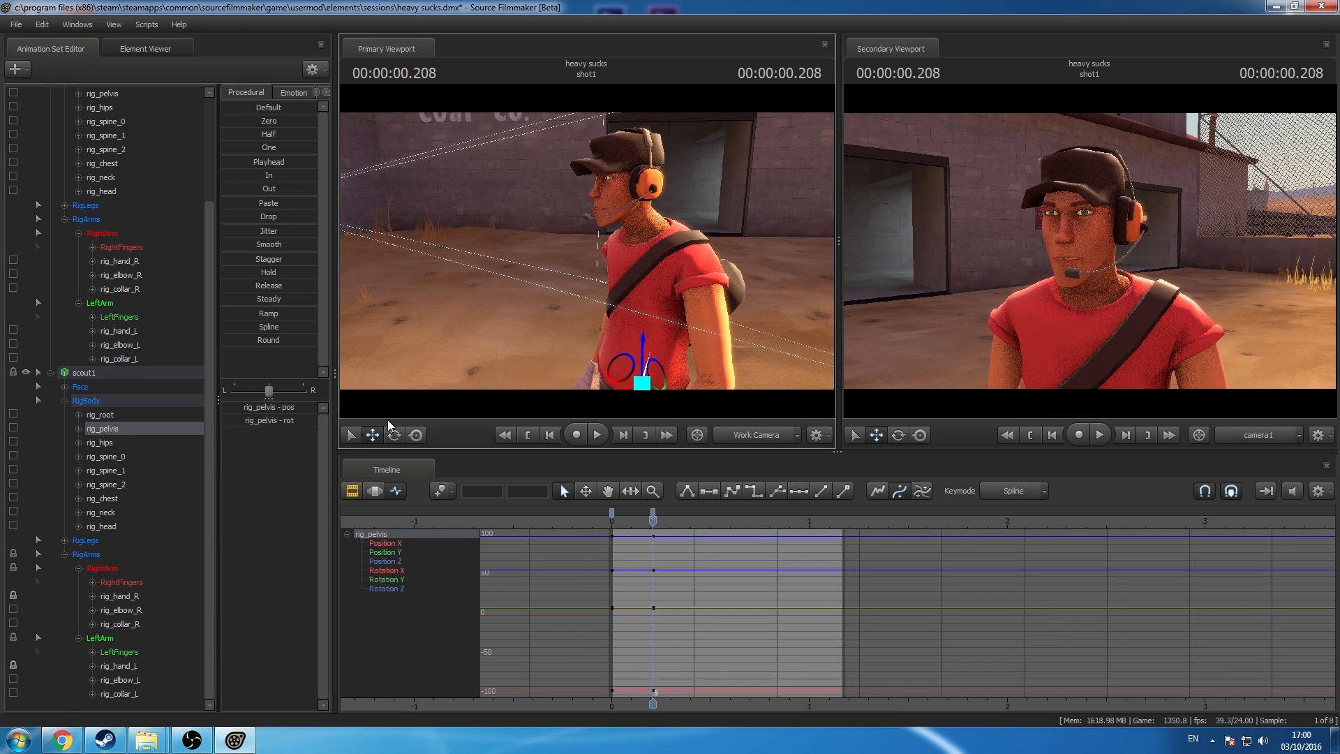
drag(701, 261, 703, 281)
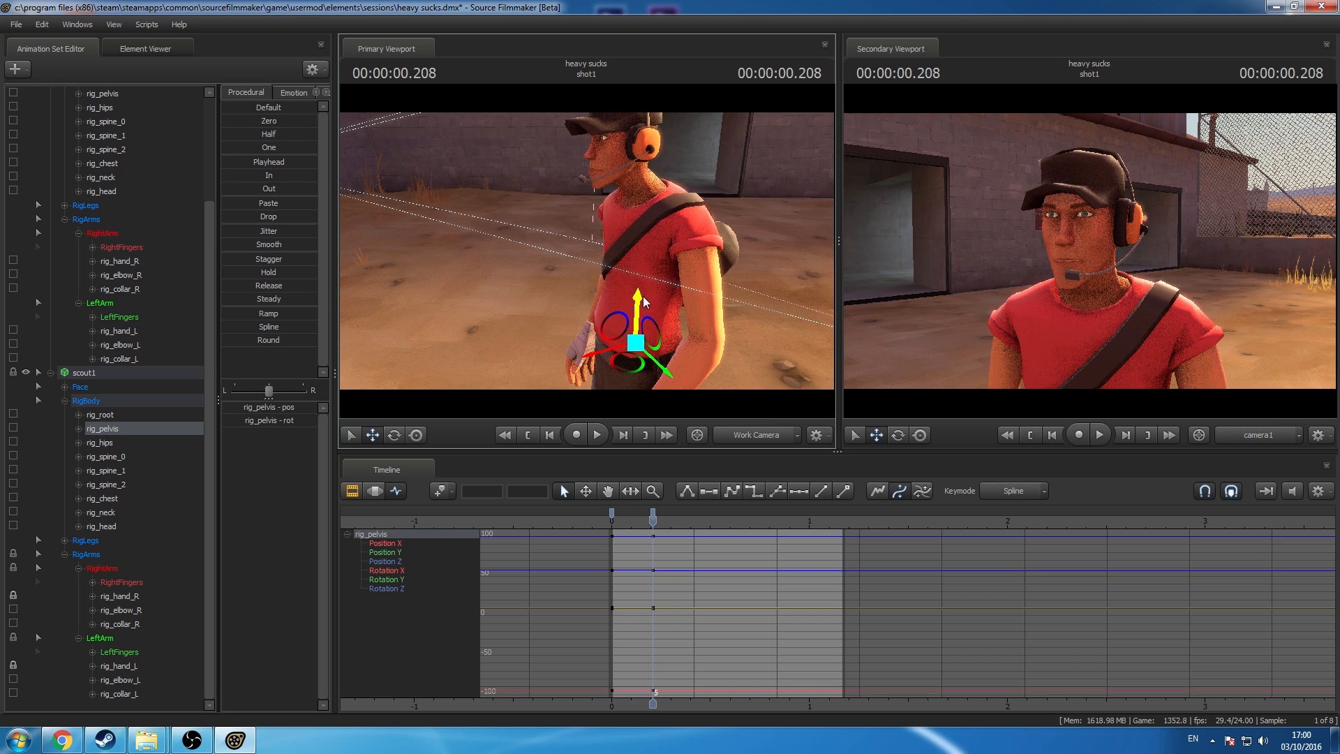
drag(703, 281, 700, 272)
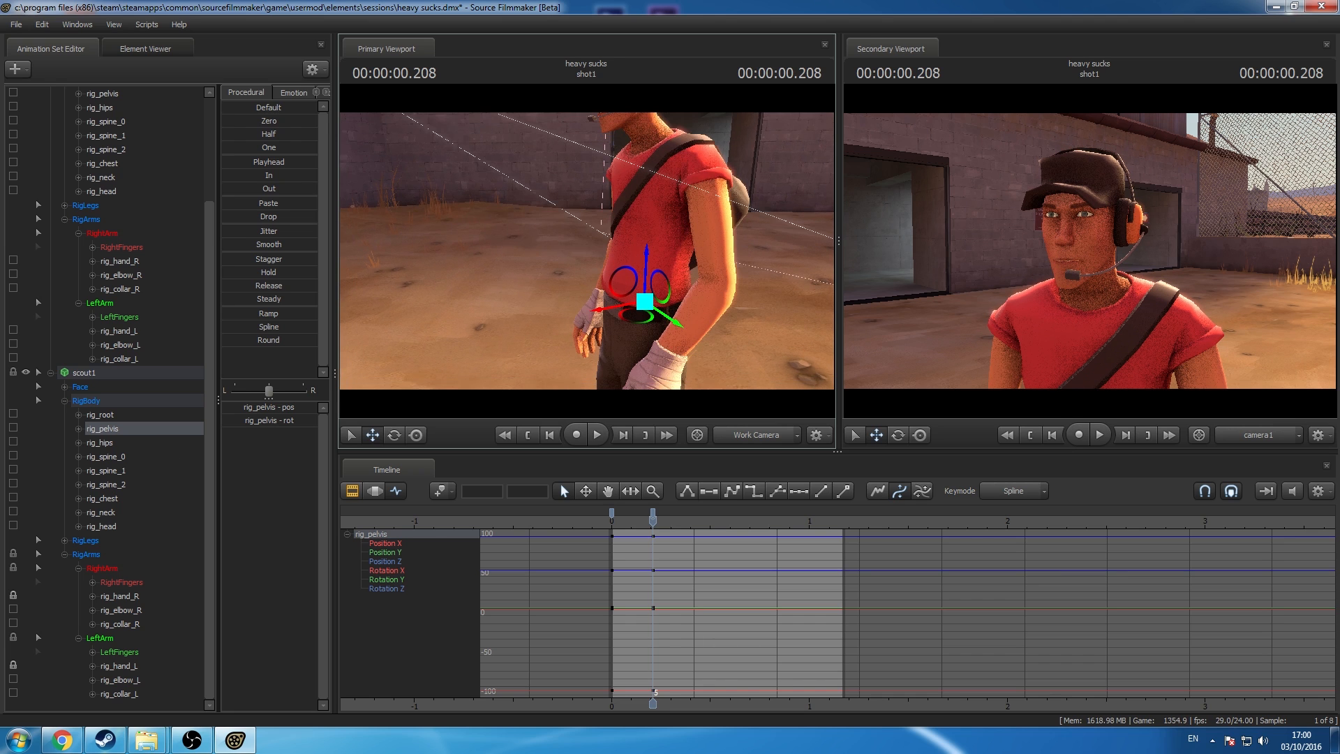
Step: Select scout1's controls from rig_pelvis through rig_chest and rotate them together to bend the torso forward at 0.208 seconds
click(123, 429)
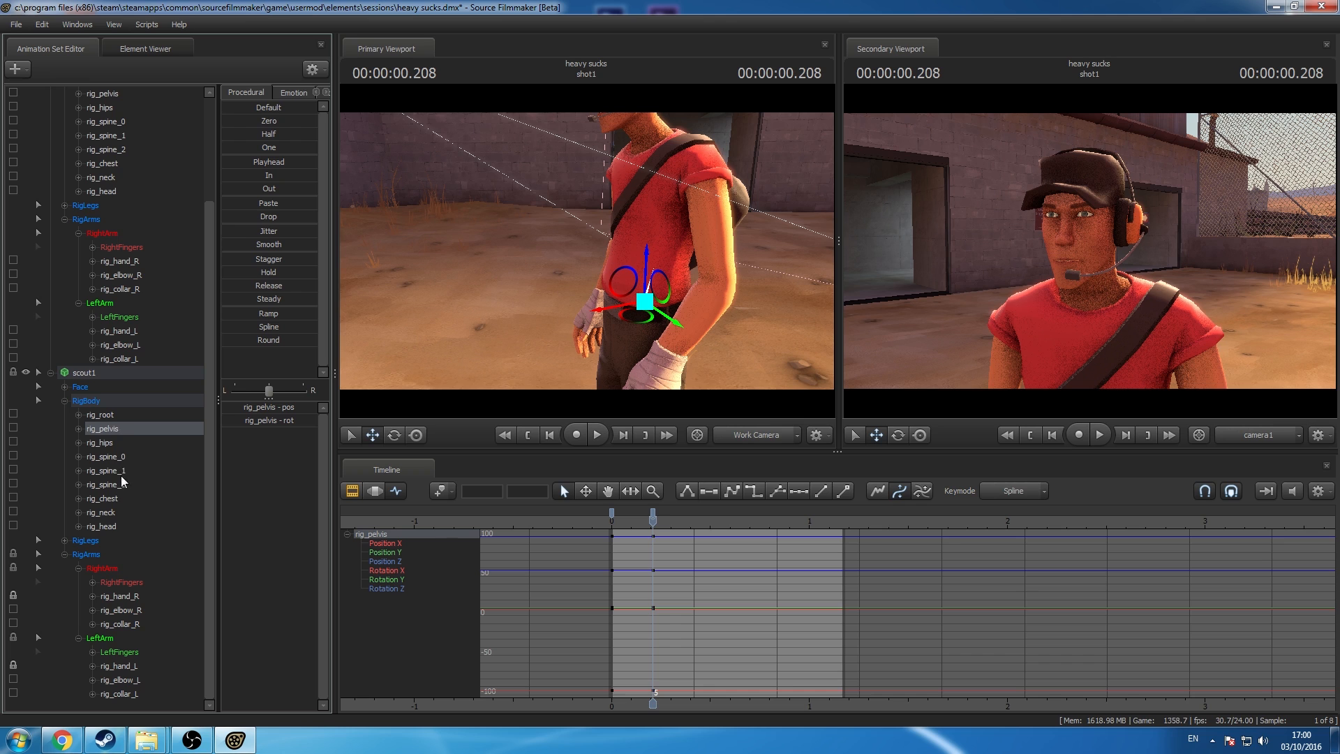
shift+click(112, 497)
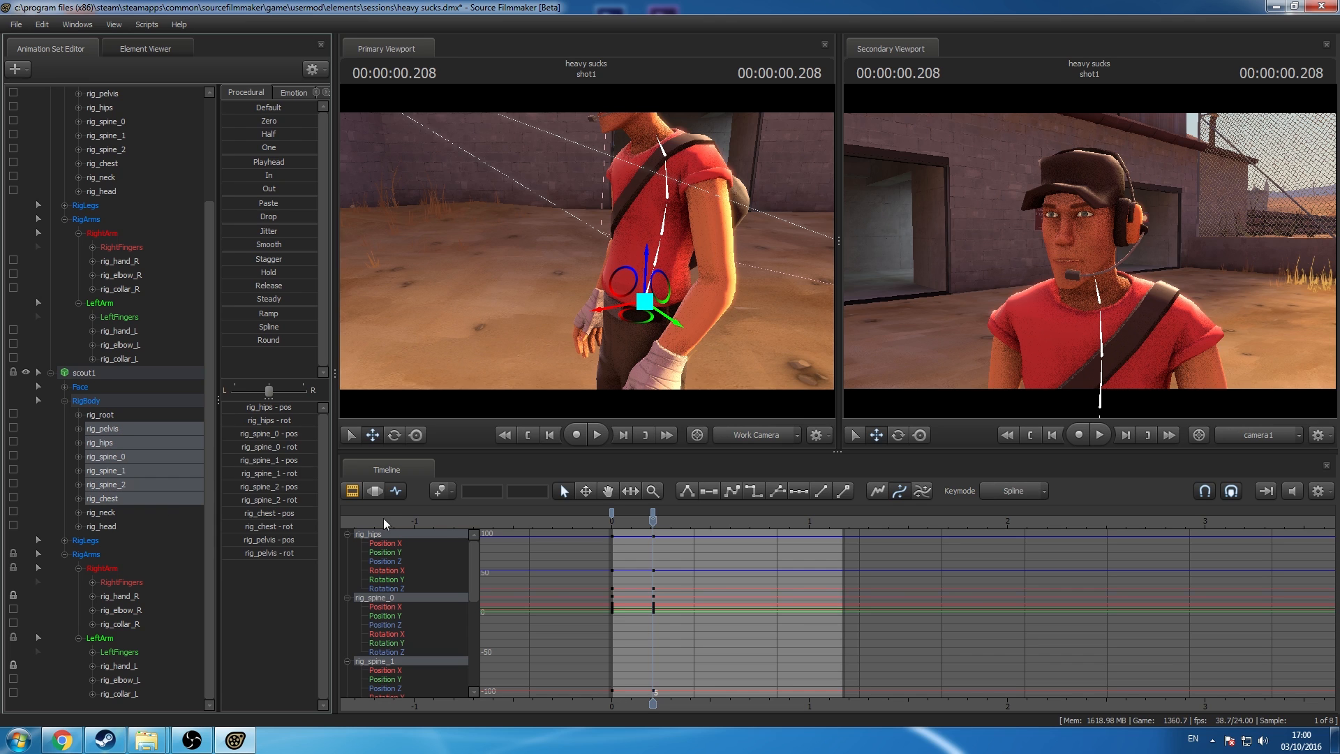
click(393, 435)
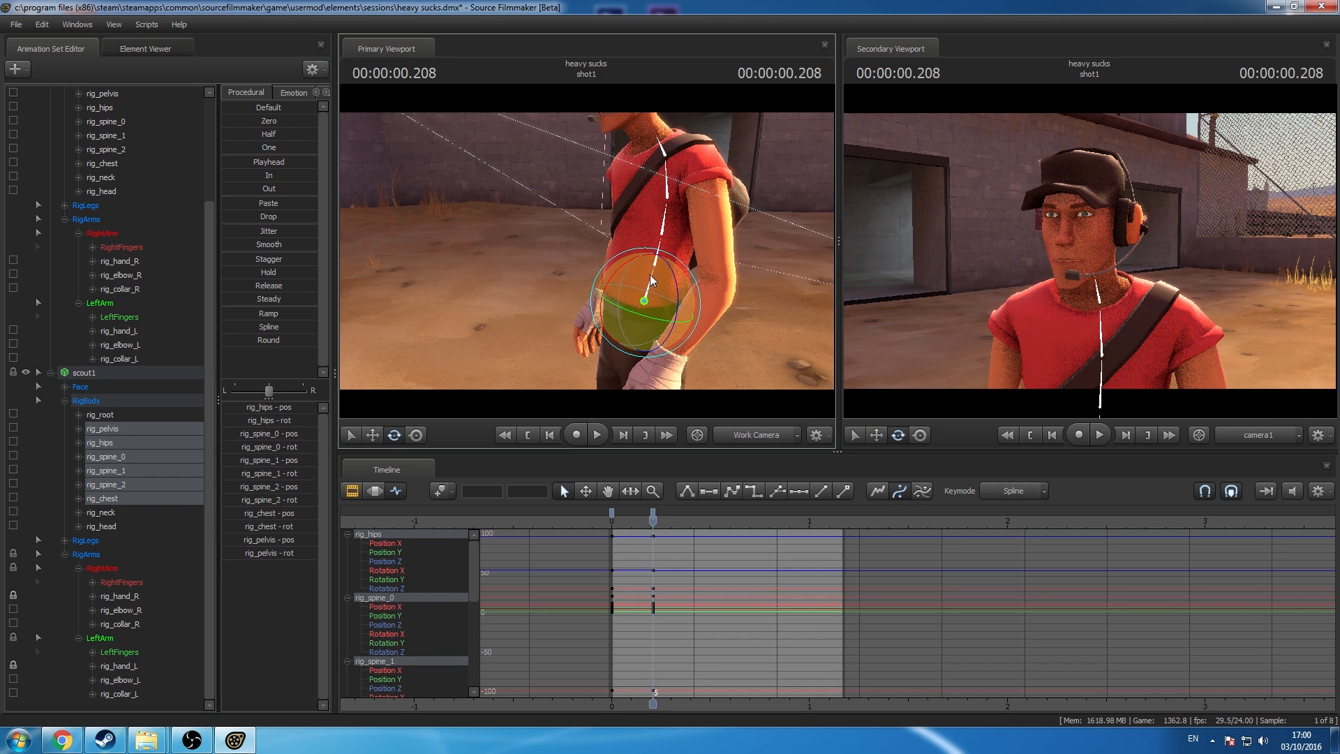
drag(628, 274, 620, 271)
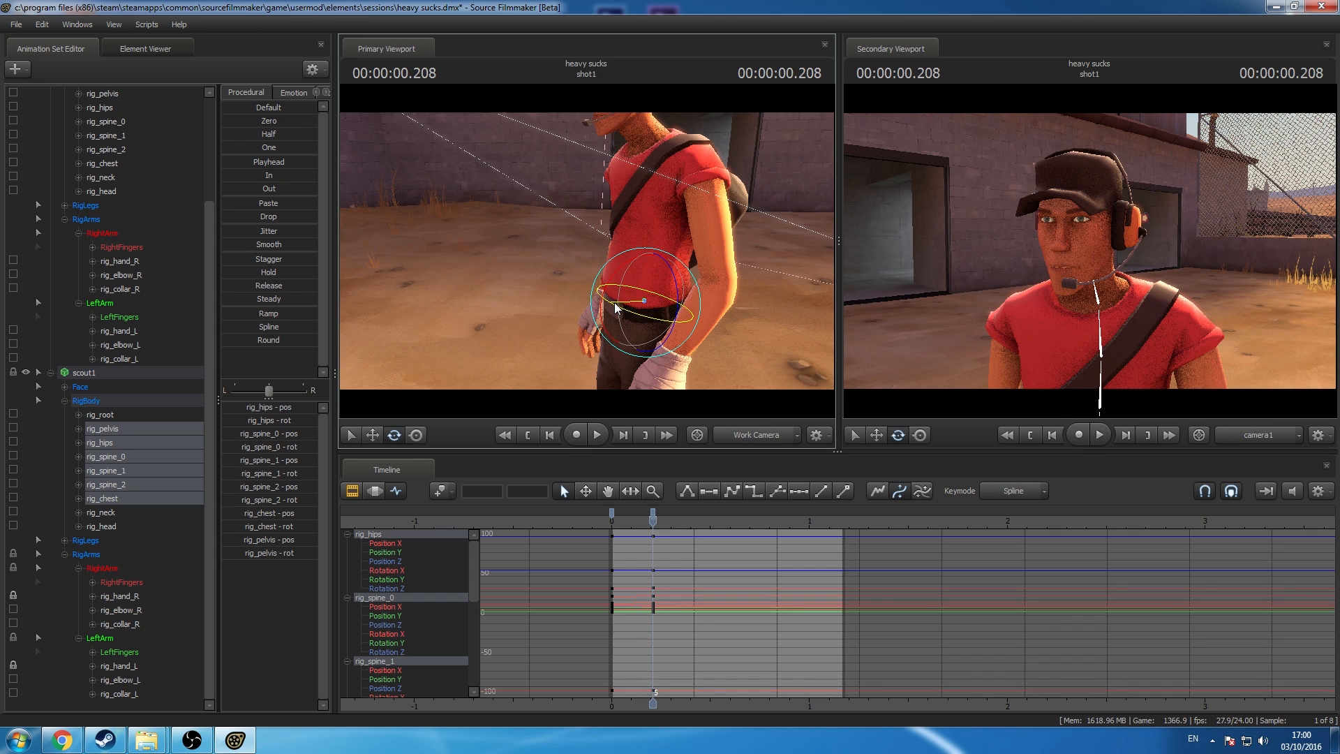
Step: Undo the last torso rotation and limit the selection to scout1's rig_pelvis, rig_hips and rig_spine_0
drag(615, 304, 617, 305)
key(ctrl+z)
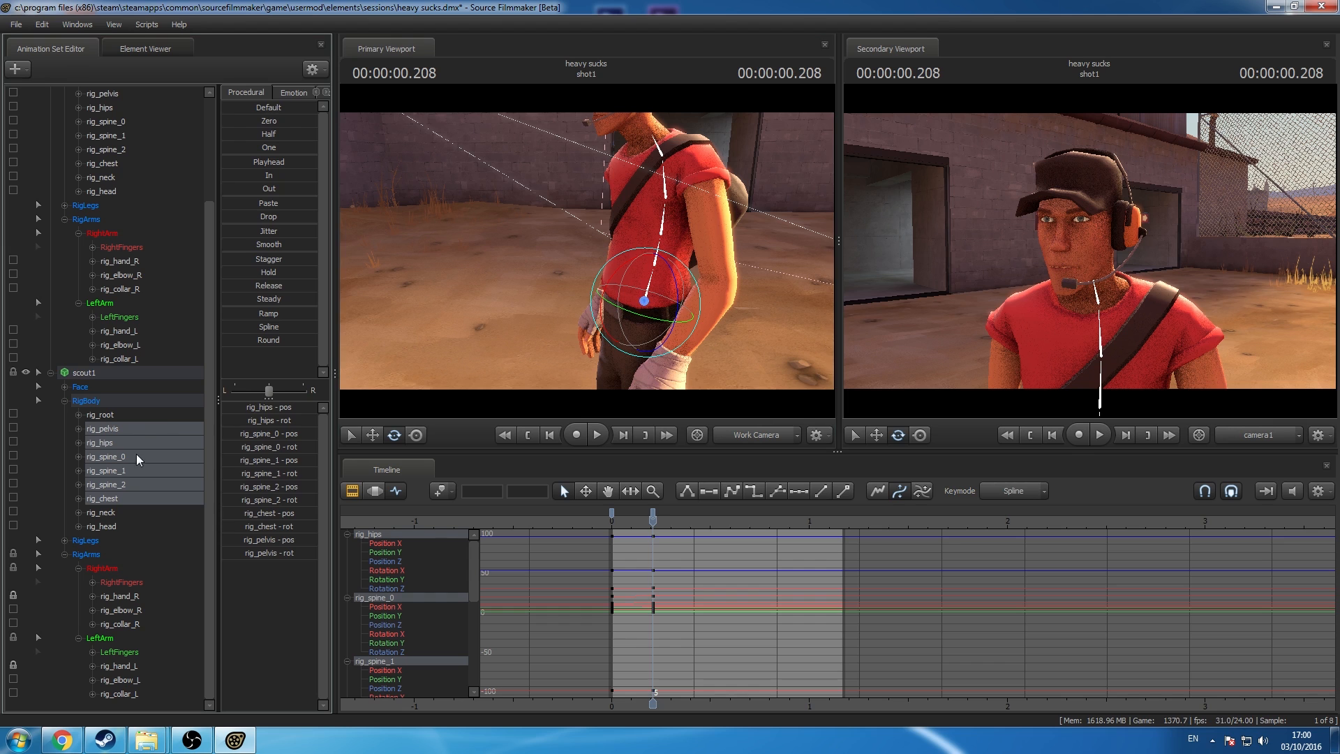
click(127, 426)
shift+click(112, 455)
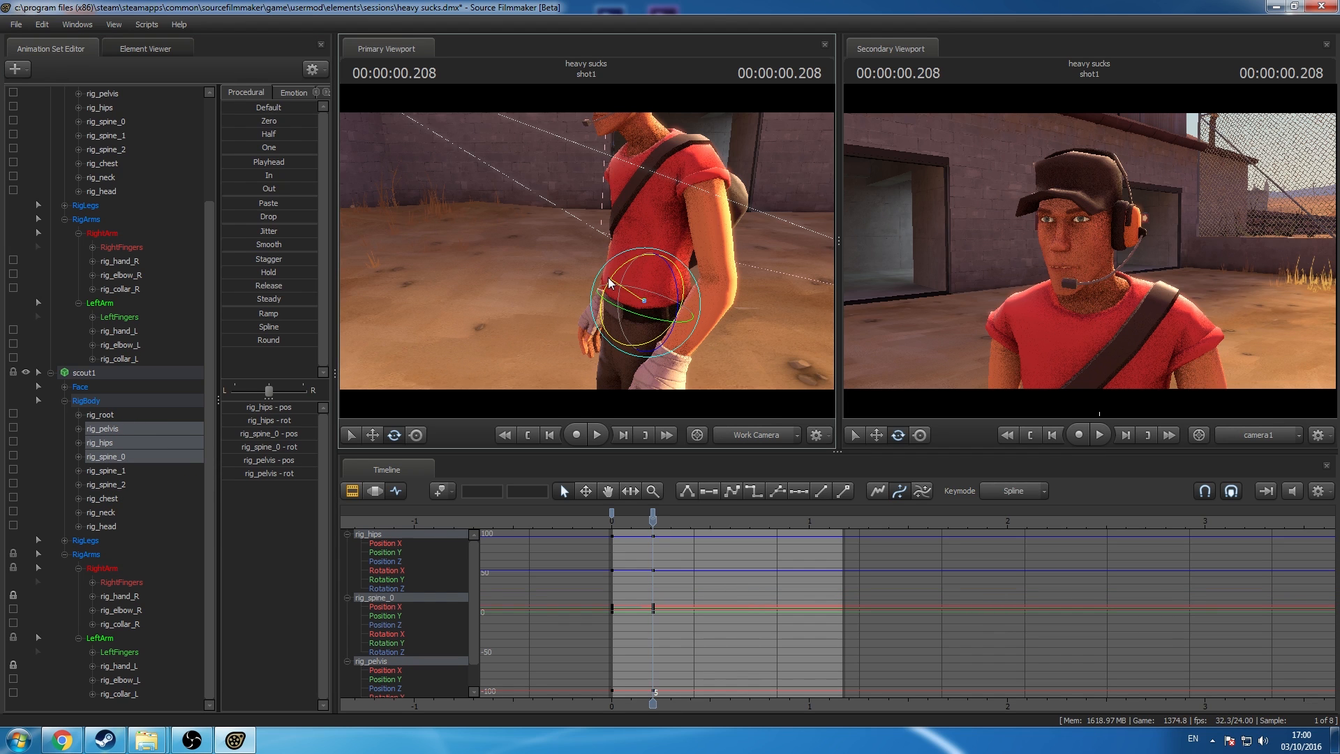
Step: Turn scout1's rig_head slightly at 0.208 seconds with the screen-space manipulator
click(140, 527)
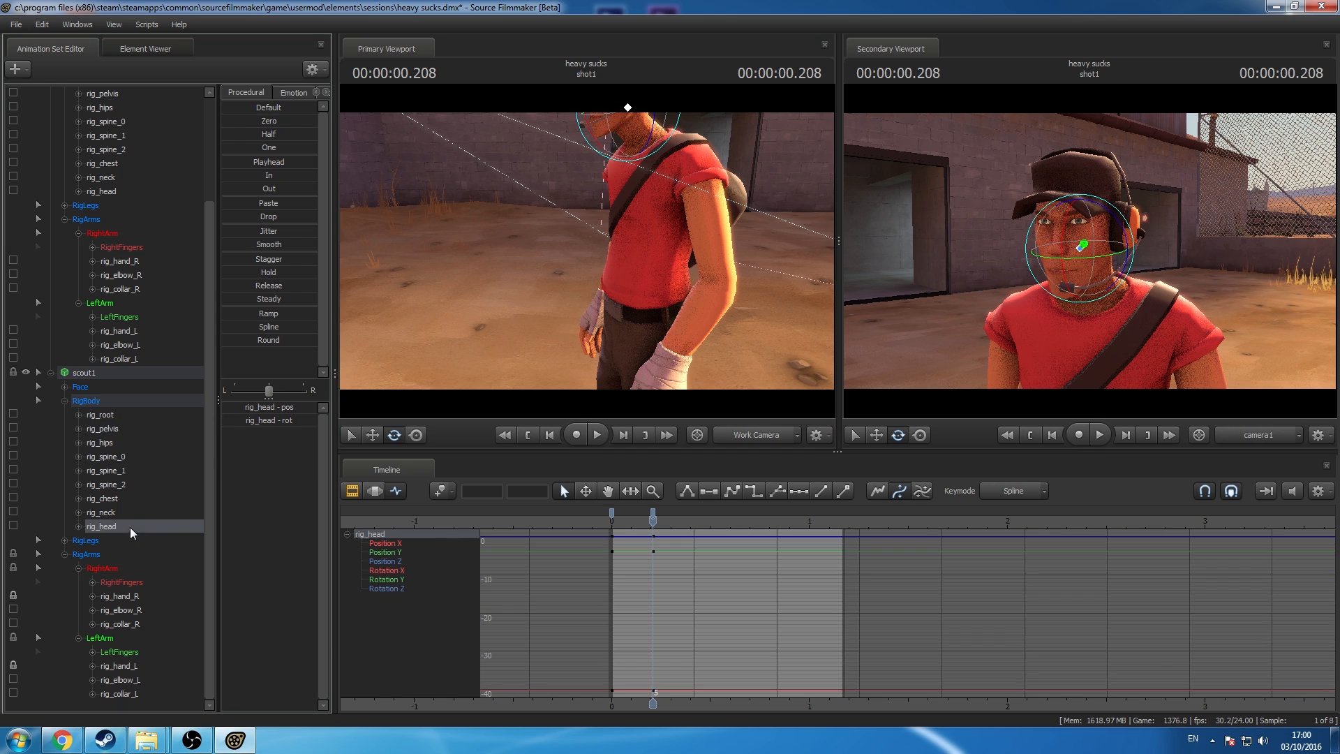
click(416, 435)
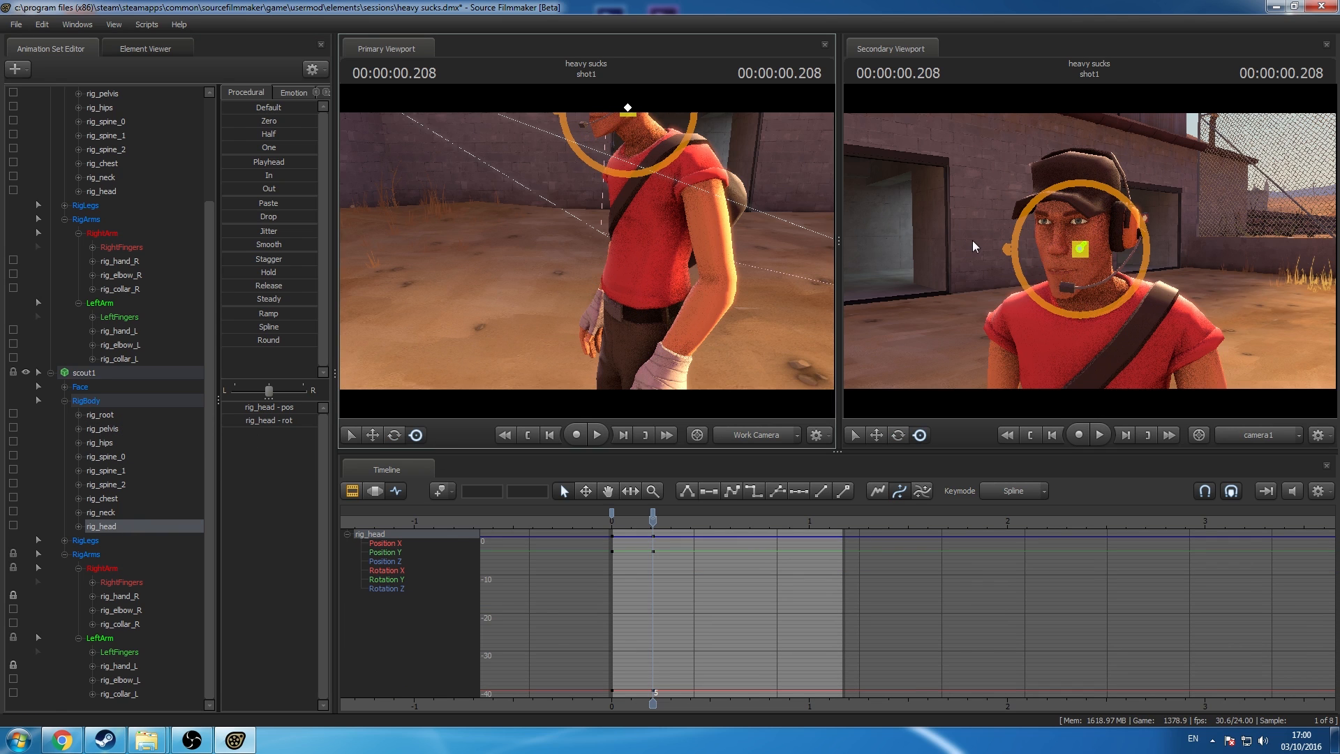
drag(1035, 245, 1045, 241)
Step: Select all of scout1's controls and play shot1 from 0 seconds to review his forward lean
click(105, 370)
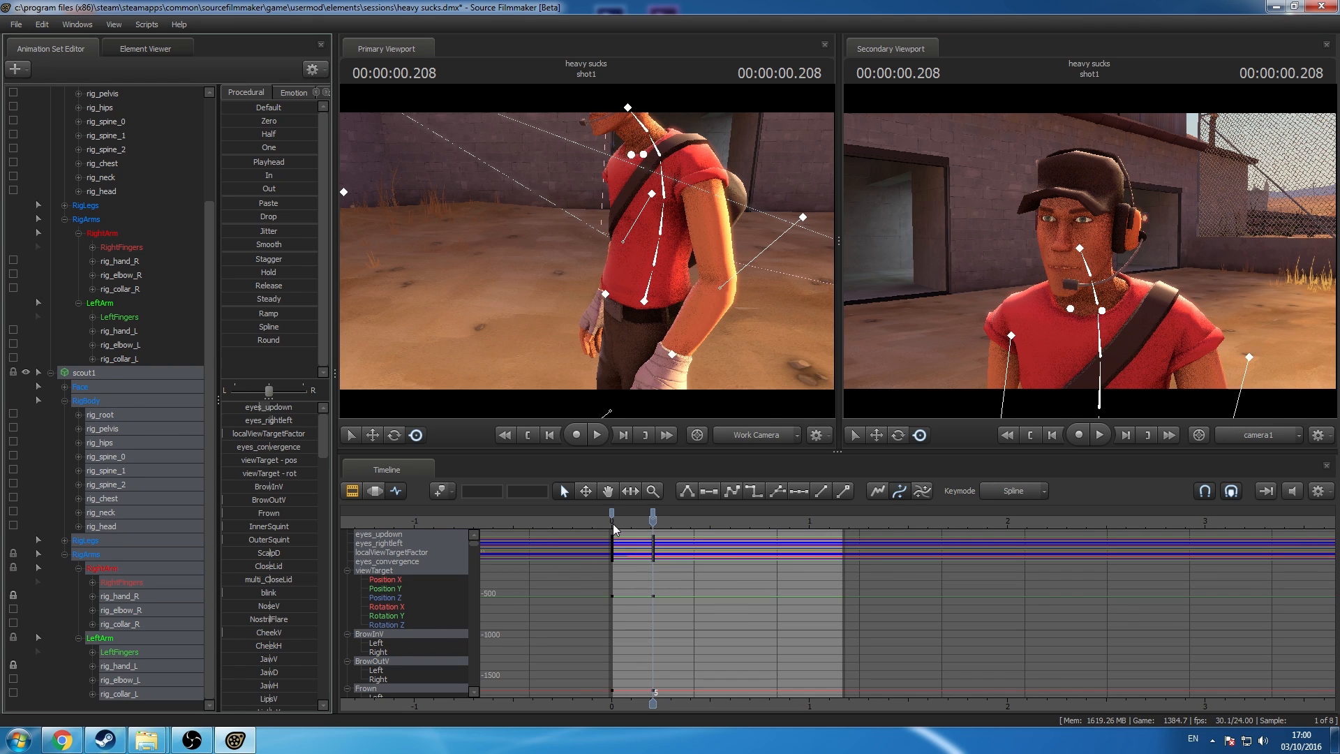
key(space)
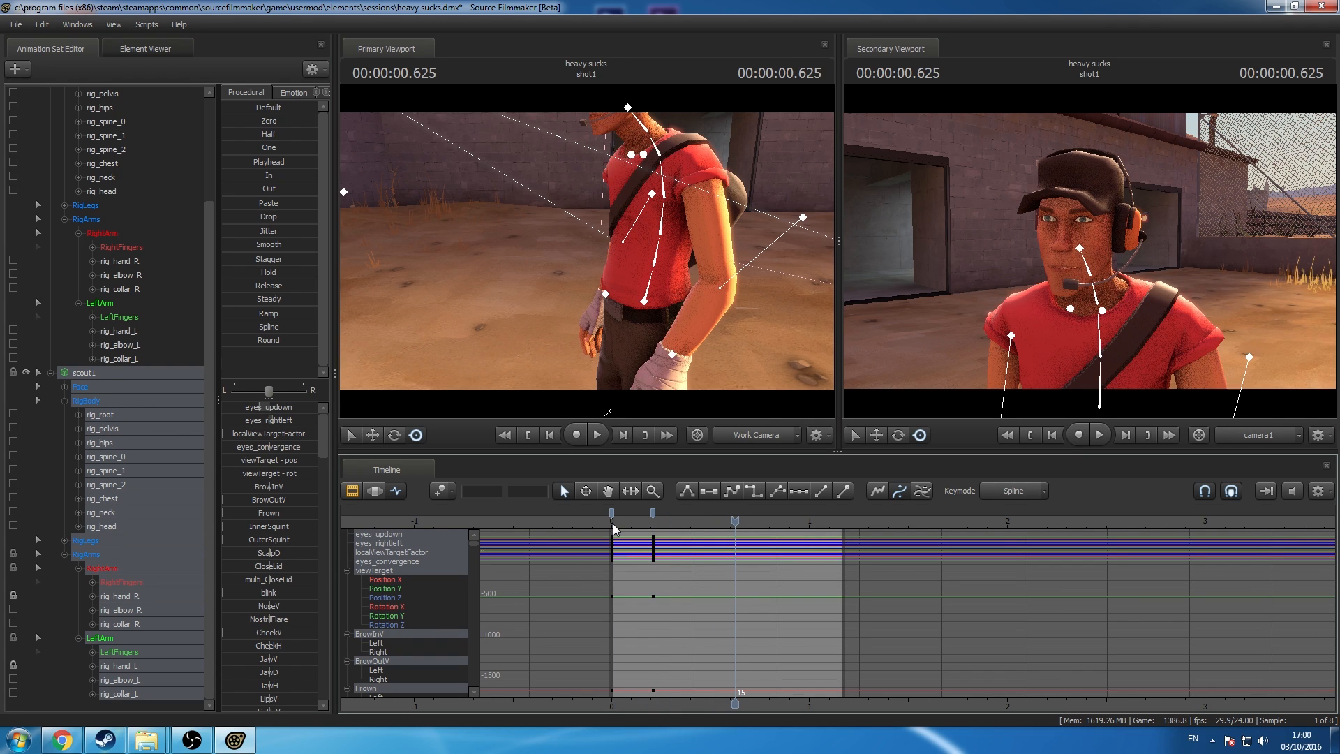
click(613, 524)
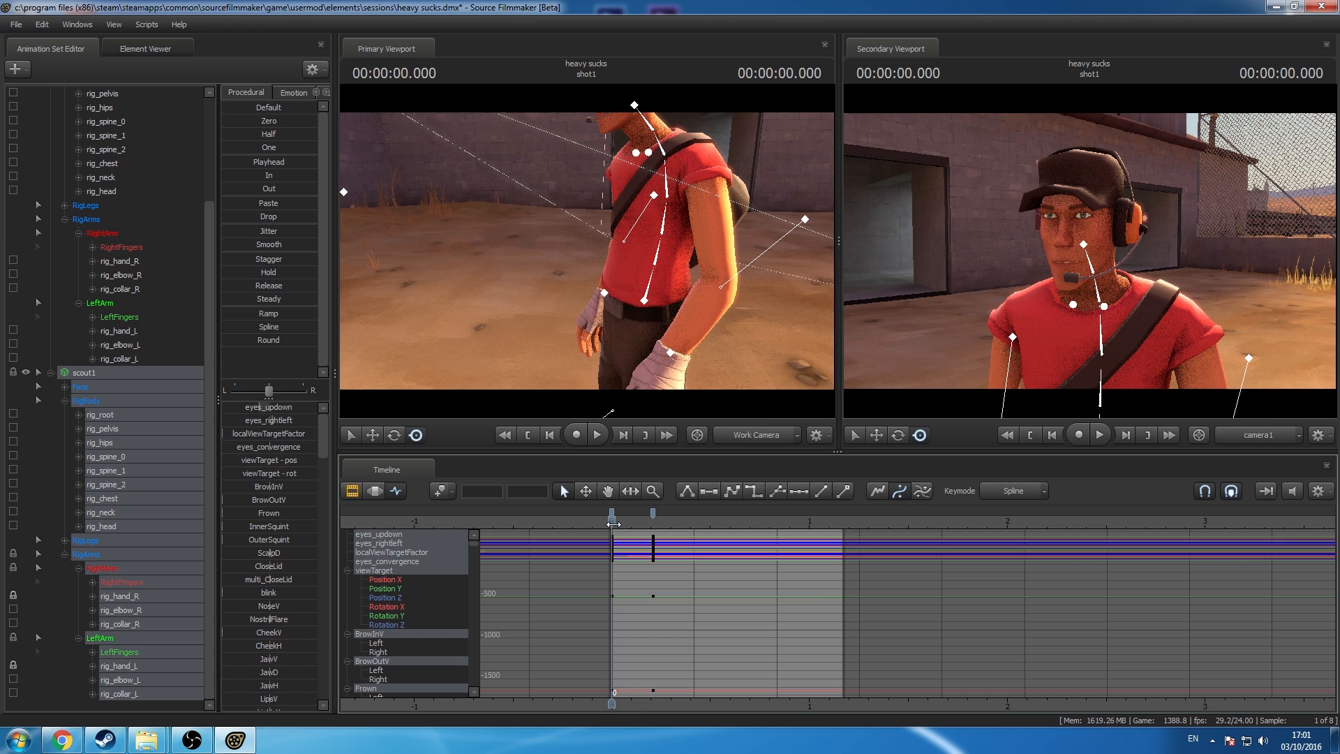
key(space)
key(space)
click(613, 523)
Step: Select scout1's keyframes at 0 and 0.208 seconds, adjust their tangents and replay the motion
click(652, 517)
click(612, 515)
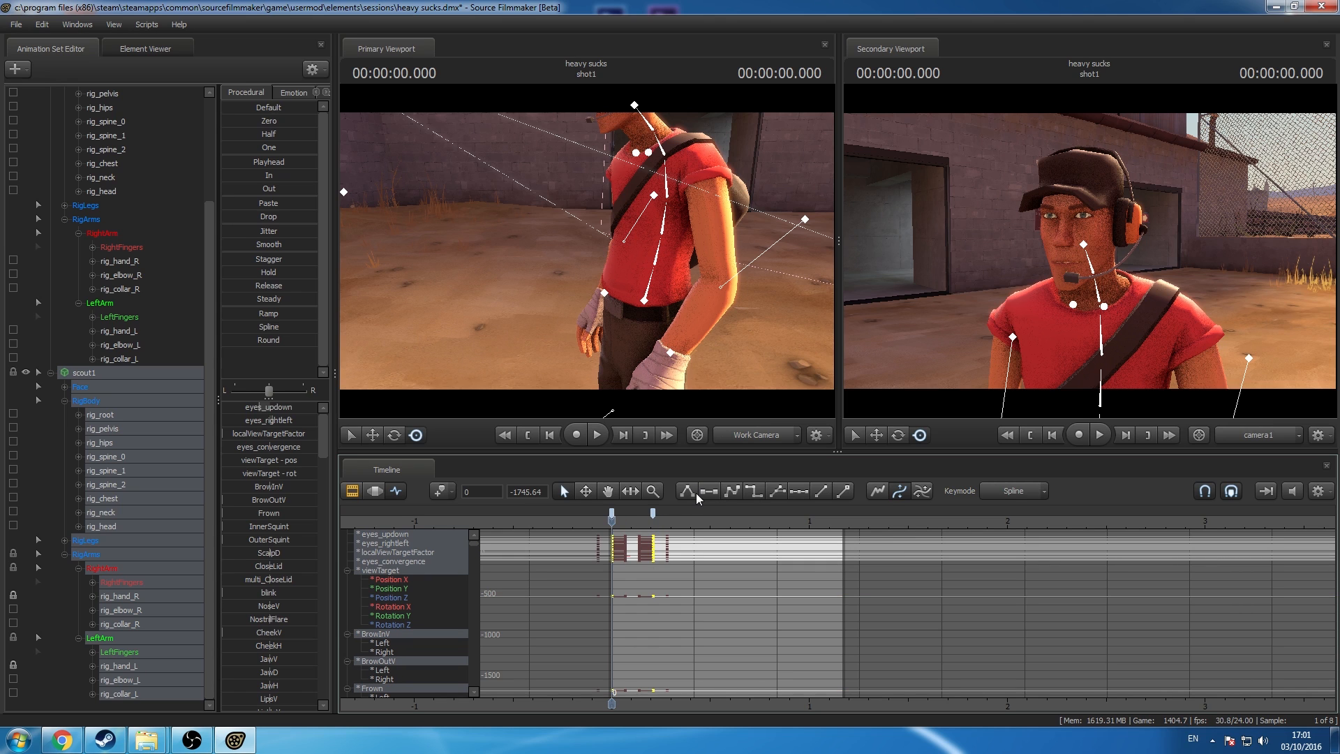
click(697, 493)
key(space)
key(space)
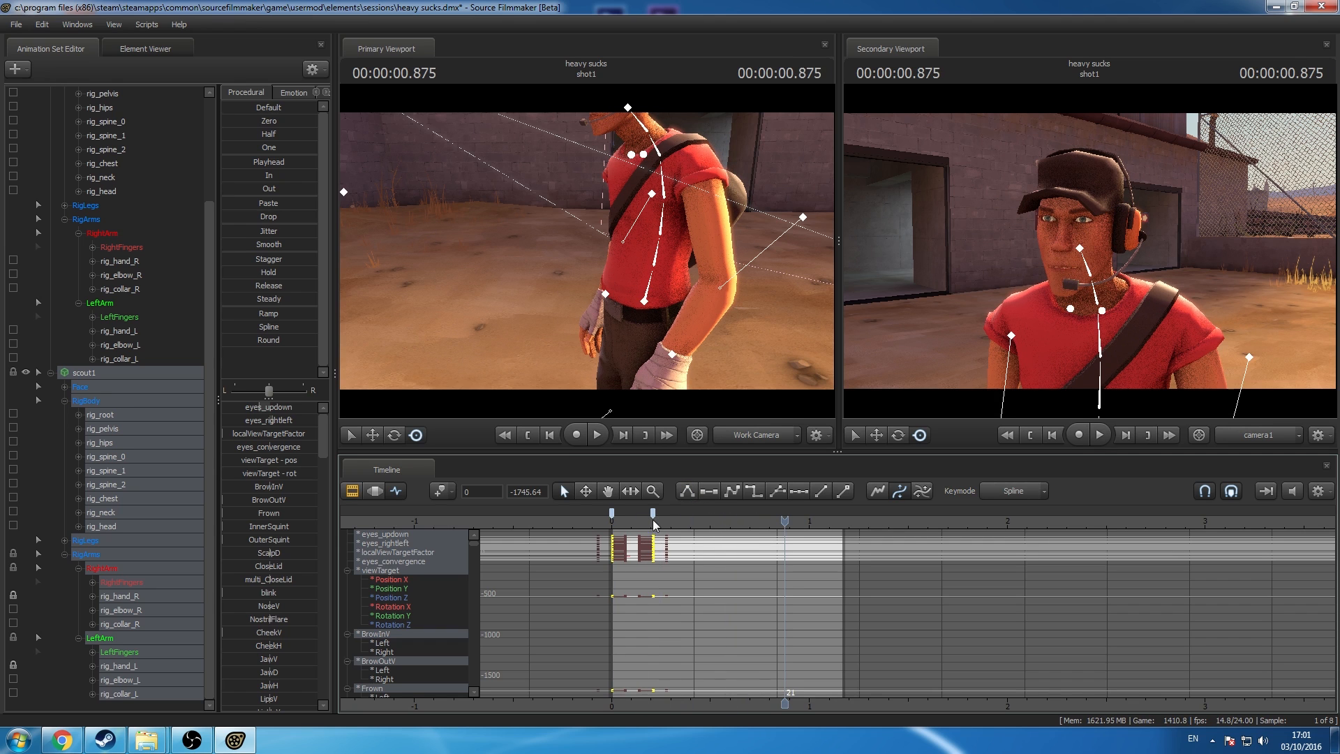
click(652, 513)
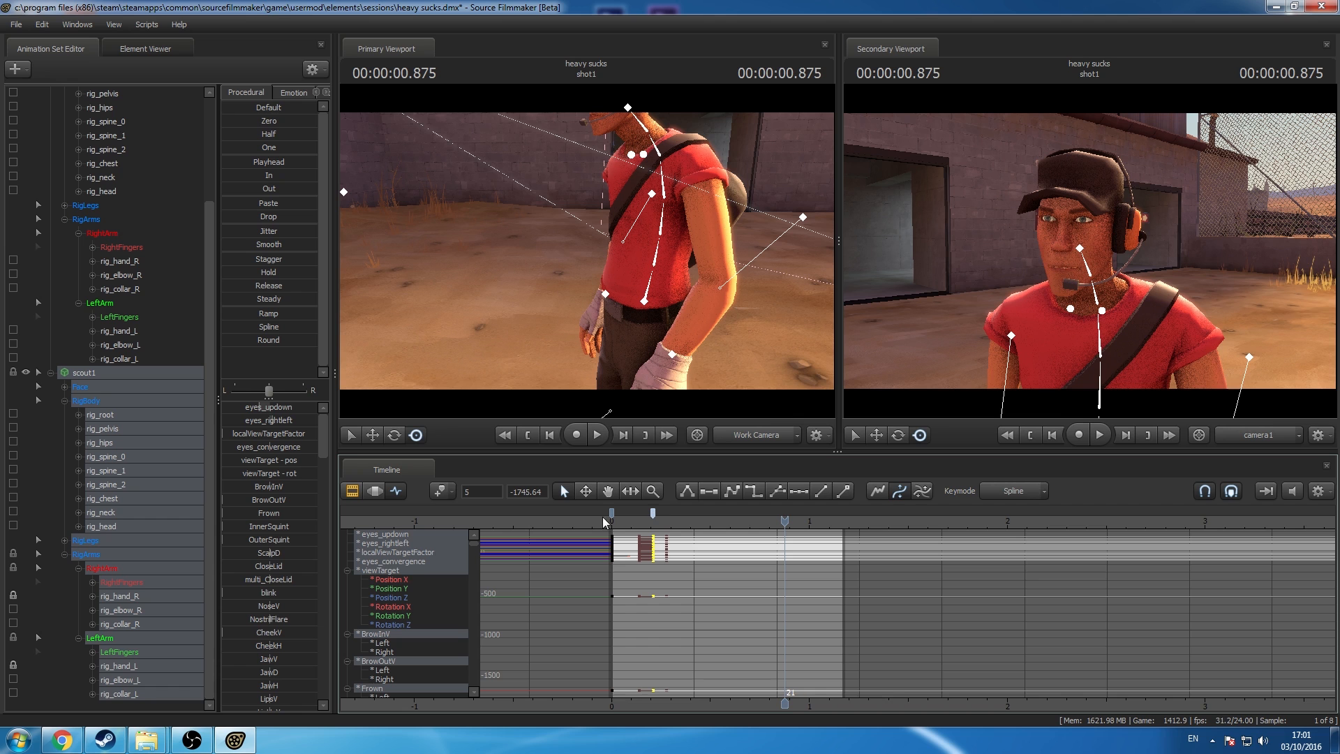
Step: Select heavy2 and move the work camera until he is seen from the front, nearly full length
scroll(96, 297, up, 3)
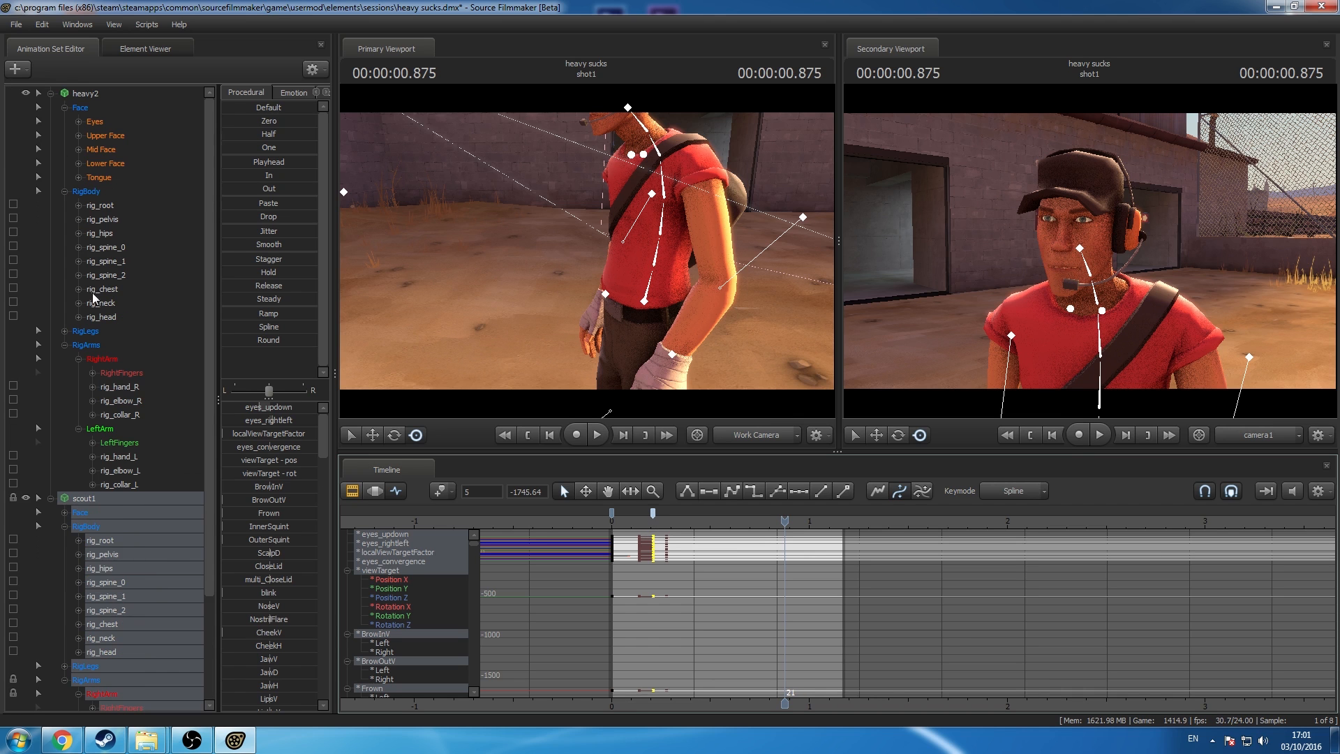
click(85, 93)
drag(544, 210, 391, 199)
drag(608, 252, 670, 245)
key(s)
key(s)
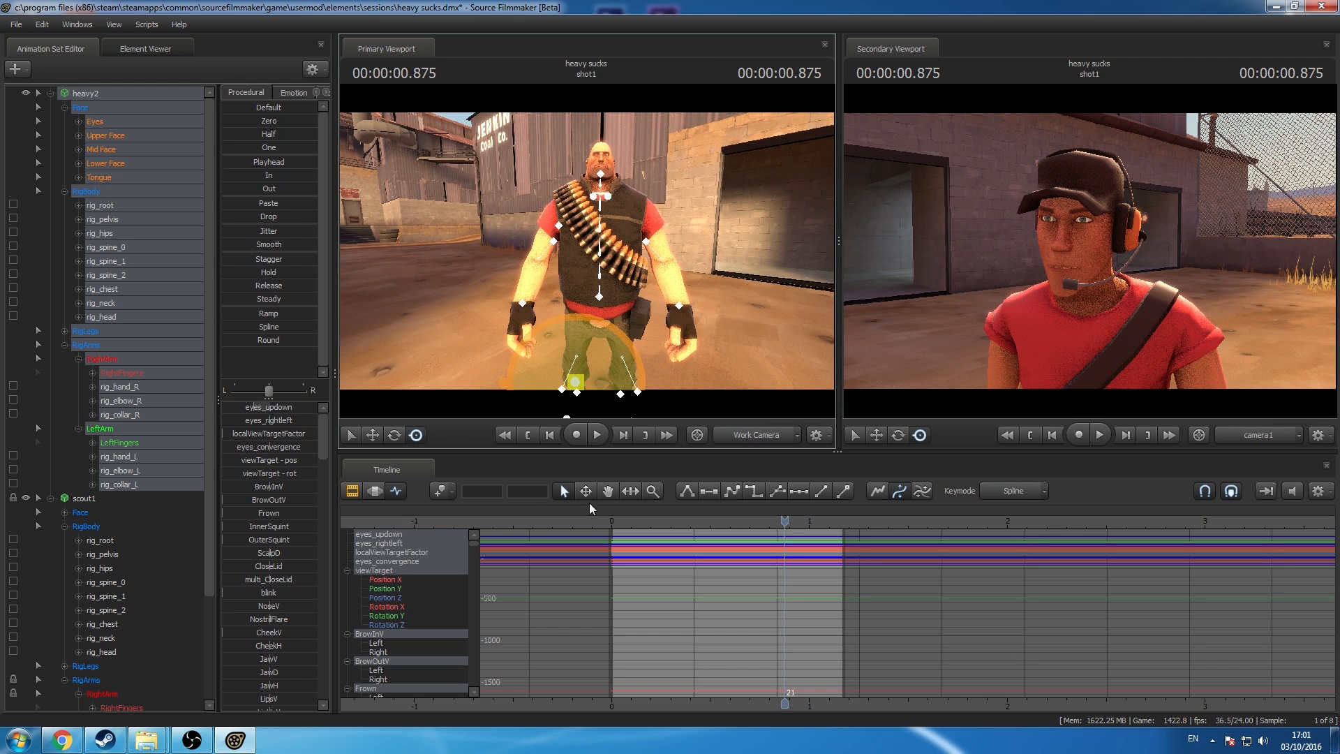
Step: Keyframe all of heavy2's controls at 0 seconds in the Graph Editor
click(613, 521)
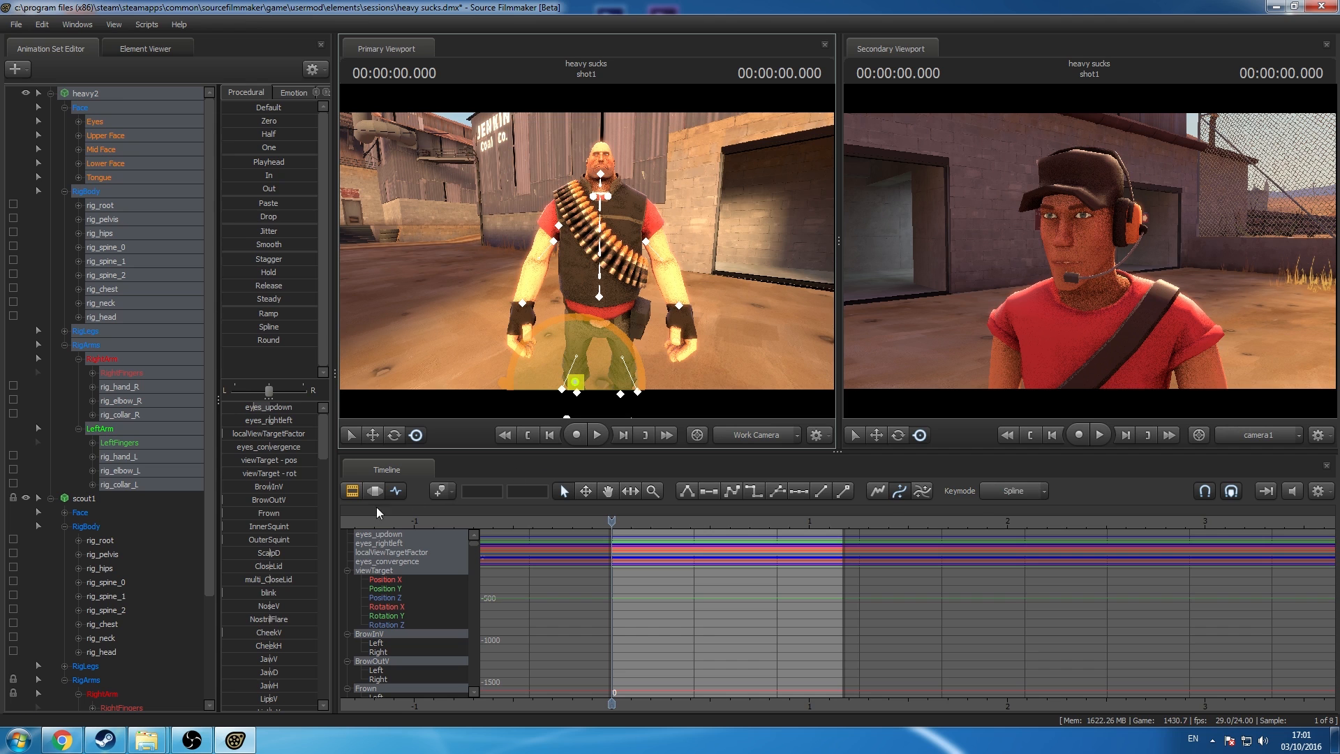
click(352, 491)
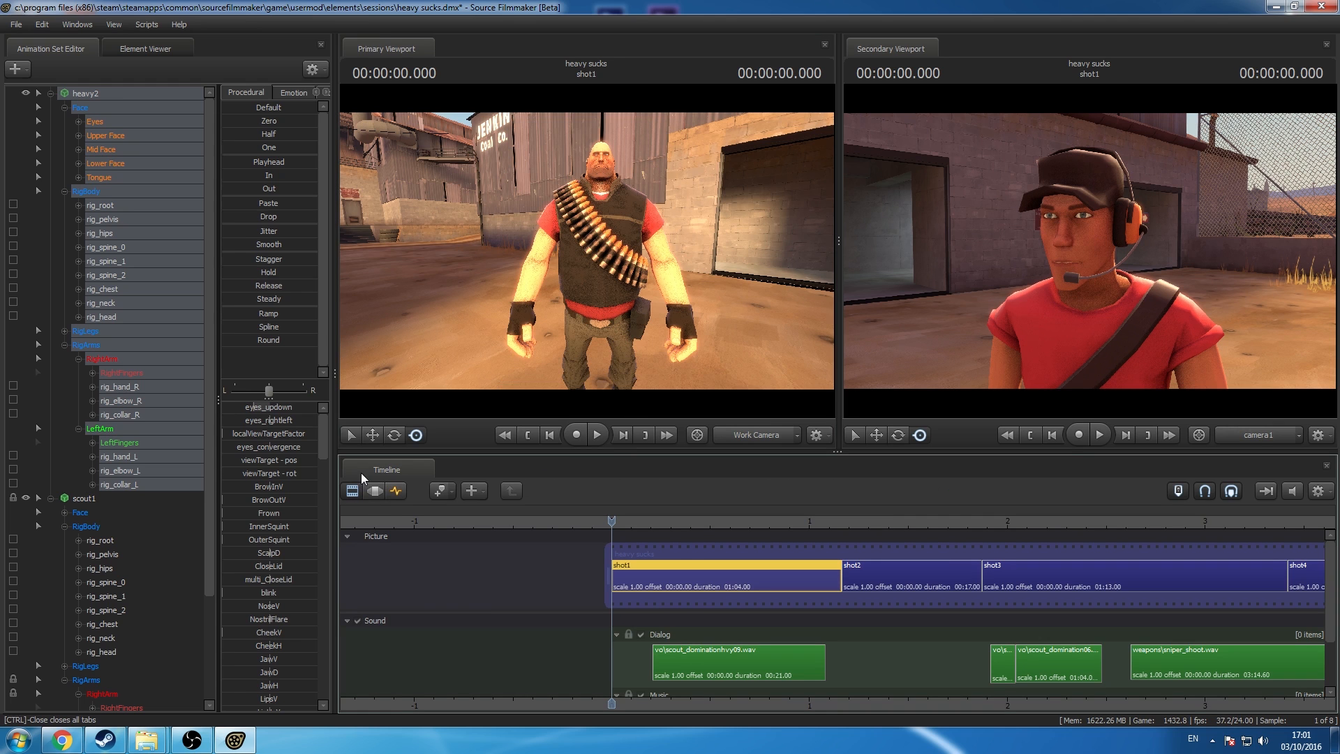
click(398, 490)
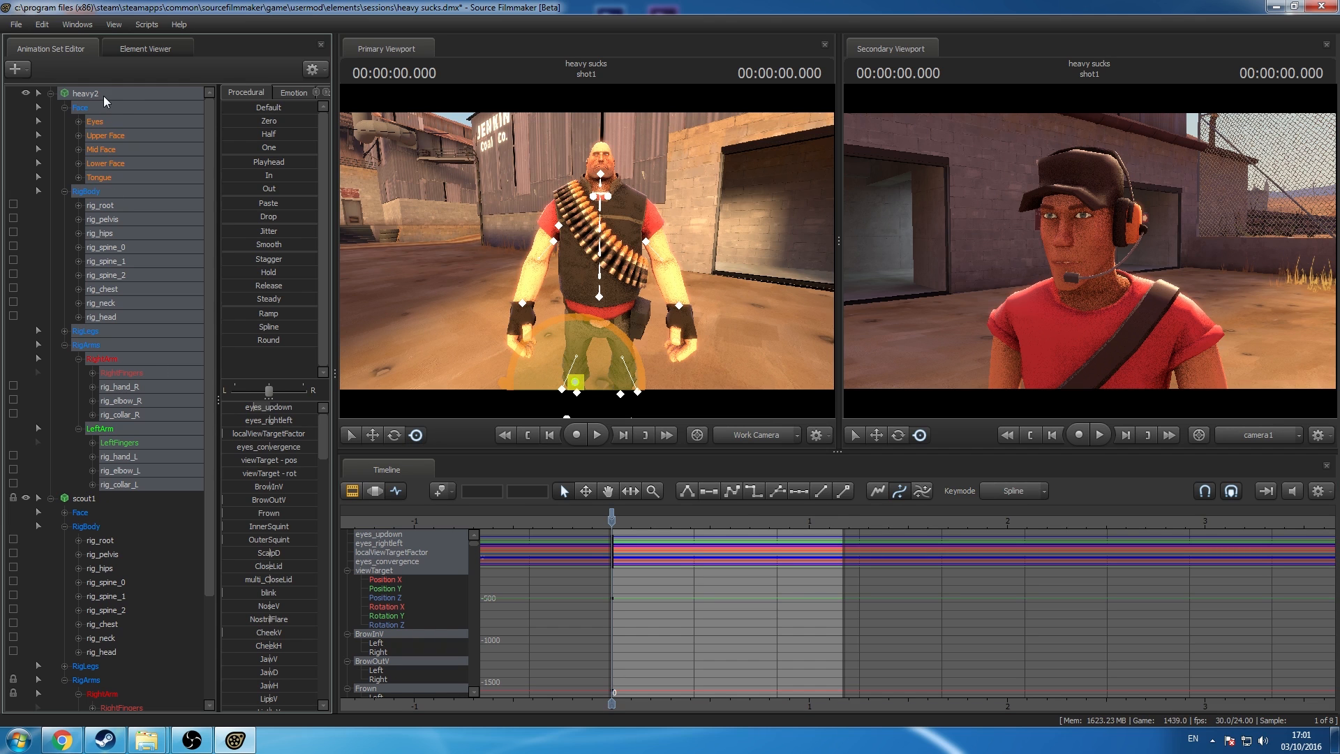
Step: Keyframe heavy2's controls at 0.583 seconds, after checking the playhead against shot1 and the dialog clip
click(124, 388)
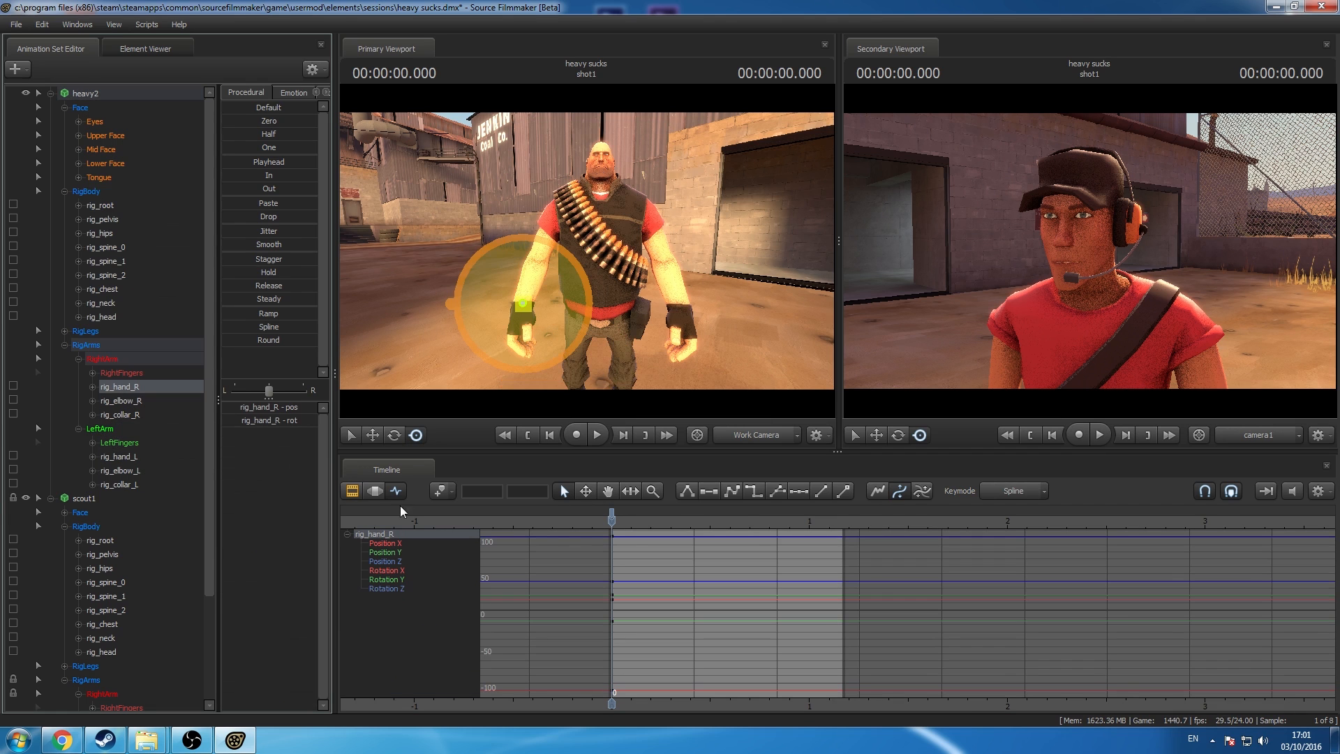
click(632, 527)
drag(632, 528, 731, 542)
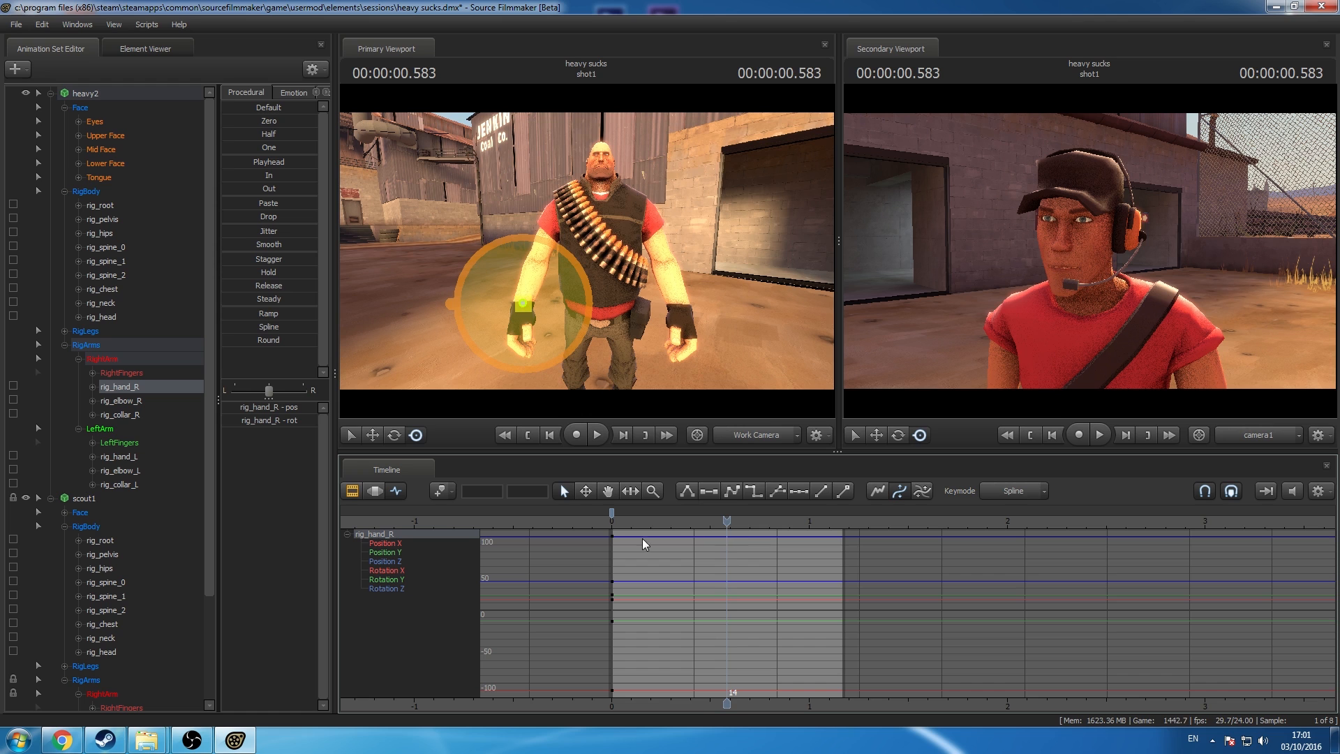
click(352, 491)
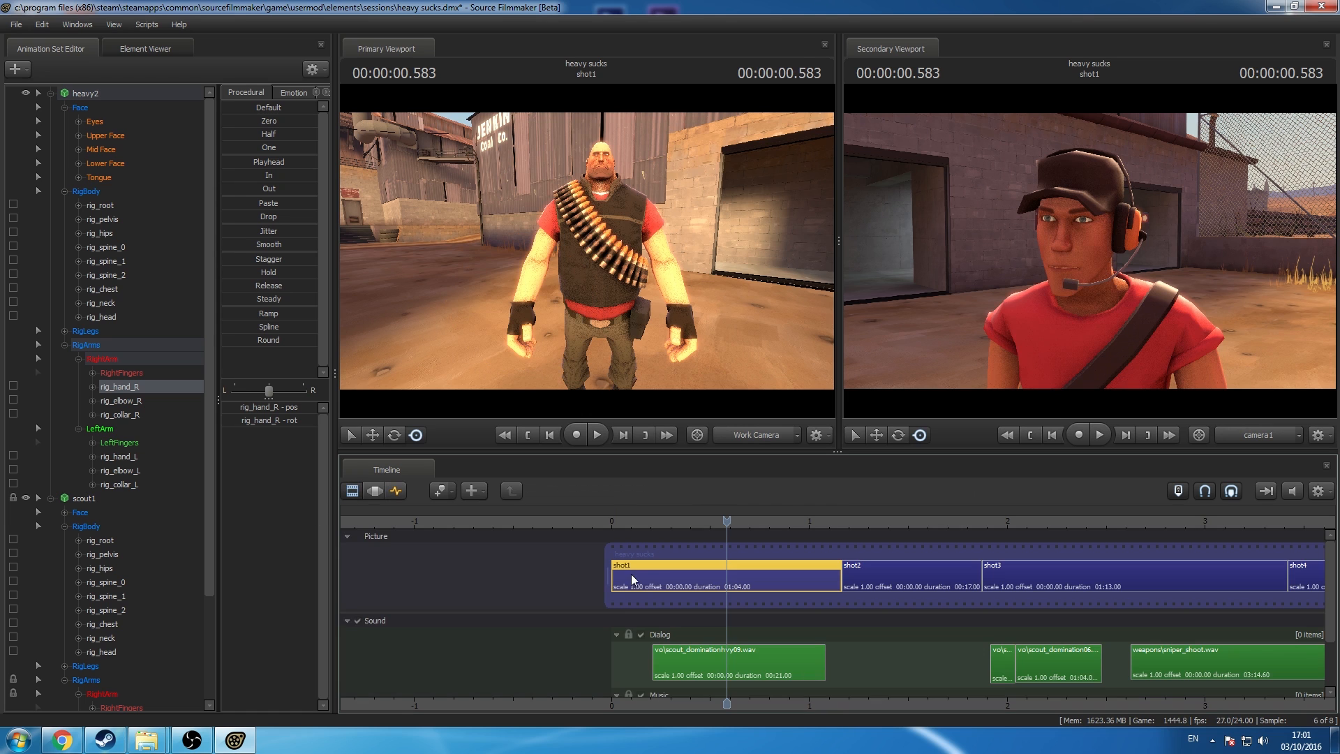
click(396, 491)
key(m)
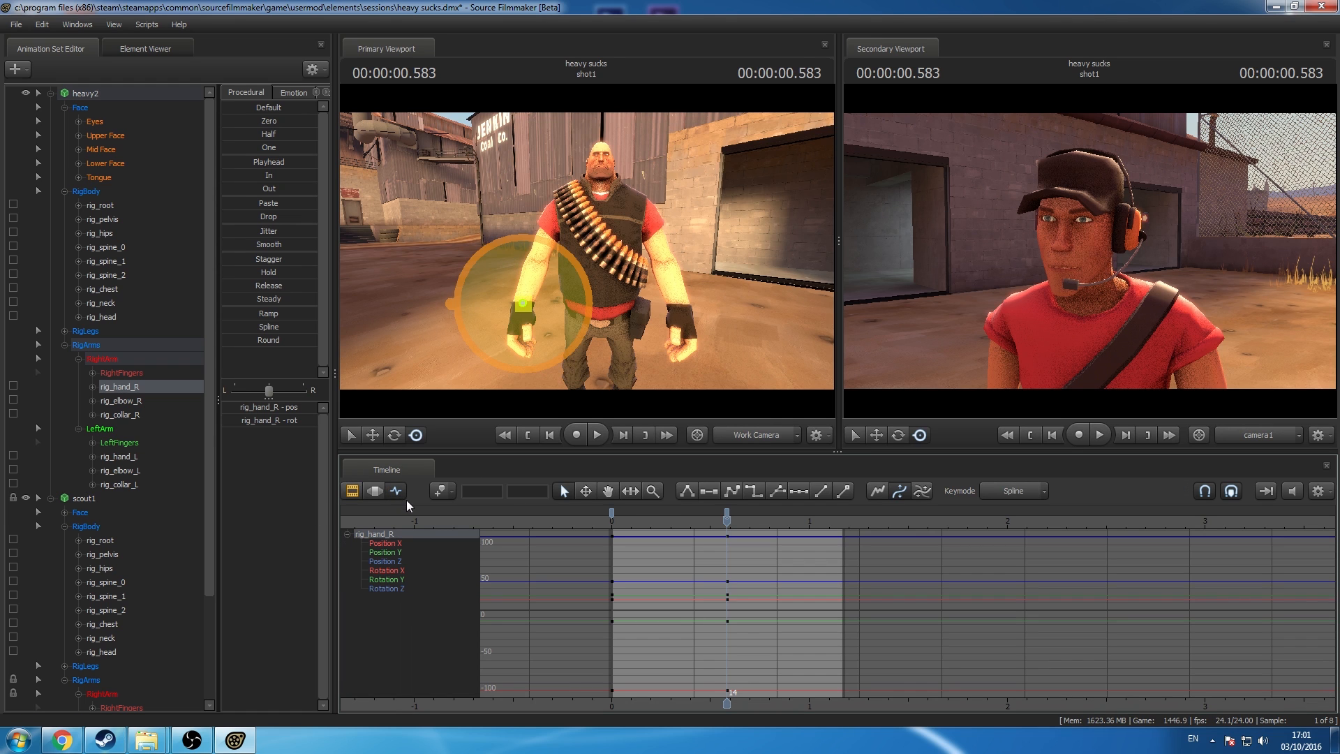
click(123, 91)
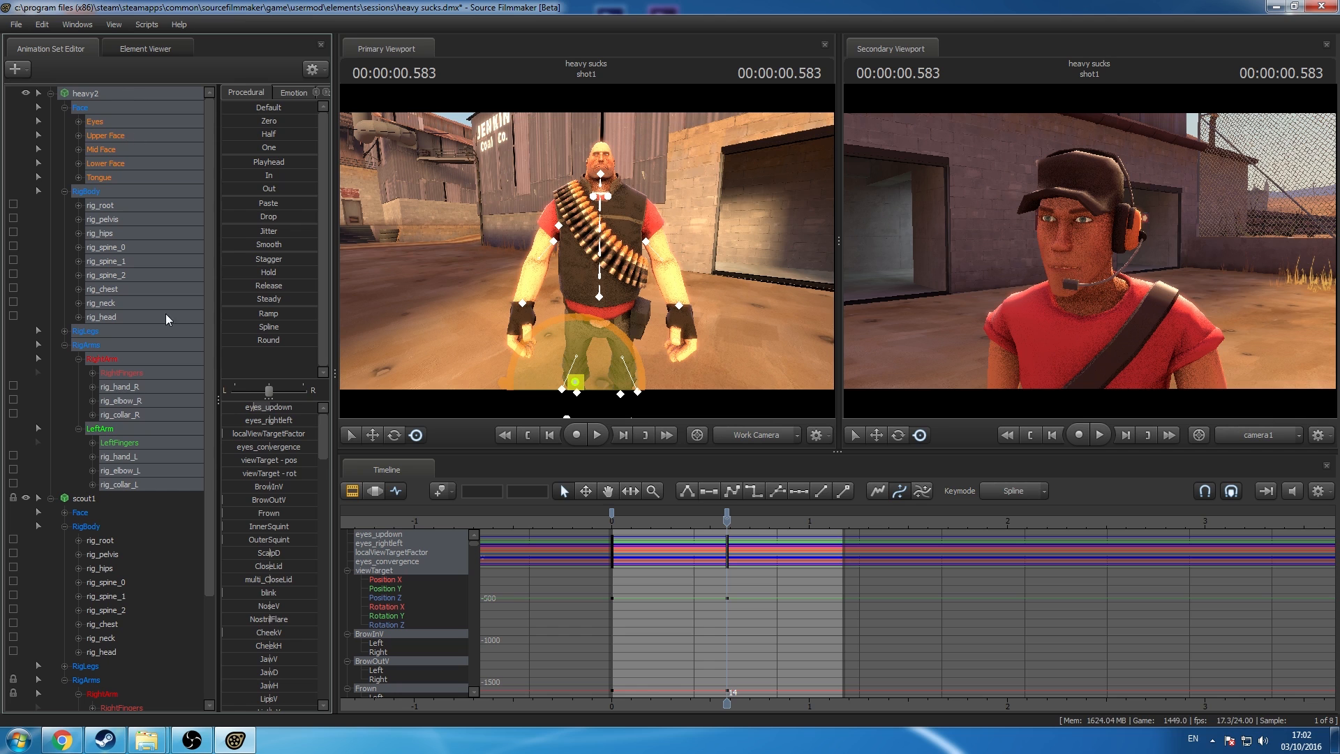
Step: Raise heavy2's rig_hand_R out to the side at shoulder height at 0.583 seconds, then reselect all of heavy2
click(132, 390)
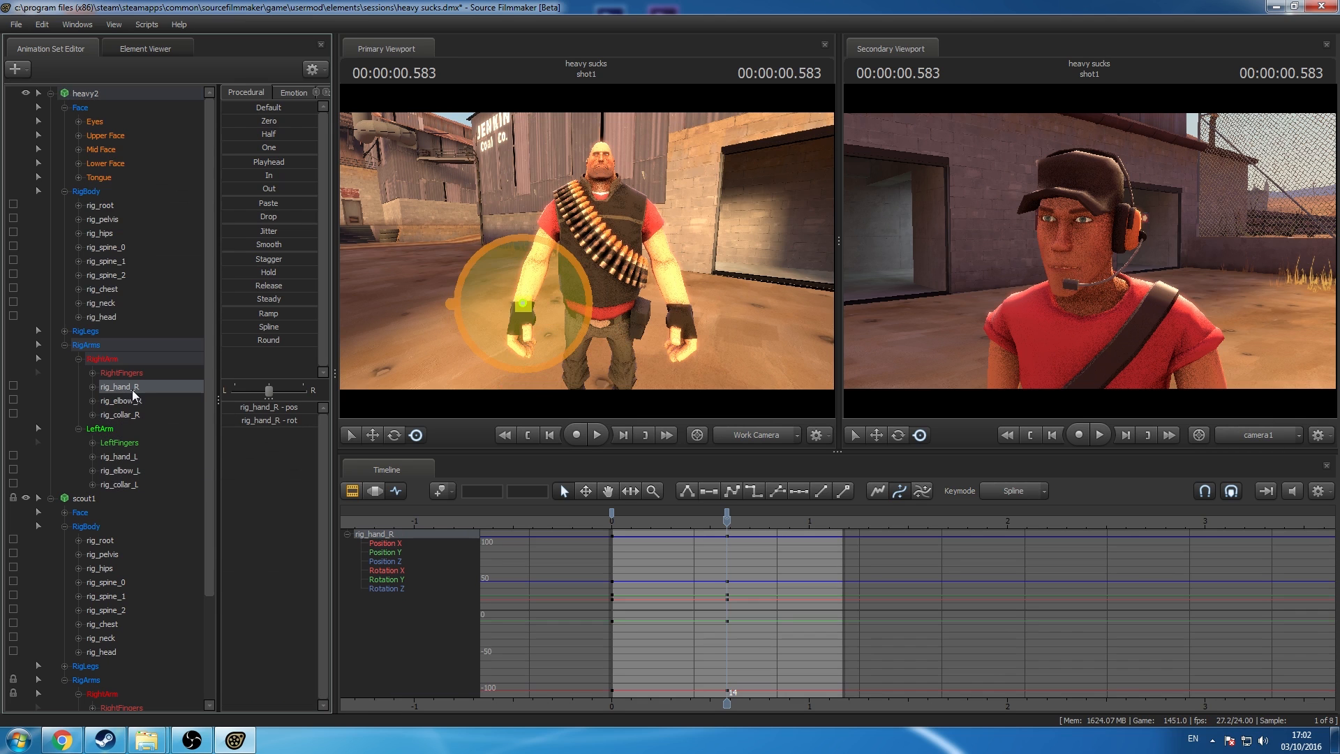
drag(485, 262, 448, 212)
drag(505, 167, 493, 269)
drag(448, 212, 452, 211)
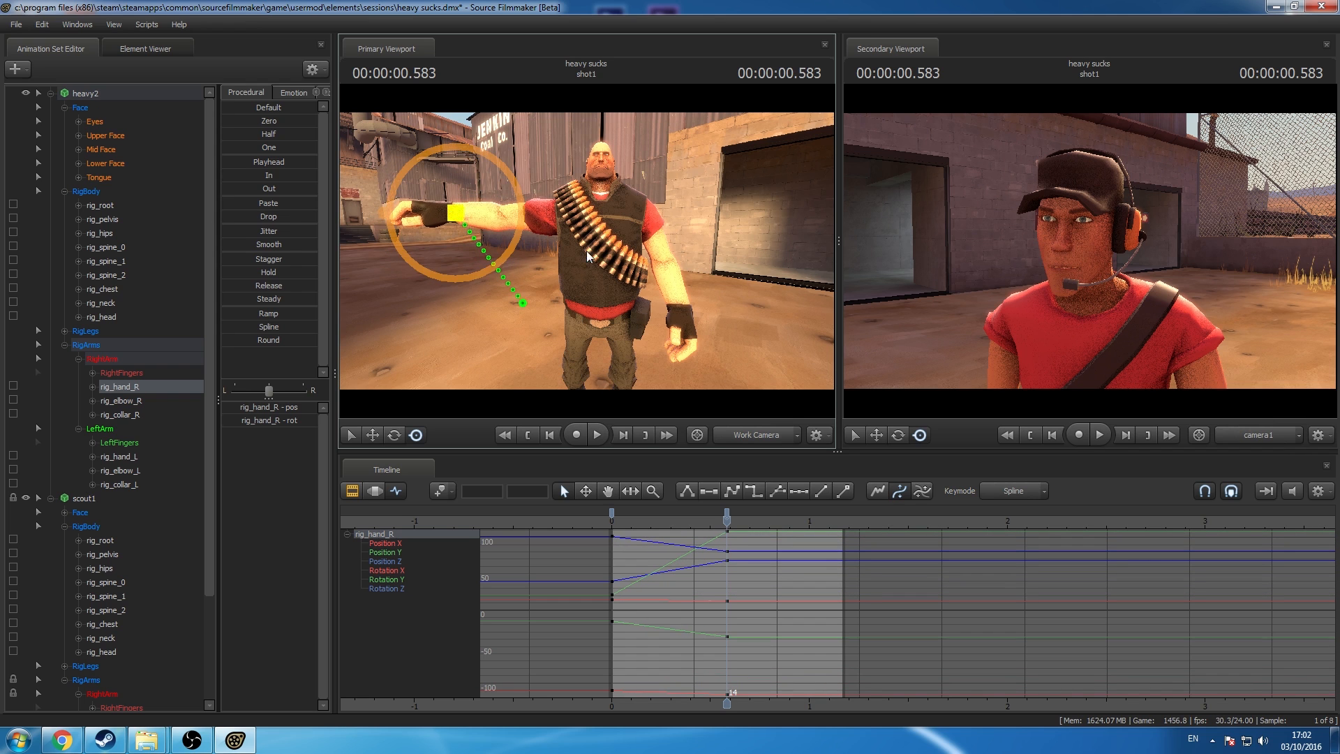
click(131, 95)
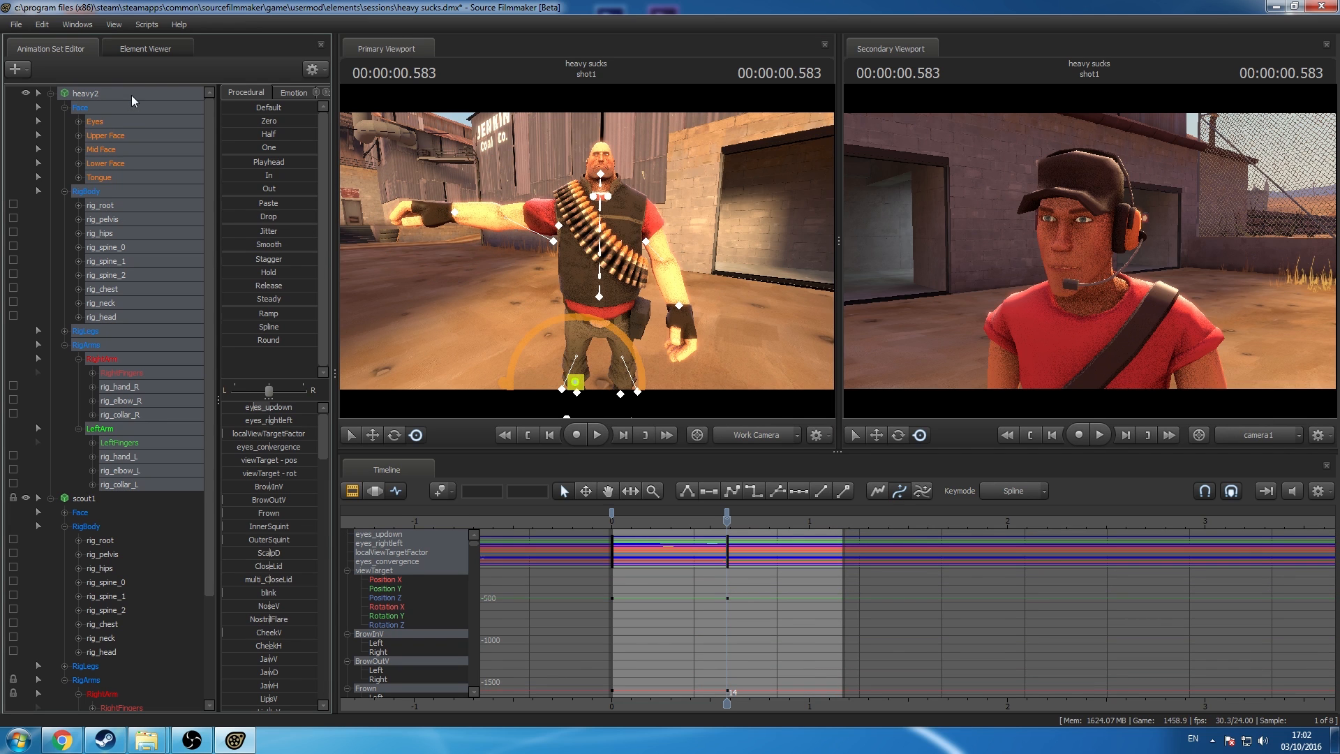
Step: Select heavy2's keyframes at frames 0 and 14, and preview the arm movement from the start of the shot with rig_chest selected
click(728, 509)
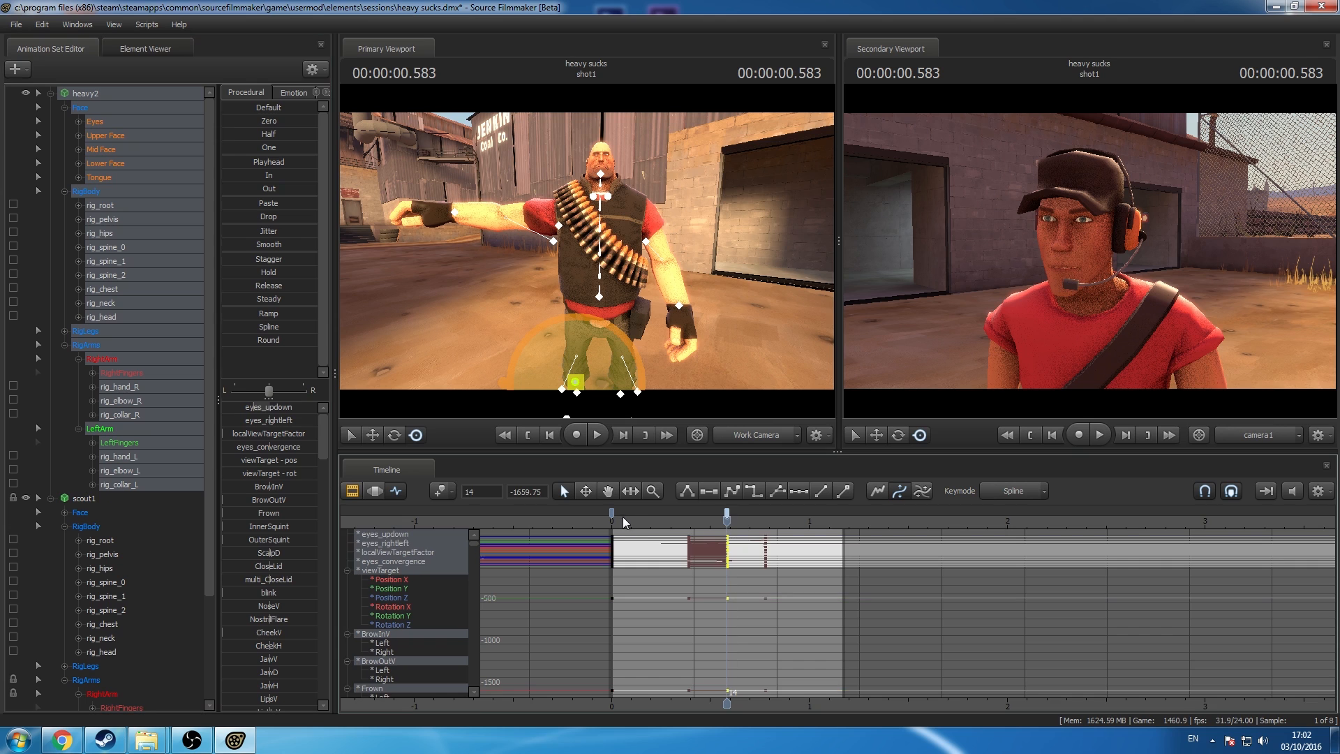
click(613, 512)
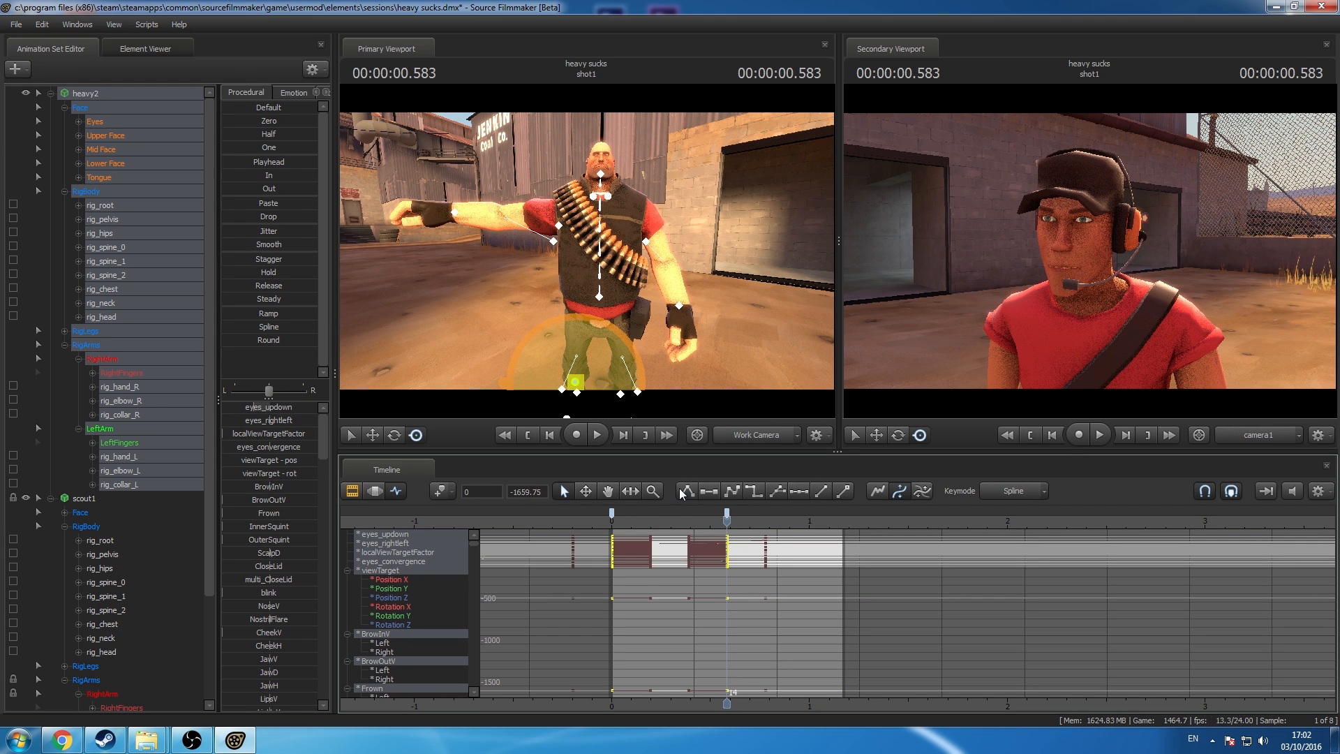
click(613, 522)
click(173, 289)
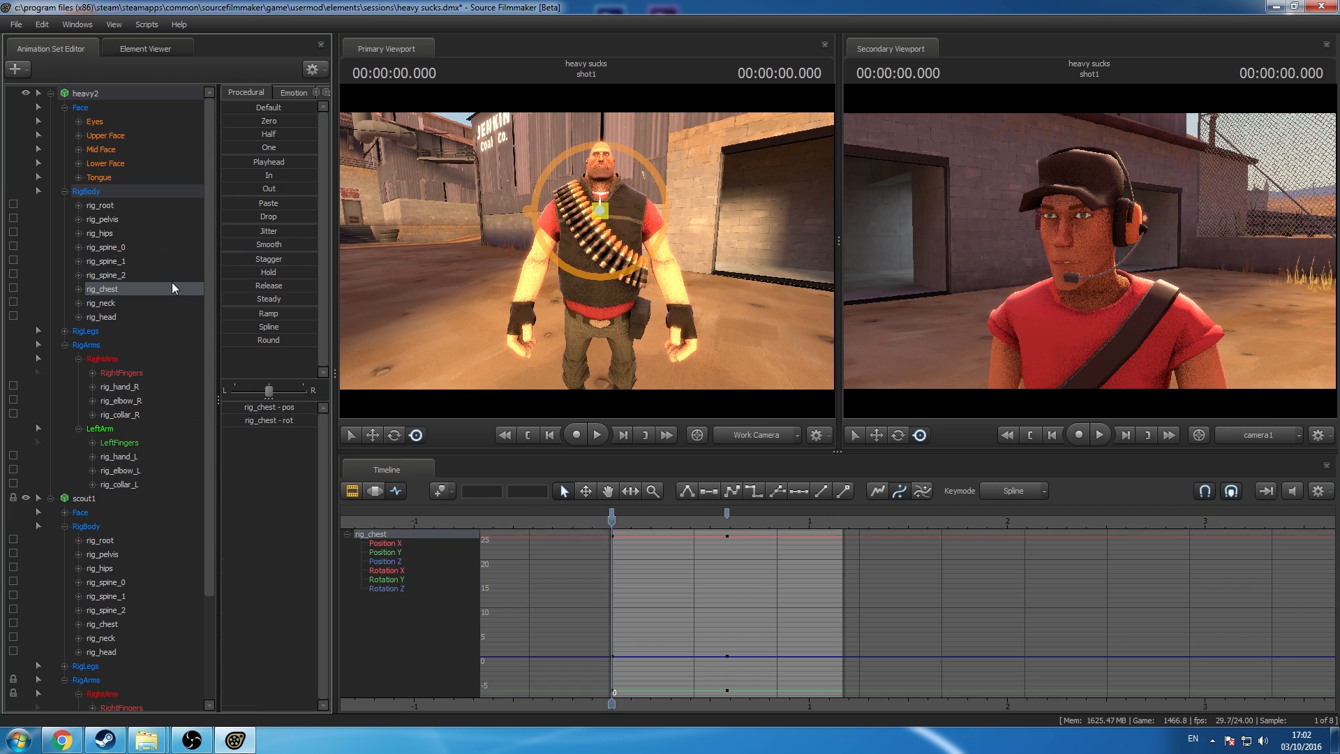
key(space)
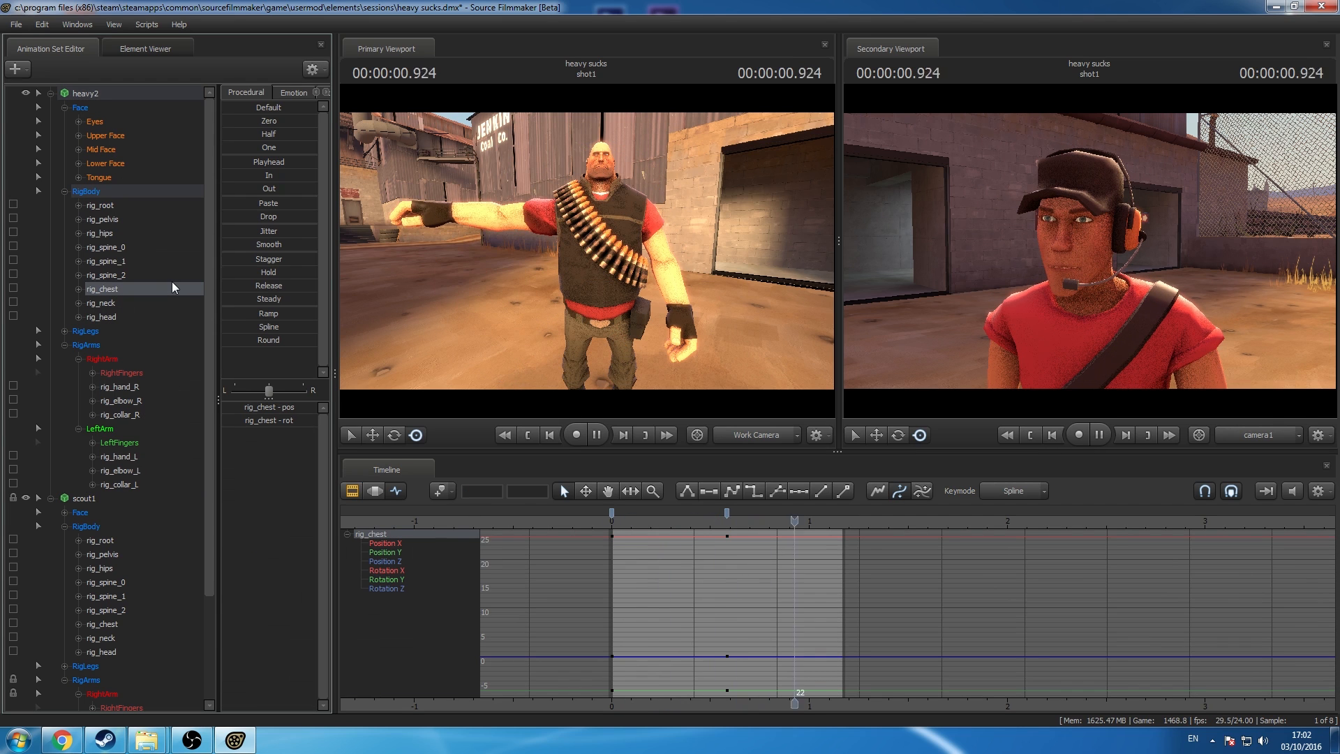
key(space)
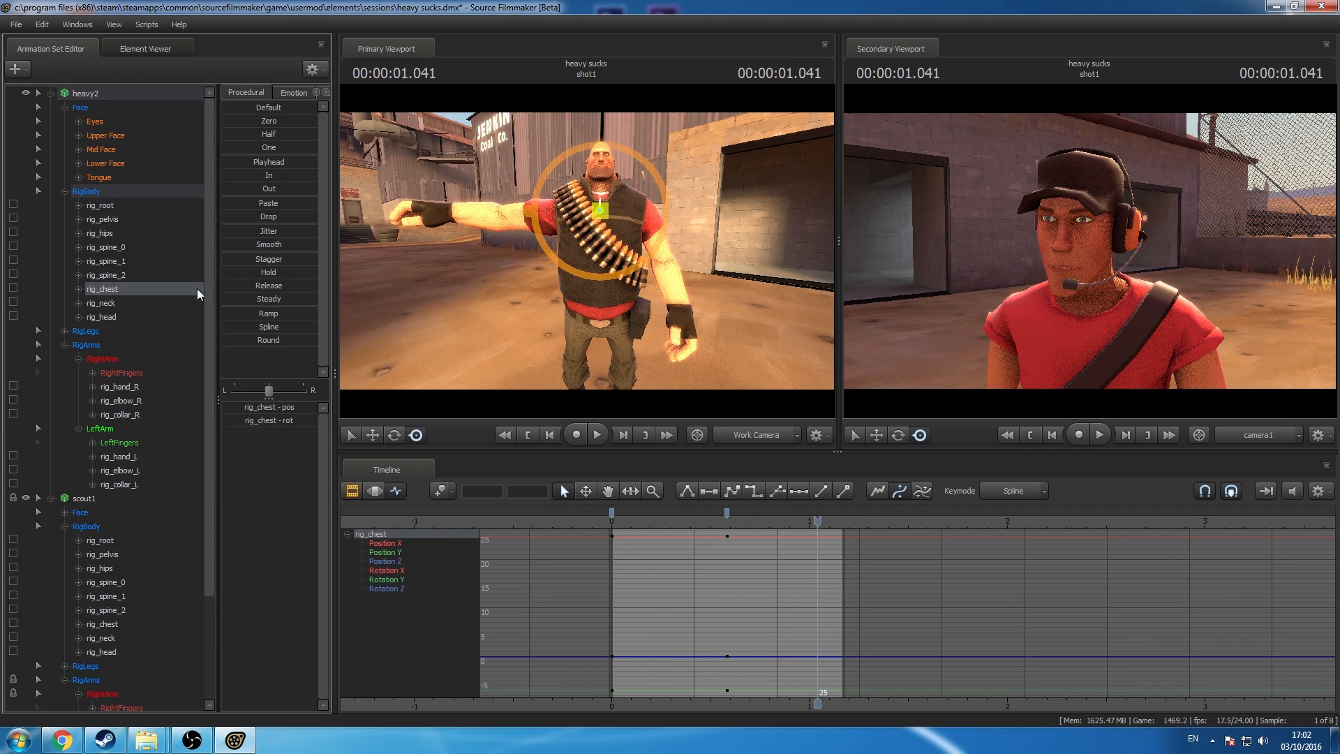
click(612, 522)
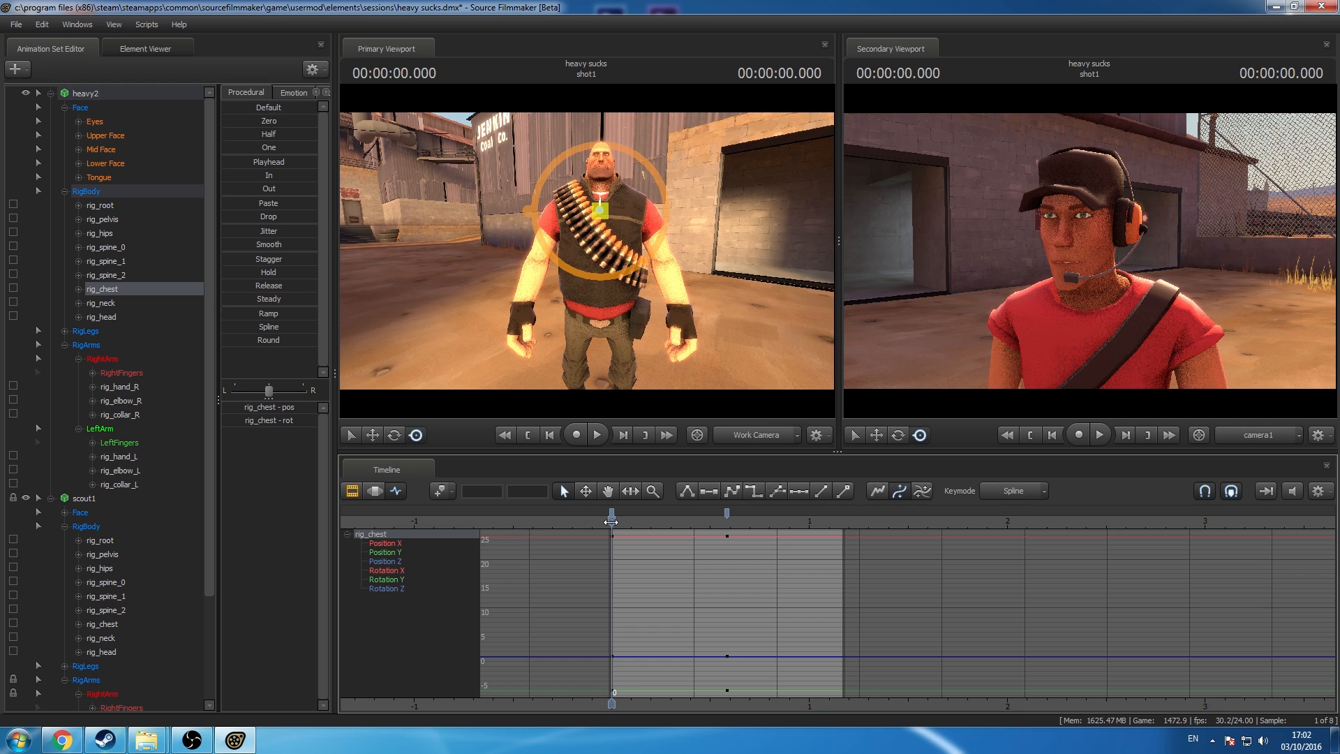
drag(611, 521, 620, 580)
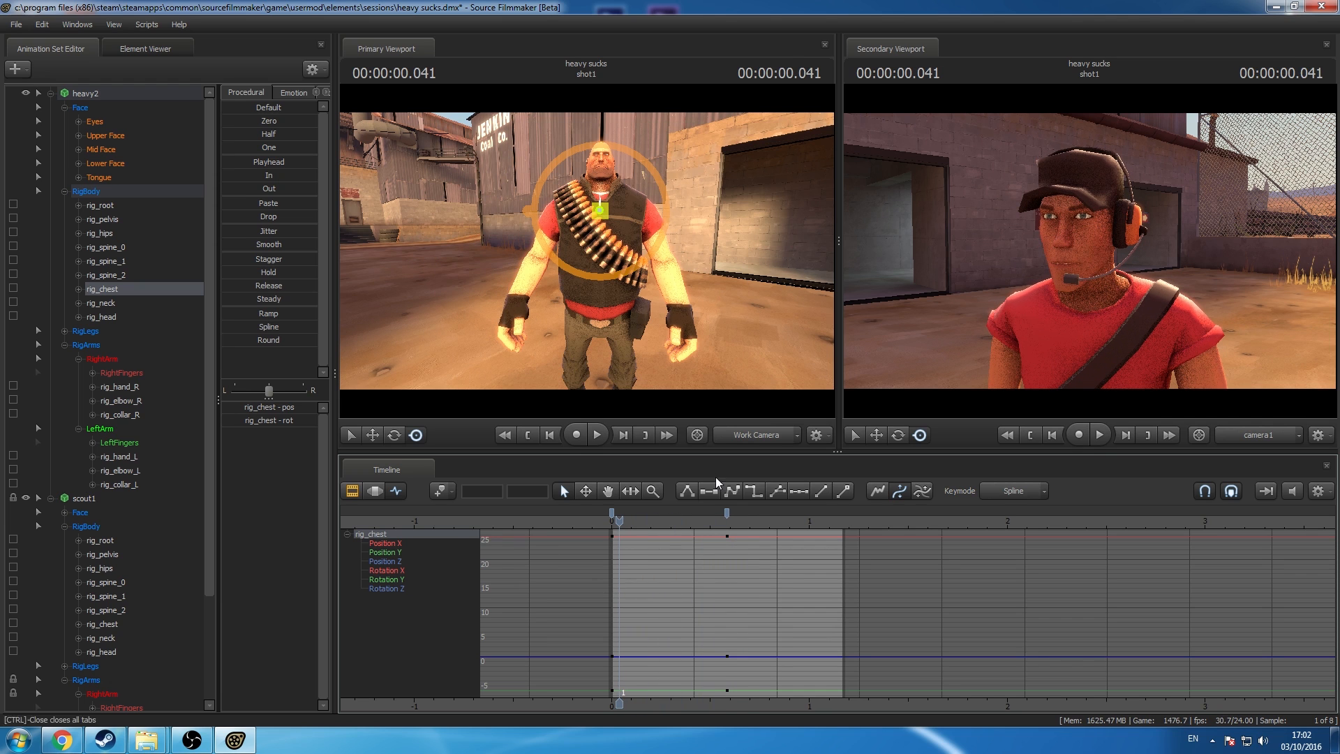
Step: Reselect both of heavy2's keyframes, switch to rig_spine_1 and play the animation again from frame 0
click(104, 93)
drag(609, 511, 735, 519)
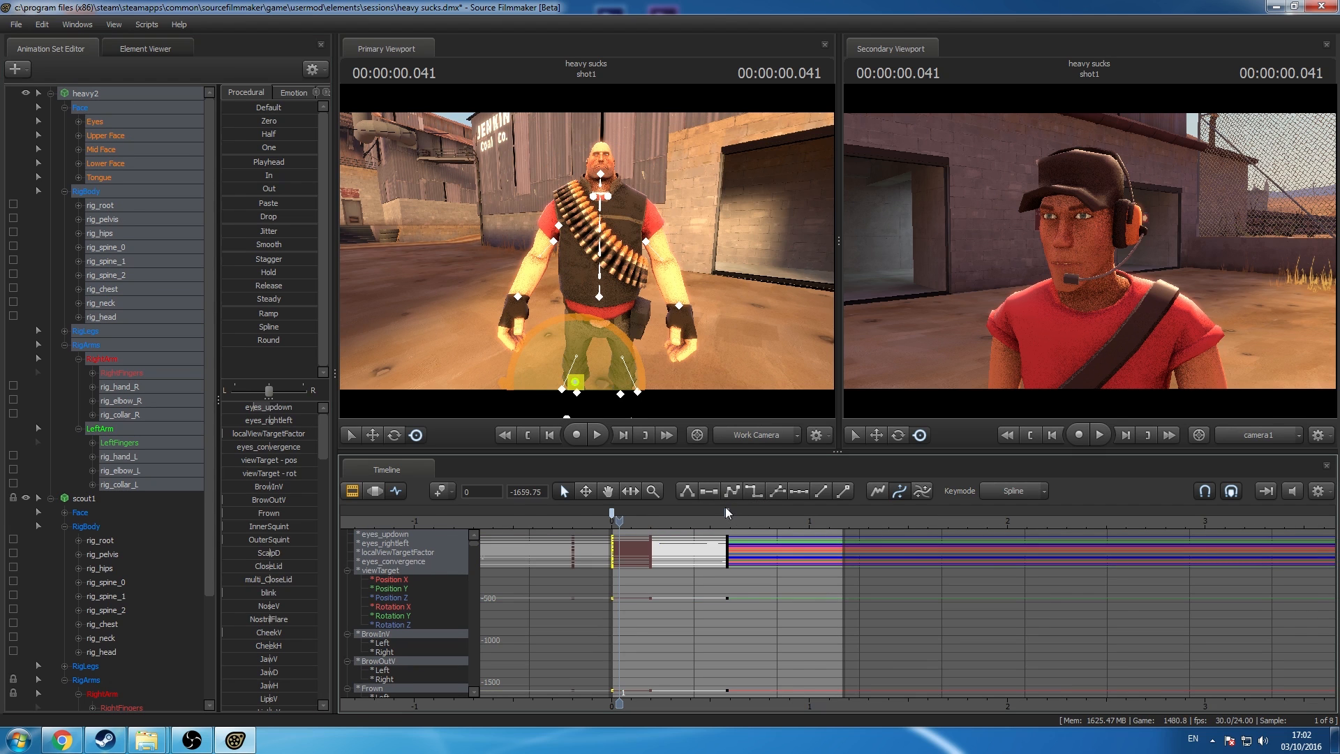
ctrl+click(726, 507)
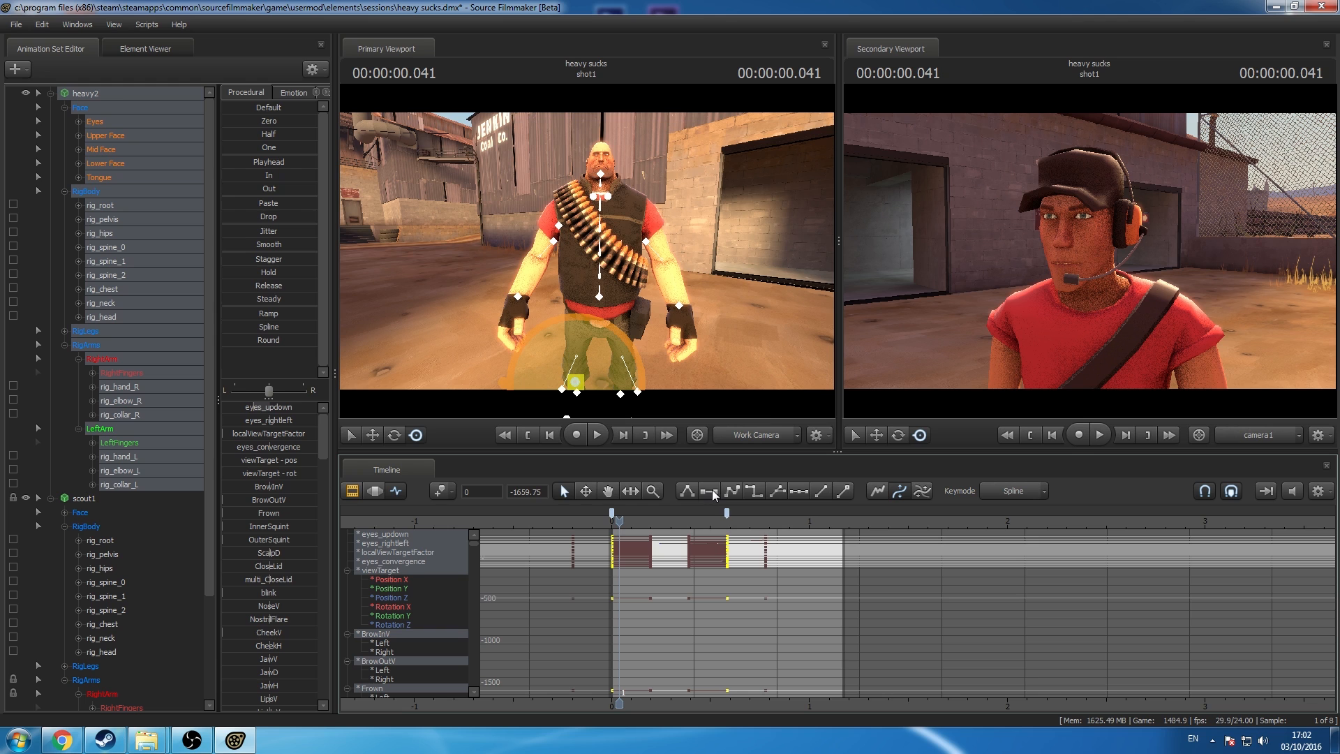
click(157, 261)
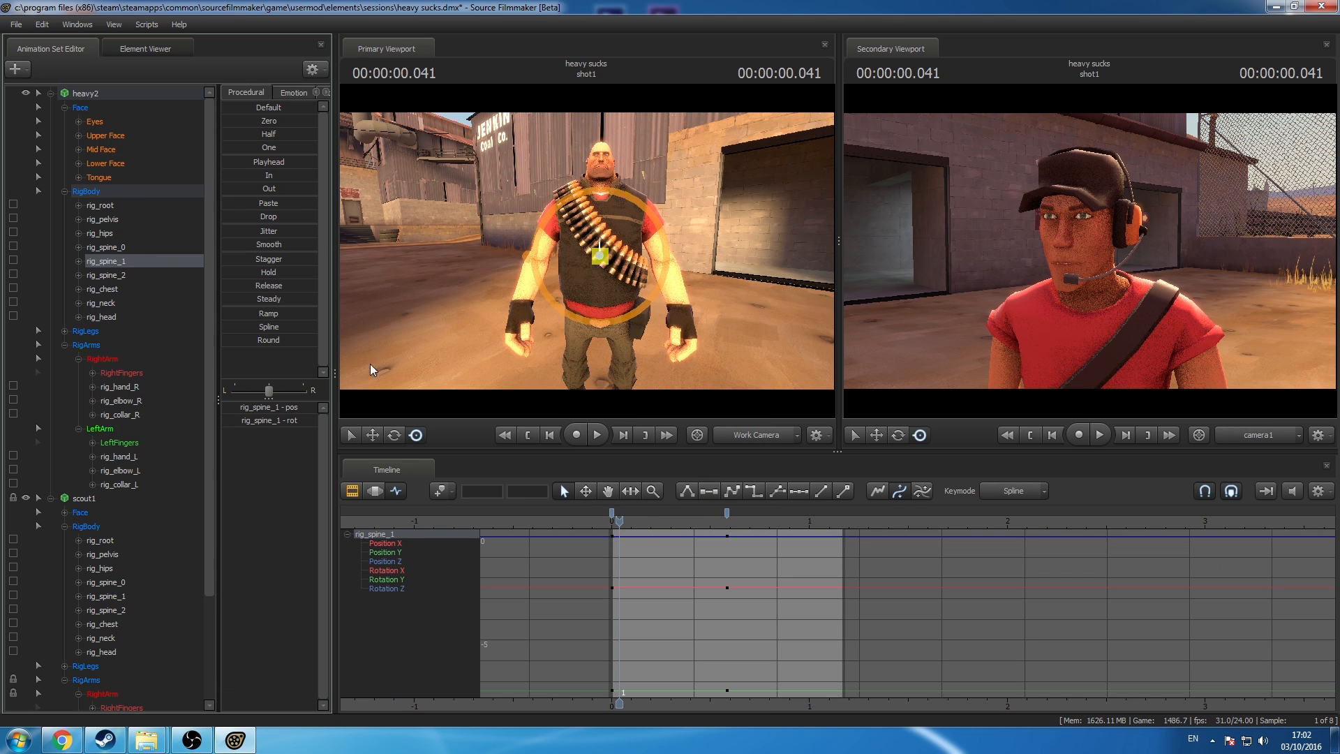
click(612, 520)
key(space)
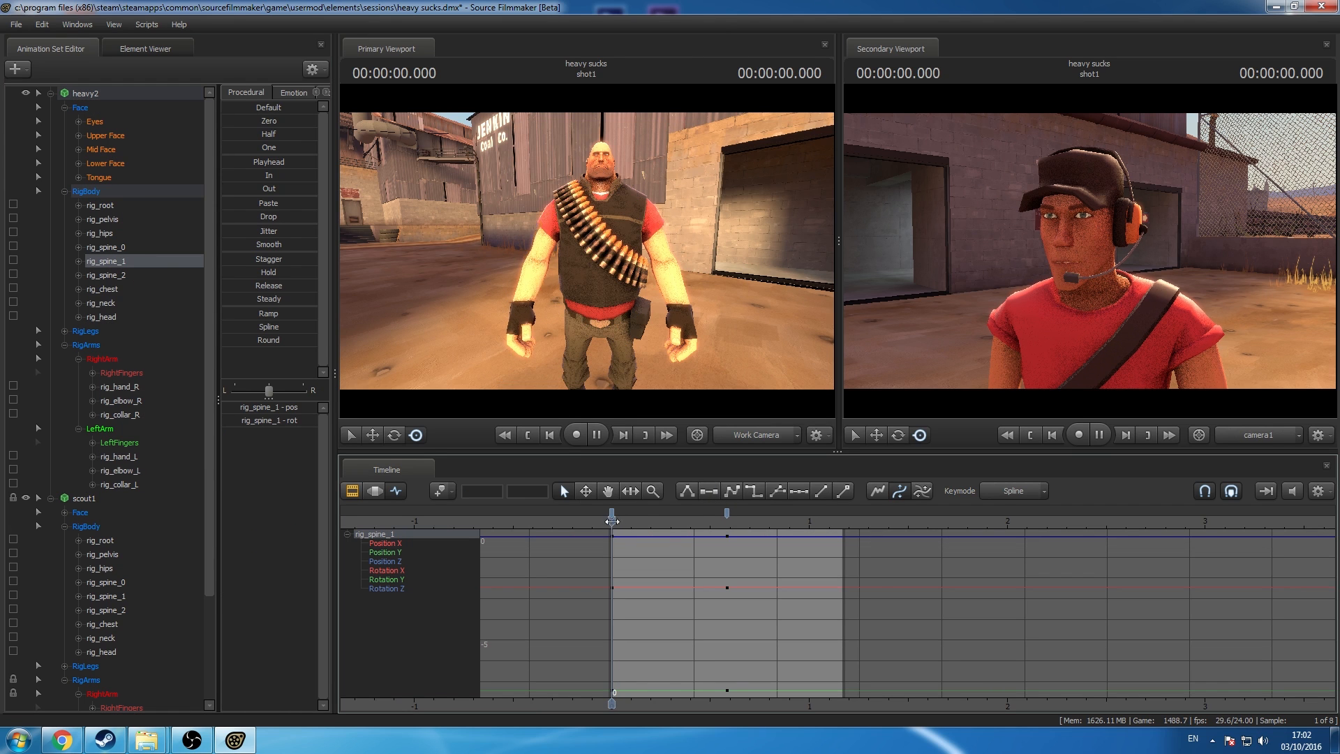
key(space)
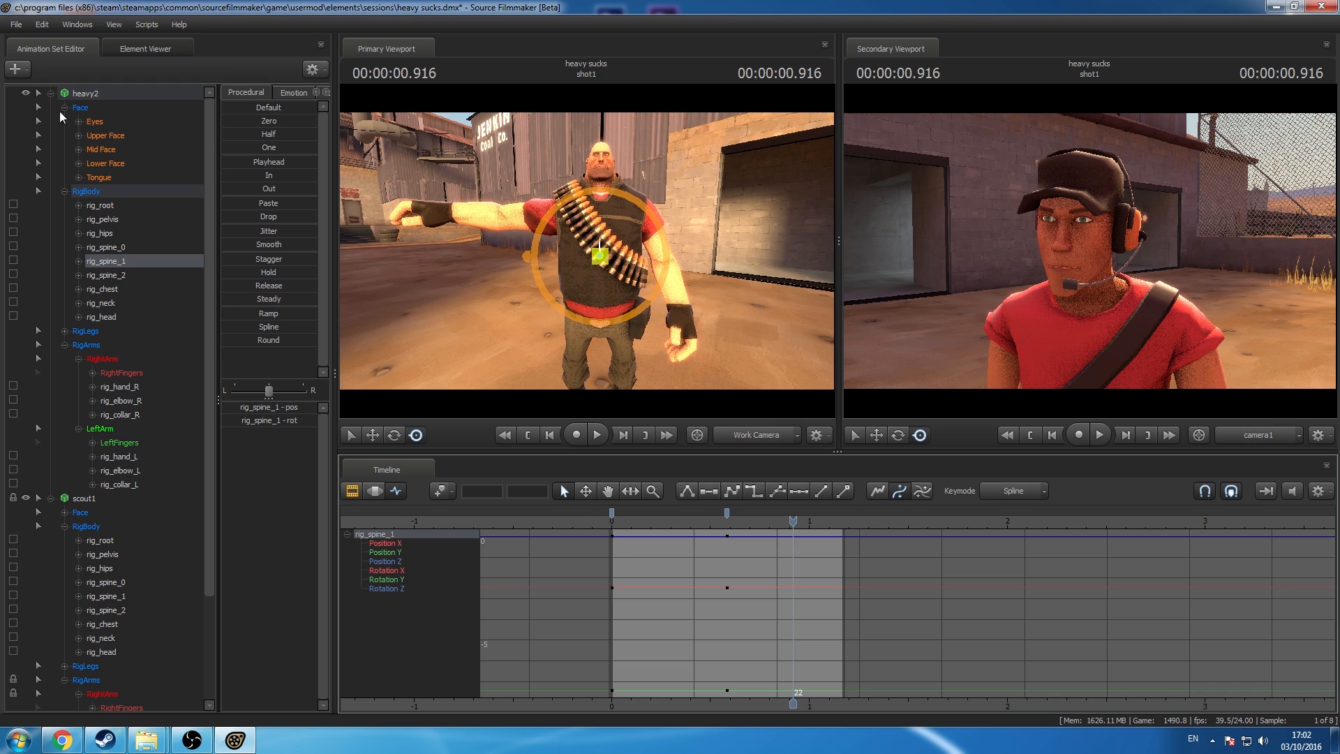
Step: Move heavy2's second keyframe to frame 25 and preview the slower arm movement from frame 0
click(85, 93)
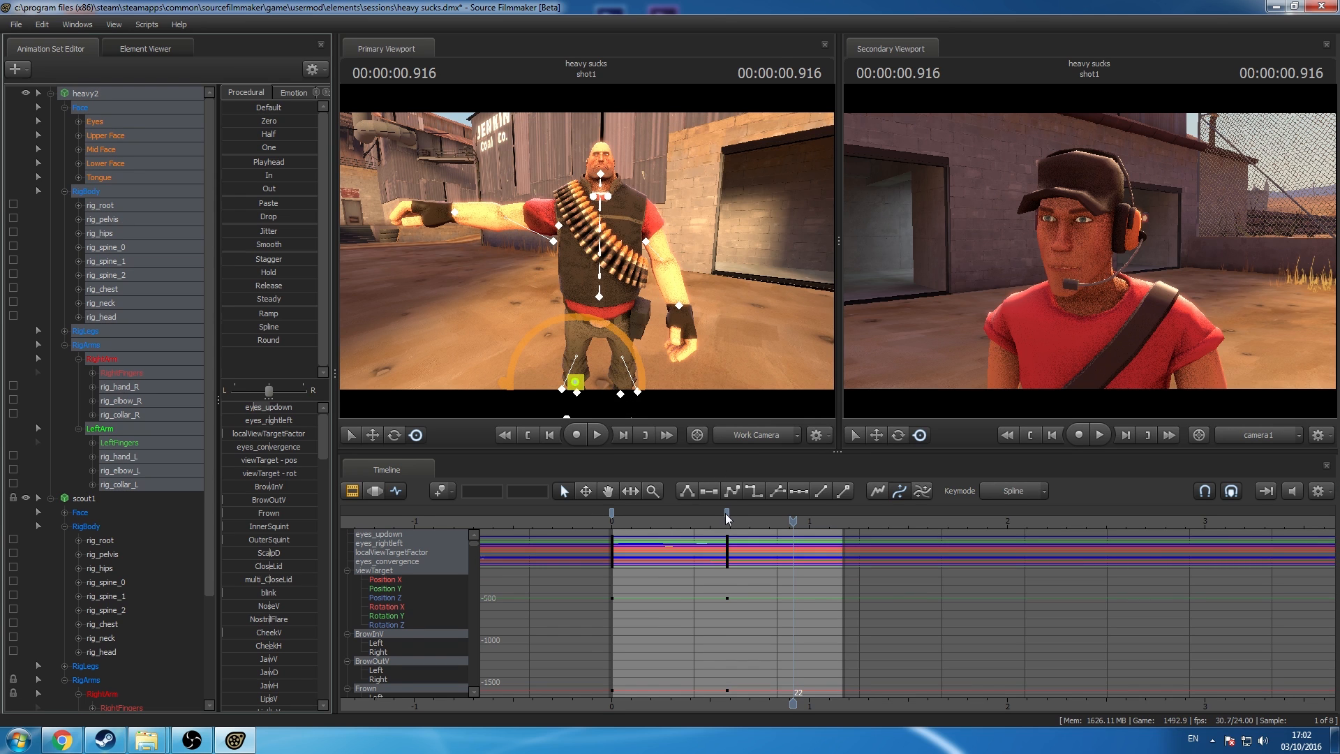
mouse_move(726, 513)
mouse_down()
mouse_move(833, 535)
mouse_move(817, 513)
mouse_up()
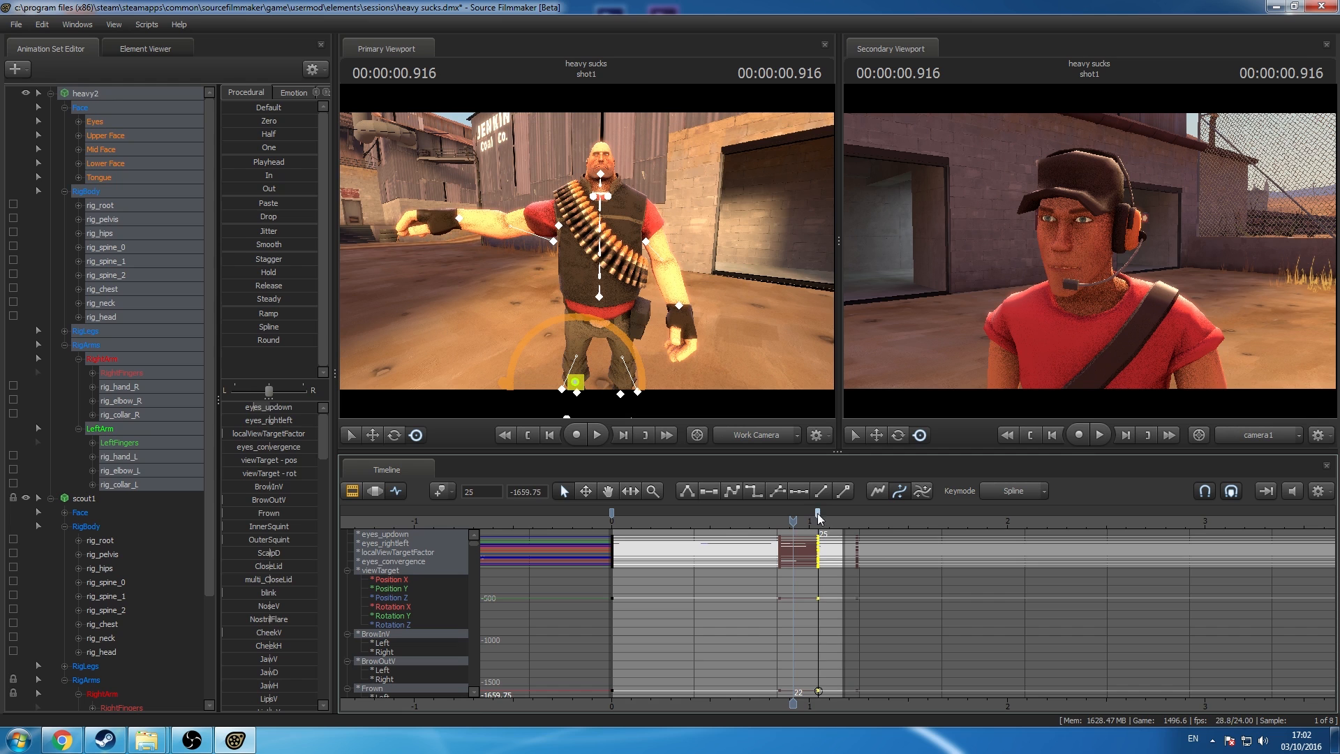
click(104, 261)
click(612, 518)
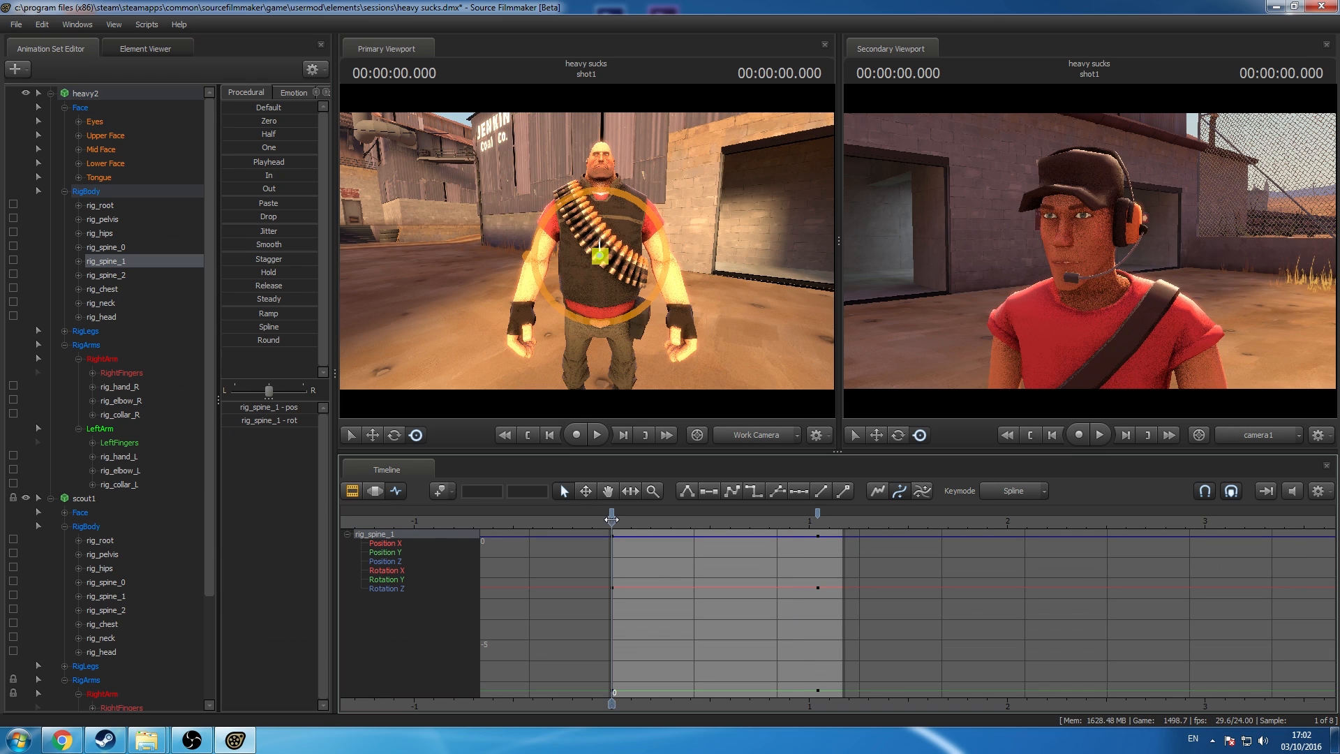
key(space)
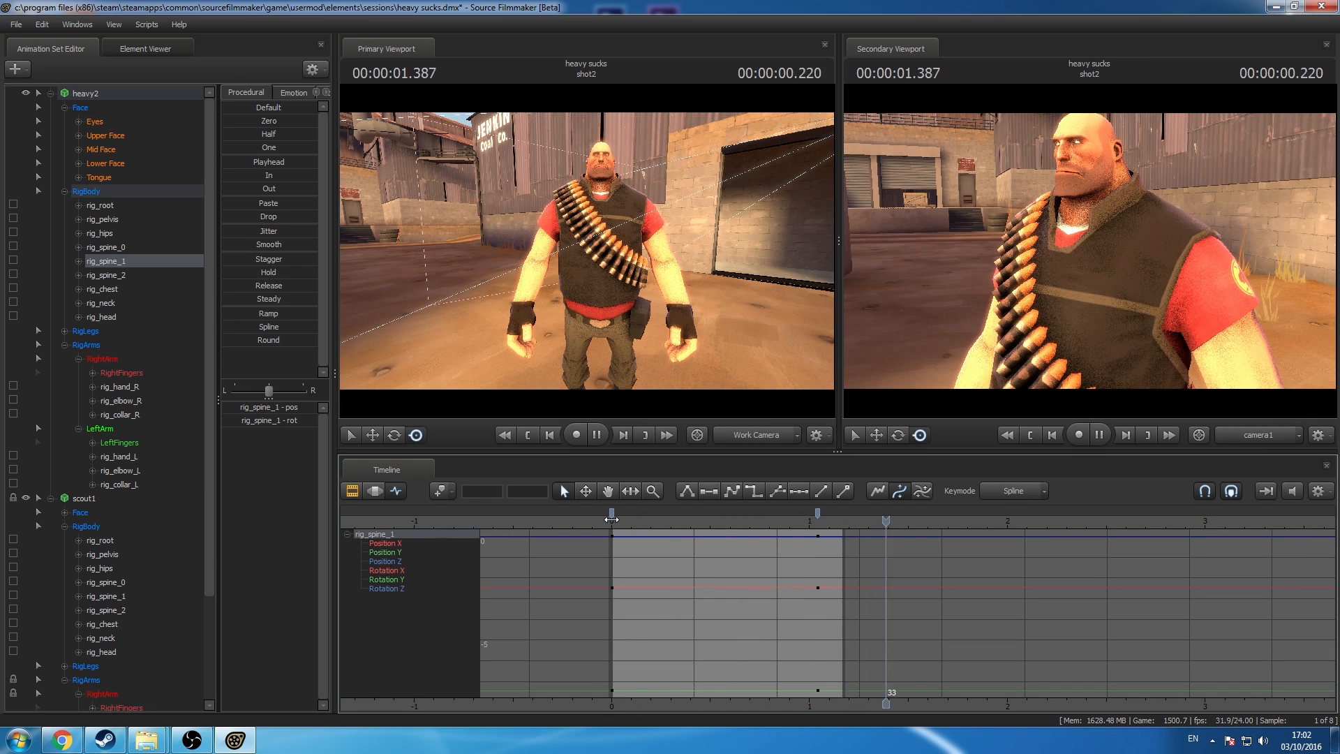
drag(612, 519, 817, 556)
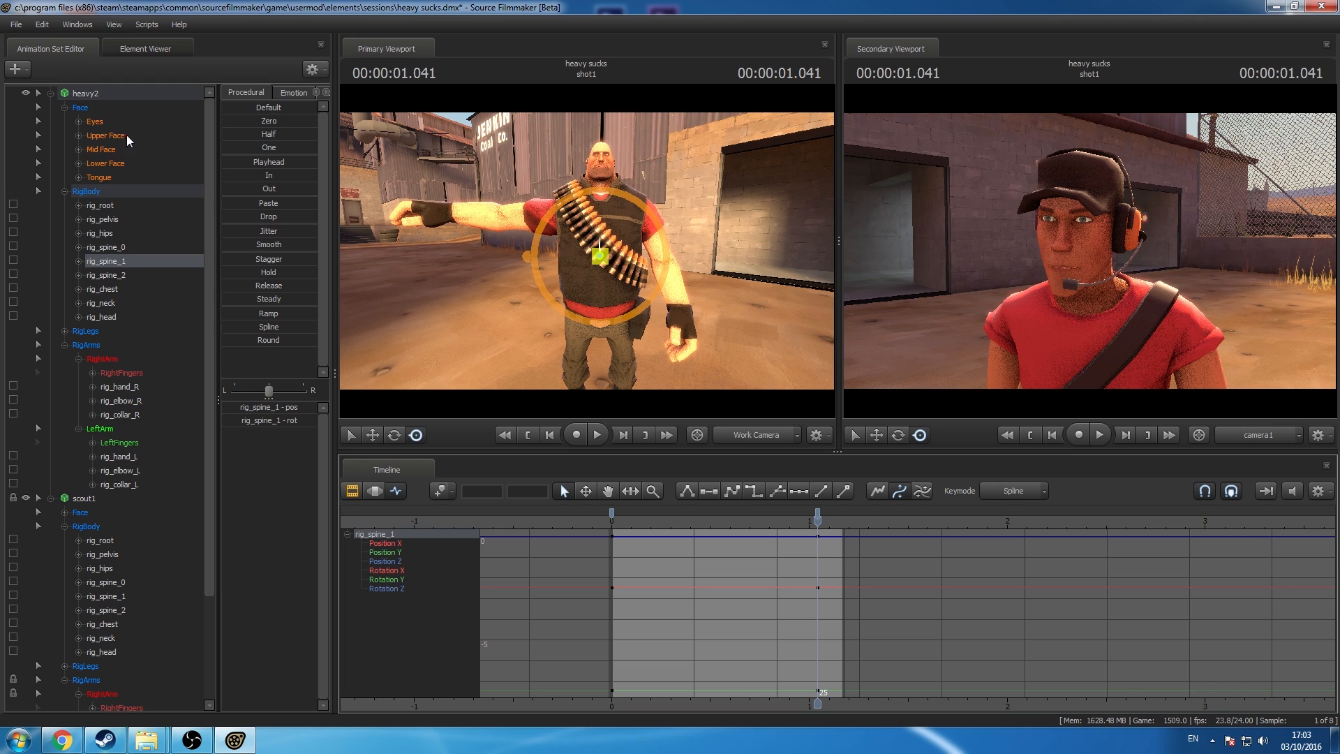
Step: Move heavy2's raised-arm keyframe to frame 18 and add a new keyframe at frame 25
click(98, 93)
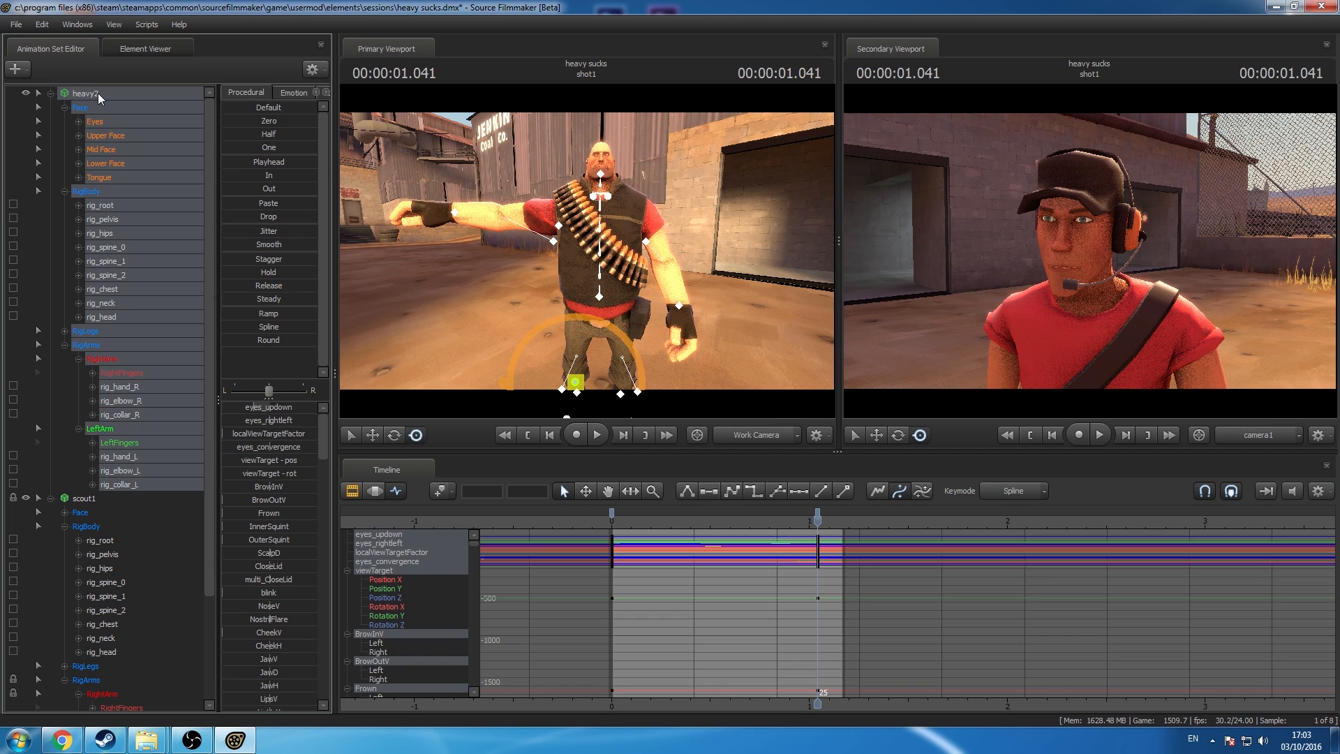
click(735, 491)
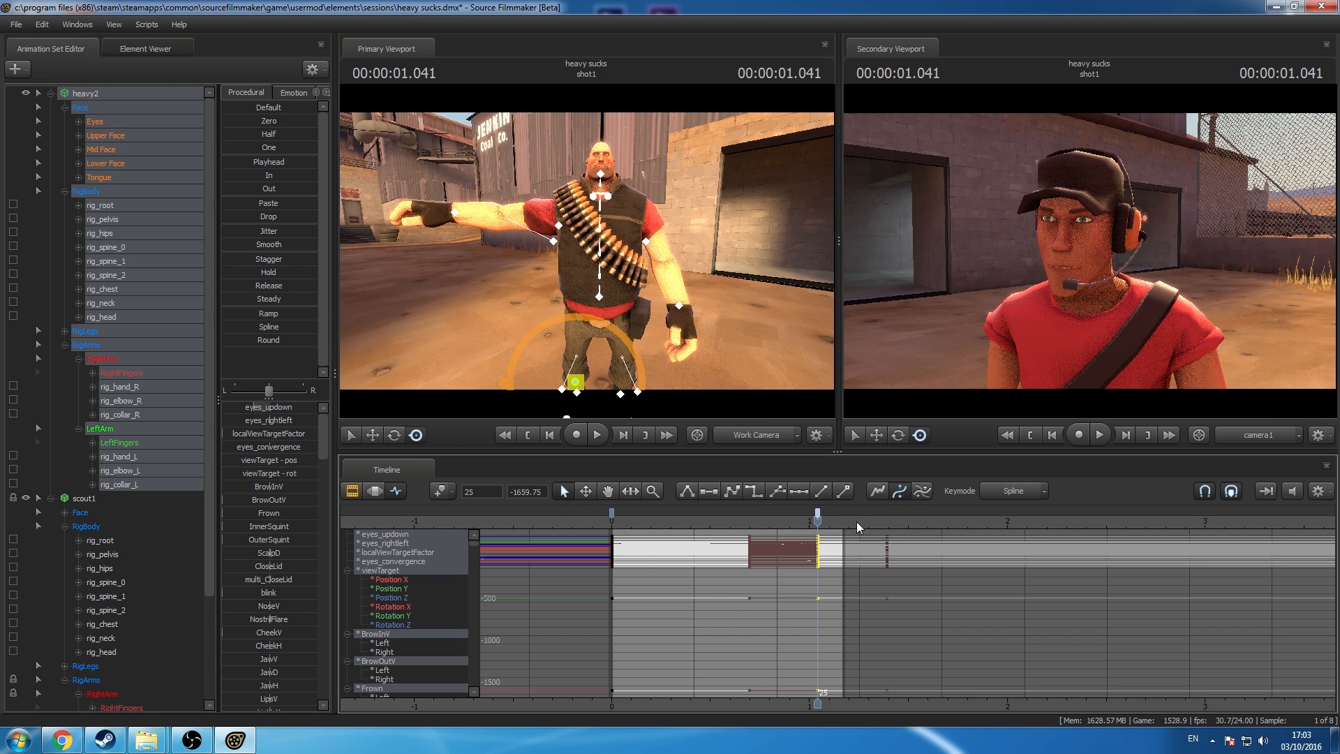
drag(818, 510, 760, 512)
key(m)
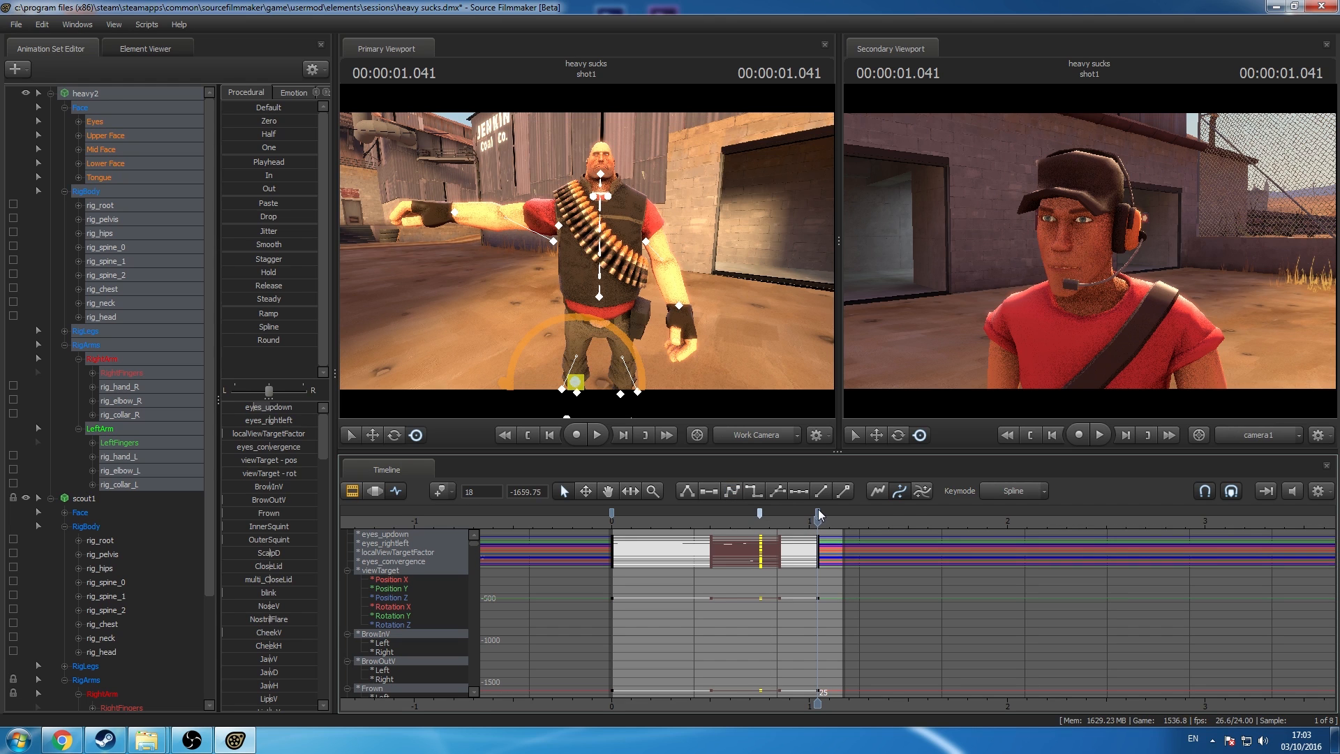
Step: Apply flat tangents to heavy2's keyframe at frame 25 and preview the animation from the start with rig_elbow_R selected
click(818, 511)
click(714, 496)
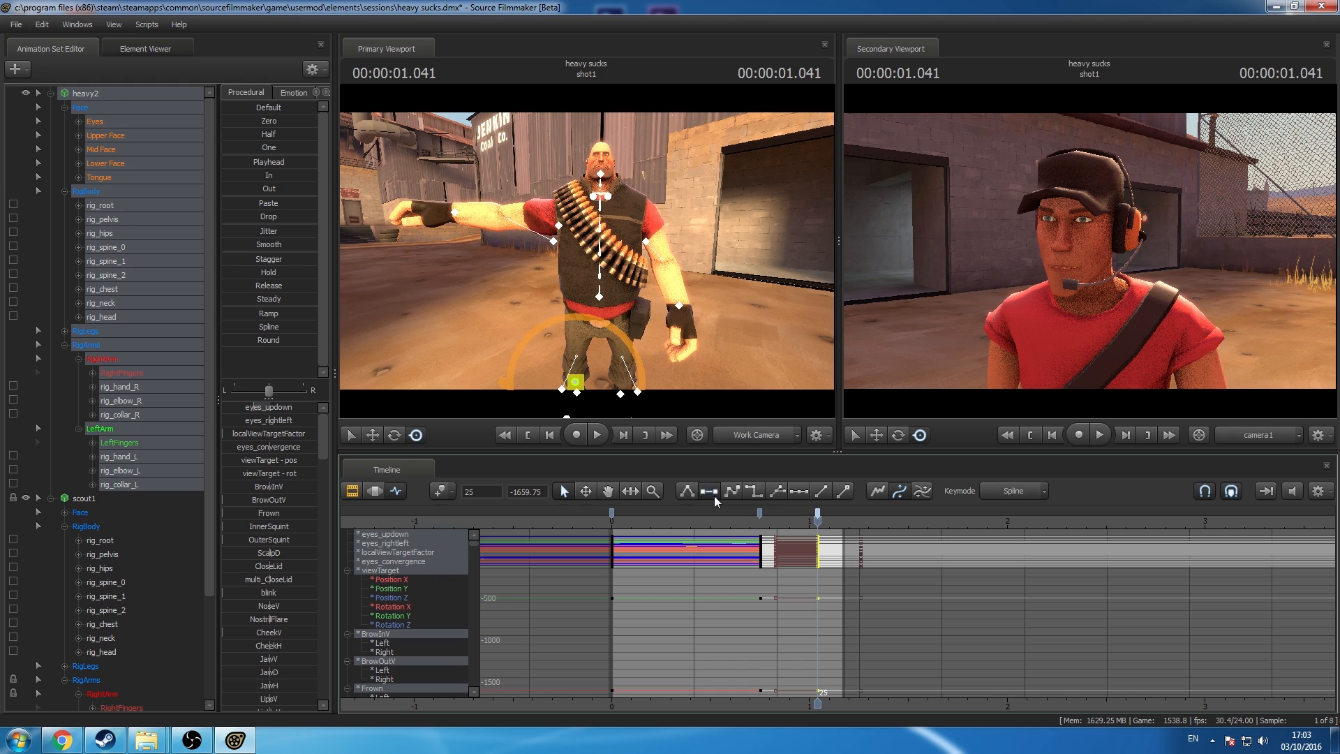
key(space)
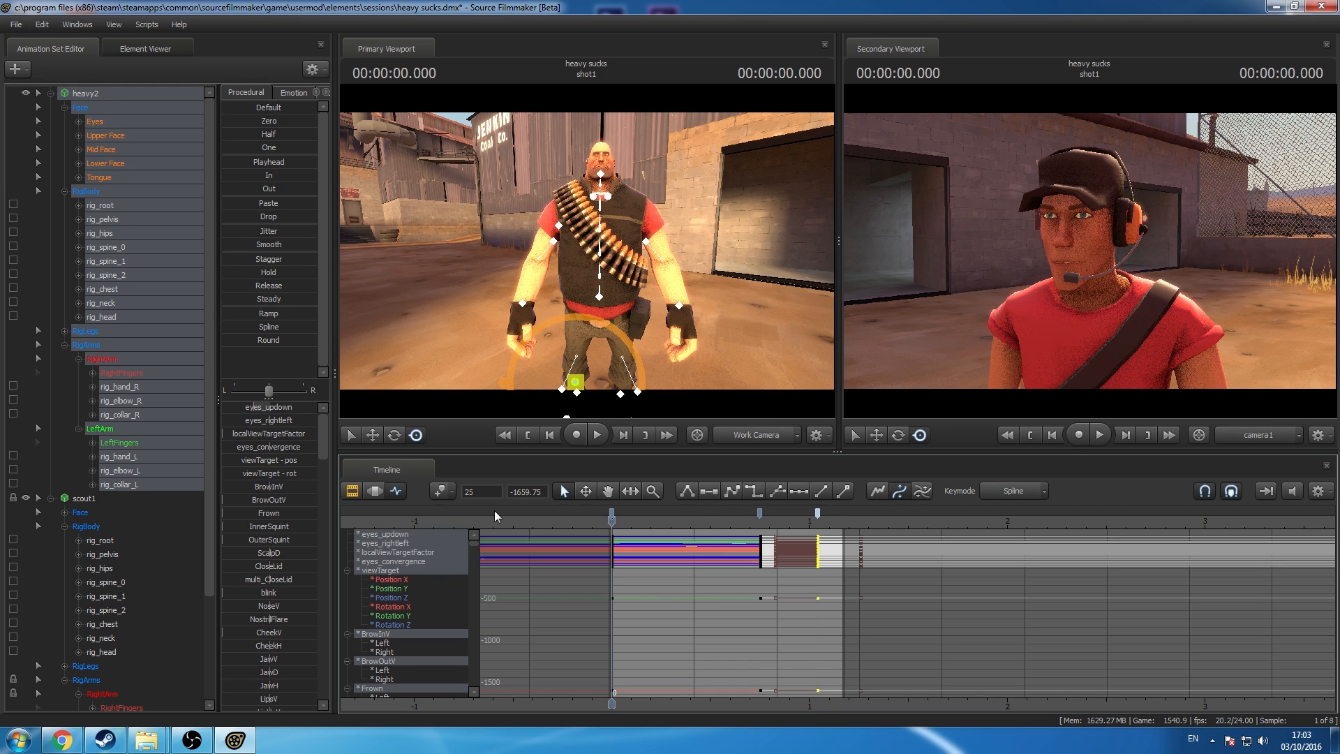
click(203, 402)
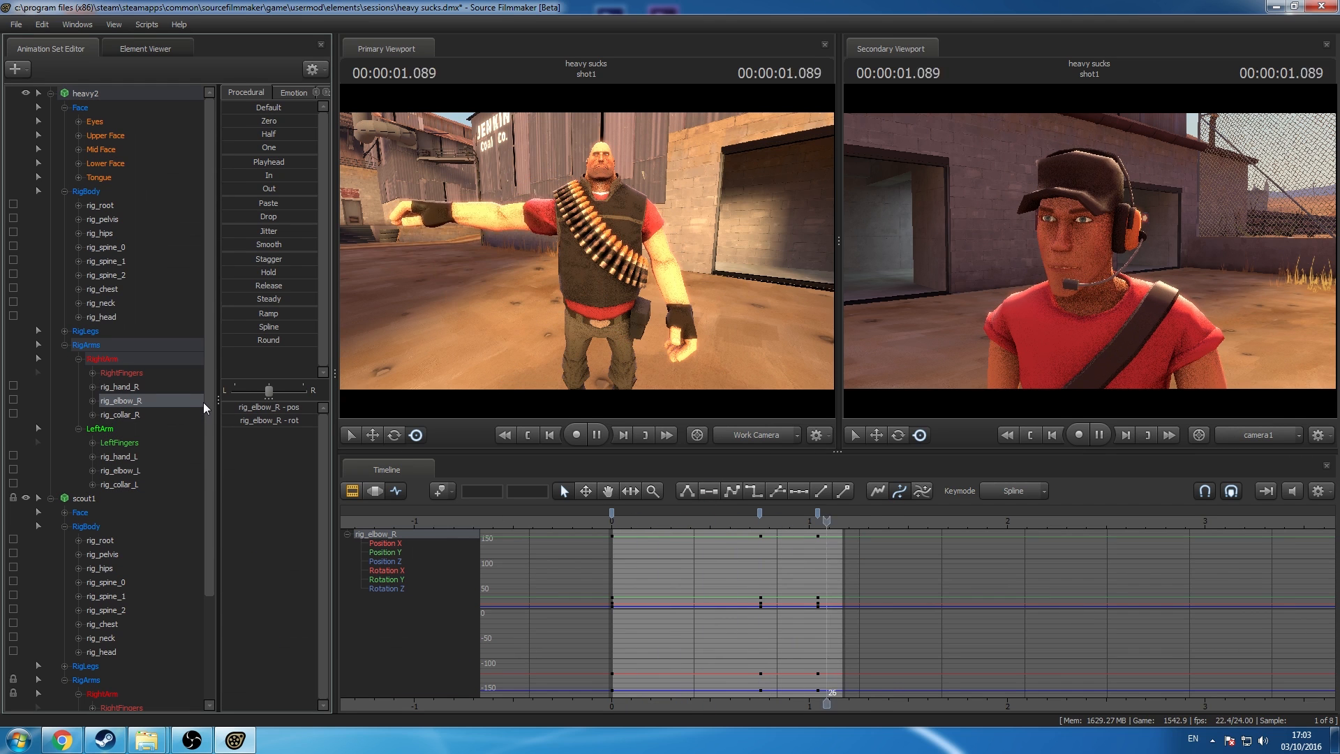
key(space)
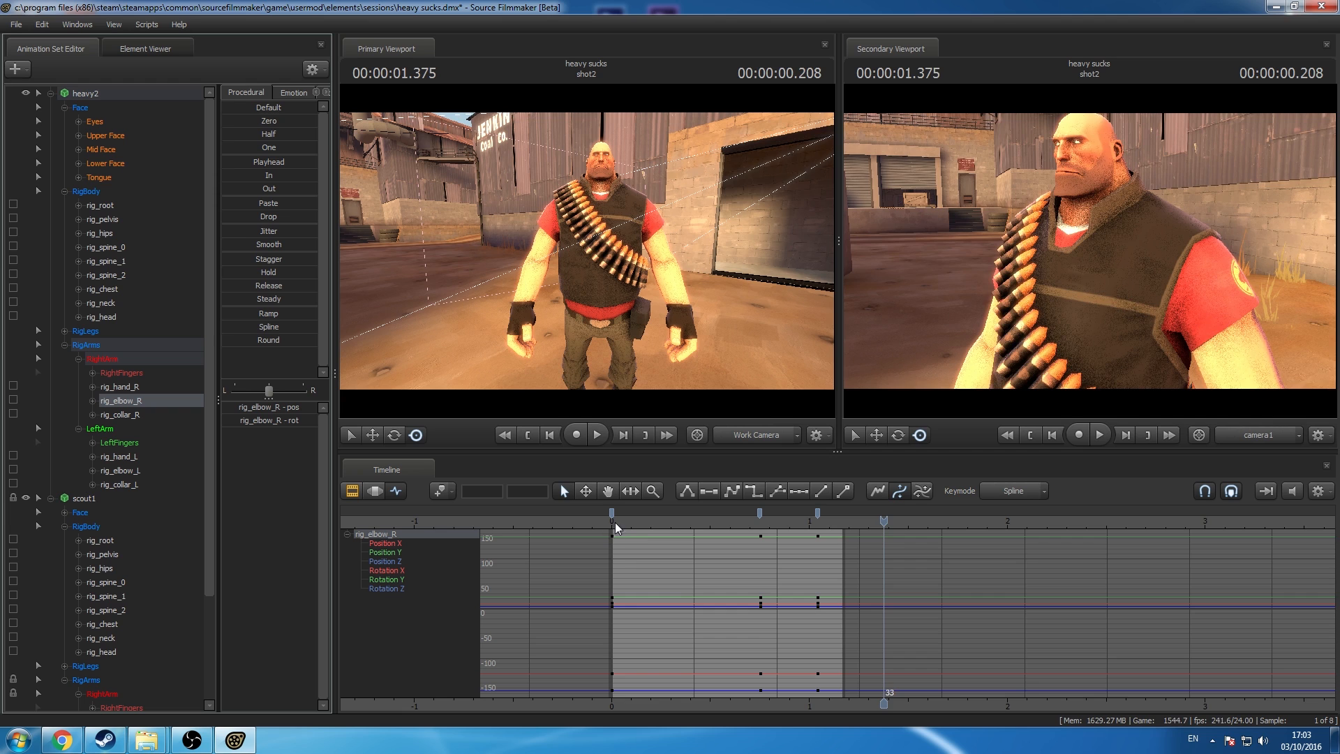
drag(615, 522, 761, 561)
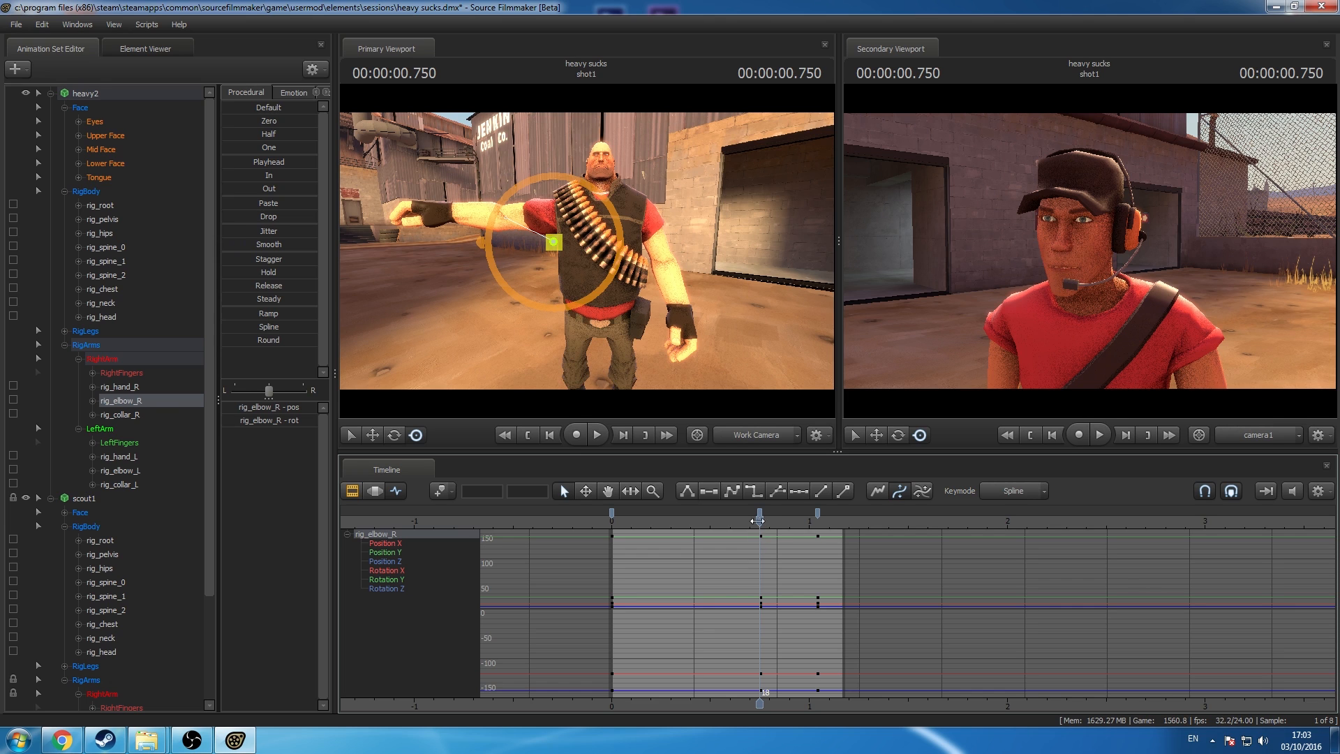
Step: Show only rig_hand_R's Position X curve, with the Move manipulator active and the hand's motion path viewed from above
click(140, 387)
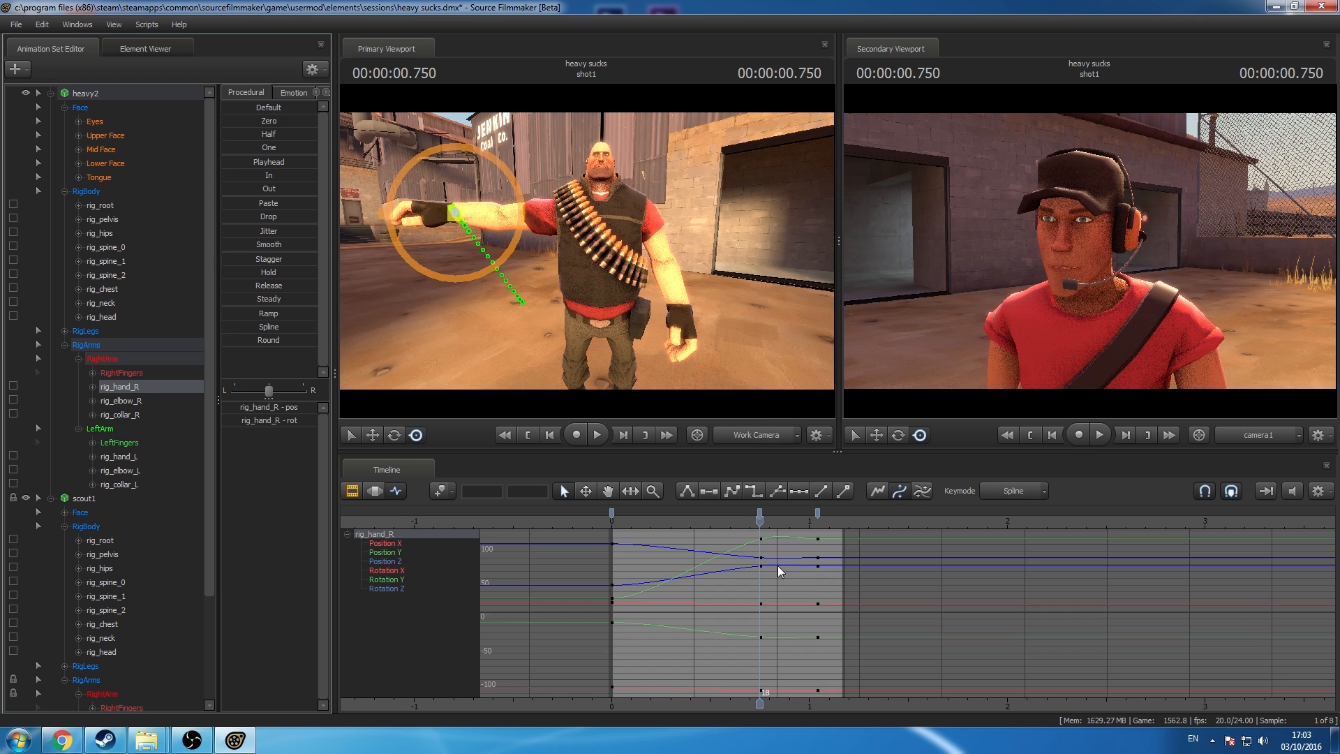
scroll(761, 537, up, 3)
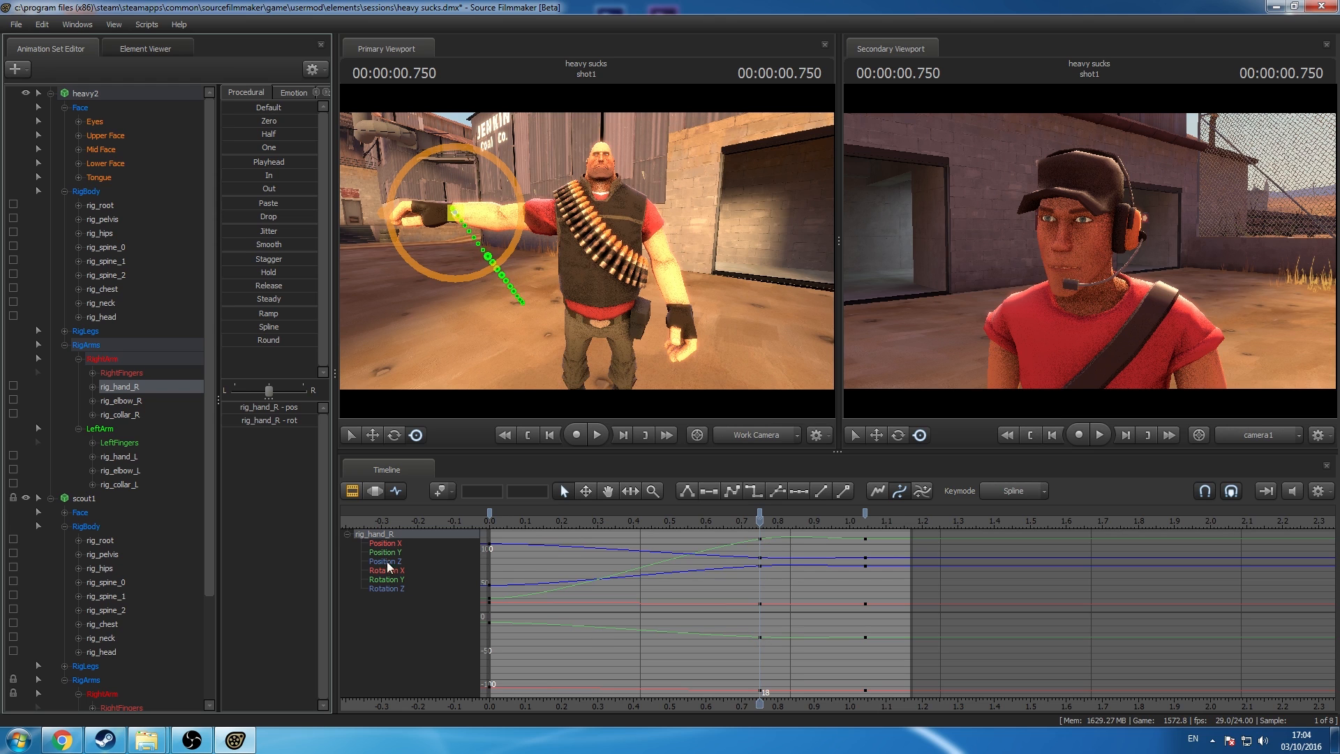
click(397, 544)
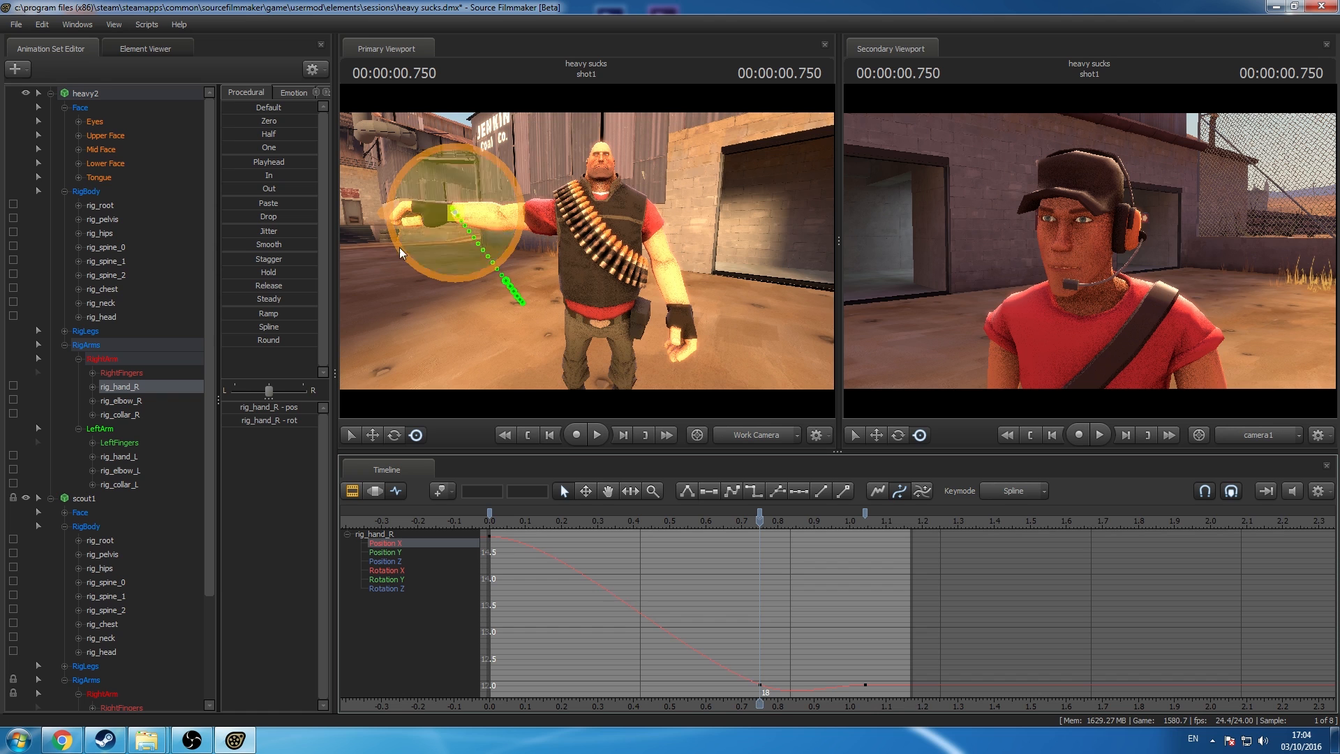
click(379, 431)
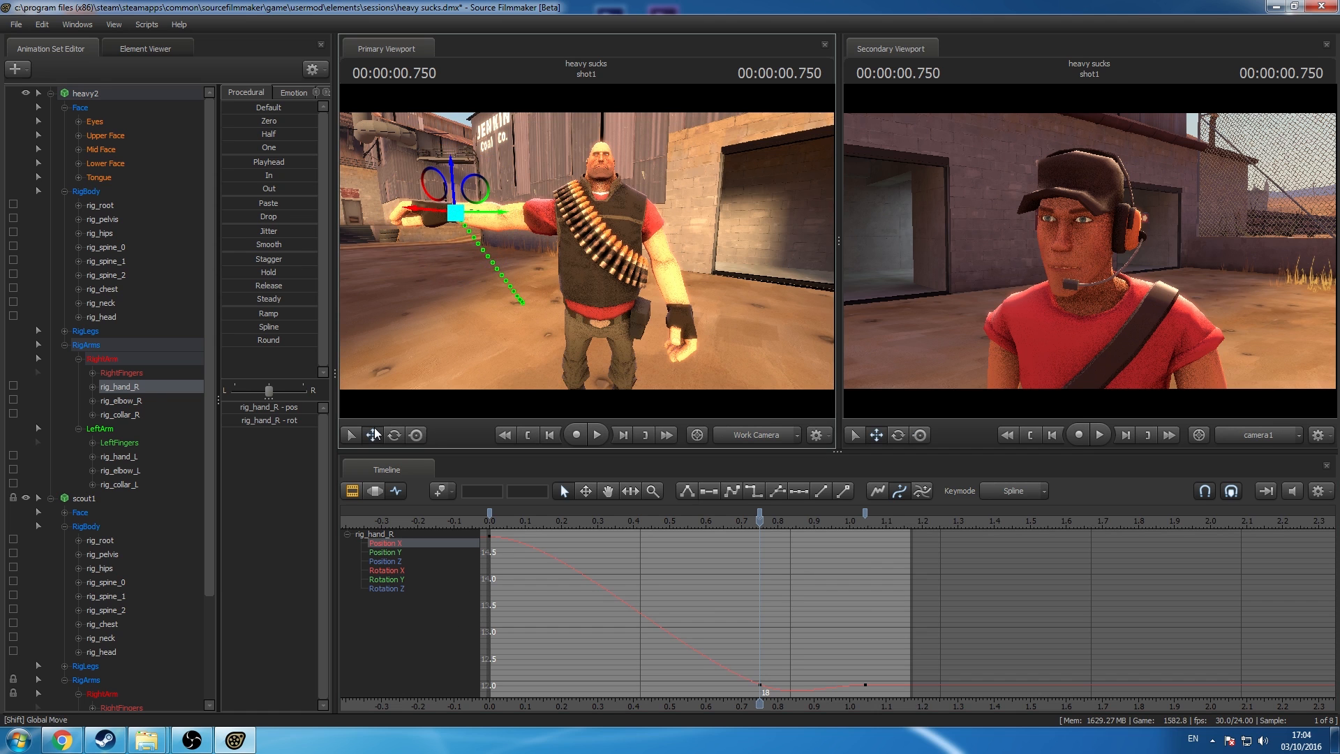
mouse_move(488, 286)
mouse_down()
mouse_move(510, 363)
mouse_move(489, 307)
mouse_up()
Step: Flatten the tangents of rig_hand_R's Position Y keyframe at frame 18
click(398, 551)
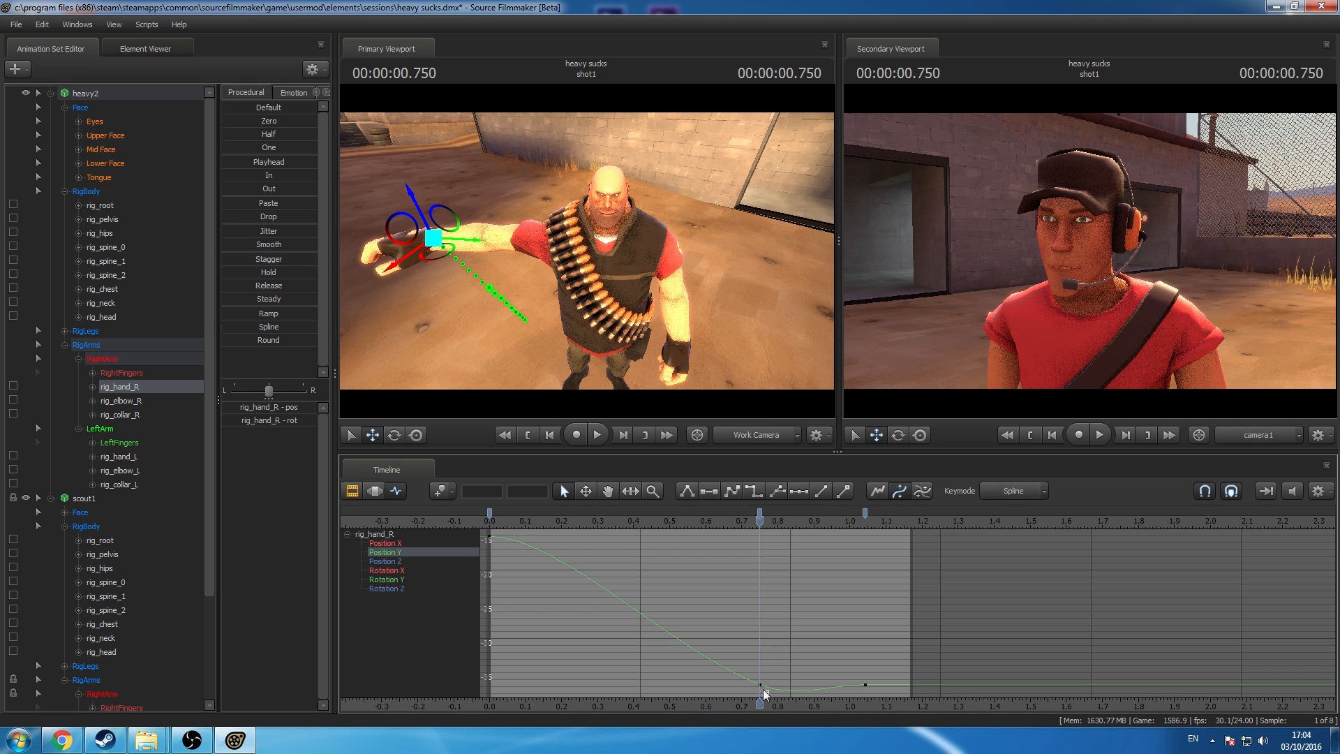
click(761, 683)
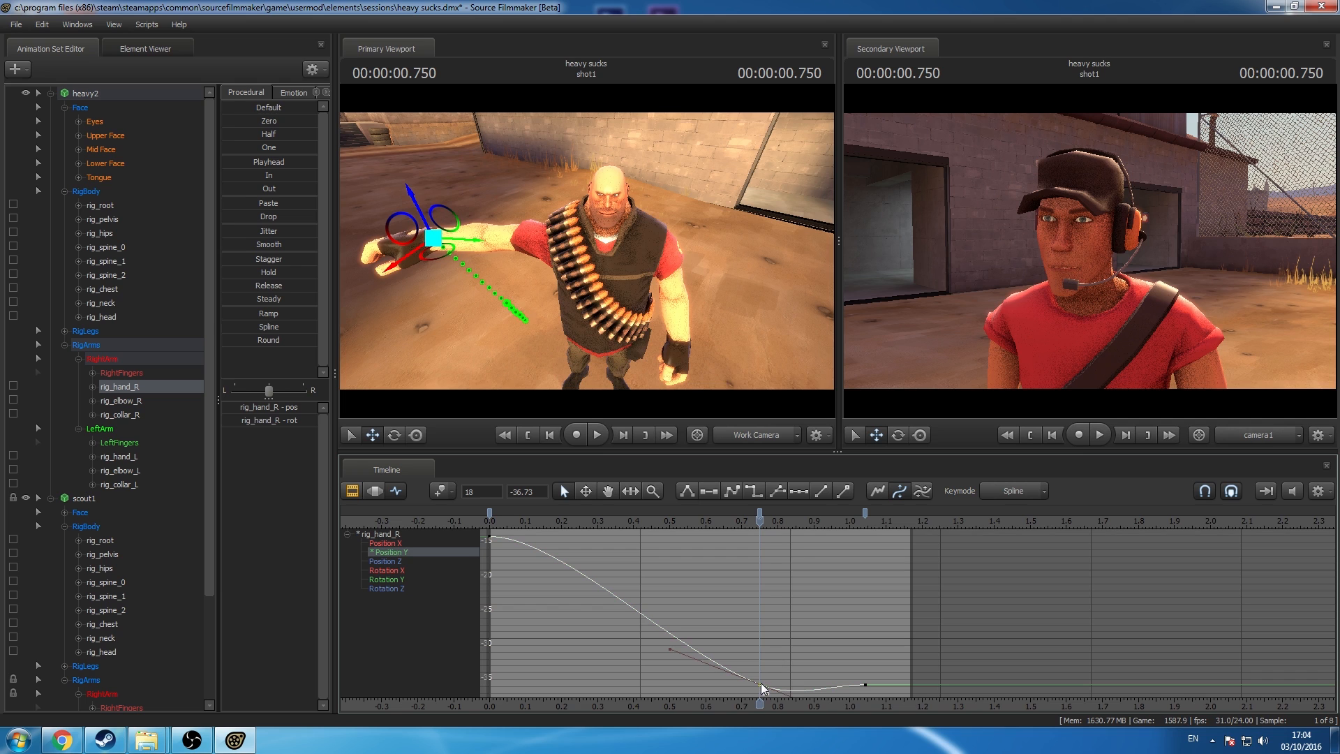
click(709, 491)
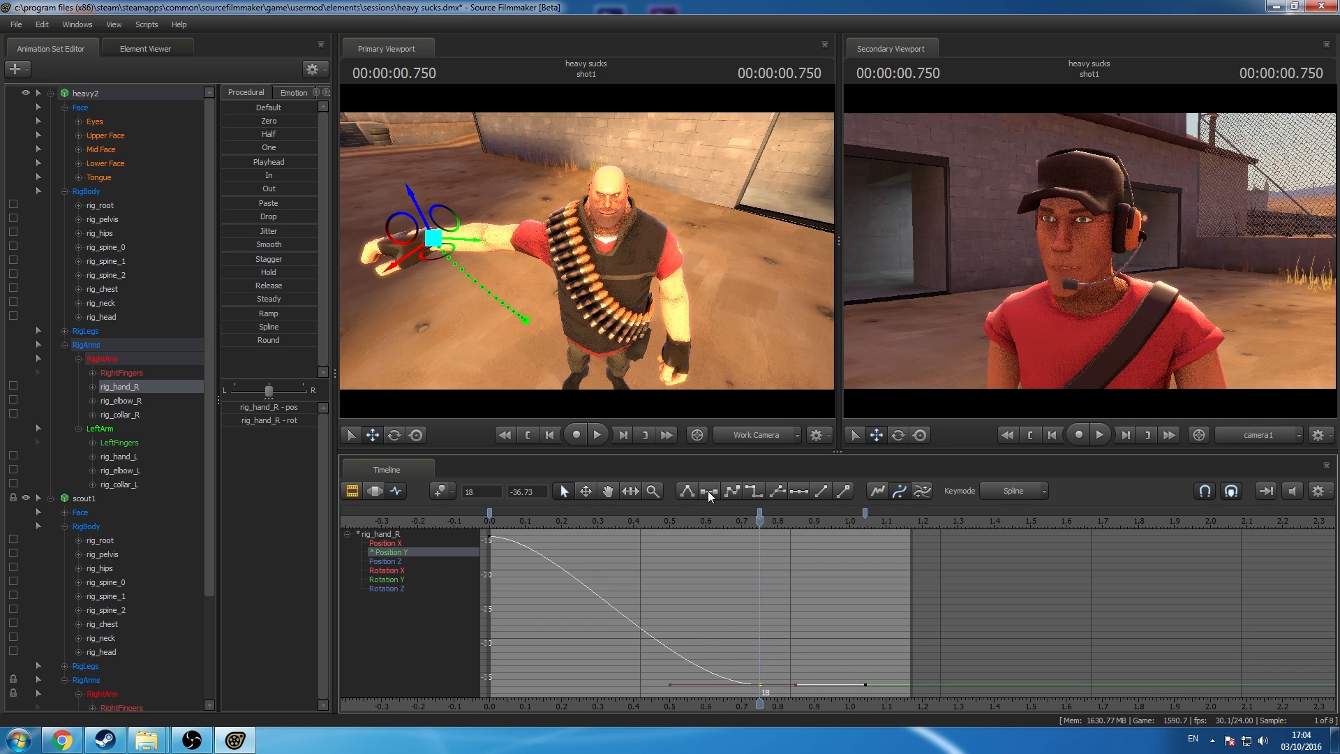
Step: Flatten the tangents of rig_hand_R's Position Z keyframe at frame 18 and scrub through the arm motion
click(385, 543)
click(390, 562)
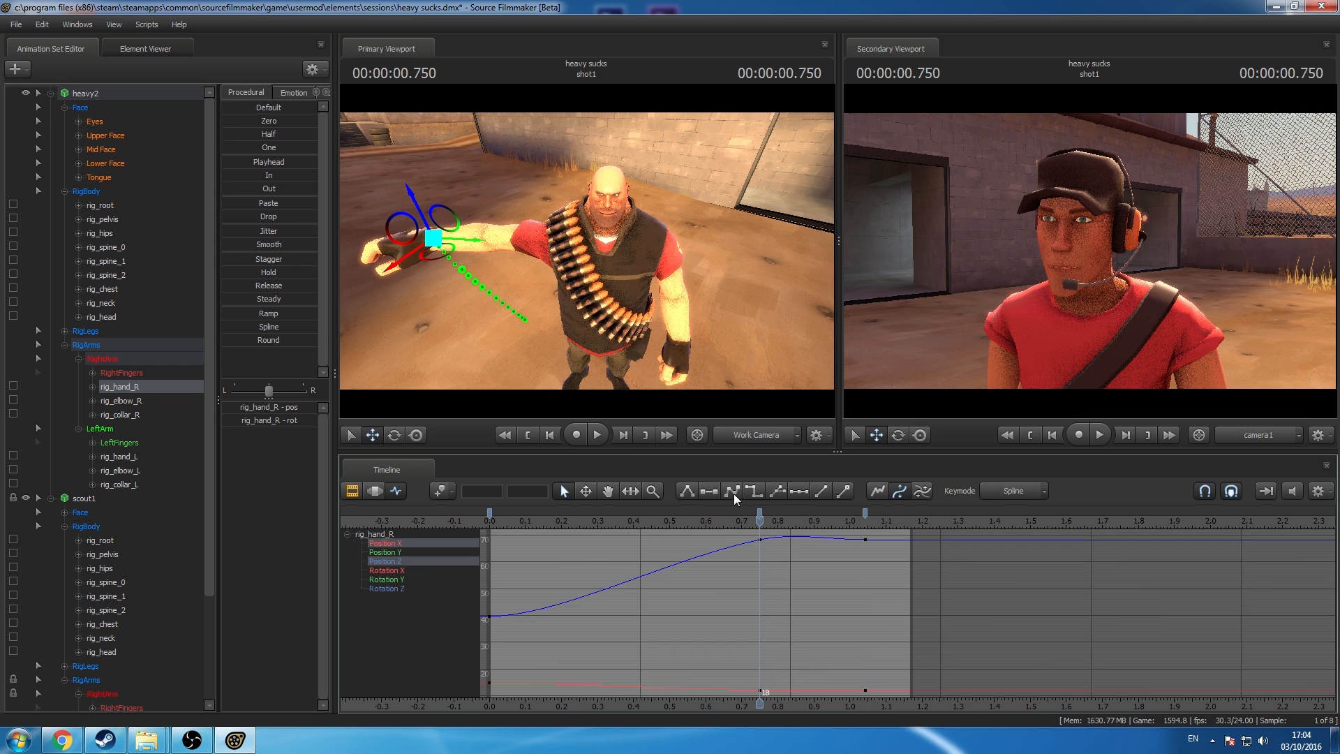
click(759, 513)
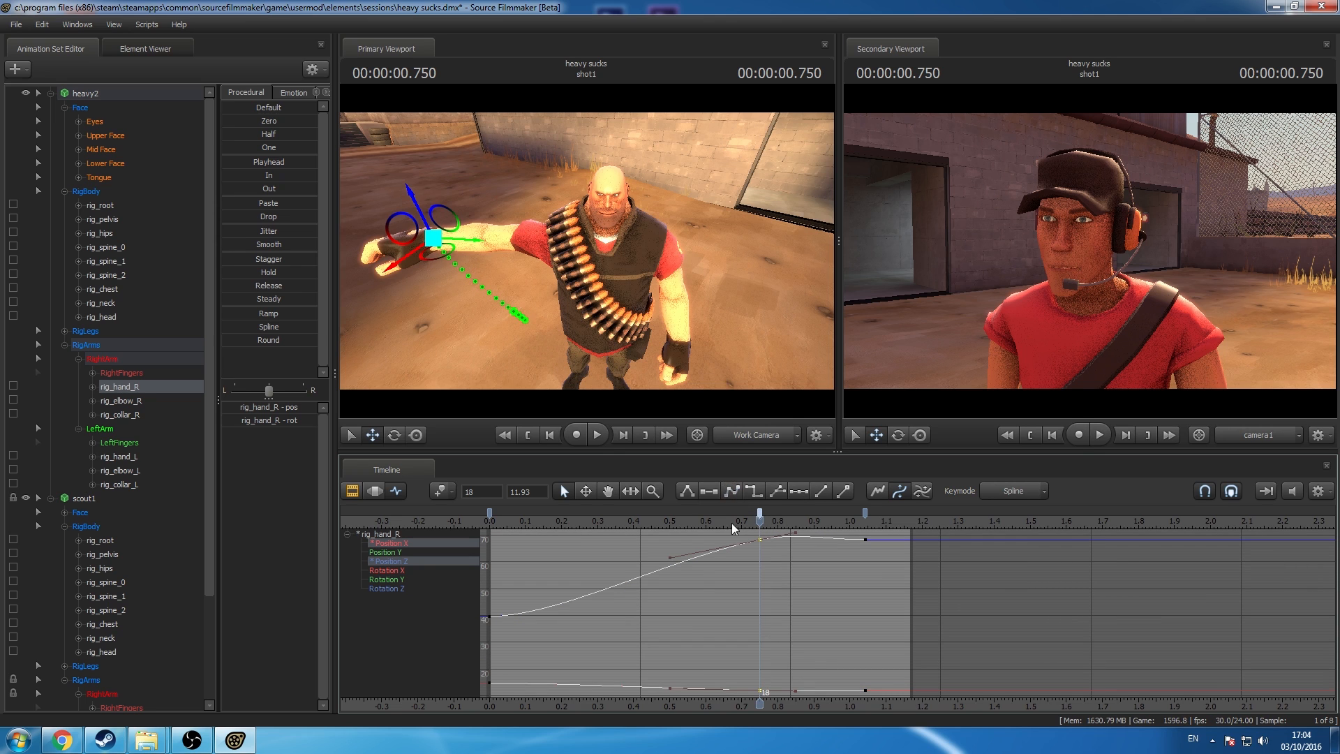
click(695, 521)
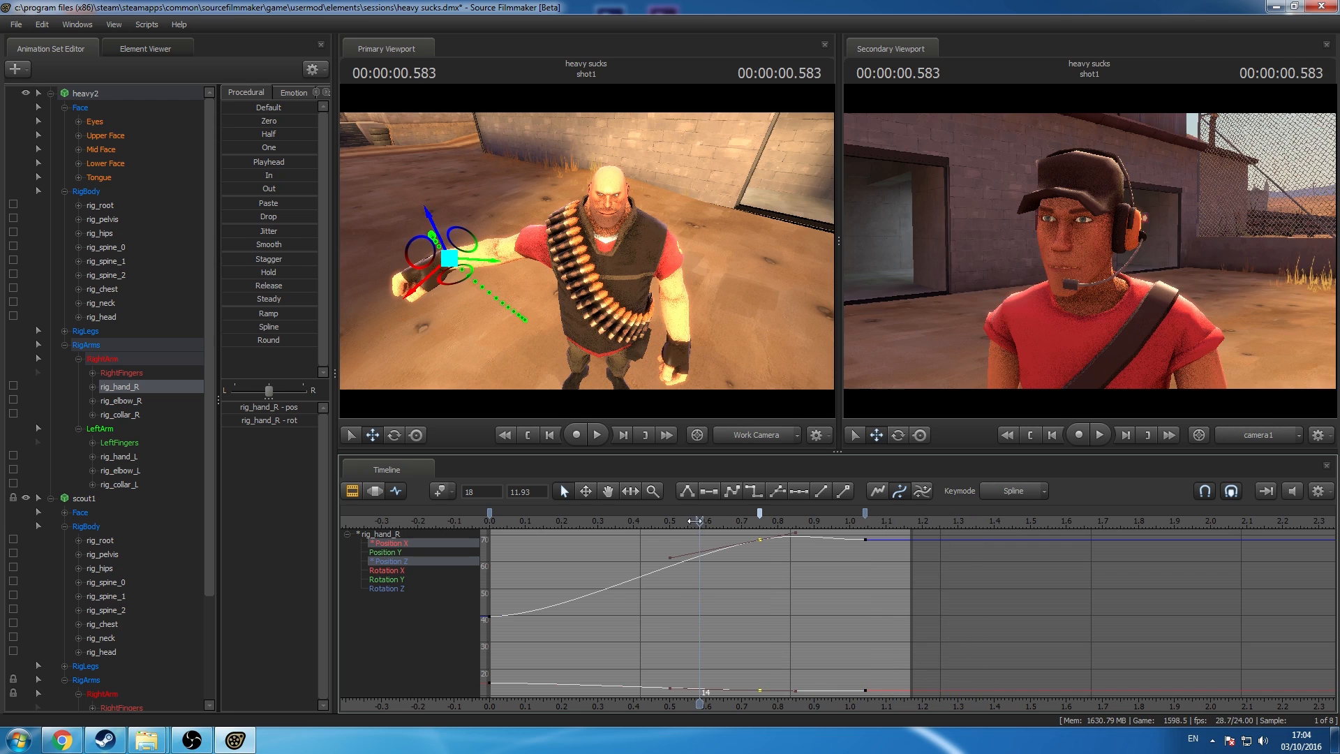
drag(694, 521, 898, 572)
click(410, 564)
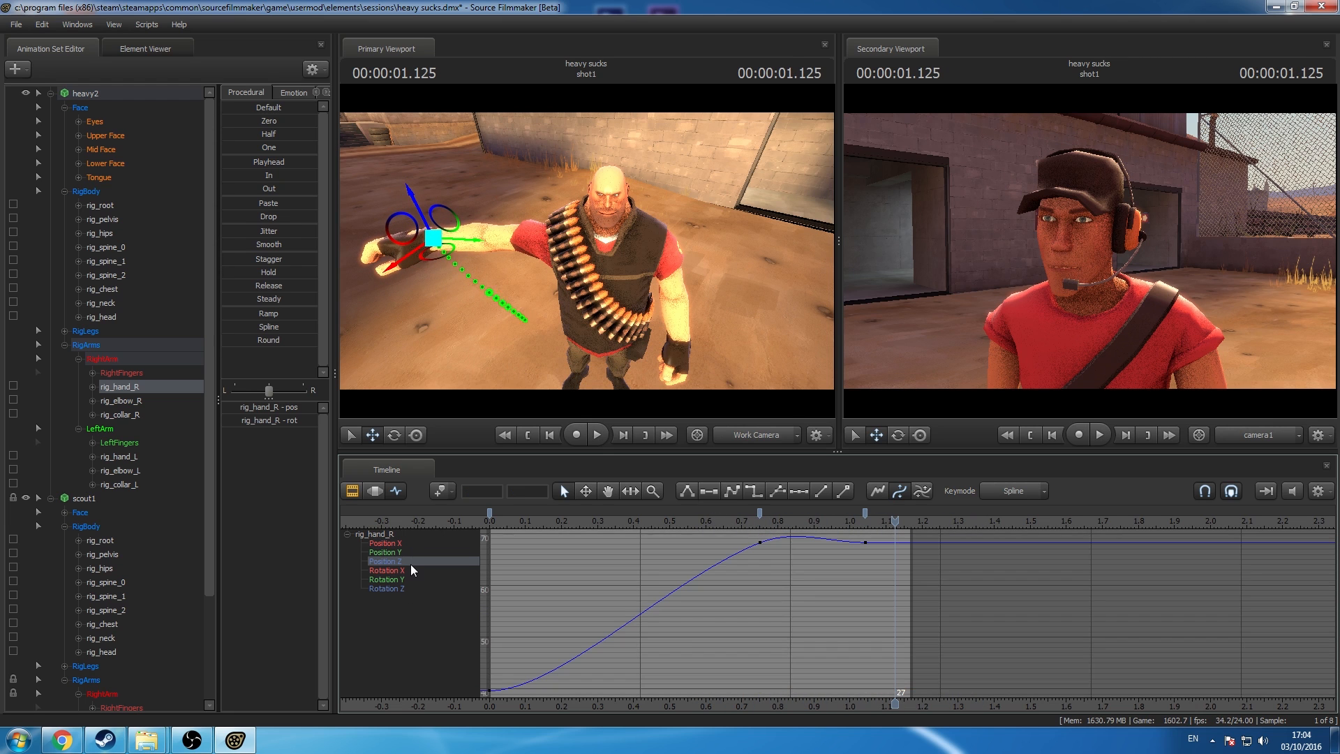
click(760, 542)
click(711, 491)
click(697, 521)
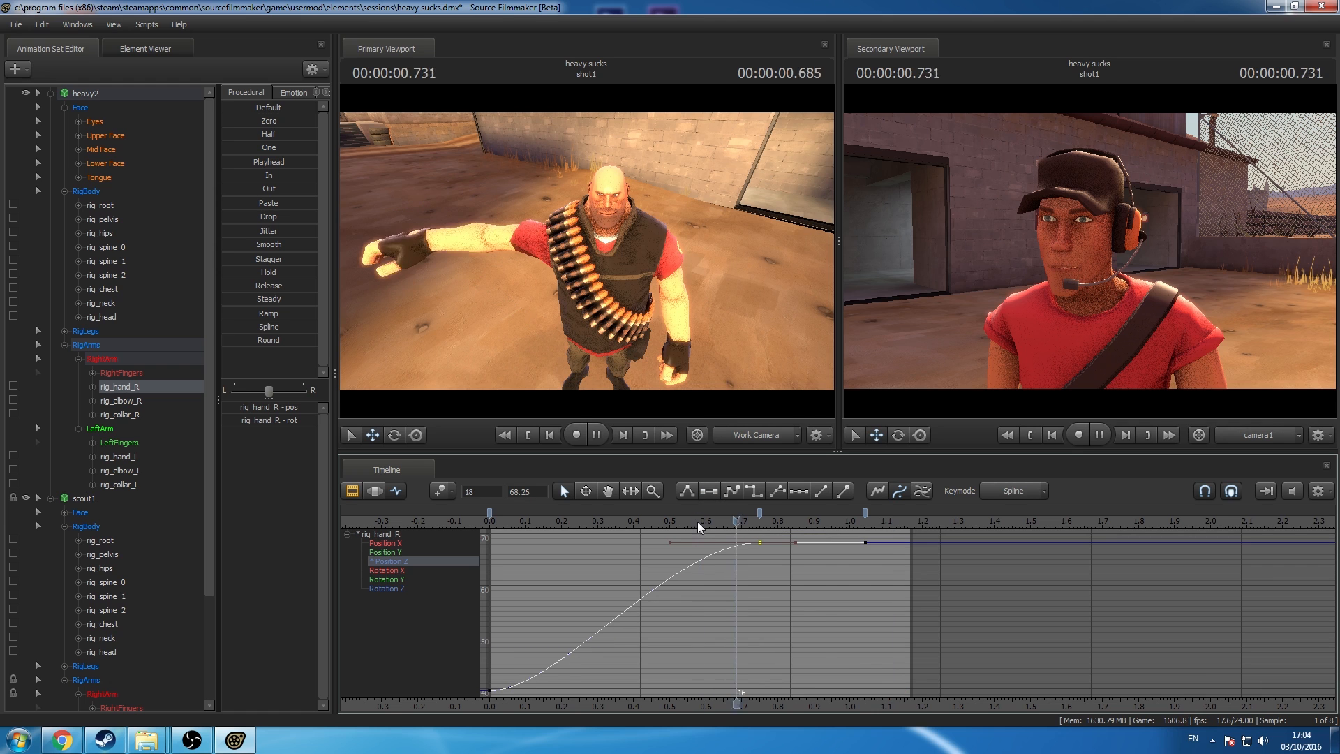
drag(698, 521, 864, 579)
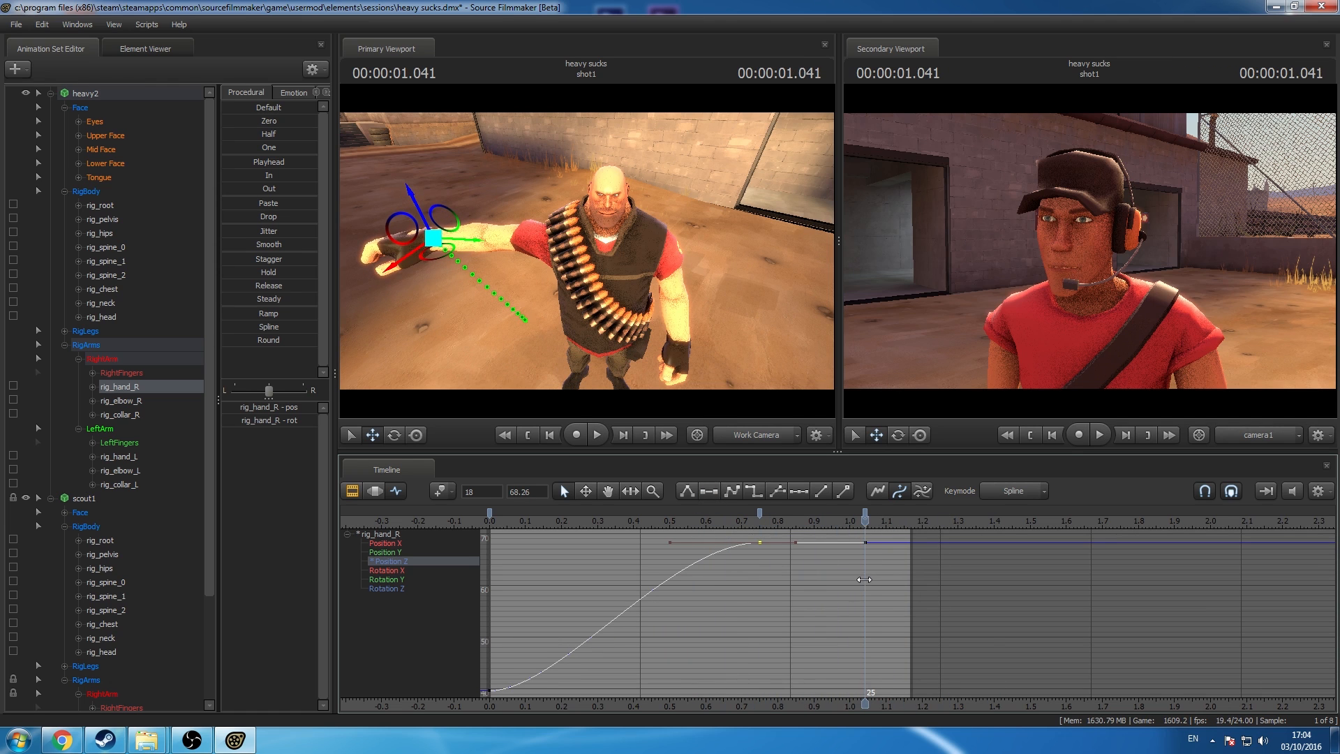
Step: Show rig_hand_R's Position X, Y and Z curves with their frame 18 keyframe selected and play back the arm motion
click(401, 543)
shift+click(397, 561)
click(759, 512)
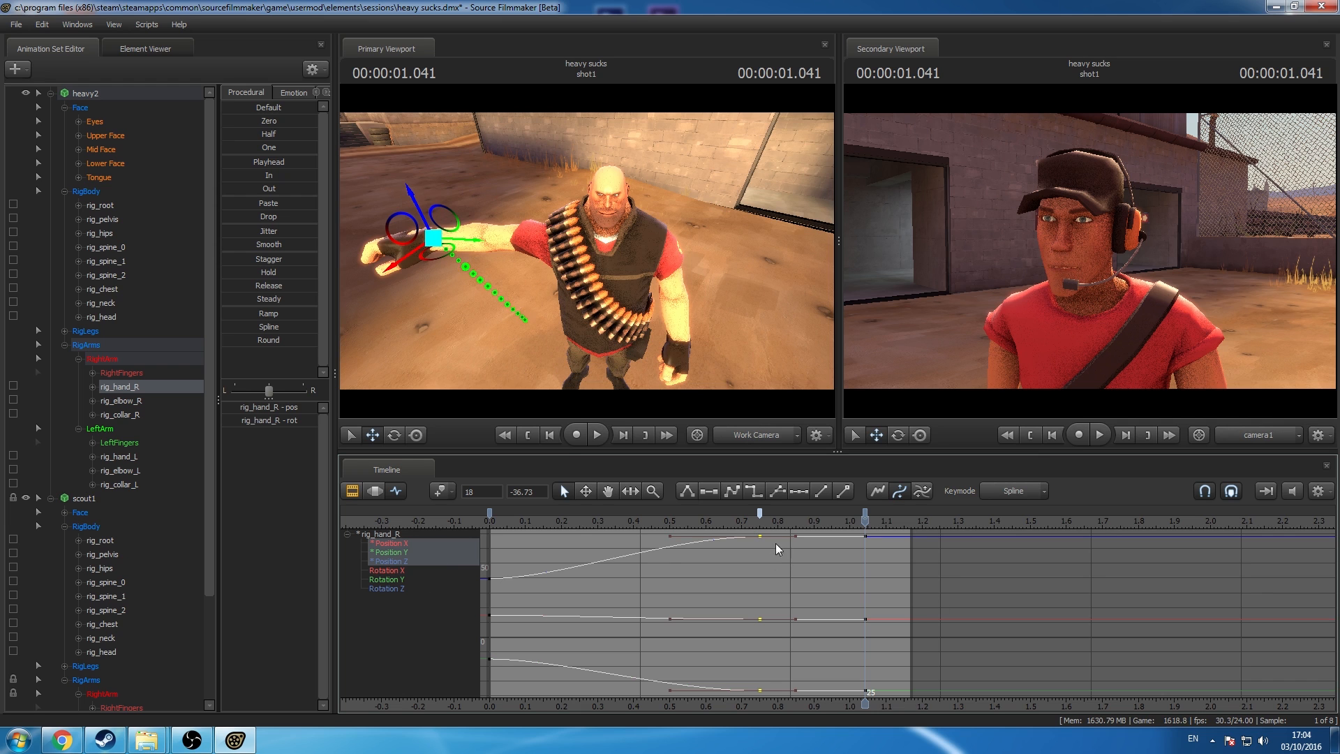
key(space)
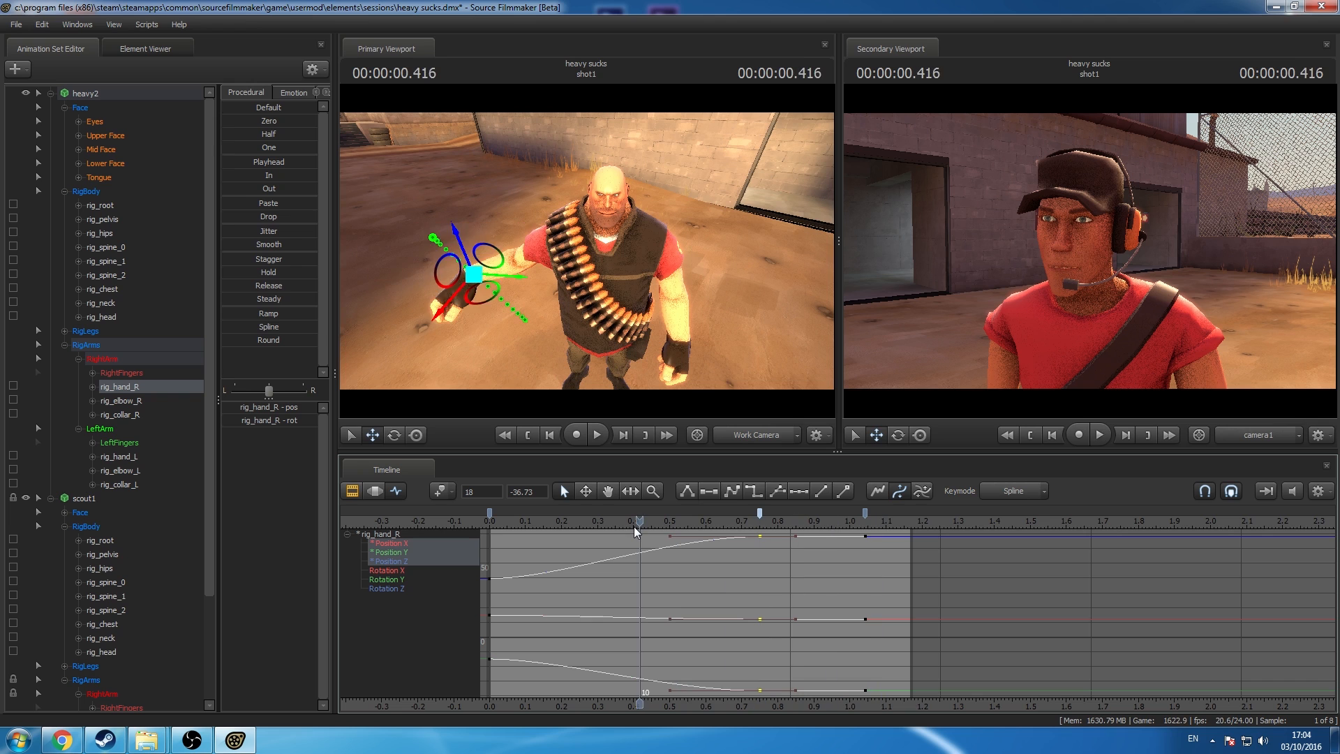
key(space)
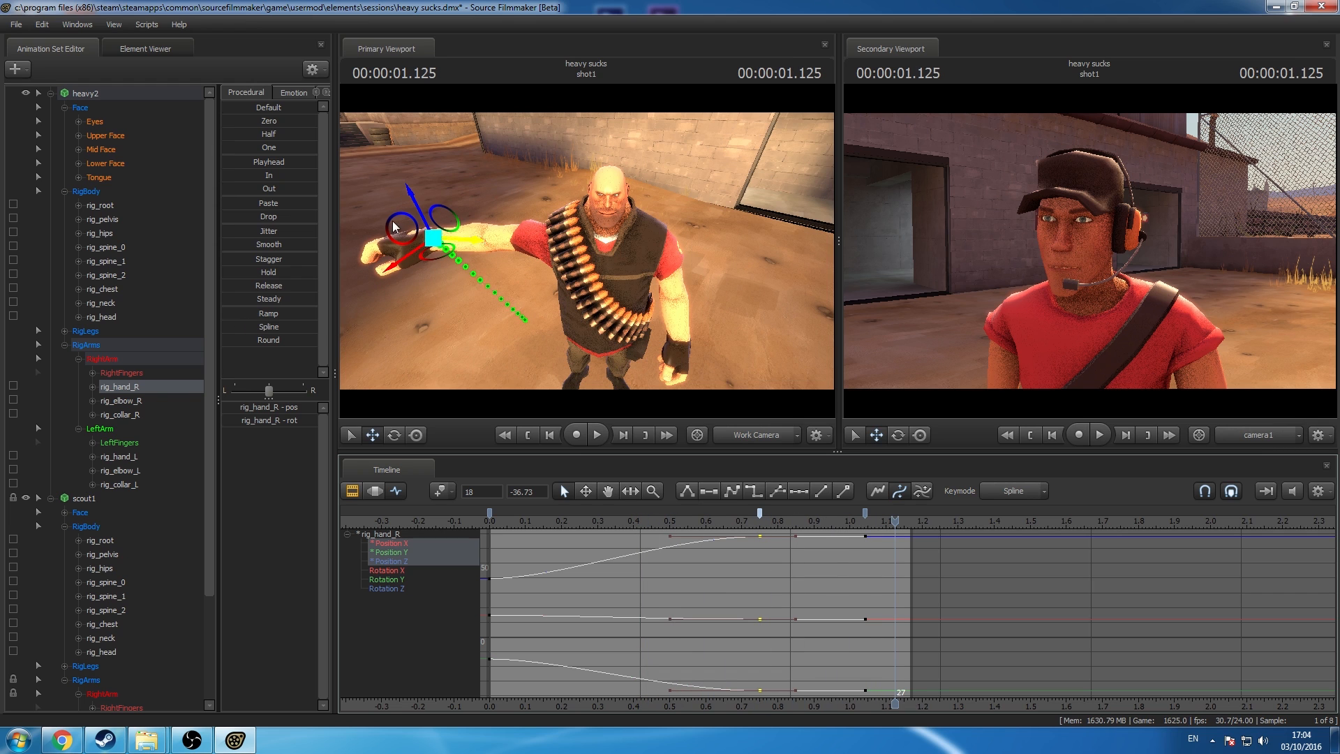
Step: Apply step tangents to all of heavy2's keyframes at frames 0, 18 and 25
click(98, 93)
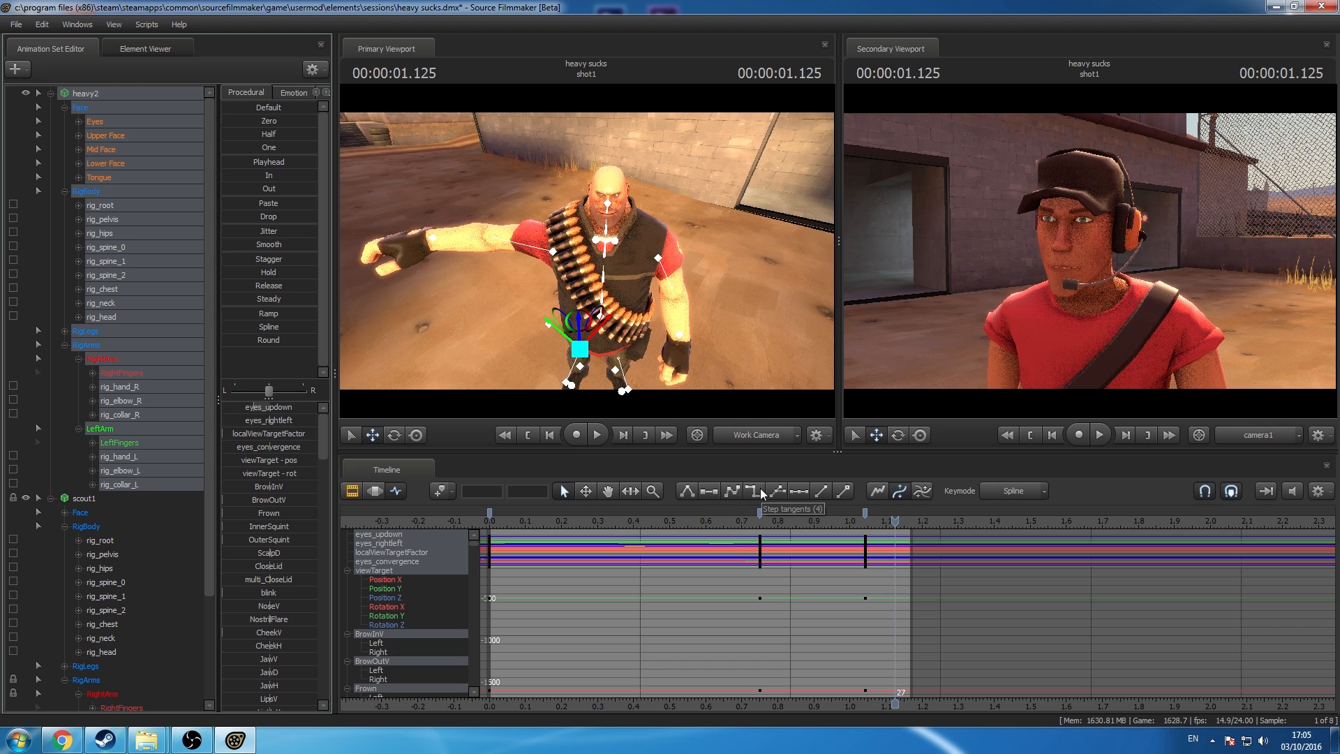
click(132, 387)
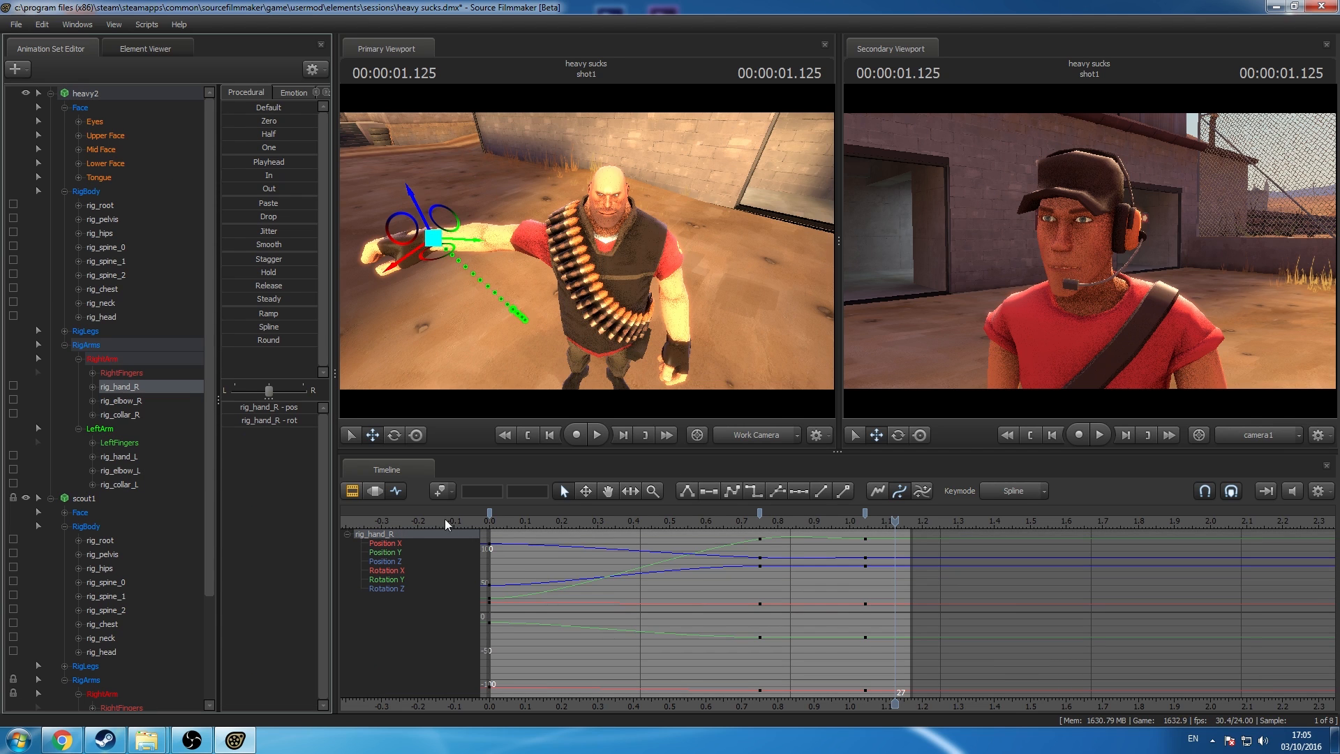
click(758, 513)
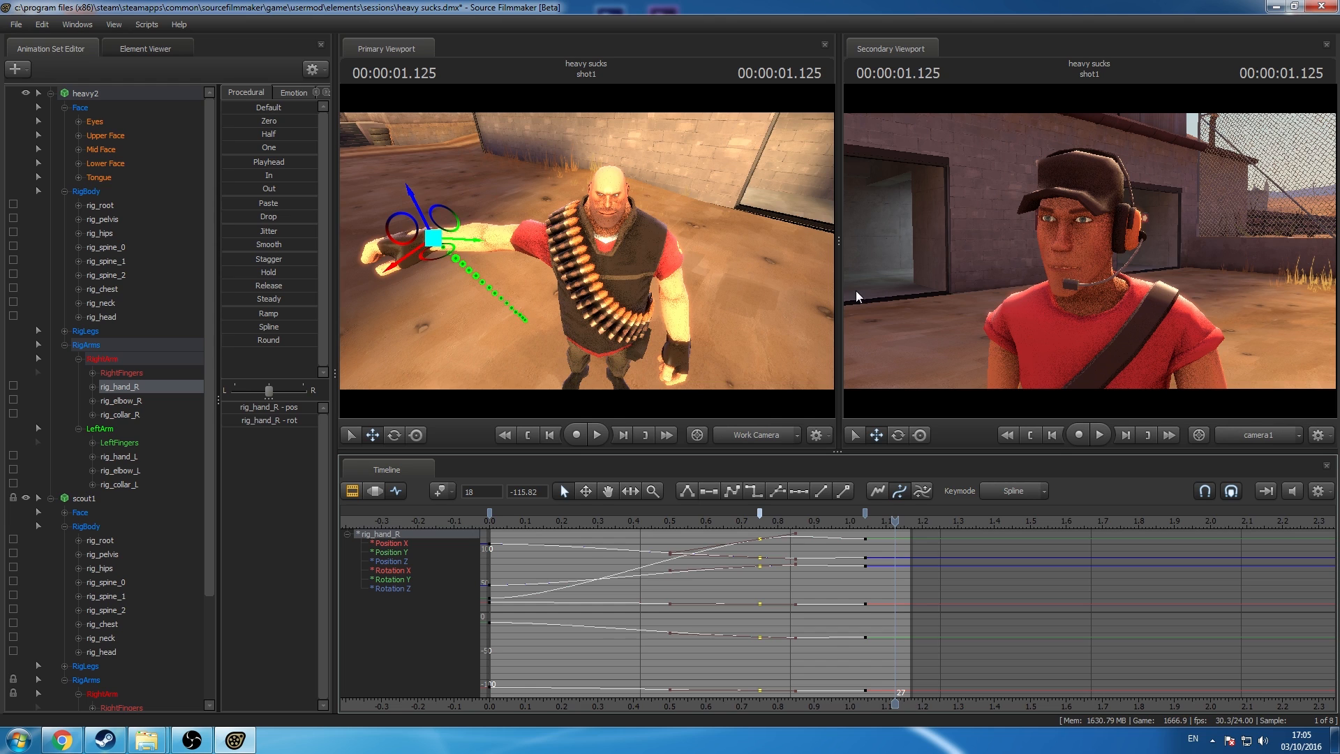
click(865, 513)
click(68, 99)
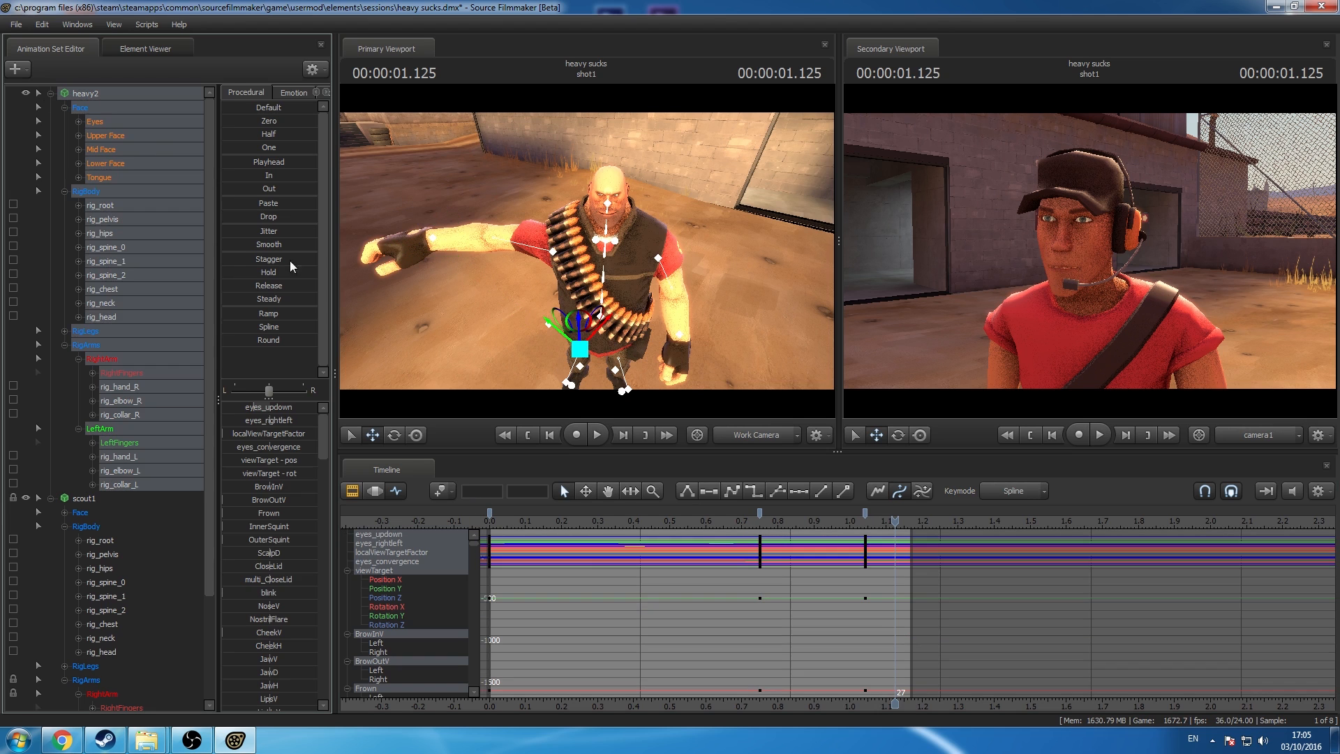
click(490, 514)
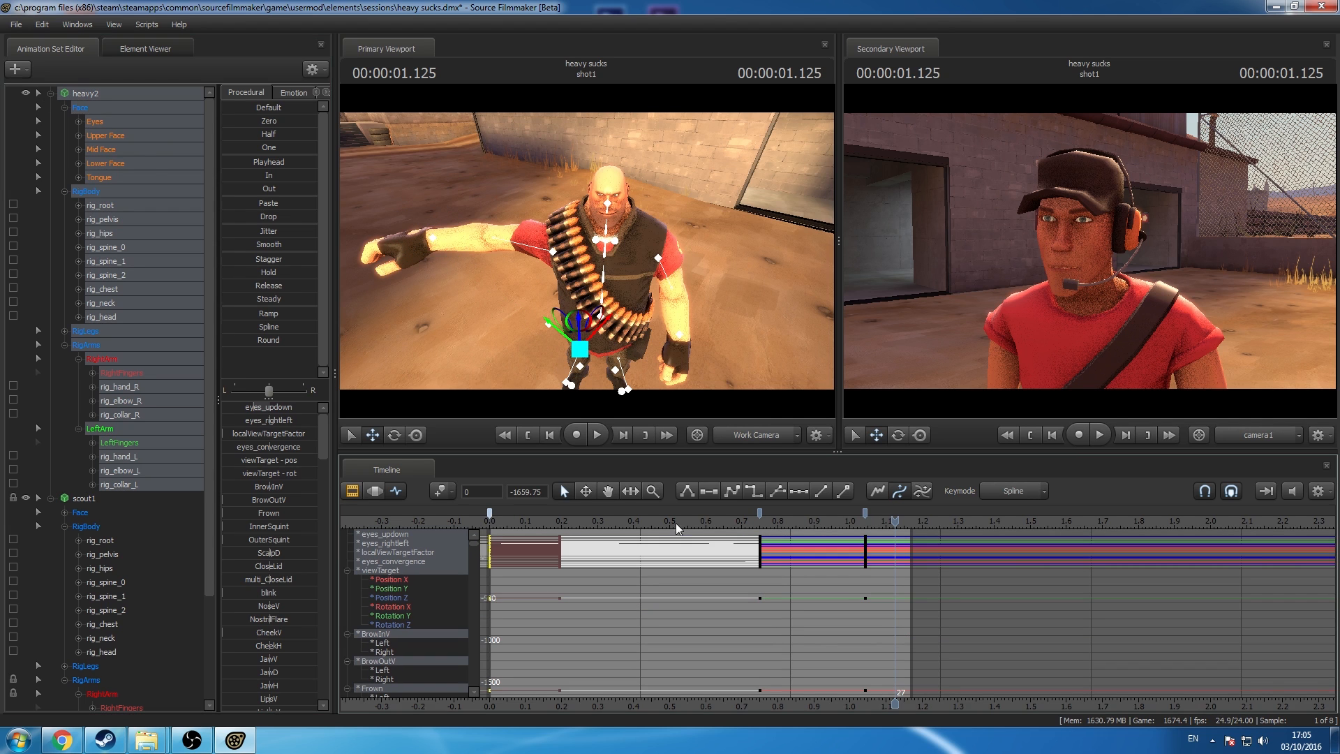
shift+click(865, 512)
click(752, 492)
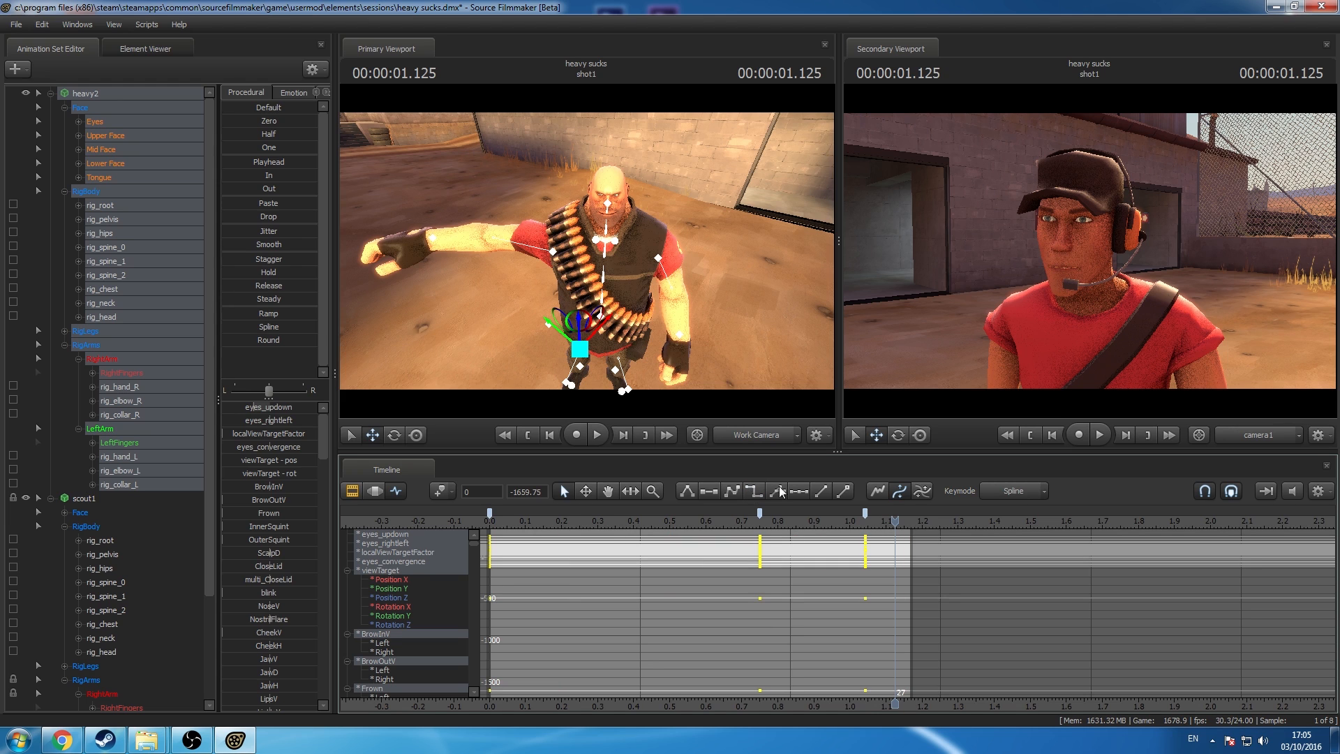
Step: Play and scrub shot1 from the start to check heavy2's stepped arm motion
click(493, 522)
key(space)
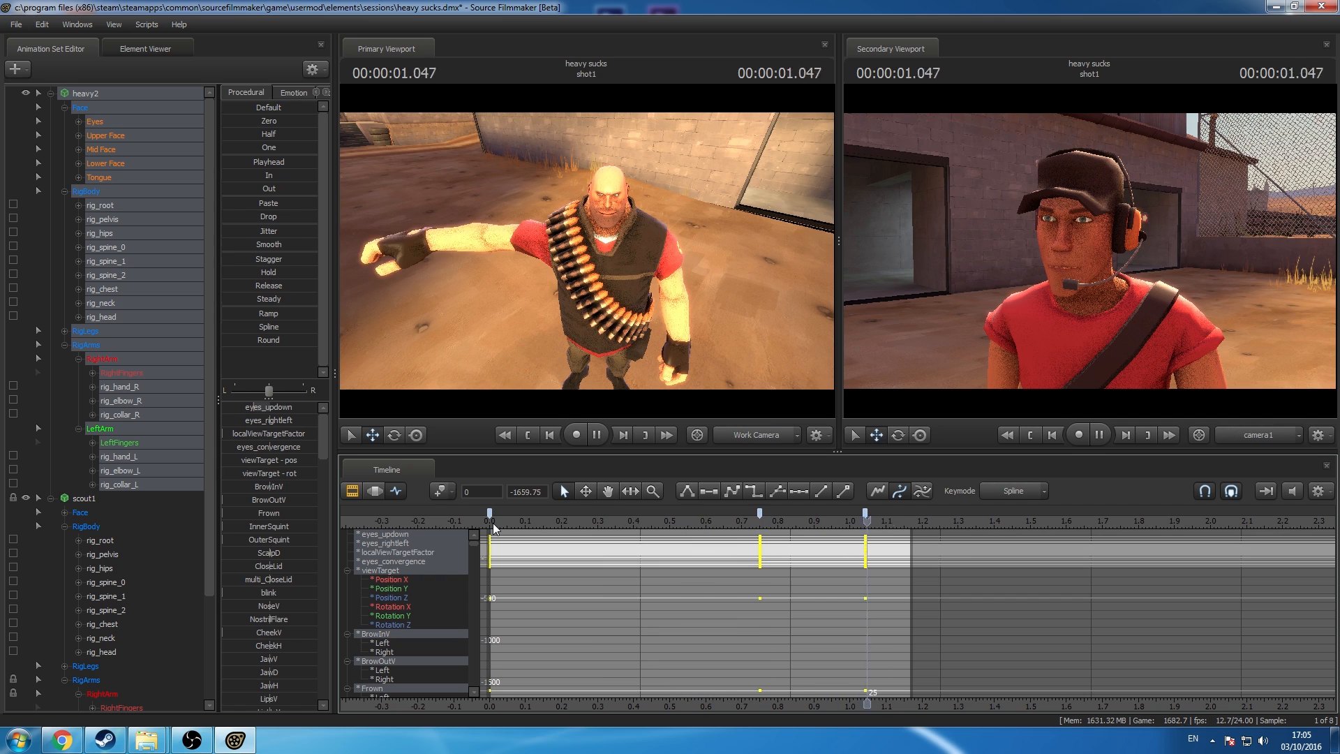
key(space)
drag(618, 521, 790, 533)
key(space)
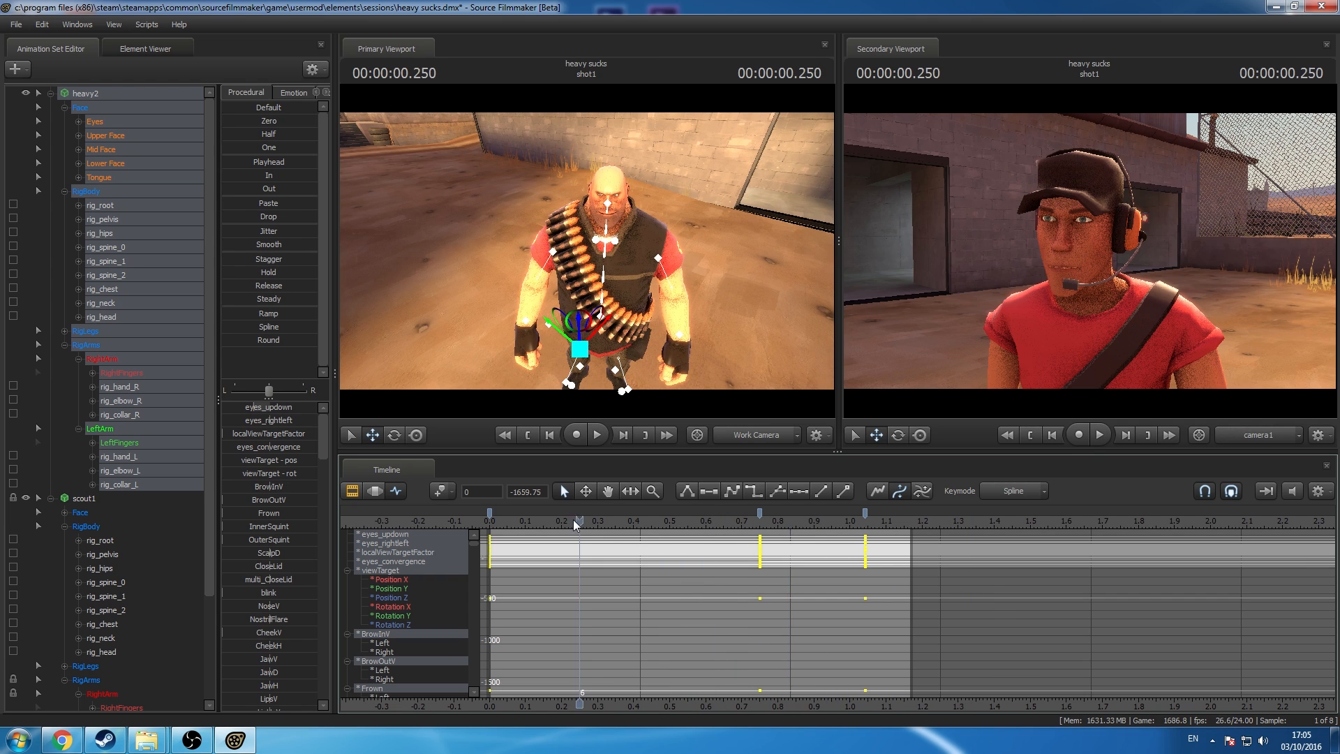
click(574, 520)
key(space)
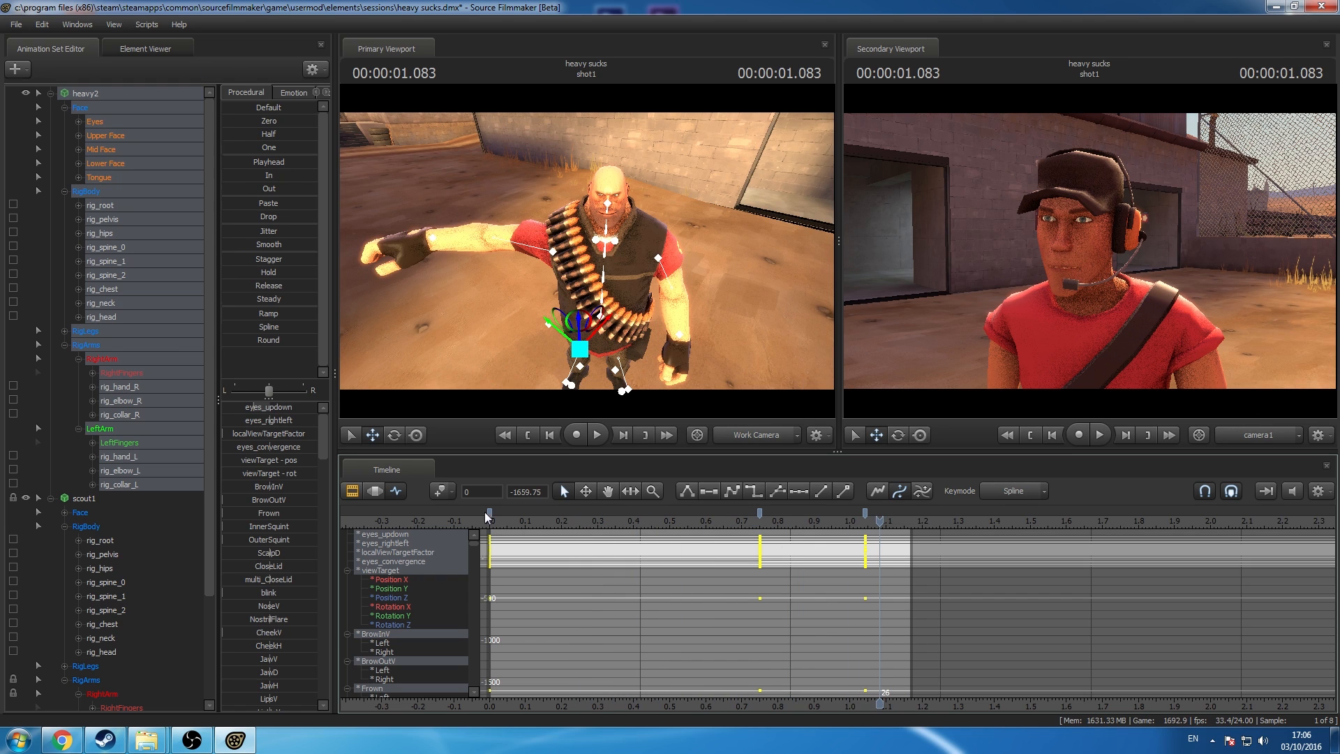
Step: Delete heavy2's keyframes at frames 18 and 25
middle_drag(487, 515, 635, 521)
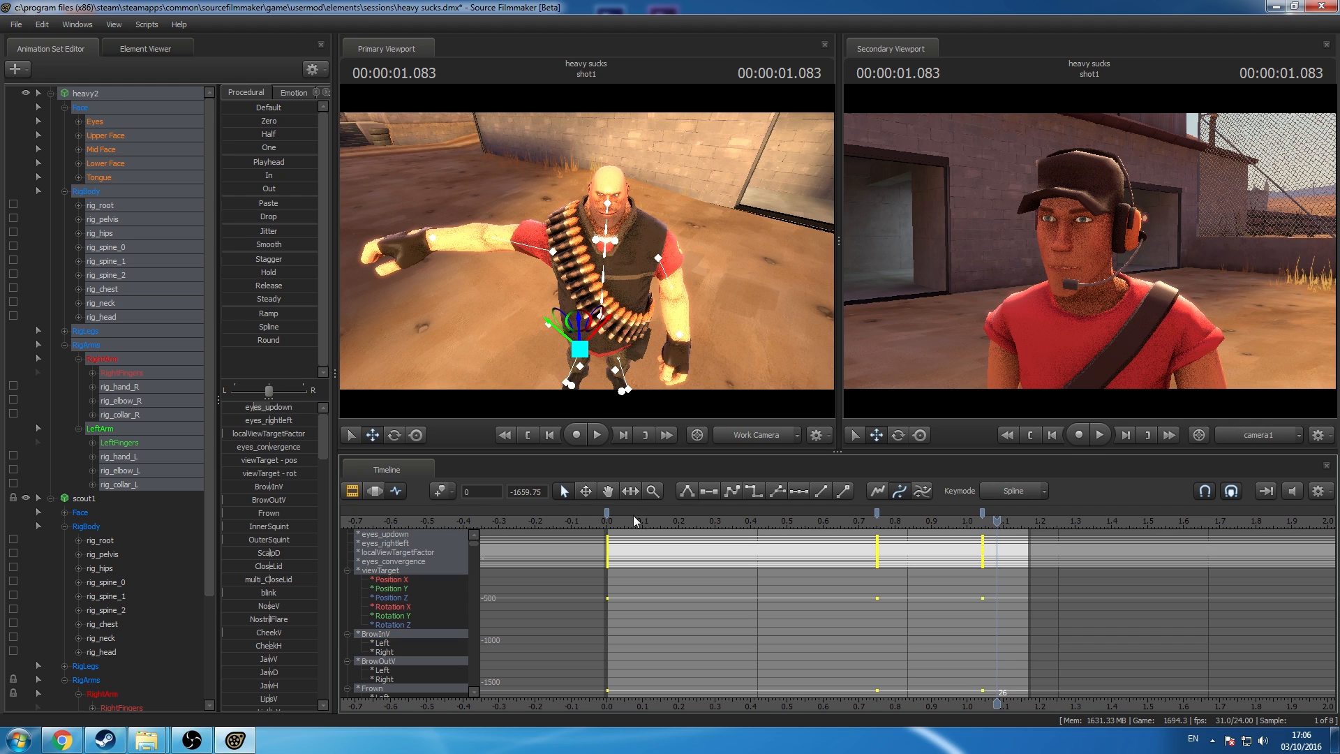
click(984, 511)
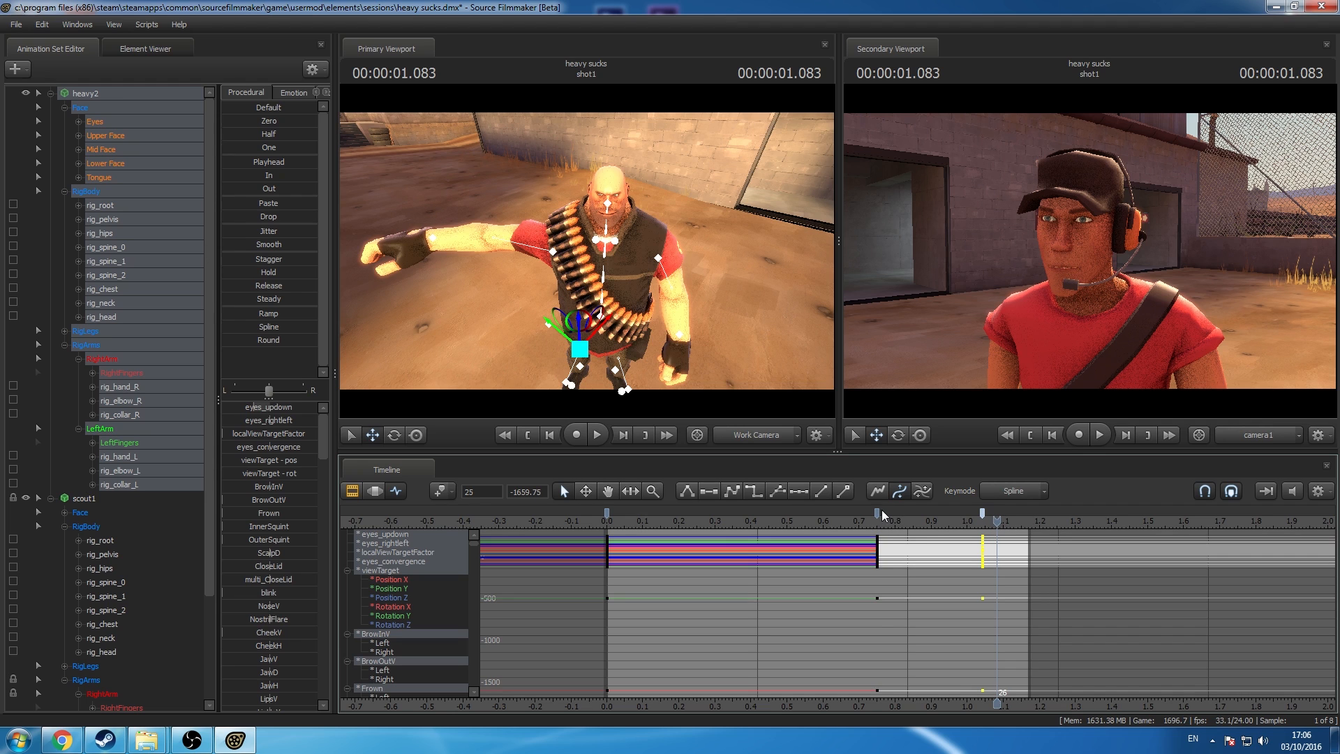
ctrl+click(879, 513)
key(Delete)
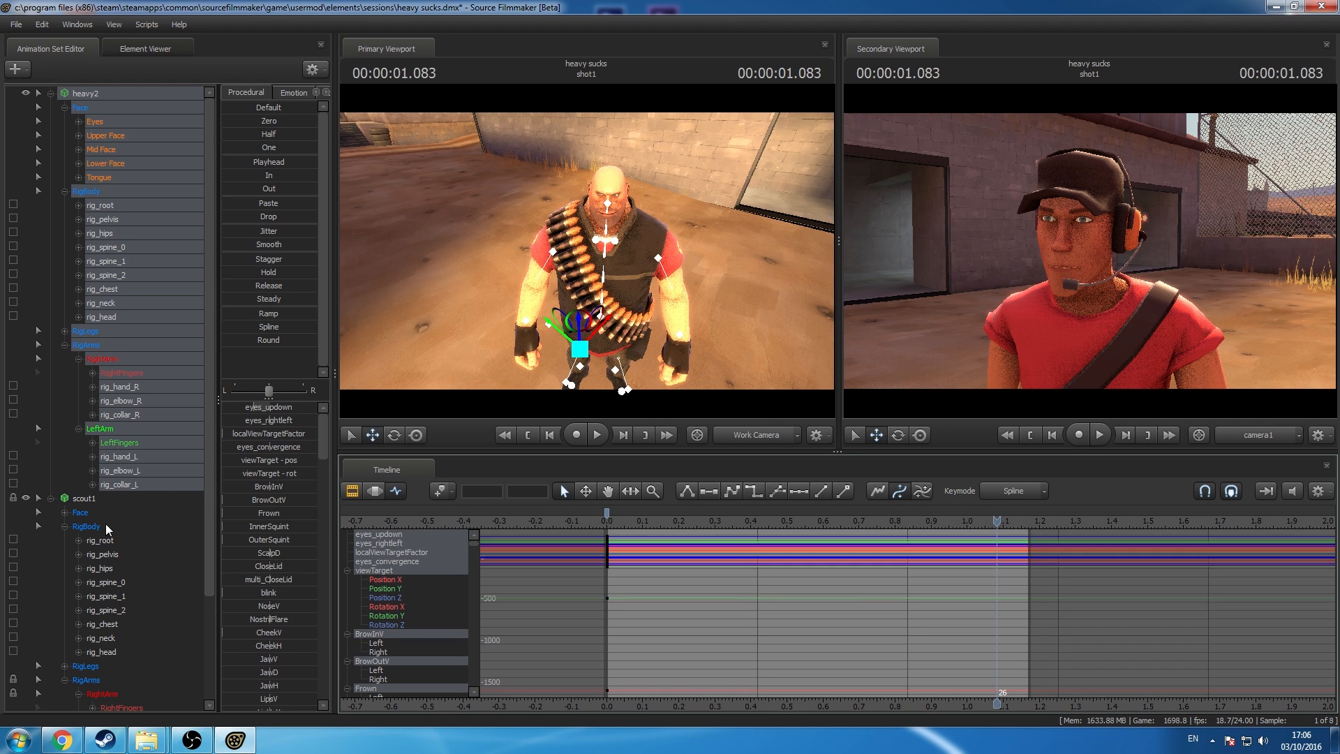
Step: Select the whole scout1 animation set and place the playhead on its keyframe at frame 5
click(105, 500)
click(639, 538)
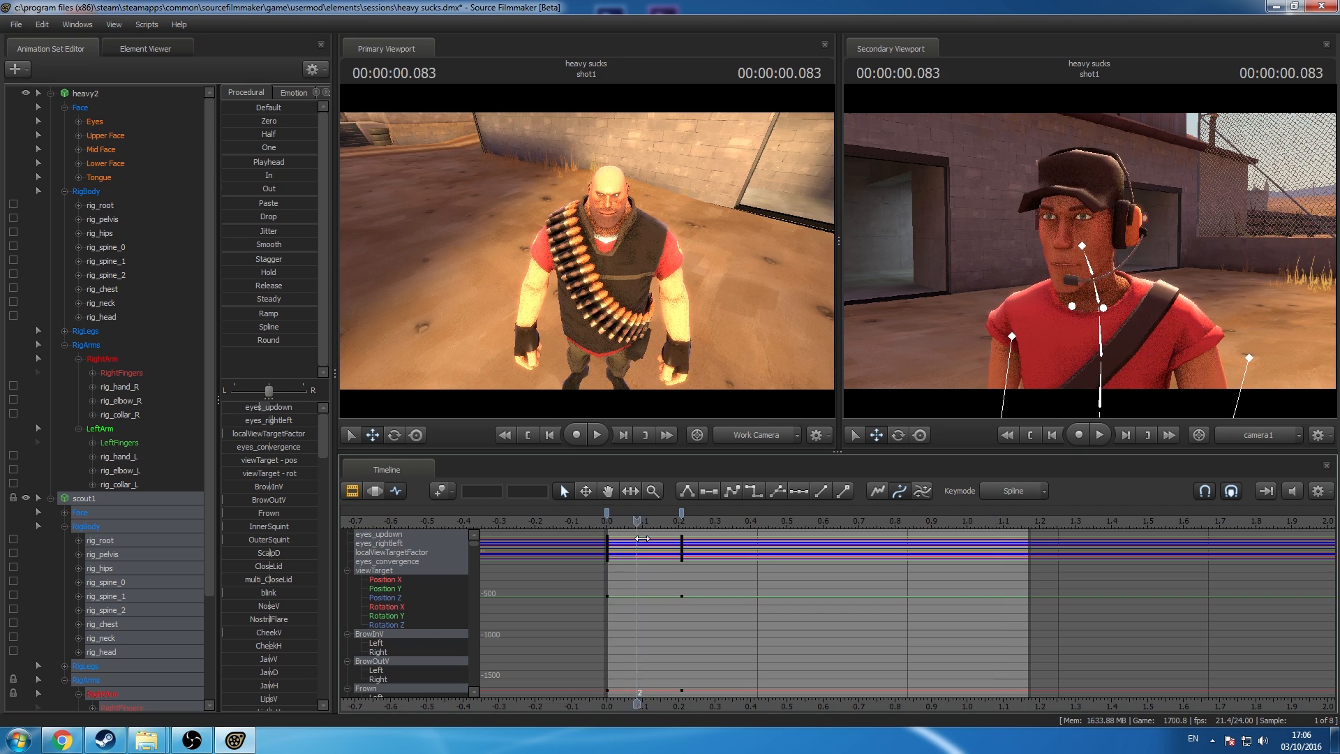
drag(642, 538, 681, 538)
Step: Switch to the Clip Editor and set the volume of shot1's scout_dominationhvy09.wav dialog clip to 0.3
click(352, 491)
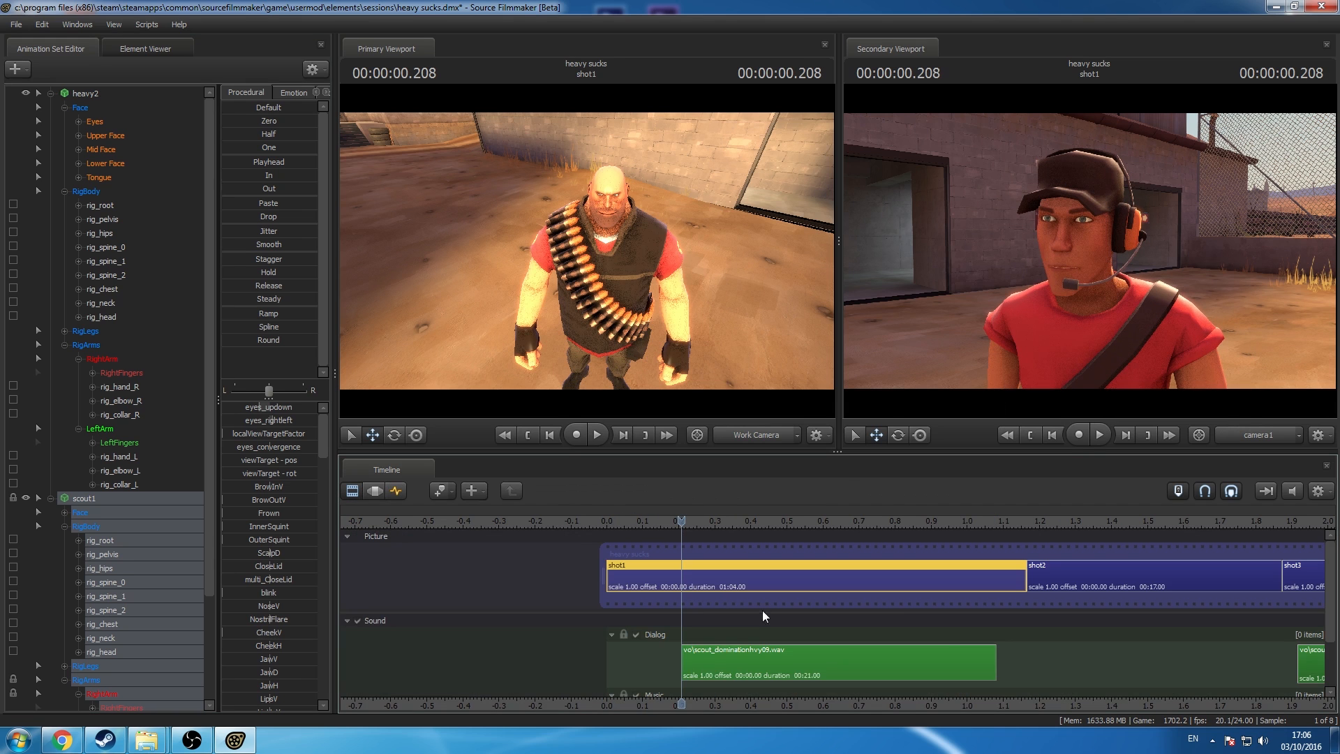
right_click(756, 648)
click(802, 576)
text(0)
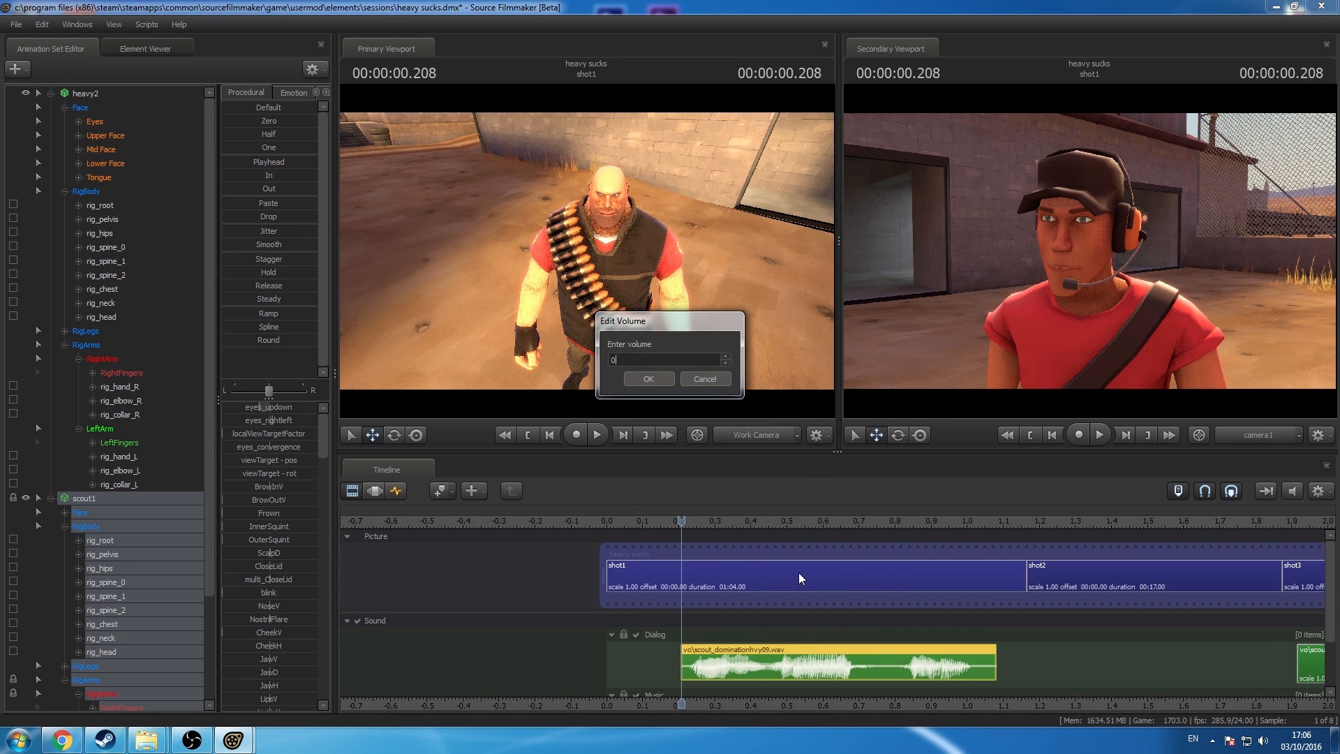
text(.)
key(Return)
key(space)
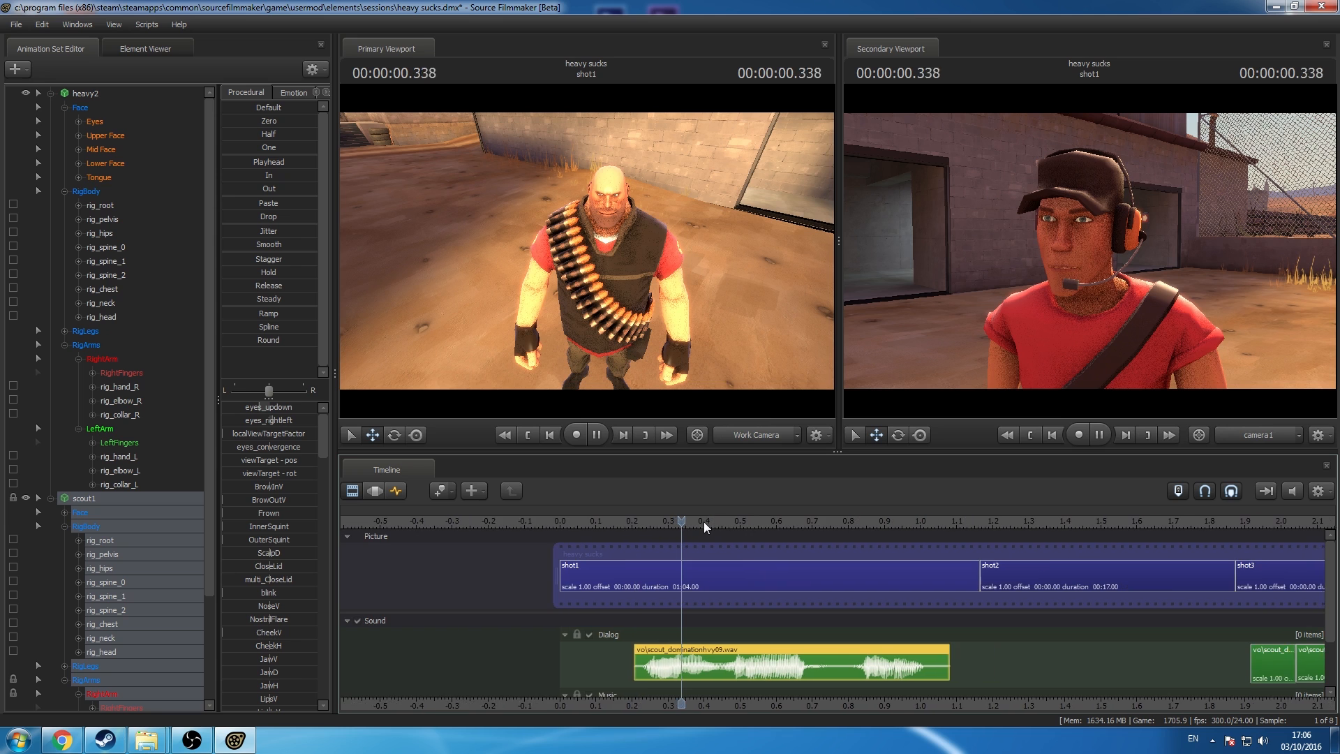
key(space)
right_click(499, 645)
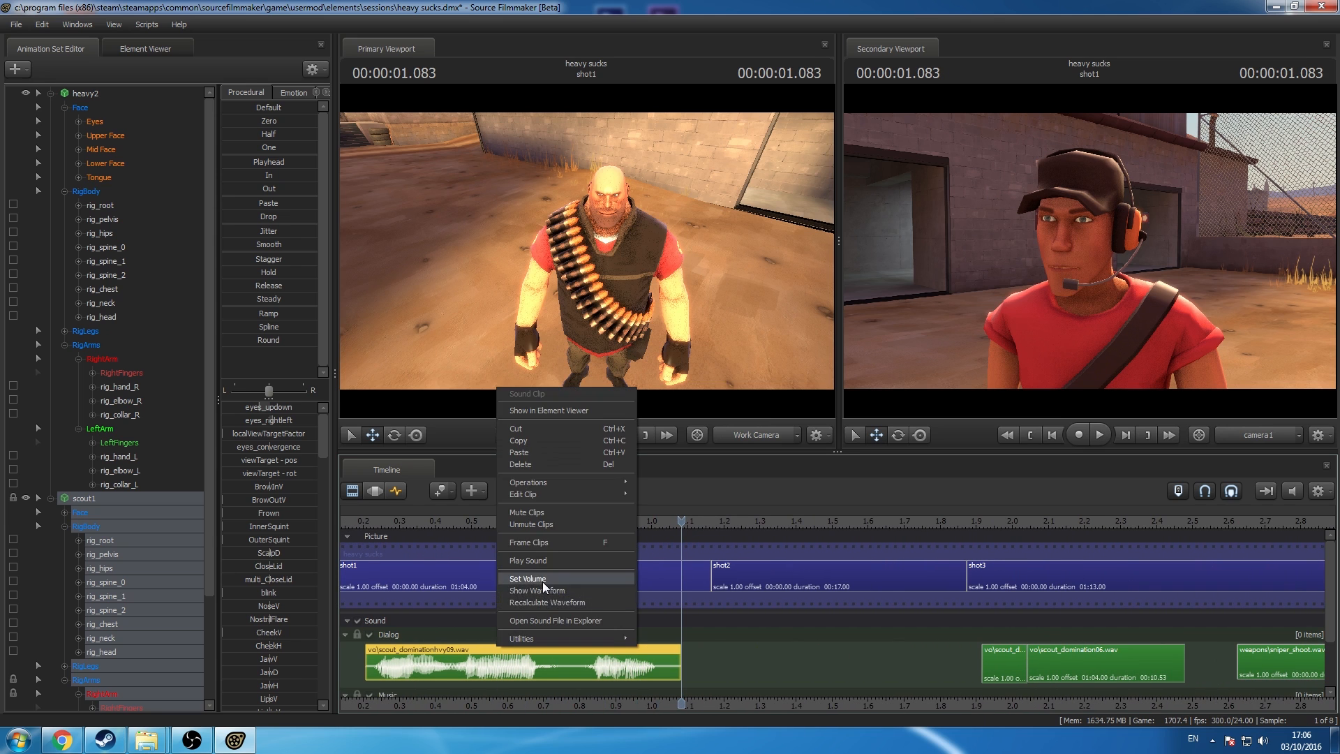
click(543, 580)
text(0.3)
key(Return)
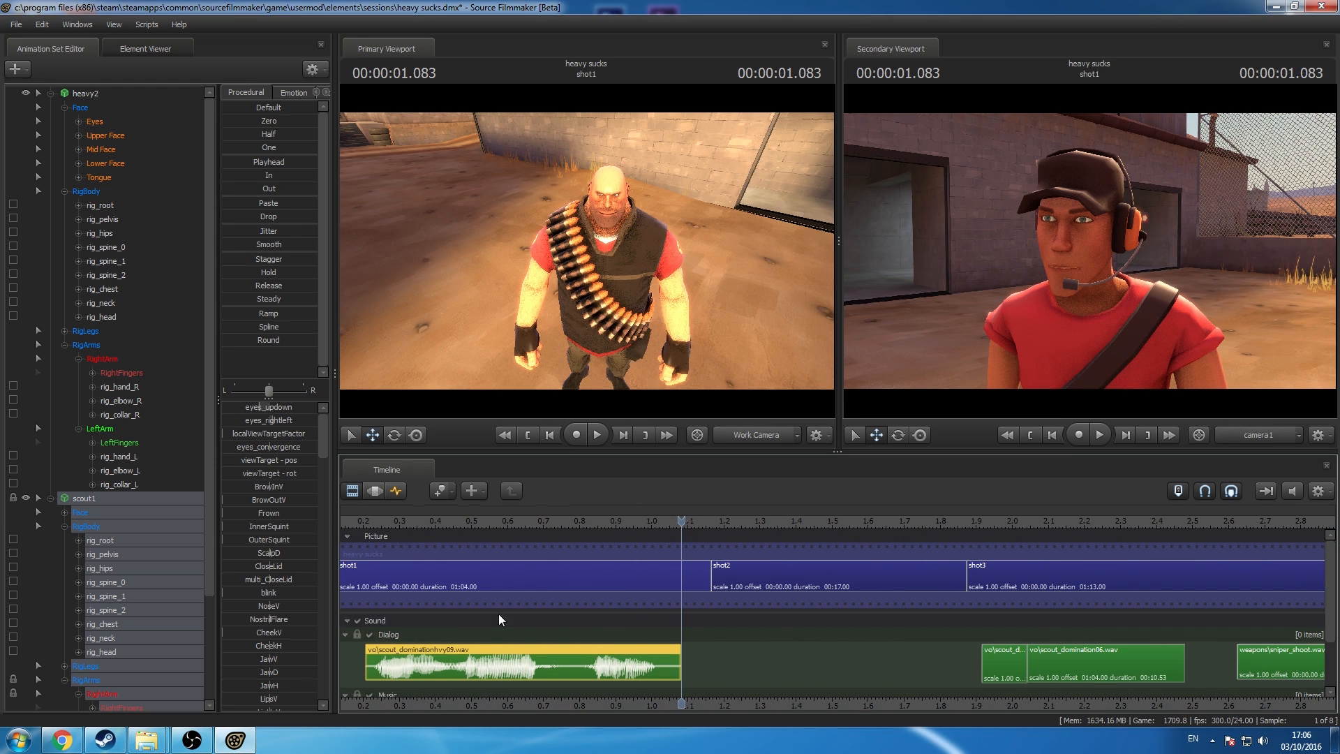
Step: Play back shot1 in the Clip Editor to check the loudness and timing of the Scout's dialog
middle_drag(458, 709, 762, 722)
click(596, 529)
key(space)
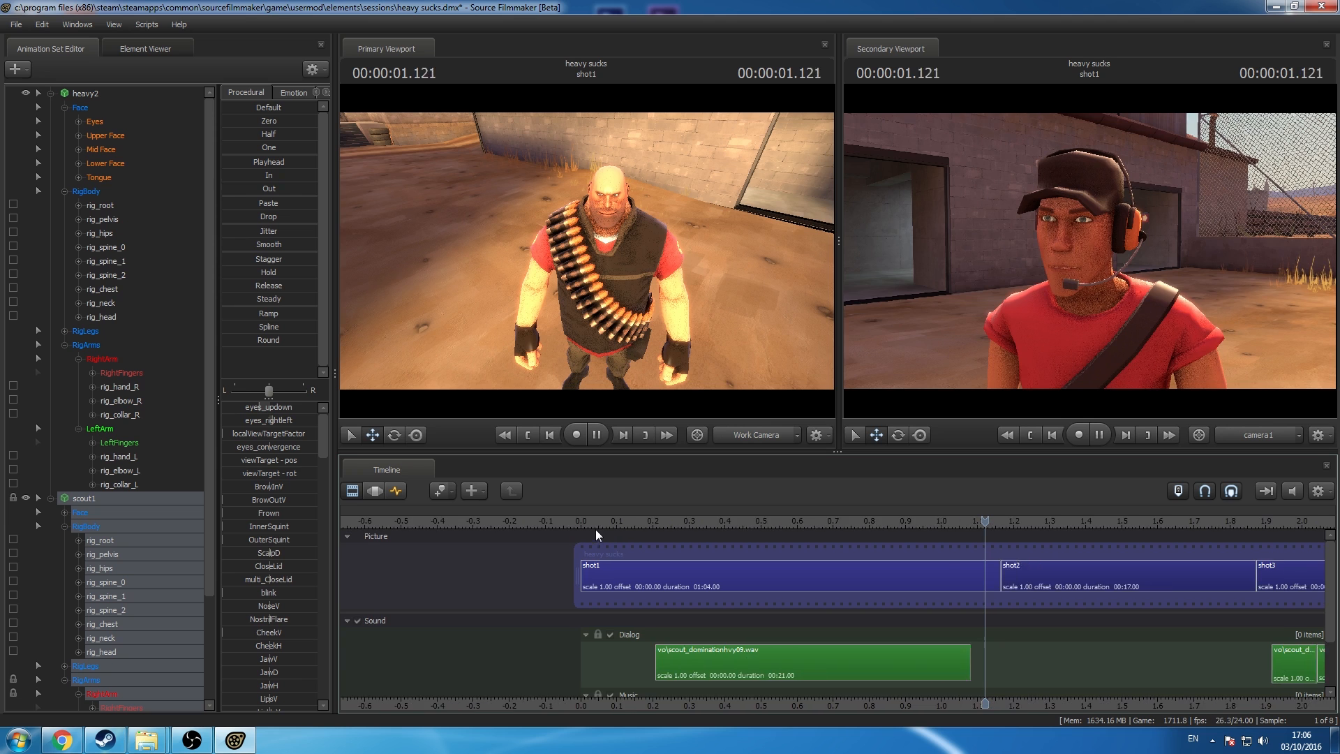
key(space)
click(402, 518)
key(space)
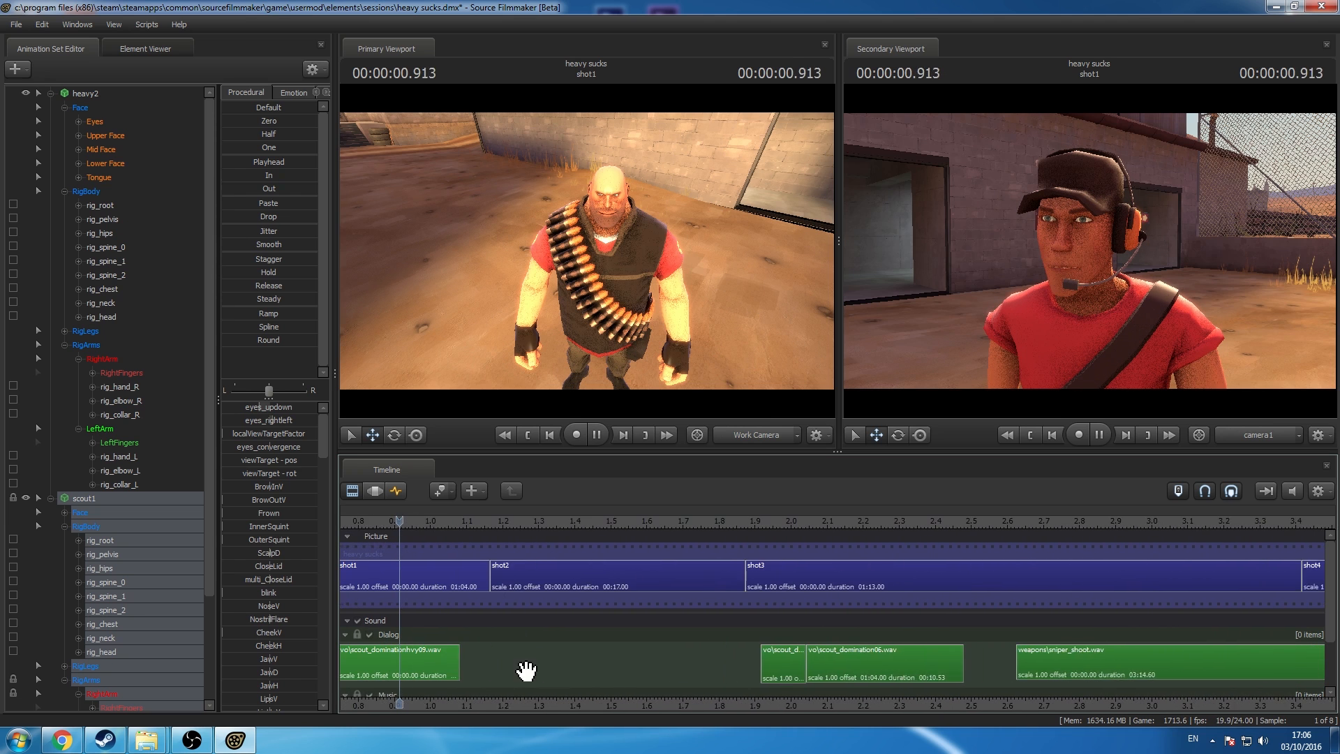
Step: Return to shot1's Graph Editor, add a scout1 keyframe at frame 15, and frame the Scout from the side in the work camera
middle_drag(916, 738, 930, 739)
click(612, 563)
click(394, 492)
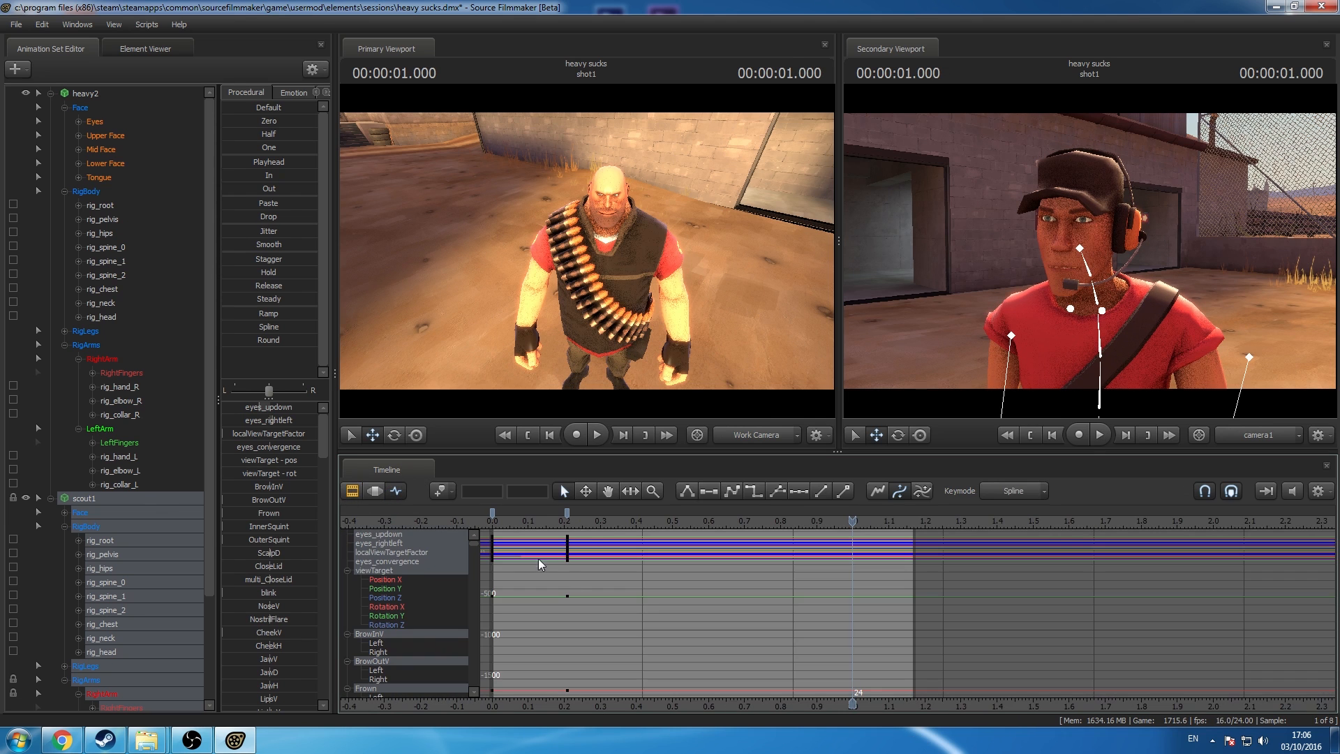
middle_drag(634, 714, 818, 694)
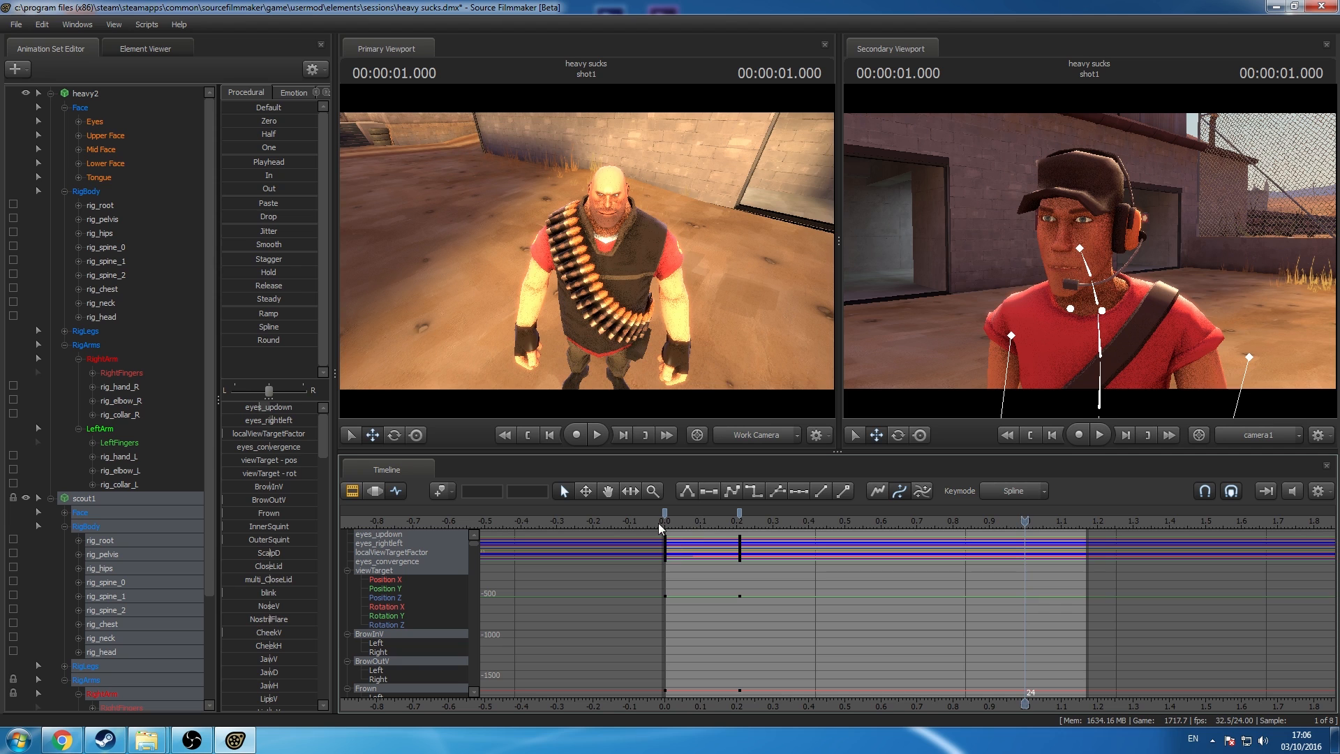
drag(659, 522, 896, 605)
key(m)
mouse_move(655, 309)
mouse_down()
mouse_move(782, 321)
mouse_move(670, 293)
mouse_up()
key(d)
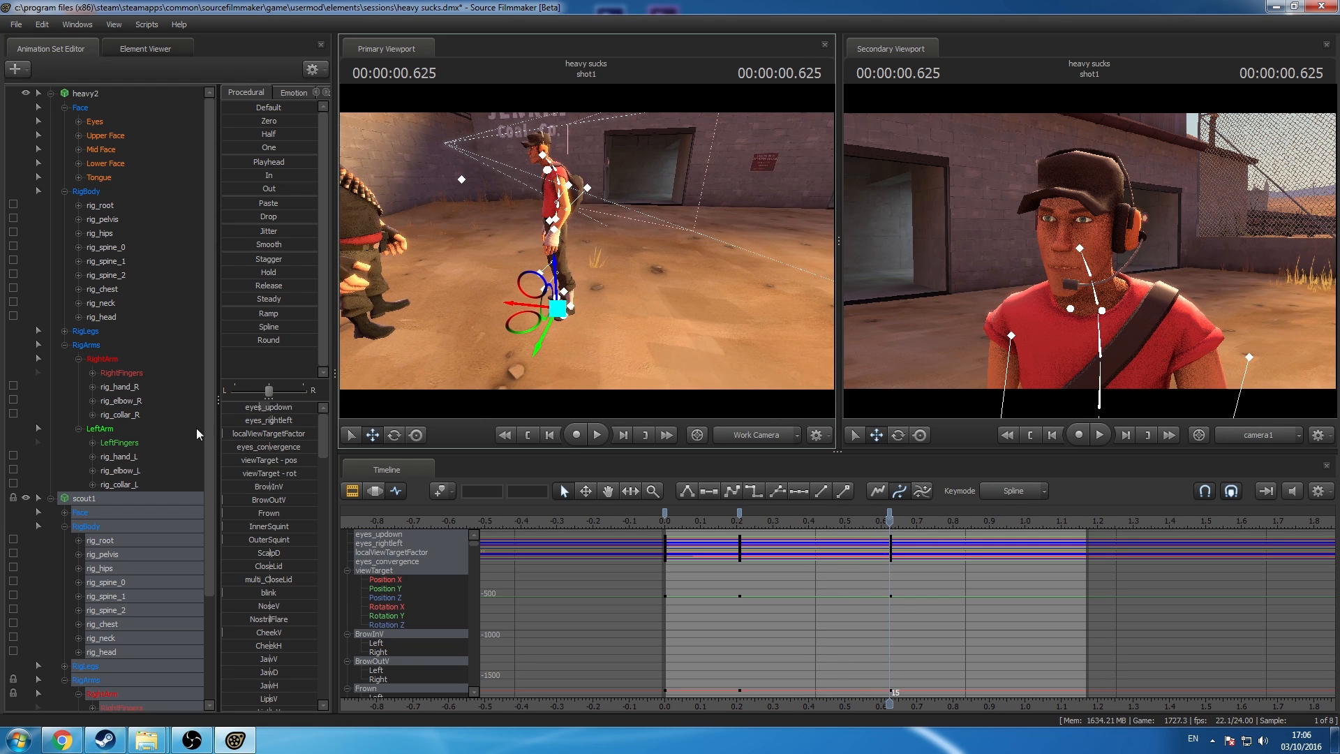
Step: Copy the whole scout1 animation set's keyframe at frame 0 and paste it onto the keyframe at frame 15
click(103, 554)
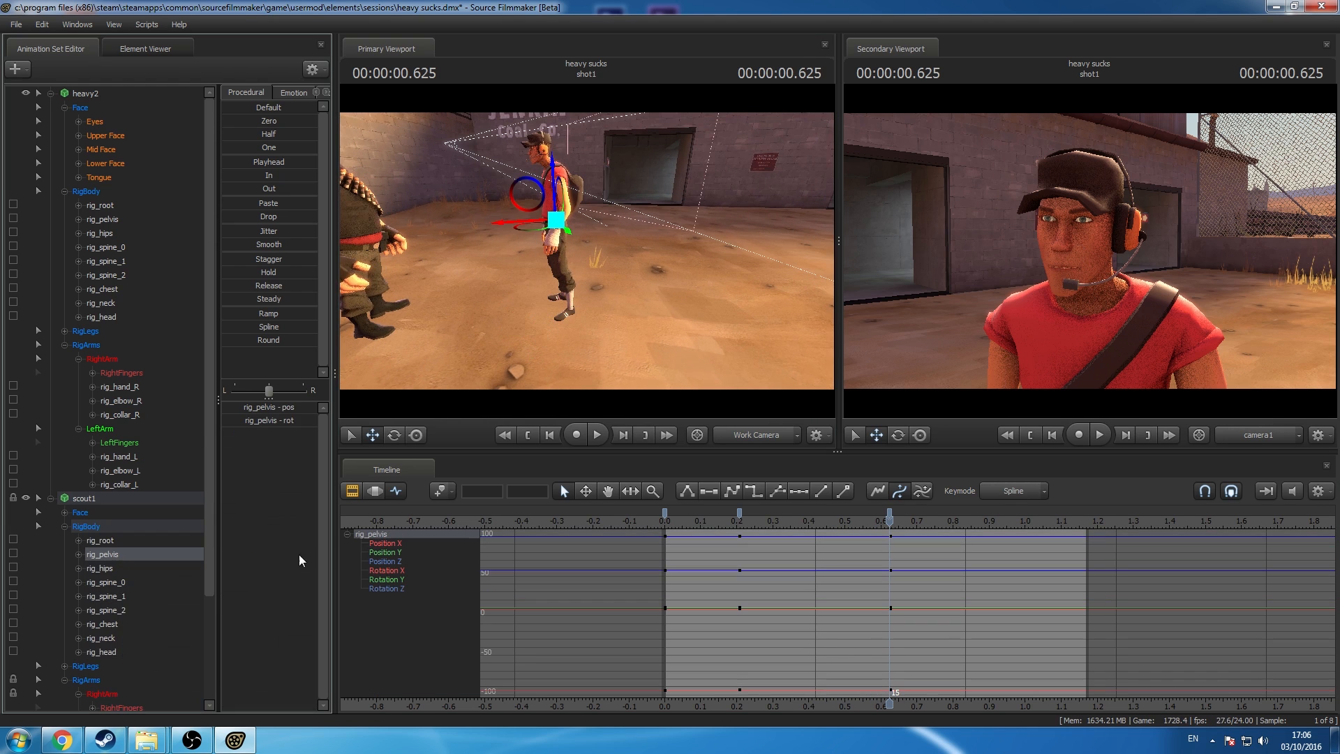
click(96, 497)
click(725, 521)
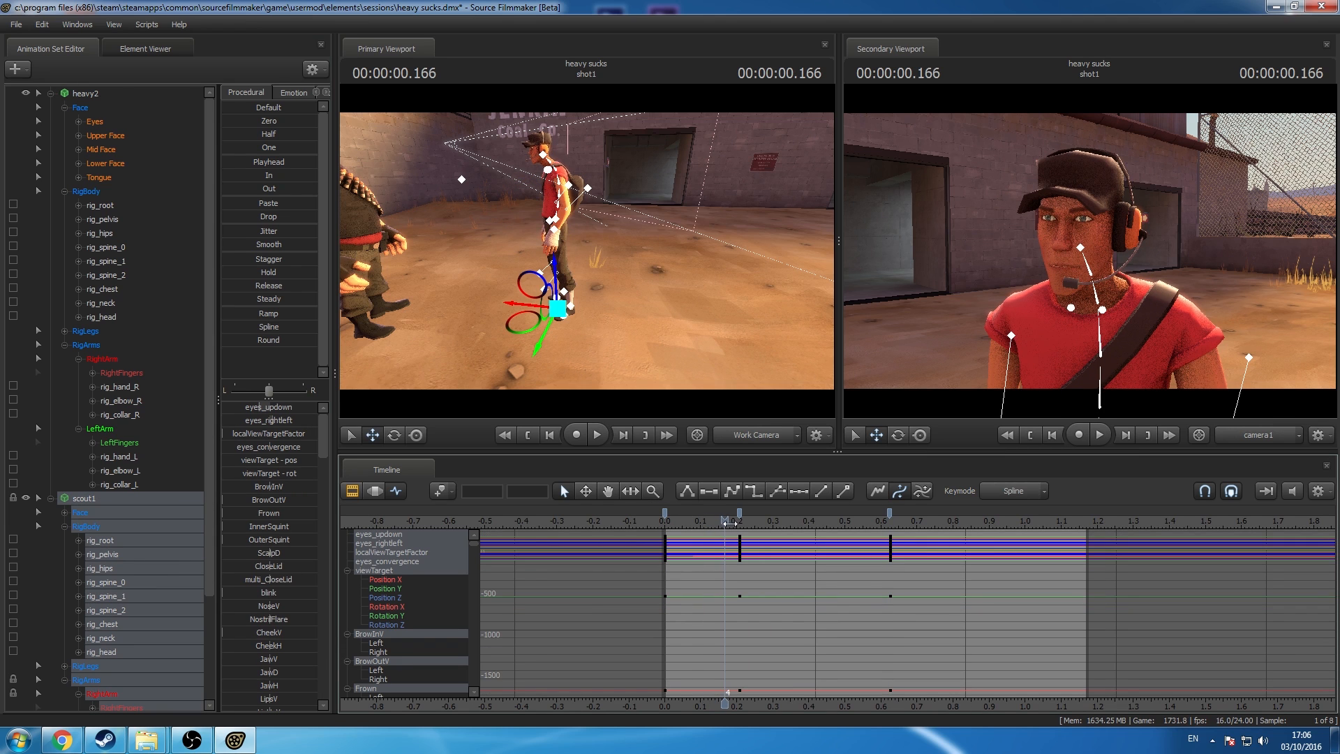
drag(730, 523, 735, 525)
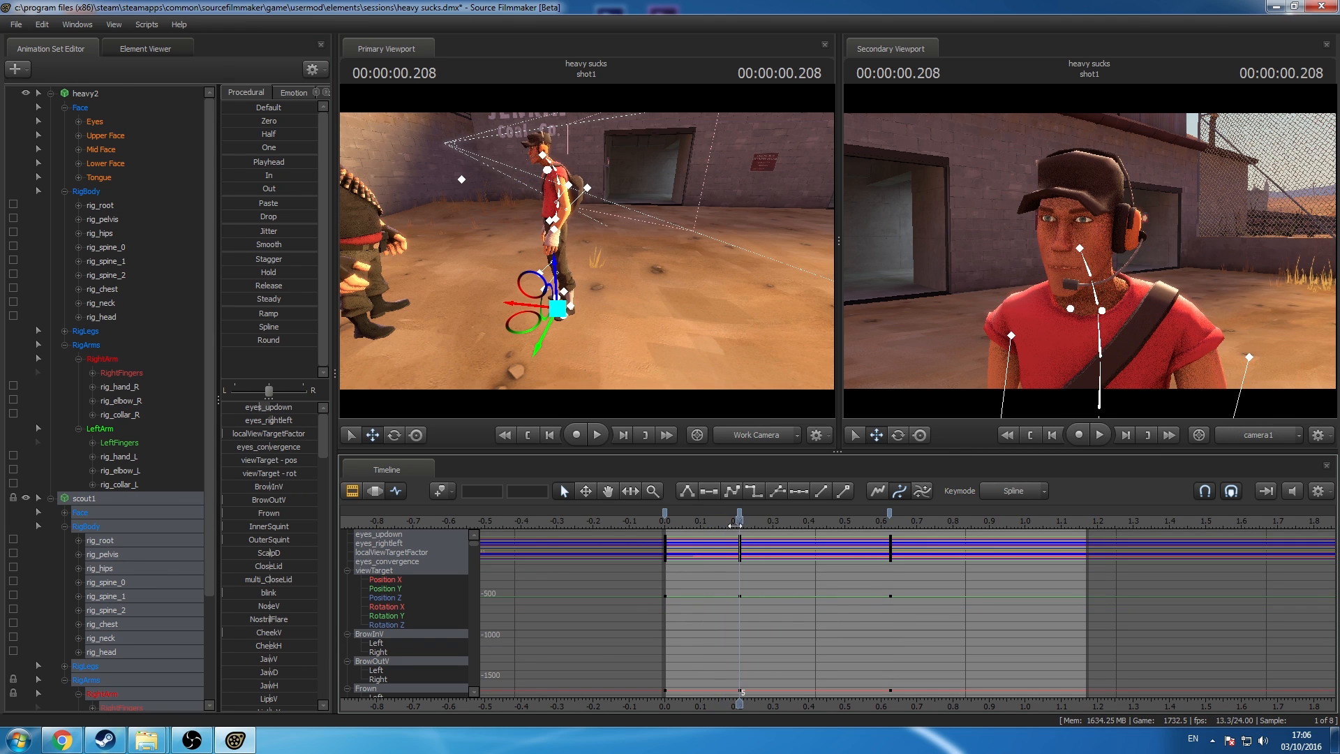
click(664, 515)
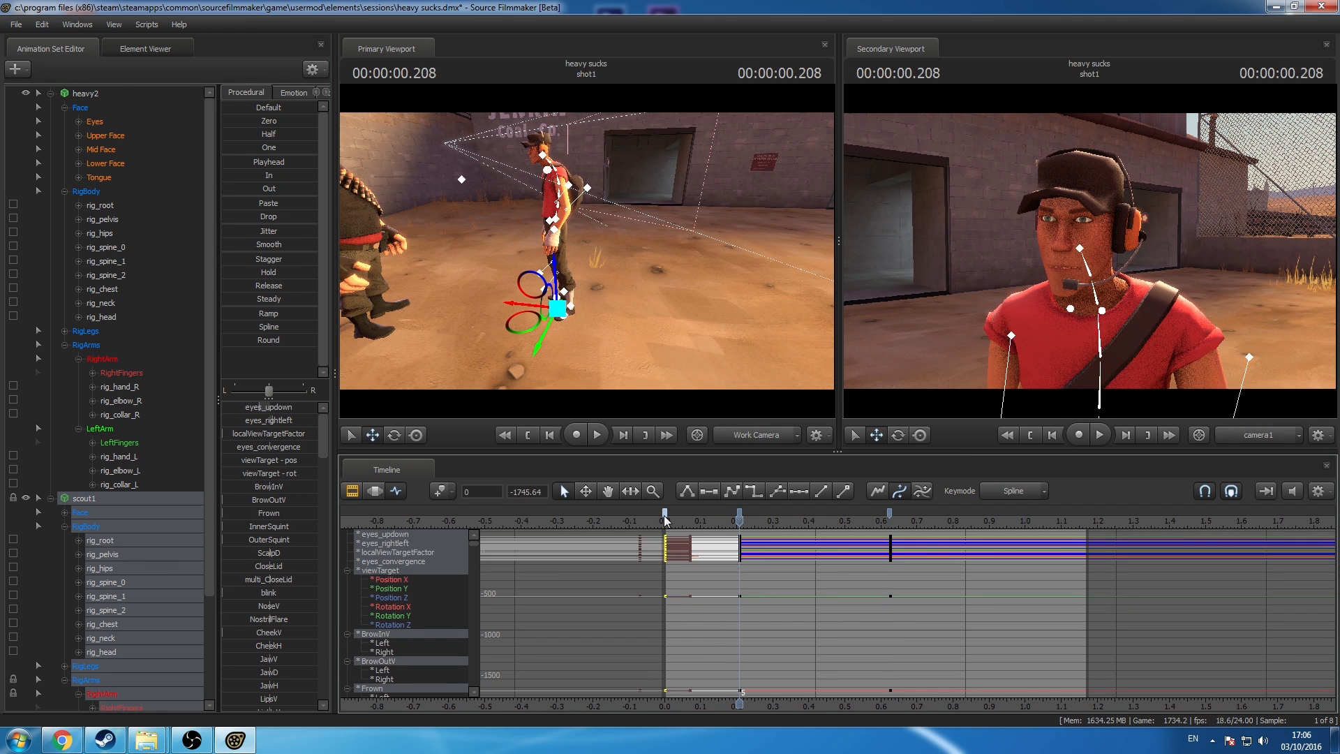
click(891, 522)
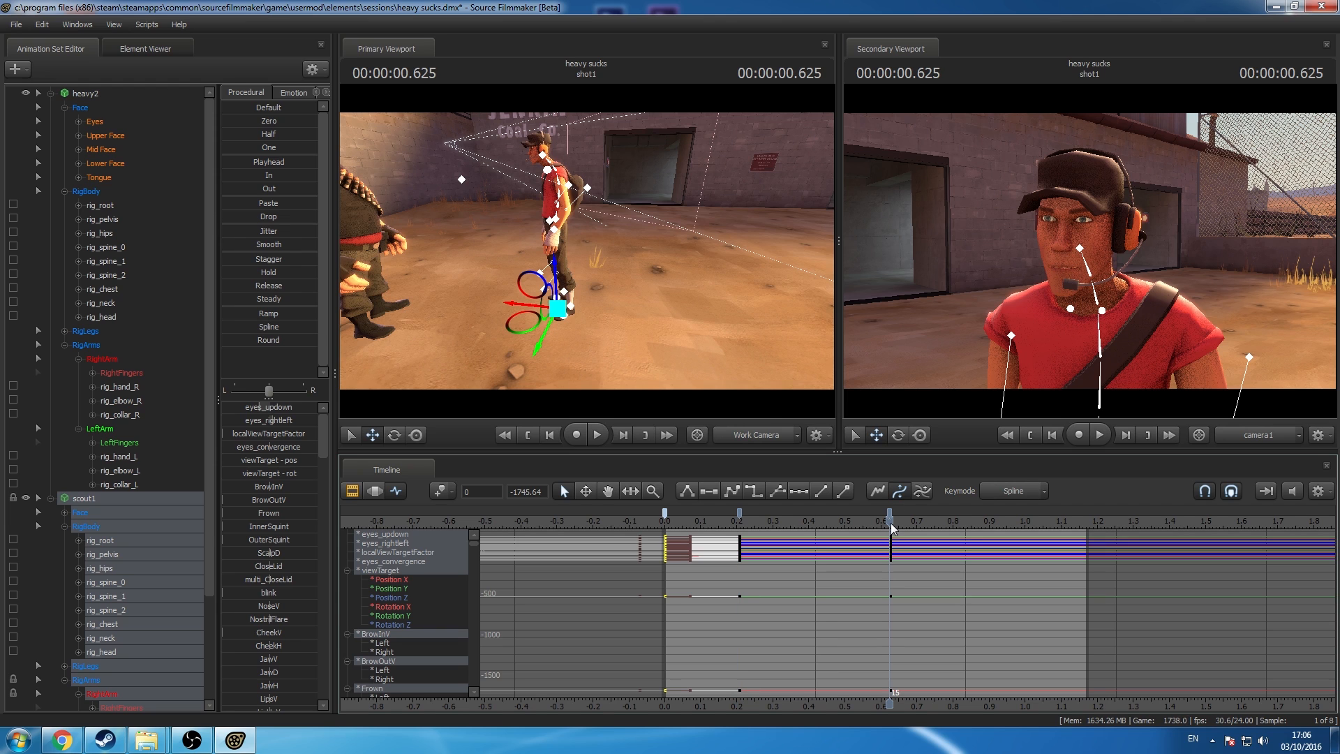
key(ctrl+v)
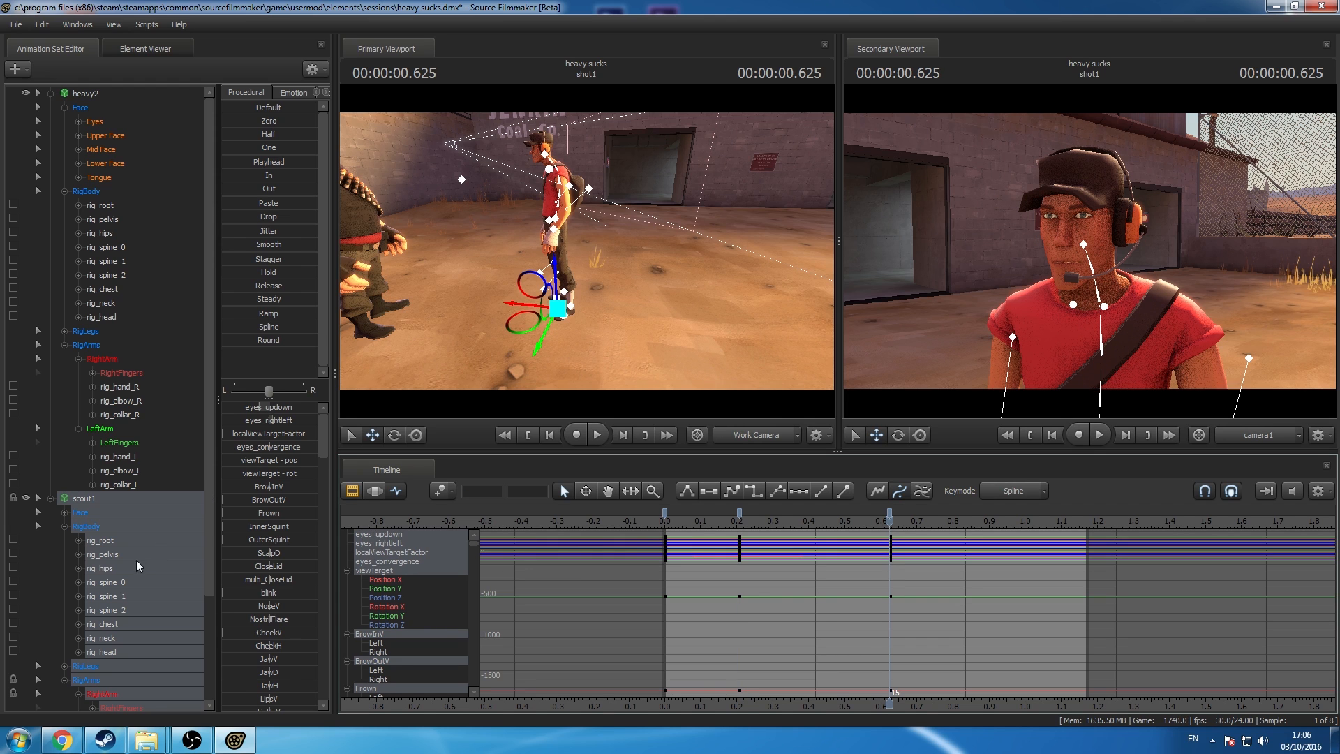
Step: Select scout1's rig_pelvis through rig_chest and rotate the Scout's torso to lean slightly backward at frame 15
click(135, 557)
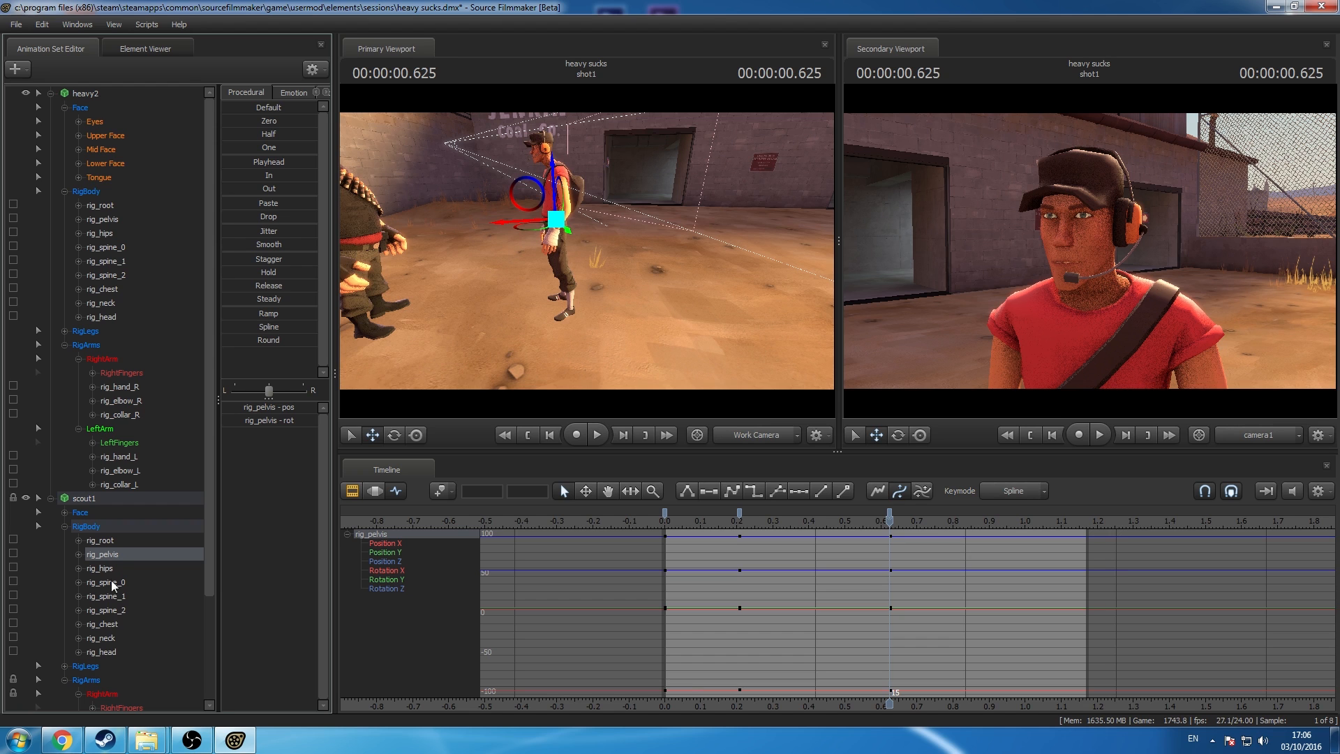
shift+click(107, 626)
click(395, 435)
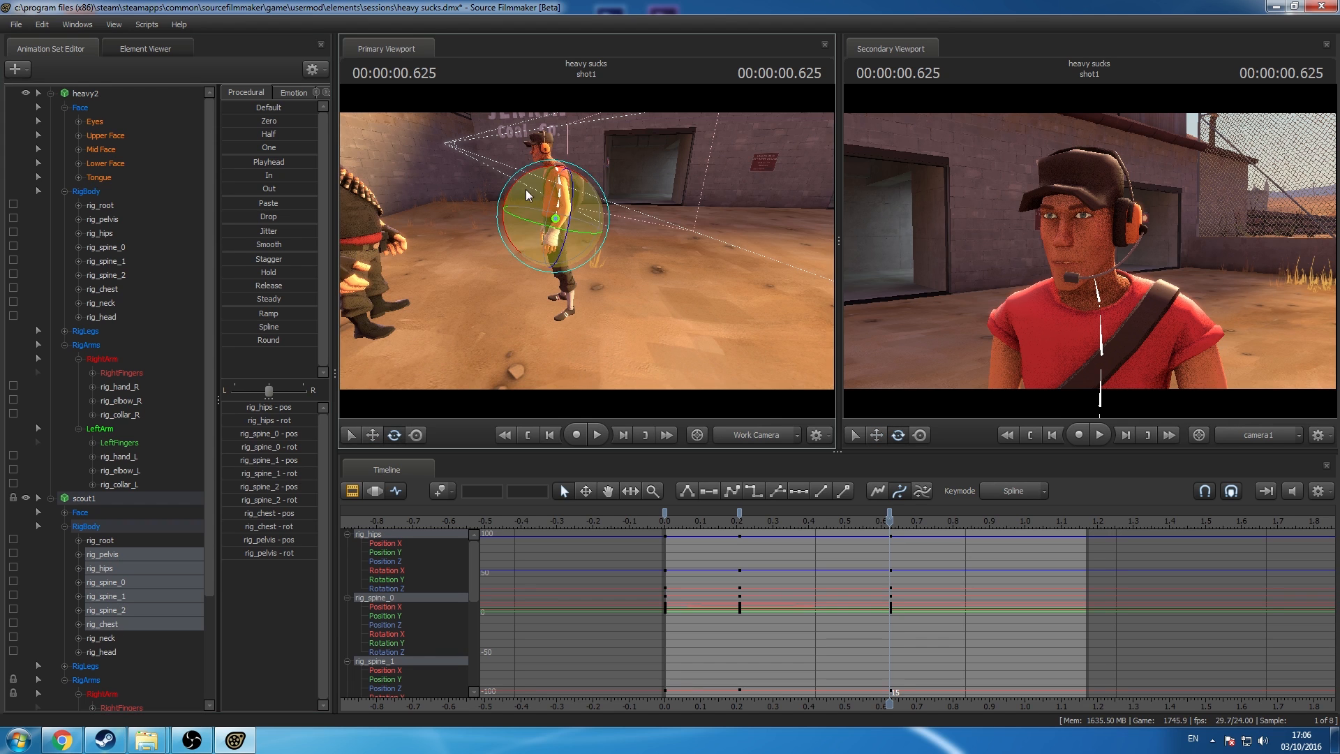
drag(517, 184, 552, 168)
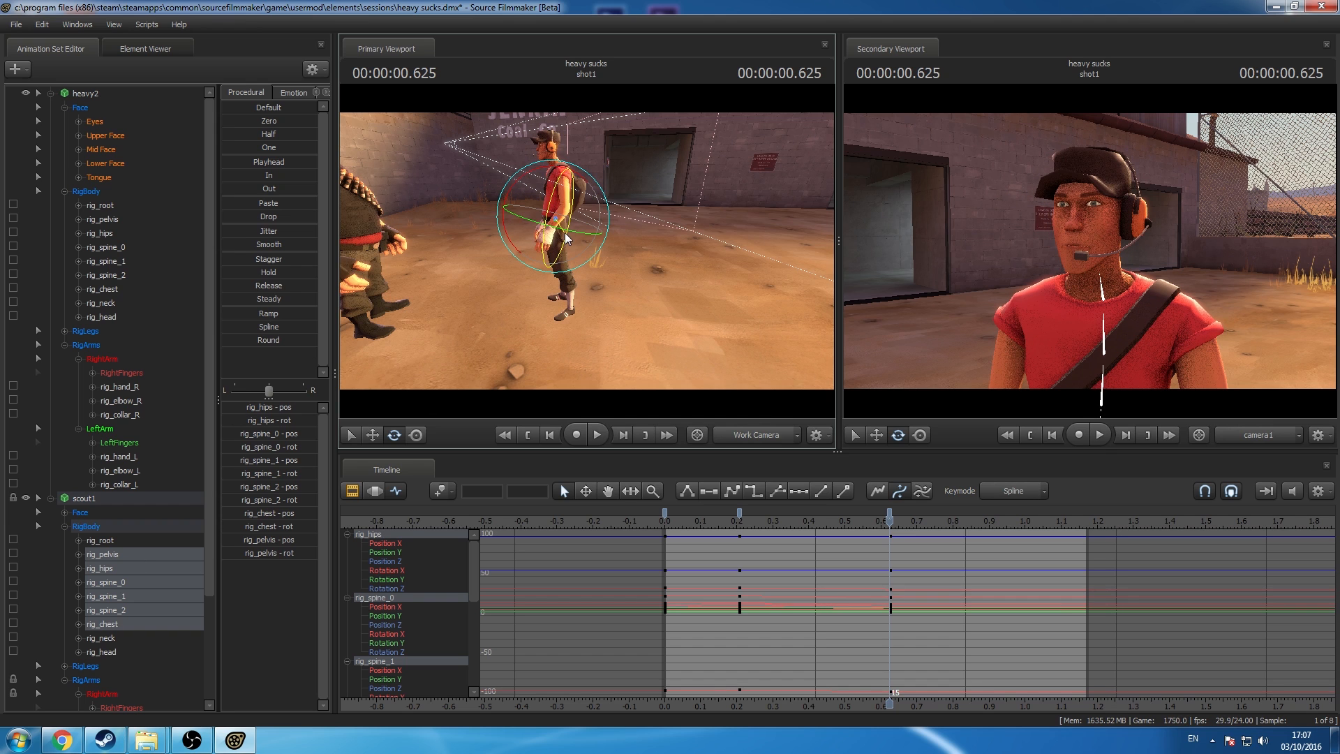
drag(569, 225, 566, 240)
Step: Raise scout1's rig_pelvis slightly along its vertical axis at frame 15
click(105, 555)
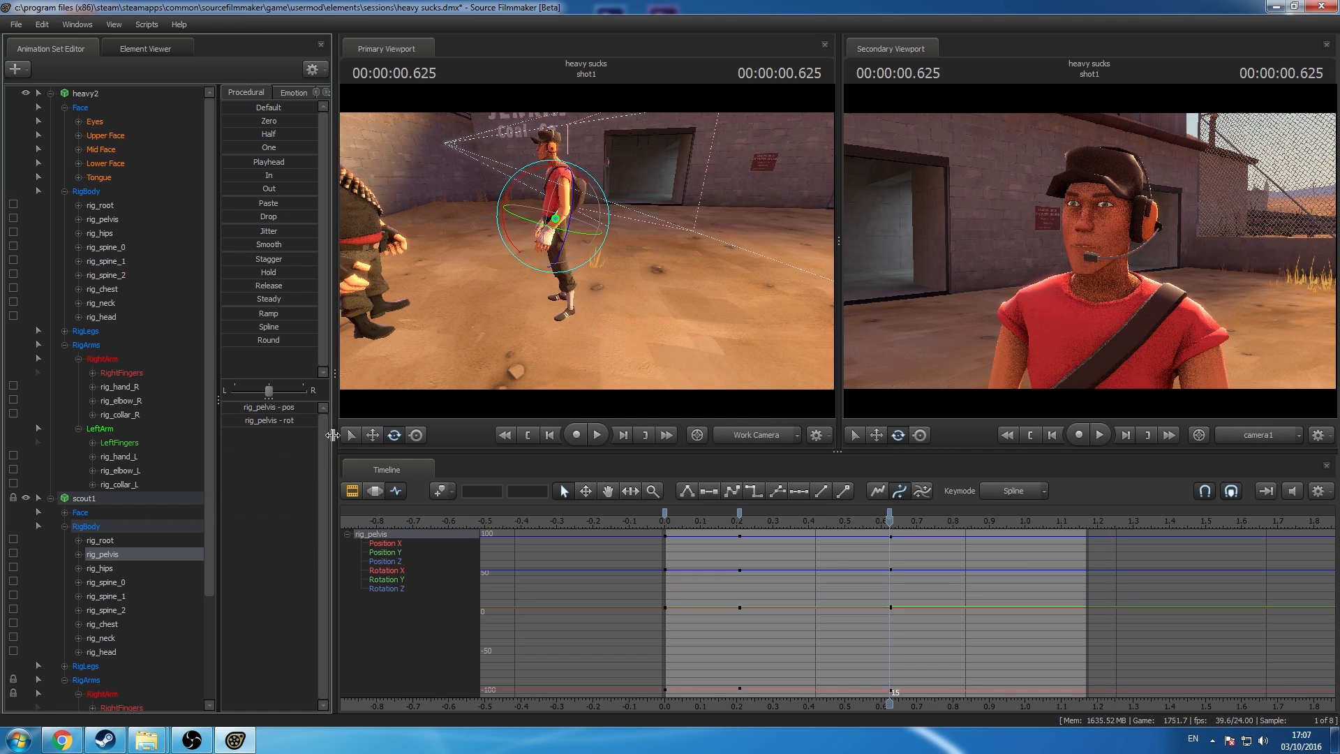
key(w)
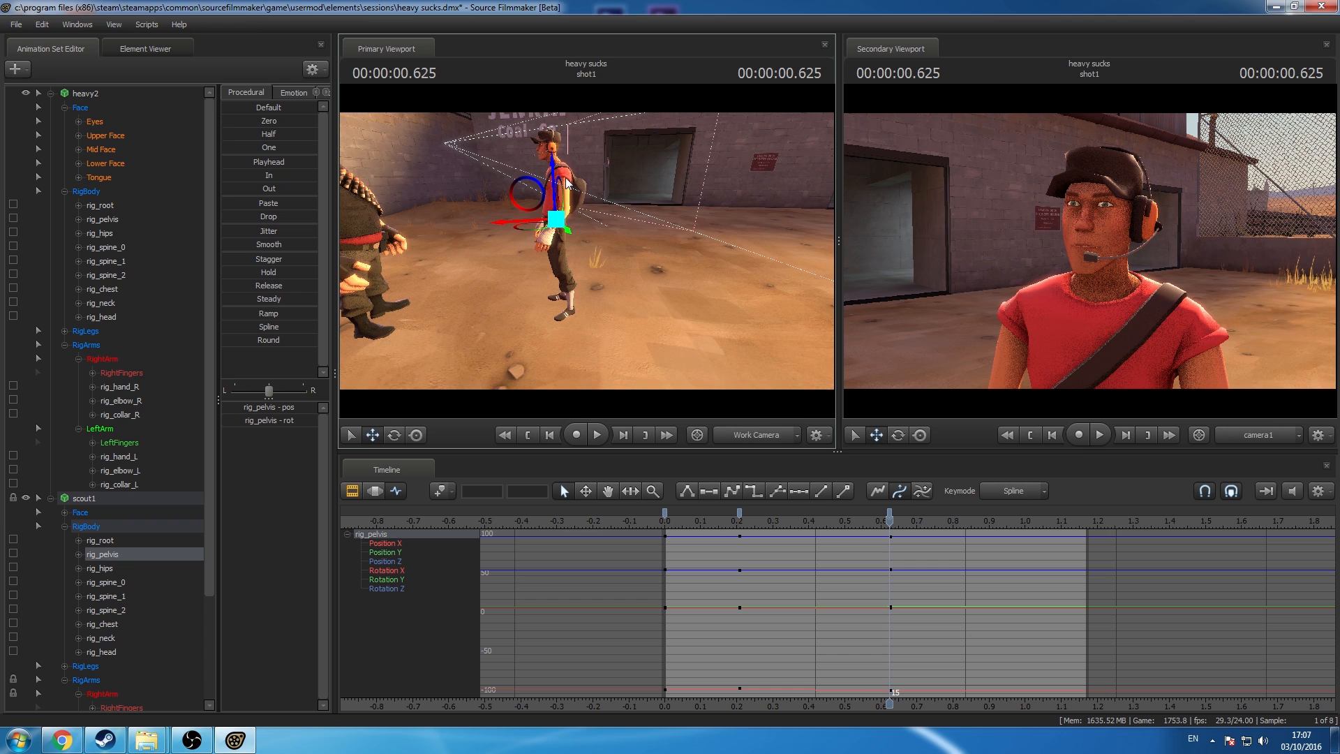
drag(555, 179, 555, 177)
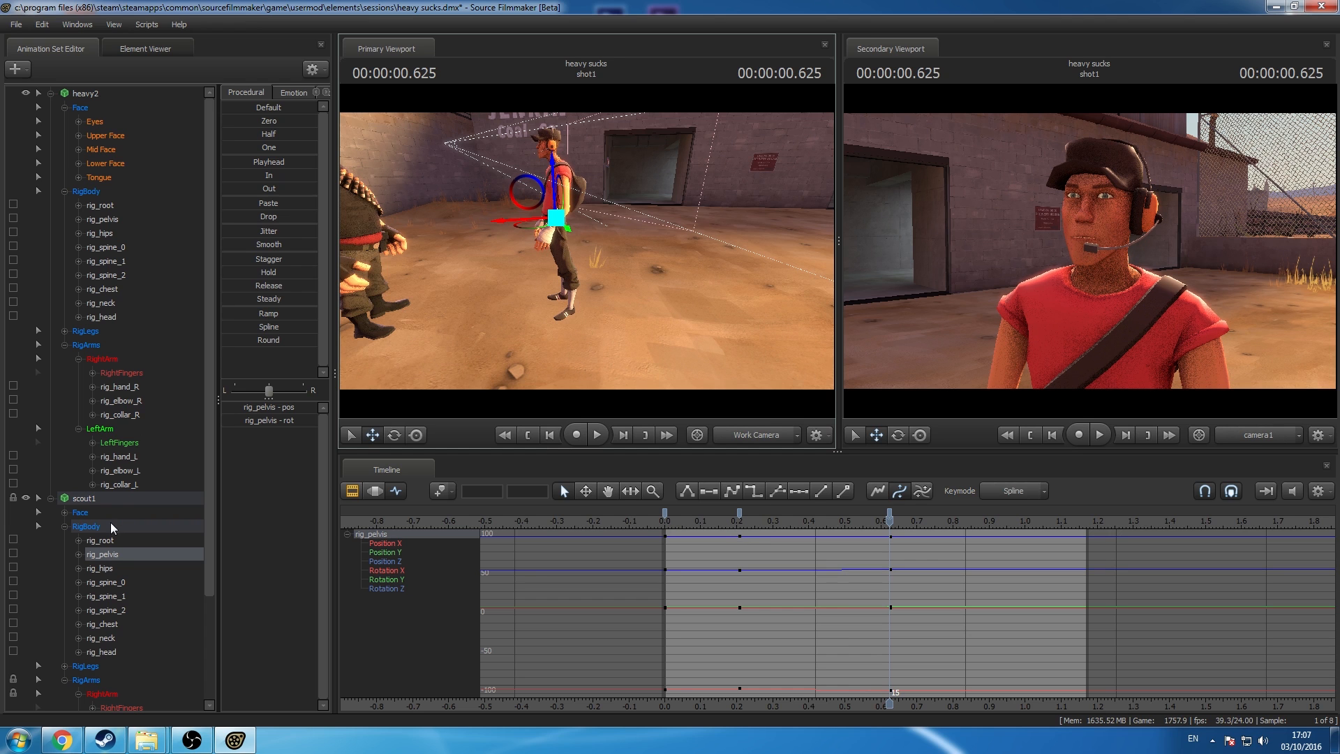
Step: Select the whole scout1 animation set and add a keyframe at frame 23
click(108, 500)
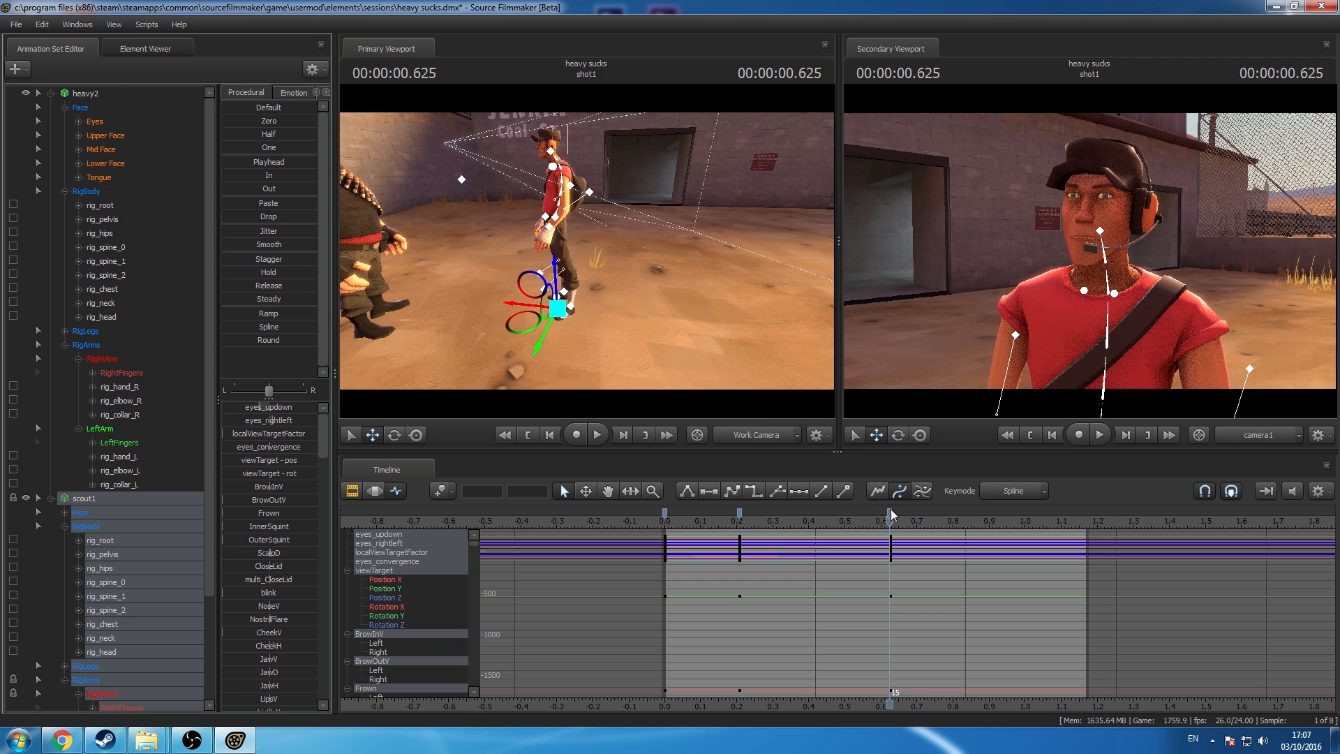
drag(890, 521, 1010, 546)
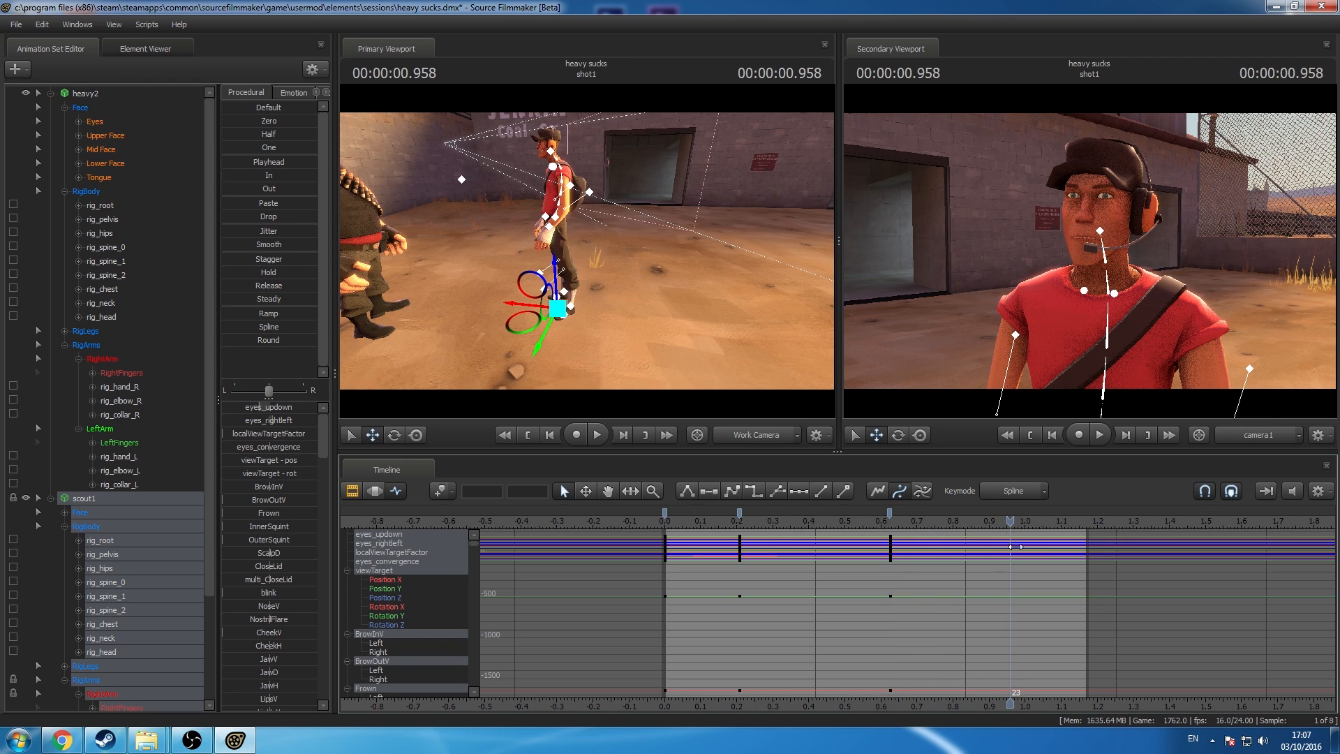
key(k)
Step: Select scout1's rig_pelvis through rig_chest and rotate the bones to tilt and twist the Scout's torso at frame 23
click(162, 557)
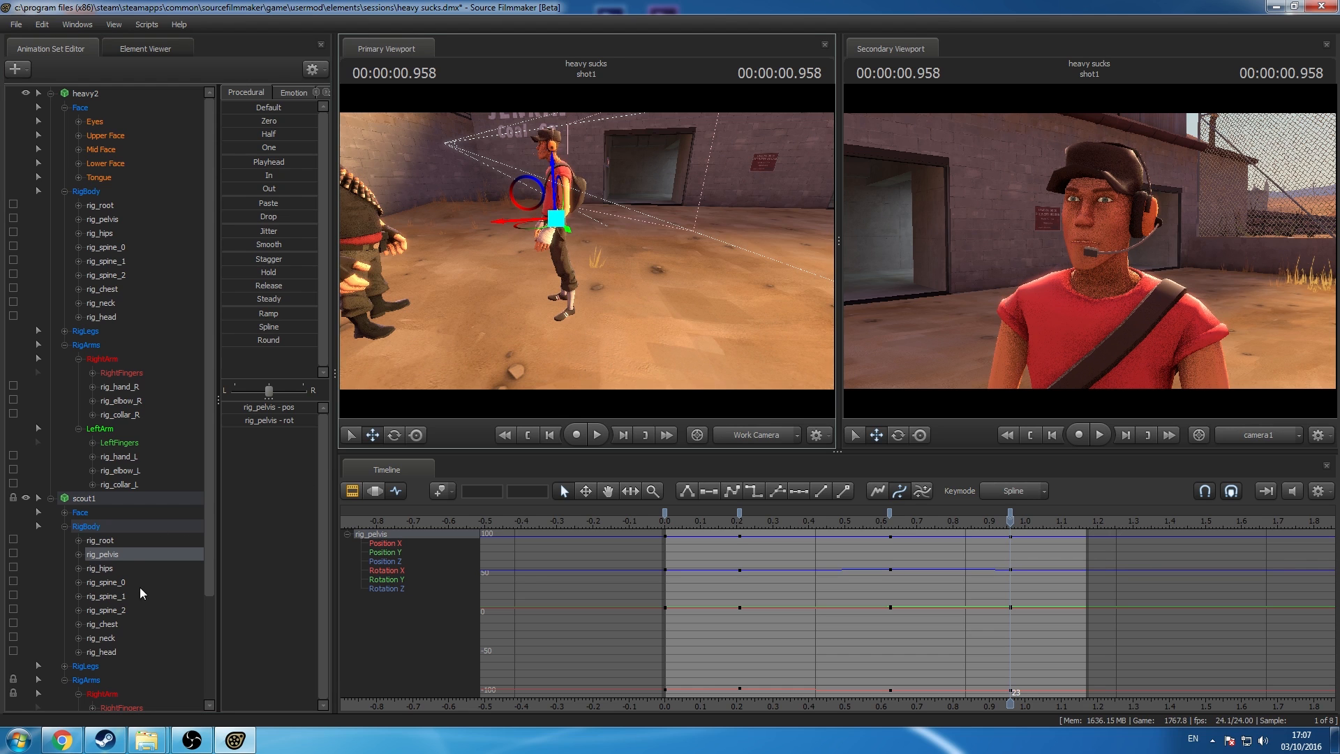
key(e)
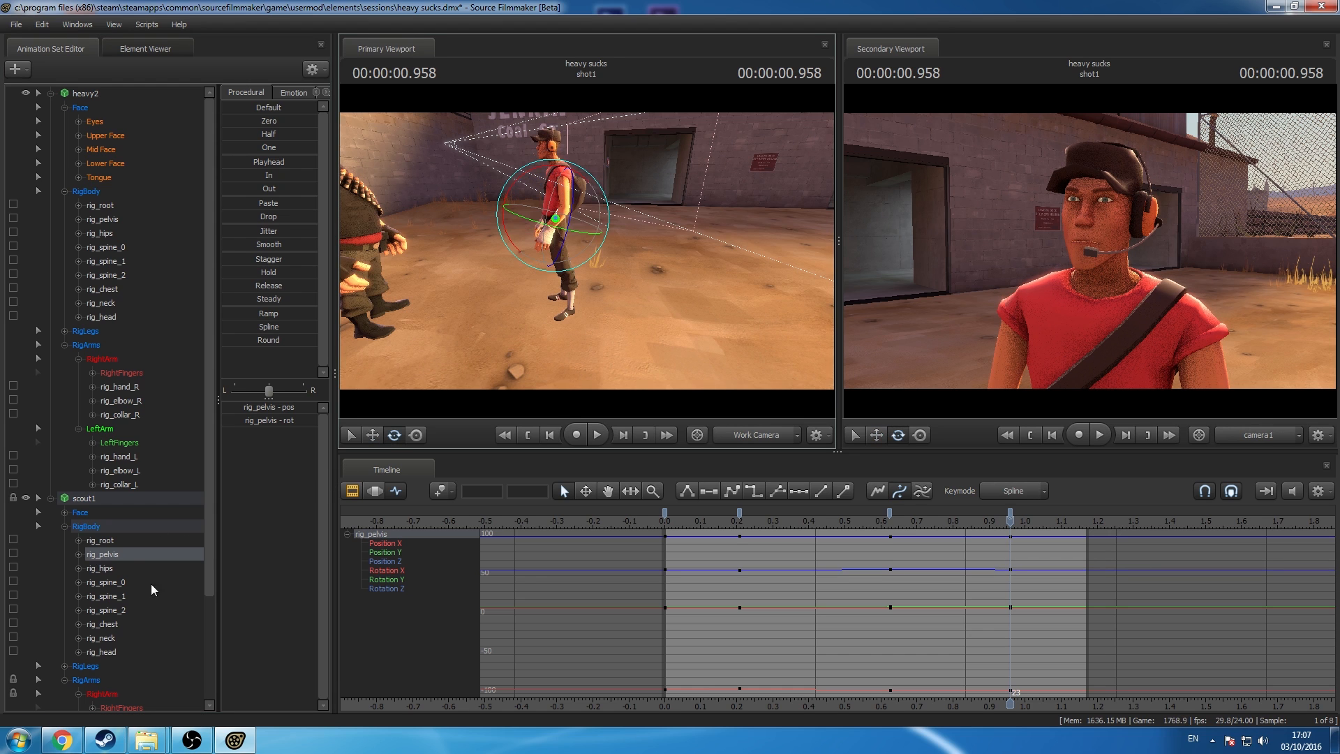
shift+click(114, 622)
drag(563, 289, 606, 225)
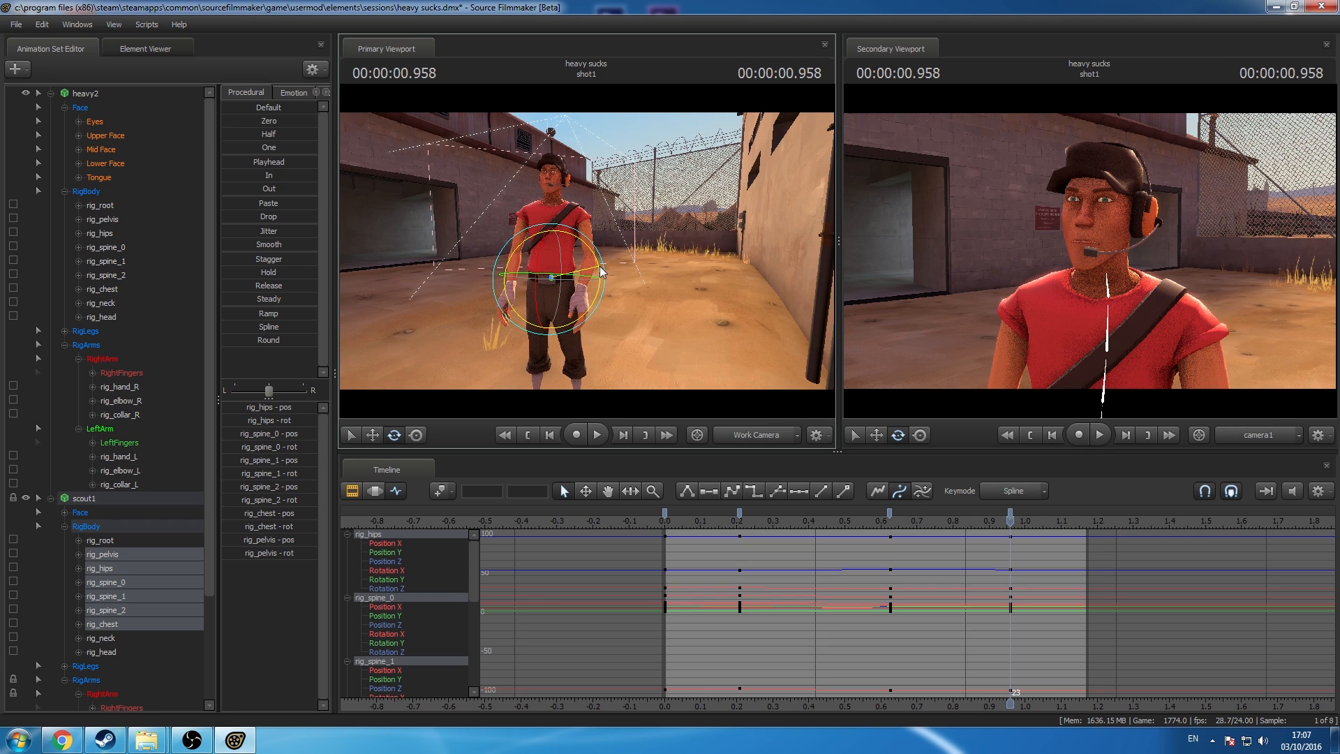
drag(601, 266, 520, 314)
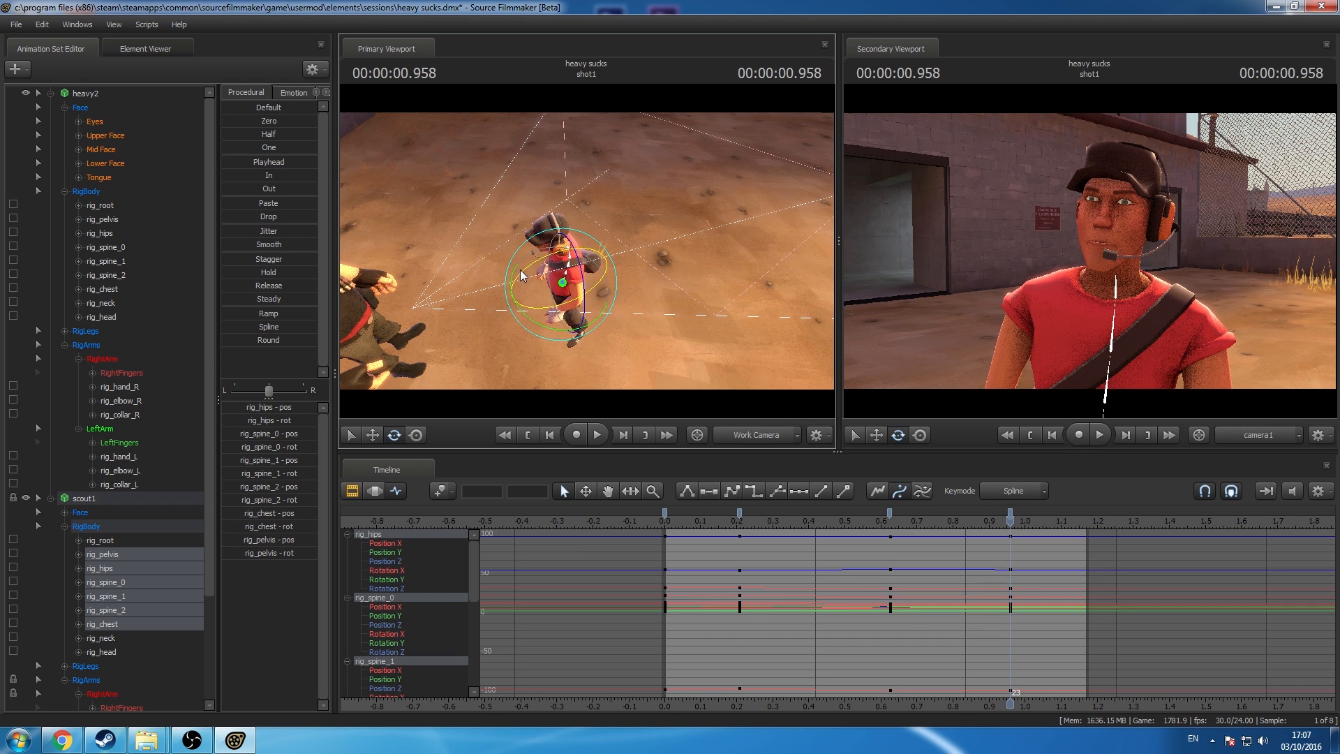
drag(520, 270, 522, 272)
Step: Adjust the rotation of the Scout's rig_head slightly at frame 23
click(98, 651)
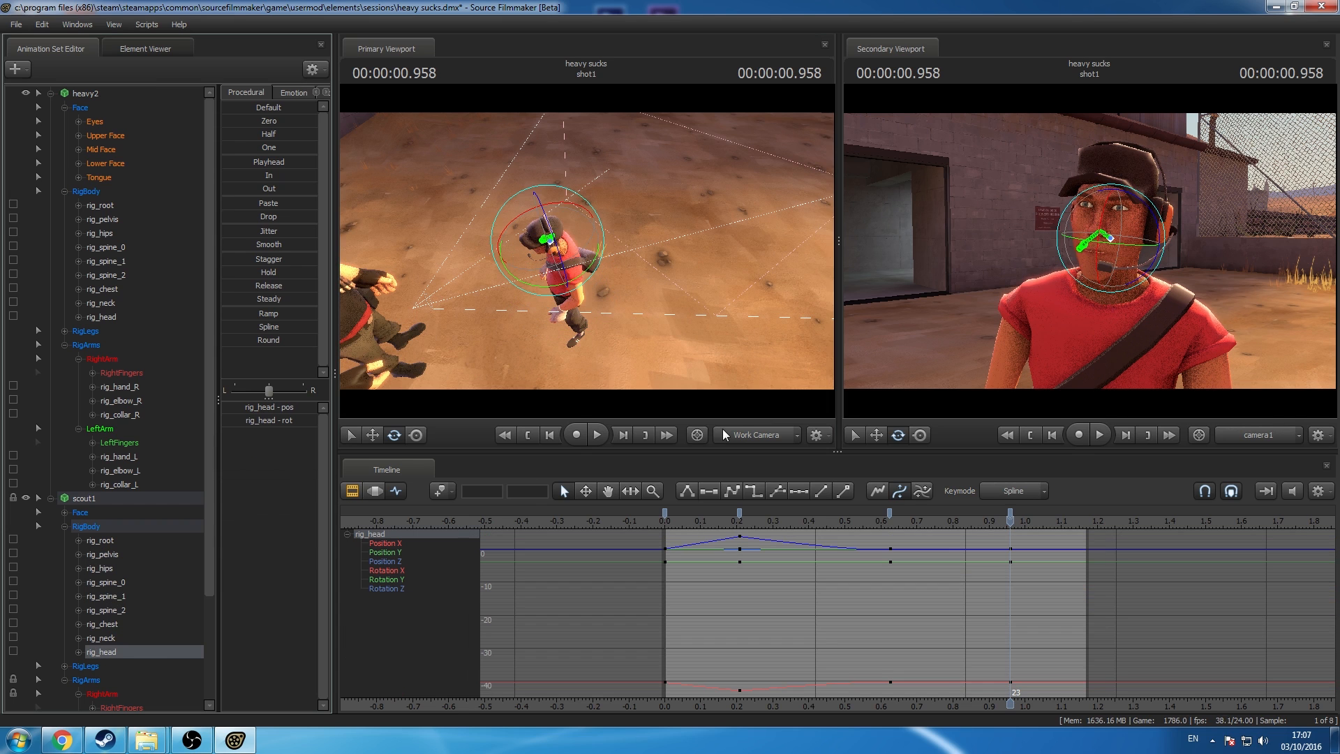
click(417, 435)
drag(1165, 274, 1168, 268)
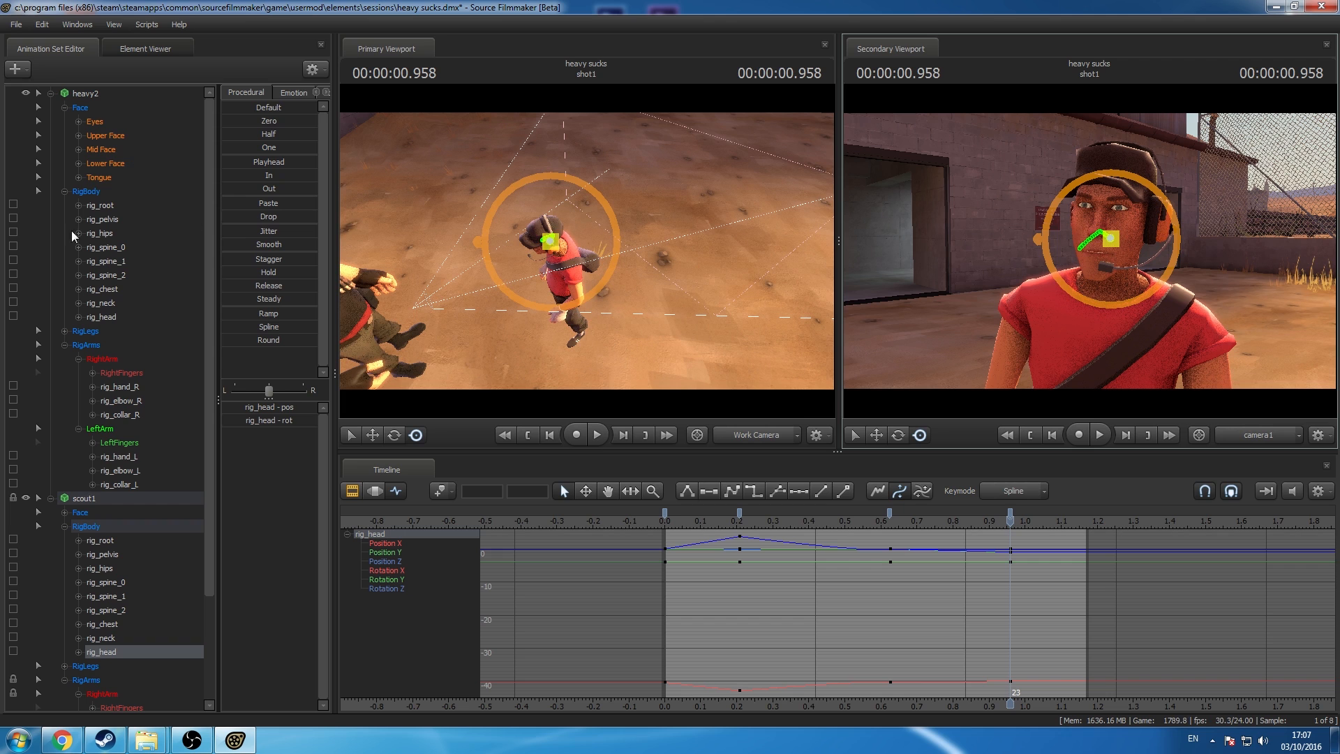
Step: Select the whole scout1 animation set and add a keyframe at frame 30, just past the end of shot1
click(89, 497)
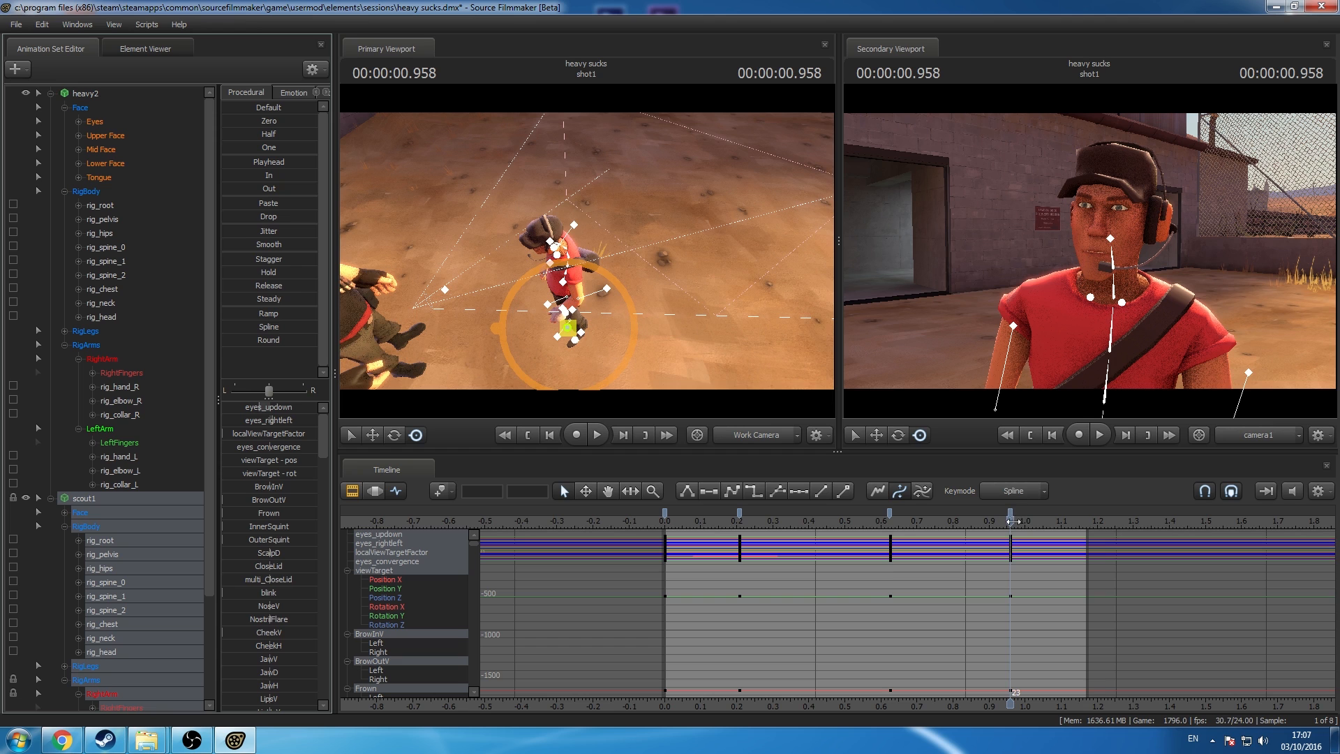
click(1113, 519)
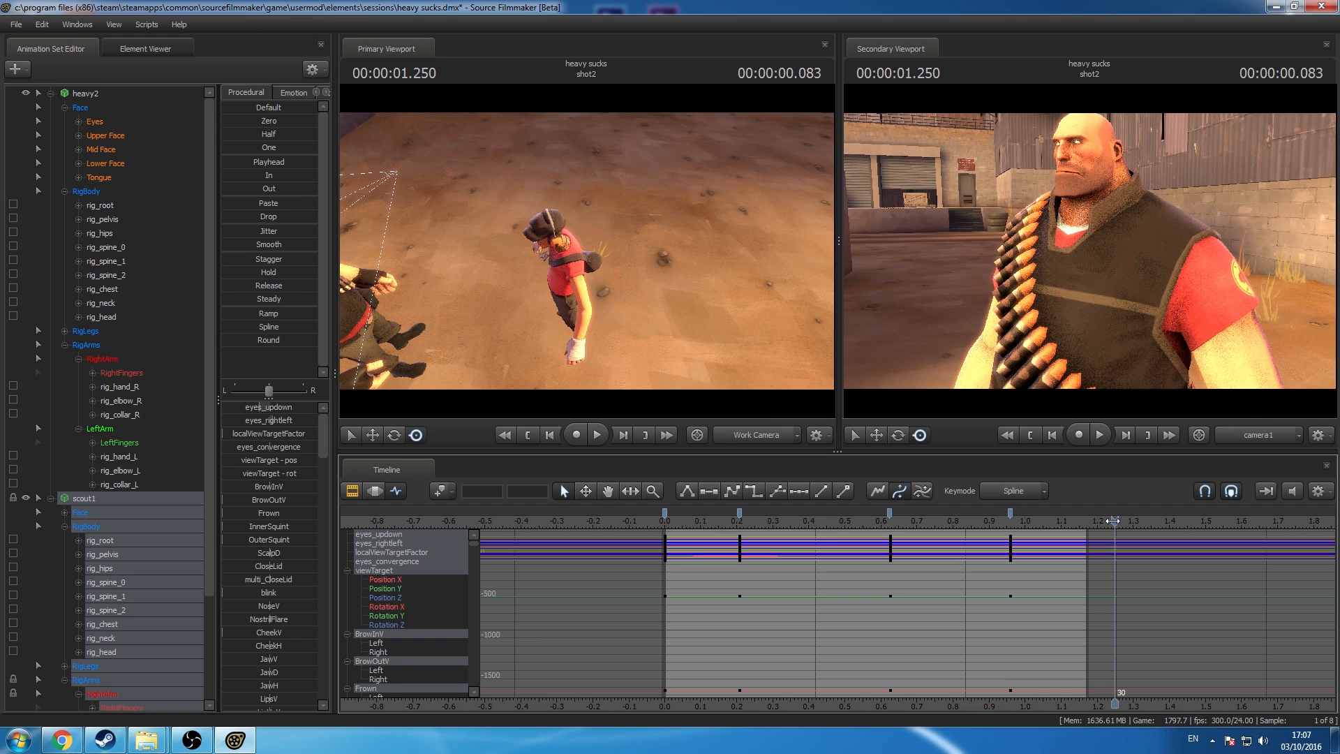
key(m)
Step: Select all scout1 keyframes from frame 30 back to frame 0 and play back the shot's motion
click(1115, 514)
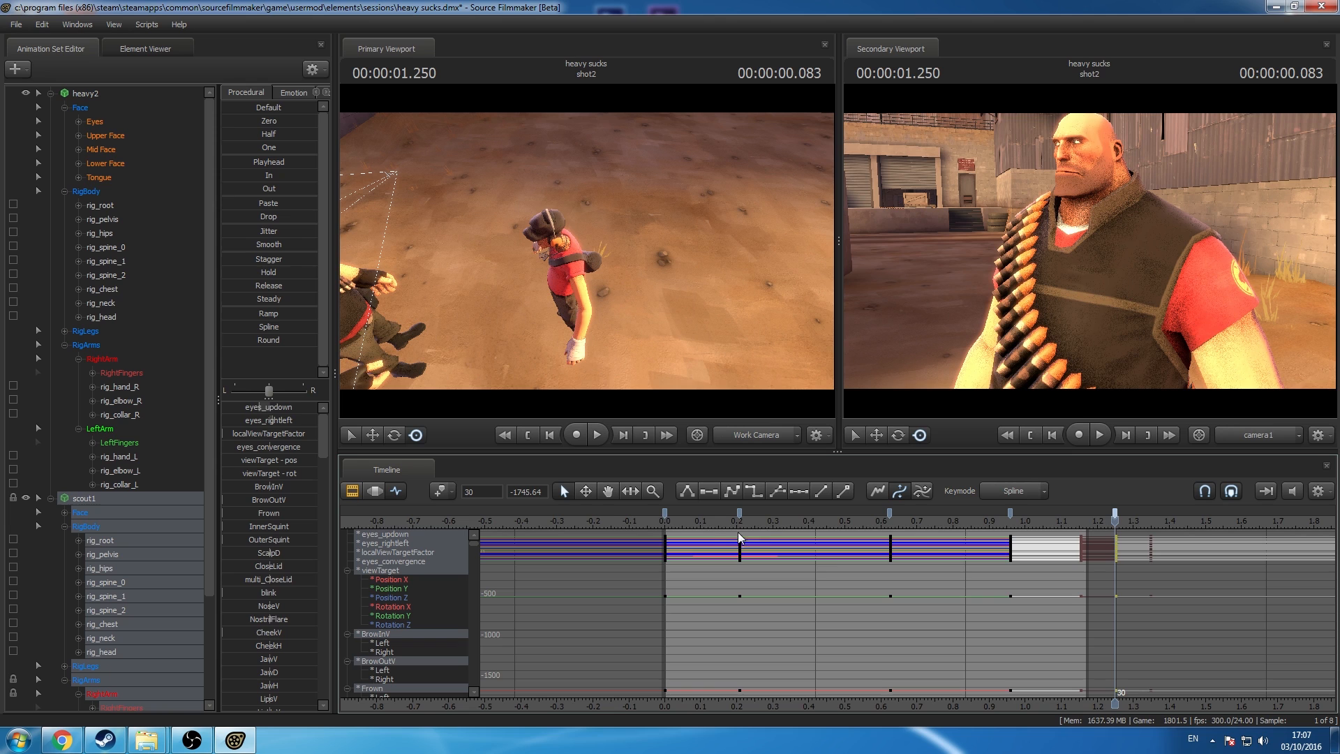
click(664, 514)
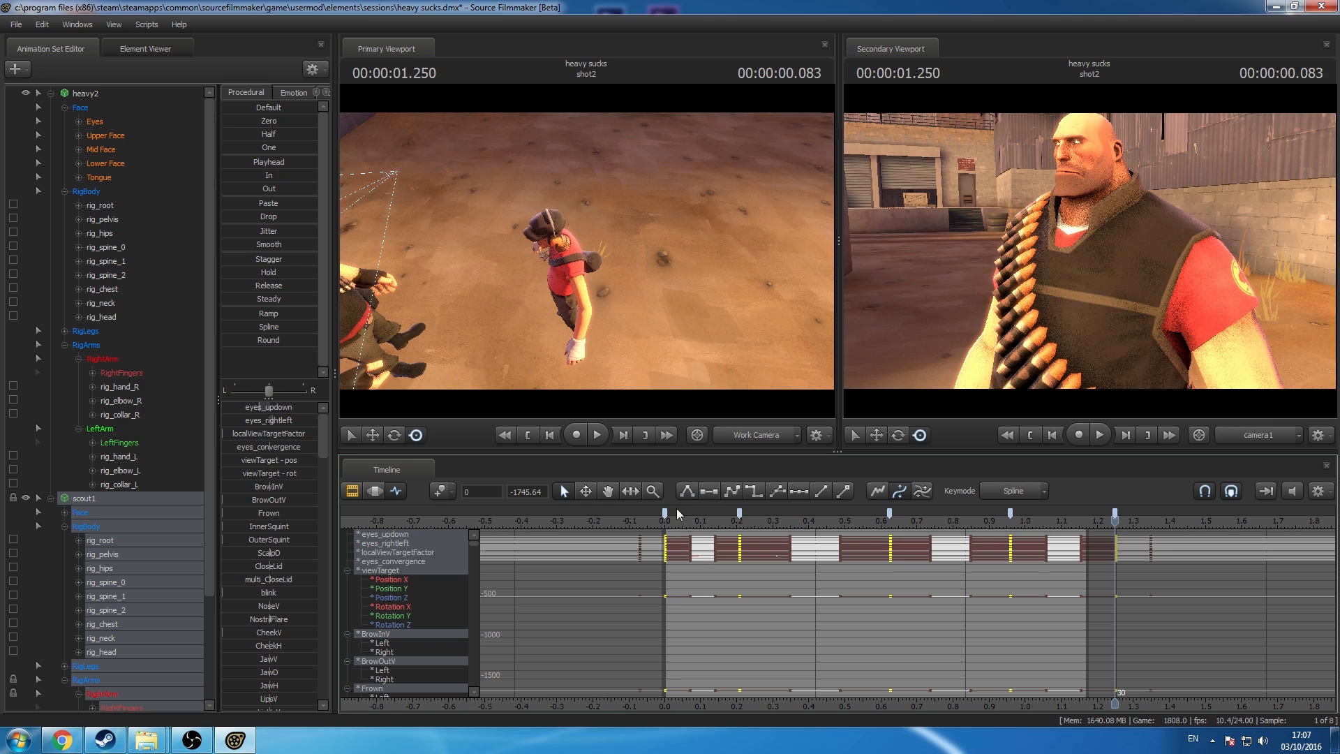
key(space)
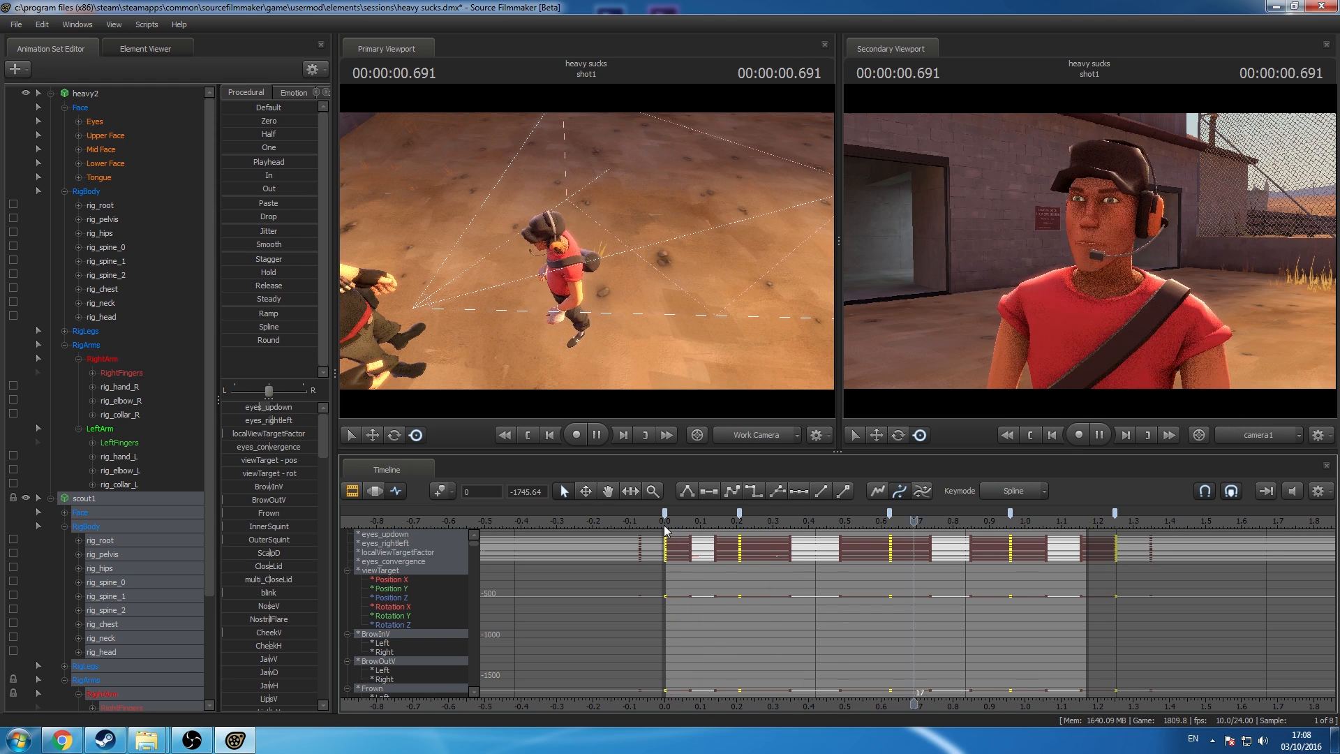
key(space)
Step: Switch to the Clip Editor and play shot1 from frame 0 to review the Scout's motion against his dialog
click(110, 556)
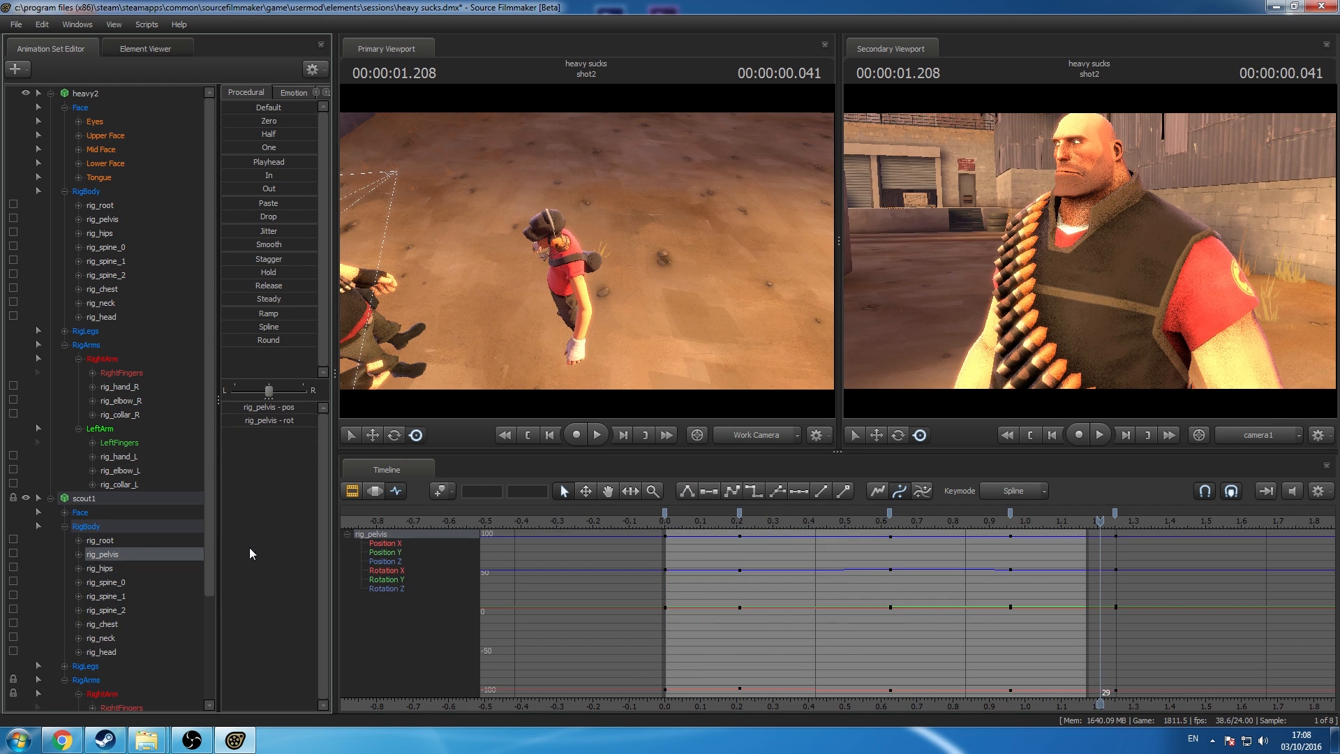
click(368, 490)
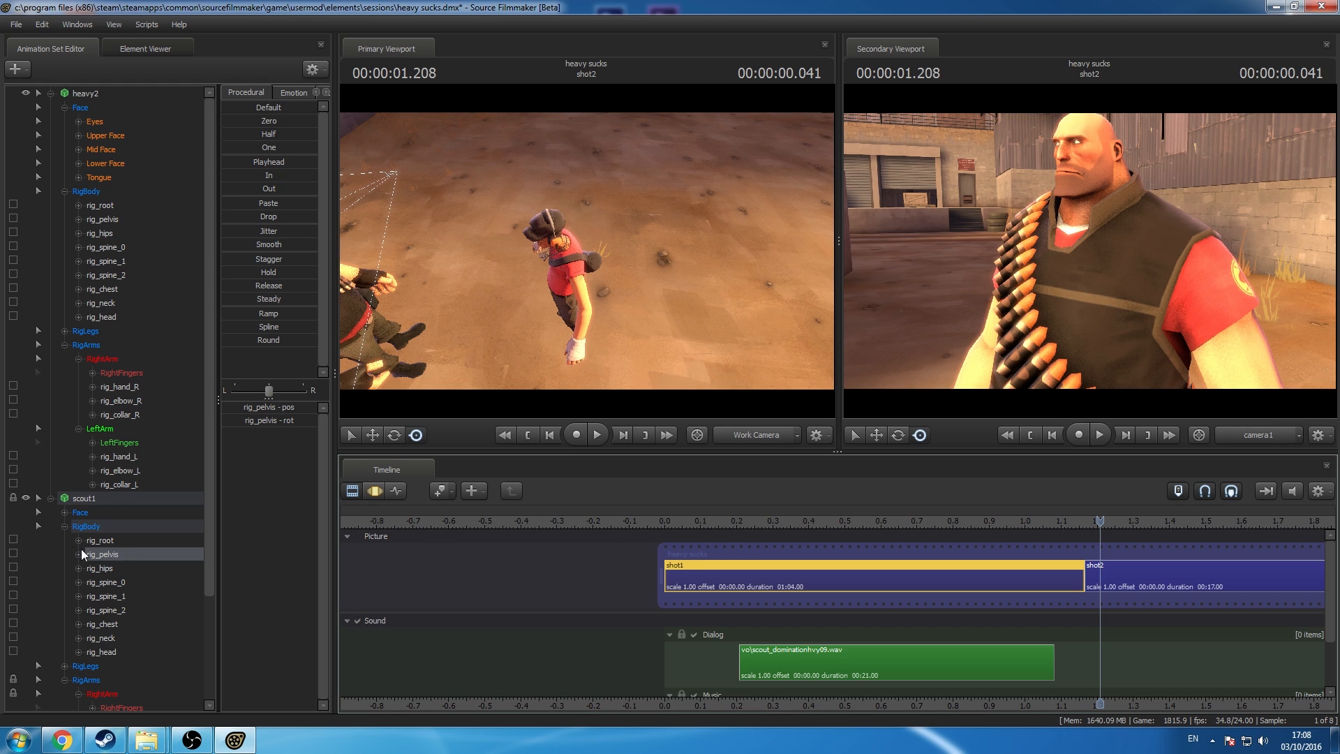
click(105, 537)
click(656, 517)
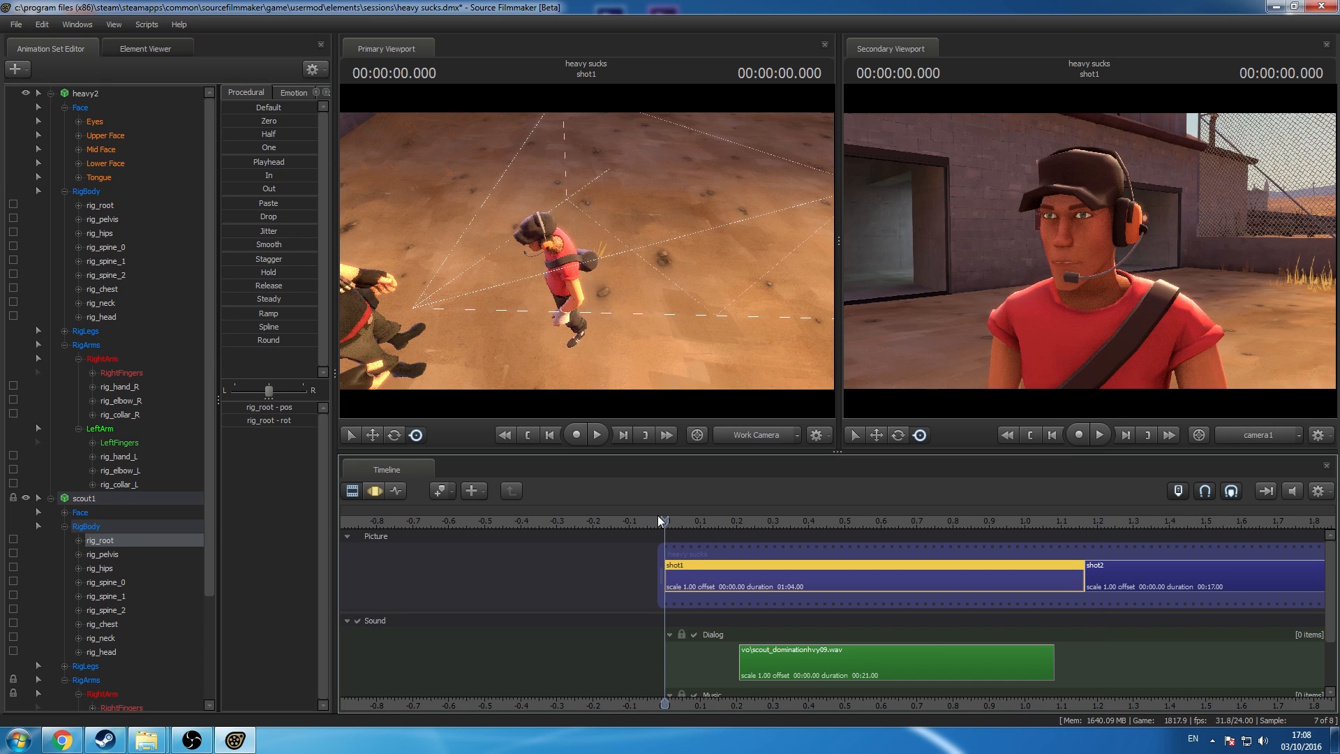
key(space)
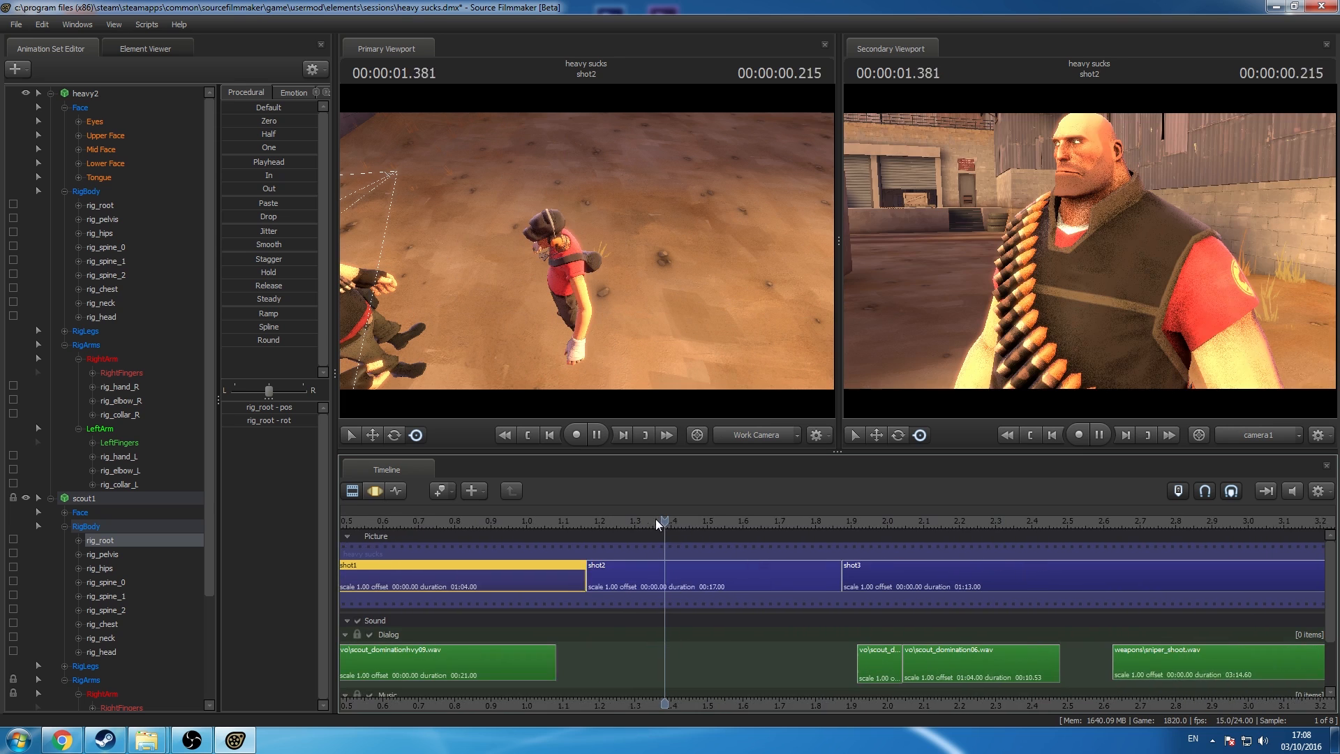
key(space)
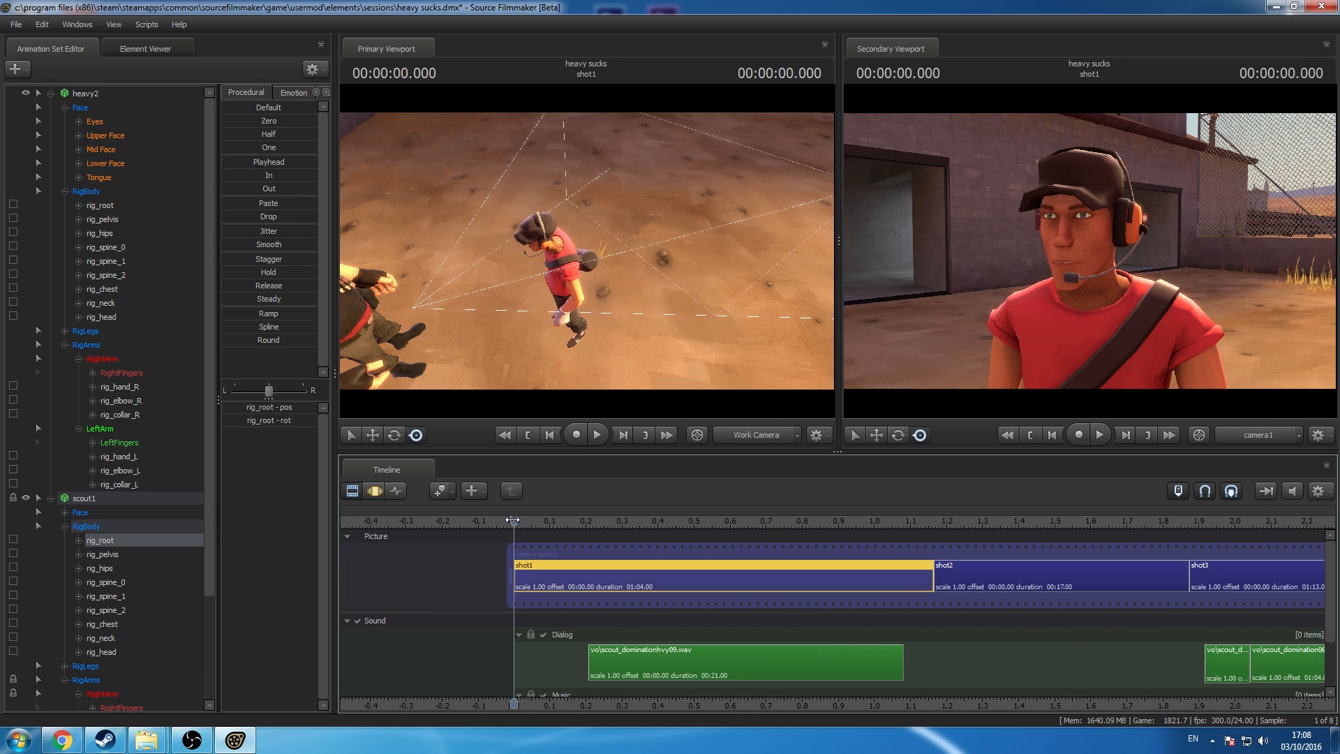
Step: Return to the Graph Editor, select scout1's keyframes from frame 0 to frame 30, and display the rig_pelvis curves
click(396, 491)
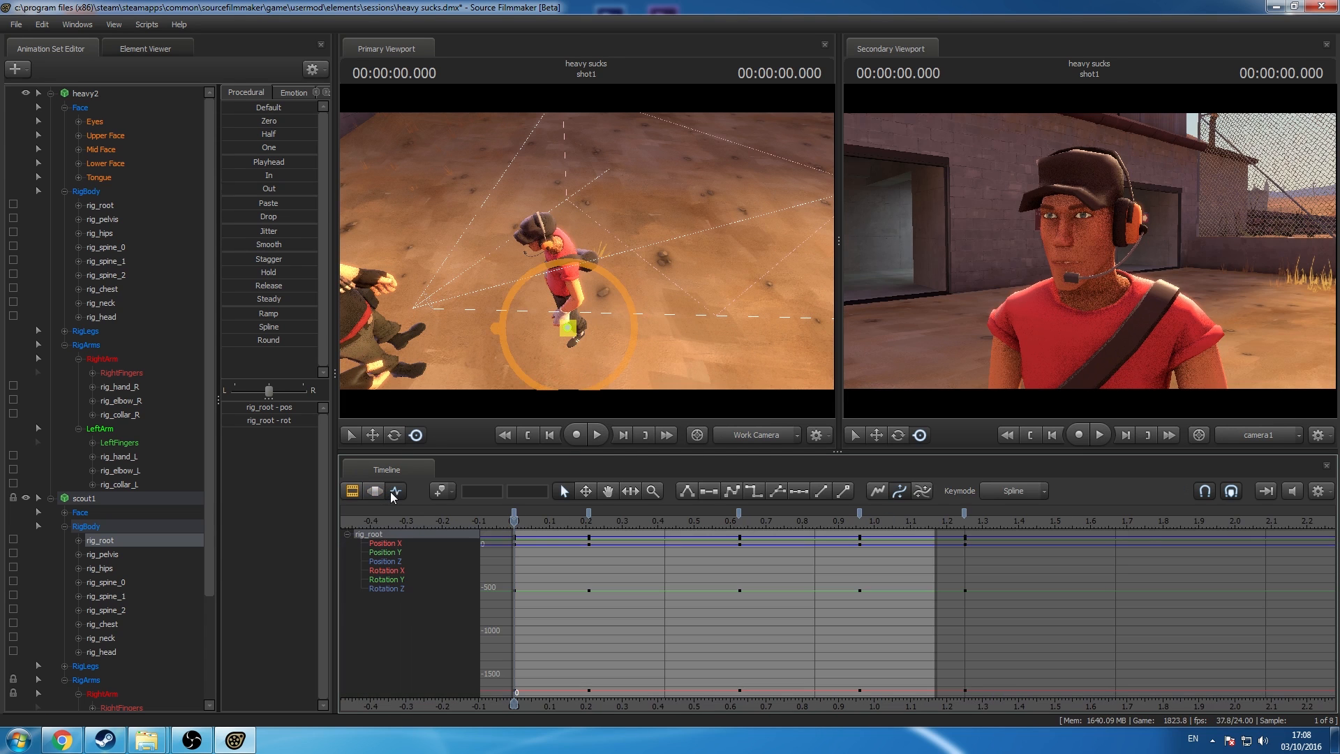
click(106, 498)
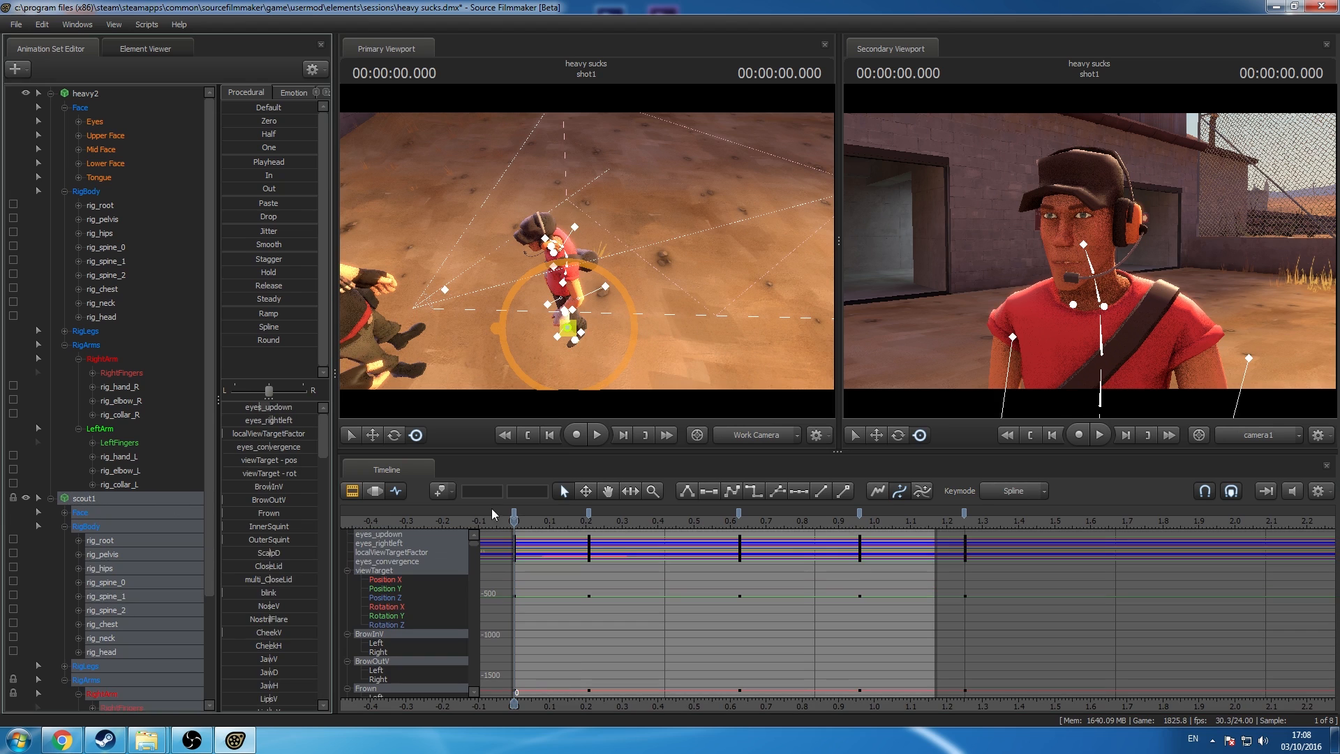
click(515, 511)
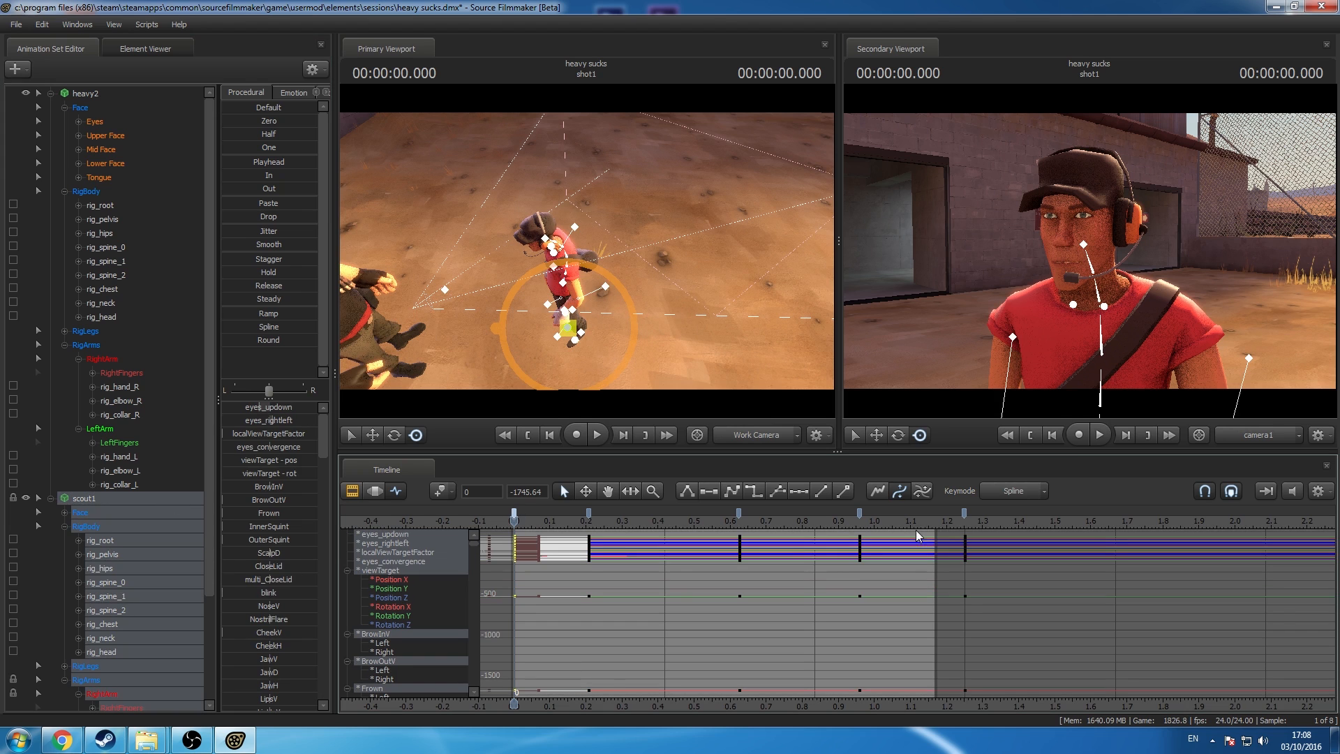
shift+click(965, 513)
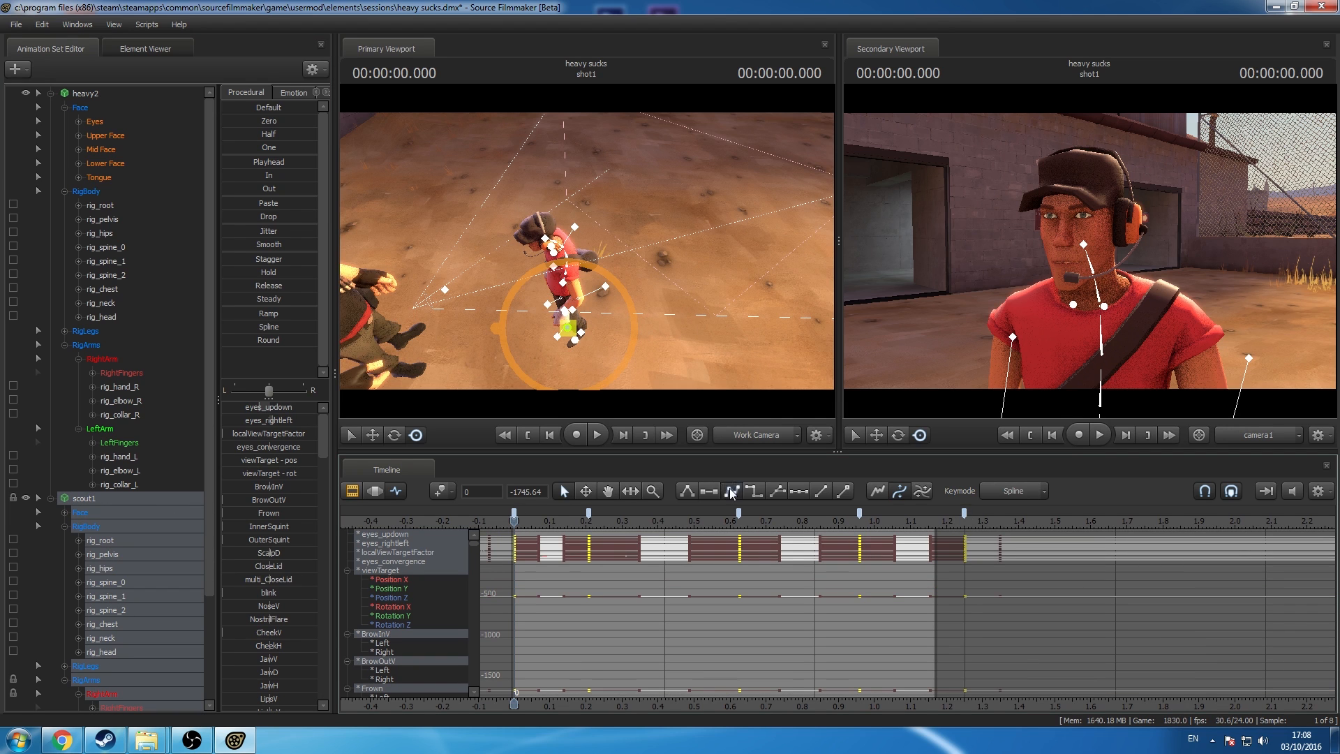
click(108, 555)
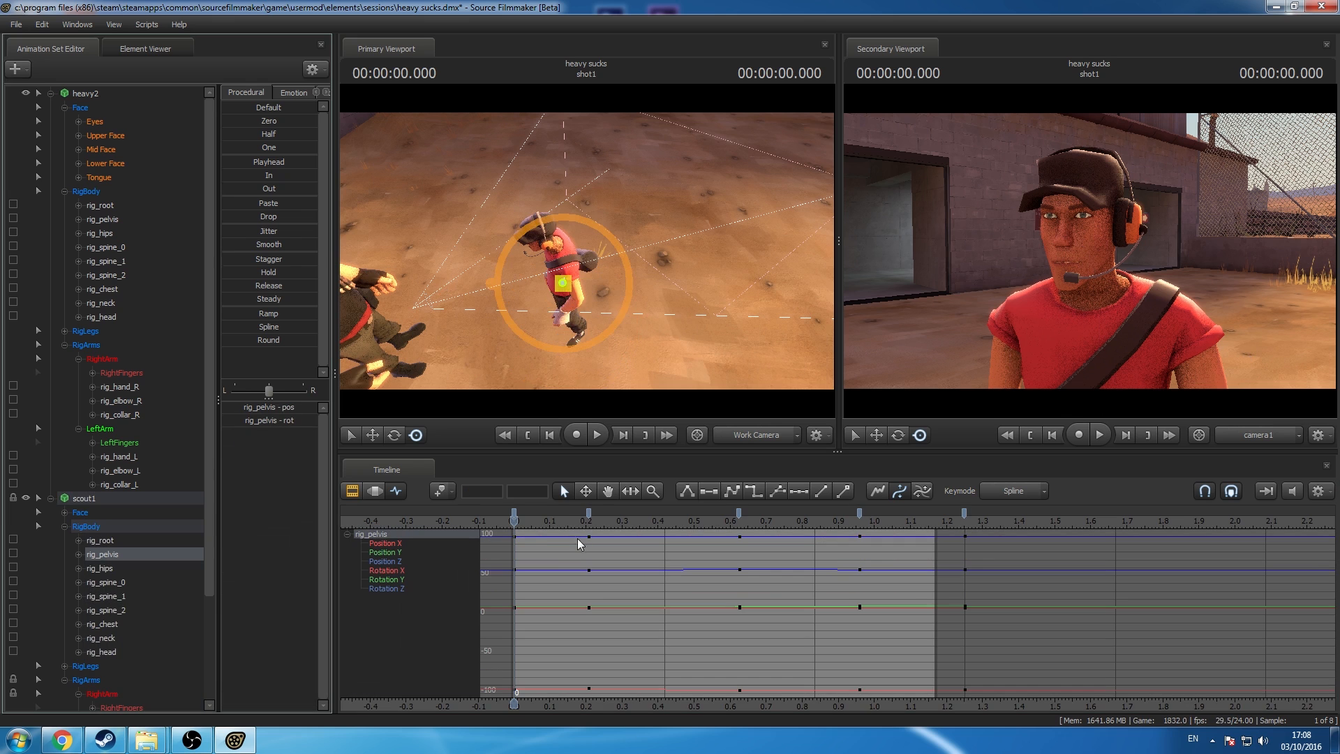
Step: Retime scout1's keyframes by copying the frame 0 pose to frame 5 and shifting the following two keyframes to frames 10 and 16
key(space)
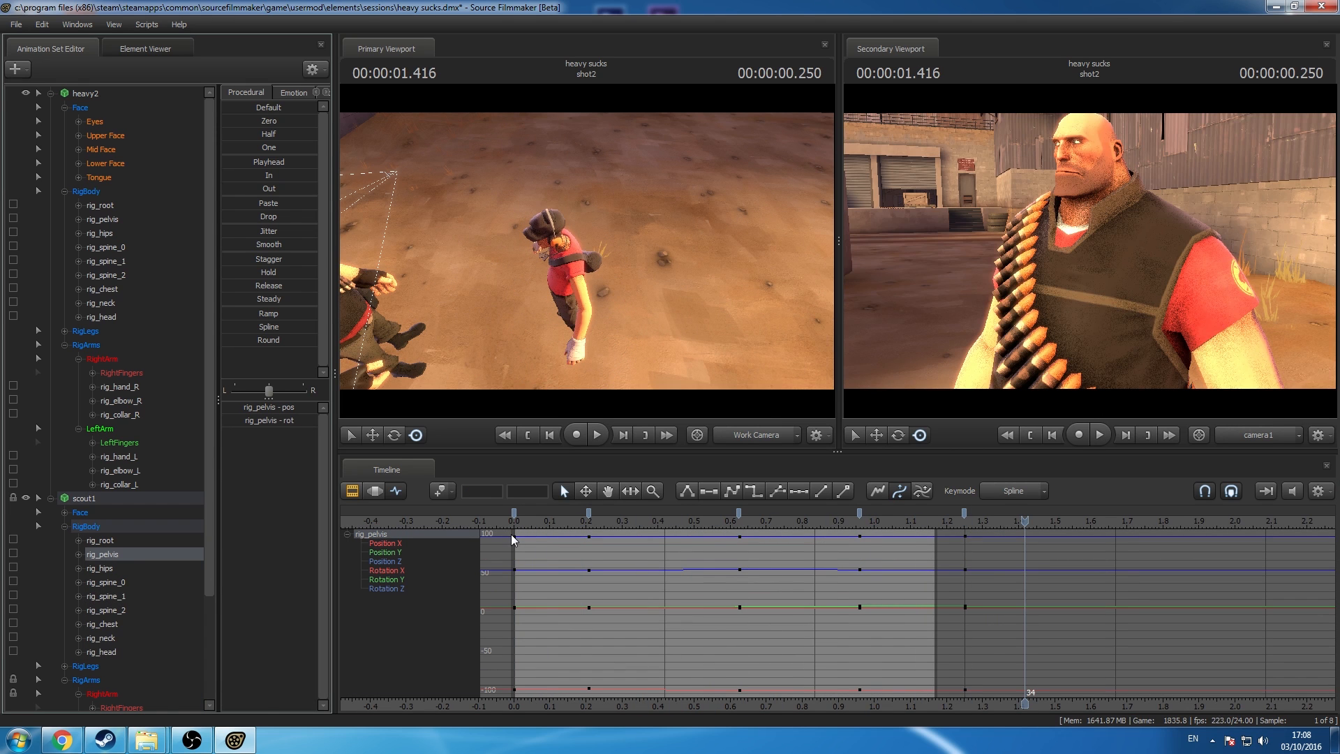
drag(518, 525, 591, 571)
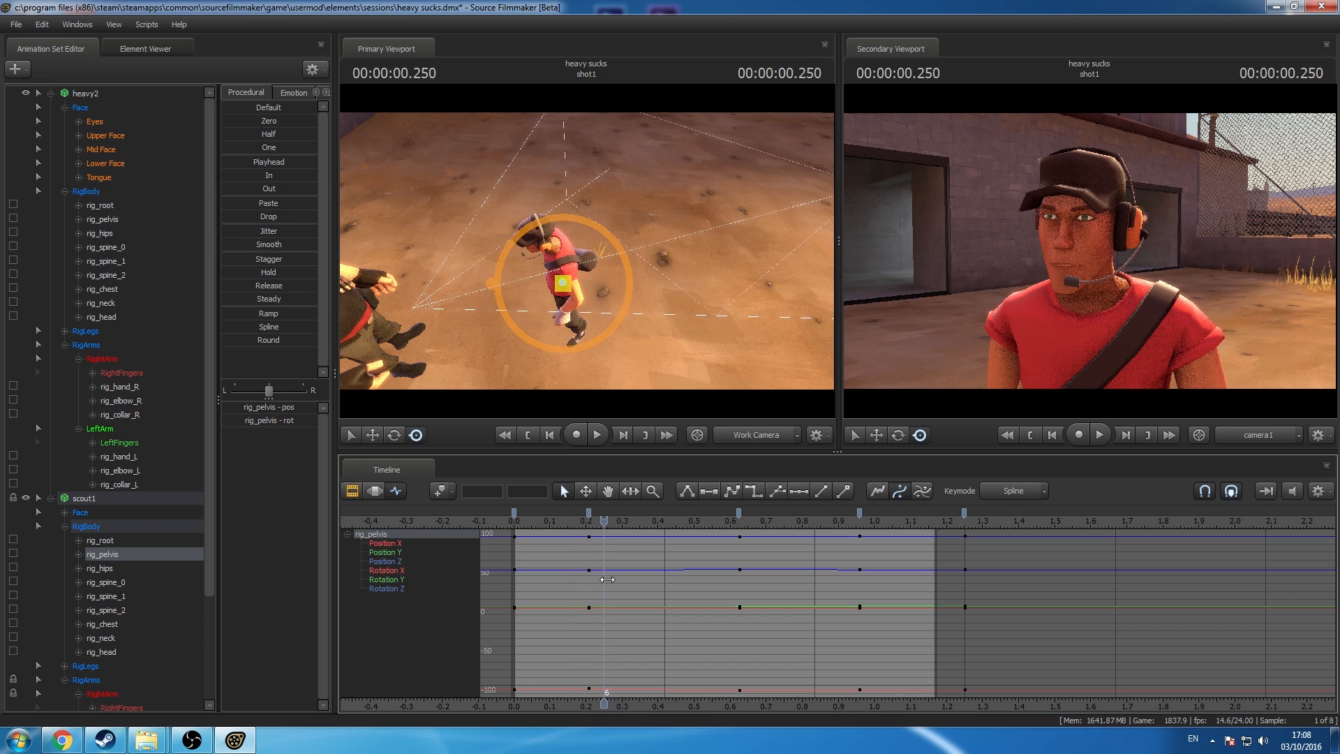
click(136, 500)
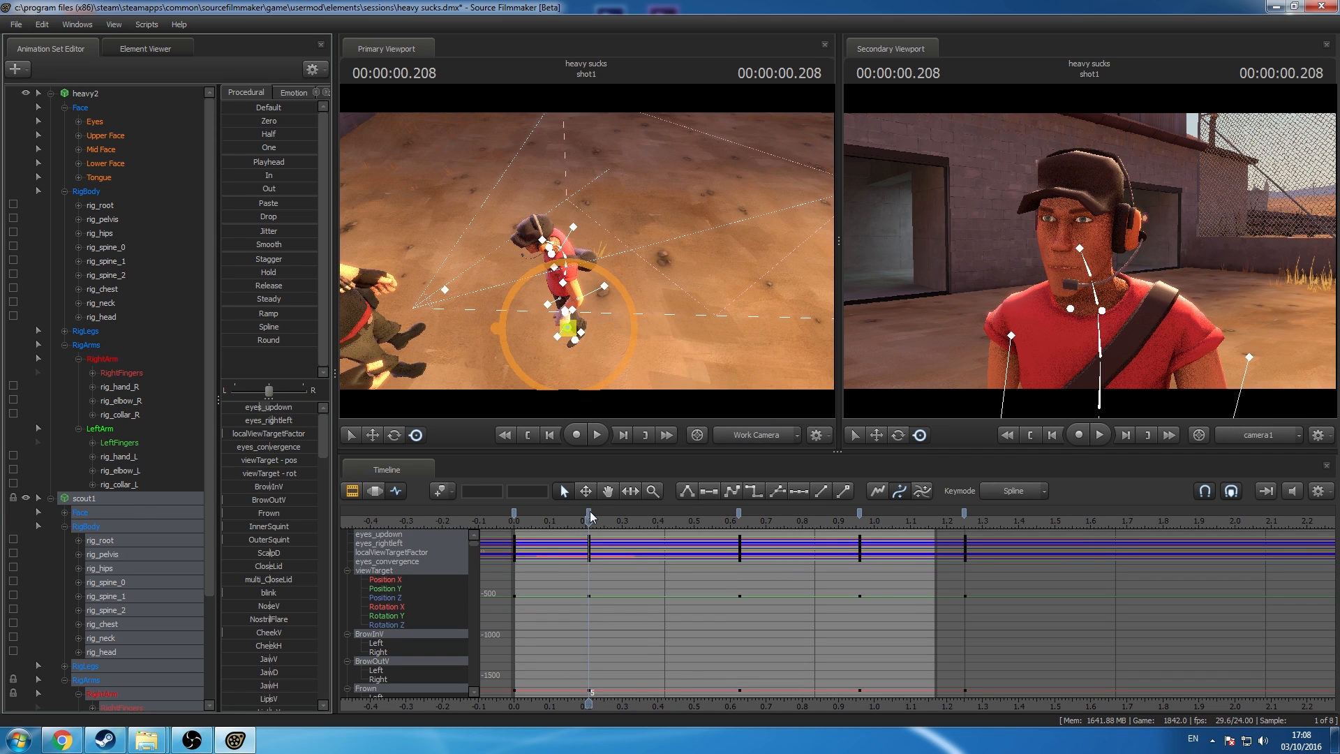
drag(589, 513, 649, 513)
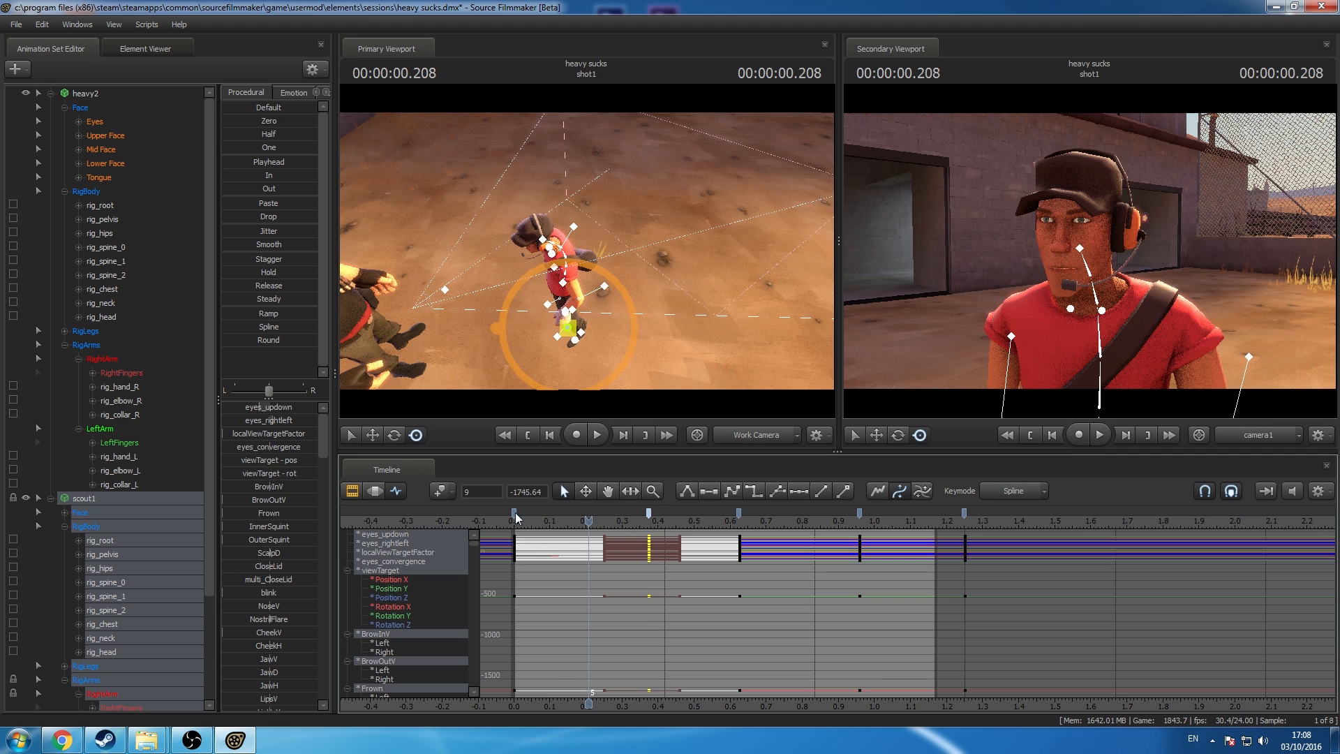
click(515, 513)
click(649, 514)
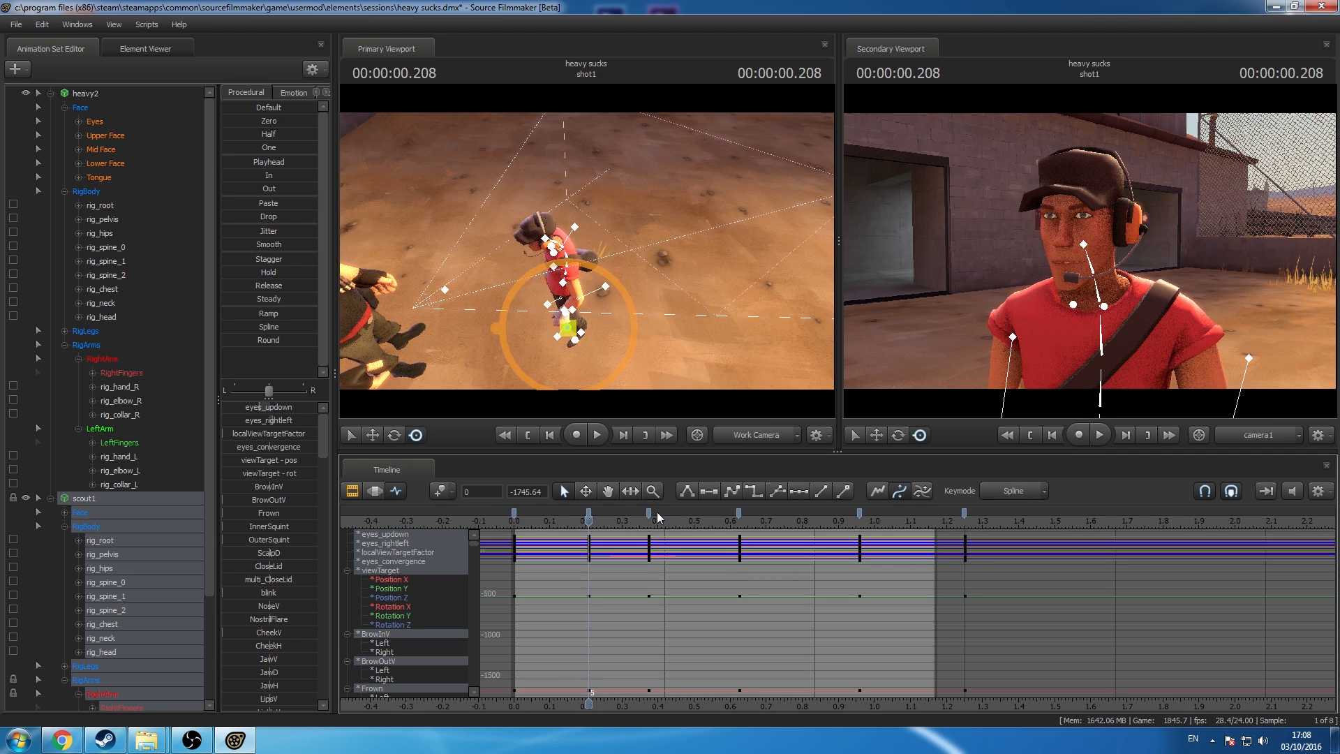
drag(648, 514, 754, 520)
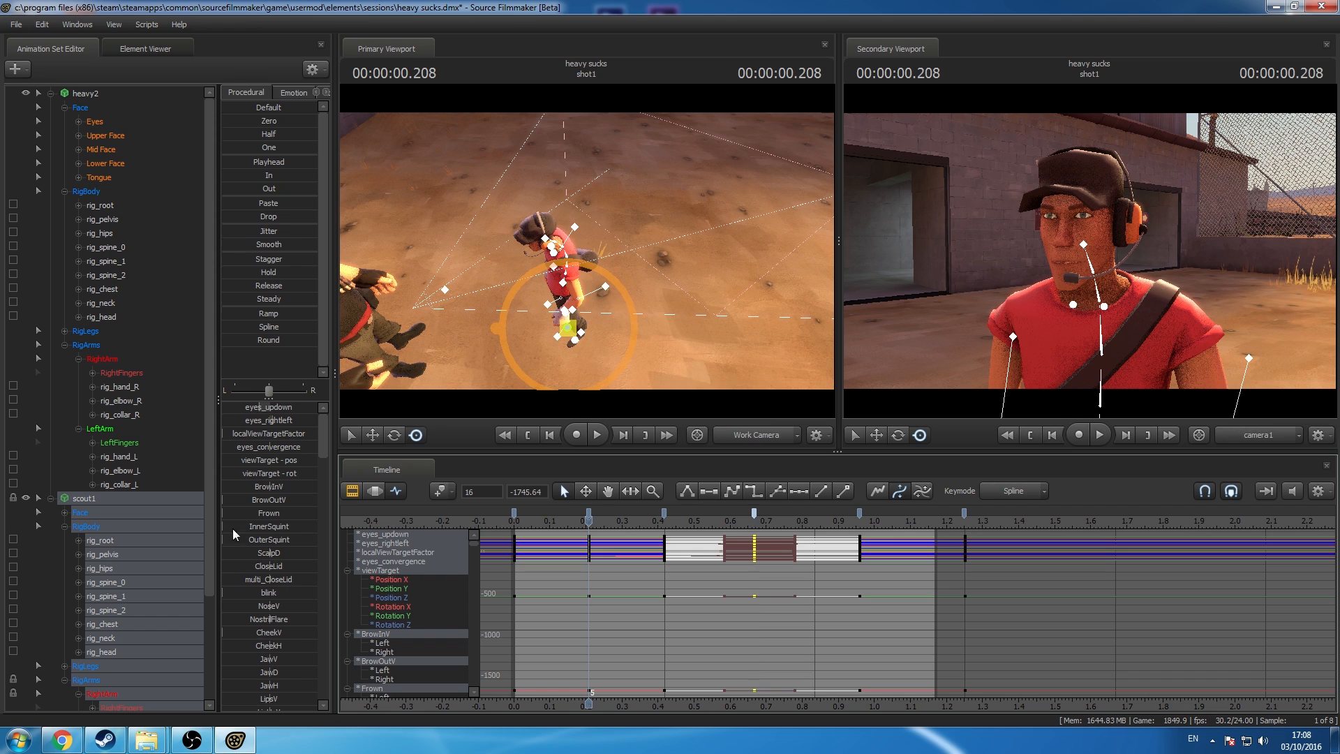
Step: Play shot1 from frame 0 with scout1's rig_pelvis curves displayed to review the retimed motion
click(105, 554)
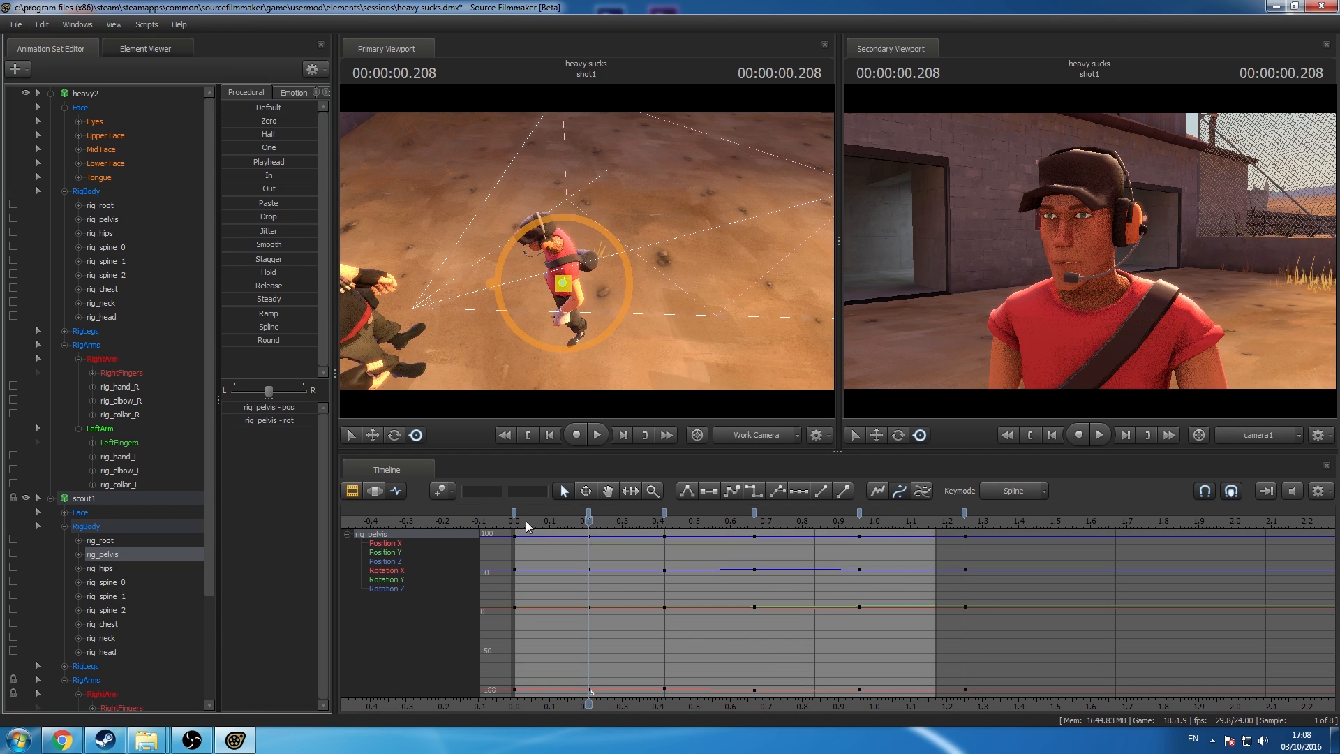
scroll(168, 550, down, 3)
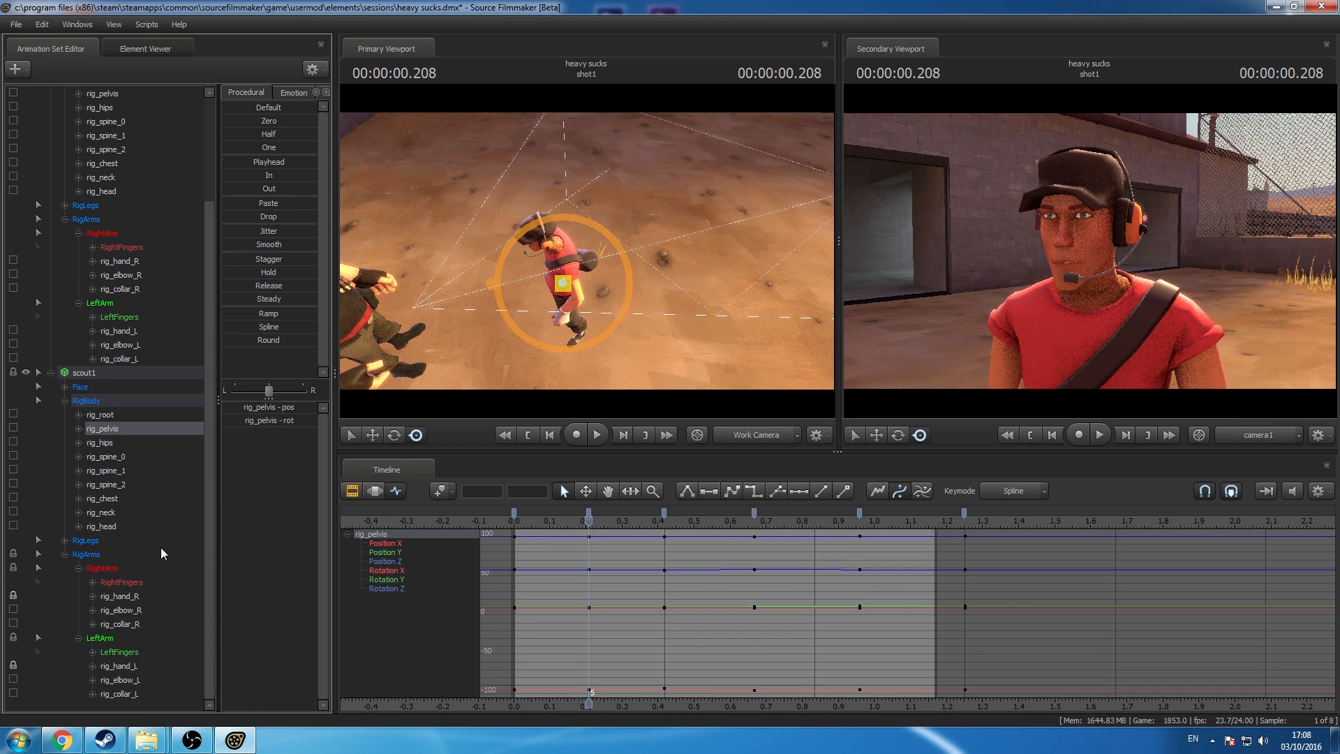
click(102, 377)
key(space)
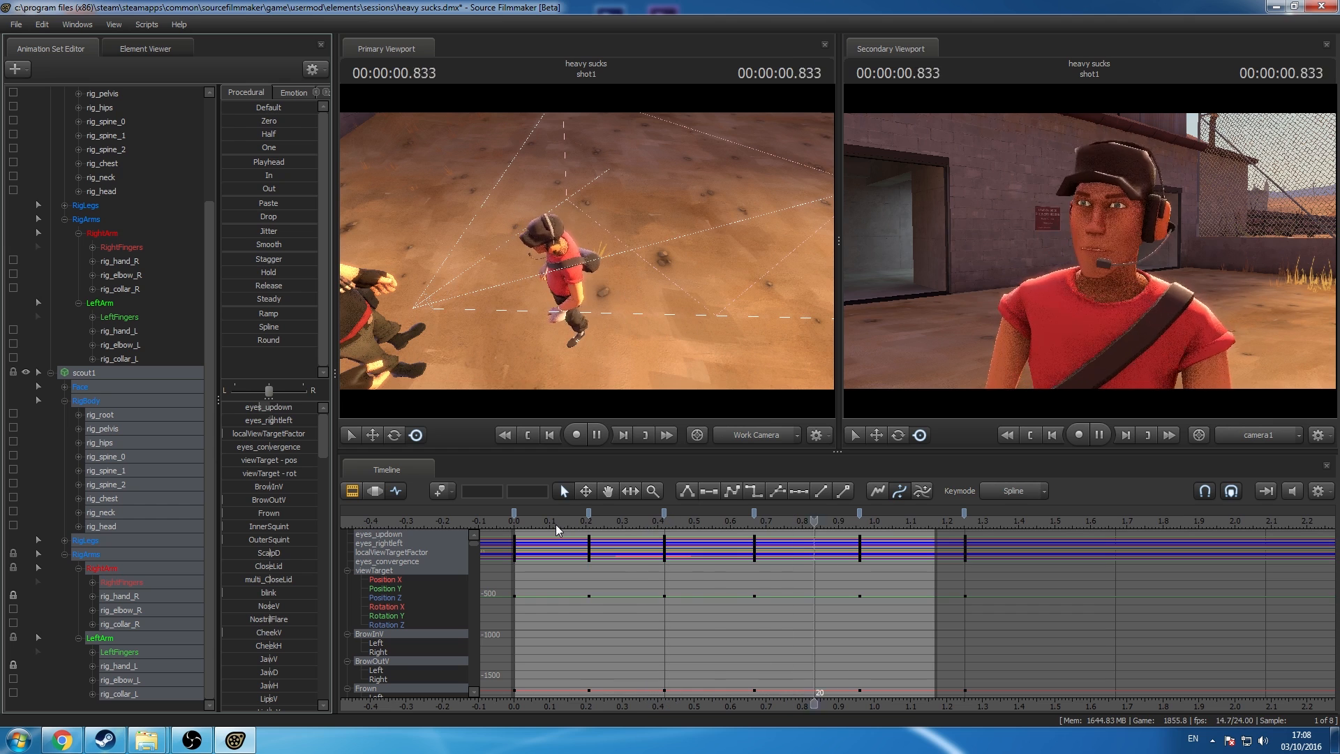
click(517, 524)
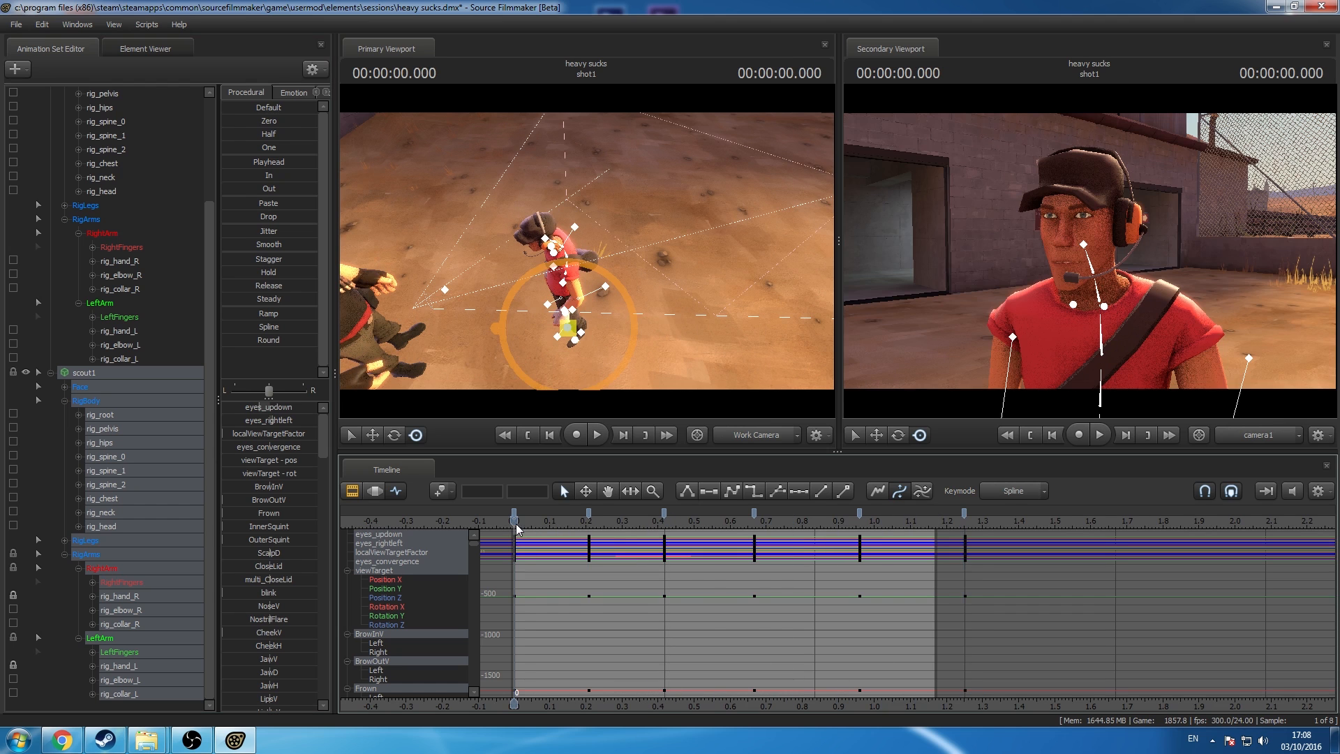
click(116, 428)
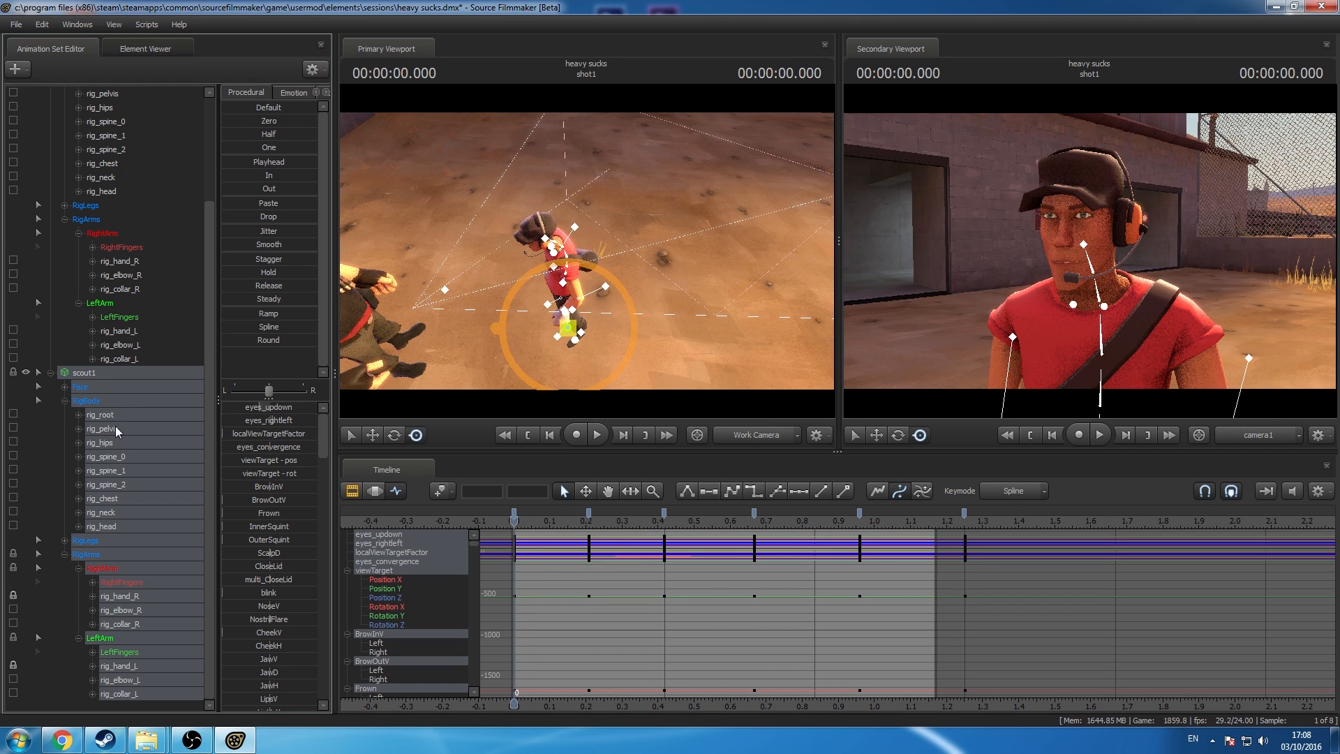
key(space)
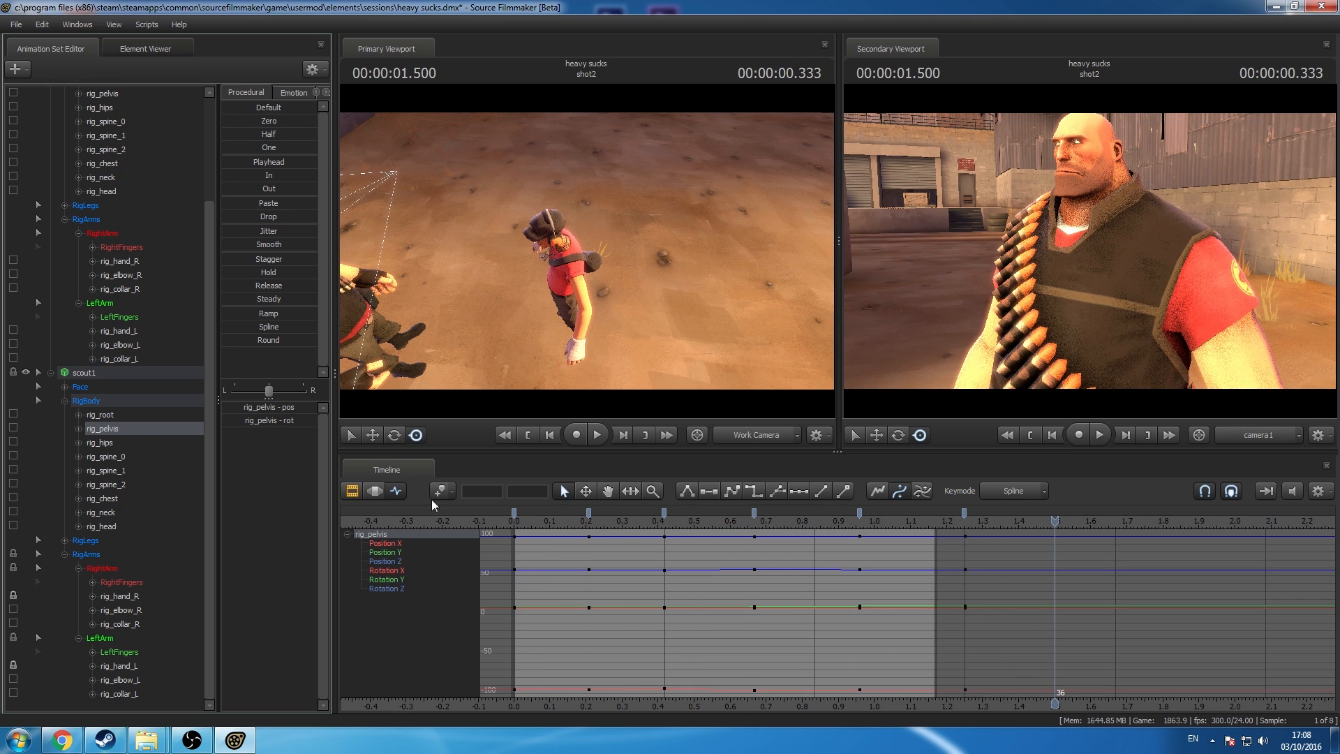
click(514, 525)
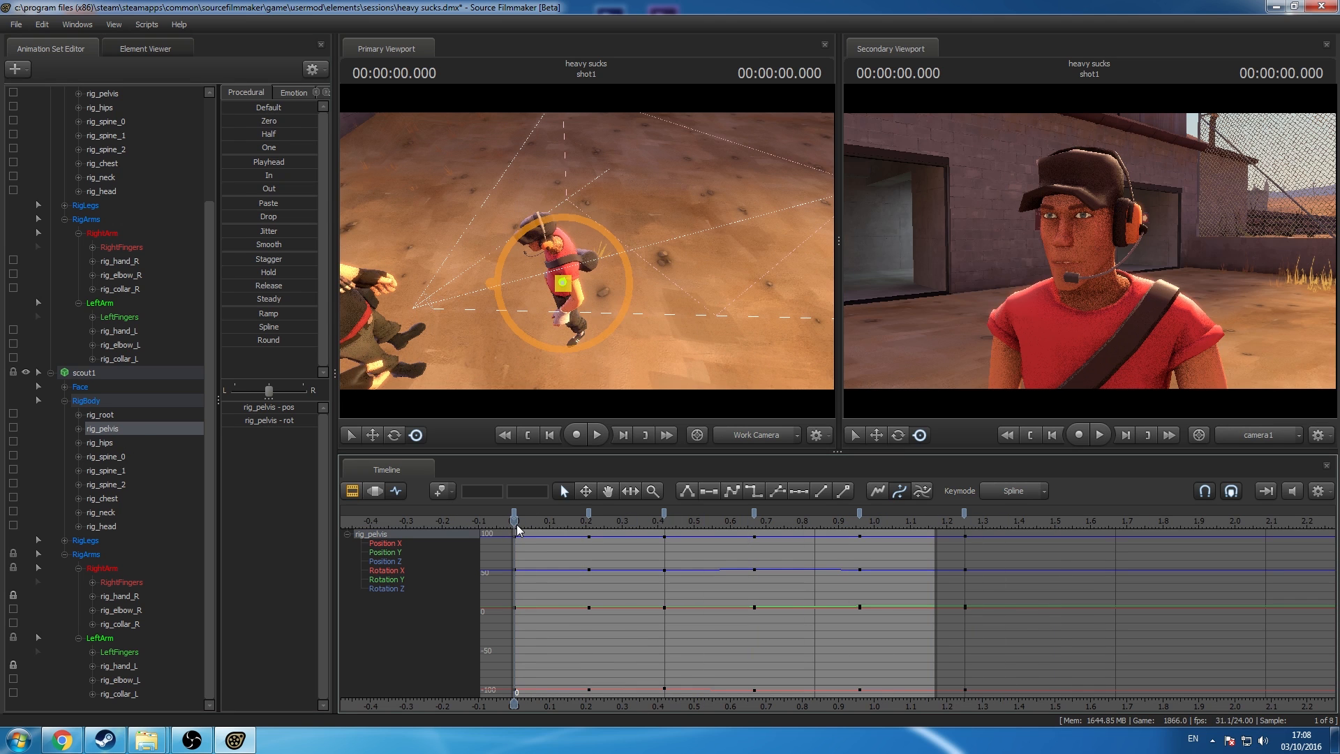
key(space)
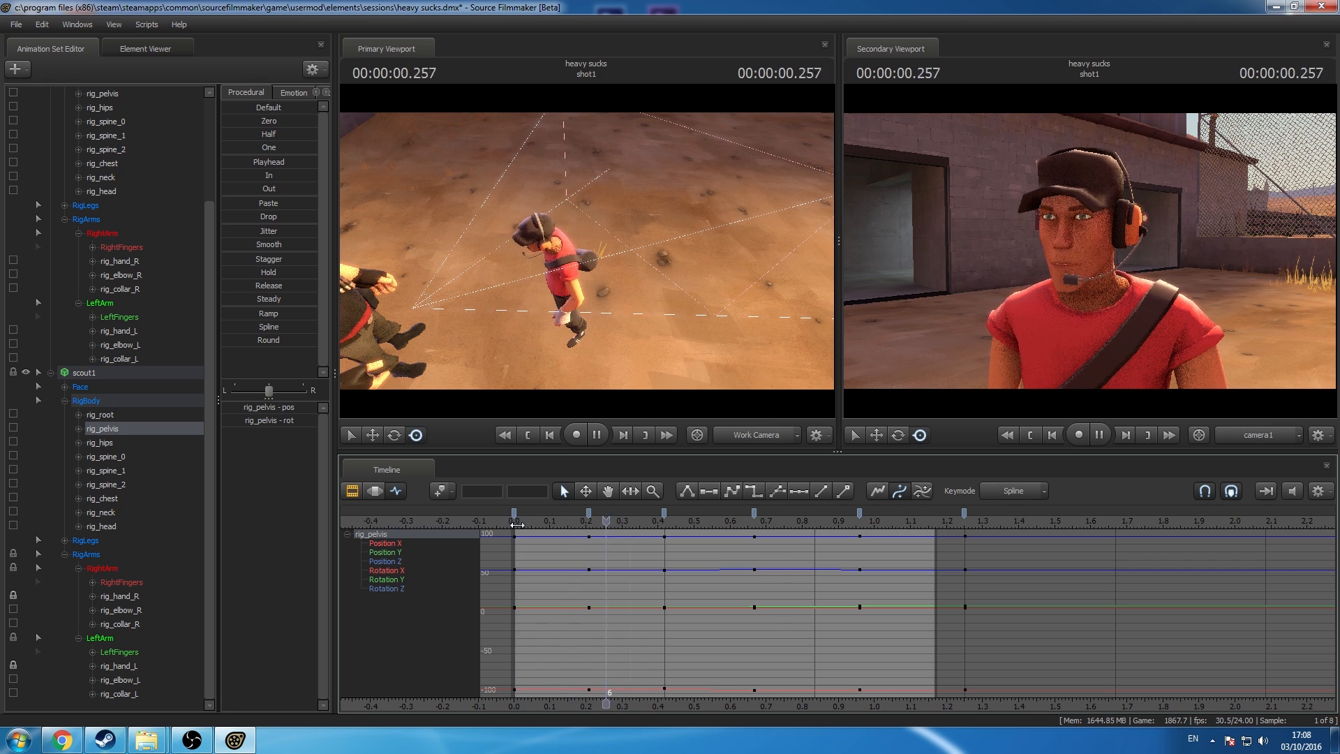
key(space)
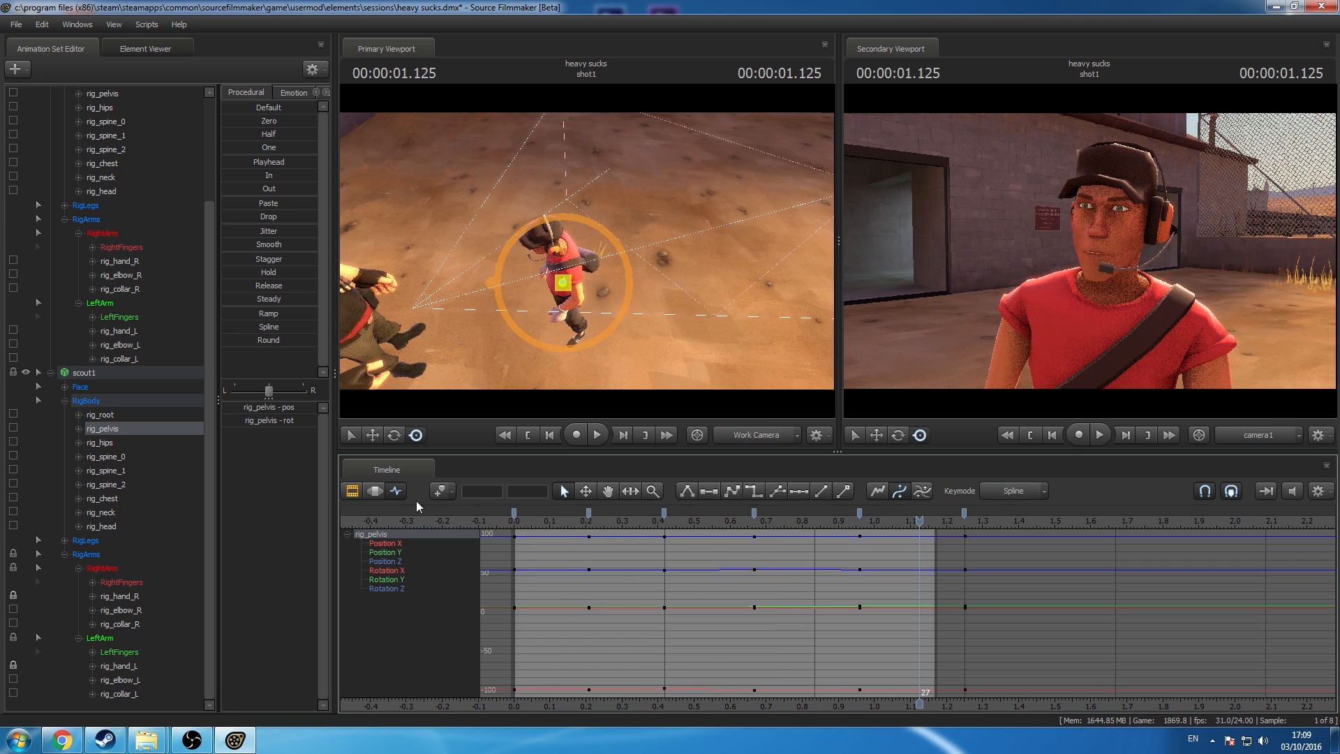
Step: Highlight scout1's keyframes at frames 0 and 5, and scrub through shot1 with the rig_spine_0 curves displayed
click(109, 373)
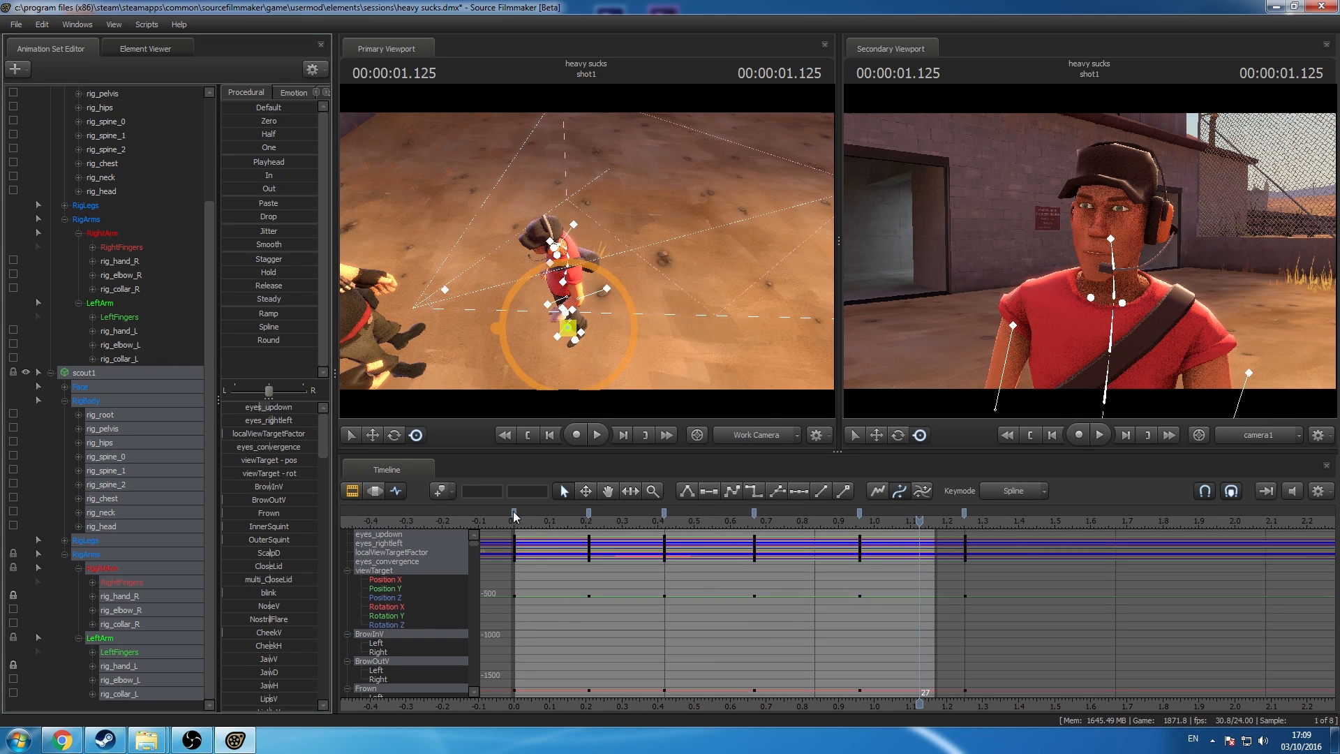
click(513, 511)
ctrl+click(589, 513)
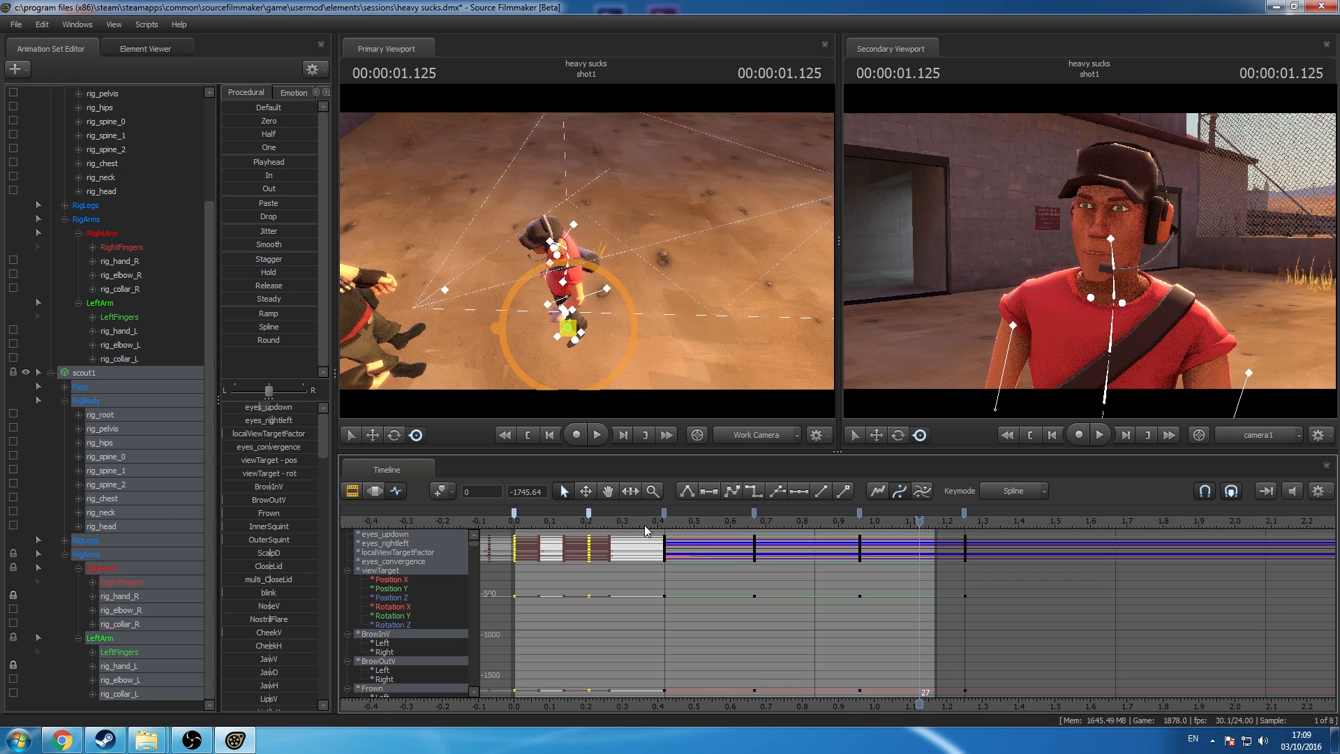
click(132, 459)
click(517, 520)
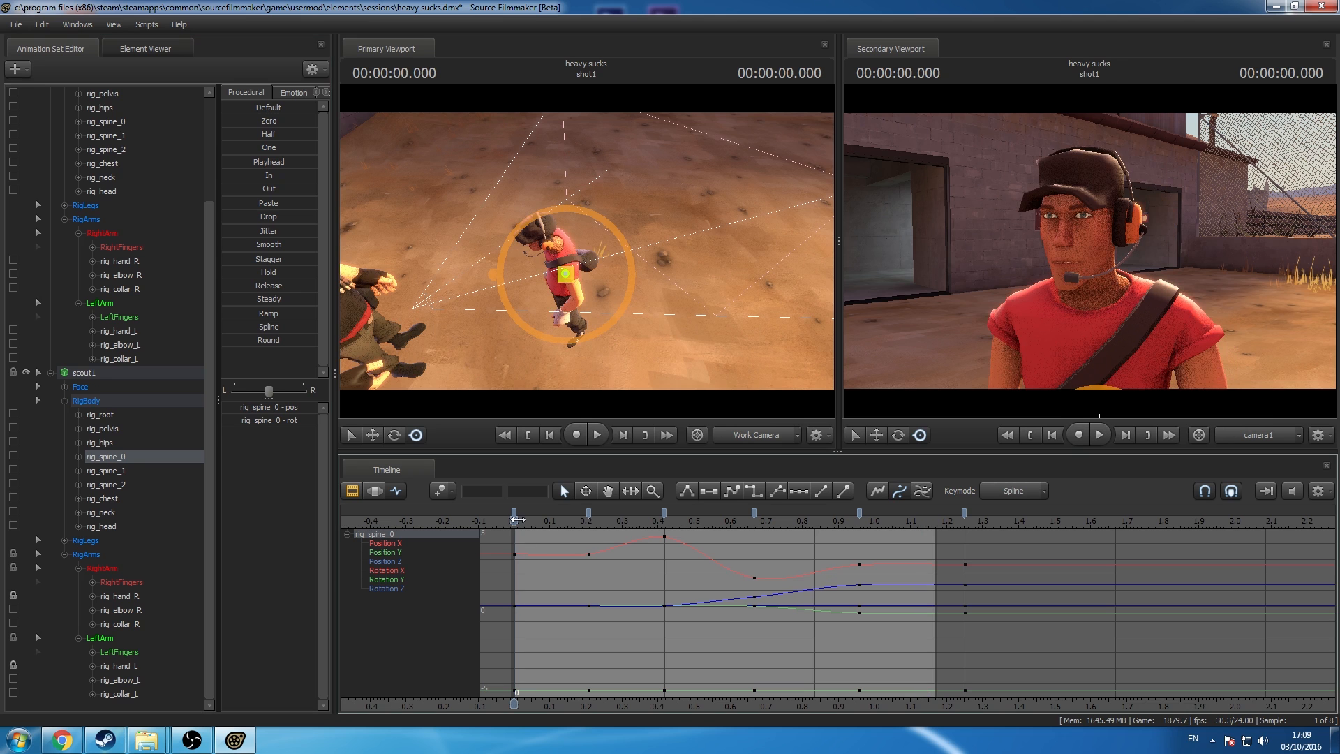
drag(517, 520, 852, 570)
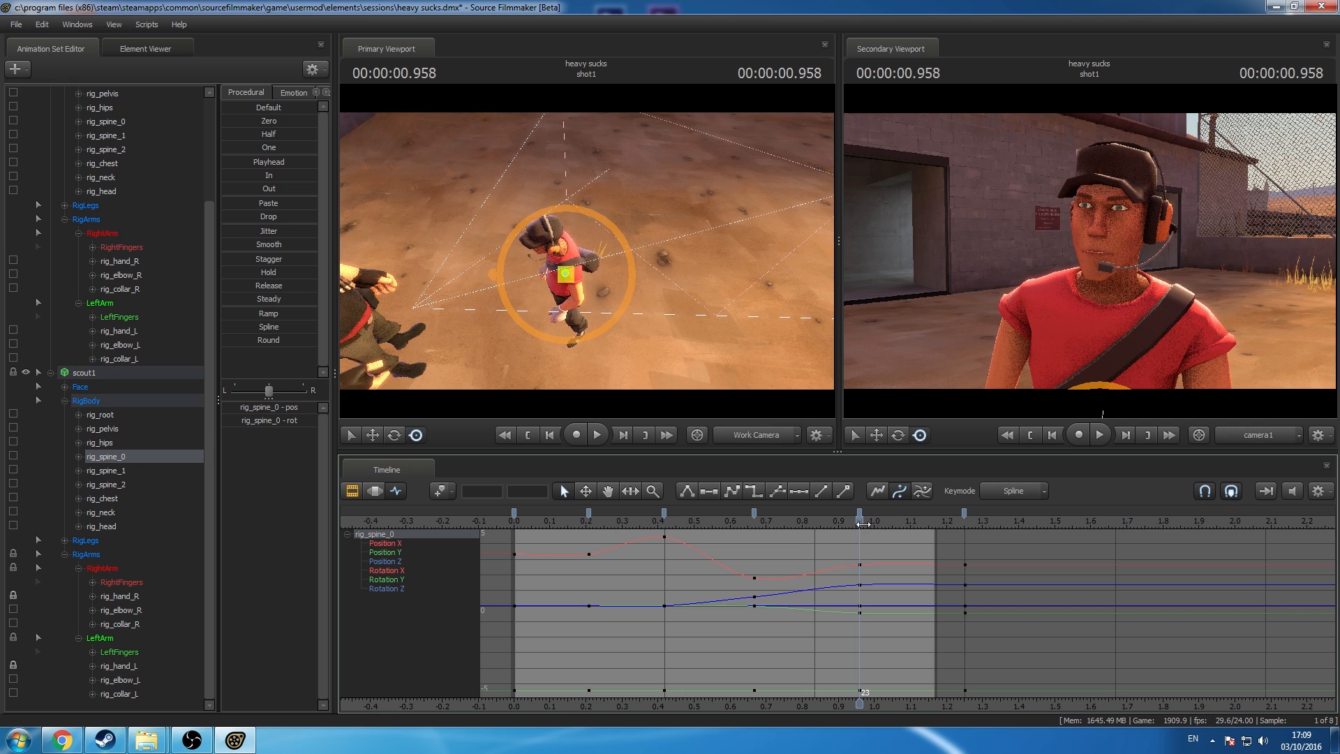
click(833, 520)
drag(833, 520, 1014, 671)
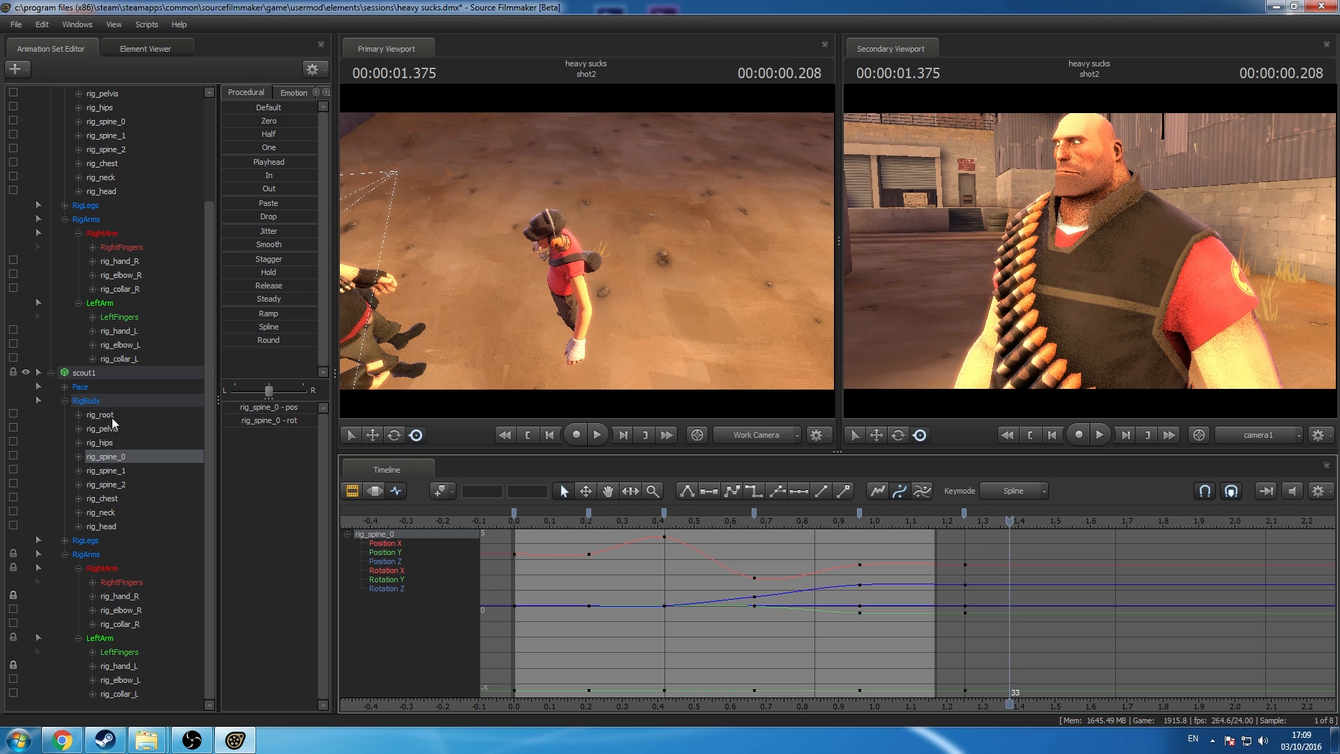
Step: Collapse scout1's RigBody and RigArms groups, and display the Face curves with the playhead at frame 0
click(64, 401)
click(64, 554)
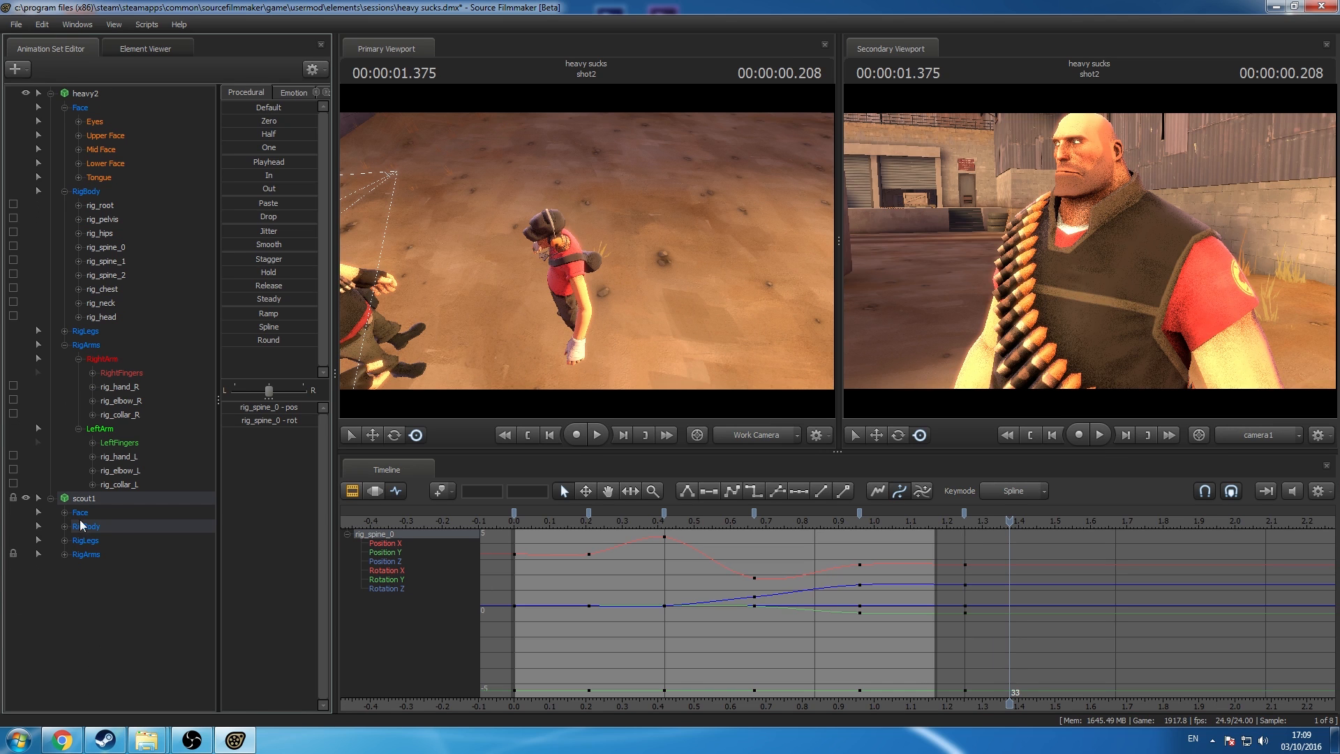
click(80, 512)
click(517, 524)
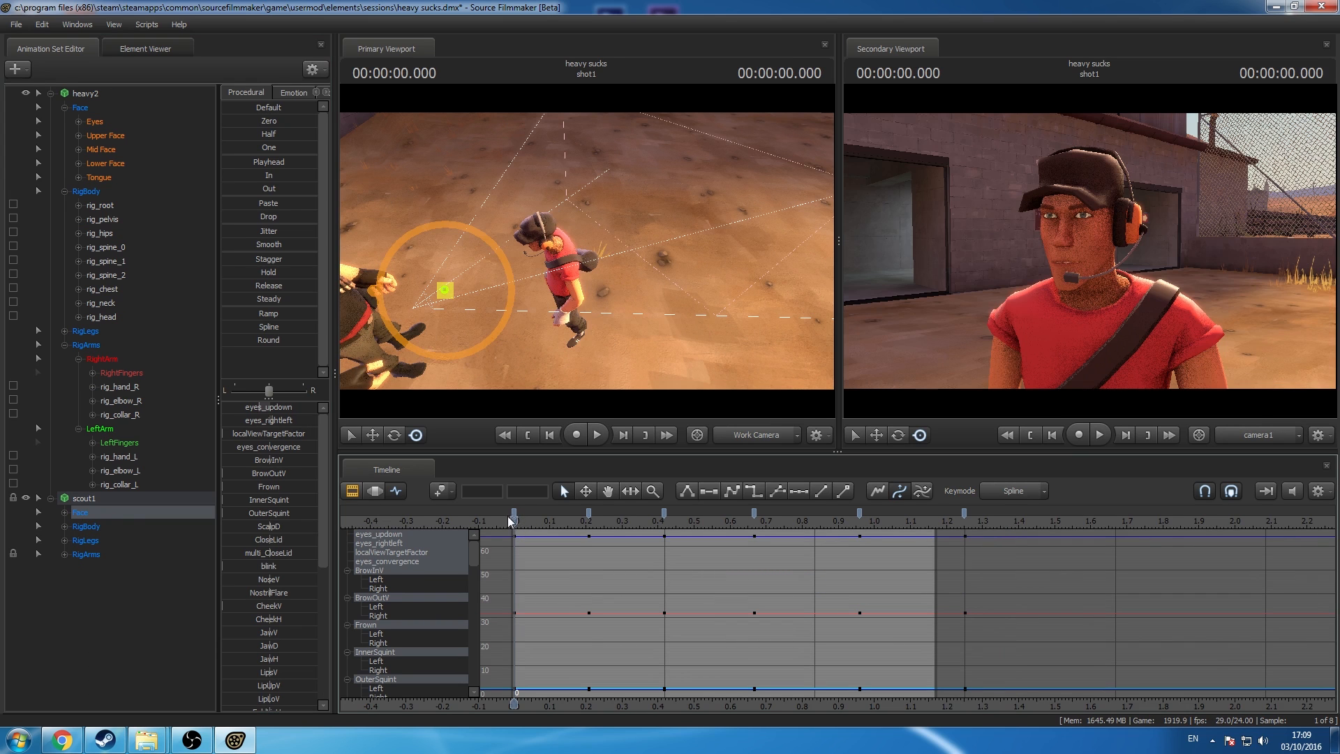
Step: Delete scout1's Face keyframes at frames 5, 10, 16, 23 and 30, keeping only the one at frame 0
middle_drag(586, 707, 695, 703)
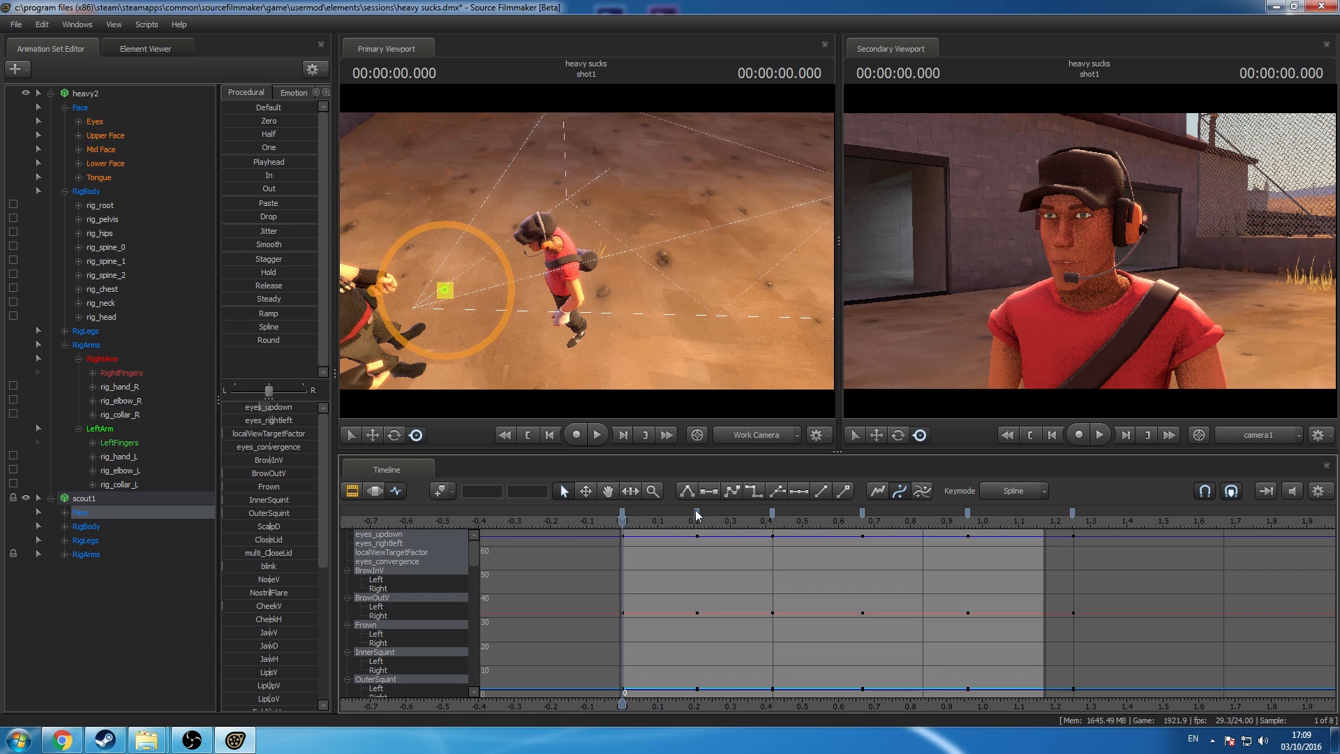
click(1070, 513)
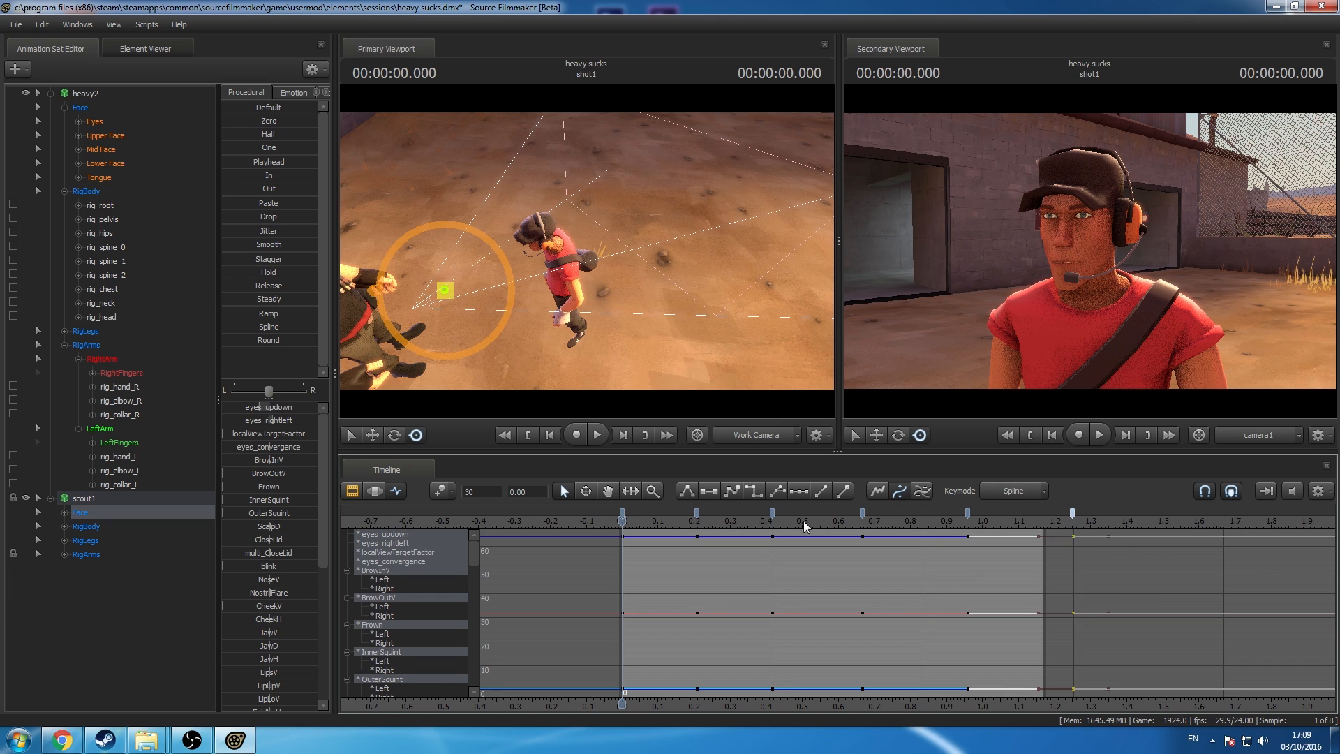
shift+click(696, 515)
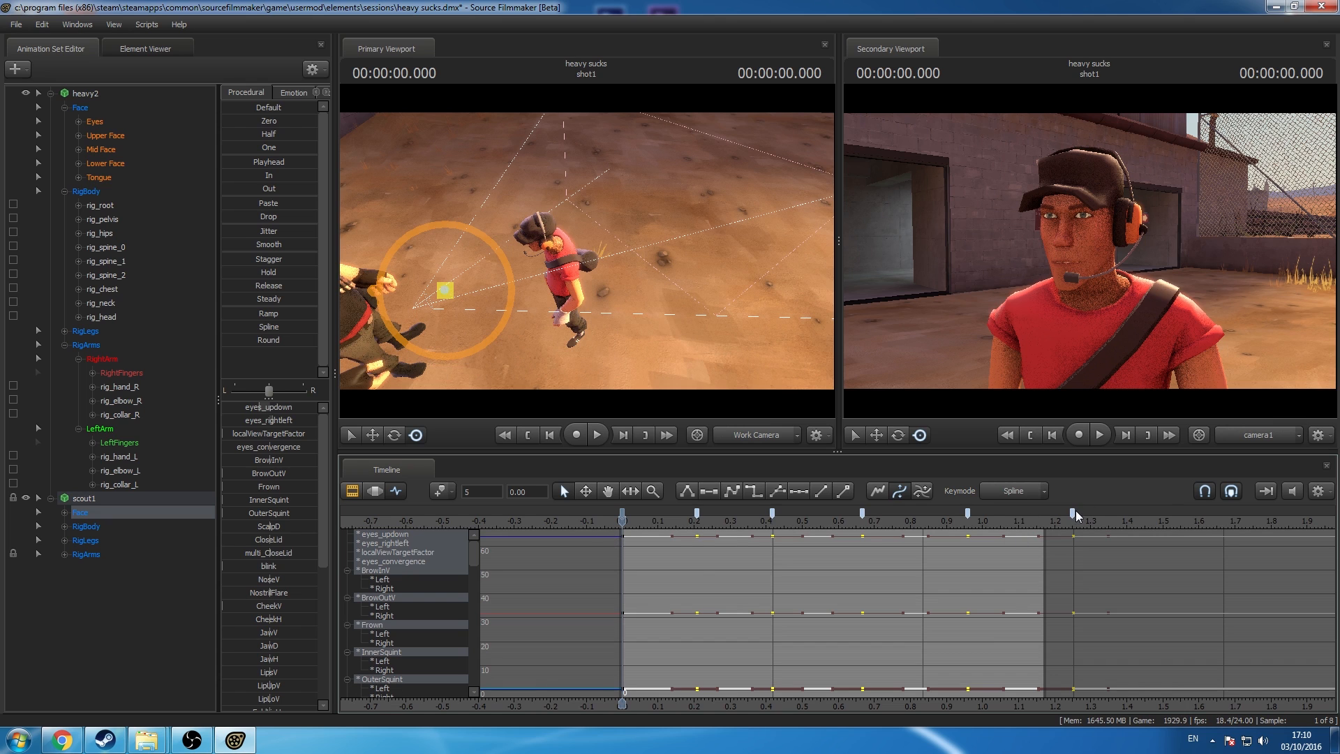
click(697, 513)
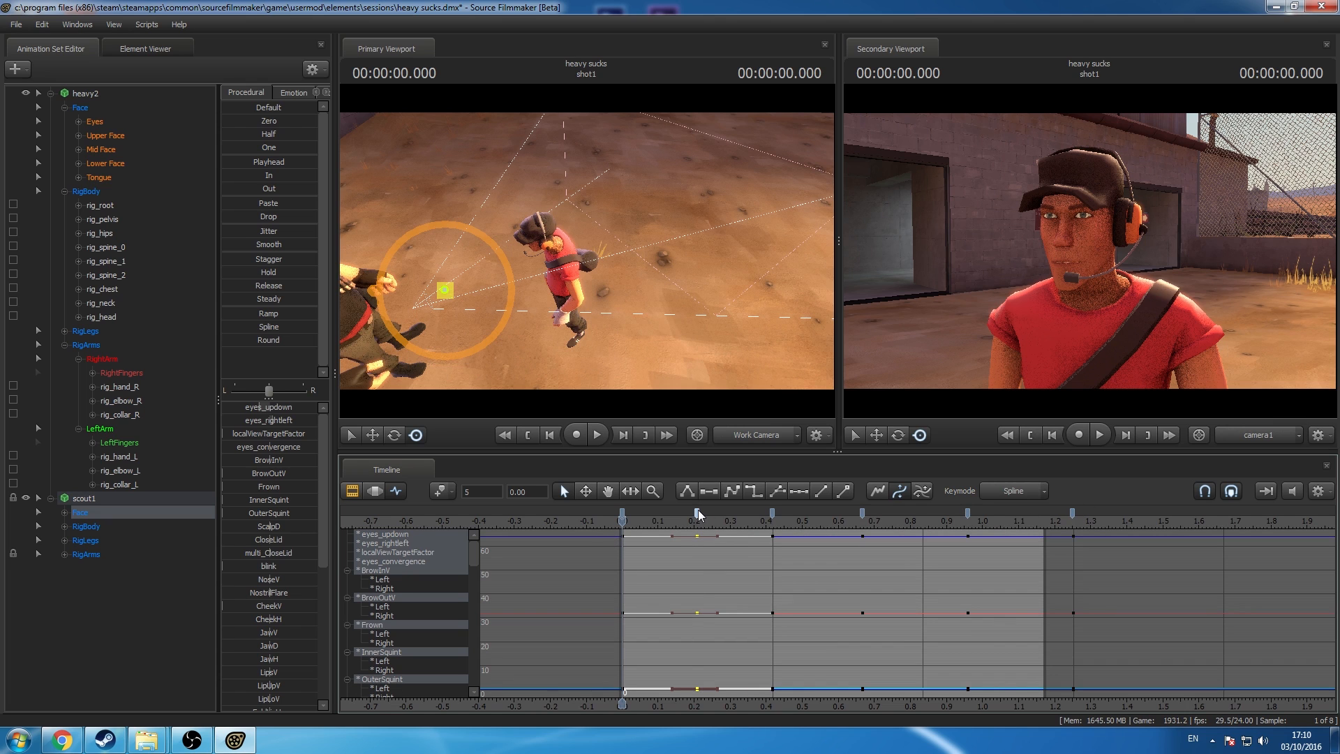
click(1073, 512)
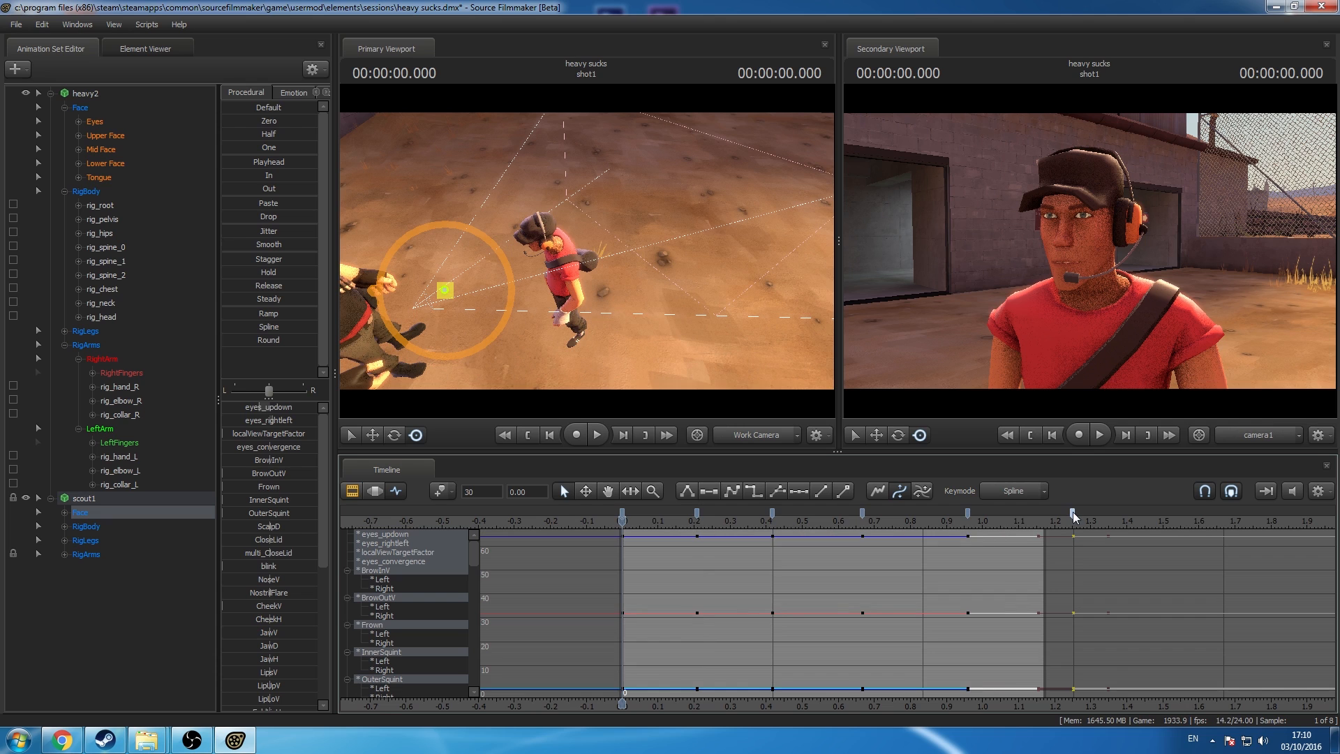
ctrl+click(862, 512)
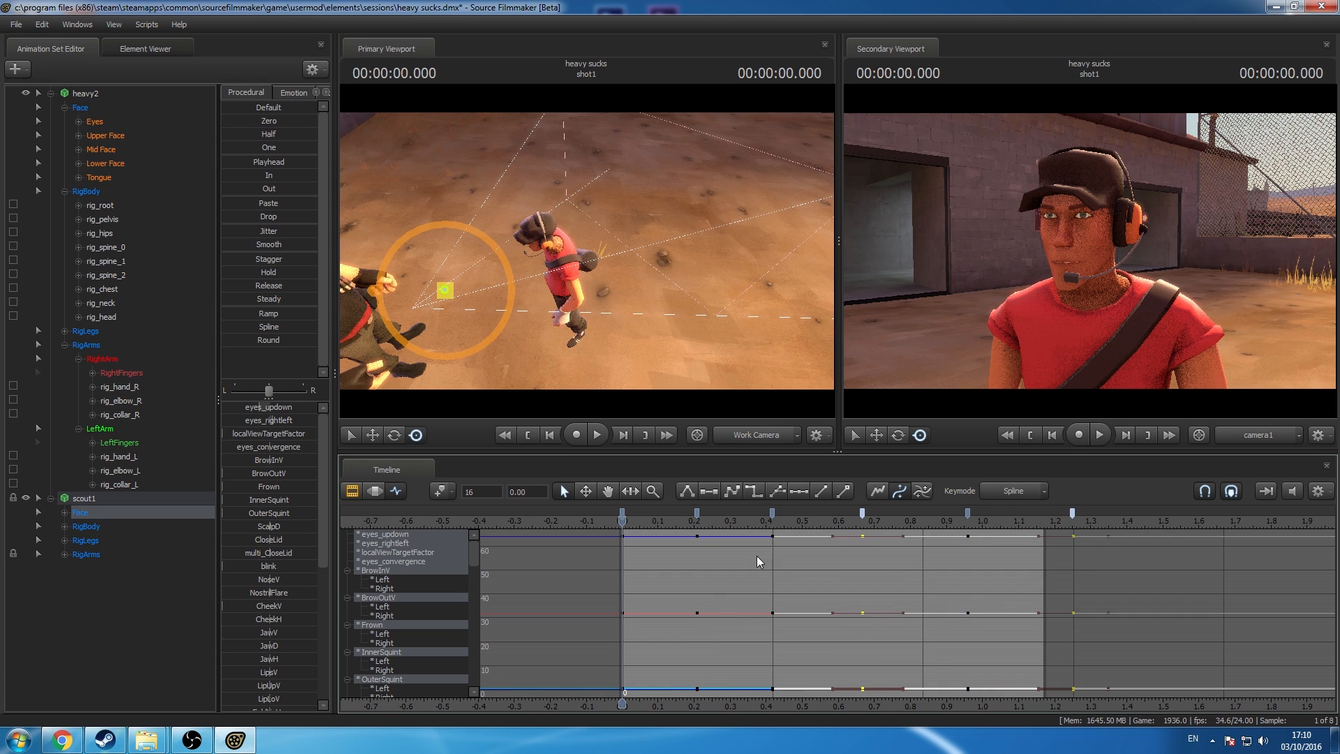
ctrl+click(772, 512)
ctrl+click(968, 514)
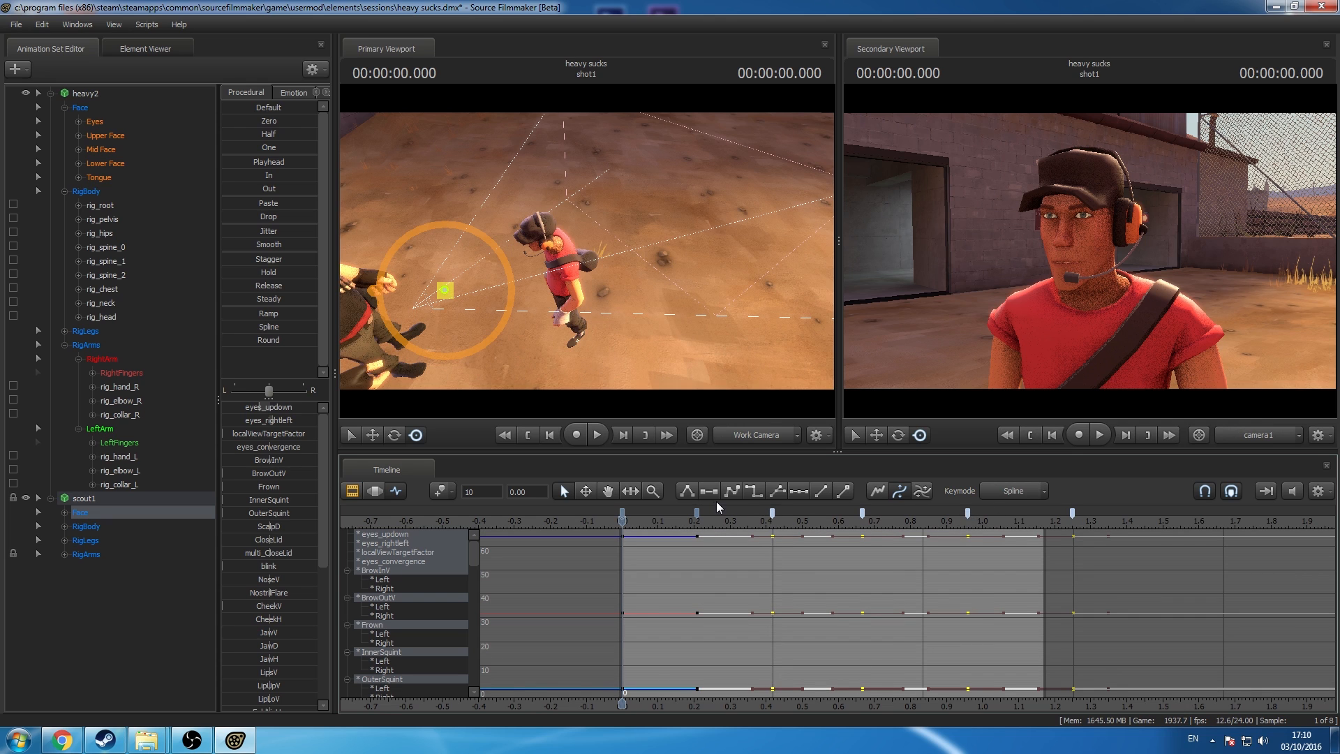
ctrl+click(698, 513)
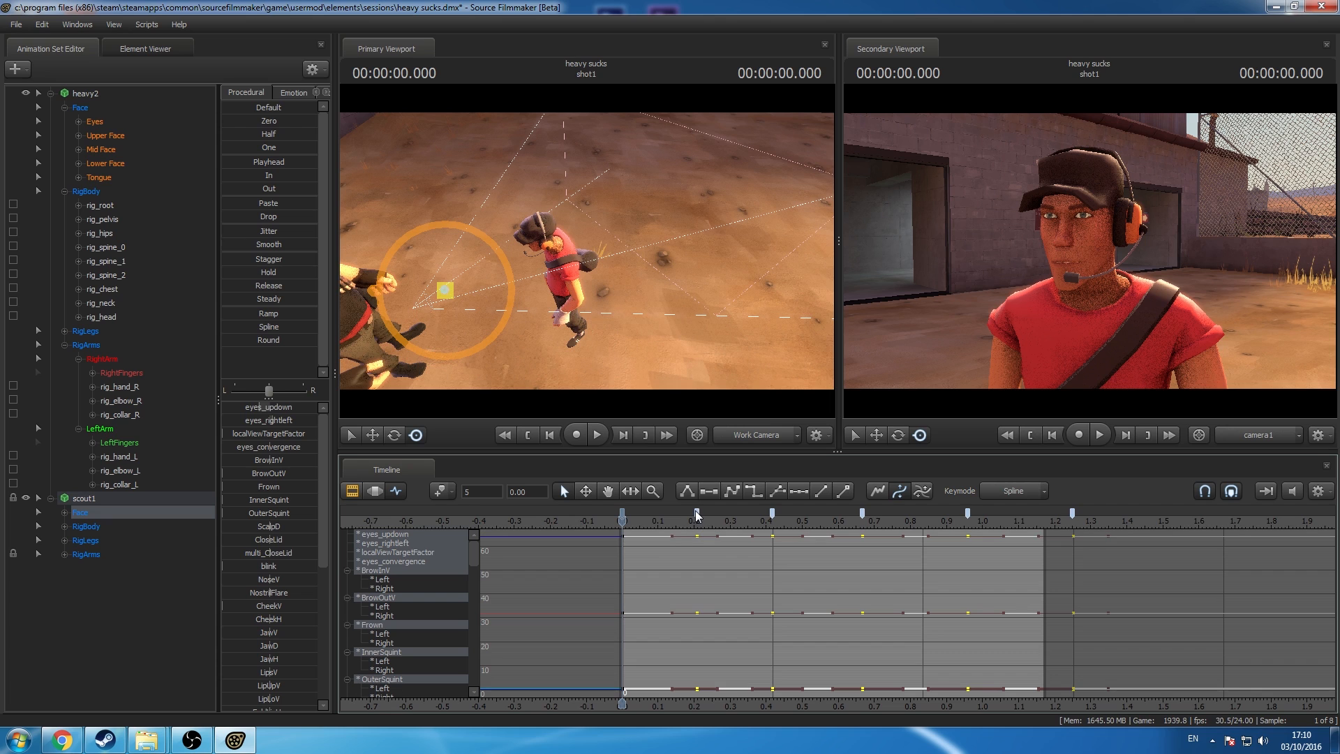
key(Delete)
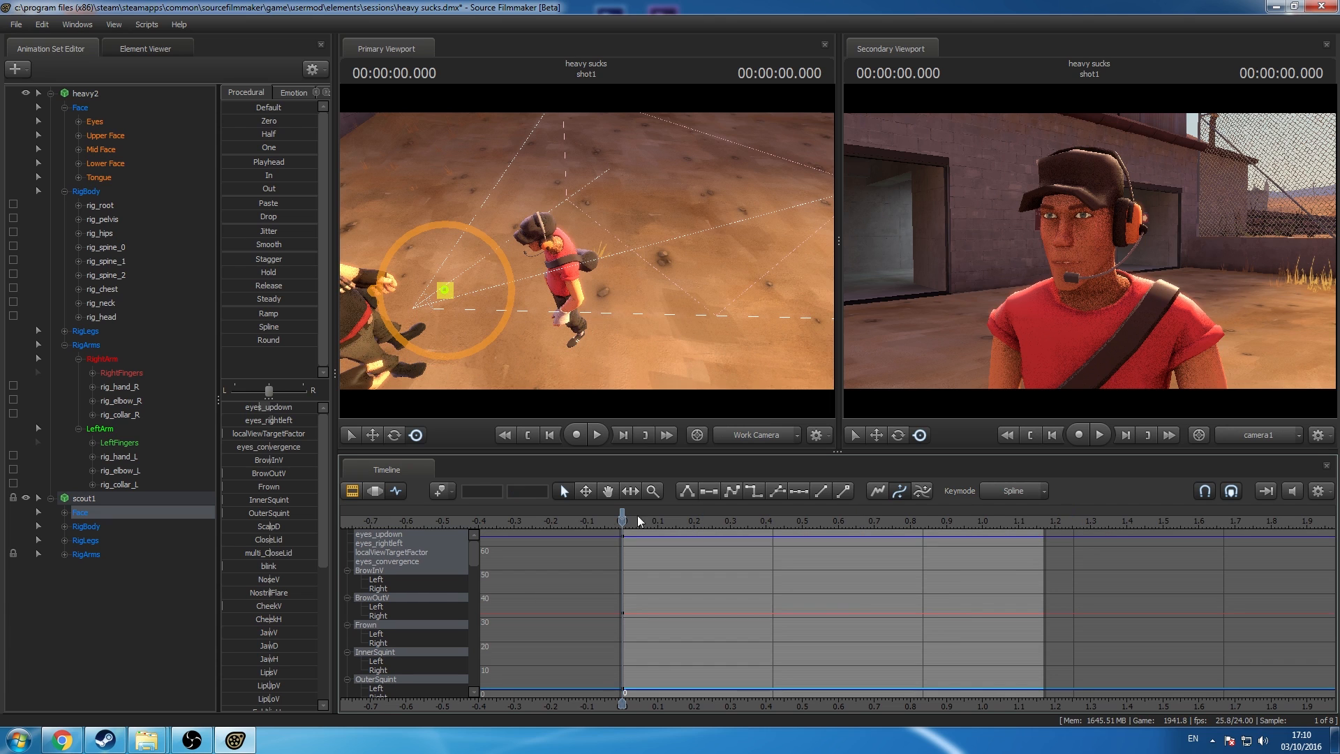
Step: Expand scout1's Face group and select the frame 0 keyframe of the Eyes, Upper Face and Mid Face controls
click(621, 514)
click(65, 512)
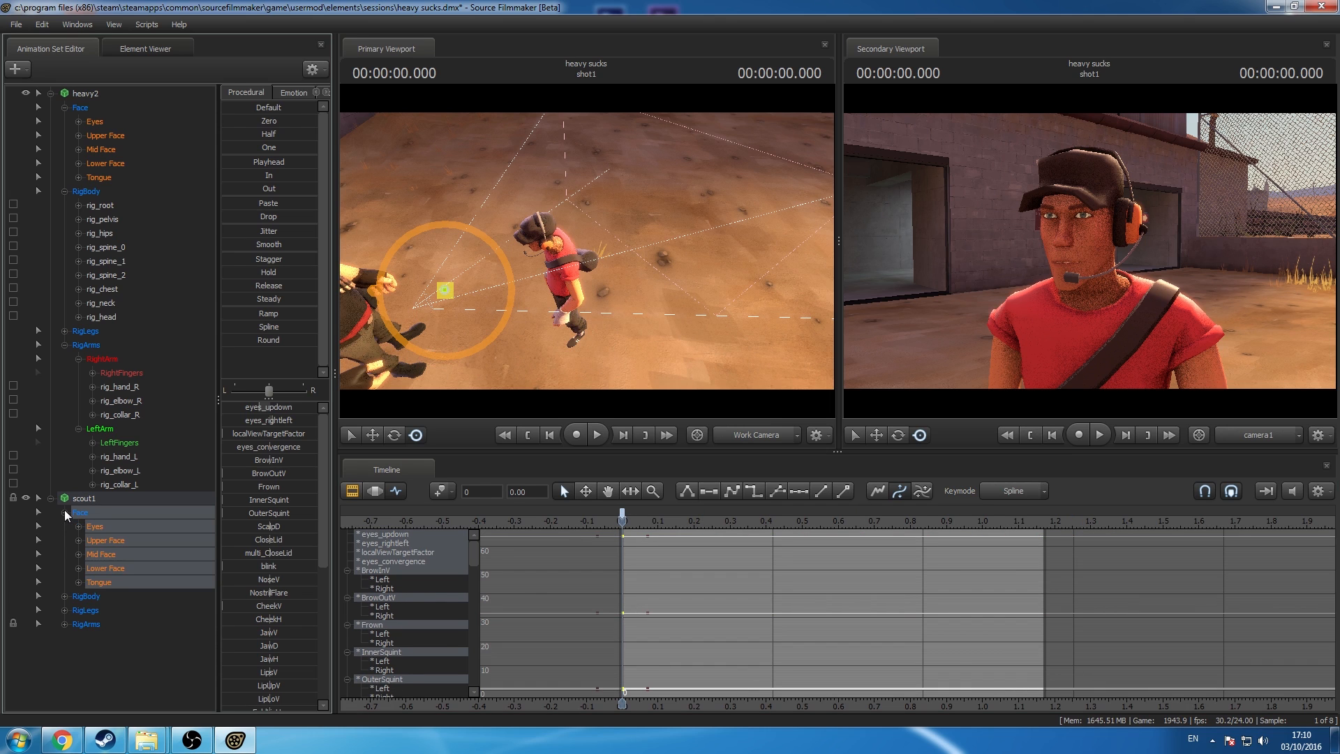
click(92, 527)
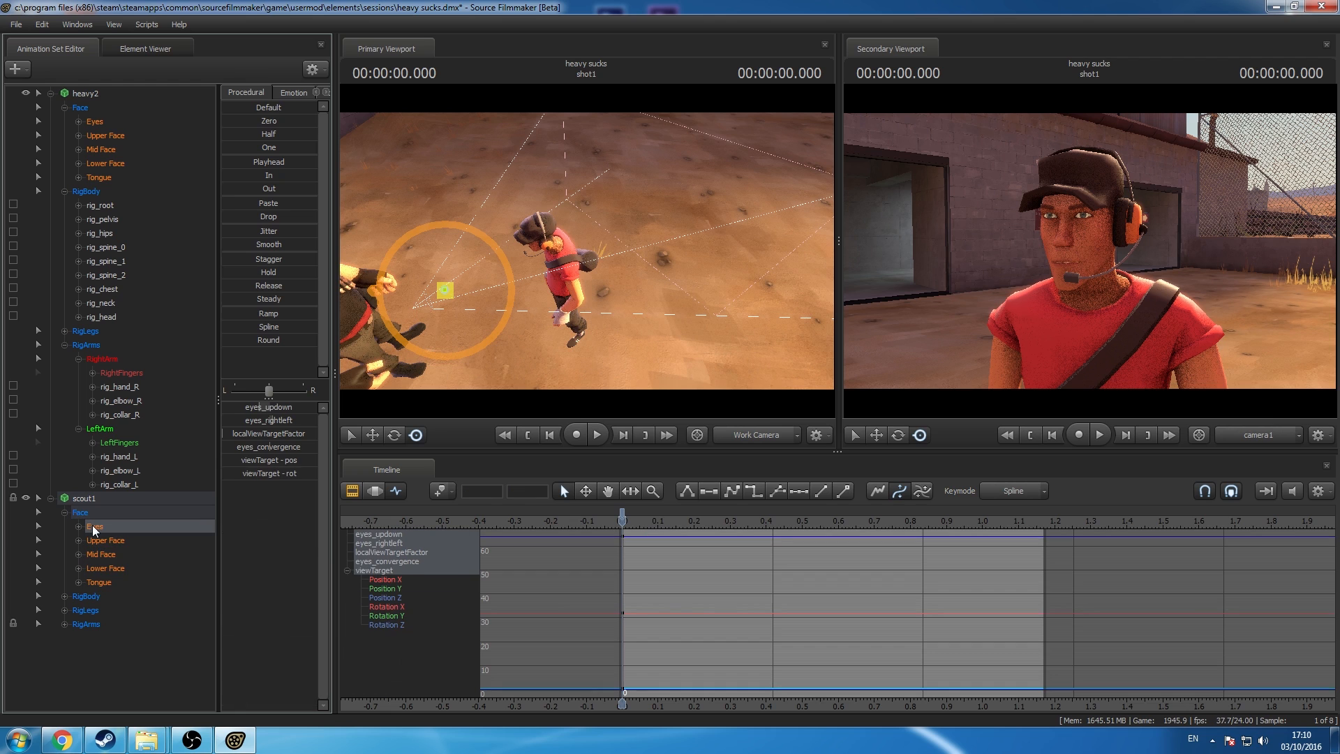
drag(93, 525, 98, 552)
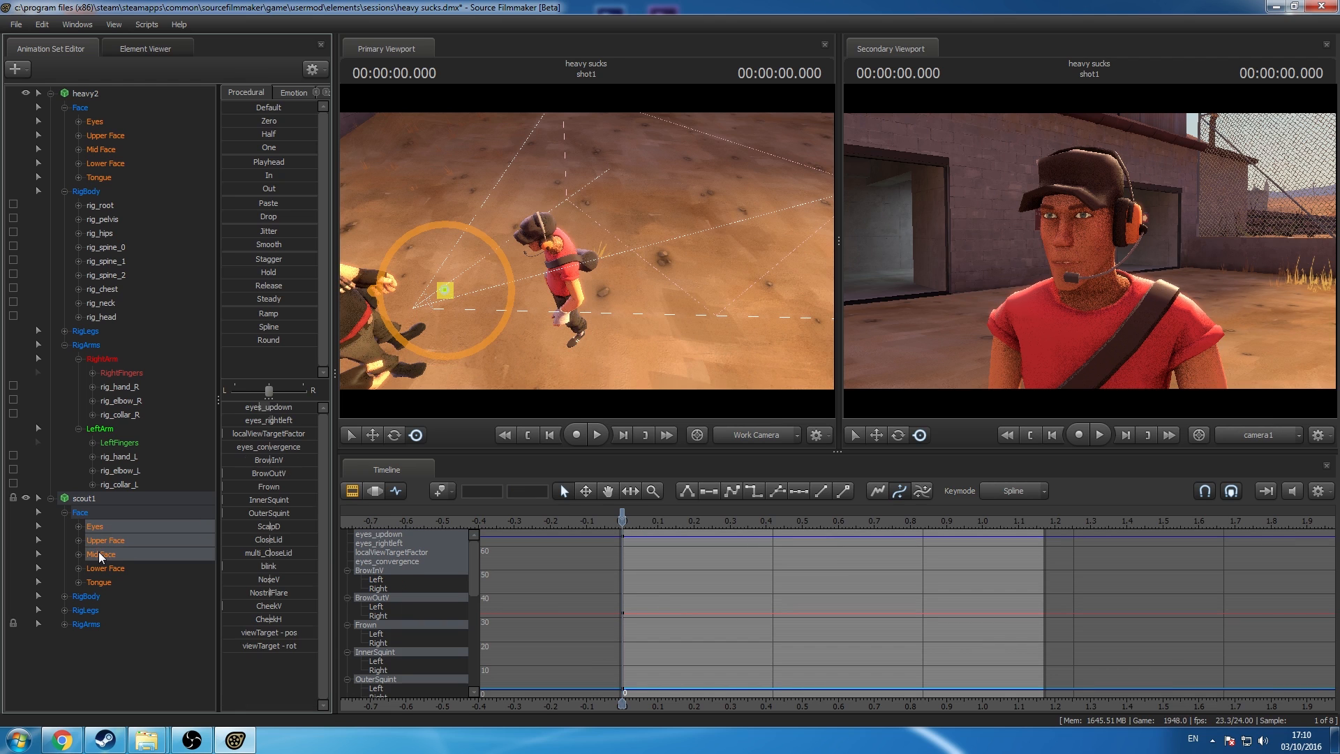
double_click(623, 511)
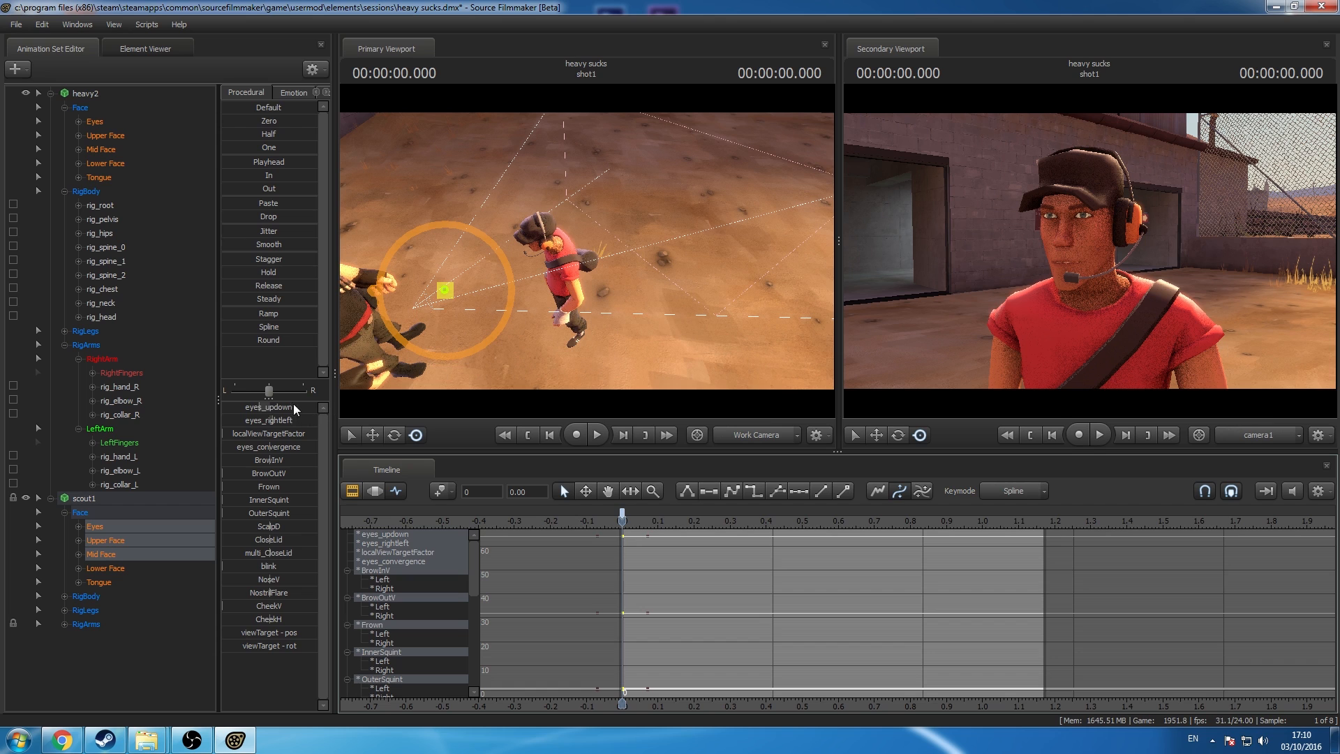
Step: Adjust CloseLid on scout1's eyelids and give his Lower Face a slight Smile at frame 0
drag(270, 540, 252, 540)
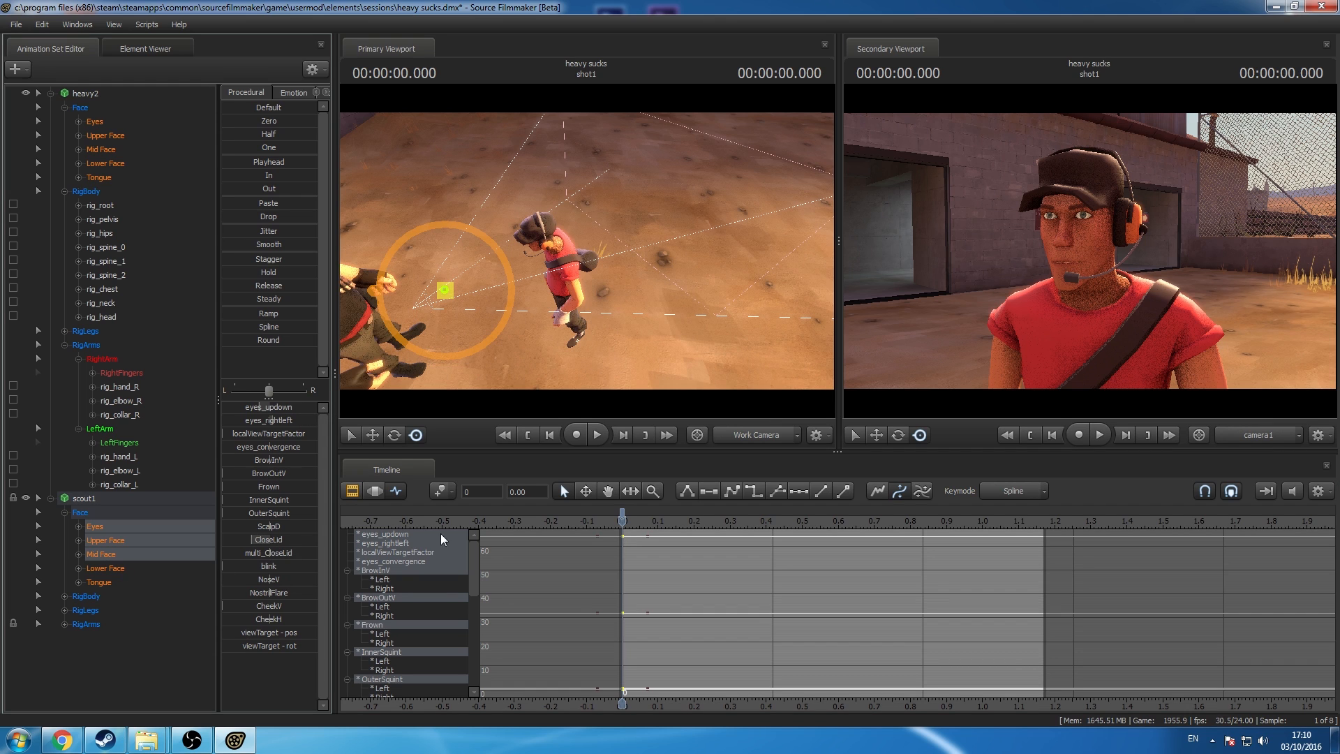
click(102, 570)
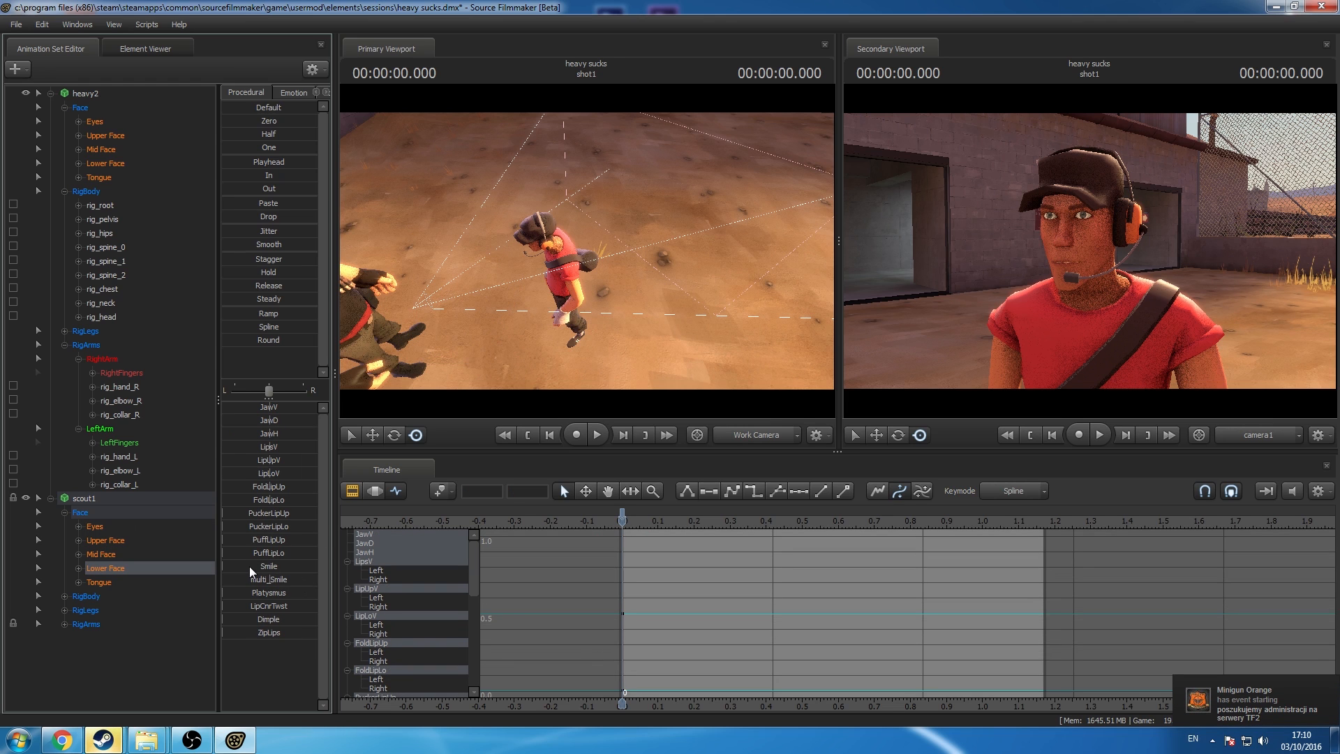
drag(249, 567, 257, 567)
Step: Keyframe scout1's Eyes, Upper Face and Mid Face controls at frame 4, and key a raised Frown at frame 9
click(98, 527)
shift+click(103, 553)
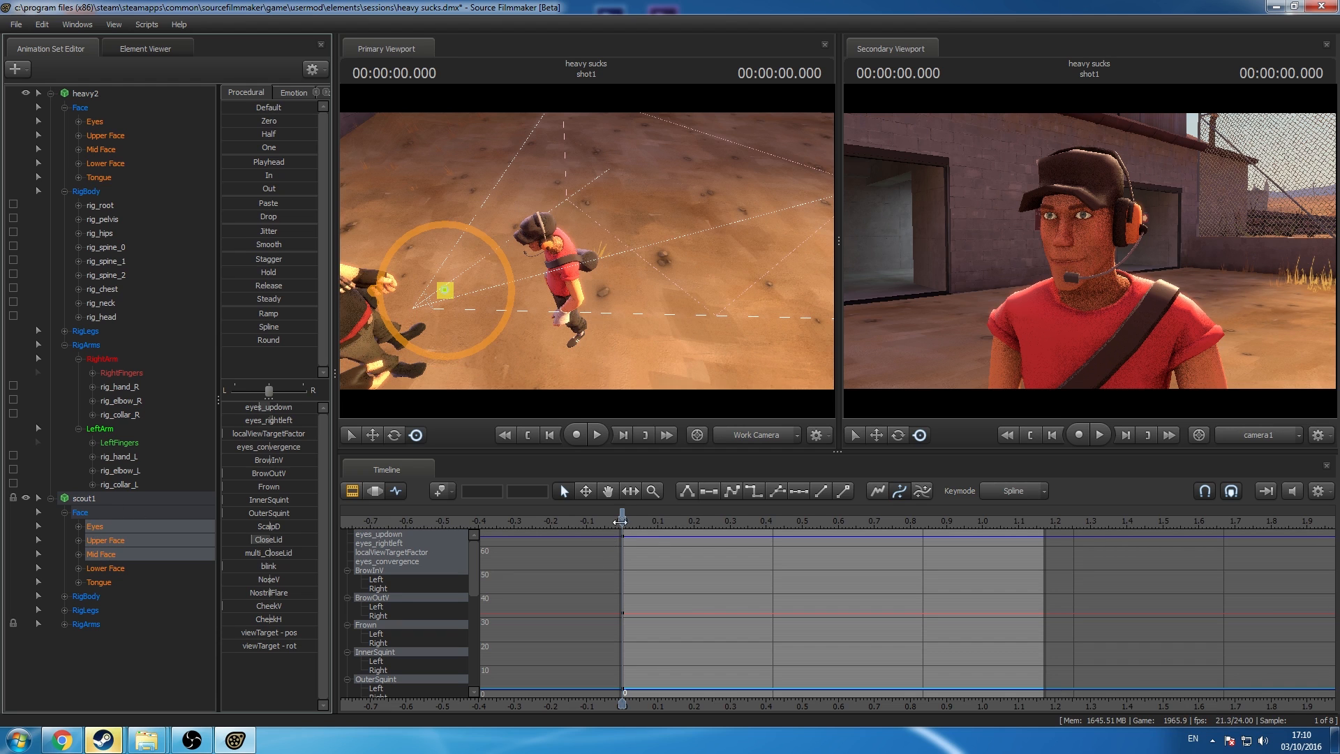
drag(620, 522, 688, 575)
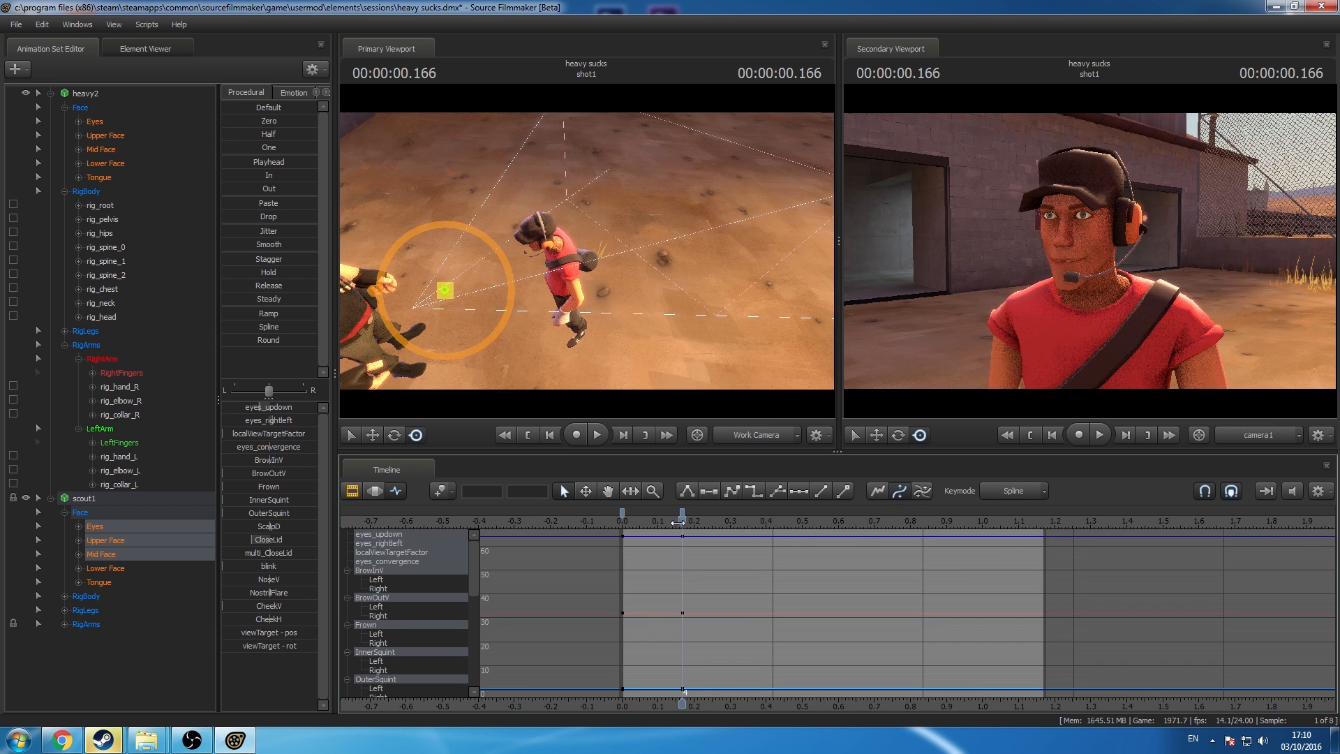
drag(678, 523, 749, 551)
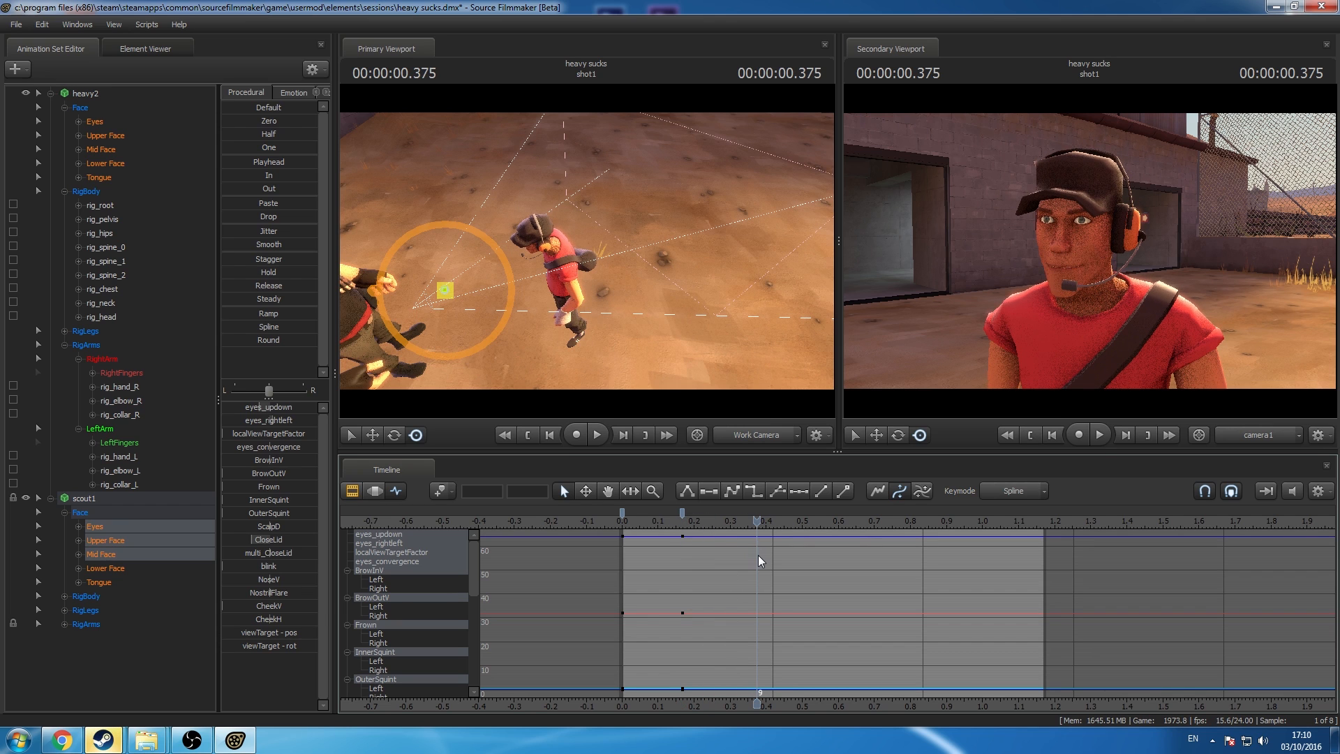
key(k)
mouse_move(271, 485)
mouse_down()
mouse_move(307, 485)
mouse_move(273, 463)
mouse_up()
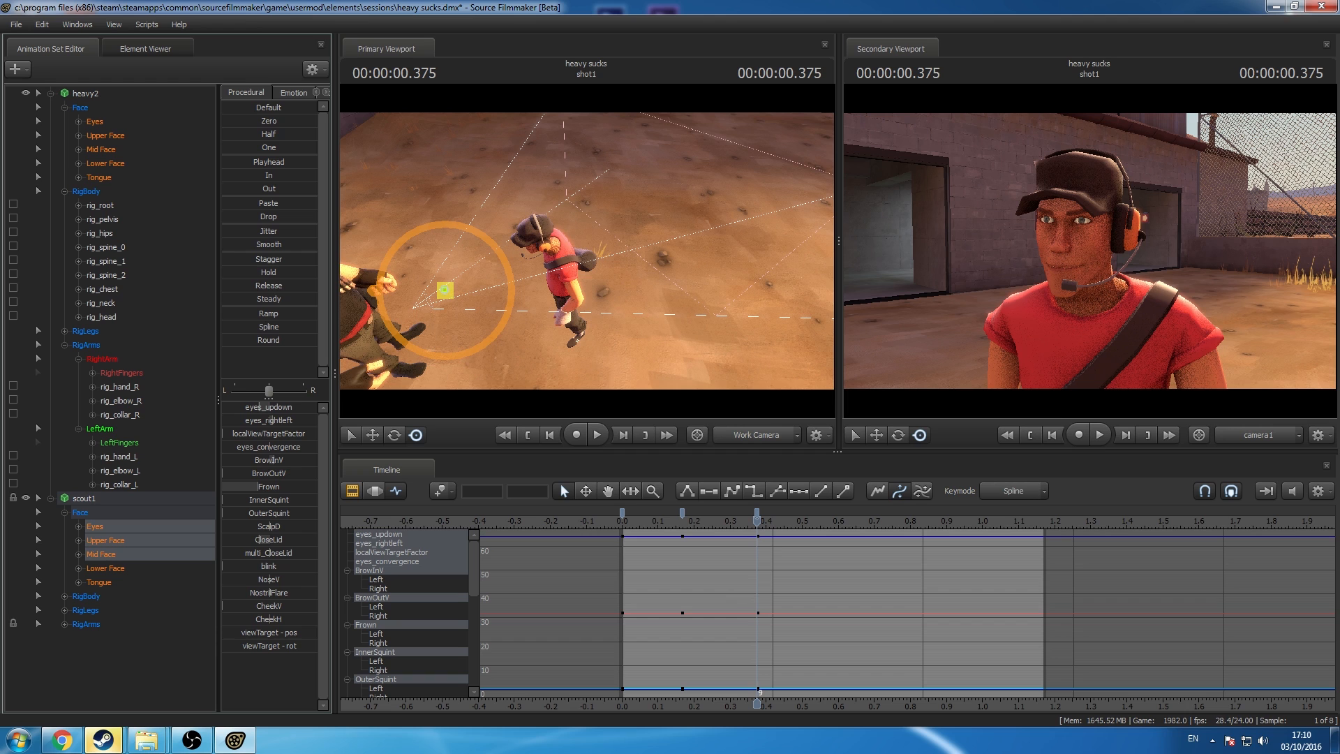
Step: Key a surprised look at frame 17 with raised BrowInV and BrowOutV and no Frown, and copy the frame 9 keyframe to frame 22
drag(759, 529, 874, 537)
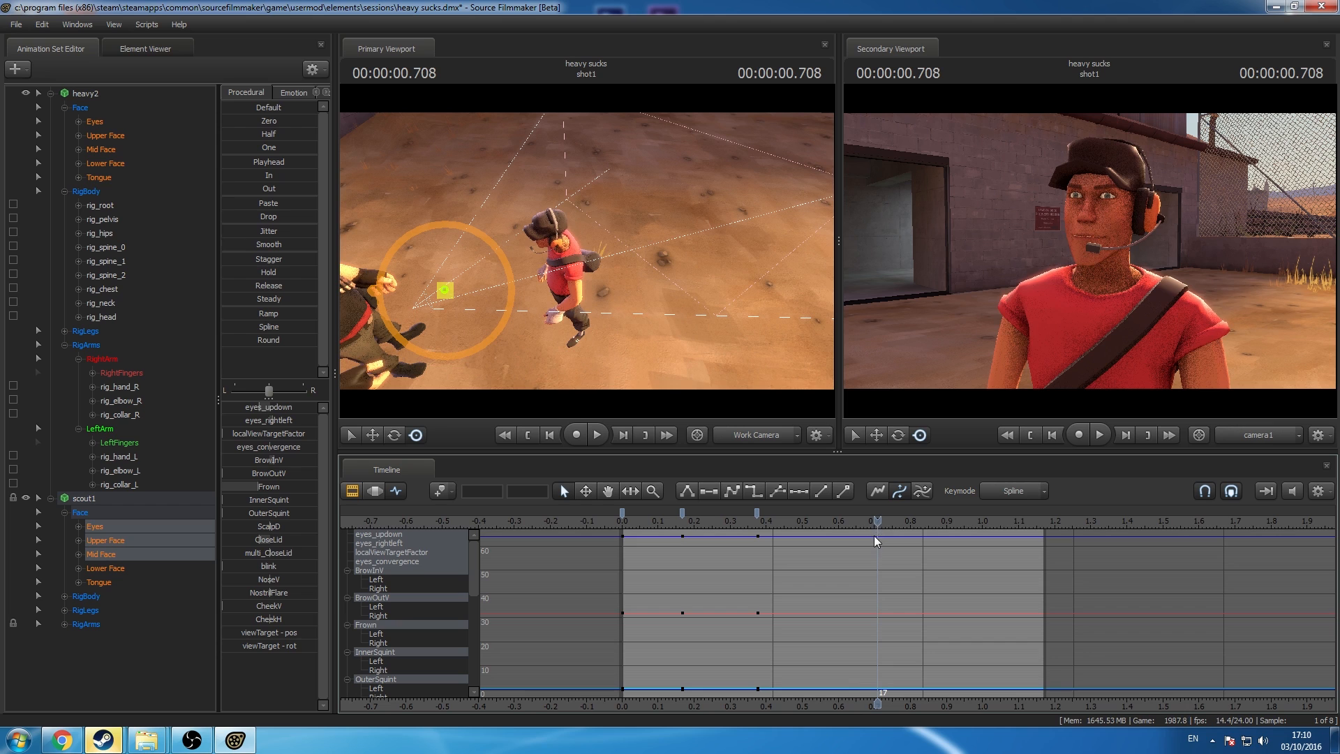
double_click(880, 513)
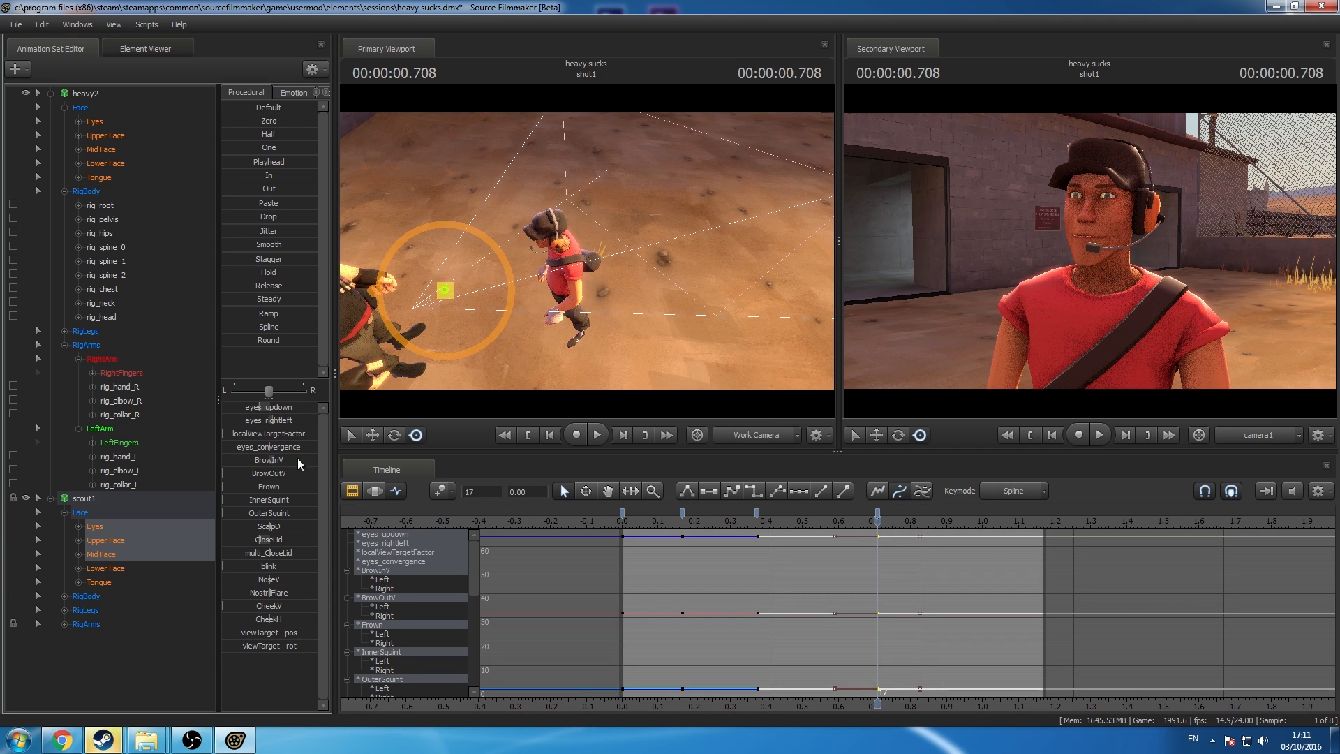
drag(280, 458, 294, 458)
mouse_move(234, 487)
mouse_down()
mouse_move(258, 487)
mouse_move(222, 486)
mouse_move(286, 463)
mouse_move(226, 486)
mouse_move(318, 487)
mouse_move(222, 486)
mouse_up()
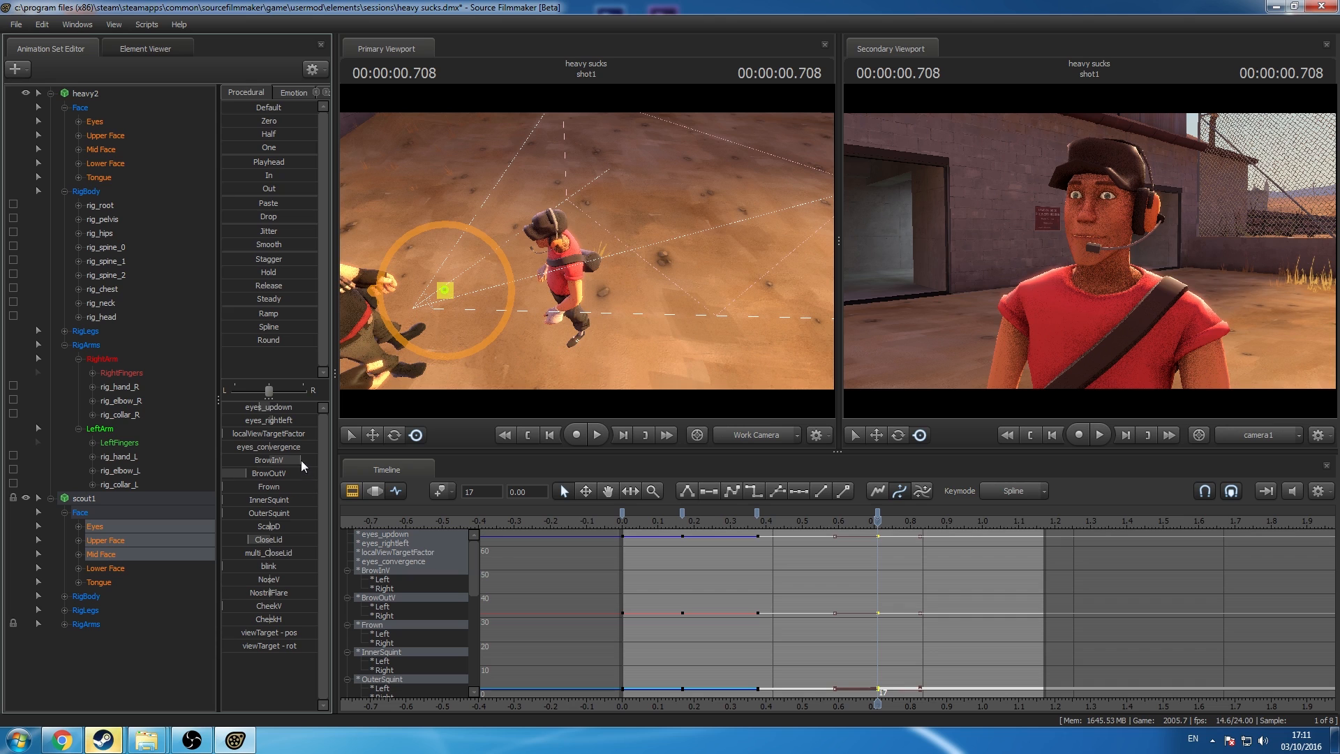
click(758, 516)
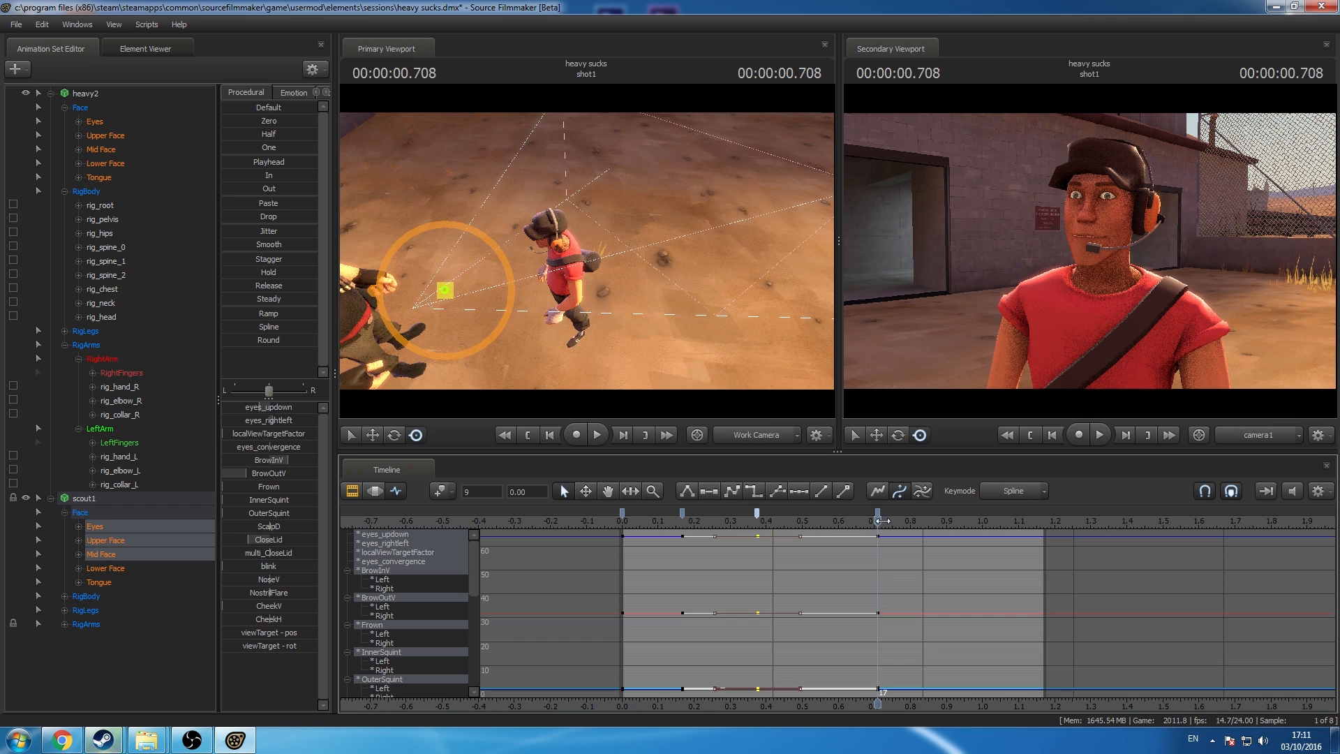
drag(881, 521, 954, 562)
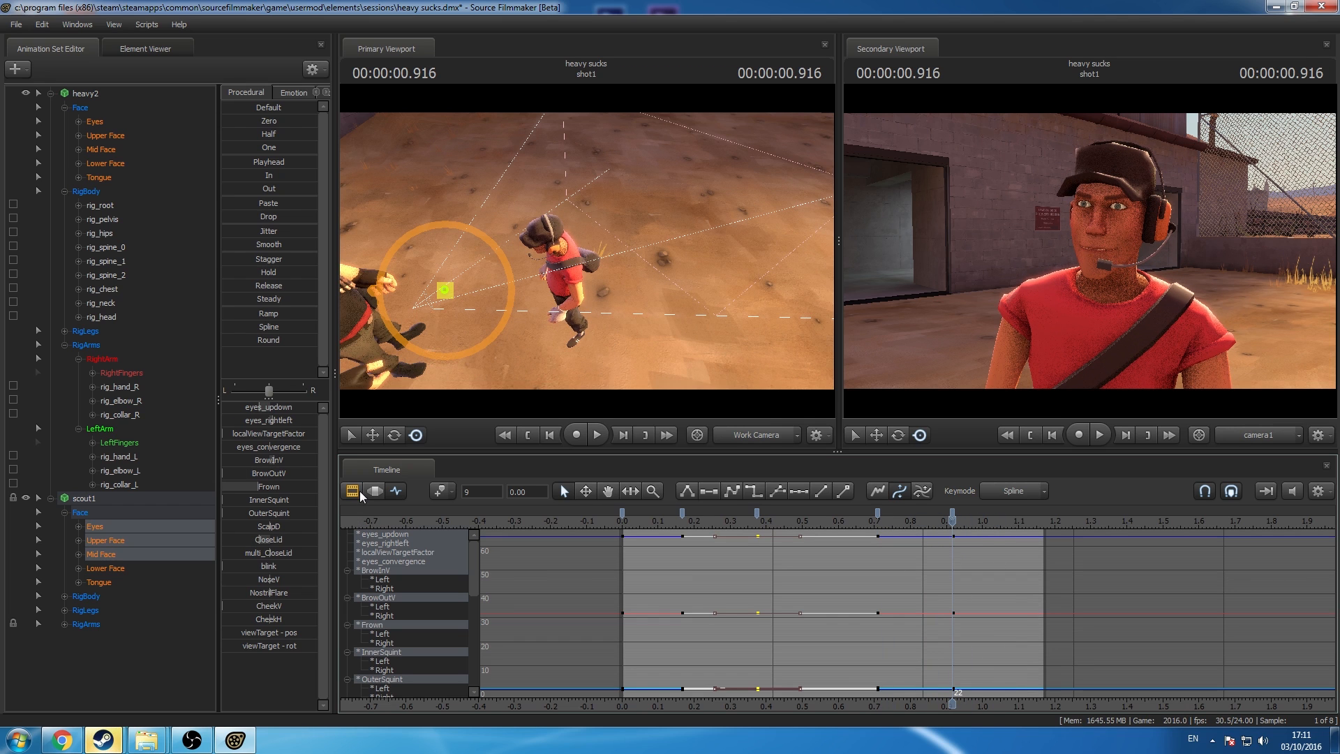
Step: Pull the end of the vo\scout_dominationhvy09.wav dialog clip slightly earlier, and play back shot1 from frame 0 to check the expressions
click(623, 521)
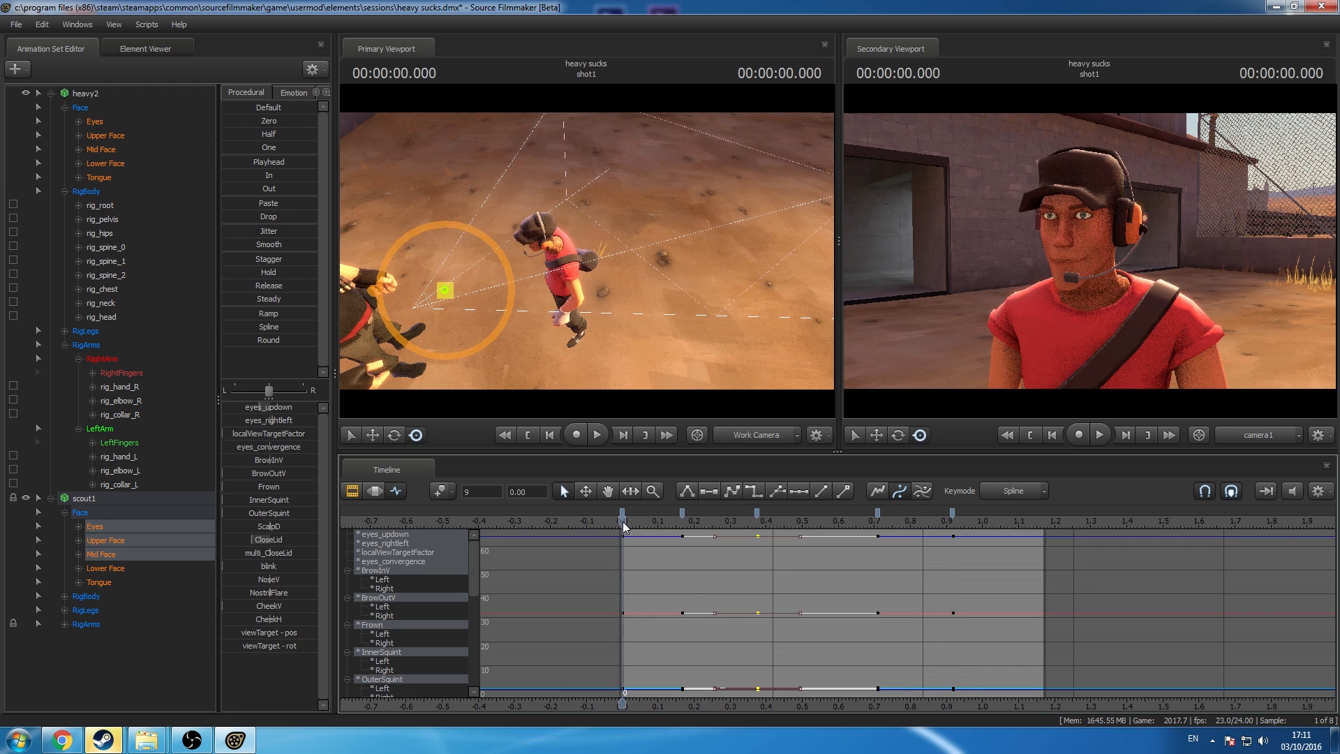
key(space)
click(352, 491)
click(1003, 653)
drag(1005, 652, 997, 653)
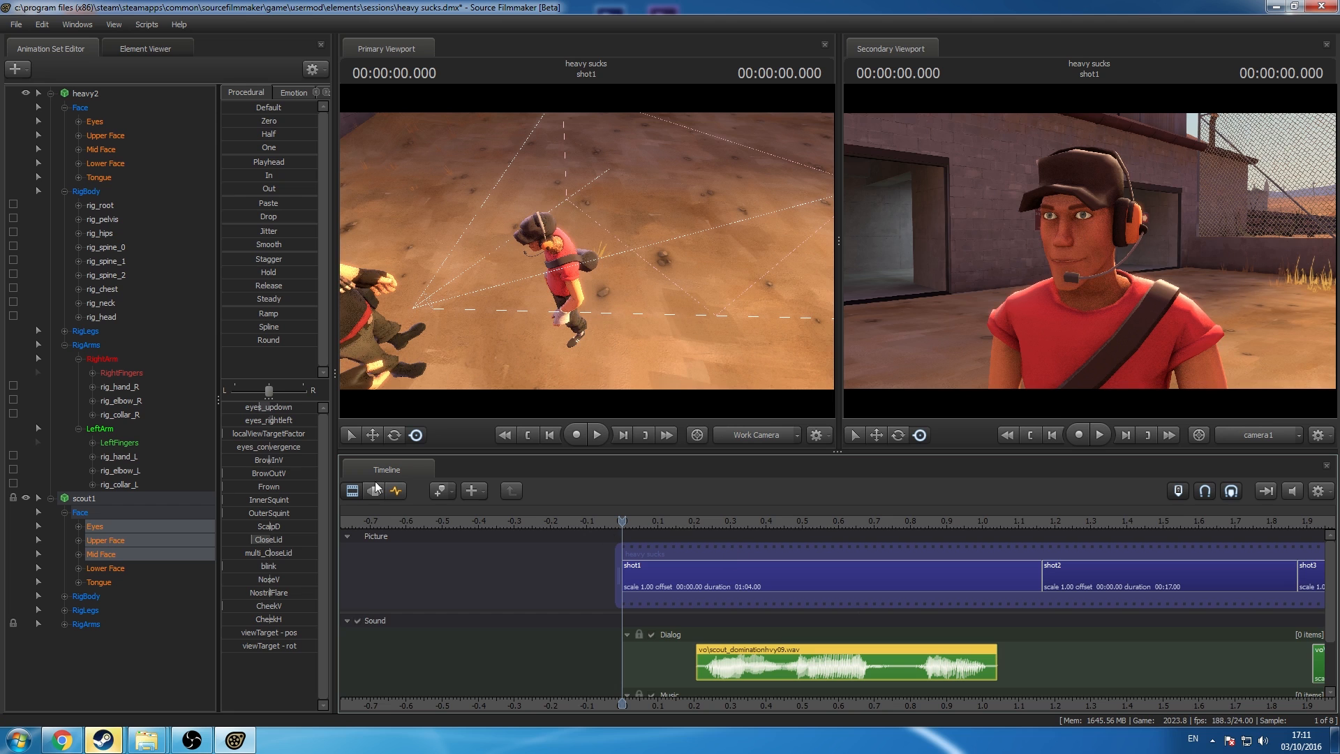
click(404, 488)
key(space)
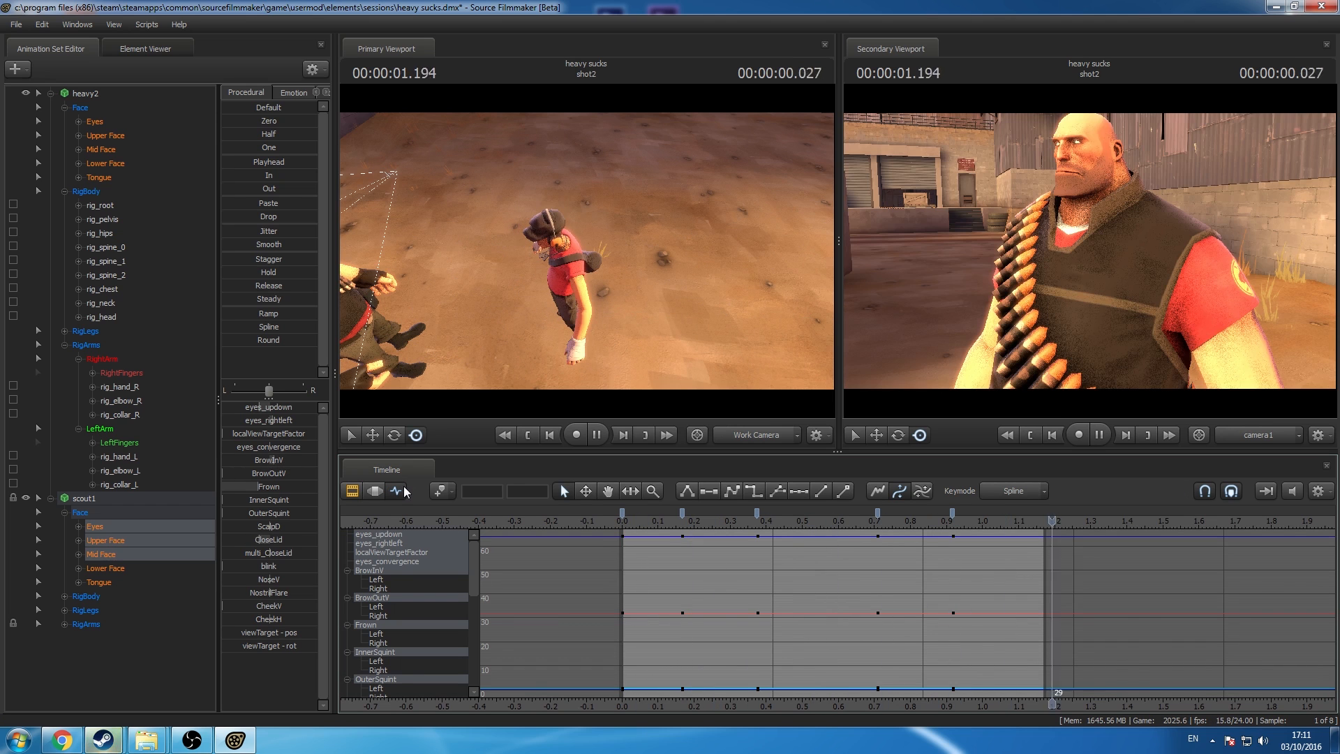
key(space)
Step: Select scout1's Lower Face and Tongue controls, and place the playhead at their frame 0 keyframe
click(107, 573)
ctrl+click(103, 582)
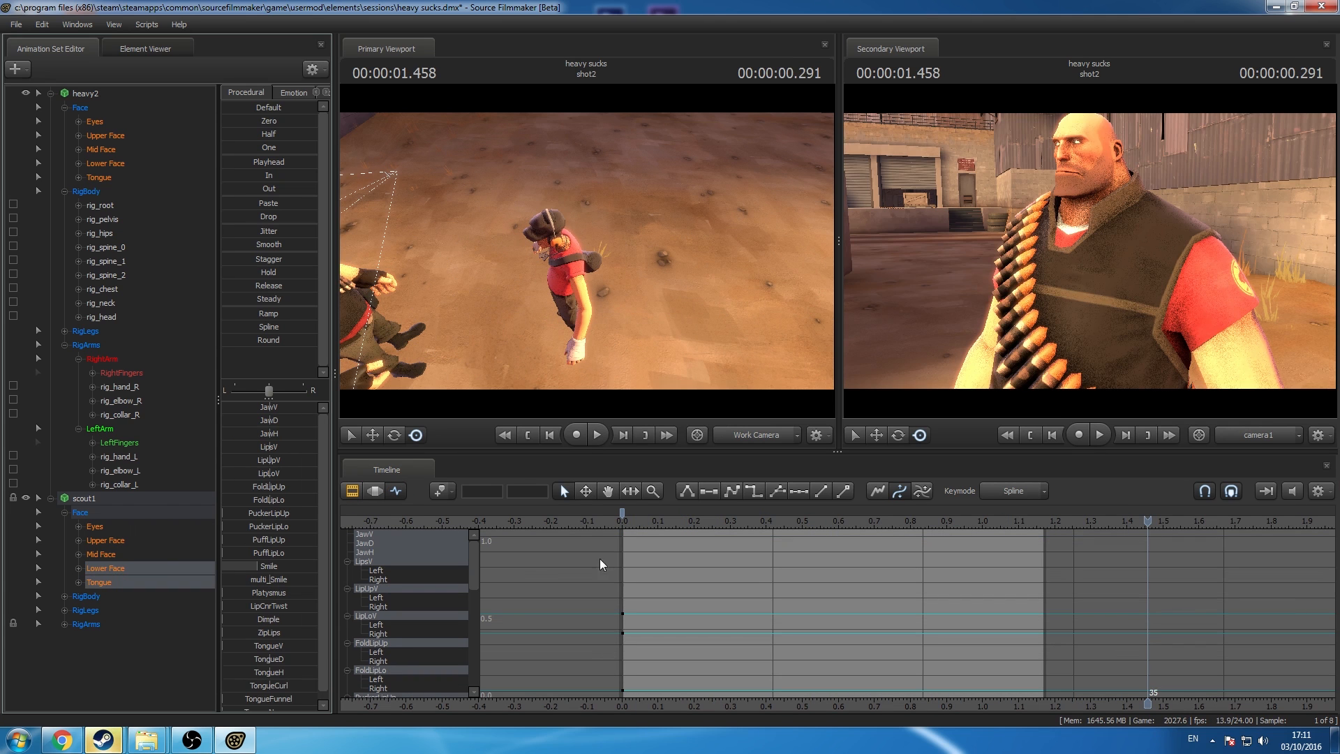
click(622, 521)
key(m)
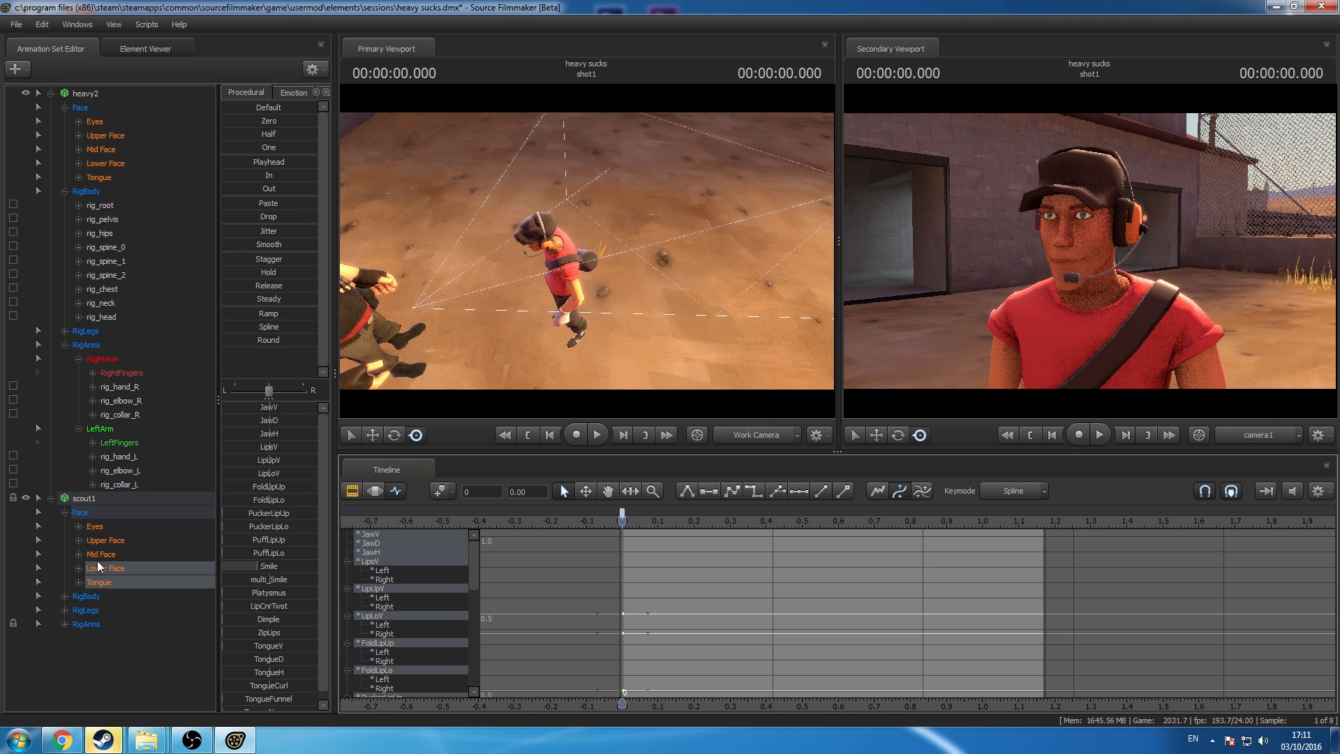
ctrl+click(98, 581)
ctrl+click(99, 580)
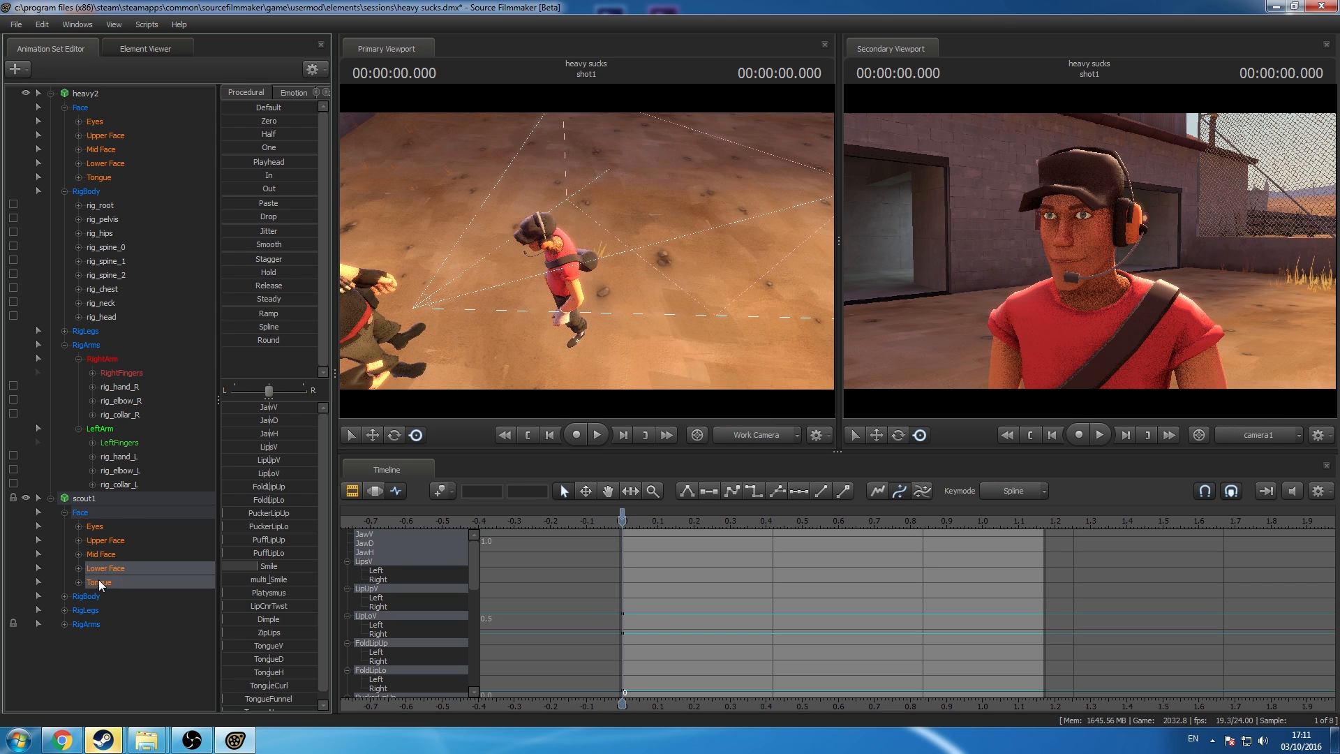
Step: Show the Phoneme presets and add a keyframe for the Lower Face and Tongue controls at frame 5
click(326, 92)
click(324, 93)
click(275, 91)
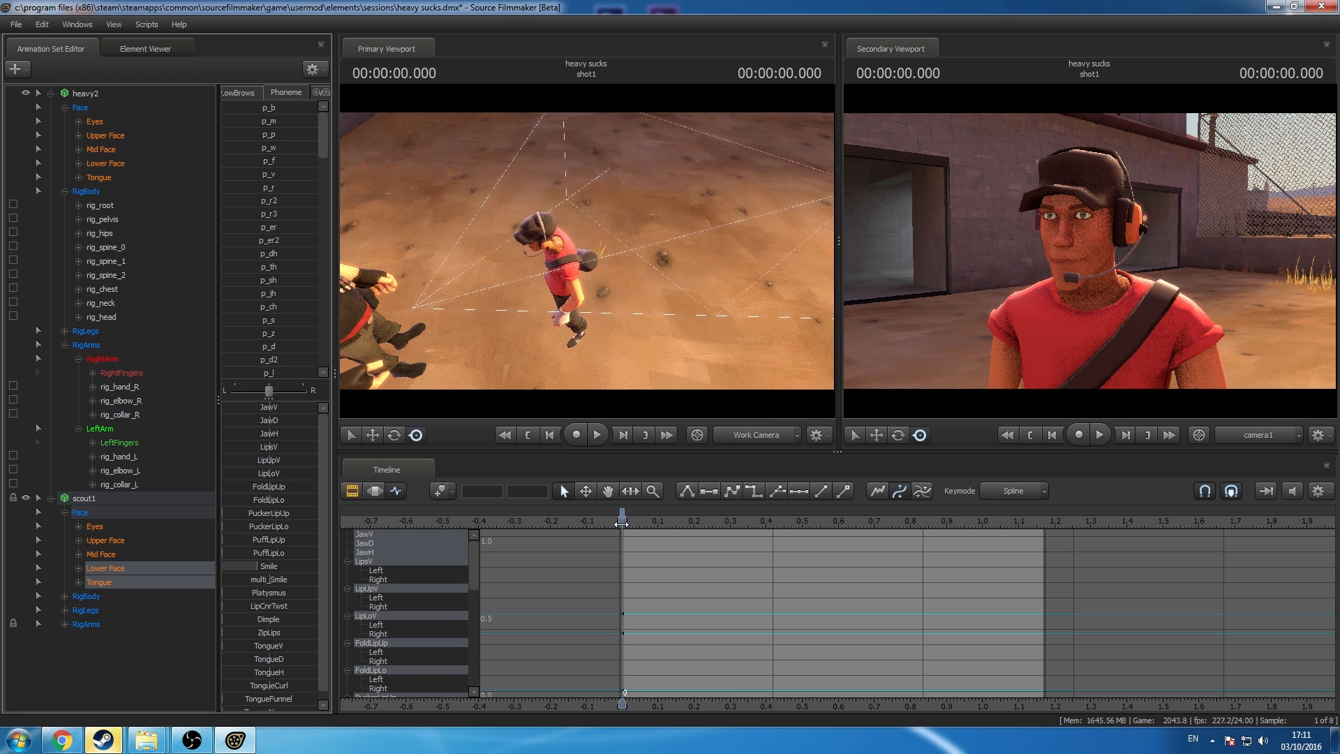
drag(621, 520, 697, 571)
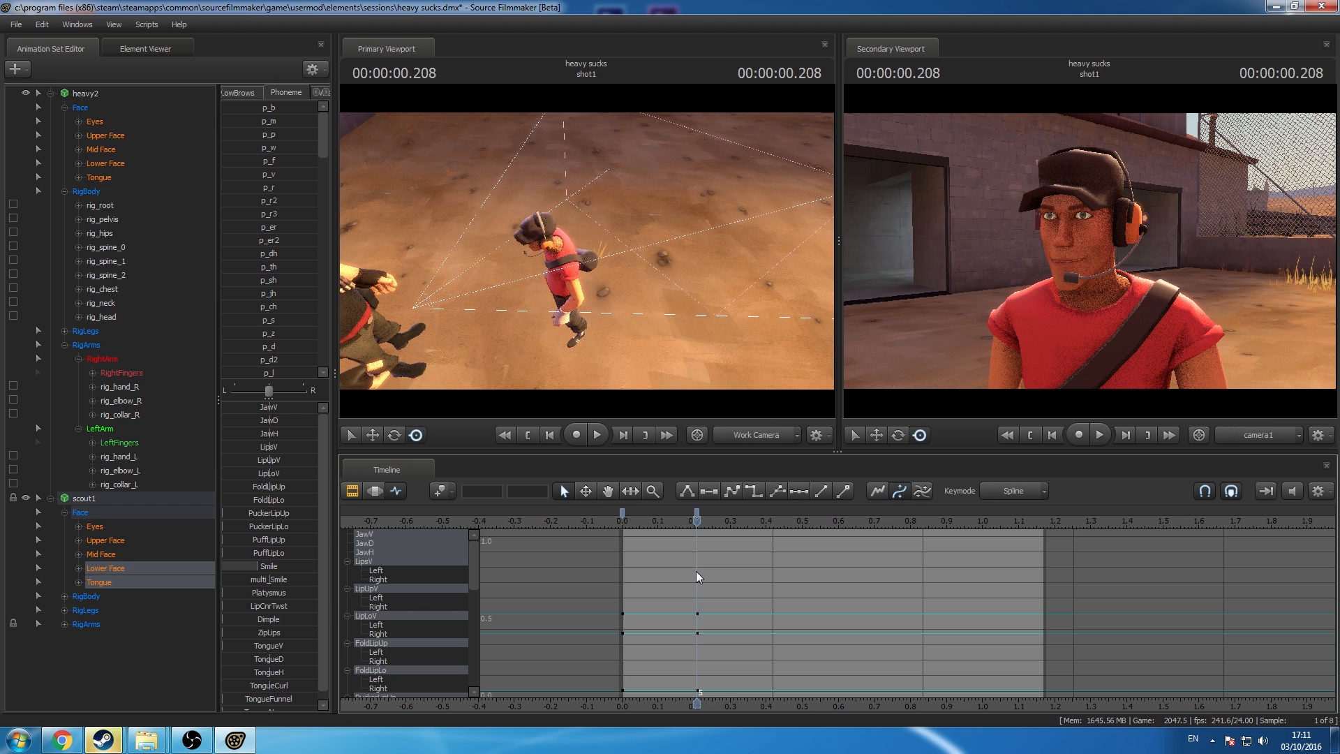
Step: Try to apply the p_h phoneme preset to the frame 5 keyframe of the Lower Face and Tongue controls
drag(324, 123, 328, 214)
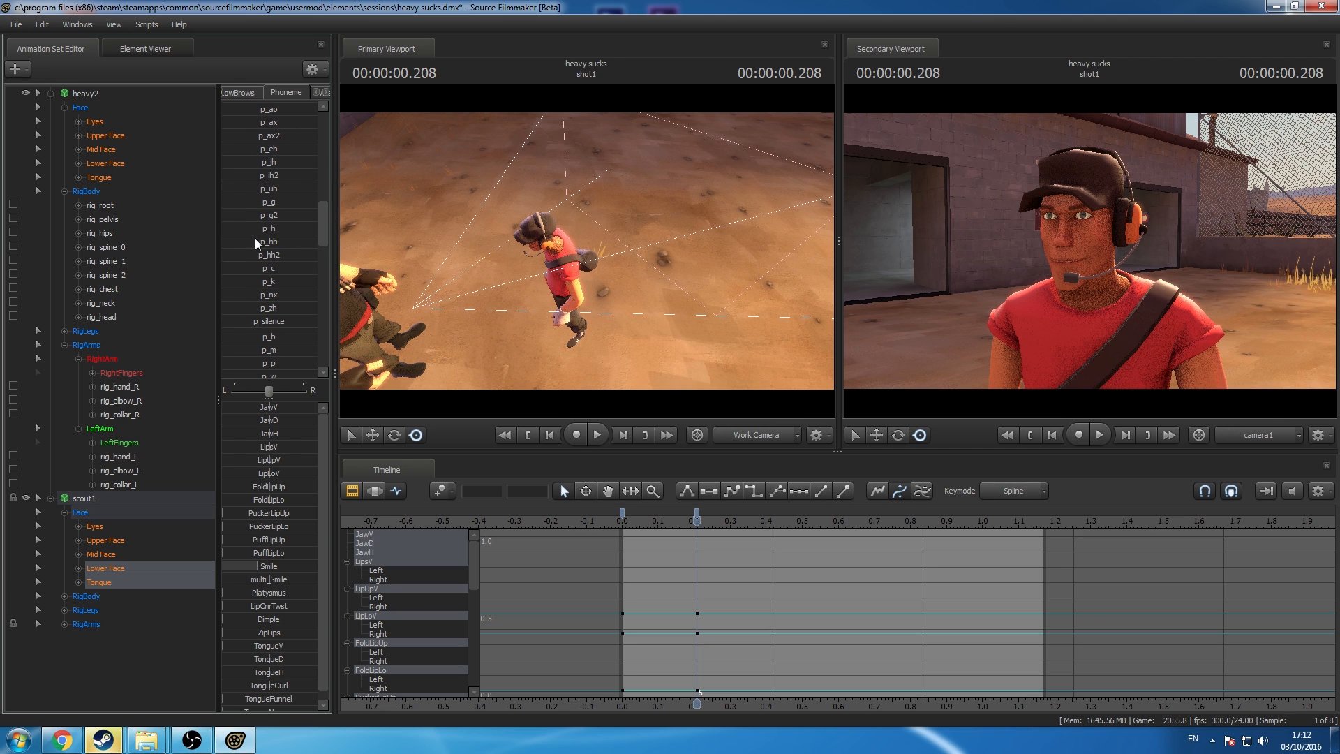
click(696, 514)
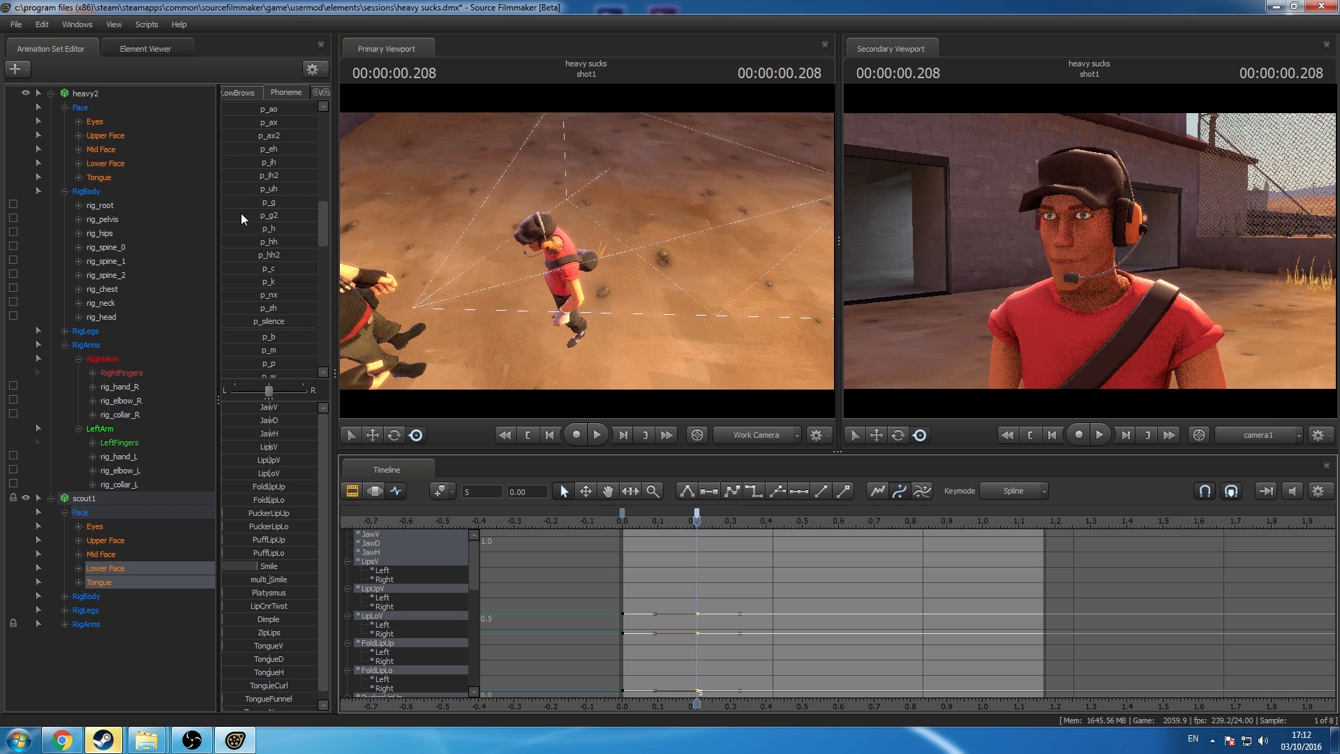
drag(263, 230, 360, 231)
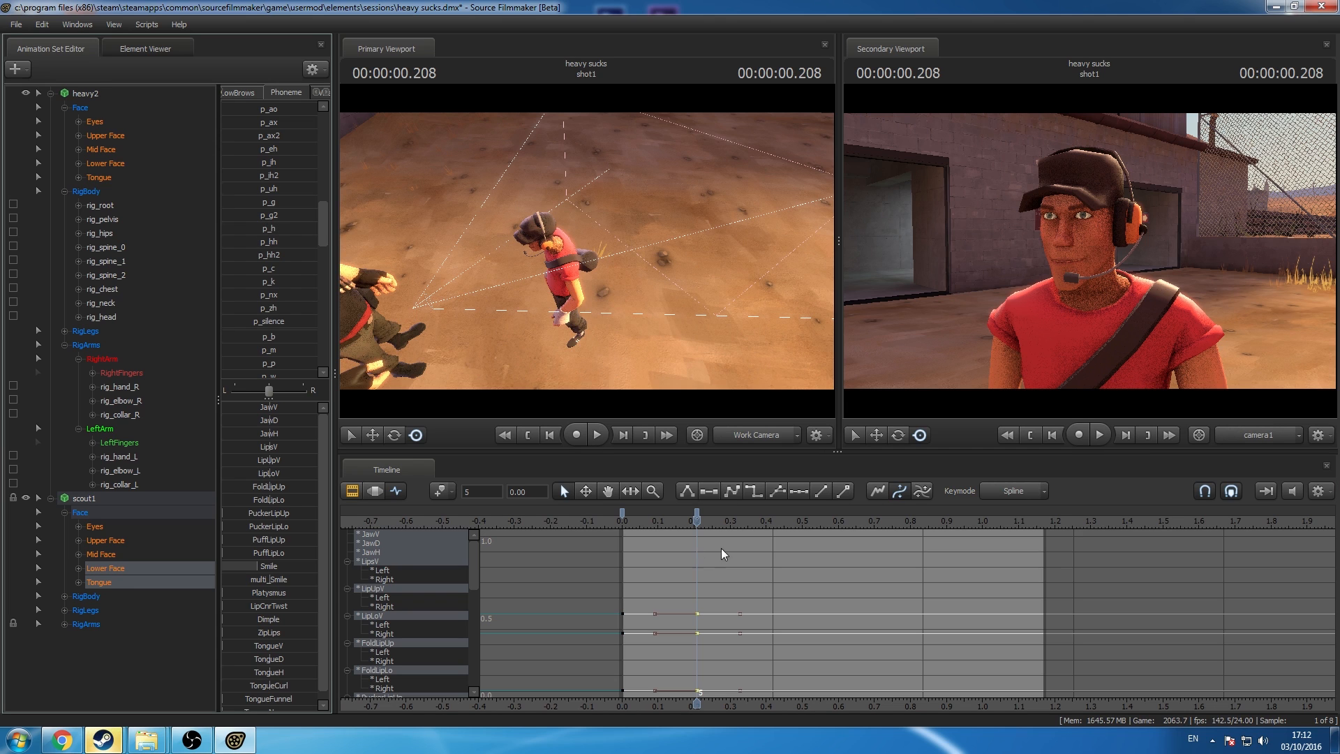
click(697, 511)
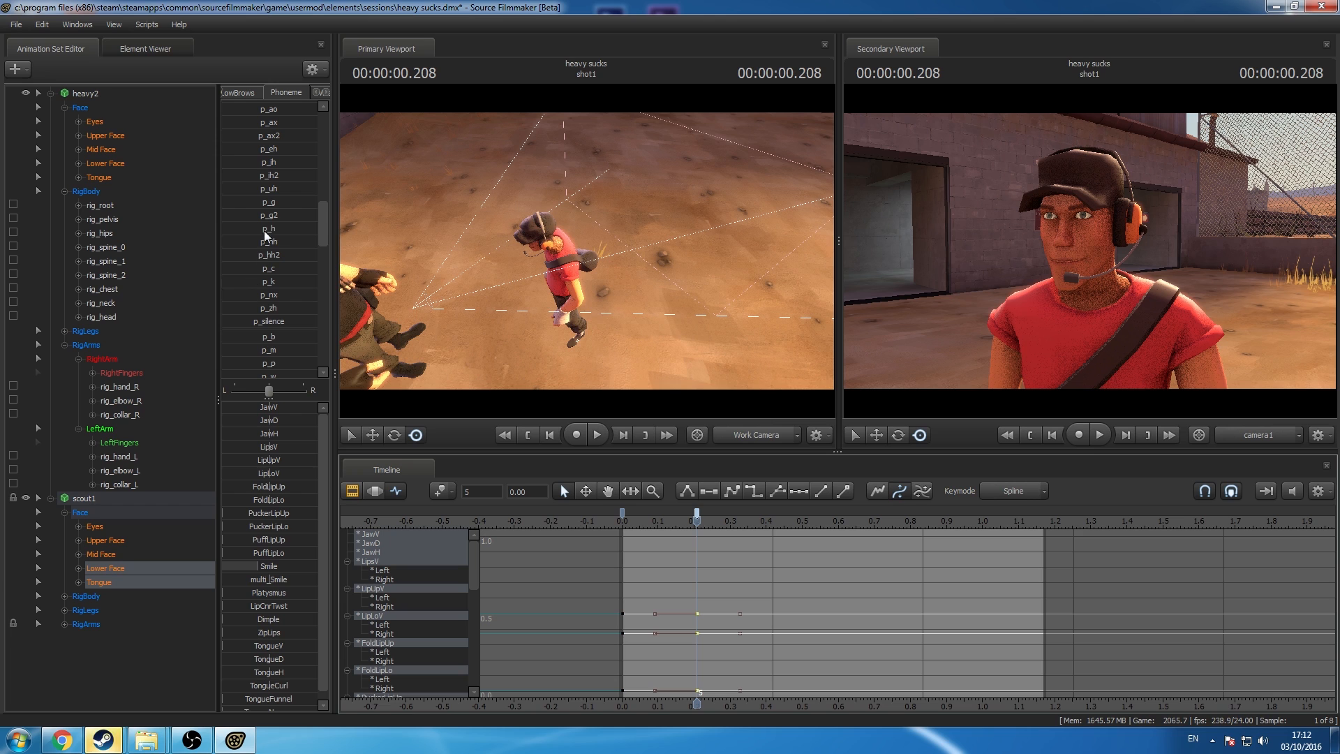
drag(264, 231, 328, 230)
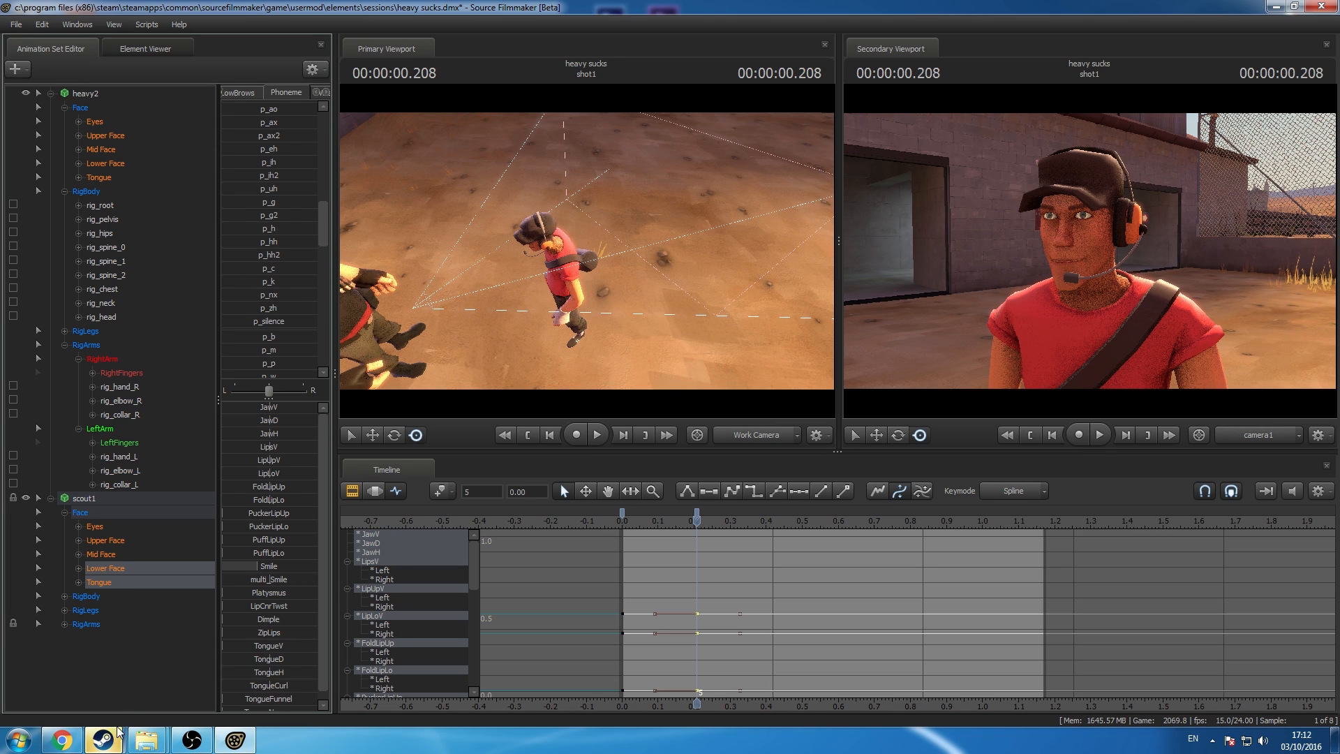
Step: Reselect scout1's Lower Face and Tongue controls and highlight their frame 5 keyframe
mouse_move(117, 733)
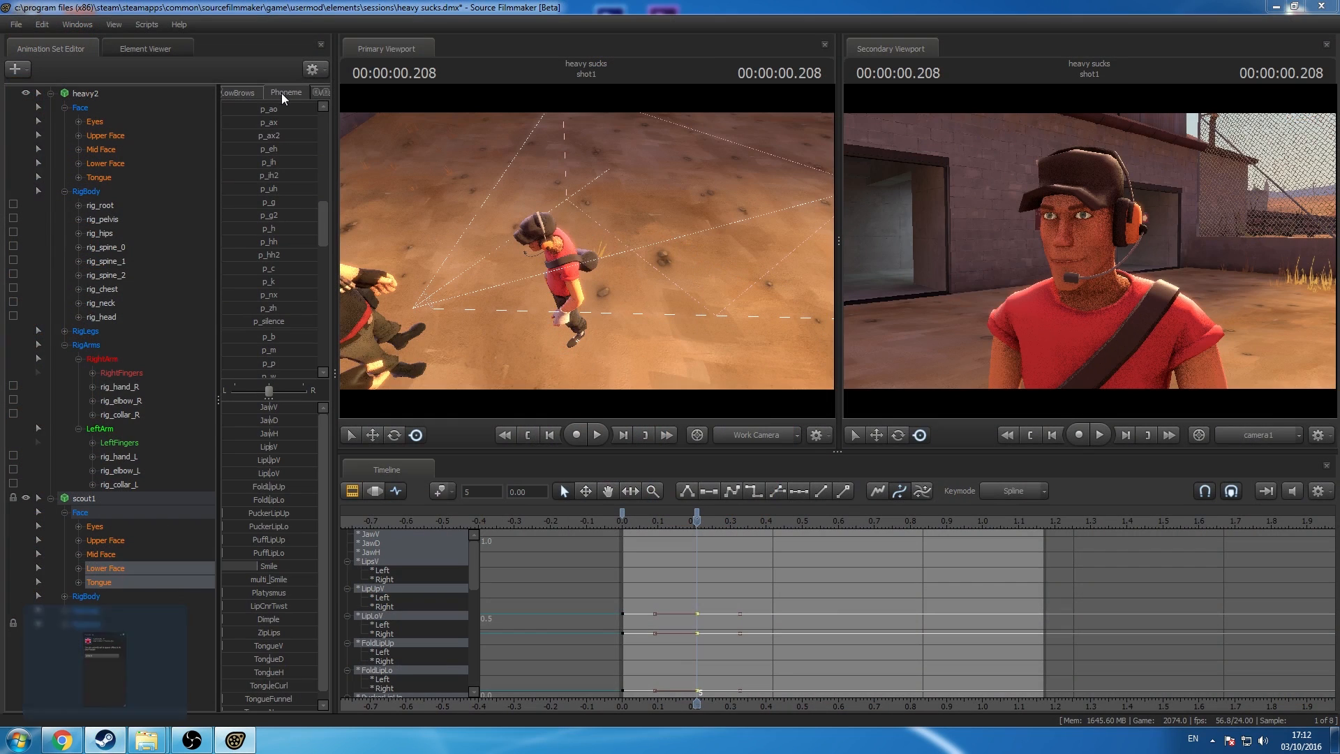
click(145, 536)
click(116, 565)
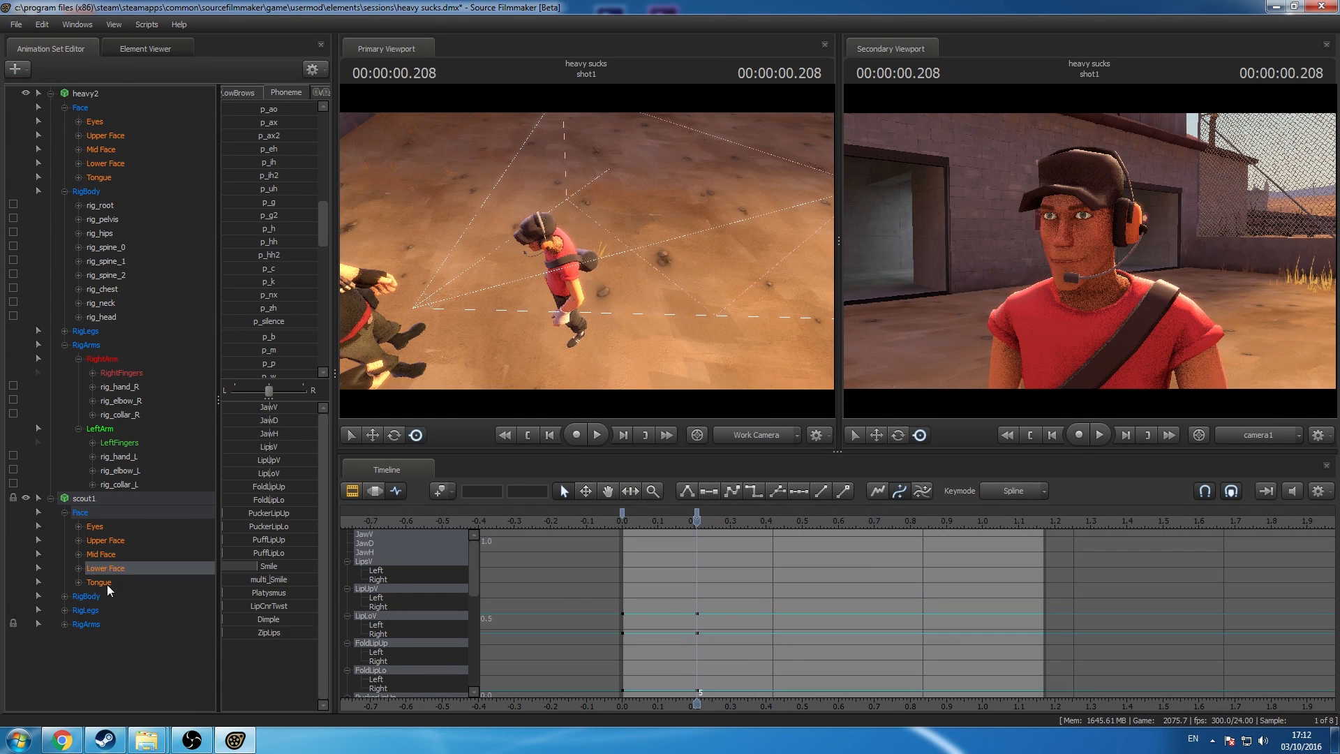
ctrl+click(106, 584)
ctrl+click(116, 557)
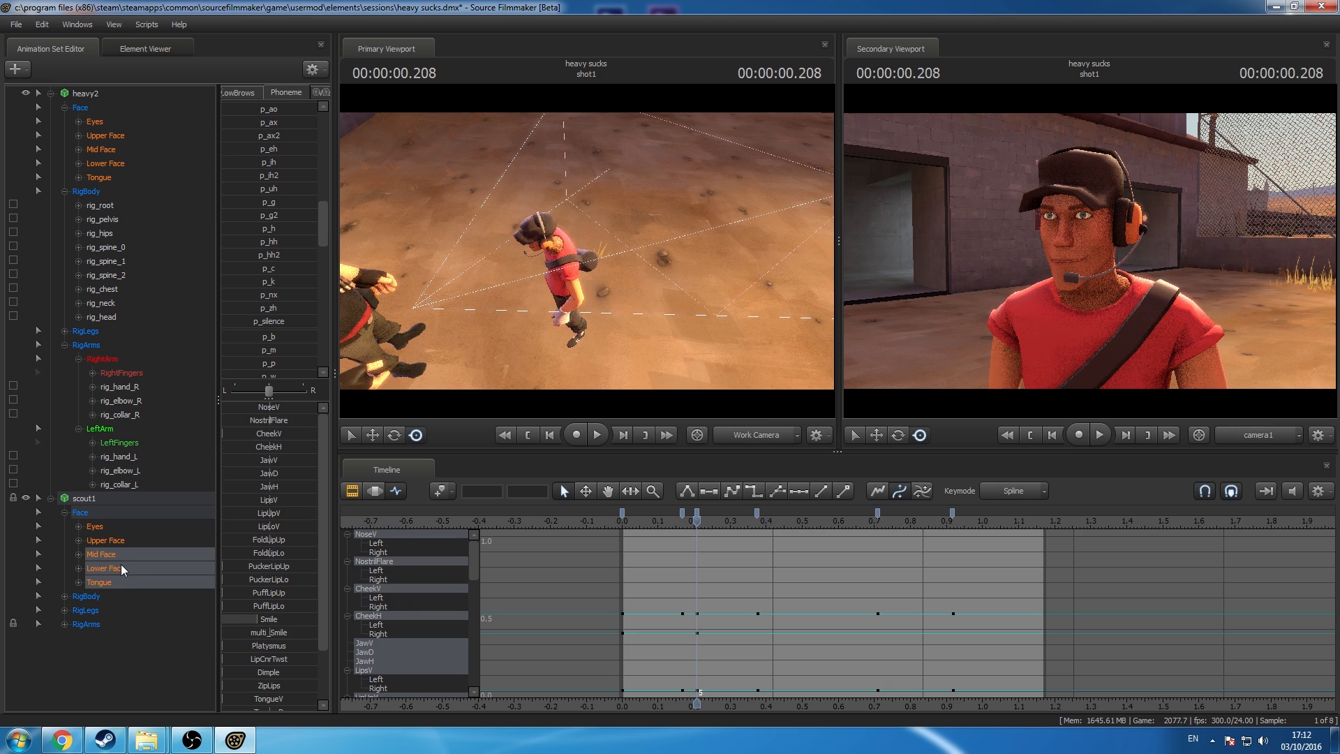
ctrl+click(121, 559)
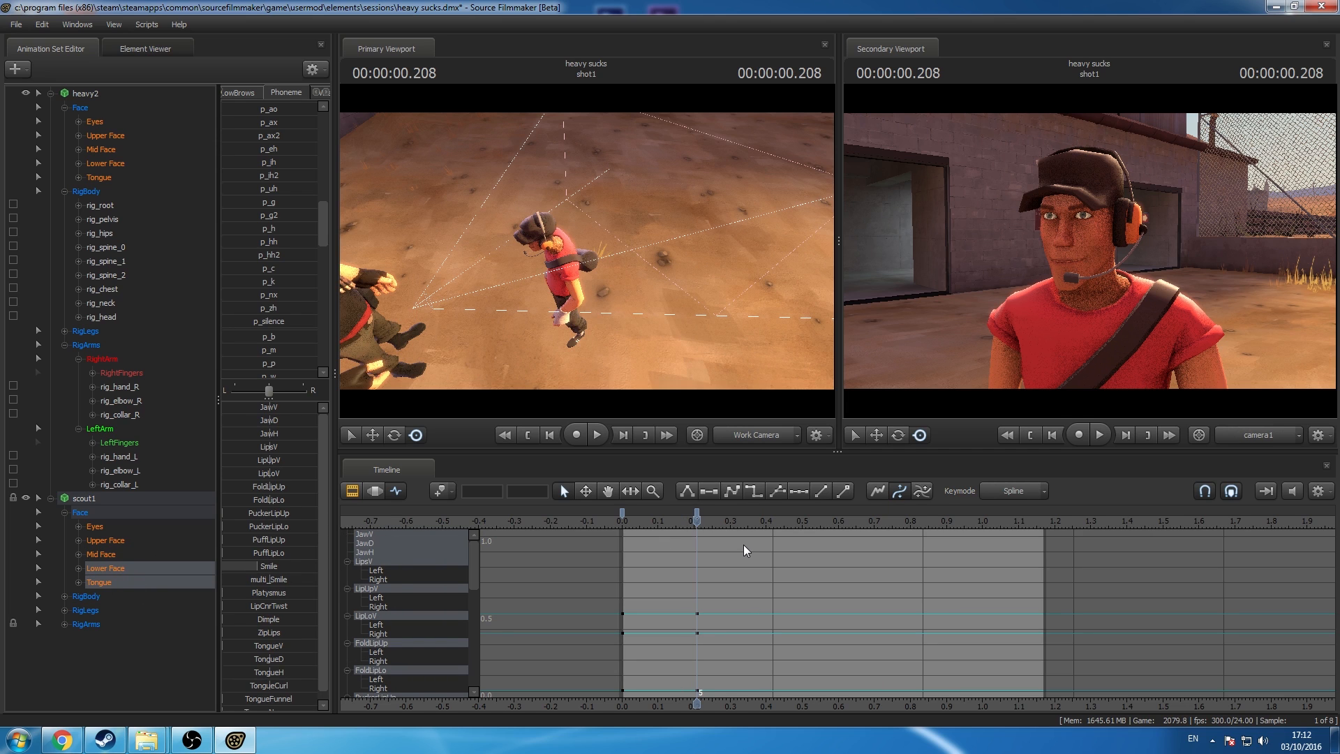
click(698, 510)
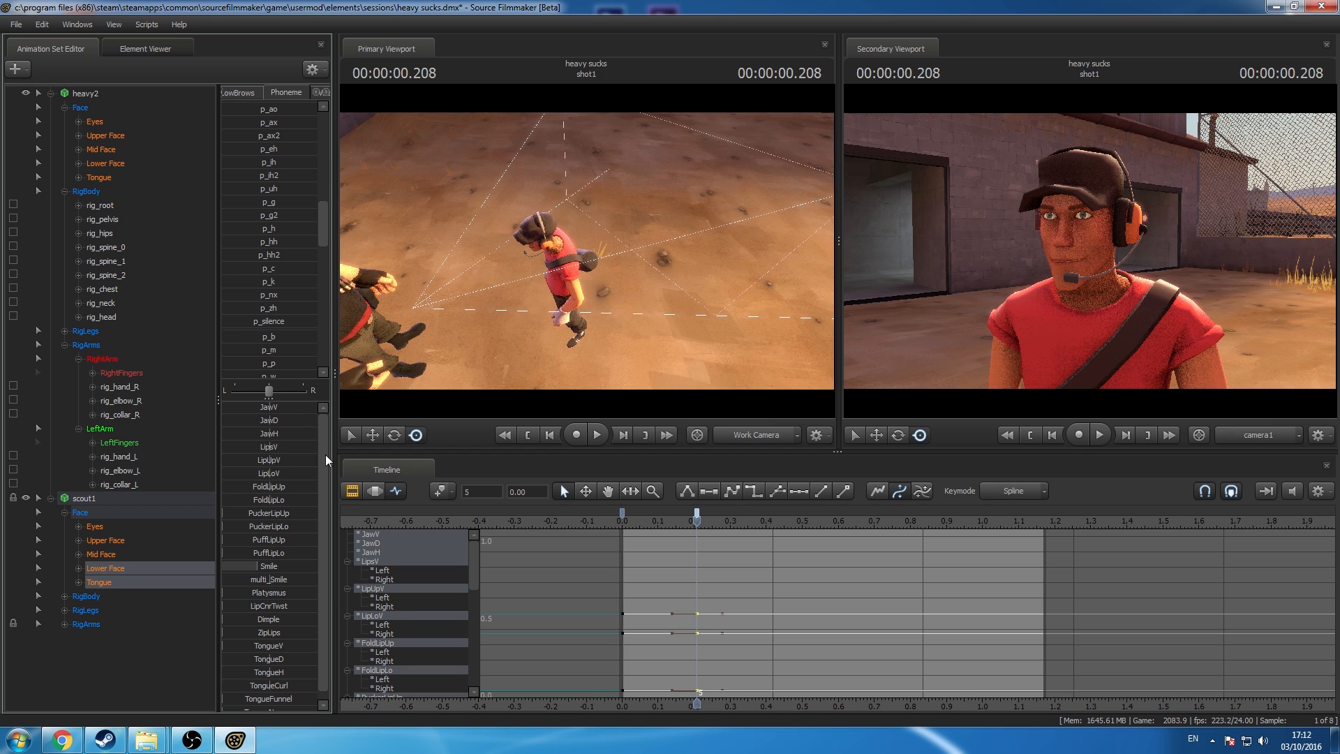
Step: Select scout1's Mid Face, Lower Face and Tongue controls, and delete their keyframes at frames 4, 9, 17 and 22
click(136, 553)
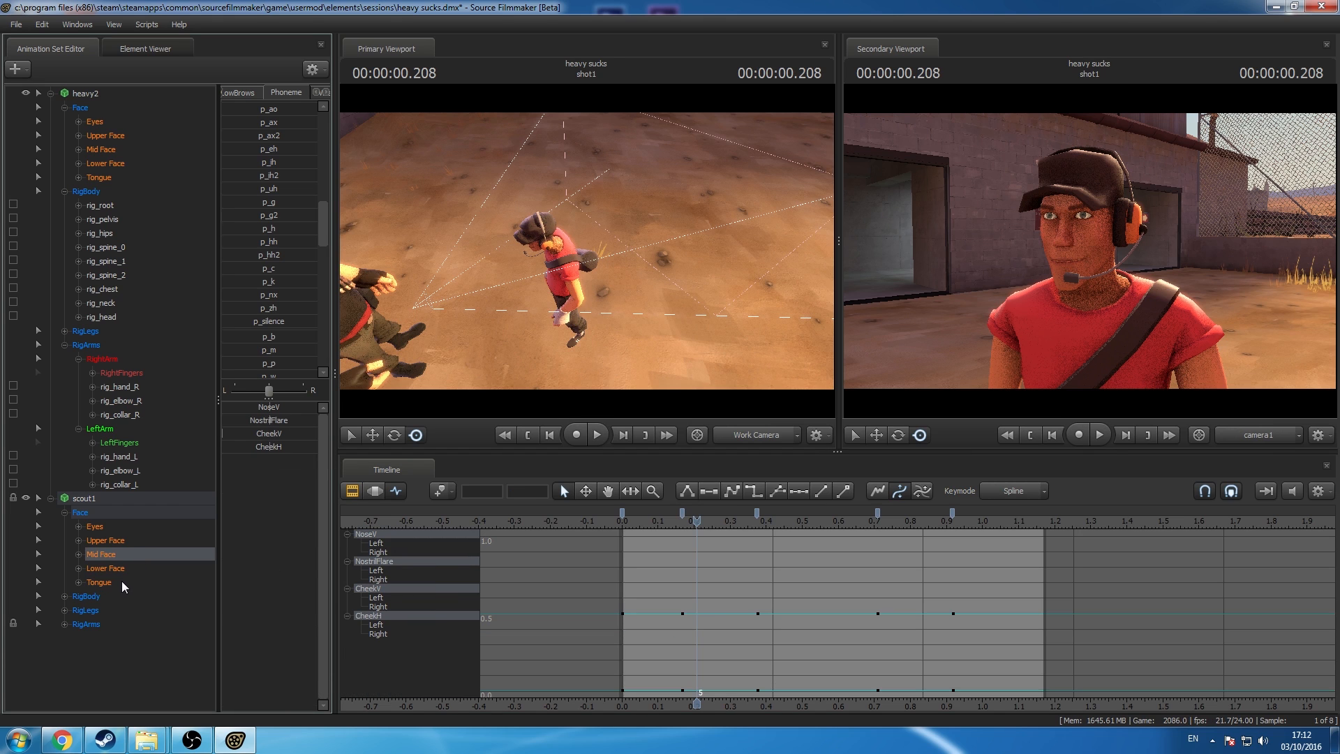
shift+click(121, 581)
click(682, 509)
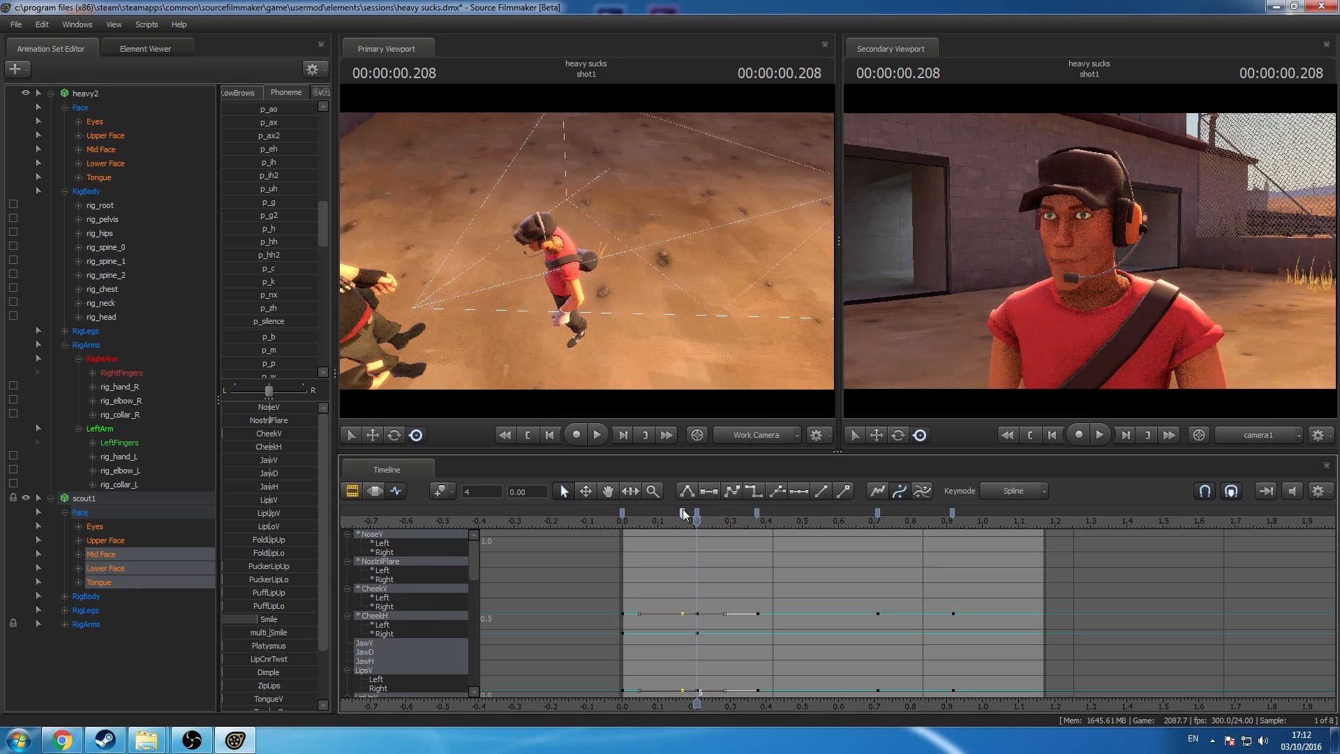
key(Delete)
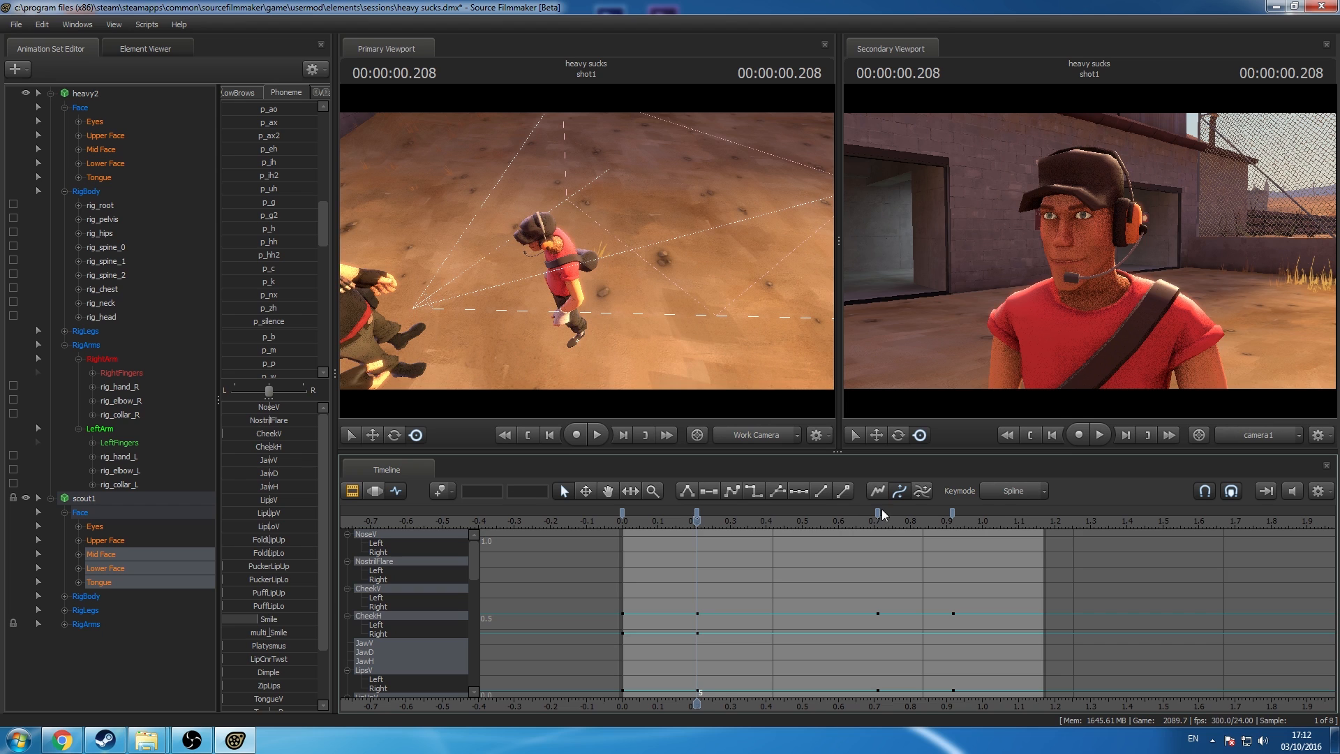
click(878, 512)
click(878, 512)
key(Delete)
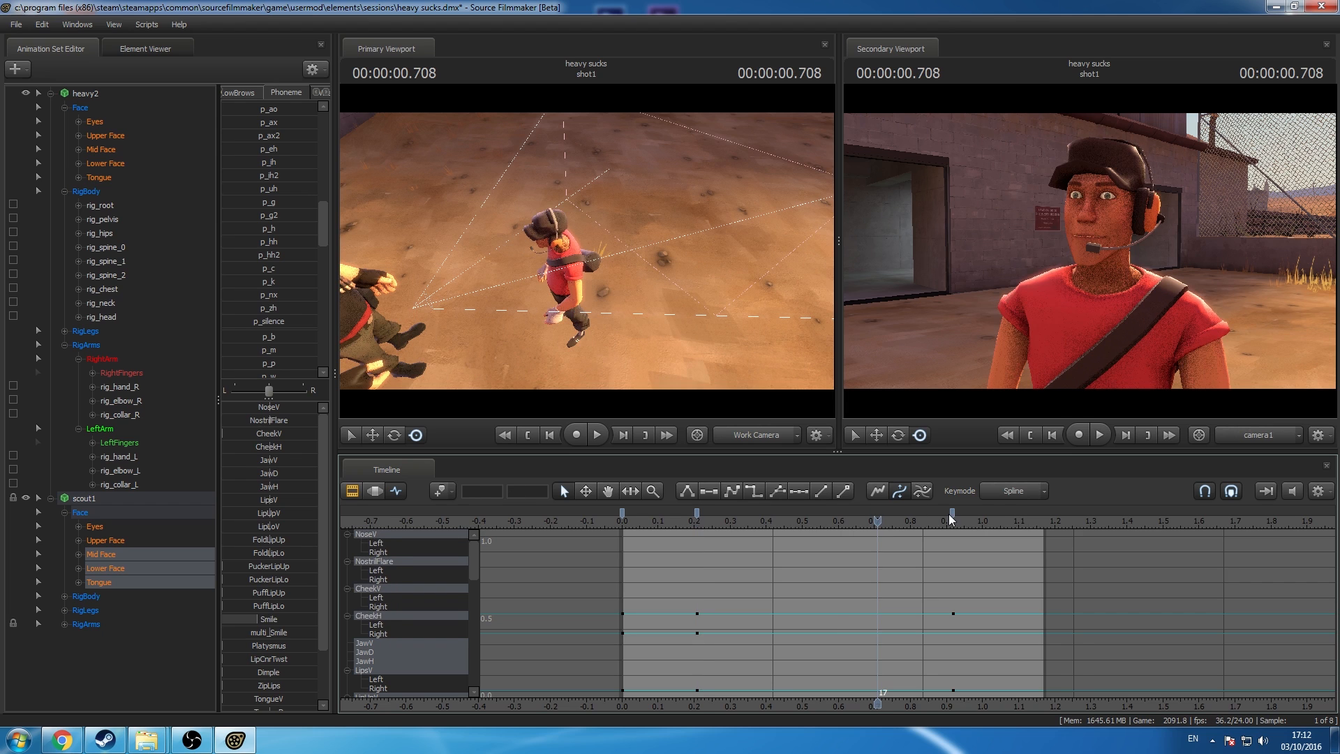
click(952, 514)
key(Delete)
Step: Apply the p_hh phoneme preset to the frame 5 keyframe of scout1's Mid Face, Lower Face and Tongue controls
click(697, 513)
click(698, 513)
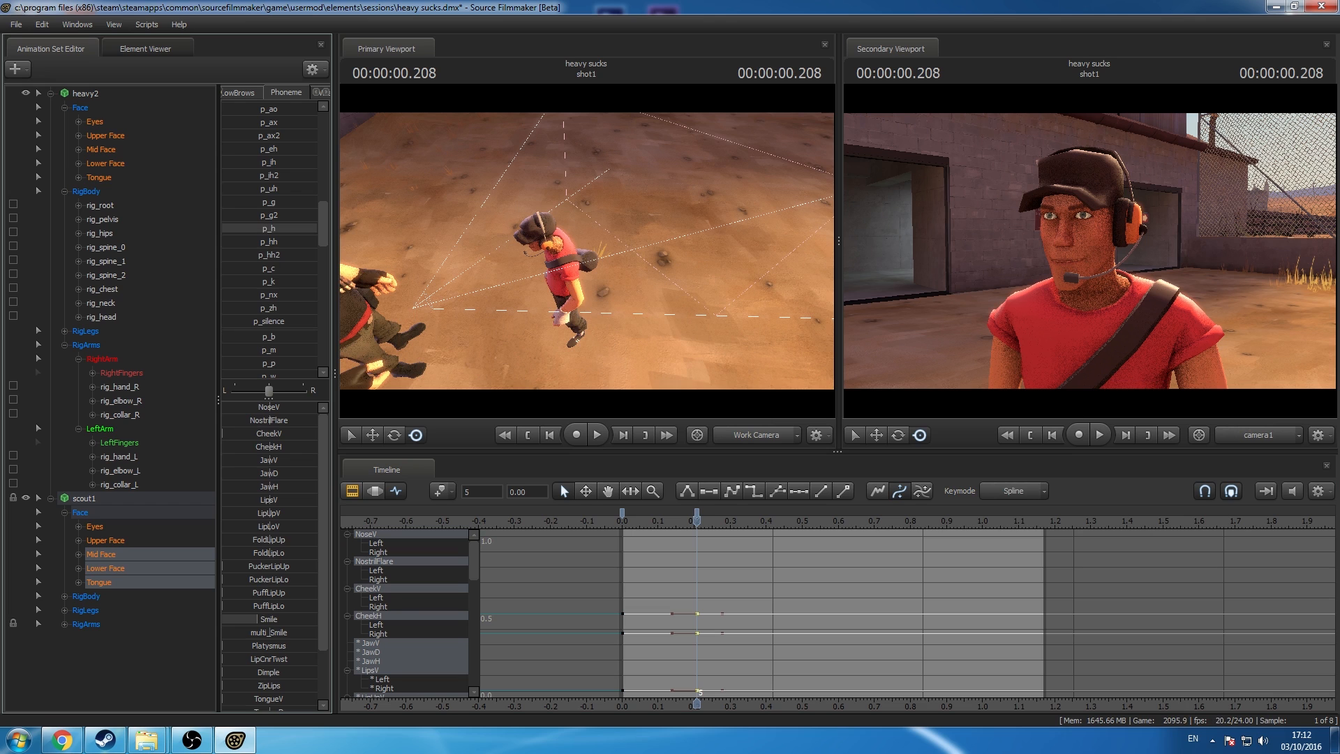
click(271, 189)
drag(316, 189, 223, 189)
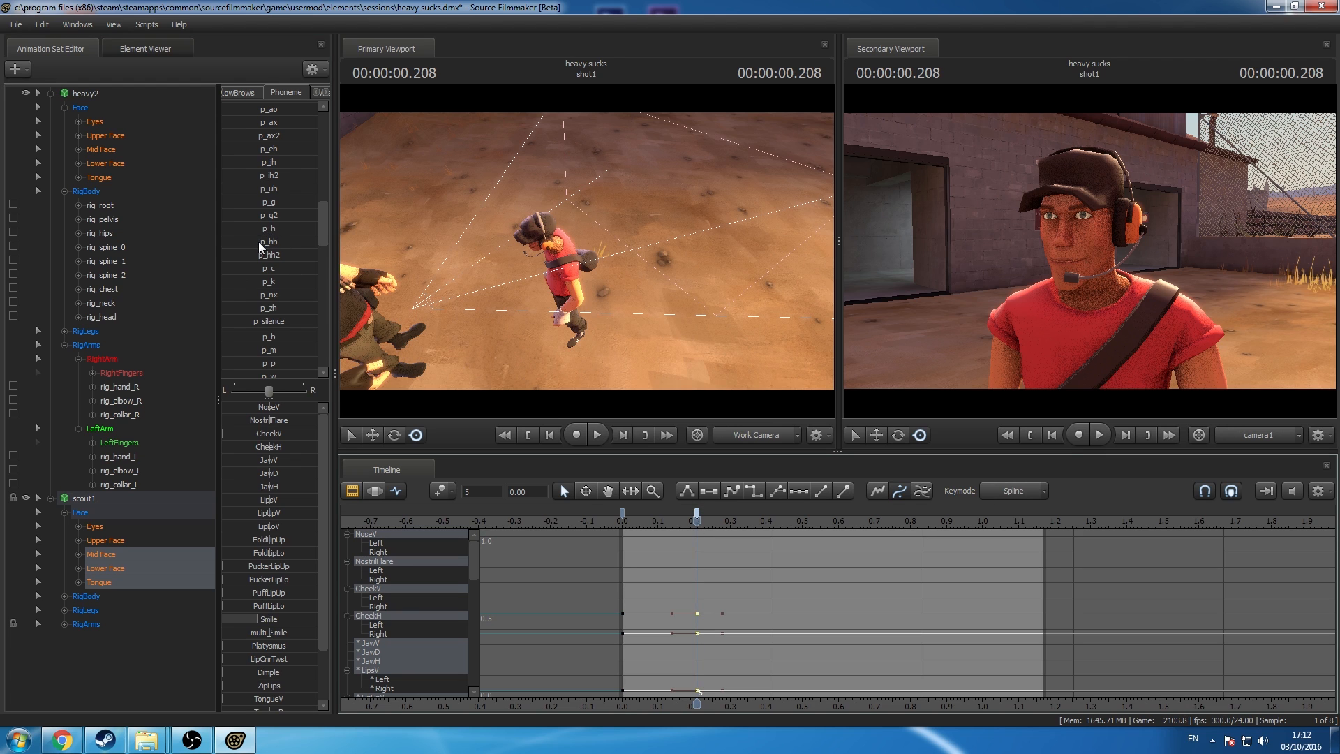
drag(258, 242, 308, 241)
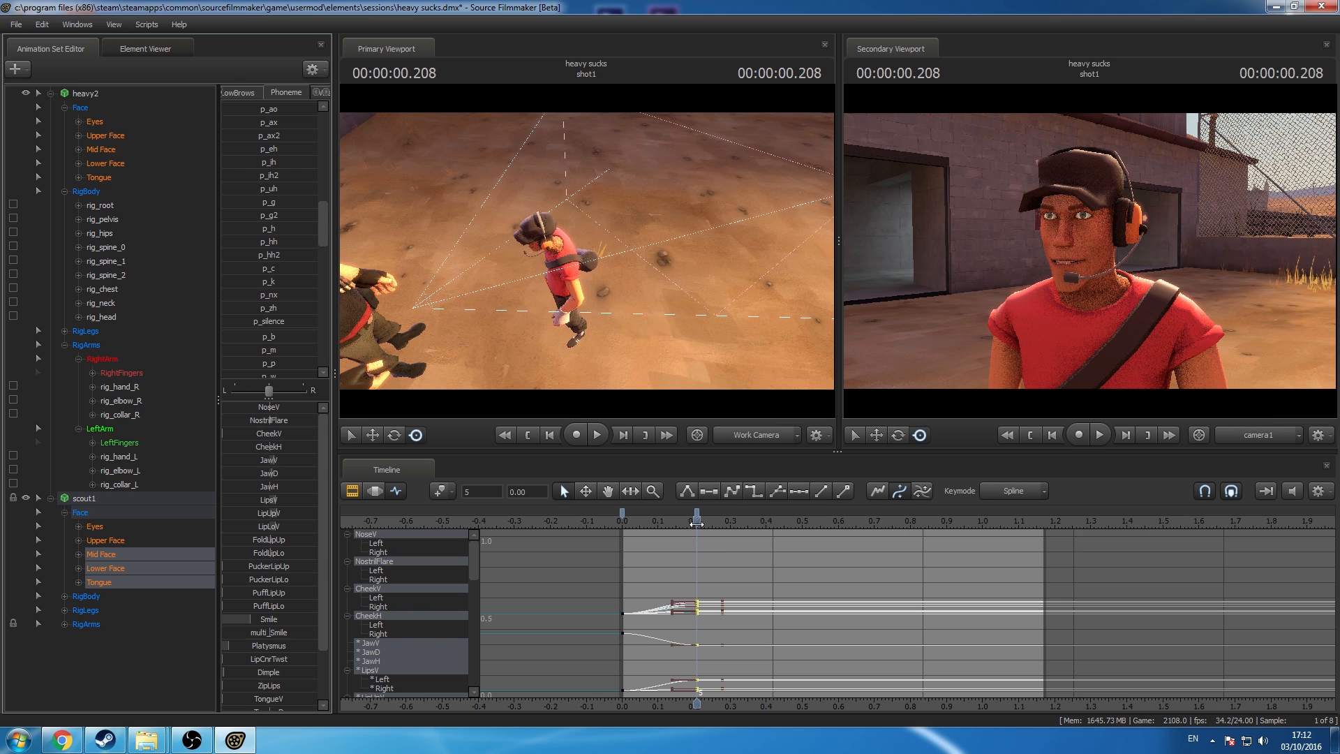
Step: Add a mouth keyframe at frame 7 and blend in the p_aa phoneme preset
drag(696, 523, 731, 550)
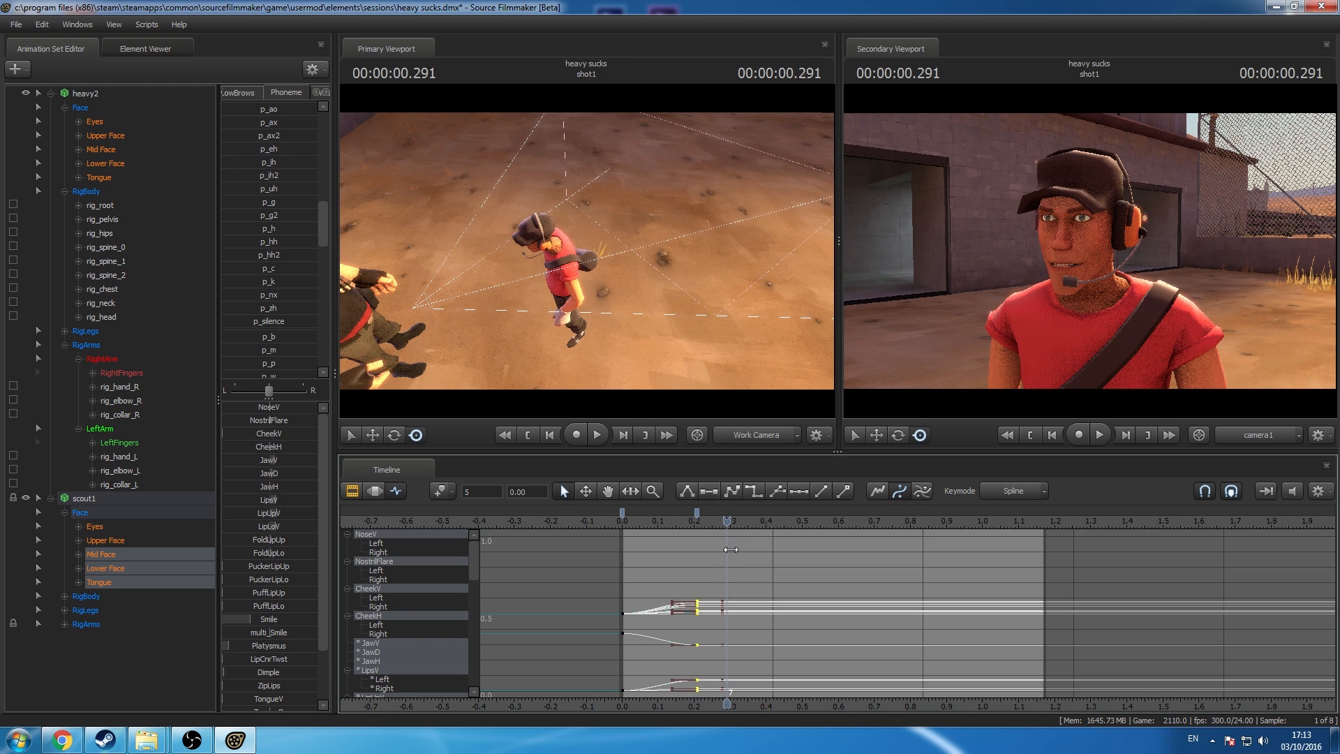
key(m)
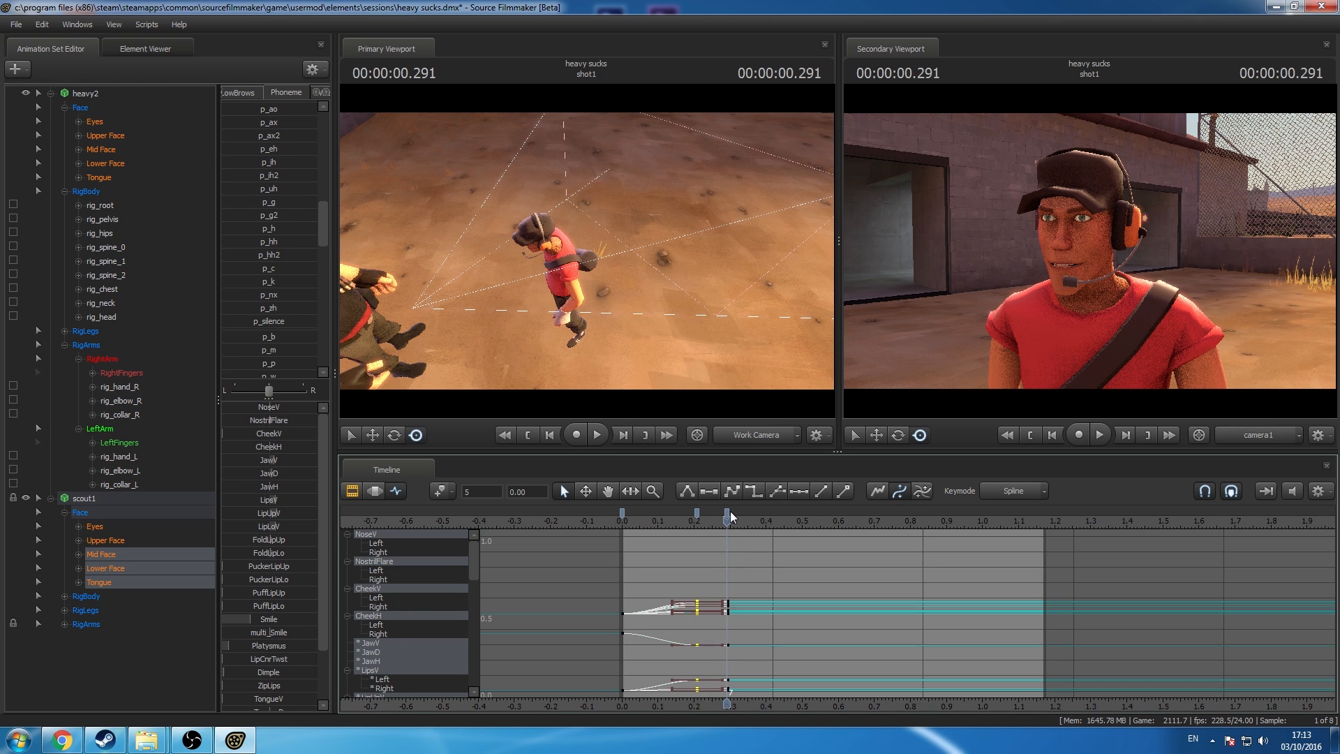
click(729, 513)
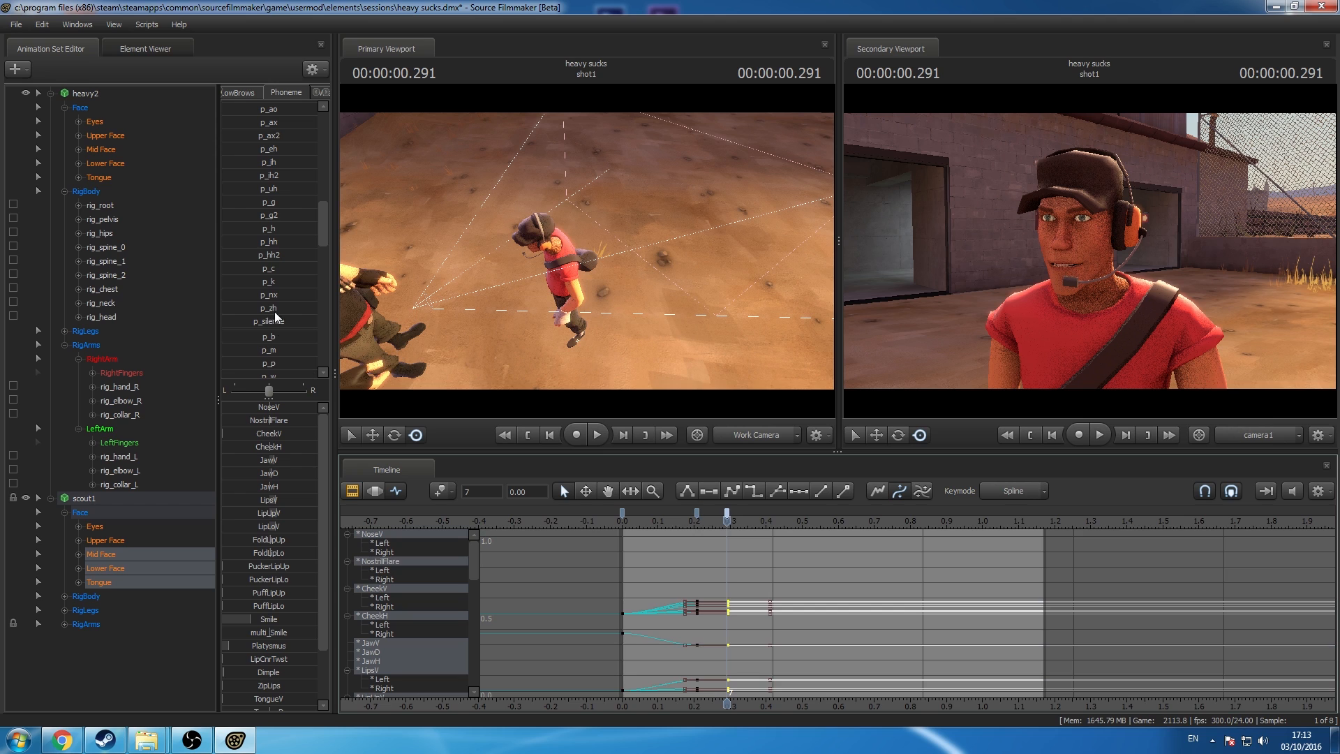
drag(319, 236, 328, 209)
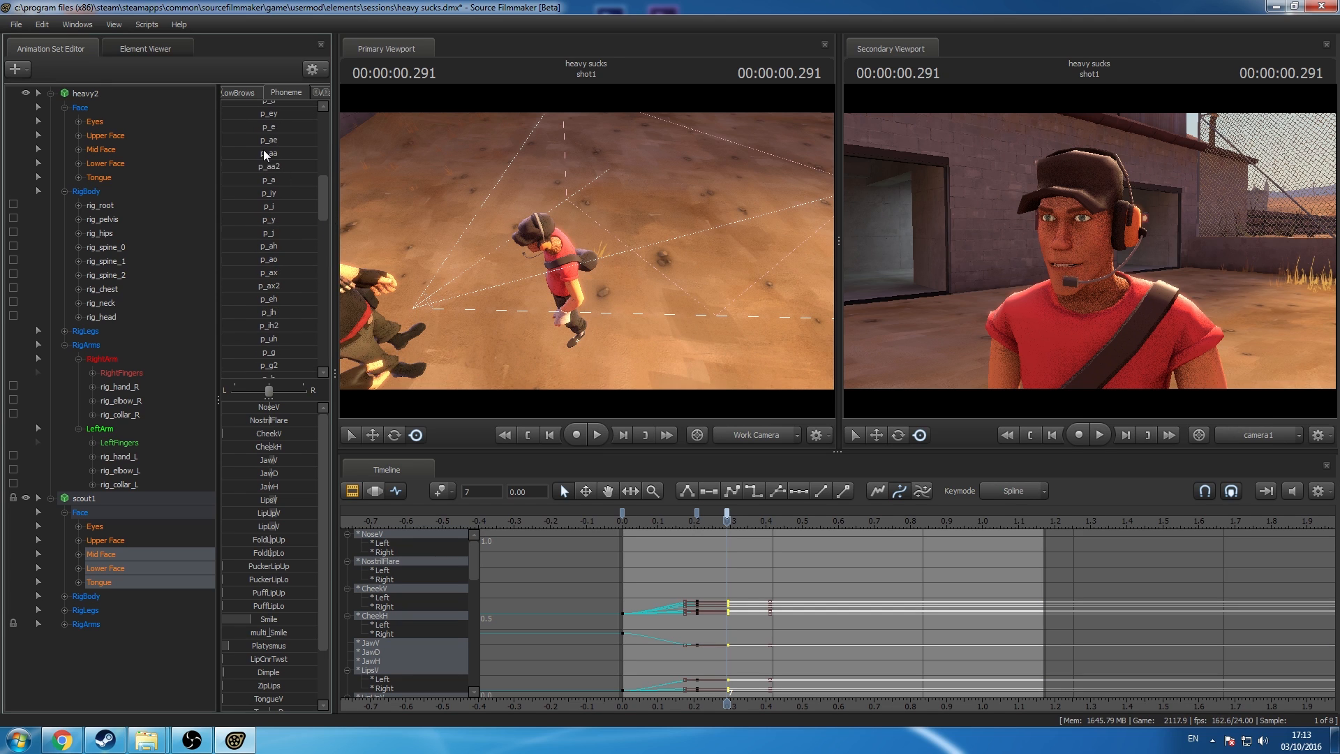
drag(253, 146, 302, 158)
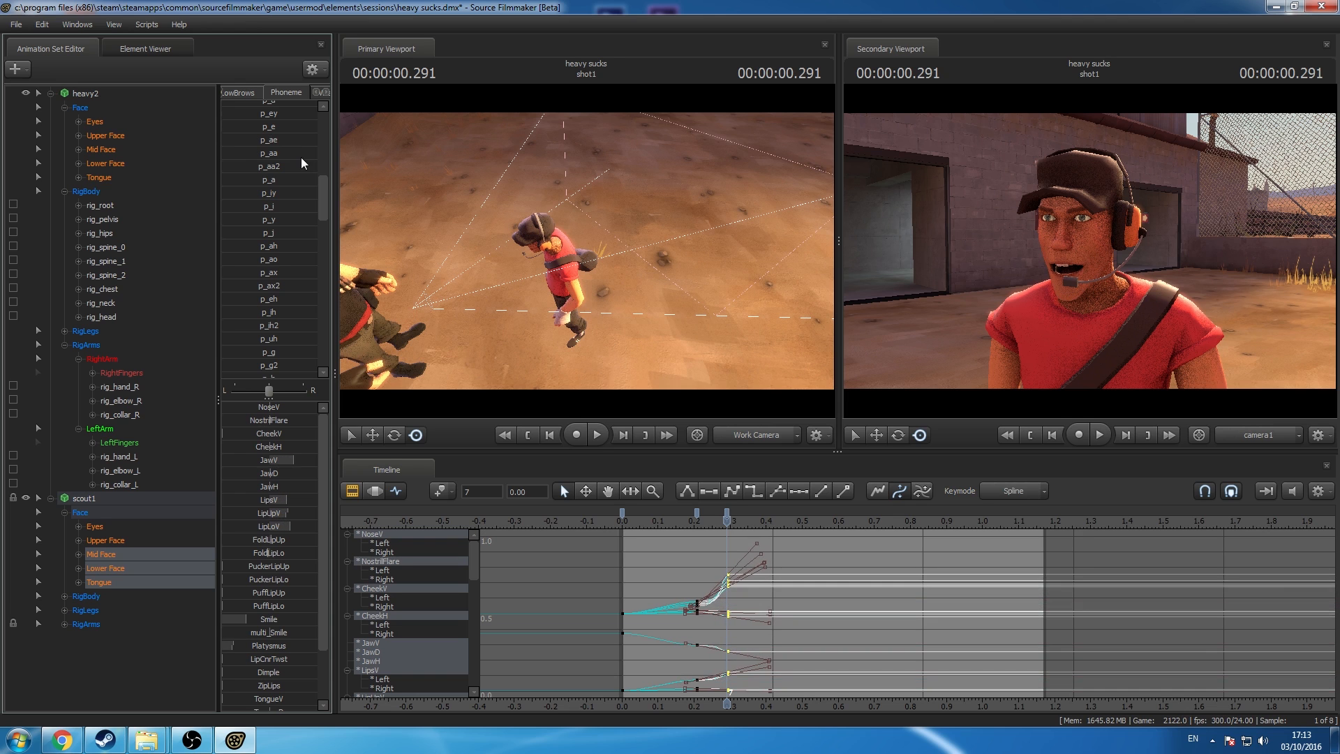
Step: Add a mouth keyframe at frame 10 and blend in the p_l2 phoneme preset
drag(726, 514, 781, 517)
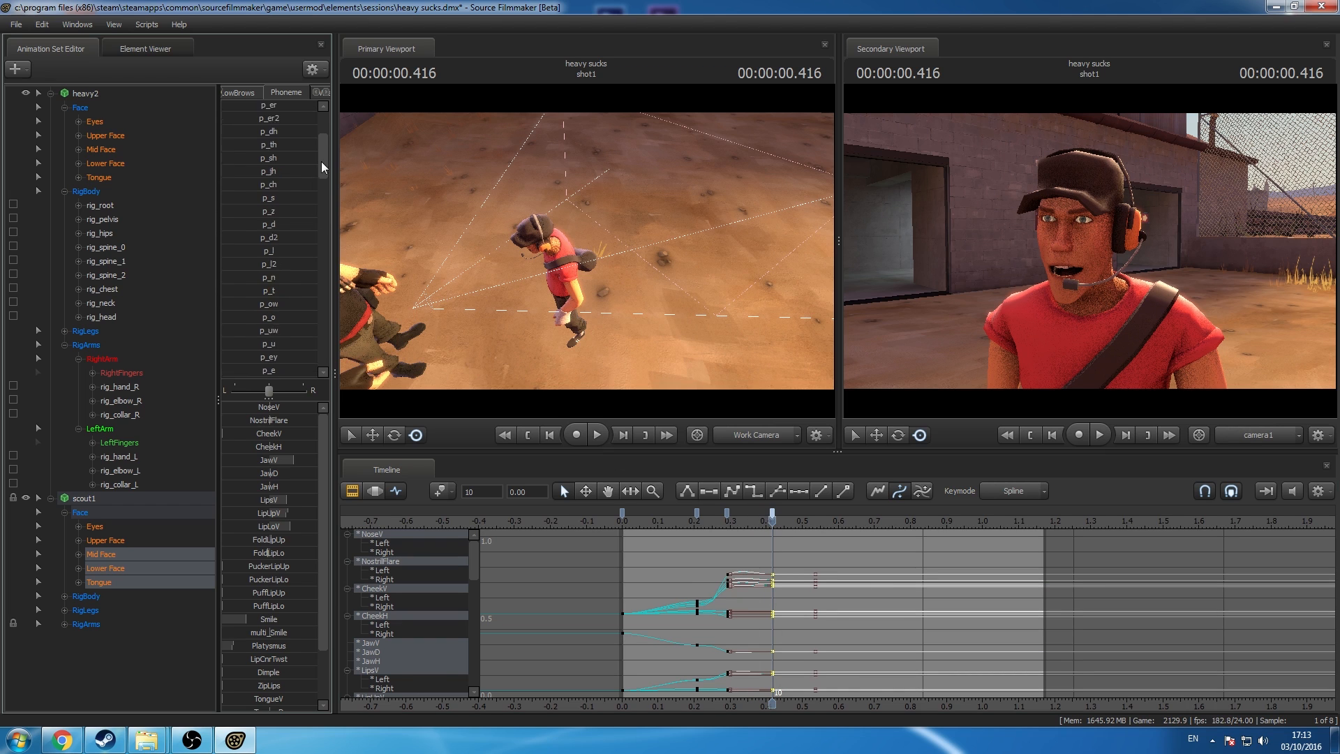
scroll(323, 146, up, 8)
scroll(264, 200, down, 2)
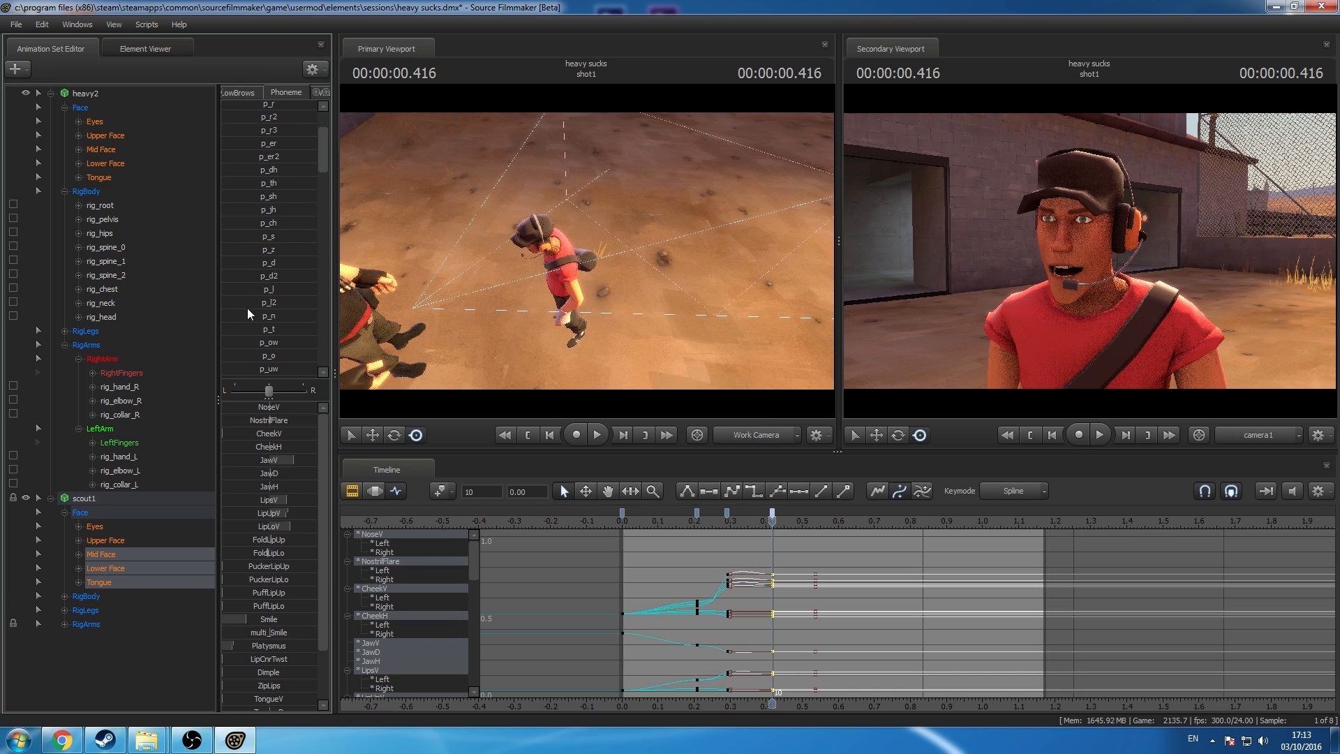
drag(234, 302, 308, 302)
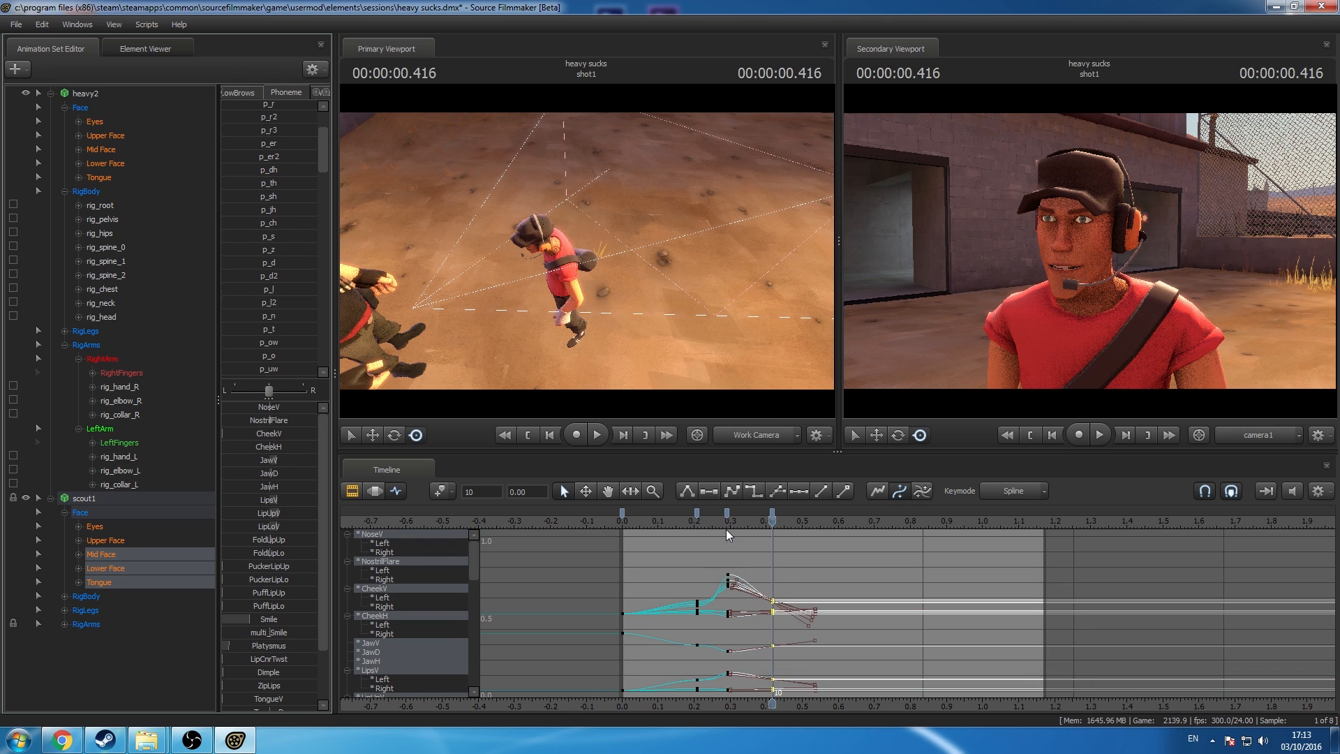
Step: Add a mouth keyframe at frame 17, blend in the p_dh phoneme preset and slightly reduce JawV
drag(682, 524, 774, 571)
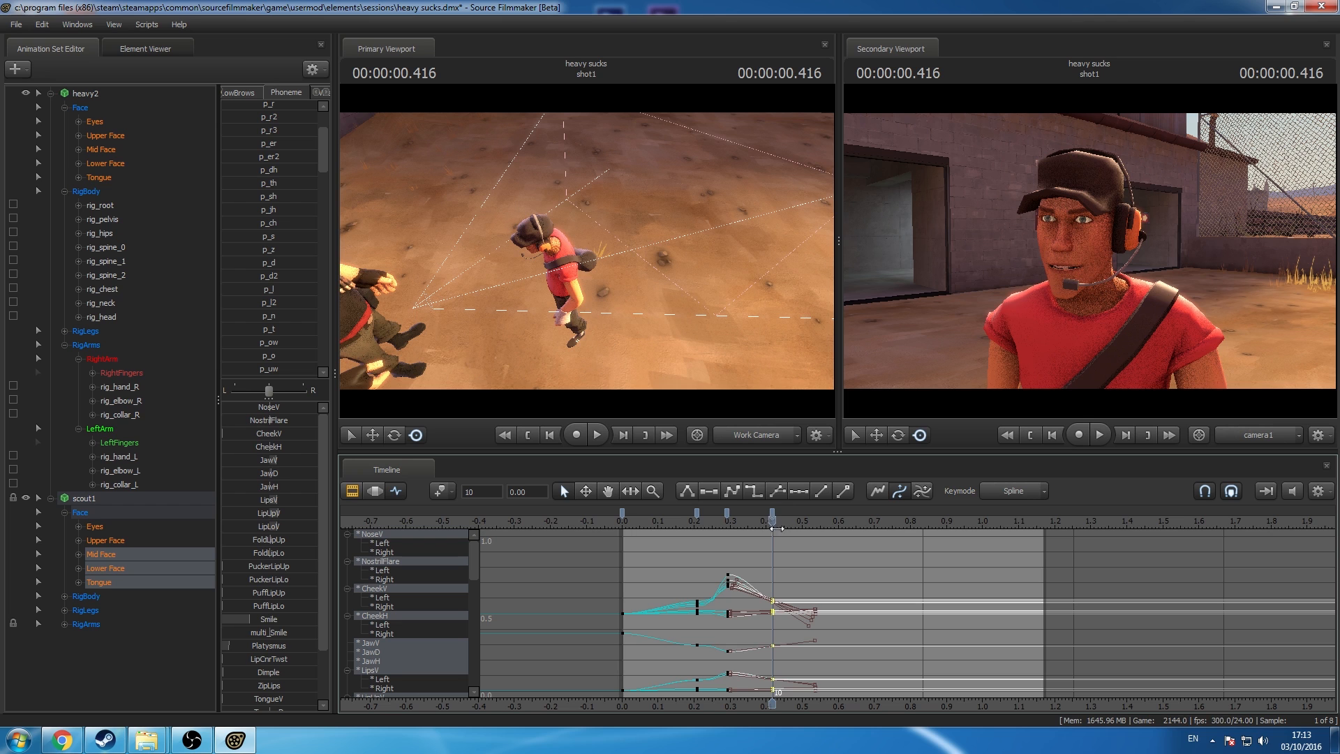
drag(775, 525, 876, 609)
key(m)
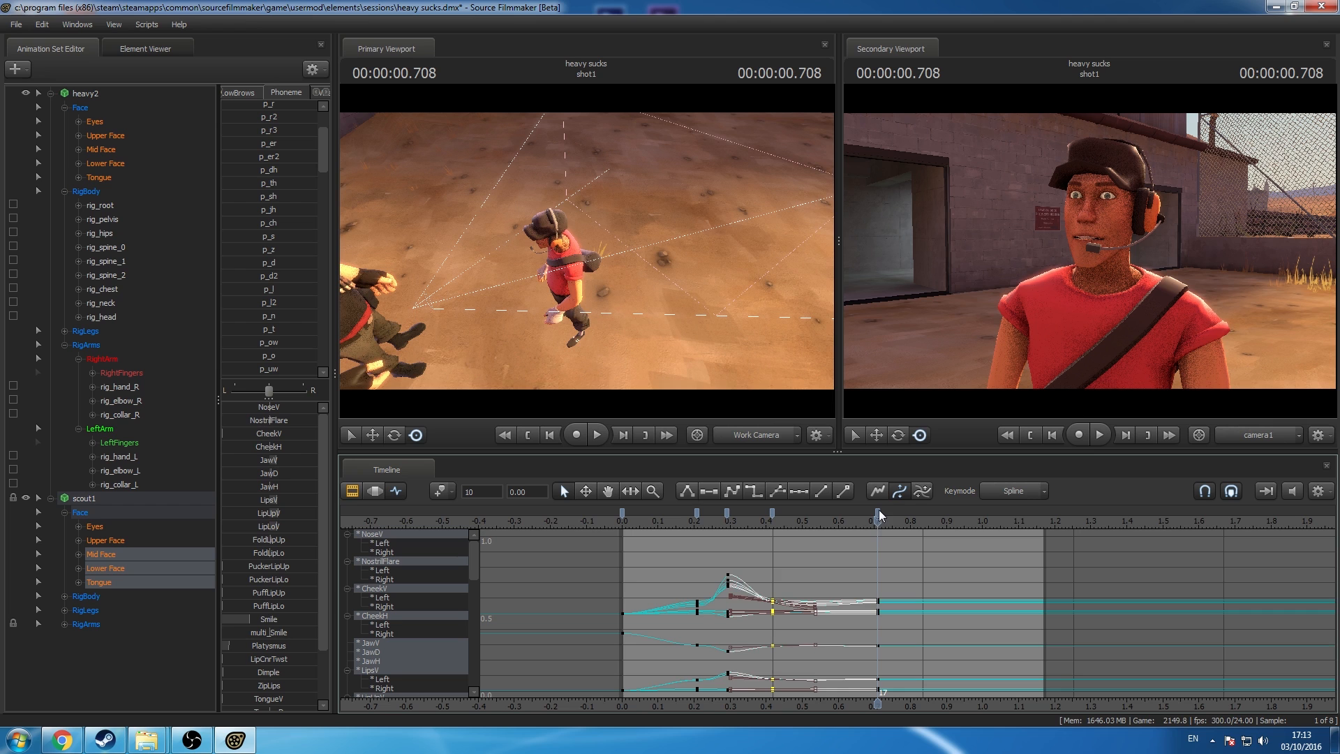
click(878, 510)
drag(877, 521, 877, 555)
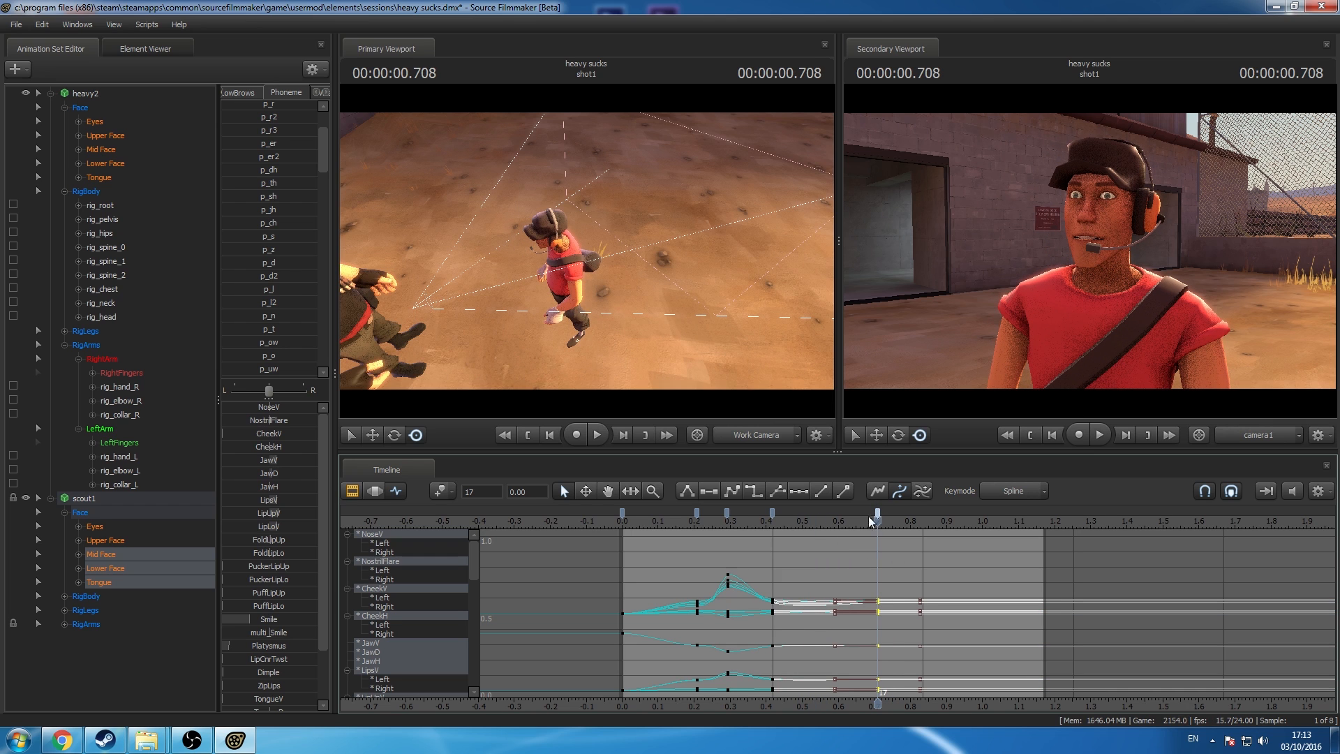
scroll(281, 286, up, 2)
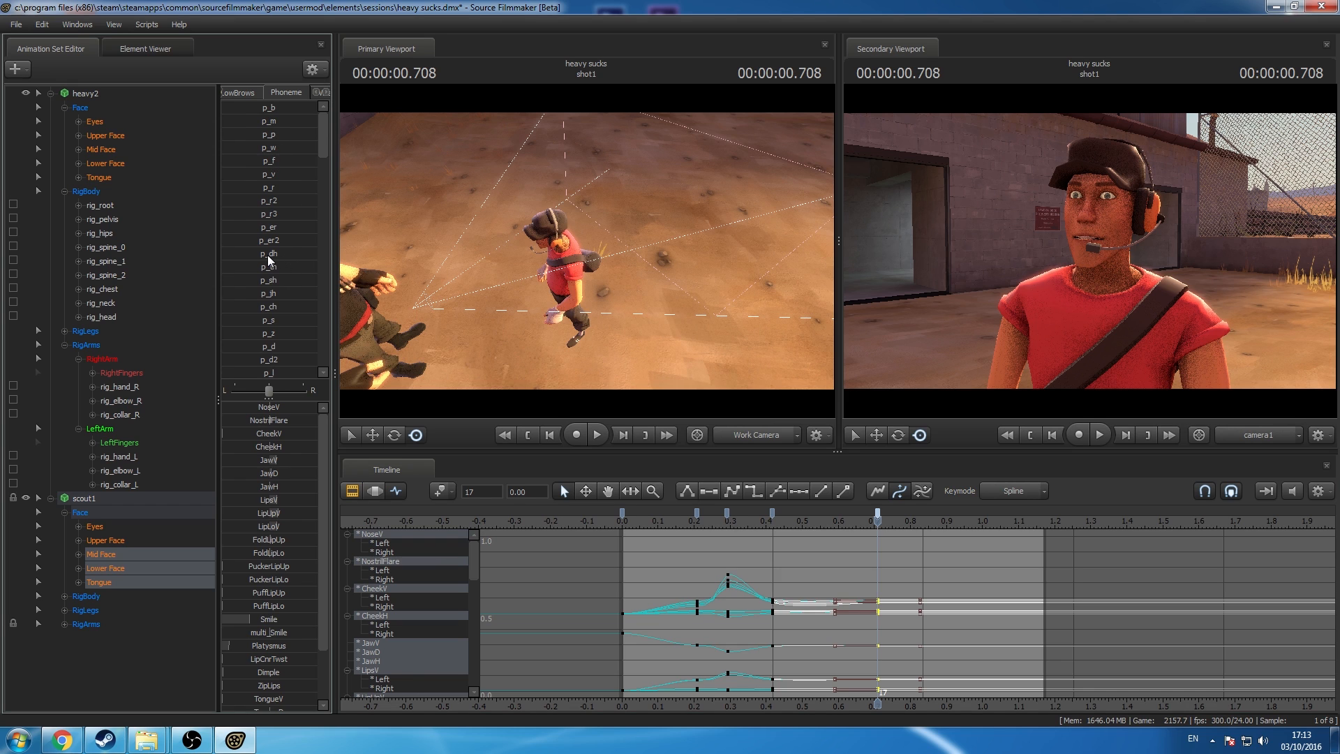
drag(268, 257, 300, 256)
drag(290, 461, 283, 462)
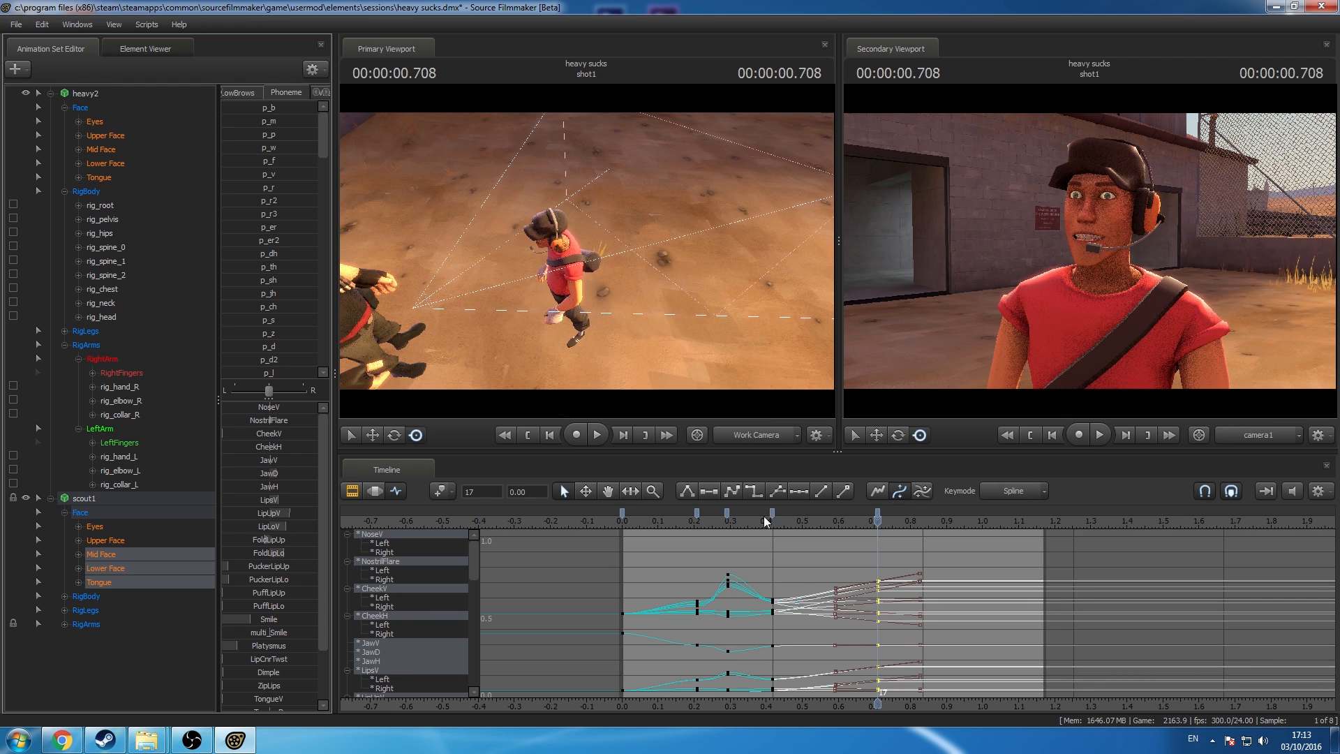
Step: Add a mouth keyframe at frame 14 and blend in the p_ah phoneme preset
drag(767, 520, 832, 526)
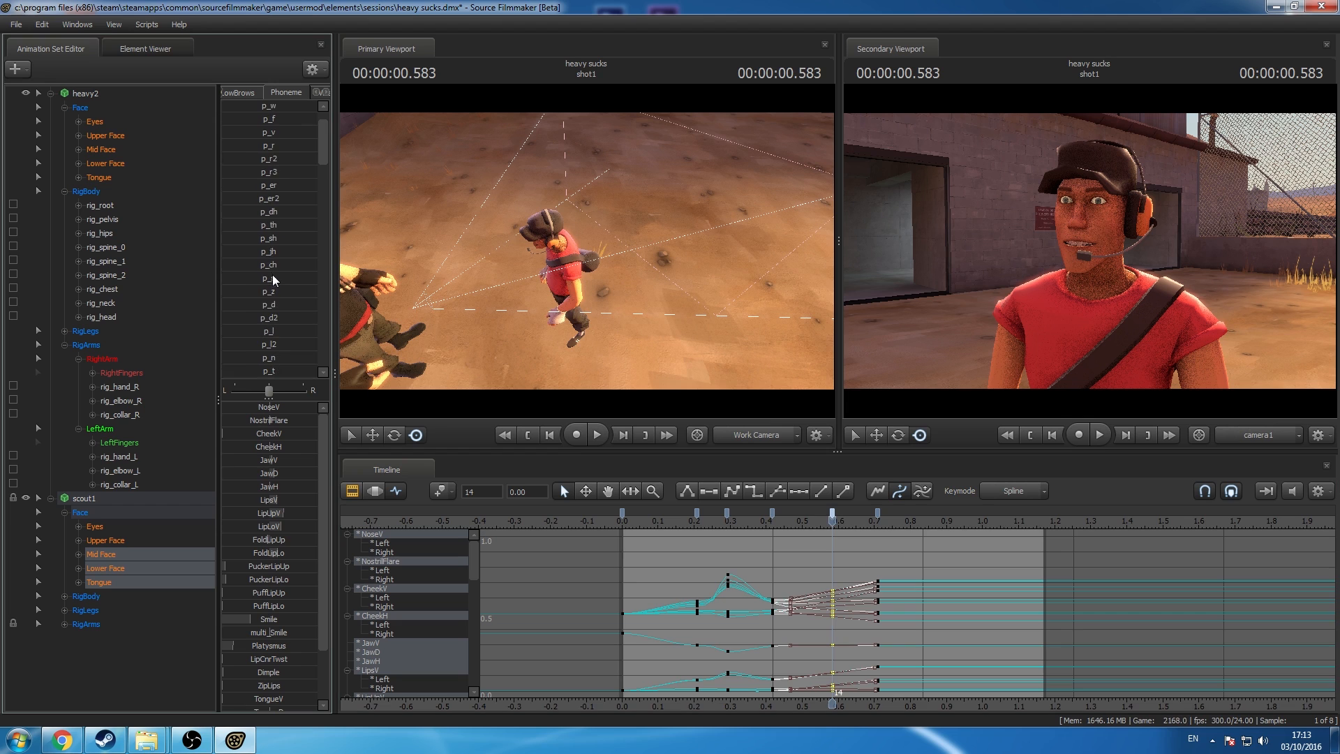
scroll(272, 276, down, 7)
scroll(274, 284, down, 2)
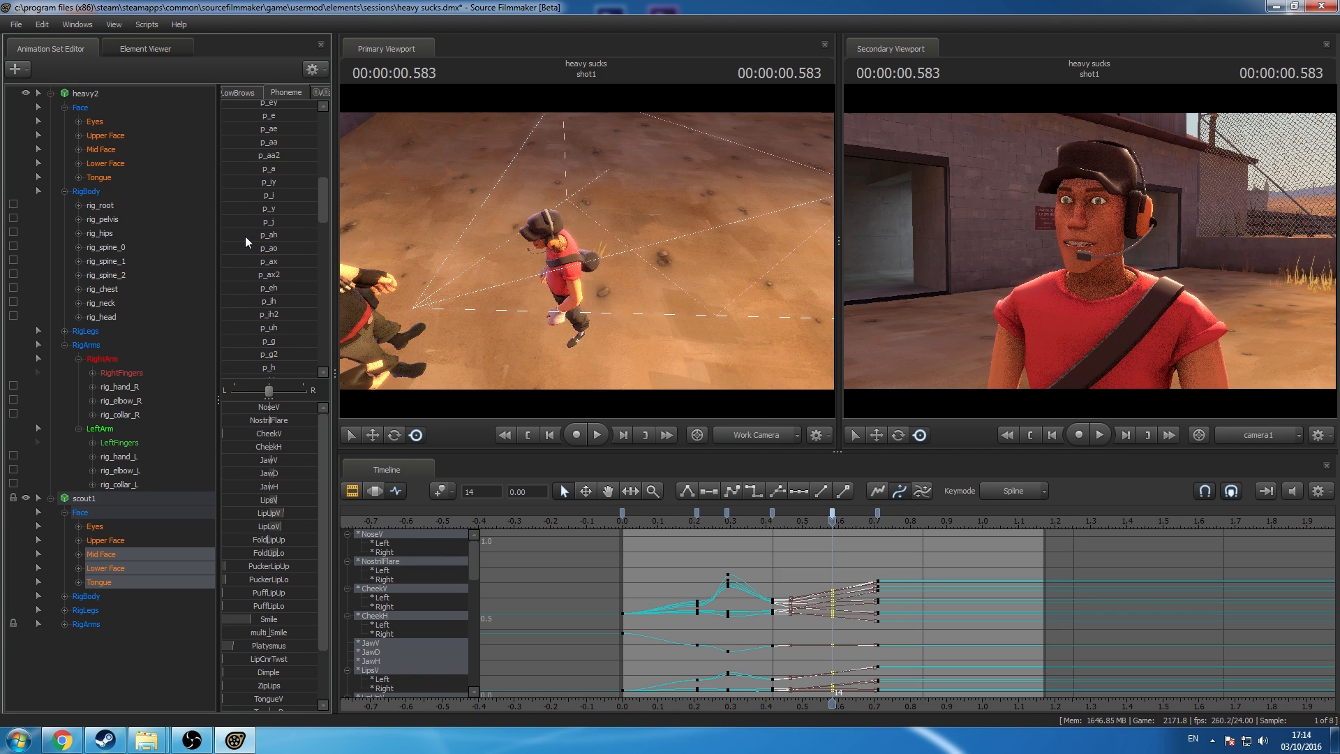
drag(245, 236, 265, 236)
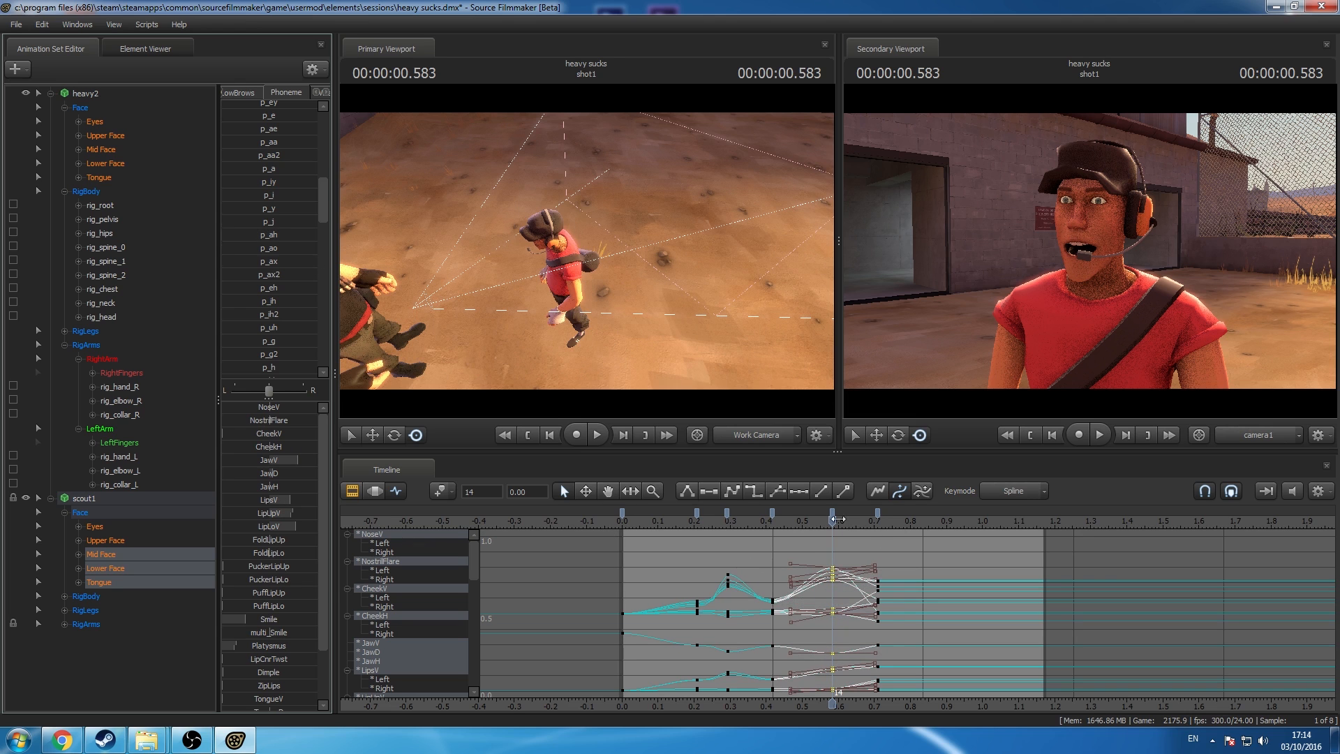
Step: Add a mouth keyframe at frame 19 and blend in the p_v phoneme preset
drag(838, 519, 908, 559)
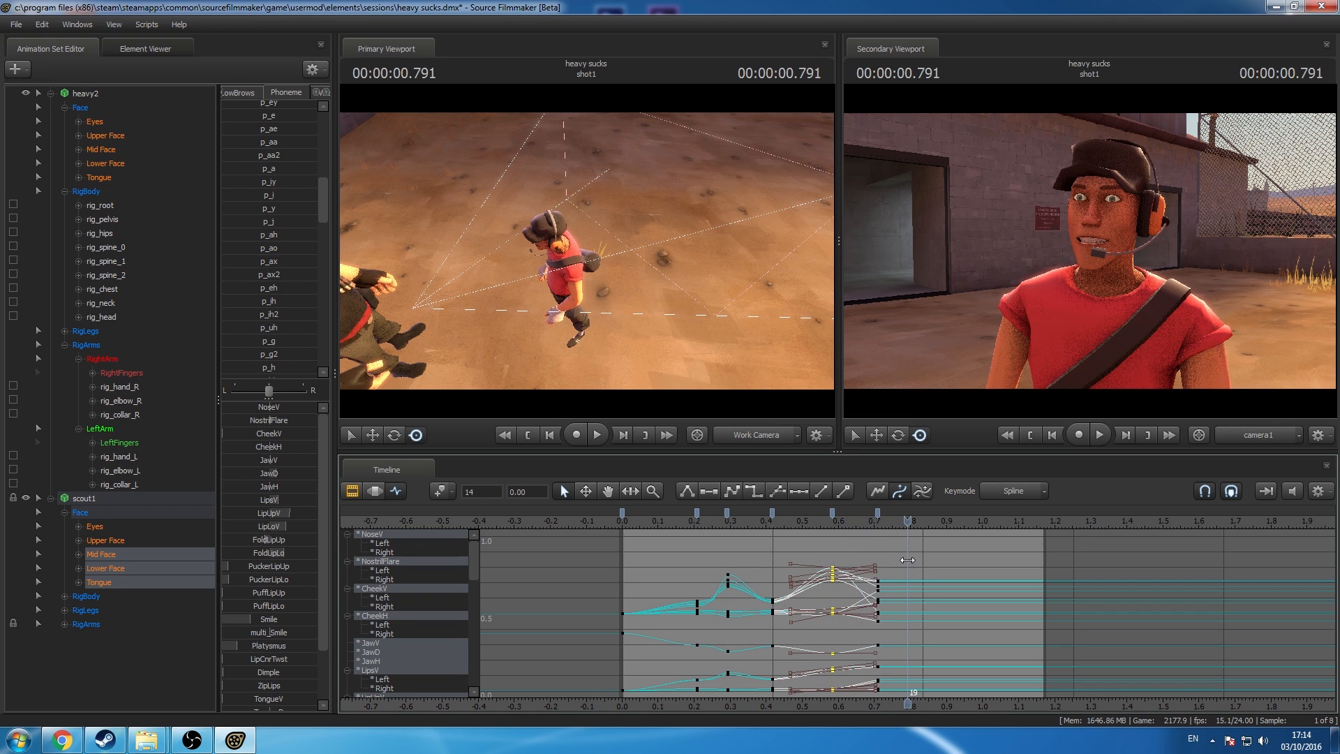
key(m)
click(908, 514)
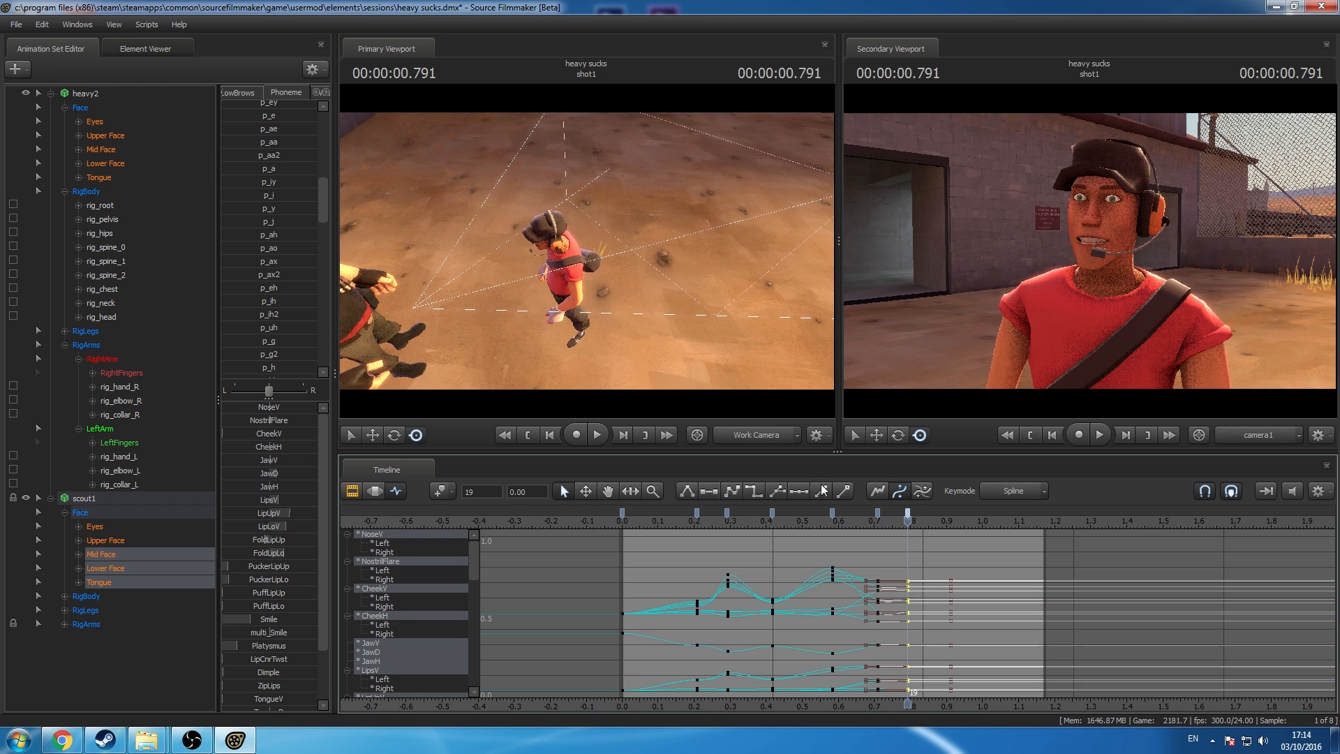
scroll(278, 150, up, 5)
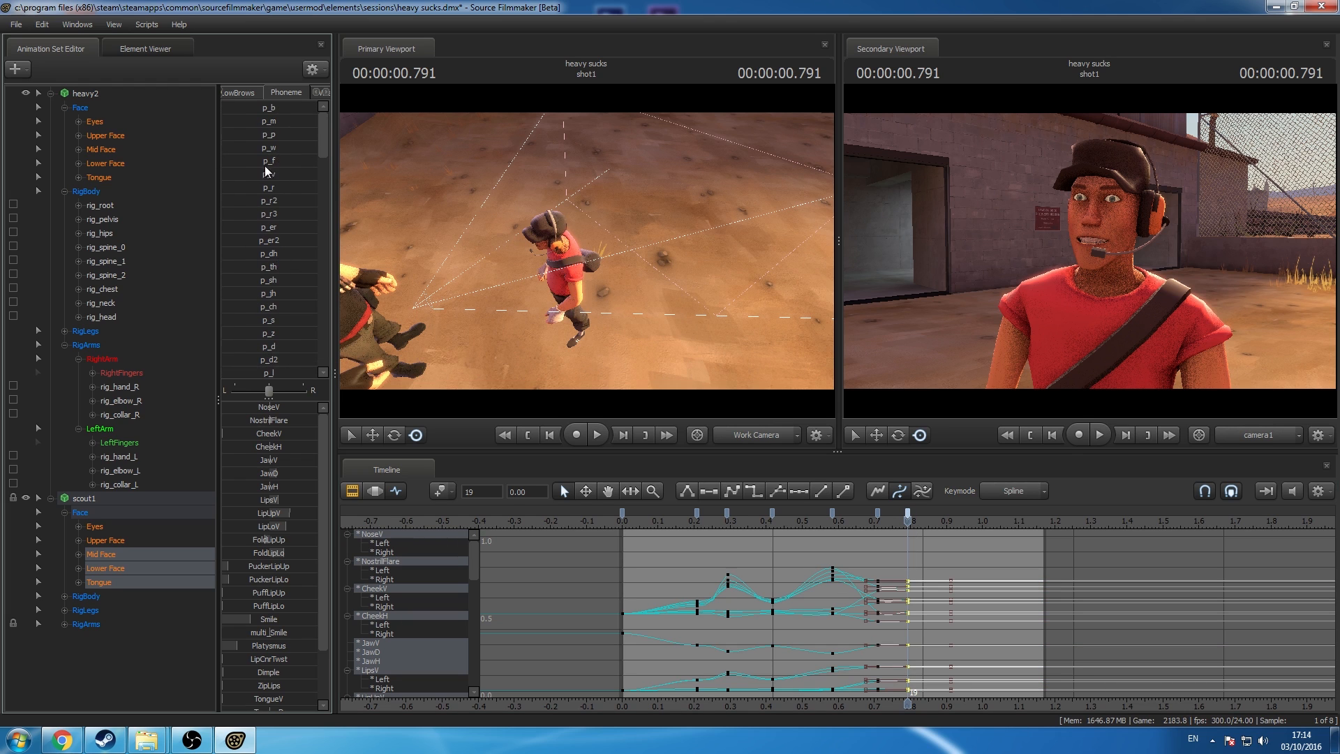
drag(241, 175, 300, 179)
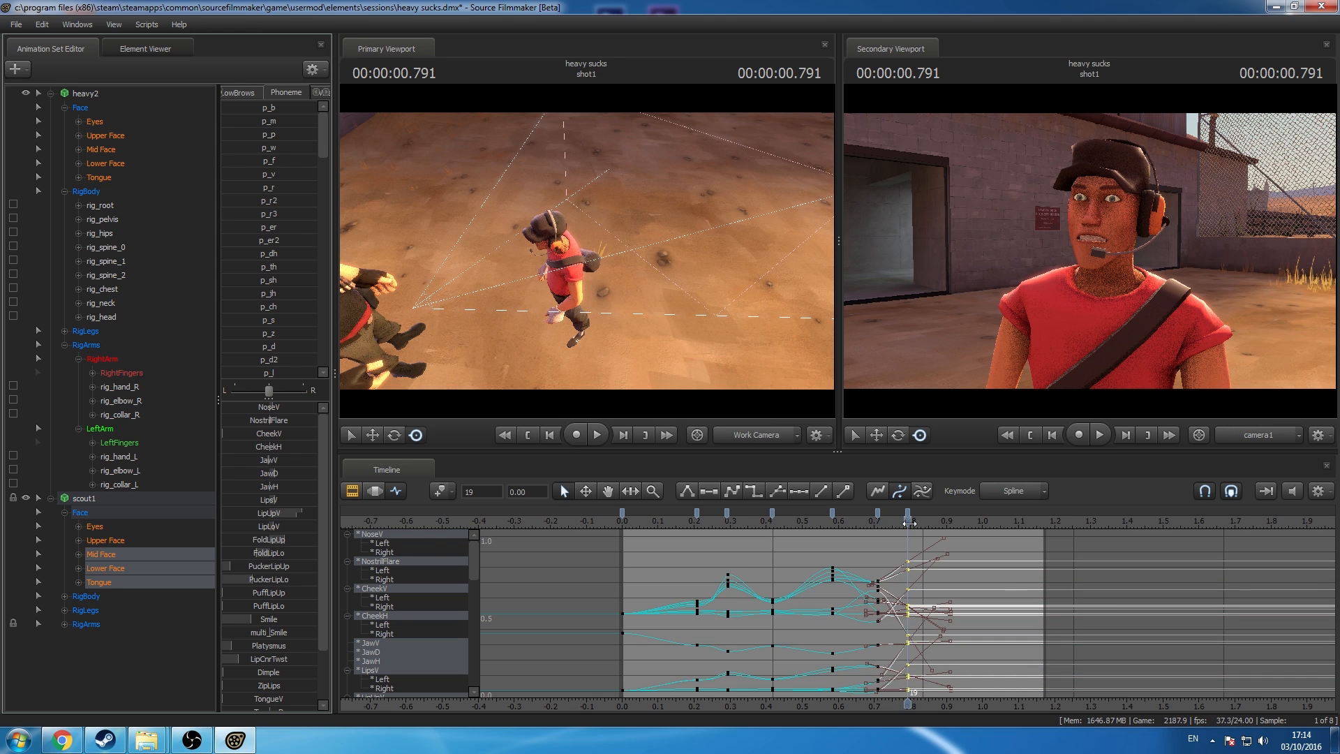
Step: Add a mouth keyframe at frame 25 and blend in the p_t phoneme preset
drag(910, 522, 991, 574)
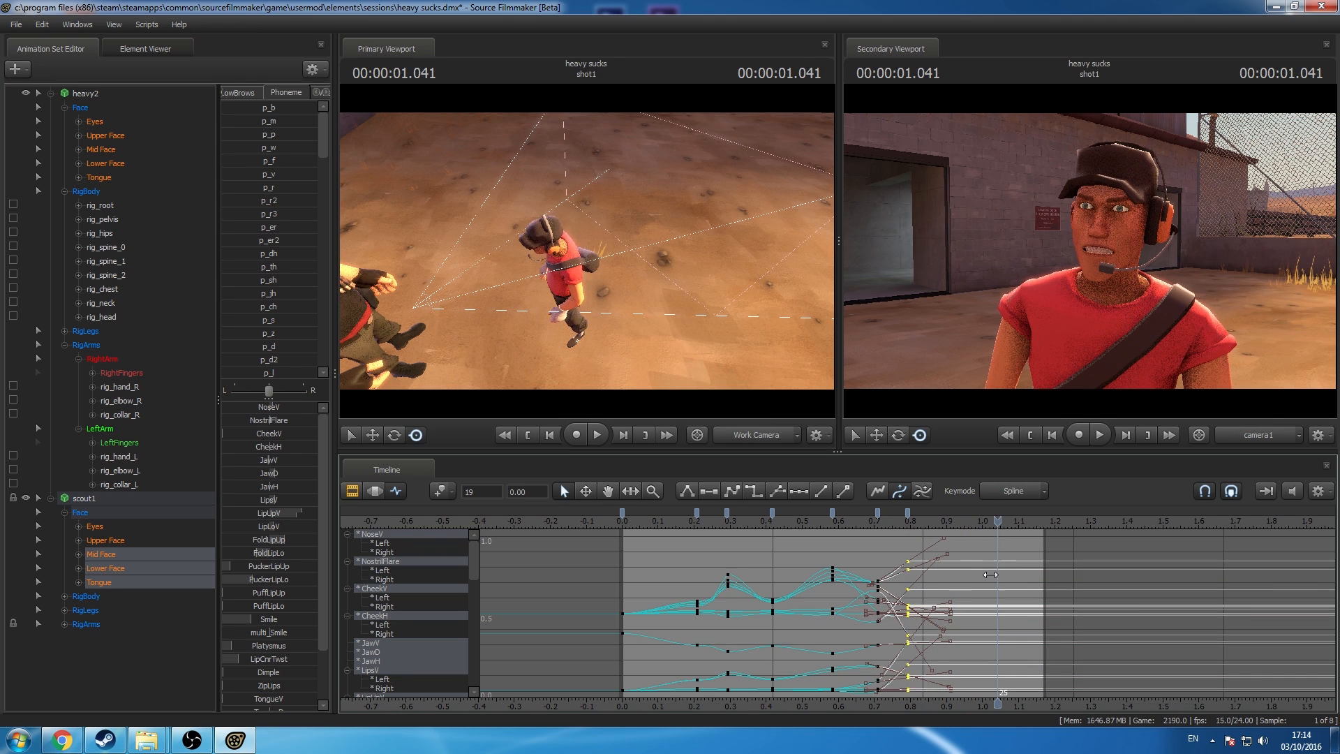
key(m)
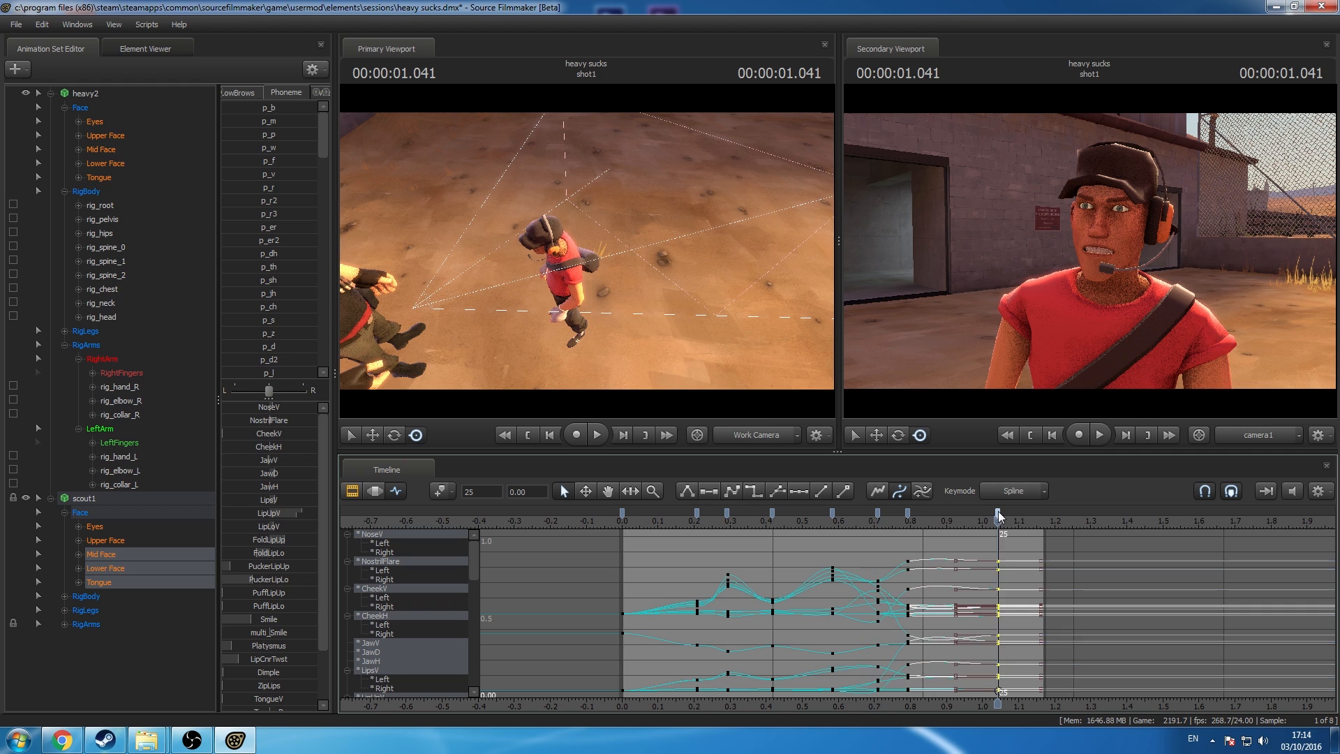
scroll(284, 195, down, 2)
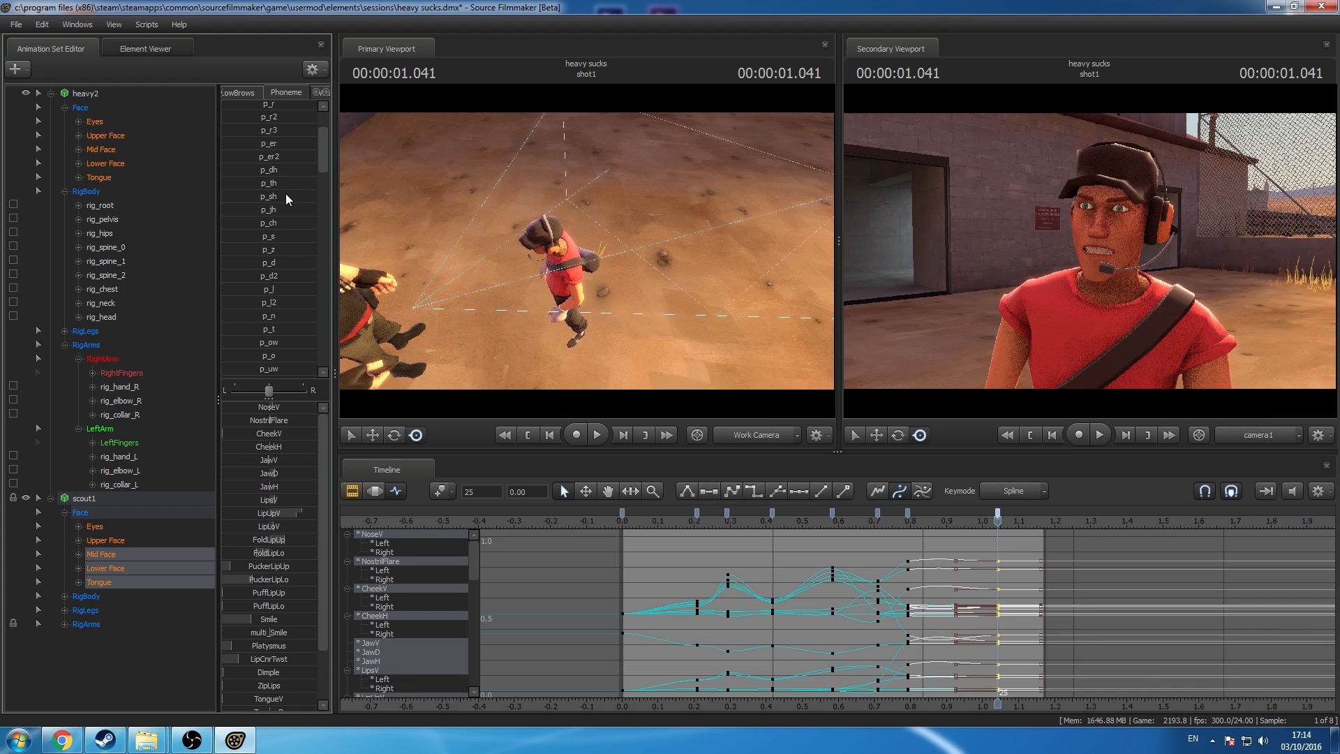
drag(272, 330, 308, 330)
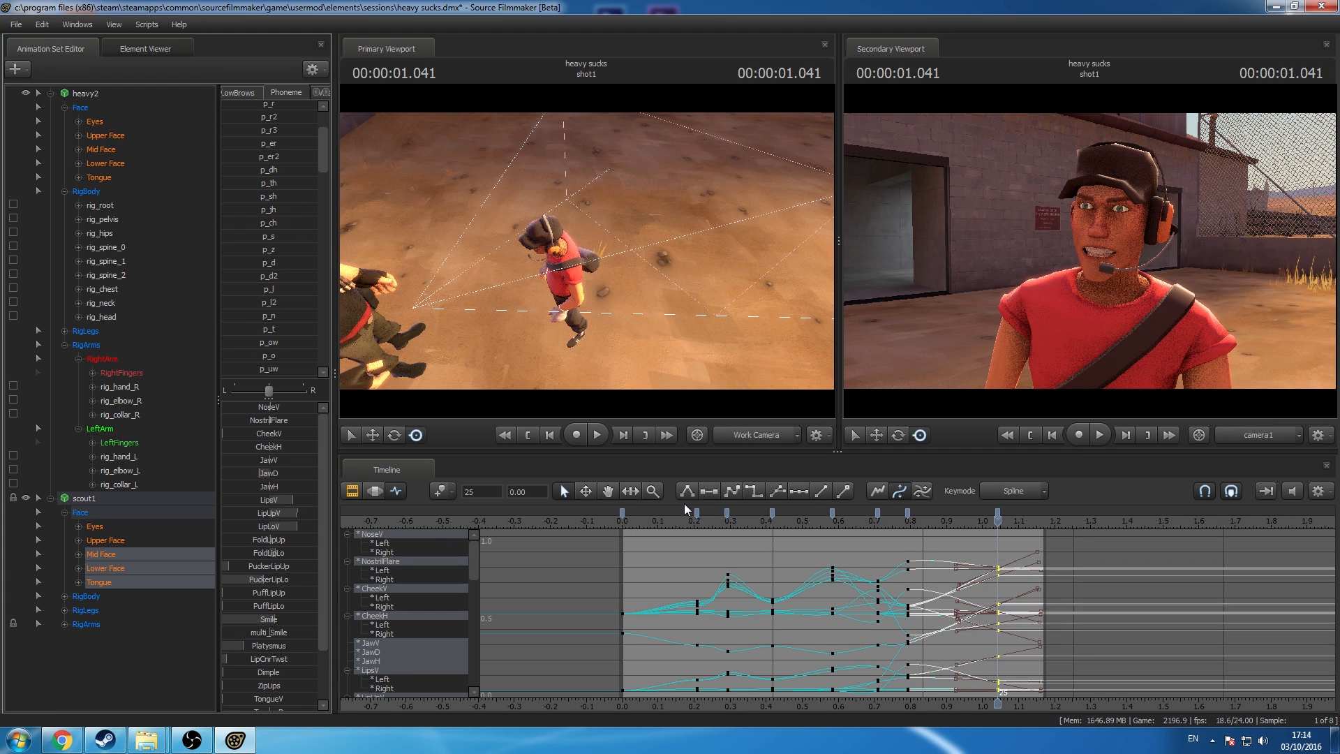
Step: At frame 22, open the Scout's mouth with a vowel phoneme preset and reduce LipUpV
click(954, 521)
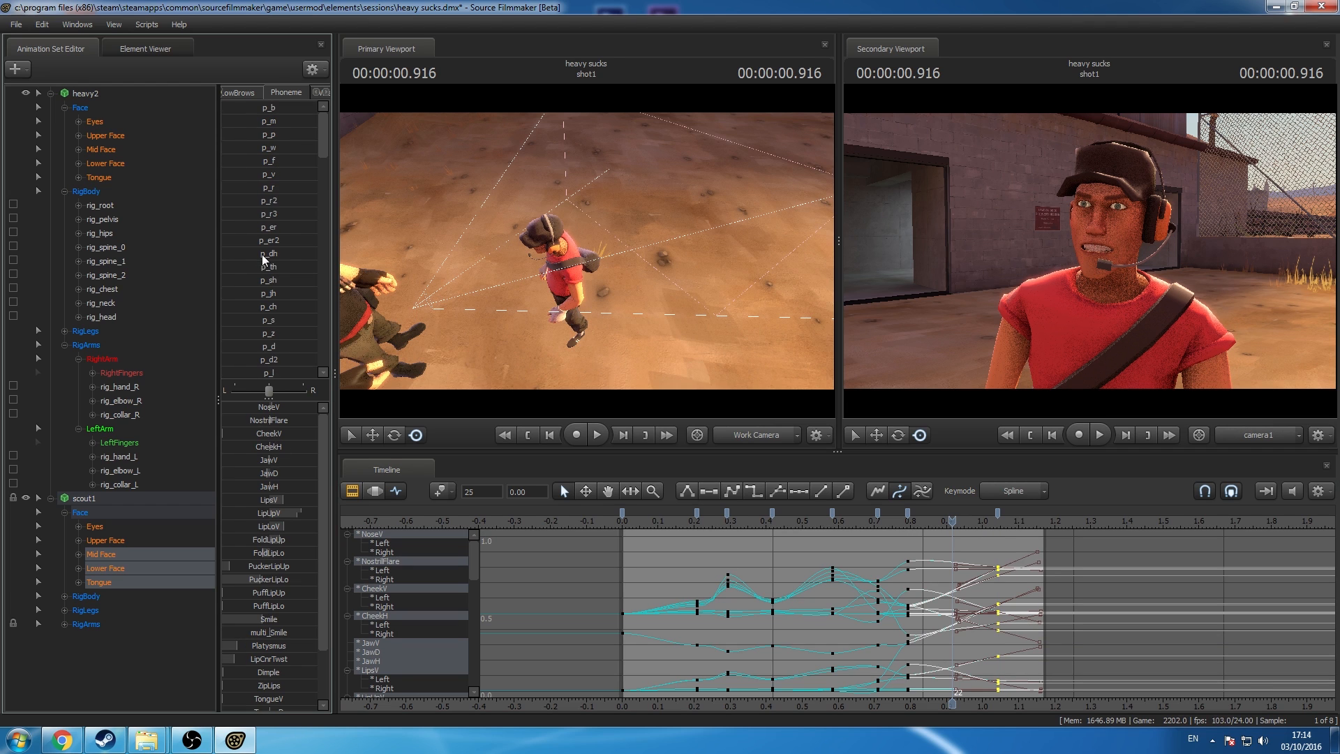
scroll(263, 256, down, 3)
scroll(295, 279, down, 2)
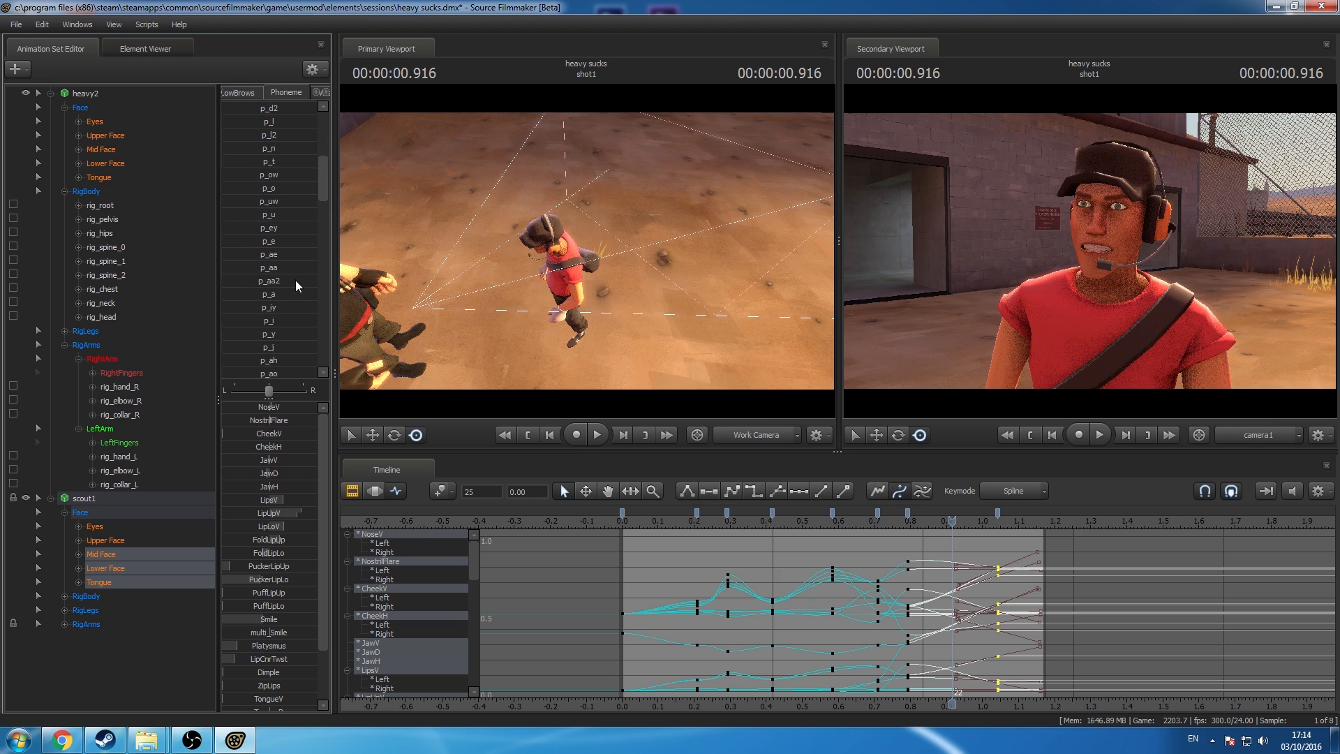
drag(274, 319, 342, 342)
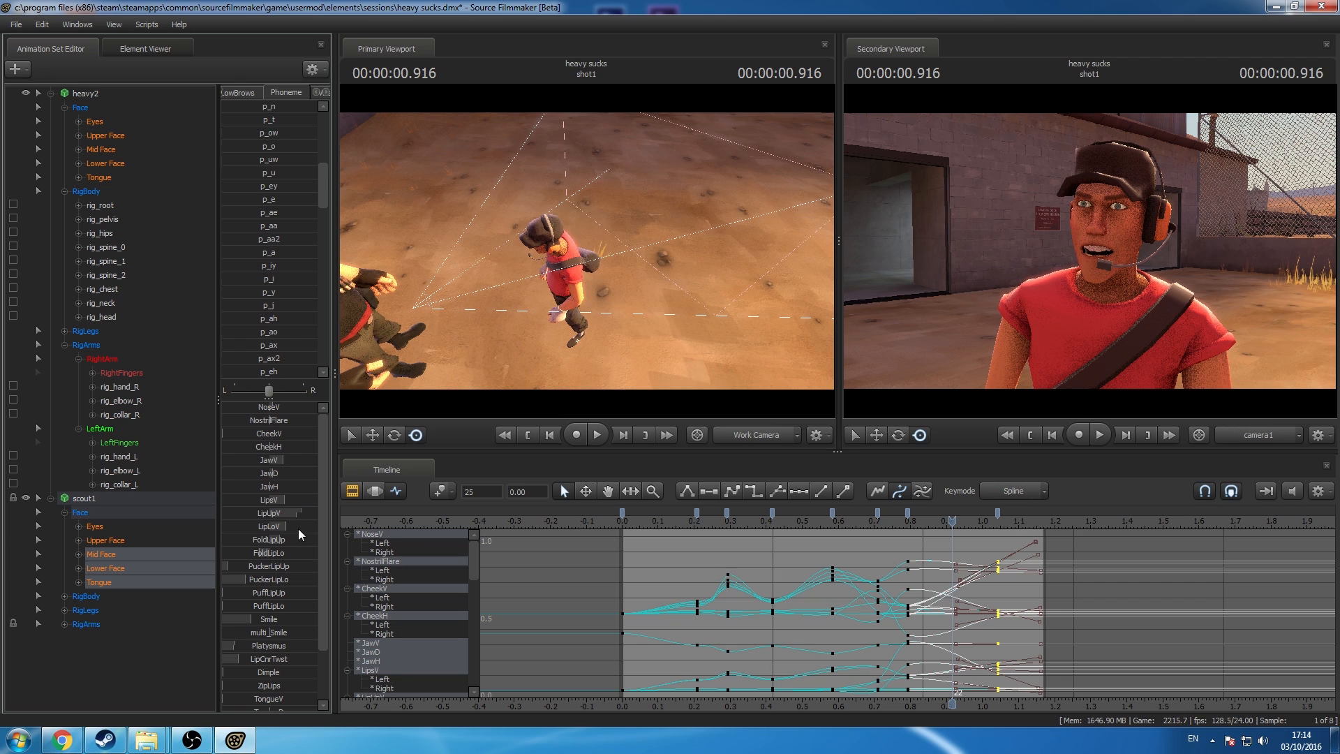
drag(300, 514, 290, 513)
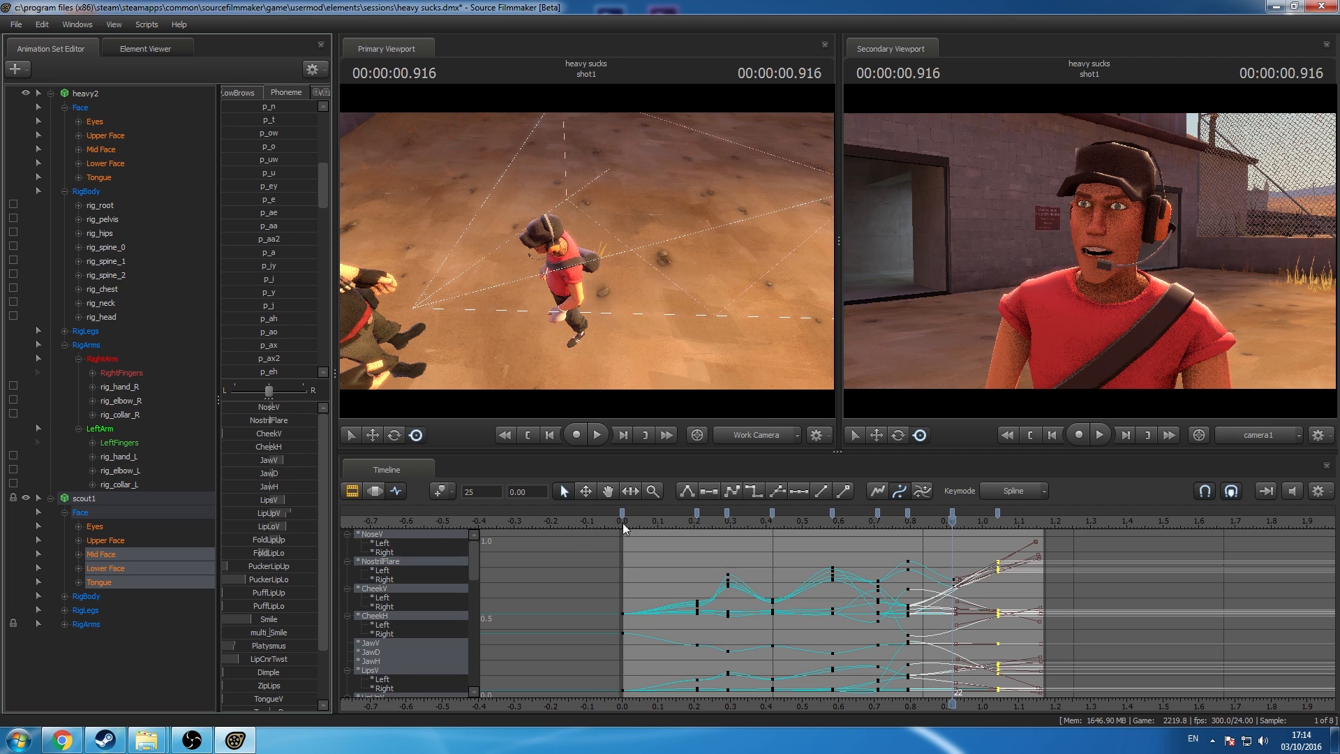
Step: Play shot1 from its start to check the Scout's lip sync, and clear the face control selection
click(529, 437)
key(space)
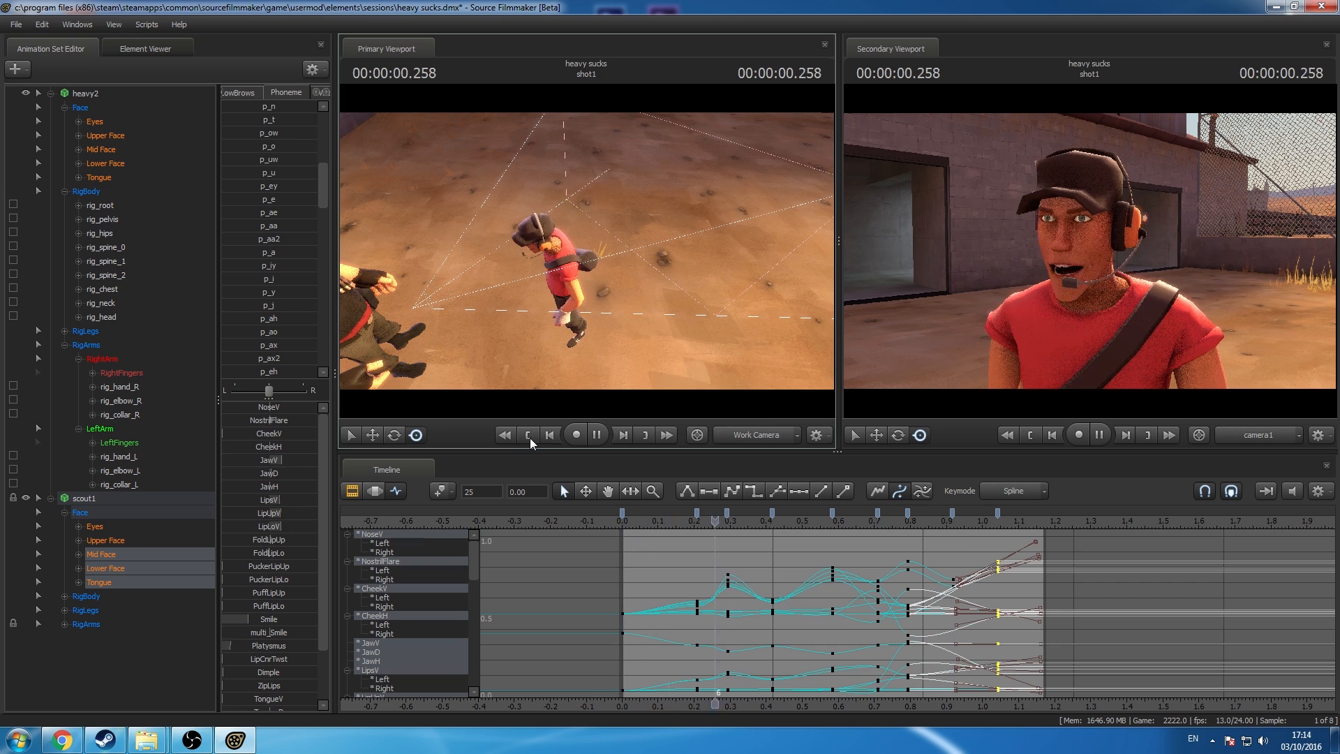
key(space)
click(101, 555)
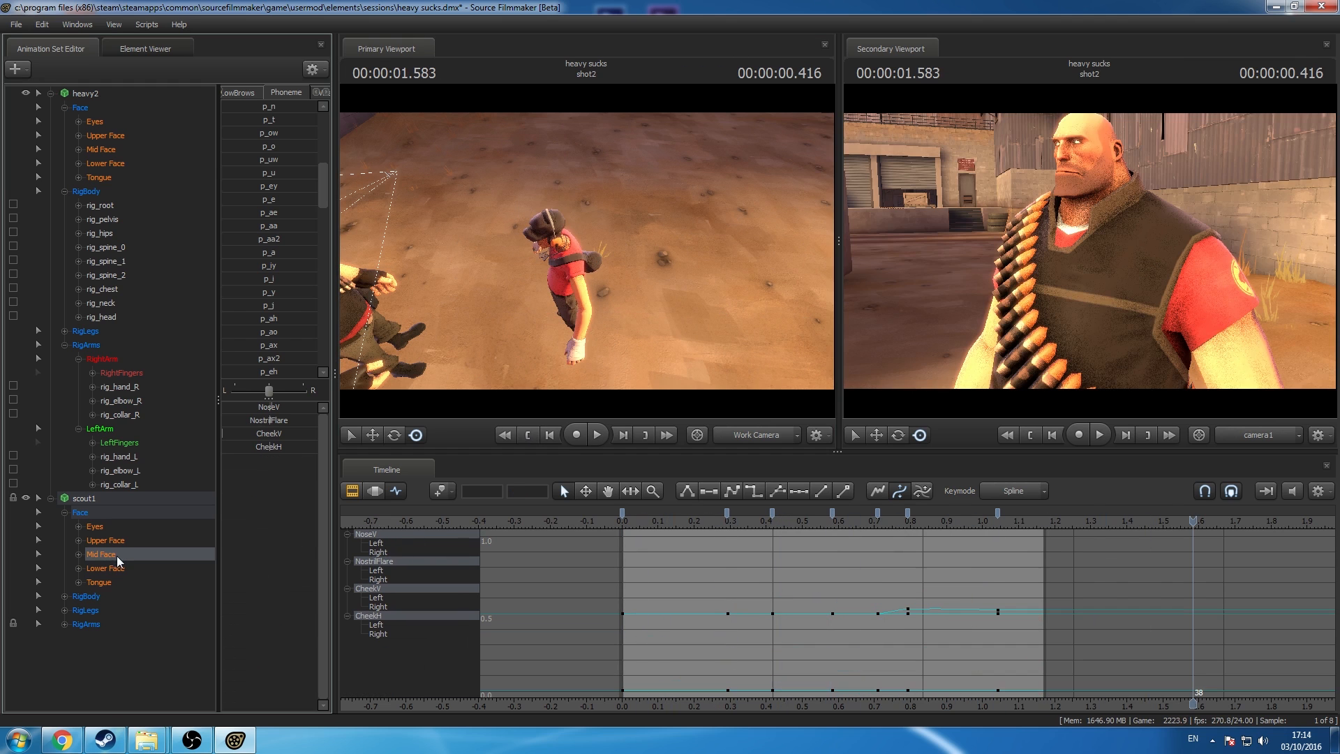
click(72, 673)
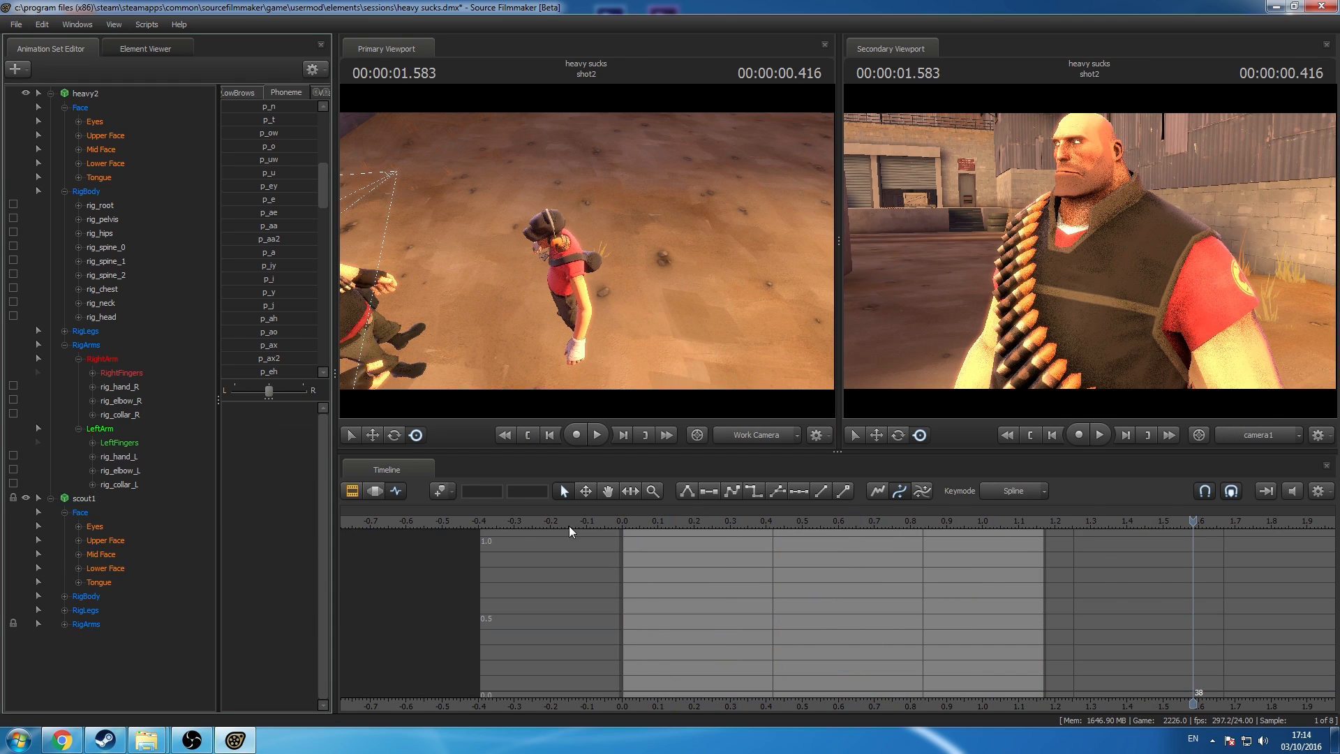
click(526, 434)
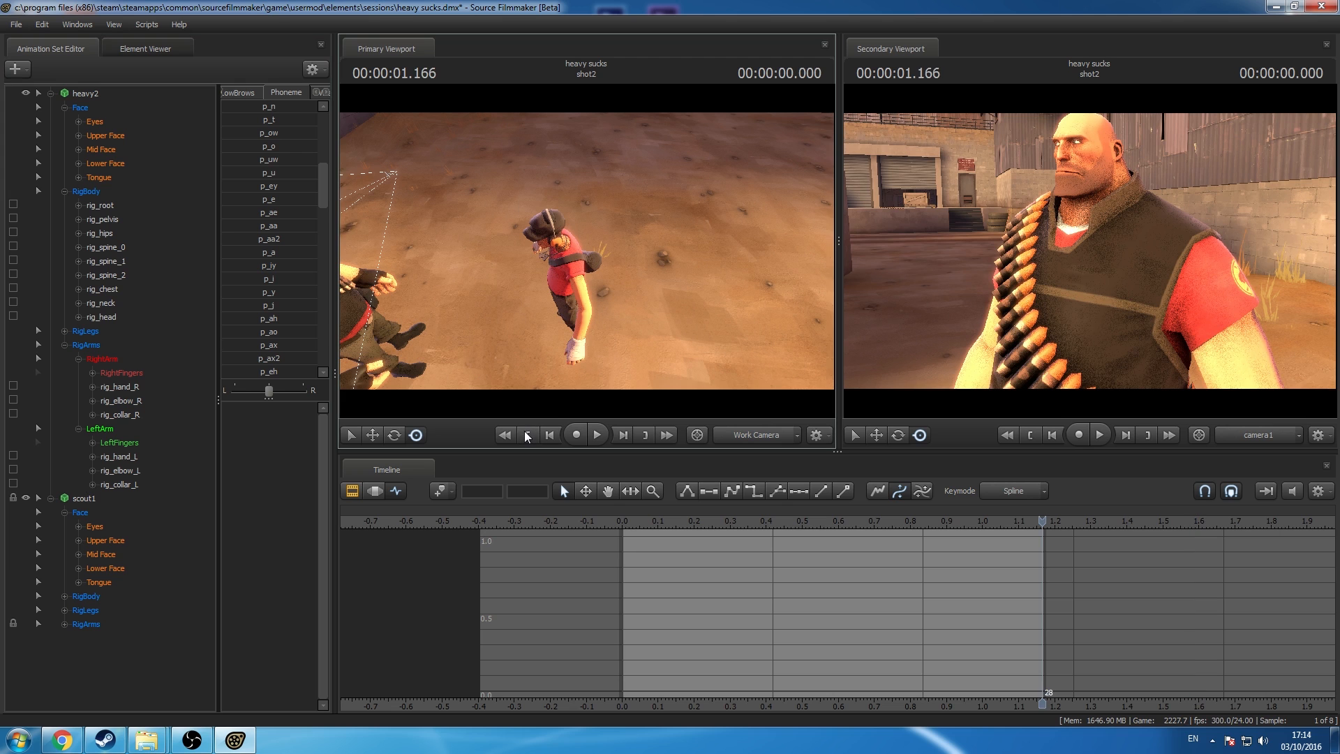
Step: Replay shot1 and scrub toward its end to check the Scout's mouth movement against the dialog
key(space)
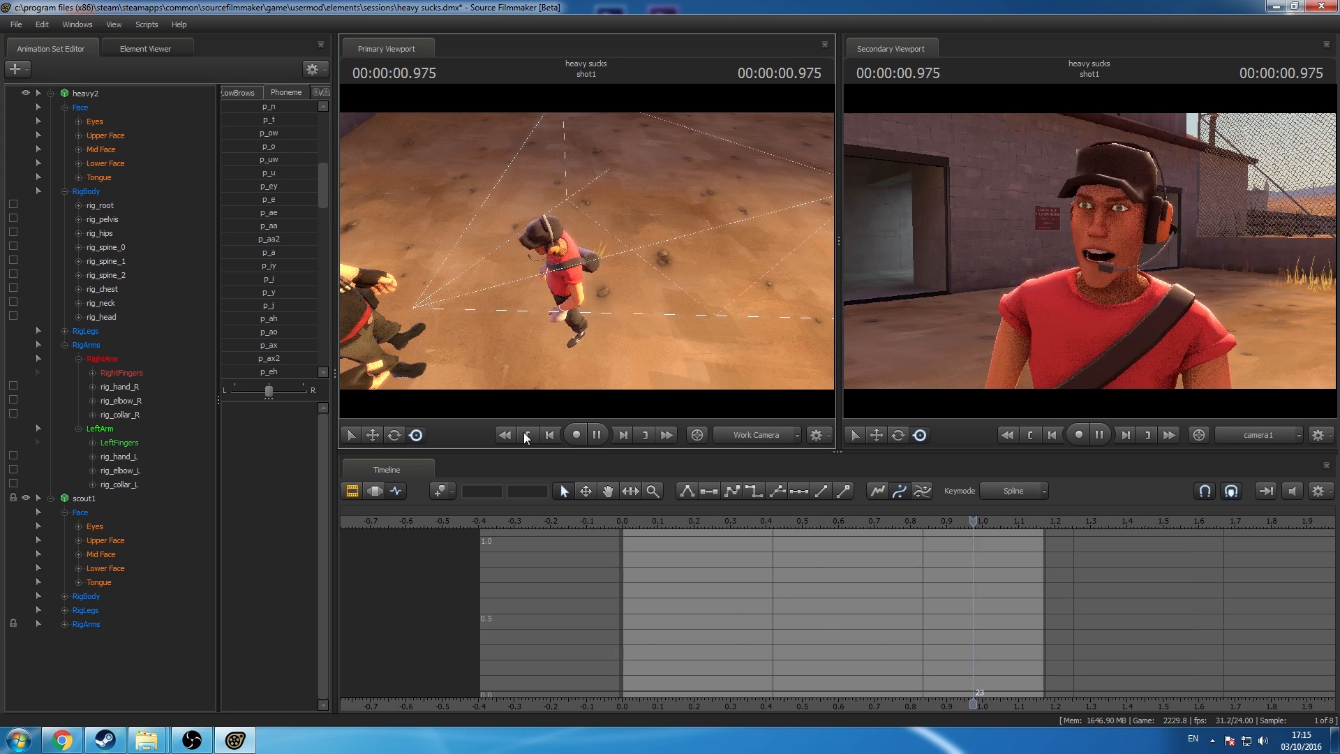
key(space)
drag(715, 532, 1028, 545)
Step: Select the Scout's Mid Face, Lower Face and Tongue controls and blend more p_t phoneme into the frame 25 mouth keyframe
click(110, 550)
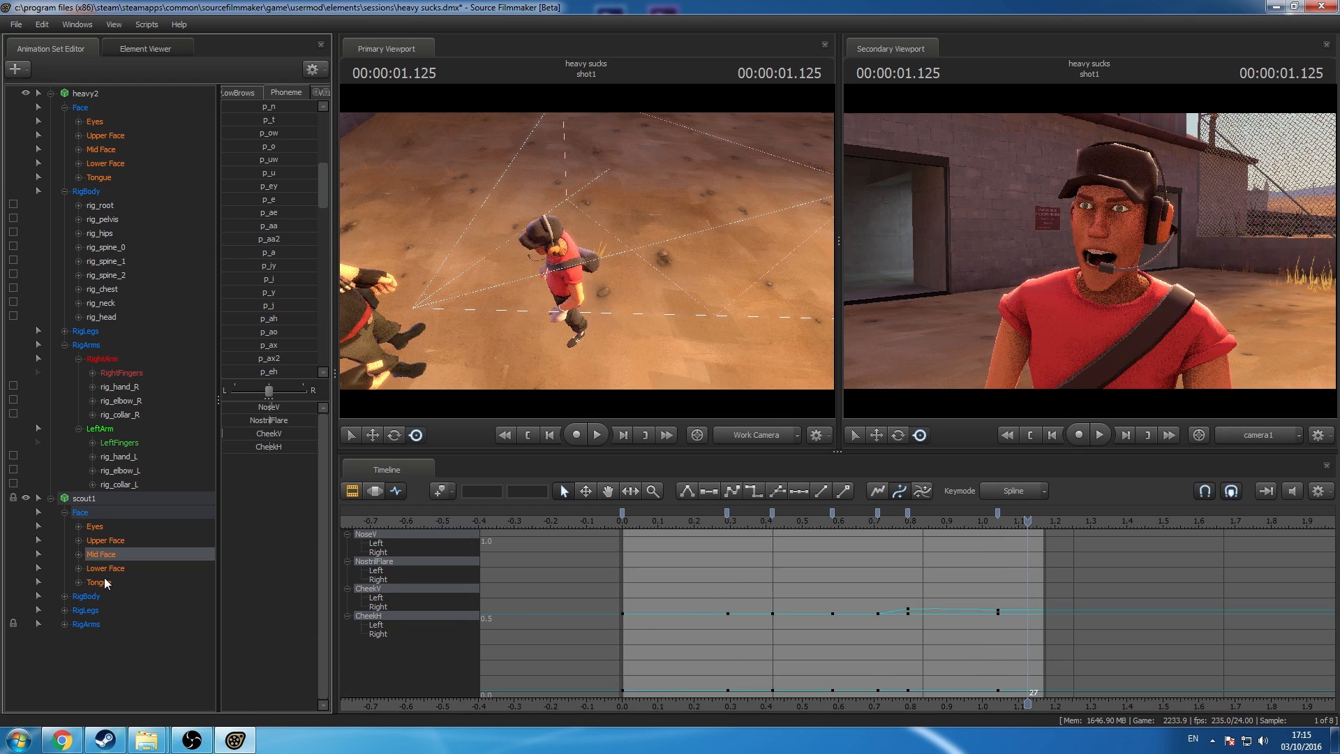
shift+click(104, 579)
drag(890, 534, 991, 559)
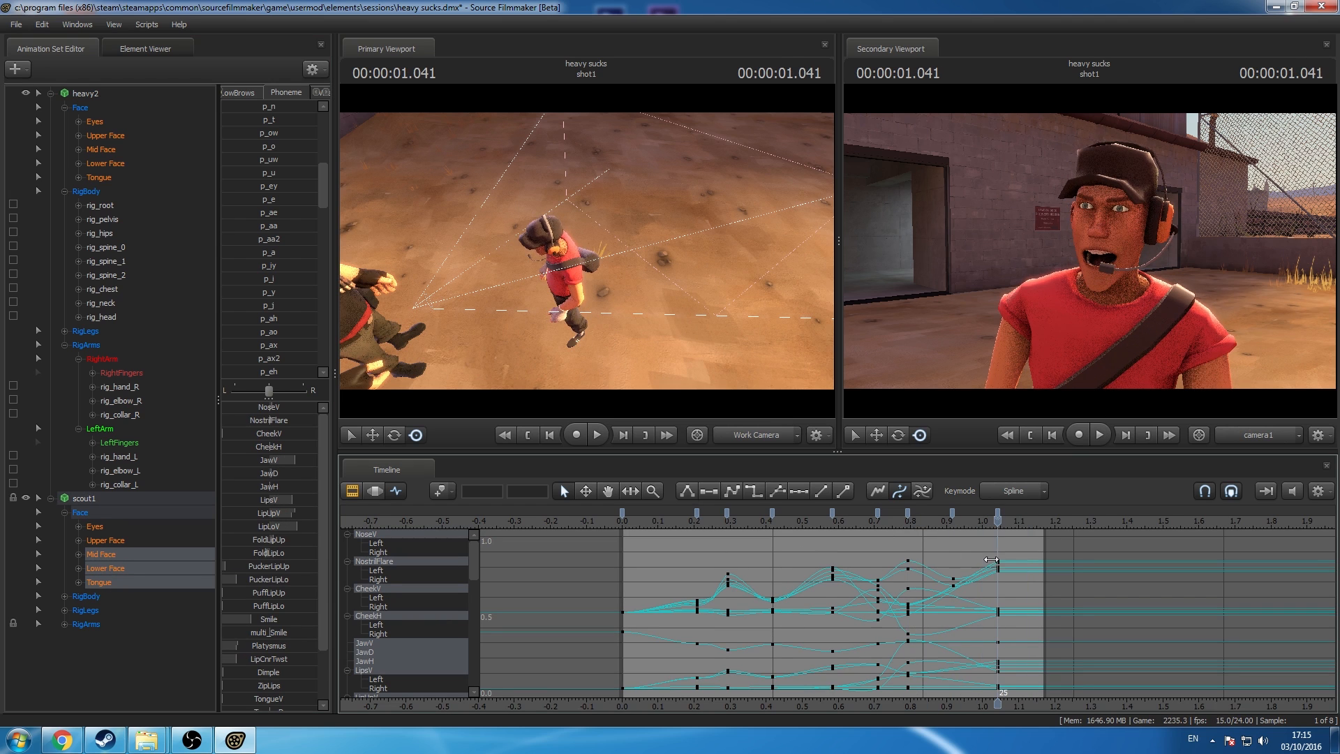
click(1001, 515)
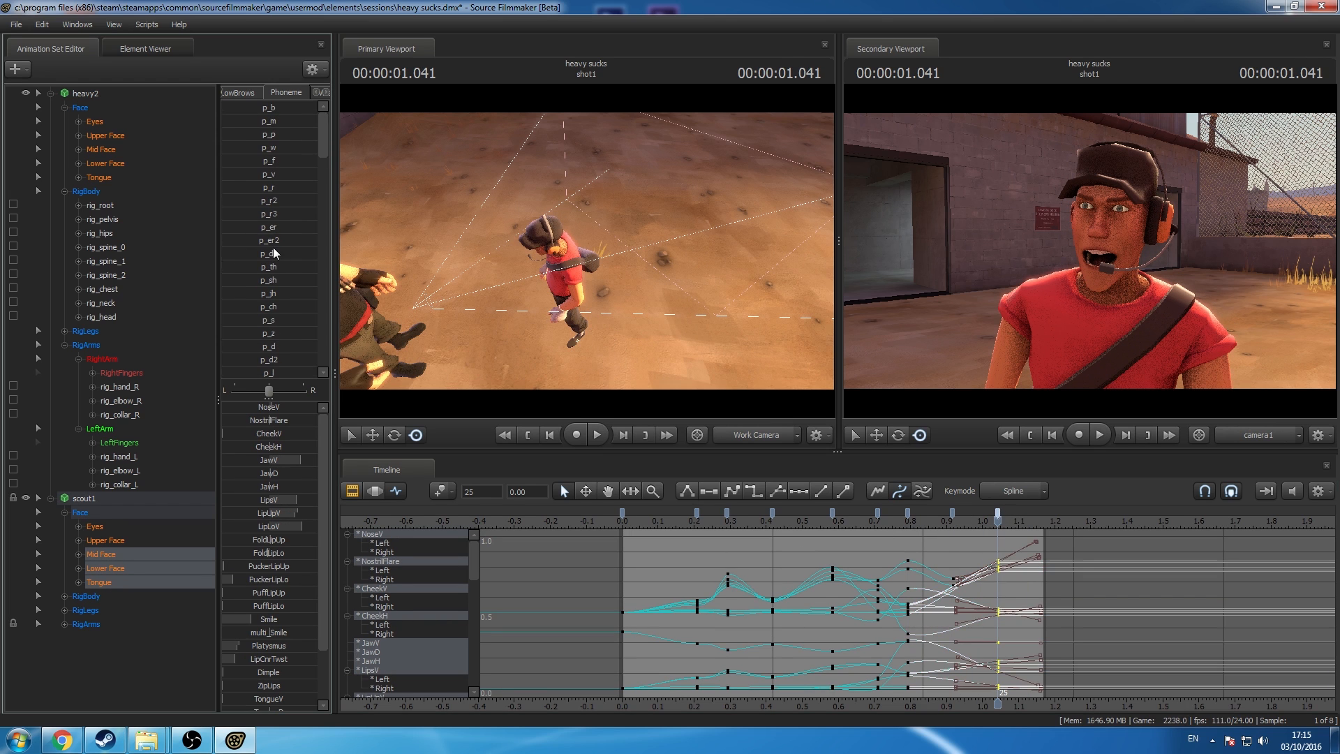
scroll(282, 241, up, 4)
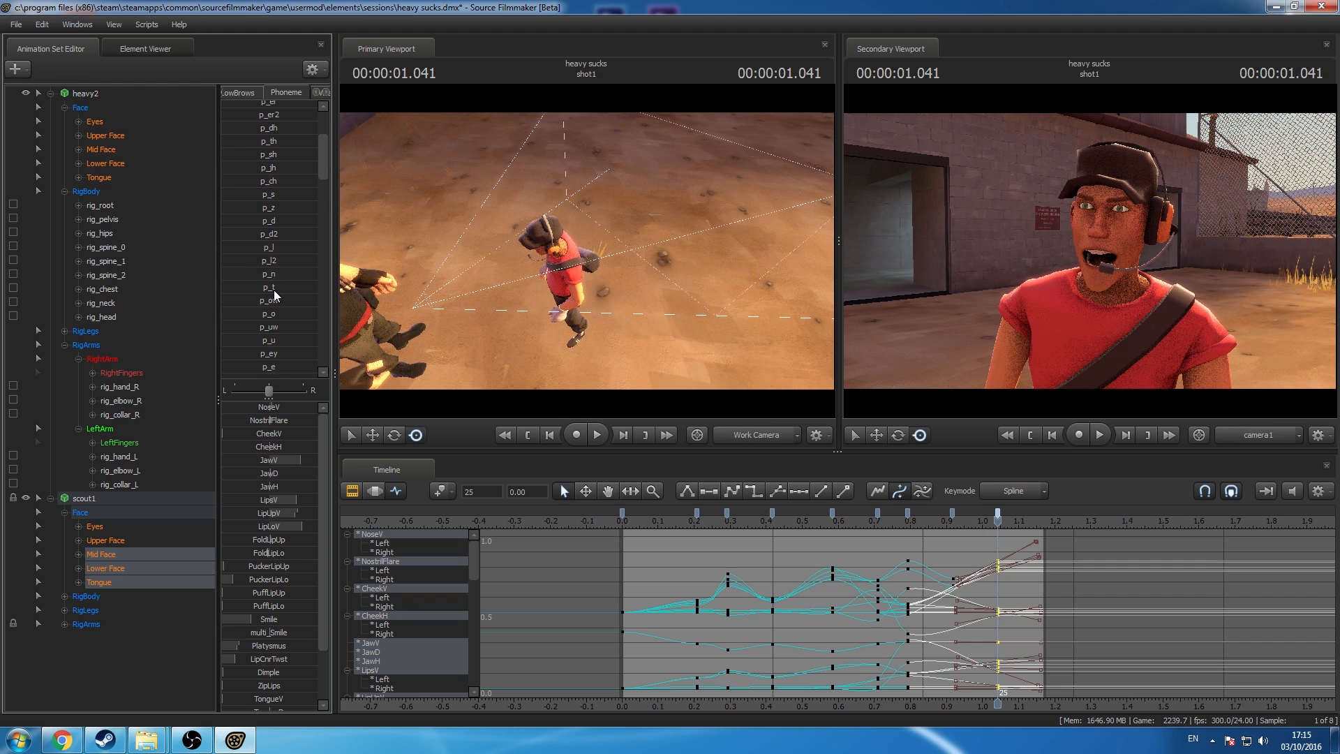
drag(273, 289, 306, 288)
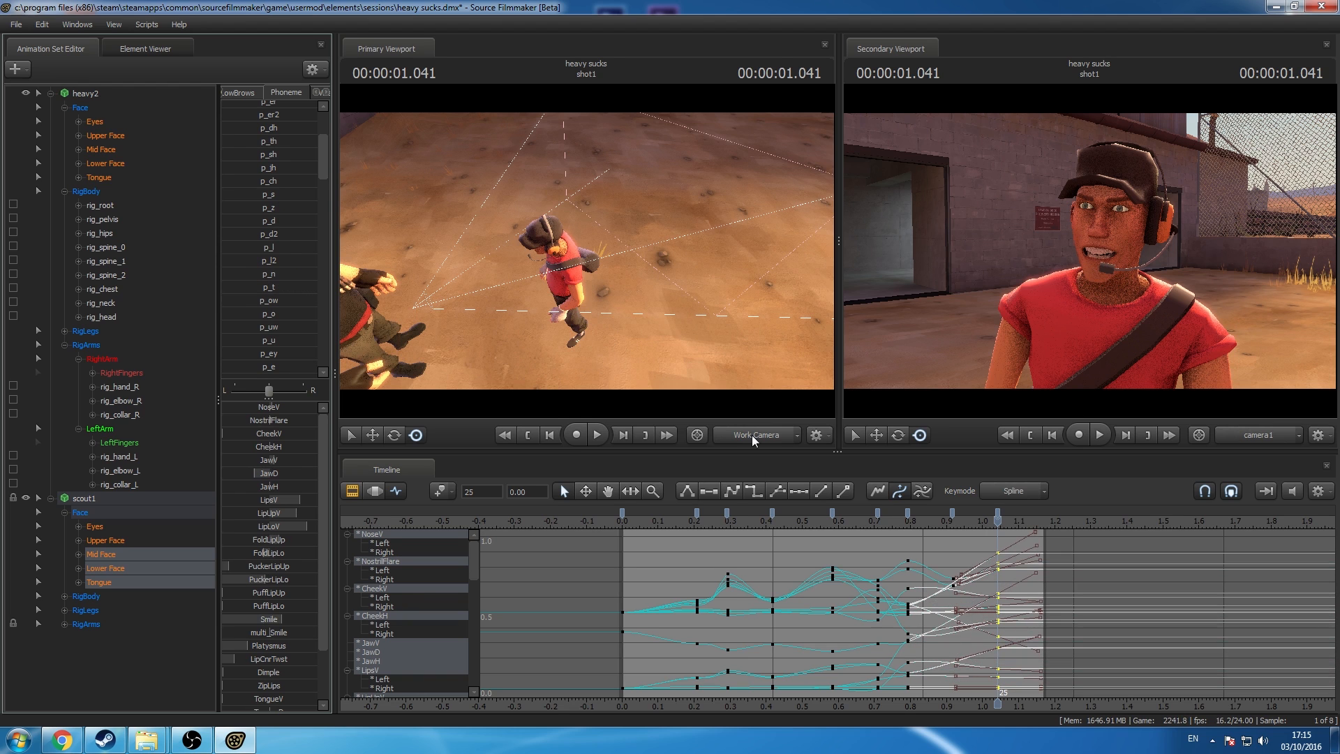
Step: Clear the face control selection and play shot1 from its start to review the revised lip sync
click(182, 660)
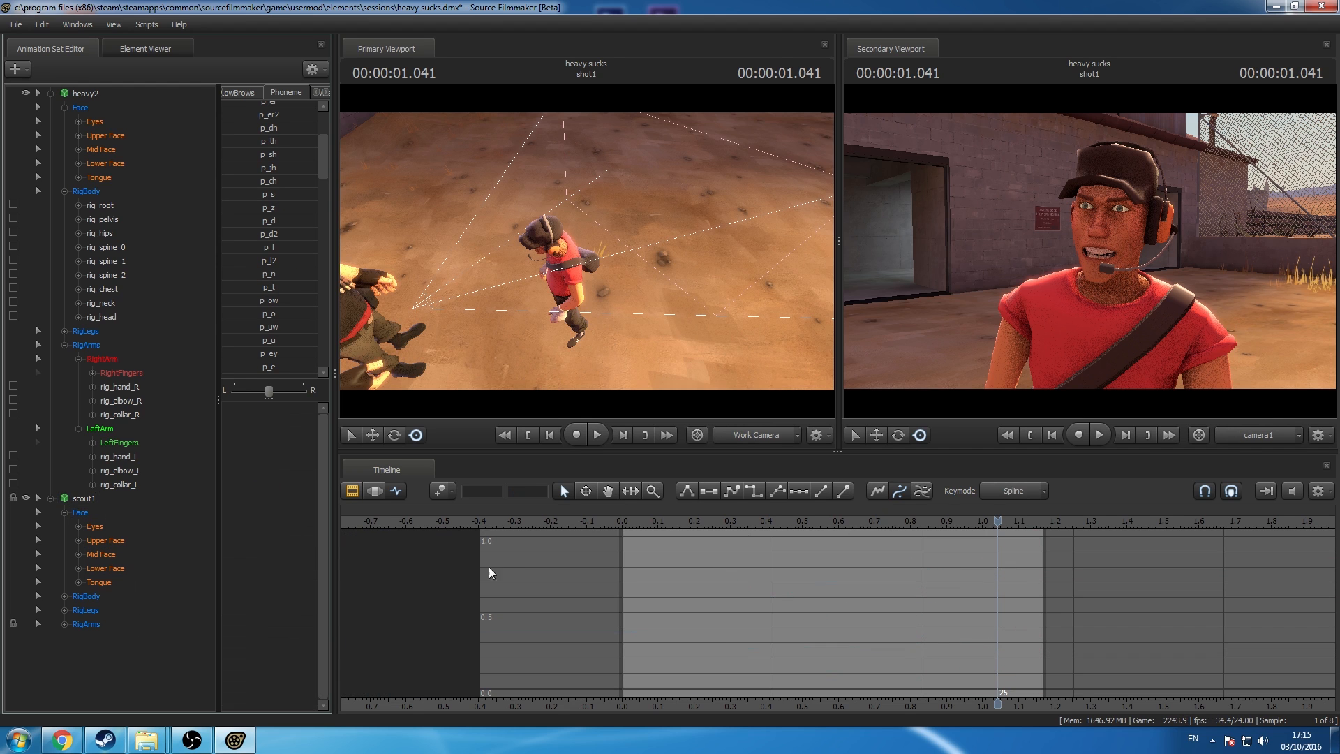
click(604, 515)
key(space)
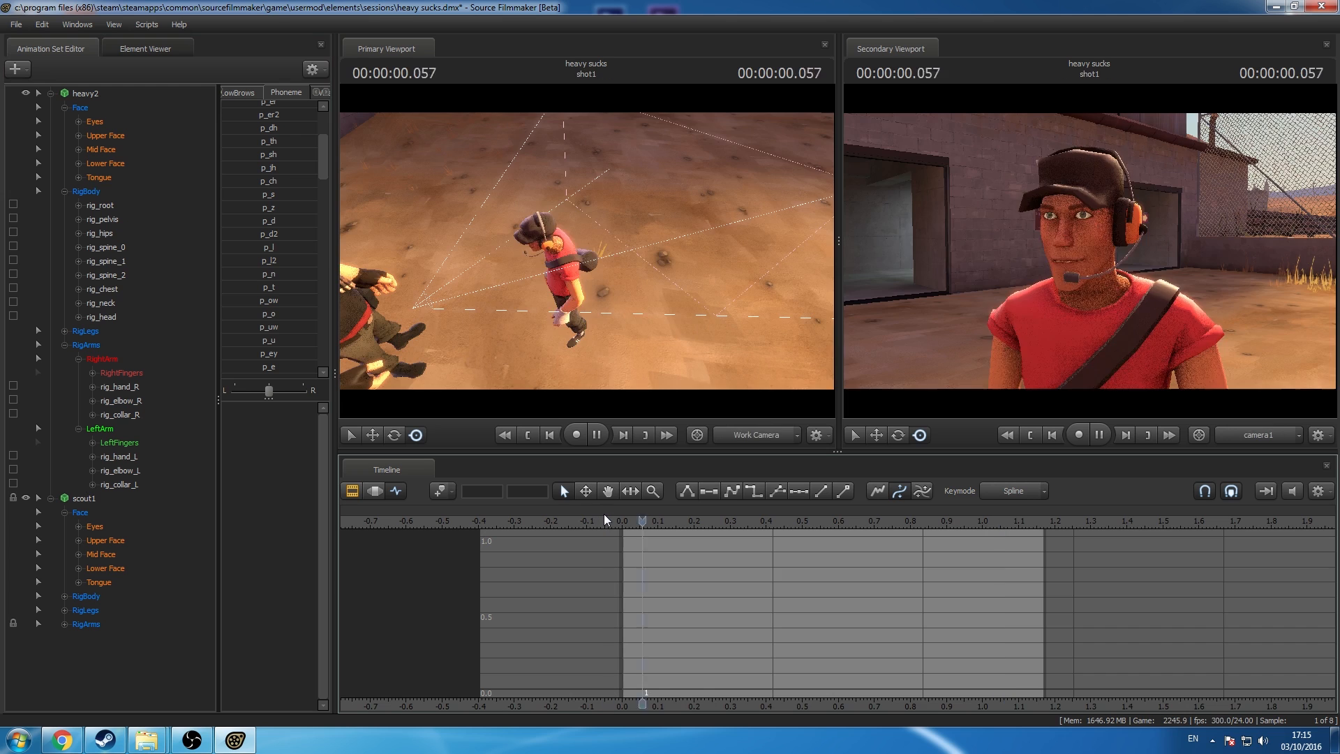
key(space)
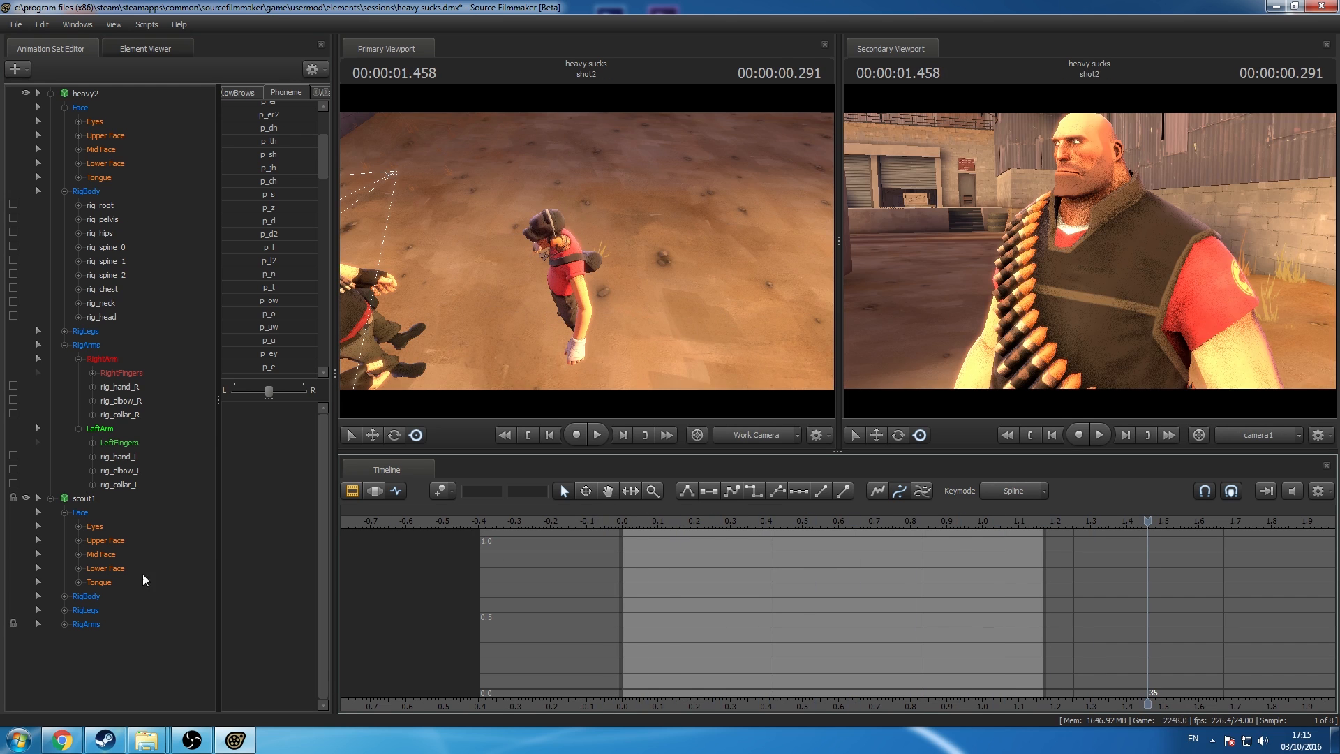
Step: At the frame 22 mouth keyframe, blend in a little of the p_ah phoneme preset and raise JawV slightly
drag(125, 555, 115, 582)
drag(895, 537, 948, 554)
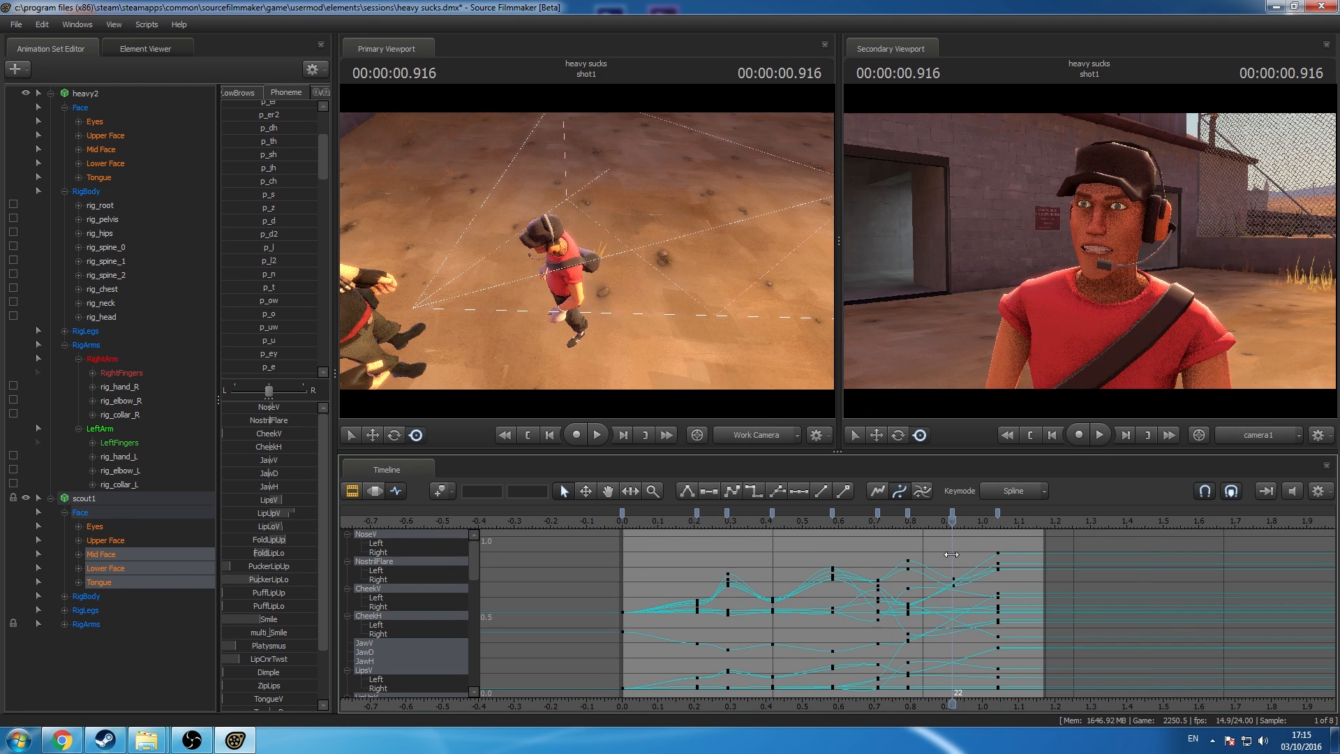
click(953, 515)
scroll(276, 322, down, 5)
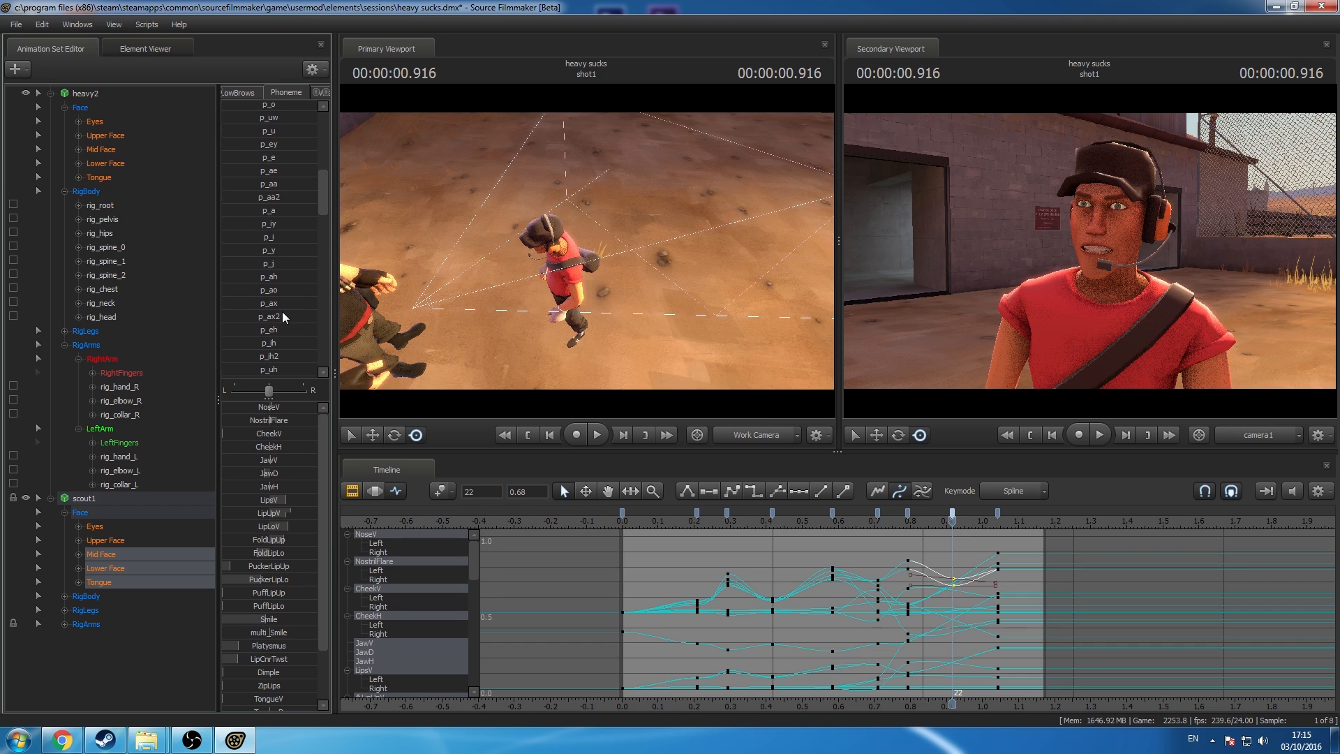
scroll(286, 314, down, 3)
scroll(276, 245, down, 2)
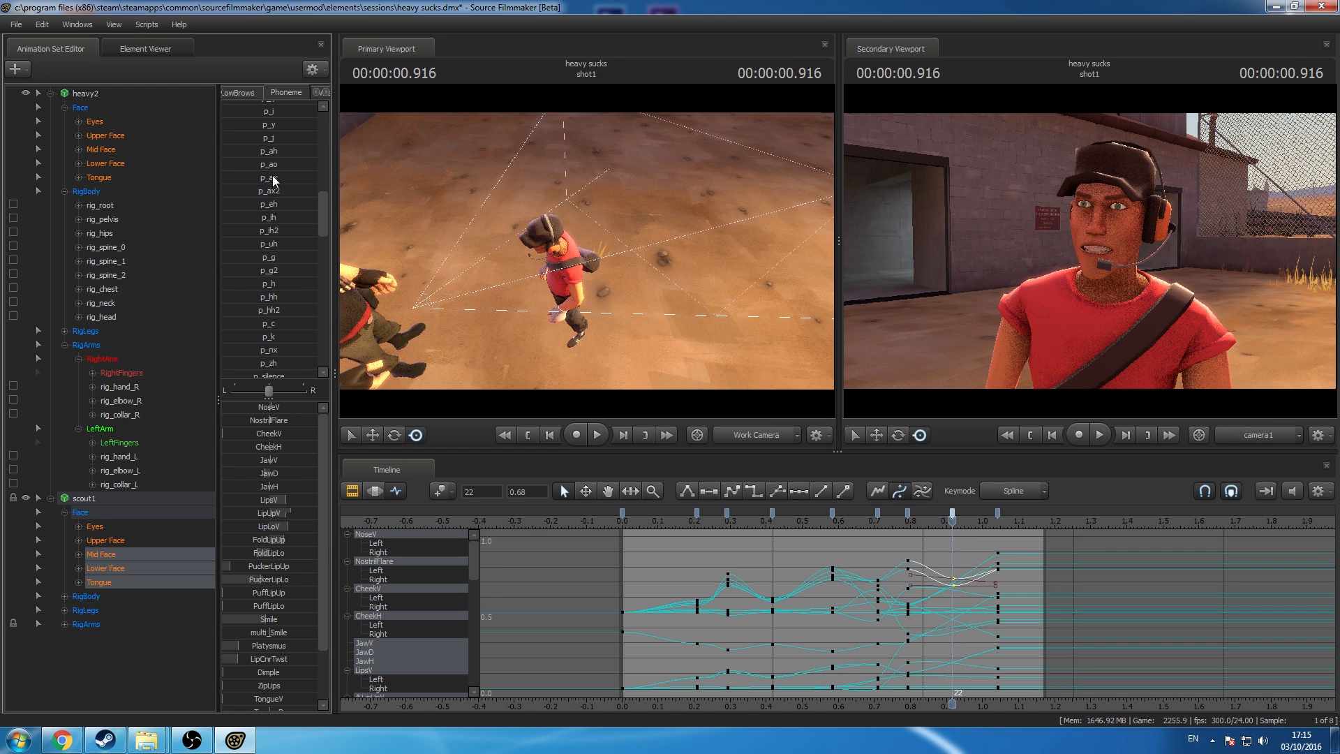
drag(270, 154, 303, 153)
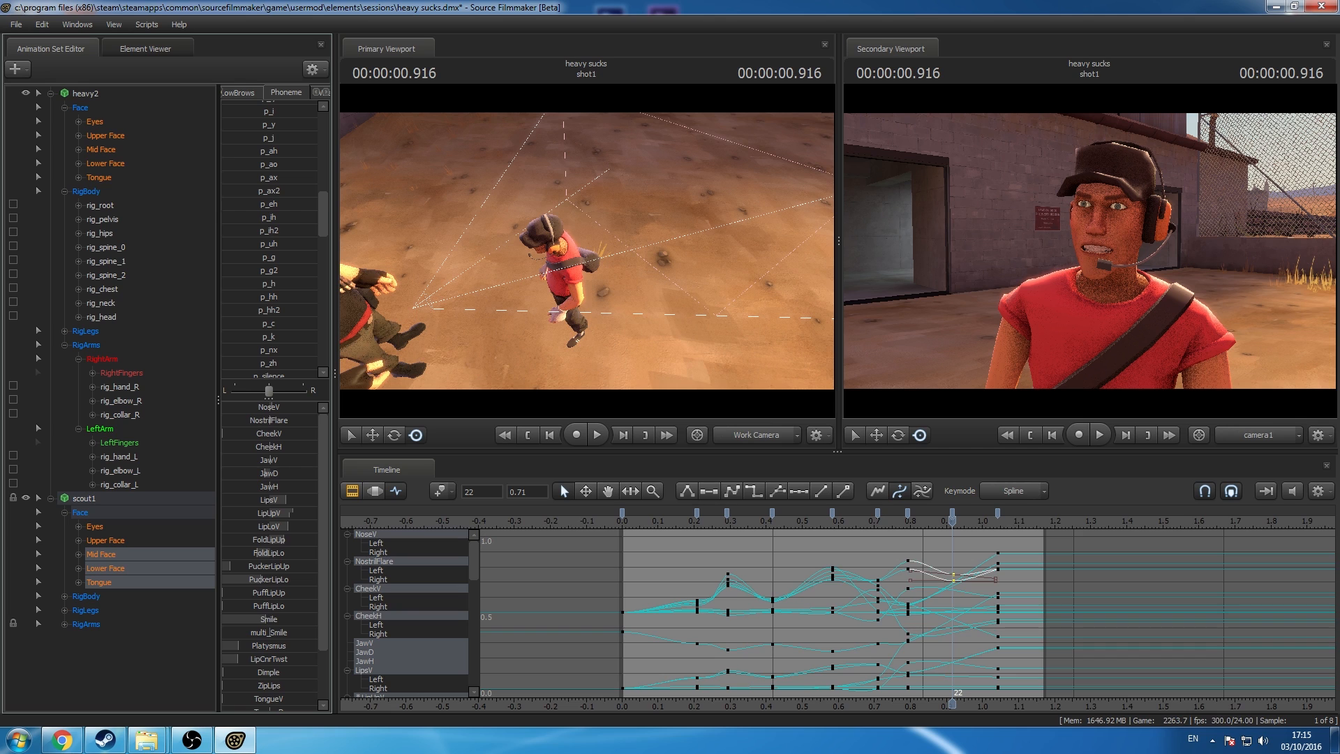
drag(270, 460, 278, 460)
Step: Deselect the face controls, play shot1 to check the mouth, and scrub to frame 15
key(space)
click(134, 673)
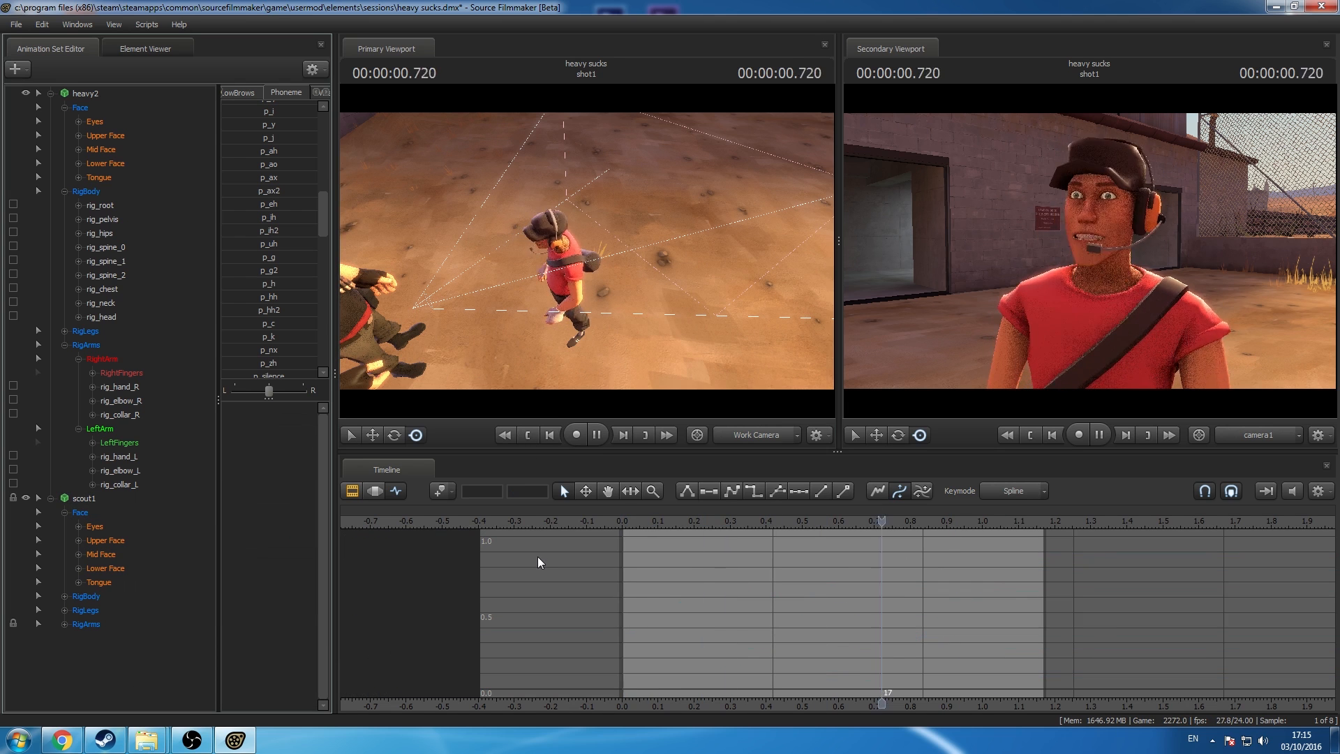
key(space)
drag(635, 516, 847, 614)
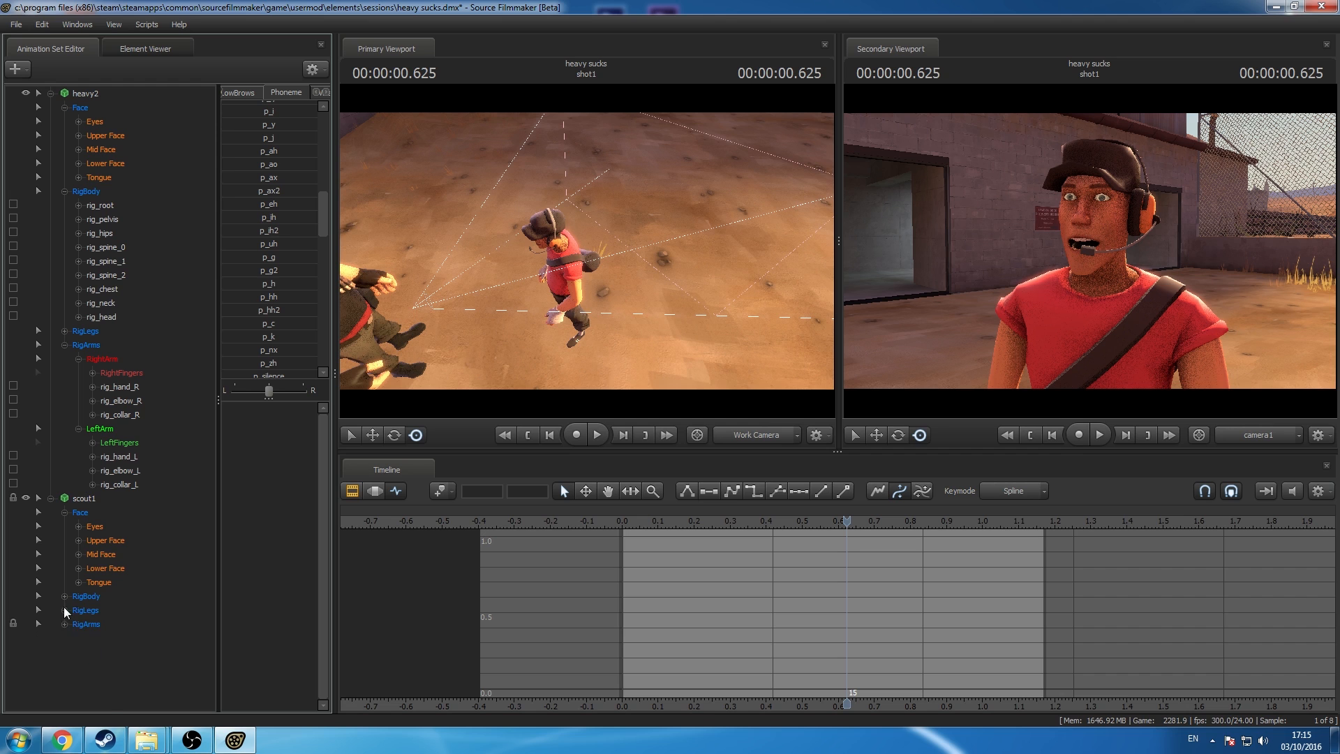
Step: Select the Scout's RigArms controls, go to frame 23, and delete the arm keyframes at frames 16 and 30
click(64, 624)
scroll(77, 642, down, 3)
click(624, 522)
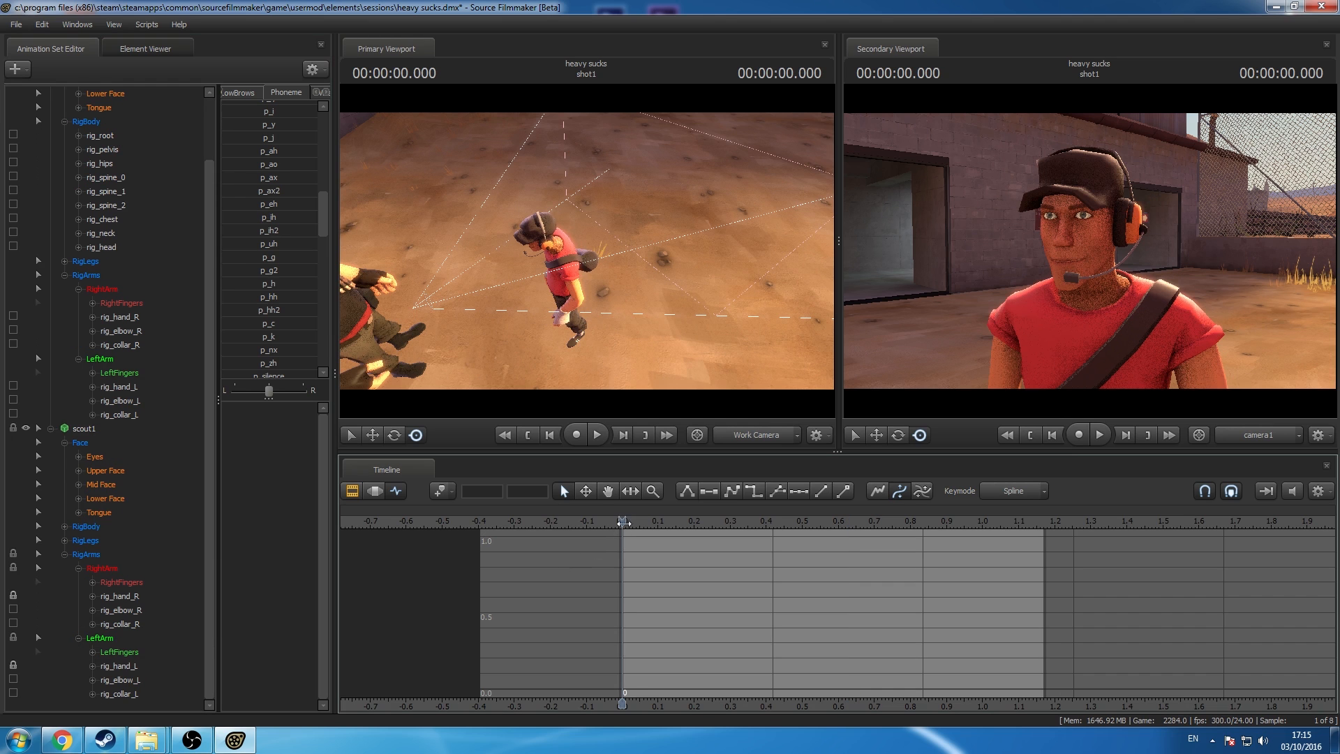
click(85, 540)
click(86, 554)
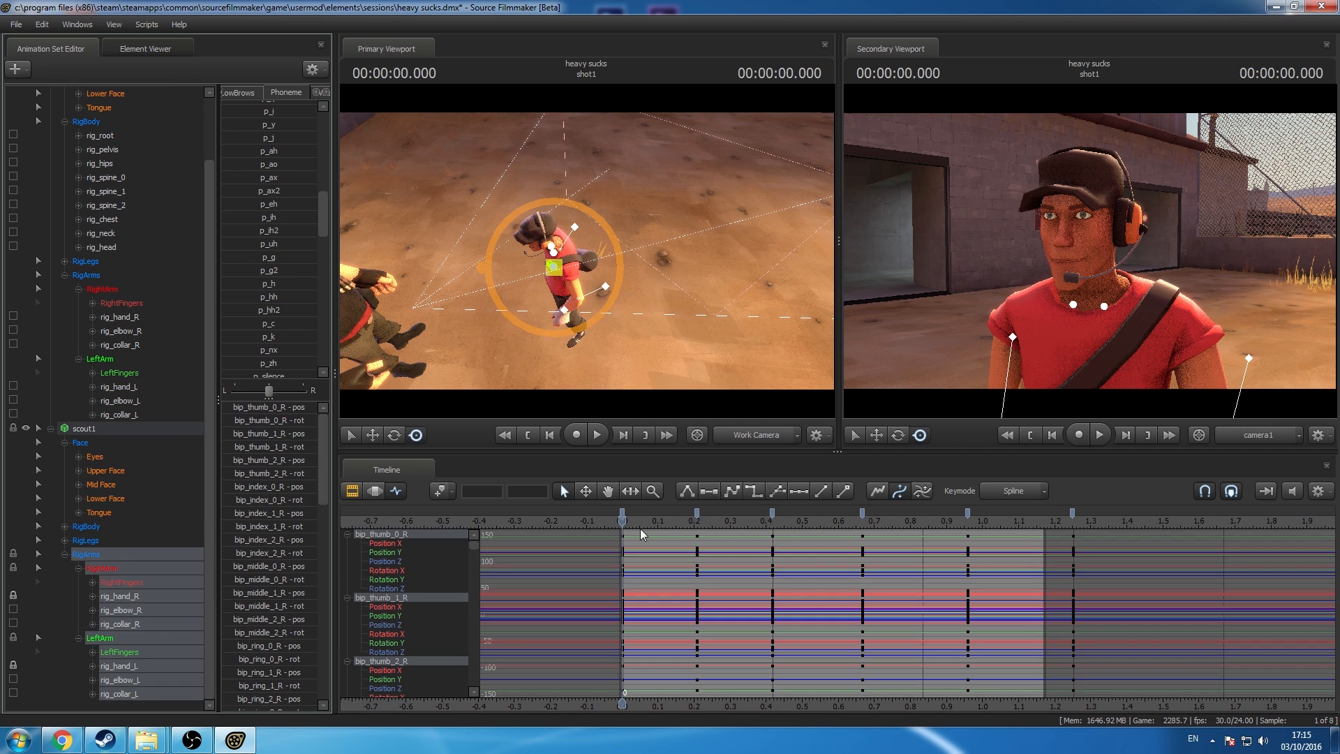
click(696, 524)
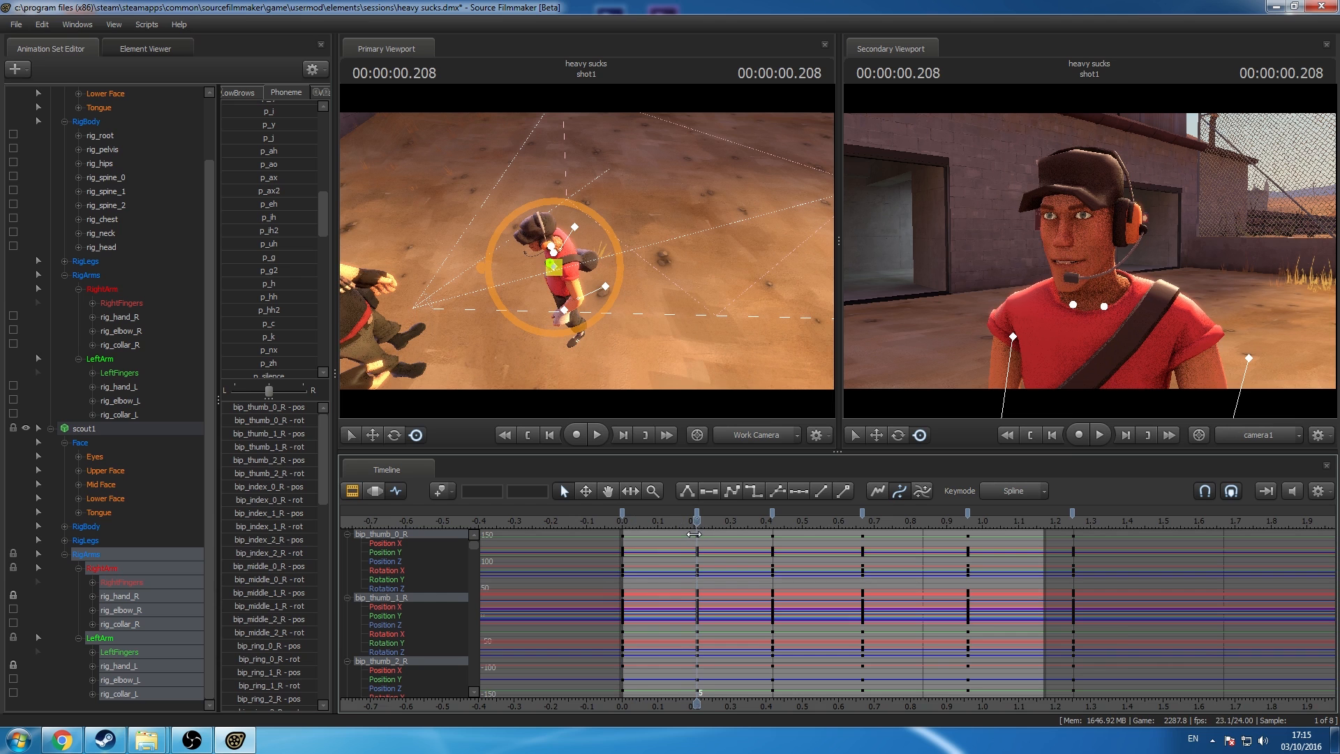
drag(693, 534, 968, 563)
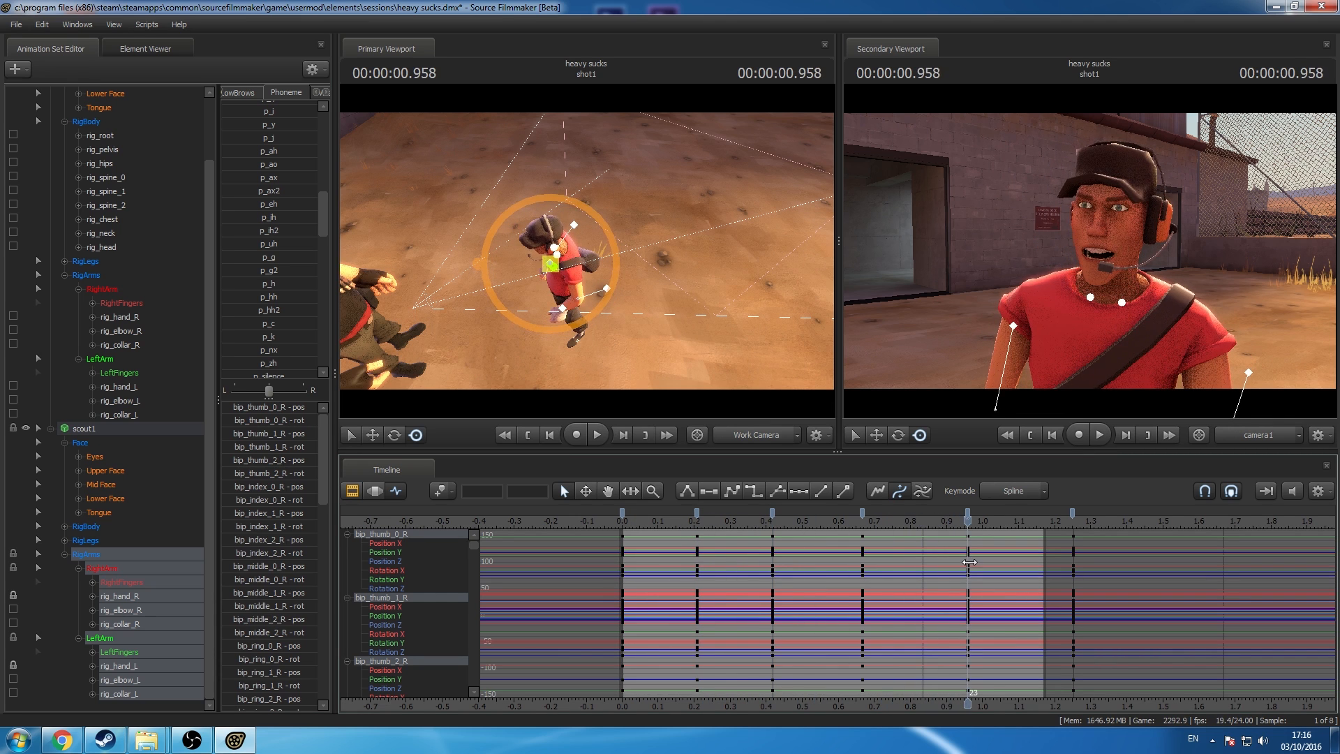
click(862, 515)
key(Delete)
click(1073, 514)
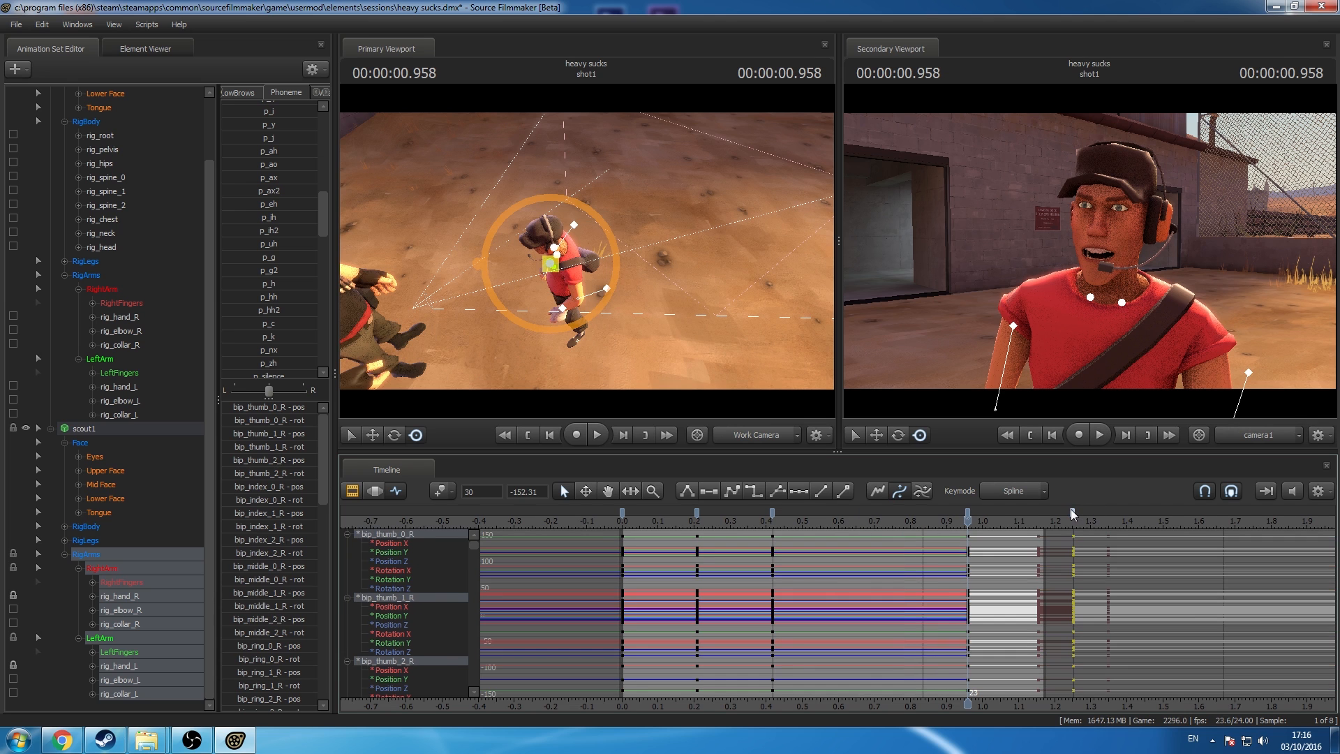
key(Delete)
Step: At frame 23, move and rotate the Scout's rig_hand_R so his right hand rests on his hip
drag(399, 346, 589, 257)
key(w)
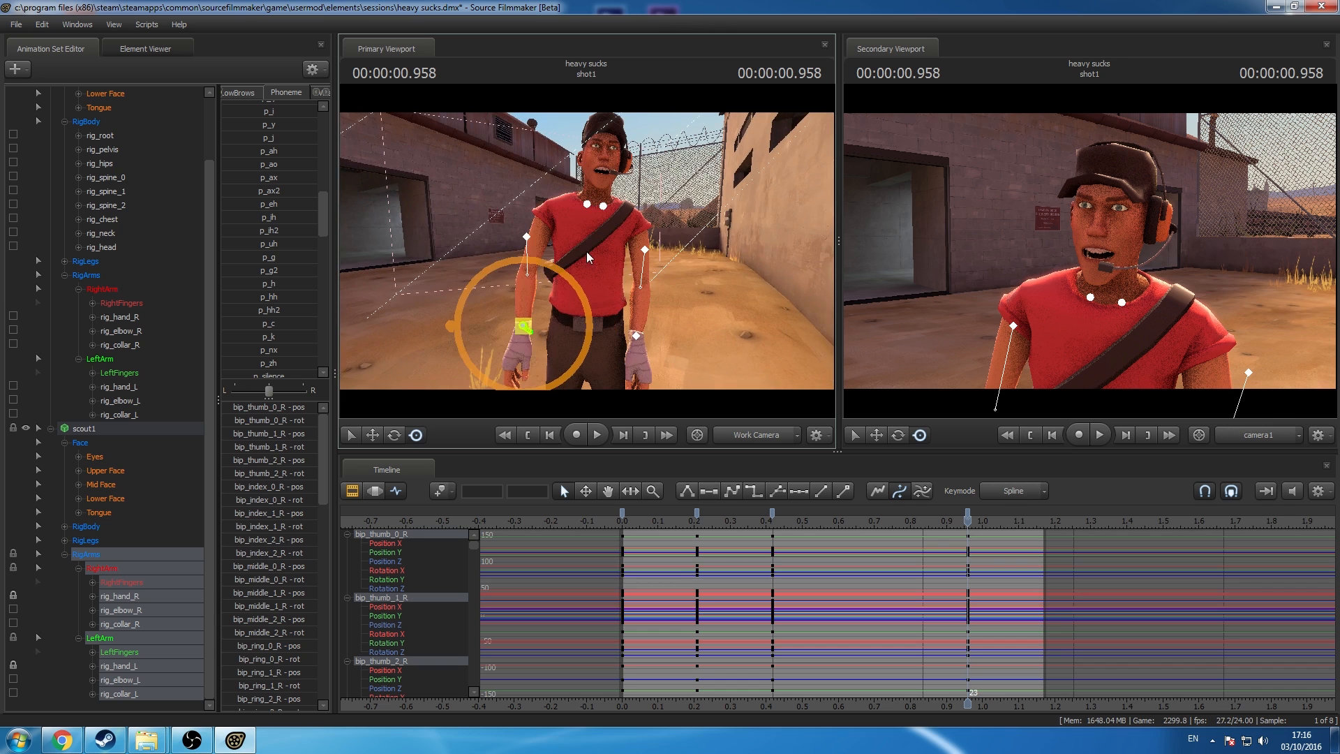
click(132, 601)
mouse_move(484, 375)
mouse_down()
mouse_move(535, 377)
mouse_move(522, 369)
mouse_move(561, 334)
mouse_move(482, 349)
mouse_up()
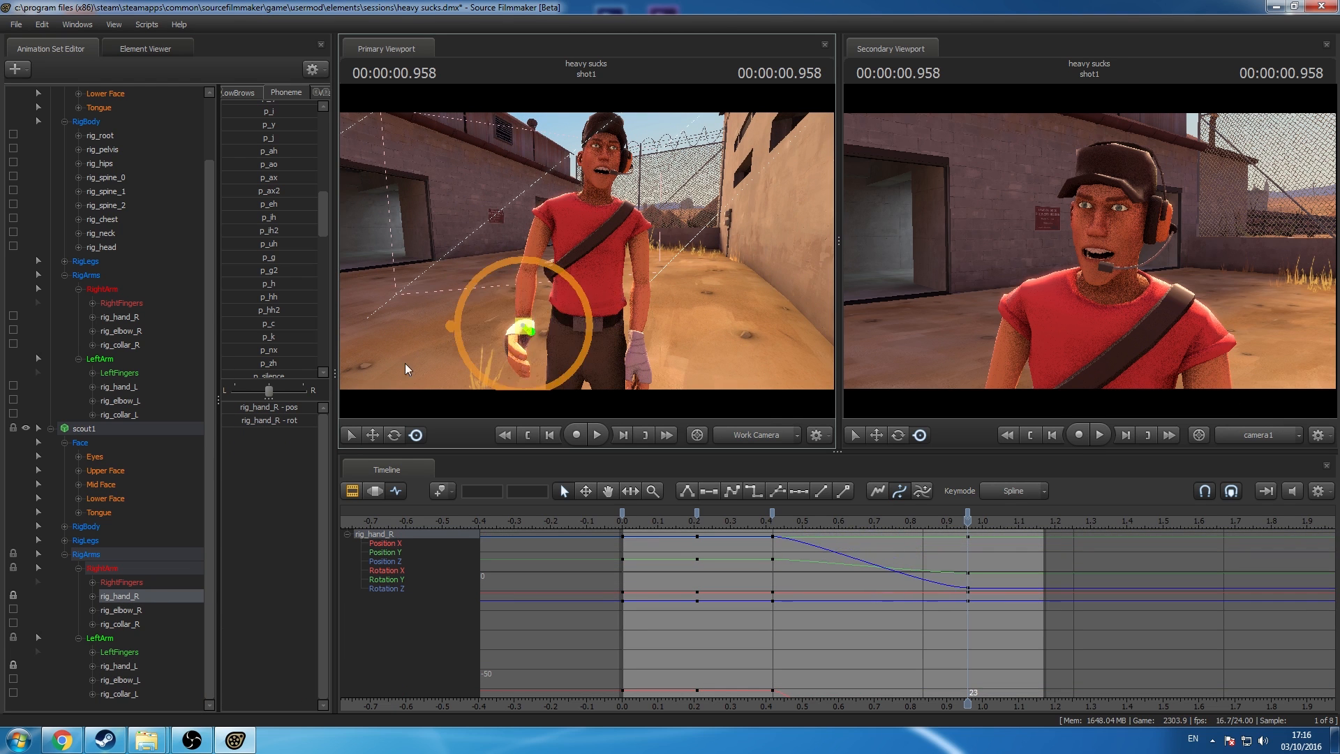
key(w)
key(a)
drag(405, 363, 551, 274)
key(s)
key(d)
key(s)
drag(475, 378, 472, 379)
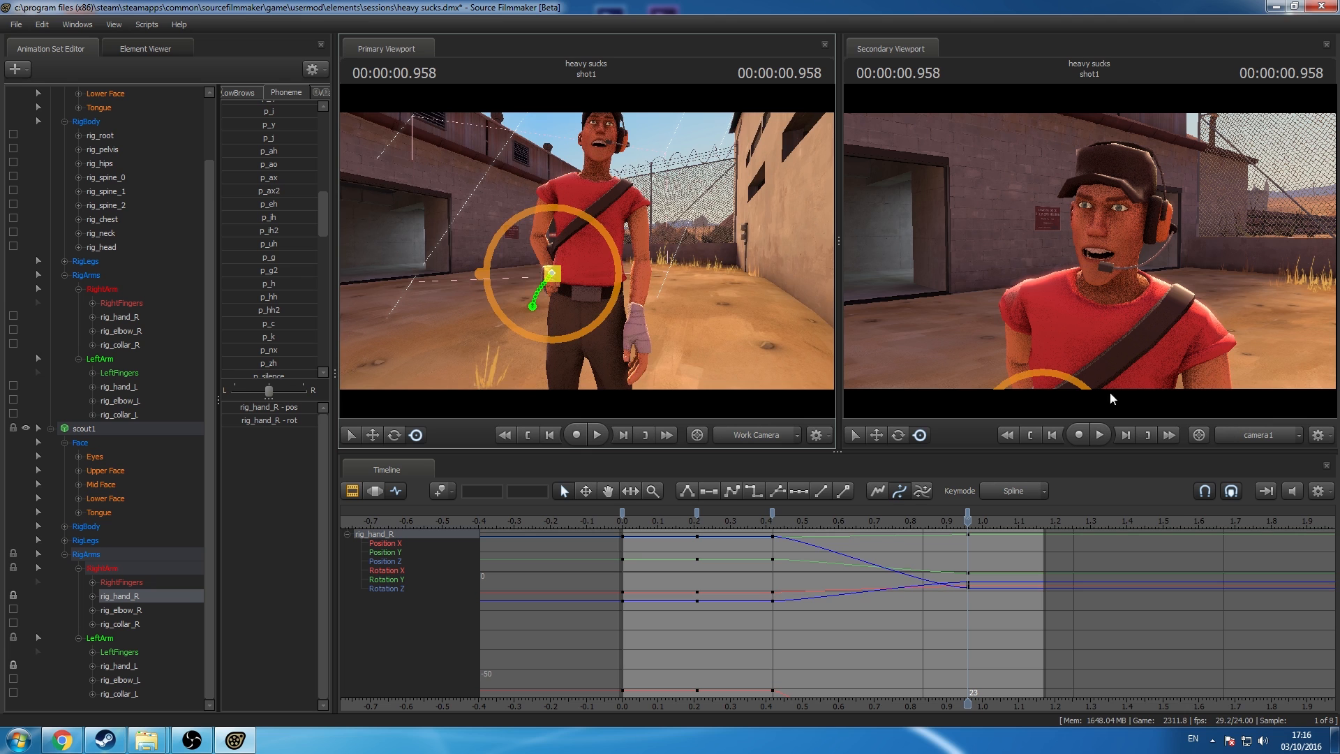
Step: At frame 23, move and rotate the Scout's rig_hand_L so his left hand rests on his other hip
click(119, 666)
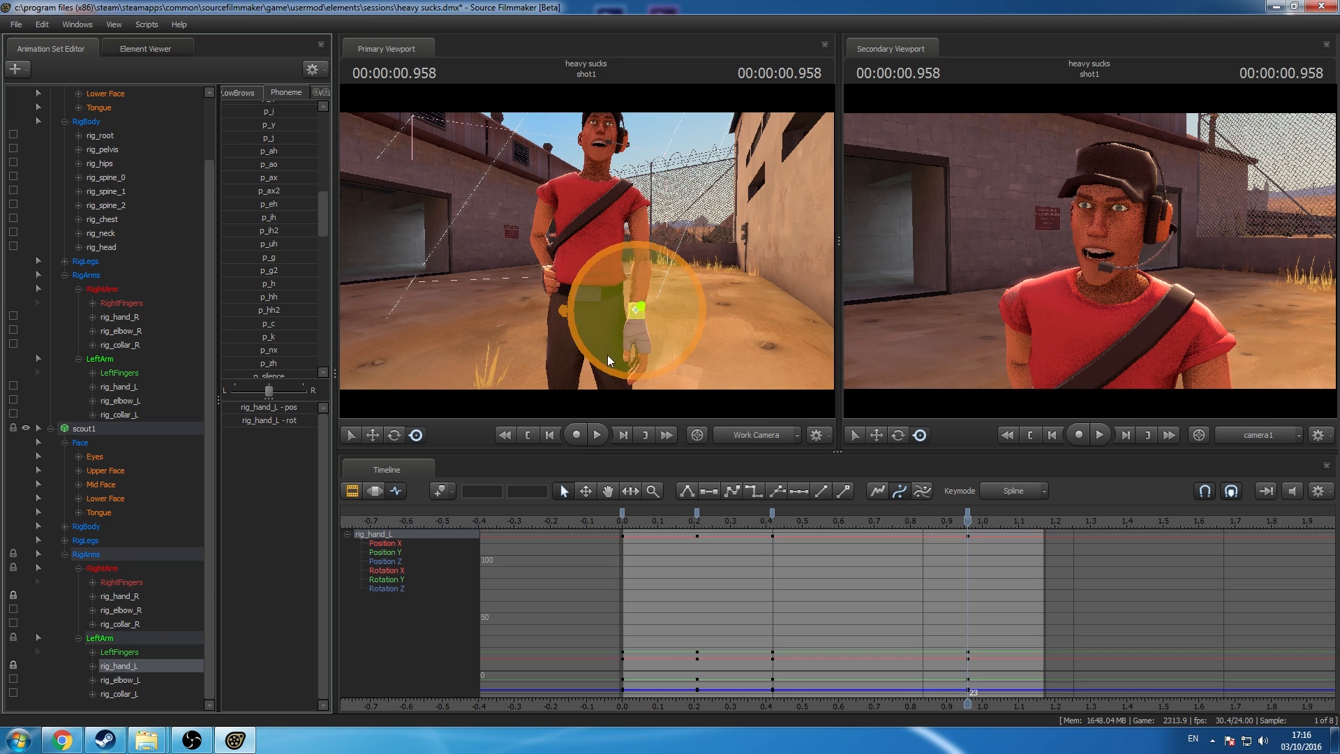
drag(626, 354, 481, 311)
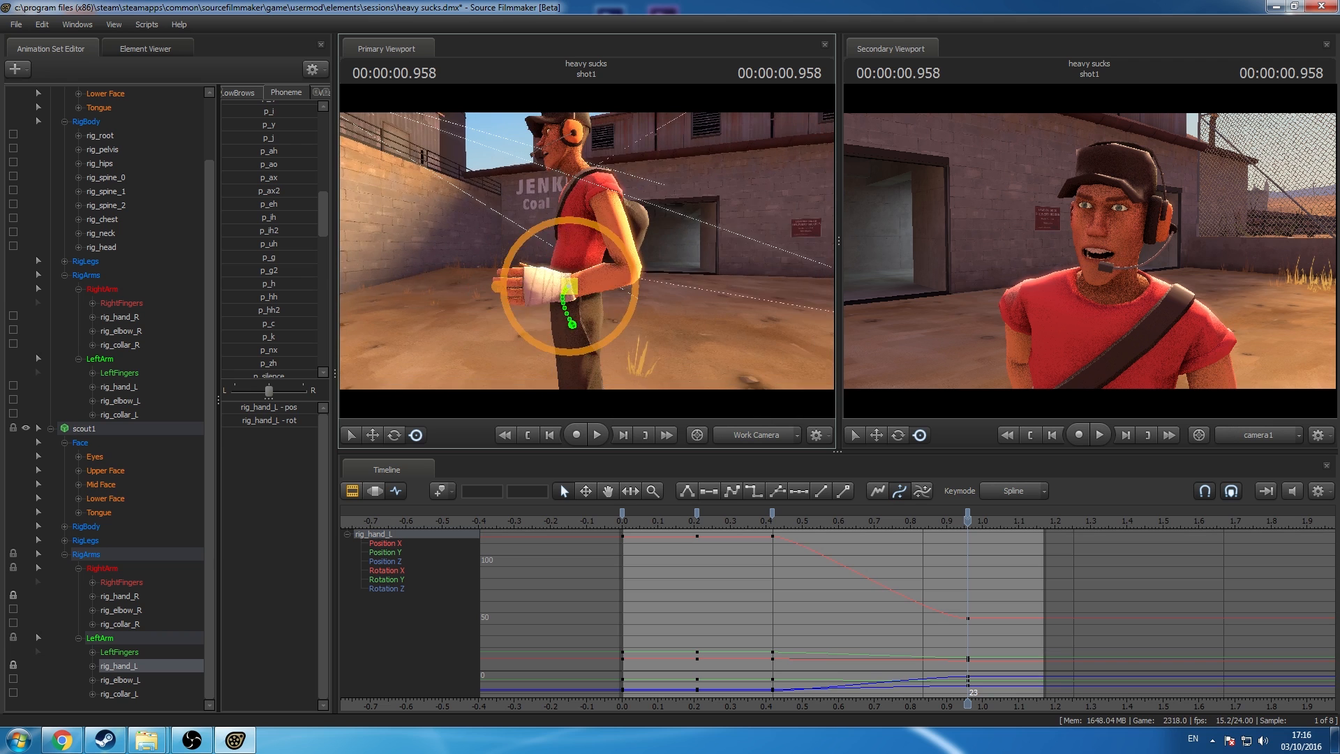
drag(570, 287, 619, 290)
drag(524, 263, 608, 282)
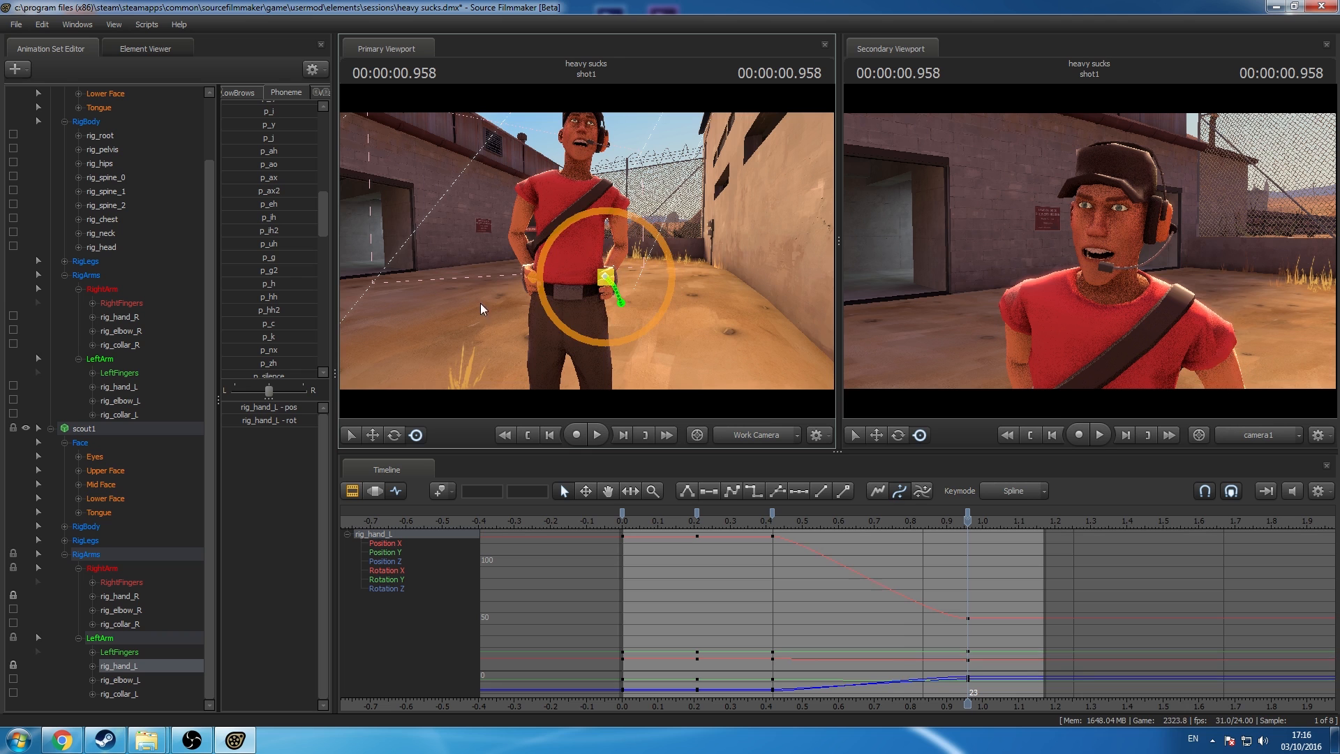
Step: Rotate the Scout's rig_collar_R and rig_collar_L at frame 23 to adjust his shoulders for the hands-on-hips pose
click(120, 624)
key(e)
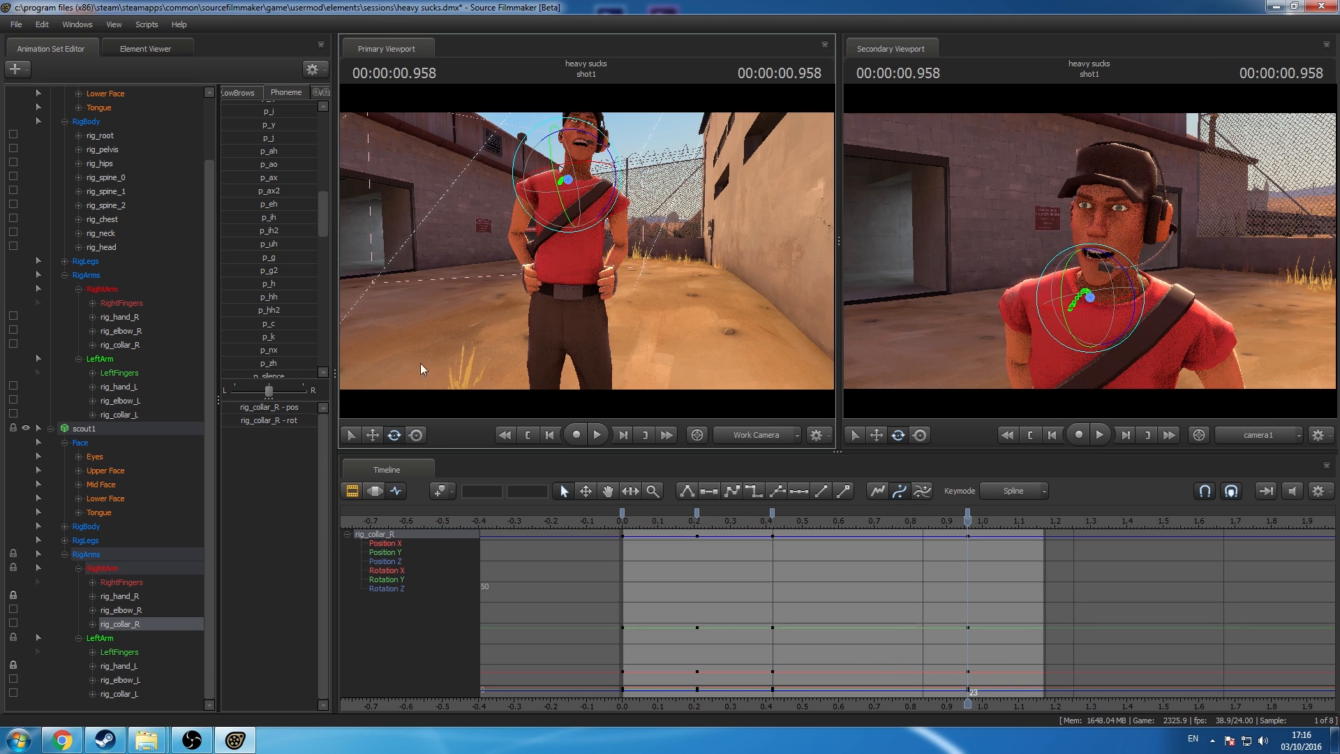
drag(586, 252, 587, 261)
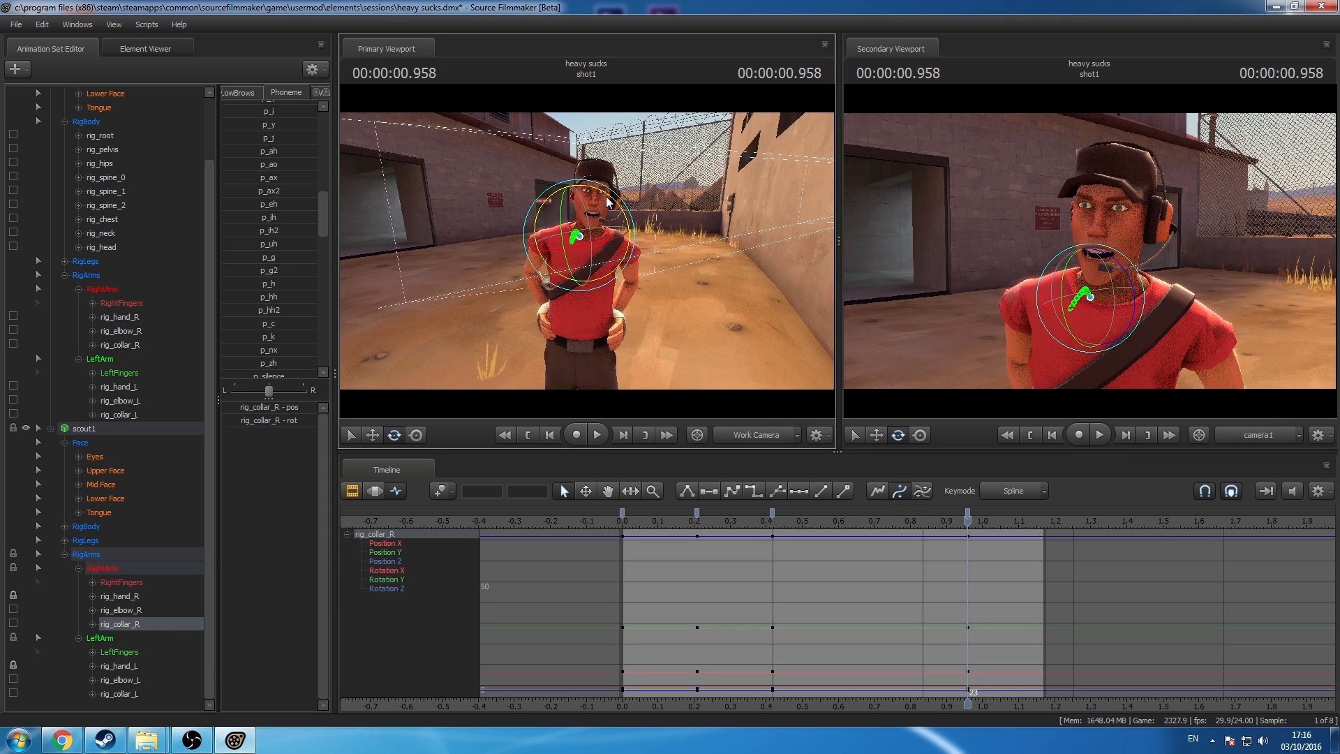
drag(604, 195, 611, 251)
click(133, 694)
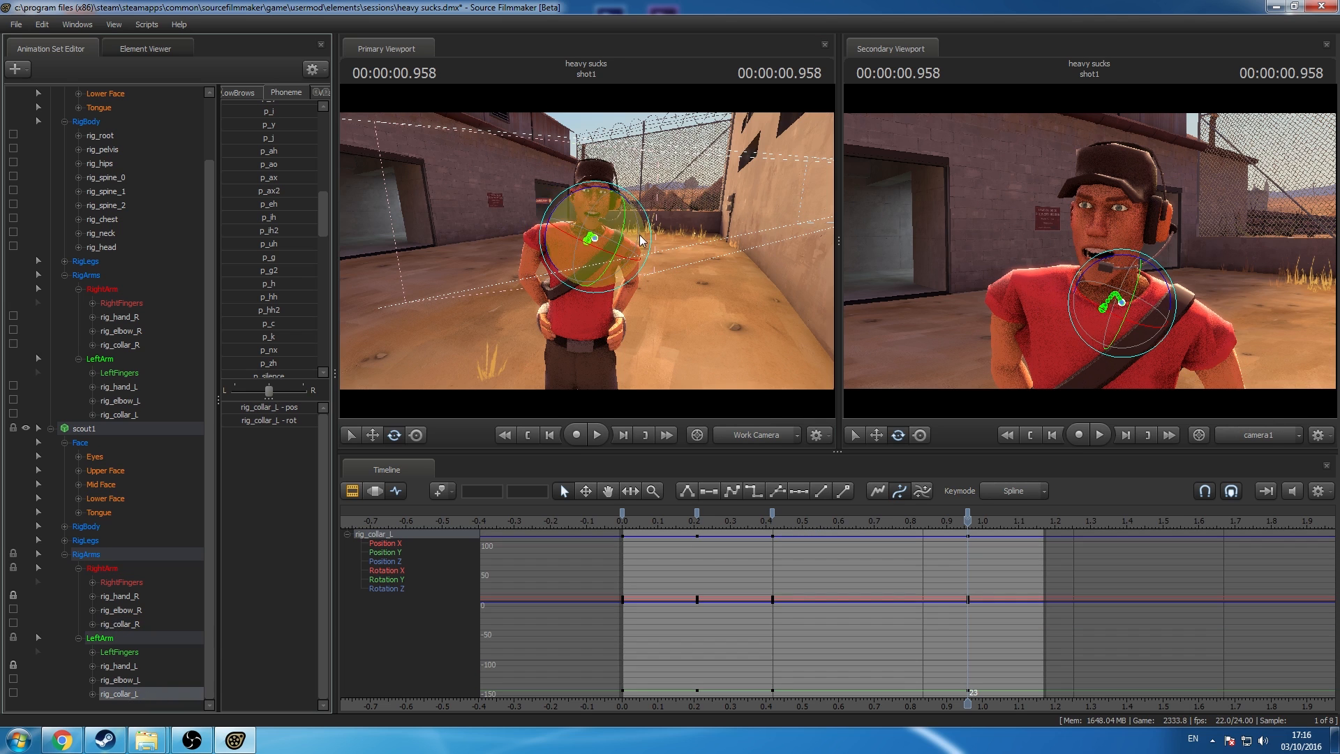
drag(554, 206, 572, 250)
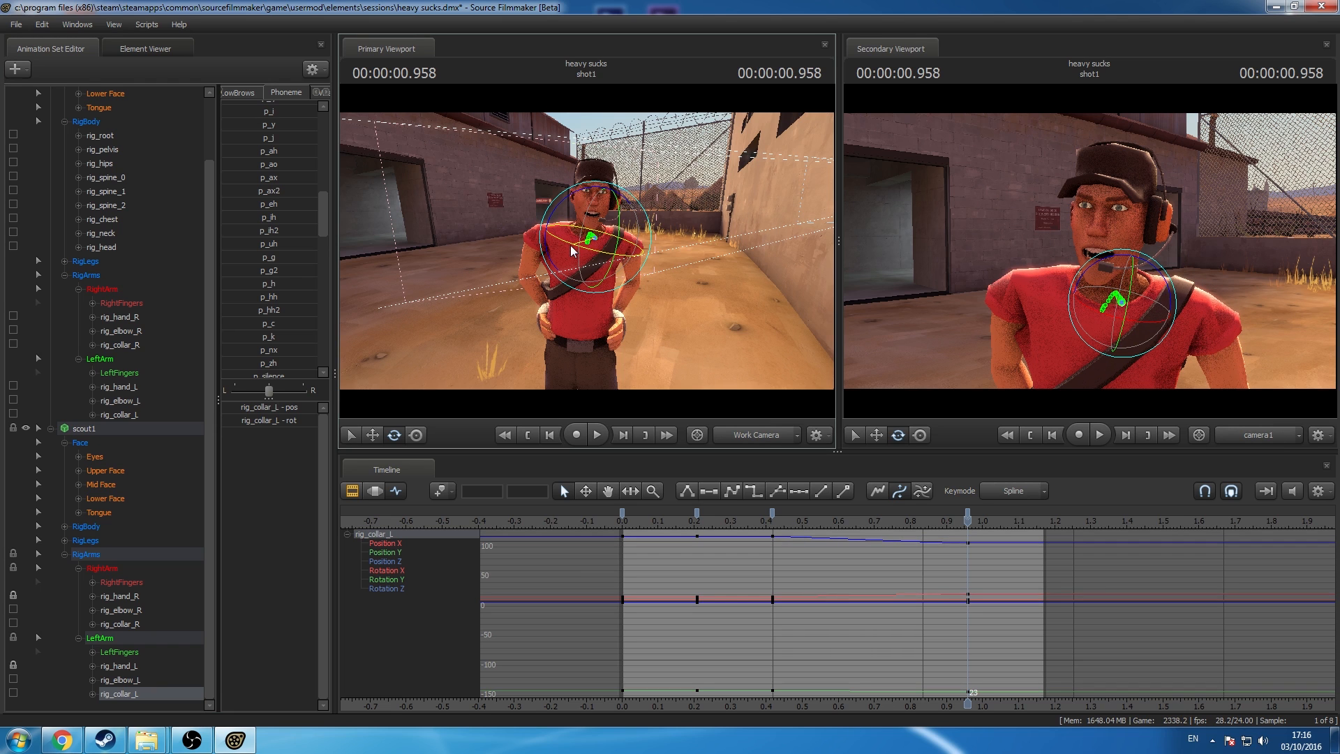
click(136, 623)
drag(540, 206, 536, 213)
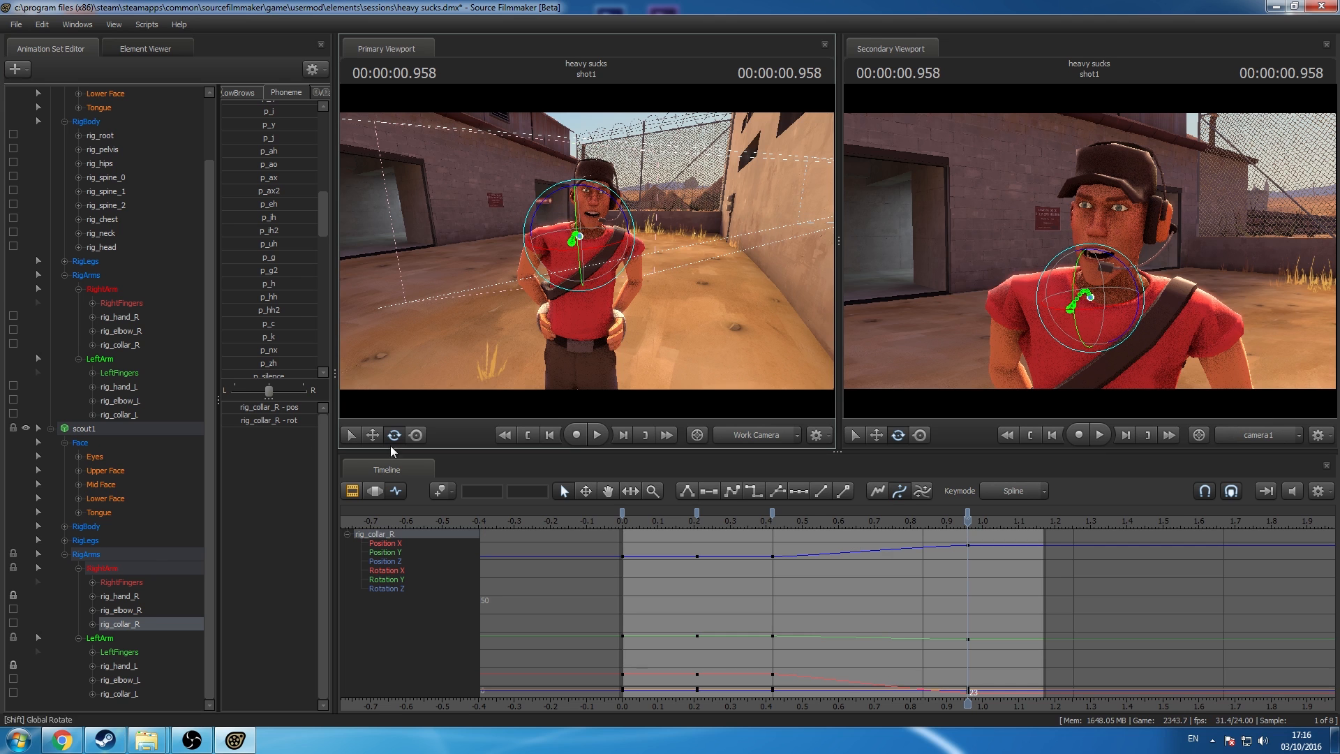
Step: Select the Scout's rig_hand_R and rig_hand_L together and move both hands slightly down at frame 23
mouse_move(447, 321)
mouse_down()
mouse_move(442, 344)
mouse_move(536, 336)
mouse_move(454, 328)
mouse_up()
click(136, 598)
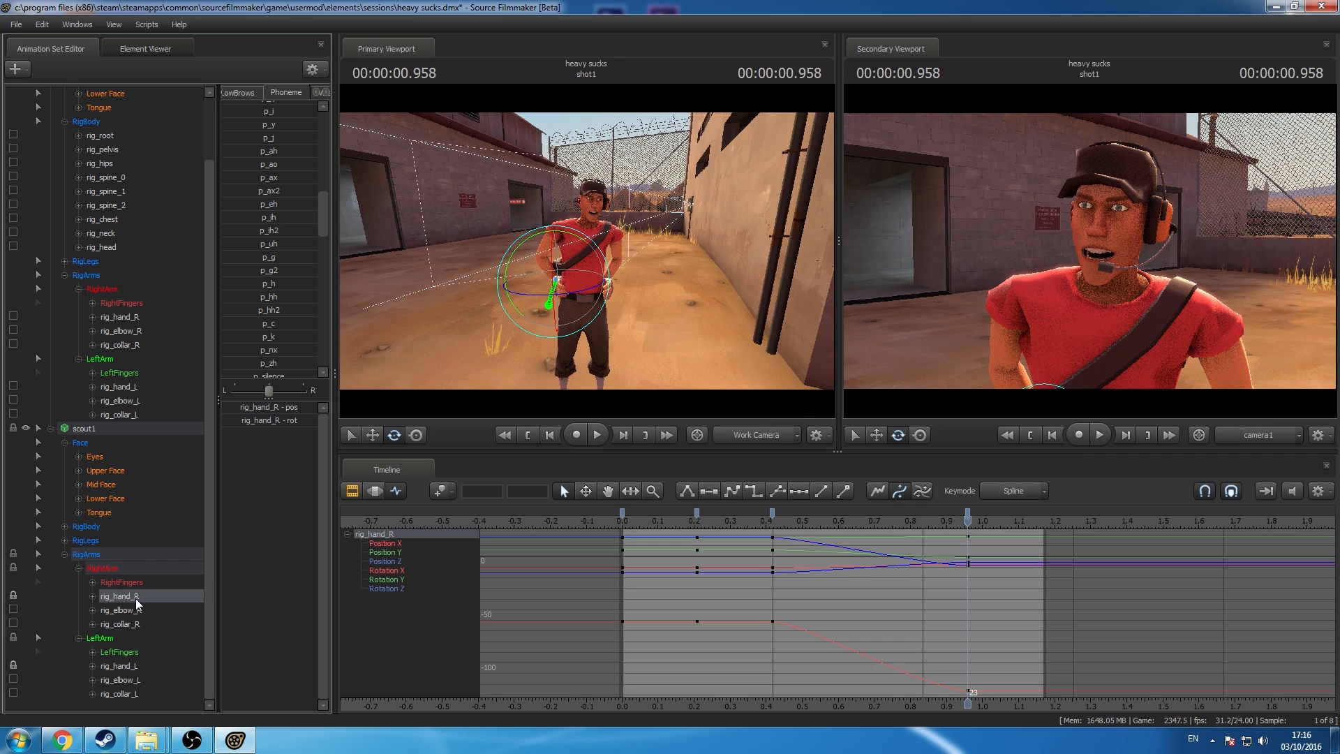
ctrl+click(147, 663)
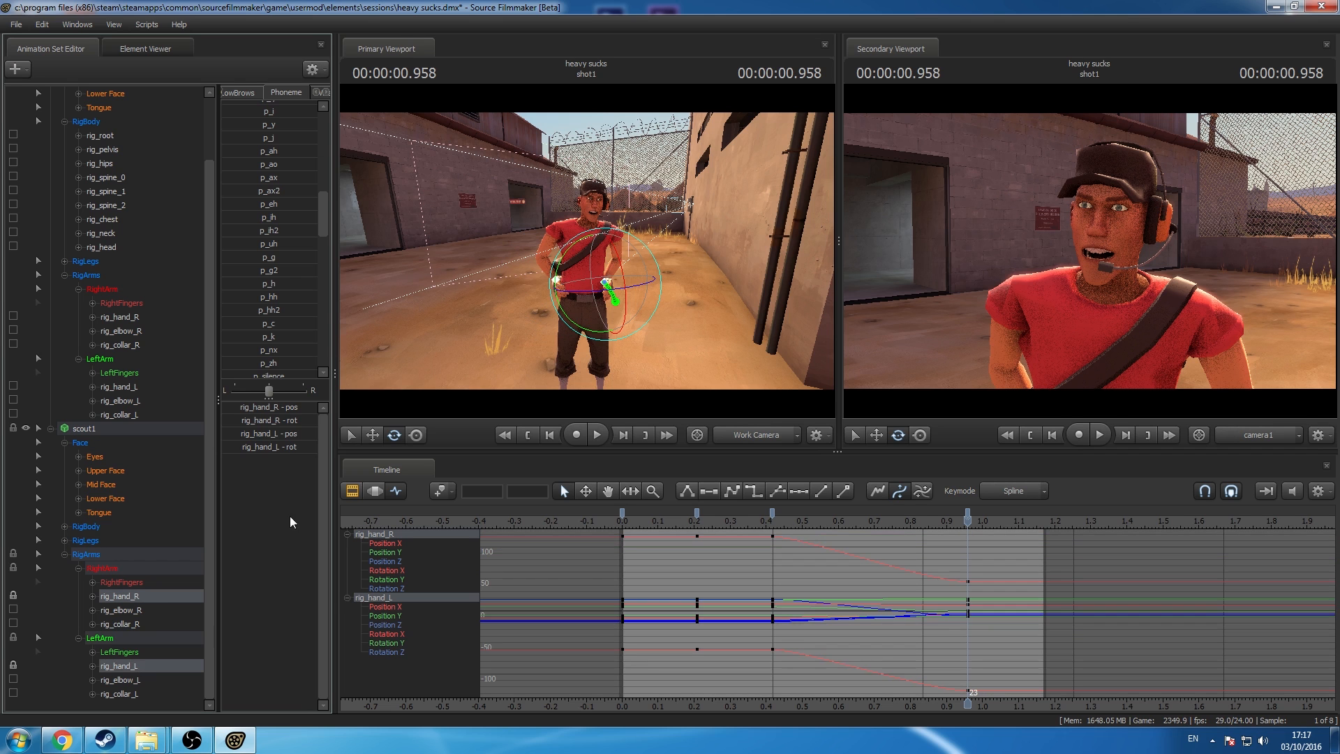
click(377, 434)
drag(439, 349, 387, 345)
drag(629, 208, 629, 215)
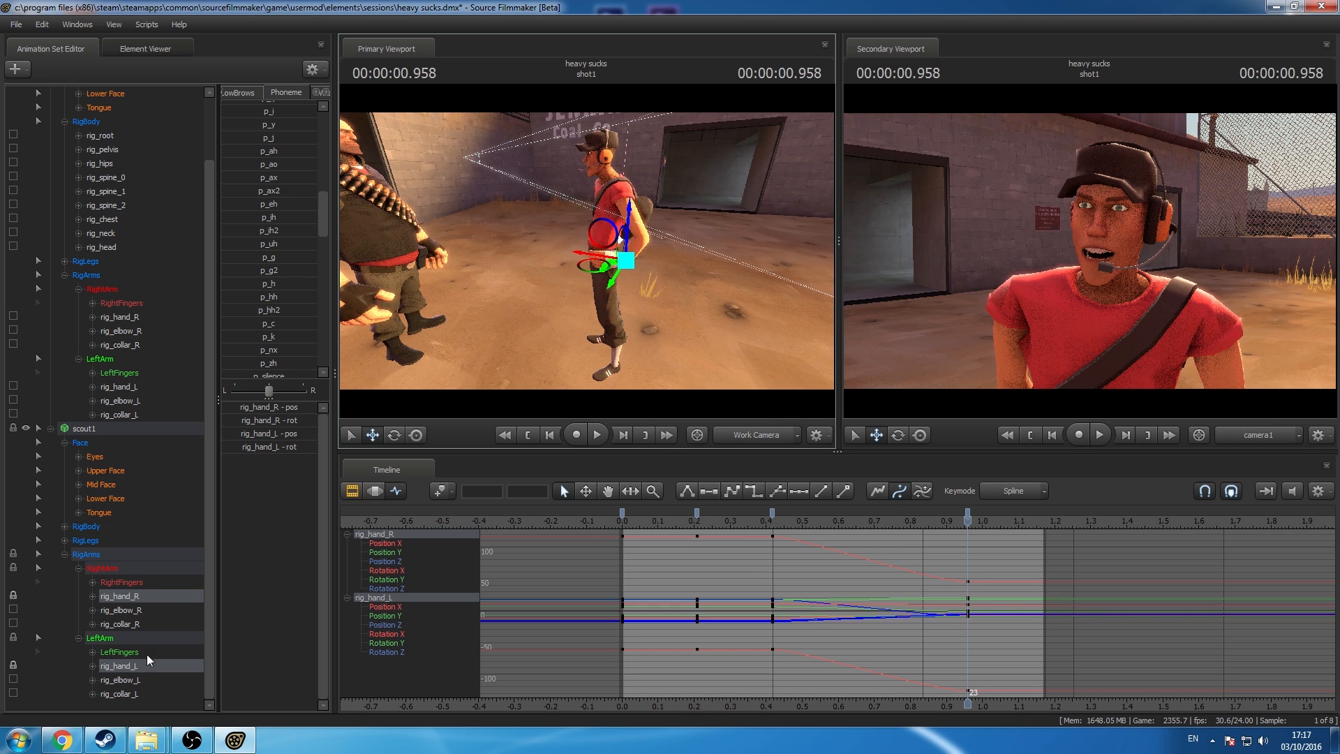
Step: Rotate the Scout's rig_collar_R at frame 23 to pull his right shoulder slightly back
click(135, 625)
click(395, 434)
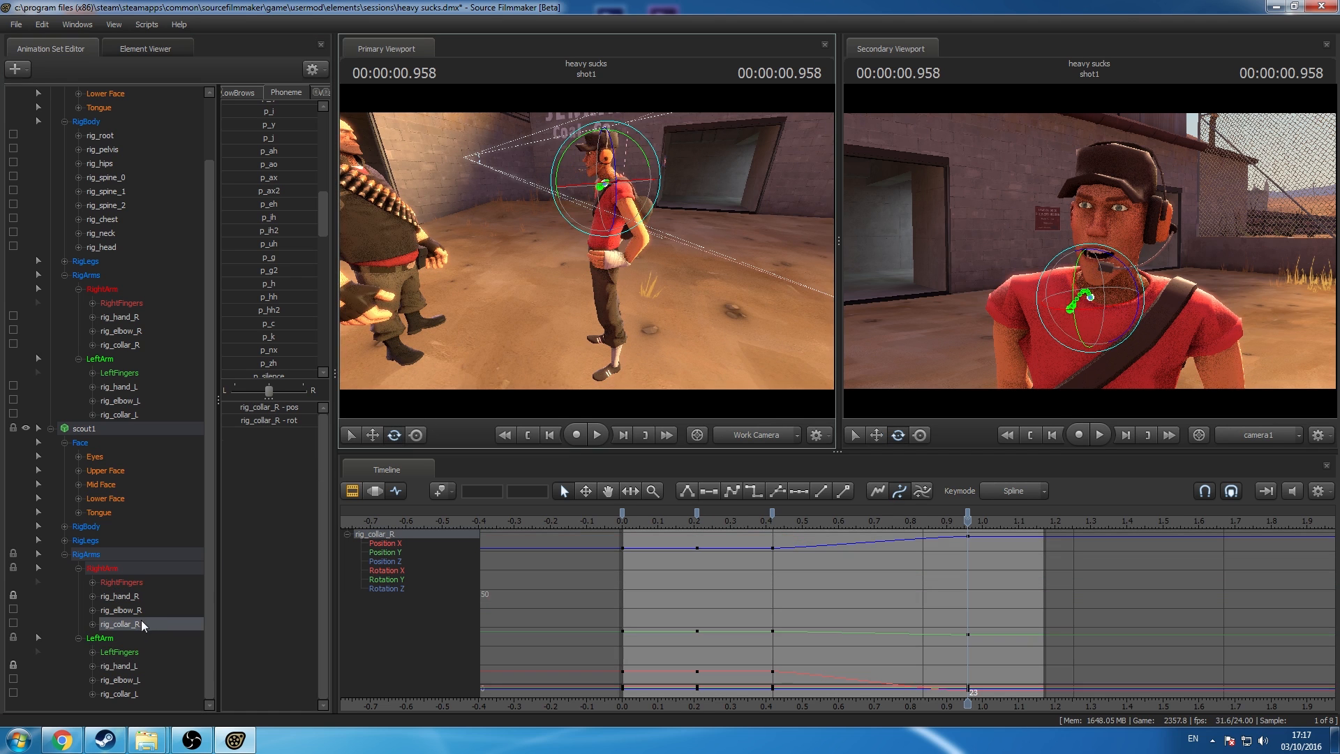
drag(475, 321, 594, 367)
drag(556, 180, 545, 192)
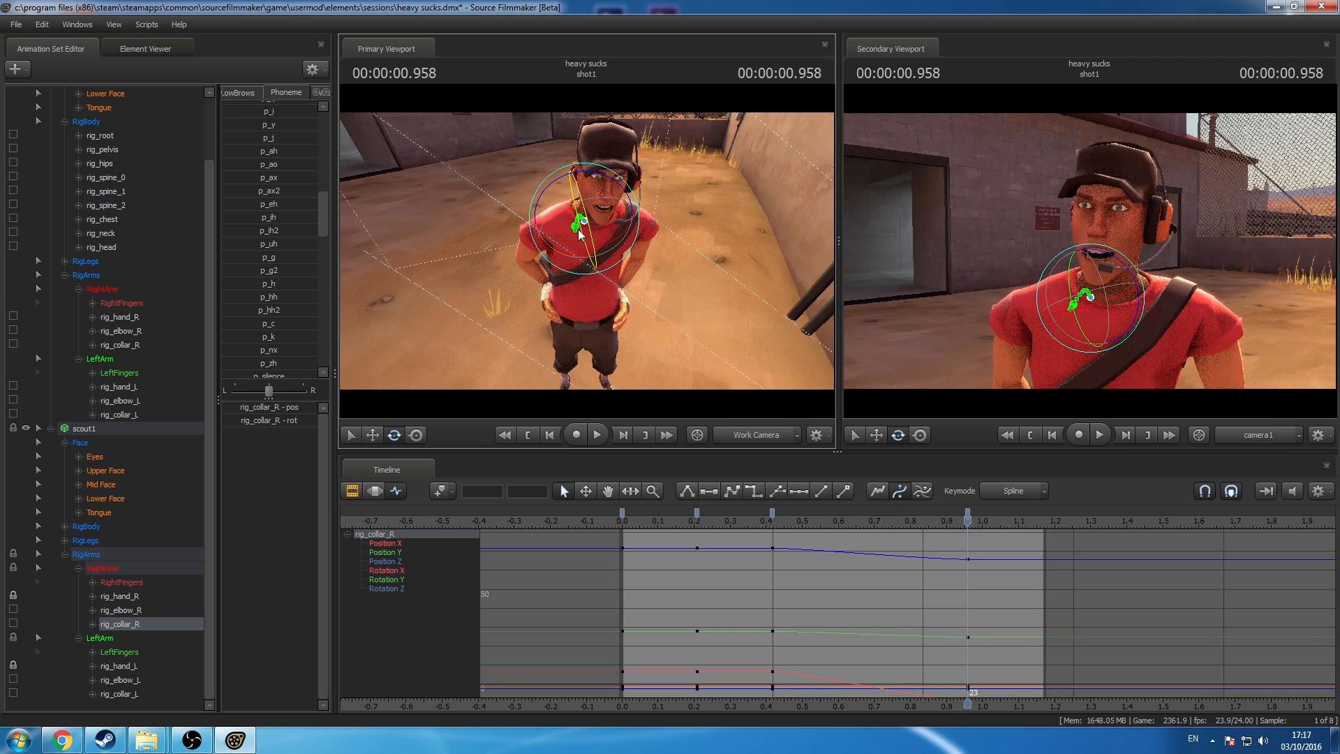
drag(579, 234, 569, 257)
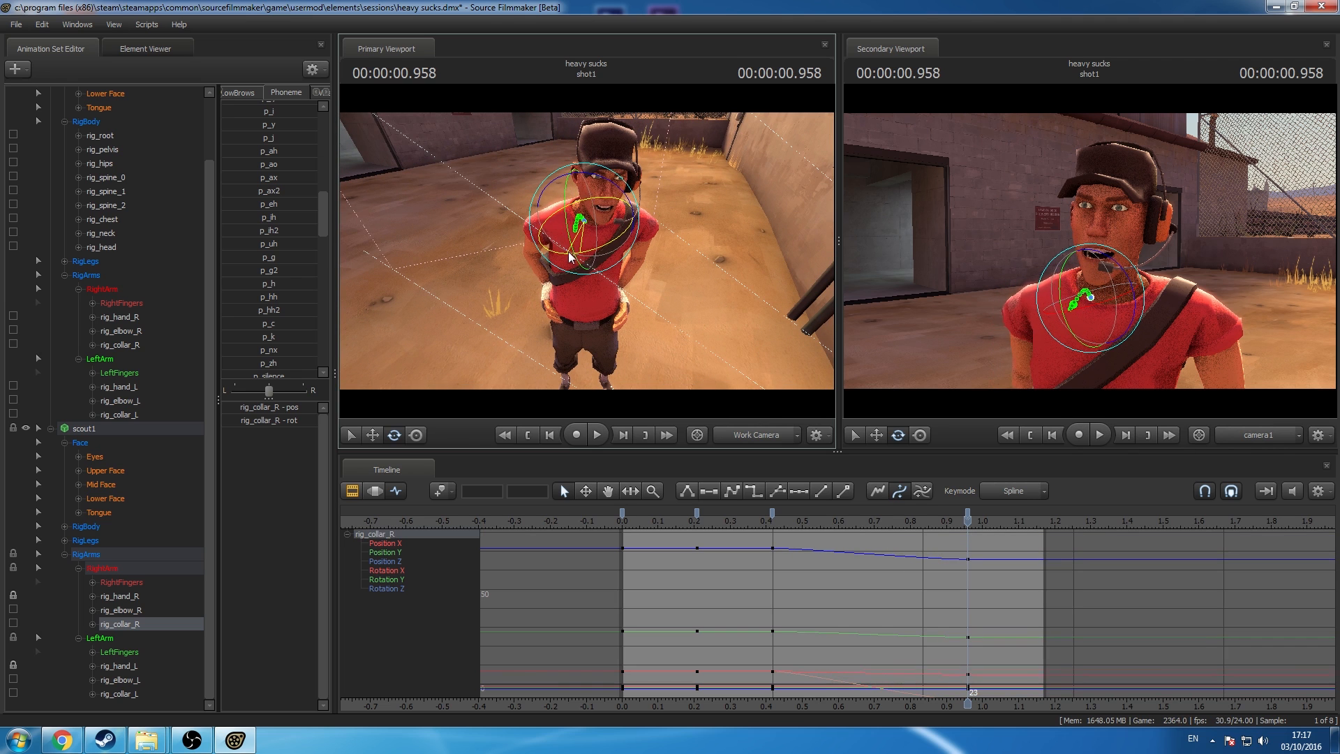
Step: Rotate the Scout's rig_collar_L at frame 23 to pull his left shoulder back to match the other one
click(120, 694)
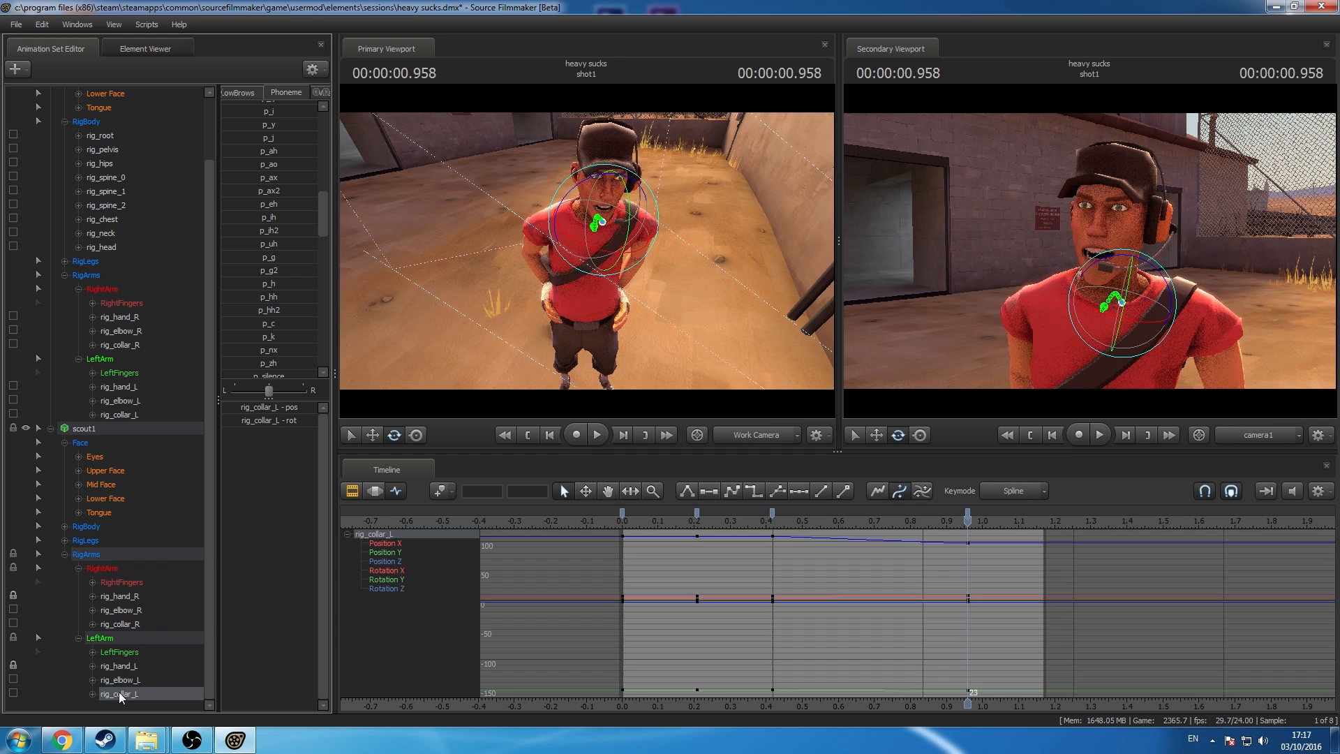
drag(670, 238, 691, 220)
click(1153, 261)
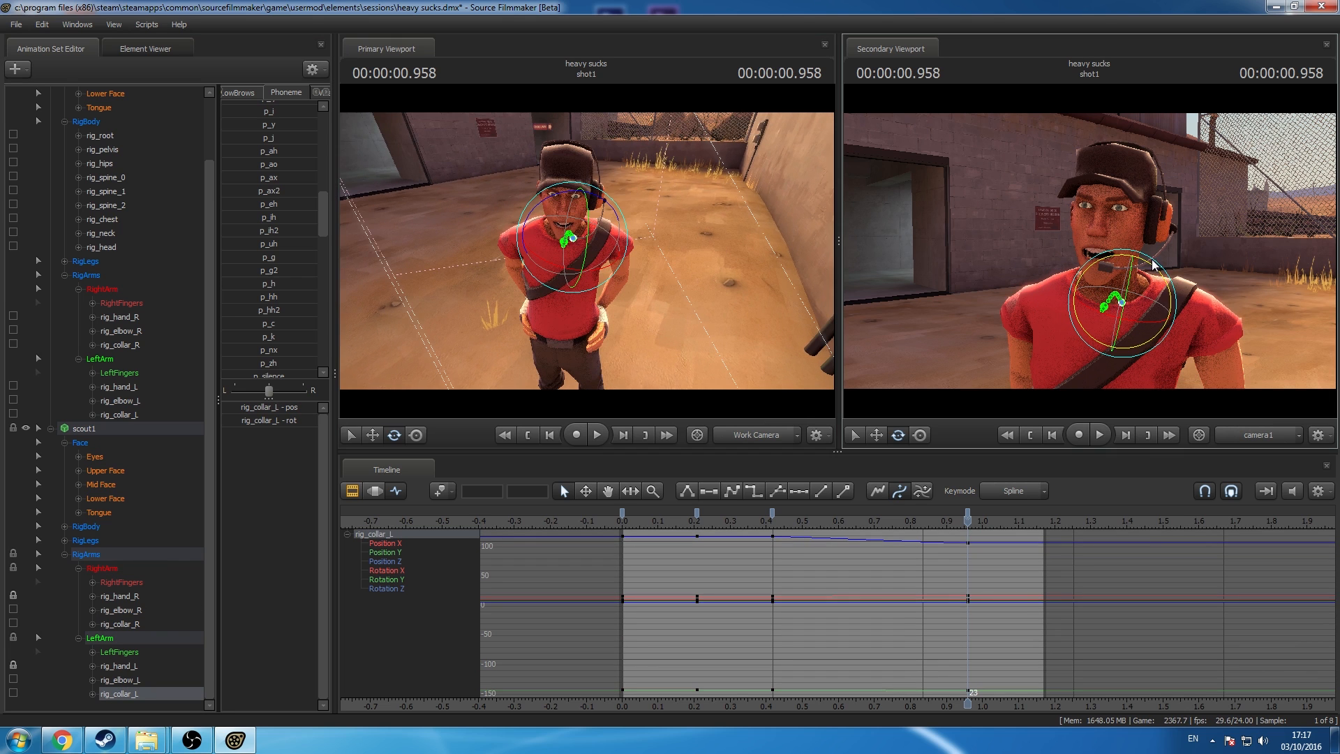
drag(1154, 261, 1134, 335)
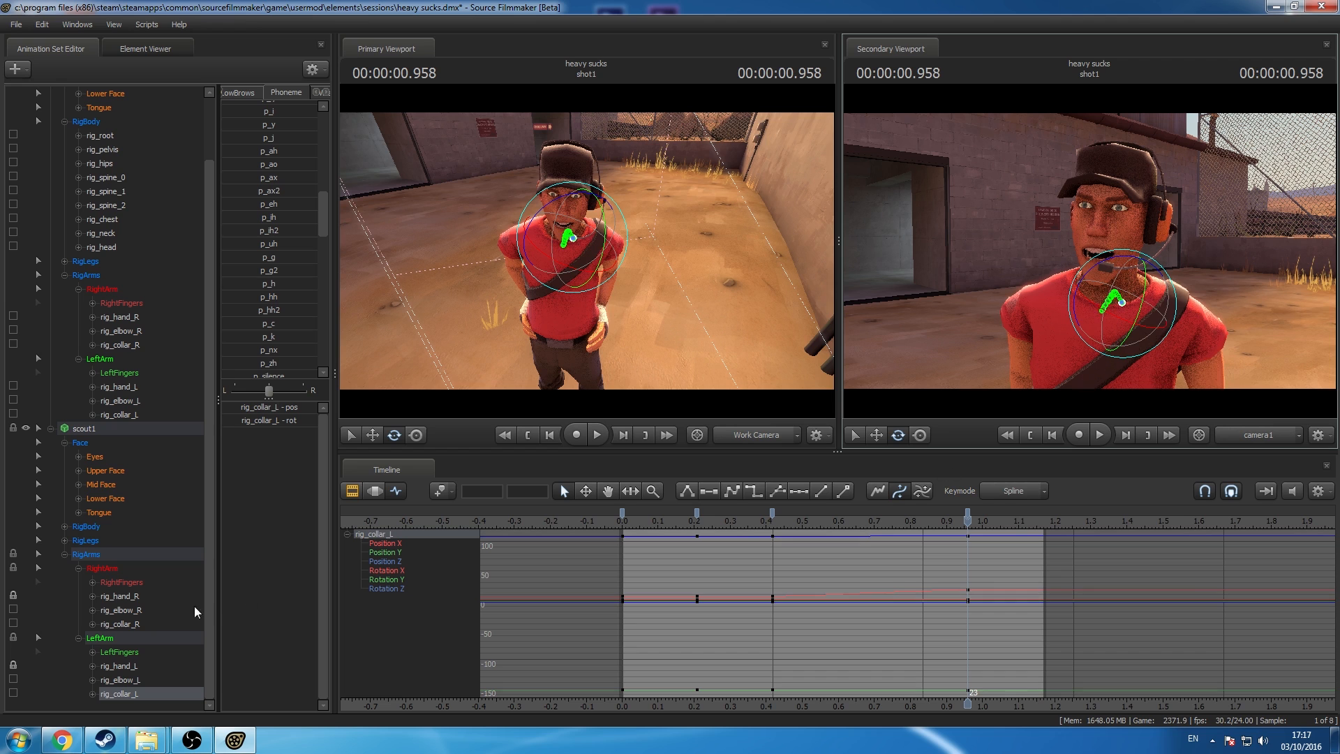
Step: Delete the frame 5 keyframe from all of the Scout's RigArms controls
click(97, 558)
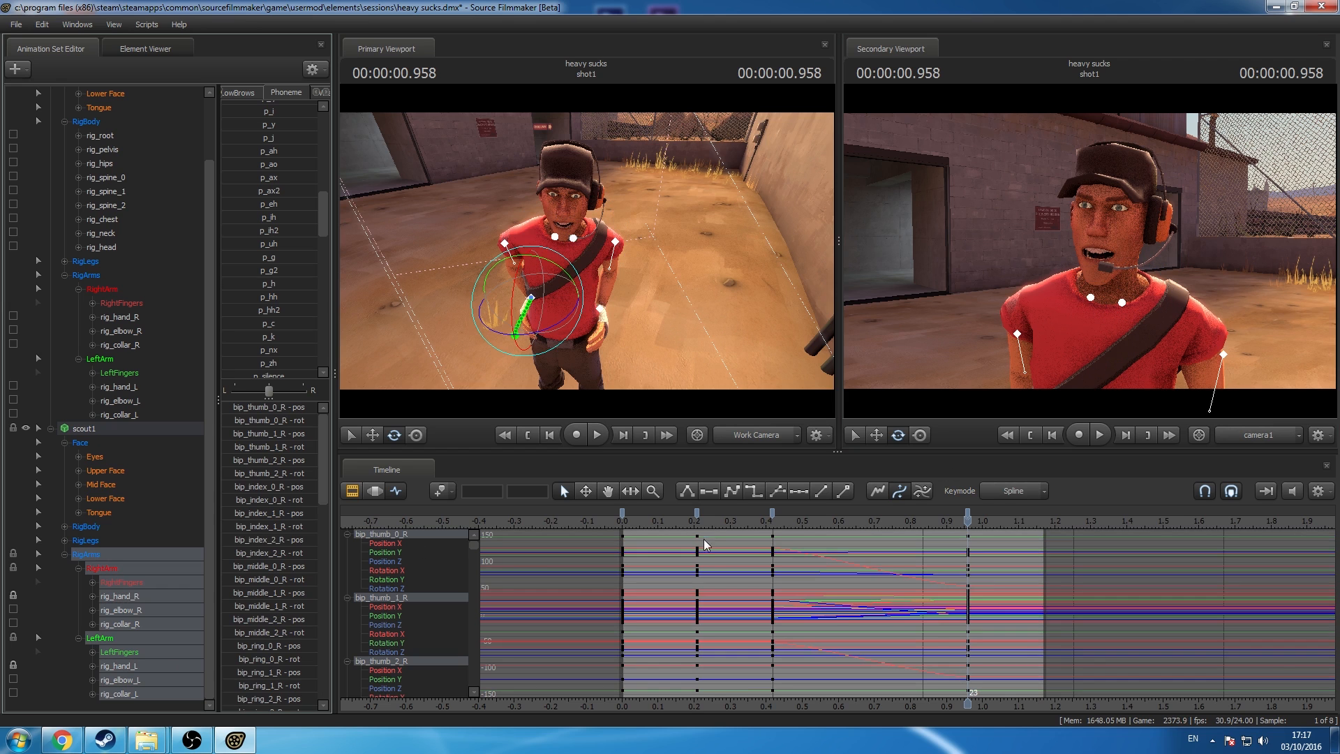
click(697, 511)
key(Delete)
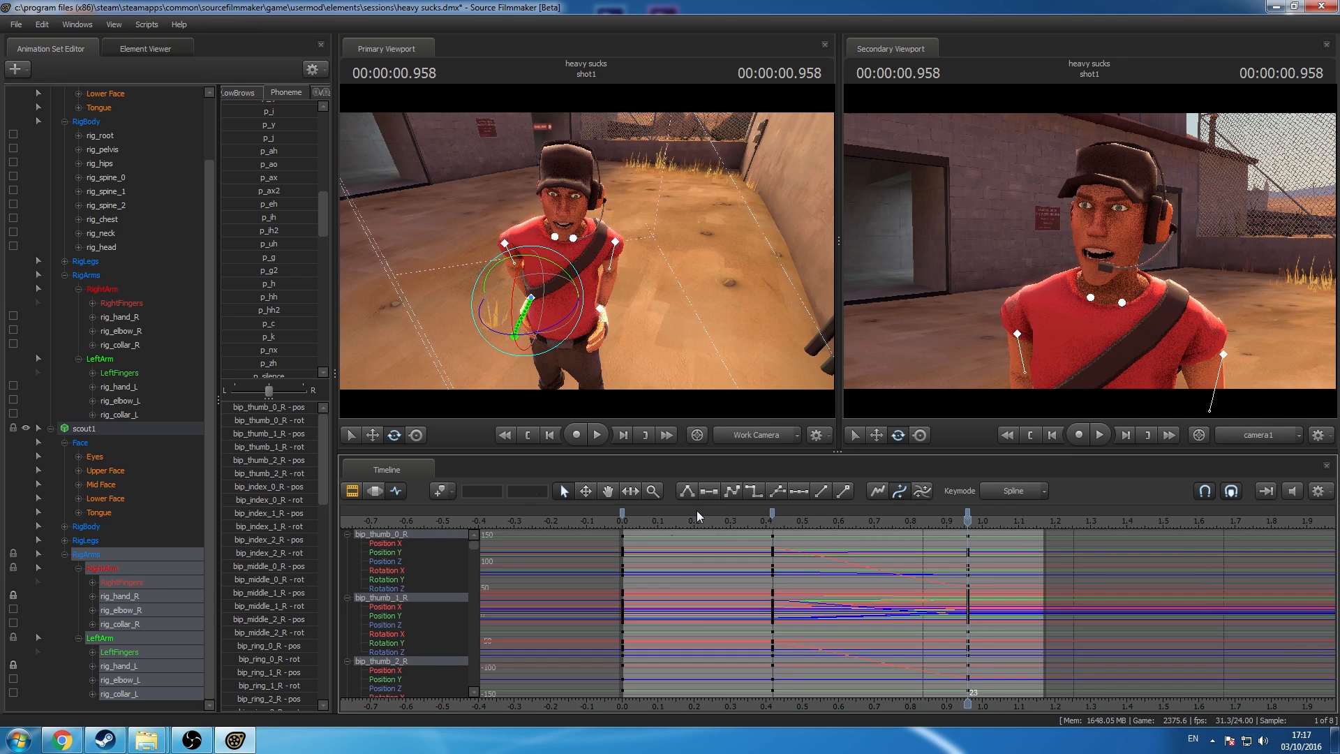
Step: Flatten the tangents of all the Scout's remaining RigArms keyframes and play the shot to review rig_hand_R's motion
click(968, 511)
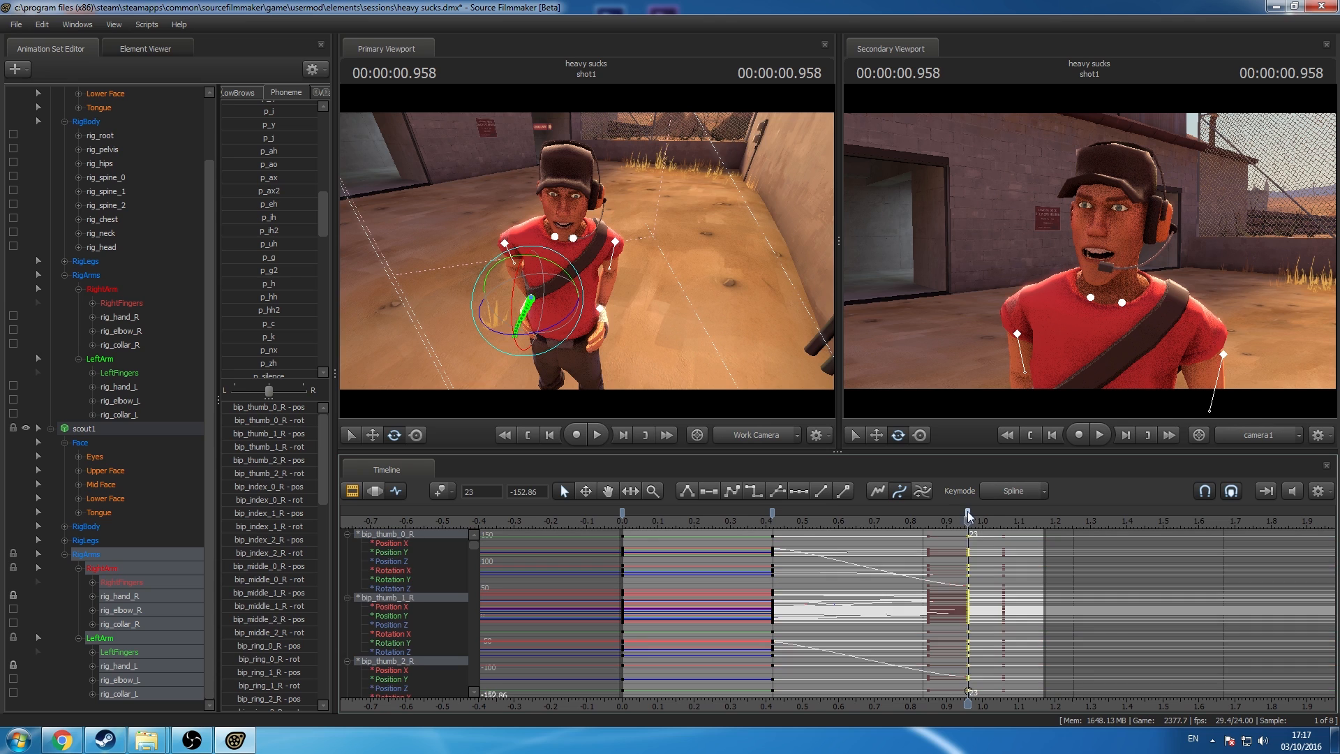
shift+click(623, 513)
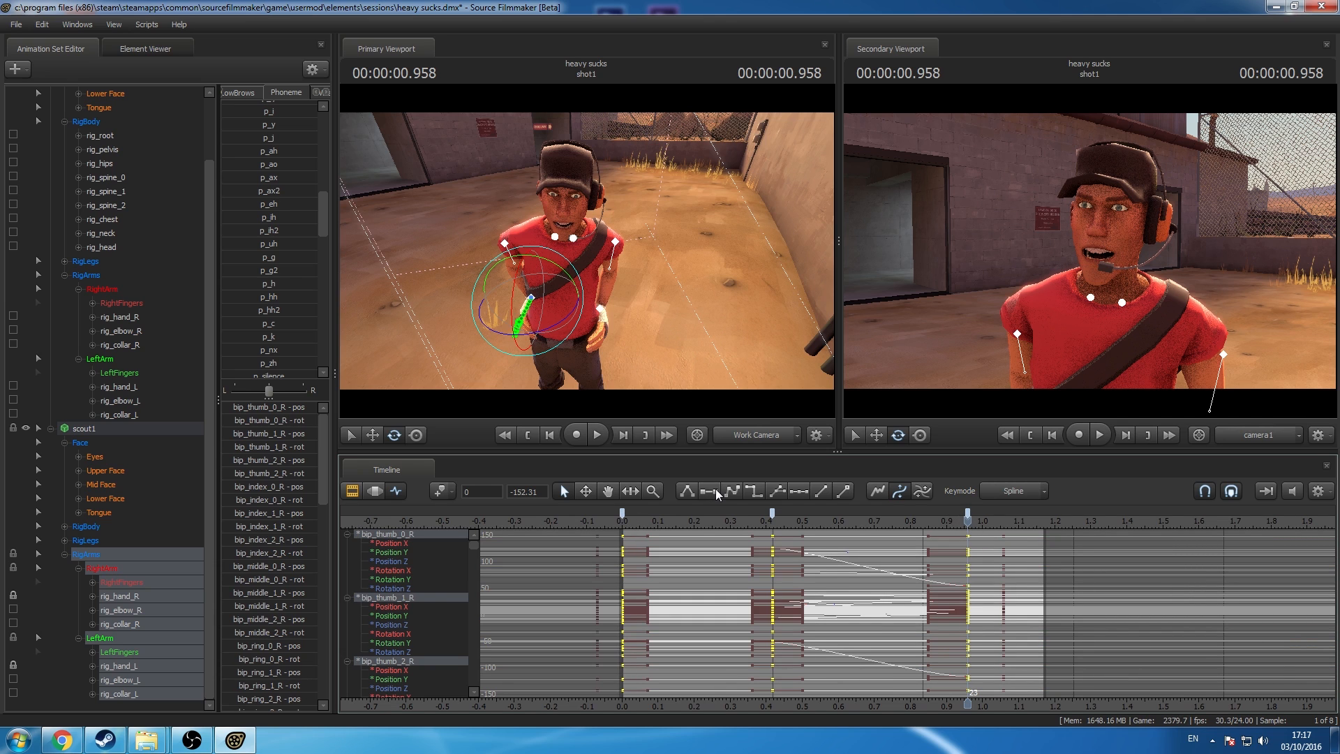
click(715, 488)
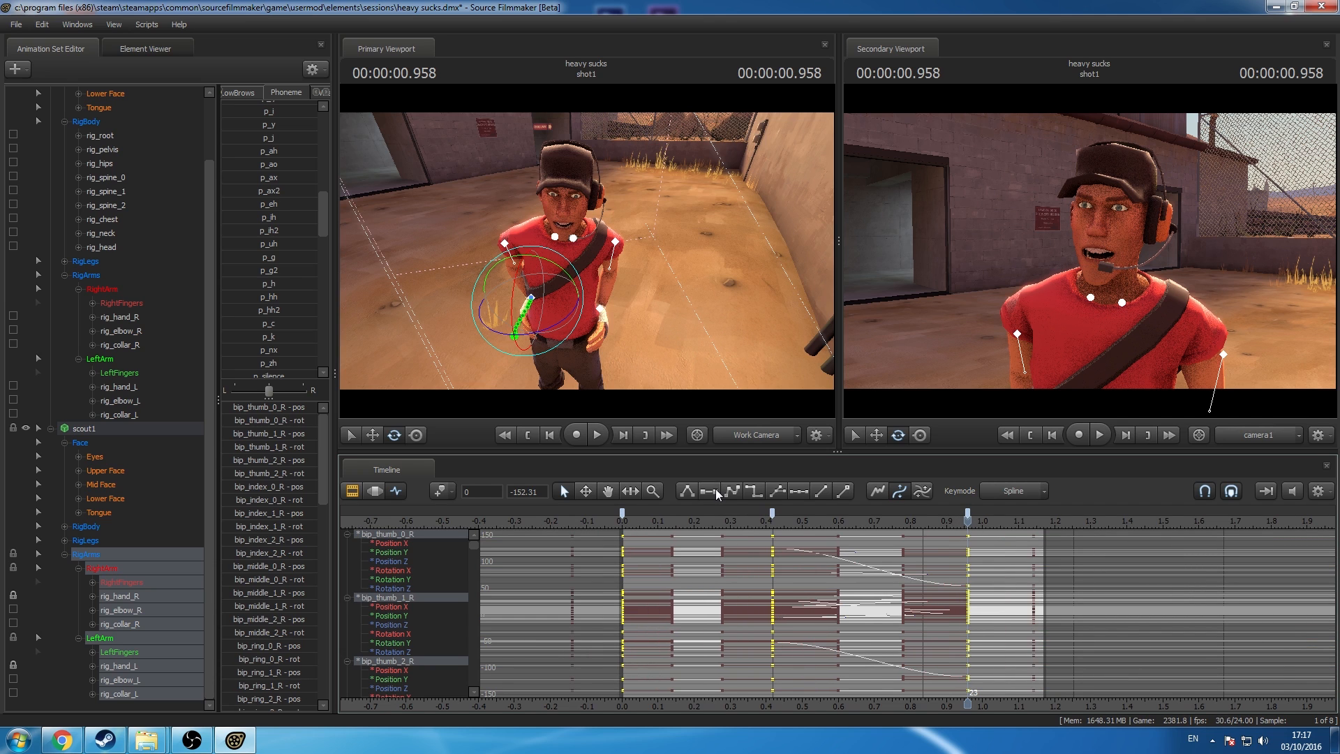
click(137, 596)
click(725, 517)
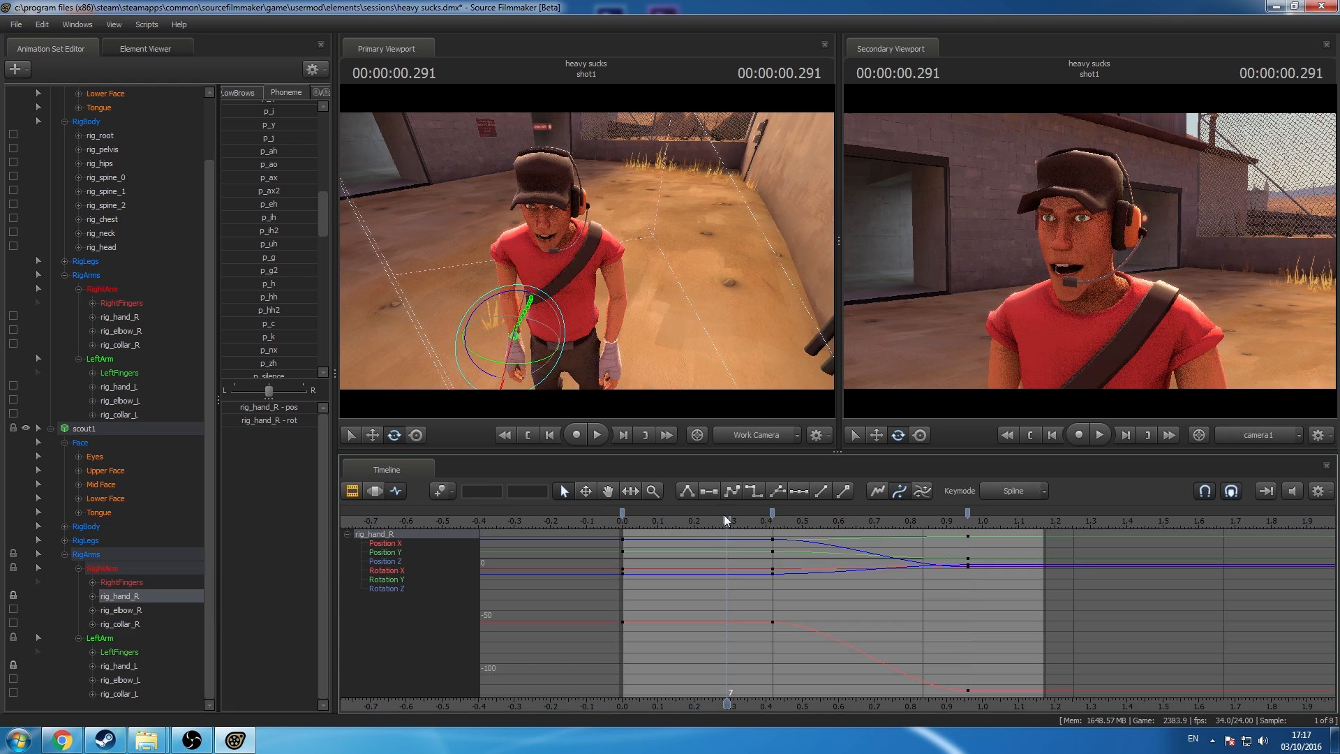
key(space)
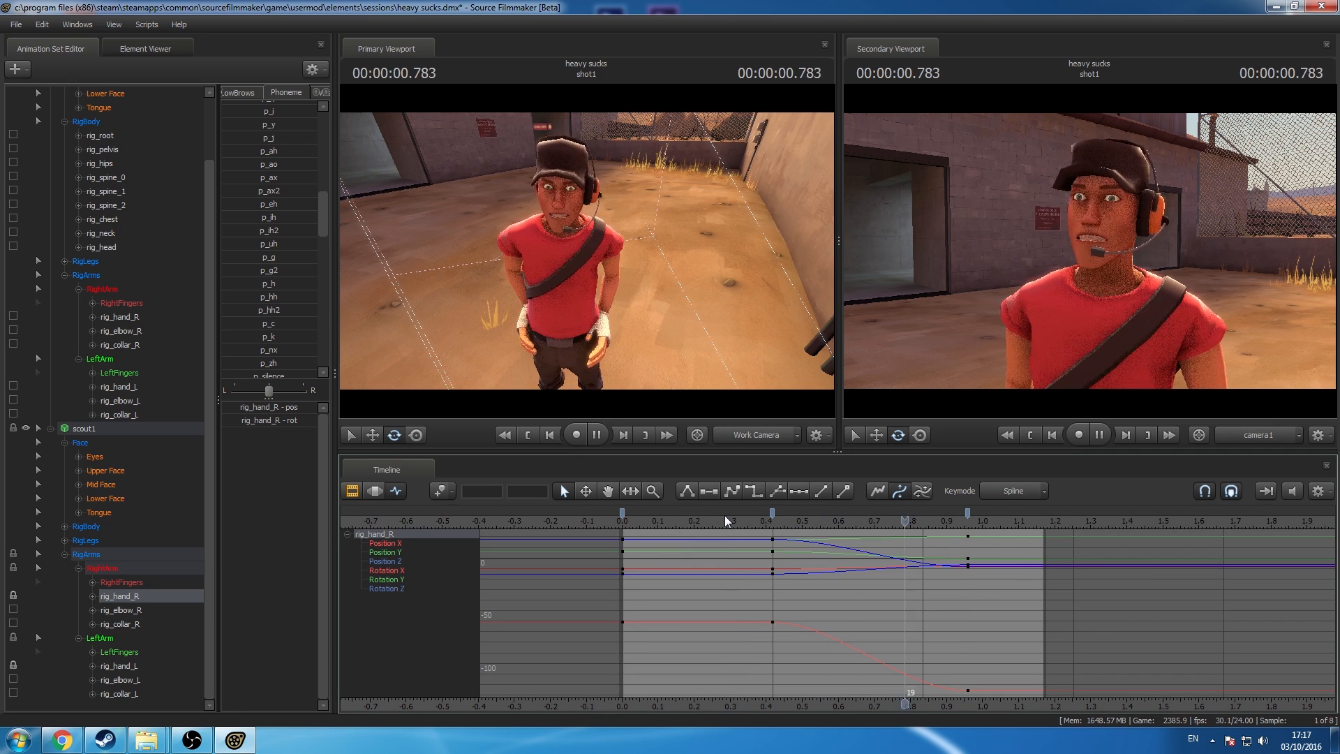
key(space)
key(space)
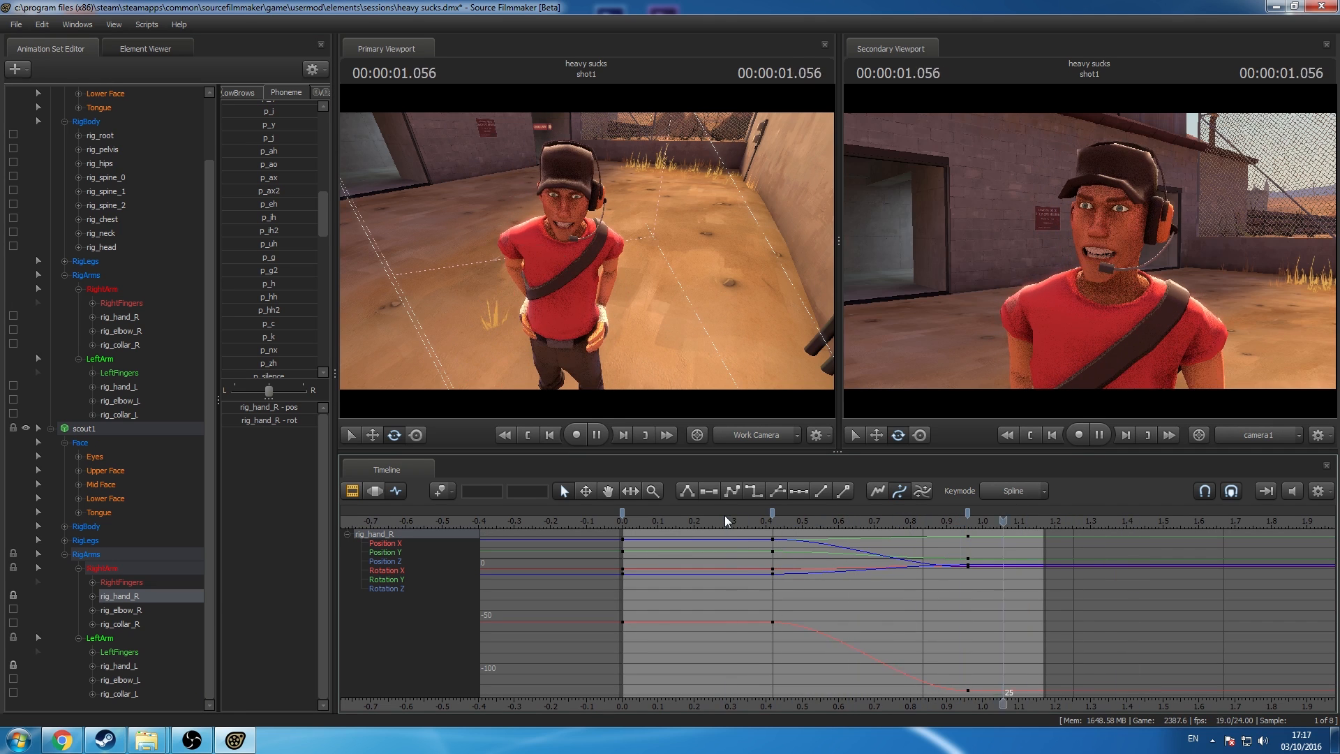
Step: Select the Scout's rig_hand_R and rig_hand_L together and move both hands slightly up at frame 23
click(965, 525)
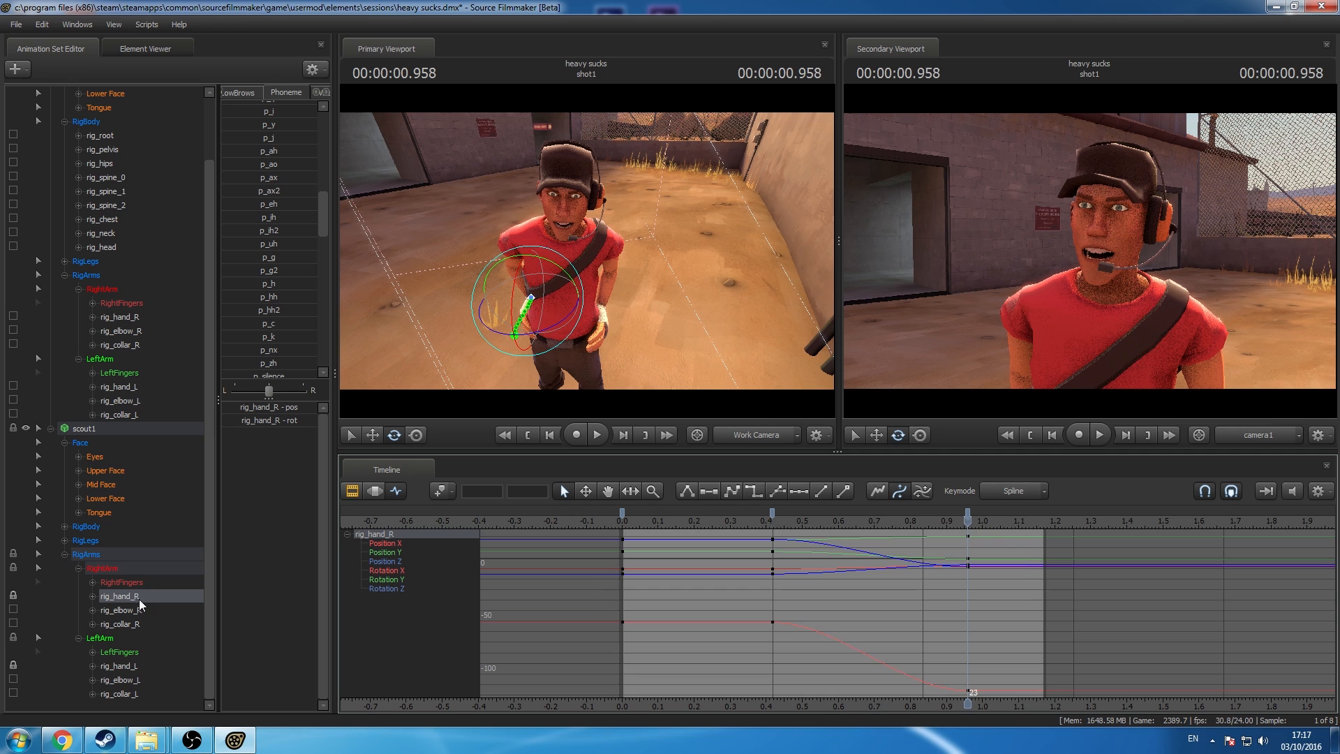
ctrl+click(133, 669)
click(373, 434)
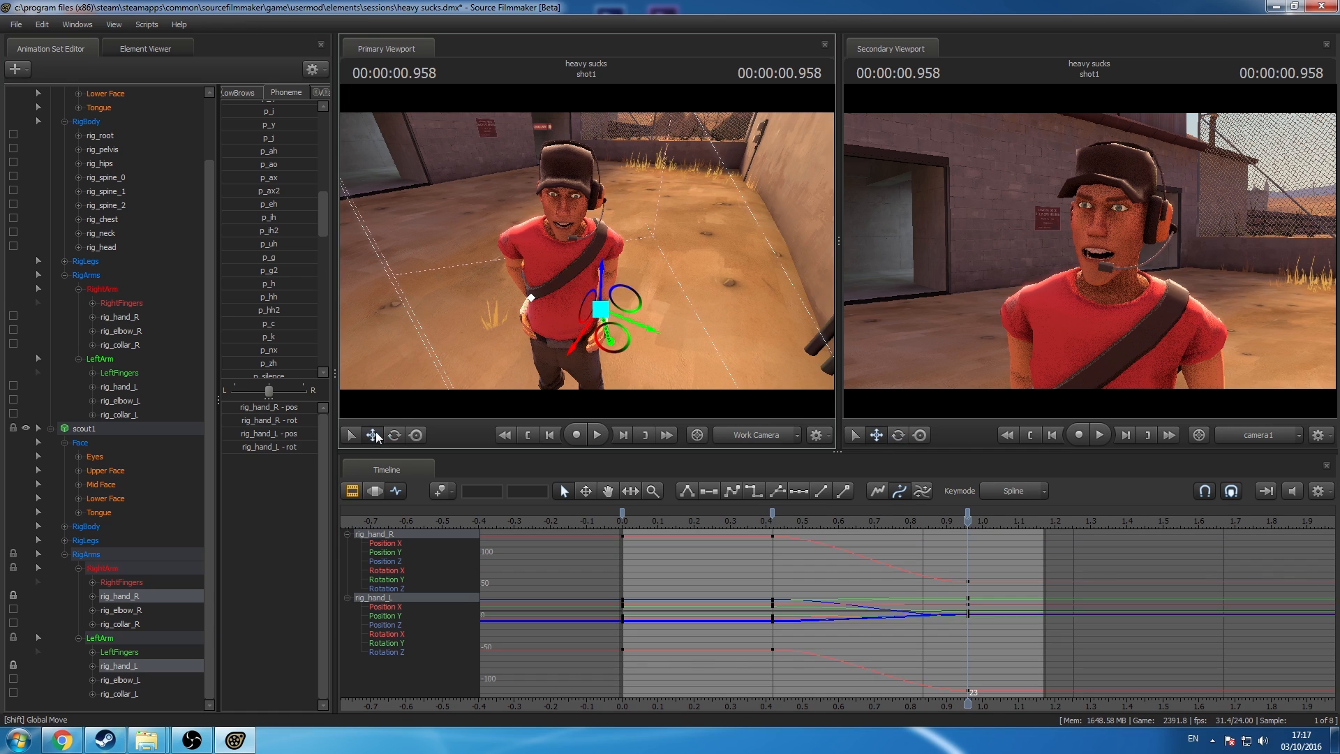
drag(597, 290, 598, 278)
Step: Reposition the Scout's rig_elbow_R and rig_elbow_L at frame 23 to refine the hands-on-hips pose, and play back the shot
click(134, 610)
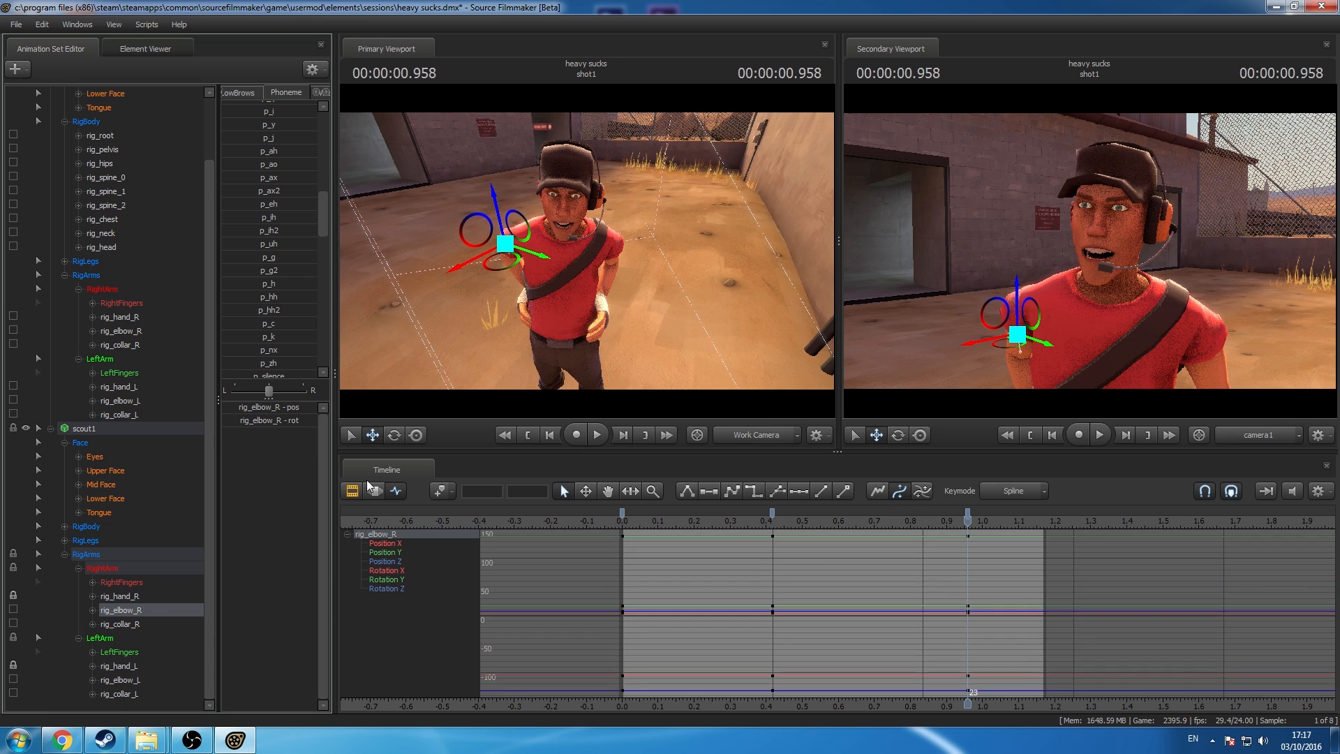
click(372, 434)
drag(588, 252, 642, 269)
click(126, 677)
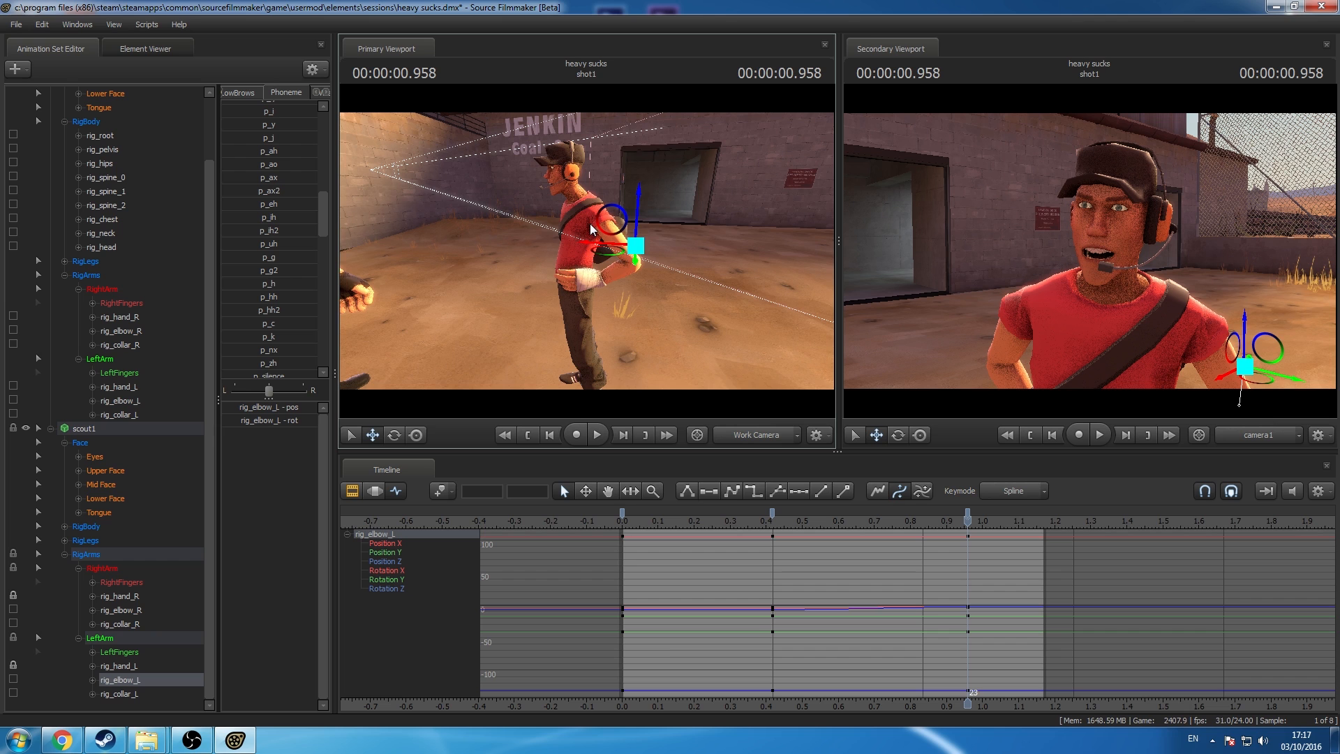
drag(613, 252, 607, 258)
key(space)
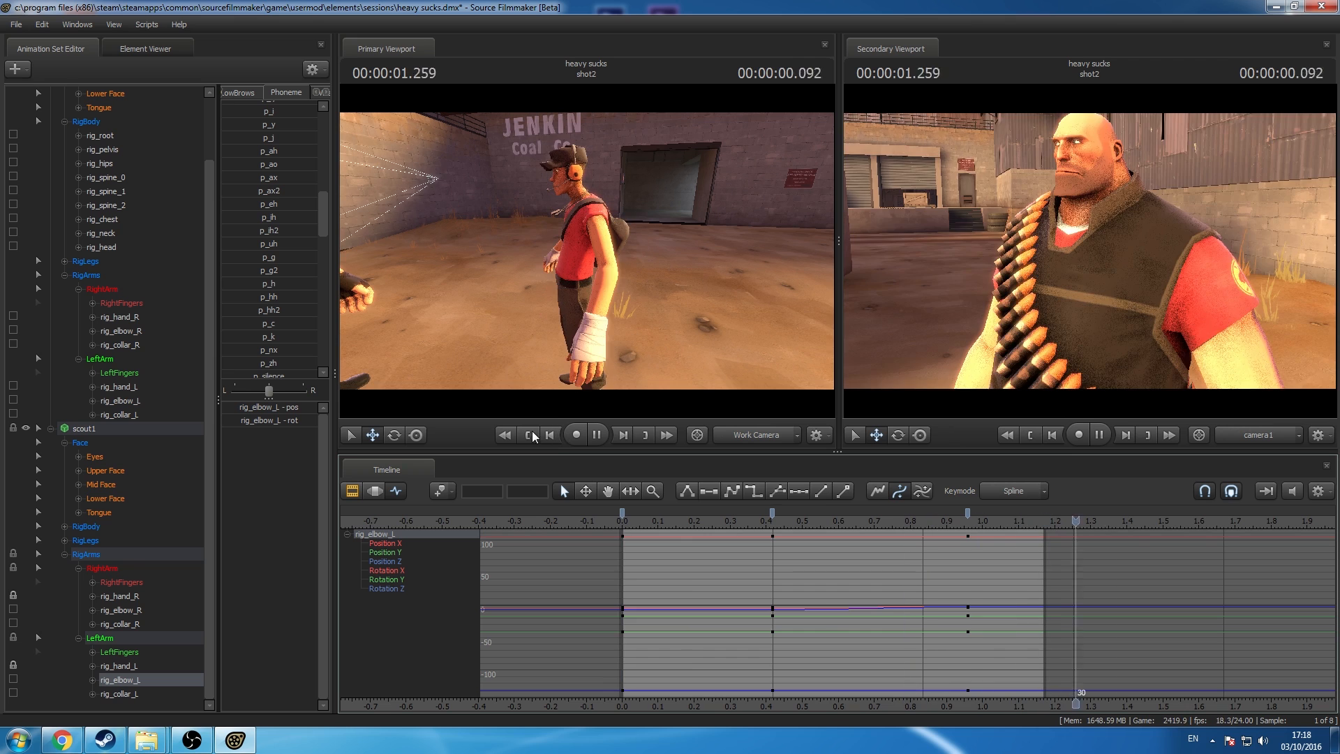
drag(626, 528, 717, 558)
drag(990, 336, 990, 338)
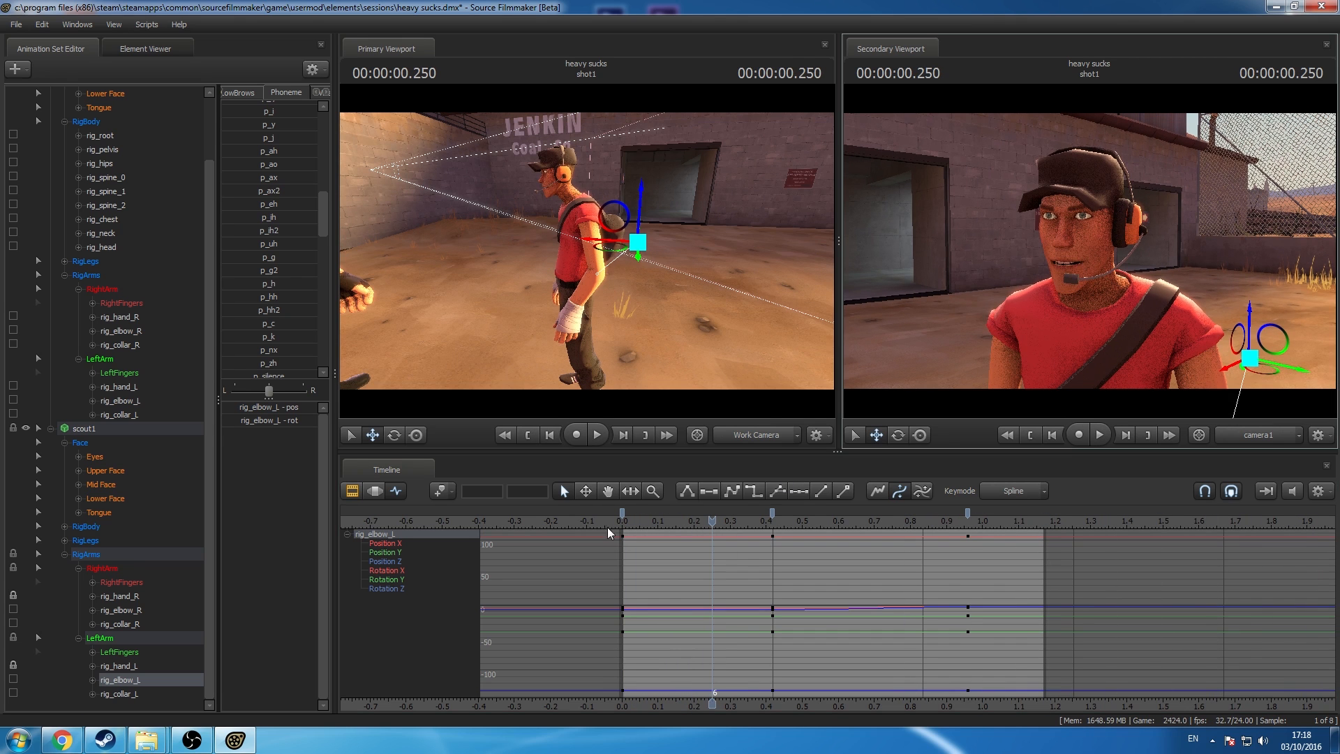
Step: For the Scout's Mid Face, Lower Face and Tongue, add a keyframe at frame 8 and shift the two earlier keys to frames 4 and 6
drag(107, 484, 110, 512)
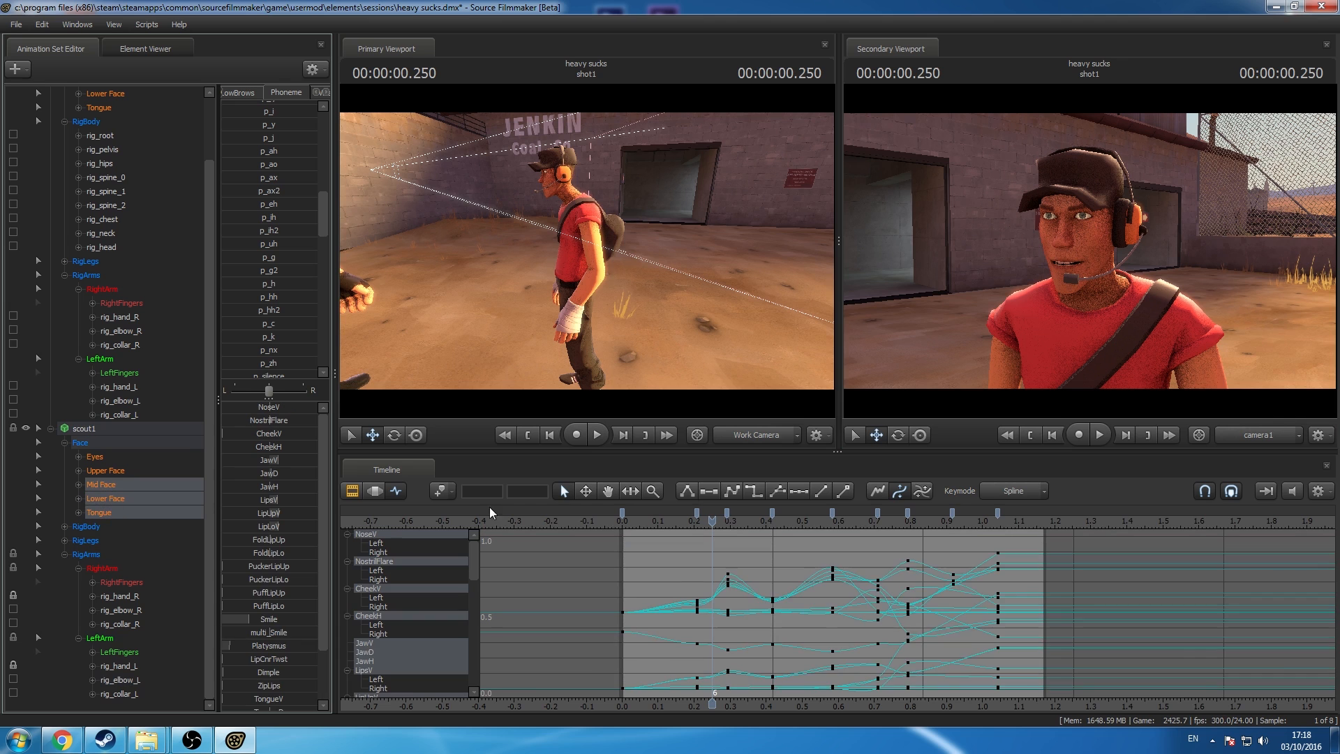
scroll(731, 532, up, 2)
mouse_move(682, 526)
mouse_down()
mouse_move(776, 553)
mouse_move(661, 560)
mouse_move(691, 566)
mouse_move(700, 525)
mouse_move(669, 527)
mouse_move(693, 520)
mouse_move(670, 515)
mouse_move(741, 533)
mouse_move(711, 515)
mouse_move(671, 530)
mouse_move(796, 569)
mouse_move(671, 575)
mouse_move(741, 583)
mouse_move(754, 571)
mouse_up()
click(734, 514)
key(m)
click(754, 514)
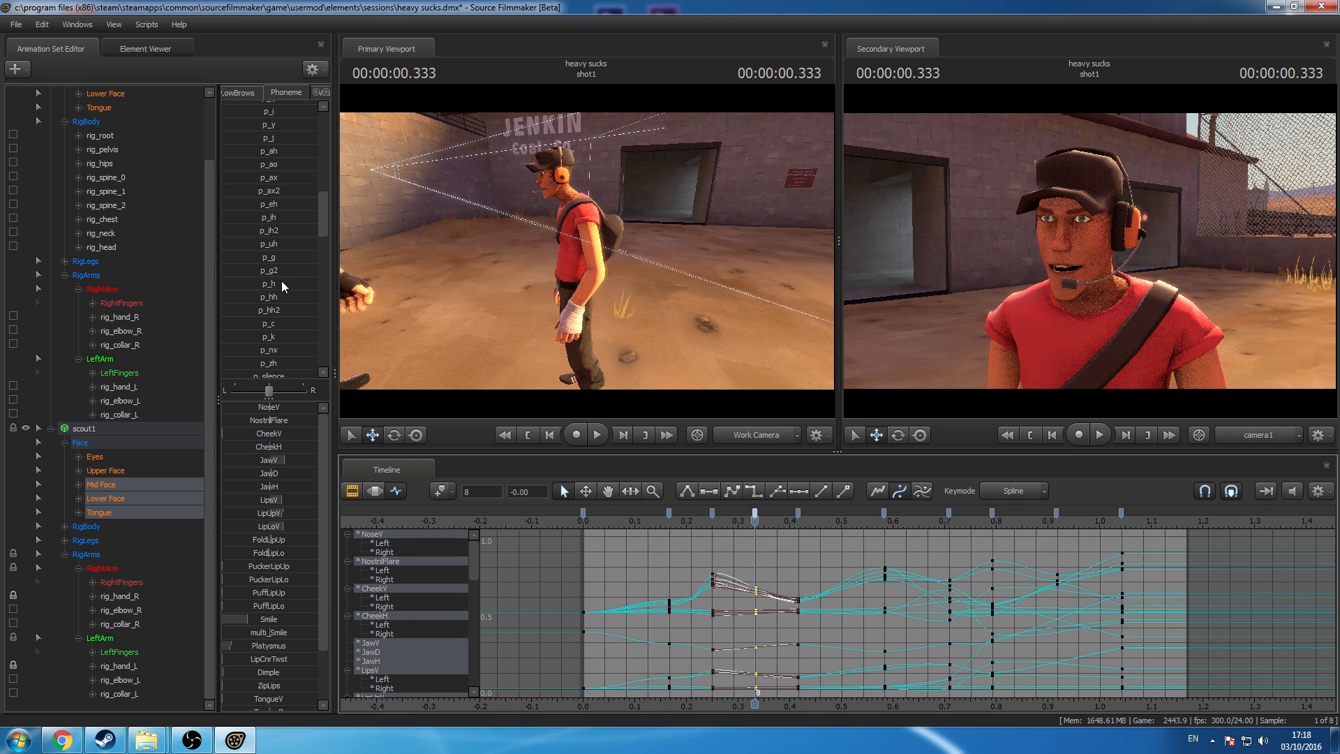
Step: Try phoneme and viseme presets such as p_i and WQU on the Scout's mouth at frame 8, and undo the change
scroll(282, 282, up, 1)
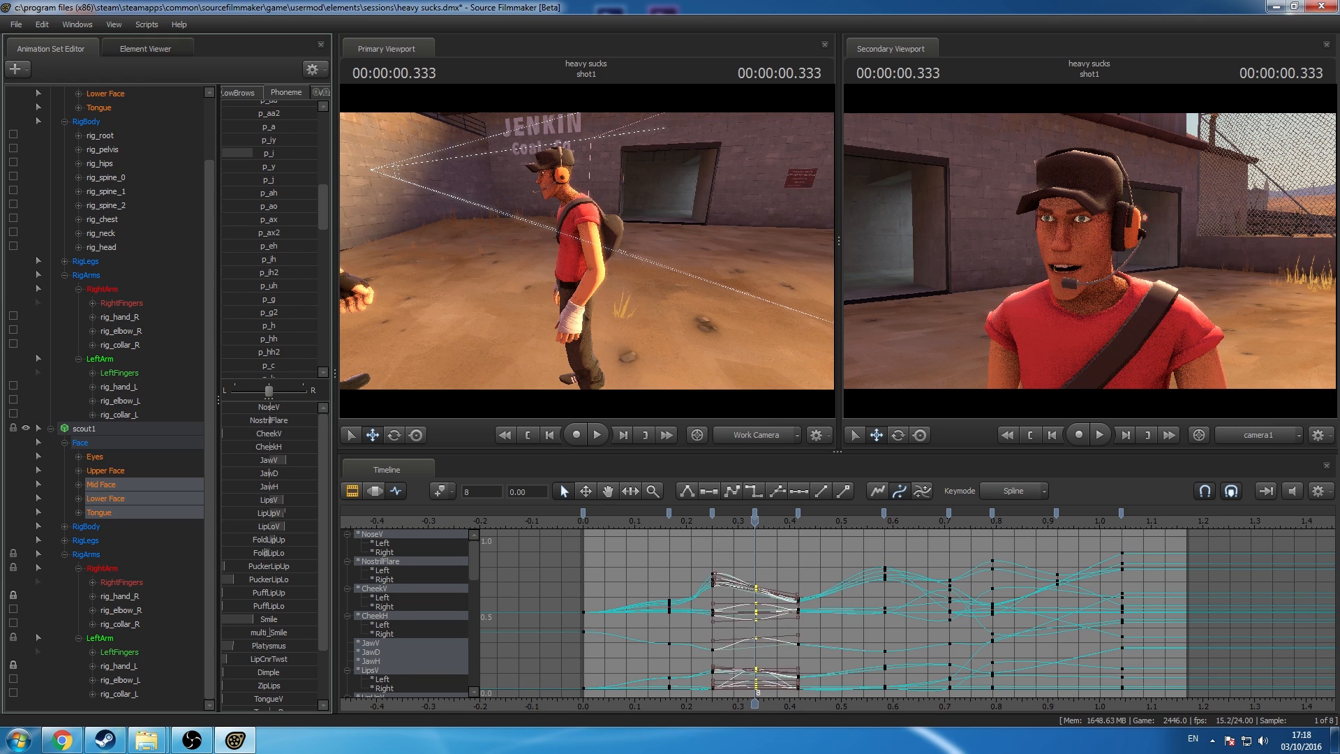
scroll(252, 186, up, 3)
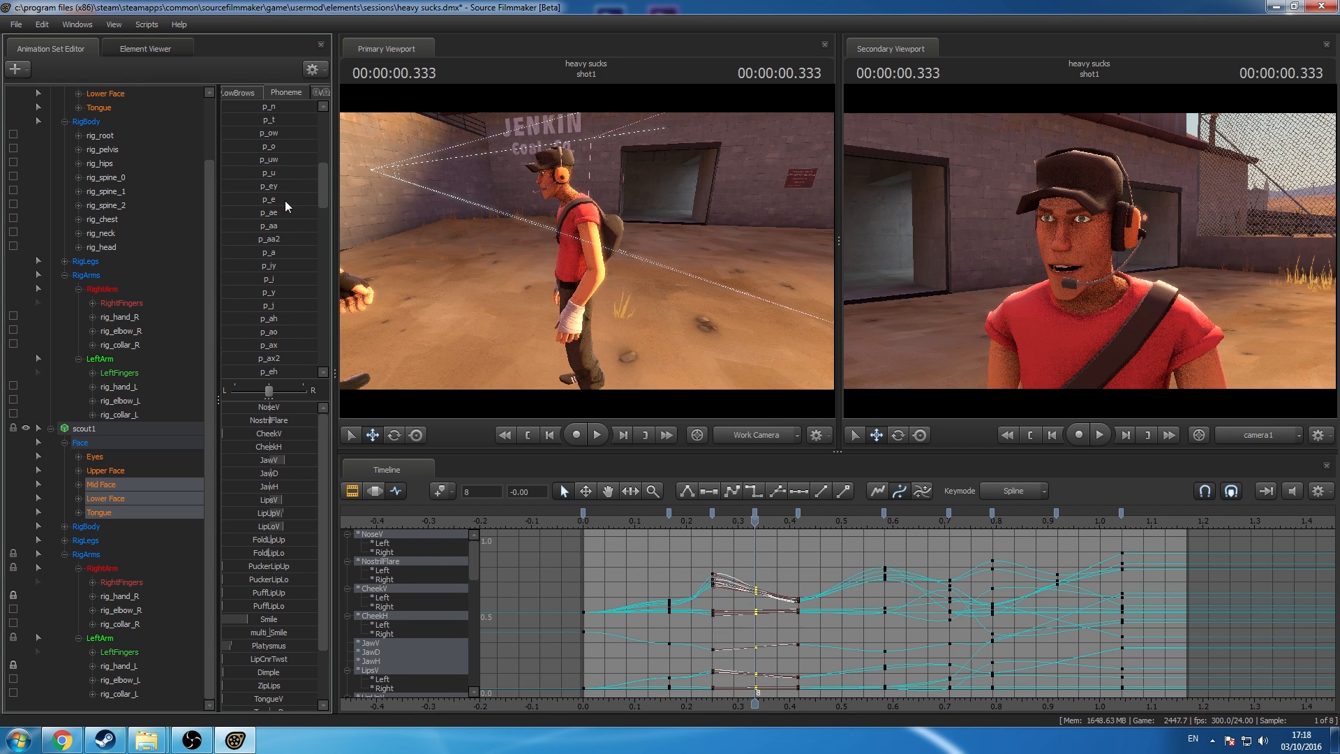
scroll(278, 212, down, 2)
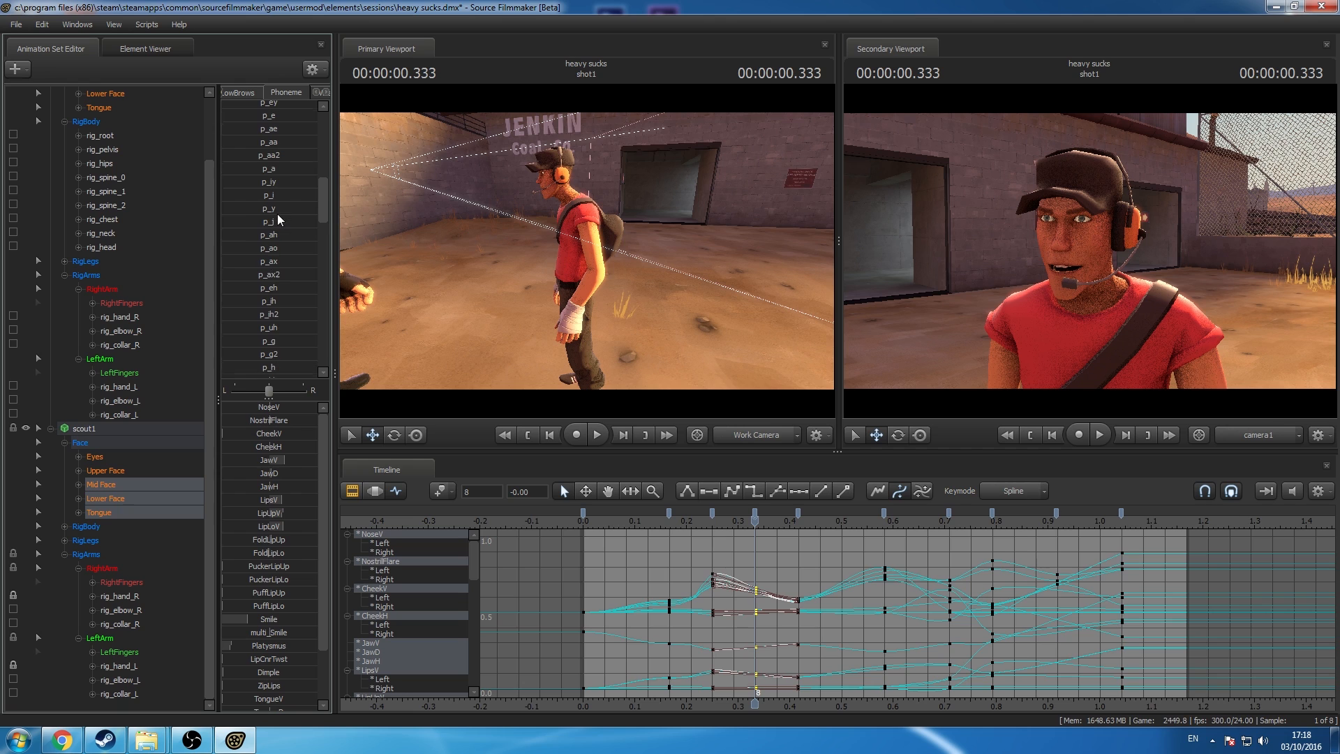
click(324, 93)
click(292, 93)
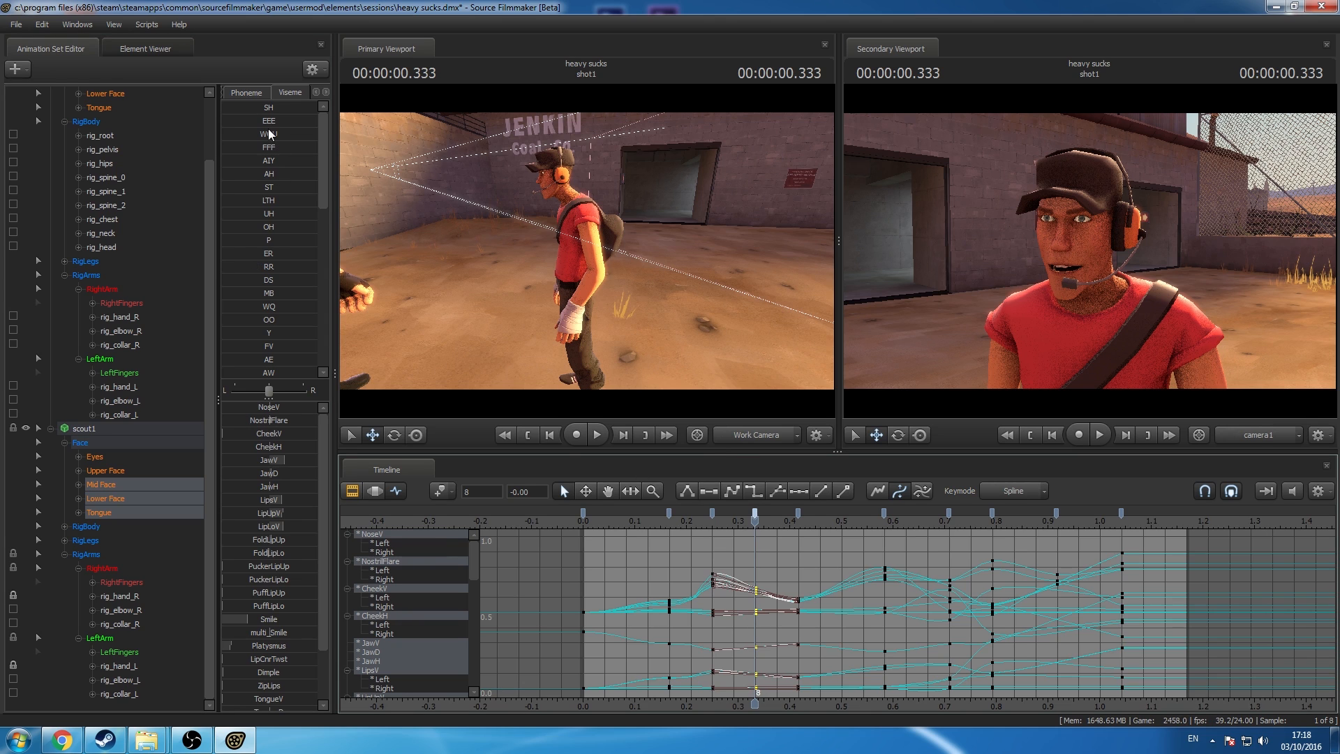
drag(271, 124, 640, 419)
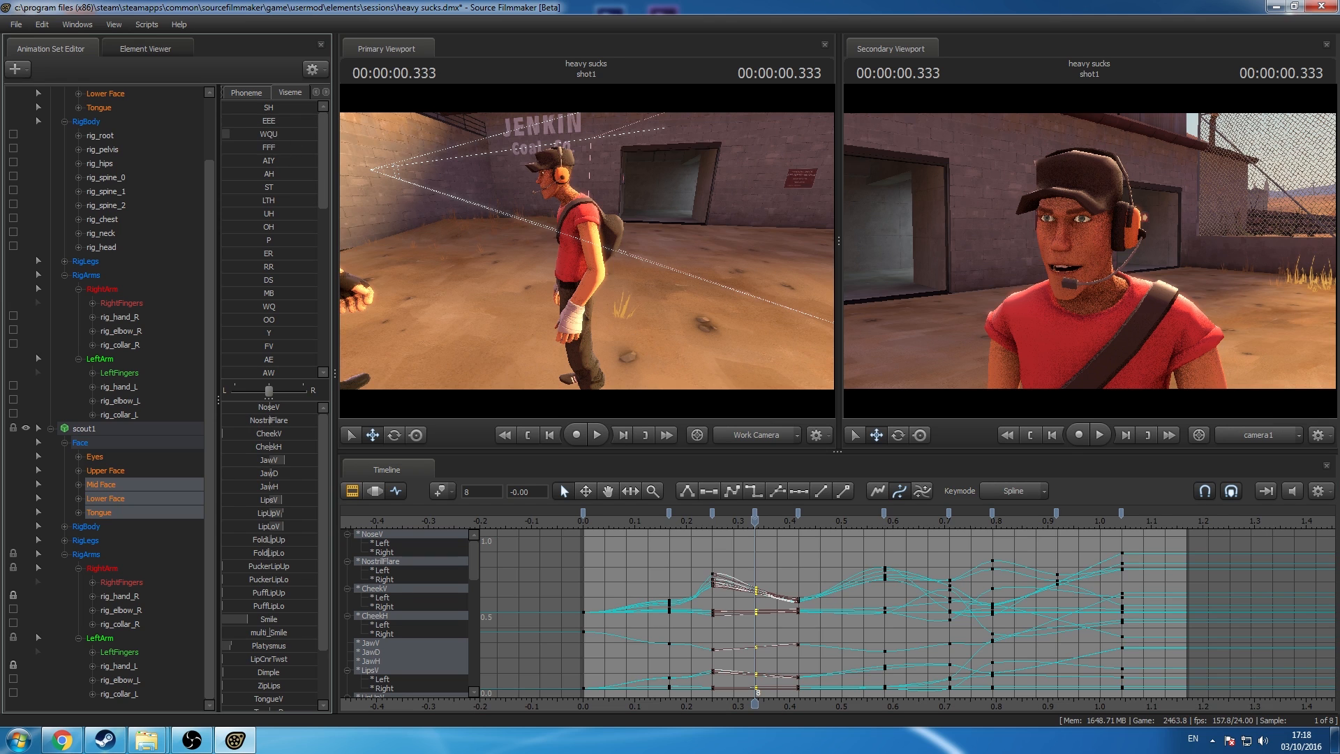
drag(286, 227, 347, 241)
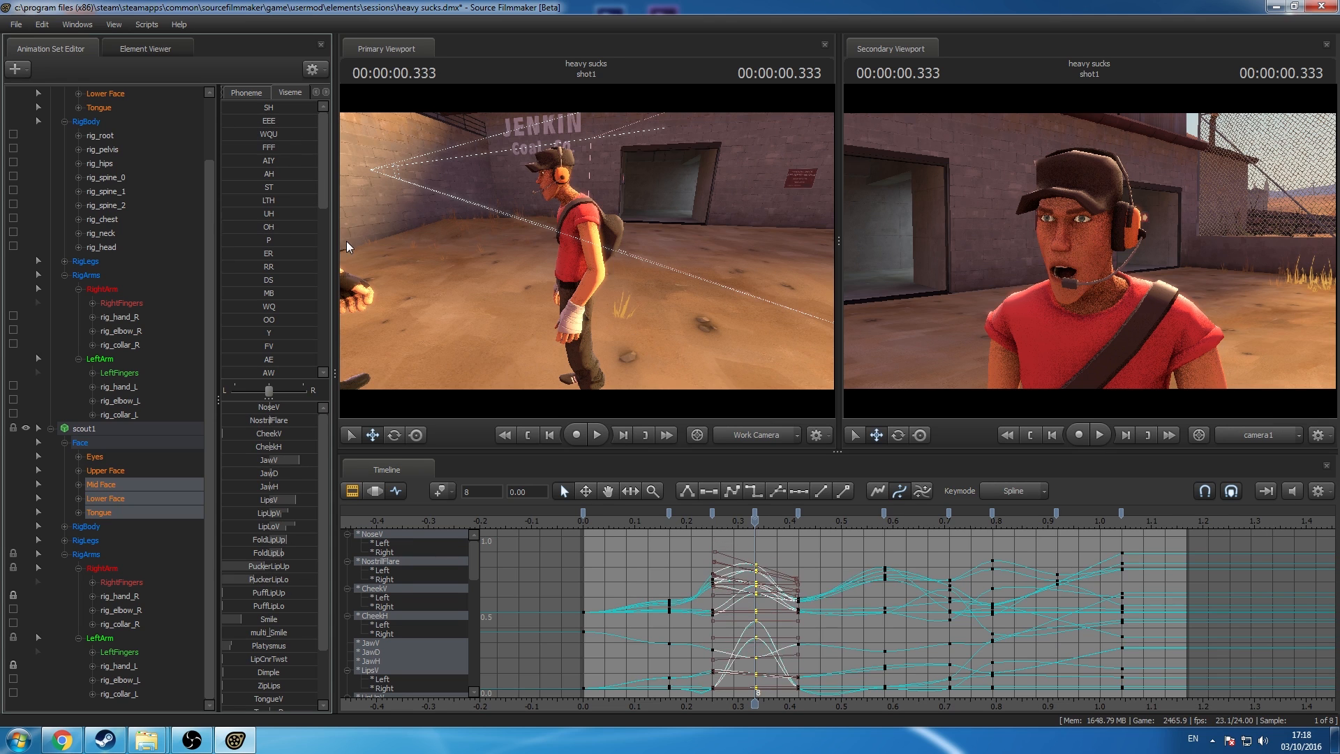
key(ctrl+z)
click(255, 94)
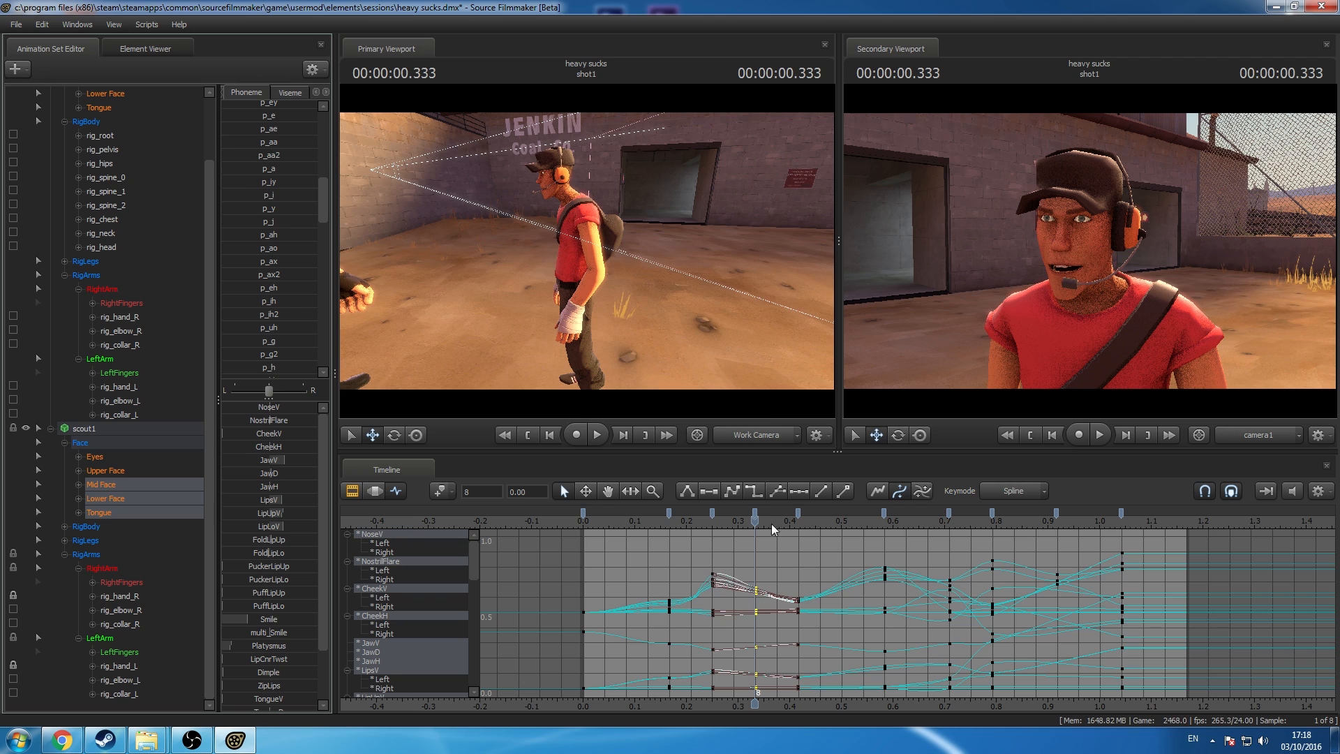
Step: Adjust the Scout's jaw and lip sliders at frame 8 to open his mouth more, and scrub through the change
click(754, 509)
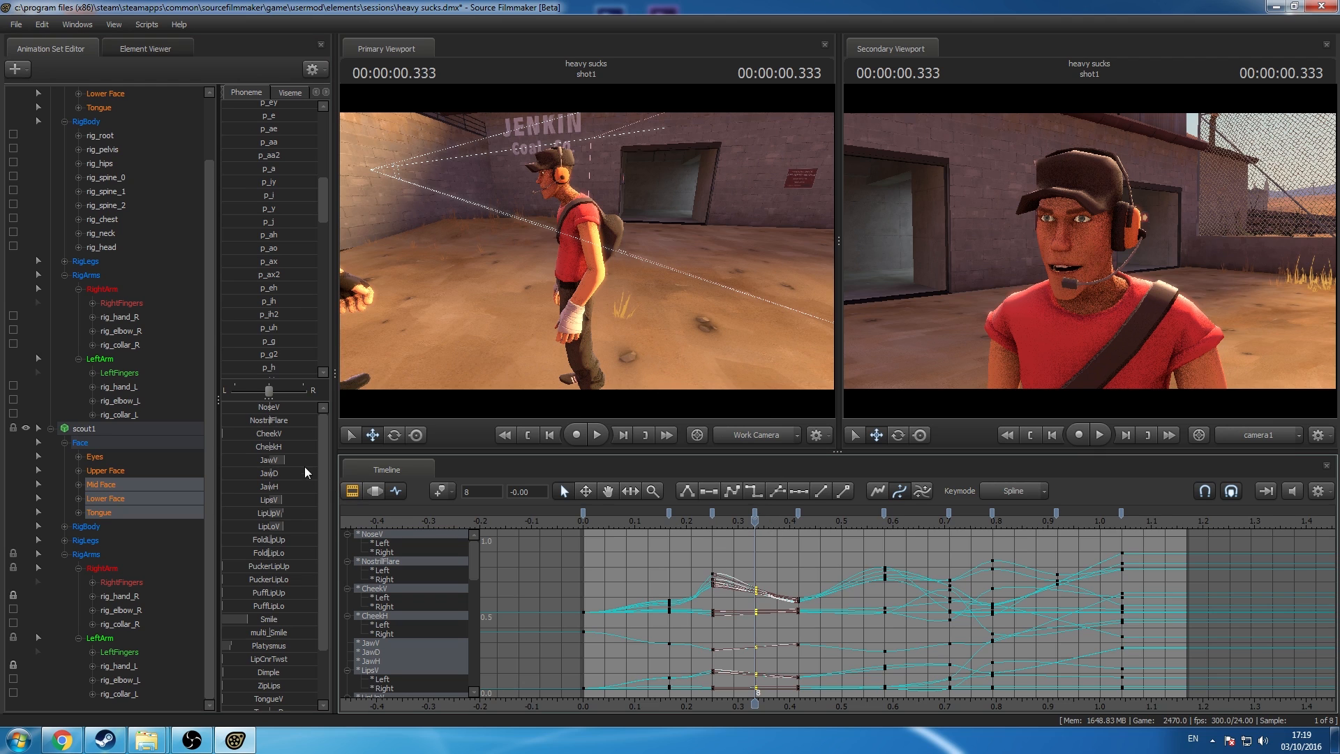
drag(284, 460, 286, 527)
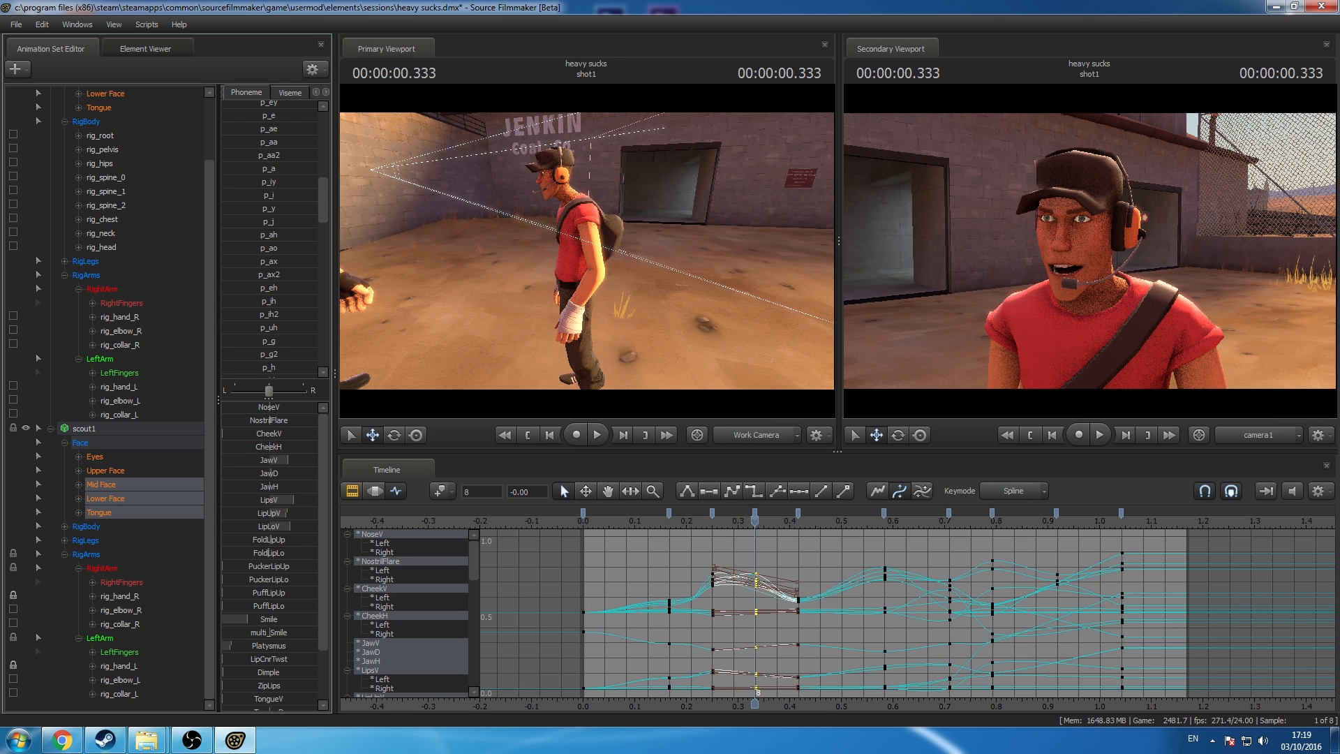
drag(676, 531, 692, 596)
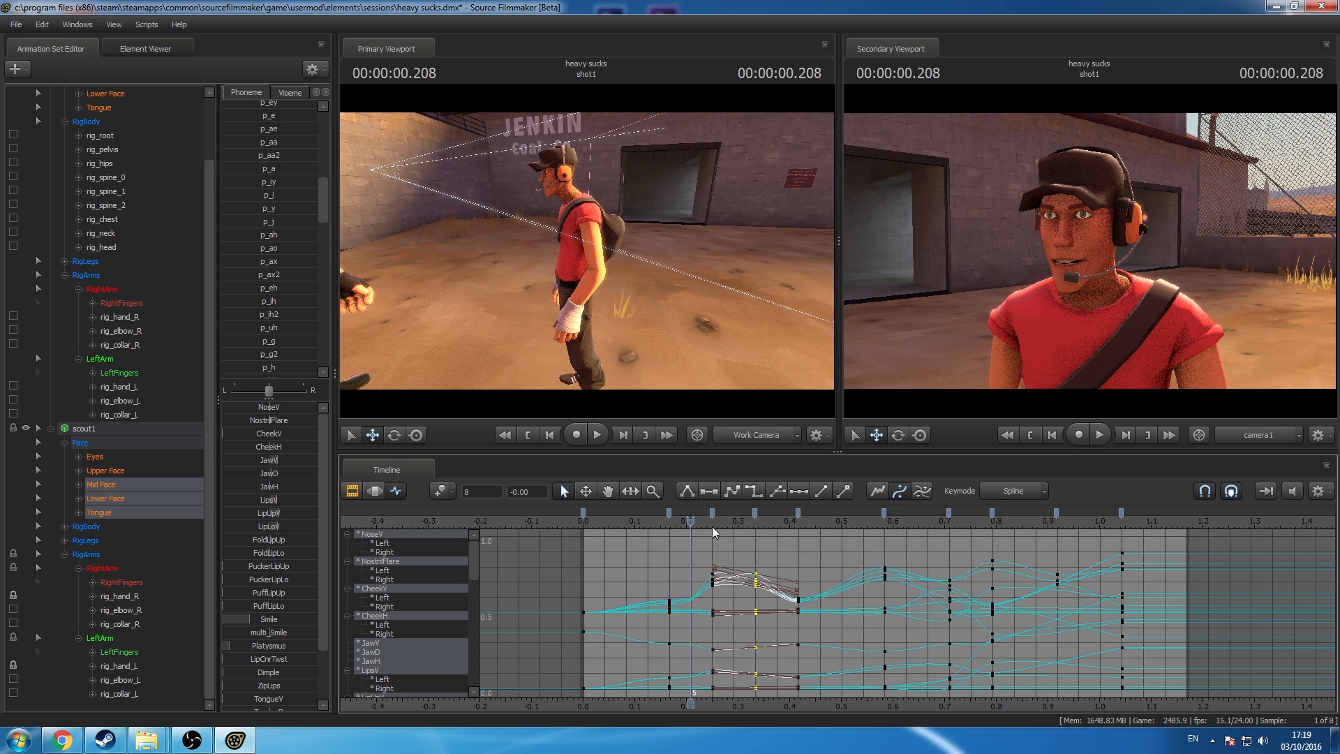
Step: Move the Scout's mouth keyframes from frames 6 and 4 to frames 5 and 3, and play back the lip sync
mouse_move(713, 520)
mouse_down()
mouse_move(645, 532)
mouse_move(661, 516)
mouse_move(648, 518)
mouse_move(675, 555)
mouse_move(691, 523)
mouse_up()
key(space)
key(space)
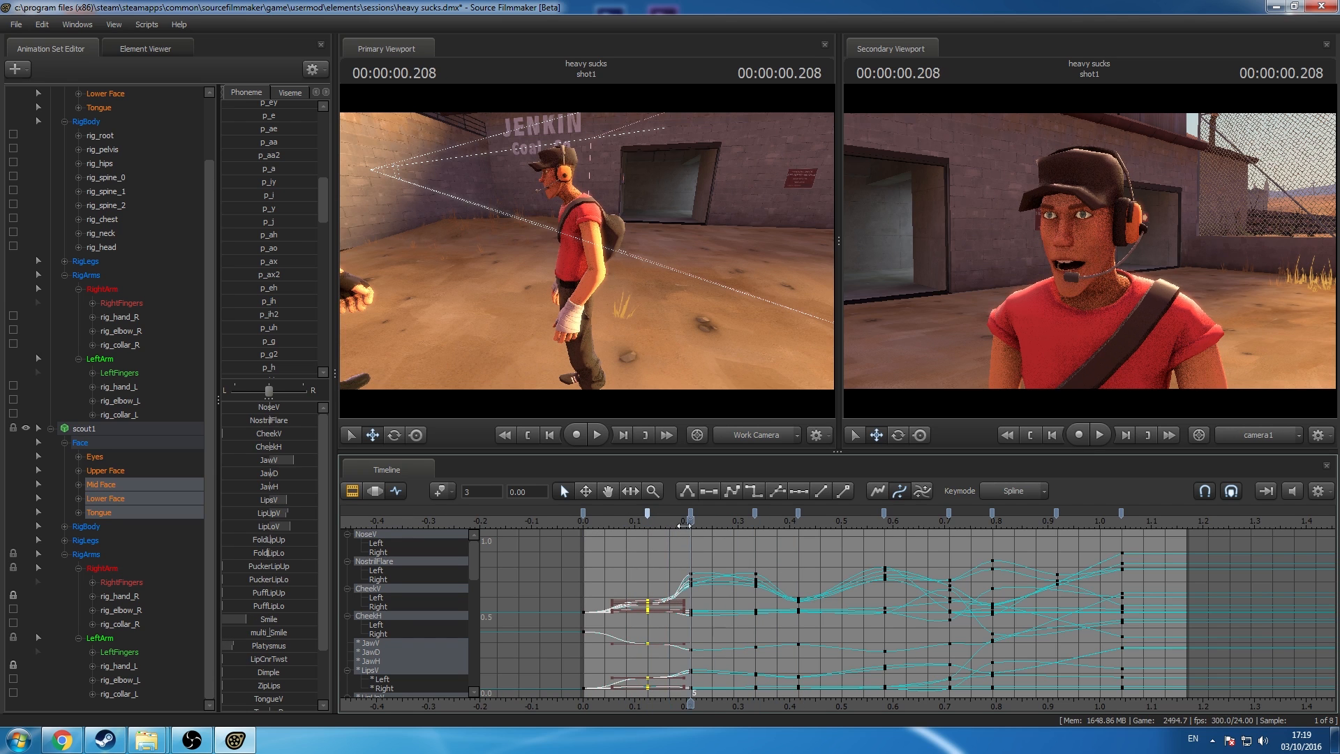
Step: Flatten the tangents of all the Scout's mouth keyframes, select rig_hand_R and play back the shot
click(1122, 513)
shift+click(585, 513)
click(704, 488)
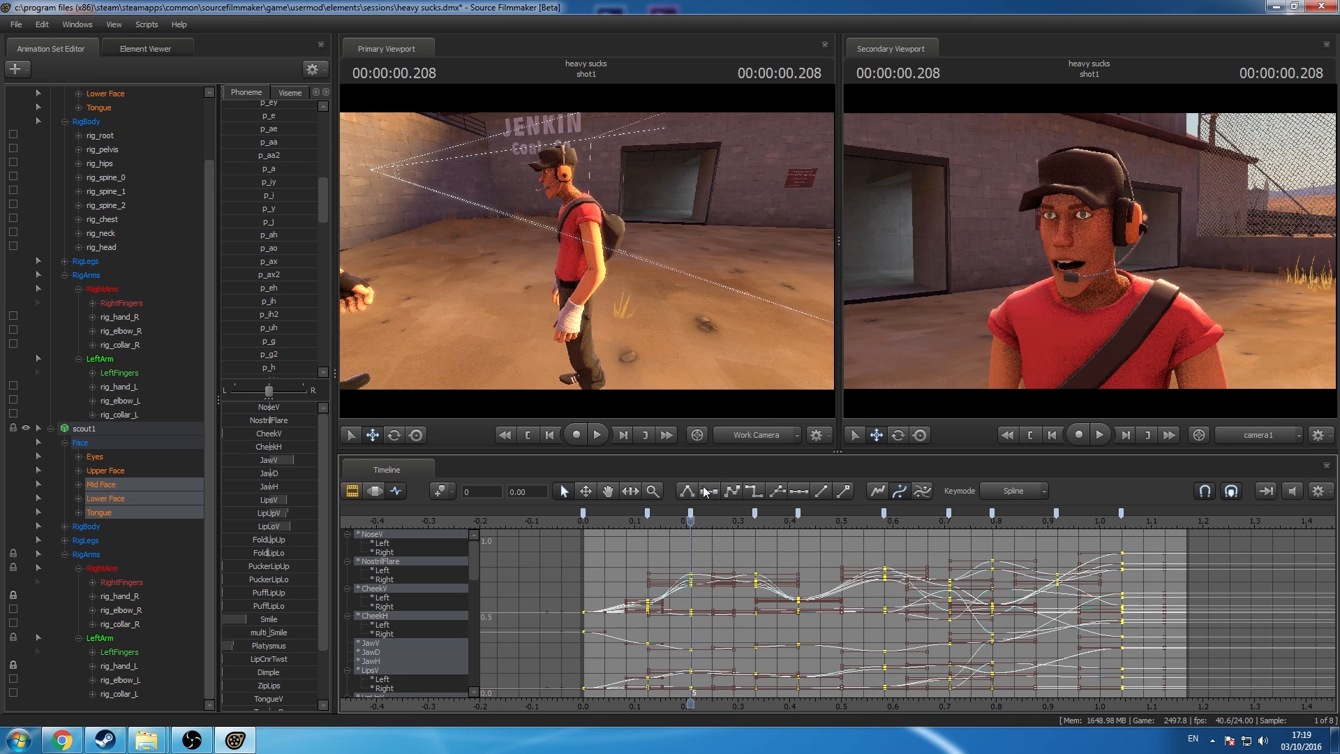
click(644, 522)
click(116, 596)
key(space)
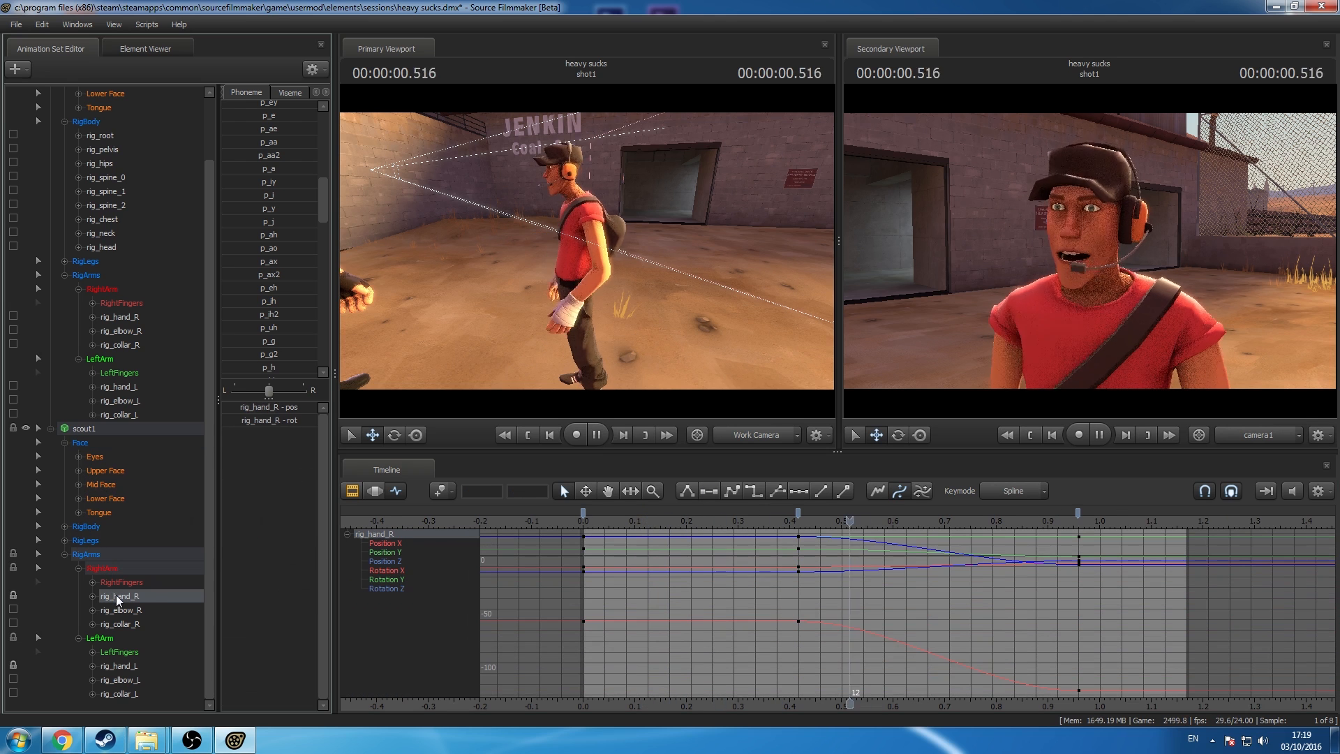
Step: Play back shot1 into shot2 to review the Scout's arm motion and lip sync
key(space)
key(space)
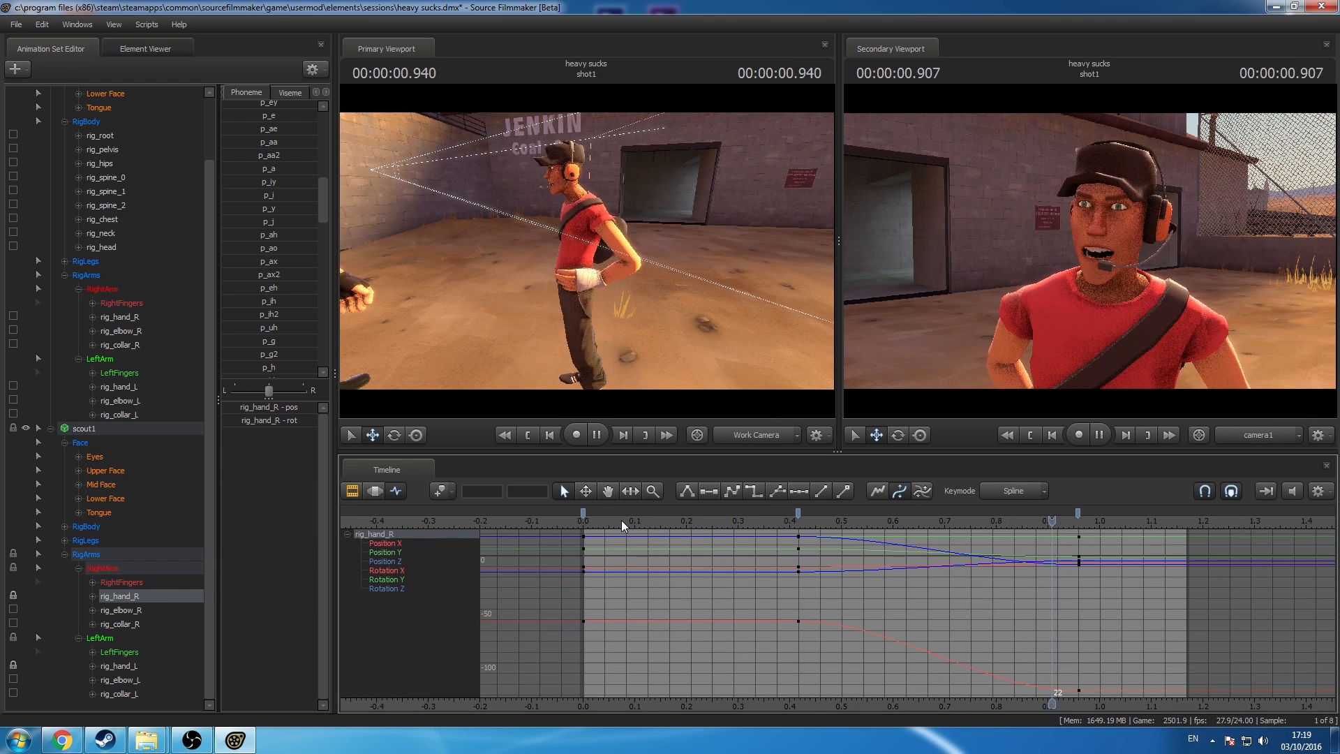
key(space)
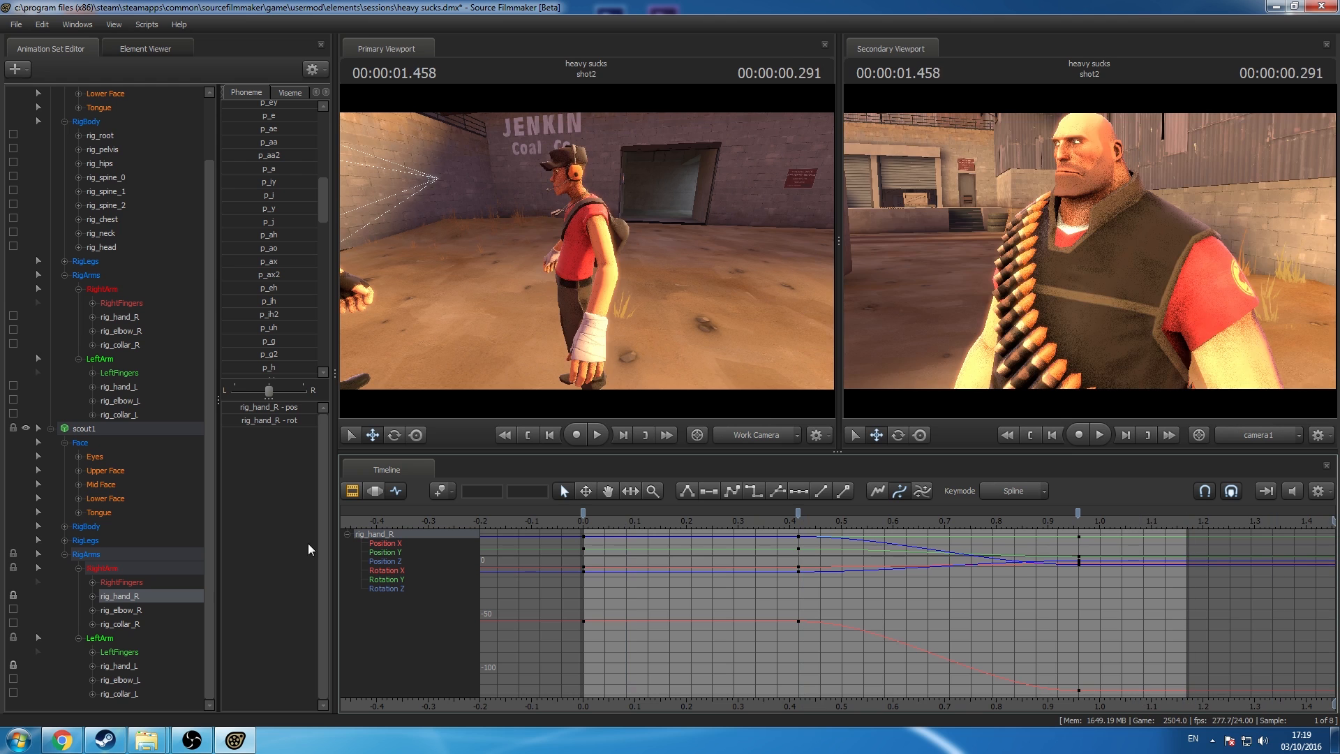
Step: Collapse scout1's Face and RigArms groups, make shot2 active and display all of heavy2's curves in the Graph Editor
click(66, 442)
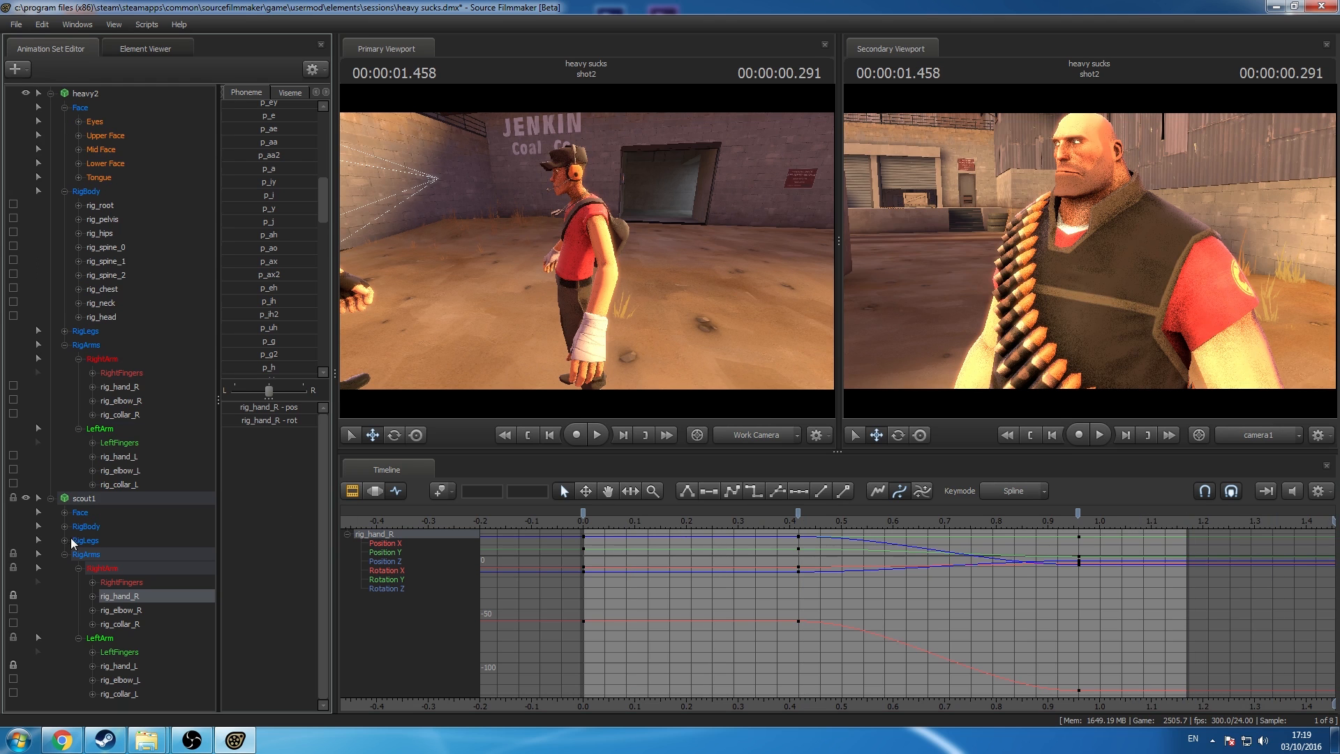
click(65, 554)
click(86, 499)
click(352, 491)
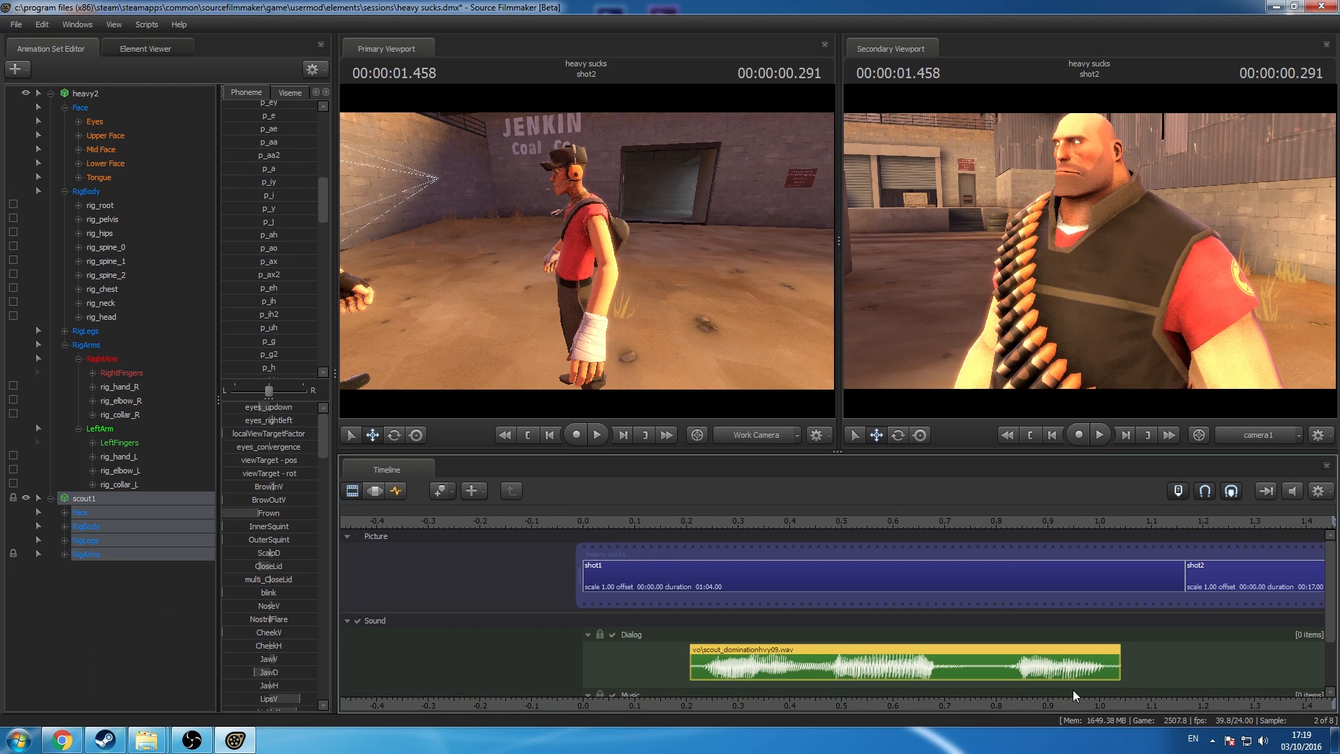
scroll(985, 475, down, 2)
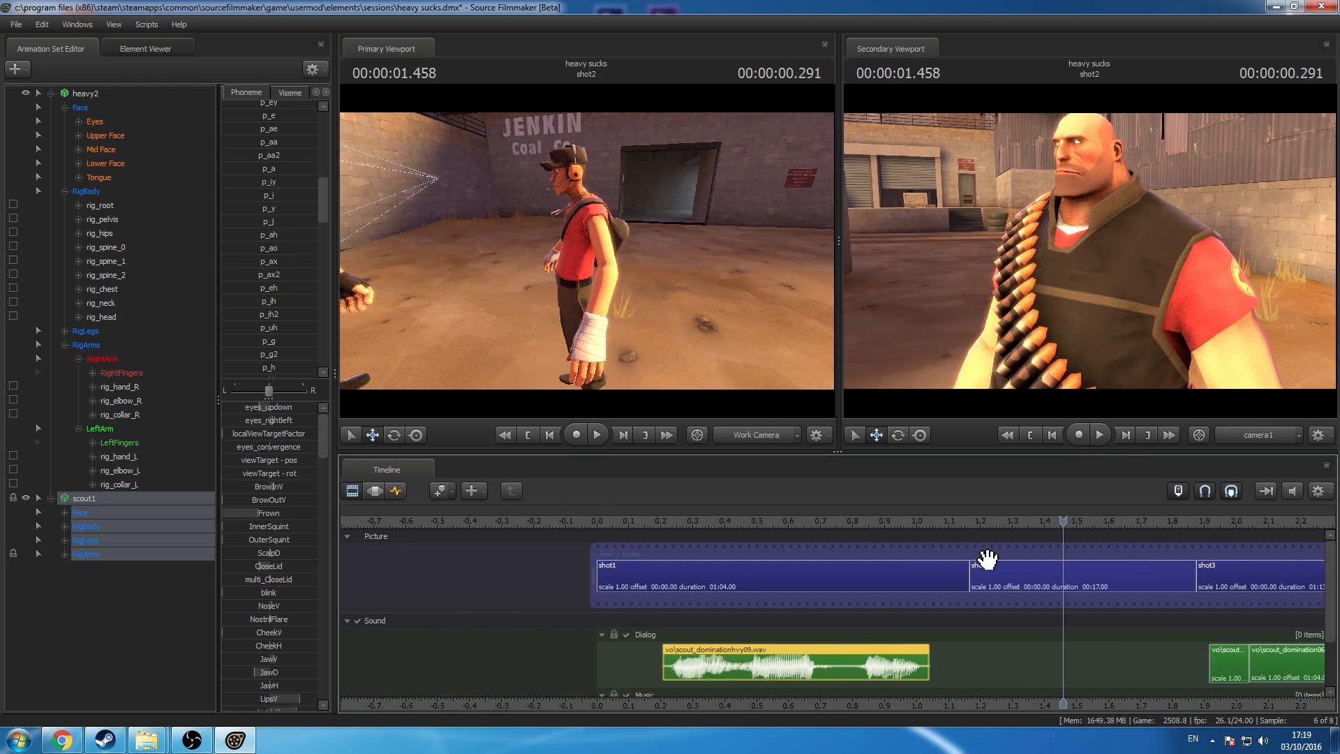
click(1029, 585)
click(90, 94)
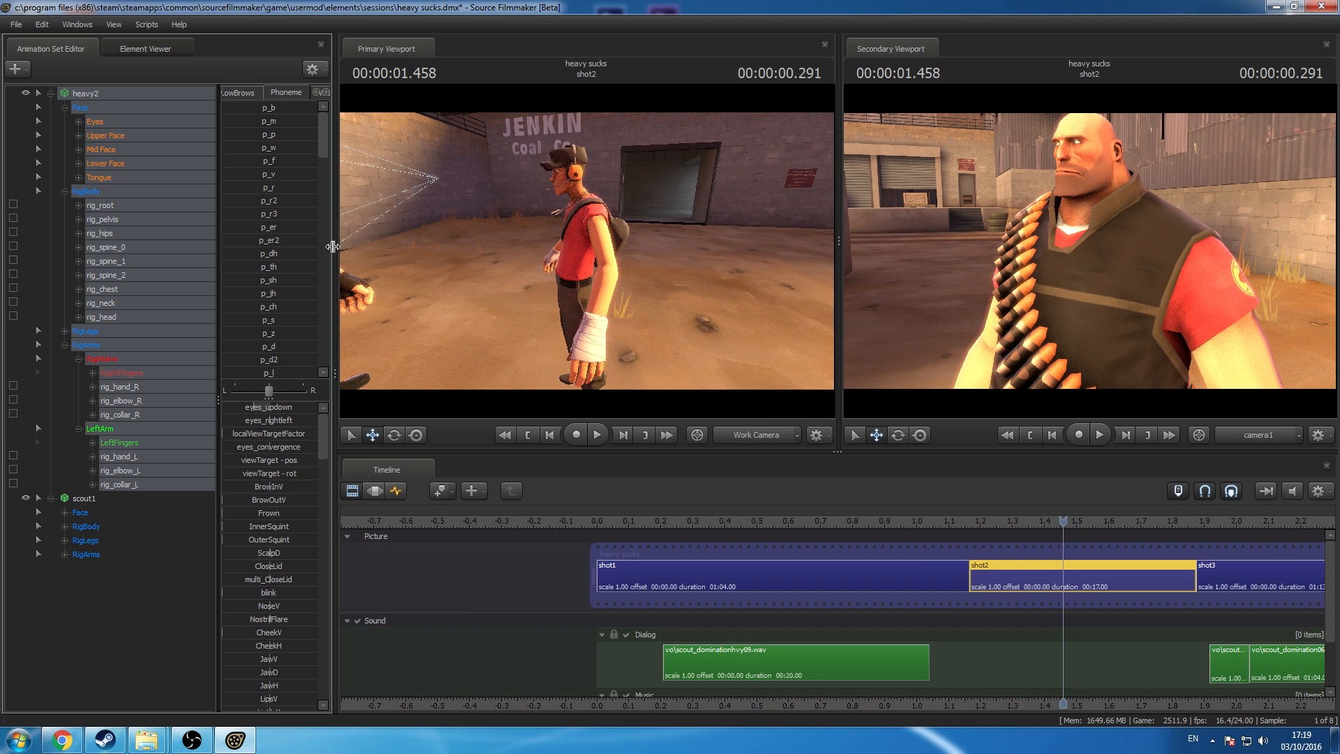
click(406, 493)
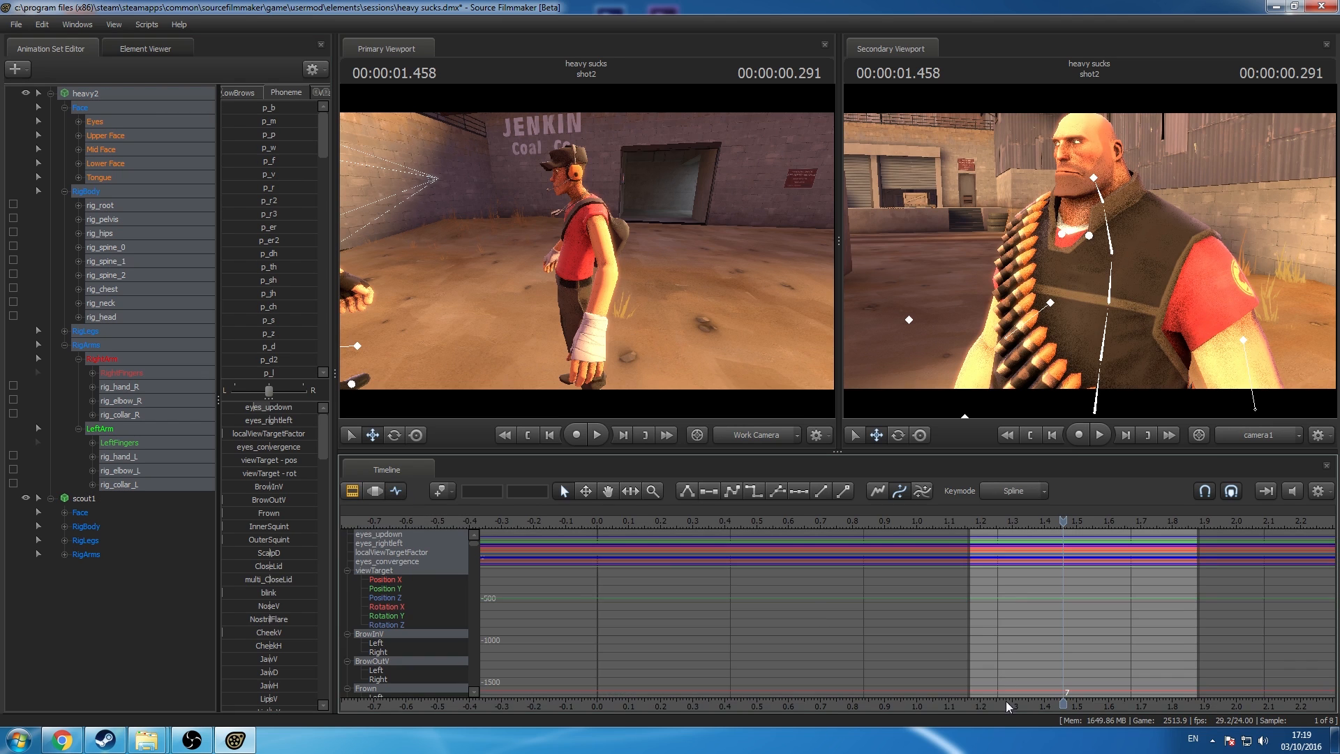
Step: Add keyframes for all of heavy2's controls at frame 0 of shot2
middle_drag(1008, 705, 858, 615)
drag(851, 526, 821, 527)
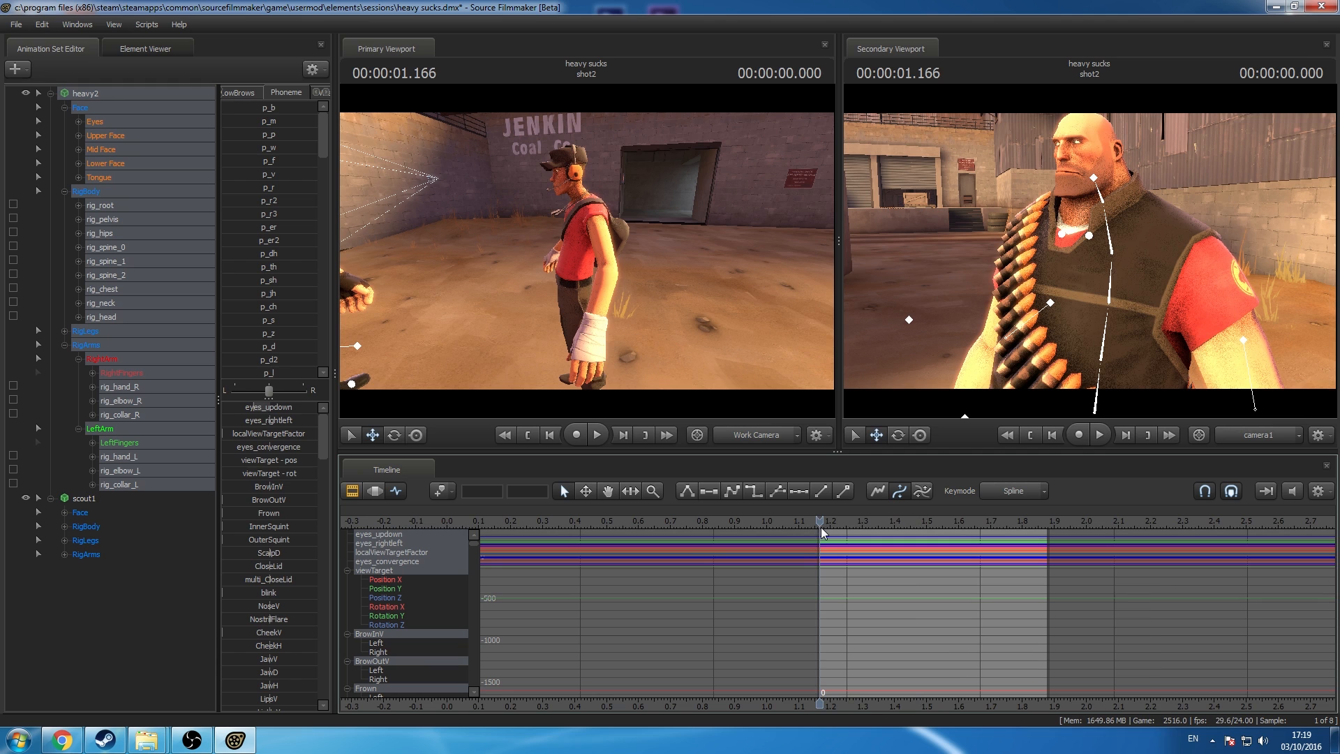
key(m)
Step: Reframe shot2's camera1 view to show more of the ground and background around the Heavy
click(1071, 285)
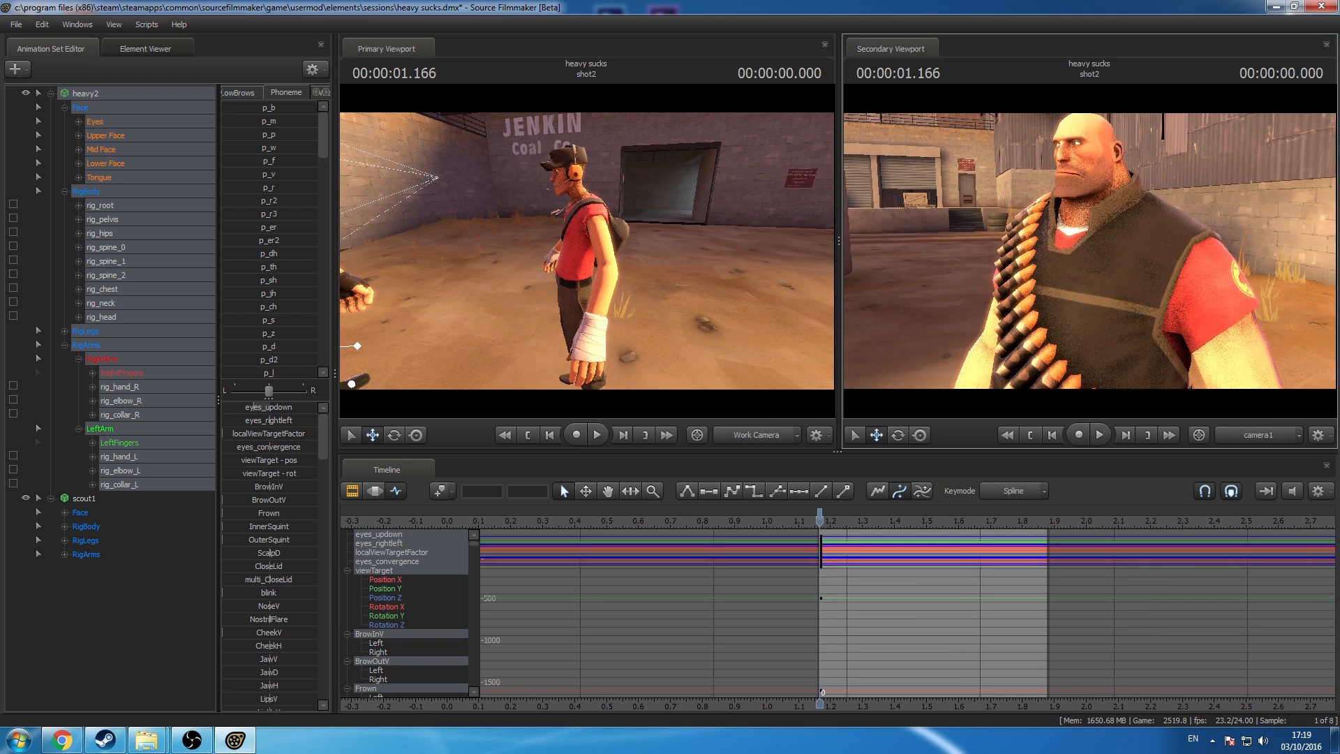
key(z)
key(z)
drag(1072, 285, 1078, 312)
key(z)
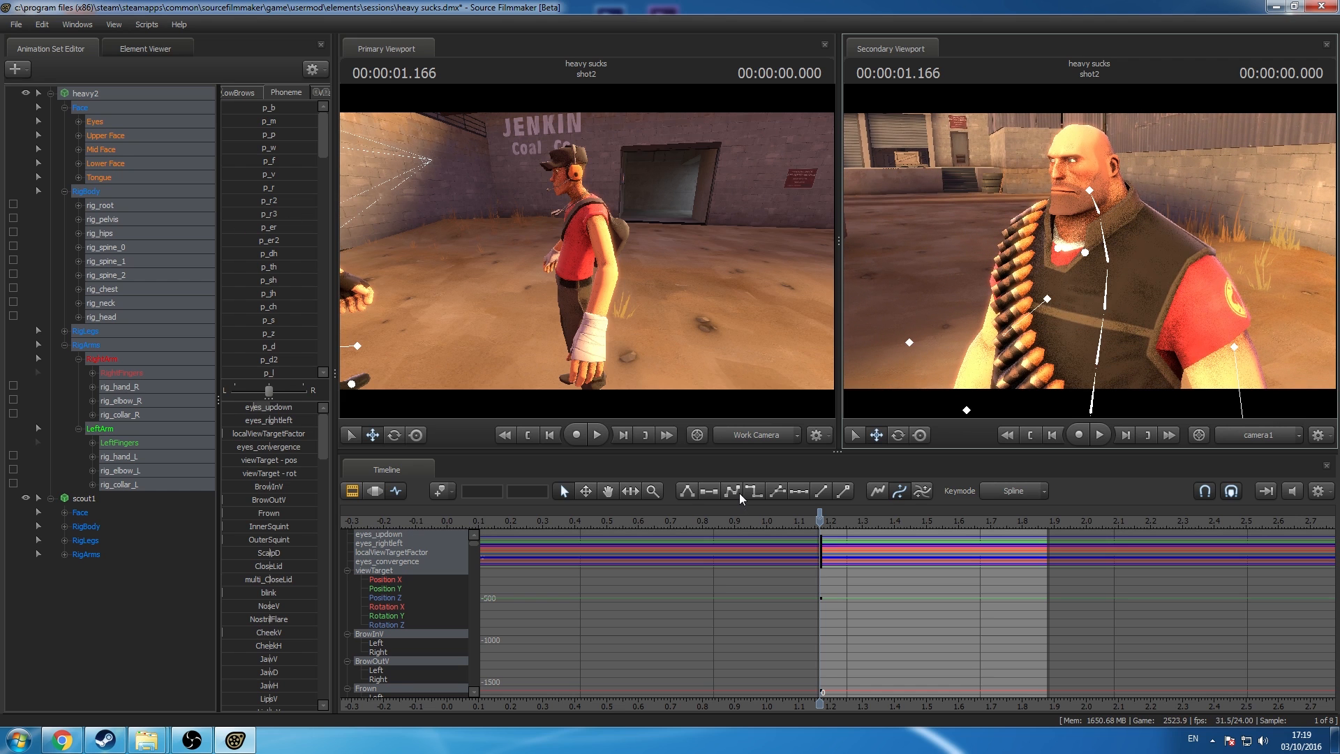
middle_drag(1026, 702, 915, 681)
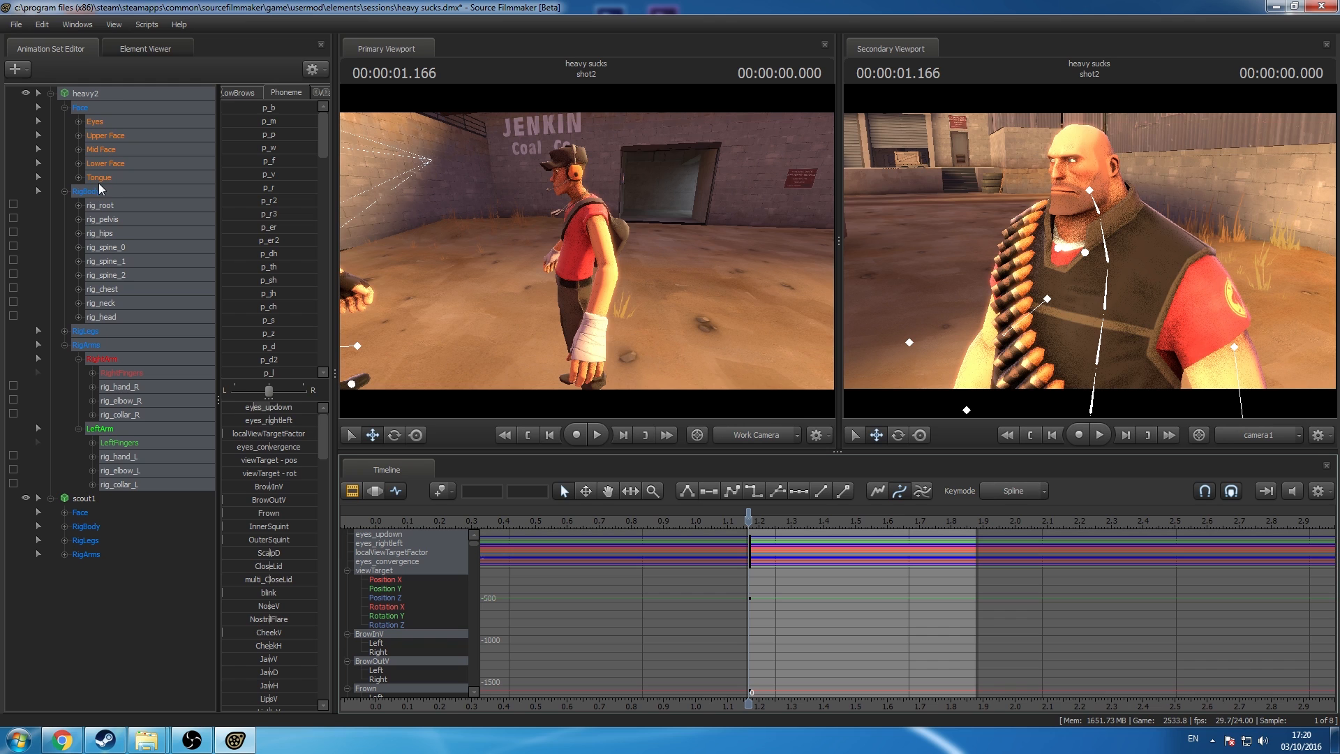
Step: Try rotating the Heavy's rig_pelvis at frame 0 of shot2, and undo the rotation
click(123, 287)
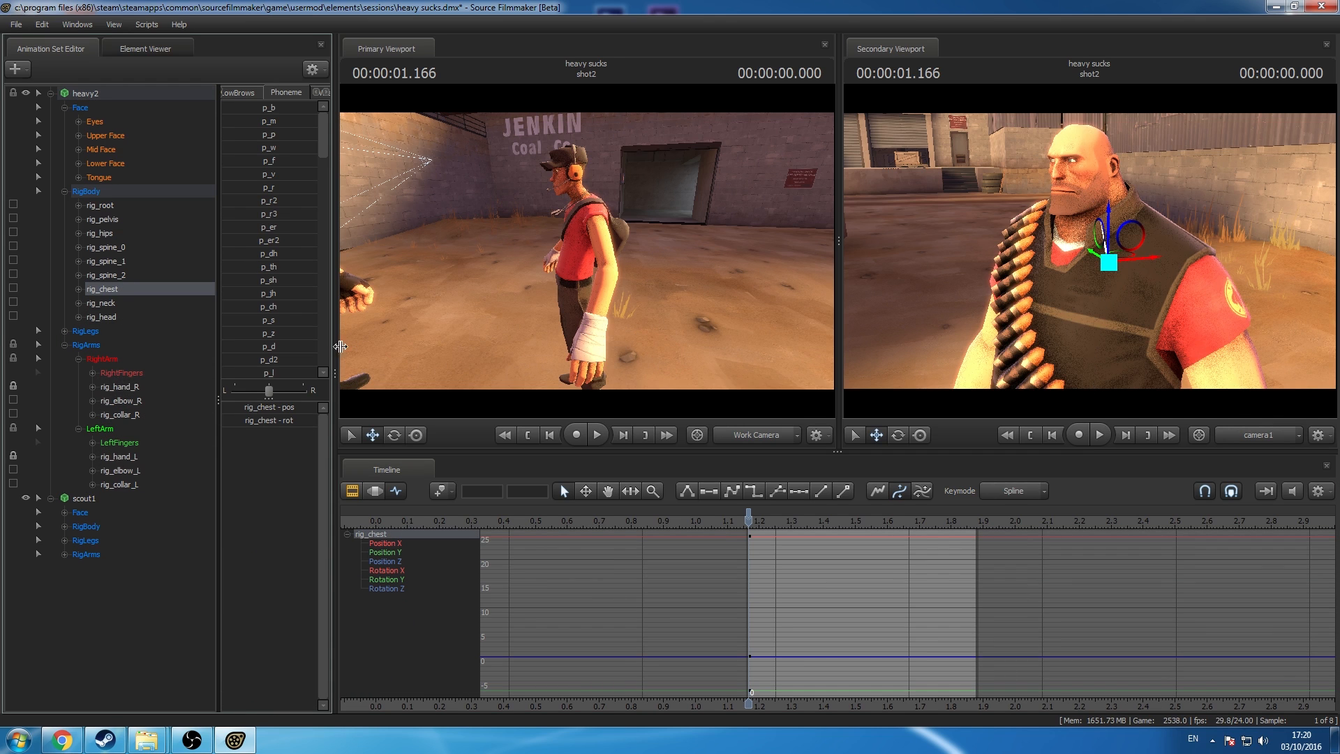
click(395, 440)
click(125, 217)
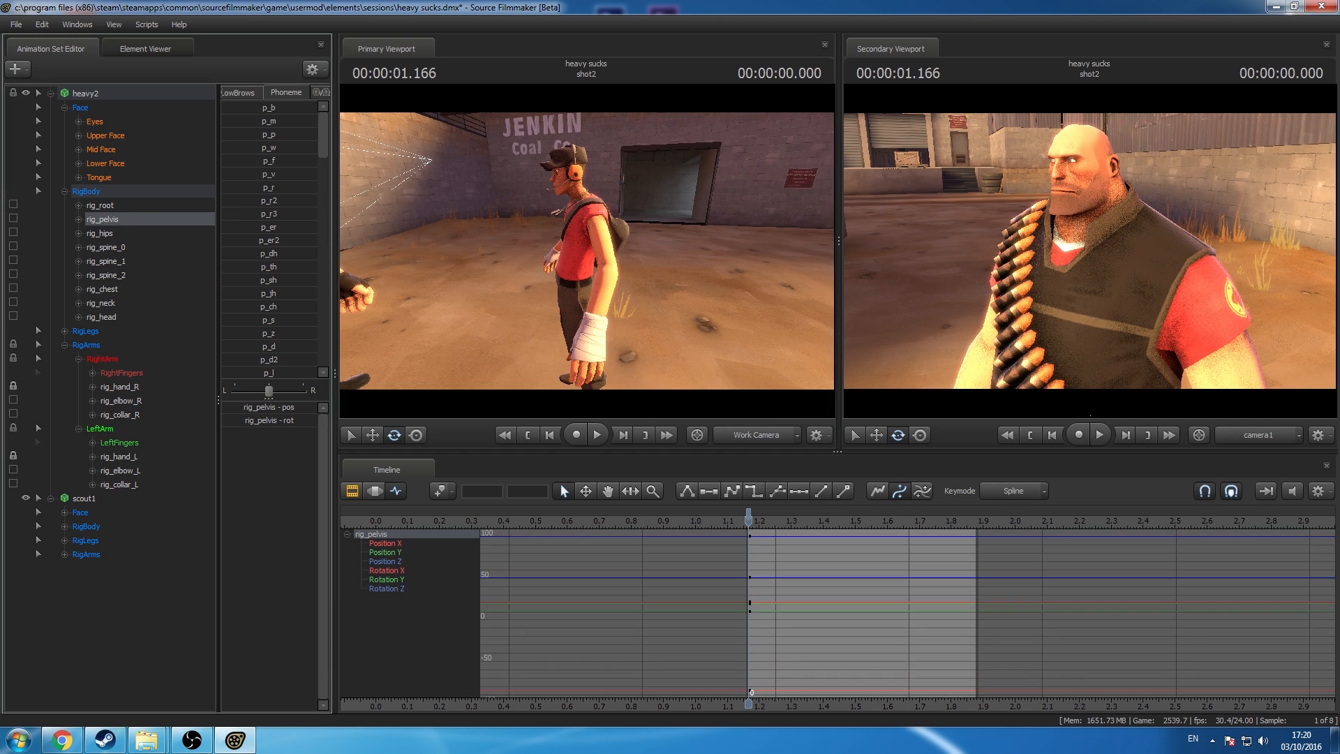
drag(521, 180, 454, 234)
drag(531, 204, 551, 207)
key(ctrl+z)
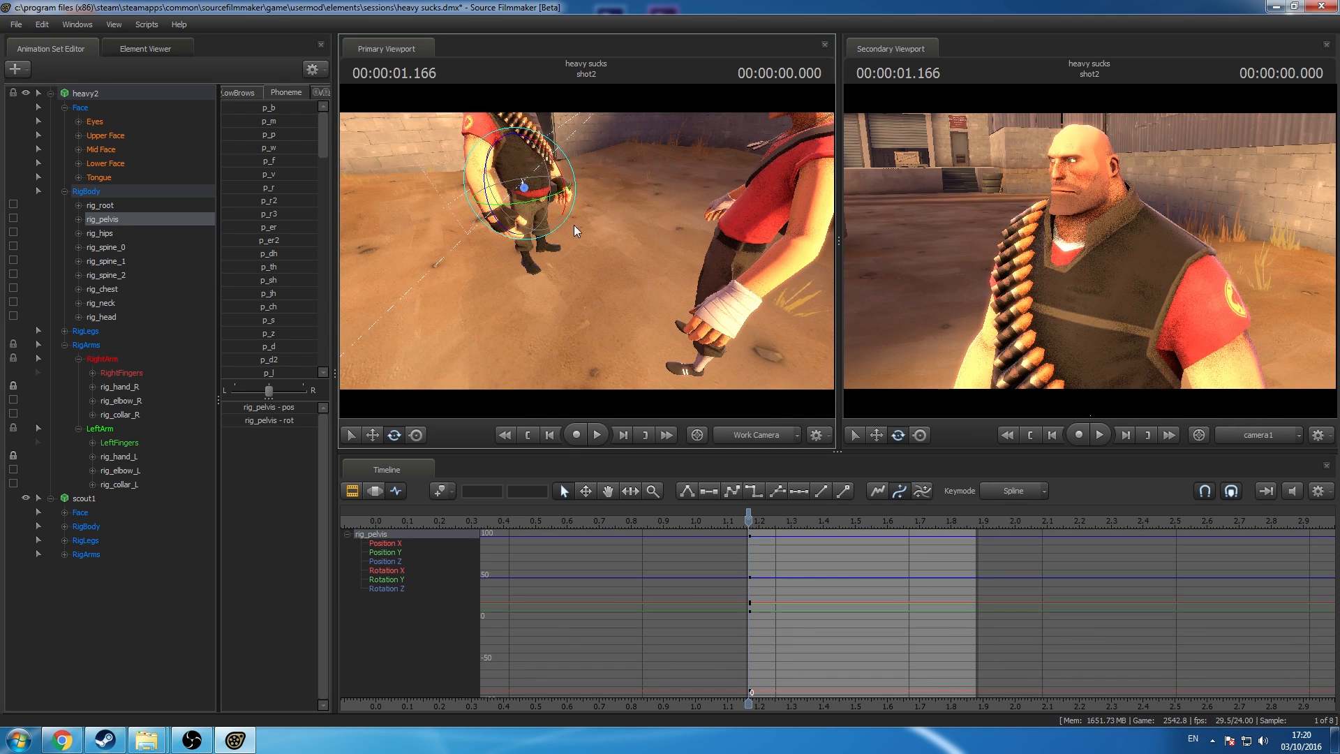
Step: Add keyframes for all of heavy2's controls at frames 5 and 12 of shot2
click(86, 95)
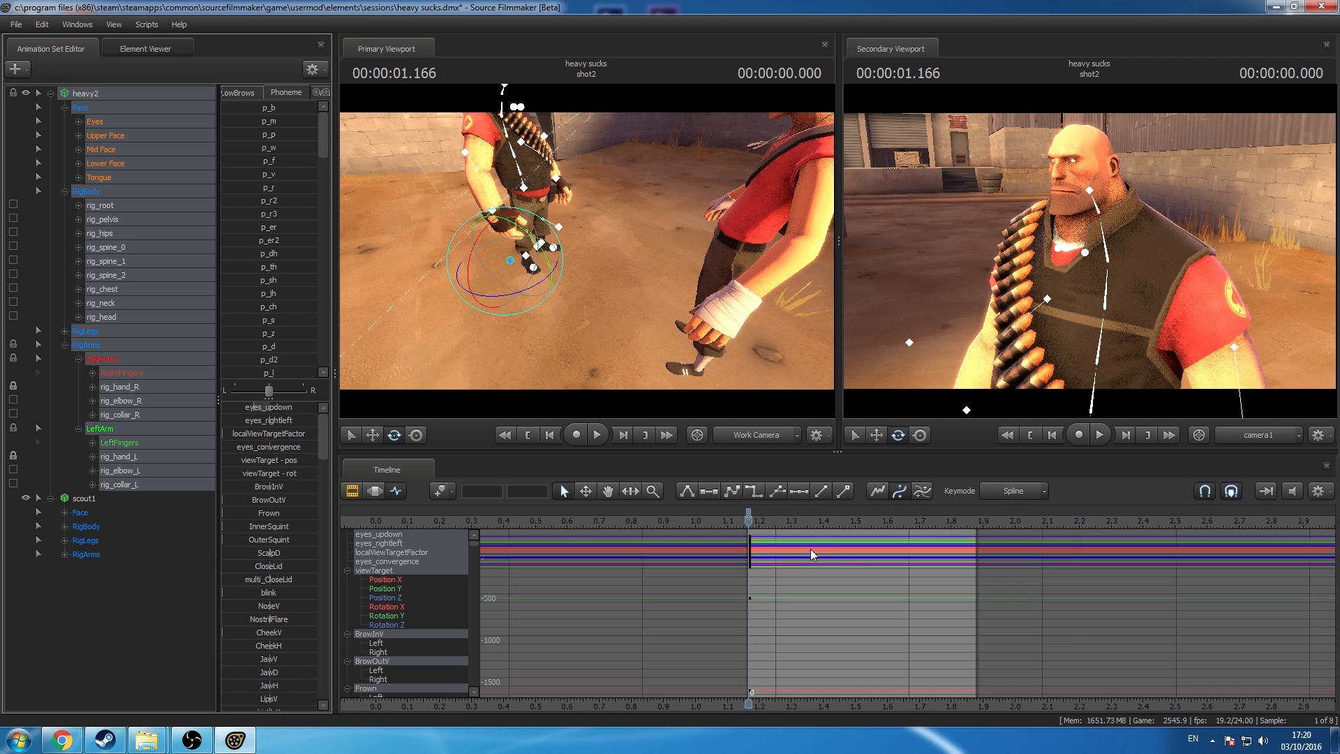
scroll(764, 538, up, 2)
mouse_move(749, 520)
mouse_down()
mouse_move(826, 554)
mouse_move(979, 570)
mouse_up()
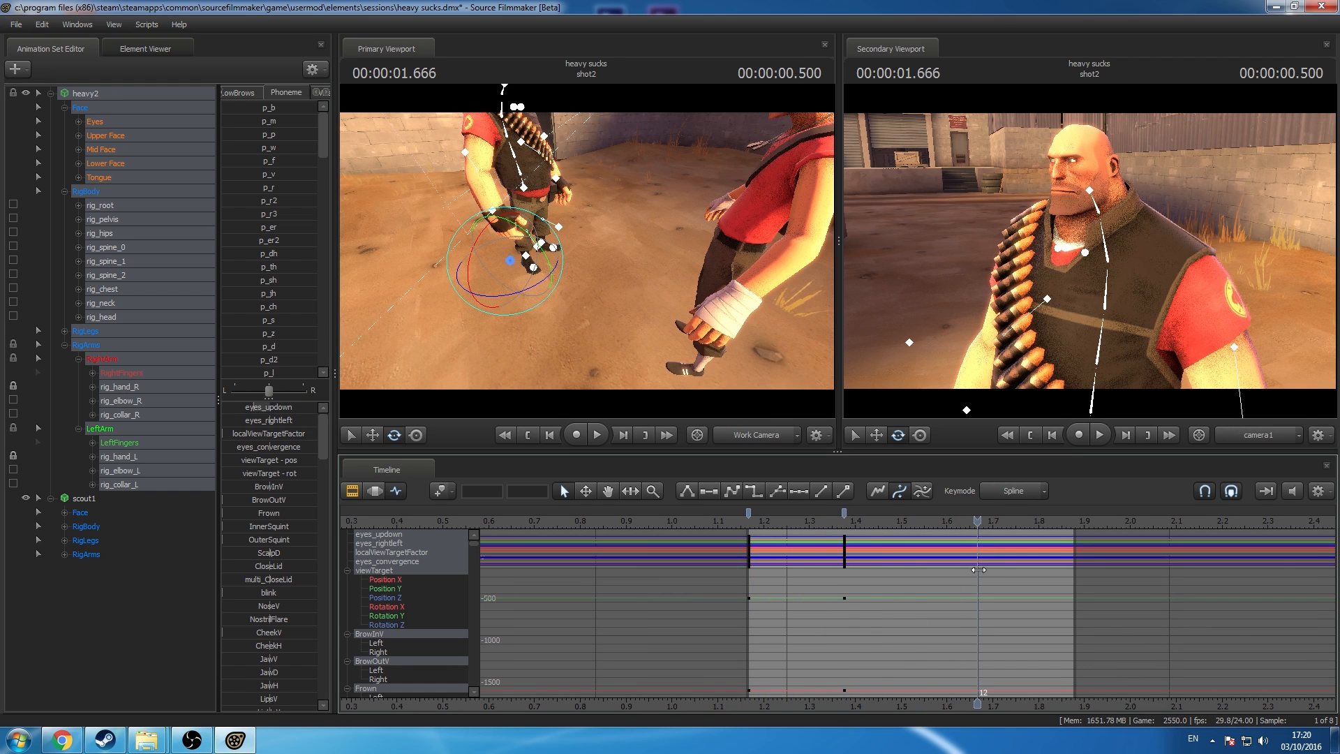
key(m)
click(980, 515)
Step: Adjust the Heavy's body pose at frame 12 by rotating the bones from rig_pelvis through rig_spine_2
click(141, 222)
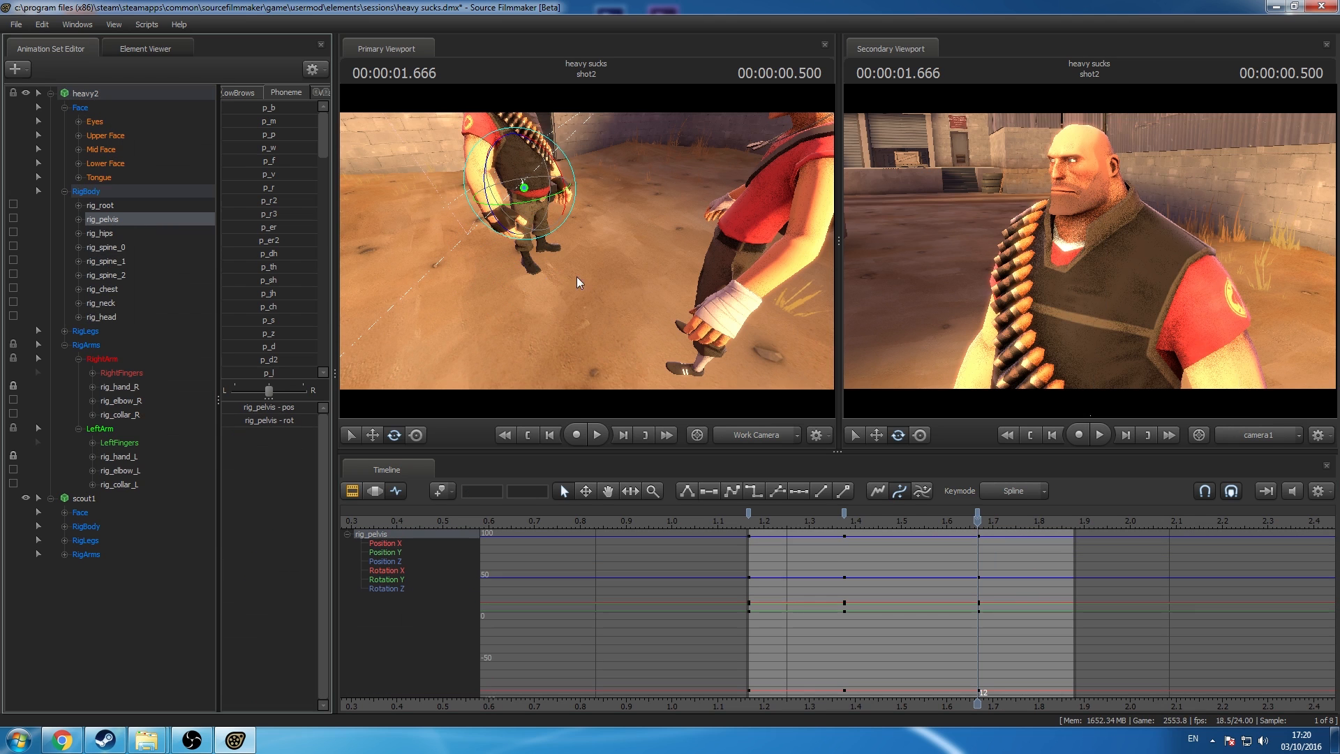
key(f)
drag(586, 280, 570, 310)
click(397, 435)
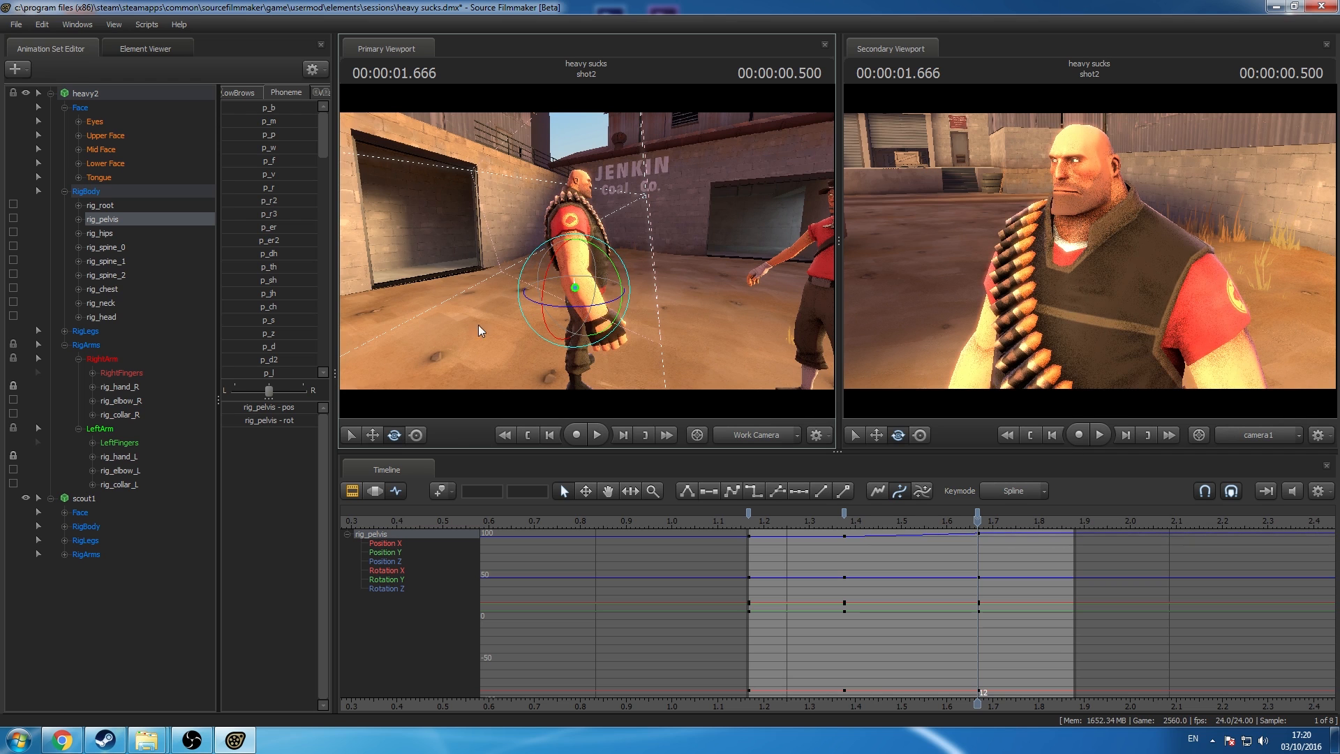
shift+click(135, 275)
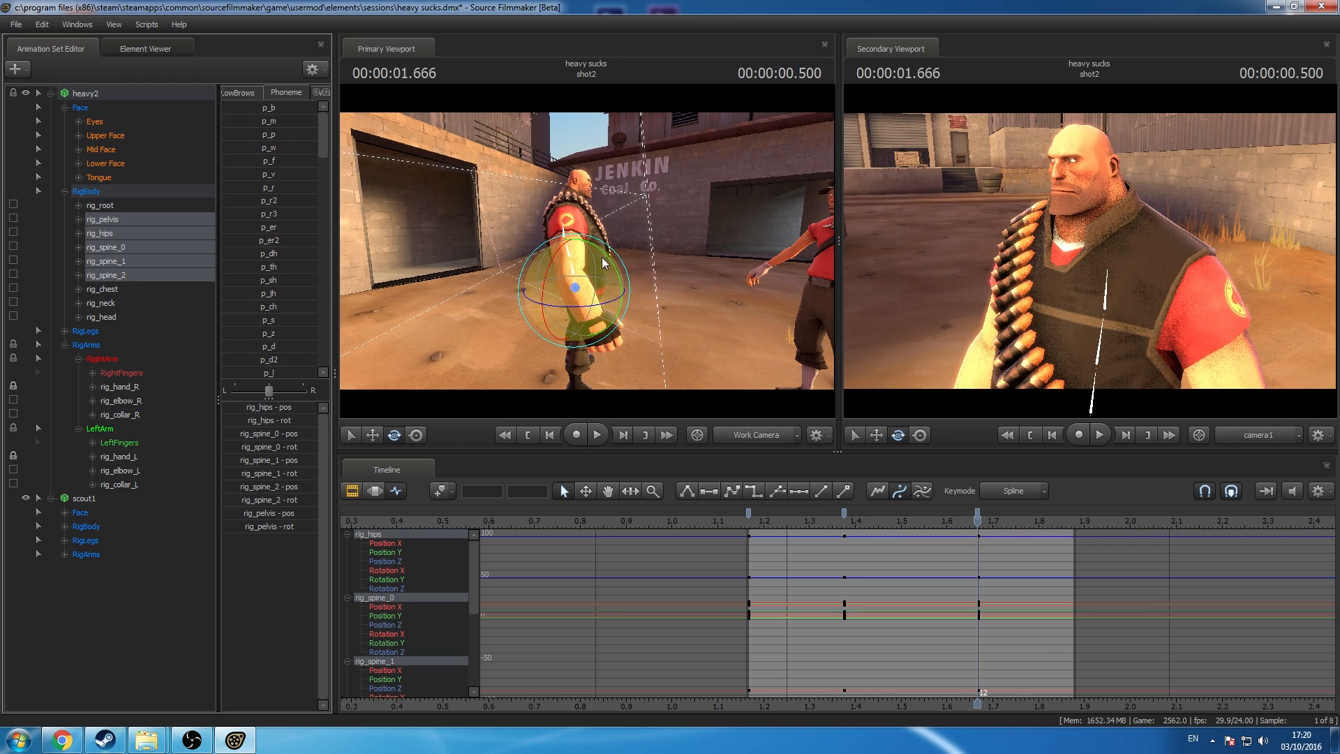
drag(570, 312, 575, 311)
Step: Turn the Heavy's rig_head toward the camera at frame 12
click(135, 318)
click(417, 435)
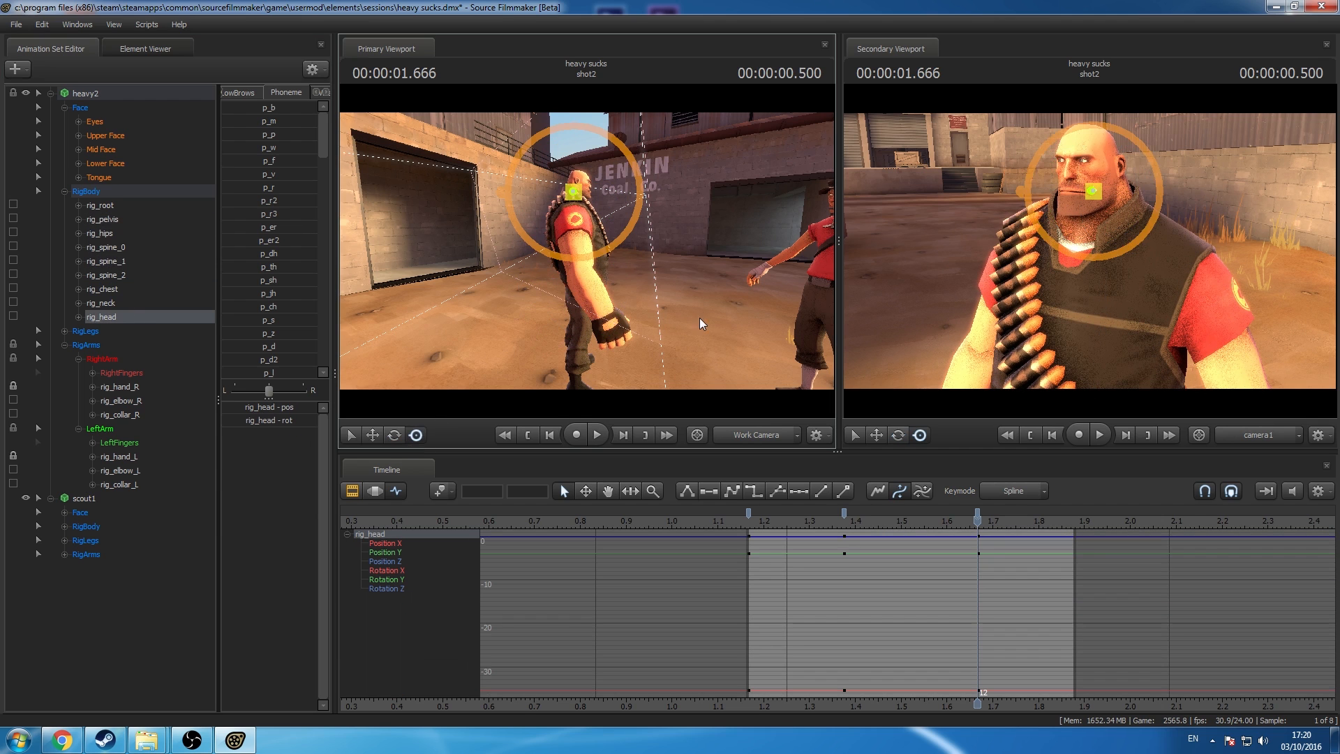
drag(1061, 197, 1069, 197)
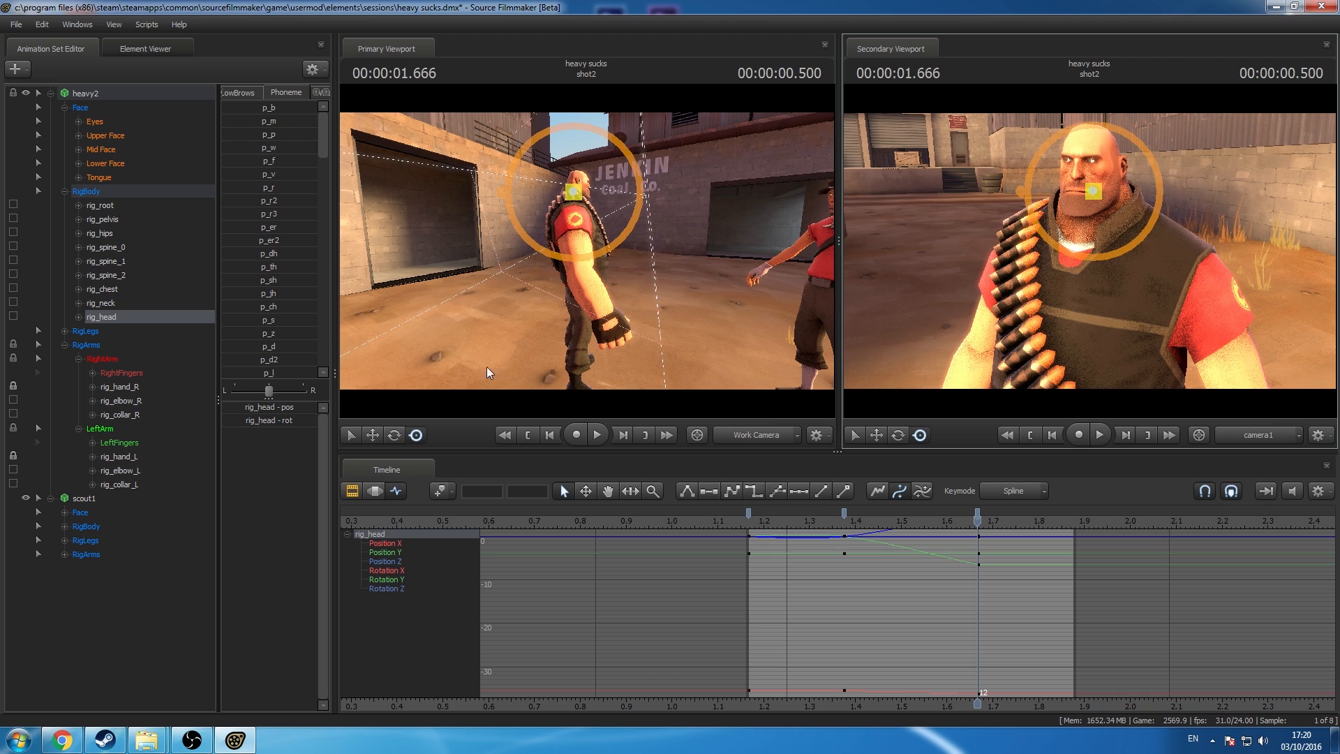
Step: Rotate the Heavy's rig_pelvis across the whole shot in the Motion Editor, and return to the Graph Editor
click(396, 436)
click(143, 221)
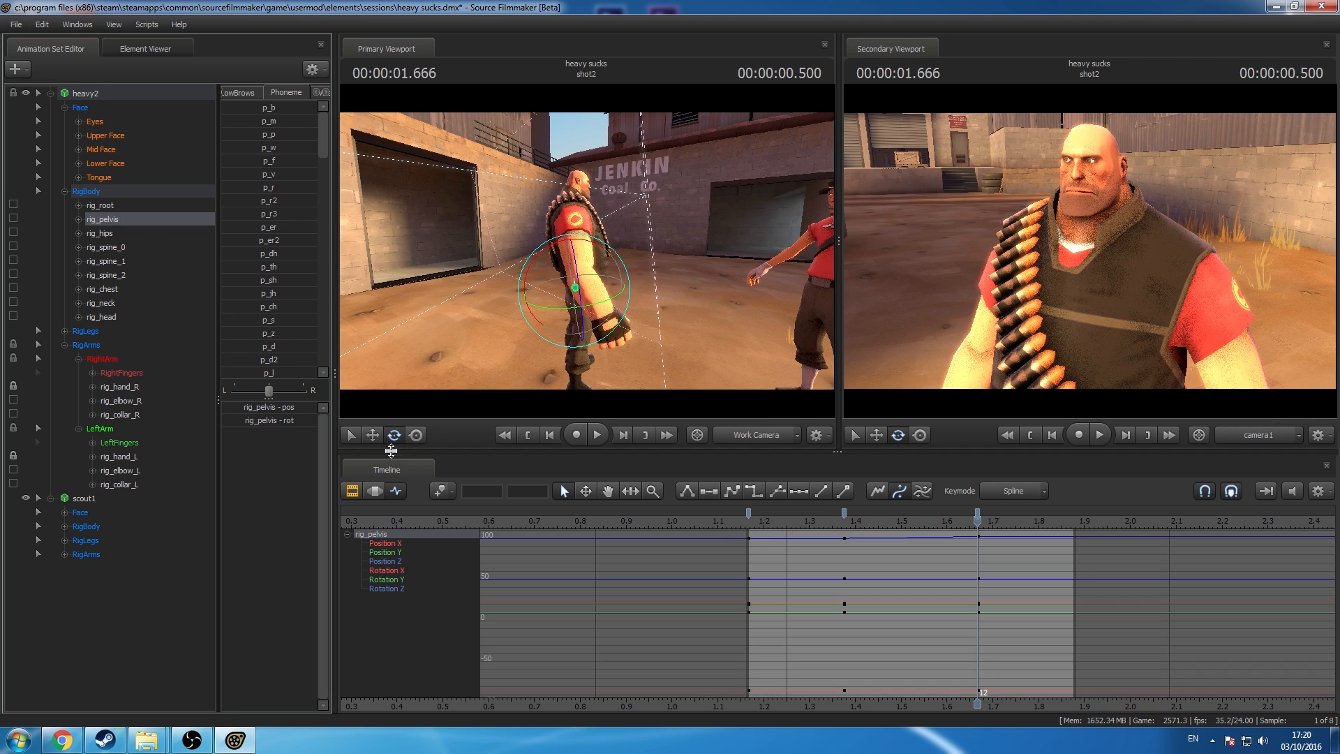
click(375, 491)
drag(592, 251, 586, 252)
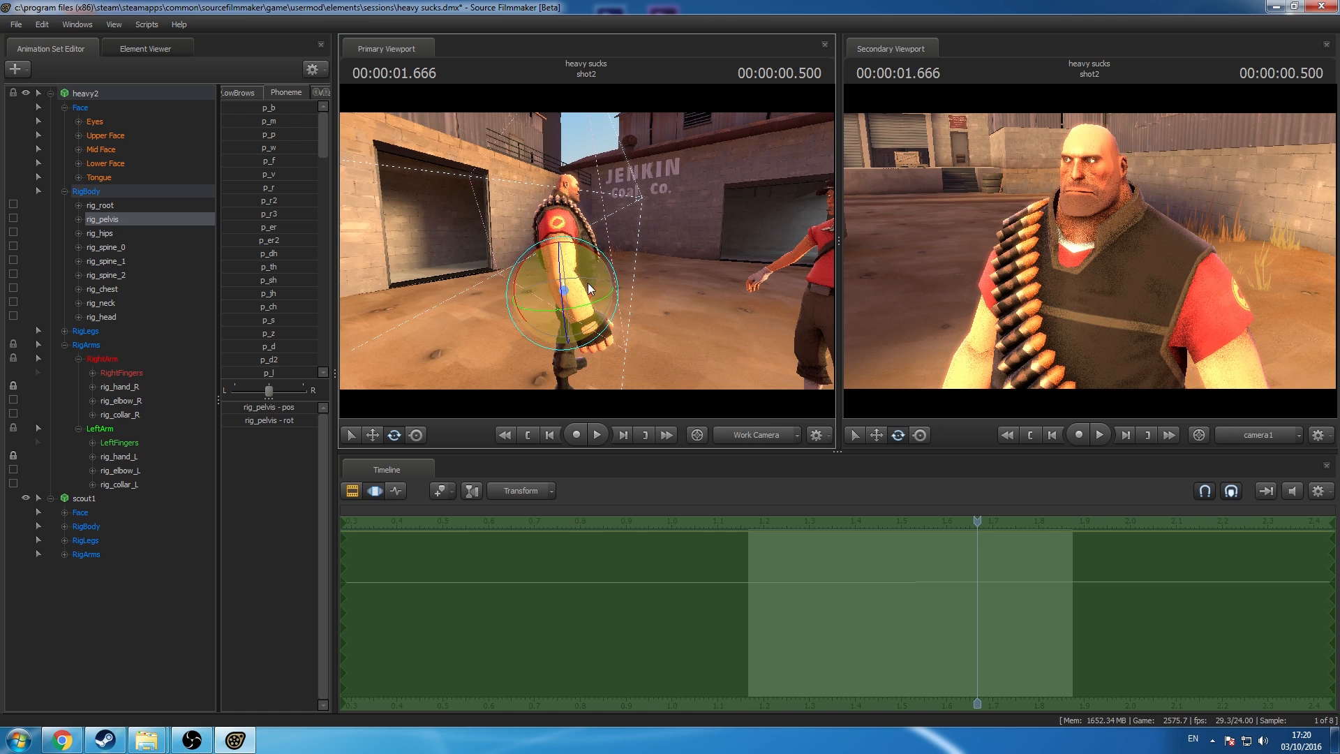
drag(587, 250, 585, 252)
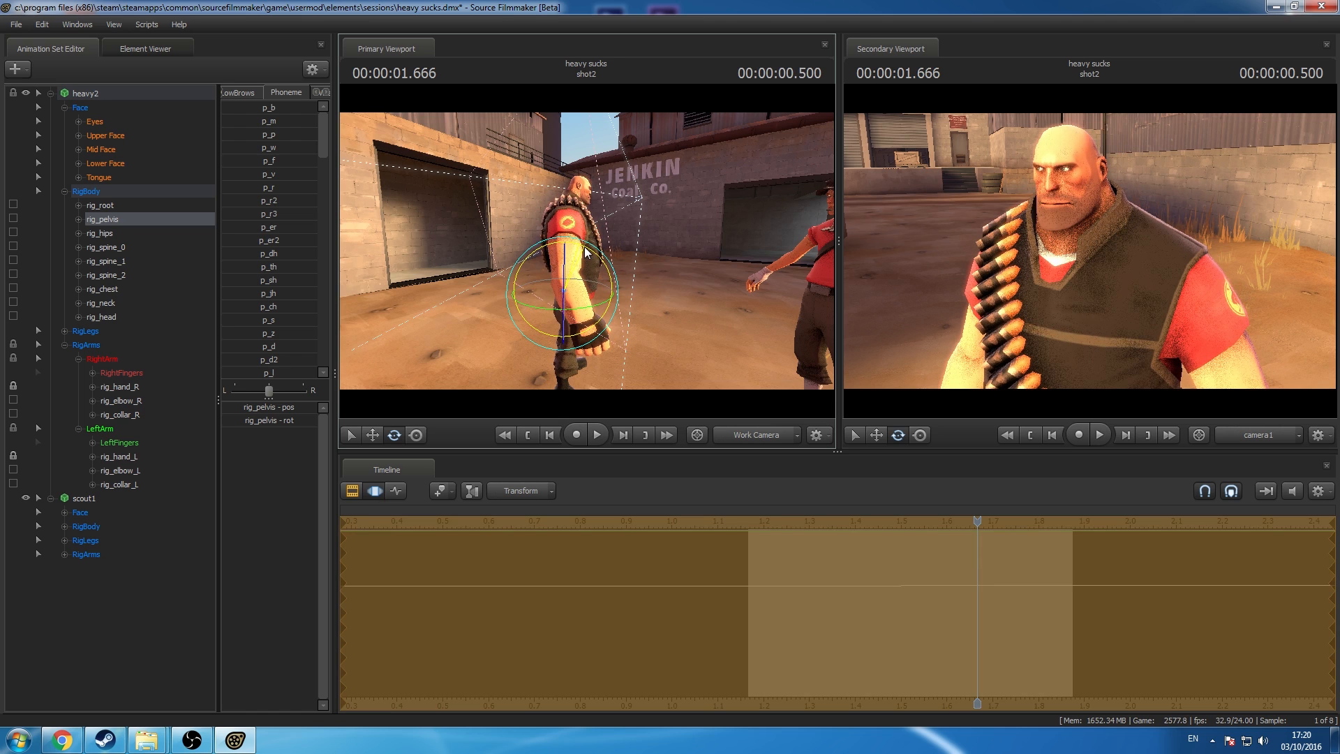
click(396, 491)
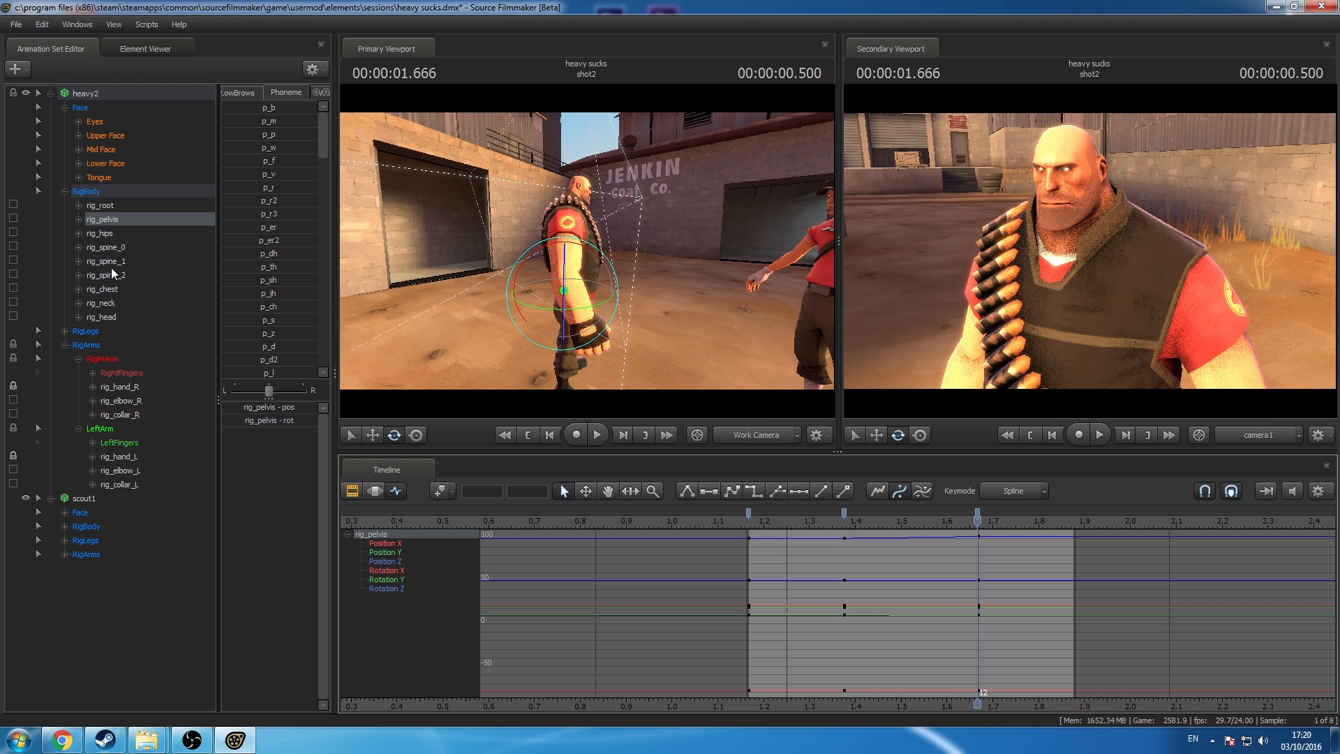
Step: At frame 12, rotate the Heavy's bones from rig_pelvis through rig_chest slightly and turn rig_head further toward the camera
shift+click(103, 284)
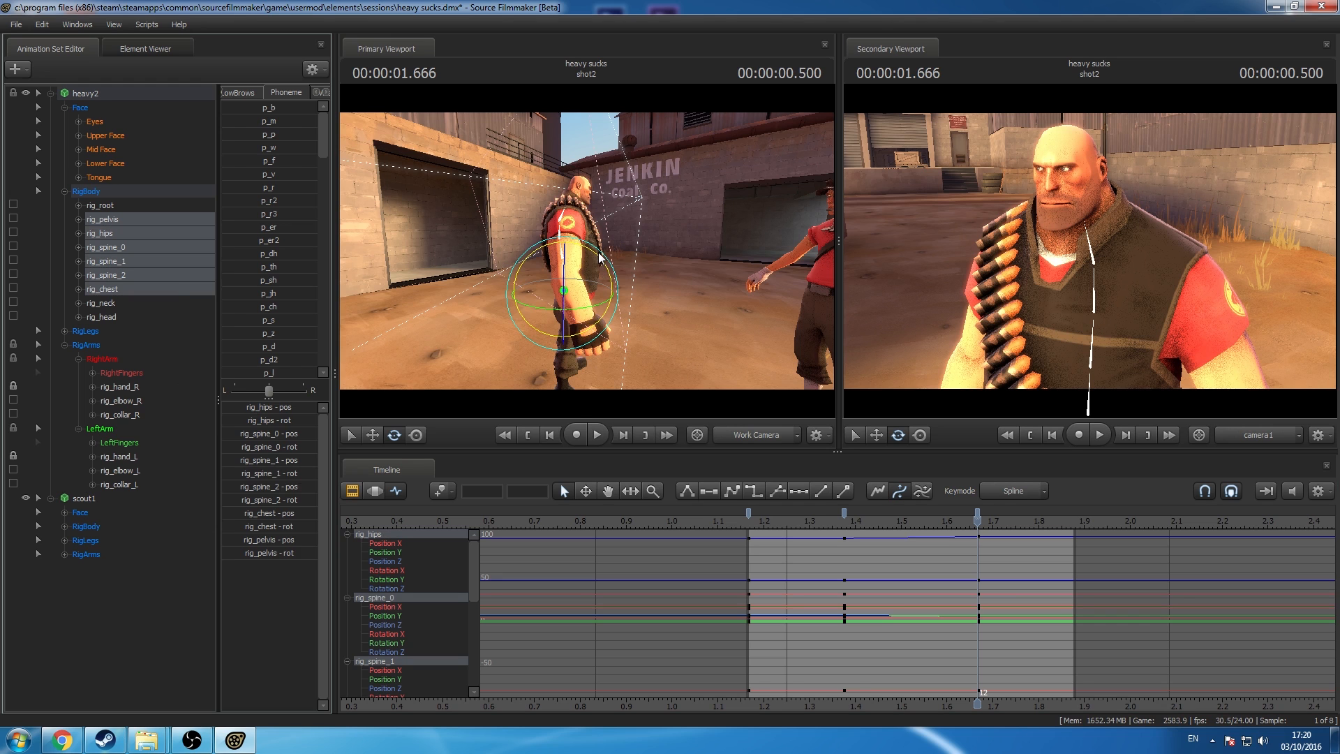
drag(599, 253, 597, 253)
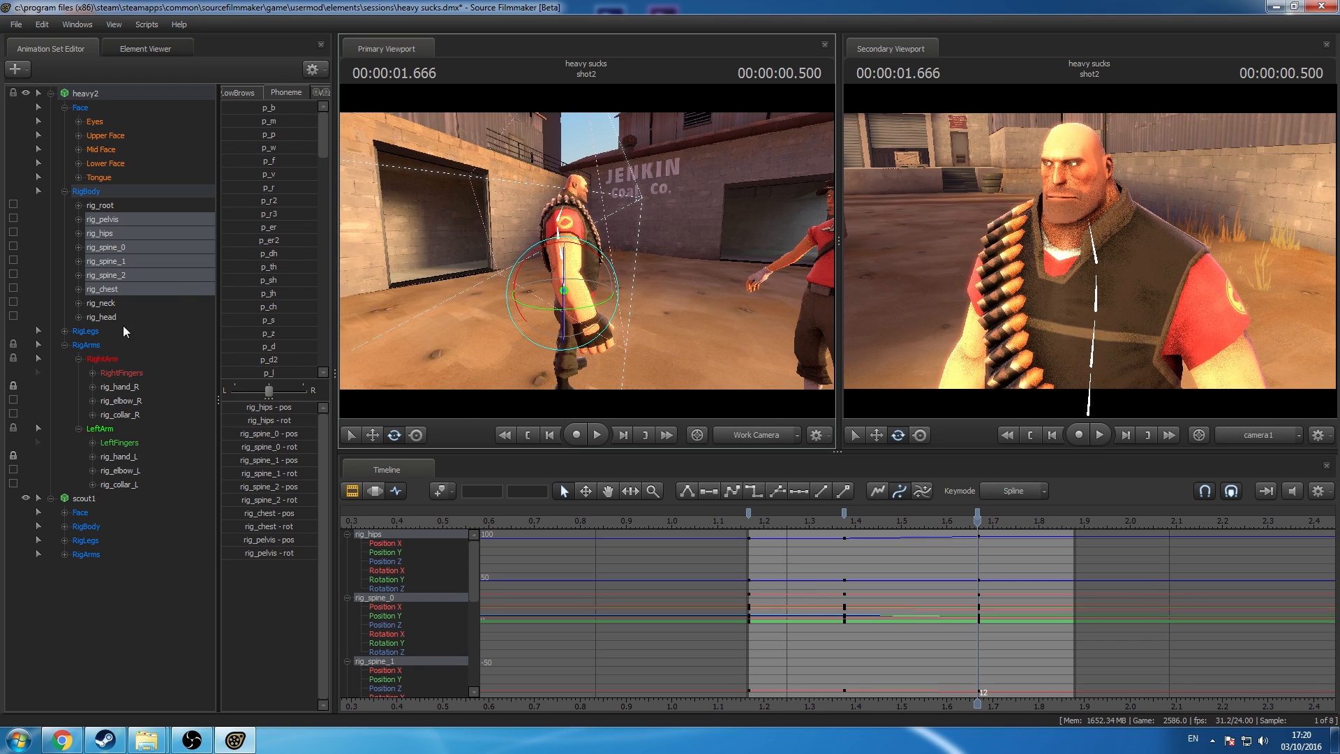
click(101, 317)
key(r)
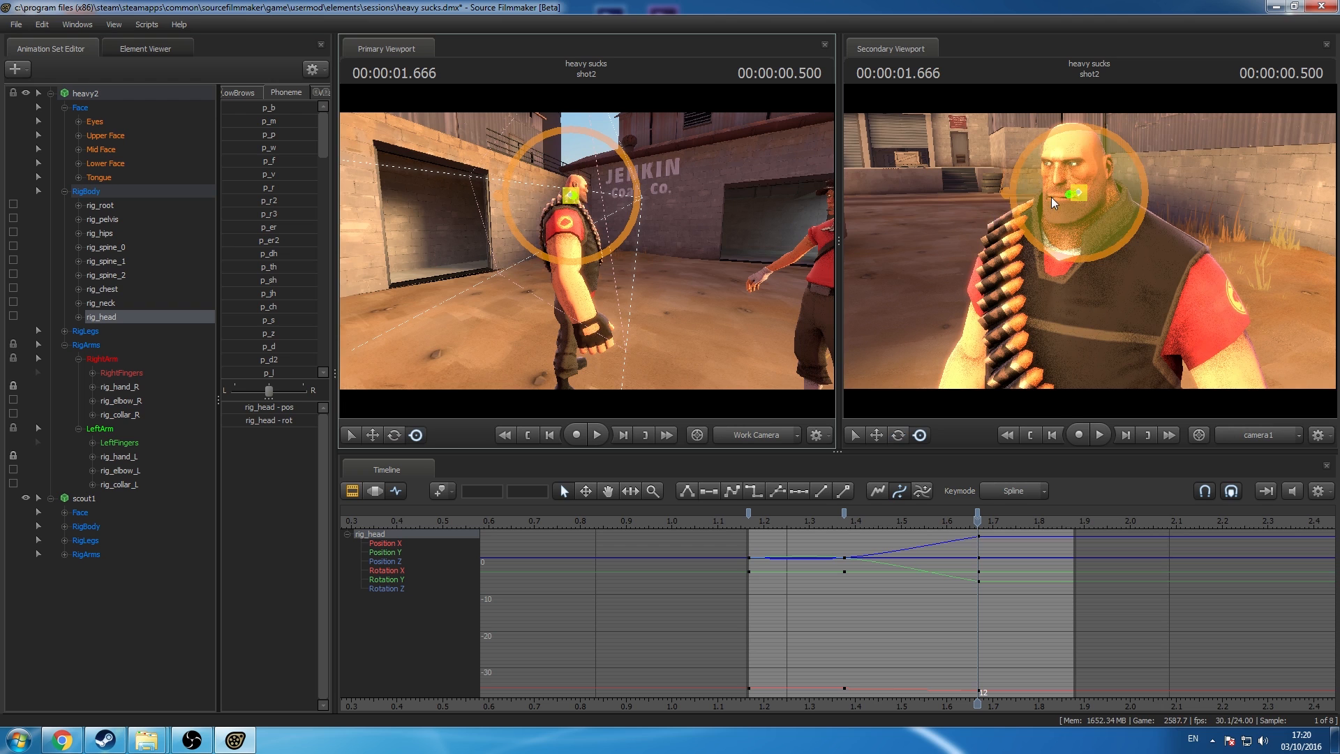
drag(1051, 197, 1054, 197)
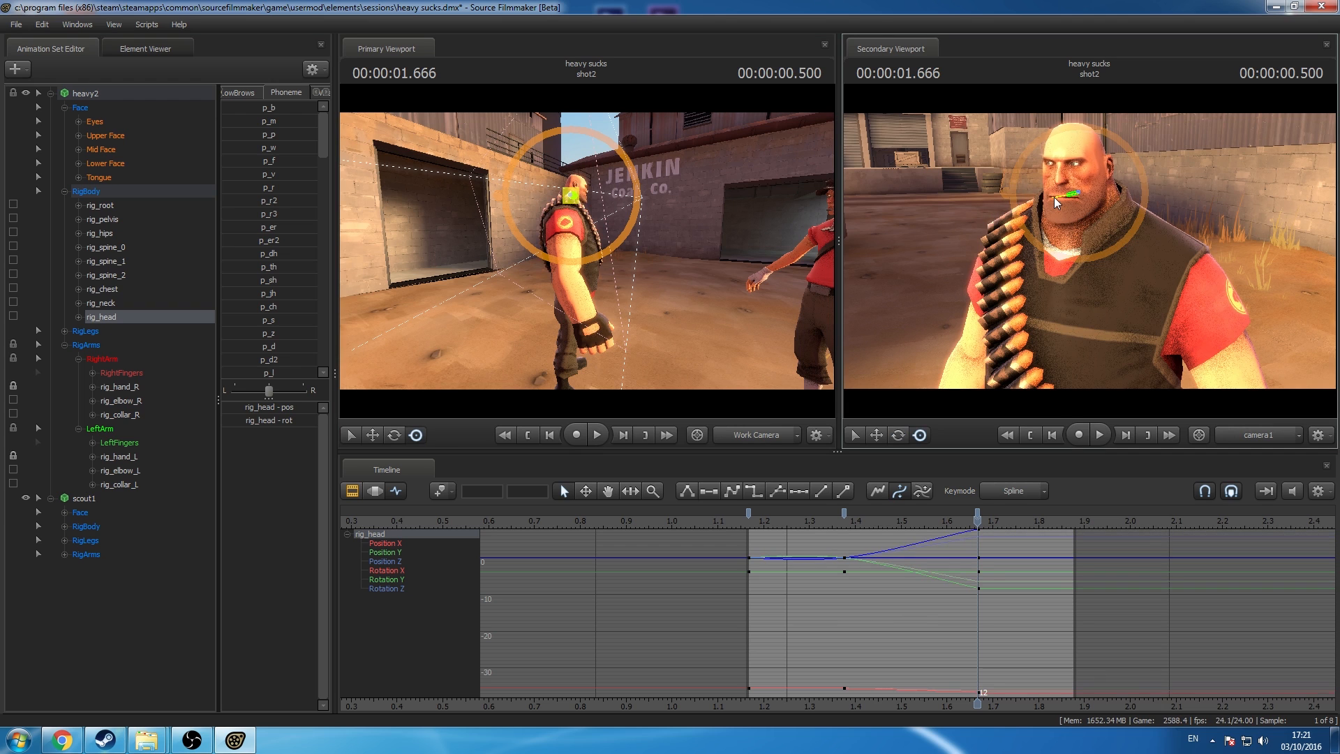
Step: Add keyframes for all of heavy2's controls at frame 18, and select every keyframe from frame 0 to 18
click(119, 99)
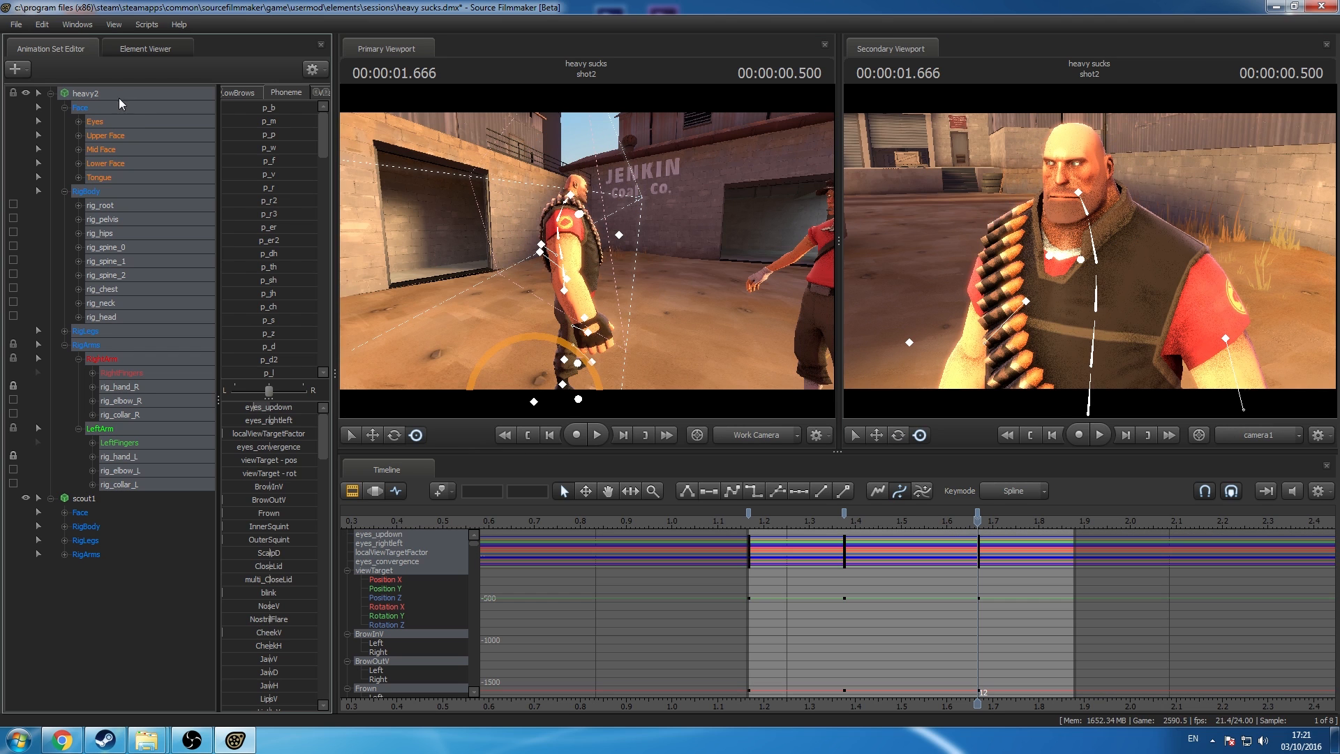
click(1091, 518)
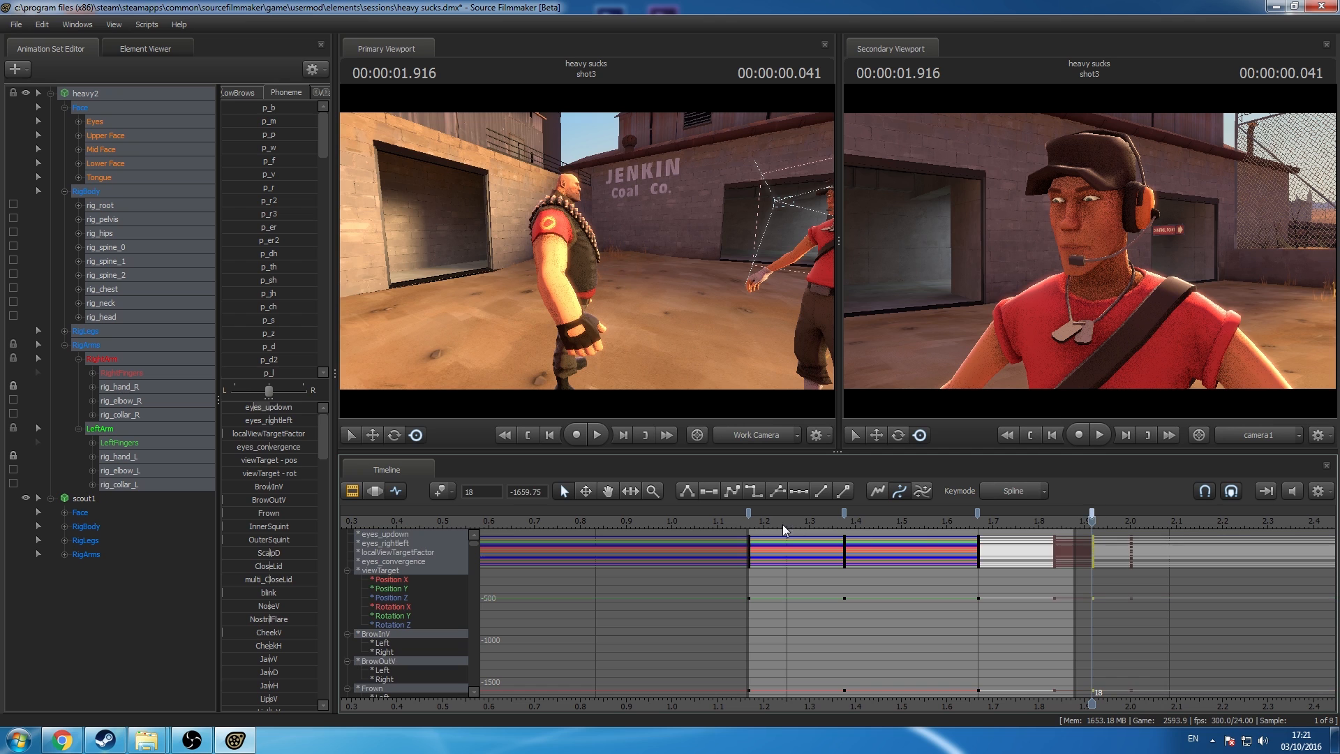
shift+click(748, 513)
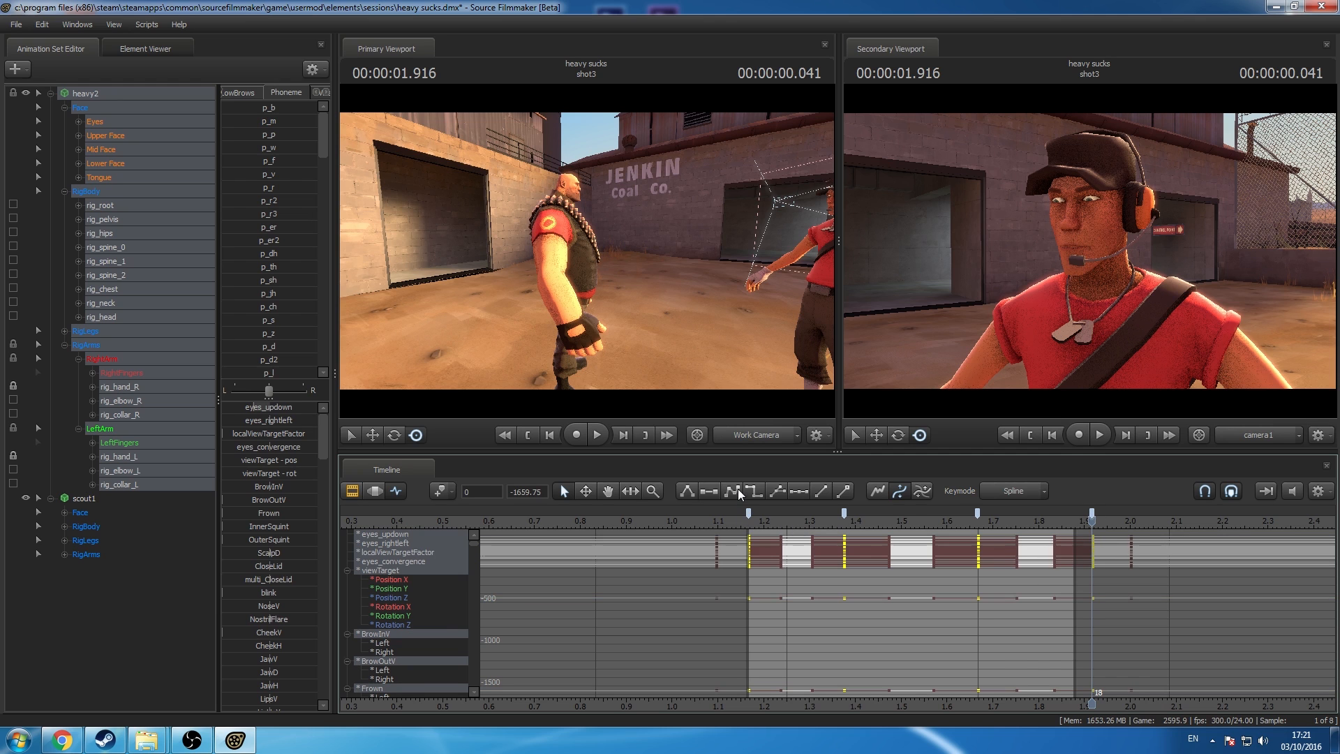
click(170, 609)
Step: Play back shot2 from just before its start to review the Heavy's motion, and select heavy2 again
click(708, 520)
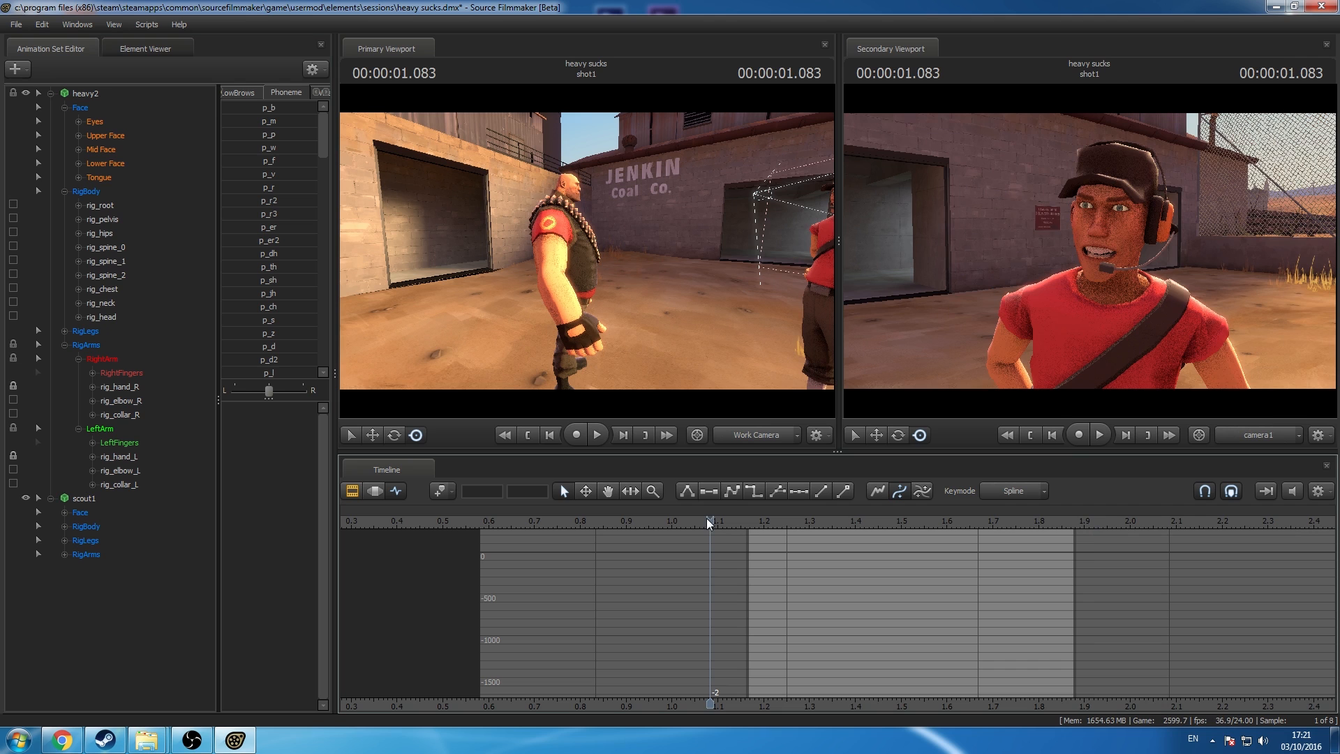
key(space)
key(space)
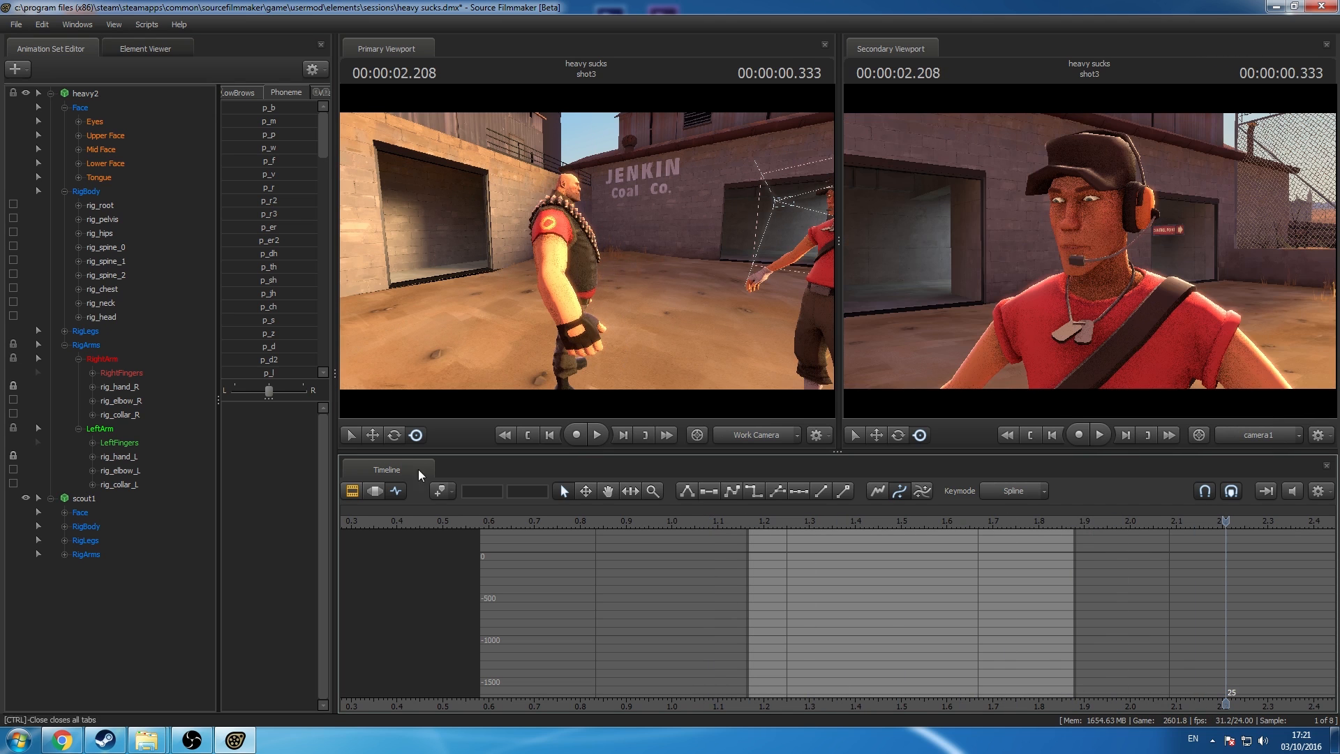
click(209, 501)
click(101, 93)
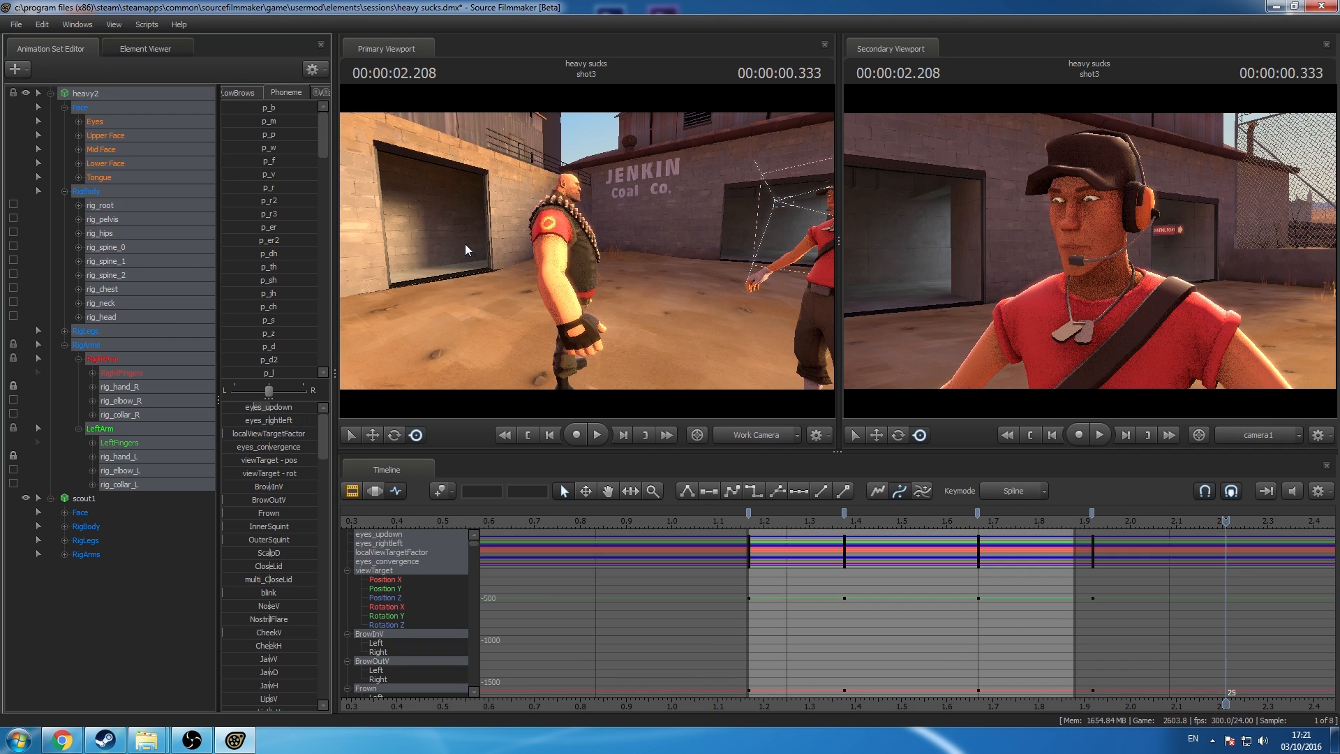
Step: Move heavy2's second keyframe in shot2 to frame 7, select all keyframes from 0 to 18, and play back with rig_spine_1's curves shown
drag(844, 513, 862, 513)
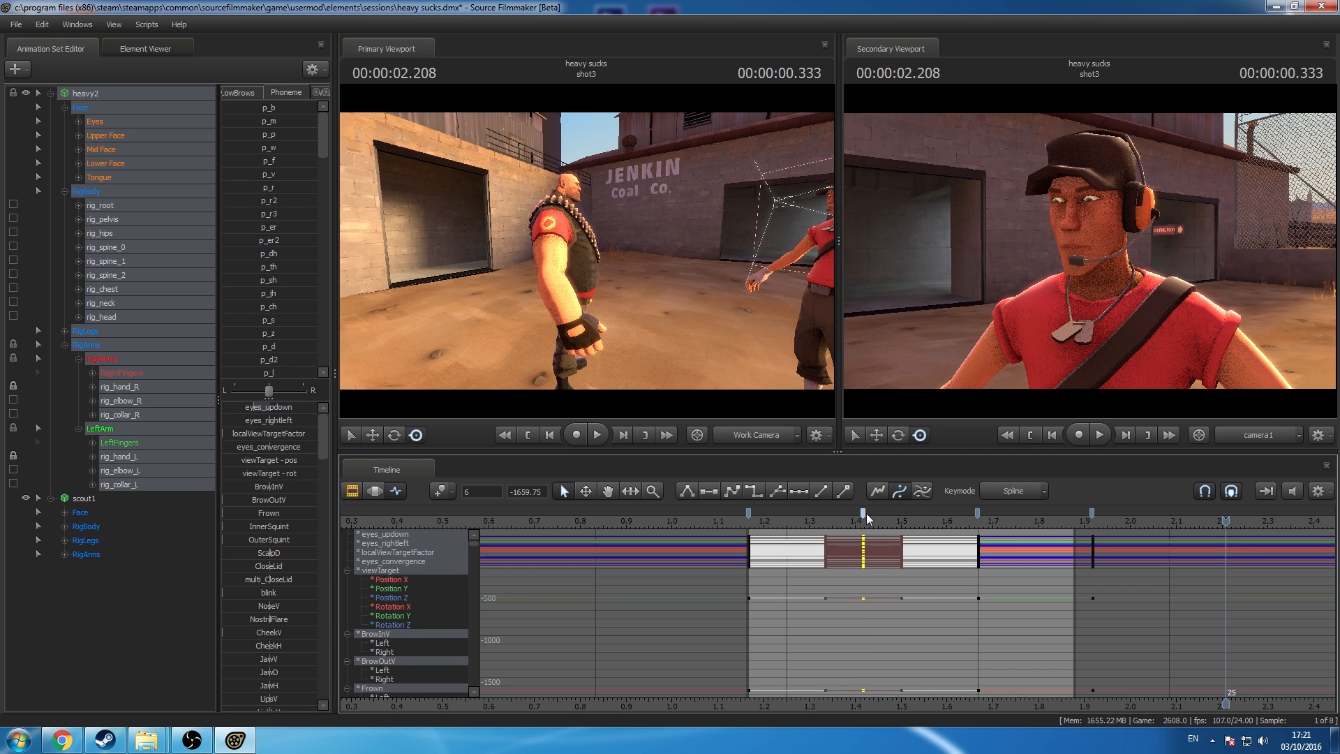
drag(863, 513, 882, 513)
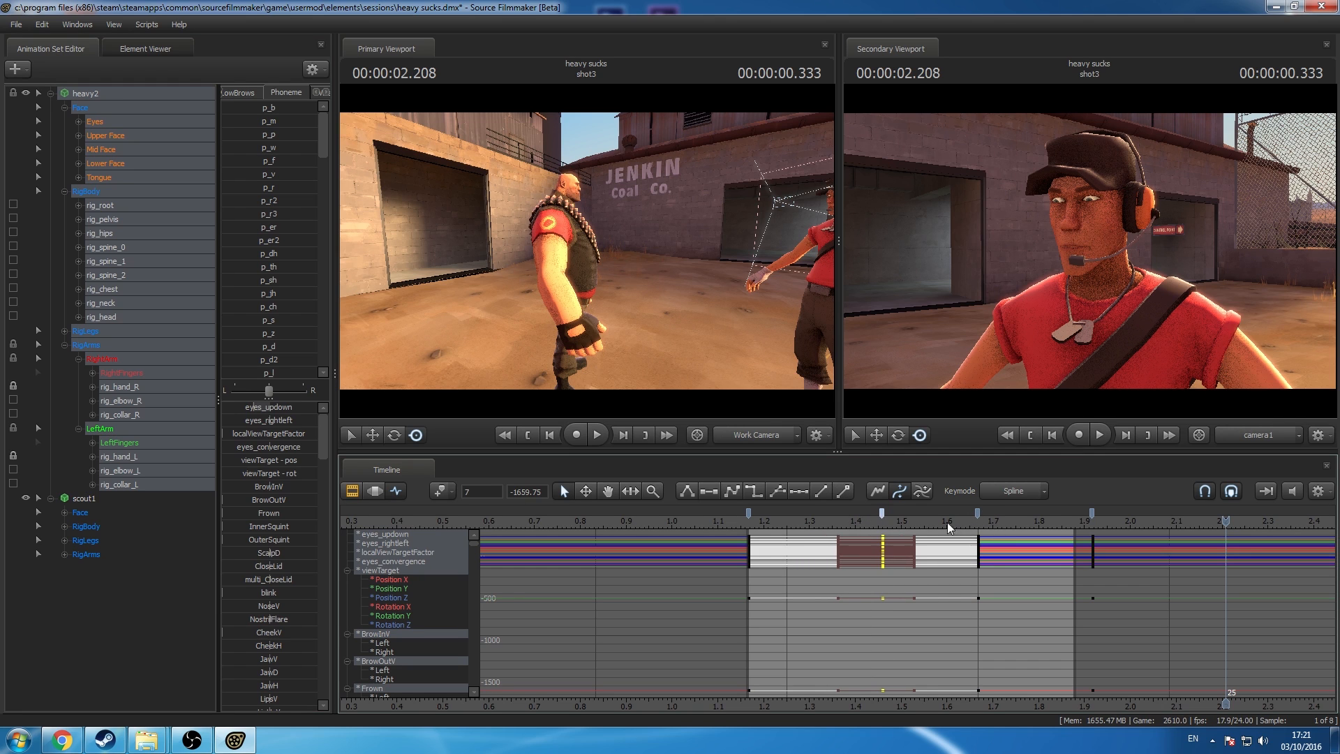
click(1091, 514)
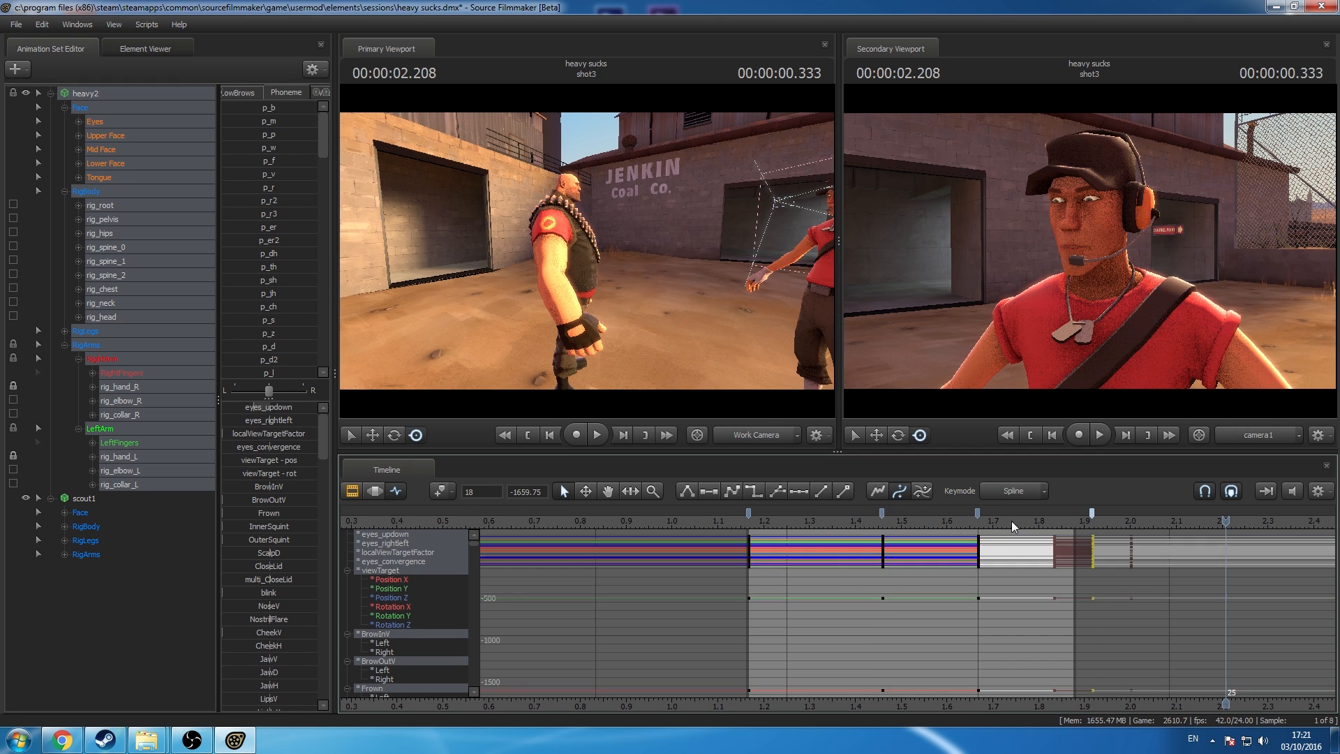
shift+click(748, 513)
click(144, 261)
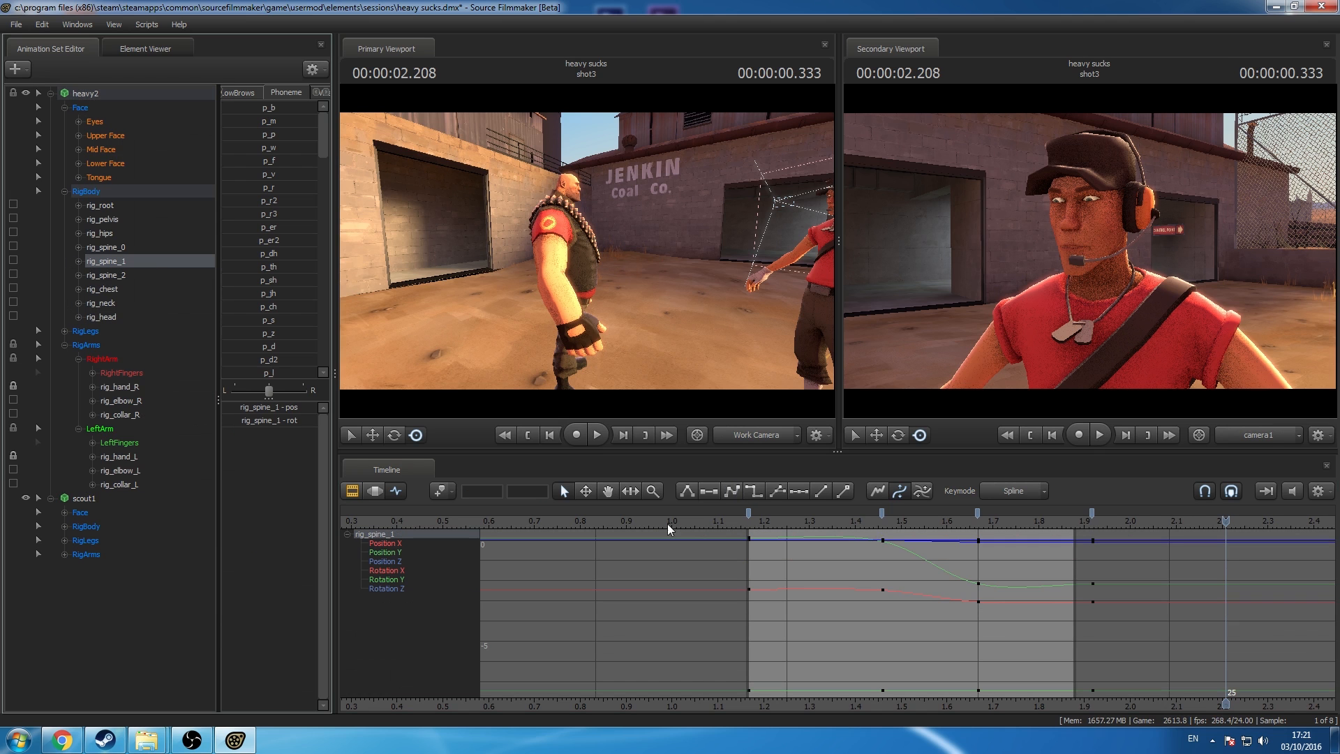
key(space)
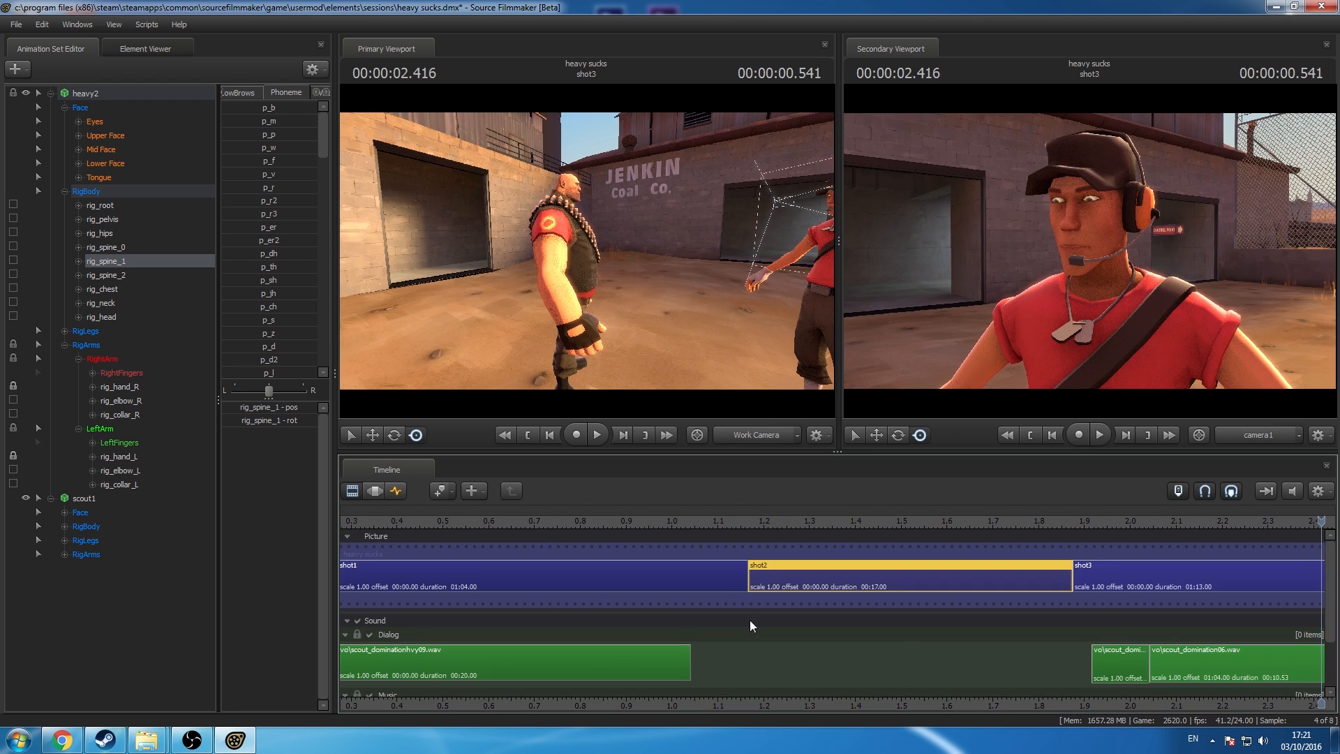
Step: In the Clip Editor, shift both Scout dialog clips and the sniper_shot sound together slightly later in time
click(343, 492)
scroll(855, 562, down, 4)
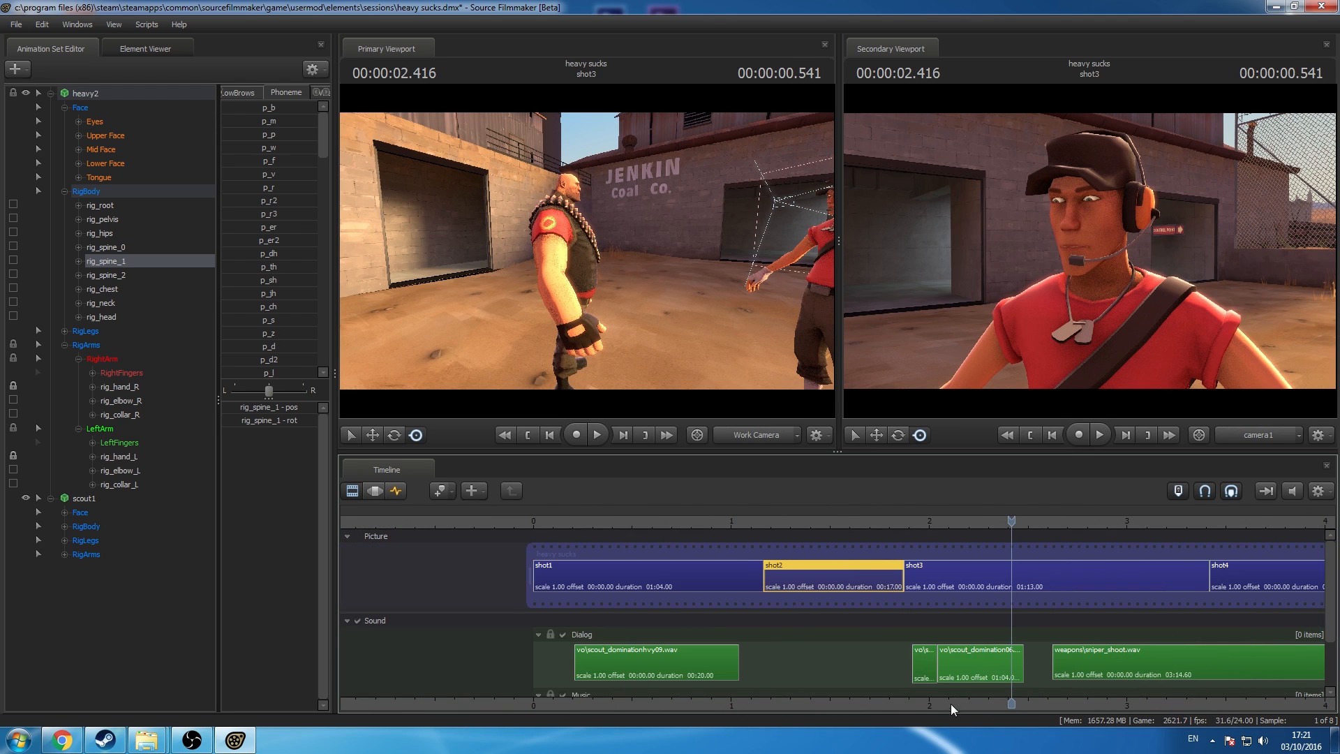
scroll(941, 655, down, 2)
click(1018, 663)
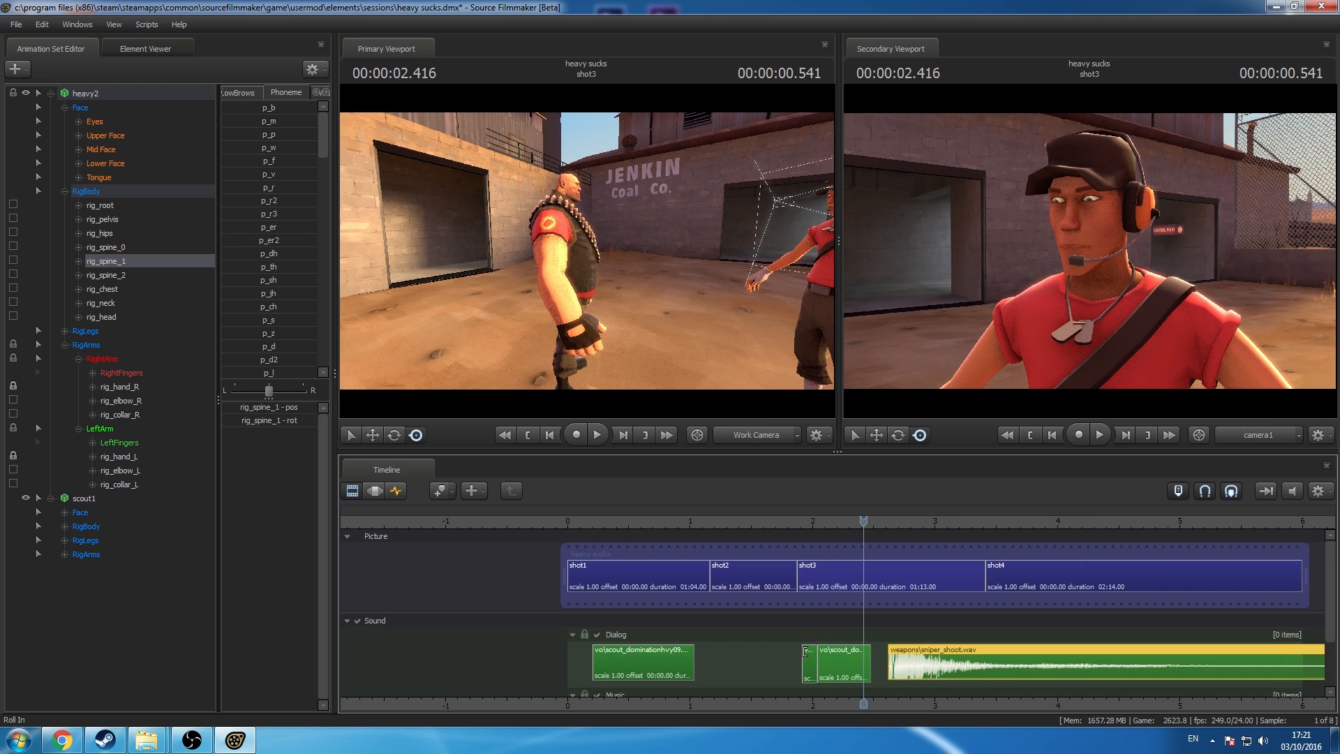
drag(807, 651, 827, 652)
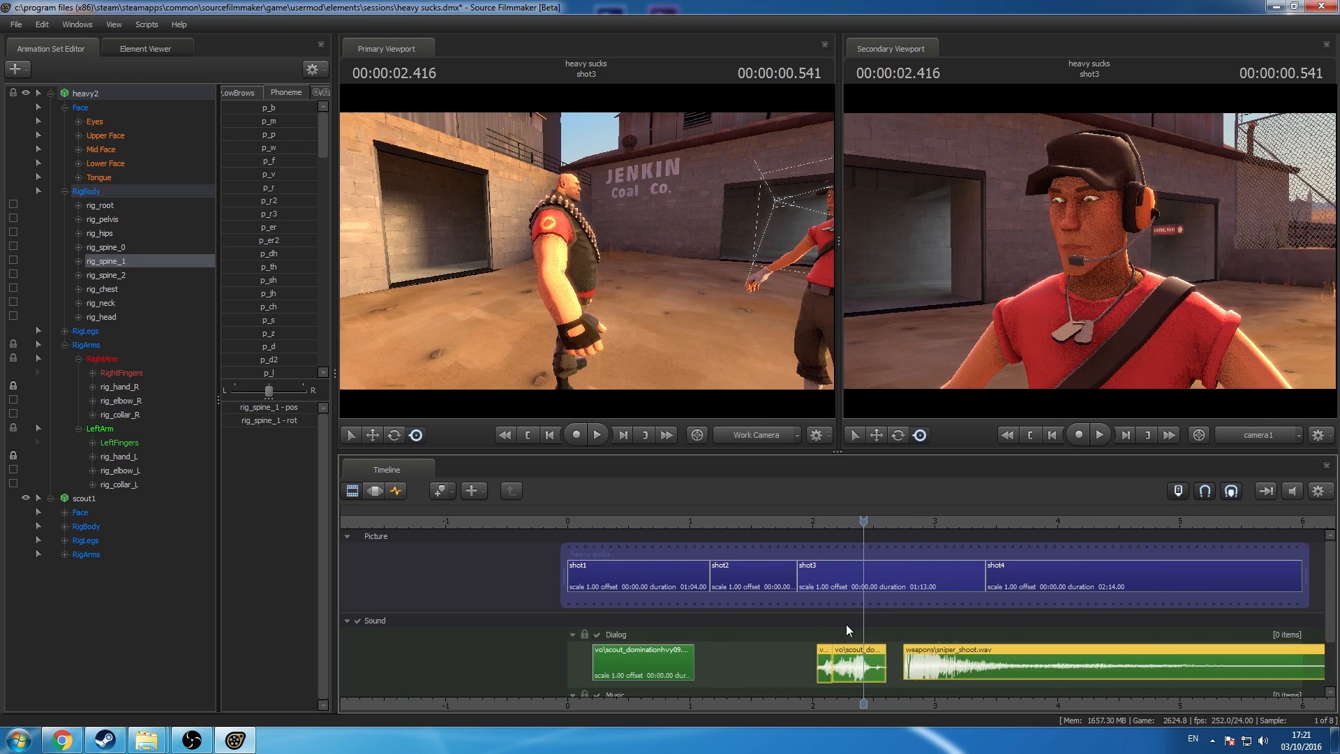
Step: Roll the cut between shot2 and shot3 later so that shot2 lasts 20 frames
click(815, 567)
scroll(815, 567, up, 4)
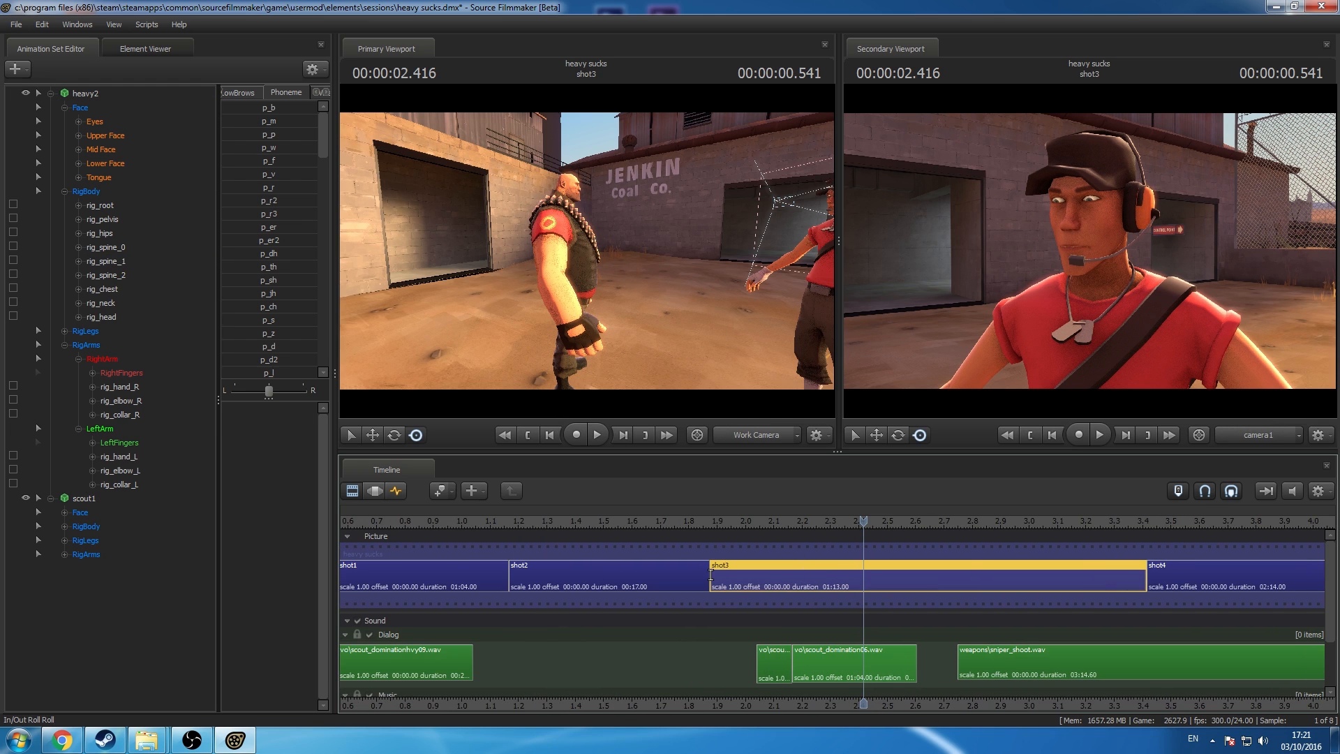
drag(711, 574, 746, 583)
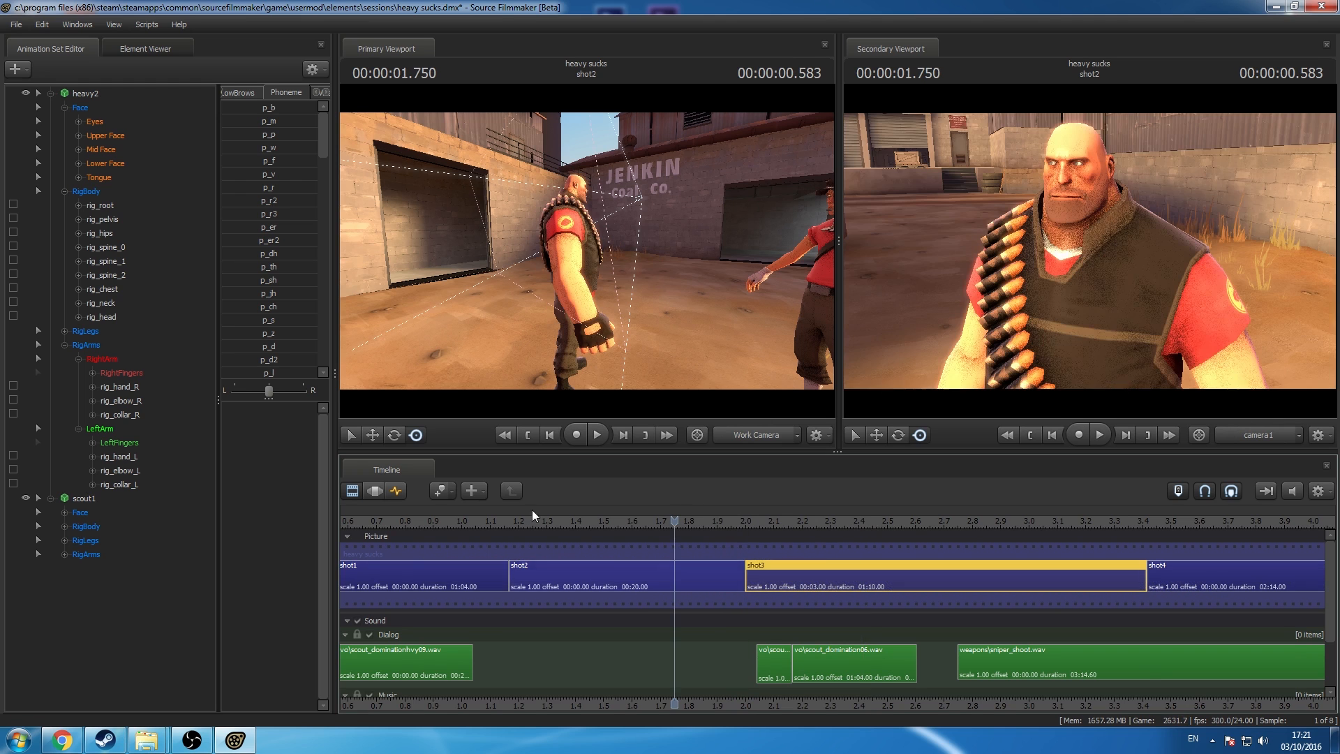
Step: In shot2's Graph Editor, move heavy2's last keyframe to frame 21 and select every keyframe from 0 to 21
click(396, 491)
click(99, 94)
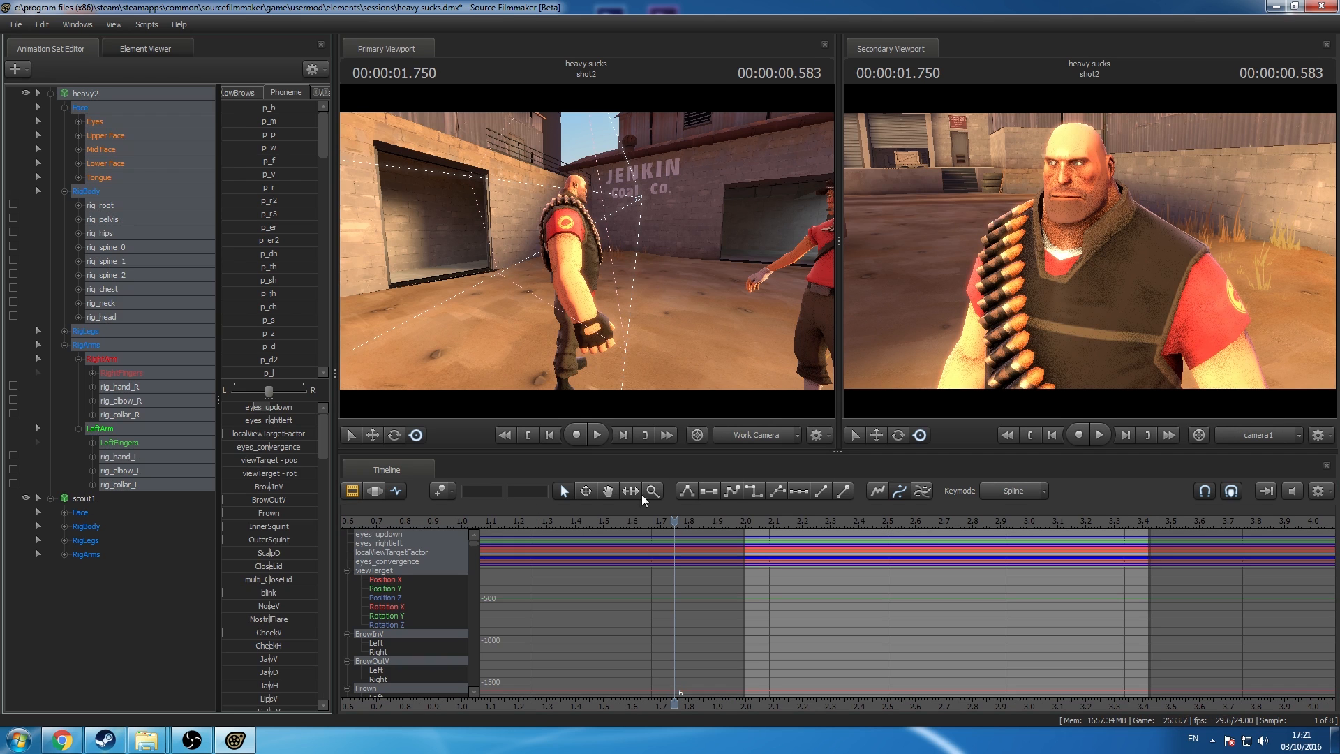
click(352, 491)
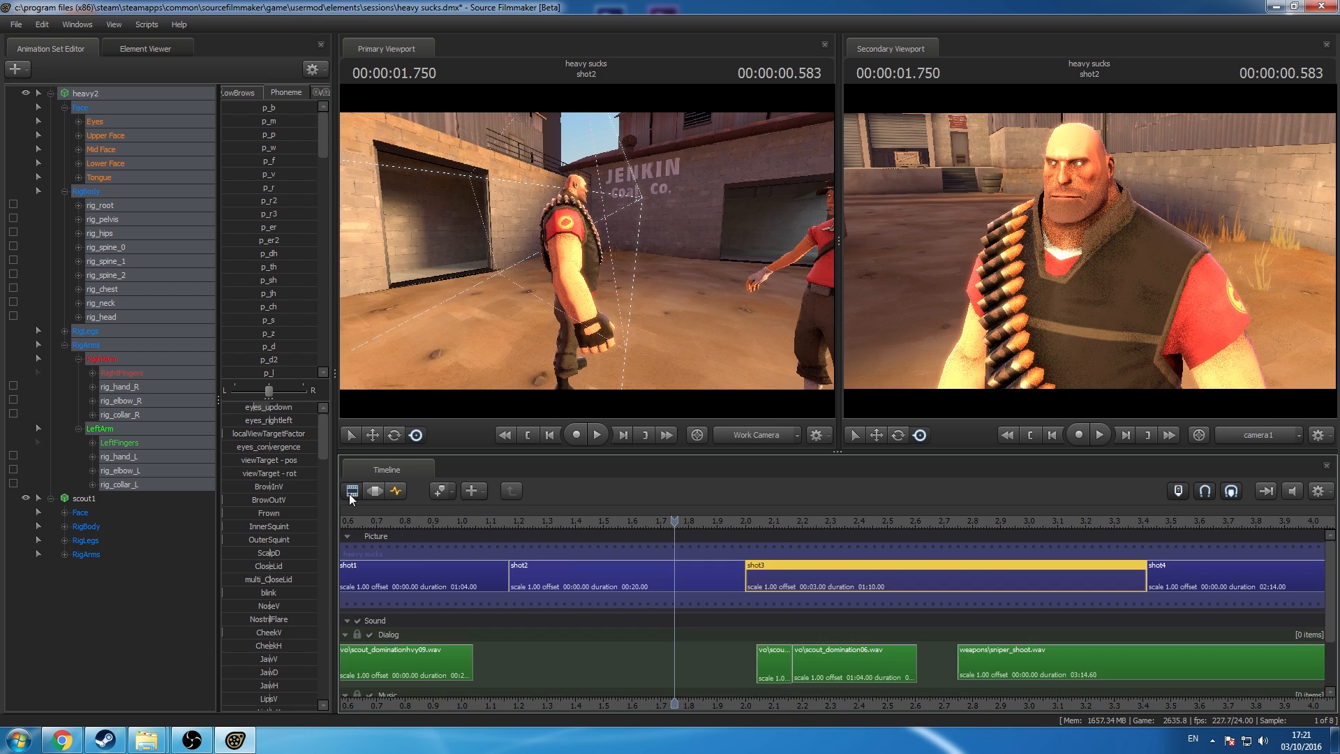
click(395, 491)
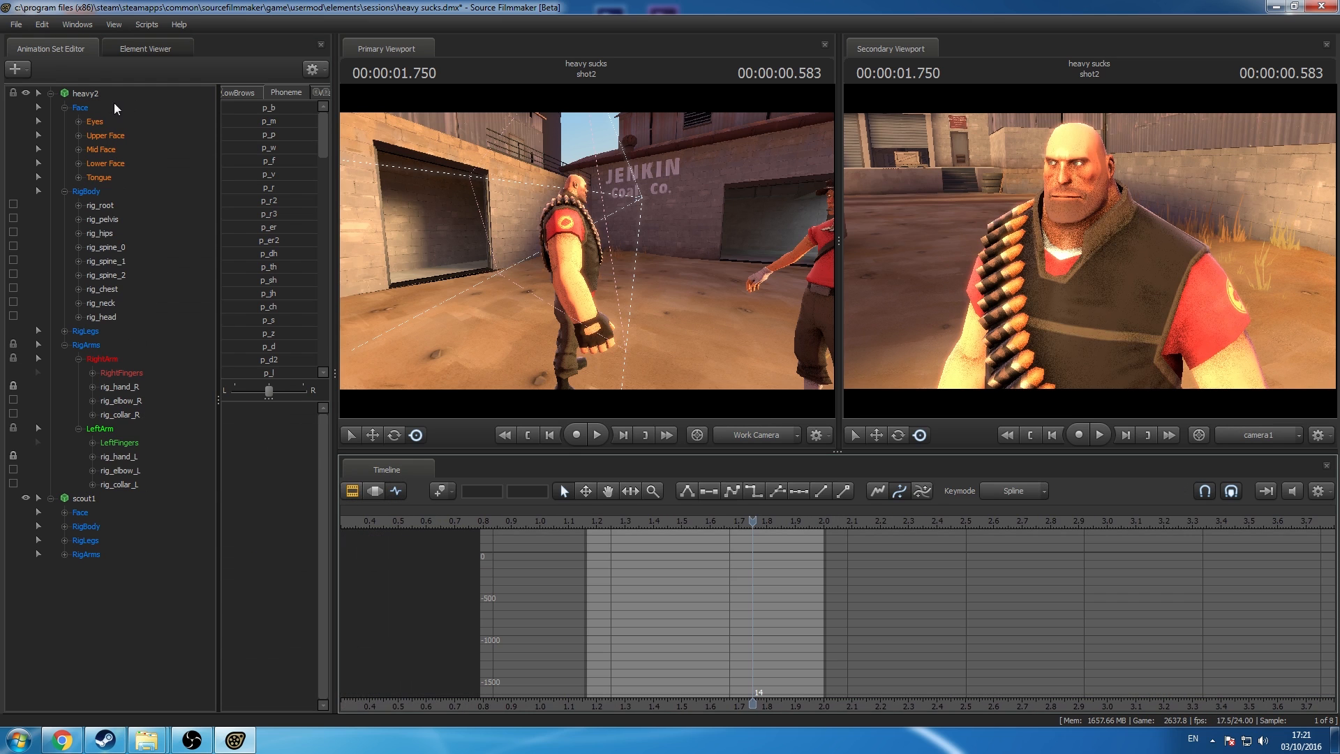
click(105, 93)
drag(799, 513, 835, 513)
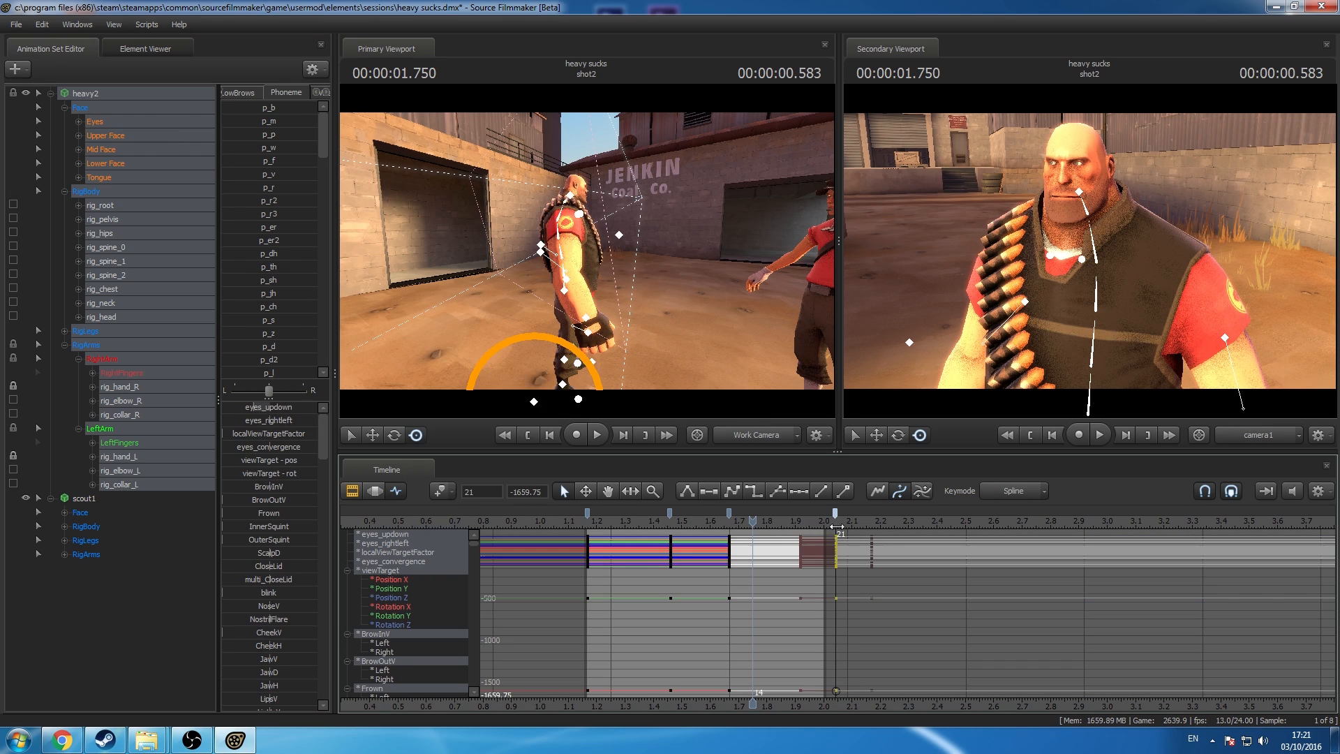
shift+click(588, 511)
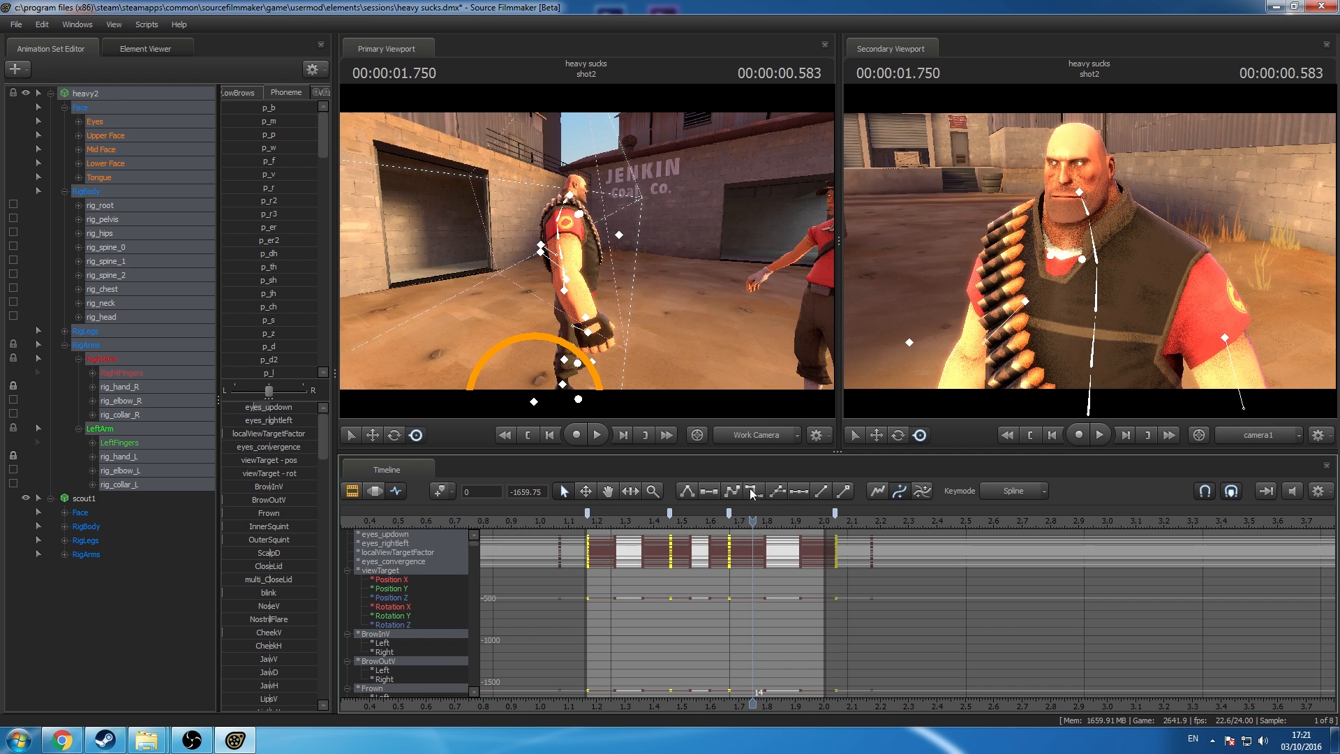
Step: Show rig_hips' curves and play shot2 from its start into shot3 to review the Heavy's motion
click(102, 234)
key(space)
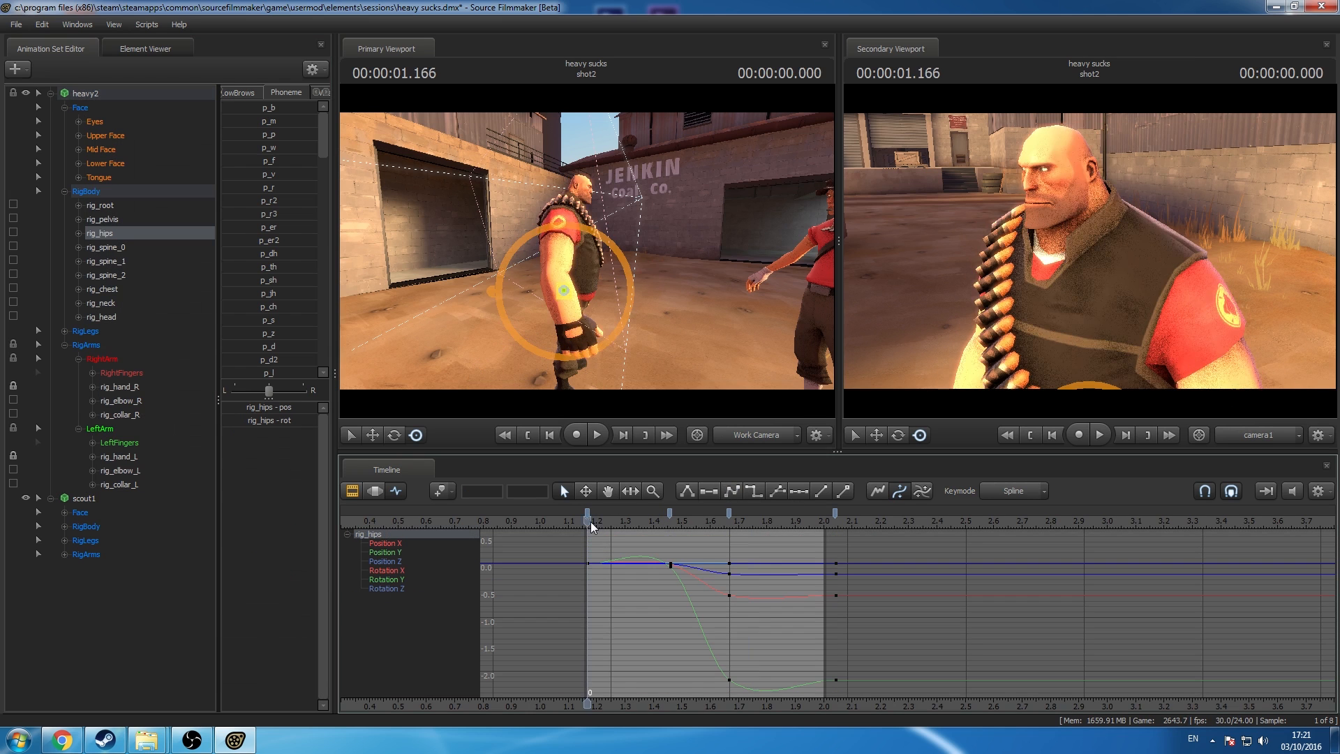
key(space)
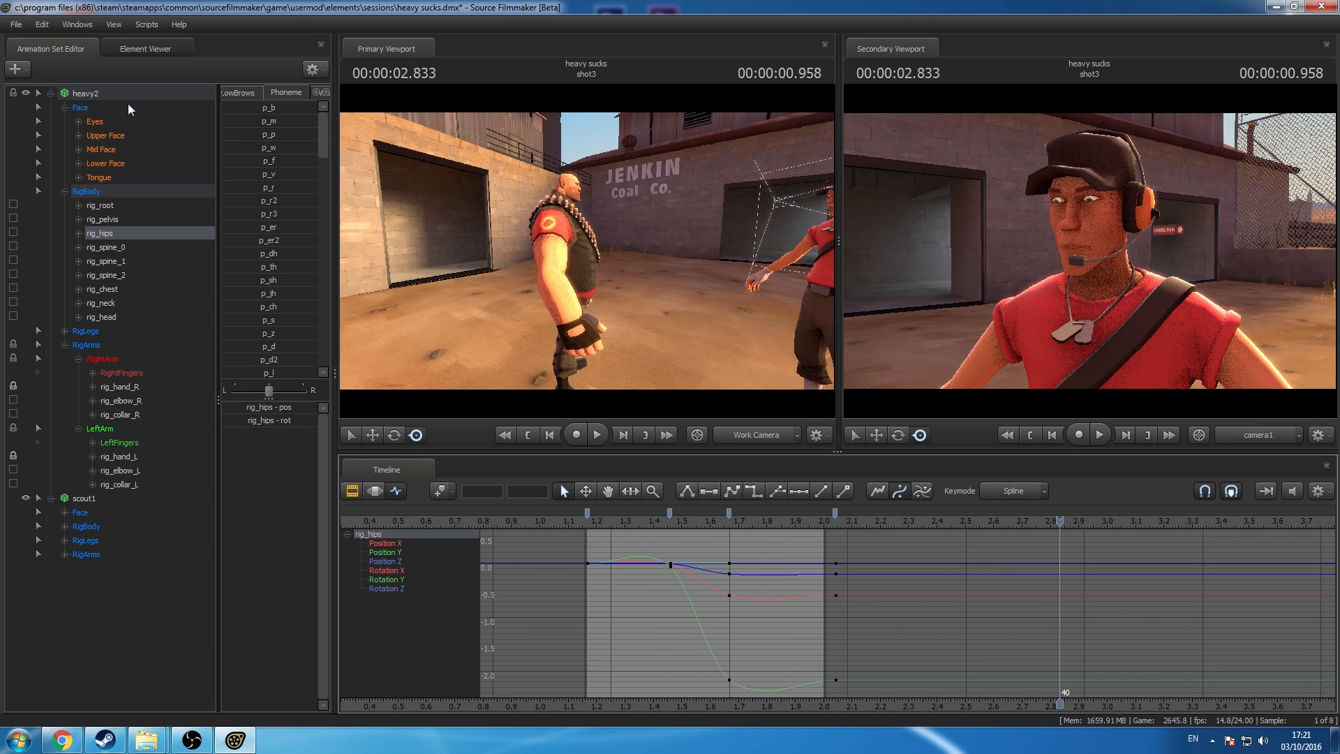
Step: Move heavy2's last keyframe to frame 22 and play back shot2 from frame 0
click(119, 96)
drag(835, 513, 848, 513)
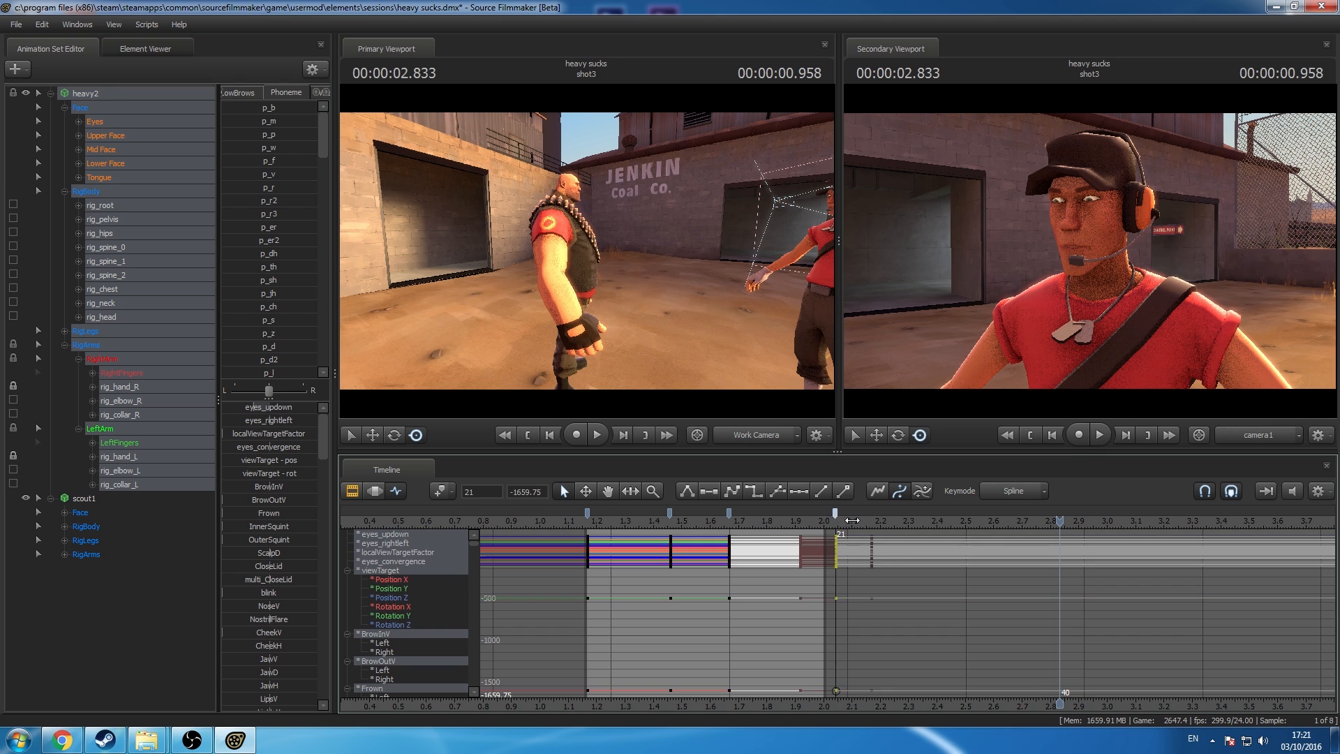
click(588, 525)
click(525, 543)
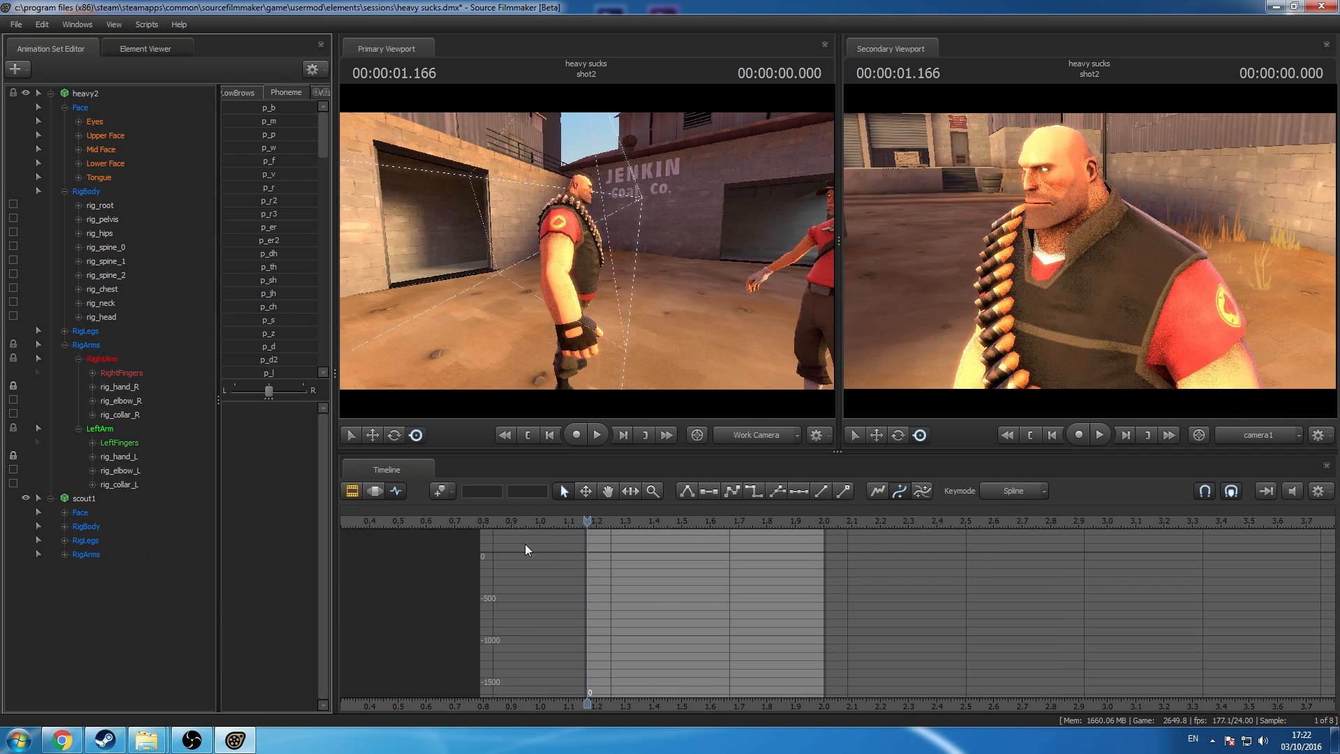
key(space)
key(space)
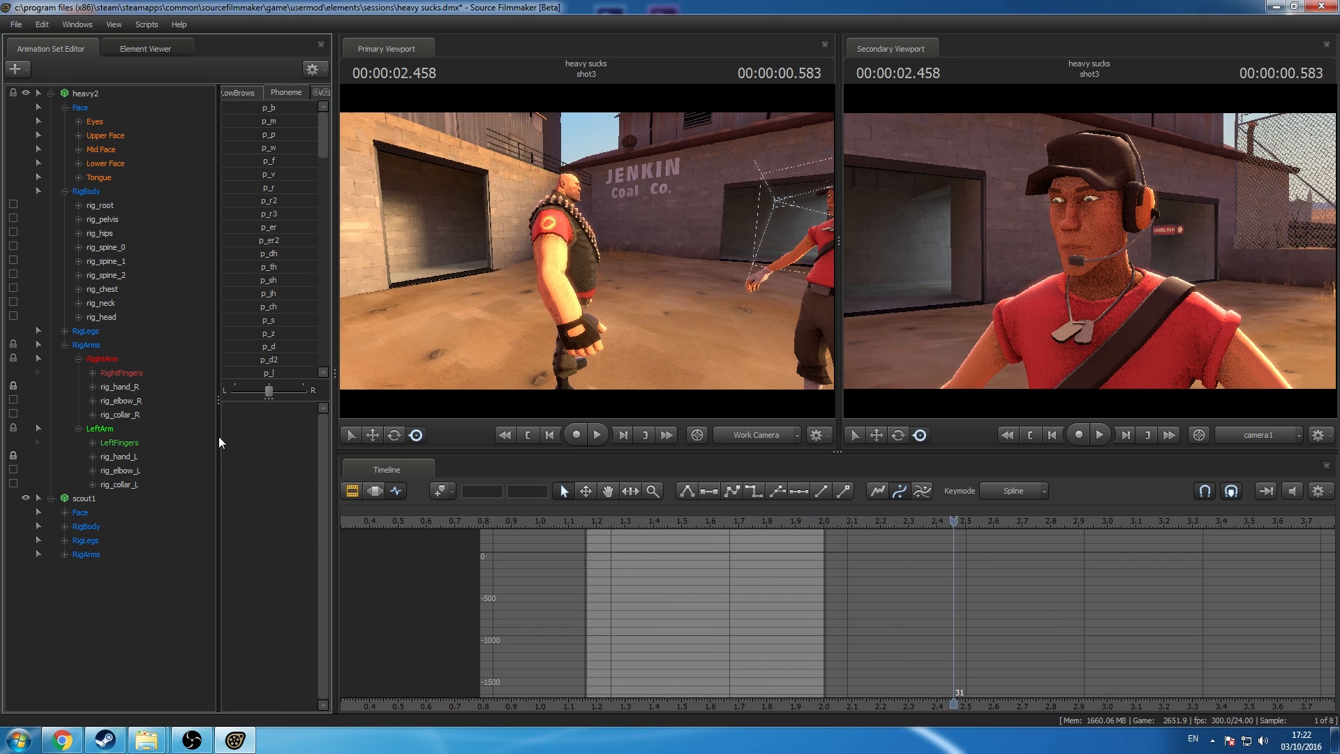
Step: At frame 12 of shot2, bring the Heavy's face into close view, raise his inner brows with BrowInV and widen his eyes with CloseLid
click(80, 108)
drag(643, 522, 666, 533)
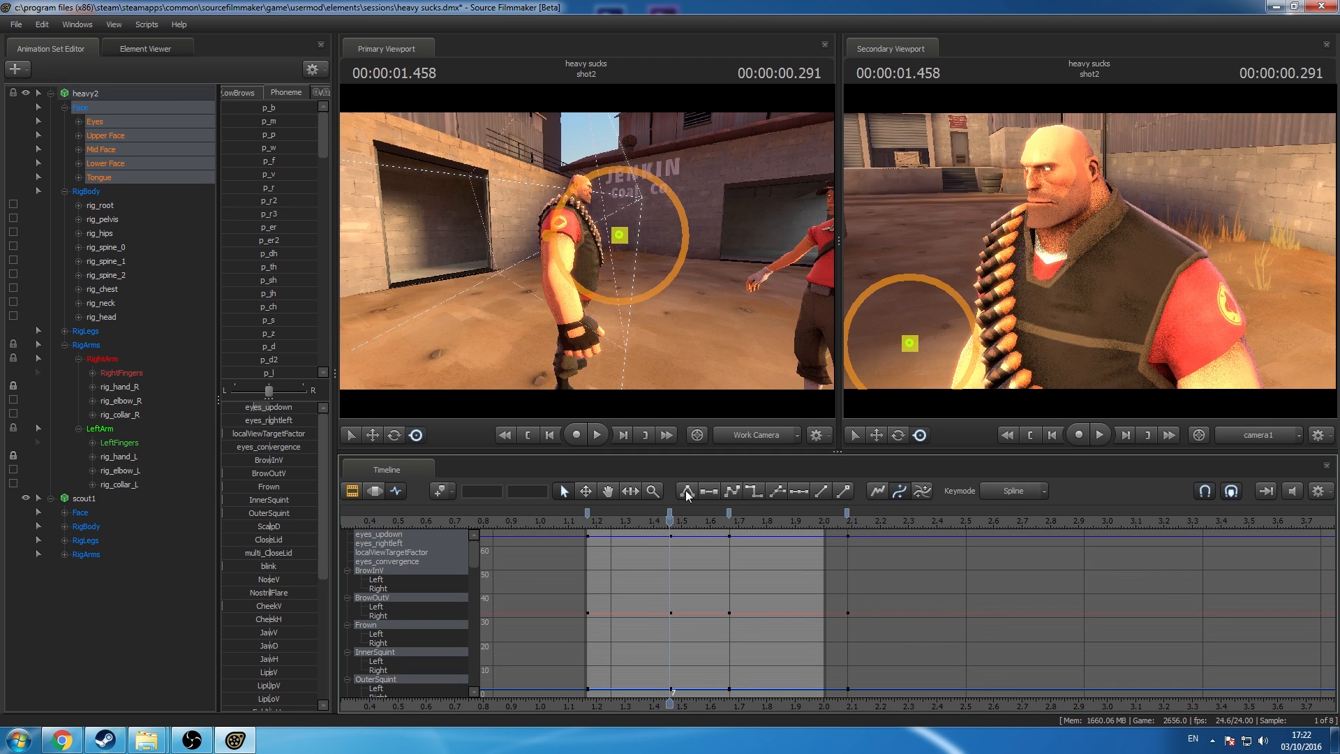
drag(670, 328, 545, 309)
key(w)
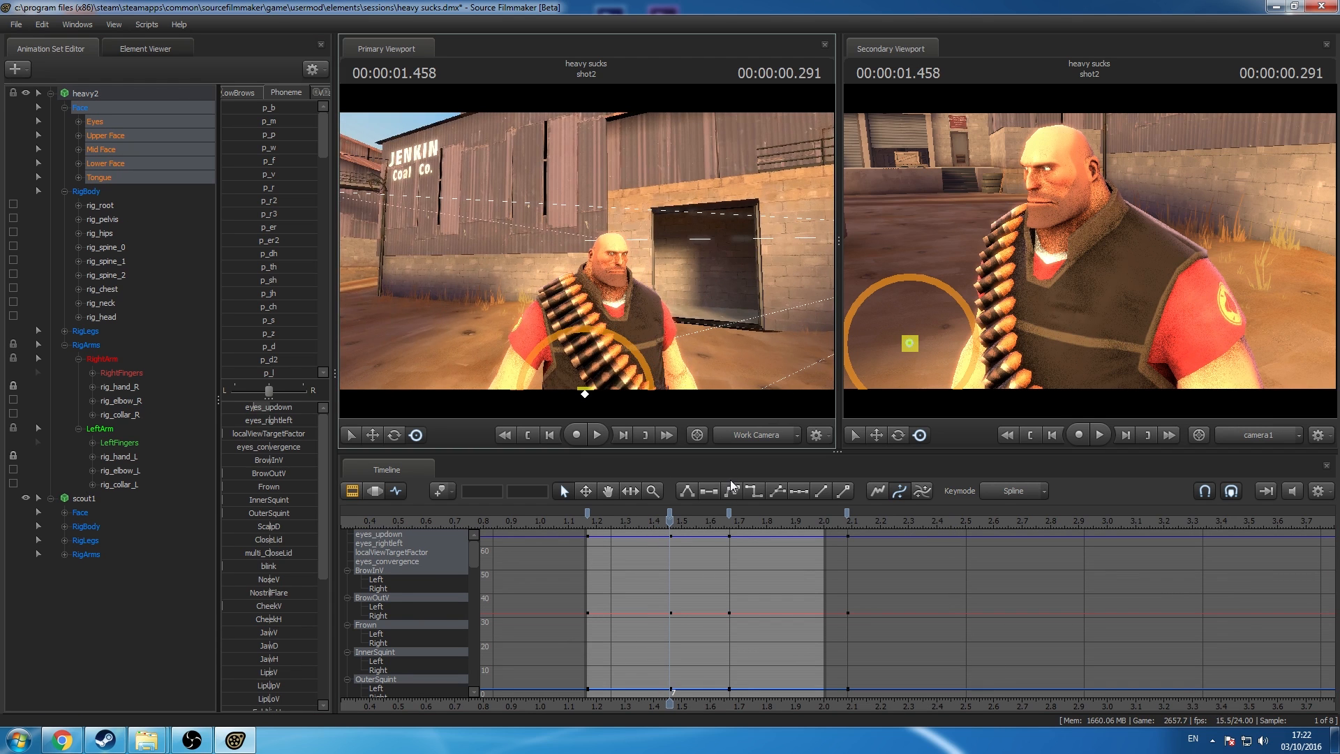
click(729, 525)
drag(670, 328, 660, 322)
key(w)
key(d)
drag(656, 244, 598, 241)
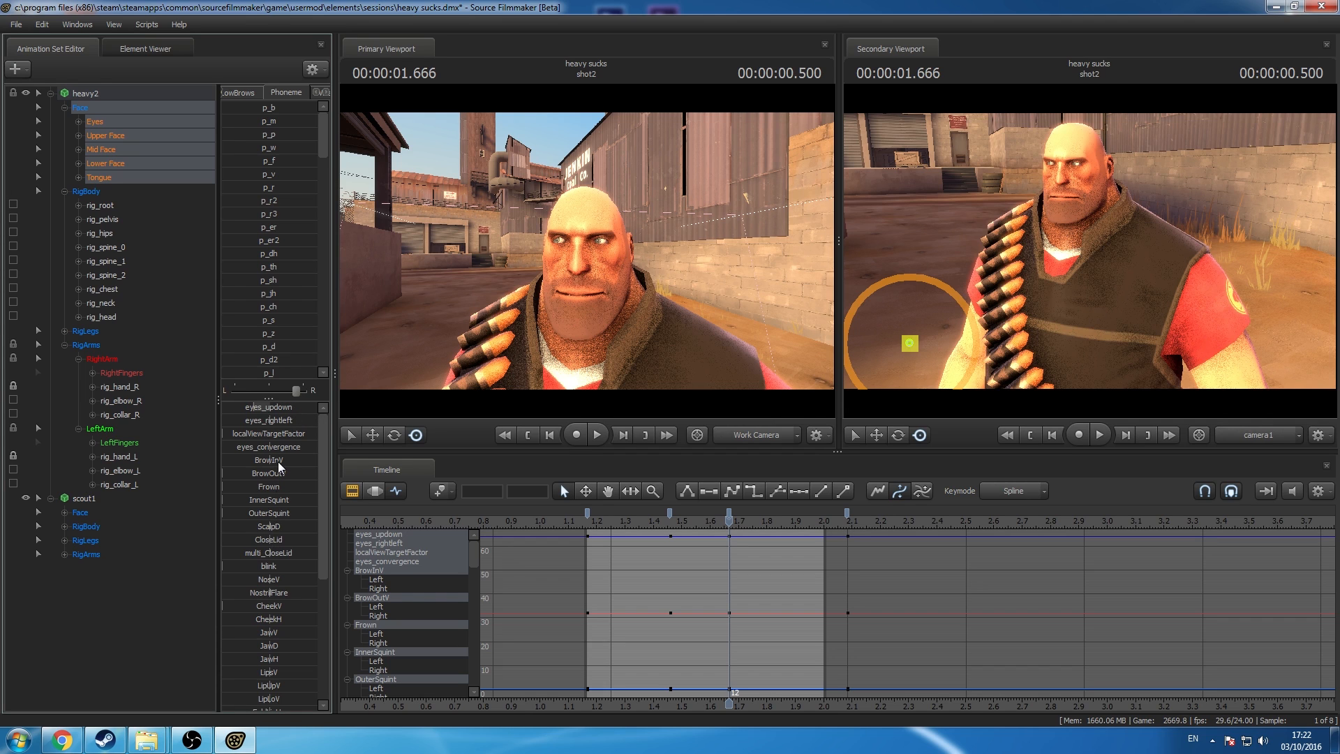
drag(278, 463, 262, 463)
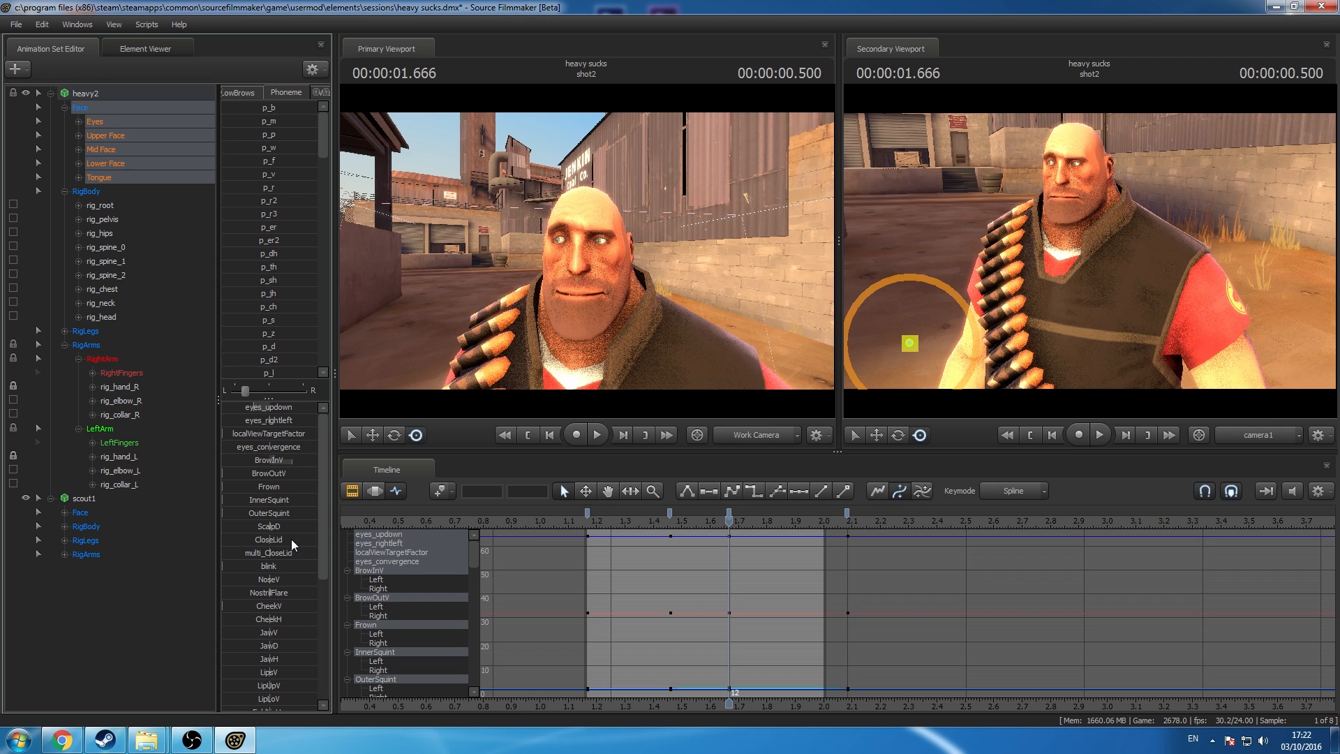
drag(291, 539, 279, 539)
Step: Select all of the Heavy's face keyframes from frame 0 to 22 and scrub back to frame 12 to check the expression
click(730, 512)
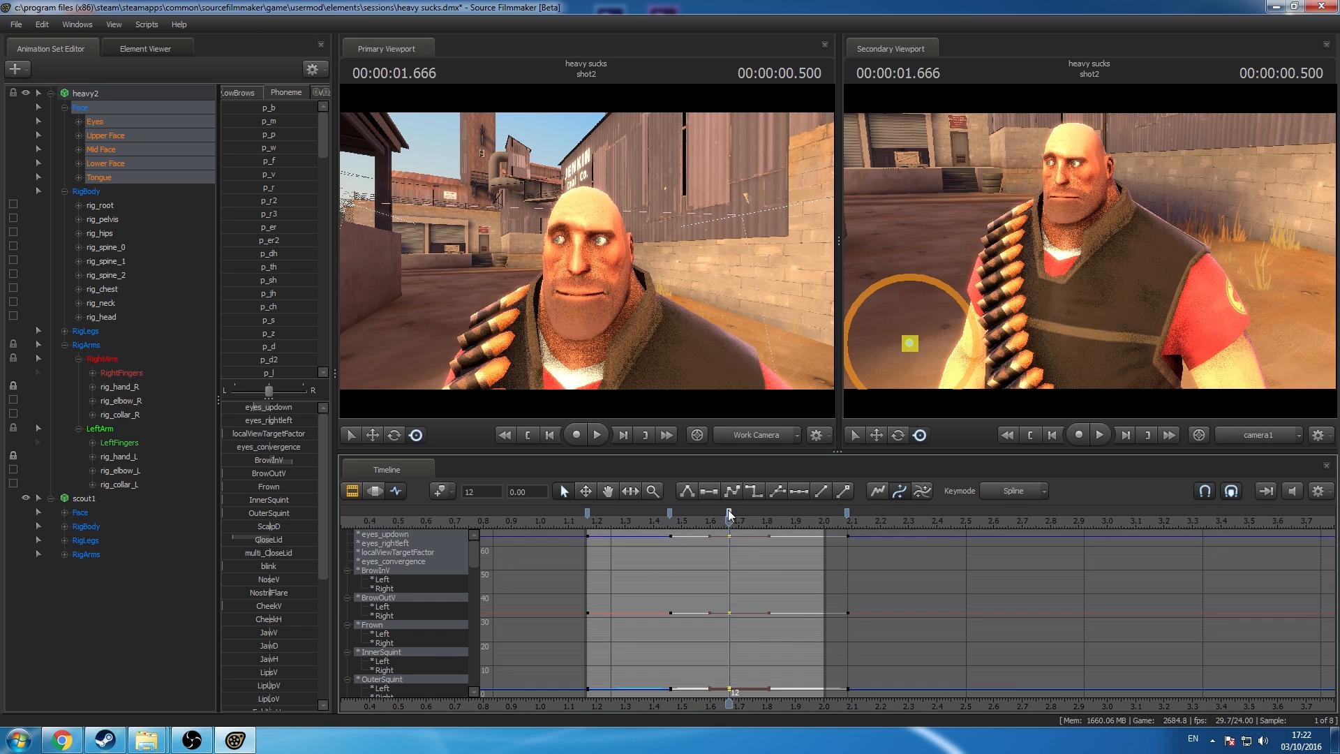
click(846, 523)
shift+click(846, 512)
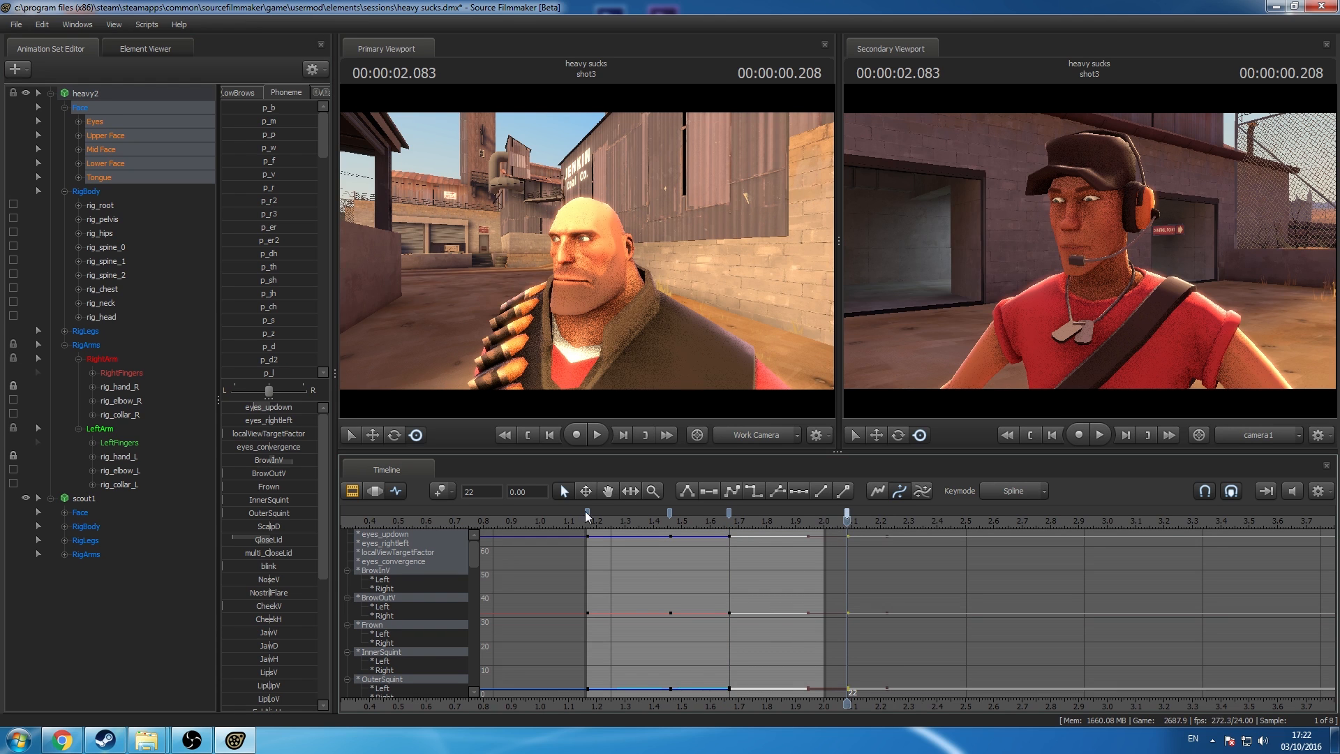
shift+click(587, 512)
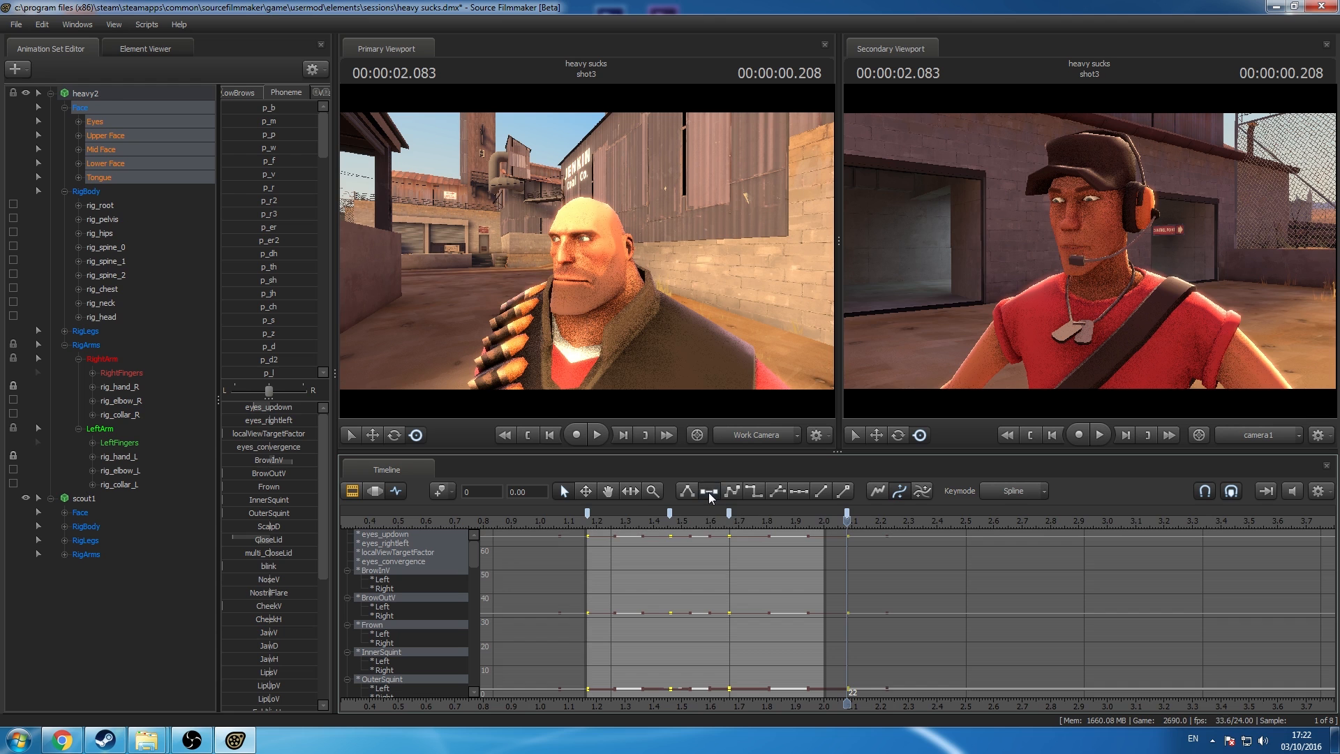
drag(609, 522, 729, 571)
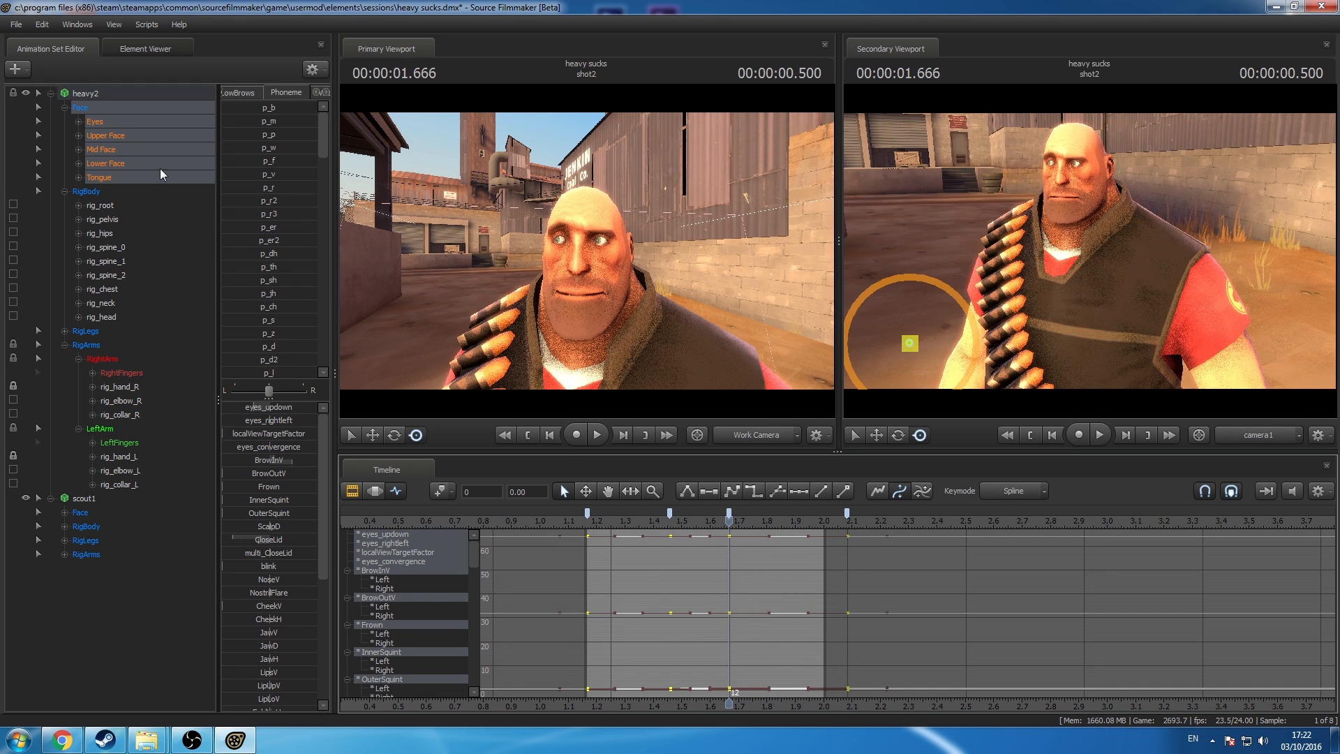
Step: Delete the Heavy's Eyes keyframes from frame 7 to 22 and add an Eyes keyframe at frame 3
click(107, 124)
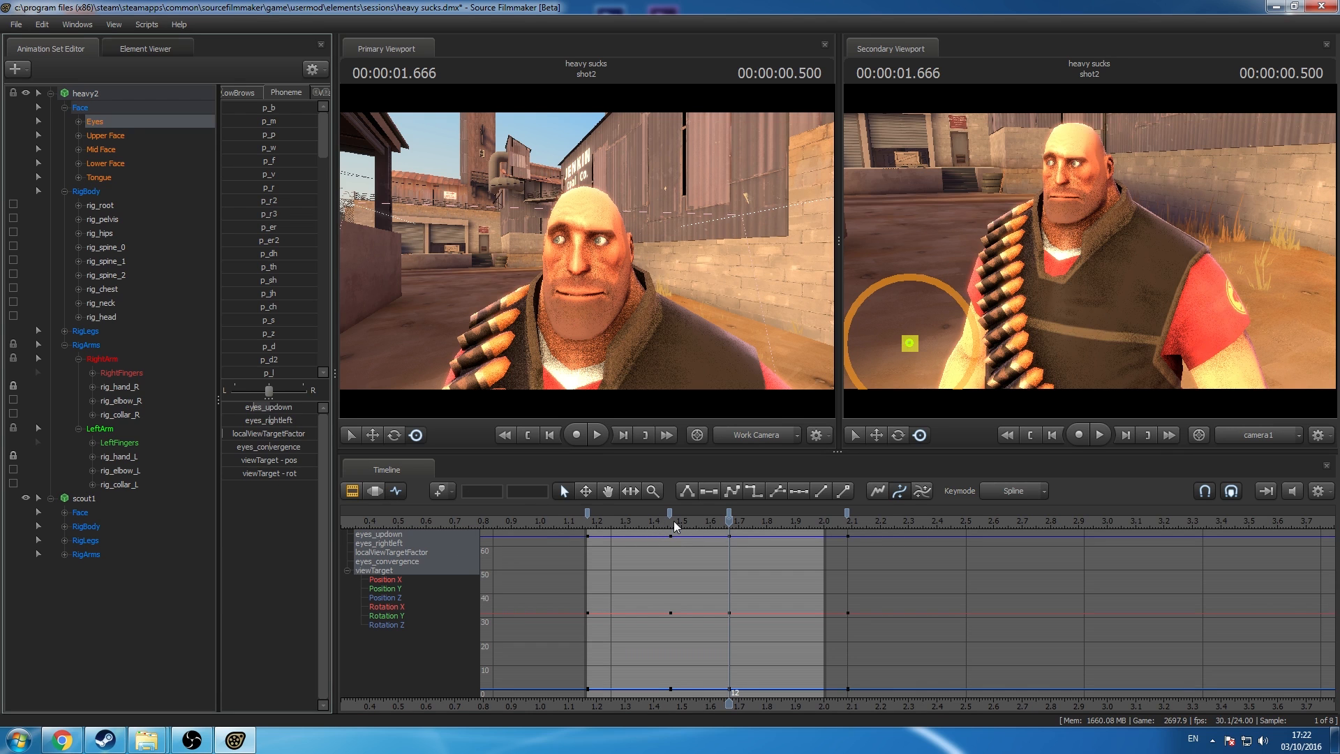
click(622, 521)
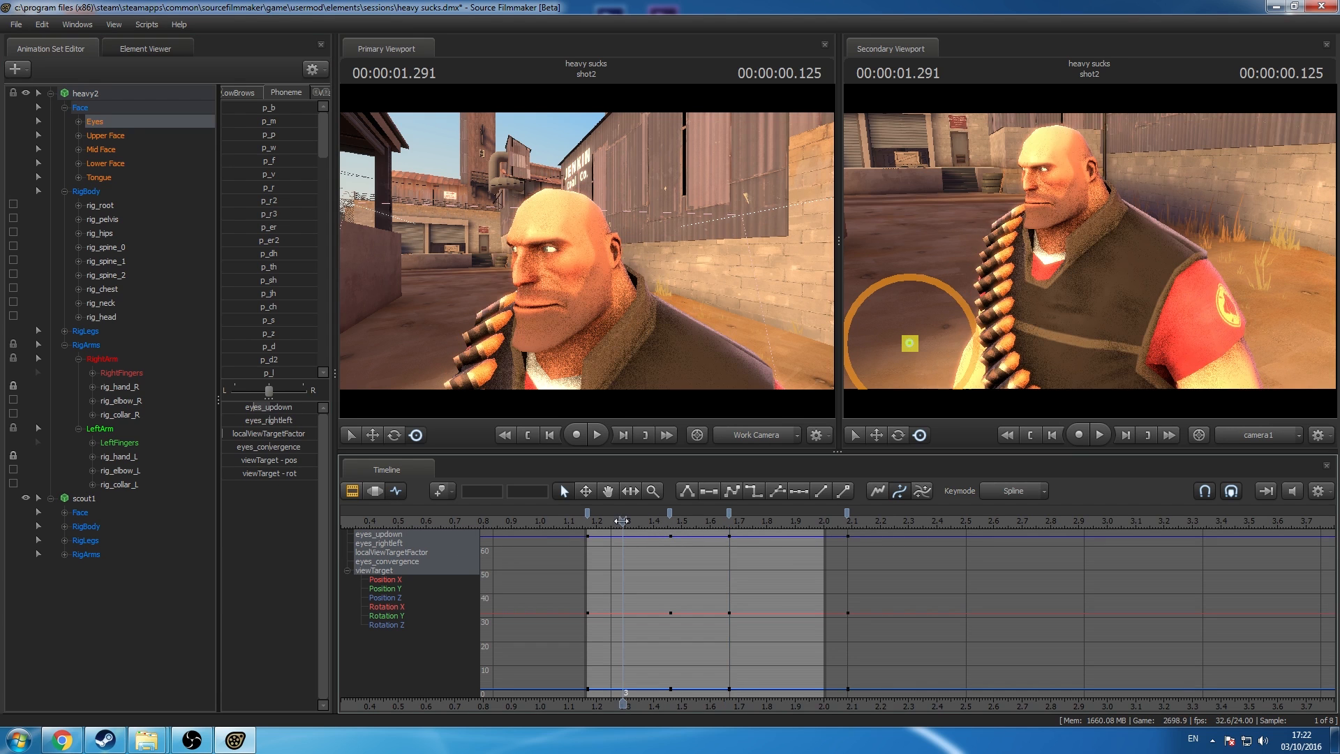
click(672, 513)
shift+click(847, 514)
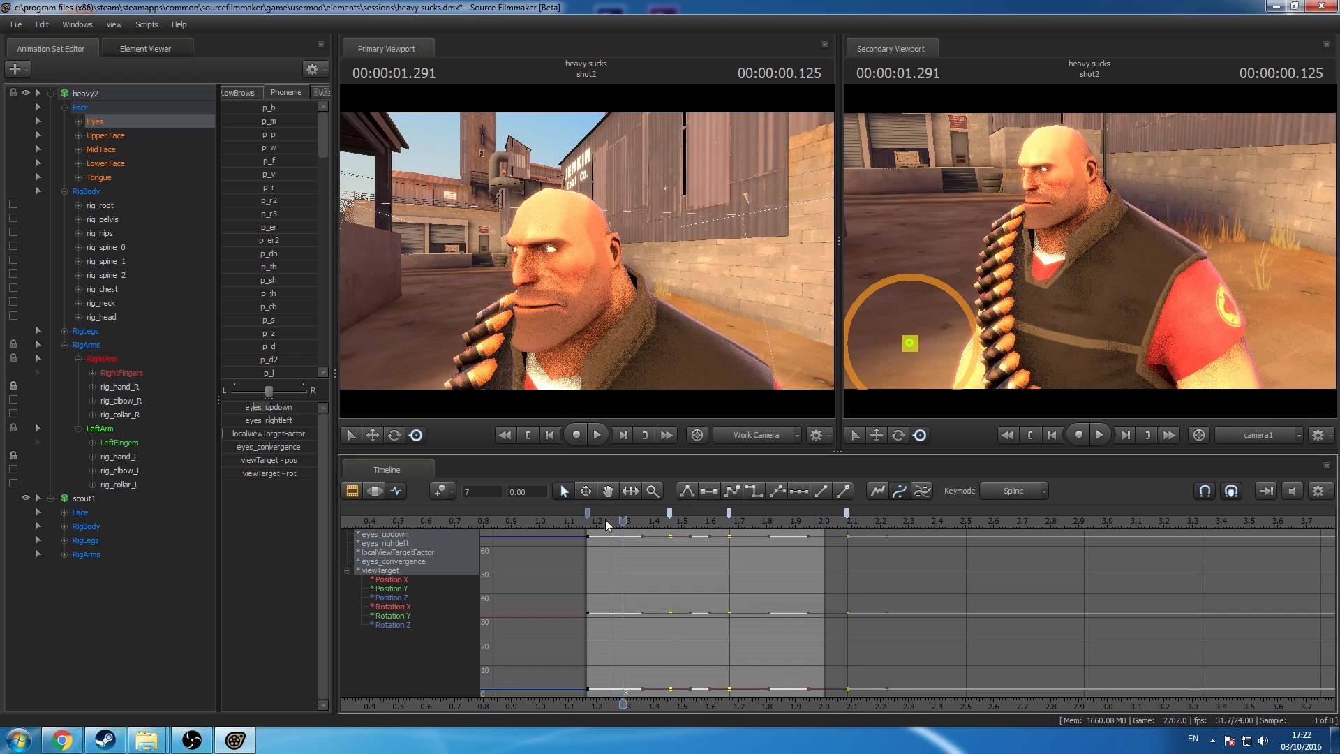
key(Delete)
click(588, 512)
key(m)
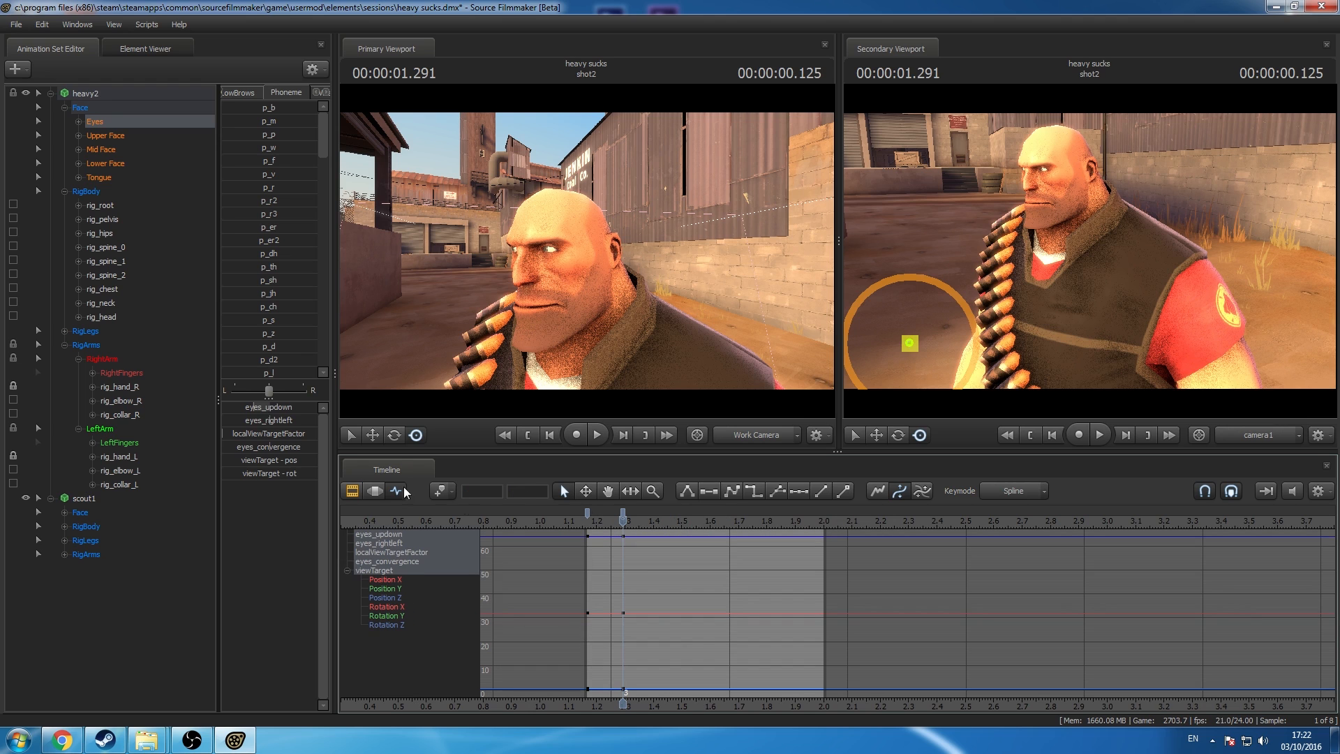
Step: At frame 3, adjust eyes_rightleft to turn the Heavy's gaze toward the camera, and scrub through shot2 to check it
drag(287, 421, 301, 422)
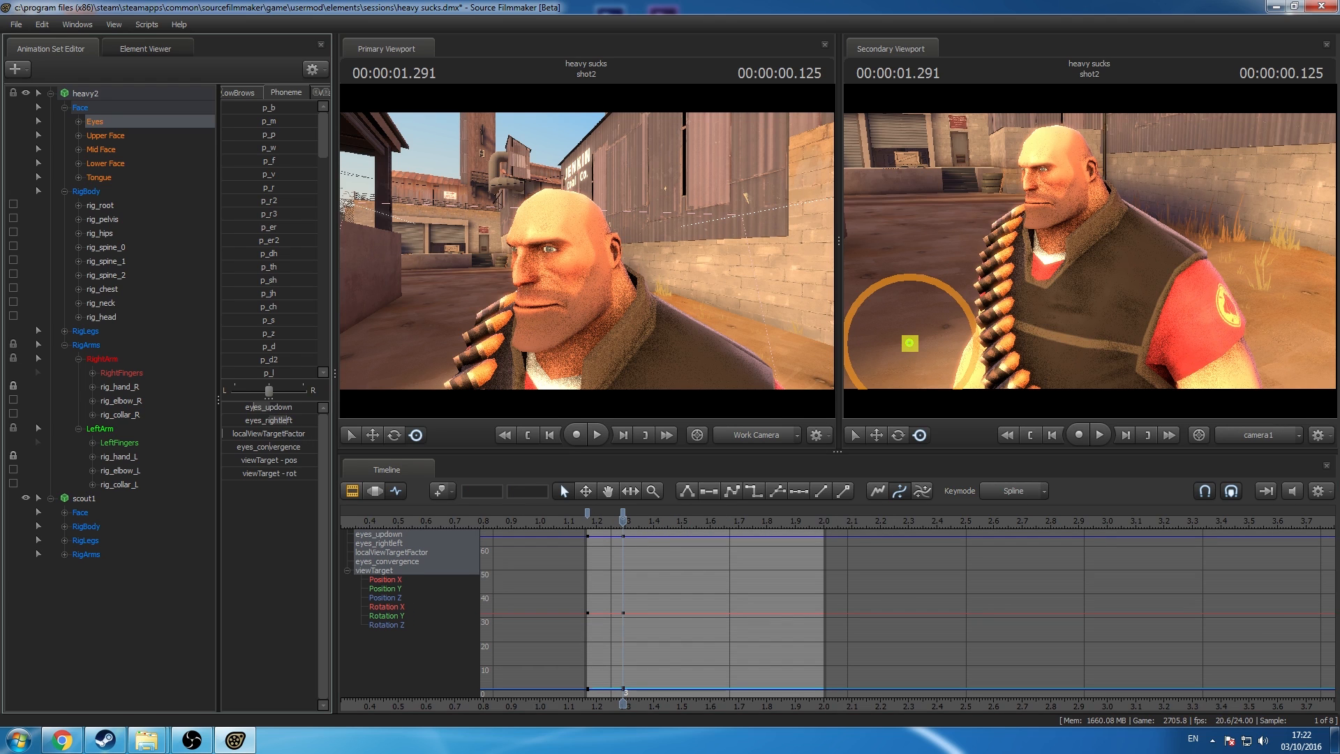
drag(622, 520, 623, 578)
drag(307, 418, 303, 418)
drag(623, 520, 780, 580)
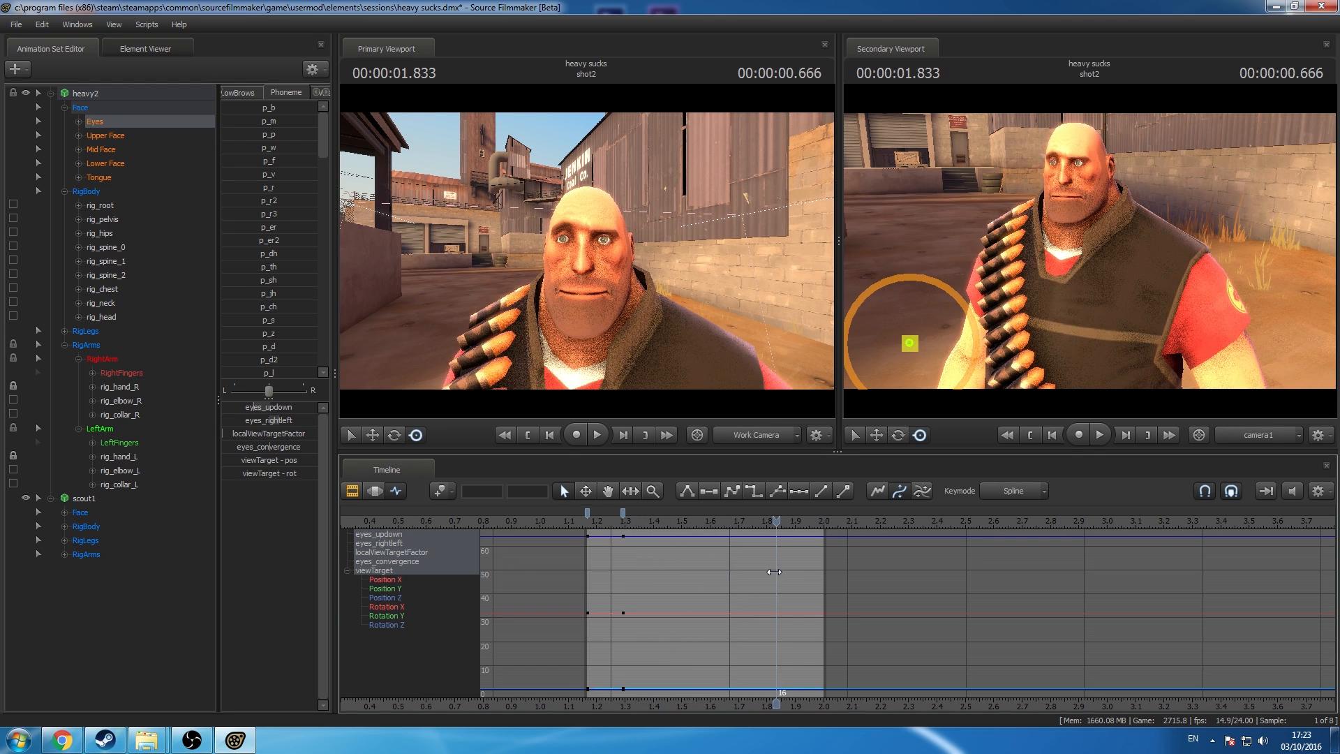
click(620, 525)
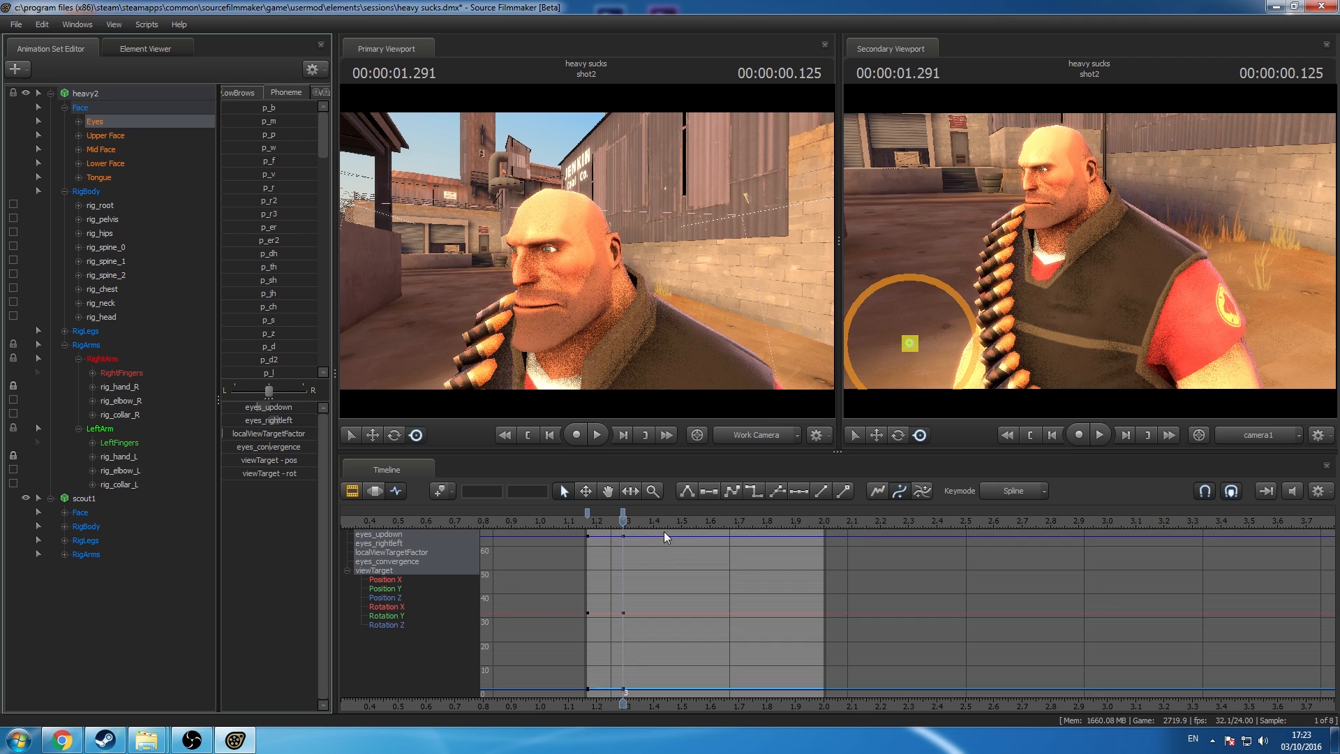
Step: Adjust eyes_rightleft on the Heavy's frame 3 Eyes keyframe in shot2 and add Eyes keyframes at frames 6 and 12
click(622, 511)
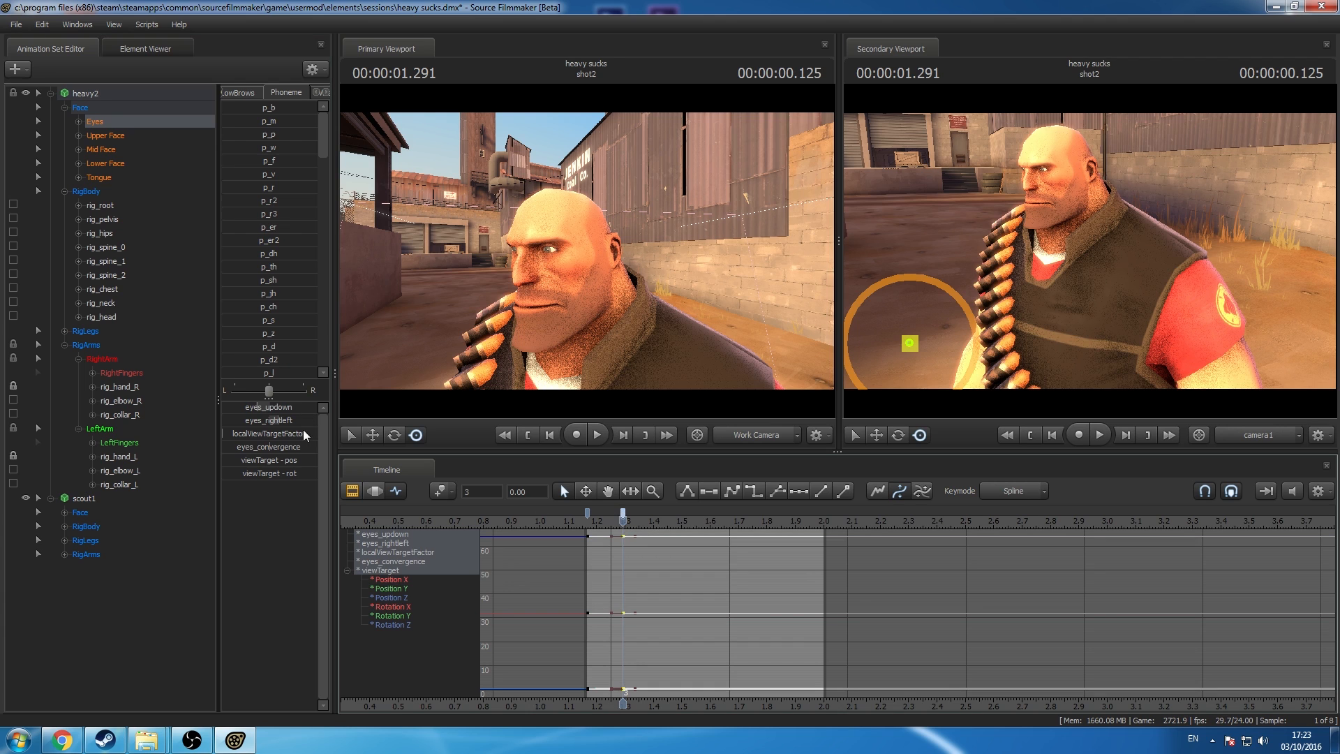
drag(287, 421, 294, 421)
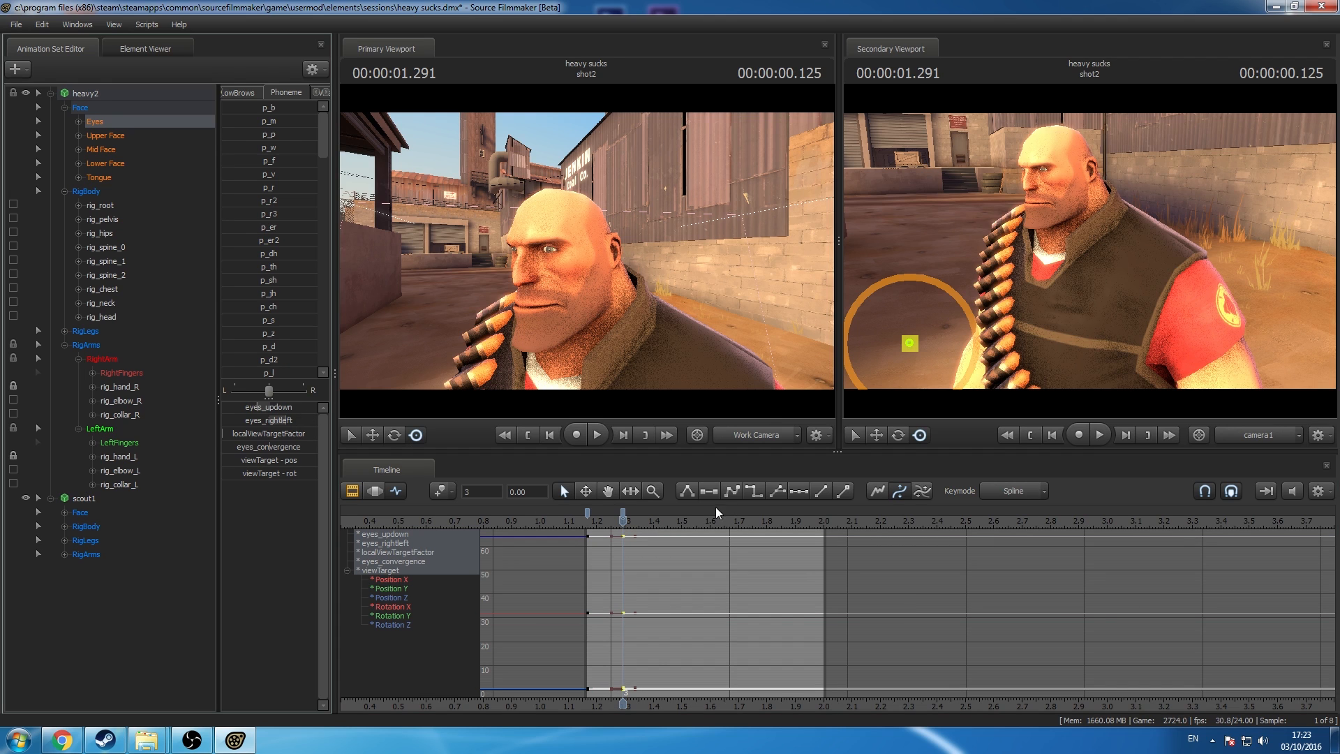
drag(623, 520, 730, 555)
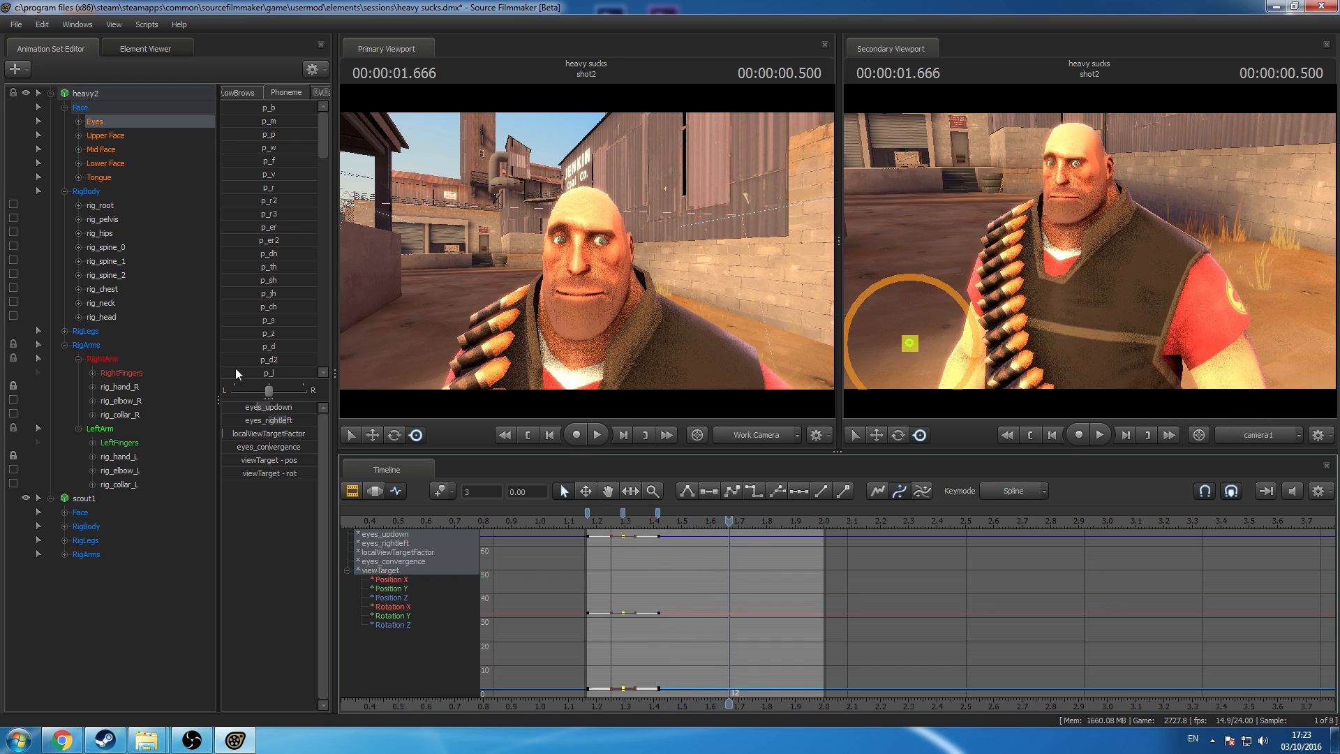
click(133, 265)
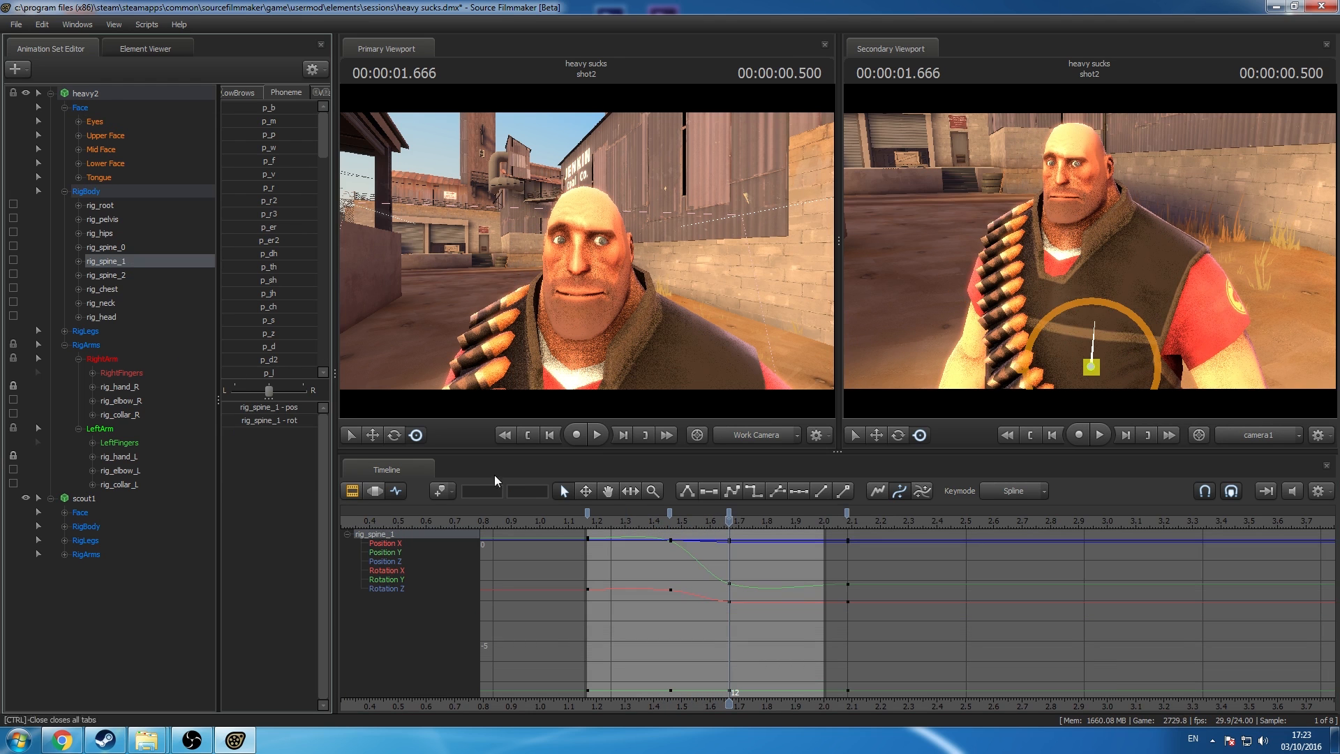
click(106, 124)
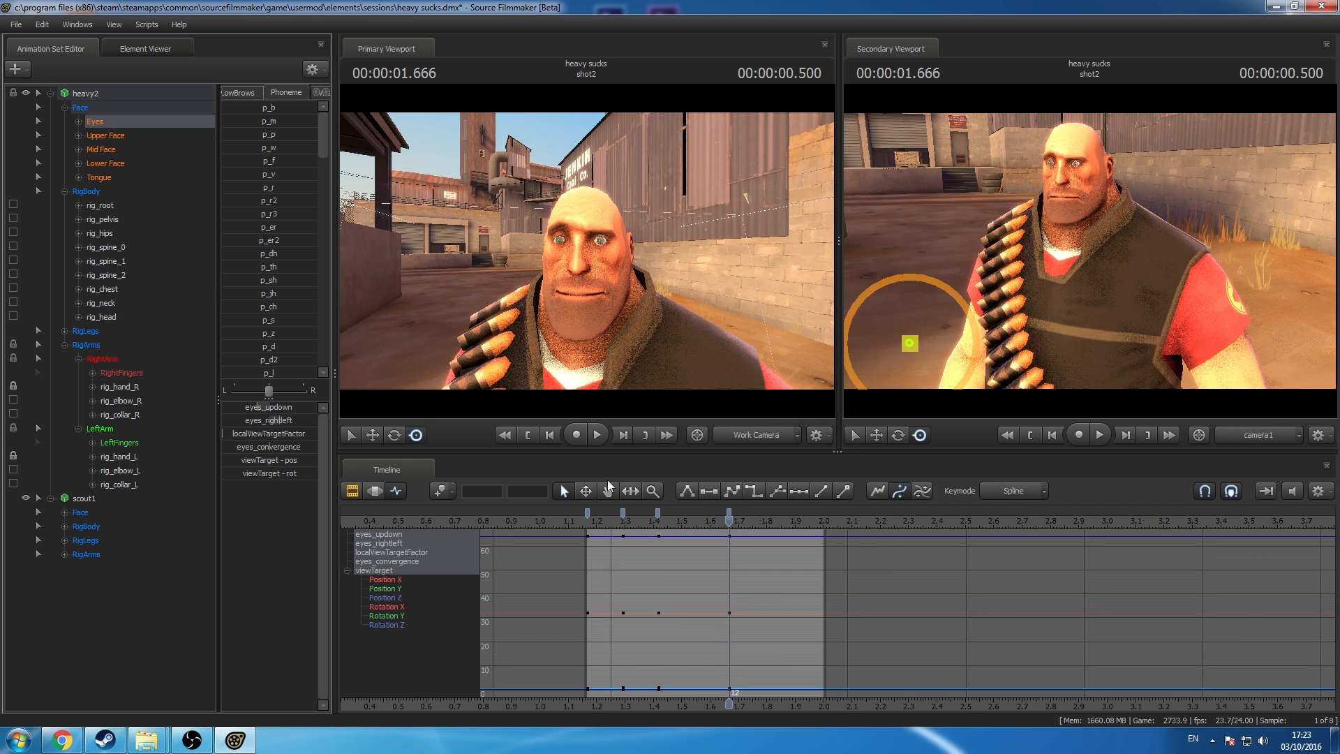
Step: Select all of the Heavy's Eyes keyframes from frame 0 to 12 in shot2 and adjust their tangents
drag(594, 527, 824, 544)
click(728, 512)
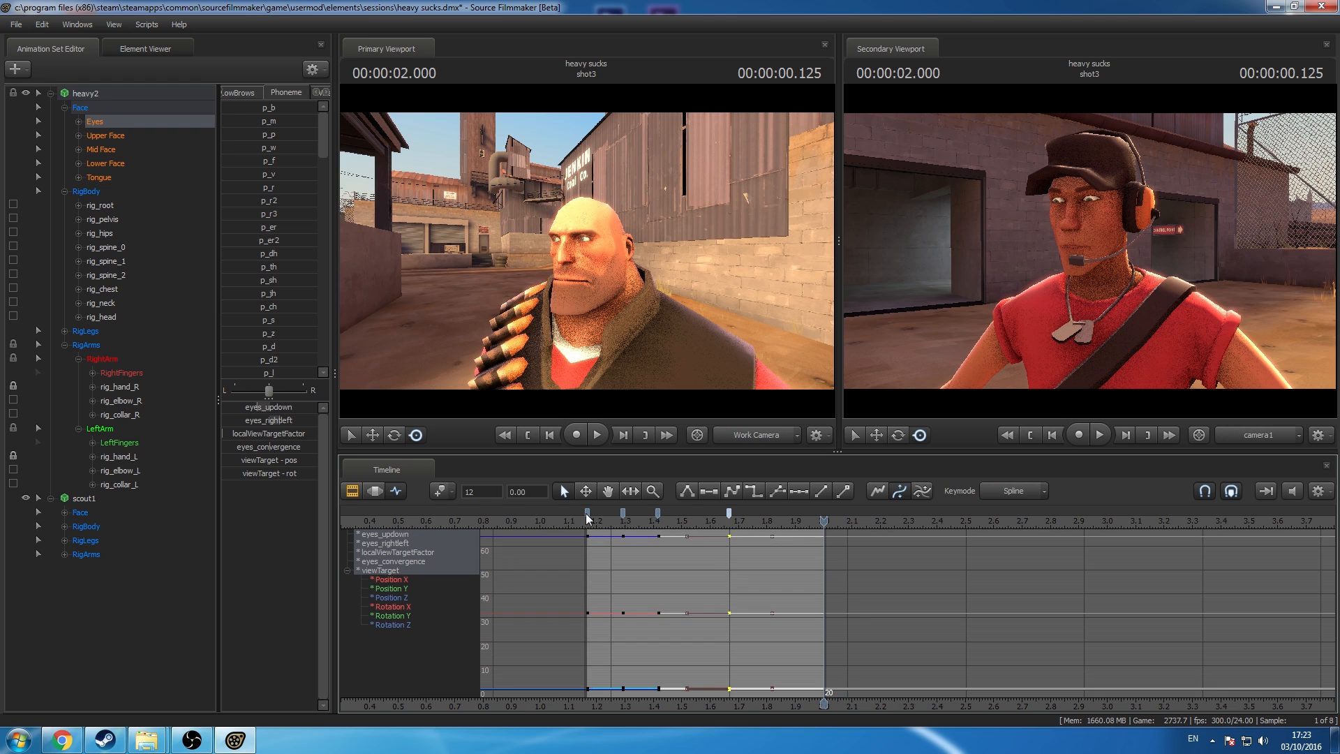
click(691, 495)
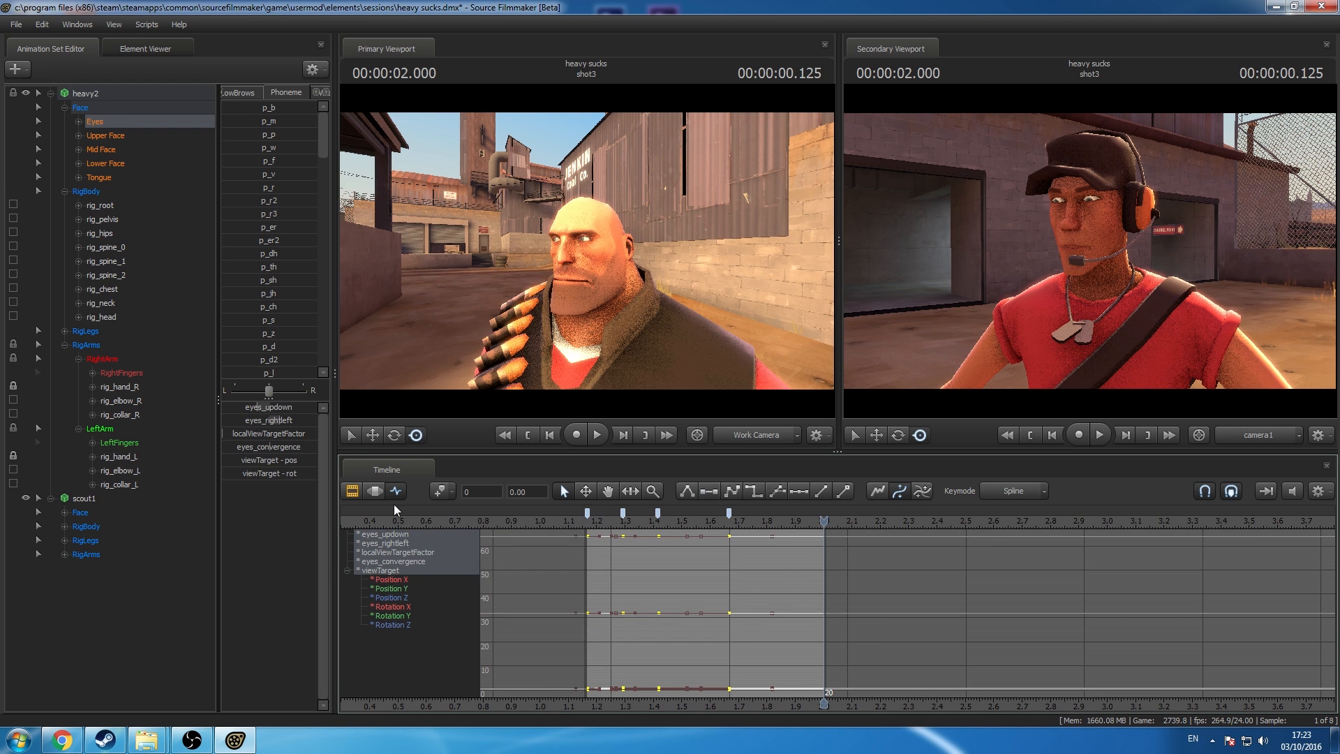
Step: Return to the clip view and scrub through shot2 to check the Heavy's eye and head movement
click(355, 491)
scroll(639, 510, down, 2)
drag(643, 520, 814, 650)
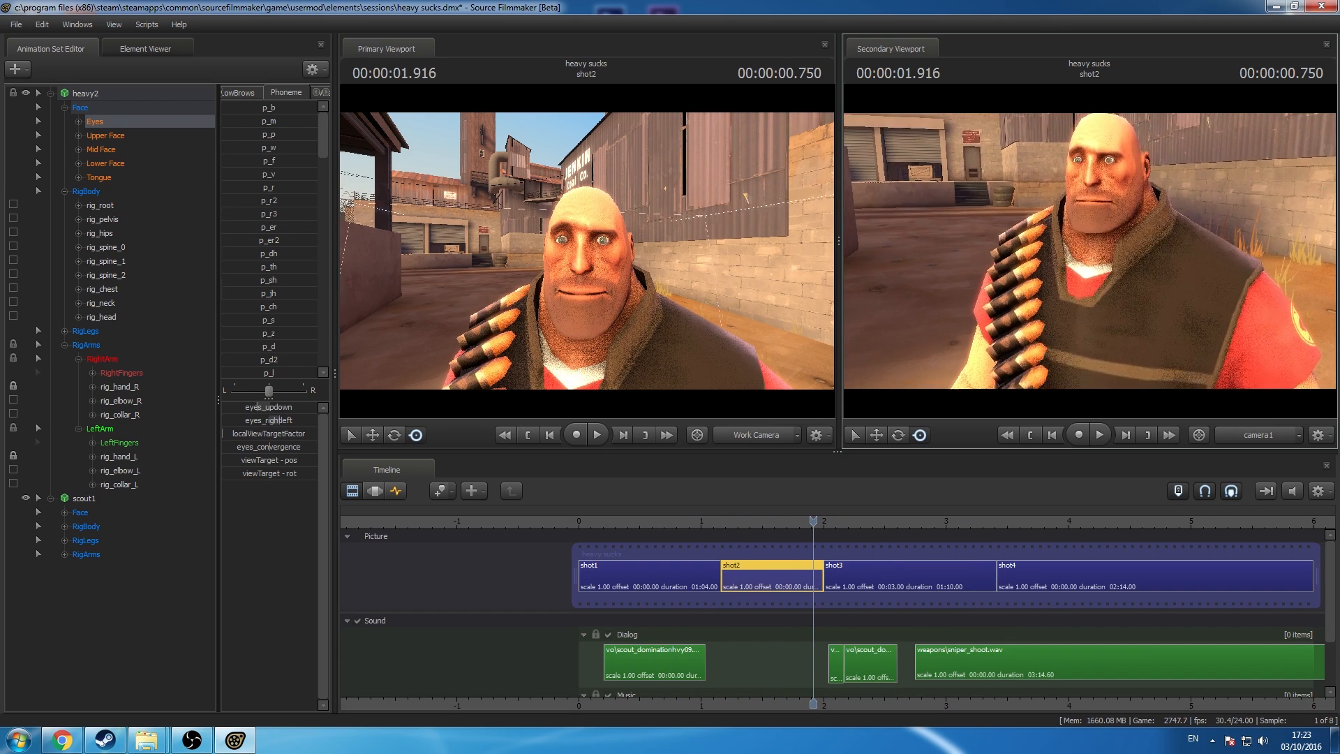
Step: In shot1, select all of scout1's controls and copy the keyframe at frame 30
middle_drag(934, 705, 835, 633)
click(754, 518)
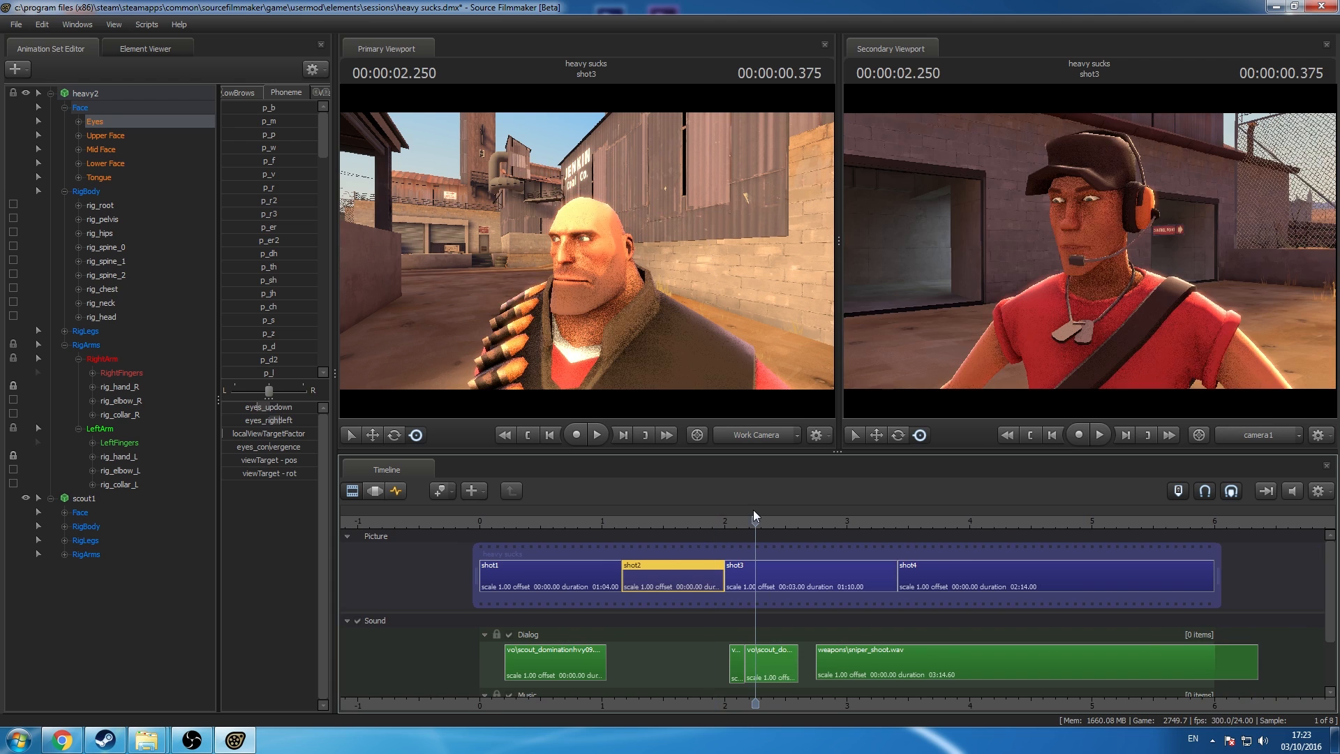
click(752, 576)
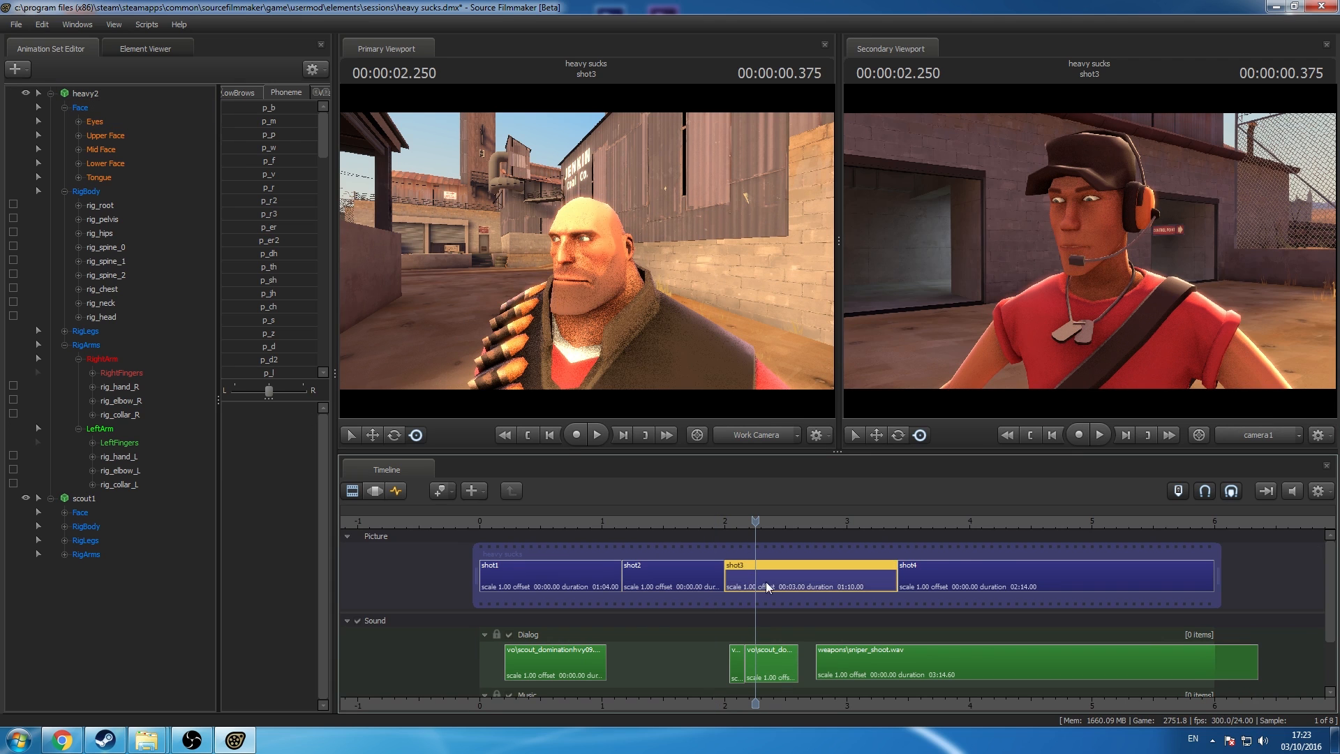
click(103, 494)
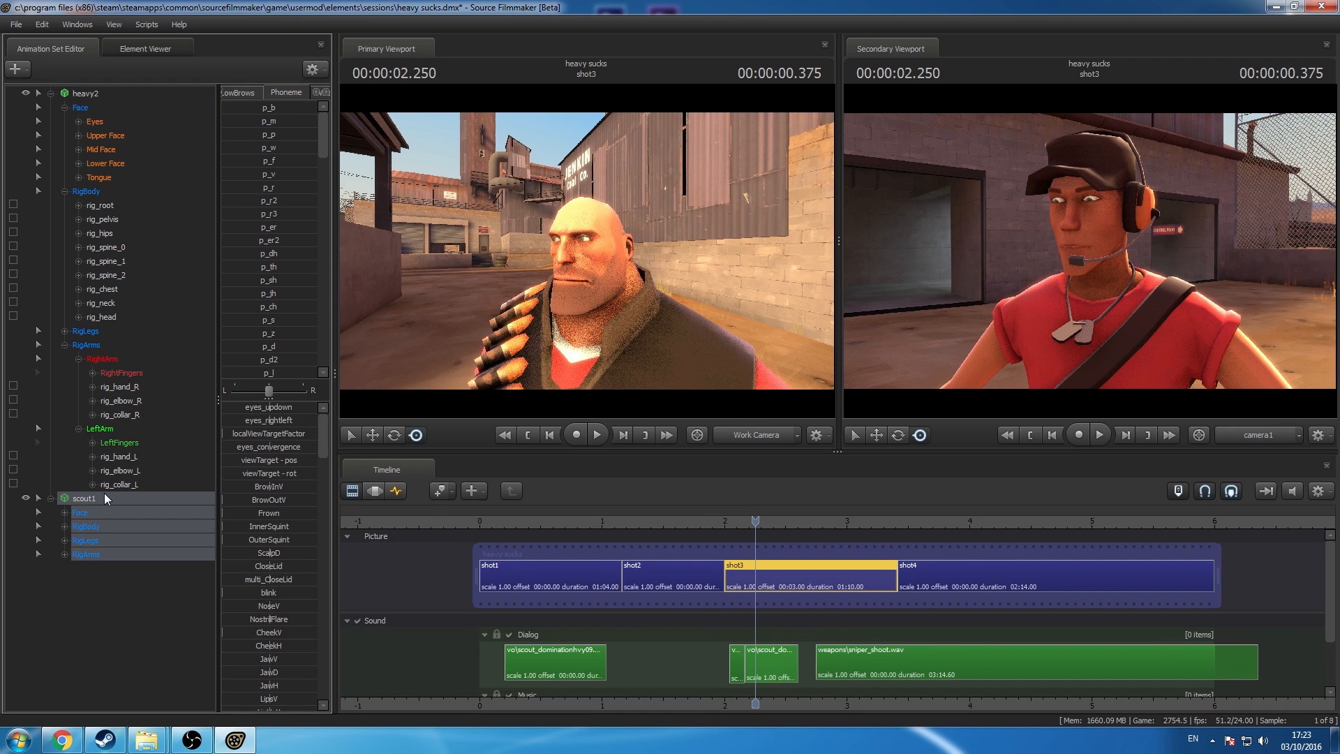
click(546, 582)
click(396, 492)
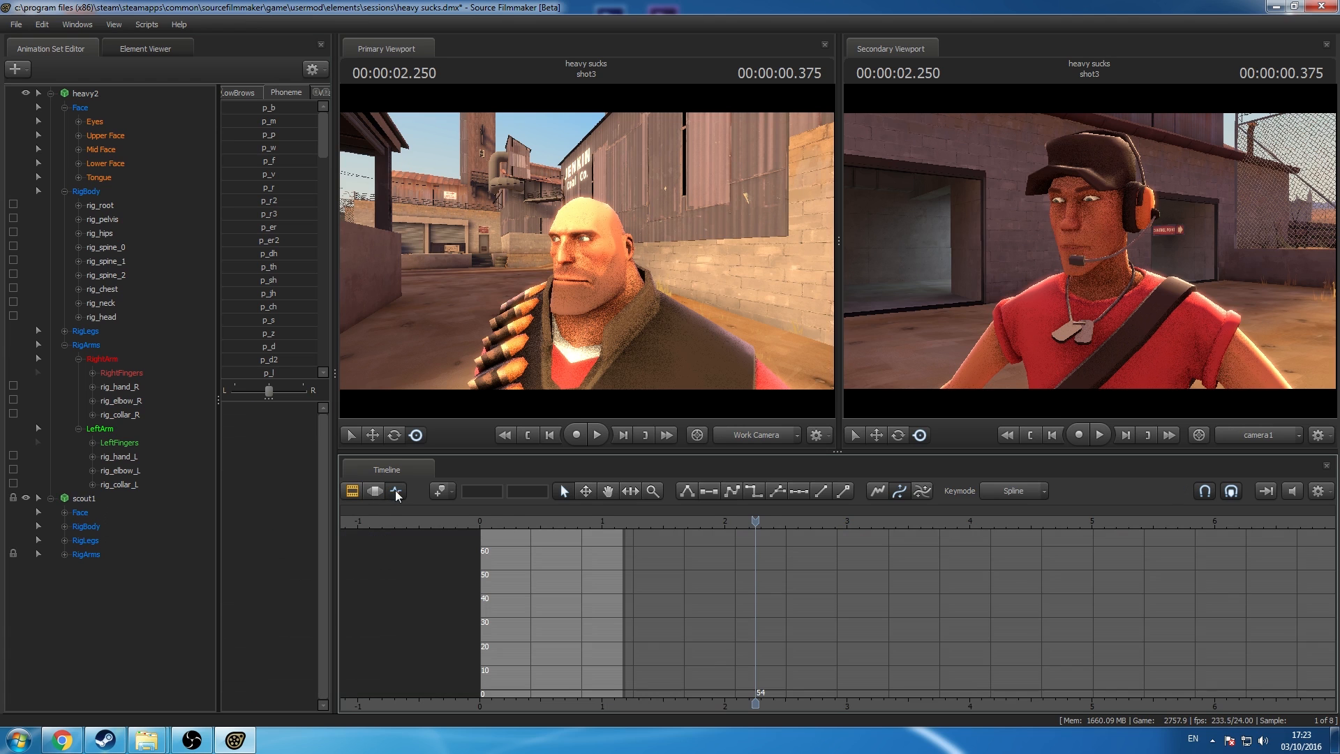
click(92, 498)
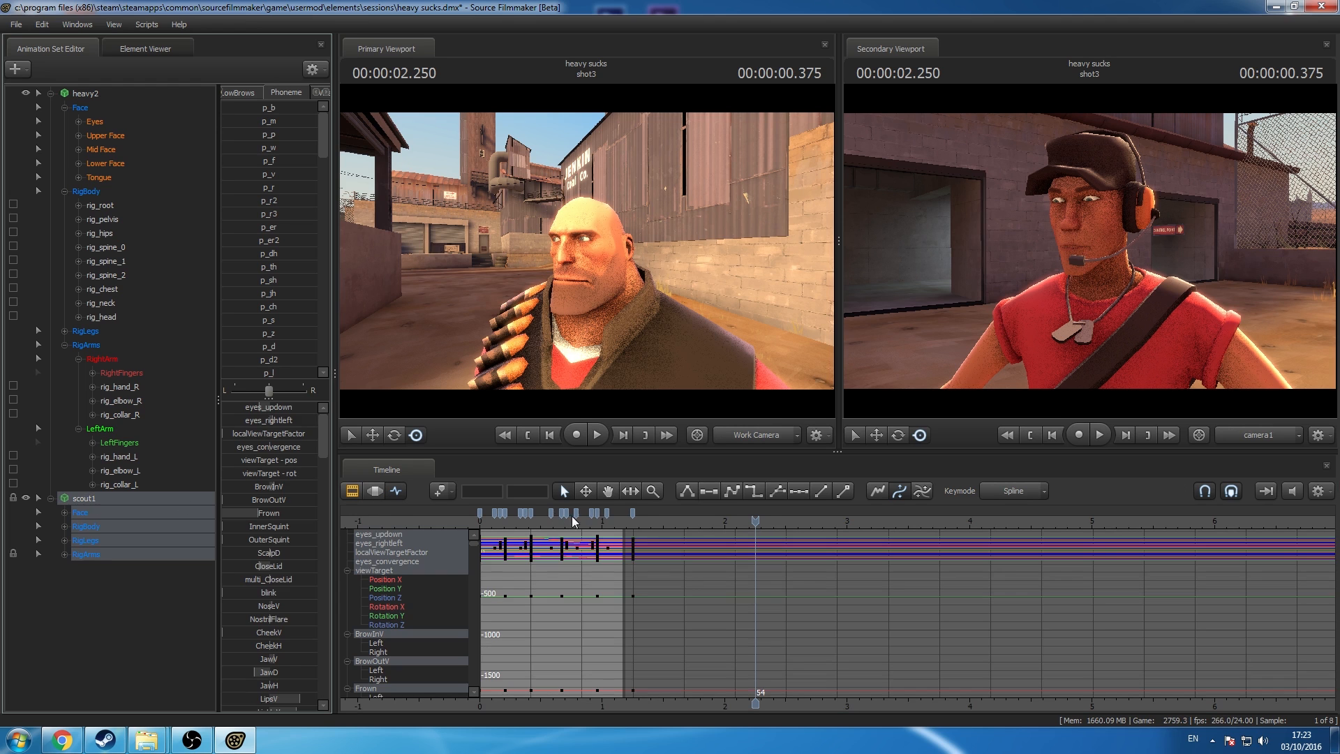
click(633, 513)
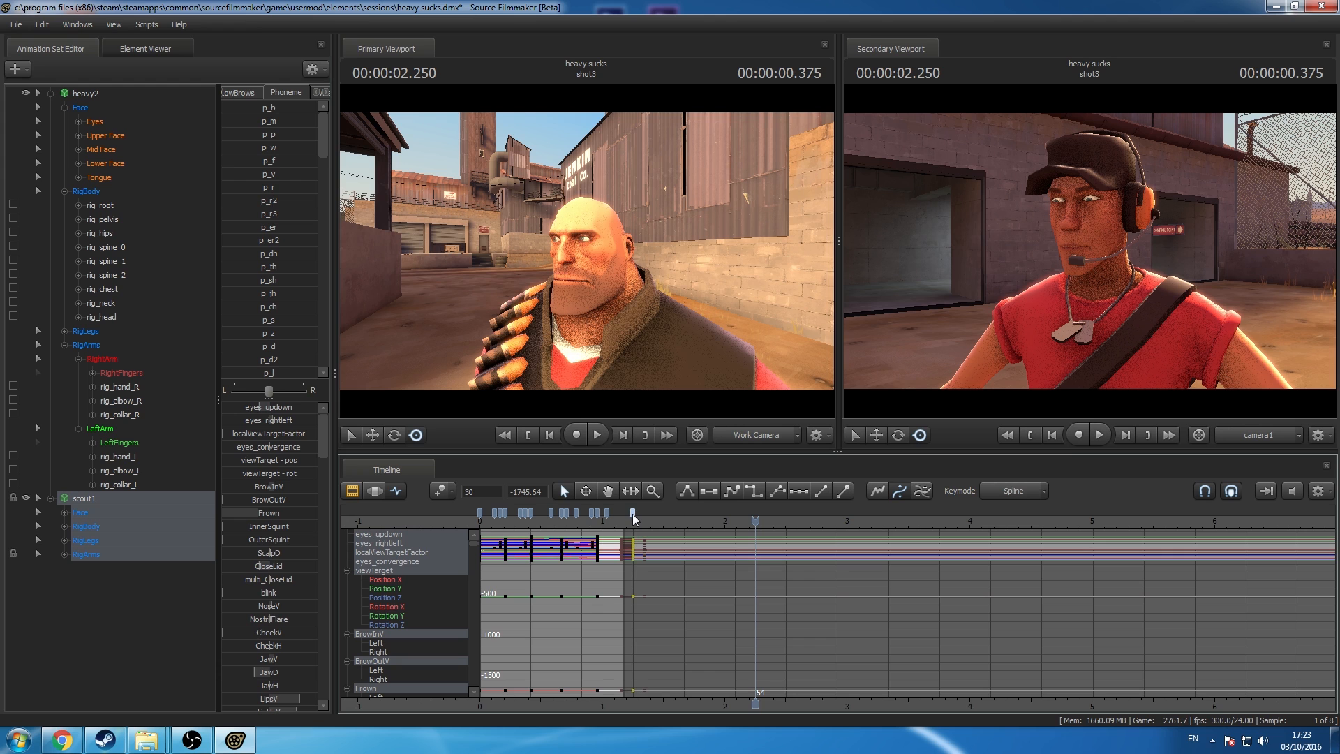
Step: In shot3, select all of scout1's controls, add a keyframe at frame 0 and bring the Scout into the work camera's view
click(358, 493)
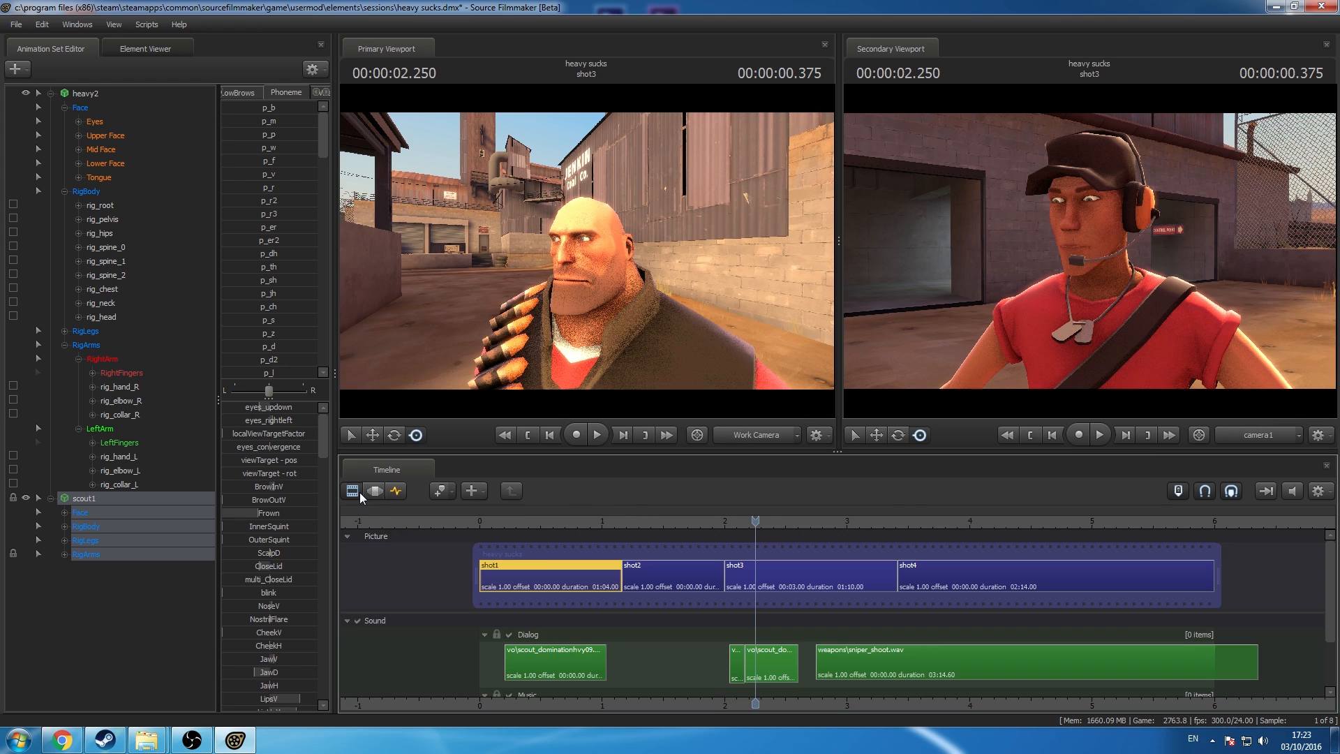
click(805, 581)
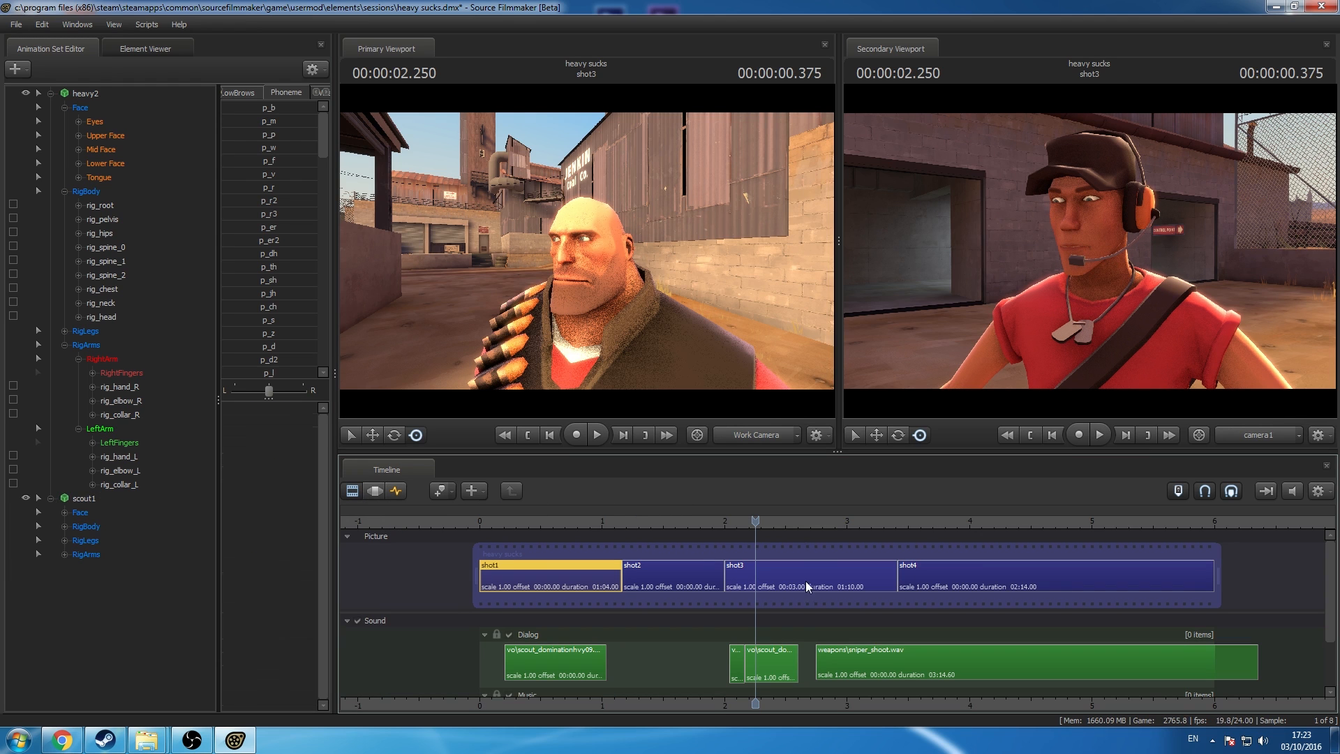
click(395, 492)
click(102, 501)
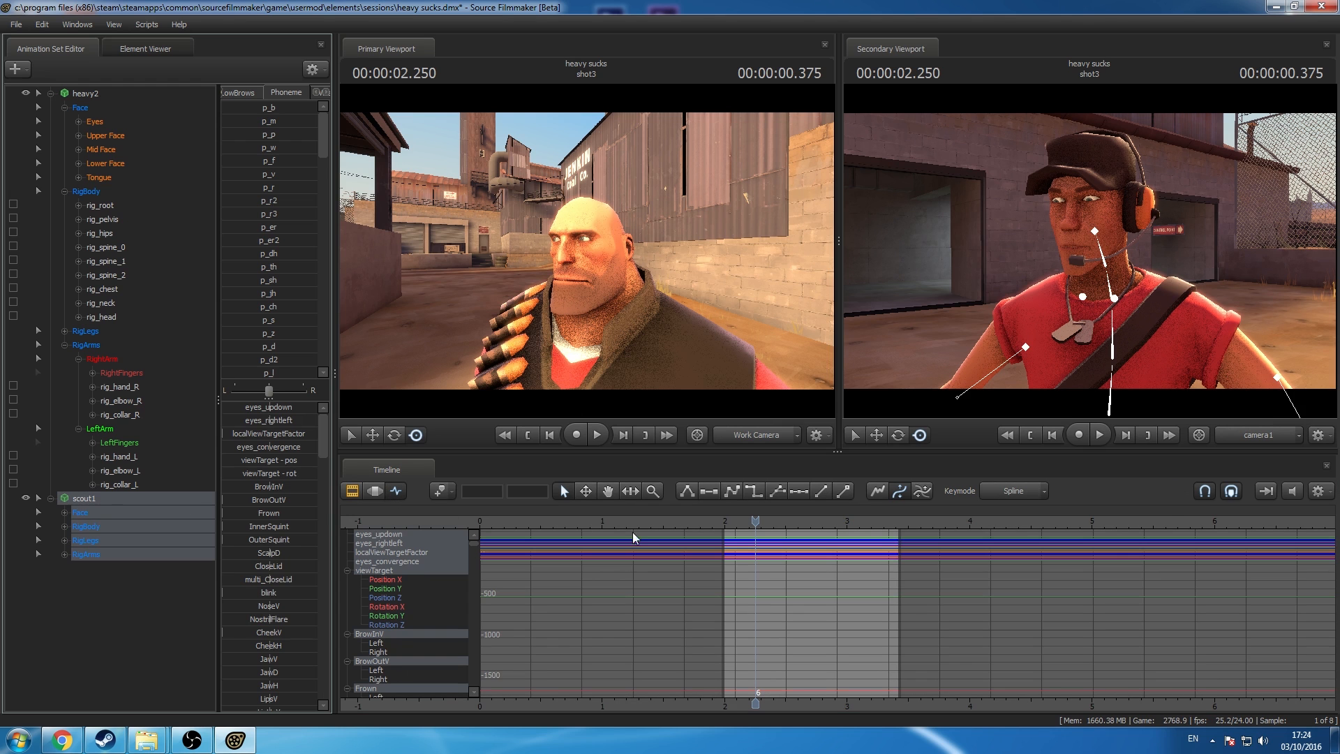
click(723, 522)
drag(587, 251, 551, 272)
key(w)
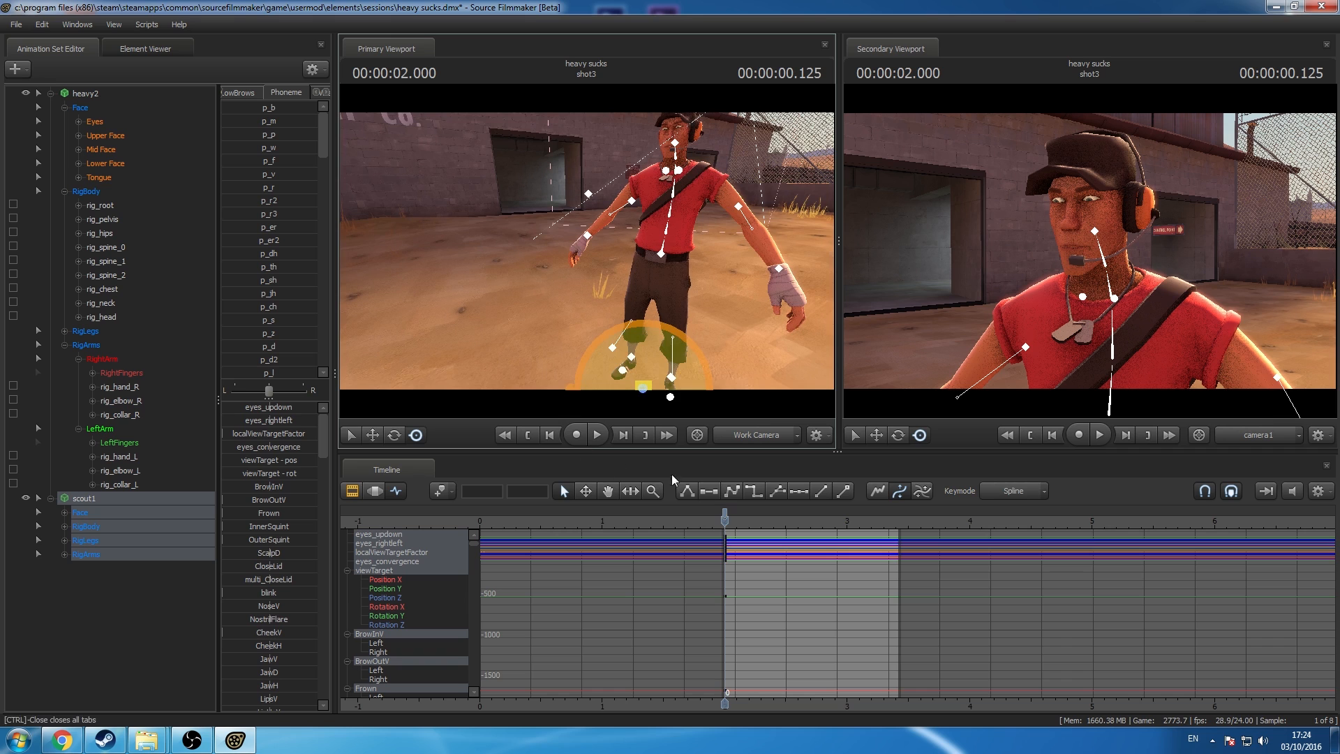
Step: Select scout1's frame 0 keyframe in shot3 and try to paste the Scout pose copied from shot1
click(725, 513)
click(431, 252)
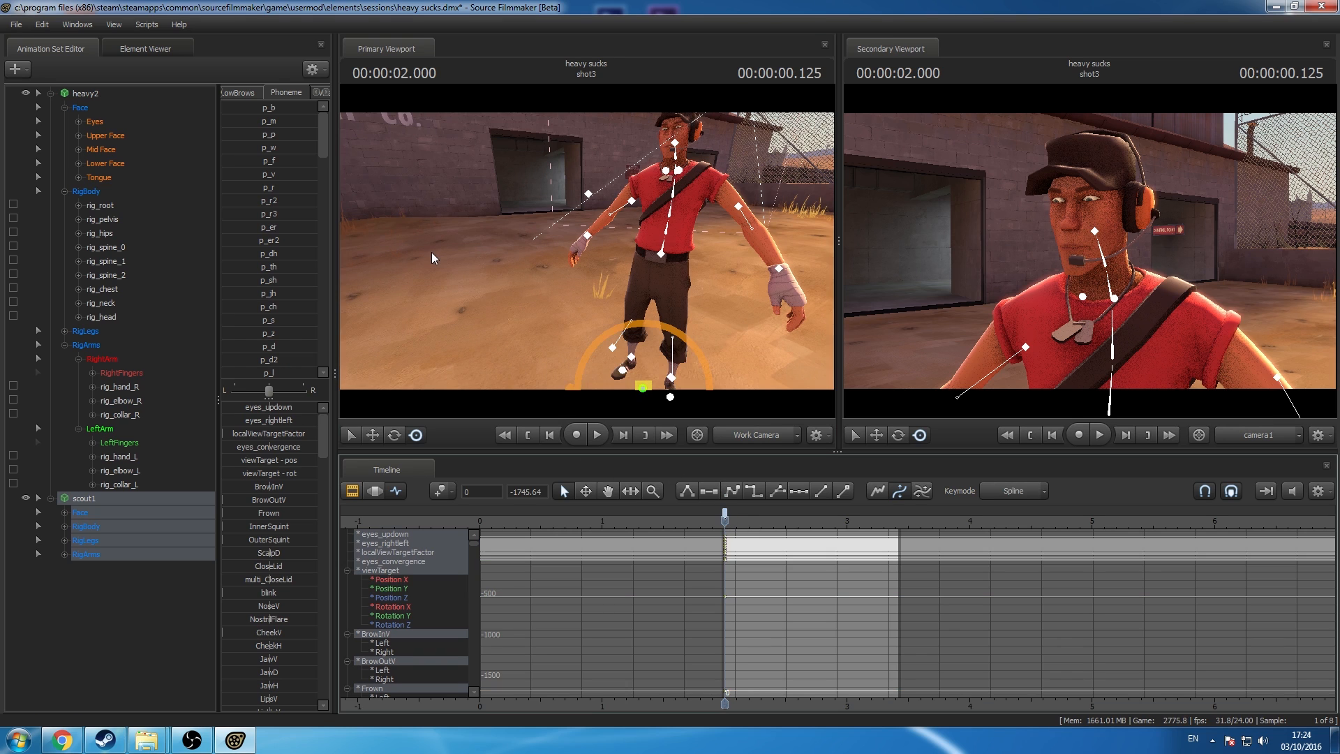
key(ctrl+z)
key(ctrl+z)
key(ctrl+z)
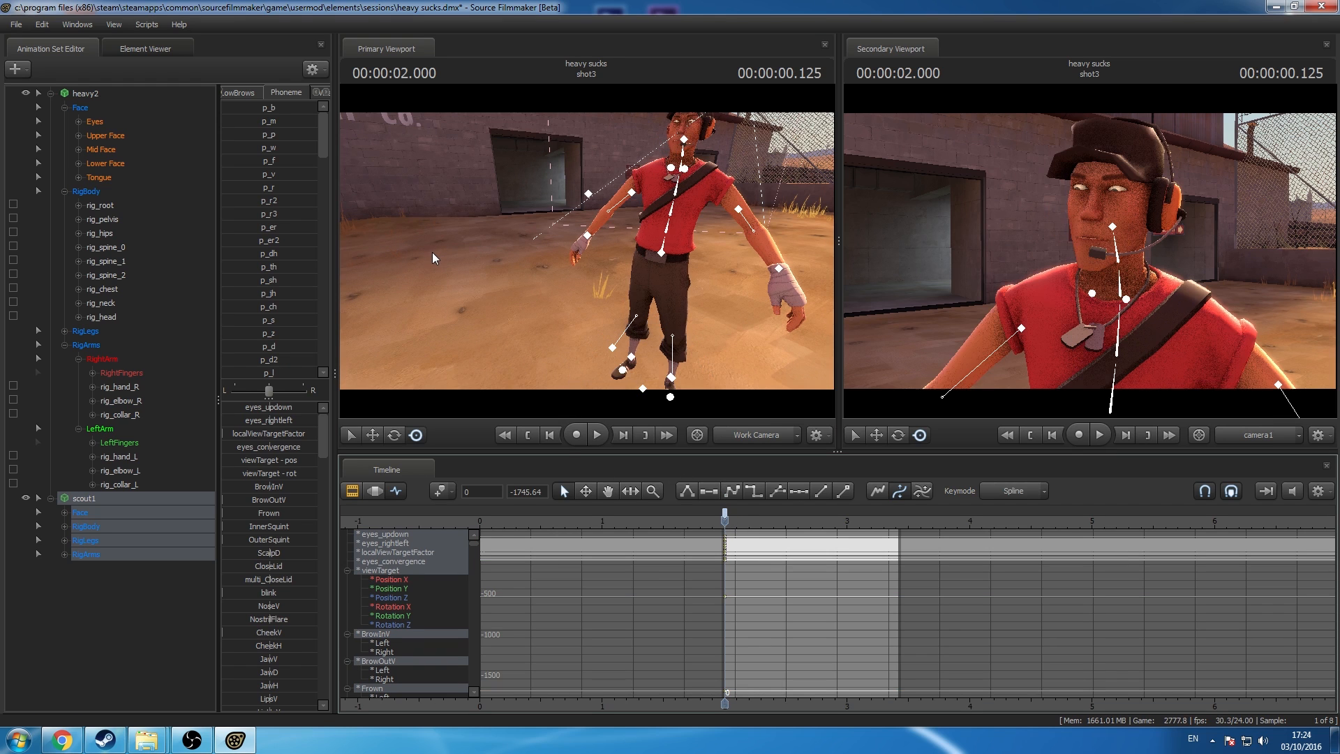
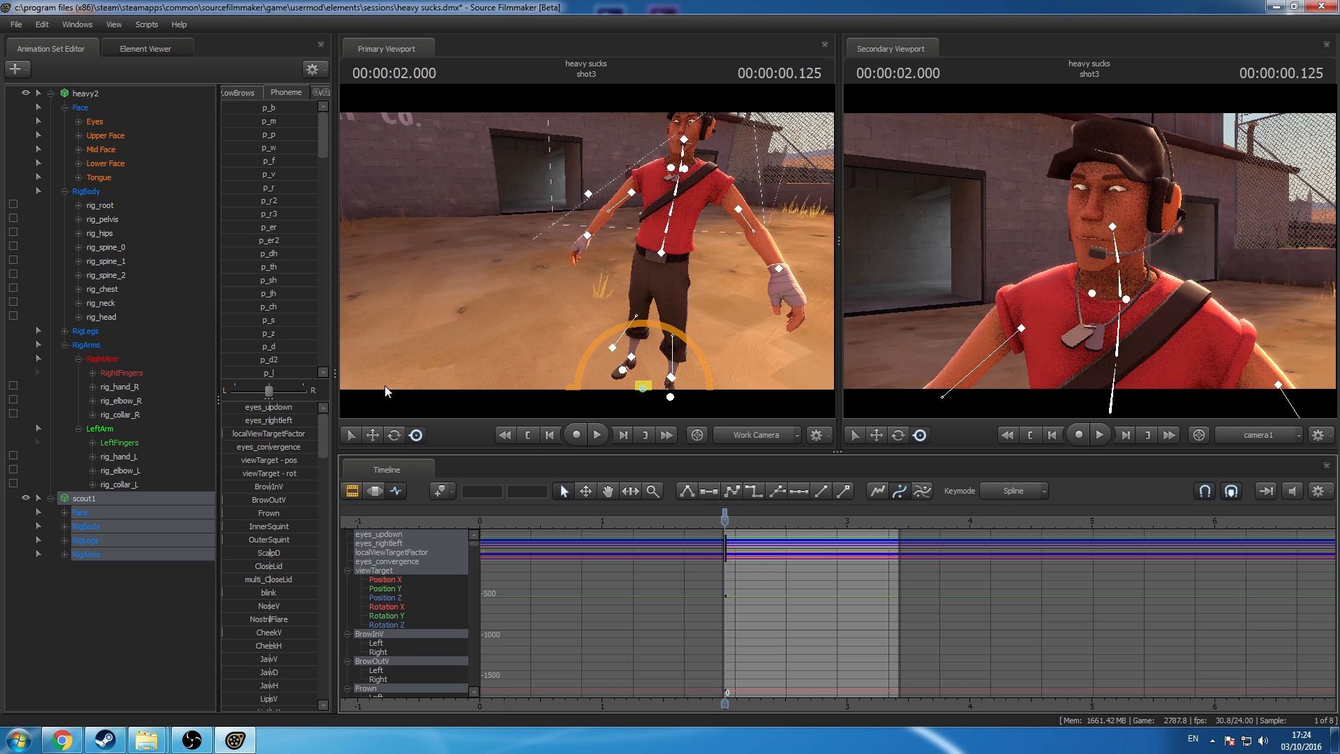
Step: Expand scout1's RigBody and RigArms groups, check the rig controls and reselect all of scout1 with its frame 0 keyframe
click(64, 527)
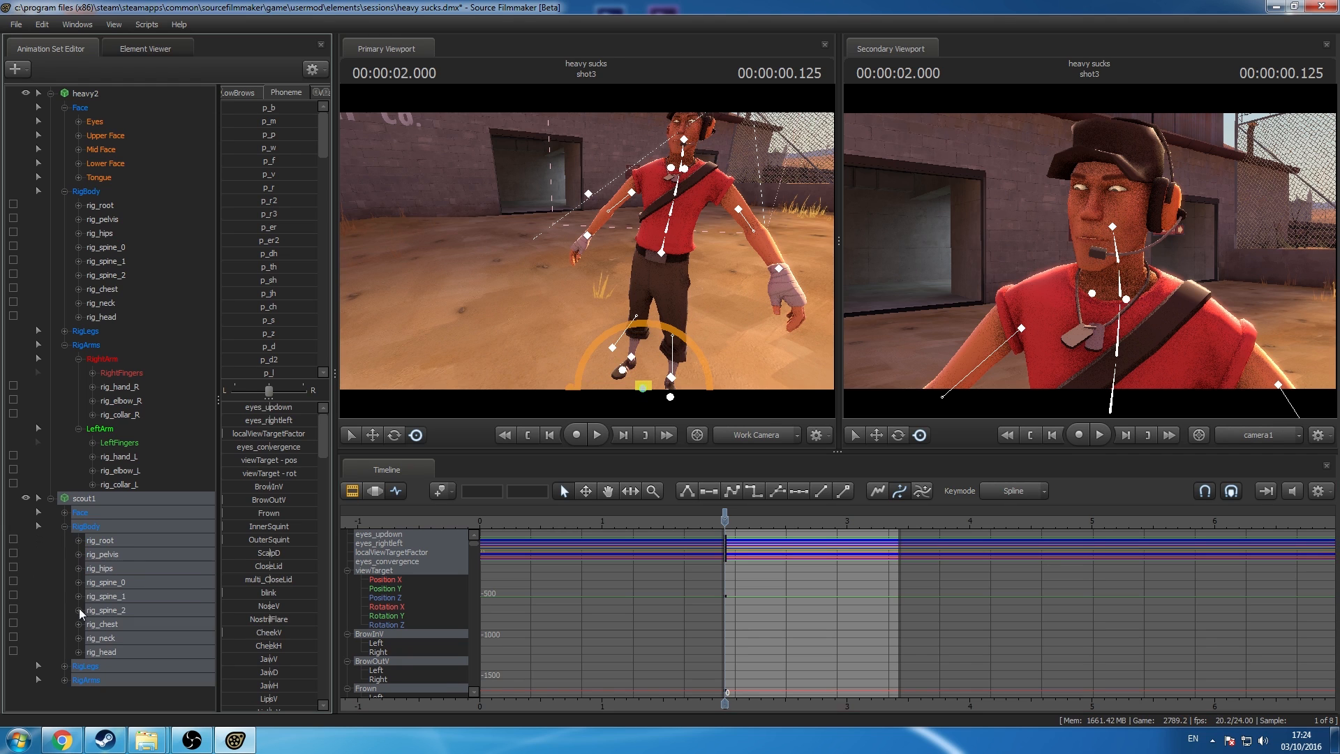
click(65, 679)
scroll(65, 676, down, 1)
scroll(76, 679, down, 3)
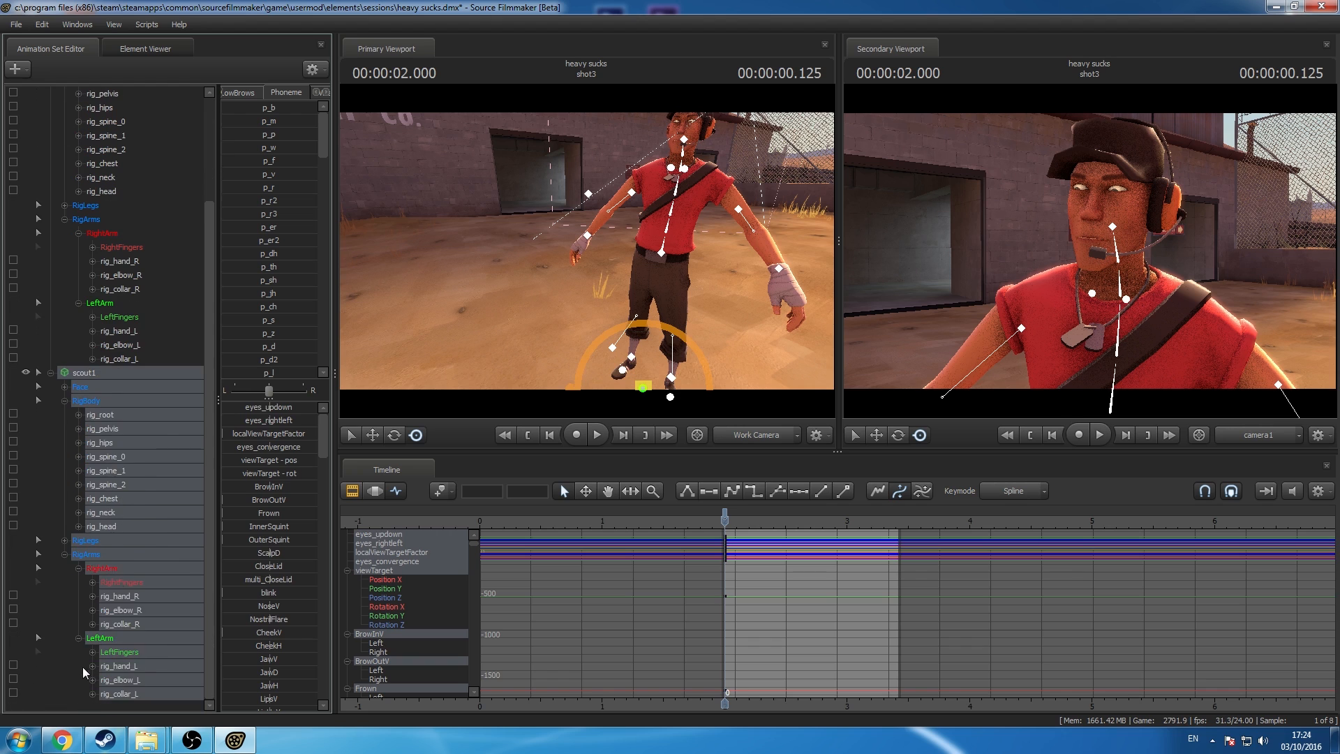
click(125, 500)
drag(128, 501, 127, 598)
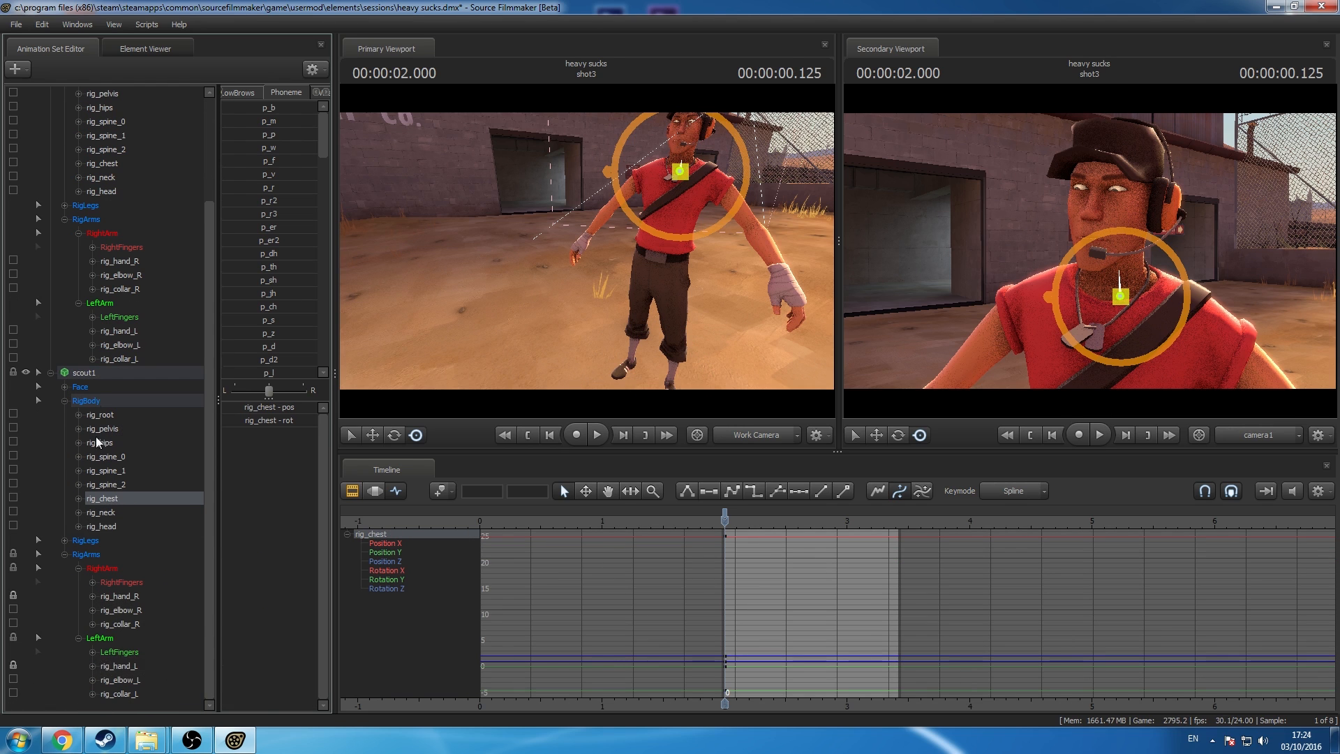
click(95, 374)
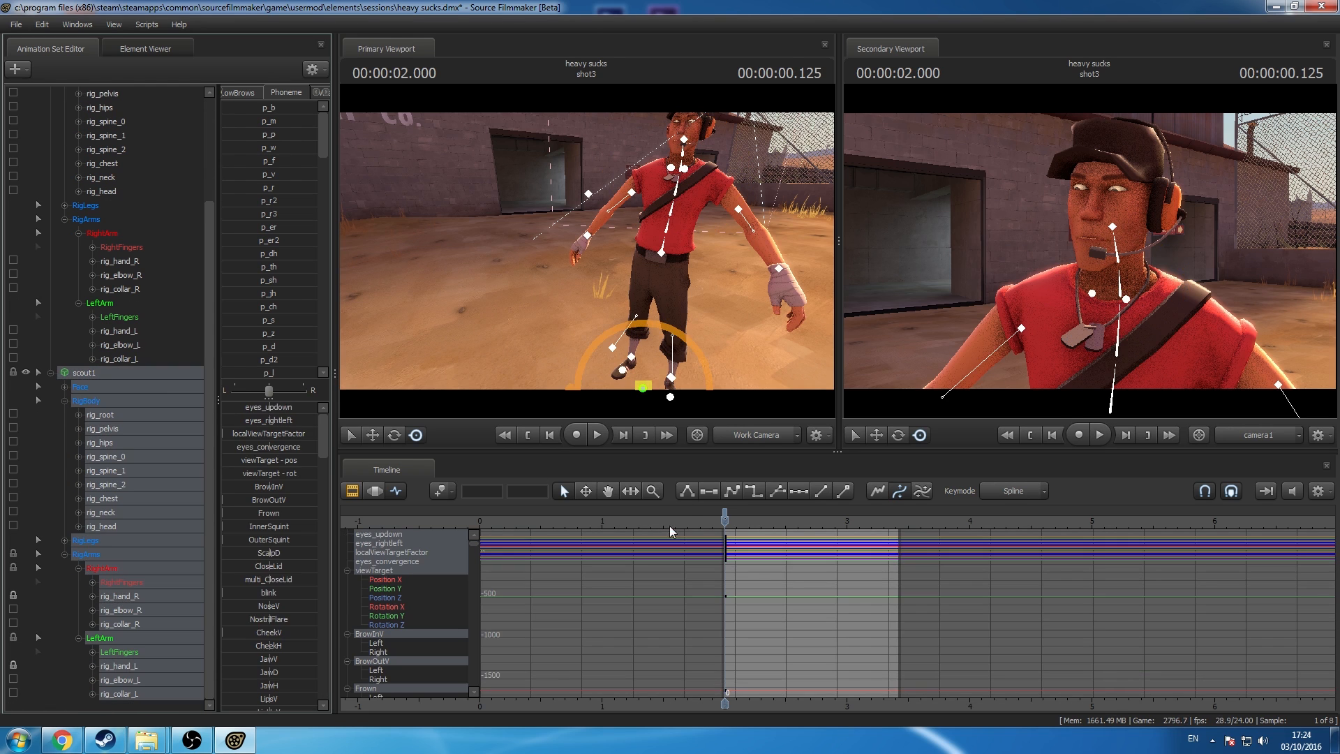
click(723, 510)
click(723, 514)
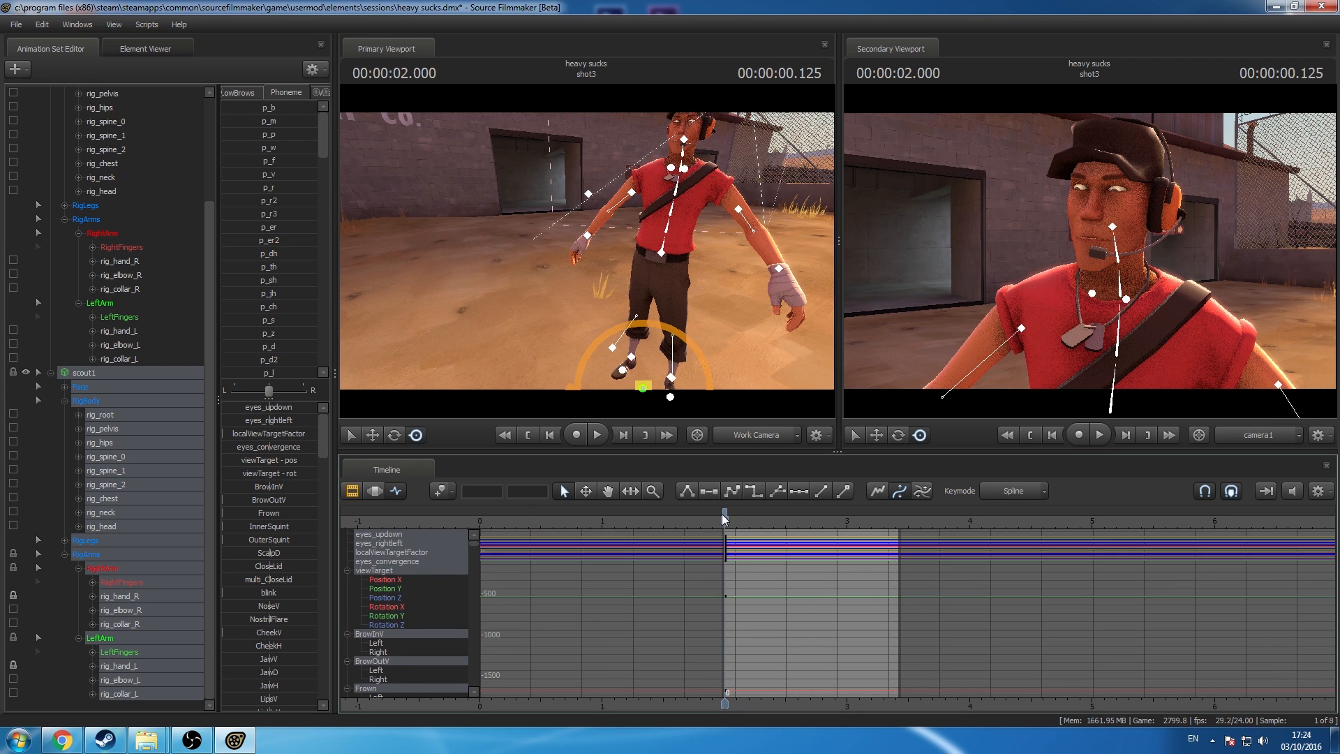
Step: Go back to shot1 and copy scout1's keyframe at frame 23
click(352, 491)
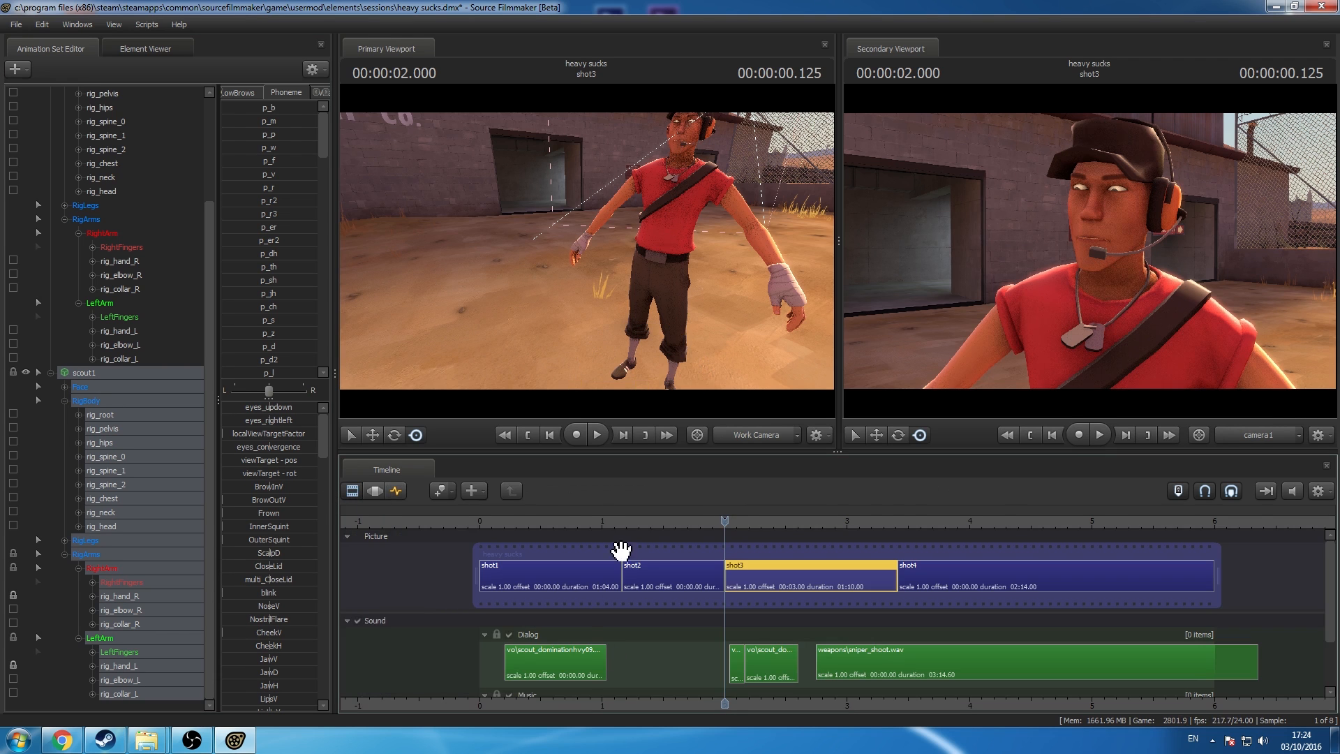
mouse_move(619, 548)
mouse_down()
mouse_move(560, 544)
mouse_move(622, 563)
mouse_move(608, 566)
mouse_up()
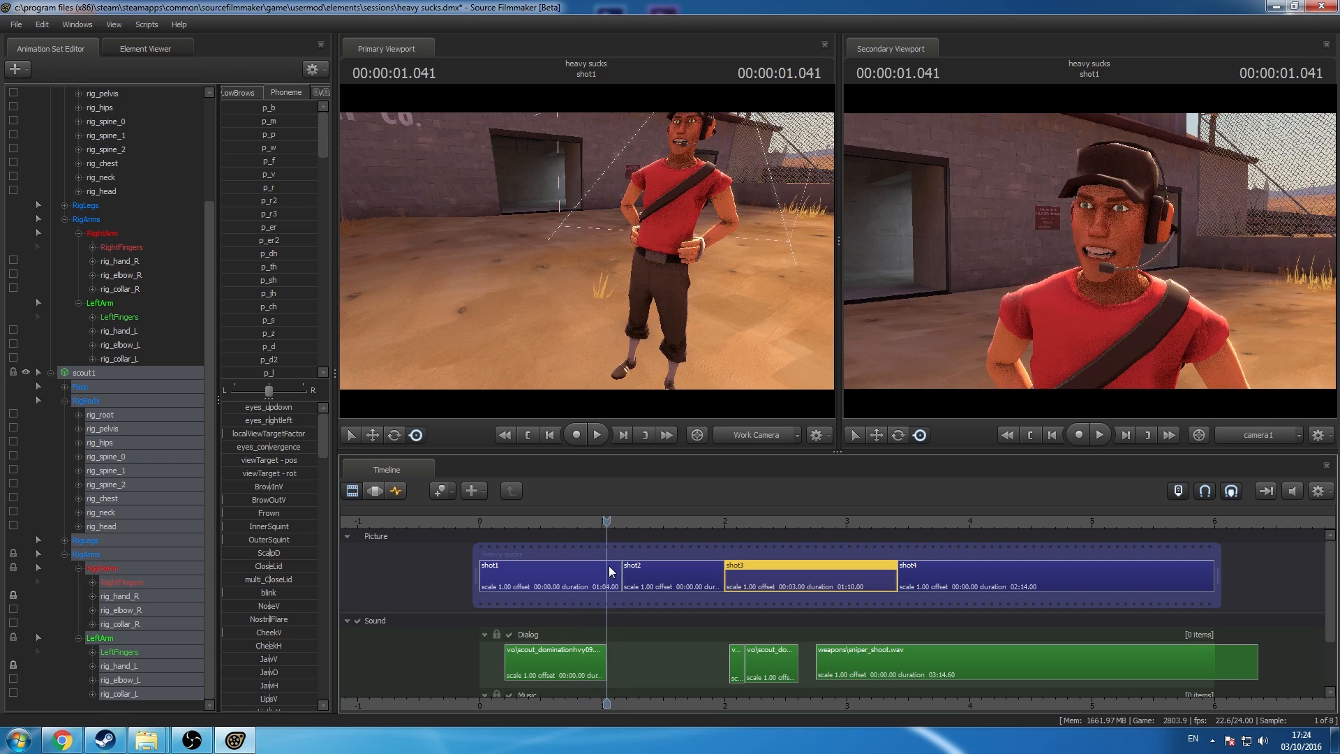
click(609, 566)
click(396, 492)
click(84, 373)
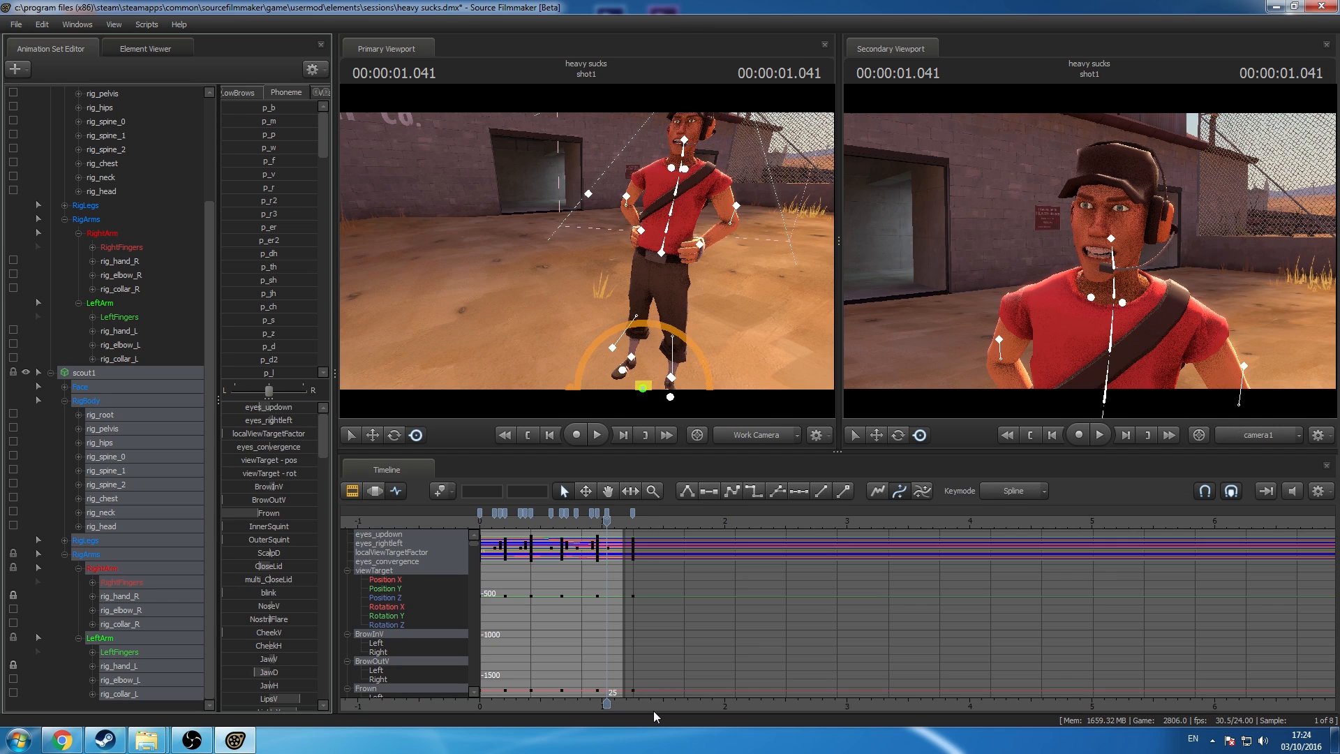
scroll(605, 554, up, 2)
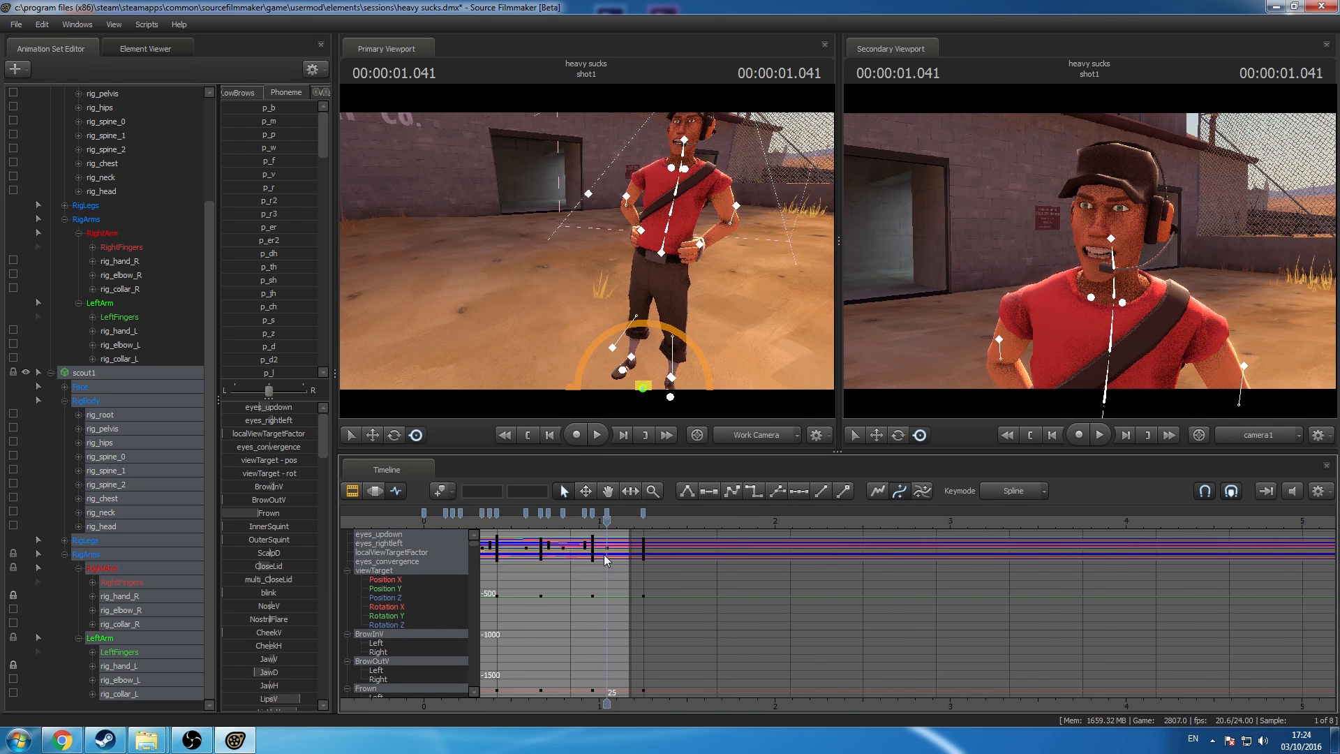
click(592, 514)
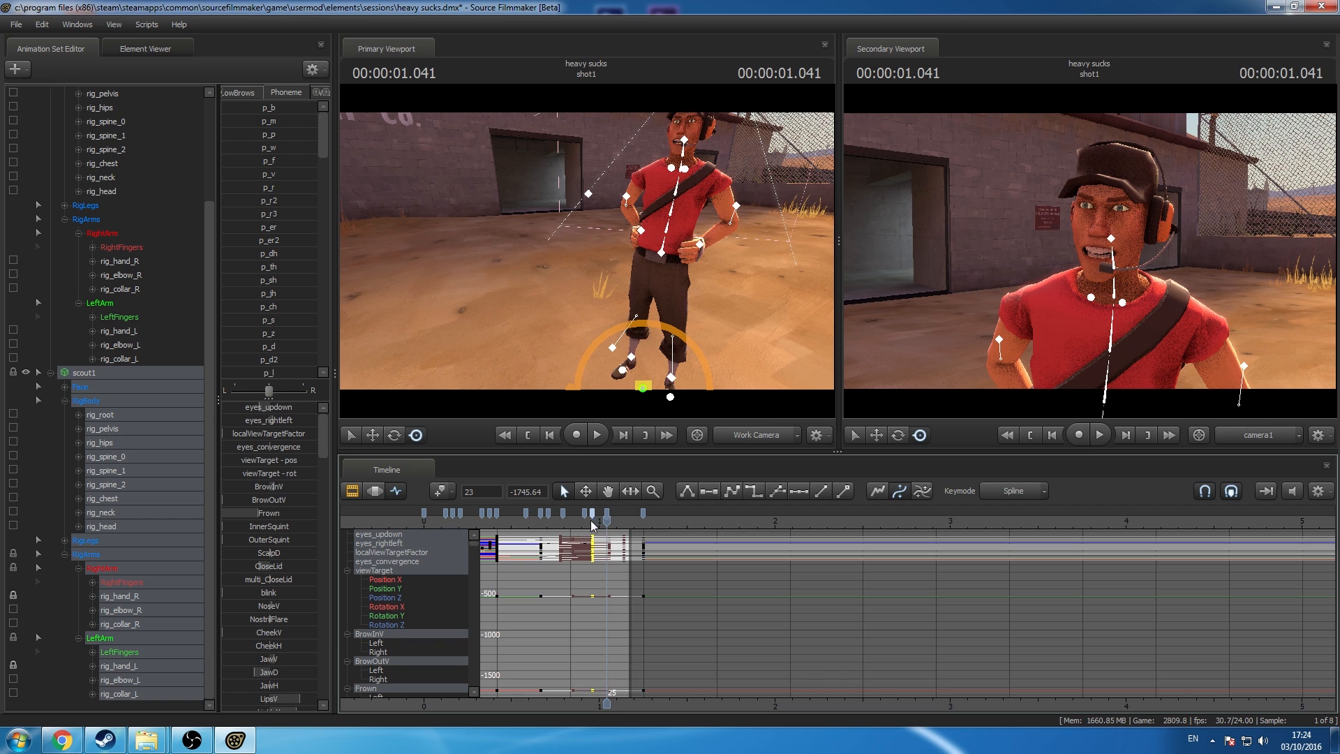
click(593, 518)
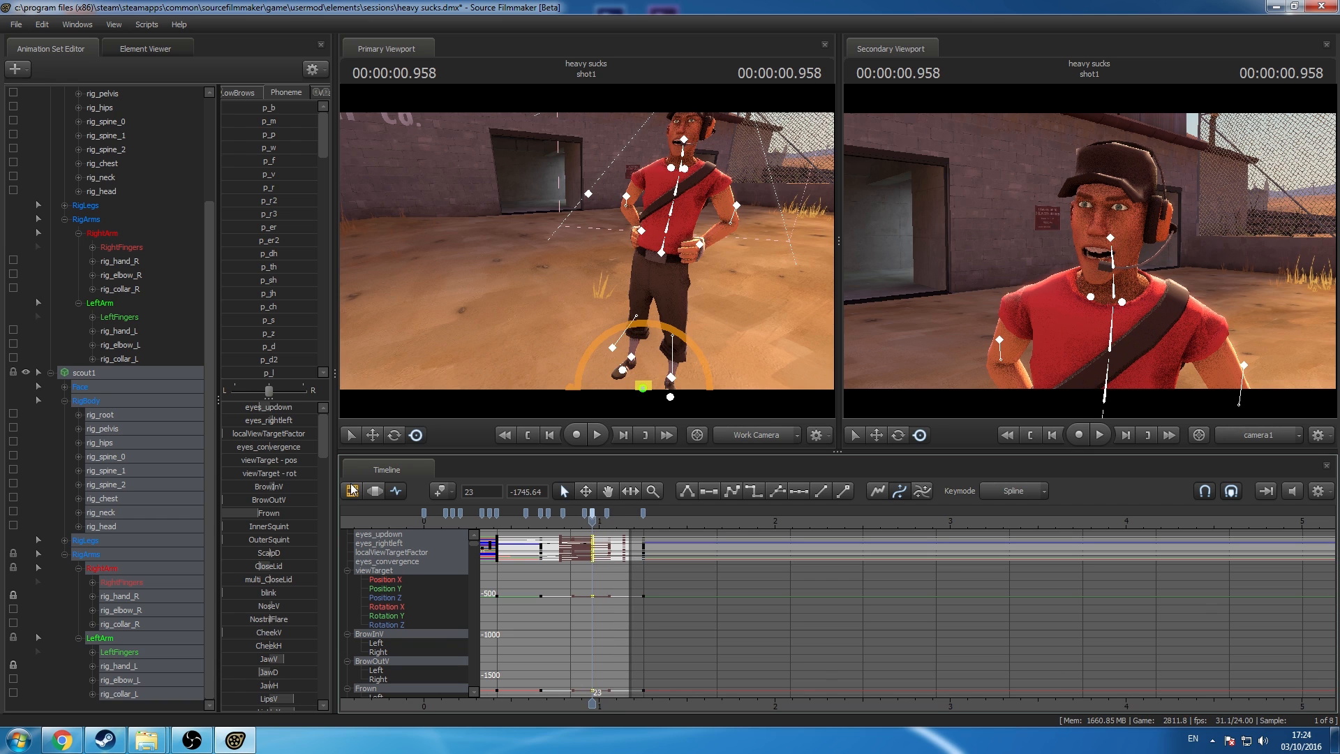
Step: Paste the copied Scout pose at frame 0 of shot3 with all of scout1's controls selected
click(352, 490)
click(793, 526)
click(395, 491)
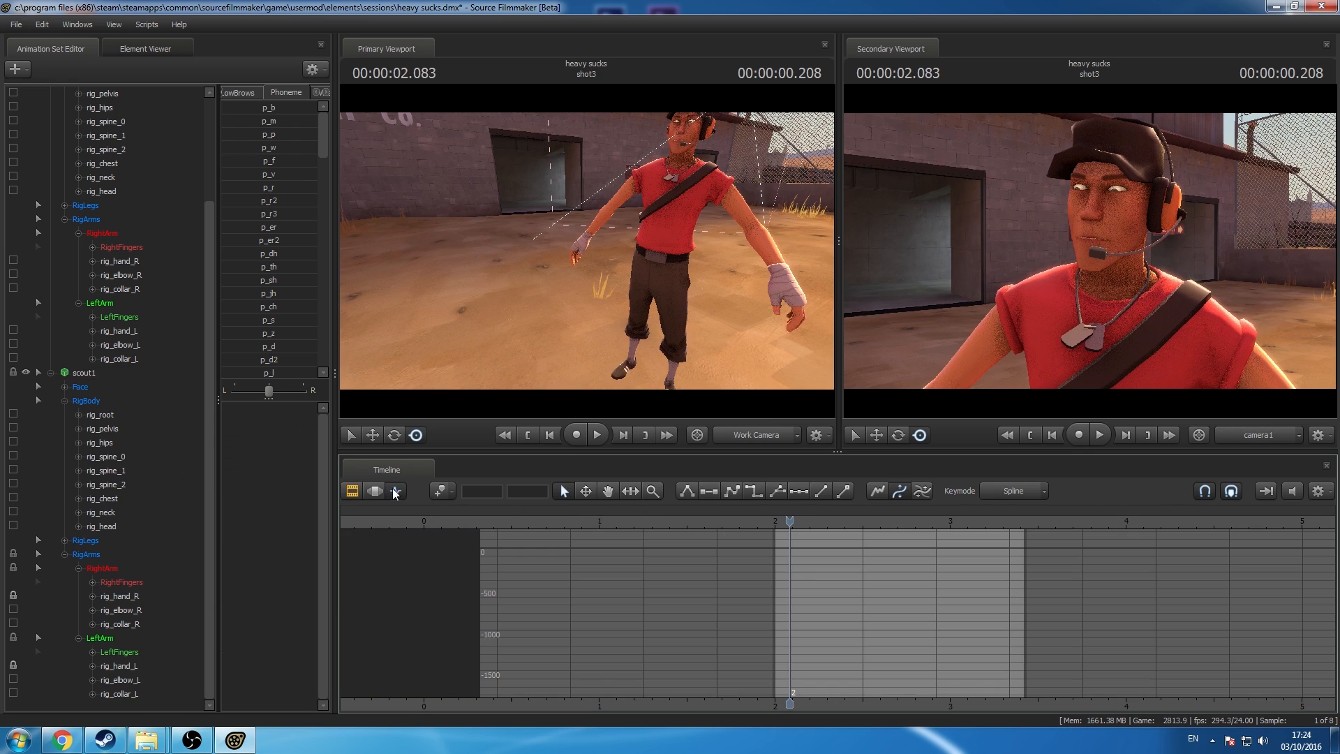
click(165, 374)
click(777, 522)
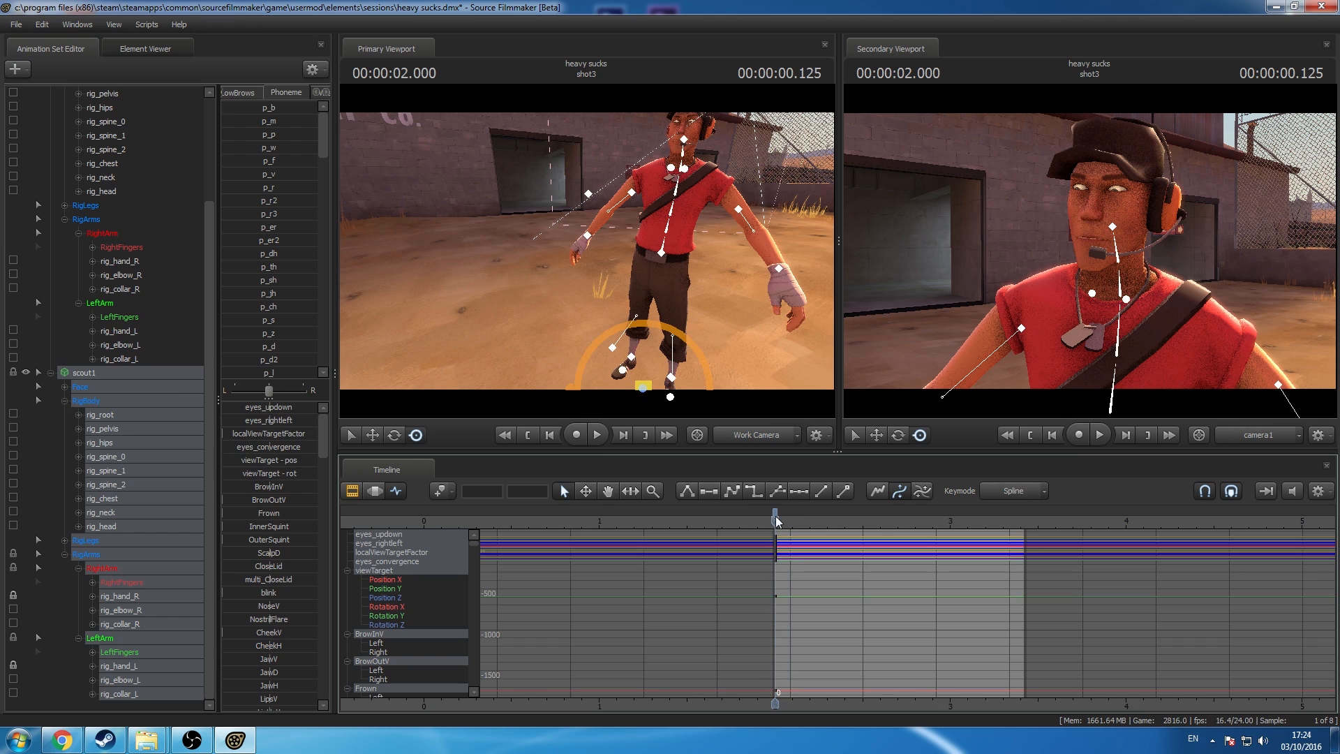
key(ctrl+v)
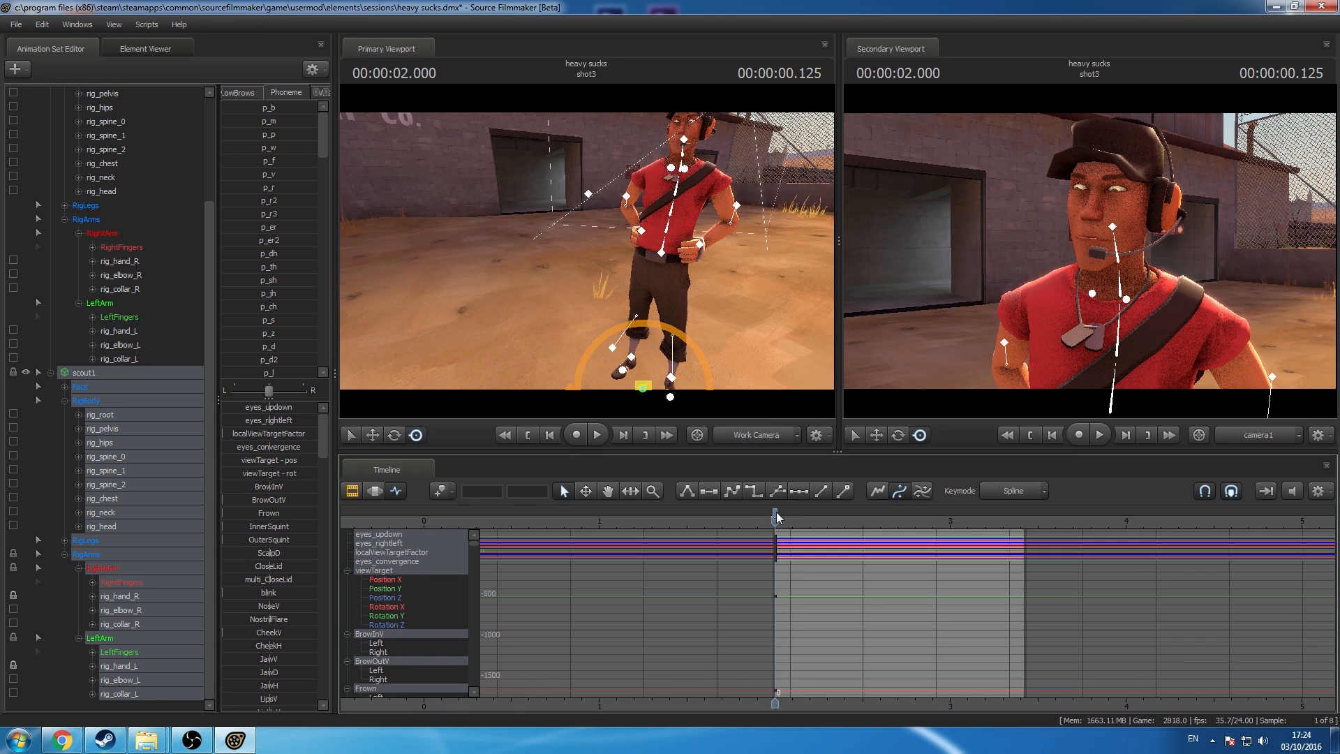
Step: Go back to shot1 at 1.125 s and select all of scout1's controls in the Motion Editor
click(94, 387)
click(352, 491)
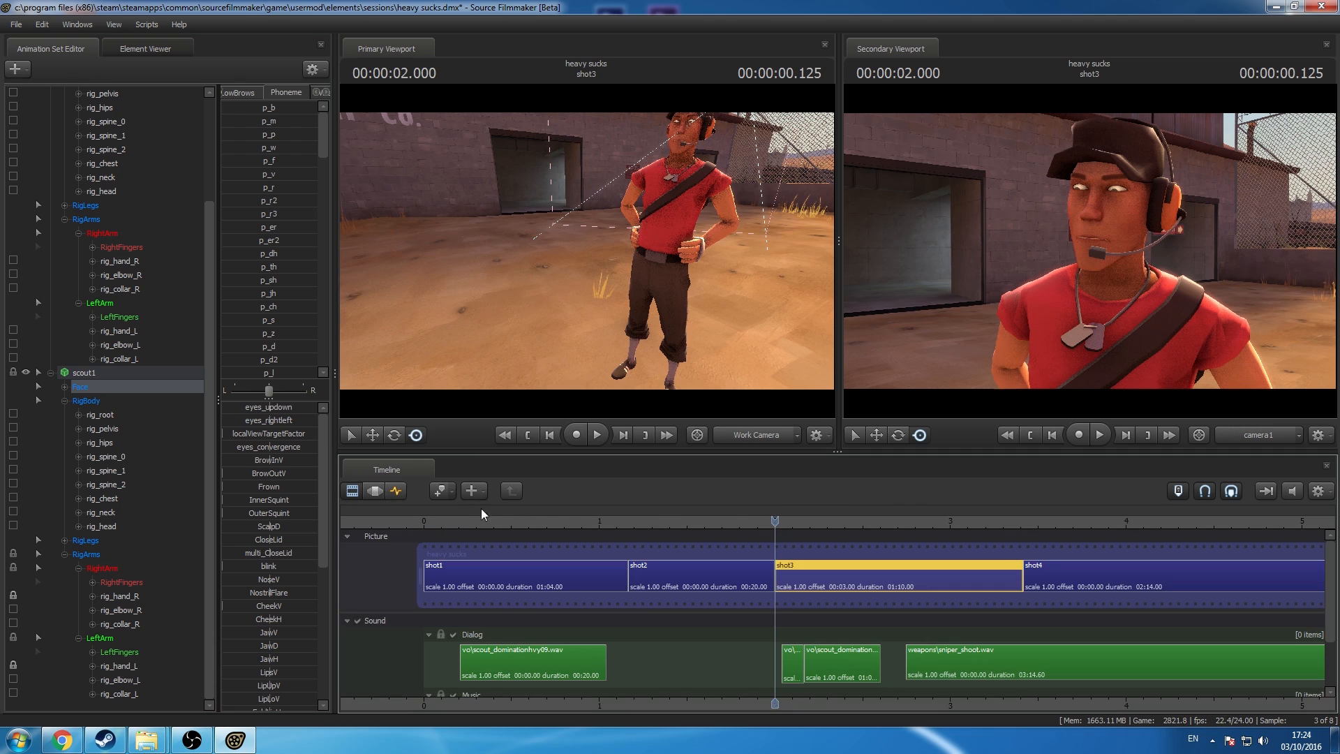
click(623, 525)
click(541, 551)
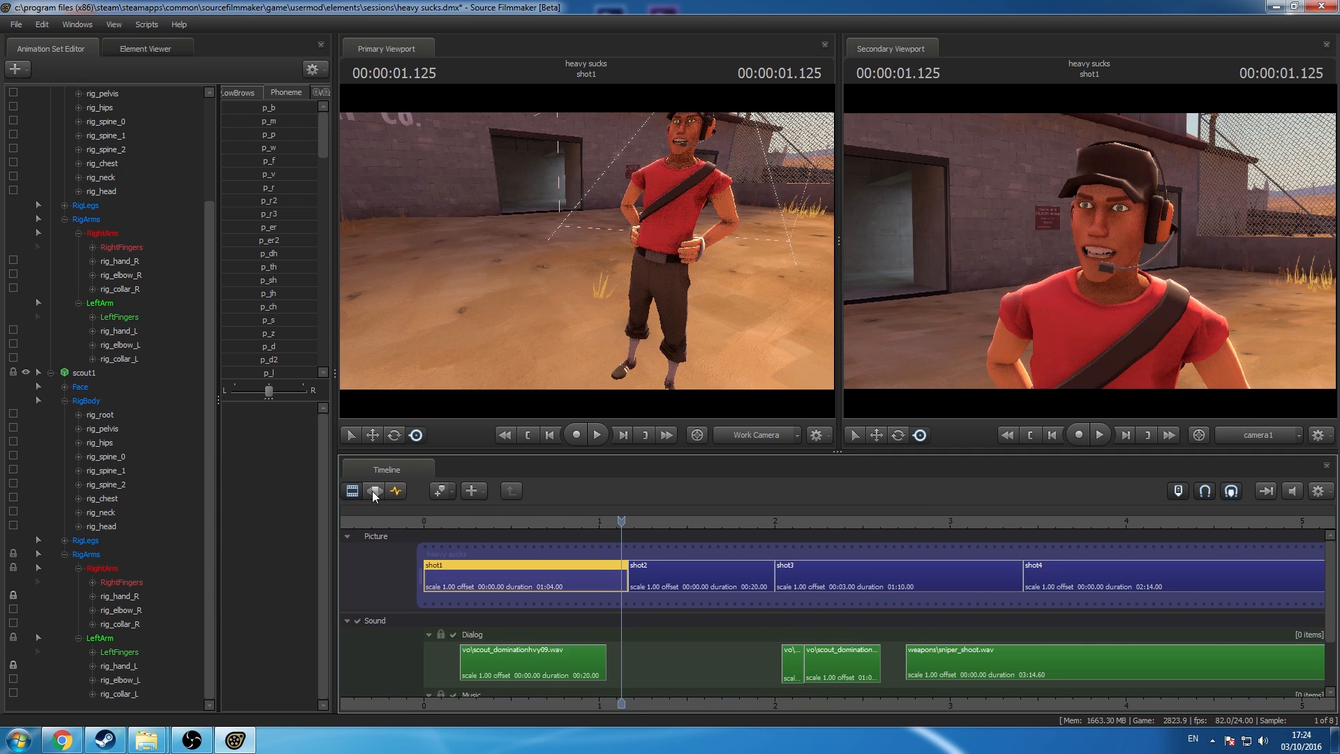
click(374, 491)
click(95, 378)
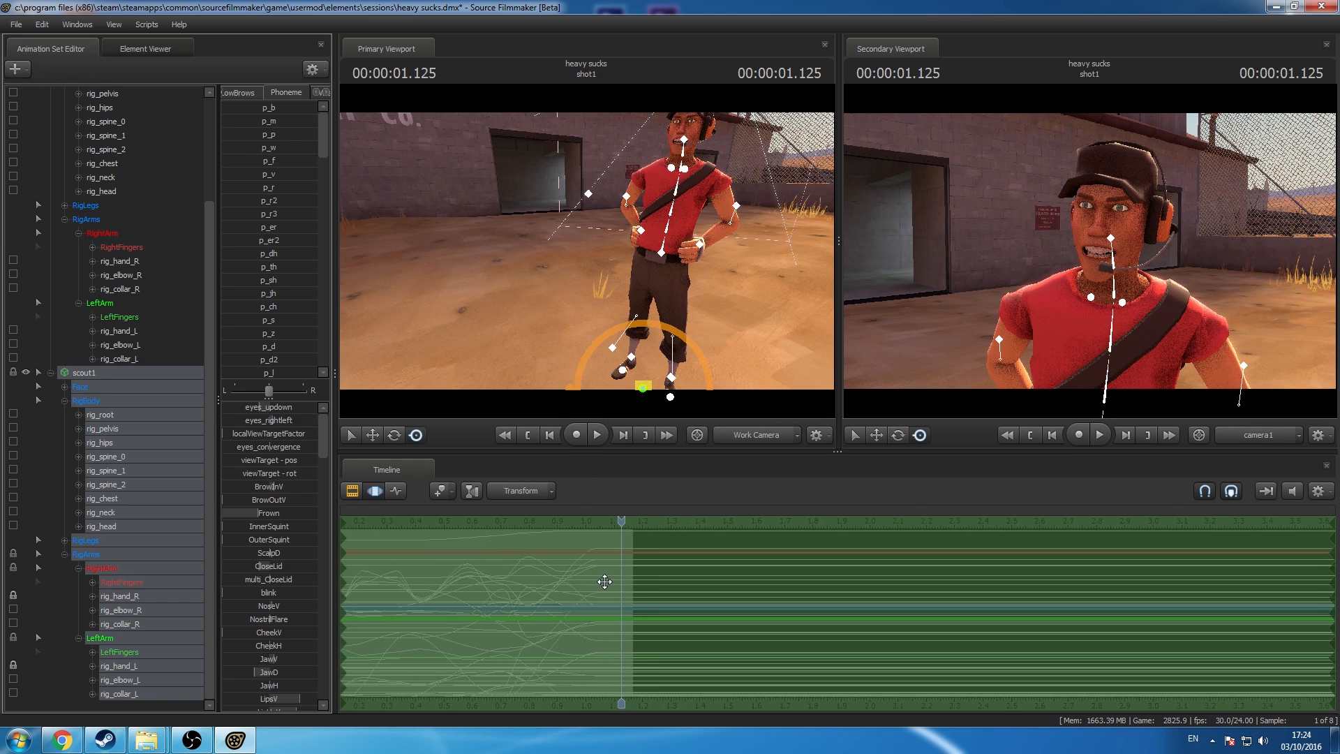
scroll(624, 522, up, 3)
drag(623, 522, 696, 522)
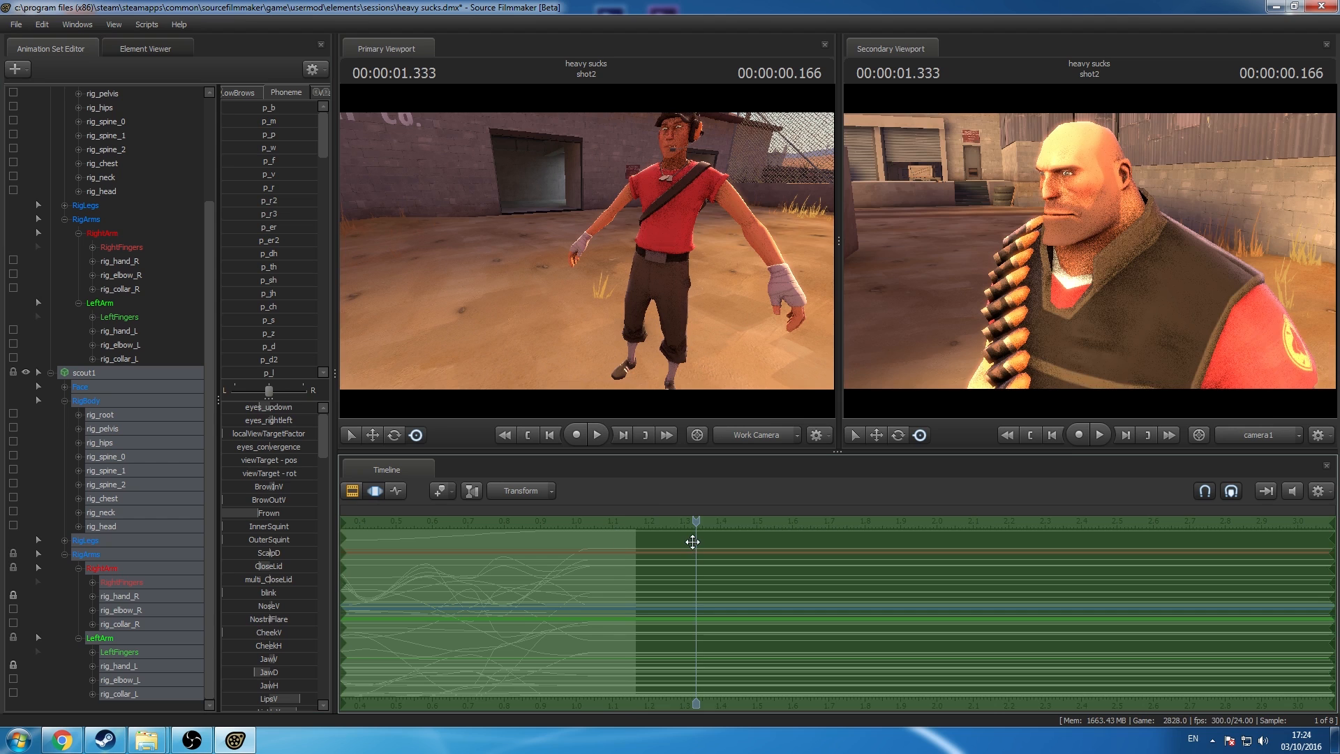
click(686, 584)
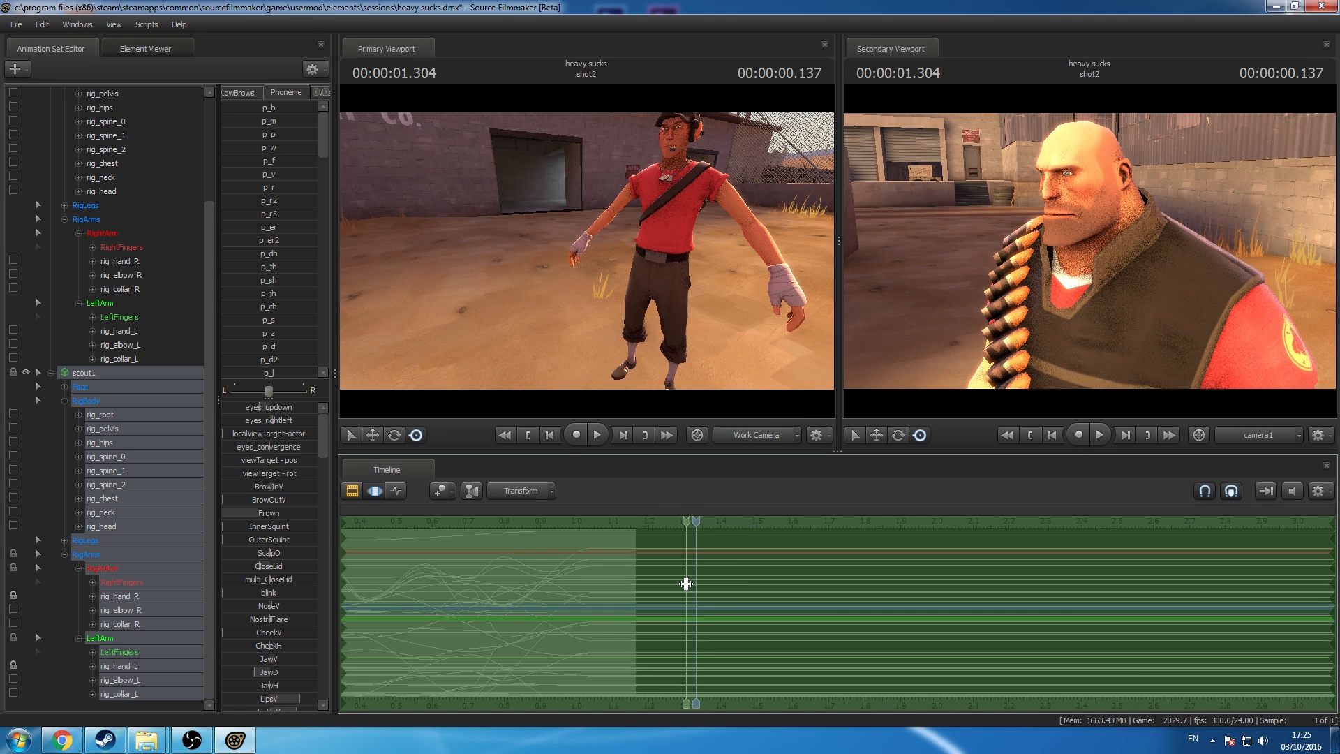
drag(686, 584, 712, 596)
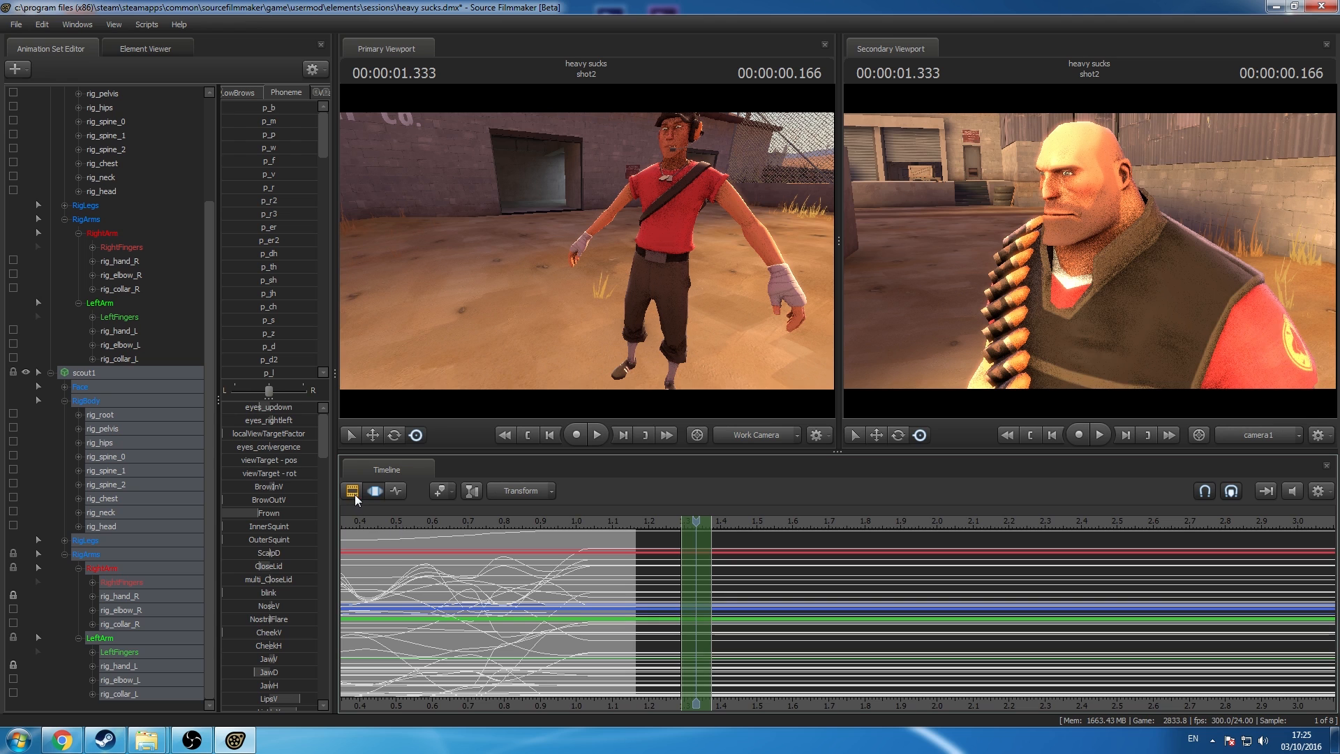
key(ctrl+a)
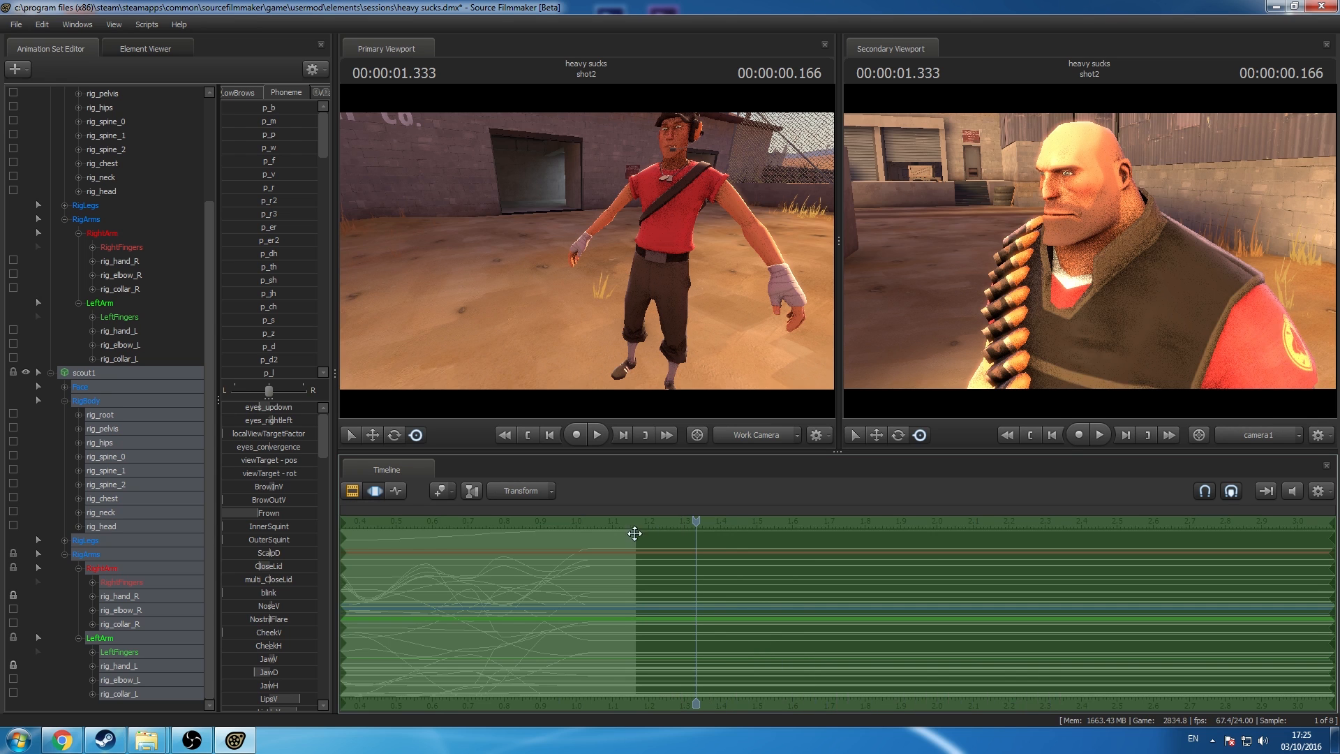
Step: Paste the Scout's facial expression copied from shot1 onto scout1's Face group across shot3 in the Motion Editor
click(357, 494)
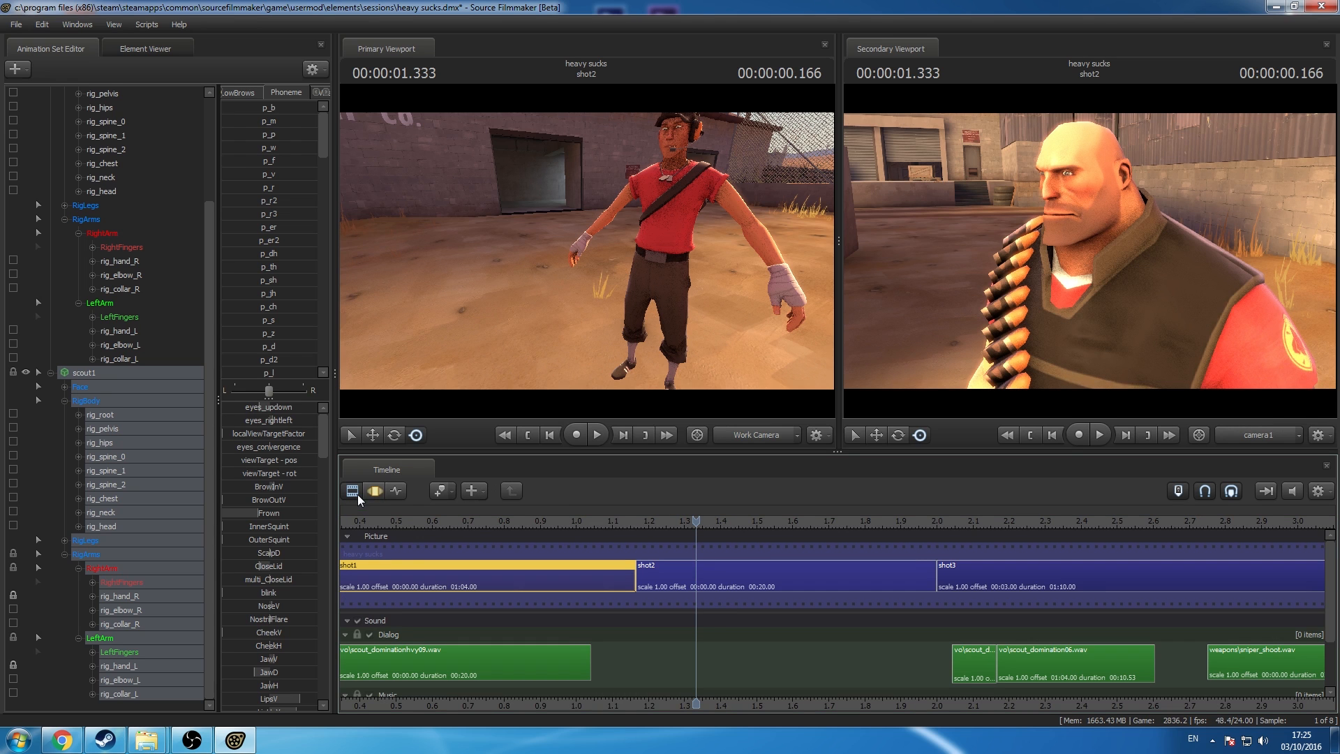
click(997, 577)
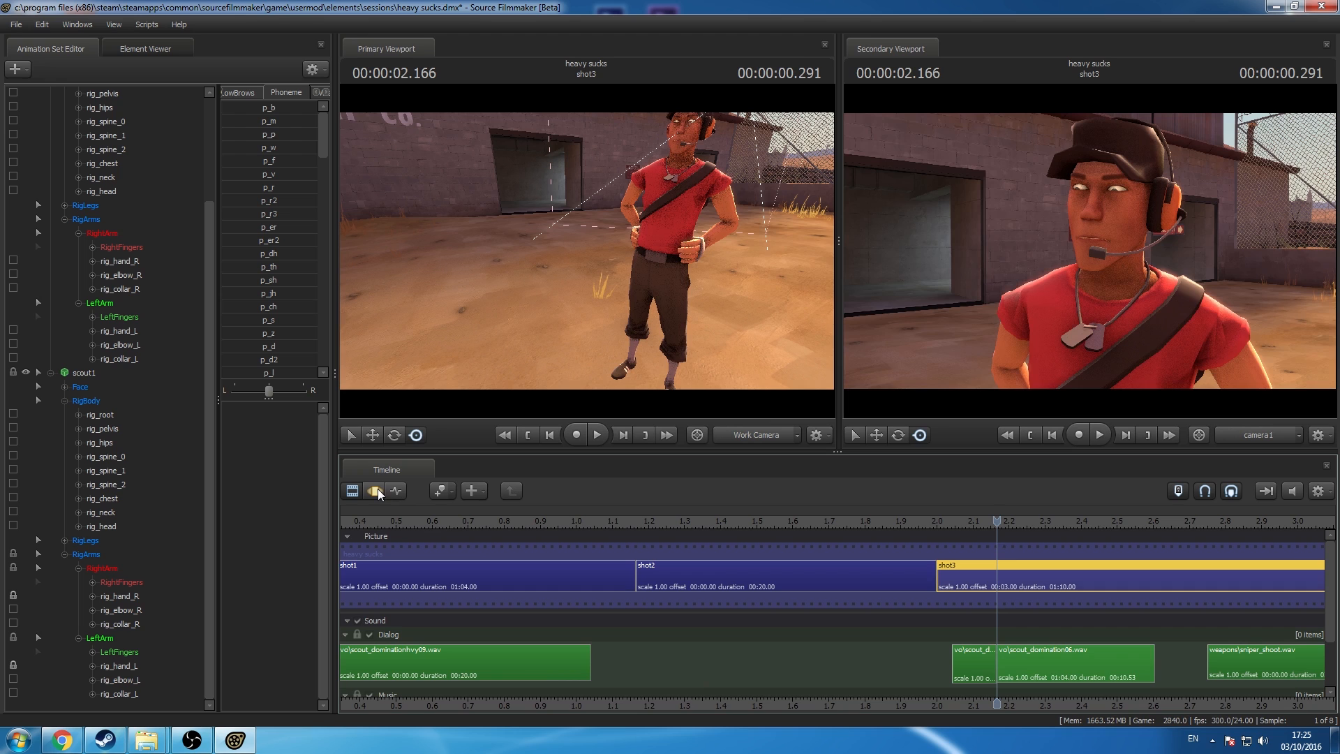
click(378, 490)
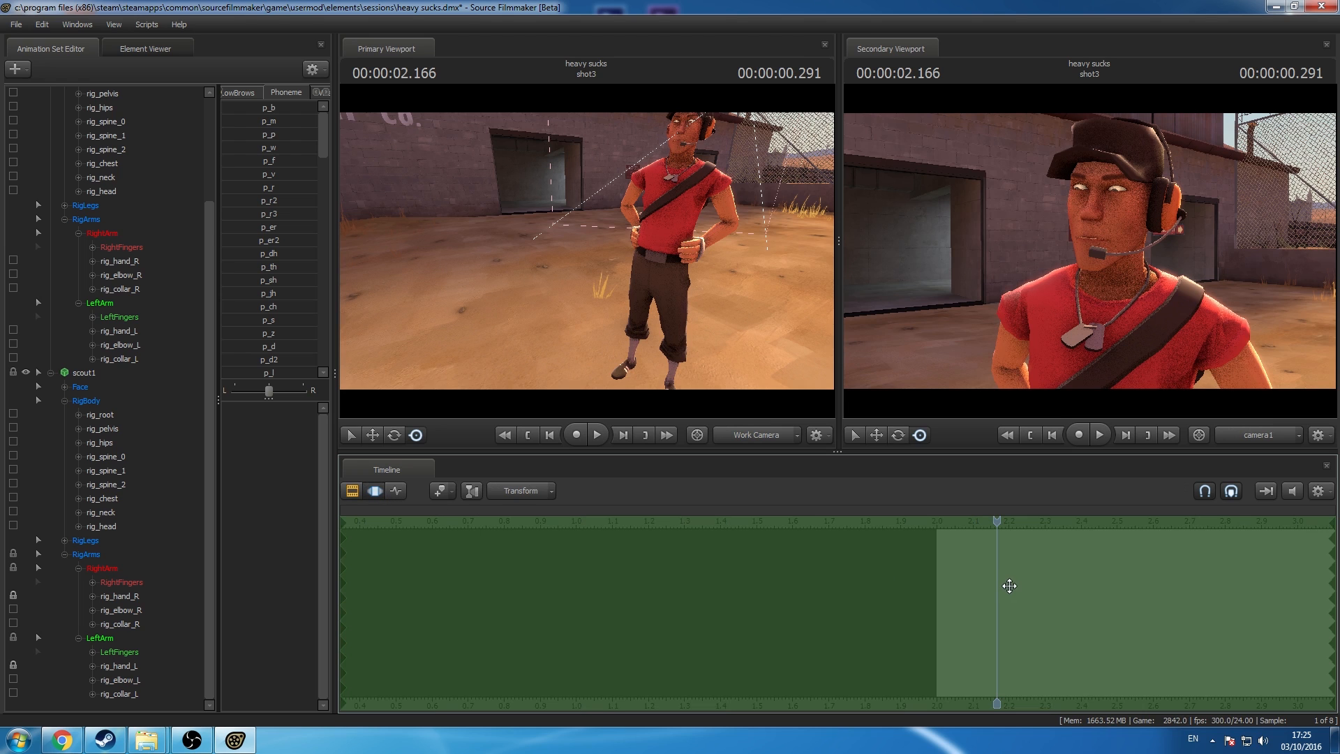
key(ctrl+c)
click(81, 387)
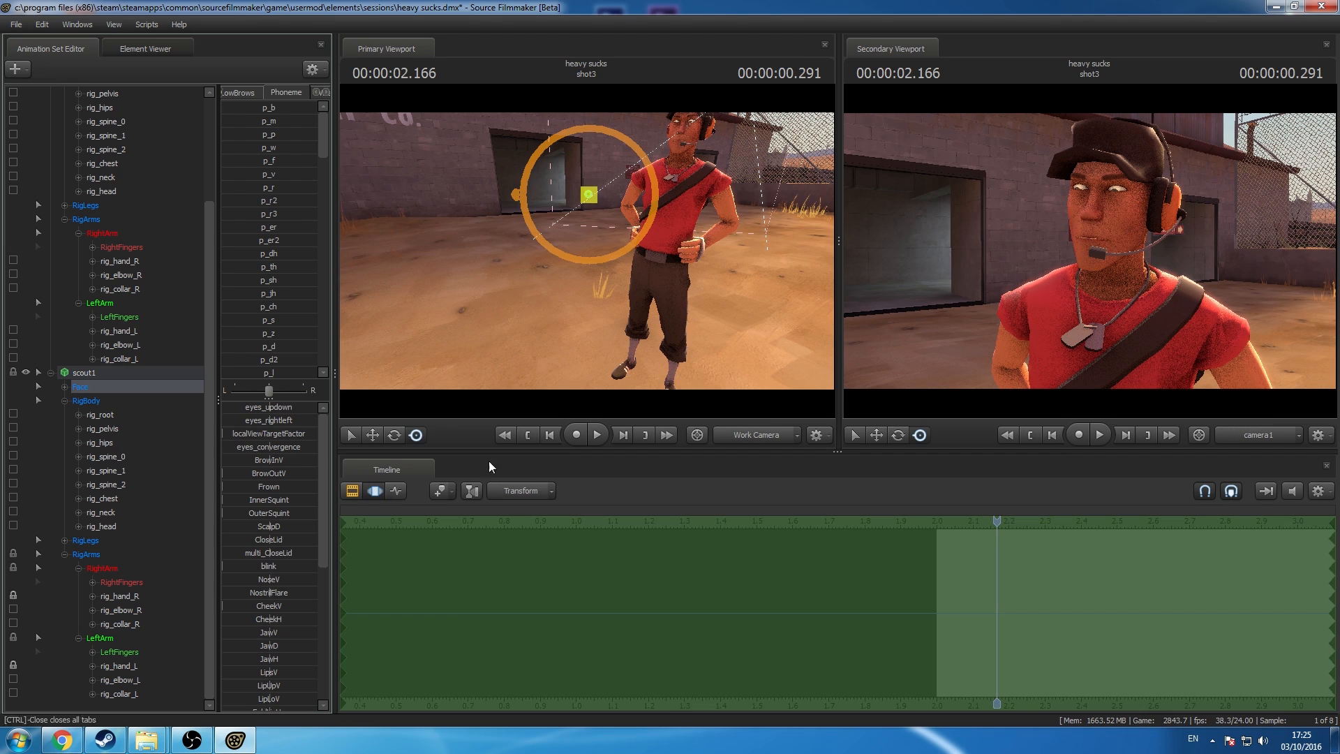
key(ctrl+v)
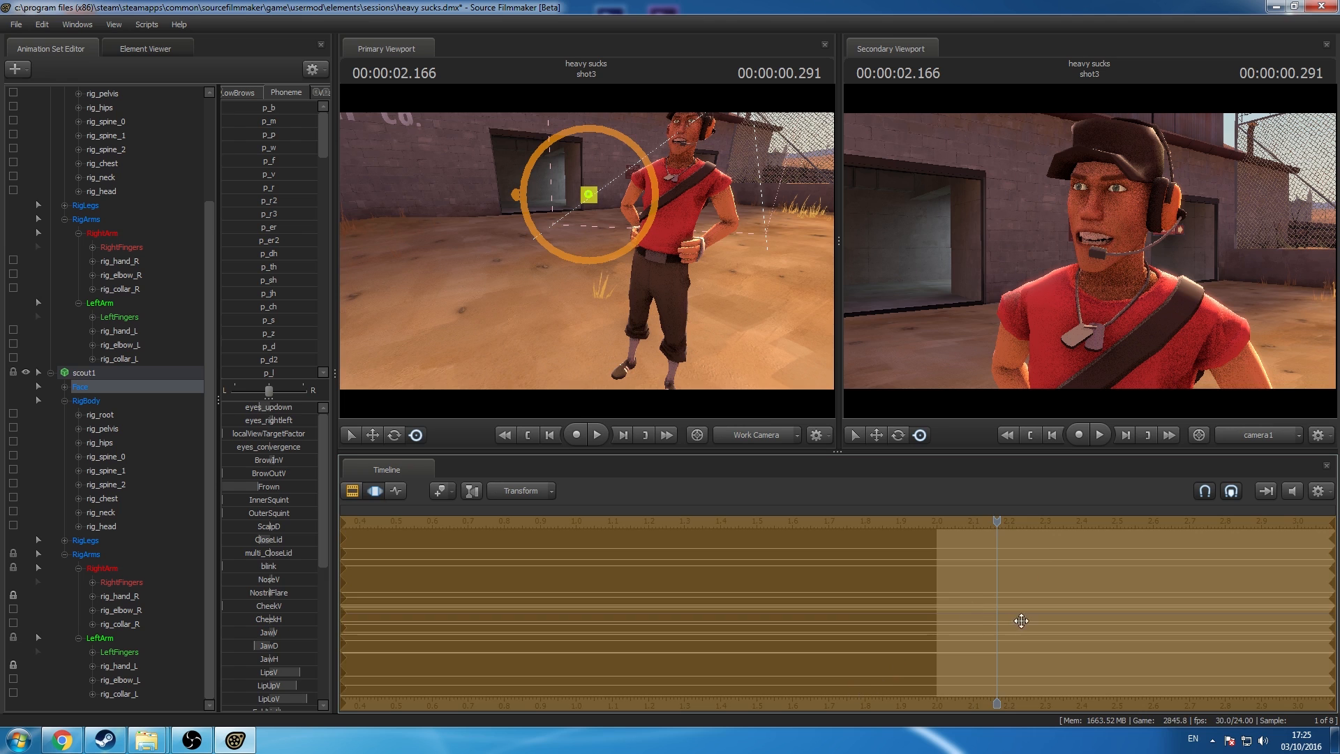
key(Return)
Step: Move to the start of shot3 at 2.000 s and select all of scout1's controls in the Graph Editor
click(348, 494)
drag(1052, 603, 838, 601)
scroll(837, 600, down, 3)
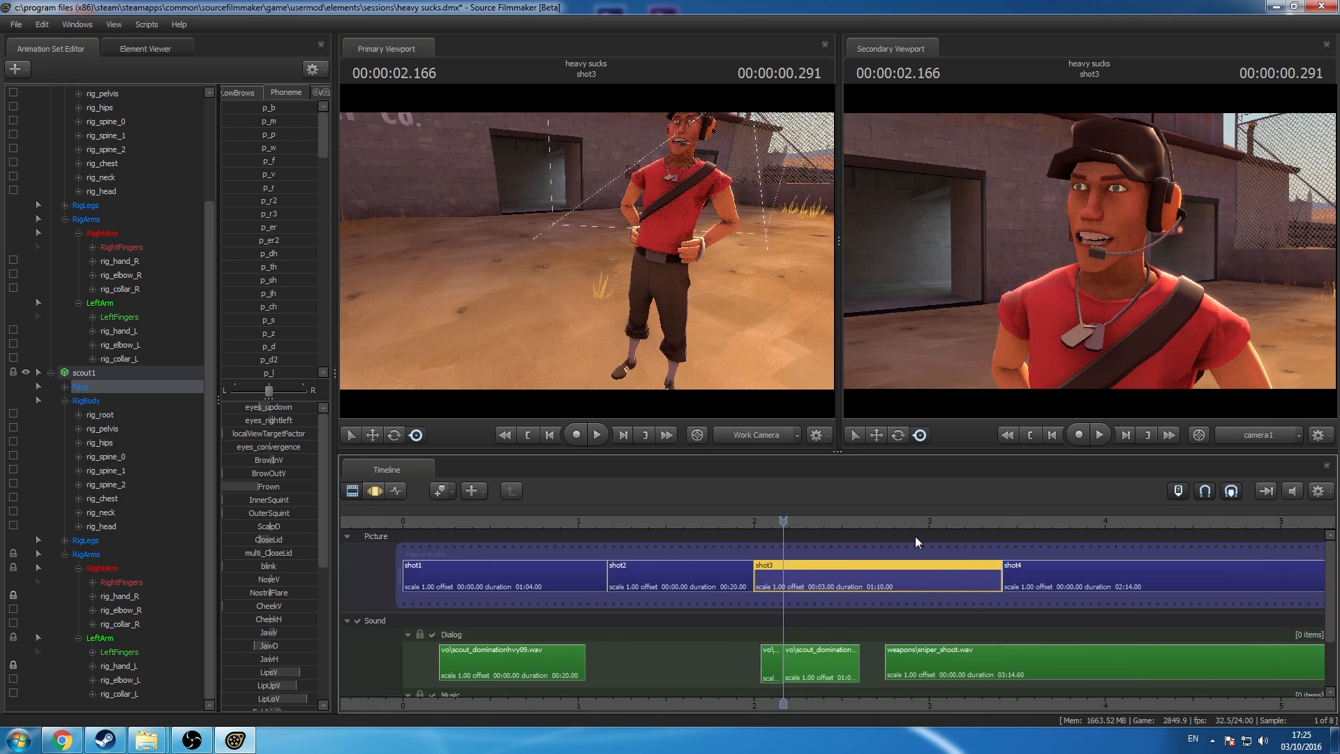
click(754, 526)
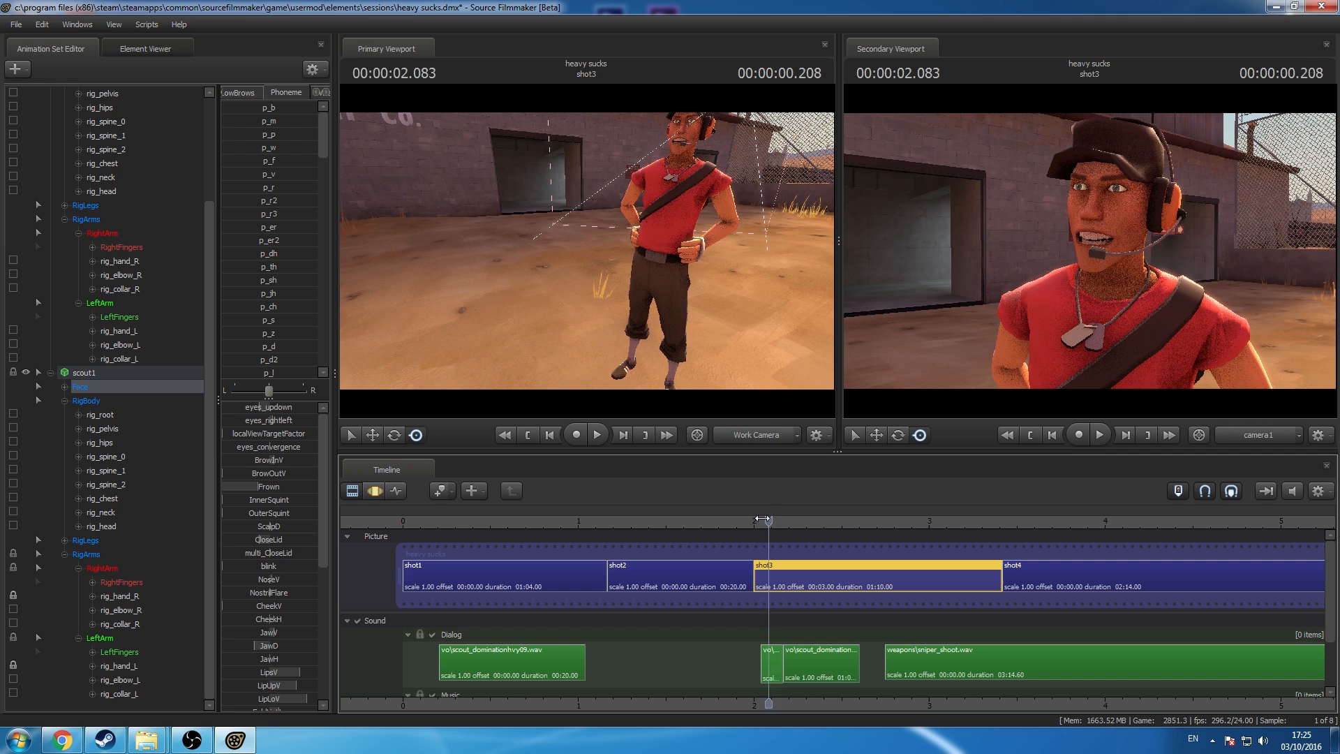
click(400, 491)
click(116, 379)
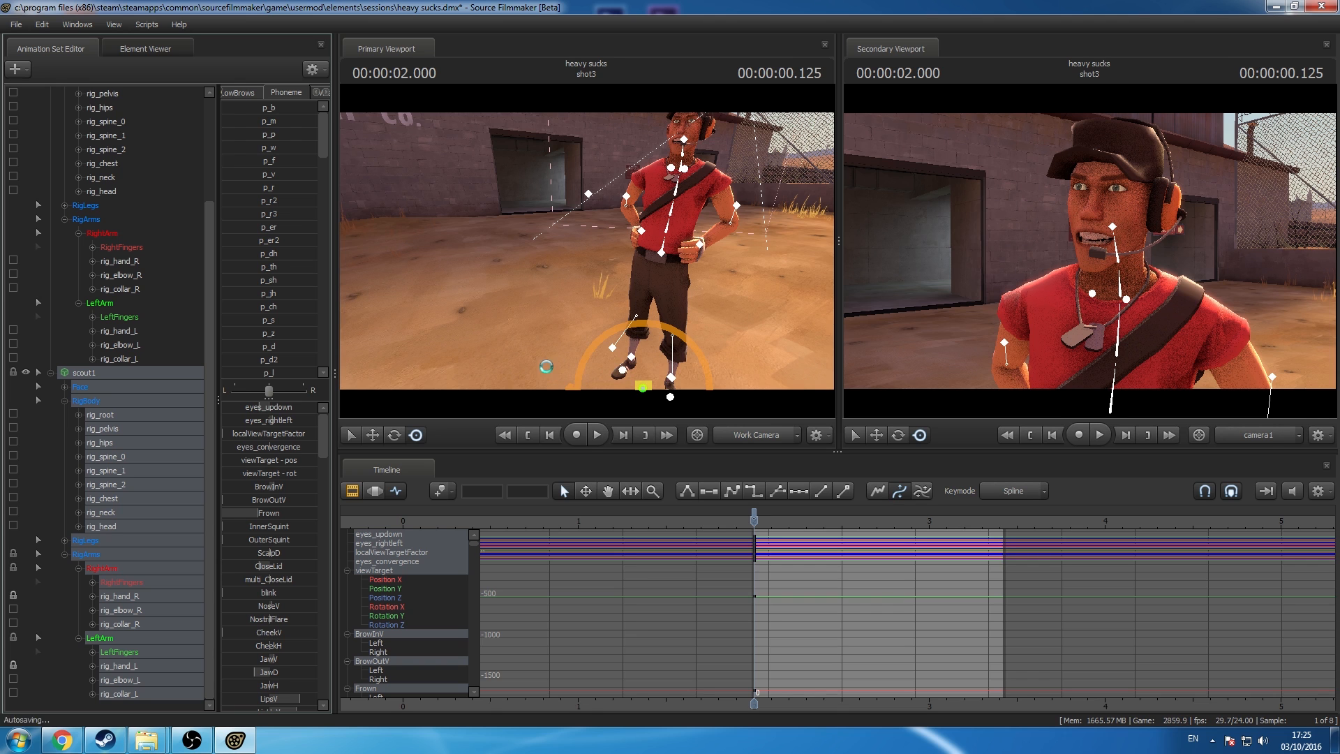
Step: Pull camera1 back to frame the Scout wider, and add a scout1 keyframe at frame 13 of shot3
drag(975, 311, 989, 322)
key(s)
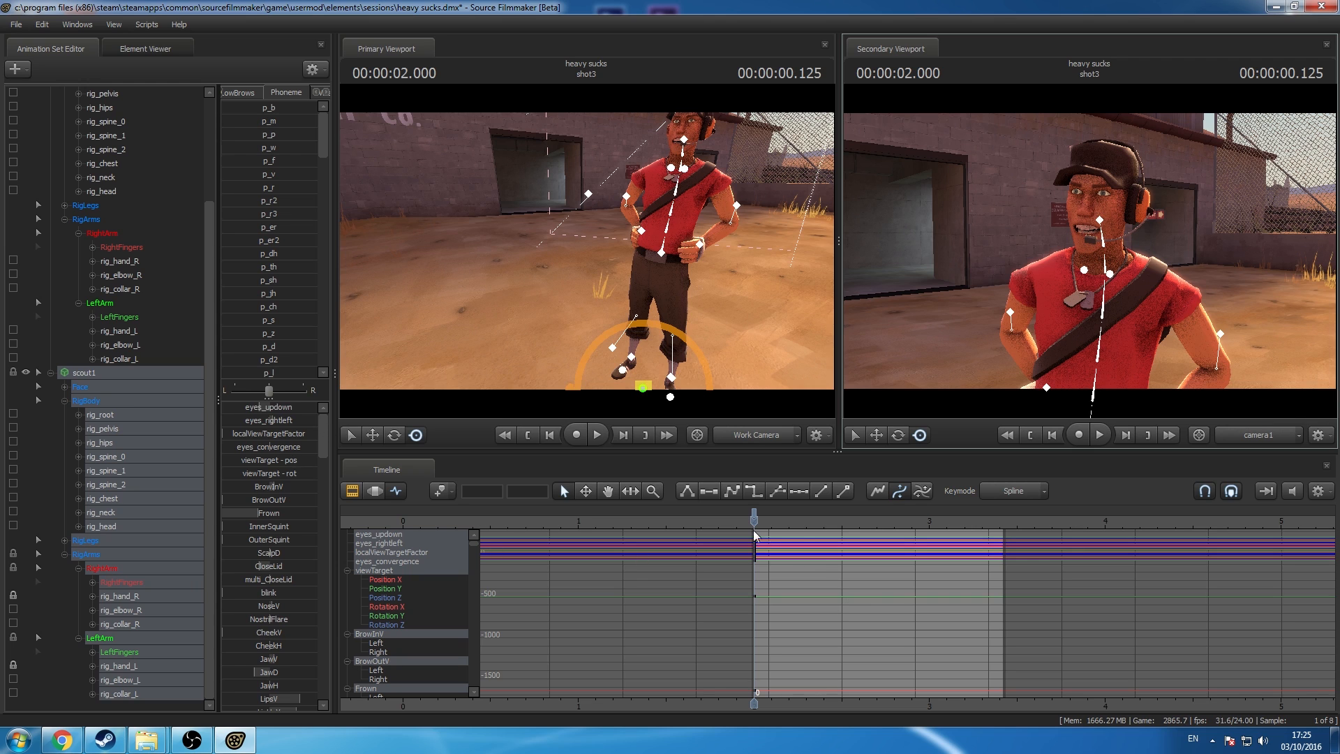
drag(754, 536, 851, 572)
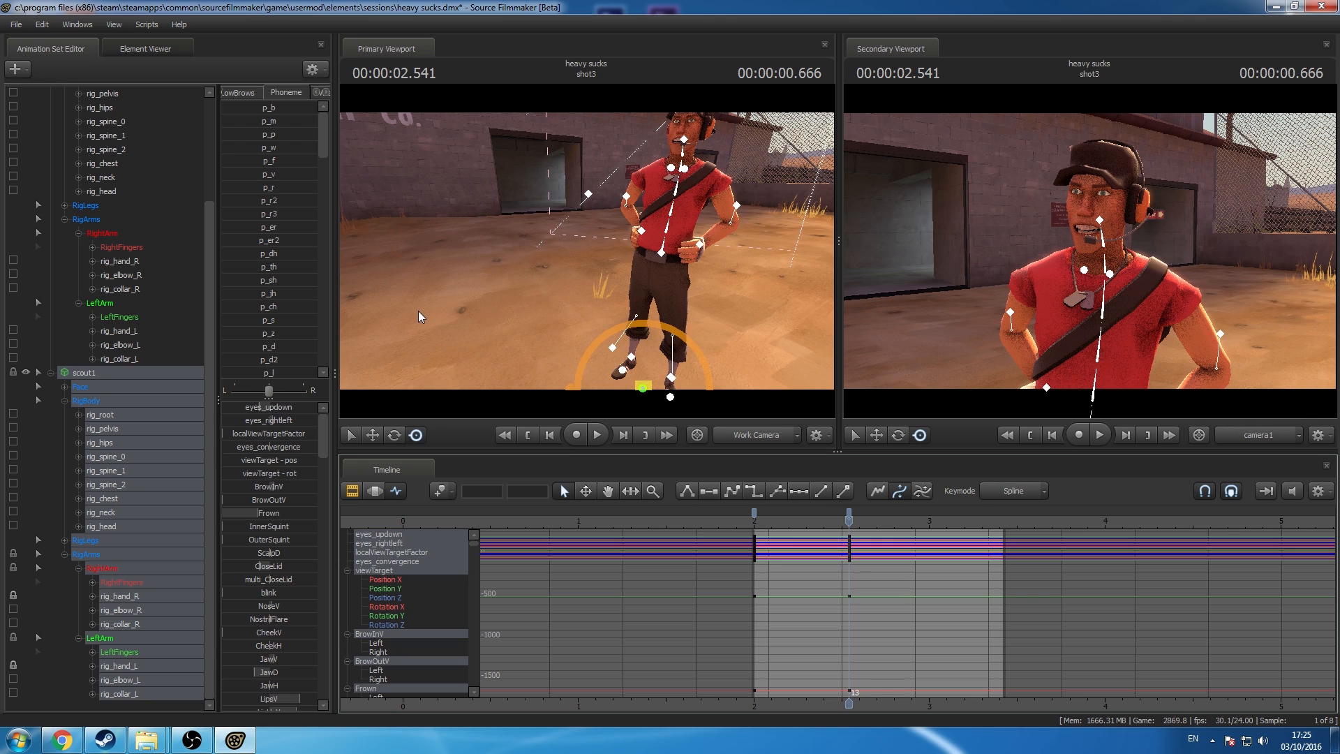
Step: Rotate scout1's rig_pelvis, rig_hips and rig_spine_0 to rig_spine_2 together at frame 13 to turn the torso toward camera1
click(125, 427)
shift+click(124, 483)
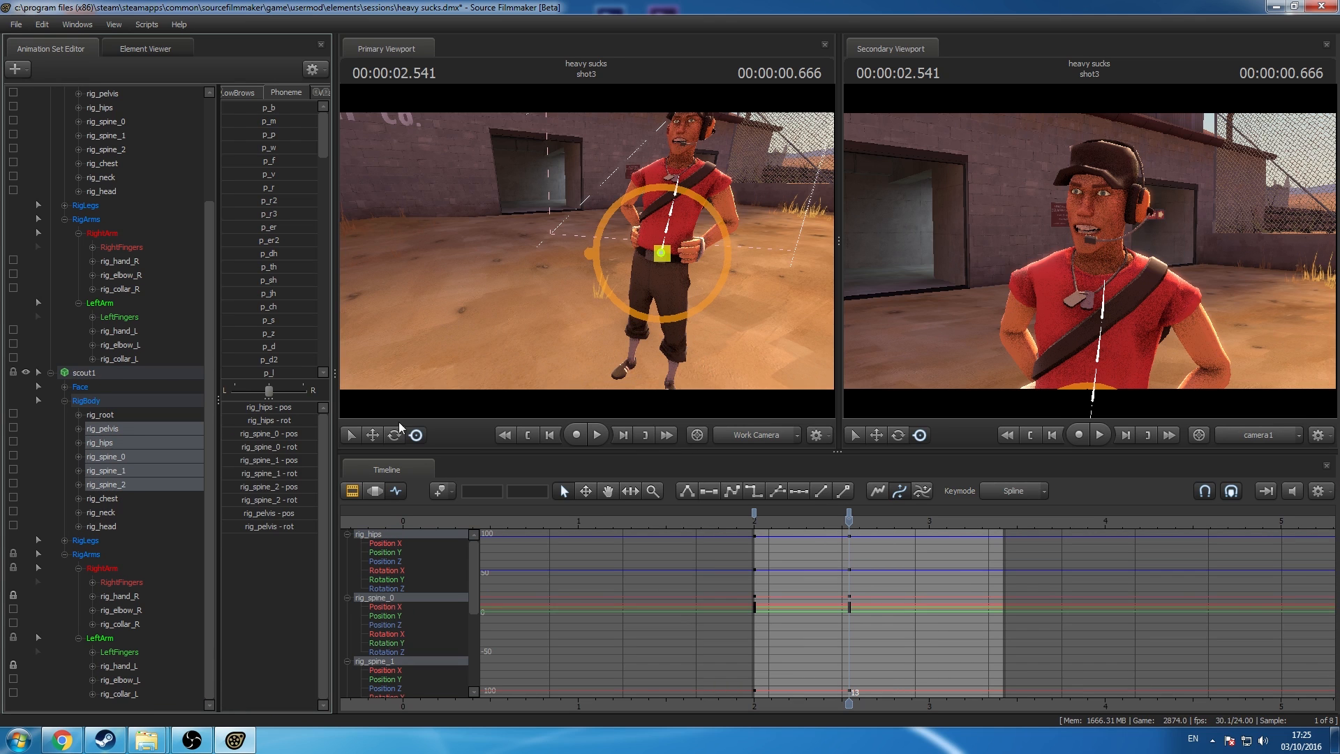
click(394, 434)
click(394, 434)
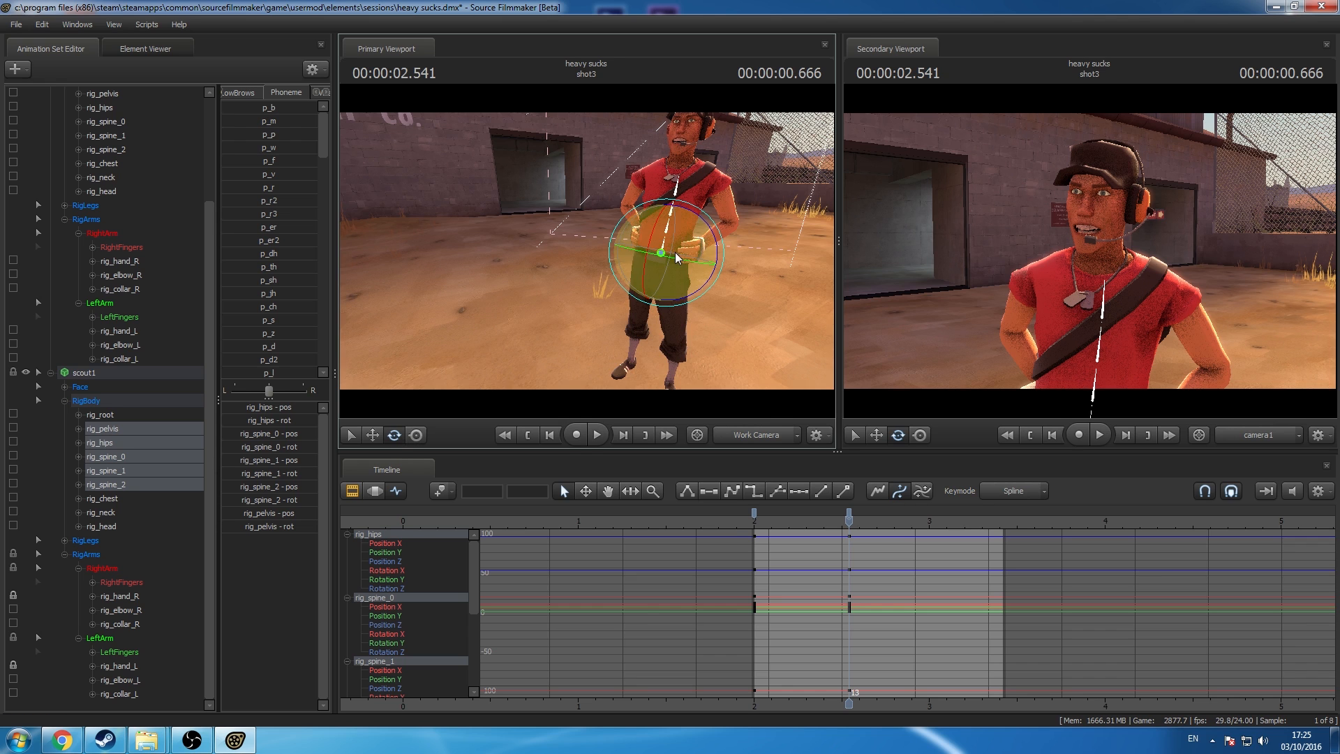
drag(667, 251, 687, 216)
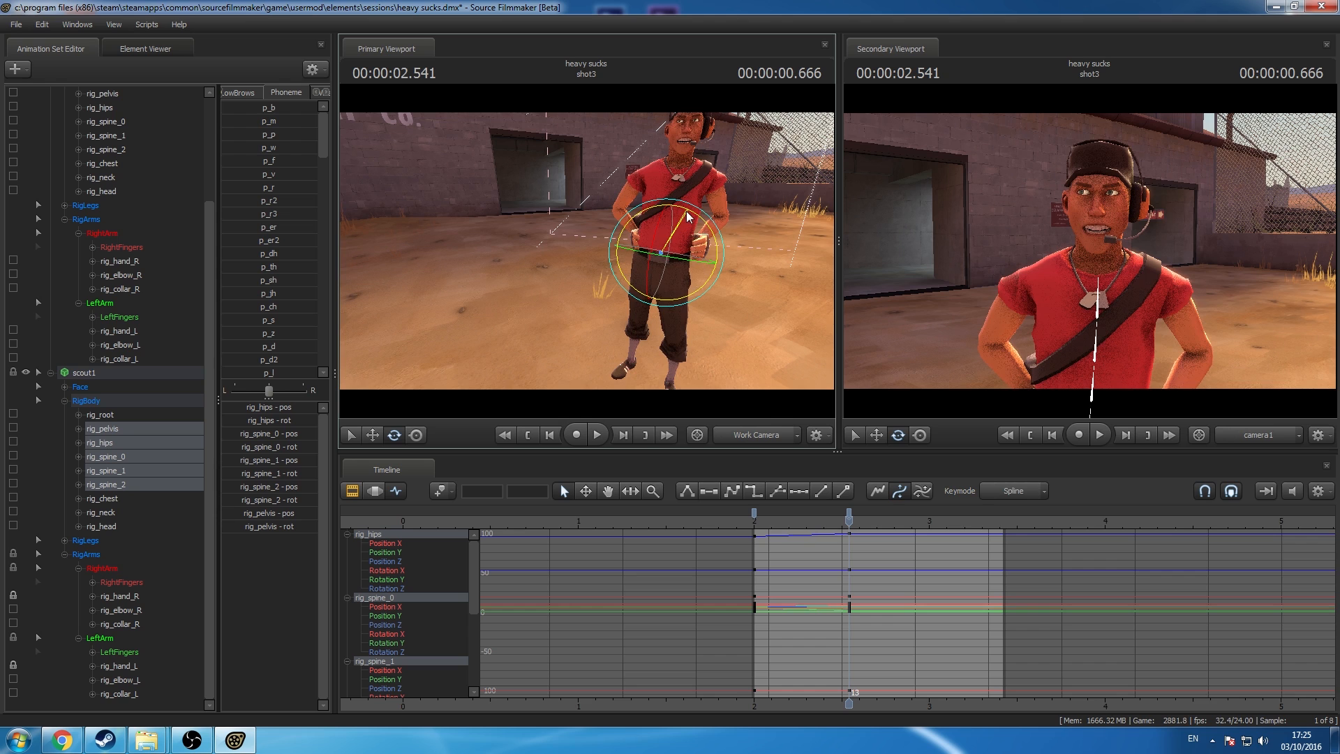
Step: Select scout1's rig_hand_R for screen-space adjustment and bring it into a side view showing the hand against the hip
click(85, 387)
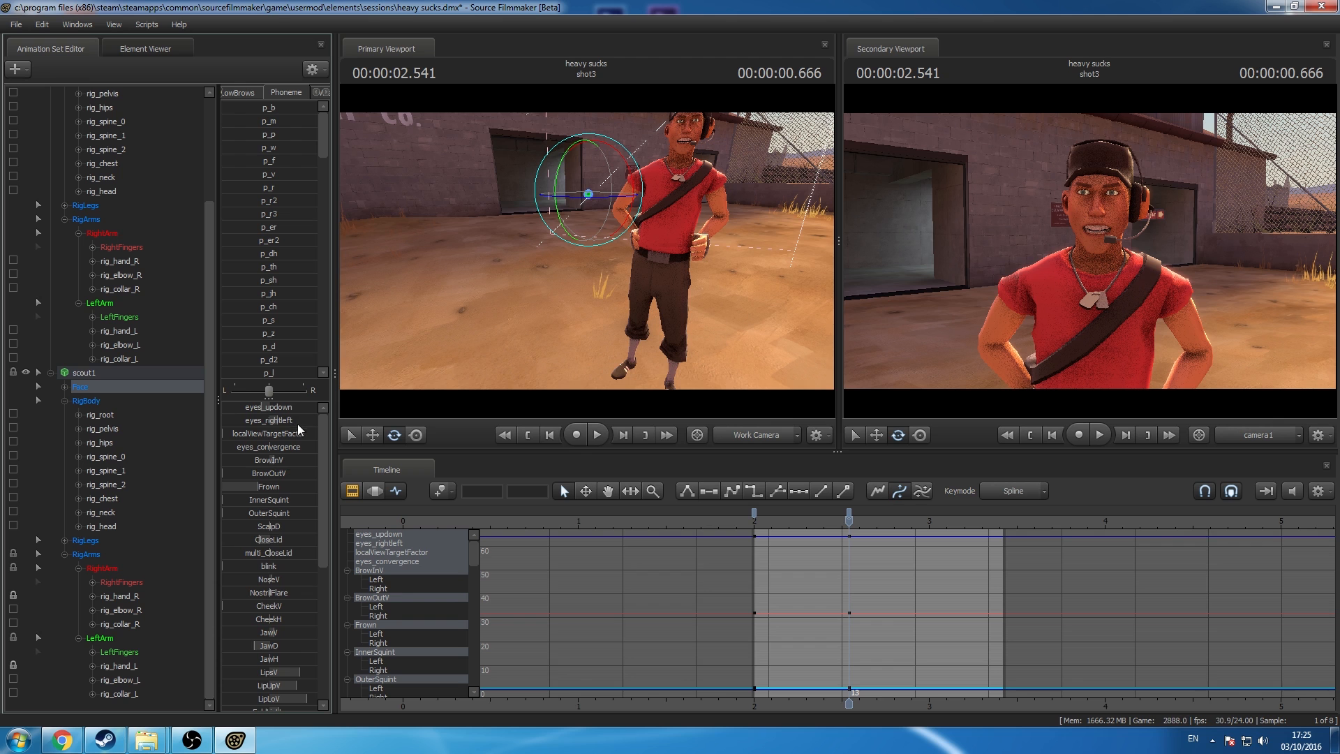
click(118, 596)
click(416, 435)
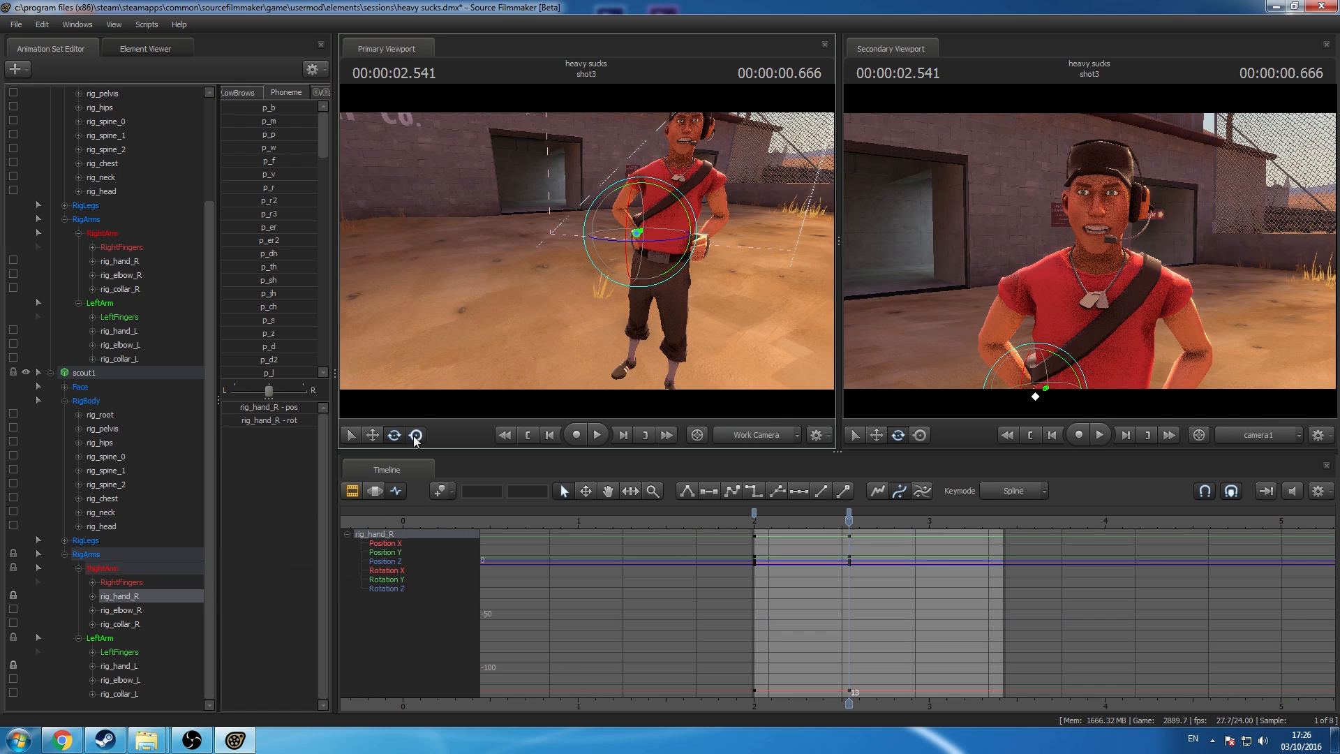
key(a)
drag(461, 335, 587, 331)
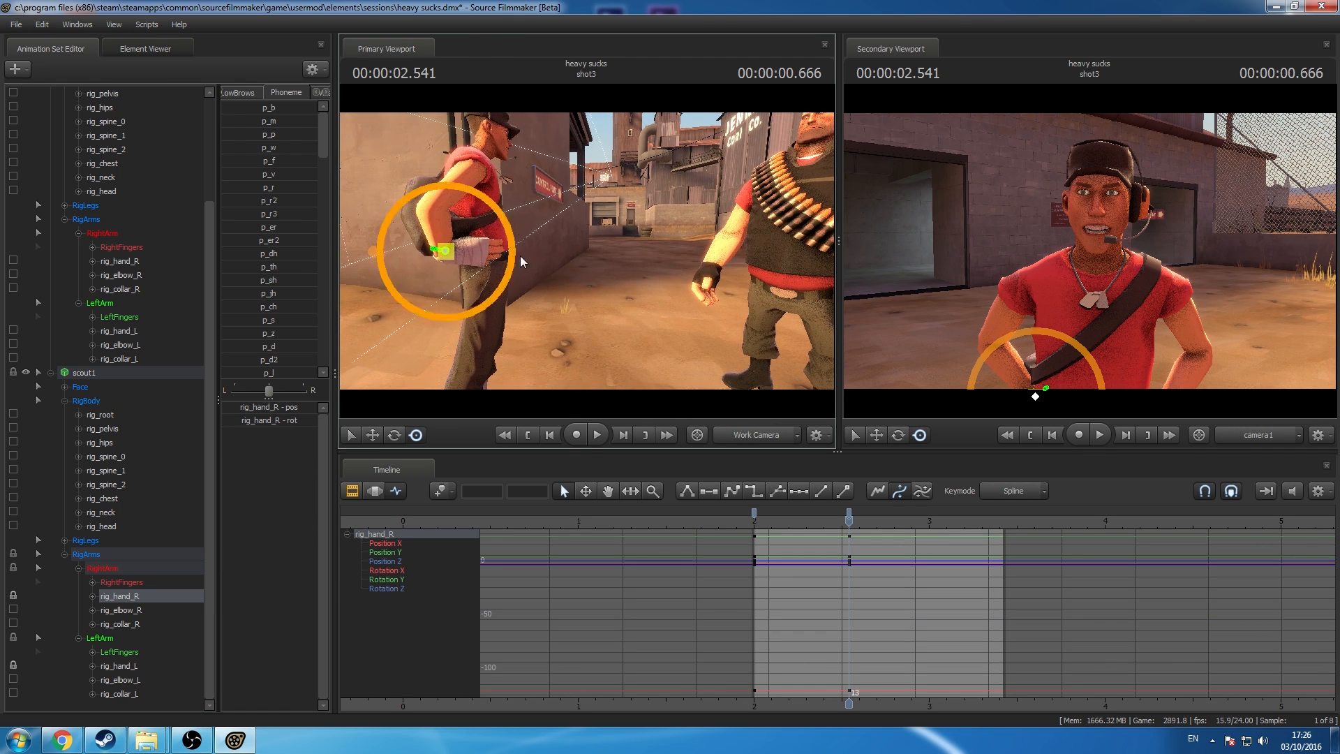
Step: Raise the Scout's right hand forward toward camera1 at 00:00:02.541, bending the wrist so the fingers hang down
drag(445, 252, 552, 176)
mouse_move(881, 281)
mouse_down()
mouse_move(873, 328)
mouse_move(875, 290)
mouse_up()
mouse_move(685, 279)
mouse_down()
mouse_move(648, 262)
mouse_move(516, 269)
mouse_move(527, 254)
mouse_move(580, 272)
mouse_move(684, 276)
mouse_up()
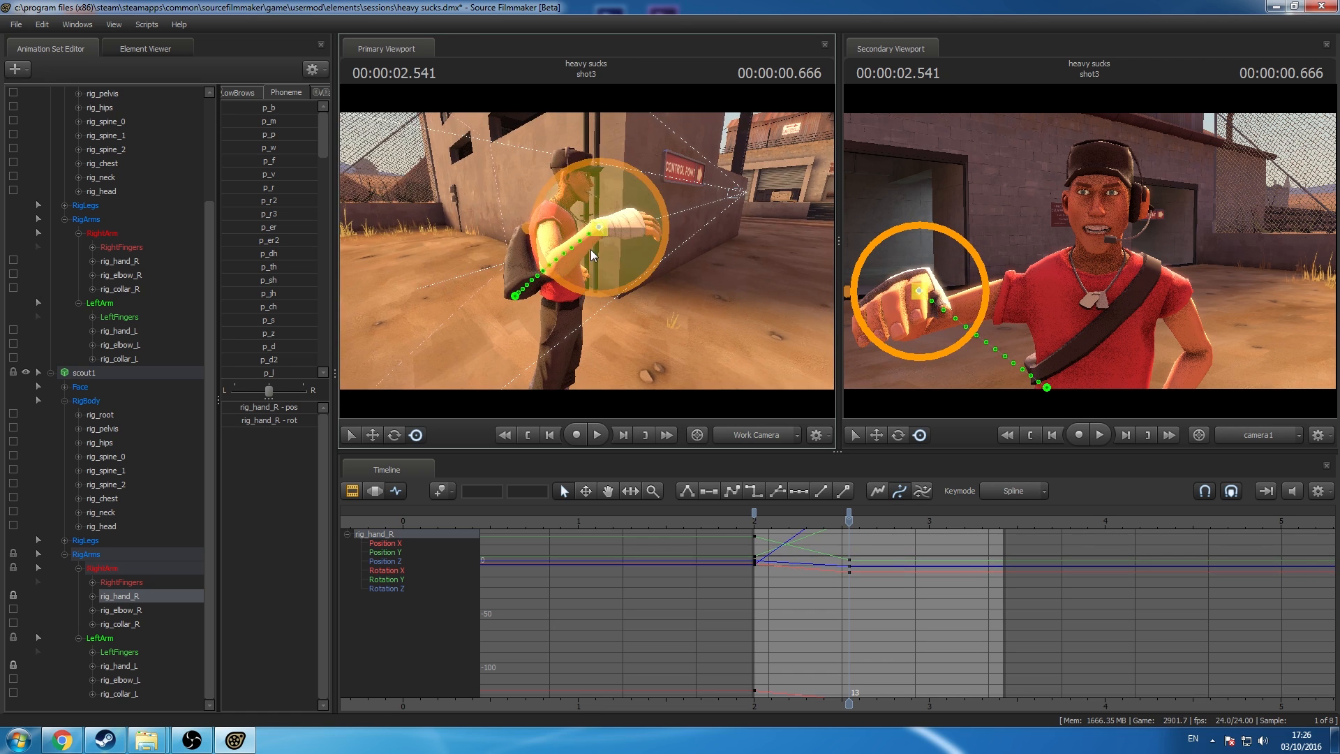
drag(562, 253, 662, 257)
Step: Rotate the Scout's rig_collar_R so the right shoulder follows the outstretched arm
click(120, 624)
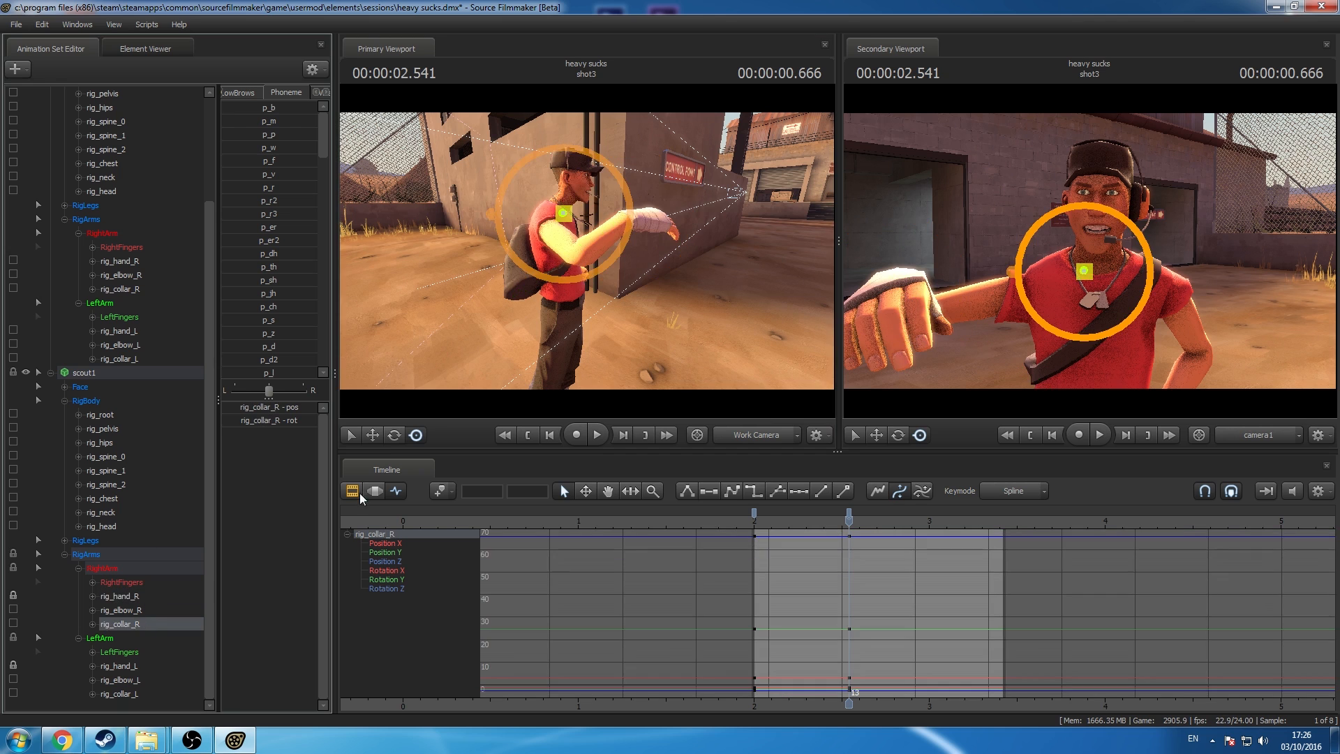
click(394, 435)
drag(1114, 241, 974, 308)
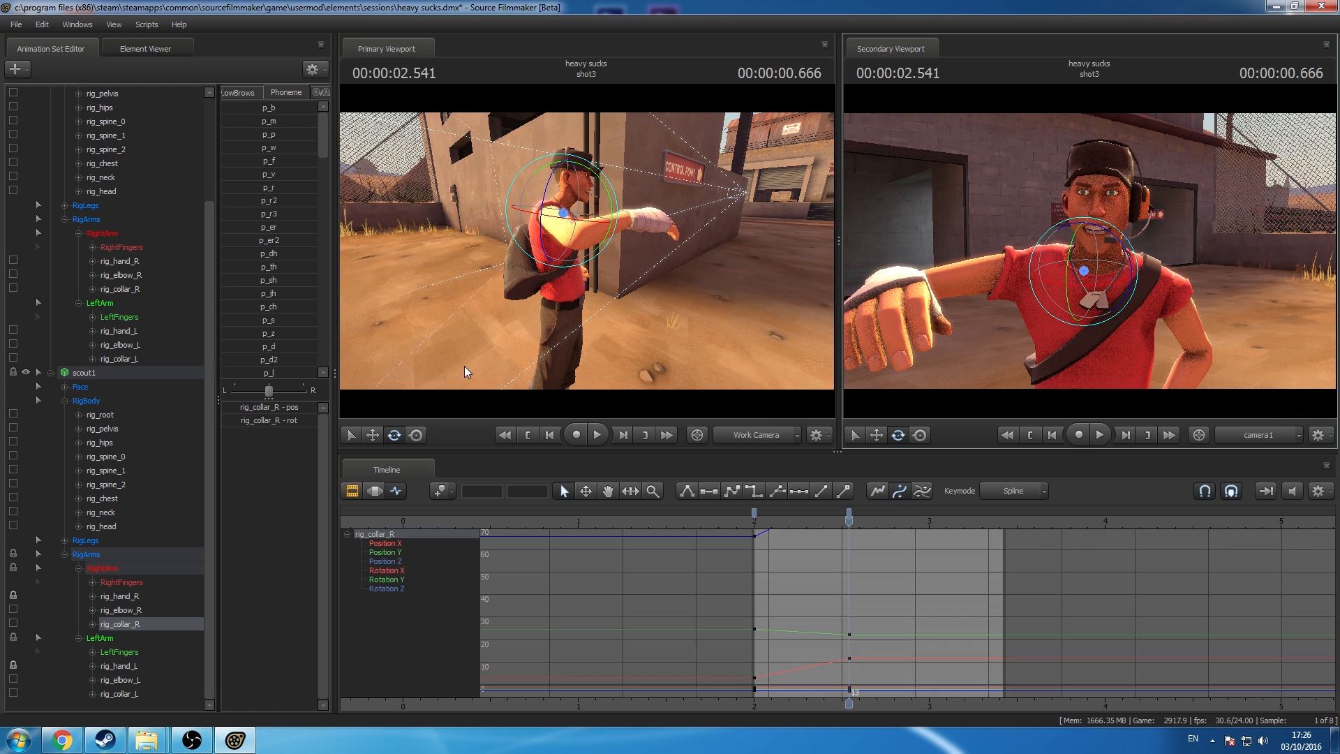
drag(584, 217, 586, 225)
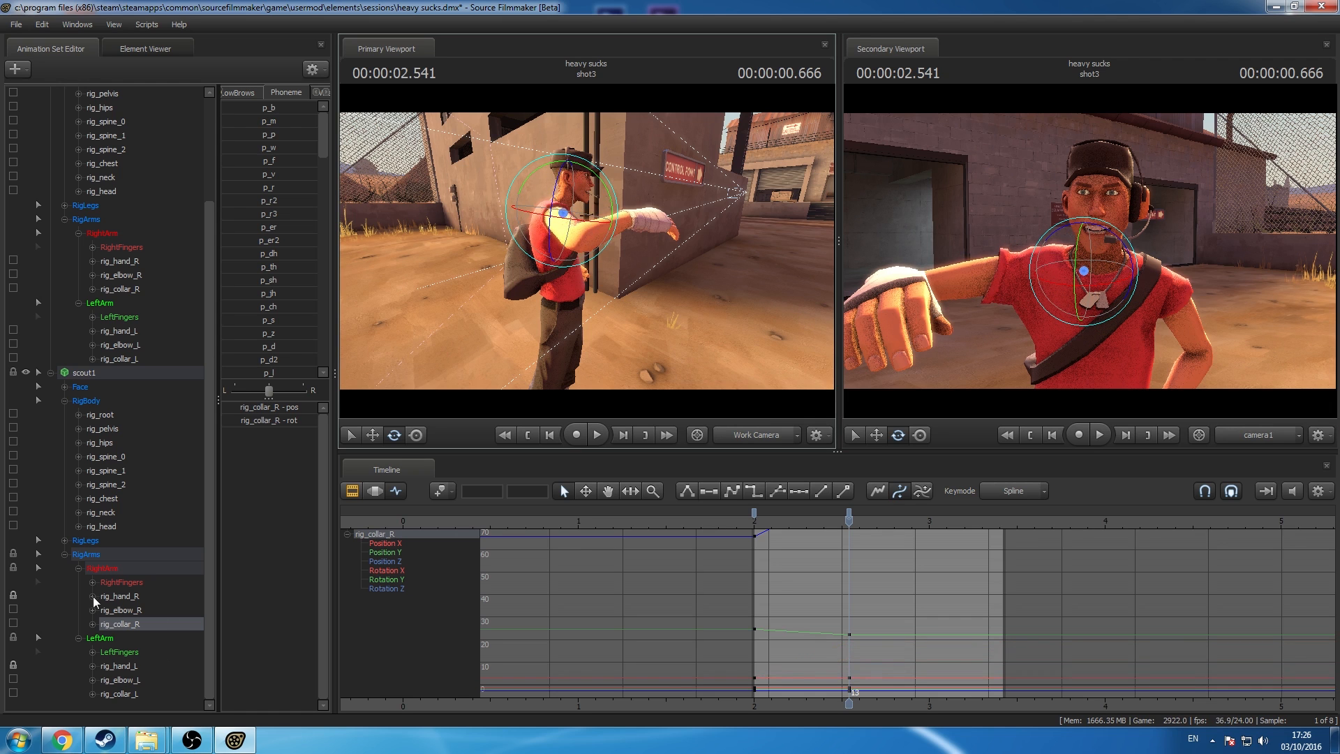
Step: Bring the Scout's left hand down from the waist and rotate it to hang beside the thigh
click(125, 668)
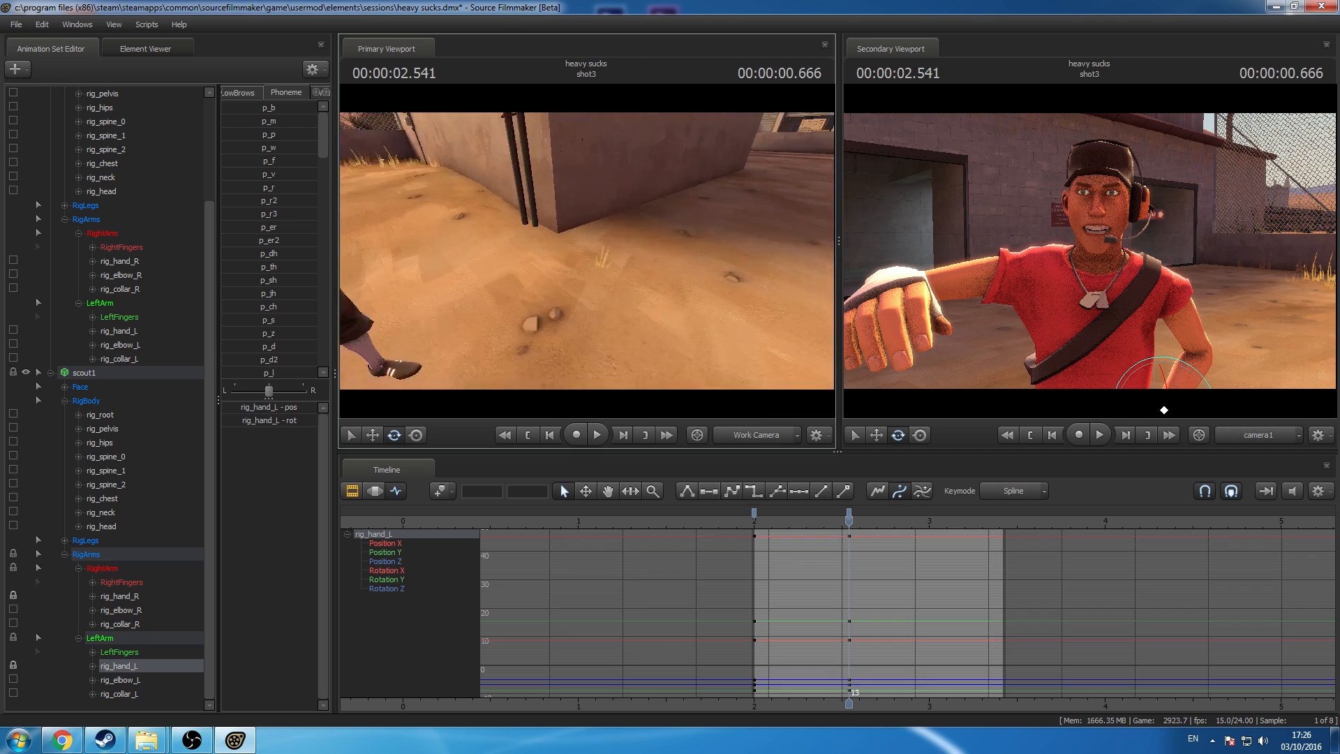
drag(587, 251, 377, 254)
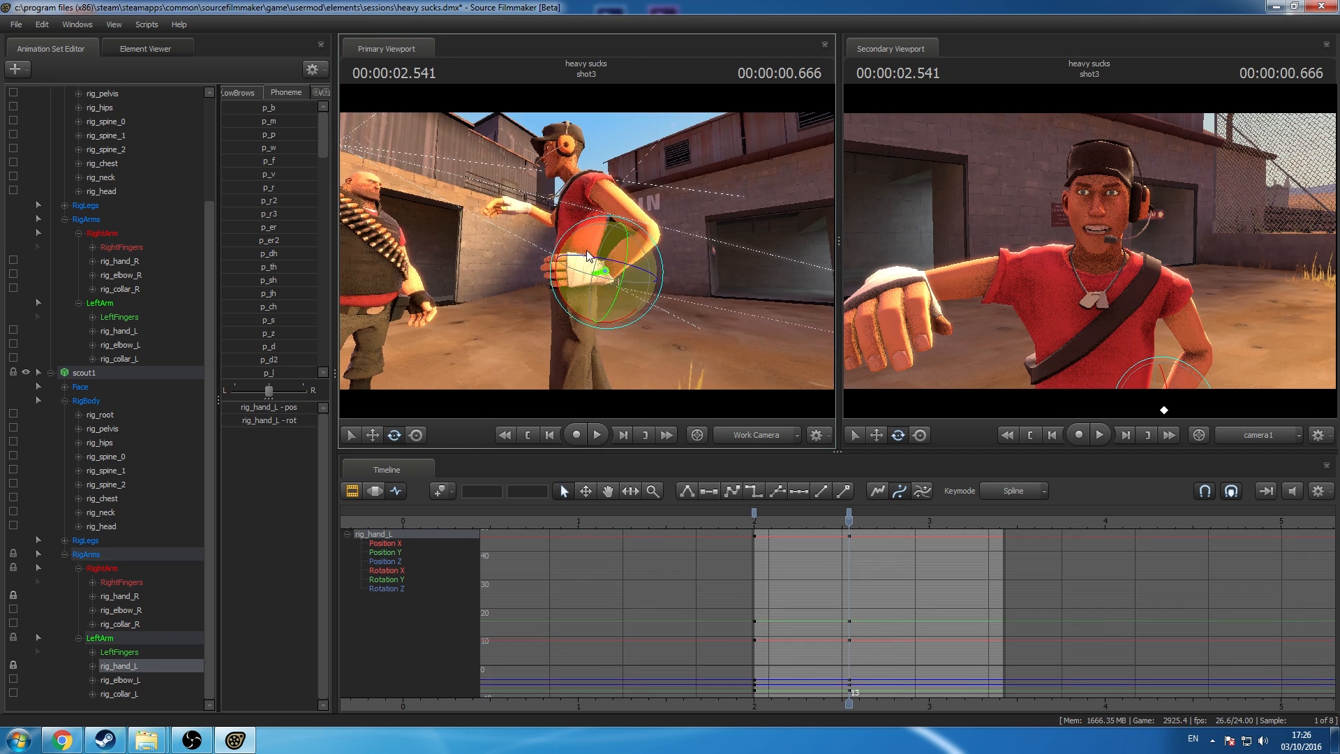
click(417, 438)
drag(606, 272, 663, 267)
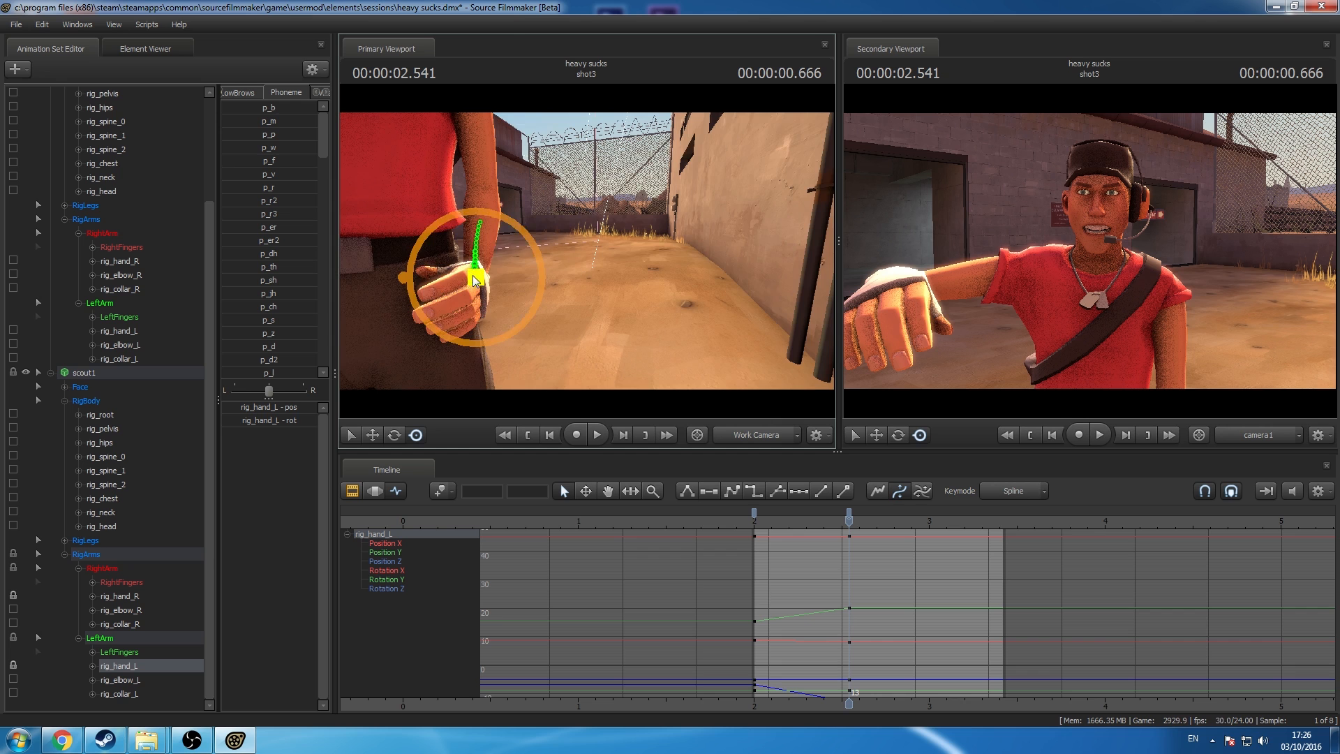
drag(474, 275, 527, 261)
drag(497, 225, 423, 244)
drag(541, 256, 522, 257)
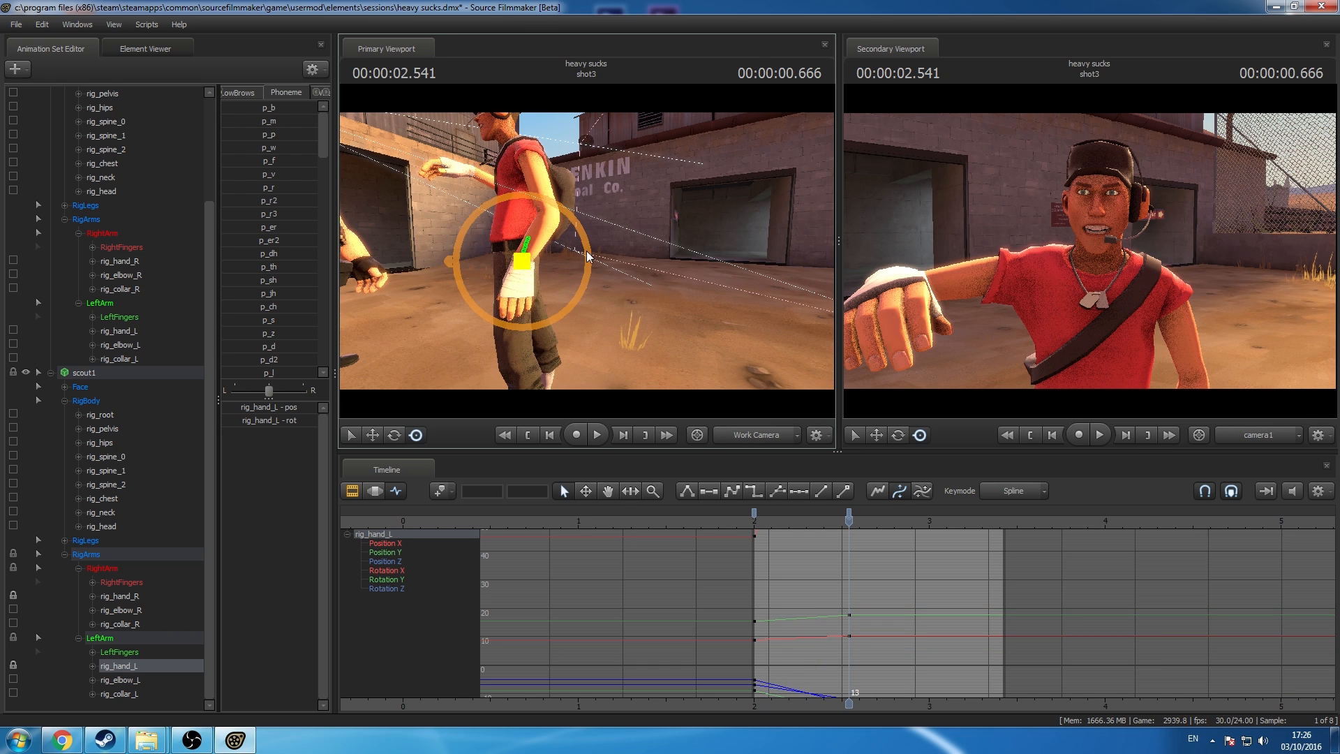
key(a)
drag(653, 213, 529, 285)
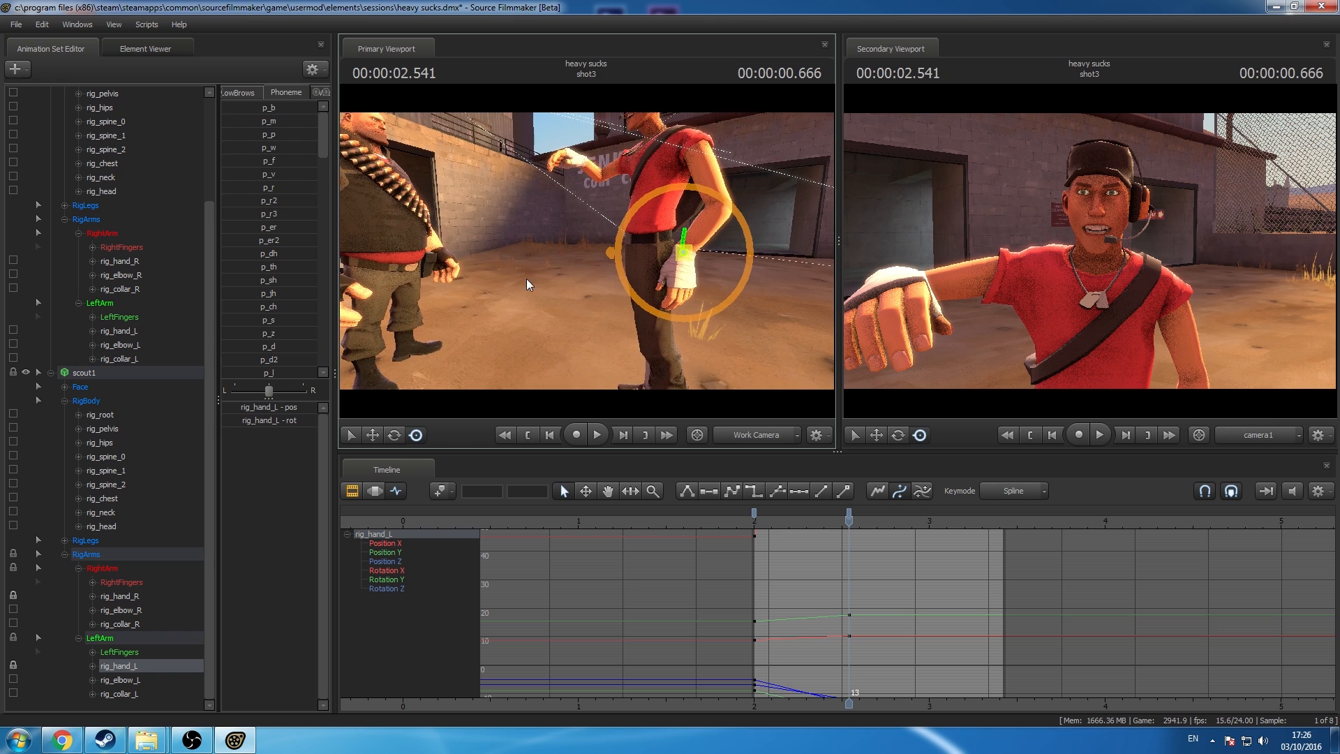
Step: Collapse the heavy2 controls and turn the Scout's rig_head slightly sideways at 00:00:02.541
click(125, 194)
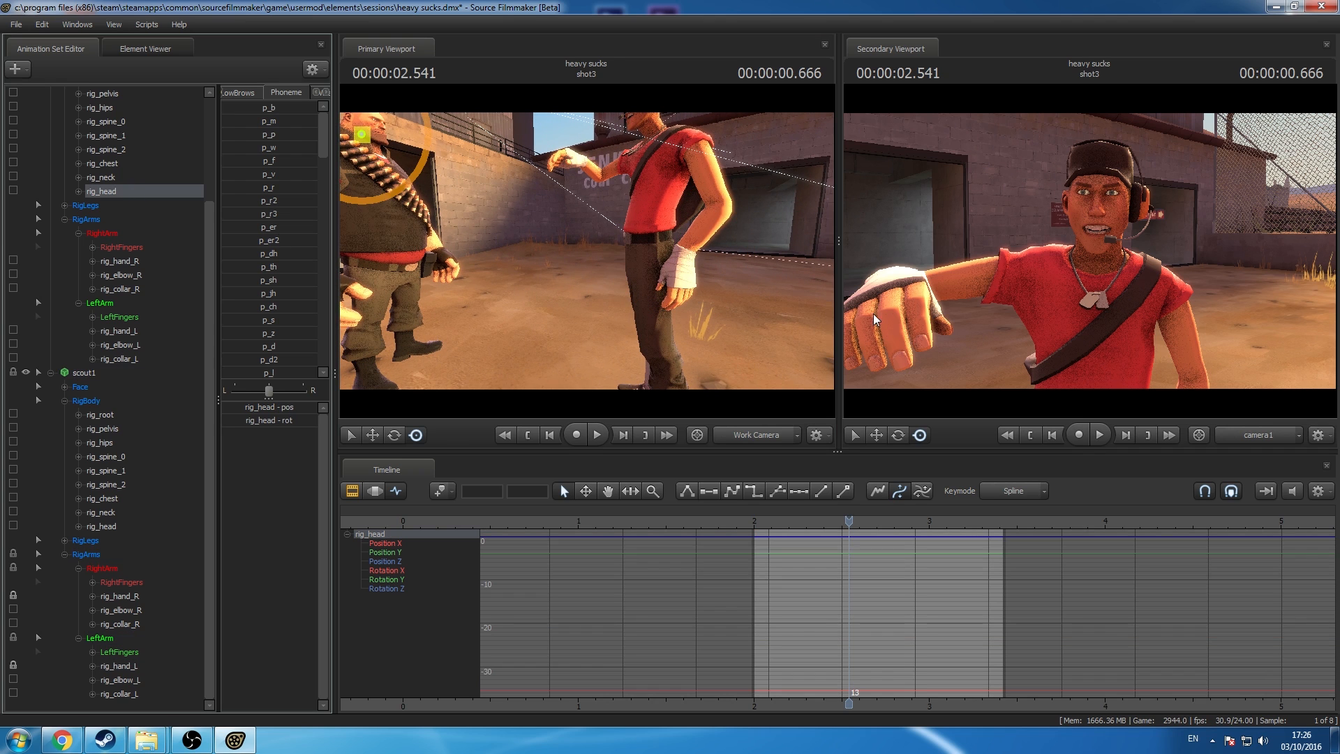
scroll(49, 102, up, 5)
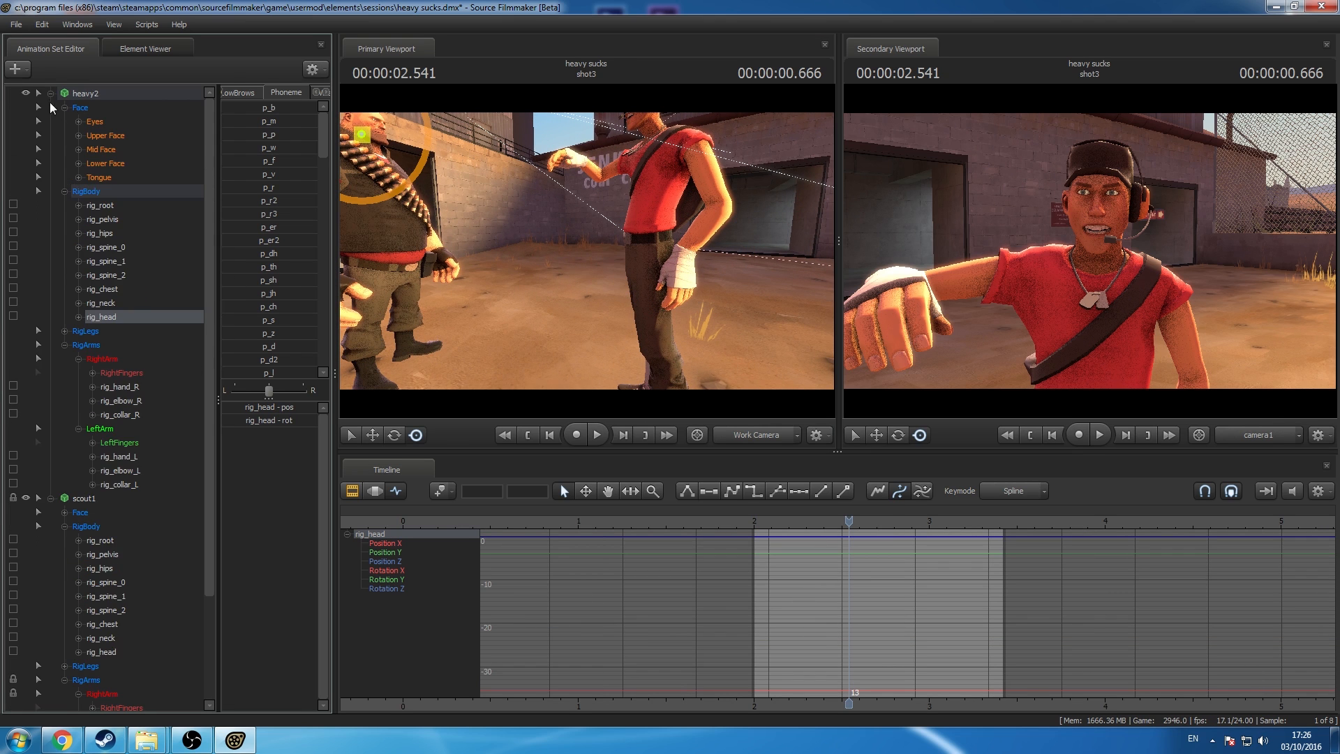
click(50, 93)
click(109, 260)
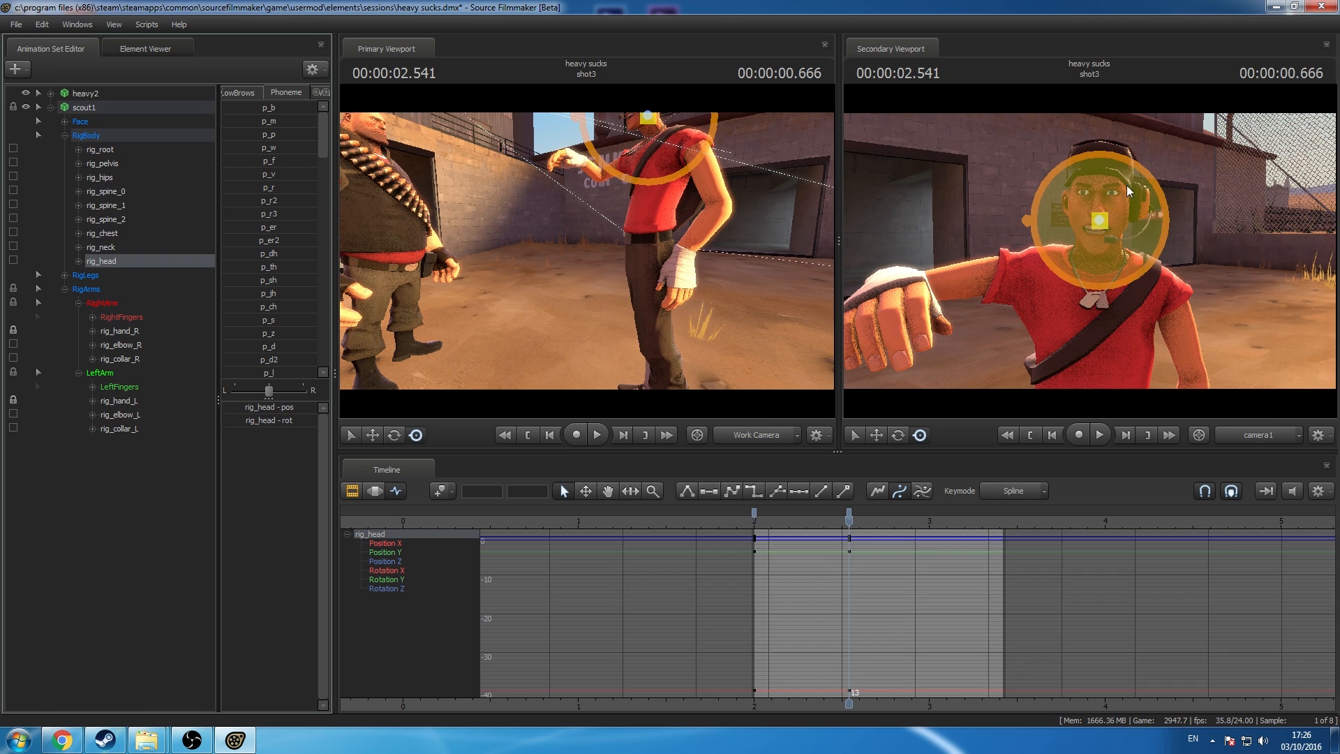
drag(1138, 174, 1107, 173)
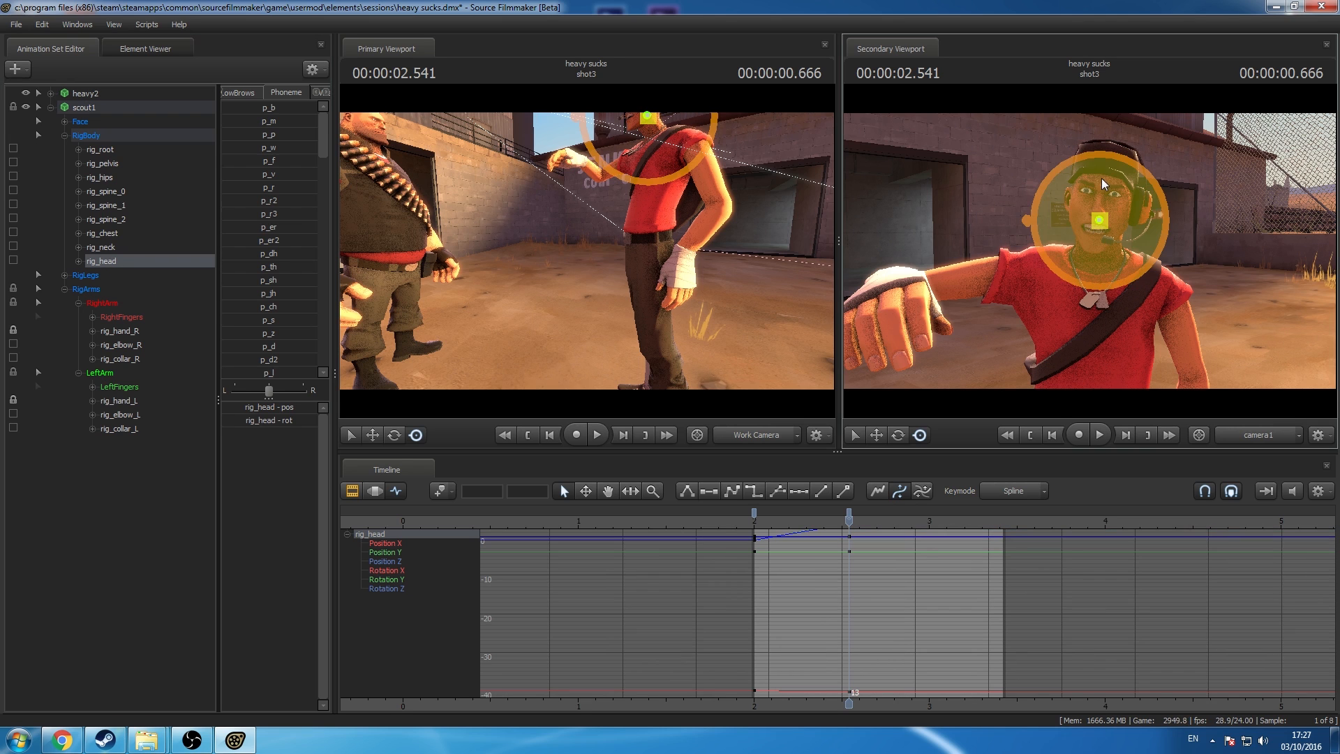
Step: Add a key for all scout1 controls at 00:00:02.250, between the two existing keys
click(108, 109)
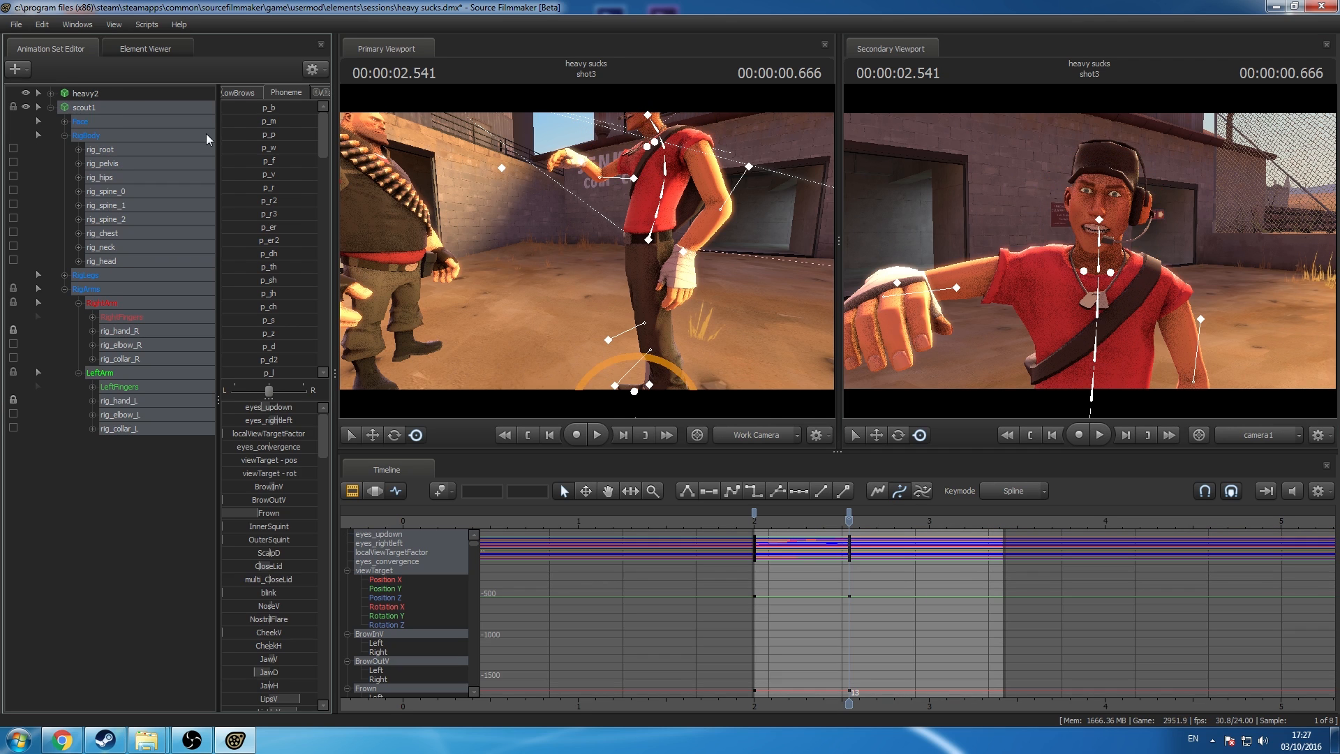
click(754, 514)
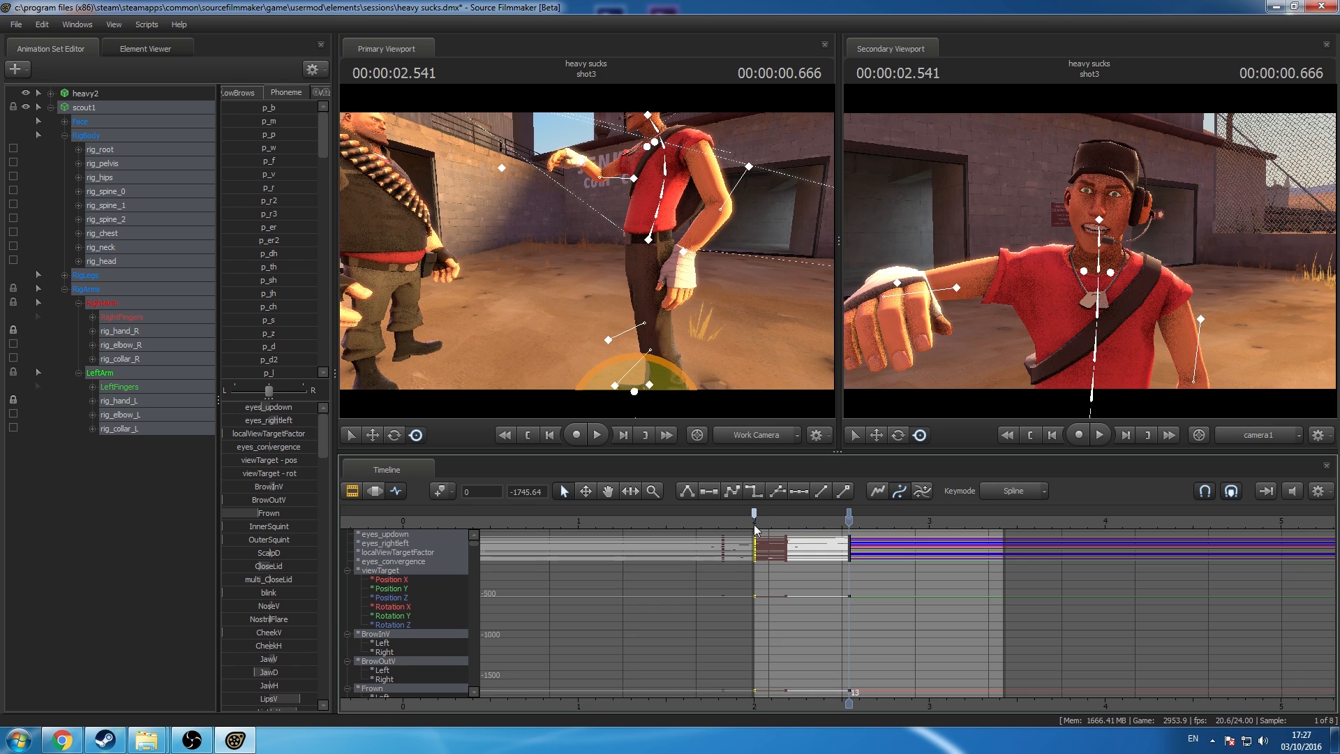
drag(760, 521, 798, 545)
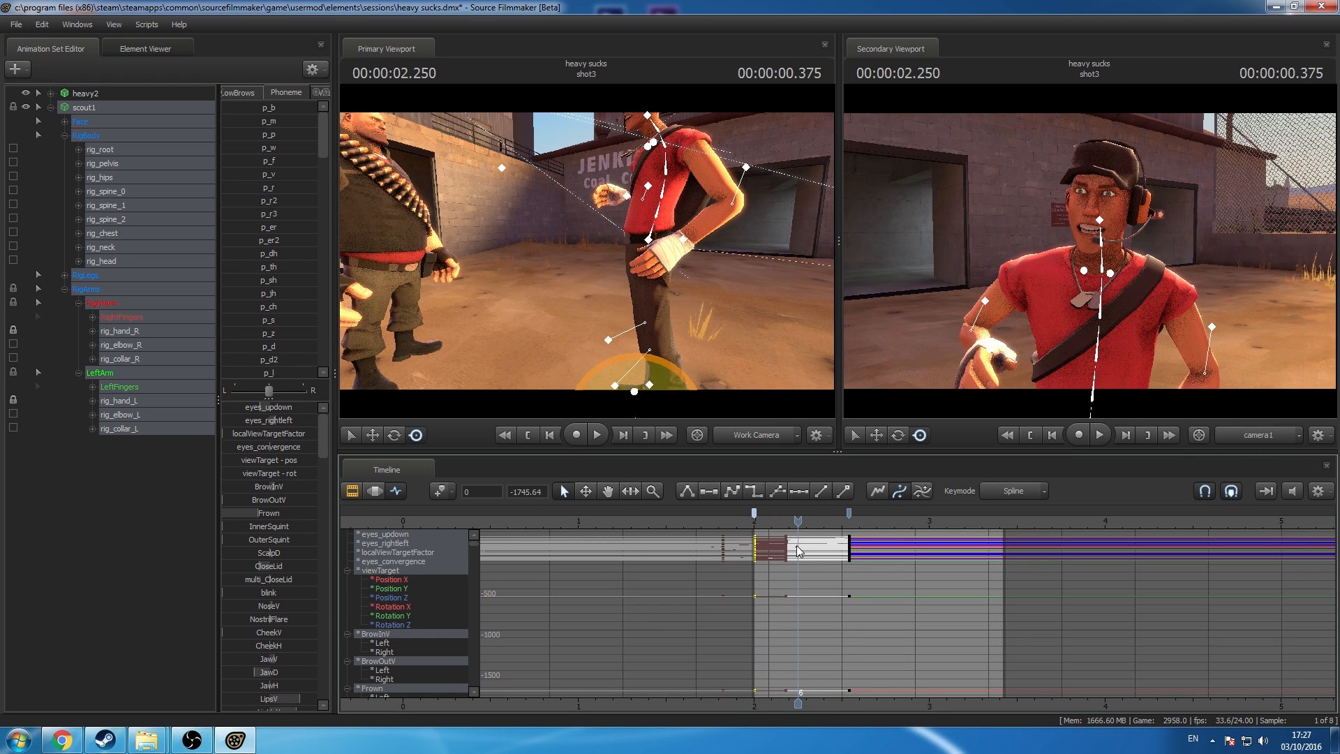
click(798, 548)
key(ctrl+z)
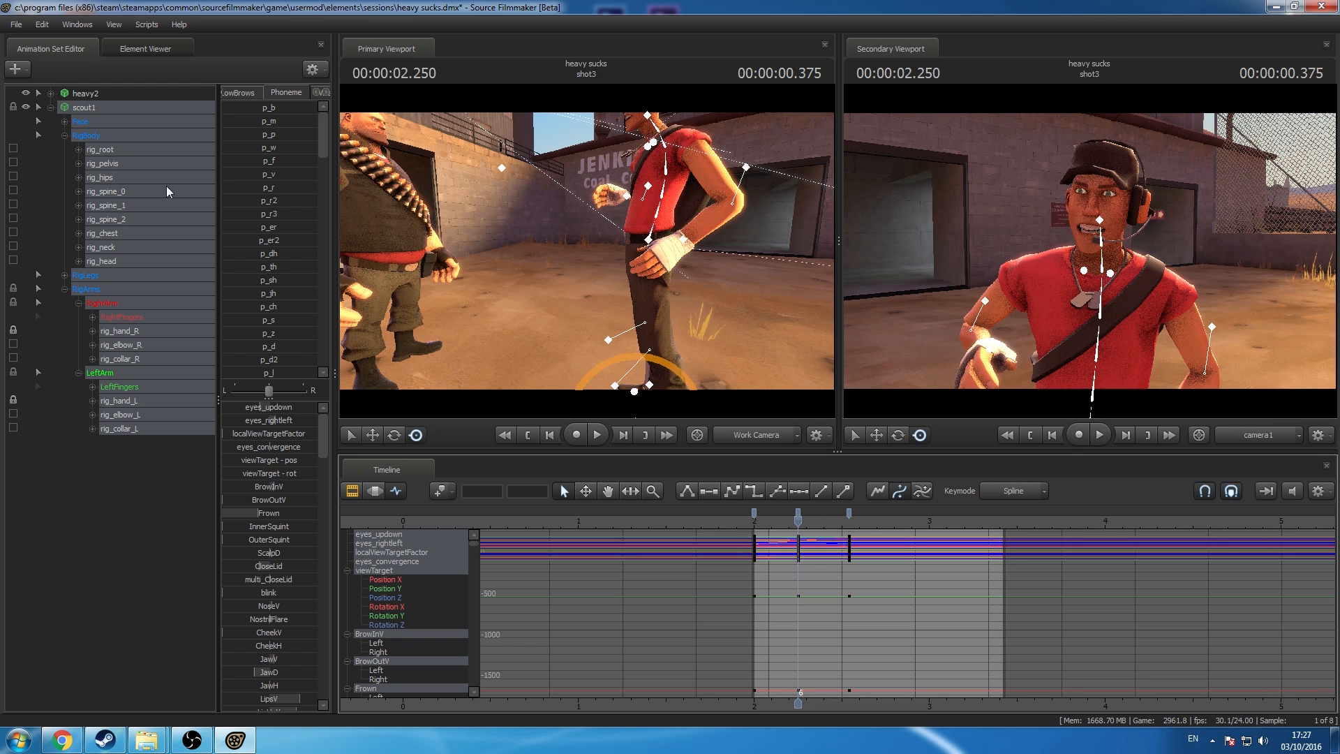
Step: Bend the Scout's rig_pelvis through rig_spine_2 forward at 00:00:02.250 and lower rig_pelvis slightly
click(144, 163)
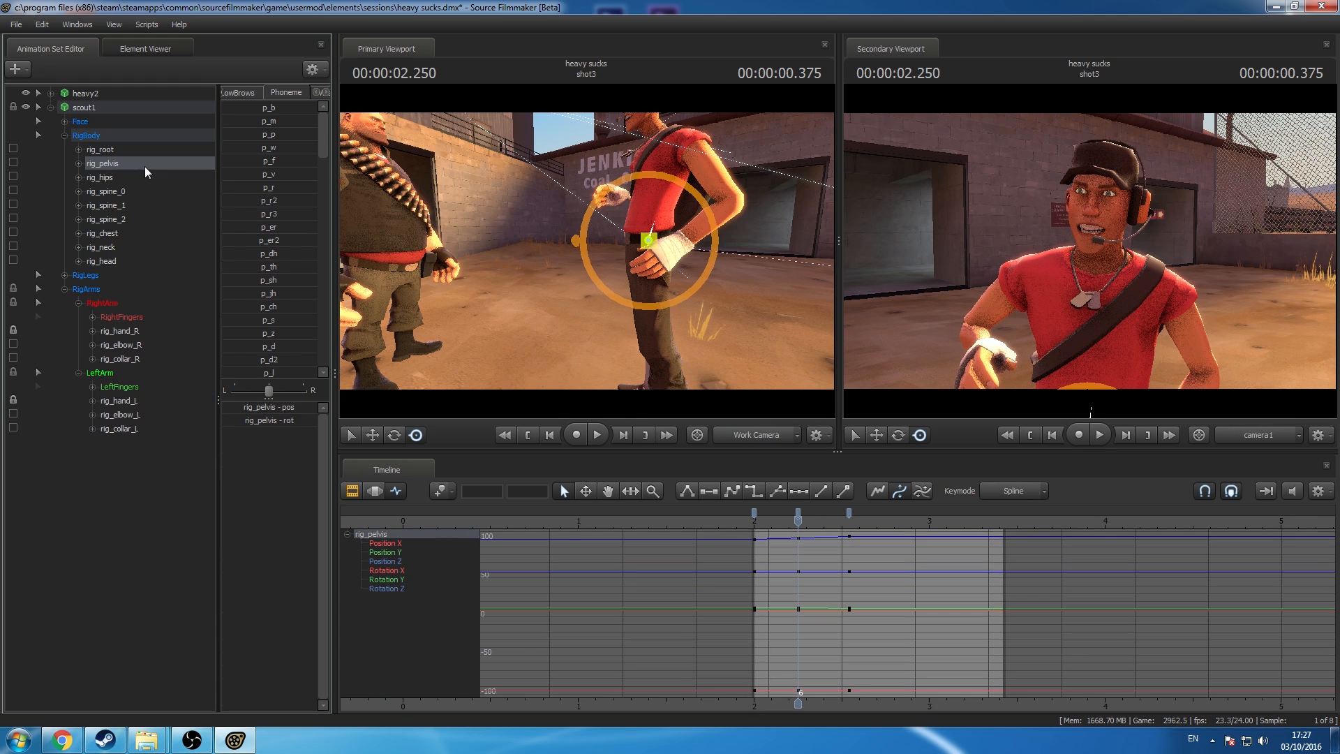
shift+click(131, 218)
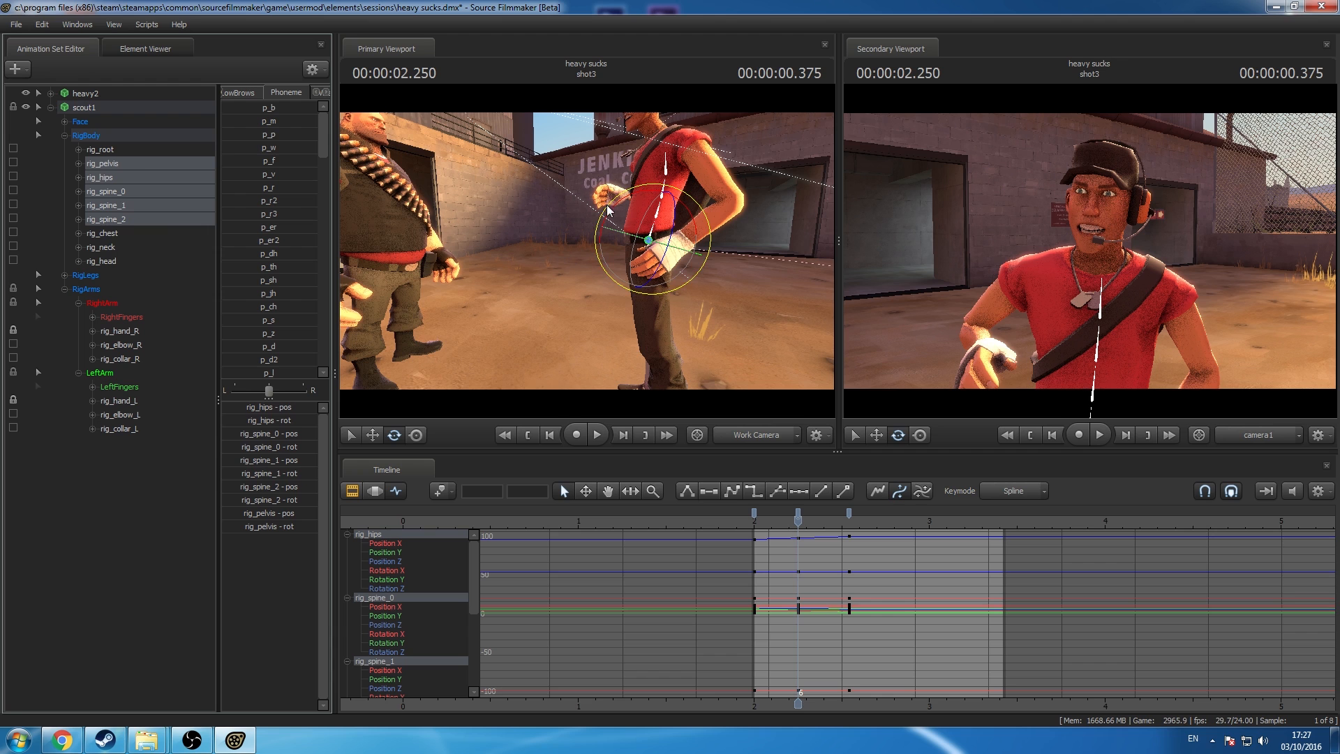
drag(610, 211, 605, 222)
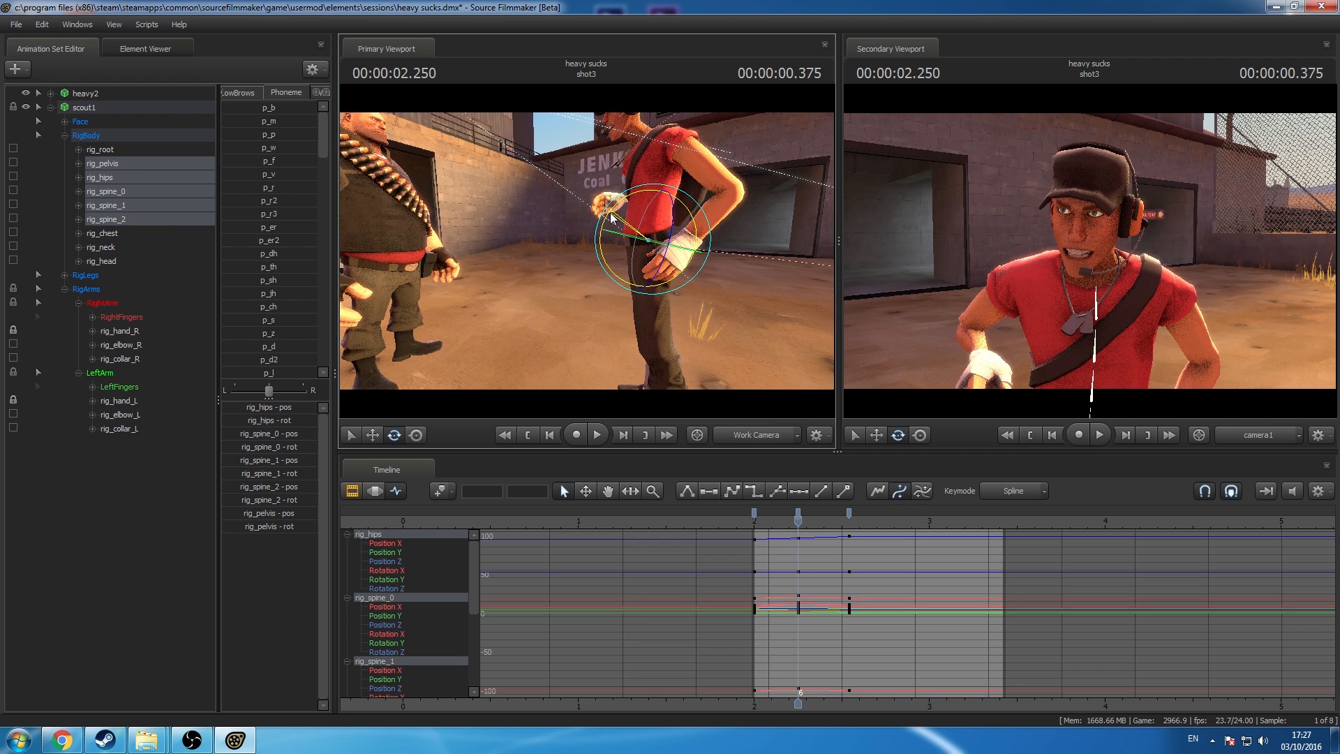
click(129, 165)
key(w)
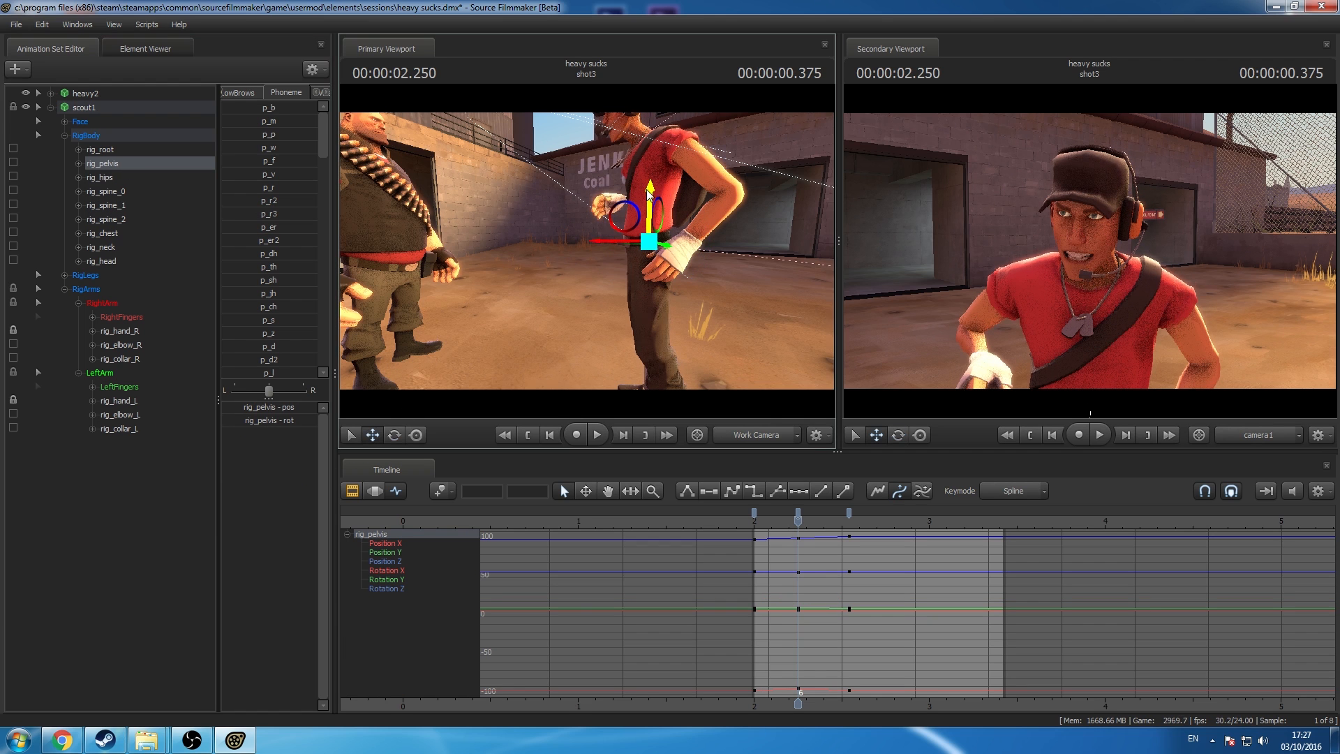
drag(649, 192, 649, 195)
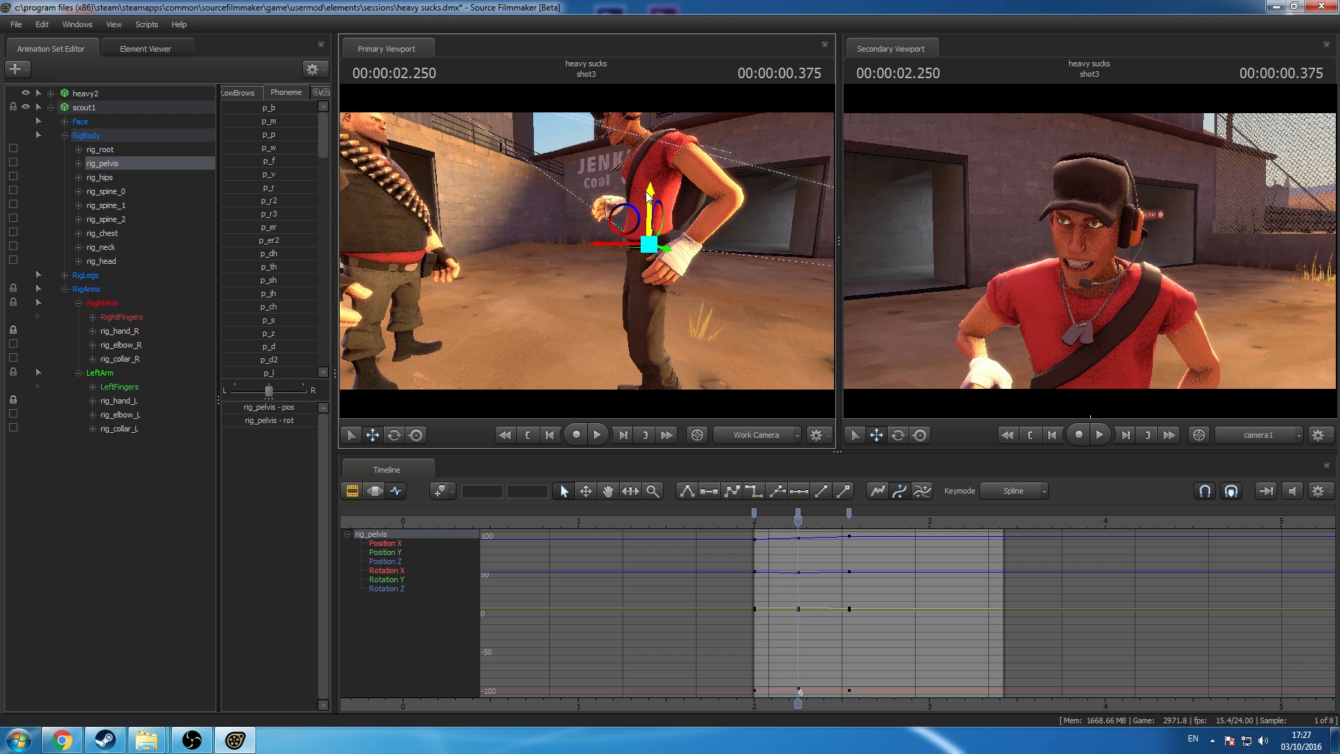
click(113, 331)
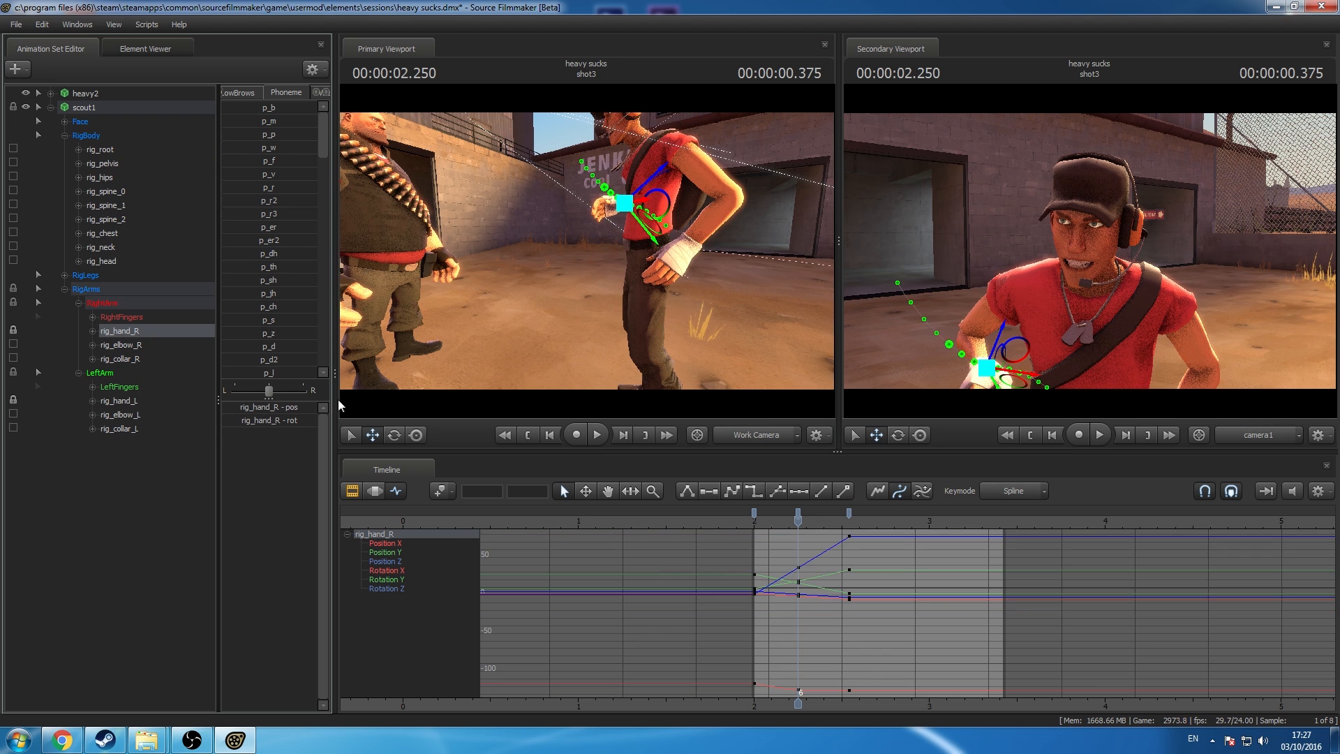
click(416, 435)
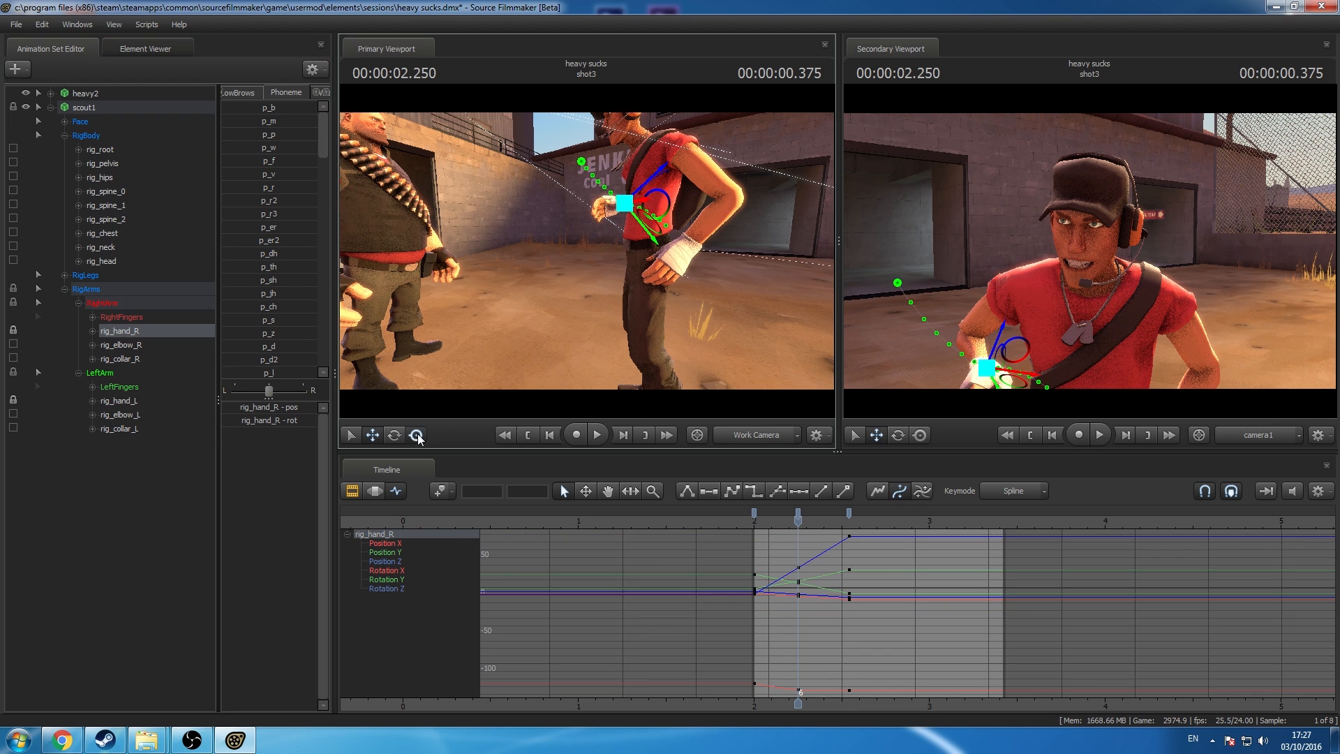
Step: Add a key for all scout1 controls at 00:00:02.875 and select every key back to the start of the shot
click(84, 109)
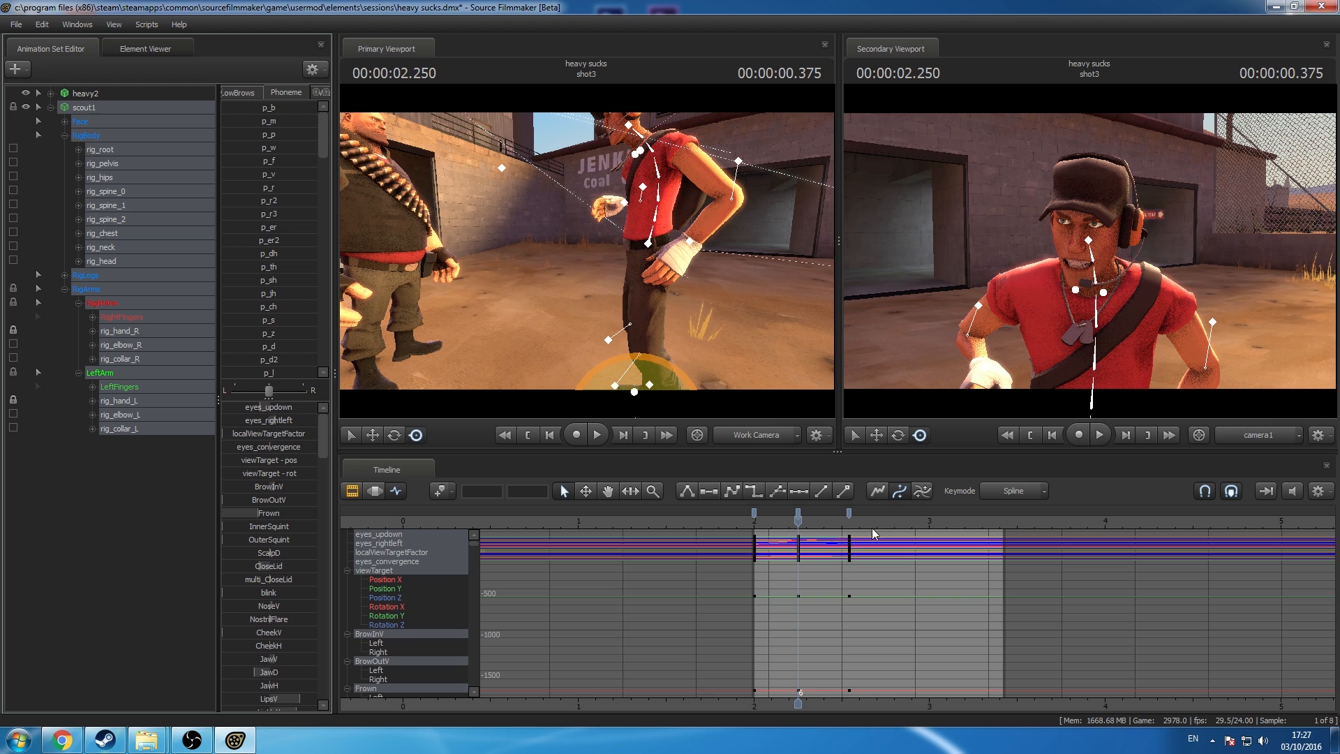
click(907, 525)
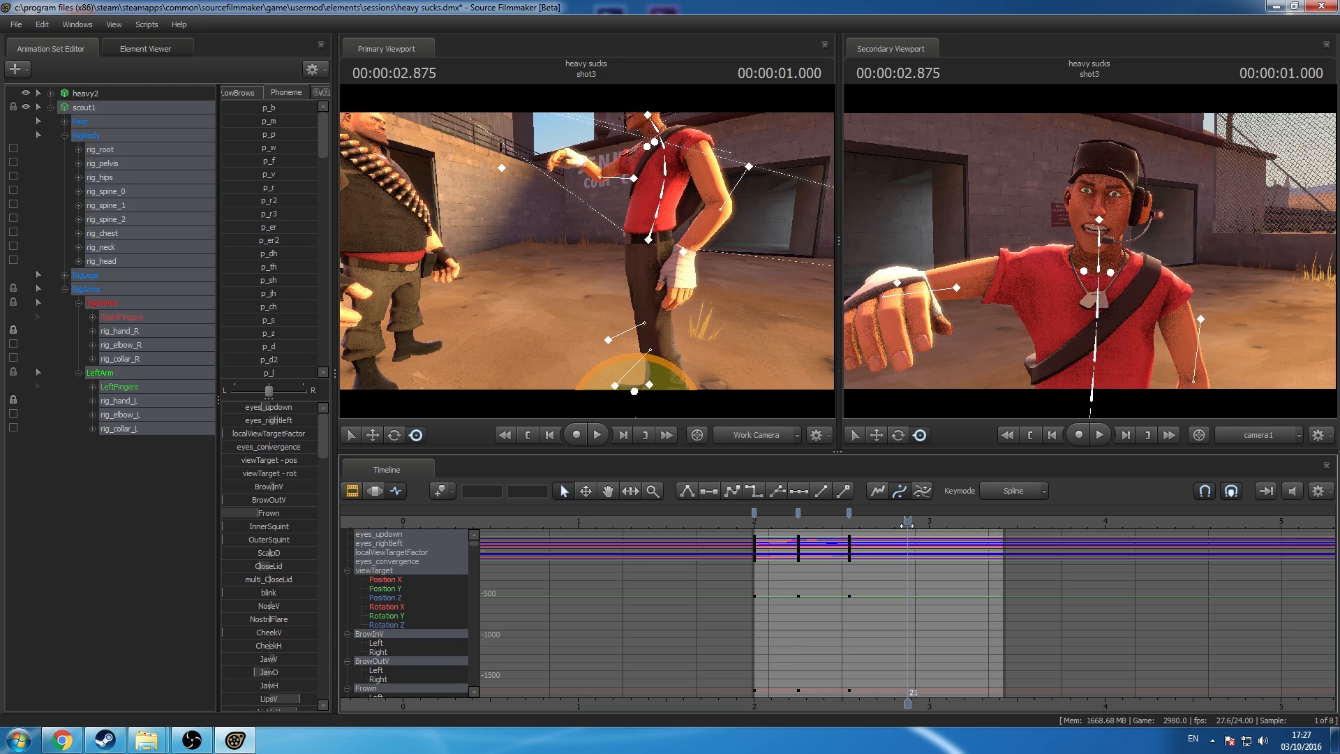
click(907, 512)
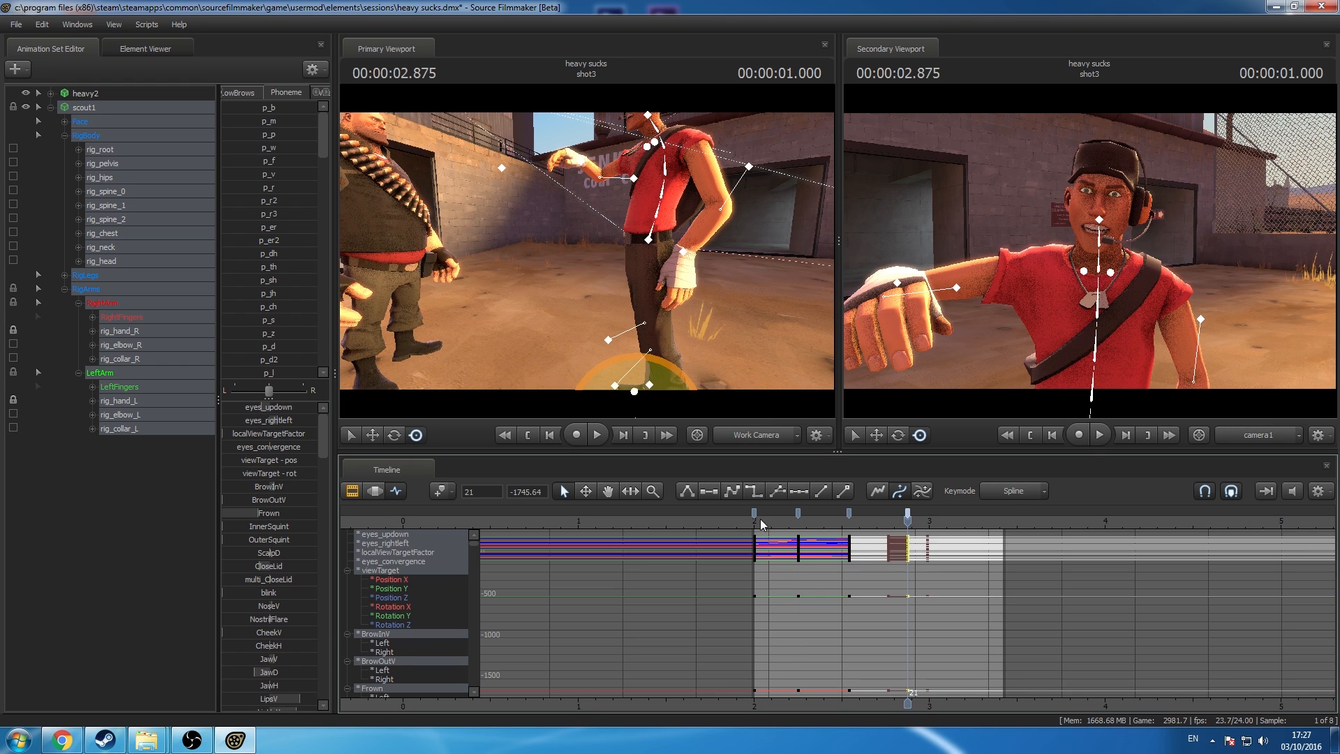
shift+click(755, 513)
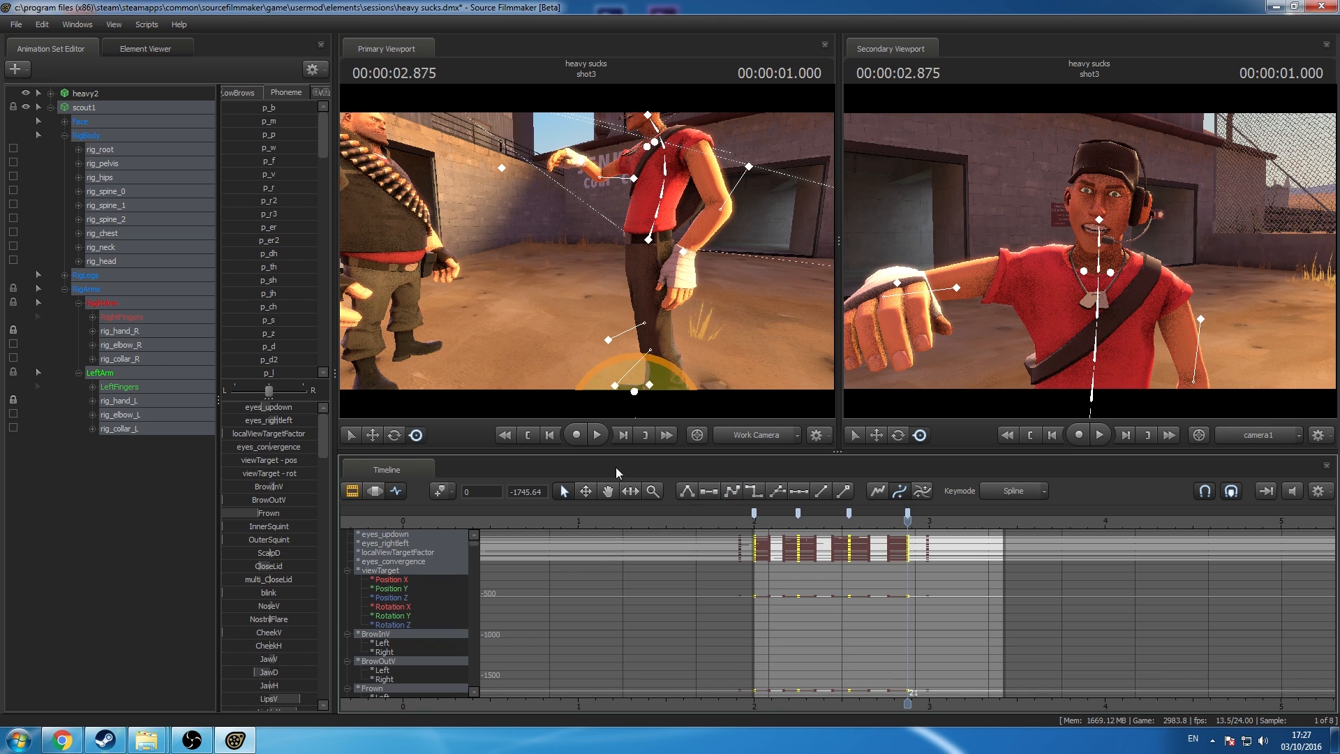
Step: Play back the Scout's arm movement from the start of shot3 to check its motion and the rig_spine_1 curves
click(122, 207)
click(754, 521)
key(space)
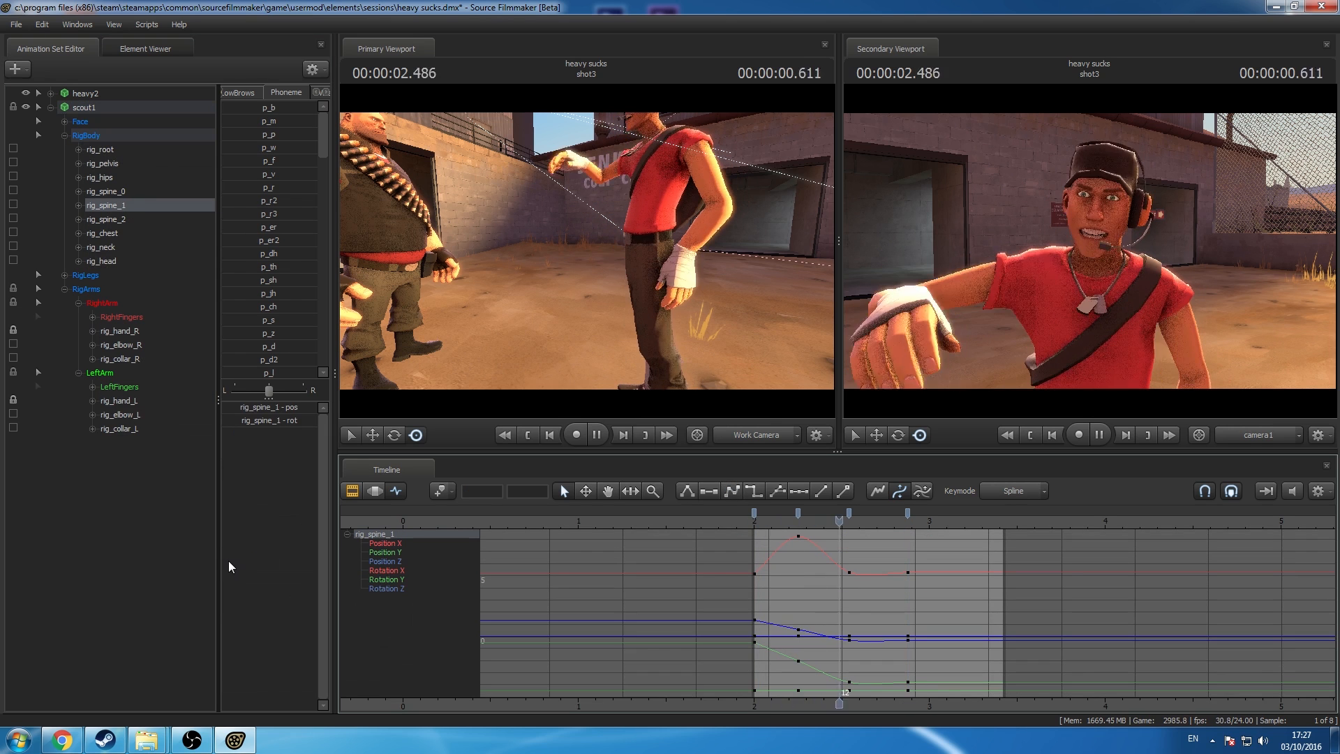
key(space)
Step: Reposition the Scout's rig_hand_R lower beside the waist at the 00:00:02.250 key to arc the arm's path
click(85, 108)
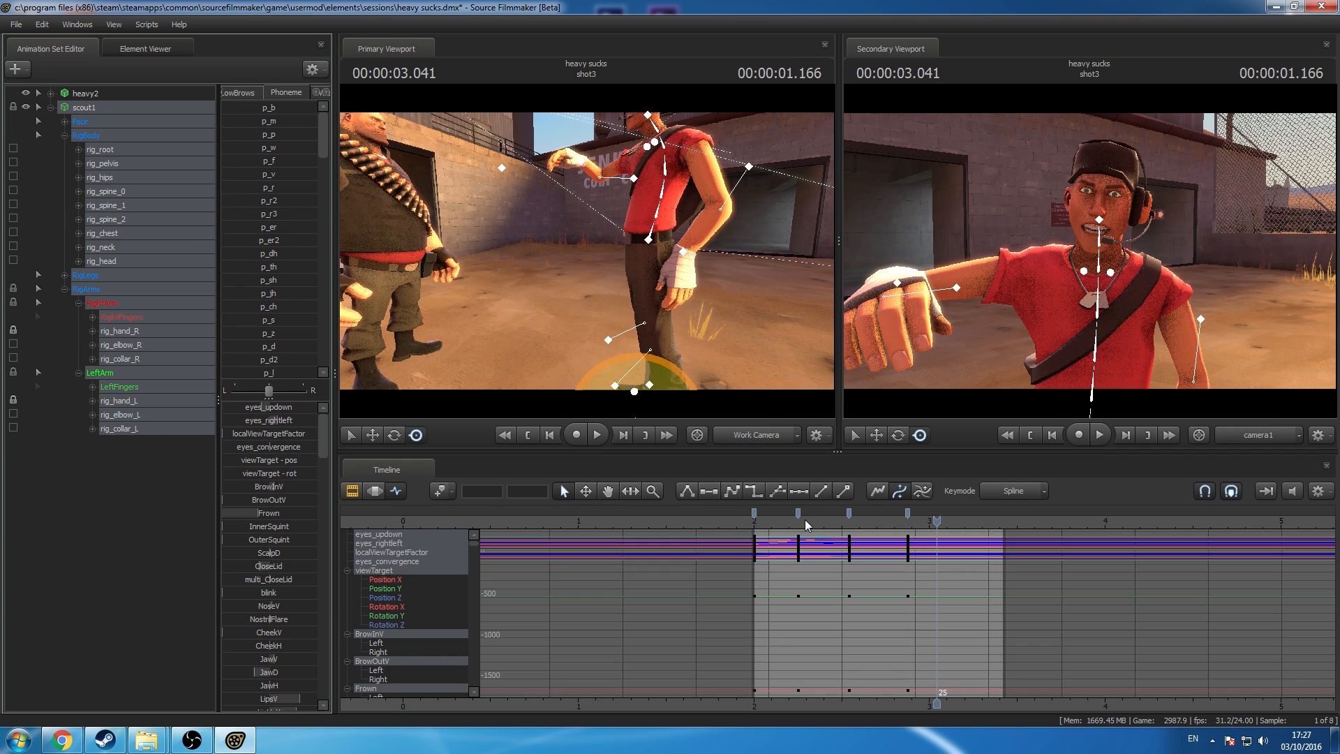
drag(802, 520, 798, 519)
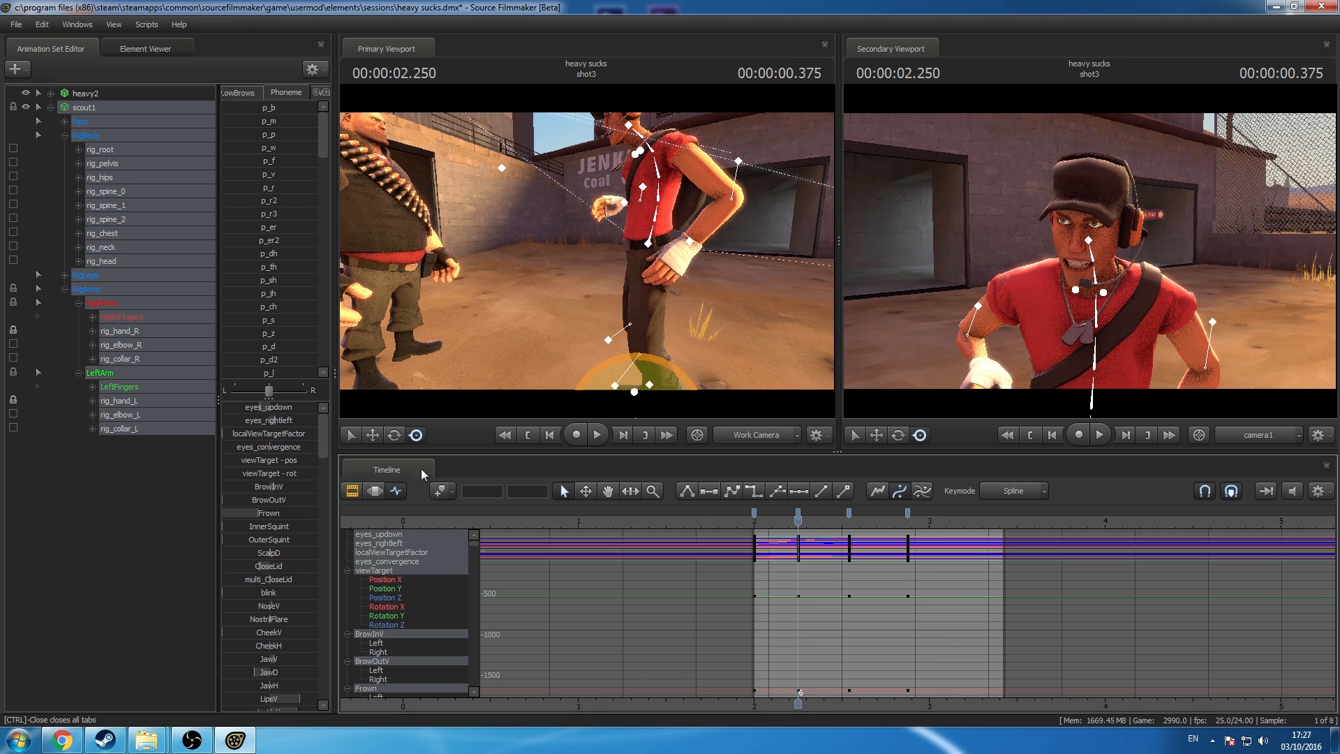
click(393, 436)
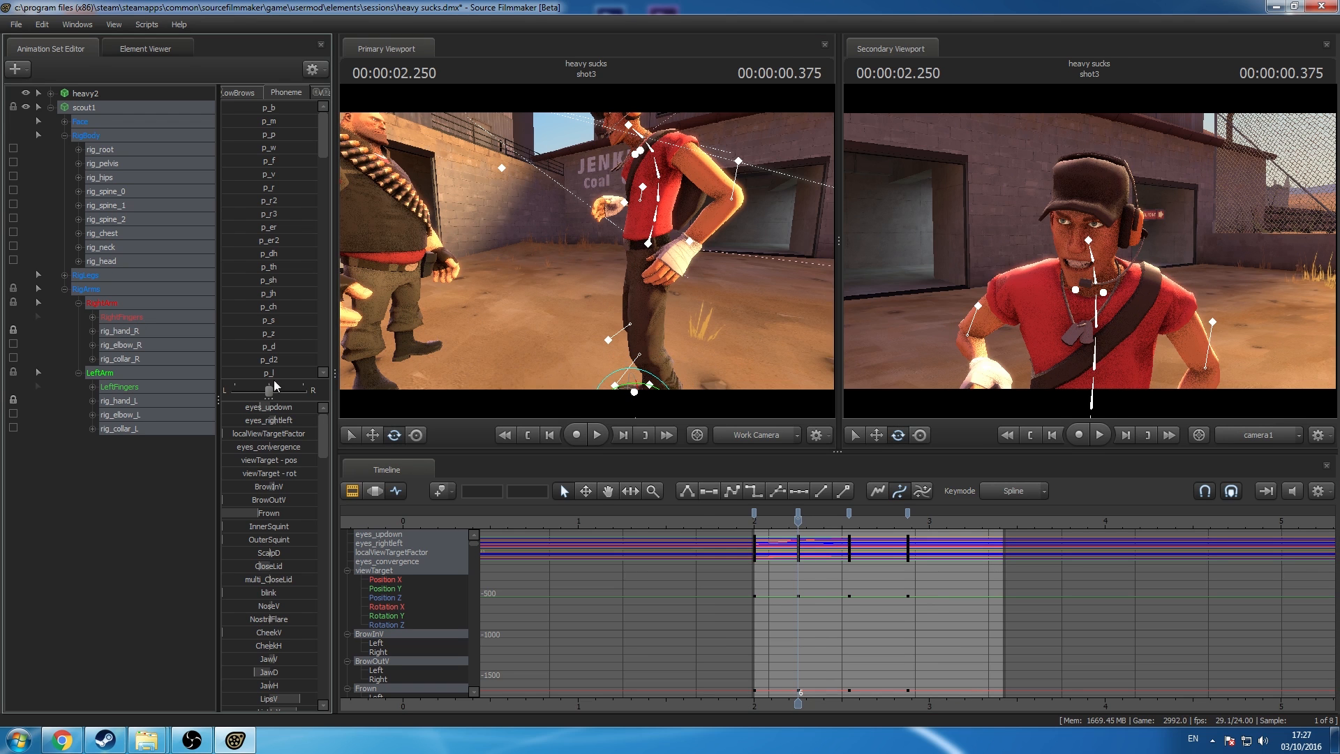
click(125, 329)
drag(586, 252, 684, 224)
click(417, 435)
mouse_move(565, 227)
mouse_down()
mouse_move(552, 240)
mouse_move(511, 236)
mouse_up()
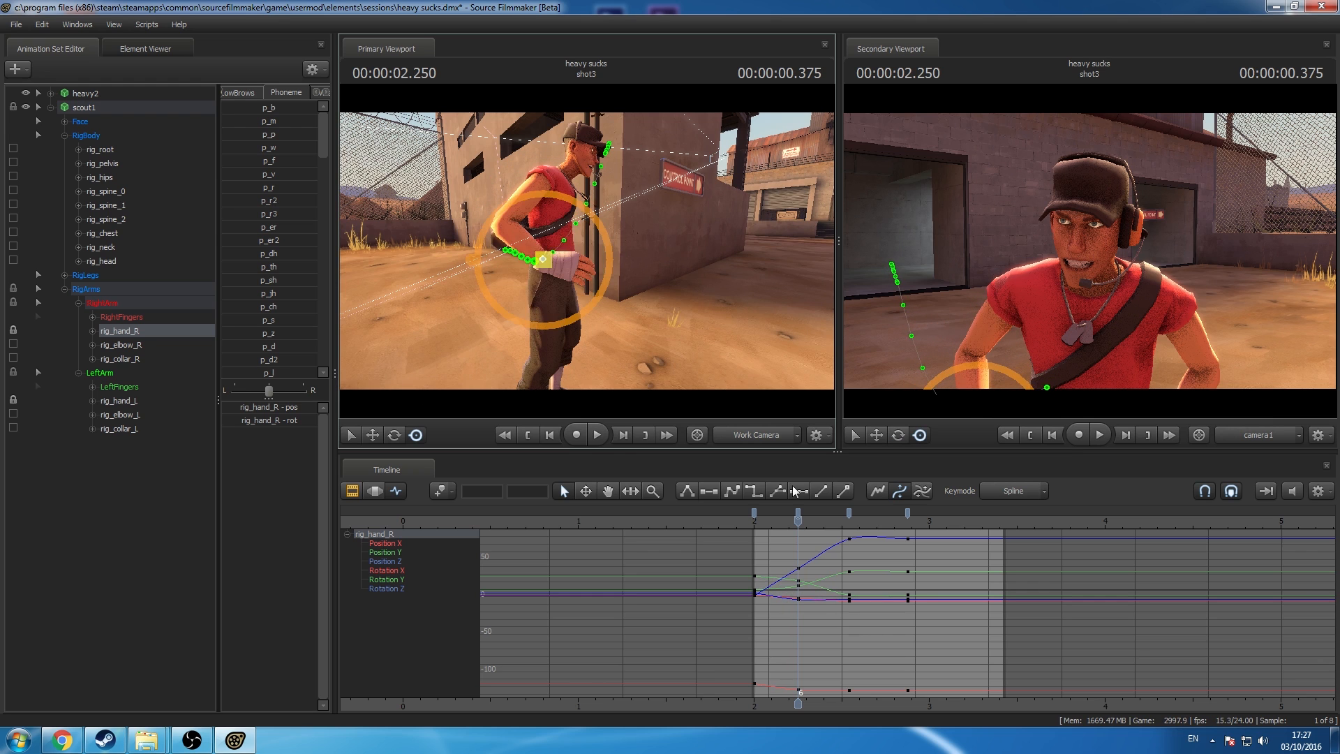
Step: Curl the Scout's right middle, ring and pinky fingers, bip_middle_0_R through bip_pinky_2_R, into the palm at 00:00:02.541
click(848, 513)
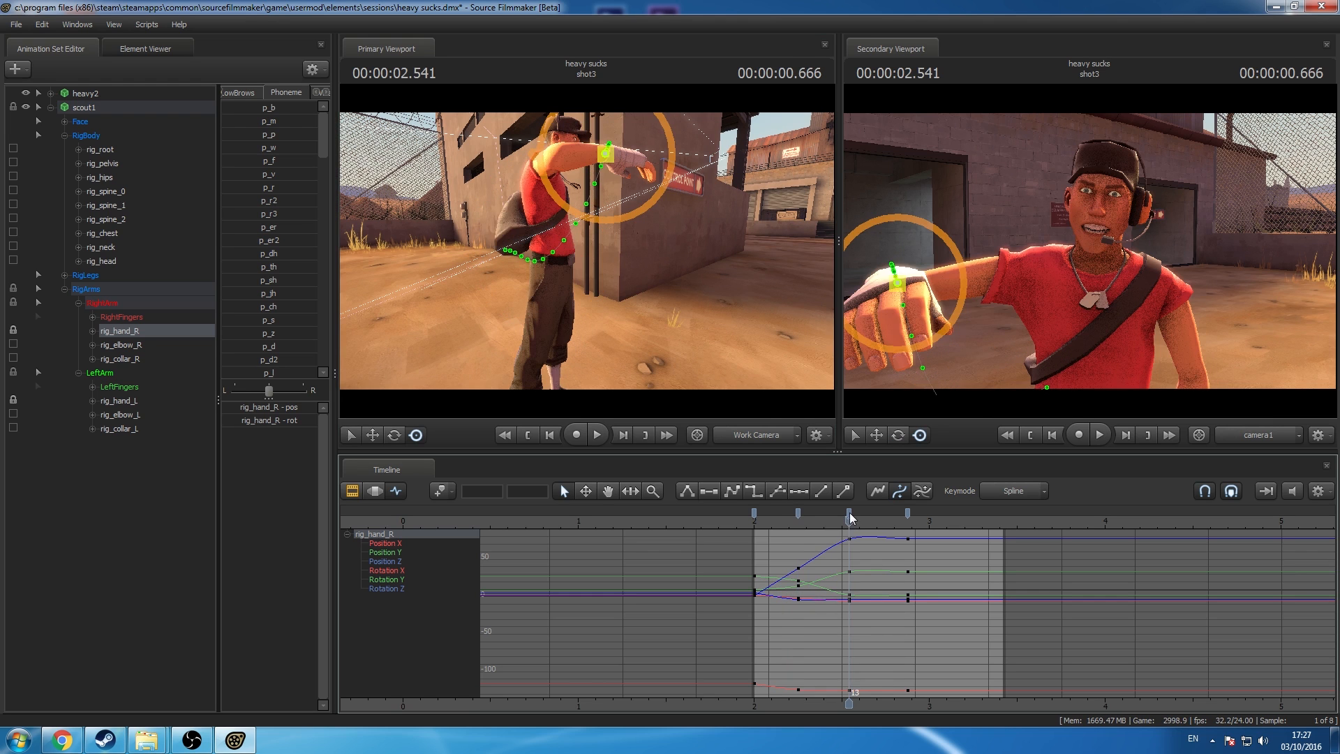
click(93, 318)
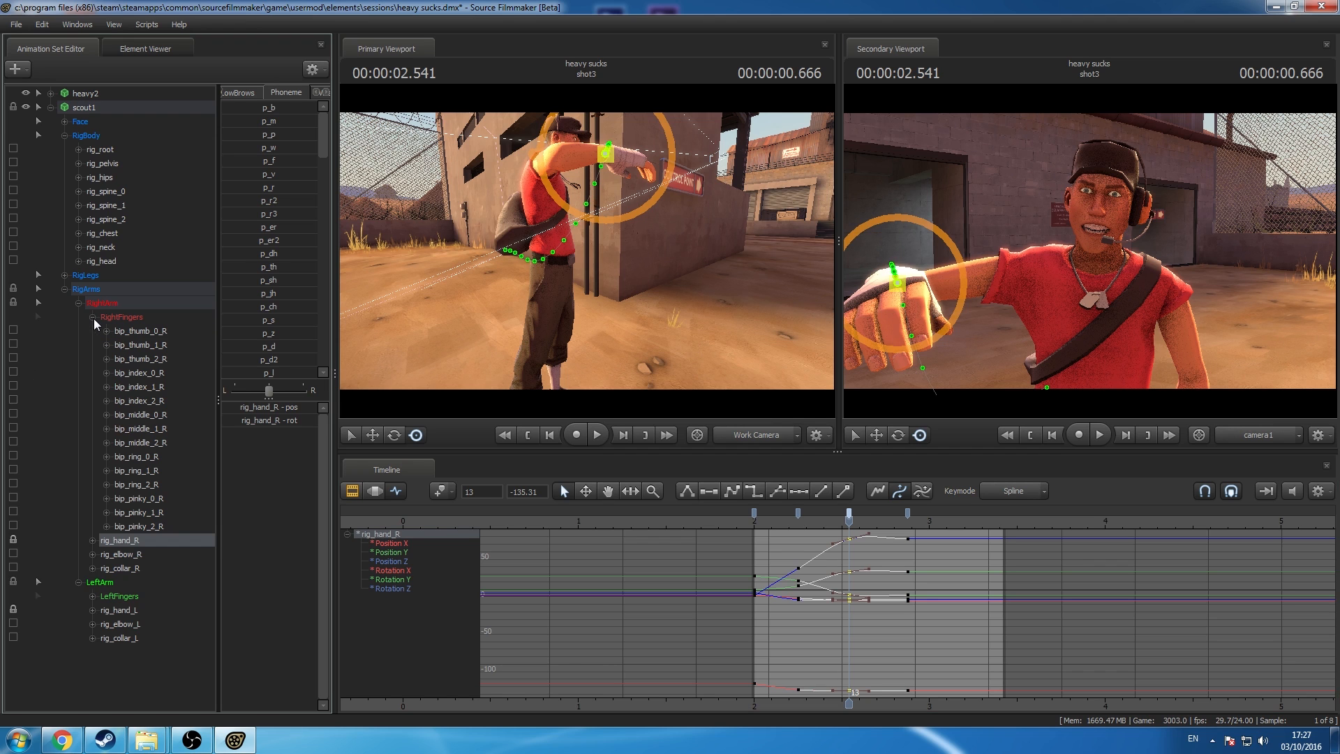
click(158, 525)
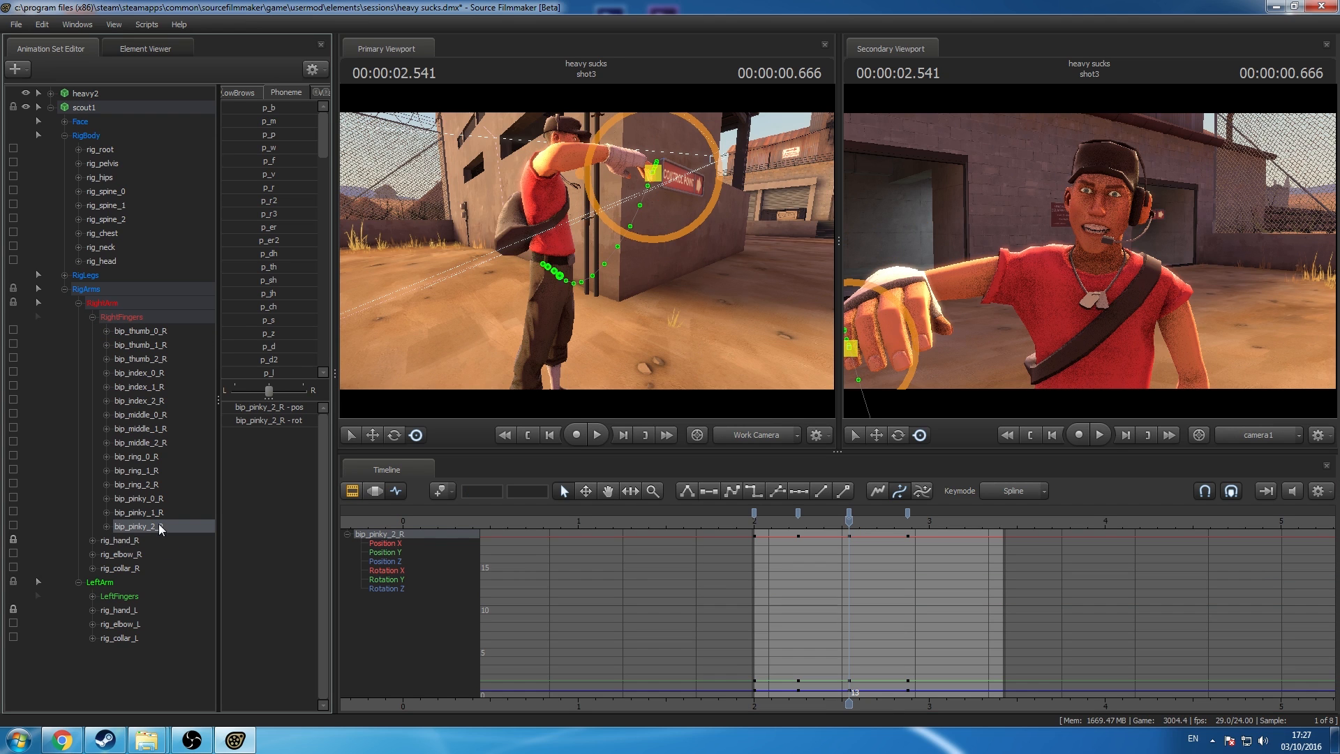
shift+click(140, 416)
click(141, 416)
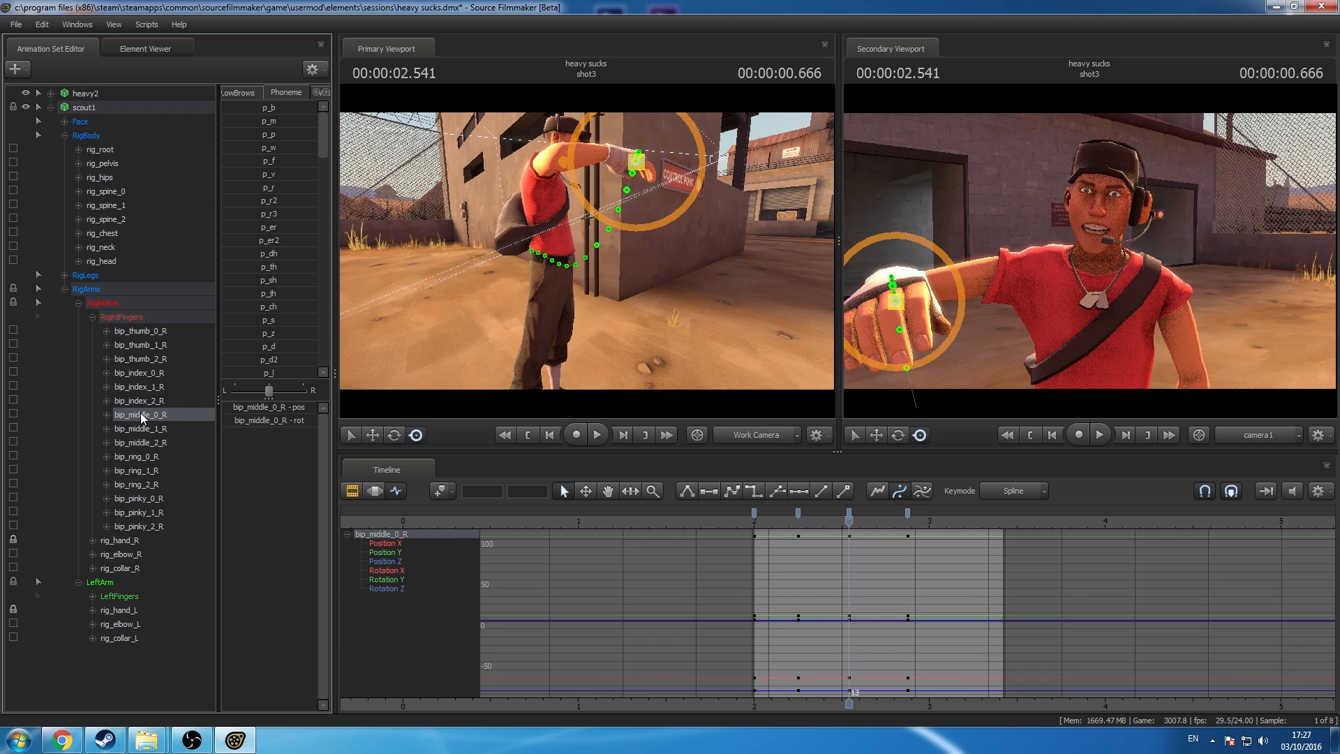
shift+click(143, 526)
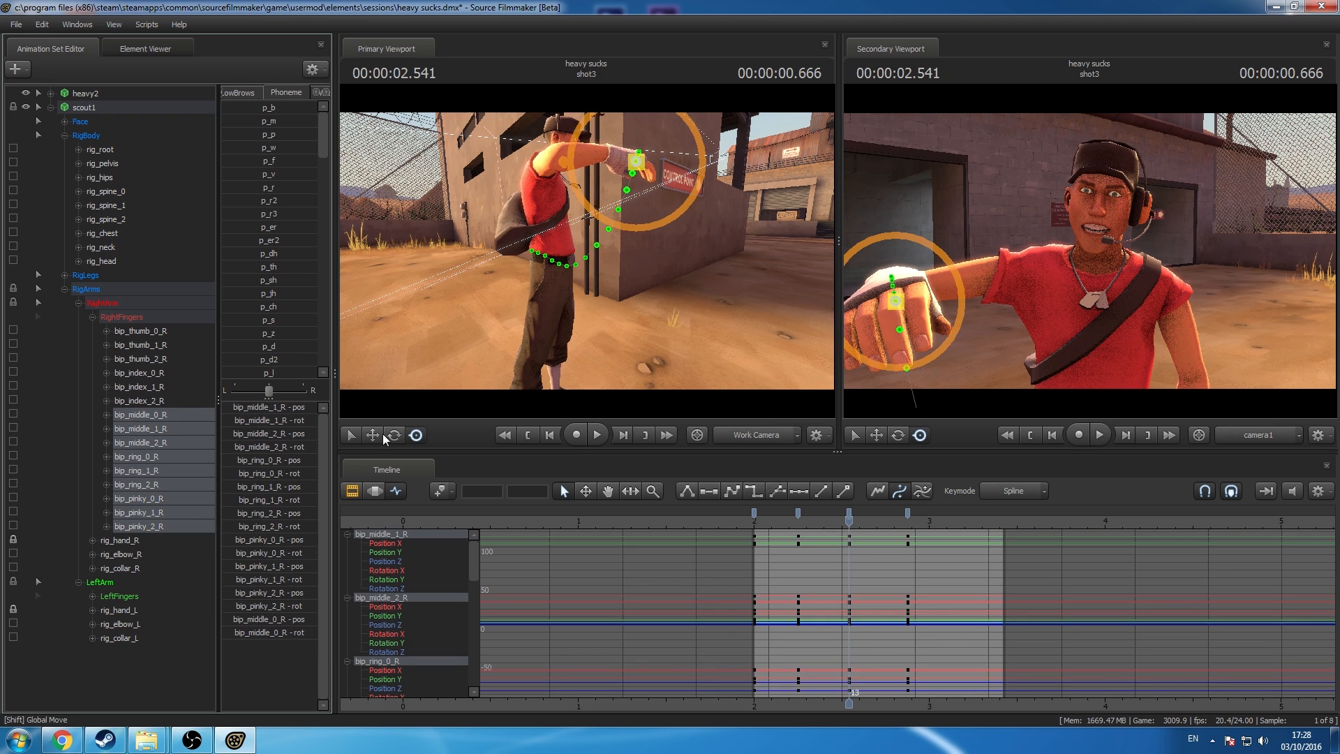
click(394, 435)
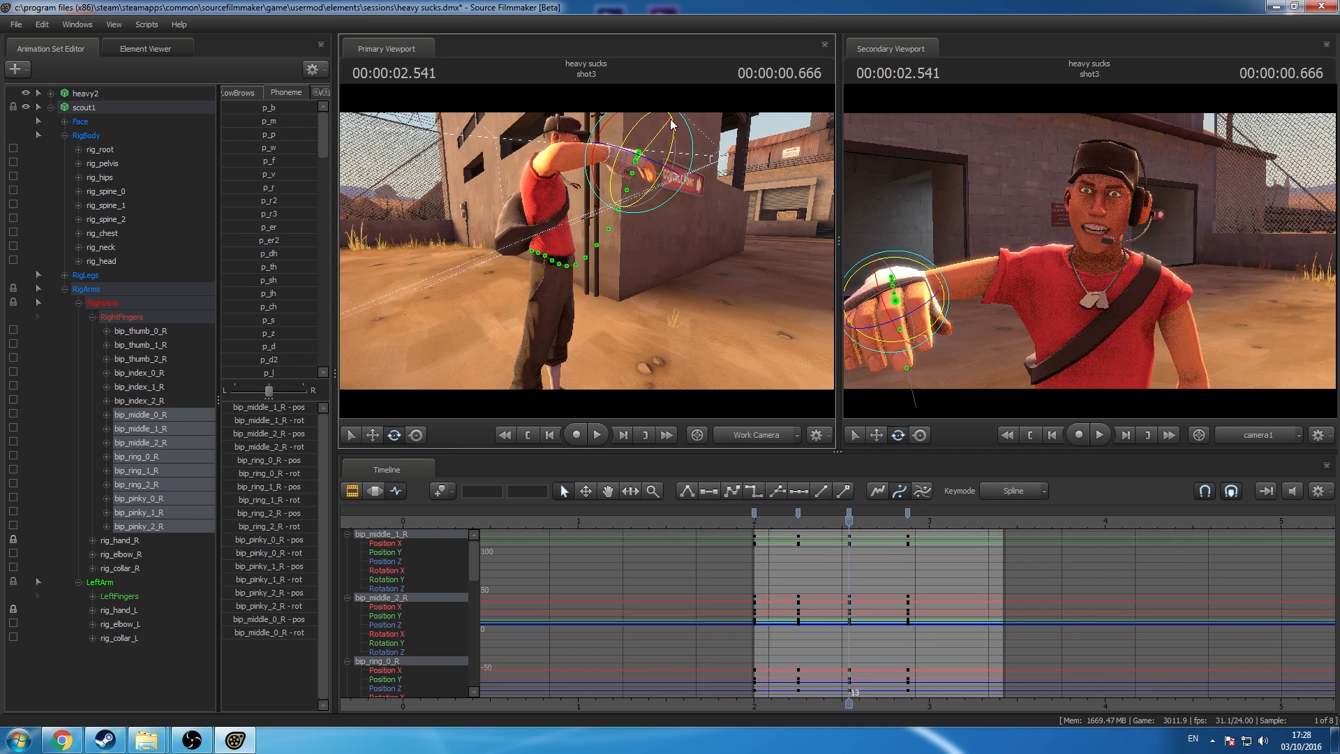
drag(672, 122, 626, 161)
key(ctrl+z)
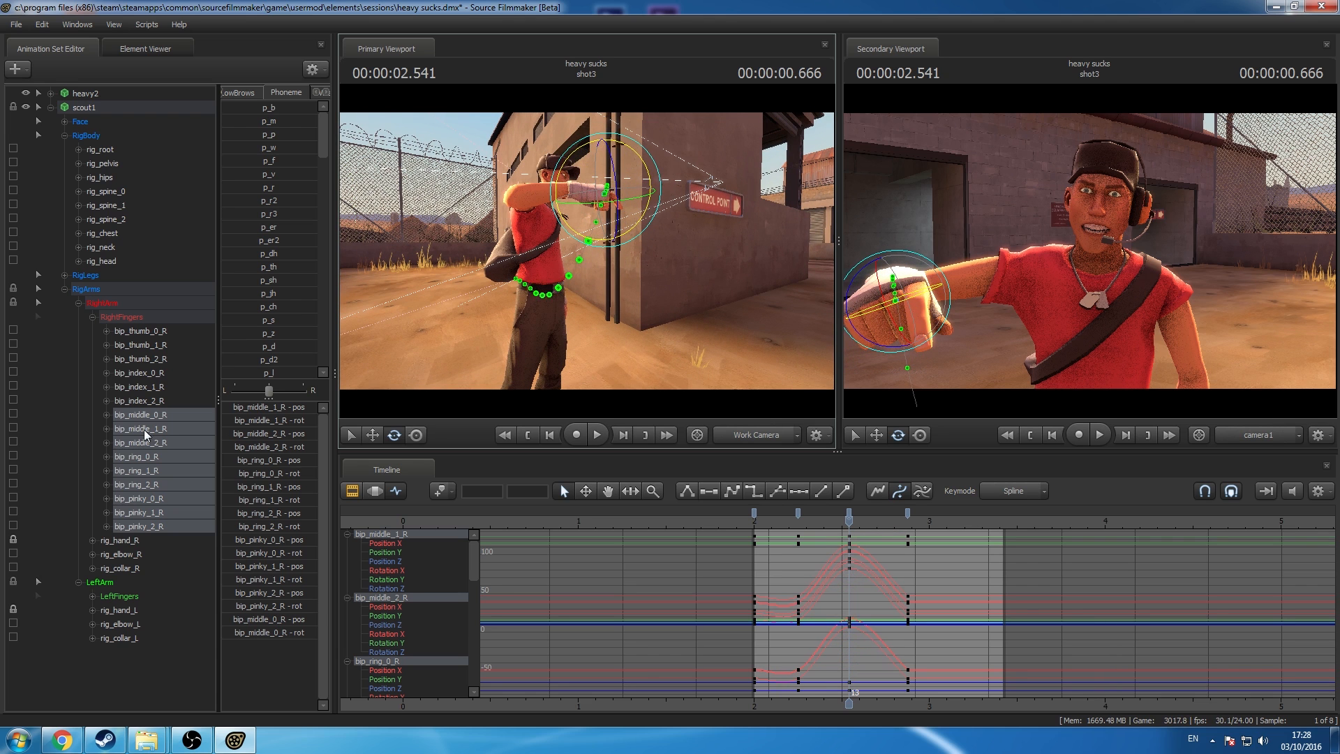
Step: Rotate the Scout's right index finger from bip_index_0_R so it points straight out at 00:00:02.541
click(141, 388)
drag(615, 146, 503, 159)
click(166, 374)
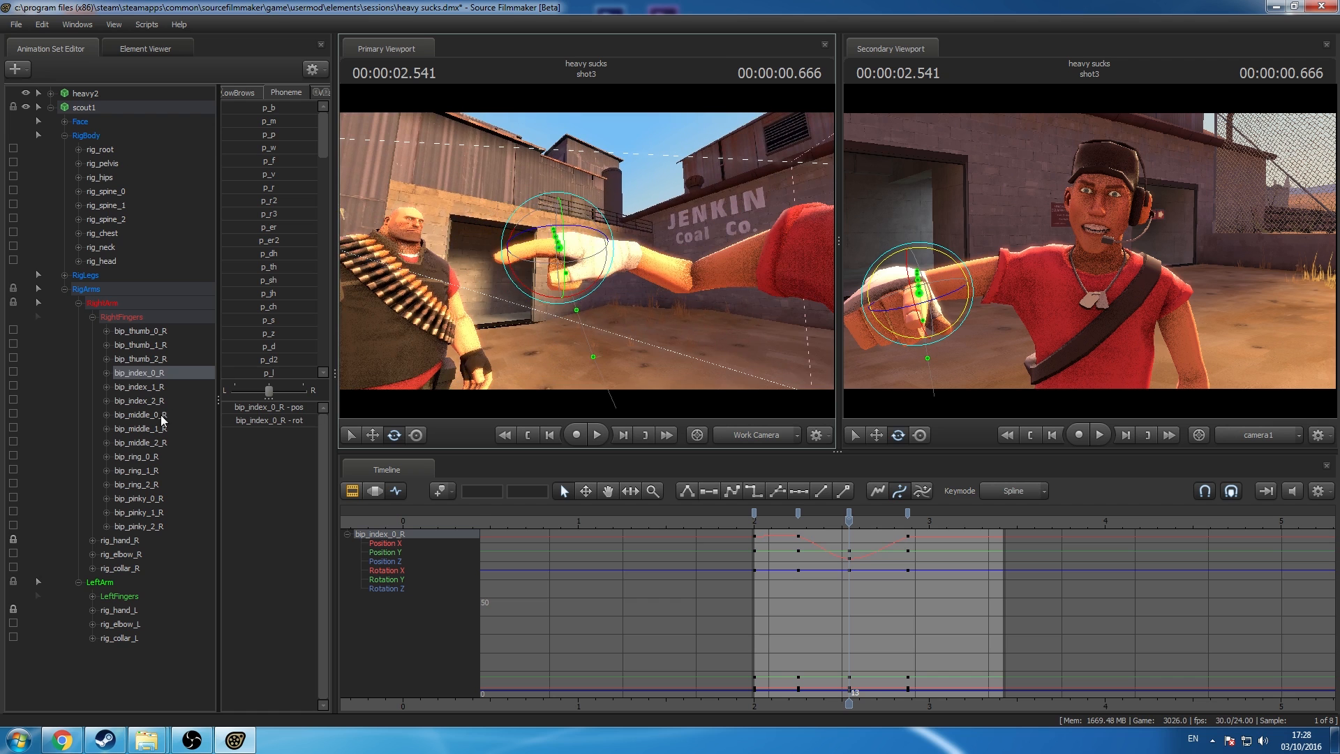
Step: Fold the Scout's right thumb joints, bip_thumb_0_R through bip_thumb_2_R, in against the curled fingers at 00:00:02.541
click(152, 331)
click(416, 434)
drag(584, 319, 628, 293)
drag(600, 241, 562, 286)
click(148, 344)
click(192, 359)
click(92, 317)
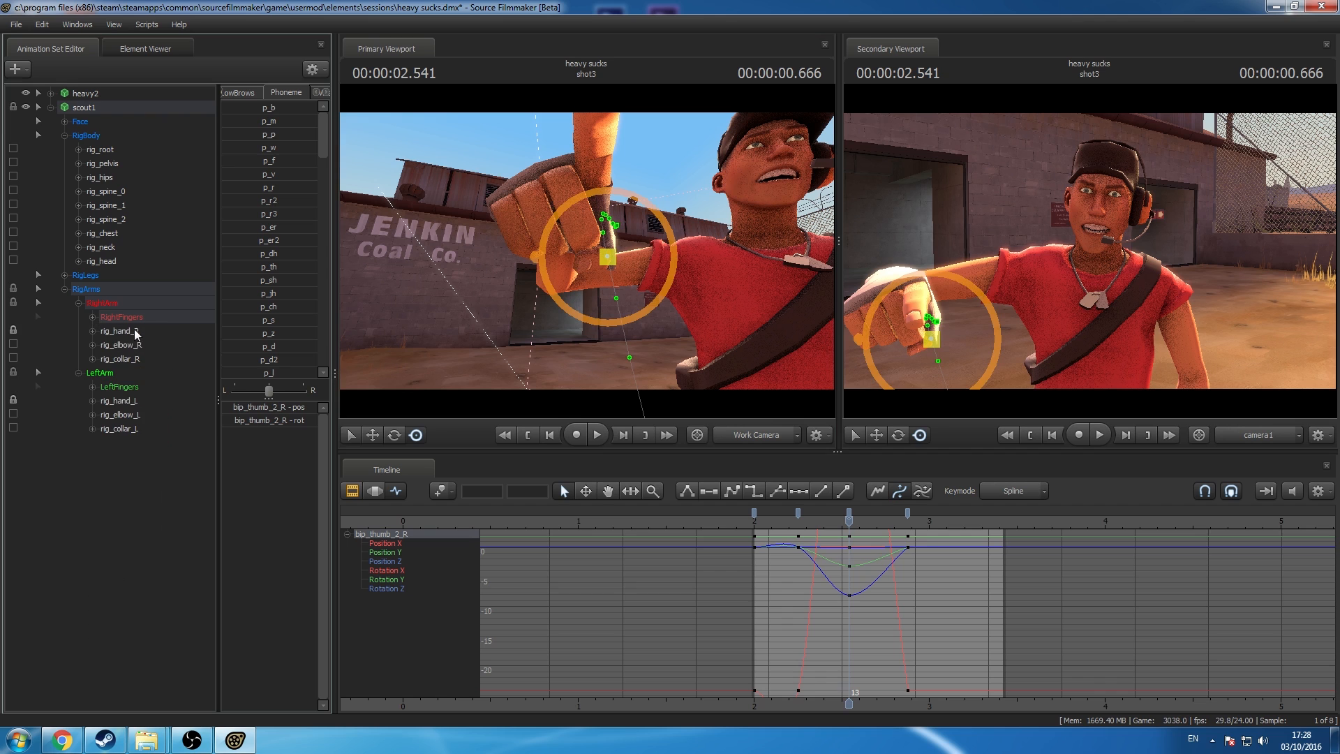
Step: Copy the RightFingers keys from 00:00:02.541 to 00:00:02.875 and flatten the tangents of all their keys from the start of shot3
click(128, 319)
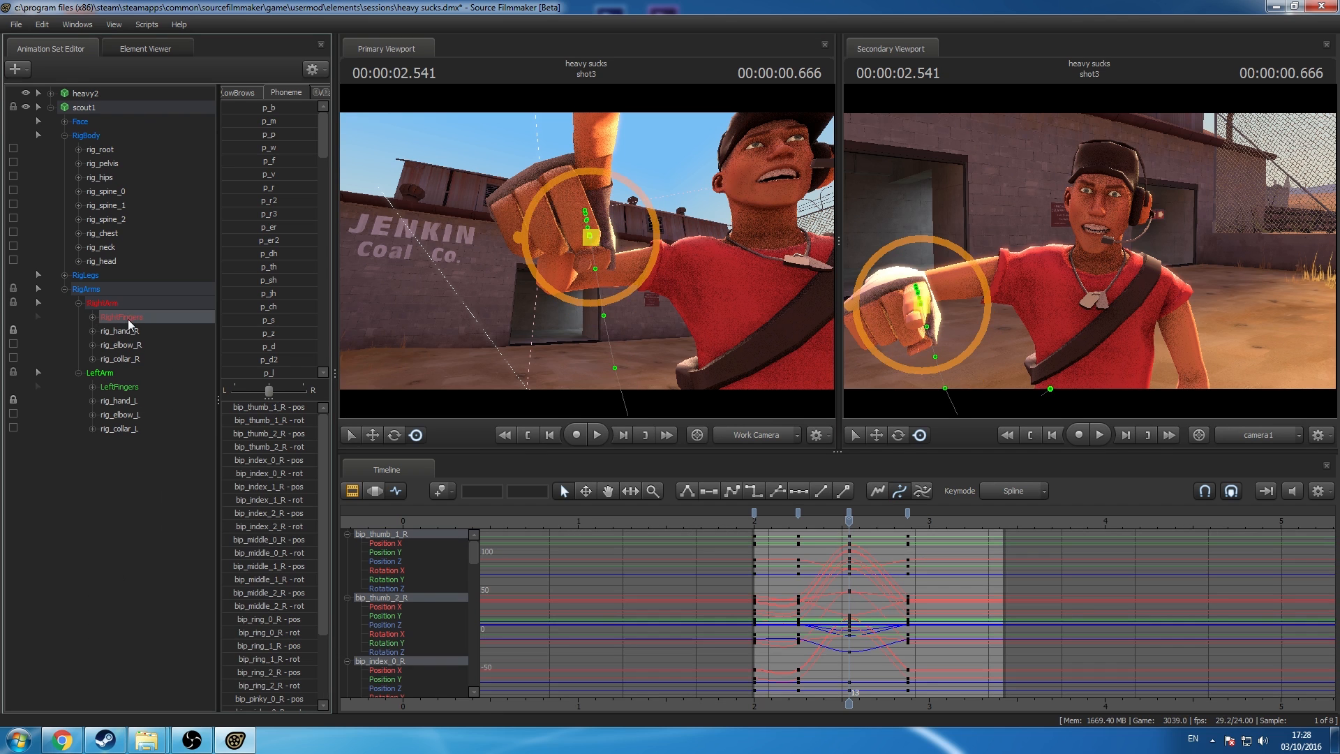
click(848, 512)
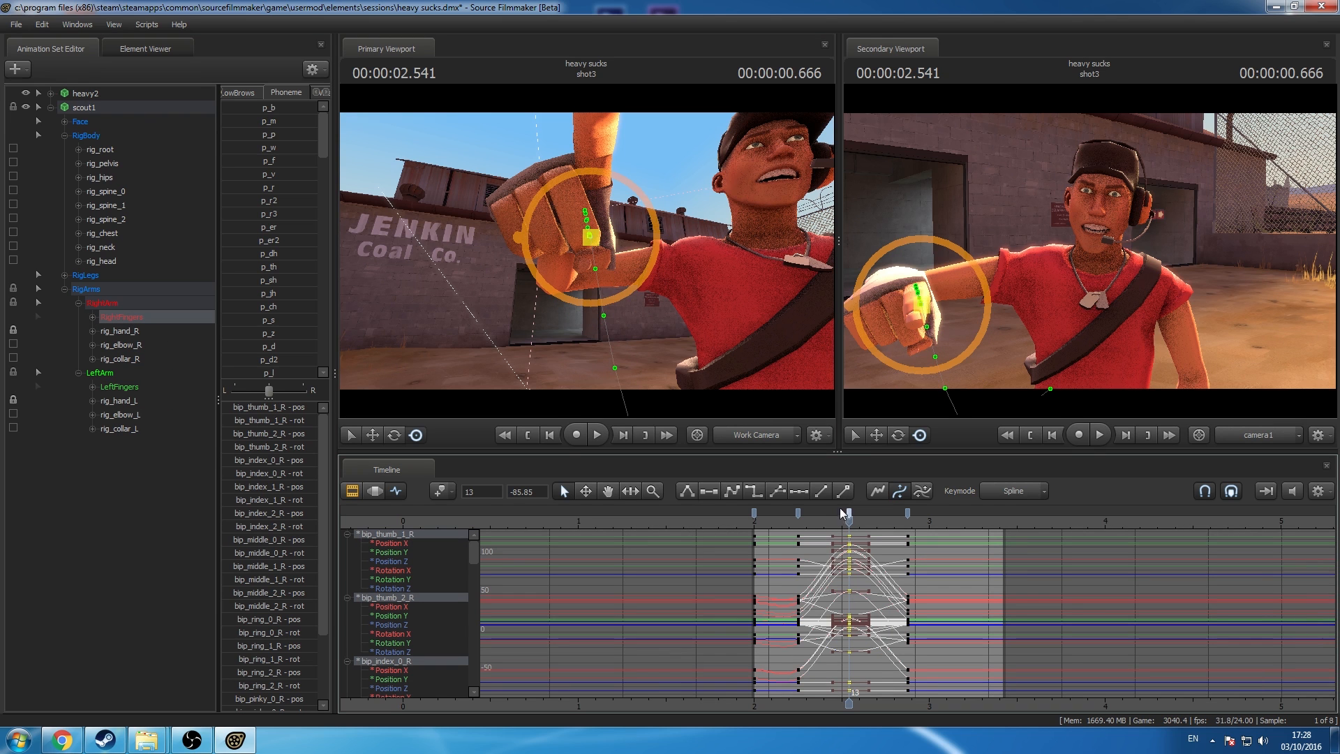
click(909, 525)
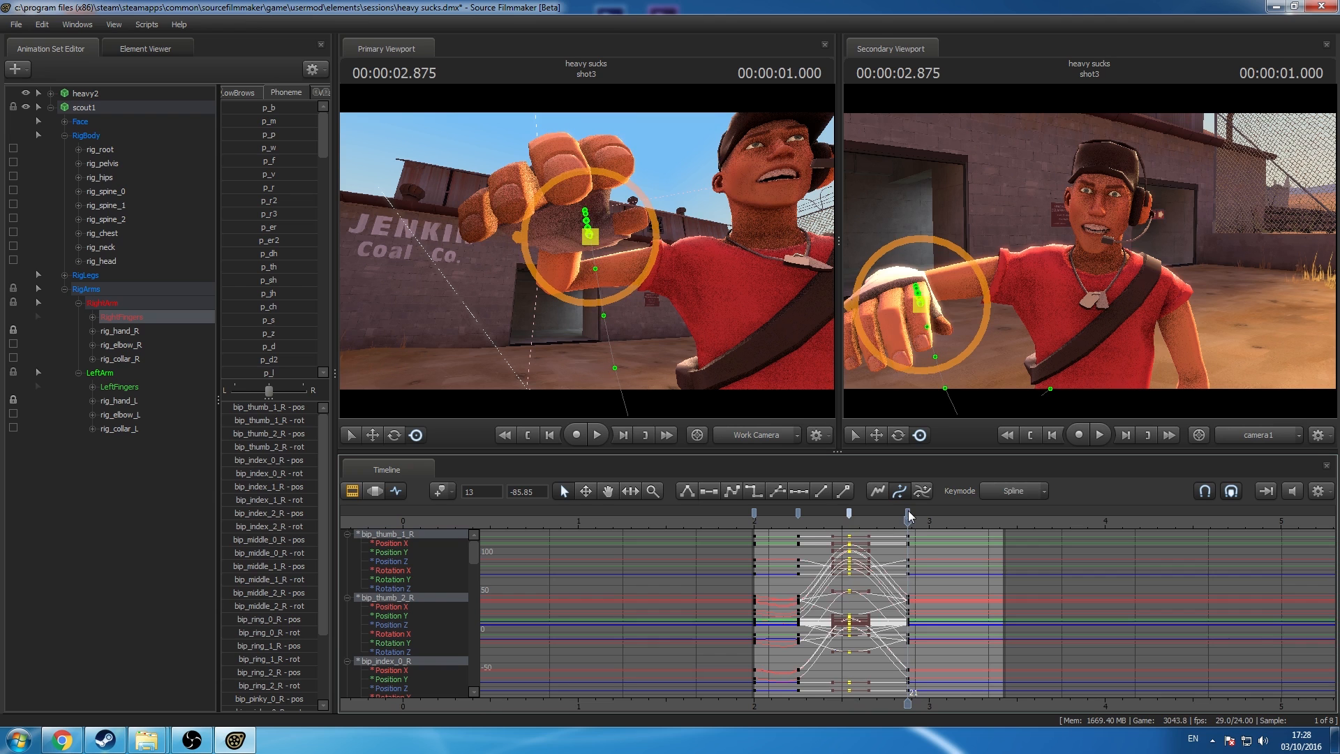
click(909, 511)
key(ctrl+v)
click(909, 511)
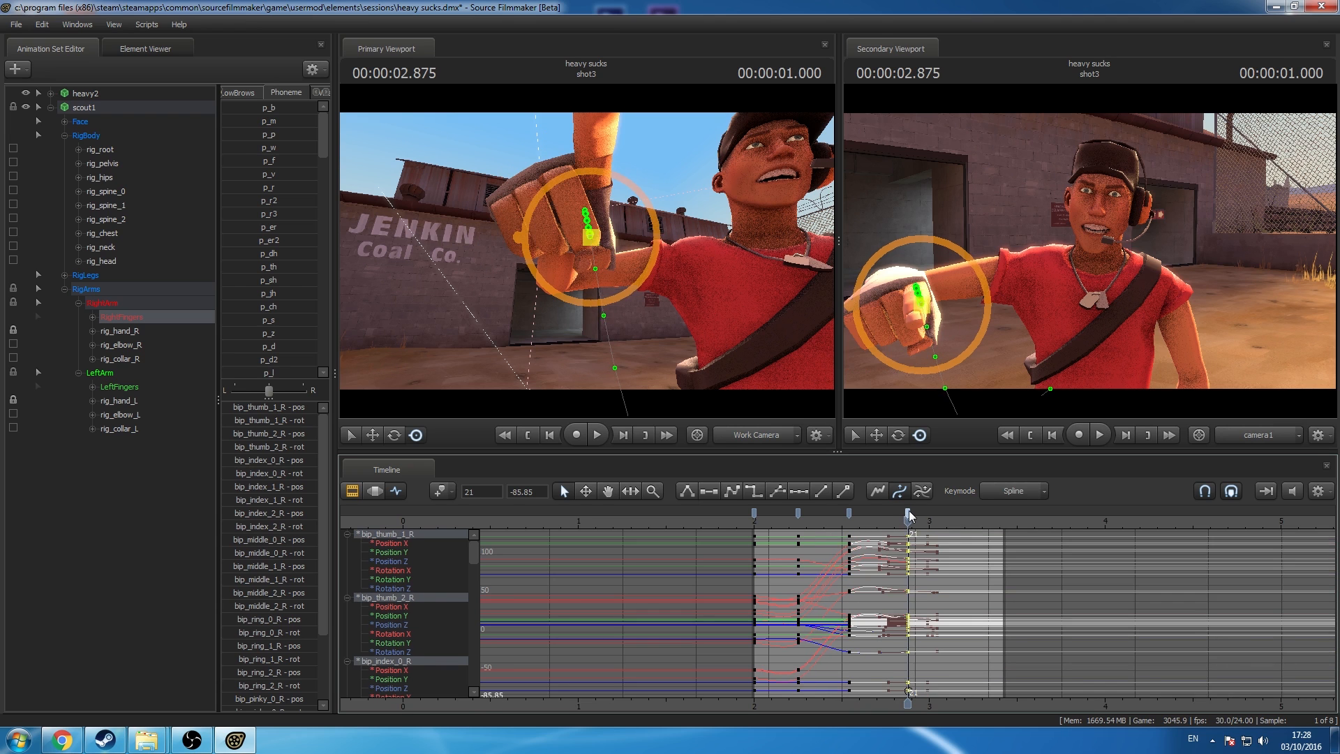
shift+click(754, 513)
click(710, 494)
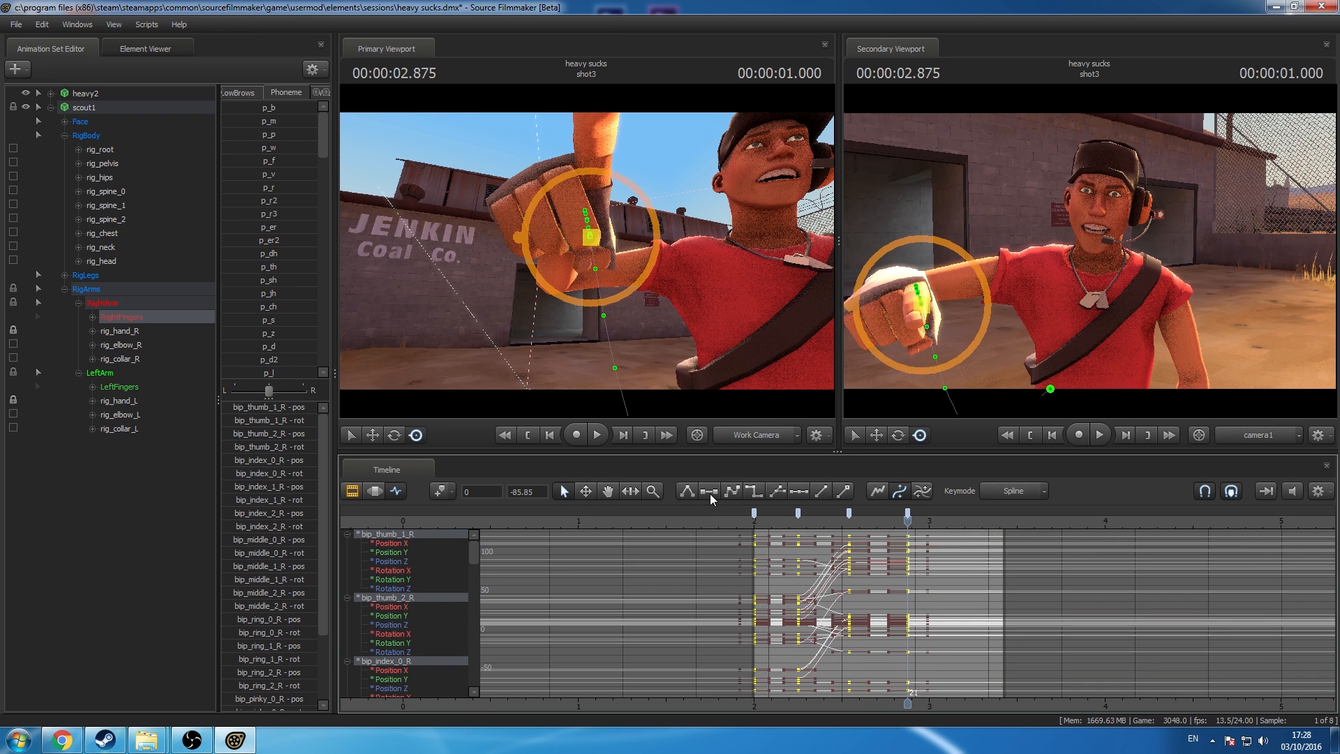
Step: Flatten the tangents of the rig_hand_R key at 00:00:02.541
click(151, 334)
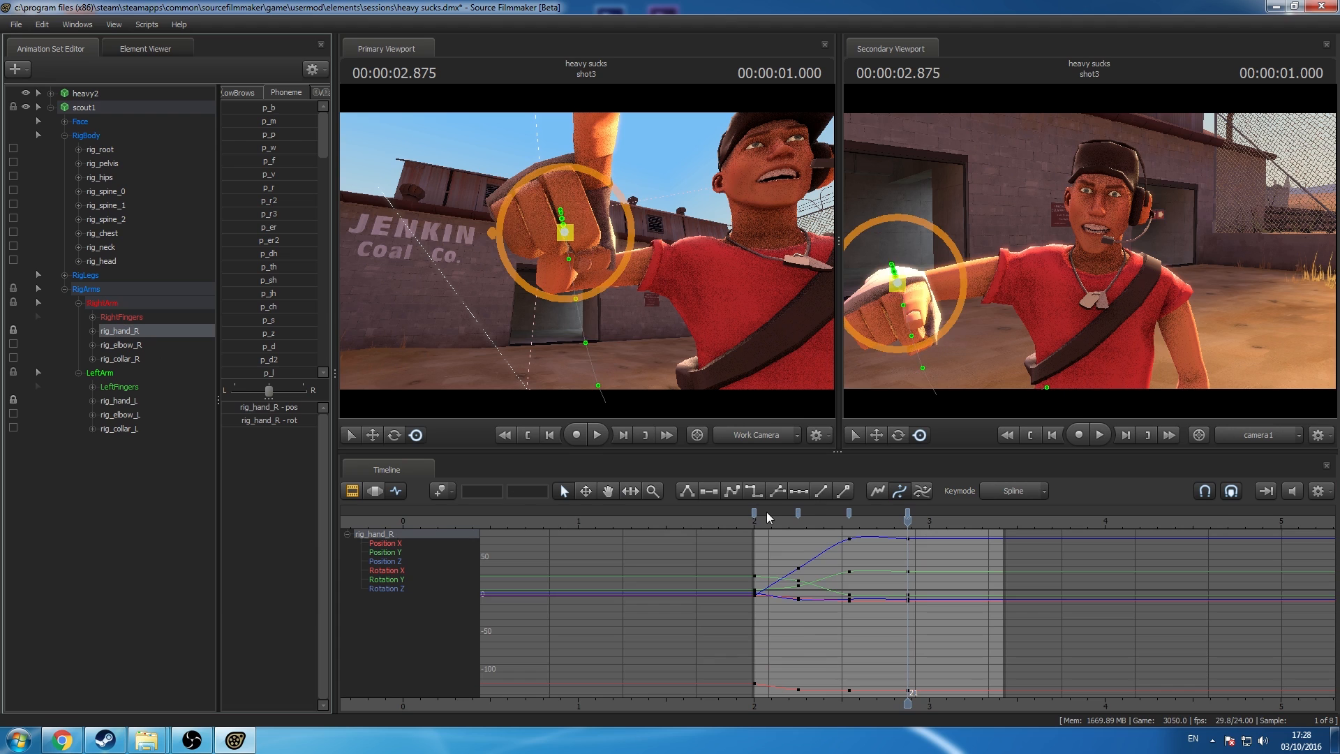
click(850, 514)
click(706, 492)
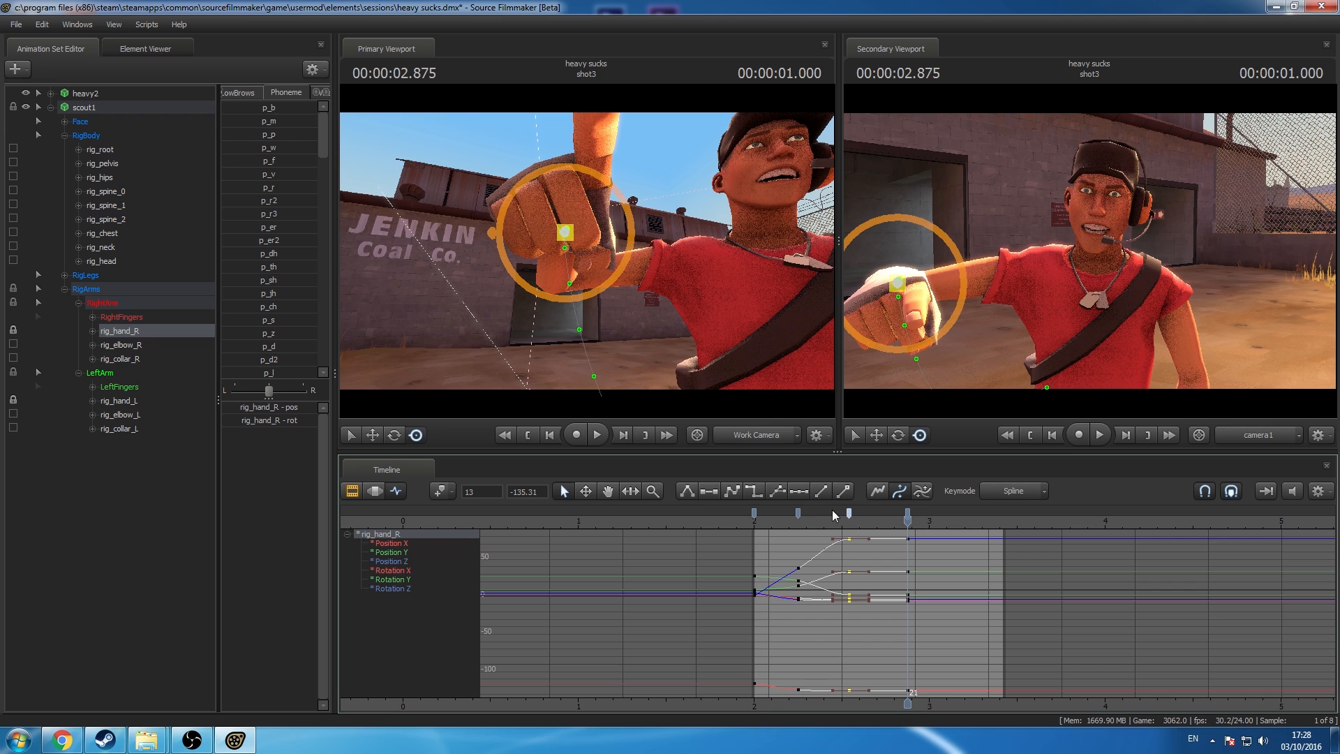
Step: Play back the pointing gesture from the start of shot3 to check the right hand's motion
click(753, 523)
key(space)
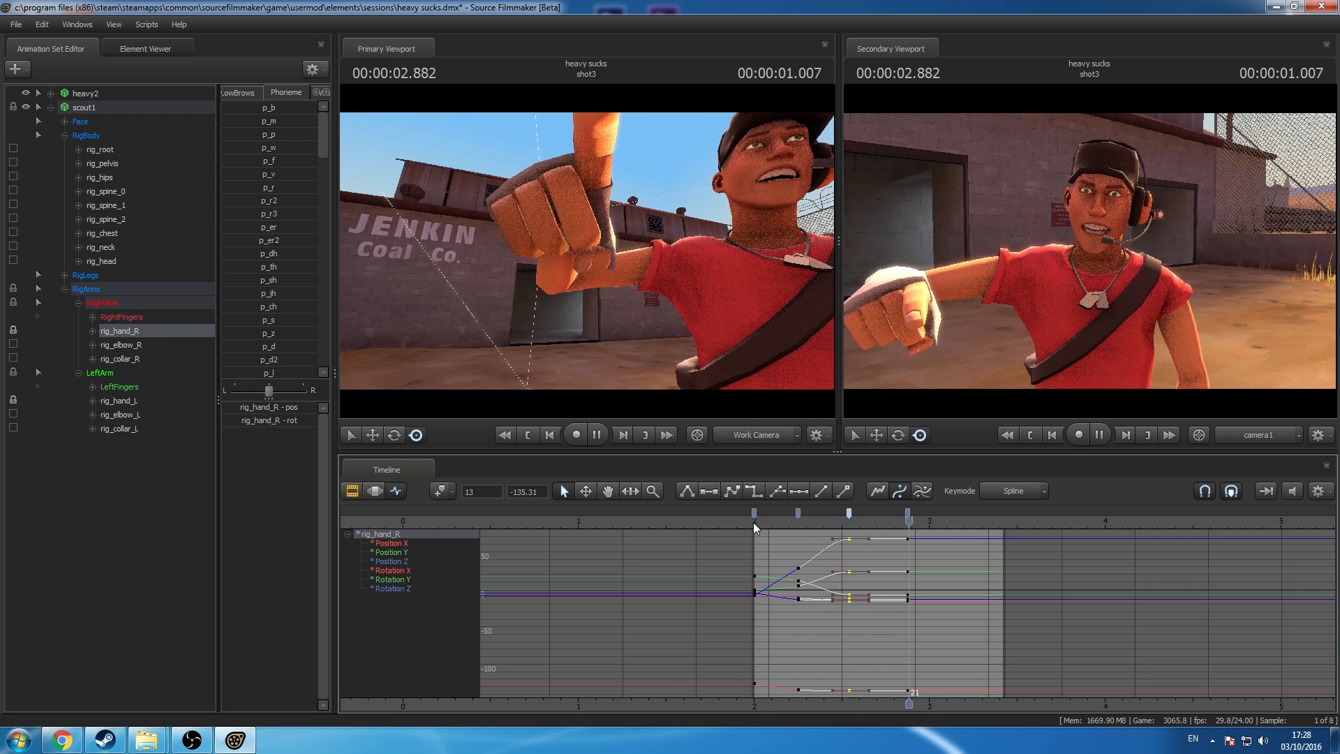
key(space)
click(754, 522)
key(space)
key(space)
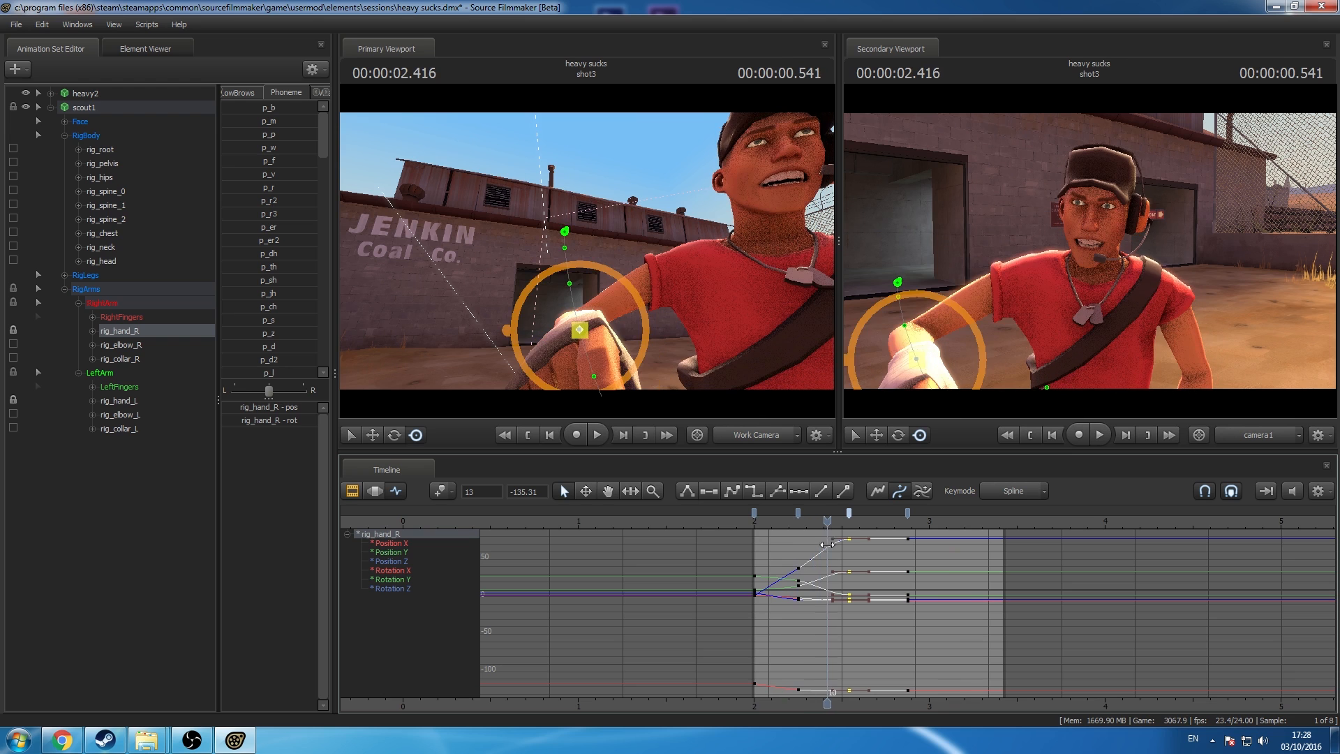
Step: Reposition the Scout's rig_pelvis at 00:00:02.541, copy its key to 00:00:02.875 and select all its keys
click(164, 164)
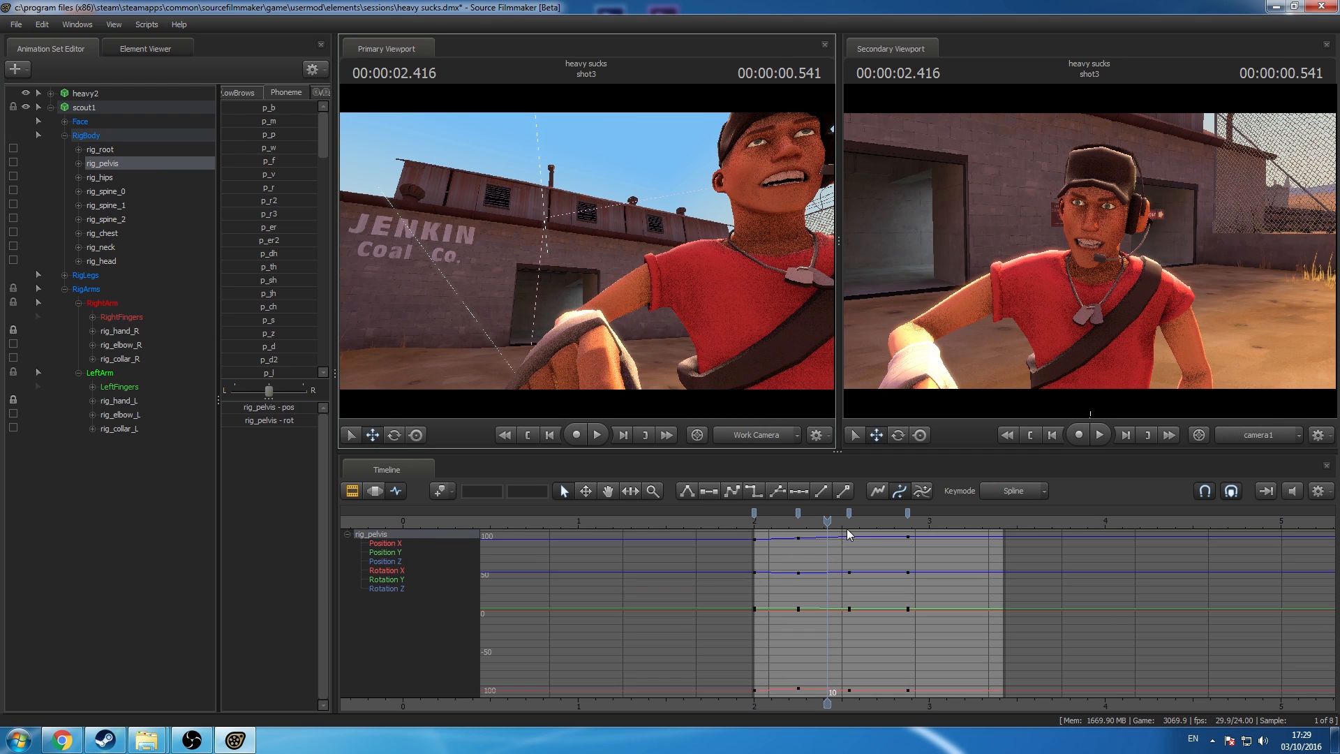
click(848, 524)
drag(658, 241, 629, 265)
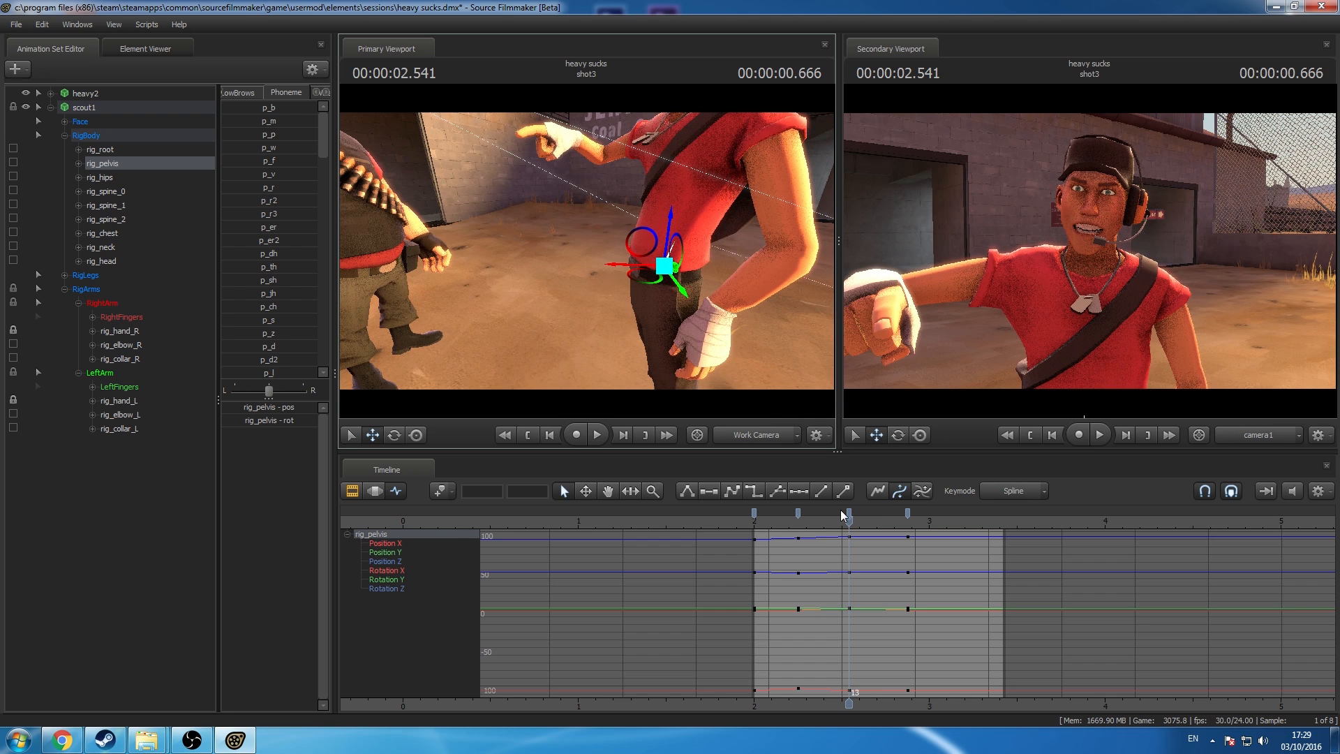
click(847, 513)
click(908, 522)
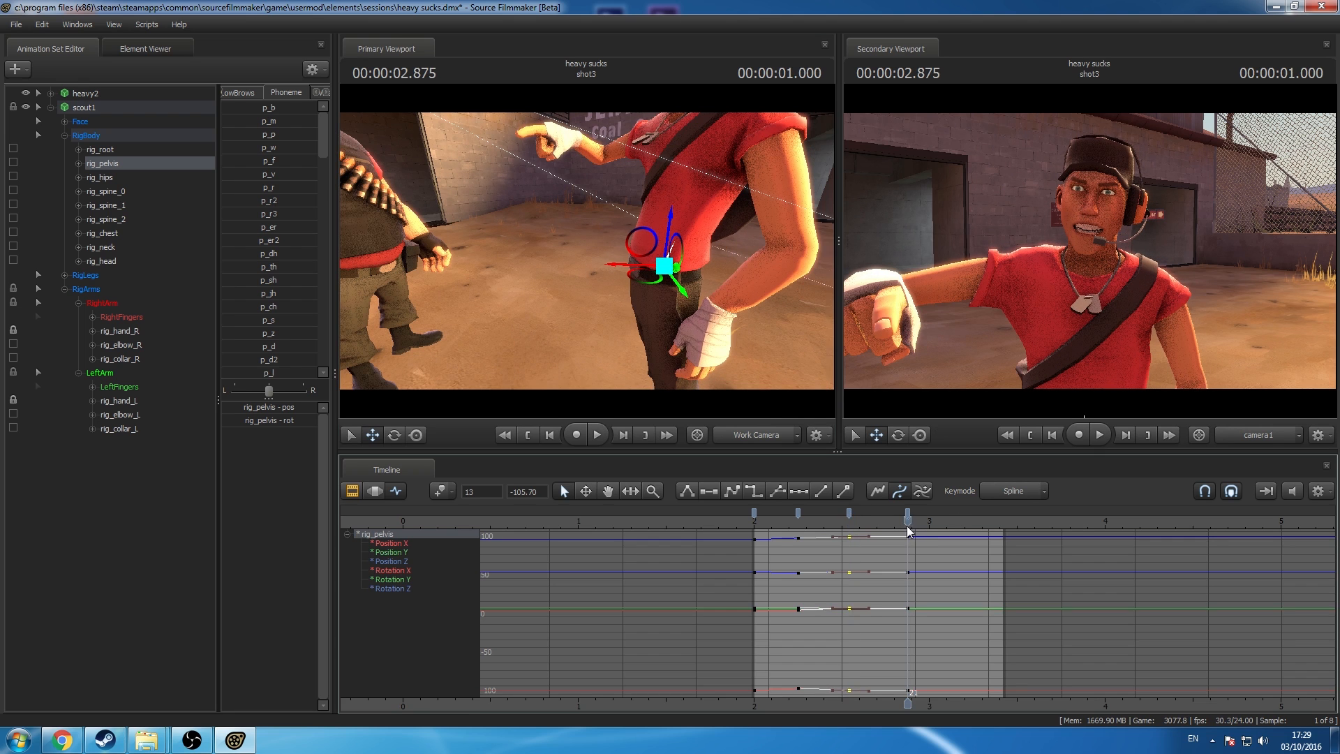
click(756, 511)
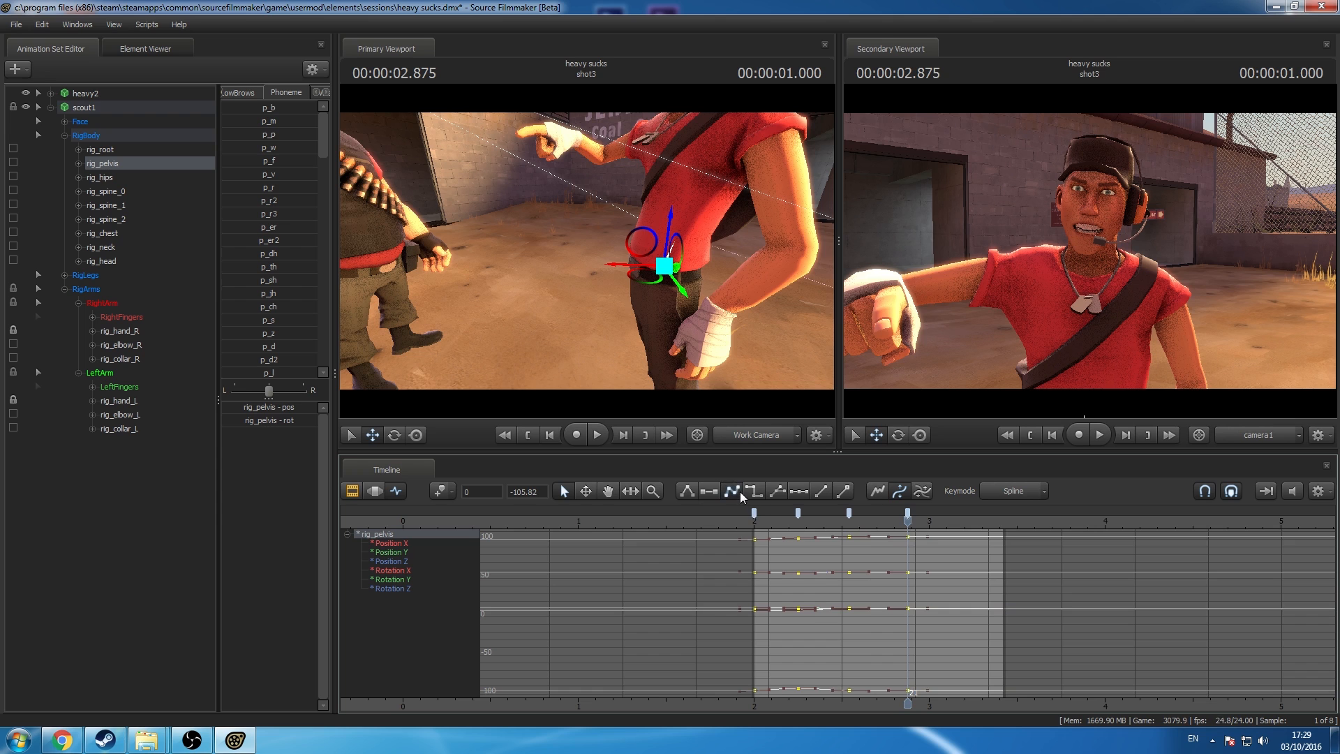
Step: Play back and scrub the start of shot3 to check the pelvis movement
key(space)
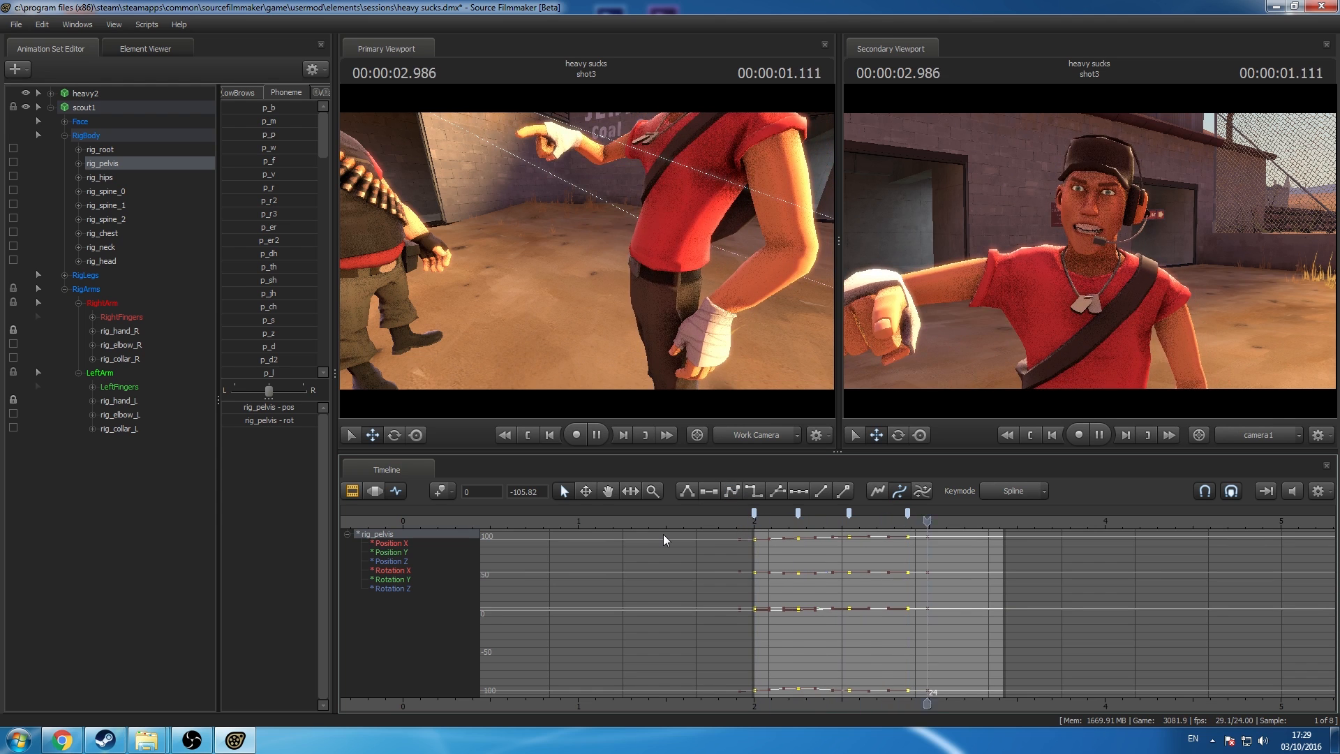
key(space)
drag(761, 523, 769, 690)
Step: Smooth the curves through the rig_hand_R key at 00:00:02.541 and replay shot3 to check the hand's overshoot
click(133, 331)
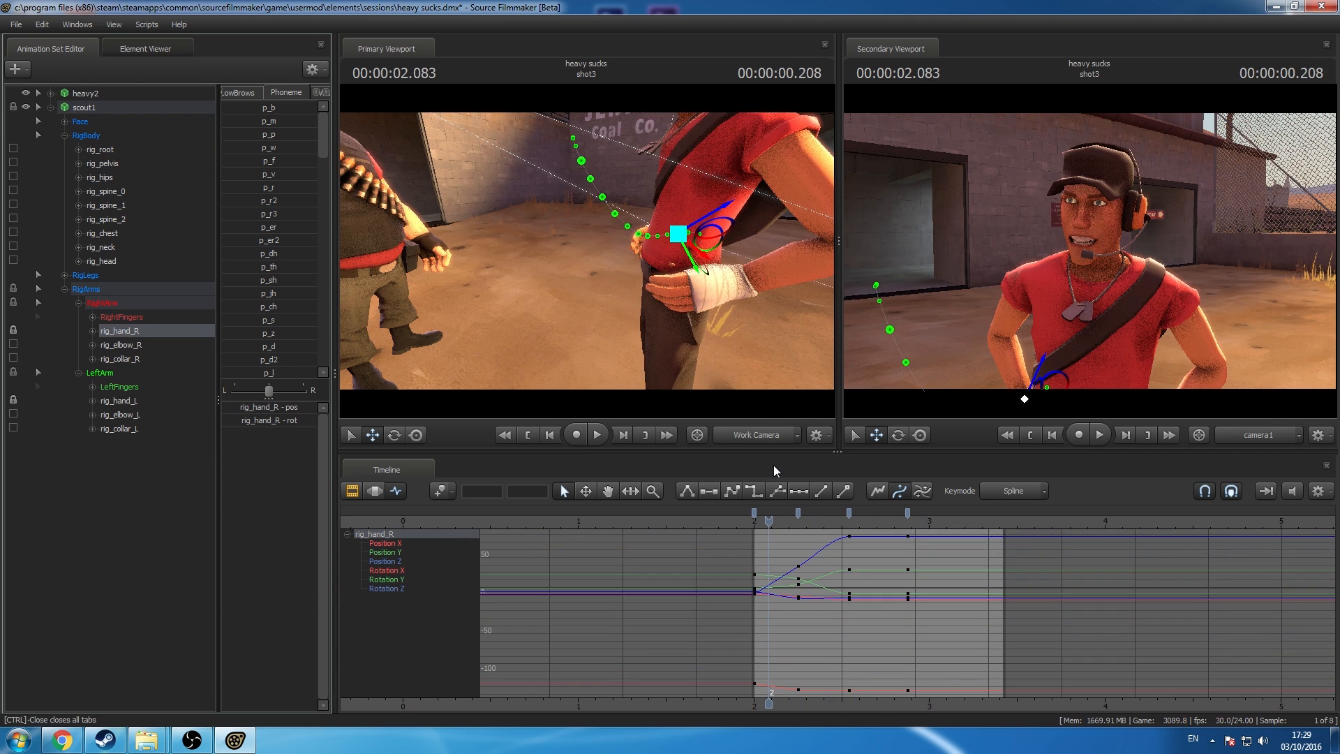
click(850, 513)
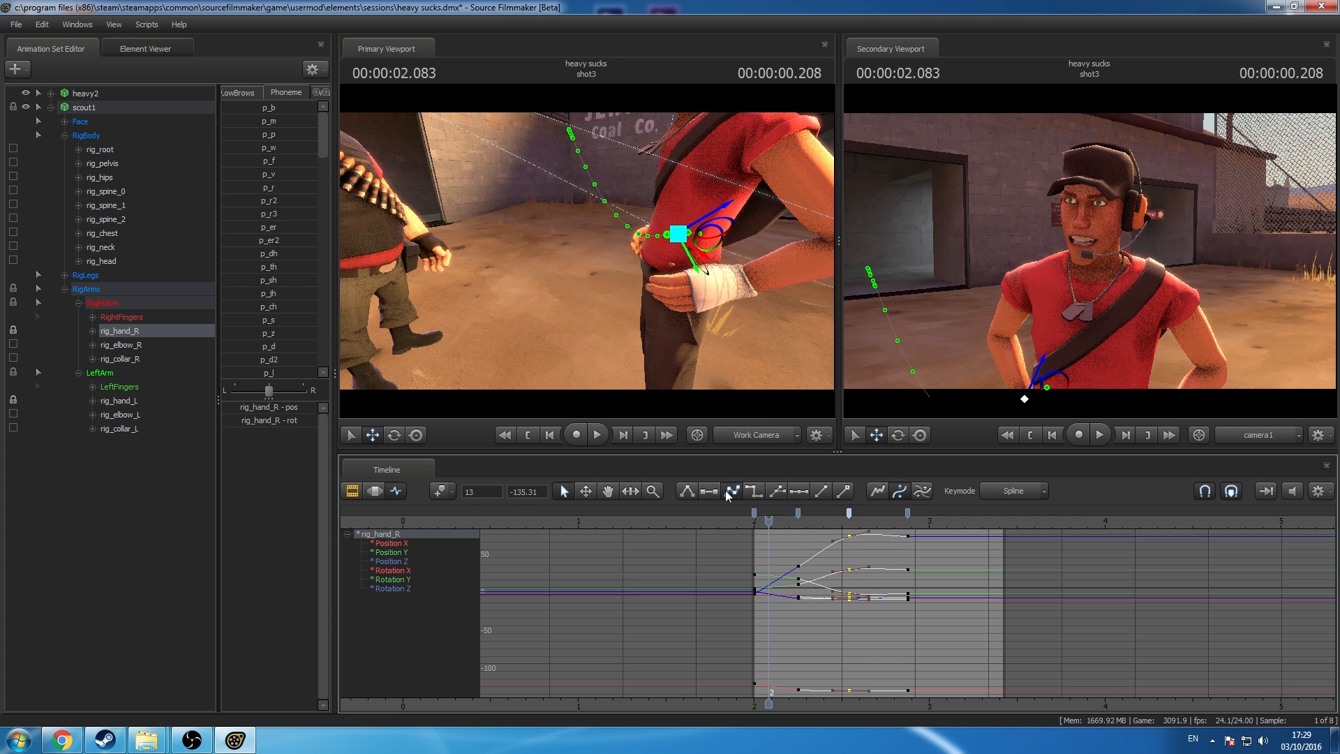
key(space)
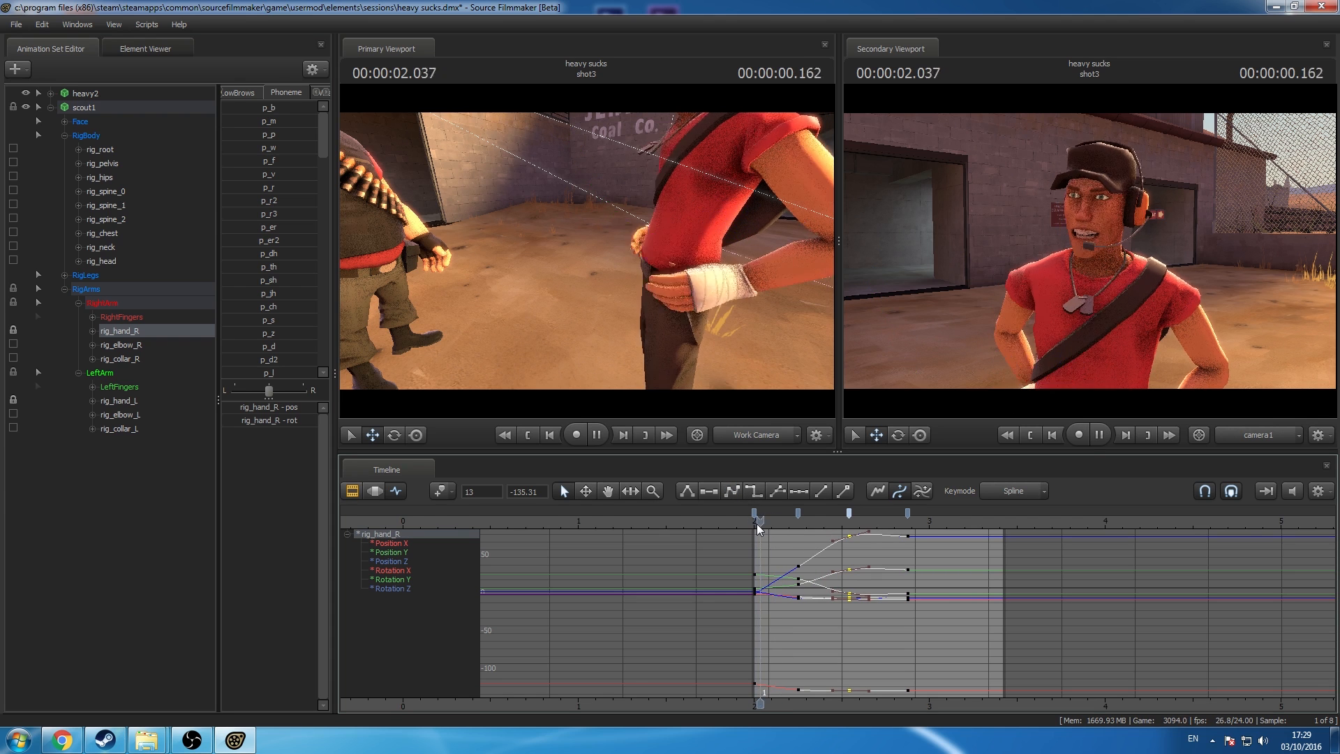
key(space)
drag(757, 523, 906, 597)
key(space)
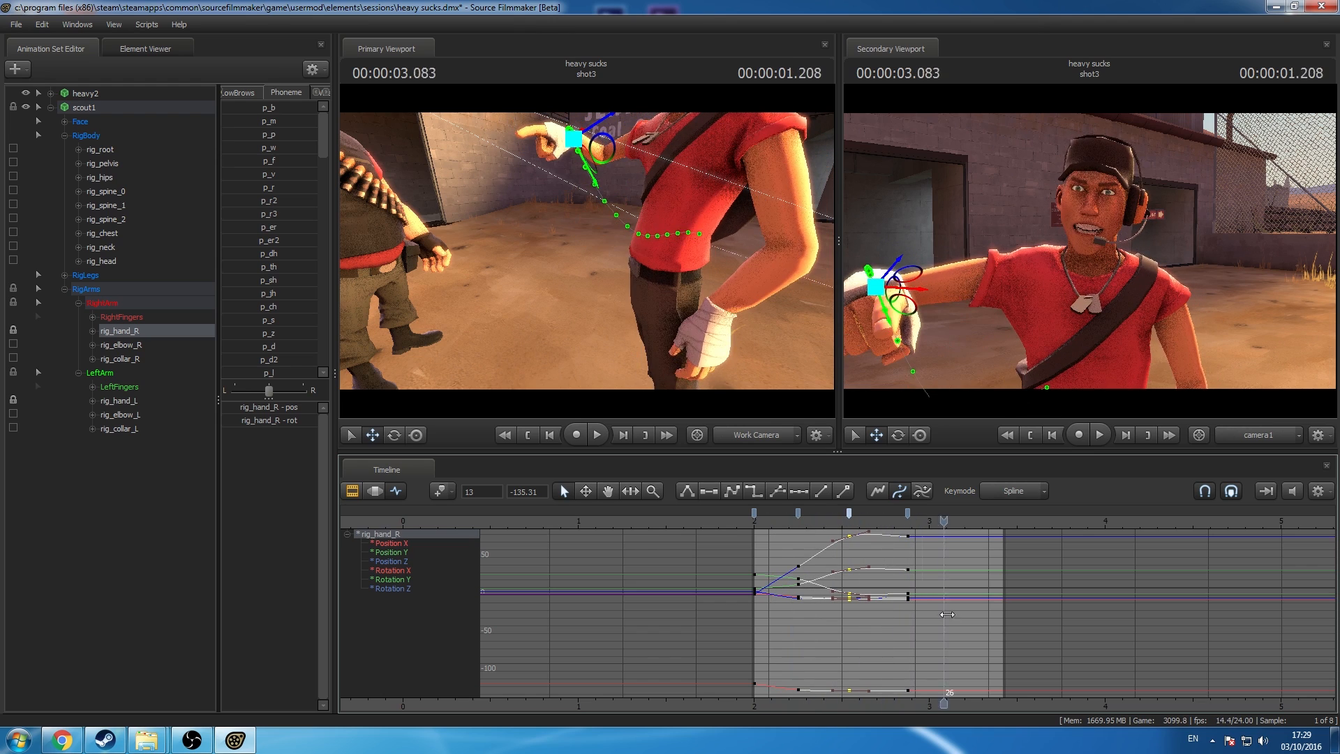
click(757, 621)
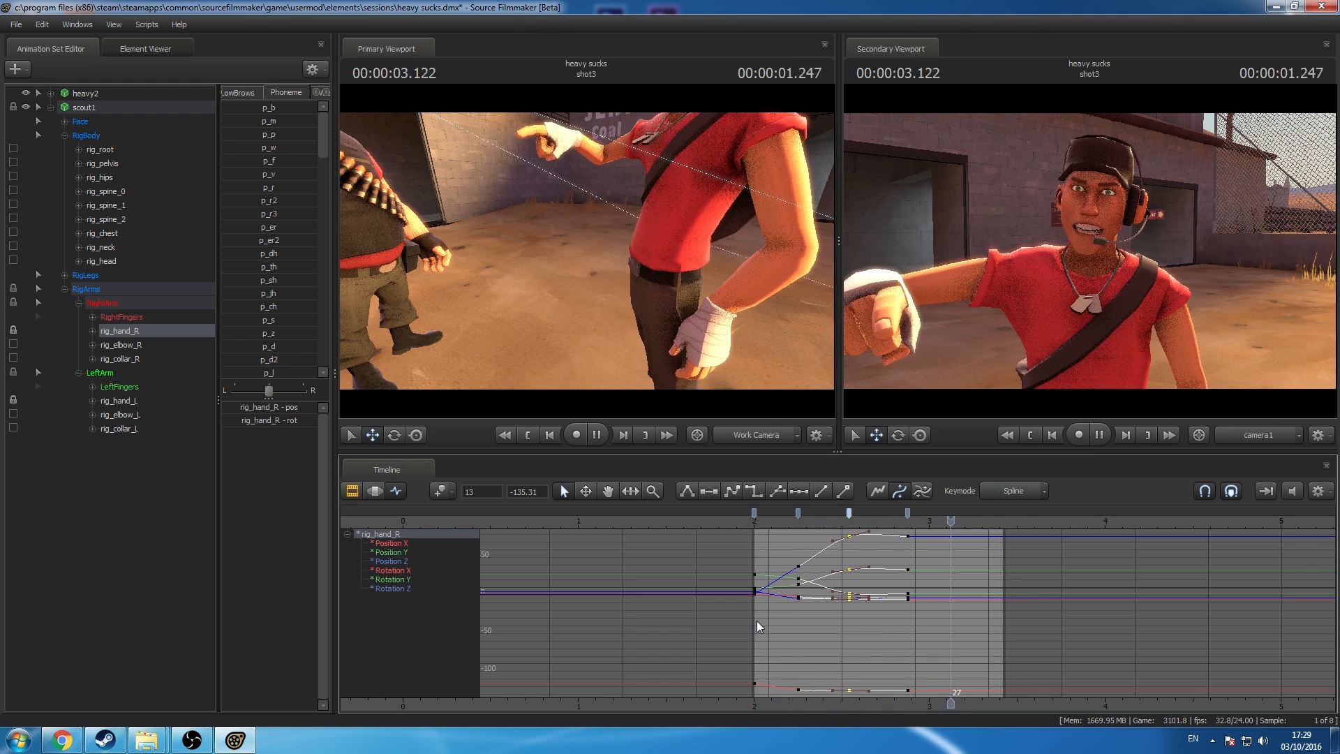
drag(824, 559, 867, 570)
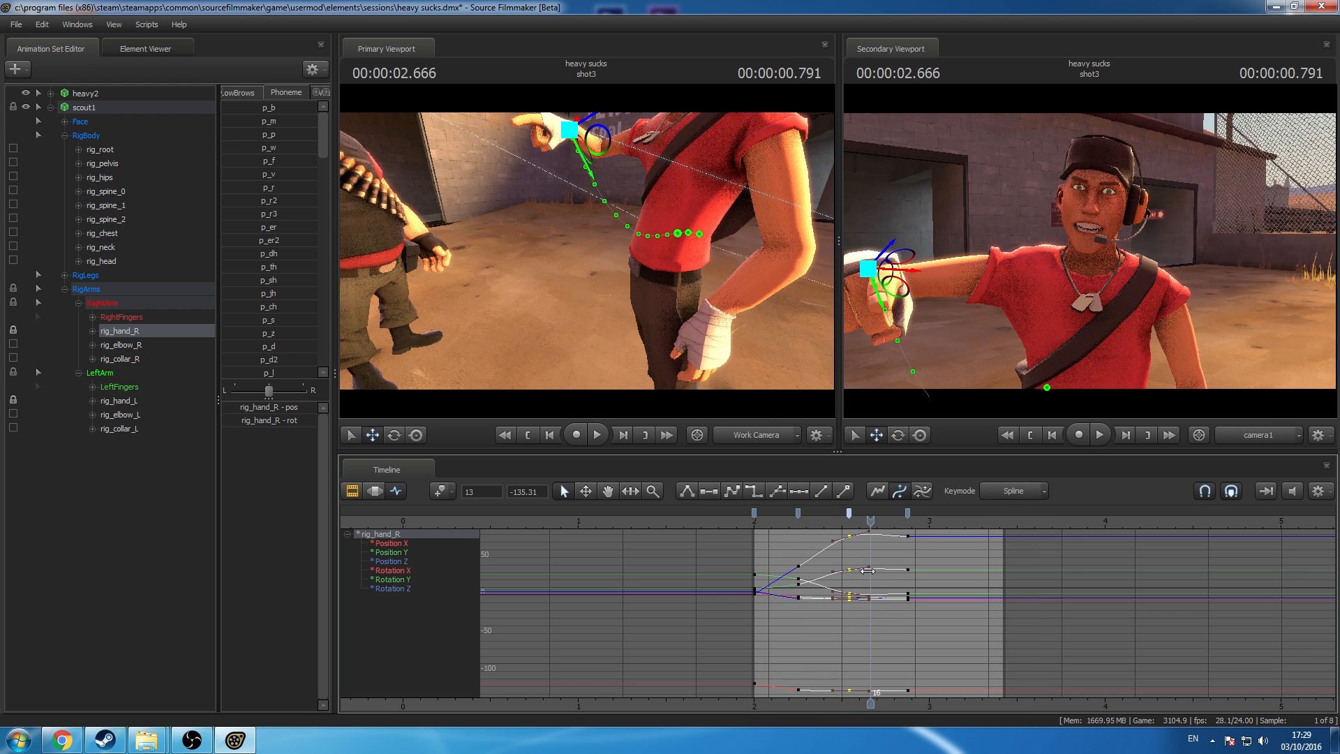
Step: Select all scout1 controls and move the playhead to 00:00:02.708
click(97, 106)
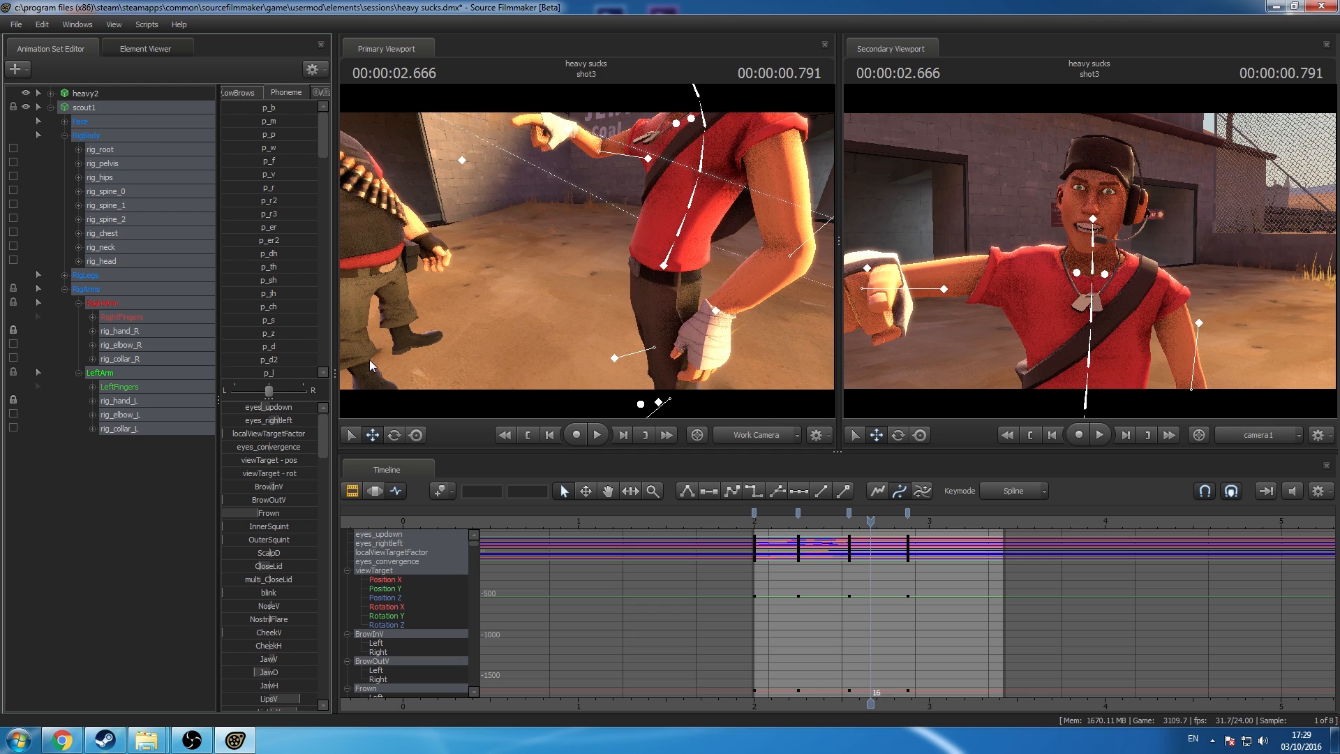
key(Right)
key(Right)
key(Left)
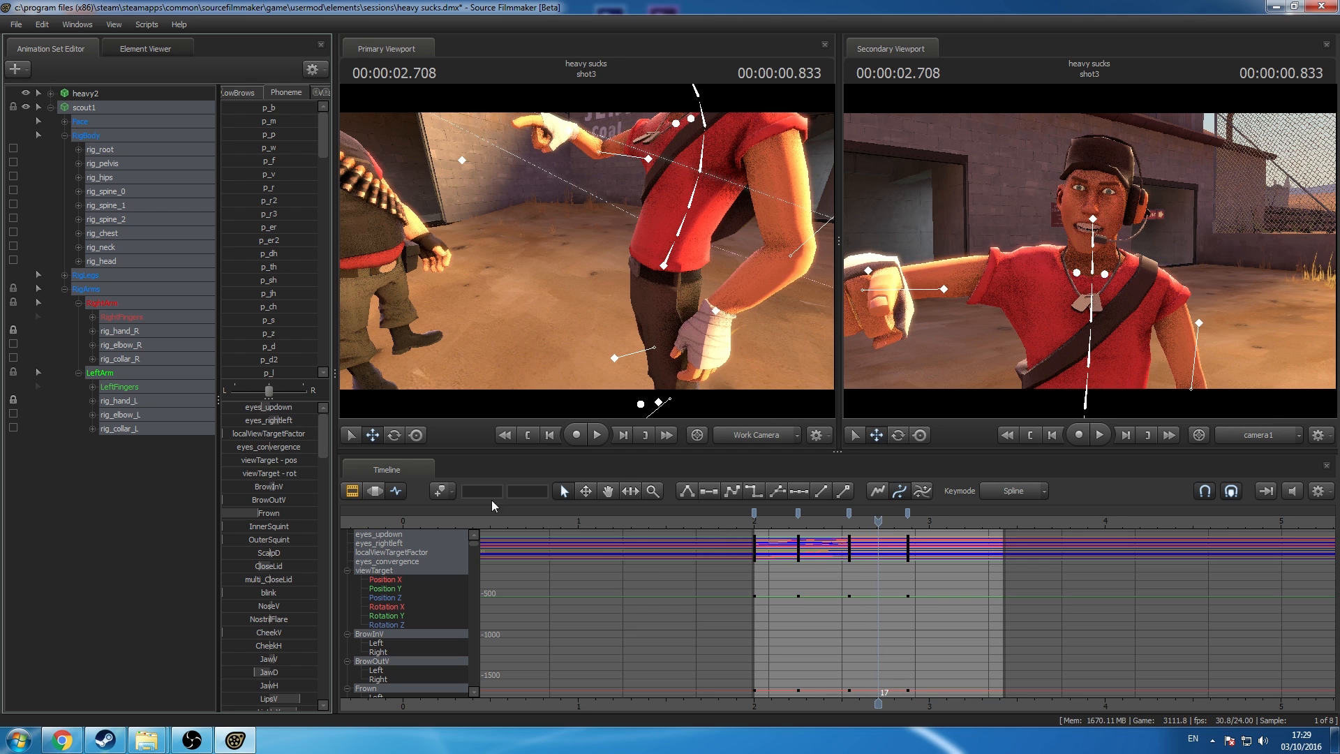
Step: Set the volume of the weapons\sniper_shoot.wav sound clip to 0.5 in the clip editor
click(349, 490)
click(997, 660)
right_click(993, 656)
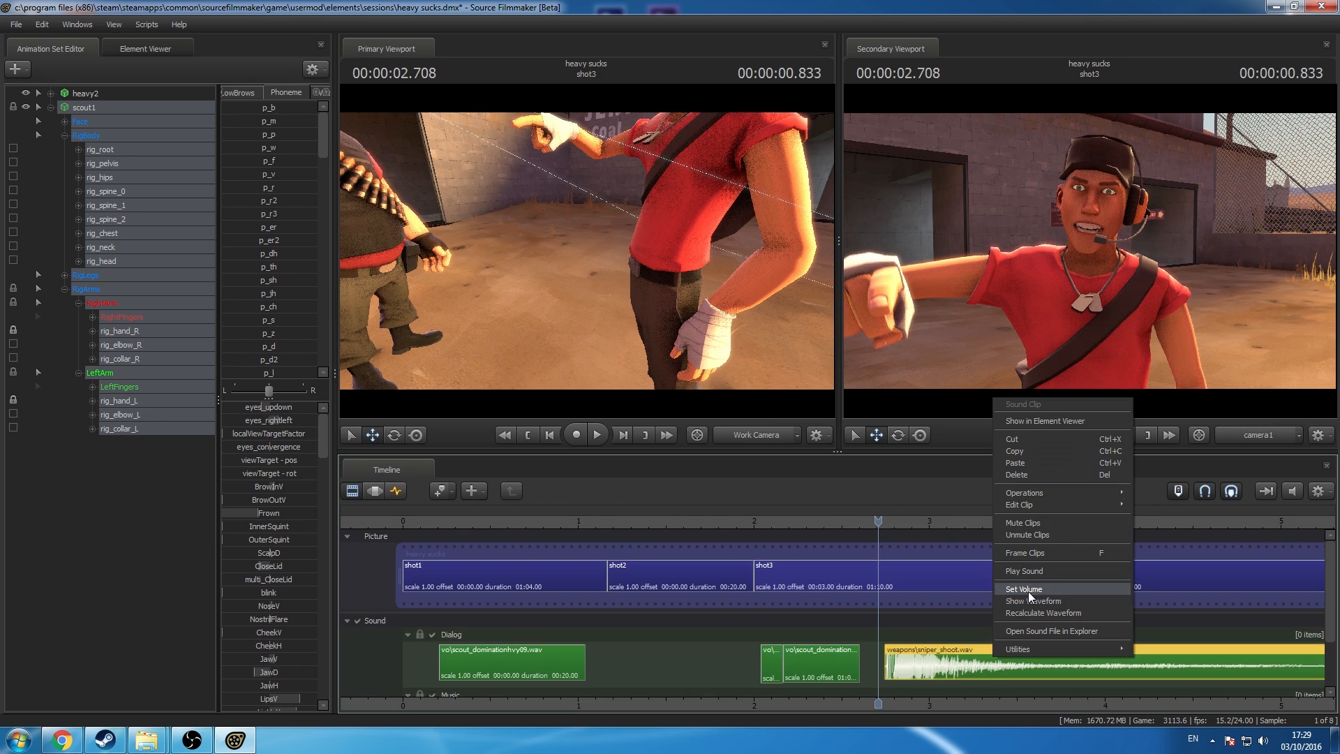
click(1028, 592)
text(0.5)
key(Return)
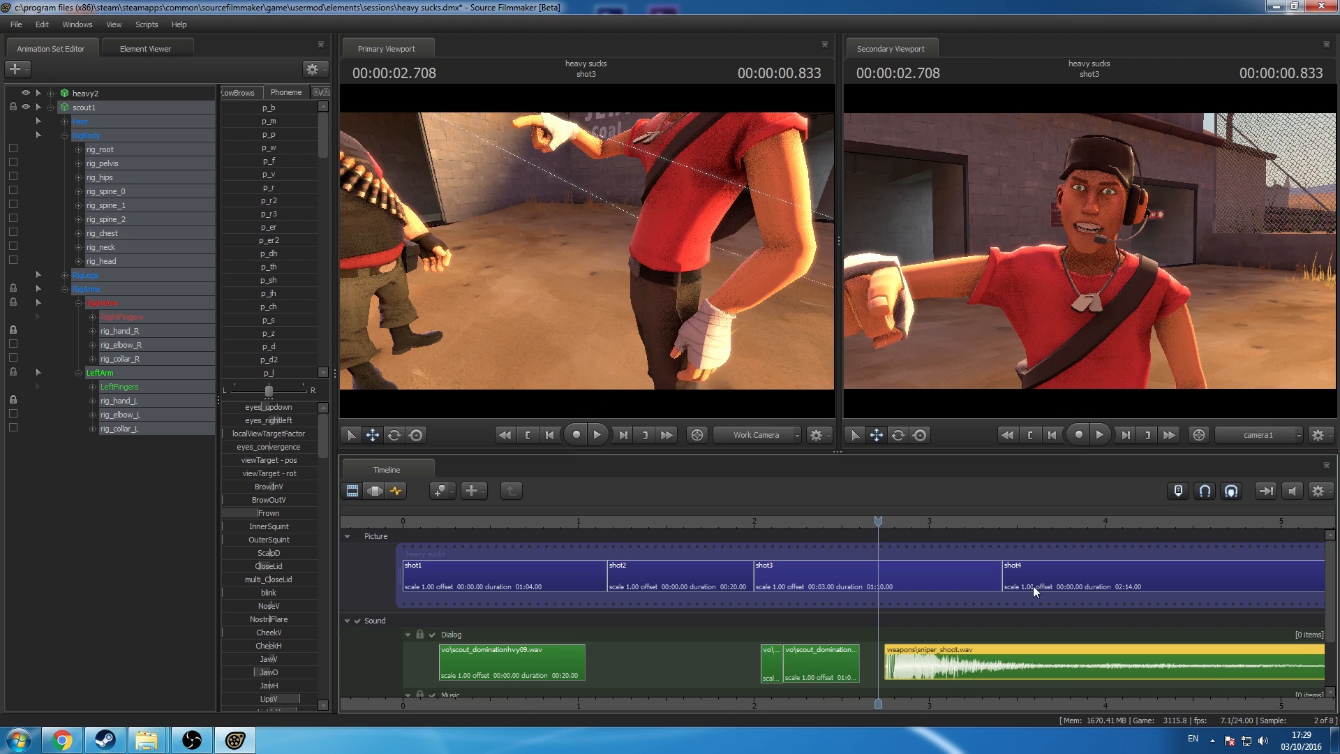
Step: Play back the end of shot3 to hear the gunshot and place the playhead at 00:00:02.750
key(space)
key(space)
click(730, 538)
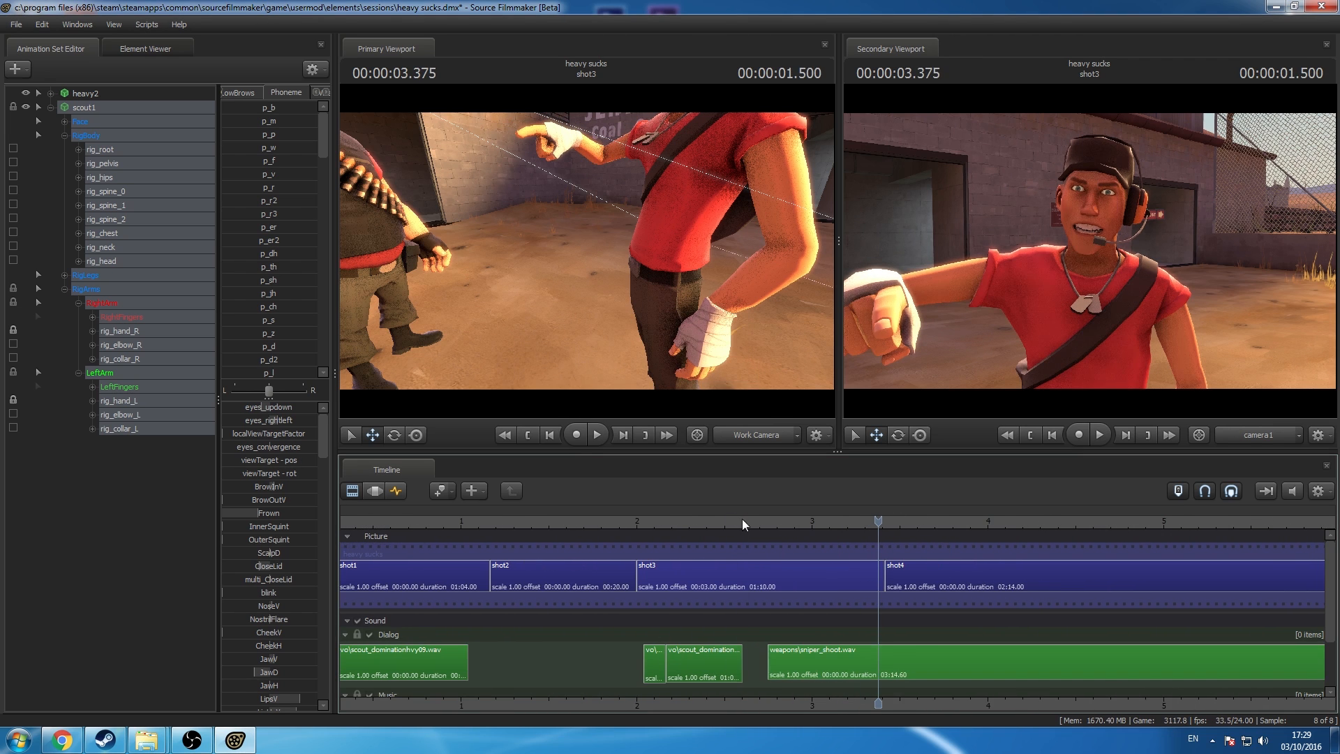
drag(745, 524, 770, 538)
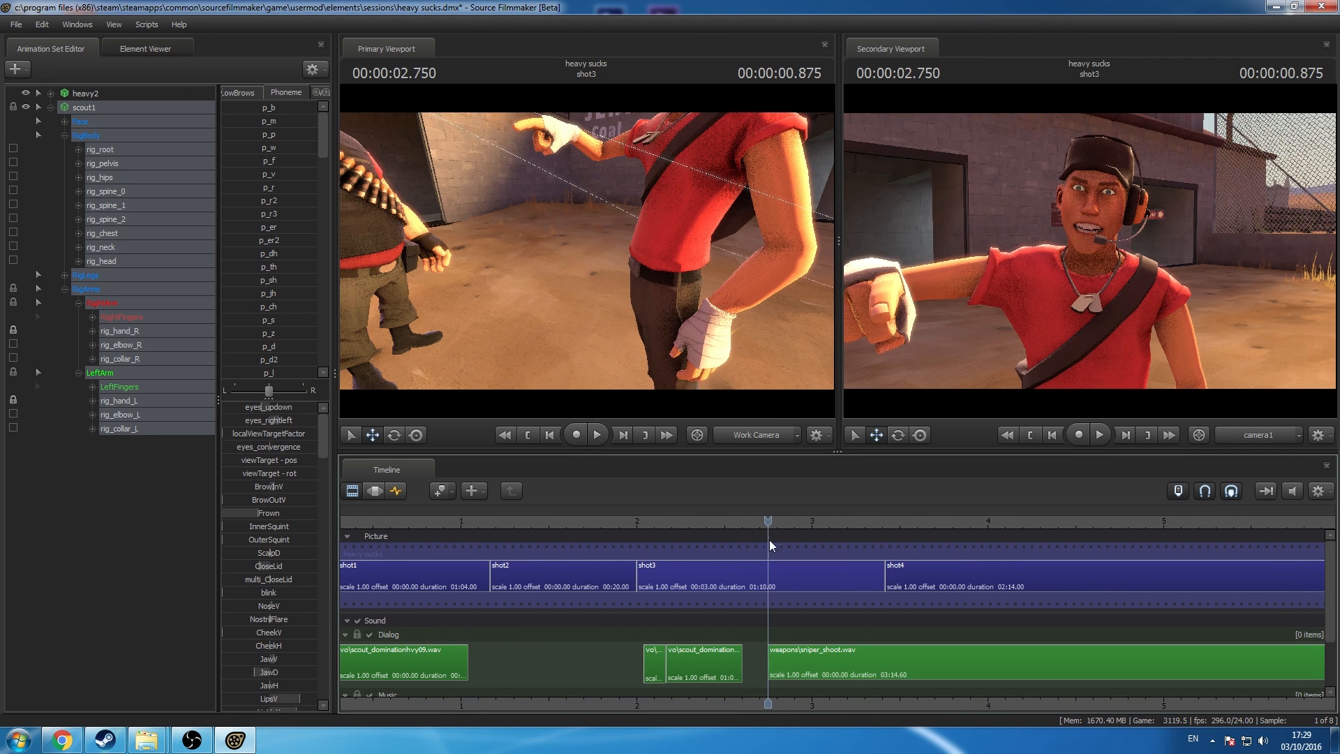
Step: Show the animation curves and delete the last scout1 key, at 00:00:02.875 in shot3
click(398, 491)
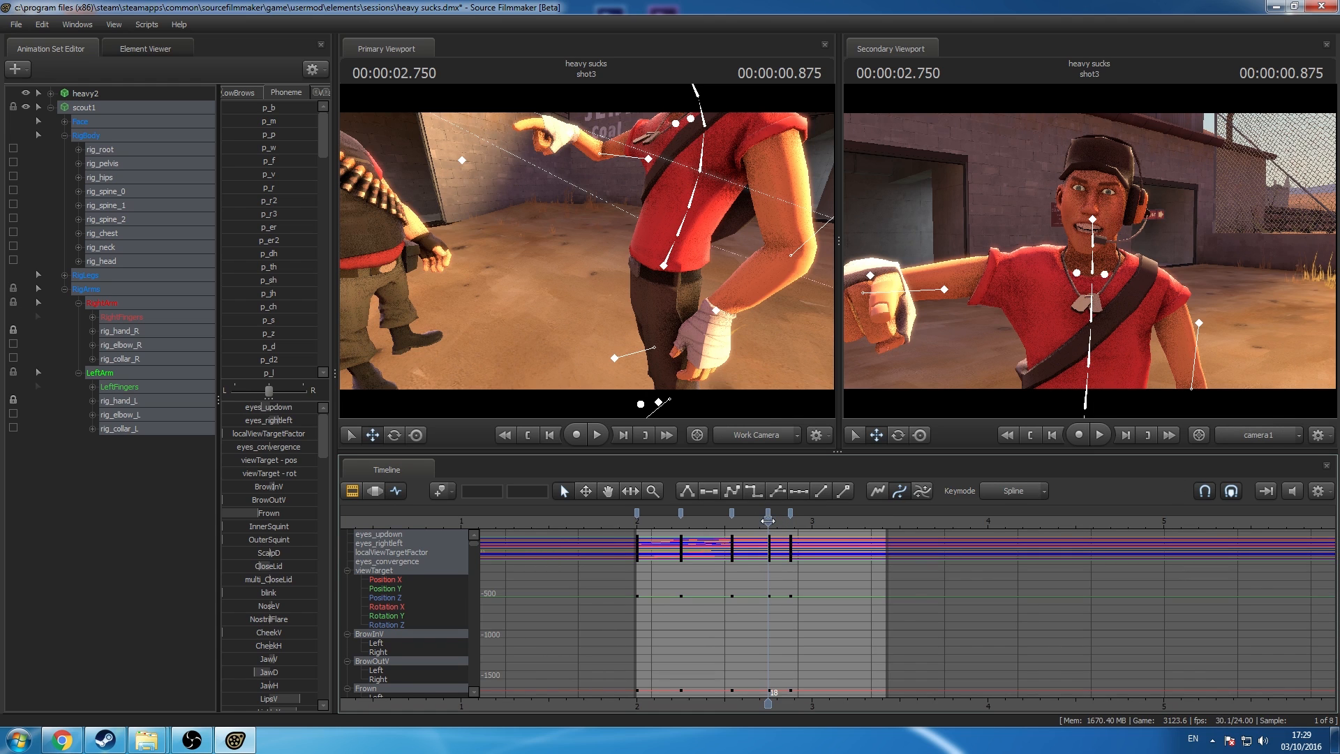
click(790, 514)
key(Delete)
Step: At 00:00:02.833, rotate rig_head to tilt the Scout's head sideways and bring him into full view
click(393, 436)
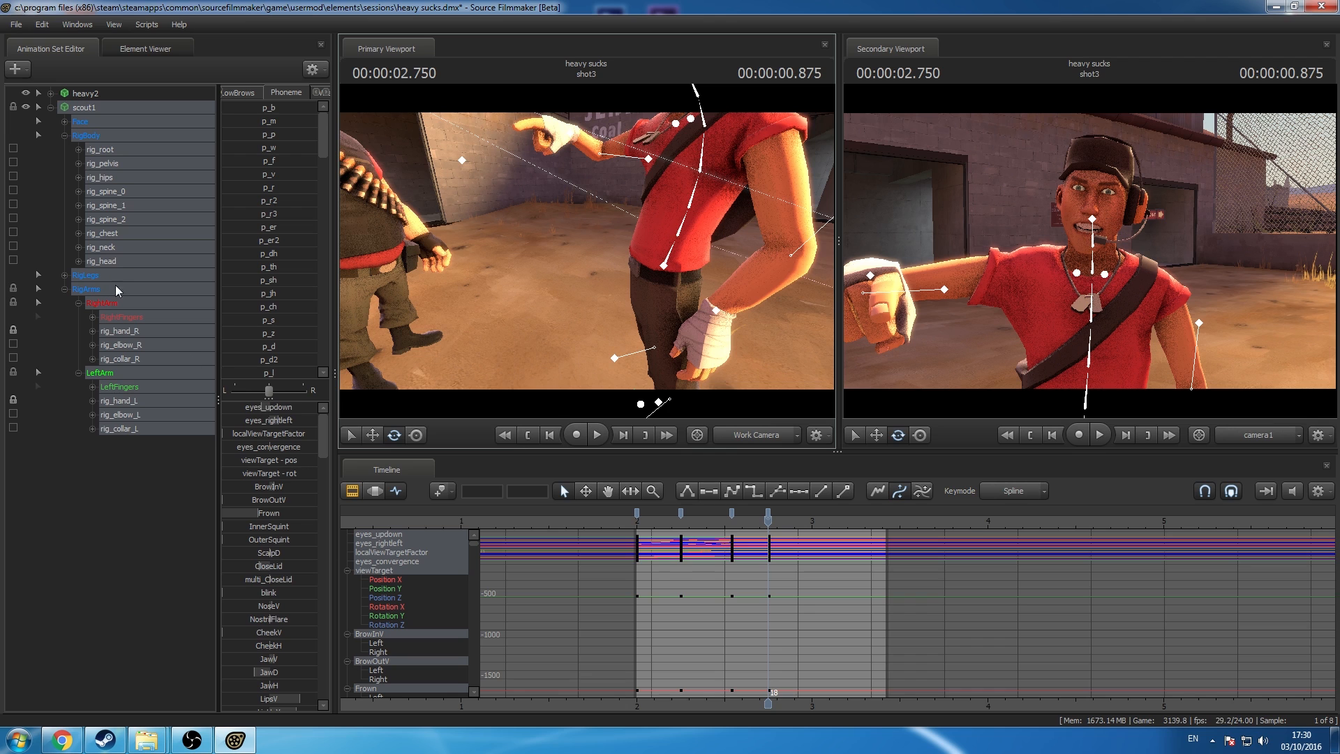
click(111, 262)
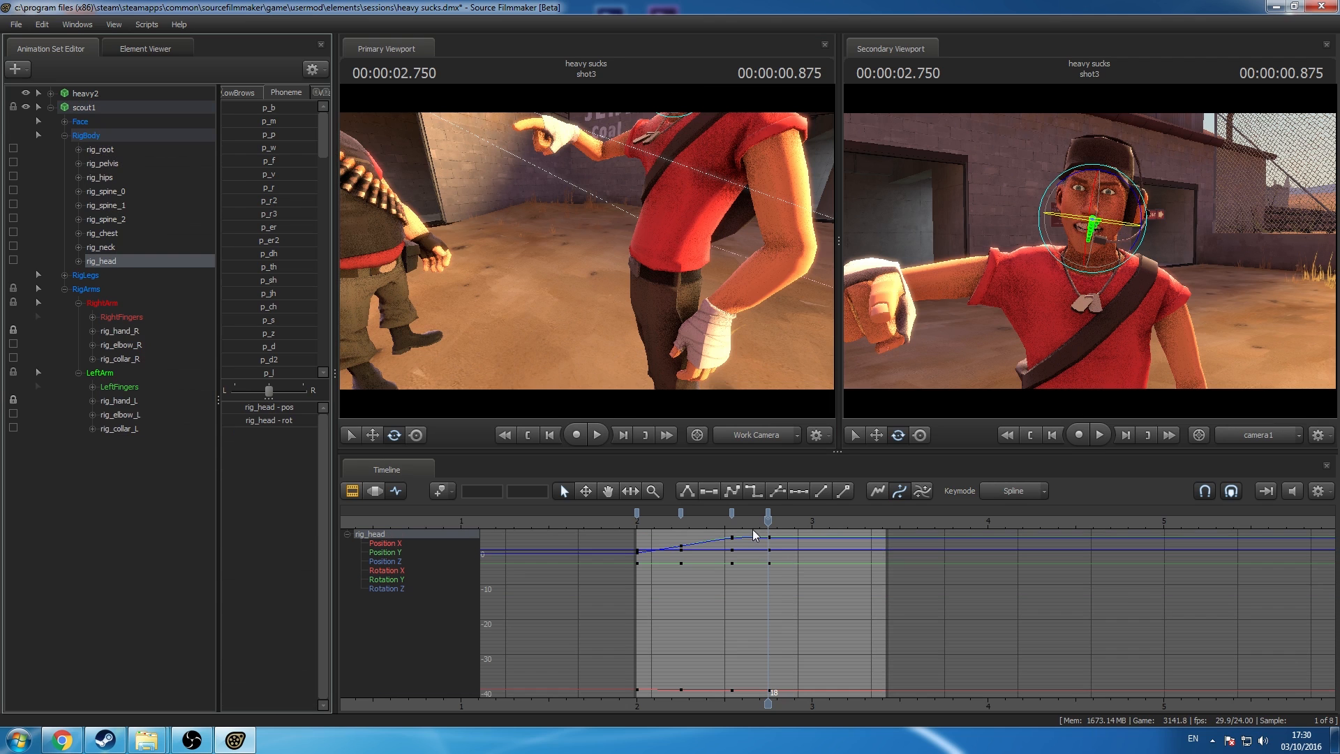
drag(767, 525, 781, 534)
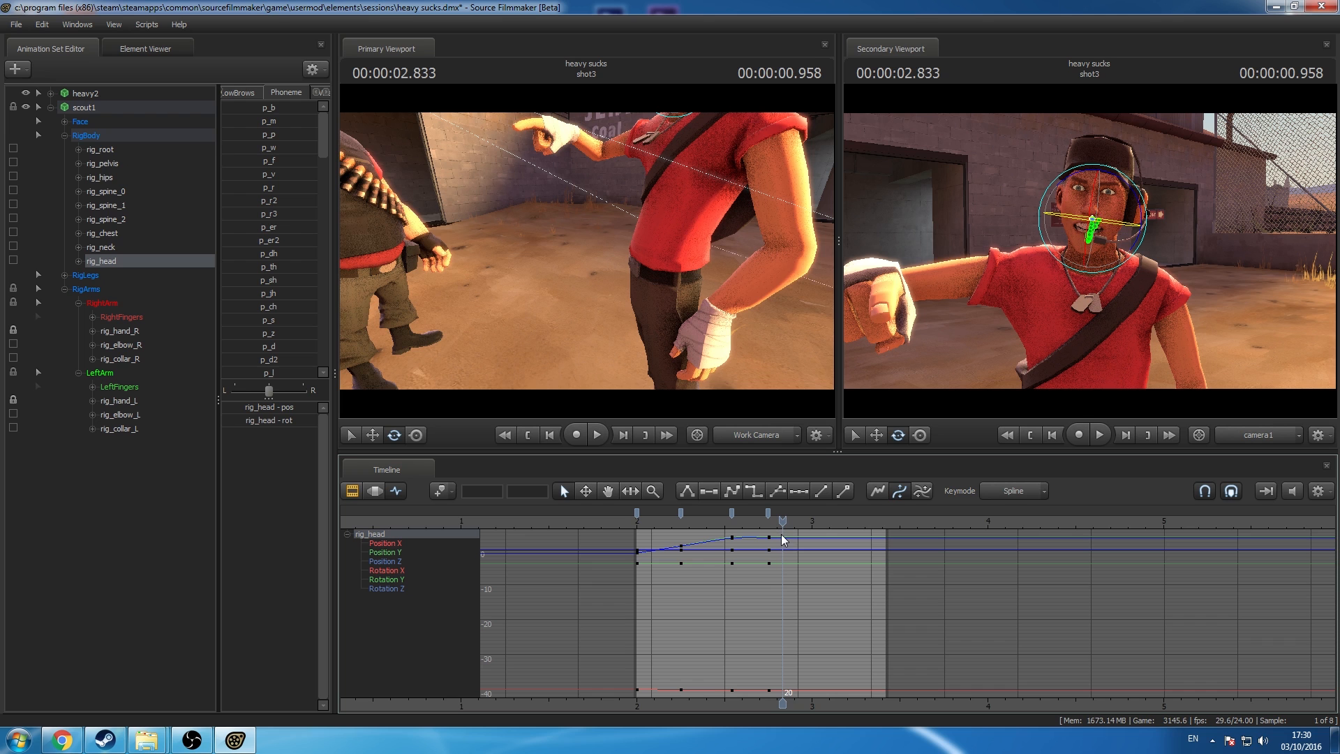
drag(631, 364, 646, 236)
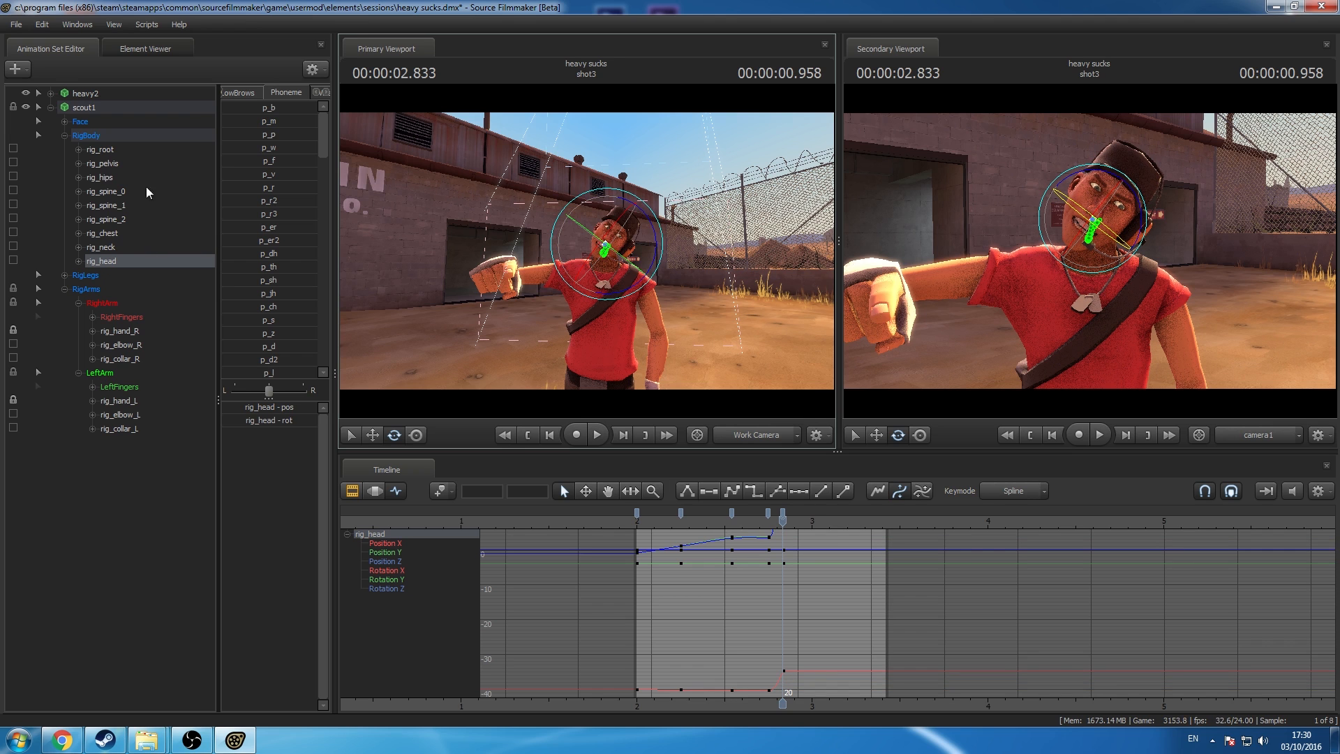
Step: Key all scout1 controls at 00:00:03.083 and paste the pose from the 00:00:02.750 key there
click(107, 108)
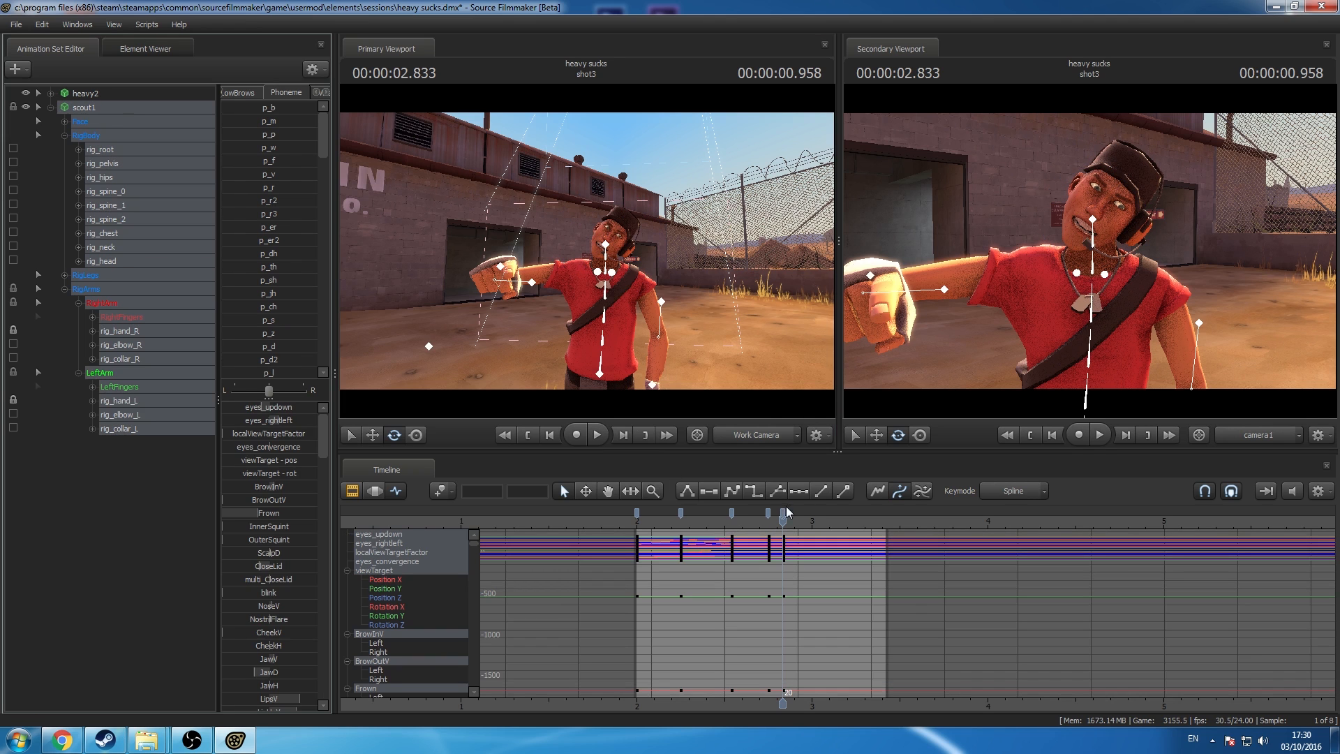
drag(786, 527, 824, 544)
key(m)
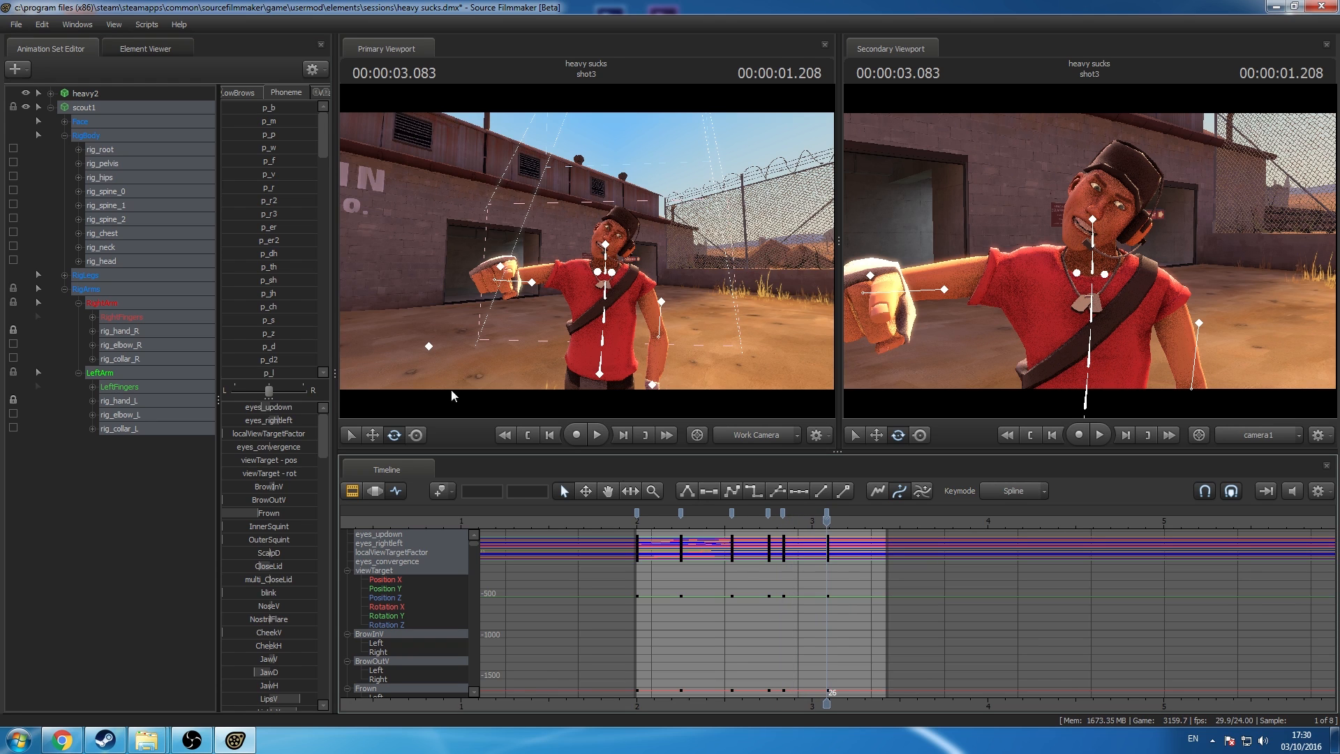
click(769, 514)
key(ctrl+c)
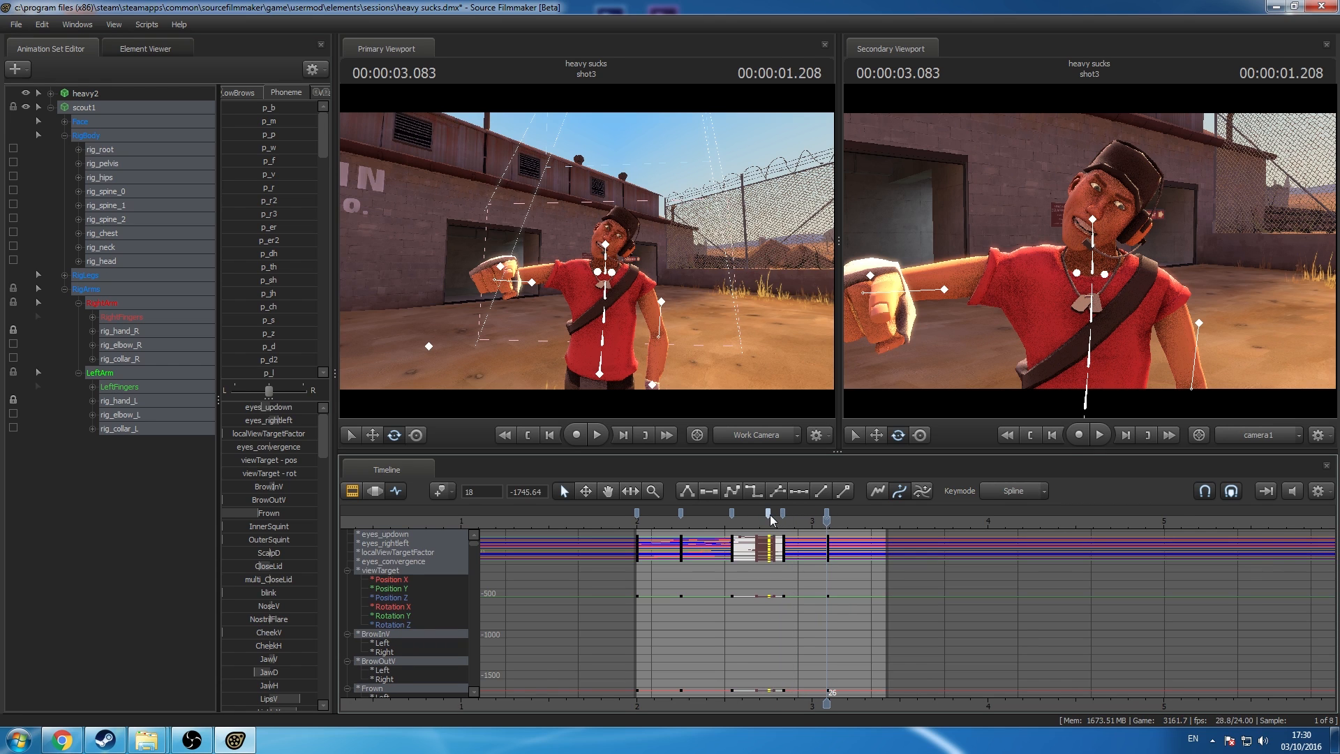
key(ctrl+v)
Step: Rotate and shift rig_pelvis at 00:00:03.083 so the Scout's upper body leans
click(132, 166)
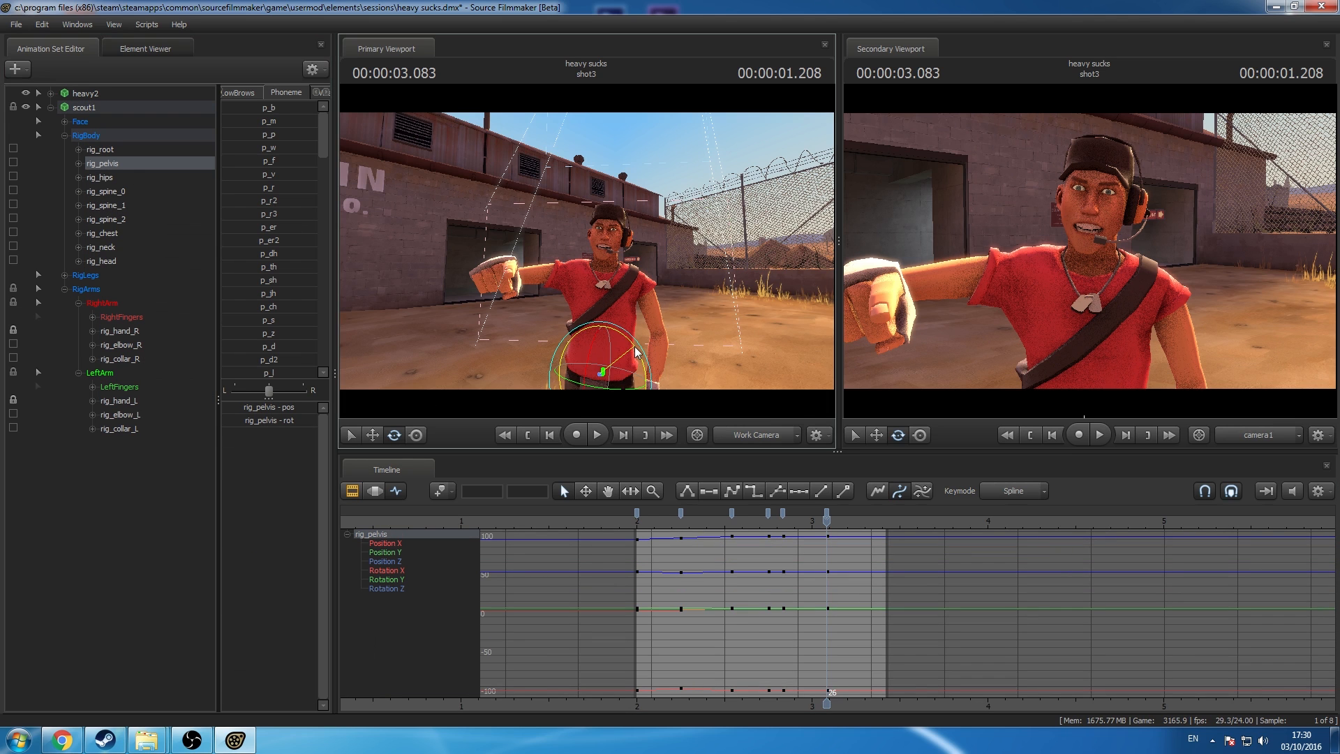
drag(636, 352, 617, 377)
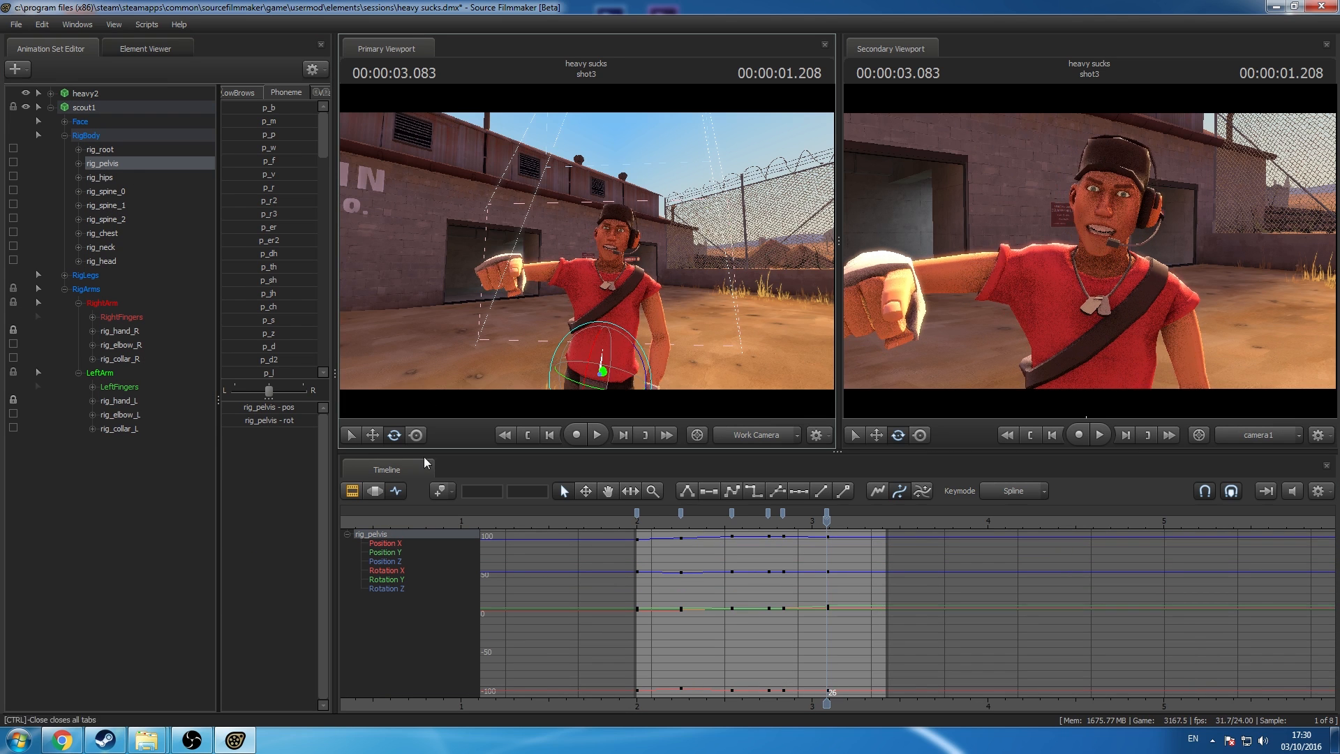
click(372, 435)
Step: Lower and turn rig_hand_R at 00:00:03.083 so the Scout's pointing arm drops, undoing the unwanted adjustments
click(119, 331)
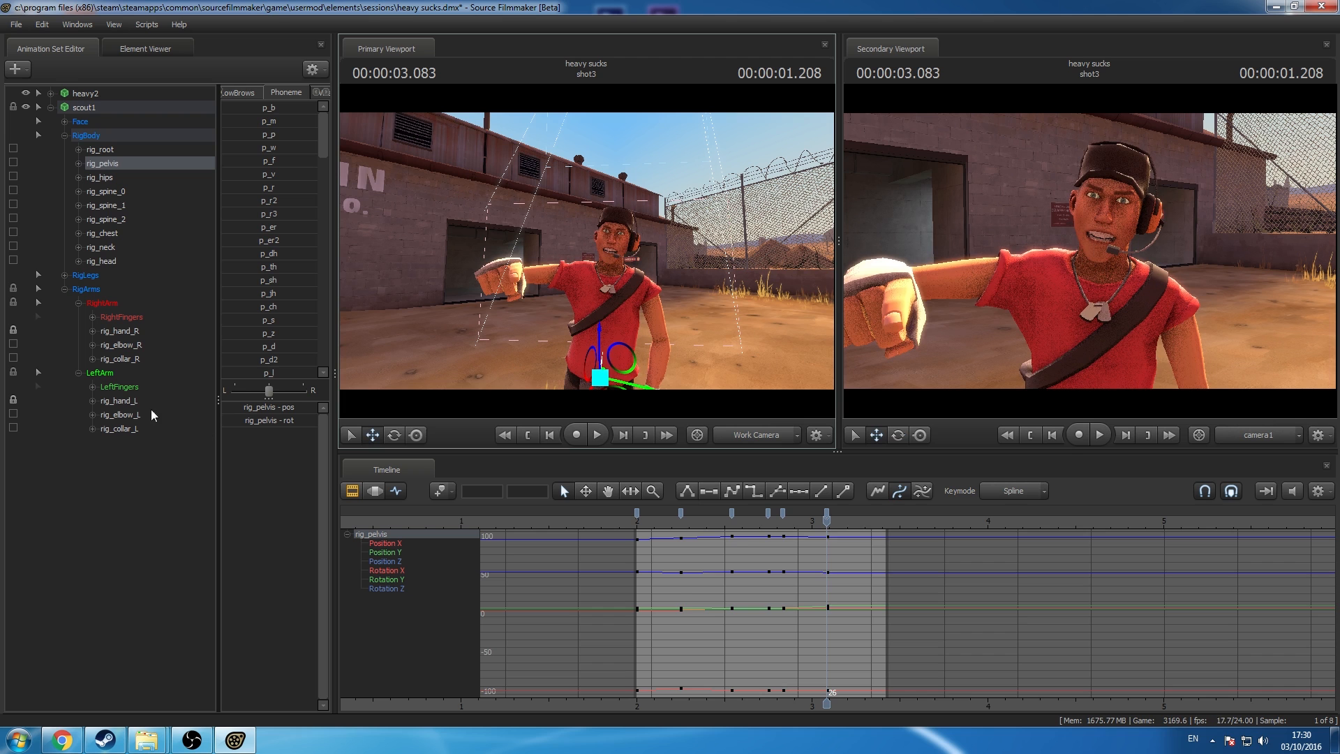
click(416, 435)
drag(502, 335, 307, 331)
drag(592, 245, 568, 275)
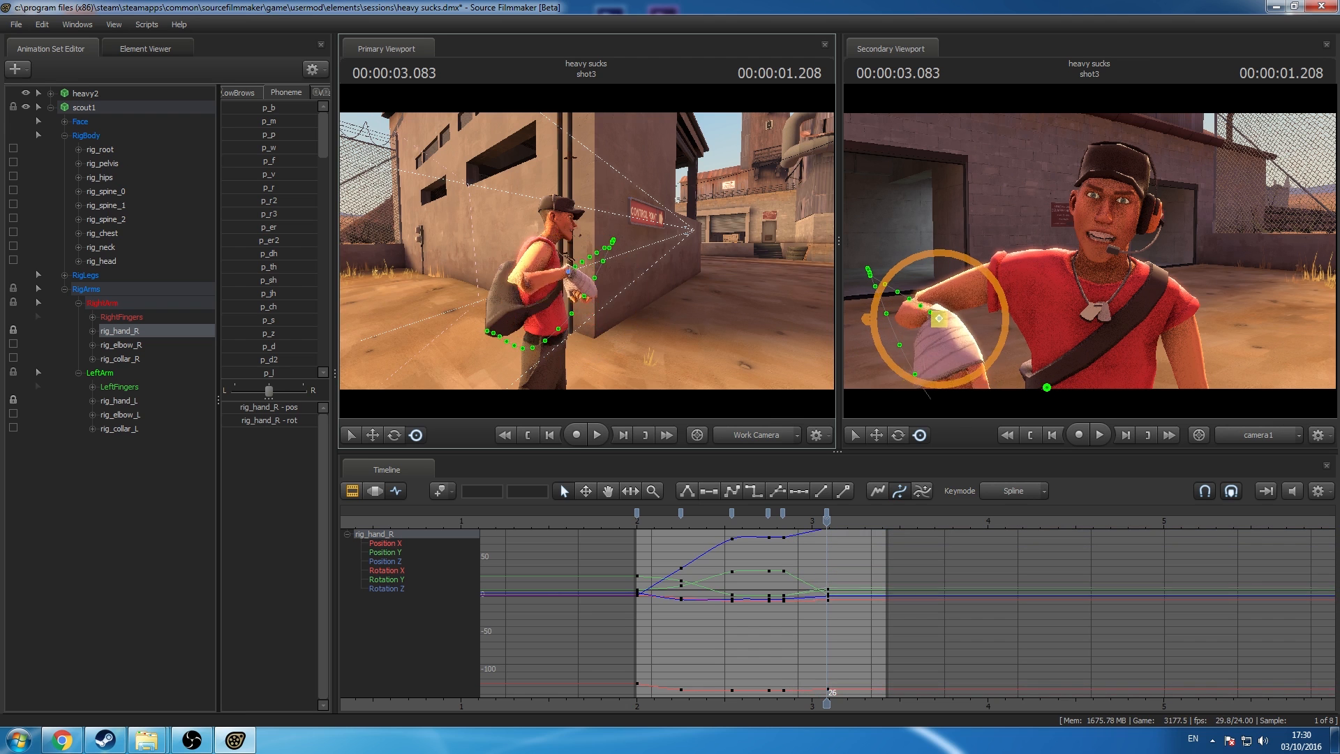
drag(718, 243, 518, 275)
key(ctrl+z)
key(ctrl+z)
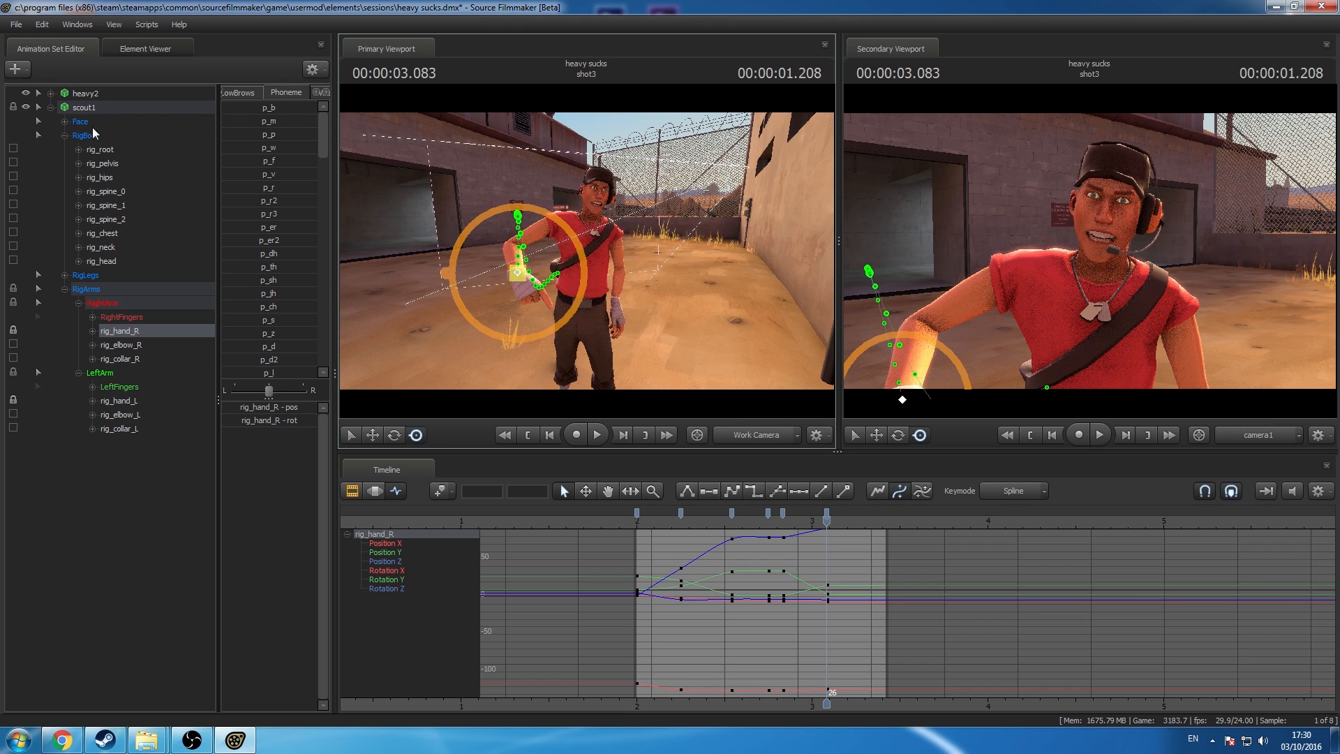
Step: Play shot3 from 00:00:02.000 to check how the head tilt and arm drop move
click(103, 106)
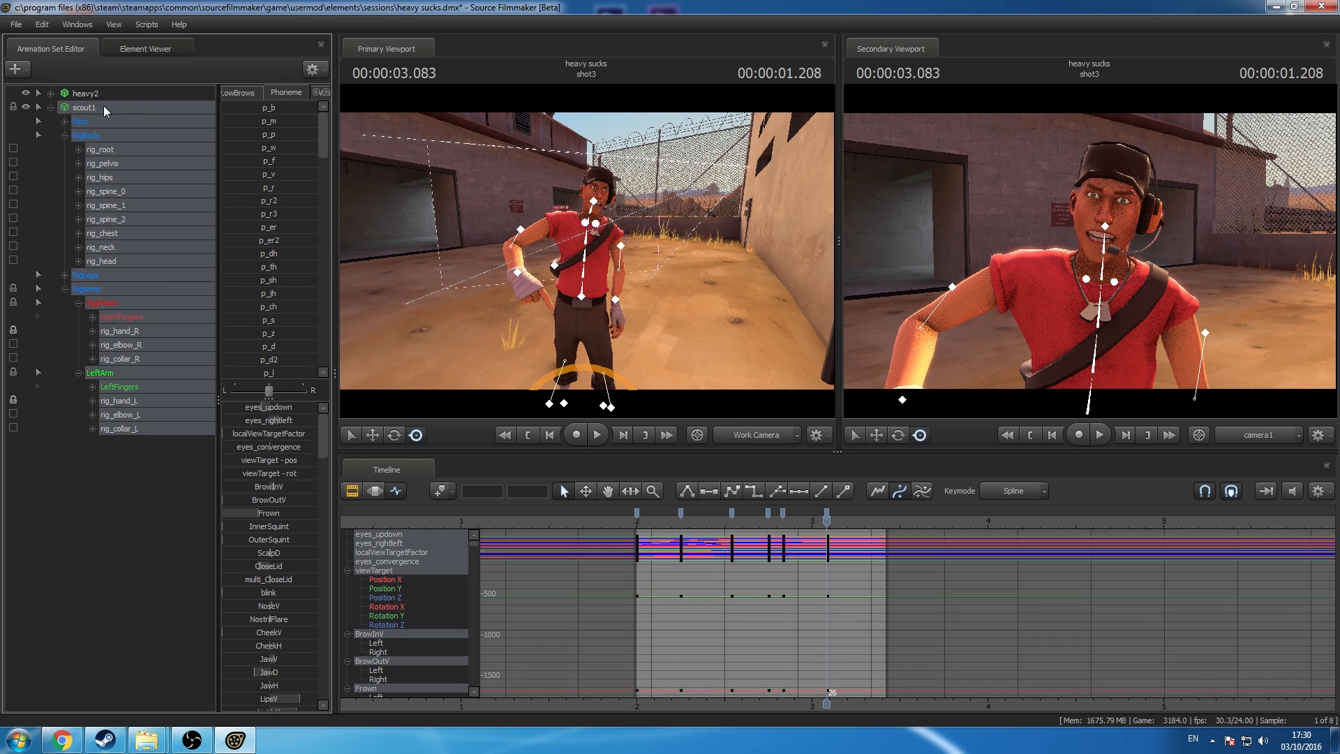
click(162, 208)
click(637, 530)
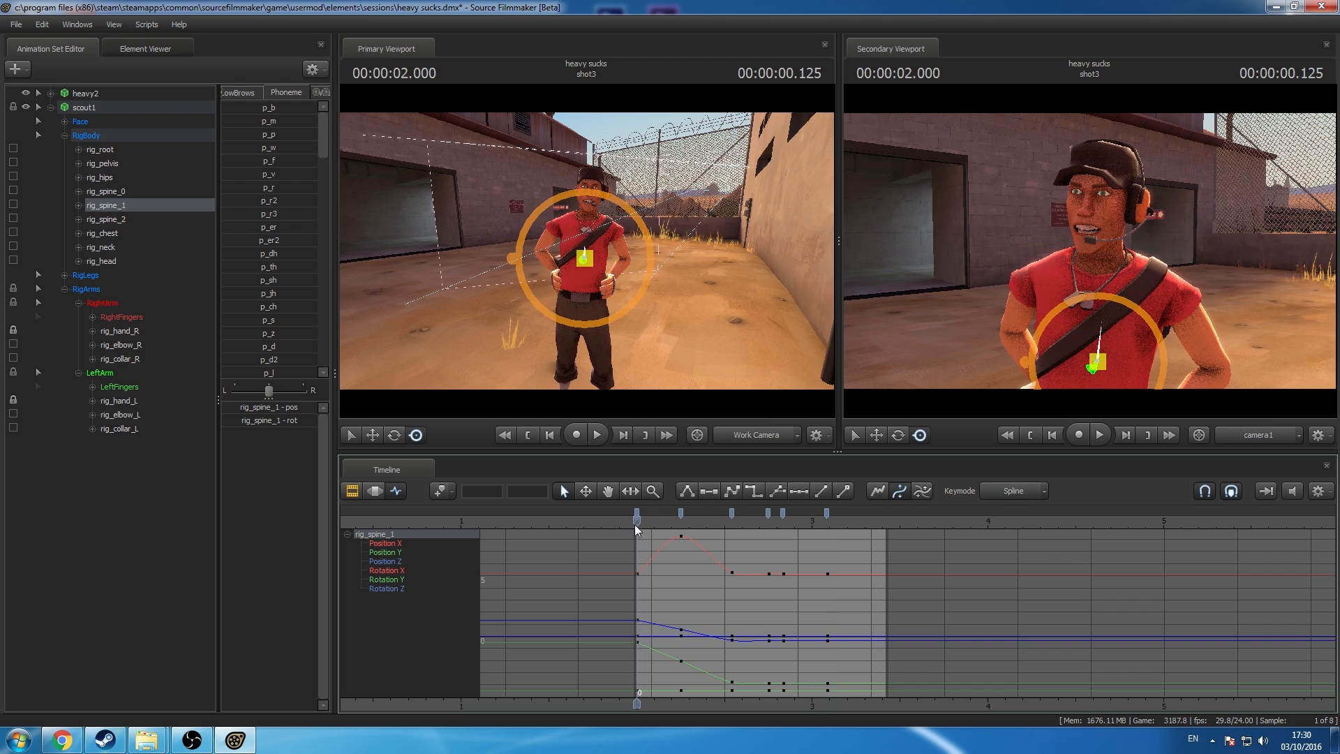
key(space)
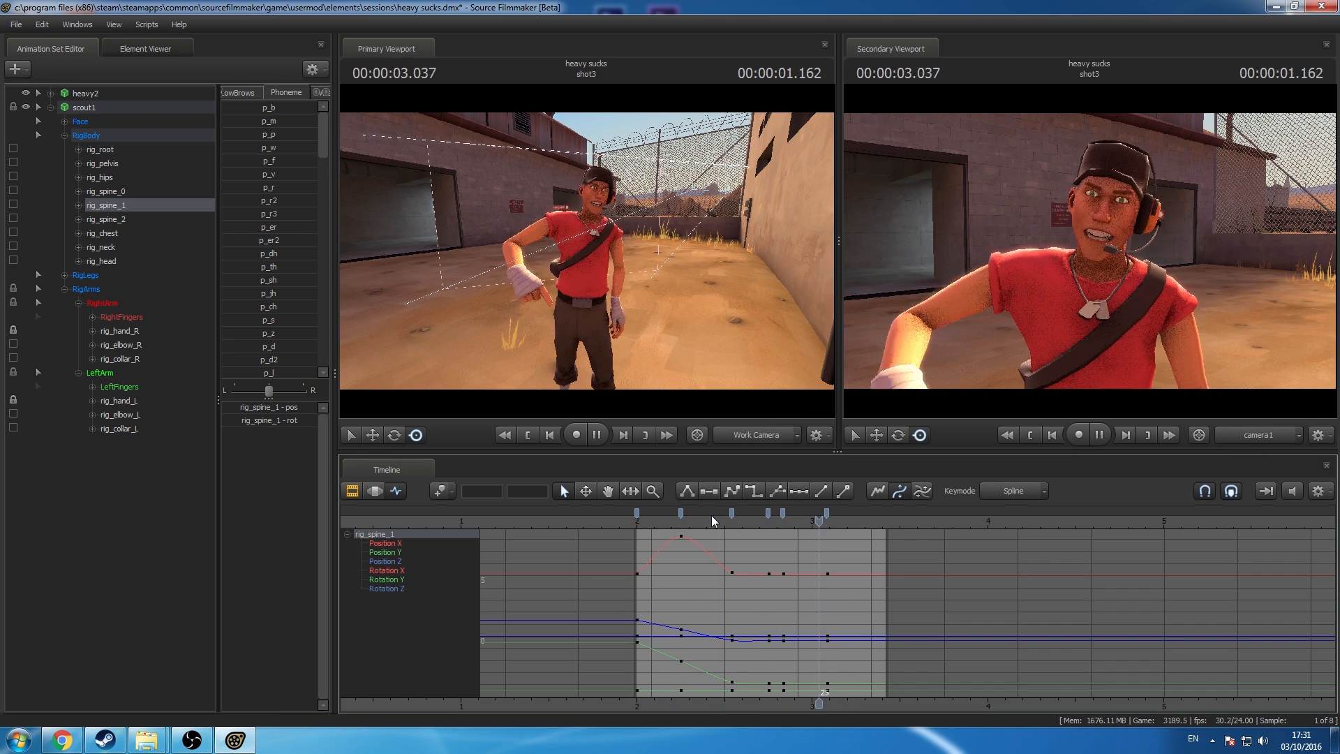
key(space)
Step: Move the scout1 keys at 00:00:02.833 and 00:00:03.083 to 00:00:02.875 and 00:00:03.250
click(103, 109)
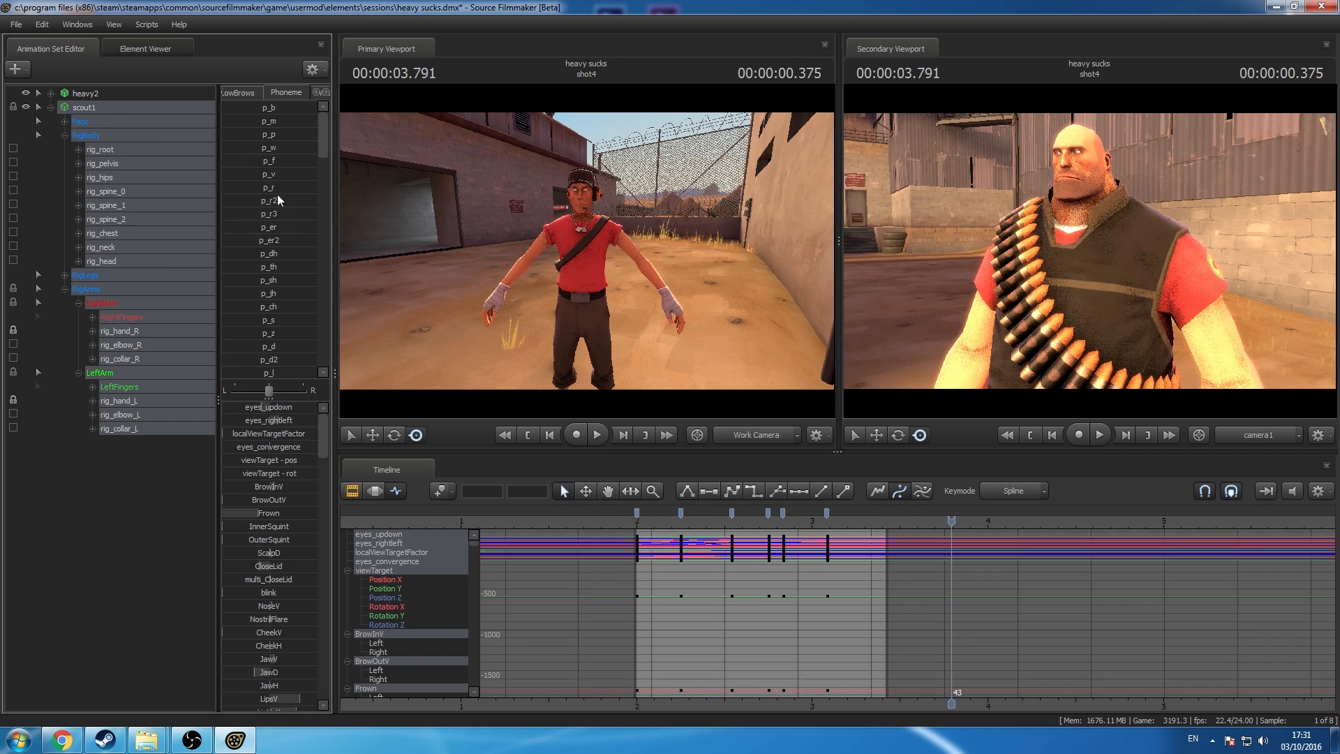
click(777, 531)
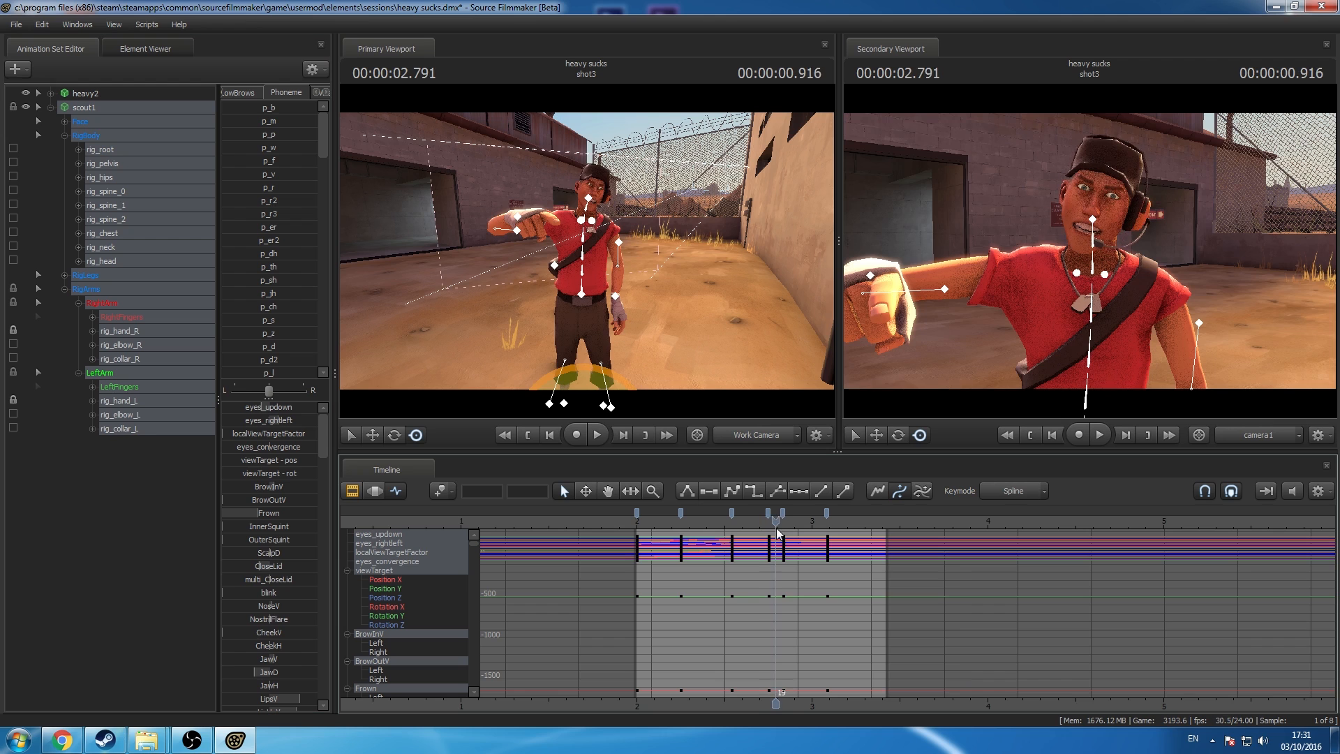
click(783, 516)
click(790, 520)
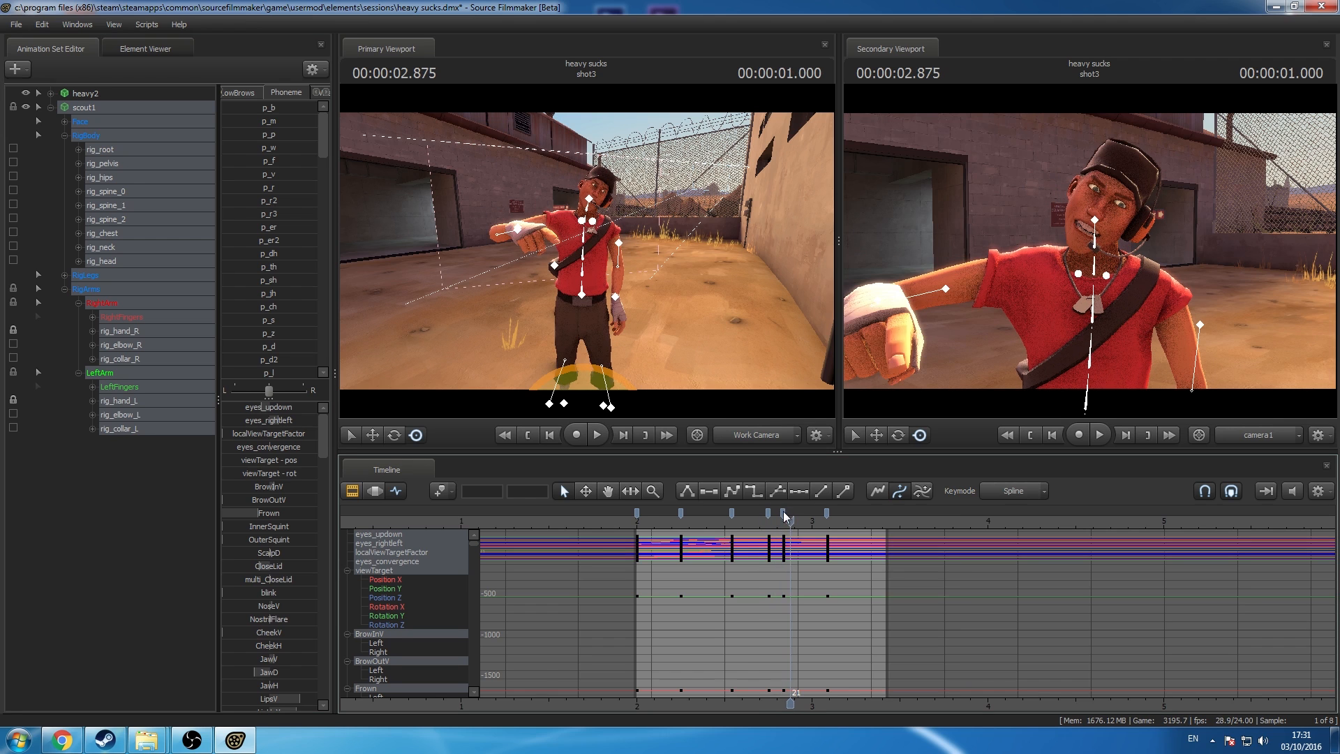
drag(783, 514, 860, 528)
click(827, 514)
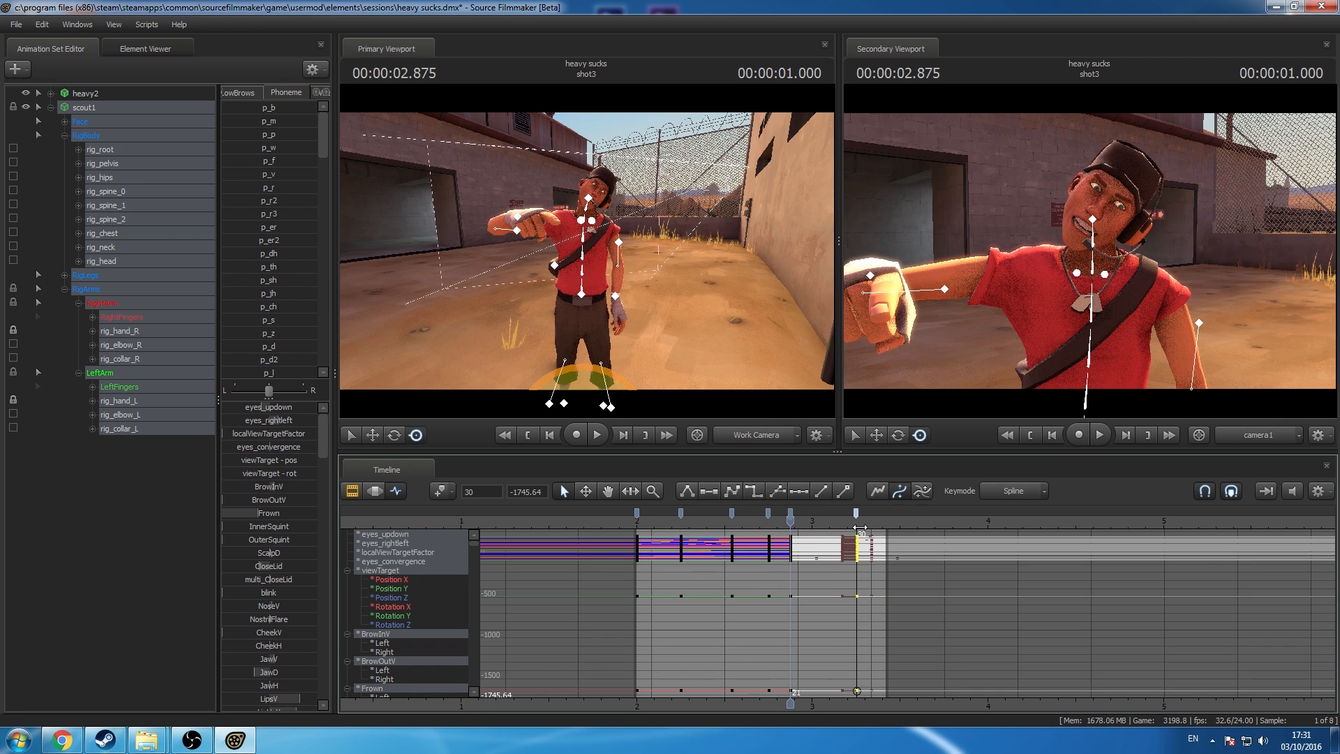
Step: Apply one tangent type to all scout1 keys from 00:00:02.000 to 00:00:03.250
shift+click(637, 514)
click(733, 491)
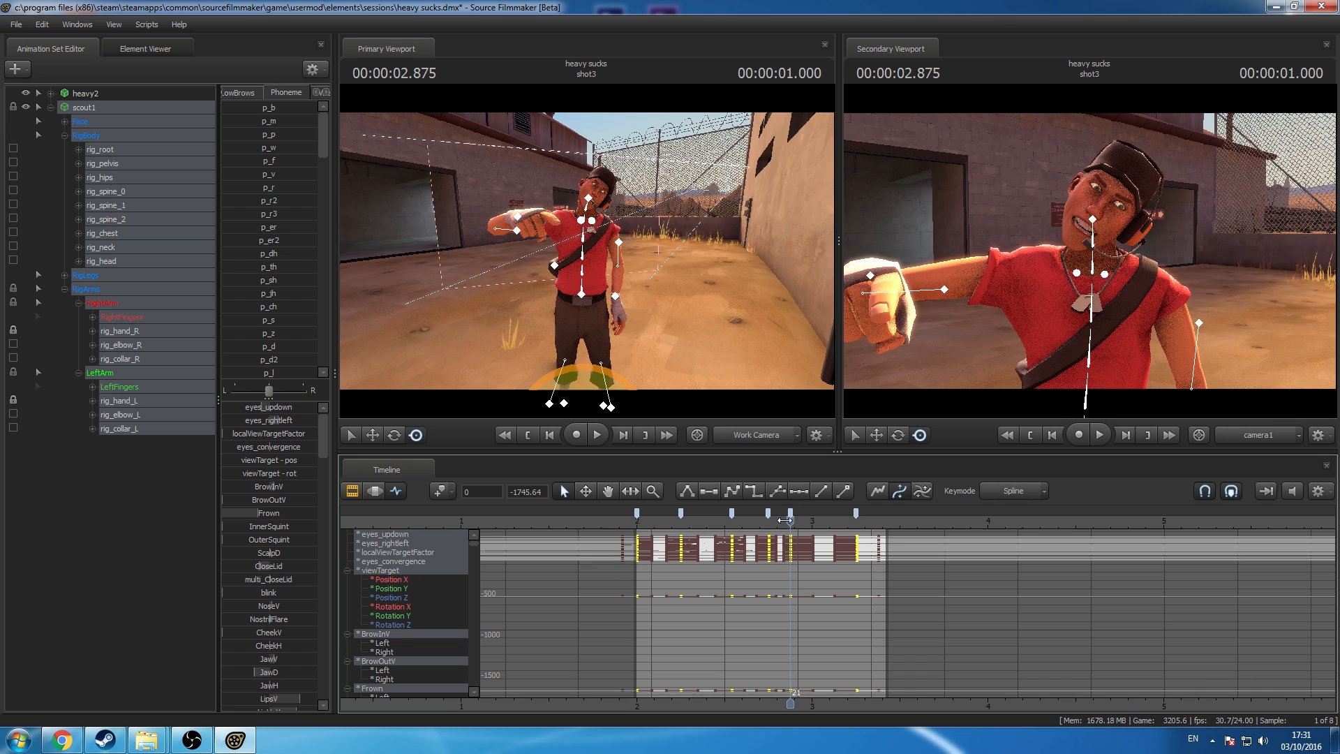
click(769, 513)
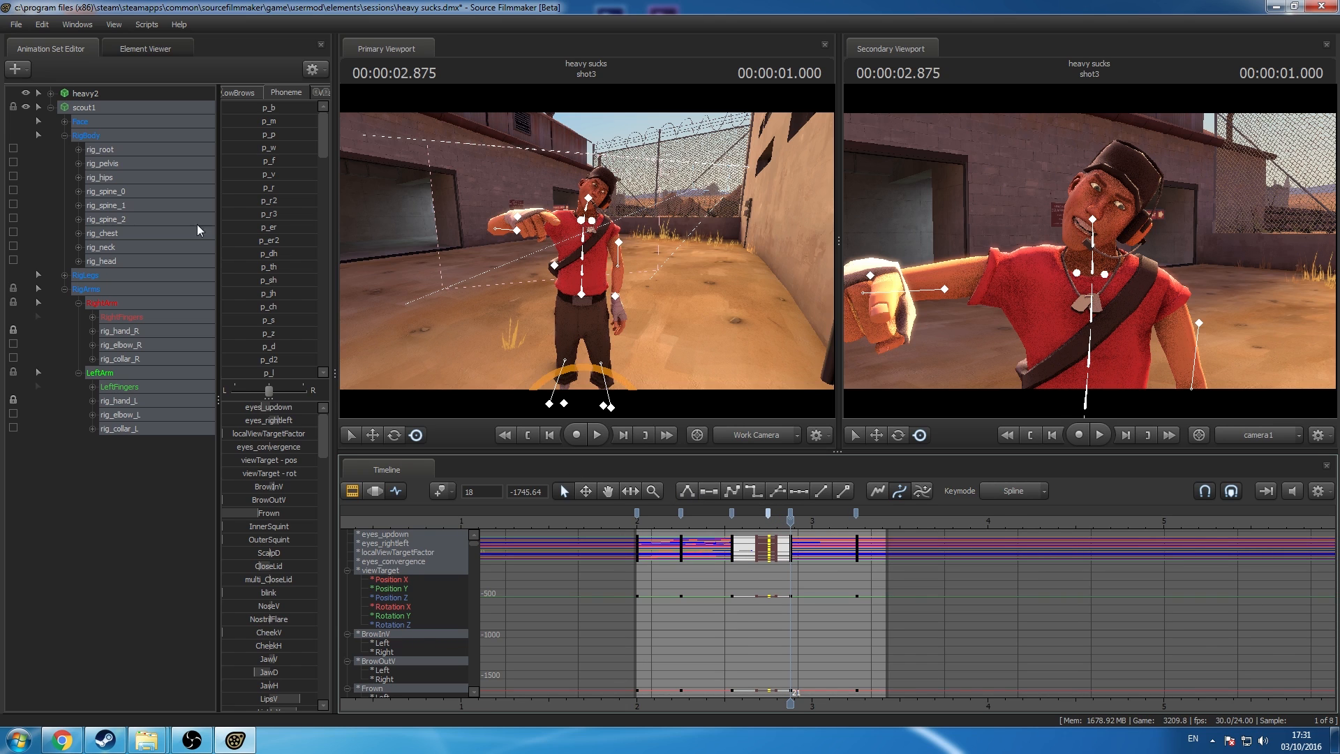
Step: Replay shot3 from its start several times, viewing the rig_spine_0 and rig_head curves, to check the retimed motion
click(150, 190)
click(630, 522)
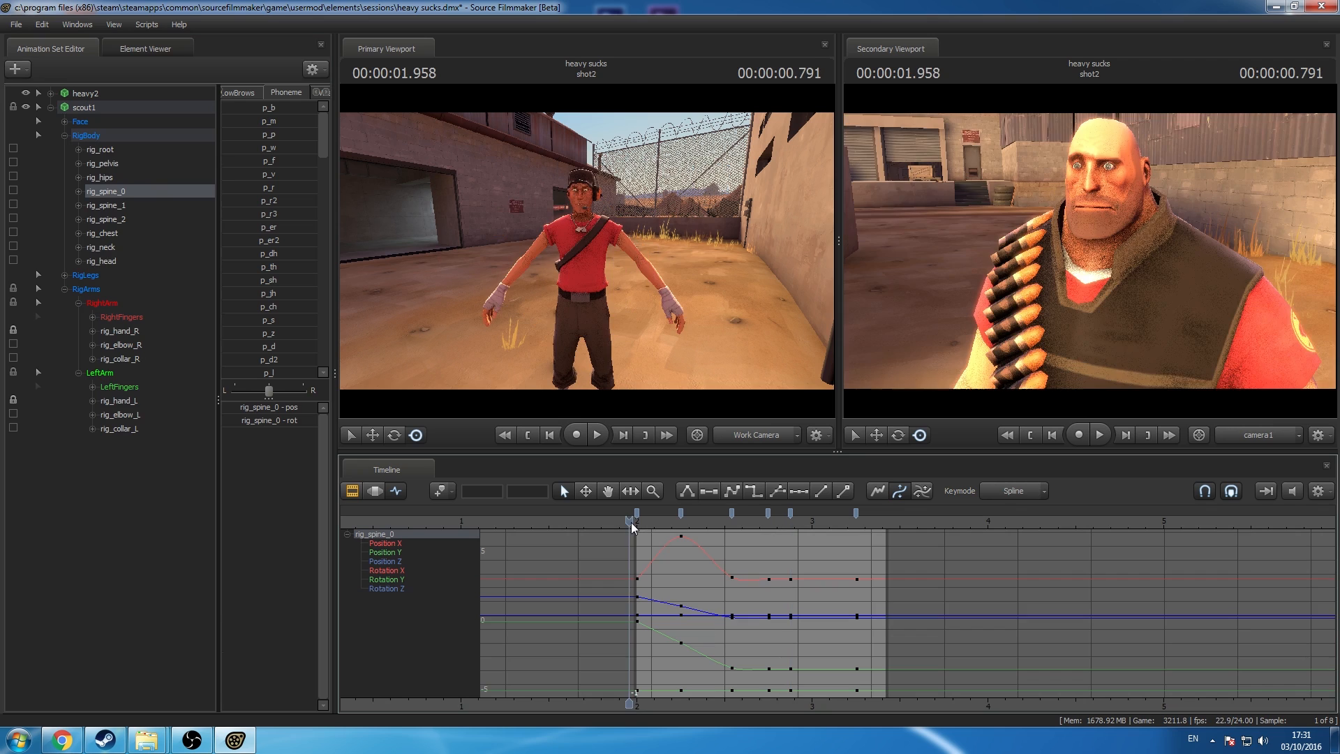
key(space)
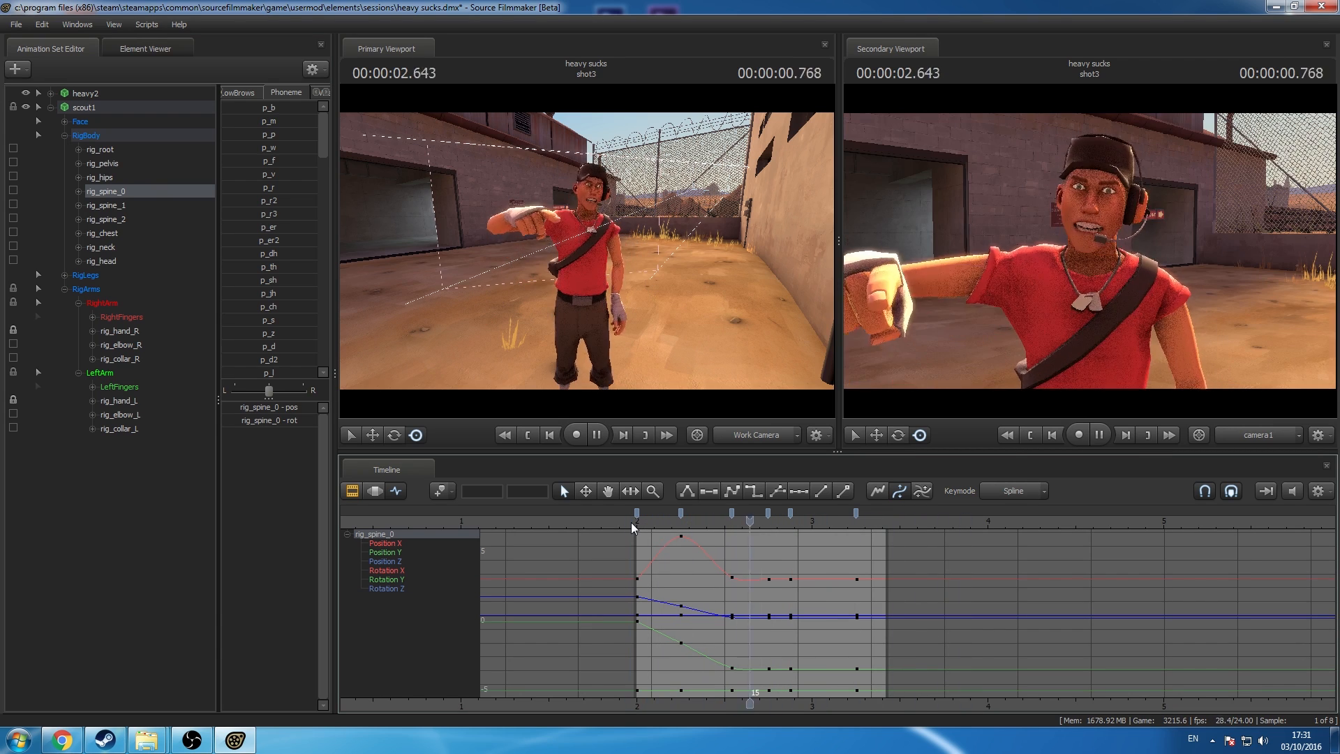
key(space)
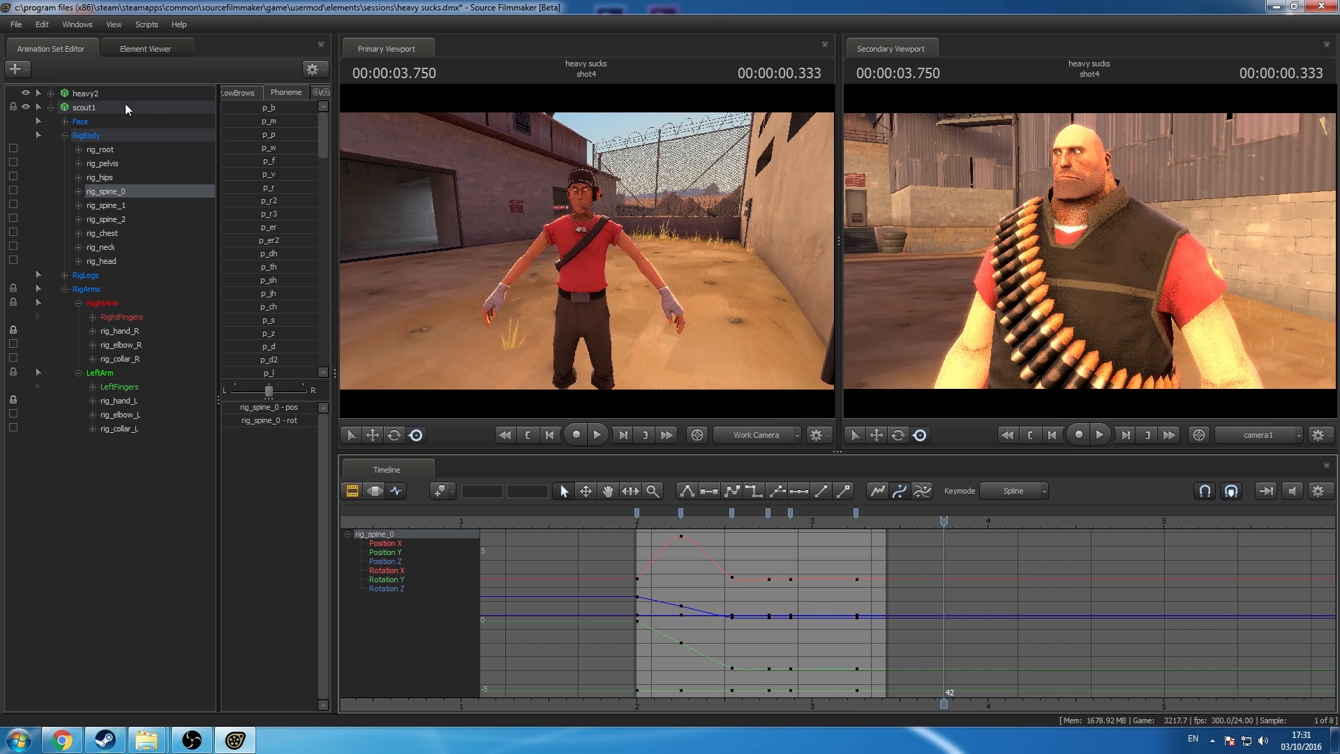
click(160, 110)
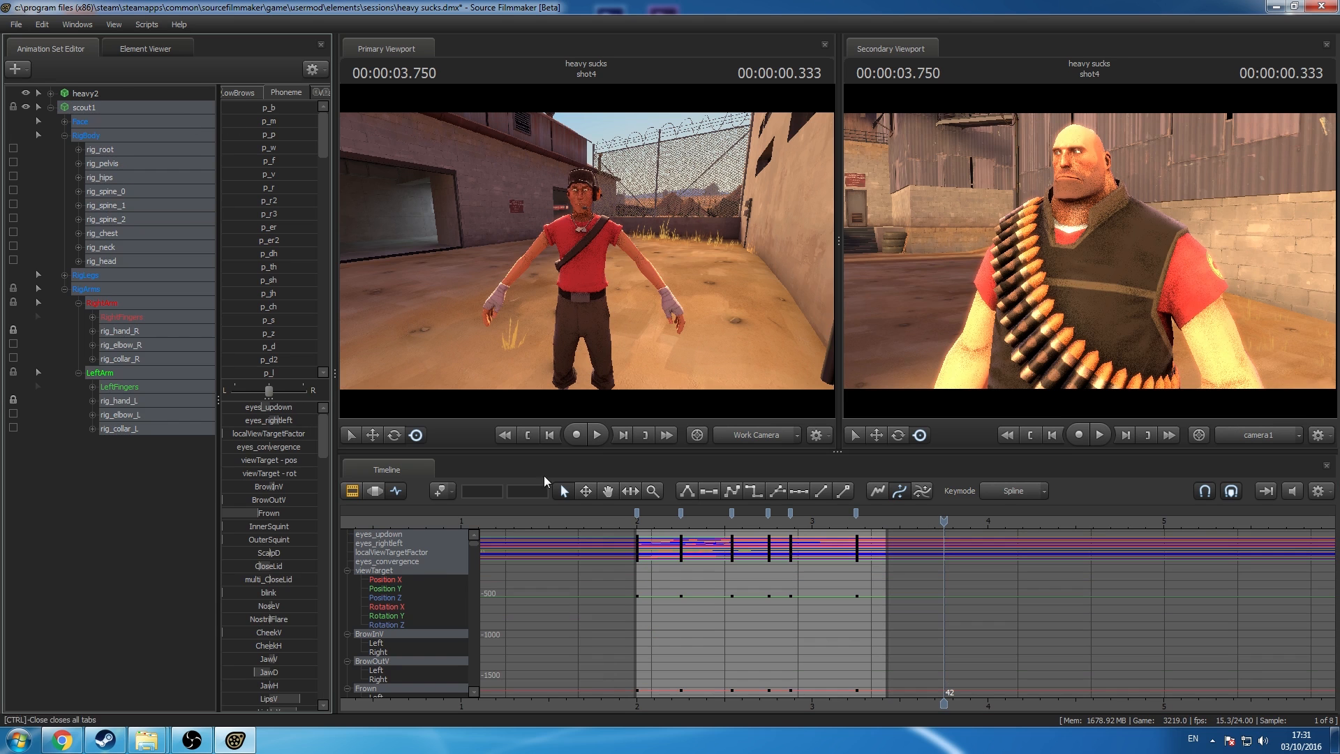
click(636, 525)
click(194, 265)
key(space)
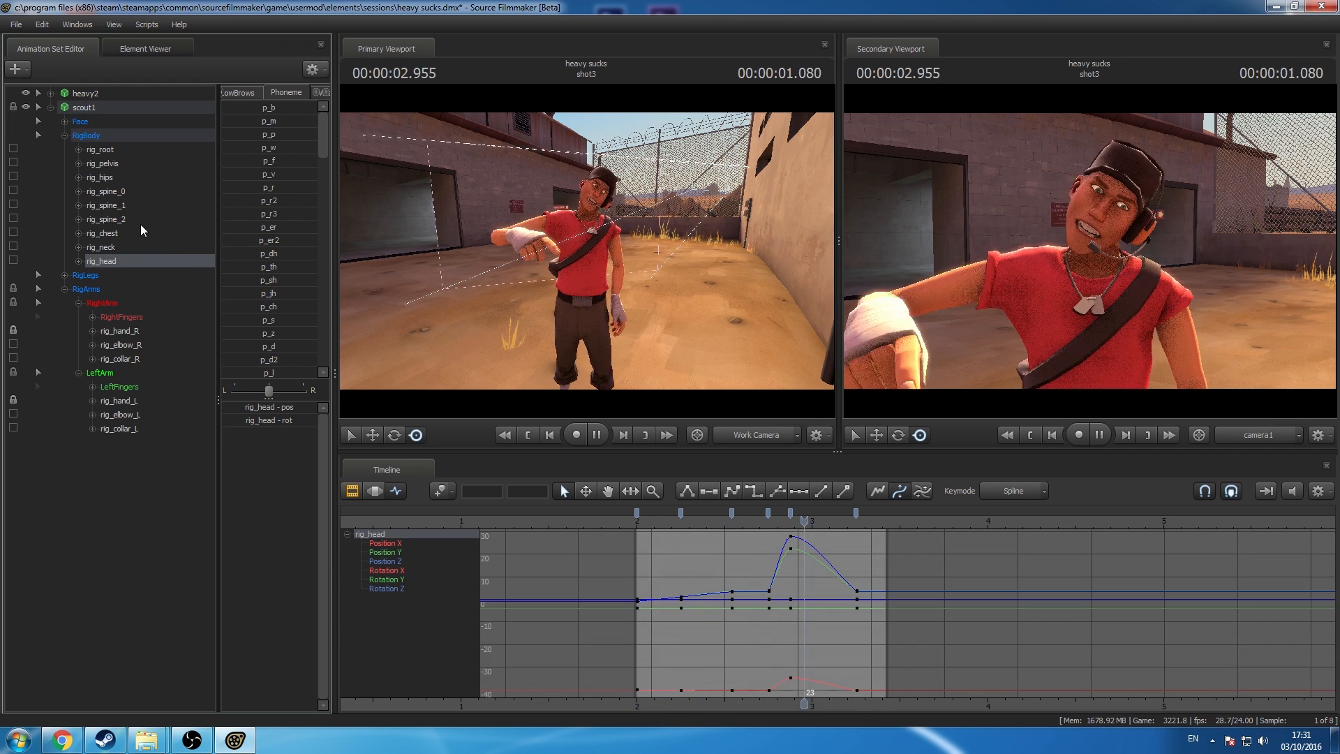
click(637, 524)
key(space)
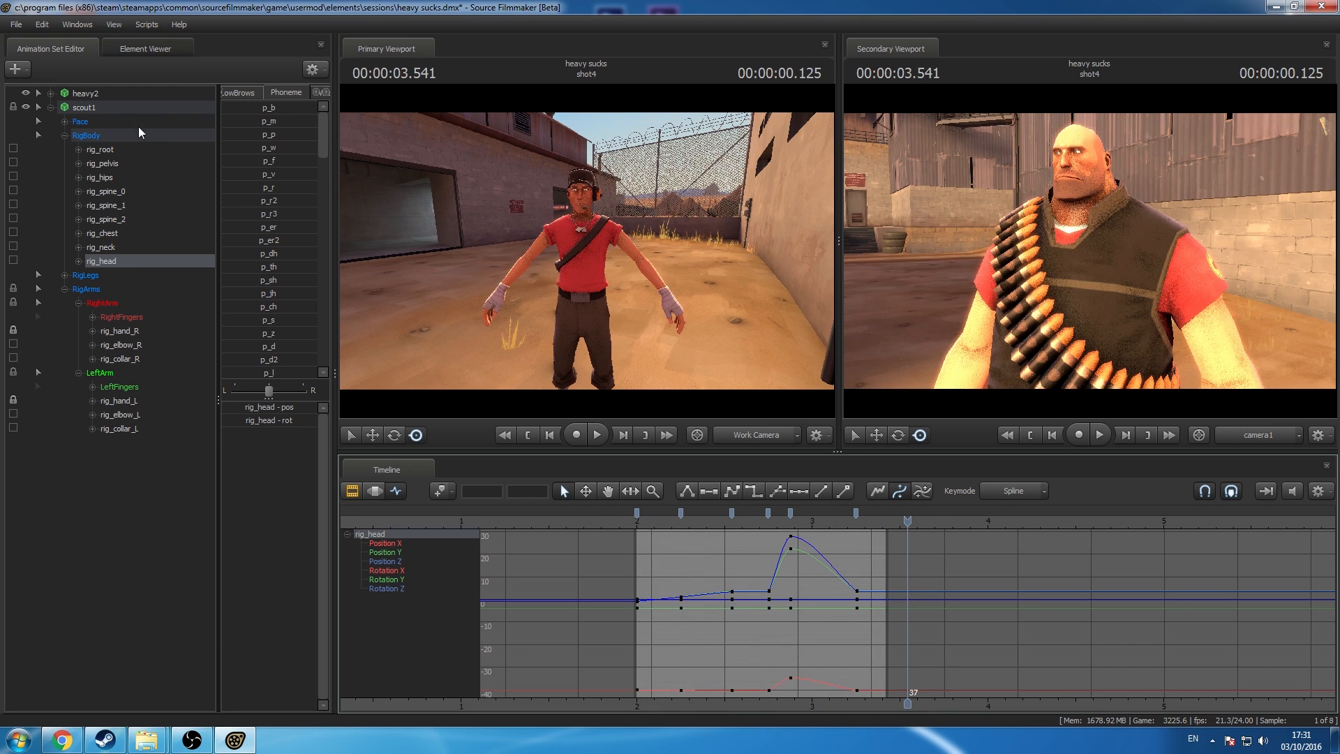
Step: Copy the scout1 pose from the 00:00:02.750 key onto the last key and move that key to 00:00:03.208
click(126, 109)
click(768, 515)
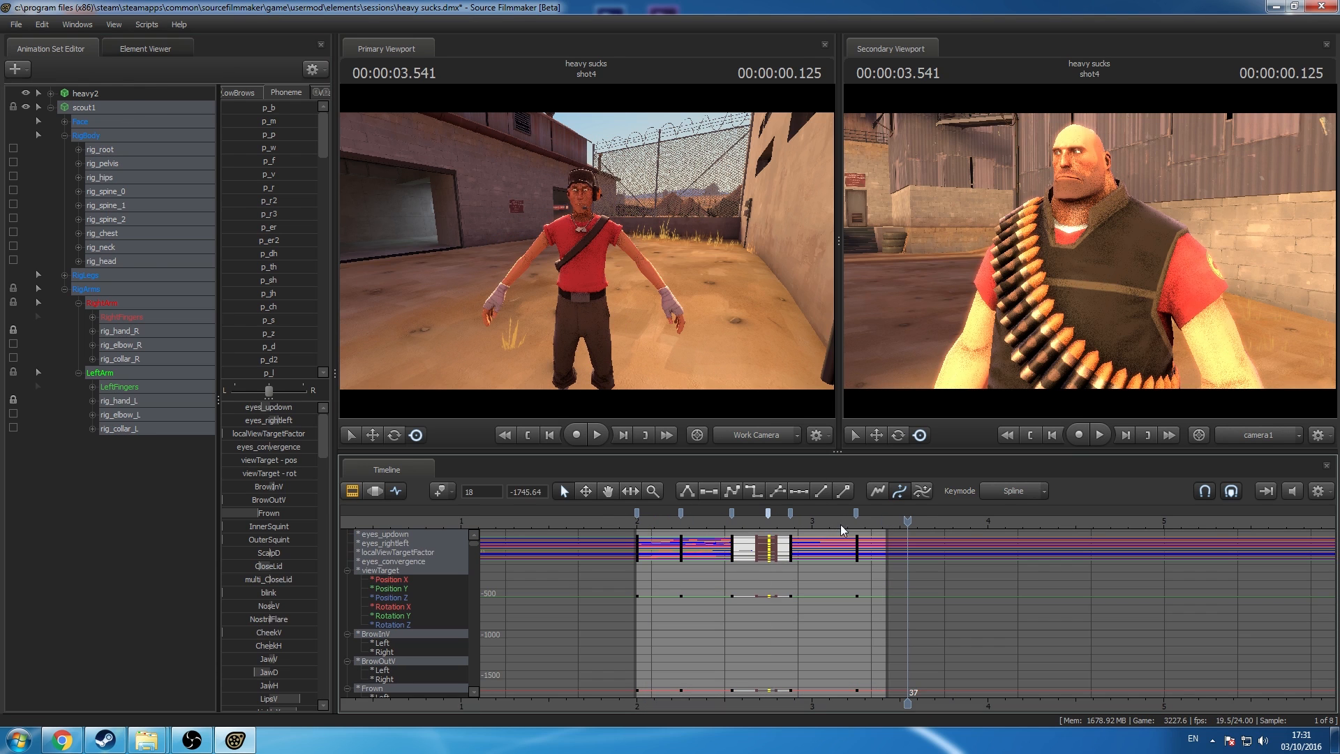
drag(843, 526, 855, 526)
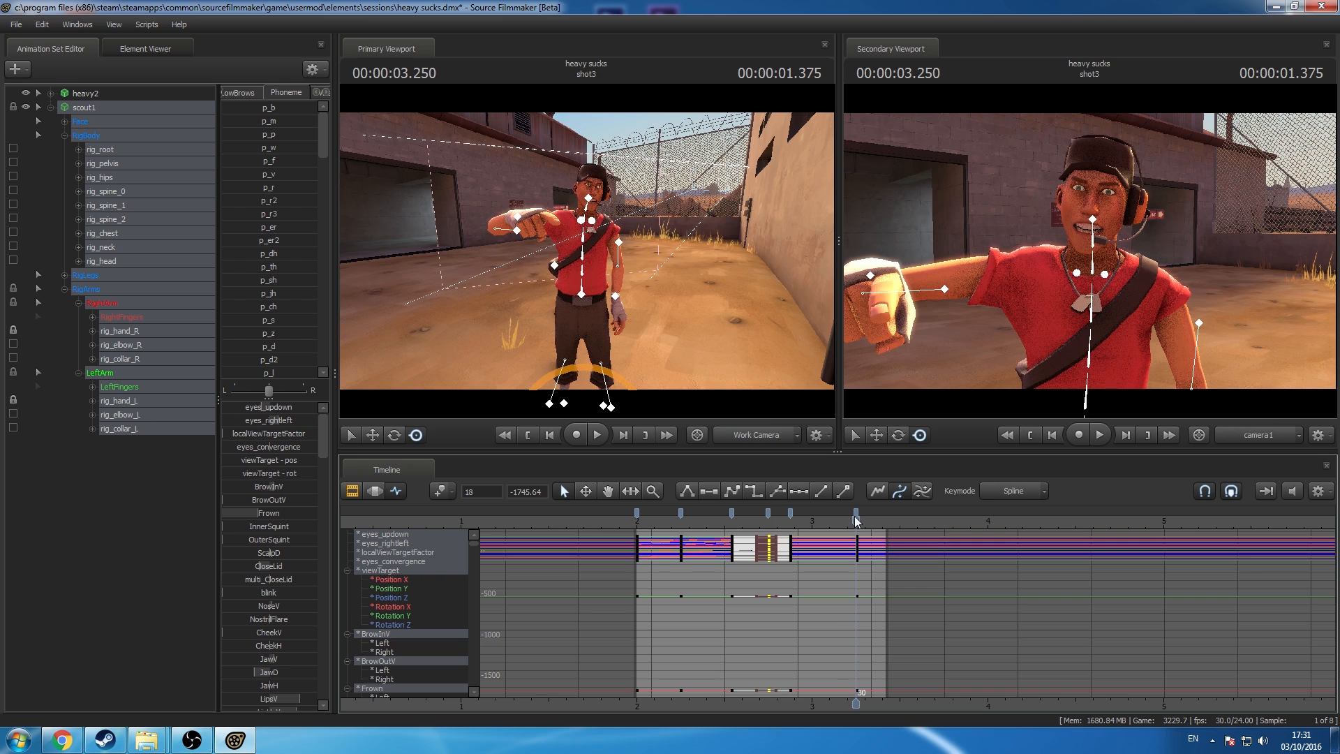
click(850, 513)
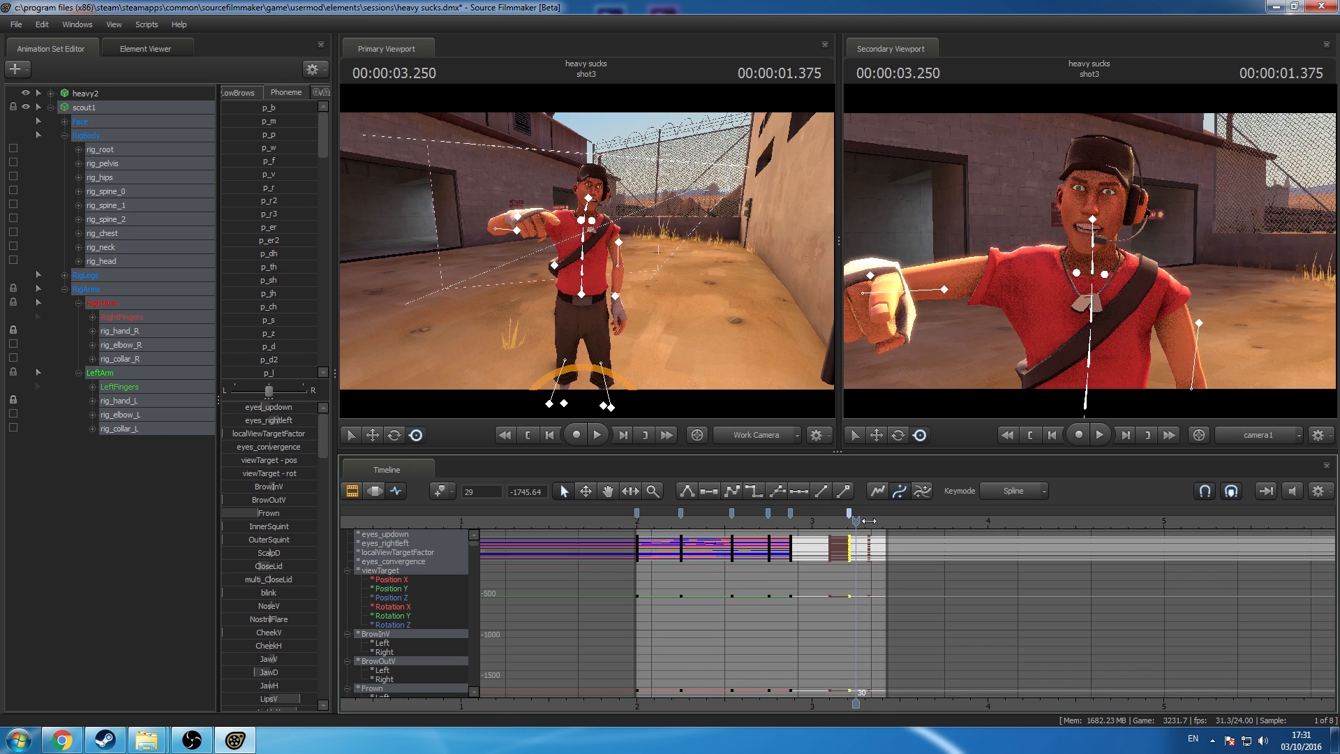
Step: Rotate scout1's rig_spine_0, rig_spine_1 and rig_spine_2 together on the 00:00:02.875 key to lean the torso slightly
drag(856, 523, 881, 526)
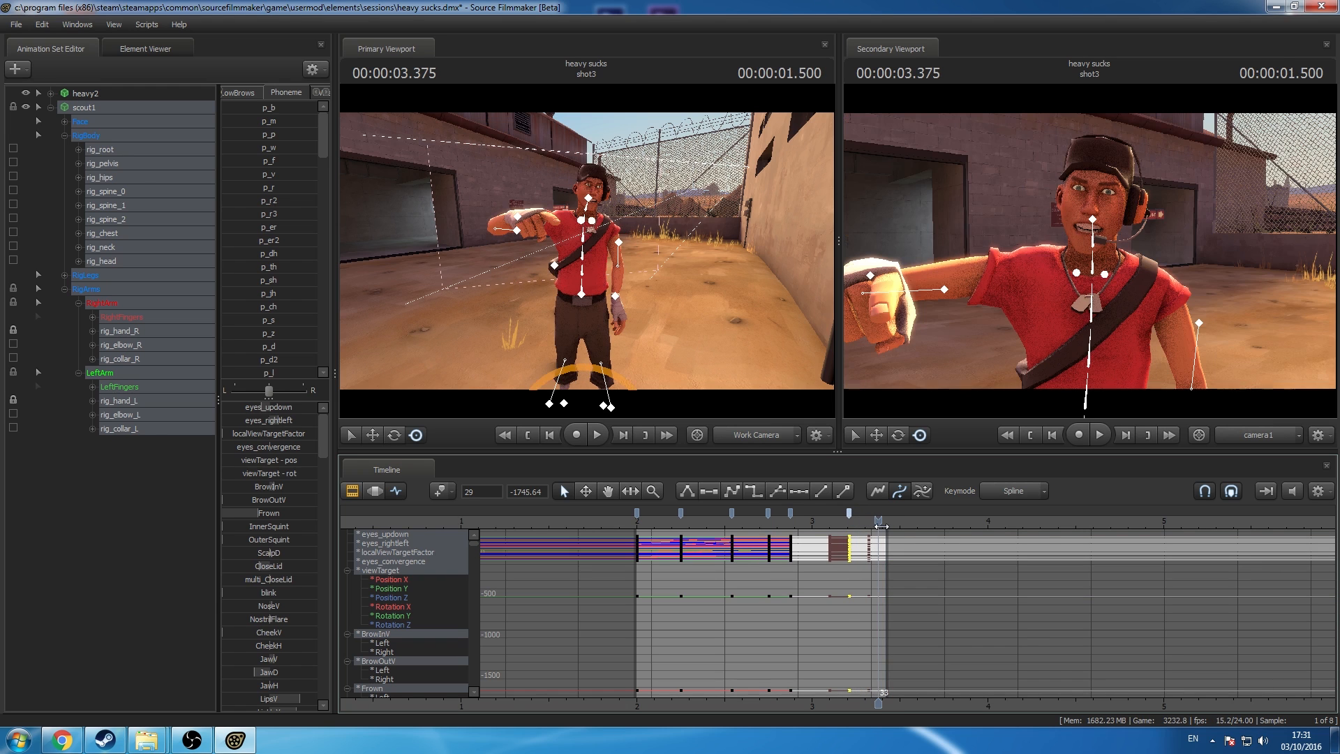
click(136, 164)
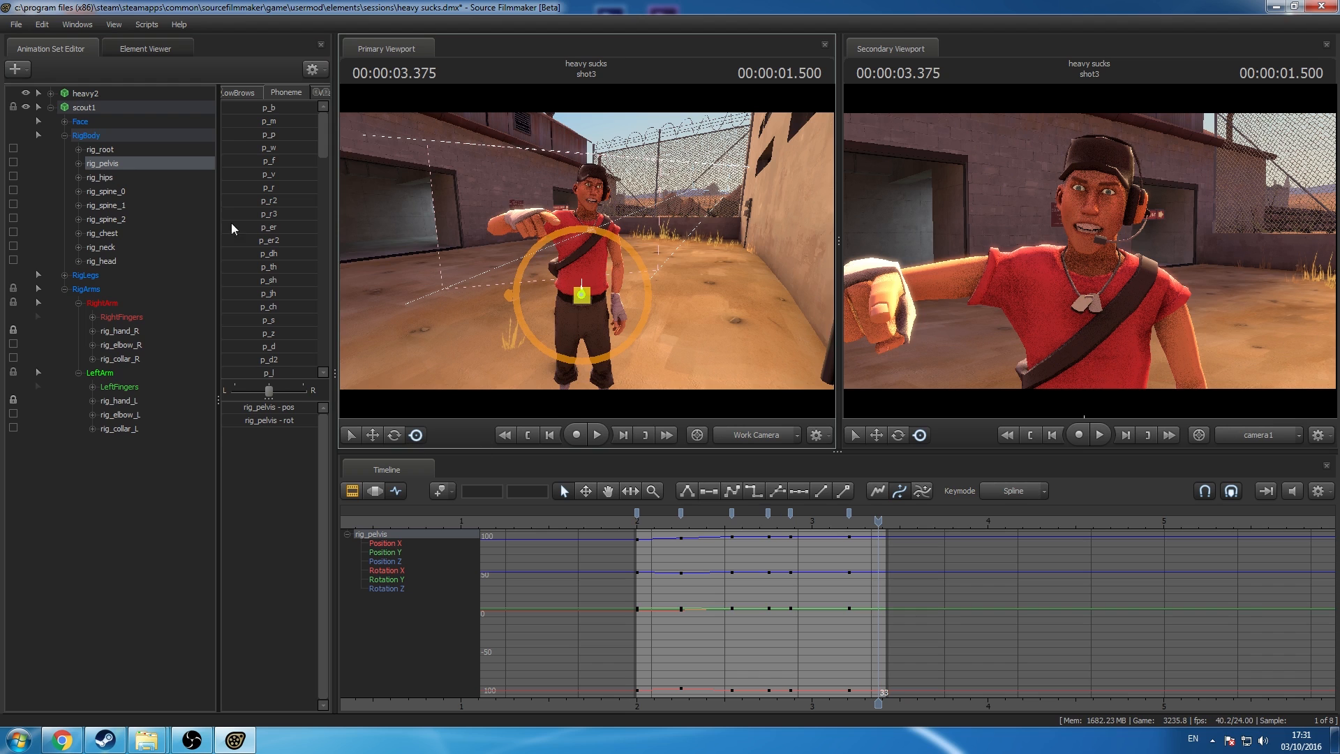
click(94, 106)
double_click(768, 514)
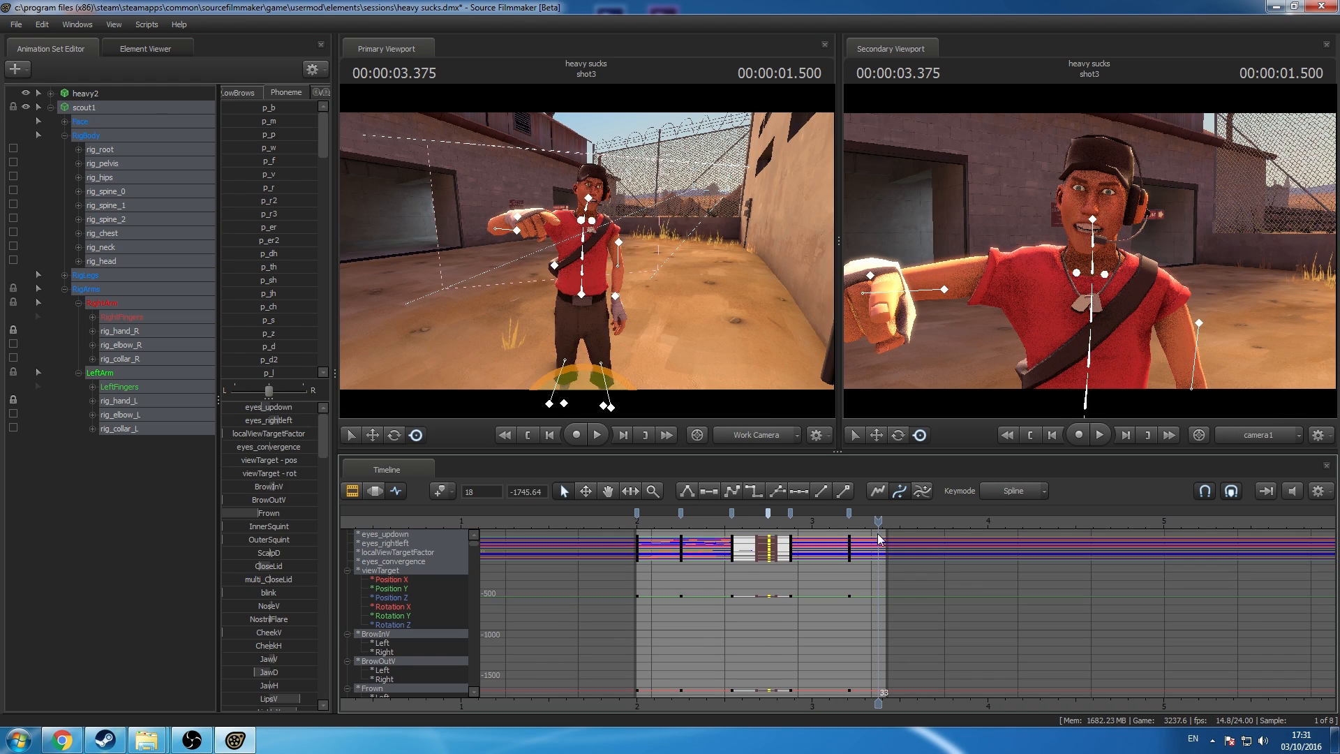
click(850, 524)
click(790, 525)
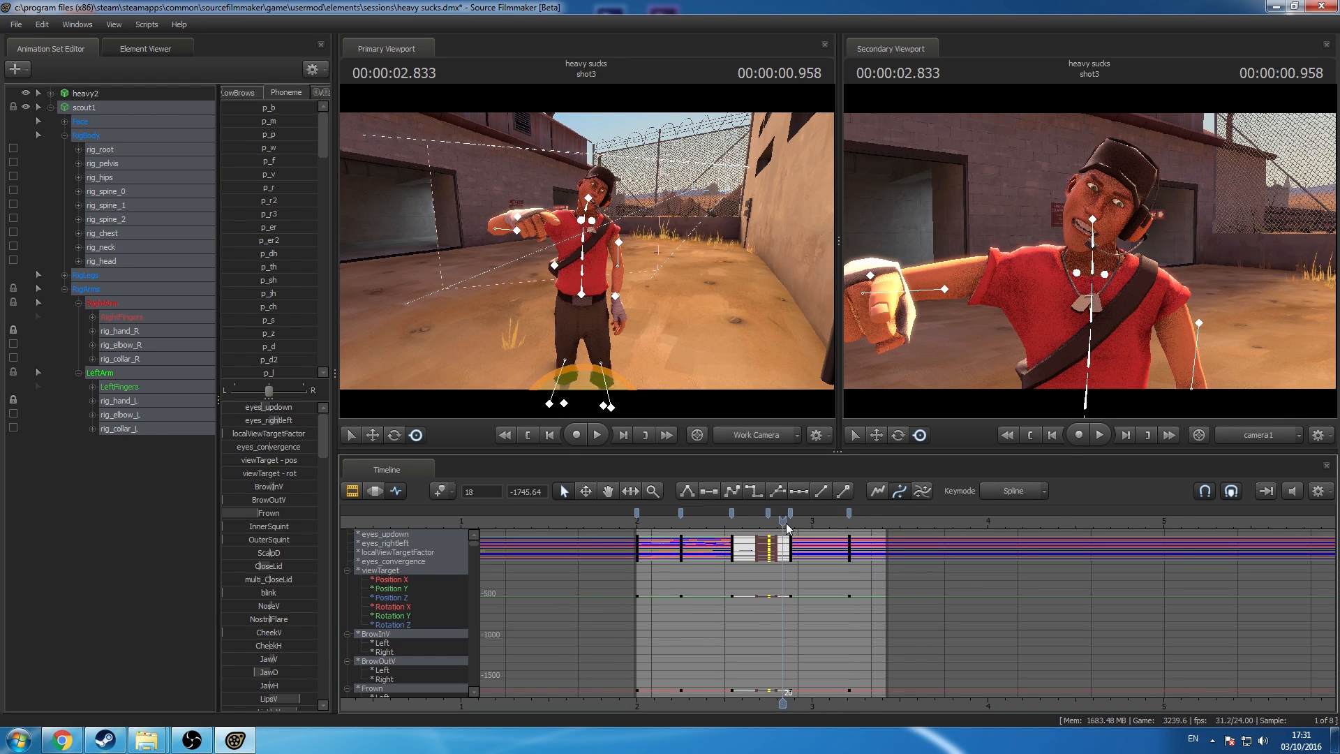
double_click(793, 513)
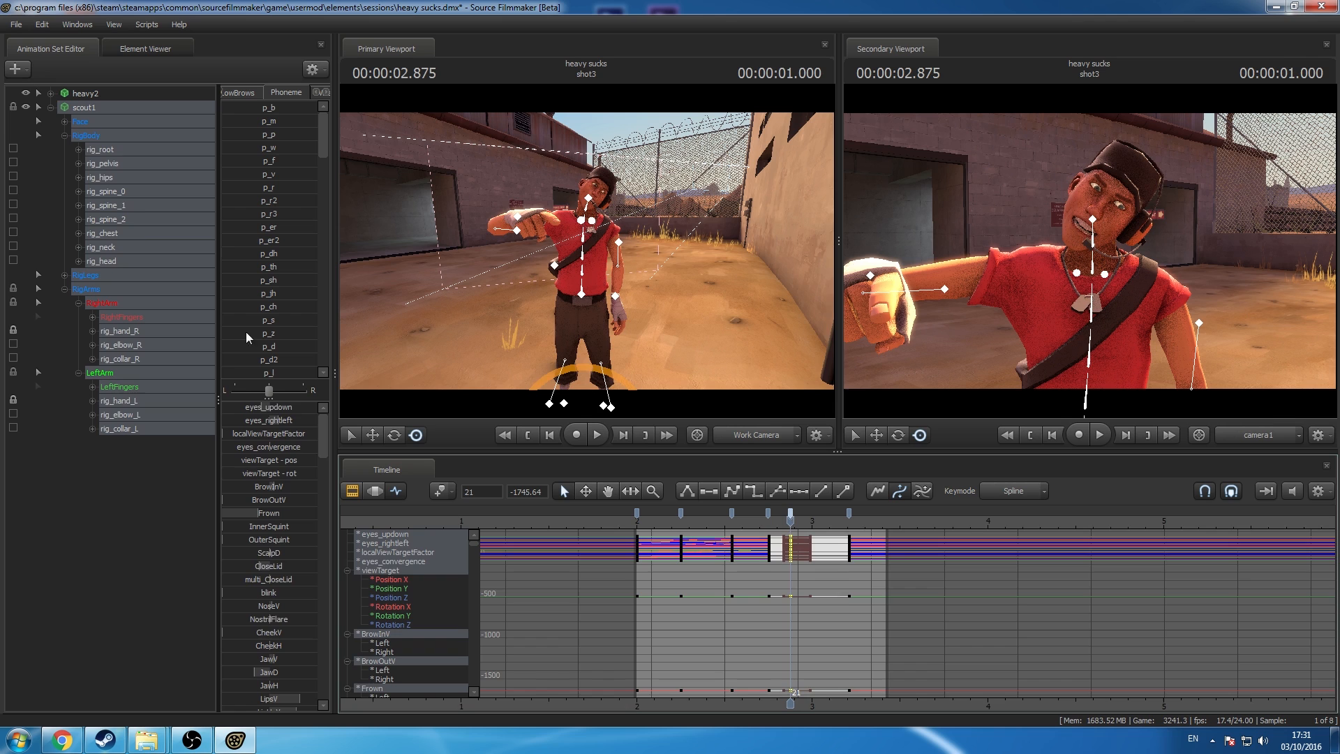
click(139, 195)
shift+click(130, 219)
click(393, 435)
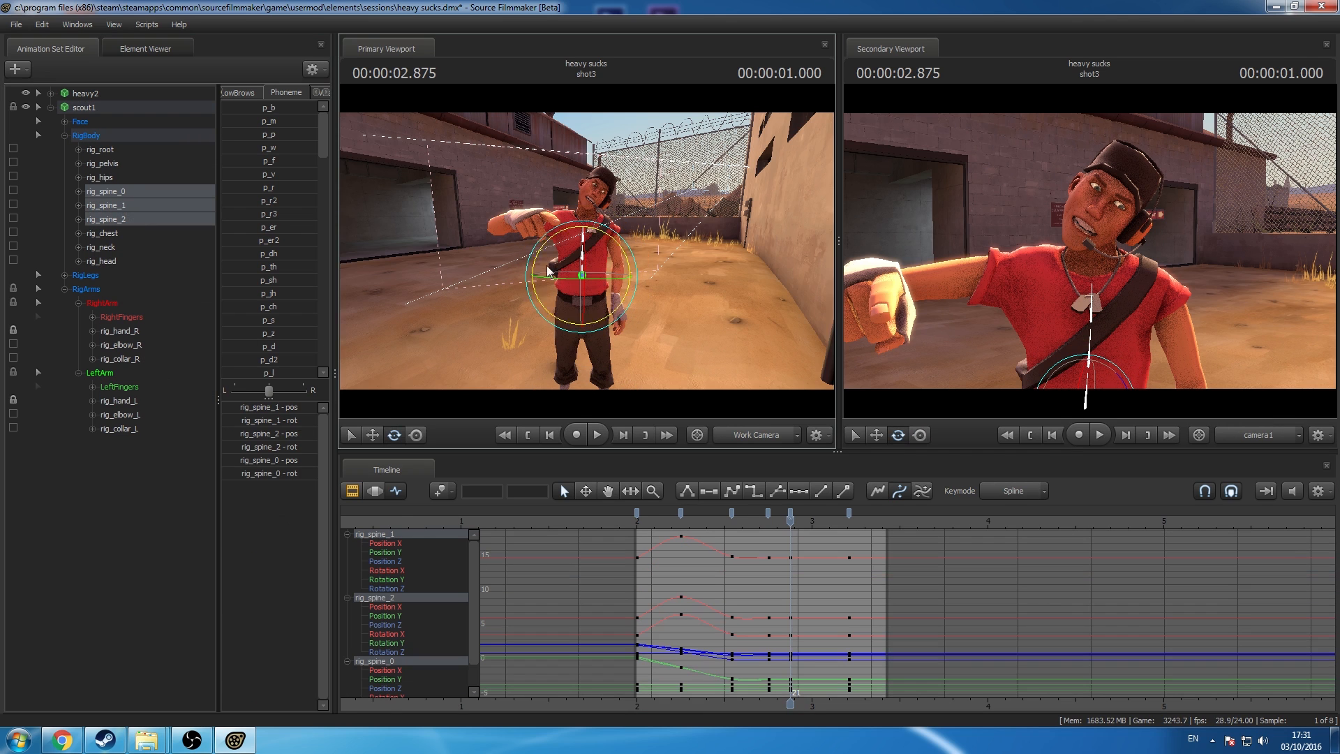
drag(538, 263, 540, 257)
Step: Pose rig_pelvis at 00:00:03.375 so the Scout's hips drop and the upper body bends strongly sideways
click(120, 205)
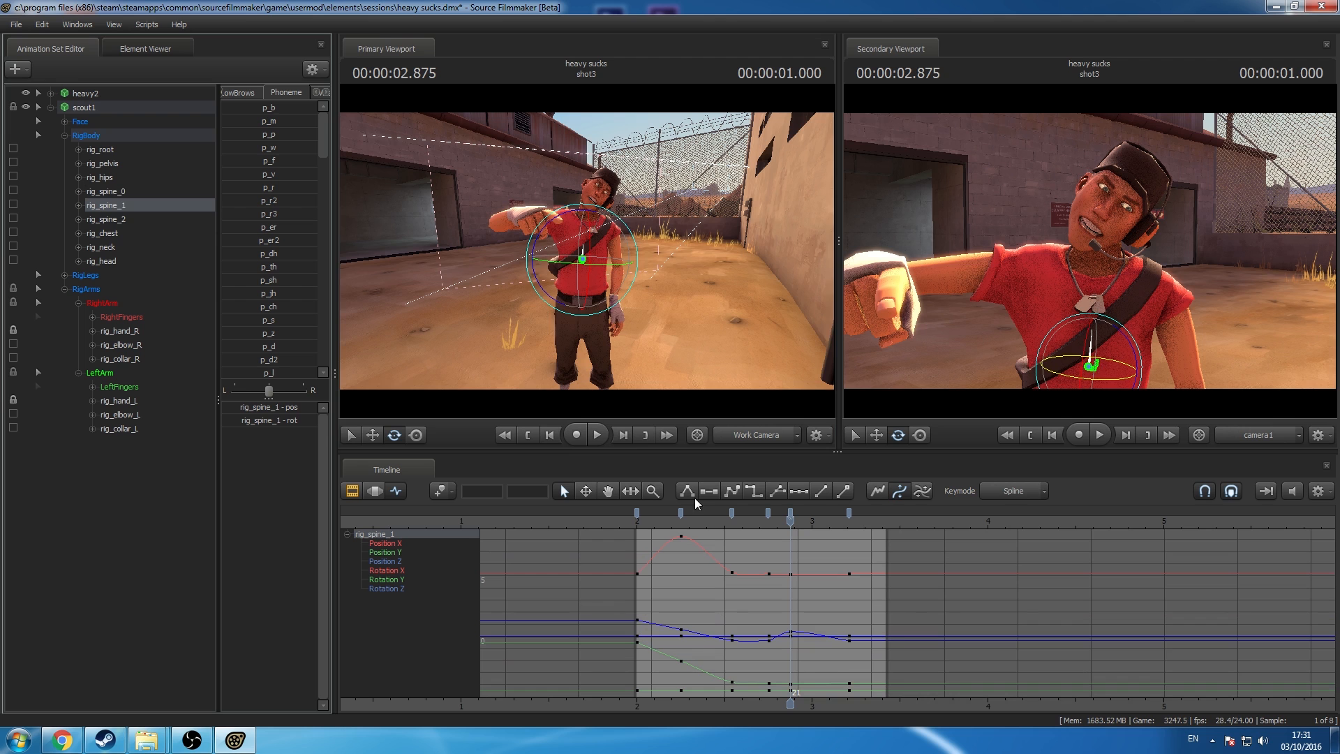
drag(623, 525, 880, 613)
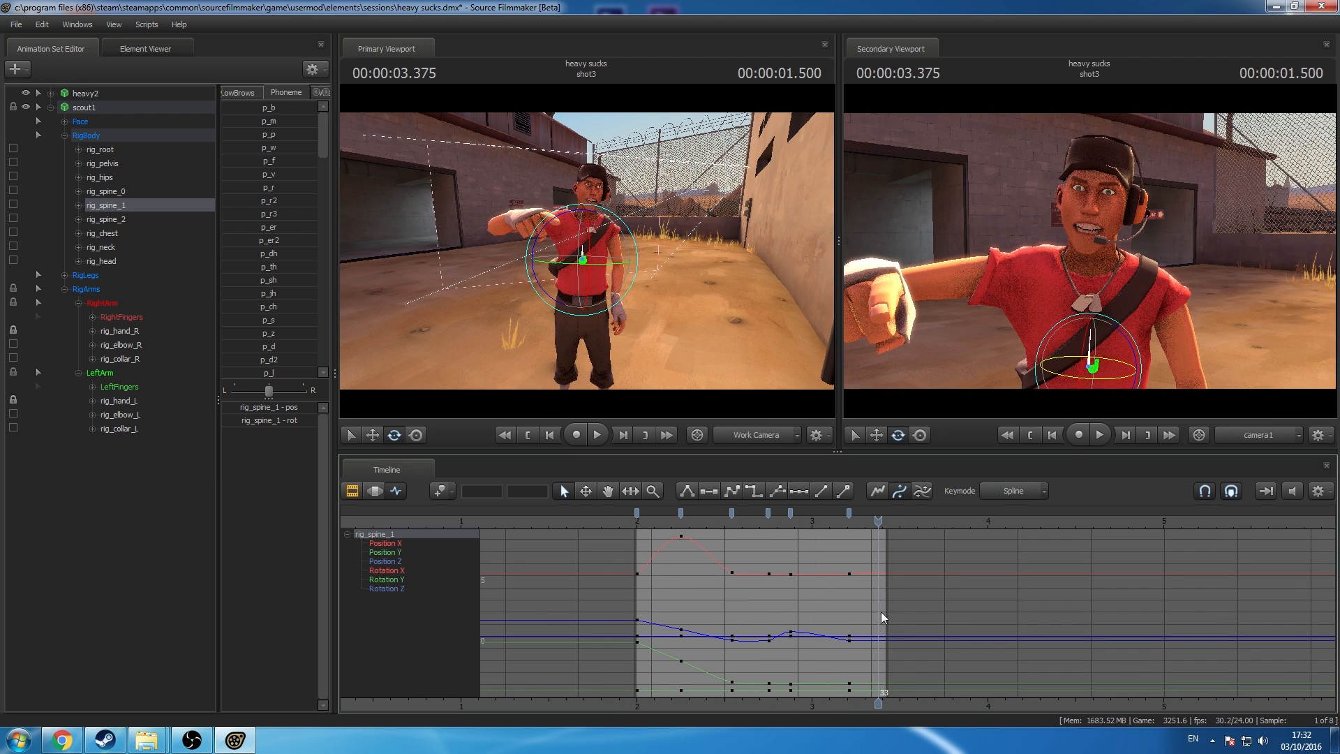
click(103, 163)
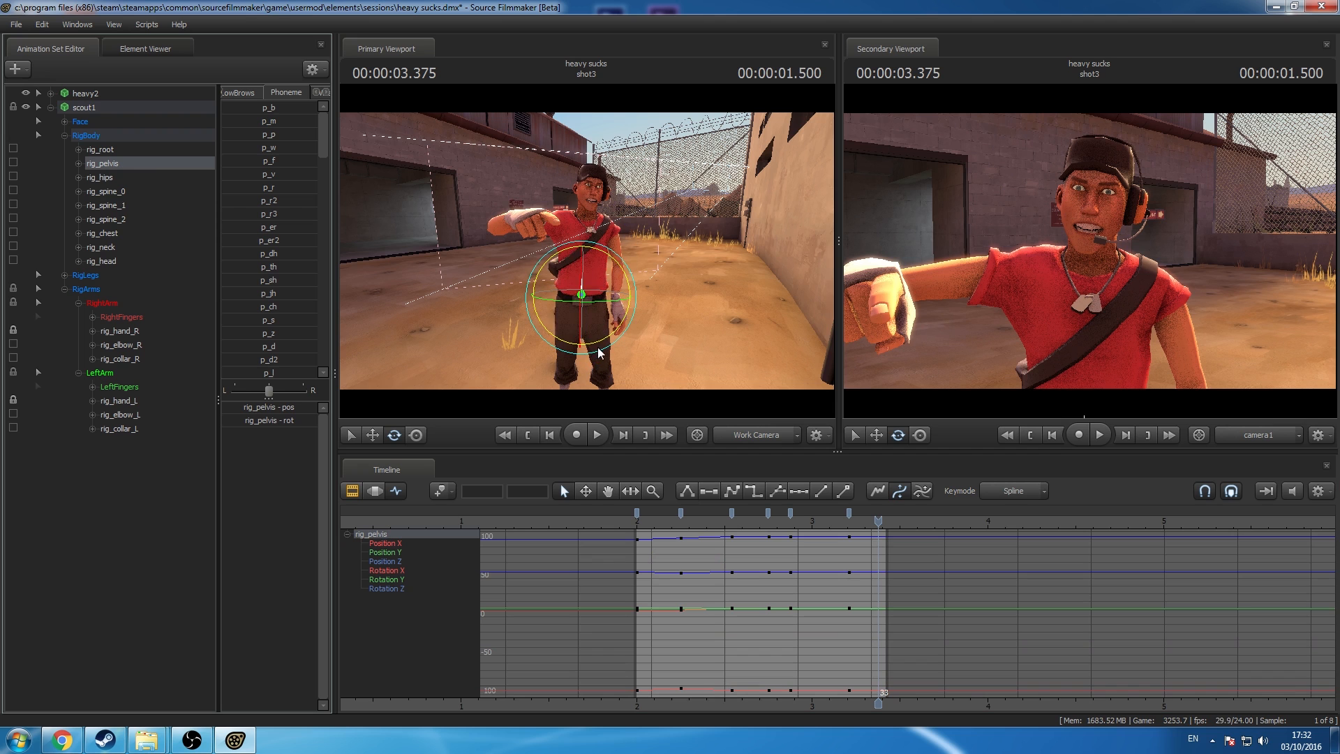
drag(601, 352, 578, 315)
click(371, 435)
click(417, 435)
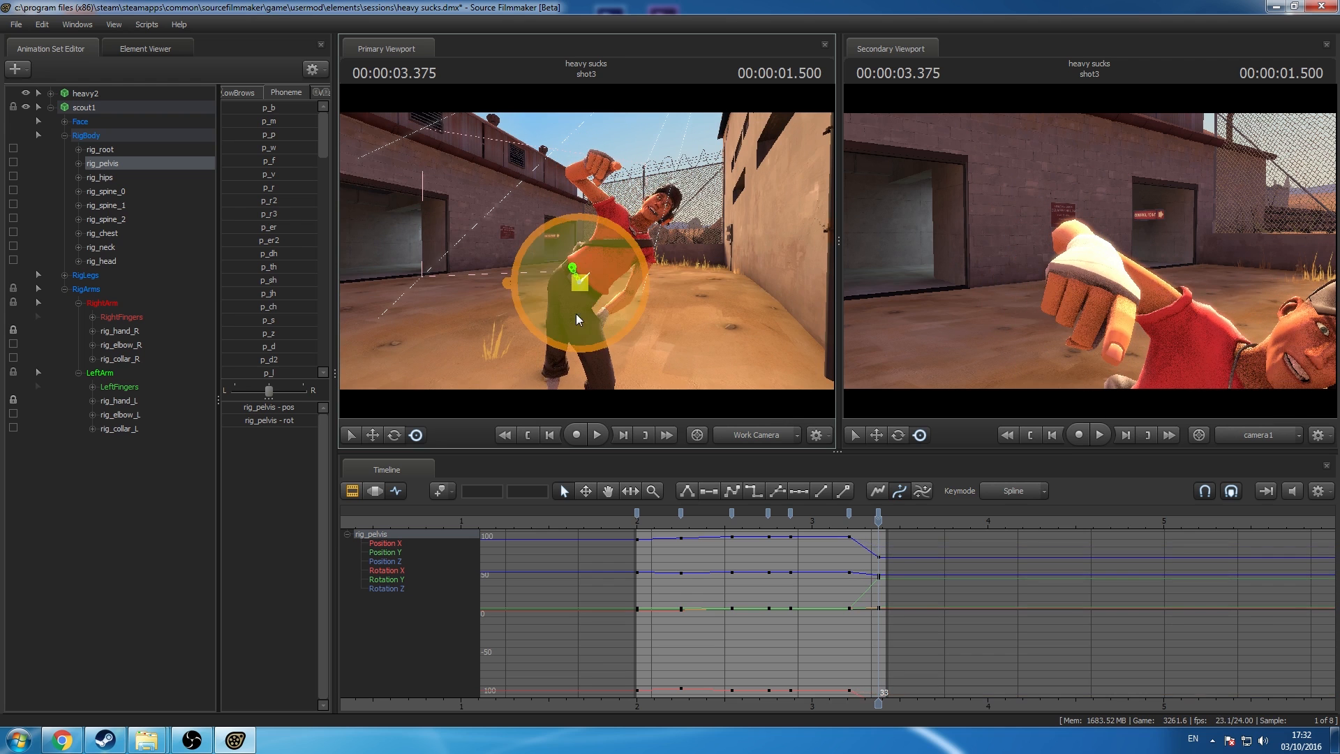
Step: Lower rig_hand_R to the Scout's hip at 00:00:03.375 and key all scout1 controls at that time
click(127, 331)
drag(597, 166, 581, 290)
drag(559, 328, 705, 325)
drag(608, 249, 602, 254)
drag(684, 265, 573, 265)
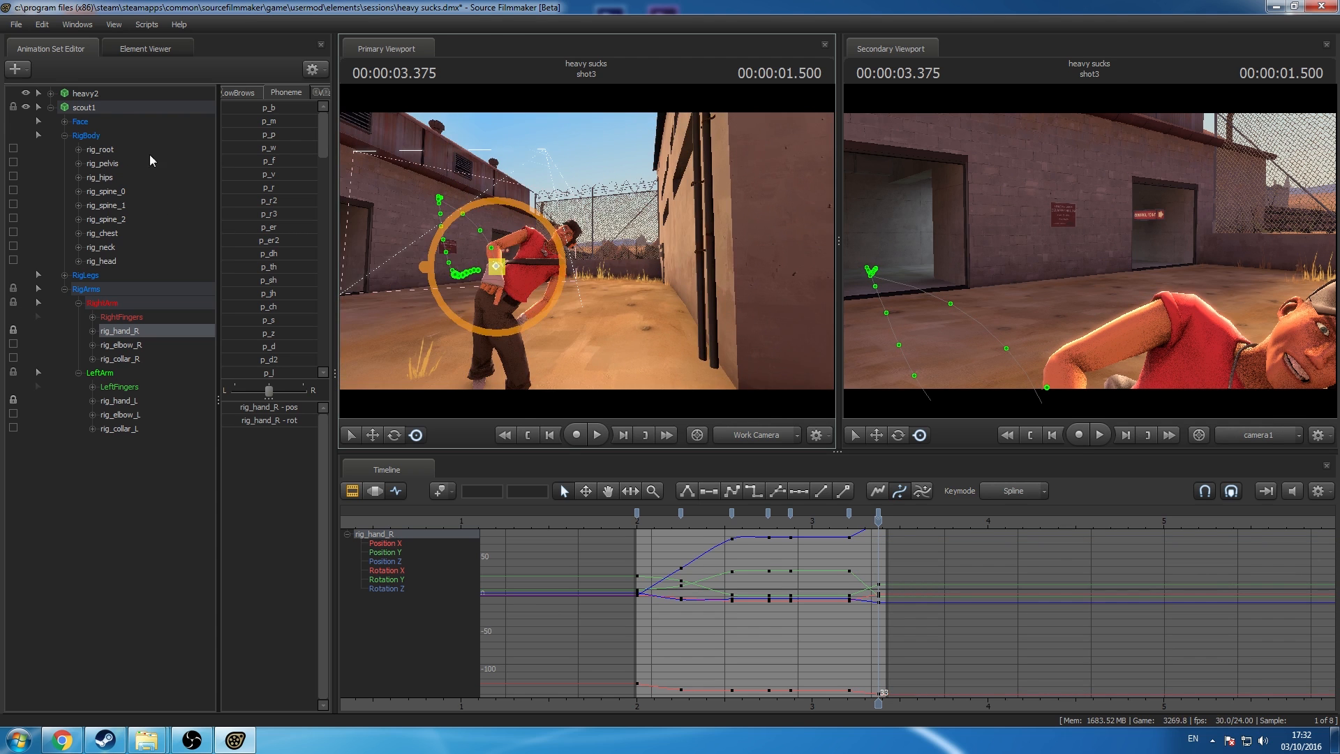
click(106, 108)
key(m)
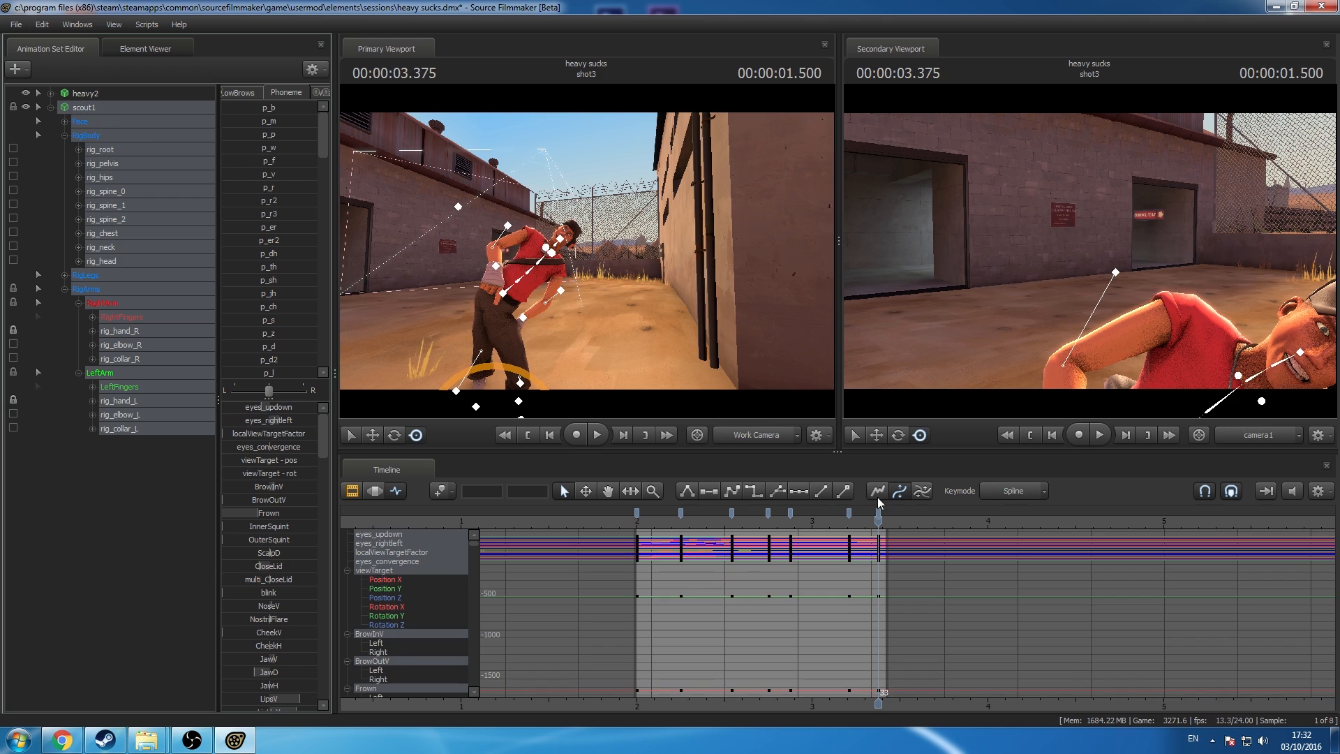
Step: Move the last scout1 key to 00:00:03.833 and apply one tangent type to all scout1 keys
double_click(879, 514)
middle_drag(881, 540, 963, 539)
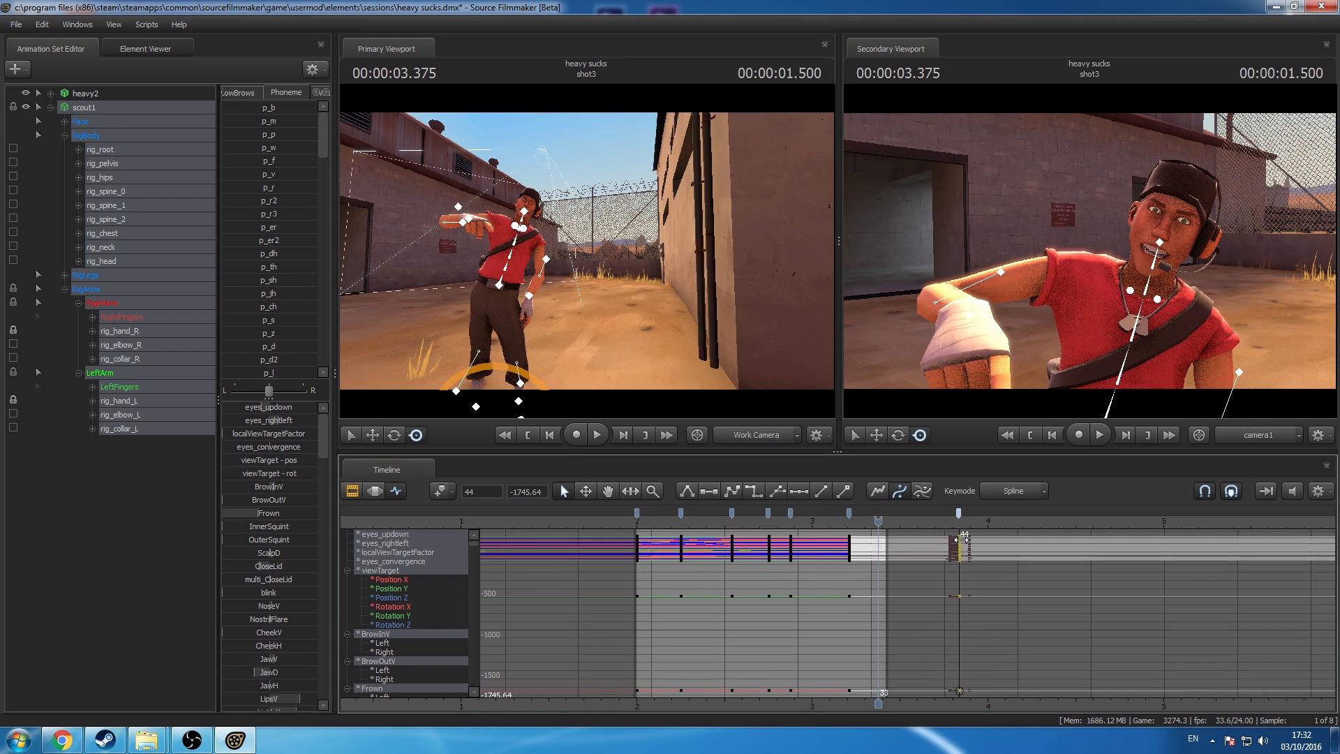
double_click(637, 513)
click(737, 491)
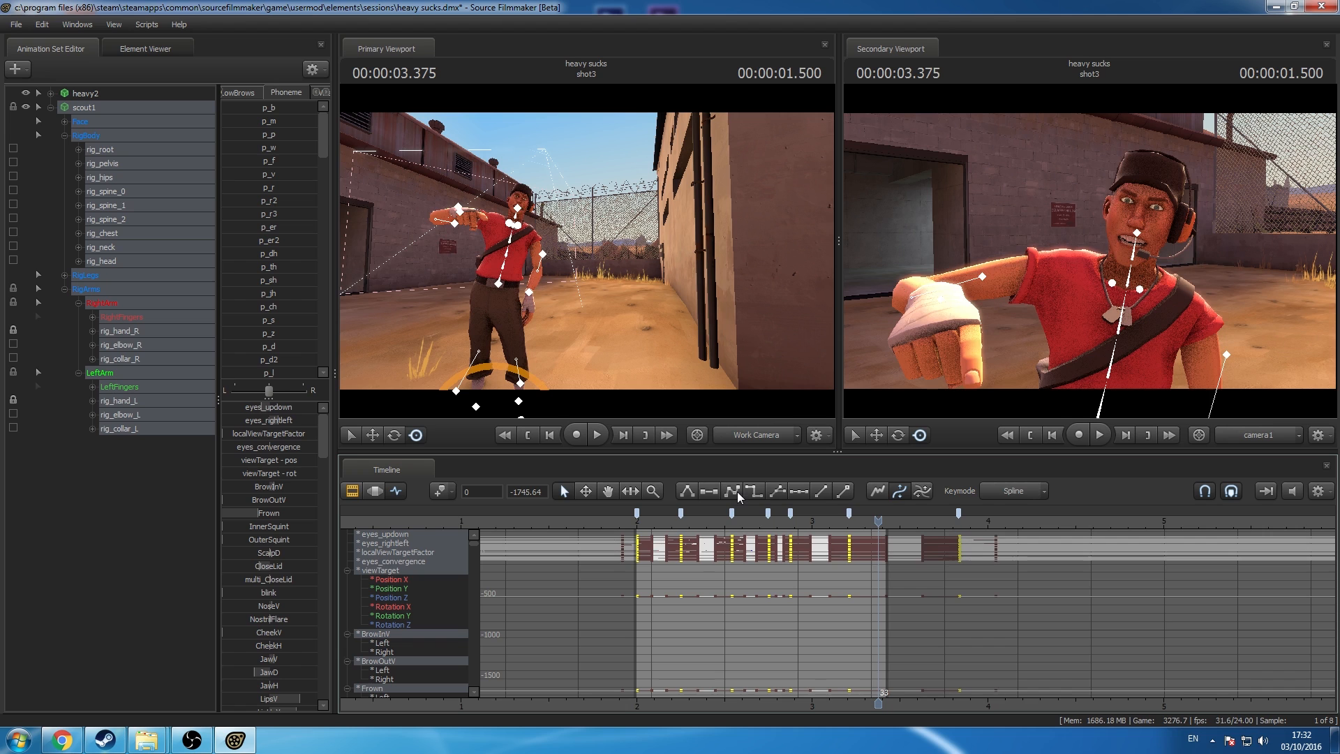
double_click(768, 514)
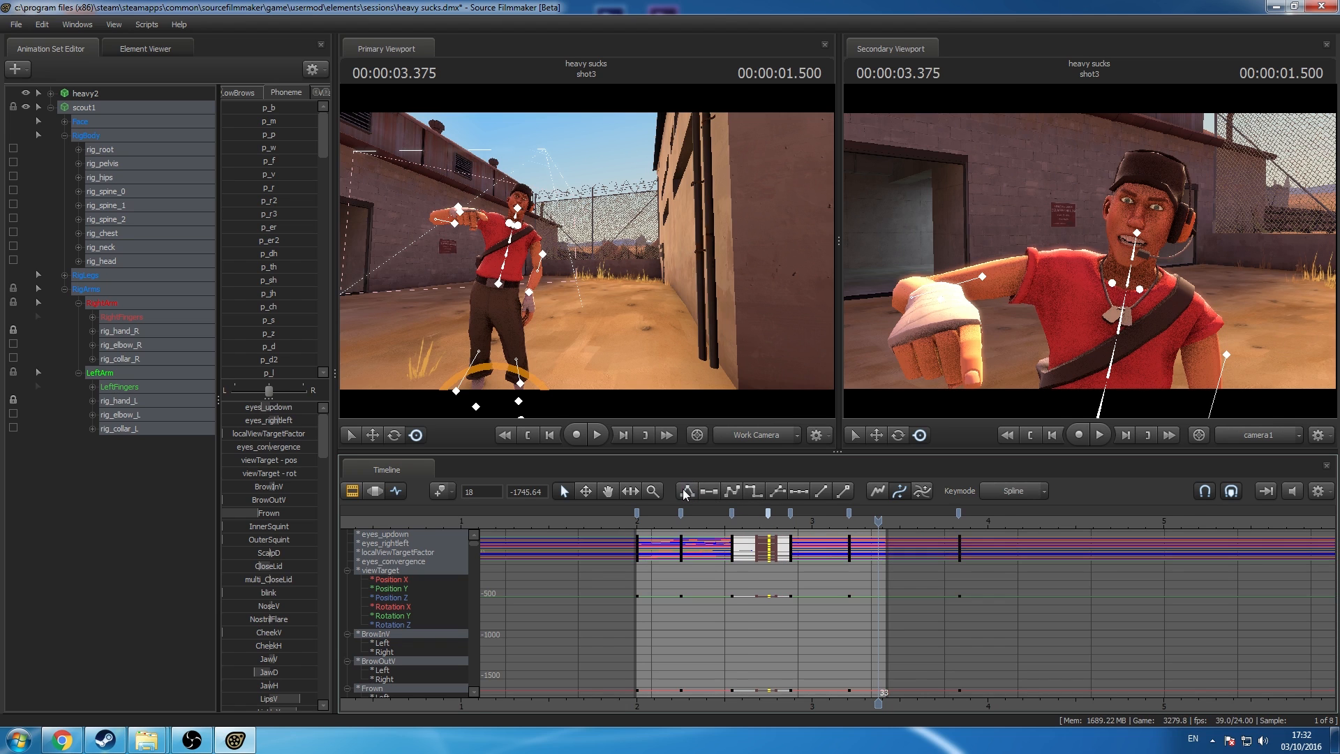
click(136, 523)
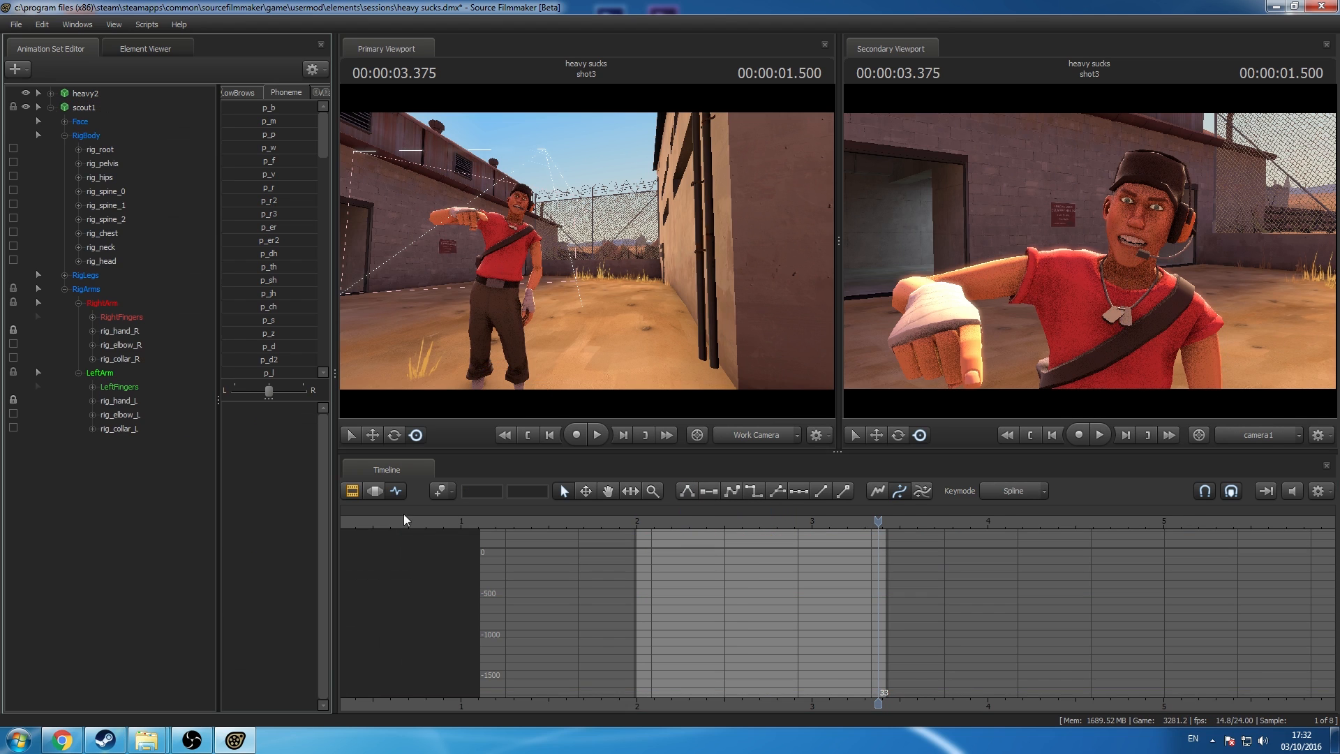
Step: Replay shot3 from its start to check the slower transition out of the pointing pose
click(634, 521)
key(space)
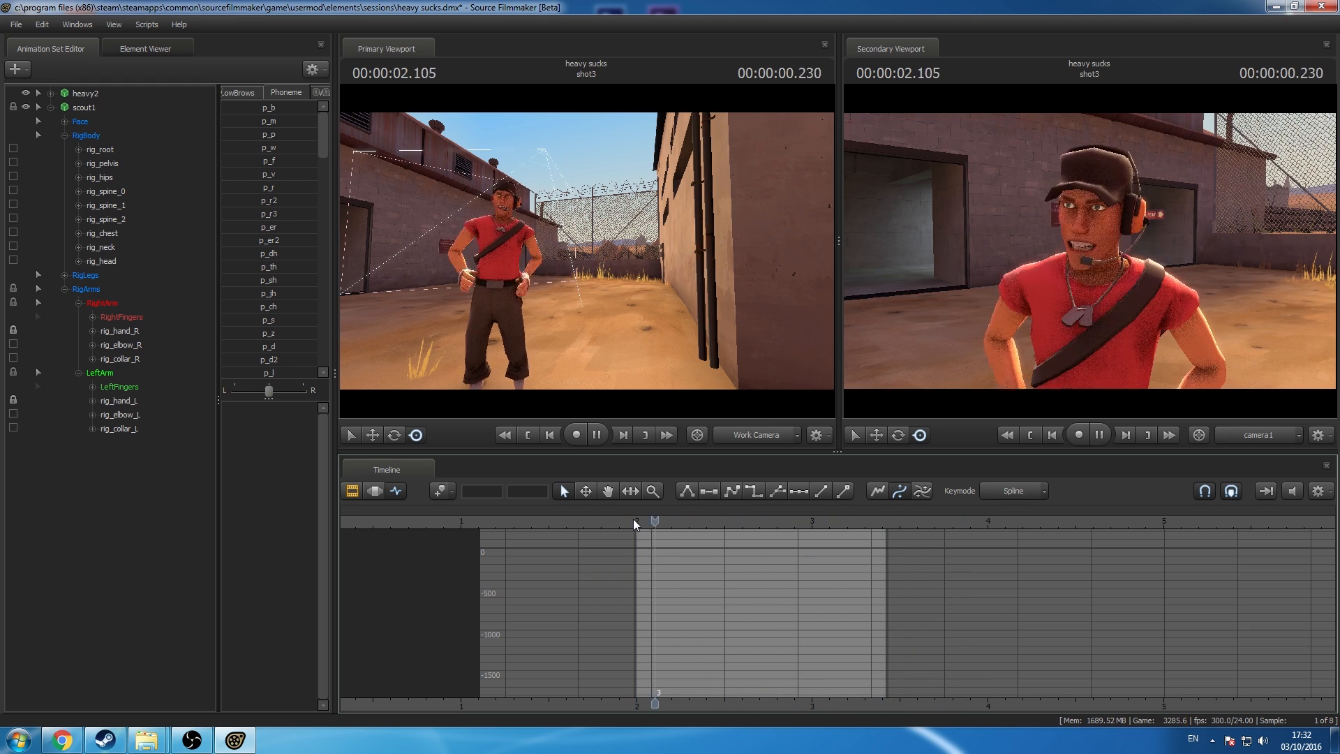
key(space)
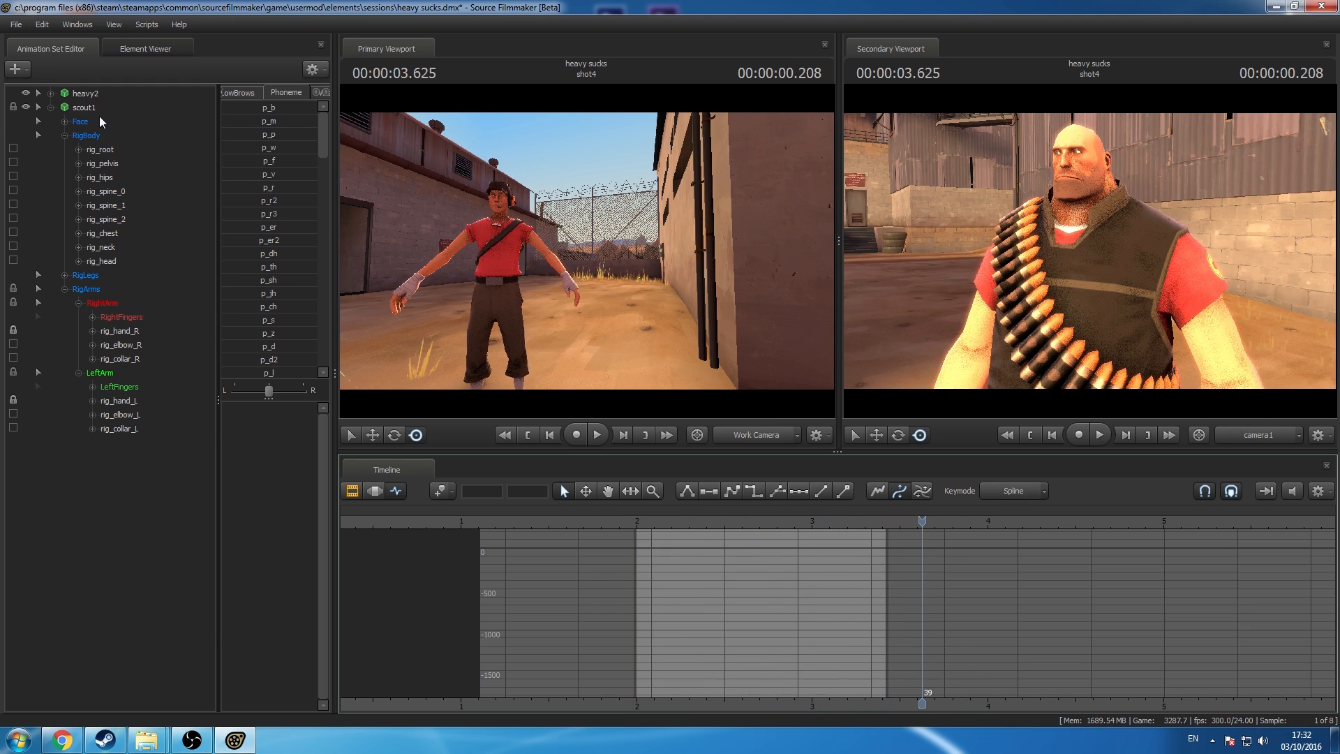
Step: Change the tangents of the scout1 key at 00:00:03.208 and replay the motion with the rig_spine_2 curves shown
click(97, 110)
click(849, 515)
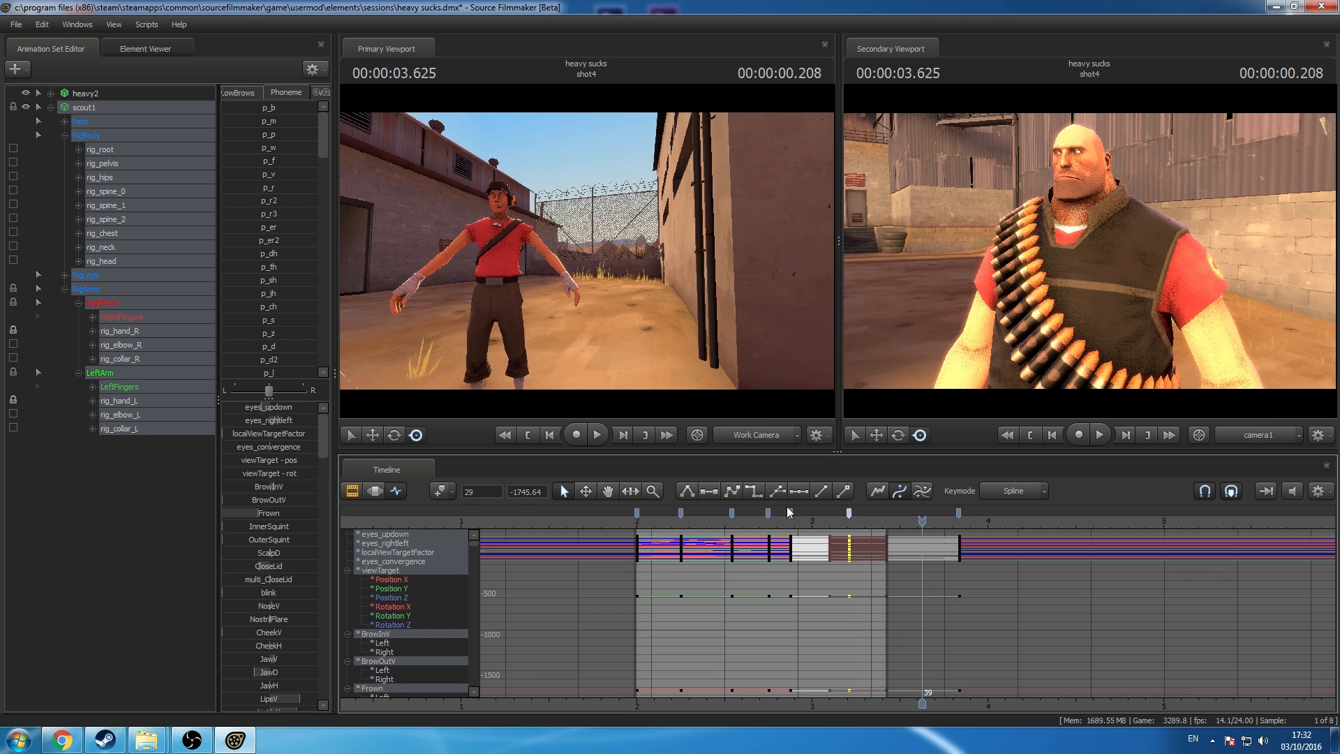
click(705, 497)
click(162, 216)
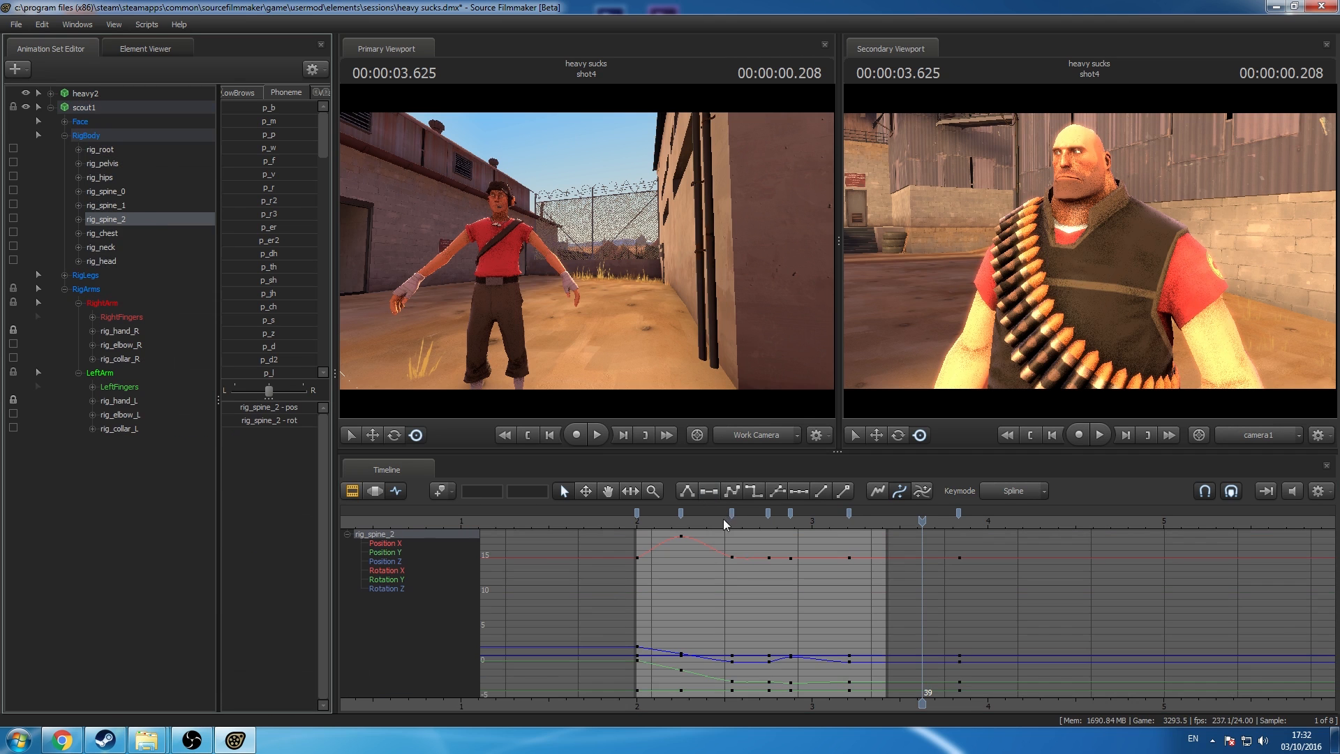
key(space)
key(space)
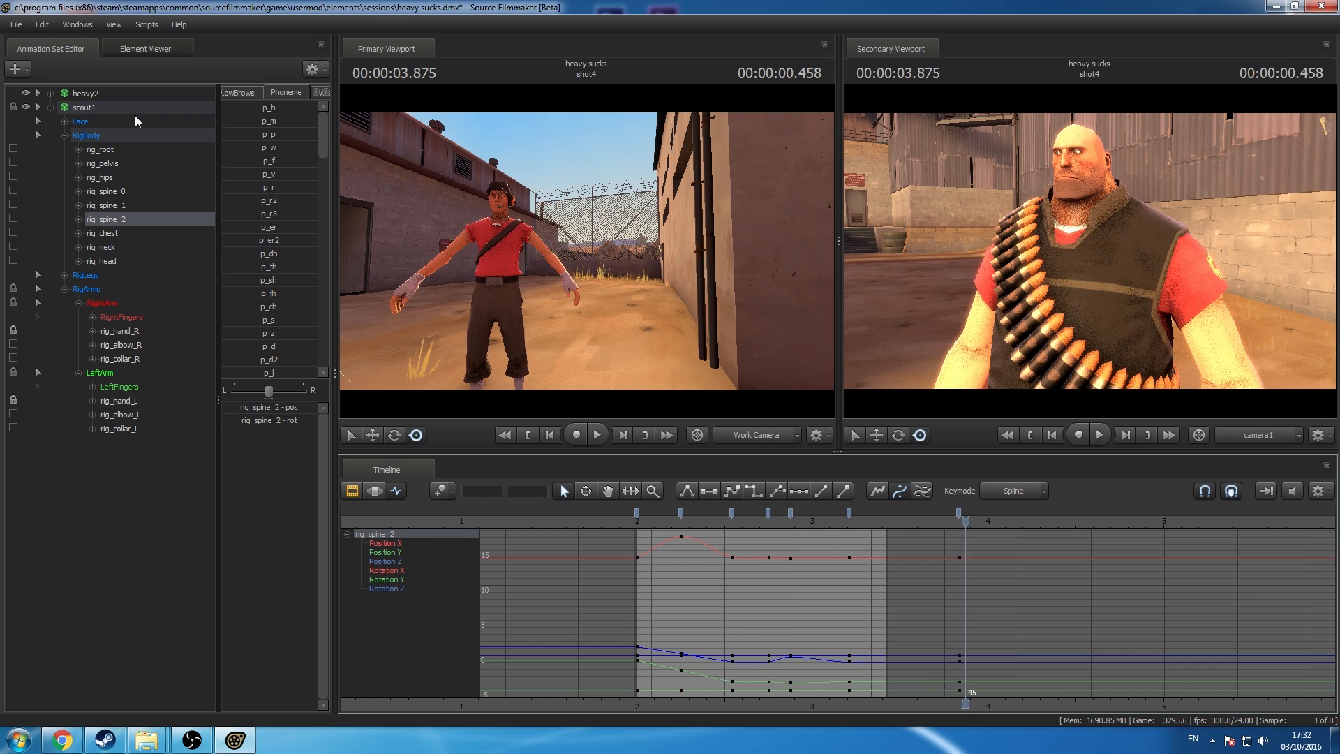
Step: Move the last scout1 key to about 00:00:04.58 and replay the motion with the rig_spine_1 curves shown
click(125, 111)
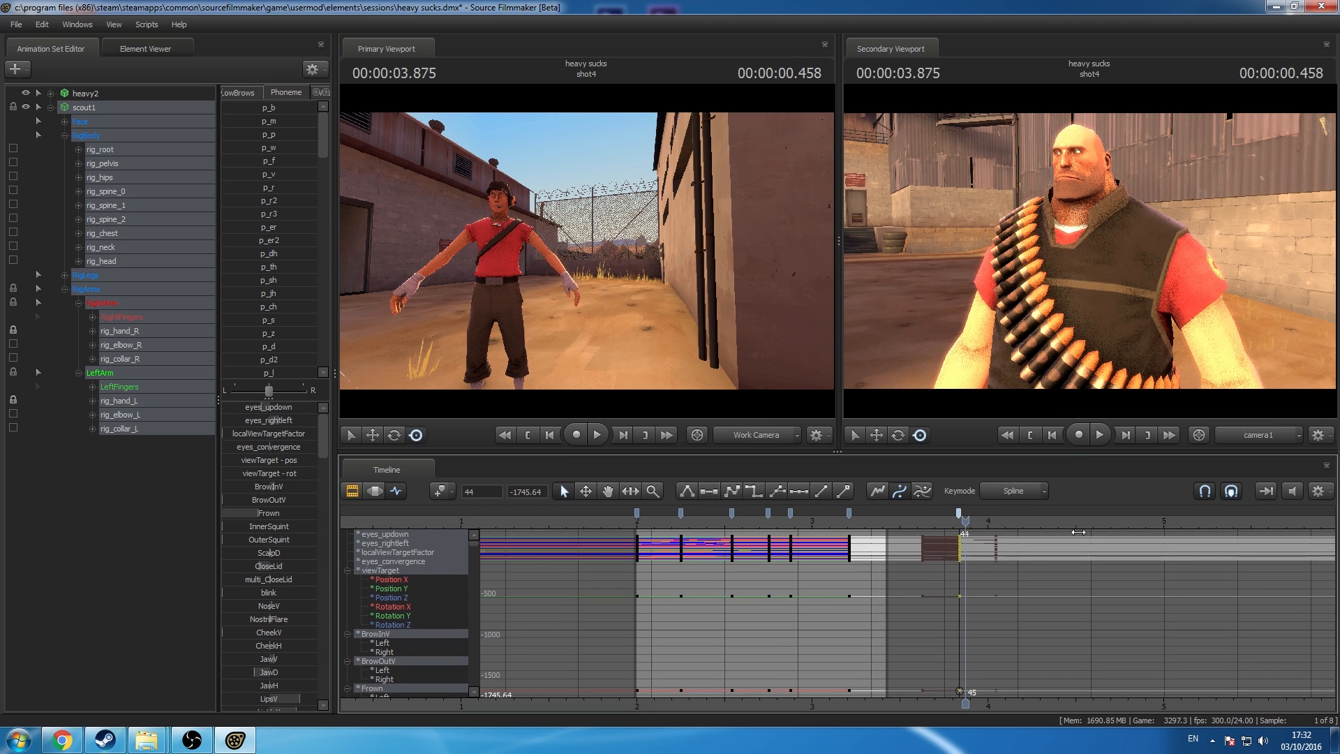
drag(962, 515, 1090, 514)
click(150, 206)
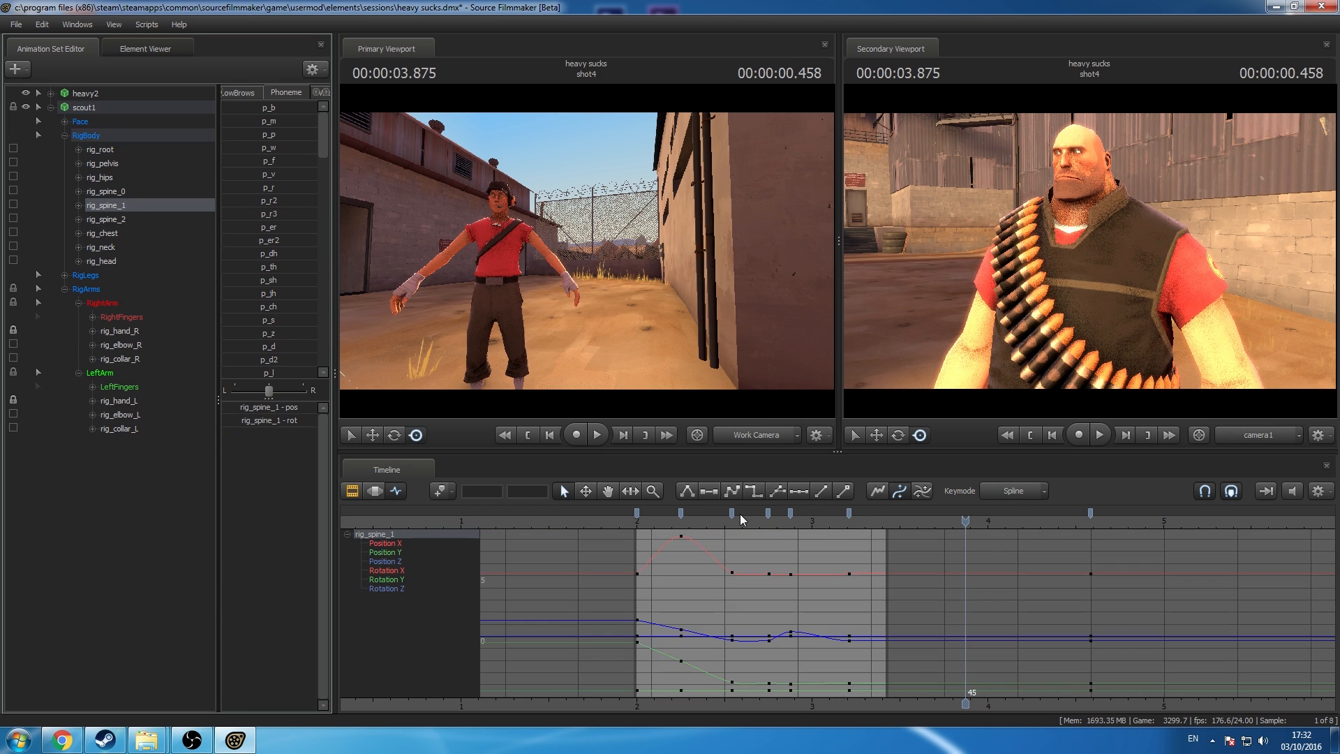
key(space)
key(space)
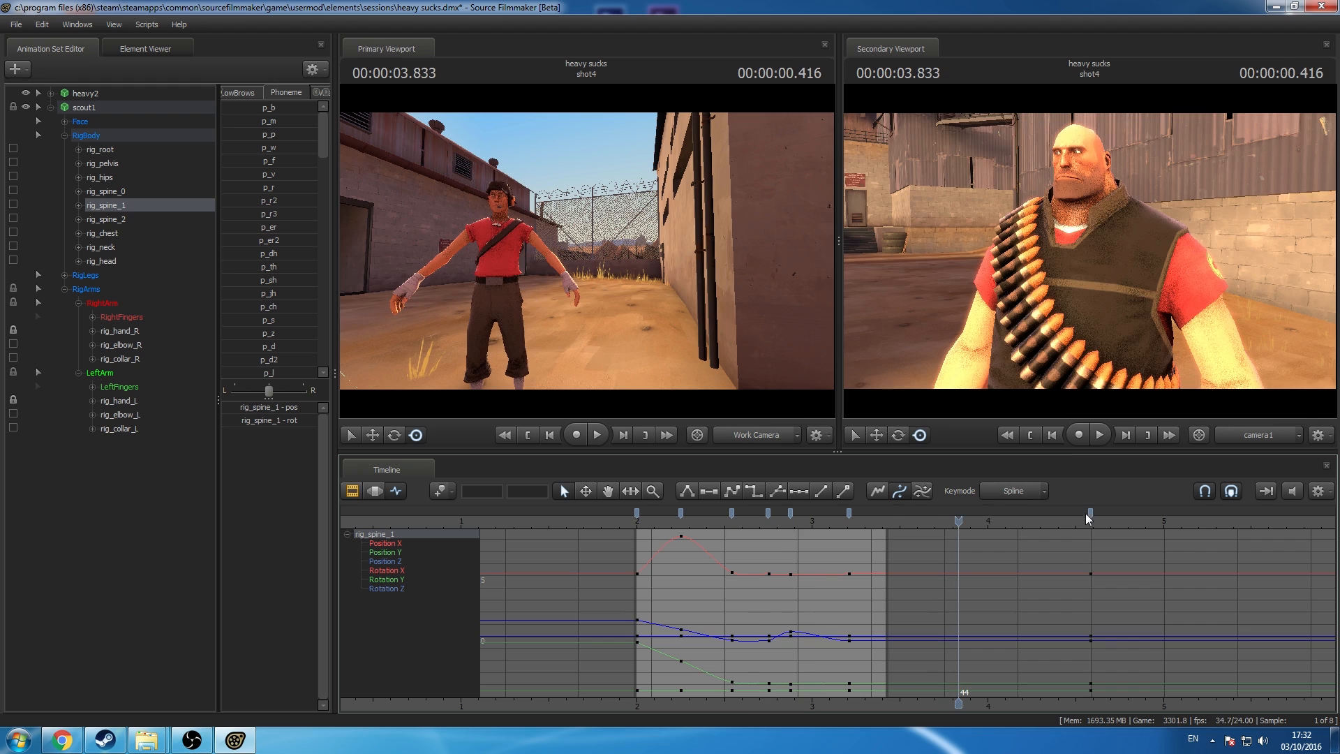
Step: Move the 00:00:03.208 scout1 key to 00:00:03.292 and the last key to about 00:00:04.42, and replay shot3
click(133, 113)
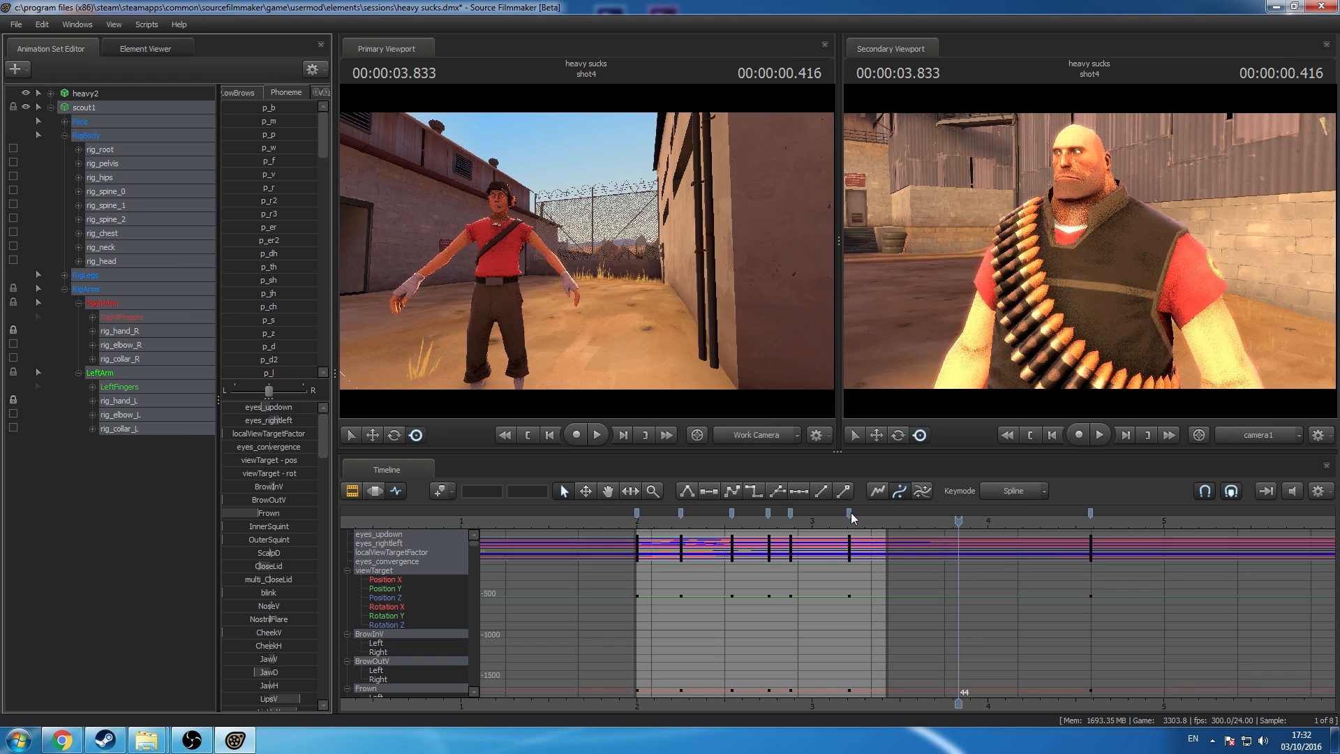
drag(850, 513, 864, 513)
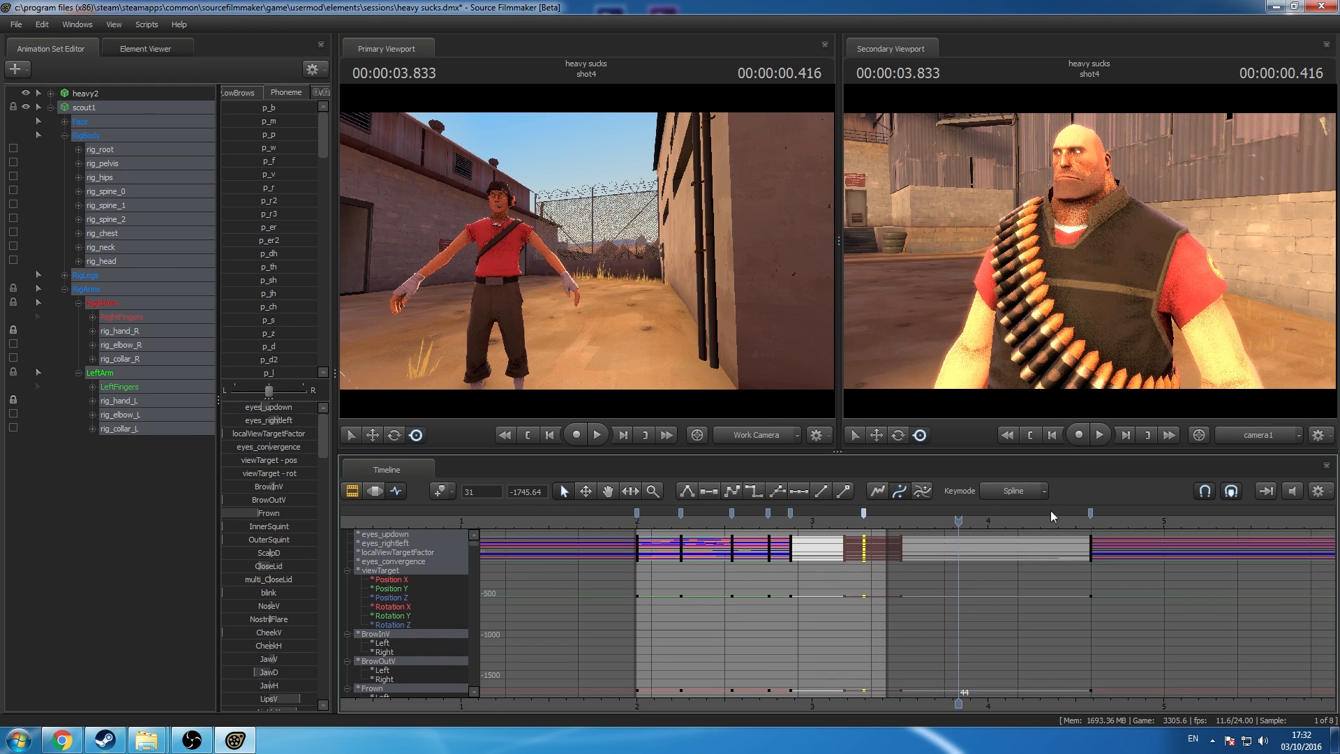
drag(1093, 514, 1062, 514)
click(152, 205)
click(634, 525)
key(space)
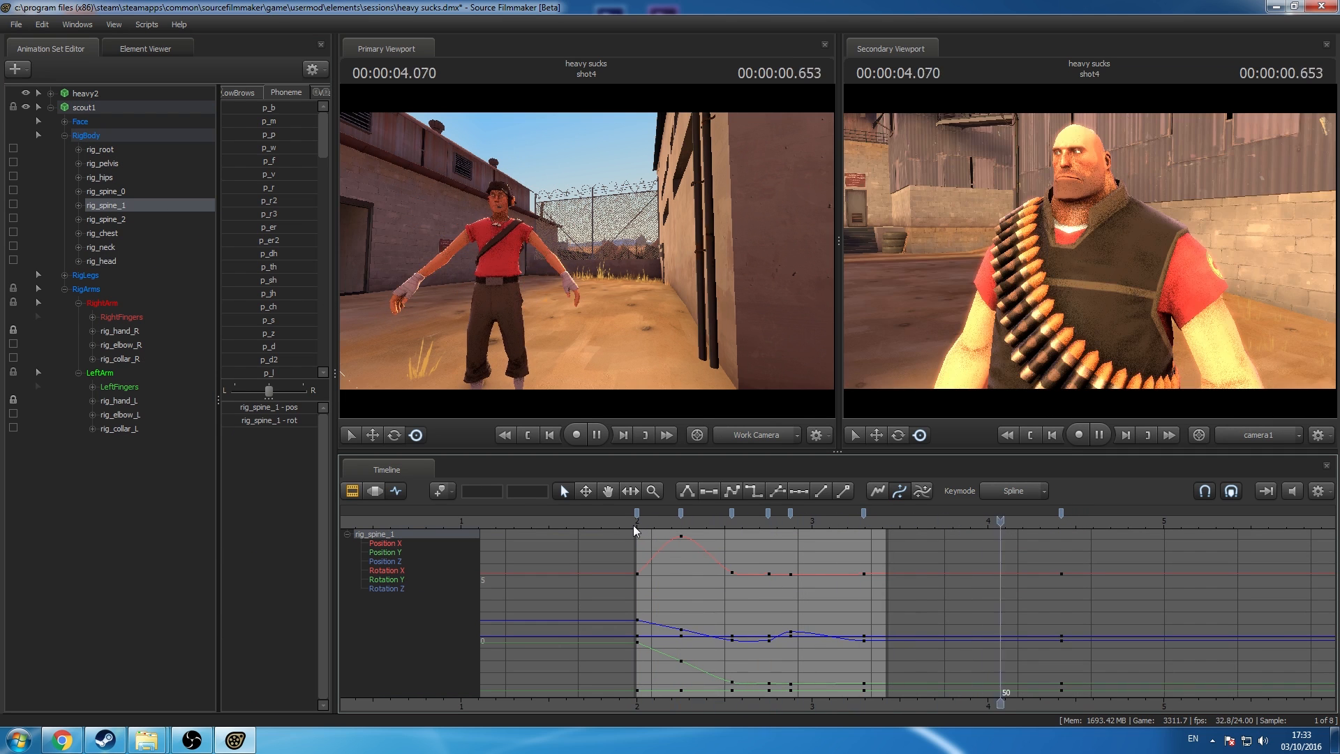
key(space)
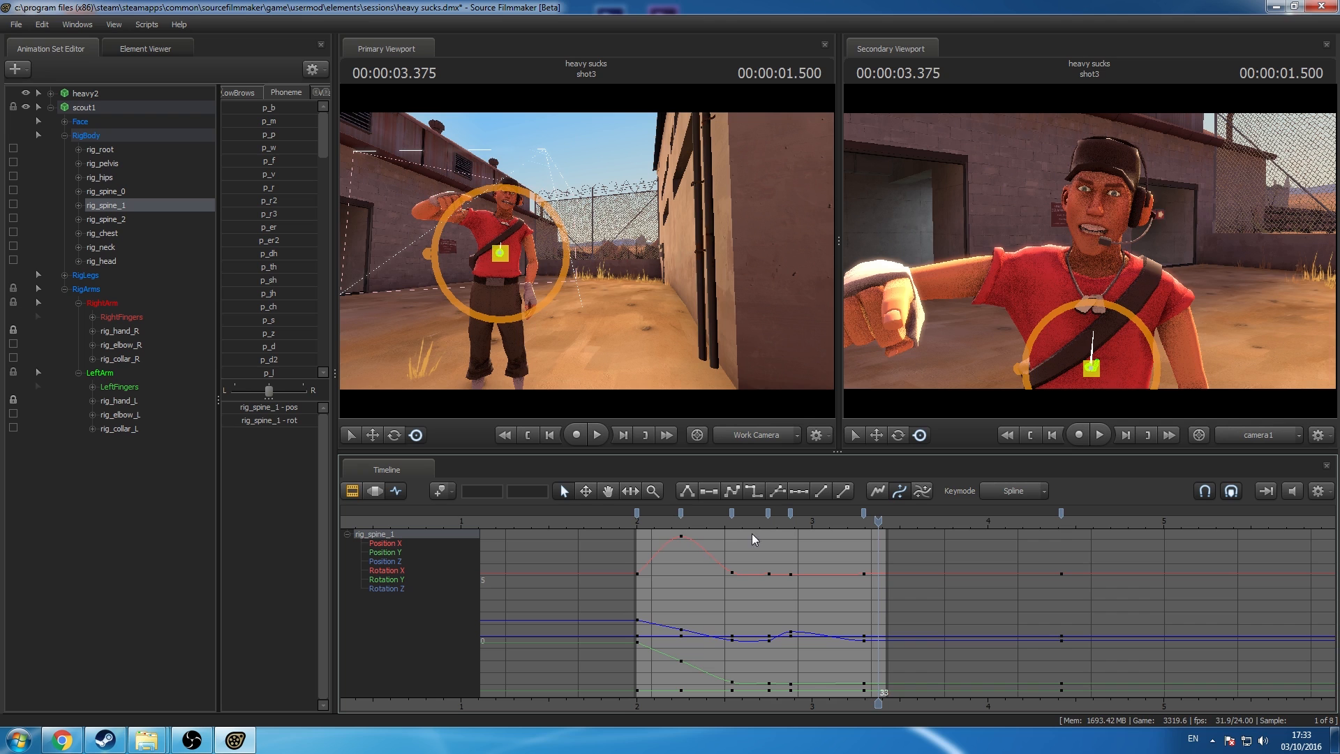
Step: Go to 00:00:02.875 in shot3 and unlock the Scout's rig_hand_L and rig_hand_R
click(806, 533)
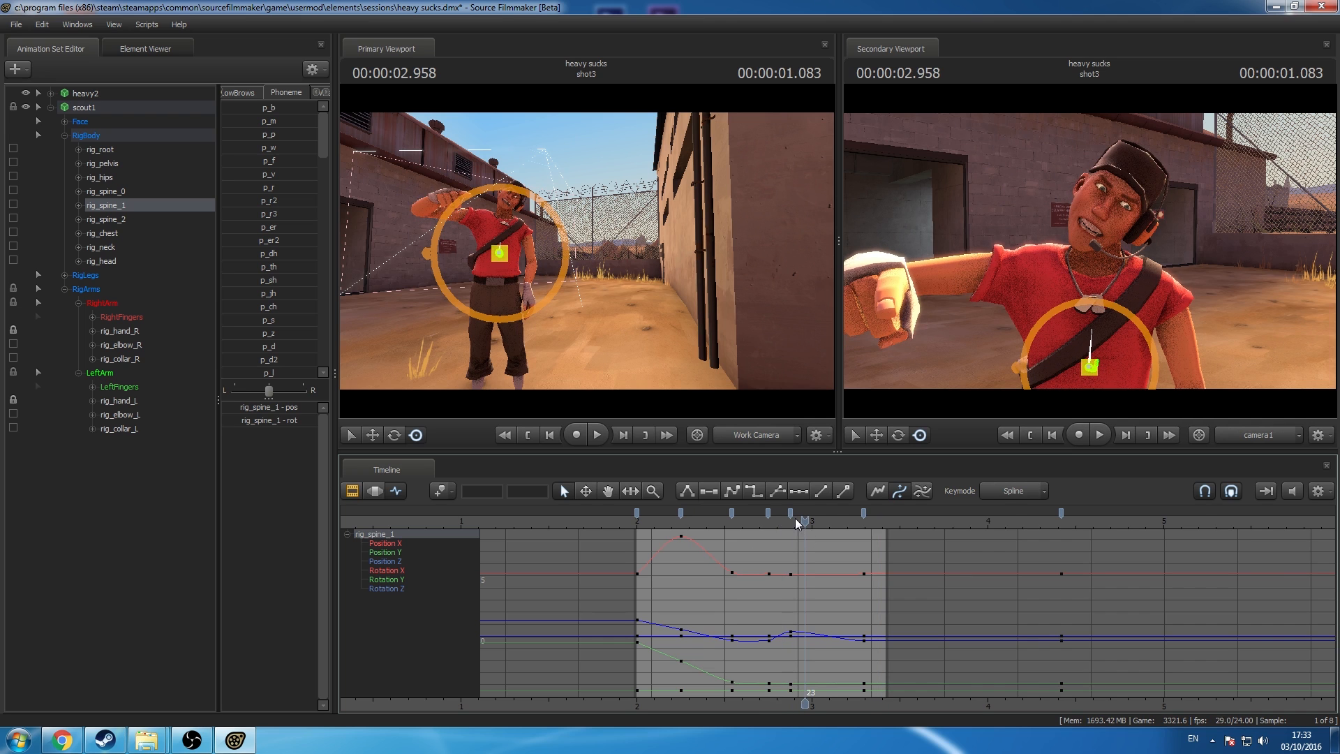
click(790, 533)
click(368, 492)
click(367, 490)
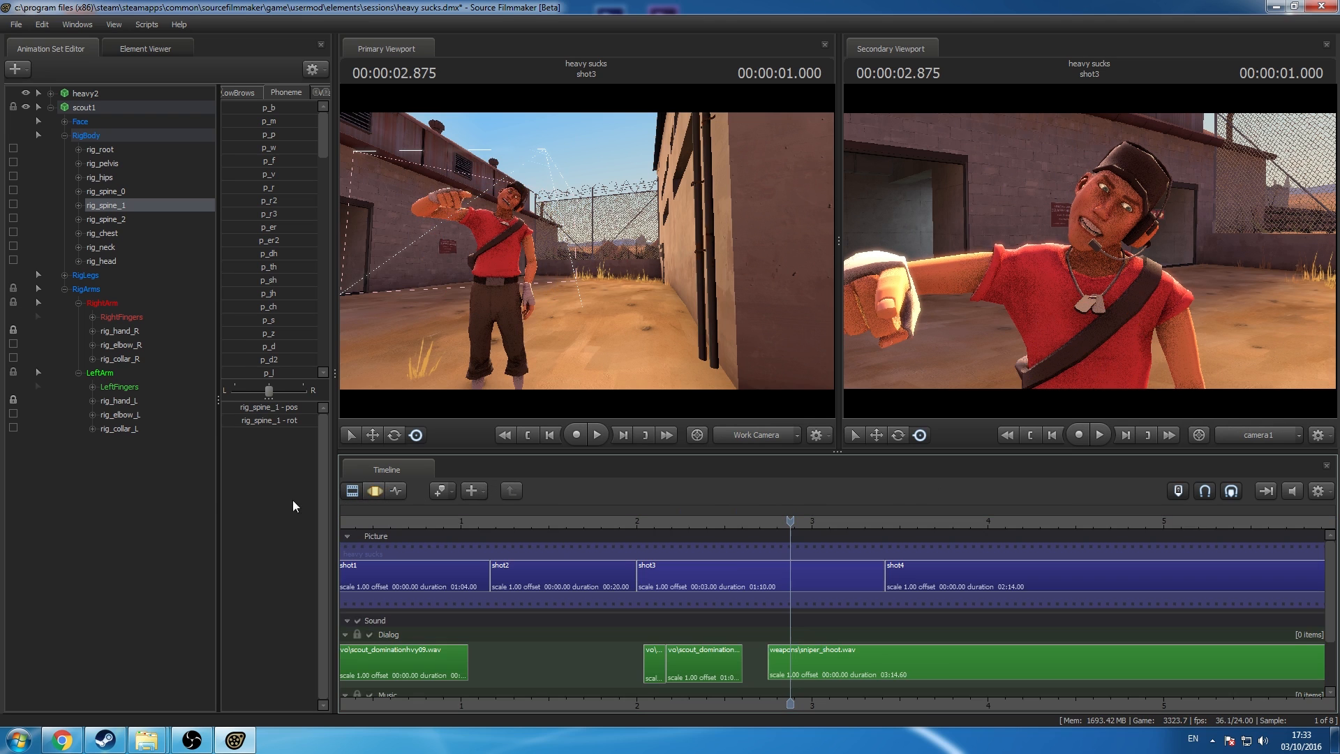
click(21, 400)
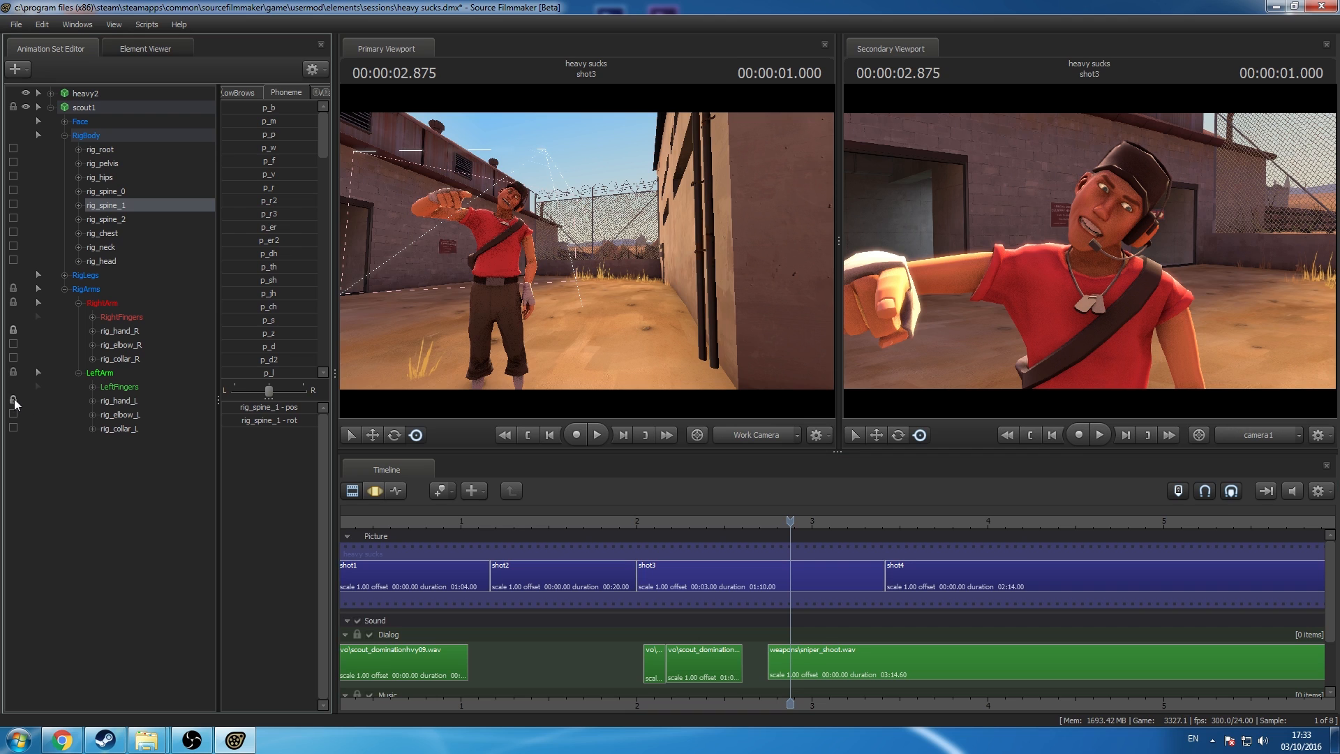
click(14, 330)
Step: Show all of scout1's motion in the Motion Editor and set the time selection to run from 00:00:02.875 onward
click(756, 564)
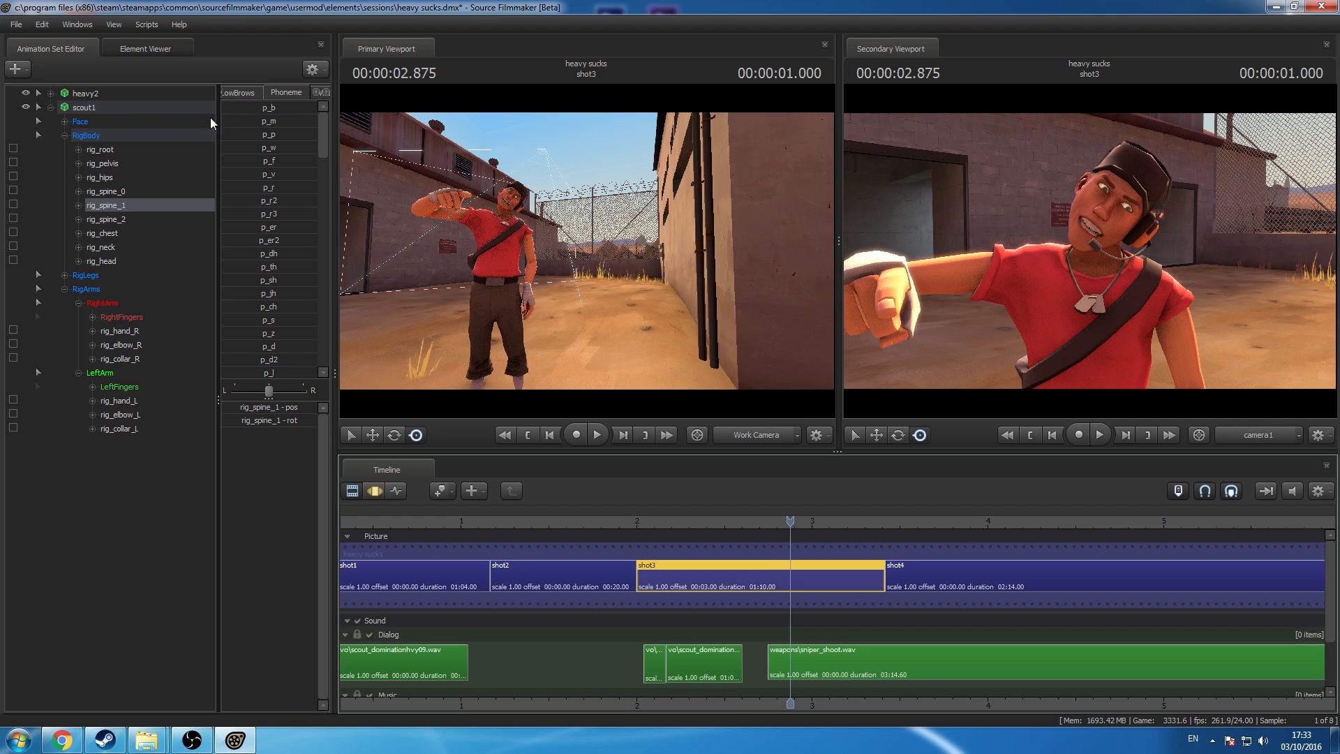
click(127, 107)
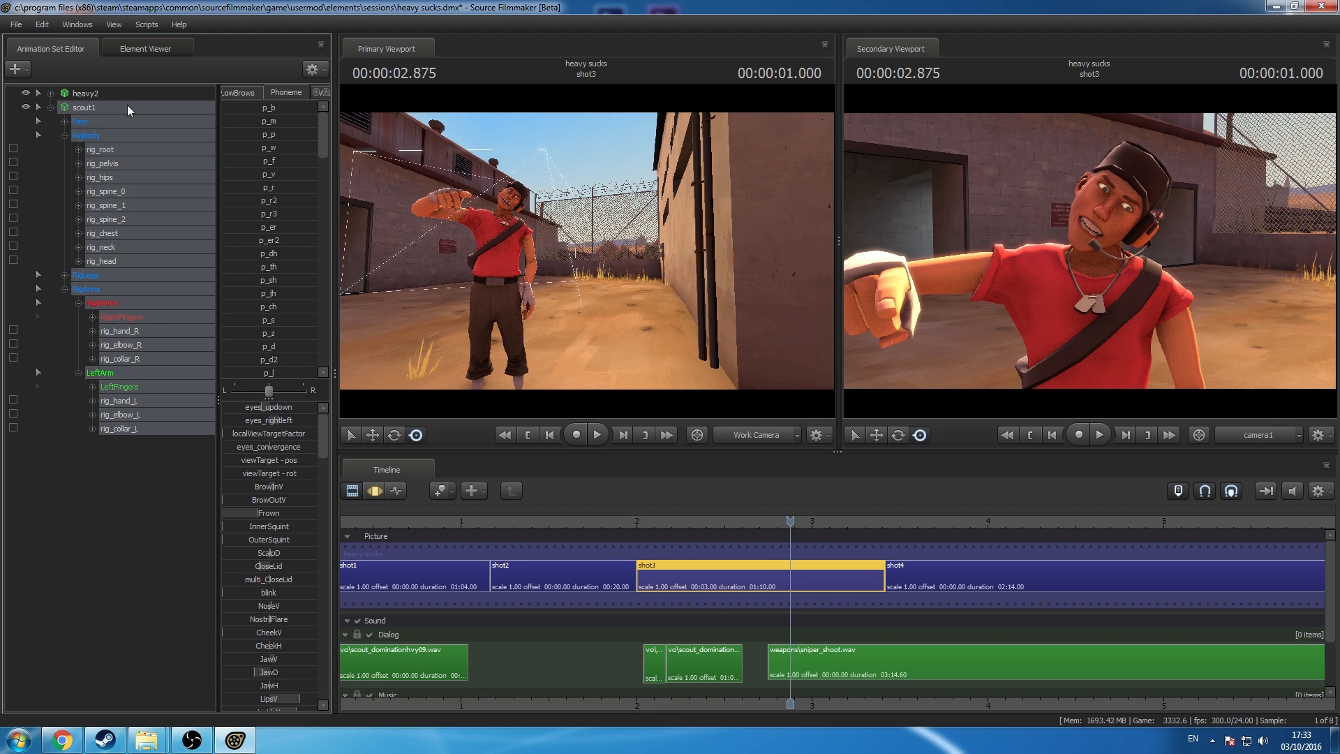
click(376, 492)
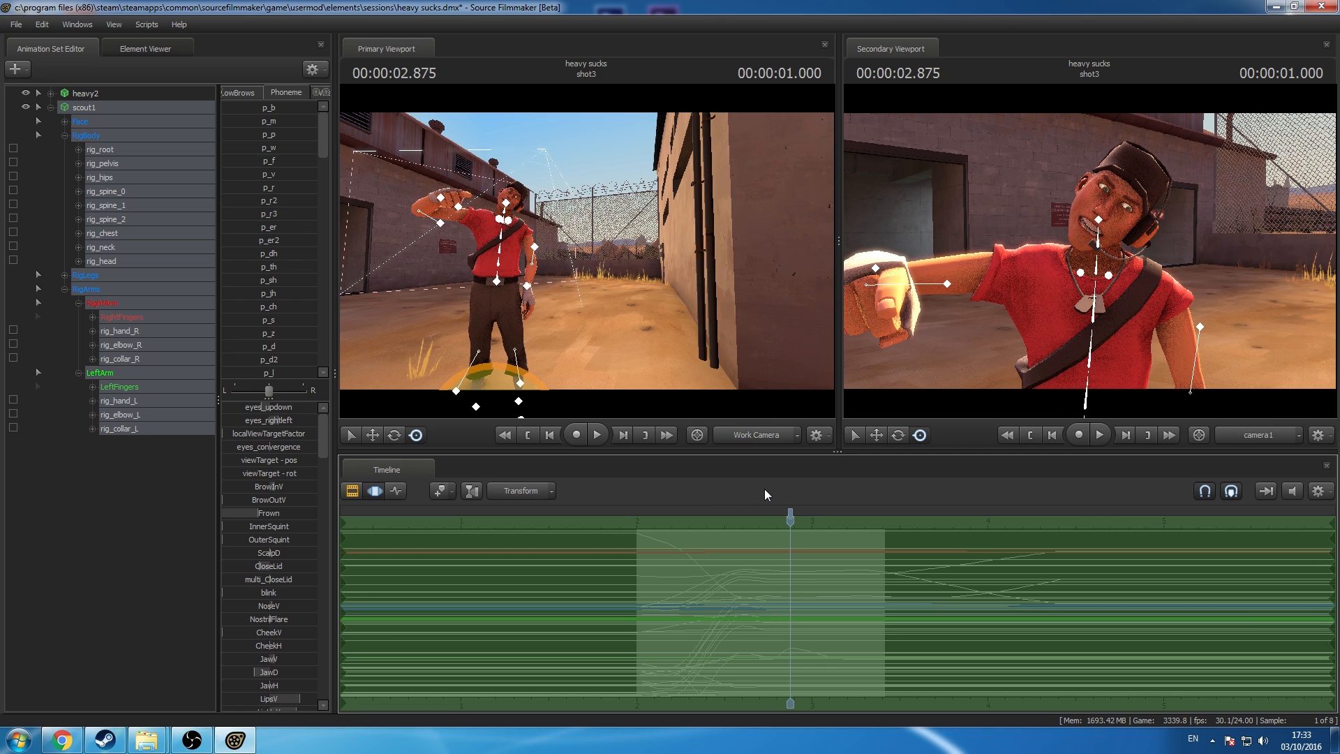
scroll(784, 556, up, 1)
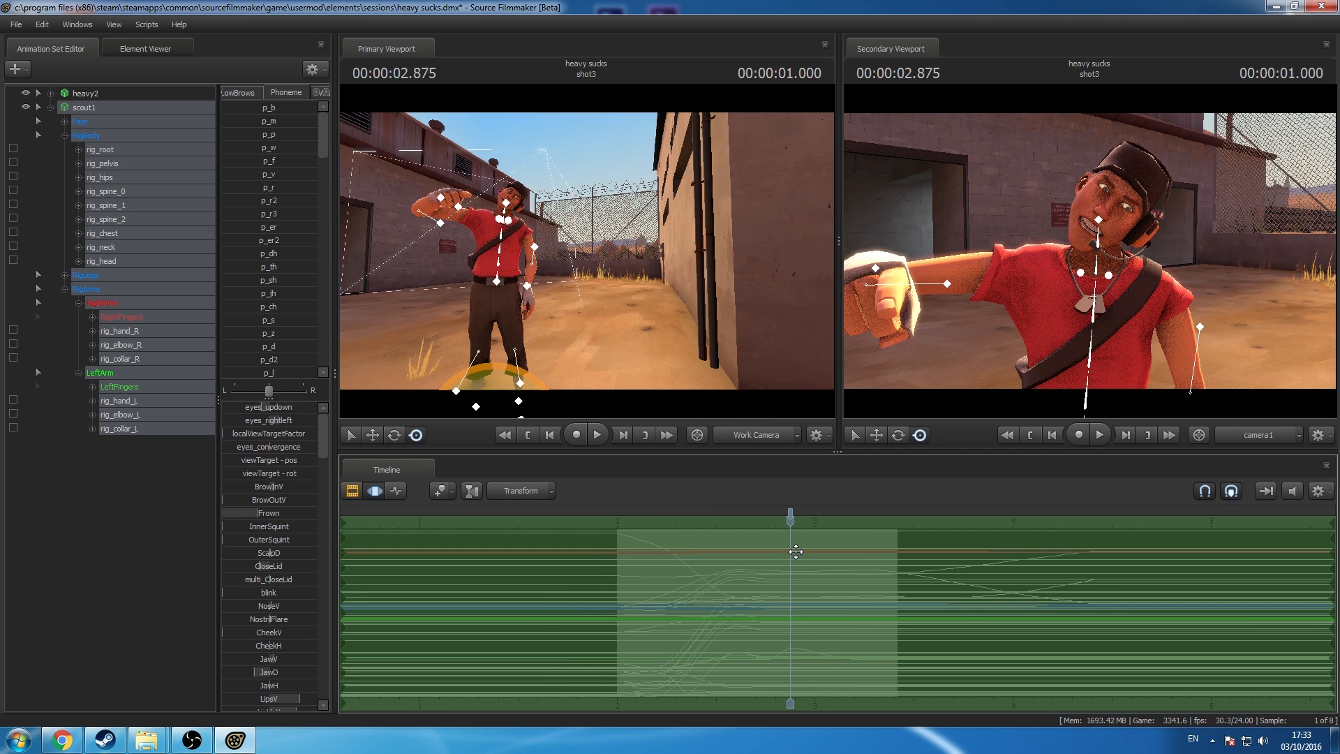
drag(790, 564, 1150, 557)
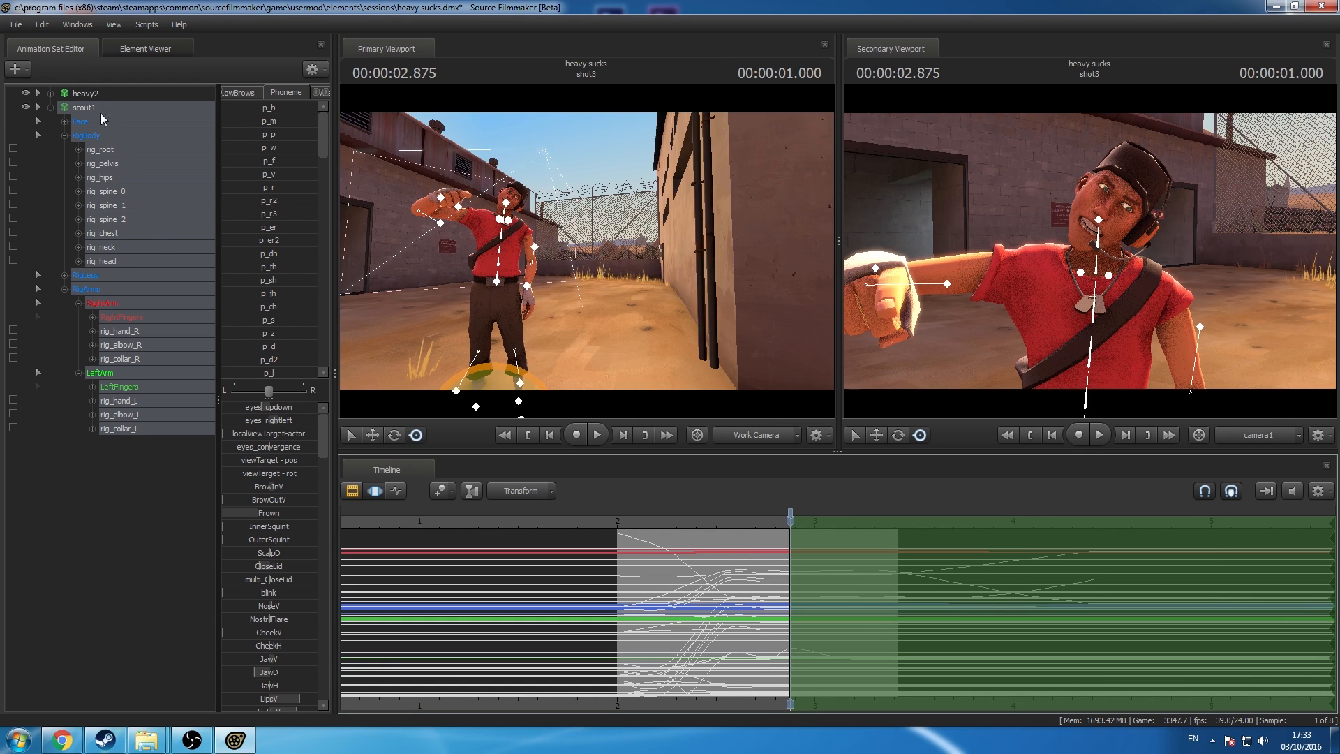
Step: Detach the rig from scout1
right_click(98, 106)
mouse_move(190, 212)
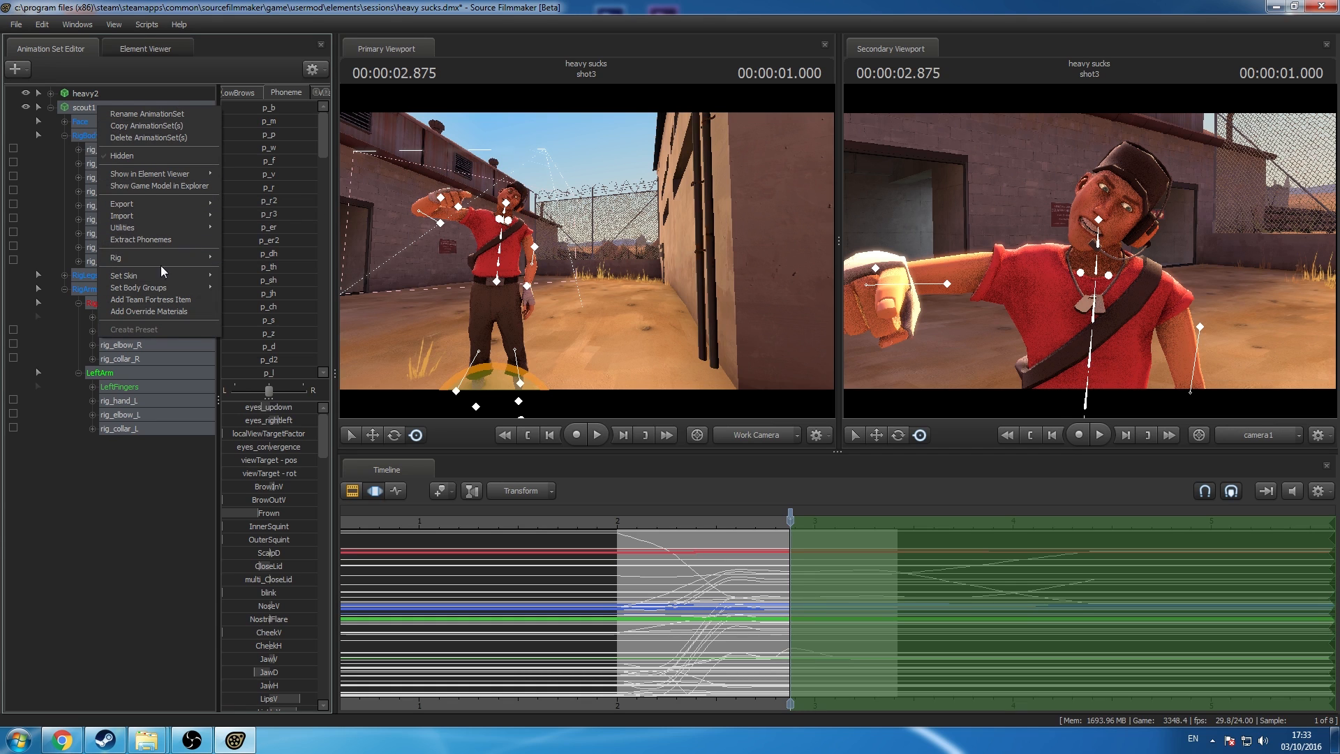
mouse_move(166, 258)
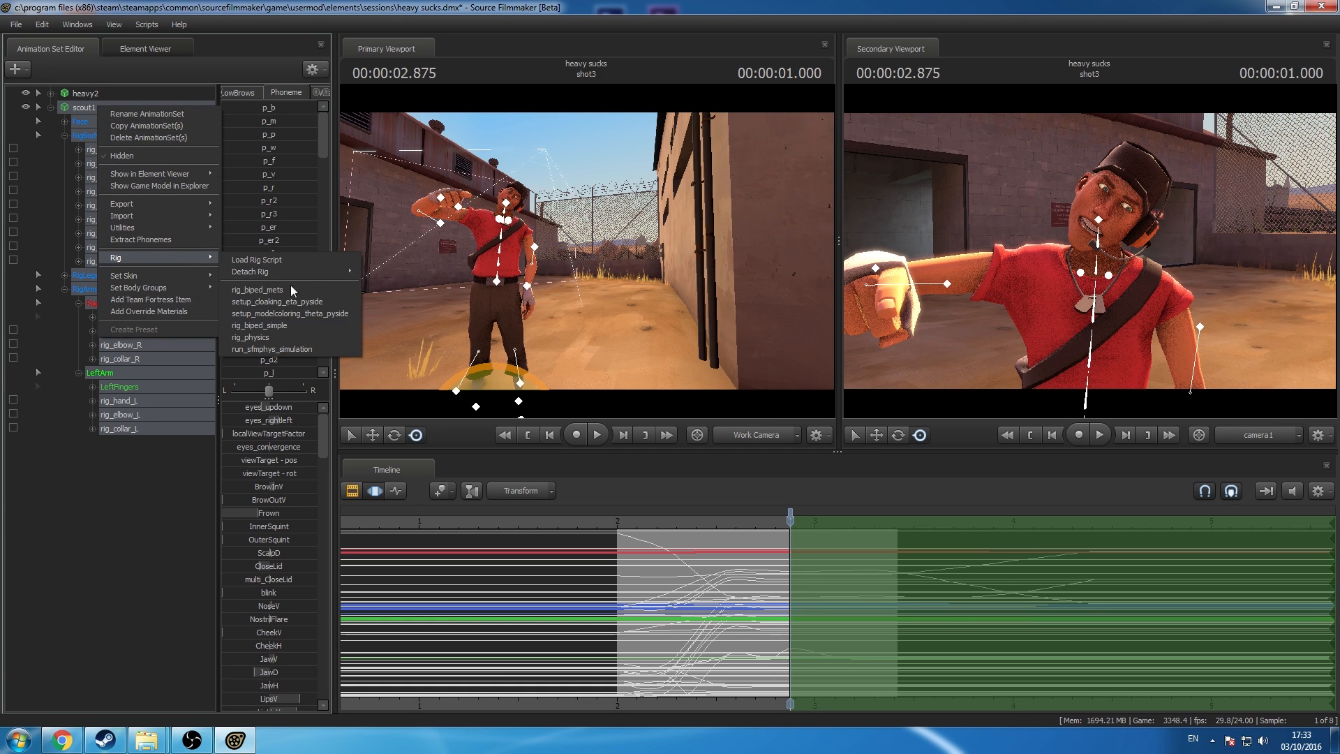
mouse_move(306, 269)
click(380, 271)
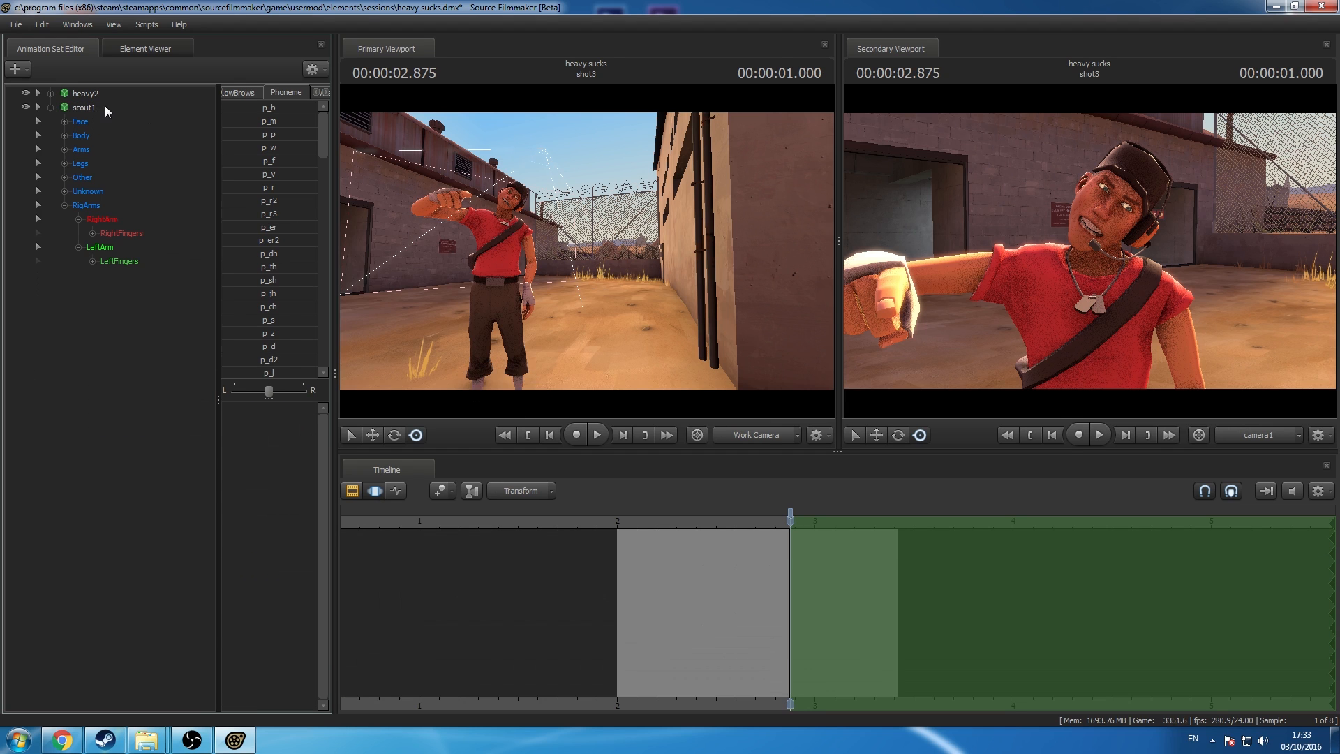
Step: Import the primary_death_headshot sequence onto scout1 over the time selection
click(106, 106)
right_click(107, 103)
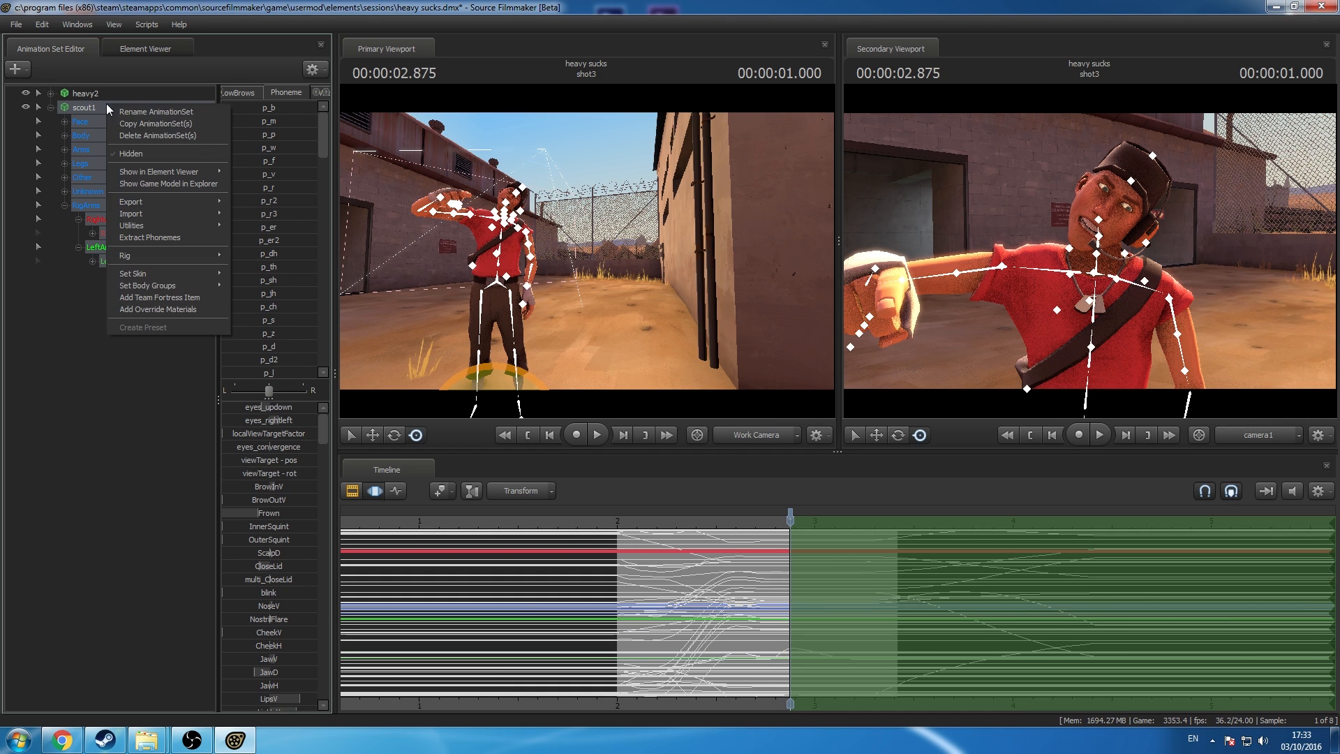
mouse_move(178, 210)
click(257, 227)
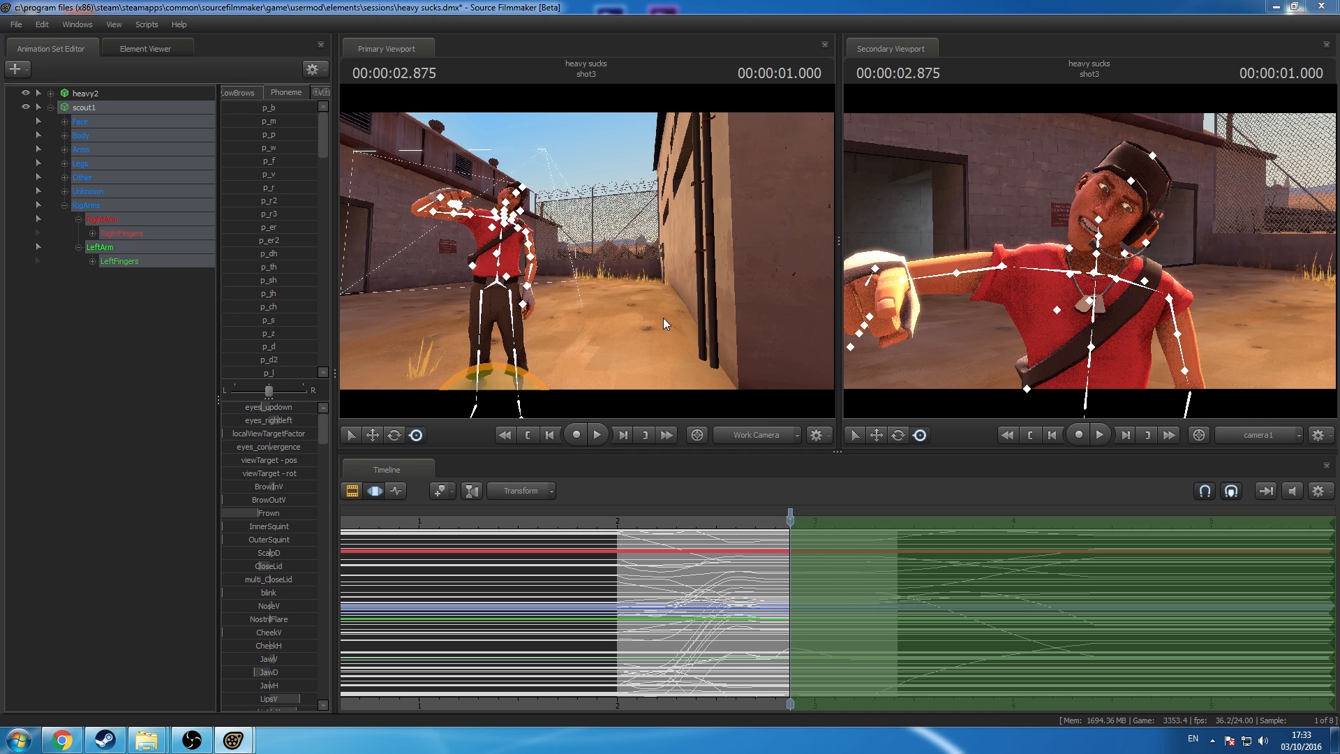
click(608, 397)
scroll(592, 433, up, 5)
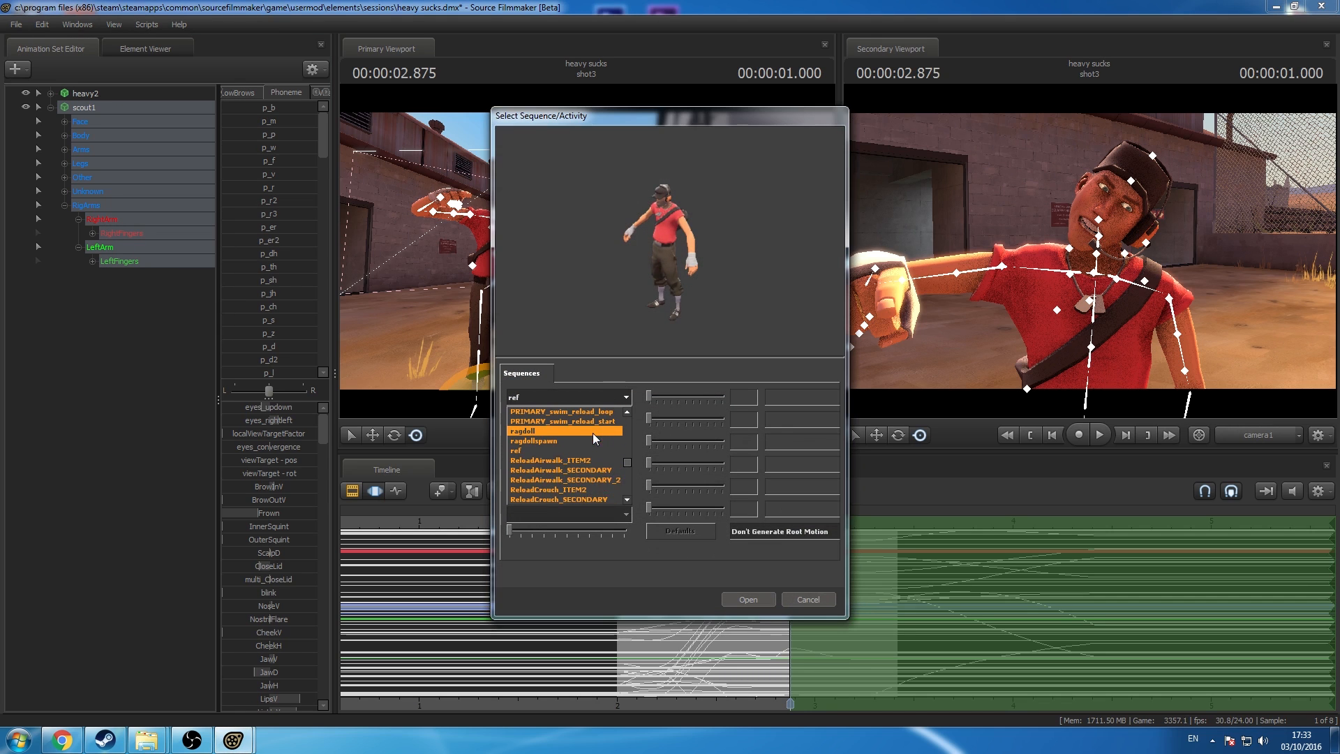
scroll(594, 433, up, 3)
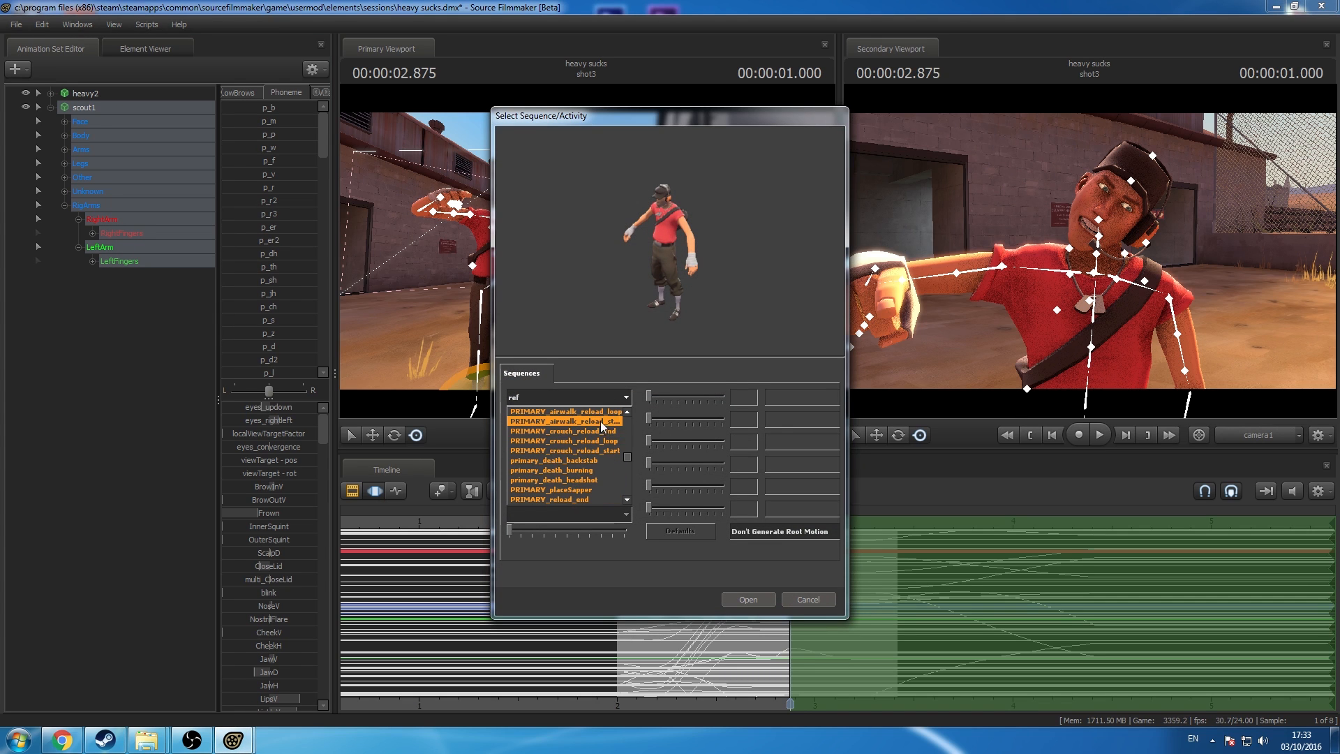
scroll(581, 480, down, 1)
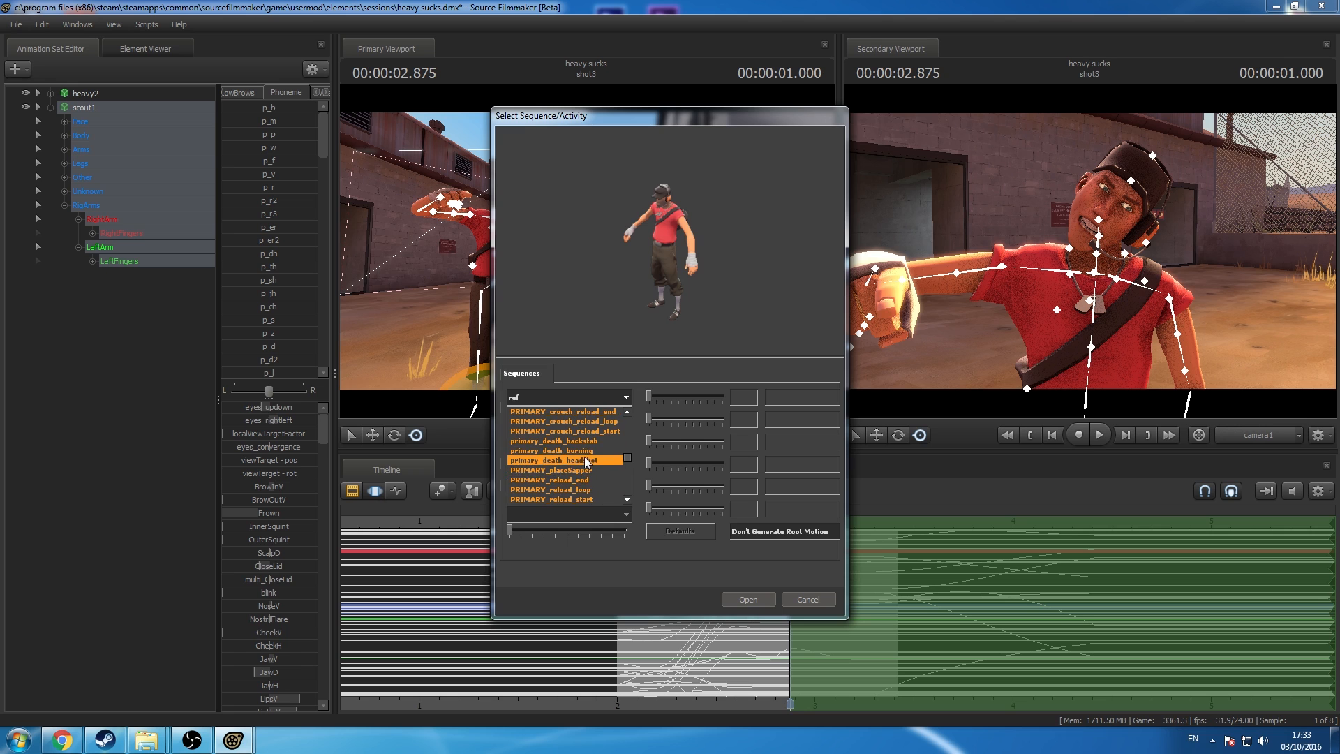
click(584, 457)
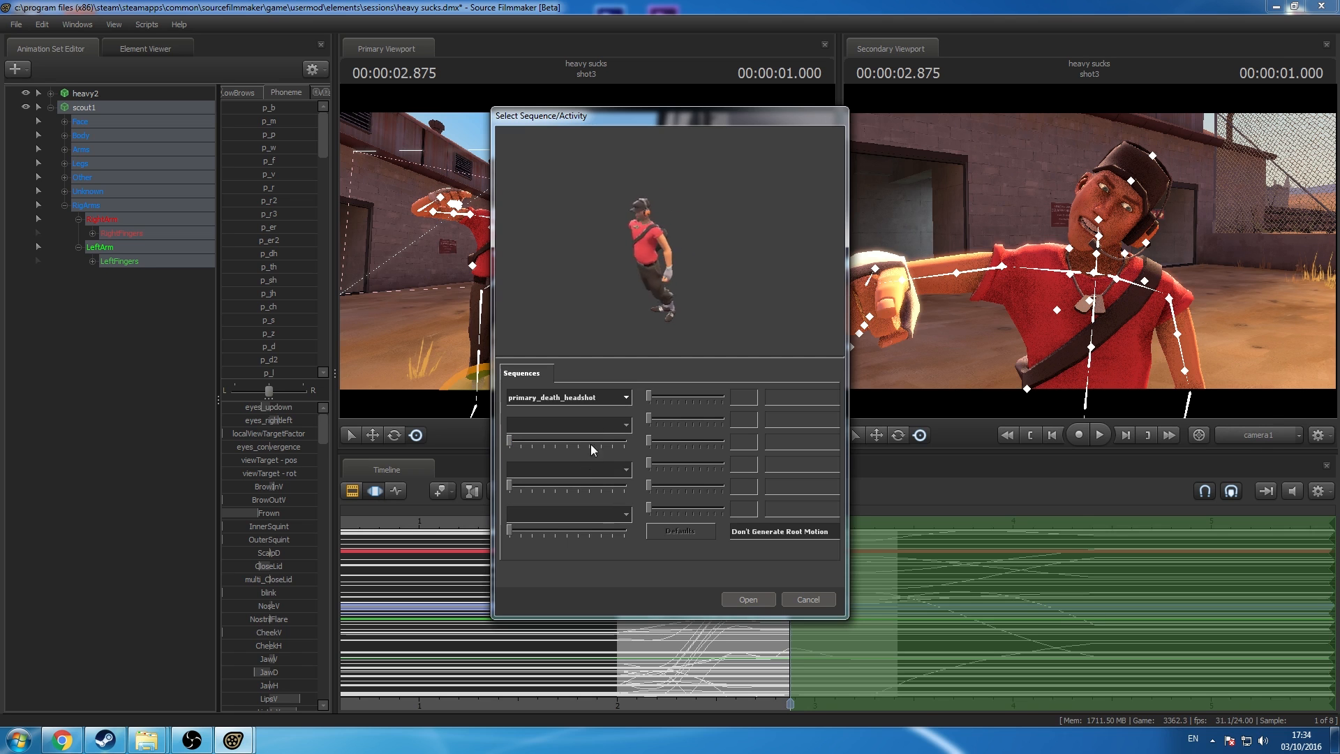
click(748, 600)
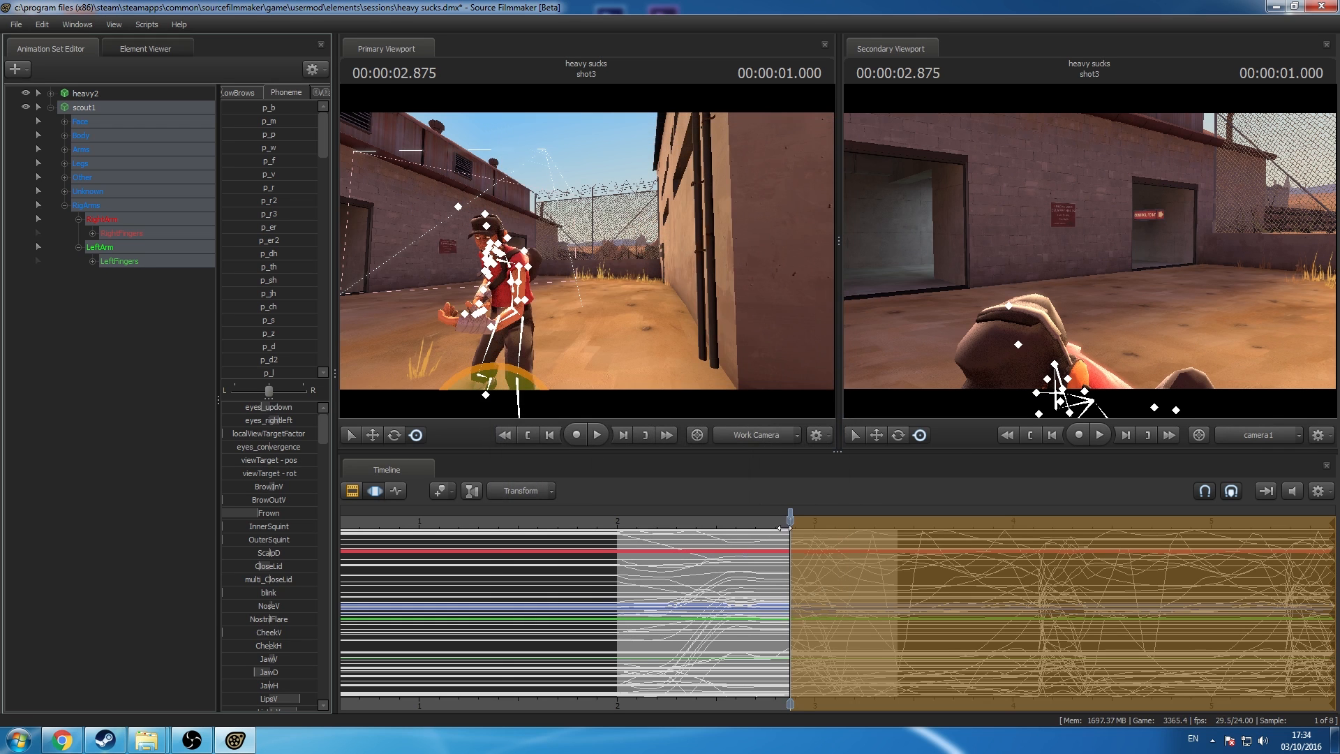
Step: Copy scout1's imported motion from 00:00:03.083 onward and paste it so that it starts at 00:00:02.875
drag(818, 551, 831, 599)
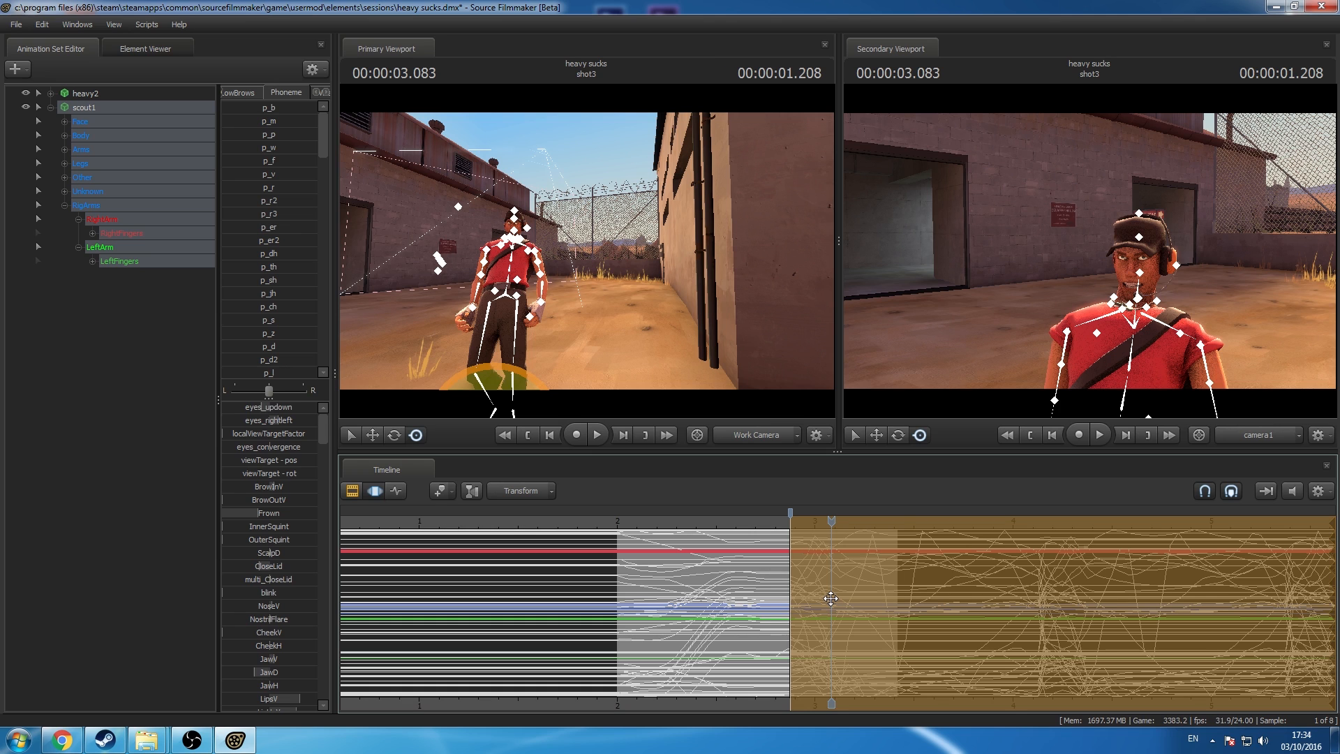
shift+drag(831, 599, 1336, 599)
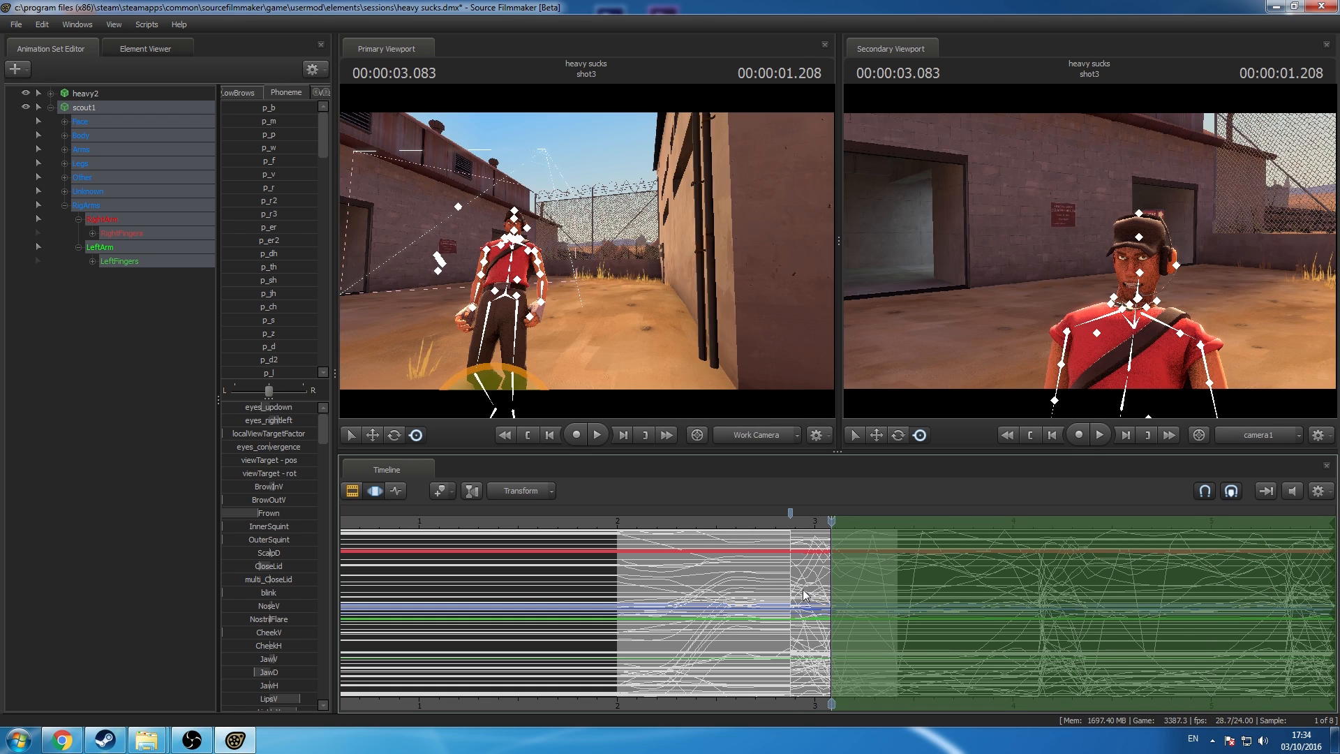
click(792, 587)
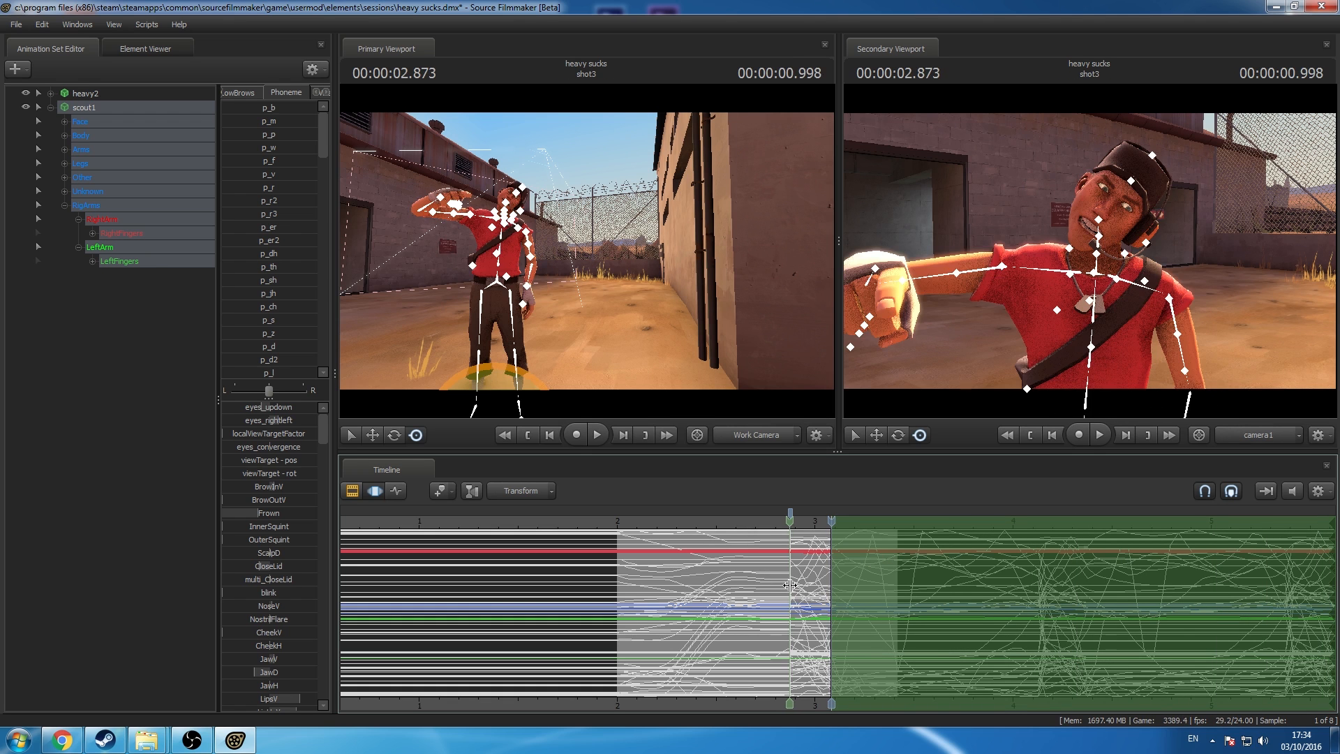
shift+drag(790, 587, 1336, 588)
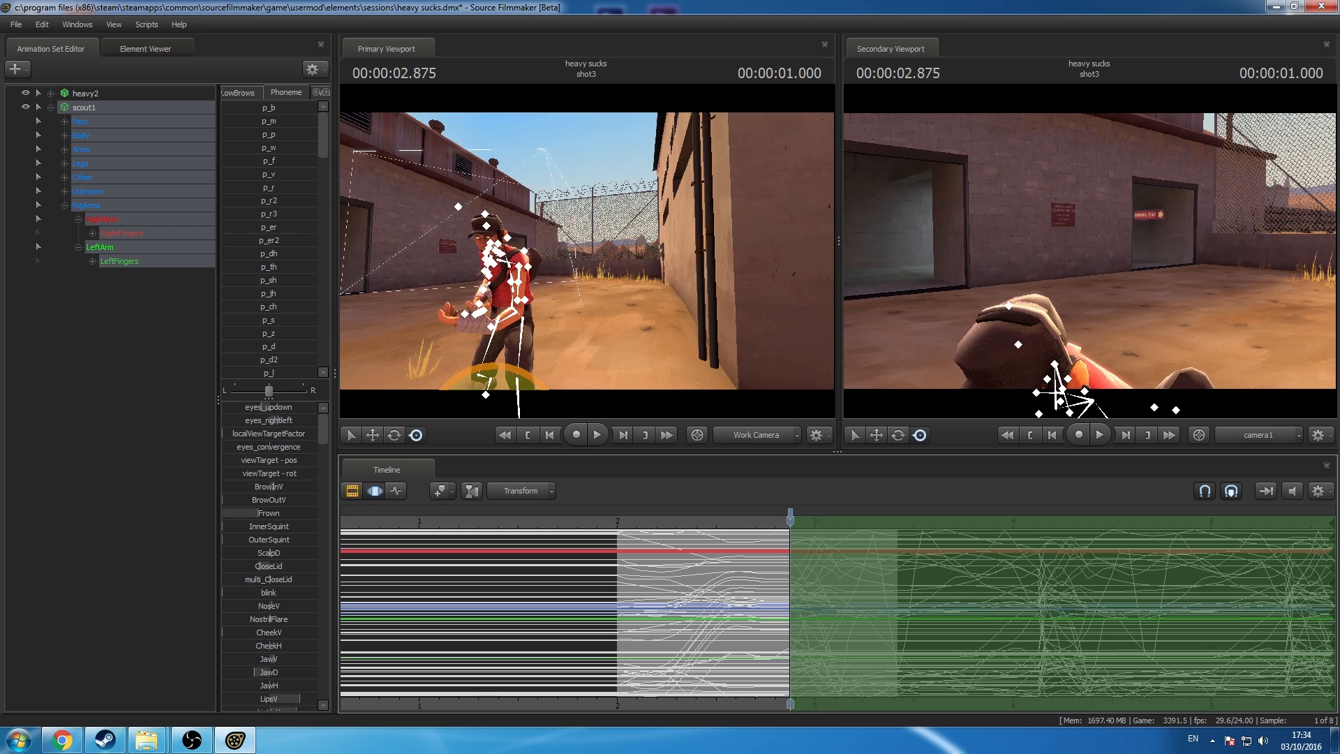
key(ctrl+v)
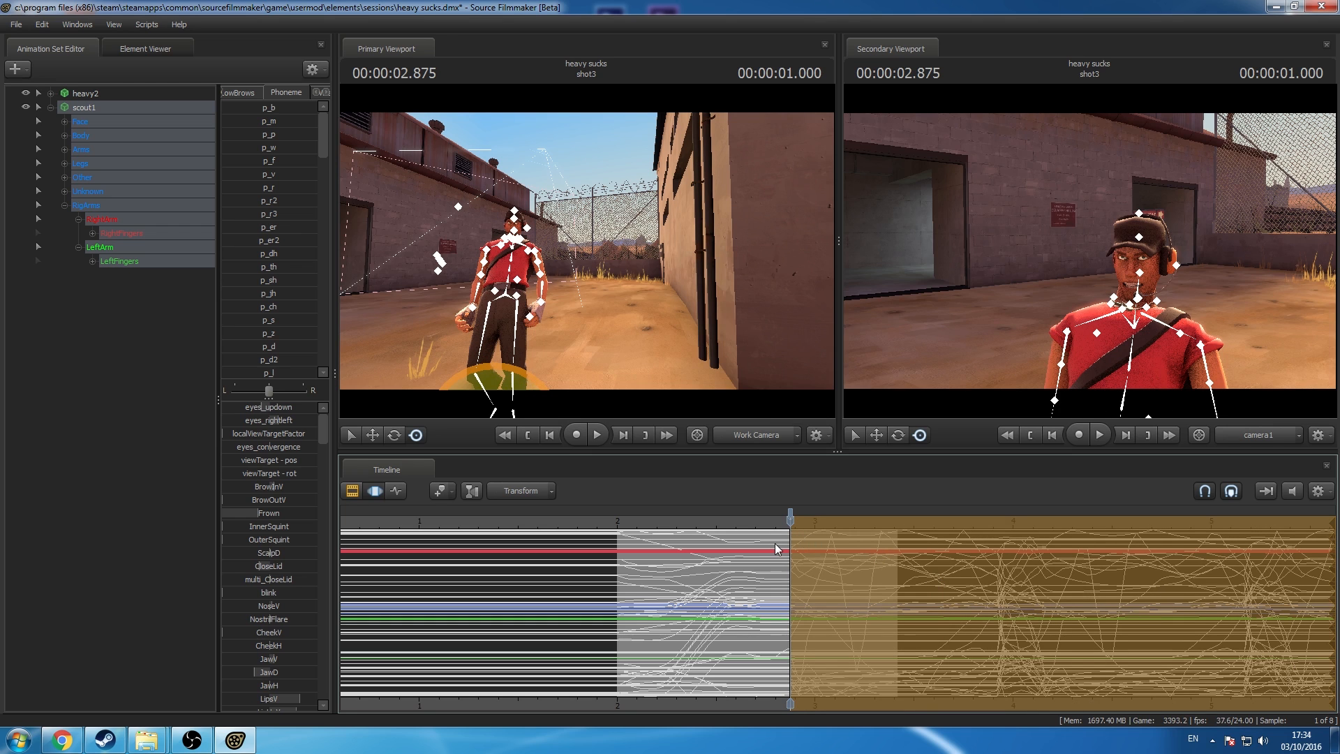
Step: Start the time selection's blend at 00:00:02.750 so the Scout eases into the death motion, and replay shot3
mouse_move(778, 525)
mouse_down()
mouse_move(828, 550)
mouse_move(765, 559)
mouse_up()
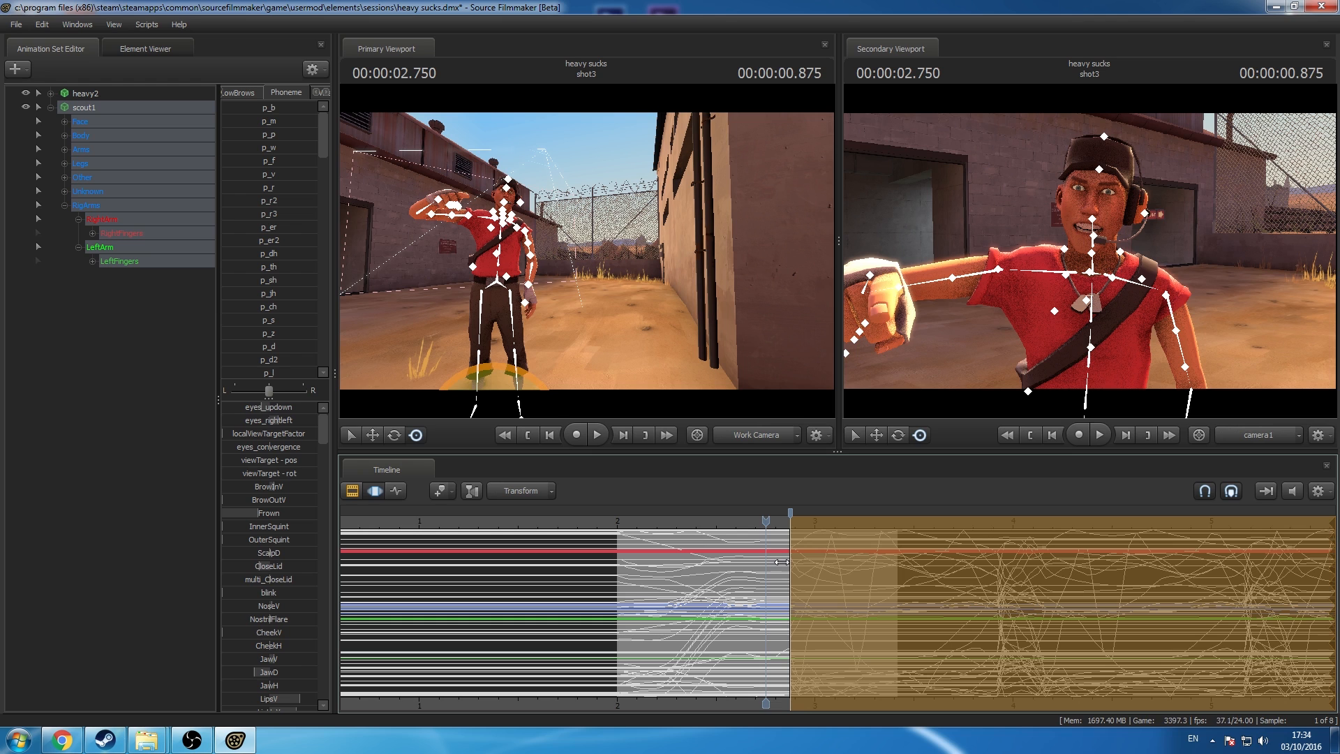
mouse_move(782, 561)
mouse_down()
mouse_move(761, 568)
mouse_move(757, 533)
mouse_move(744, 537)
mouse_up()
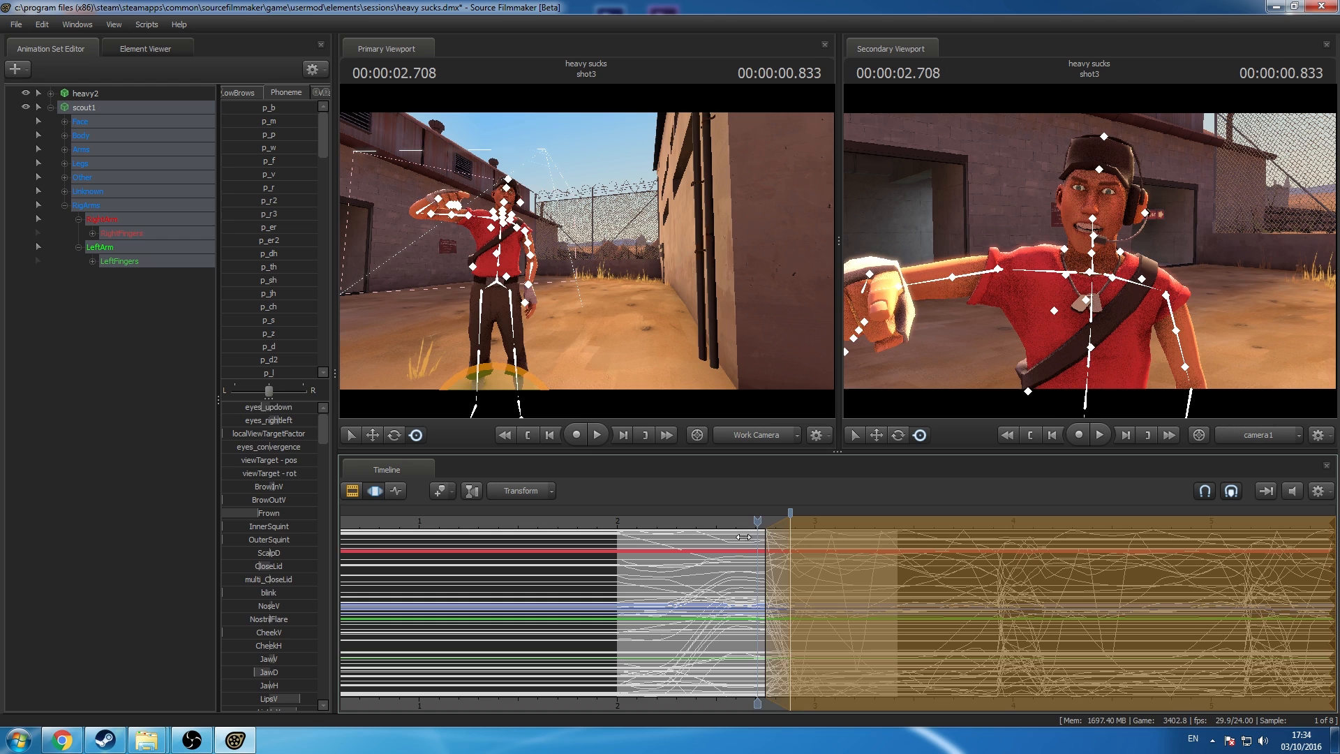
click(131, 513)
key(space)
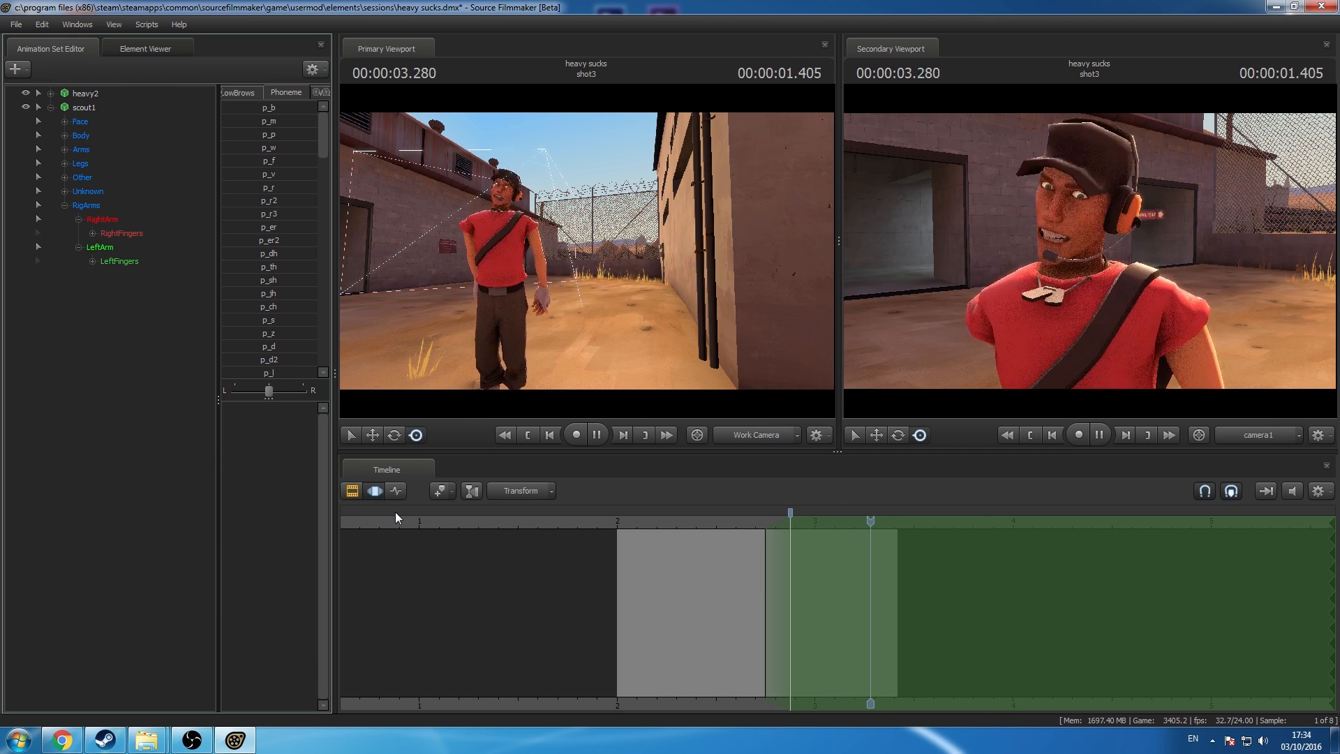
key(shift)
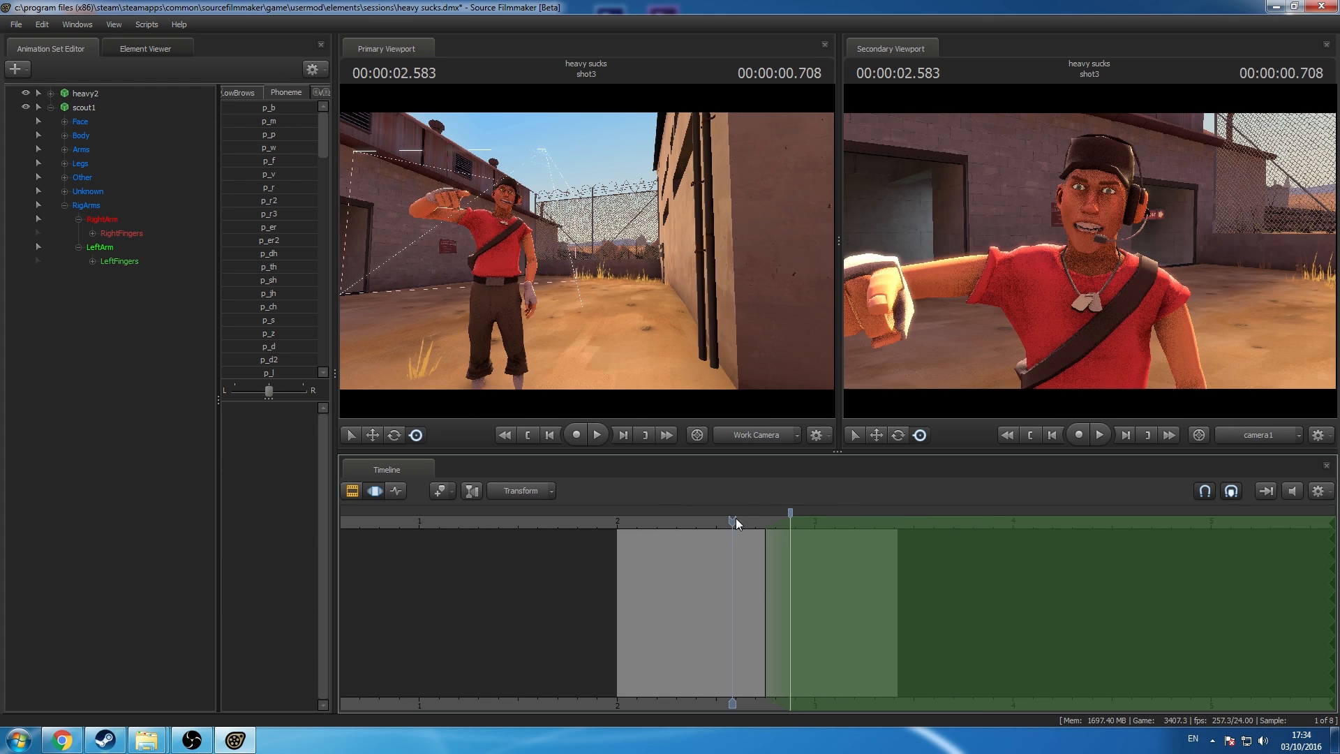
click(734, 517)
Step: Copy scout1's motion from 00:00:03.083 onward, paste it from 00:00:02.875 with the blend starting at 00:00:02.750, and replay shot3
click(86, 108)
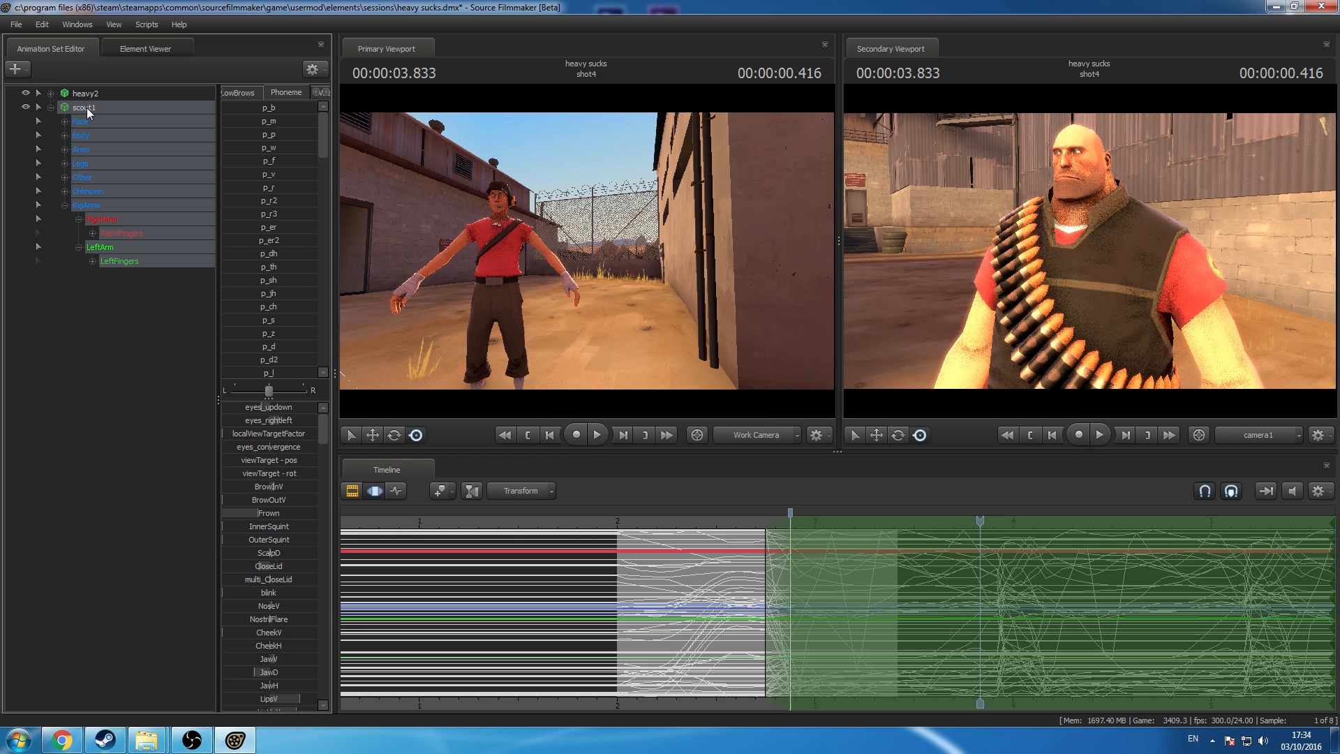
key(ctrl+v)
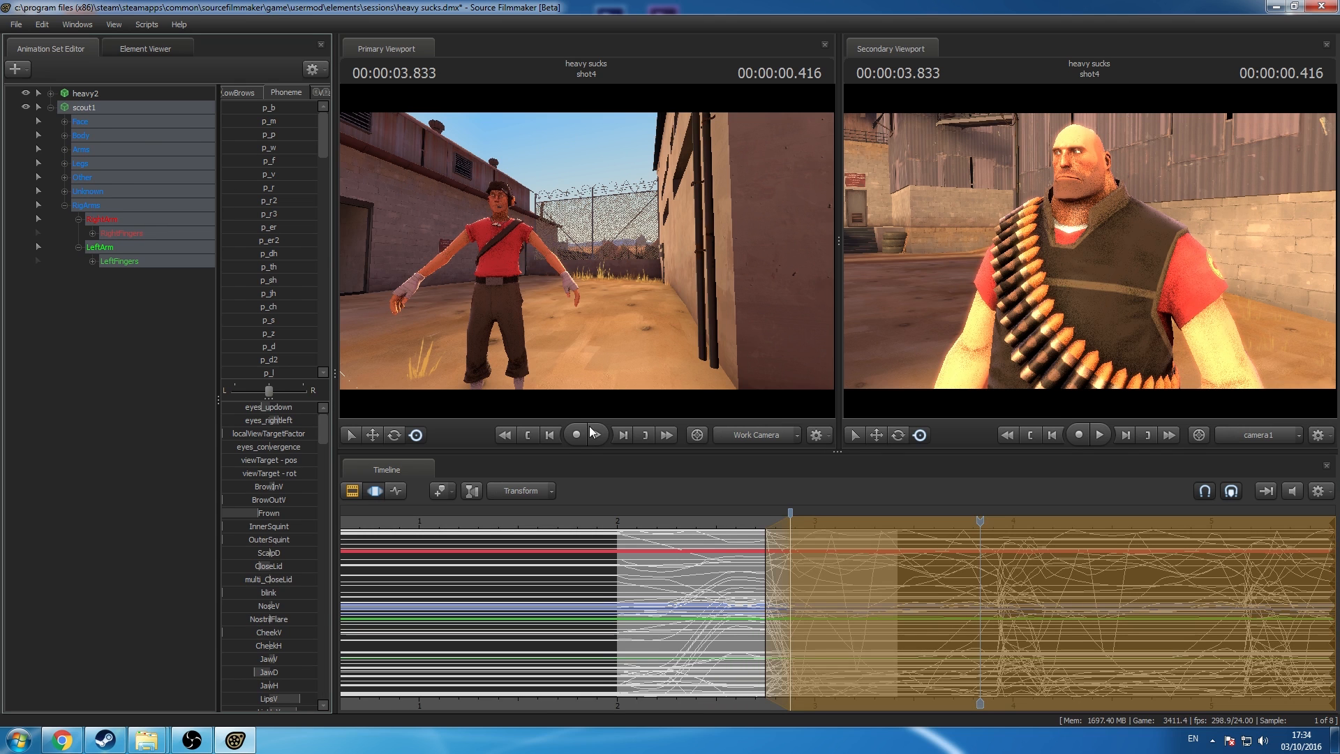
drag(762, 524, 1335, 608)
drag(784, 580, 790, 581)
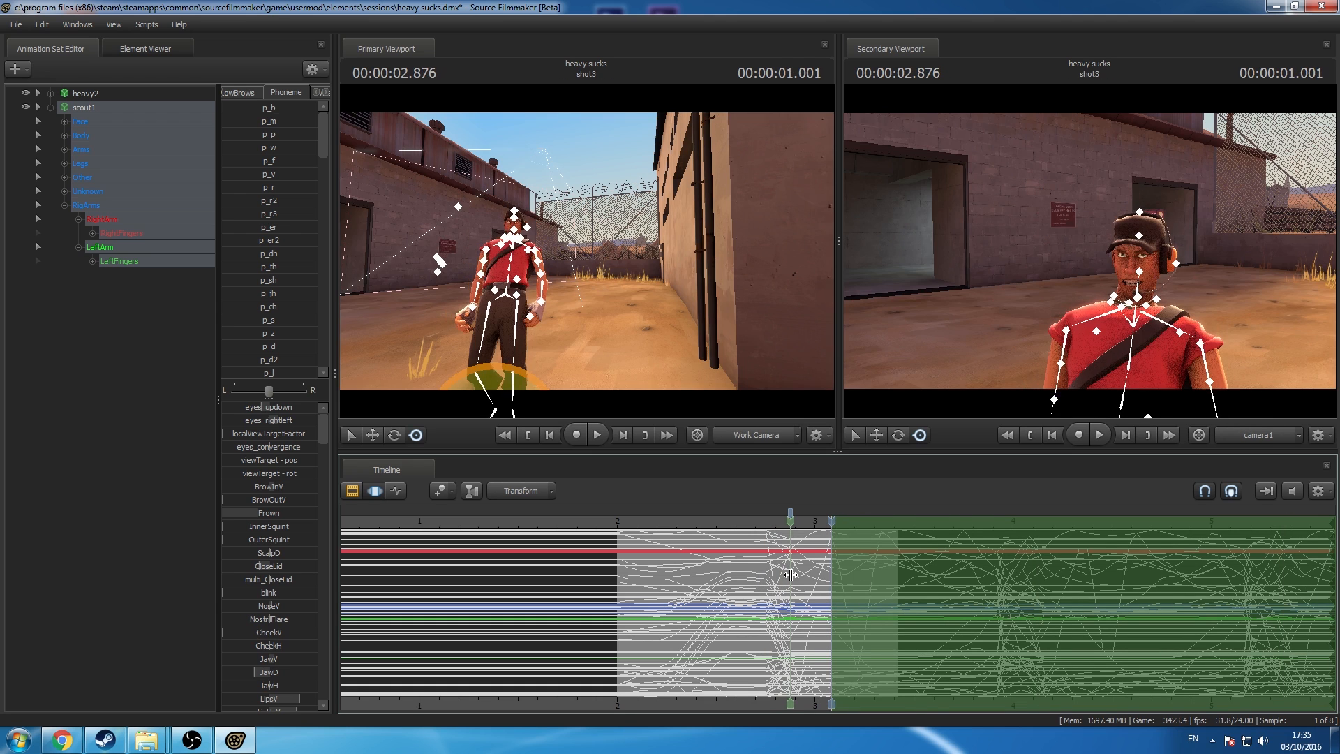
drag(868, 546, 758, 570)
drag(724, 522, 288, 510)
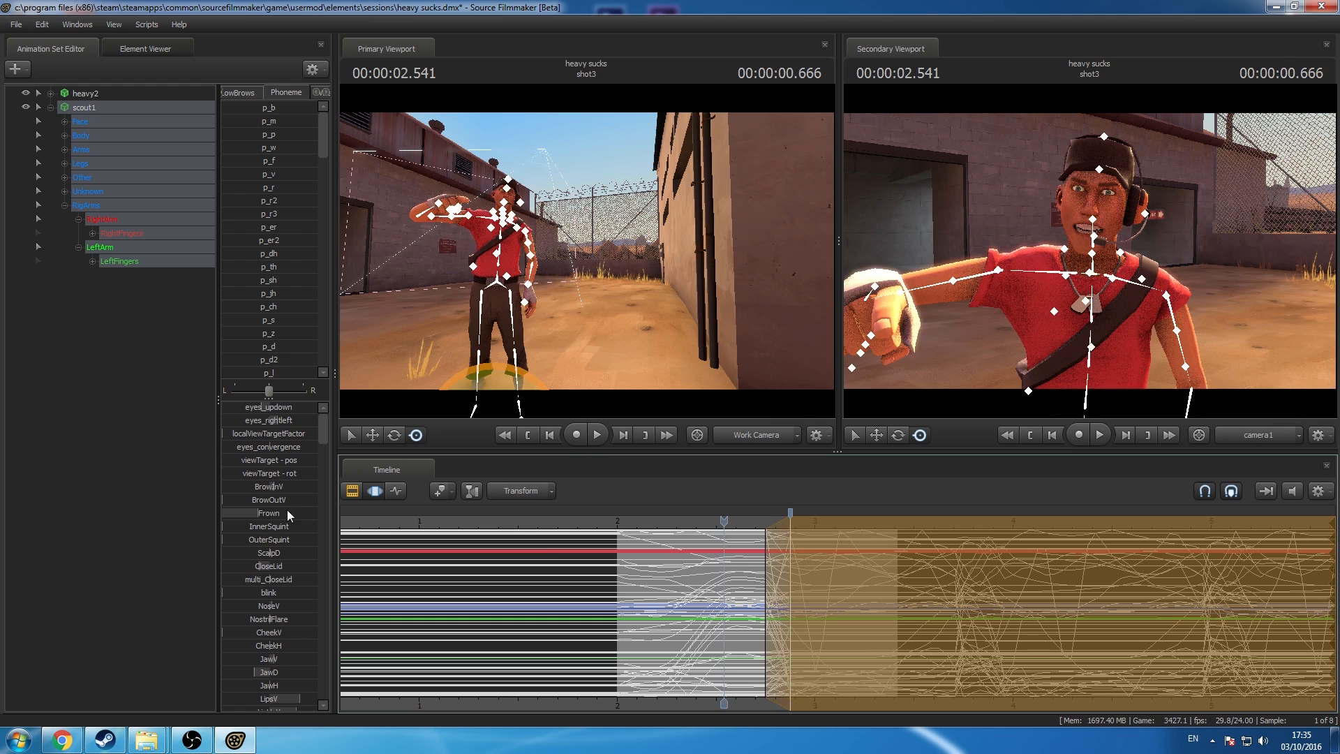
click(60, 473)
key(space)
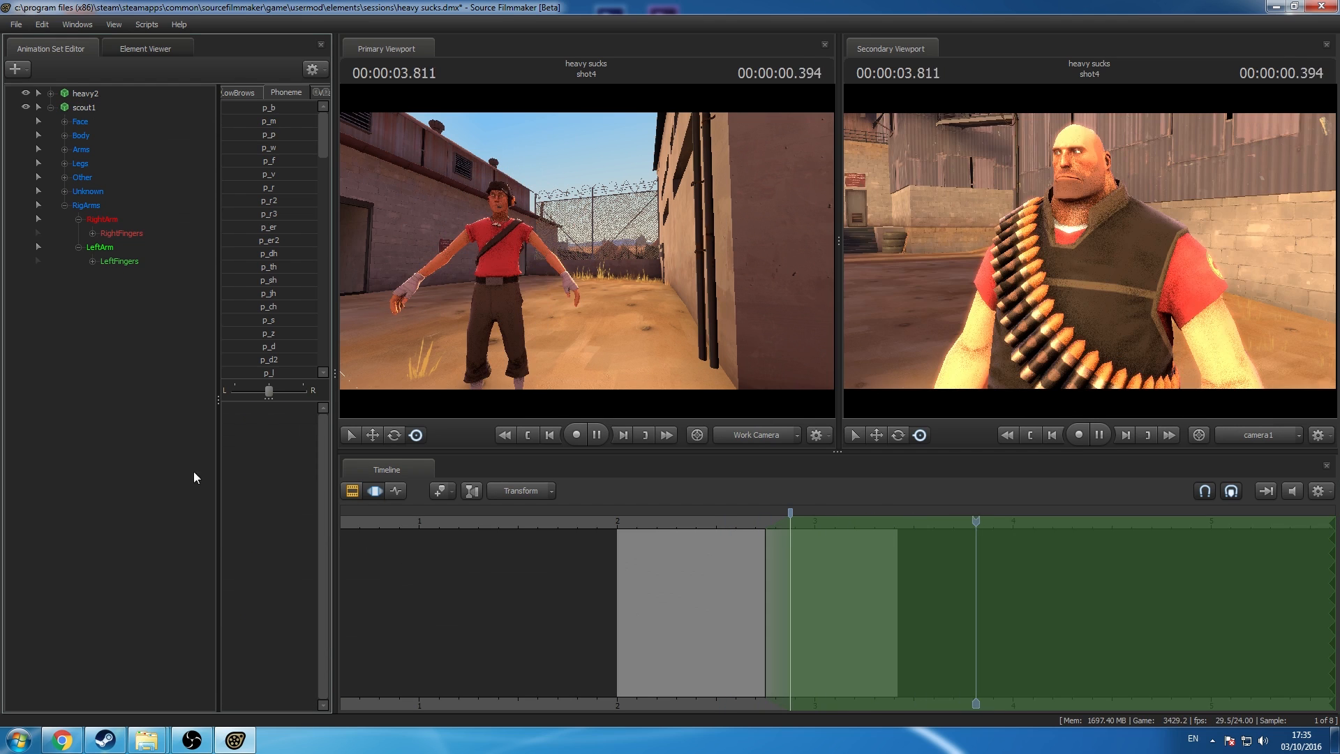
click(660, 520)
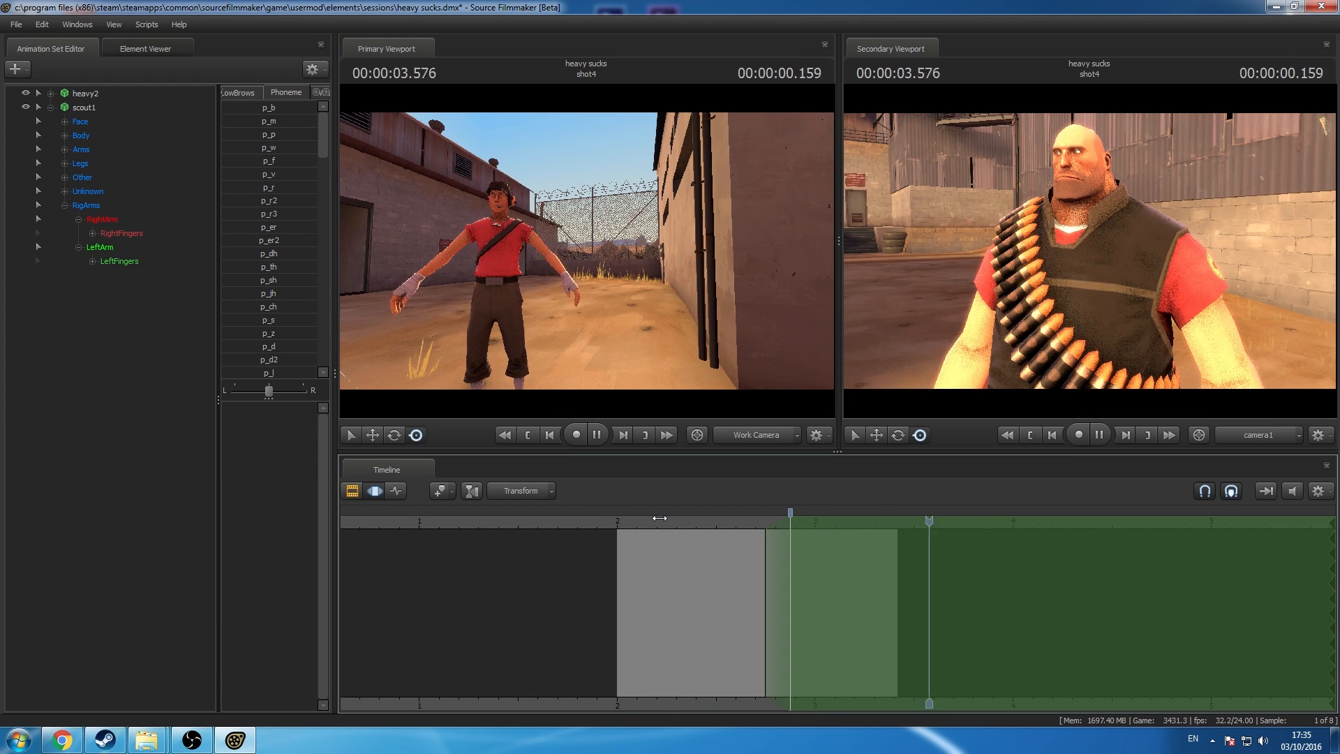
key(space)
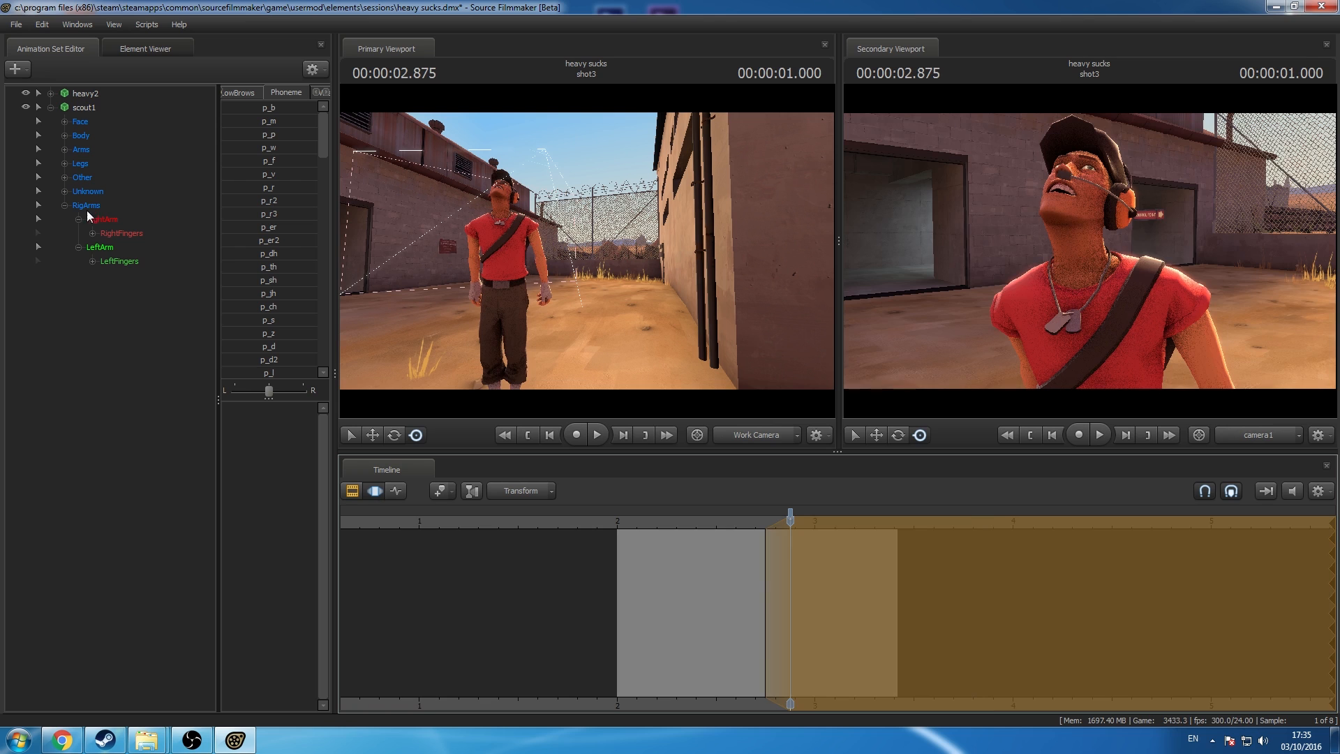
Step: Extend the end of scout1's blend-in to 00:00:02.916 and replay the death motion
click(98, 107)
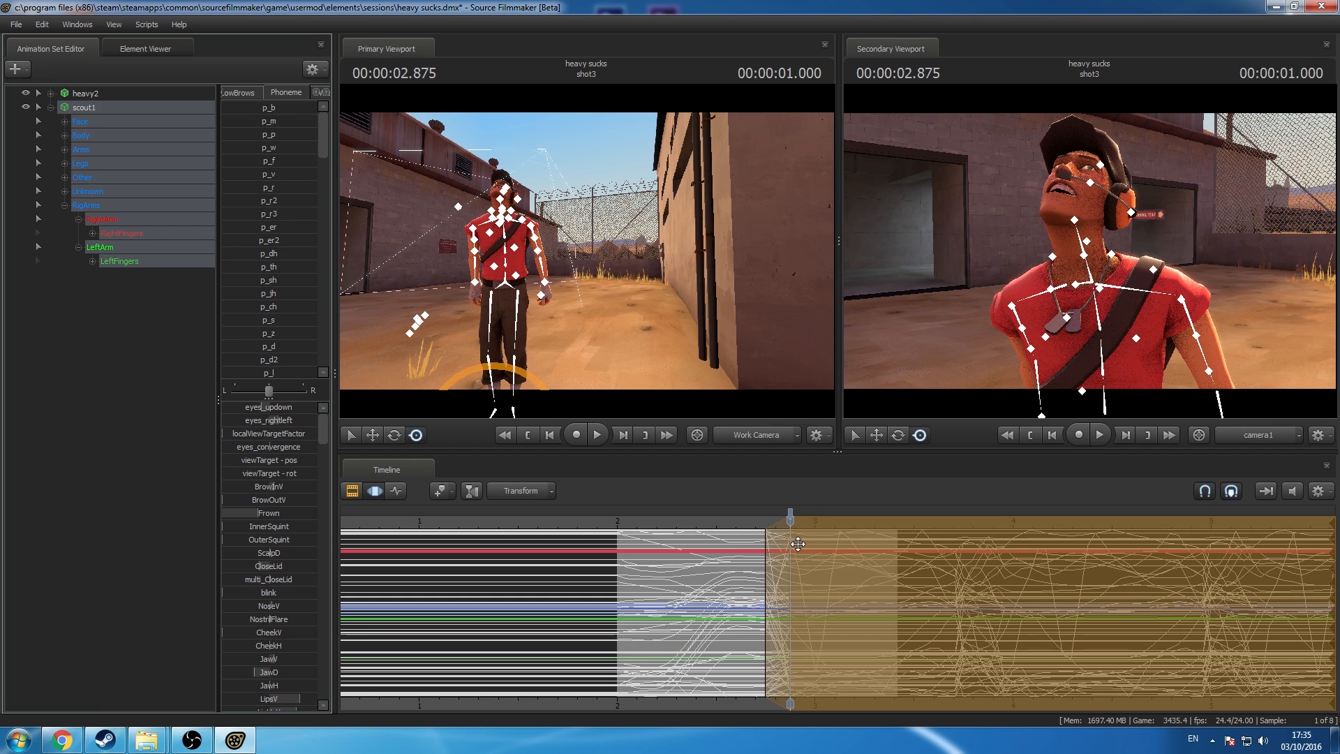
click(795, 527)
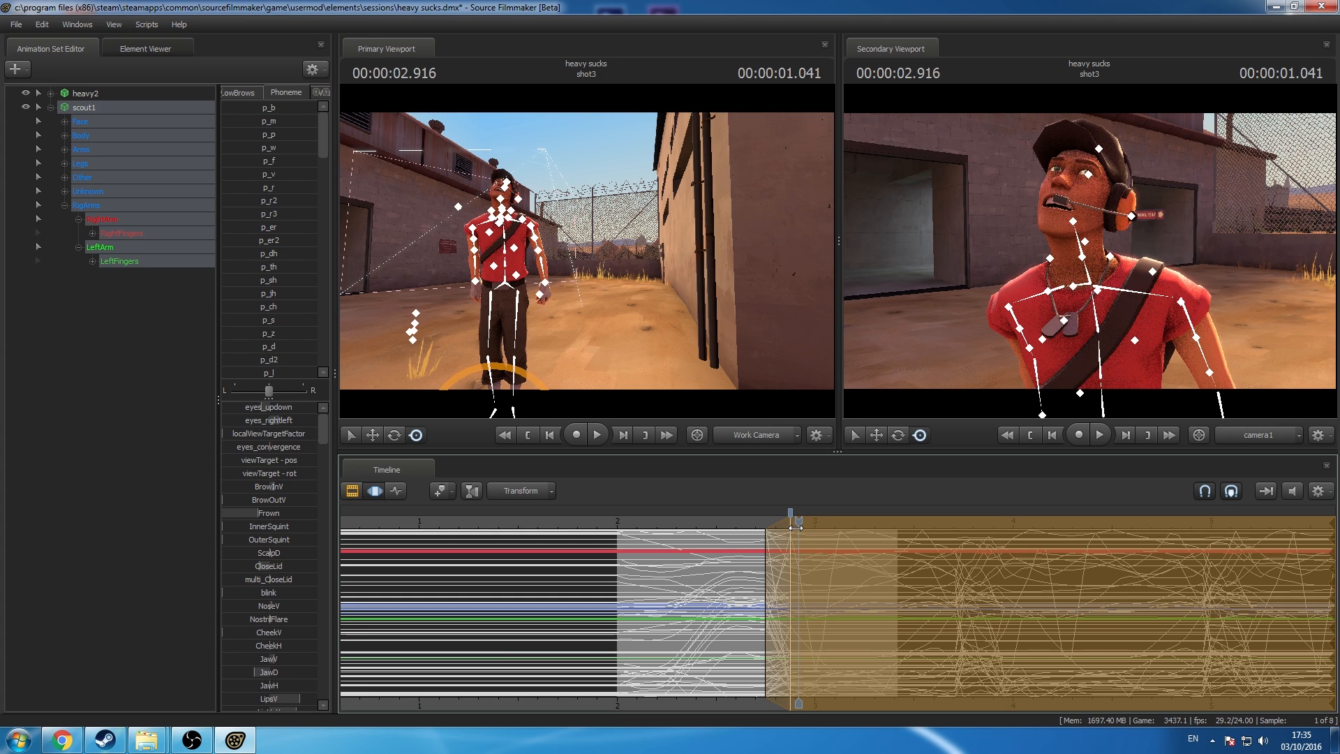
mouse_move(797, 537)
mouse_down()
mouse_move(798, 565)
mouse_move(800, 542)
mouse_up()
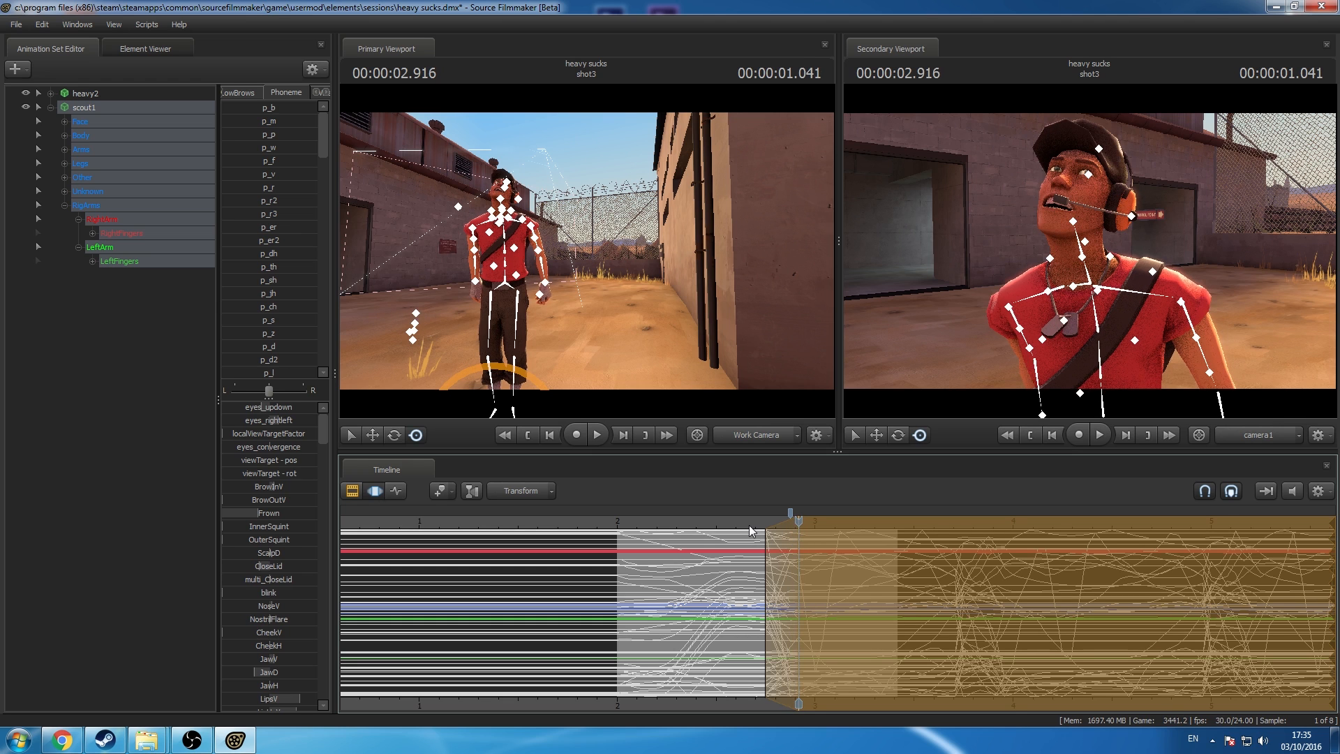
key(space)
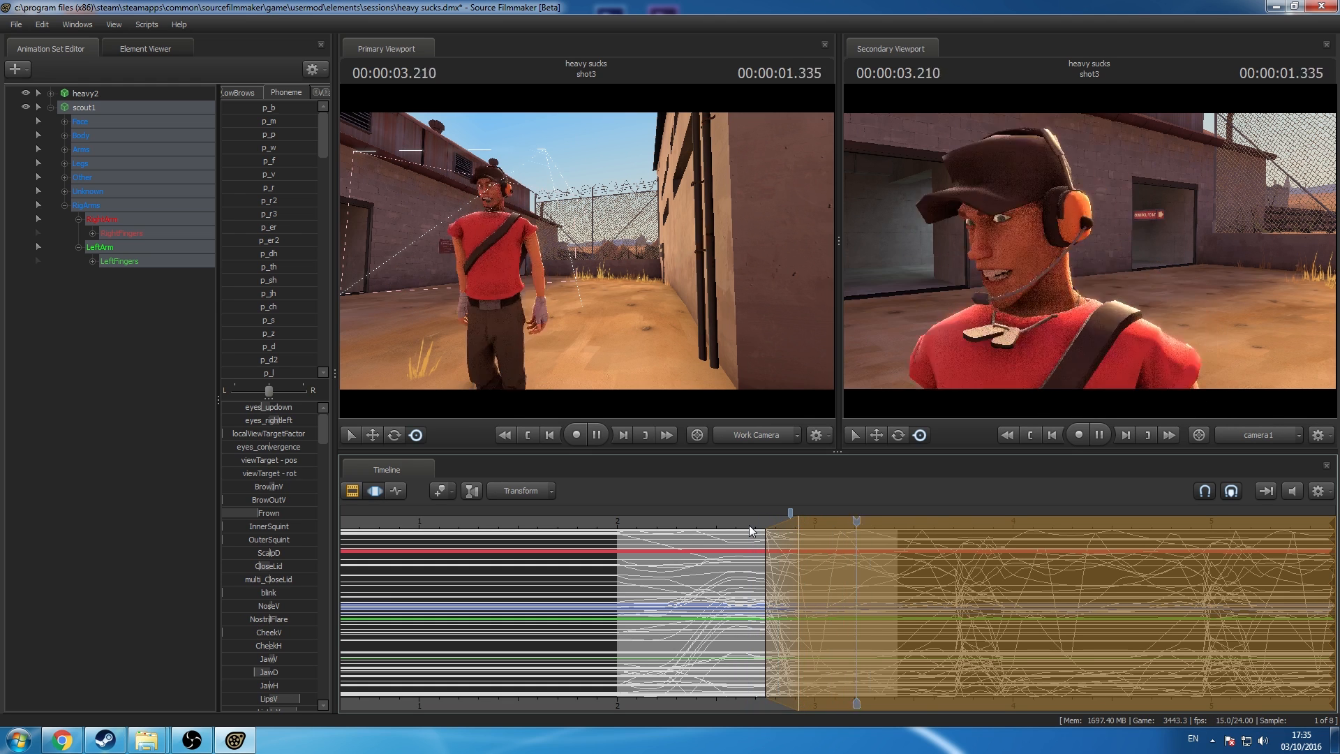
Step: Deselect scout1's controls and replay shot3 to review the blended death motion
click(176, 456)
key(space)
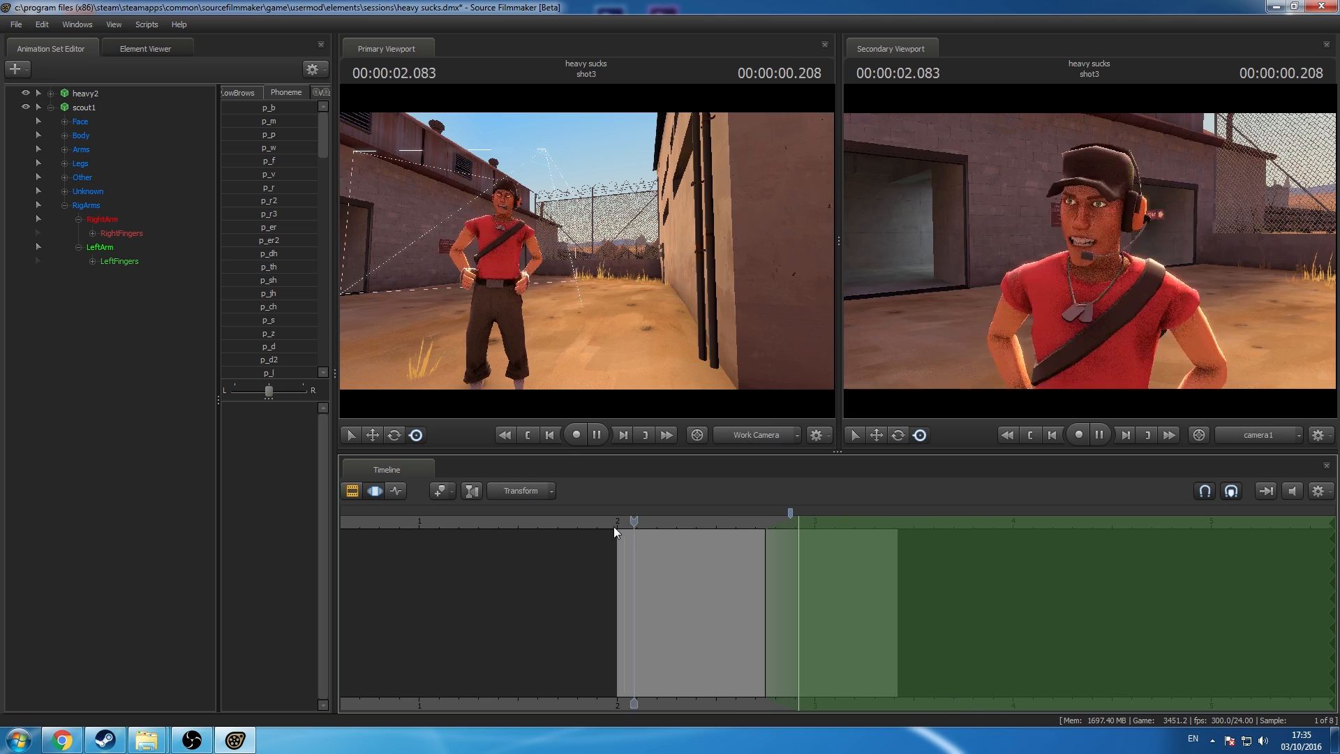
key(space)
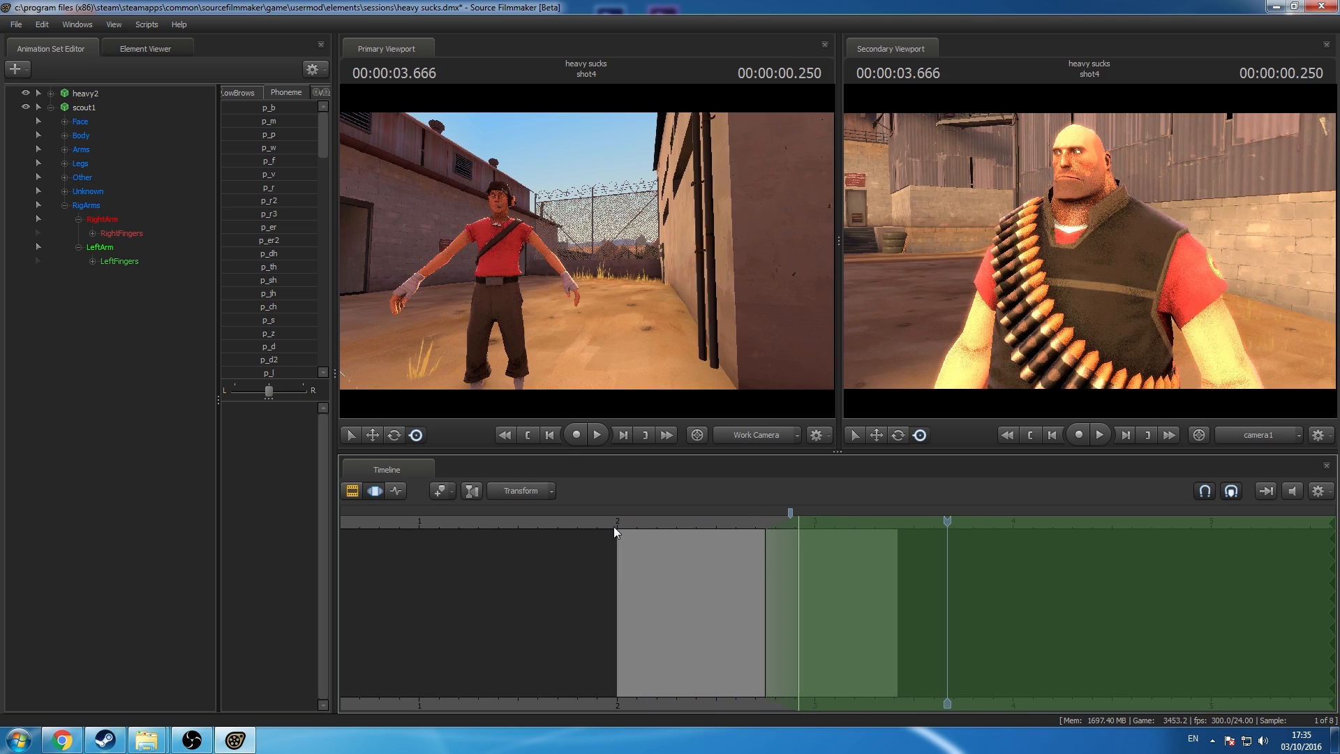
key(space)
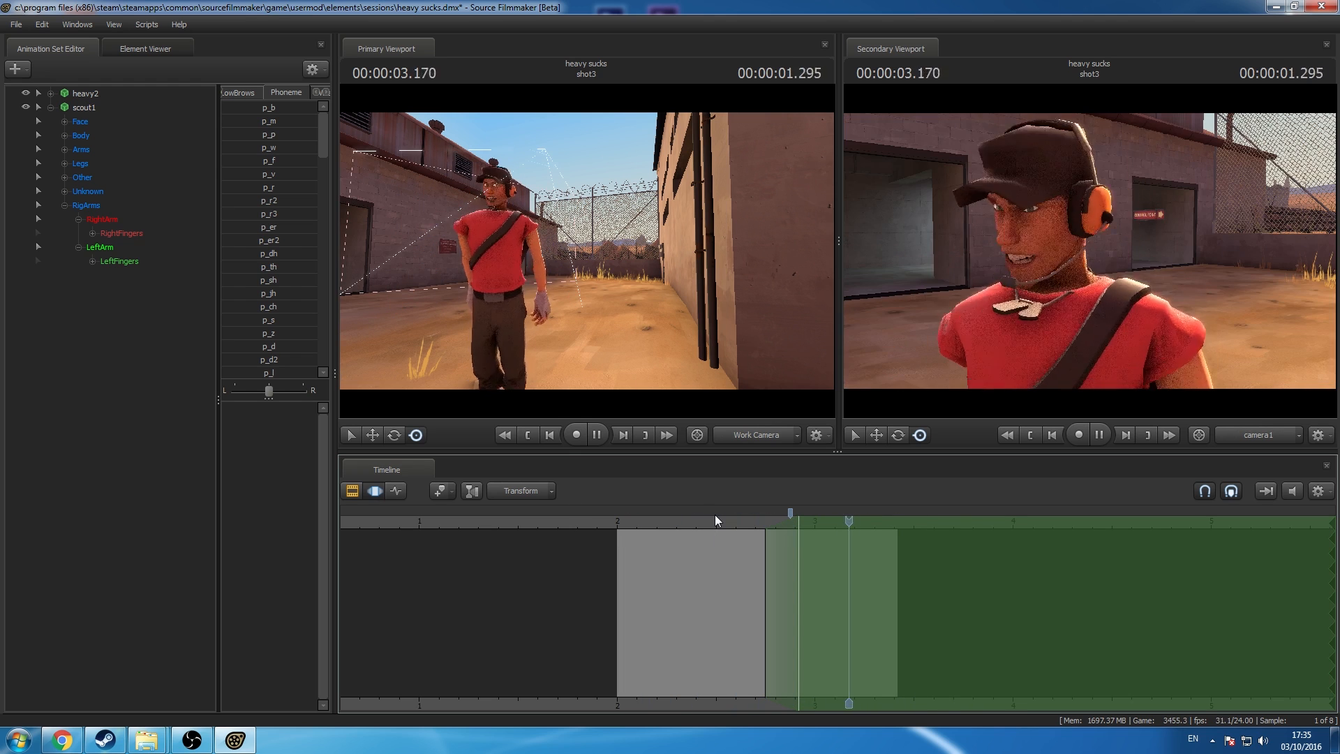
key(space)
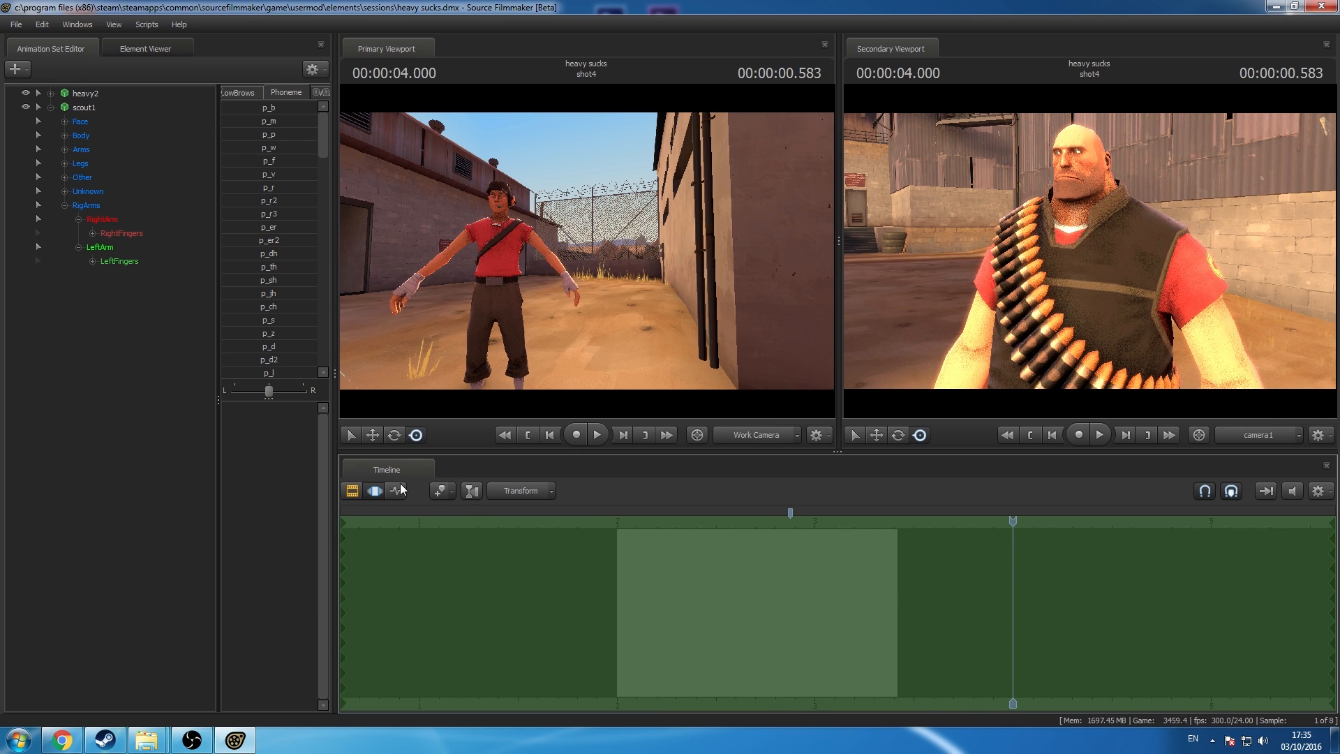
Step: Open scout1's Face controls in the Graph Editor and delete their keyframes after 00:00:02.000
click(400, 490)
click(63, 122)
click(81, 123)
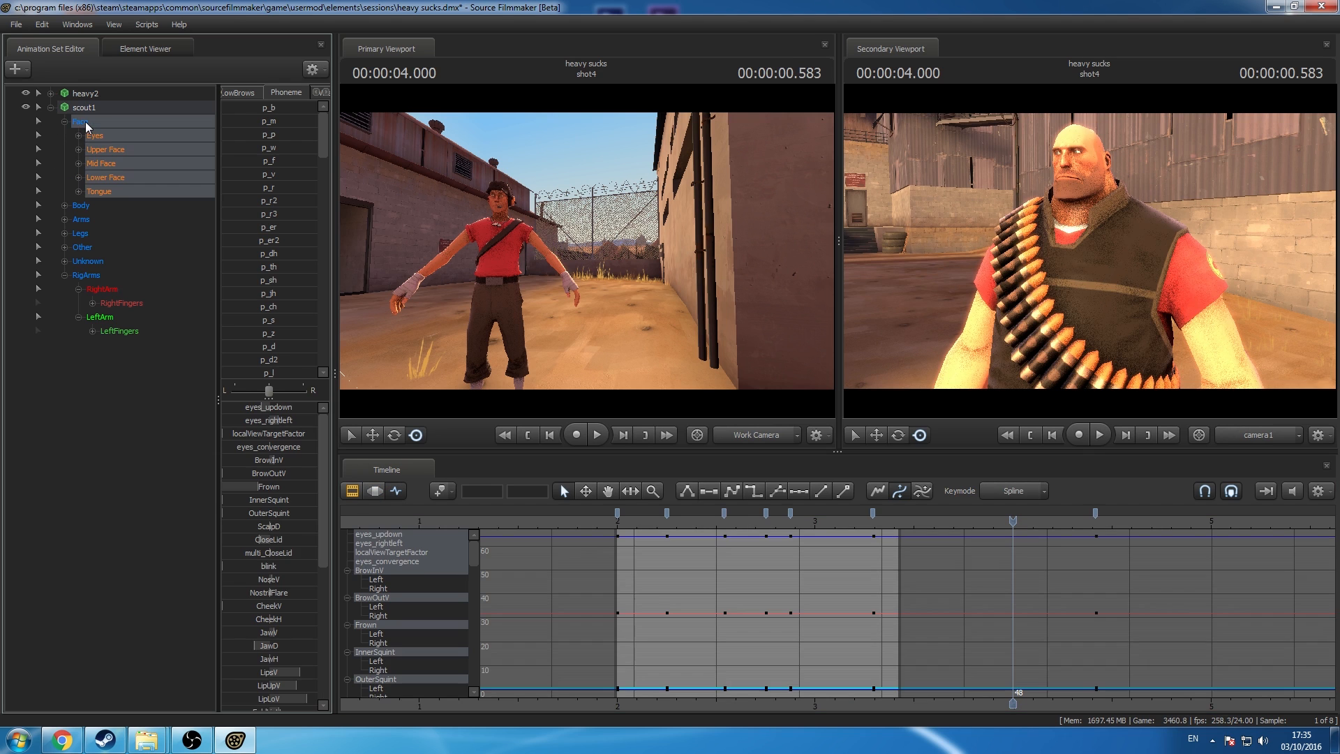
click(618, 525)
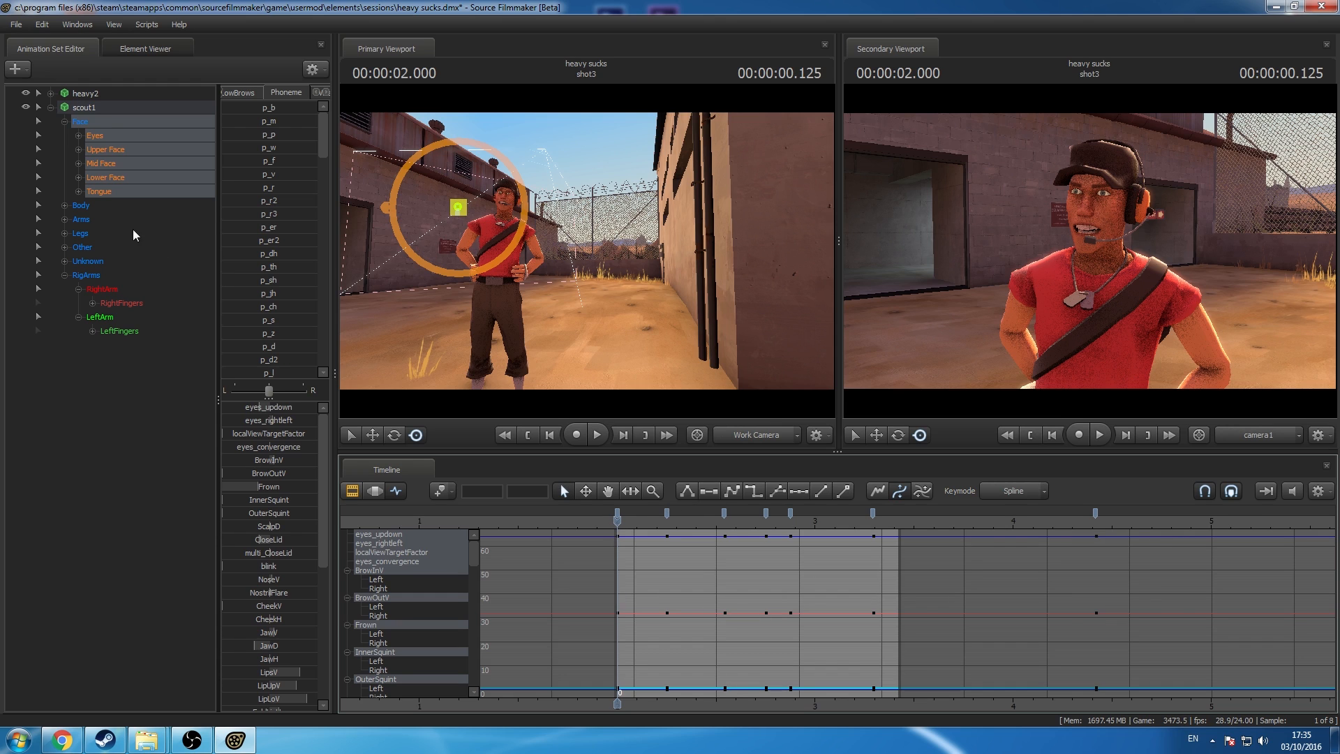
click(668, 514)
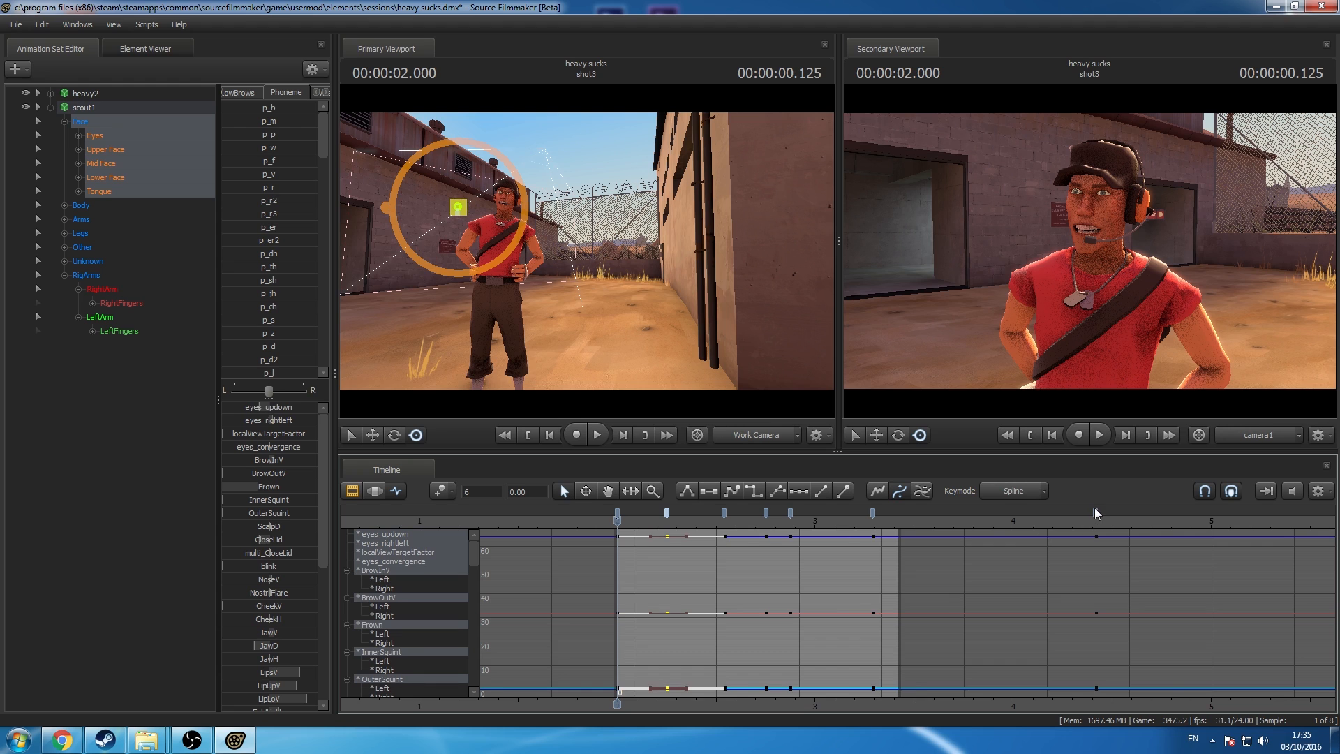
Step: Add keyframes at 00:00:02.208 and 00:00:02.458 for scout1's Eyes, Upper Face and Mid Face controls
click(102, 139)
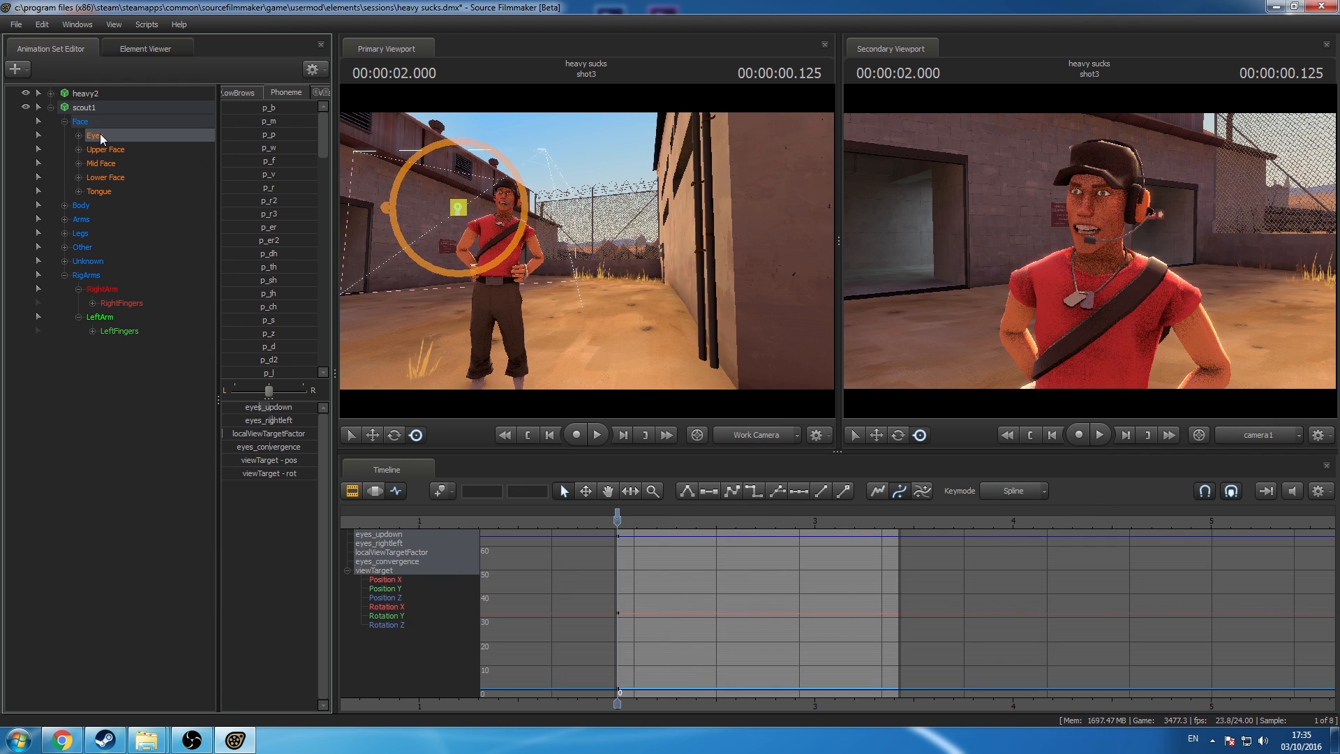
shift+click(104, 165)
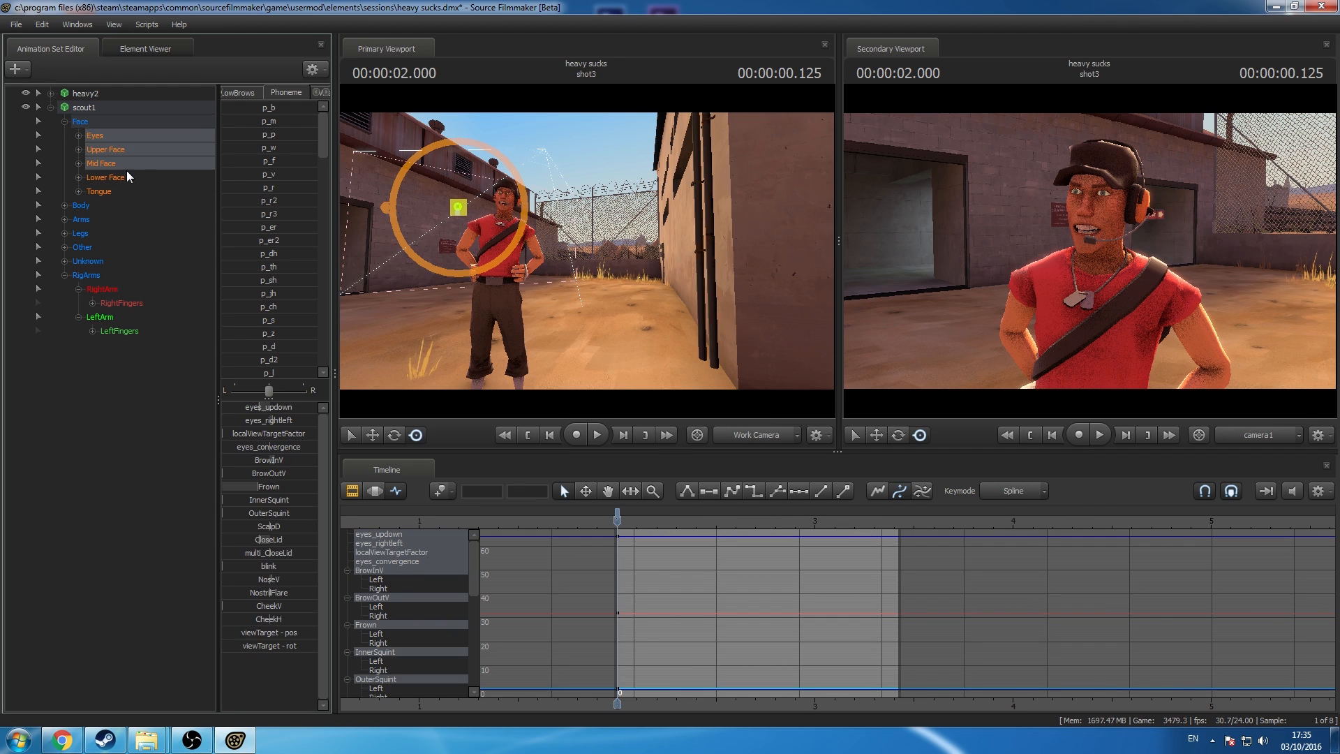
click(618, 516)
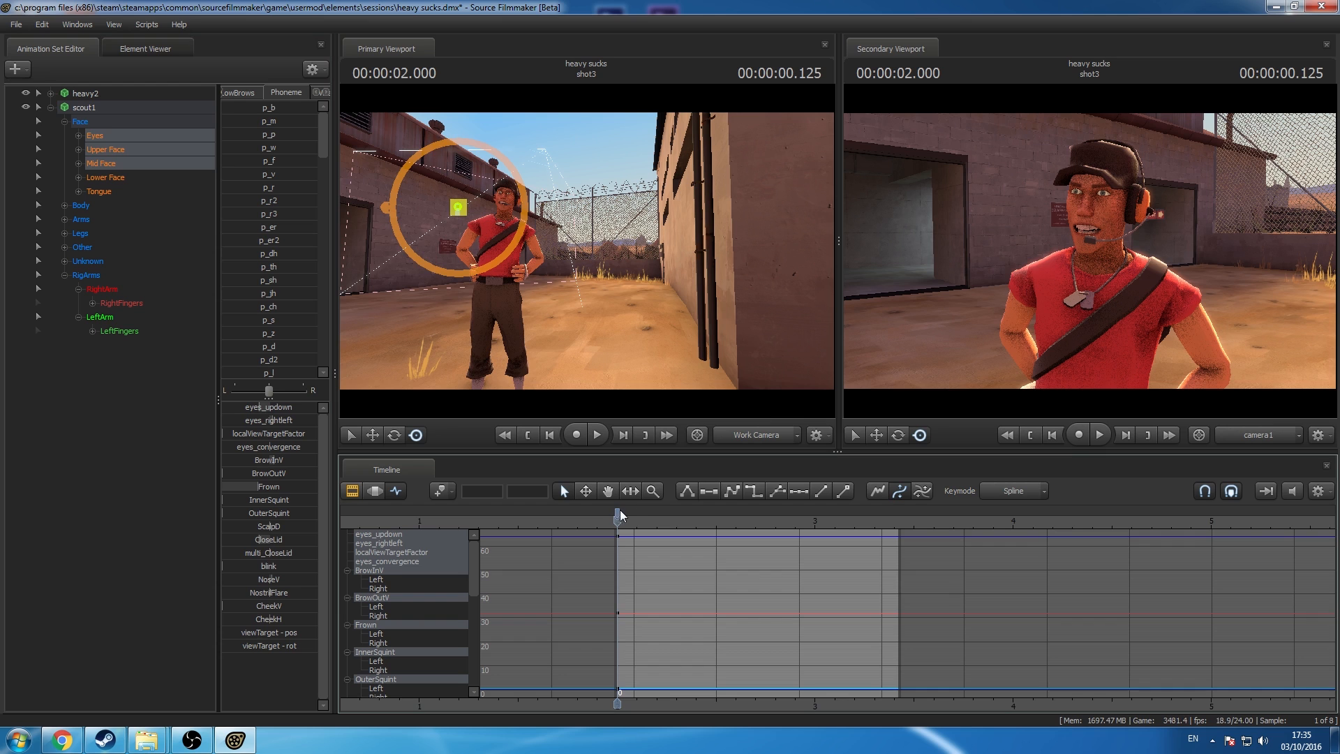
drag(620, 516, 660, 516)
key(m)
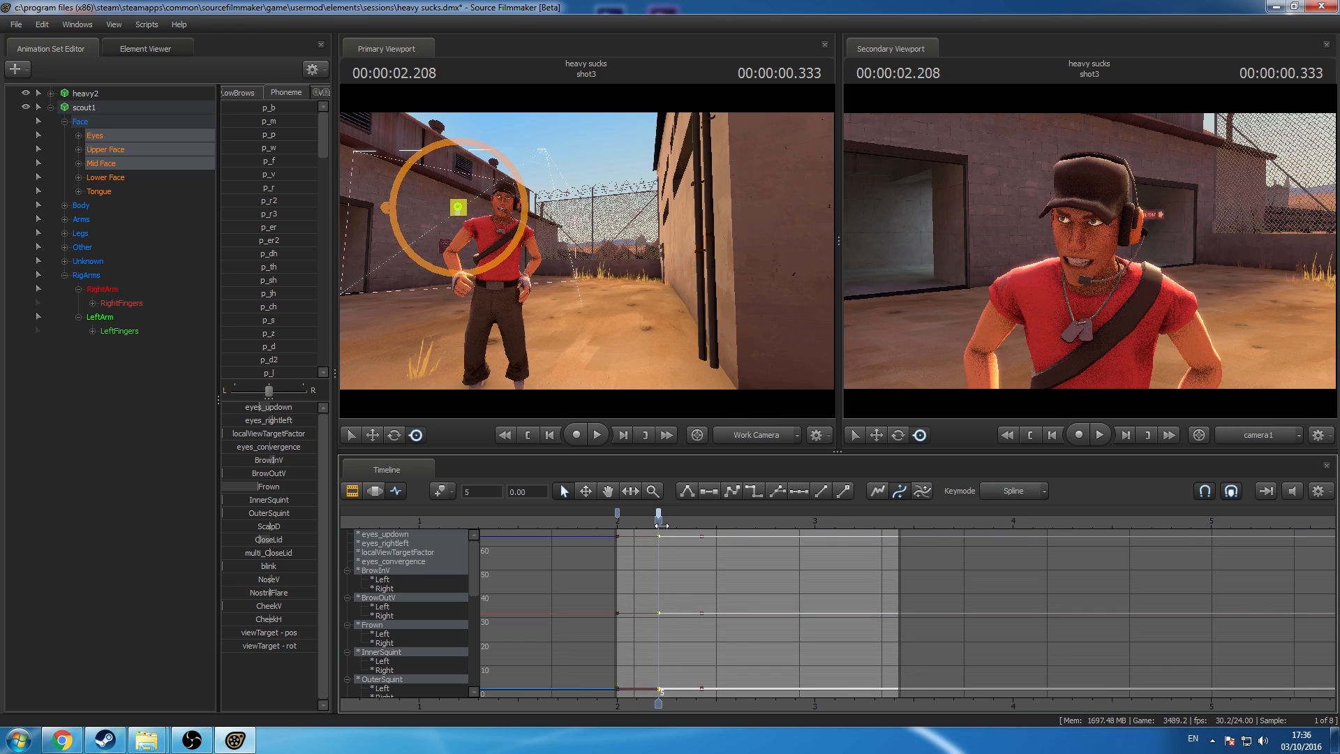
drag(661, 525, 708, 550)
key(m)
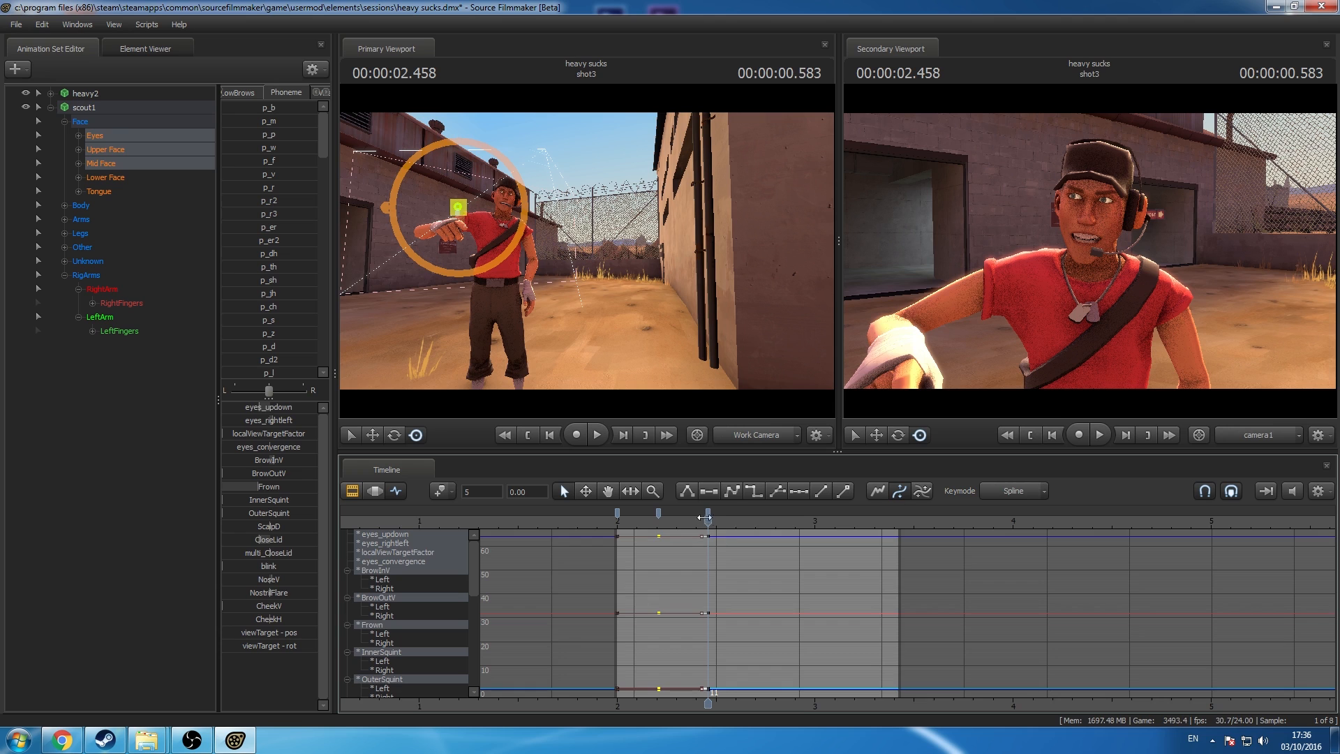
Step: At the 00:00:02.458 keyframe, remove the Scout's Frown, raise BrowInV and adjust CloseLid for a surprised look
click(708, 515)
drag(285, 488, 282, 489)
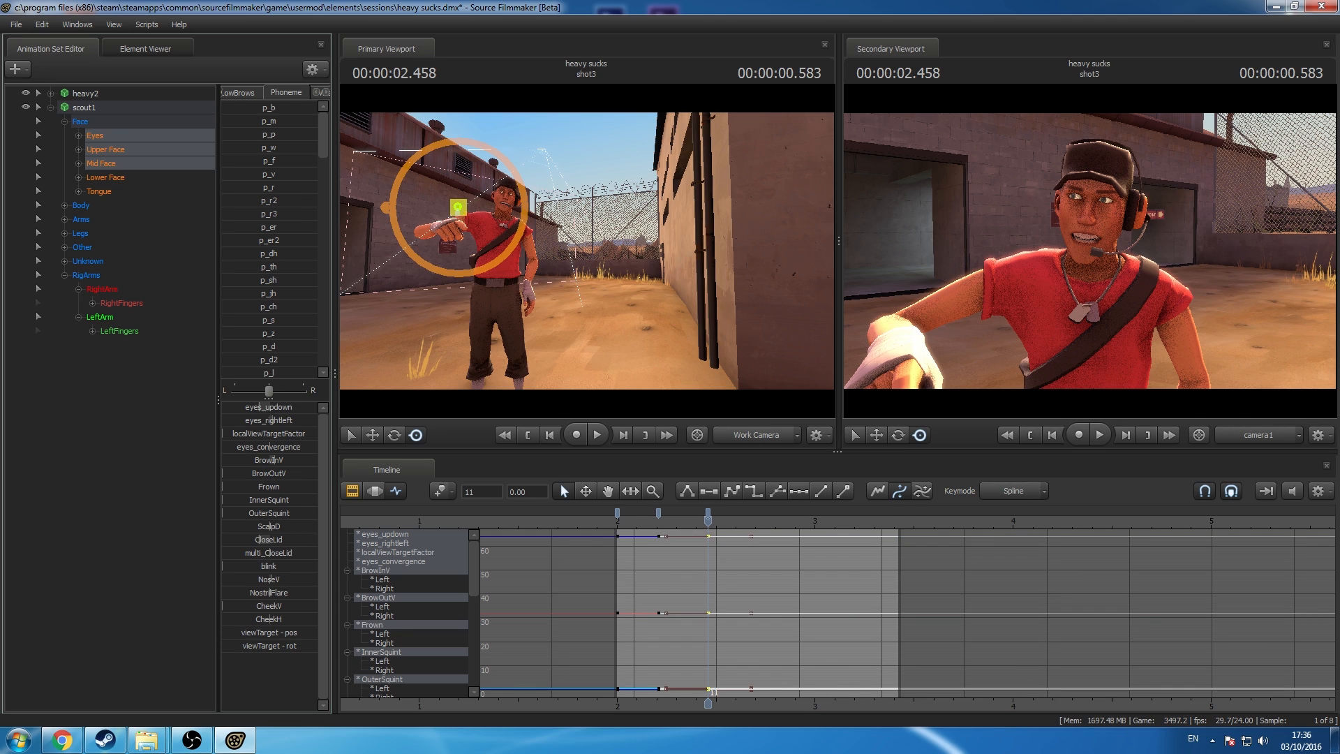
drag(292, 542, 286, 542)
Step: Add an upper-face keyframe at 00:00:02.583 and move the surprised-expression keyframe earlier to frame 9
drag(708, 537, 732, 522)
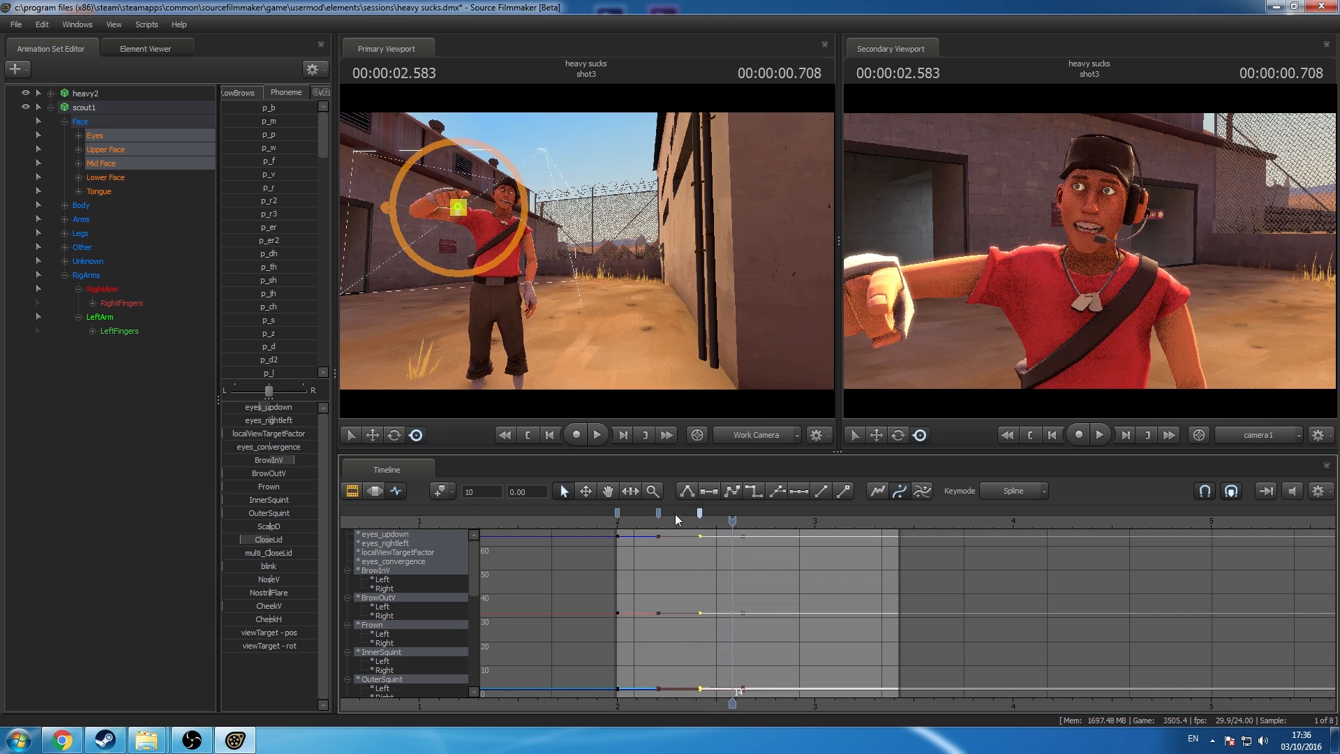
click(658, 514)
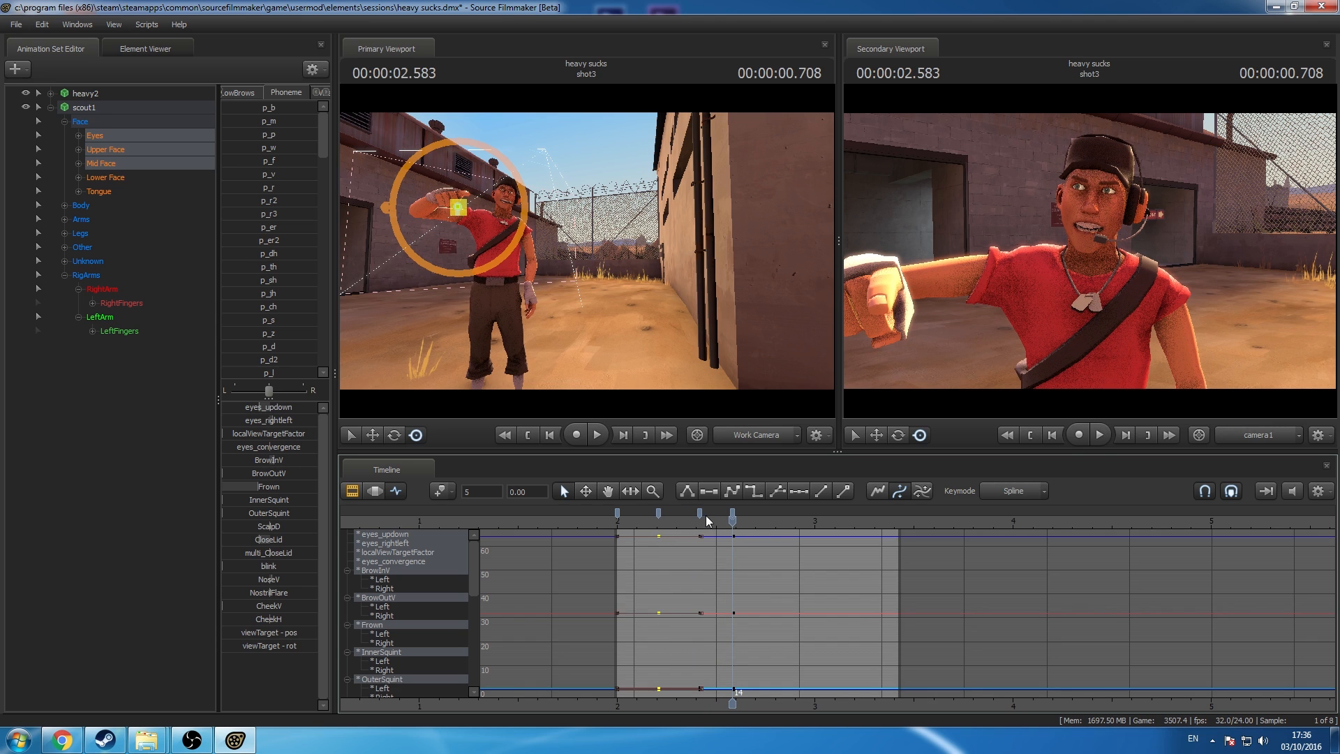
drag(701, 513, 606, 541)
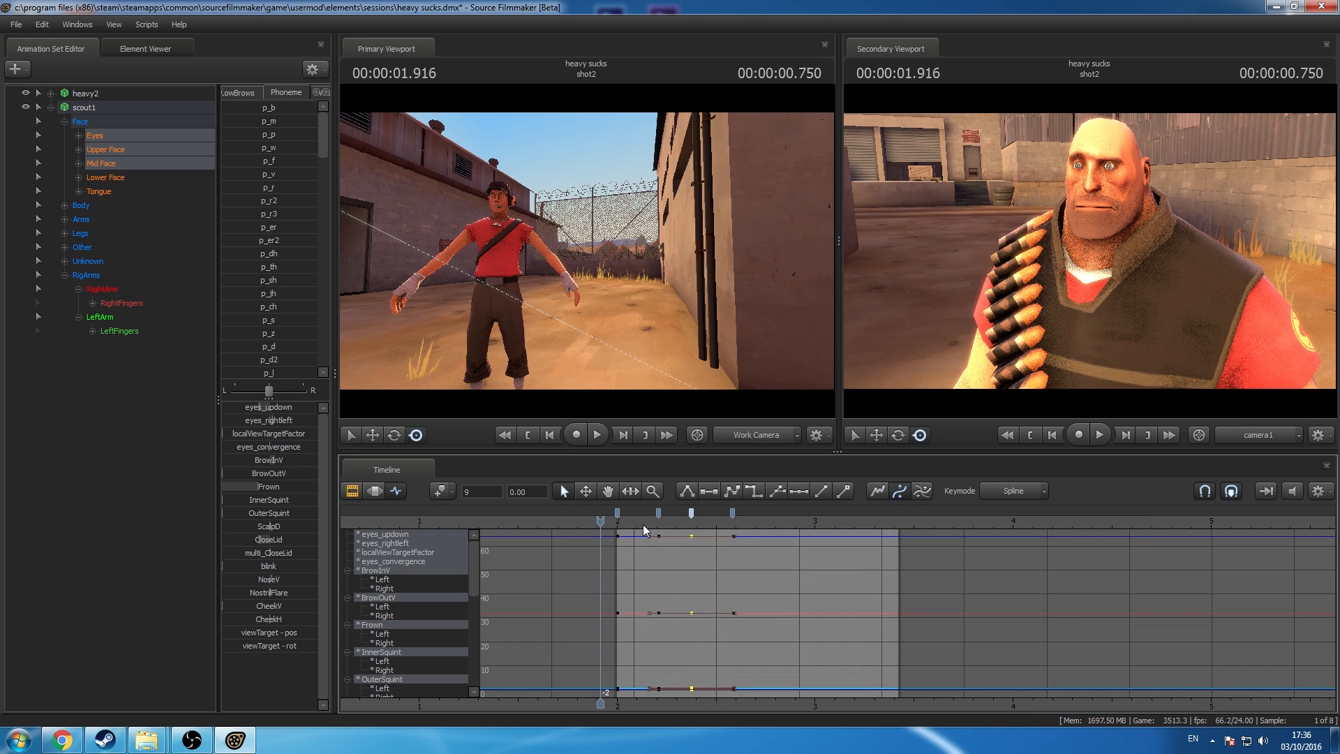
Step: Add upper-face keyframes at about 00:00:02.7, 00:00:03.000 and 00:00:03.291, then roll the eyes up, remove Frown and raise BrowInV on the last one
drag(646, 530, 817, 686)
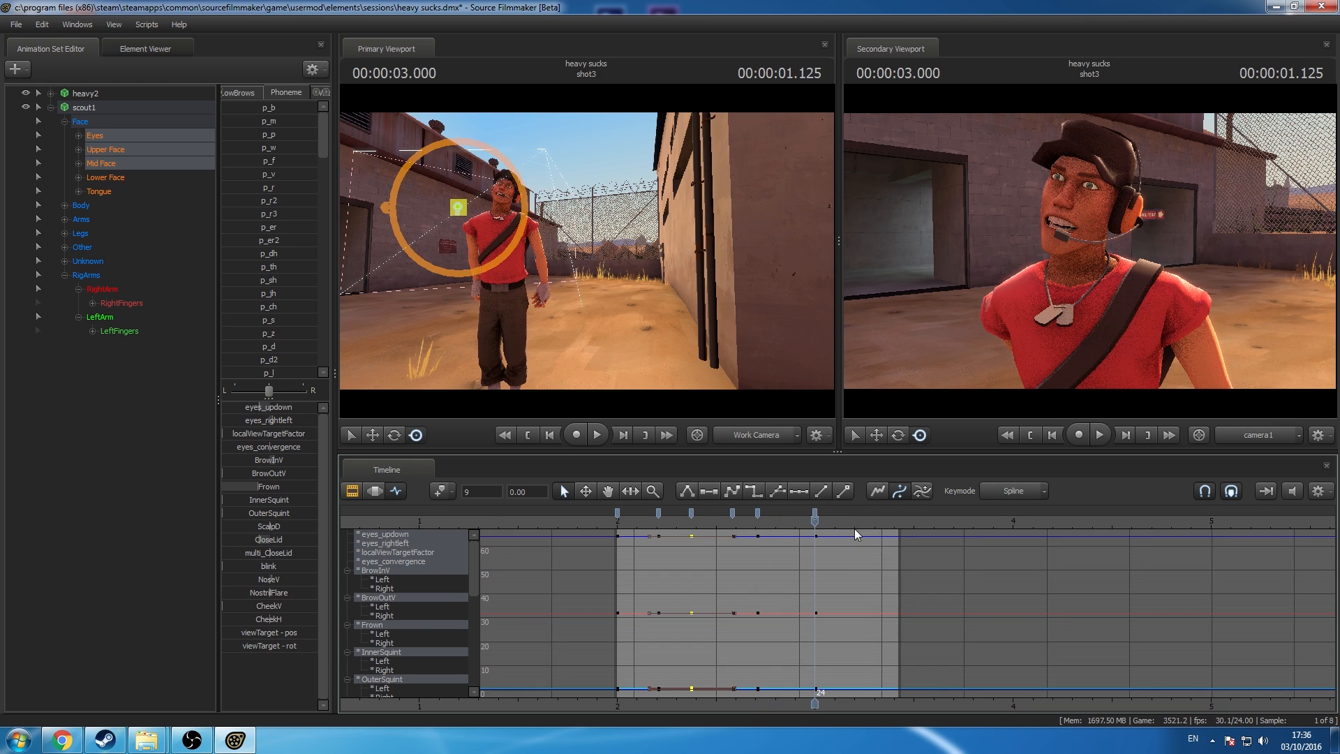
click(817, 518)
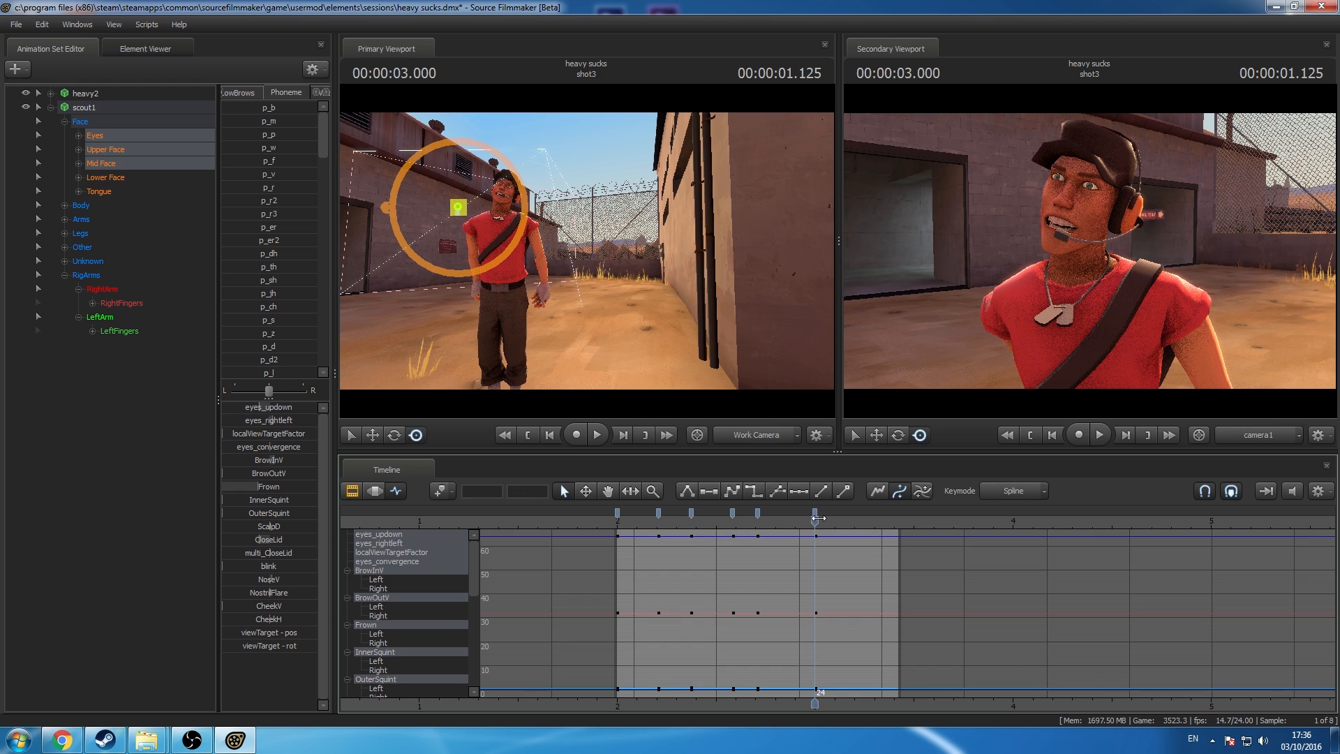
drag(815, 518, 876, 553)
key(m)
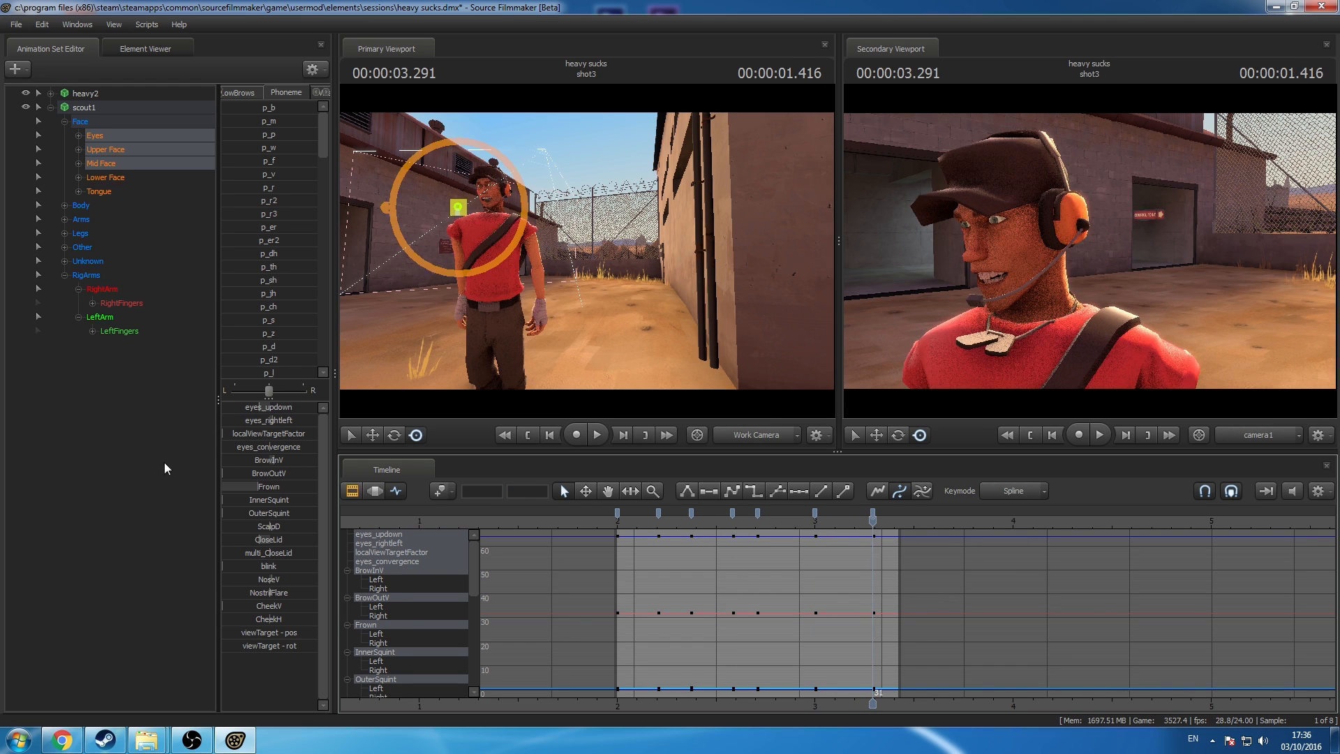
drag(277, 408, 270, 408)
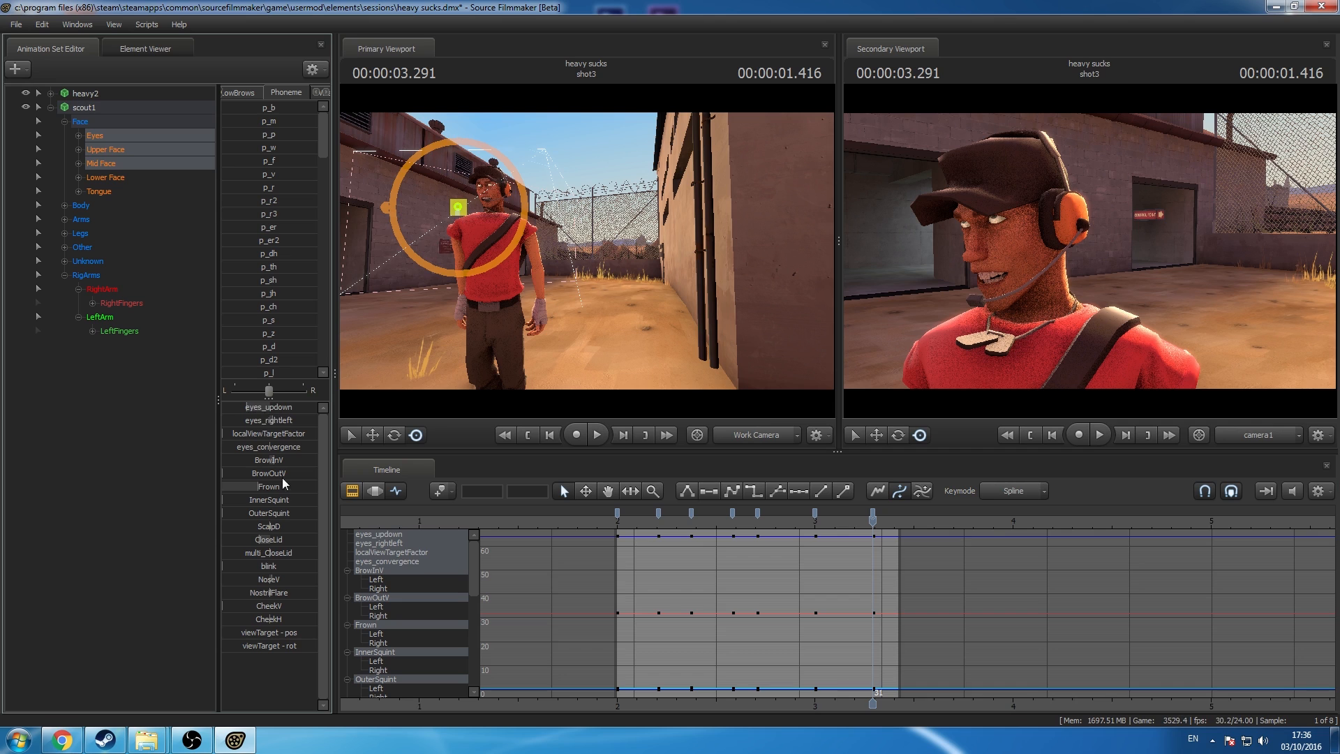
drag(276, 460, 308, 460)
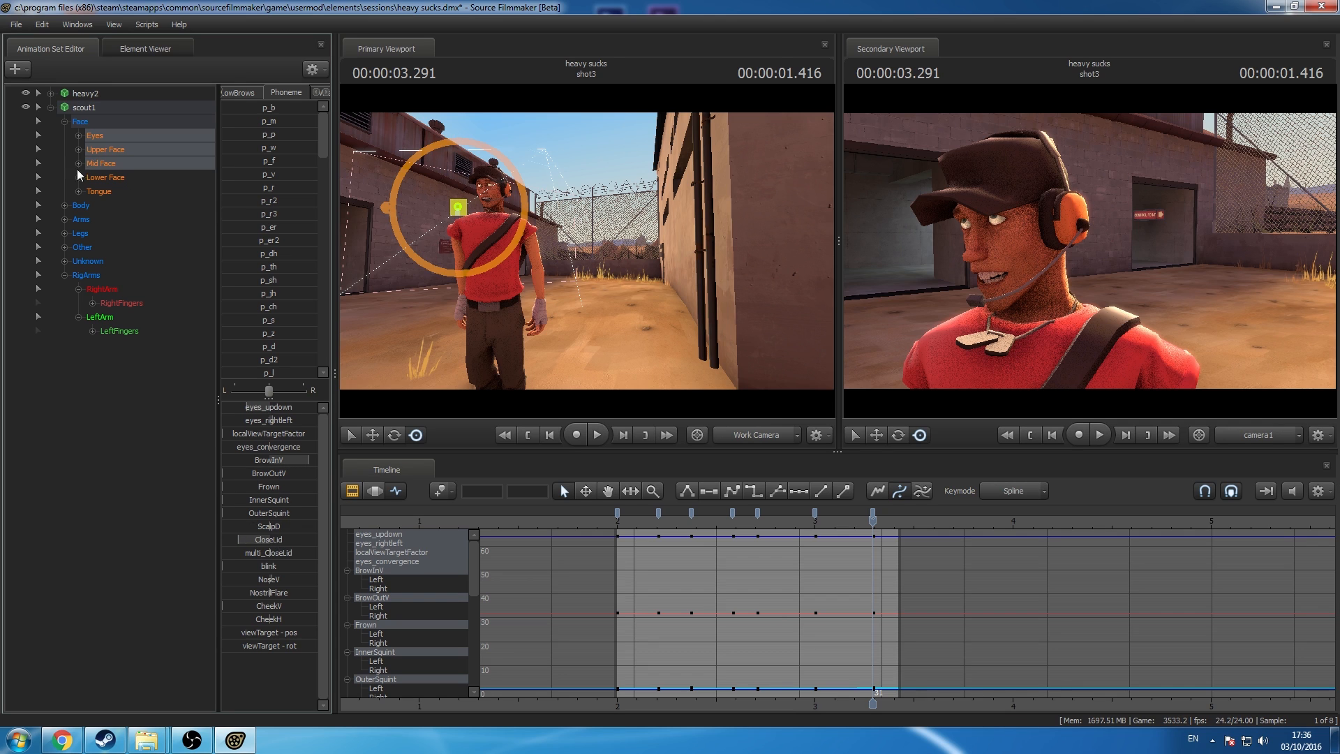
Step: For scout1's Lower Face and Tongue, move the starting keyframe to frame -3 and add one at 00:00:02.041
click(101, 178)
ctrl+click(98, 192)
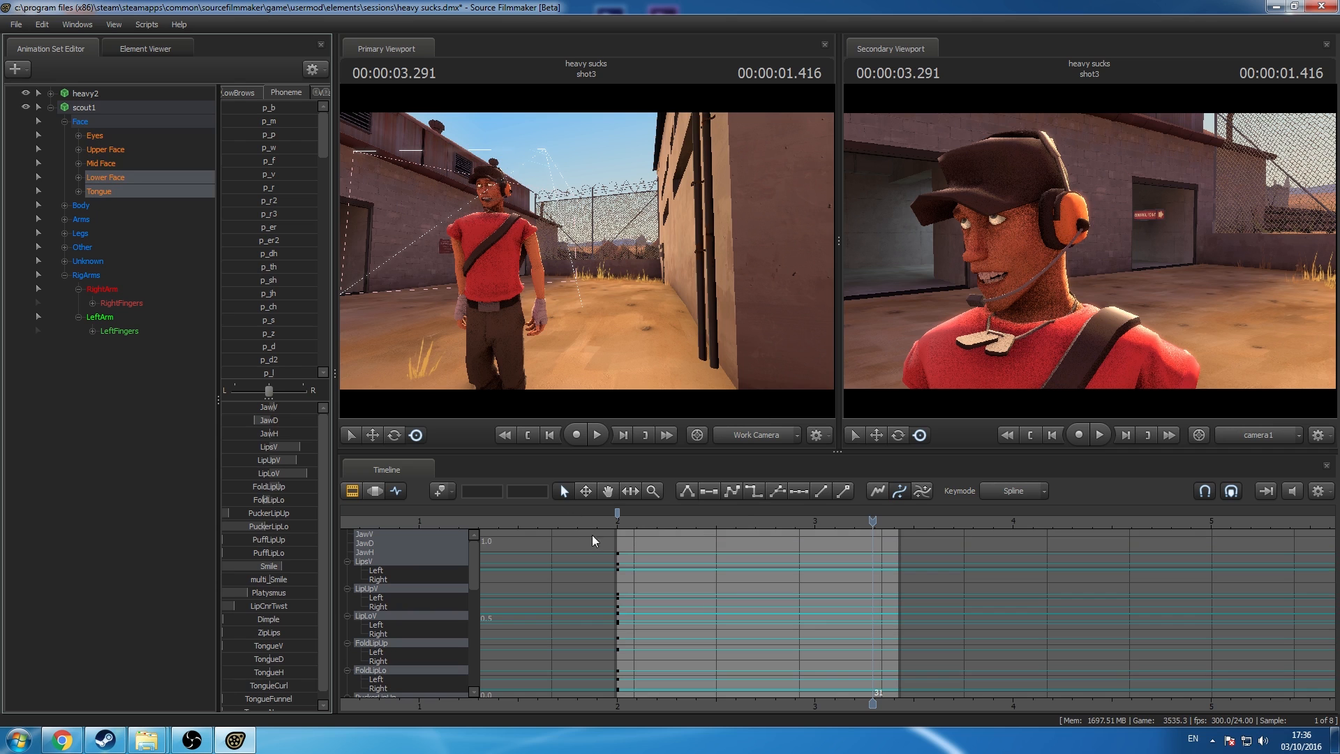
click(618, 518)
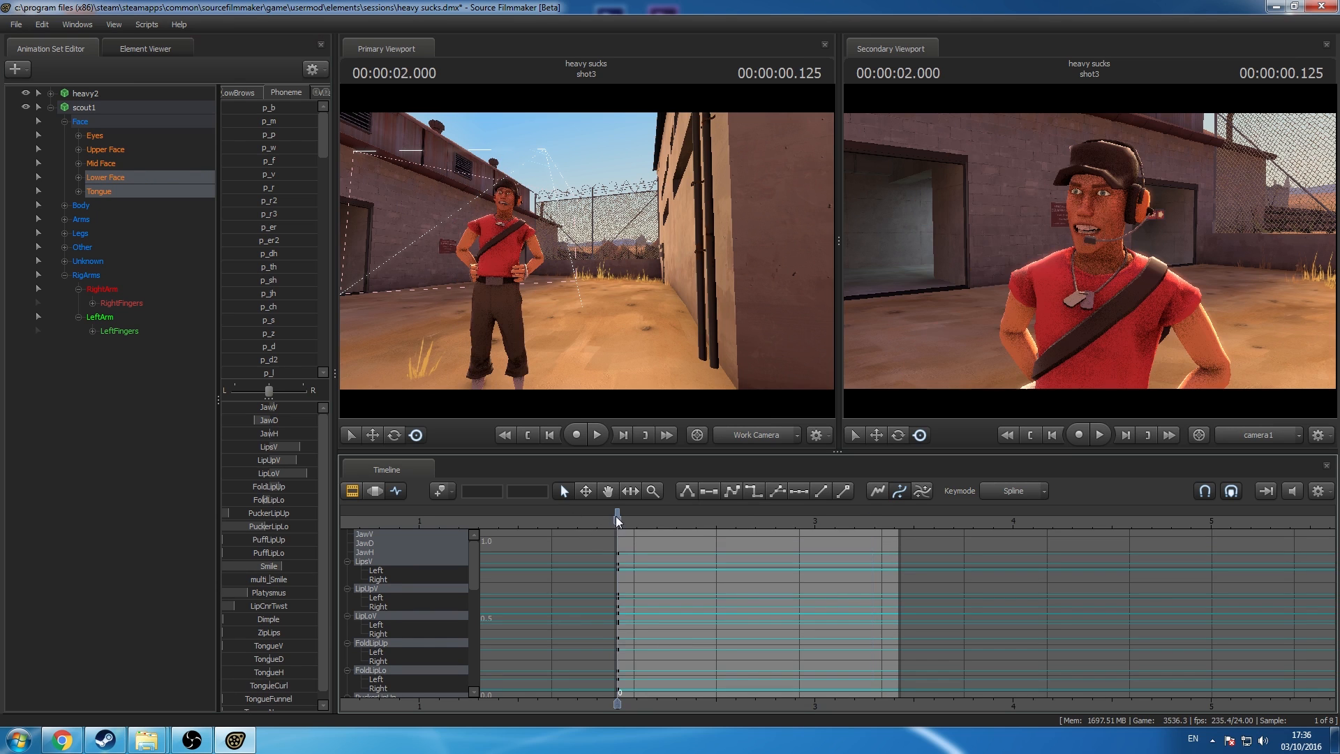
click(773, 612)
drag(617, 525, 629, 546)
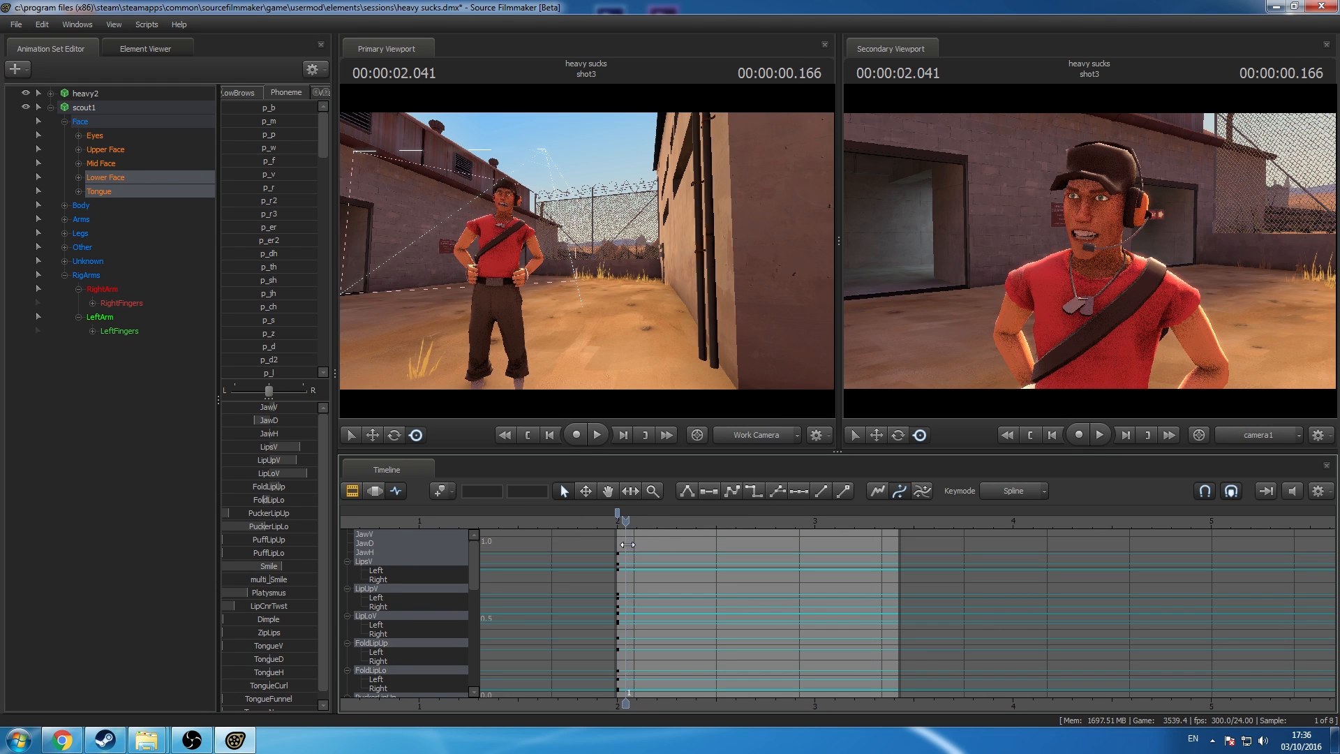
scroll(633, 547, up, 2)
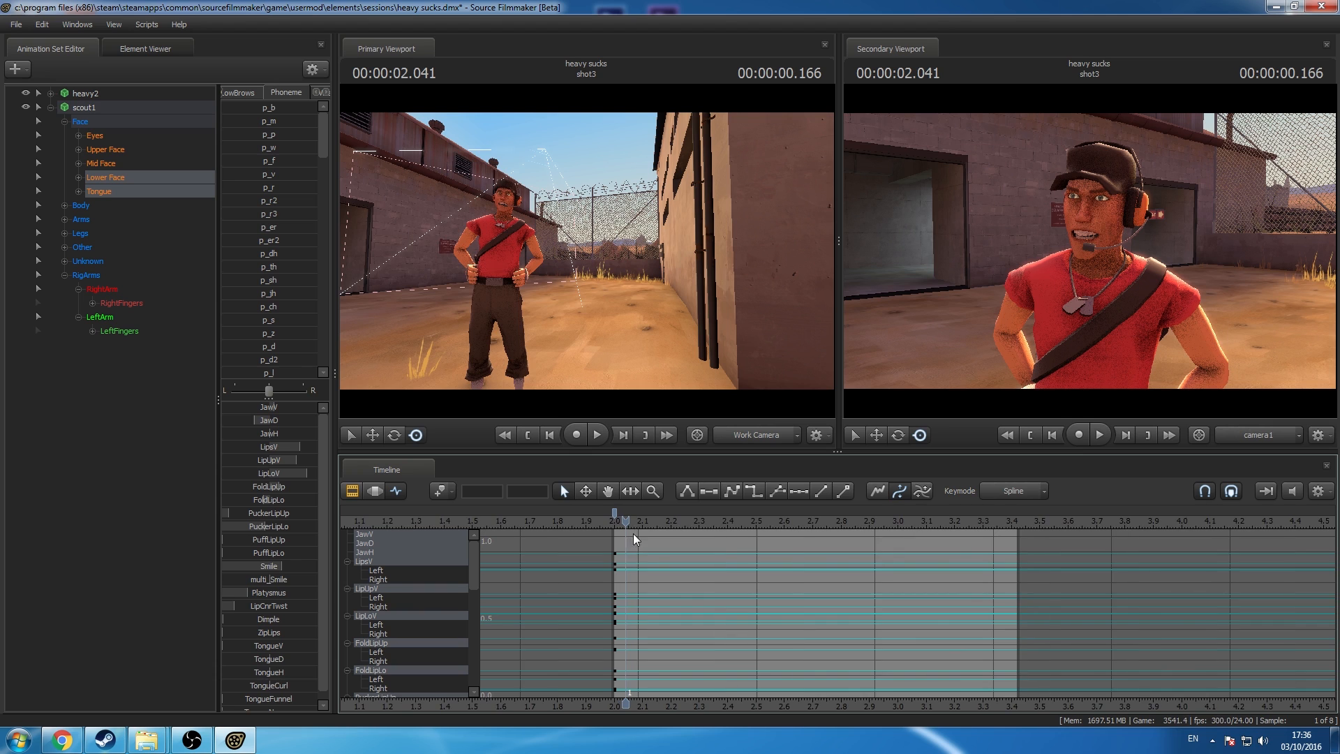
scroll(617, 518, down, 2)
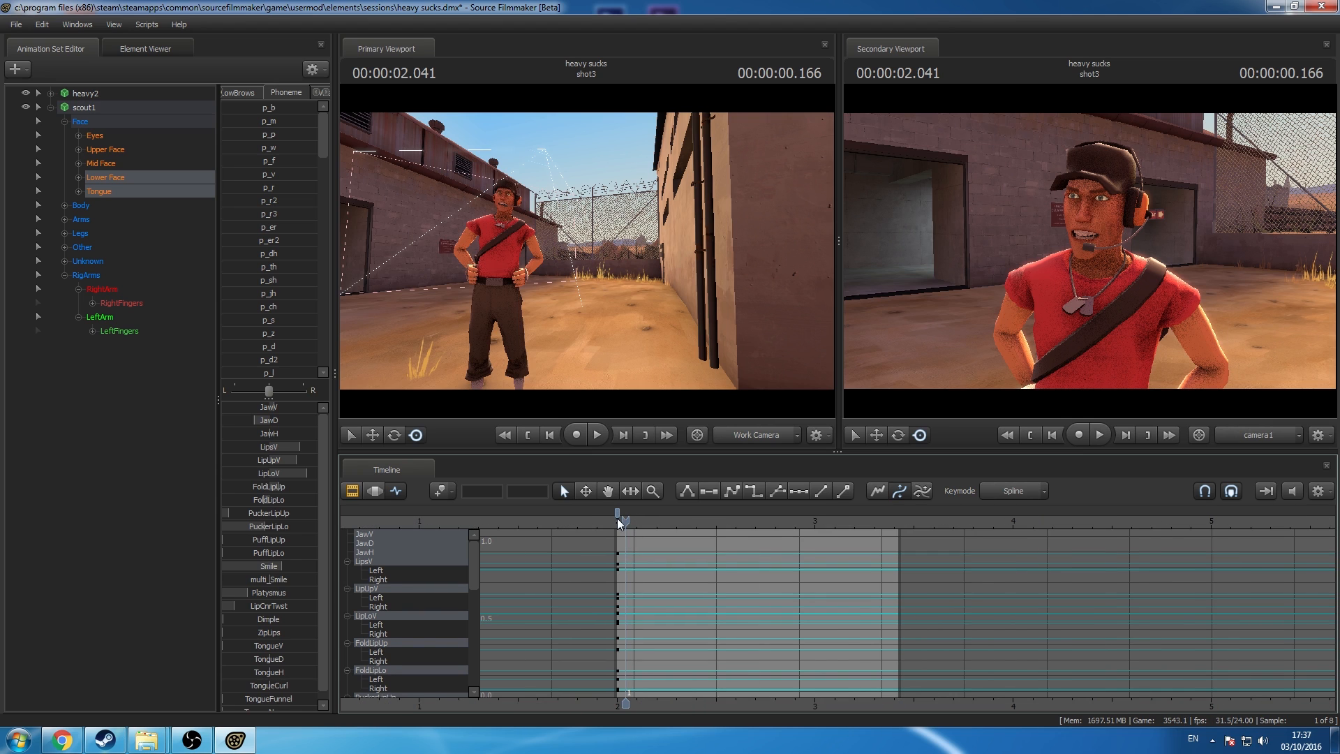
mouse_move(617, 518)
mouse_down()
mouse_move(589, 517)
mouse_move(626, 516)
mouse_up()
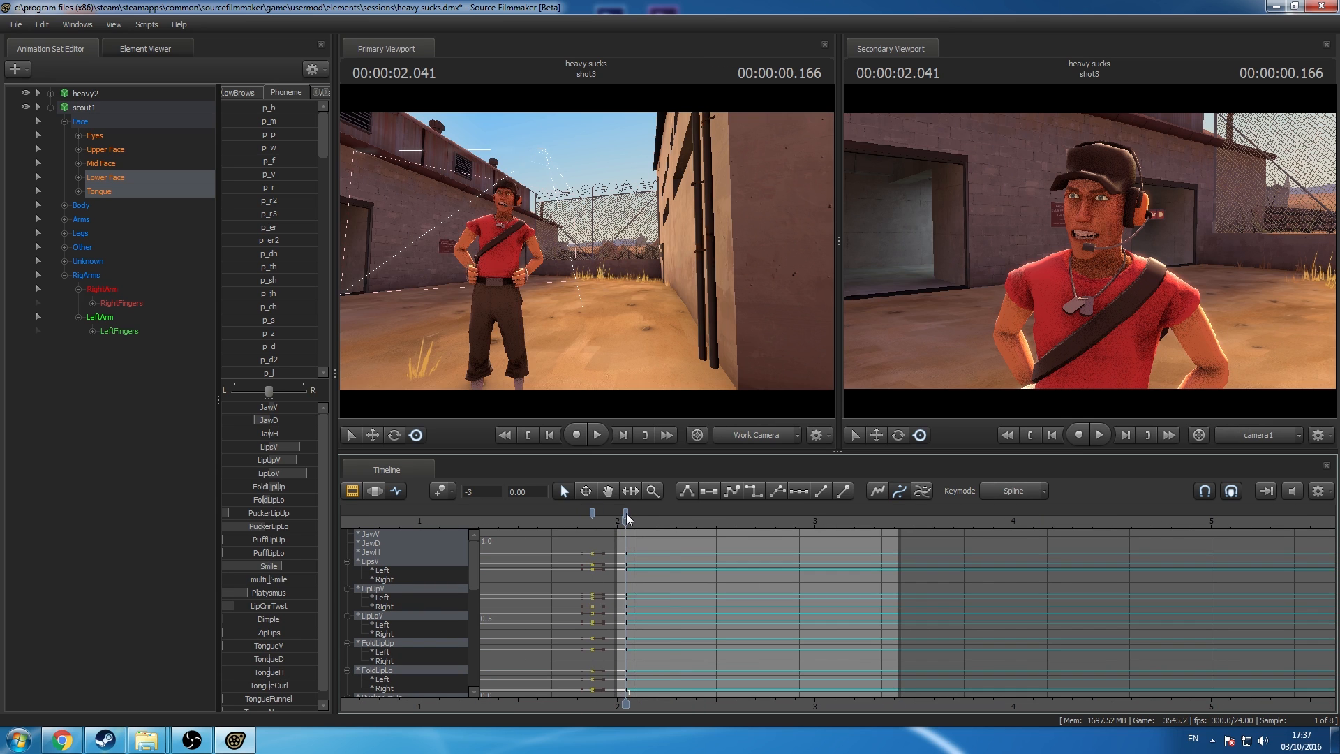
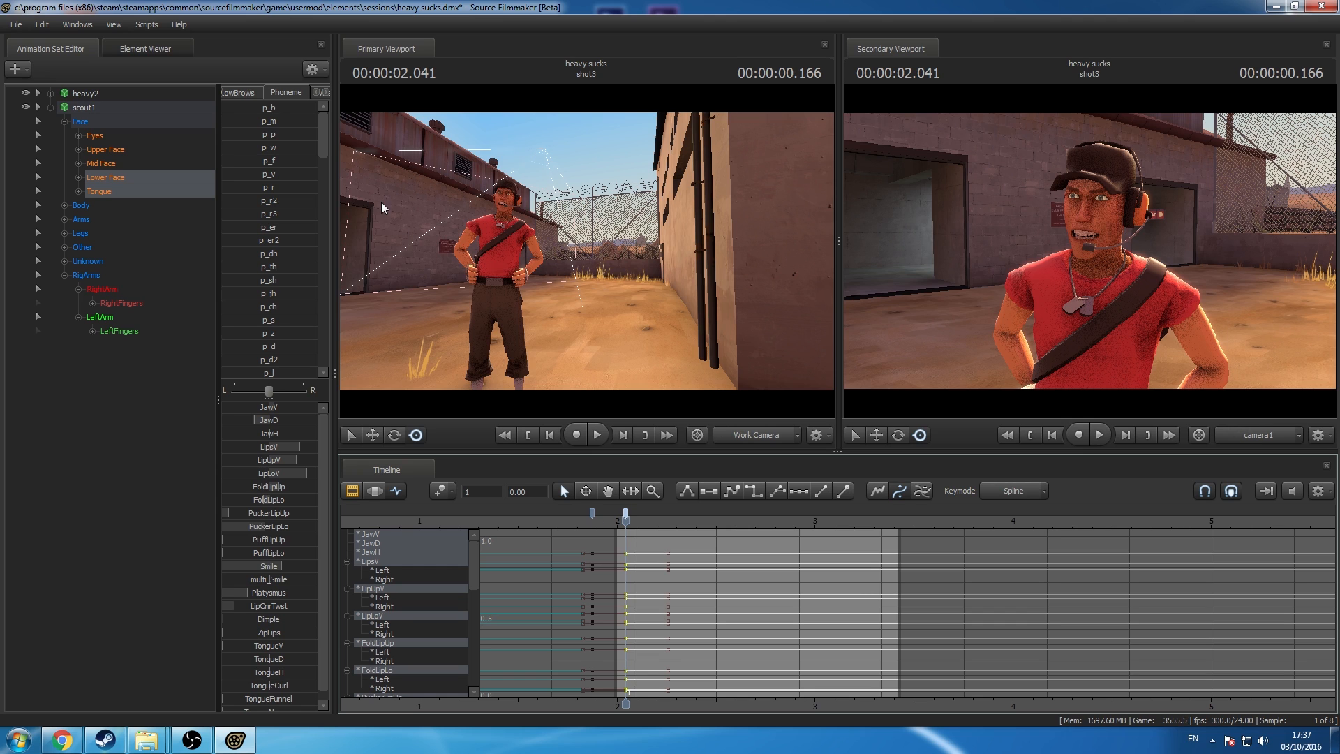
Step: Shape the Scout's mouth with phoneme p_y at 00:00:02.041 and p_uw at 00:00:02.125, and add another mouth keyframe at 00:00:02.208
scroll(288, 161, down, 8)
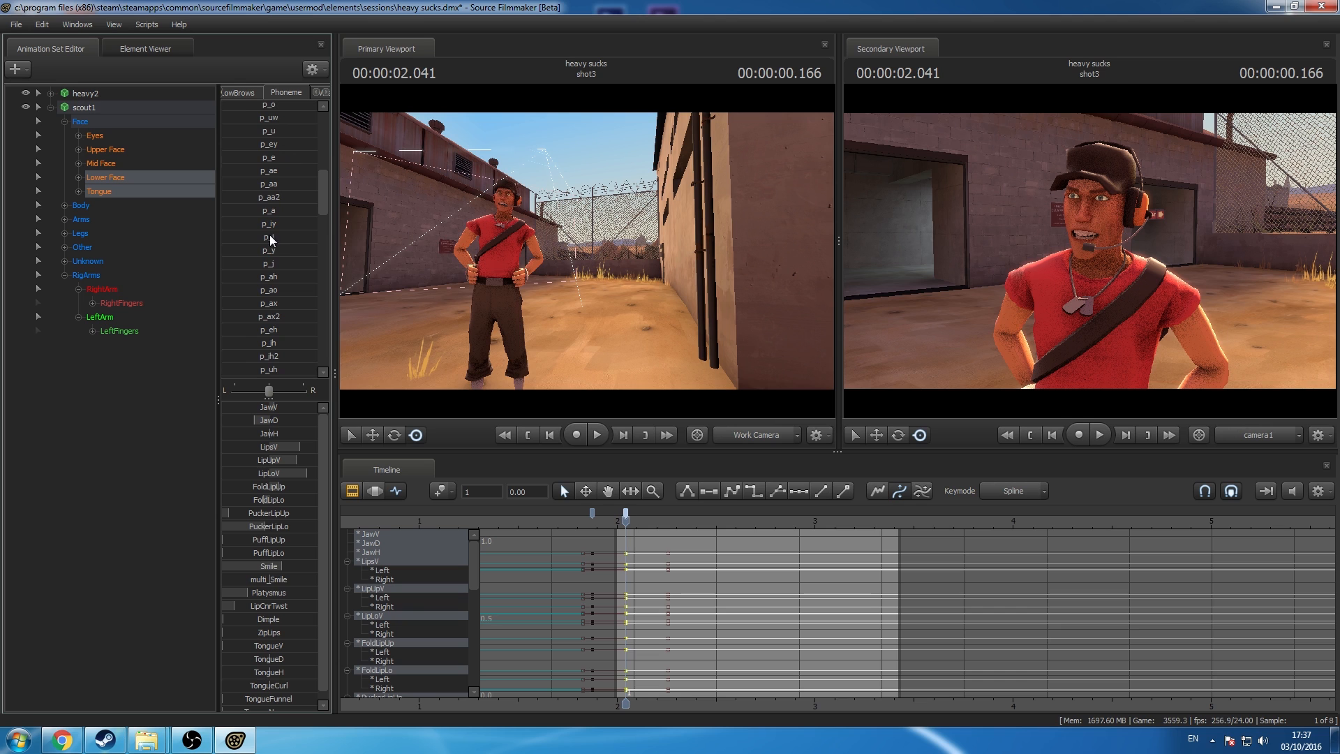
drag(275, 251, 301, 251)
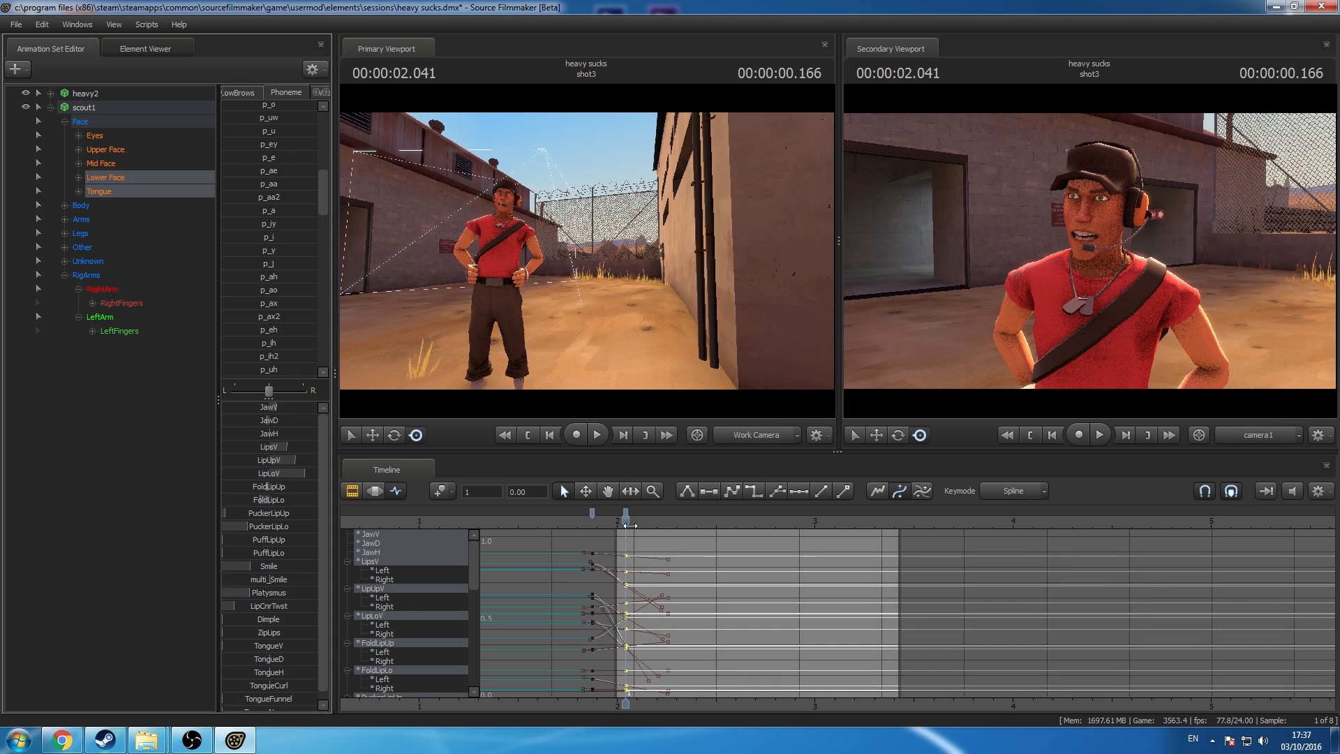
mouse_move(629, 525)
mouse_down()
mouse_move(654, 532)
mouse_move(643, 520)
mouse_up()
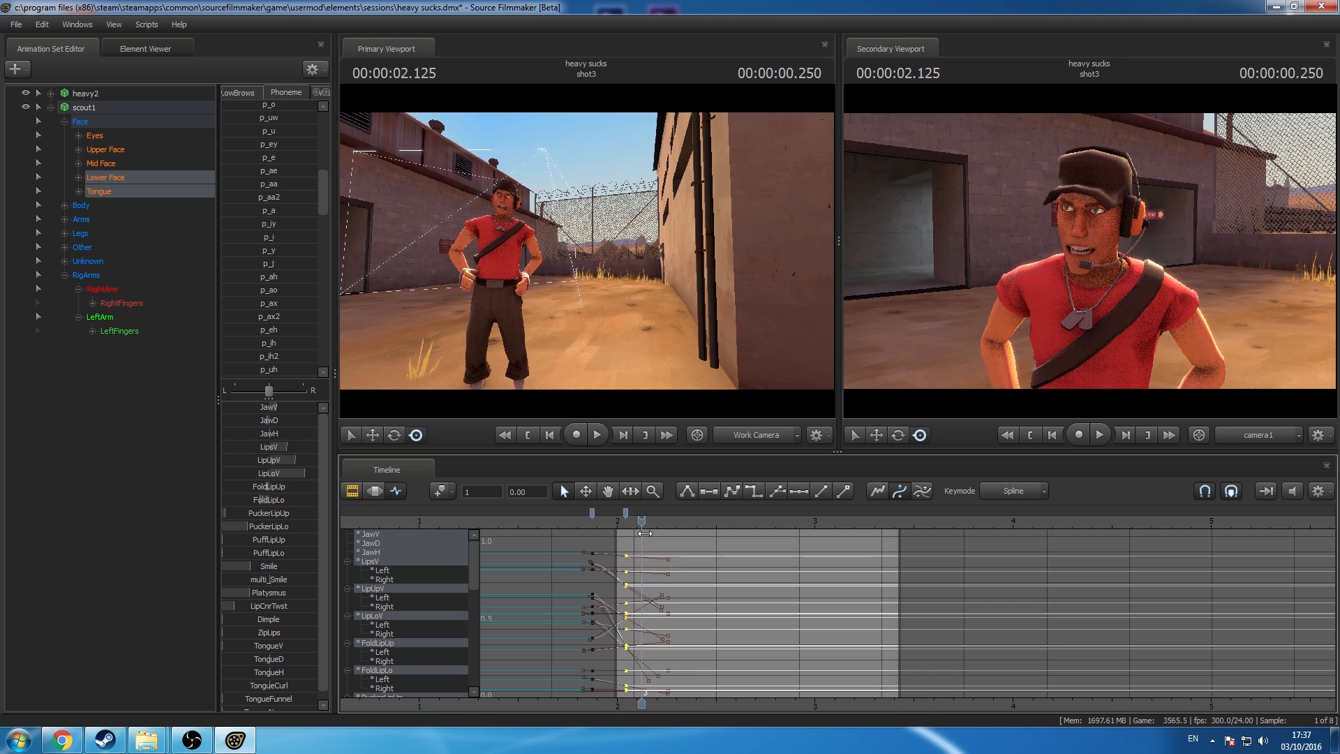
scroll(643, 518, up, 3)
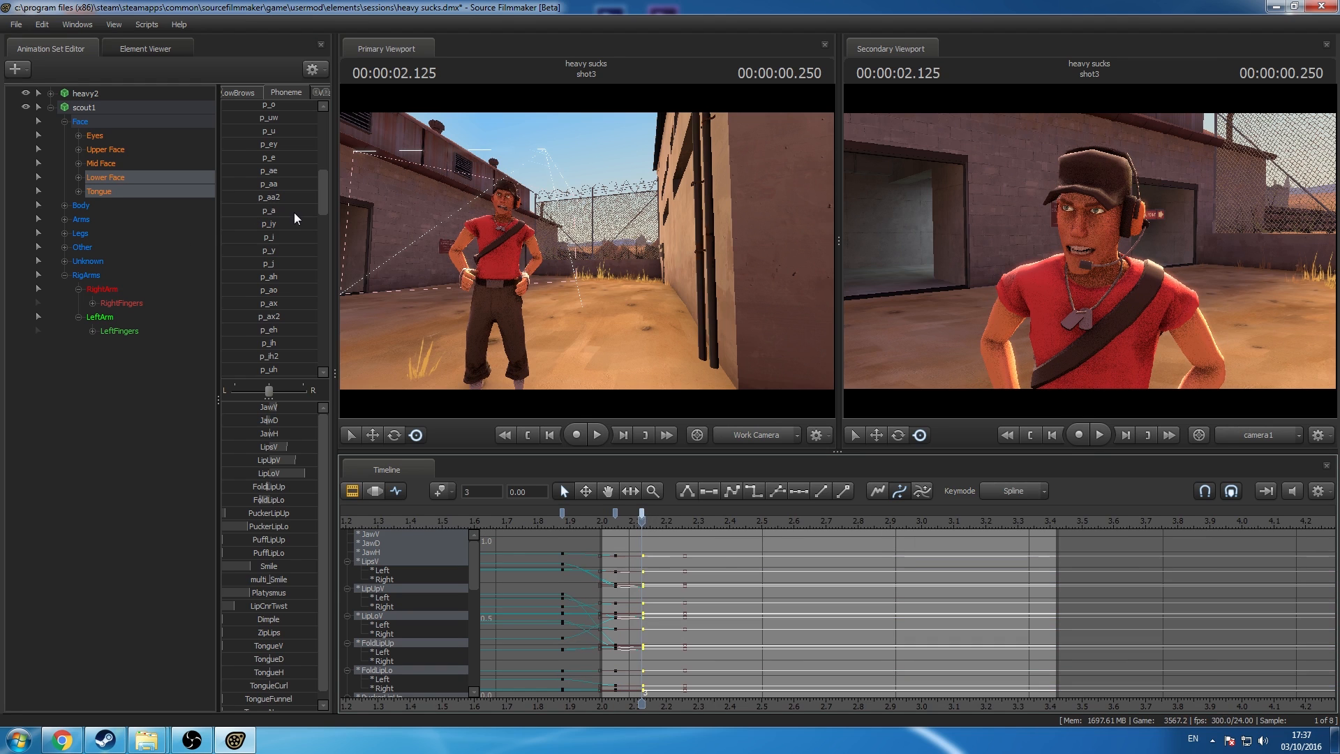
scroll(295, 214, up, 3)
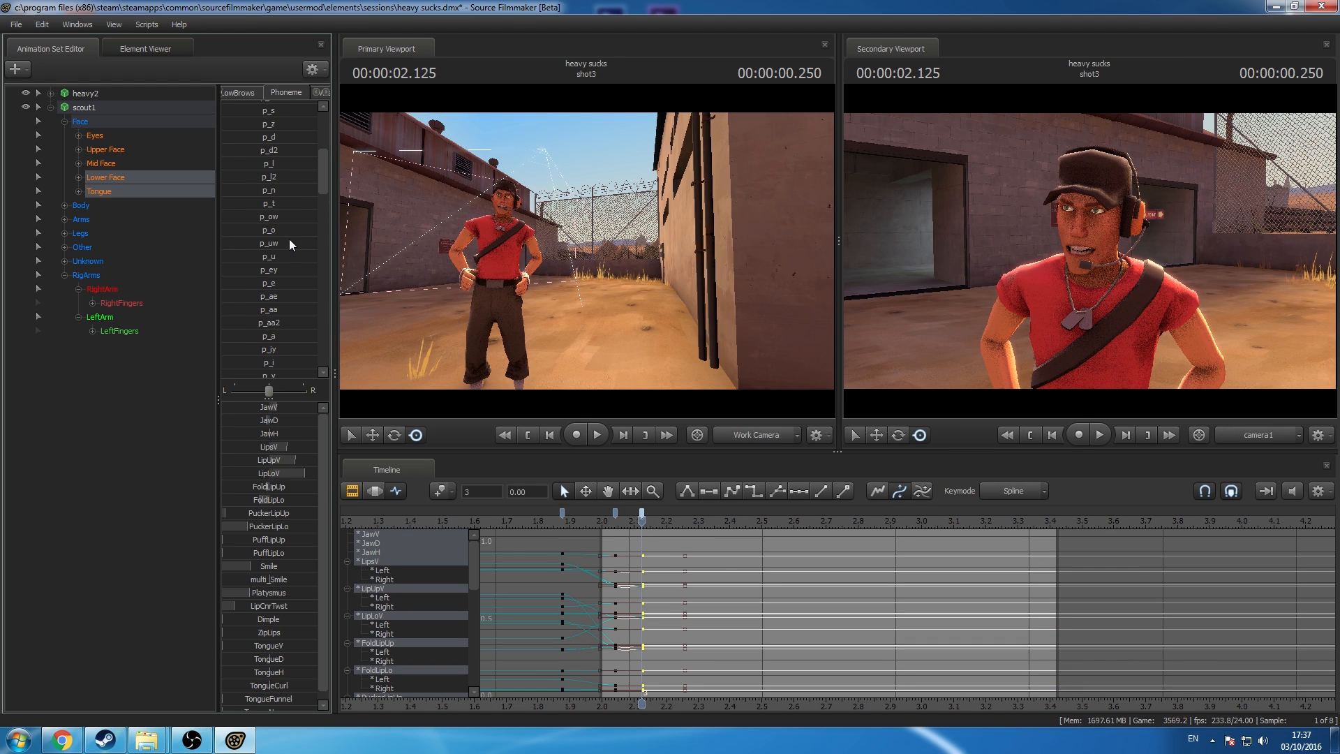
drag(263, 244, 307, 244)
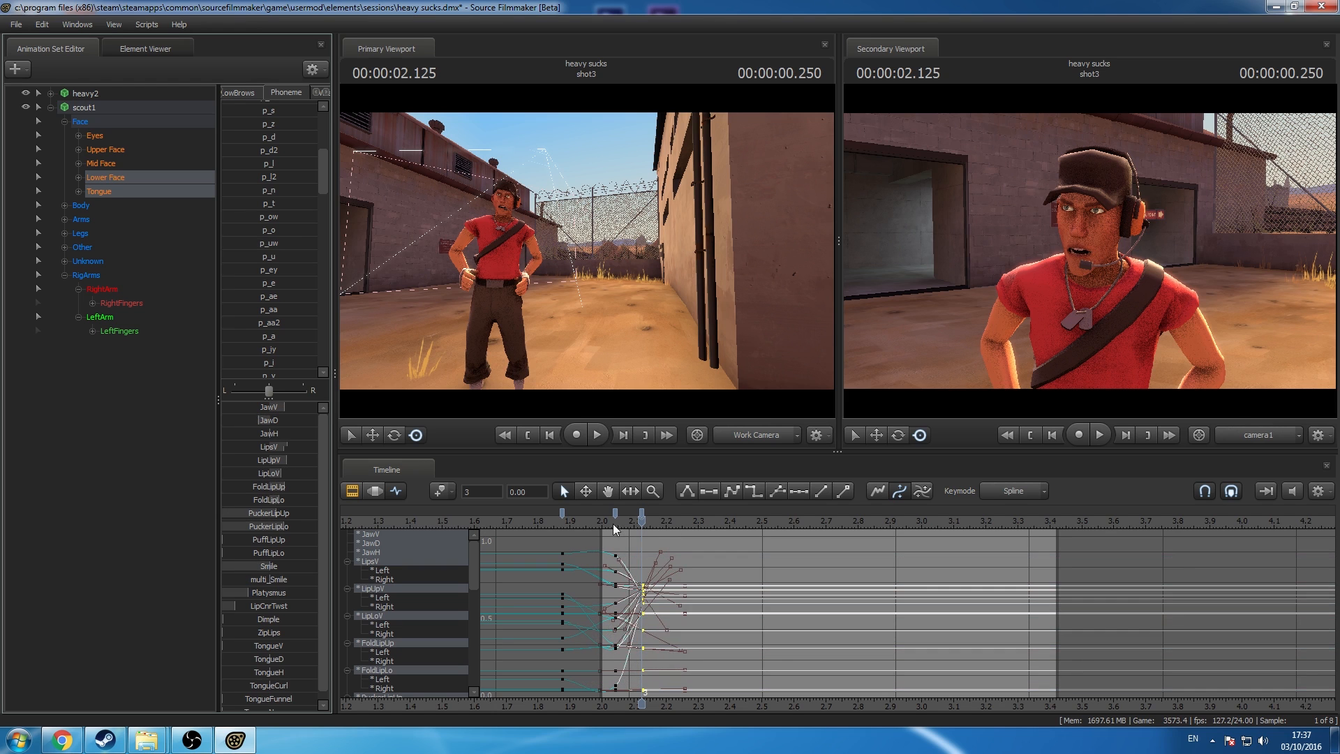
drag(613, 524, 669, 555)
key(m)
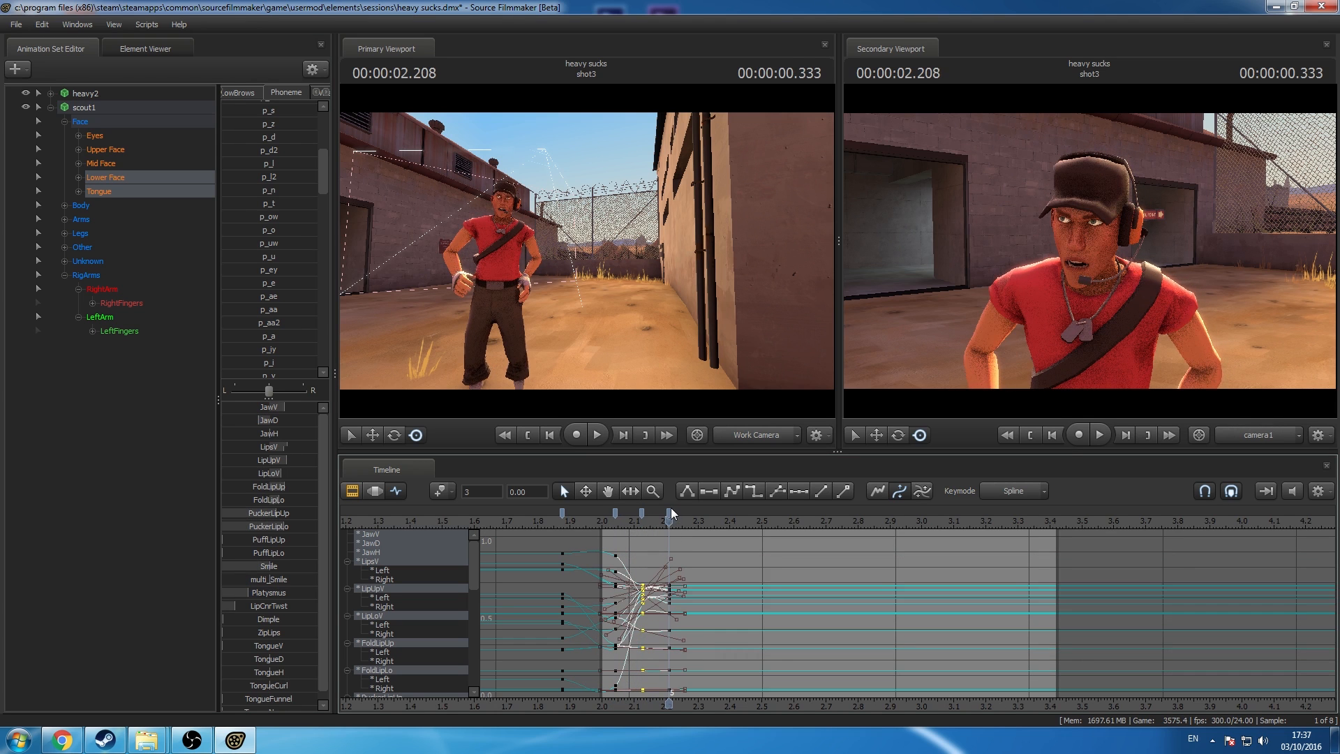
Step: Shape the Scout's mouth with phoneme p_s at full strength at 00:00:02.208 and add another mouth keyframe at 00:00:02.541
click(670, 513)
scroll(271, 210, up, 2)
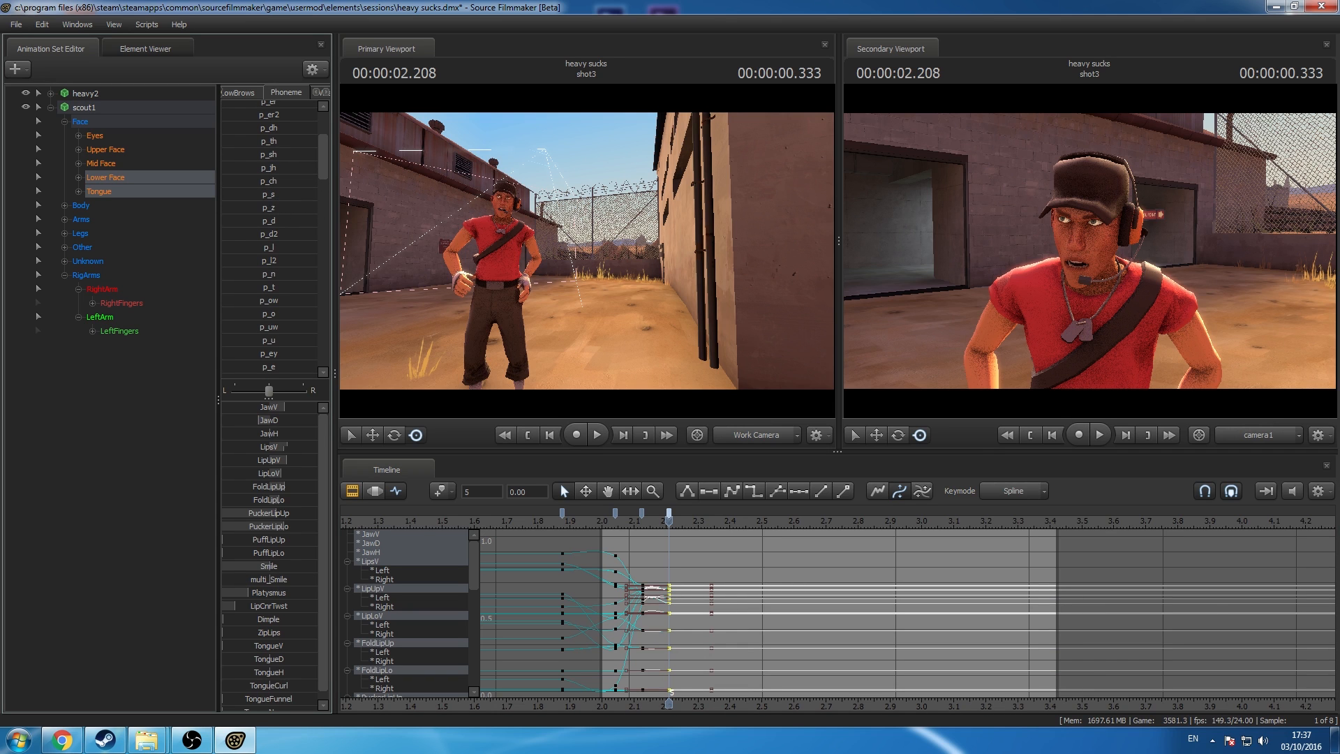
drag(230, 194, 327, 225)
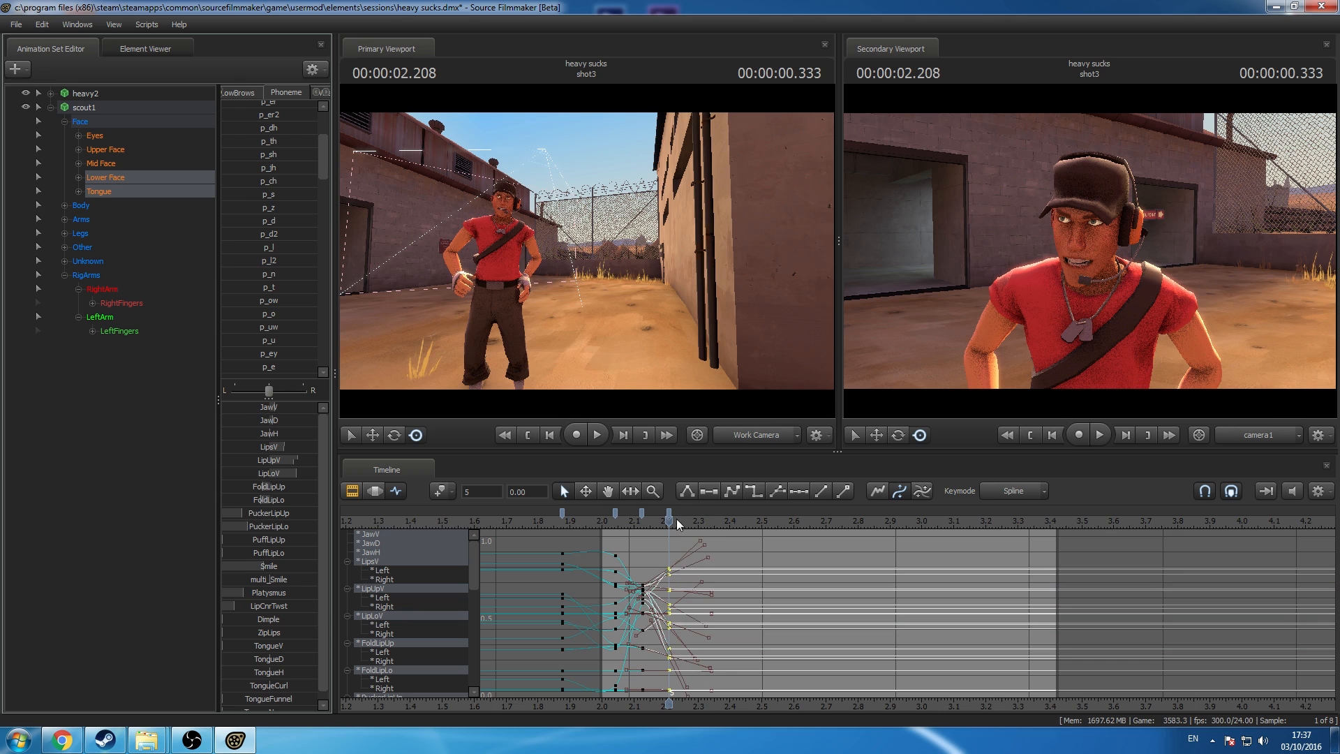
drag(677, 524, 776, 608)
key(m)
double_click(775, 513)
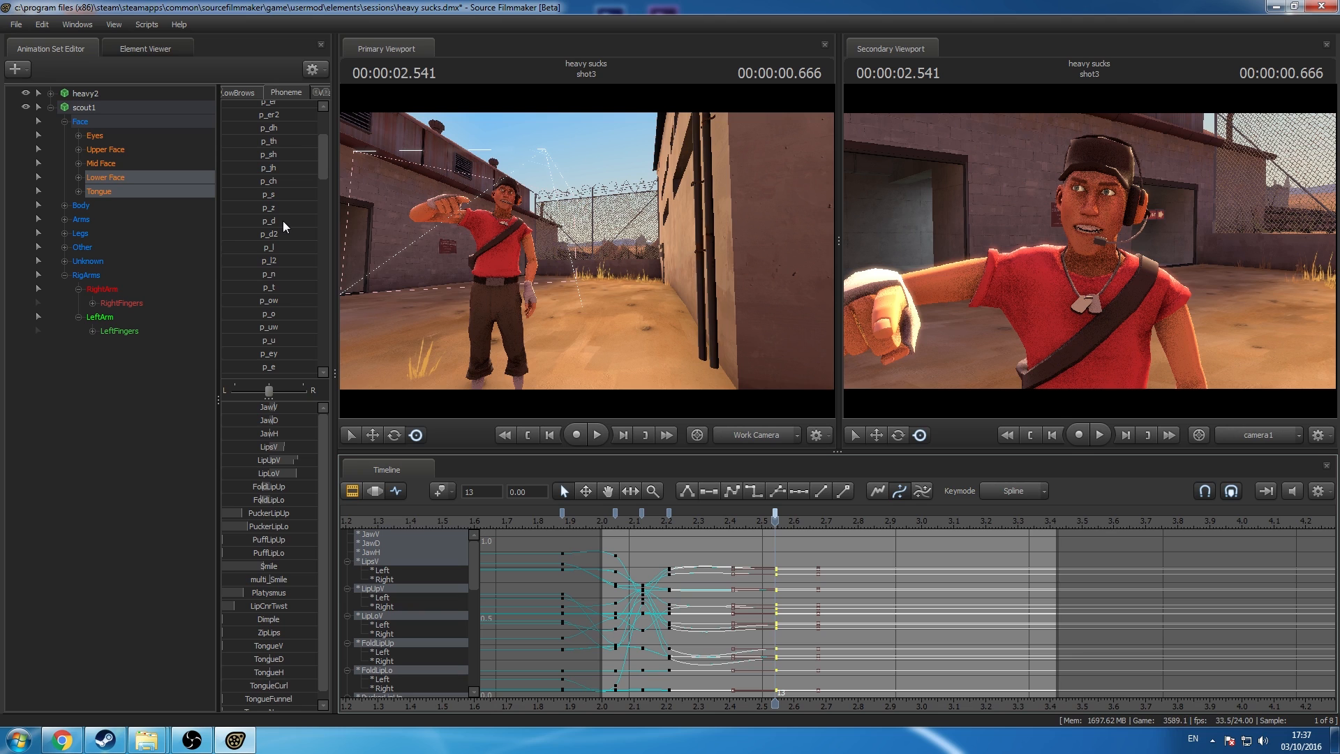
scroll(283, 221, up, 3)
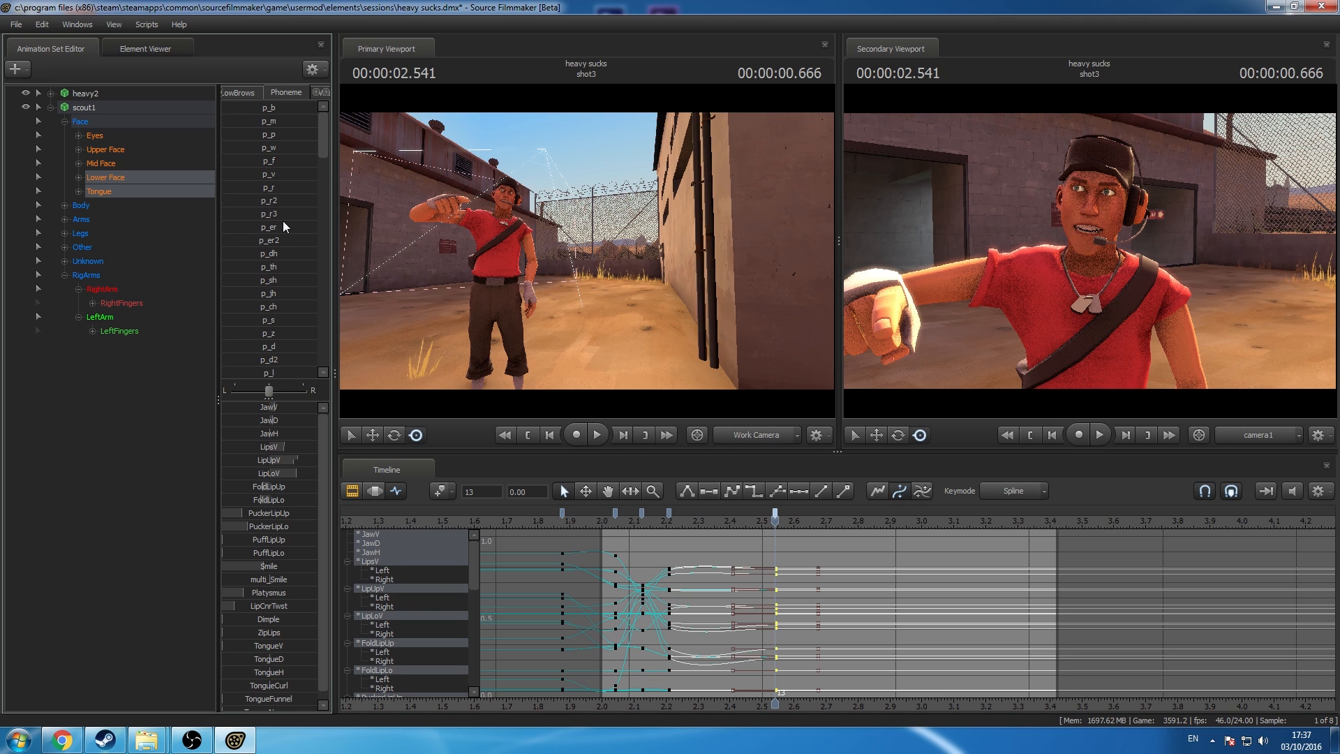
scroll(270, 125, down, 10)
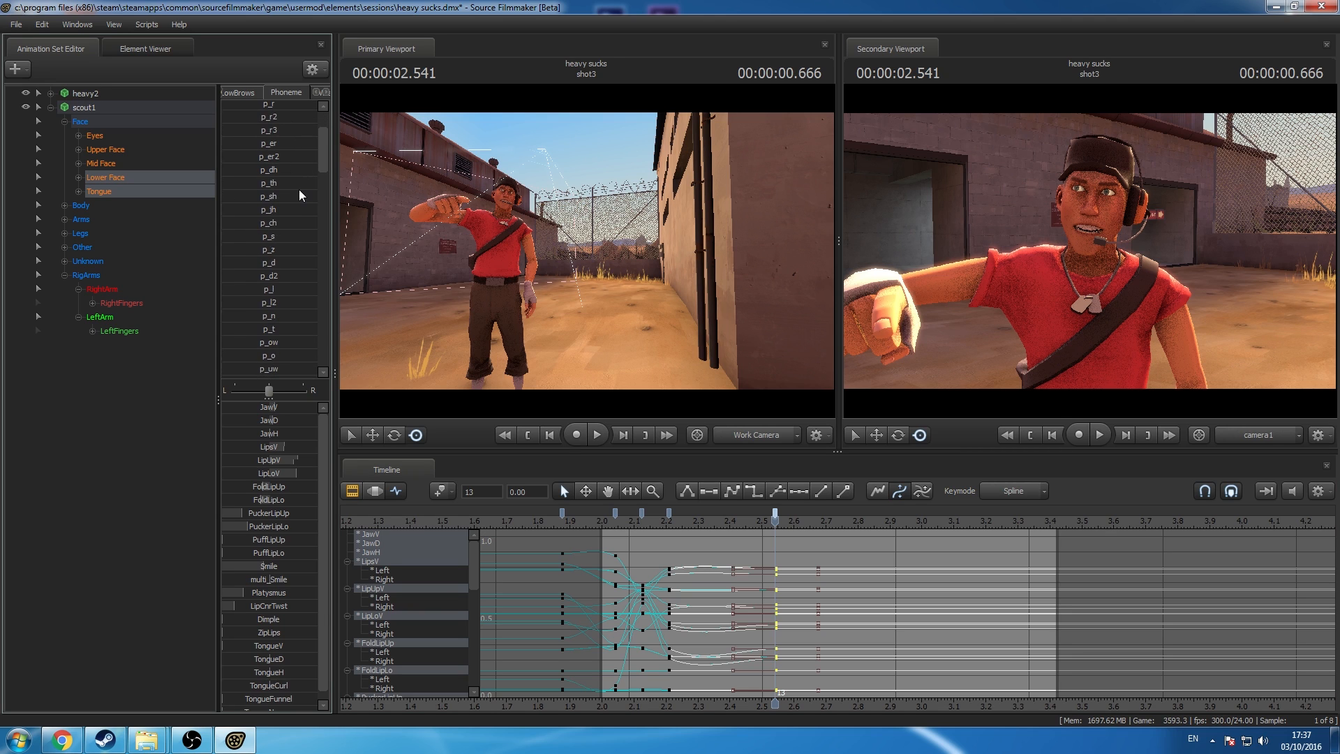
scroll(294, 203, down, 4)
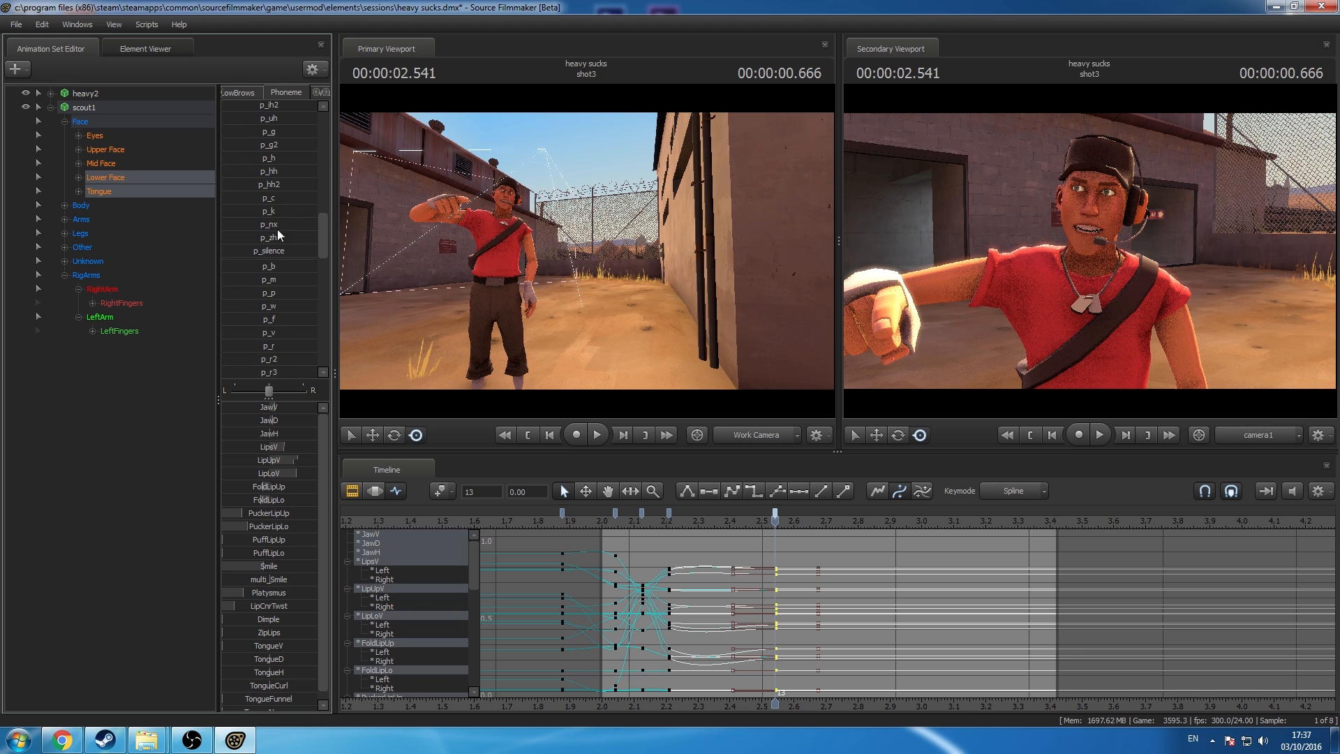
drag(272, 212, 318, 202)
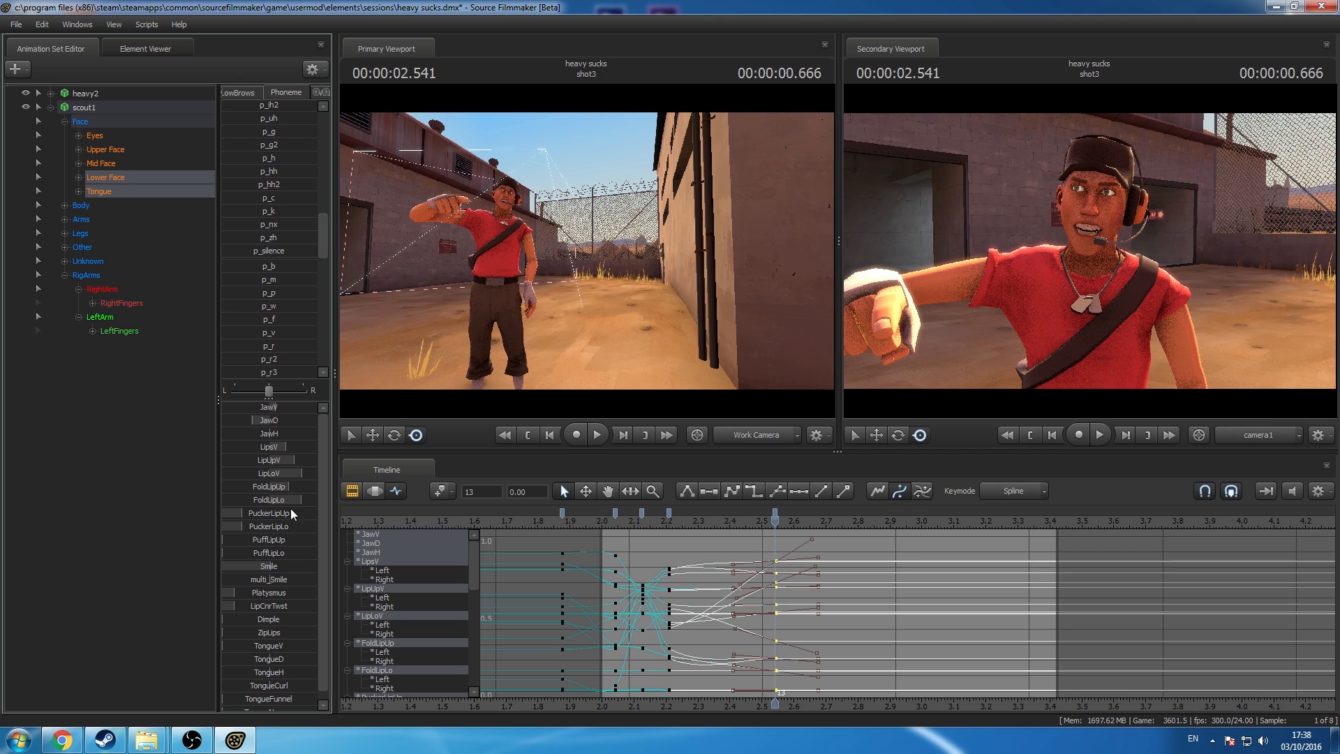
key(ctrl+z)
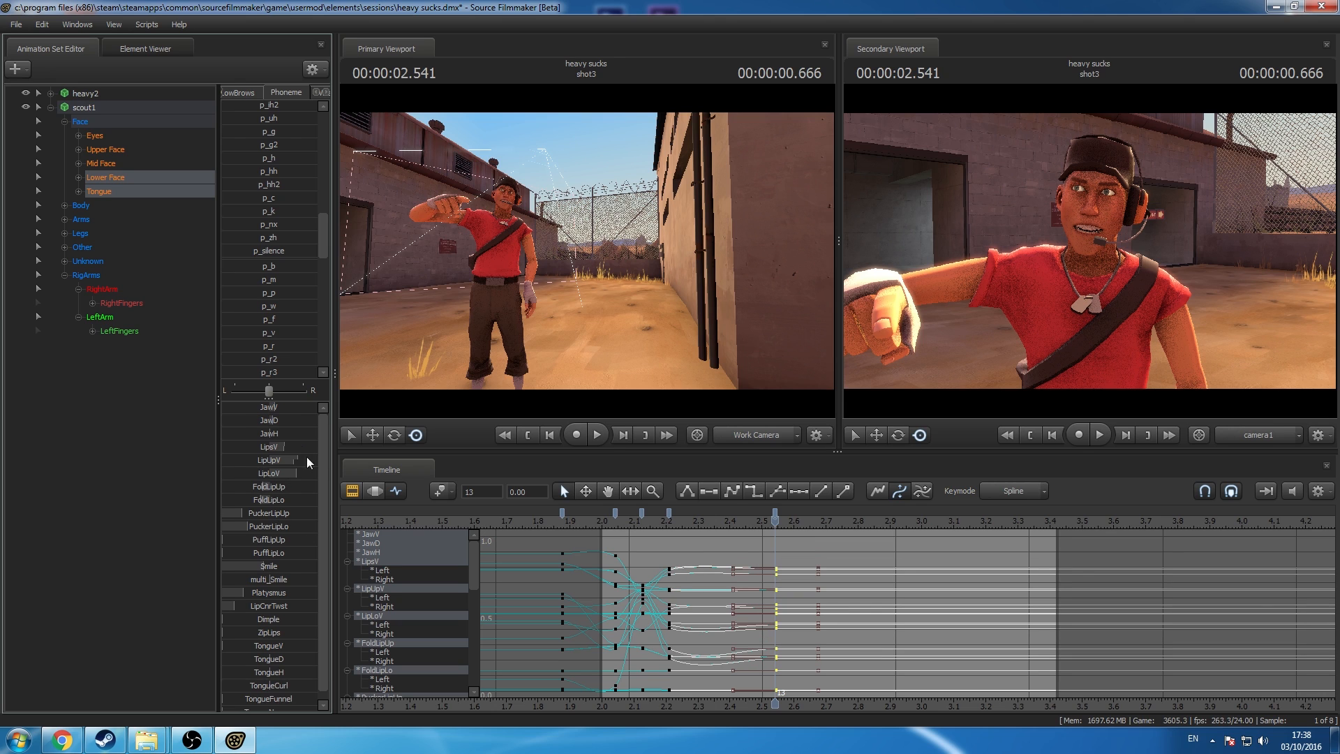
Step: Shape the Scout's mouth at 00:00:02.541 by raising Smile, LipsV and LipLoV and slightly lowering LipUpV
drag(282, 409, 276, 409)
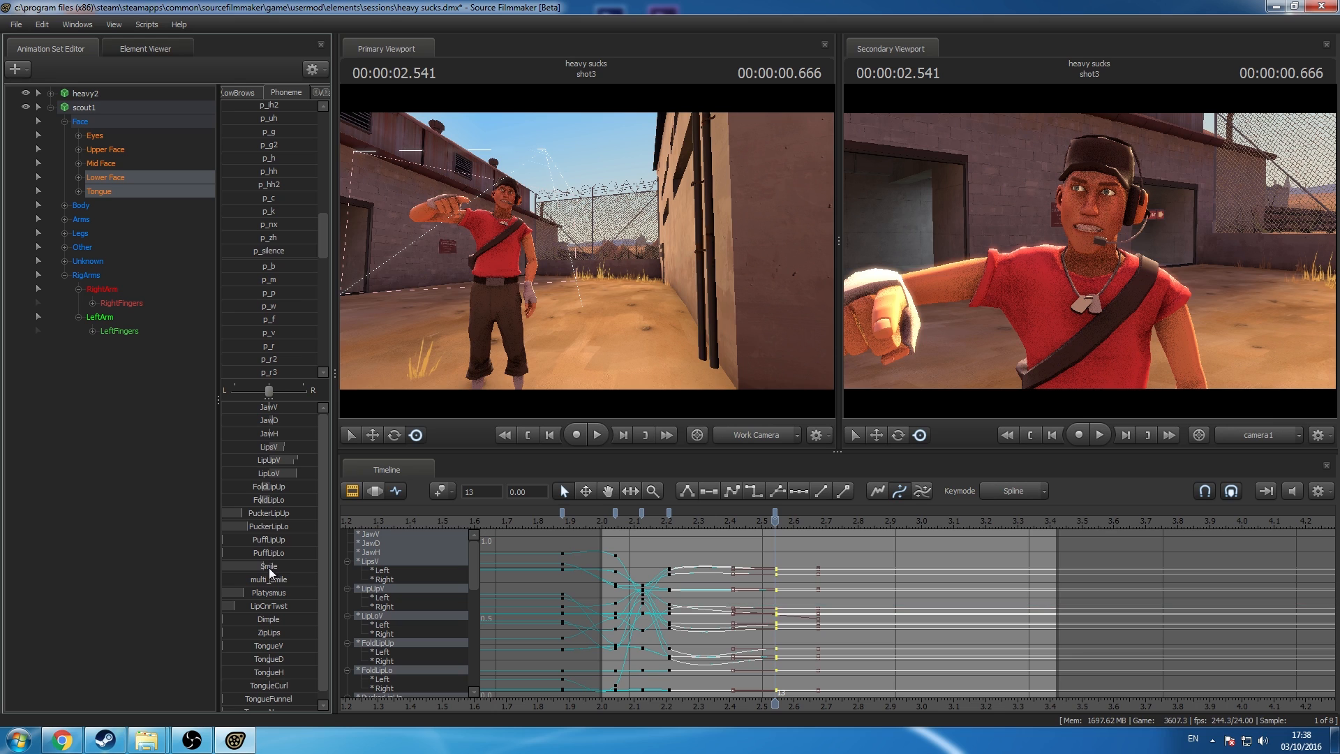
drag(270, 567, 296, 567)
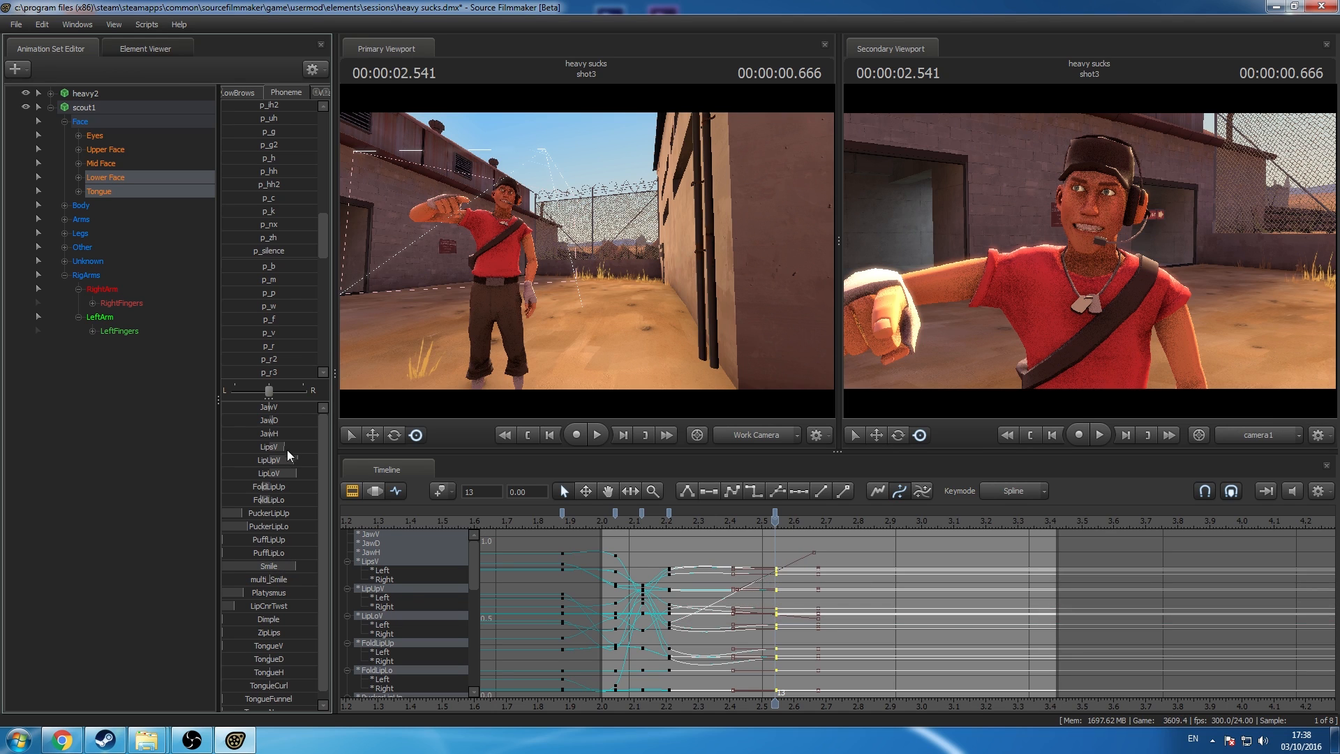
drag(287, 450, 289, 450)
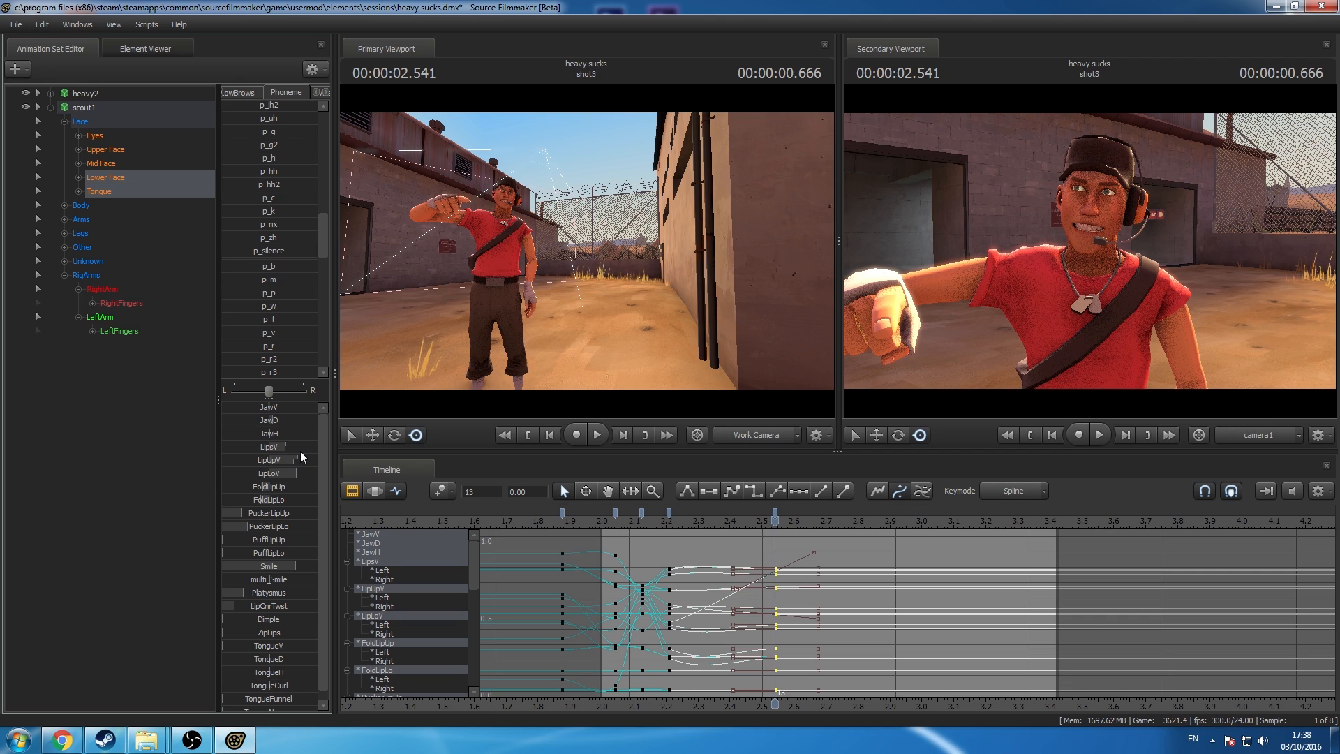
mouse_move(300, 451)
mouse_down()
mouse_move(464, 442)
mouse_move(391, 432)
mouse_move(286, 463)
mouse_up()
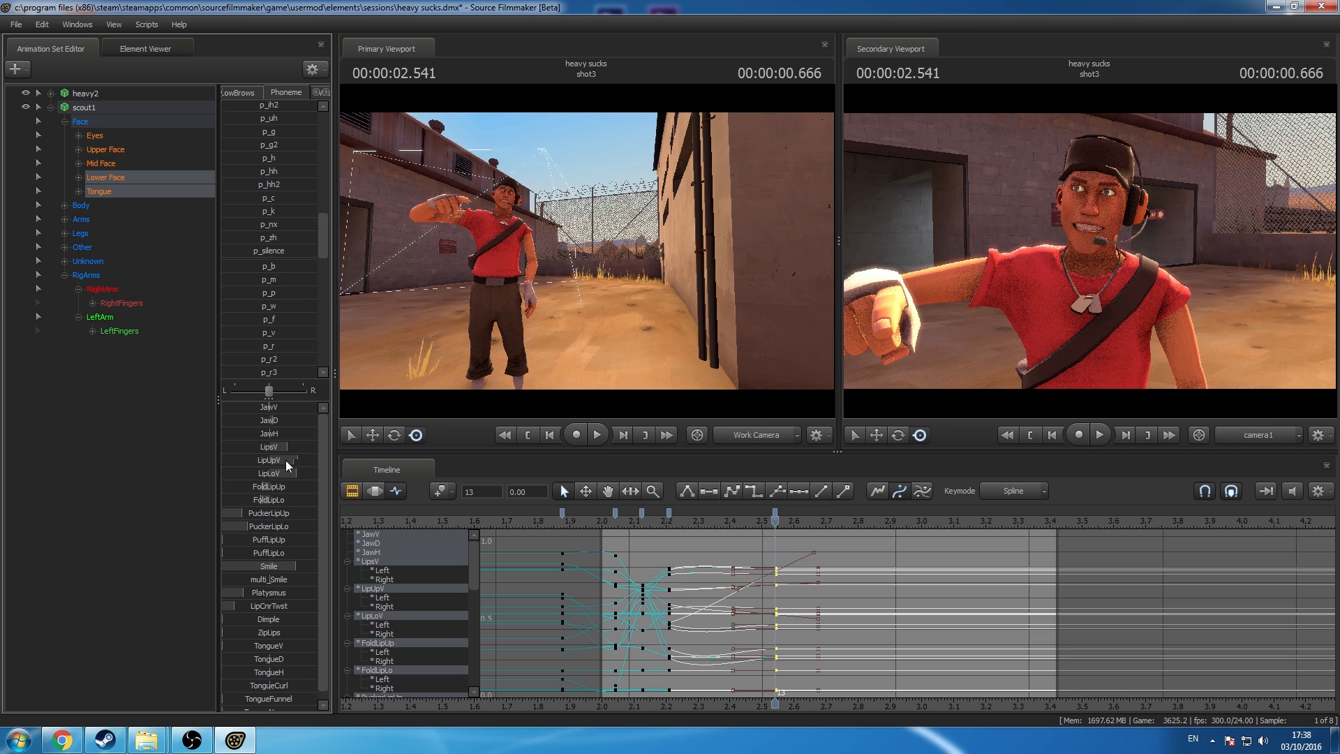
drag(291, 462, 317, 473)
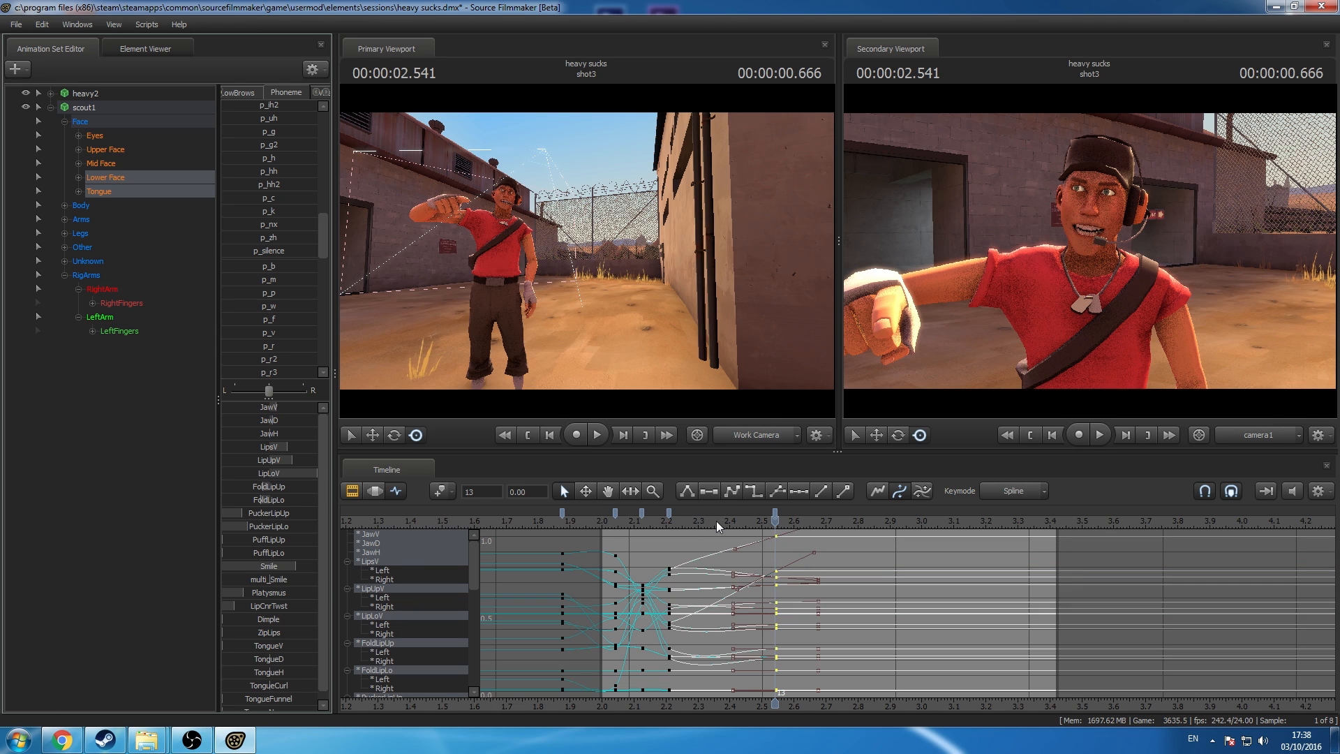
Step: Add a mouth keyframe at 00:00:02.375 and open the Scout's jaw there by raising JawV
drag(695, 521, 722, 521)
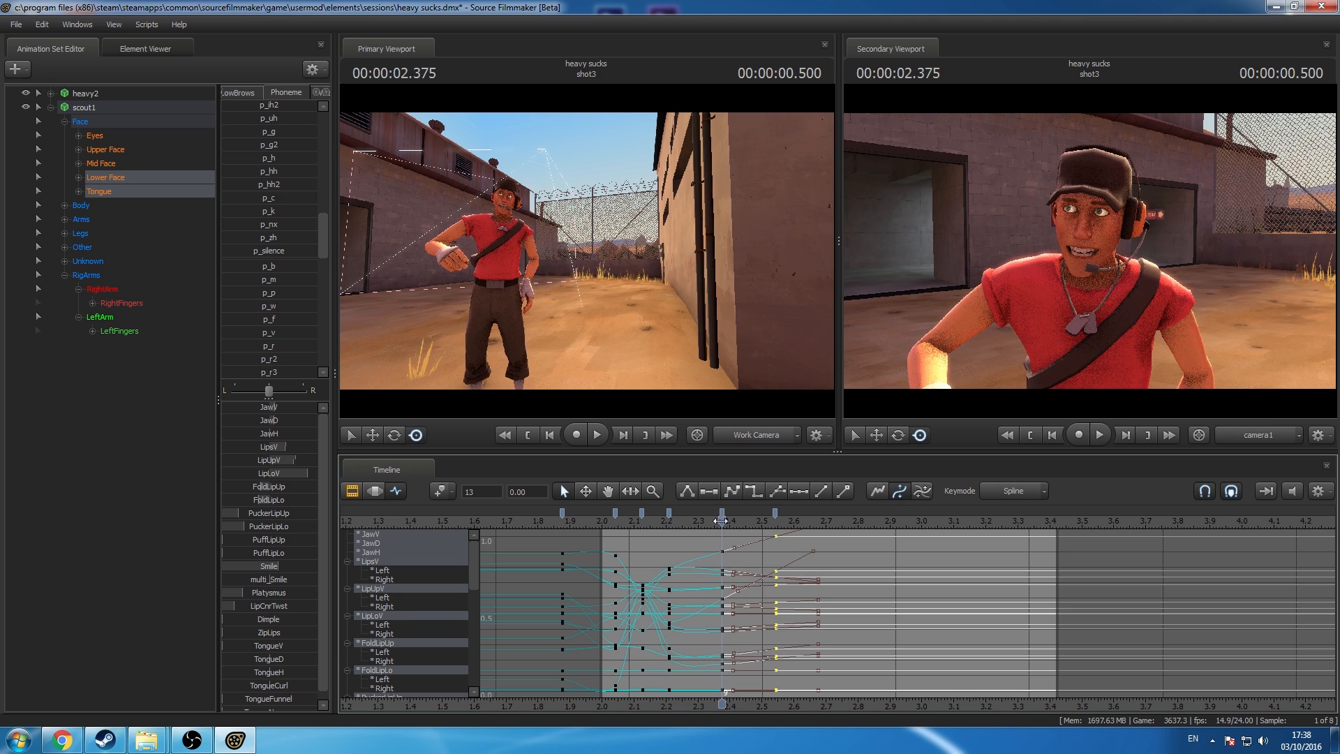
scroll(278, 310, up, 6)
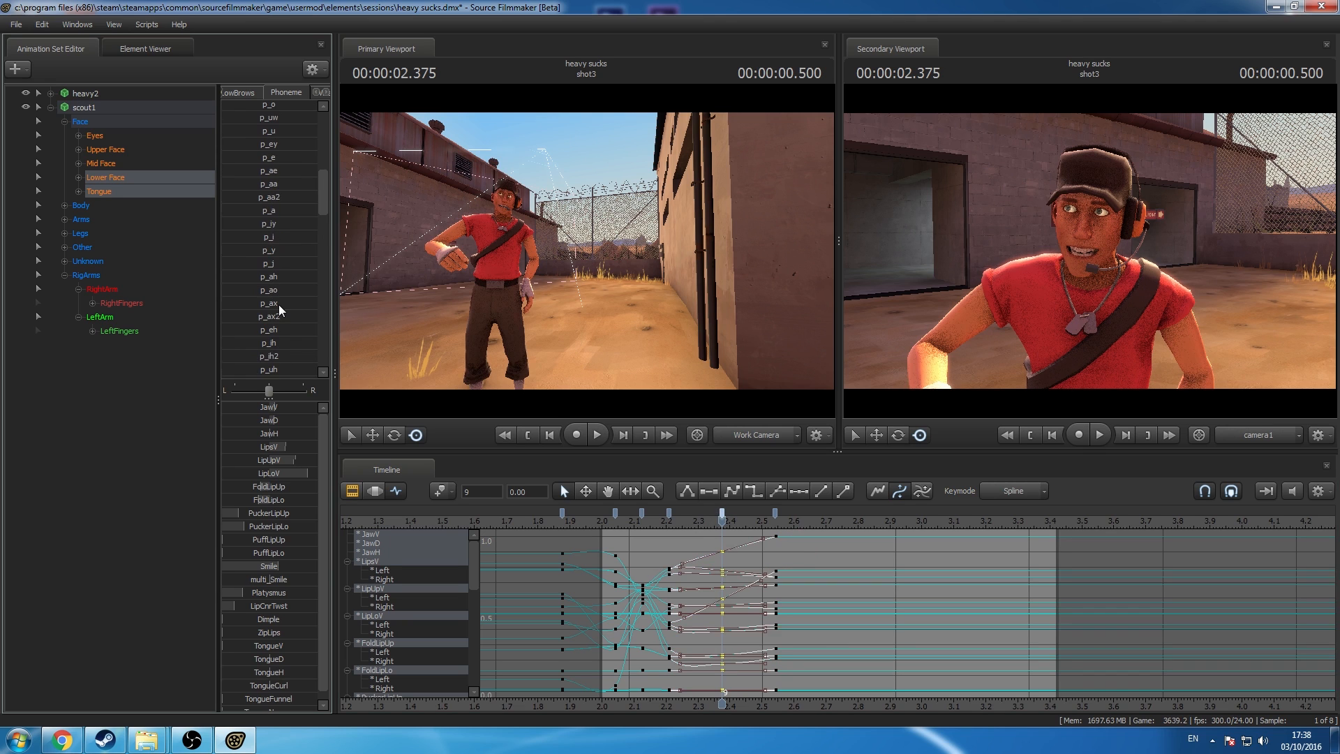
scroll(279, 304, up, 4)
scroll(288, 304, up, 2)
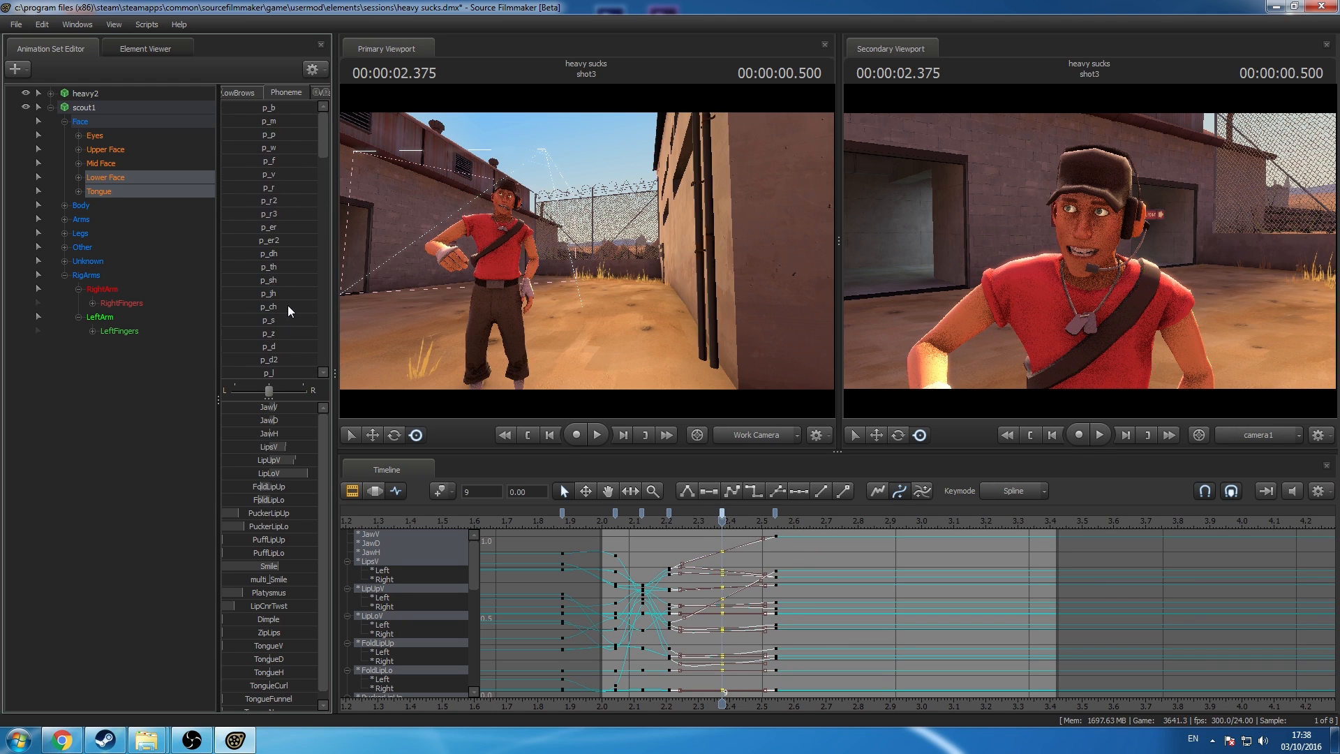
scroll(274, 256, down, 3)
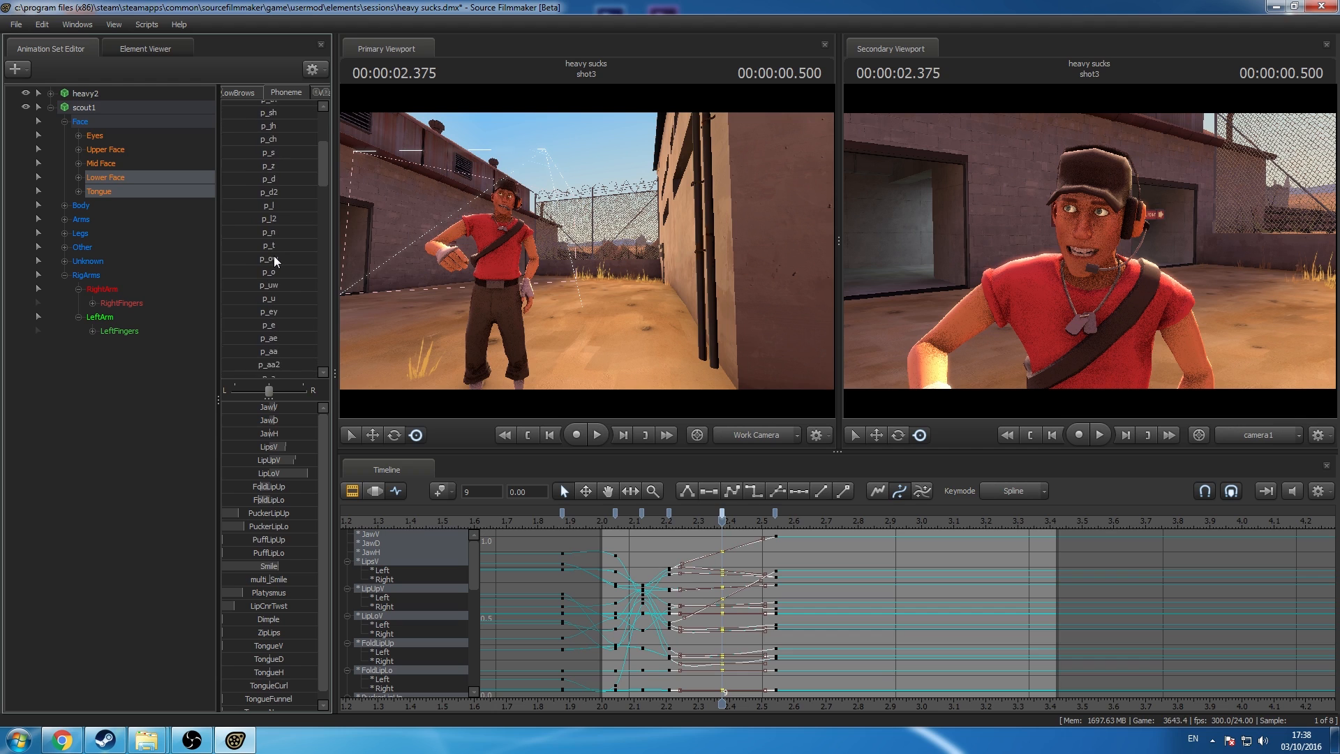
mouse_move(272, 259)
mouse_down()
mouse_move(307, 258)
mouse_move(280, 259)
mouse_up()
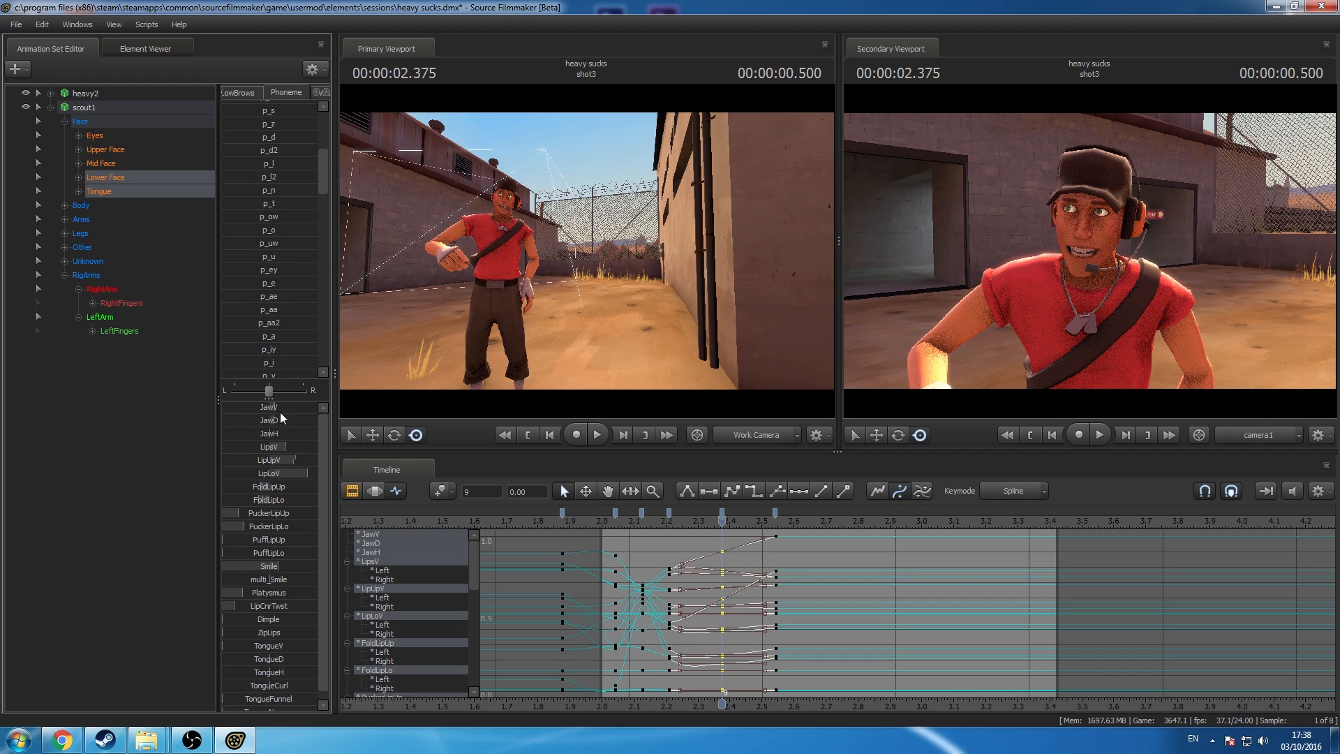
drag(275, 408, 297, 414)
Step: Move the last mouth keyframe earlier to frame 12 at 00:00:02.500, then adjust JawV and reduce LipLoV on it
drag(638, 522, 762, 585)
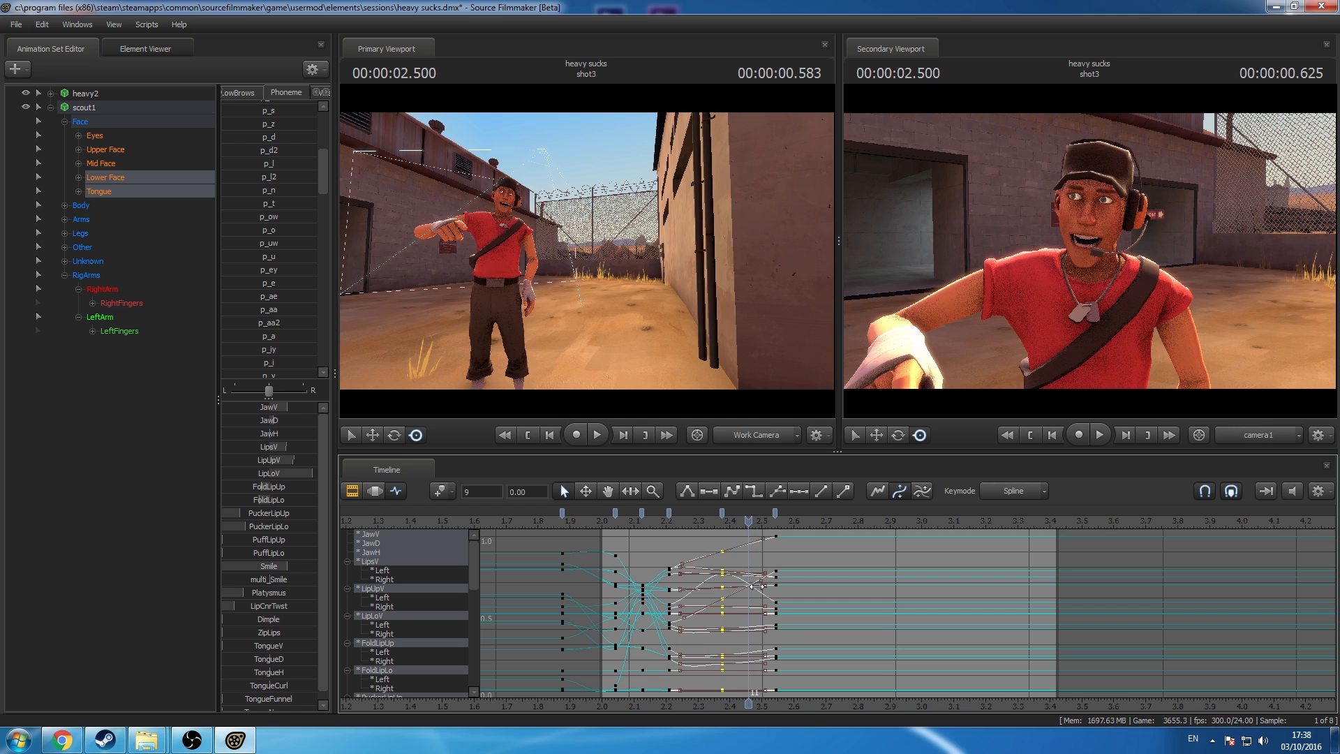
drag(776, 513, 762, 576)
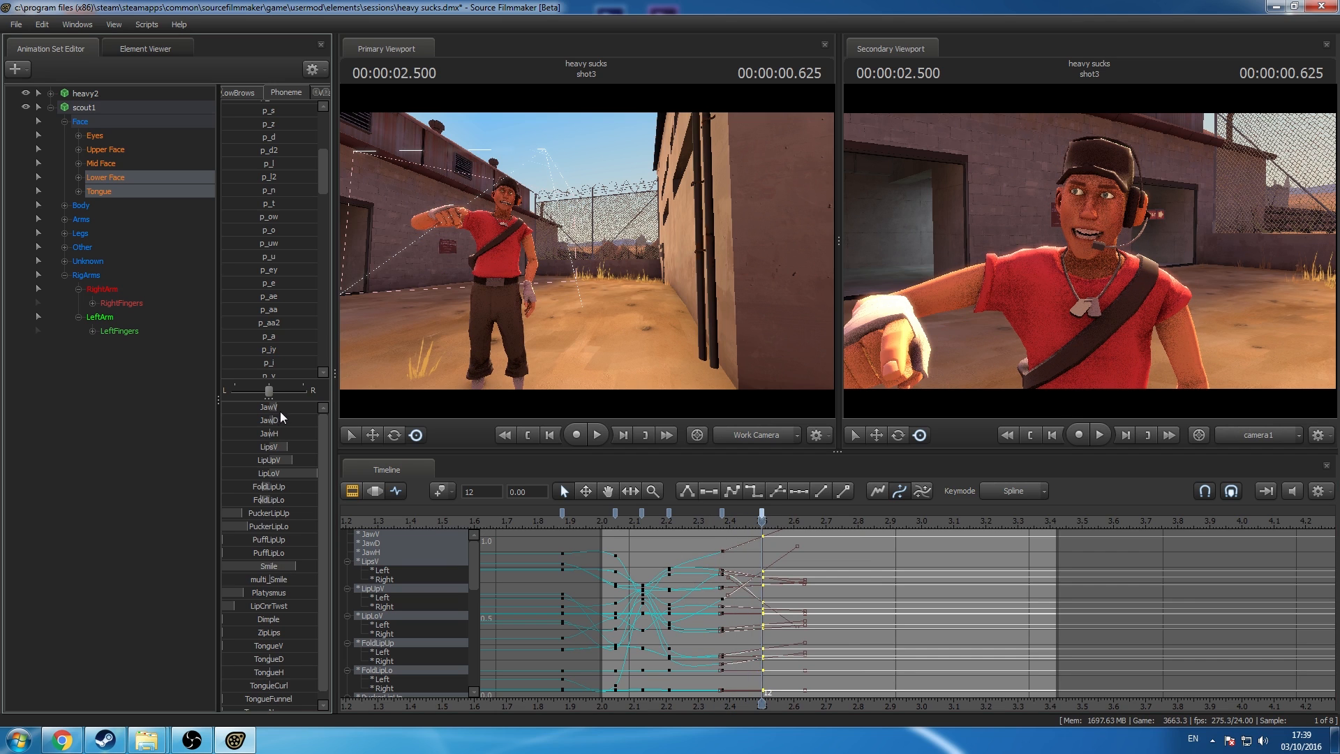
drag(291, 408, 290, 473)
Step: Add a mouth keyframe at 00:00:02.750 and relax the lips there by slightly lowering LipUpV and LipLoV
drag(762, 523, 825, 552)
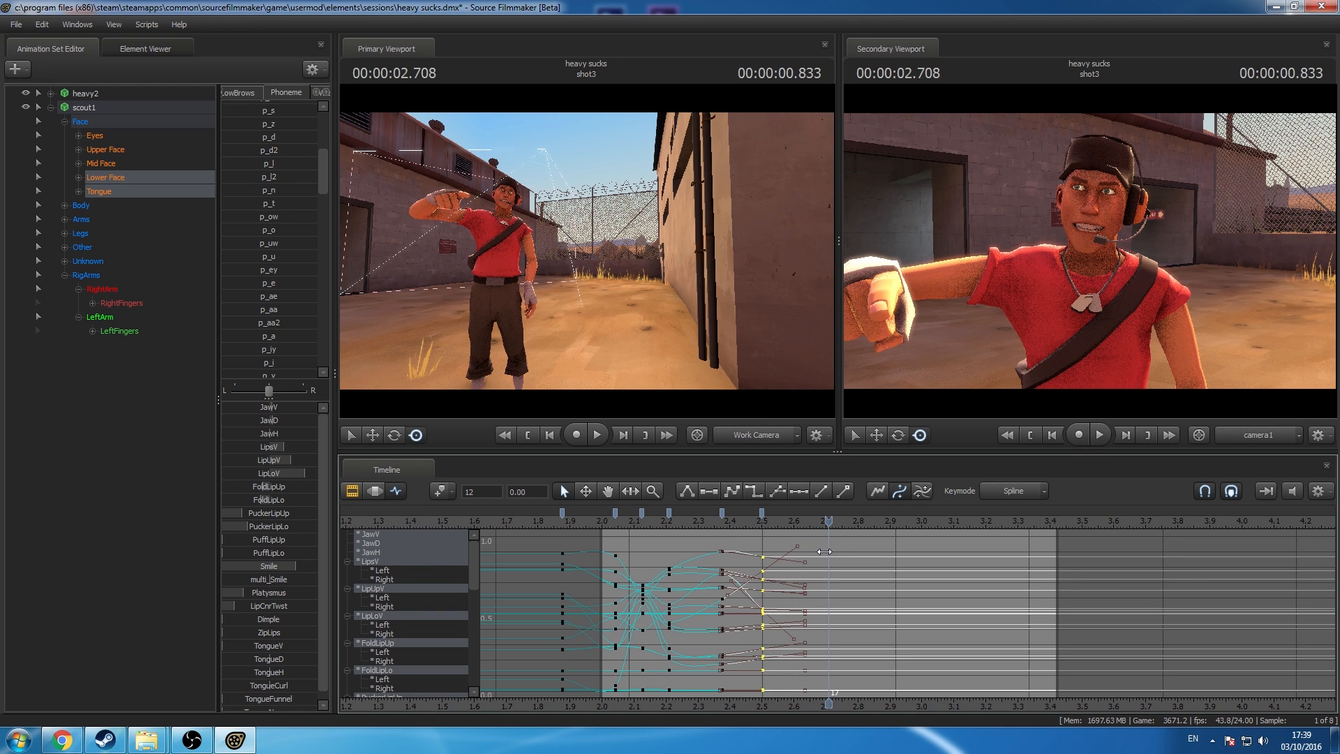
mouse_move(825, 552)
mouse_down()
mouse_move(856, 551)
mouse_move(841, 551)
mouse_up()
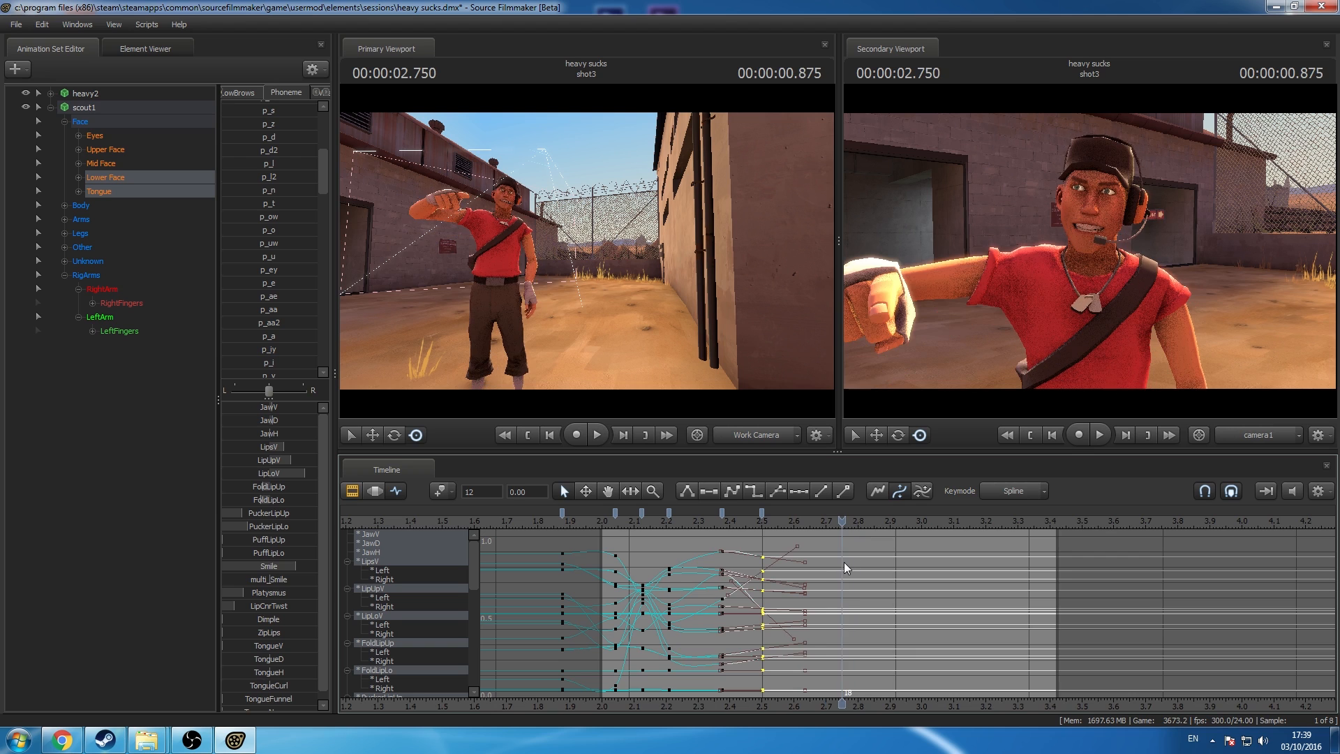
double_click(842, 514)
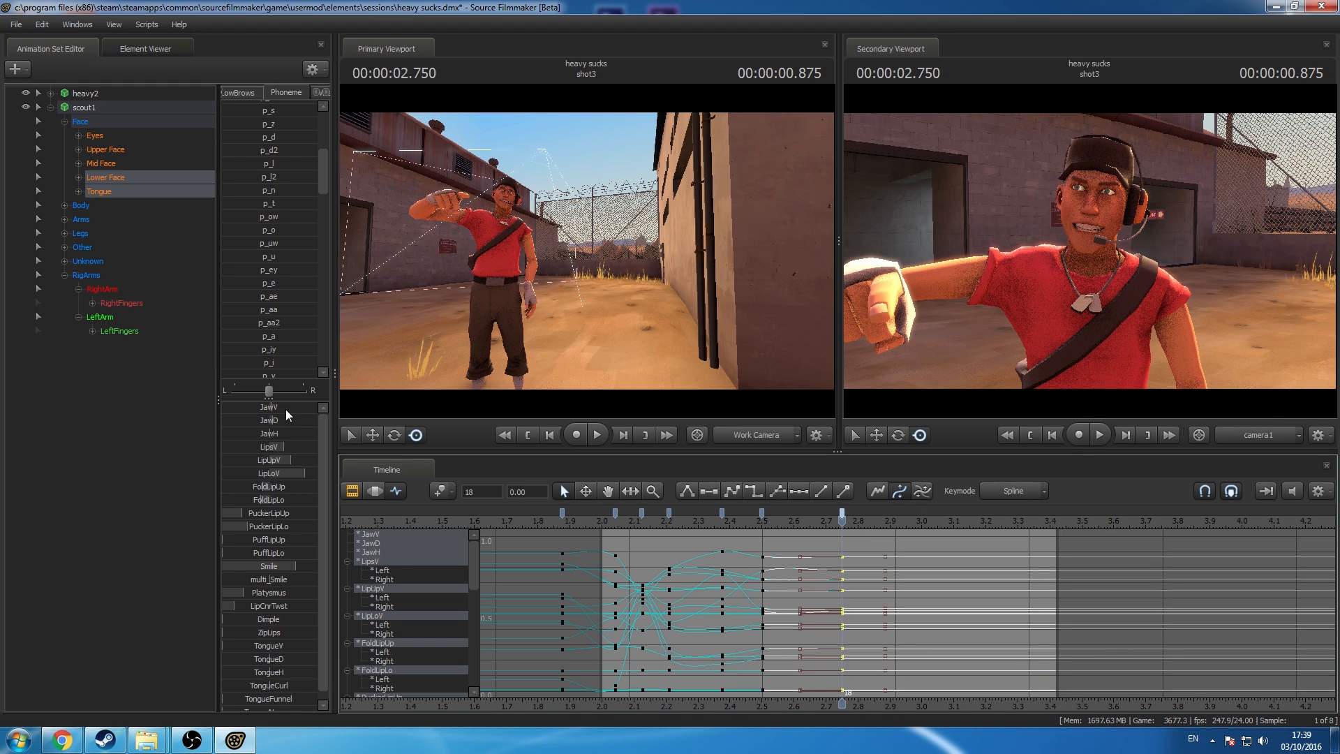
drag(286, 408, 289, 408)
drag(312, 471, 302, 458)
drag(254, 530, 273, 494)
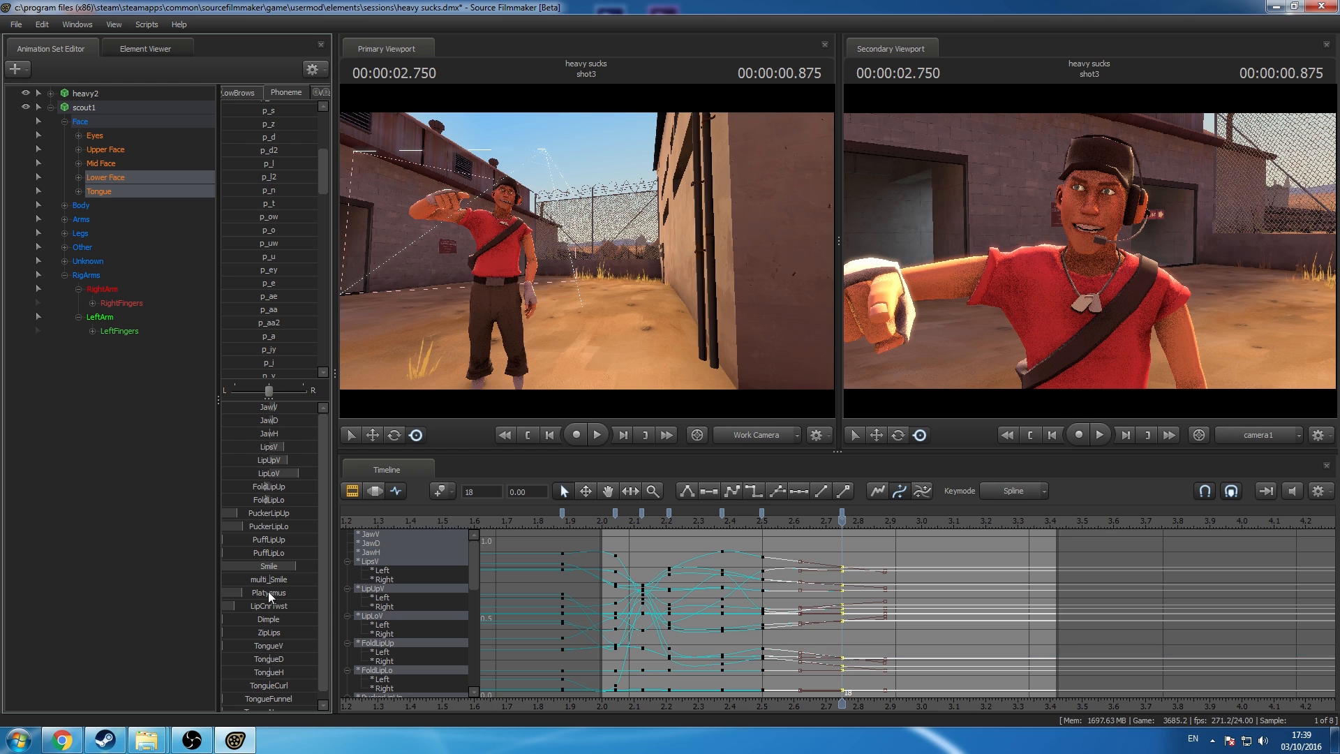
drag(273, 604, 262, 598)
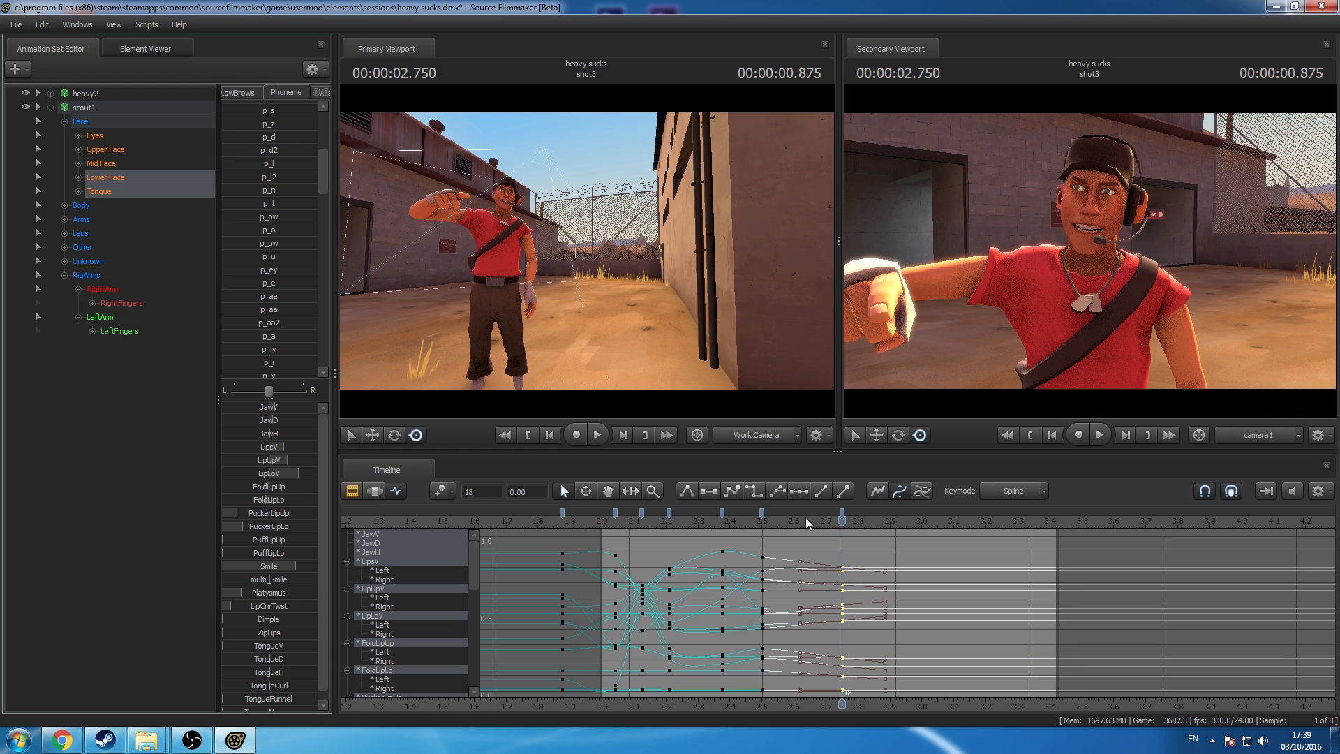
Step: Add a mouth keyframe at 00:00:03.000 and open the Scout's mouth by raising JawV, LipsV and LipLoV
drag(739, 525, 925, 574)
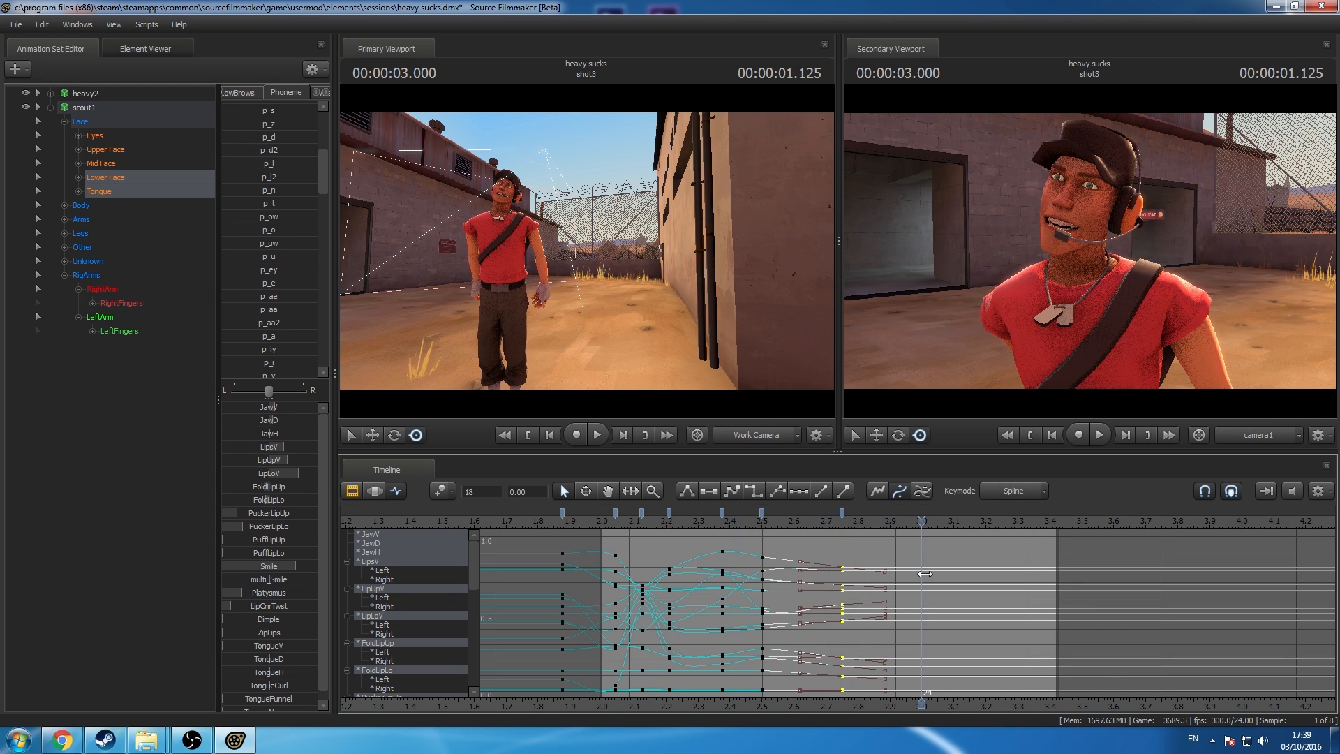
key(m)
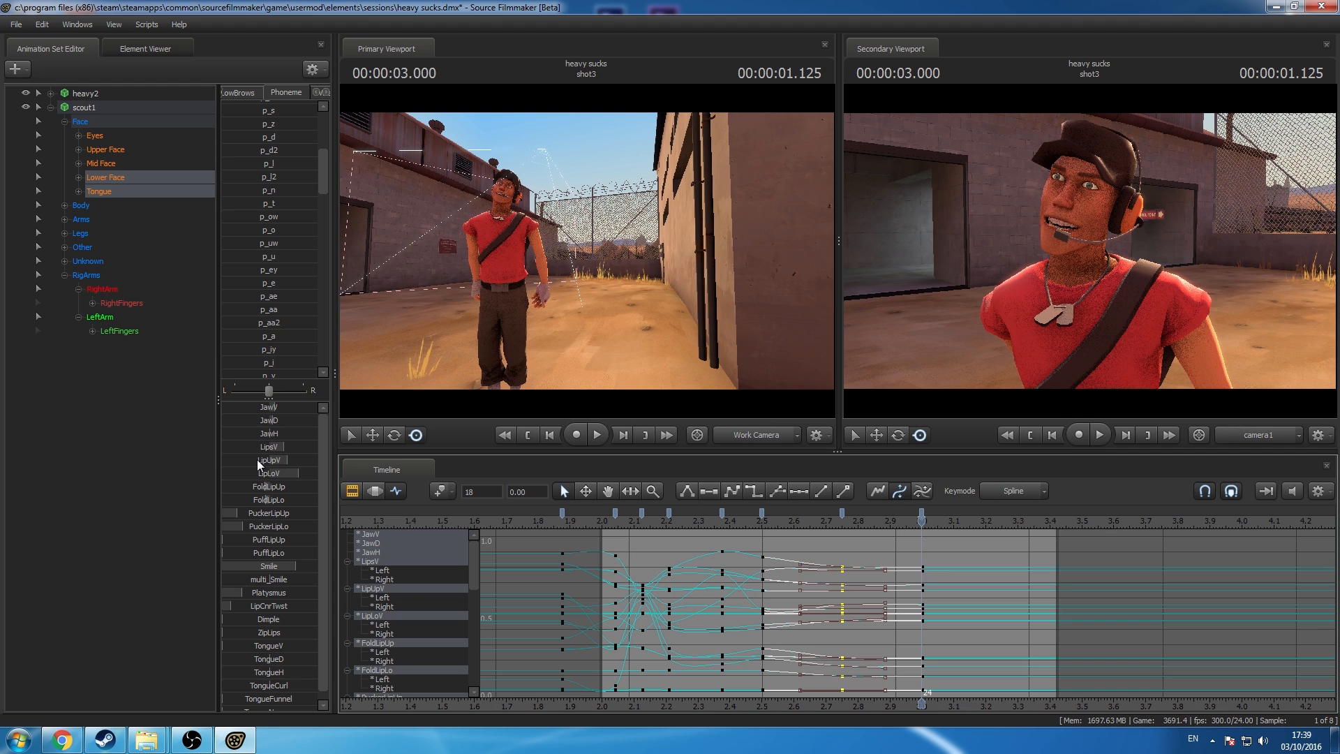
drag(286, 411, 316, 474)
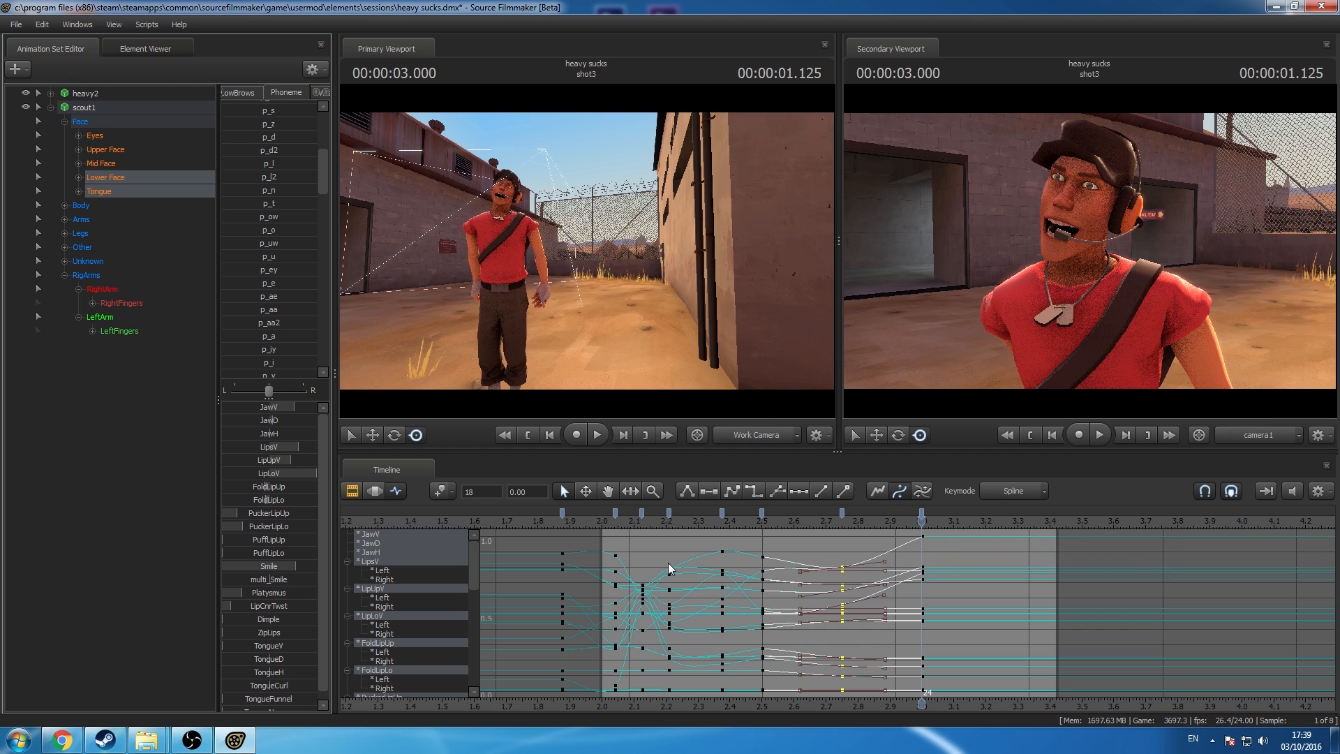
Step: Play shot3 back from just before its start to check the Scout's lip sync and death expression
drag(793, 528, 1004, 626)
key(space)
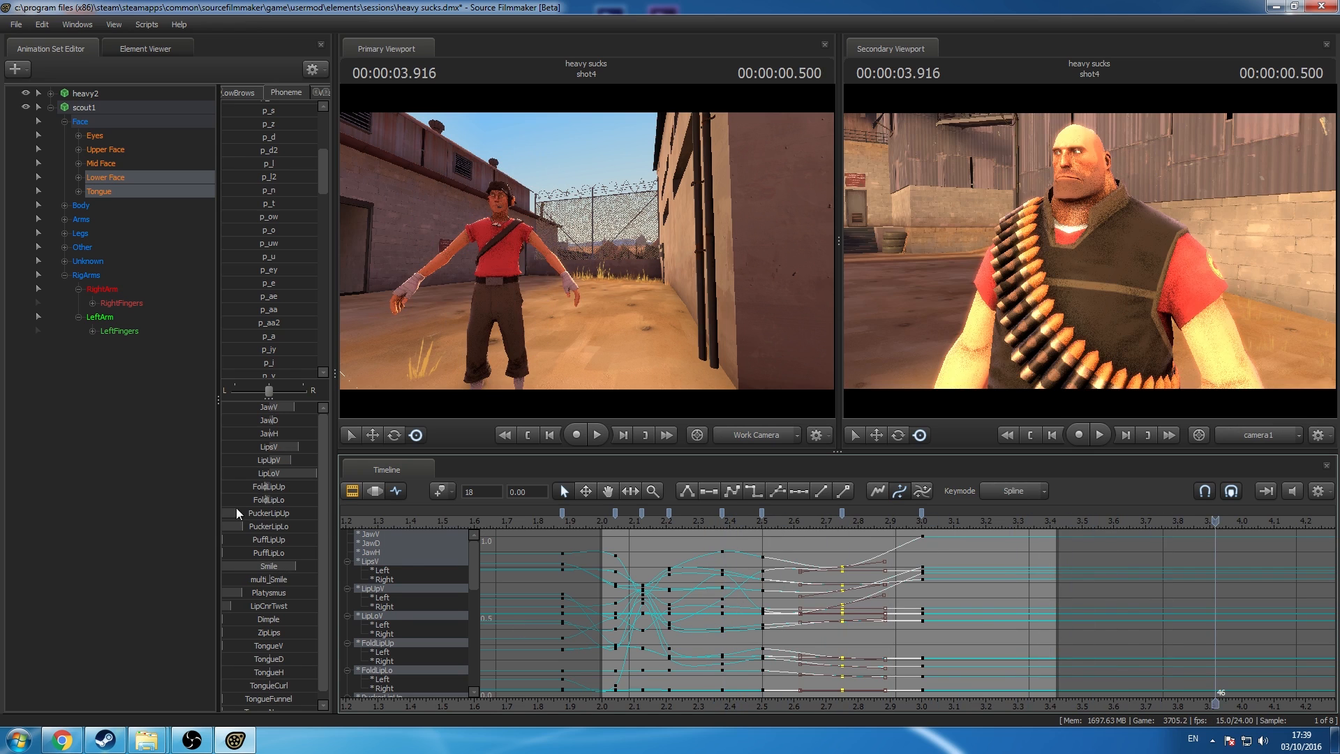
click(576, 520)
key(space)
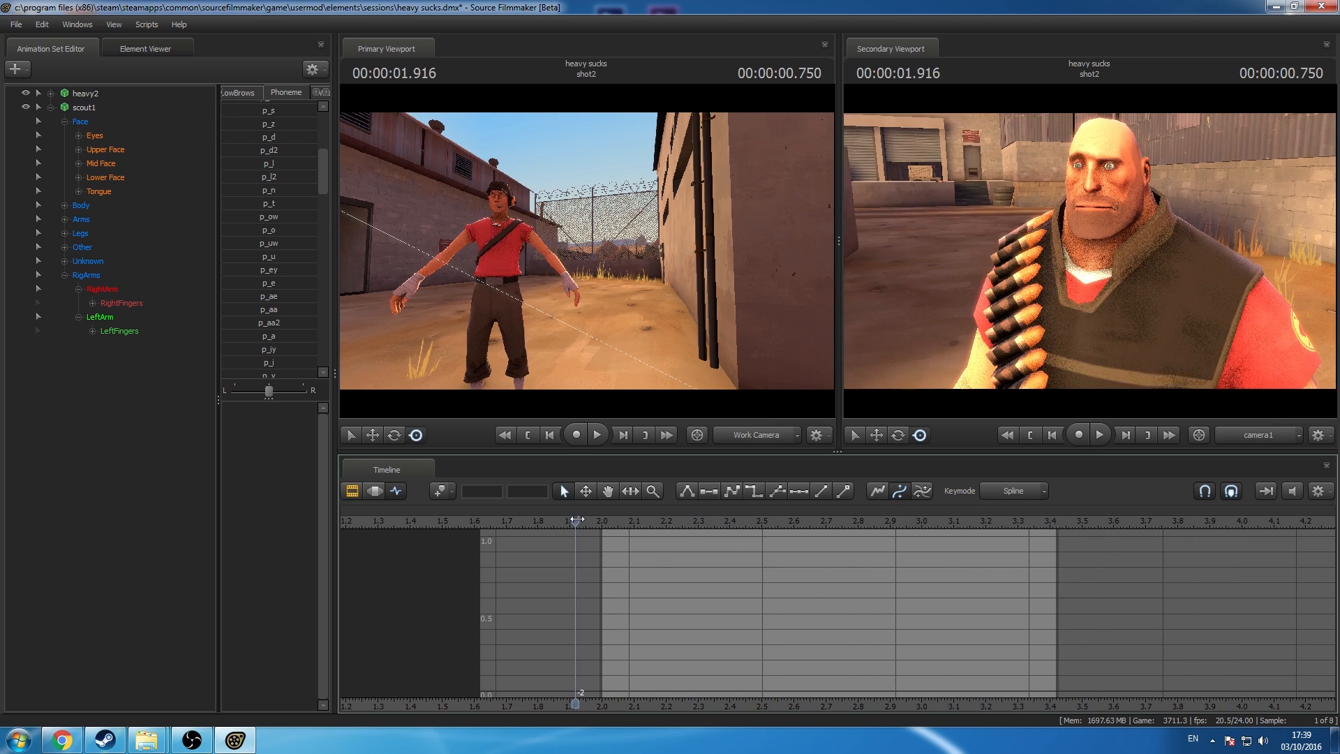
scroll(577, 518, down, 2)
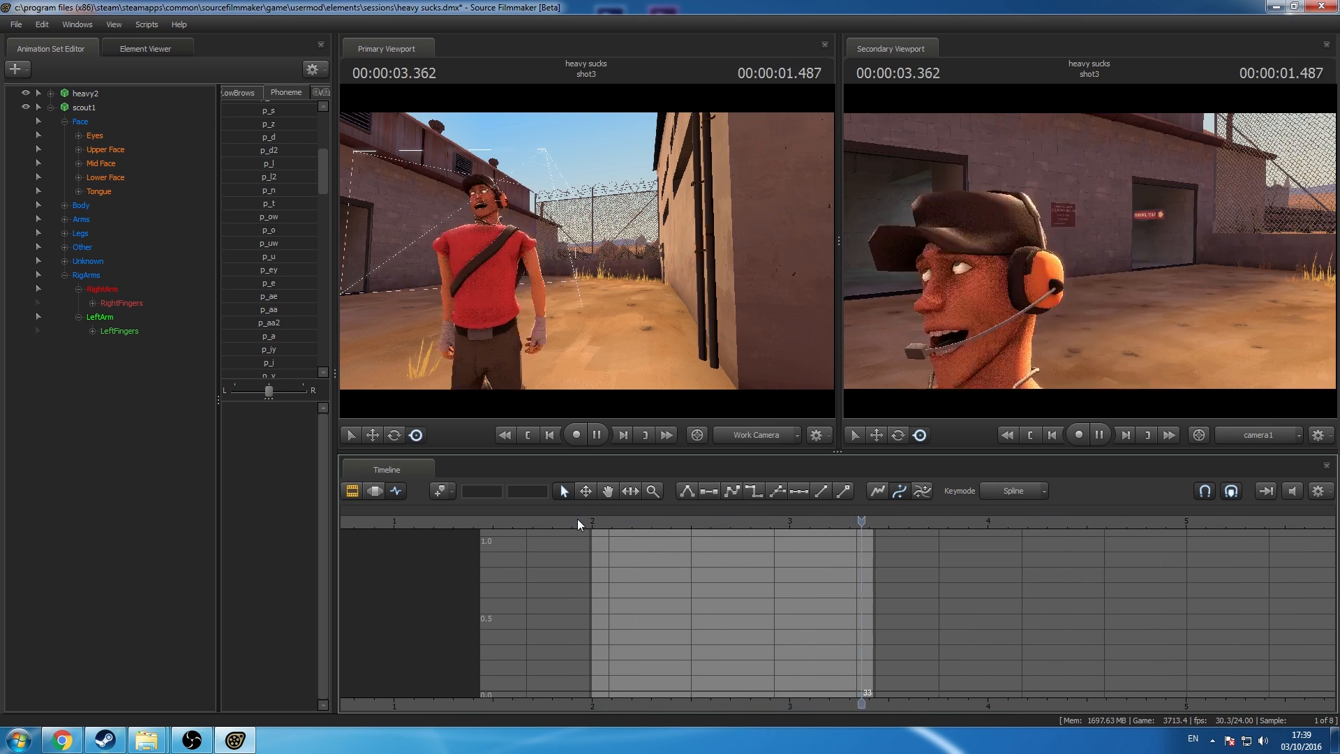
key(space)
Step: Return to the Clip Editor, collapse scout1's controls and save the session
click(350, 495)
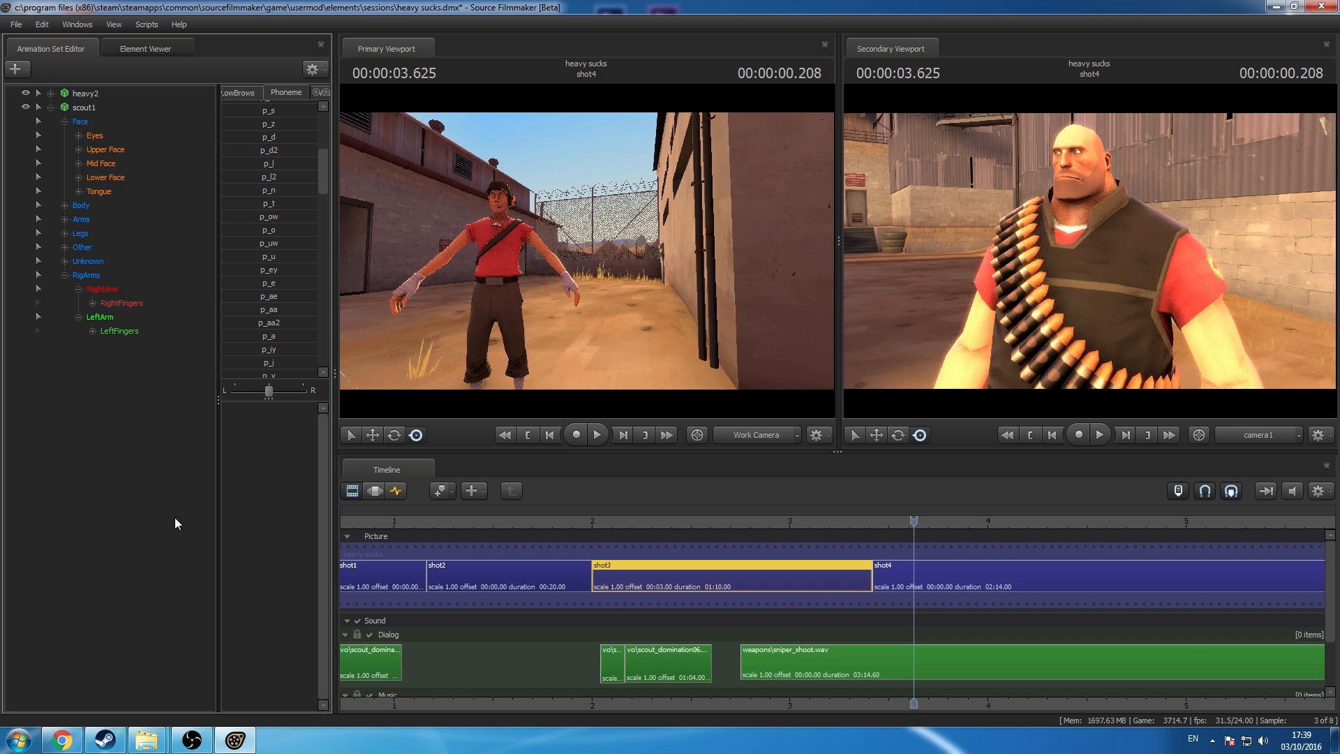
click(50, 108)
key(ctrl+s)
Step: Select shot4 on the timeline and reframe its camera1 straight on to the Heavy's chest
drag(983, 706, 847, 694)
click(891, 576)
scroll(891, 570, down, 4)
scroll(800, 569, up, 2)
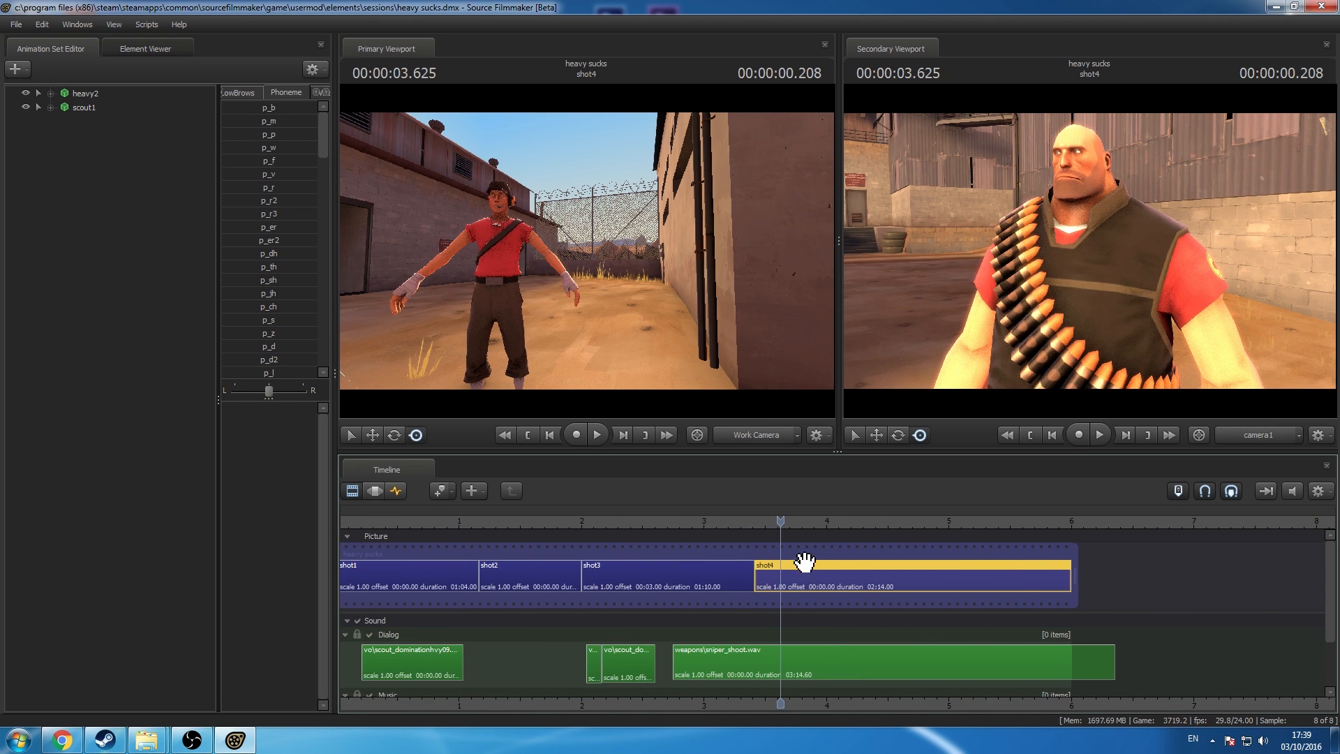
mouse_move(1090, 252)
mouse_down()
mouse_move(1047, 307)
mouse_move(1099, 262)
mouse_move(1096, 248)
mouse_move(1093, 258)
mouse_up()
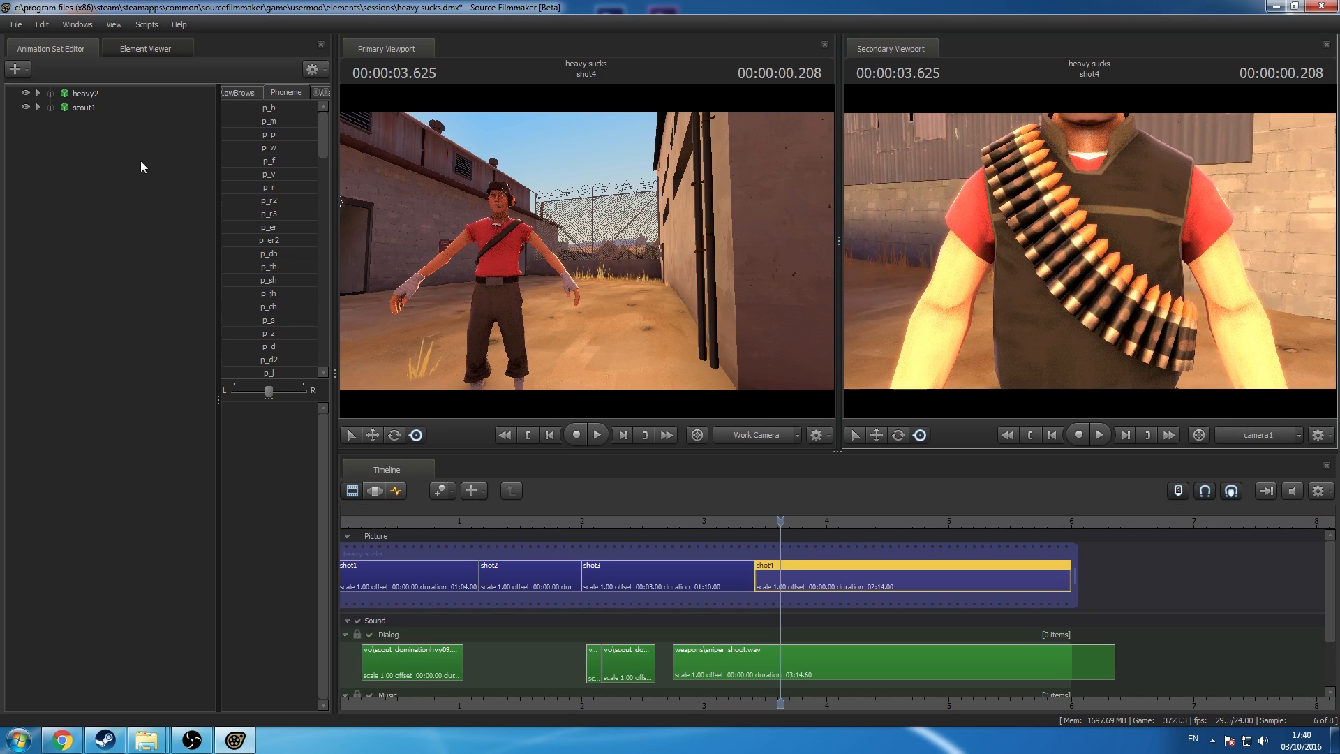
Step: Switch to the Motion Editor and detach rig_biped_heavy2 from heavy2
click(379, 494)
drag(586, 251, 412, 248)
click(78, 92)
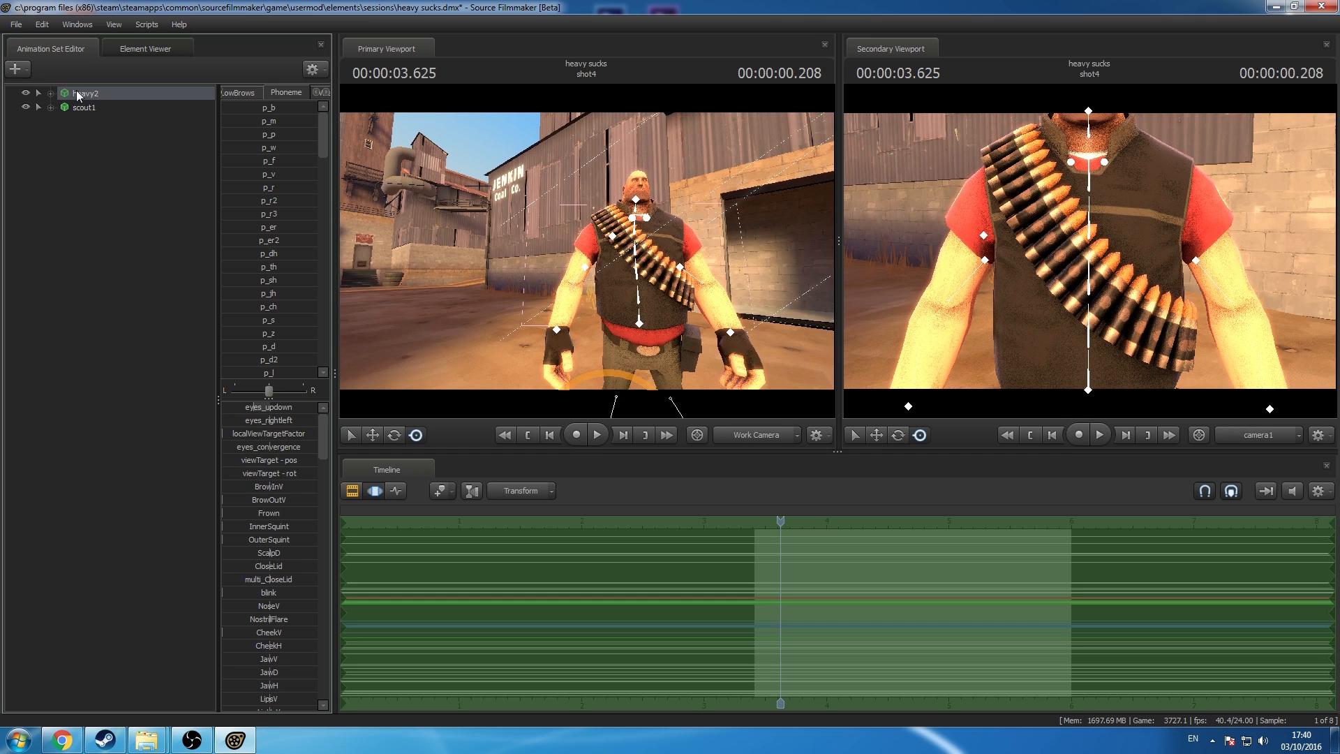
right_click(78, 92)
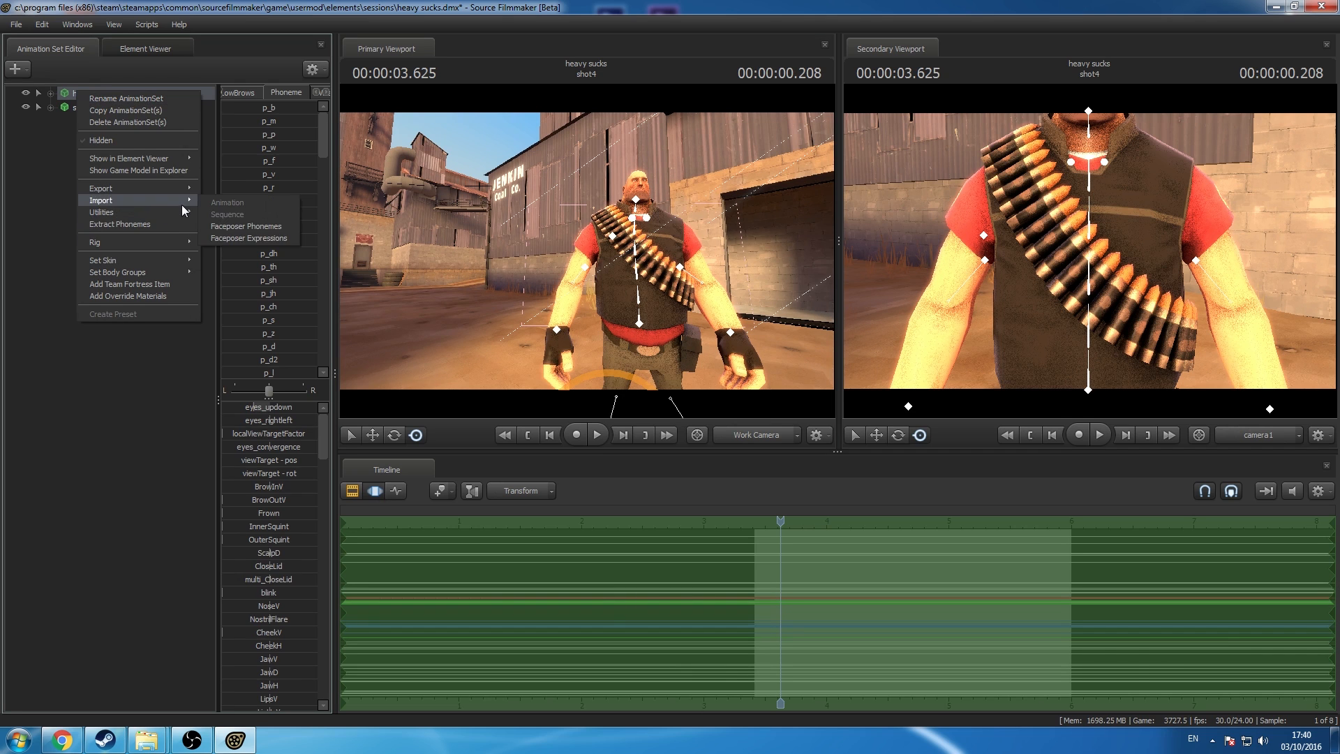
mouse_move(116, 246)
mouse_move(270, 261)
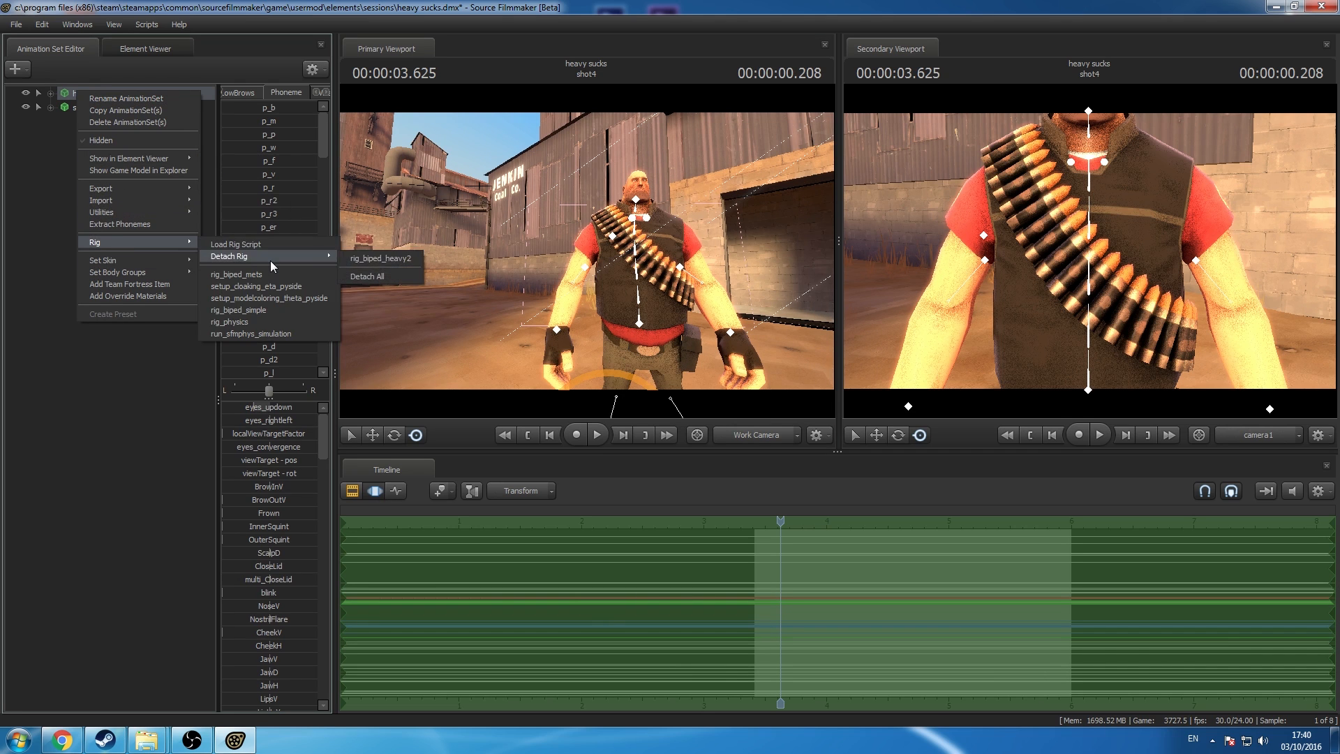
click(397, 257)
Step: Import the stand_LOSER sequence onto heavy2 without generating root motion
click(50, 93)
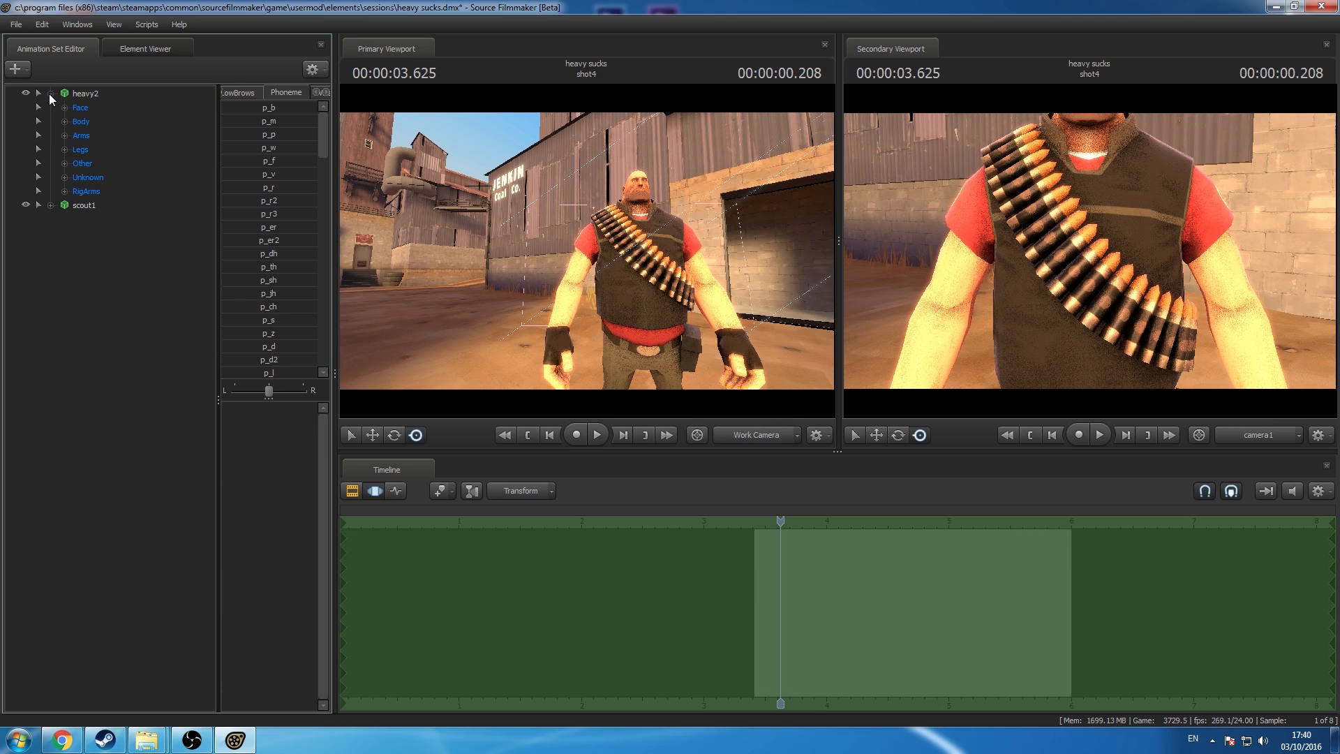
click(82, 94)
right_click(85, 91)
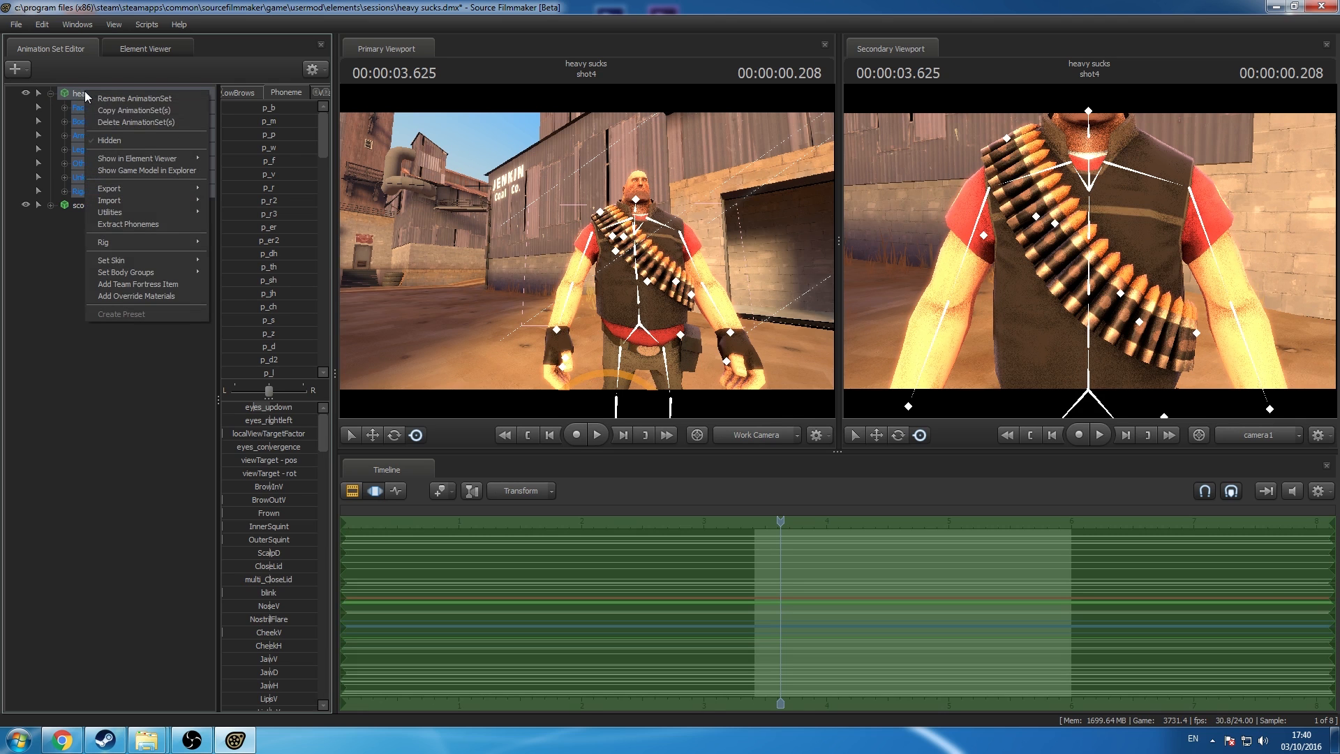
mouse_move(185, 198)
click(258, 201)
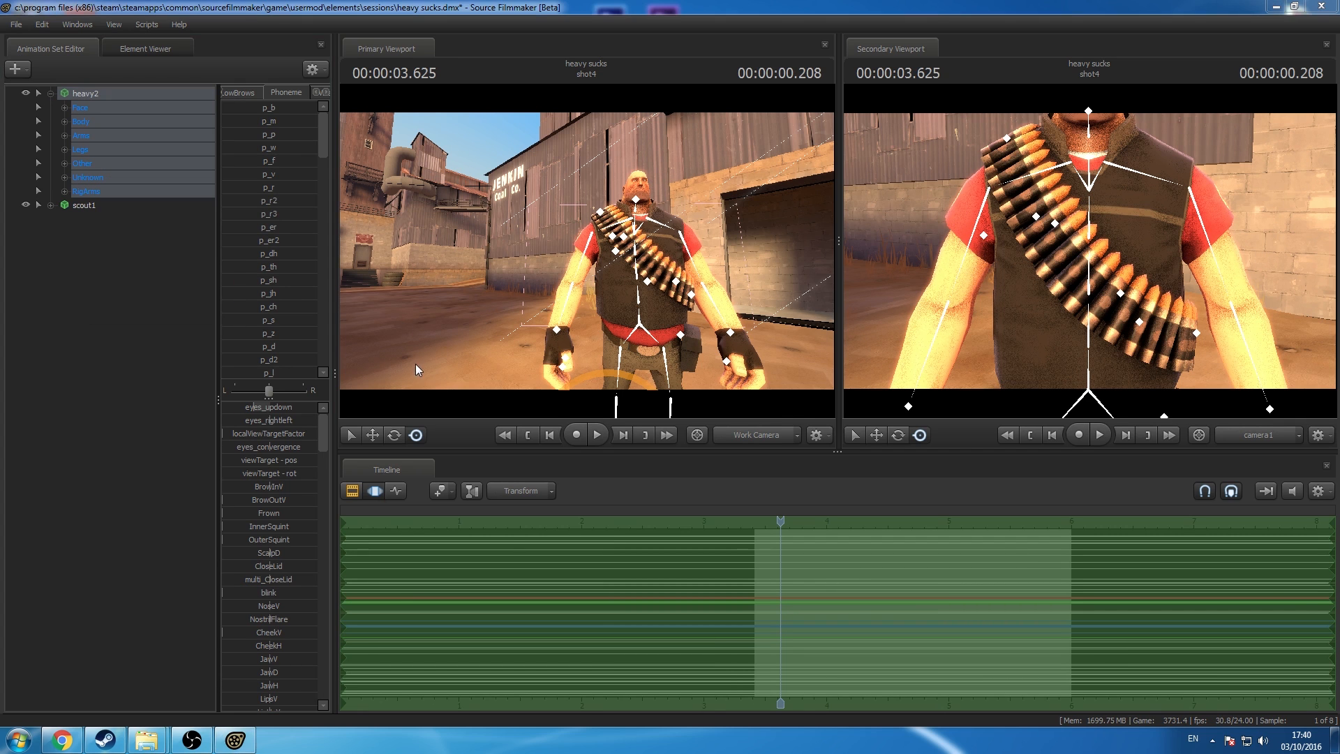
click(550, 396)
scroll(574, 442, down, 11)
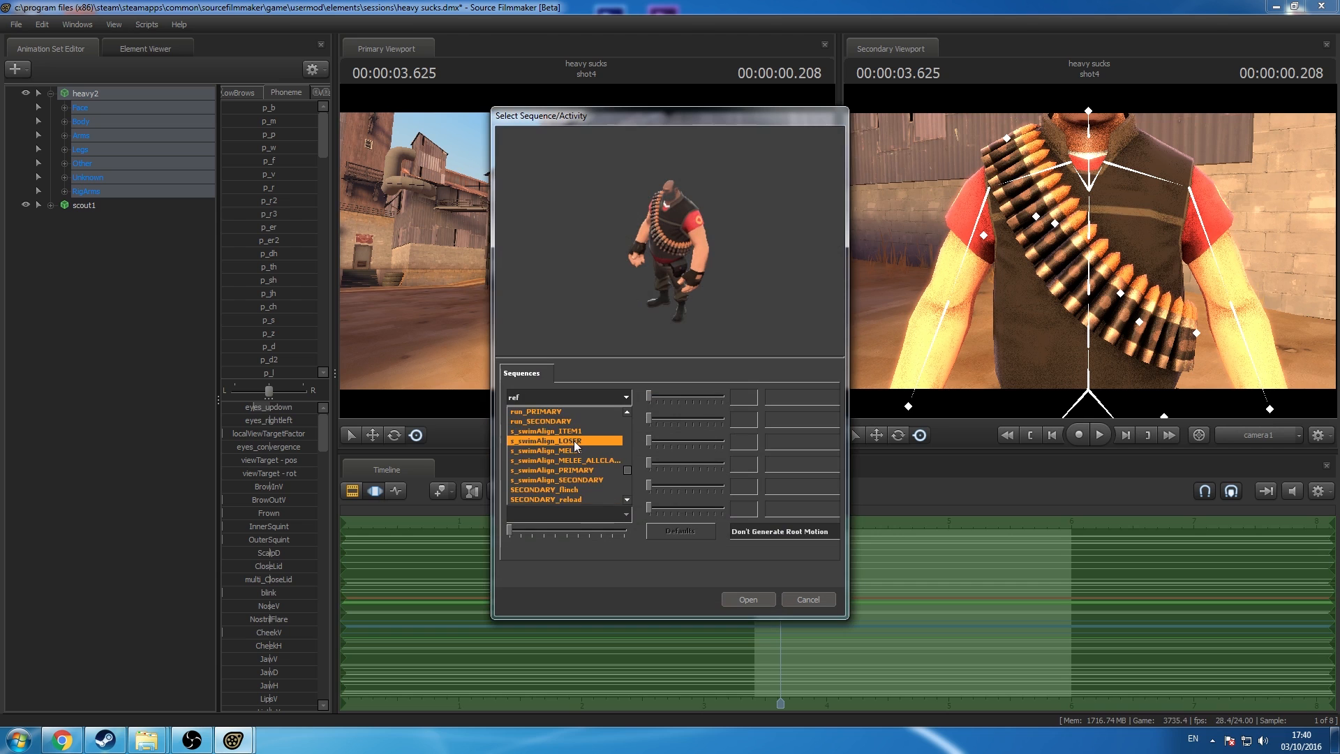
scroll(574, 442, down, 4)
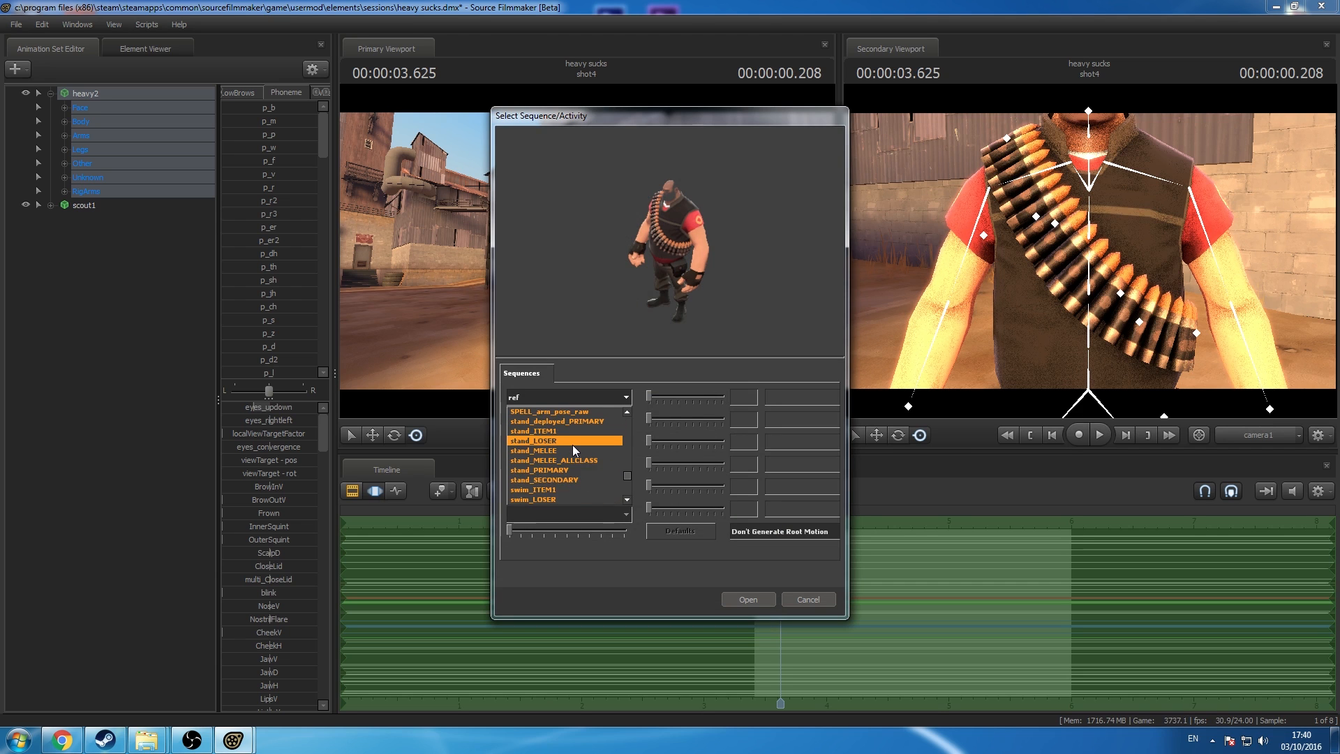
click(572, 448)
click(601, 395)
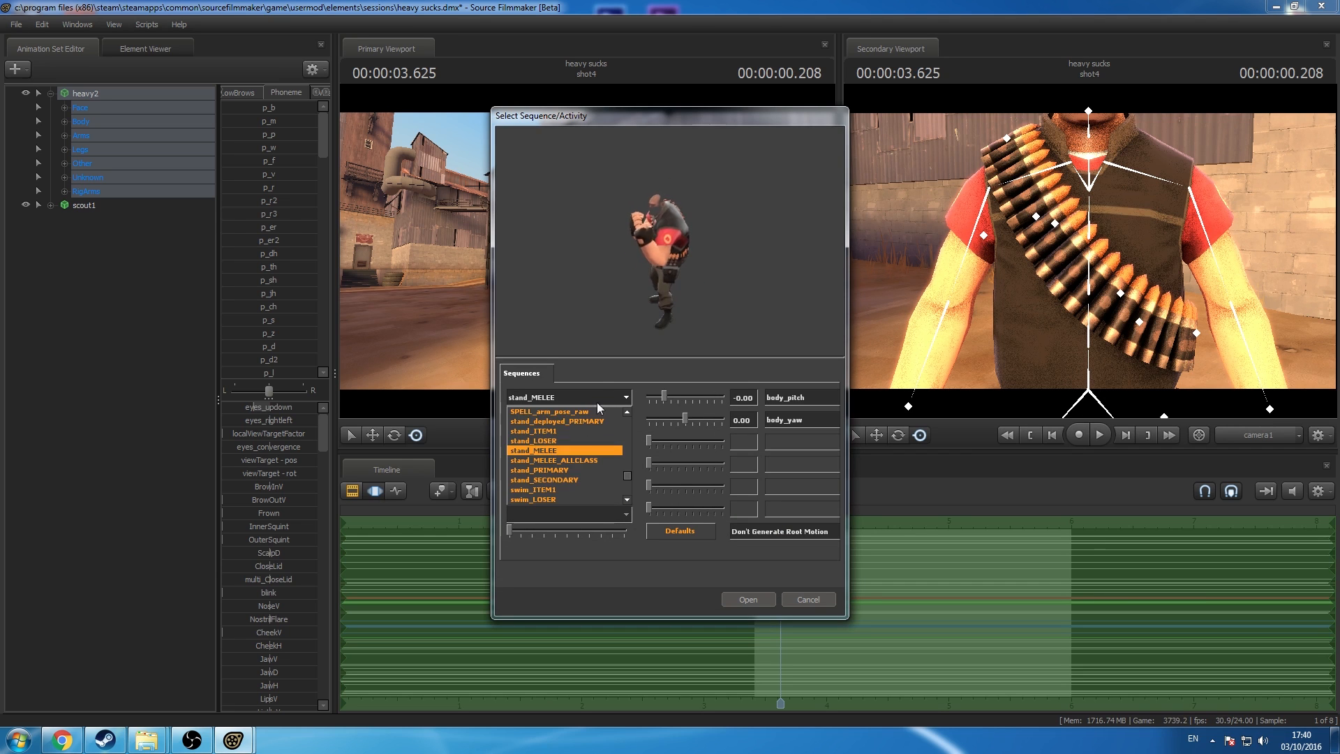
click(563, 441)
click(742, 599)
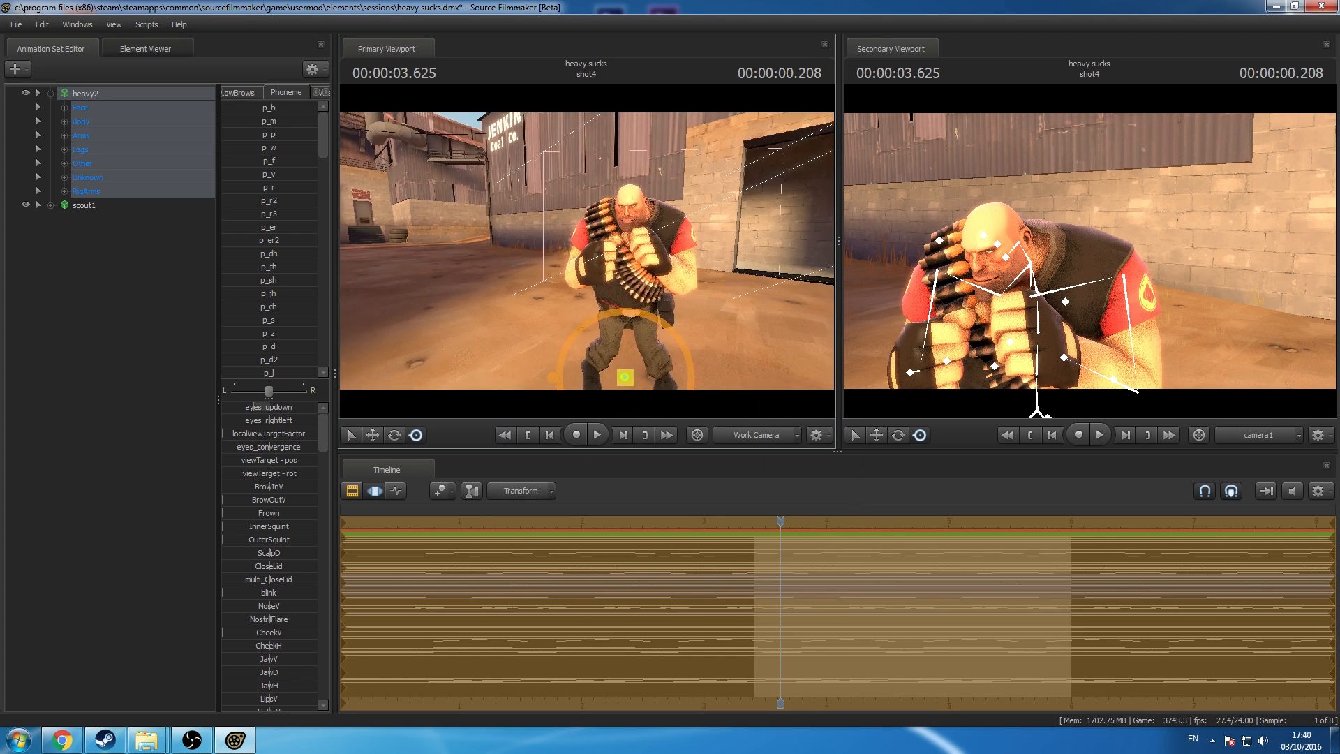
Step: Play shot4 from 00:00:03.625 to check the imported sequence on the Heavy
key(a)
drag(726, 346, 691, 336)
key(d)
key(w)
scroll(877, 580, up, 4)
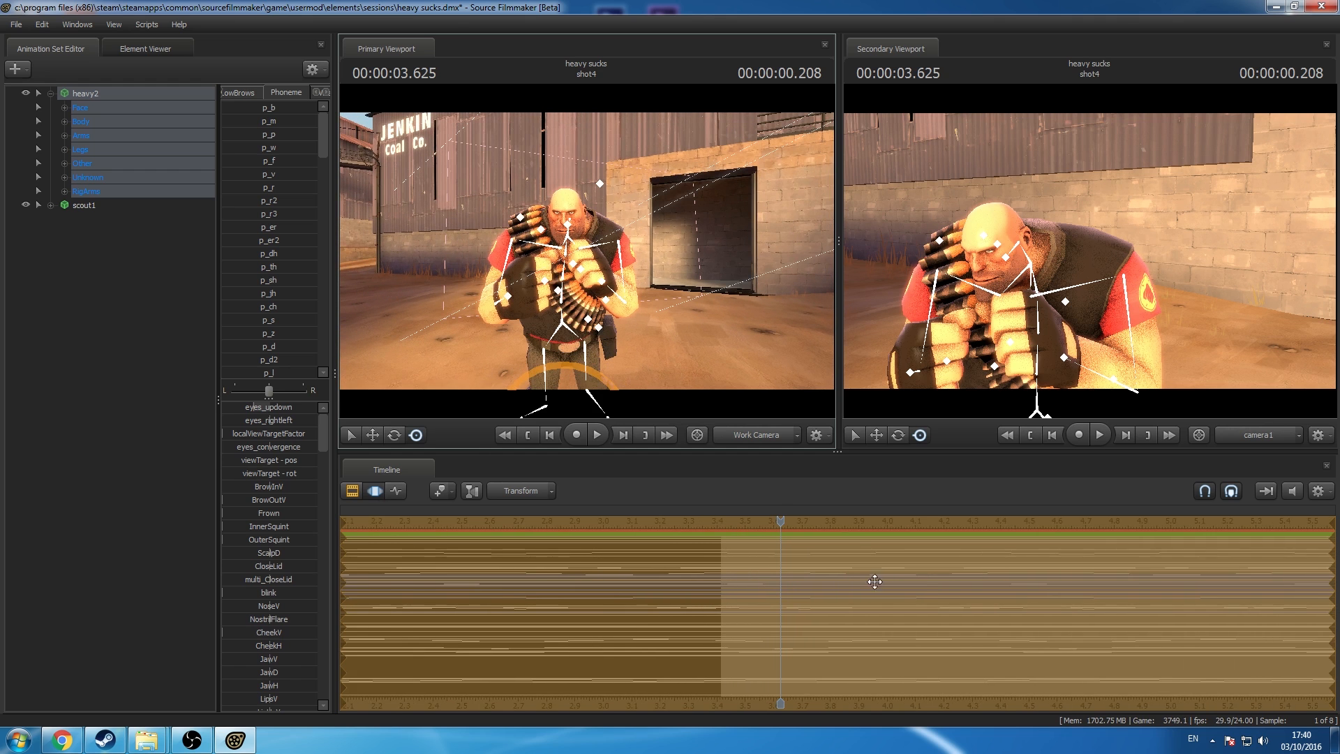
scroll(830, 599, up, 2)
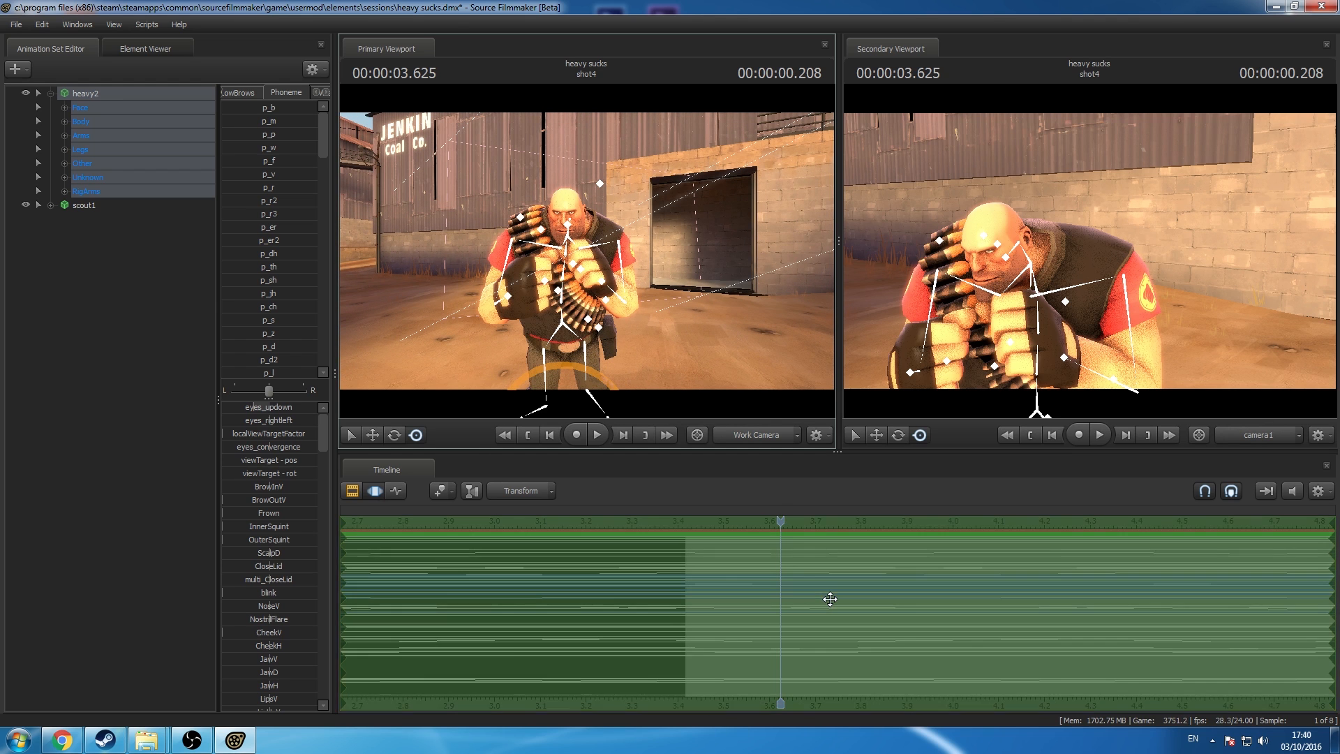
scroll(830, 599, down, 2)
scroll(830, 599, down, 3)
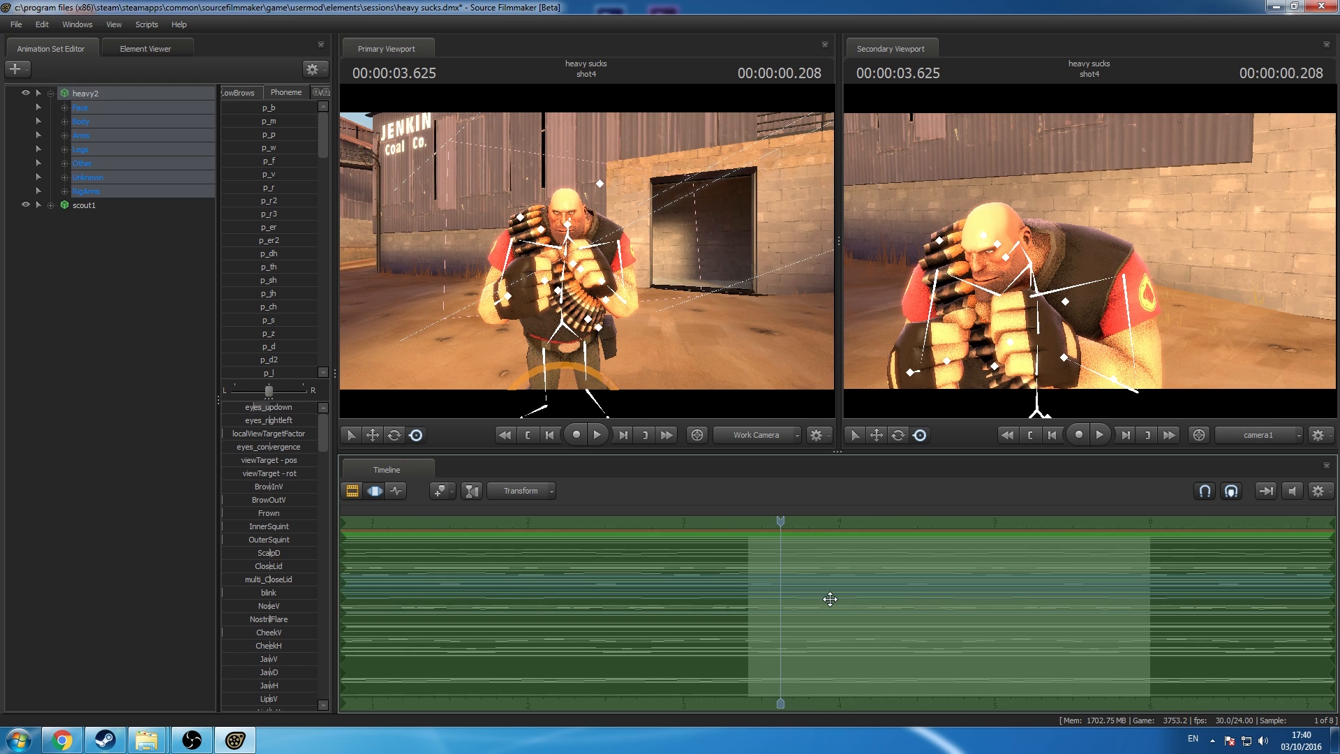
click(60, 473)
key(space)
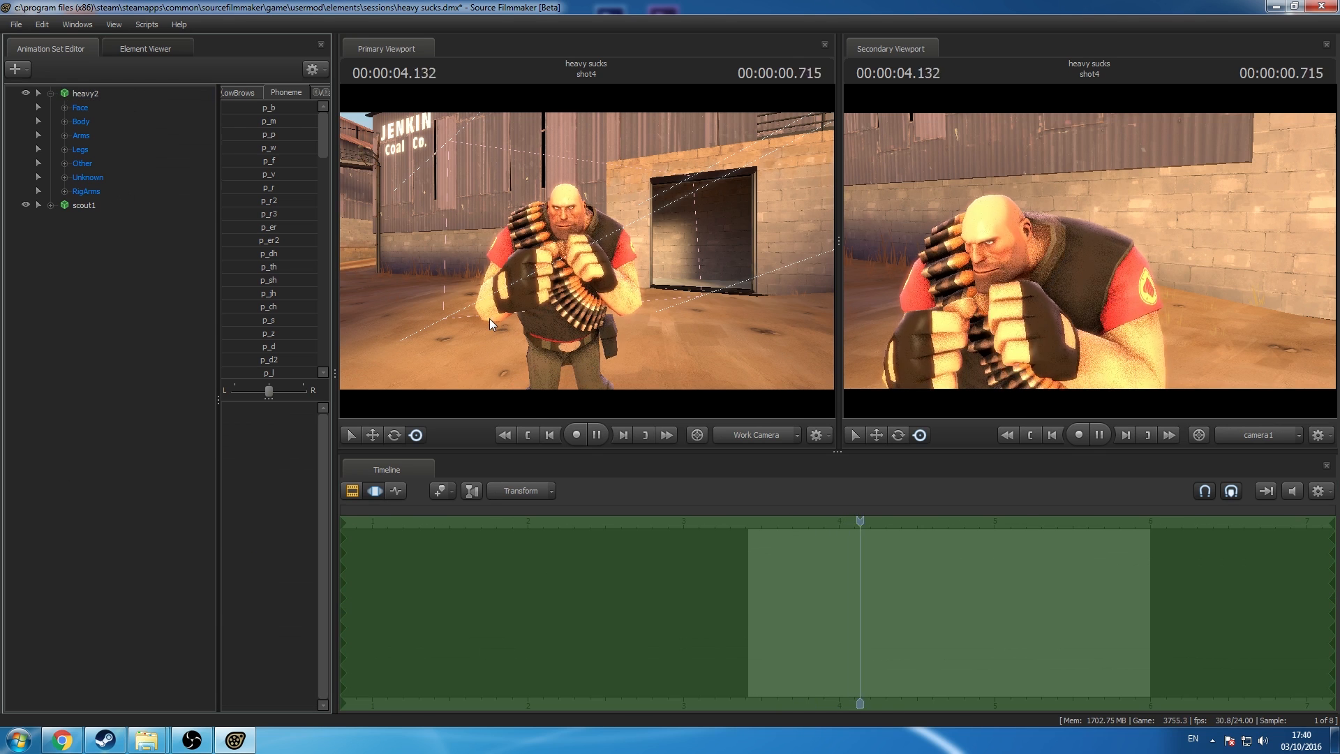
key(space)
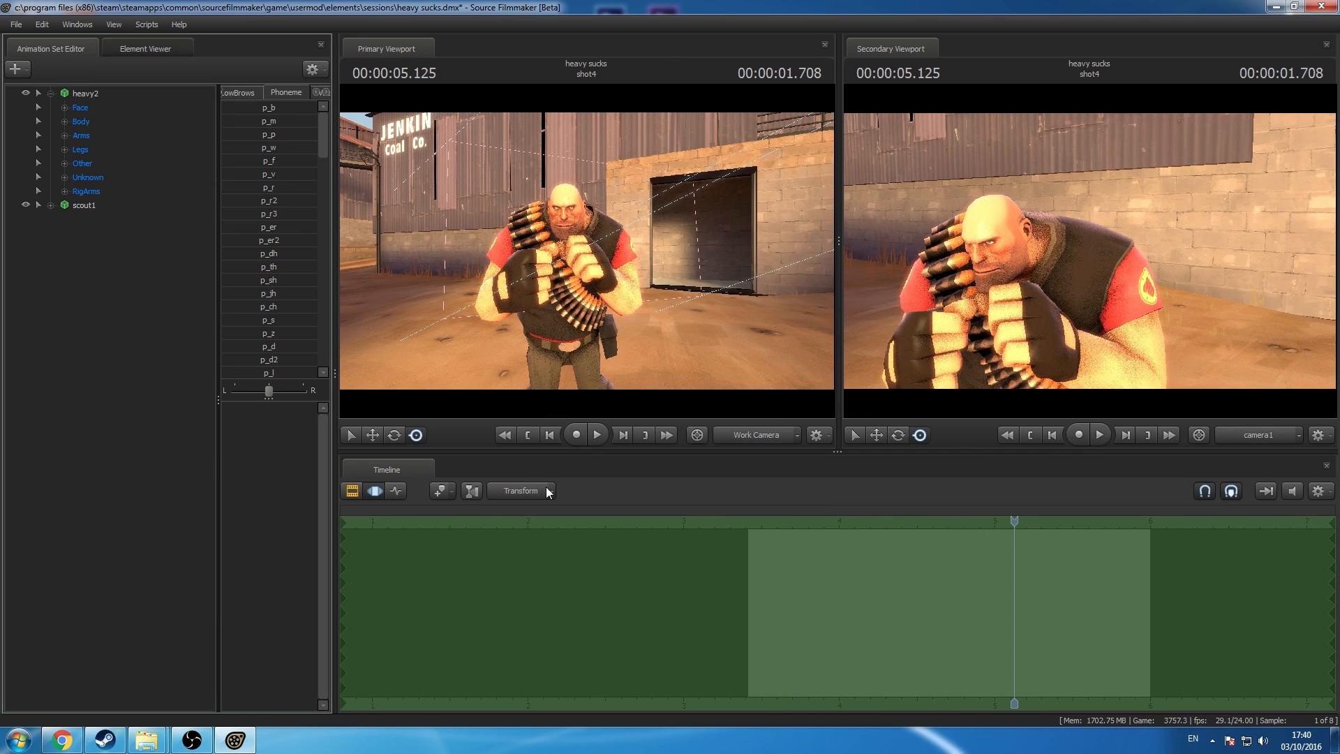
Step: Sample heavy2's pose at 00:00:03.666 and paste it across the whole time range to freeze the animation
drag(1015, 522, 815, 530)
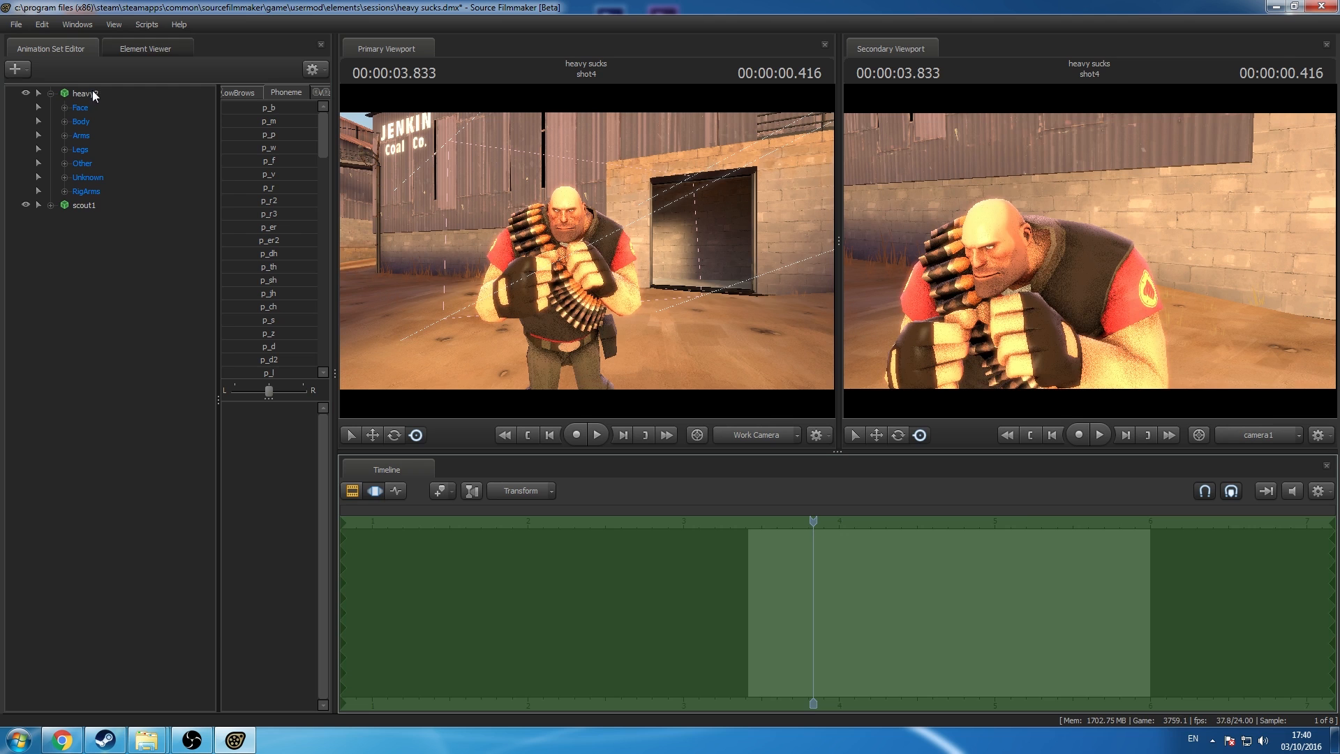
click(84, 94)
drag(784, 609, 792, 608)
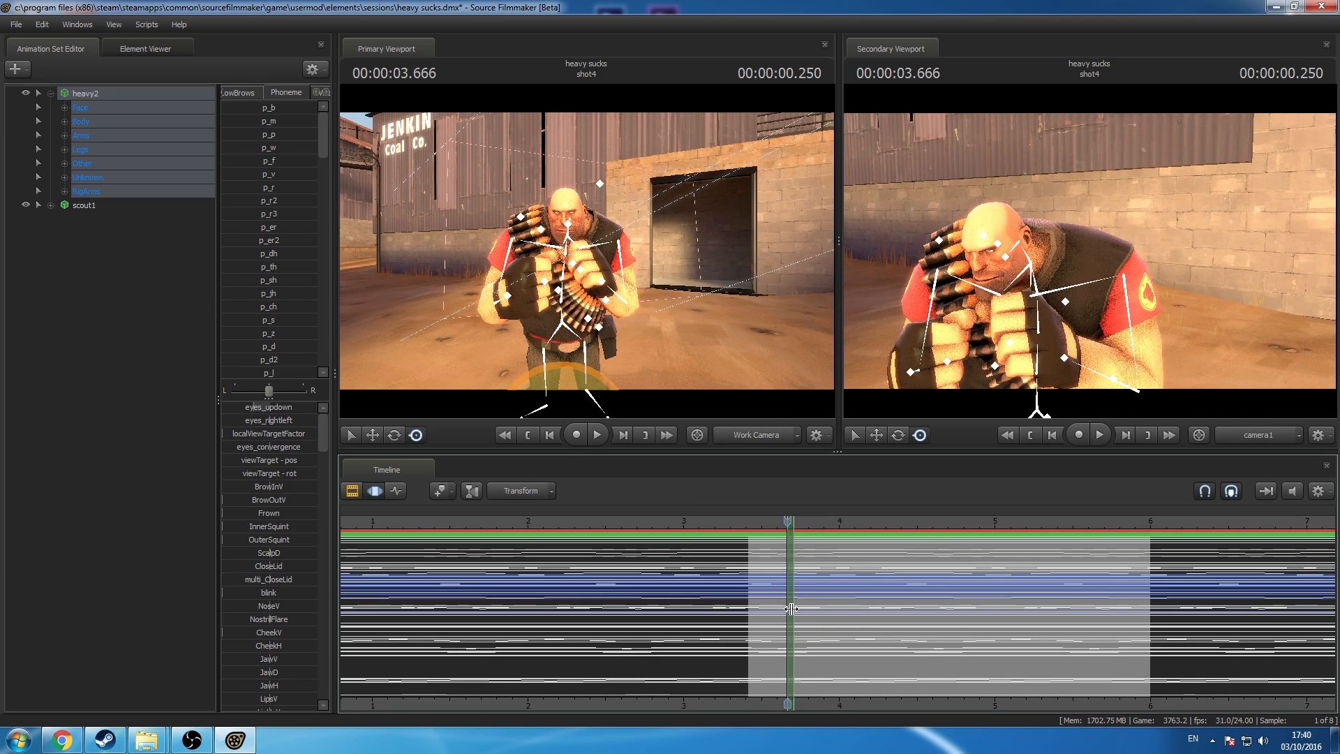
key(ctrl+a)
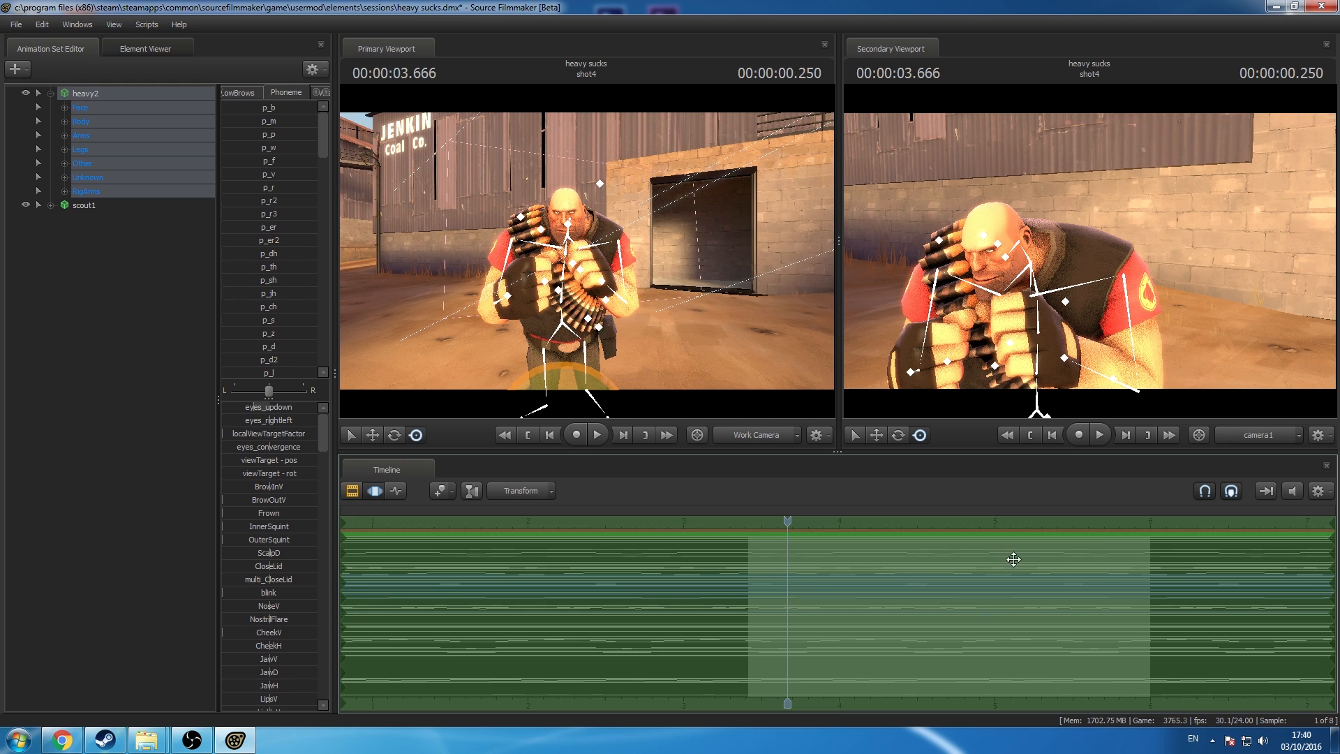
key(ctrl+v)
key(Return)
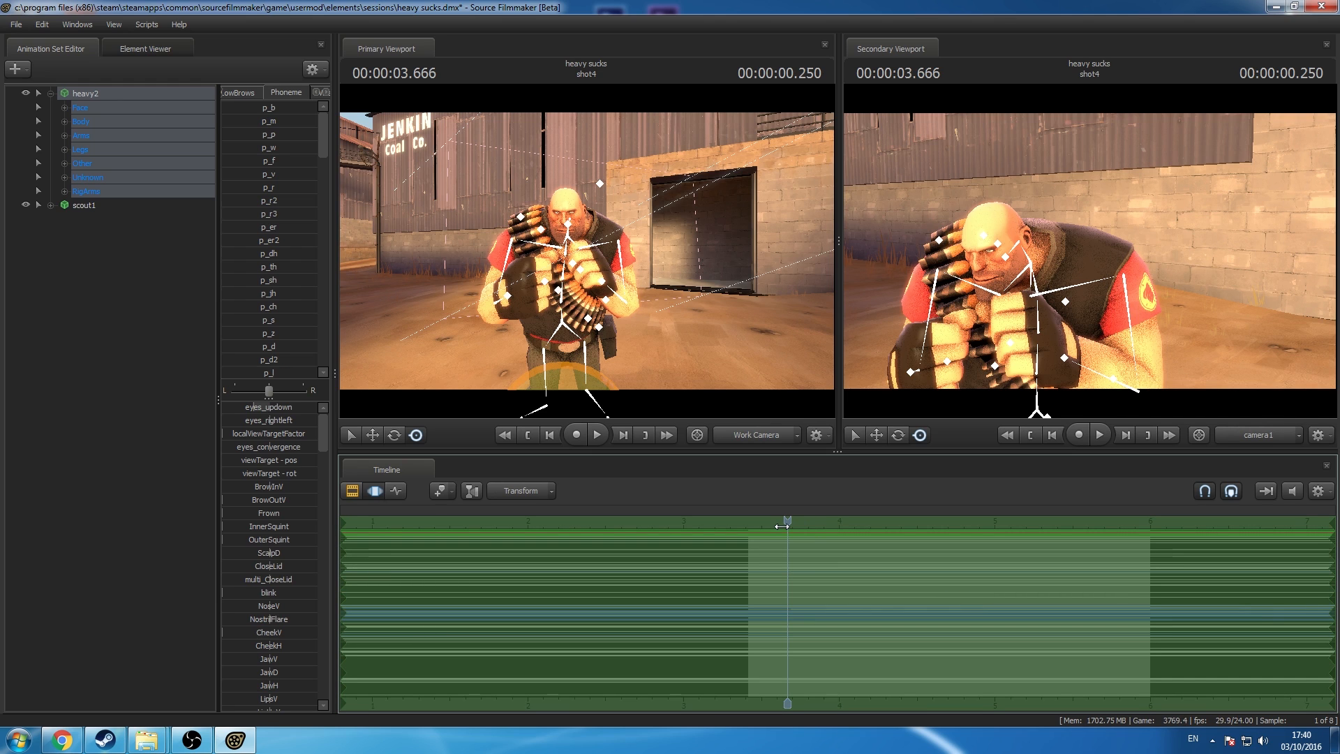
Step: Play shot4 from 00:00:03.541 to check that the Heavy holds his pose
drag(783, 523, 766, 528)
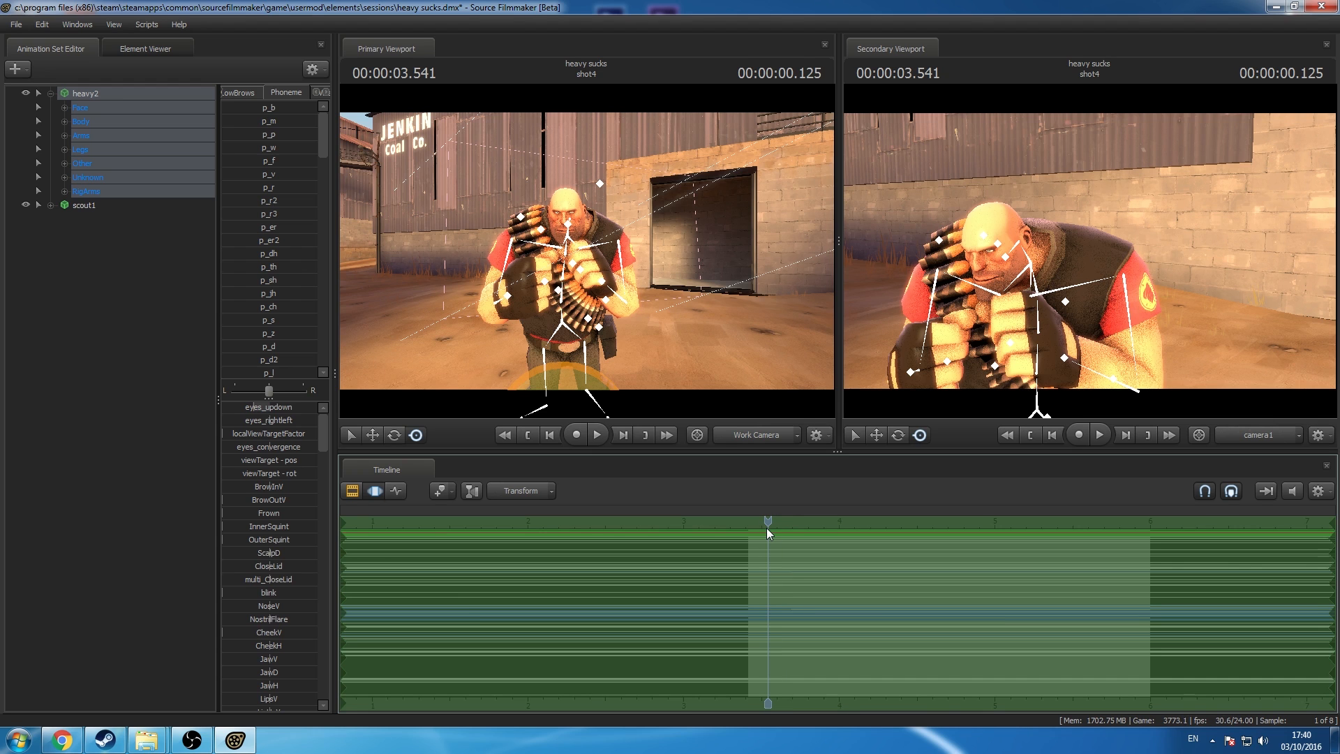
key(space)
key(space)
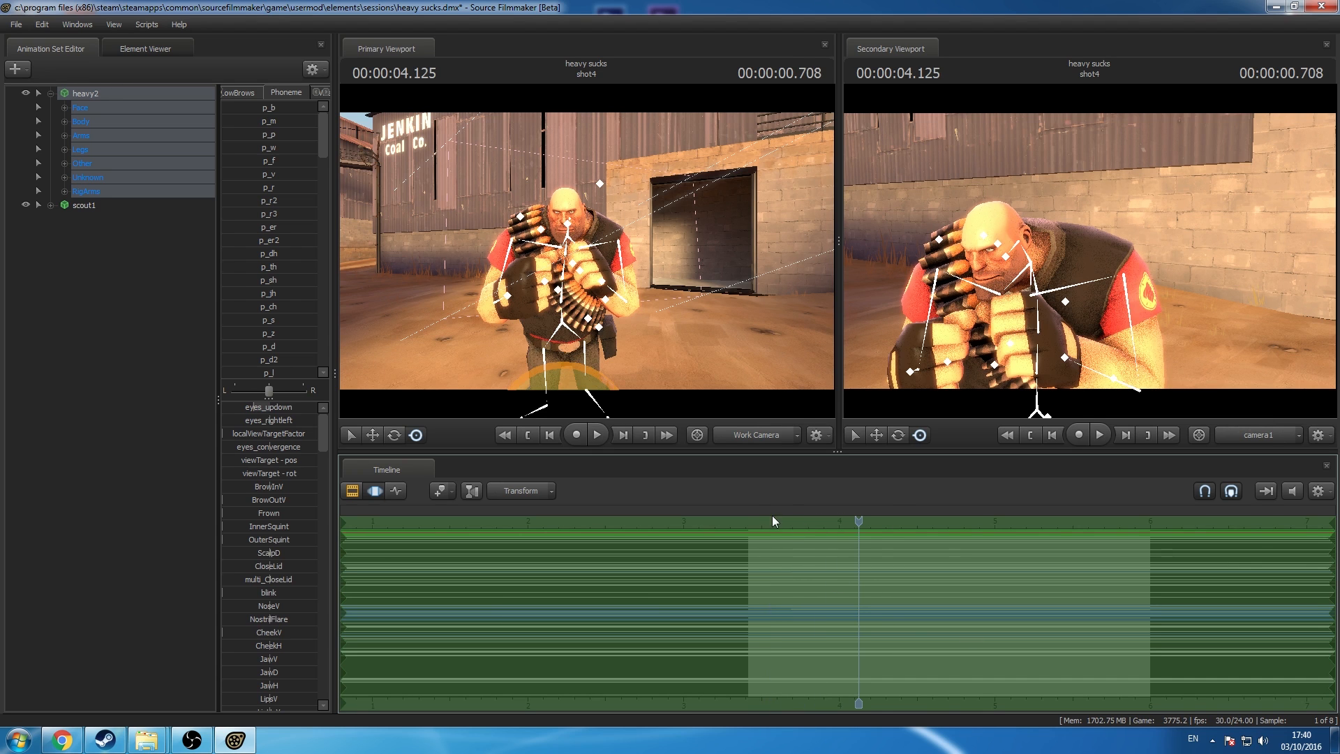
Step: Repeat the pose freeze on heavy2, pasting its pose from about 00:00:04.291 over the entire time range
click(884, 578)
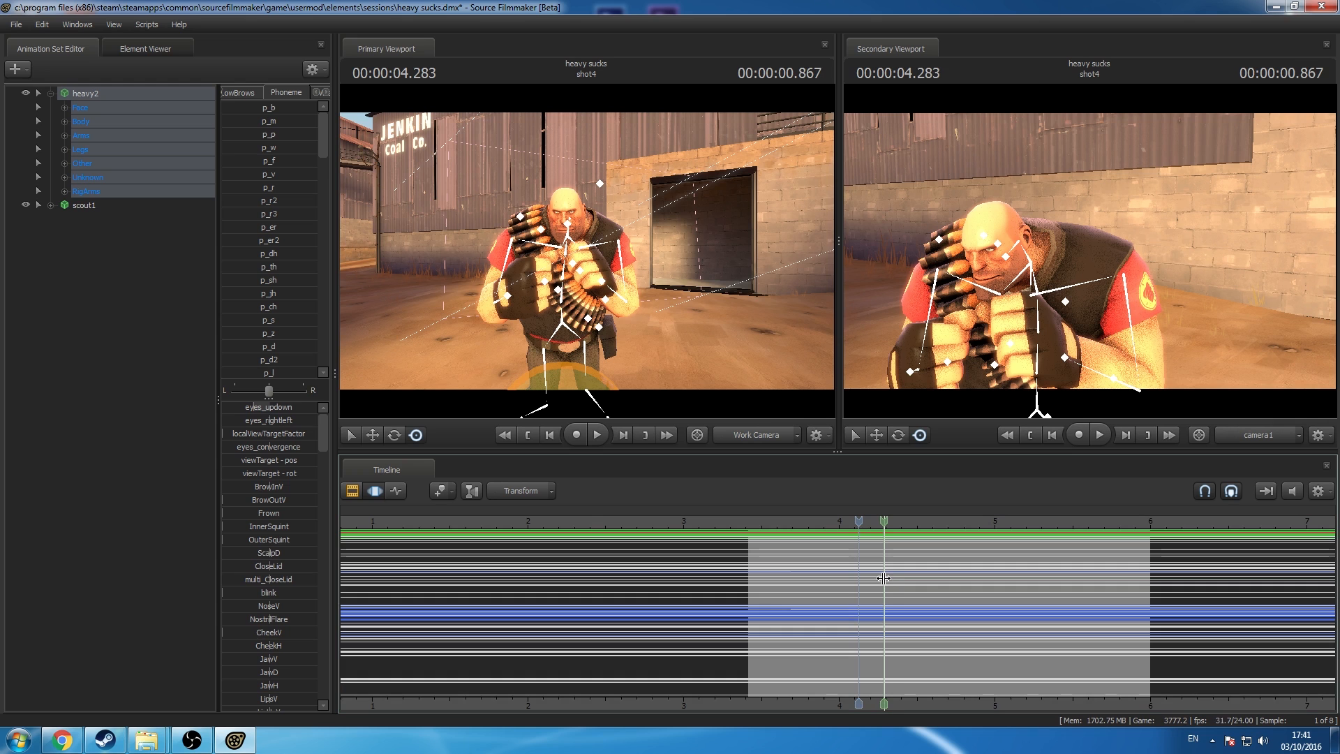
shift+drag(884, 578, 890, 578)
key(ctrl+a)
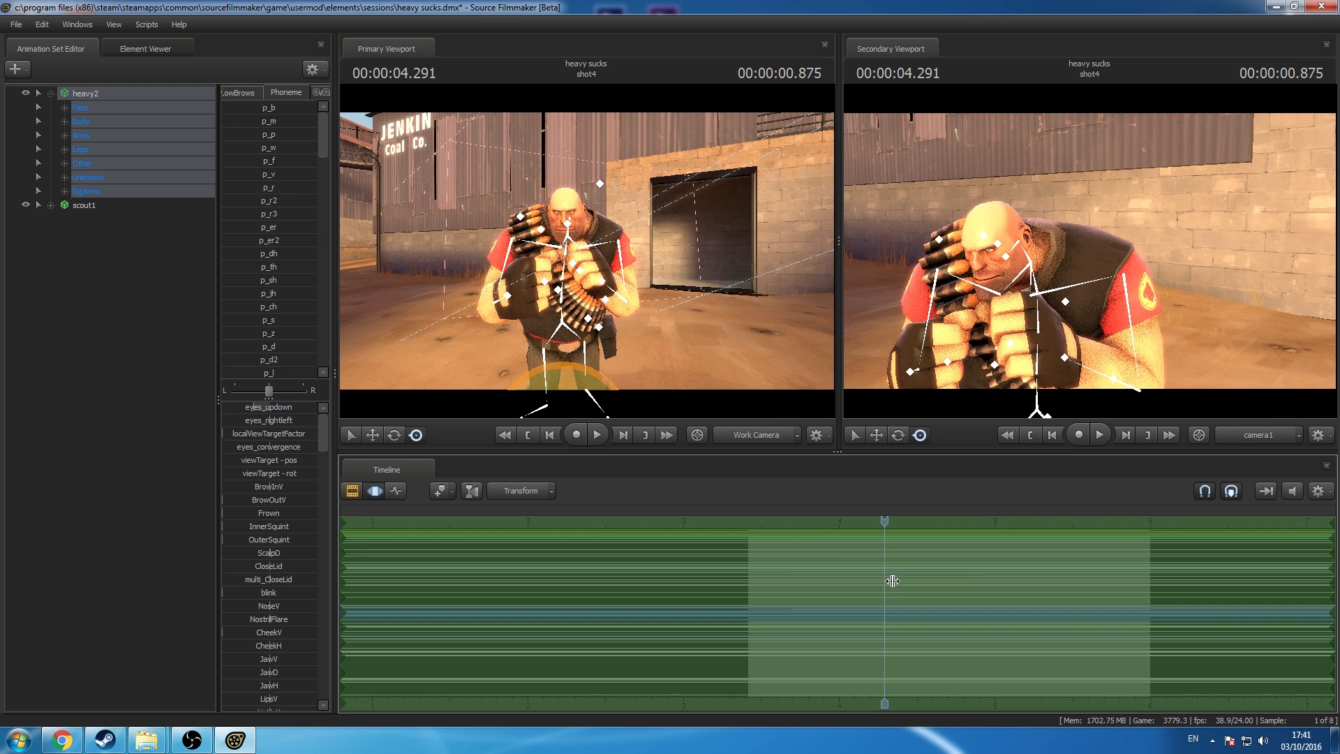
key(ctrl+v)
Step: Go to 00:00:04.041 and pull camera1 back so it frames the Heavy from his head down to his thighs
drag(886, 522, 844, 610)
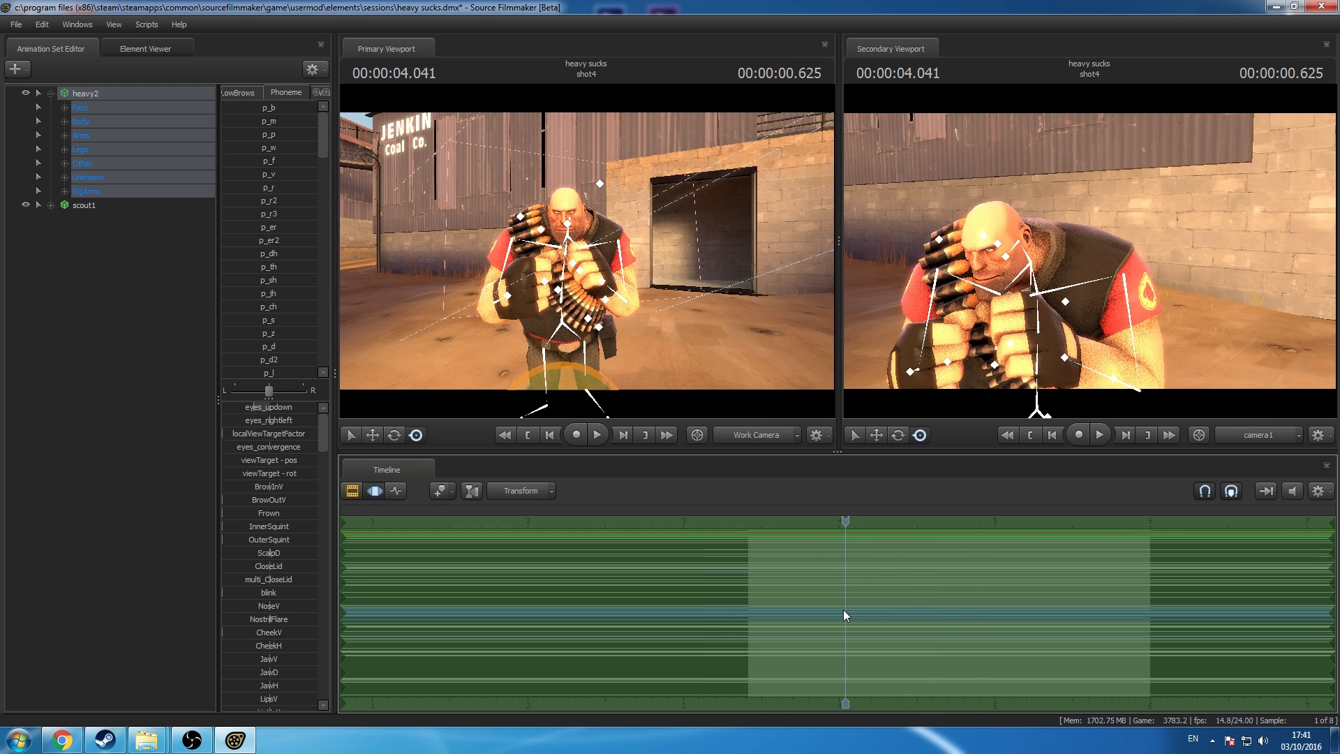
mouse_move(1020, 321)
mouse_down()
mouse_move(970, 352)
mouse_move(1020, 321)
mouse_move(1012, 328)
mouse_up()
key(s)
click(137, 140)
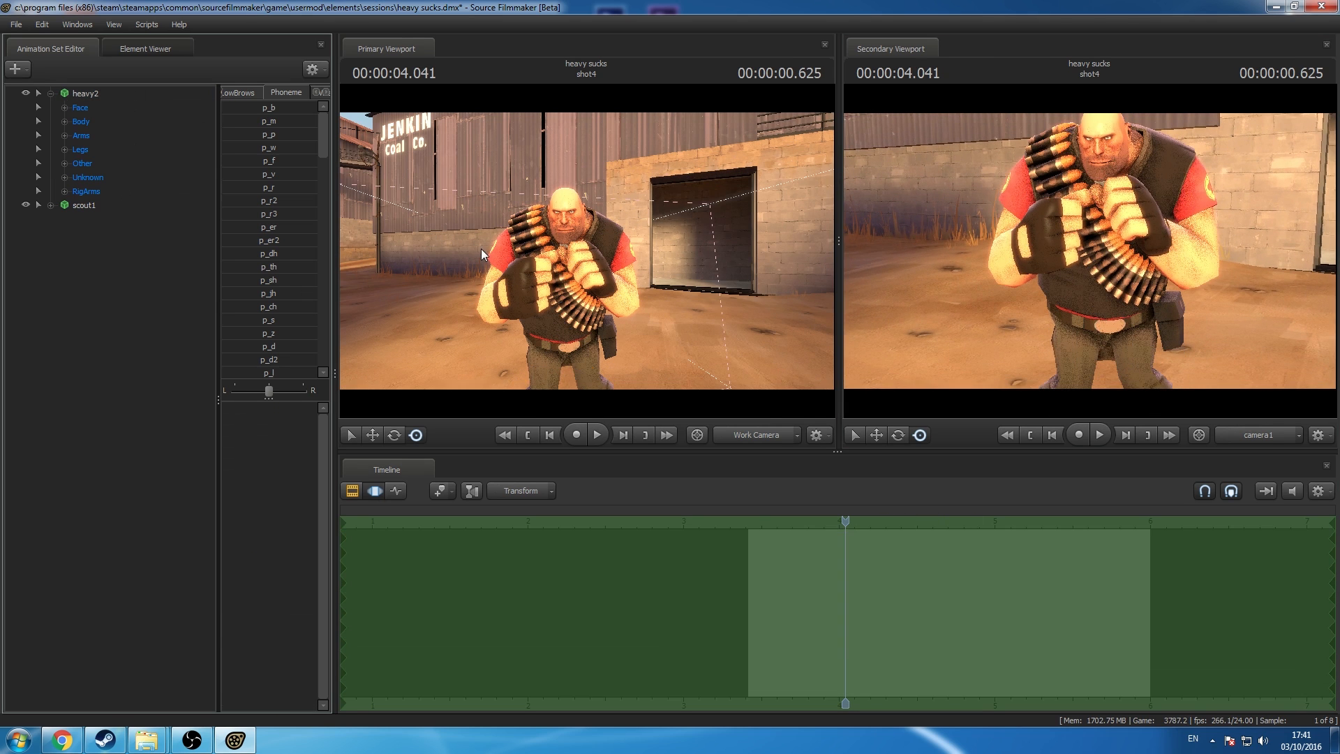
Step: Apply the rig_biped_simple rig to heavy2
click(123, 93)
right_click(121, 93)
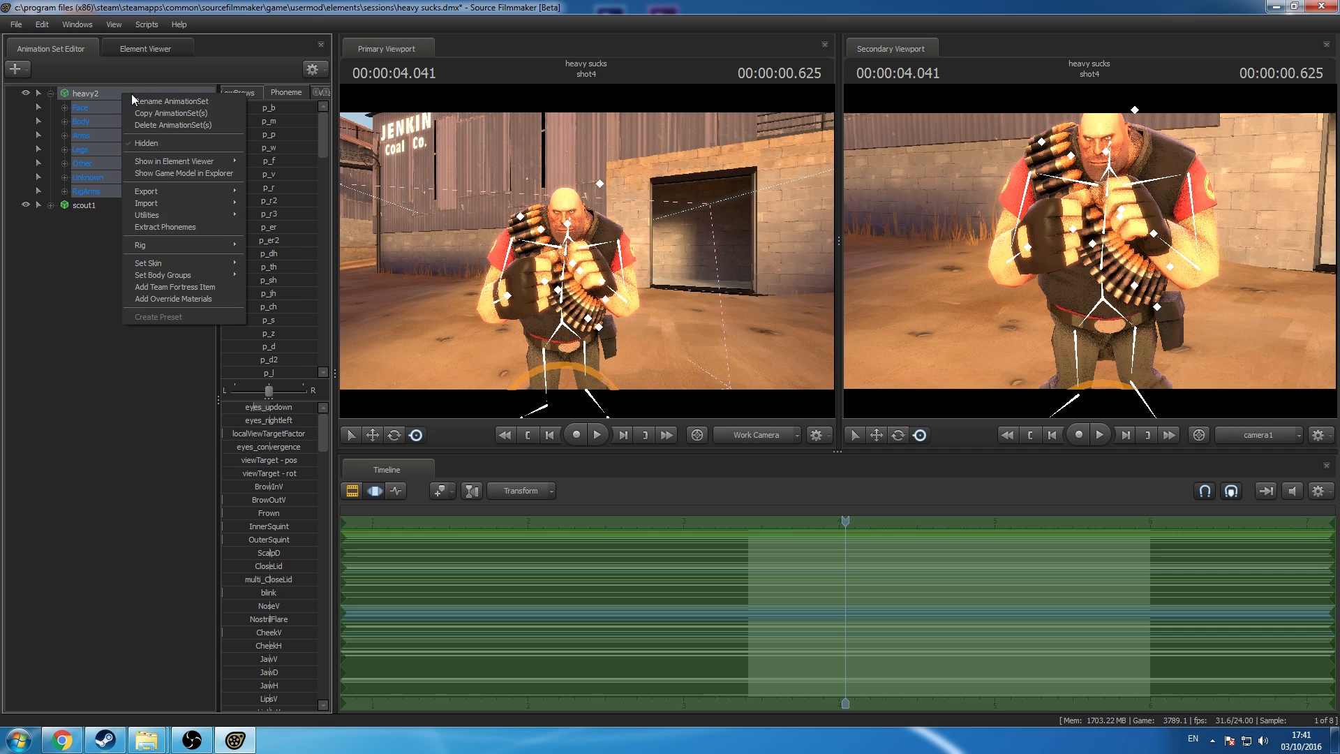
mouse_move(218, 242)
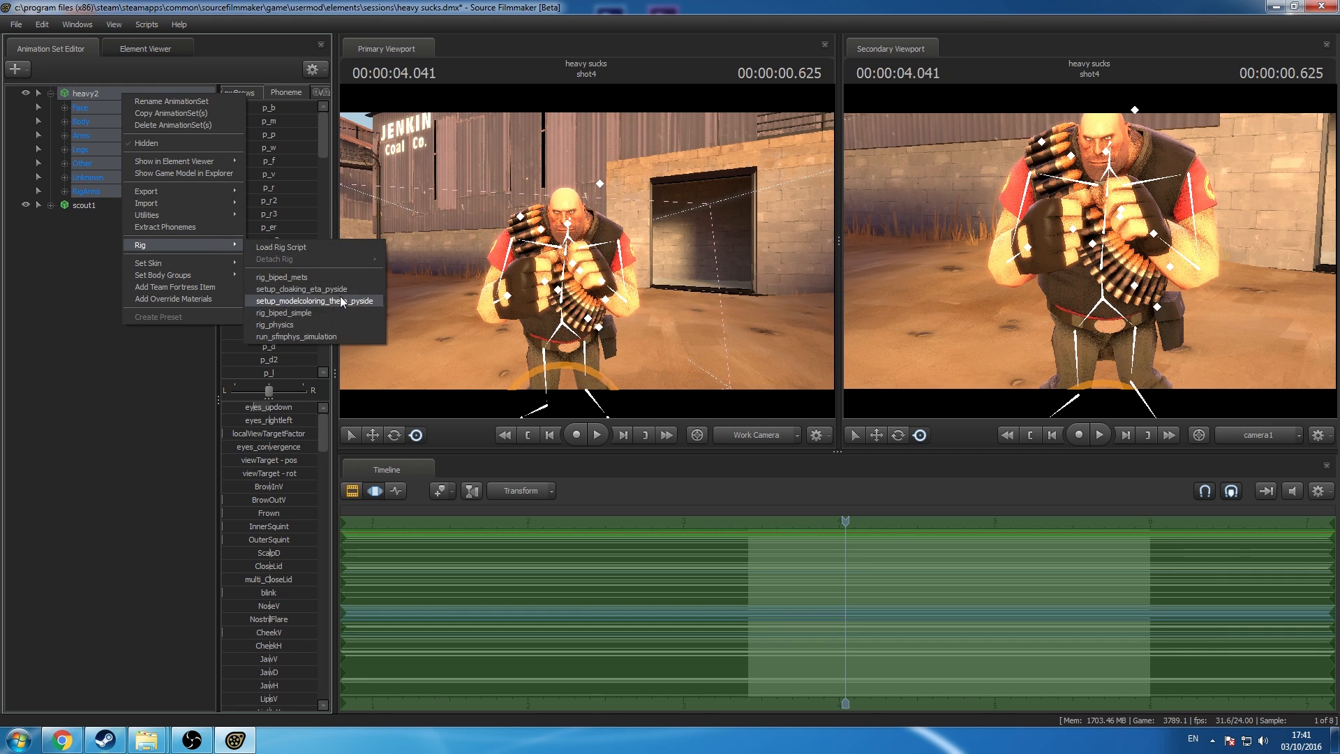
click(317, 312)
Step: Expand heavy2's body and arm rig controls, then lock rig_hand_R to rig_chest and rig_hand_L to rig_head
click(65, 149)
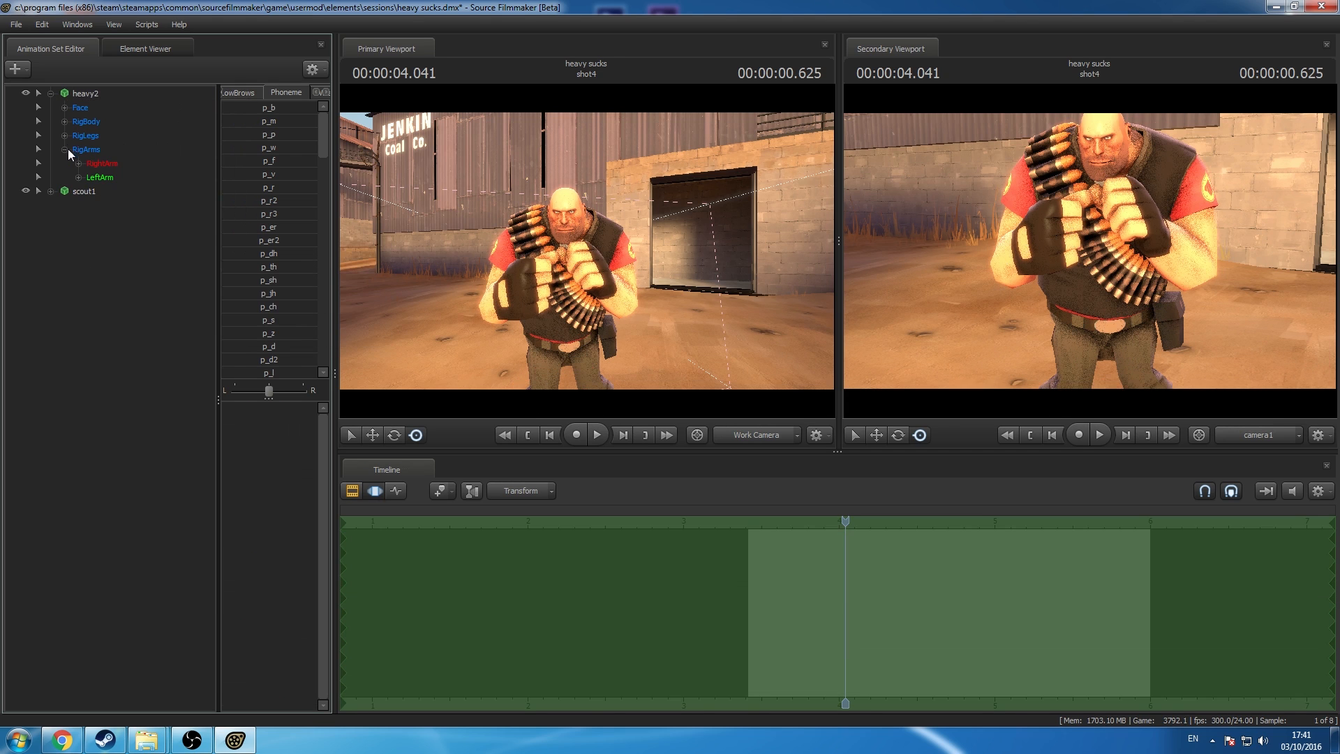
click(79, 177)
click(78, 163)
click(64, 121)
drag(503, 230, 649, 252)
key(w)
key(a)
click(95, 150)
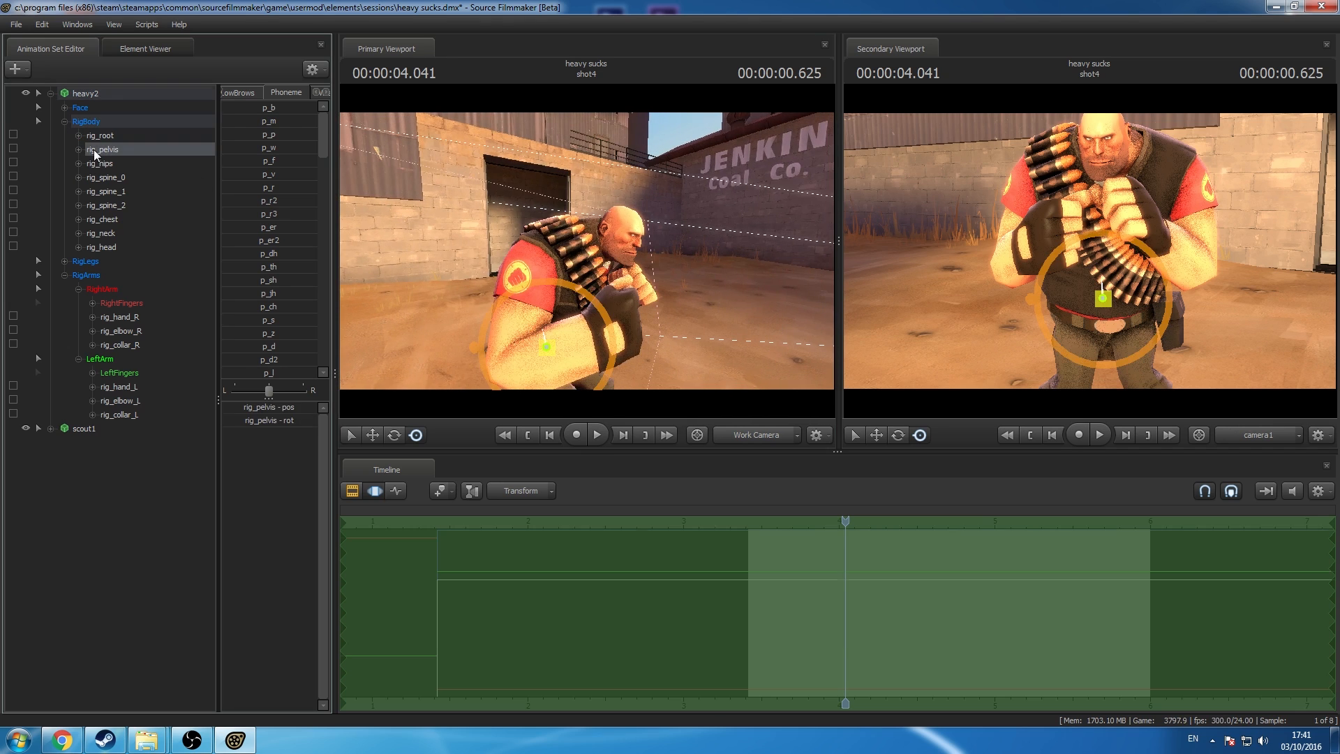
click(102, 219)
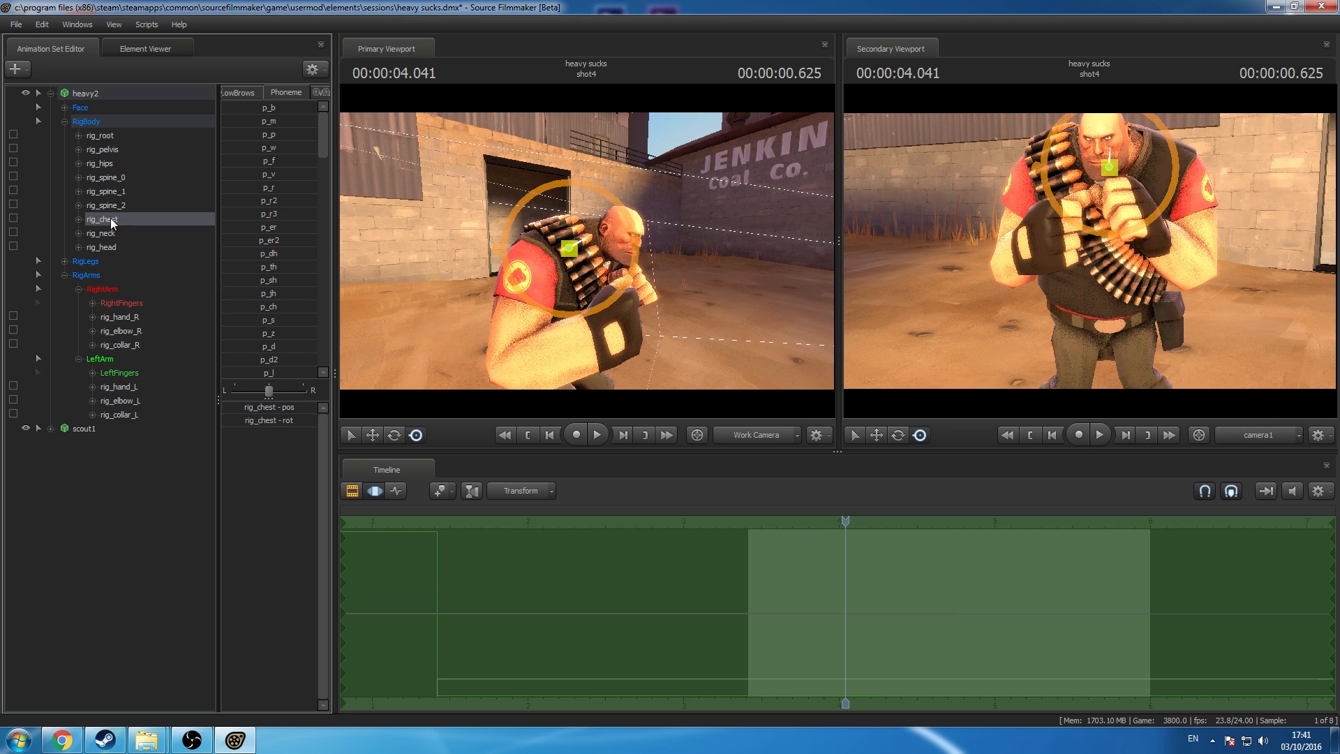
drag(111, 219, 128, 314)
drag(110, 247, 125, 386)
Step: Move the Heavy's rig_pelvis down and slightly backward
click(114, 150)
click(370, 437)
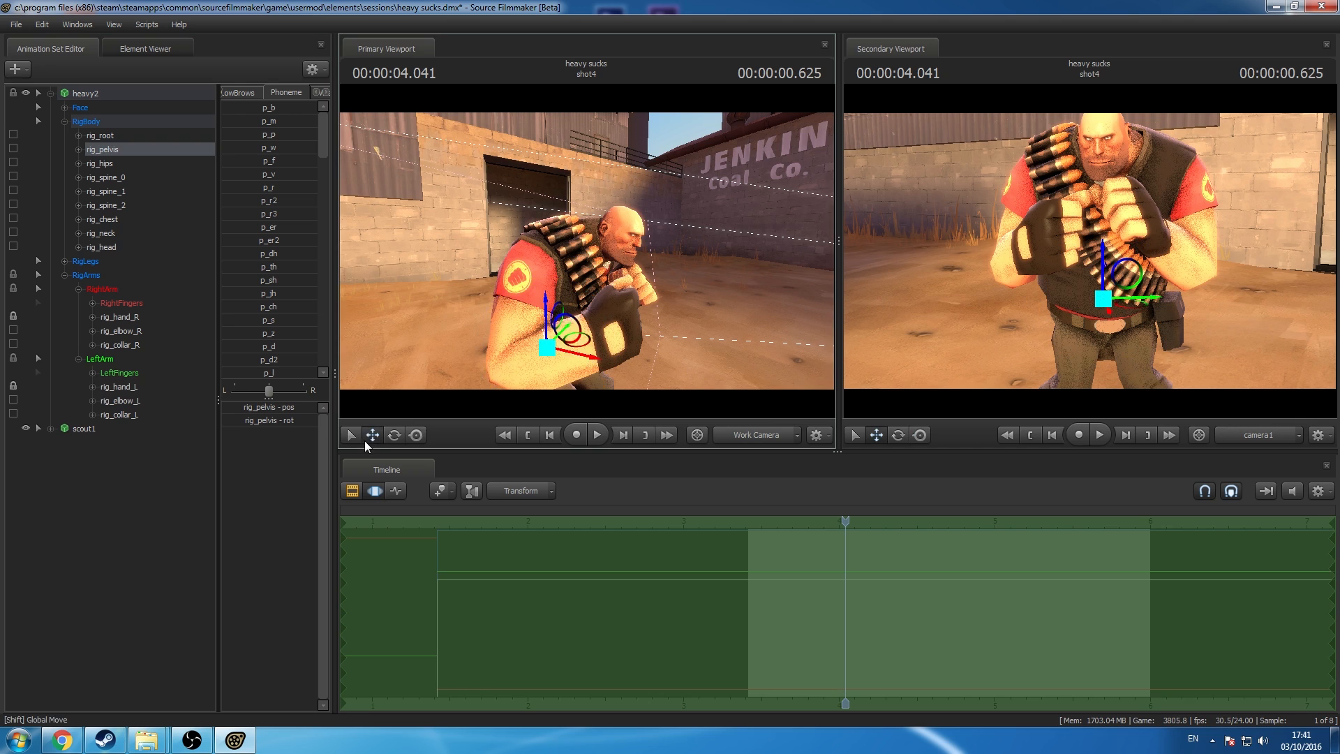
drag(590, 225, 564, 206)
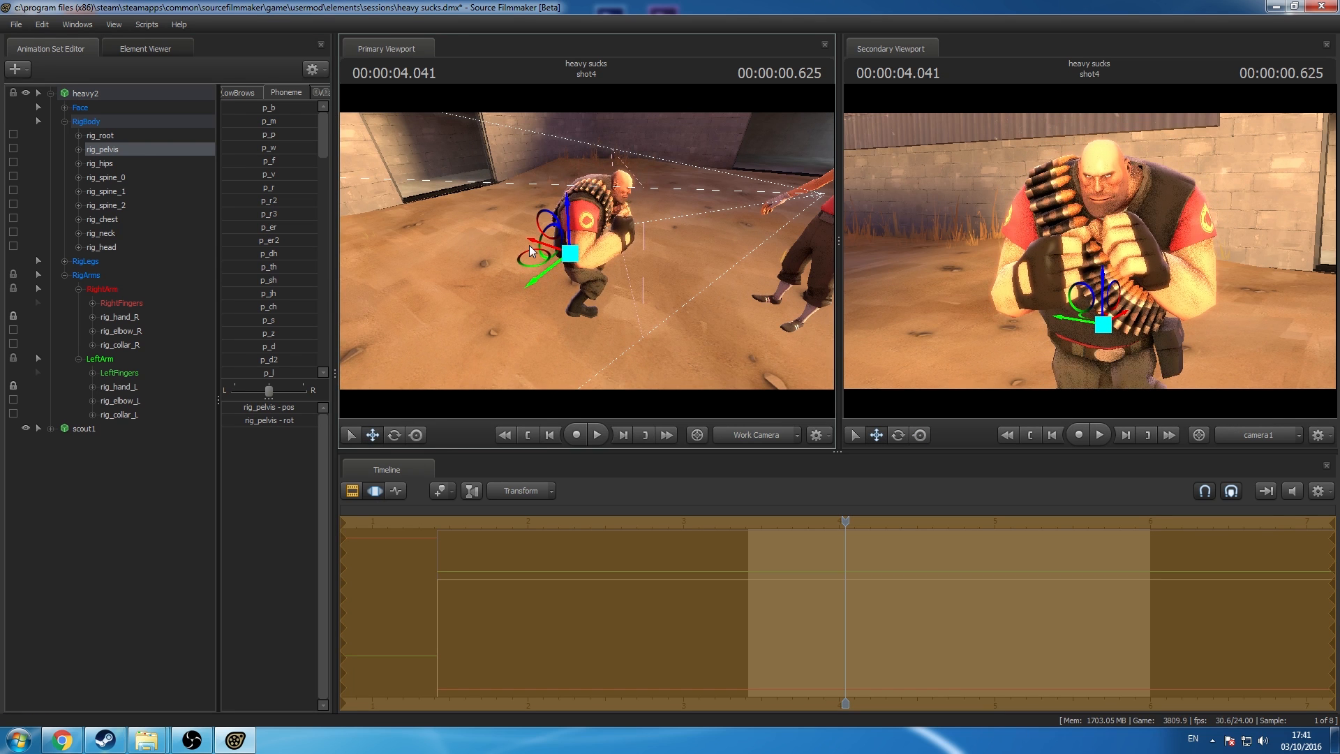
drag(529, 252, 514, 230)
Step: Rotate the Heavy's lower spine controls to straighten his torso slightly
click(393, 435)
click(144, 176)
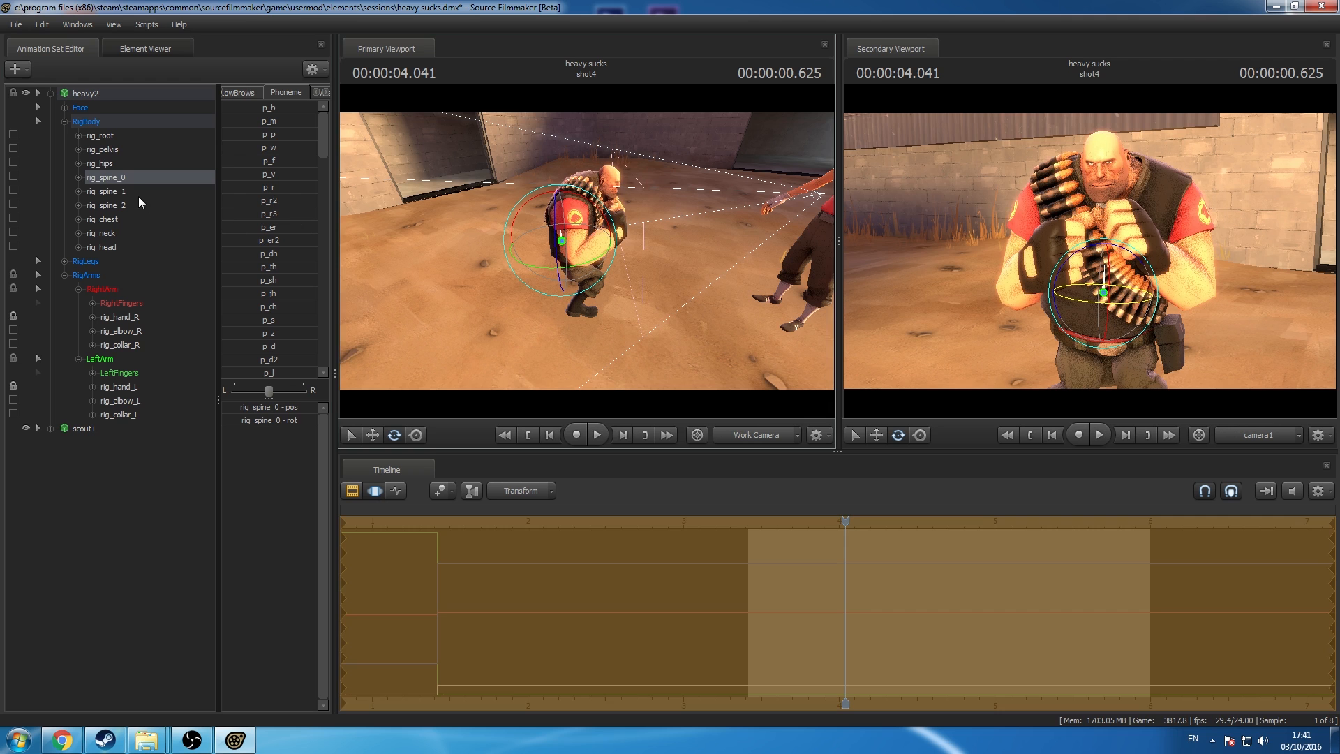
click(106, 191)
drag(591, 178, 442, 154)
key(d)
key(w)
Step: Rotate the Heavy's rig_neck and rig_head slightly so that his face is aimed at camera1
click(110, 234)
click(417, 434)
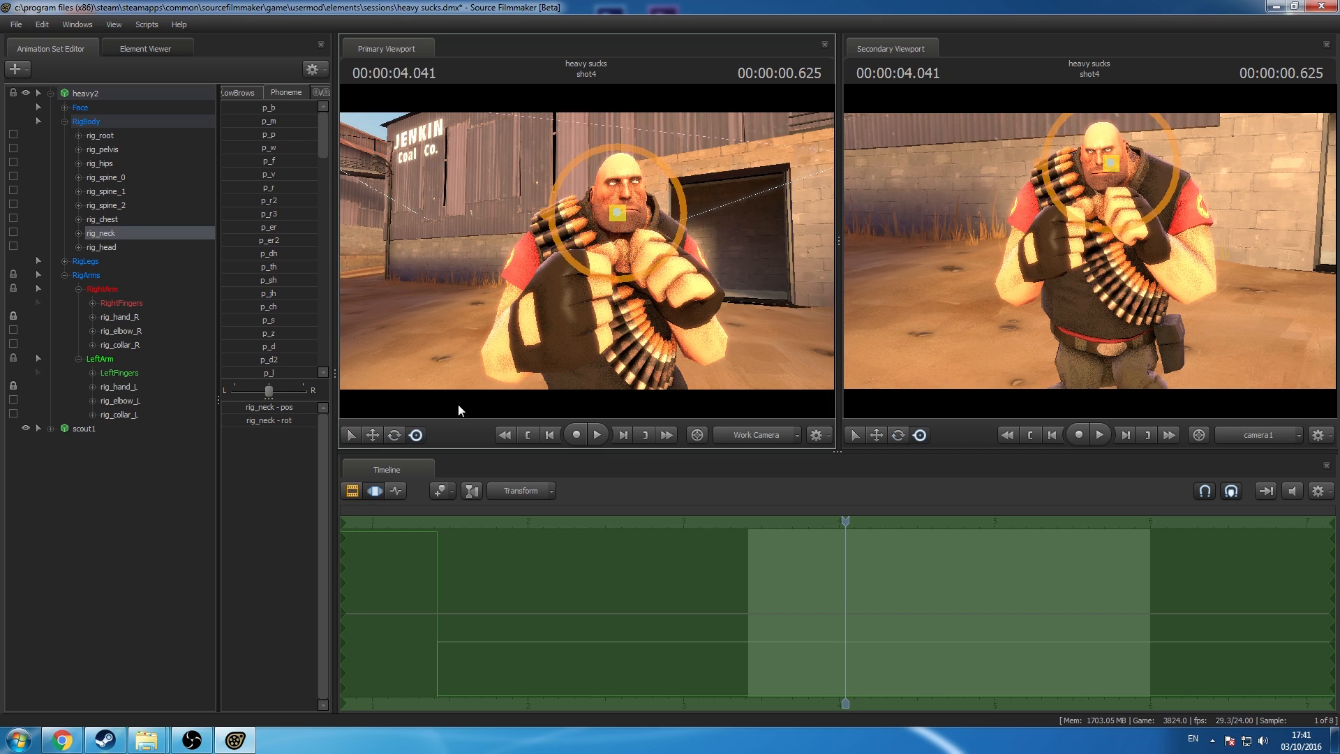
drag(617, 213, 619, 202)
click(105, 247)
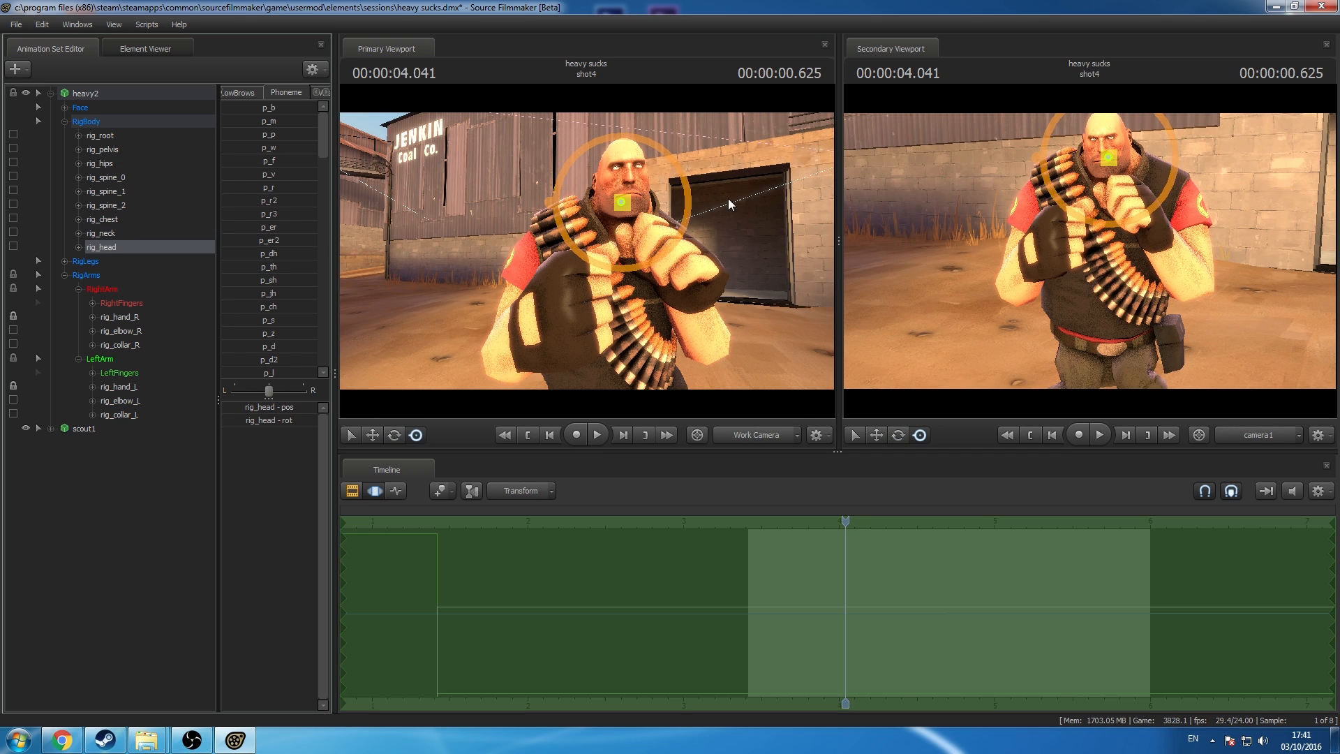
drag(1112, 151, 1115, 138)
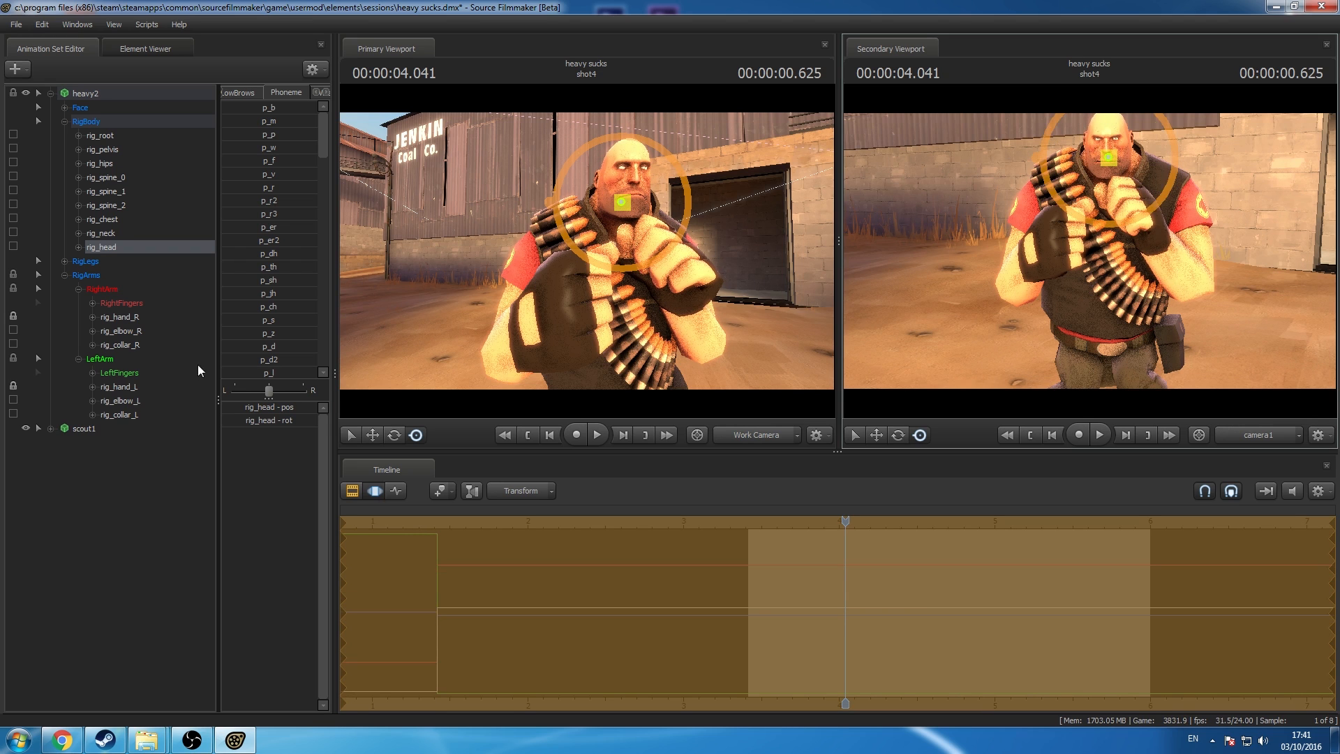
Step: Detach the existing rig from scout1
click(126, 428)
click(50, 428)
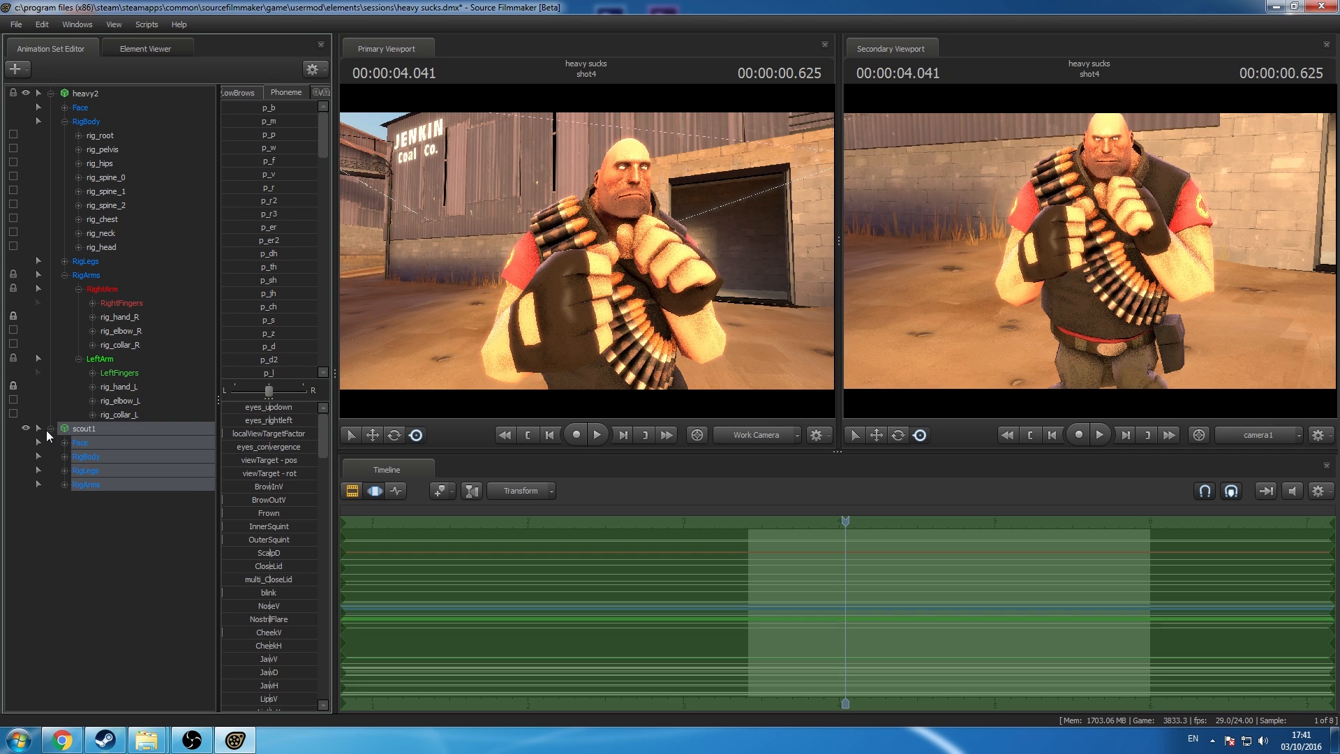
right_click(87, 430)
mouse_move(173, 585)
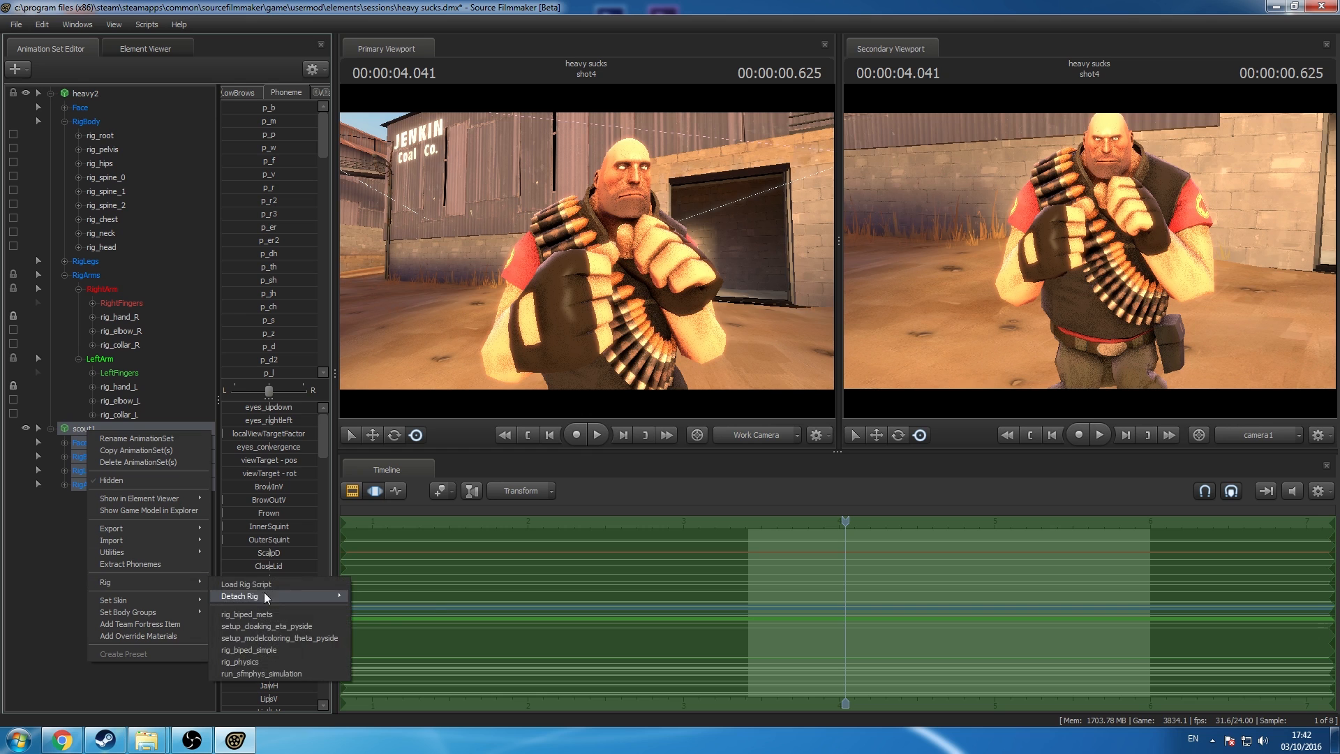
mouse_move(263, 595)
click(362, 596)
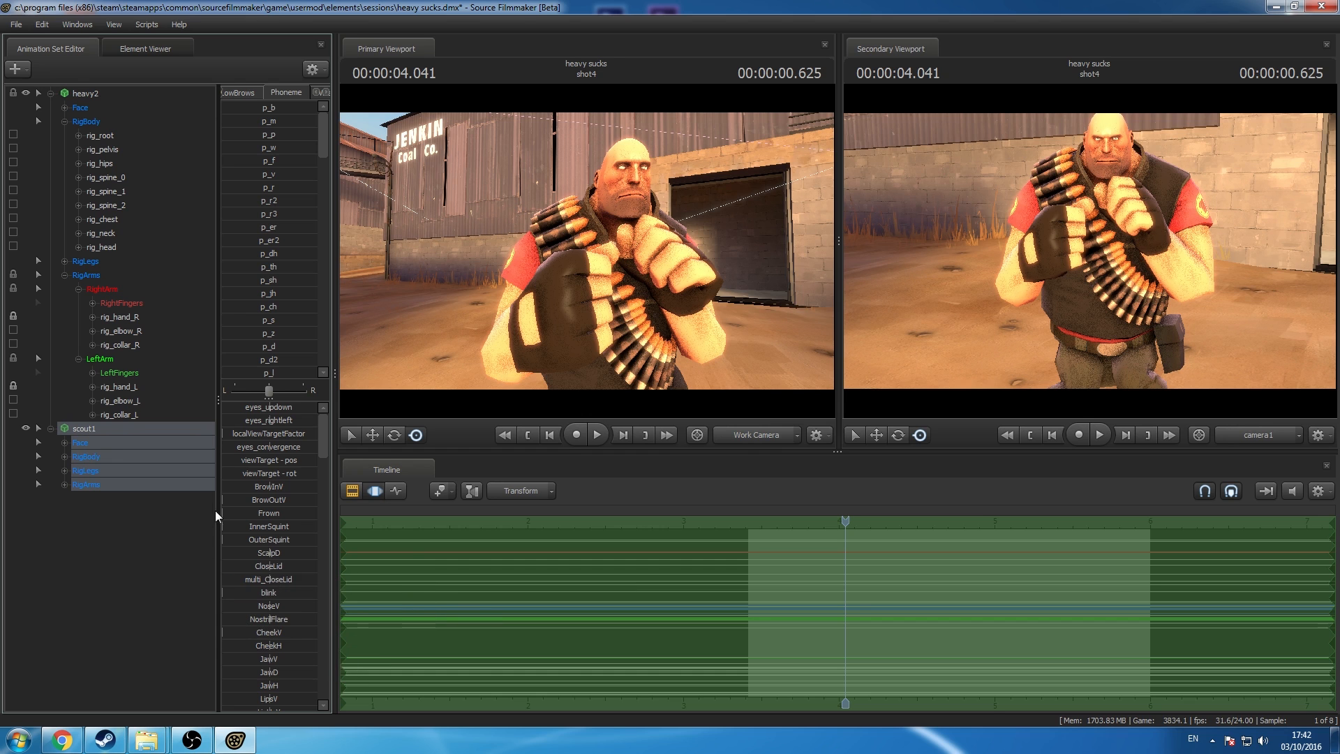
Step: Import the primary_death_headshot sequence onto scout1
right_click(105, 433)
mouse_move(178, 546)
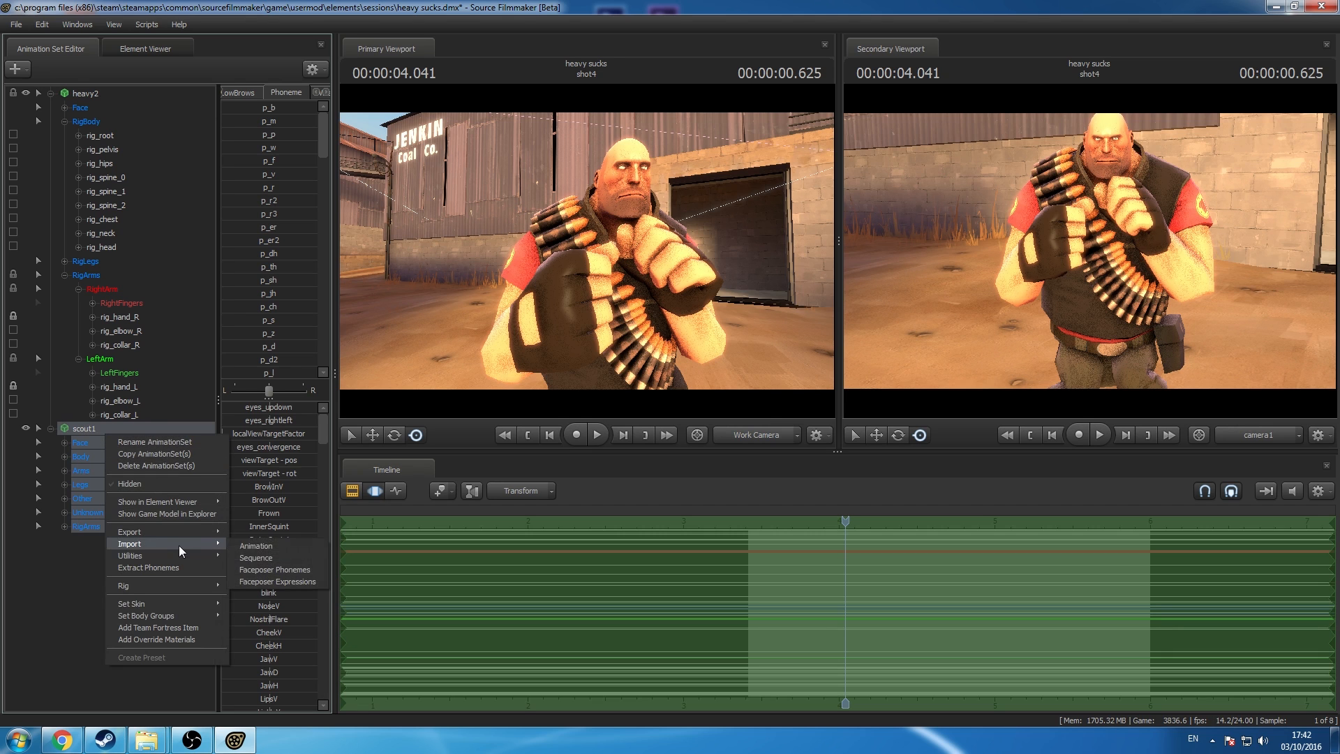
click(269, 554)
click(521, 399)
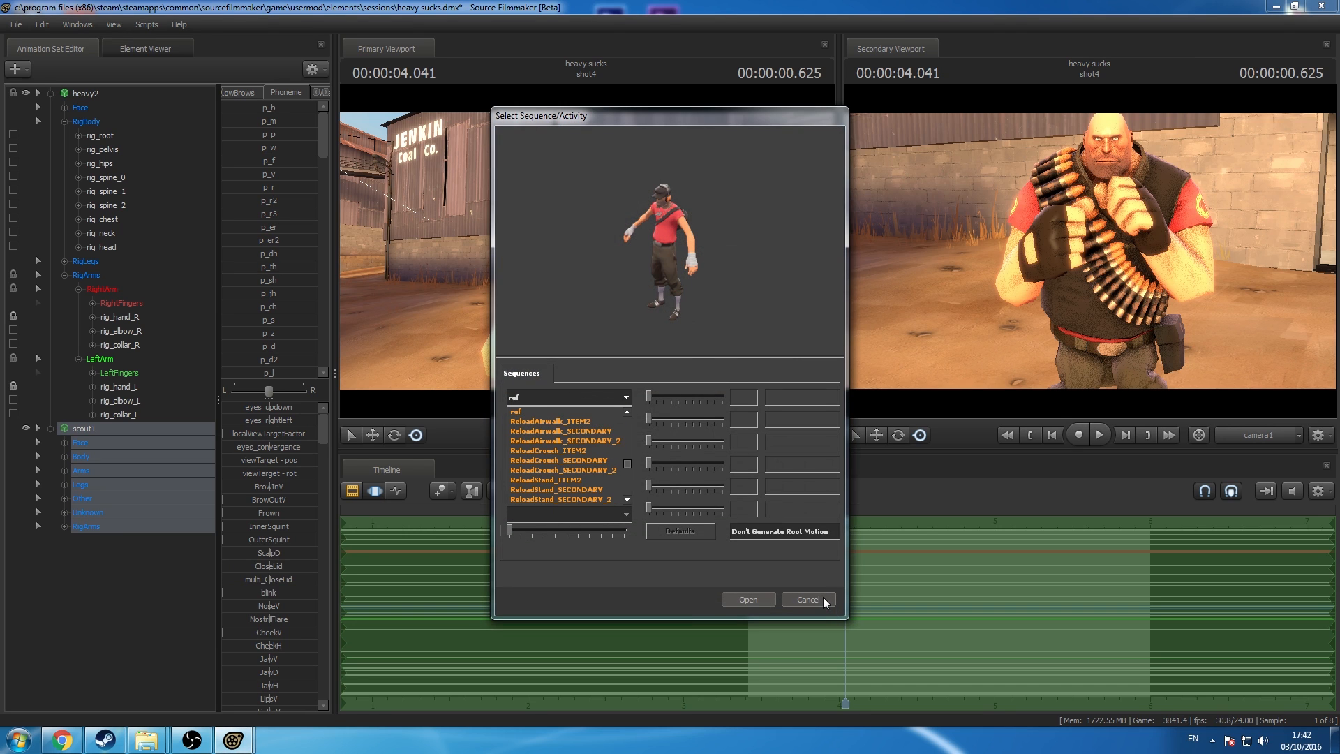
scroll(599, 466, up, 5)
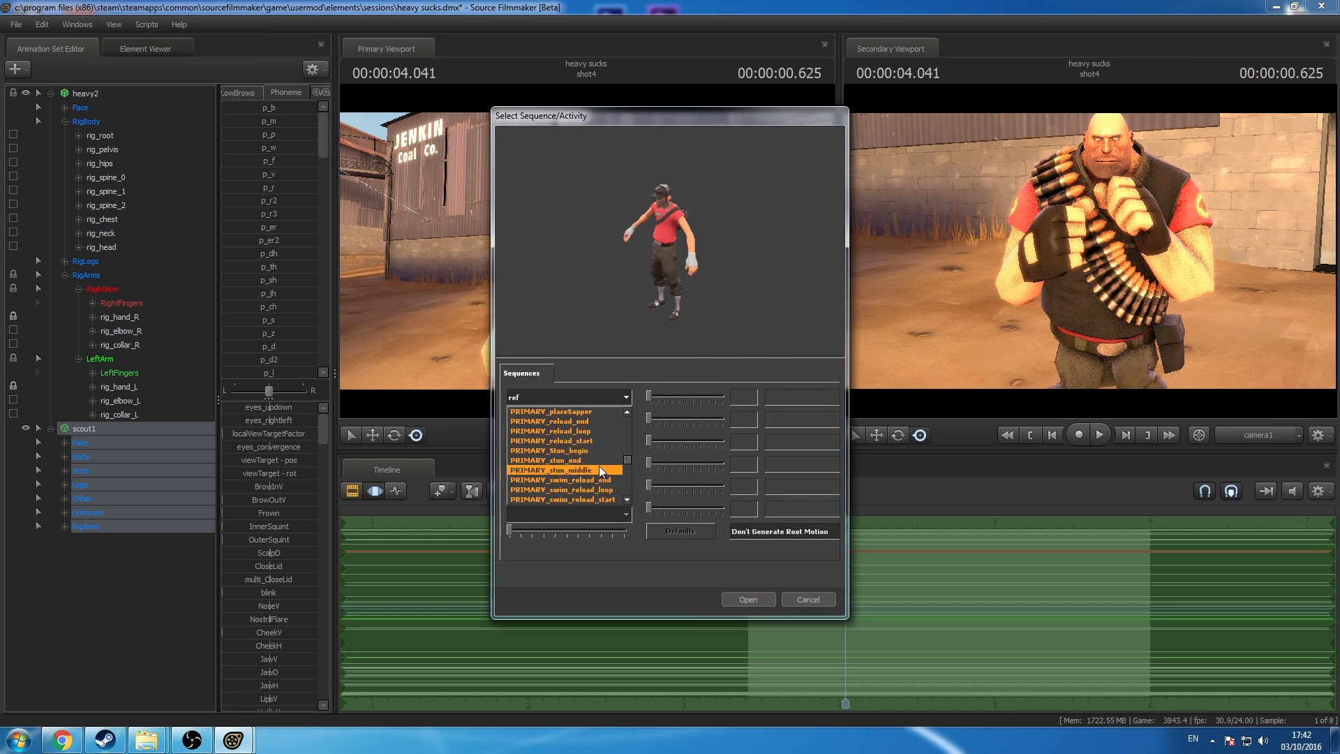
click(602, 451)
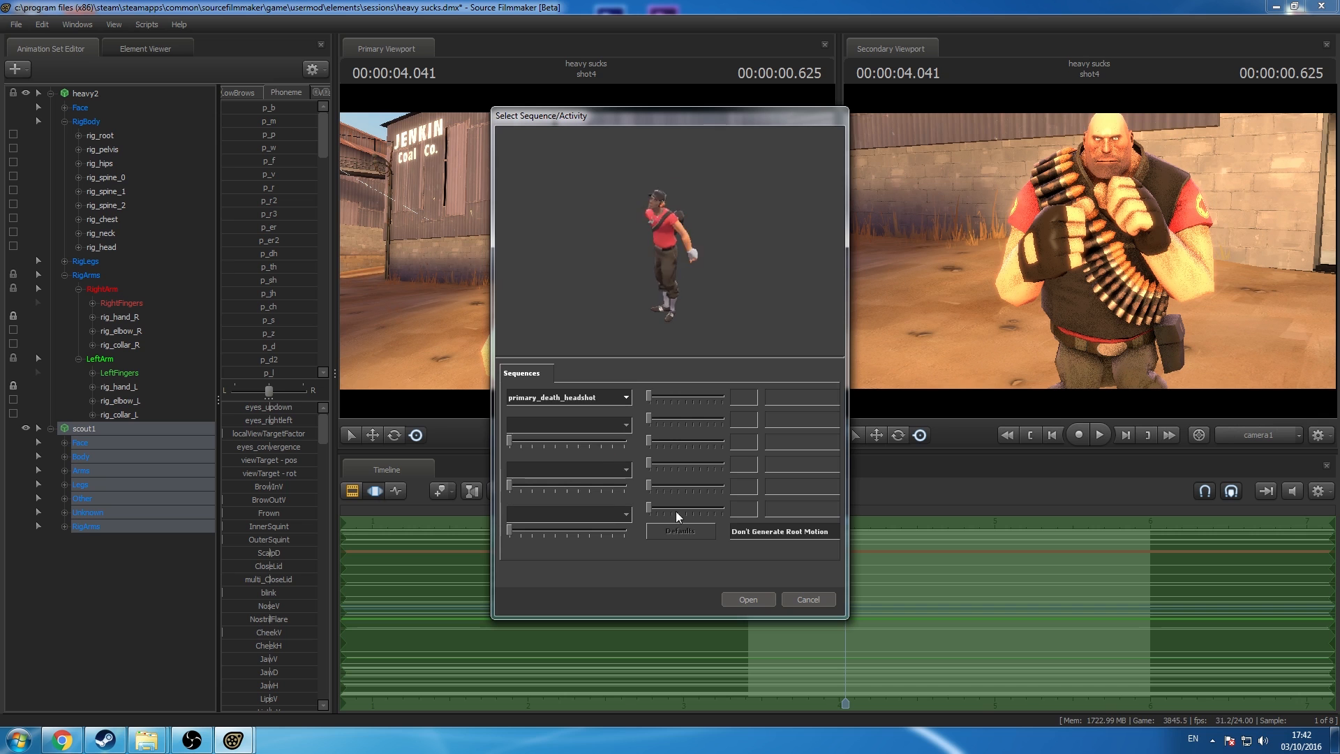
click(767, 599)
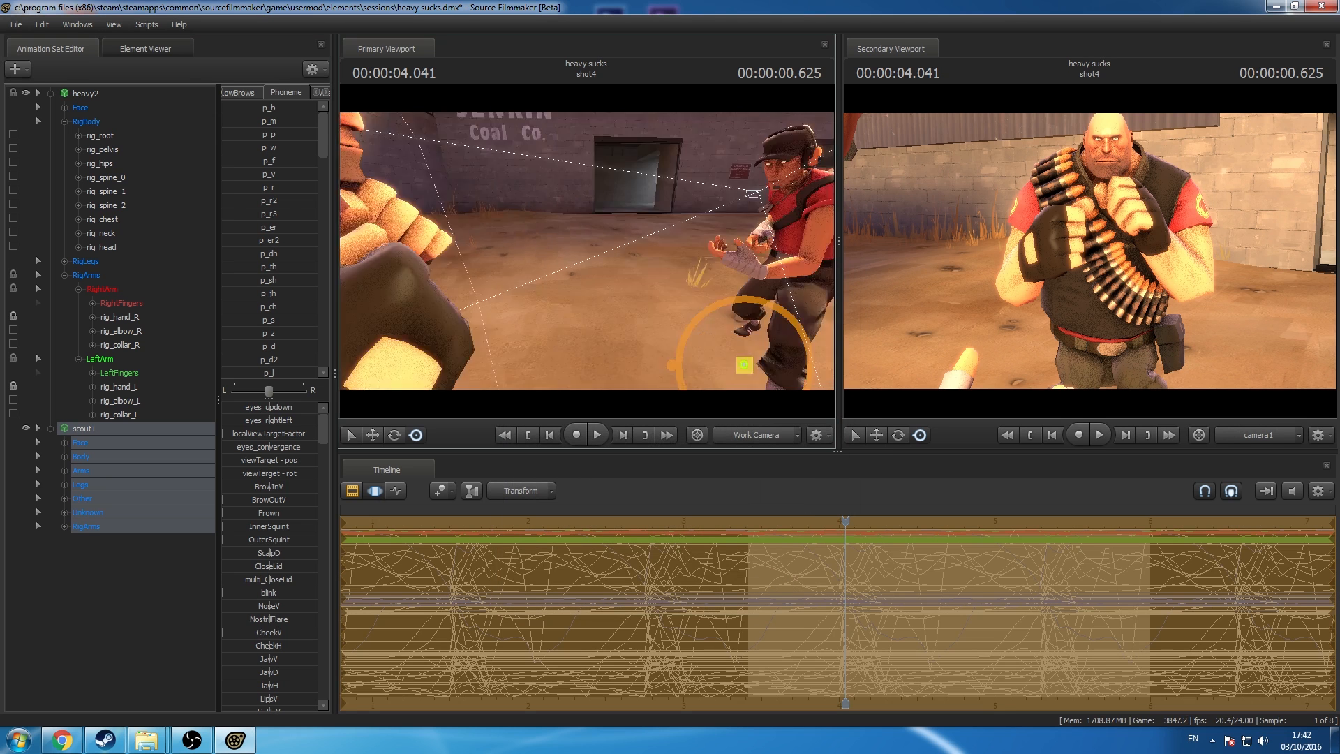
Step: Shift the Scout's imported animation so that the part starting at 4.750 s begins at shot4's start, 3.416 s
scroll(853, 538, up, 2)
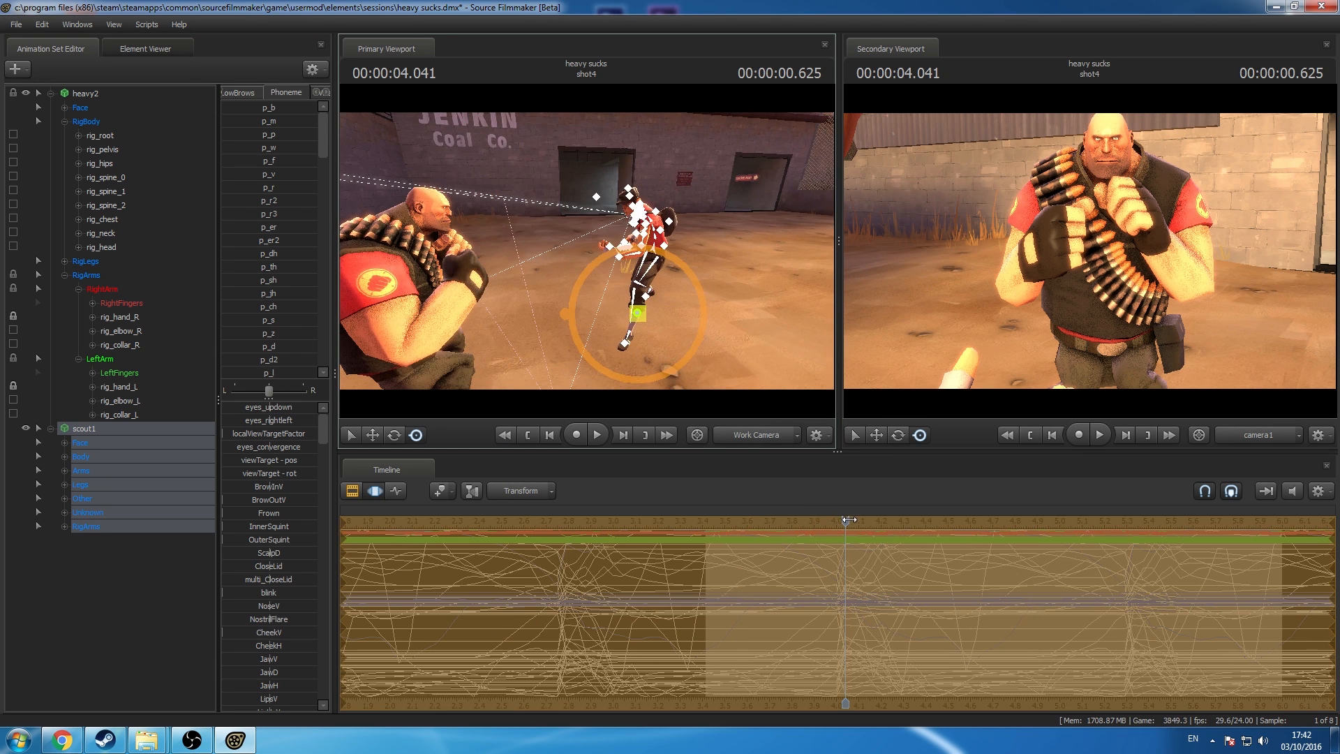
click(874, 535)
drag(874, 535, 1337, 600)
middle_drag(891, 691, 625, 689)
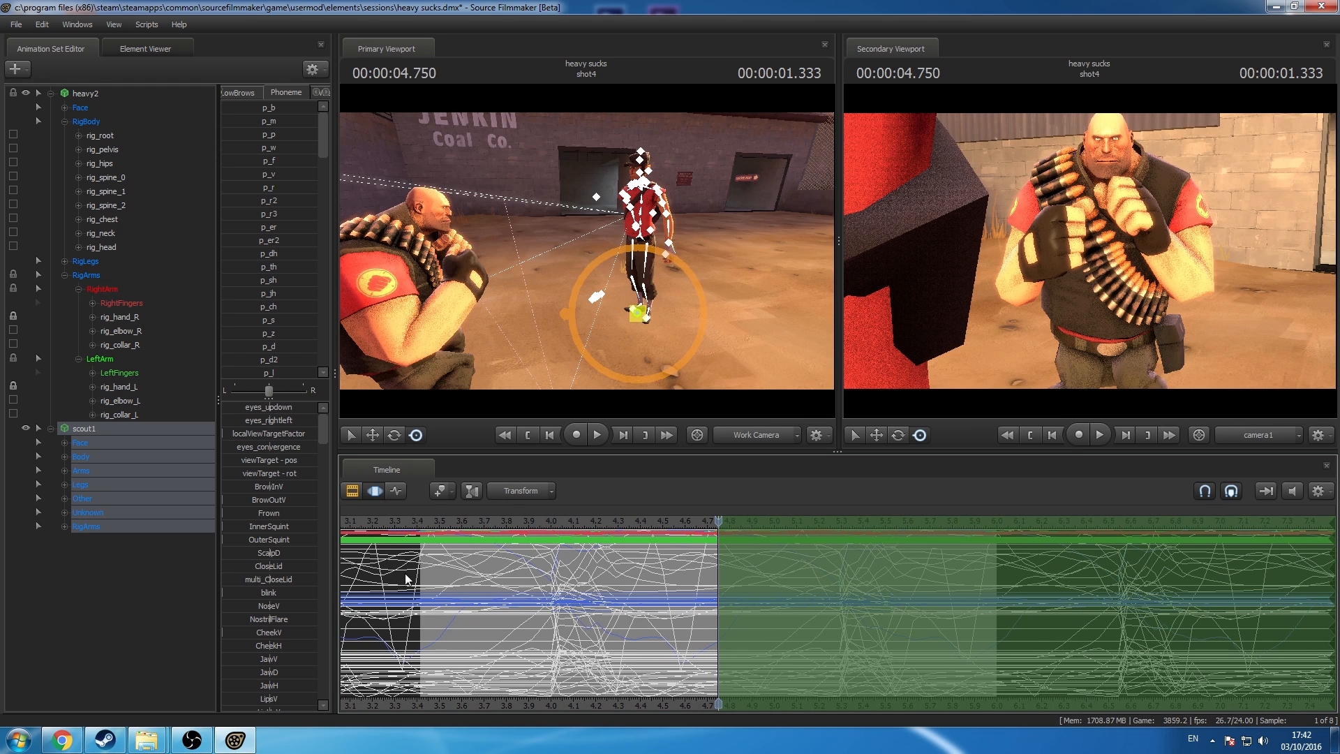
shift+drag(420, 581, 1337, 589)
key(ctrl+v)
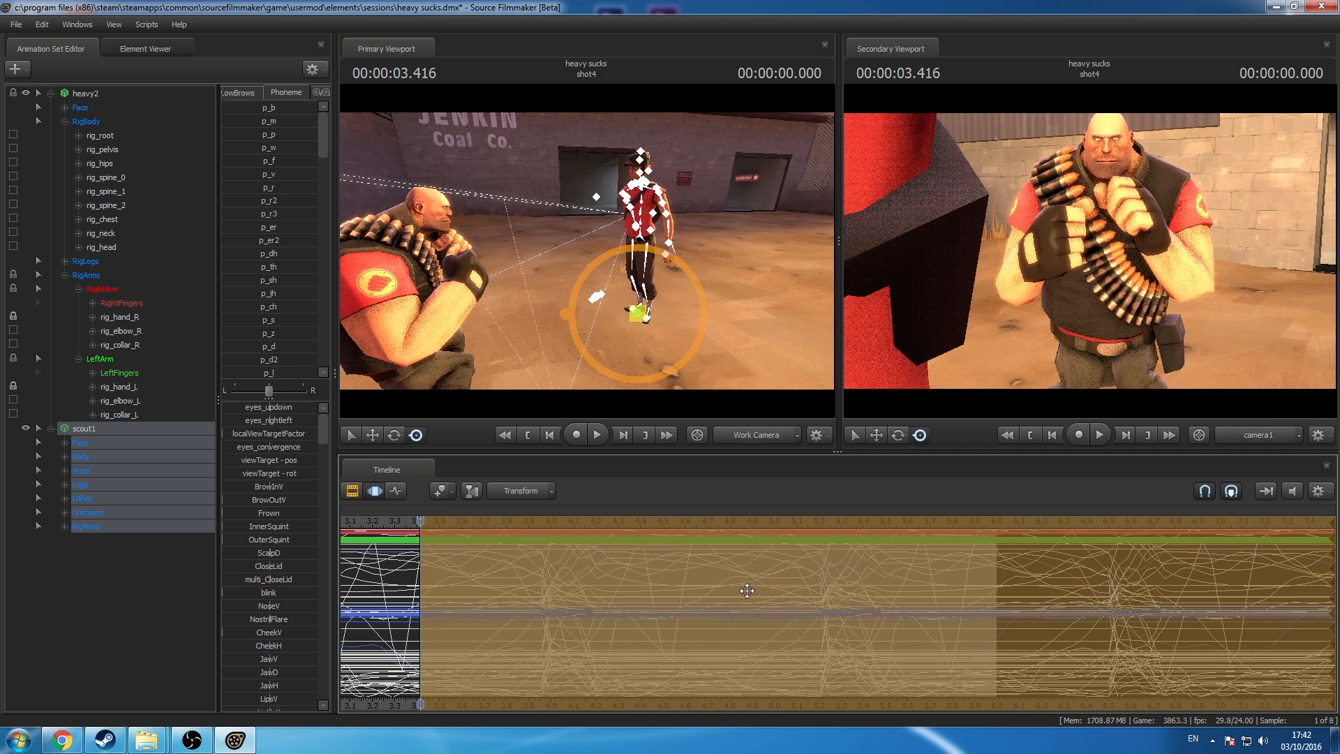
key(Return)
Step: Move the Scout sideways so that he stands directly in front of the Heavy, centred in camera1's view
click(1042, 319)
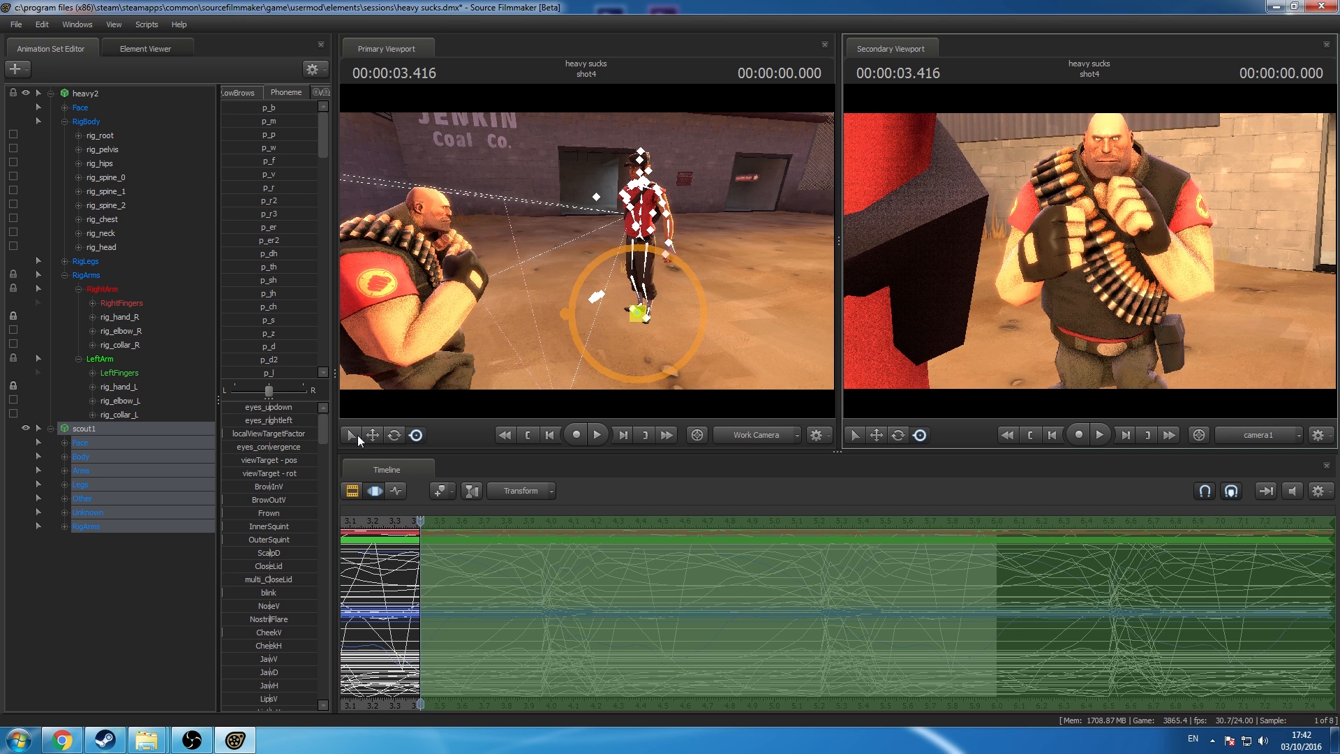
click(373, 435)
drag(447, 279, 642, 349)
mouse_move(607, 243)
mouse_down()
mouse_move(587, 254)
mouse_move(596, 263)
mouse_up()
click(684, 610)
key(Return)
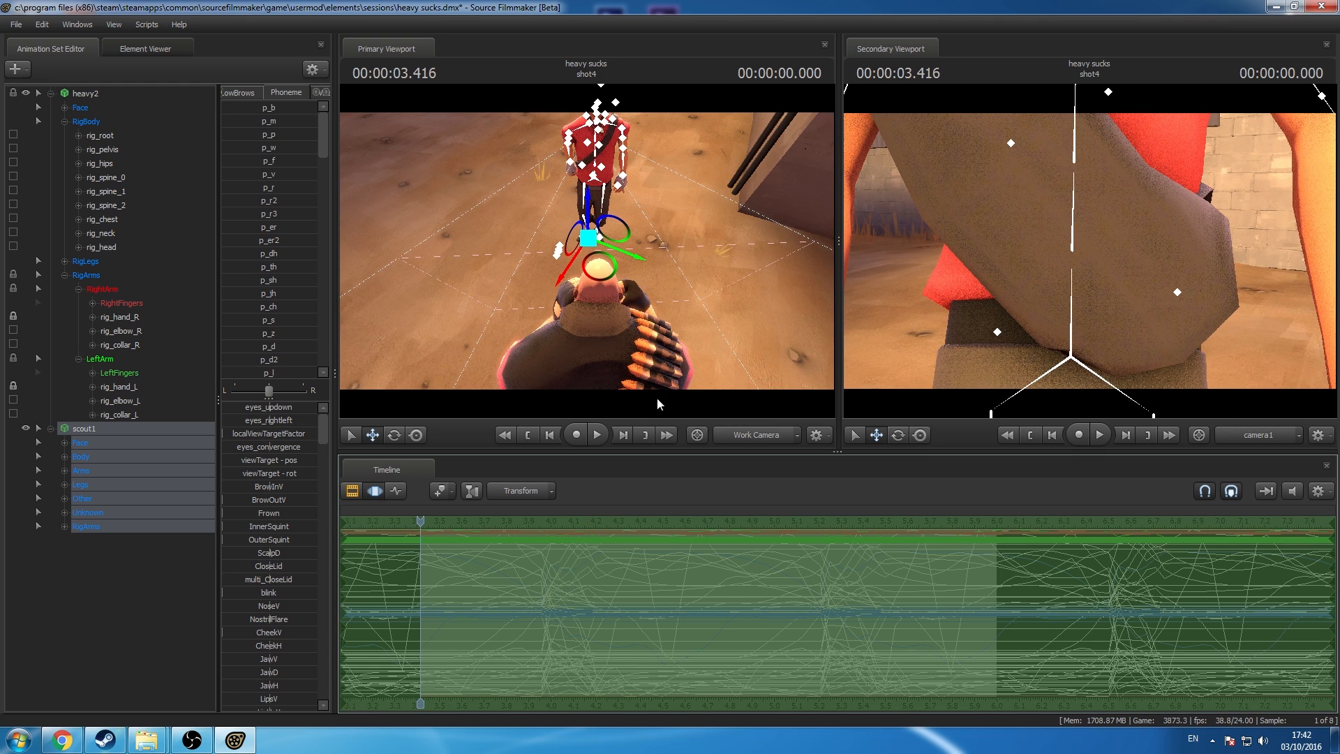
Step: Play back the Scout's fall, locate its last frame and hold that fallen pose from 3.958 s onward
key(space)
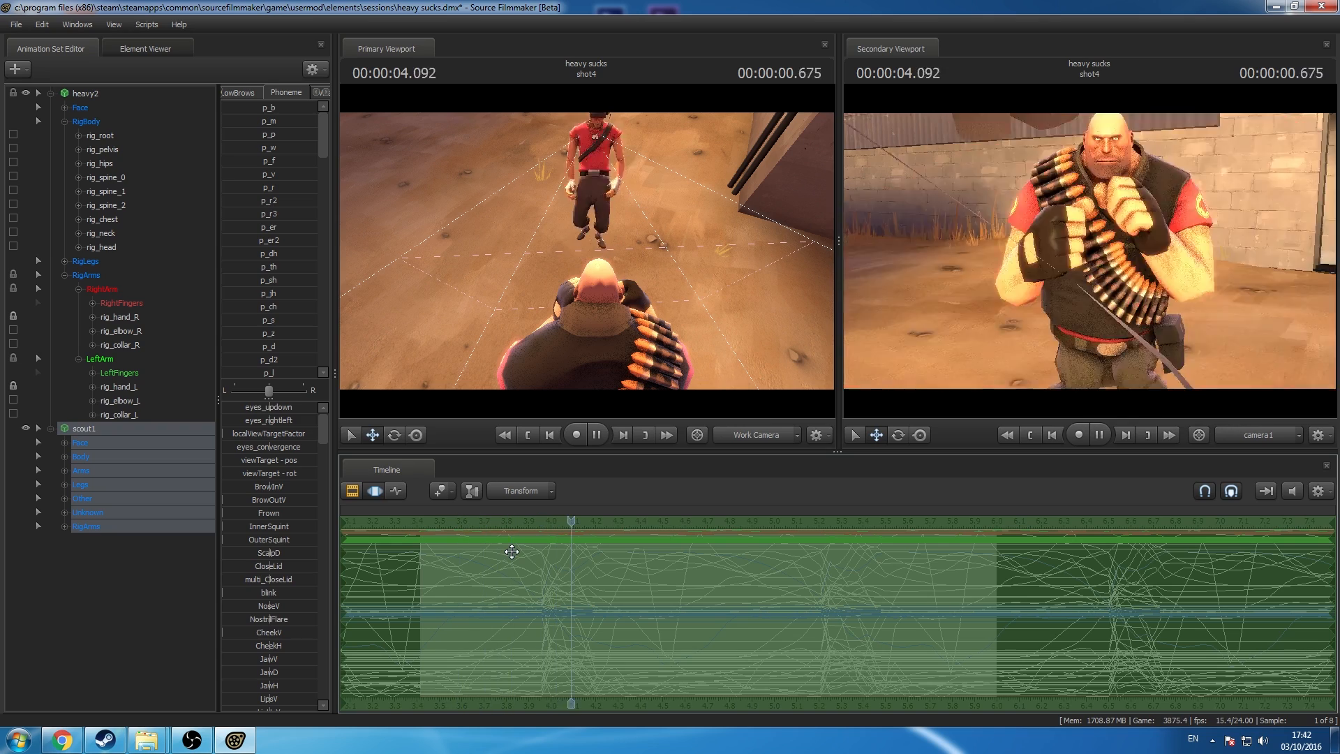
key(d)
drag(719, 325, 601, 300)
drag(736, 524, 545, 546)
scroll(546, 543, up, 2)
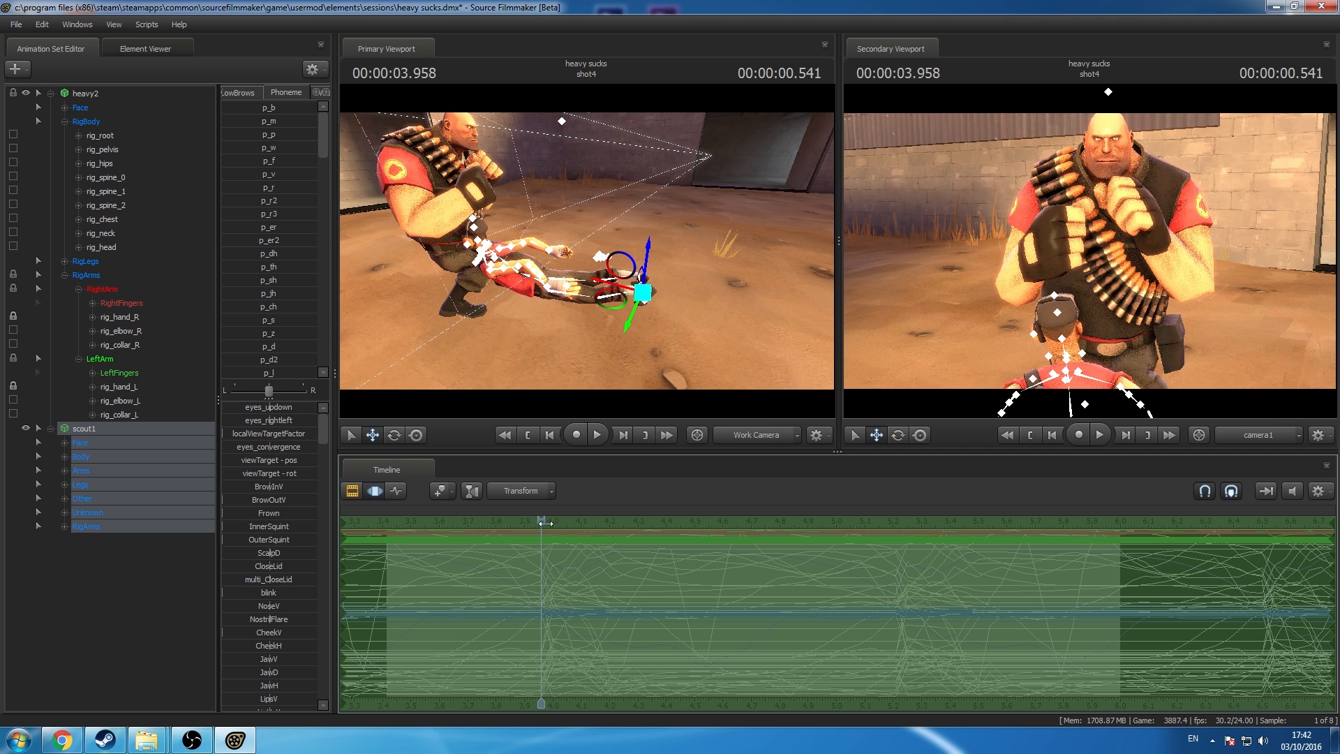
drag(546, 523, 554, 525)
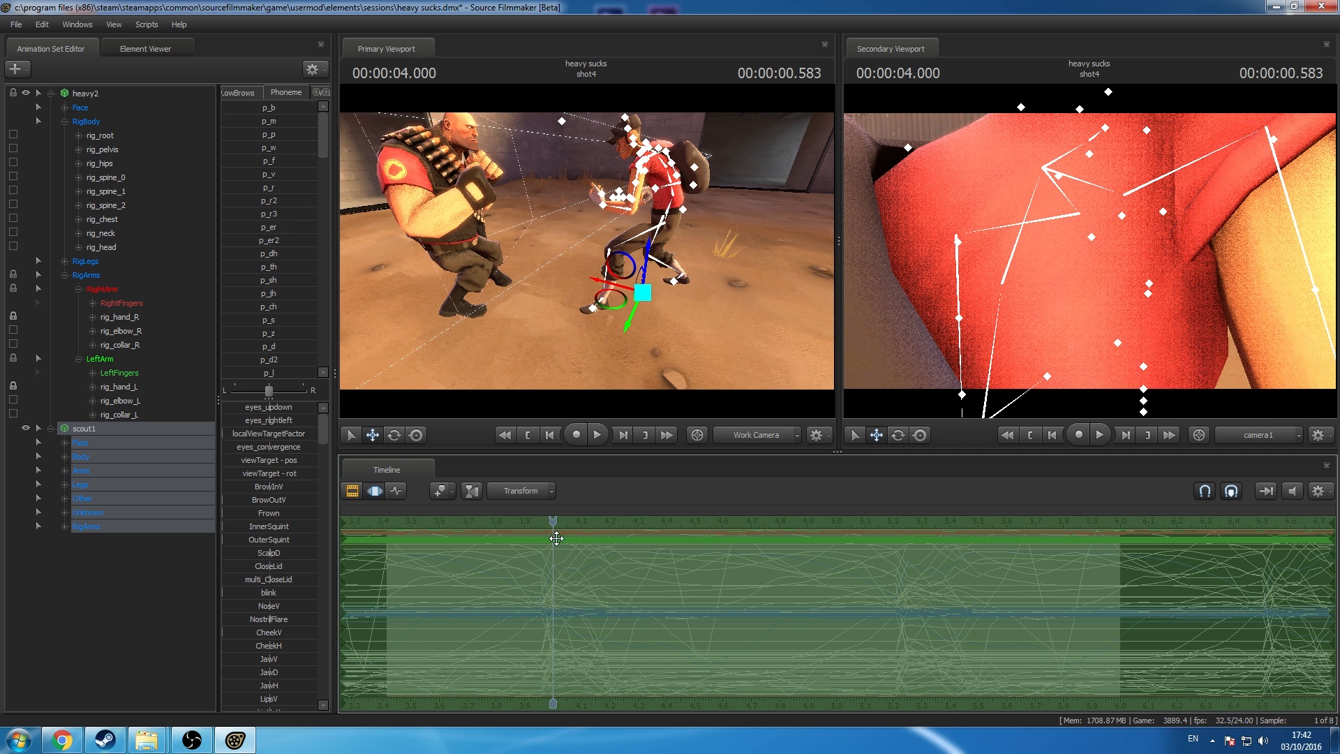
shift+drag(555, 539, 792, 540)
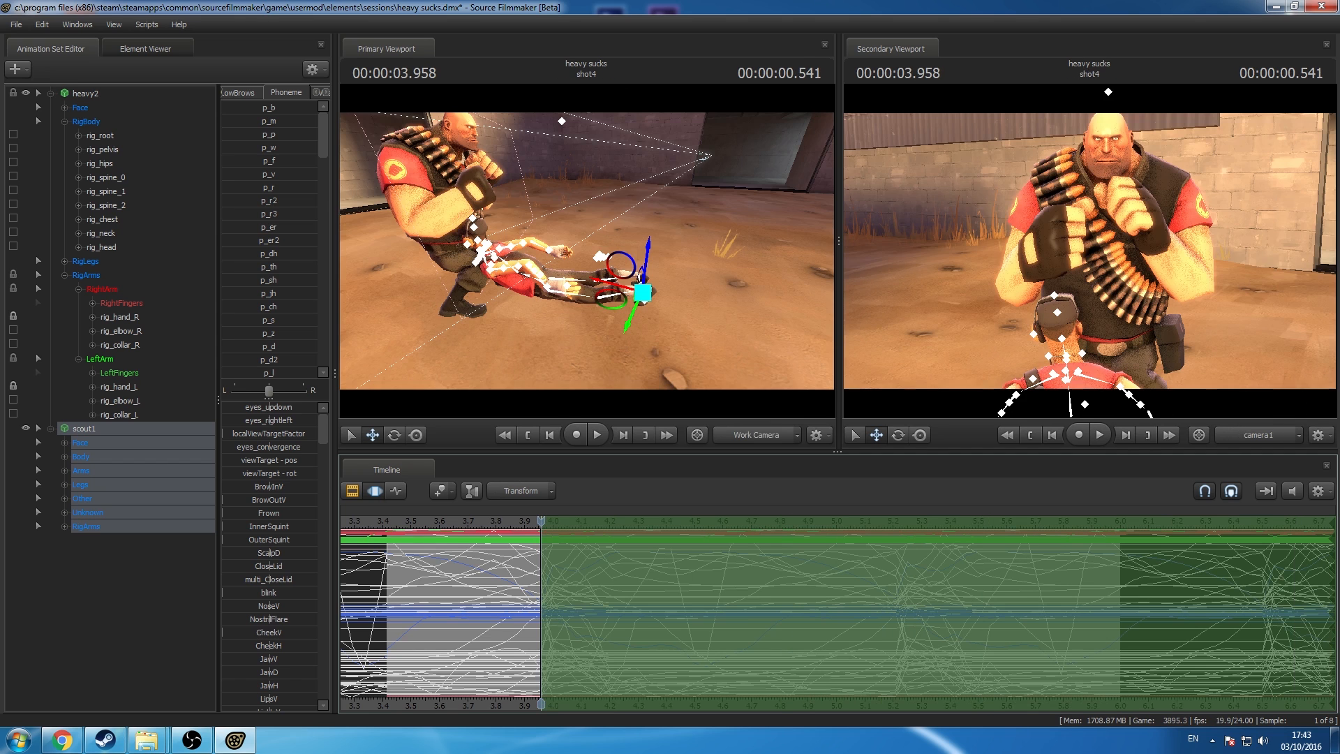
key(7)
drag(569, 529, 559, 528)
key(Return)
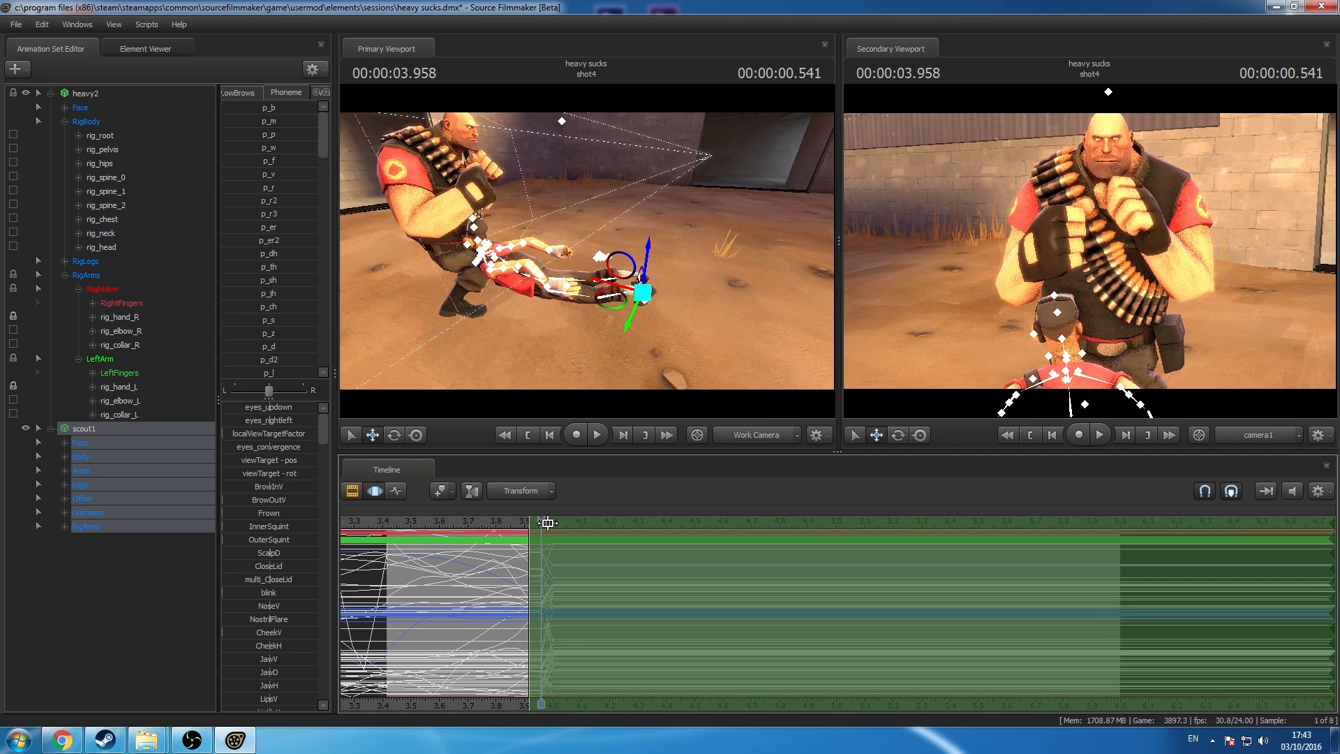
Step: Undo the shifted time selection and apply the Scout's held fallen pose from 4.000 s onward
key(ctrl+z)
key(ctrl+z)
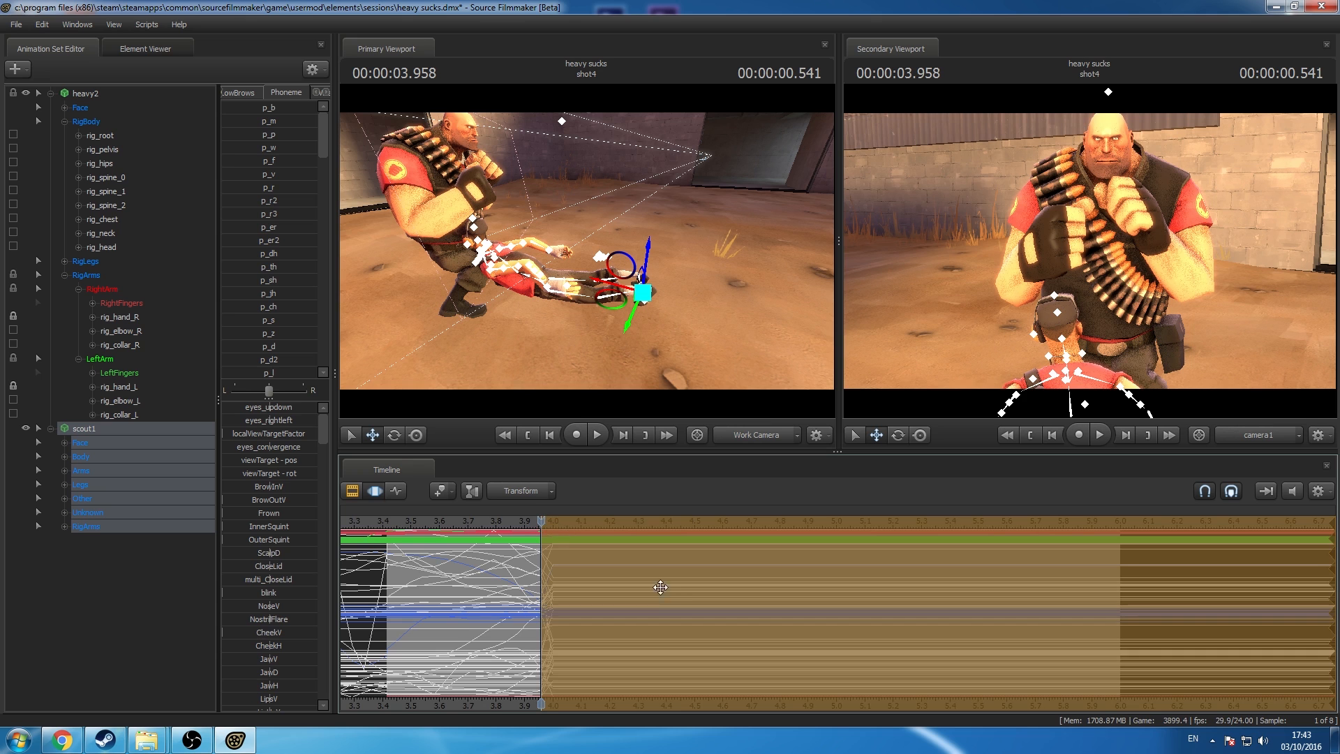
key(Return)
mouse_move(541, 521)
mouse_down()
mouse_move(592, 540)
mouse_move(554, 551)
mouse_move(545, 521)
mouse_move(527, 521)
mouse_move(541, 536)
mouse_up()
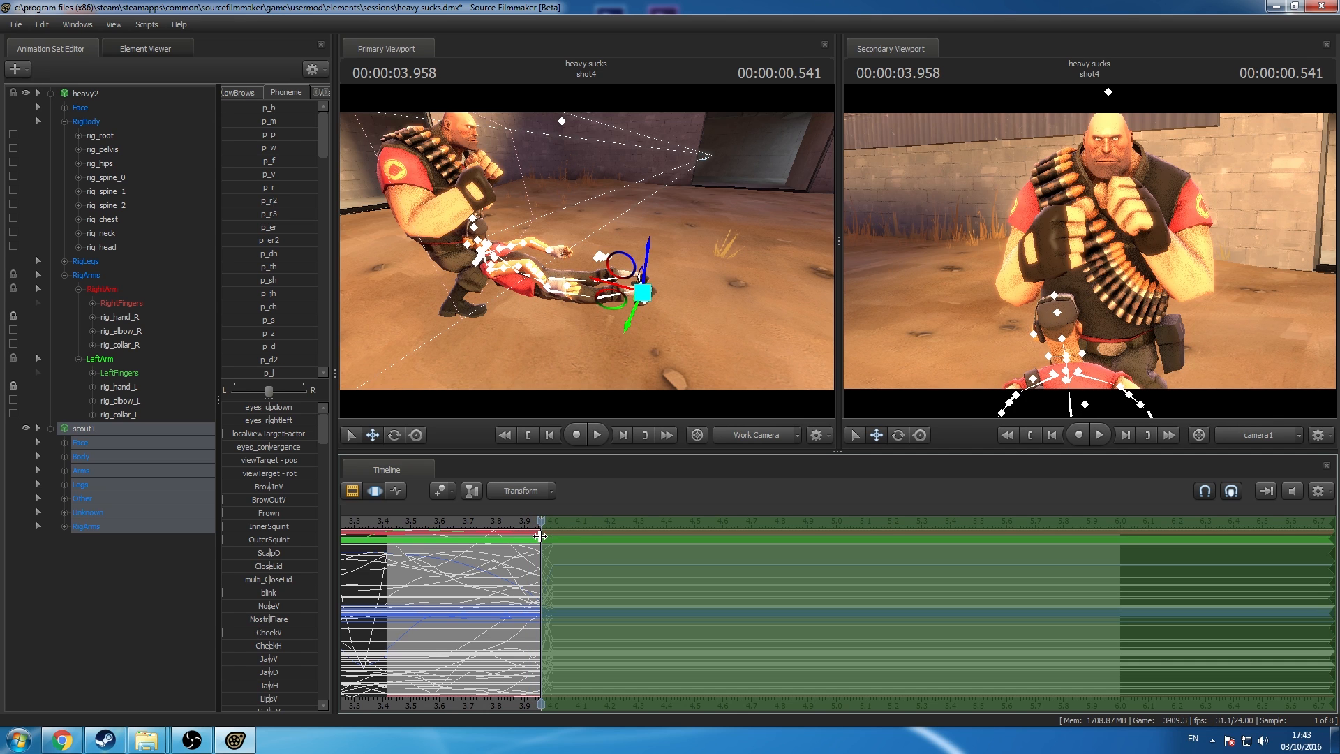
mouse_move(543, 521)
mouse_down()
mouse_move(541, 553)
mouse_move(575, 538)
mouse_move(531, 542)
mouse_move(540, 559)
mouse_move(691, 557)
mouse_up()
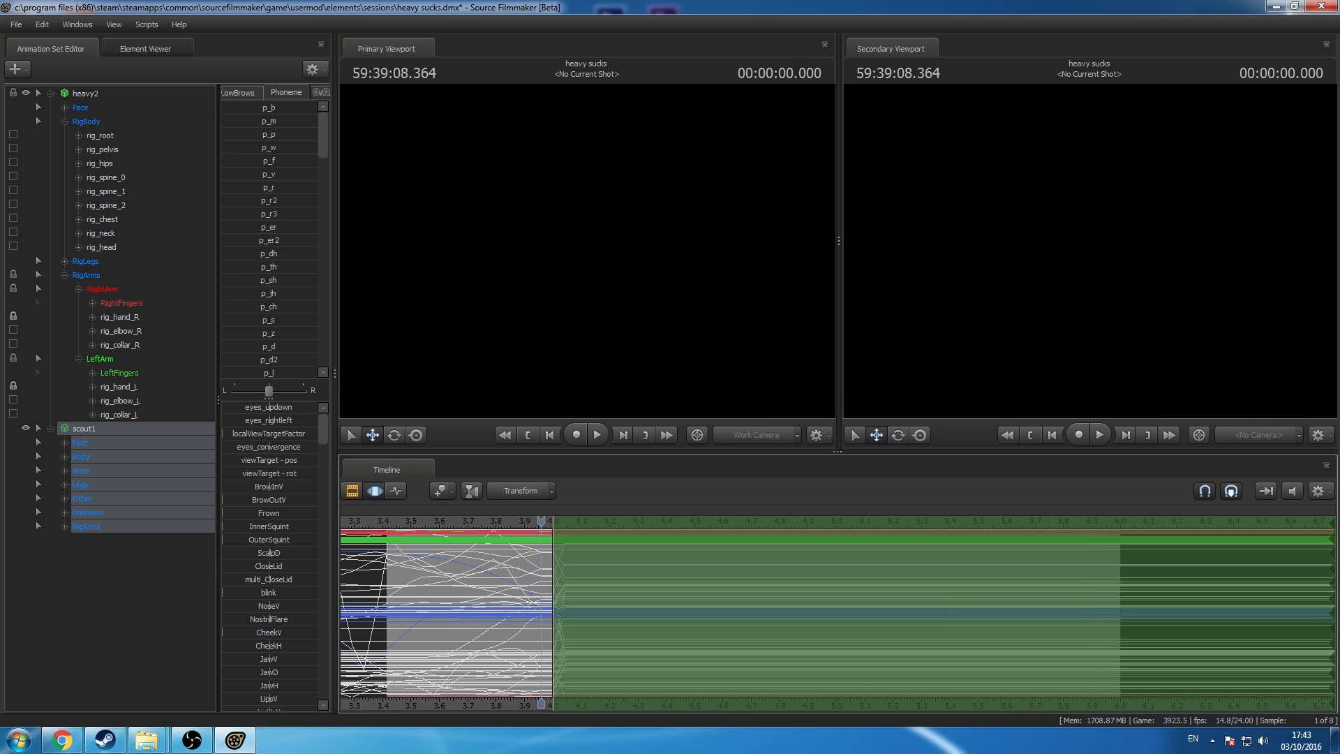
key(ctrl+v)
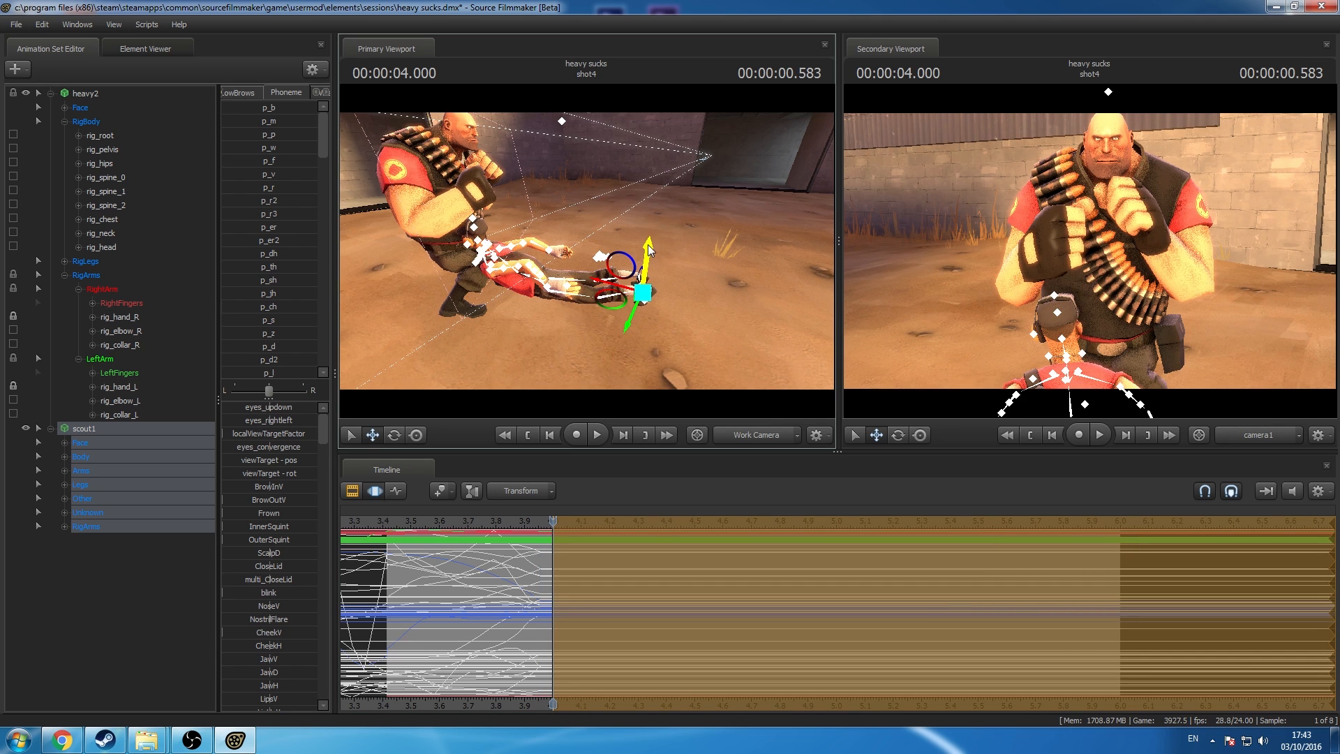
Step: Lower the Scout out of sight below the ground from 4.000 s onward, then extend the time selection over all time
drag(649, 246, 660, 610)
key(Return)
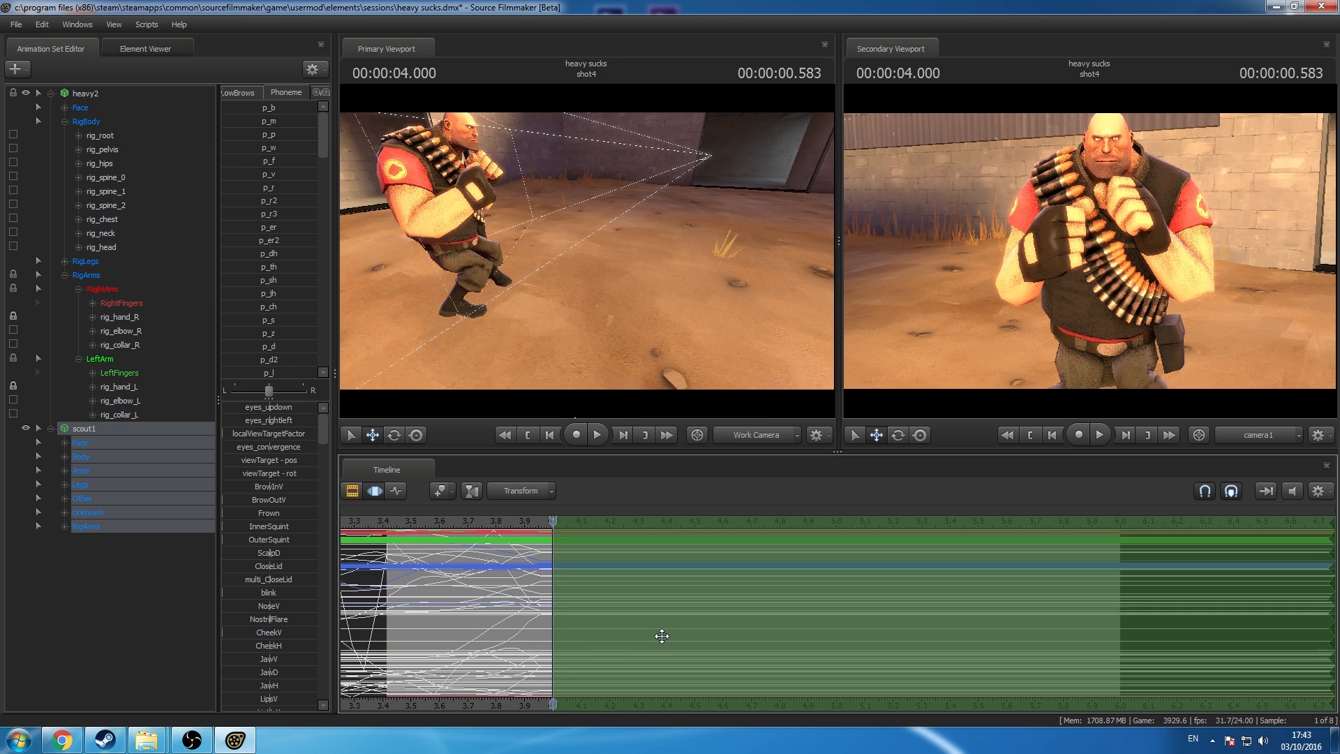
key(ctrl+a)
key(ctrl+s)
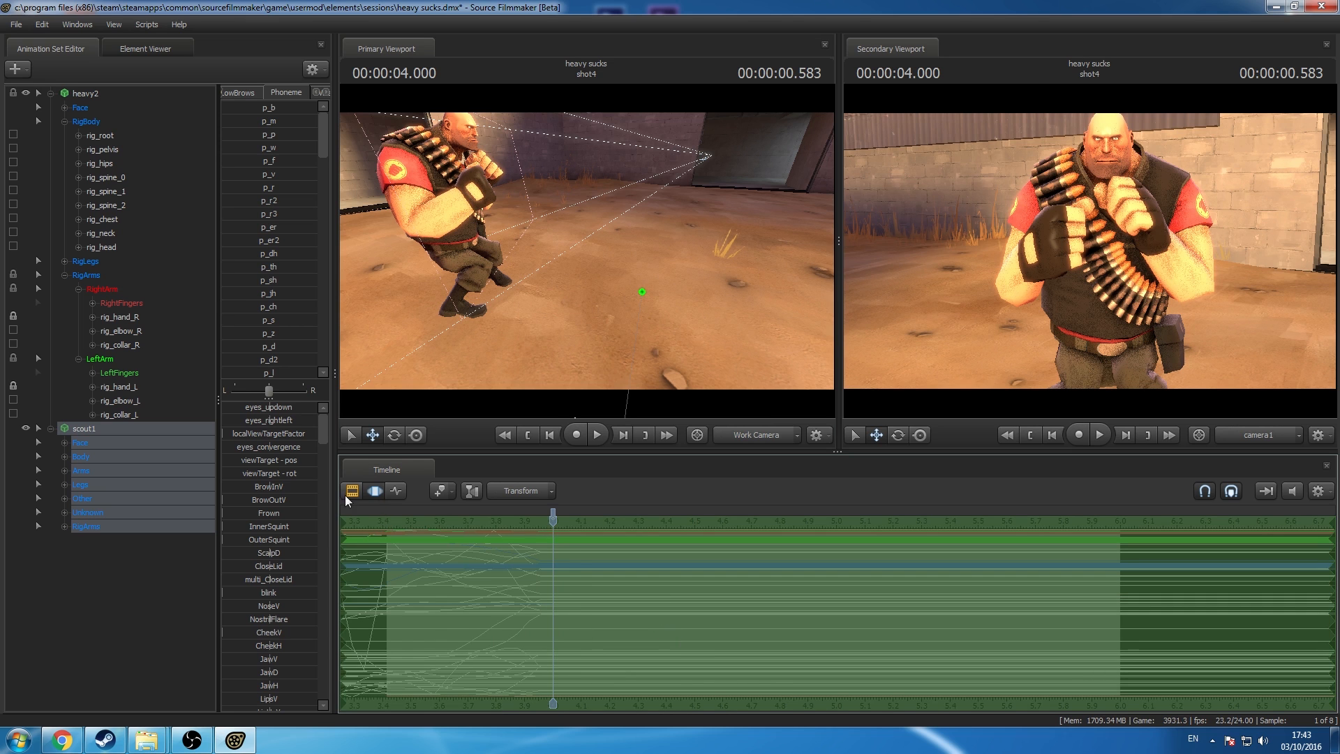
Step: Switch to the Clip Editor and play back shot4 from different points after the Scout's fall
click(347, 494)
middle_drag(716, 688, 896, 684)
click(556, 515)
click(108, 567)
key(space)
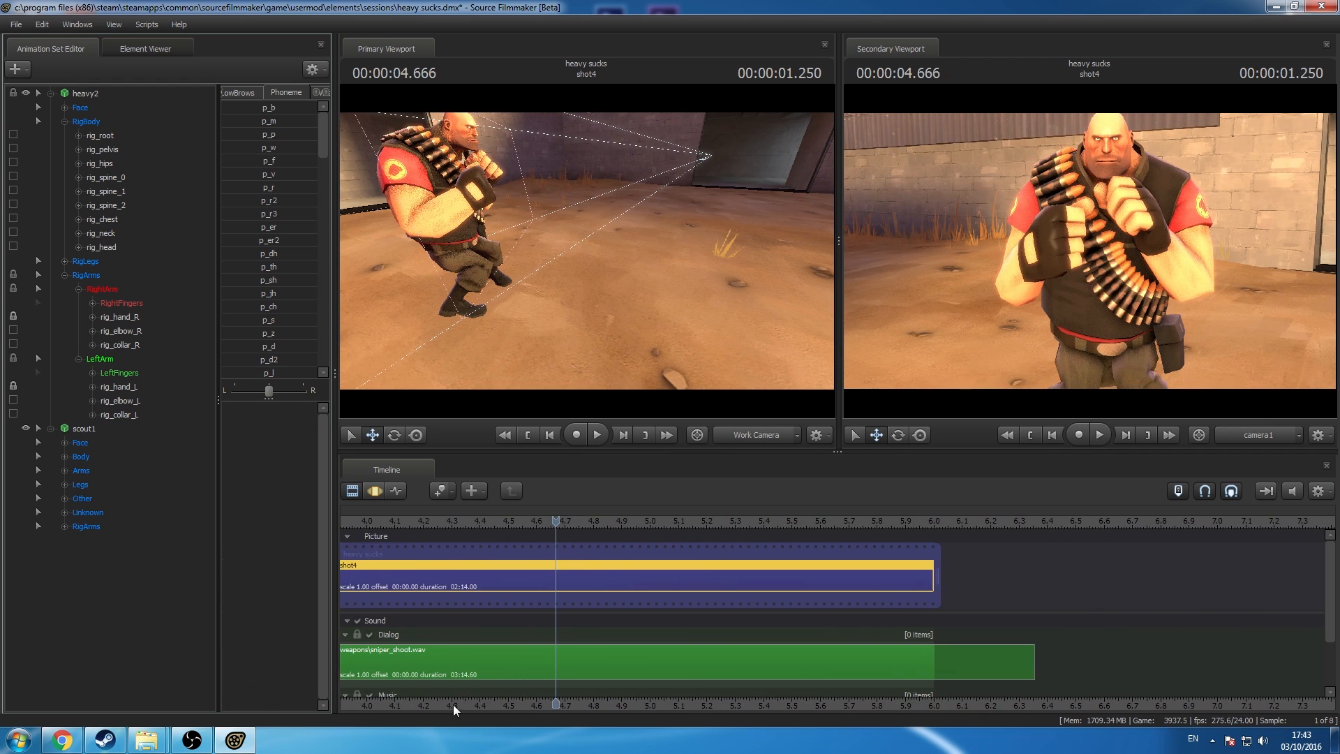
middle_drag(454, 705, 695, 691)
click(437, 513)
key(space)
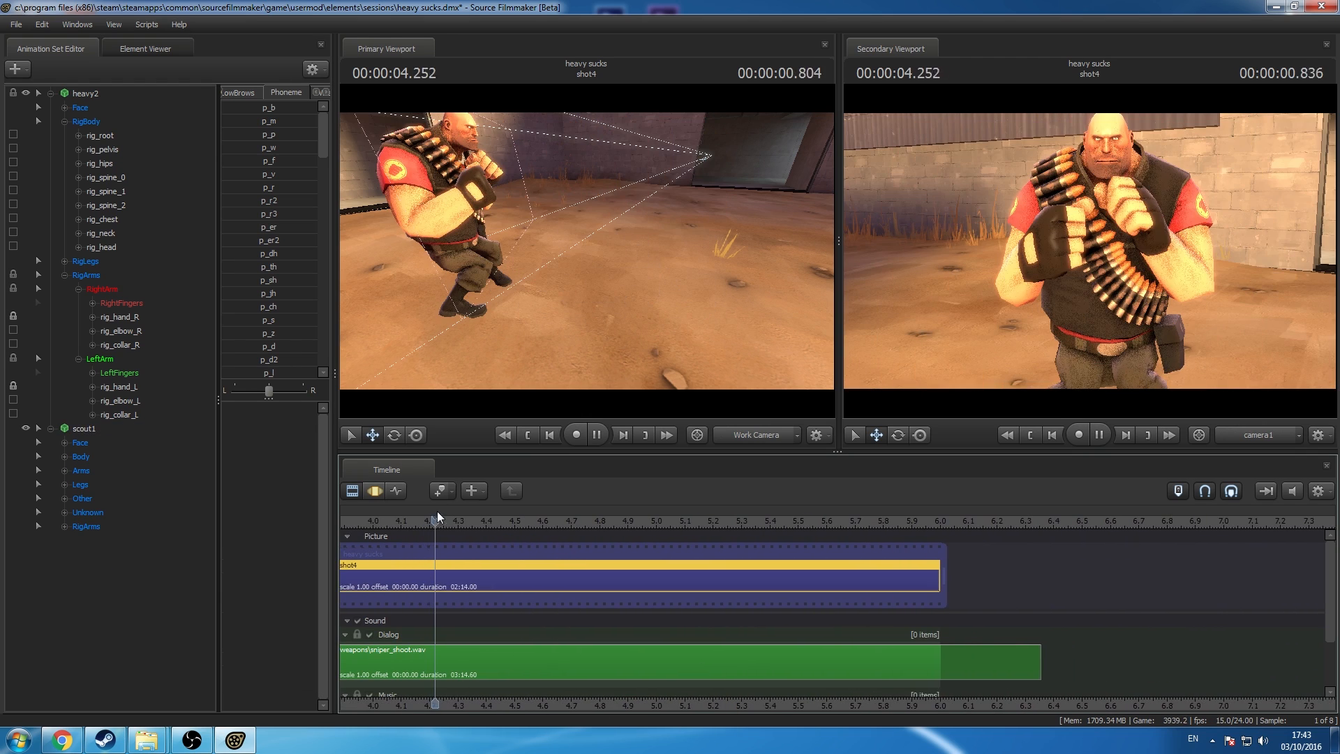
Step: Stop playback at 4.333 s and move camera1 closer to the Heavy, framing his head, fists and chest
key(space)
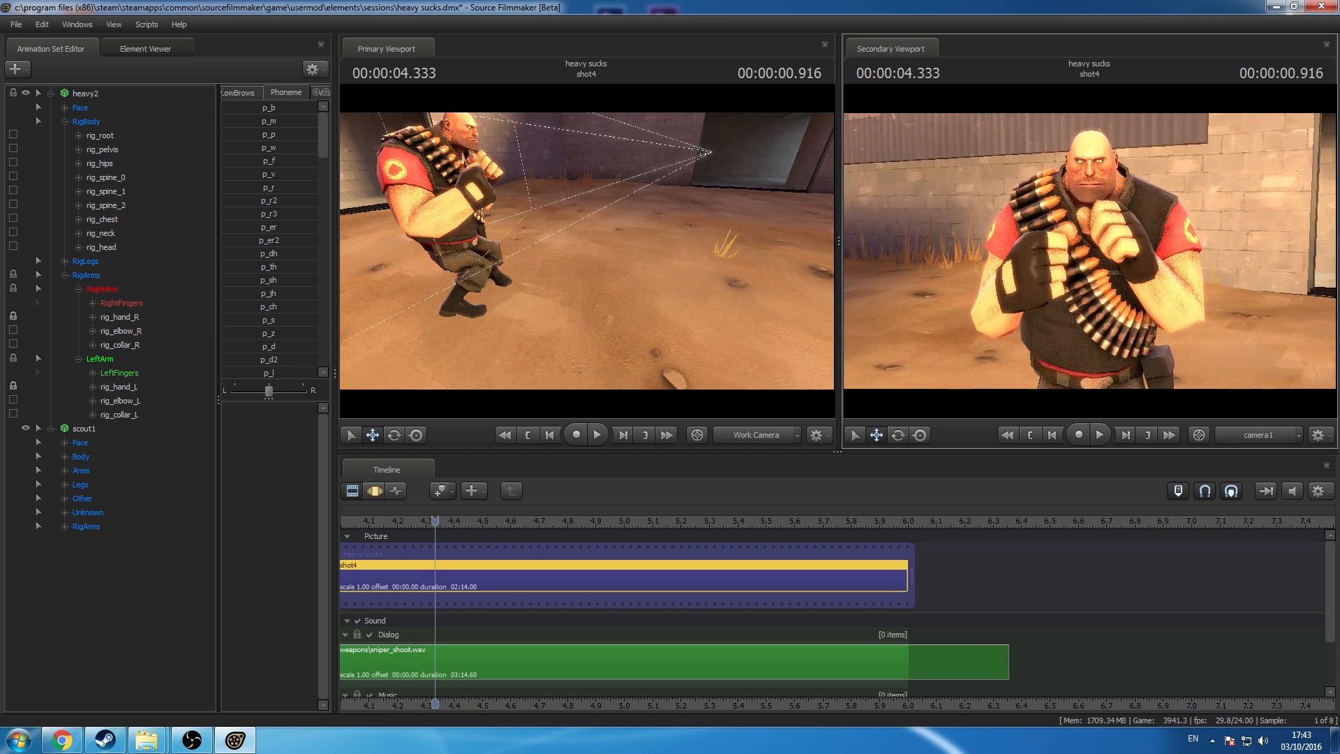
scroll(1090, 252, up, 3)
mouse_move(1091, 252)
mouse_down()
mouse_move(1054, 244)
mouse_move(1085, 248)
mouse_up()
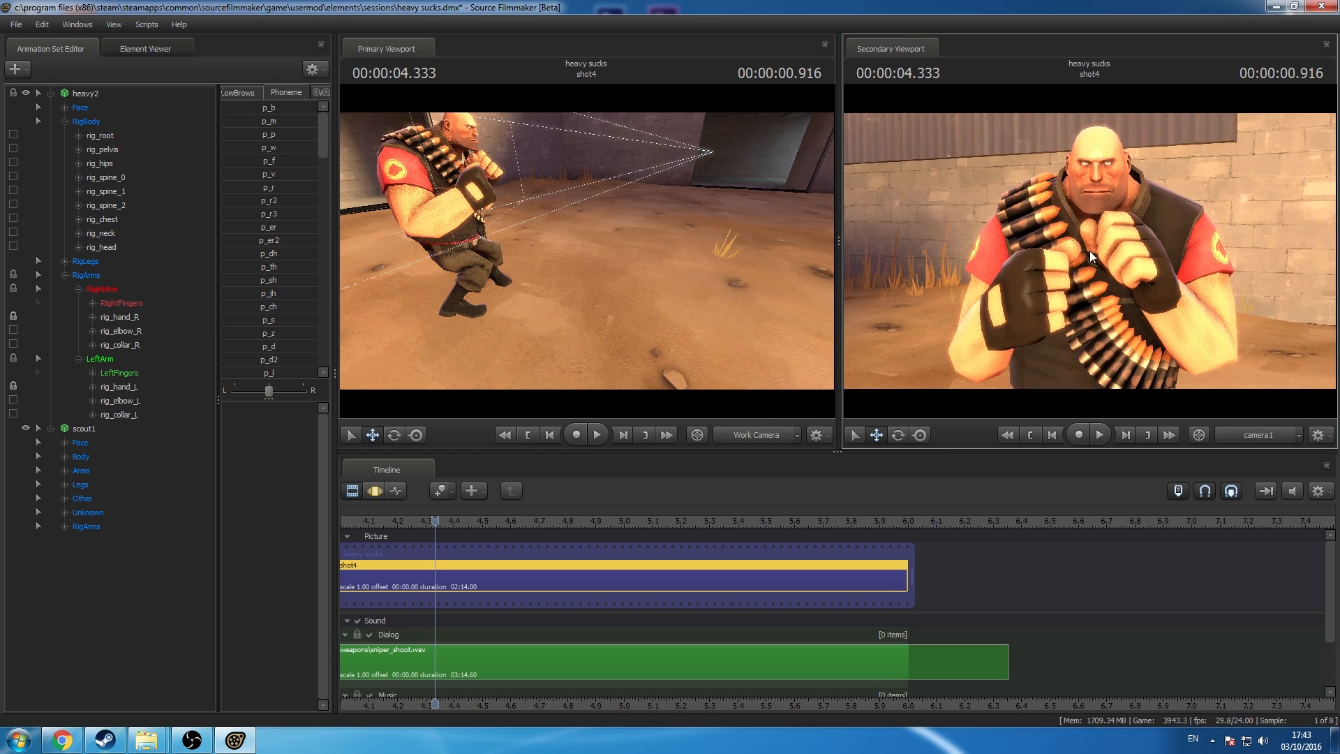
Step: Select all of the Heavy's controls, show the Procedural presets and switch the timeline to the Motion Editor
click(125, 108)
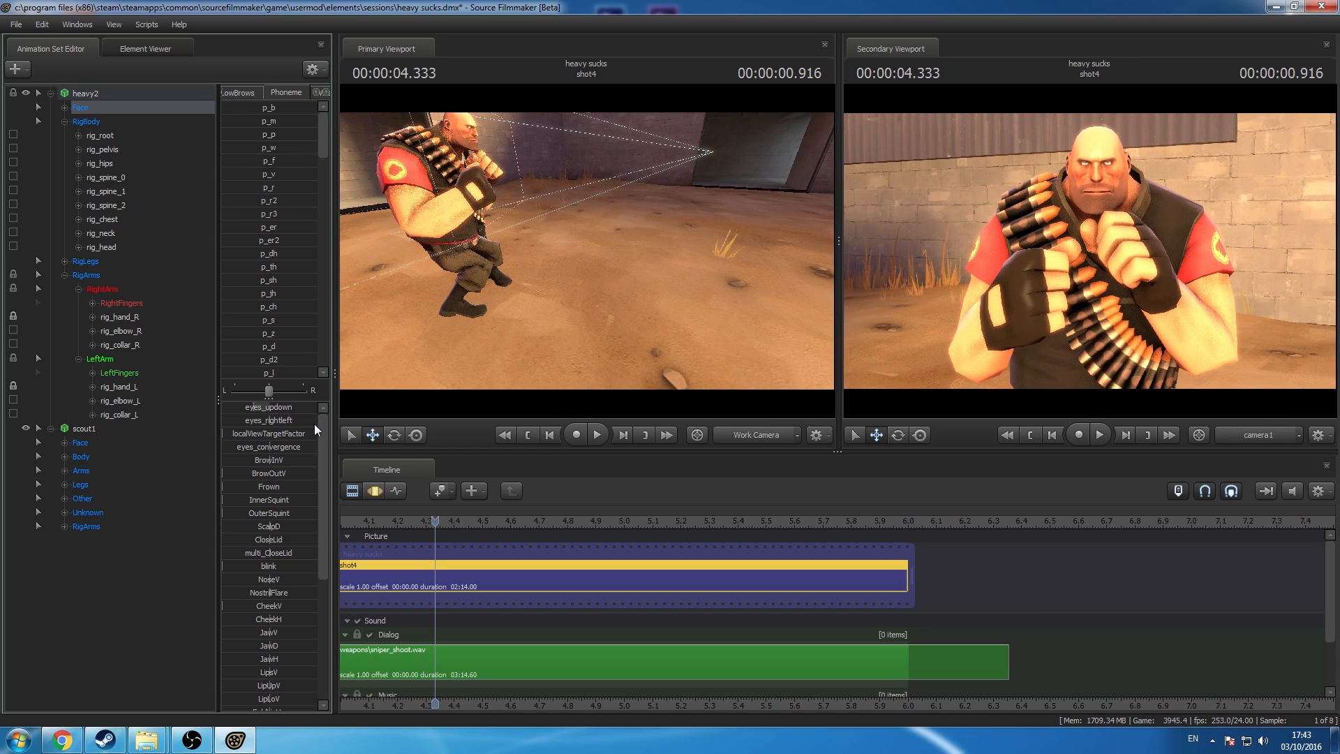
click(224, 95)
click(214, 95)
drag(218, 94, 220, 94)
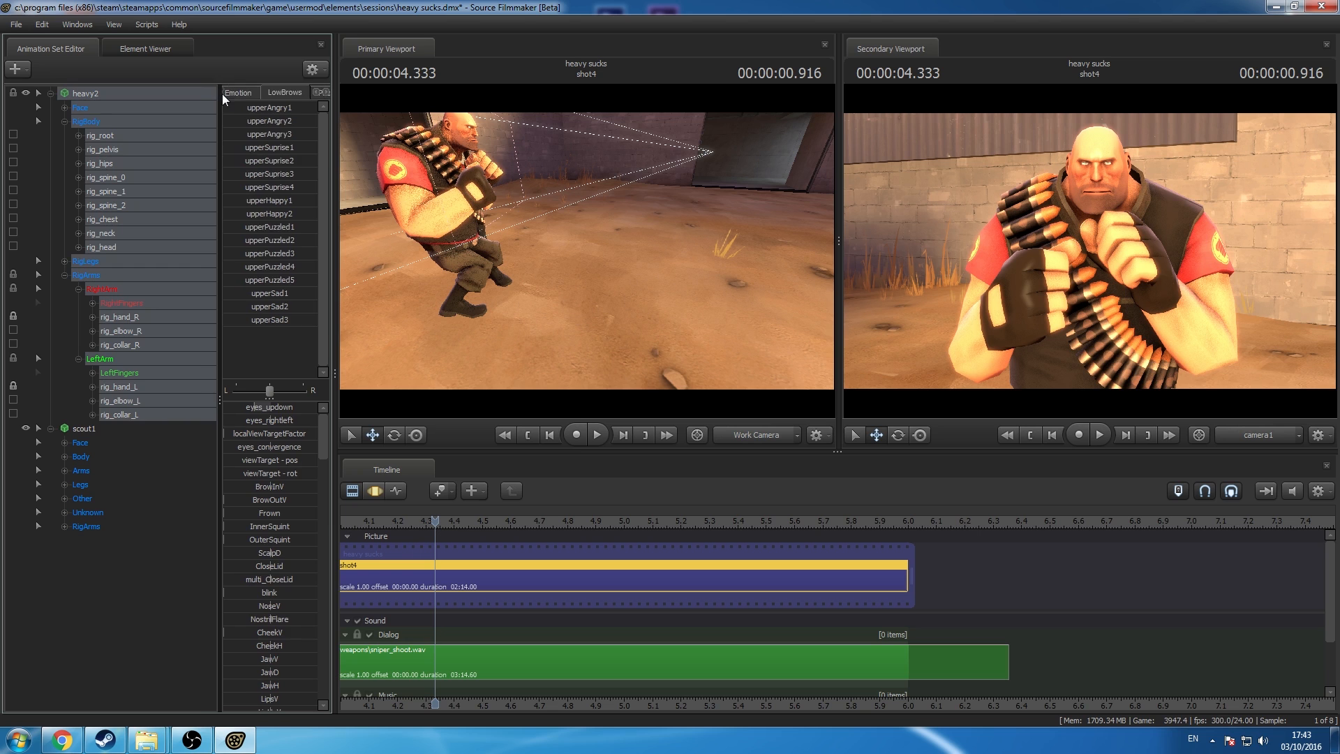
click(224, 93)
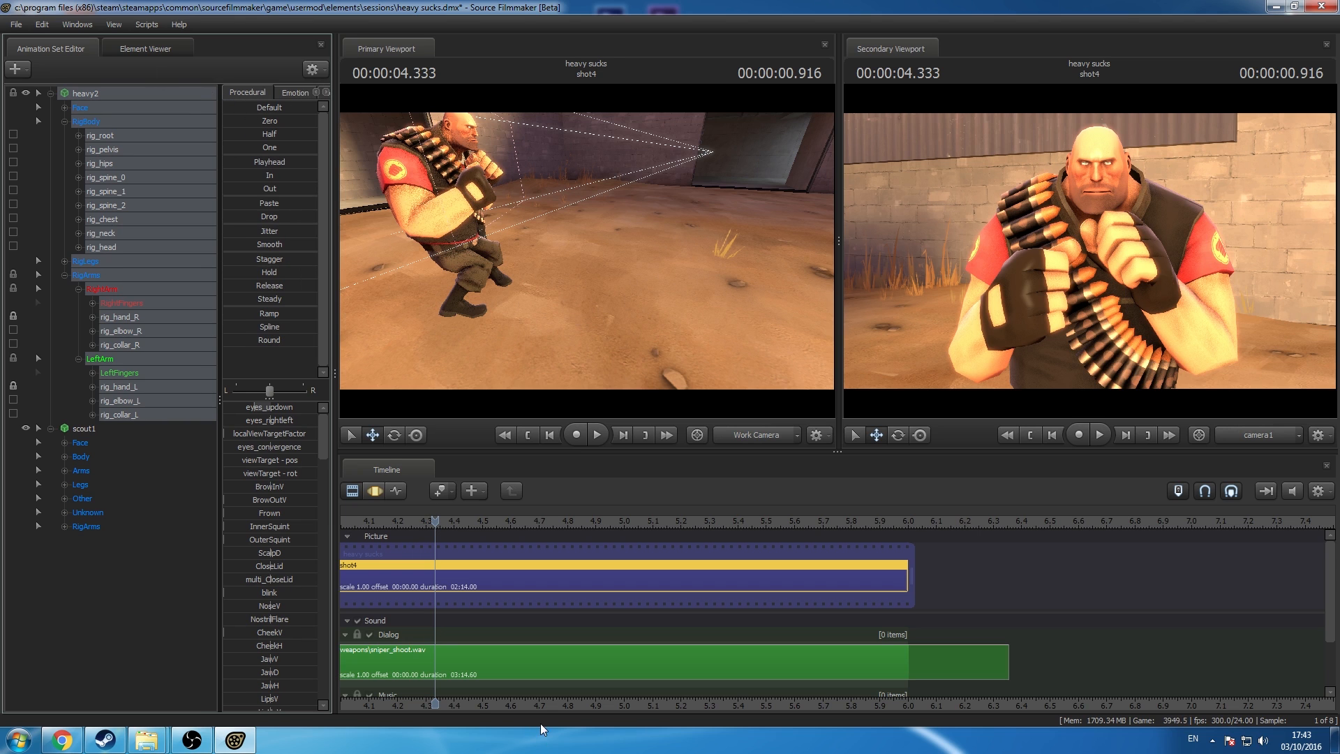
drag(542, 705, 796, 702)
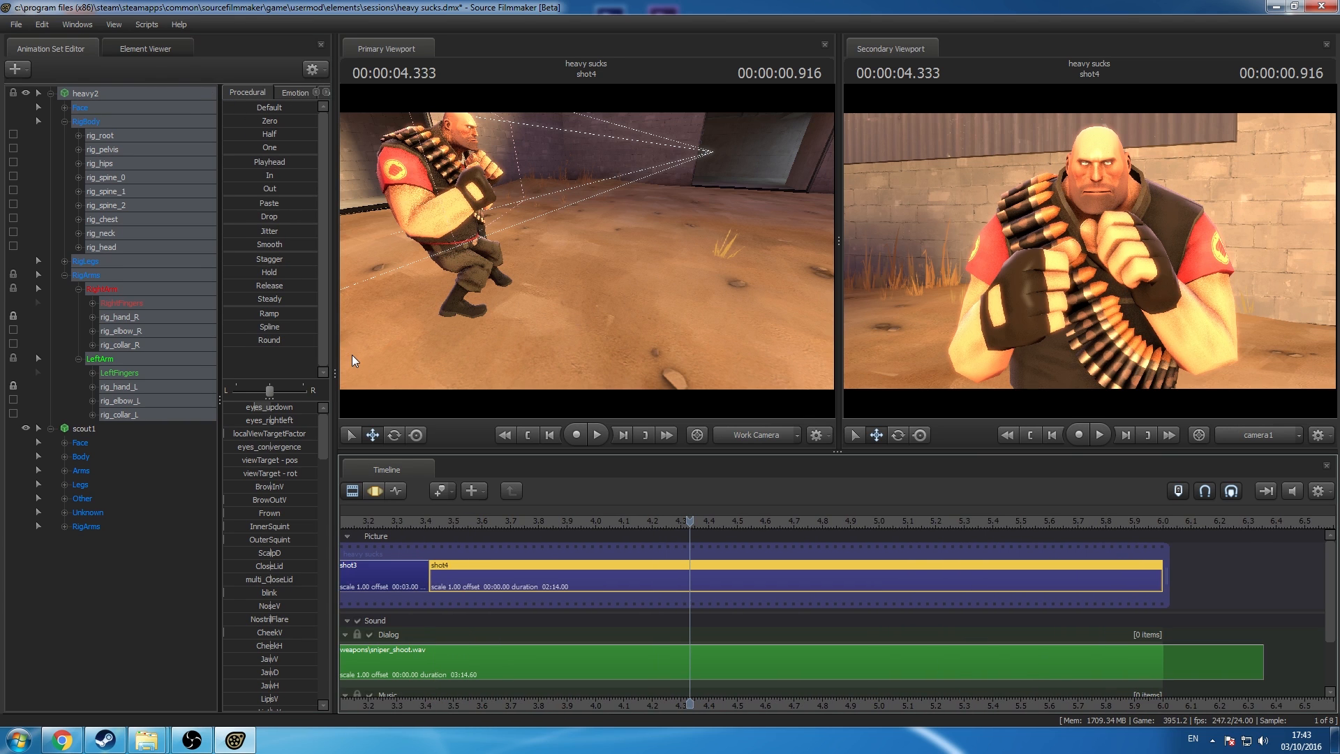
click(378, 488)
Step: Turn the Heavy's left fist by rotating rig_hand_L over the whole shot
click(91, 107)
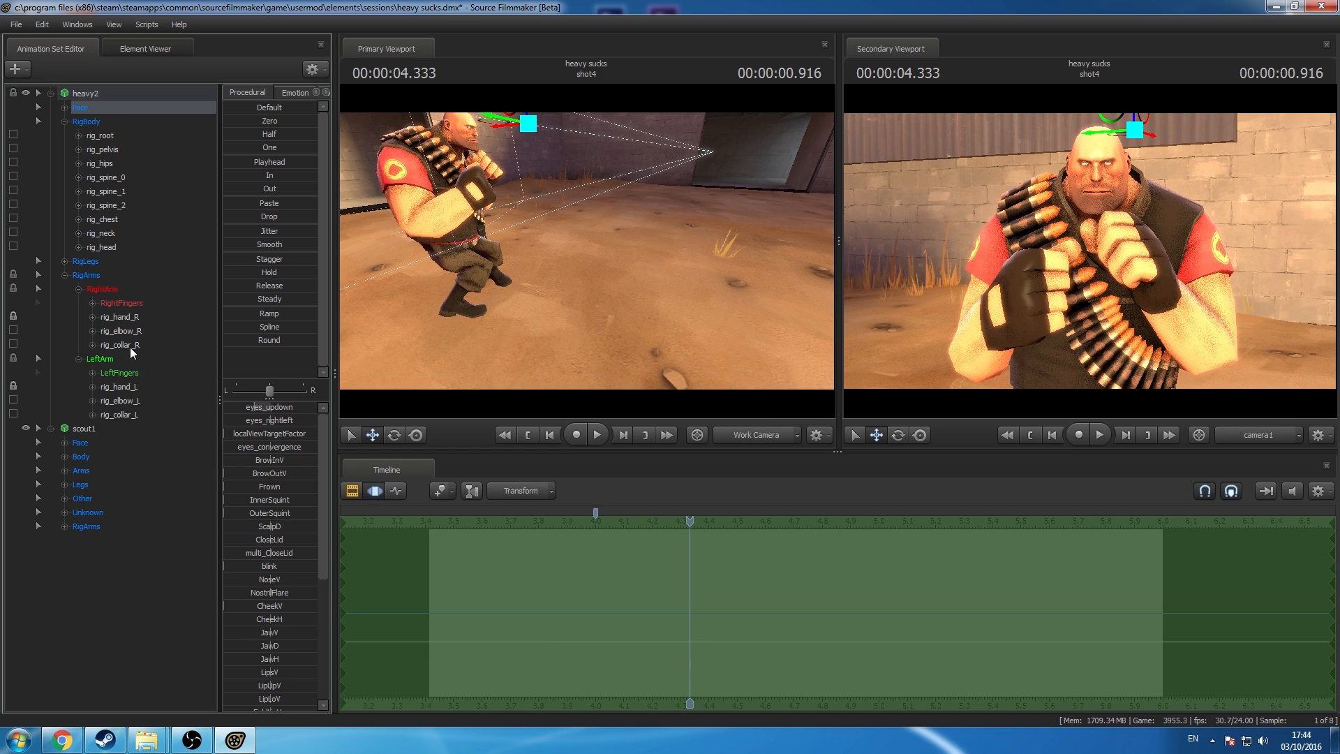
click(130, 388)
click(416, 435)
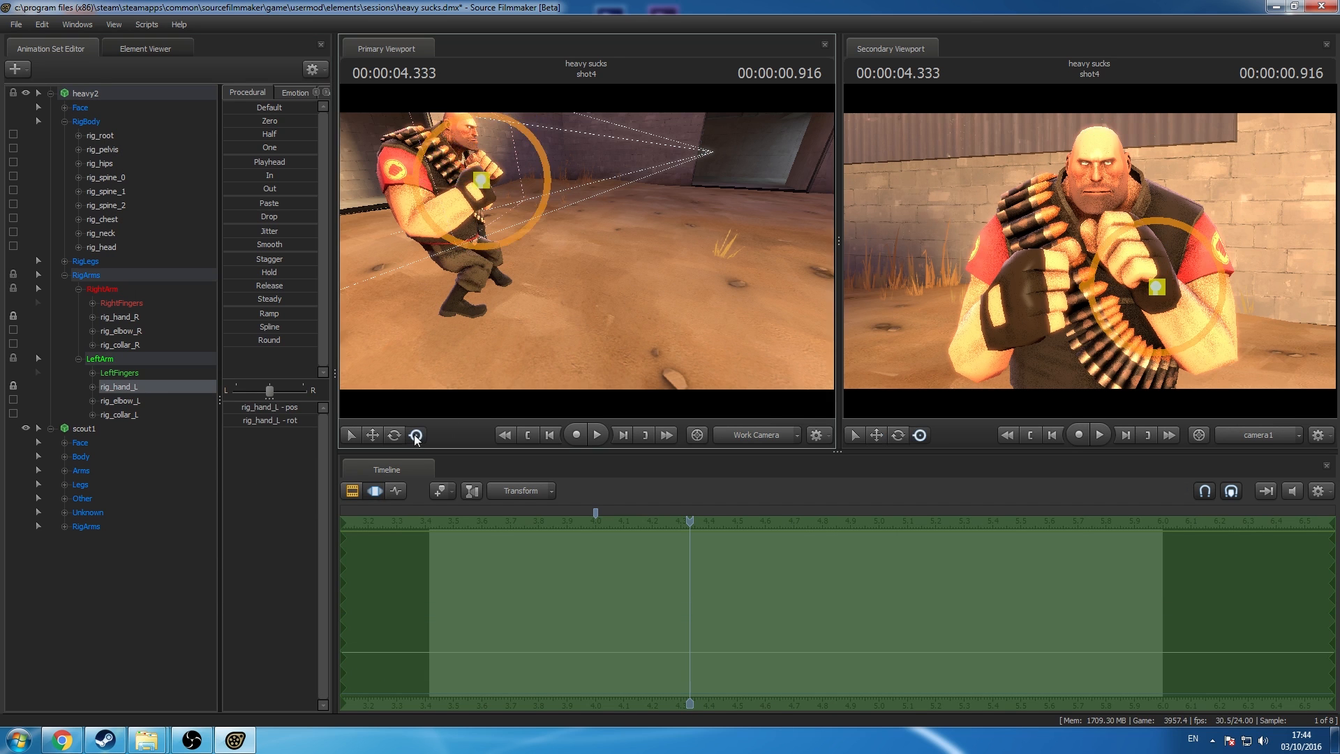
drag(475, 349, 475, 272)
key(w)
key(d)
drag(600, 261, 447, 261)
drag(707, 312, 84, 284)
Step: Extend the Heavy's left thumb toward his face using bip_thumb_0_L and bip_thumb_1_L
click(92, 373)
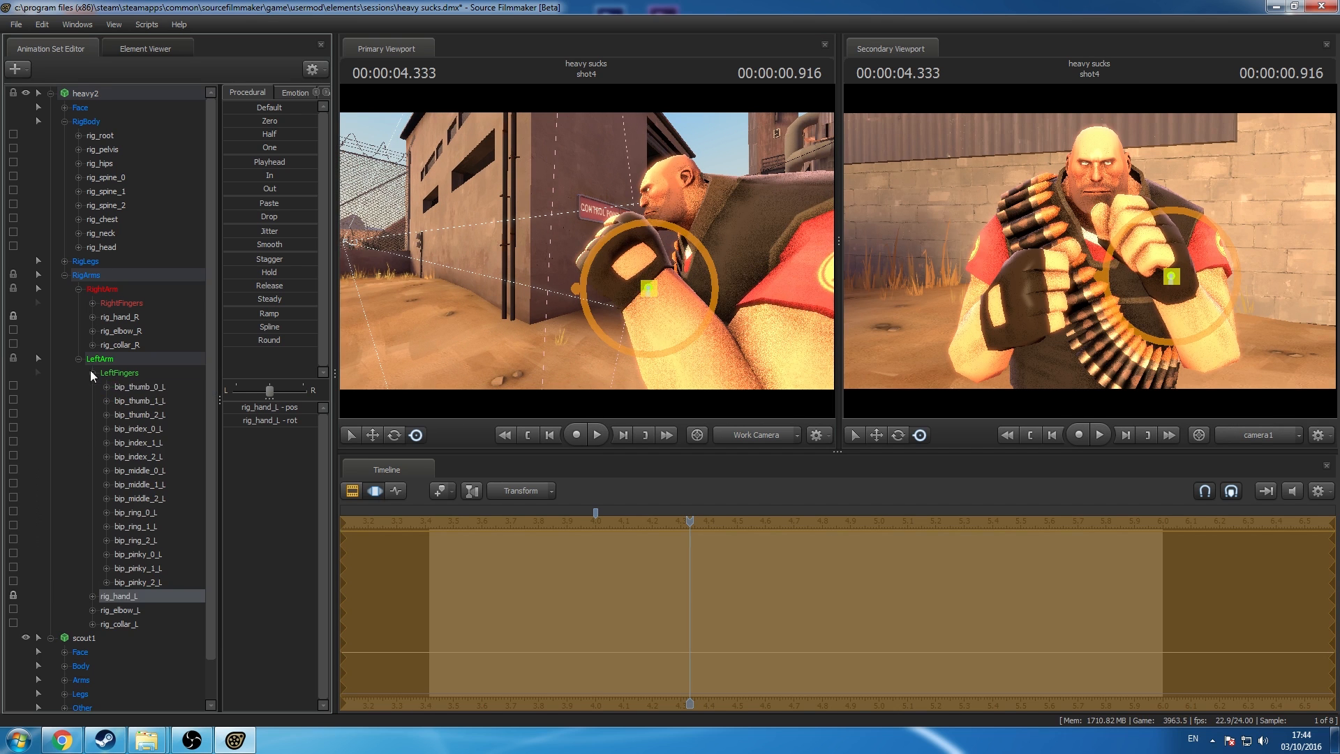
click(147, 383)
drag(1159, 243, 1146, 295)
drag(754, 280, 502, 271)
key(a)
click(120, 401)
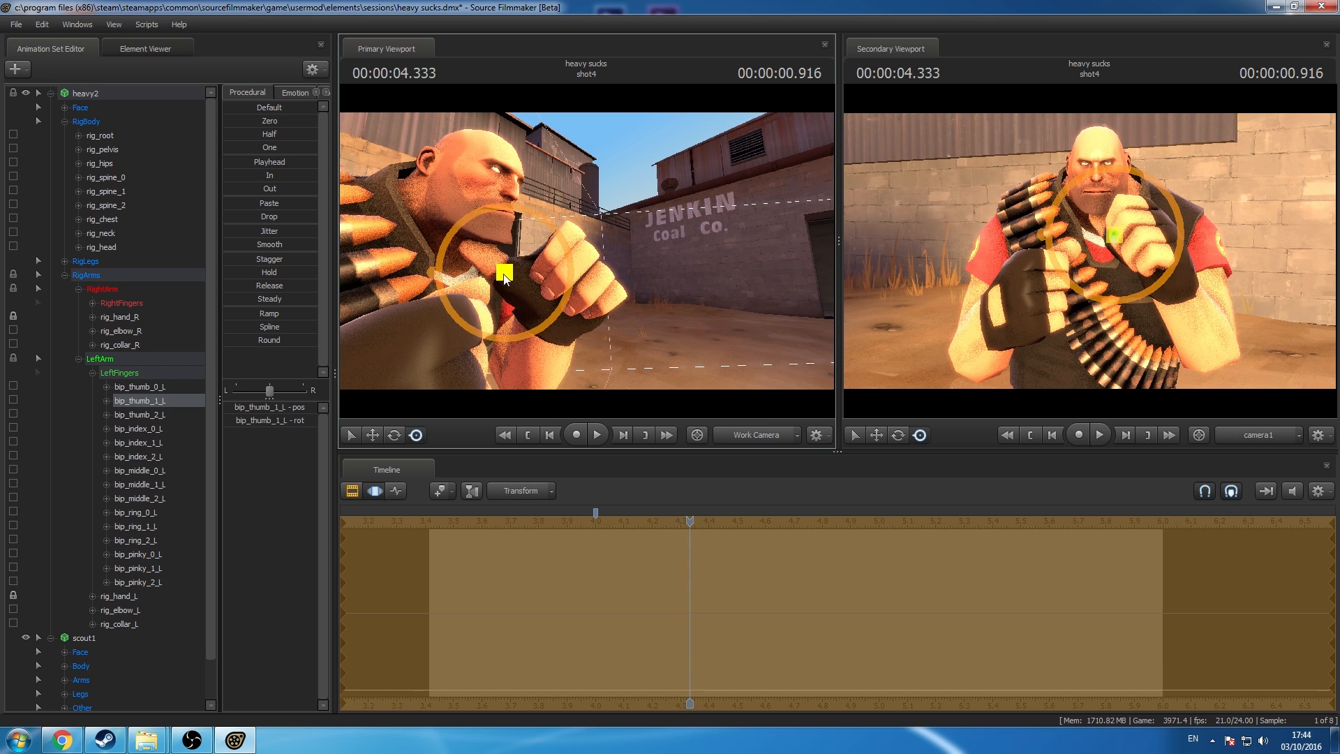
Step: Raise the Heavy's left hand in front of his face using rig_hand_L
click(92, 373)
click(120, 388)
drag(726, 302, 562, 289)
drag(1146, 273, 1150, 270)
mouse_move(639, 334)
mouse_down()
mouse_move(642, 363)
mouse_move(629, 337)
mouse_up()
drag(589, 282, 595, 271)
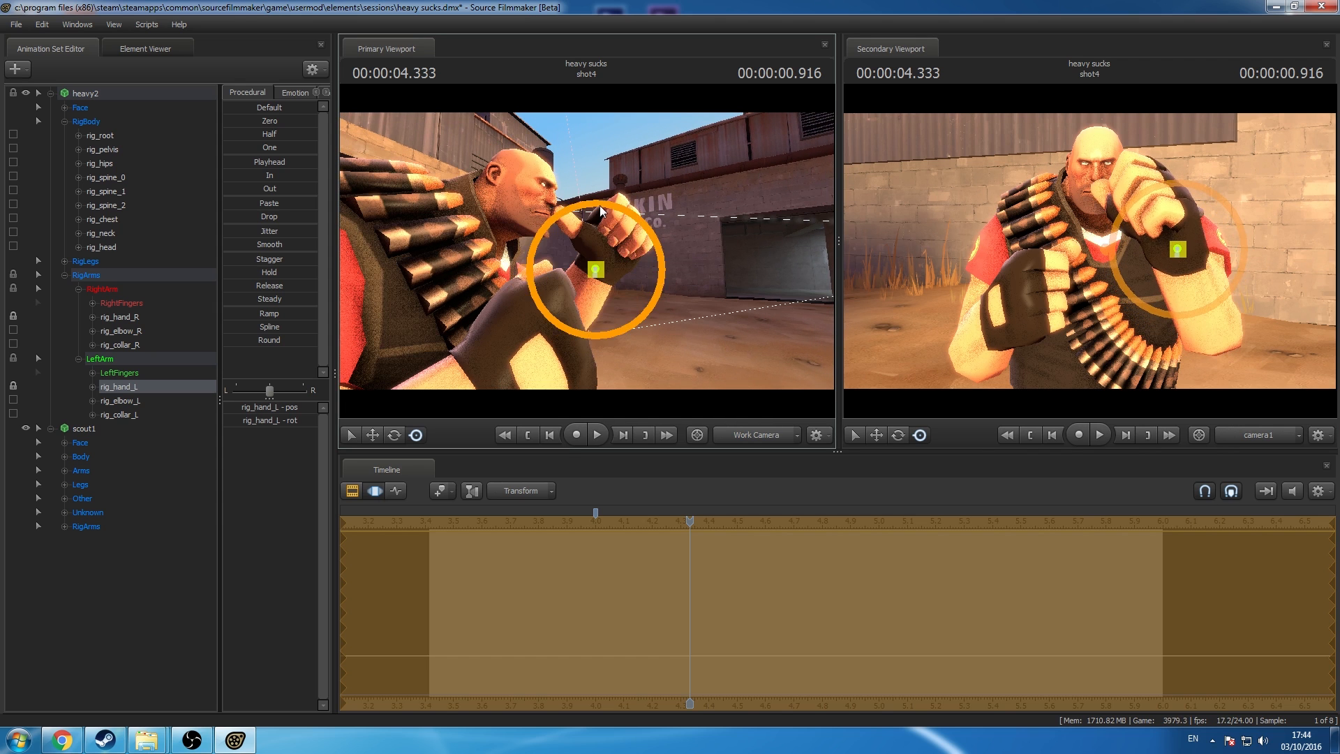
Step: Rotate and shift the Heavy's left hand so the thumb points into his mouth
drag(588, 204, 583, 203)
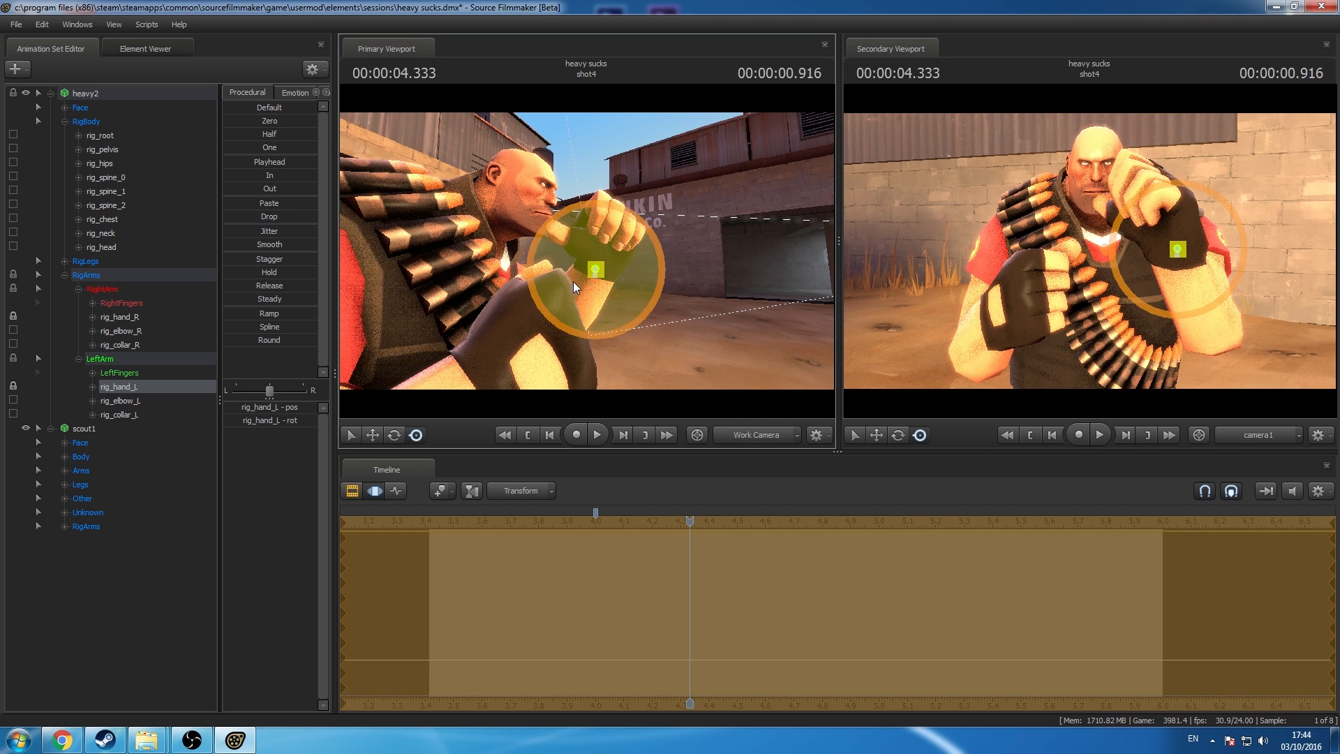
drag(595, 273, 593, 260)
drag(1160, 248, 1154, 247)
mouse_move(1154, 247)
mouse_down()
mouse_move(1181, 230)
mouse_move(1178, 199)
mouse_move(1170, 244)
mouse_up()
key(a)
Step: Give the Heavy a frightened look by raising the inner brows with BrowInV and opening his eyes with CloseLid
click(87, 110)
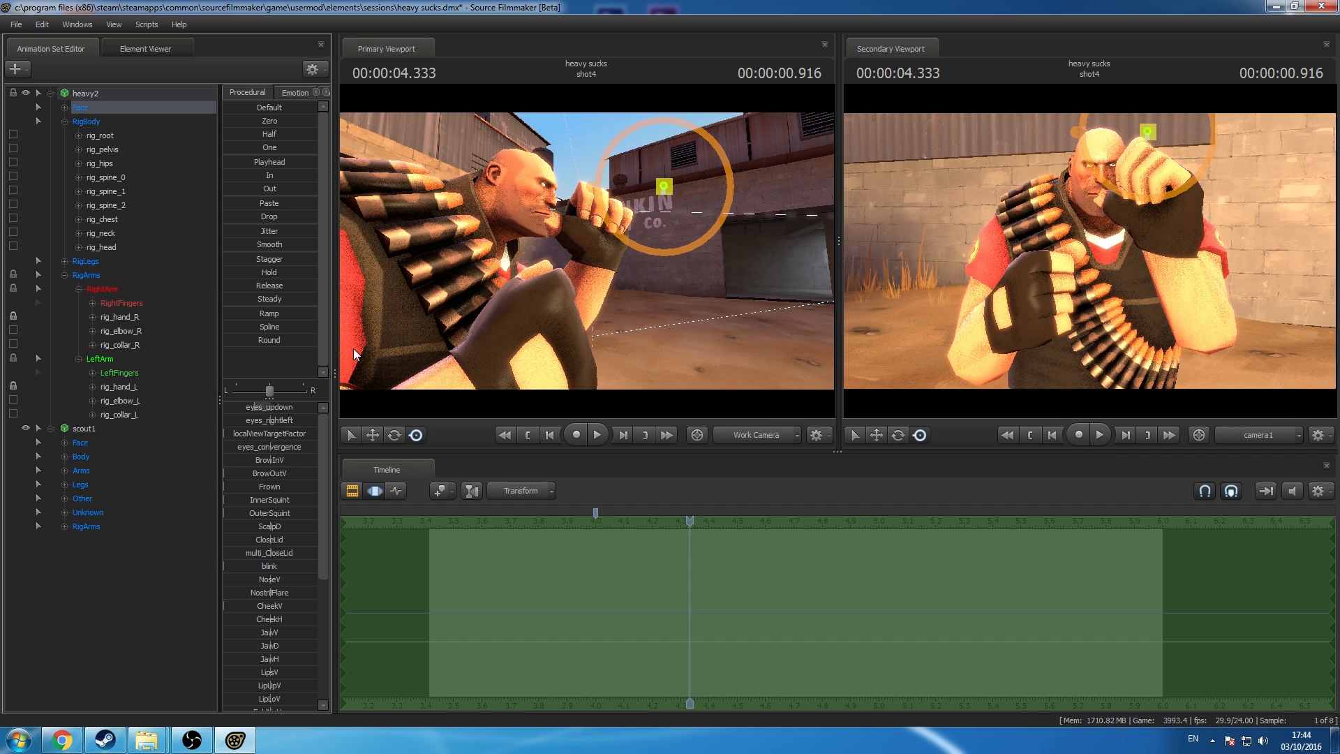
drag(291, 407, 304, 466)
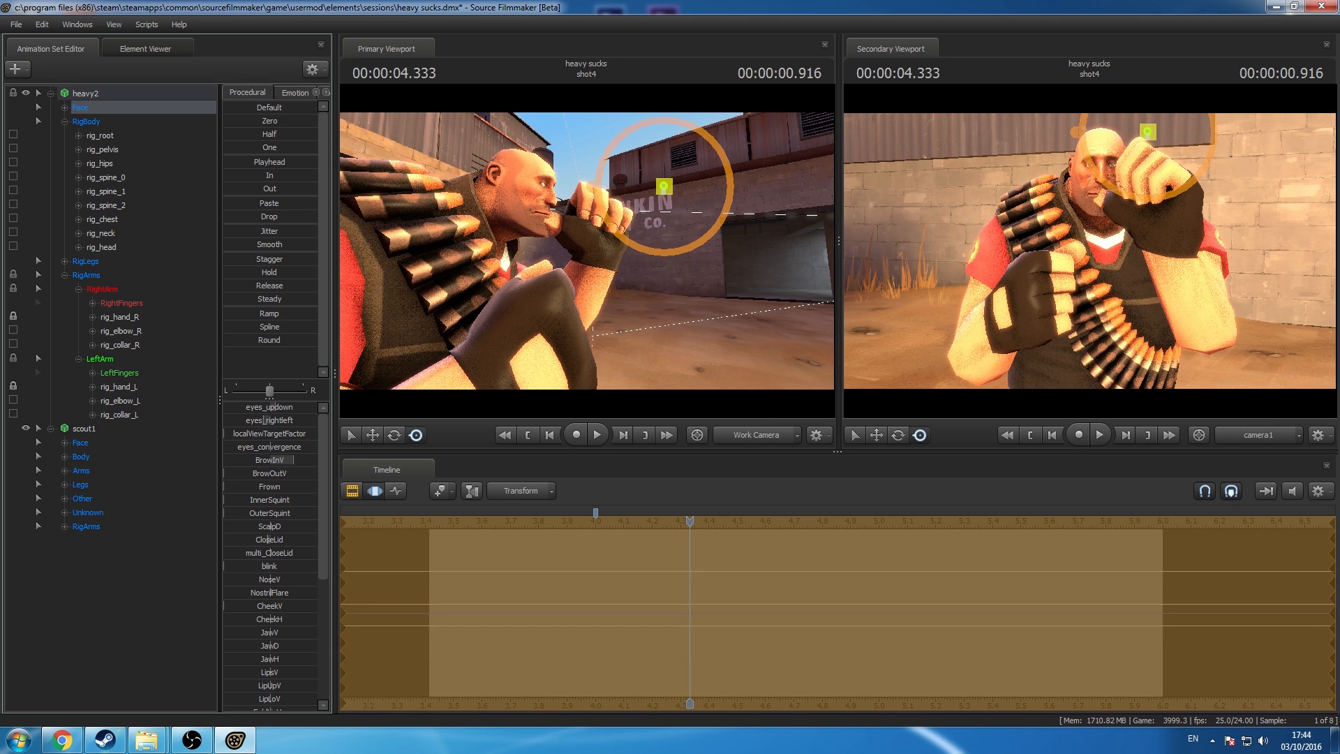
drag(269, 539, 222, 540)
Step: Open the Heavy's mouth around the thumb by increasing JawV, LipUpV, LipLoV and PuckerLipUp
scroll(296, 463, down, 3)
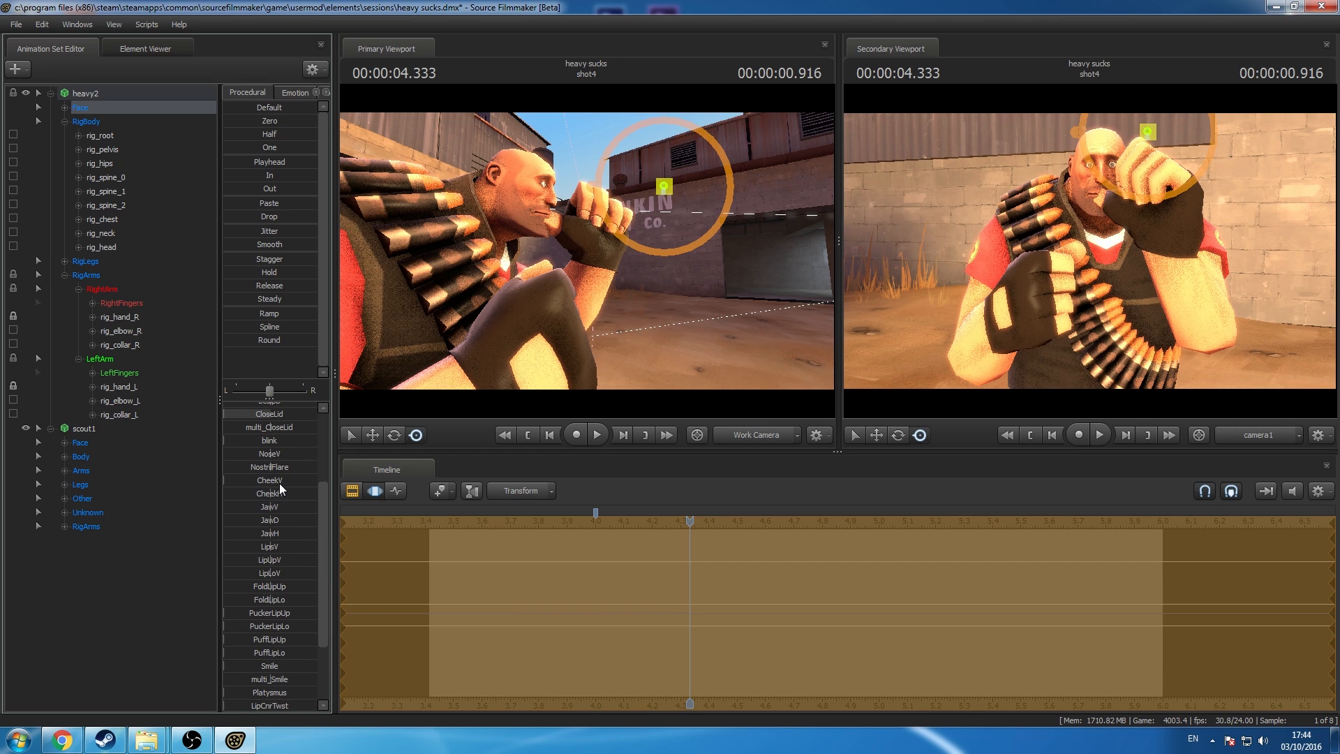
scroll(278, 488, down, 1)
drag(270, 465, 287, 464)
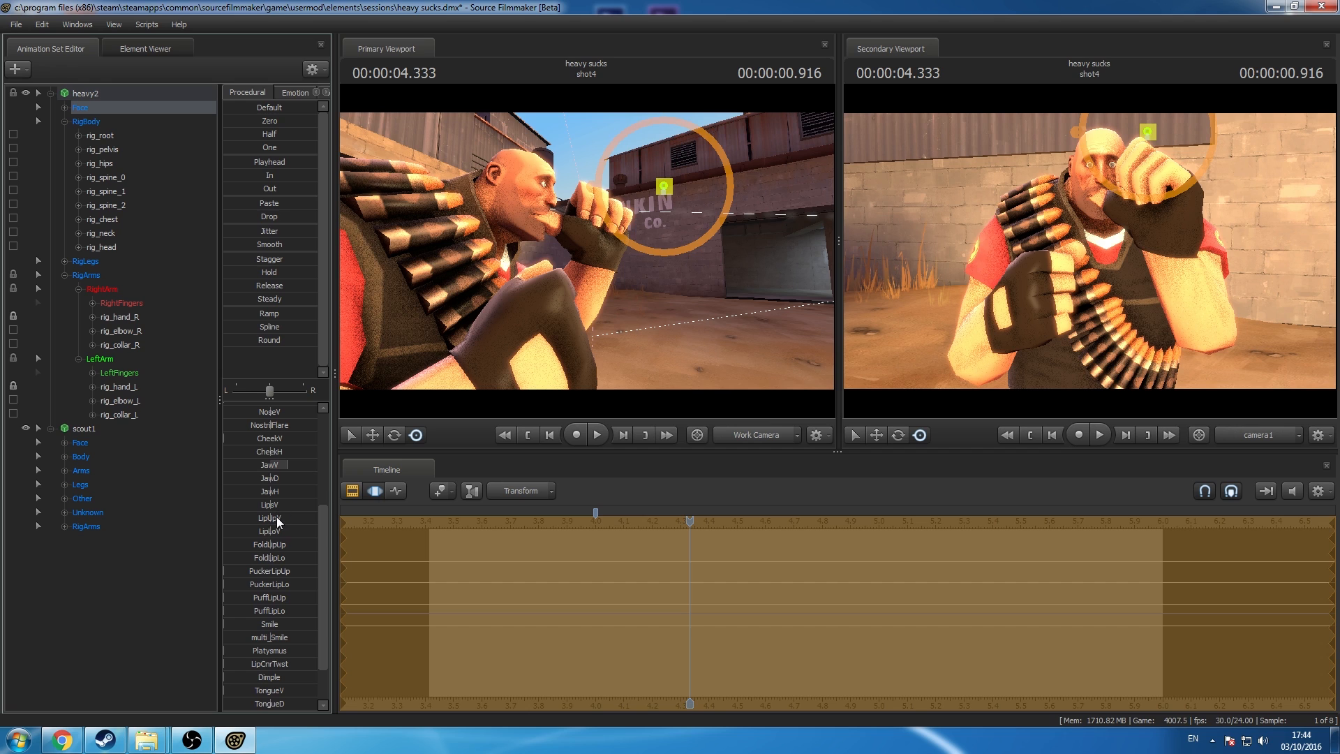
drag(276, 517, 297, 571)
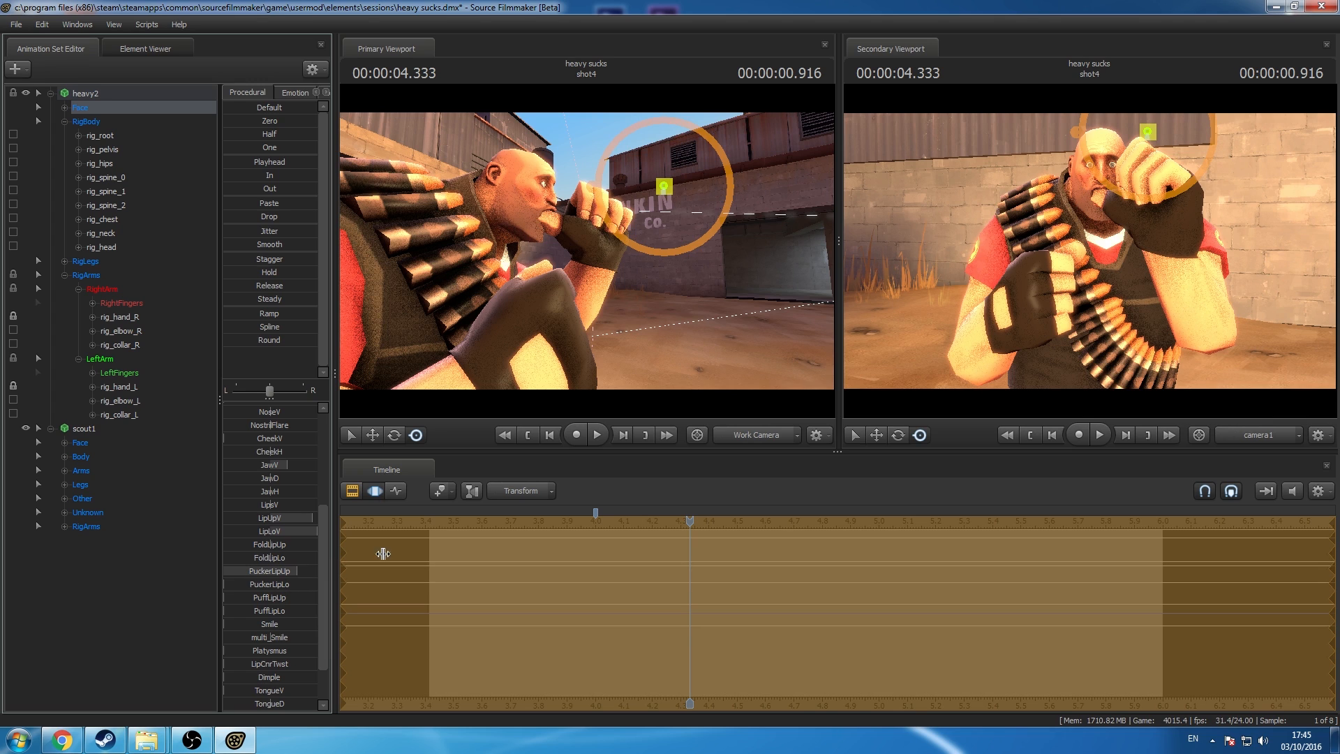
Step: Fine-tune the position and rotation of rig_hand_L so the Heavy's left thumb sits inside his mouth
mouse_move(604, 339)
mouse_down()
mouse_move(499, 328)
mouse_move(504, 346)
mouse_move(604, 335)
mouse_up()
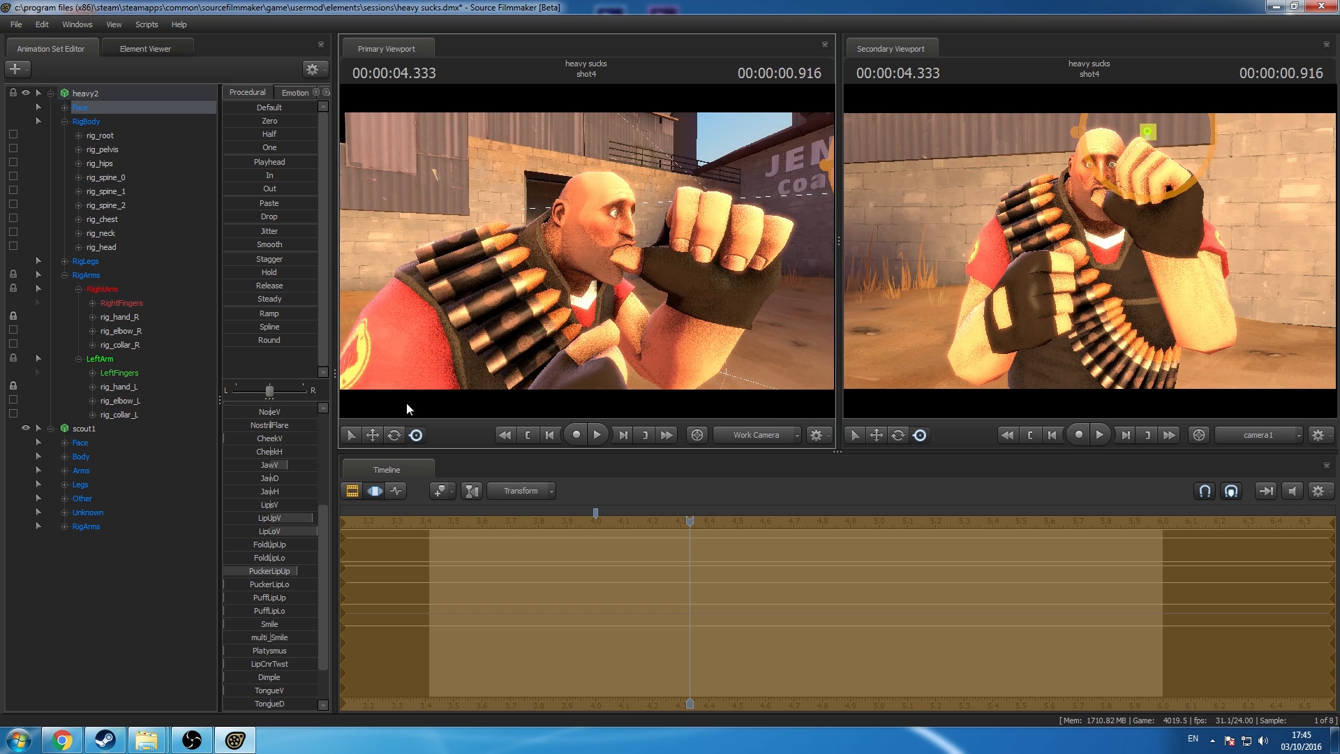
click(117, 387)
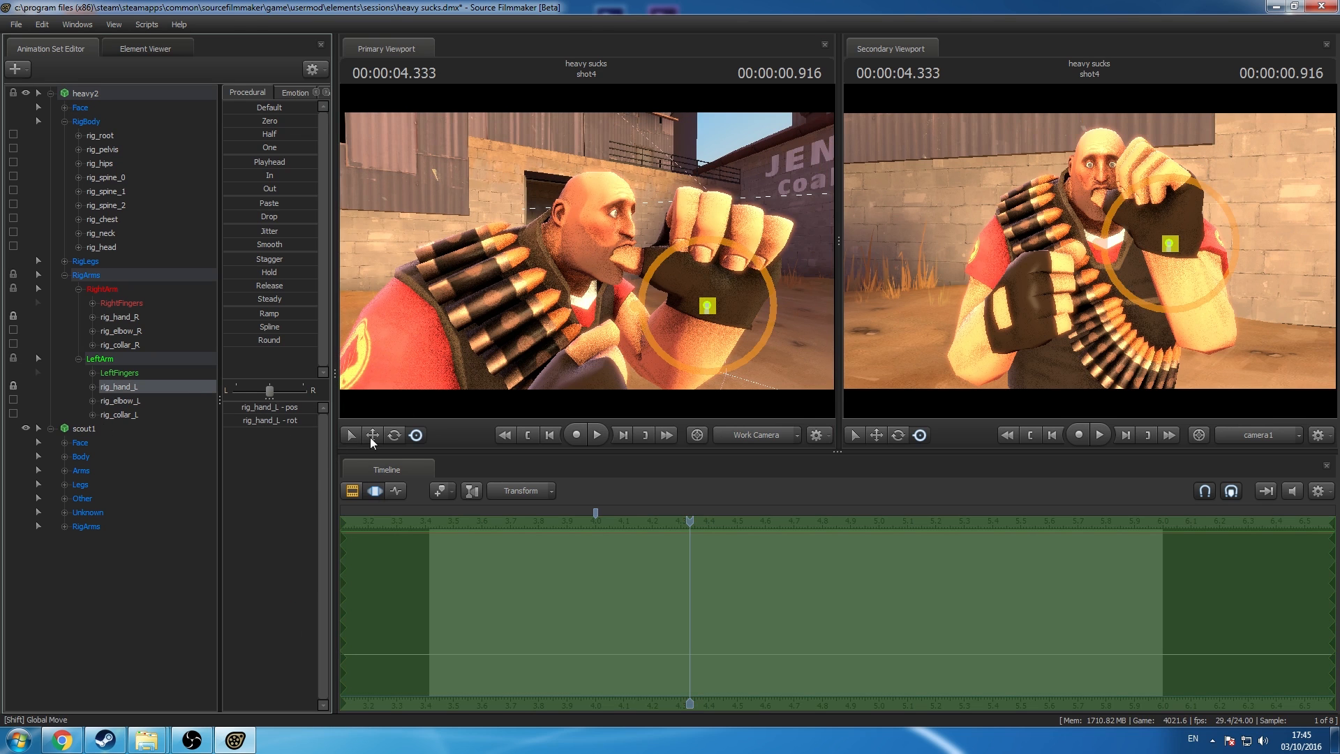
click(370, 437)
drag(597, 282, 630, 277)
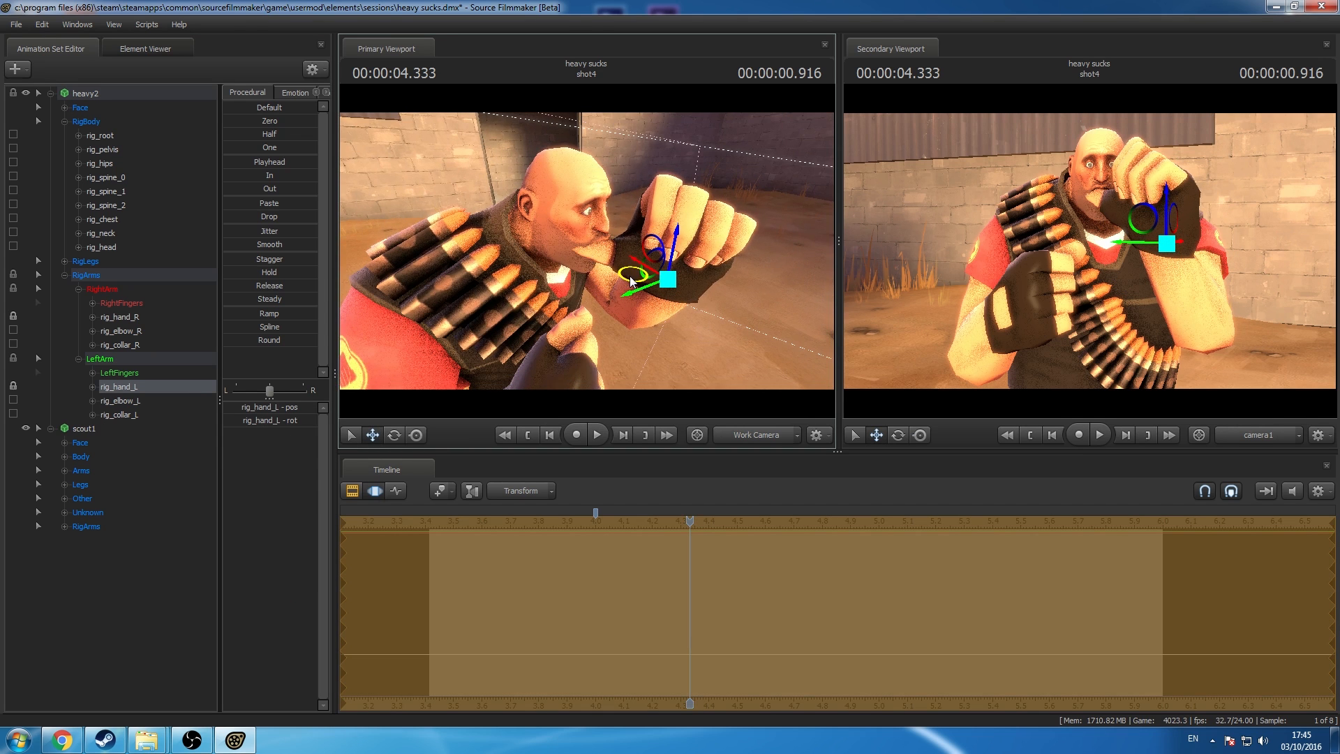
click(416, 435)
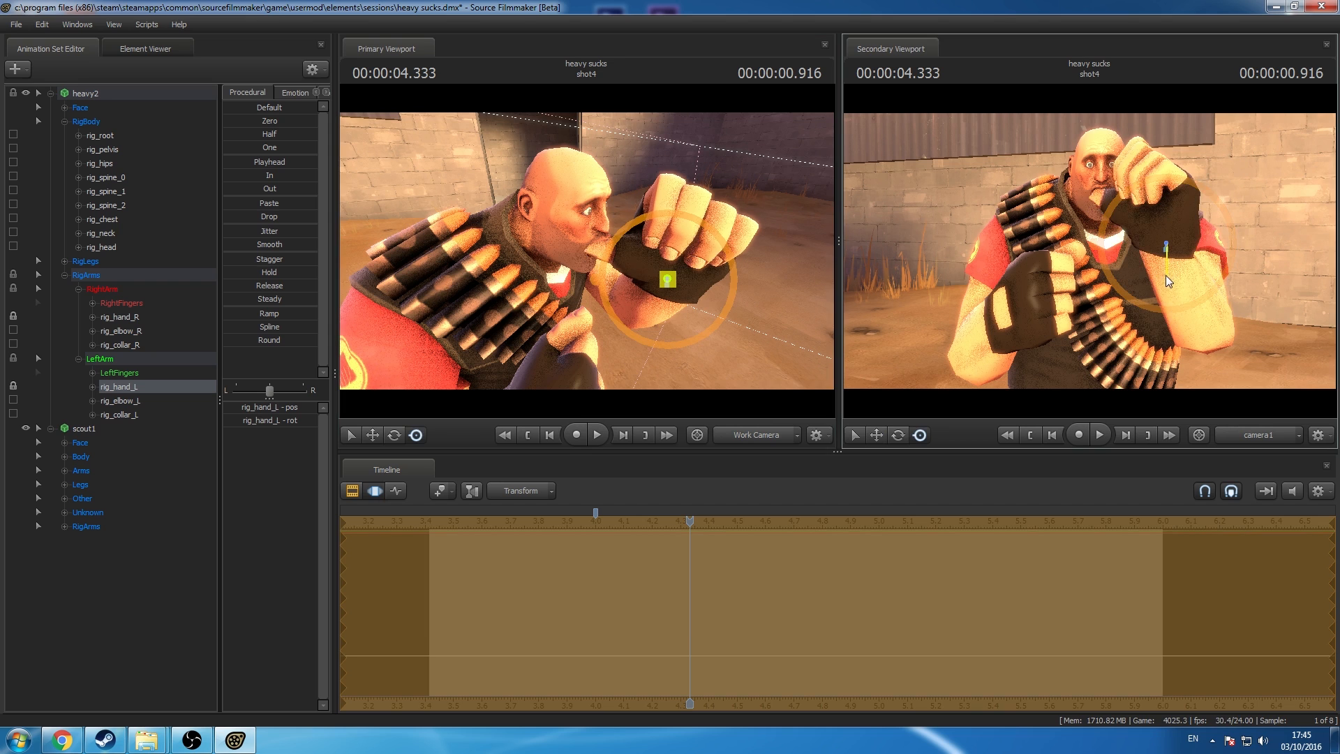
drag(1167, 276, 1165, 276)
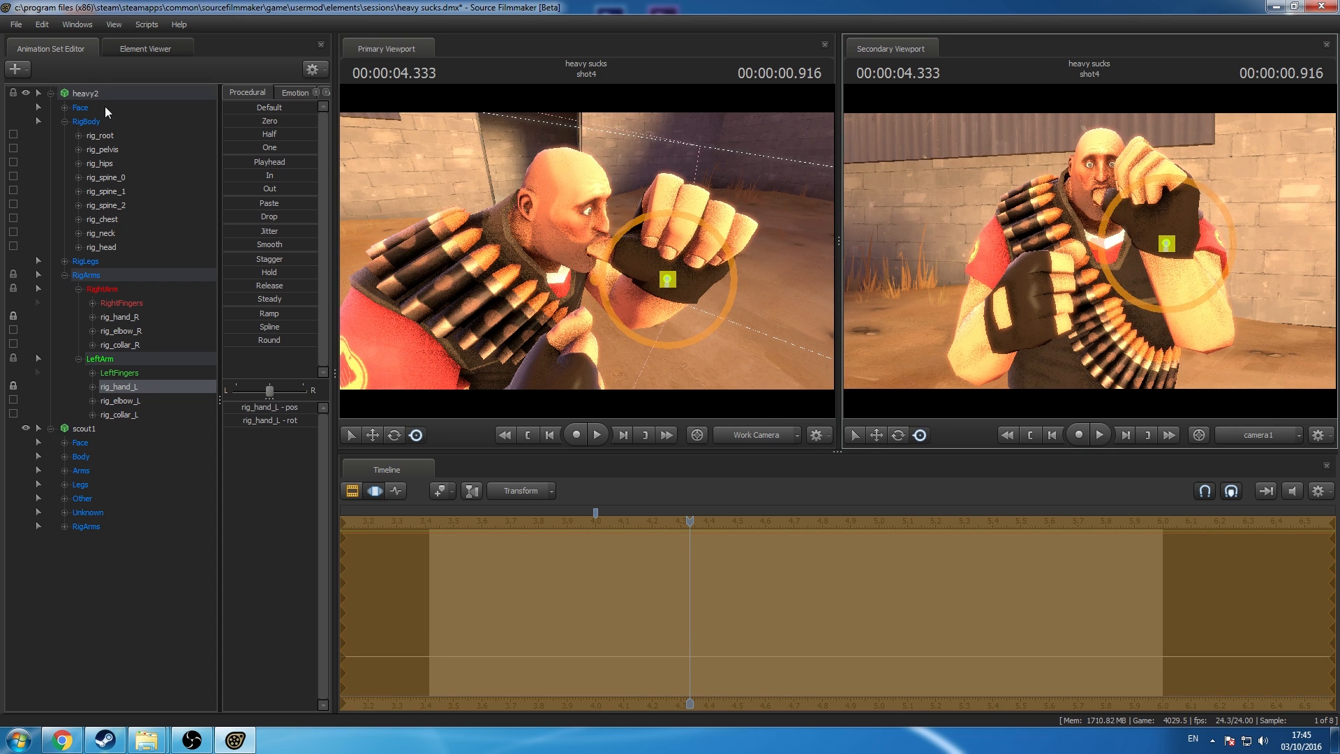
Step: Tighten the Heavy's lips around the thumb by reducing LipUpV and LipLoV and increasing PuckerLipUp and PuckerLipLo
click(80, 107)
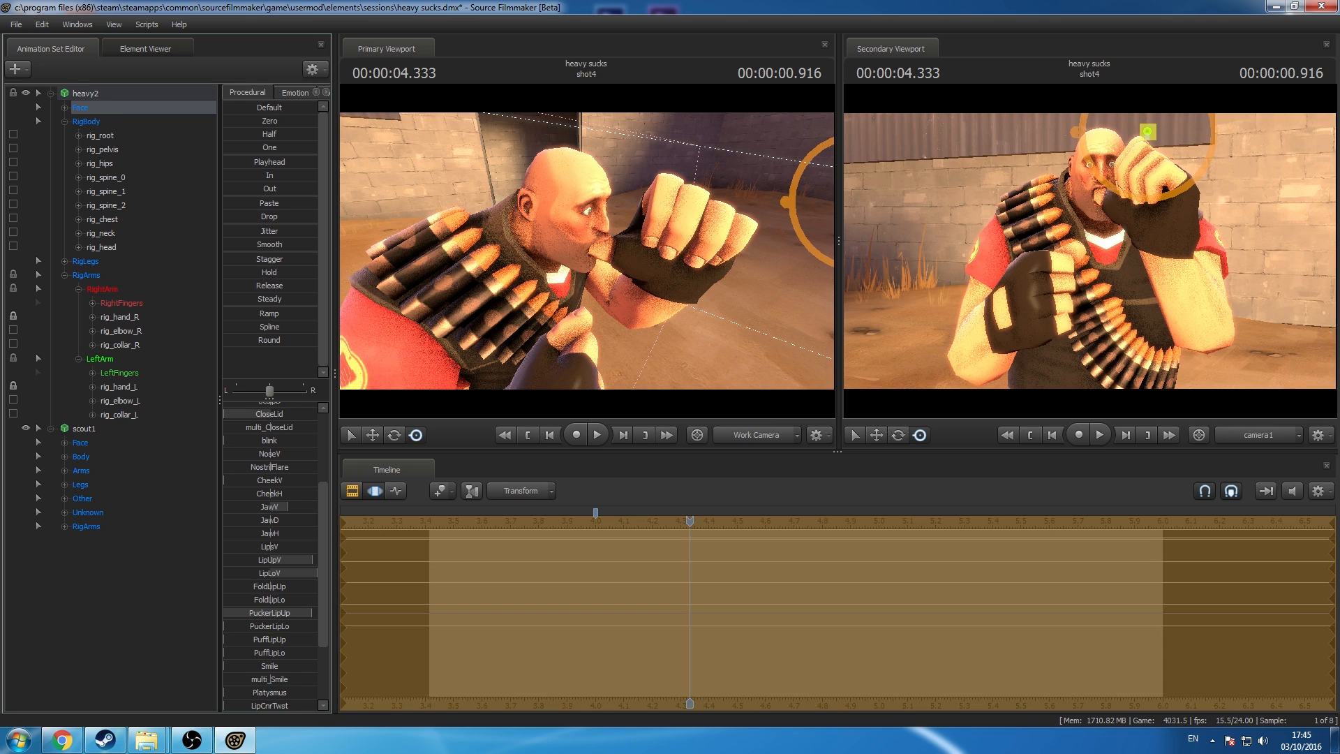
drag(311, 560, 290, 575)
drag(279, 627, 293, 627)
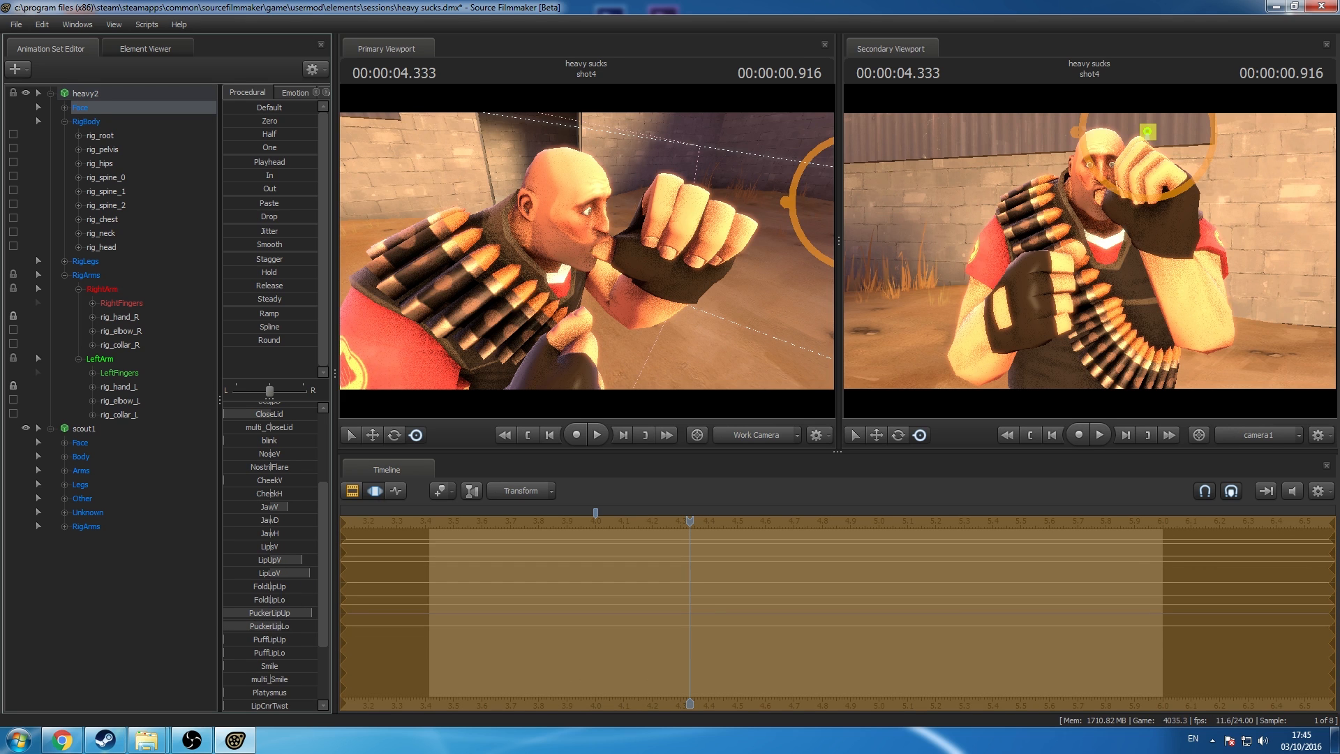
drag(614, 300, 587, 252)
click(641, 582)
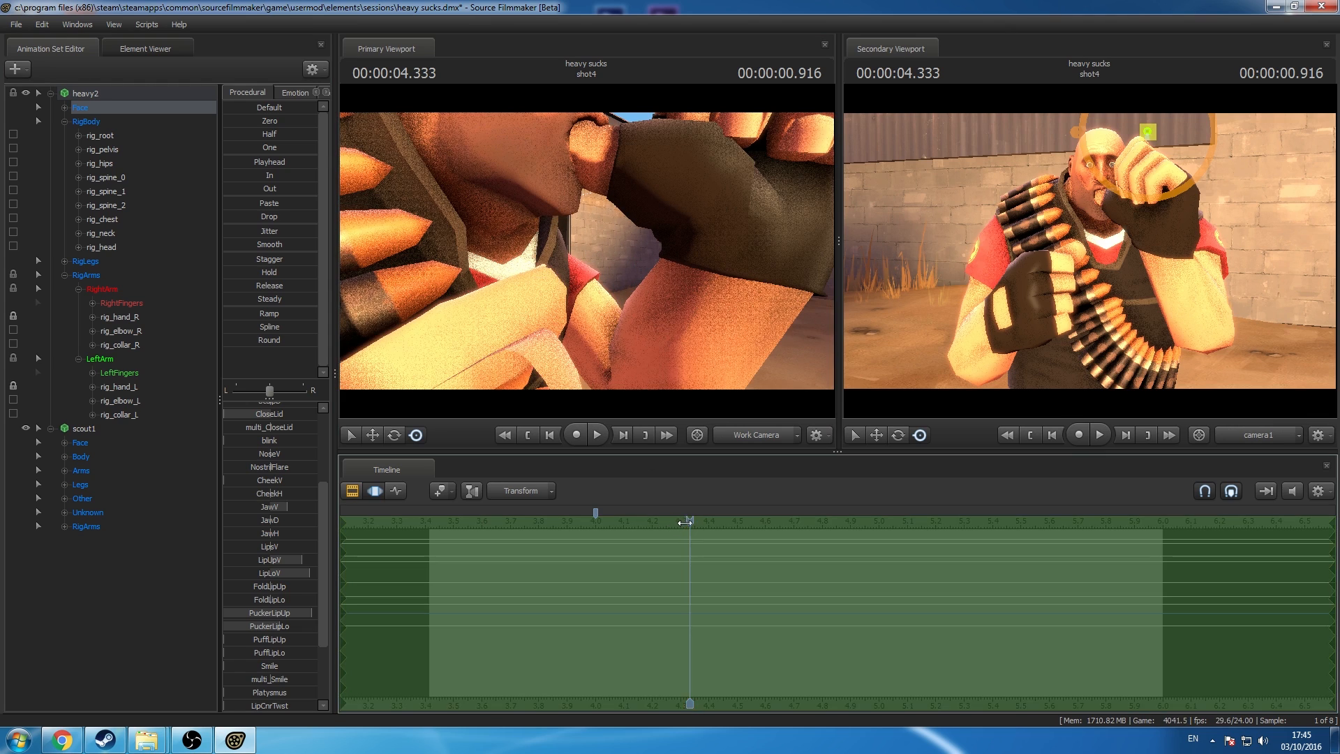
drag(690, 521, 688, 566)
mouse_move(593, 280)
mouse_down()
mouse_move(587, 237)
mouse_move(585, 256)
mouse_up()
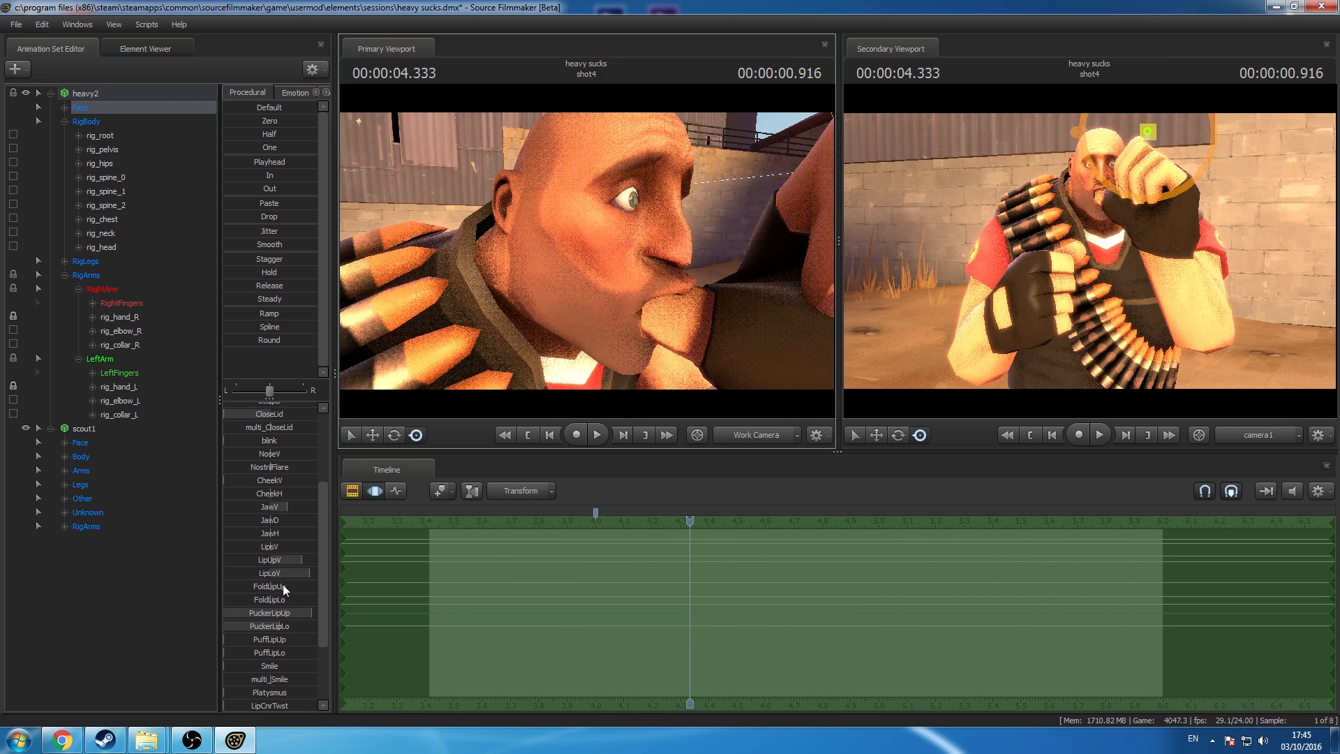
drag(283, 585, 306, 586)
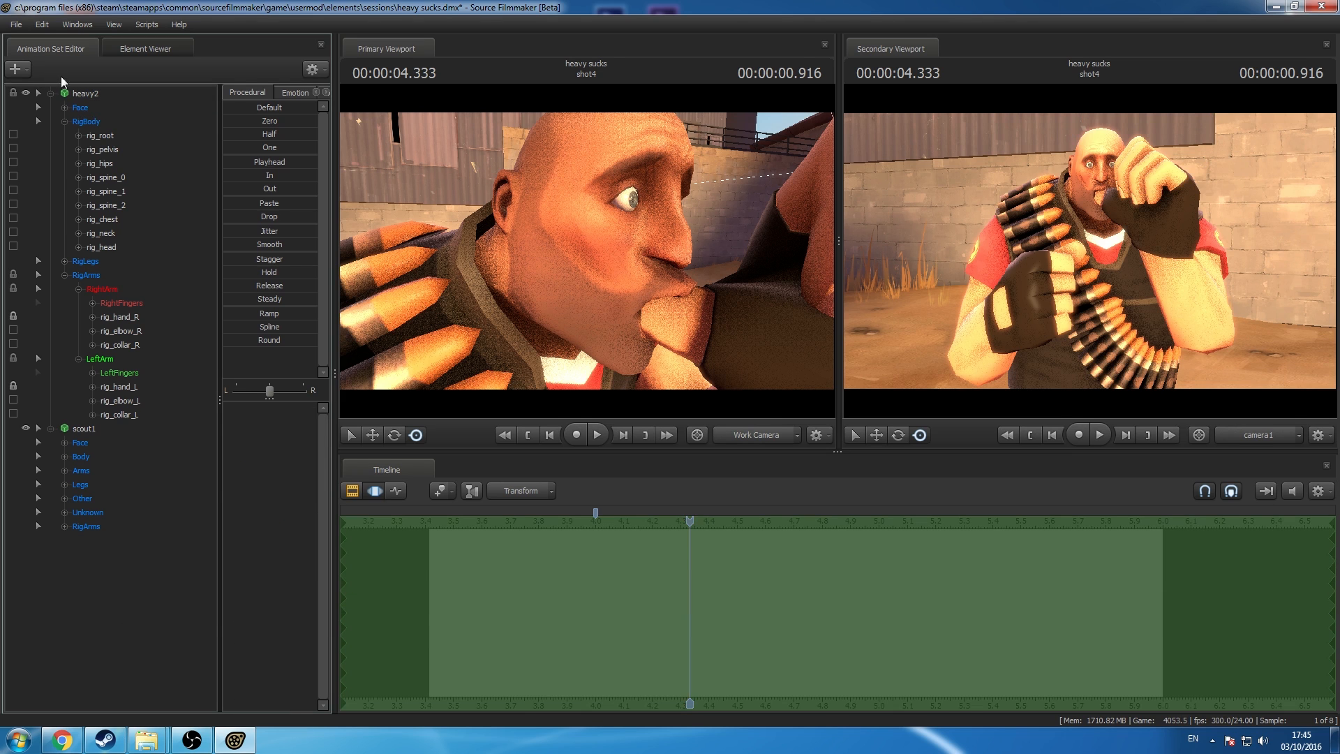
Step: Switch to the Graph Editor and add keyframes for all of the Heavy's controls at 3.416 s and 4.041 s
click(85, 93)
click(397, 491)
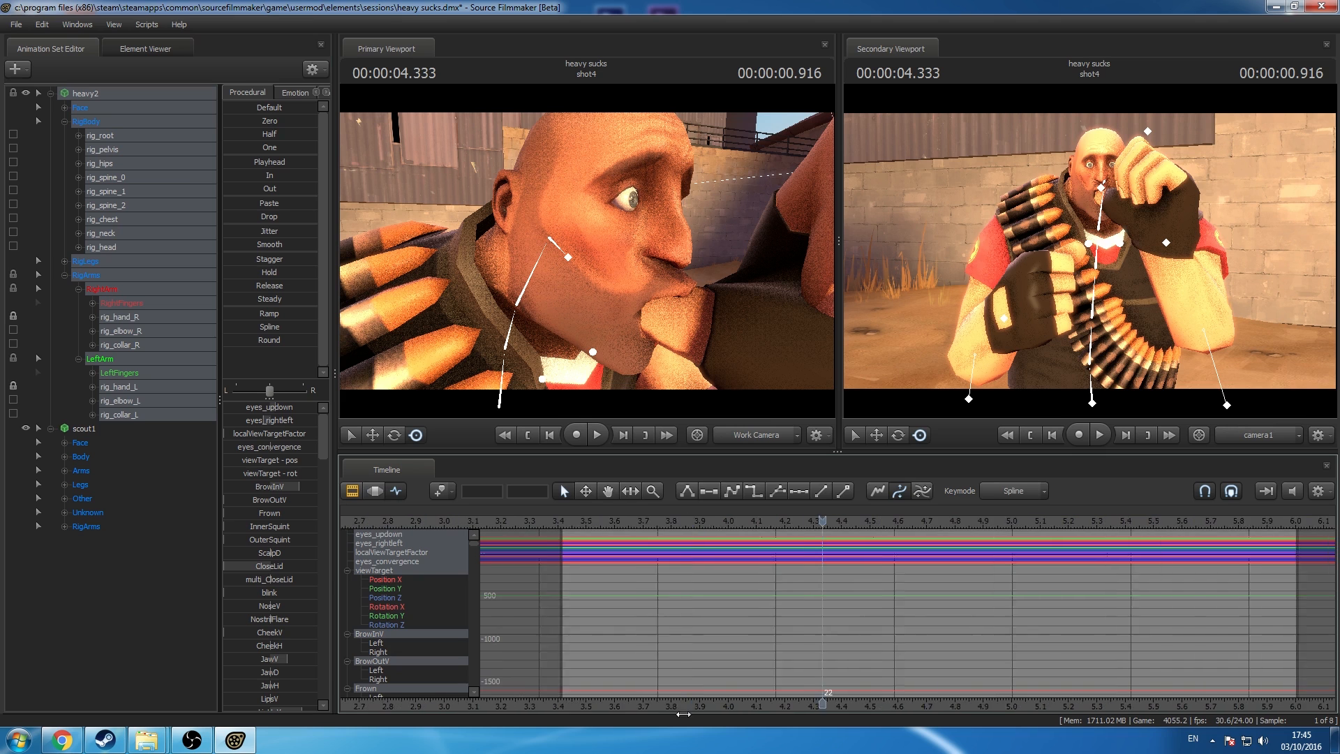
click(601, 522)
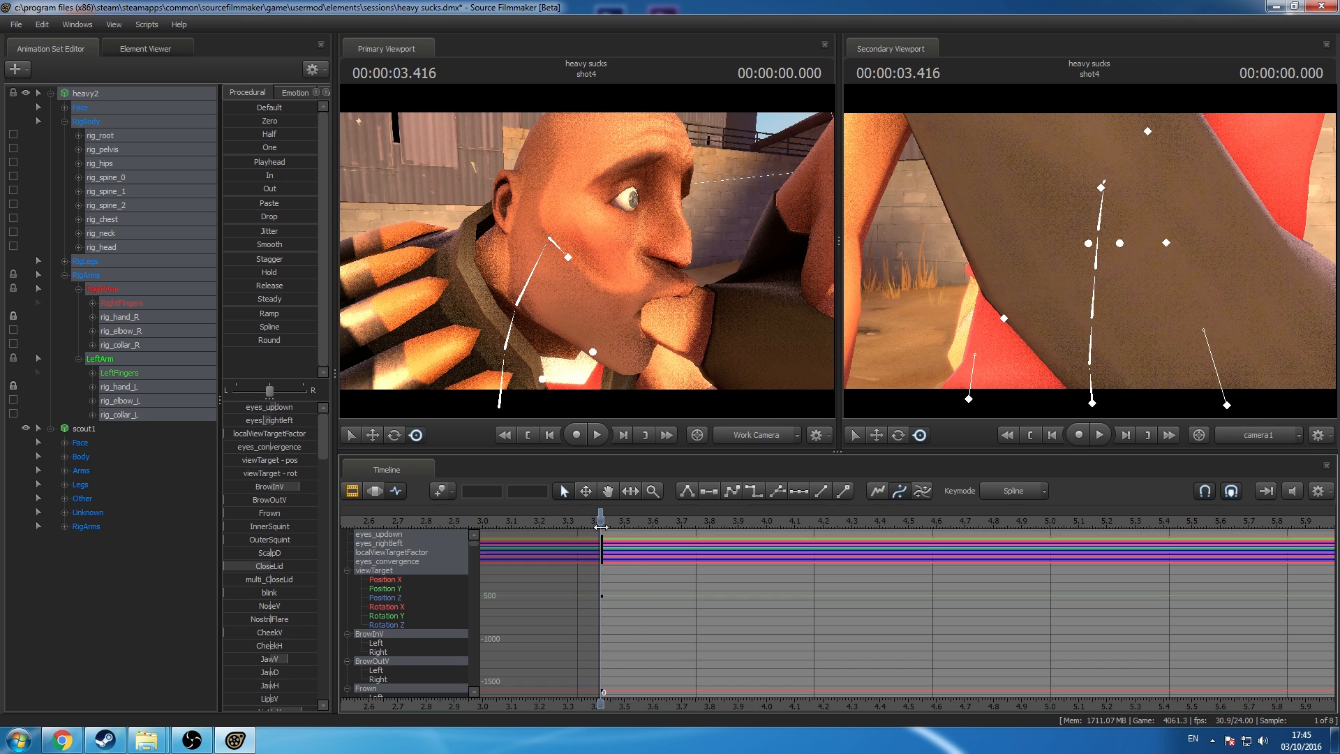
drag(601, 526, 778, 592)
key(m)
Step: Lean the Heavy's body forward at 4.041 s by rotating rig_pelvis through rig_head together, then adjust the head's rotation
drag(544, 279, 722, 293)
key(s)
click(113, 153)
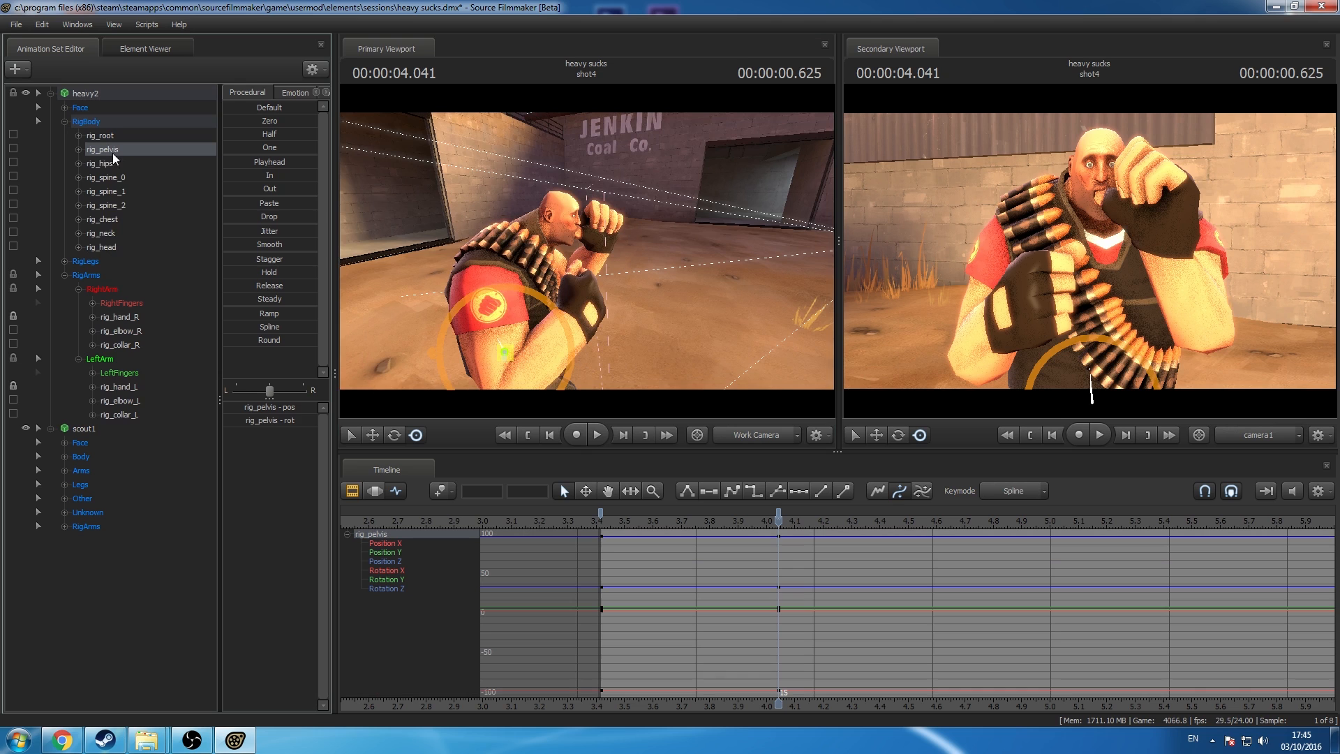
shift+click(116, 248)
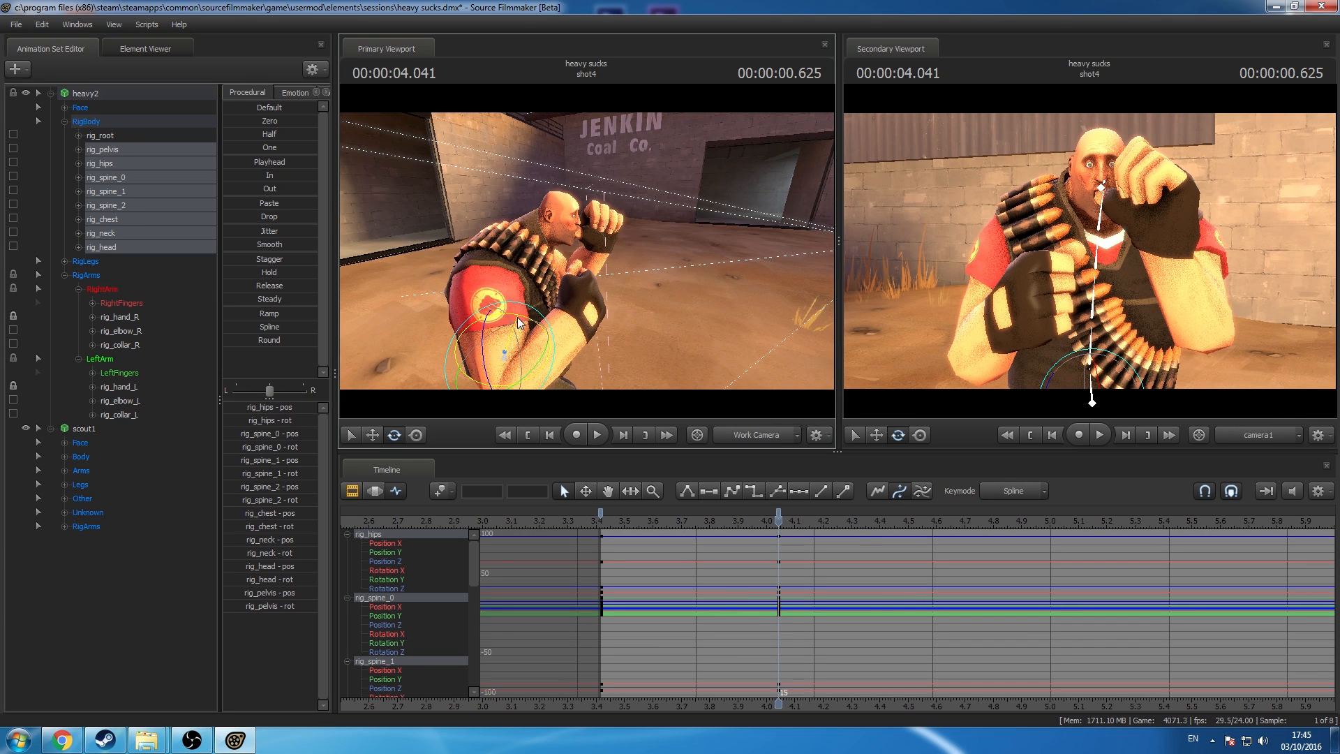
drag(520, 322, 522, 328)
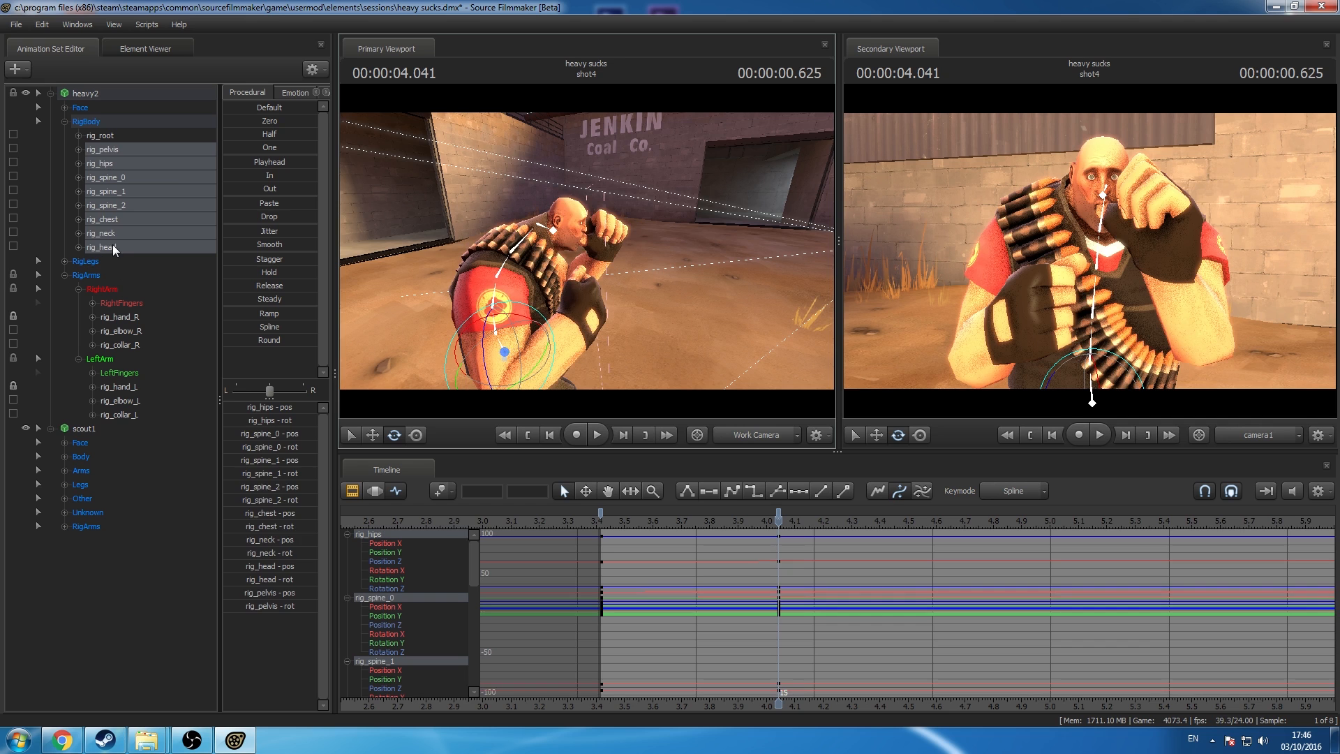
click(101, 247)
drag(575, 192, 577, 197)
Step: Keyframe all of the Heavy's controls at 4.333 s and copy the shot's opening keyframe to 4.541 s
click(80, 107)
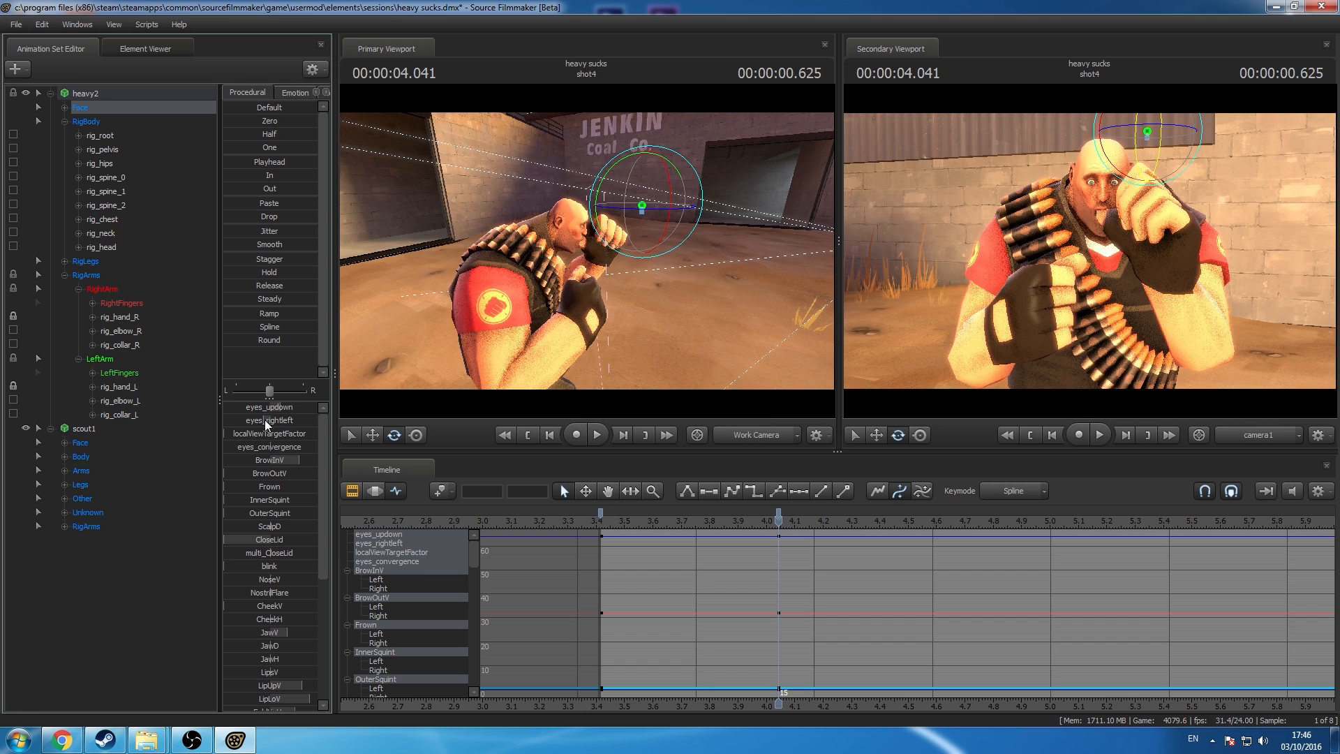
click(78, 93)
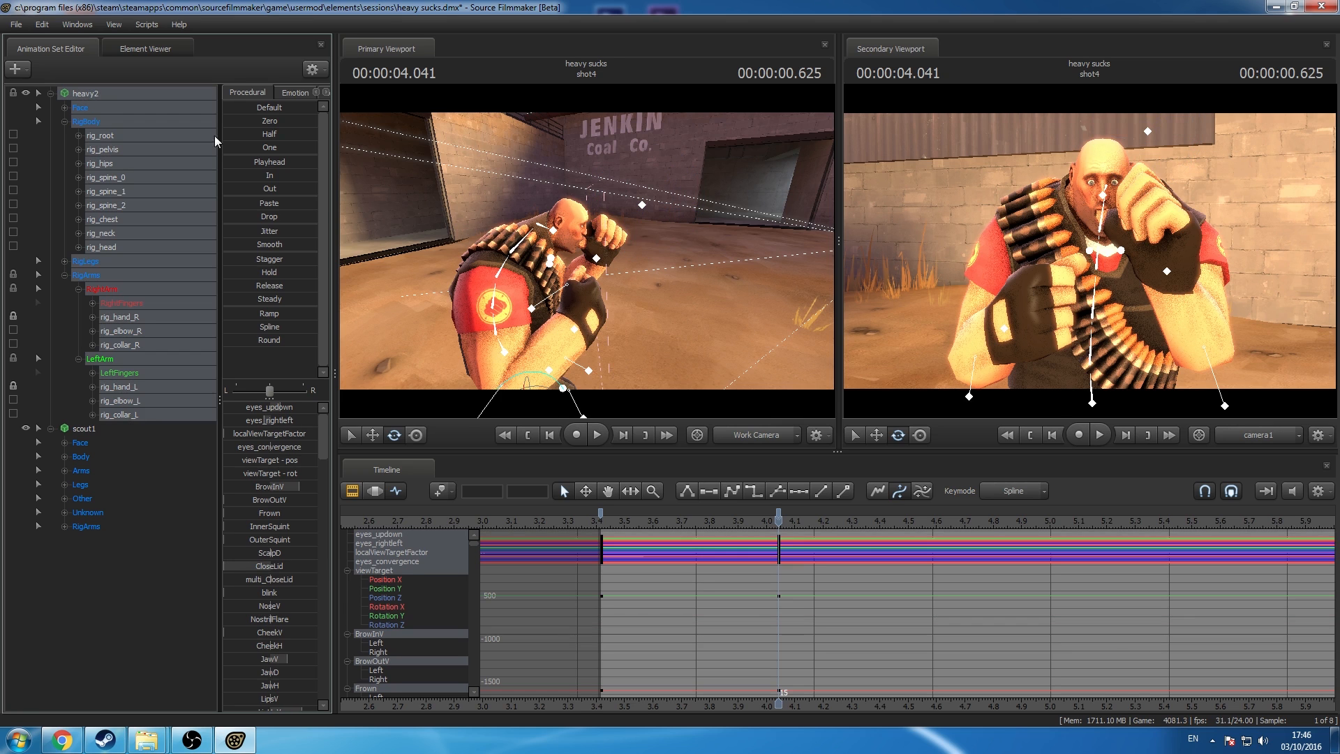
scroll(783, 539, down, 2)
drag(781, 538, 839, 539)
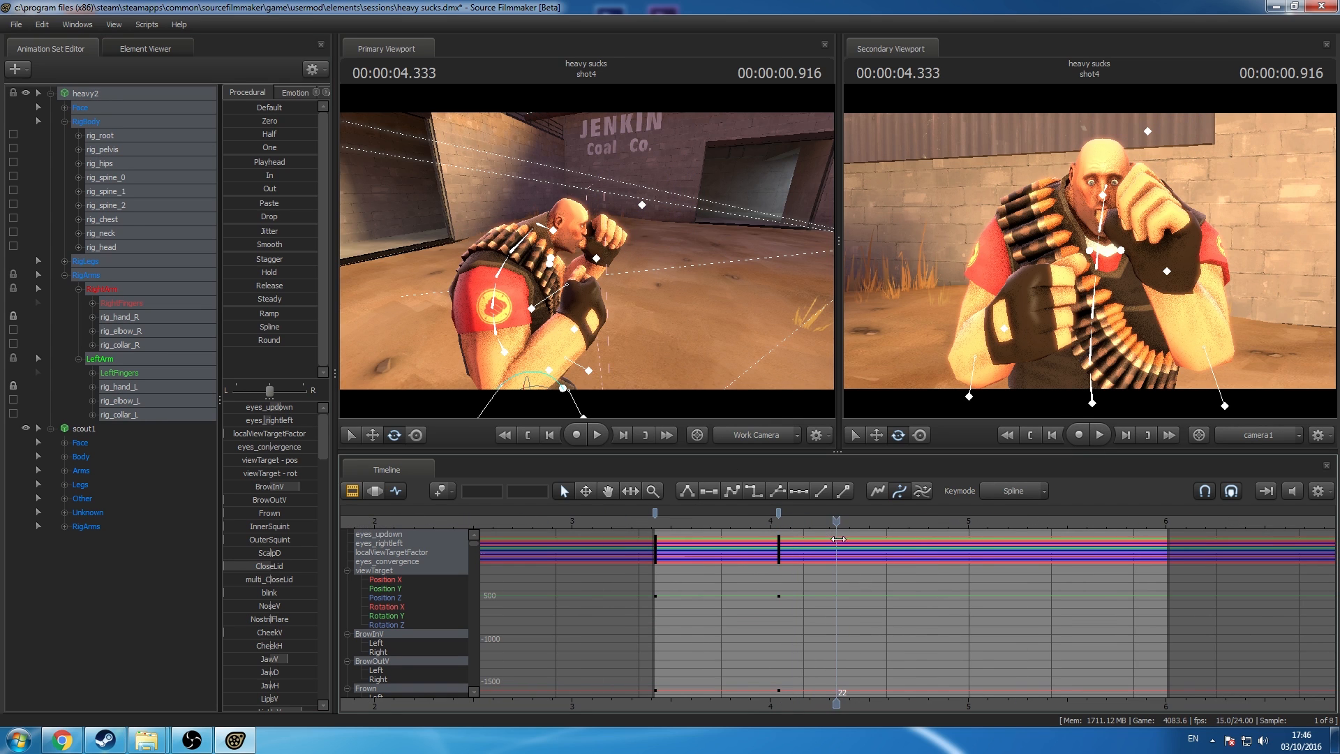
double_click(656, 513)
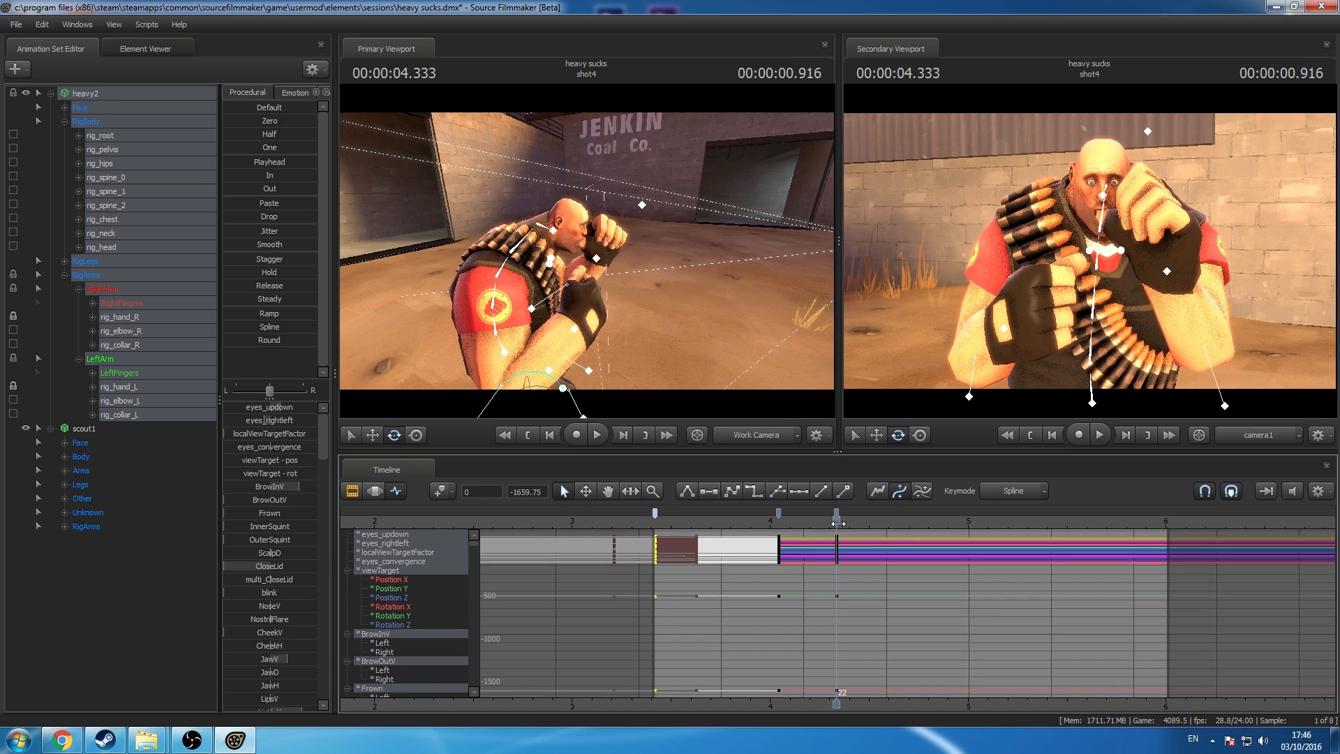
drag(835, 520, 878, 541)
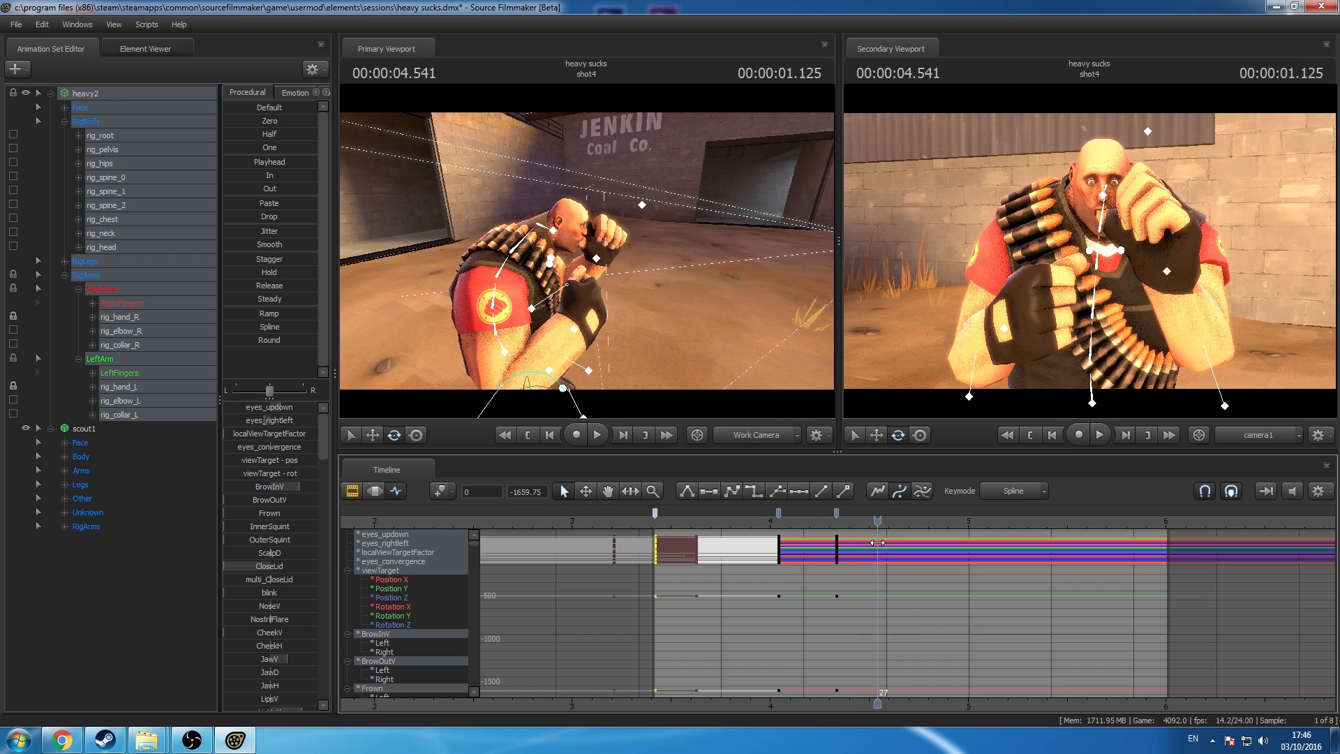
Step: Tilt the Heavy slightly backward by rotating rig_pelvis at 4.541 s, and keyframe all of his controls at 4.791 s
click(101, 151)
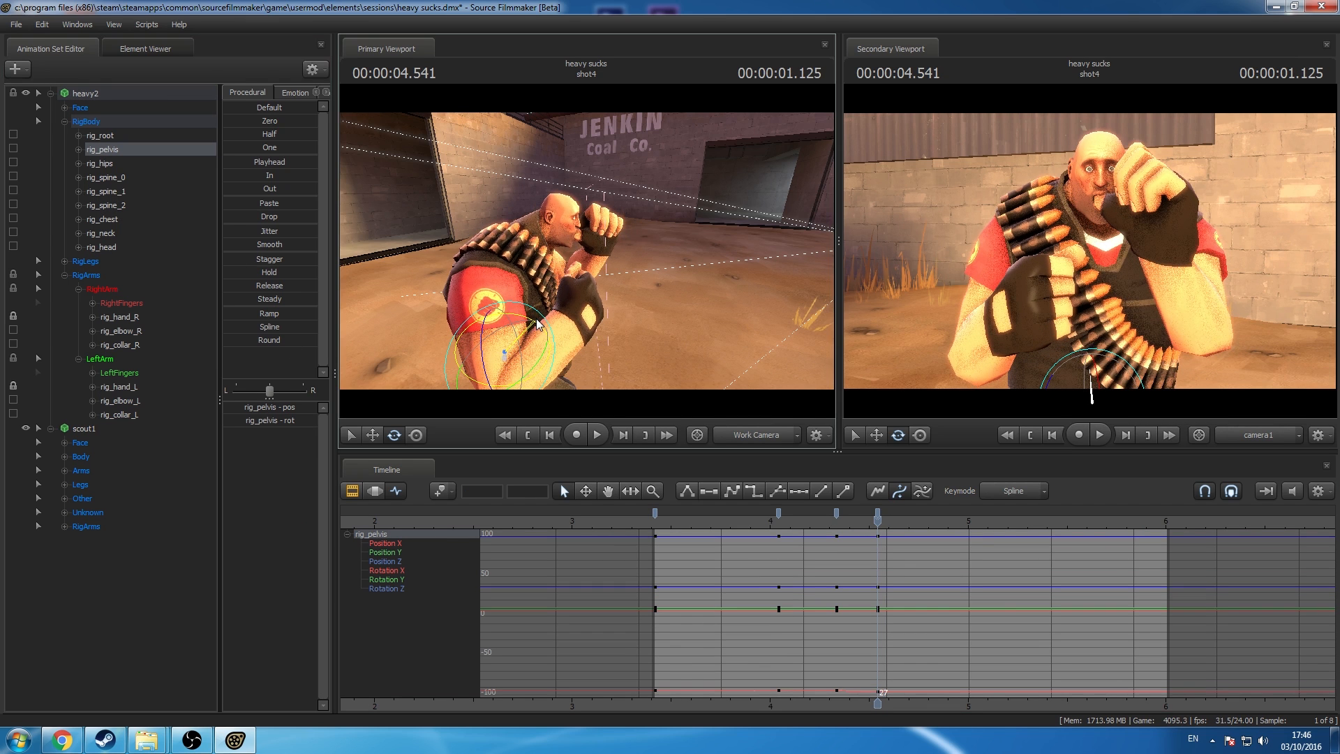
drag(519, 319, 519, 321)
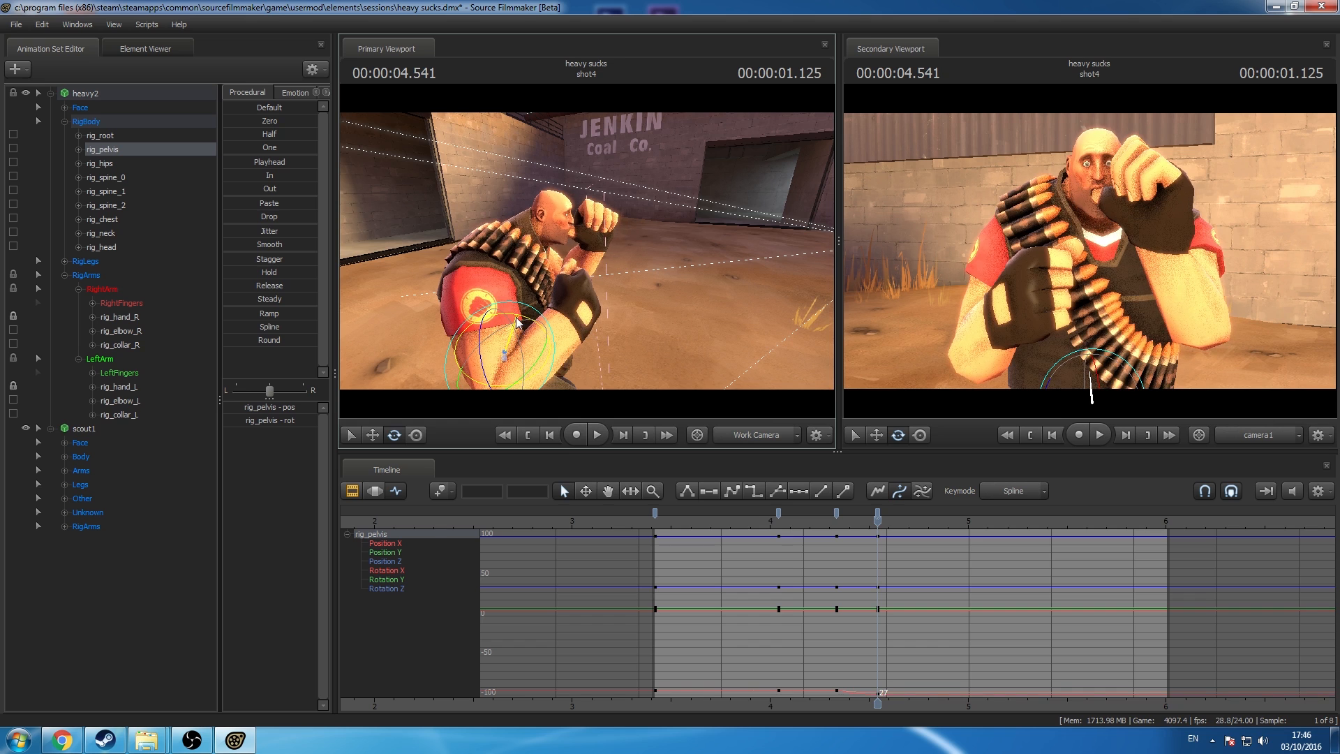
click(111, 95)
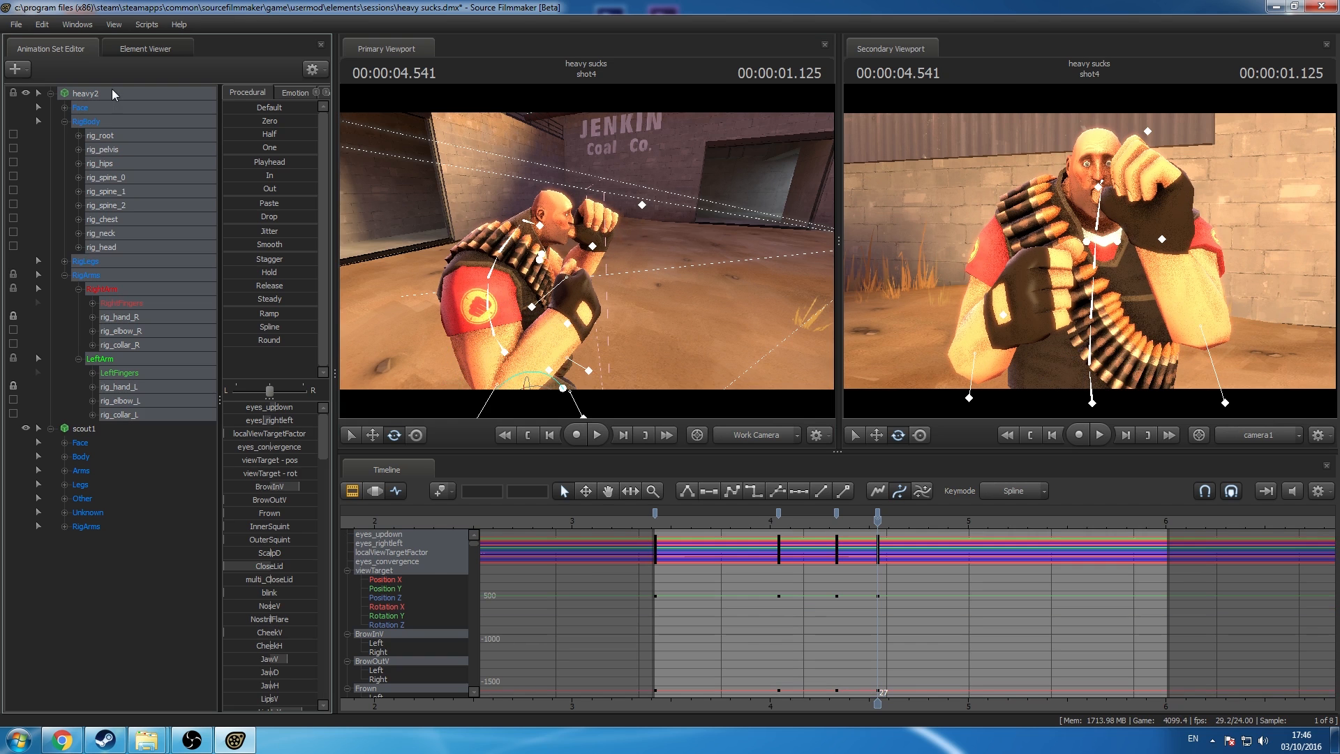
drag(877, 559, 927, 561)
key(m)
click(927, 513)
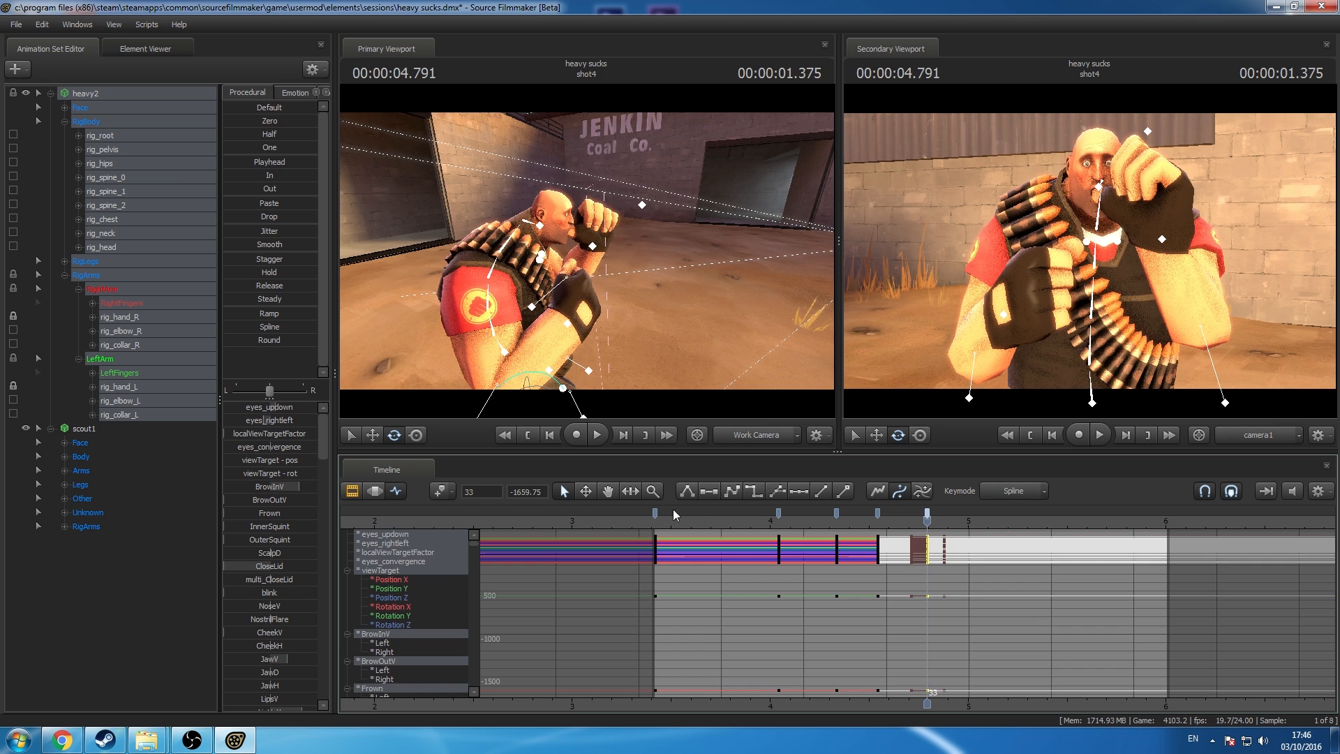
Step: Select all of the Heavy's keyframes and play back the rocking motion
shift+click(655, 513)
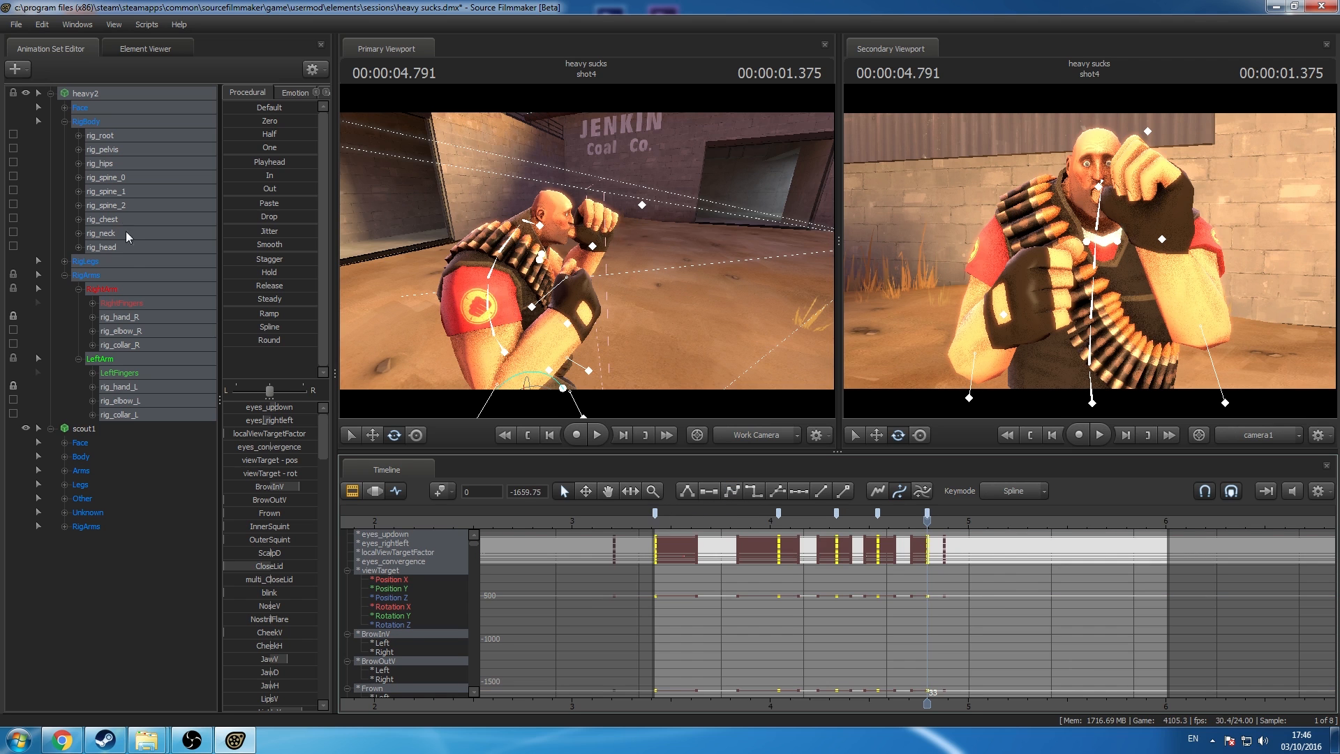
click(118, 221)
key(space)
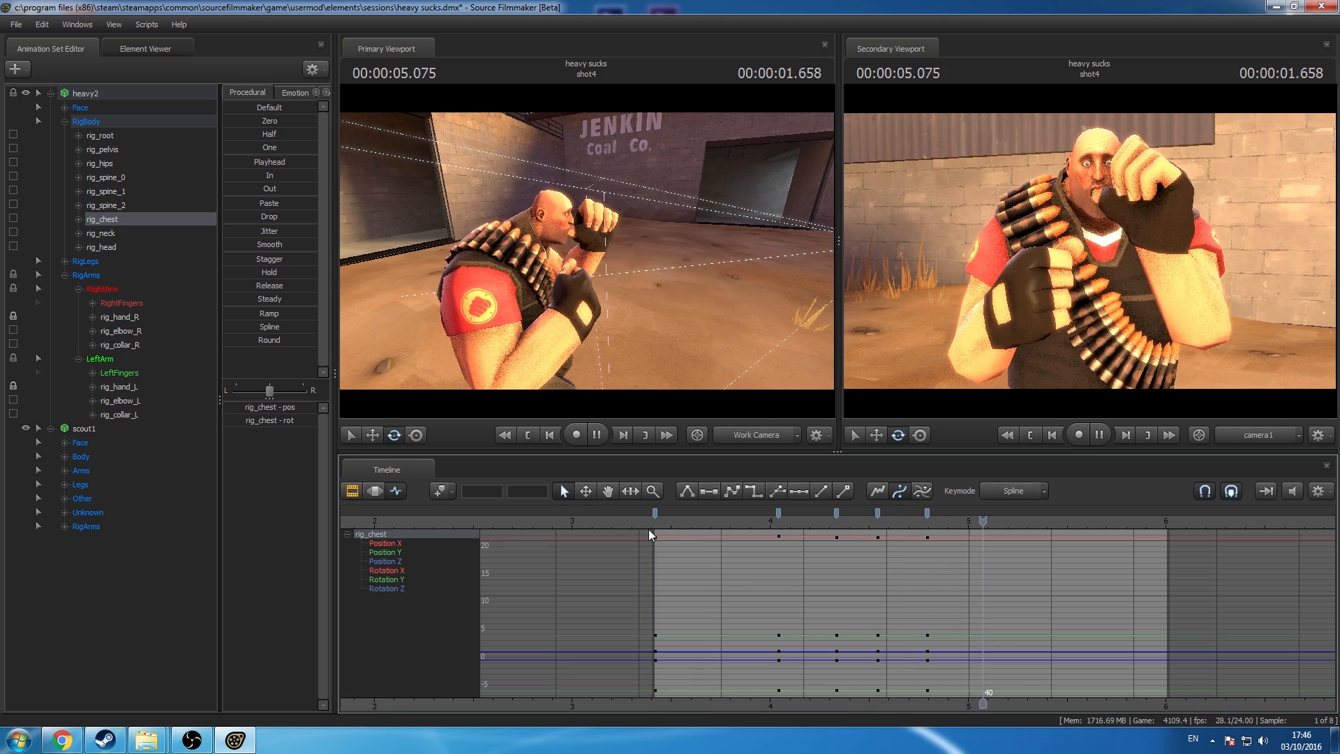
key(space)
Step: Keyframe all of the Heavy's controls at 5.041 s and rotate rig_pelvis slightly at that time
click(116, 93)
drag(847, 532, 976, 556)
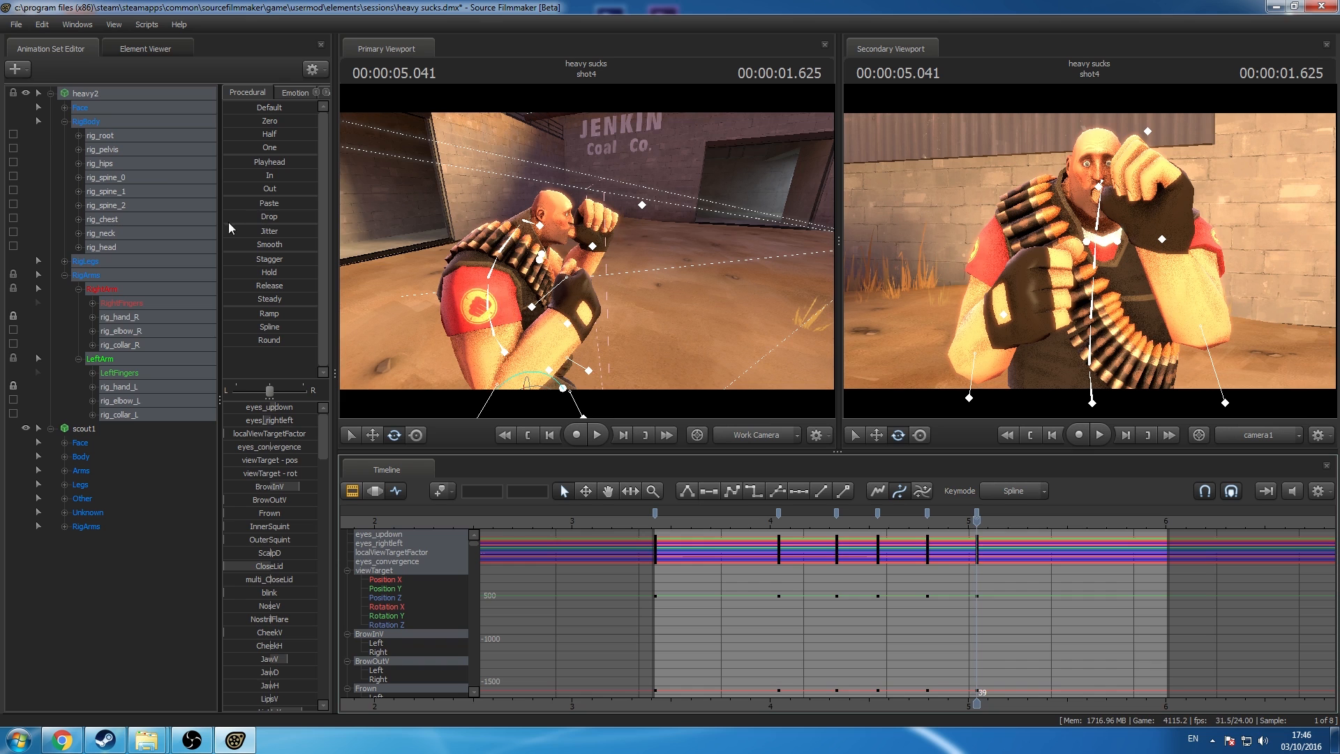
click(121, 150)
drag(412, 171, 598, 246)
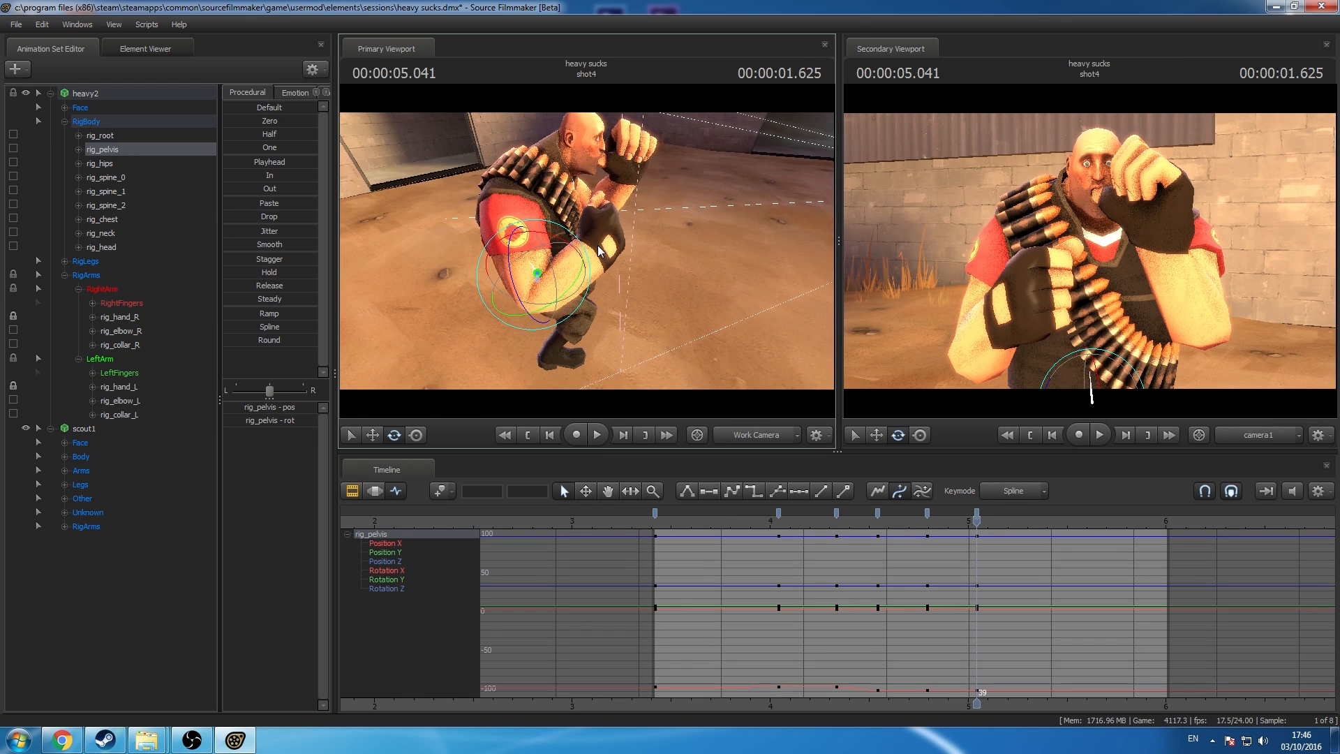
drag(560, 301, 513, 284)
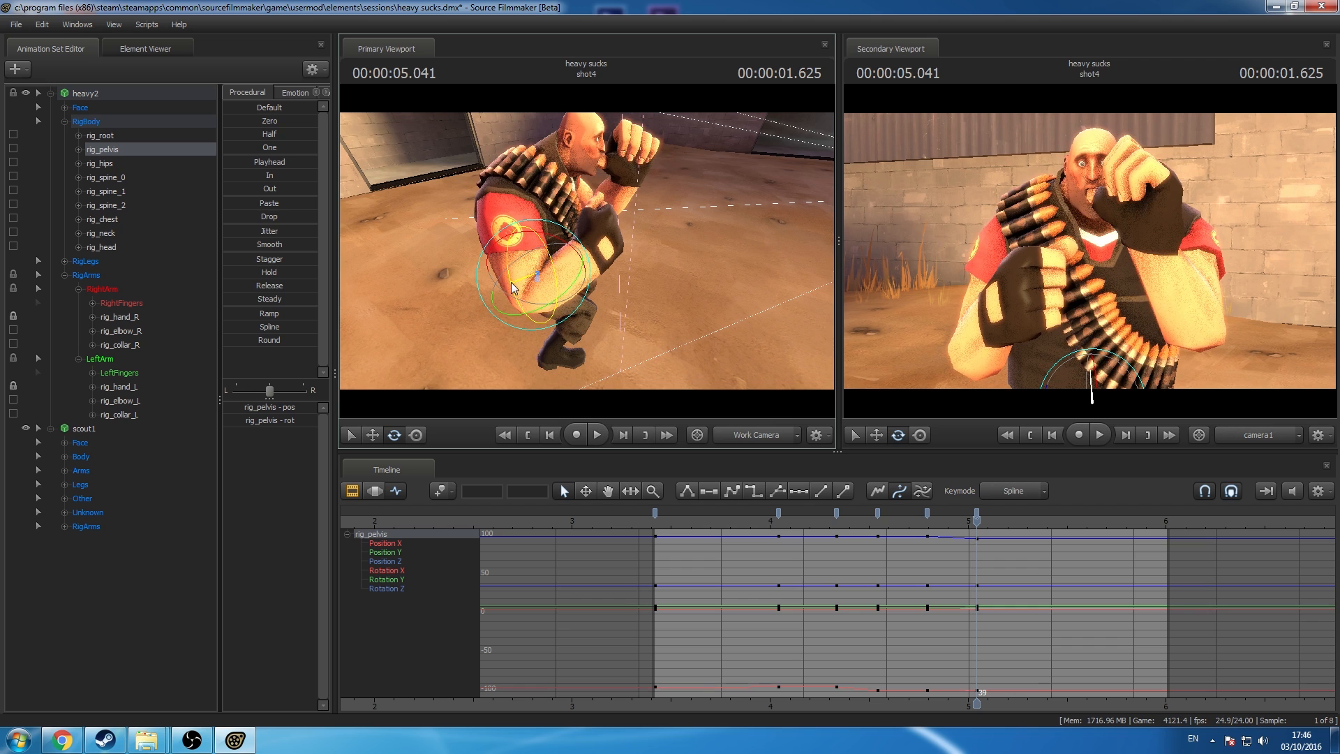
Step: Twist the Heavy's body toward one side at 5.041 s by rotating rig_pelvis through rig_head together
click(105, 150)
shift+click(105, 247)
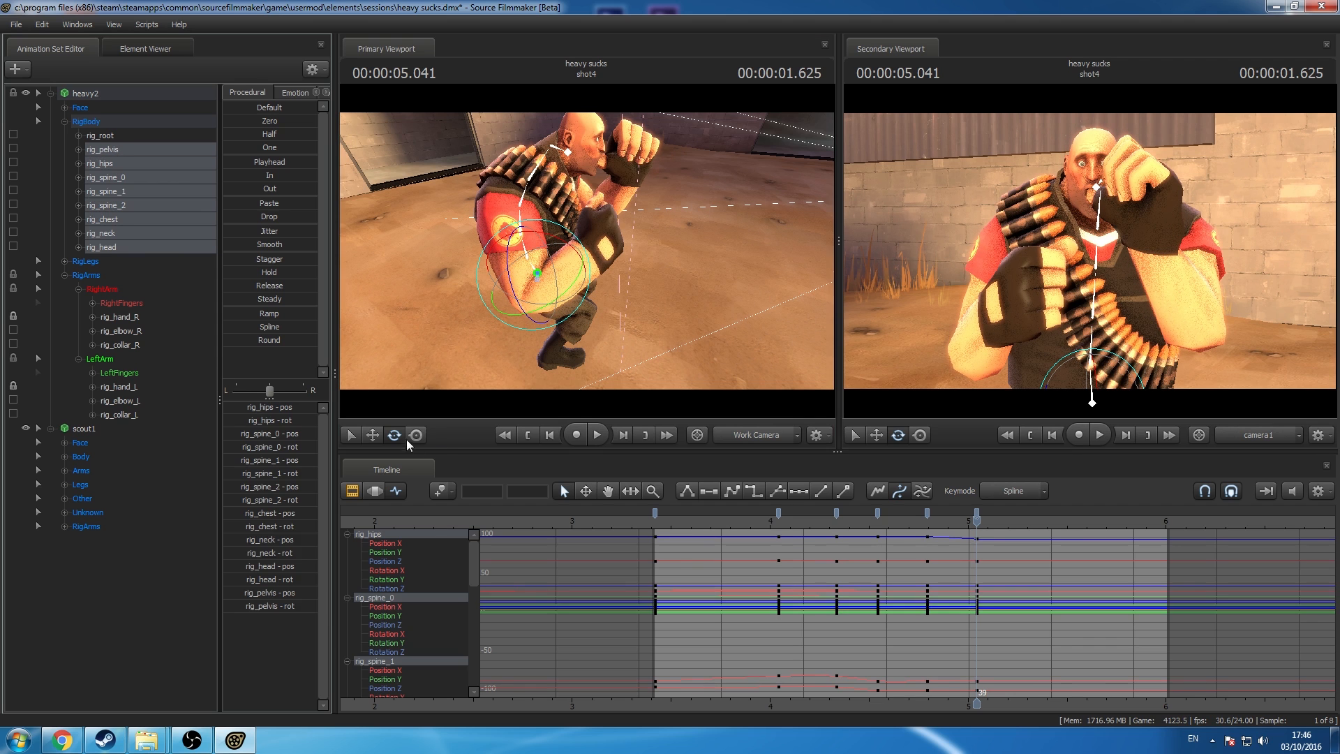
drag(617, 368, 516, 368)
drag(620, 204, 588, 252)
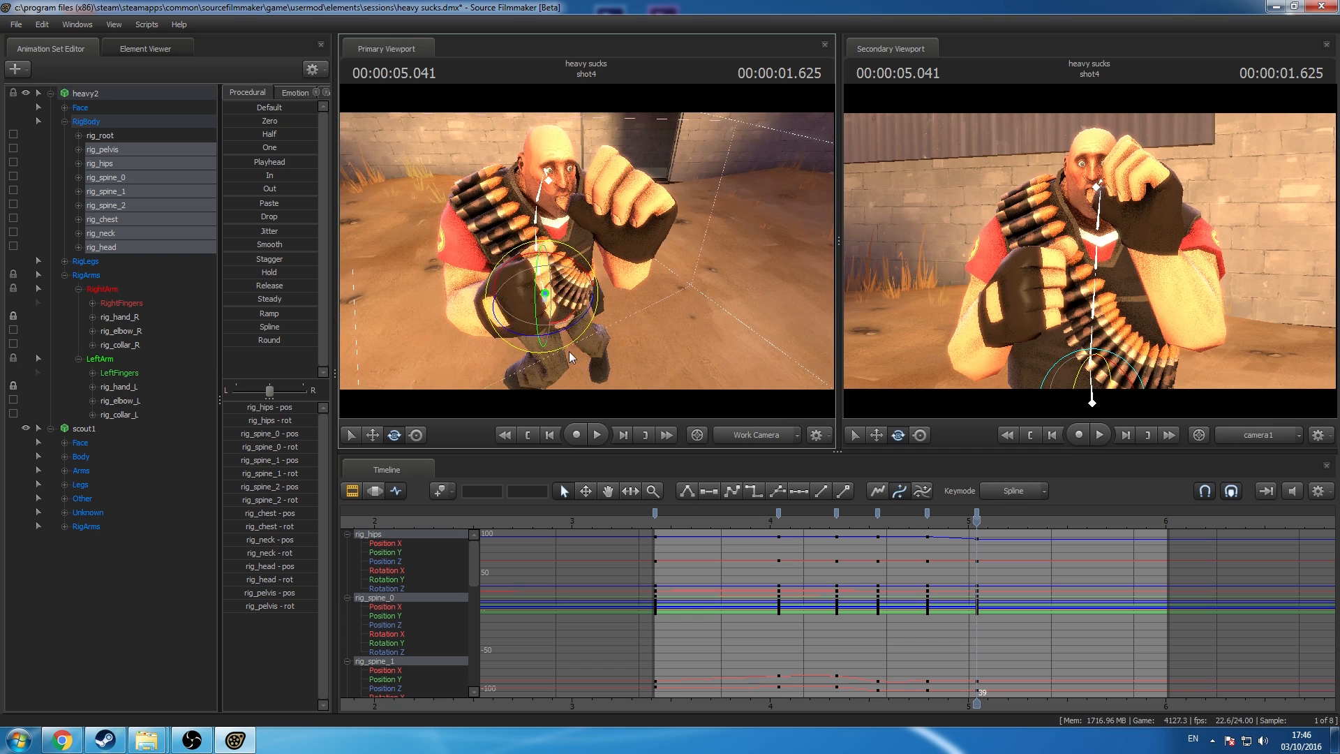
drag(573, 329, 545, 266)
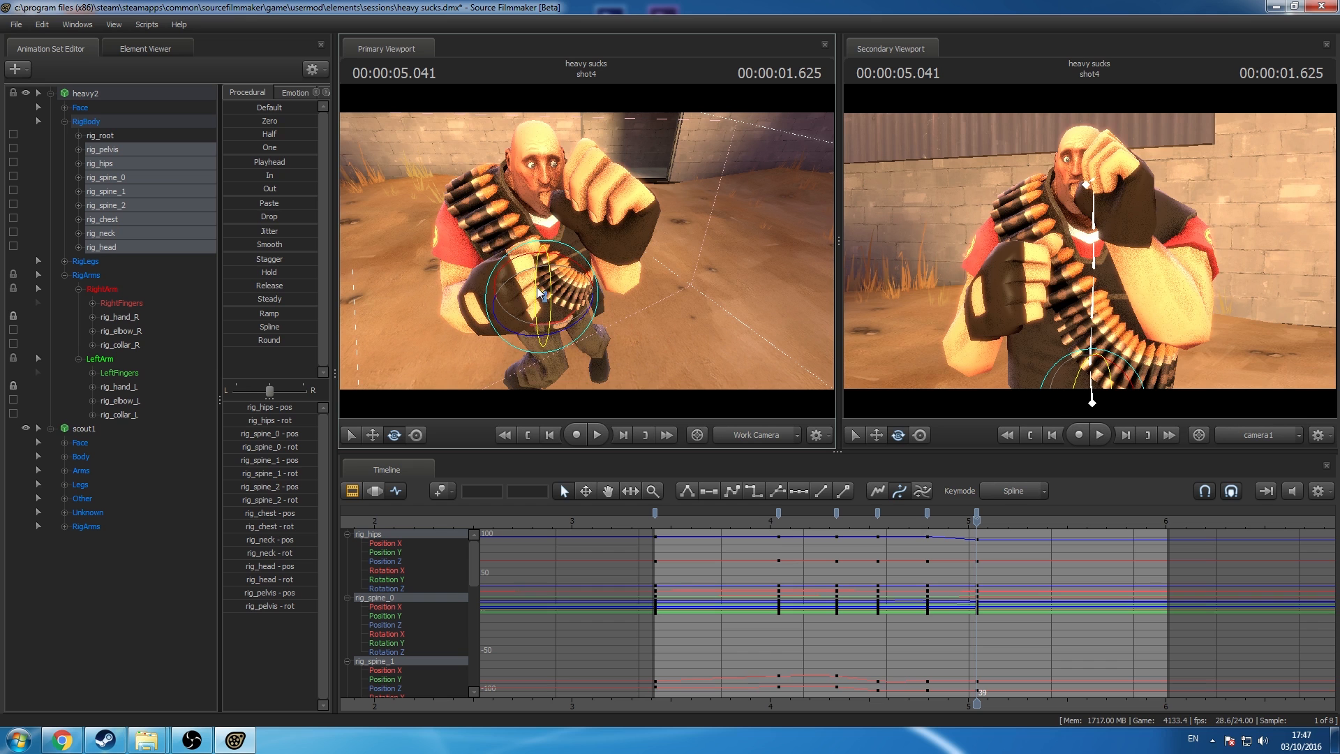
drag(538, 287, 538, 300)
Step: Turn rig_head farther to the side at 5.041 s and adjust the rotation of rig_collar_L
click(127, 250)
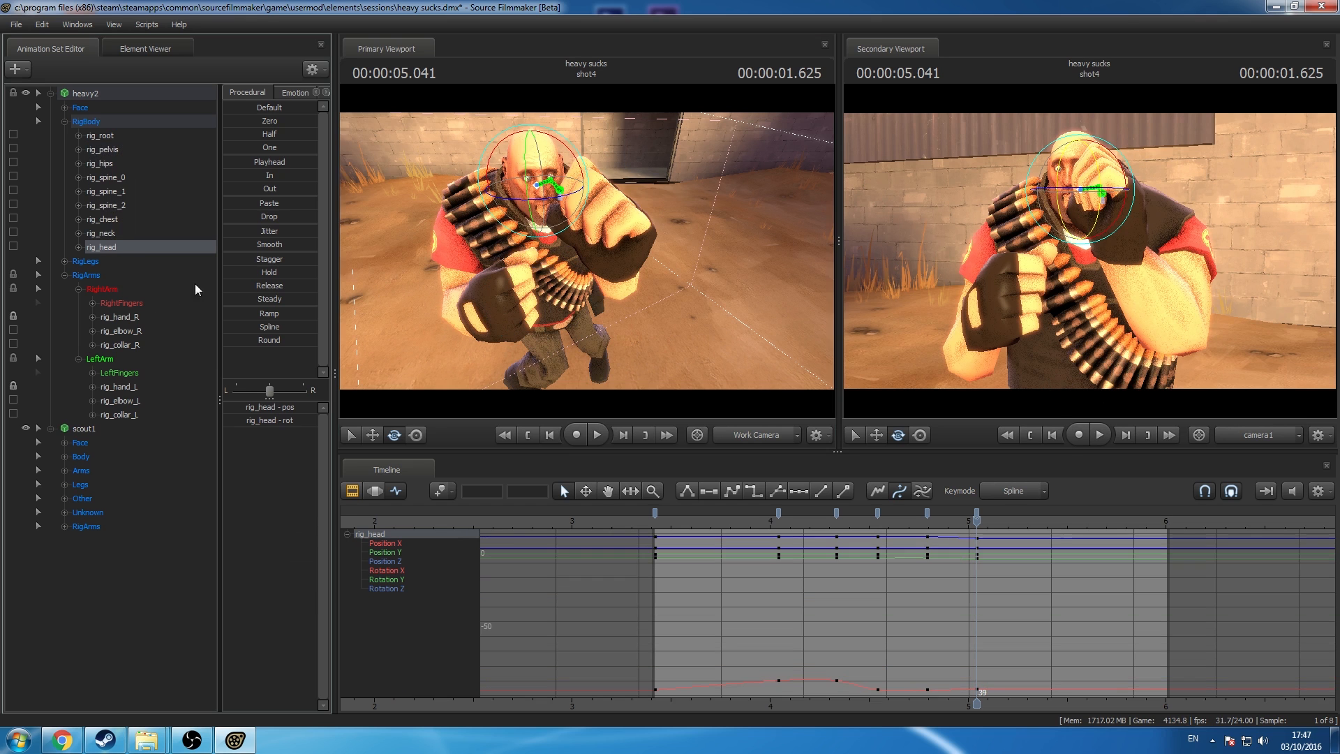
click(416, 434)
drag(1117, 203, 1091, 212)
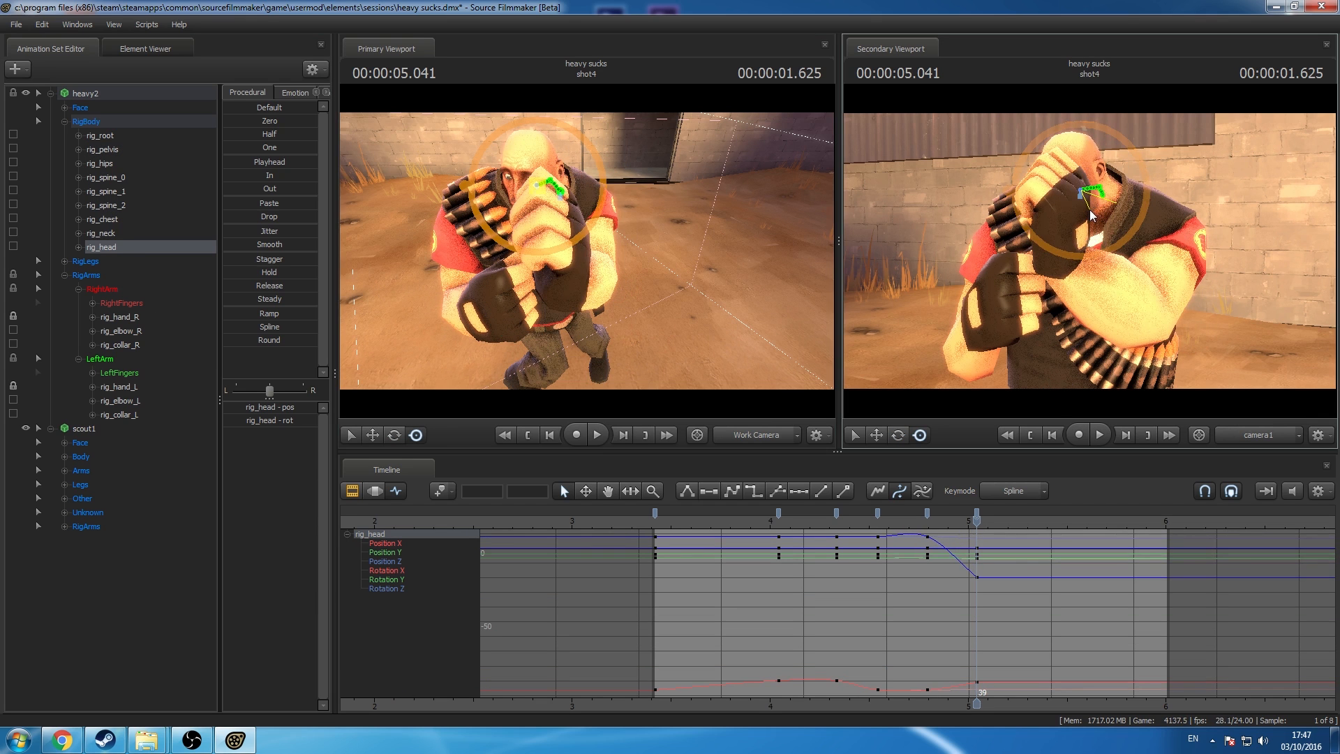
click(123, 415)
drag(1139, 271, 1134, 262)
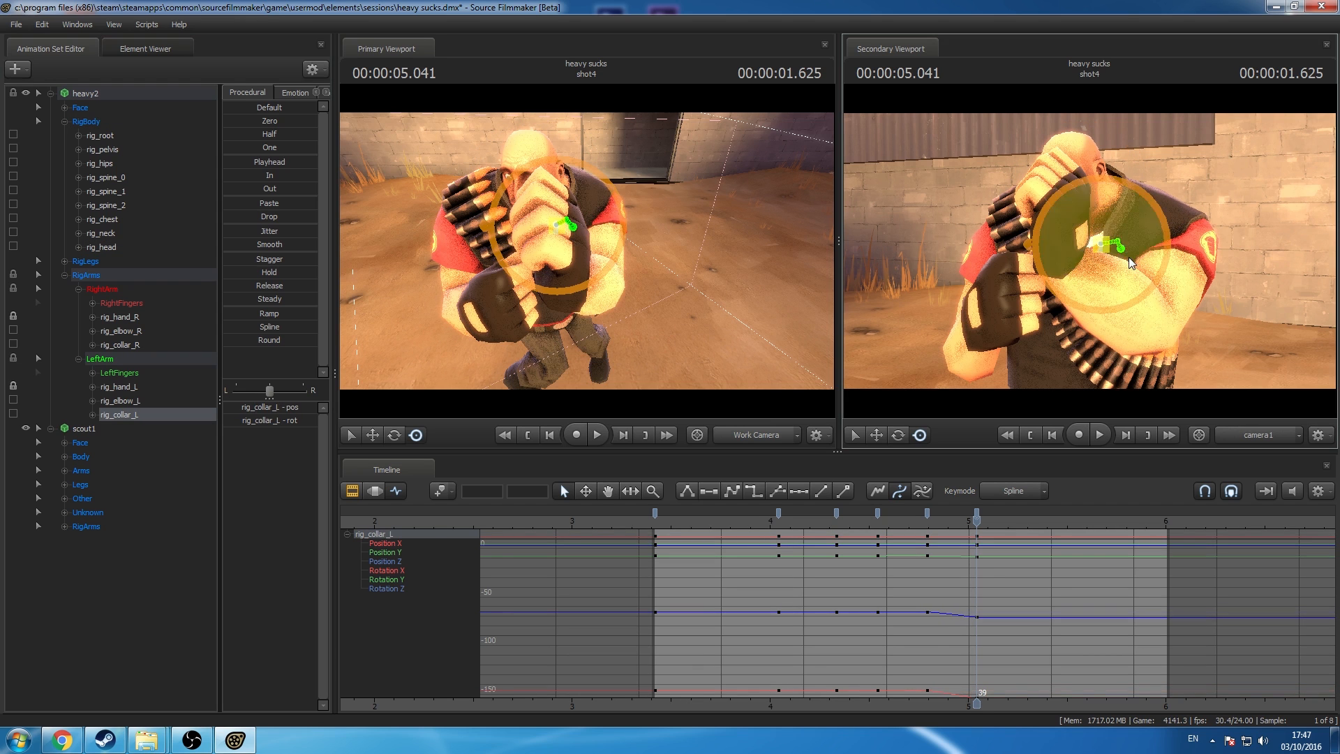
Step: Add a hold keyframe for all of the Heavy's controls shortly after 5.041 s and copy the 4.791 s keyframe to 5.625 s
click(124, 96)
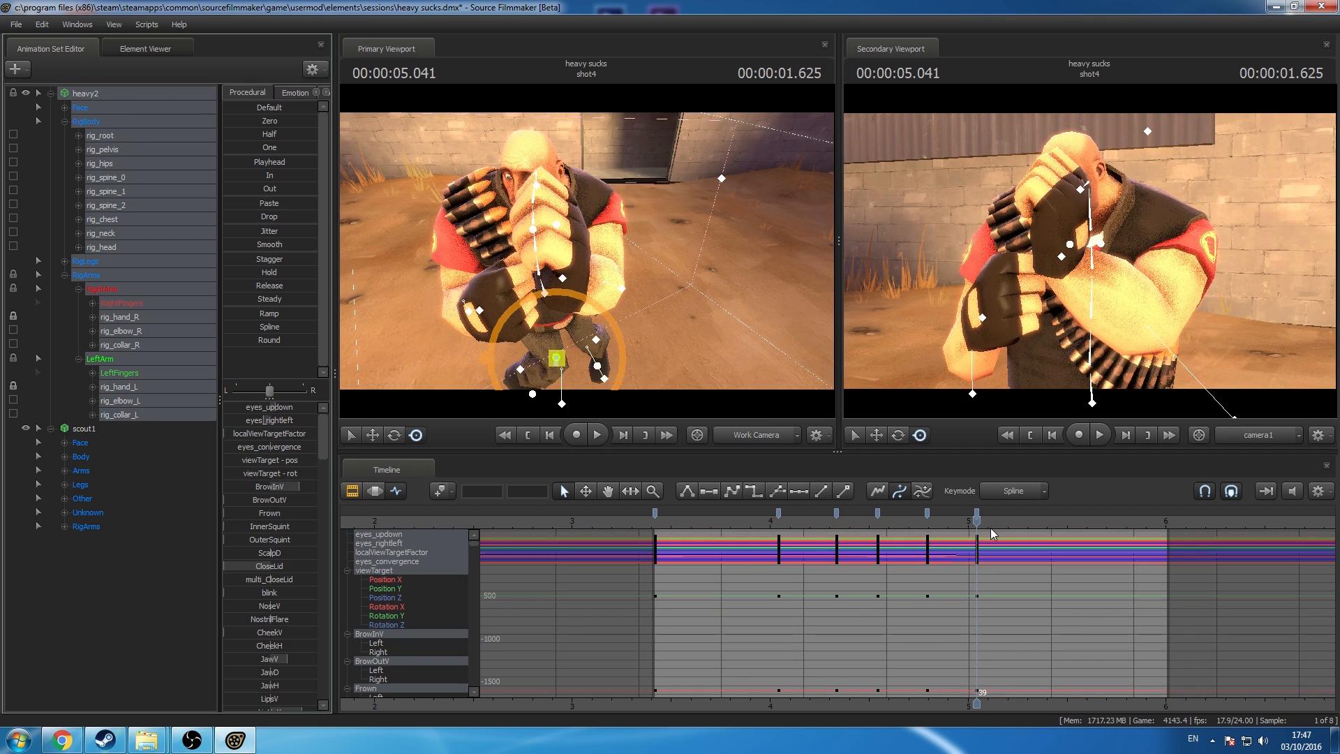
drag(977, 522, 1042, 536)
key(m)
click(926, 514)
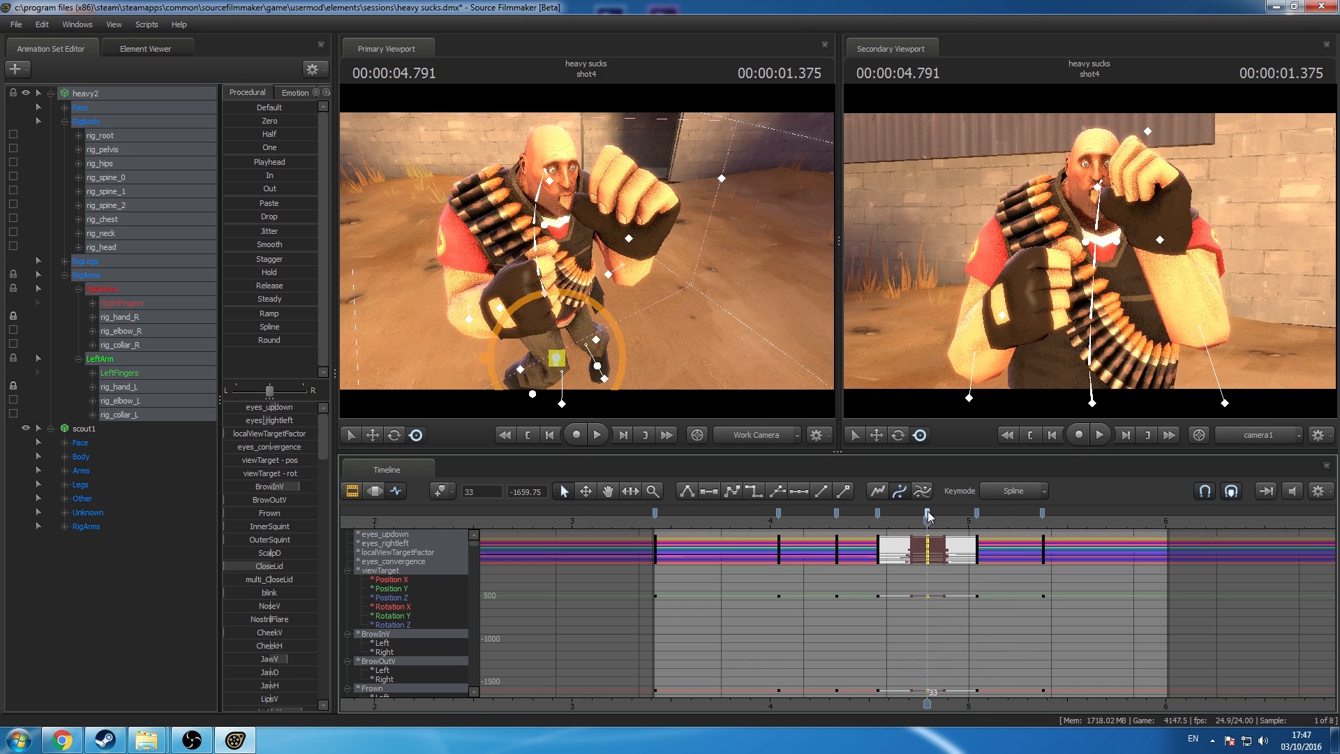
drag(924, 523, 1094, 556)
key(ctrl+v)
Step: Twist the Heavy to the opposite side at 5.625 s by rotating rig_pelvis through rig_head together, then turn rig_head farther
click(120, 149)
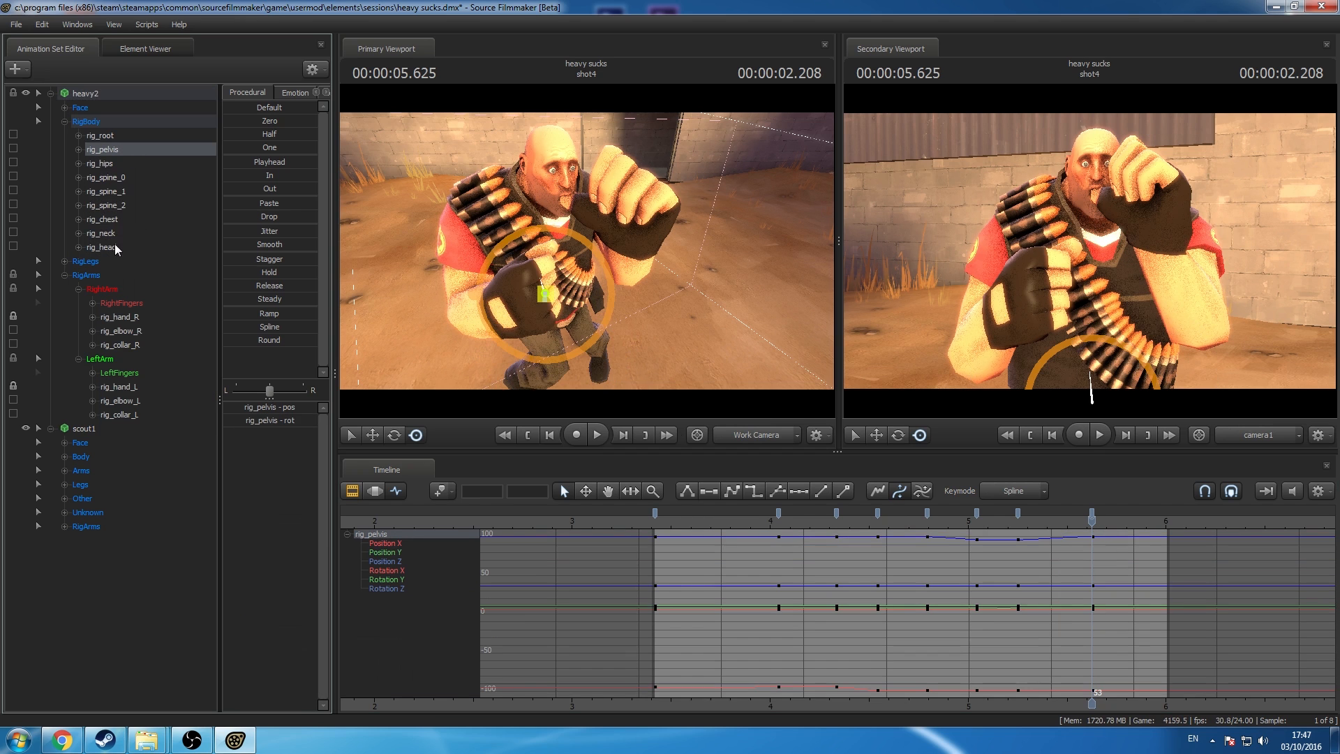
shift+click(116, 247)
click(395, 435)
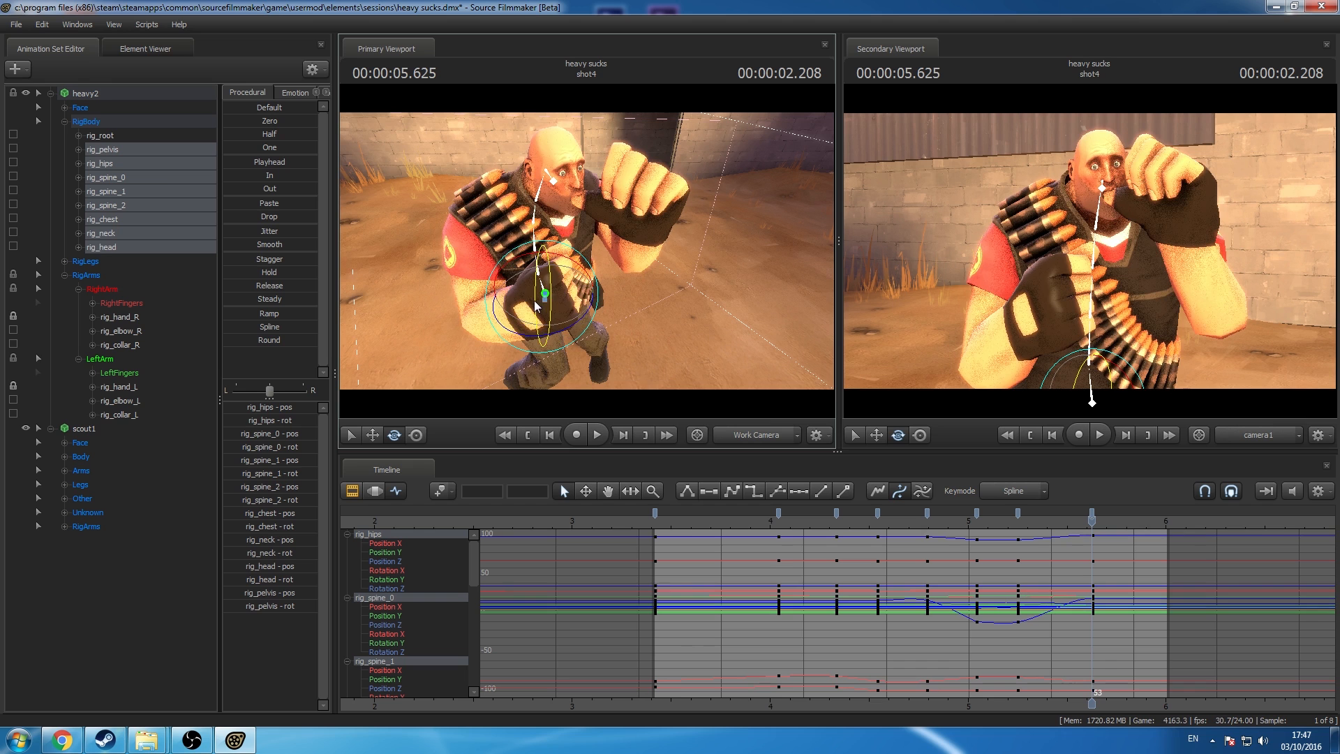
drag(571, 330, 550, 260)
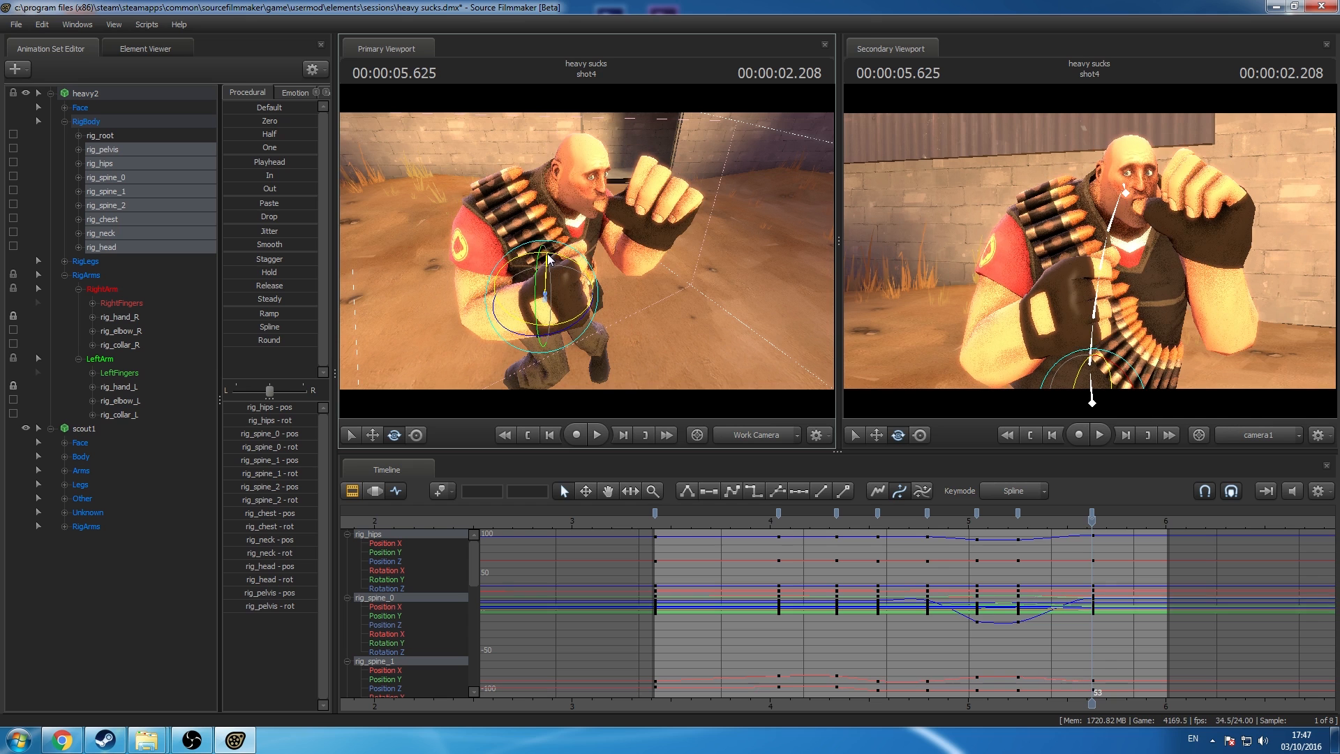
click(166, 248)
click(416, 435)
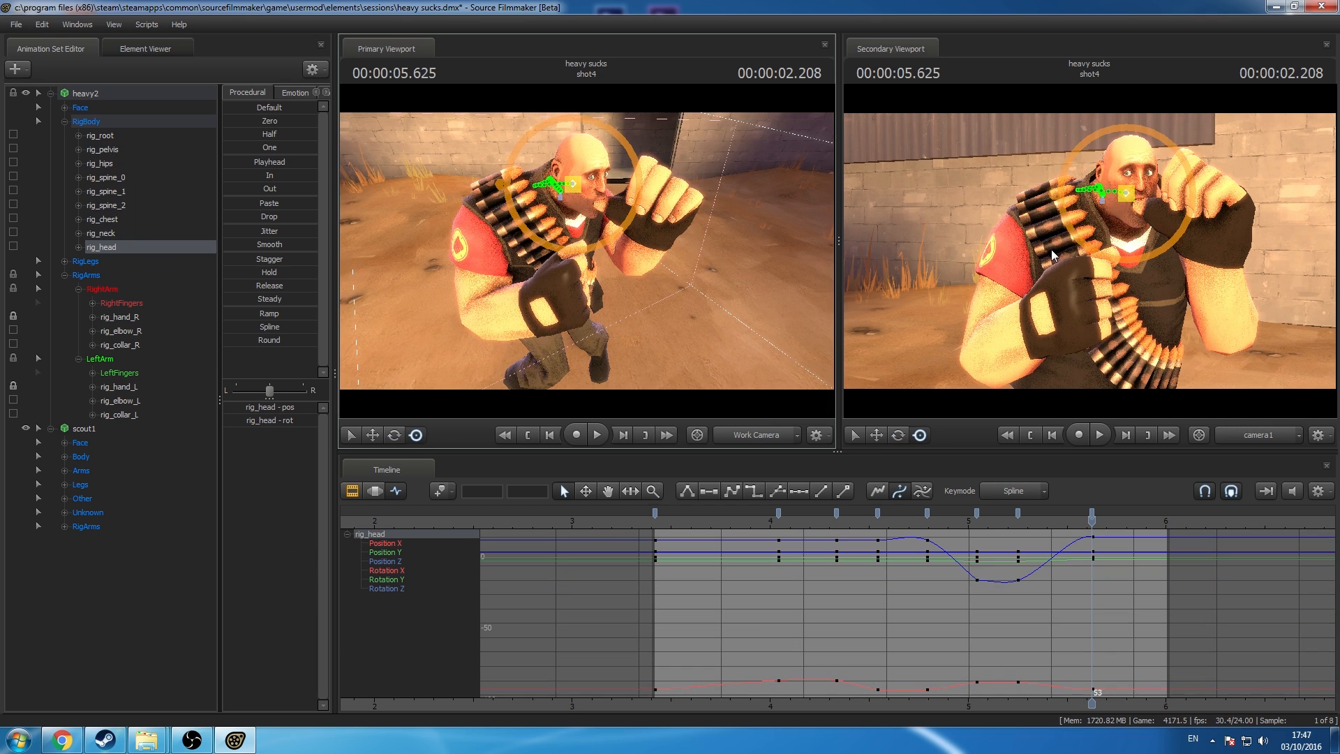
drag(1117, 202, 1104, 217)
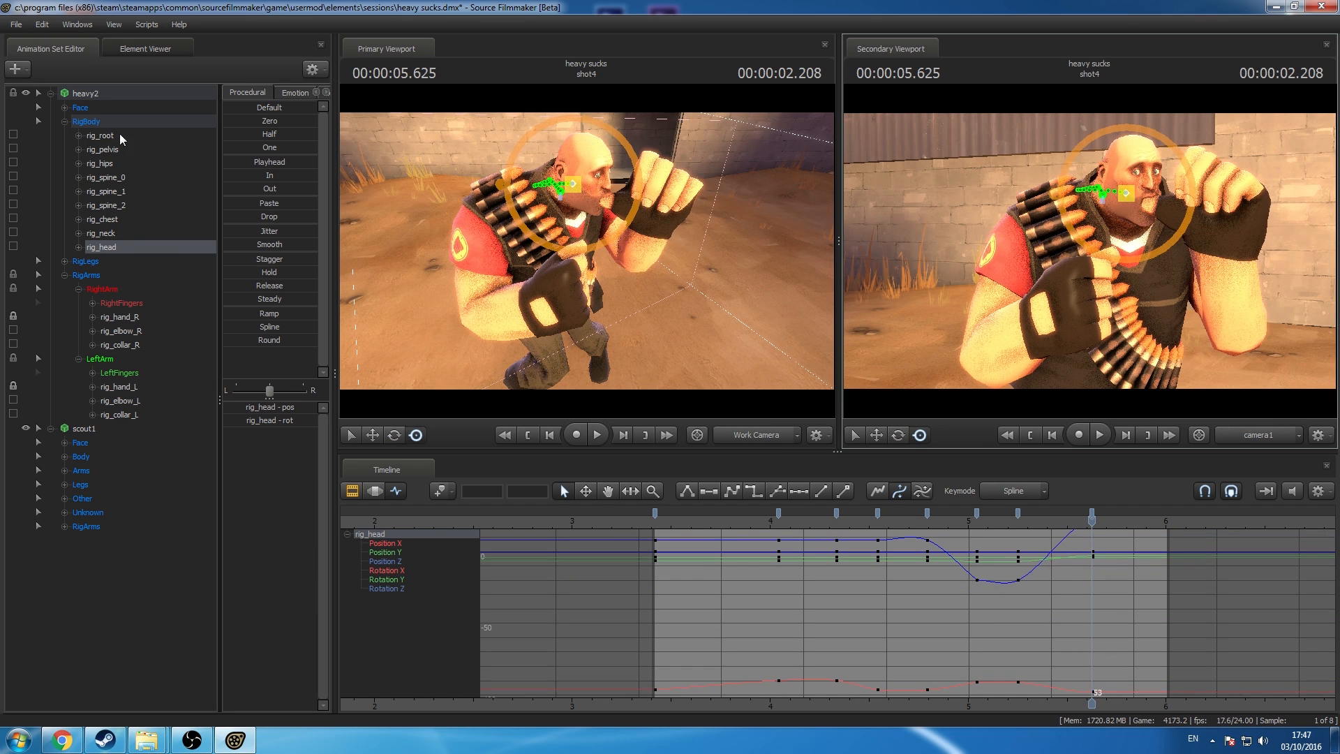
Step: Keyframe all of the Heavy's controls at 6.125 s and select every keyframe from the shot's start to there
click(97, 95)
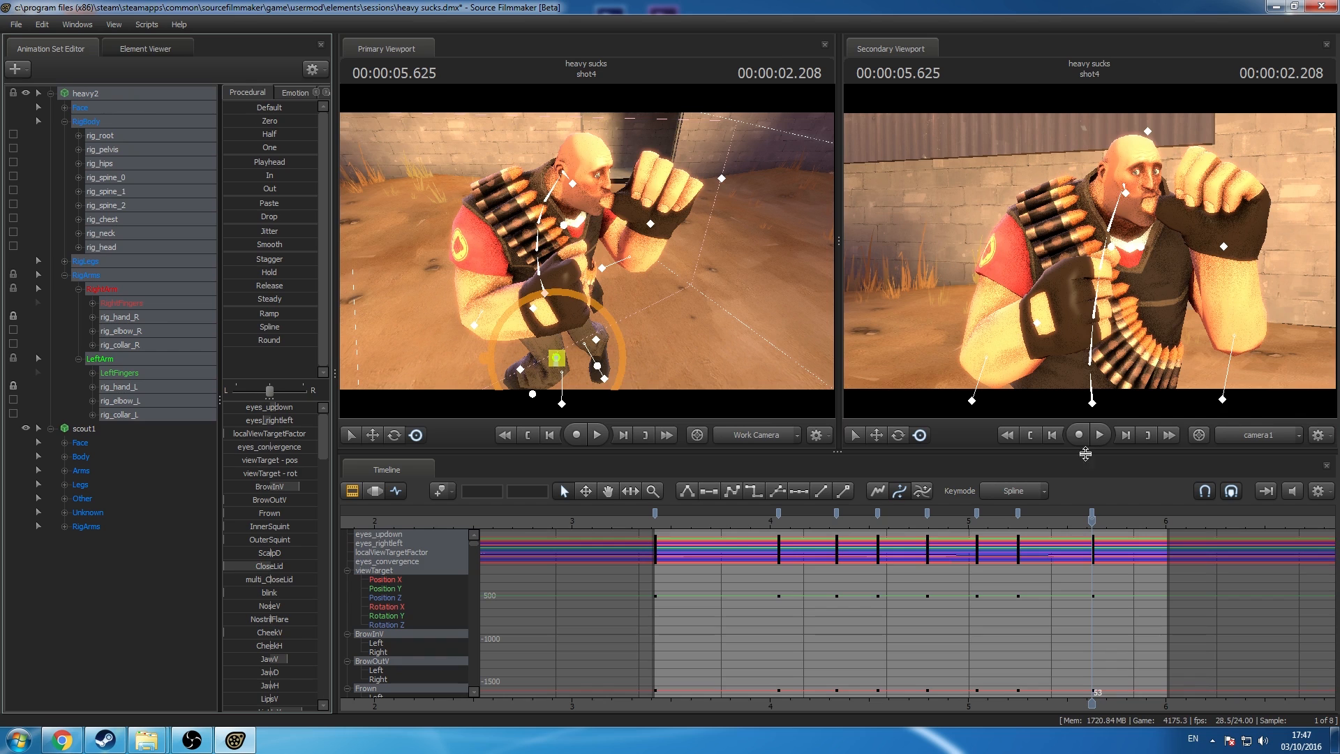
drag(1093, 522, 1189, 566)
key(m)
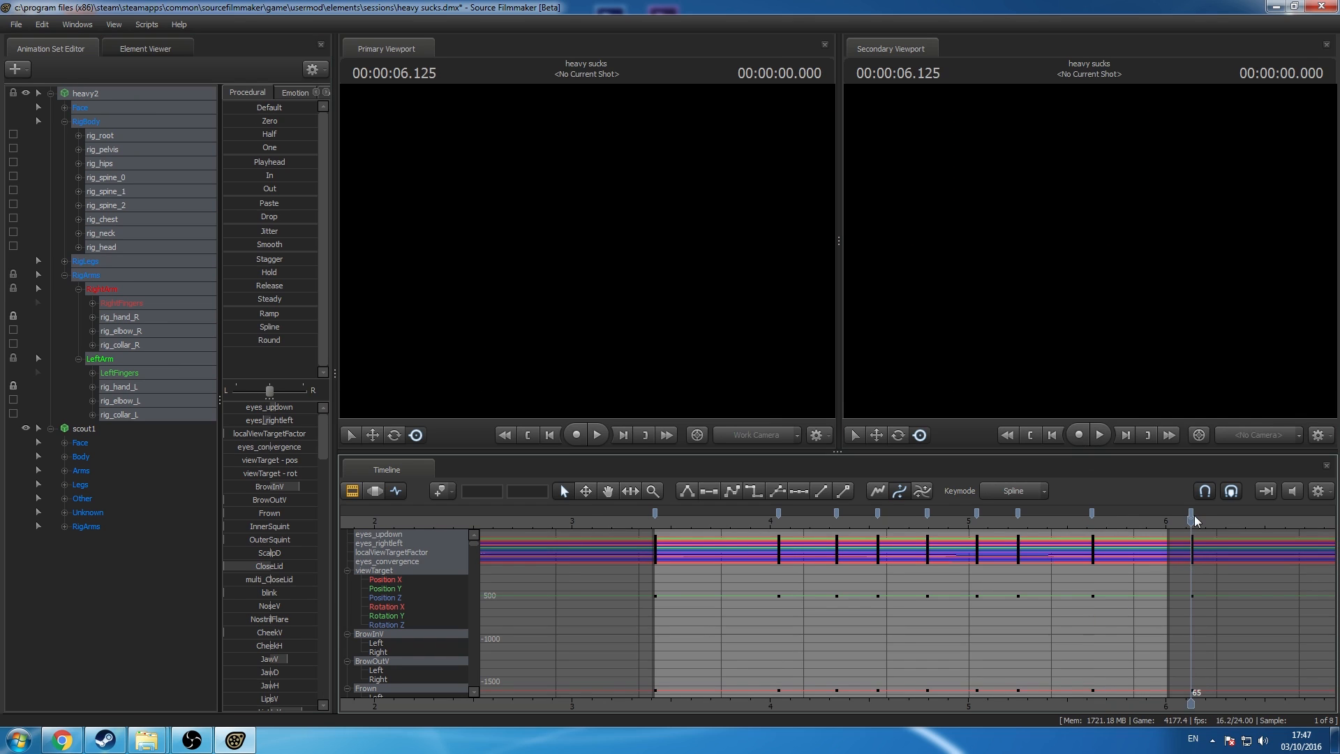
click(1190, 513)
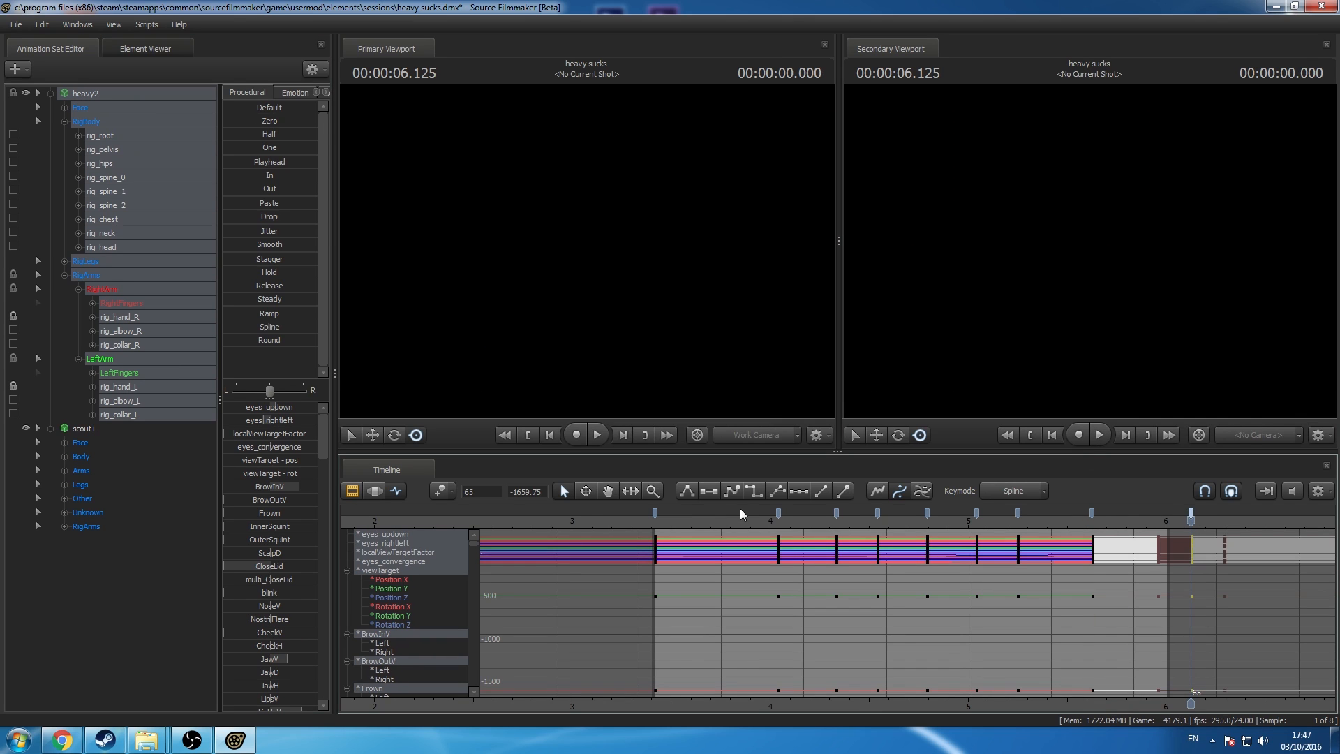
shift+click(654, 513)
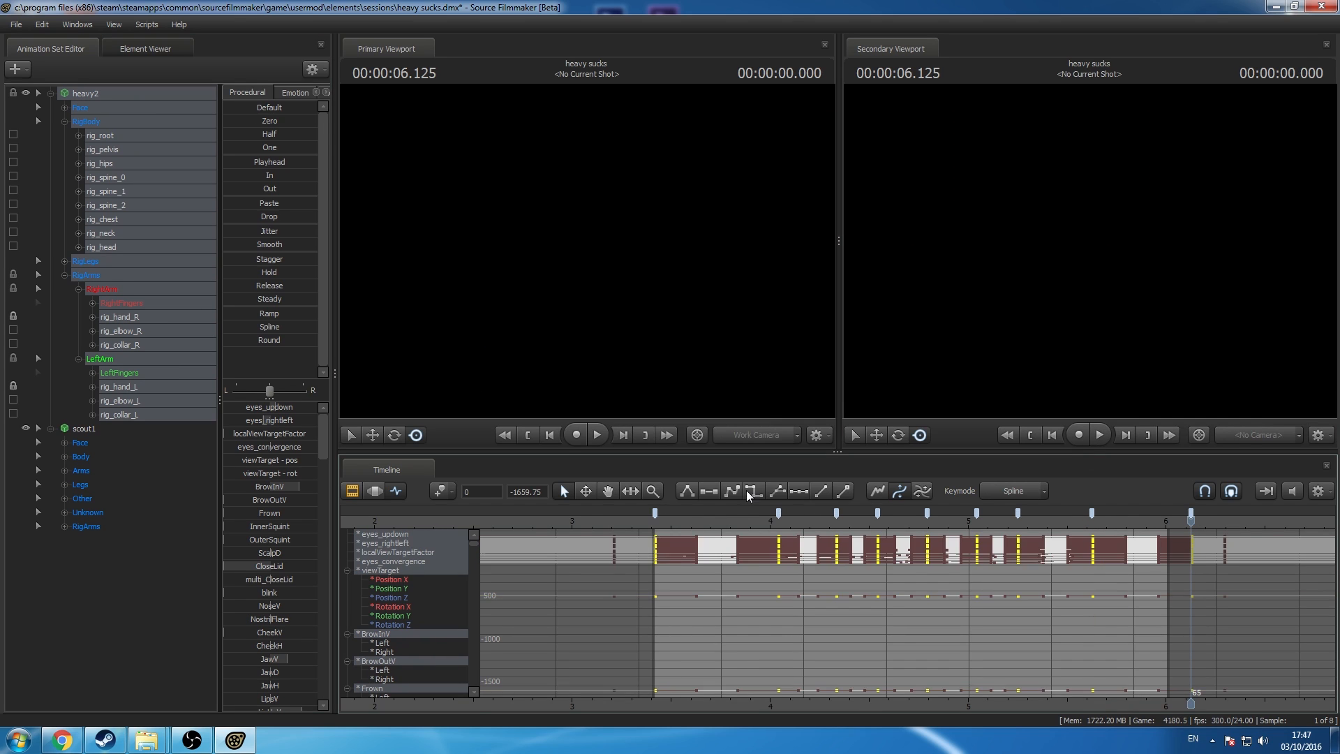
Step: Play back the Heavy's animation from the start of shot4 at 3.416 s
click(135, 219)
click(656, 522)
click(142, 592)
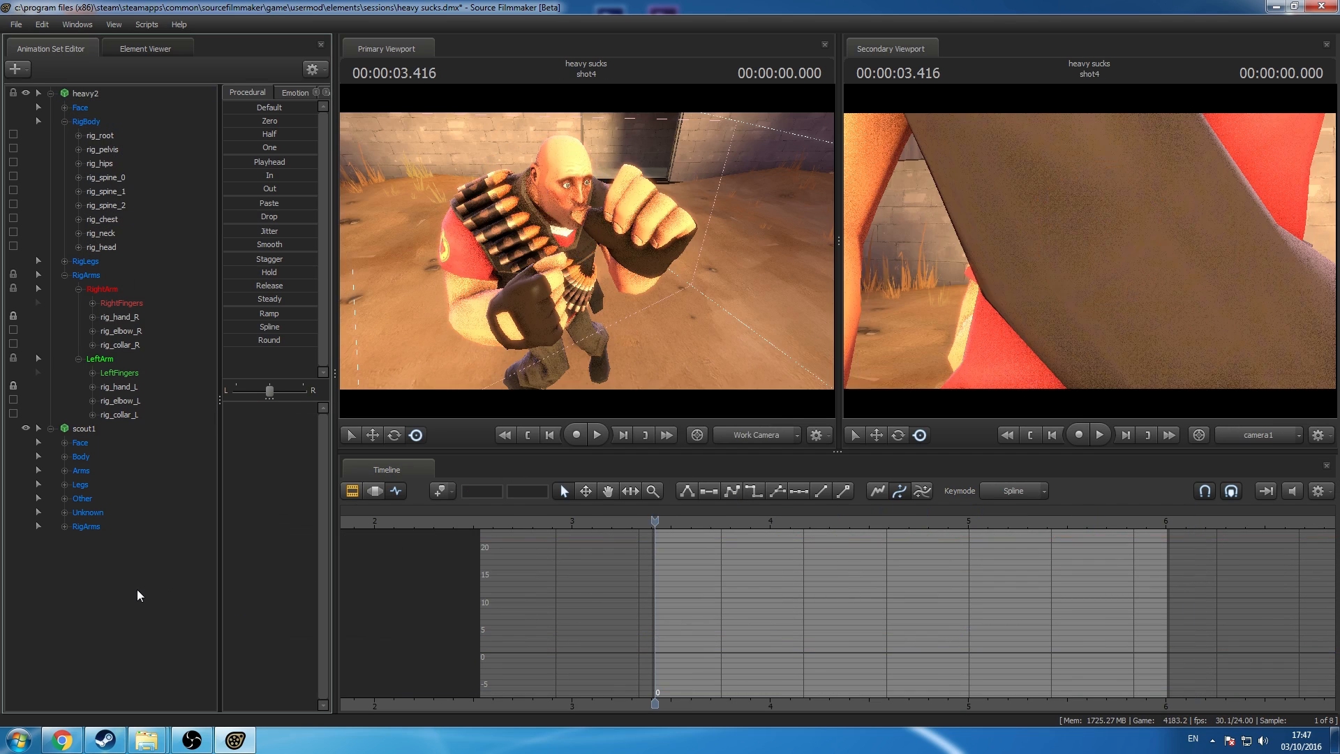
key(space)
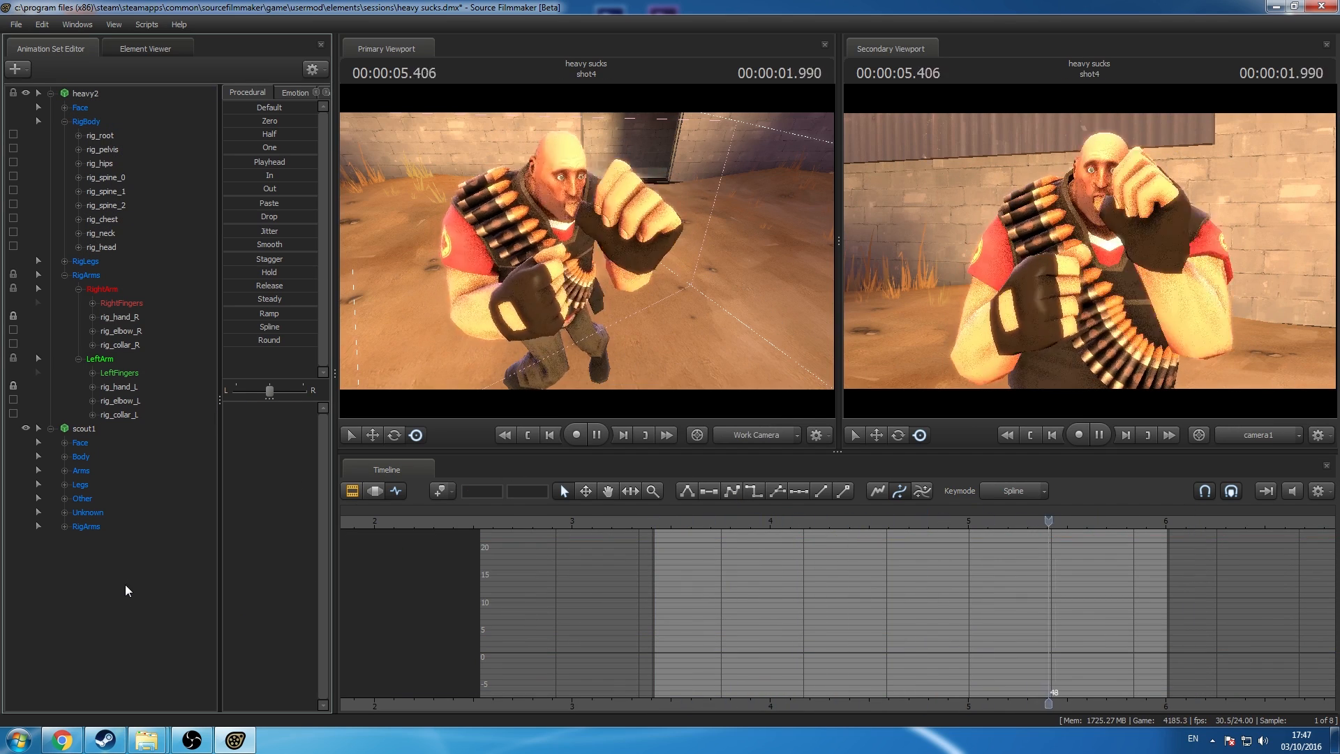
Step: Extend the Heavy's sideways look by moving the hold keyframe after 5.041 s to frame 46
click(87, 96)
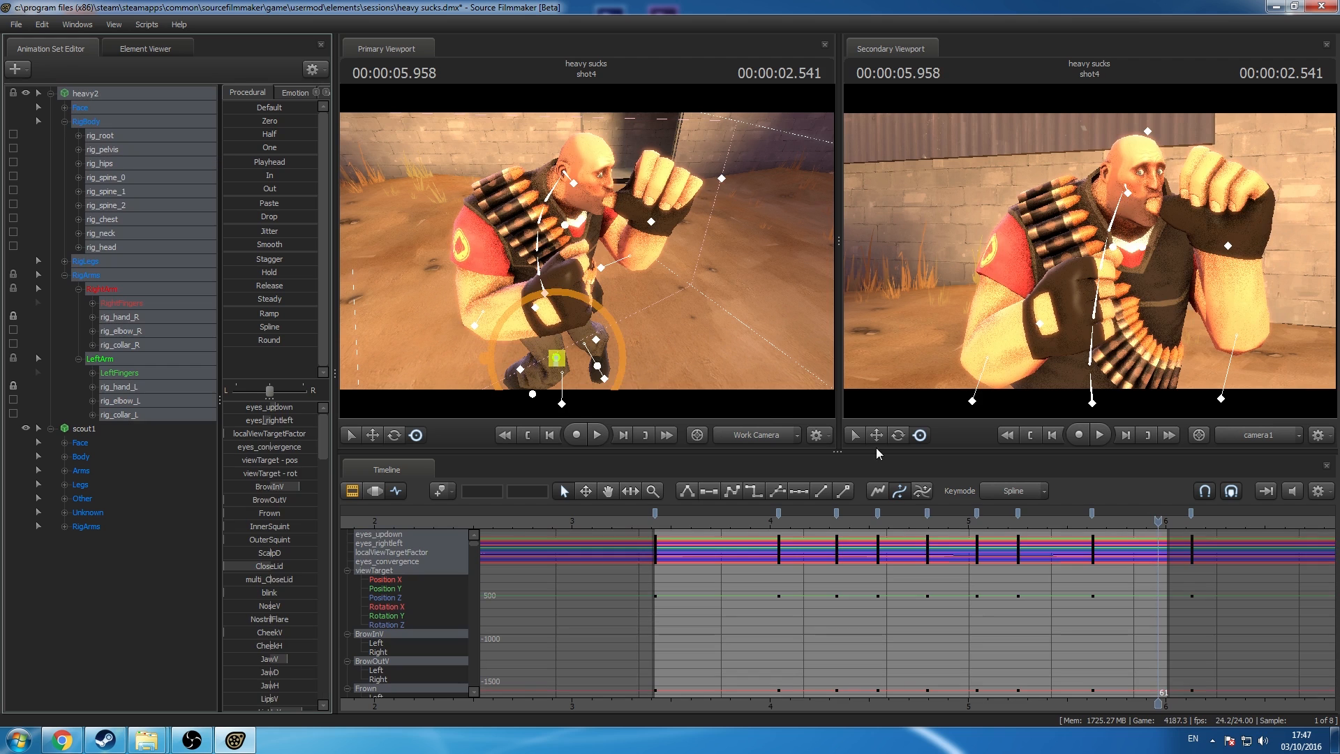
click(909, 522)
drag(909, 524, 1194, 515)
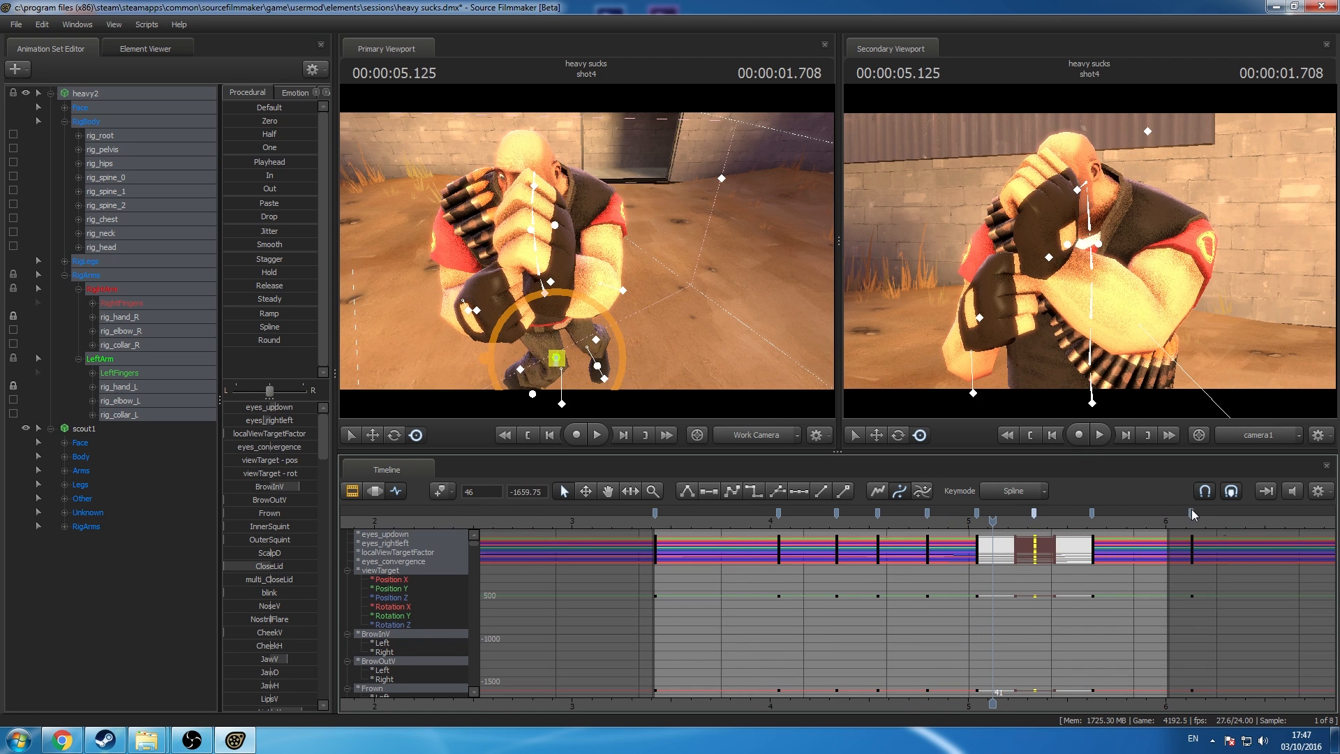
Step: Select all of the Heavy's keyframes across shot4, clear the selection, and play back the animation from the shot's start
click(656, 512)
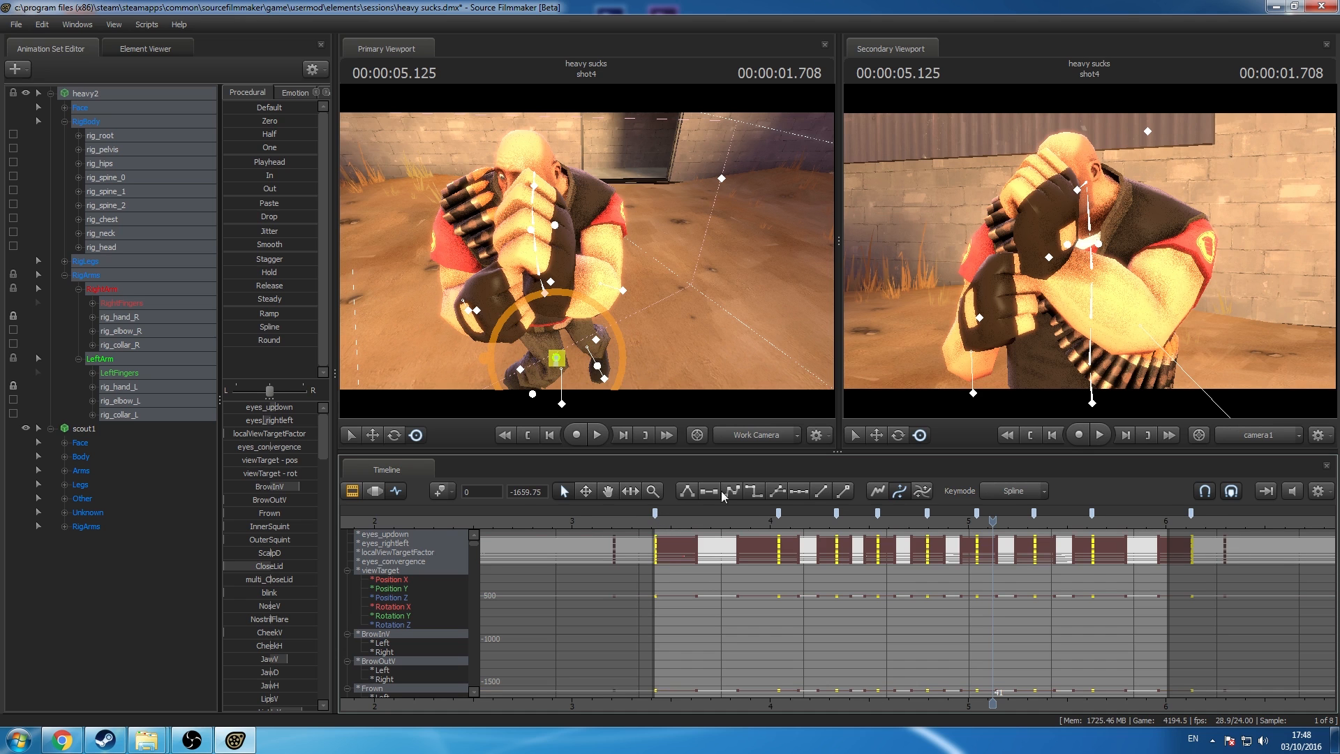
click(1035, 521)
click(139, 593)
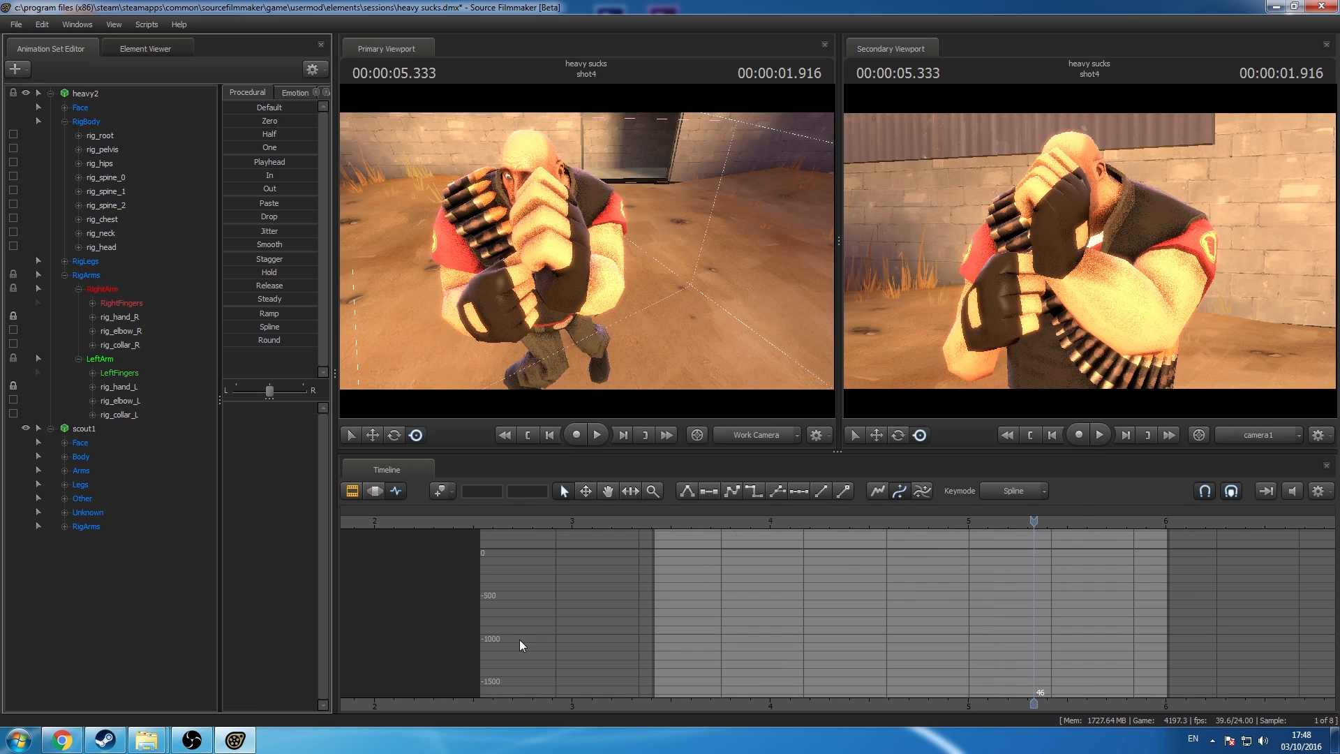
drag(838, 521, 655, 520)
key(space)
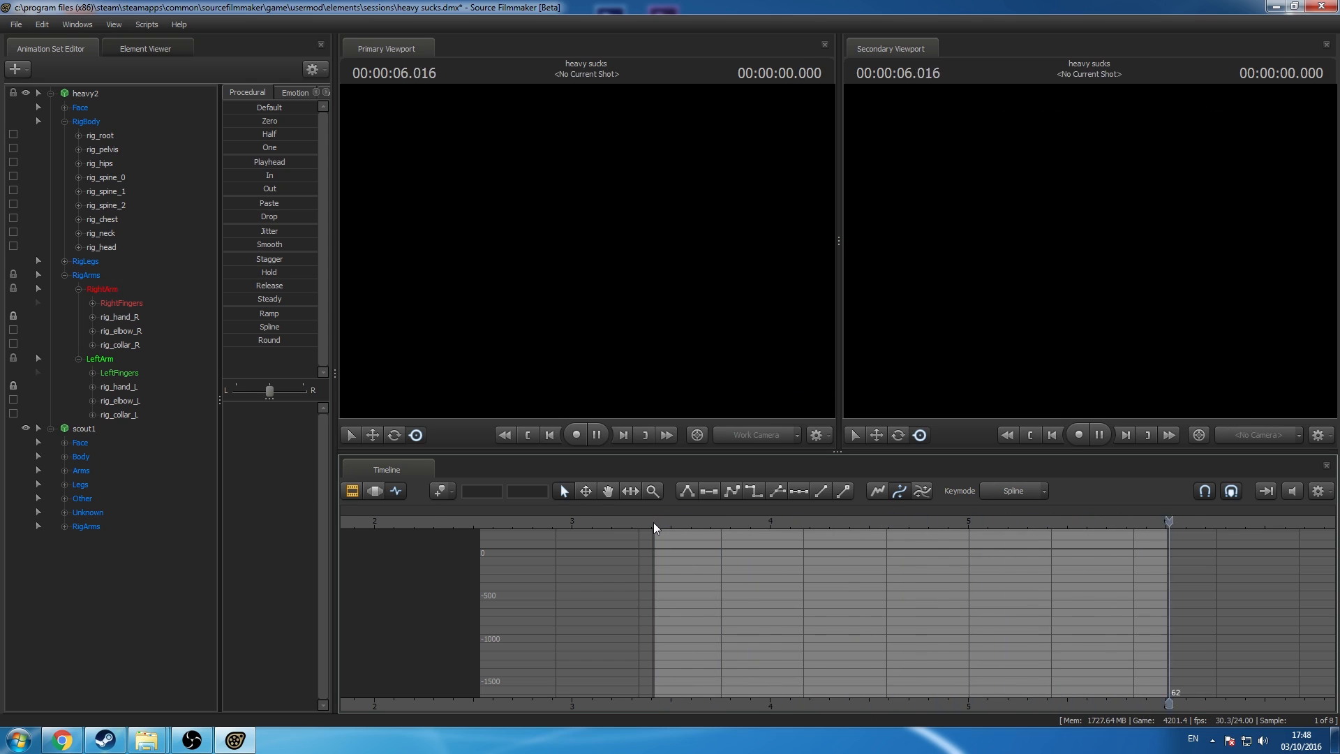
Step: Extend the end of shot4 to 6.083 s, giving the shot a duration of 02:16
click(96, 108)
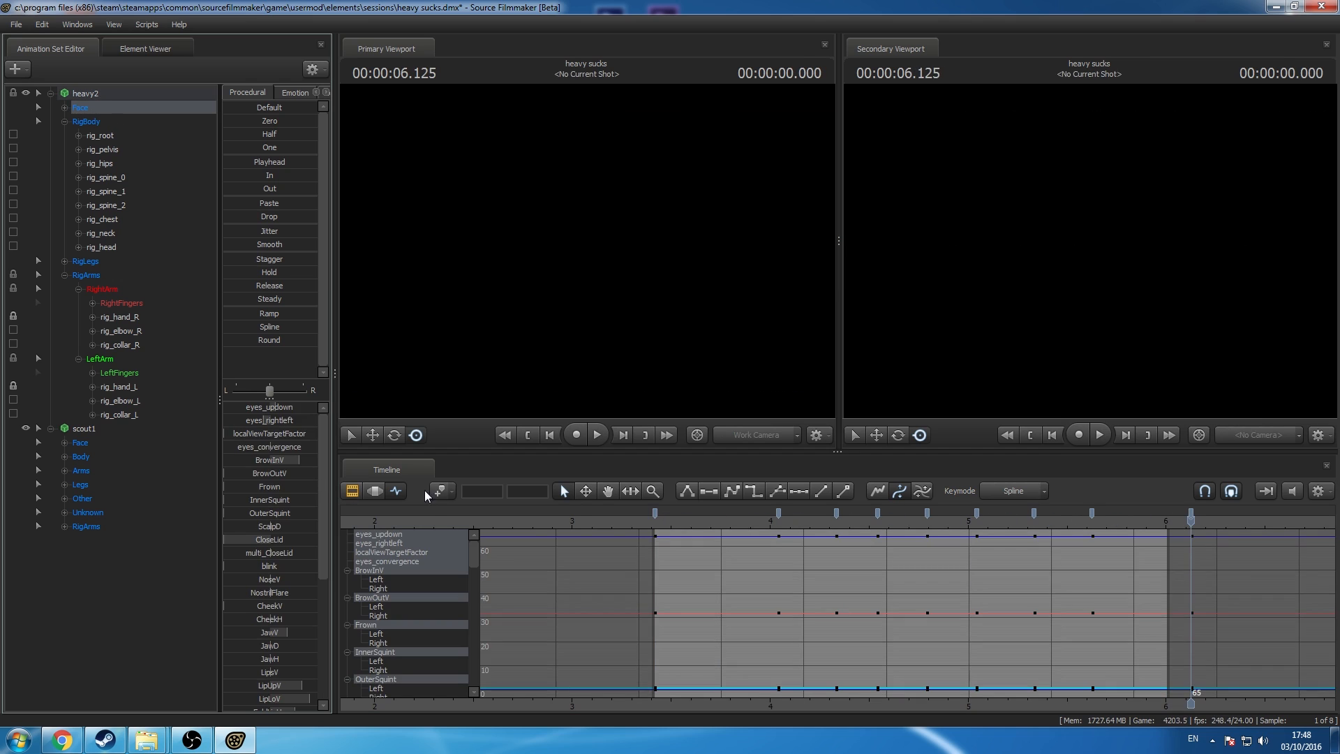
click(1183, 520)
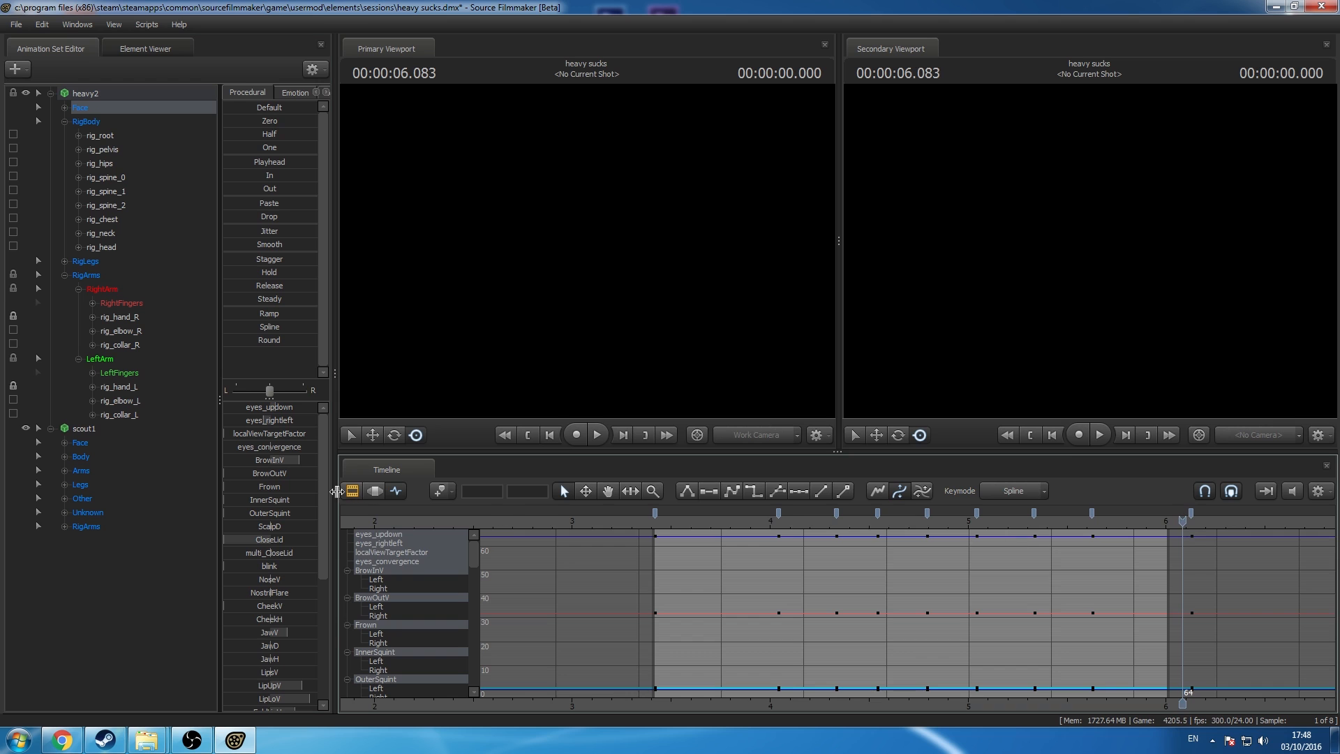
key(F2)
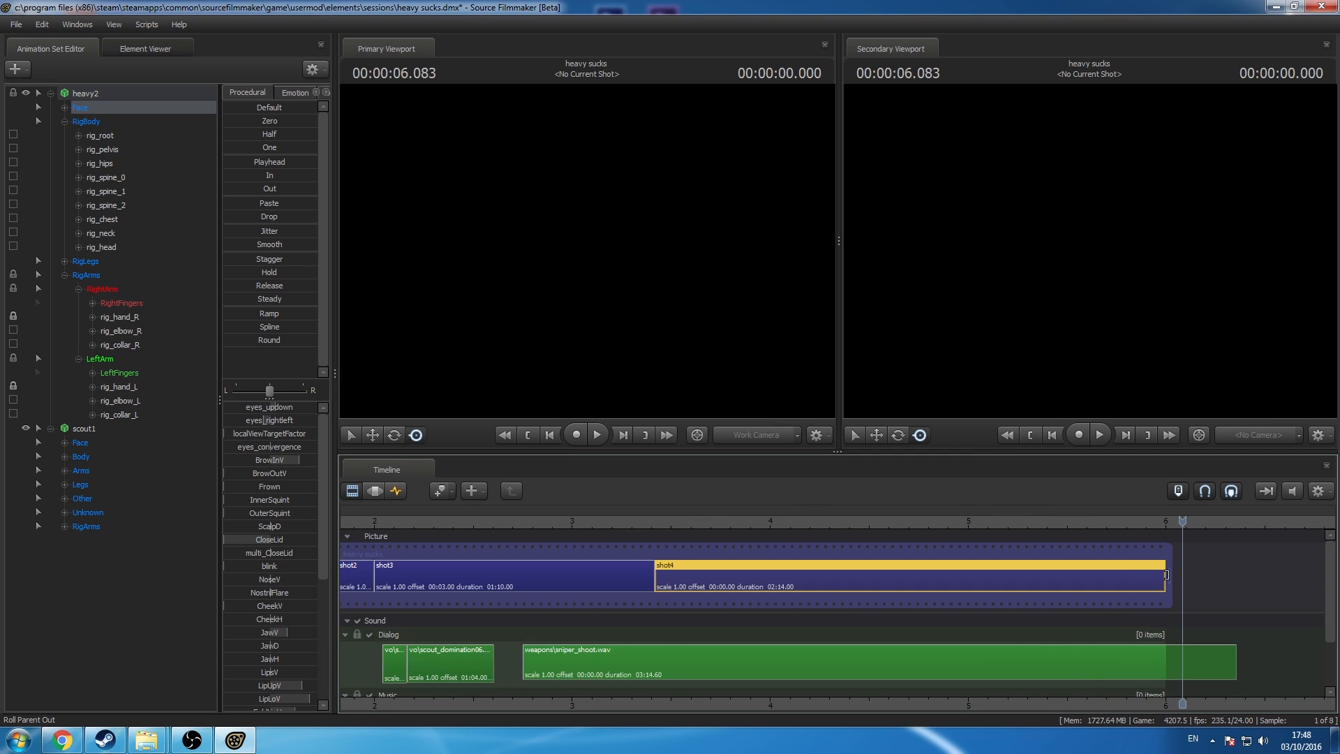
drag(1170, 577, 1176, 578)
scroll(1156, 572, up, 2)
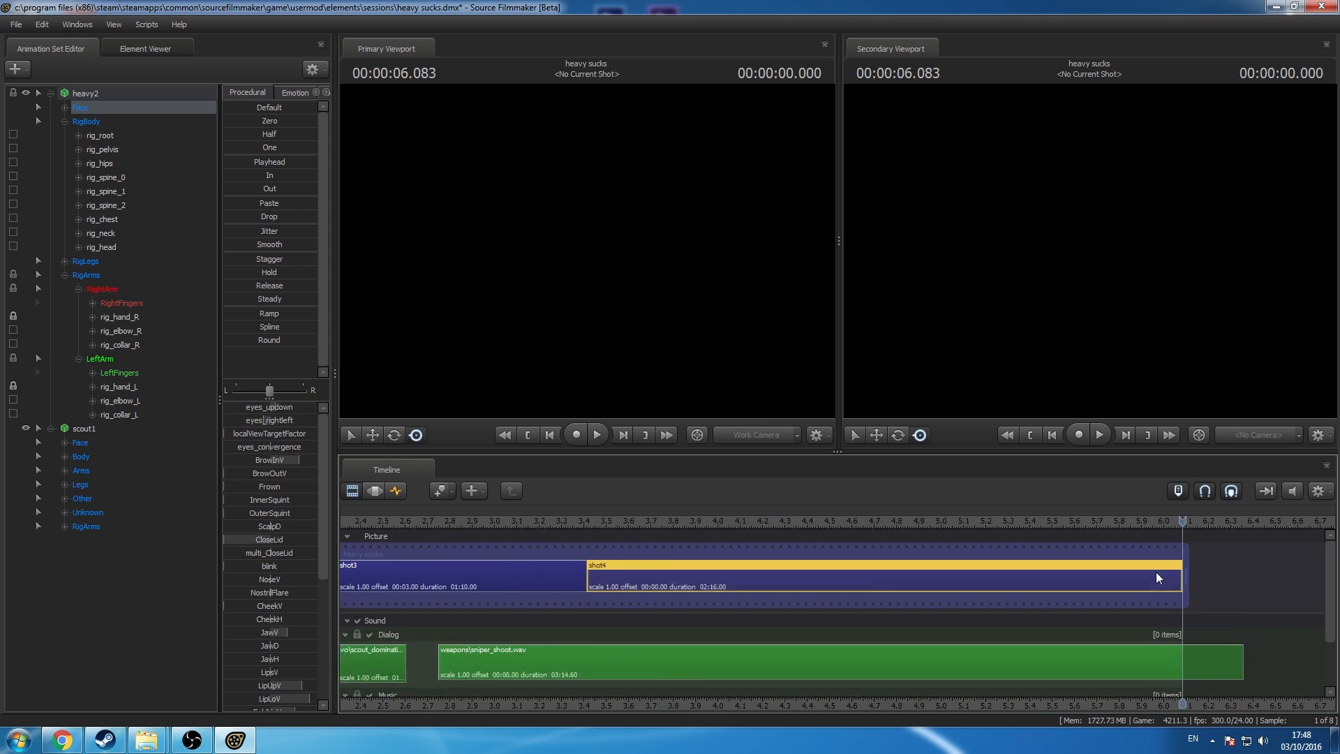
Step: Play back the extended shot4 up to 5.958 s and select the sniper_shoot.wav clip in the Dialog track
click(477, 520)
key(space)
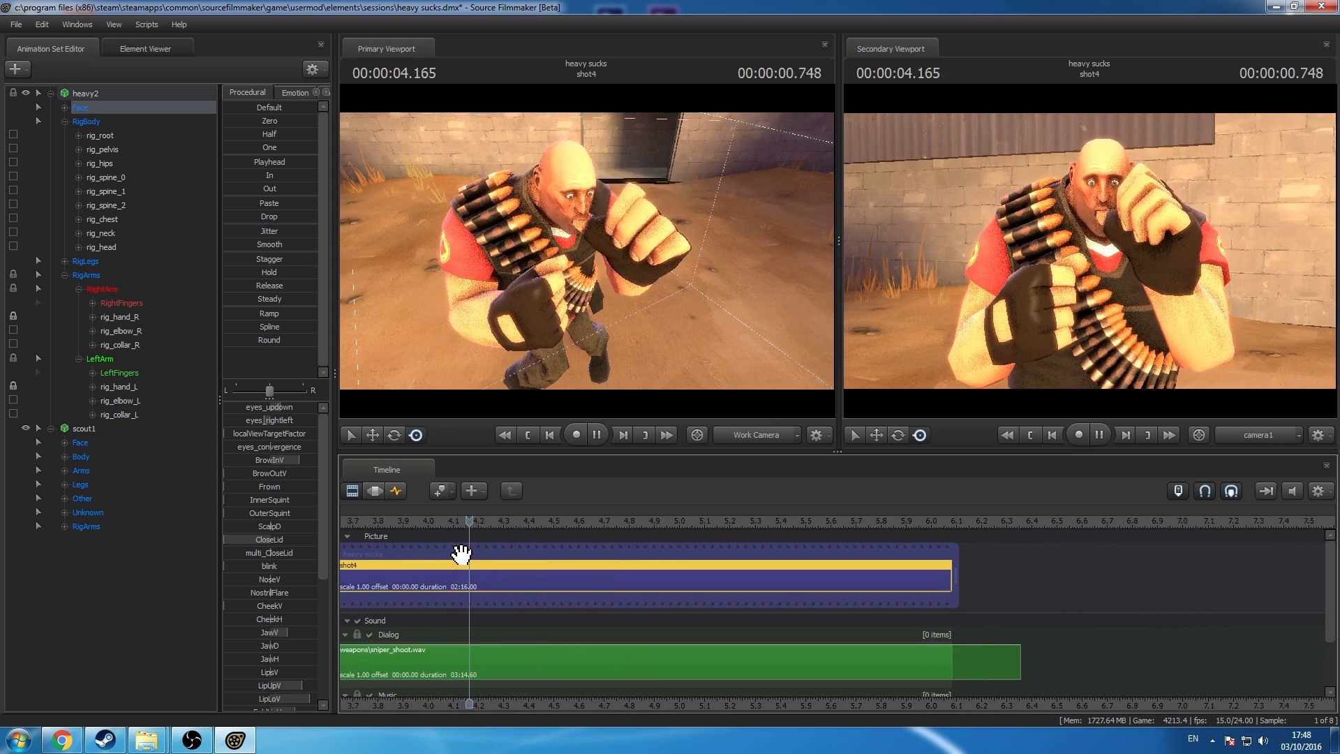
key(space)
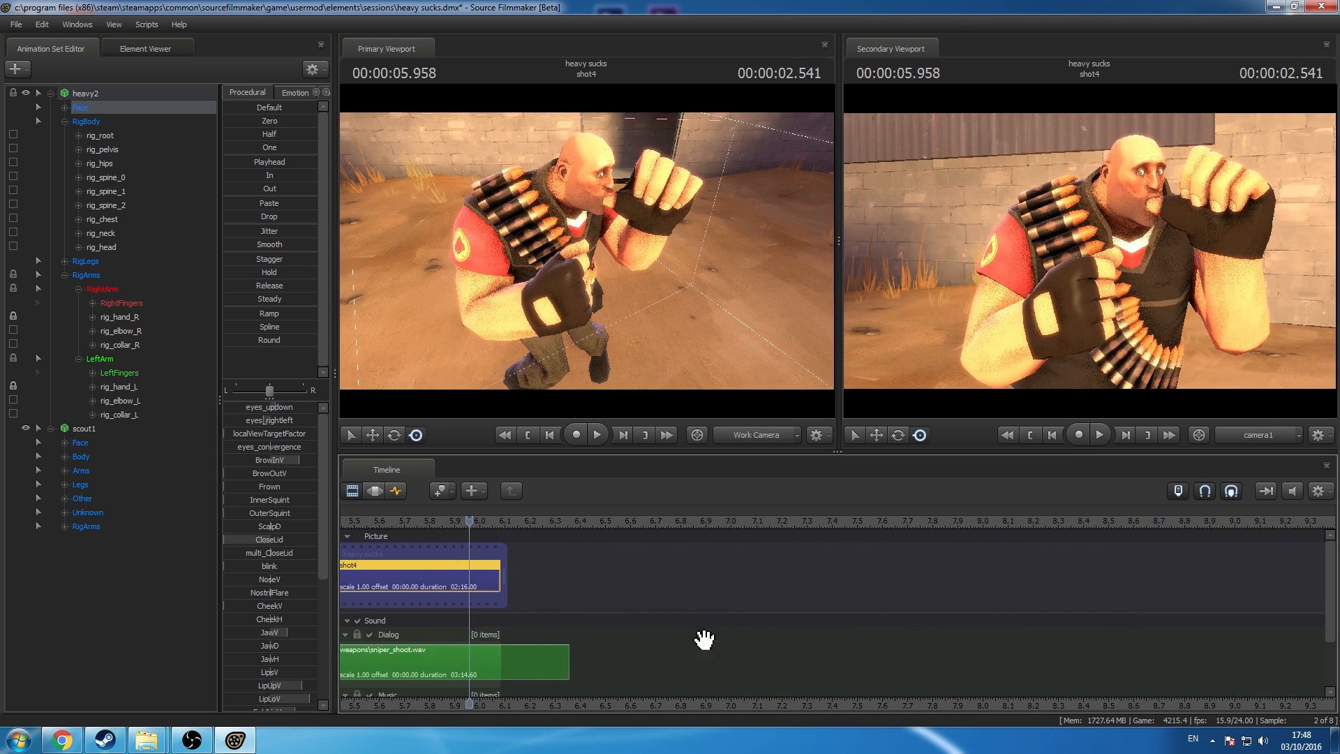
click(725, 663)
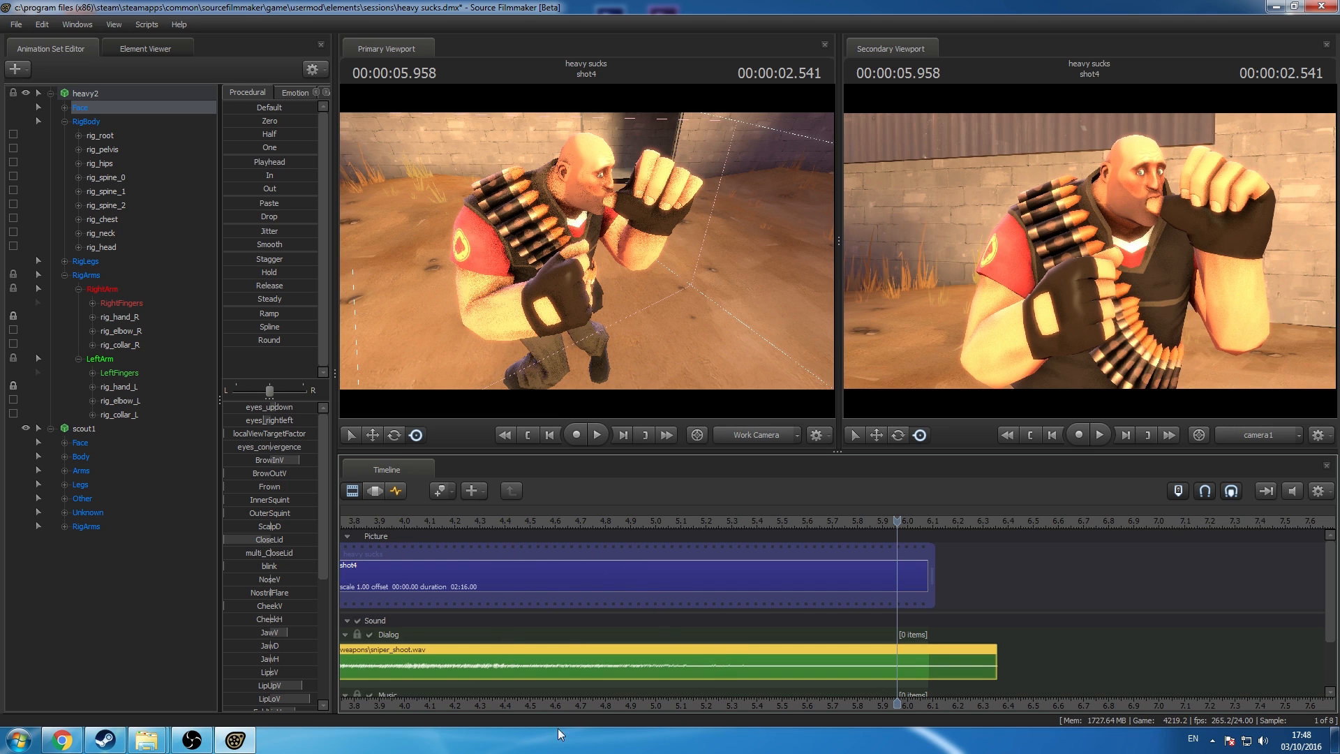
Step: Raise the Heavy's BrowInV and InnerSquint face controls at the 5.625 s keyframe in the Graph Editor
click(395, 491)
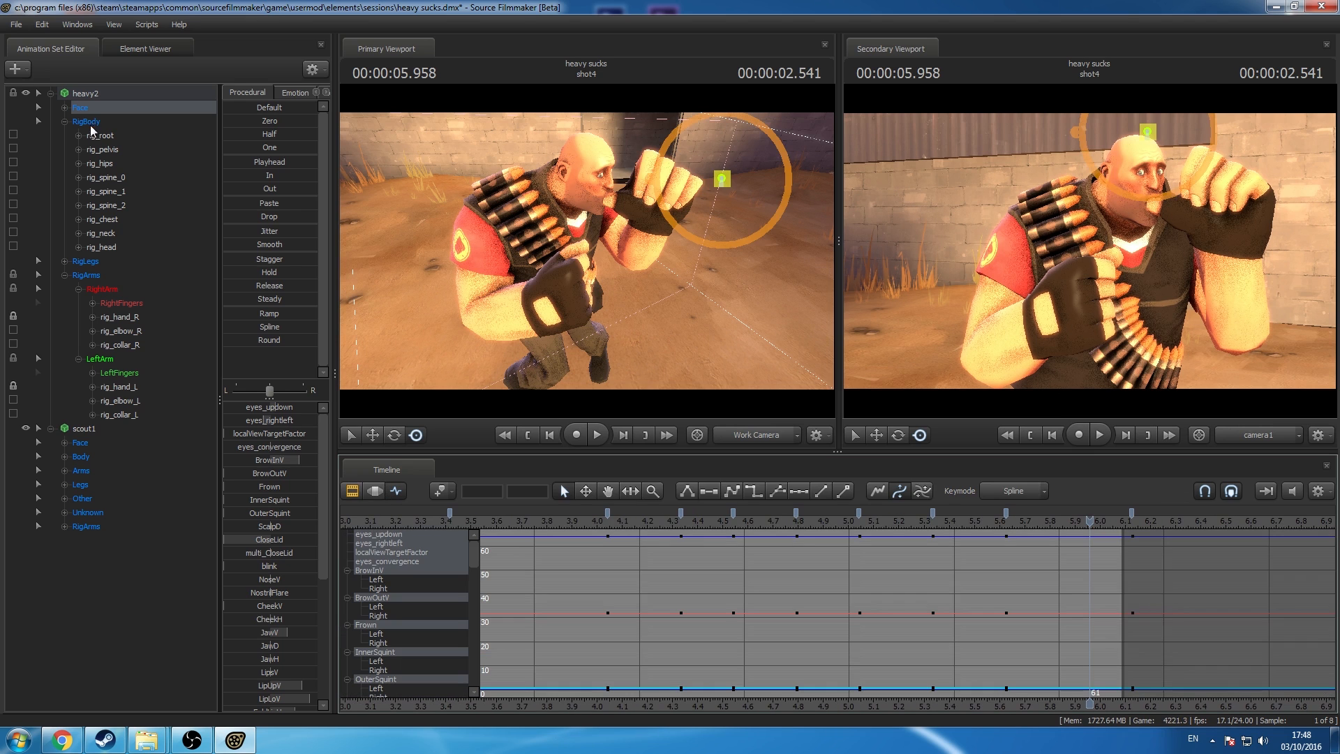
middle_drag(675, 657, 814, 657)
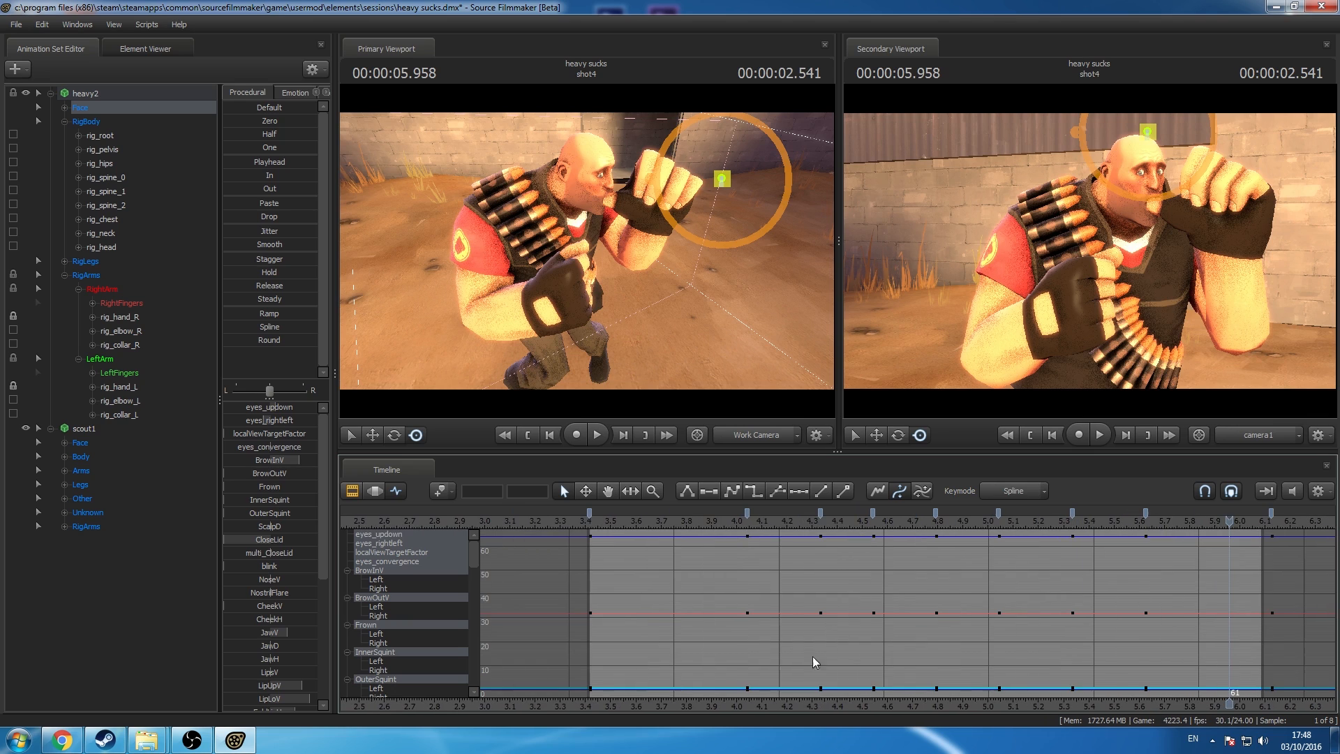
drag(613, 531, 1147, 557)
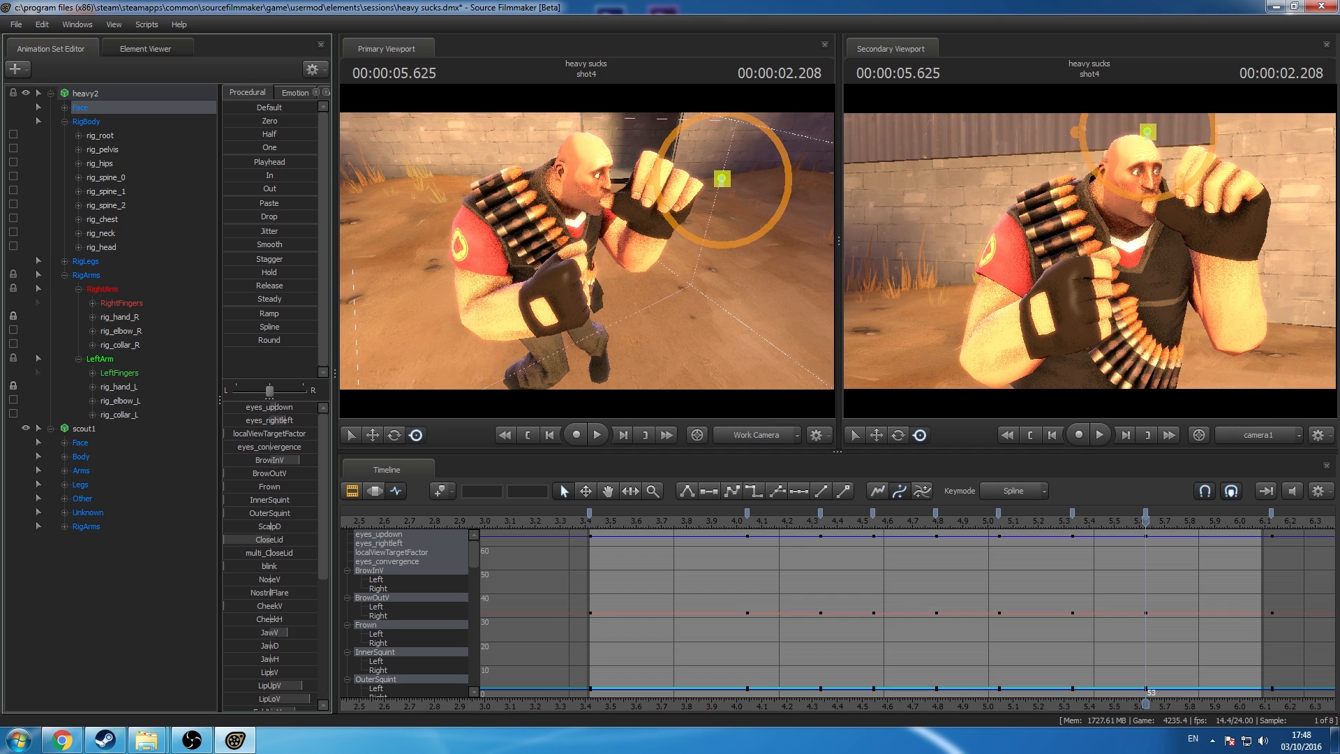
drag(289, 462, 280, 503)
click(1146, 518)
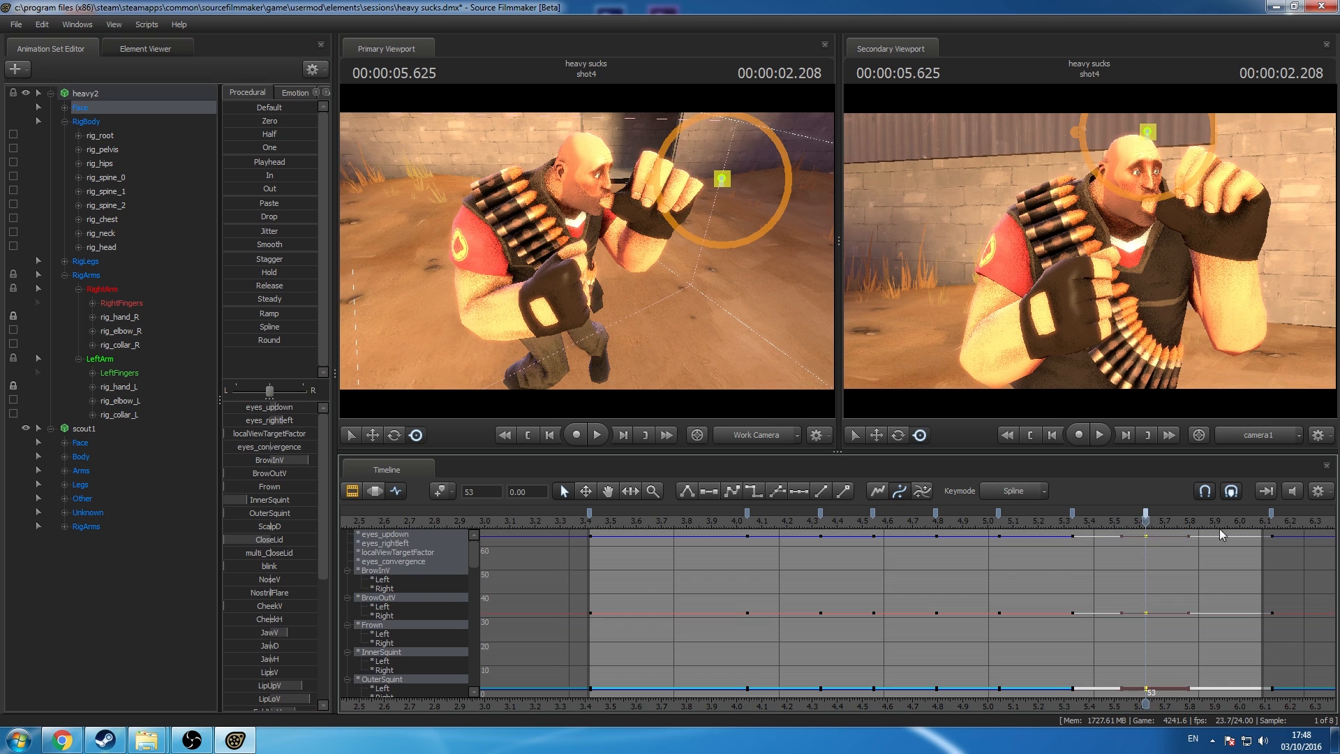
Step: Select all of the Heavy's face keyframes from 6.125 s back to the start of shot4 and flatten their tangents
click(1272, 522)
click(1271, 520)
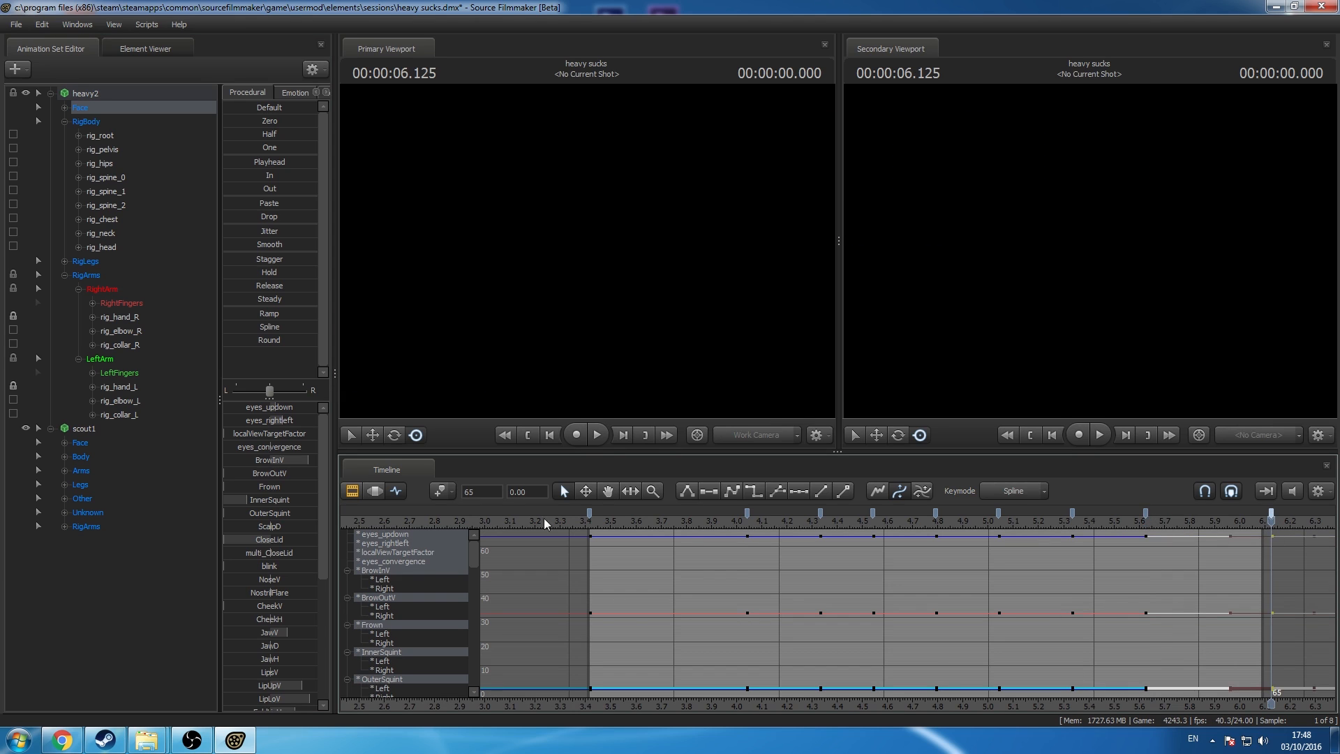
shift+click(589, 516)
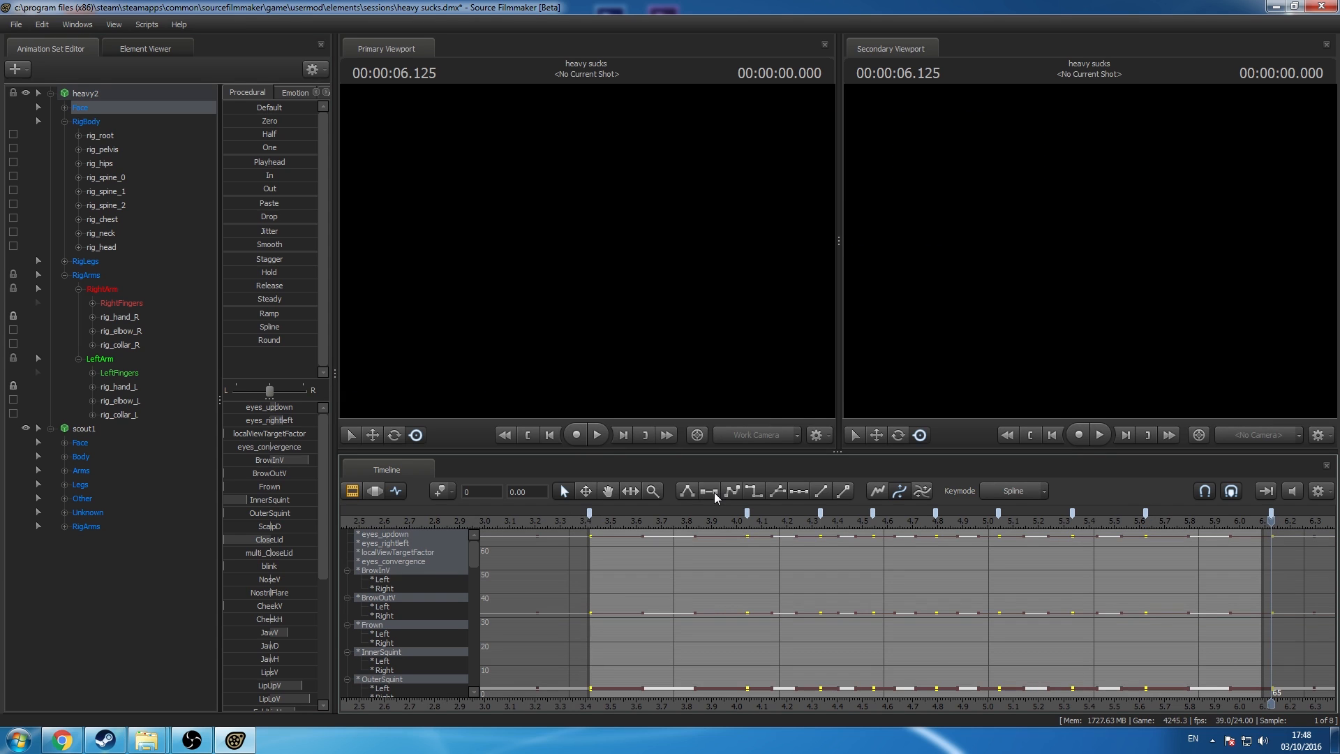
click(714, 494)
Step: Play back the Heavy's facial and body animation in shot4 with his controls deselected, and stop near the end
key(space)
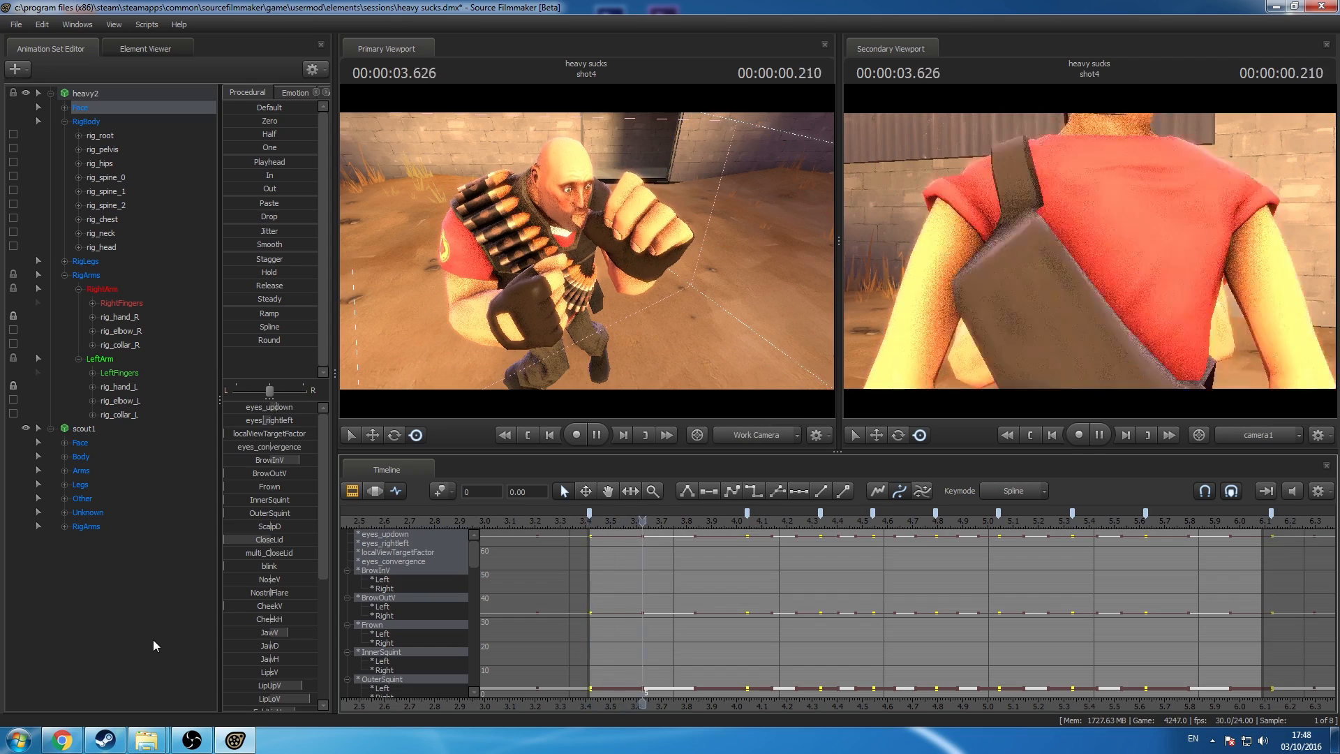
click(155, 646)
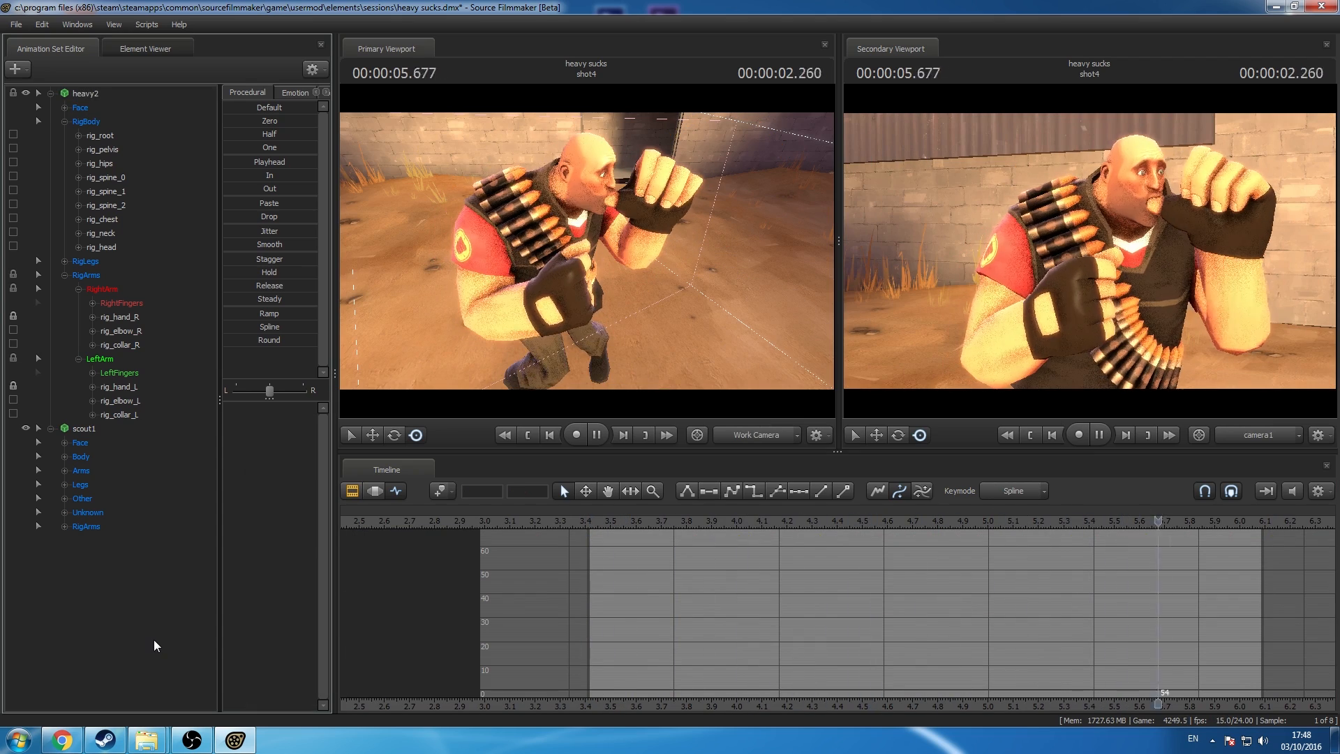
key(space)
Step: Record a narration sound clip into the Dialog track starting at 4.416 s in shot4
key(F2)
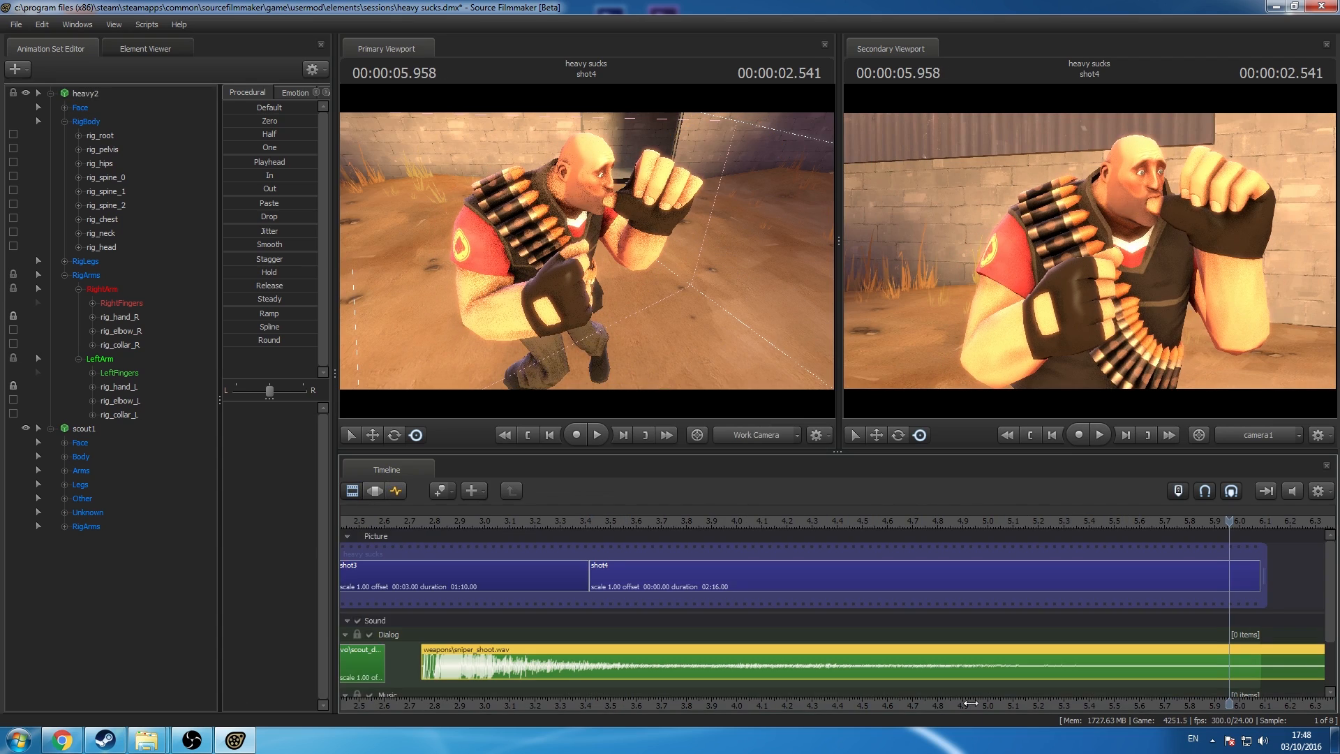
drag(970, 703, 958, 705)
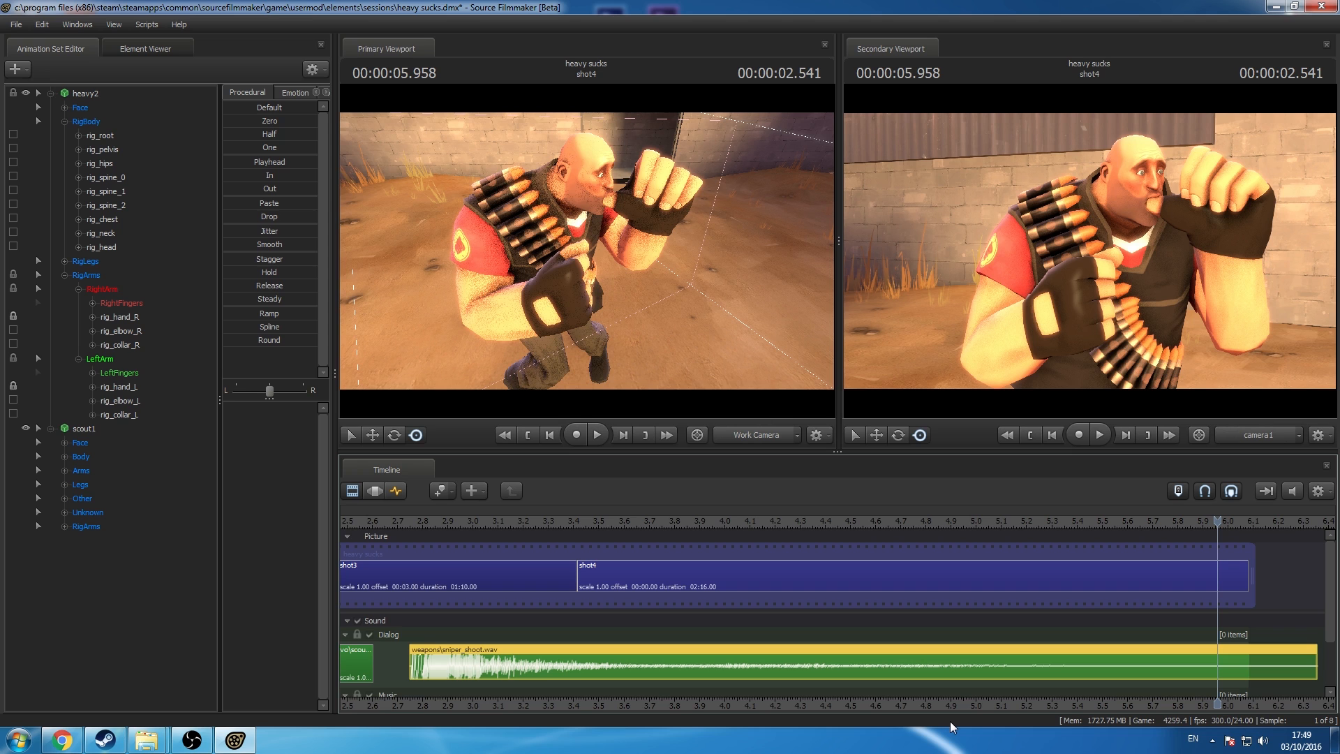
scroll(1096, 639, down, 5)
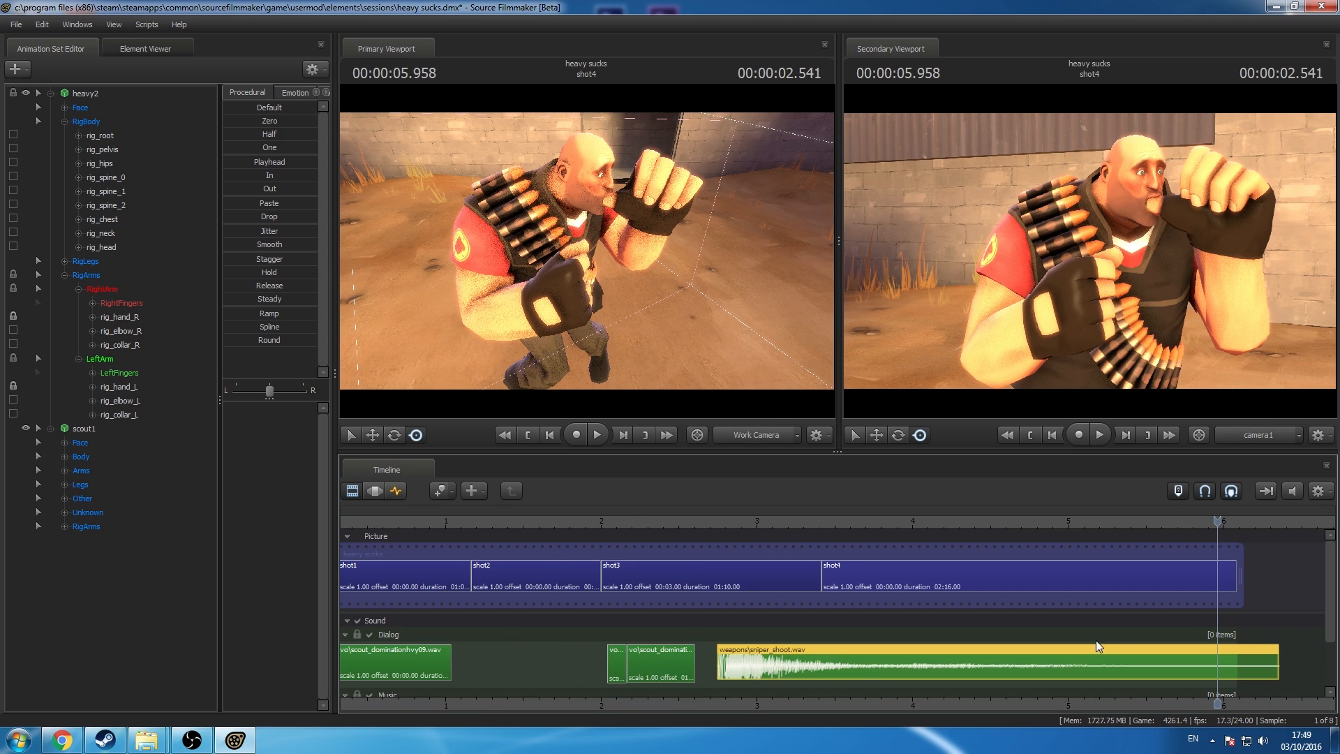
mouse_move(1024, 664)
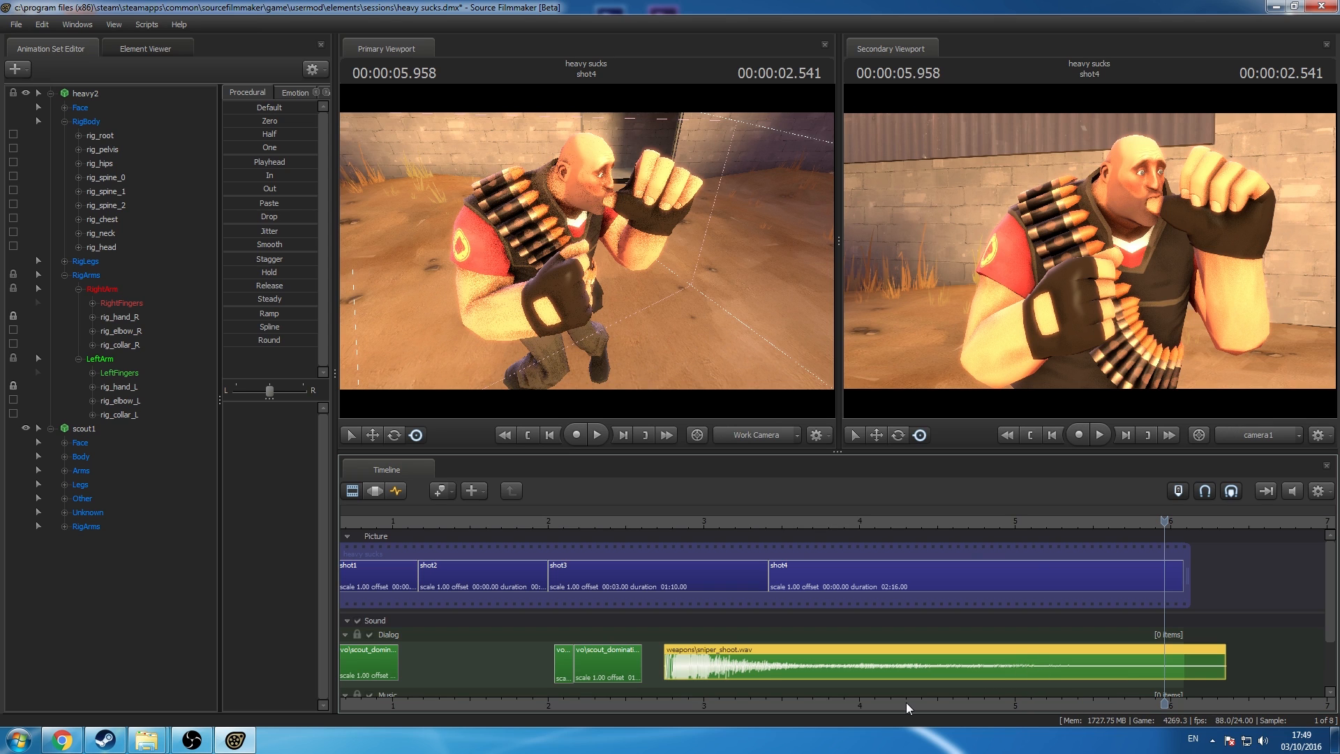
mouse_move(933, 530)
mouse_down()
mouse_move(868, 529)
mouse_move(924, 530)
mouse_up()
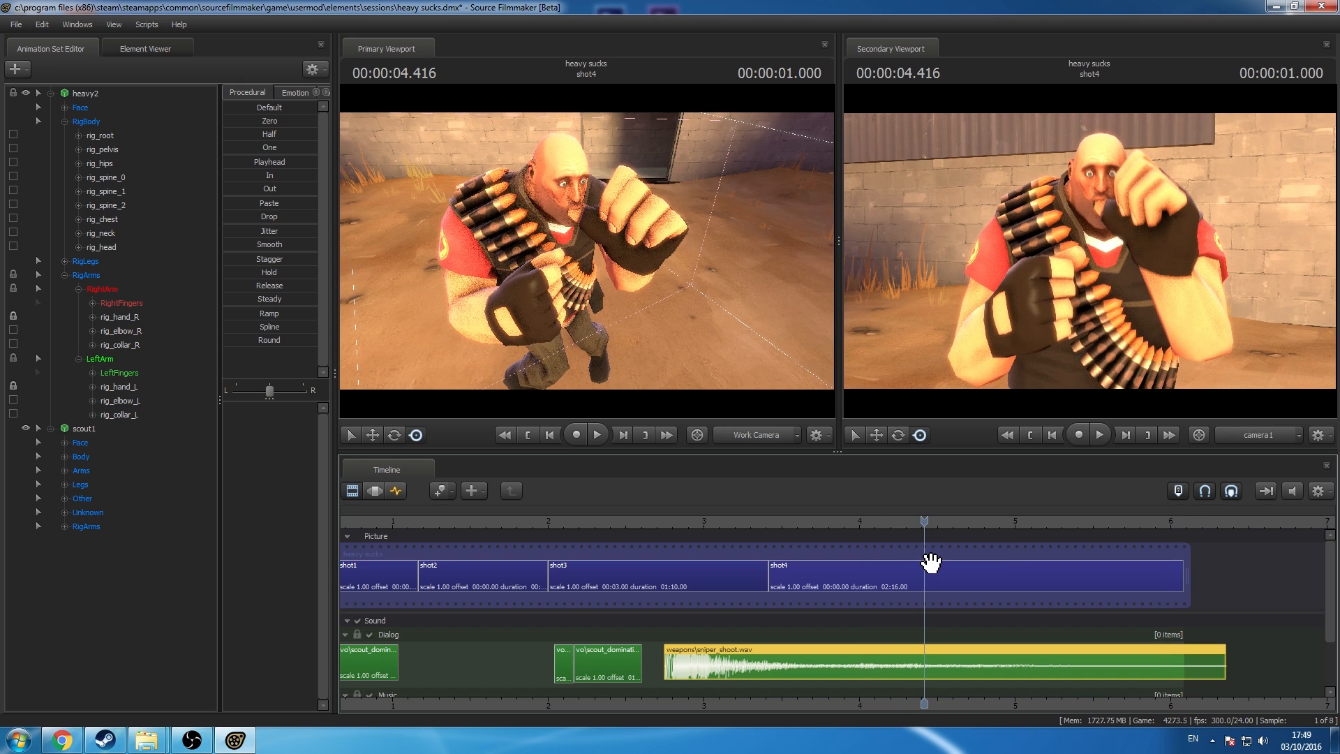
mouse_move(935, 562)
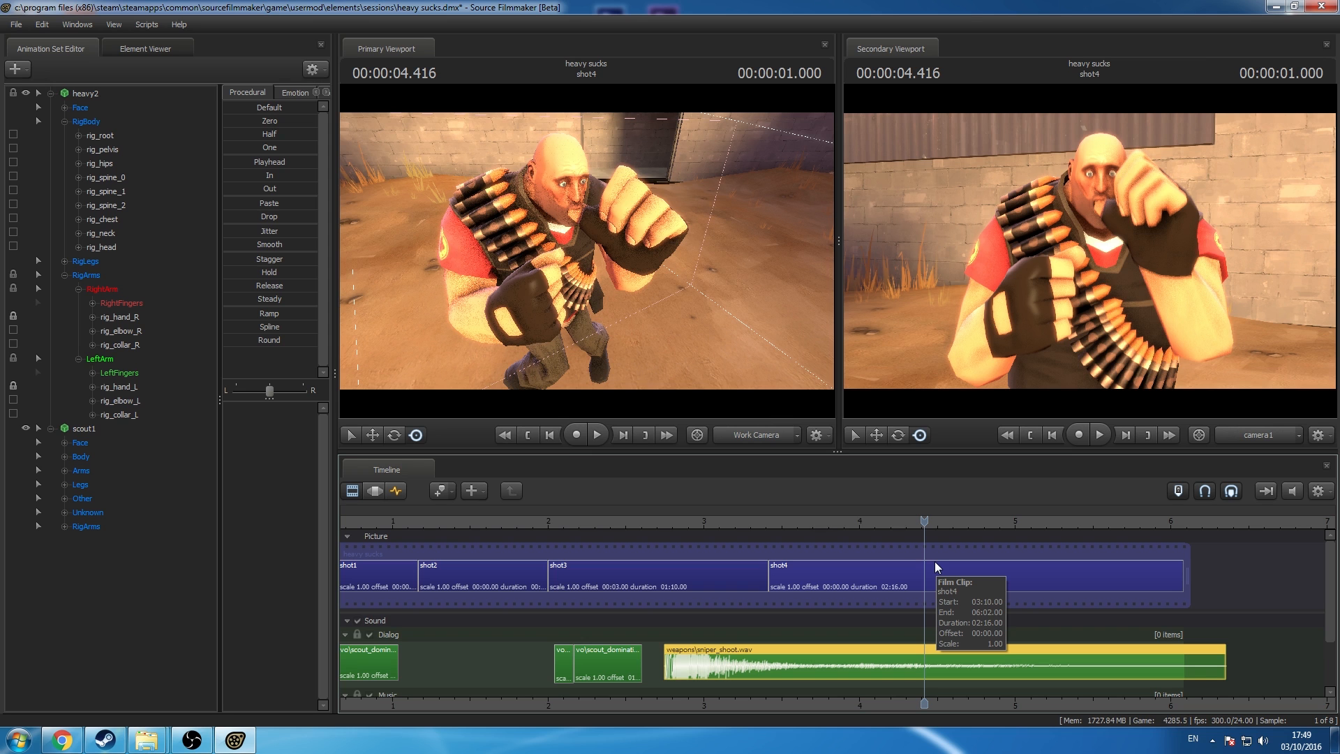
key(space)
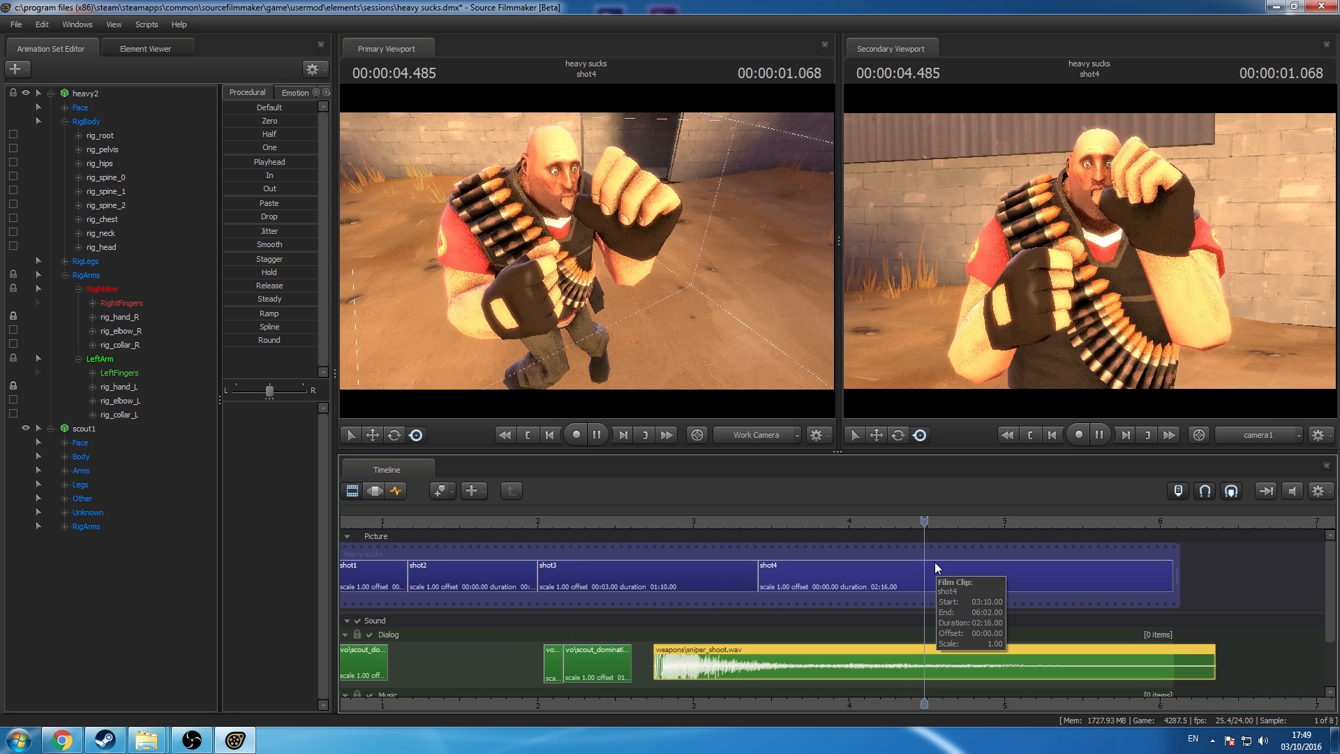
key(space)
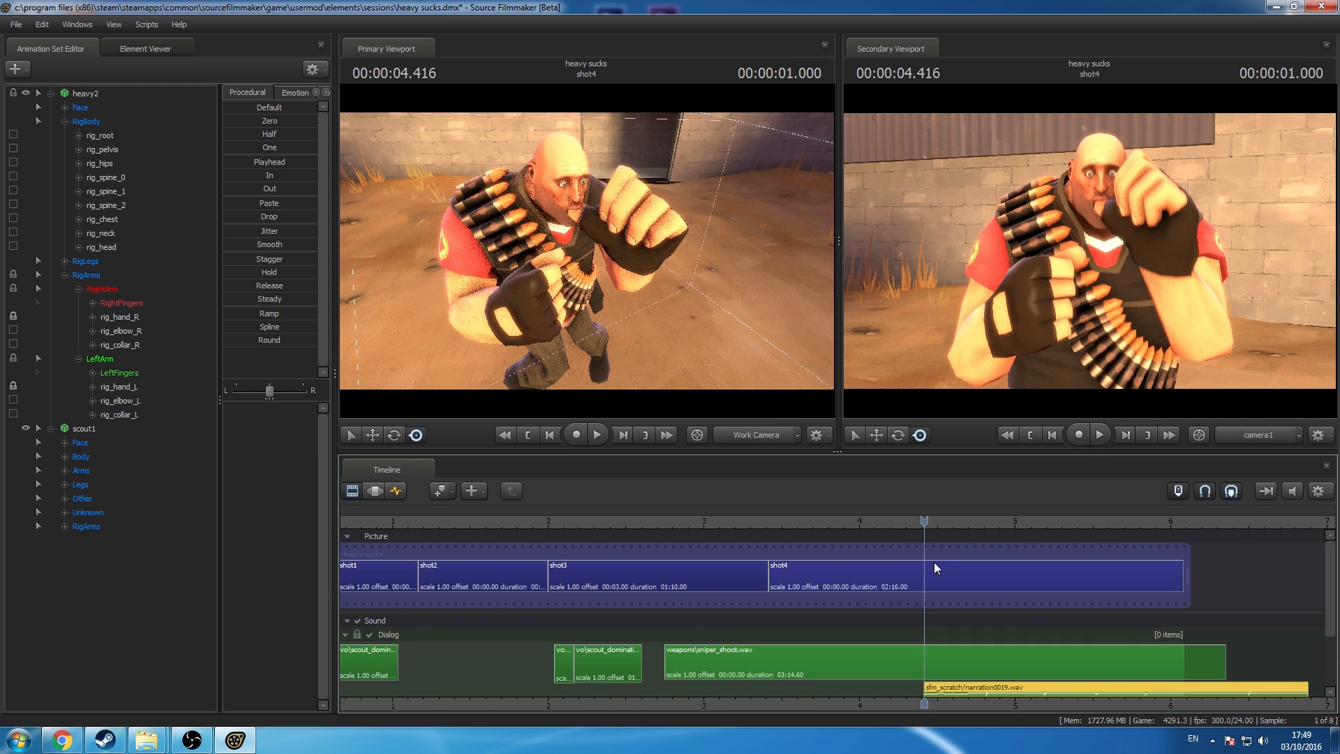
Step: Show the recorded narration clip's waveform in the Dialog track and briefly play the sequence from the start
drag(1330, 579, 1331, 612)
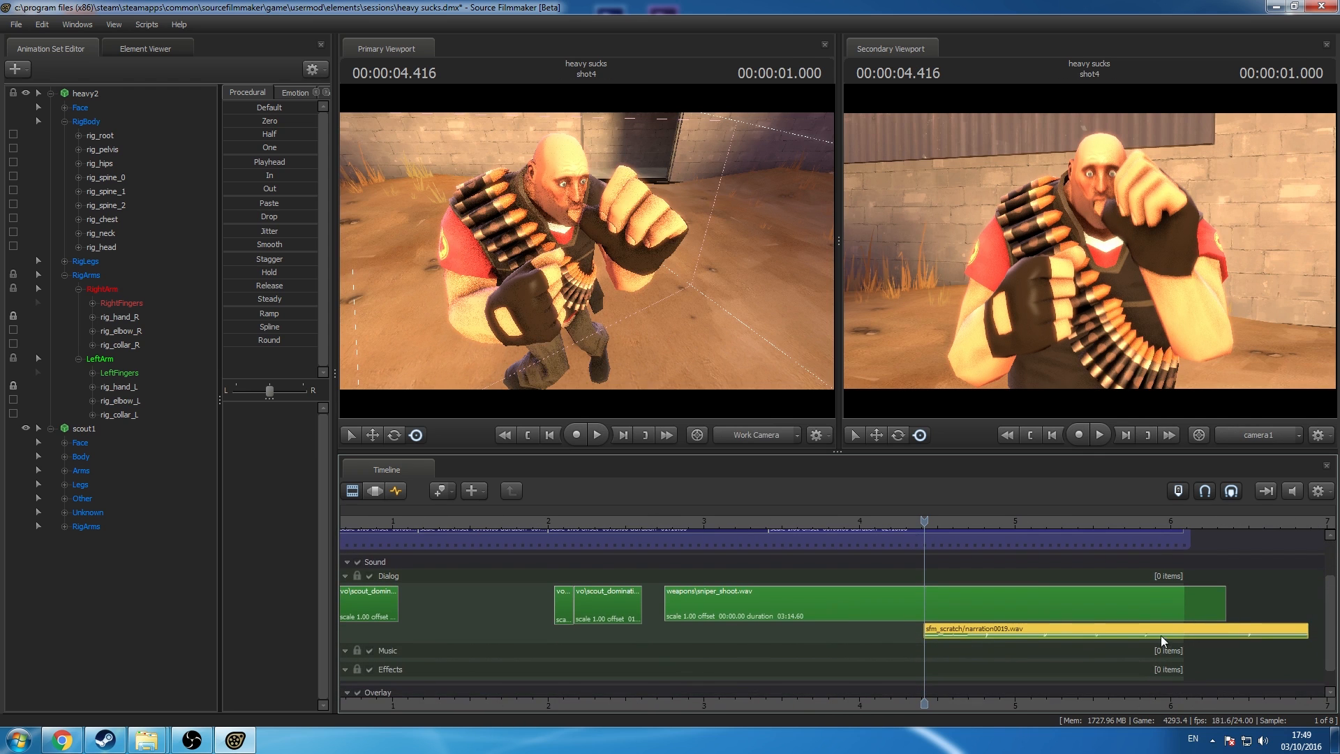
double_click(1160, 629)
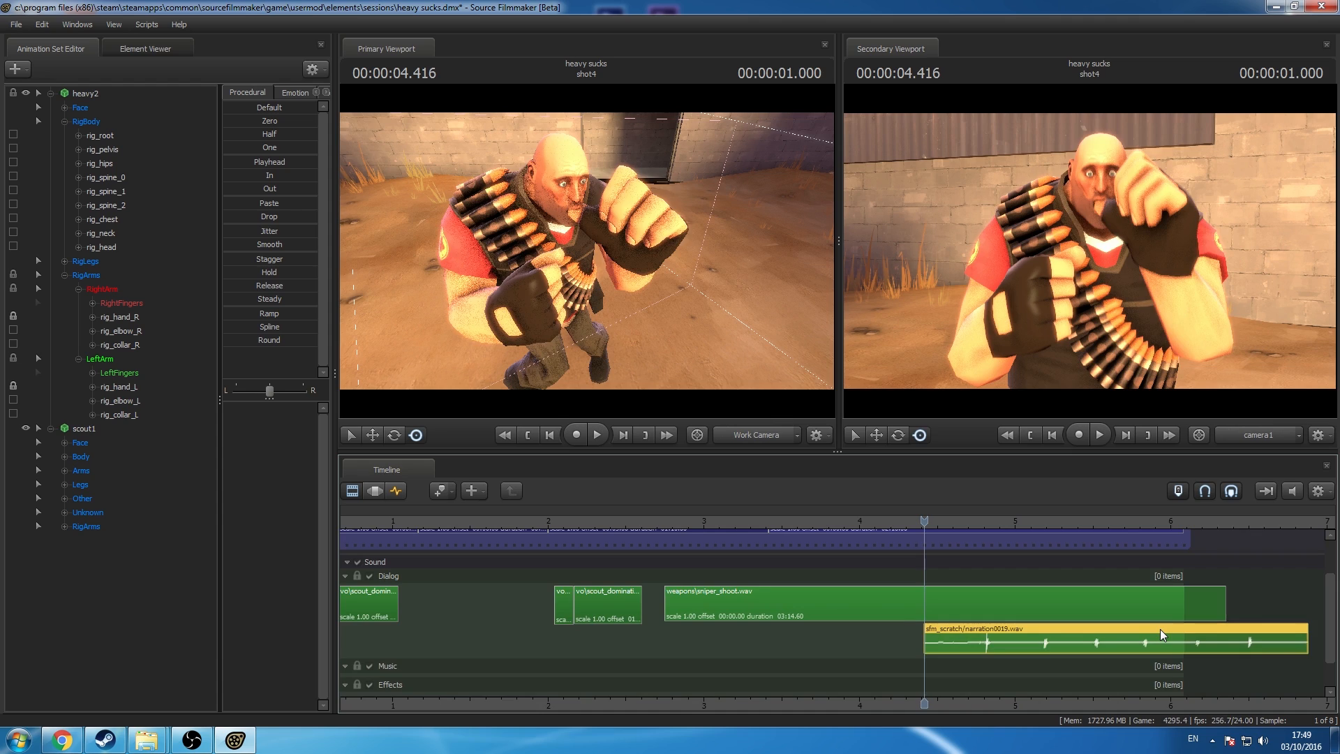
key(space)
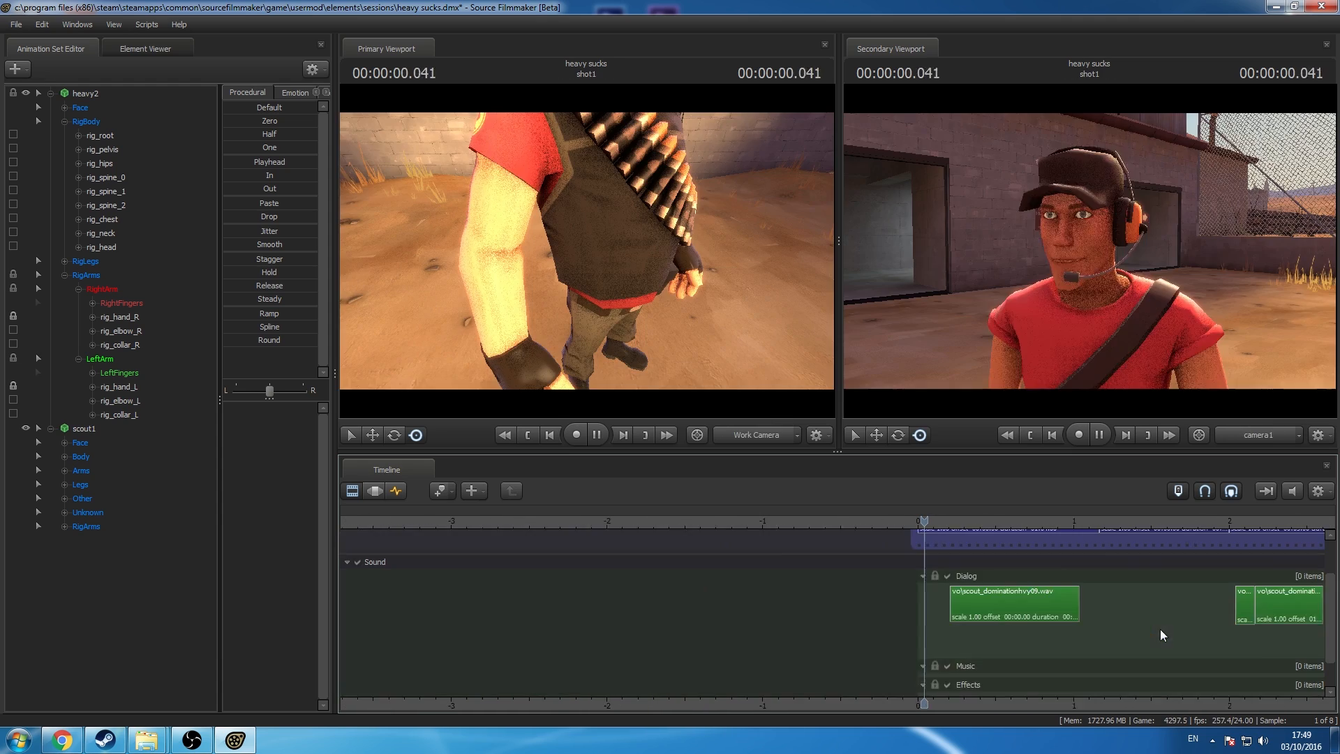
key(space)
Step: Delete the recorded narration0019.wav clip from the Dialog track
click(1282, 615)
scroll(1277, 615, down, 3)
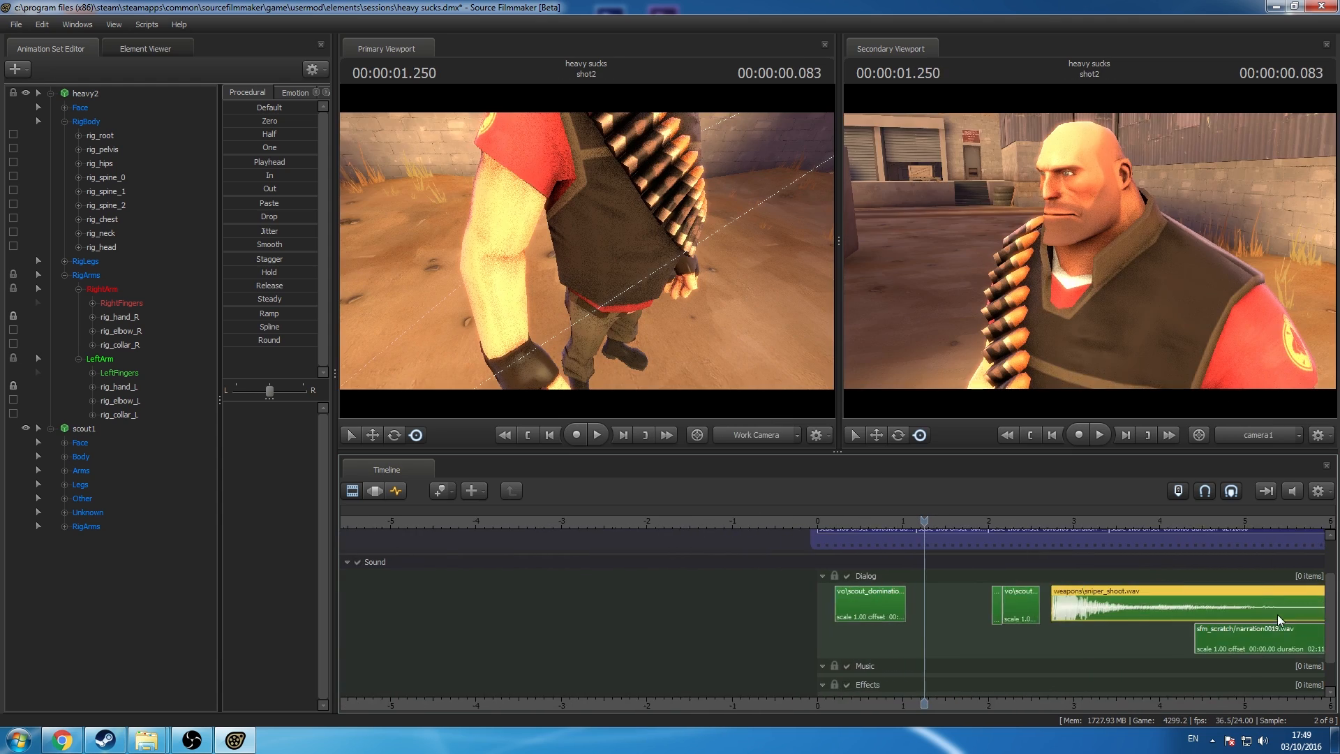
scroll(1238, 698, down, 3)
click(1043, 626)
click(1016, 520)
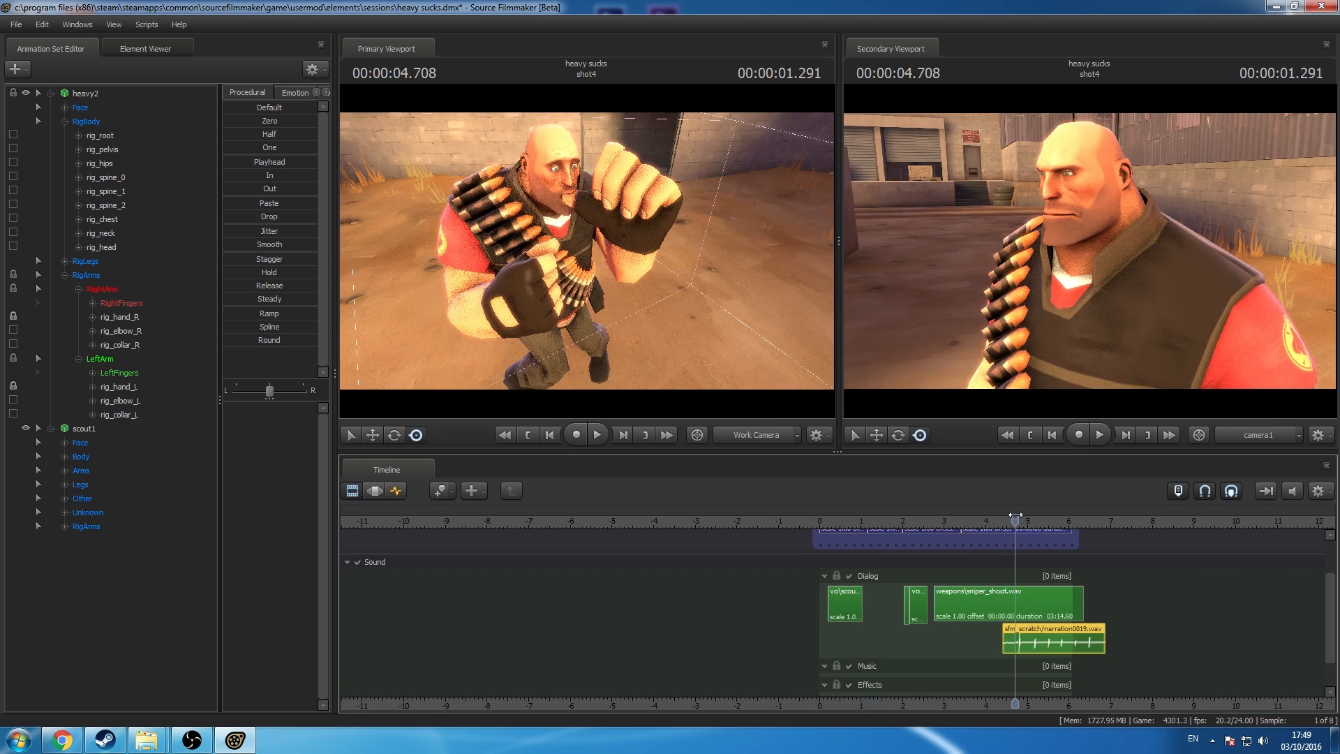
key(Delete)
Step: Place the playhead at 4.041 s in shot4 with the Dialog, Music and Effects sound tracks in view
drag(1331, 632, 1329, 593)
scroll(1062, 645, up, 3)
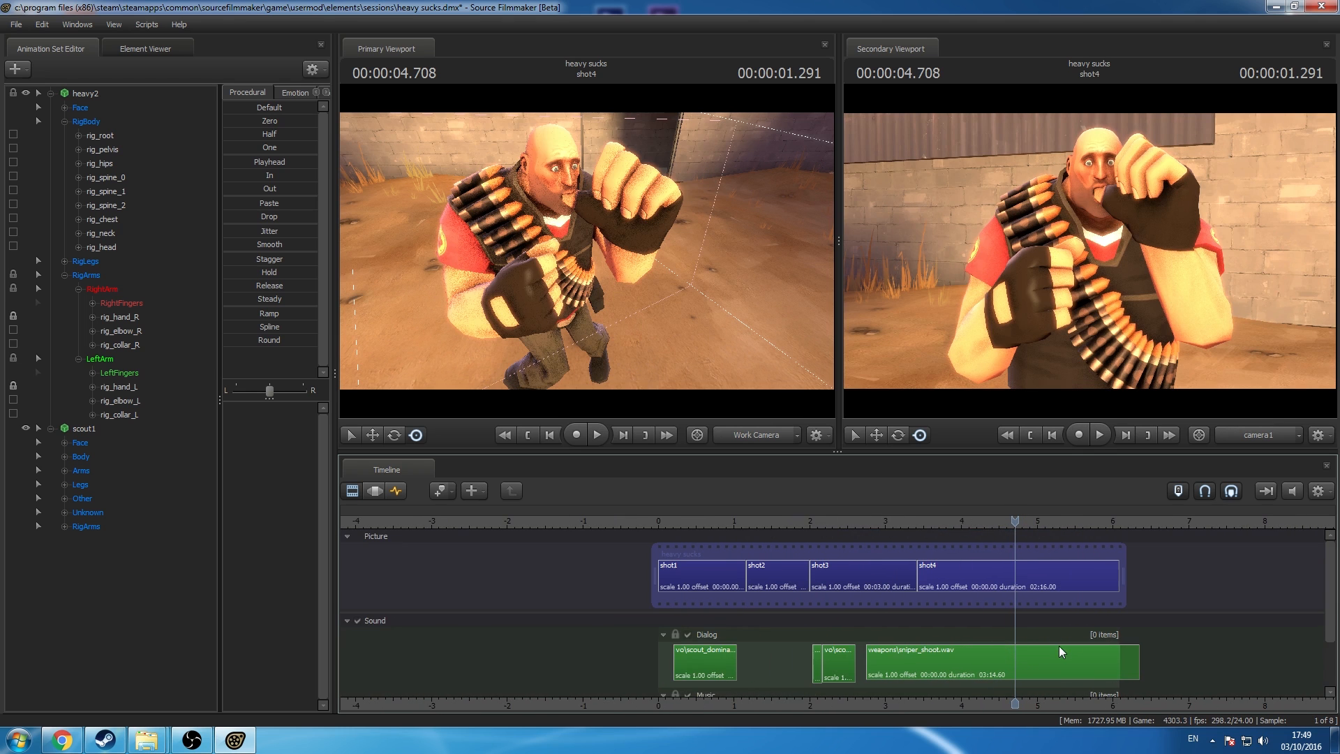
drag(932, 522, 969, 542)
key(Left)
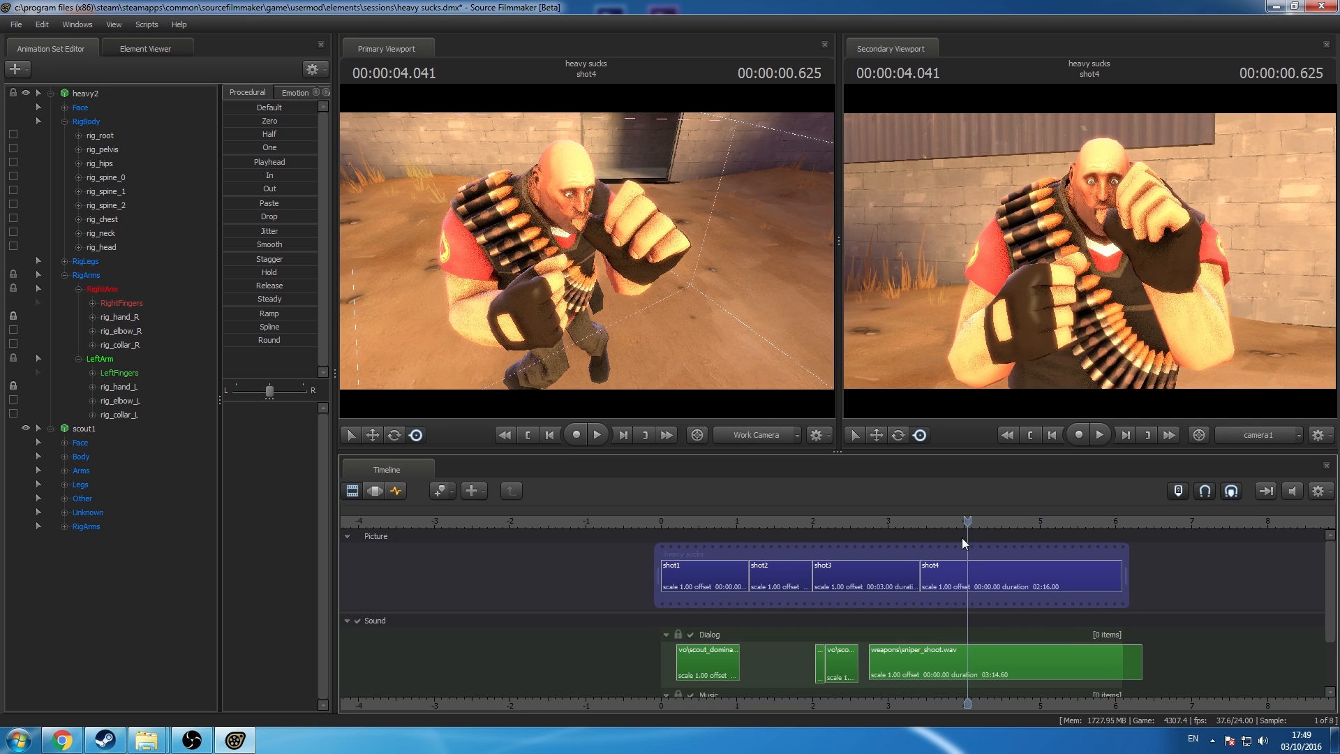
key(Left)
key(Left)
key(Right)
key(Right)
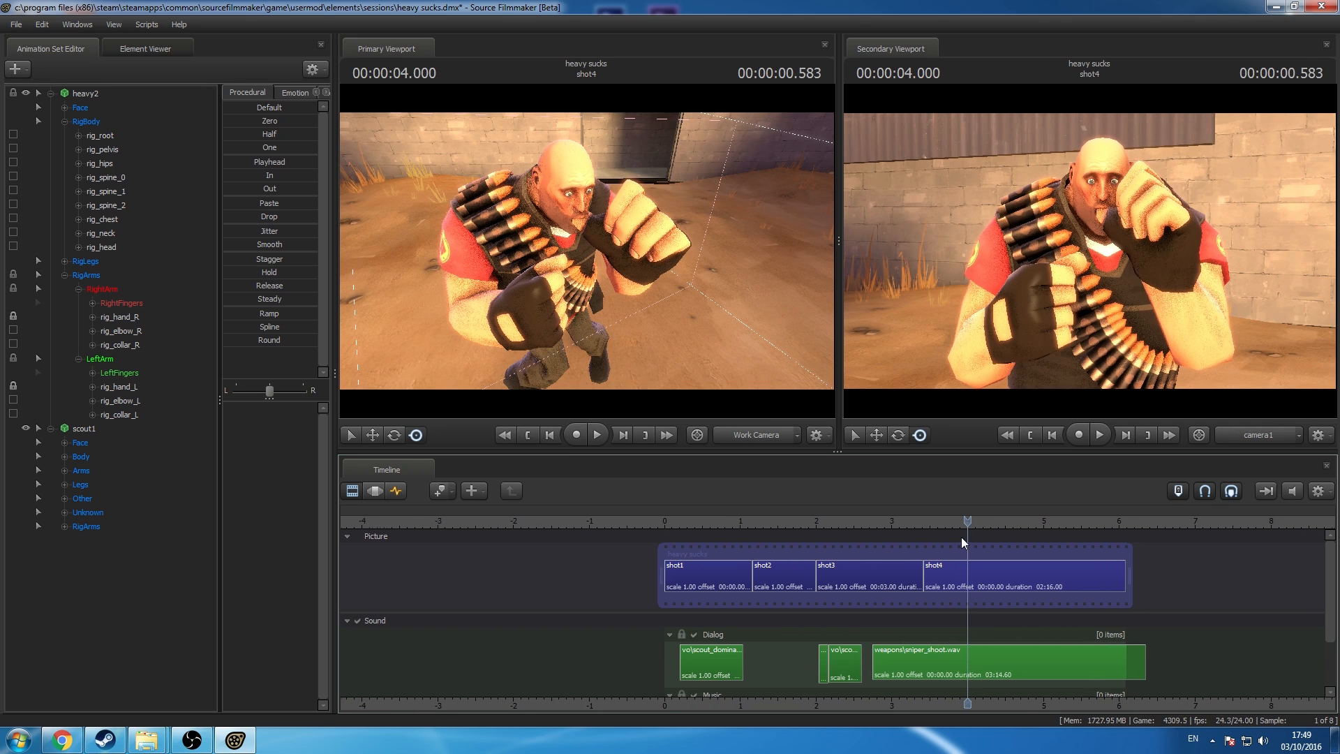
scroll(974, 690, up, 3)
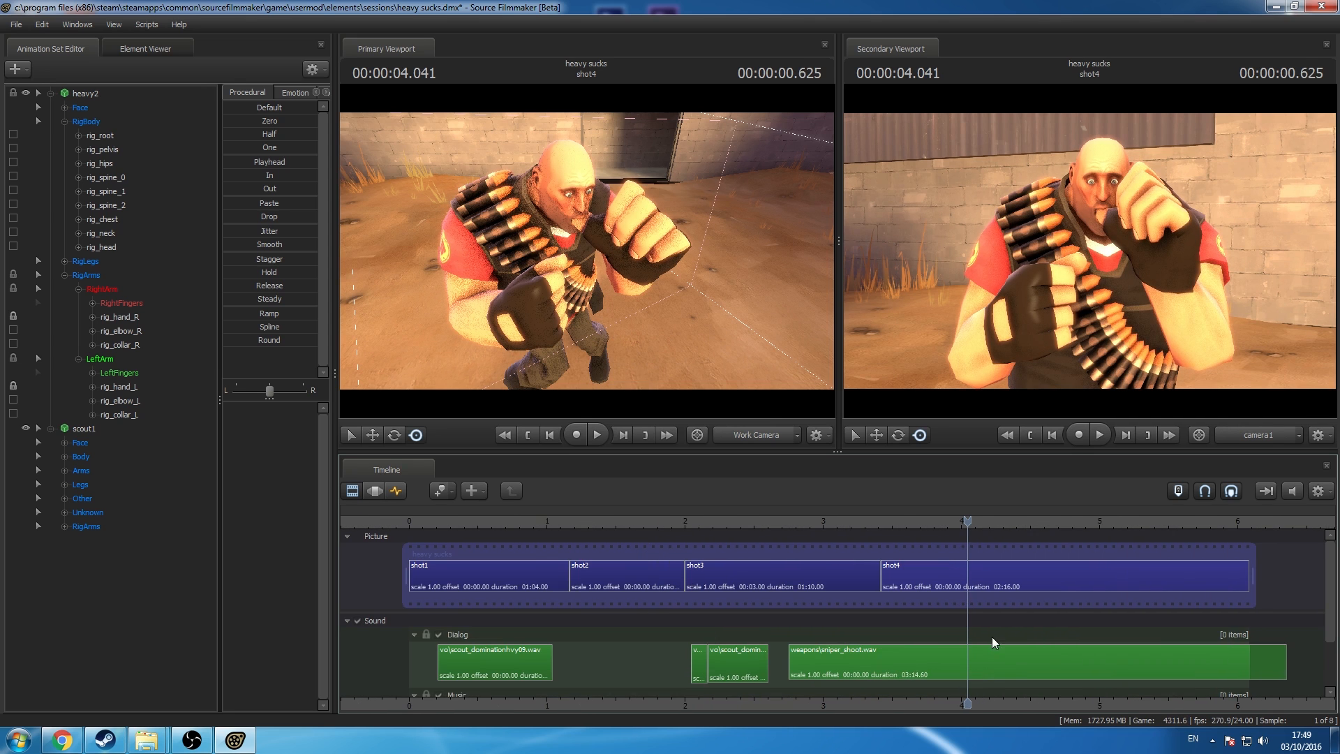
drag(1331, 577, 1332, 631)
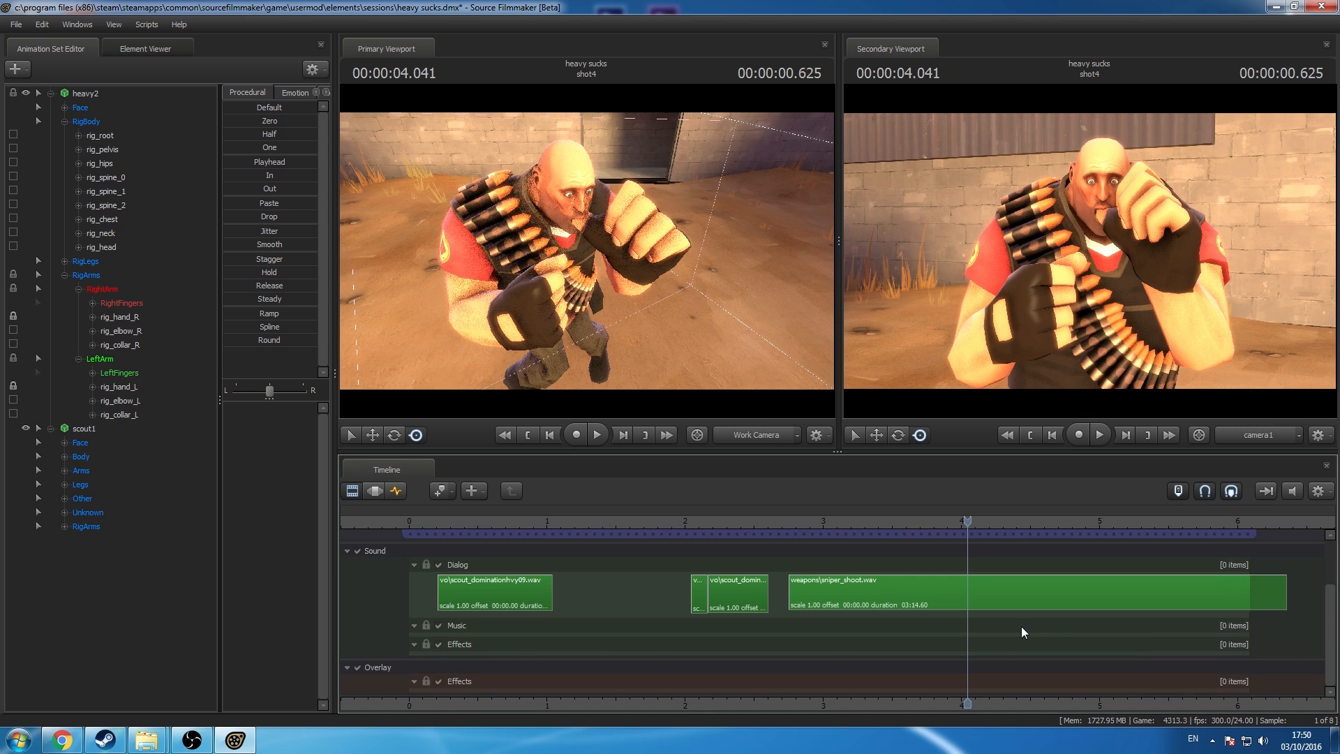
Step: Add the sound clip physics\body\body_medium_impact_soft1.wav to the Effects sound track at the current playhead position
right_click(998, 645)
click(1077, 557)
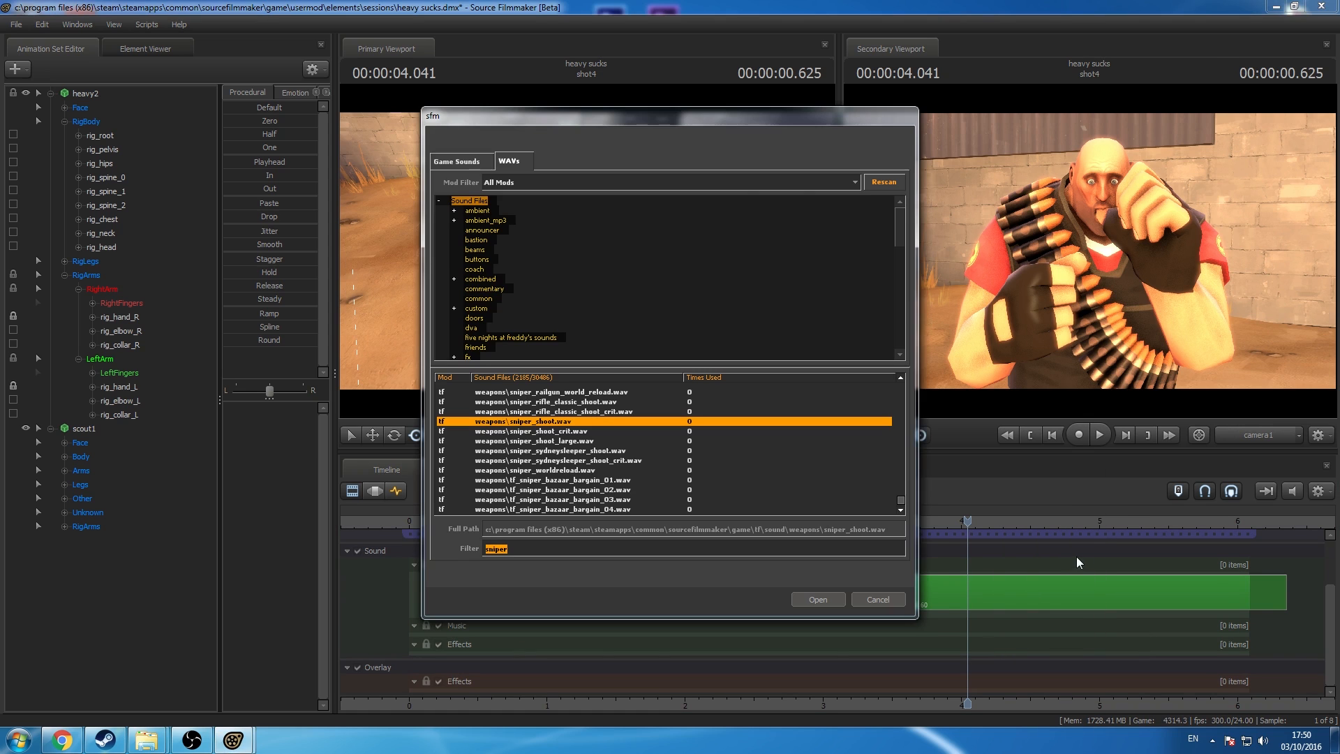
text(body)
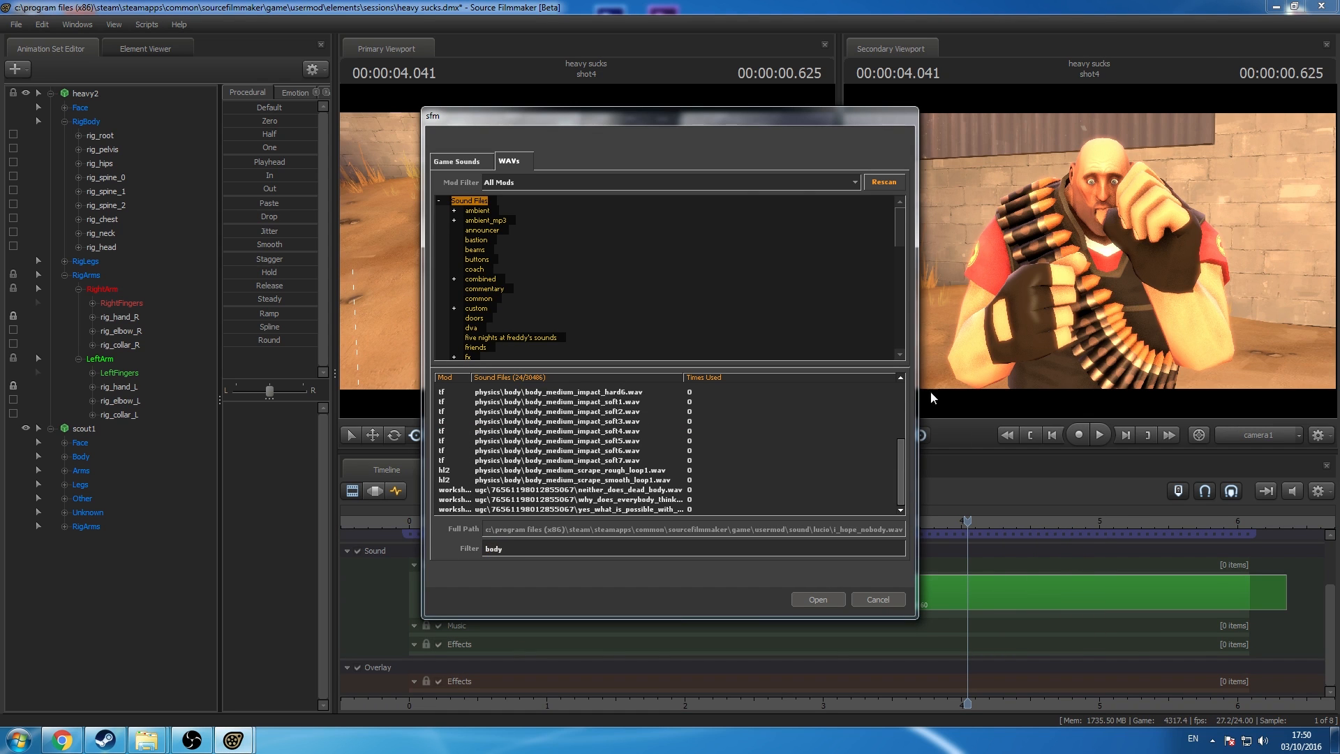
click(642, 403)
click(818, 599)
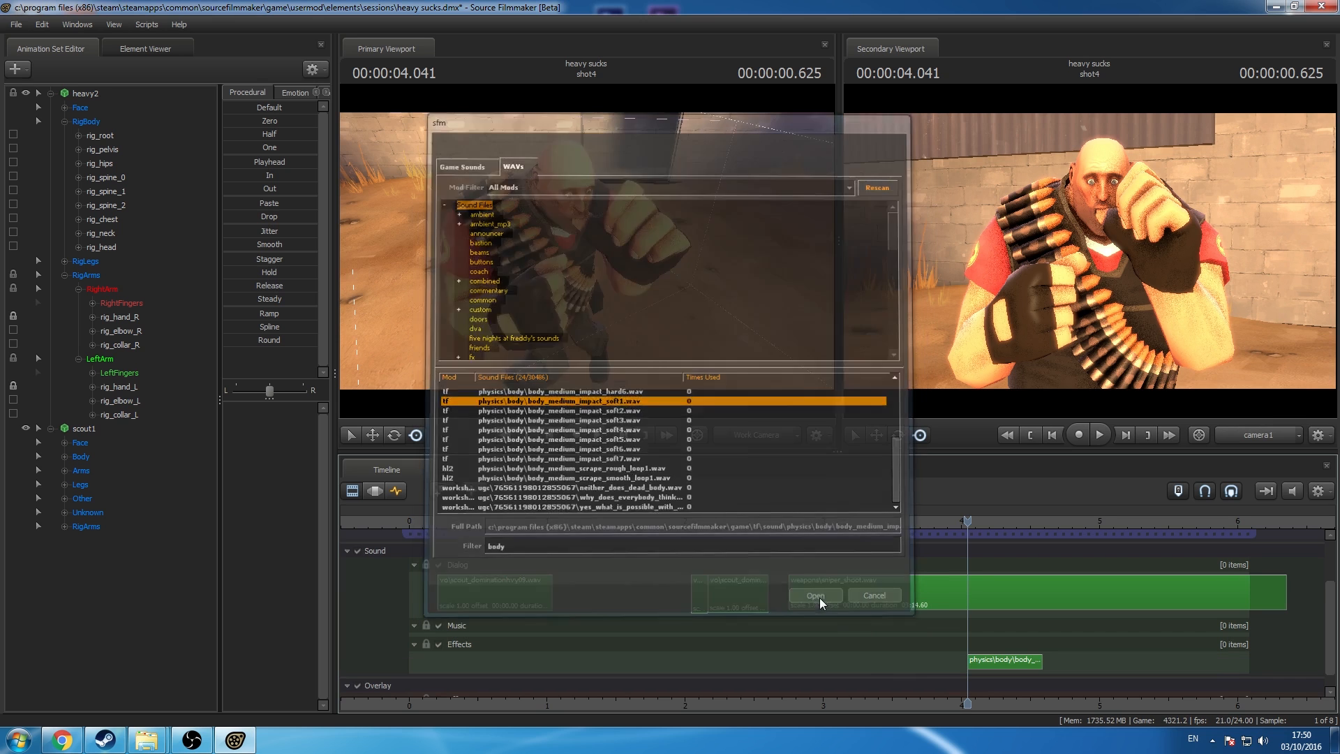
Step: Play back shot4 from about 3.6 s to check the body impact sound against the heavy's animation
key(space)
key(space)
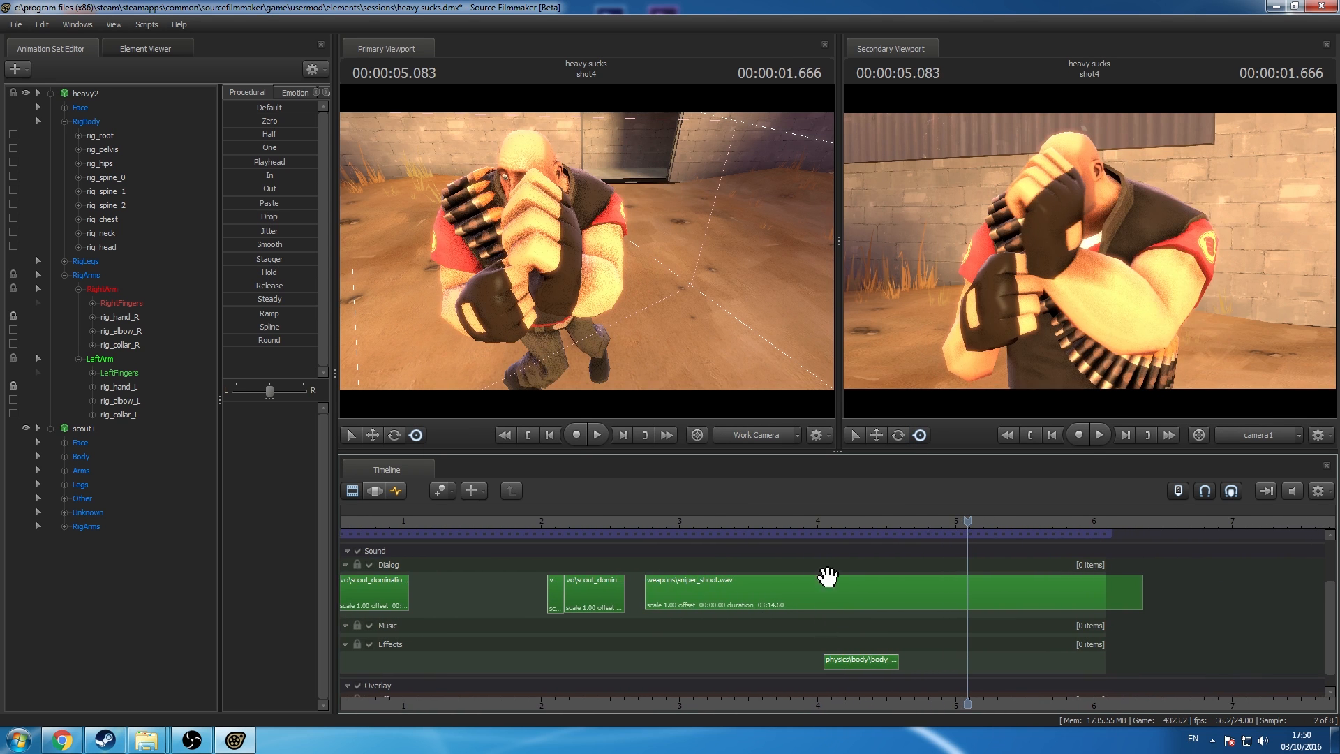
click(766, 528)
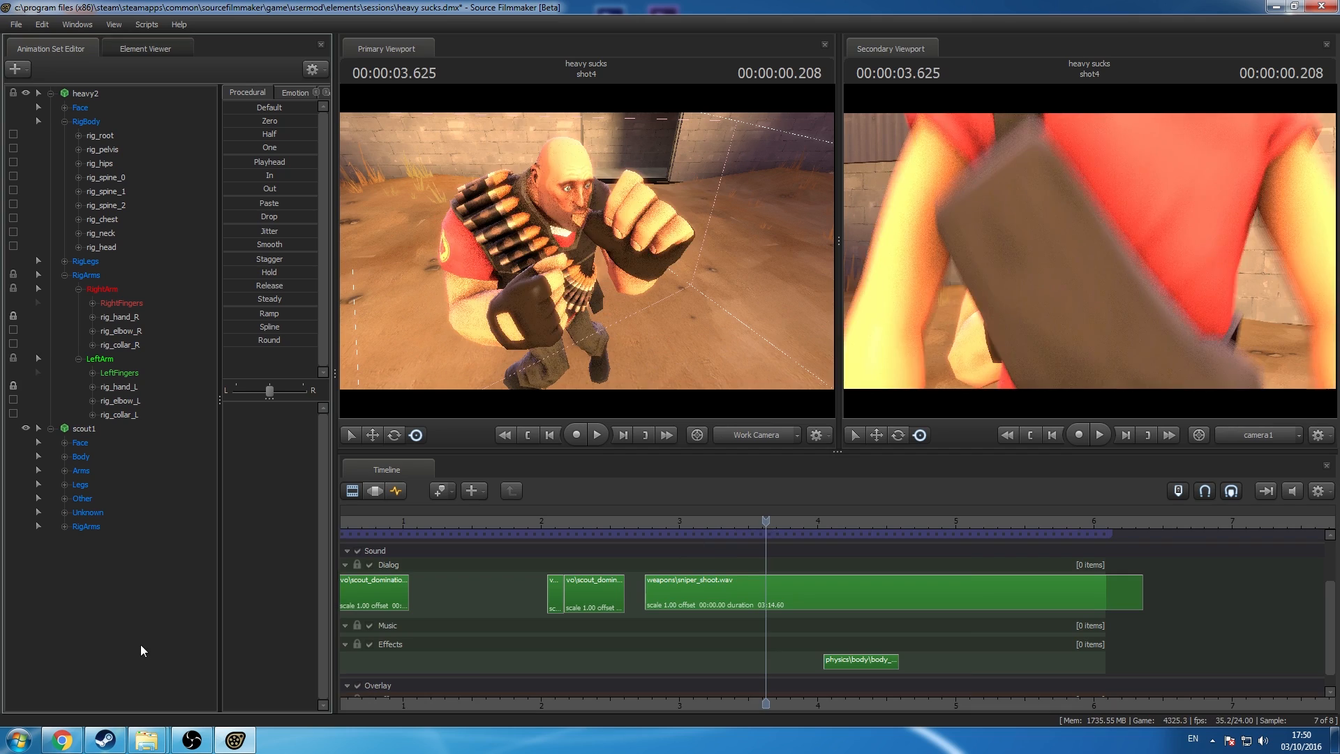
key(space)
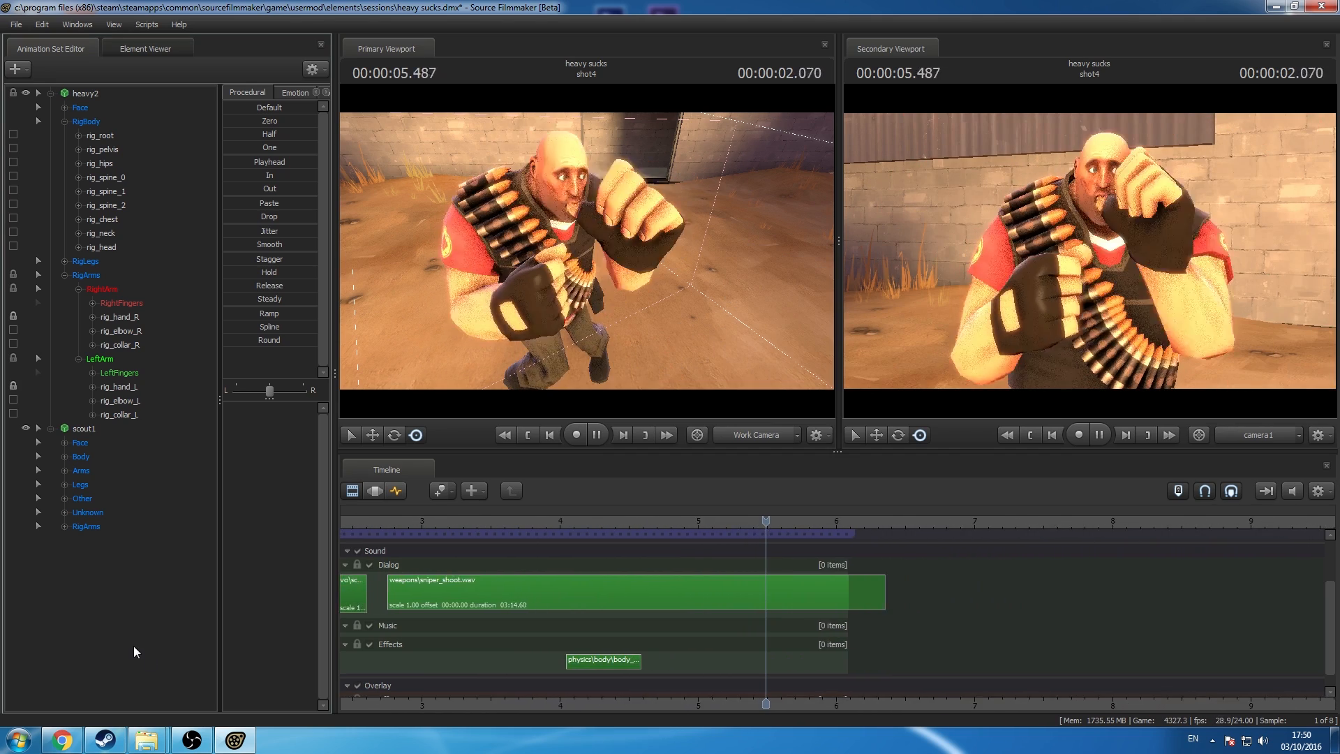
key(space)
Step: Open the volume setting of the body impact clip on the Effects track
drag(604, 700, 690, 700)
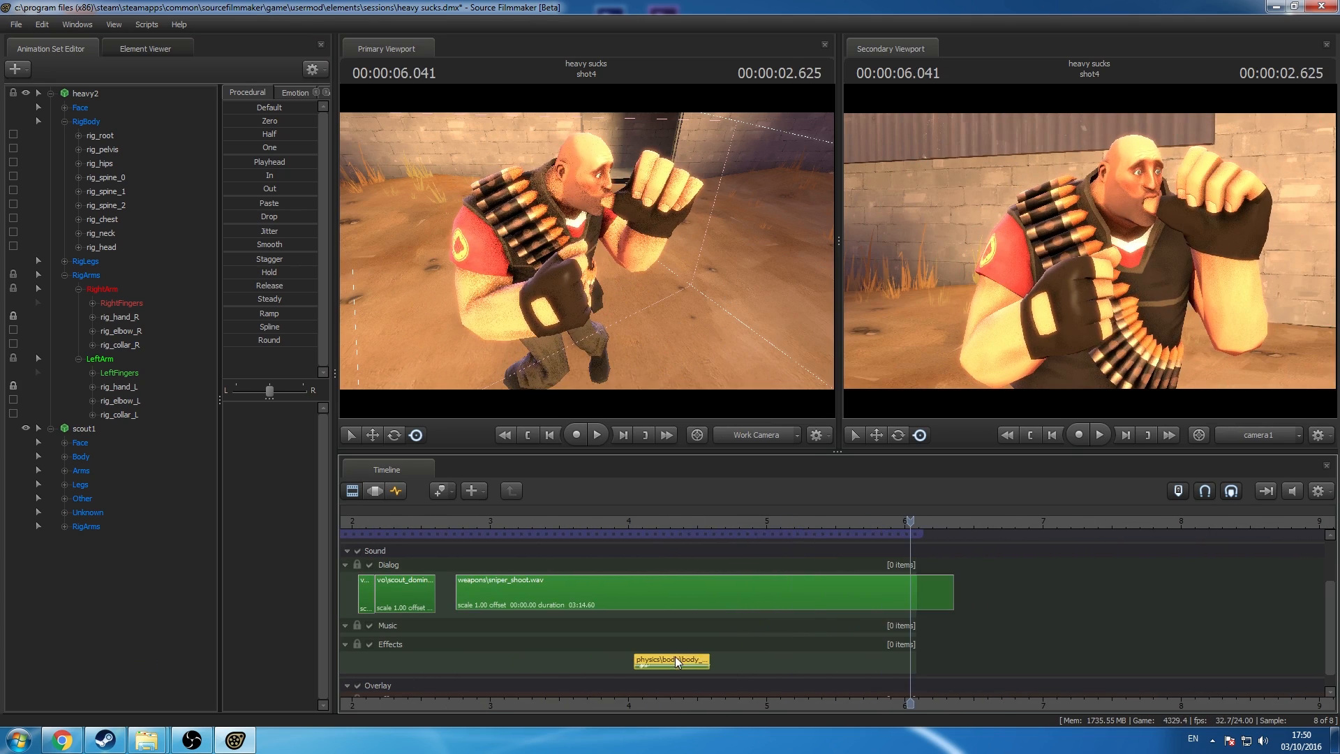
right_click(674, 657)
click(715, 587)
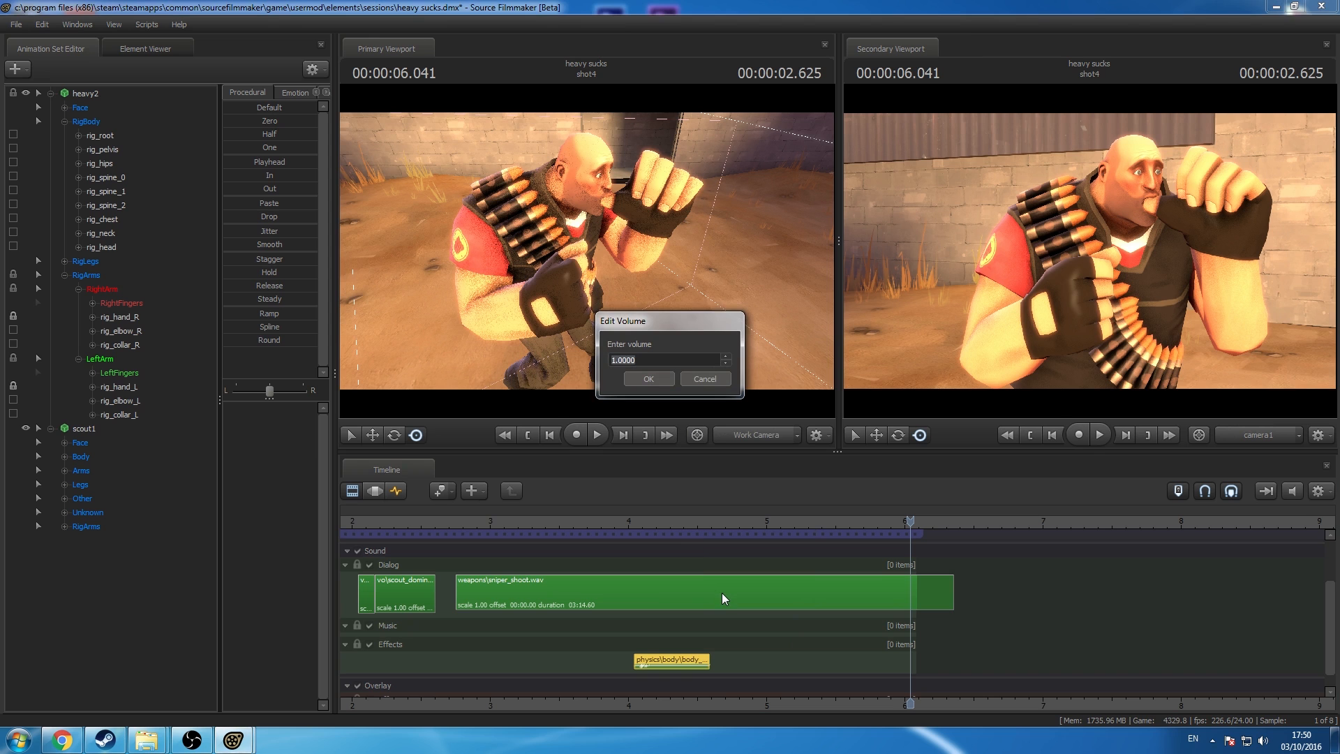
key(Return)
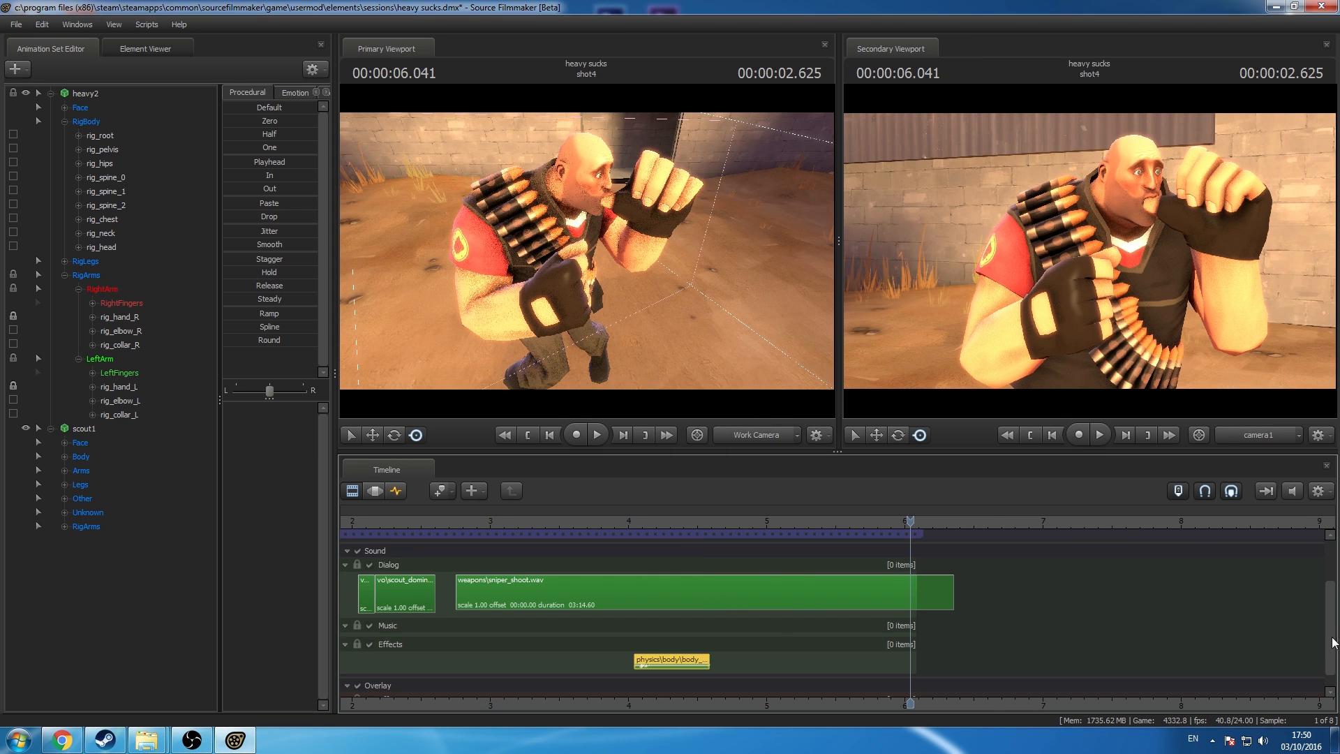
Step: Scrub through the whole sequence on the timeline, from shot1 to the end of shot4
drag(1332, 638, 1330, 595)
scroll(1131, 656, down, 5)
middle_drag(883, 649, 1104, 637)
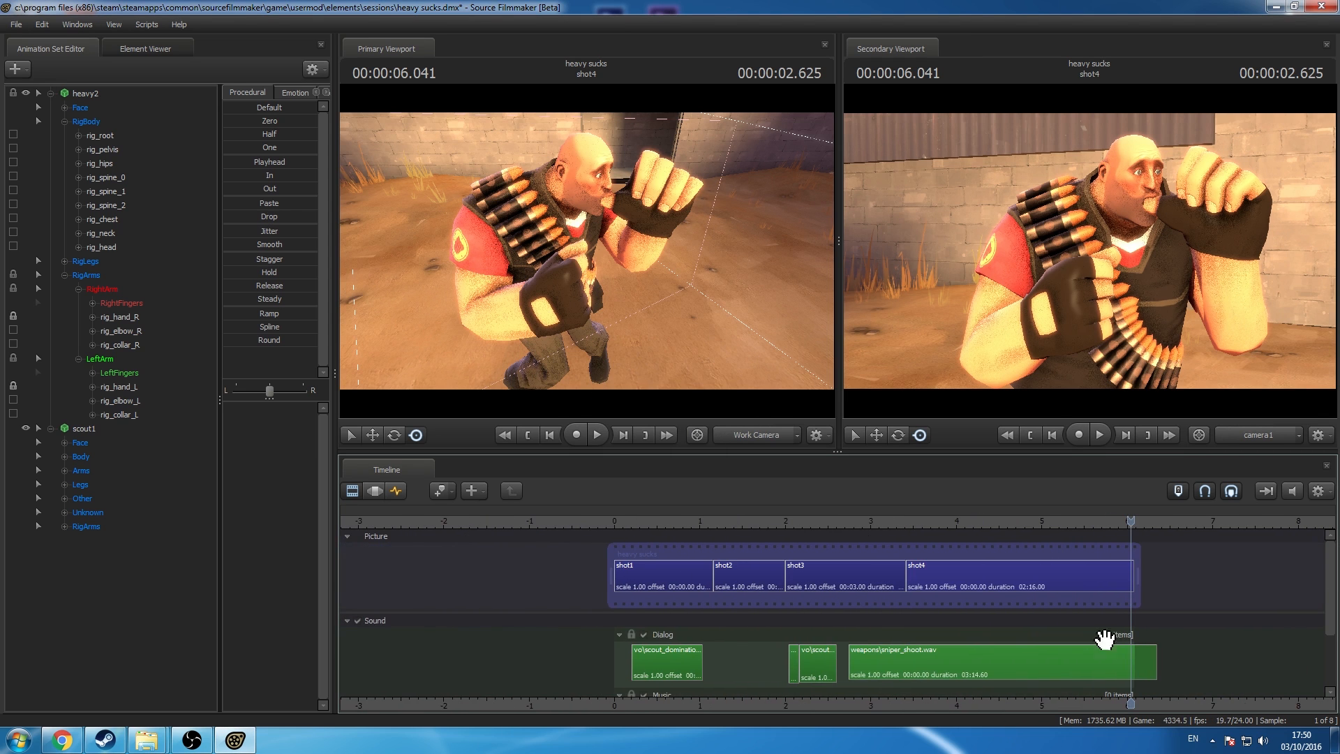
drag(609, 523, 1129, 607)
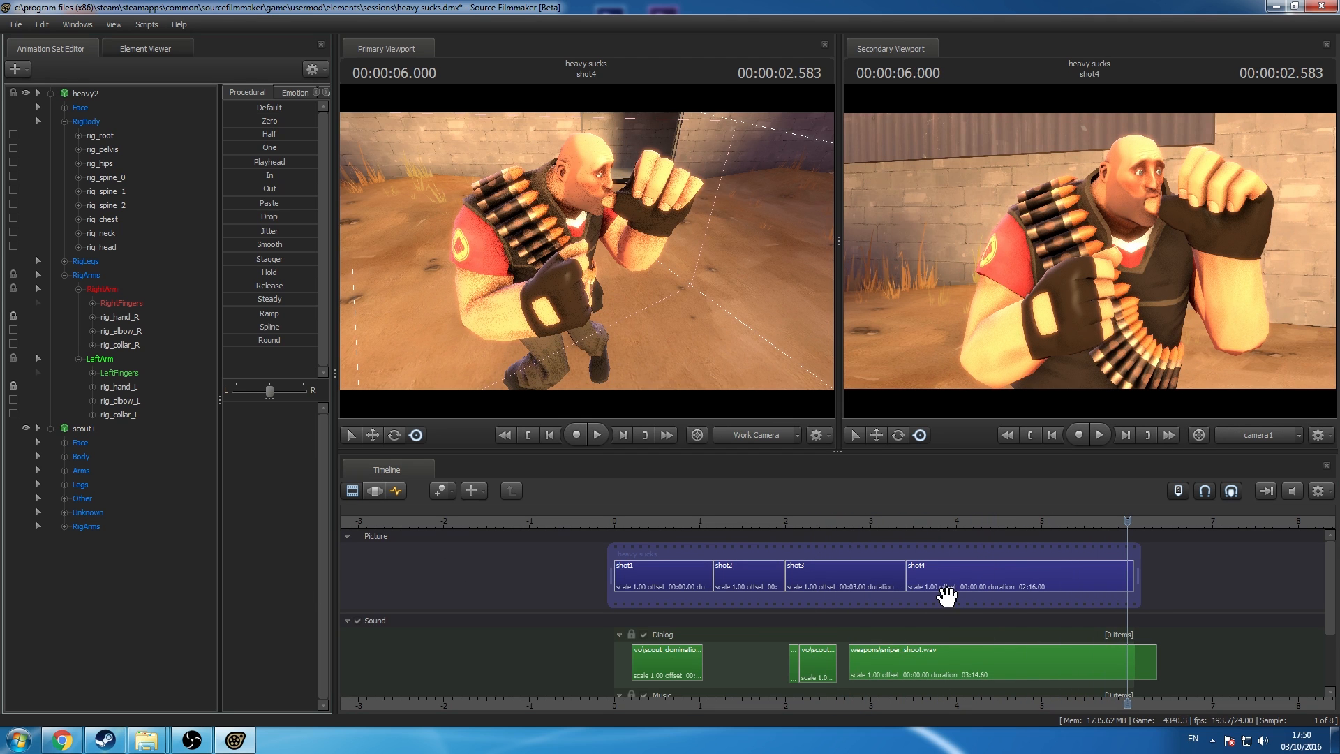
mouse_move(1330, 571)
mouse_down()
mouse_move(1331, 587)
mouse_move(1330, 571)
mouse_up()
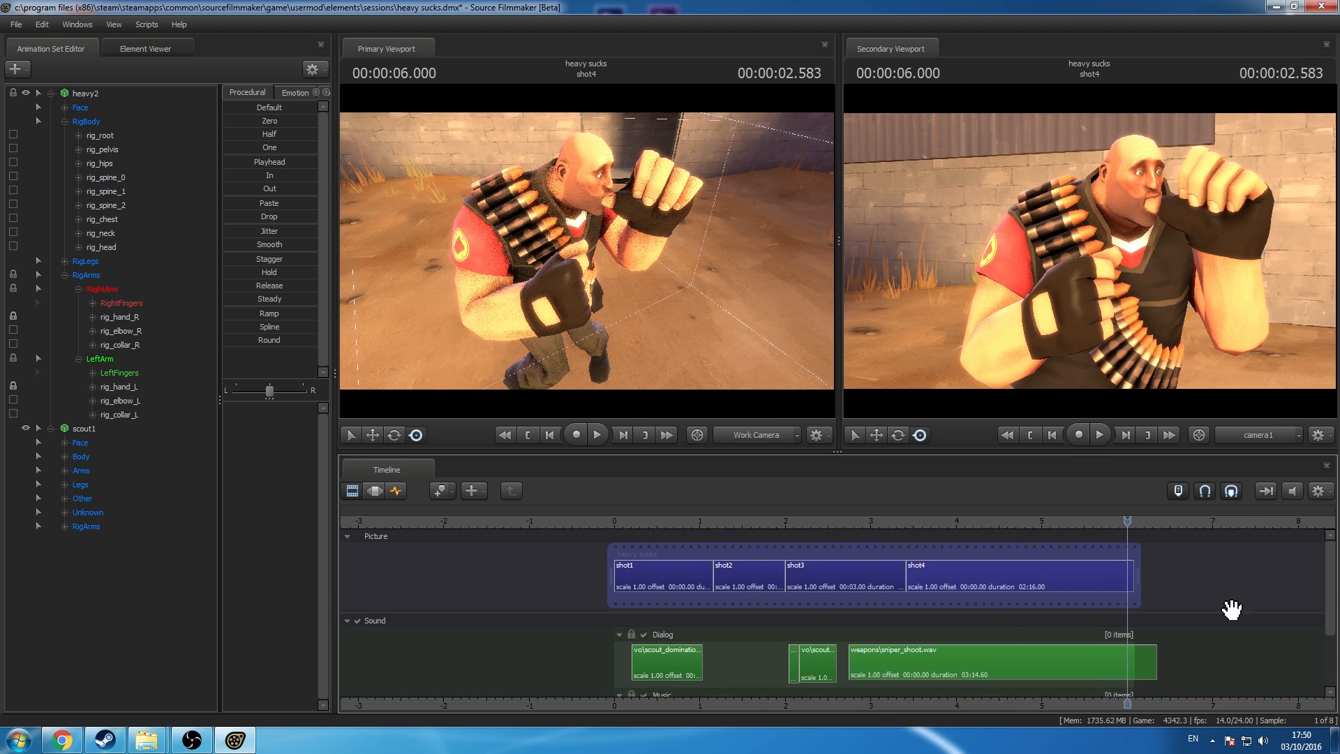
Step: Start adding a clip to the Dialog track with the playhead at 4.958 s and search the WAV sounds for "squelch"
scroll(1231, 608, up, 2)
click(1001, 522)
right_click(1016, 635)
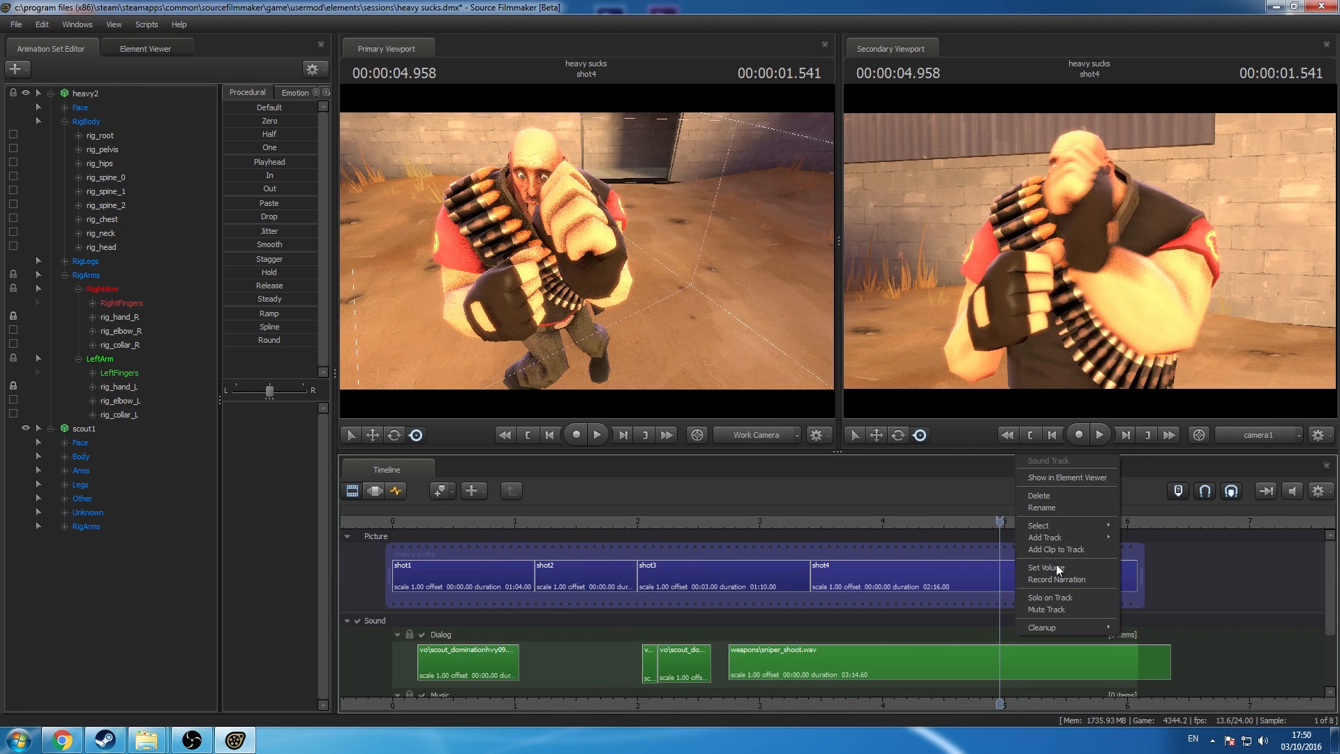
click(1061, 550)
text(squel)
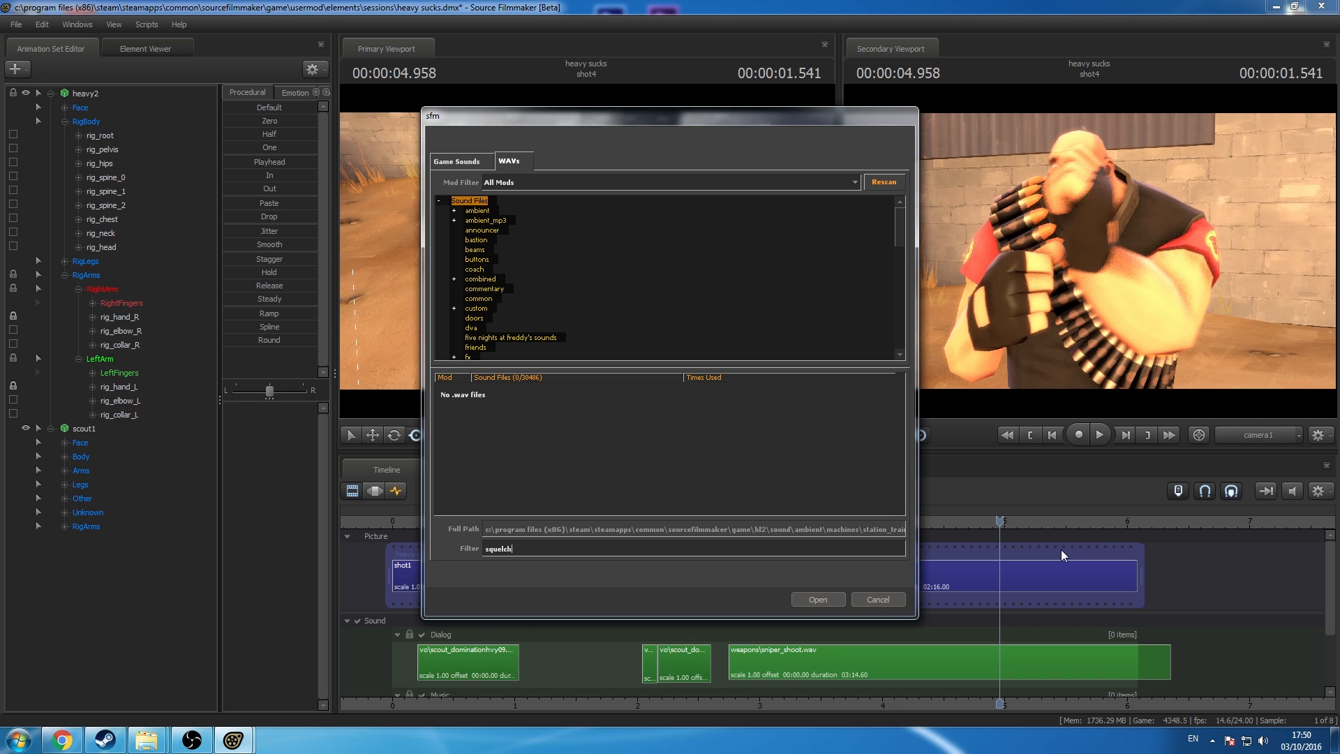
text(ch)
Step: Search the WAV sounds for "splat", and close the sound browser without adding a clip
key(BackSpace)
key(BackSpace)
key(BackSpace)
key(BackSpace)
key(BackSpace)
key(BackSpace)
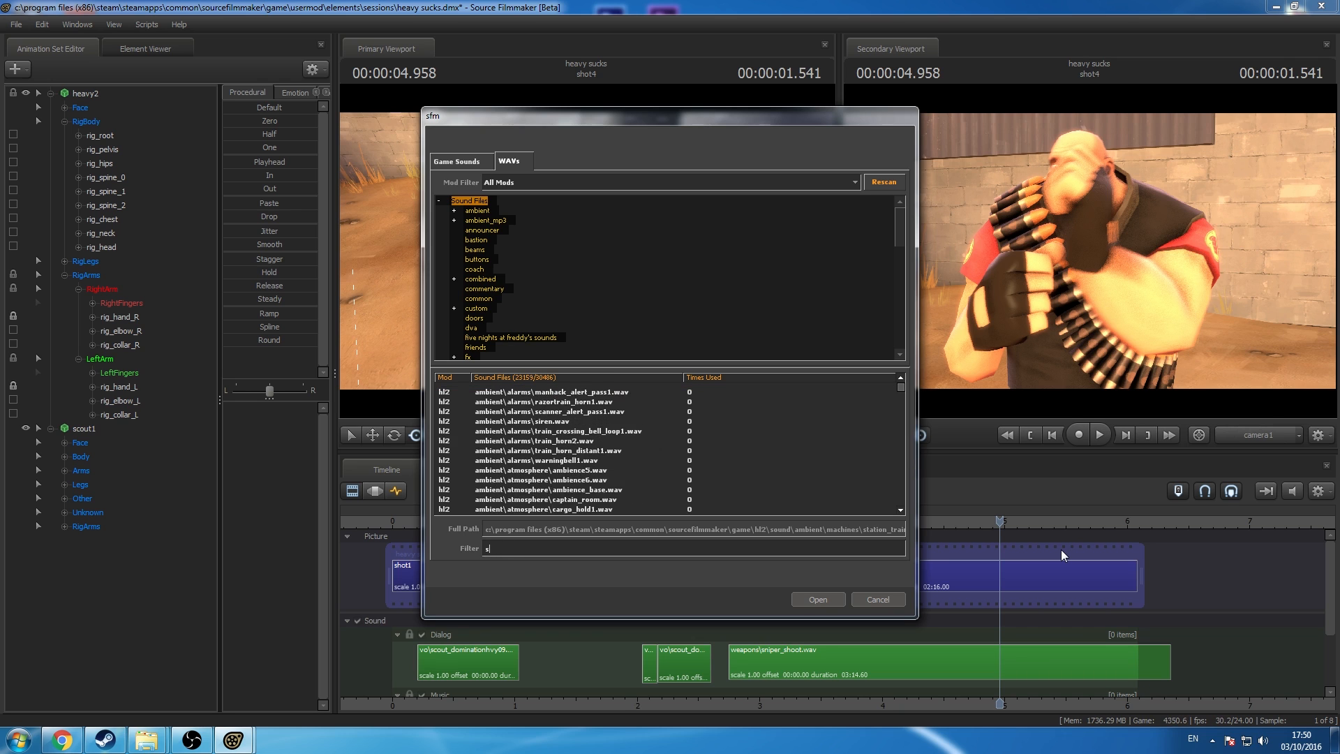
text(plat)
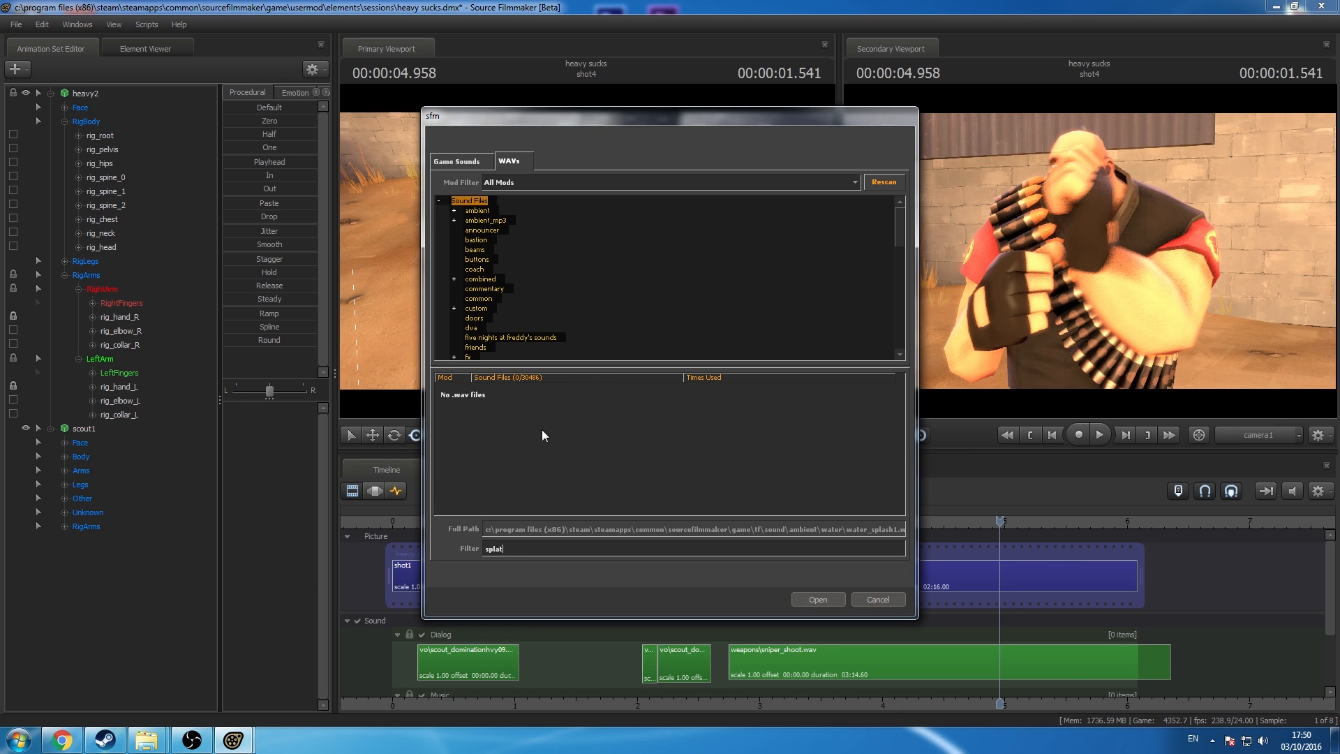
drag(507, 550, 470, 551)
text(sp)
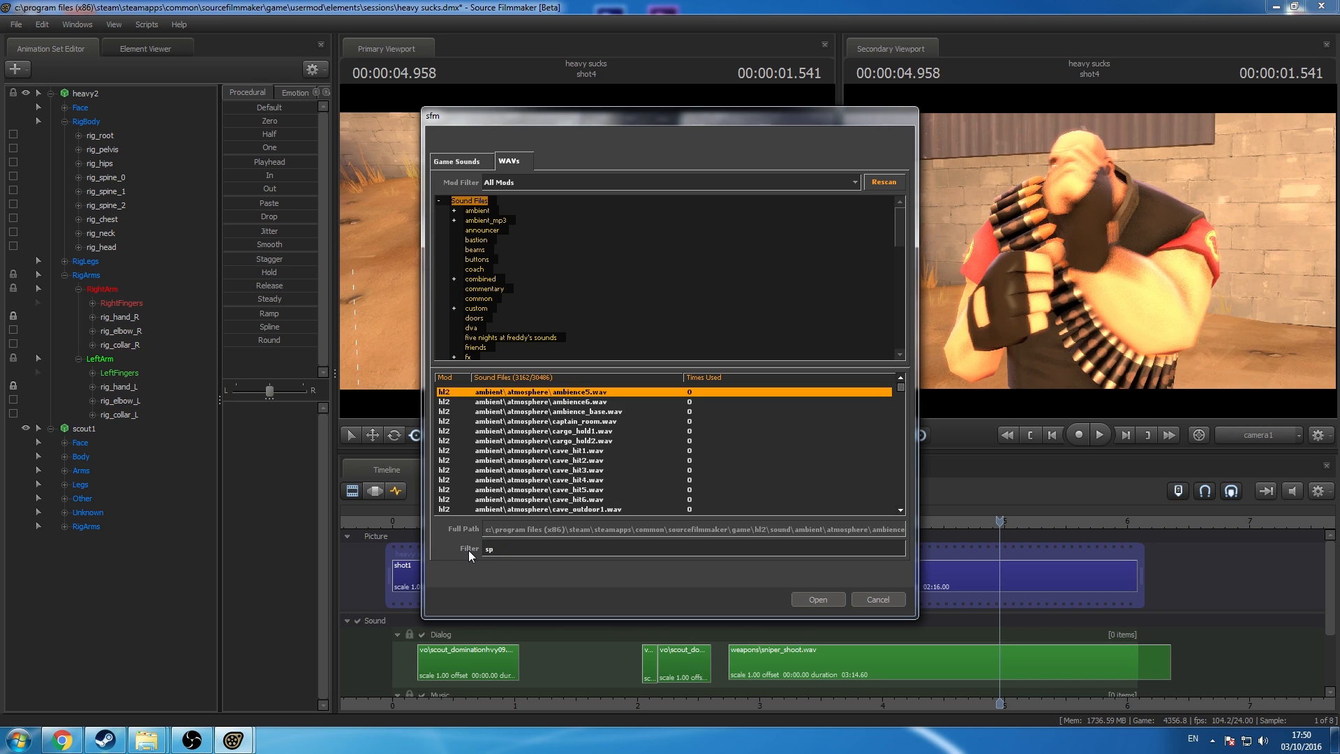
key(BackSpace)
key(BackSpace)
click(878, 600)
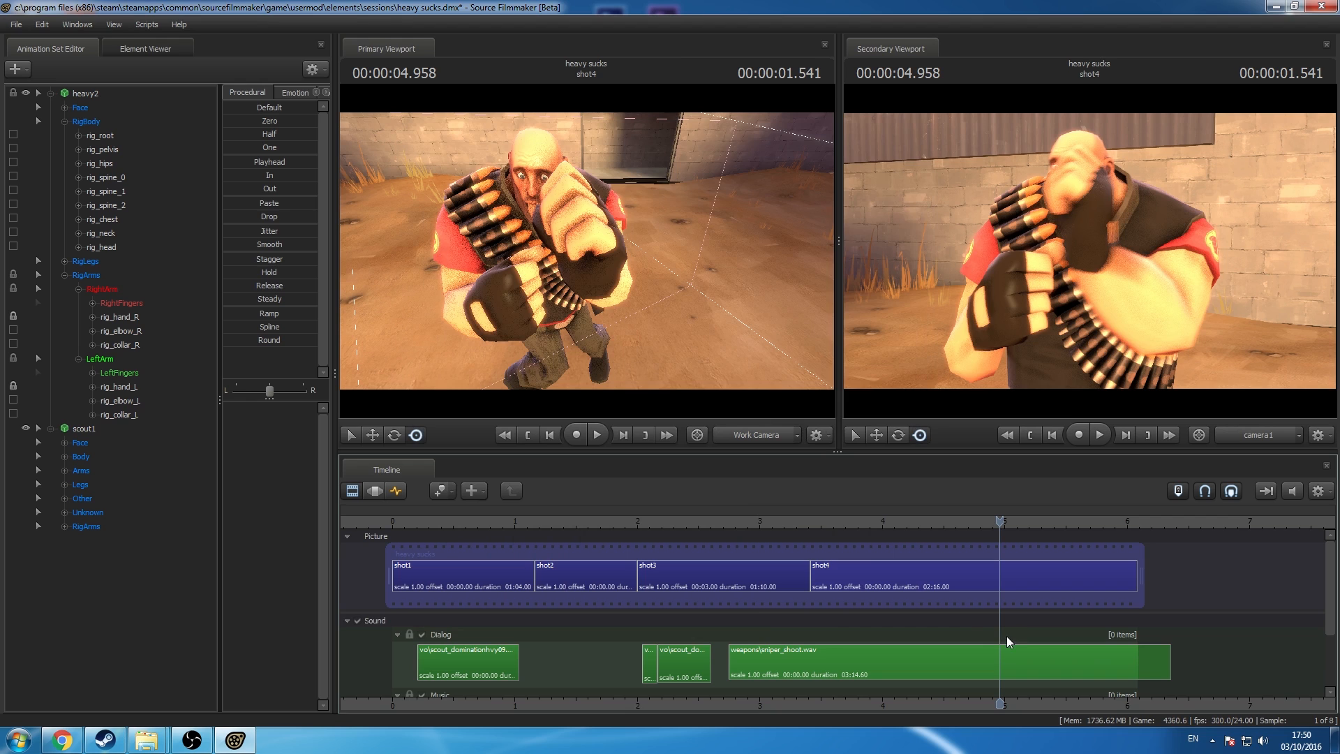
Step: Search the WAV sounds for "blood" for the Dialog track and preview candidates such as flesh_bloody_break.wav and flesh_bloody_impact_hard1.wav
right_click(1011, 634)
click(1048, 549)
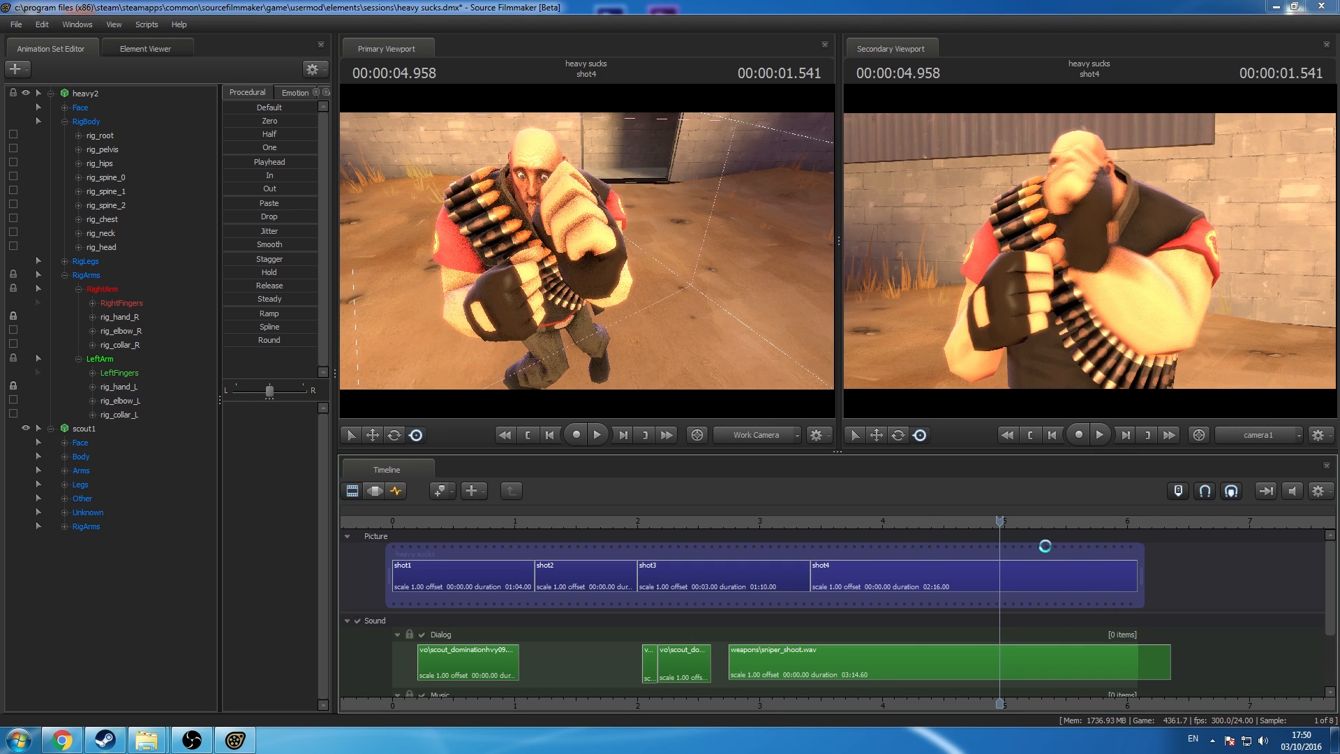
text(blood)
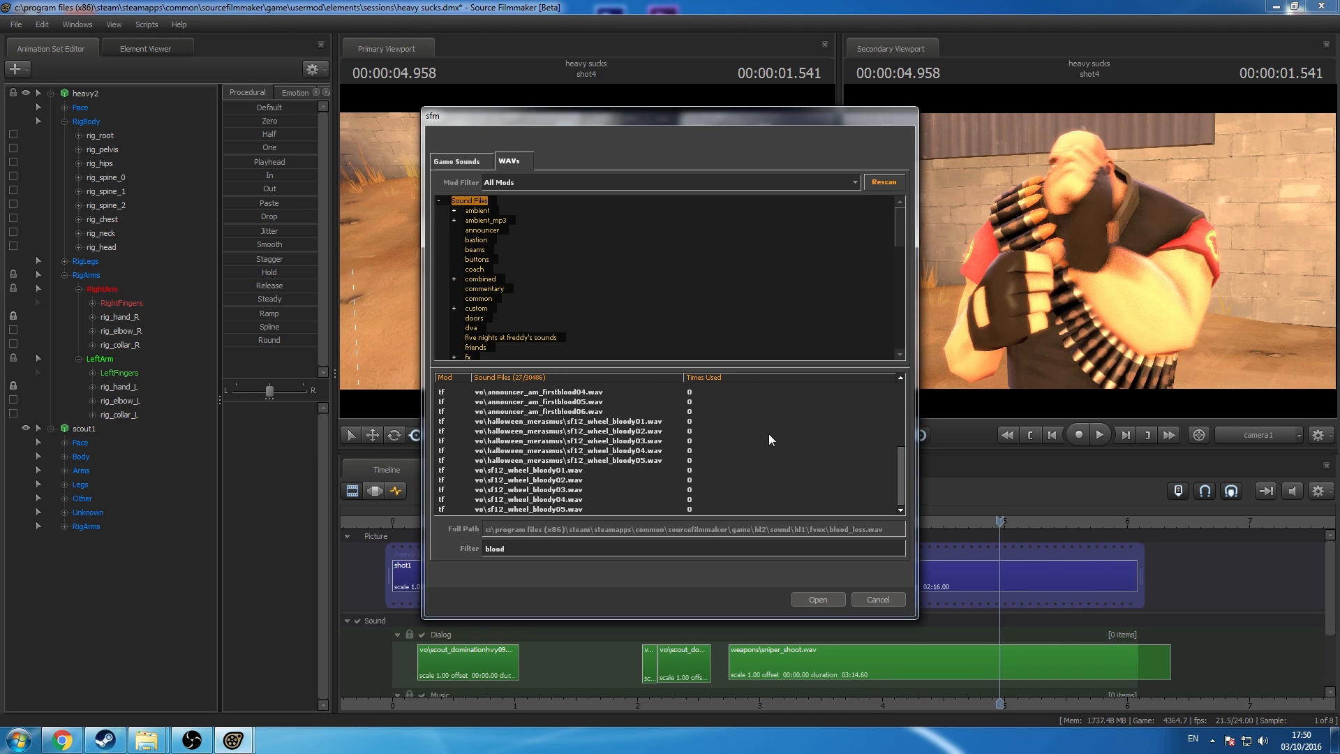
click(625, 472)
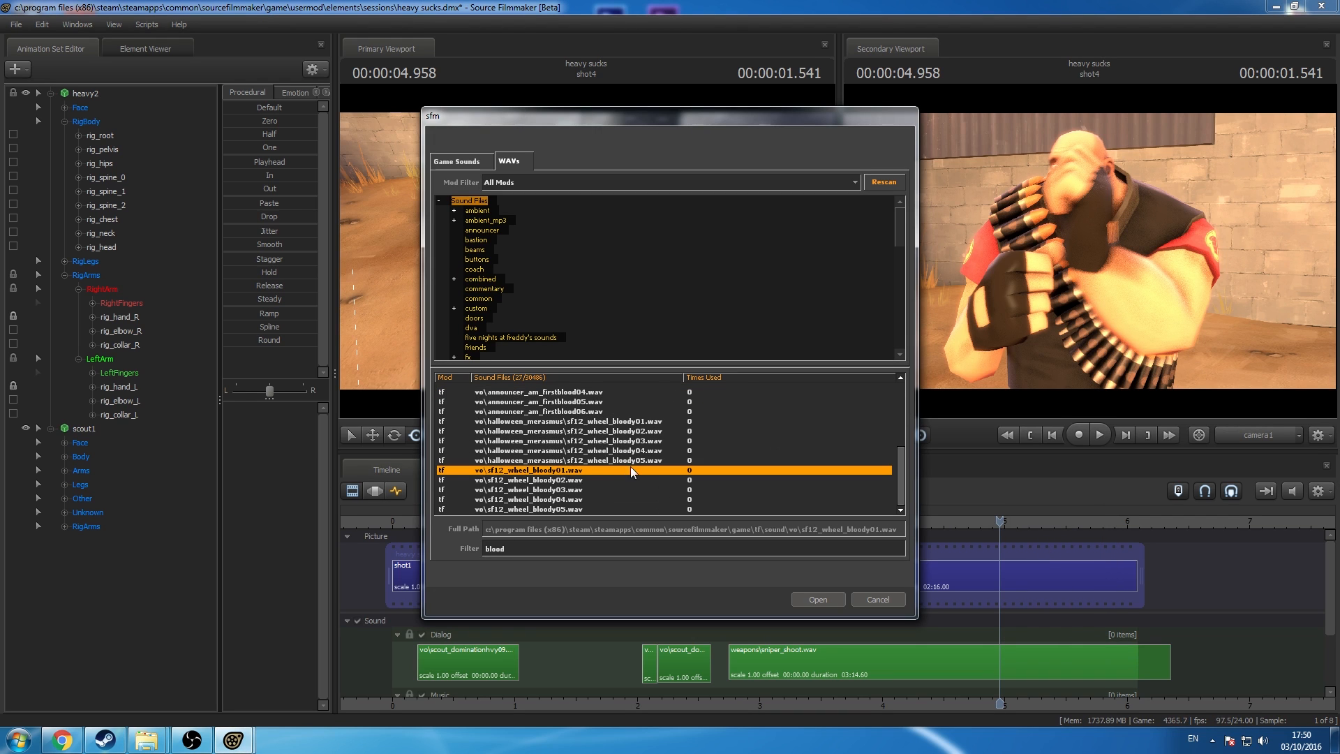
scroll(625, 405, up, 5)
click(623, 409)
click(583, 430)
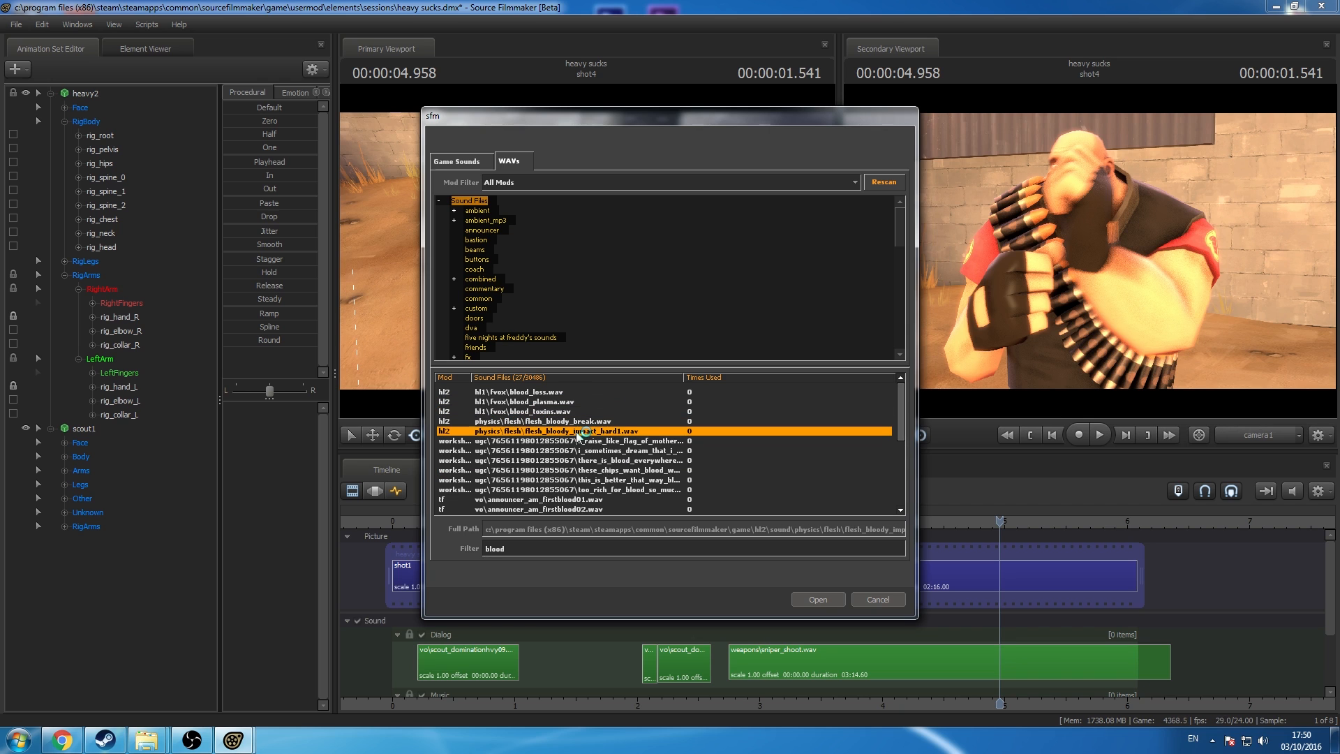
click(582, 423)
click(580, 432)
click(555, 471)
scroll(557, 475, down, 4)
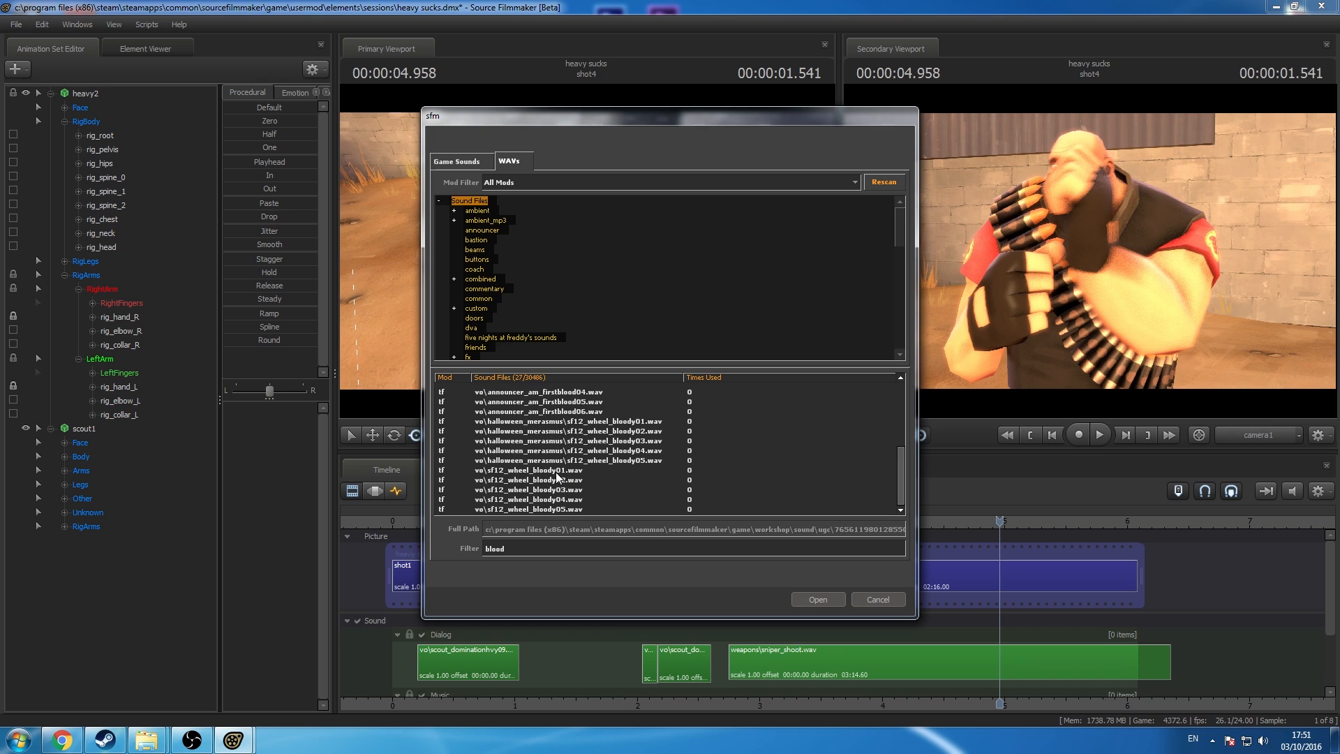
Step: Search the WAV sounds for "kiss", and cancel adding a clip
double_click(540, 548)
key(BackSpace)
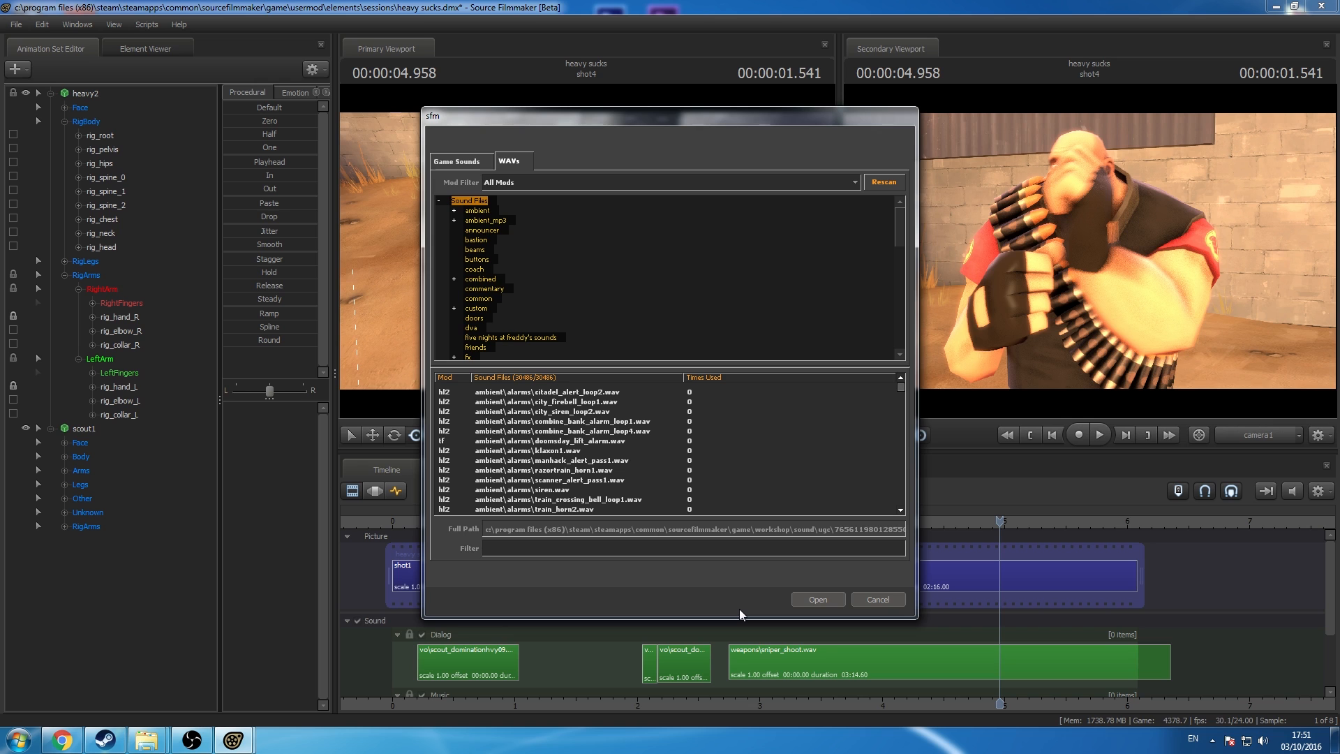
text(kiss)
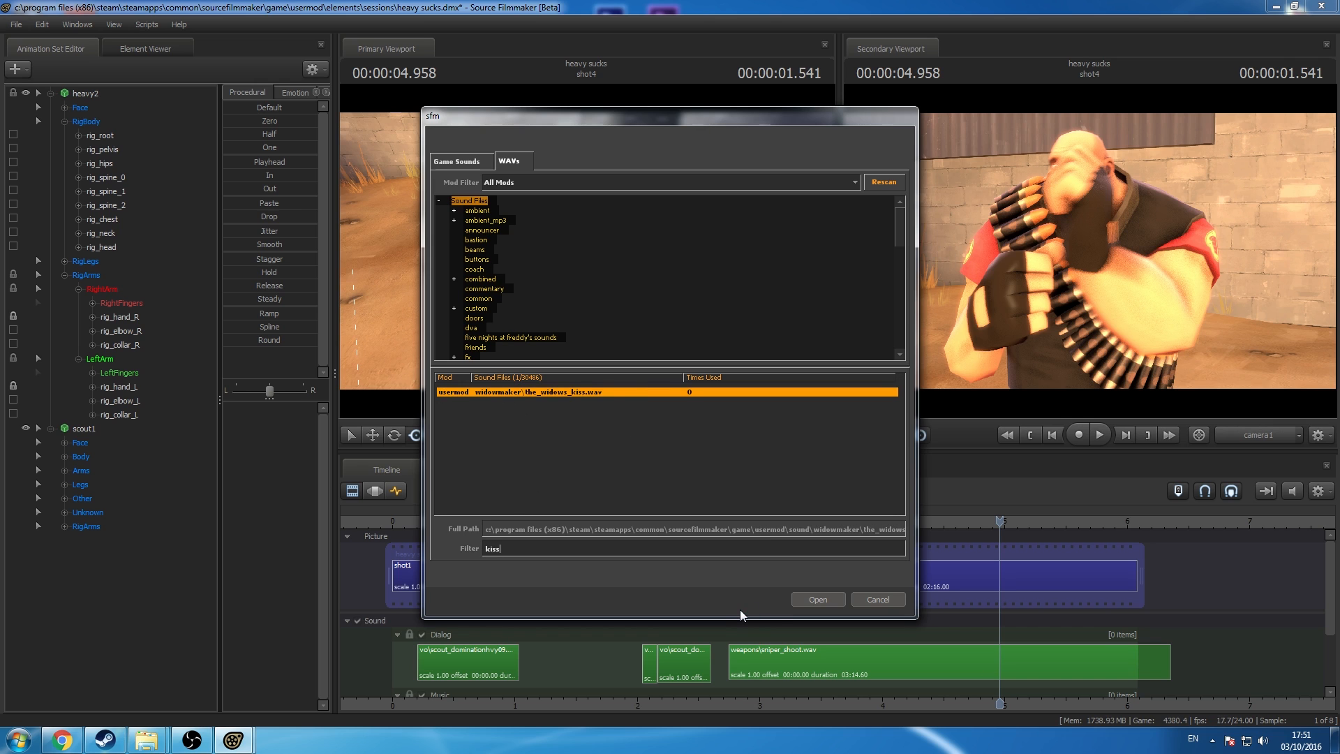
click(885, 601)
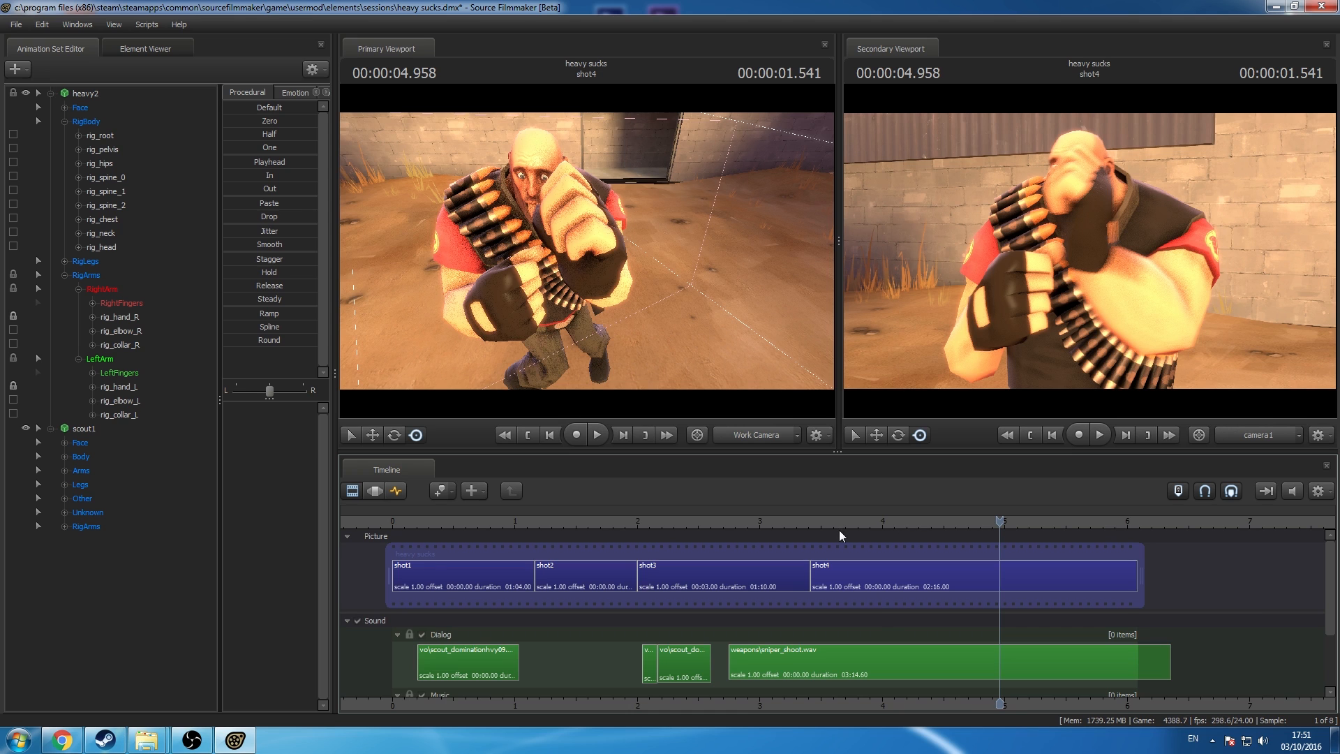
Step: Move the playhead to about 0.416 s in shot1, collapse the scout1 animation set, and save the session
click(444, 521)
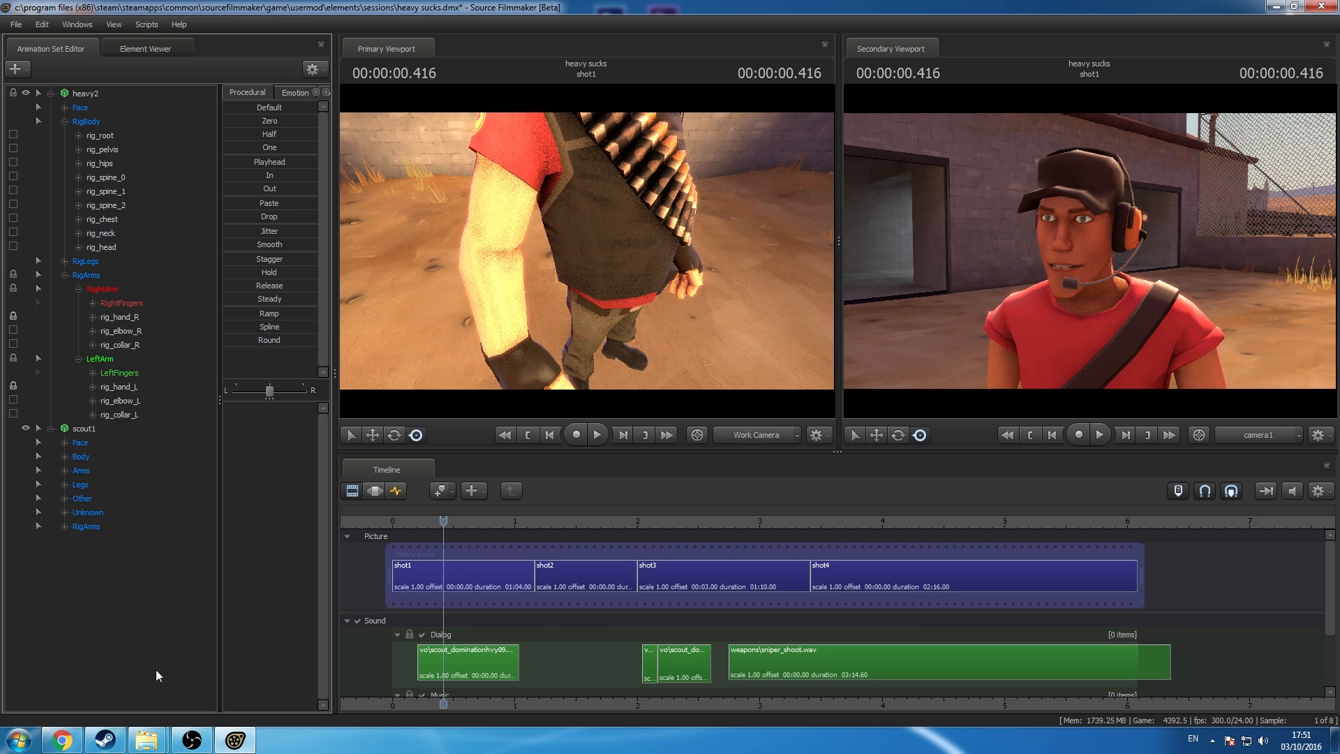
click(51, 428)
key(ctrl+s)
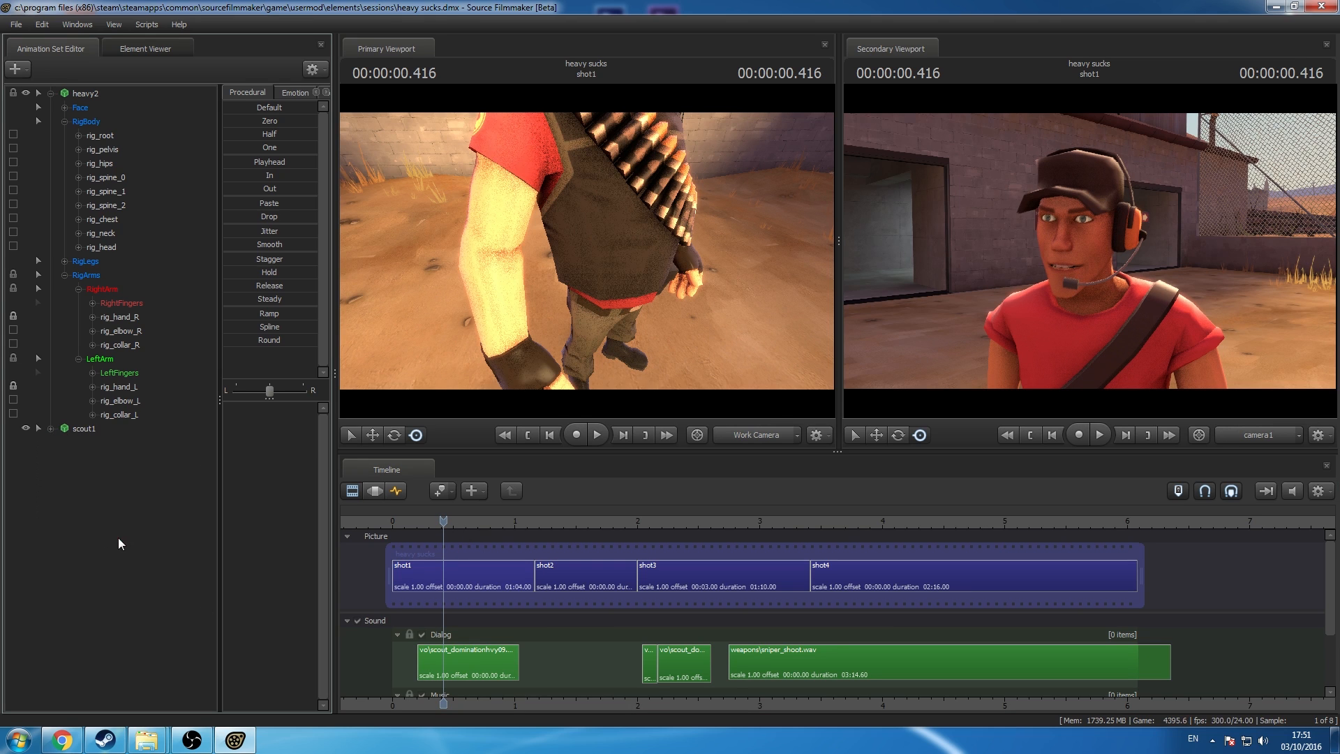
click(16, 23)
click(16, 24)
Step: Look around the scout through the shot1 camera and play the sequence back into shot2
drag(1025, 350, 1041, 348)
key(a)
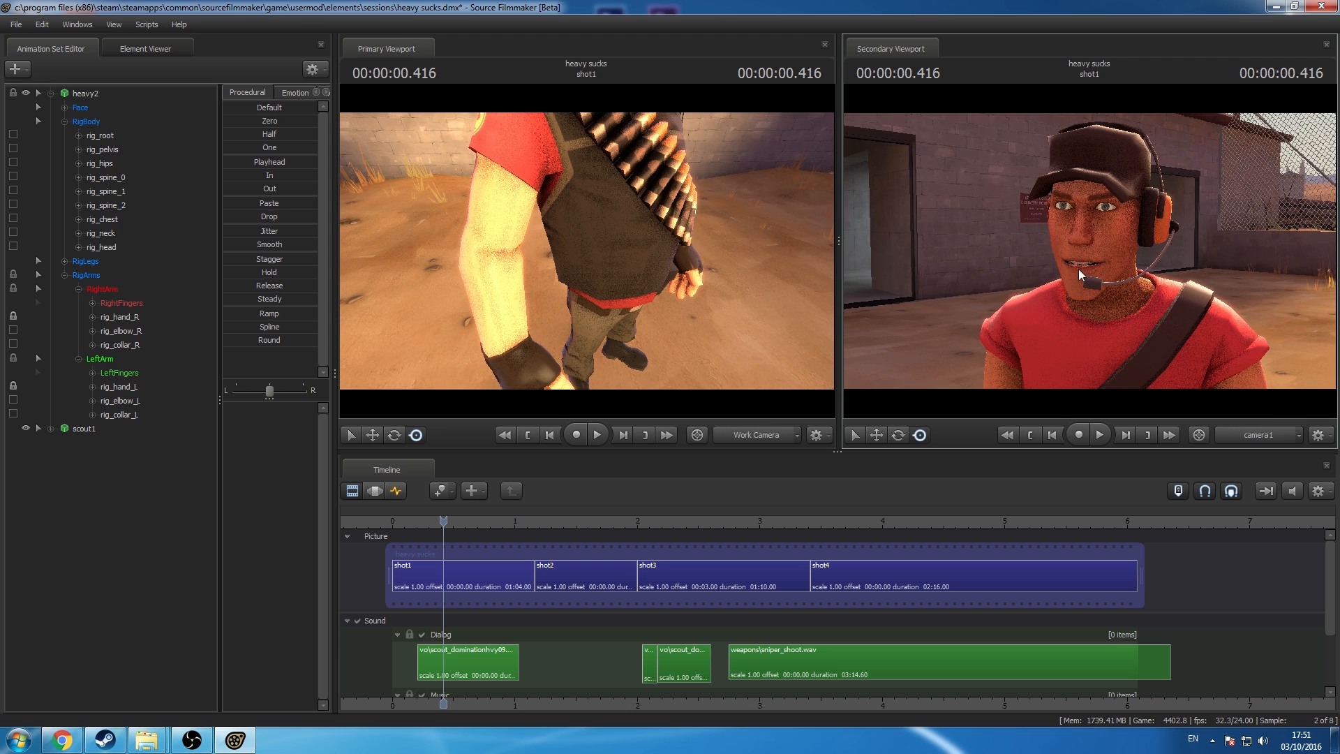
key(space)
key(space)
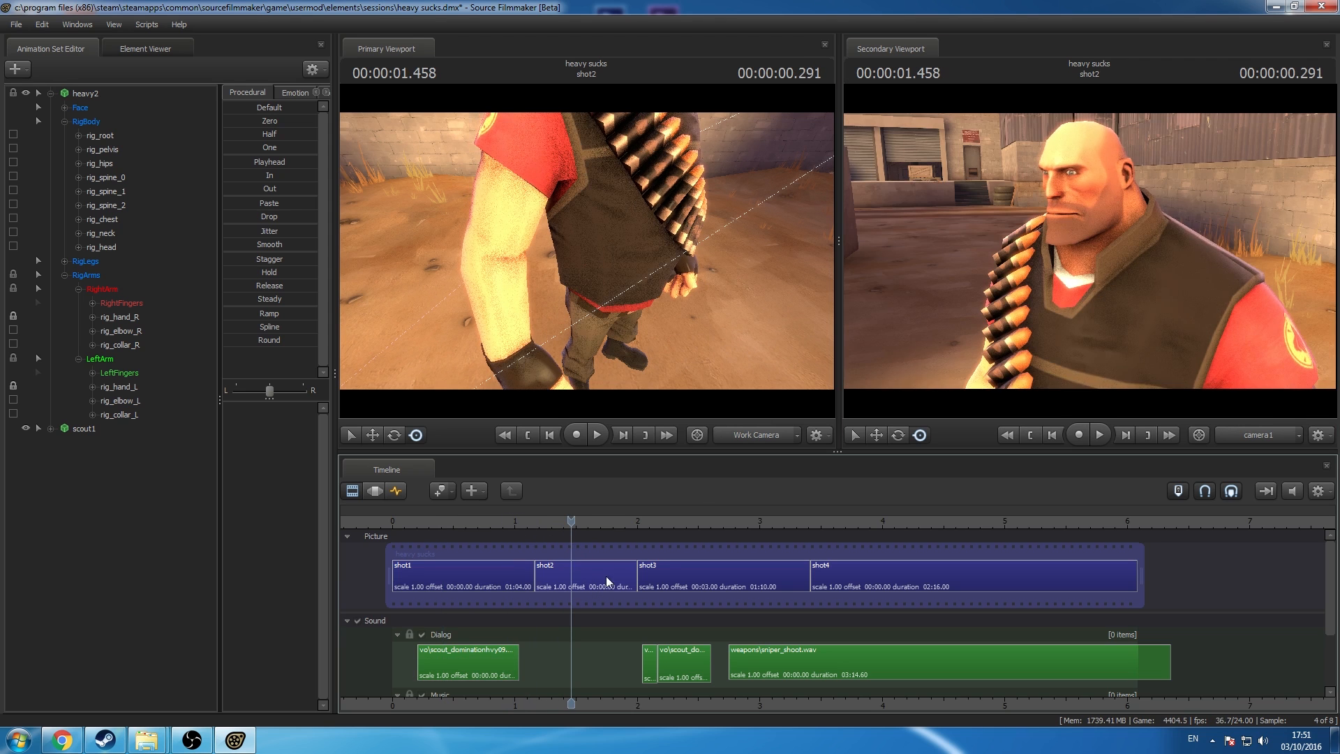
Step: Select shot3 and place the playhead at 2.750 s, where the sniper_shoot.wav clip starts
drag(615, 527, 677, 538)
click(729, 574)
drag(1023, 324, 1028, 324)
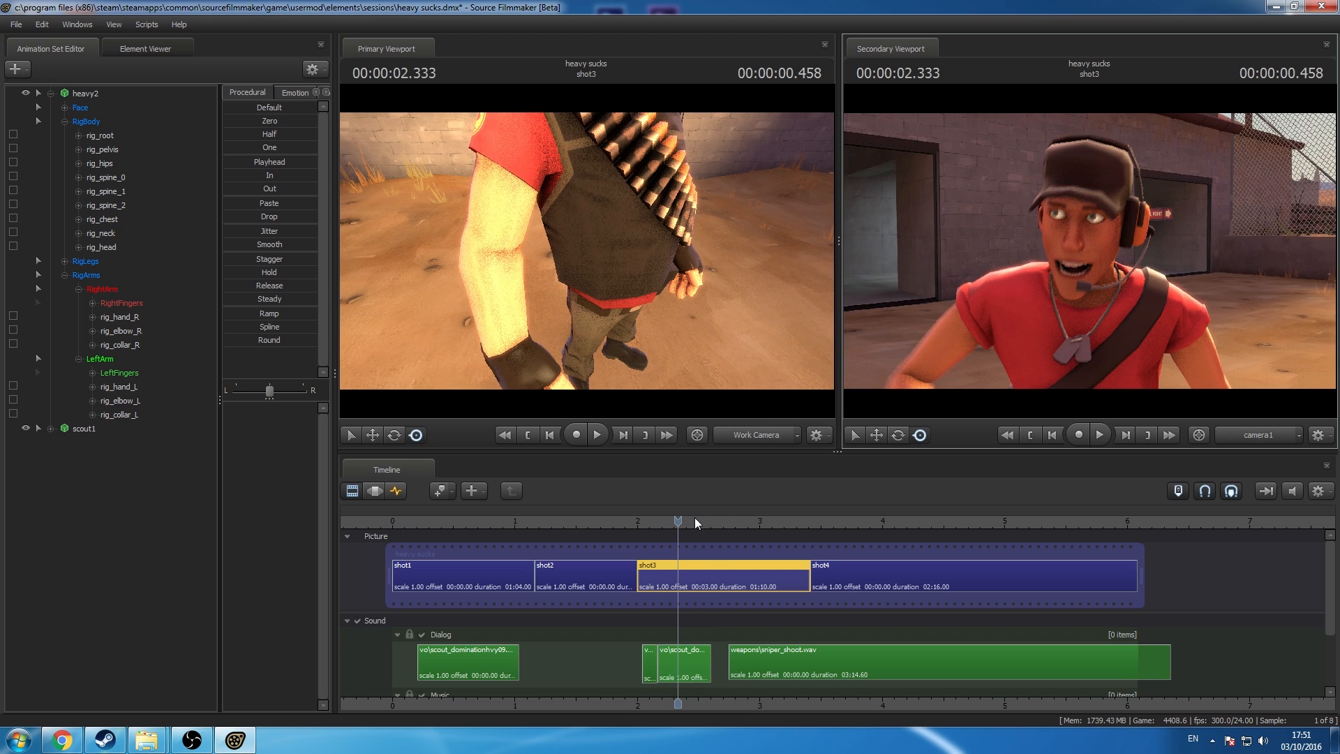
click(734, 522)
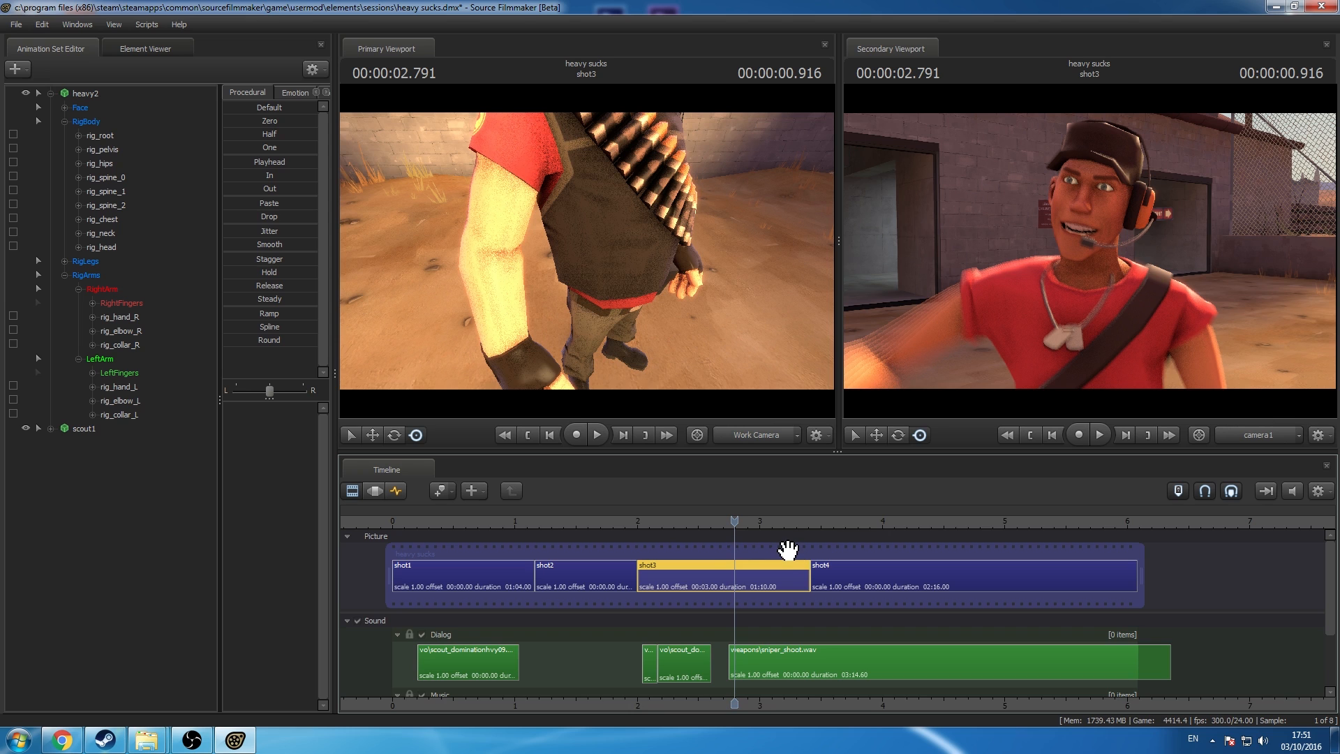
key(Left)
Step: Open the Particle Editor Tool
click(71, 572)
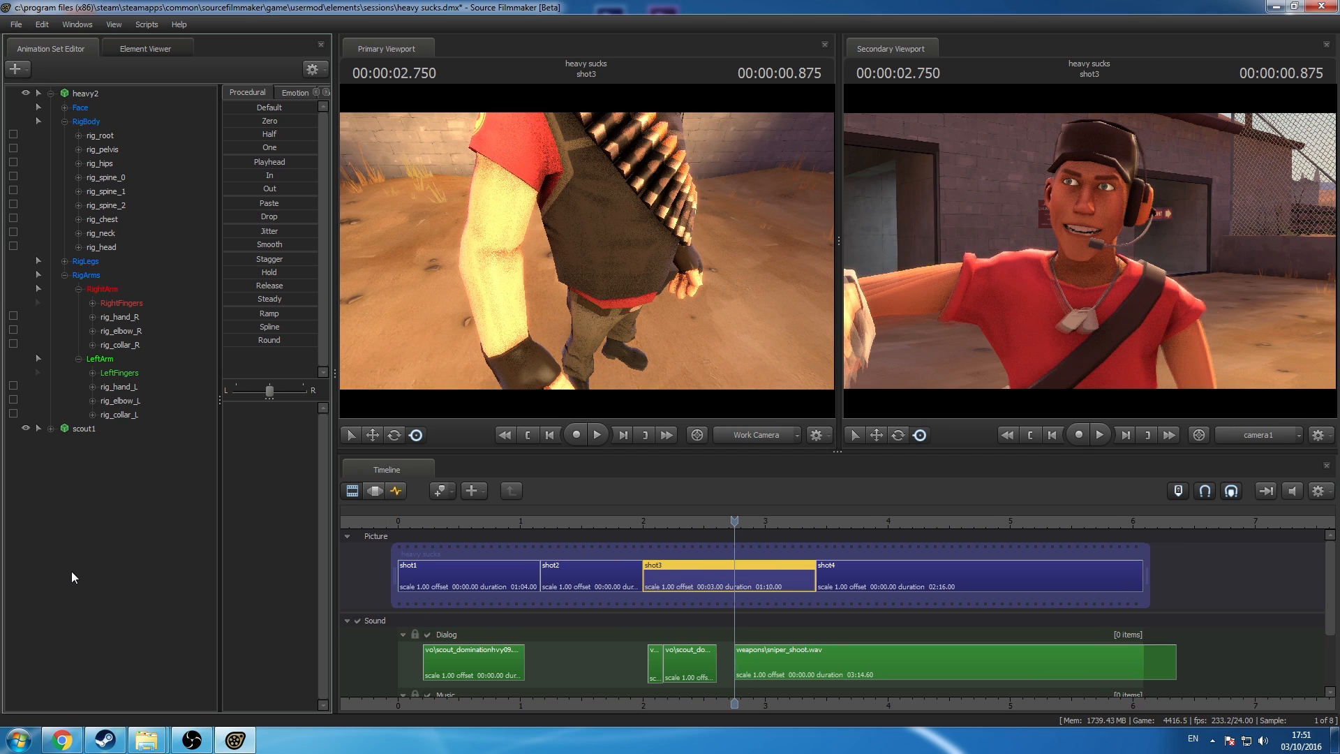
click(77, 25)
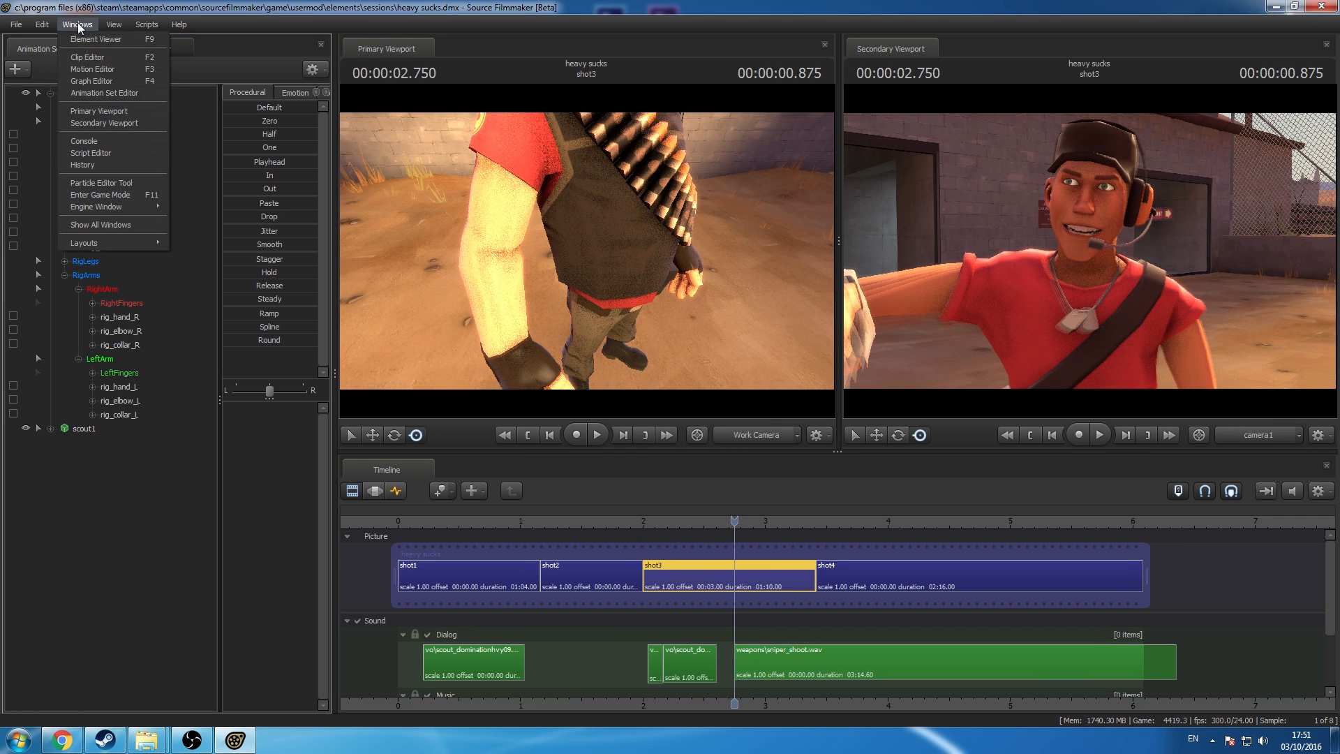
click(150, 184)
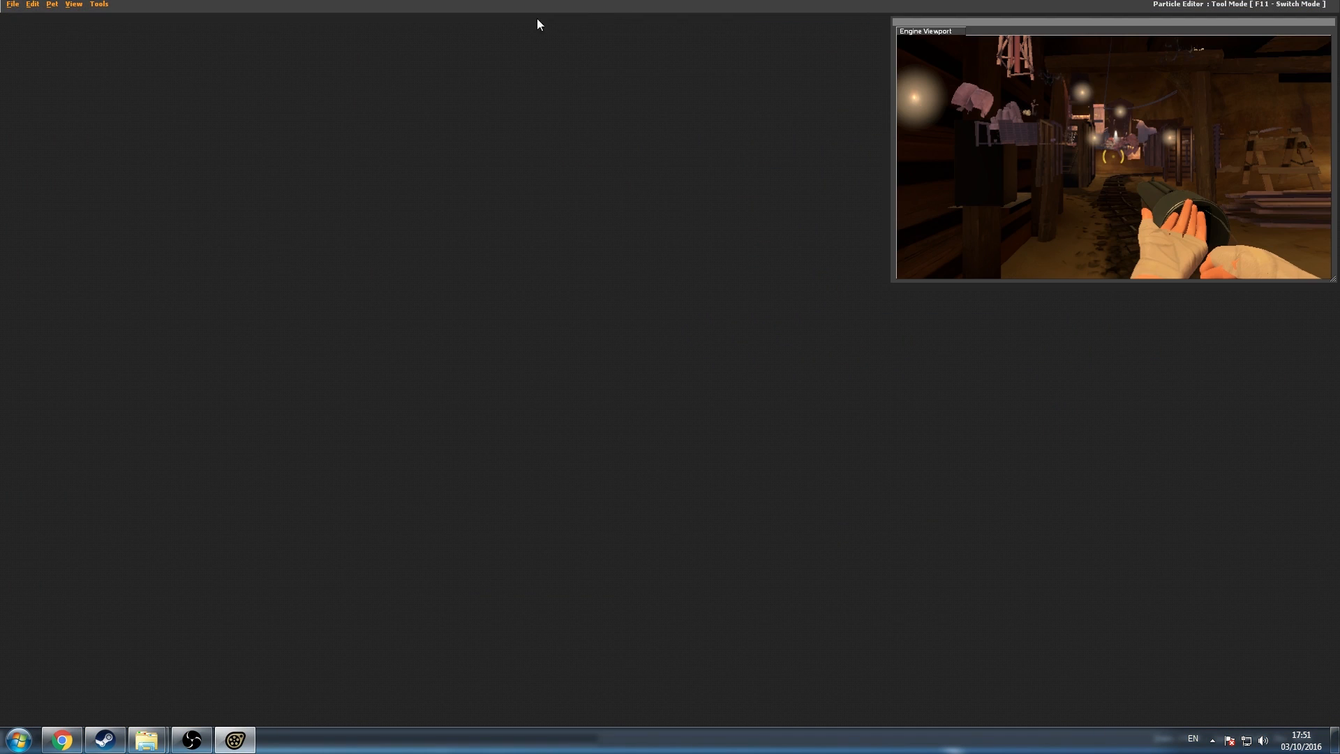
Step: Restore the Particle Editor's default layout and open blood_impact.pcf from the tf particles folder
click(69, 4)
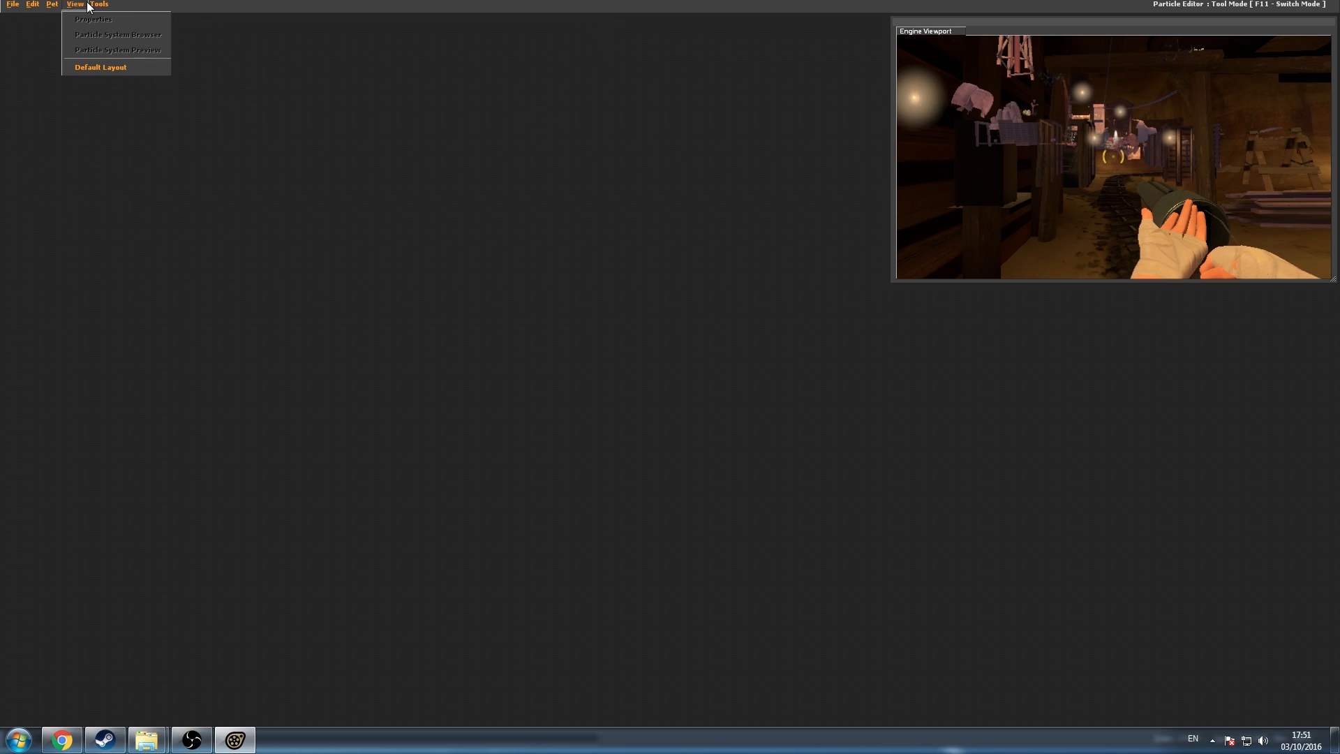
click(75, 67)
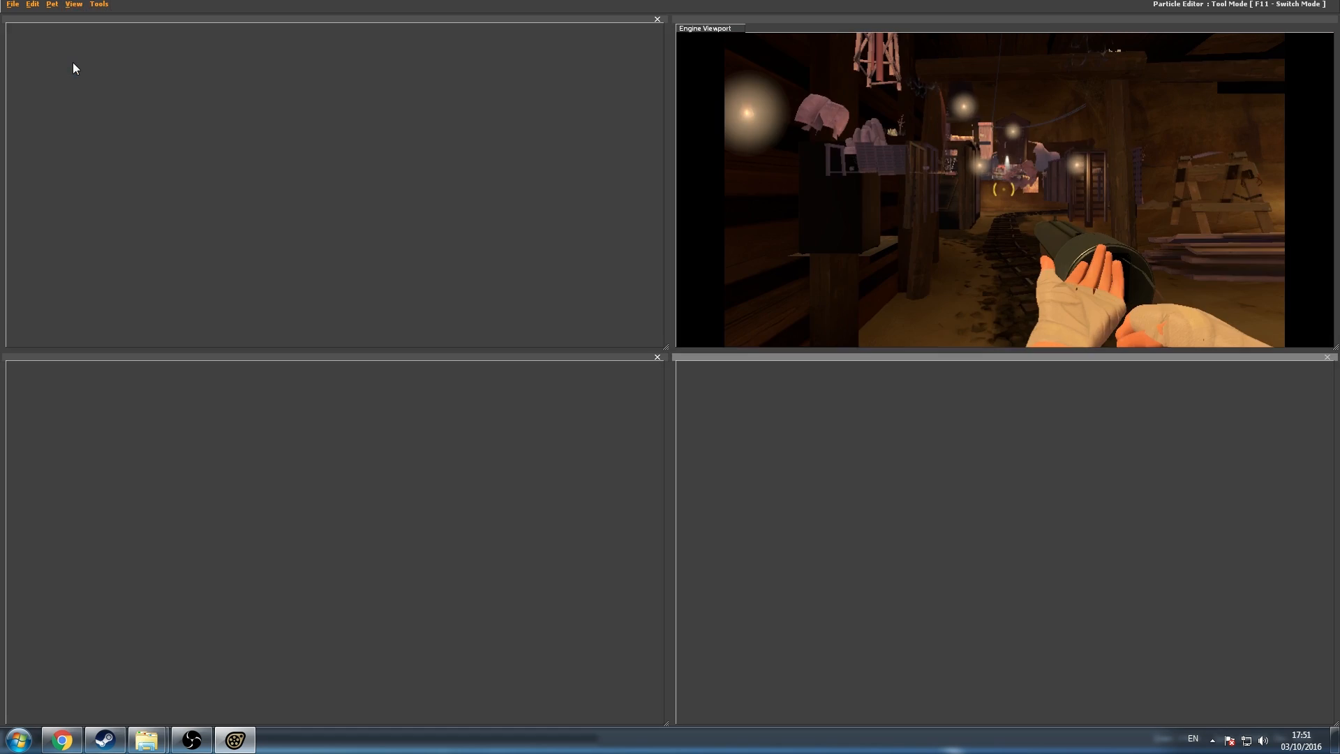
click(52, 4)
mouse_move(33, 5)
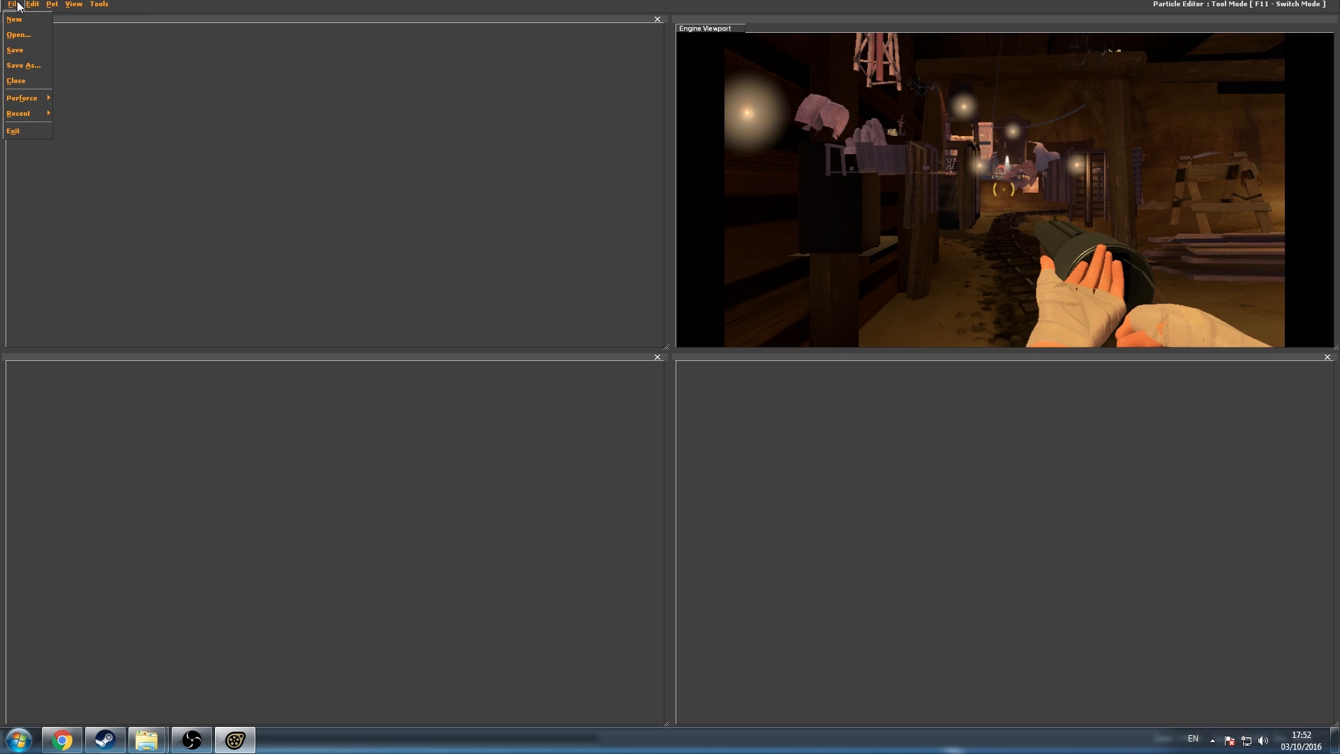
click(21, 37)
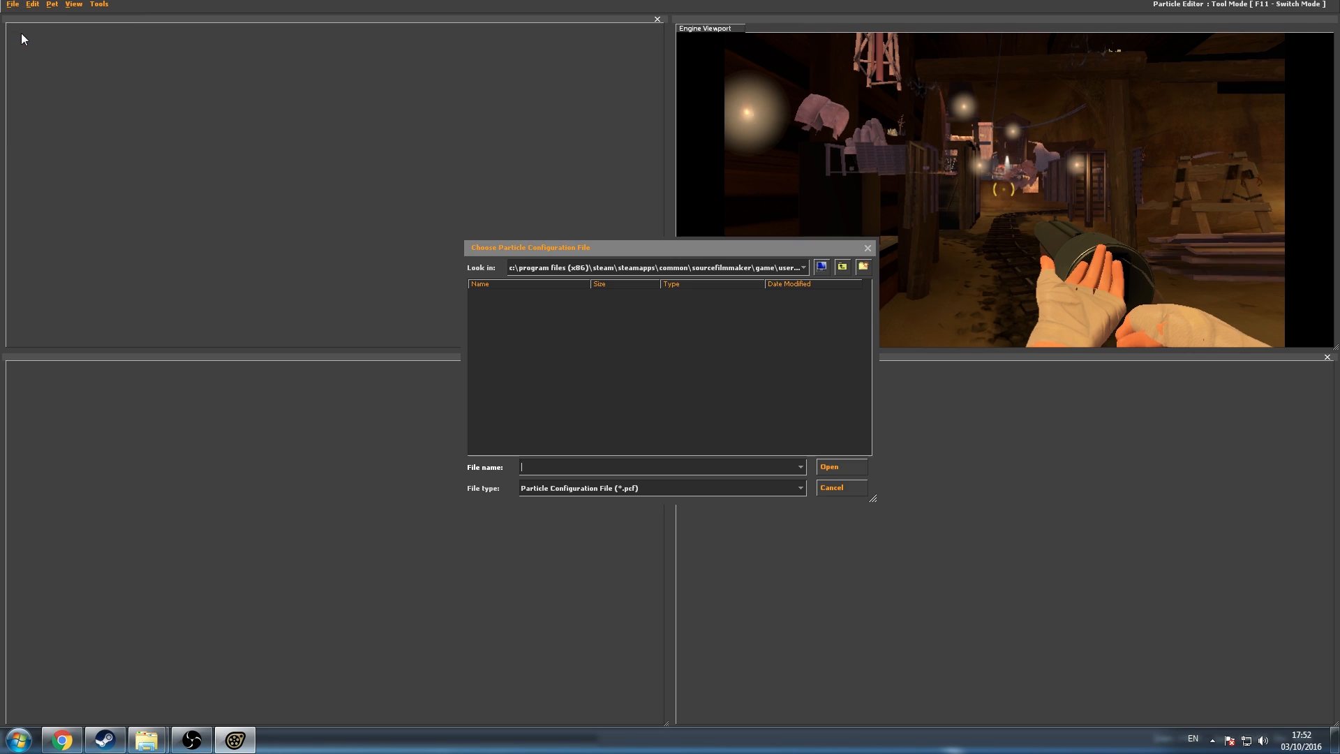
click(842, 272)
click(842, 273)
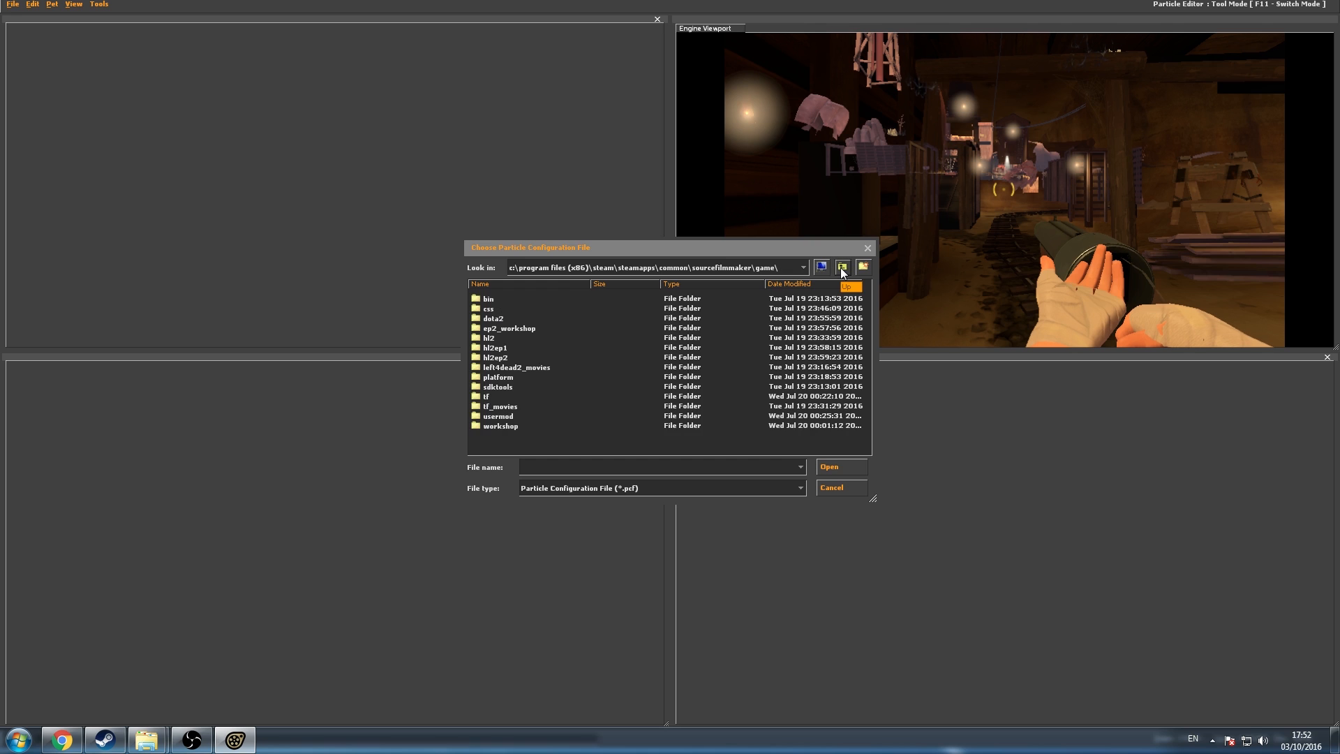
double_click(482, 398)
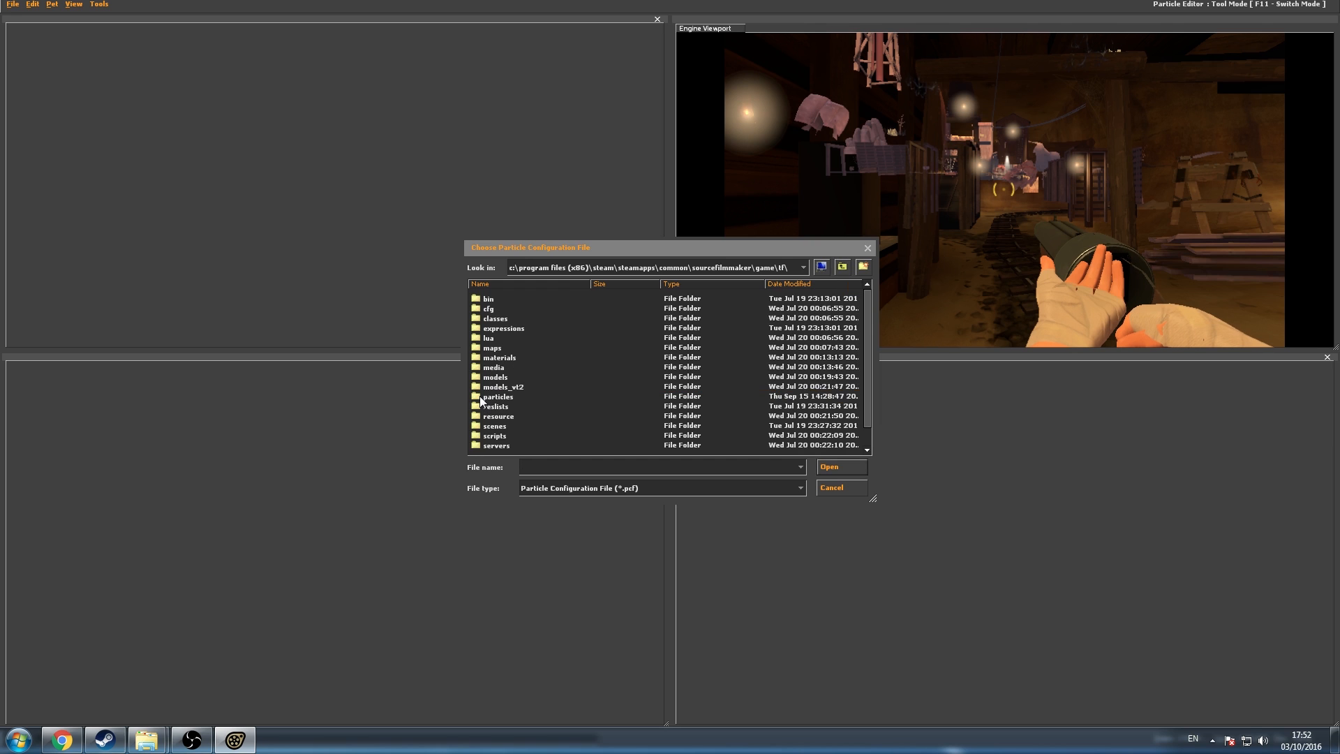
double_click(481, 398)
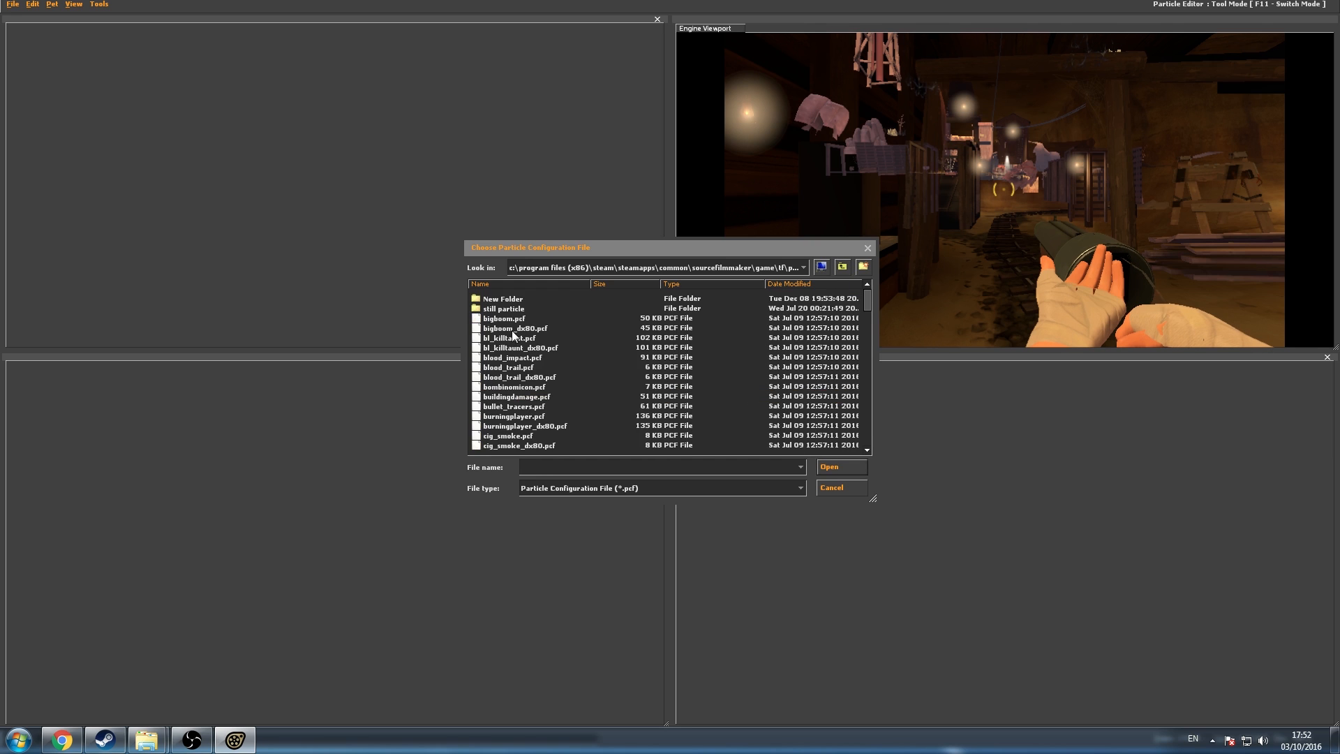
double_click(520, 357)
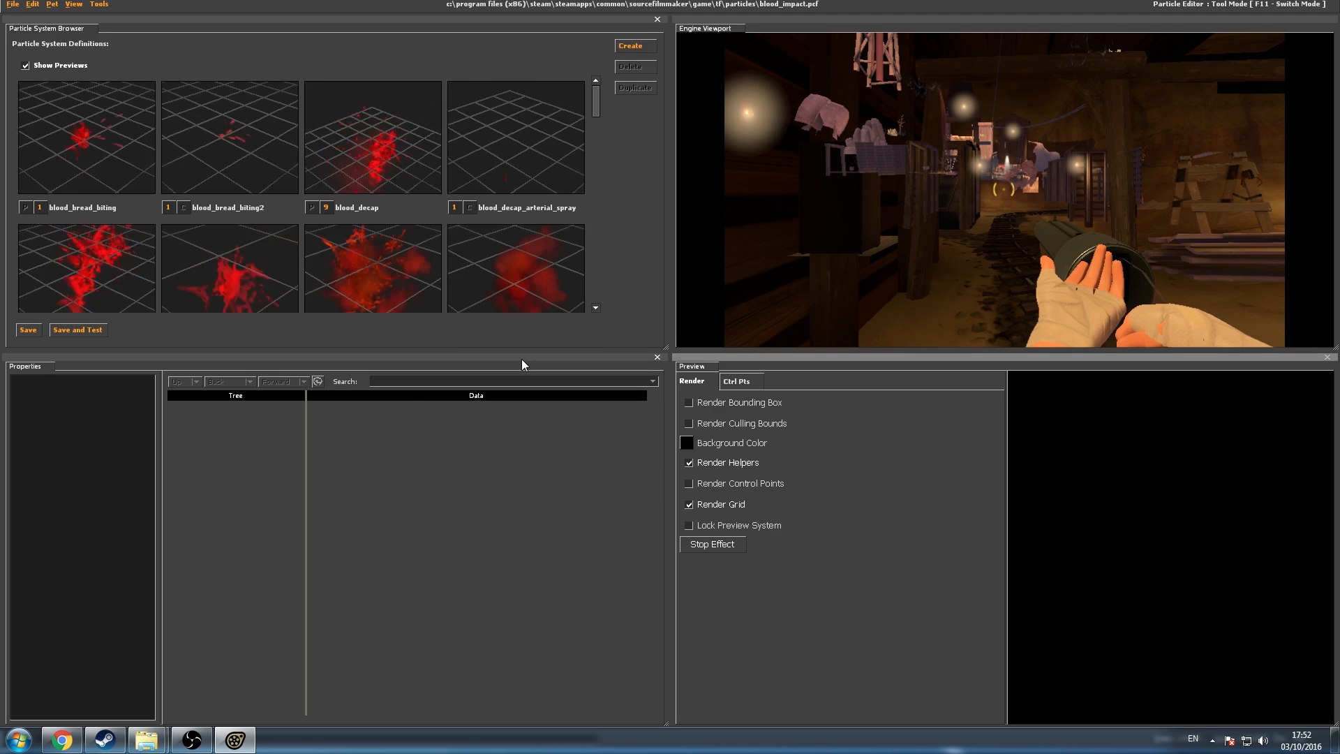
Step: Enlarge the particle system browser and select the tfc_sniper_mist definition to preview it
drag(668, 349, 703, 419)
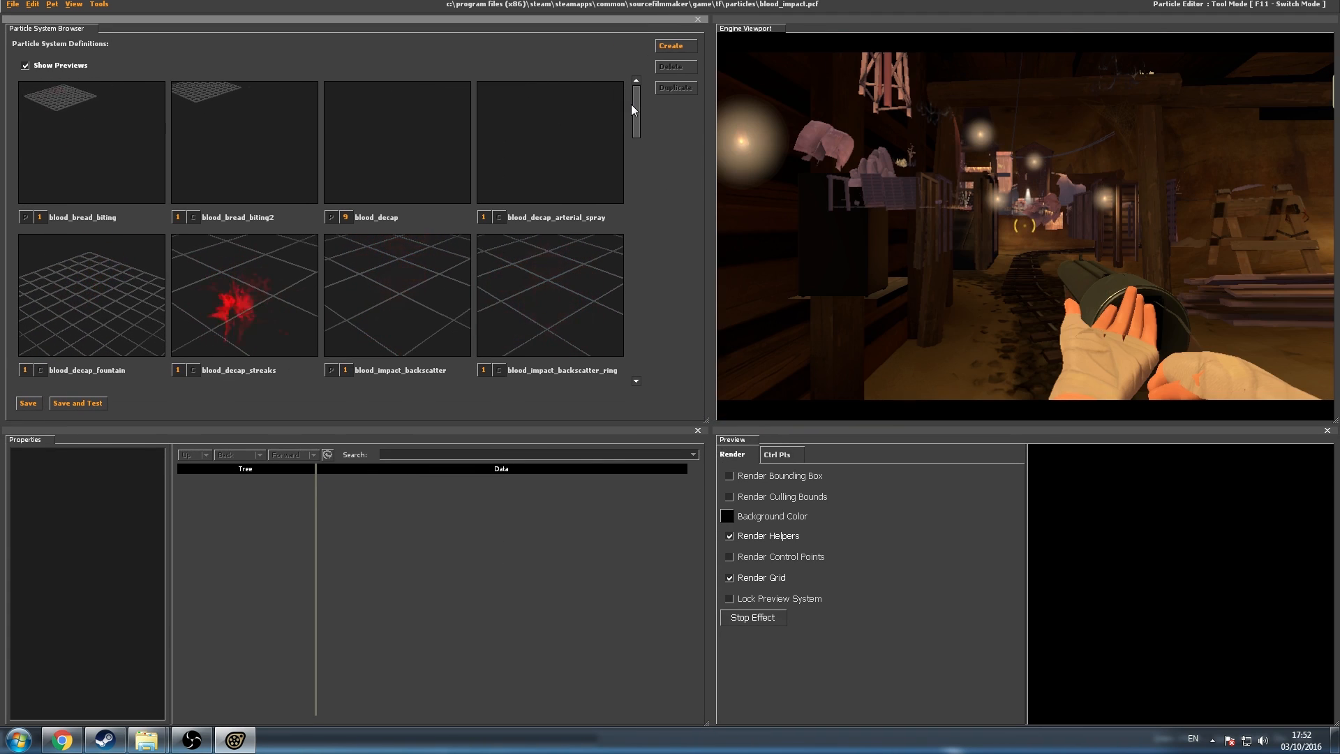
drag(631, 103, 652, 344)
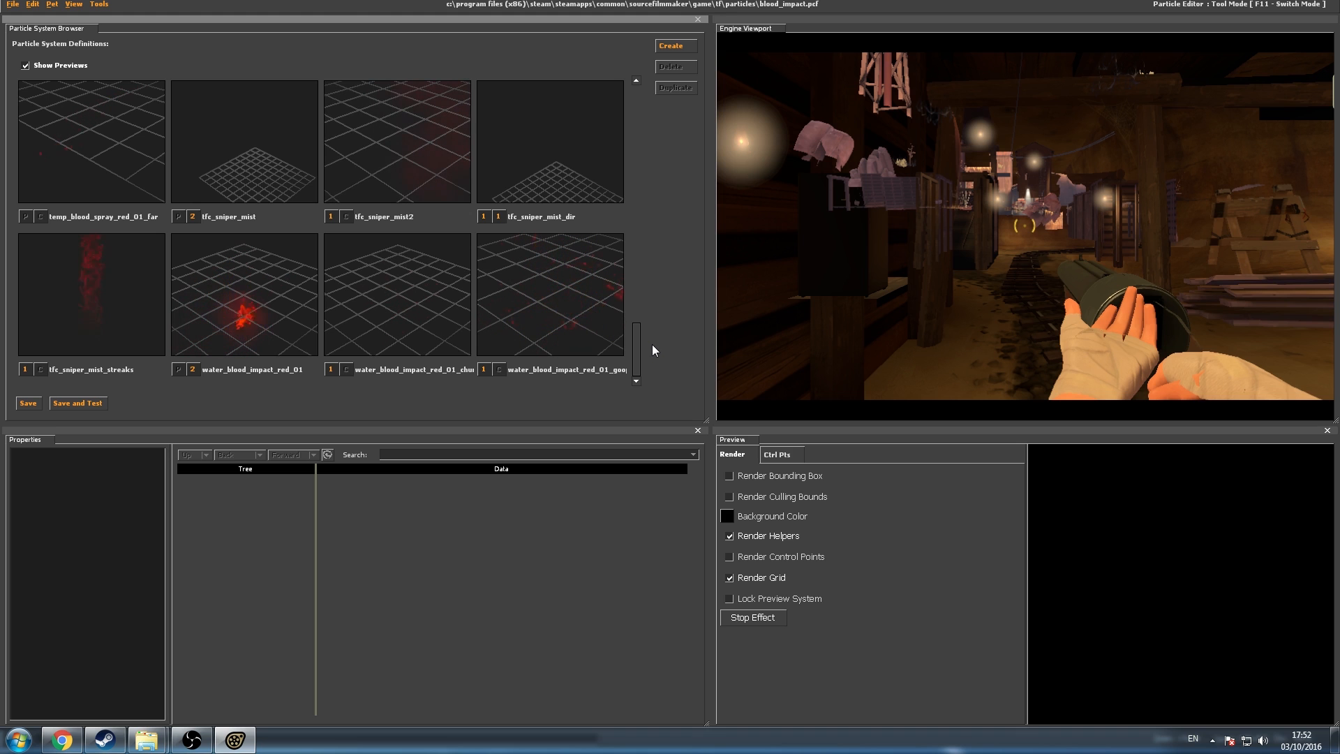
mouse_move(636, 346)
mouse_down()
mouse_move(627, 103)
mouse_move(653, 366)
mouse_move(648, 326)
mouse_up()
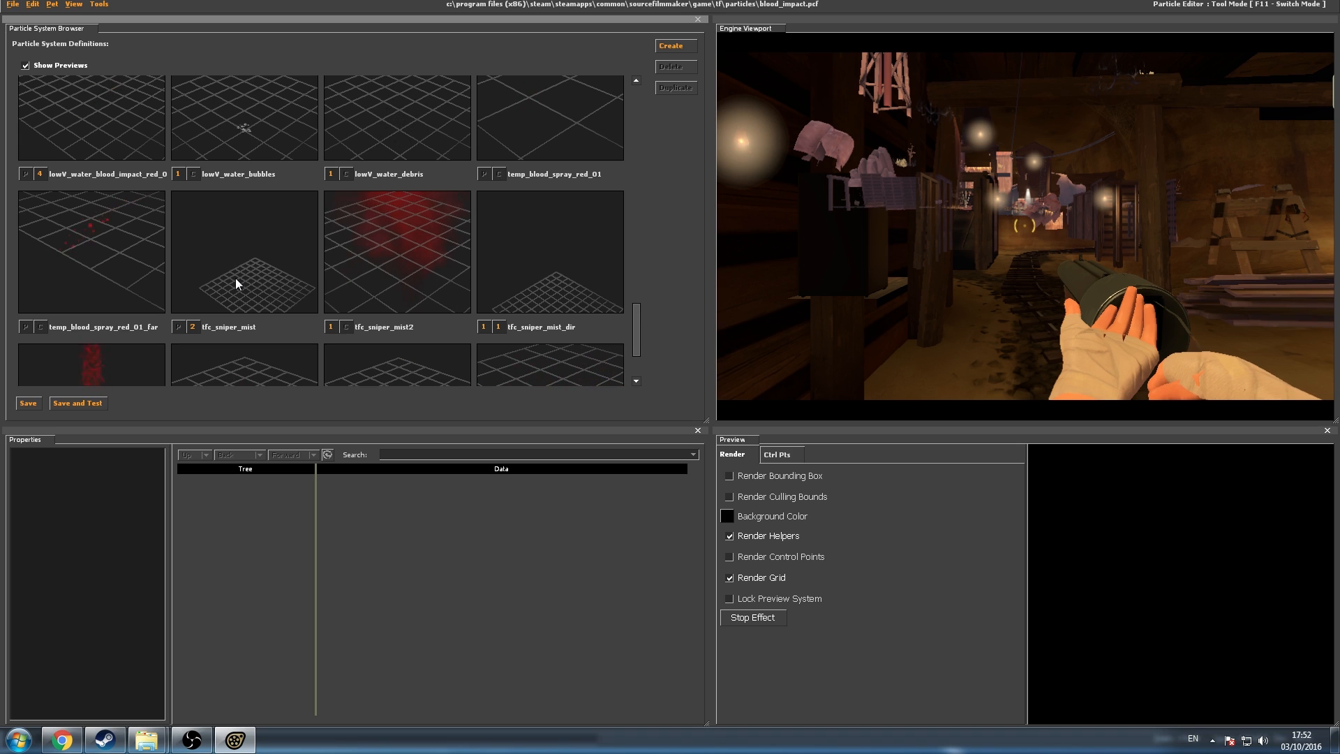
click(289, 294)
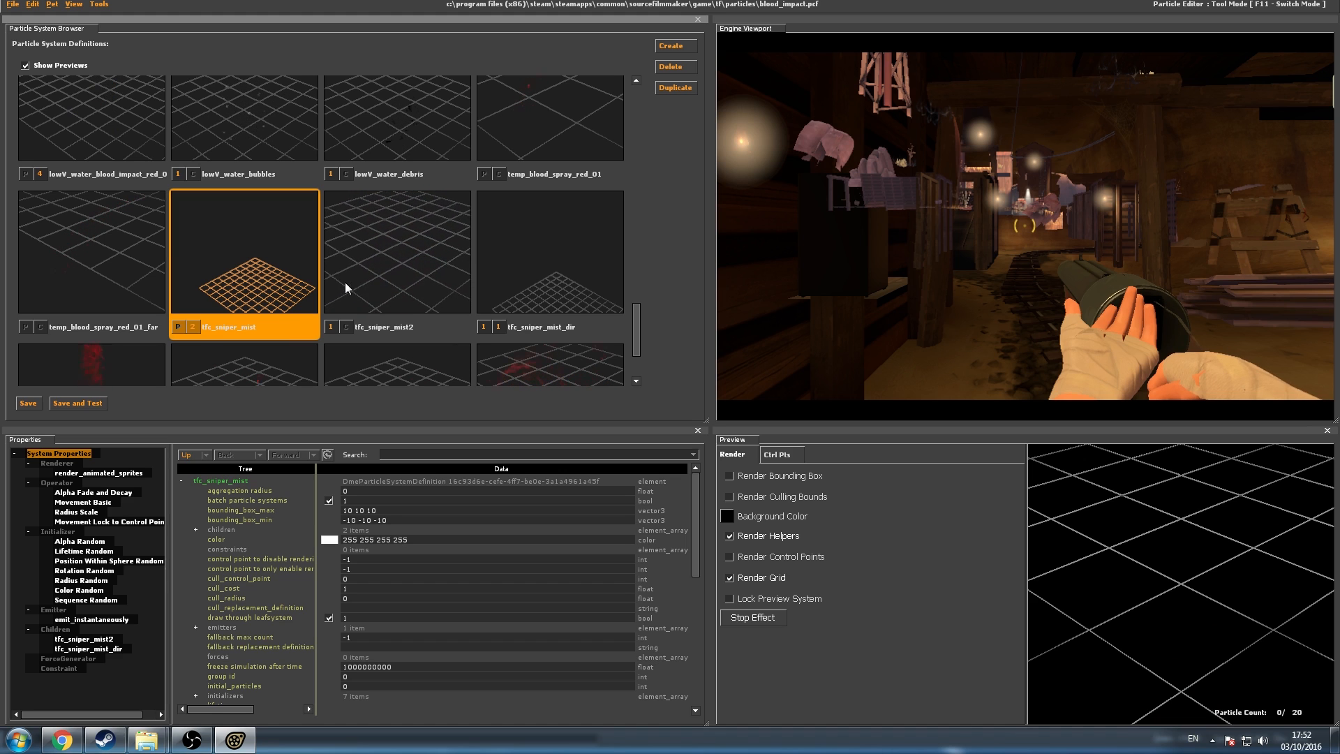
Step: Return to Source Filmmaker and start an animation set for a new particle system, using blood_impact.pcf as its definition file
click(100, 4)
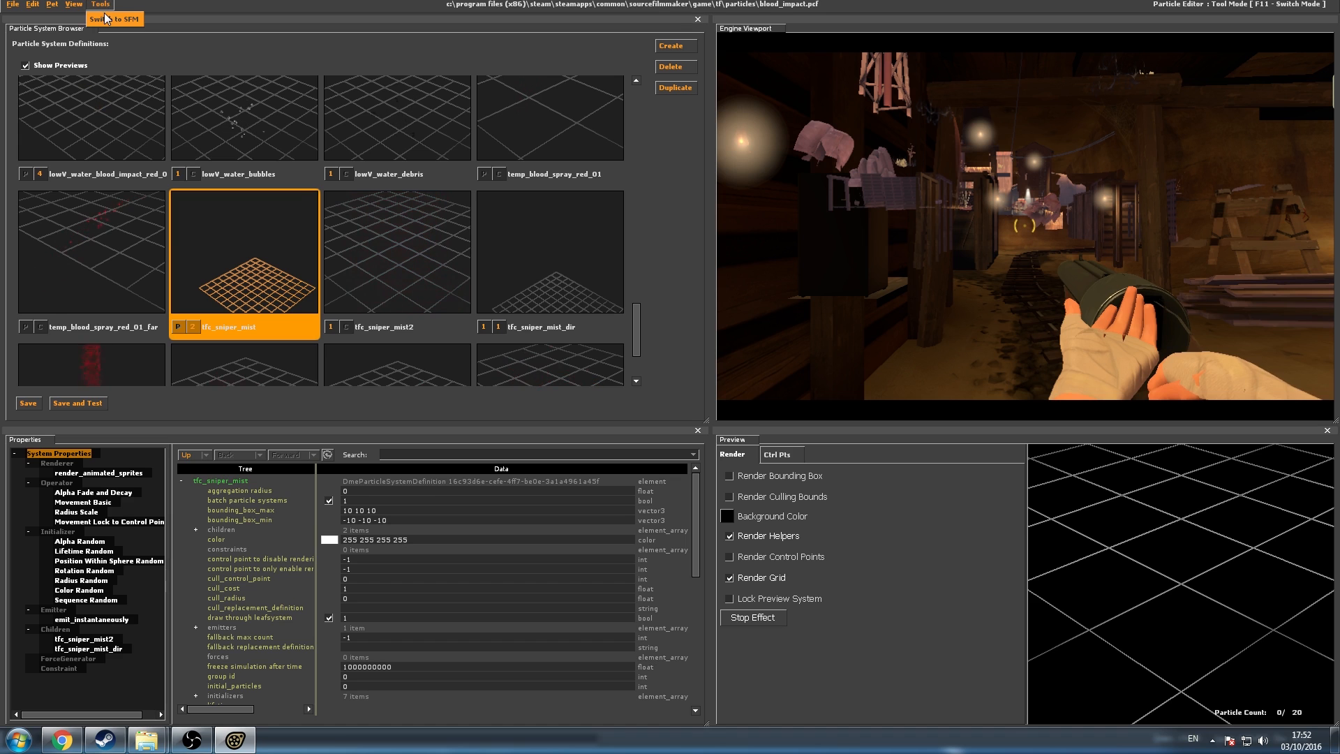
click(112, 19)
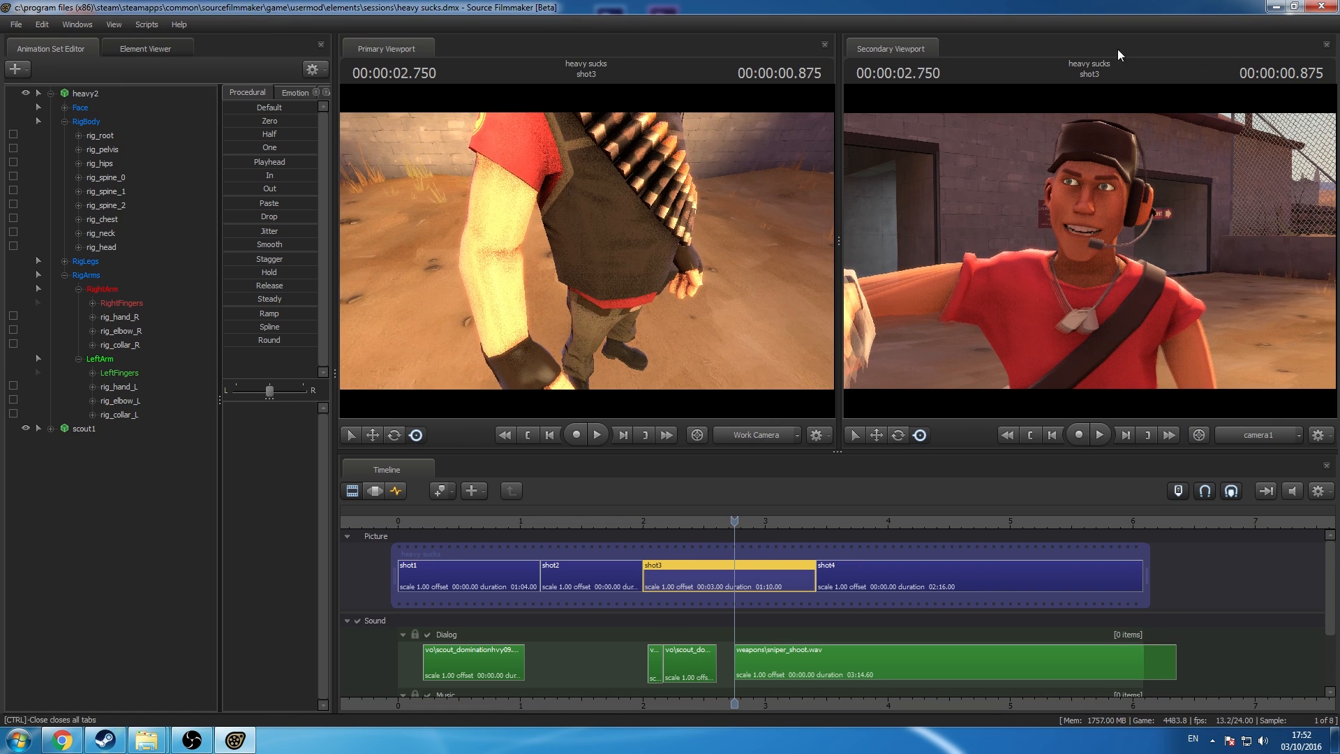
click(1234, 10)
click(17, 68)
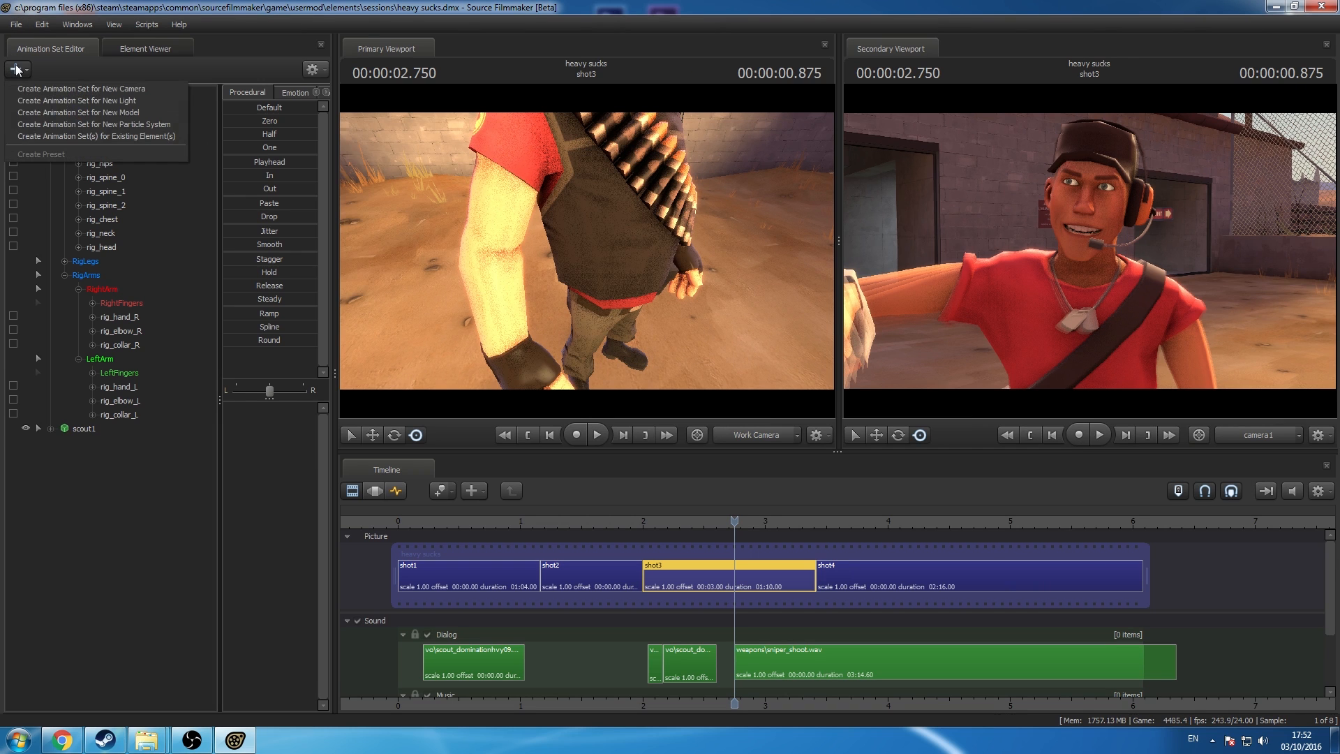
click(143, 126)
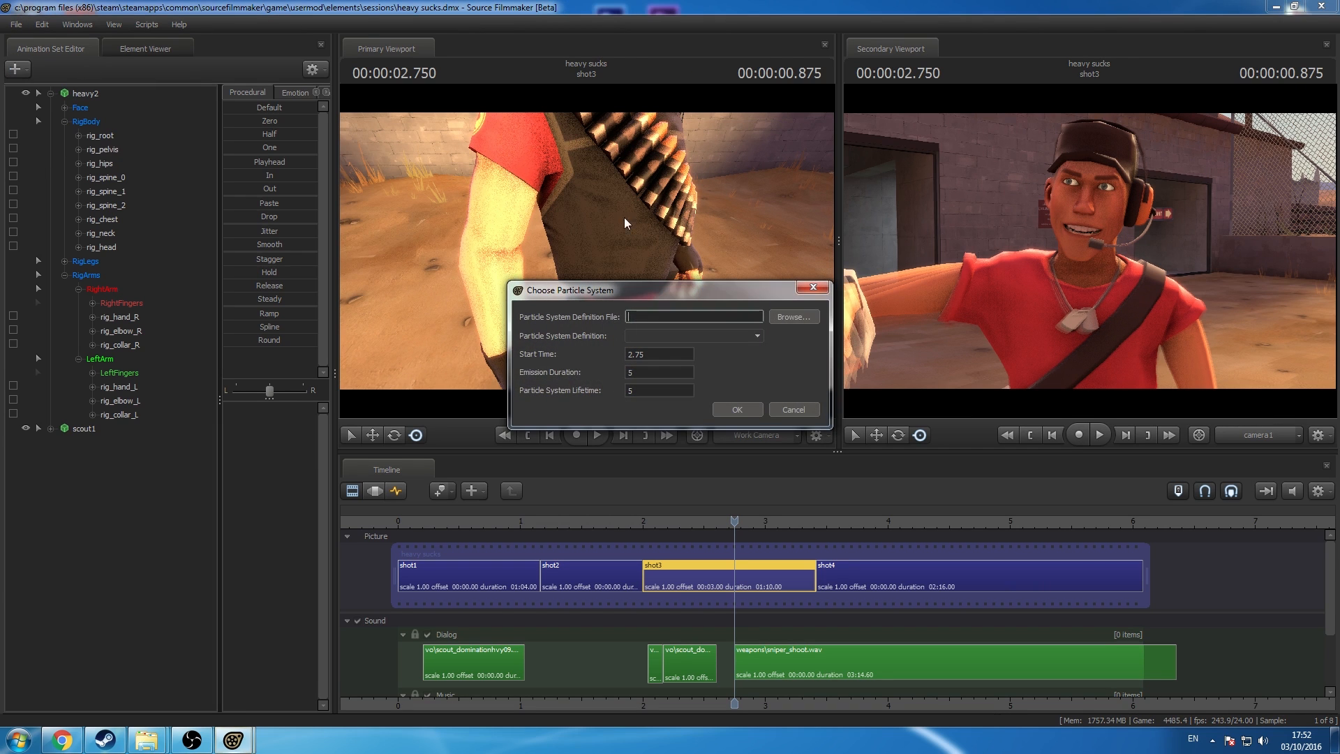
click(786, 317)
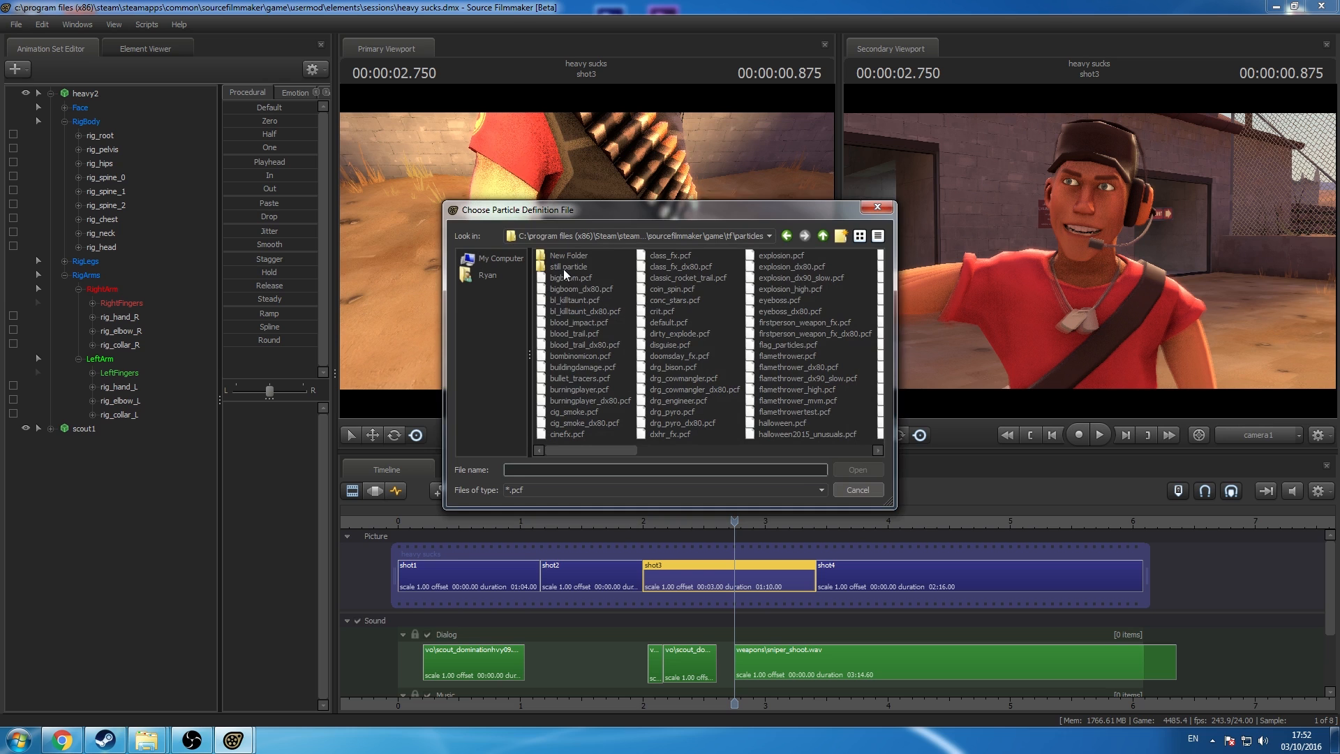
double_click(591, 322)
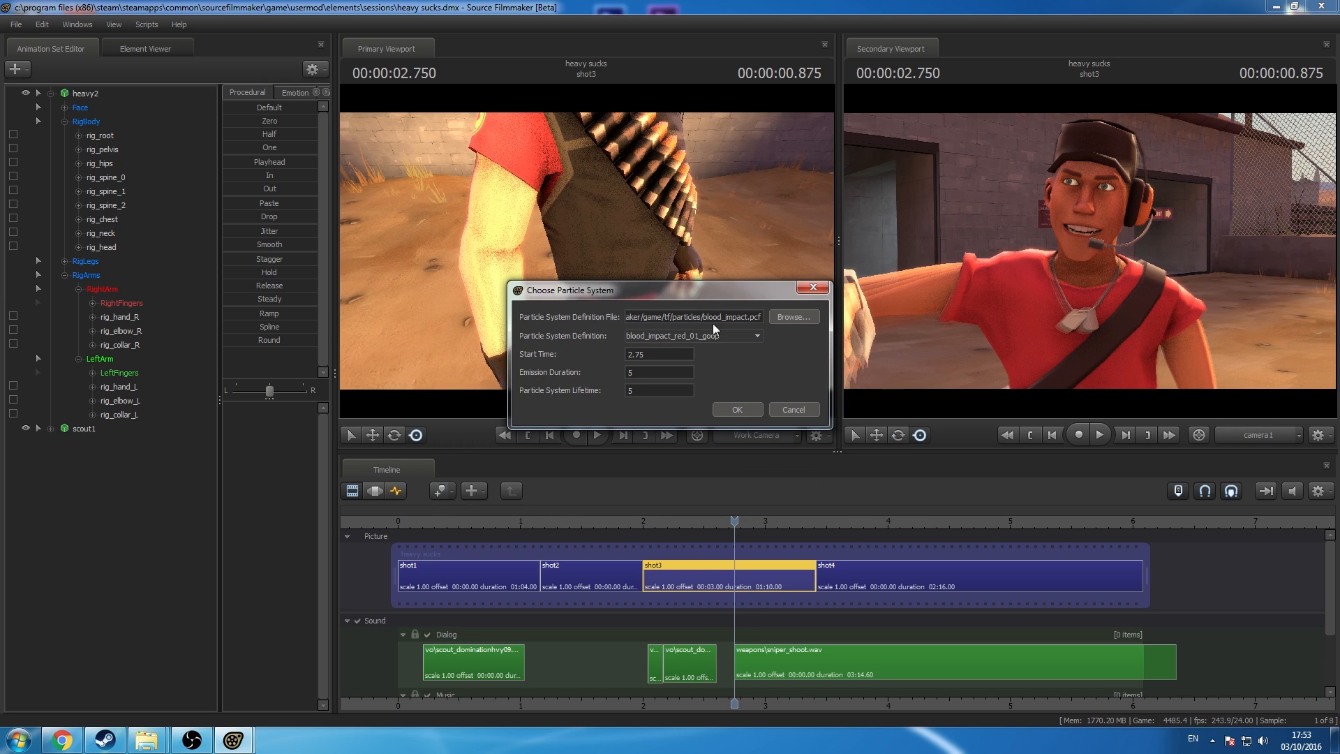
Step: Choose the tfc_sniper_mist definition and create the particle system with start time 2.75, emission duration 5 and lifetime 5
click(728, 337)
scroll(719, 358, down, 10)
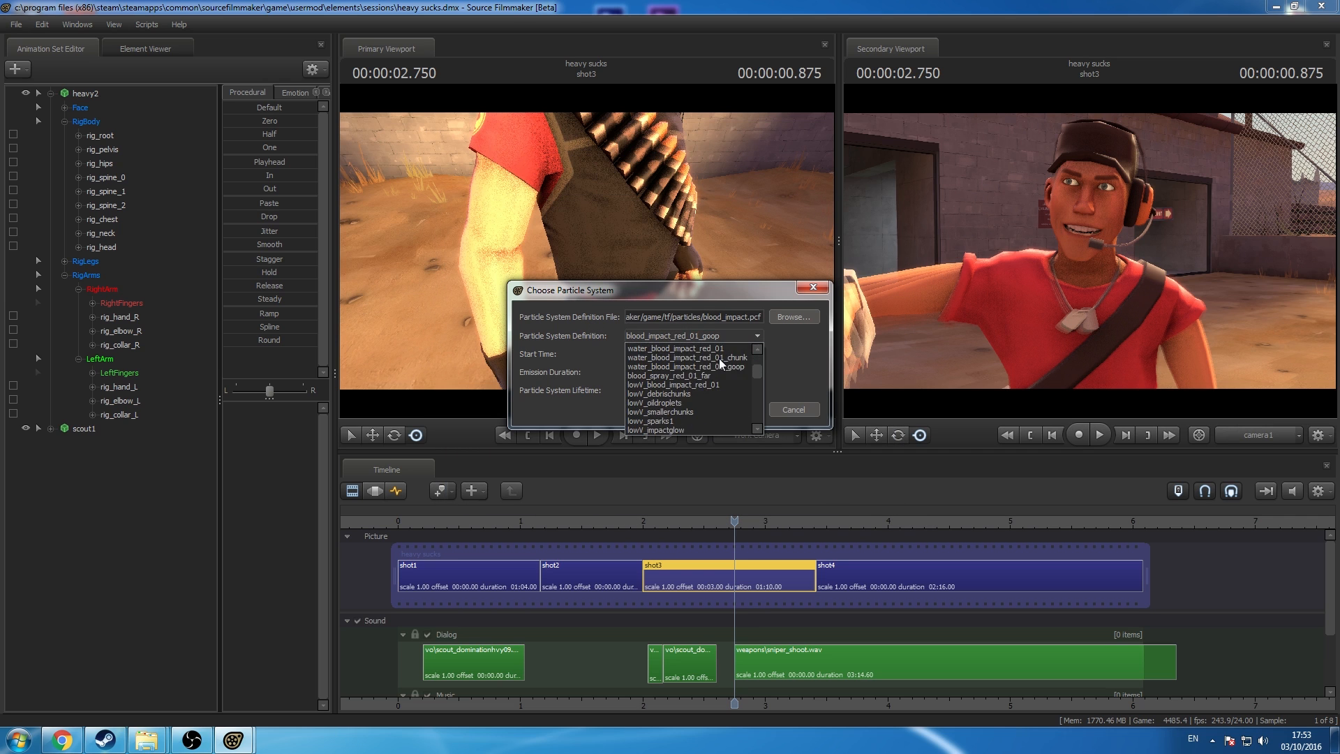
scroll(719, 358, down, 5)
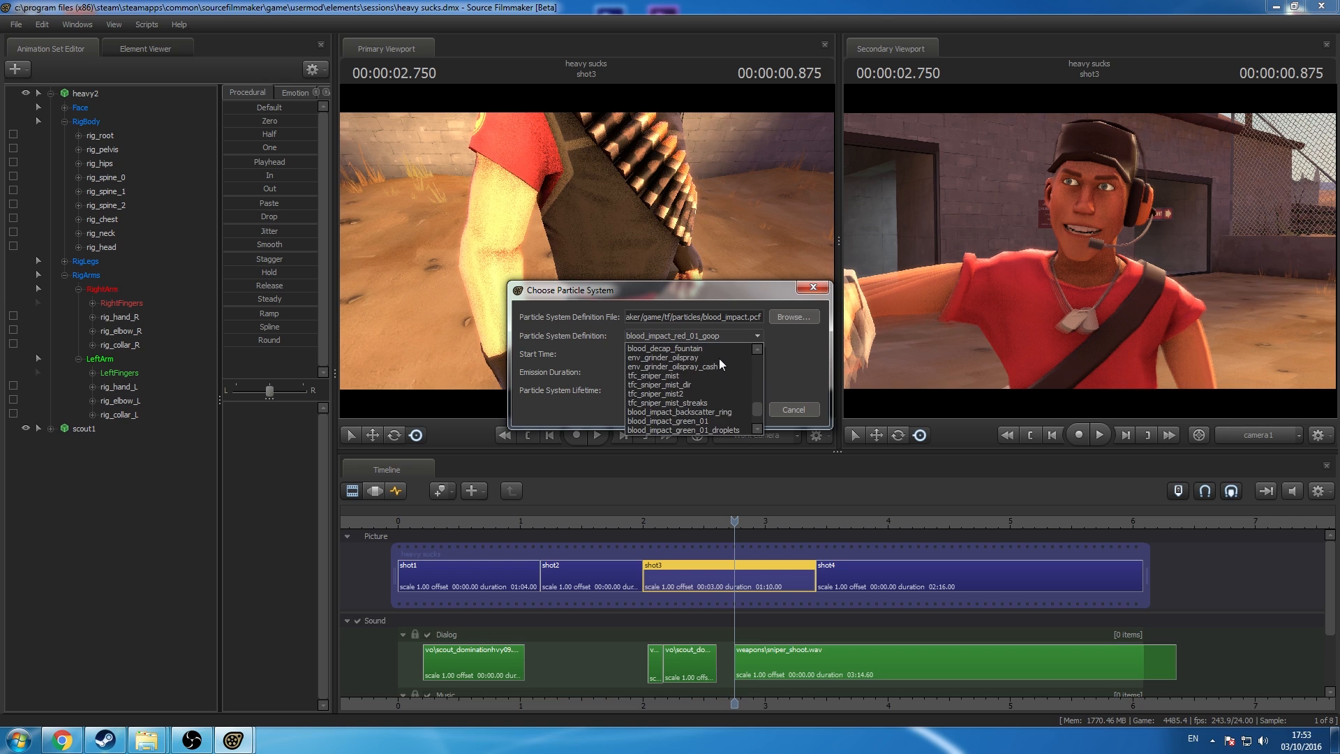
click(666, 376)
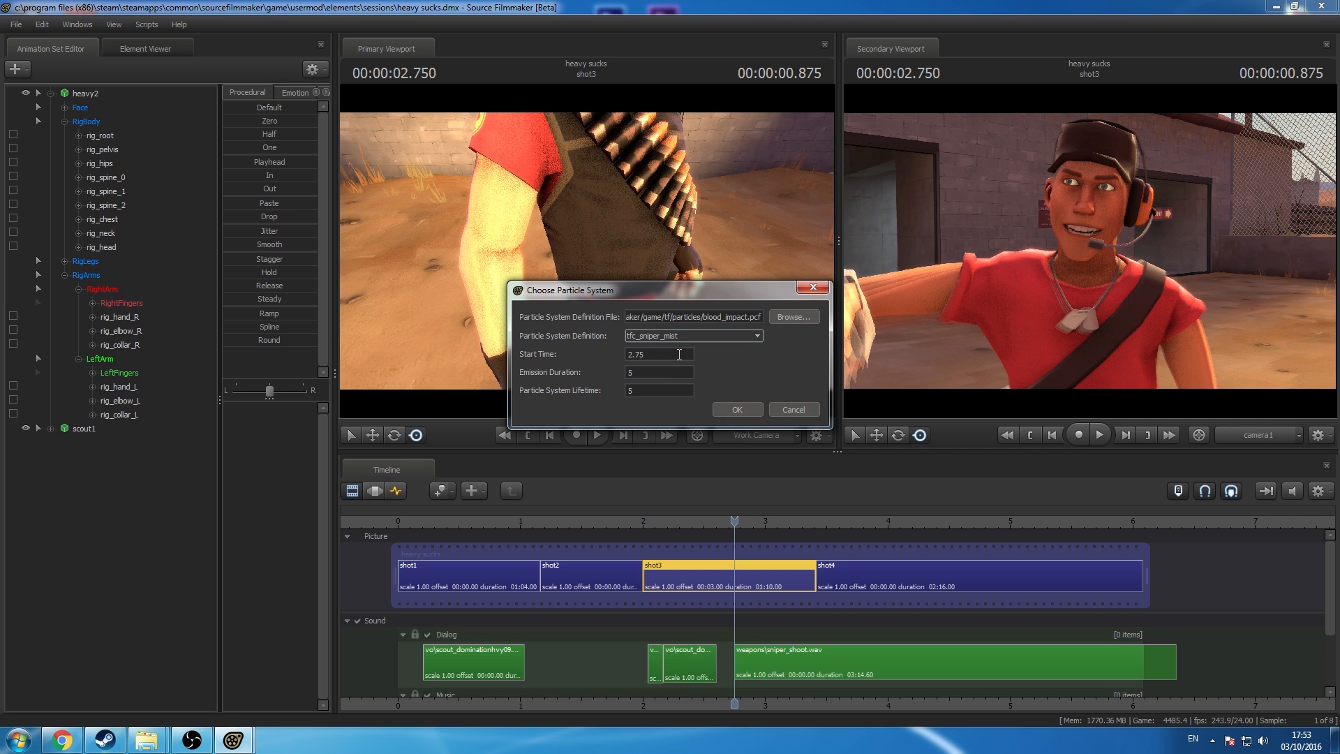
click(738, 409)
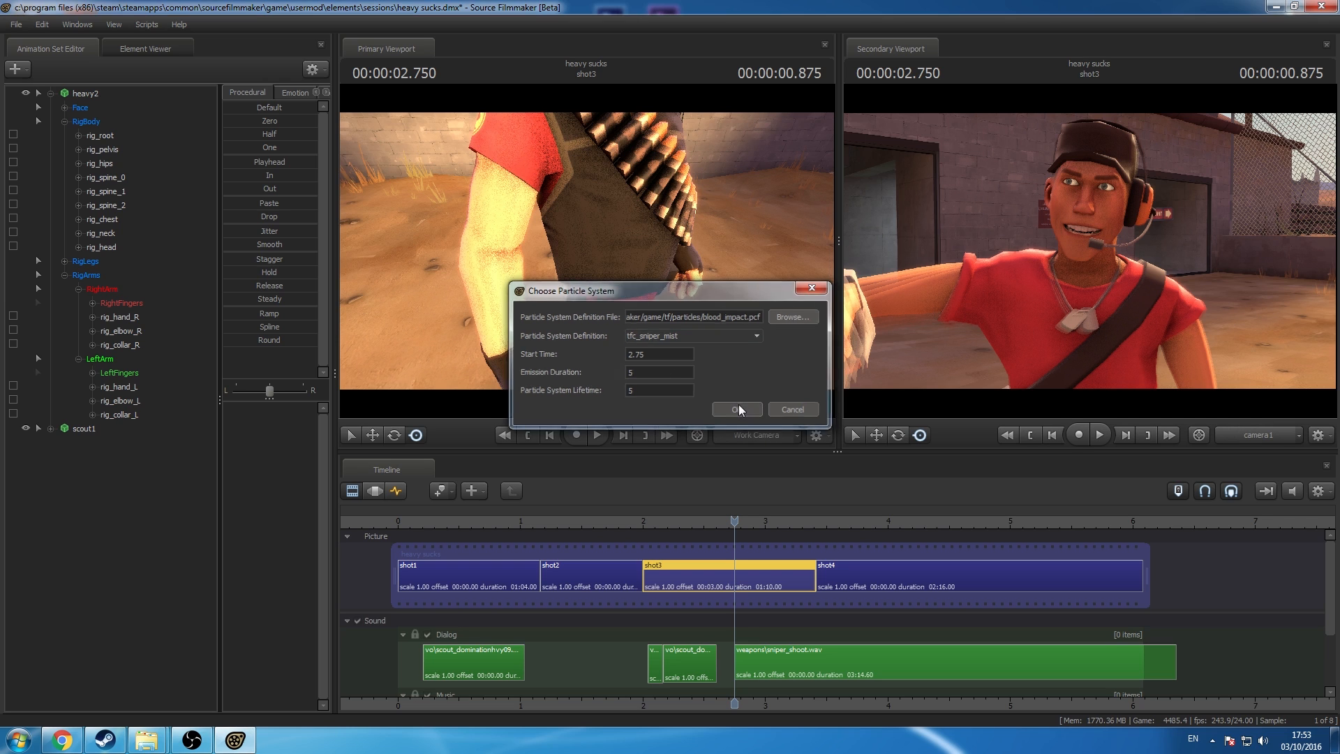
Step: Move the tfc_sniper_mist1 transform onto the scout's head in the motion editor and apply the change
click(52, 441)
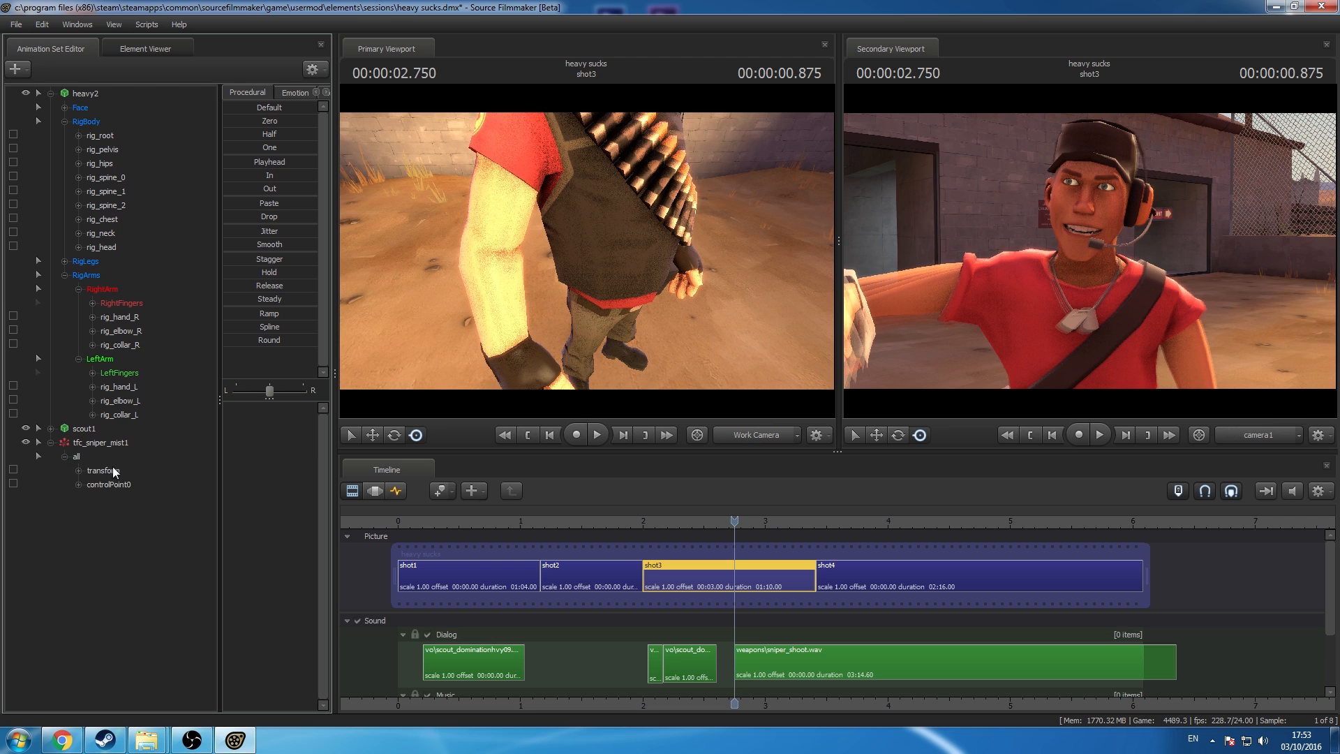
click(112, 469)
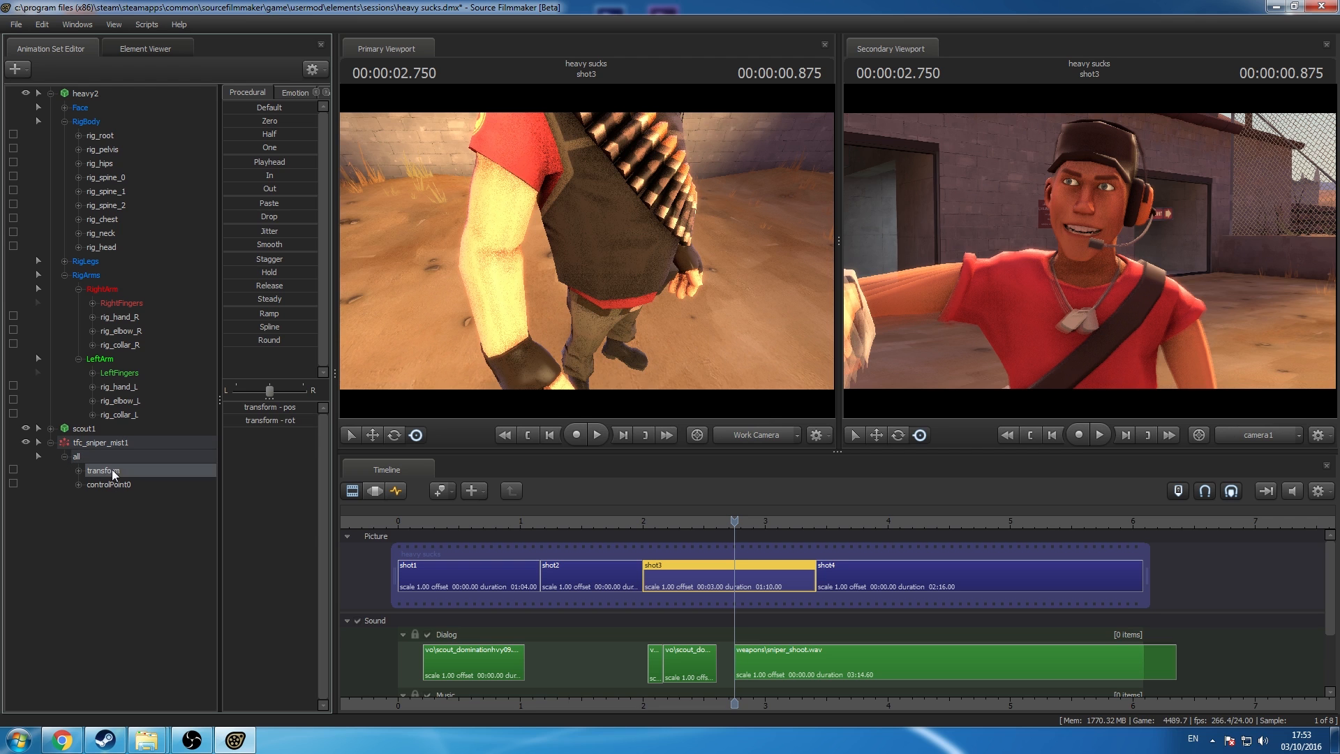
click(374, 493)
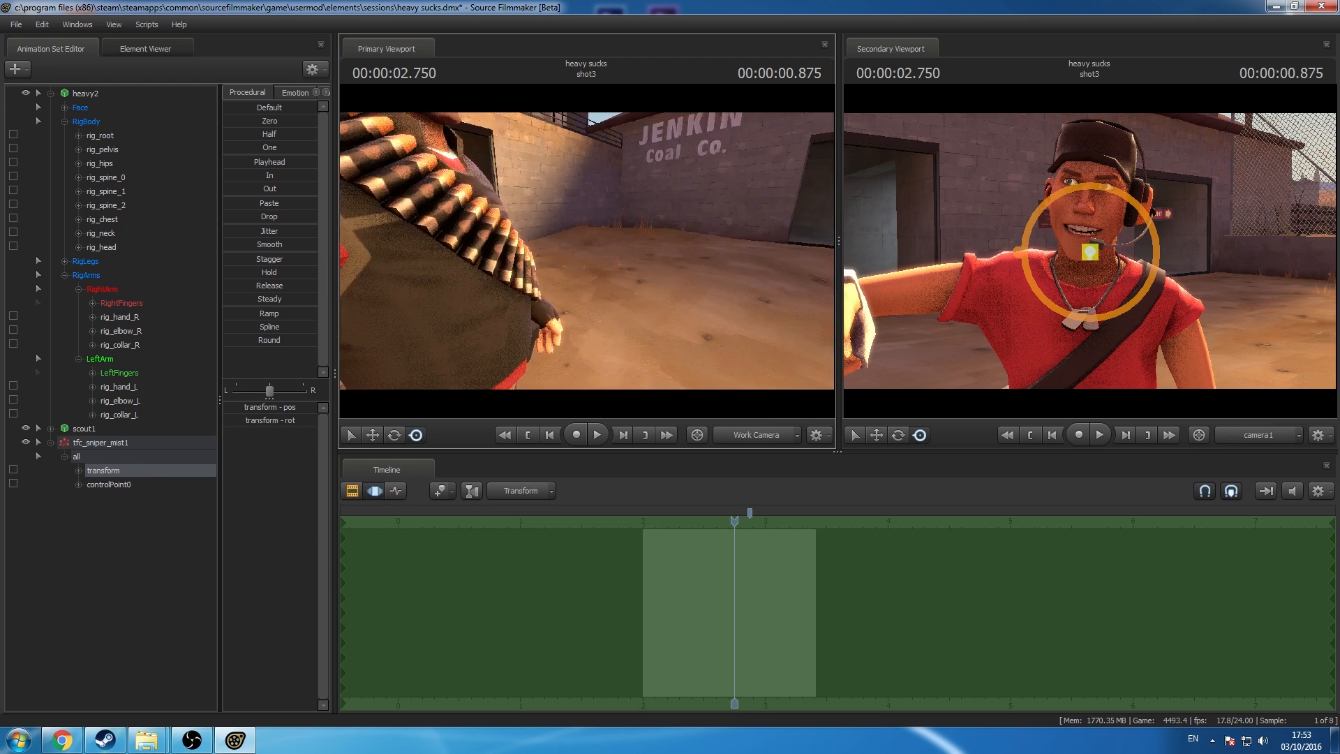
key(w)
drag(587, 251, 391, 211)
key(d)
key(d)
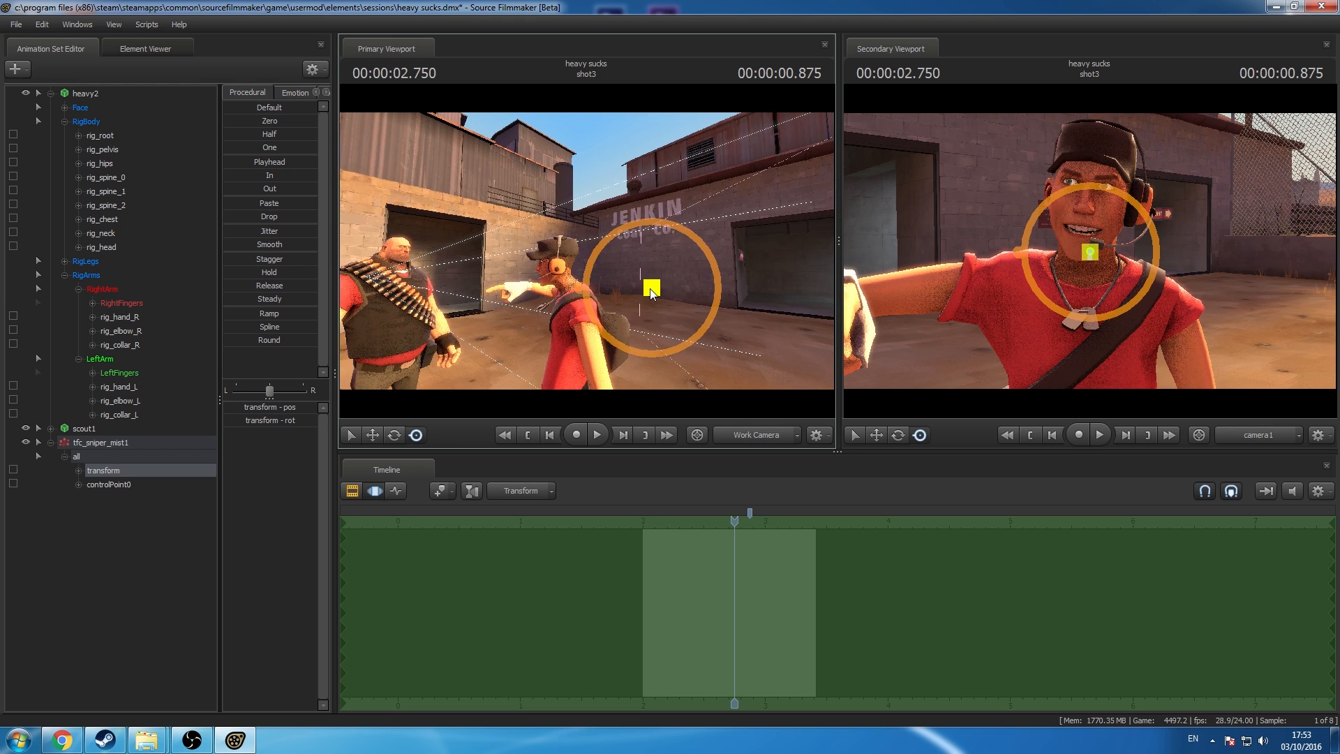
drag(654, 292, 558, 257)
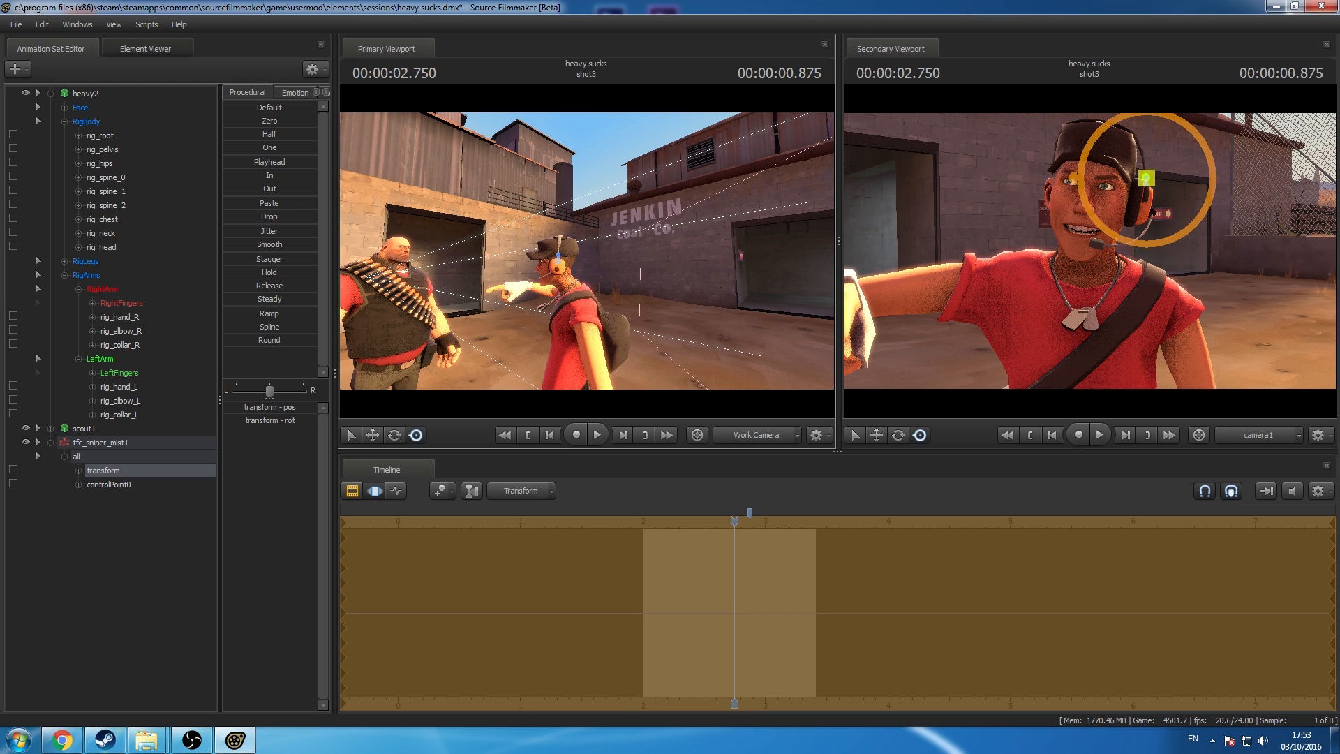
click(741, 583)
key(Return)
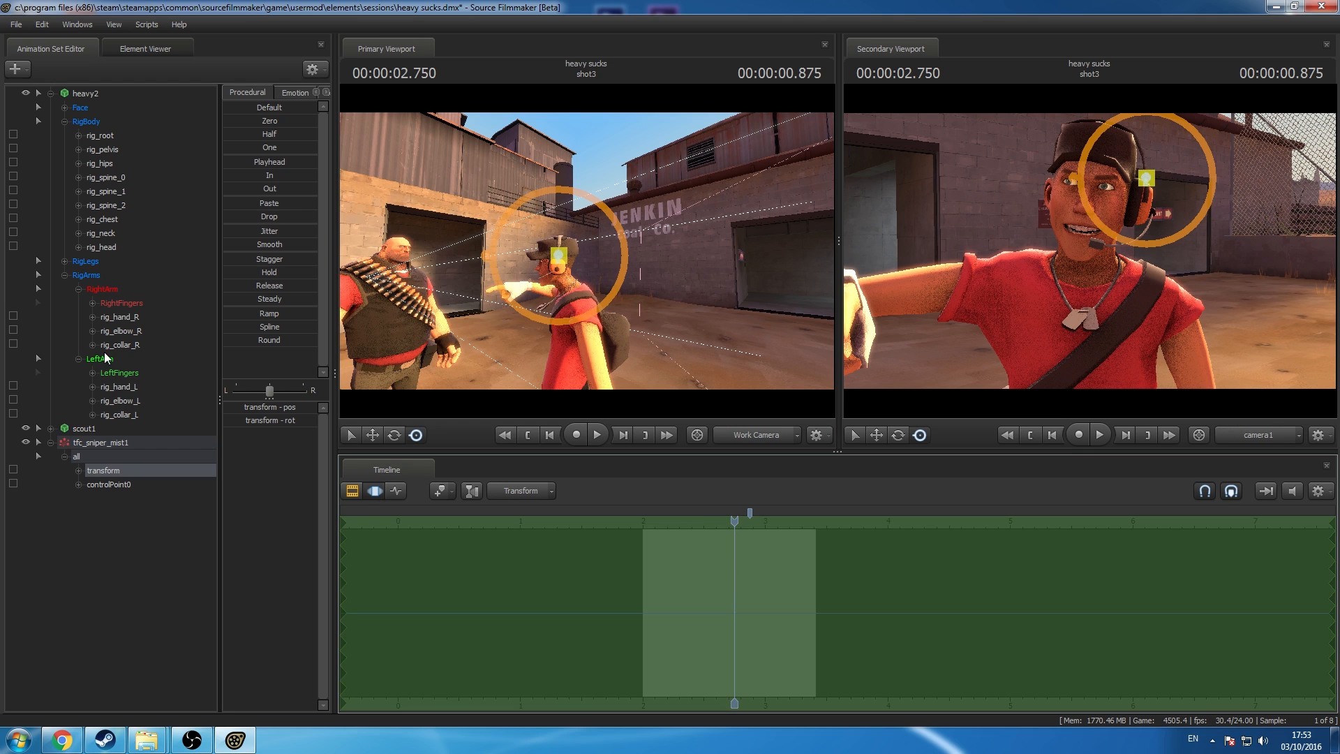
Step: Try locking the tfc_sniper_mist1 transform to the heavy's rig_head and zeroing its offset
click(107, 247)
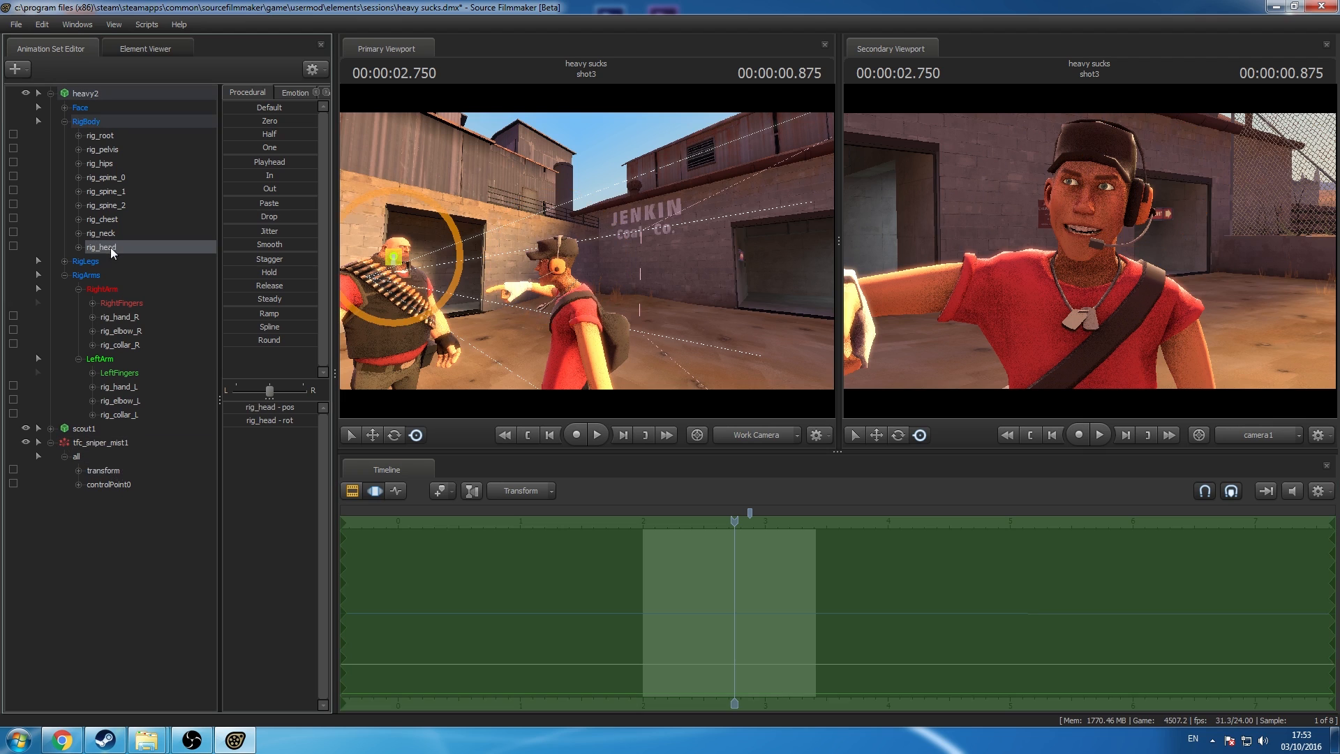
double_click(110, 470)
click(106, 468)
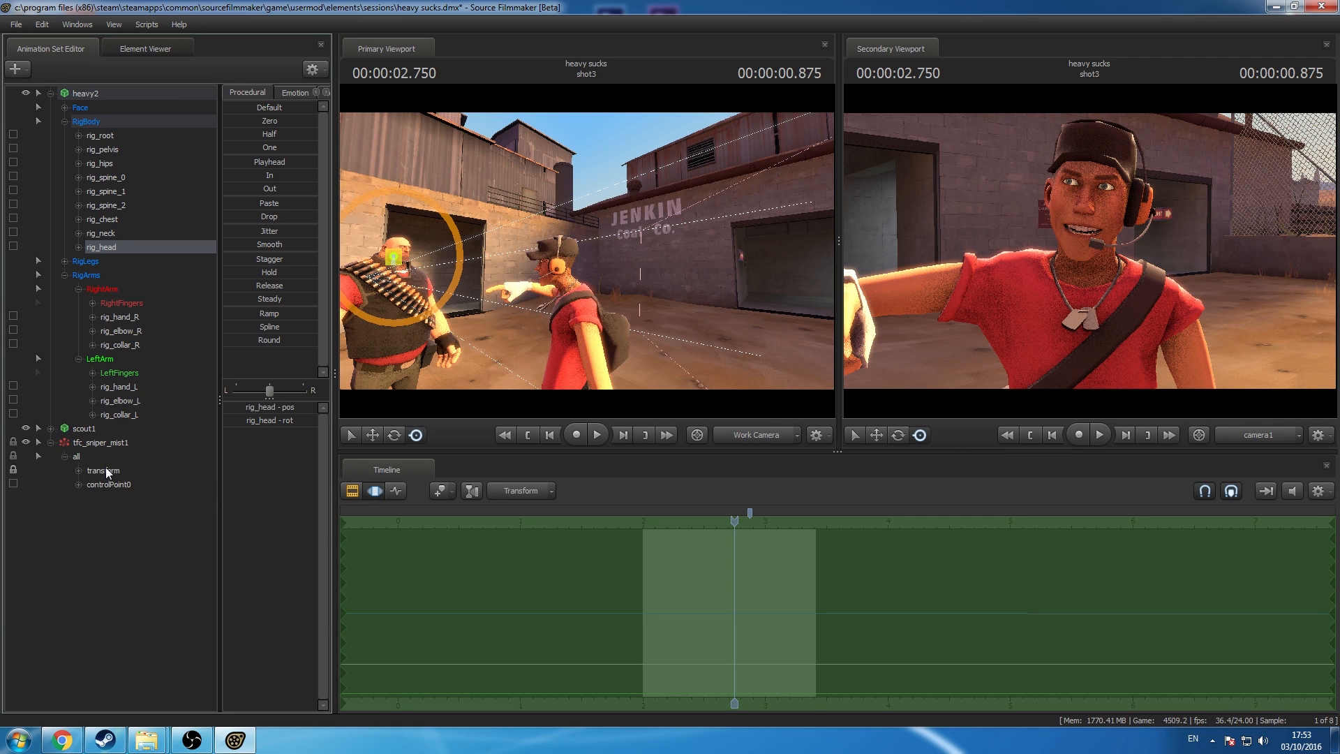
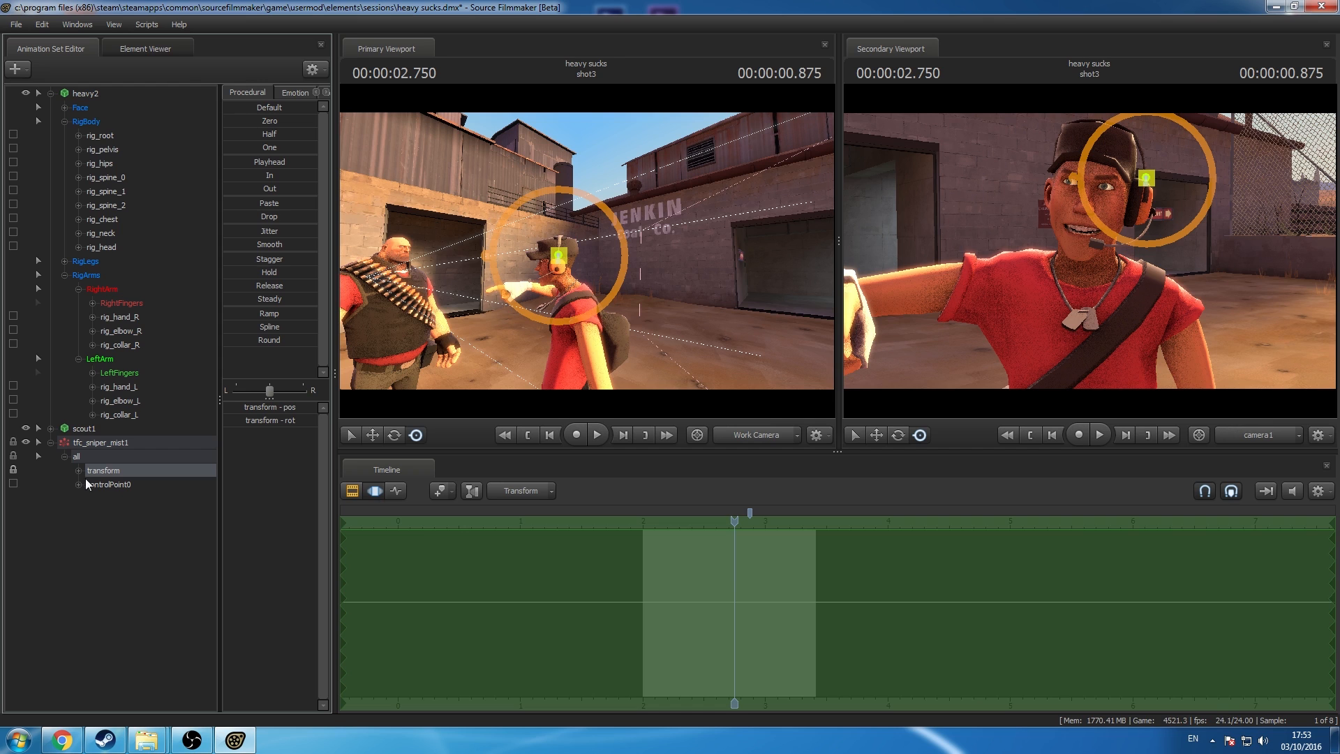
drag(250, 120, 295, 120)
key(ctrl+z)
Step: Collapse the heavy2 animation set and expand the scout1 Body controls
click(50, 93)
click(51, 108)
click(63, 135)
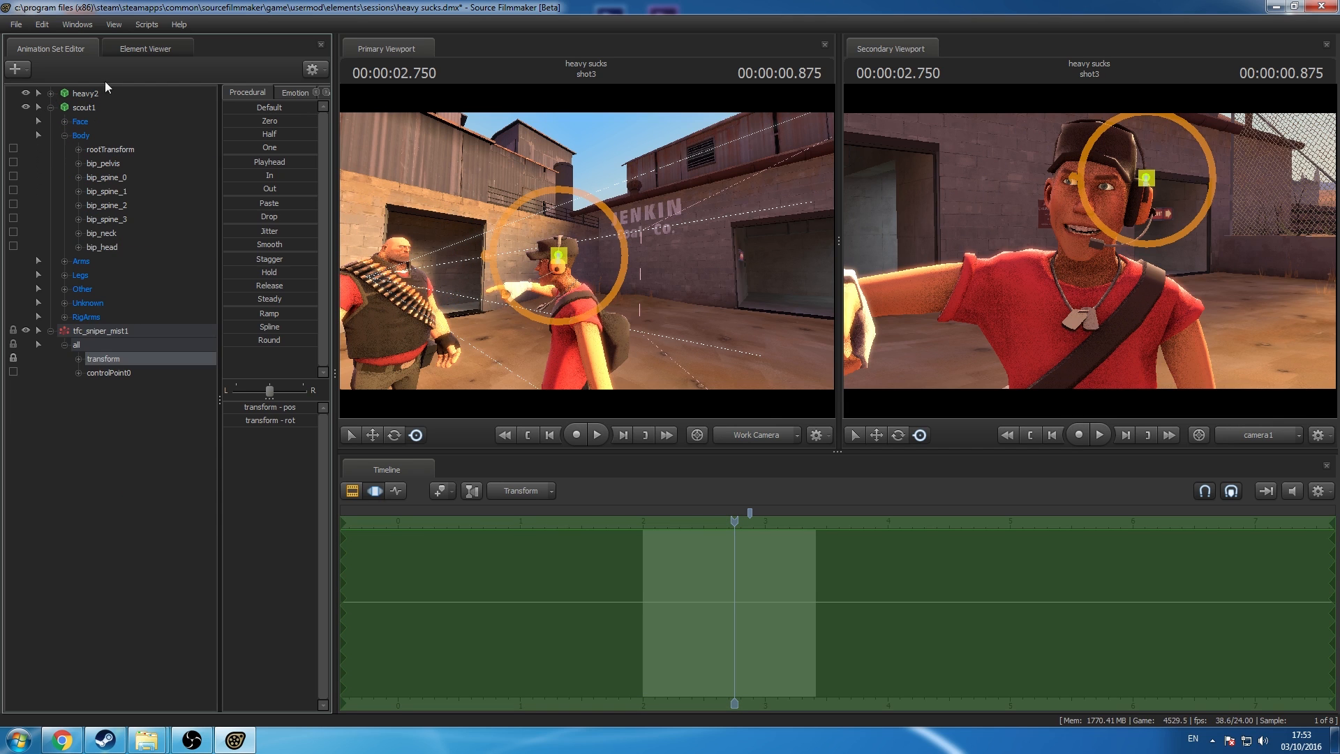
drag(123, 247, 120, 374)
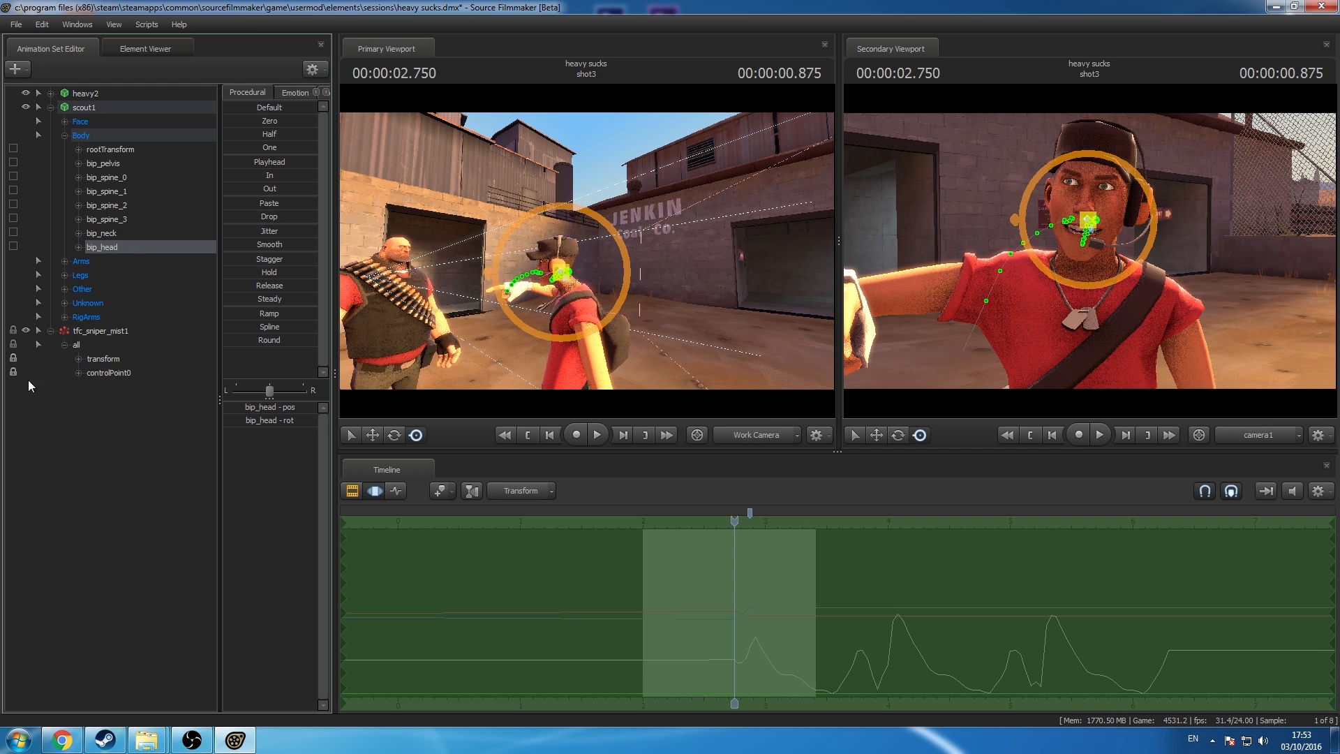
click(19, 369)
click(13, 372)
Step: Lock the tfc_sniper_mist1 transform to the scout's bip_head and blend it fully to Zero
click(104, 358)
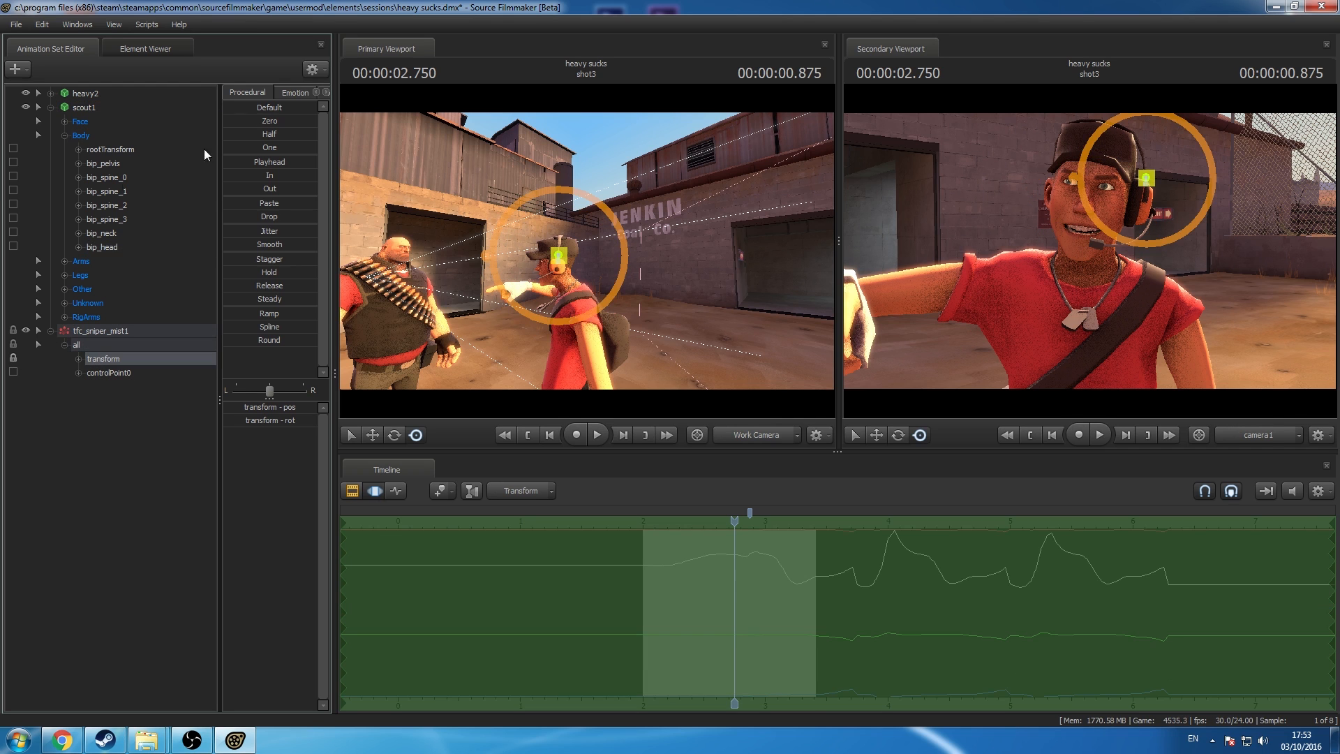
drag(94, 245, 106, 357)
click(106, 358)
drag(236, 124, 323, 123)
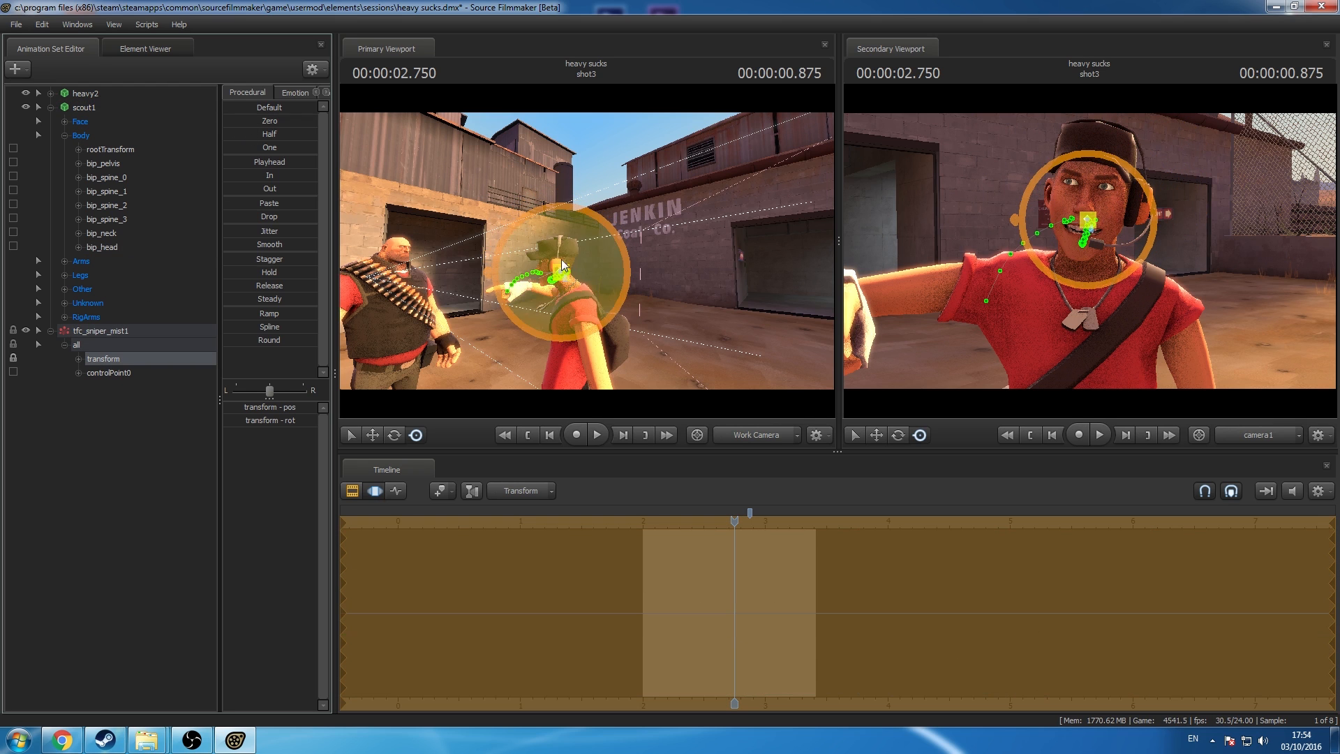
Step: Move the tfc_sniper_mist1 transform to the side of the scout's head beside his cap and apply the change
drag(560, 271, 558, 253)
drag(1135, 164, 1134, 161)
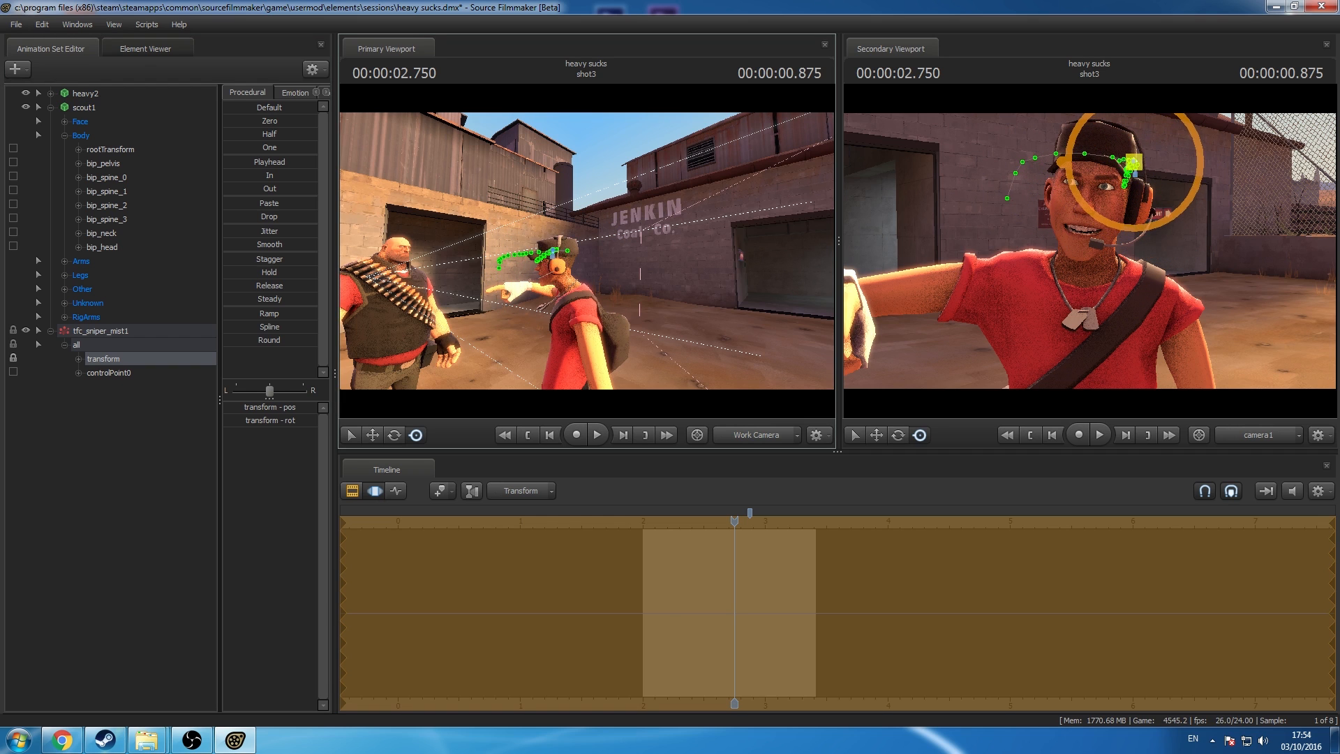
drag(552, 250, 558, 250)
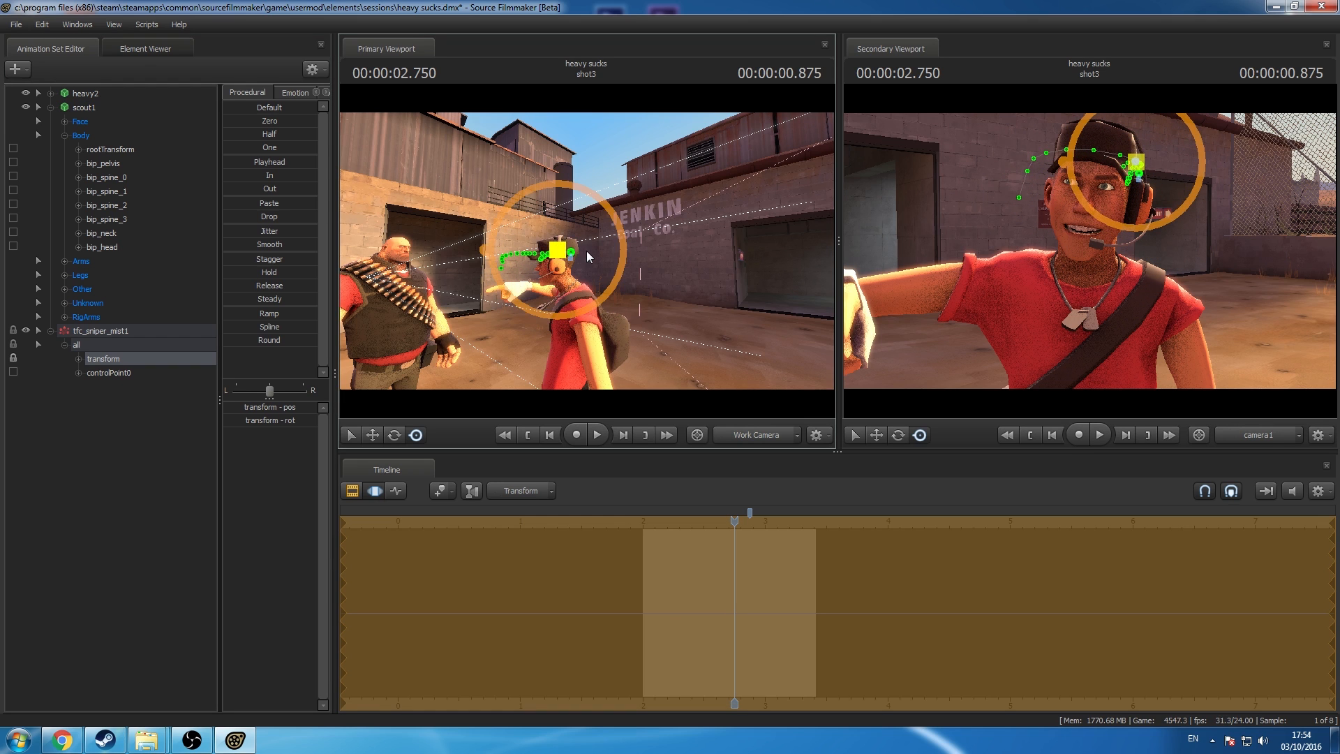
click(743, 538)
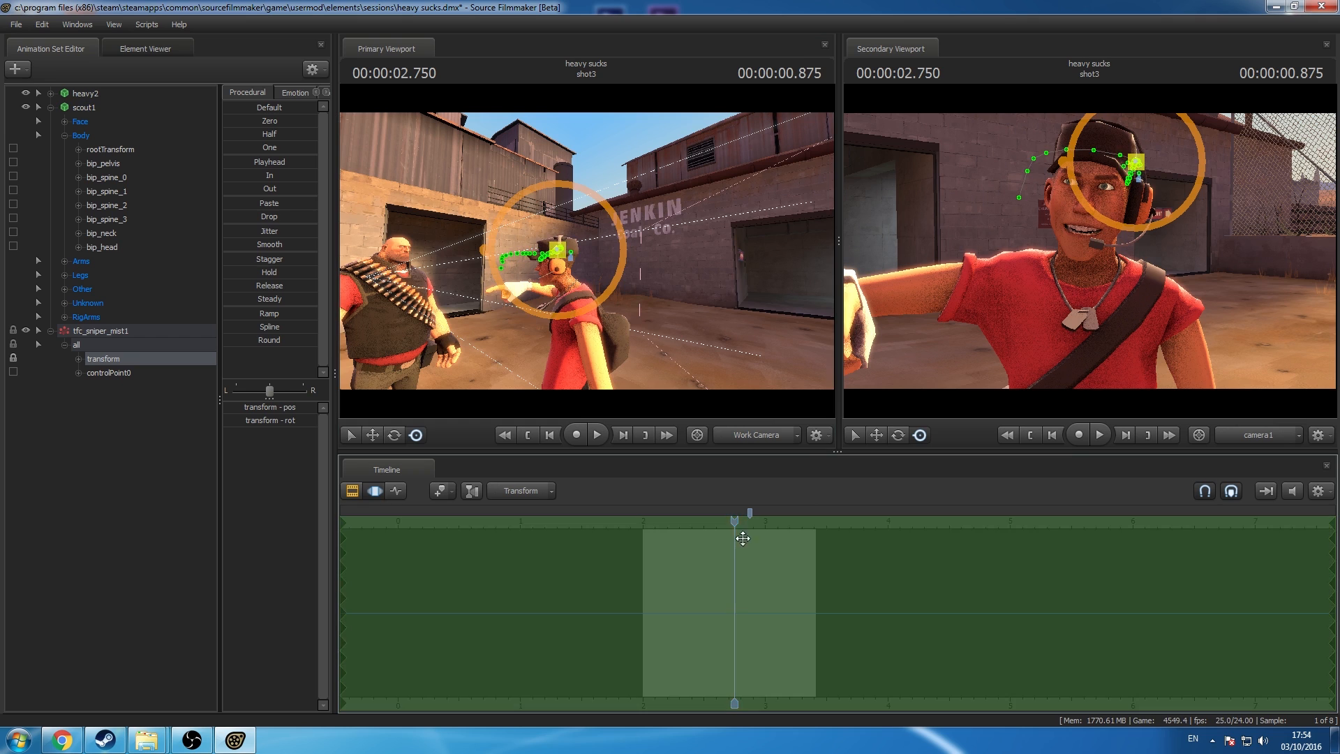
Step: Play the sniper-shot part of the animation from about 2 seconds to check the blood effect's position
drag(734, 521, 643, 535)
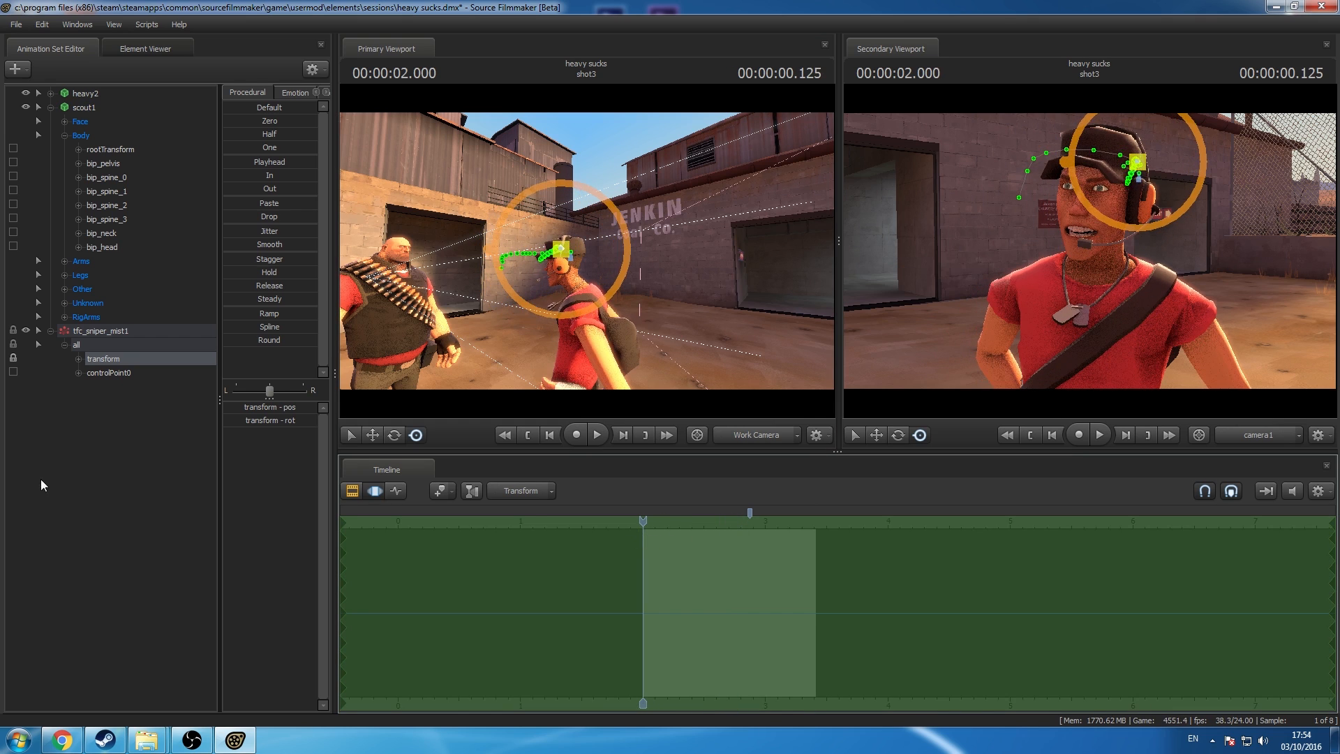
click(76, 491)
key(space)
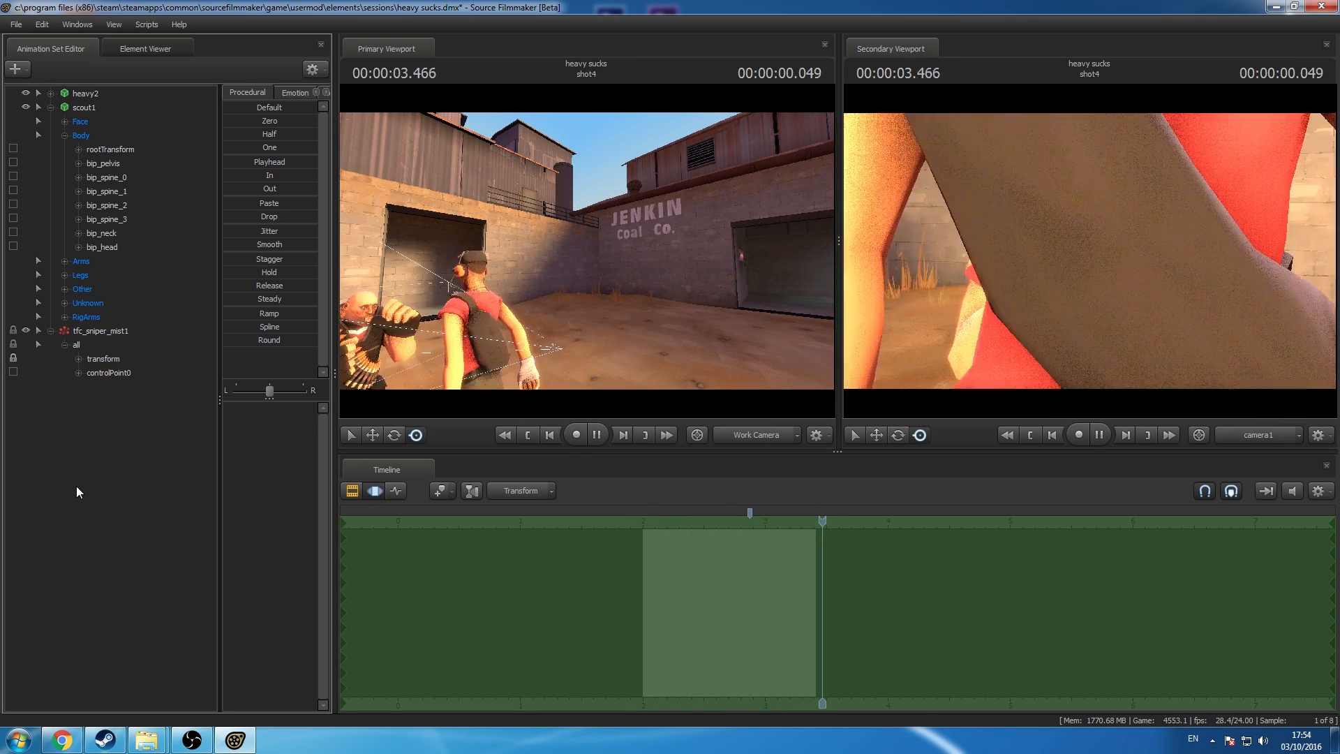
key(space)
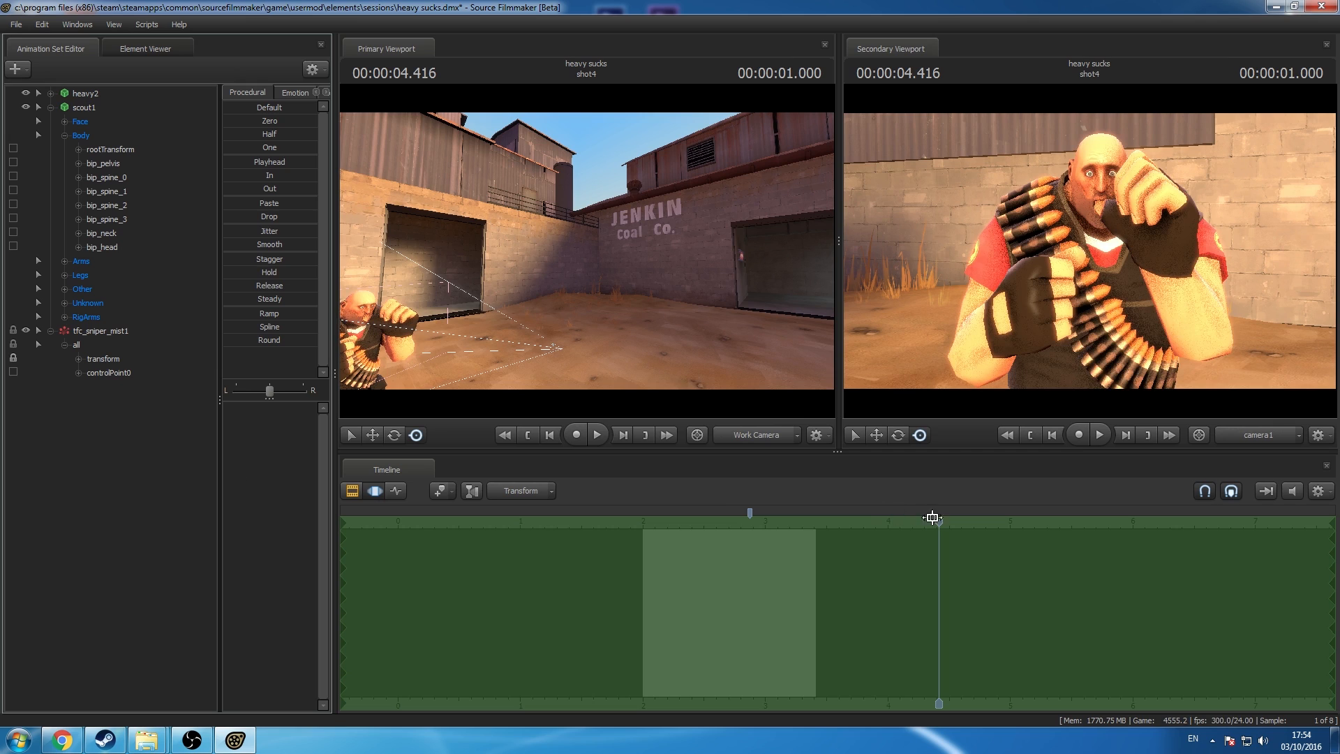
drag(932, 517, 706, 547)
key(space)
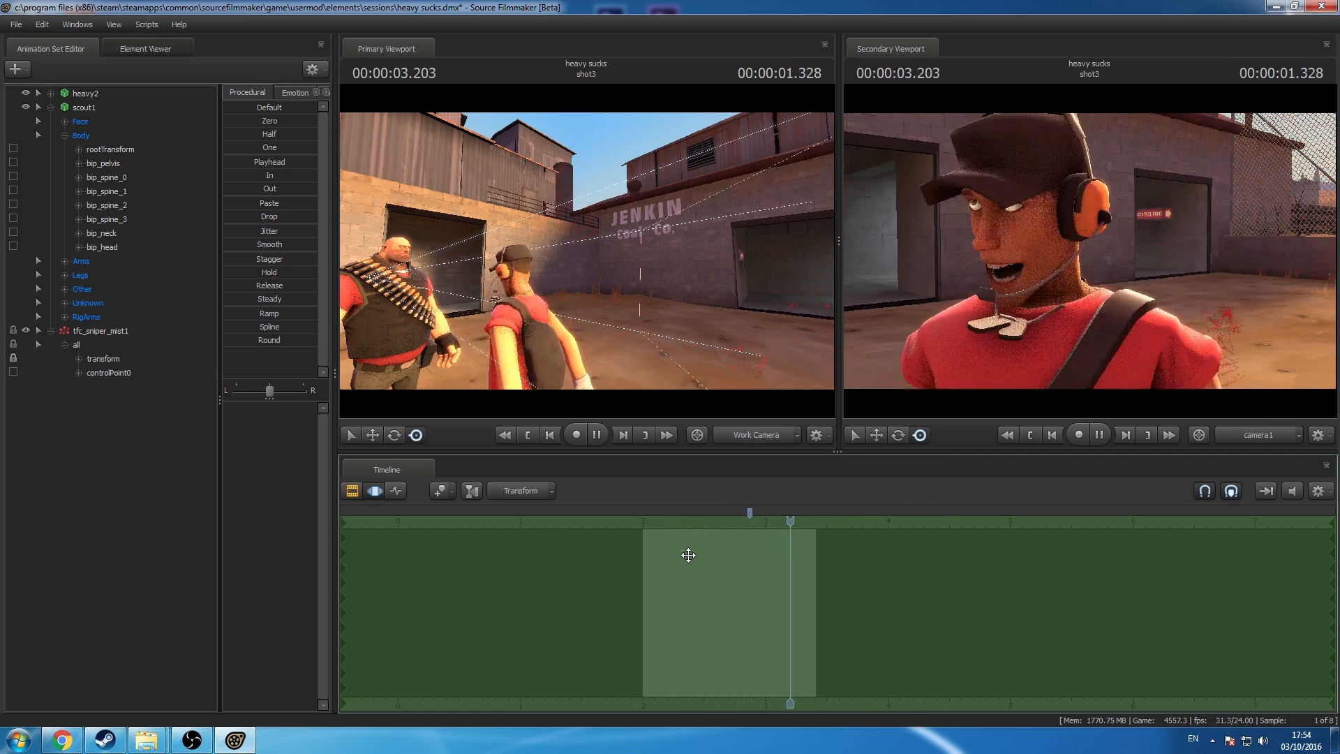
key(space)
Step: Rotate the tfc_sniper_mist1 transform at 2.833 s so the blood sprays straight back behind the scout's head
key(s)
drag(672, 312, 674, 342)
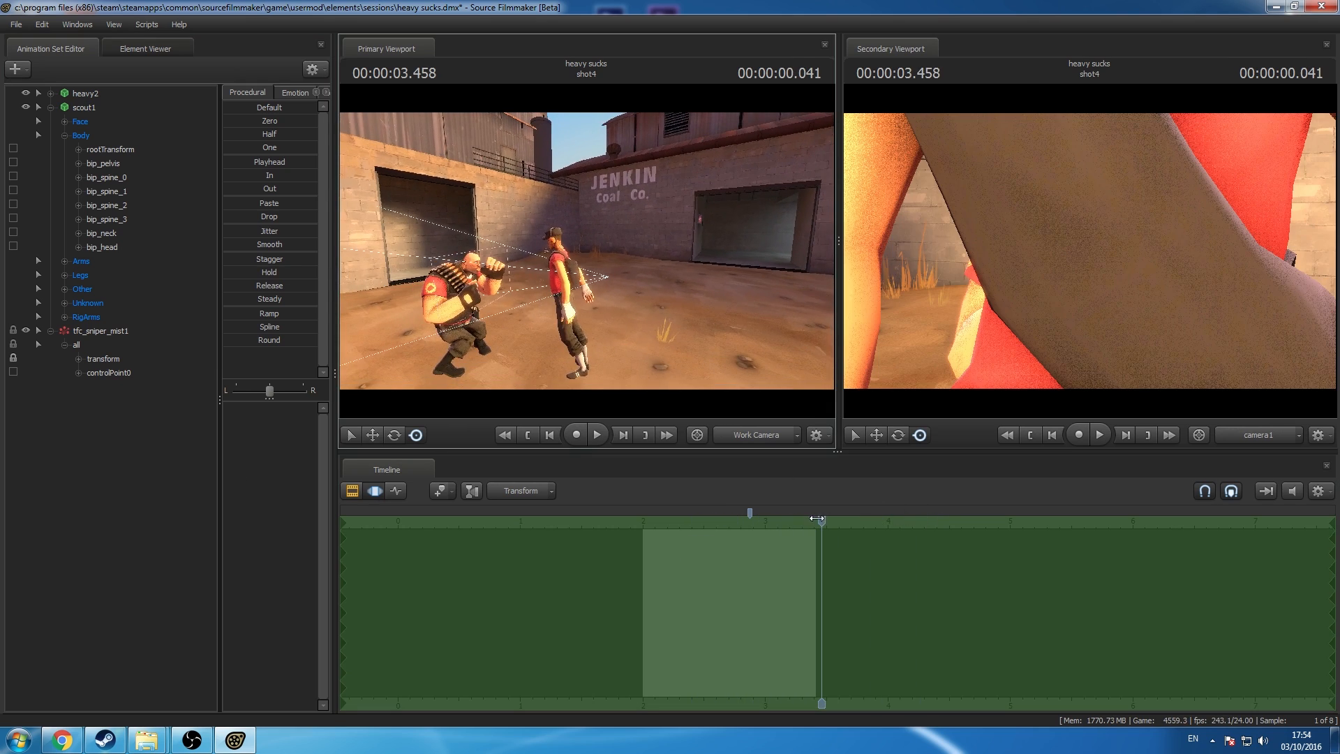
drag(817, 519, 744, 560)
drag(645, 300, 586, 165)
key(w)
key(s)
key(w)
key(w)
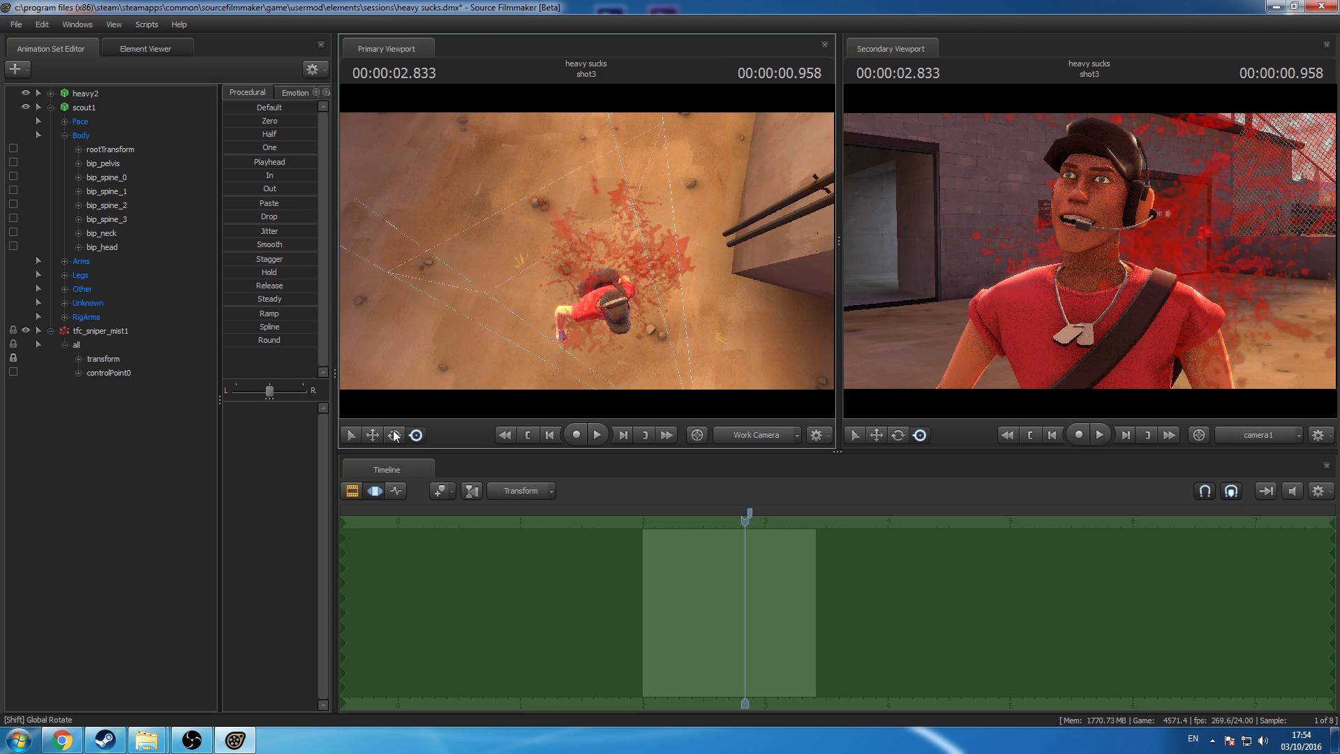
key(e)
click(123, 356)
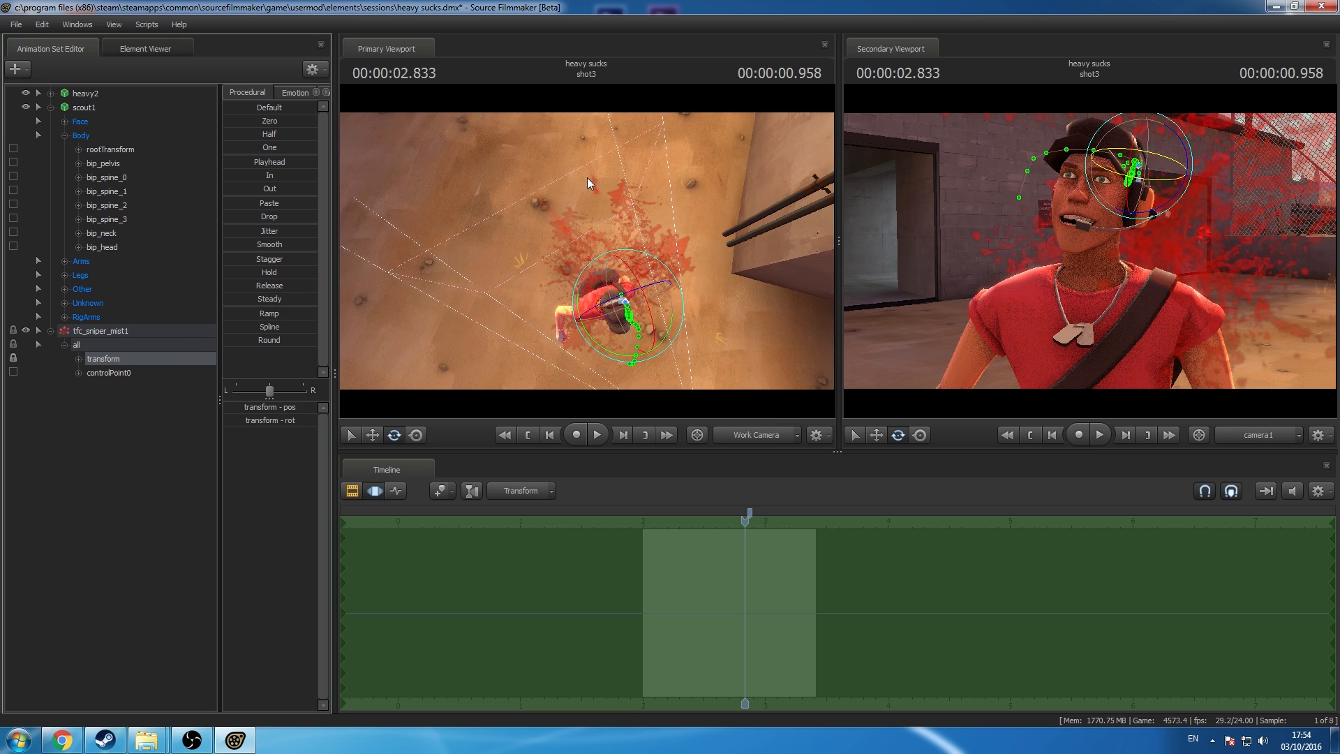
drag(588, 178, 628, 185)
drag(629, 307, 521, 280)
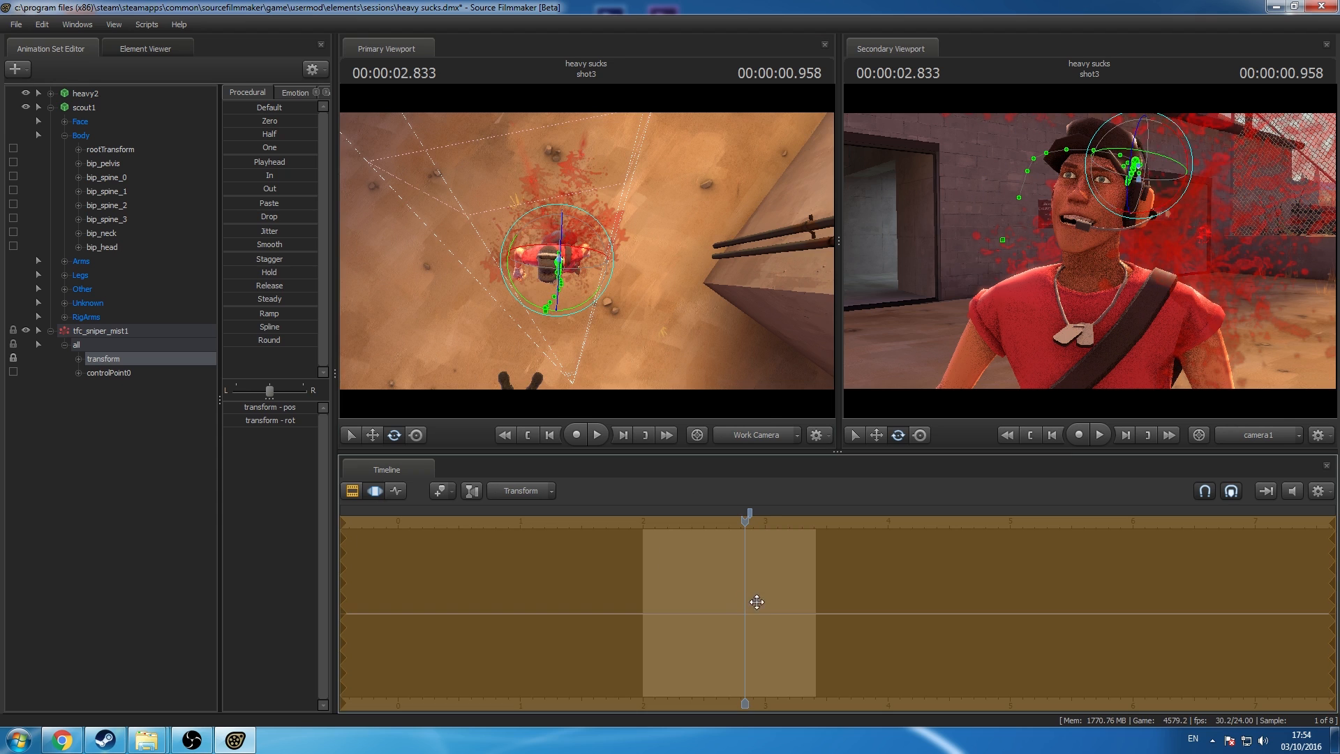
Step: Apply the rotation and play the animation from 1.833 s to review the blood spray
drag(750, 524, 622, 530)
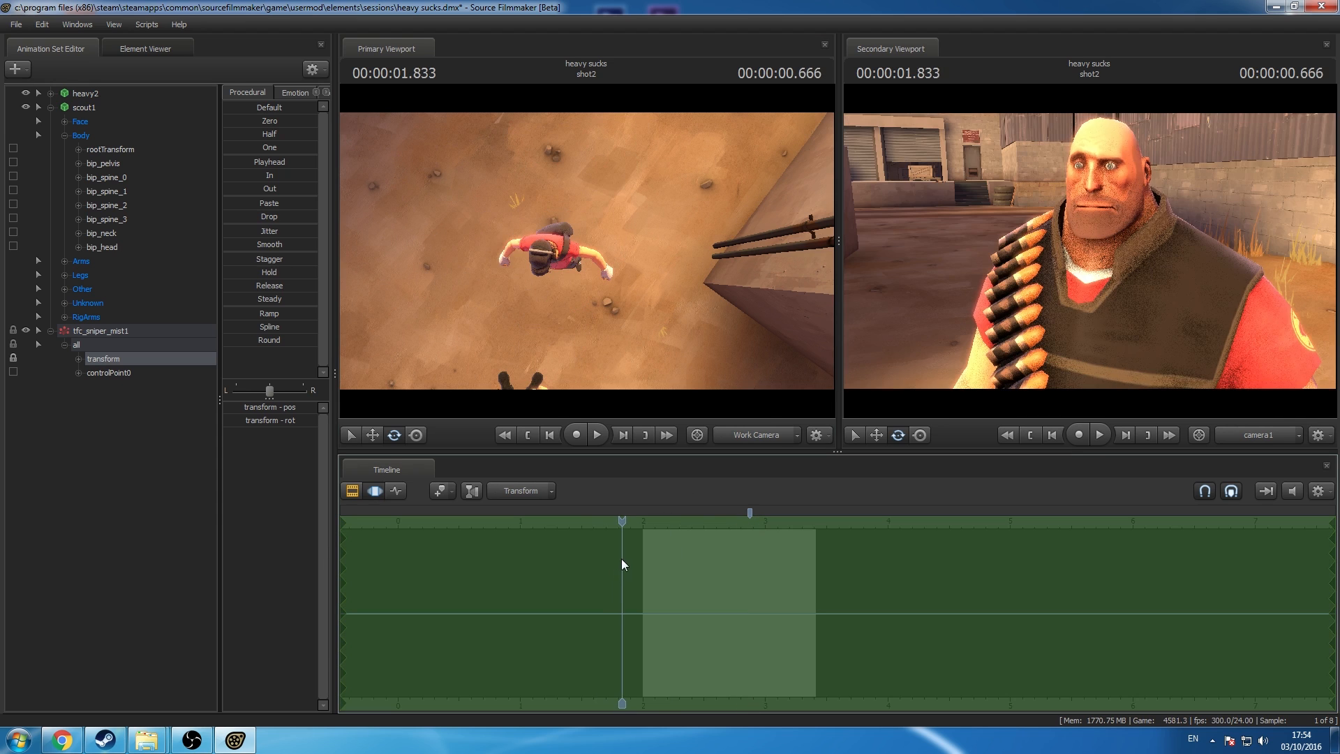
key(space)
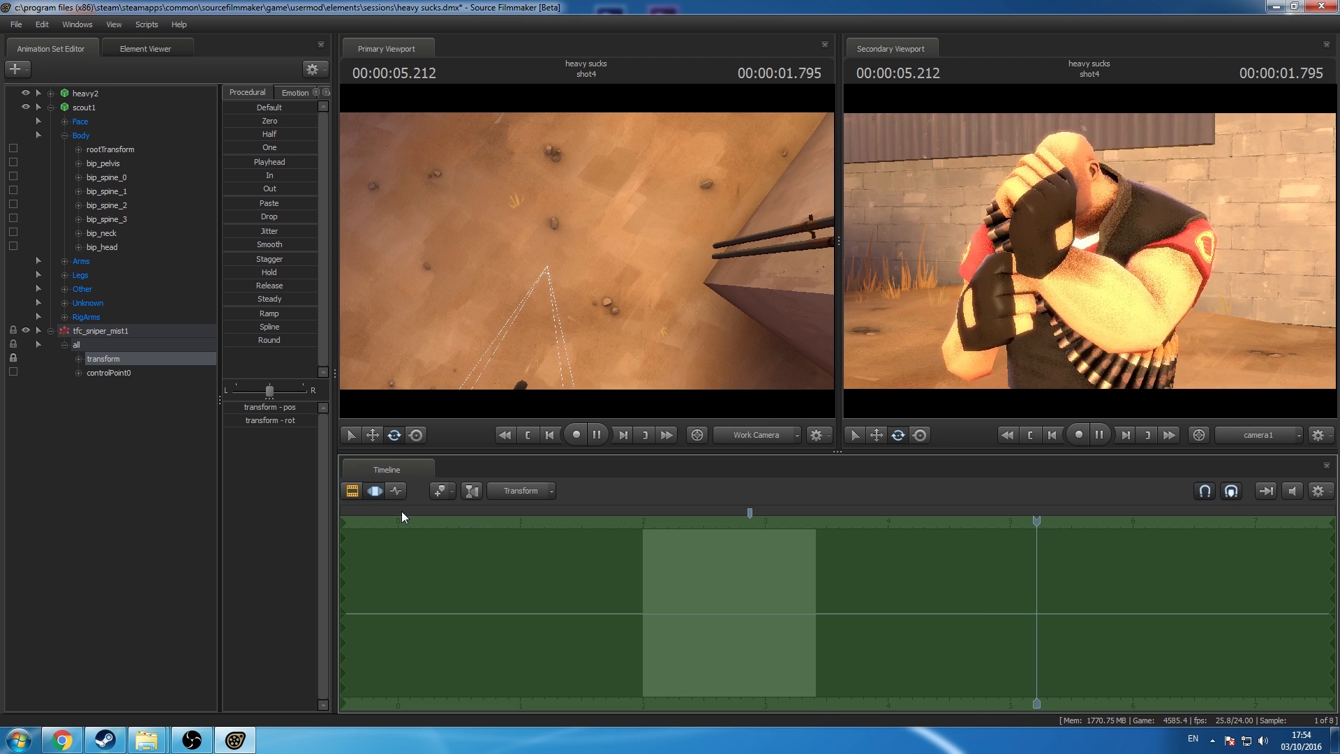
key(space)
Step: Select shot2 in the clip editor with the playhead at 1.458 s, collapse scout1 and frame both characters in the work camera
click(352, 491)
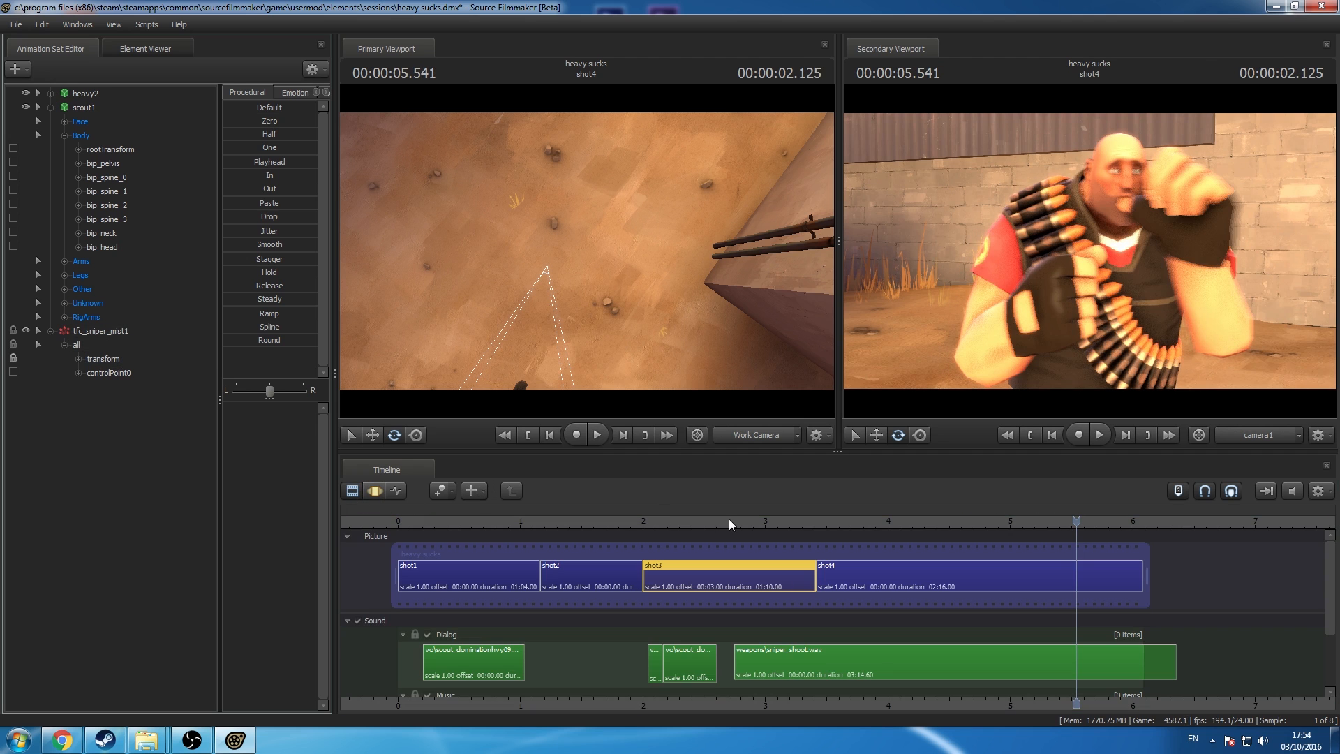
drag(628, 537, 577, 533)
click(593, 571)
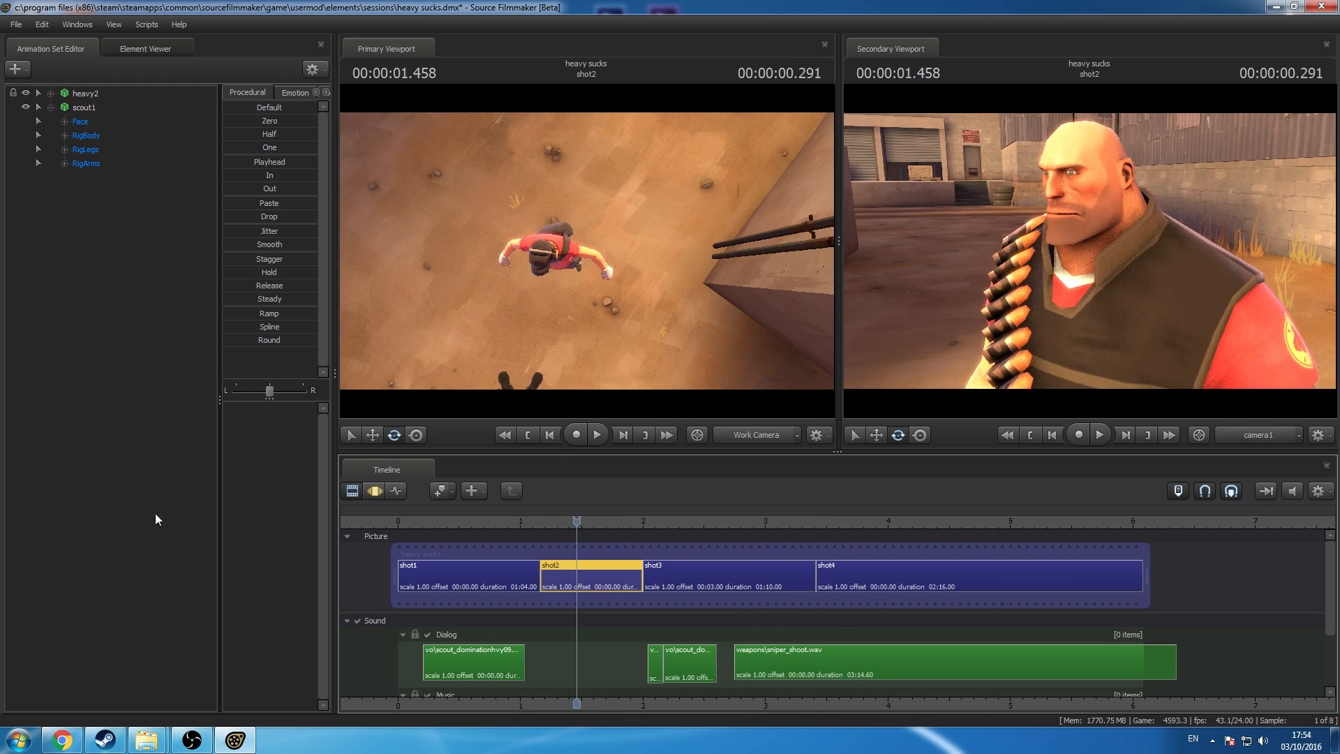
click(51, 108)
drag(558, 272, 552, 167)
drag(587, 253, 544, 233)
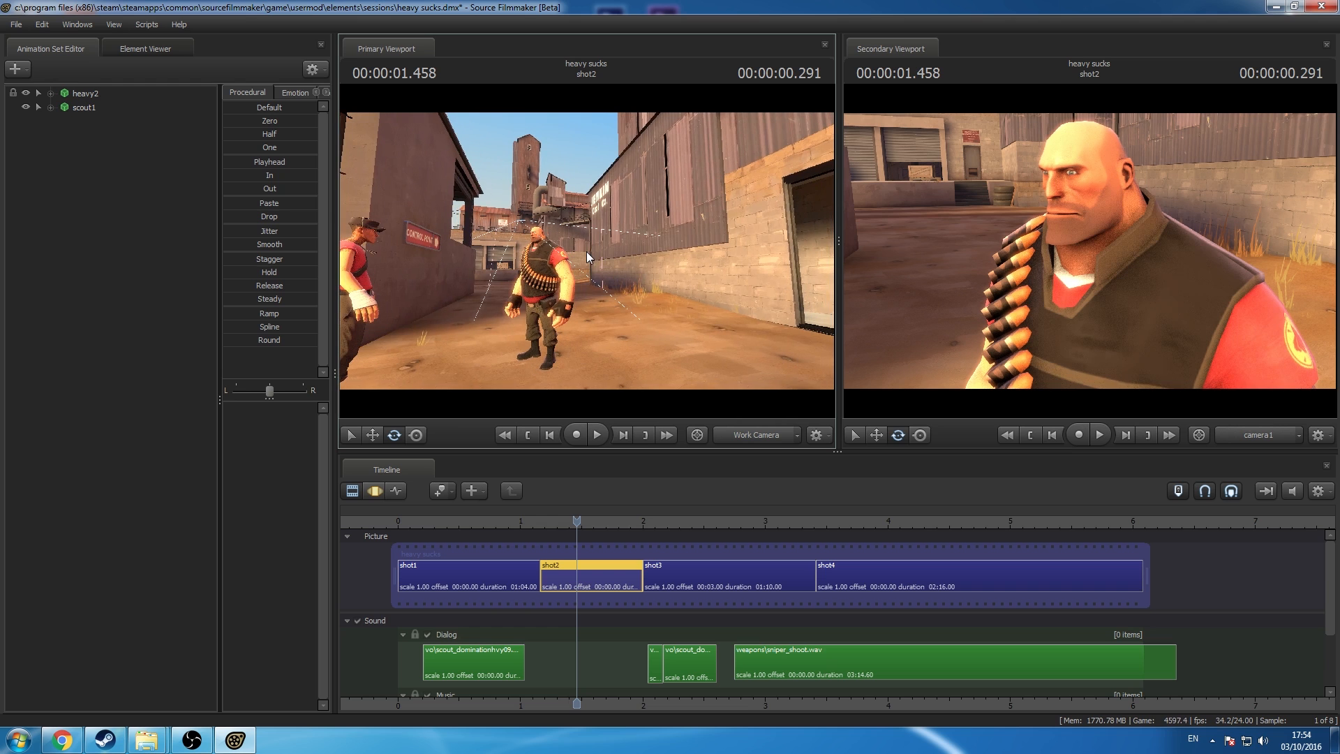
drag(480, 267, 588, 256)
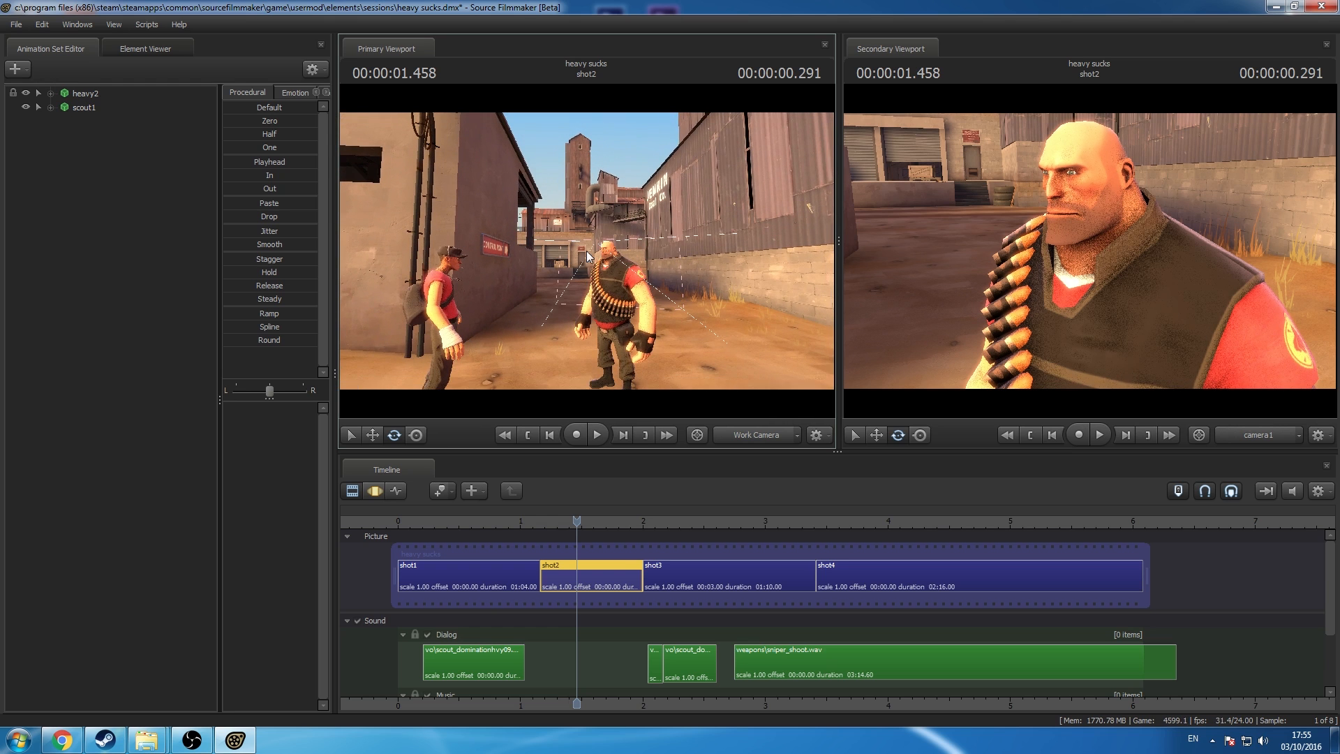
right_click(74, 157)
click(177, 188)
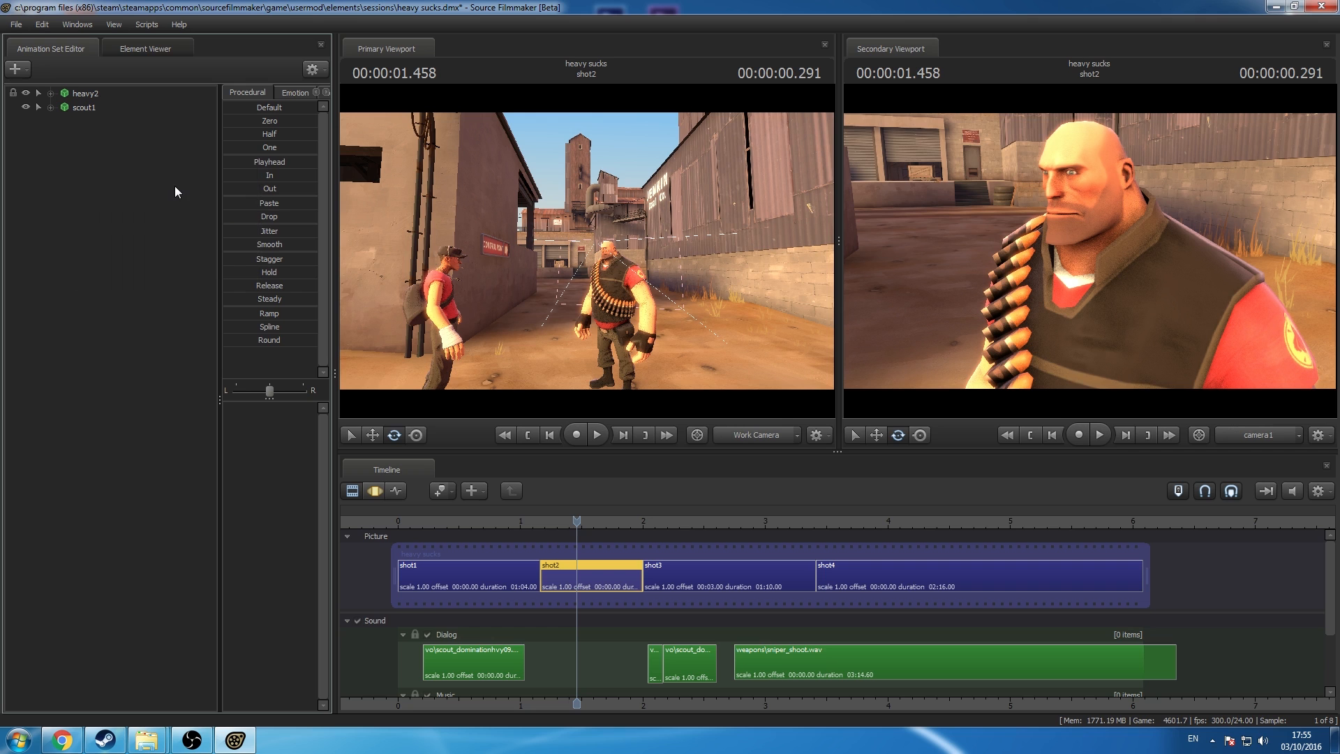
text(heavy)
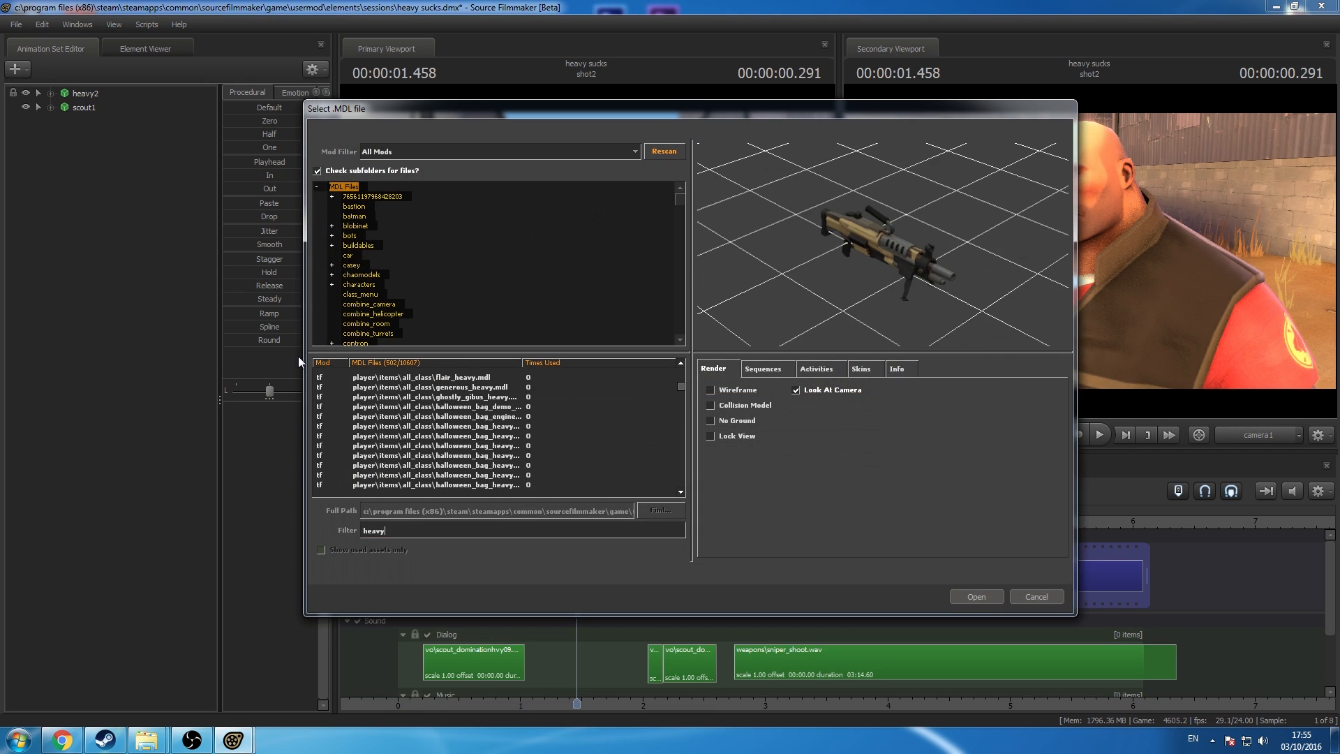
drag(681, 384, 686, 443)
click(556, 434)
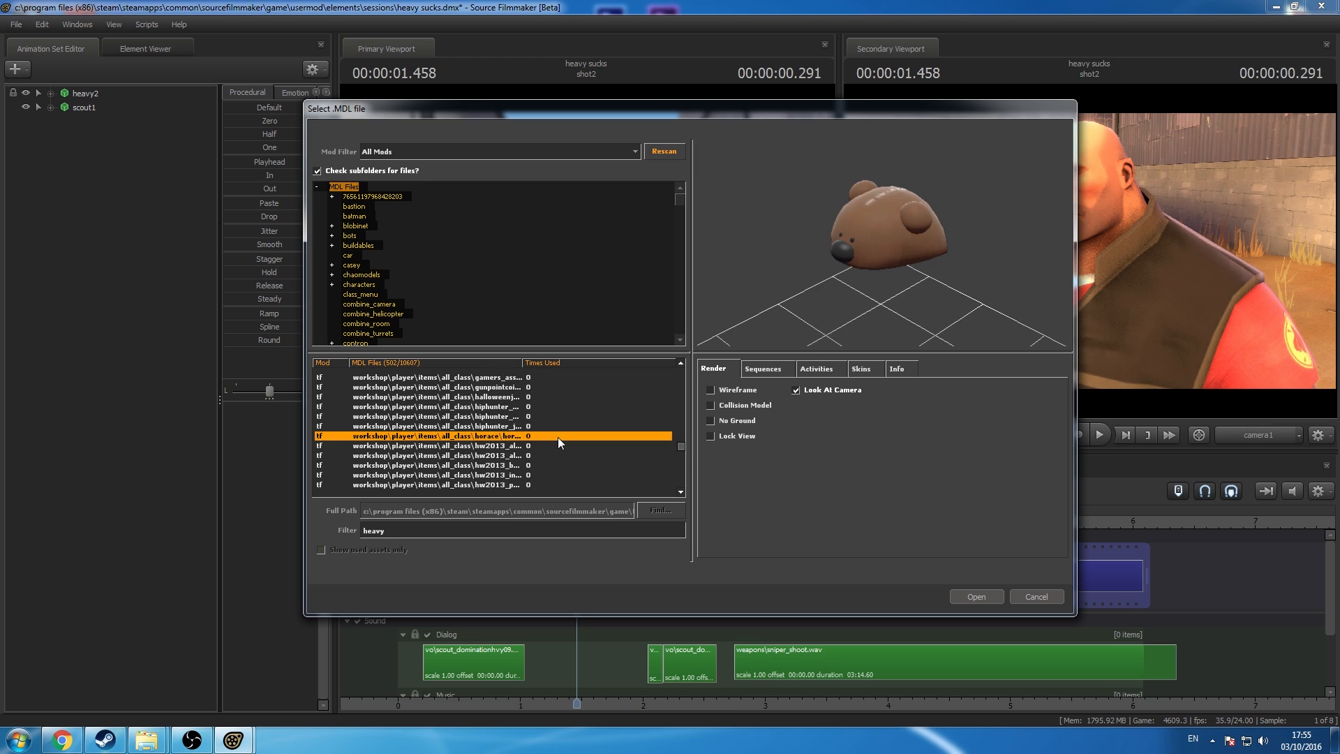
scroll(557, 434, down, 5)
click(556, 434)
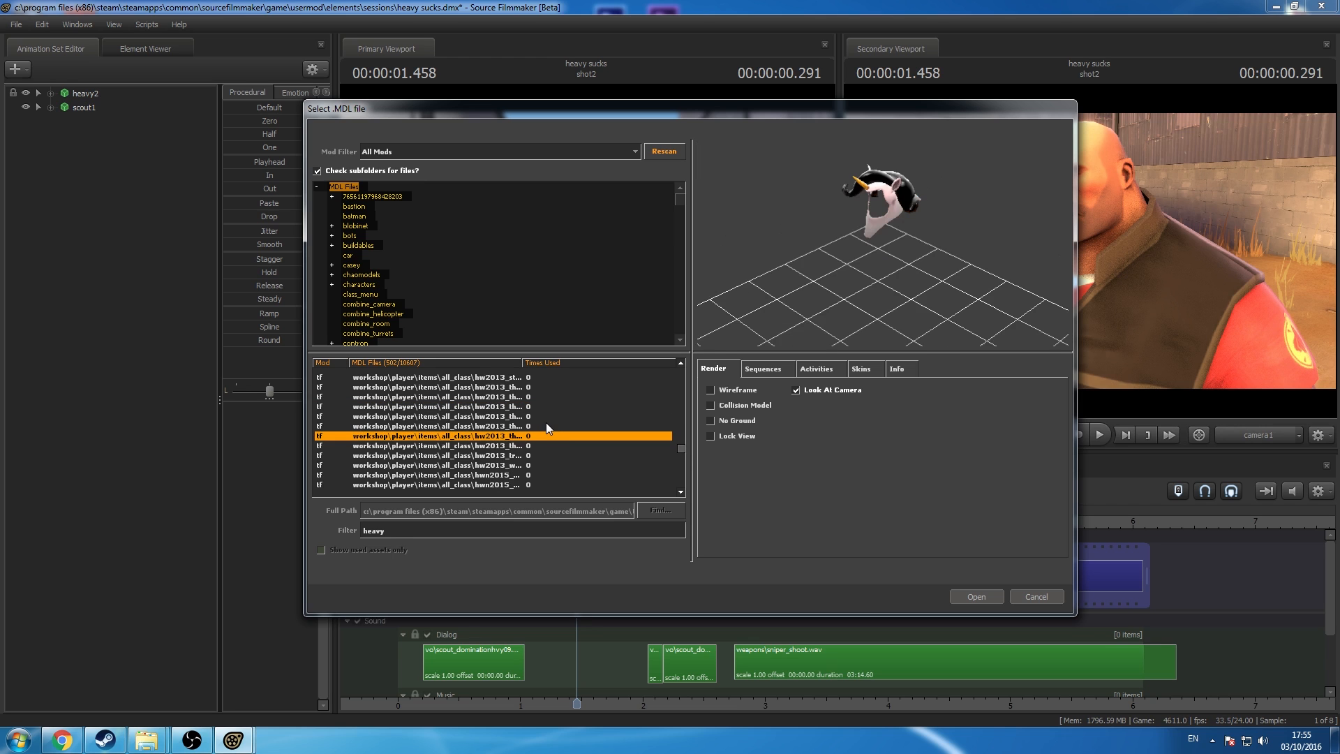
scroll(544, 426, down, 5)
click(542, 429)
scroll(542, 429, down, 5)
click(542, 429)
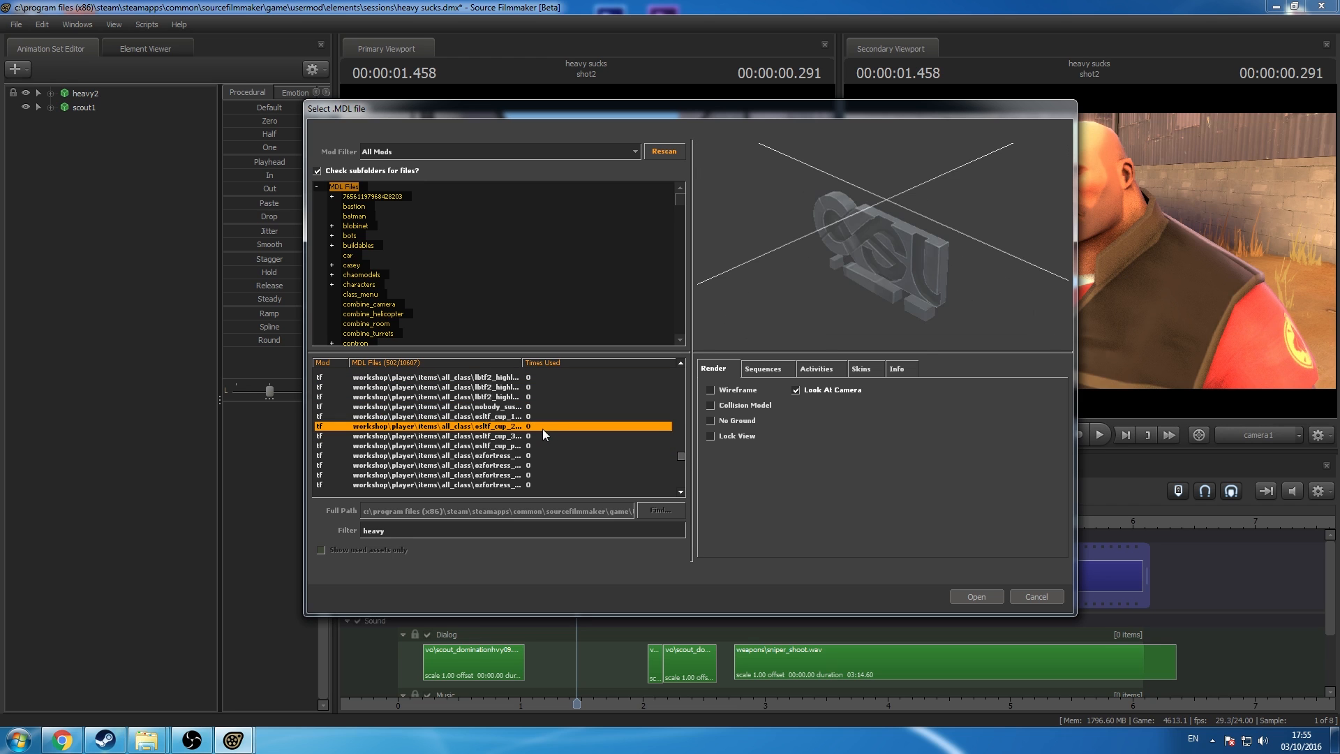
scroll(542, 428, down, 5)
click(542, 429)
scroll(543, 428, down, 5)
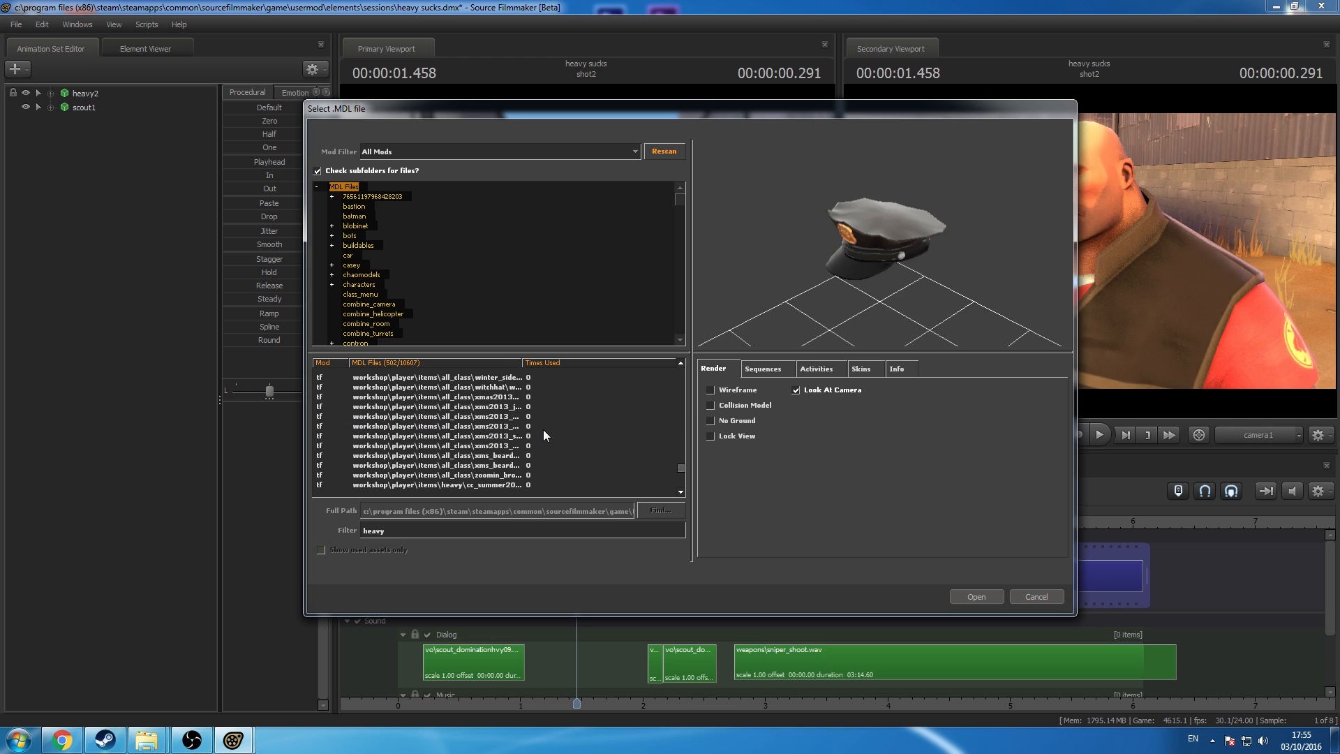
click(543, 430)
scroll(543, 430, down, 2)
click(541, 435)
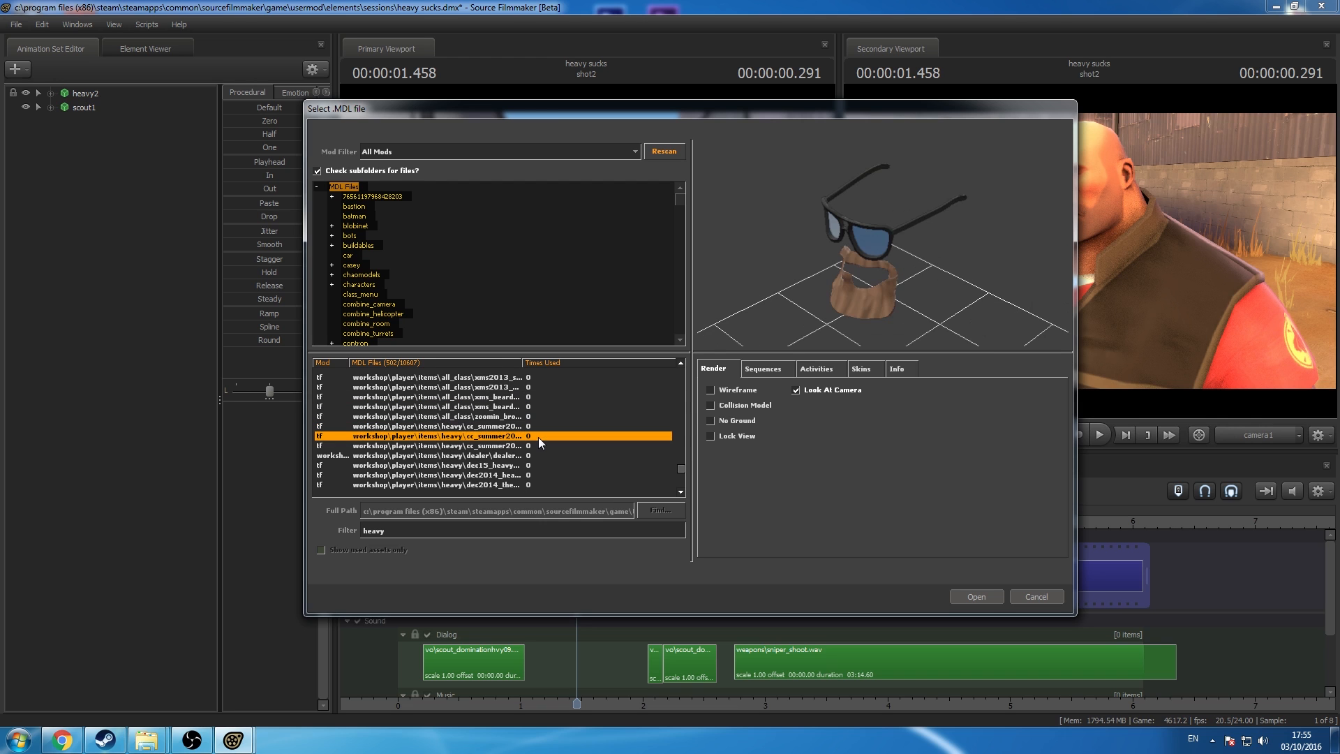
click(535, 395)
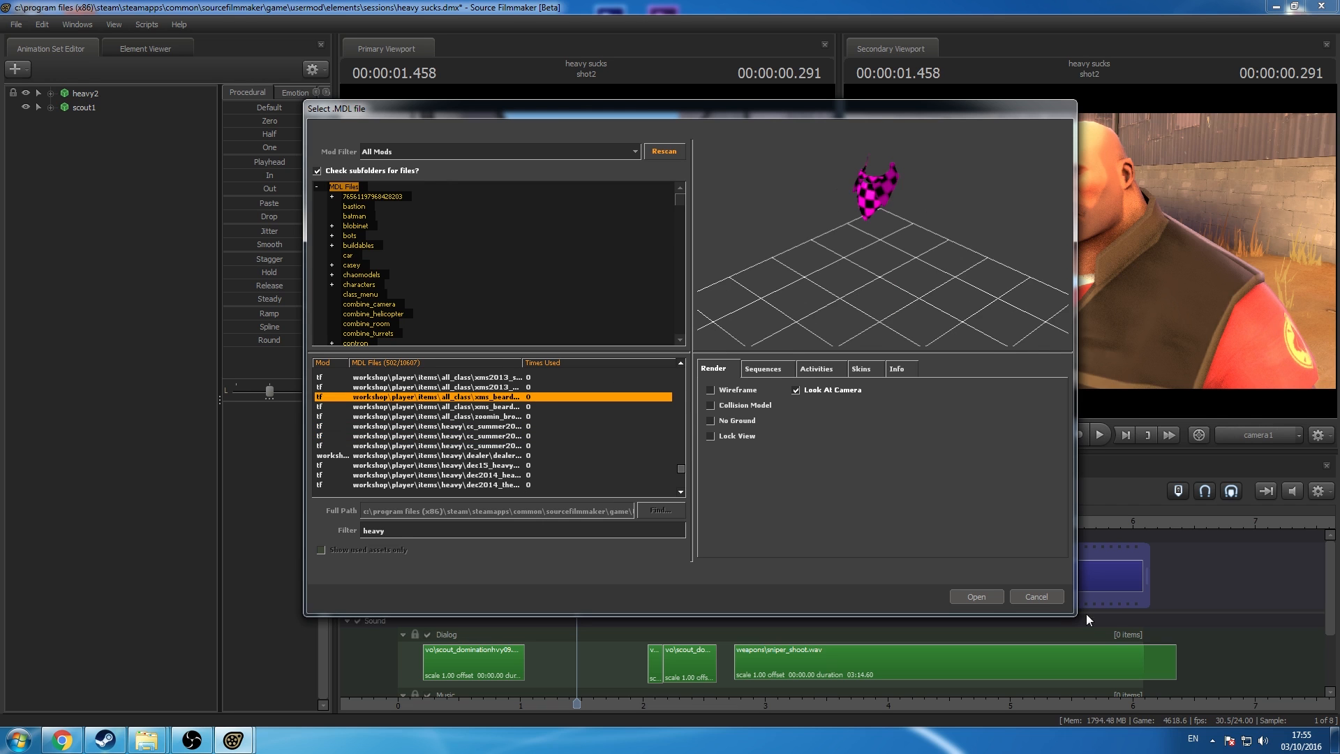
click(1036, 597)
Step: Open the Team Fortress item chooser for the heavy2 animation set
right_click(77, 94)
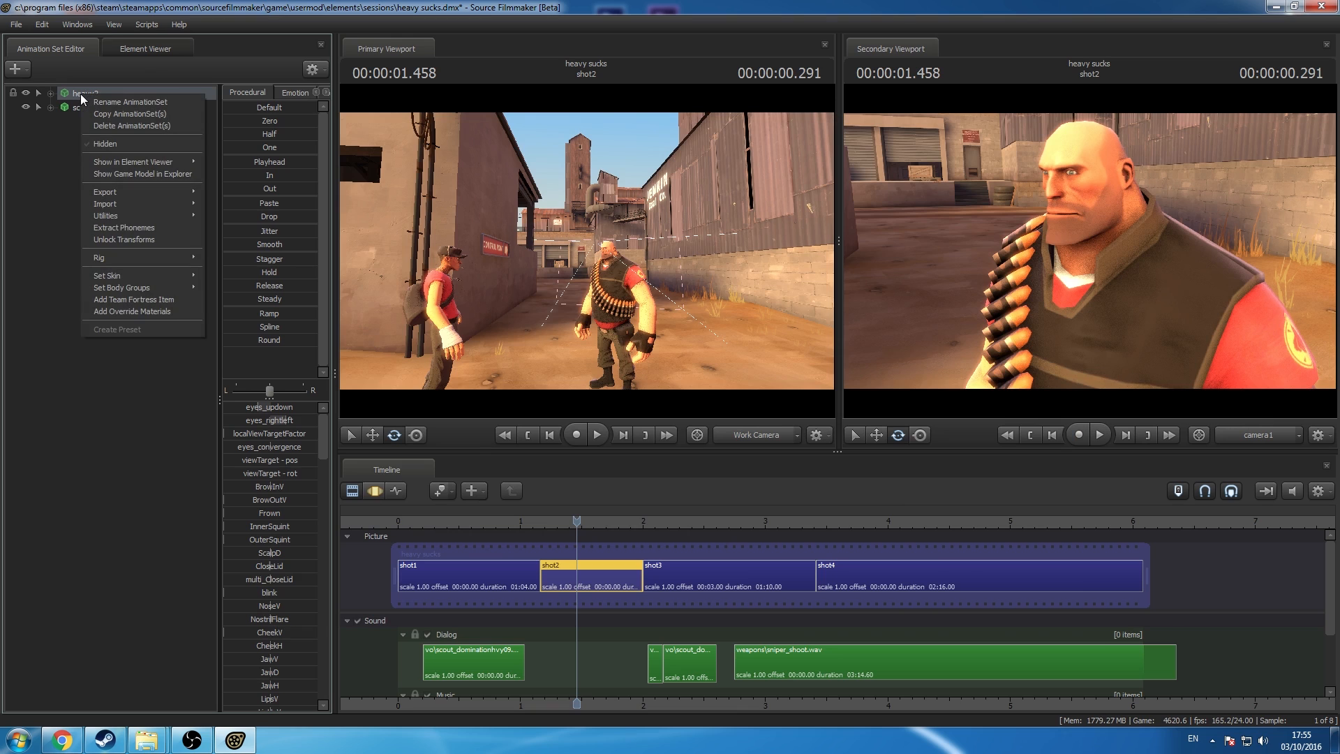
click(159, 299)
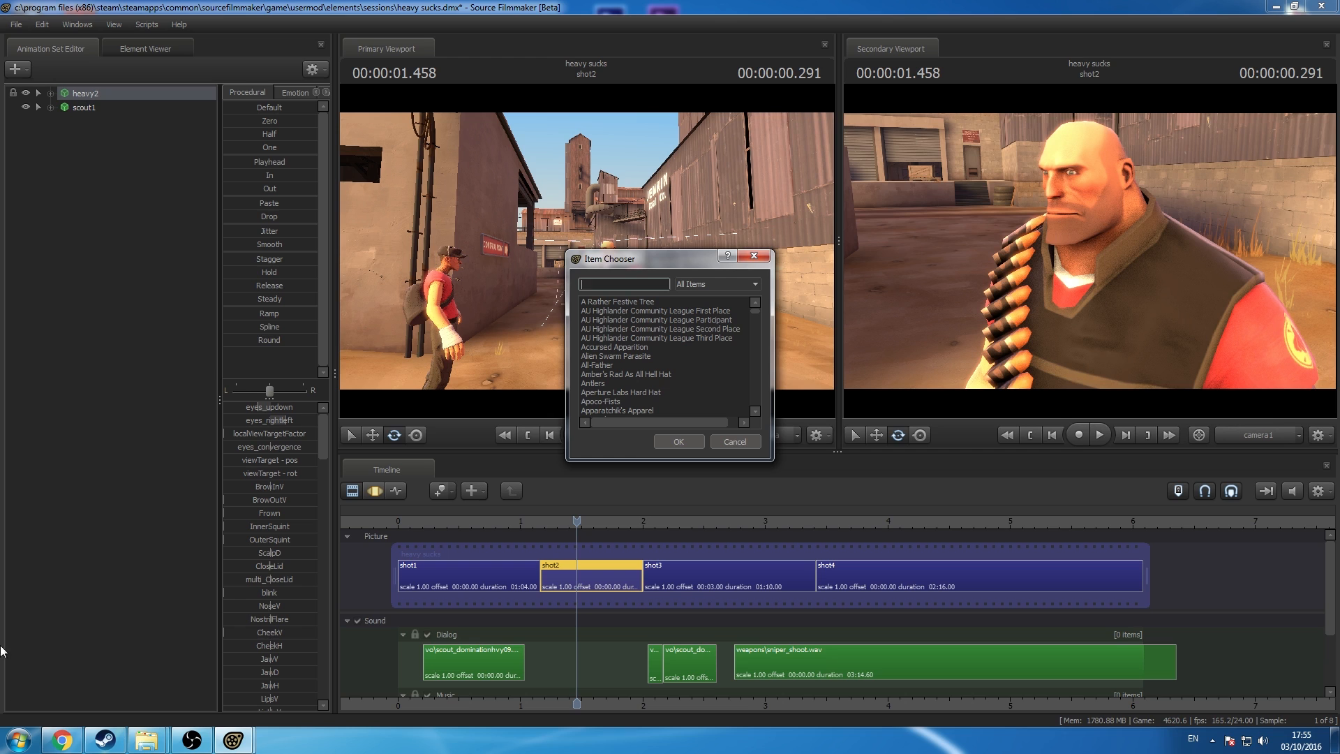
Step: Switch to Chrome, look through the Heavy's cosmetic items on the Team Fortress Wiki, and return to Source Filmmaker
click(60, 733)
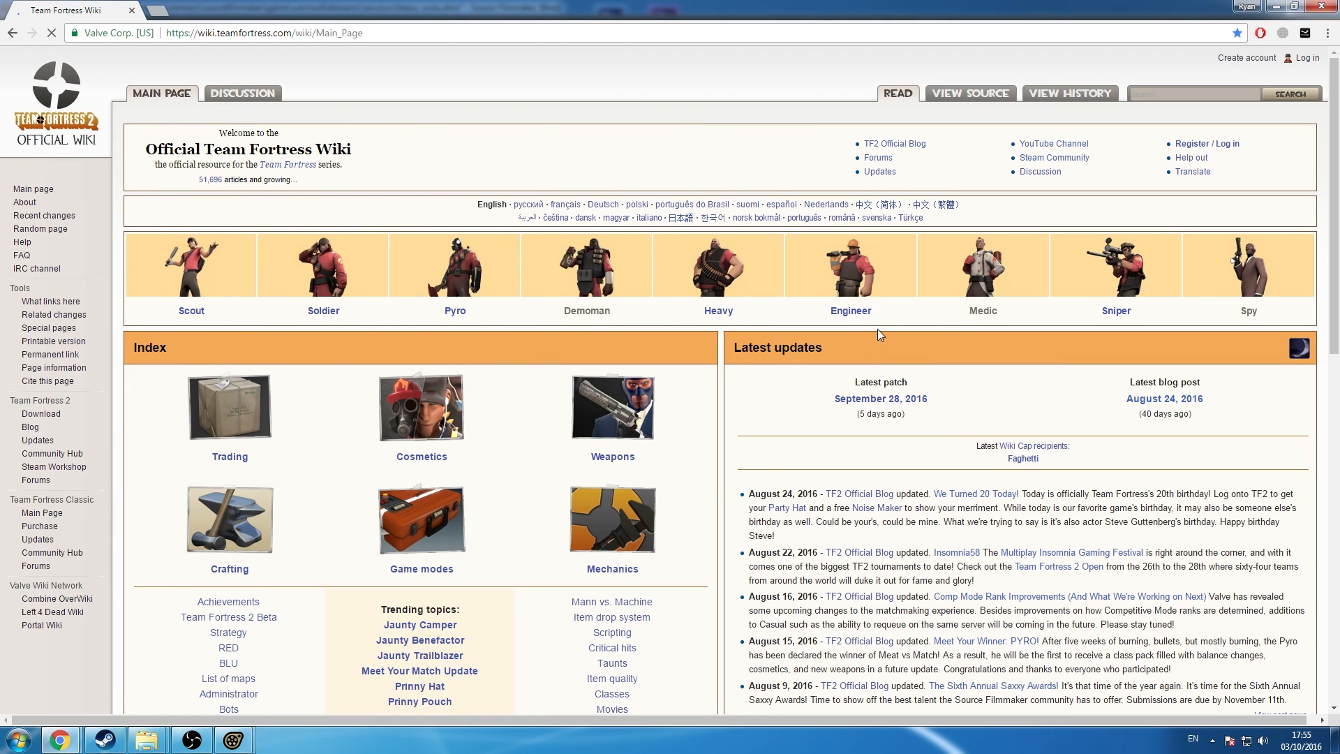
click(724, 315)
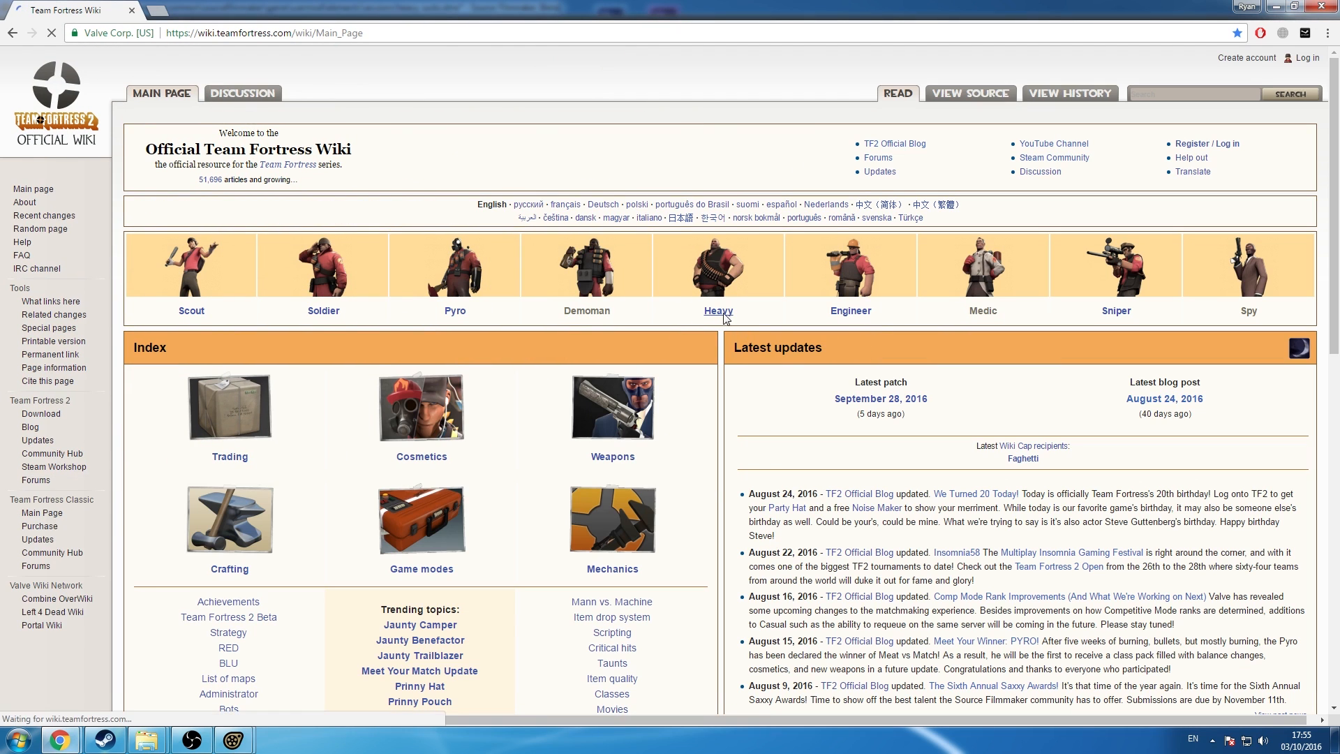
click(200, 744)
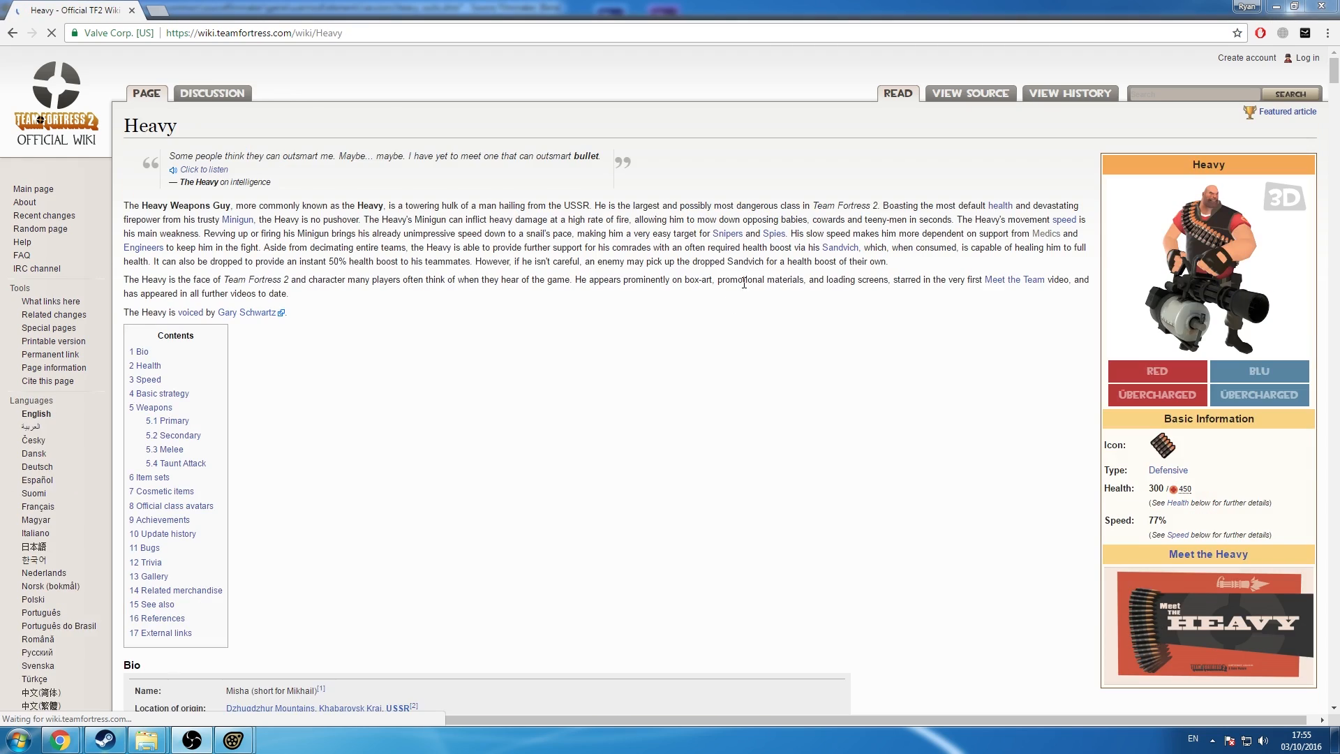
click(747, 288)
scroll(747, 288, down, 3)
scroll(747, 288, down, 20)
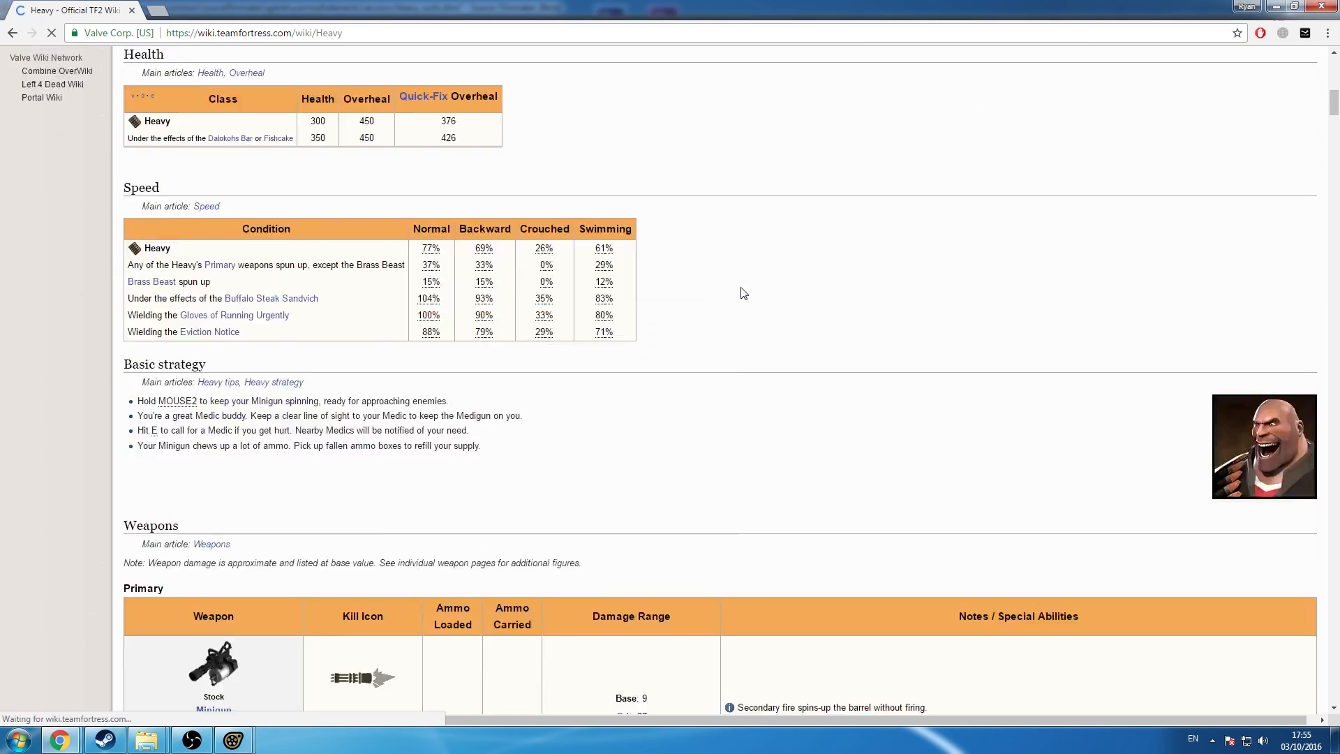
scroll(711, 368, down, 20)
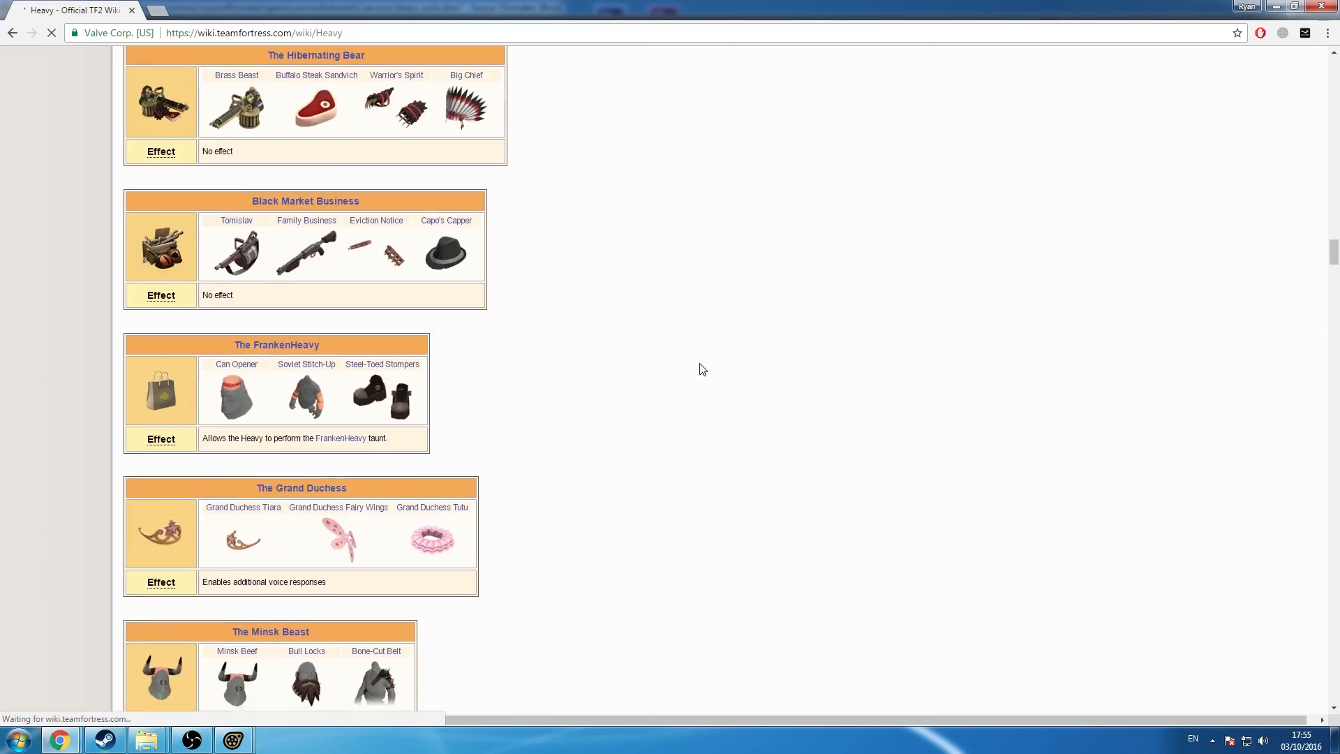
scroll(695, 373, down, 6)
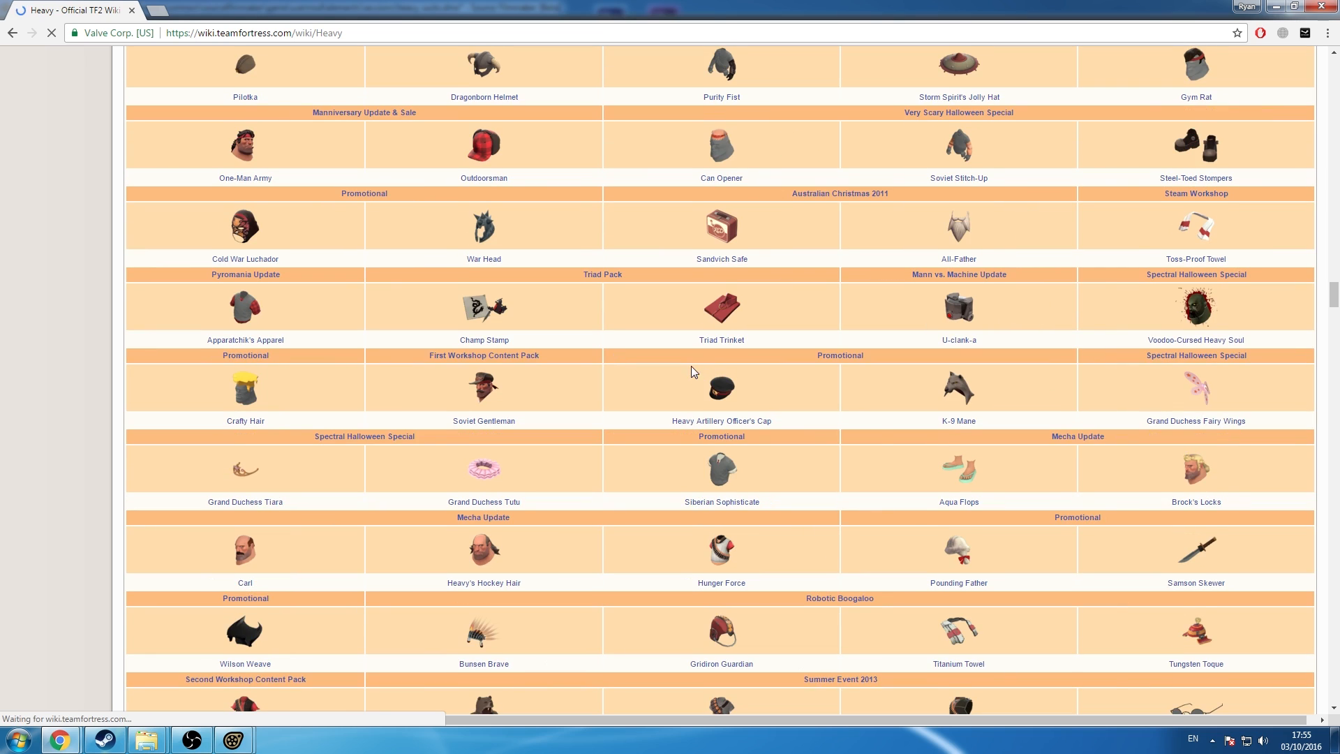
scroll(691, 370, down, 4)
scroll(687, 373, down, 2)
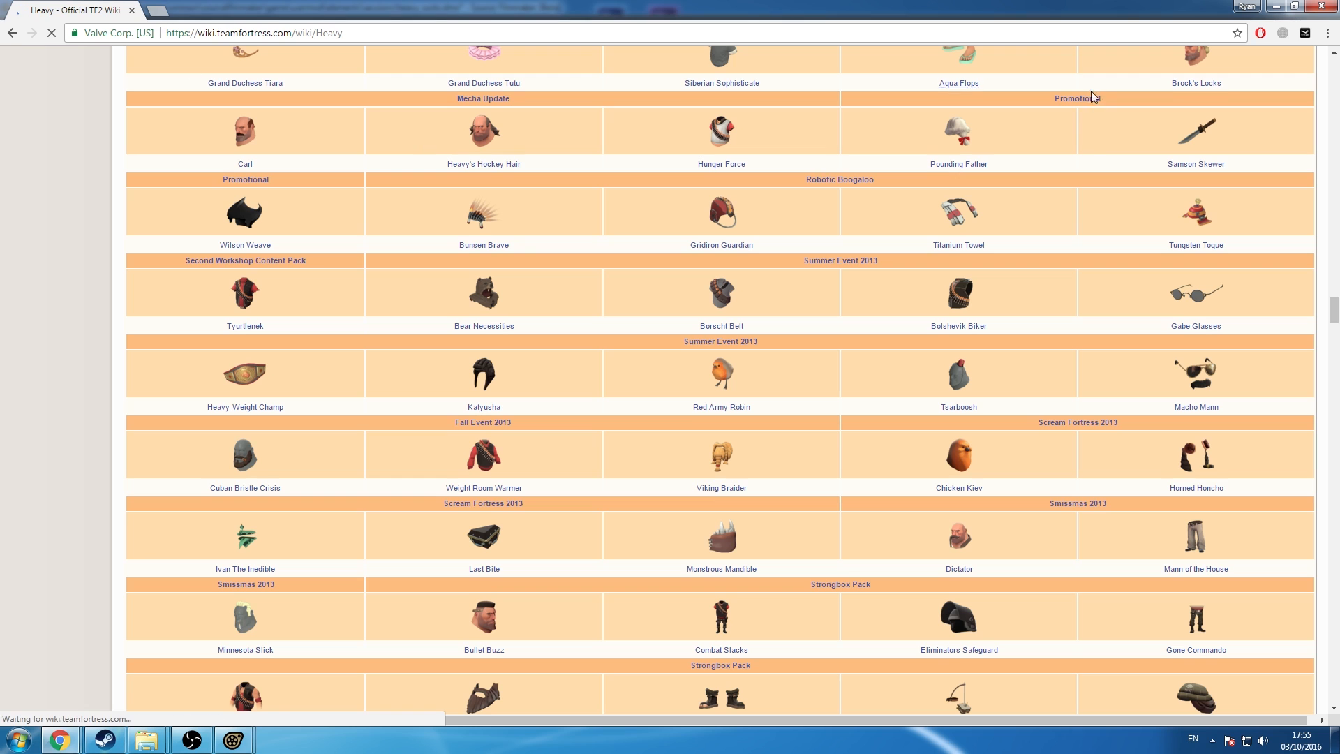
click(1275, 9)
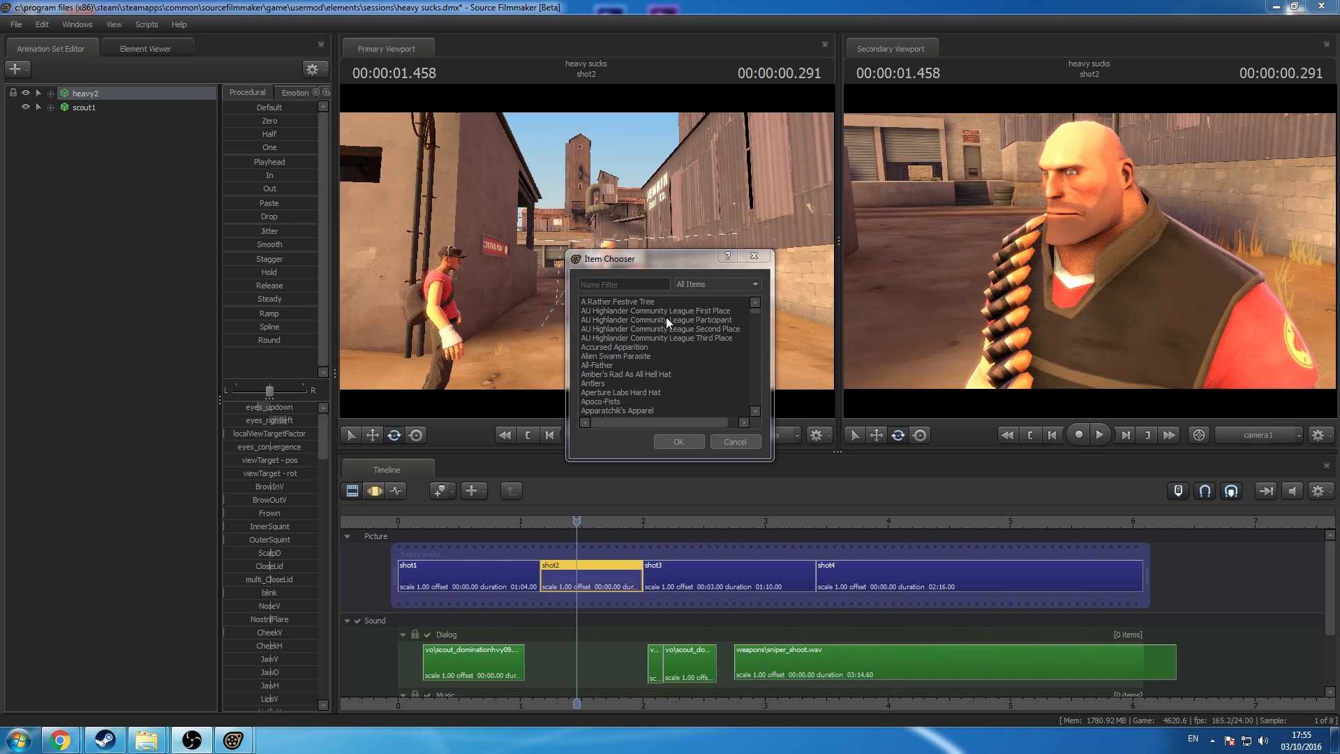
Step: Add the Gridiron Guardian item to heavy2 in shot2 and check the helmet's skin options
click(641, 285)
text(grid)
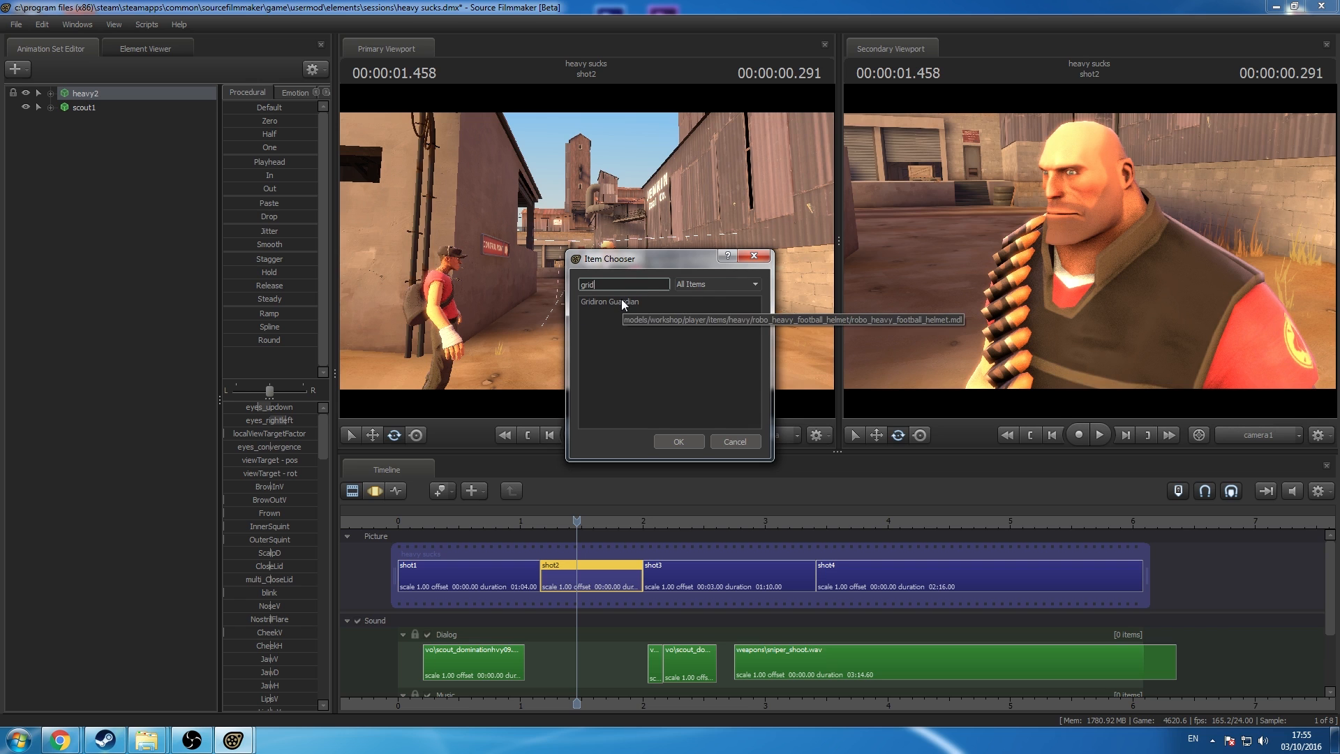
click(621, 299)
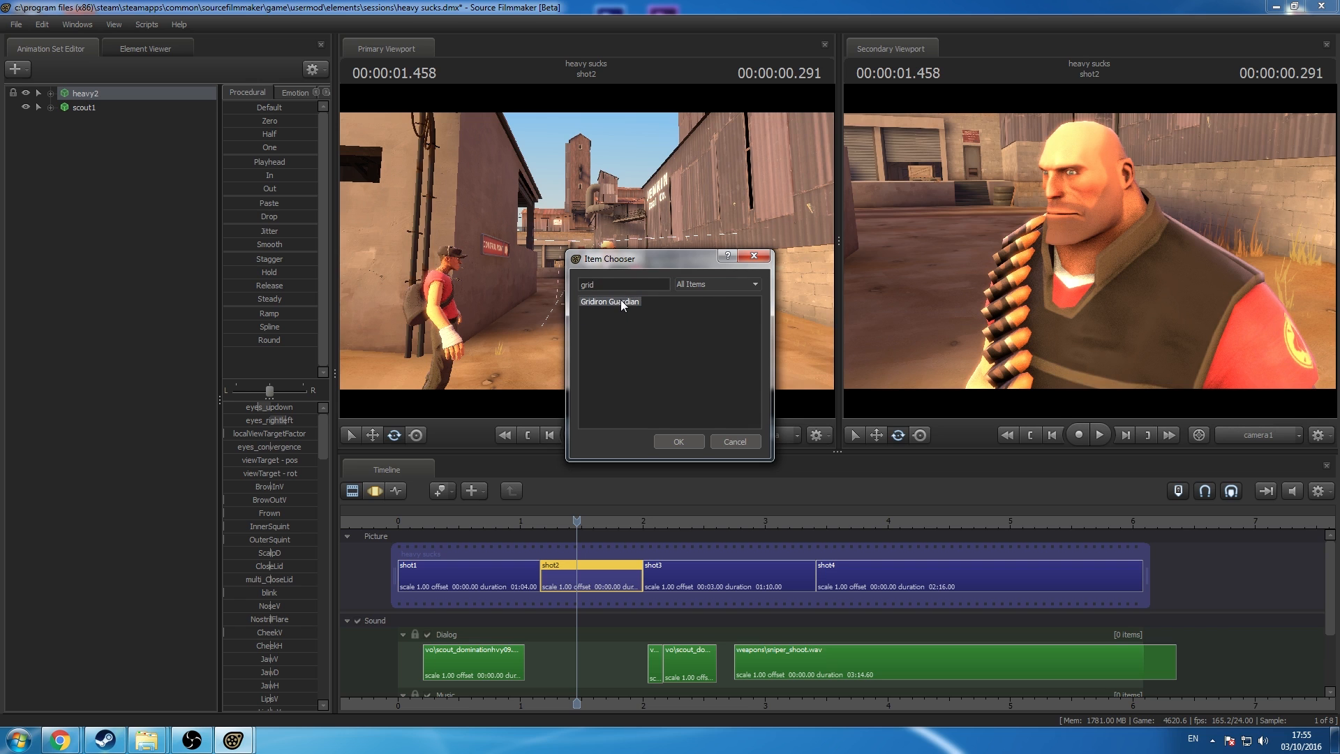
click(667, 446)
click(160, 120)
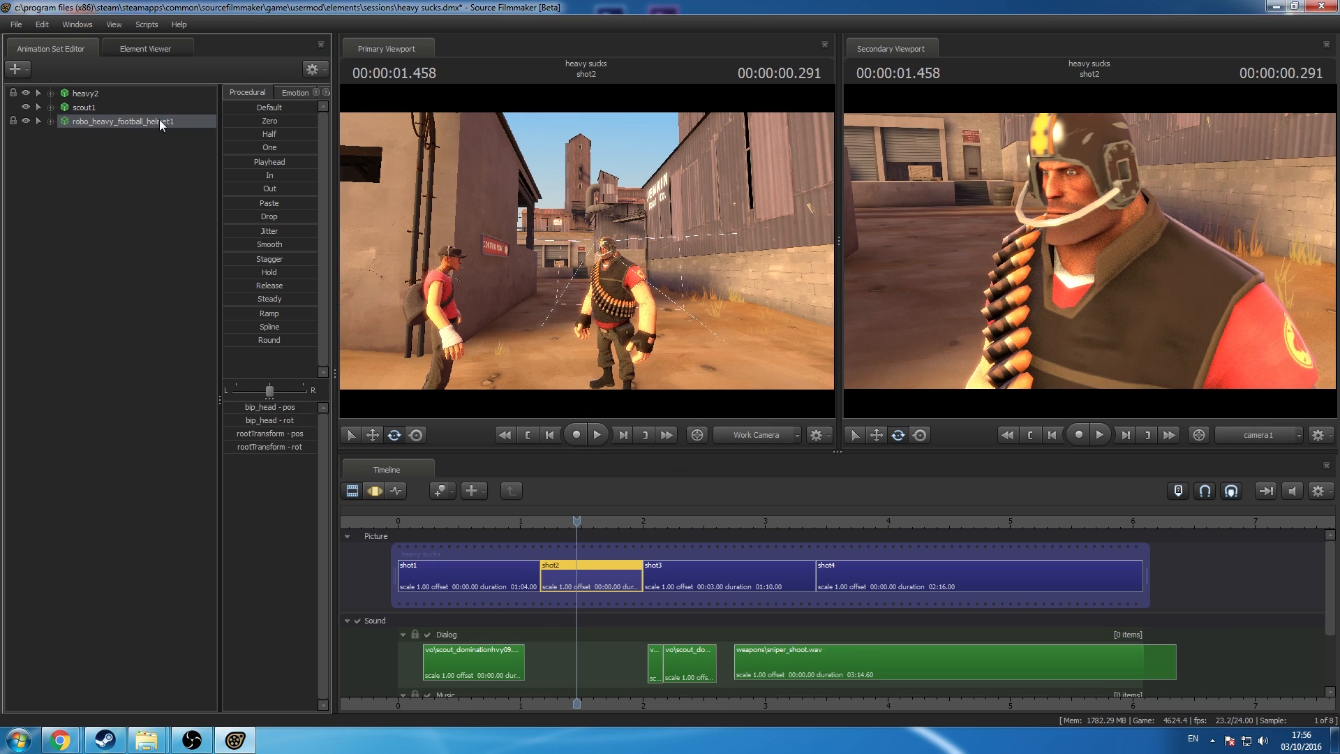
right_click(160, 119)
mouse_move(213, 302)
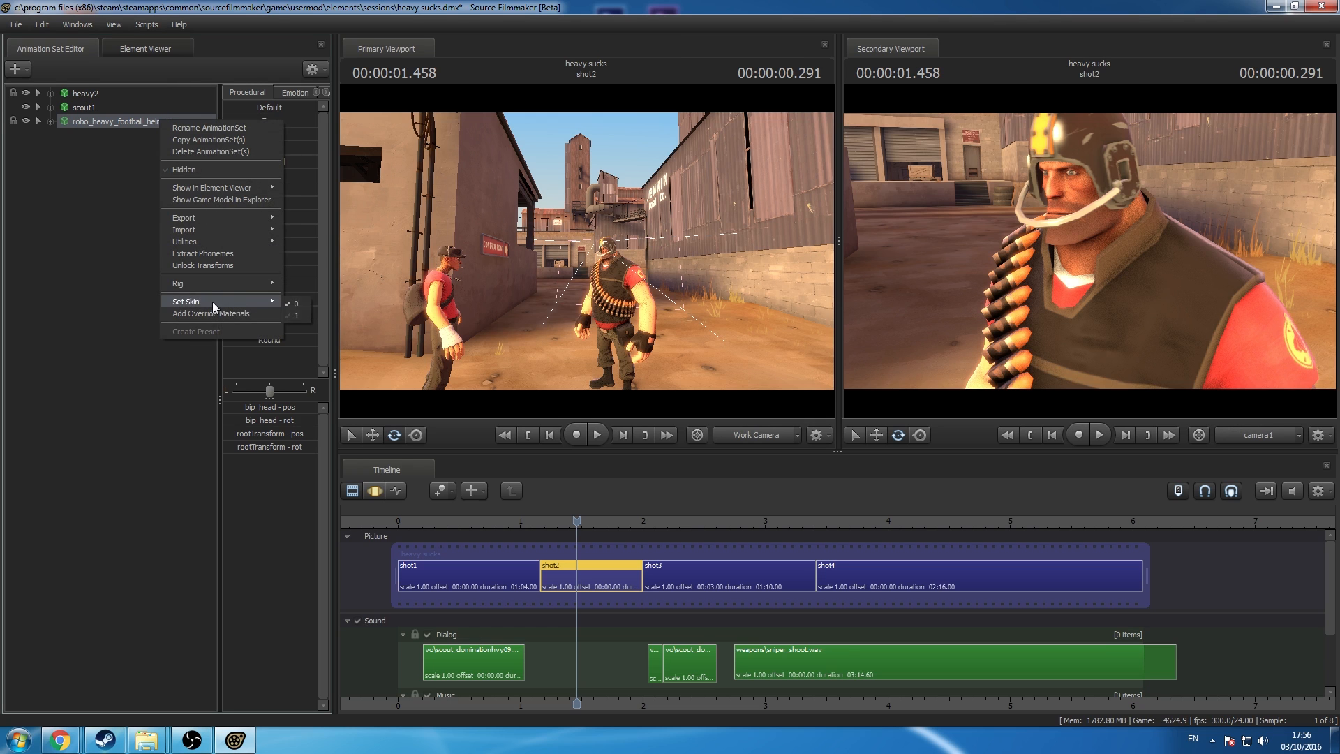
click(290, 312)
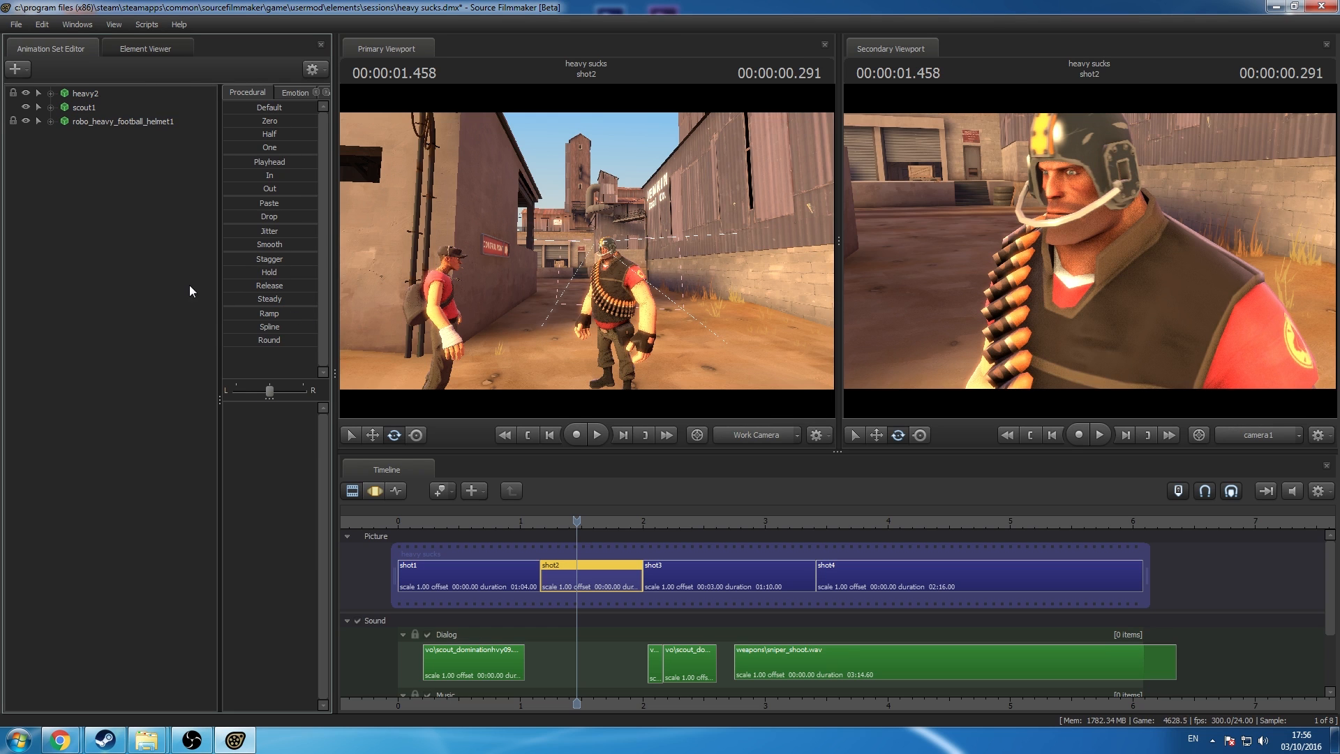
Step: Add the Gridiron Guardian item to heavy2 in shot4 and scrub to 5.875 s to check the helmet
drag(569, 522, 833, 565)
click(833, 565)
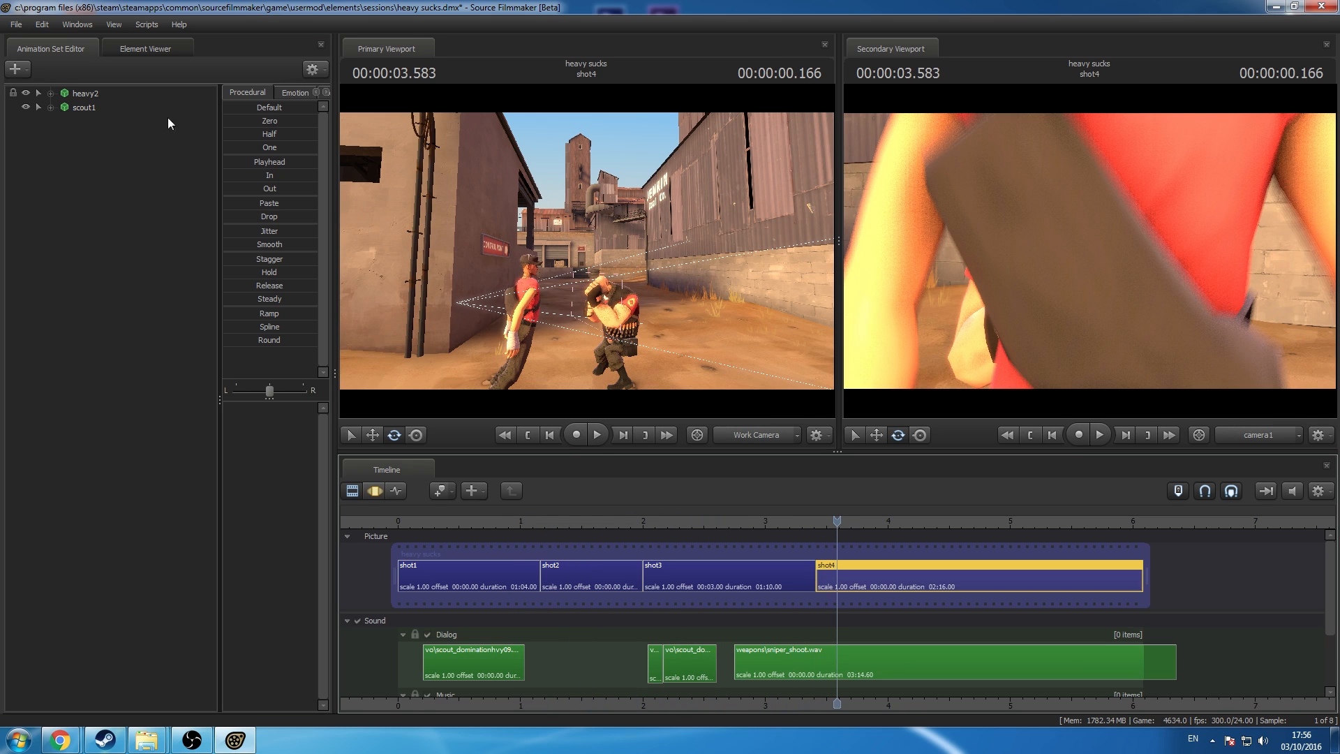
click(101, 95)
right_click(101, 95)
click(211, 305)
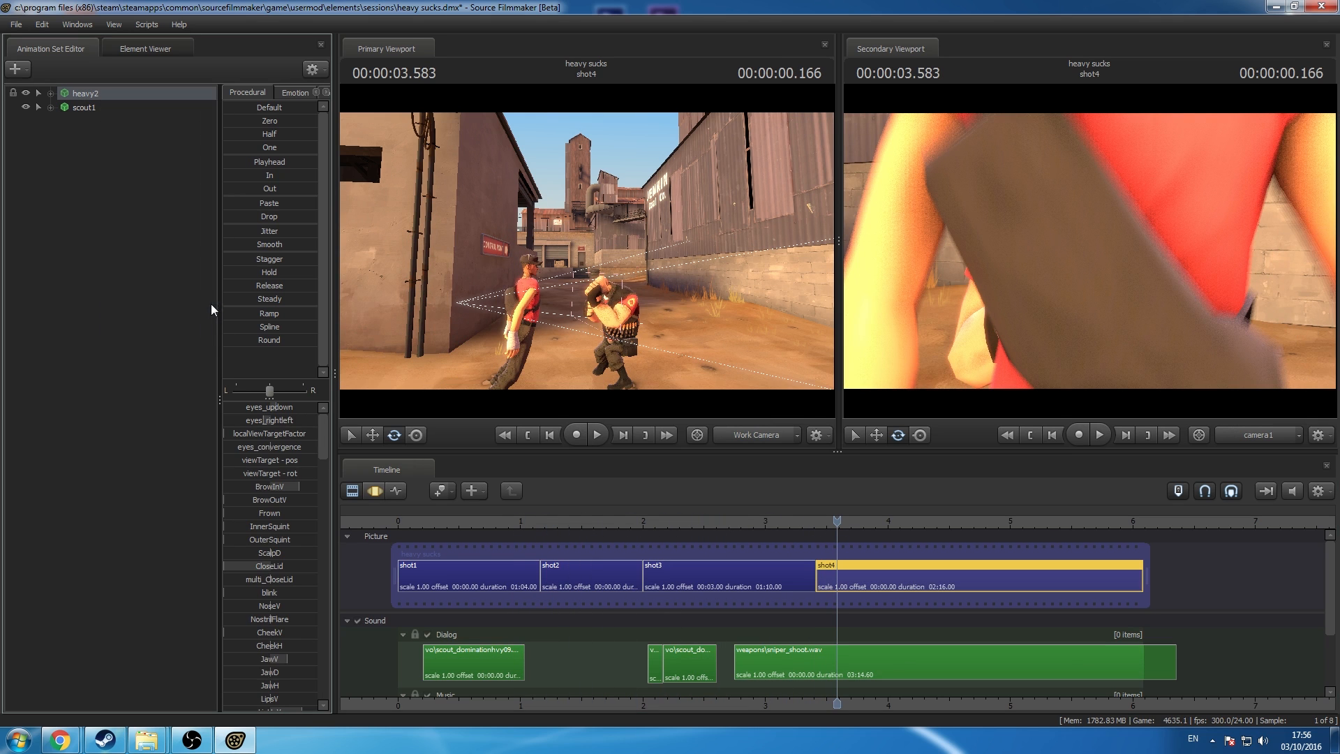
text(grid)
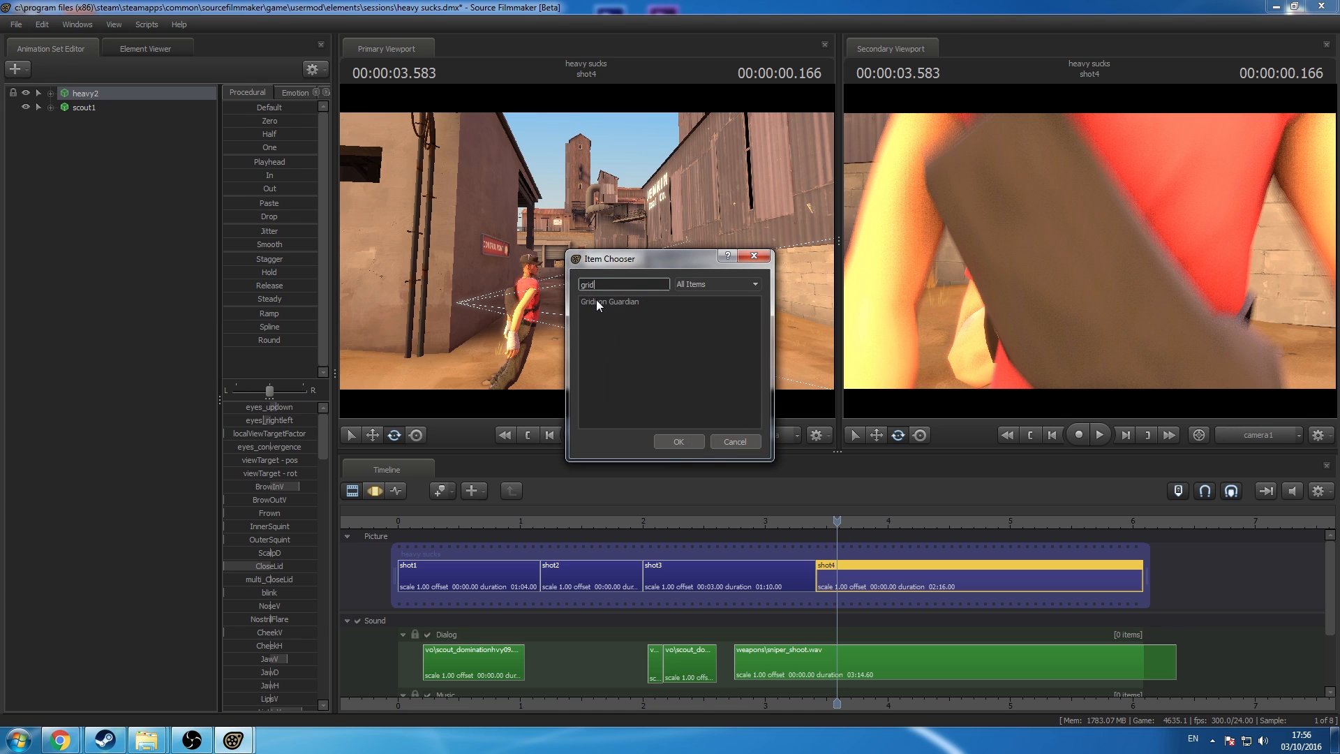
click(678, 442)
drag(807, 517, 1124, 575)
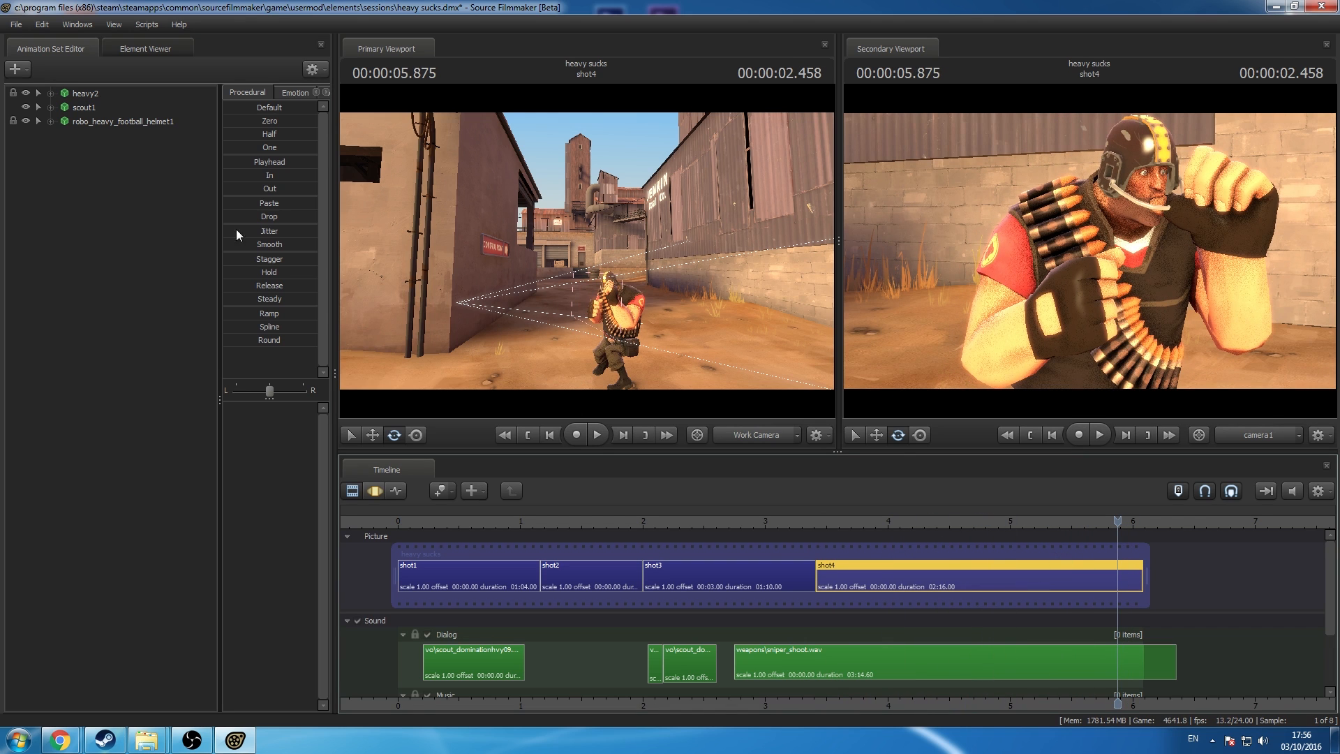
Step: Remove the Gridiron Guardian helmet from the heavy in shot4 and shot2
right_click(84, 107)
click(117, 145)
click(606, 531)
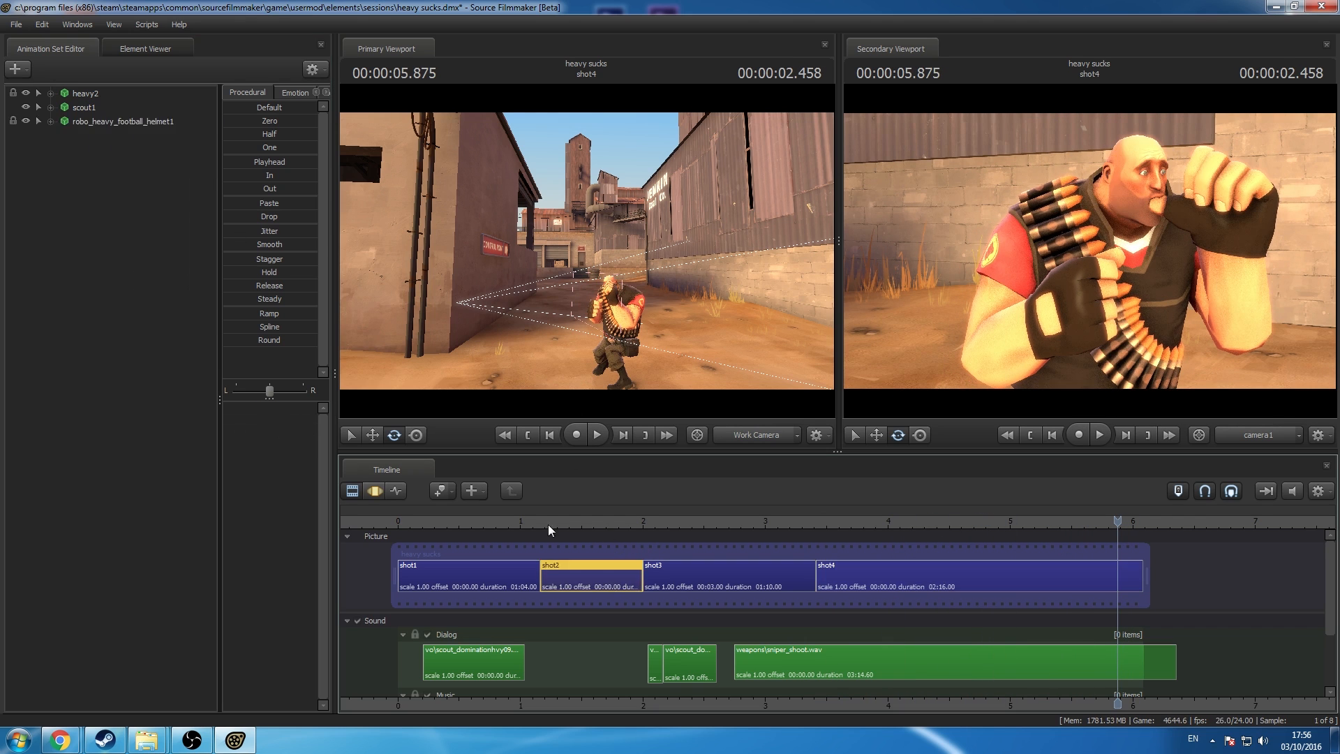
right_click(111, 119)
click(155, 155)
Step: Try the Ghastlierest Gibus item on heavy2 in shot2 with the playhead at 1.708 s, and undo the addition
click(607, 521)
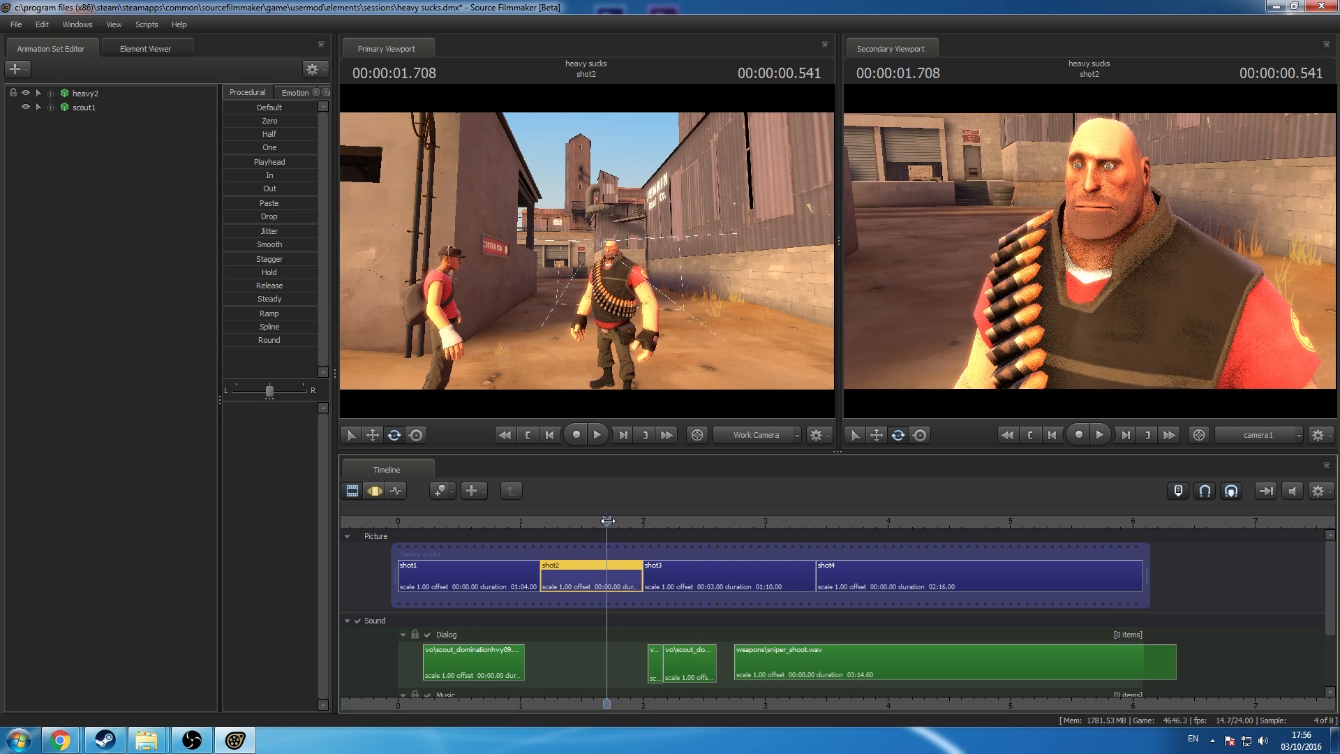
right_click(90, 94)
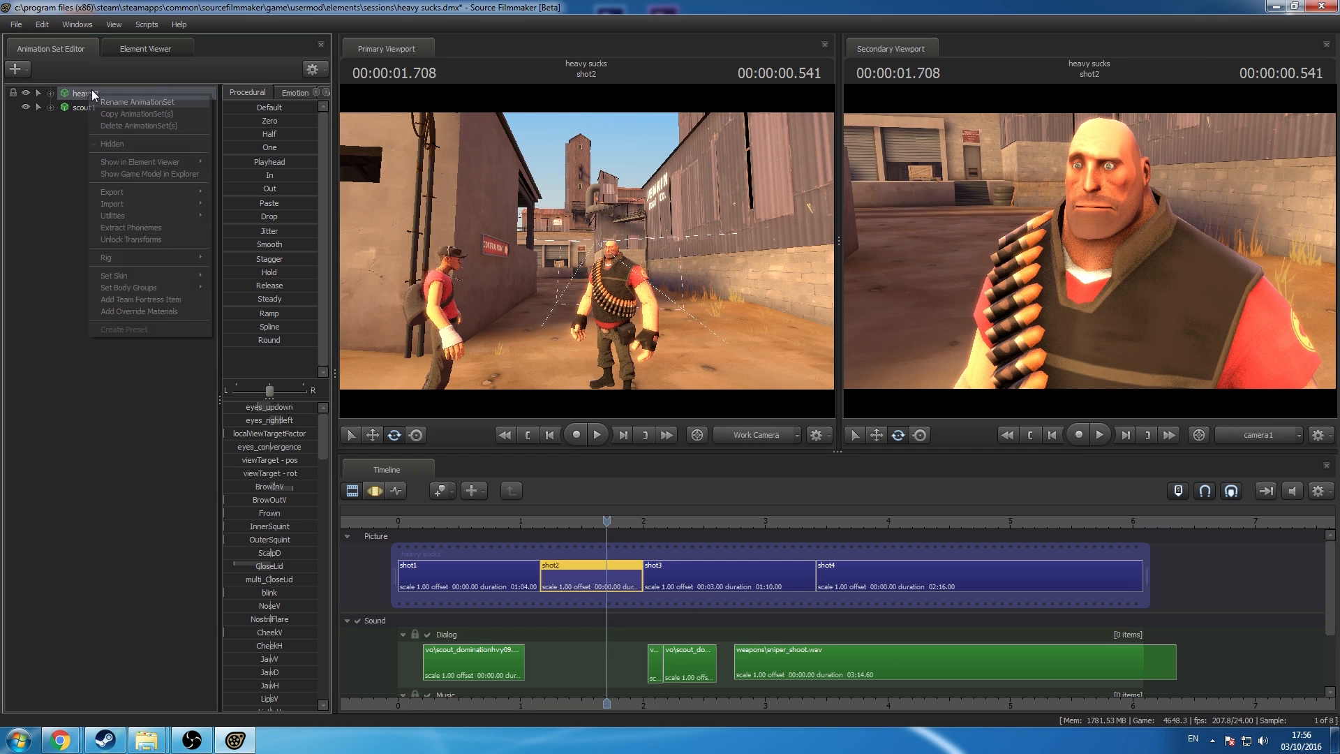
click(164, 299)
text(gibus)
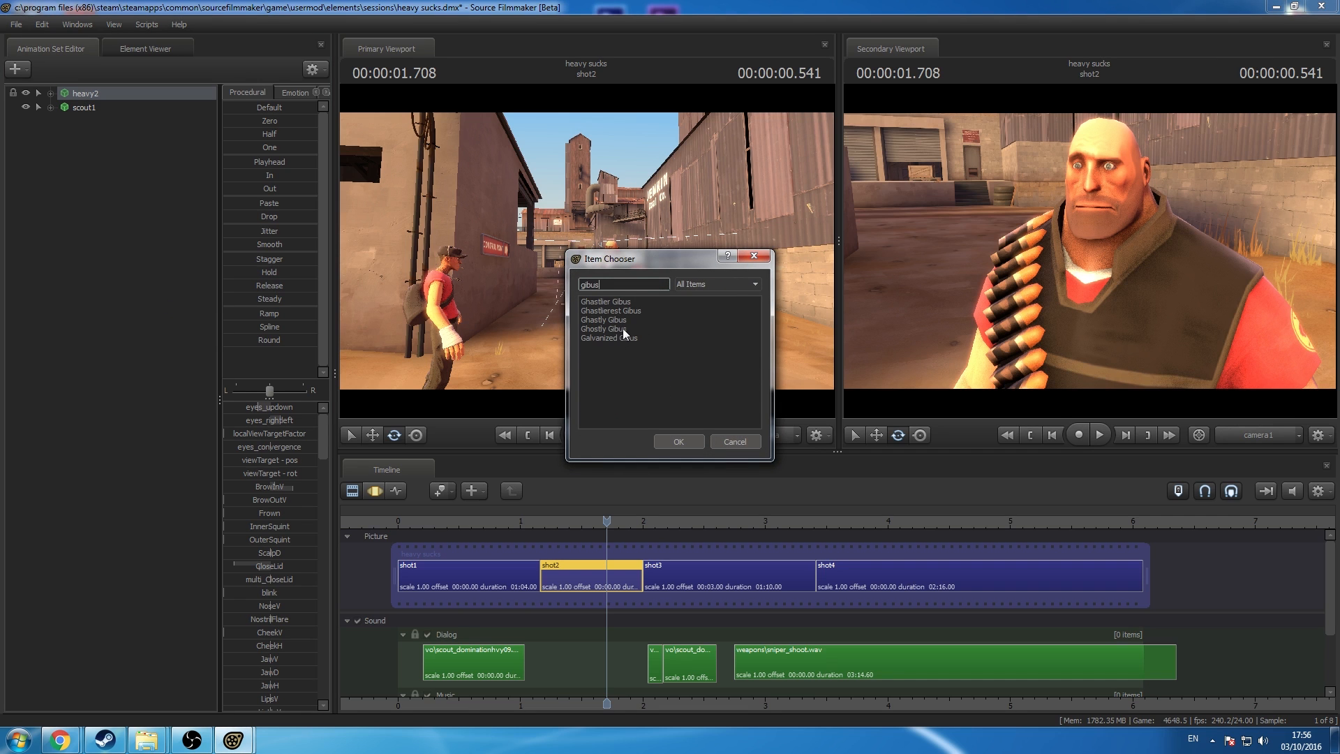
click(621, 311)
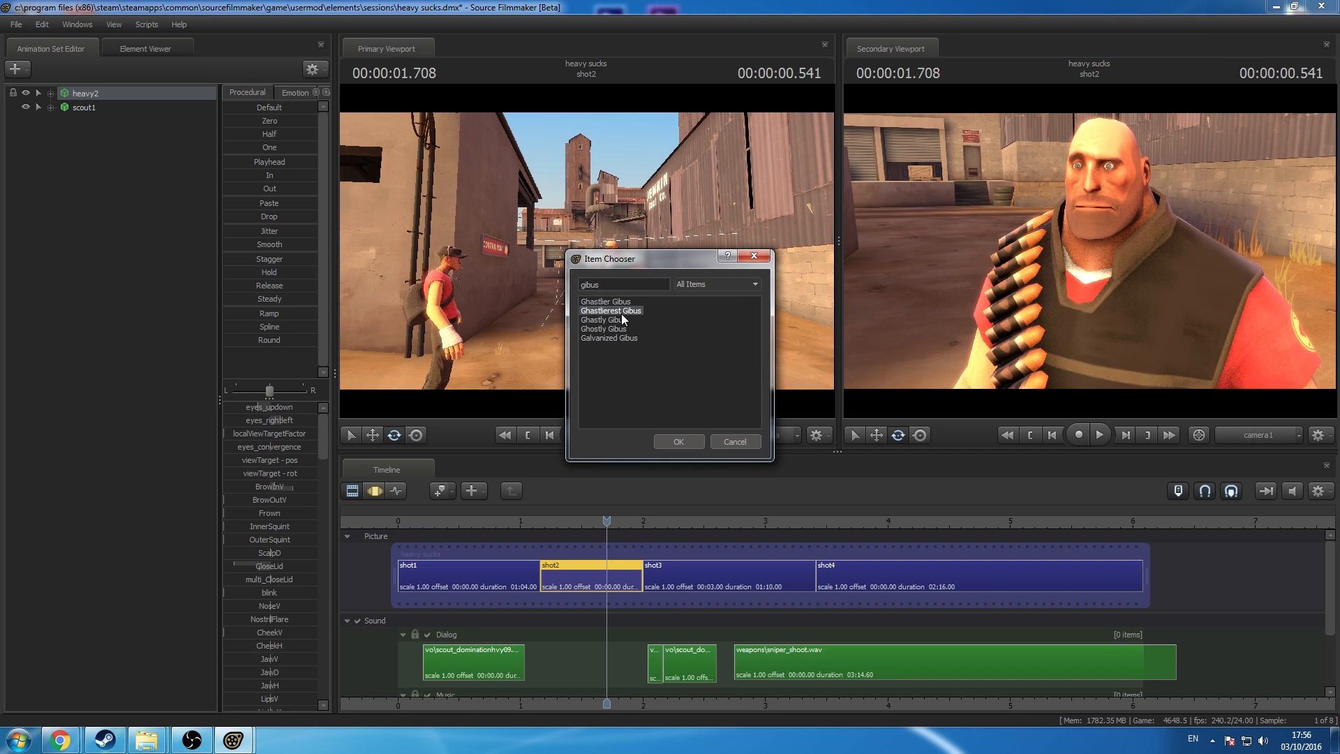
click(684, 440)
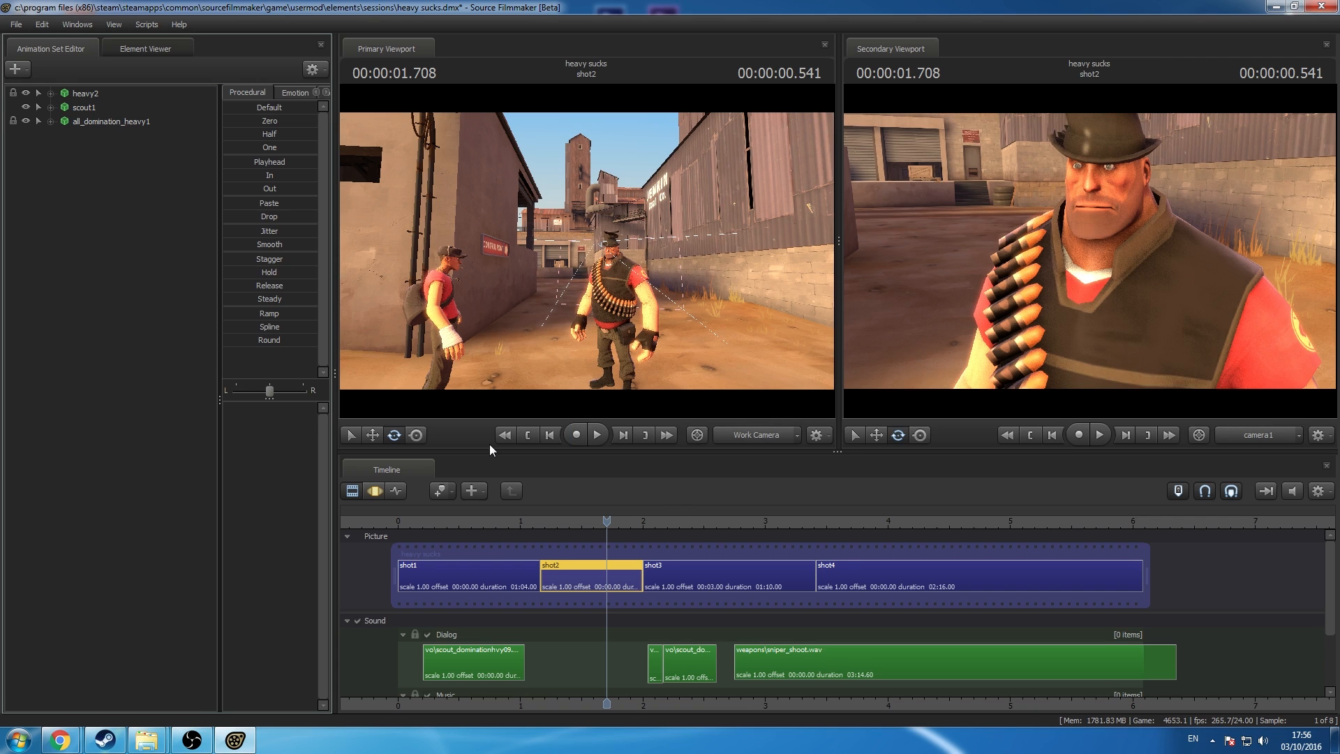
key(ctrl+z)
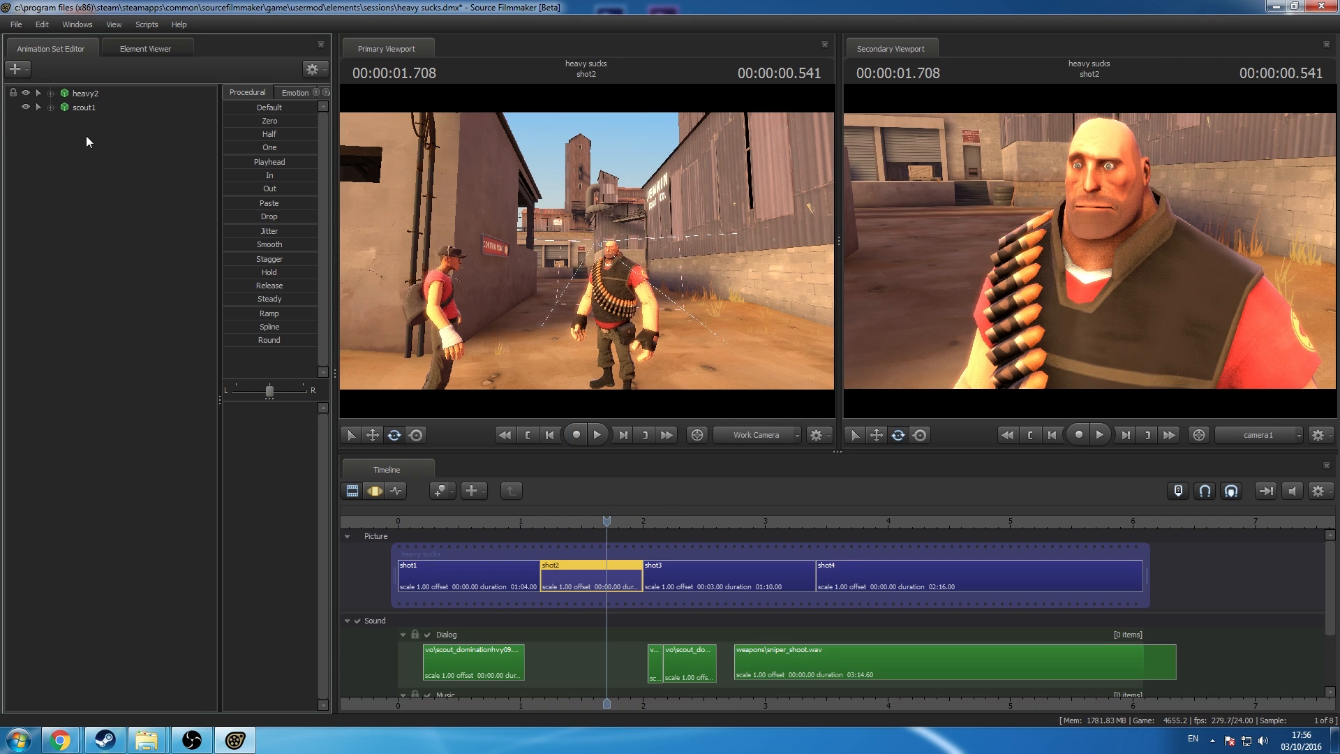
Step: Add the Bill's Hat item to heavy2 in shot2 and select the hat's animation set
right_click(91, 95)
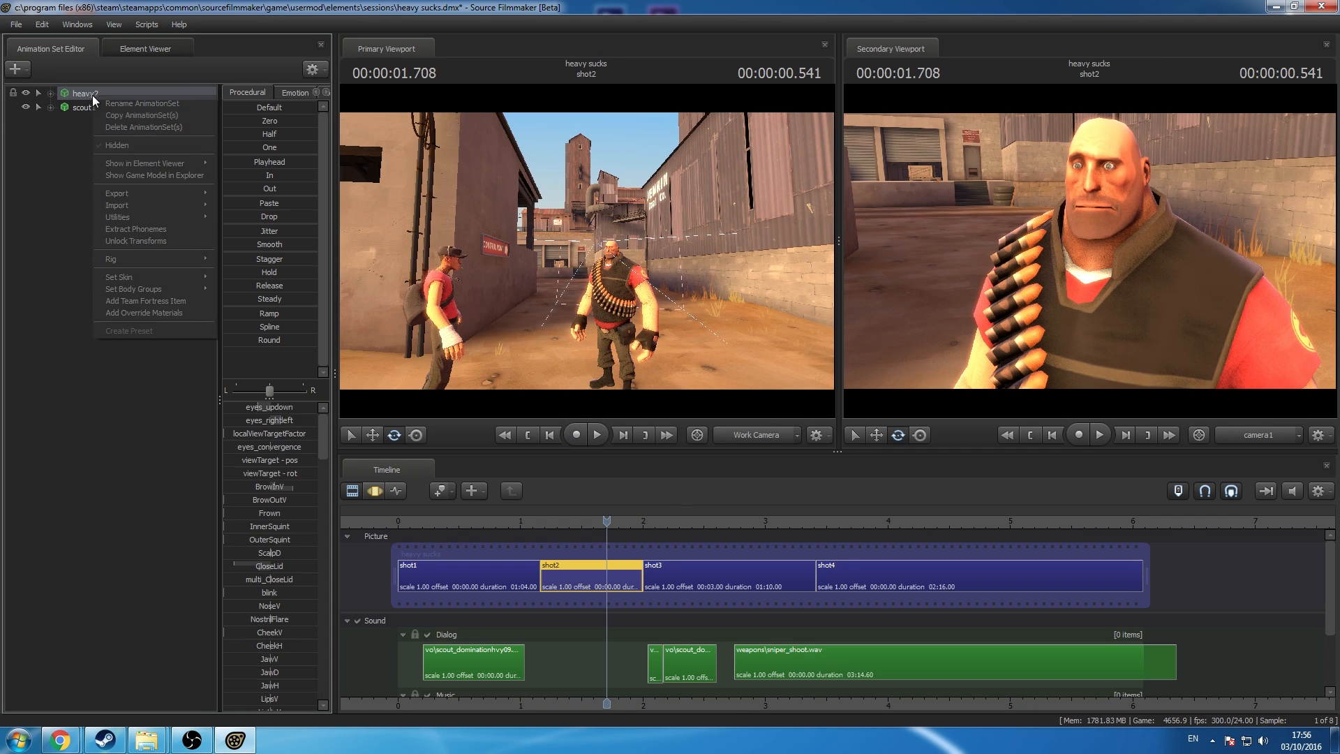
click(189, 300)
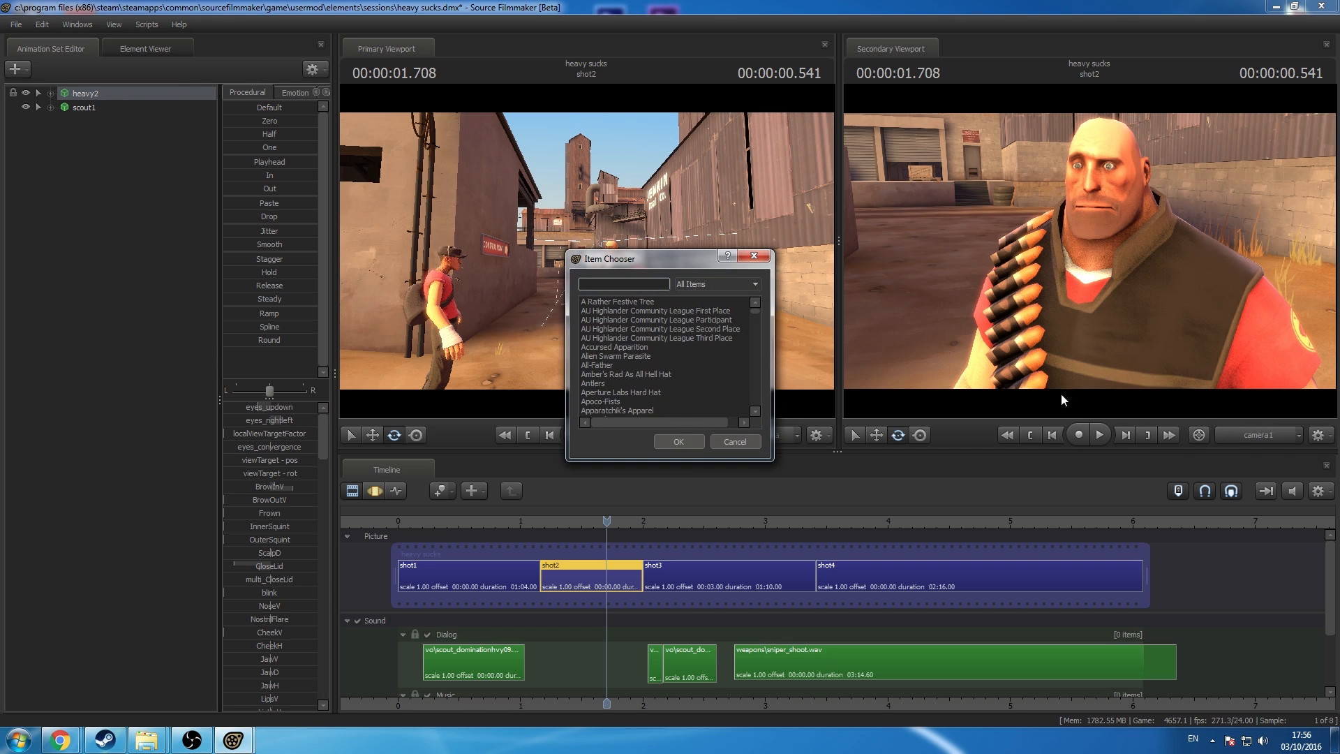
click(677, 366)
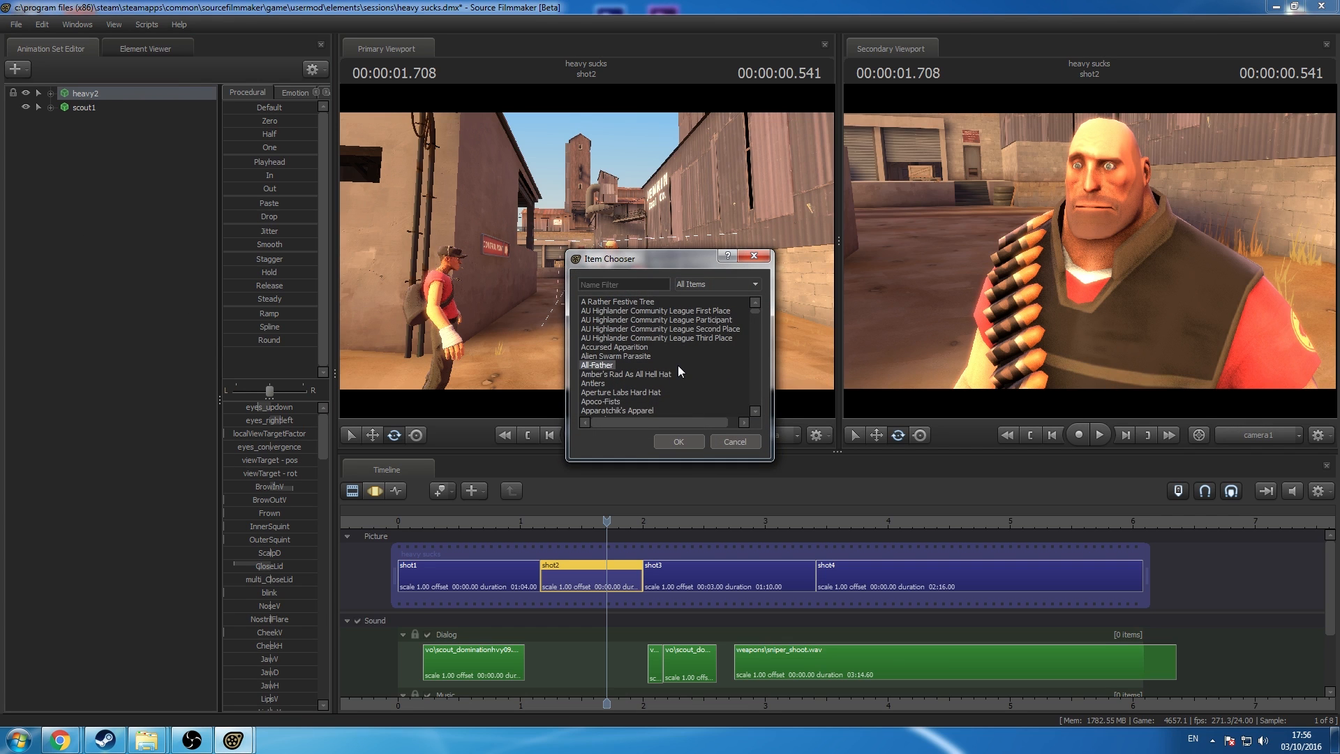
scroll(677, 365, down, 10)
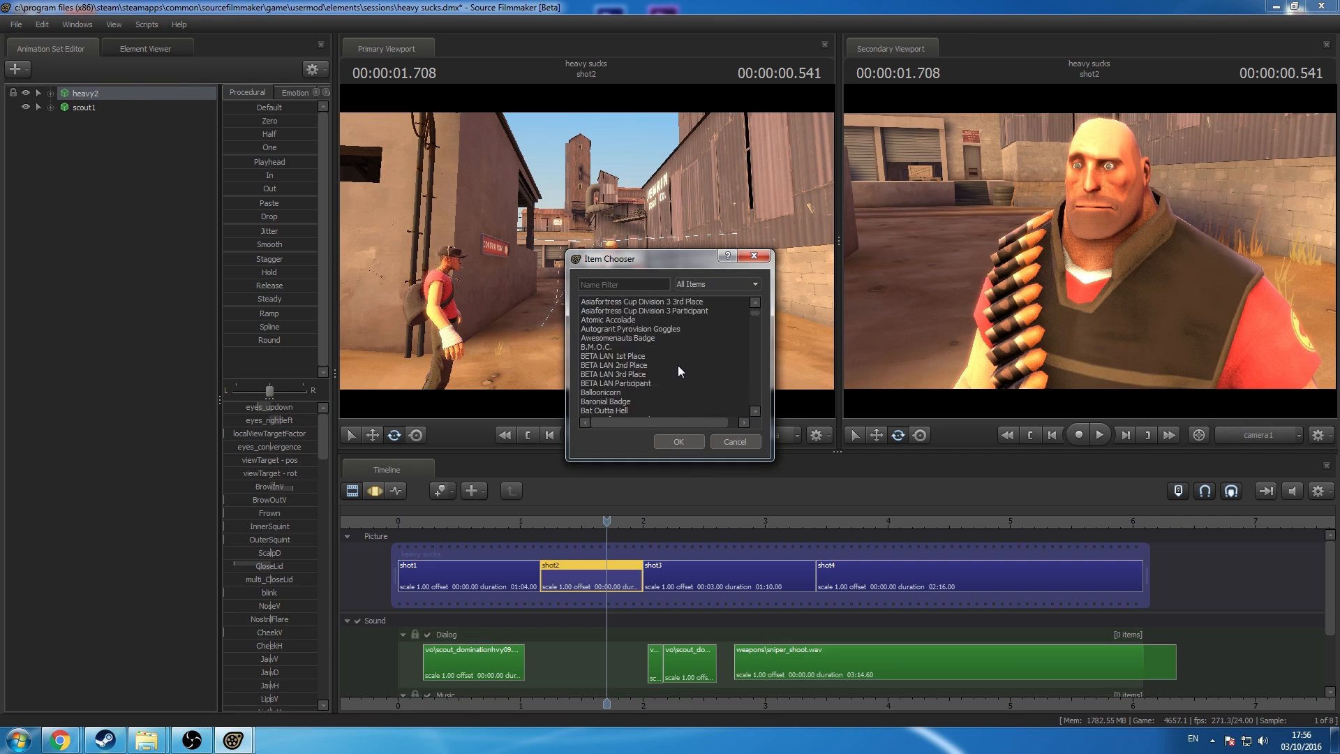
click(635, 363)
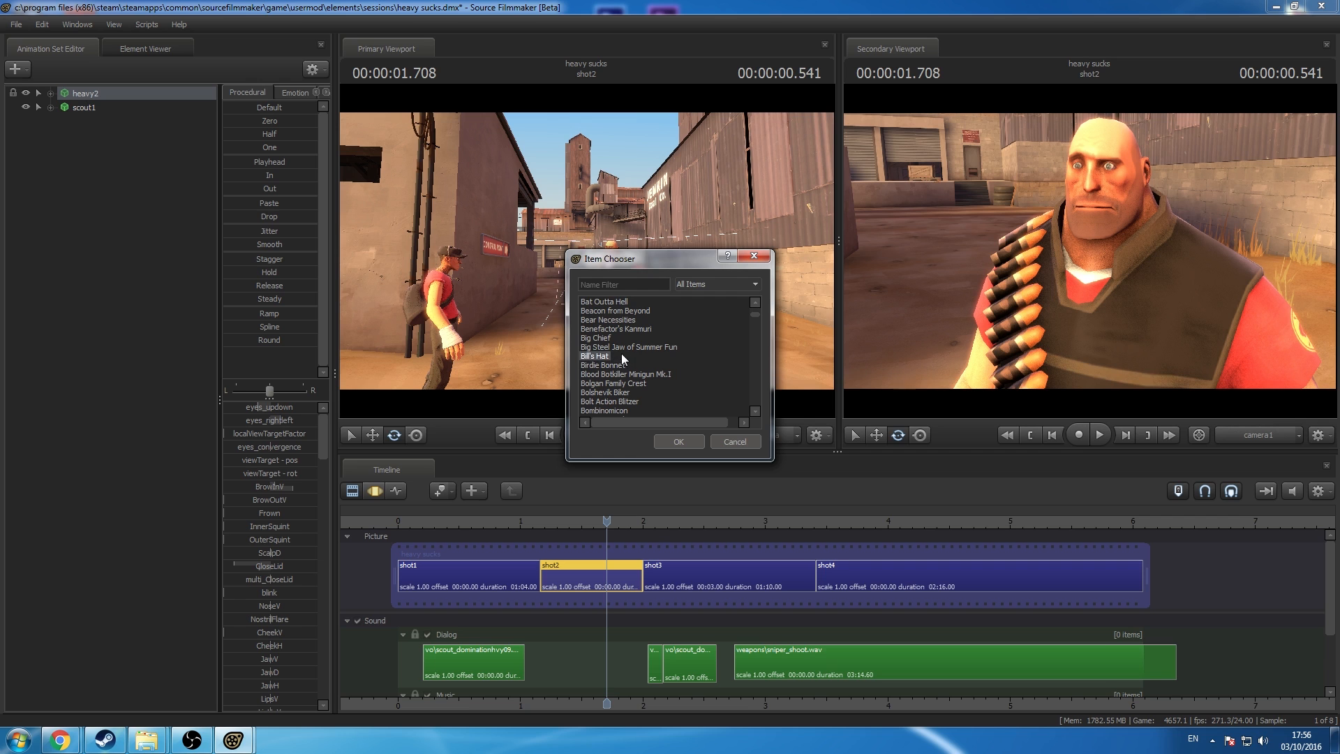
click(664, 439)
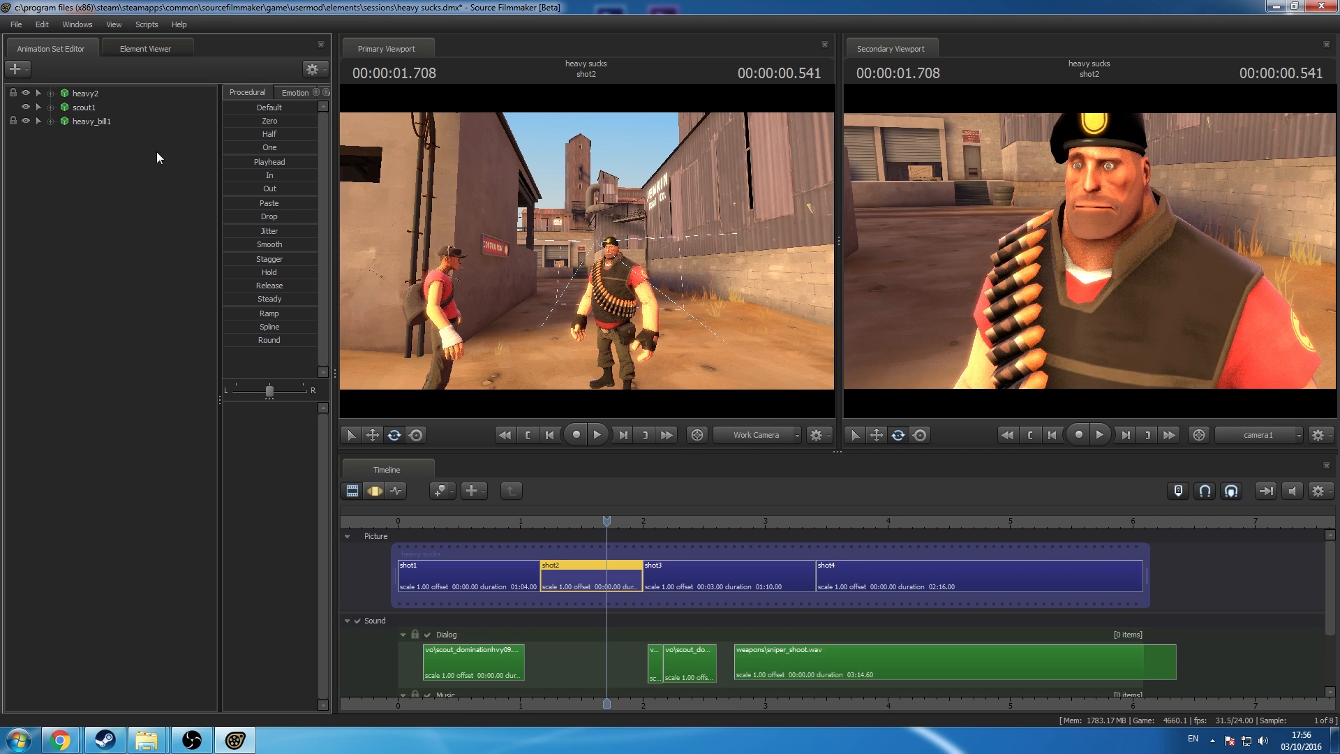
click(103, 122)
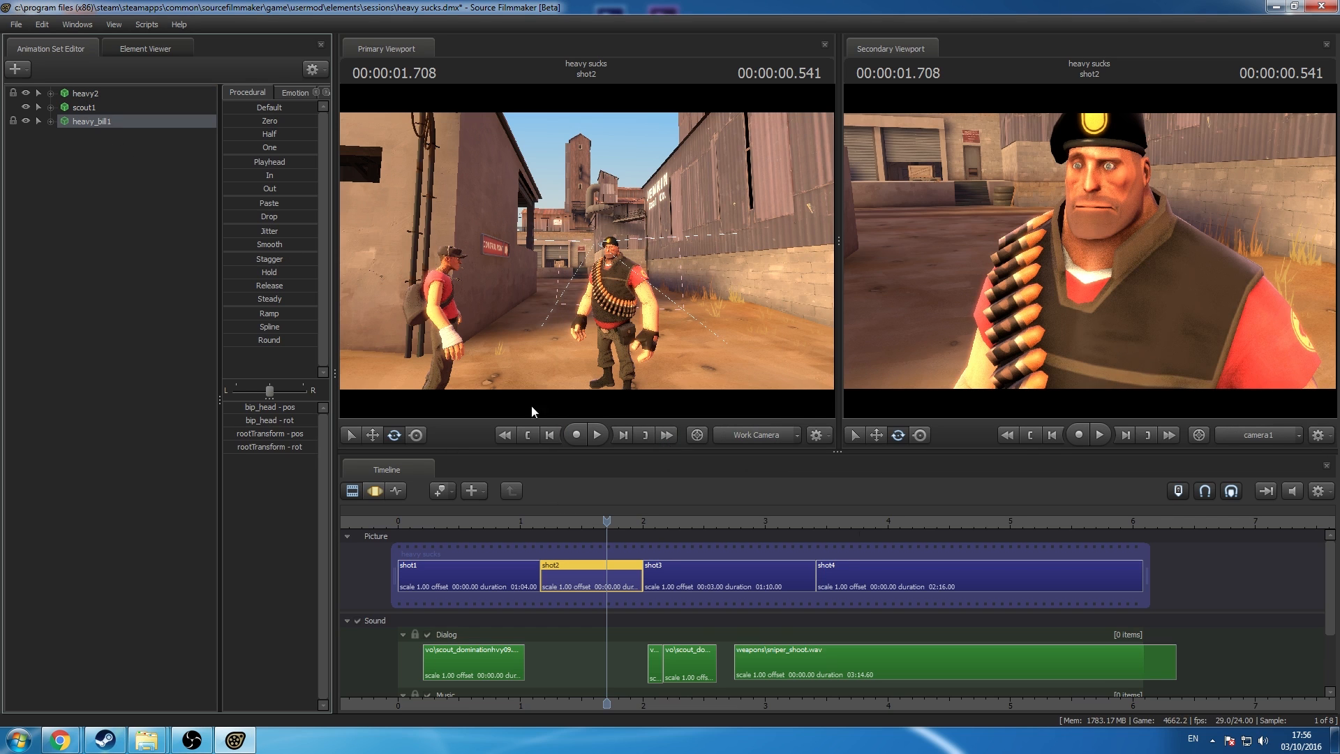
Step: Move the playhead to 3.958 s in shot4 and add the Bill's Hat item to heavy2 there
click(883, 520)
click(84, 94)
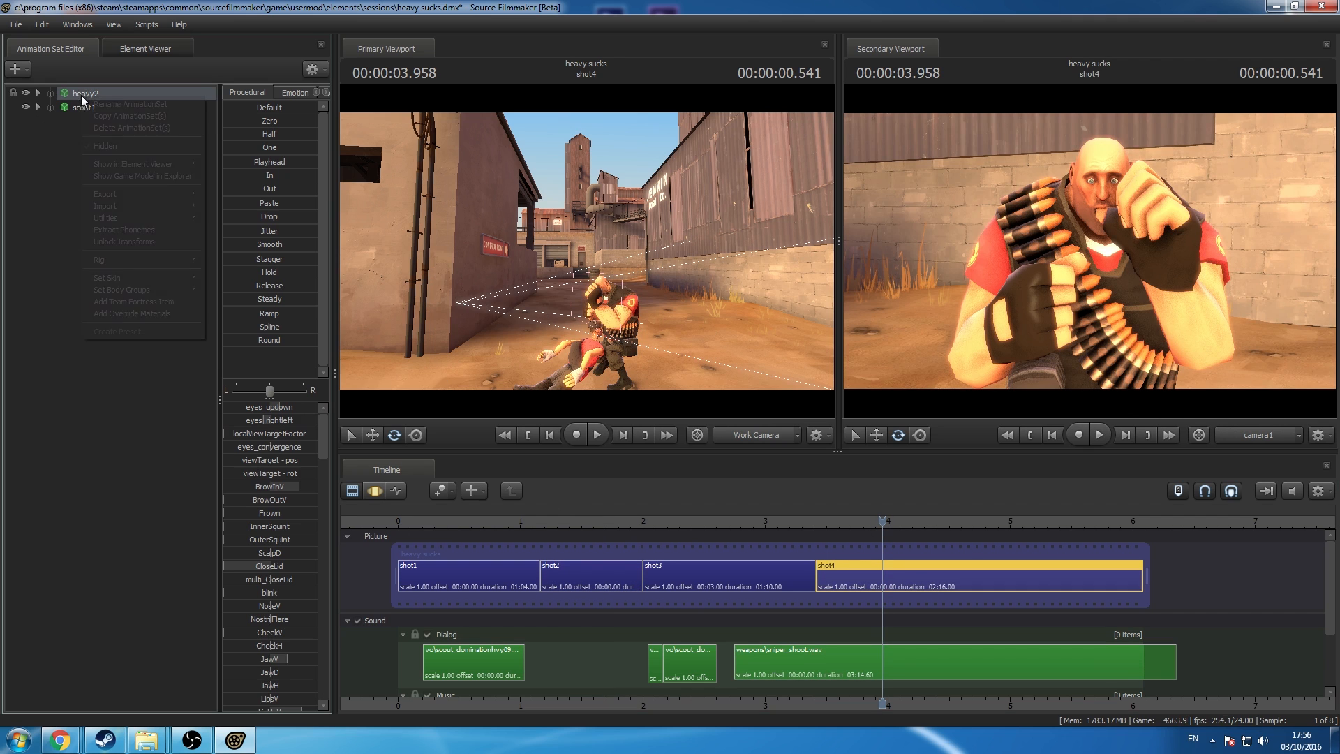
right_click(80, 93)
click(182, 303)
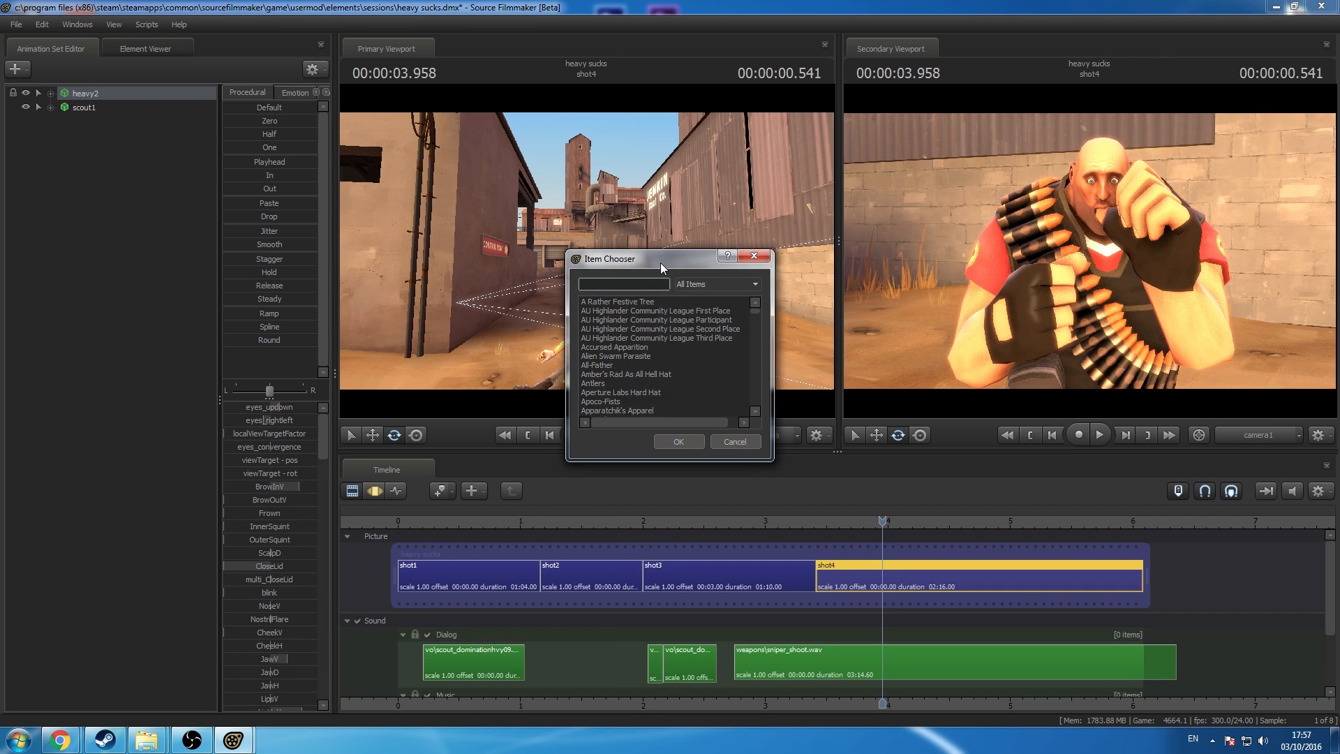
text(bill)
click(598, 301)
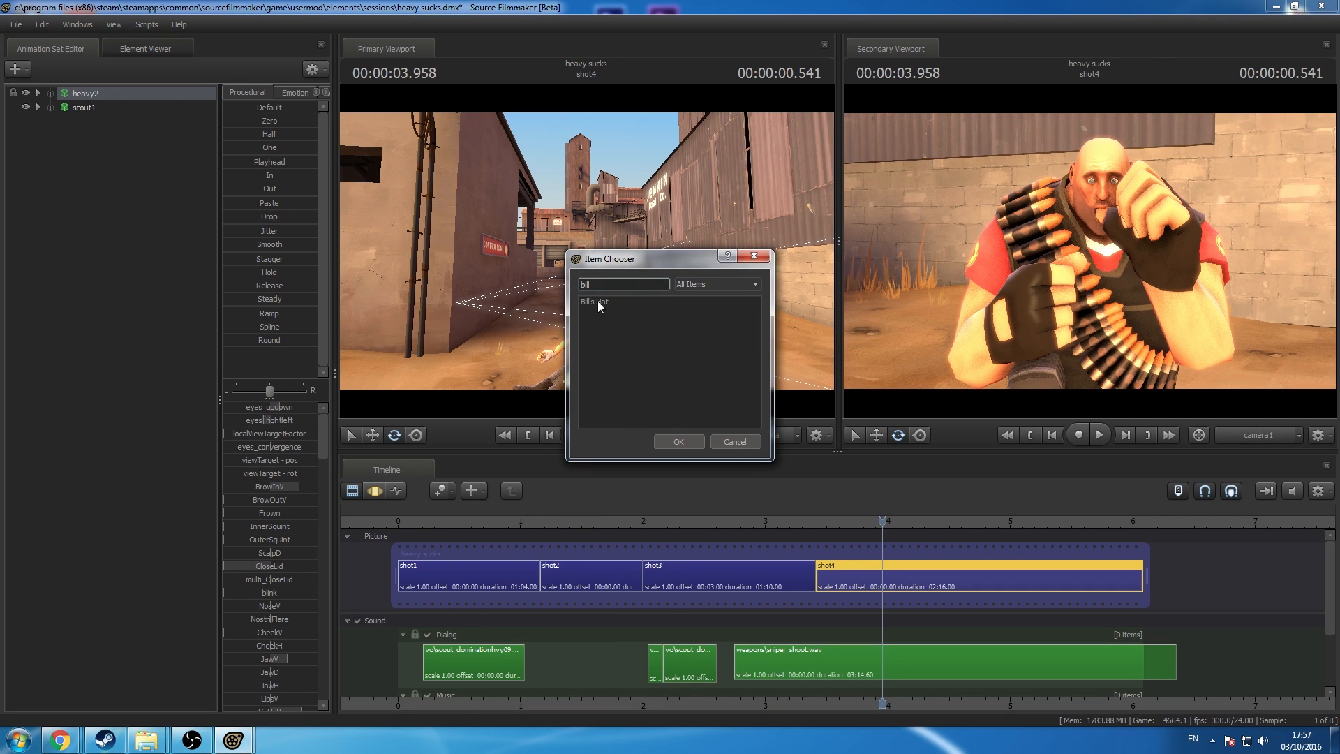
click(680, 441)
Step: Scrub the playhead back to 3.375 s in shot3 and save the session
click(853, 529)
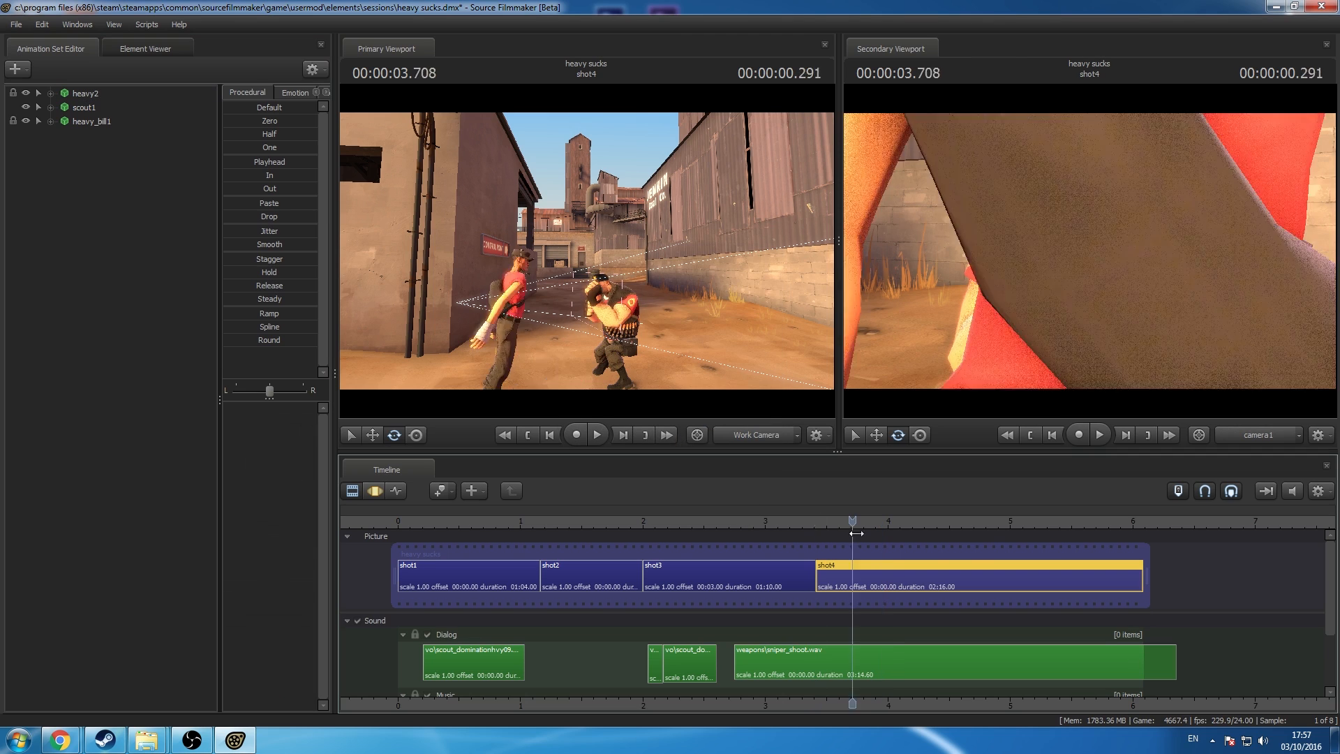
drag(857, 534, 811, 586)
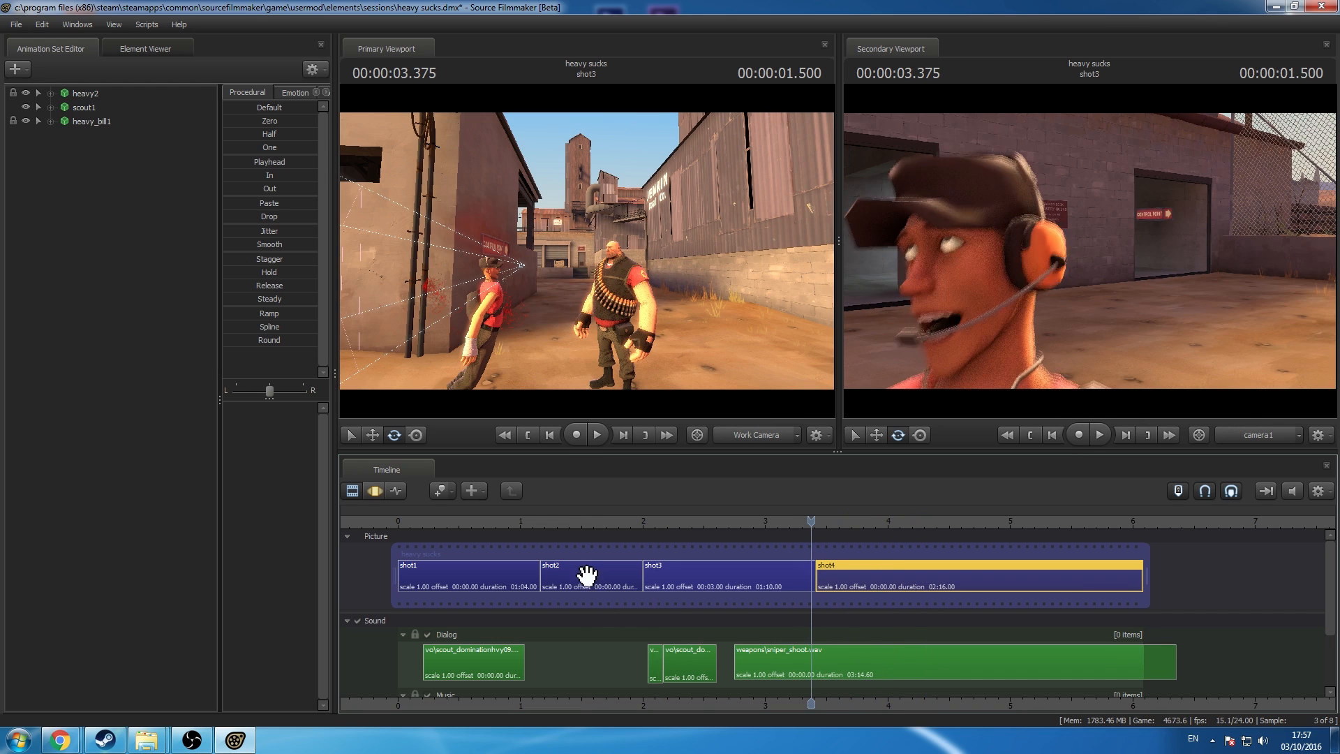
click(16, 24)
click(28, 58)
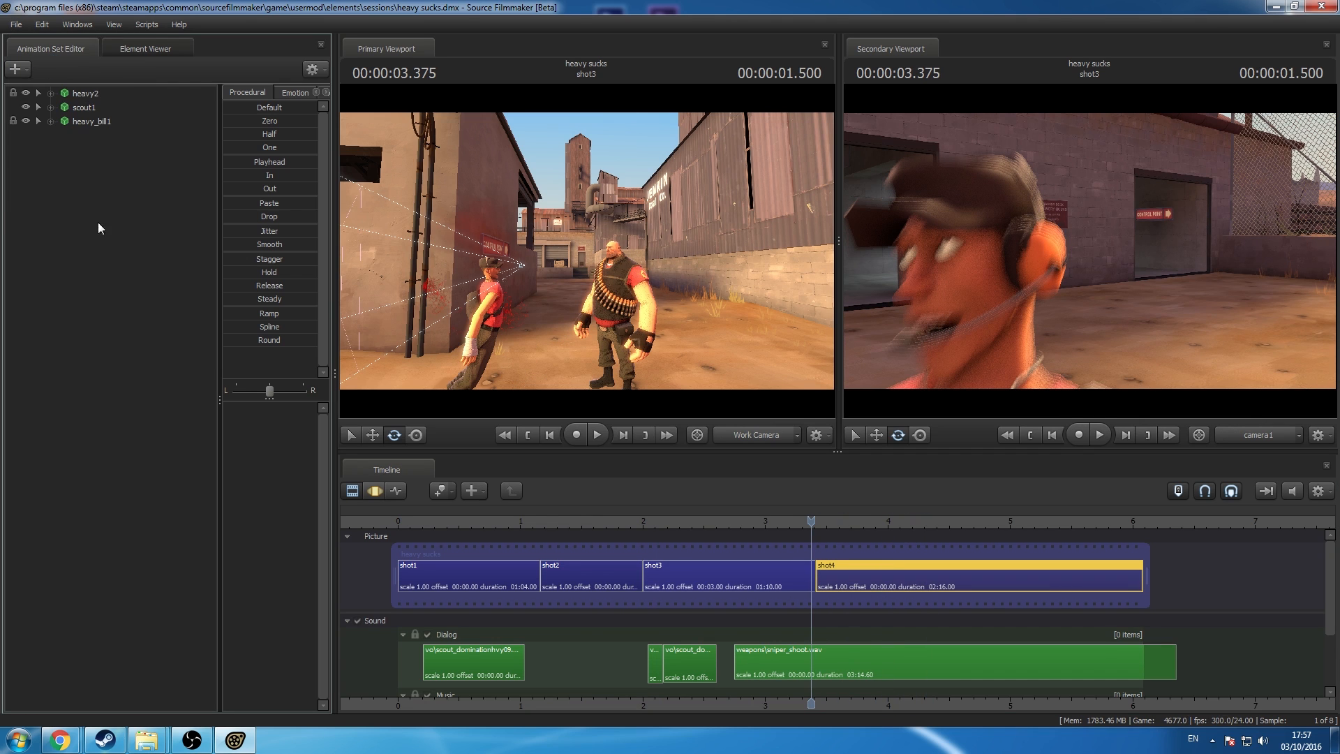
Step: Set up a movie export as MP4 with the MPEG4 codec at 720p resolution
click(15, 24)
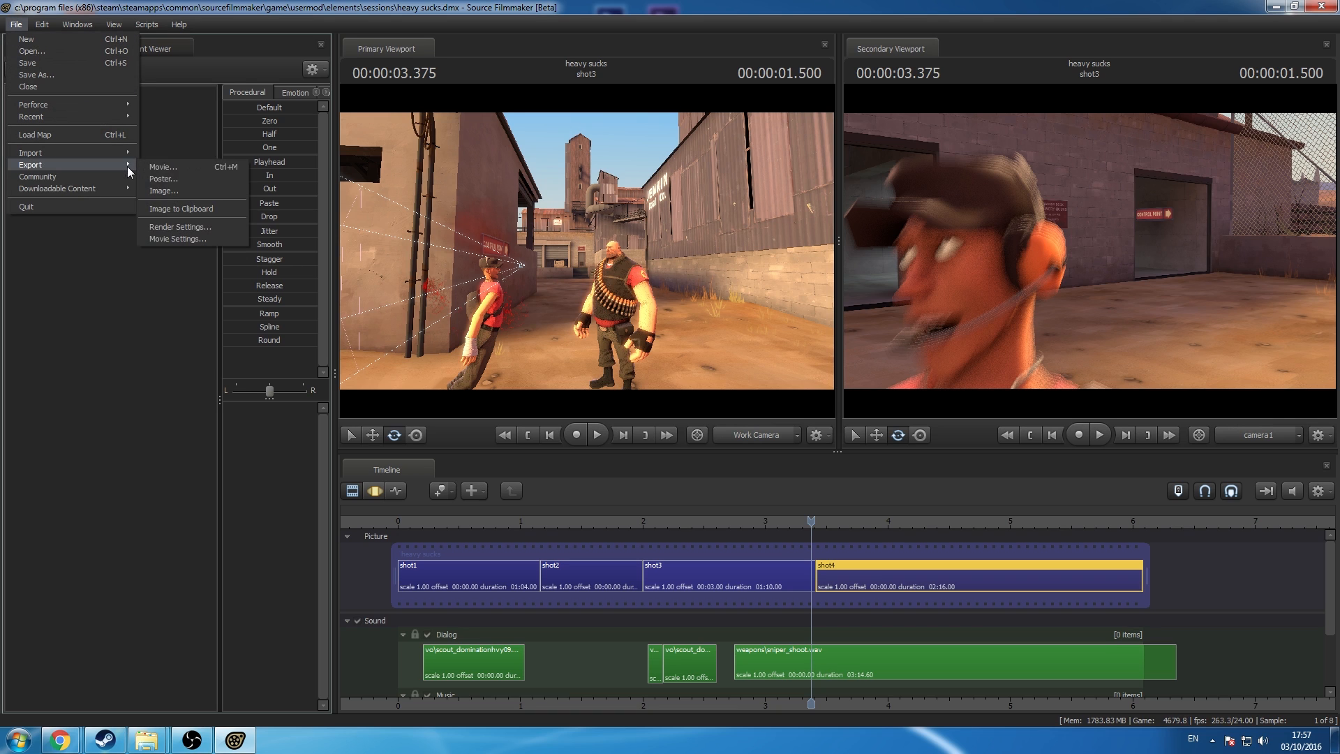
click(160, 170)
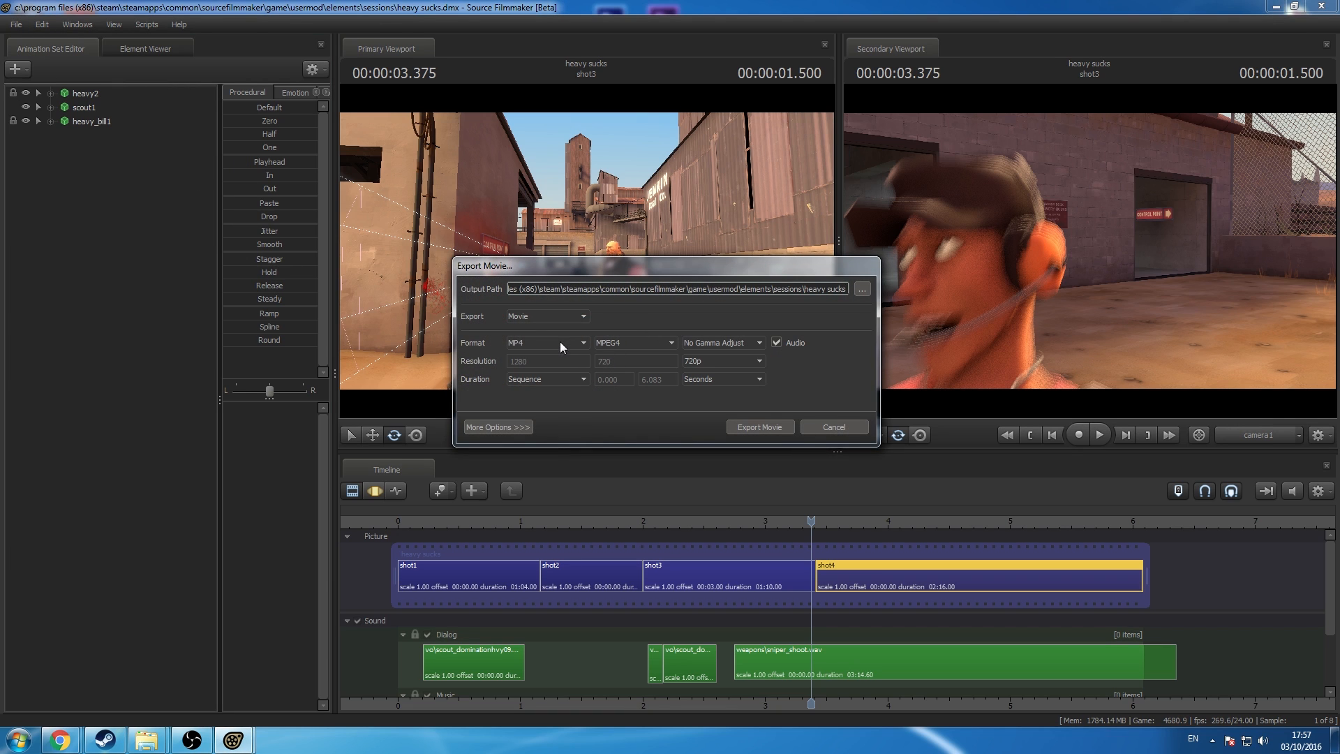
click(714, 361)
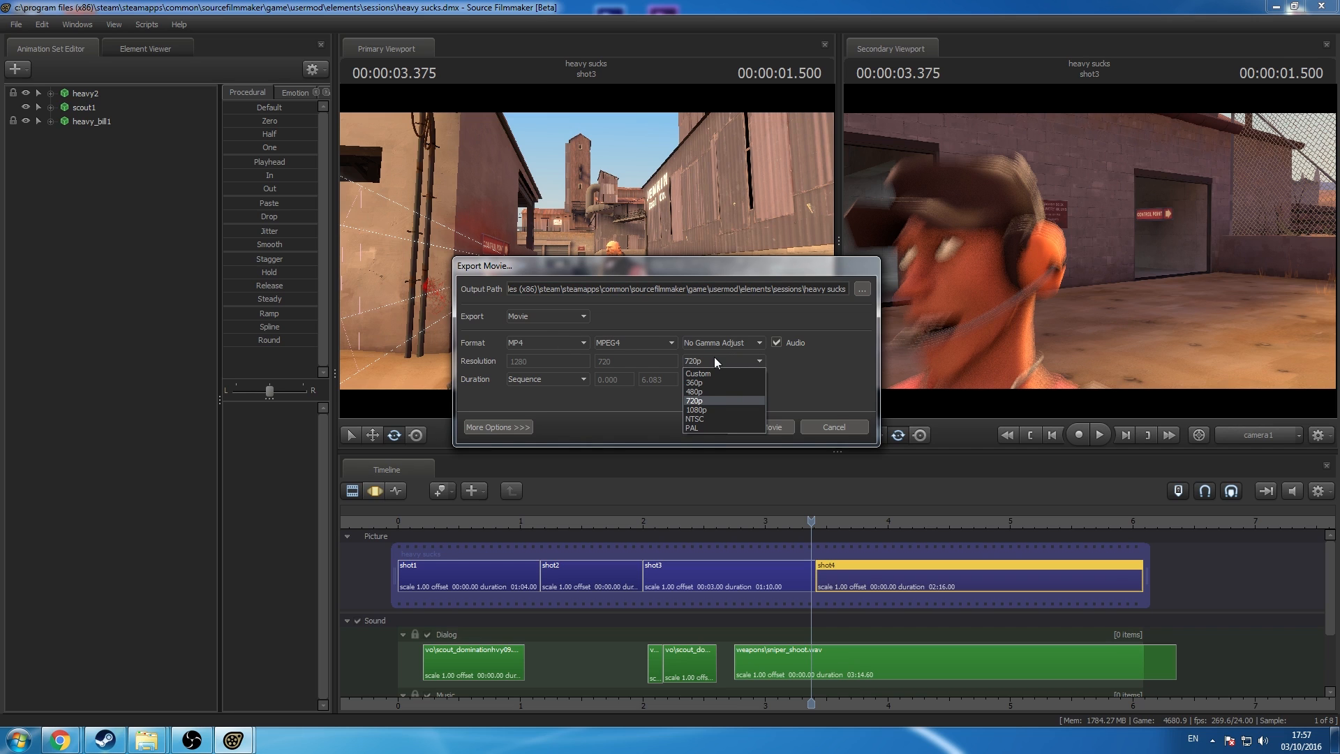
click(701, 400)
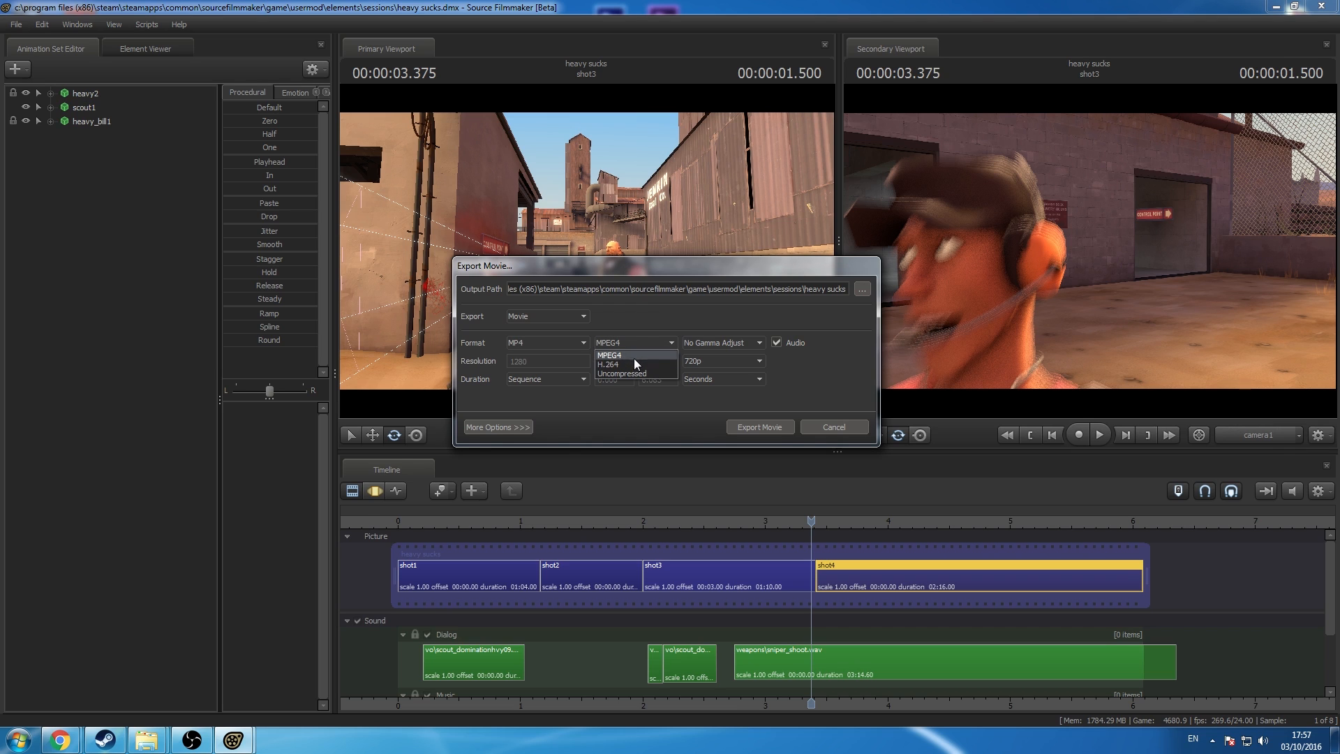
click(634, 358)
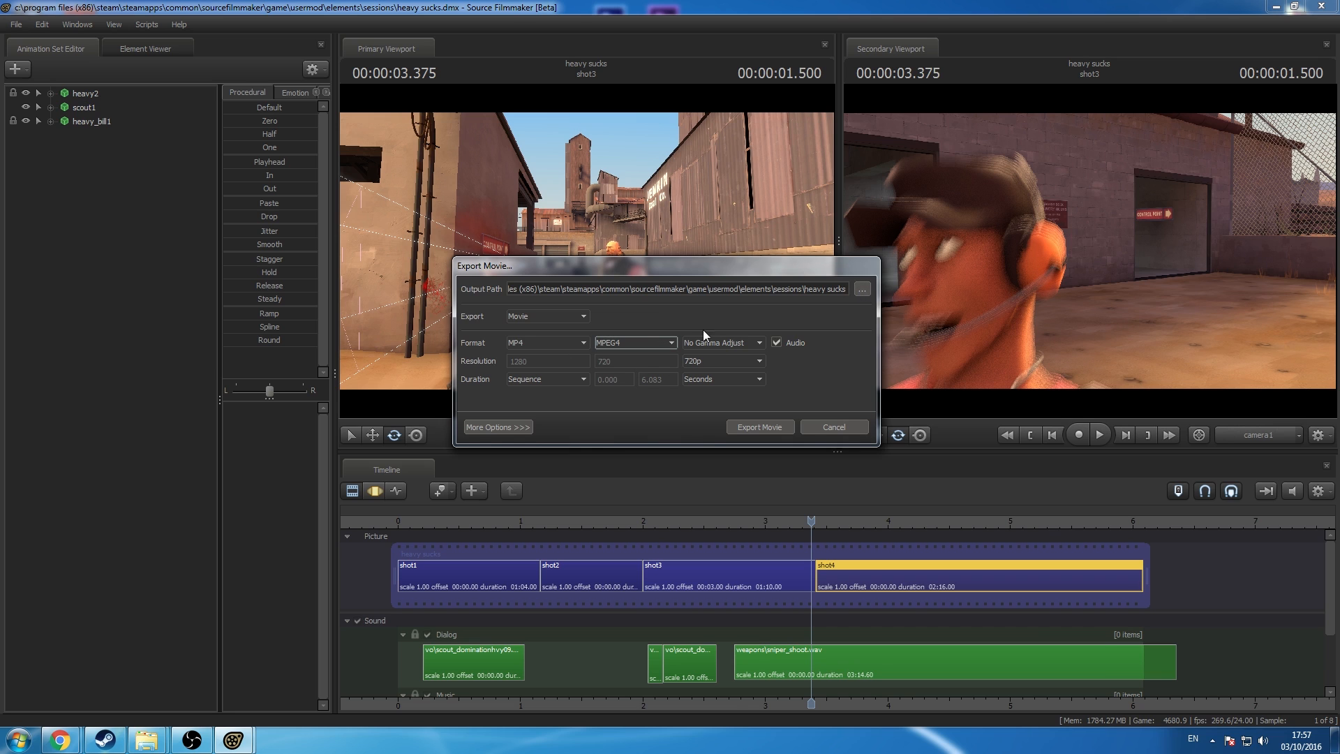
Step: Choose the output location by browsing to the Videos\SFM folder and creating a new folder named Tutorial
click(862, 290)
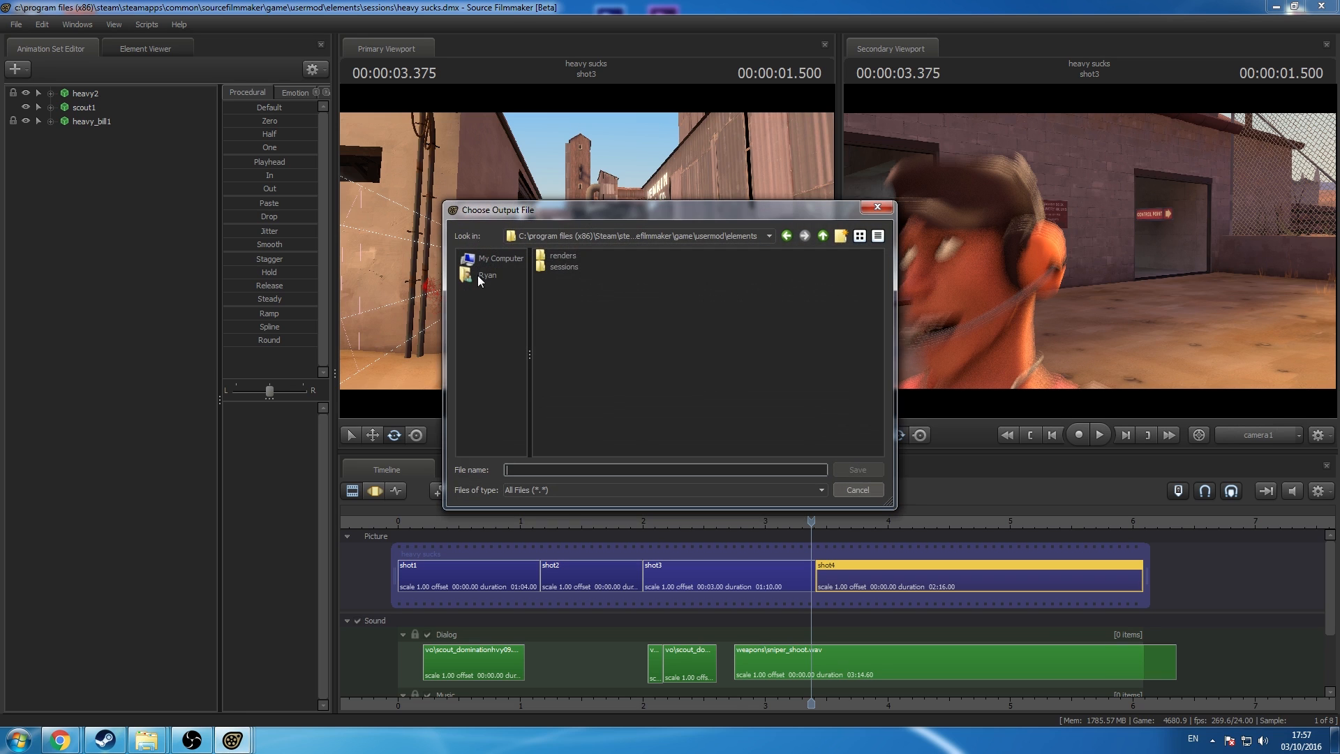
click(479, 275)
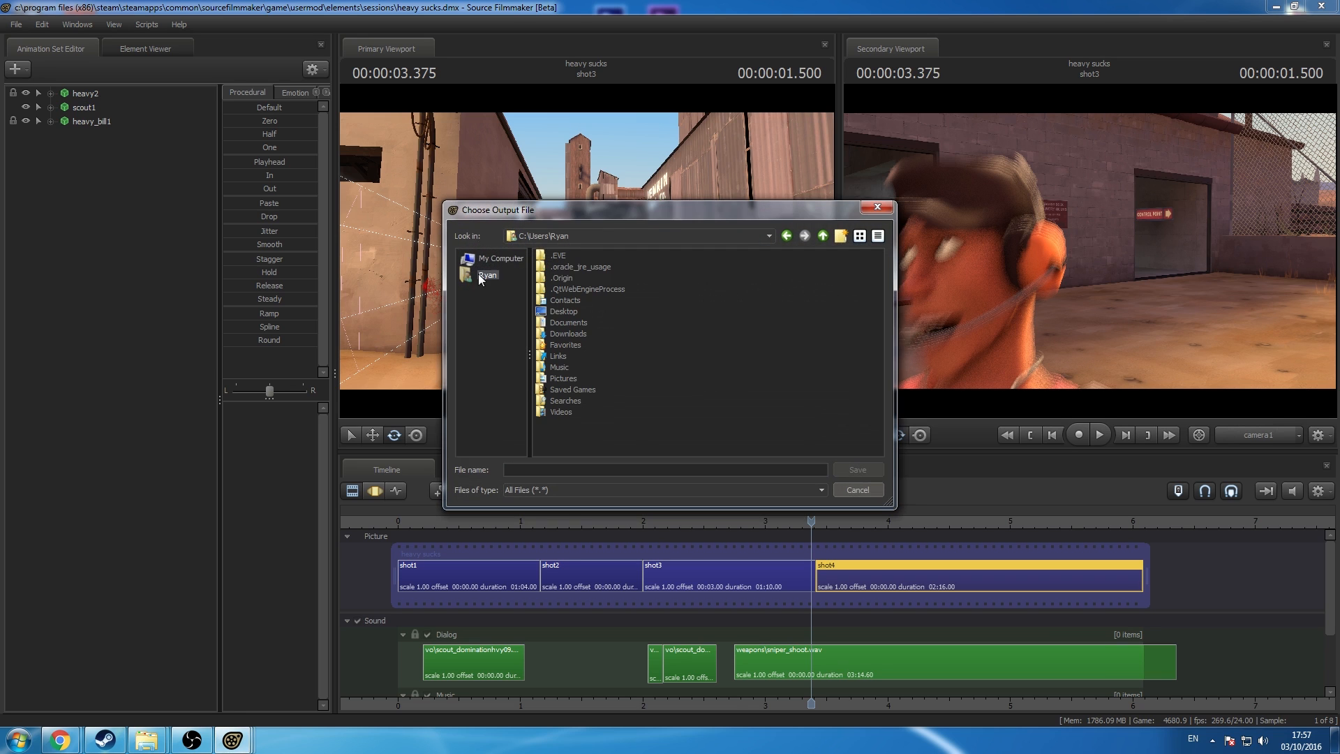
double_click(562, 413)
double_click(557, 267)
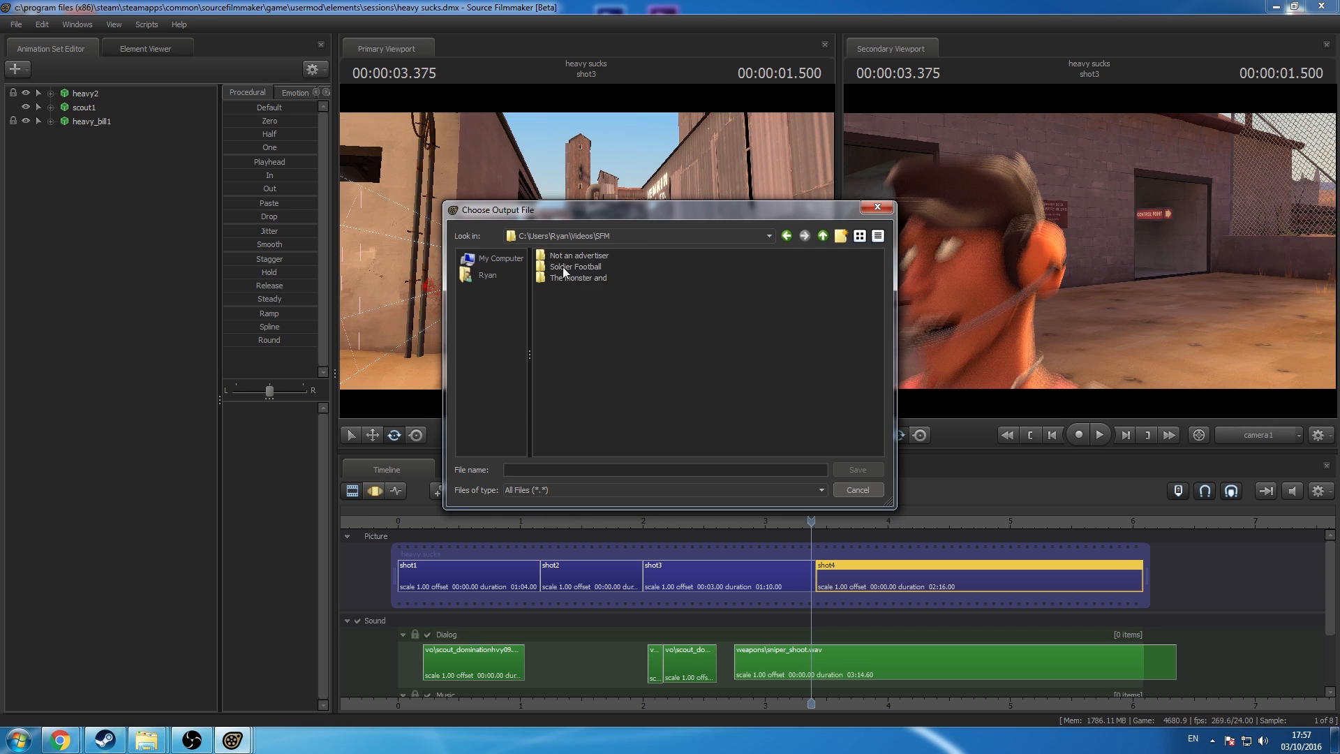
click(840, 236)
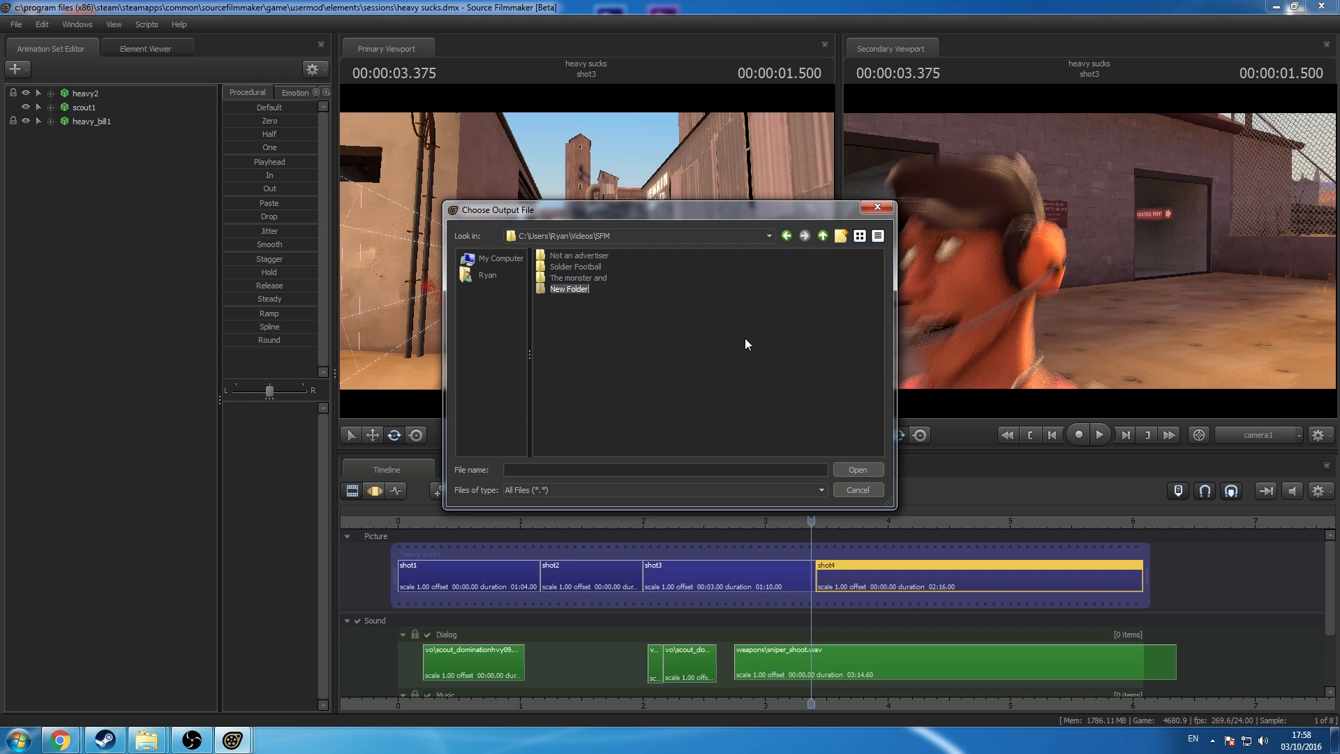
text(Tutorial)
key(Return)
Step: Set the output file to "MPEG V" inside the Tutorial folder and export the movie
double_click(558, 289)
click(586, 470)
text(MPEG V)
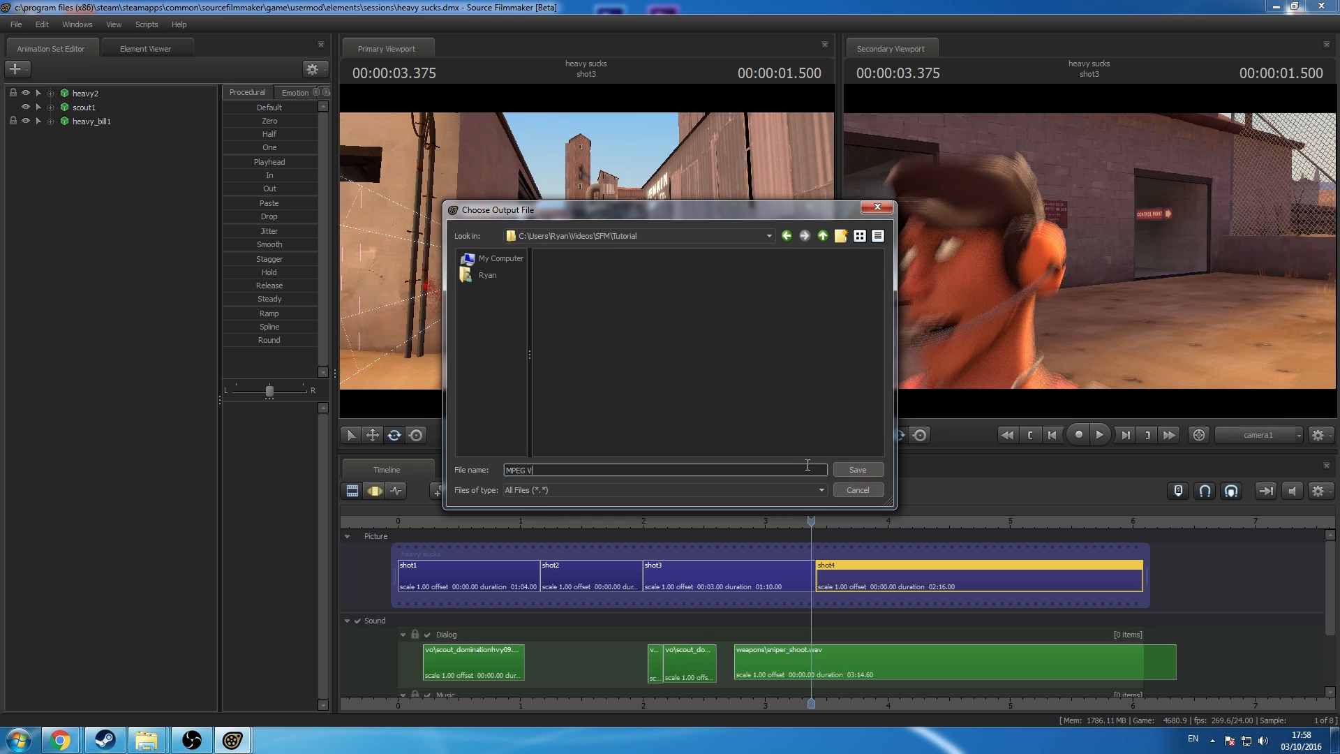
click(862, 466)
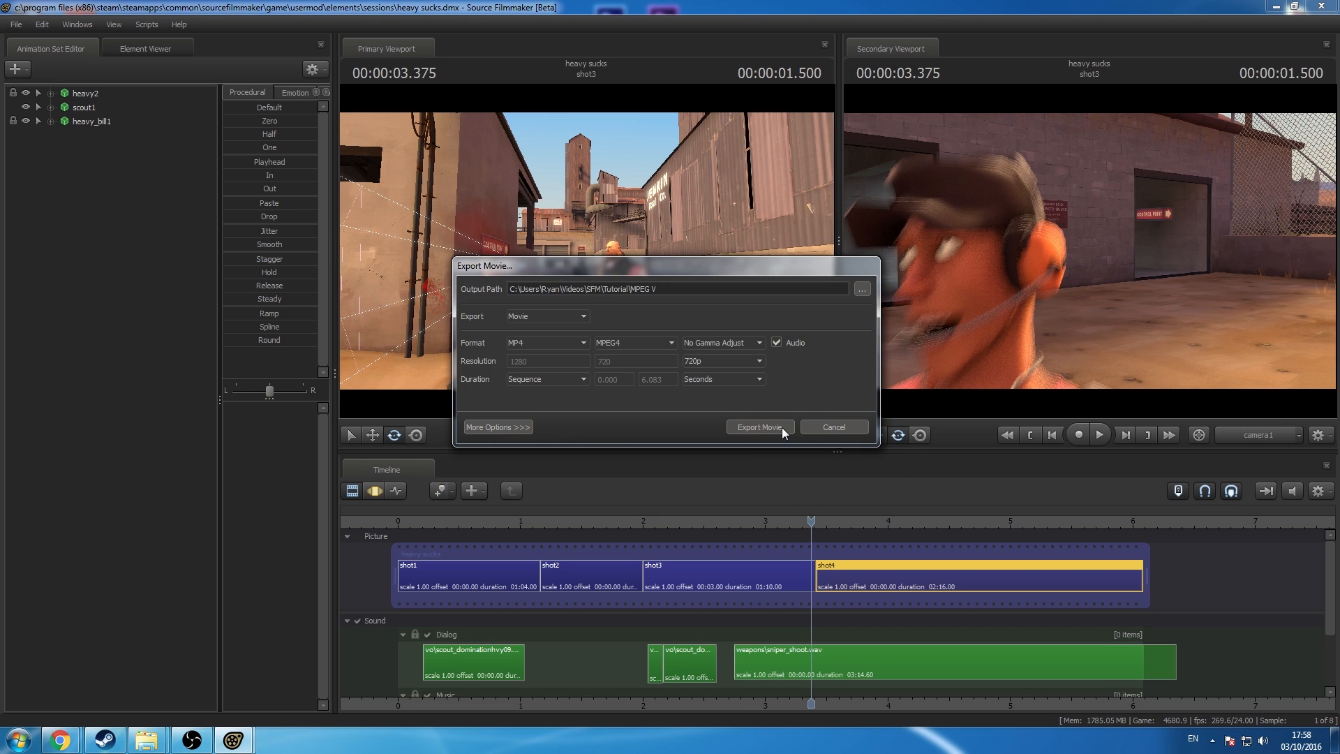
click(782, 427)
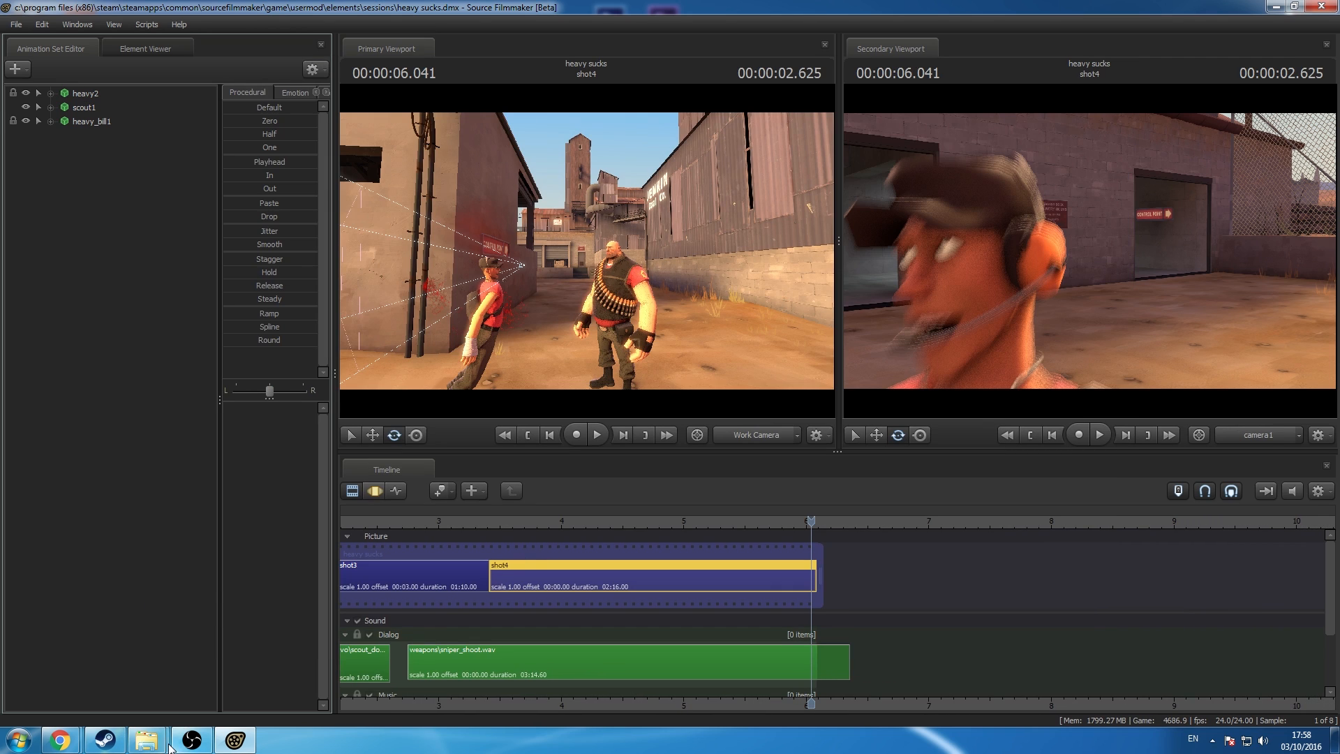
Step: Switch to Windows Explorer and open the exported MPEG V video from the SFM\Tutorial folder
mouse_move(169, 746)
click(232, 667)
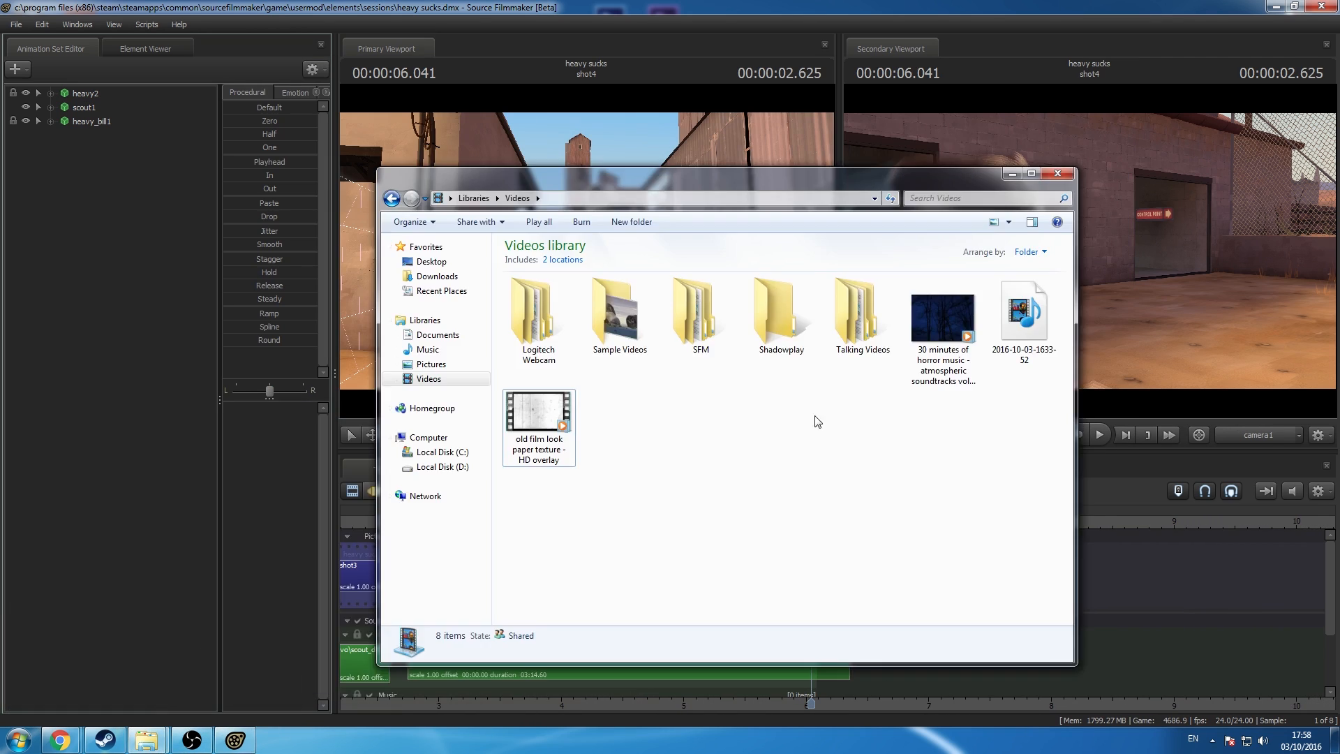
click(620, 314)
double_click(701, 314)
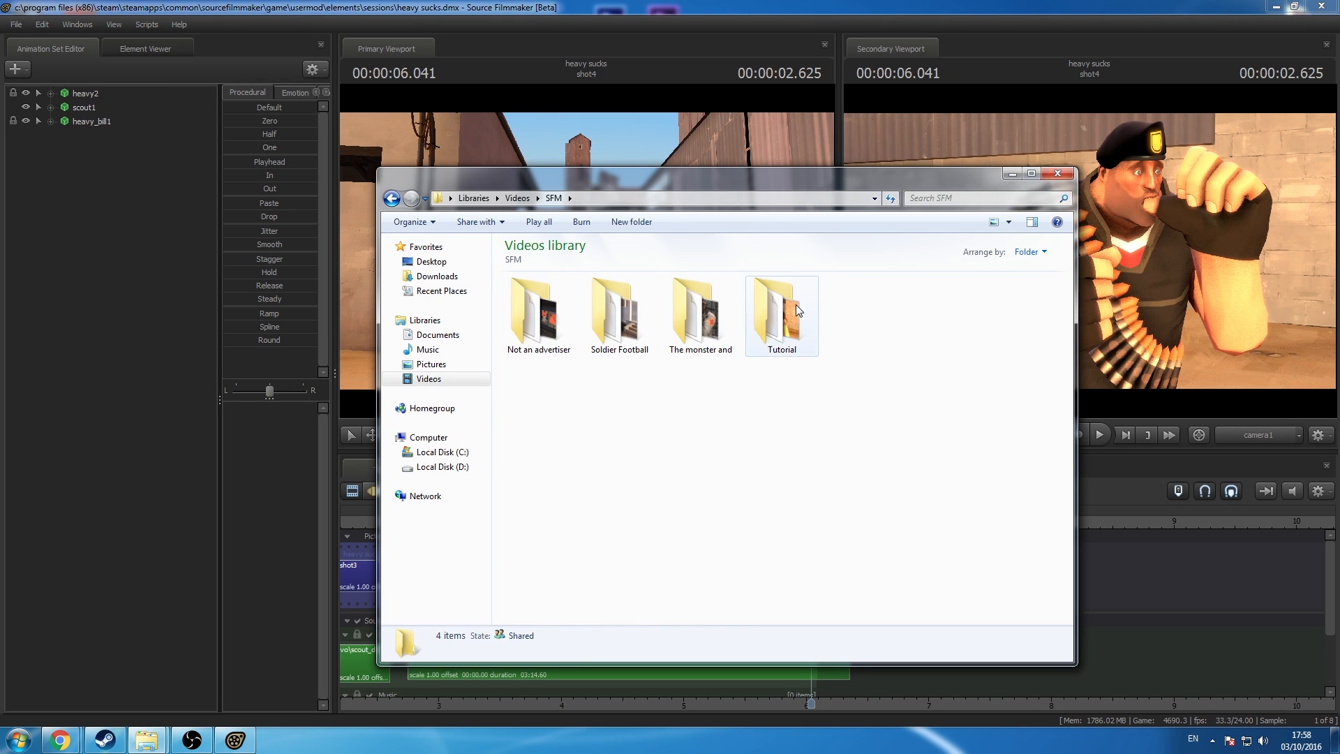
double_click(796, 311)
double_click(539, 328)
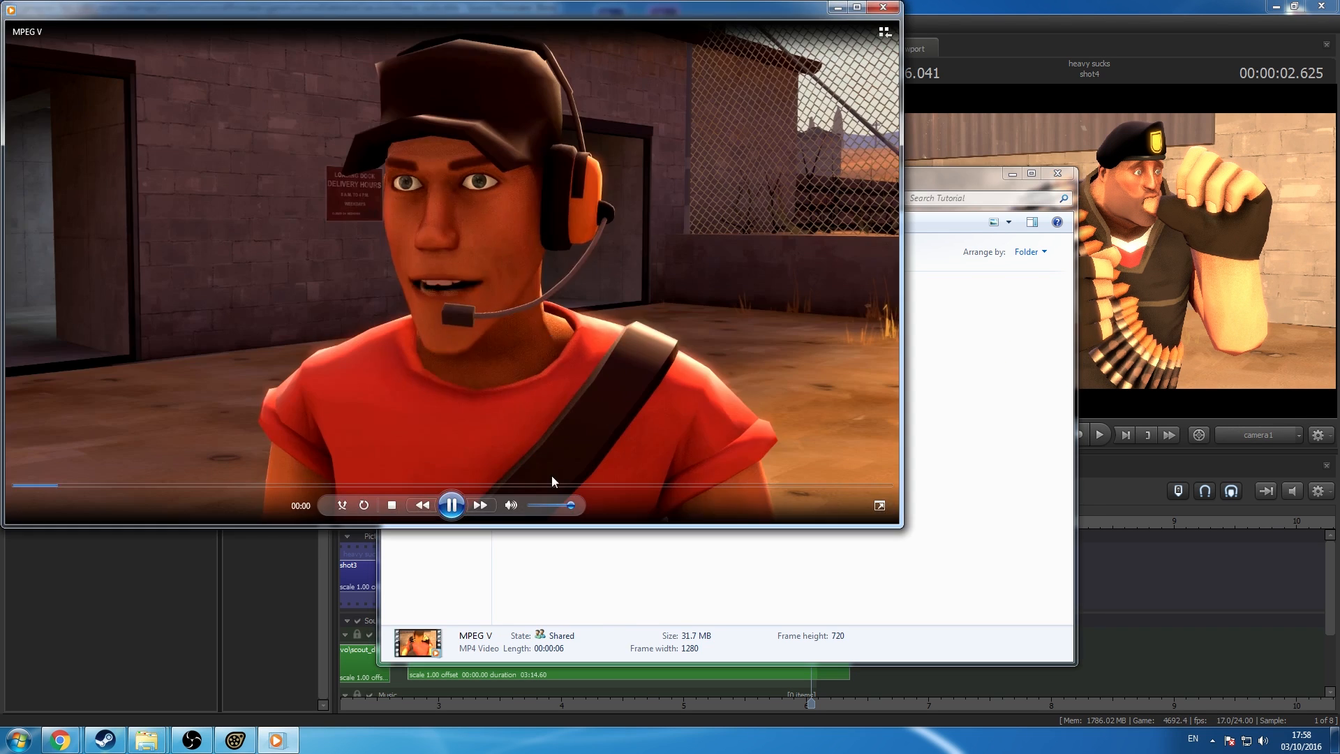
Step: Watch the exported video through in the media player, close it and return to Source Filmmaker
drag(515, 19, 676, 164)
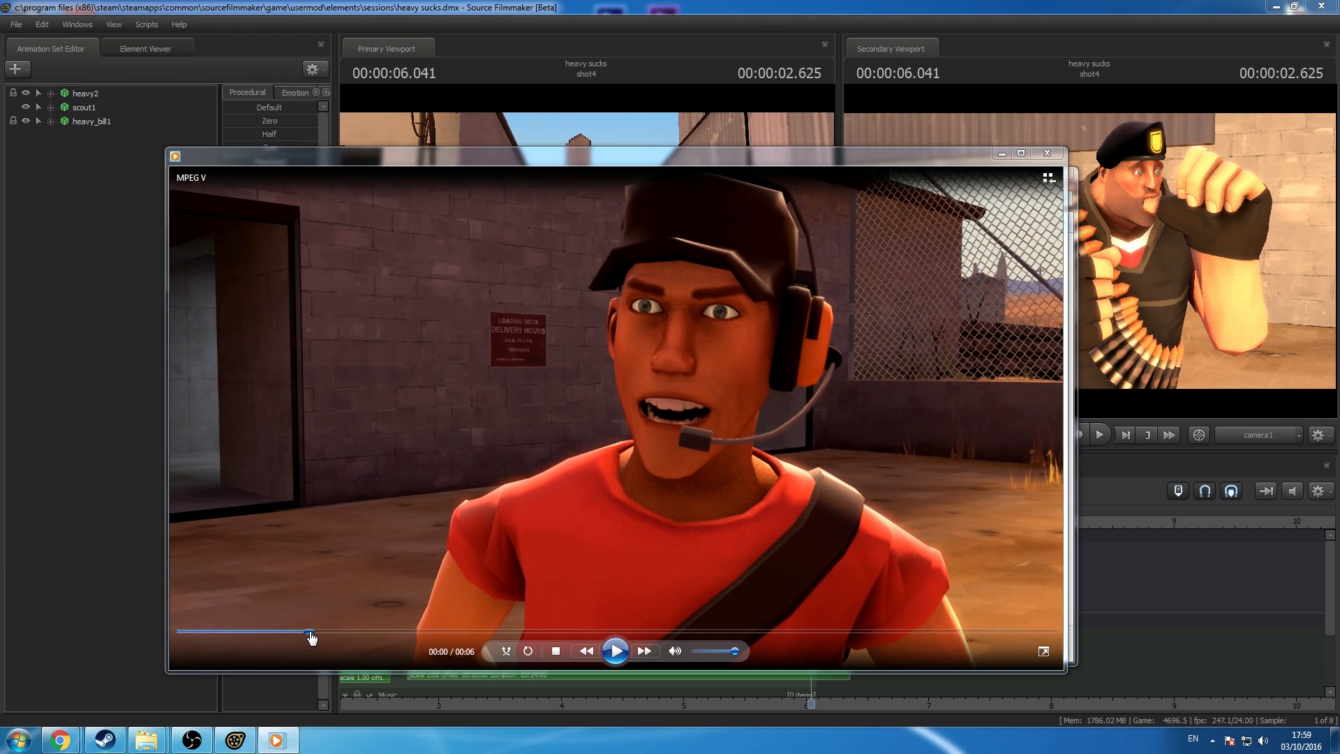
click(601, 650)
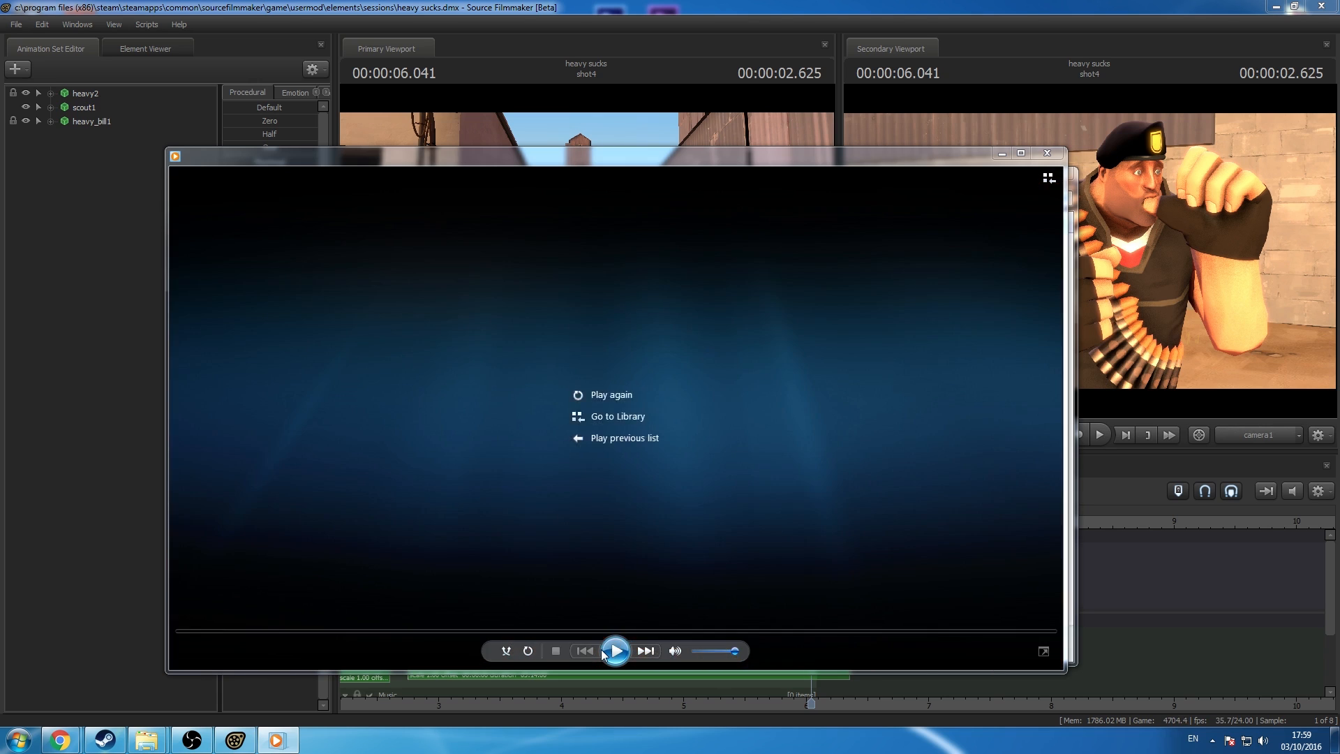
click(1047, 153)
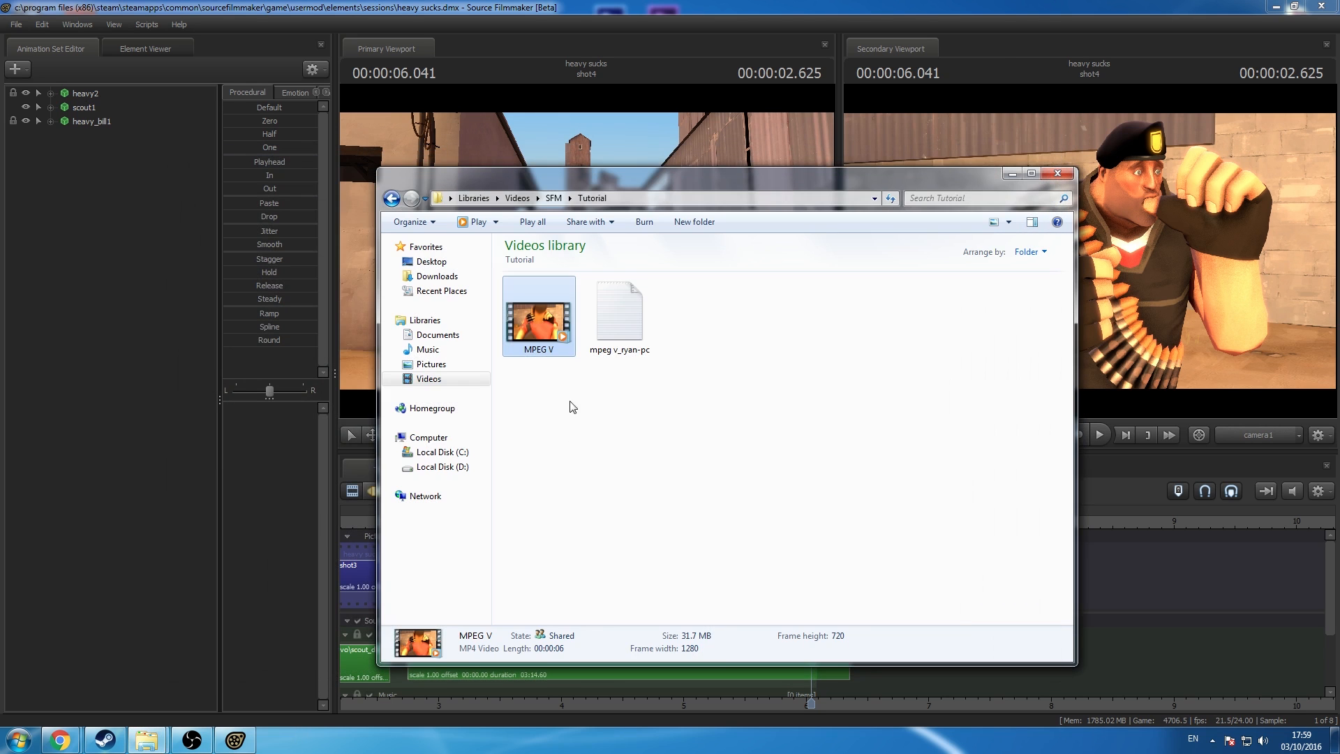
click(118, 443)
Step: Import the sound ambient\desert_rustle.wav into the Music track and place the clip at the start of the sequence
drag(525, 618, 867, 608)
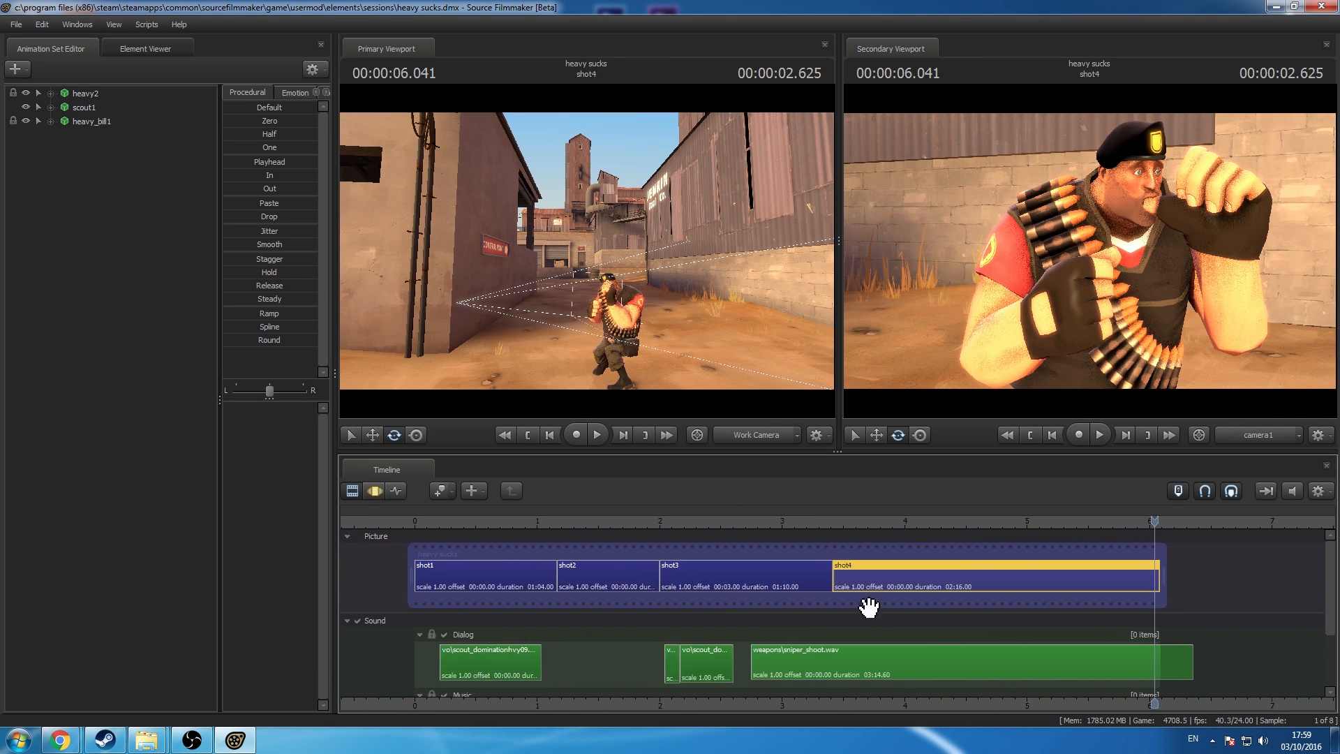
scroll(868, 608, down, 5)
drag(1329, 577, 1328, 601)
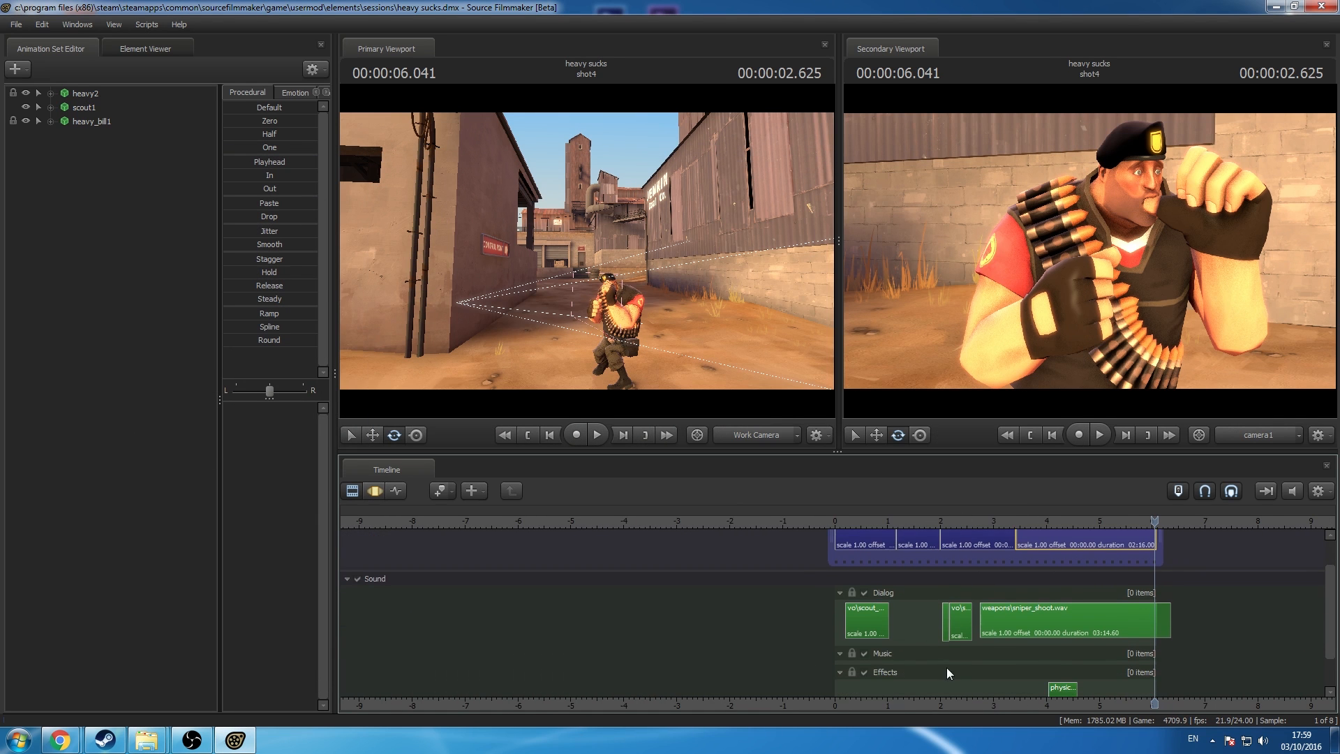
right_click(886, 655)
click(951, 565)
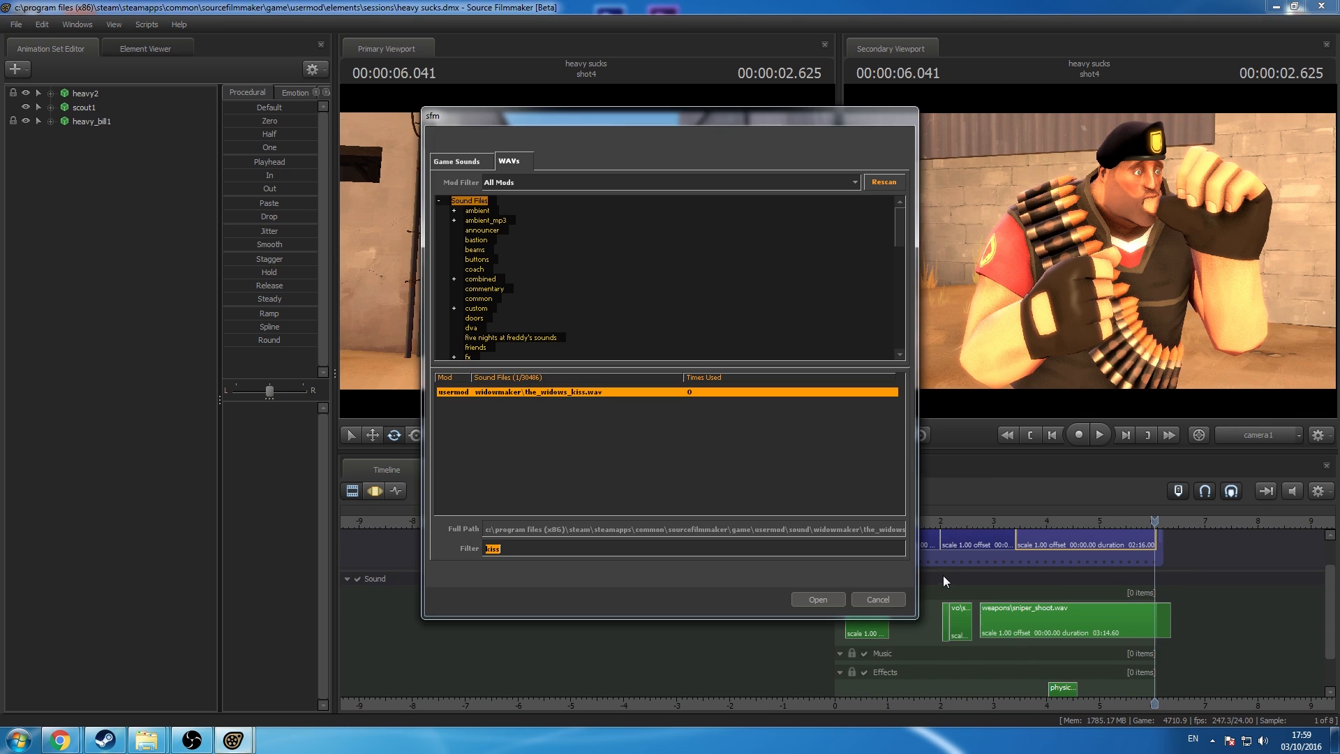
text(desert)
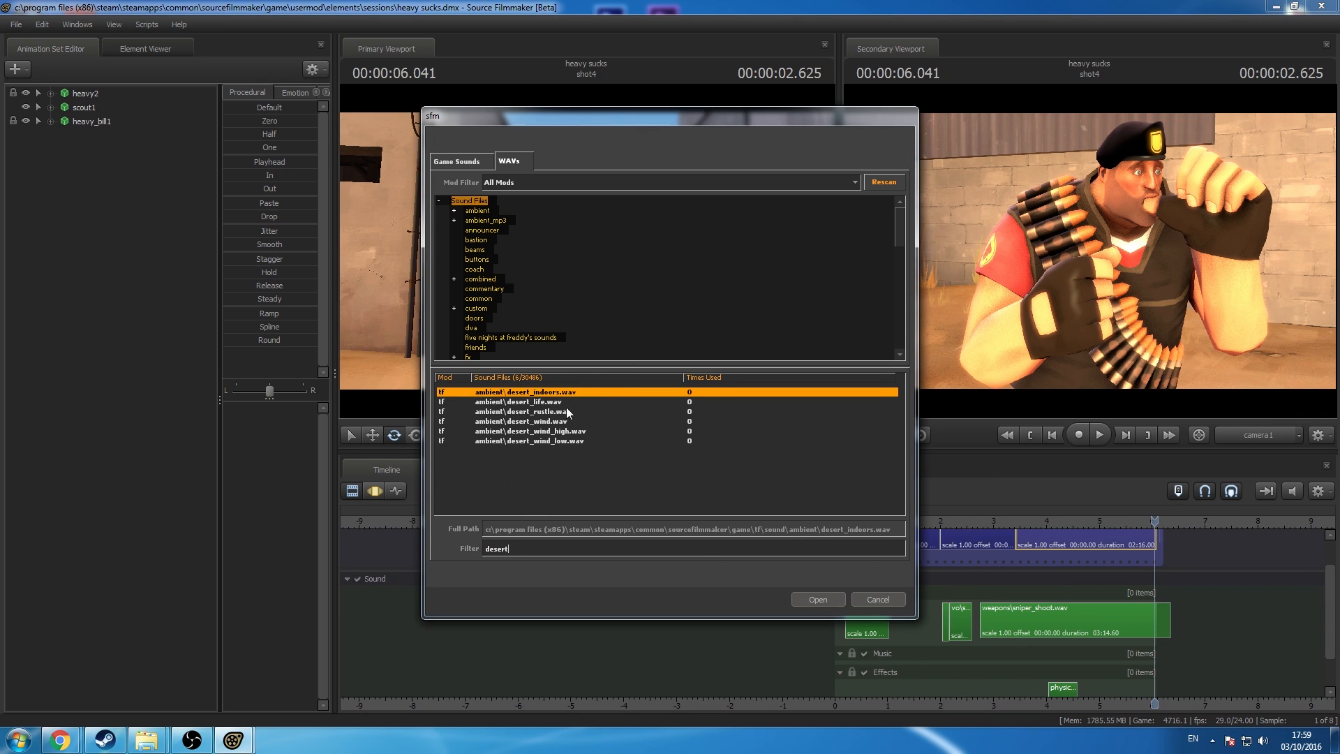
click(568, 412)
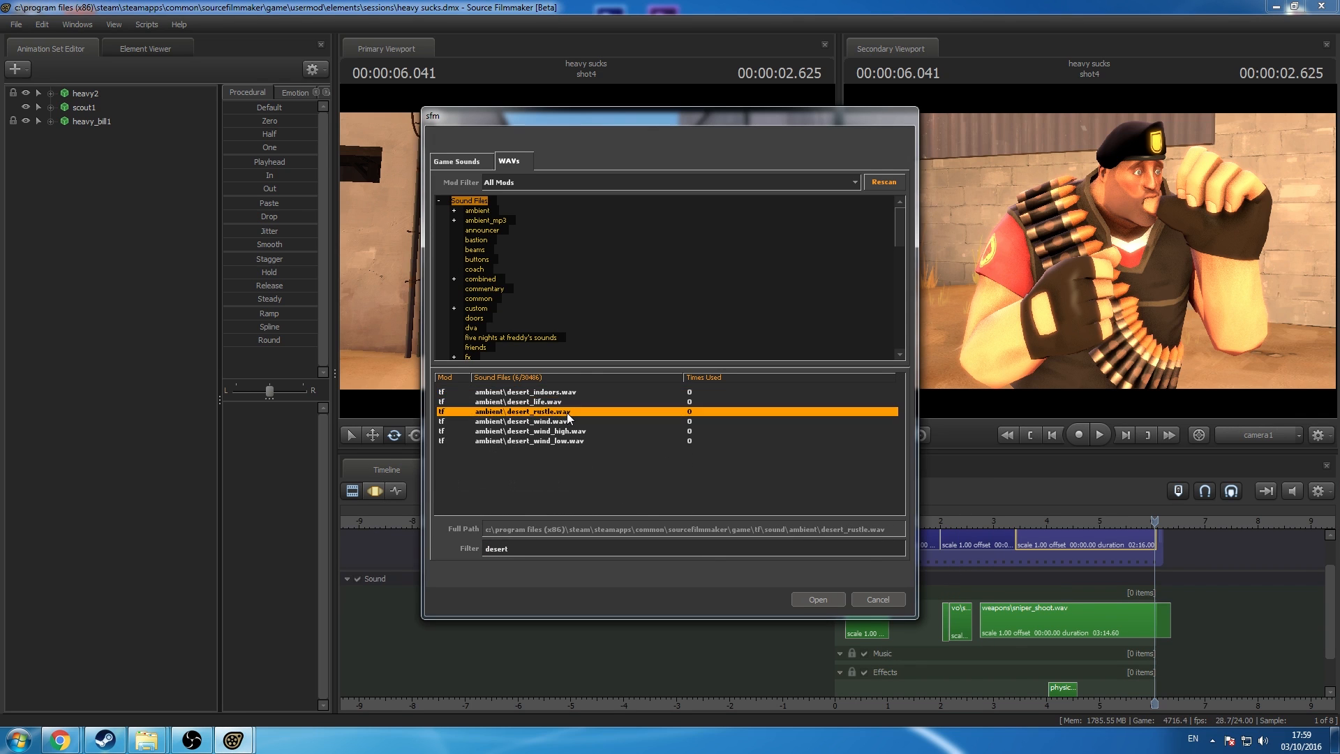
click(573, 422)
click(568, 413)
click(801, 599)
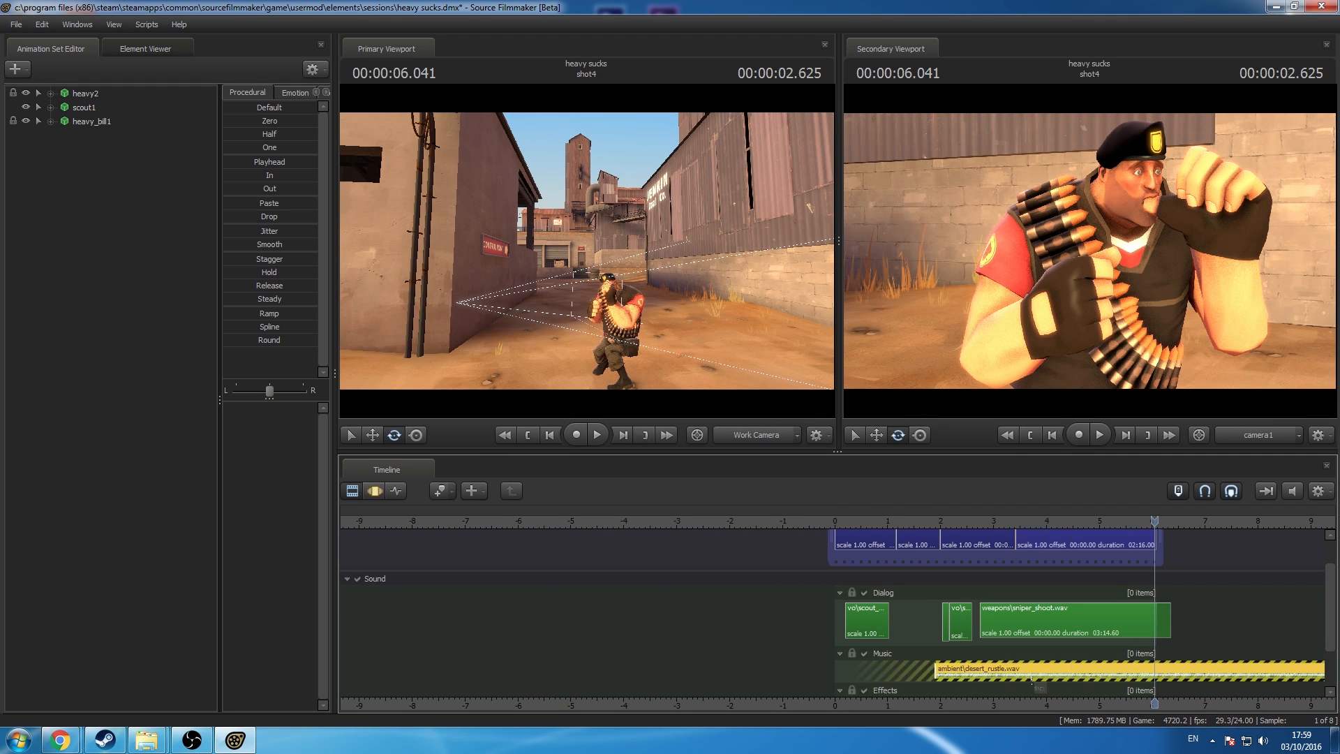
click(927, 677)
Step: Set the volume of the desert_rustle.wav clip to 0.2
right_click(1095, 667)
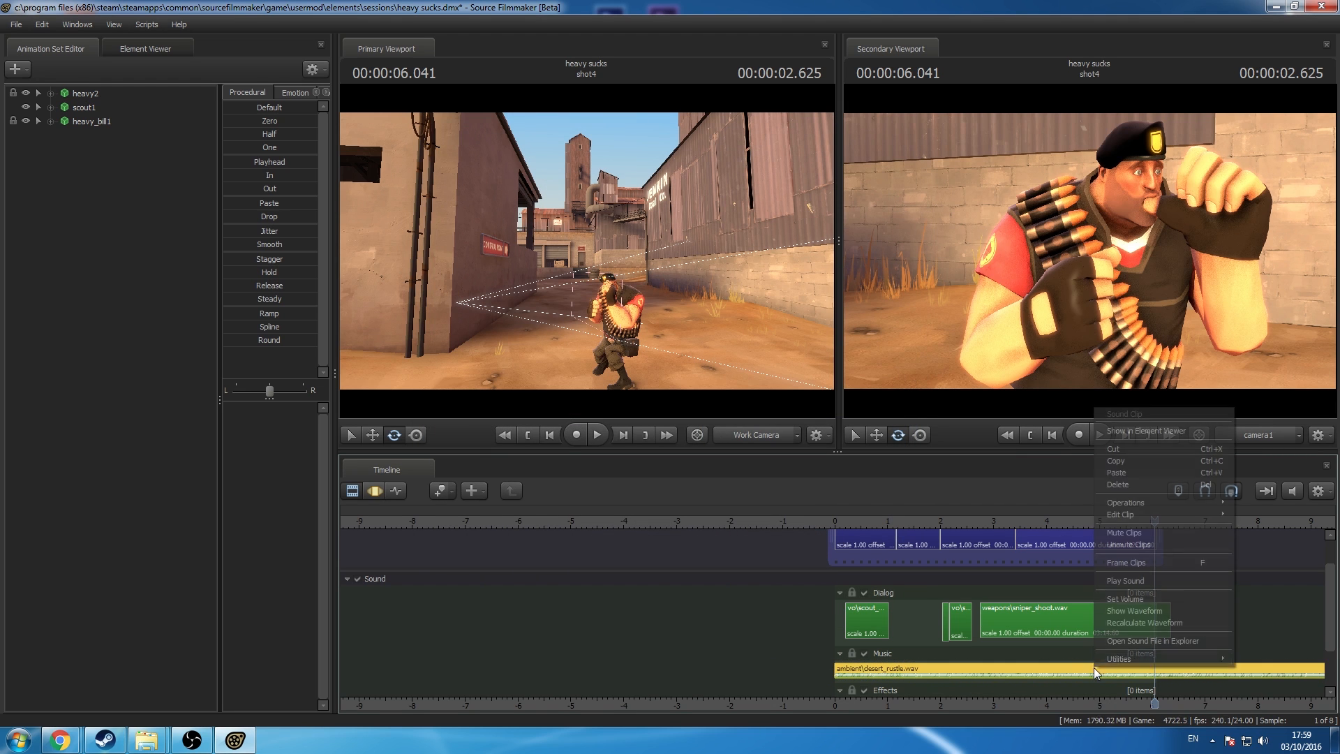
click(1117, 601)
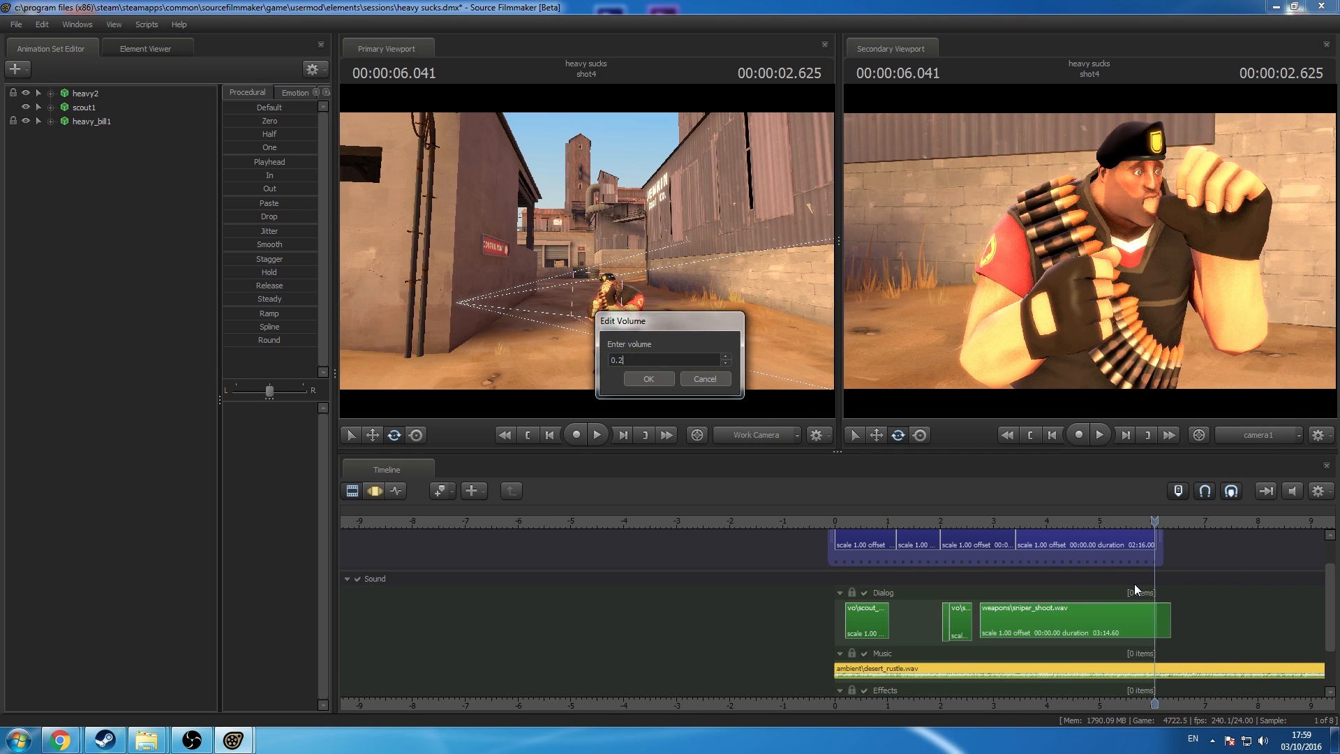
key(Return)
Step: Start another movie export, saving the session changes, and set the MP4 codec to H.264
click(24, 21)
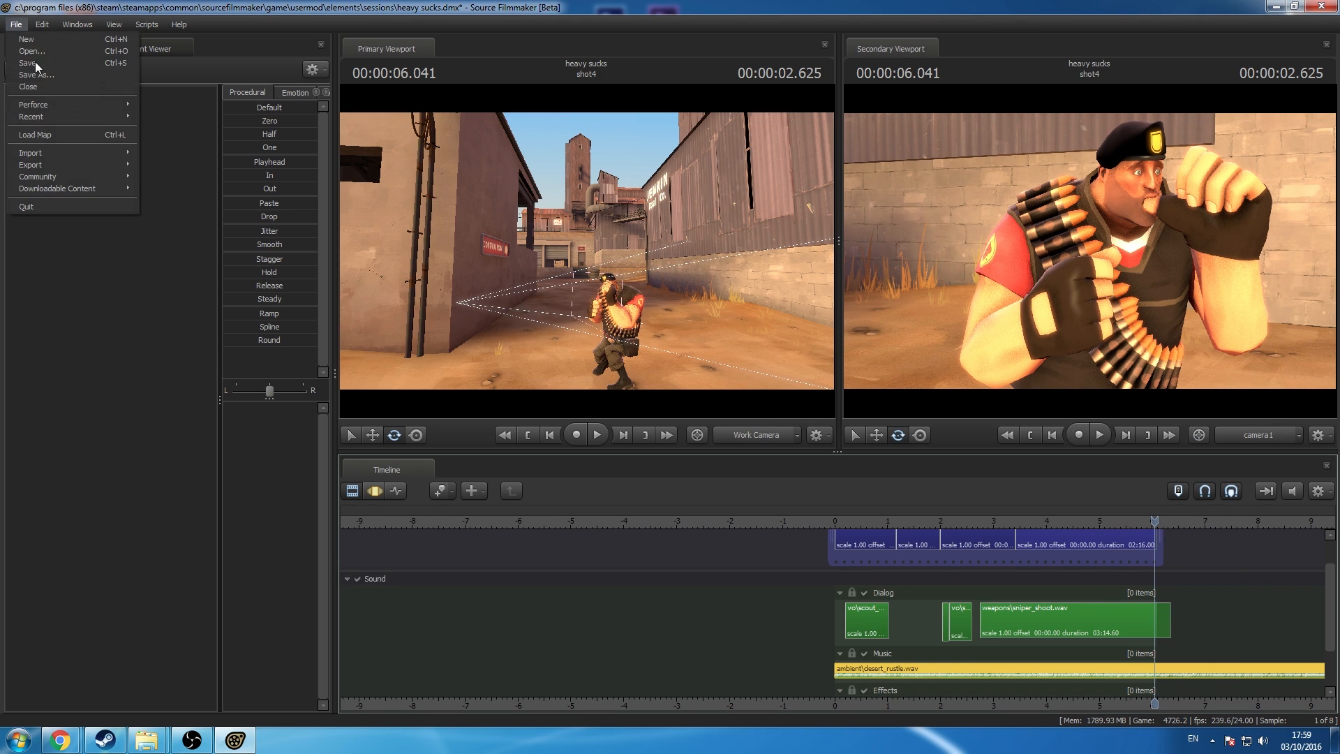
mouse_move(63, 168)
click(156, 166)
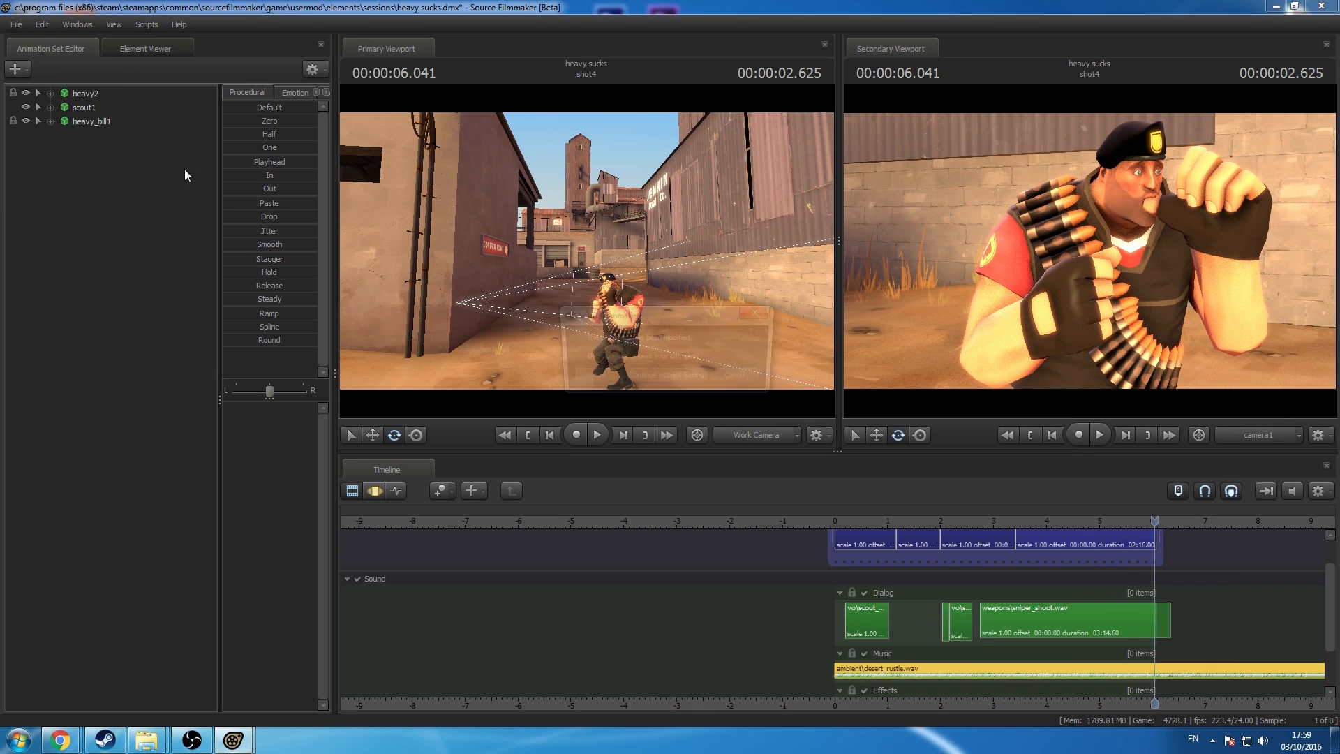
click(609, 383)
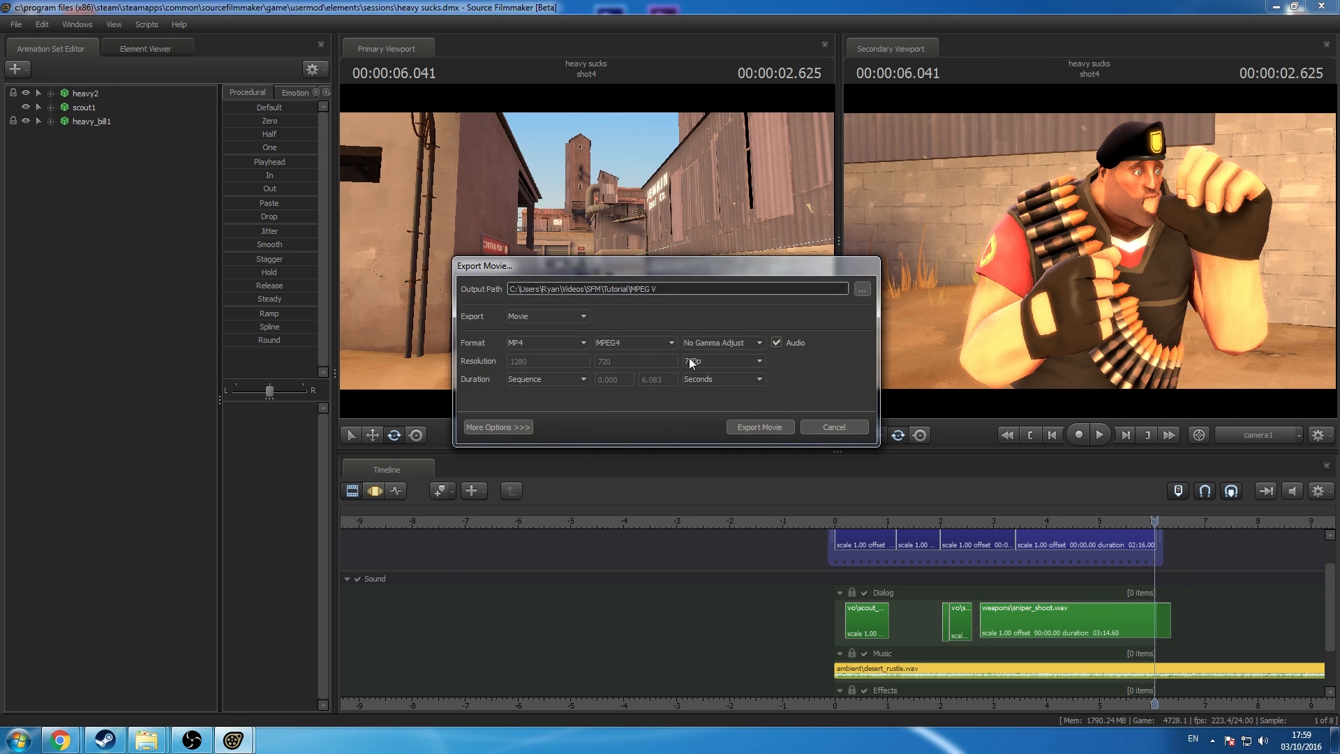
click(617, 341)
click(622, 364)
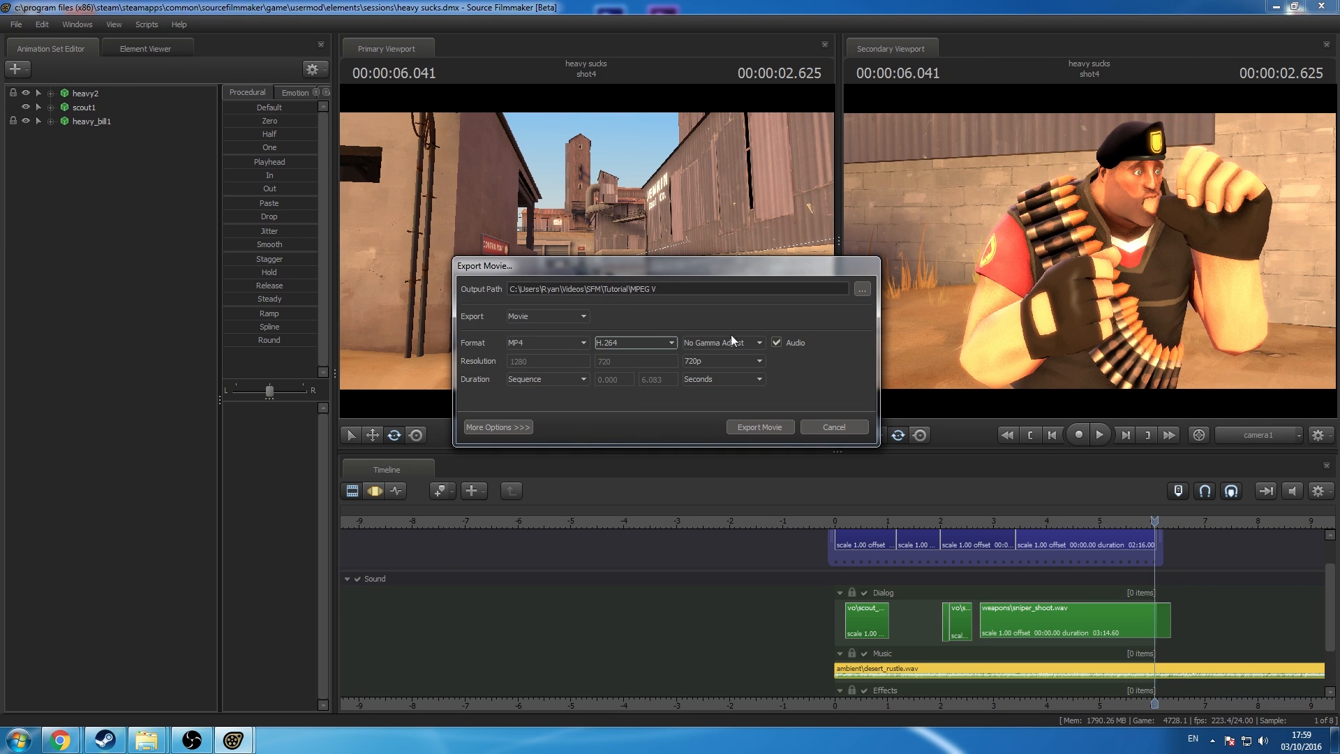
Step: Set the output file to "h264 V" in the Tutorial folder and export the movie
click(863, 289)
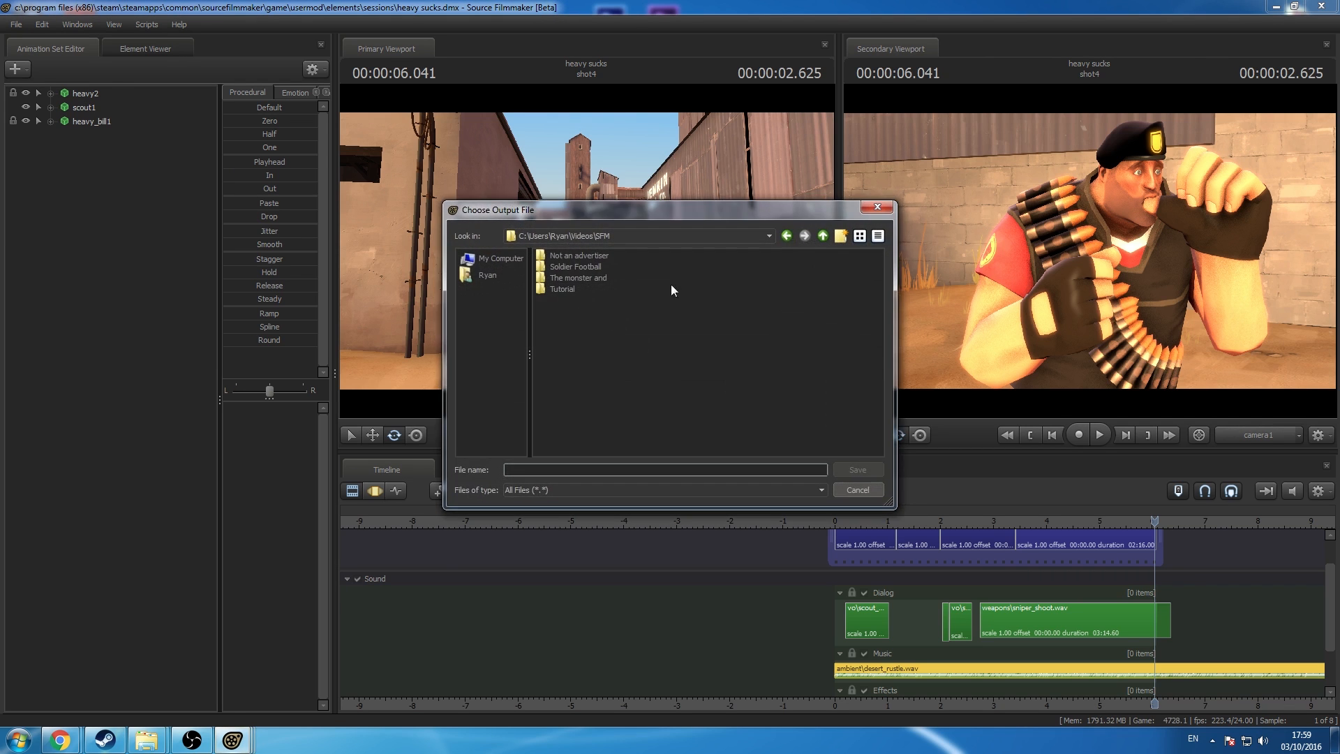
click(523, 470)
text(h264)
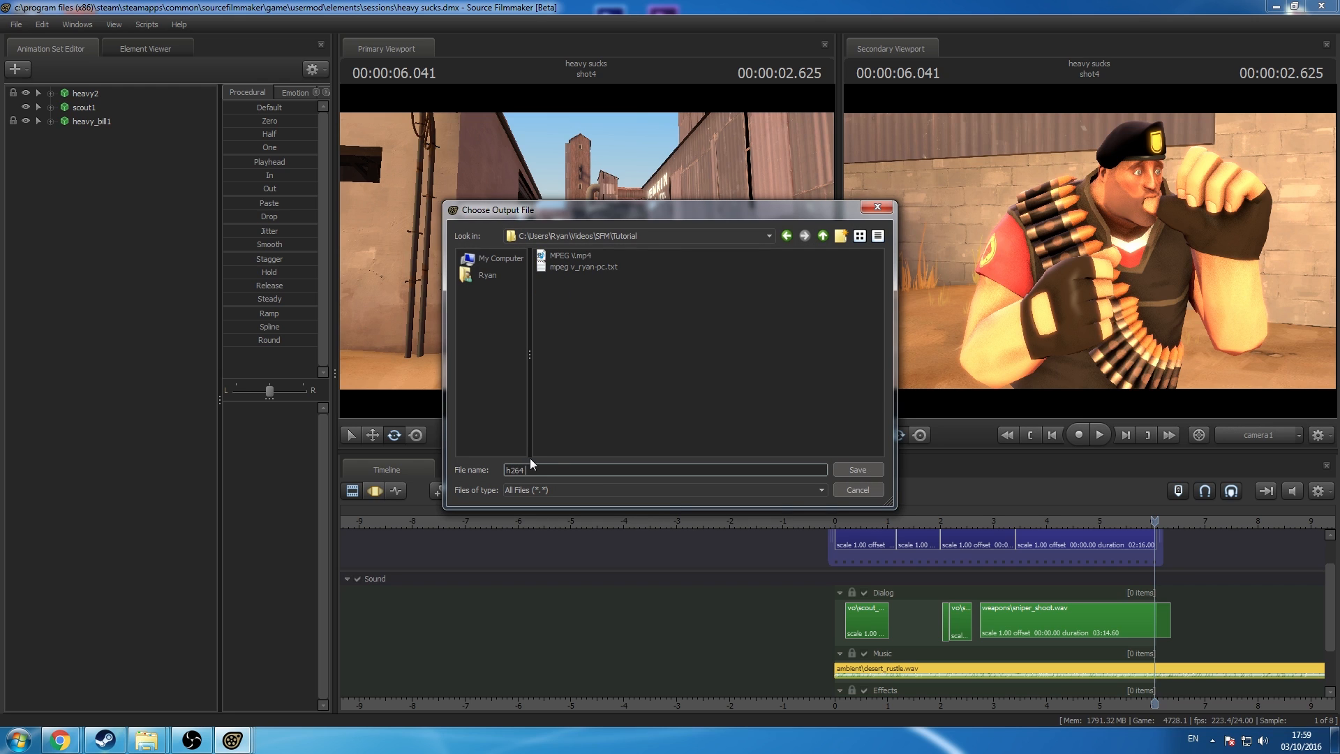
text( V)
click(849, 467)
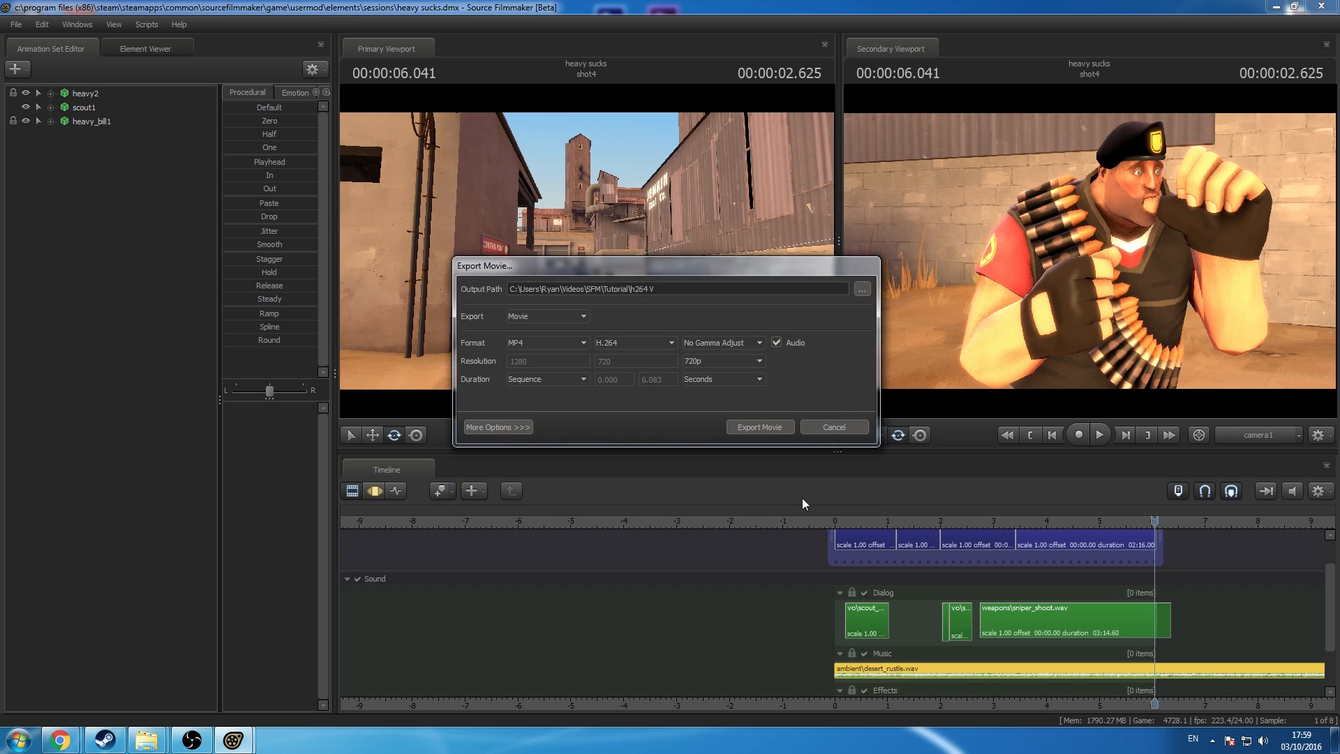
click(774, 422)
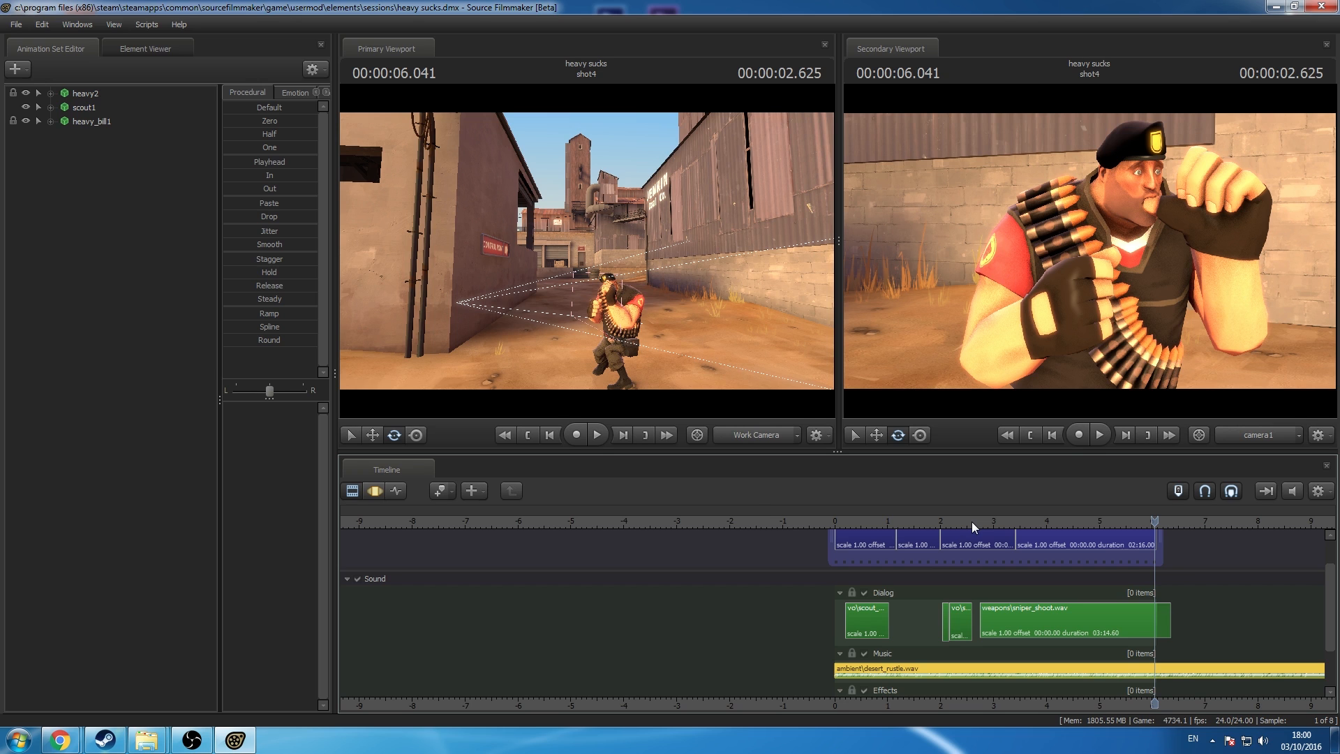
Step: Switch to the Tutorial folder in Windows Explorer and delete the MPEG V movie together with its companion file
click(972, 521)
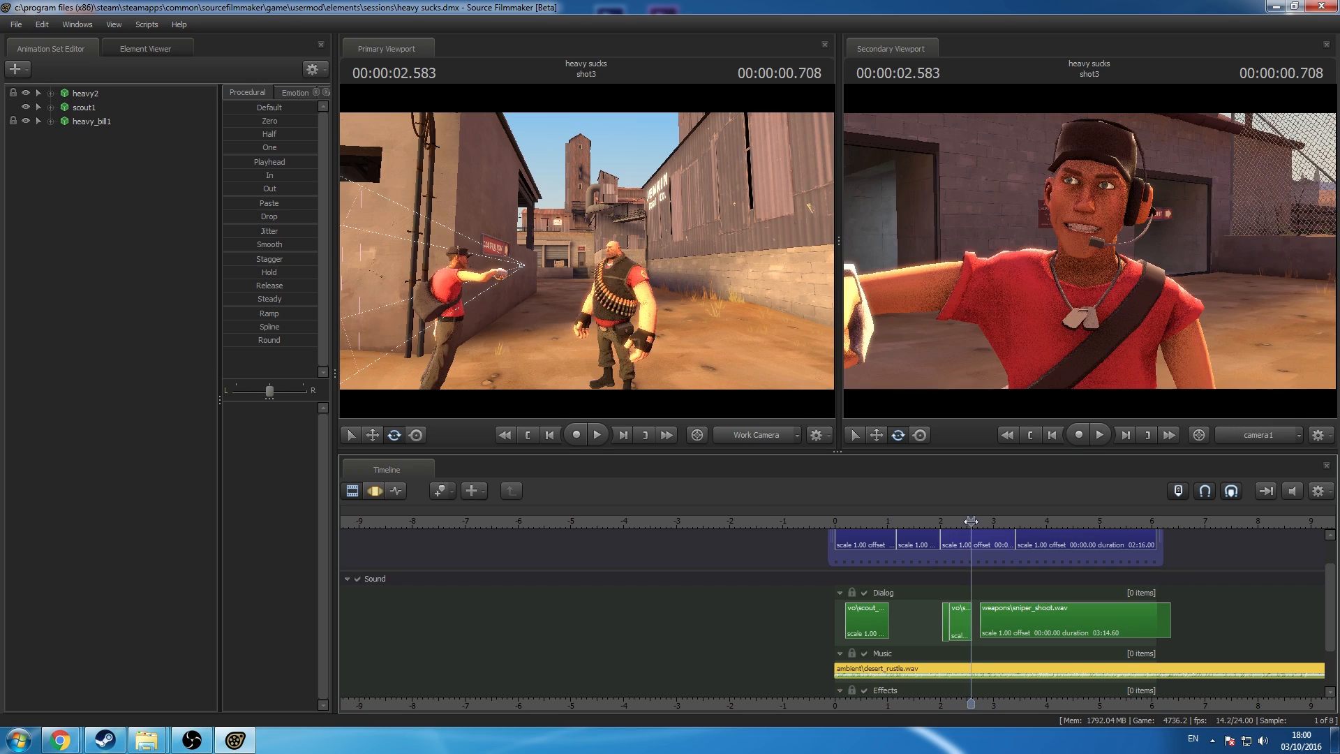
middle_drag(1036, 690, 986, 689)
mouse_move(147, 739)
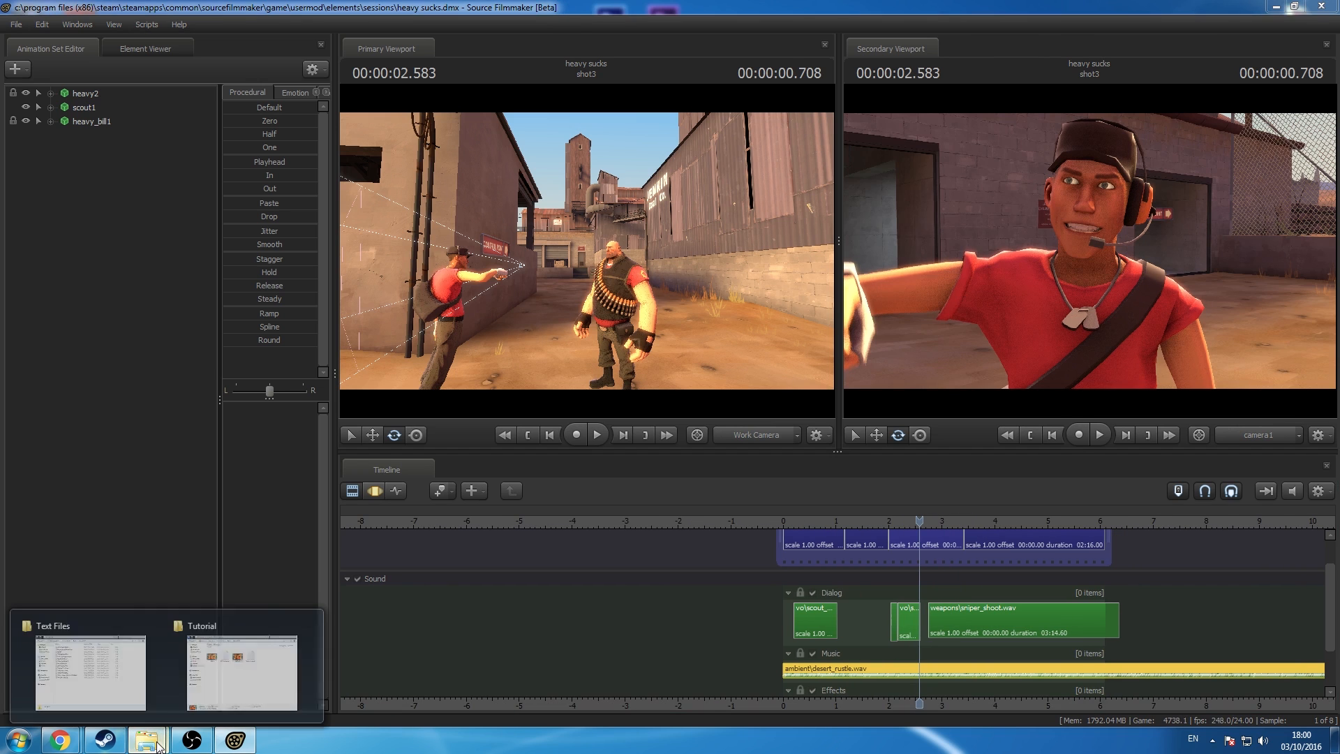
click(87, 663)
click(701, 318)
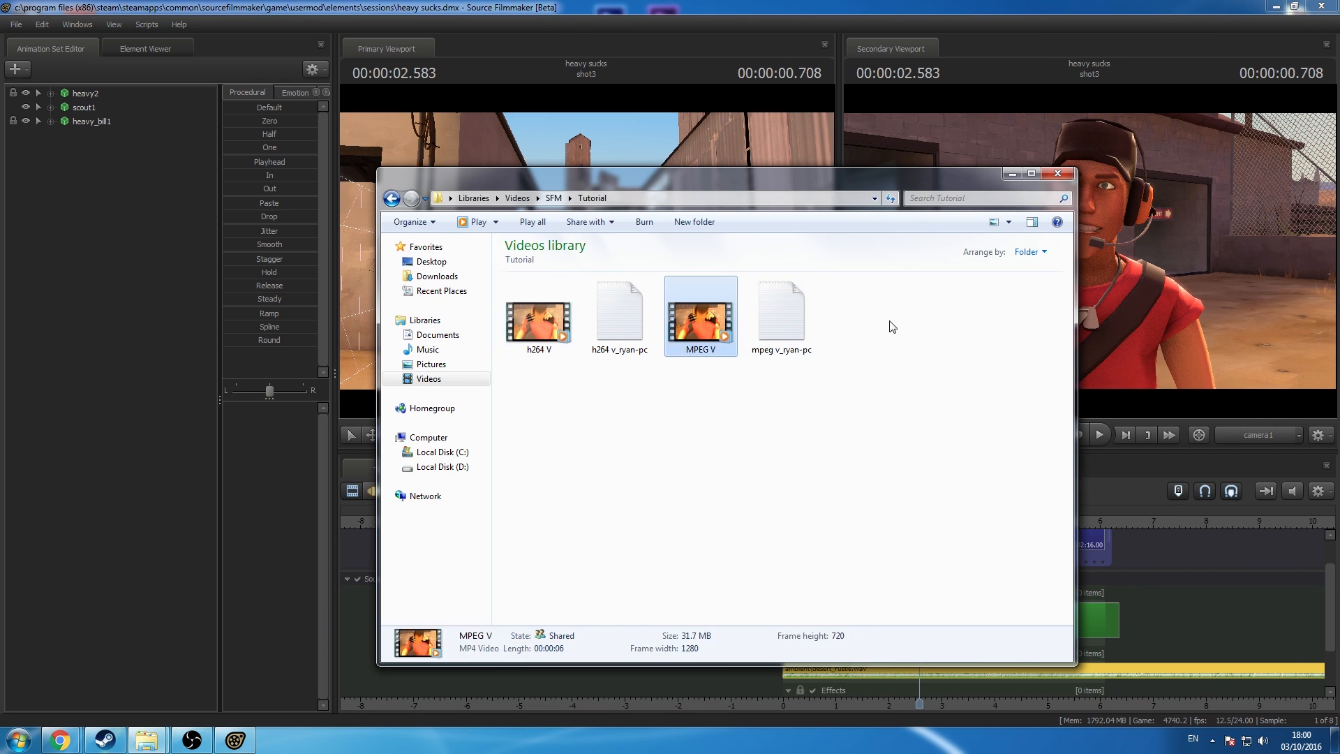
drag(893, 330, 675, 405)
key(Delete)
click(724, 380)
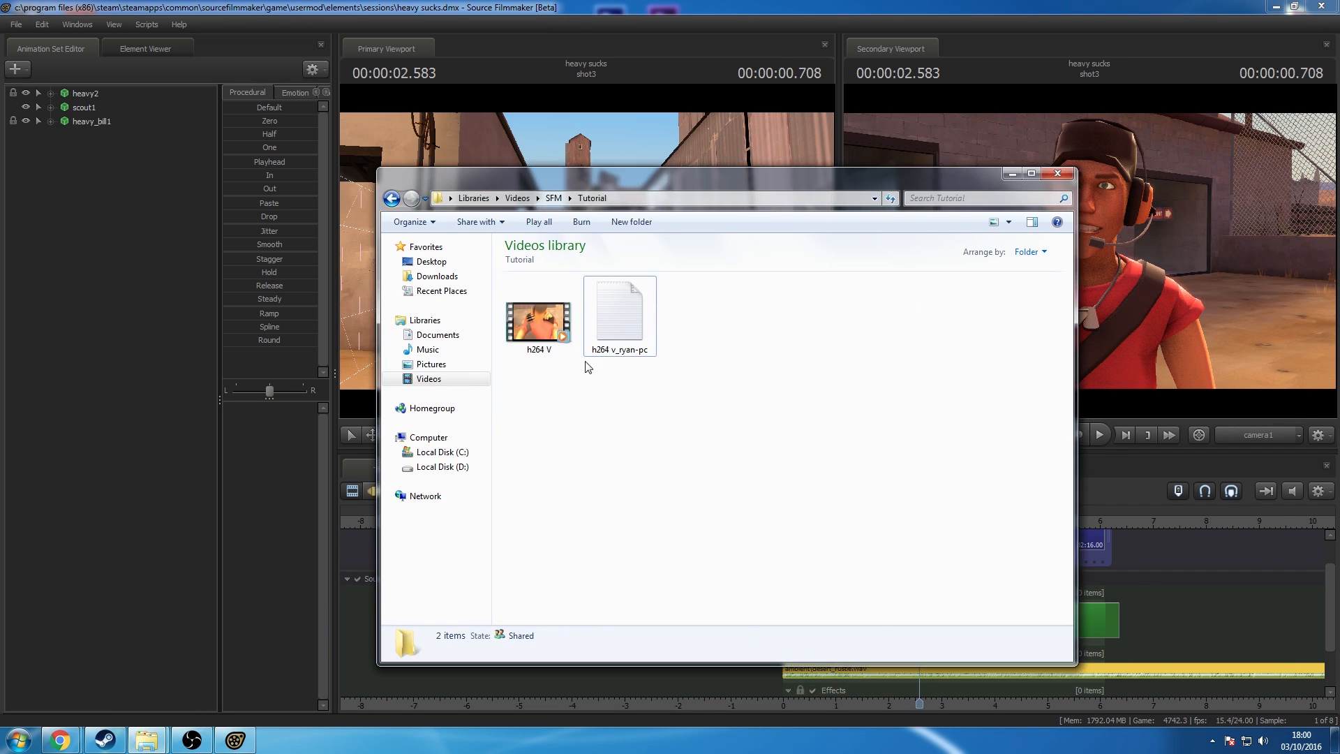
Step: Play the h264 V movie to check the exported result, pausing during playback, and close the player
double_click(557, 328)
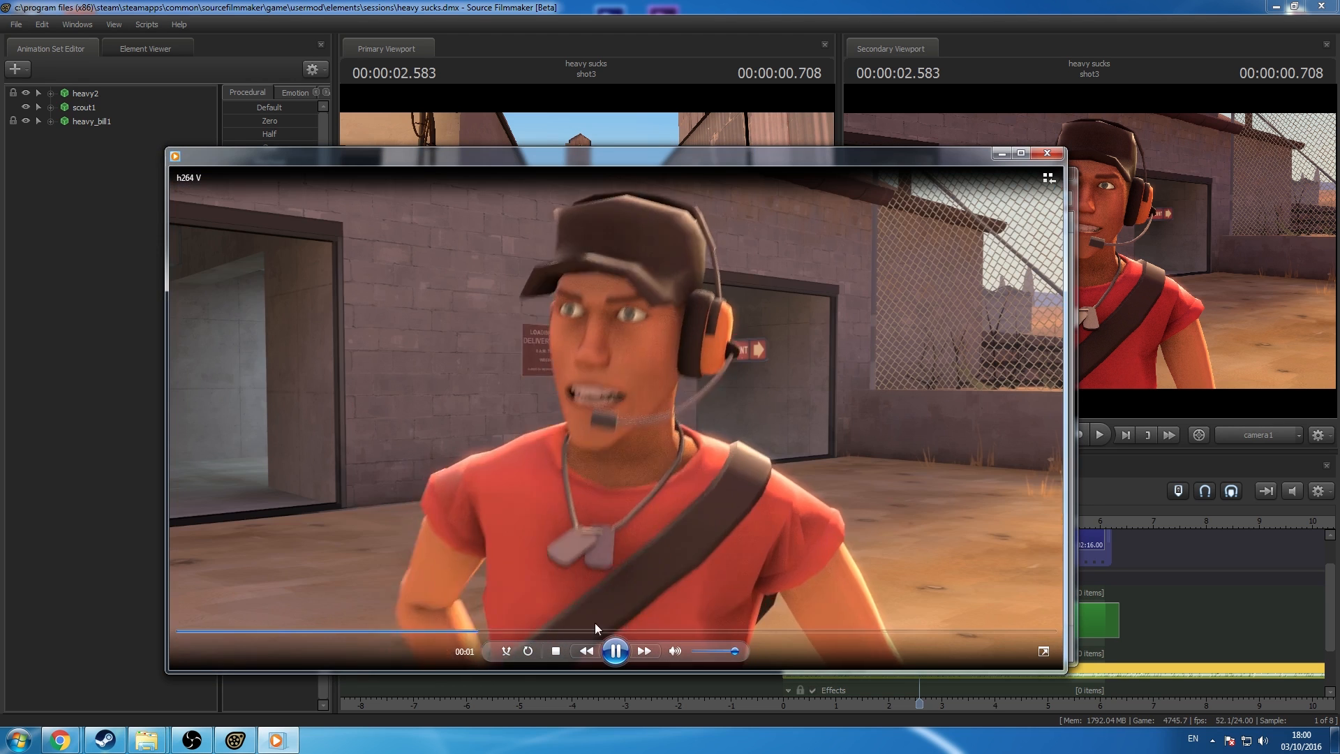
click(606, 645)
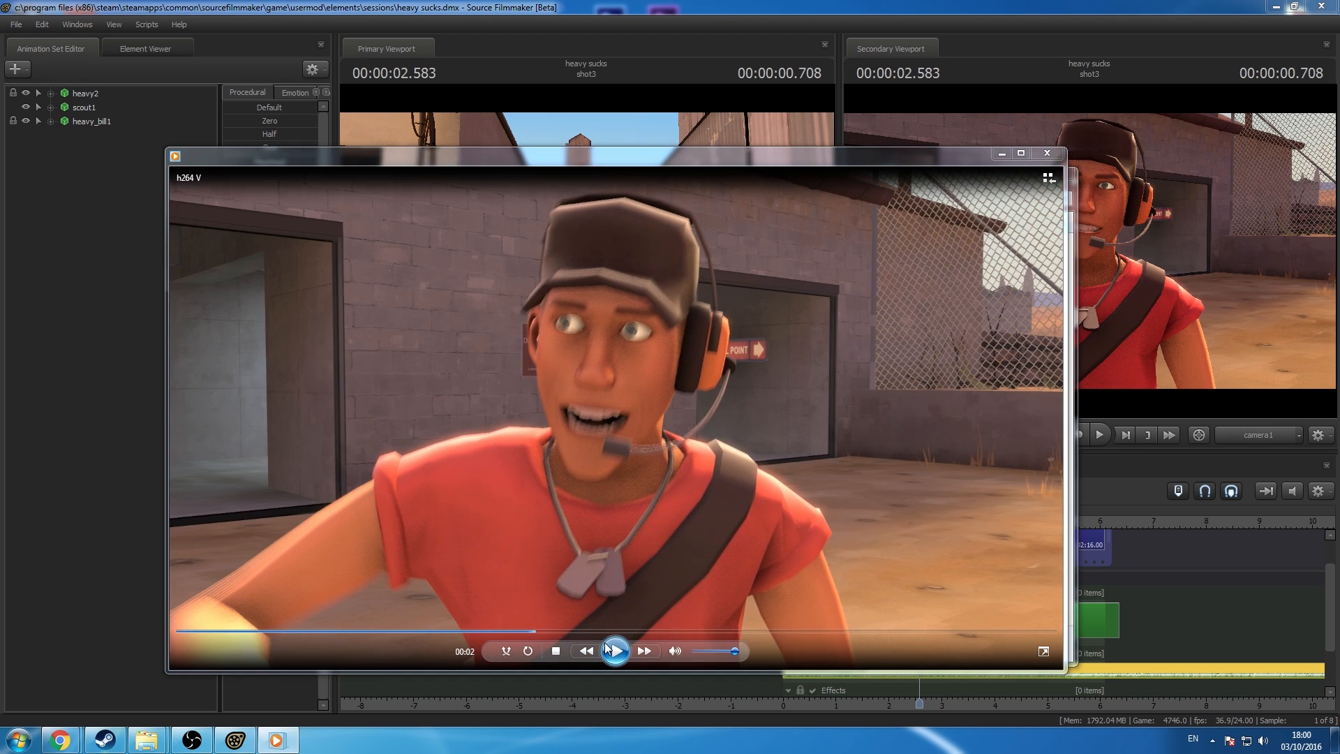
click(612, 650)
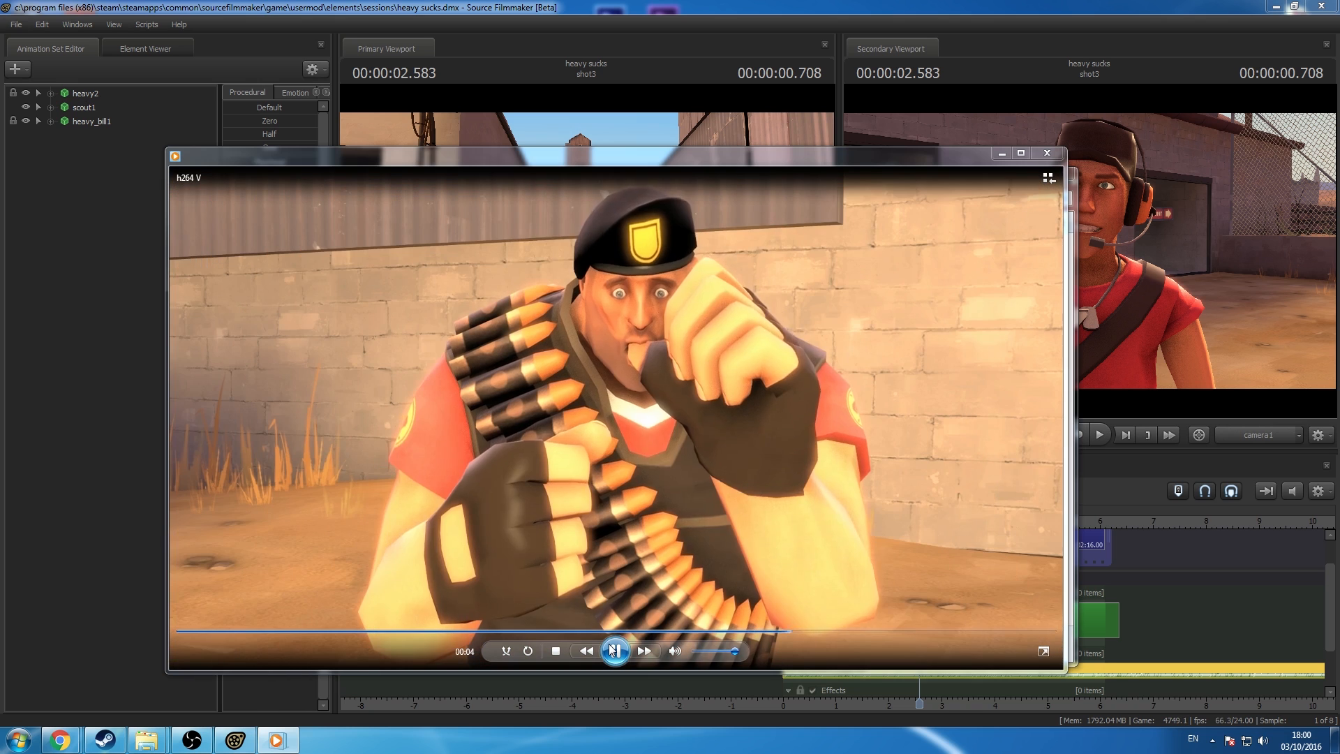
click(612, 650)
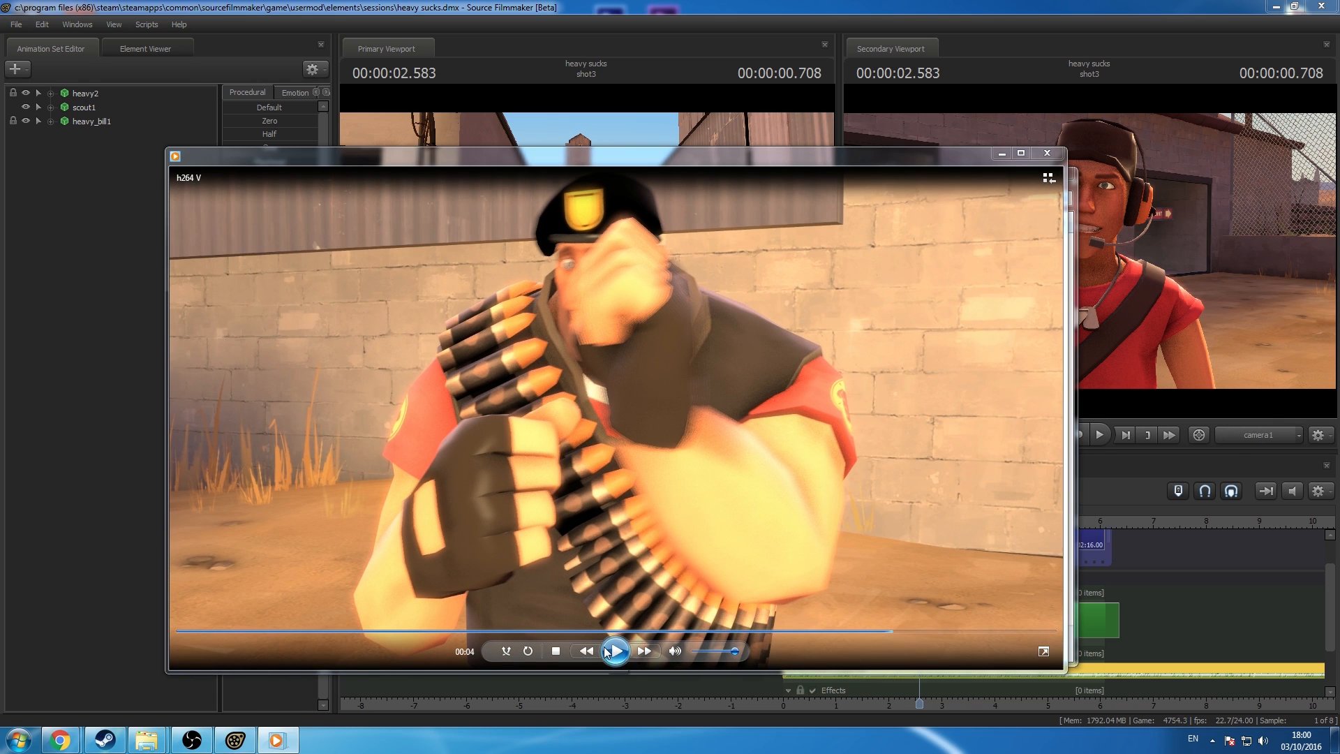
click(606, 652)
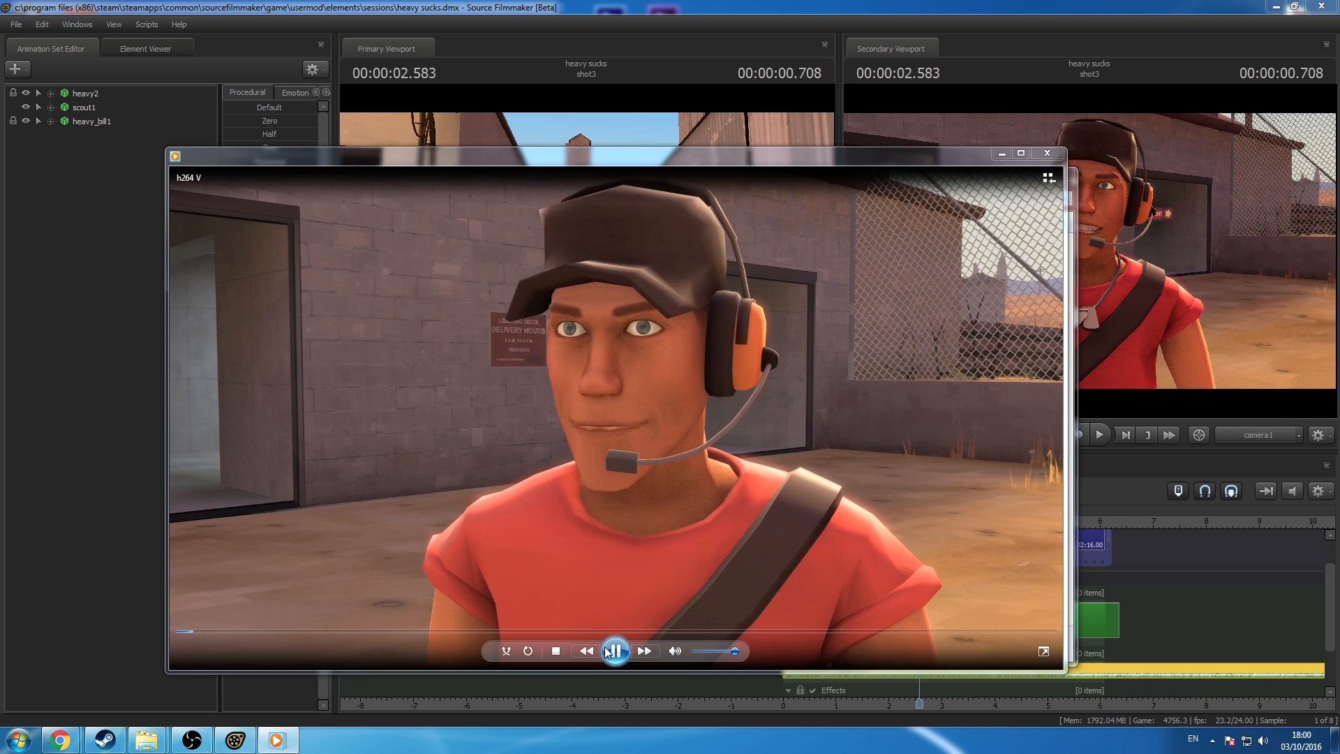
click(1049, 153)
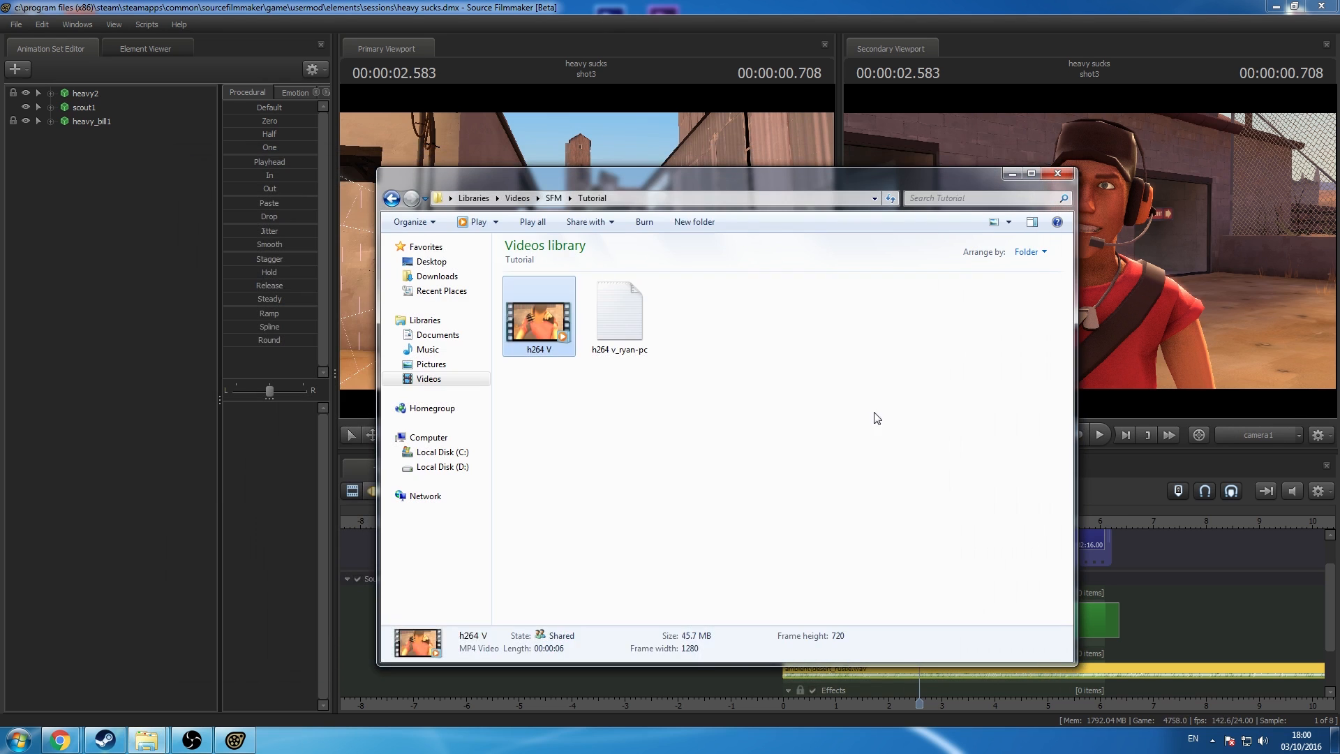
Step: Return to Source Filmmaker and scrub the sequence from shot1 to about 2.375 s in shot3
click(114, 330)
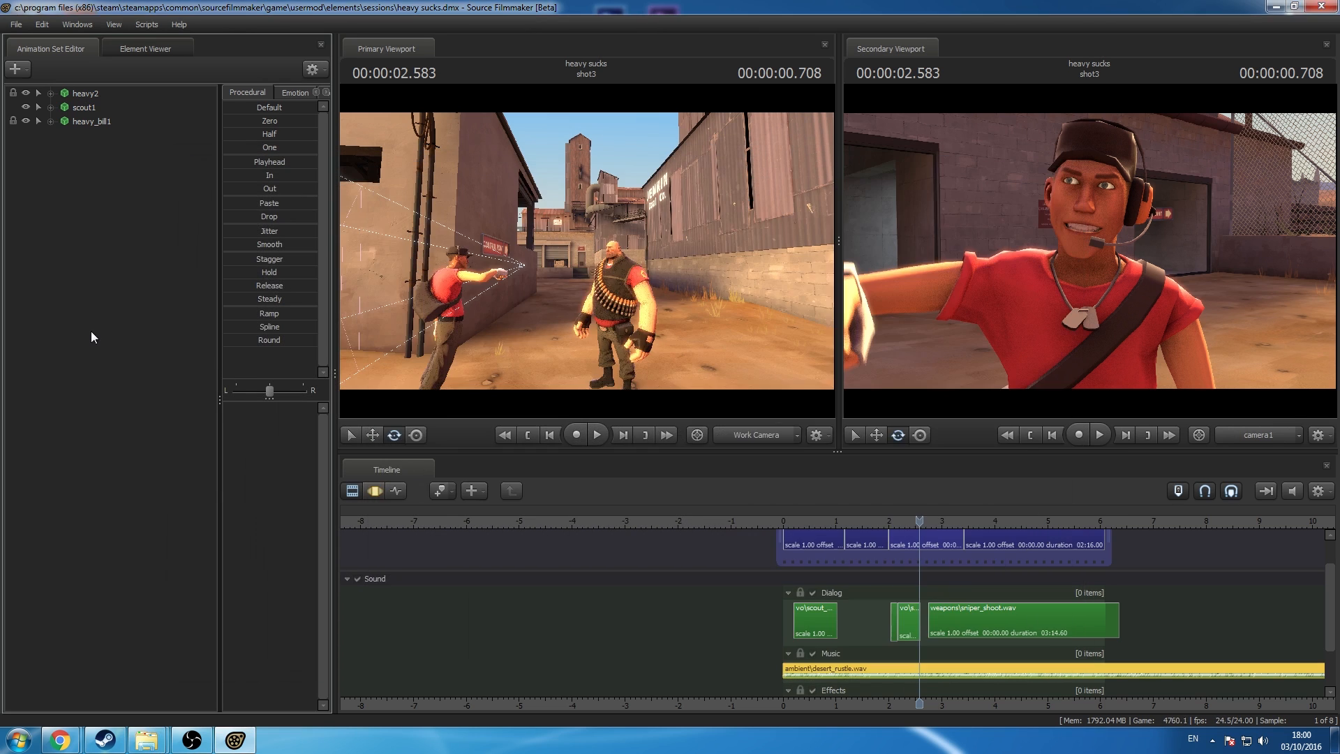
middle_drag(1207, 620, 1161, 616)
drag(1332, 621, 1330, 574)
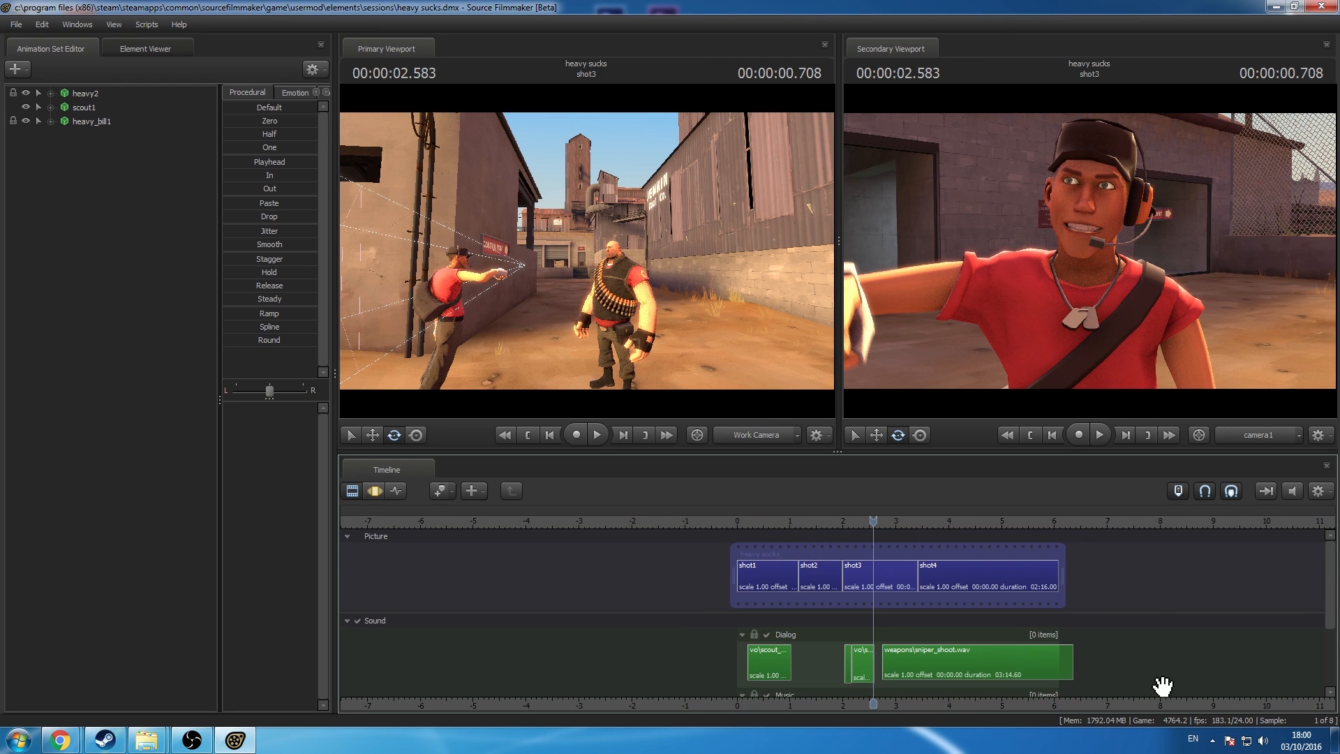
drag(1028, 639, 1020, 637)
scroll(1021, 636, up, 3)
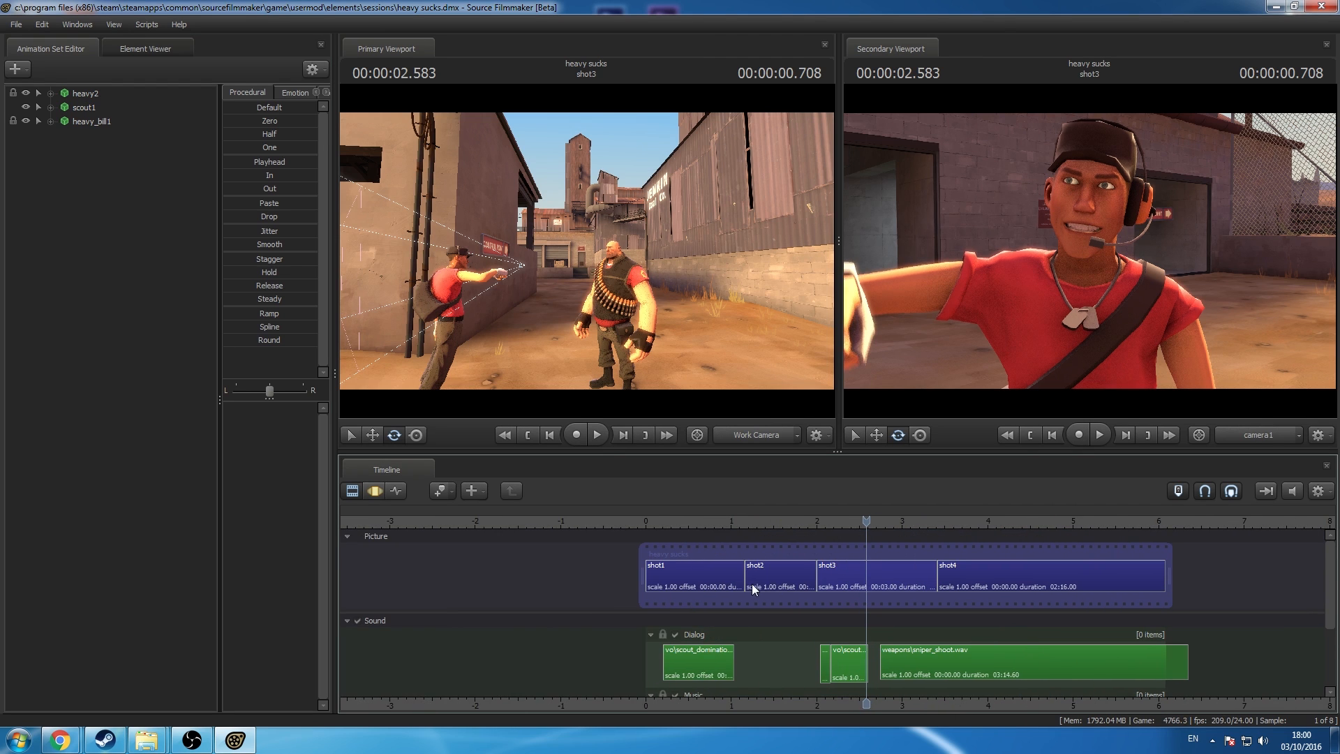
middle_drag(868, 606, 766, 601)
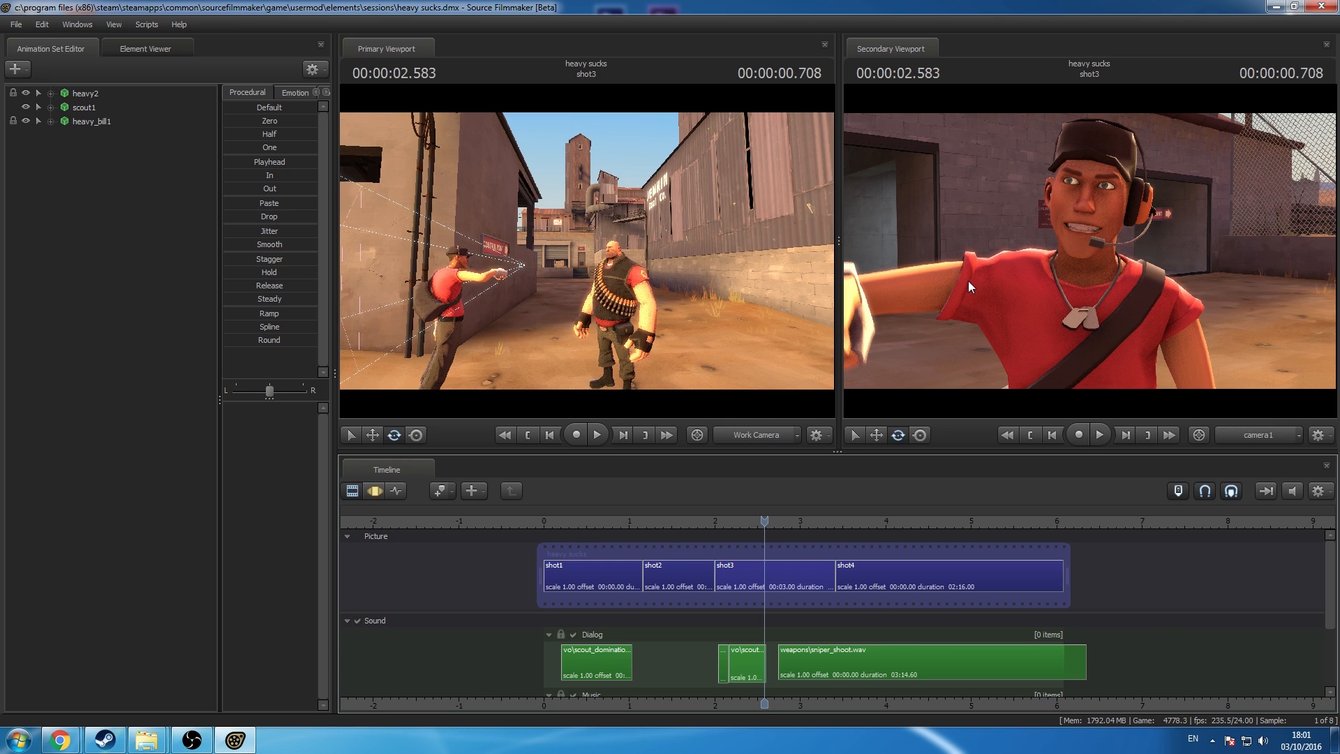
click(597, 524)
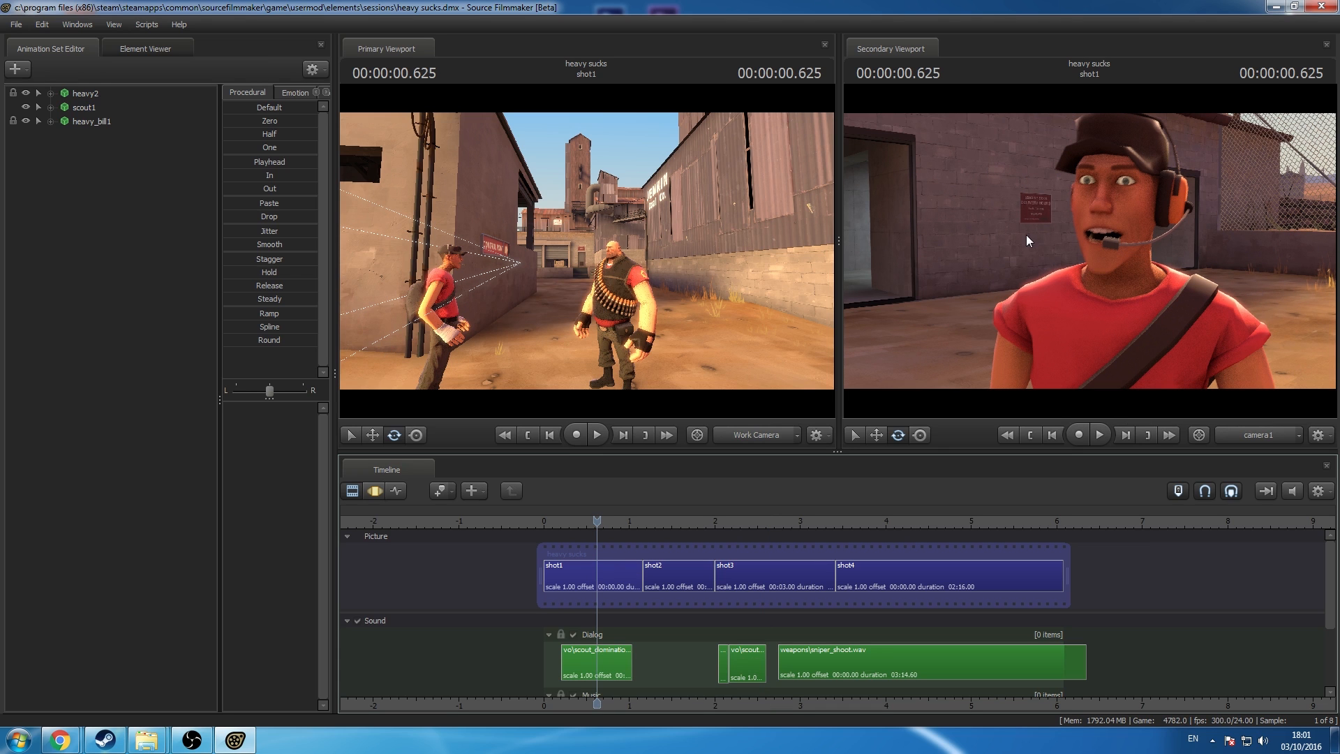
drag(597, 523, 748, 551)
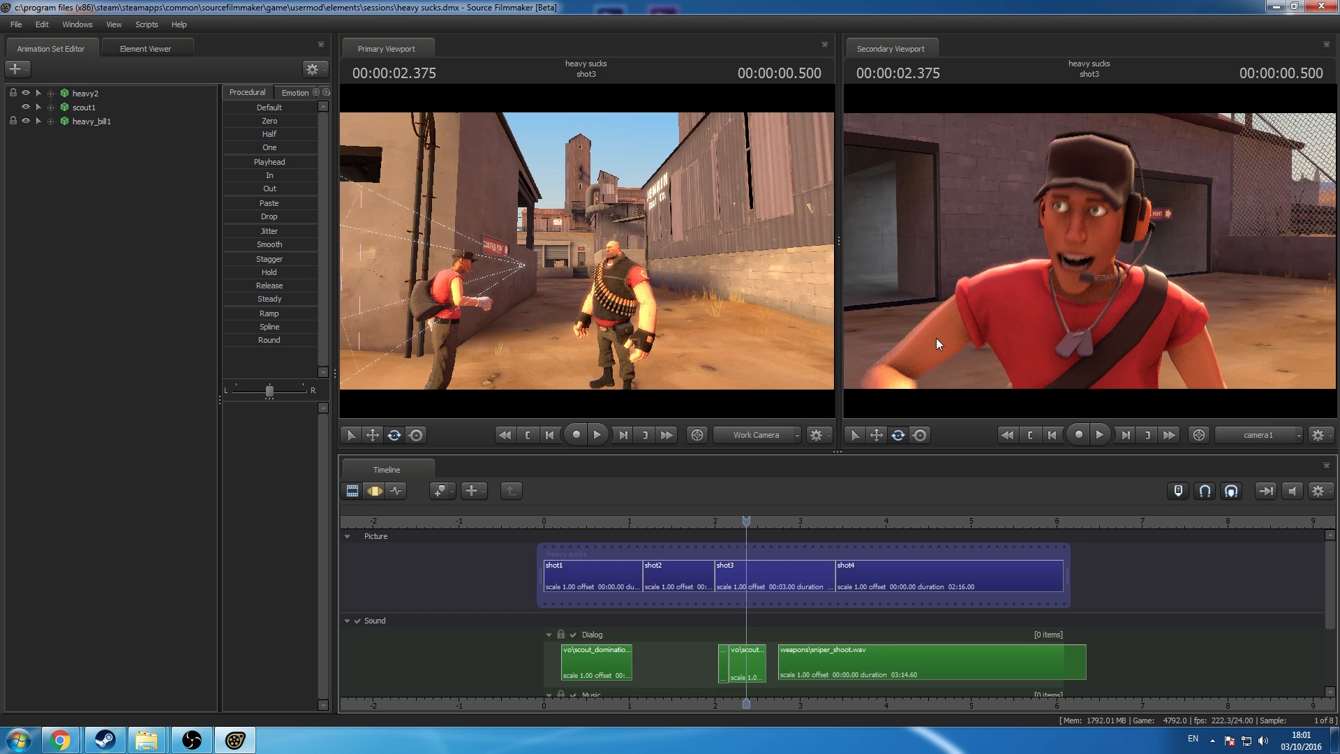
Step: Open the secondary viewport's progressive refinement settings and override the depth of field samples with 256
right_click(932, 229)
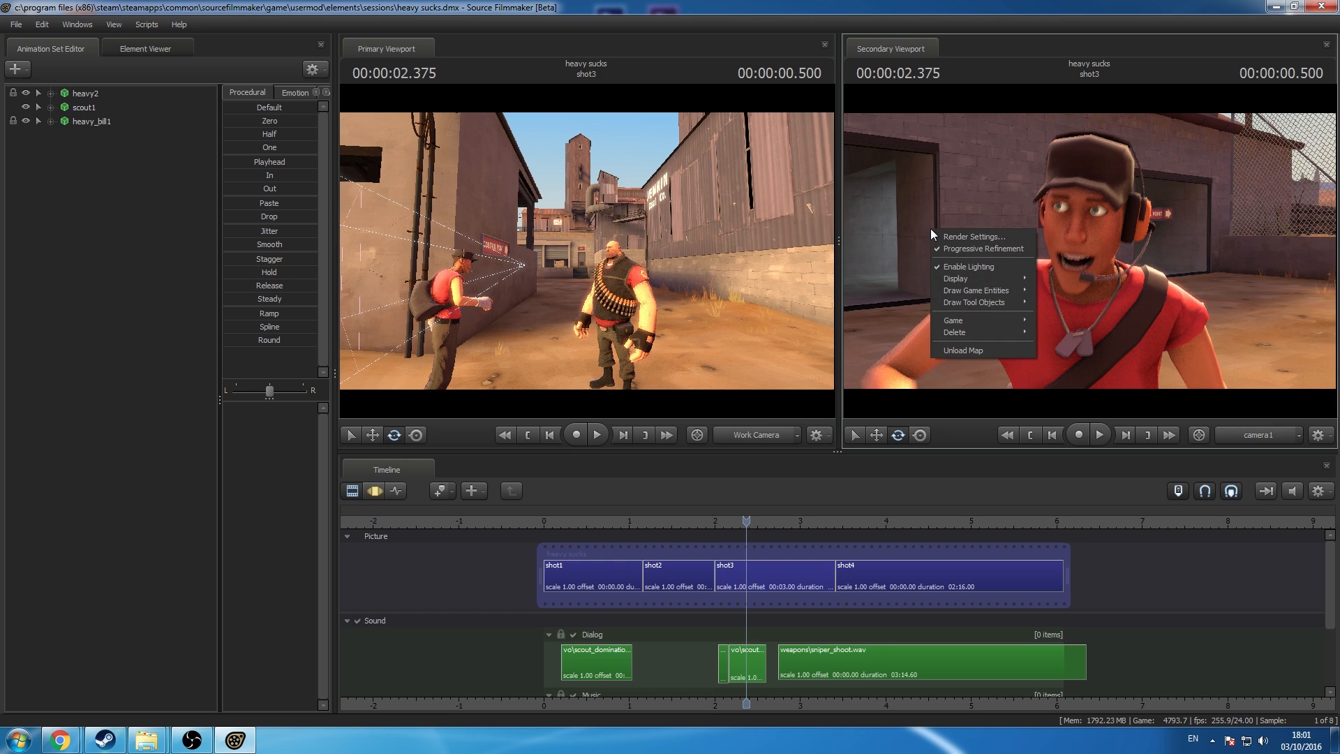
click(966, 236)
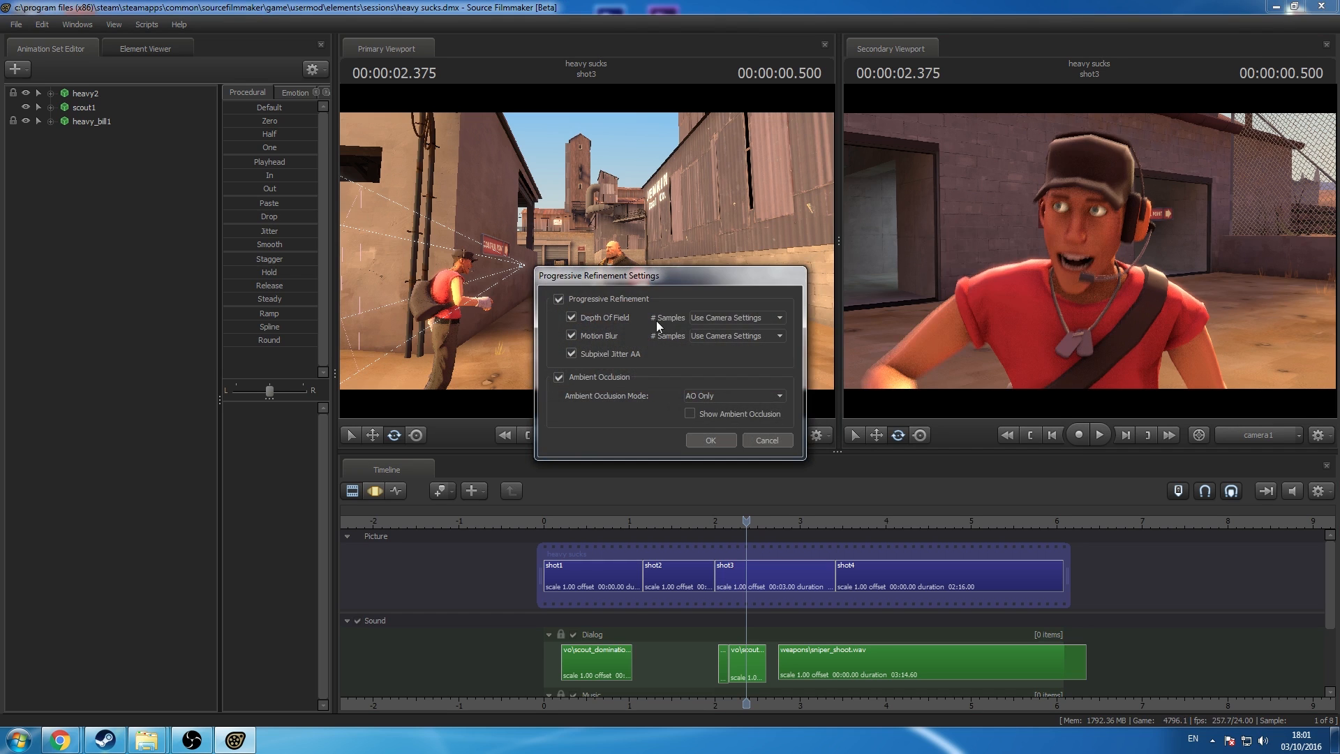
click(716, 318)
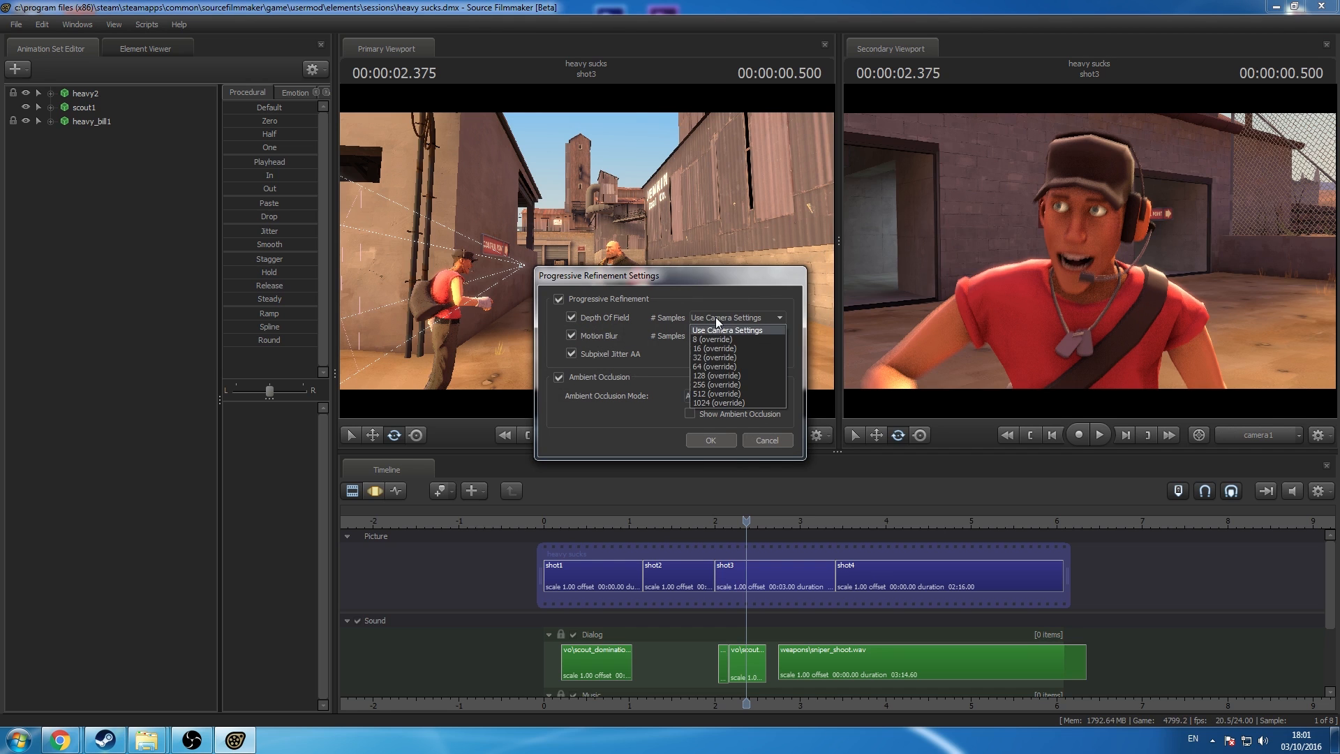
click(728, 385)
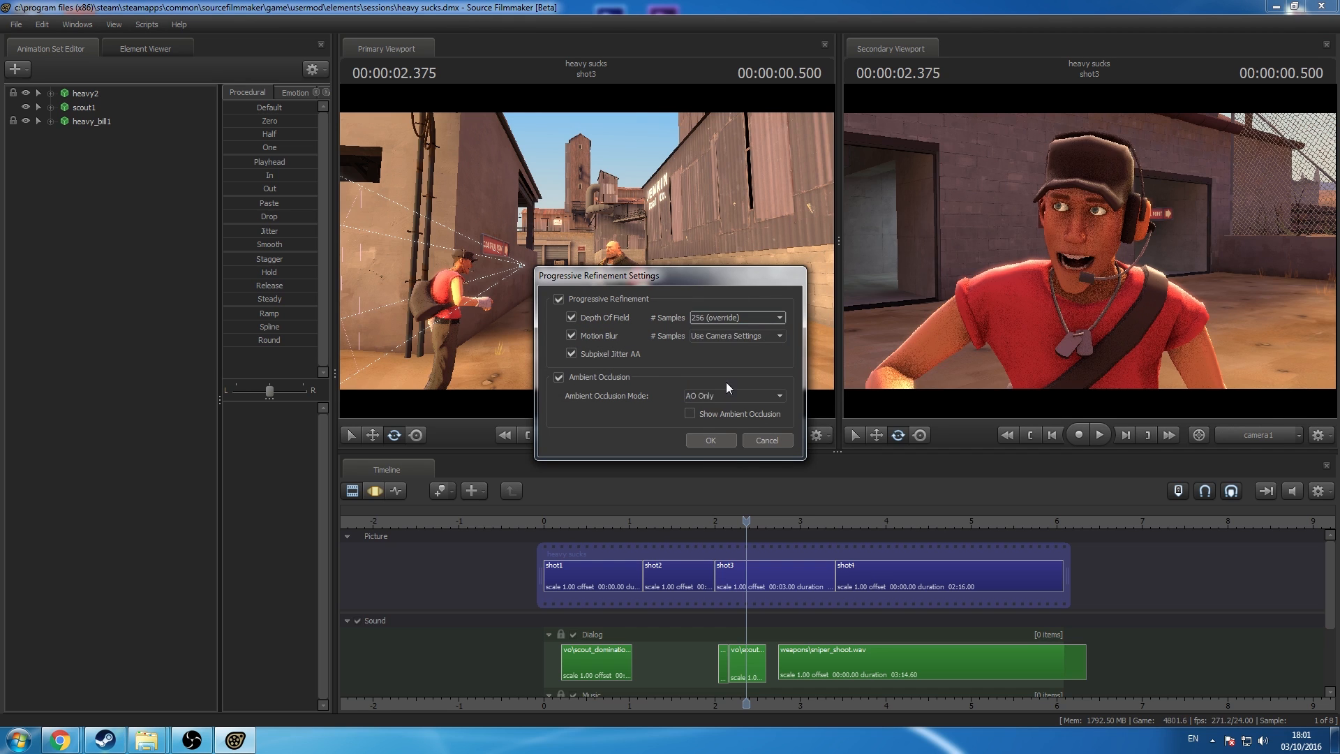
Step: Try motion blur sample overrides of 64 and 256 in the progressive refinement settings
click(745, 335)
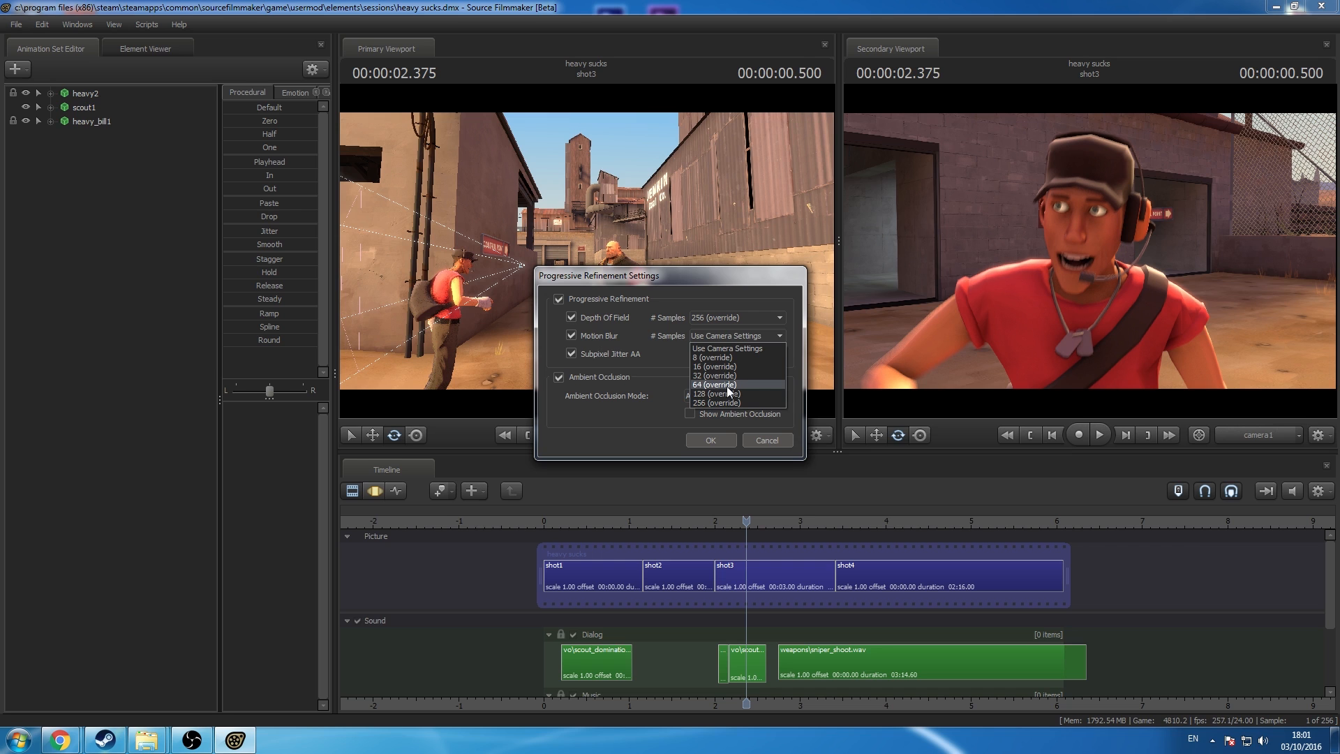
click(727, 386)
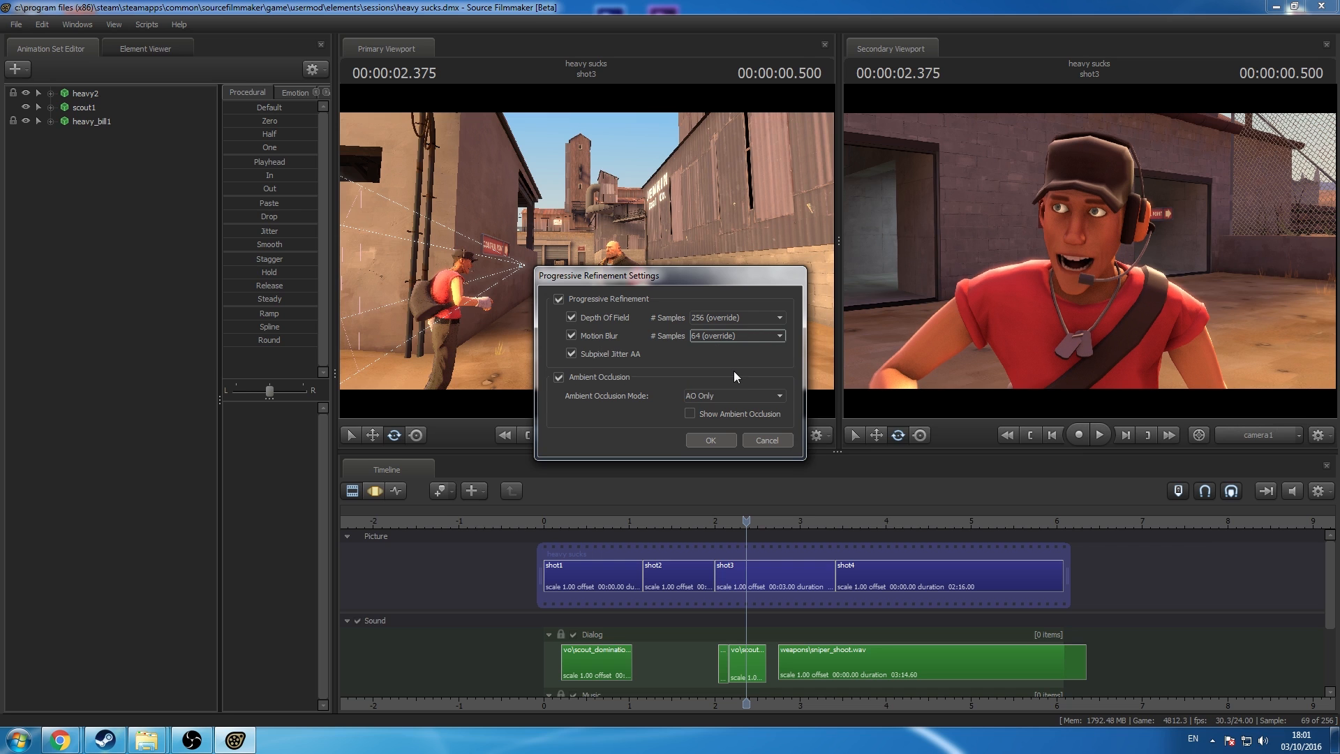
click(743, 334)
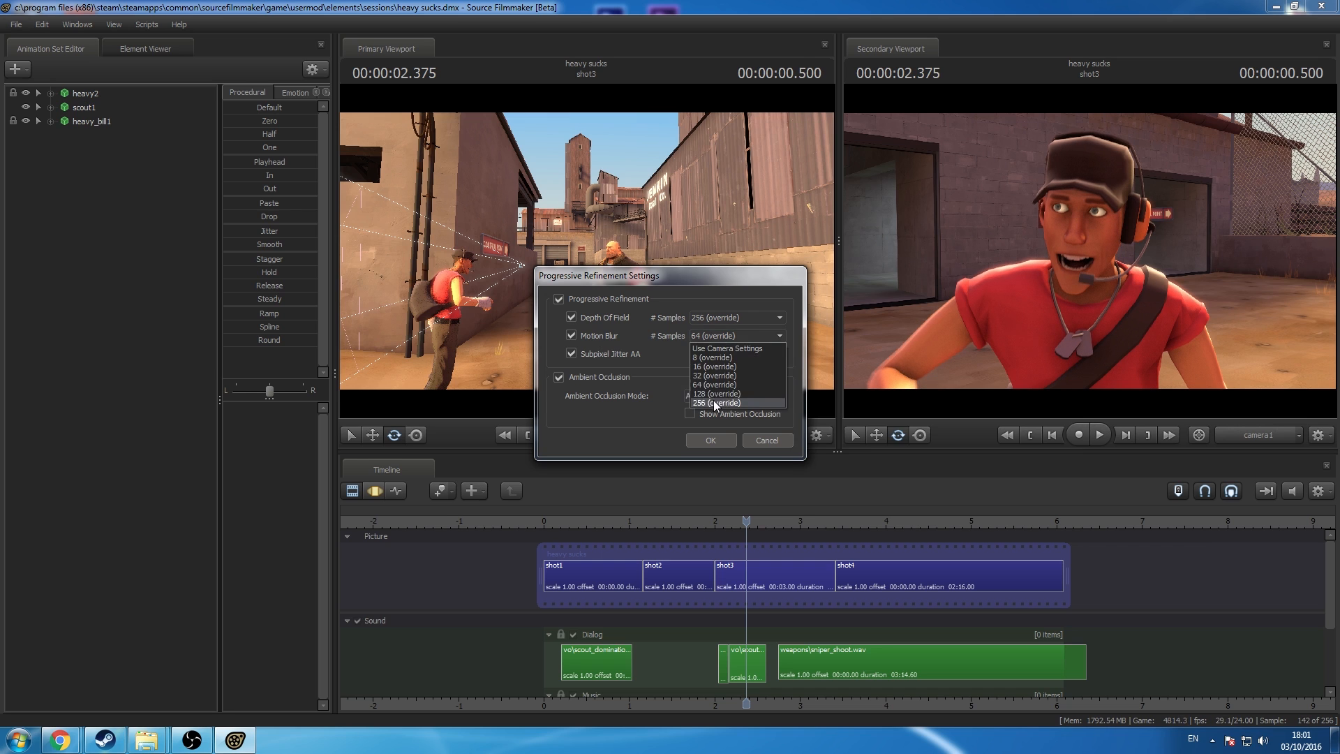
click(714, 402)
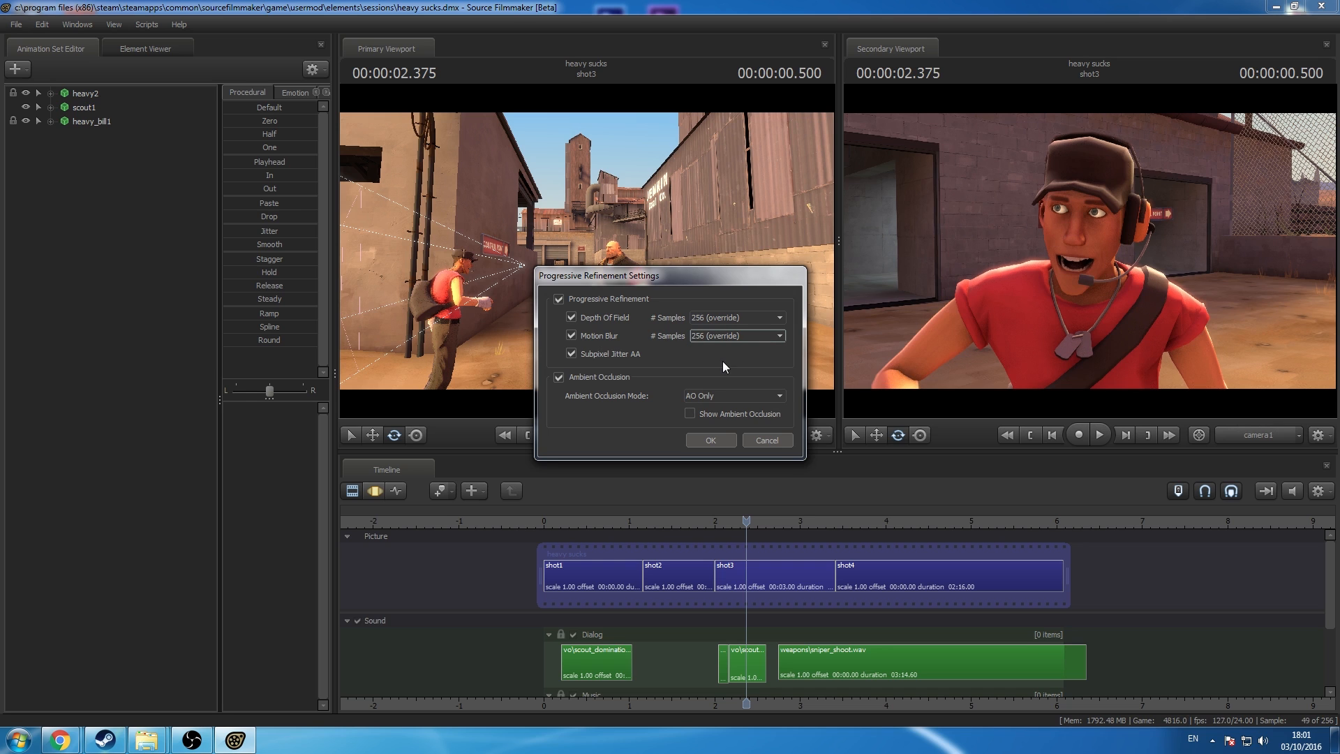
click(735, 337)
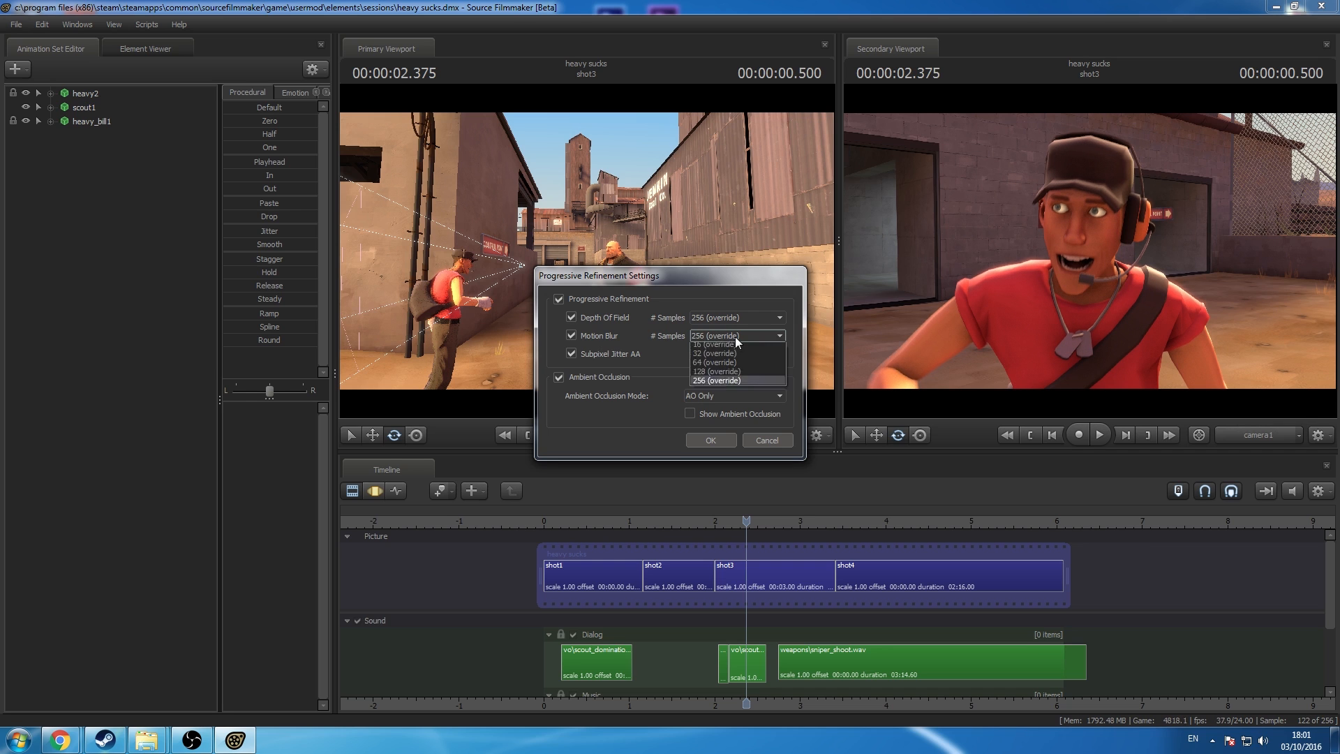
click(735, 337)
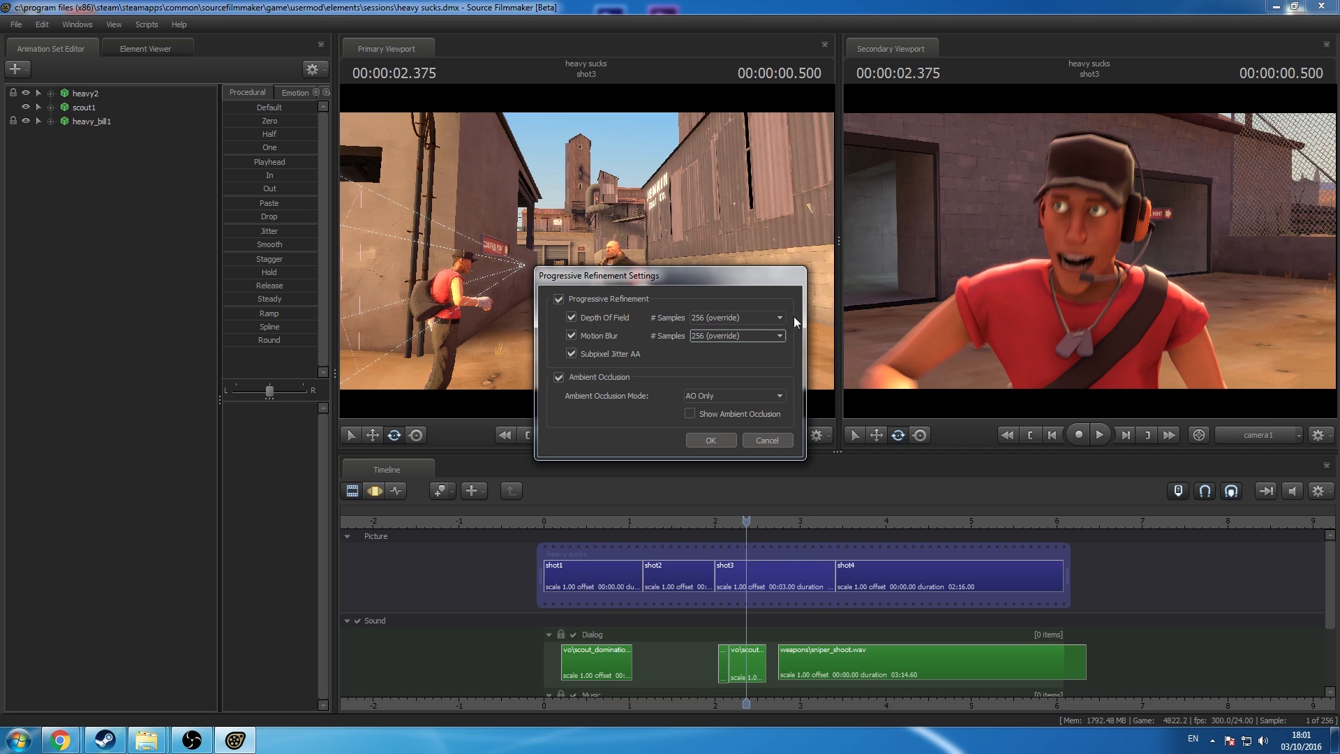
Step: Override the motion blur samples with 32 and apply the progressive refinement settings
click(738, 335)
click(724, 375)
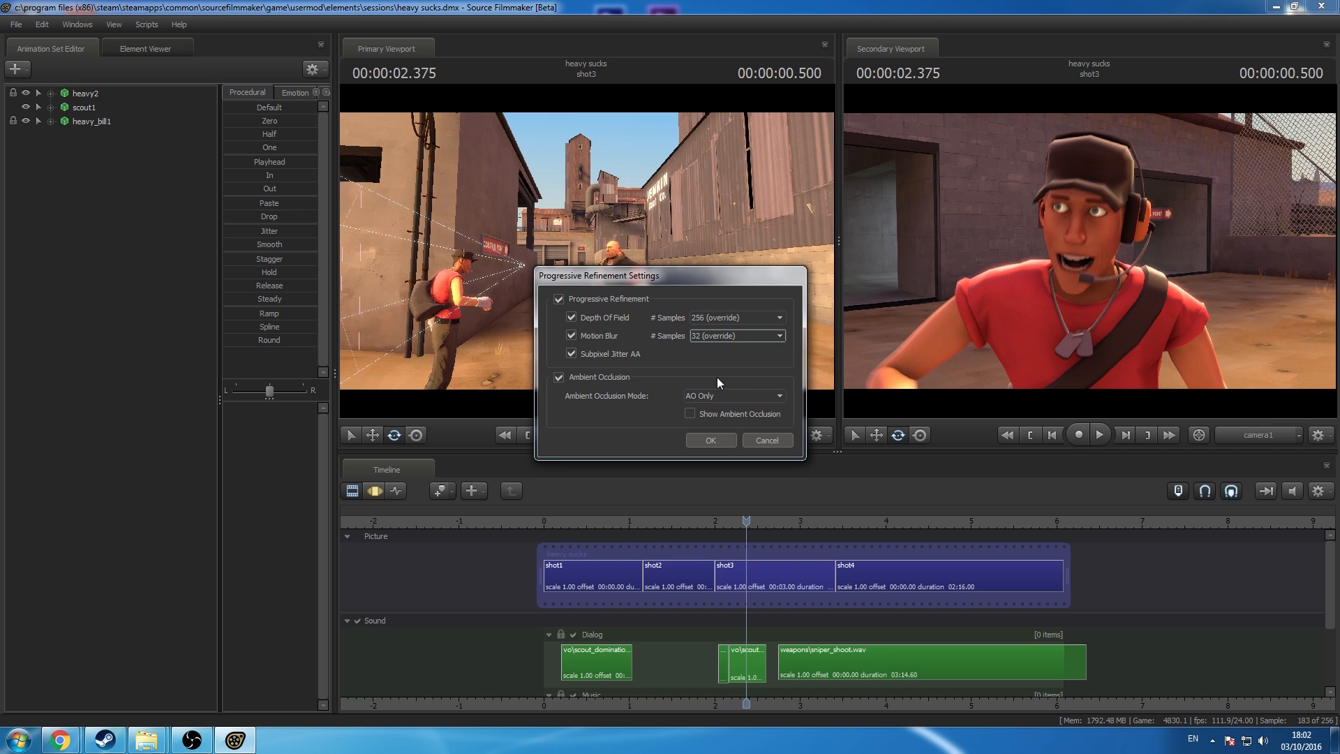
click(705, 440)
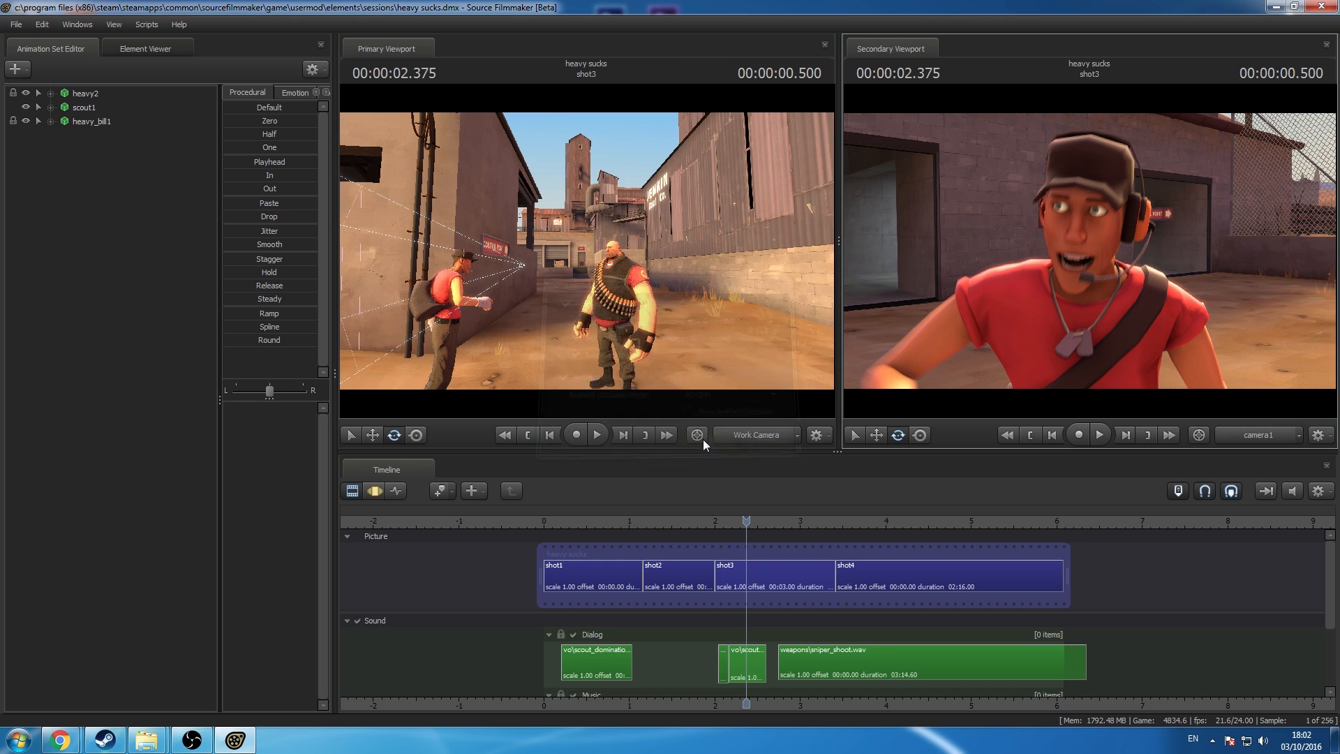
Step: Create an animation set for the existing camera1 in shot1
click(605, 522)
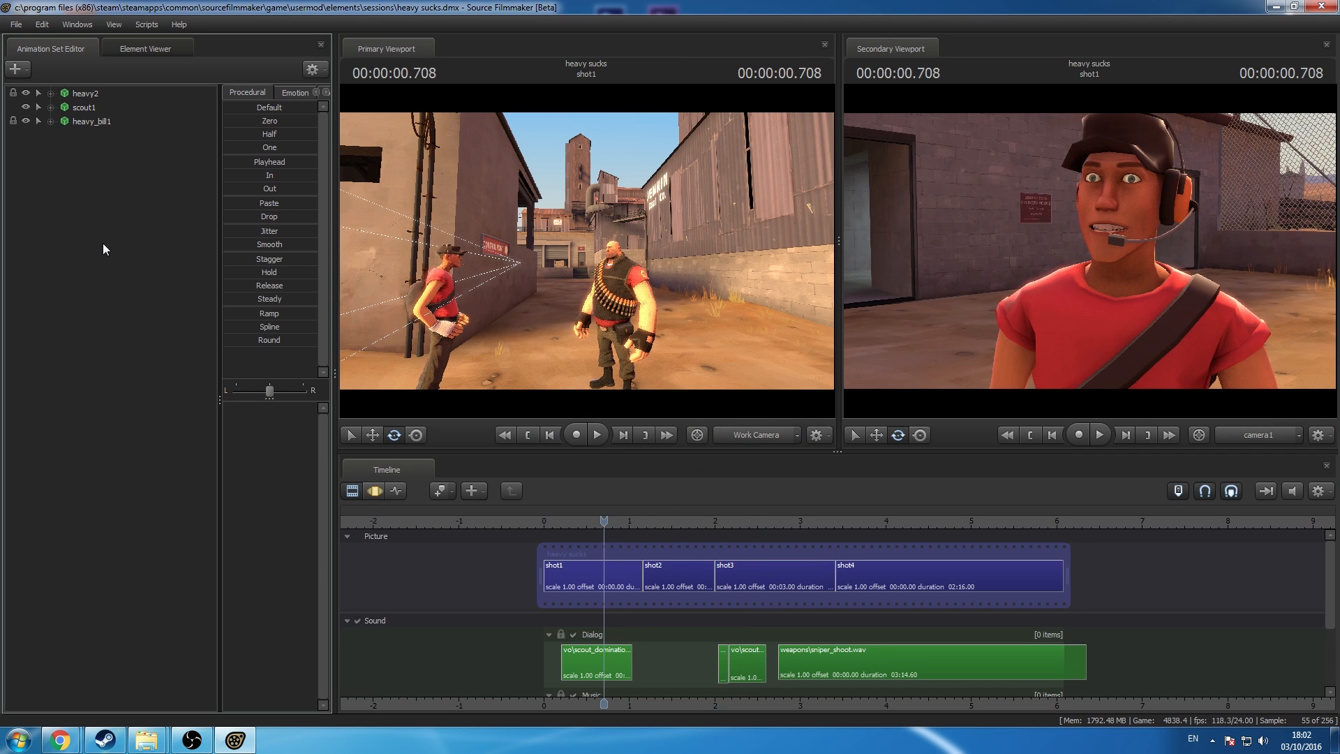
click(602, 570)
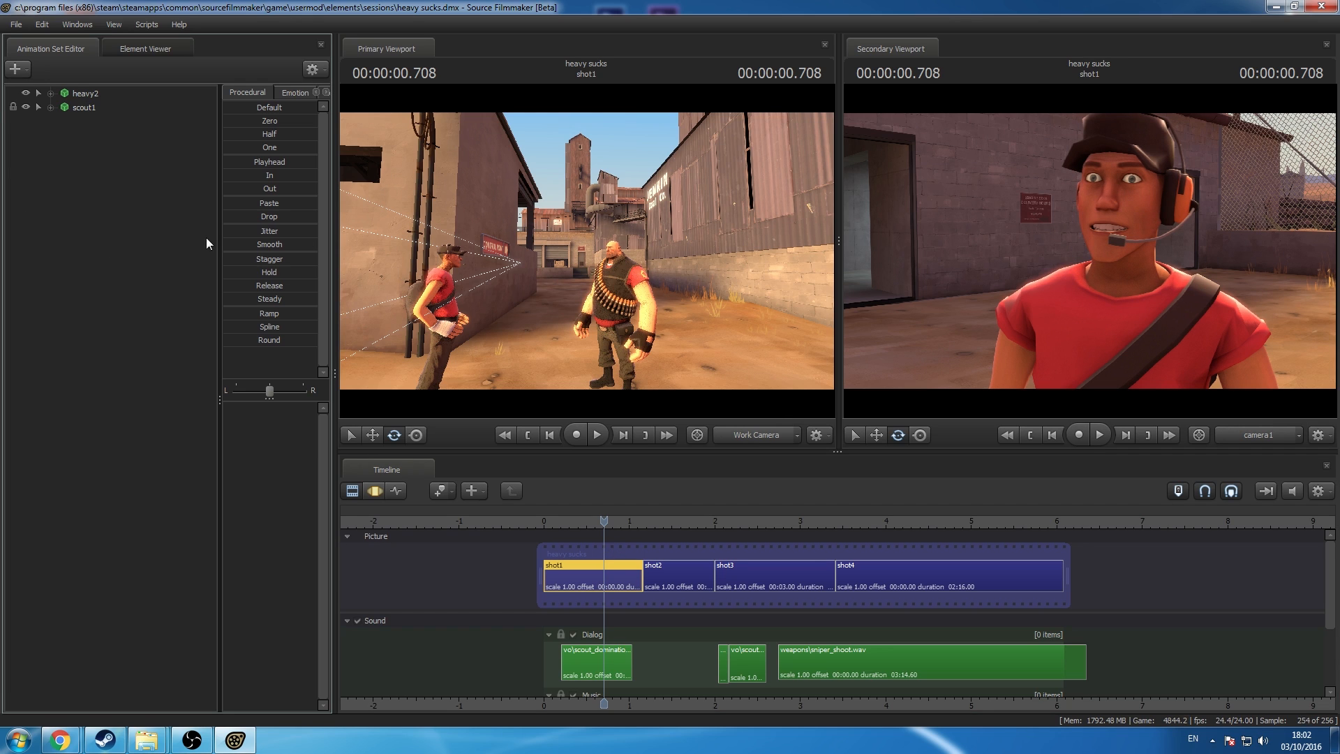
right_click(68, 153)
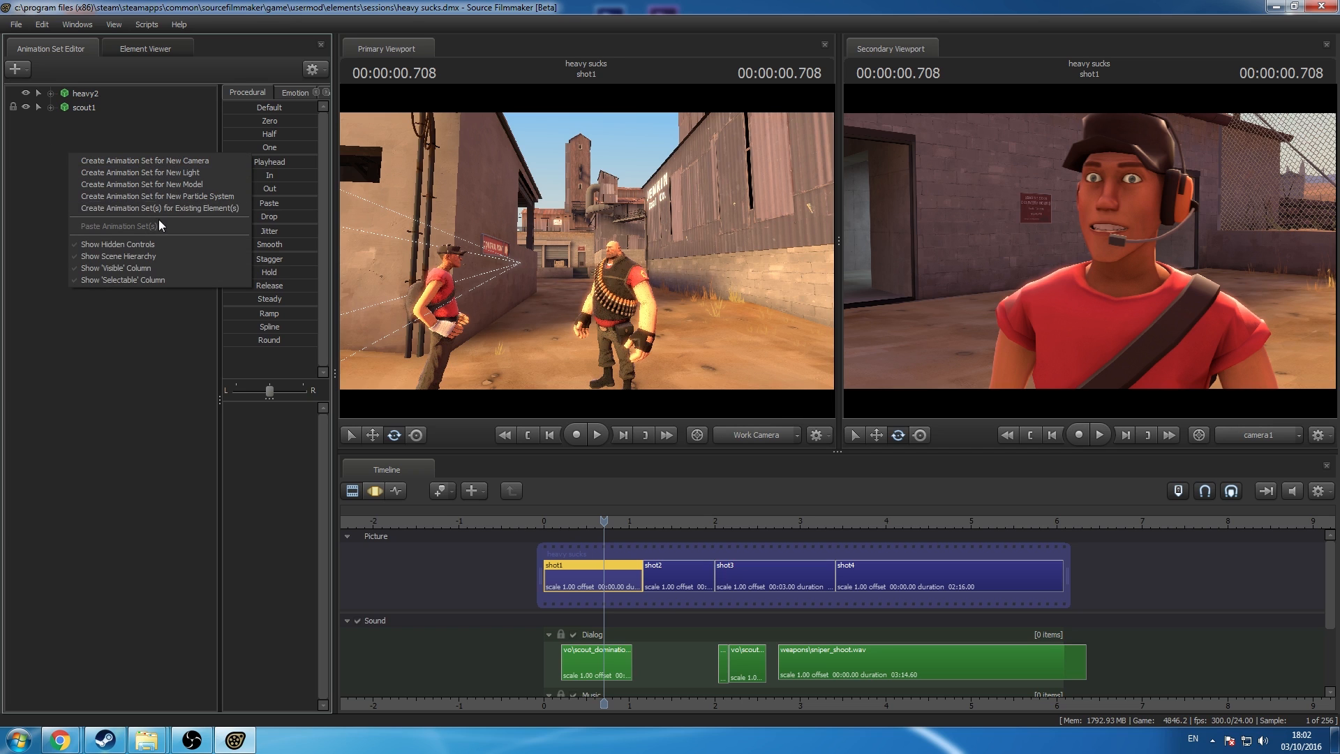
right_click(122, 136)
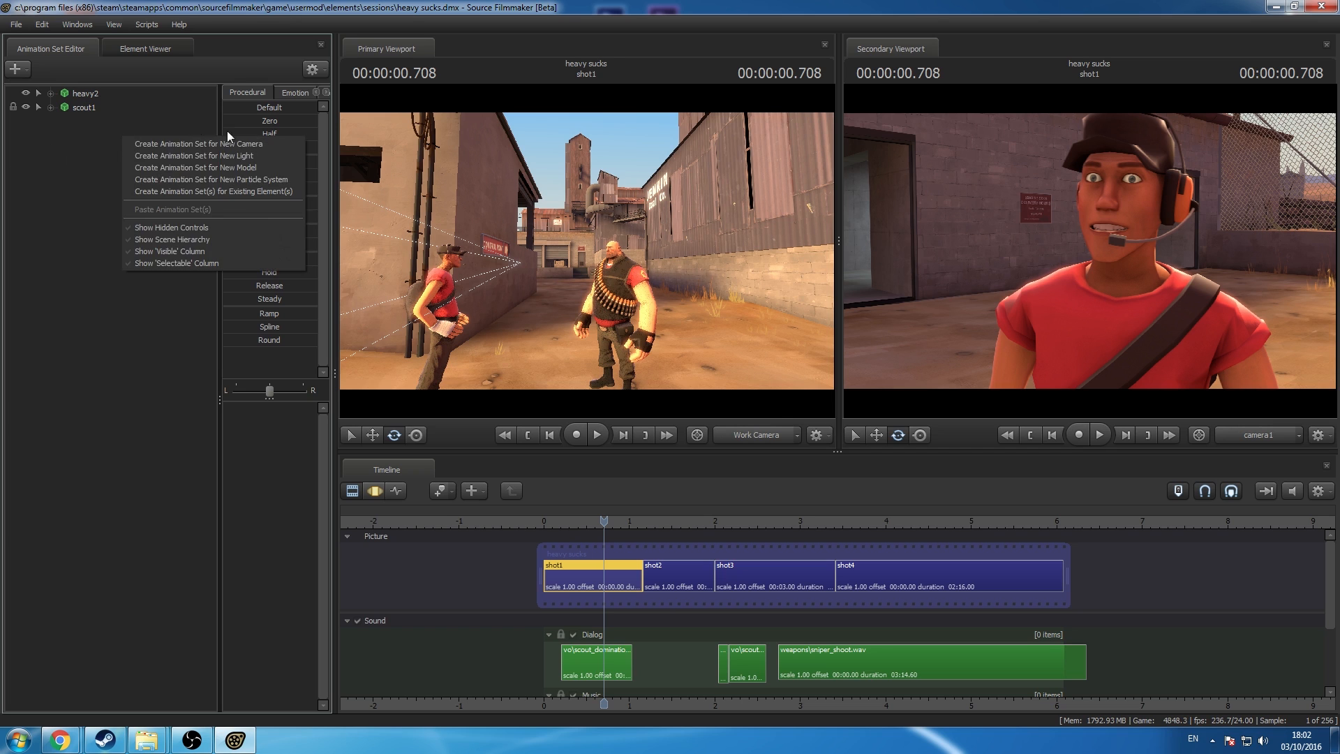
click(249, 191)
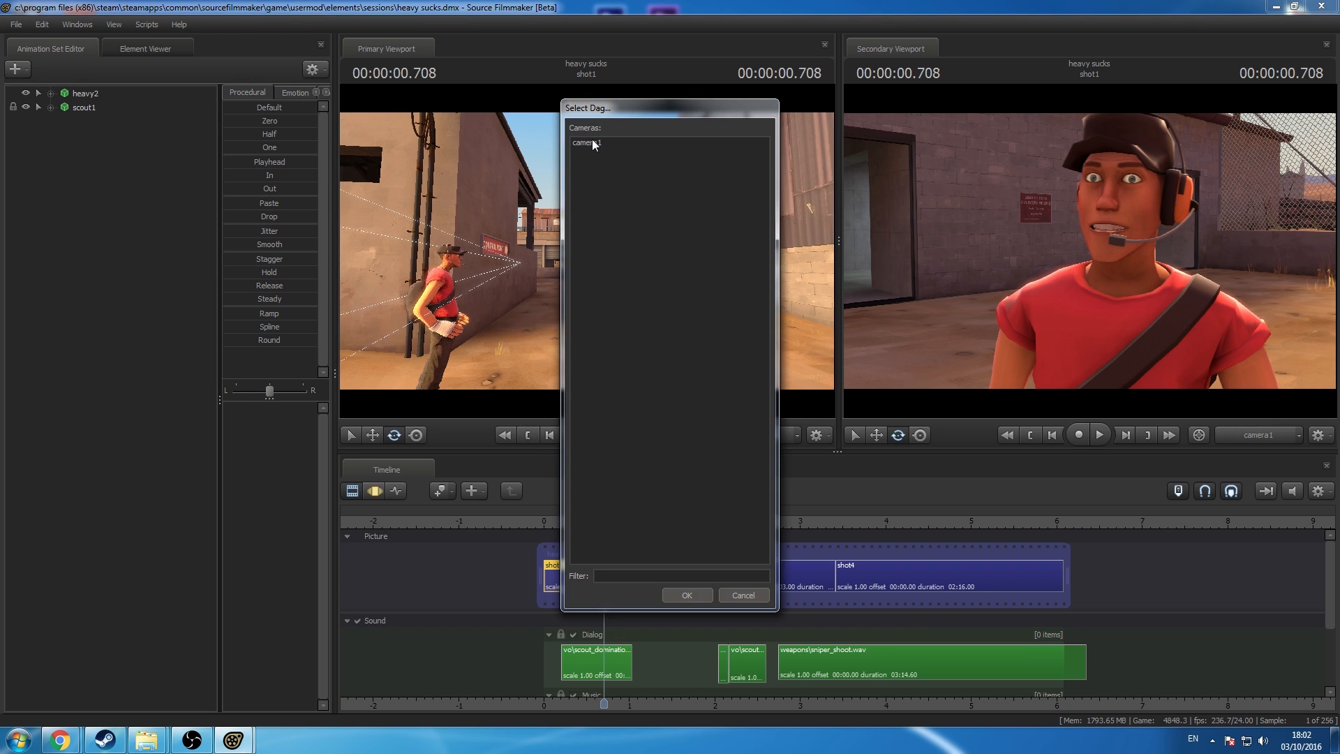
click(587, 142)
click(687, 596)
Step: Shorten camera1's focal distance in shot1 so that the focus falls on the scout
click(377, 492)
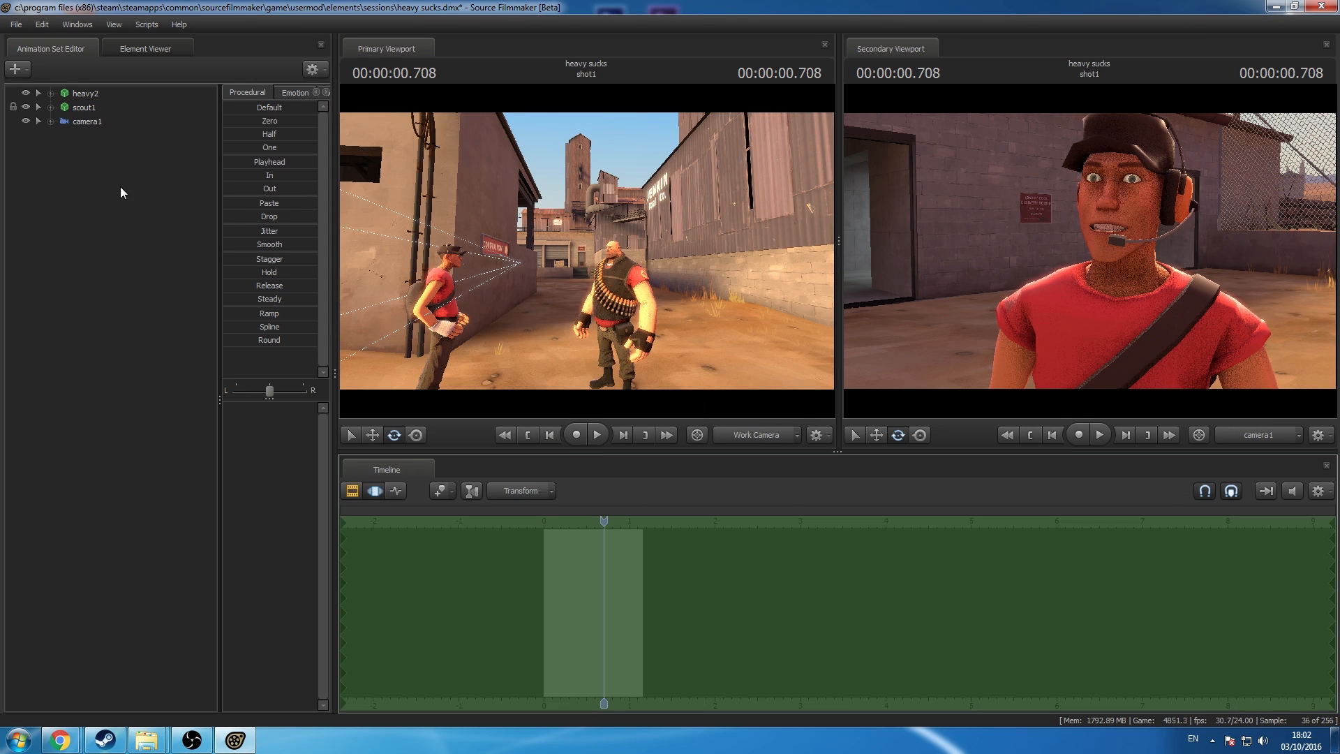
click(101, 121)
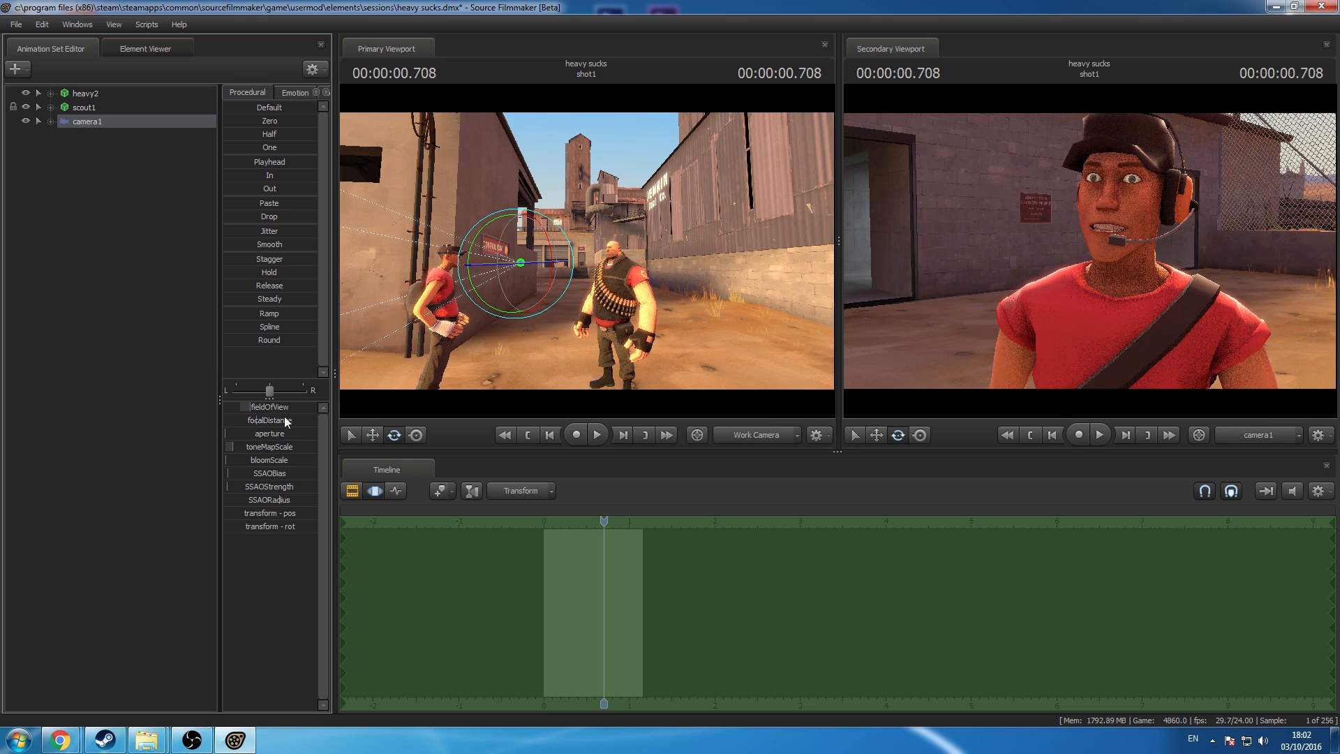
drag(283, 422, 265, 422)
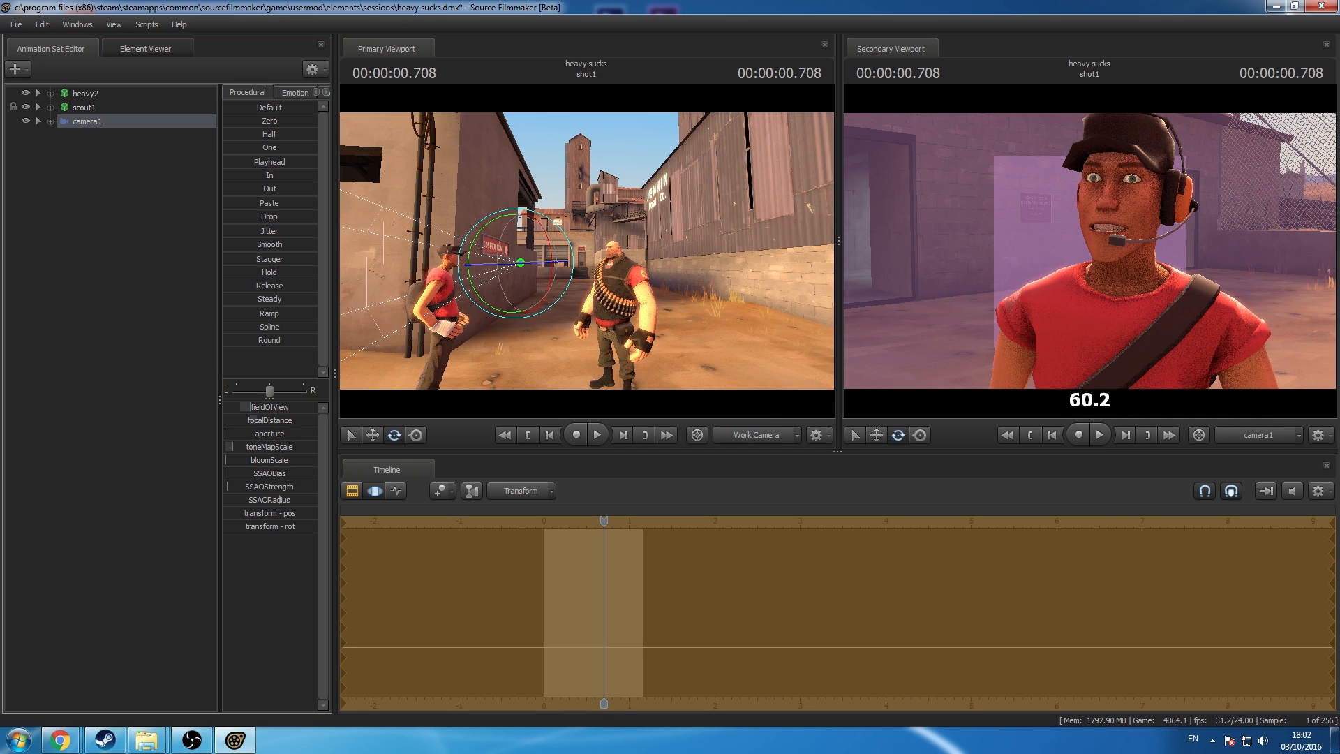
drag(252, 419, 242, 419)
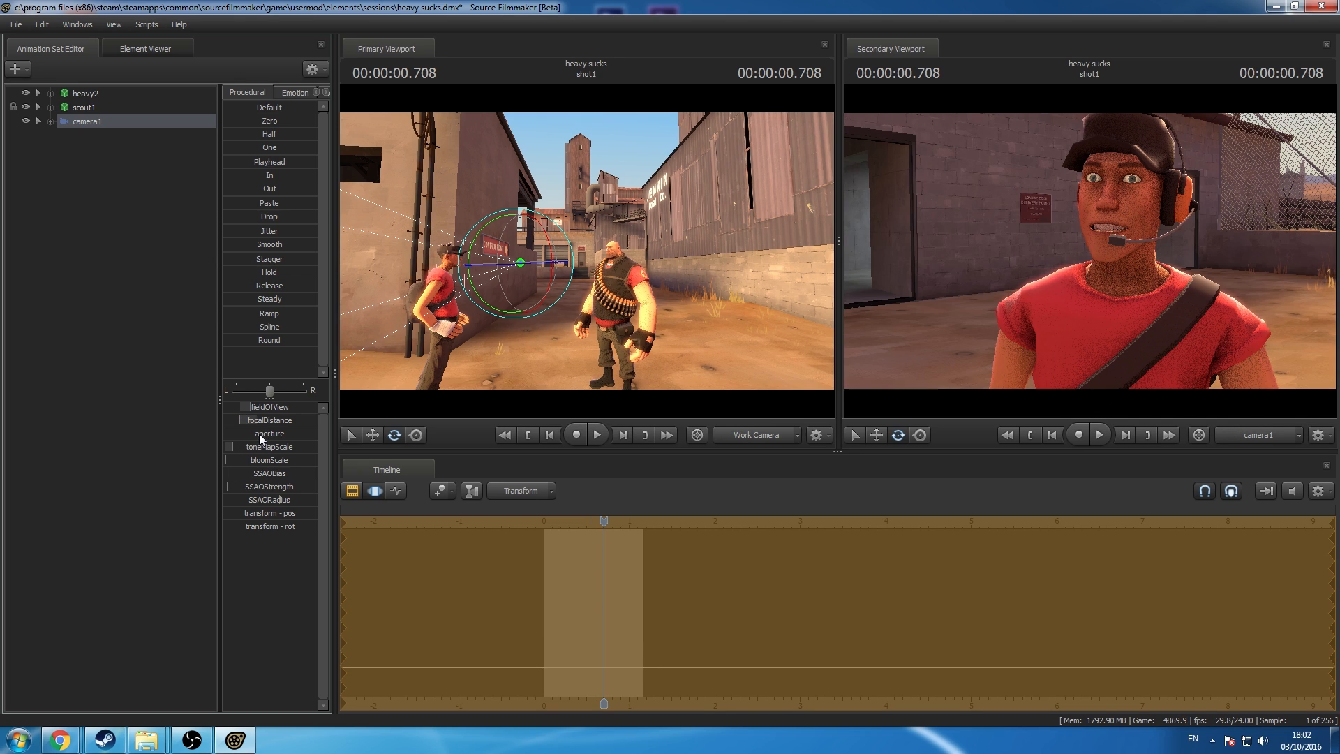
Step: Set camera1's aperture to 3 and slightly lower its bloom scale
click(106, 119)
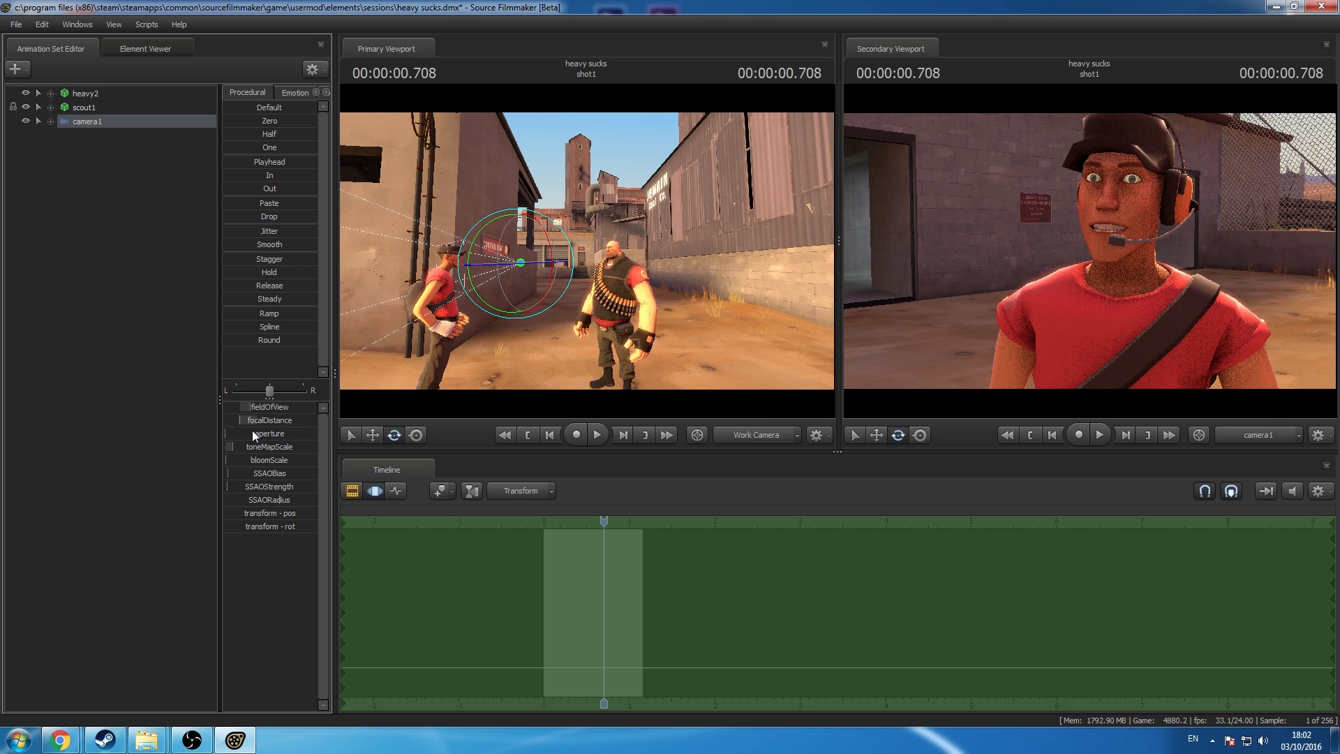
click(252, 434)
key(BackSpace)
text(3)
key(Return)
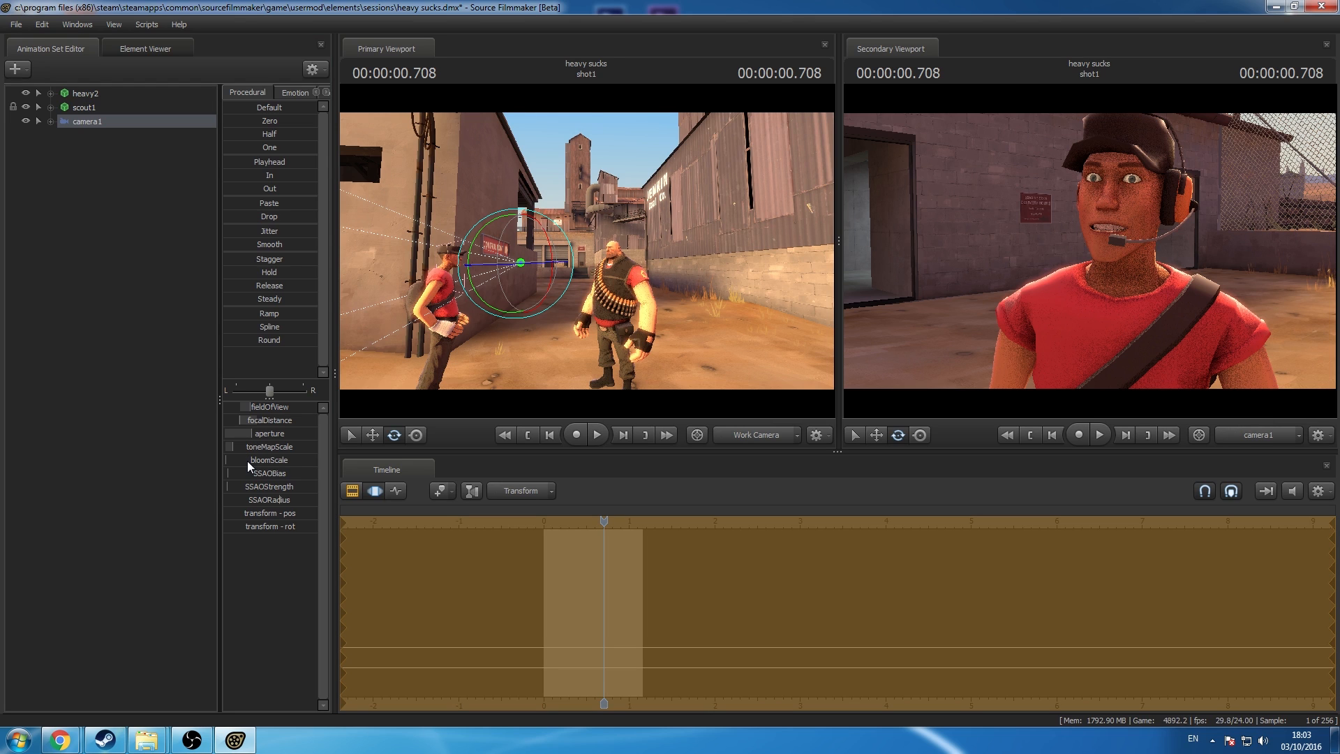
click(559, 555)
drag(268, 463, 266, 464)
click(88, 475)
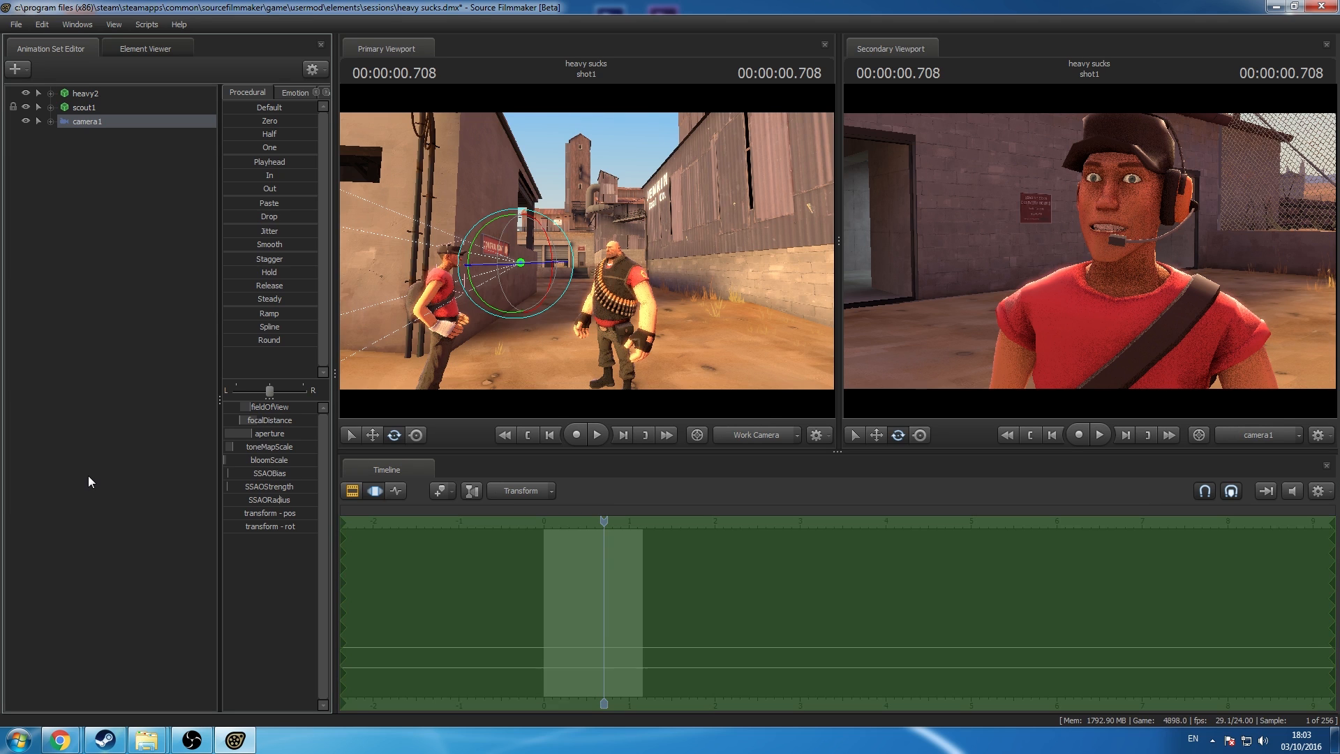
right_click(103, 268)
click(136, 287)
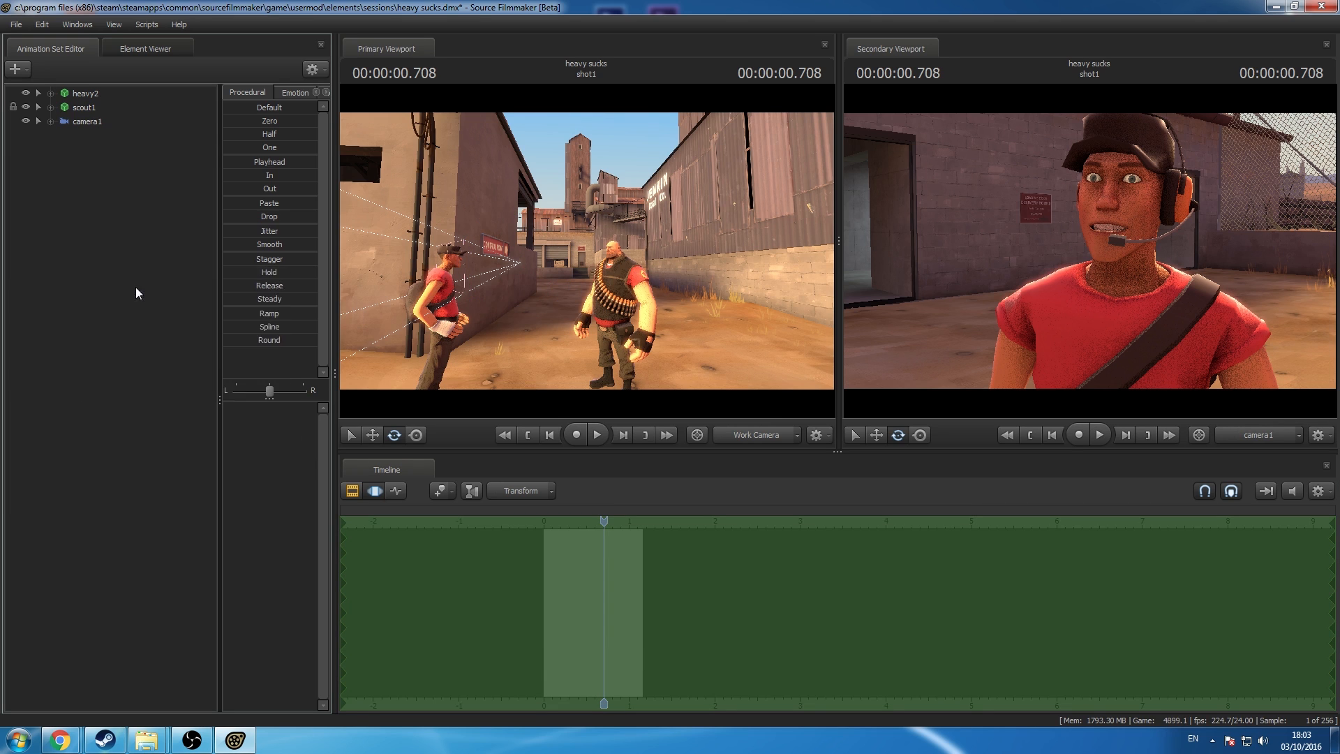
right_click(82, 133)
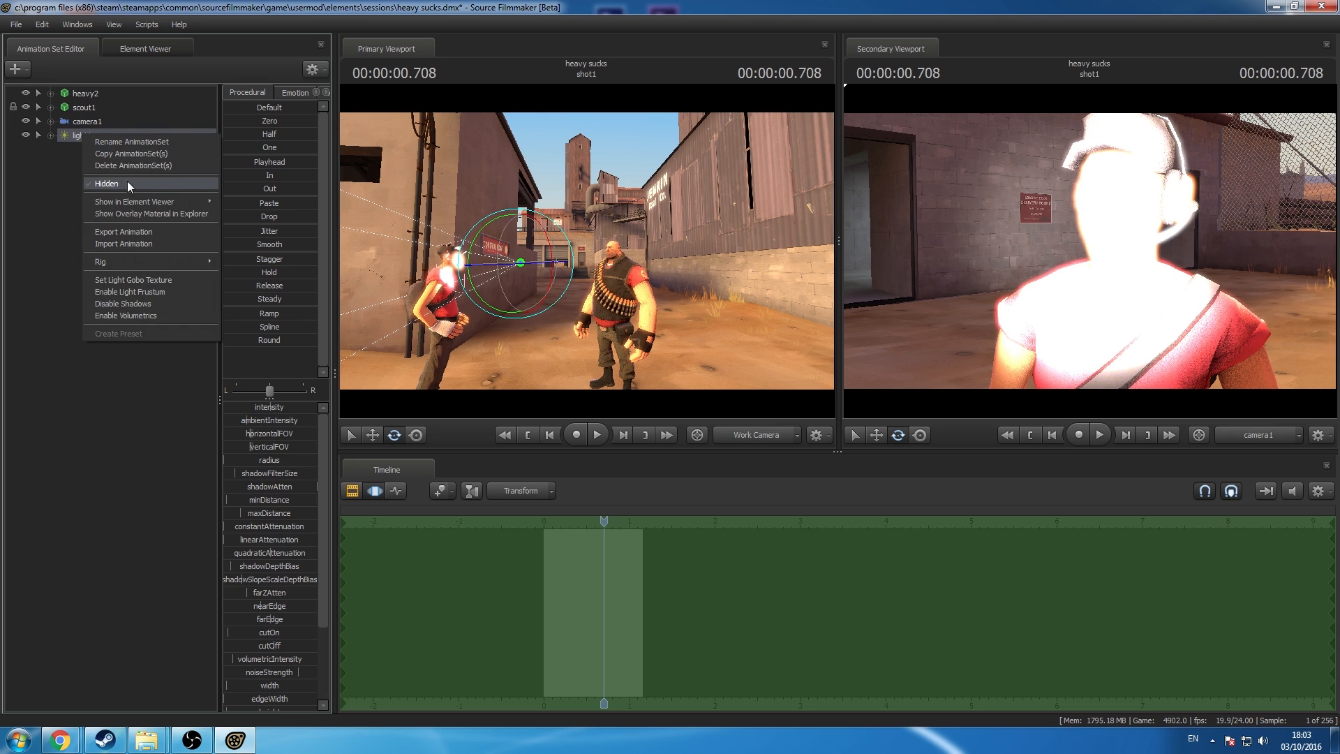
click(127, 182)
right_click(91, 184)
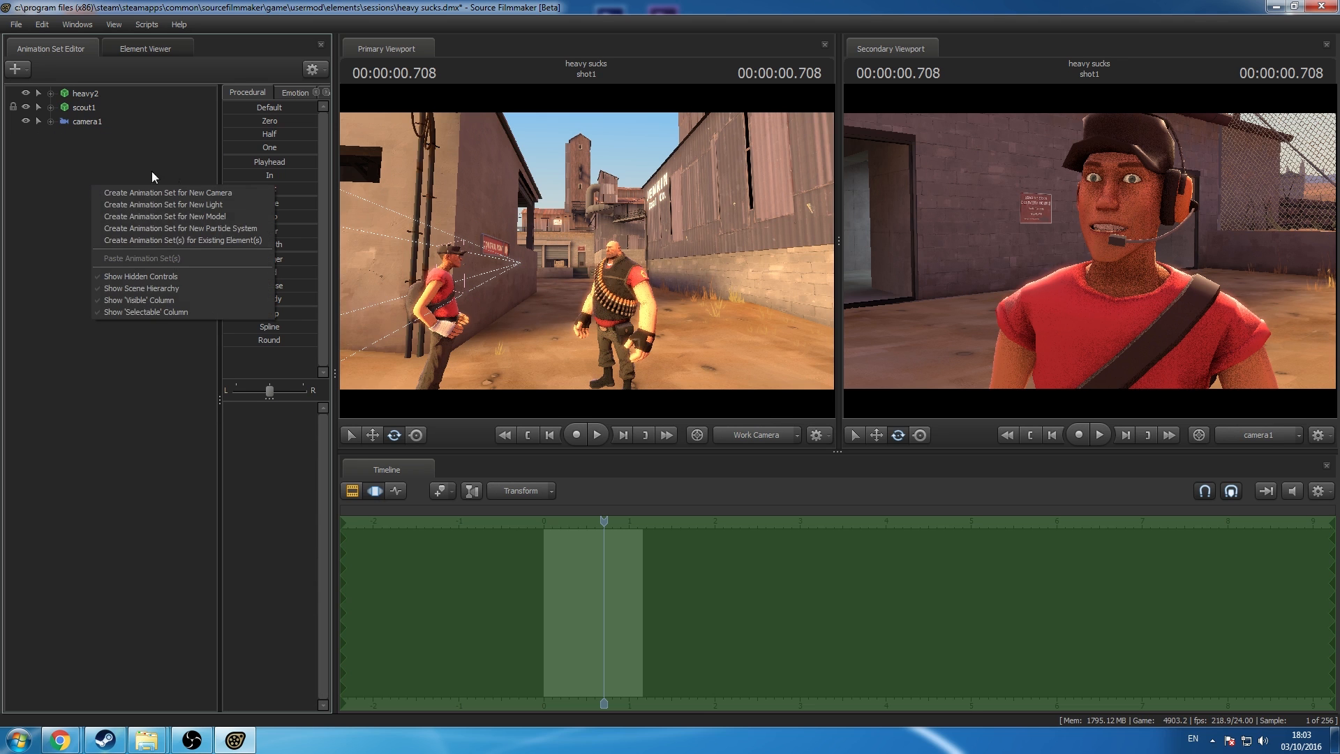
click(187, 217)
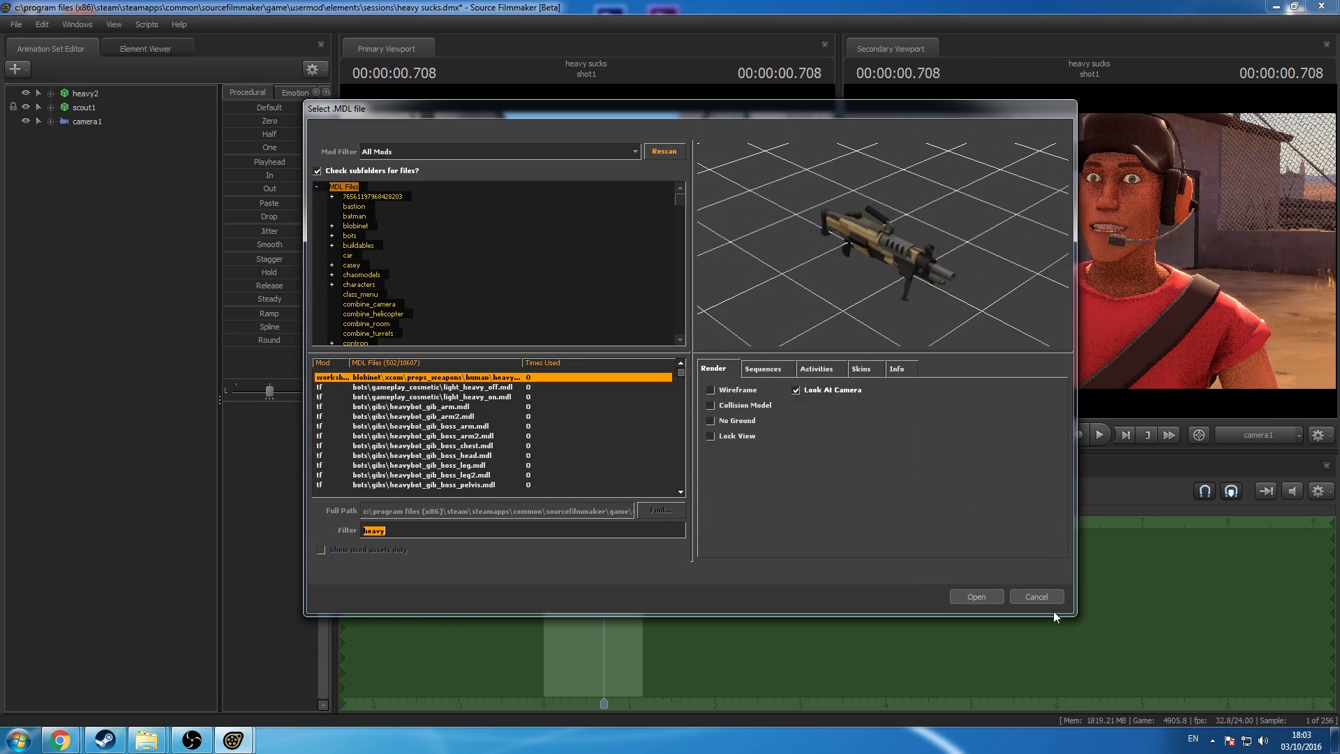
key(Escape)
Step: Create an animation set for a new light and load light1 as the view of the primary viewport
right_click(114, 242)
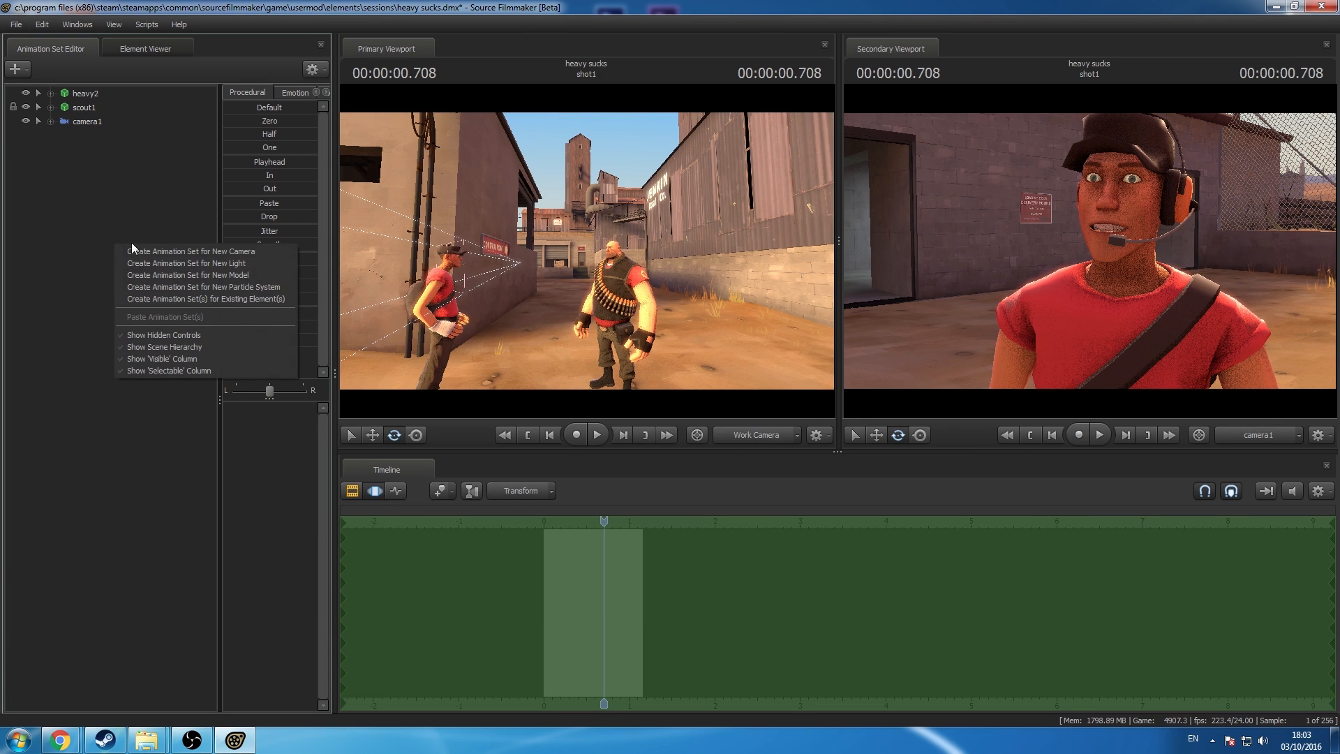
click(224, 264)
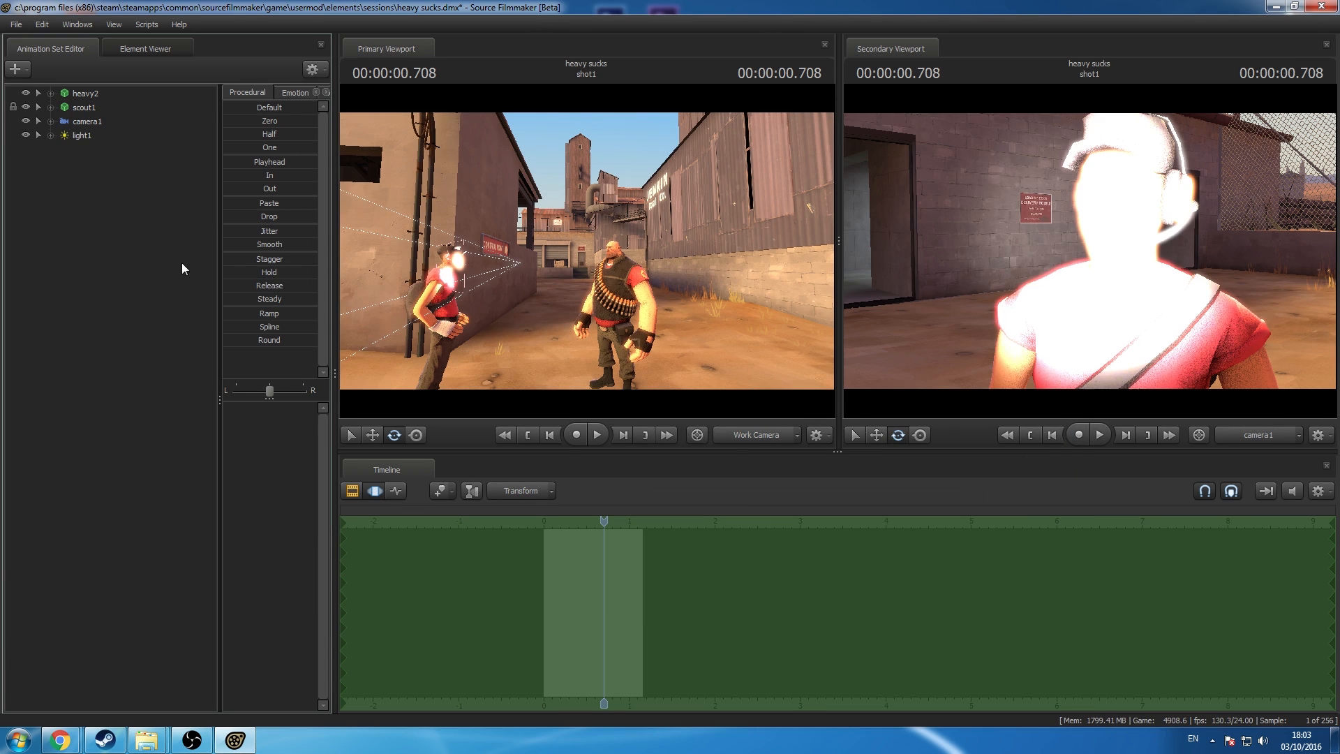
click(77, 135)
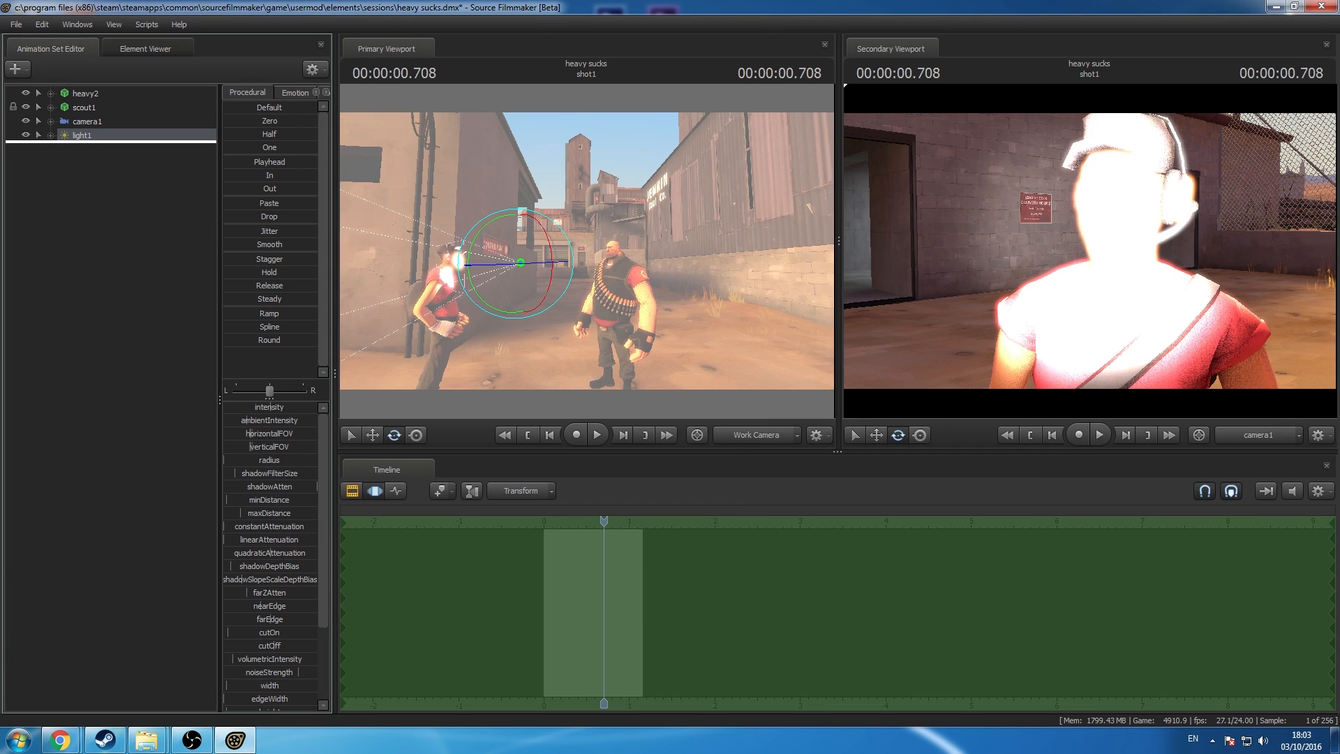
drag(82, 135, 547, 236)
Step: Move light1 high above the alley and aim it down at the heavy and the scout
drag(447, 136, 377, 106)
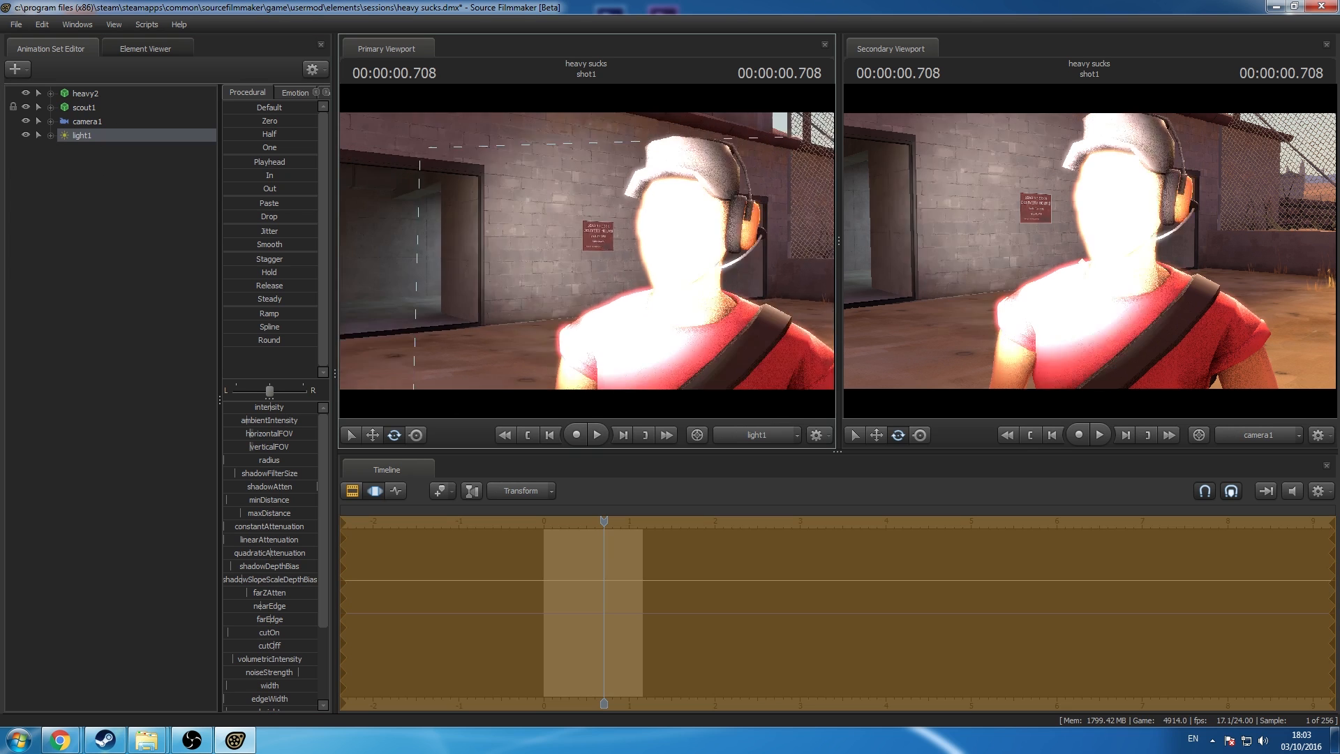
drag(586, 251, 830, 276)
key(w)
key(s)
key(w)
key(w)
key(w)
key(s)
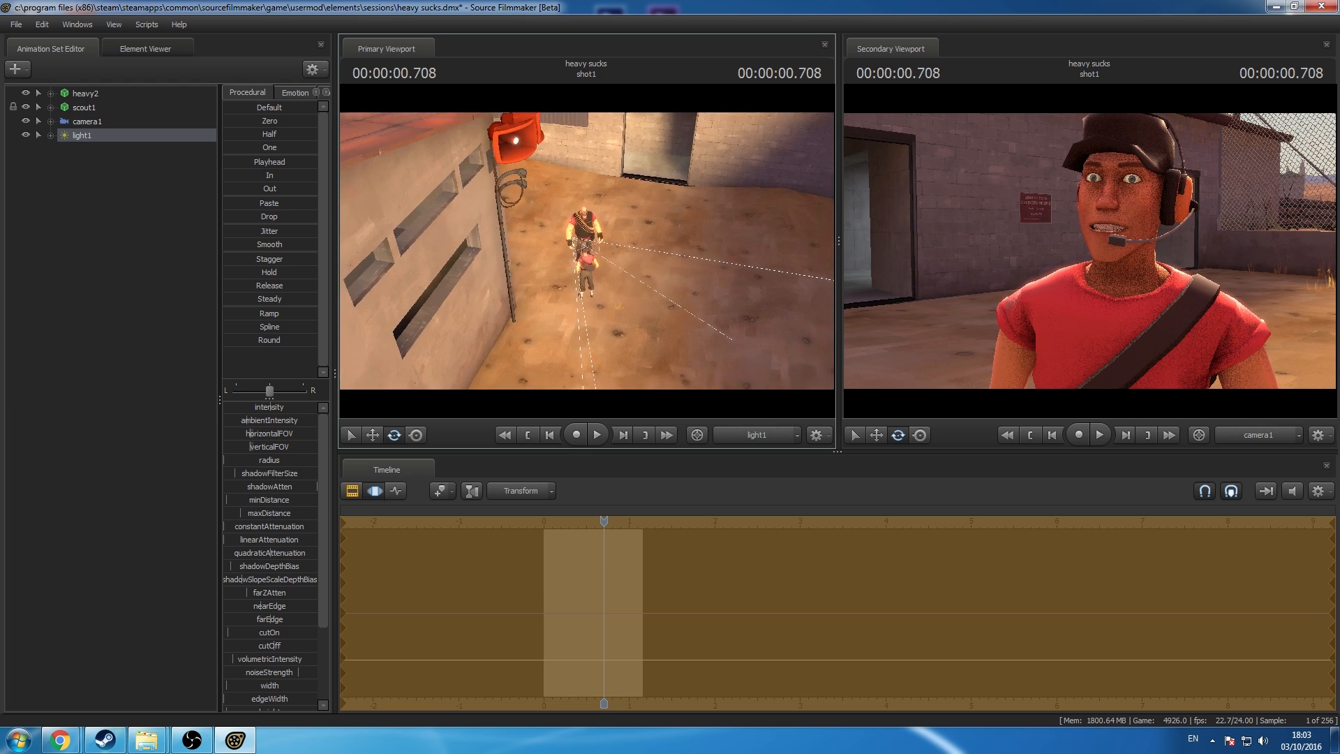
key(s)
key(w)
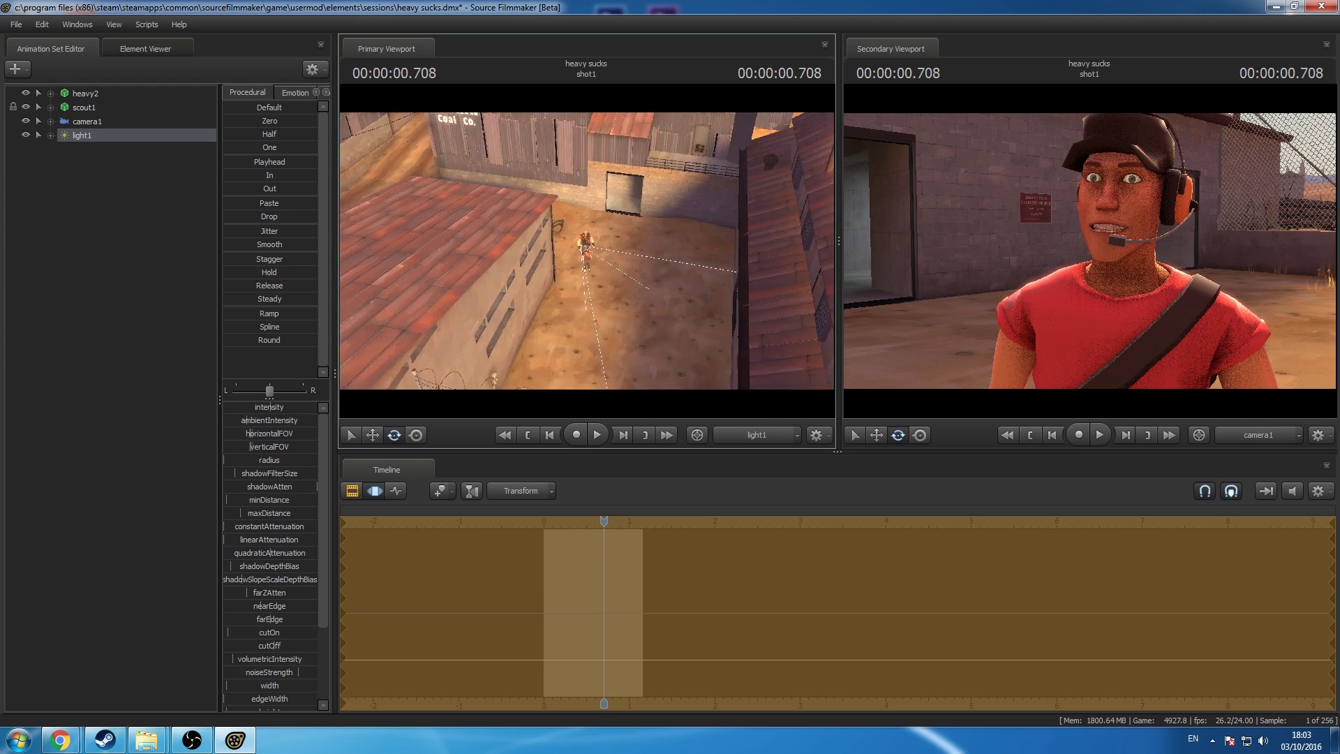
key(w)
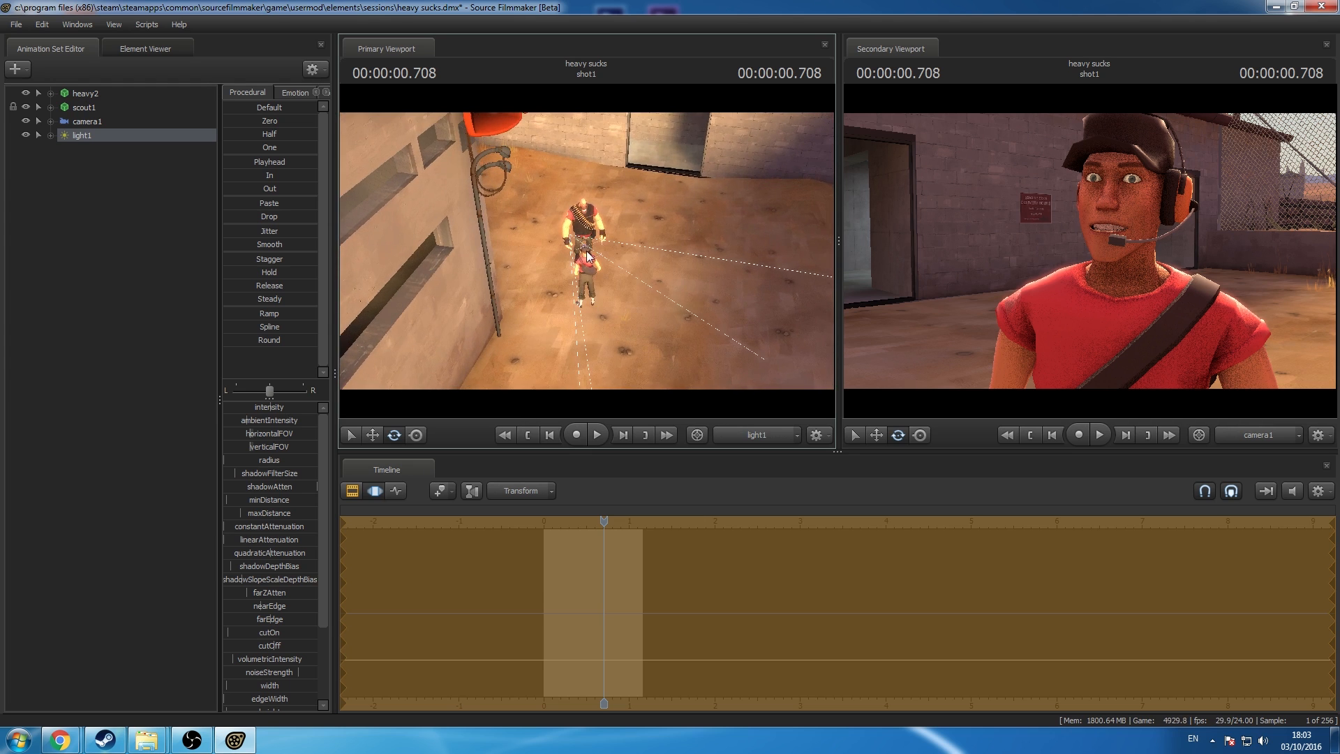
key(s)
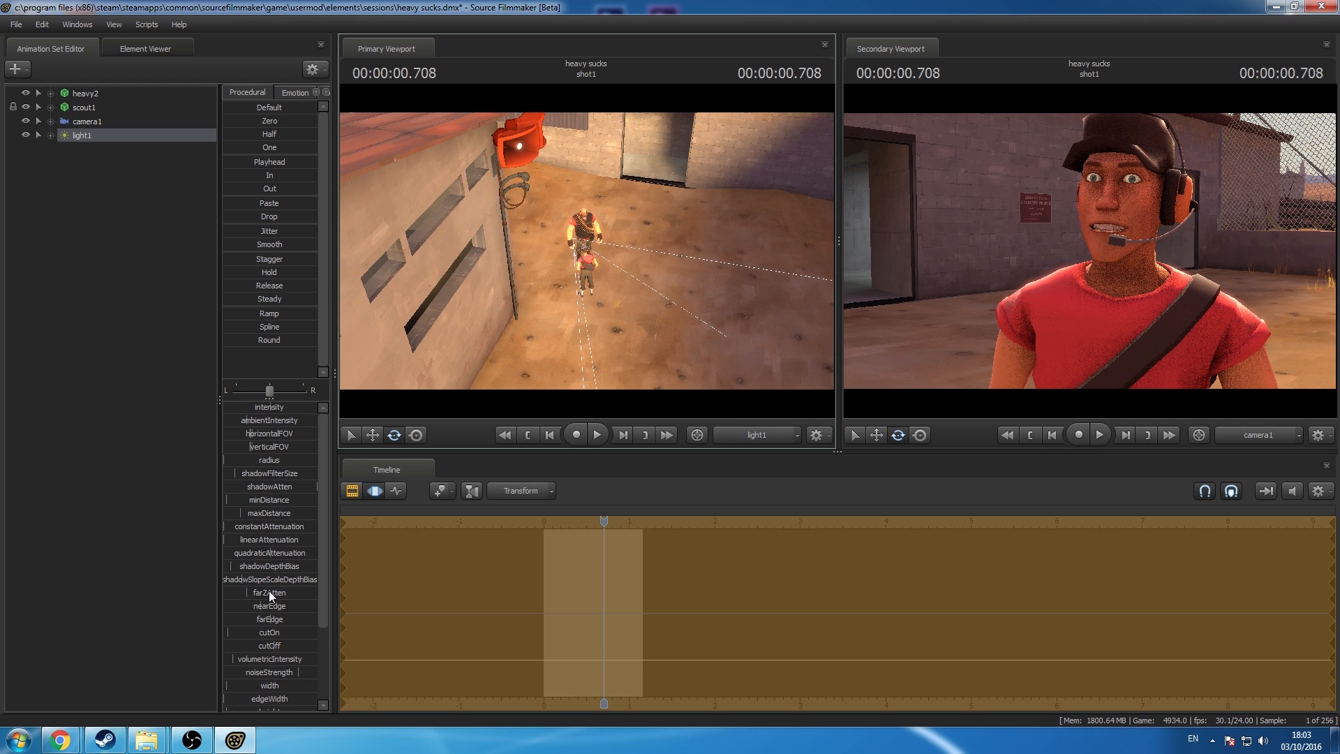
Step: Raise light1's farZAtten and maxDistance to their maximum and widen its horizontal and vertical FOV
drag(270, 592, 454, 610)
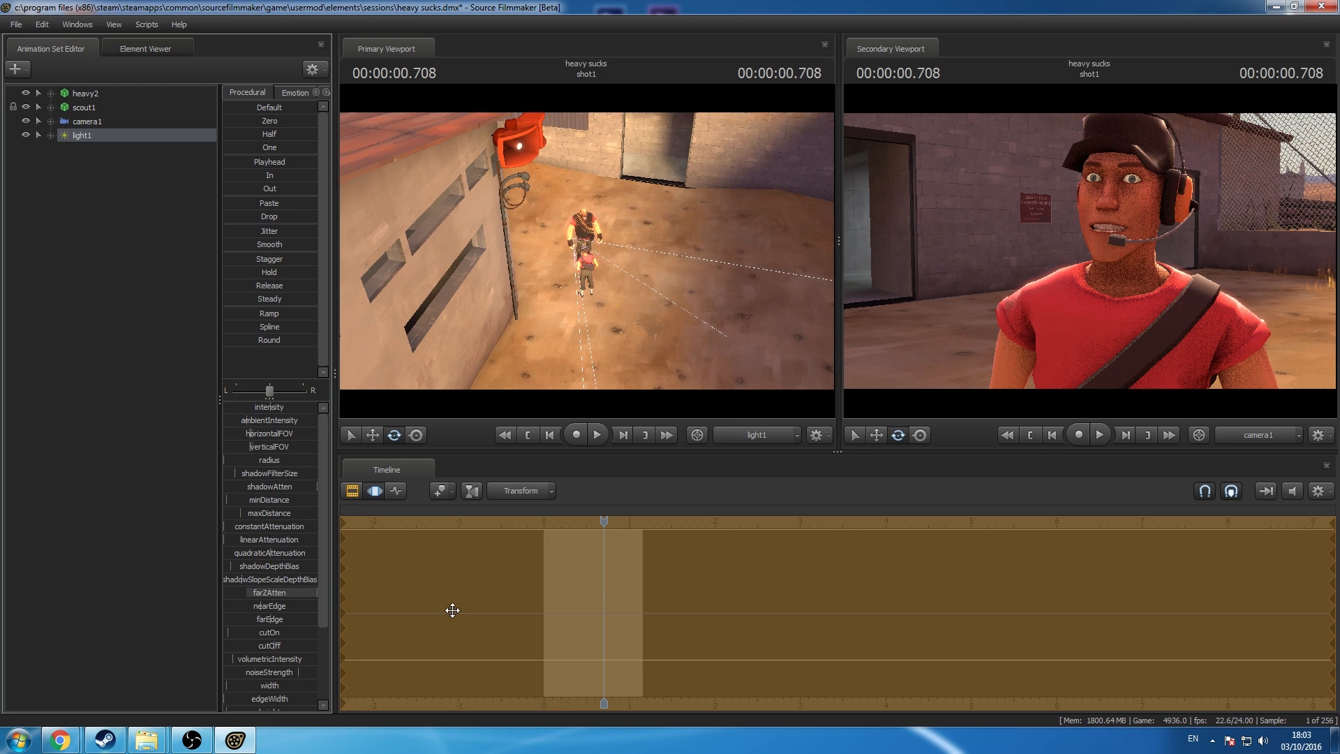
drag(260, 514, 419, 547)
drag(269, 447, 310, 436)
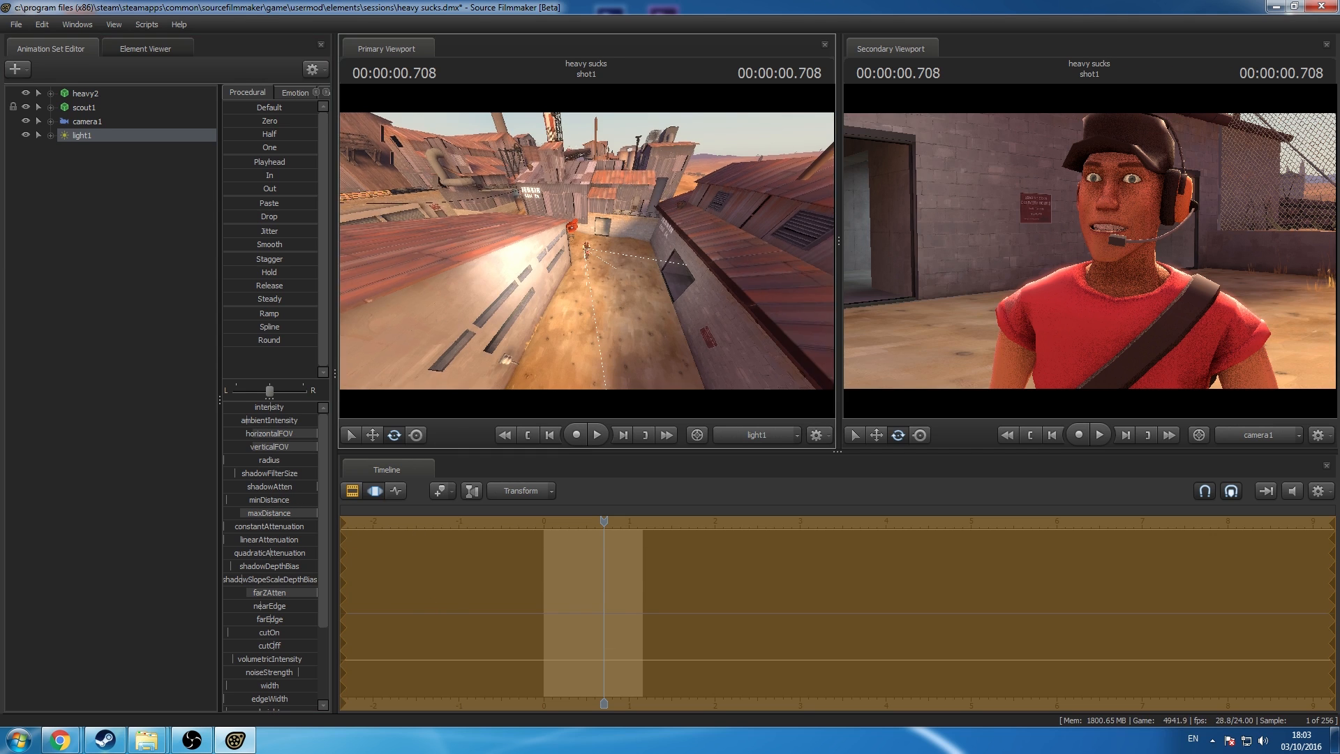
Step: Move light1 farther back and sideways above the rooftops, keeping it aimed at the alley
key(s)
mouse_move(587, 251)
mouse_down()
mouse_move(555, 251)
mouse_move(578, 247)
mouse_move(564, 242)
mouse_up()
key(d)
Step: Reduce light1's color_blue for a warmer tint and adjust the light's placement above the alley
scroll(272, 542, down, 3)
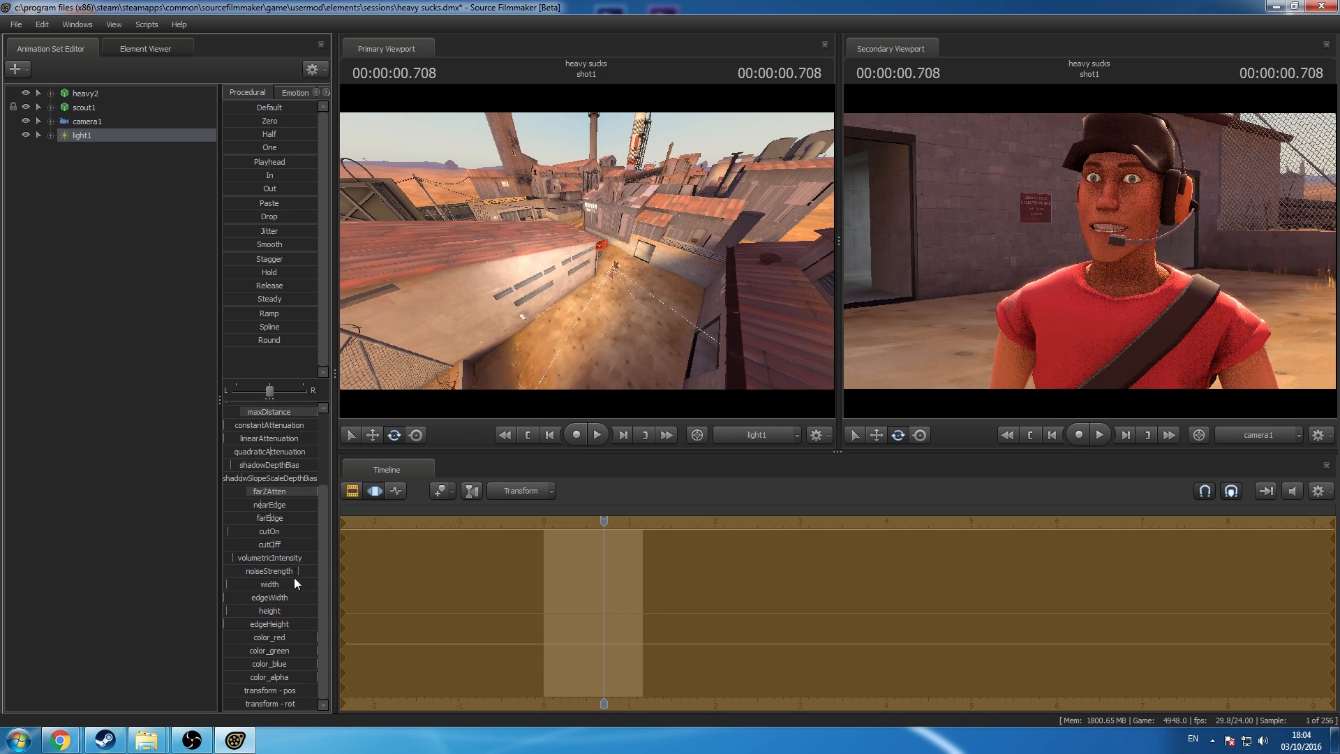
drag(308, 665, 244, 664)
drag(271, 664, 288, 664)
drag(597, 383, 586, 257)
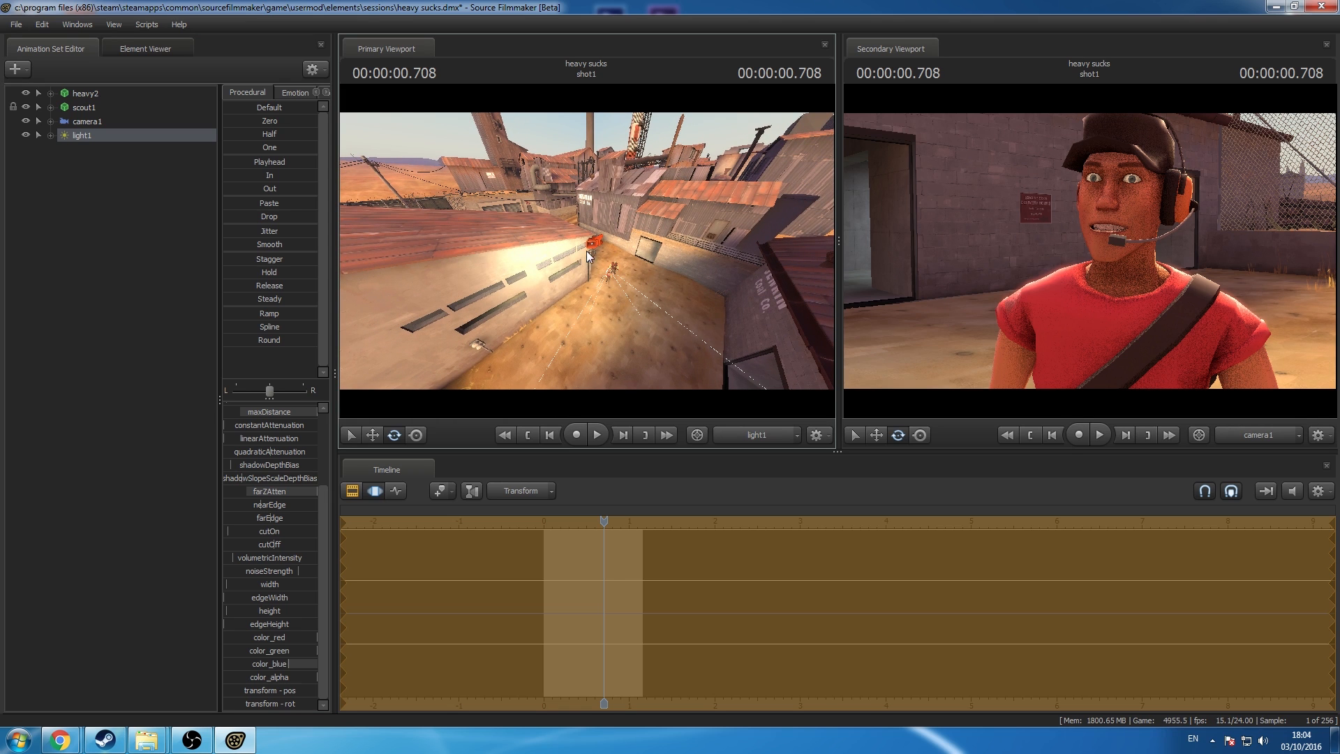
Step: Fine-tune camera1's bloom scale to a slightly lower value and deselect the camera
click(76, 123)
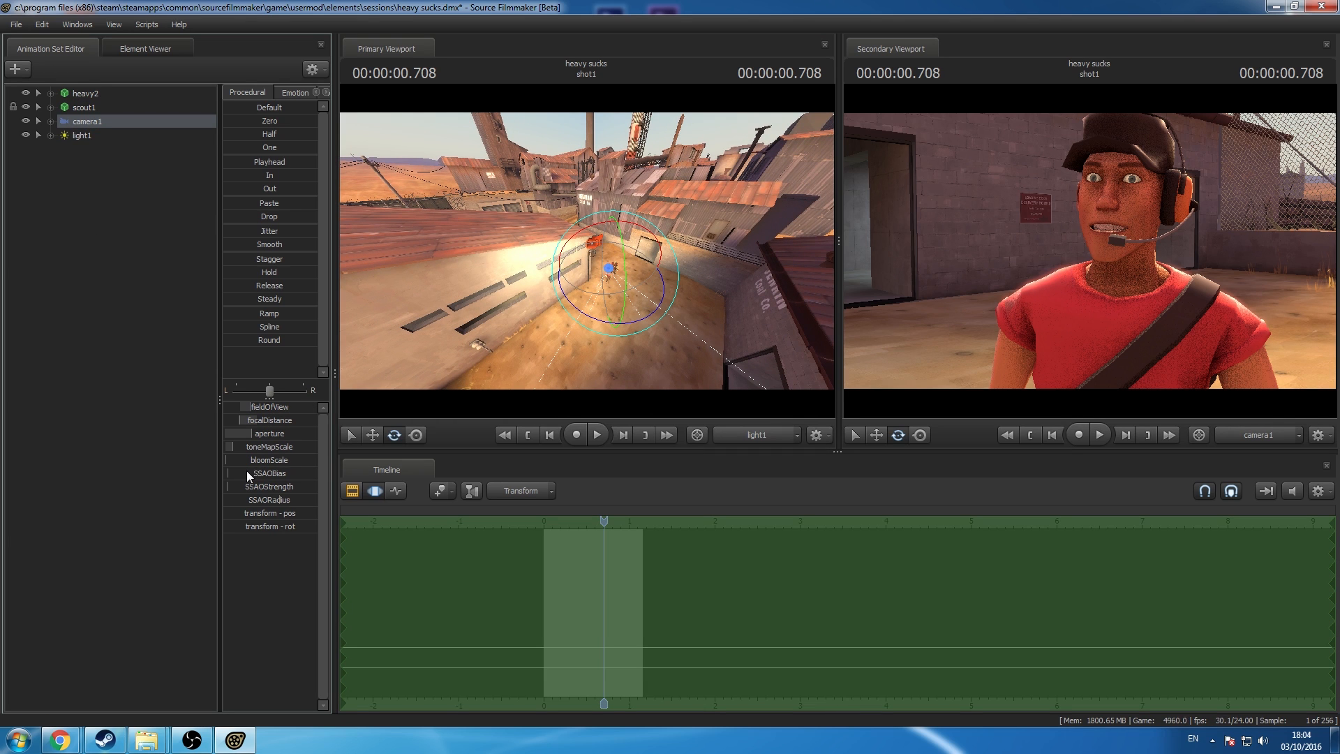
drag(254, 461, 248, 460)
click(149, 447)
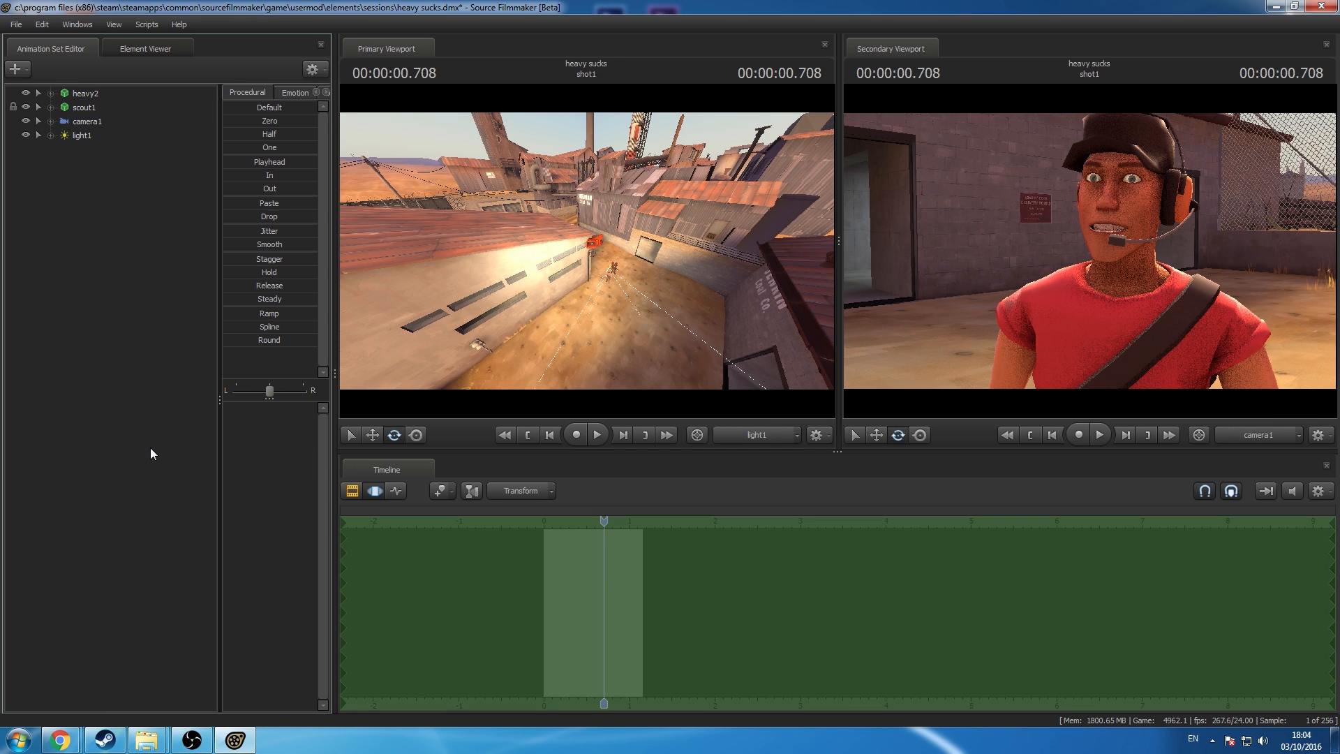
Step: Try the maximum SSAOBias and SSAOStrength on camera1, undoing each change
click(99, 120)
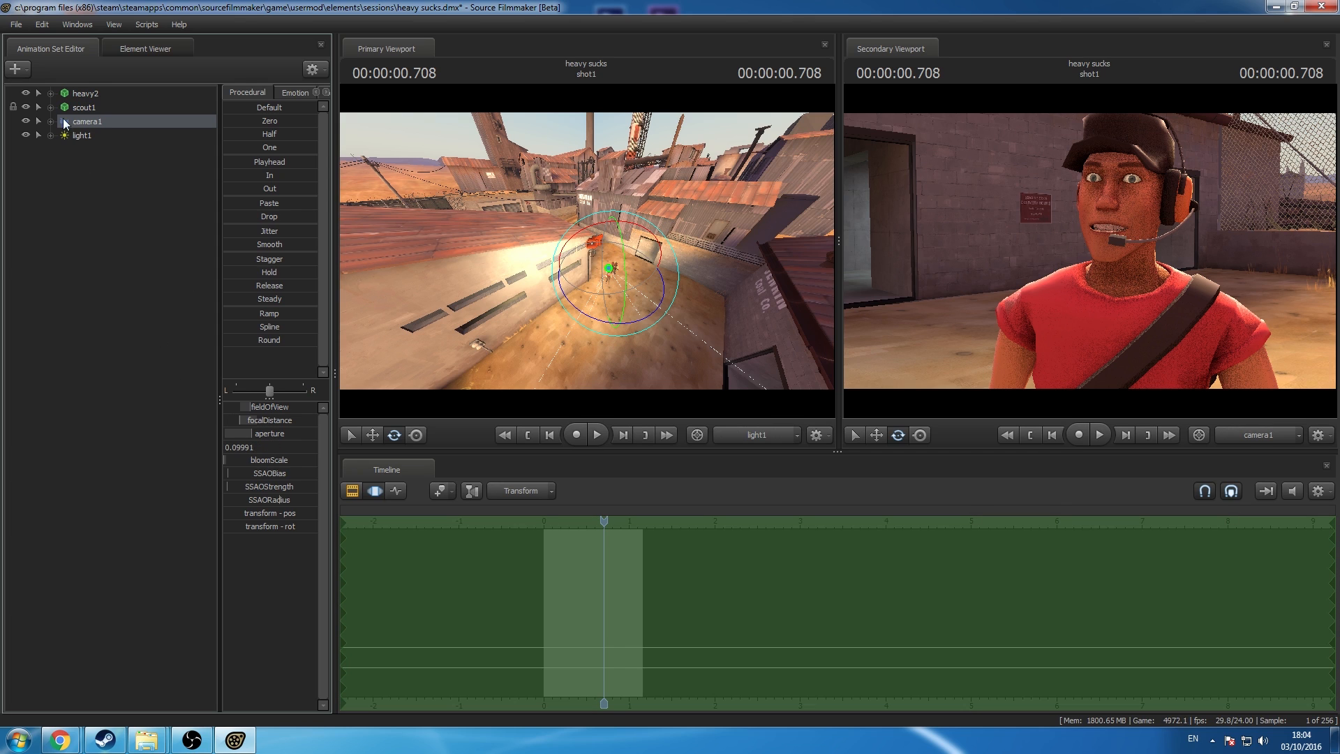
click(129, 257)
click(90, 124)
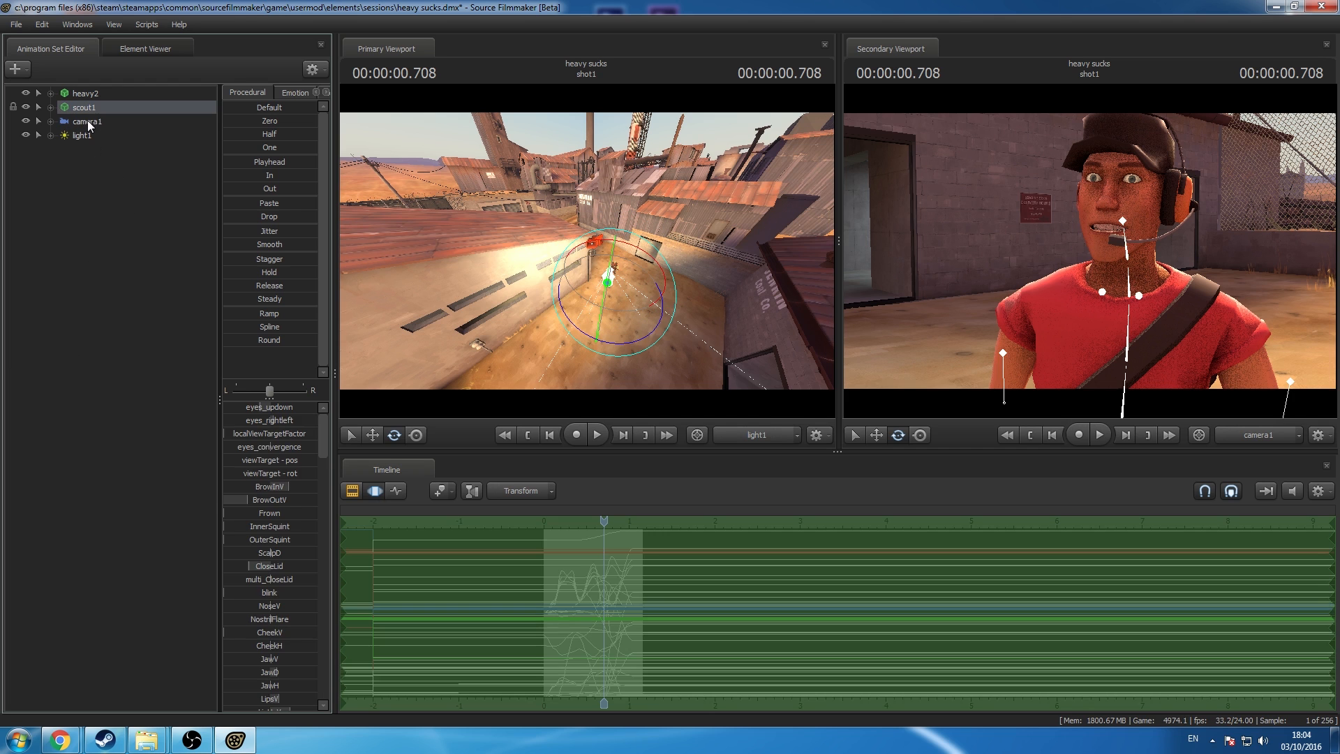
drag(257, 449, 317, 476)
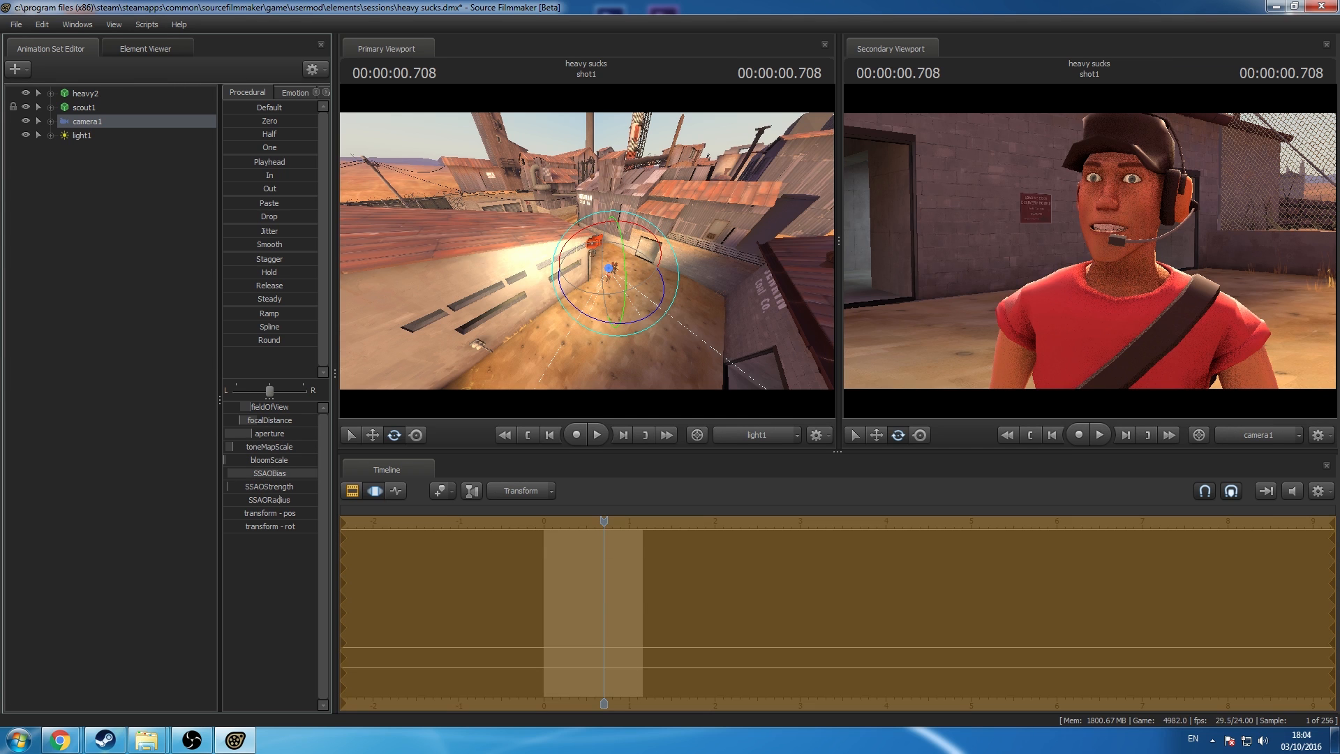
key(ctrl+z)
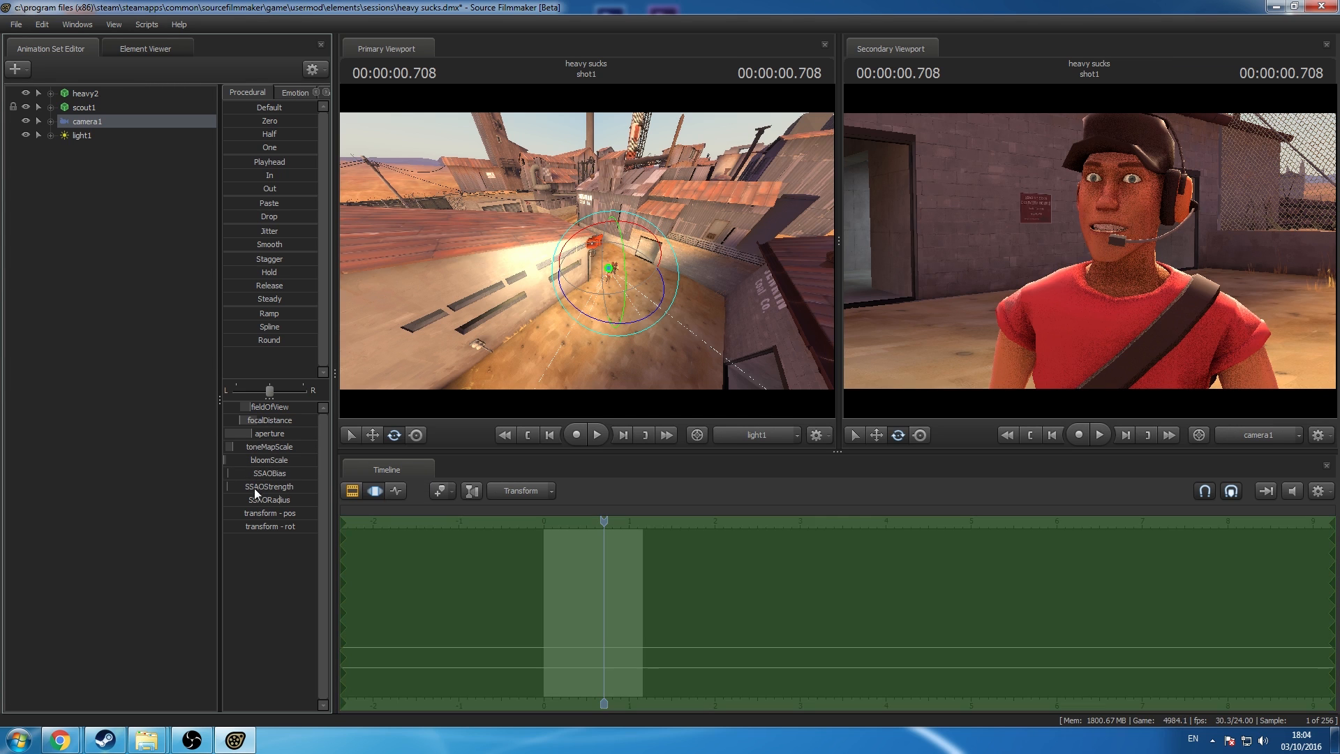
drag(255, 489, 317, 488)
key(ctrl+z)
Step: Lower camera1's toneMapScale to darken the shot and return to the clip editor
key(BackSpace)
key(BackSpace)
key(BackSpace)
text(7)
key(Return)
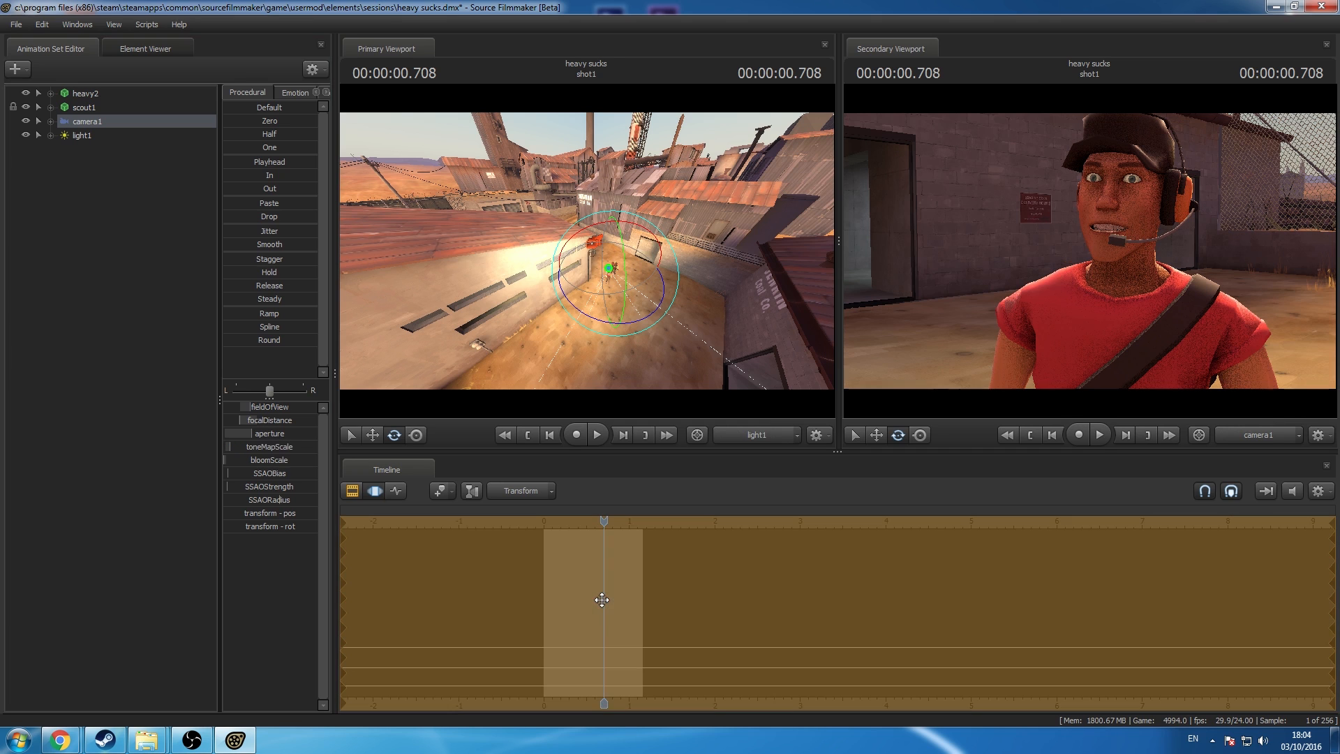
click(354, 492)
click(96, 400)
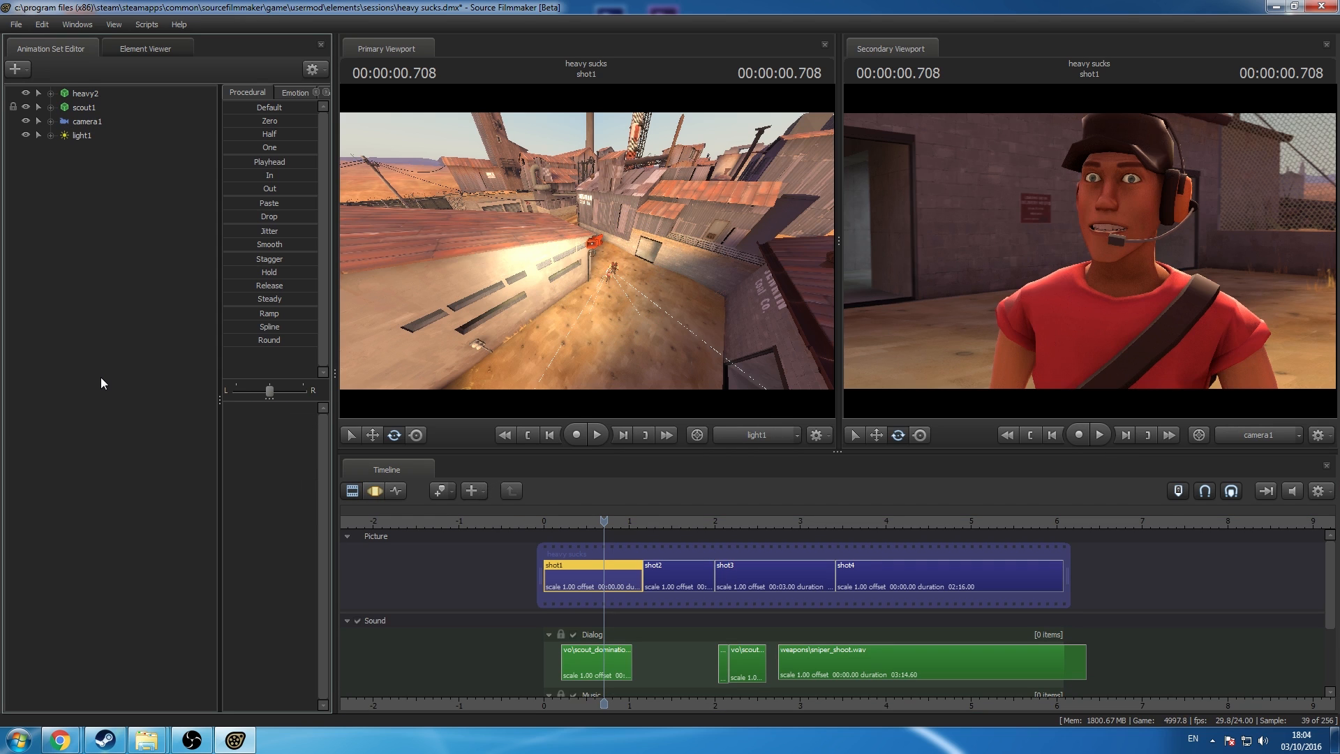
Step: Create a second light in shot1 and reposition it beside the scout so it shines from the side
right_click(113, 263)
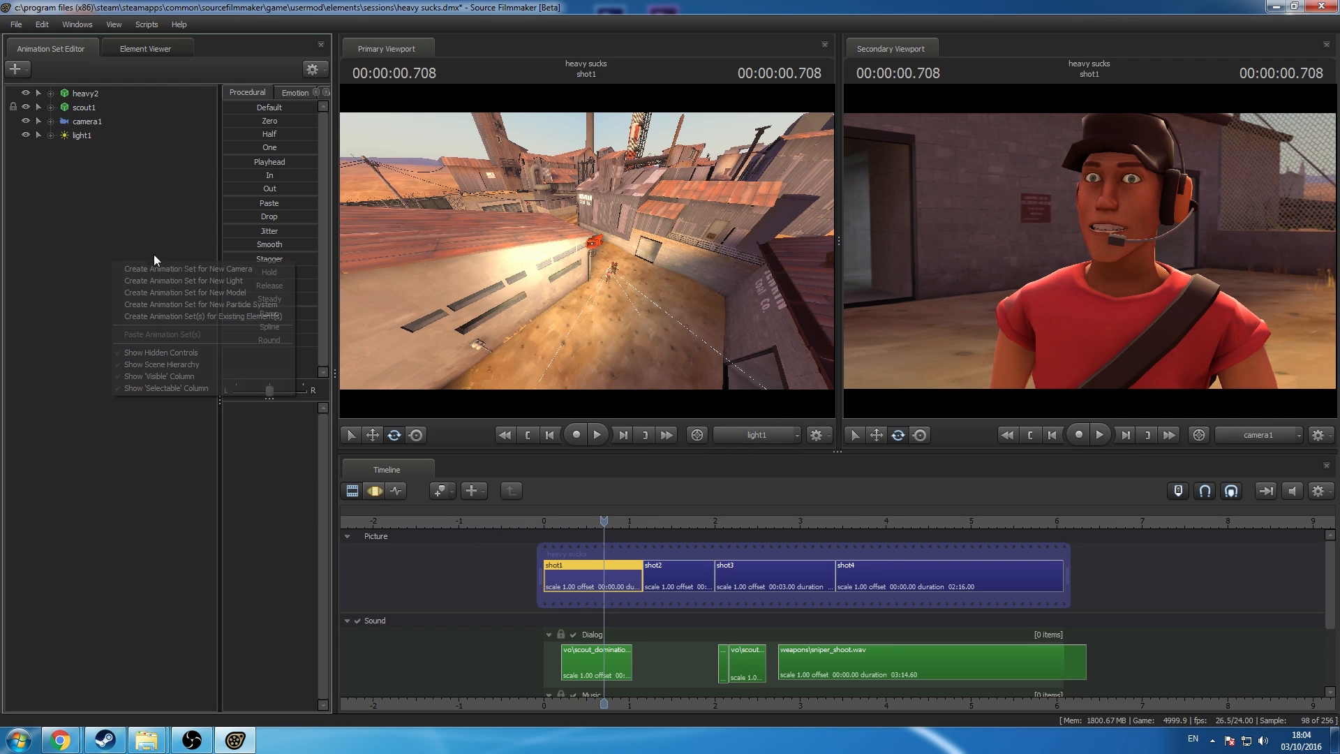
click(192, 282)
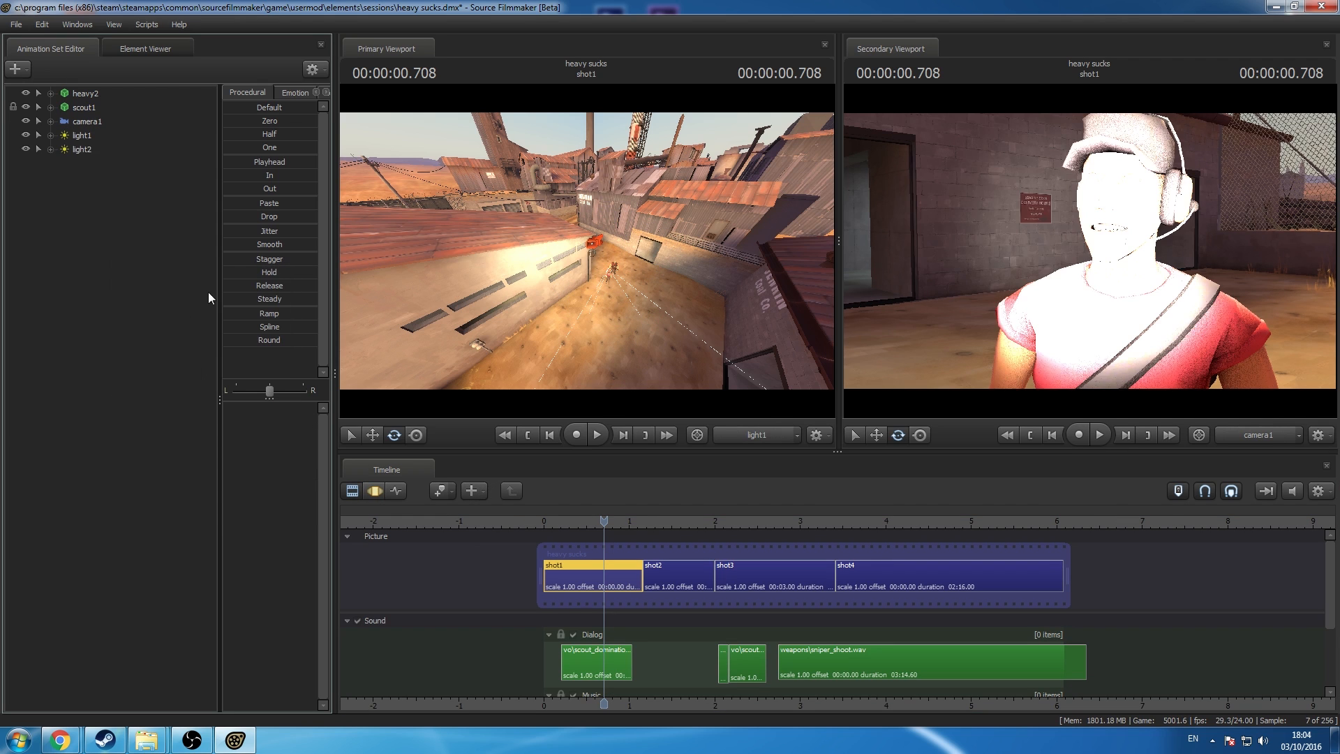
click(90, 149)
click(374, 491)
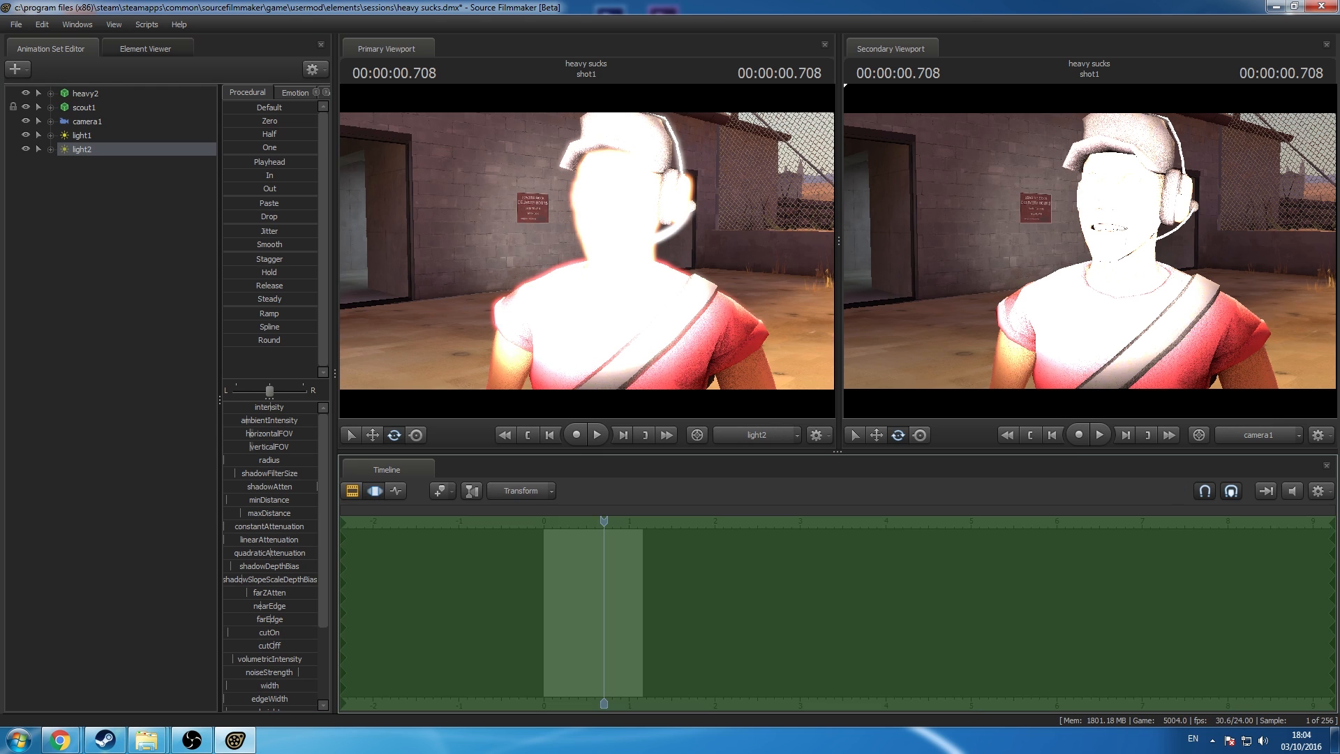
drag(600, 260, 576, 260)
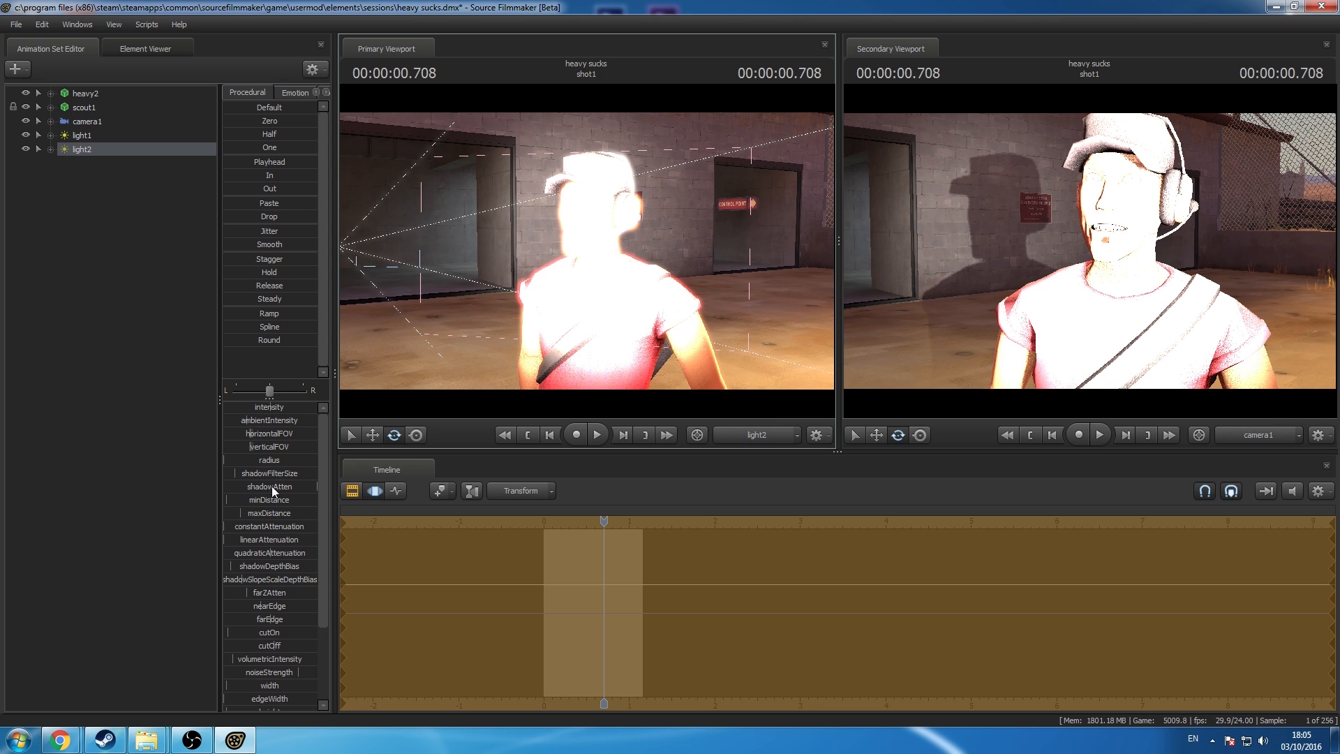
Step: Soften light2's shadows by setting shadowFilterSize to its maximum and reducing farZAtten
drag(272, 487, 271, 487)
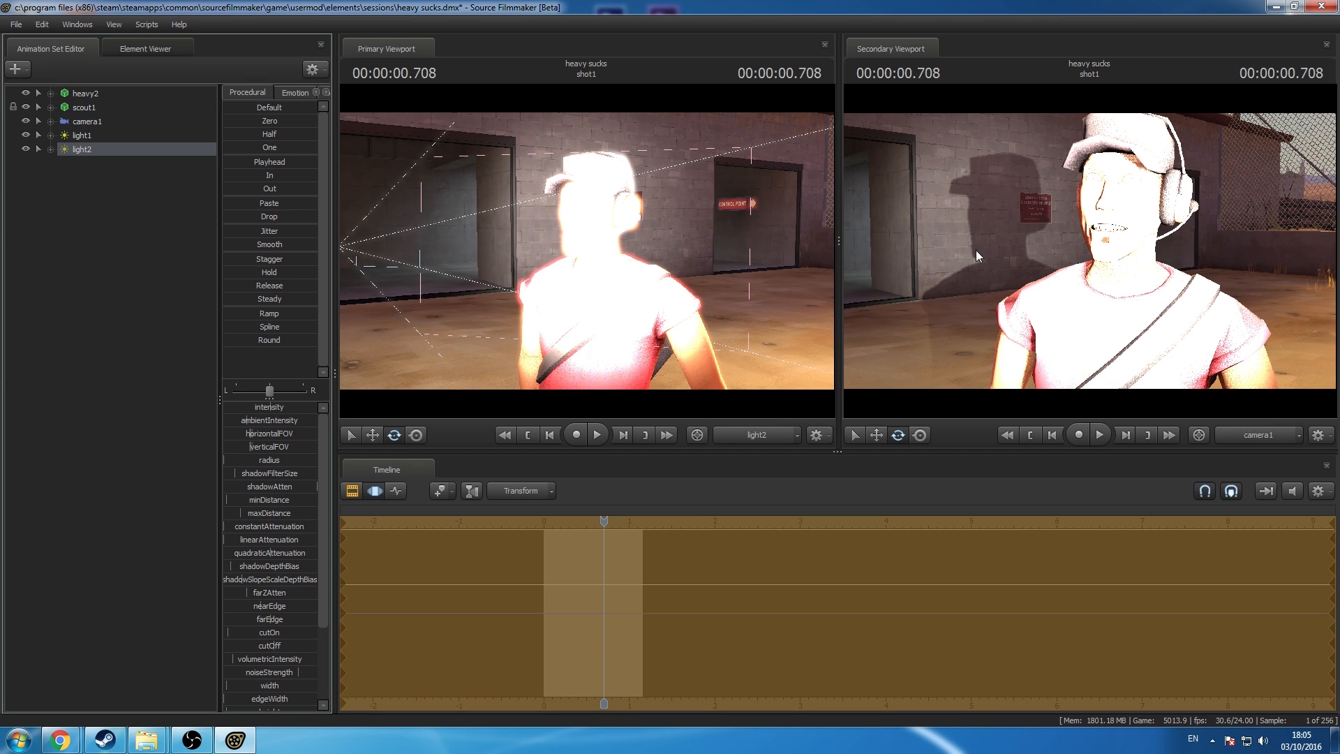
drag(255, 476, 316, 476)
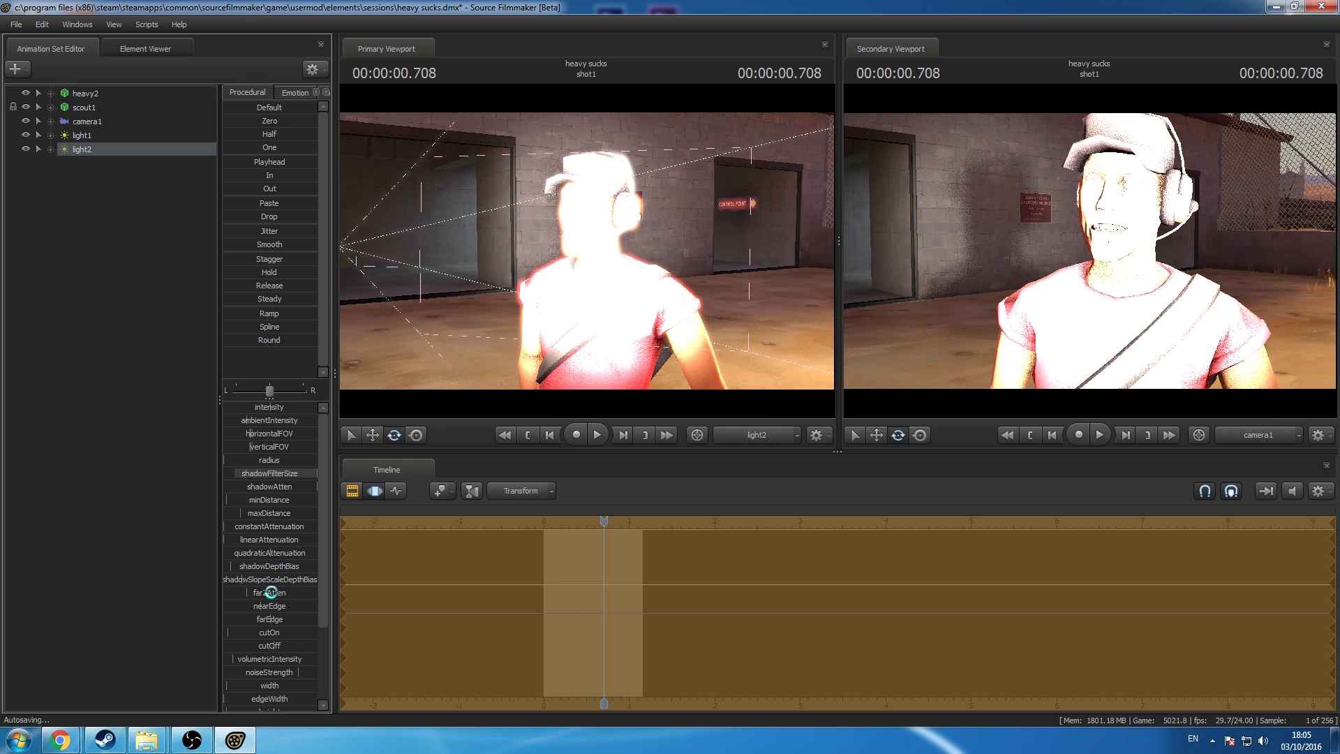
drag(283, 597, 226, 592)
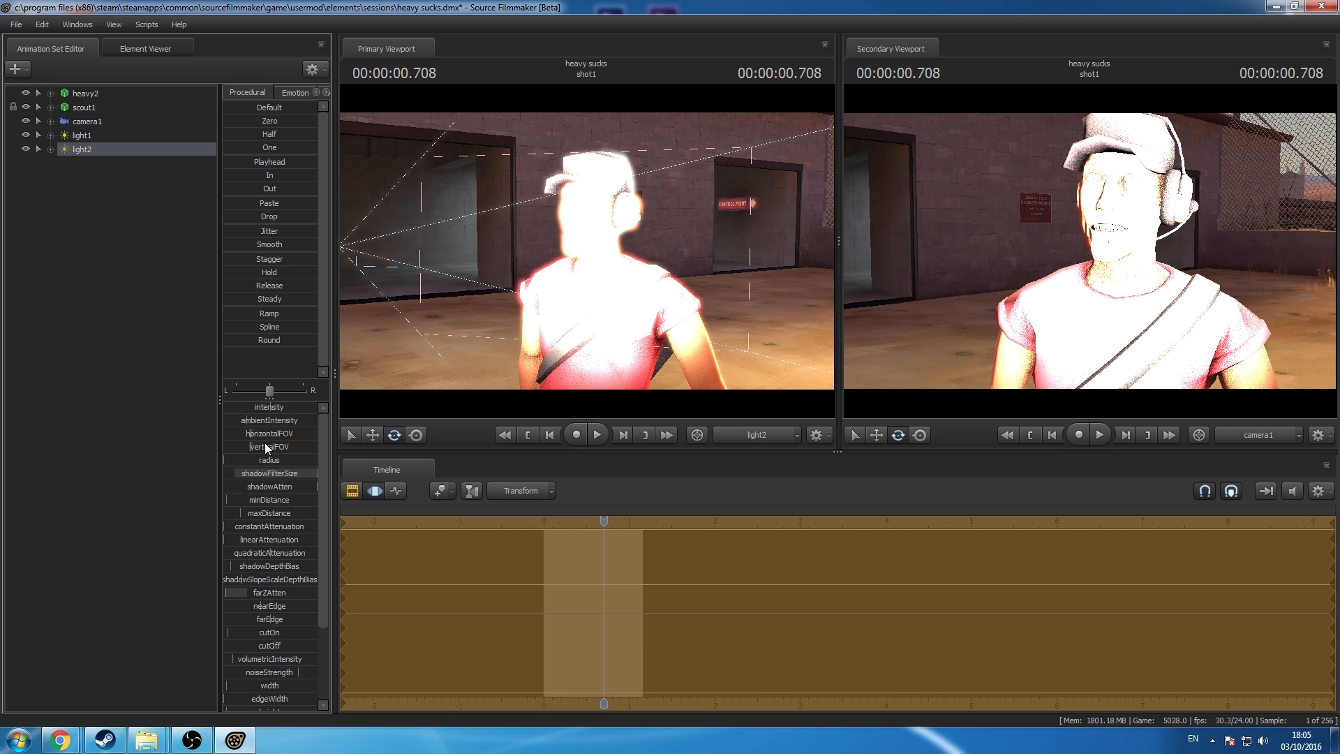
Step: Widen light2's horizontalFOV and verticalFOV to the maximum and bring its intensity down to the minimum
drag(276, 442, 402, 430)
drag(298, 409, 246, 412)
double_click(250, 409)
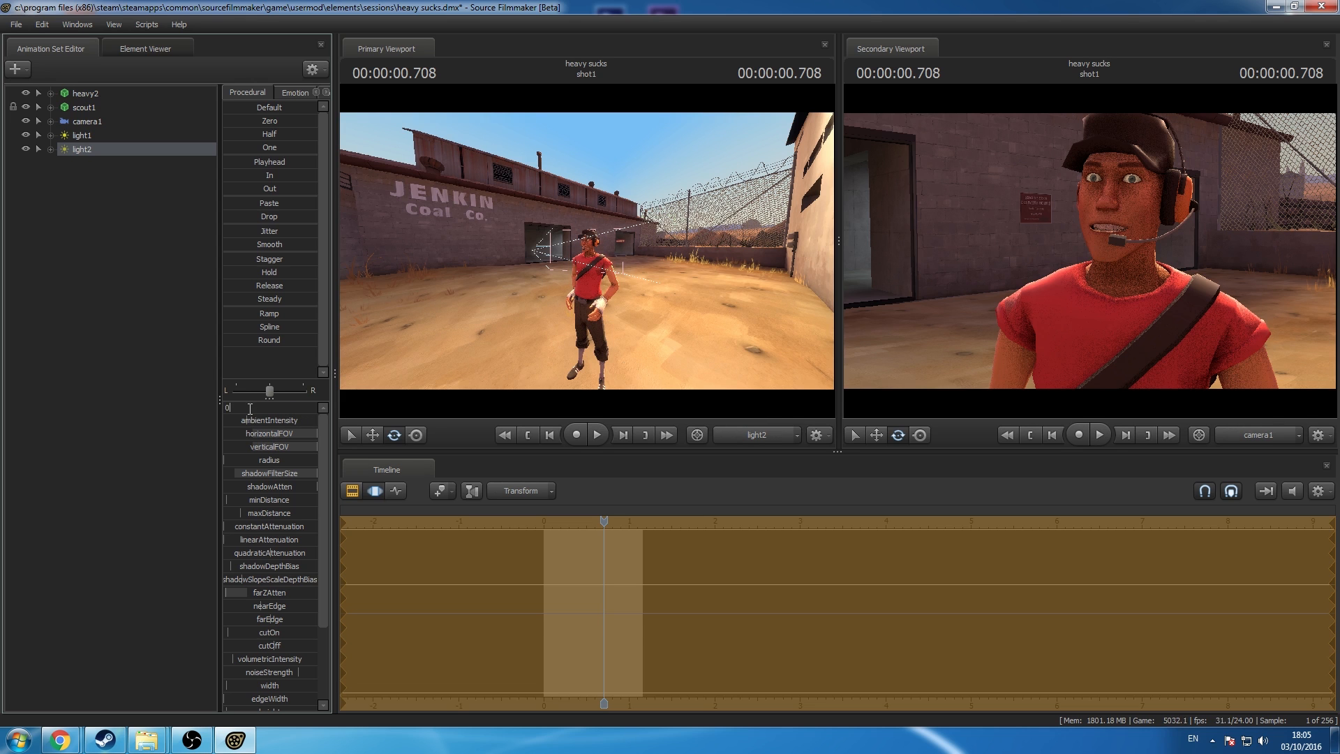
click(137, 237)
Step: Give light2 a very faint intensity and check the rendered shot in the clip editor
click(91, 148)
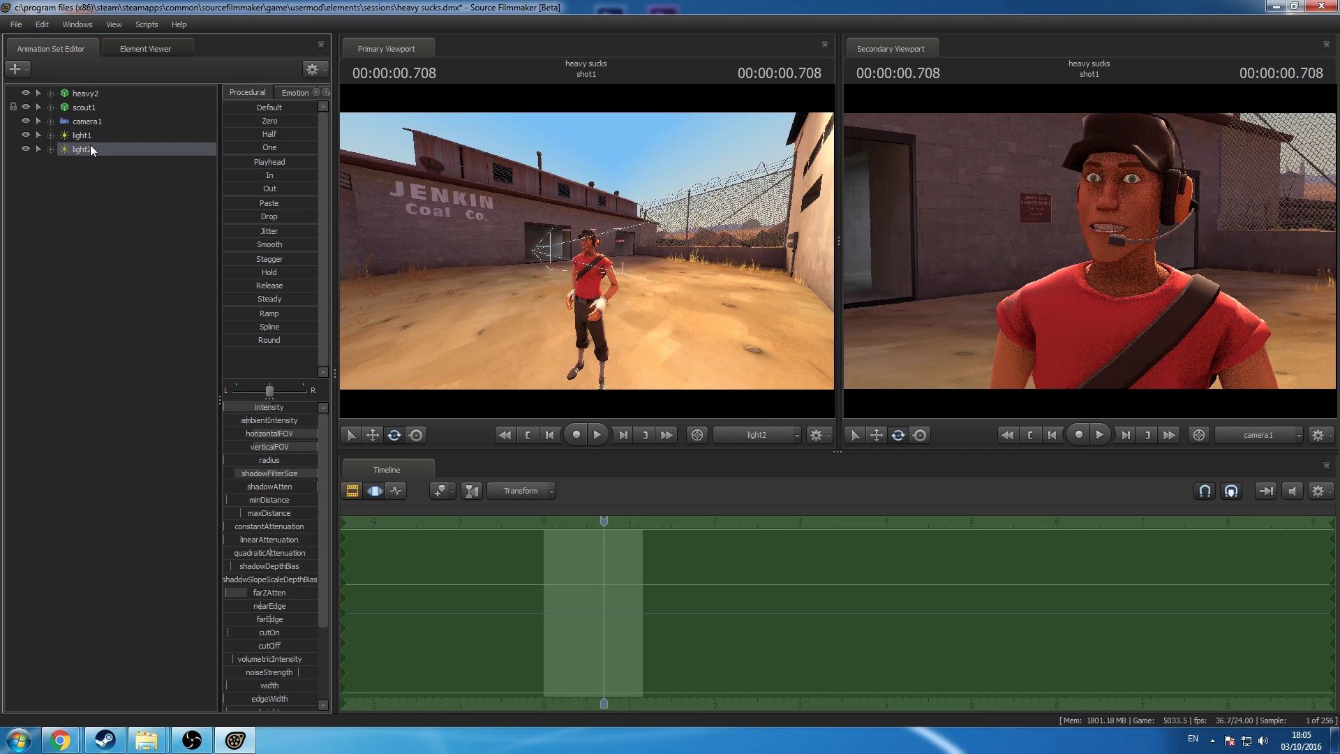
drag(231, 410, 244, 415)
double_click(239, 409)
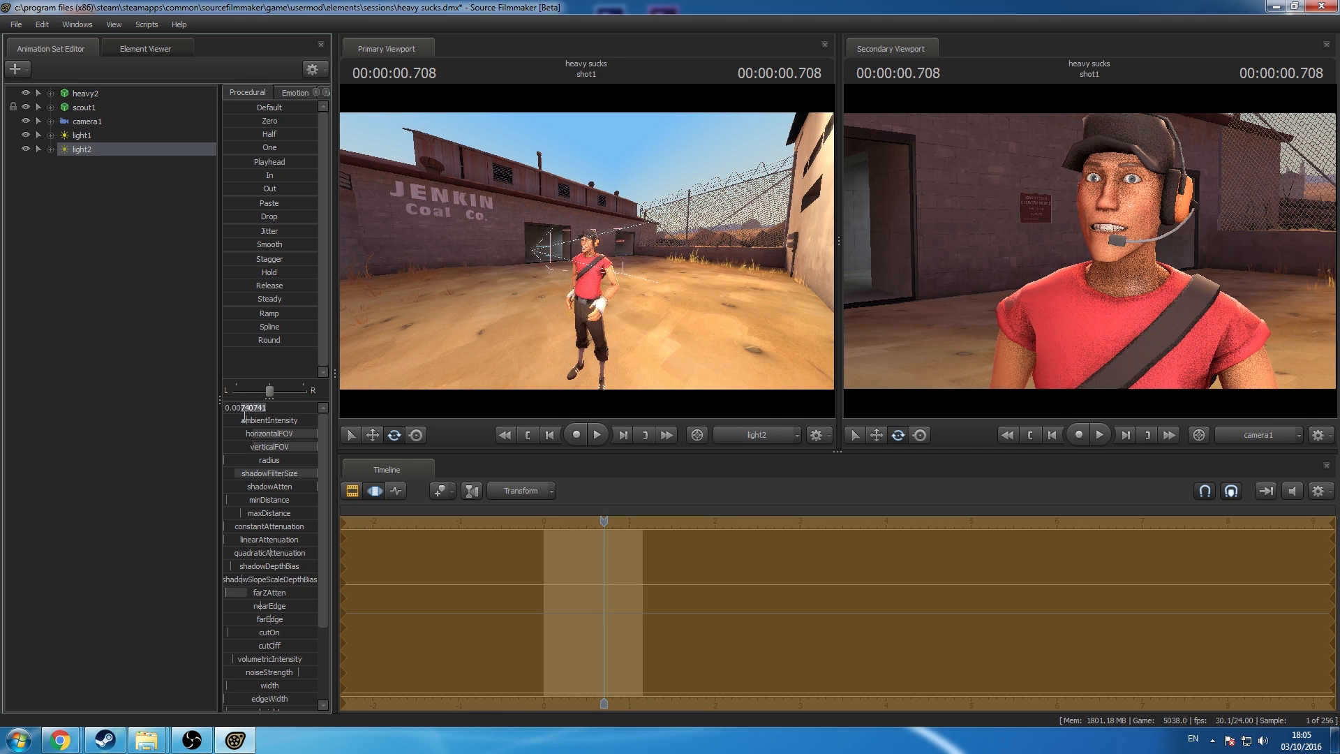
key(BackSpace)
key(Return)
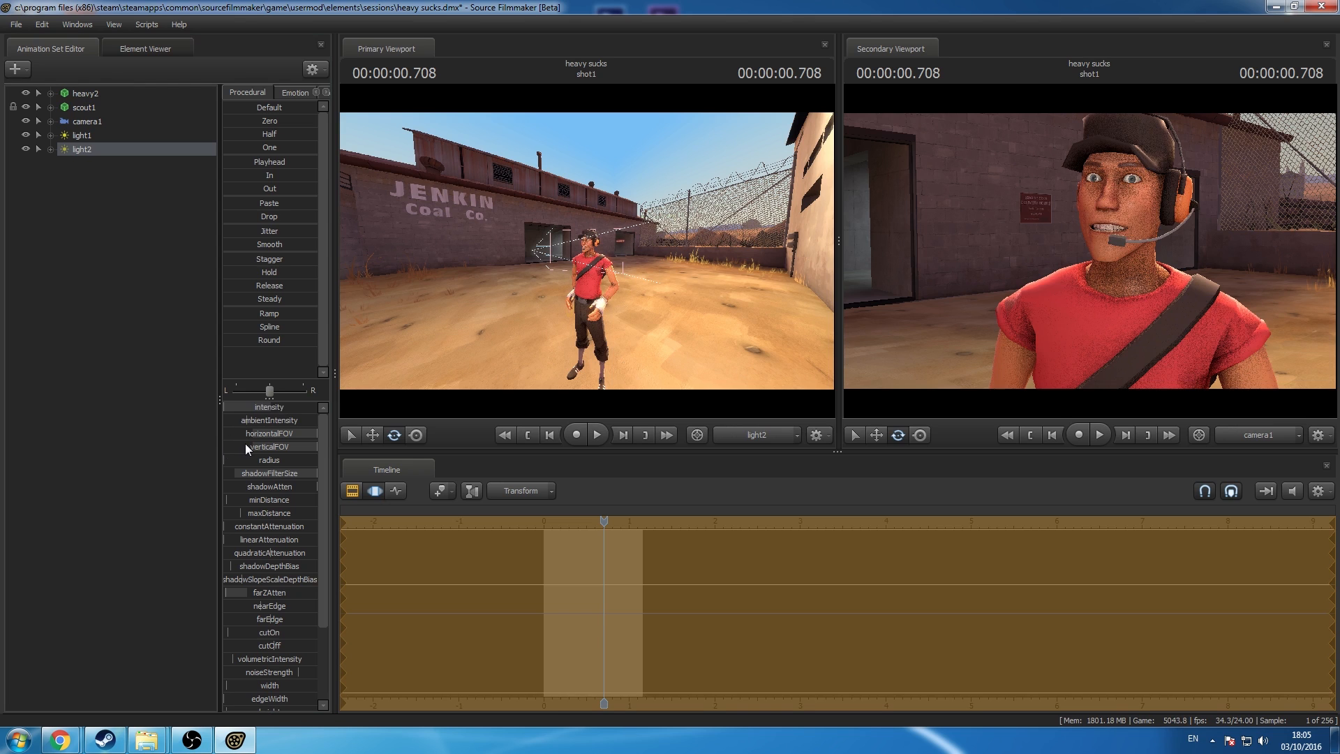
key(F2)
click(179, 489)
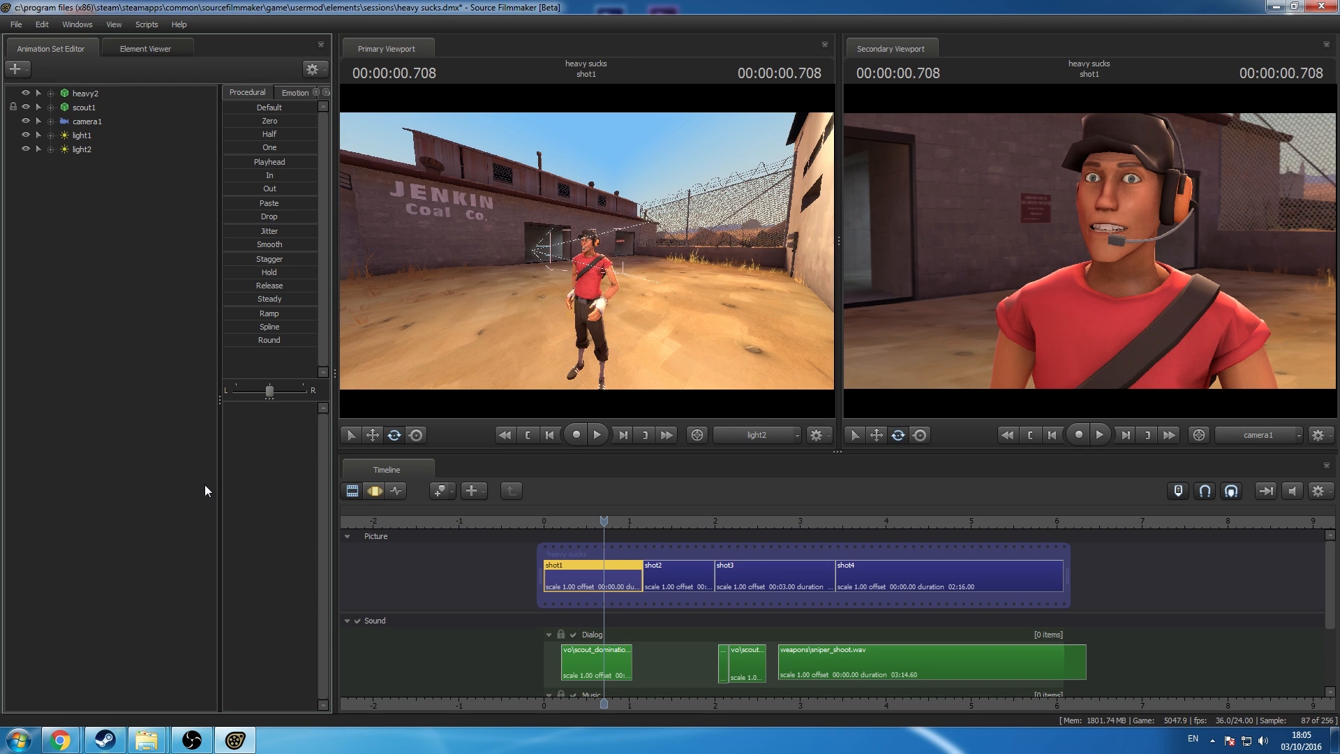
Step: Set light2's intensity to 0.003 and return to the clip editor
click(375, 491)
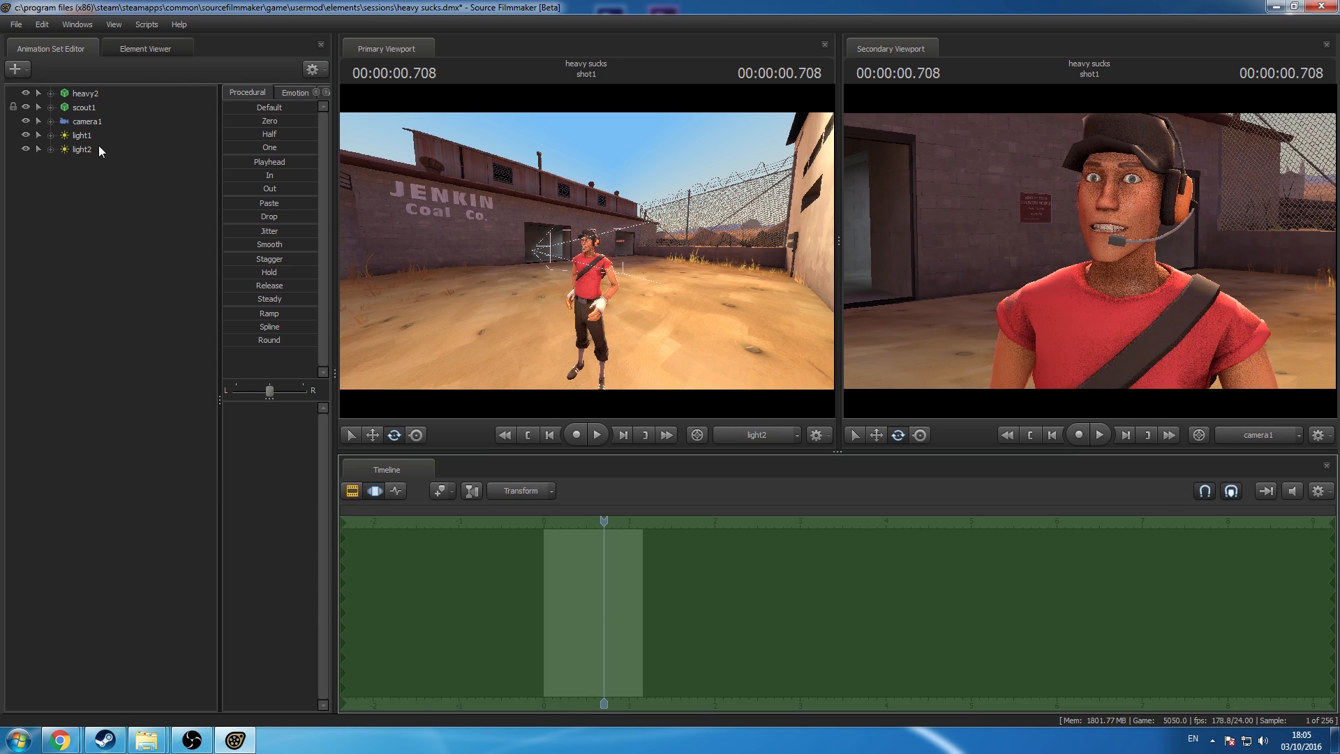
click(277, 407)
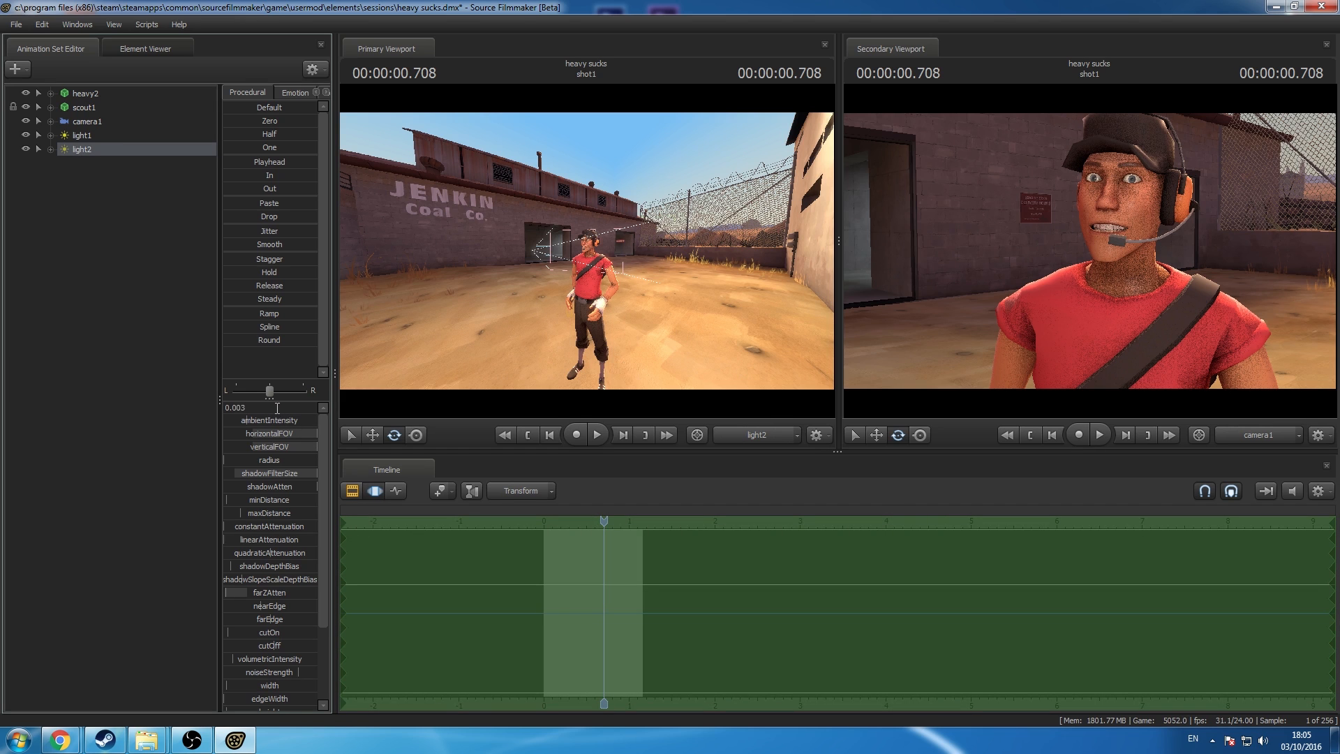
key(Return)
click(347, 490)
click(86, 471)
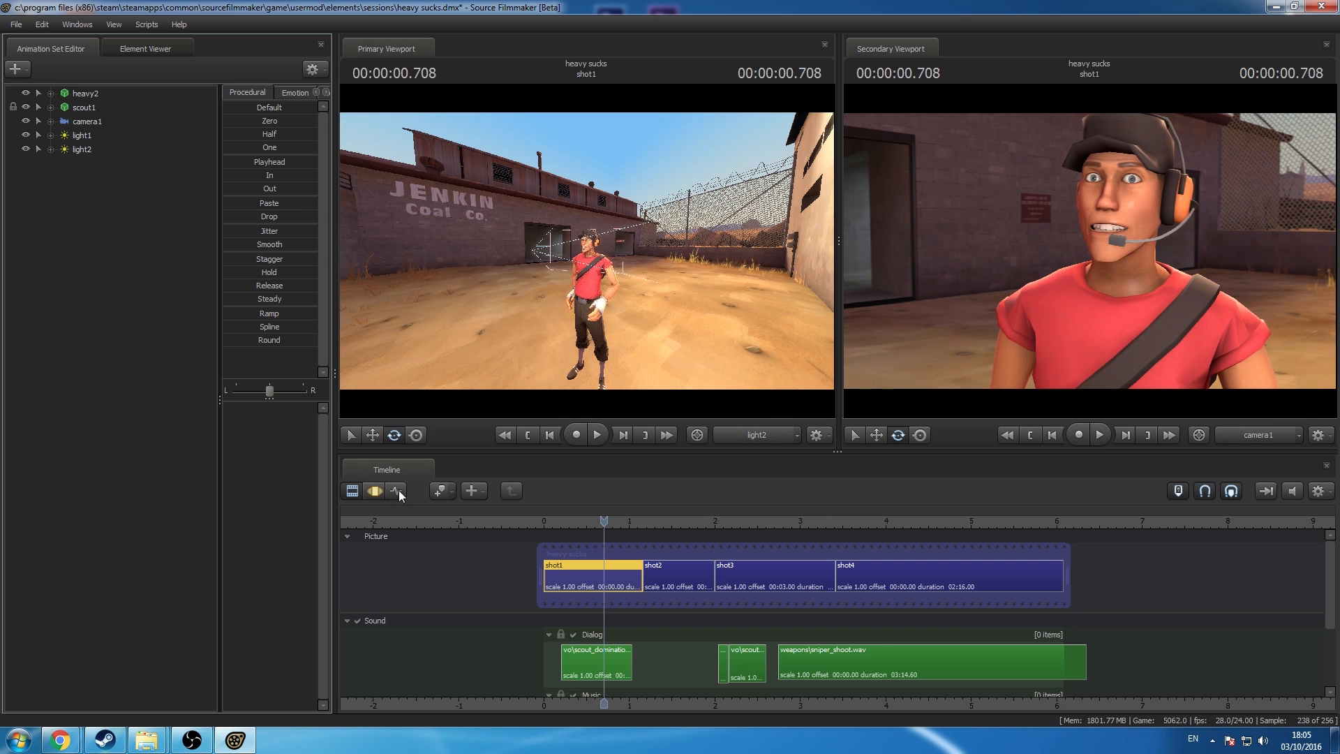
Step: Set camera1's aperture to 0.4 and return to the clip editor
click(375, 490)
click(87, 121)
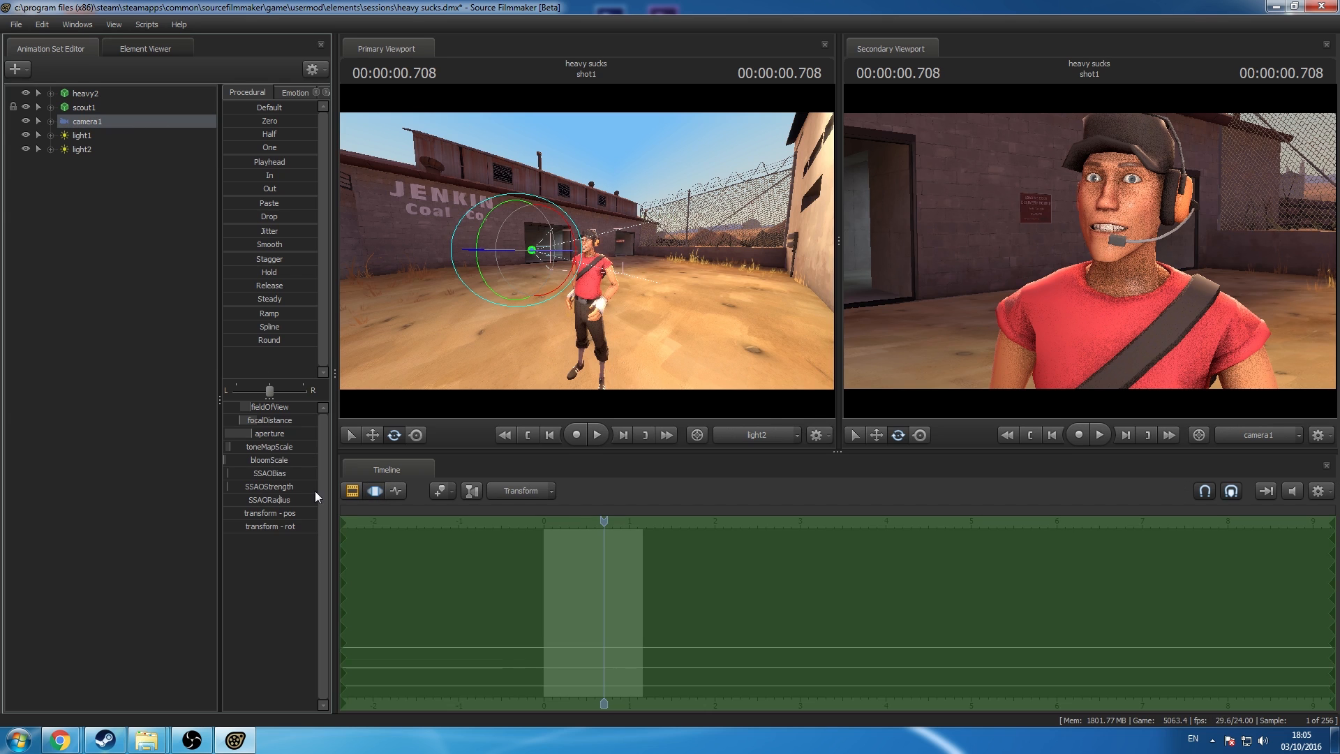
double_click(277, 434)
text(0.4)
key(Return)
click(374, 491)
click(58, 474)
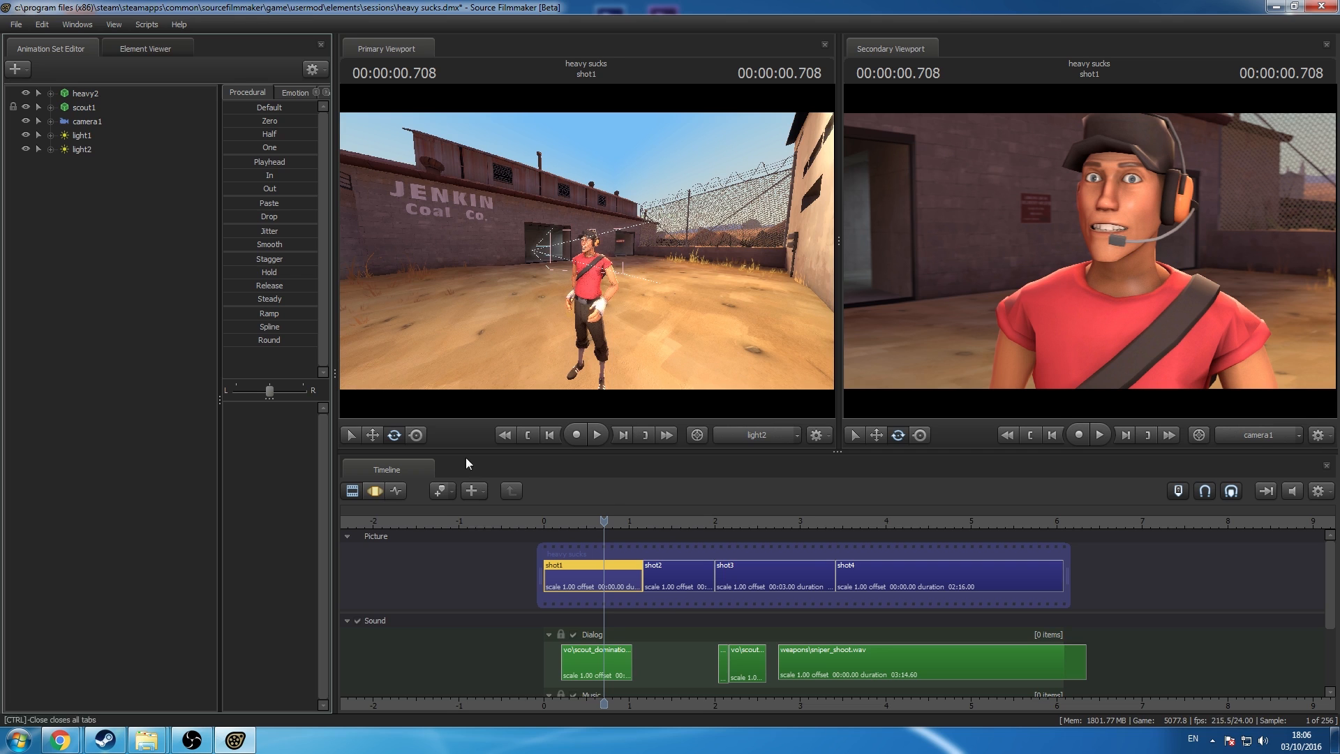
Step: Key camera1 at shot1's start and at frame 27 in the Graph Editor, moving it slightly closer to the scout at the end
click(109, 123)
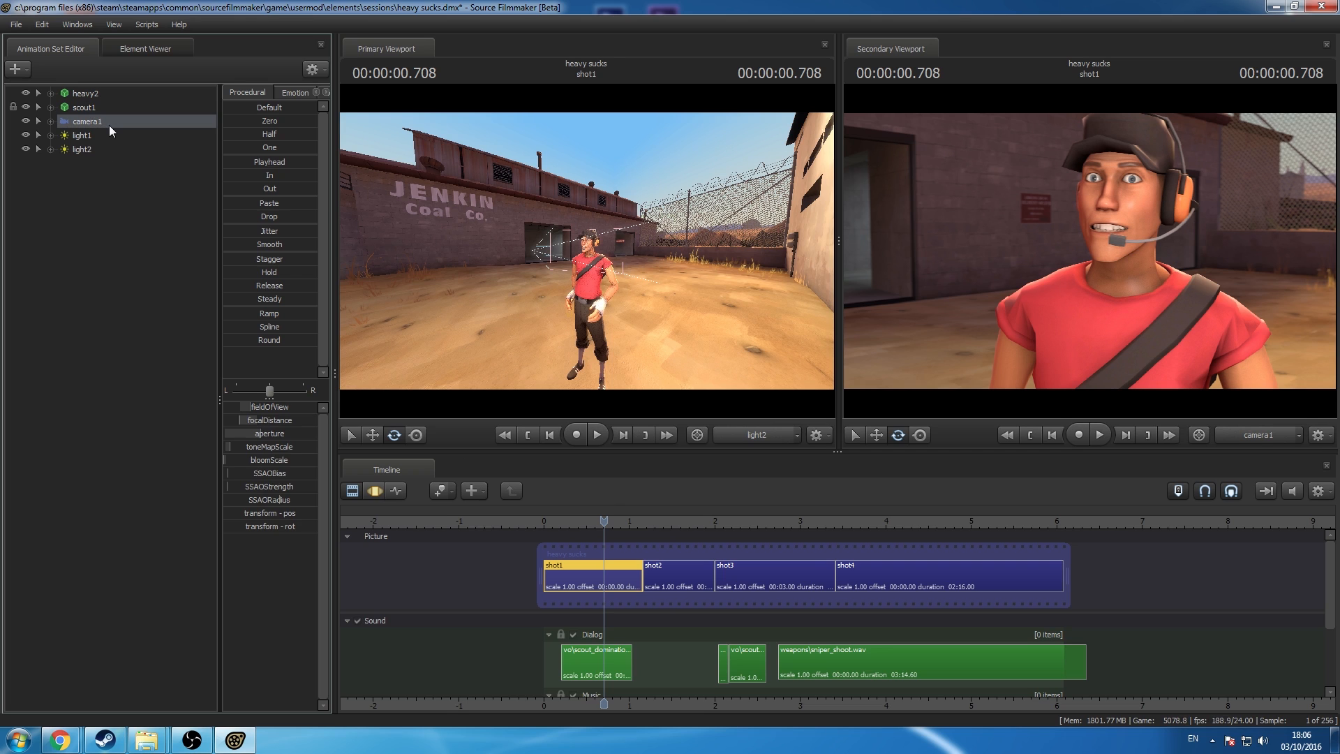
click(396, 491)
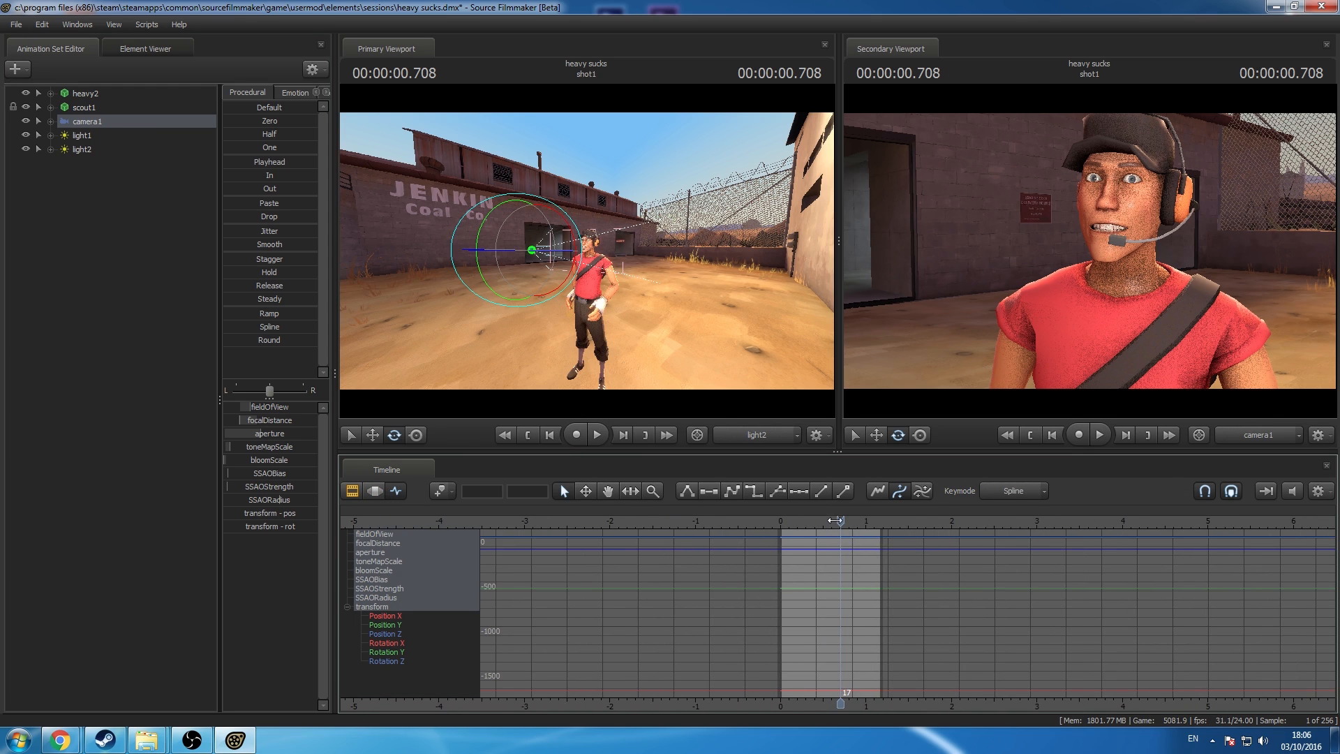
scroll(842, 697, up, 4)
click(715, 523)
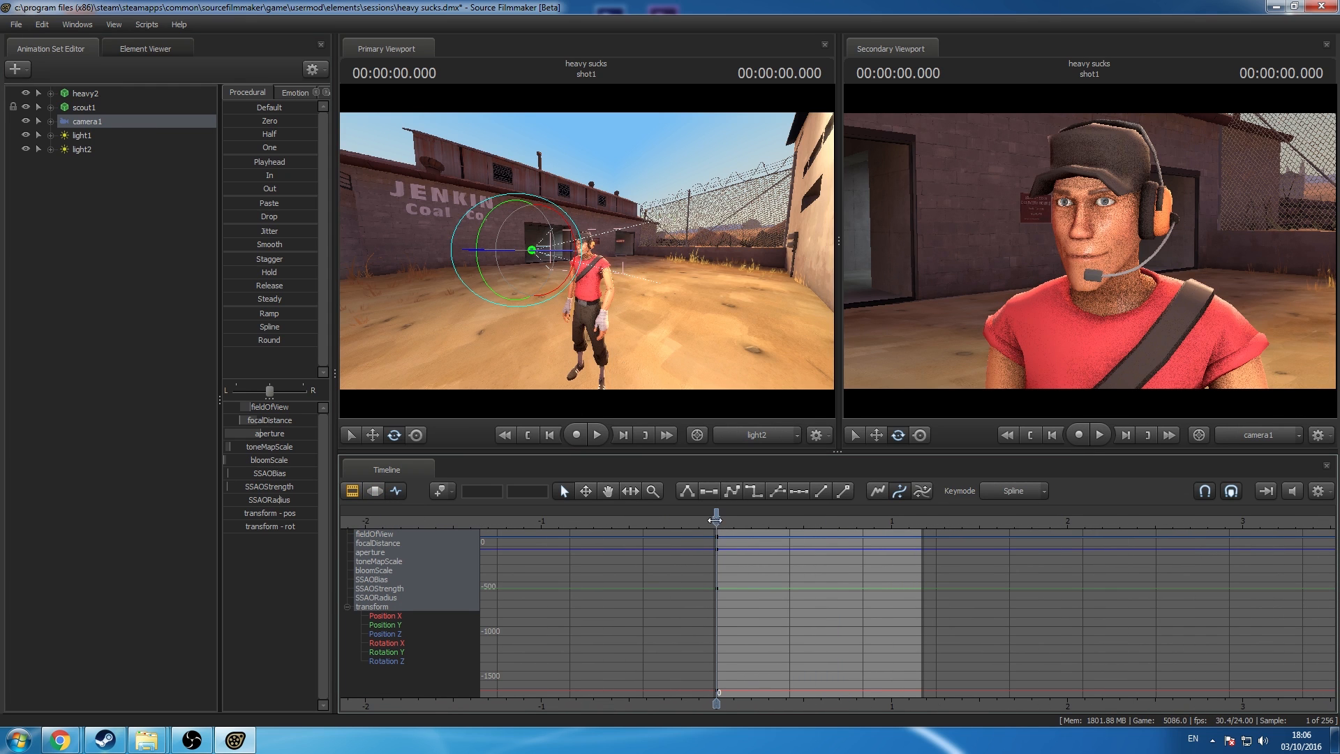
drag(717, 523, 921, 527)
key(Left)
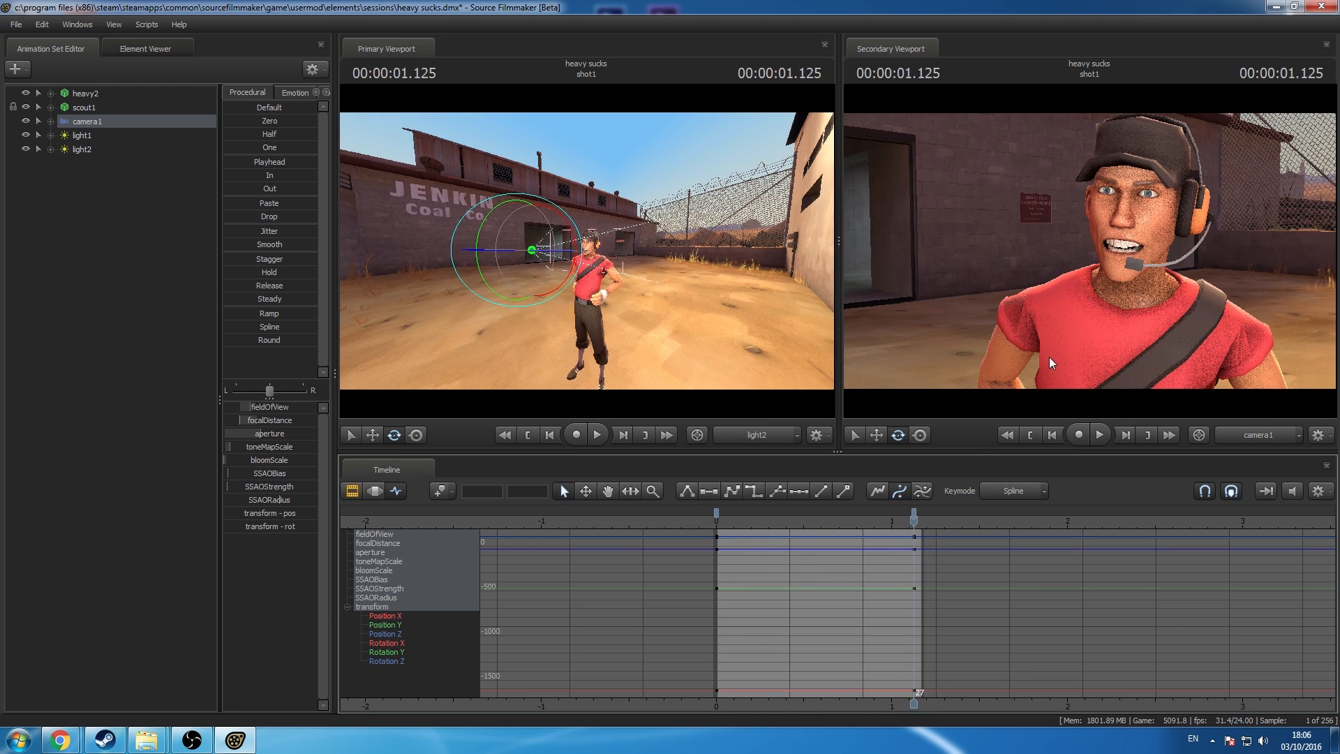
click(1112, 262)
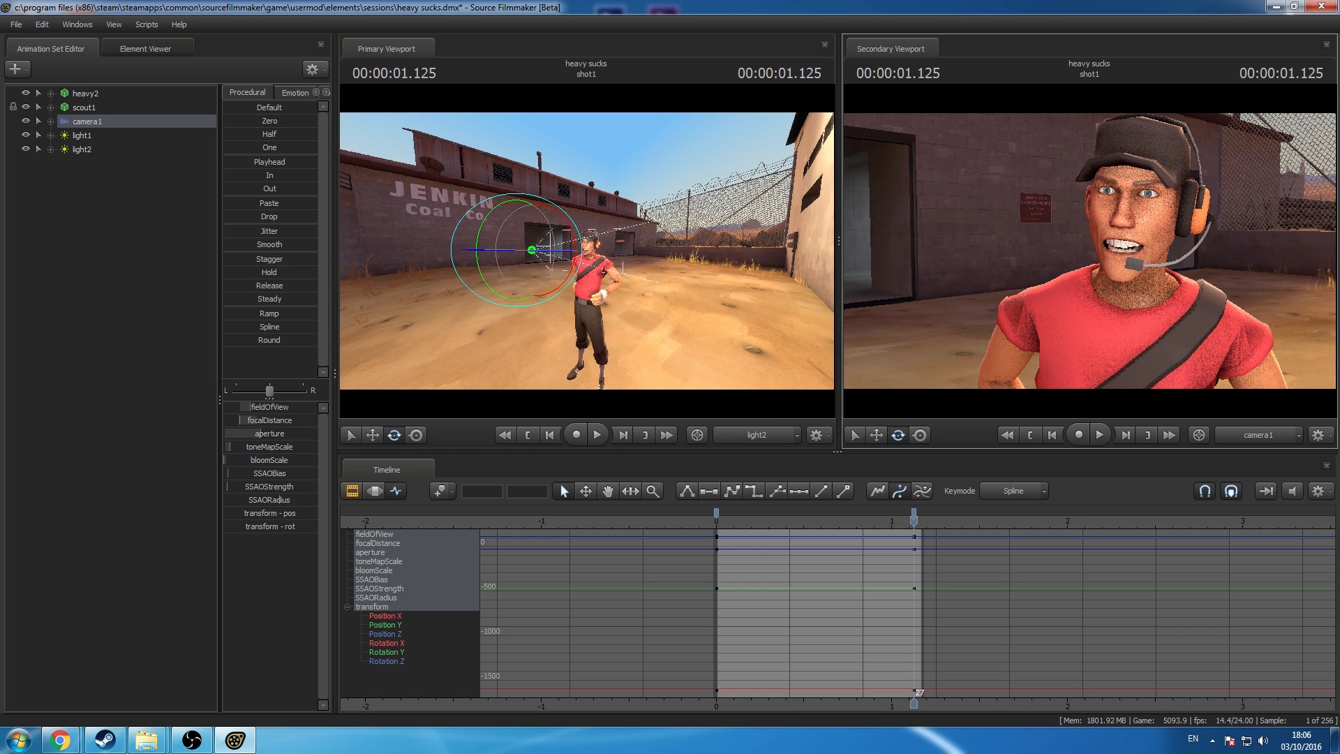
key(w)
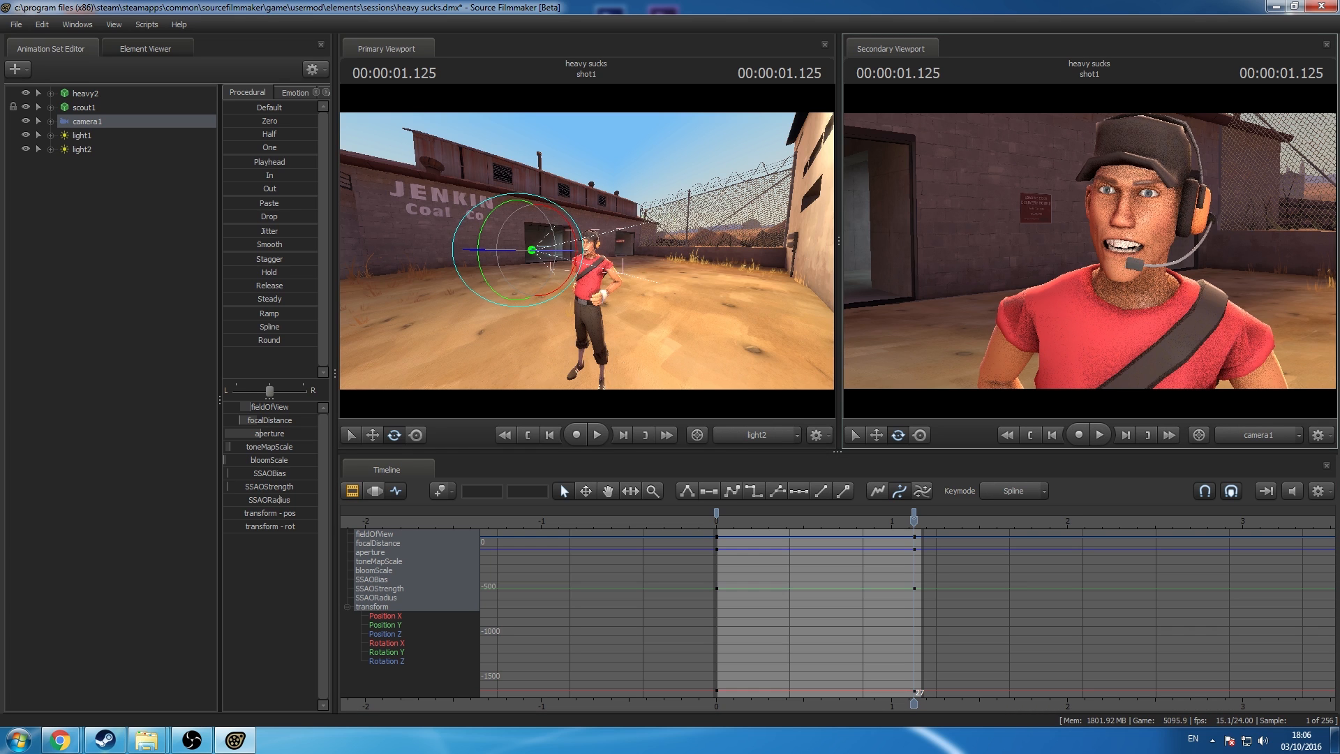
key(w)
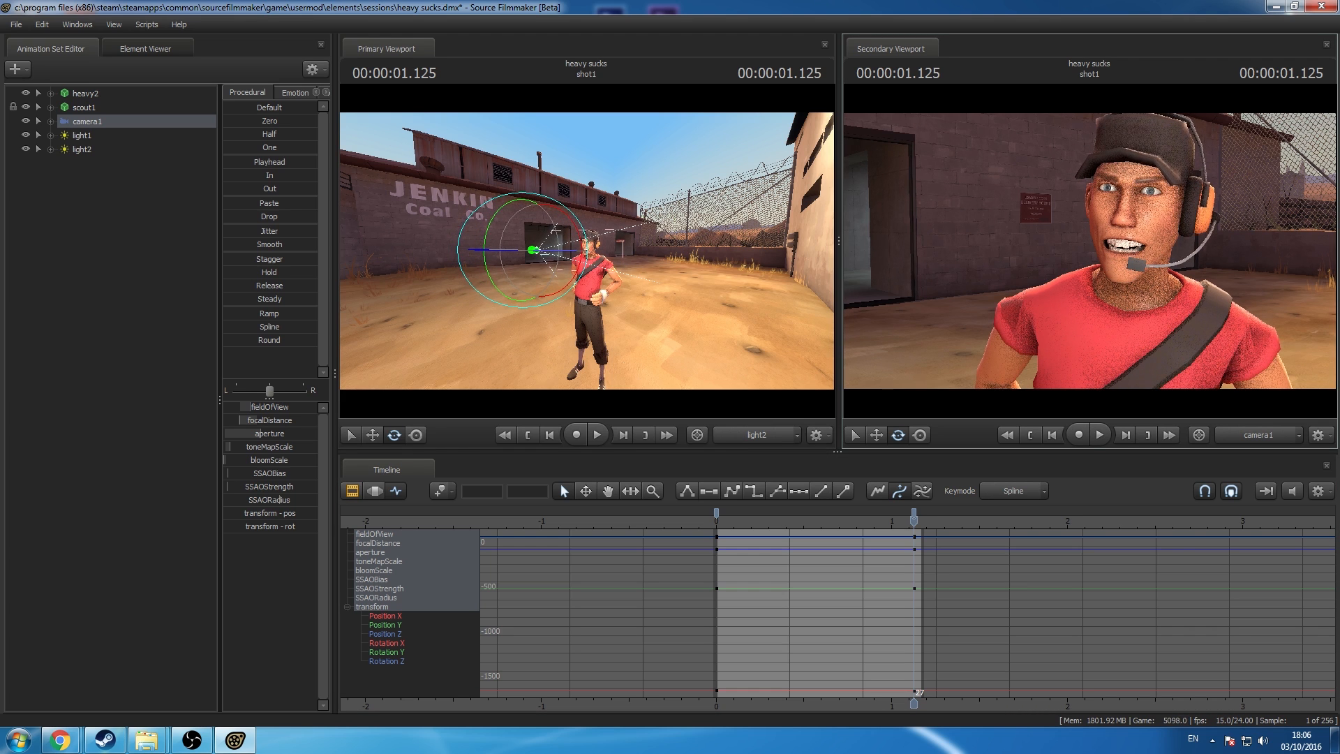
key(w)
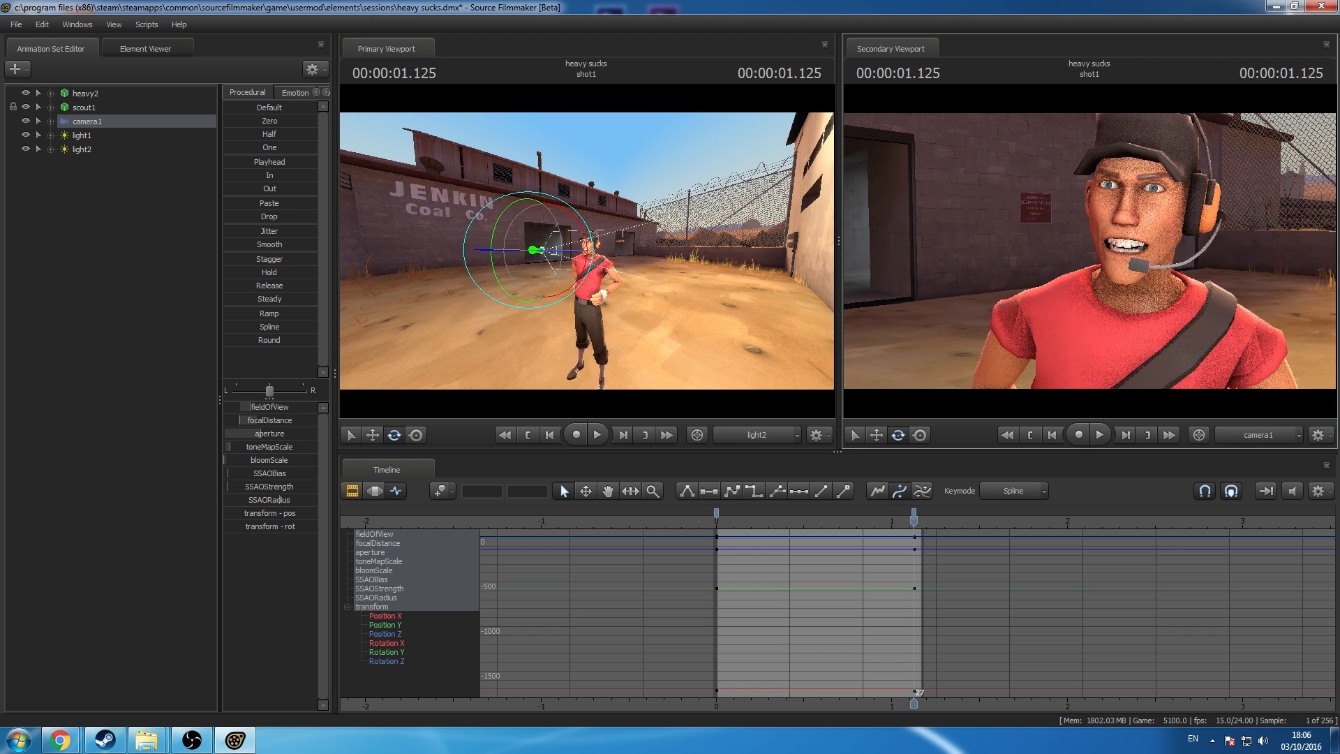
Step: Shift camera1's end keyframes to frame 28 and smooth the tangents of its start and end keyframes
click(915, 513)
drag(915, 513, 922, 514)
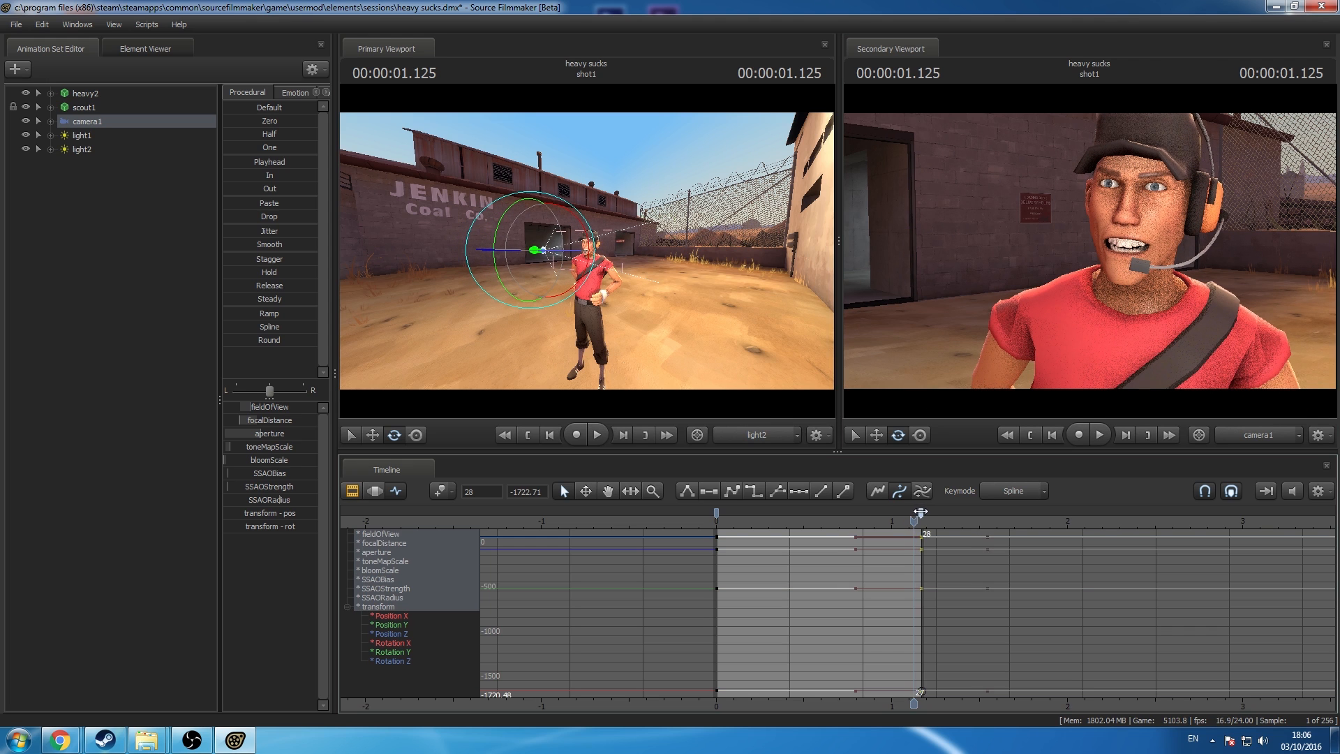
click(717, 514)
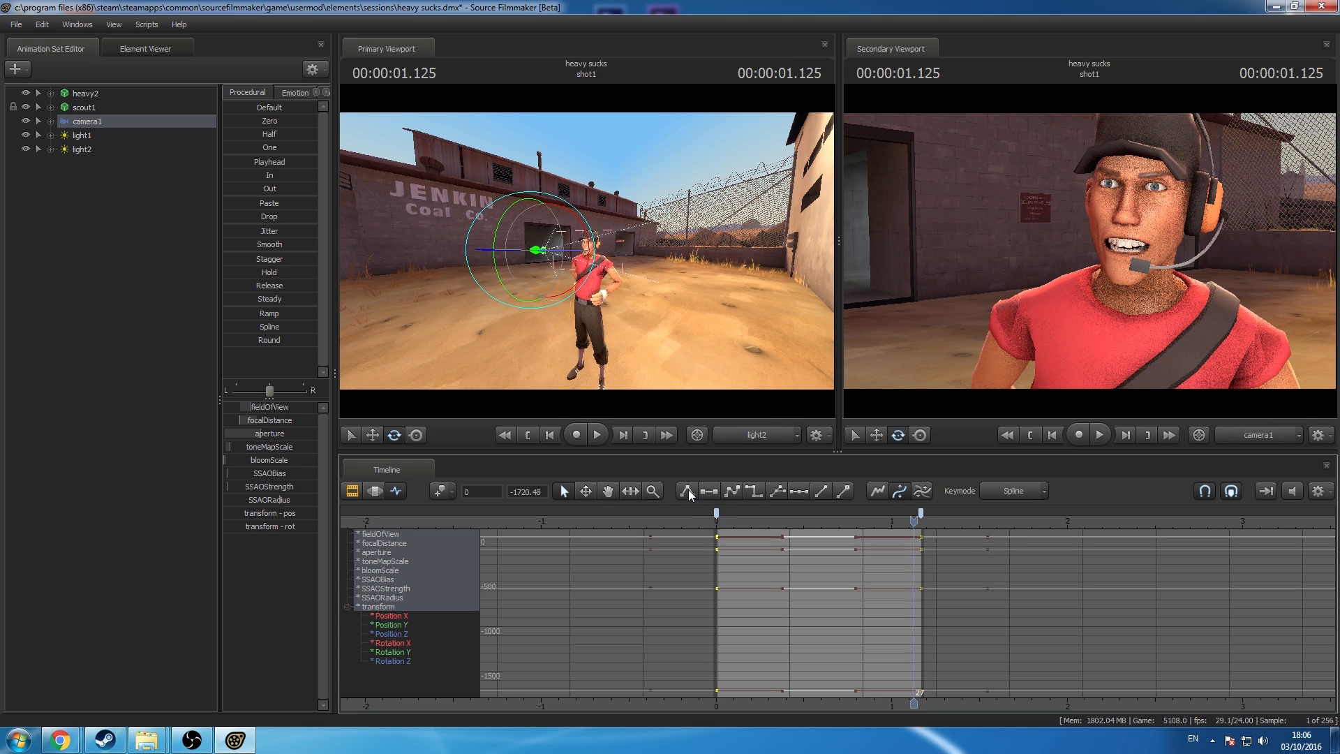
click(688, 492)
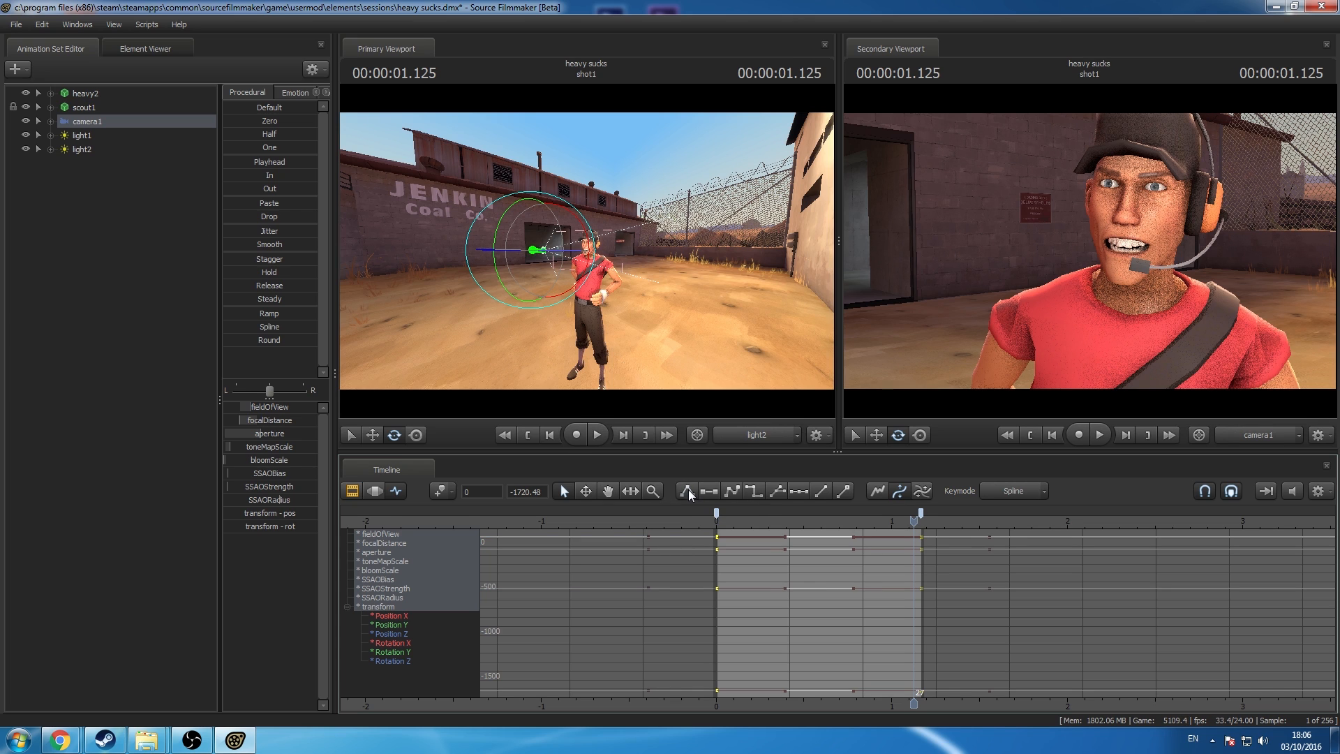
Step: Play shot1 from the beginning in the clip editor to check the camera push-in
click(353, 490)
click(710, 523)
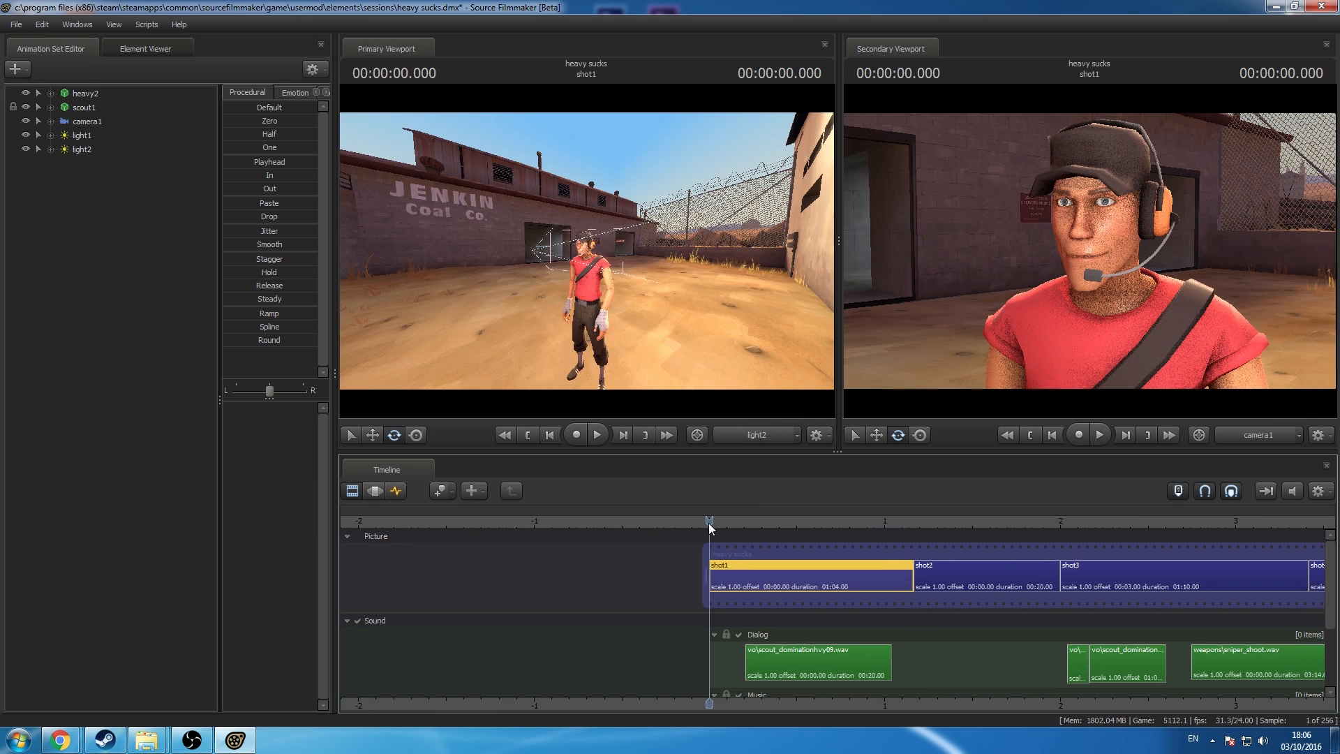
key(space)
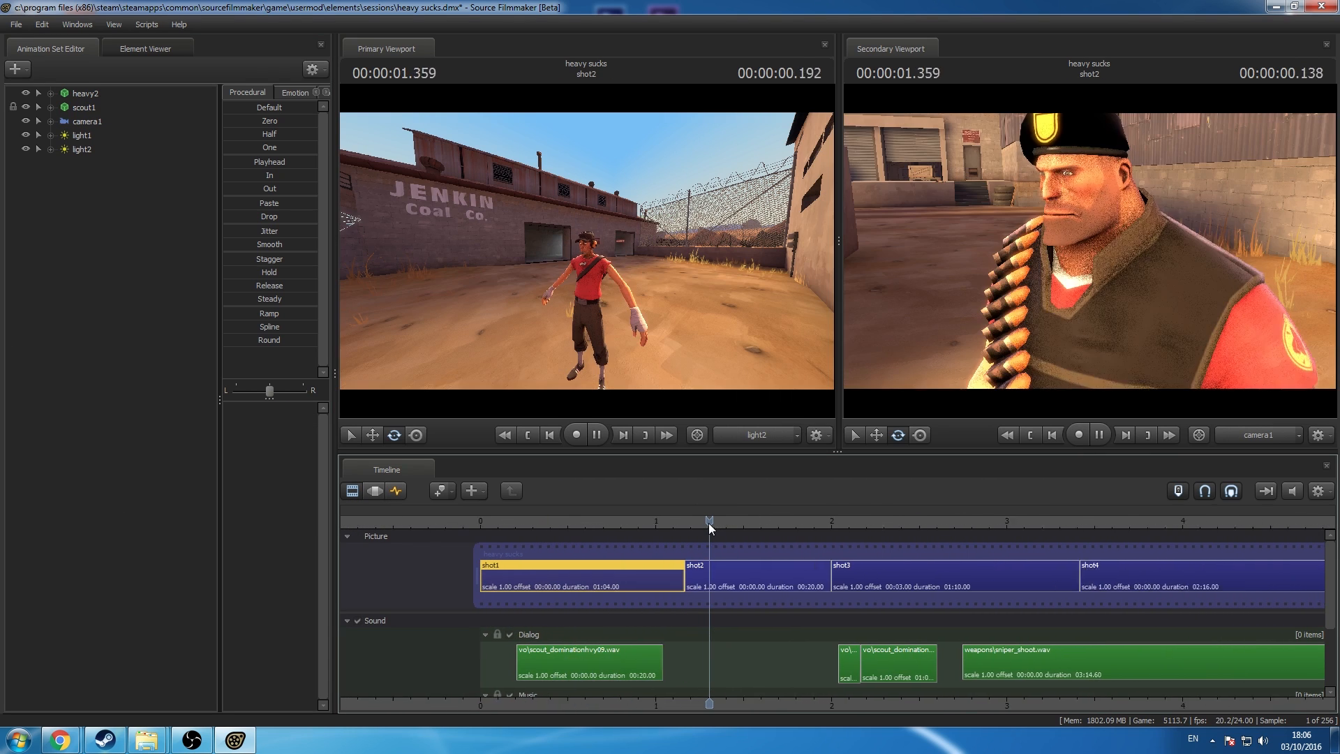
key(space)
Step: Open shot2 in the Motion Editor and create an animation set for its existing camera1
click(637, 522)
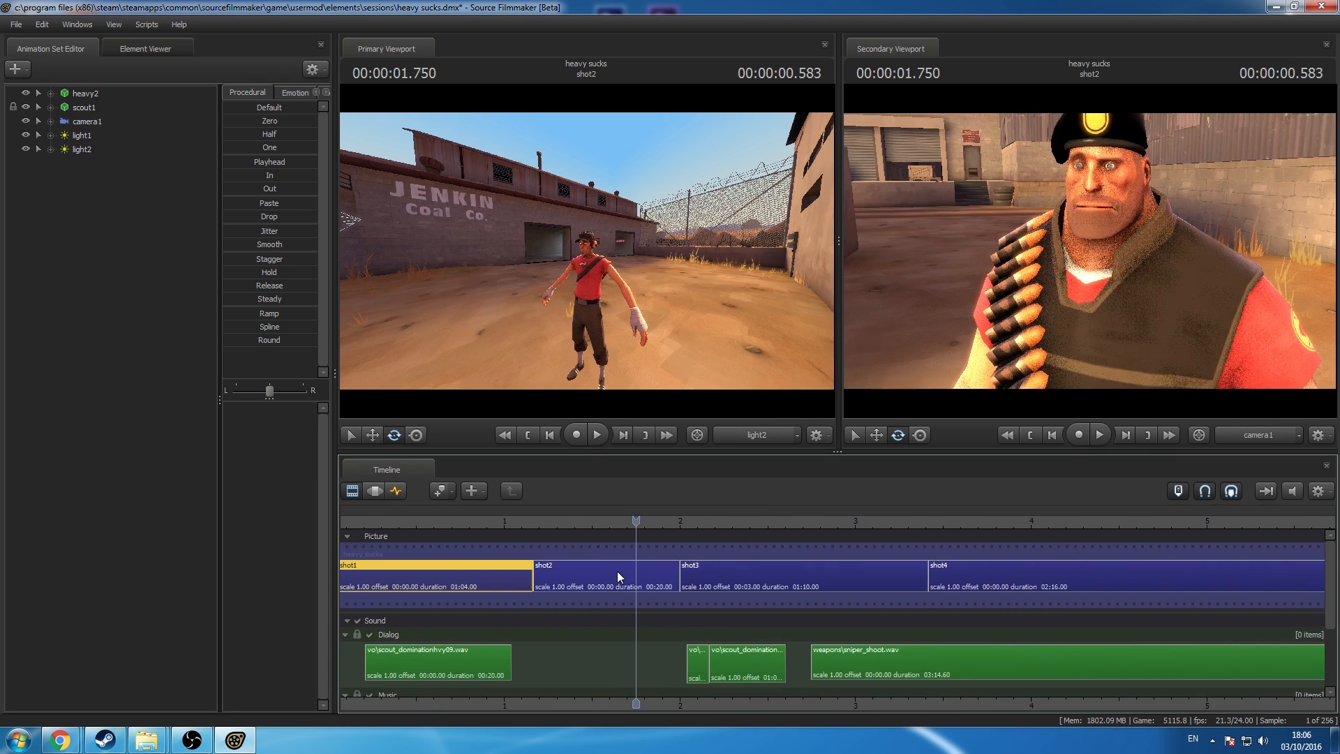
click(617, 571)
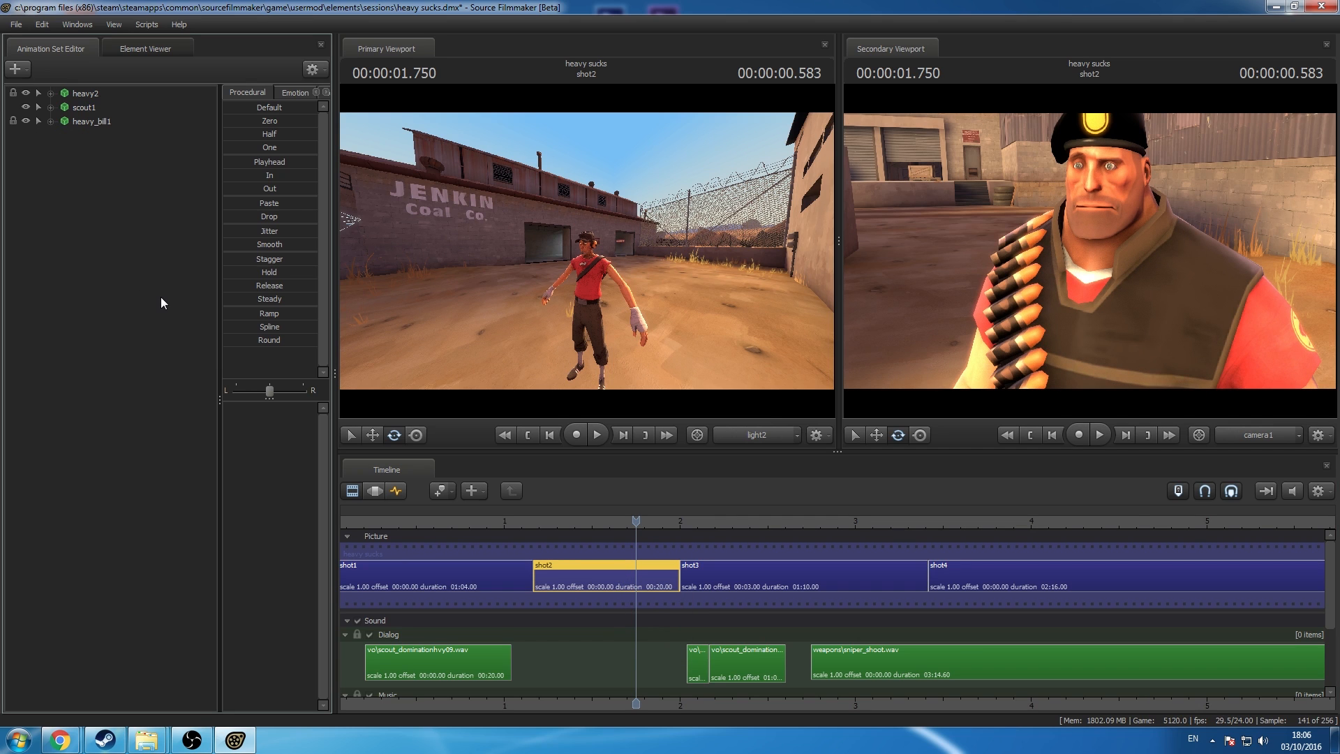
click(374, 491)
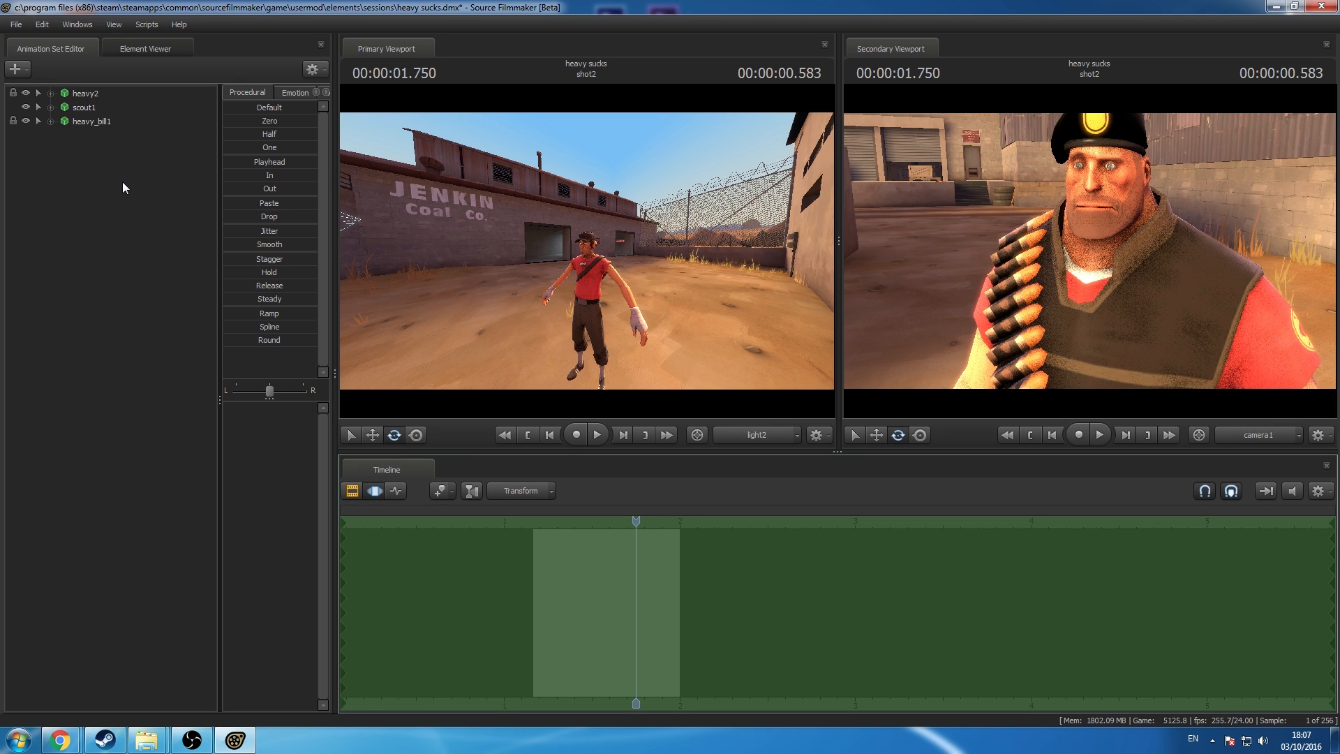
right_click(104, 173)
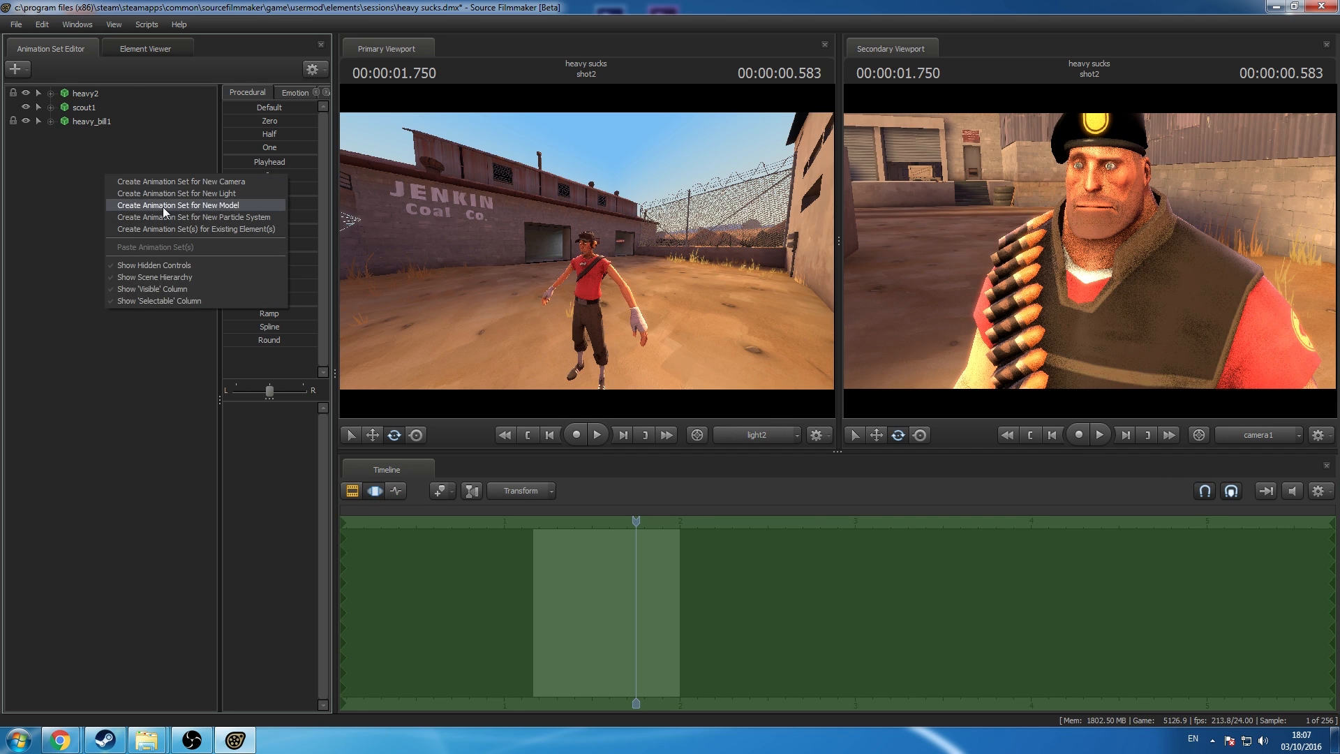
click(167, 229)
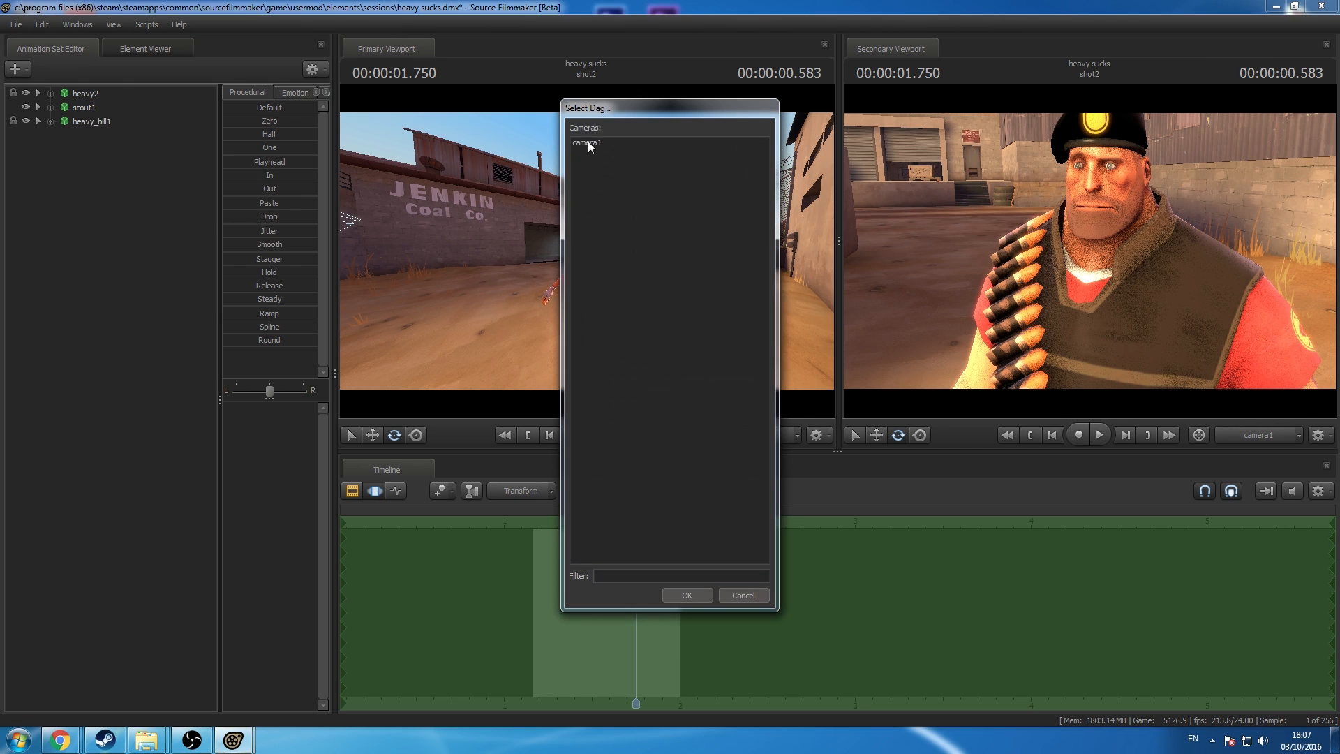
click(687, 595)
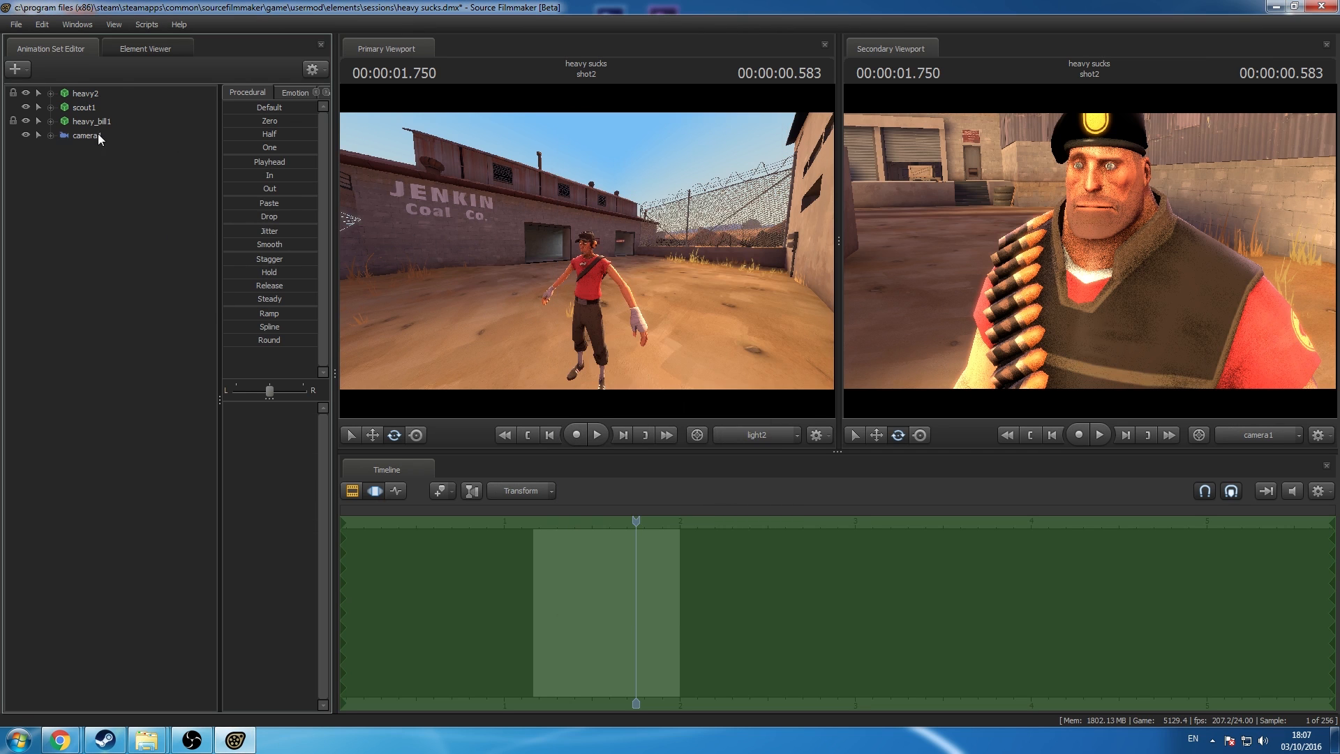
Step: Adjust camera1's focal distance for the heavy in shot2, set its aperture to 0.4, and return to the clip editor
click(97, 134)
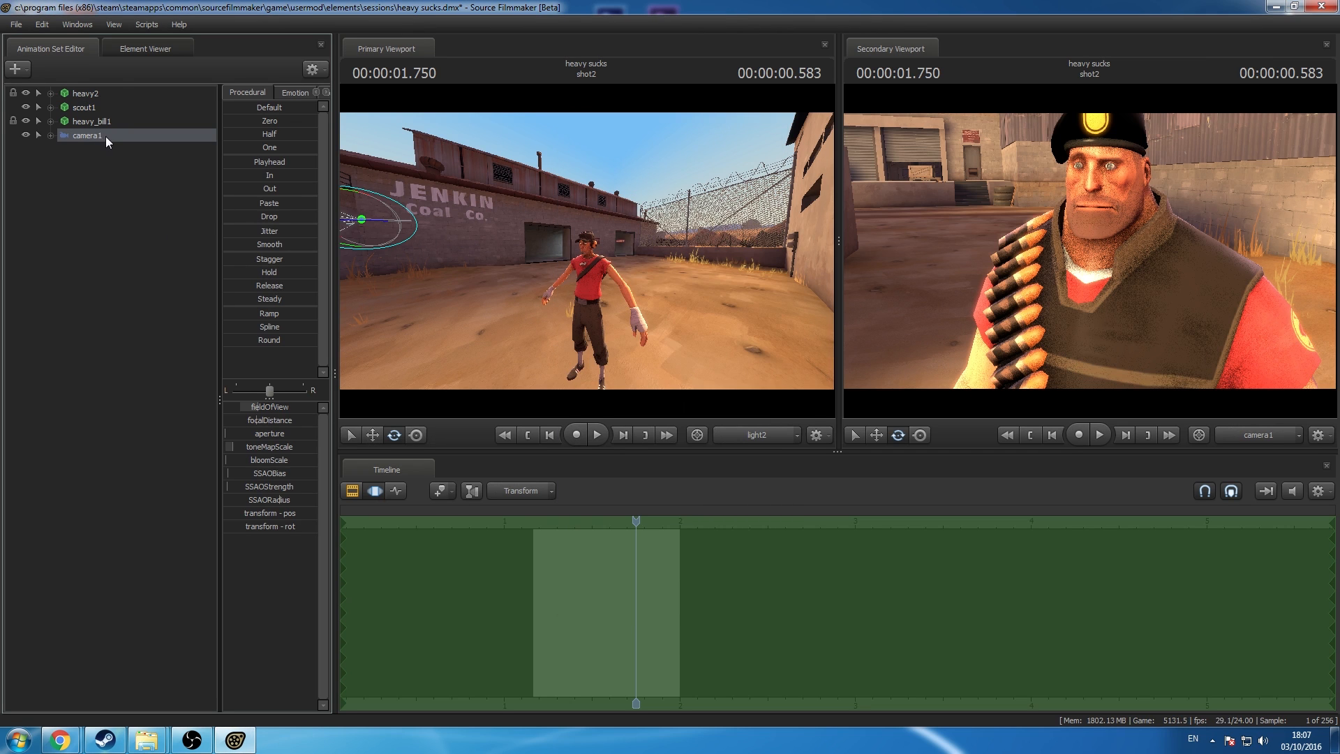
click(778, 437)
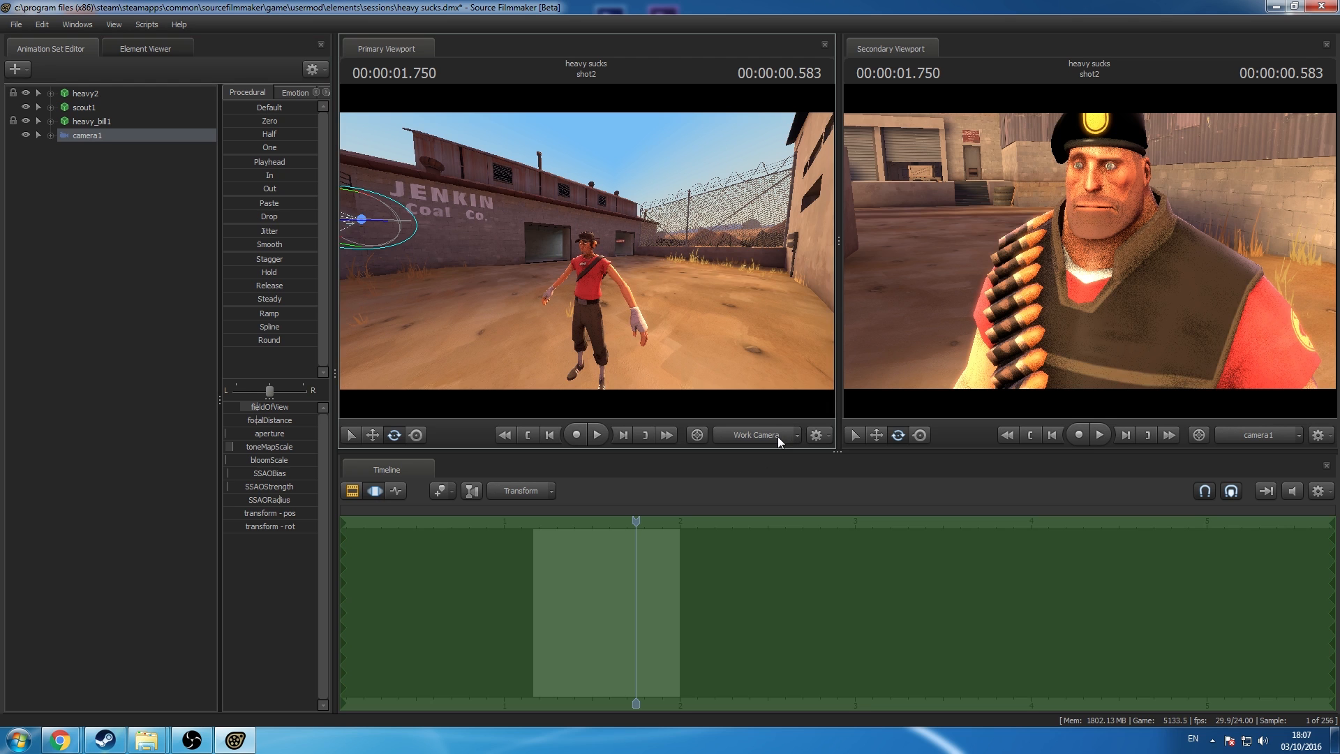
key(d)
mouse_move(458, 232)
mouse_down()
mouse_move(482, 232)
mouse_move(459, 232)
mouse_up()
key(w)
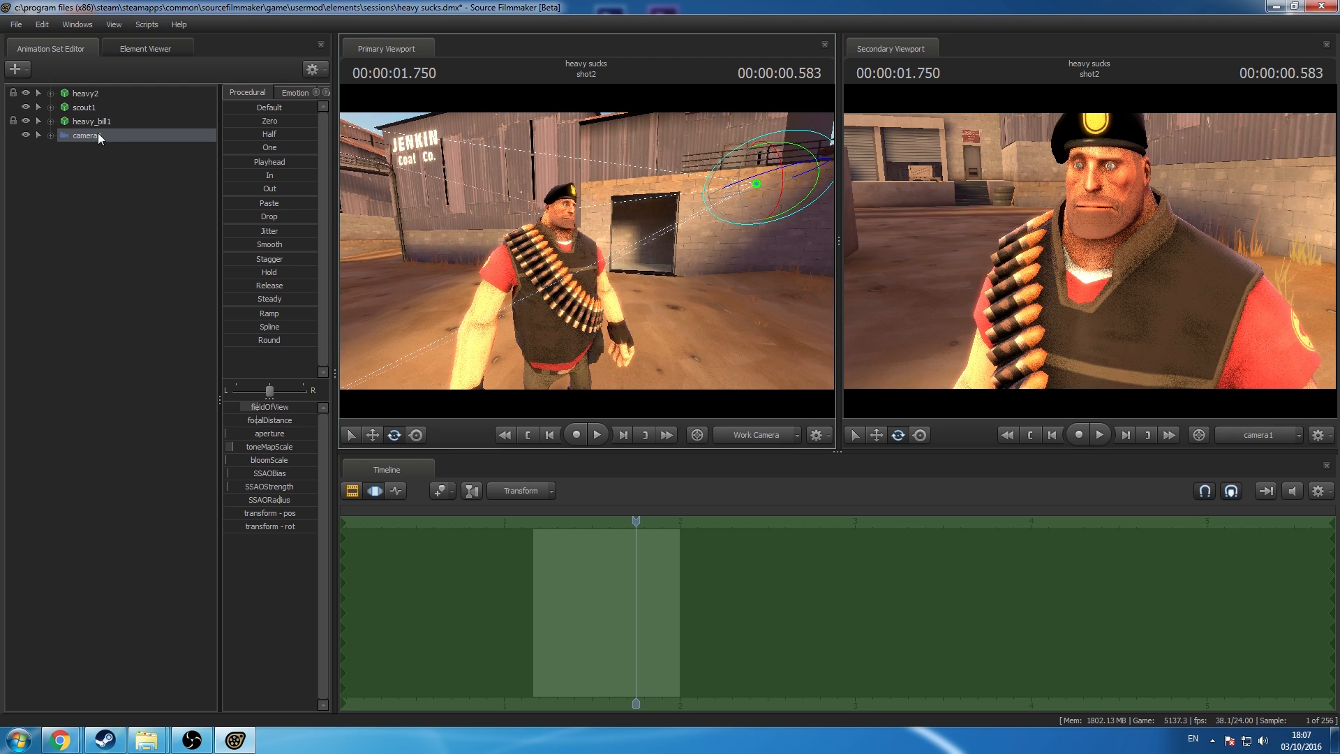
mouse_move(287, 420)
mouse_down()
mouse_move(259, 420)
mouse_move(265, 431)
mouse_up()
click(266, 433)
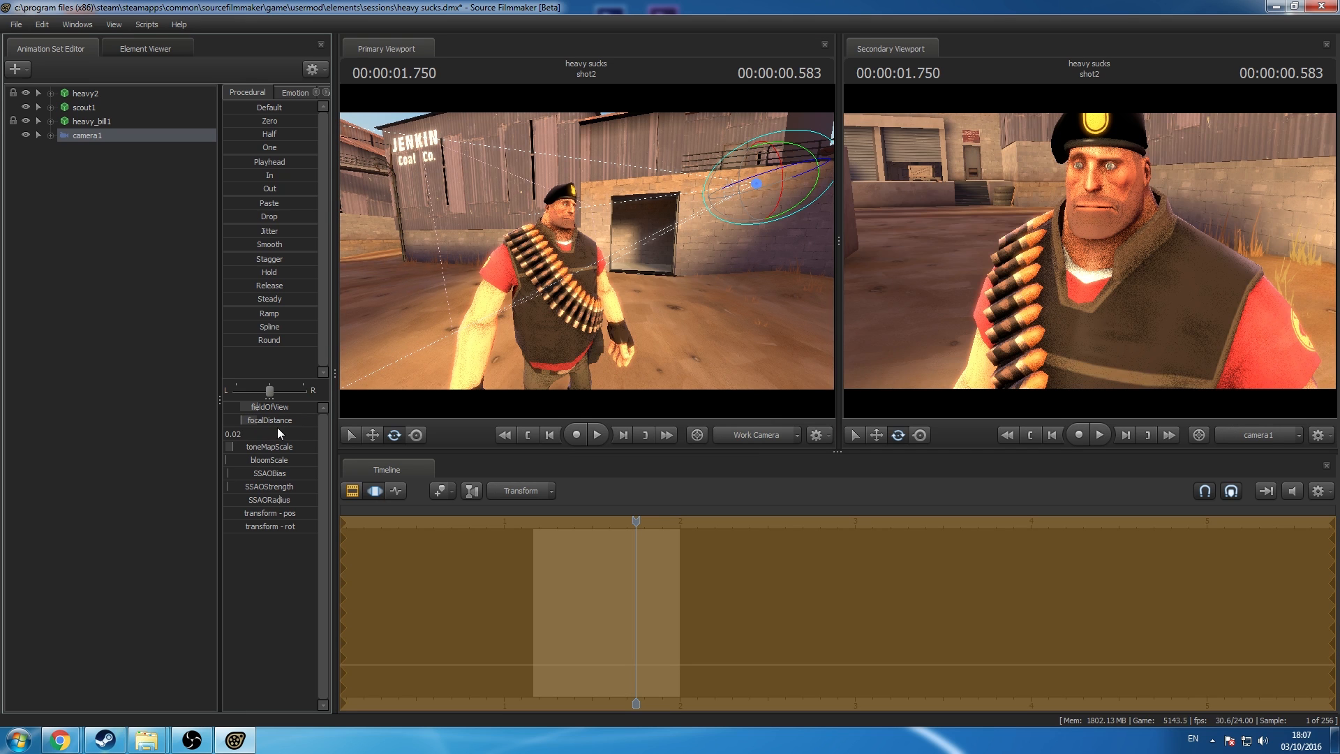
text(0.4)
key(Return)
click(351, 492)
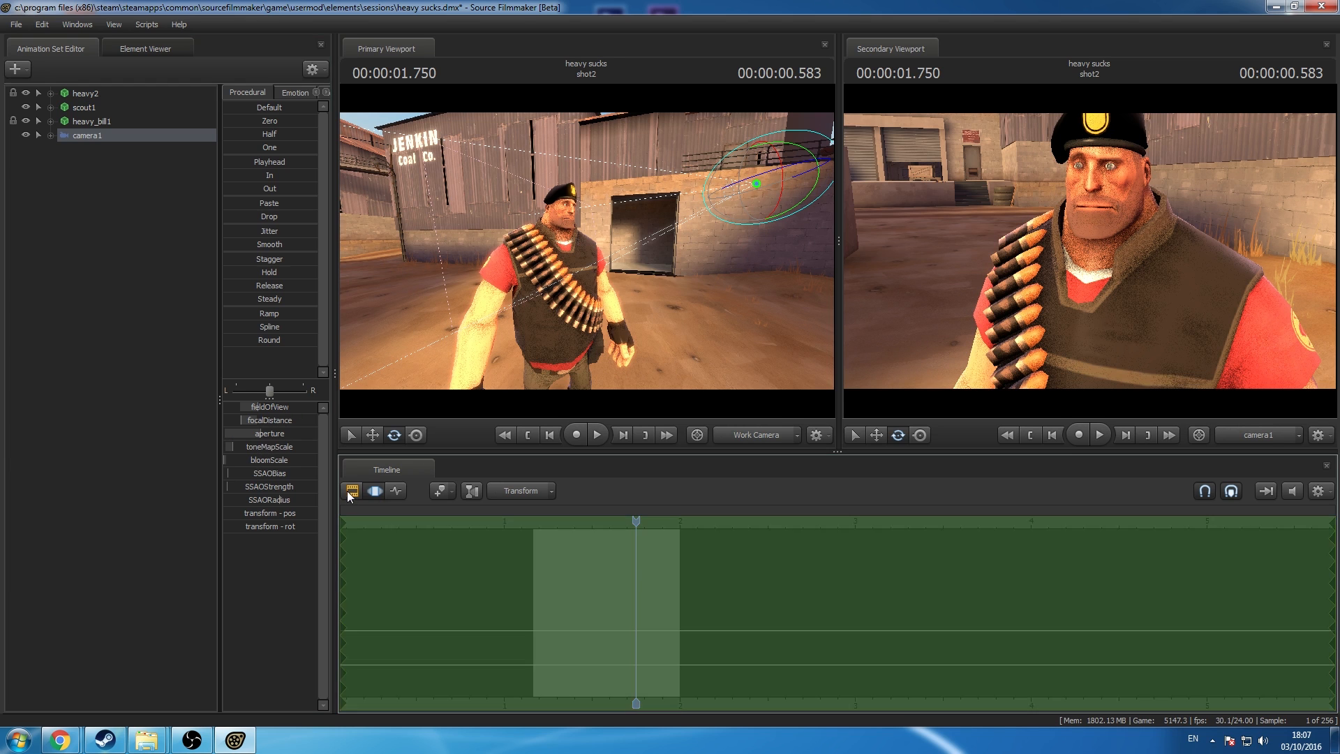
click(239, 552)
drag(569, 706, 623, 708)
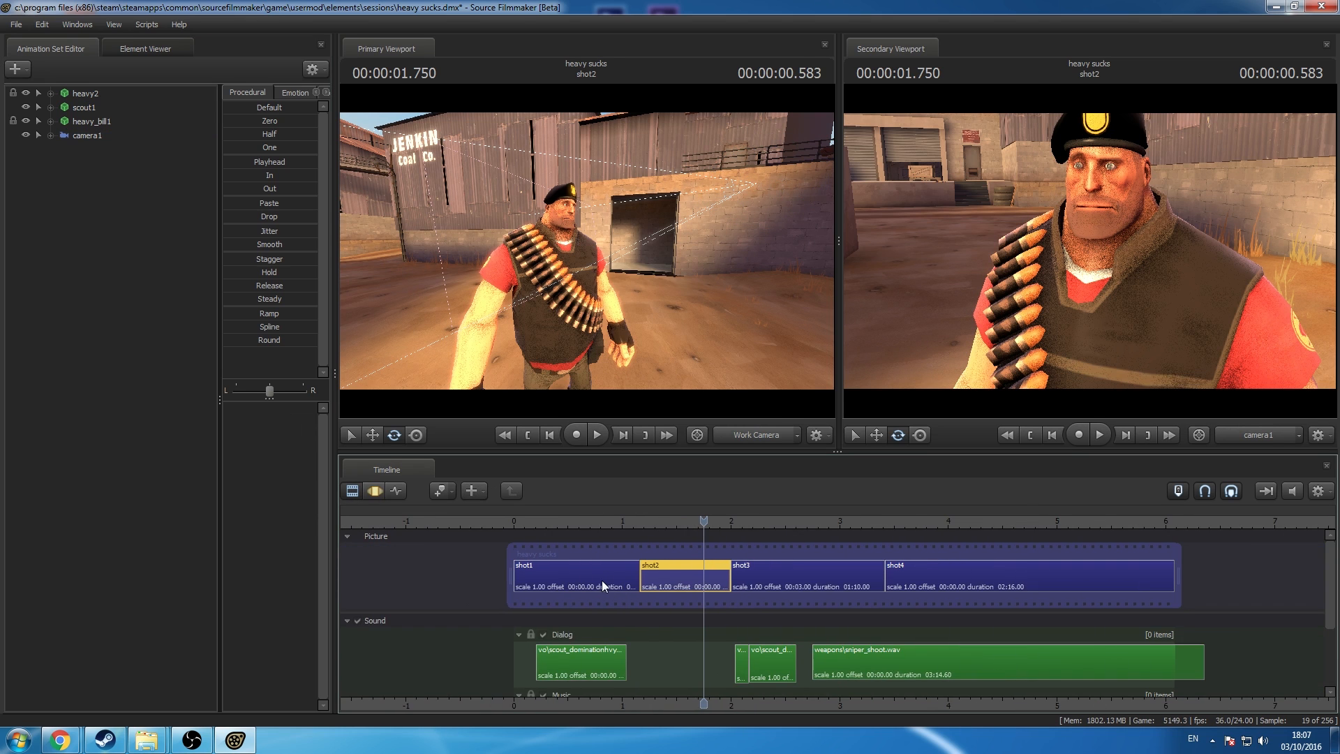
Step: Copy the light1 animation set from shot1 and paste it into shot2
click(603, 584)
click(86, 136)
right_click(86, 136)
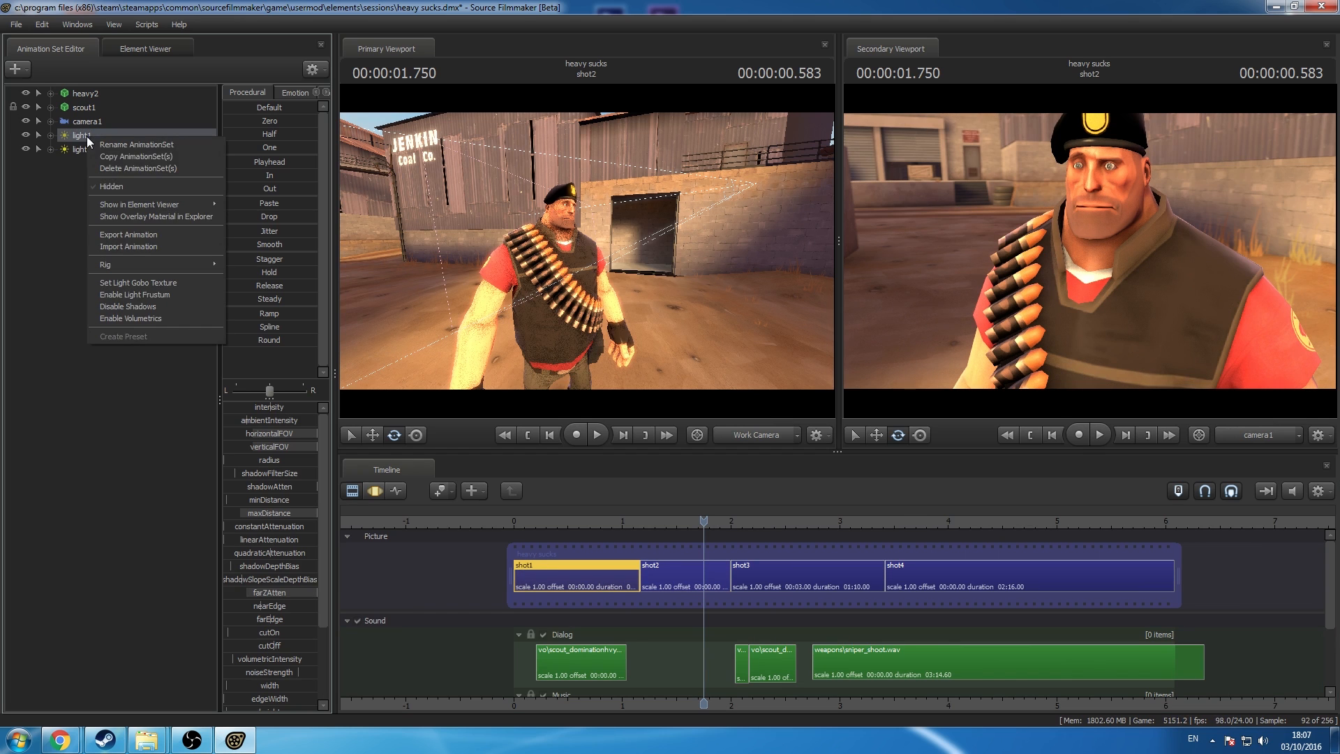
click(112, 153)
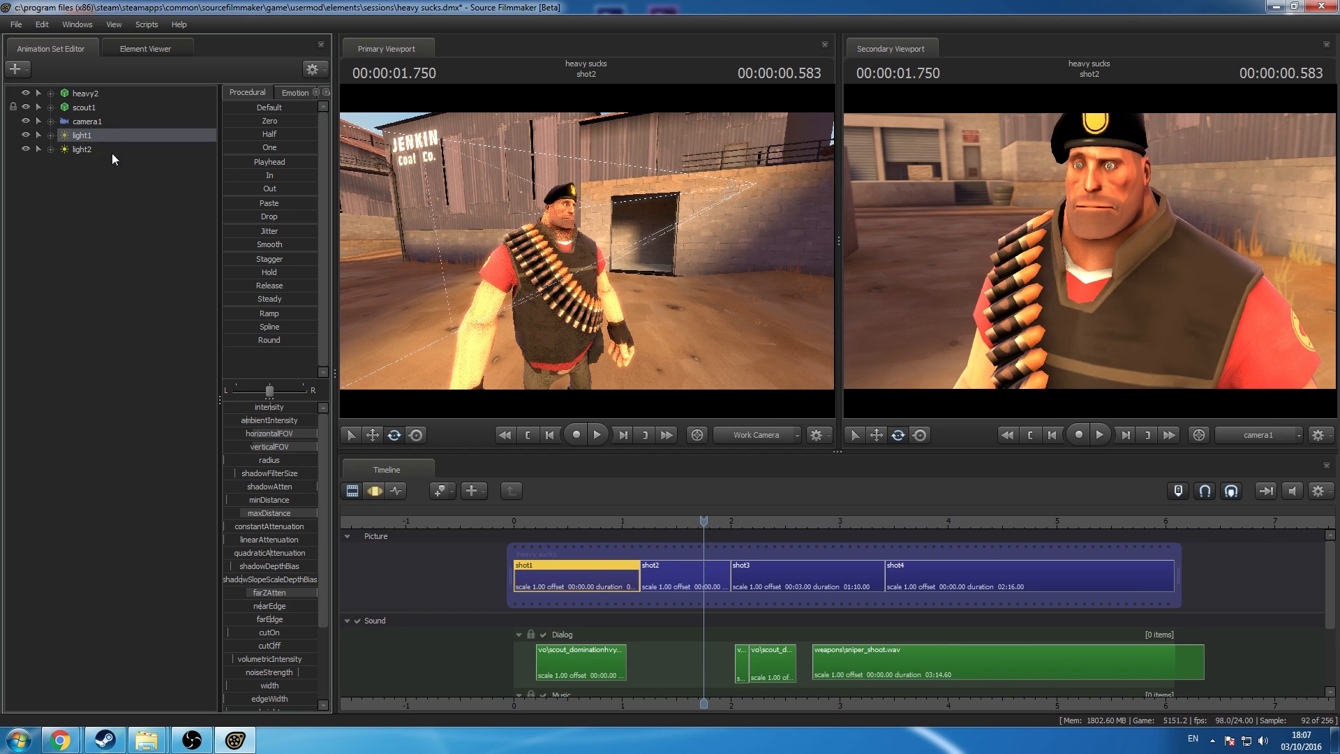
click(686, 573)
right_click(123, 298)
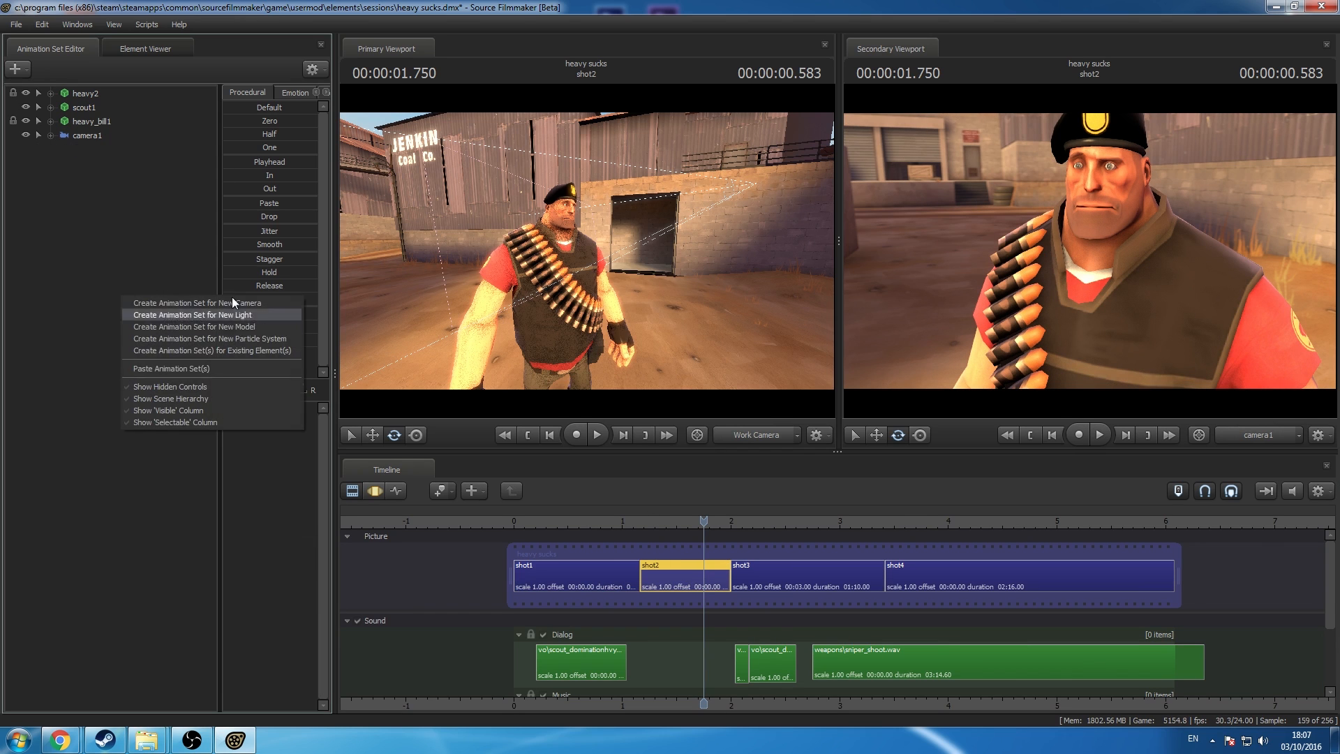
click(209, 368)
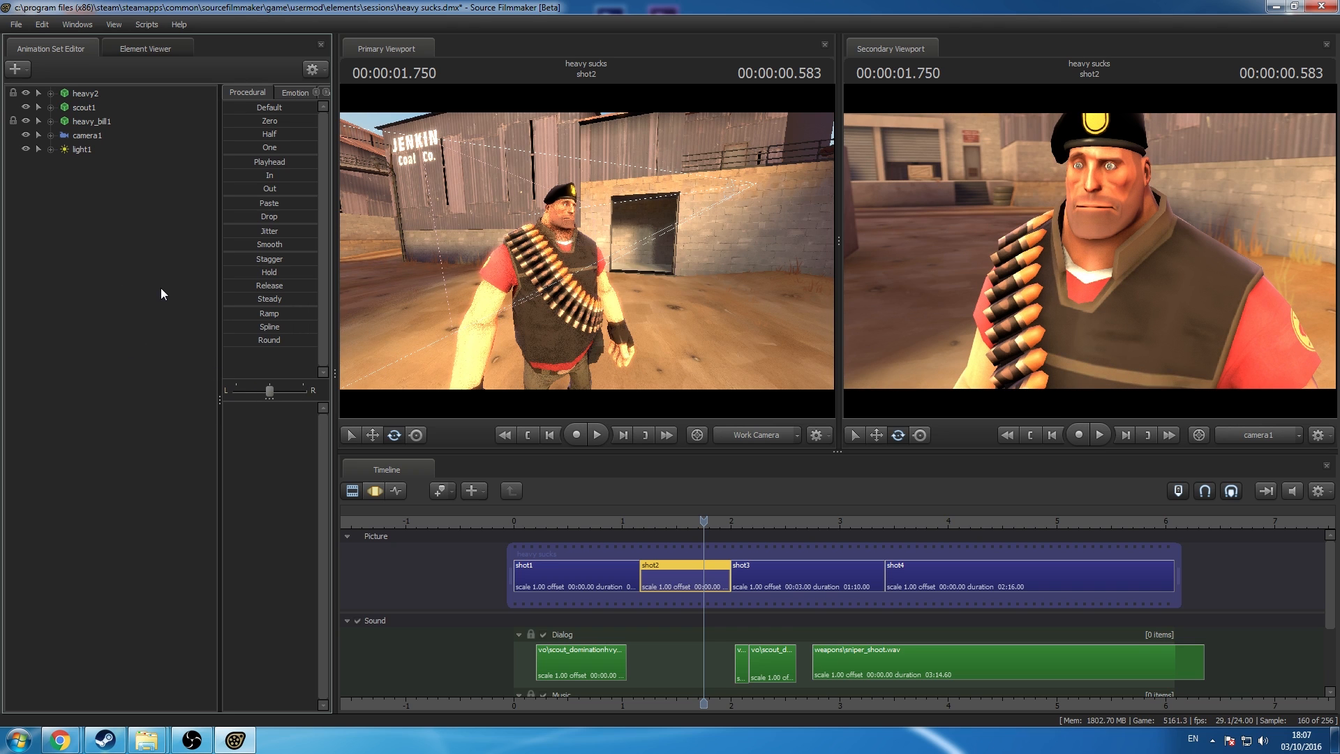
Step: Lower camera1's toneMapScale in shot2 to darken the image, and return to the clip editor
click(85, 135)
click(375, 493)
click(280, 448)
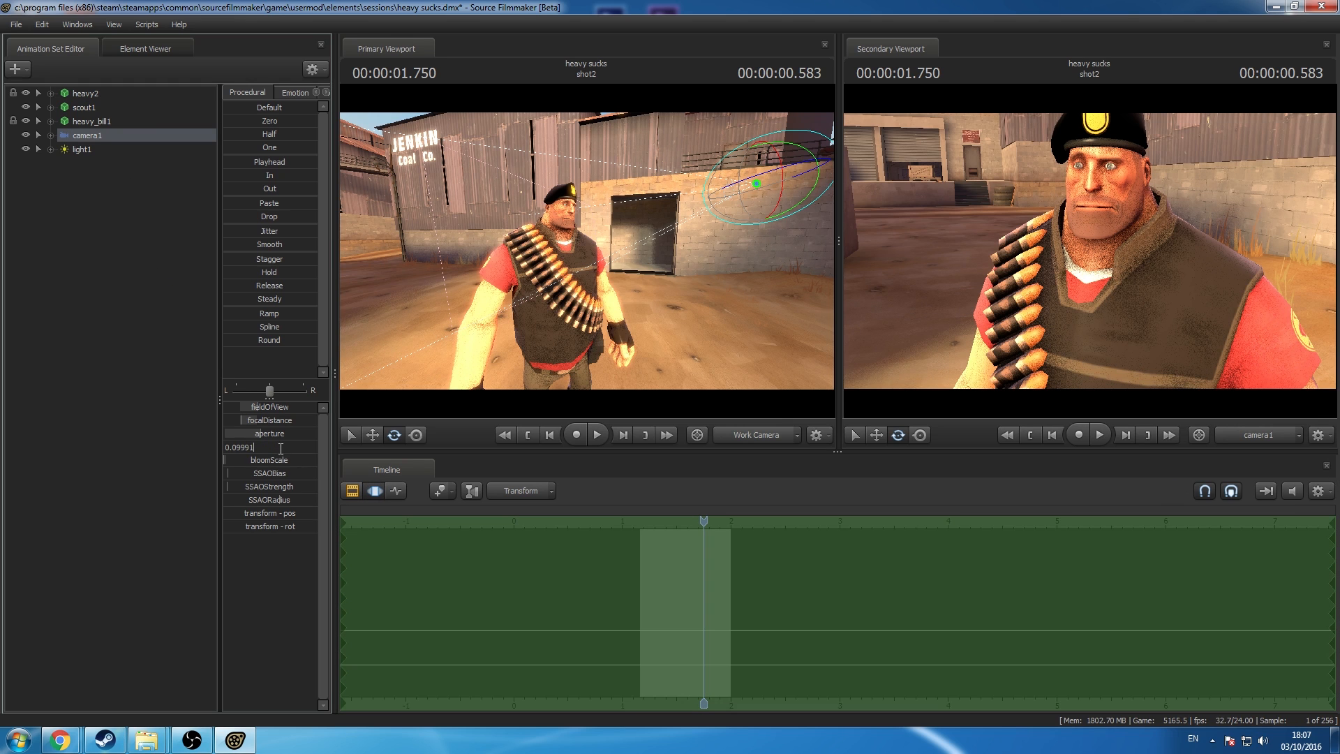
key(BackSpace)
key(BackSpace)
key(BackSpace)
text(4)
key(Return)
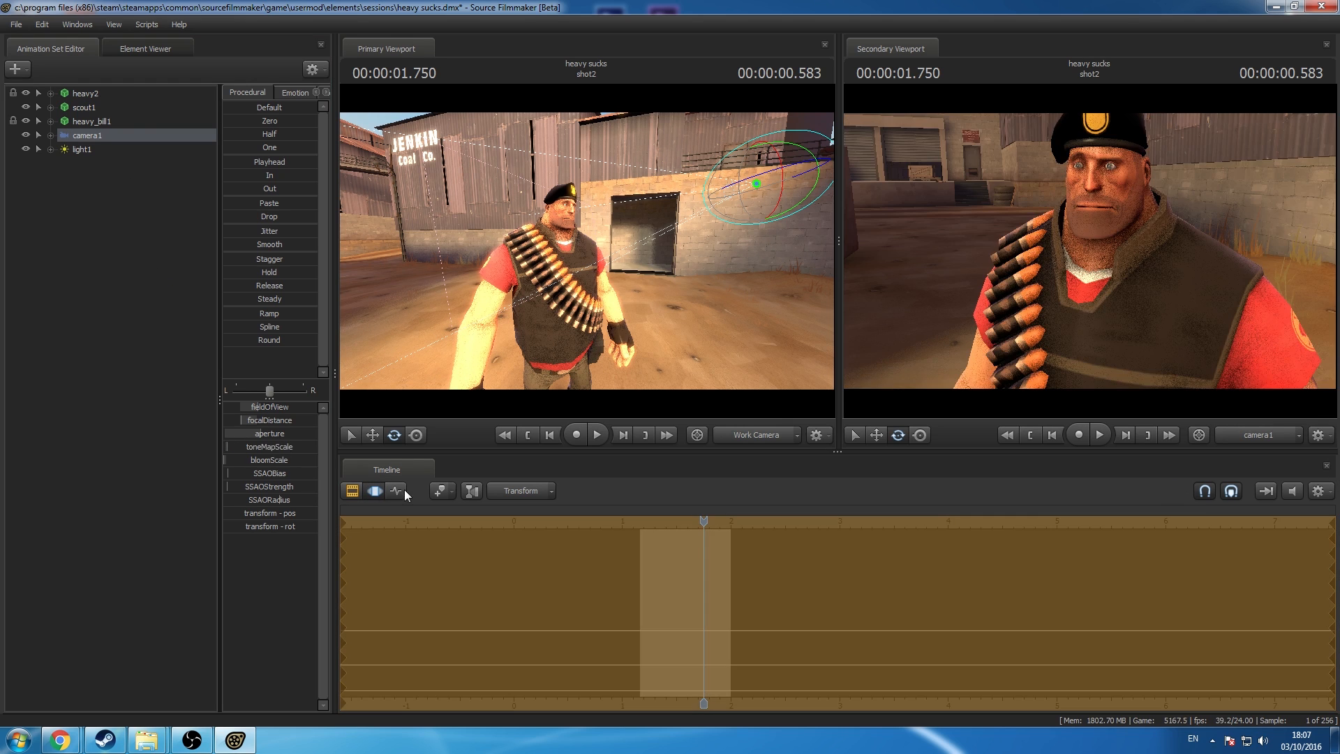
click(352, 491)
click(59, 445)
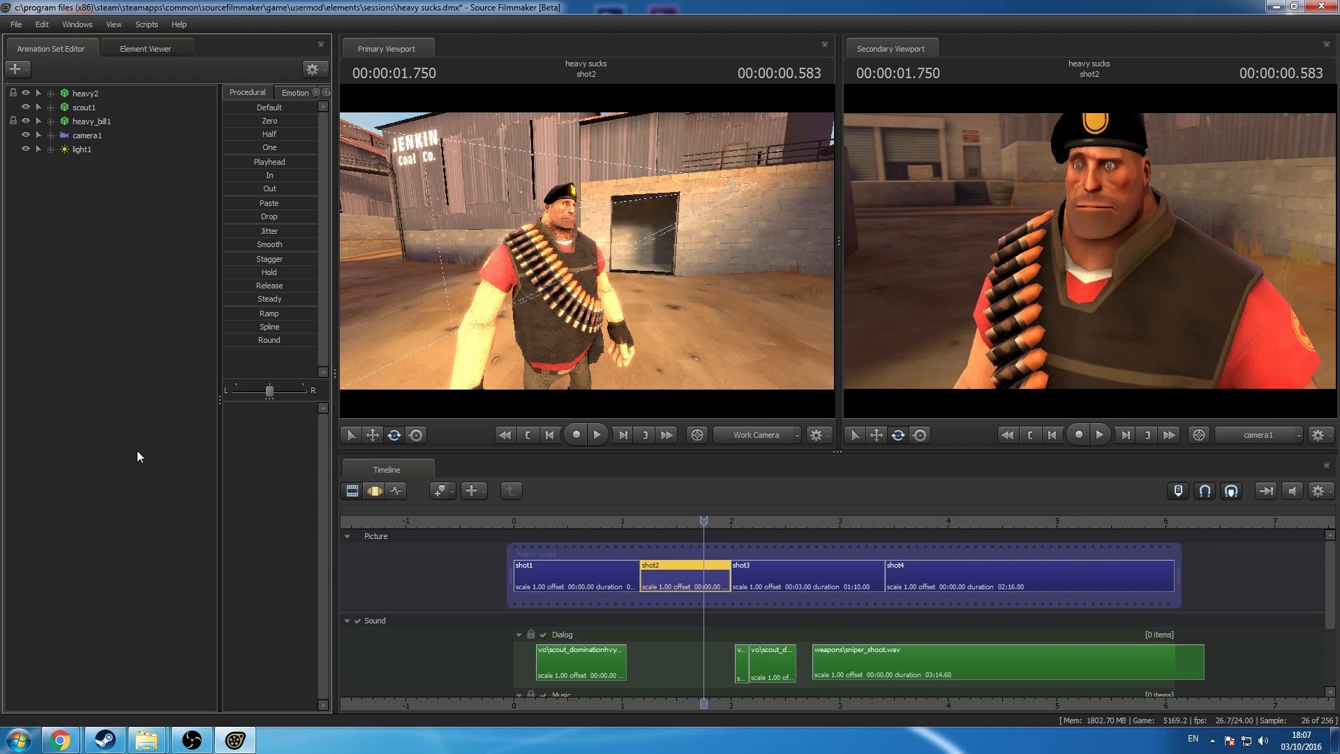
Step: Copy the light2 animation set from shot1 and paste it into shot2
click(558, 585)
right_click(87, 153)
click(106, 174)
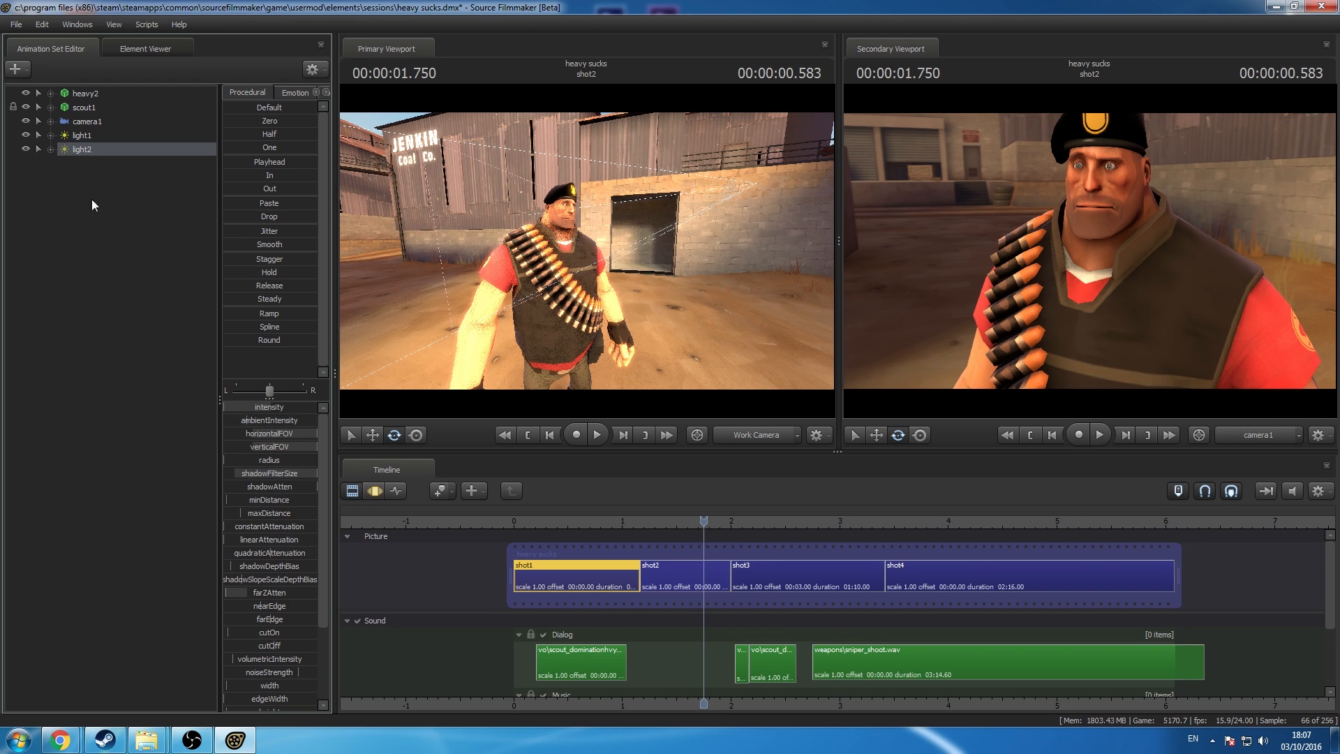
click(93, 203)
click(673, 581)
right_click(134, 414)
click(173, 490)
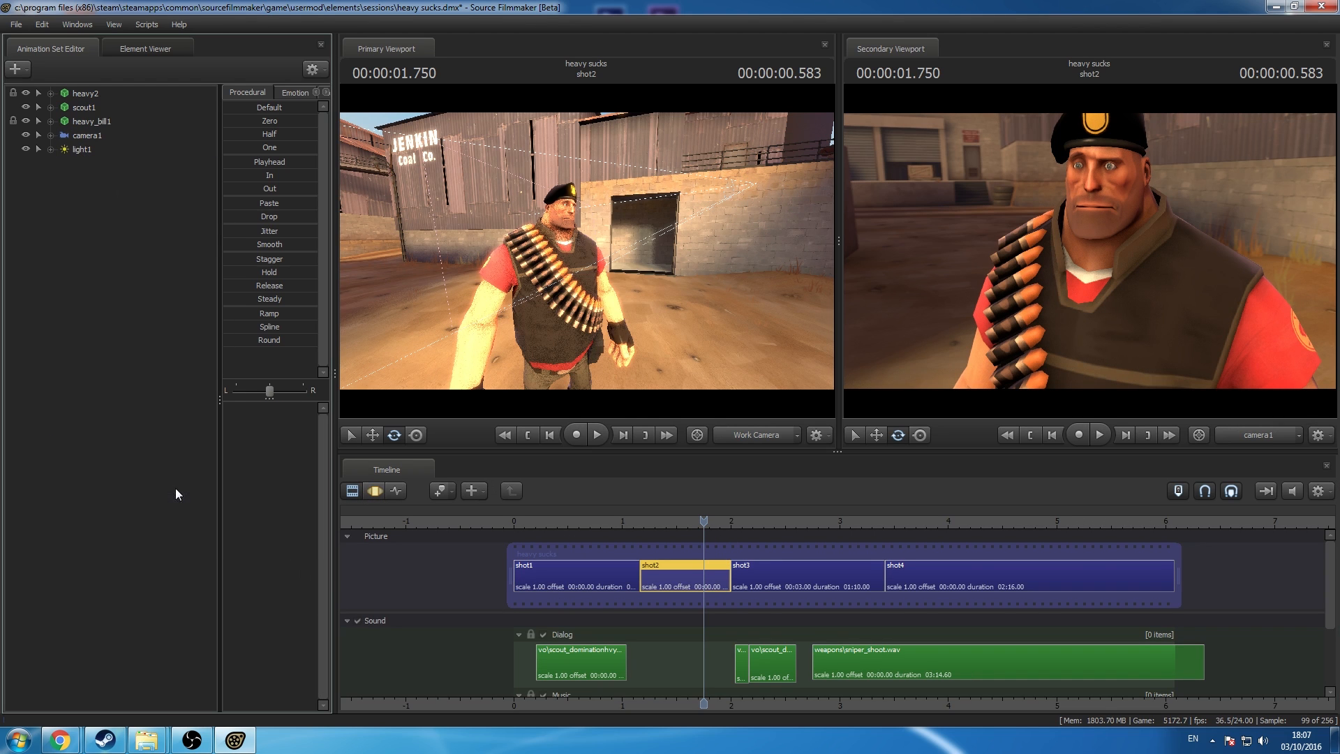
Step: Look through shot2's light2 in the primary viewport and move the light so that it points at the heavy
click(83, 162)
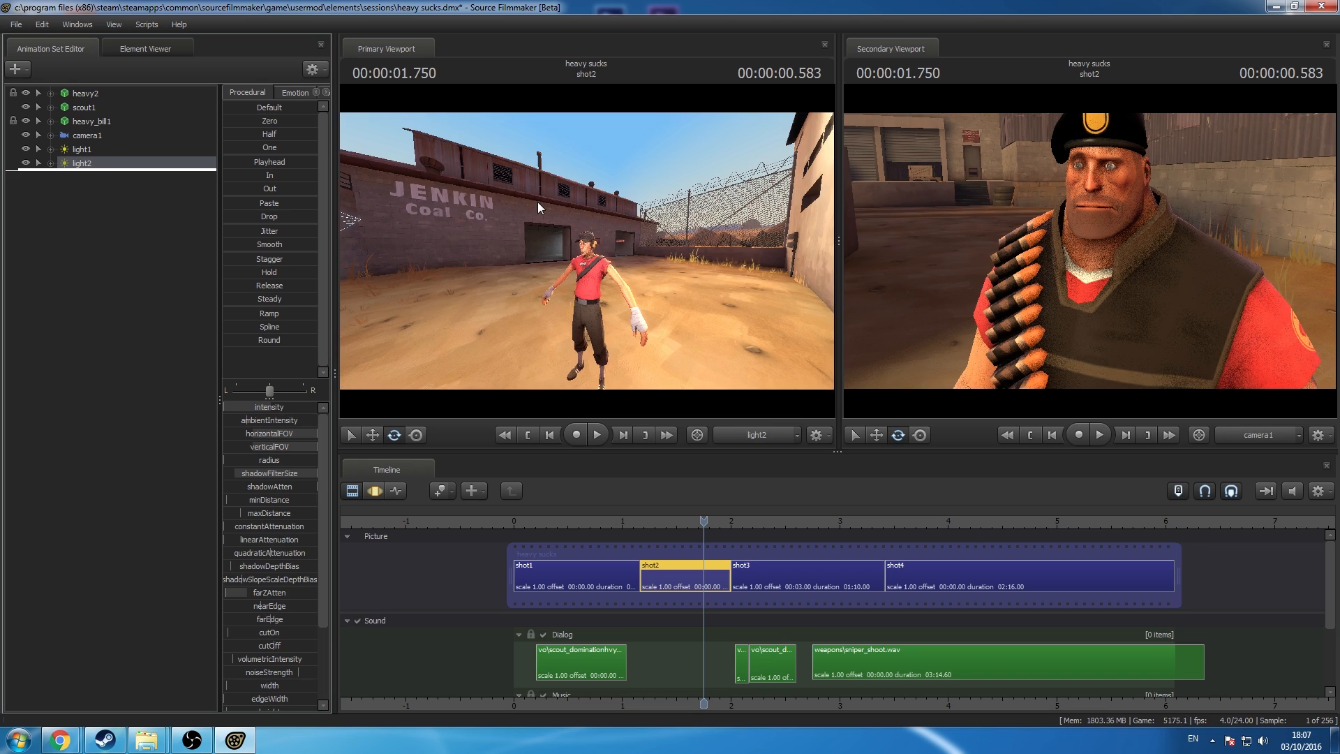
click(373, 492)
drag(567, 307, 534, 285)
key(w)
key(w)
key(w)
key(s)
key(a)
Step: Raise light2's intensity and fine-tune its position in front of the heavy, finishing back in the clip editor
drag(285, 407, 298, 406)
drag(687, 194, 686, 196)
key(s)
key(s)
key(a)
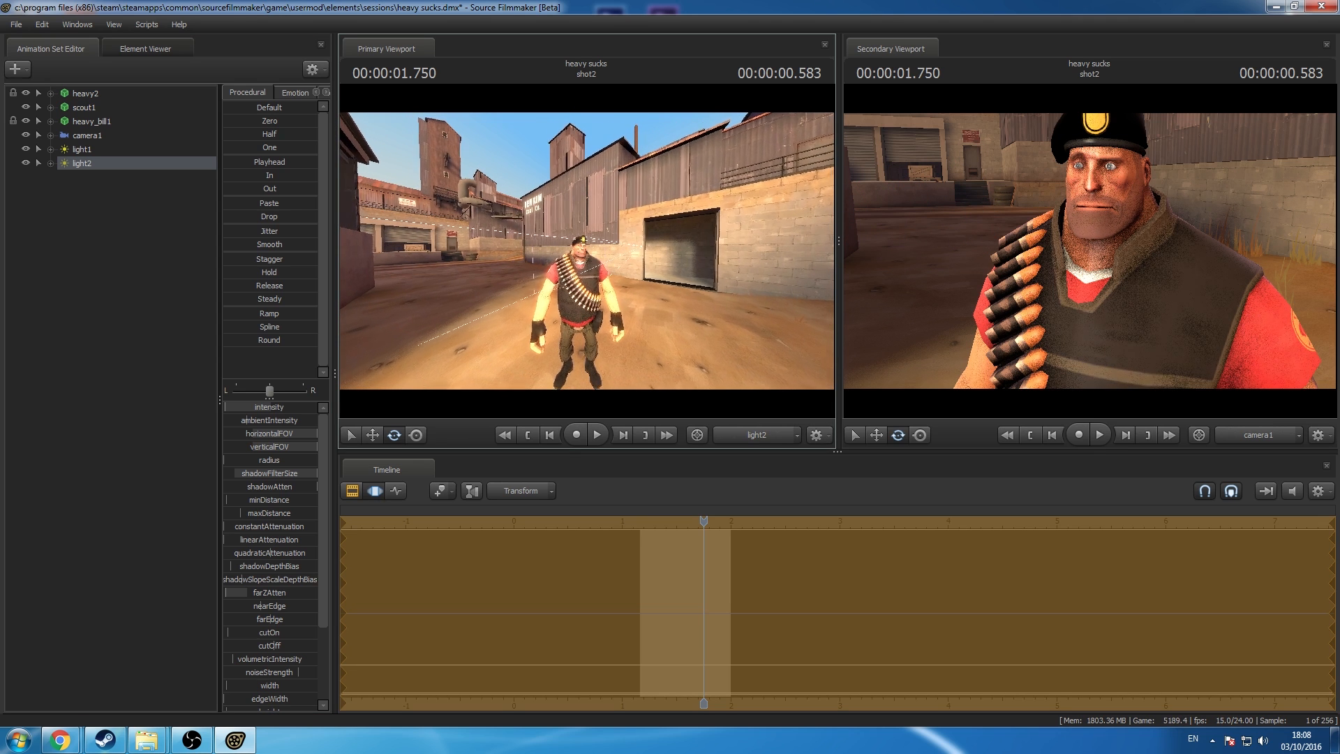
key(w)
key(F2)
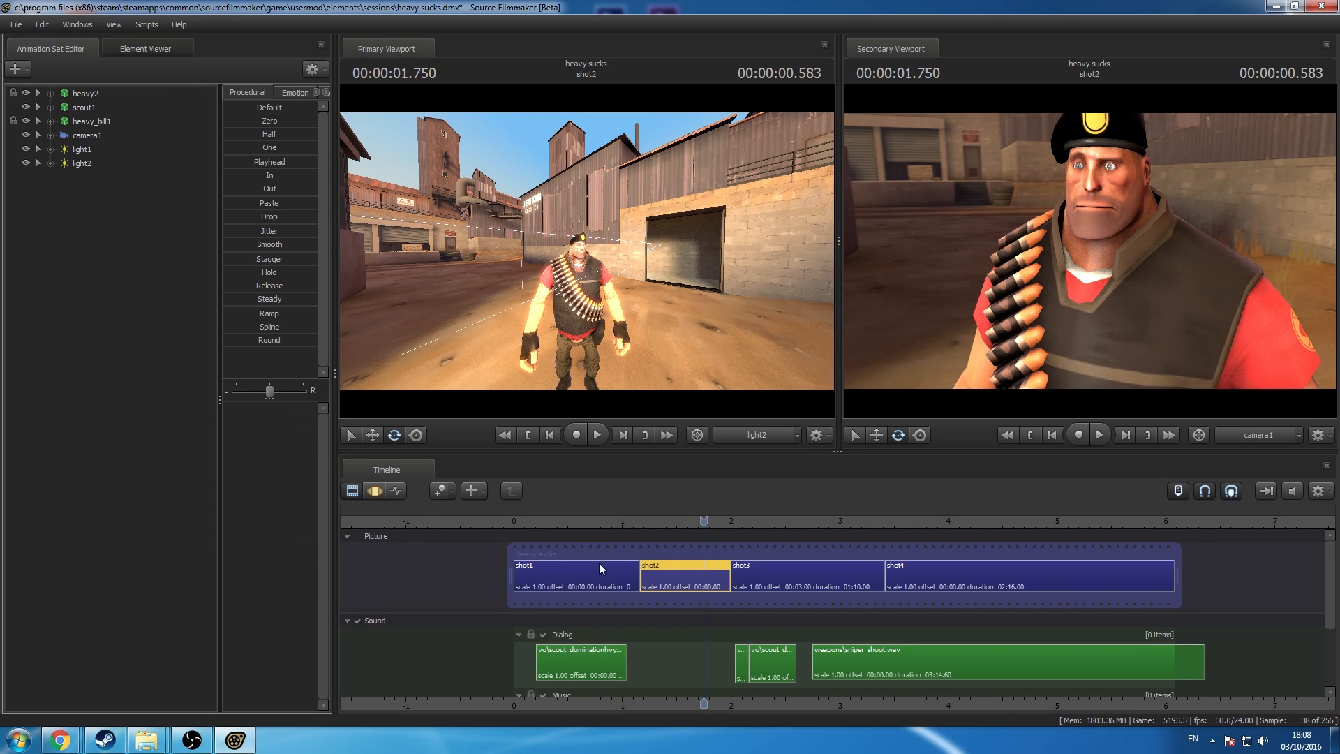
Step: Start camera1's time selection just before shot2's end and pull the camera slightly back from the heavy there
click(90, 135)
click(375, 491)
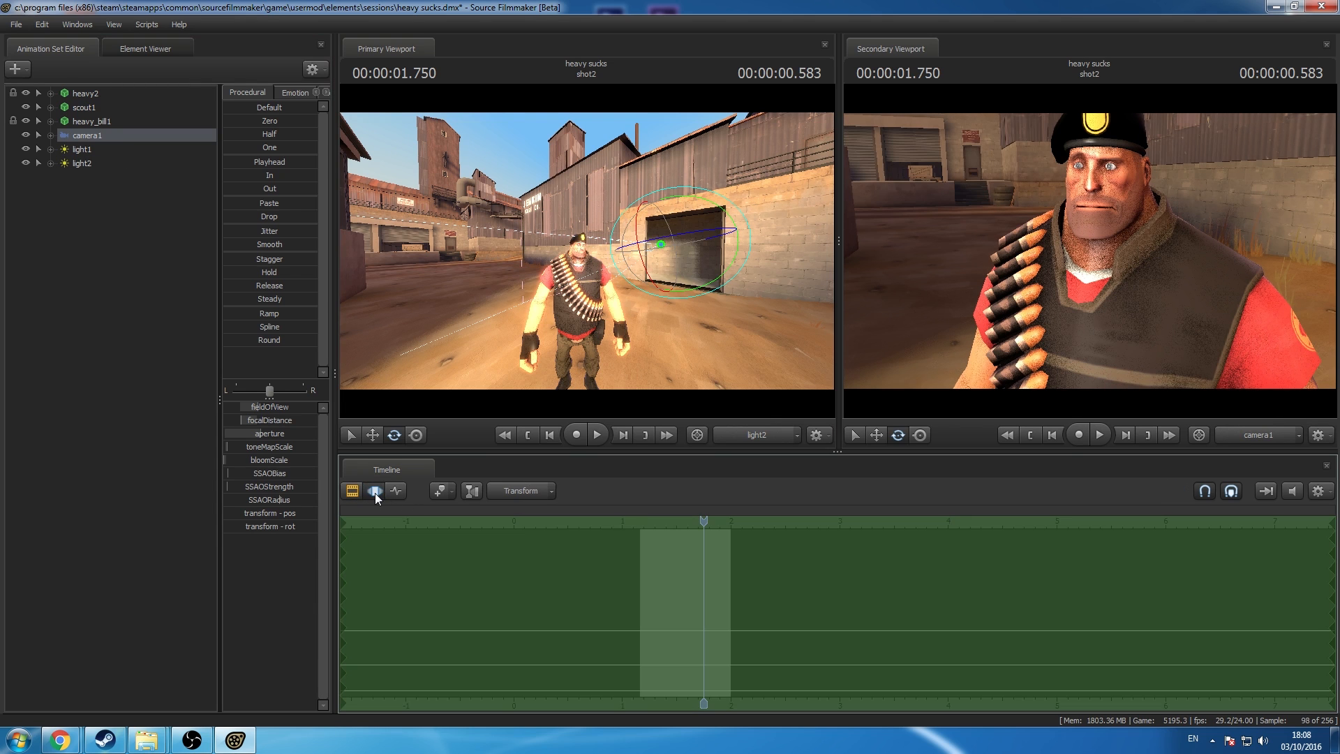
scroll(733, 606, up, 6)
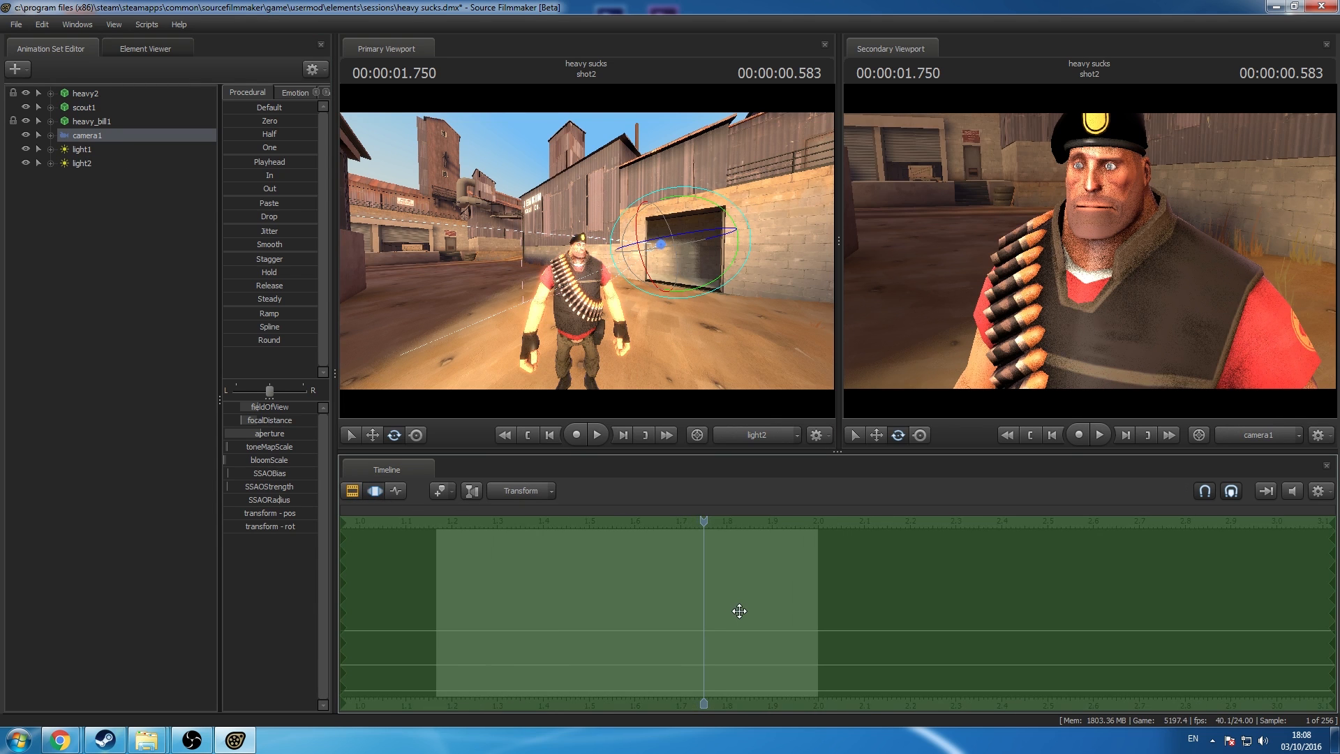
scroll(734, 605, down, 2)
click(781, 572)
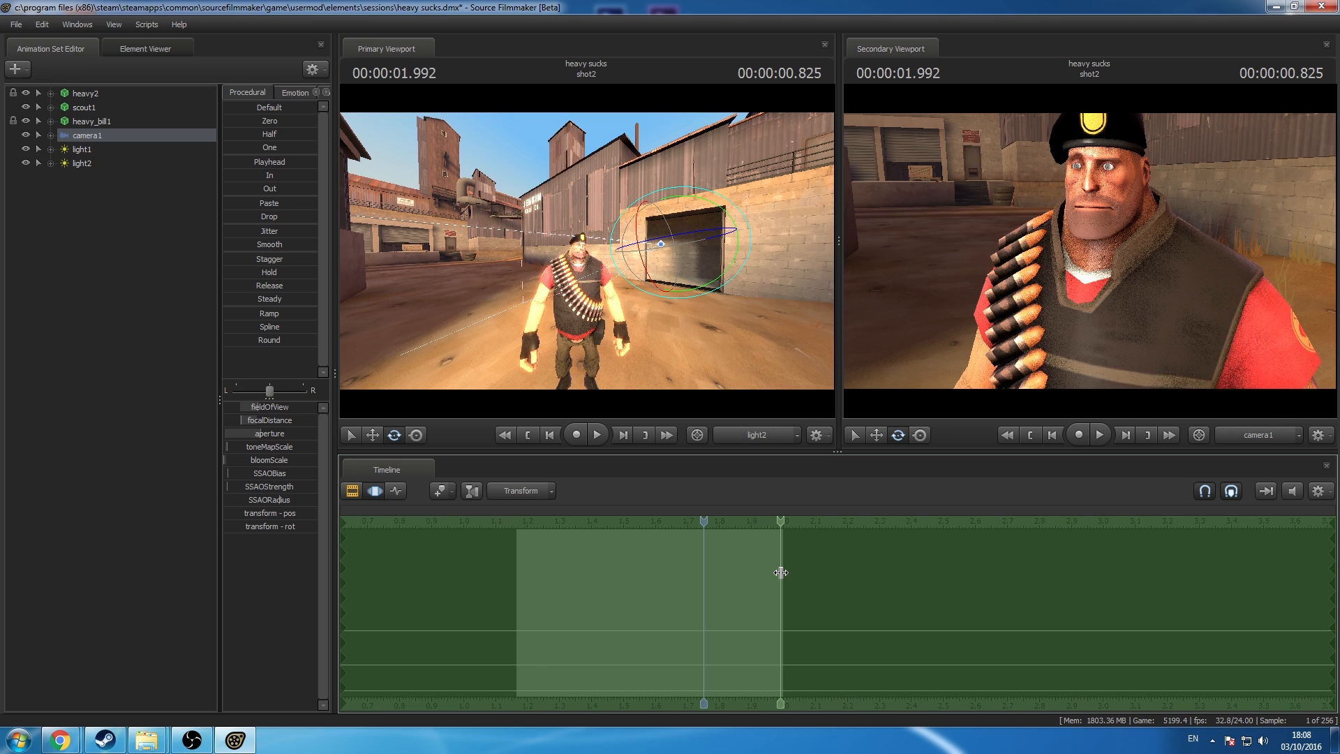
drag(782, 572, 770, 571)
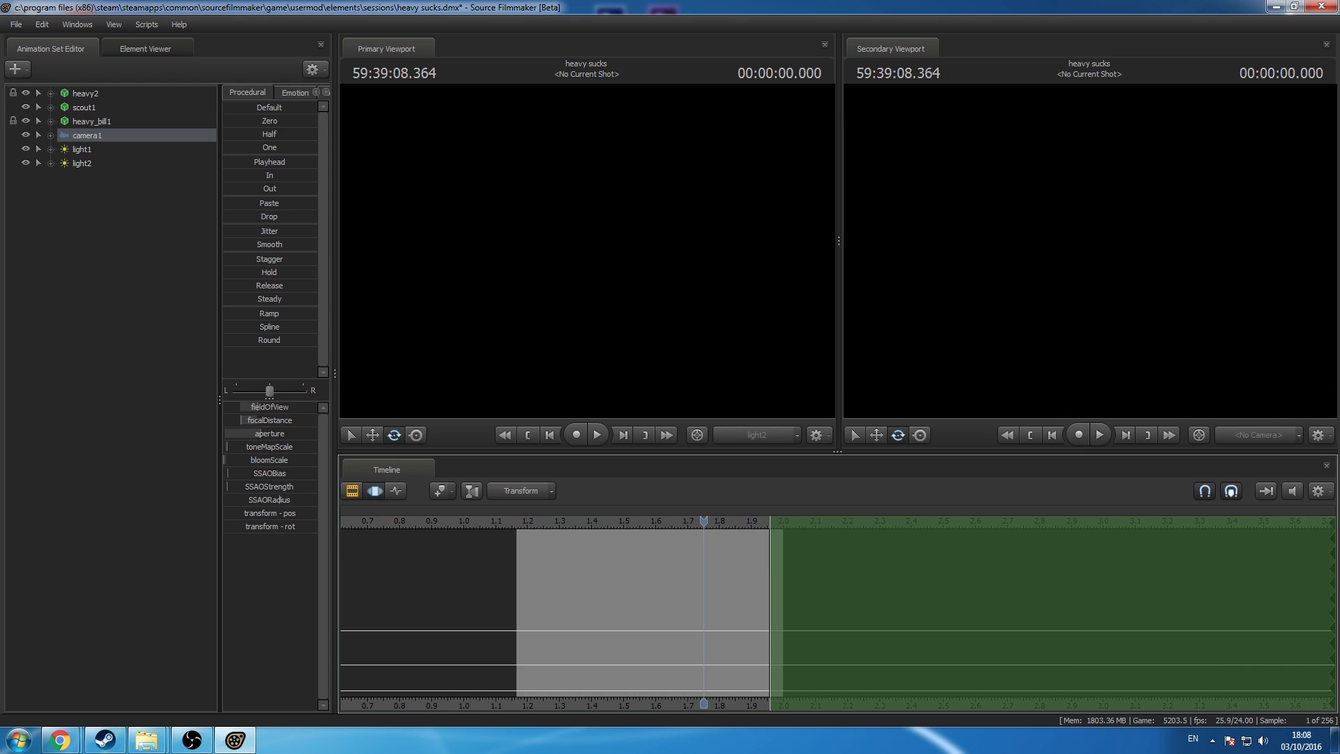
middle_drag(676, 701, 848, 714)
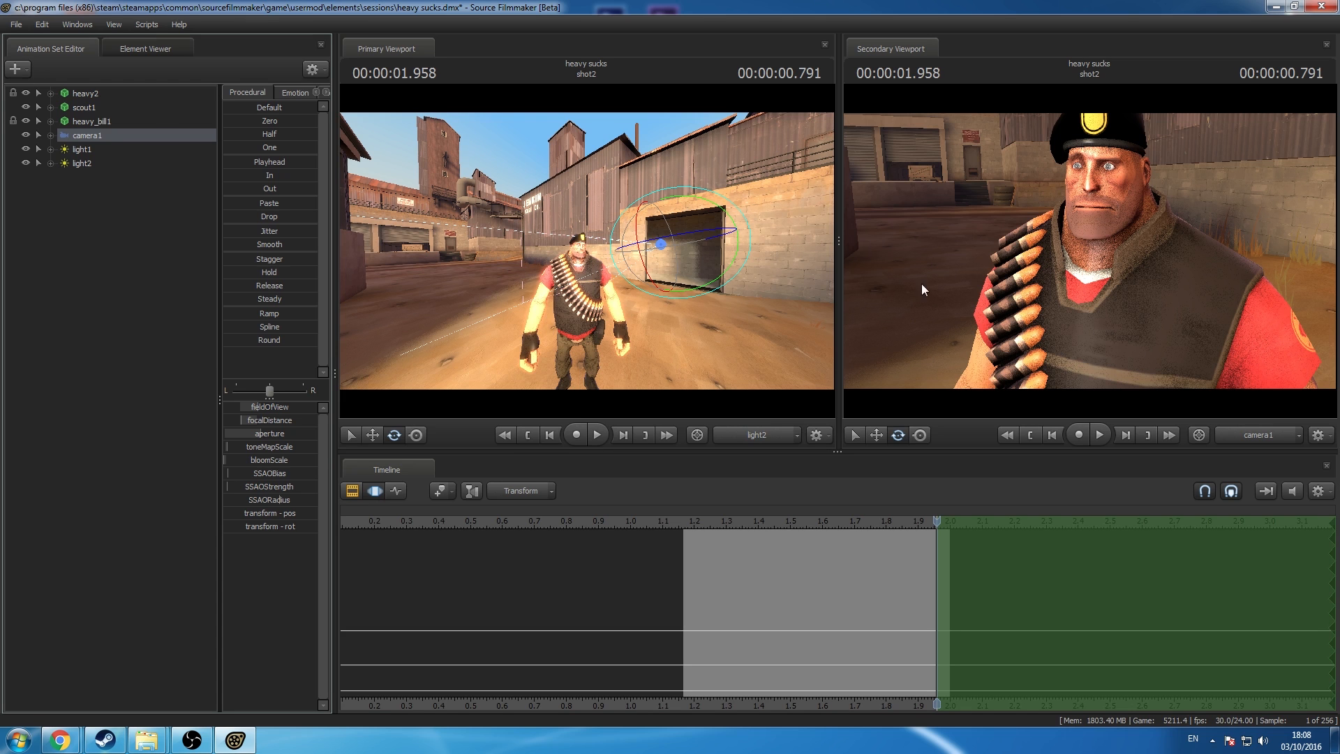
click(1004, 312)
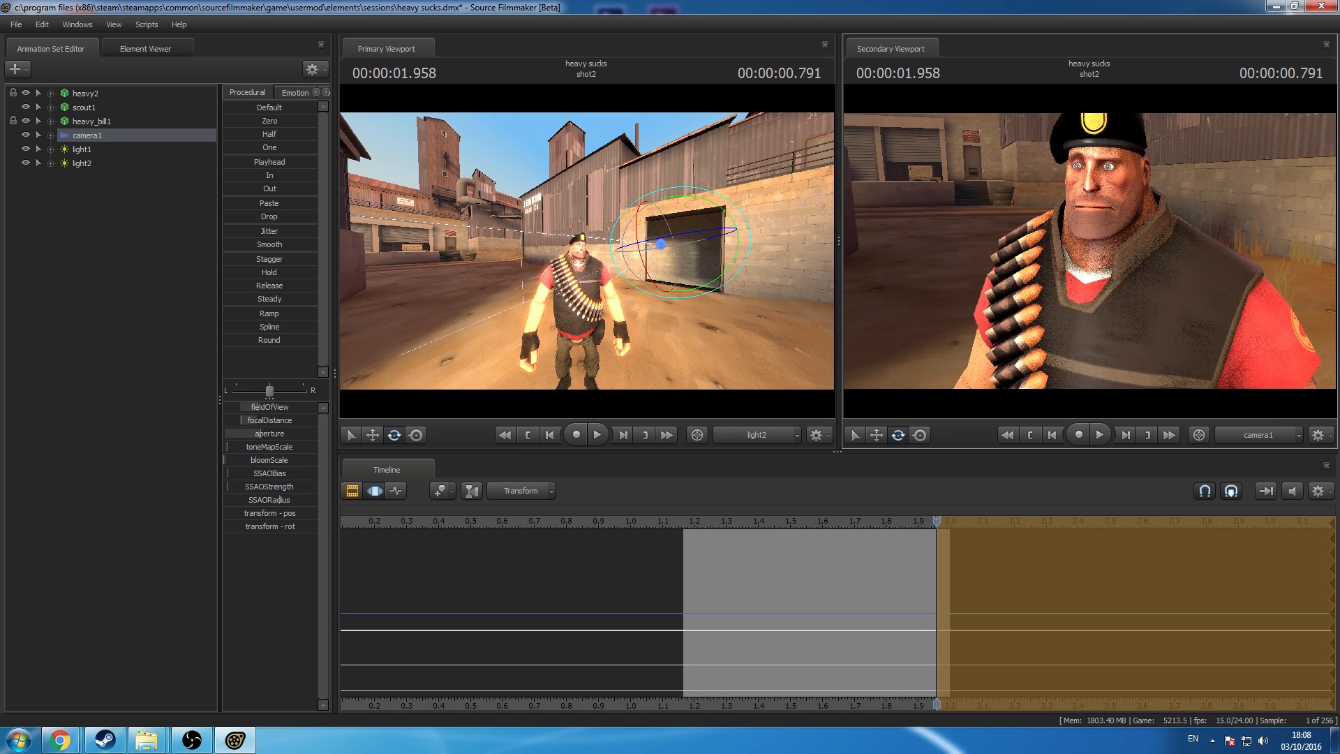
drag(1004, 312, 1018, 307)
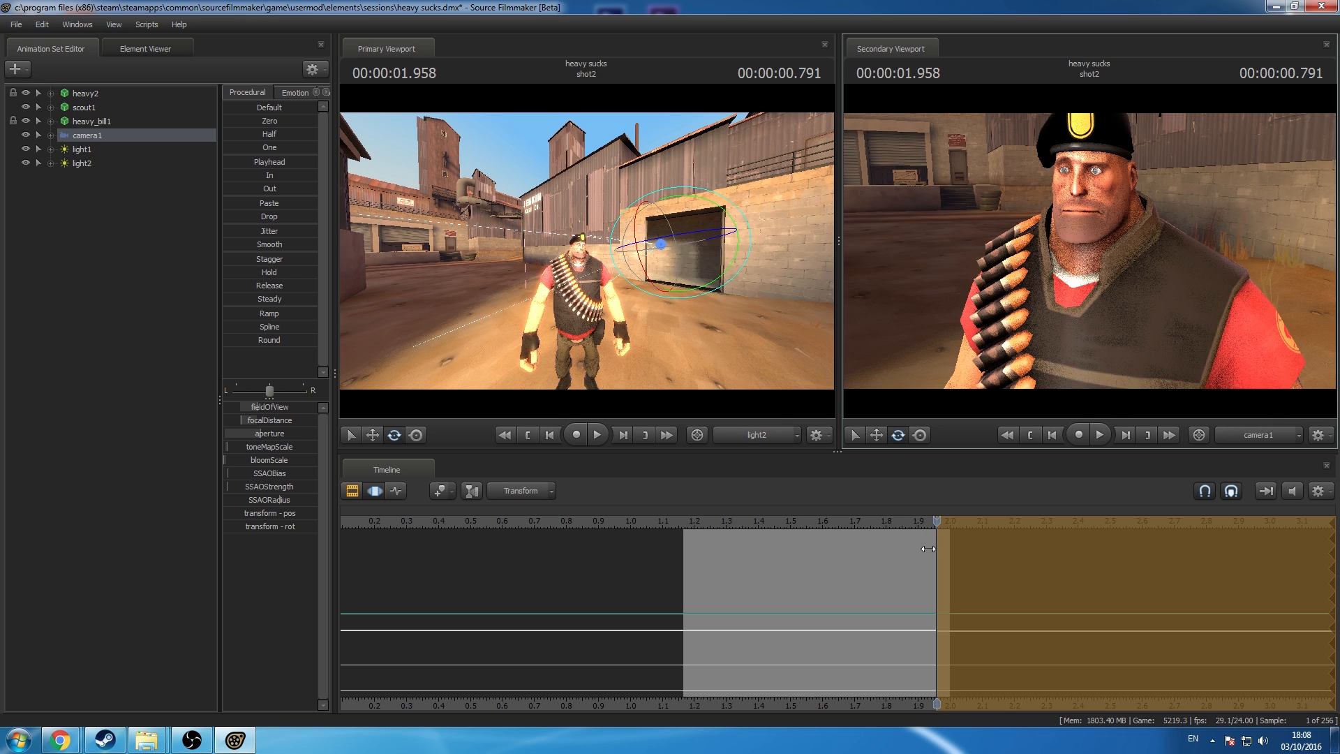
Step: Stretch the time selection's falloff back to shot2's start to blend the camera1 move, and play the result
drag(928, 549, 680, 566)
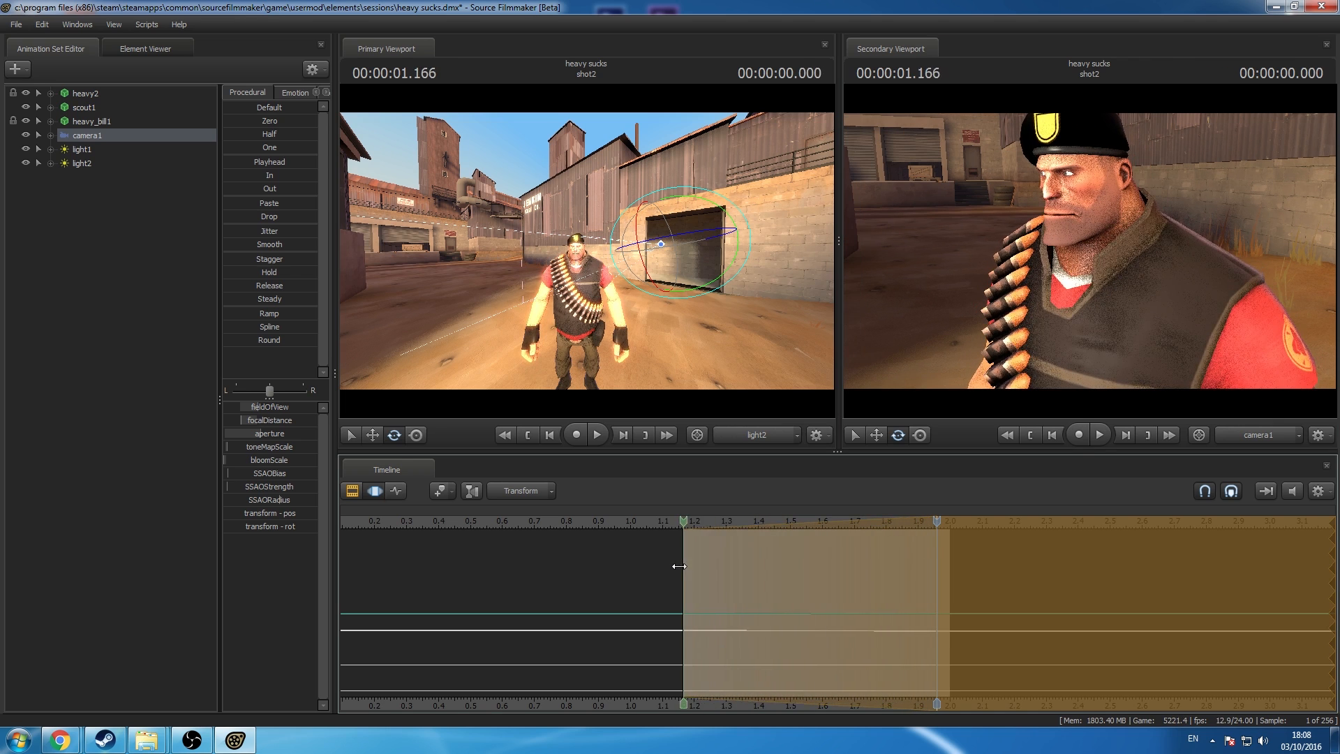
drag(938, 523, 682, 553)
key(space)
key(space)
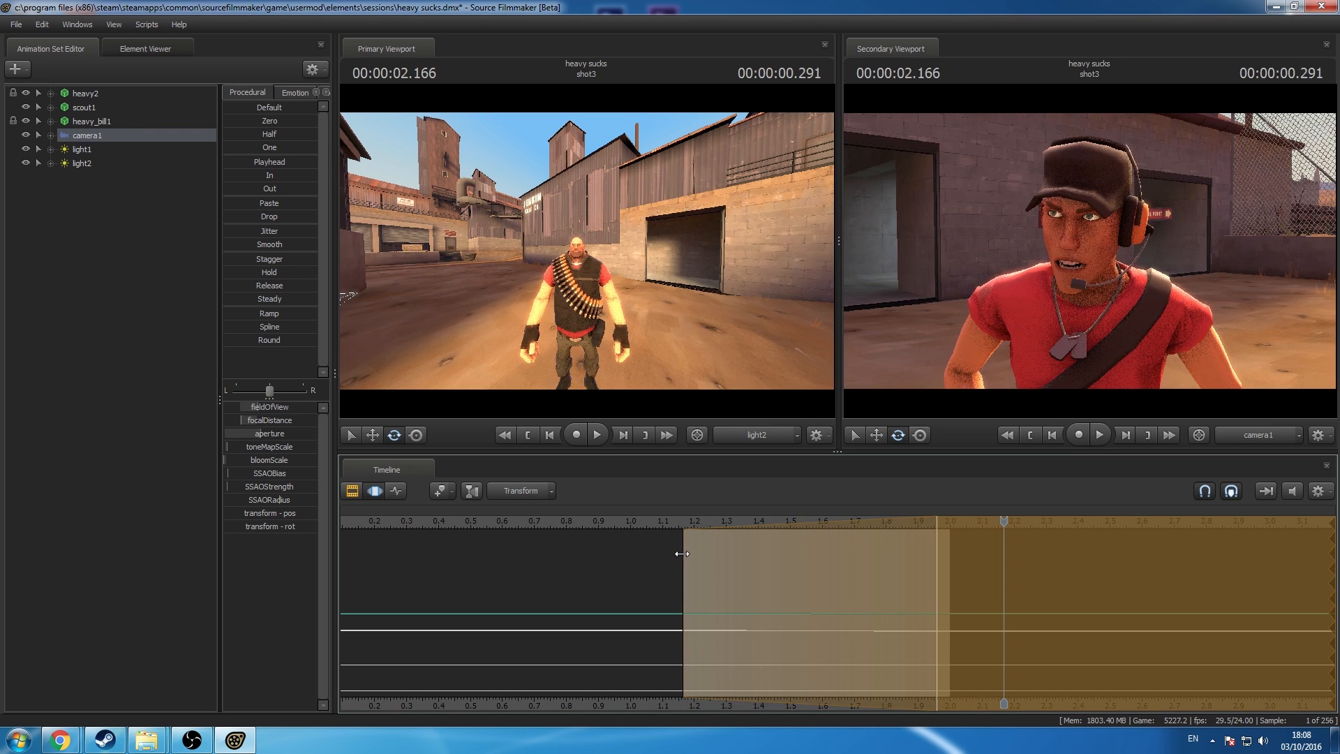
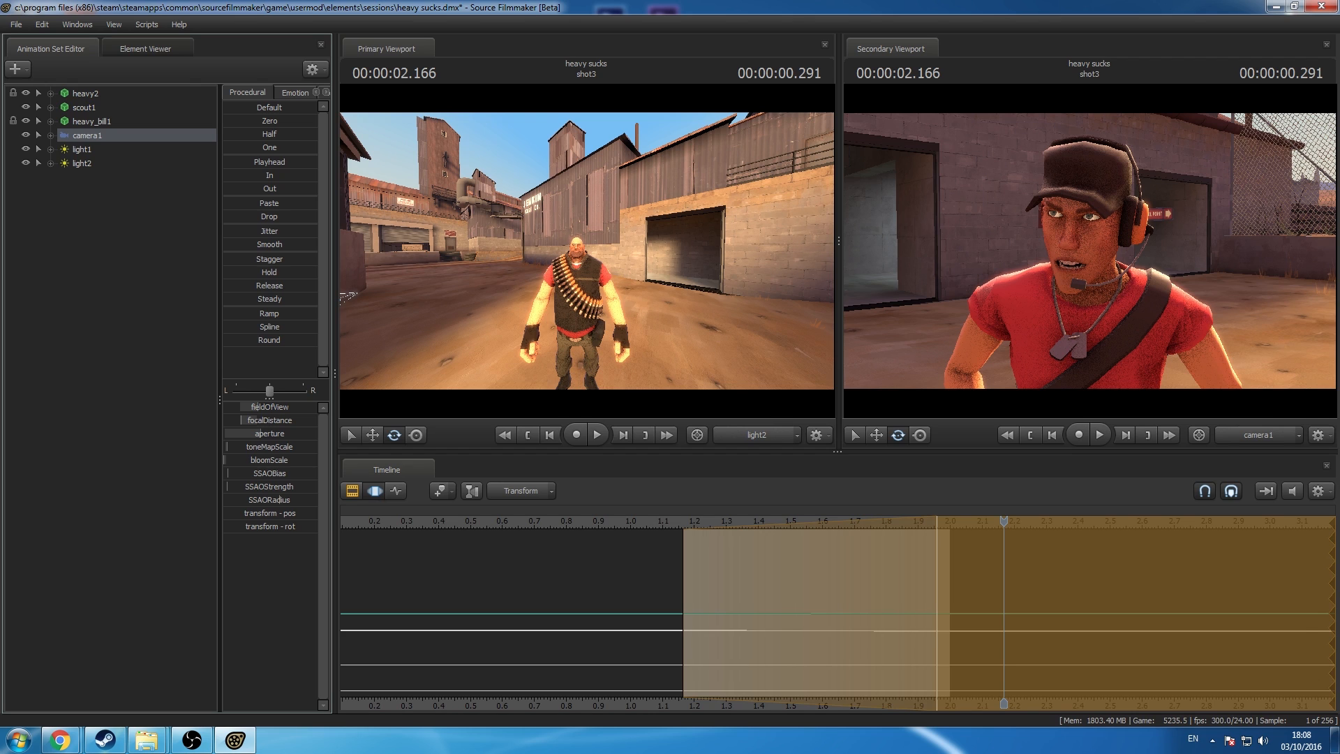
Step: Apply the Jitter preset to camera1 over the falloff in shot2 and play the shot to check the shake
drag(269, 231, 271, 231)
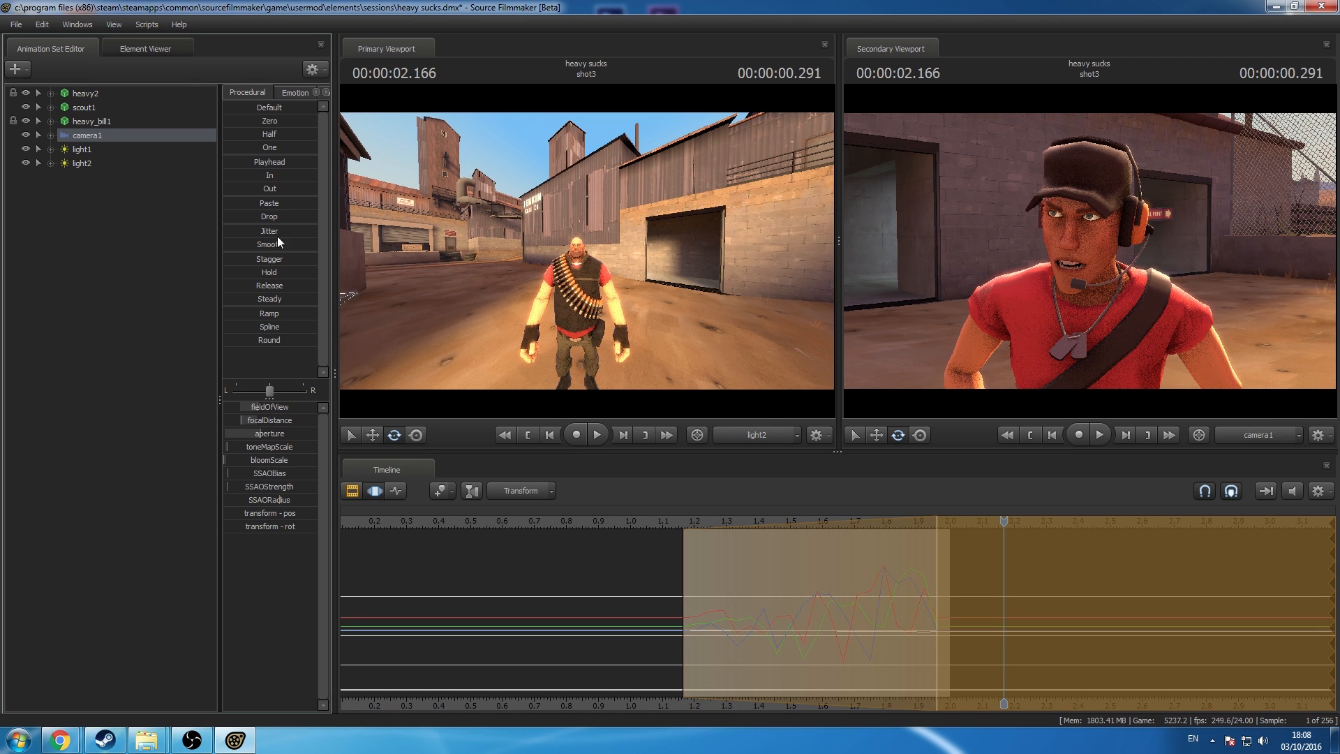
click(663, 520)
key(space)
key(space)
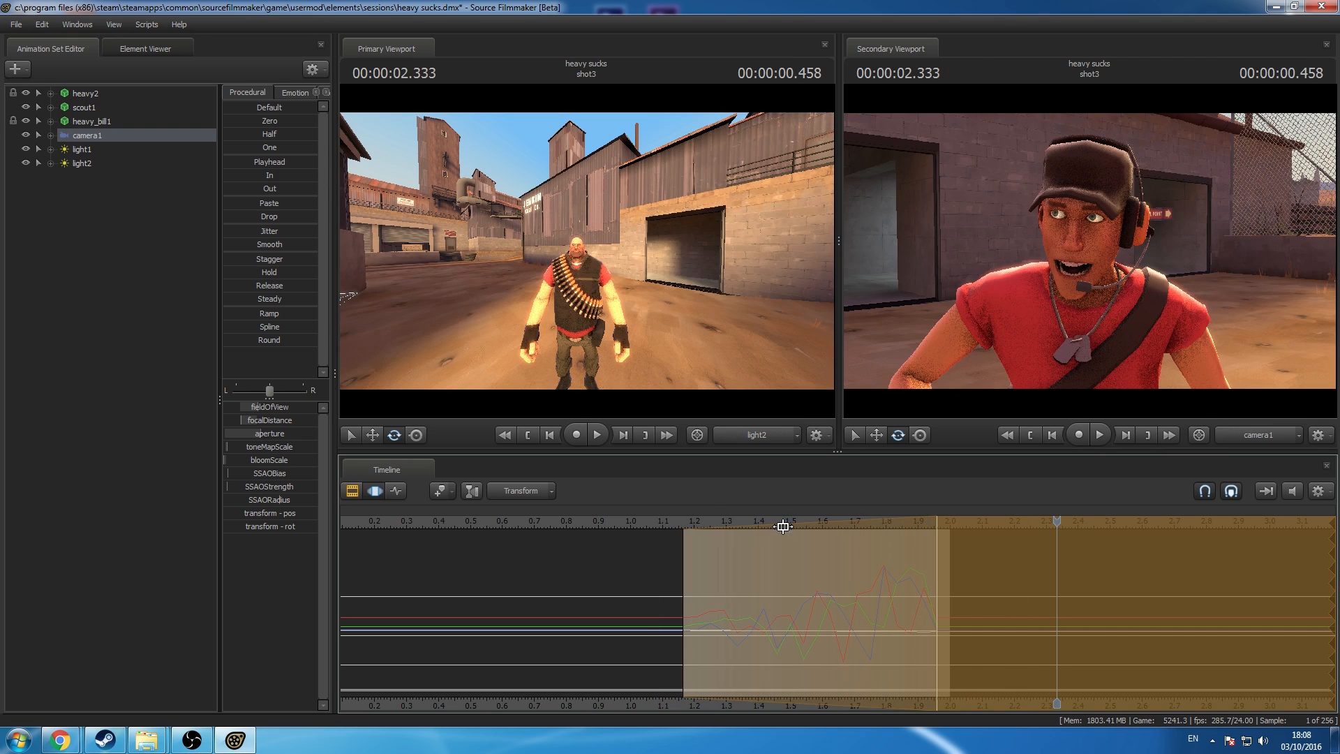
drag(1058, 526, 702, 530)
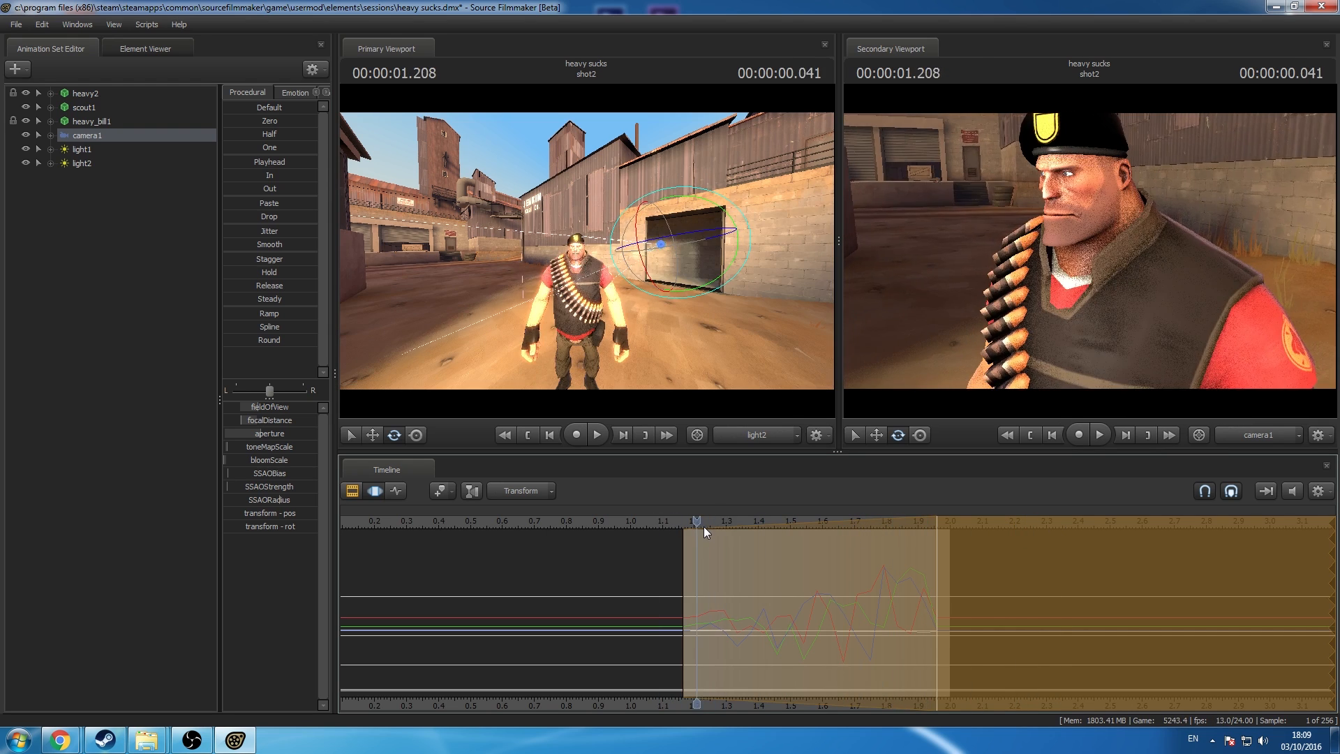
key(space)
drag(1071, 531, 835, 543)
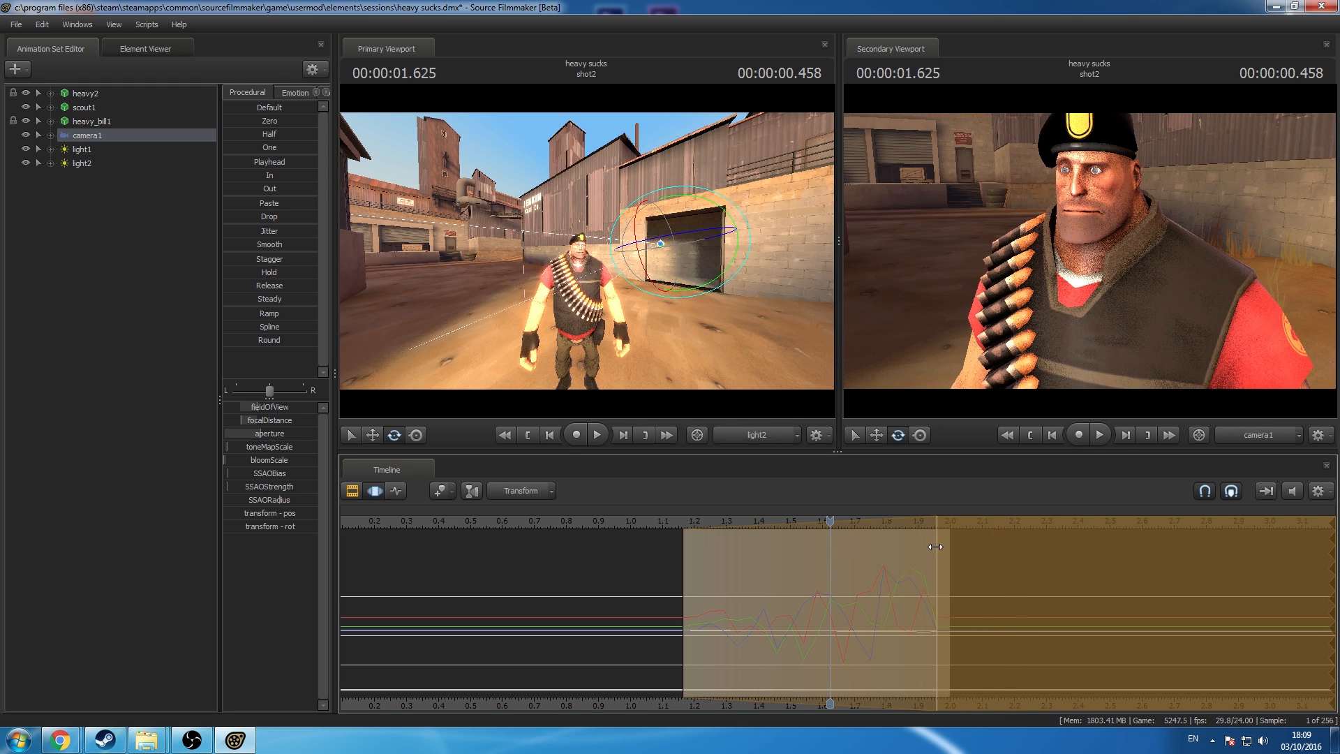
Step: Widen the time selection's falloff beyond both ends of shot2, from about 0.9 s to 2.4 s, and smooth camera1's jitter
drag(936, 547, 1070, 580)
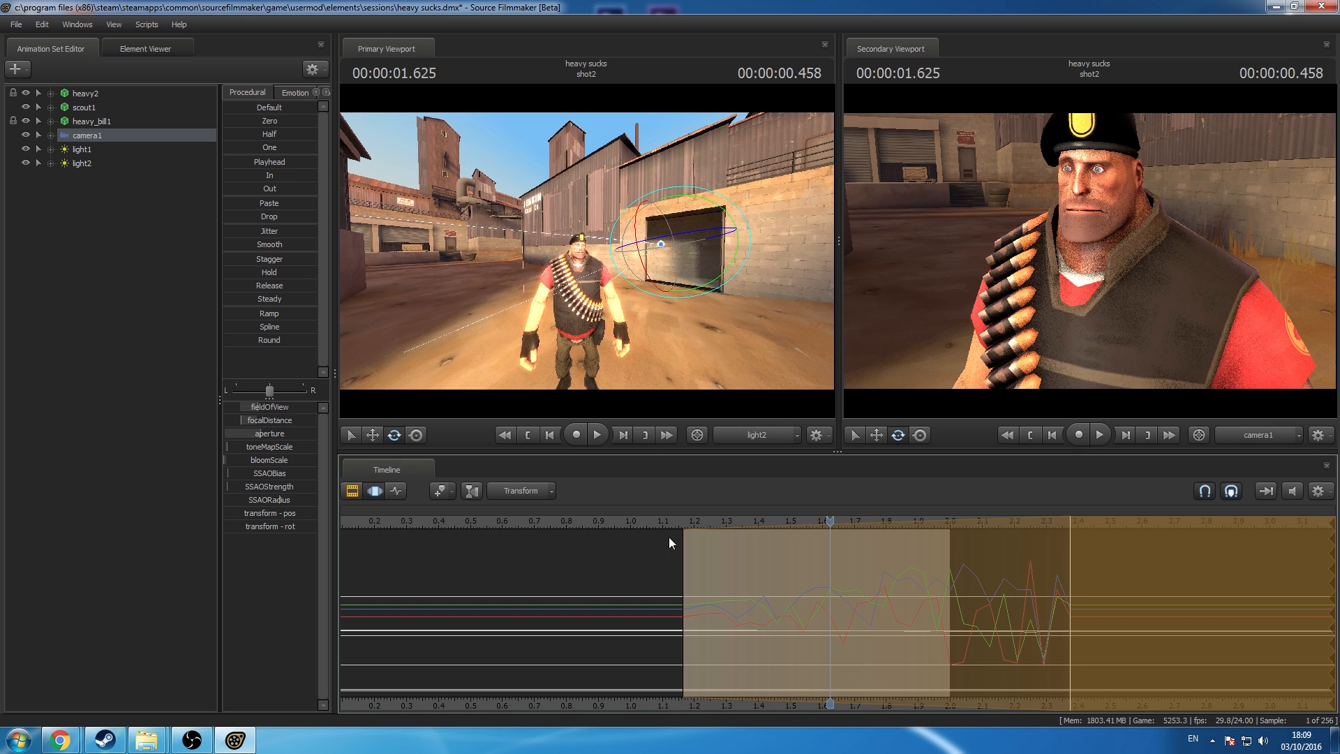
drag(682, 546, 593, 548)
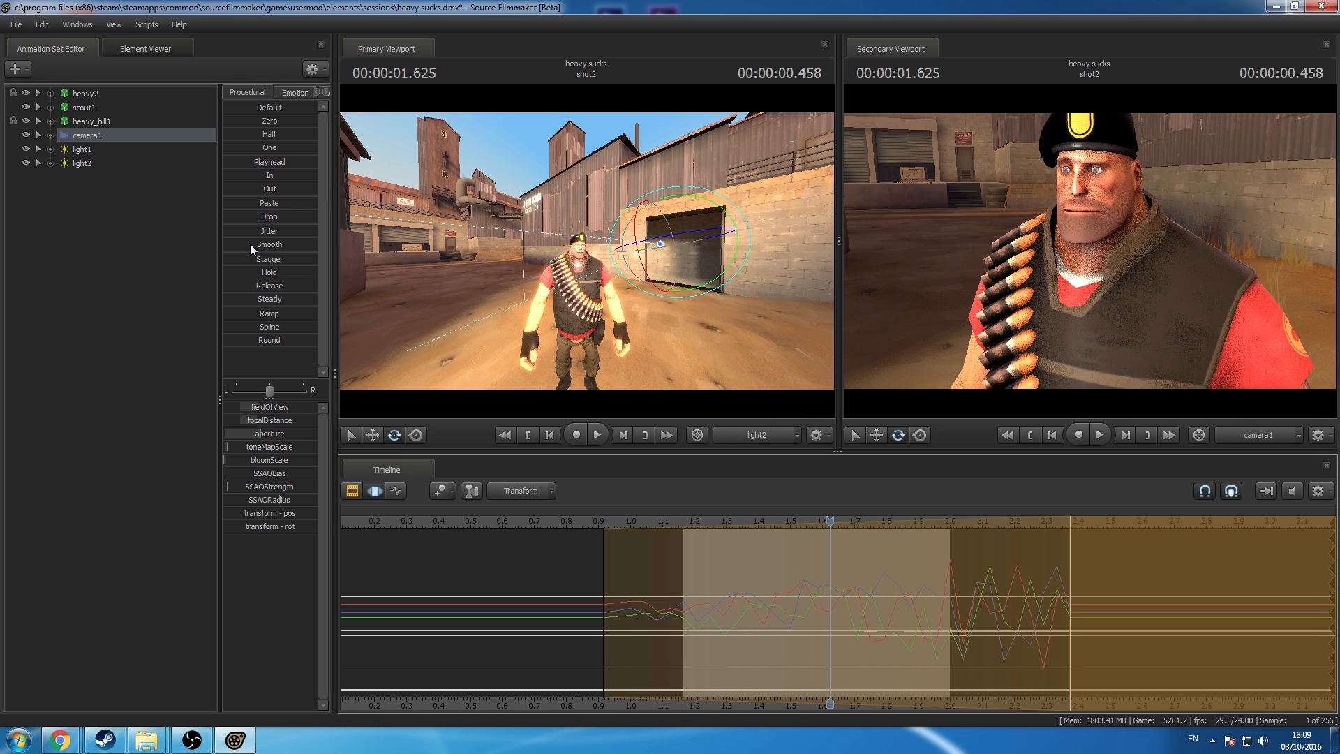
drag(250, 244, 559, 262)
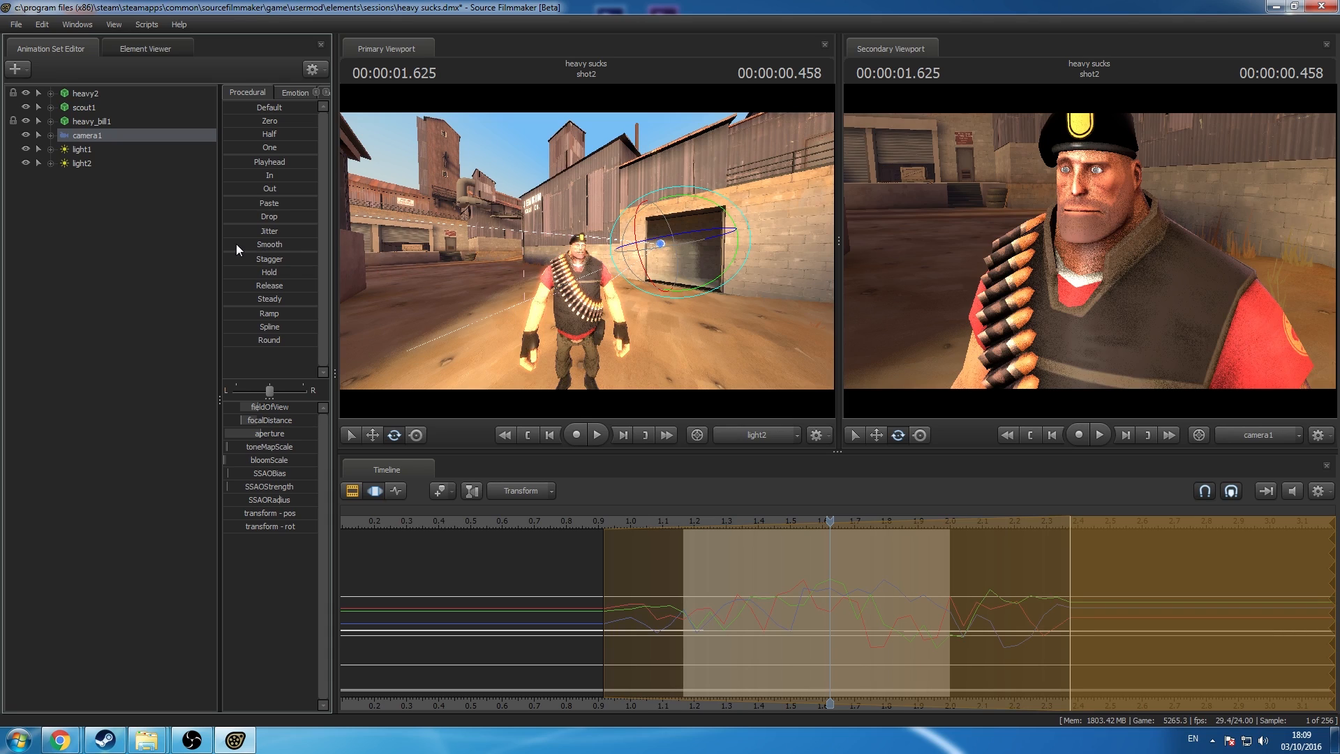
drag(236, 244, 310, 246)
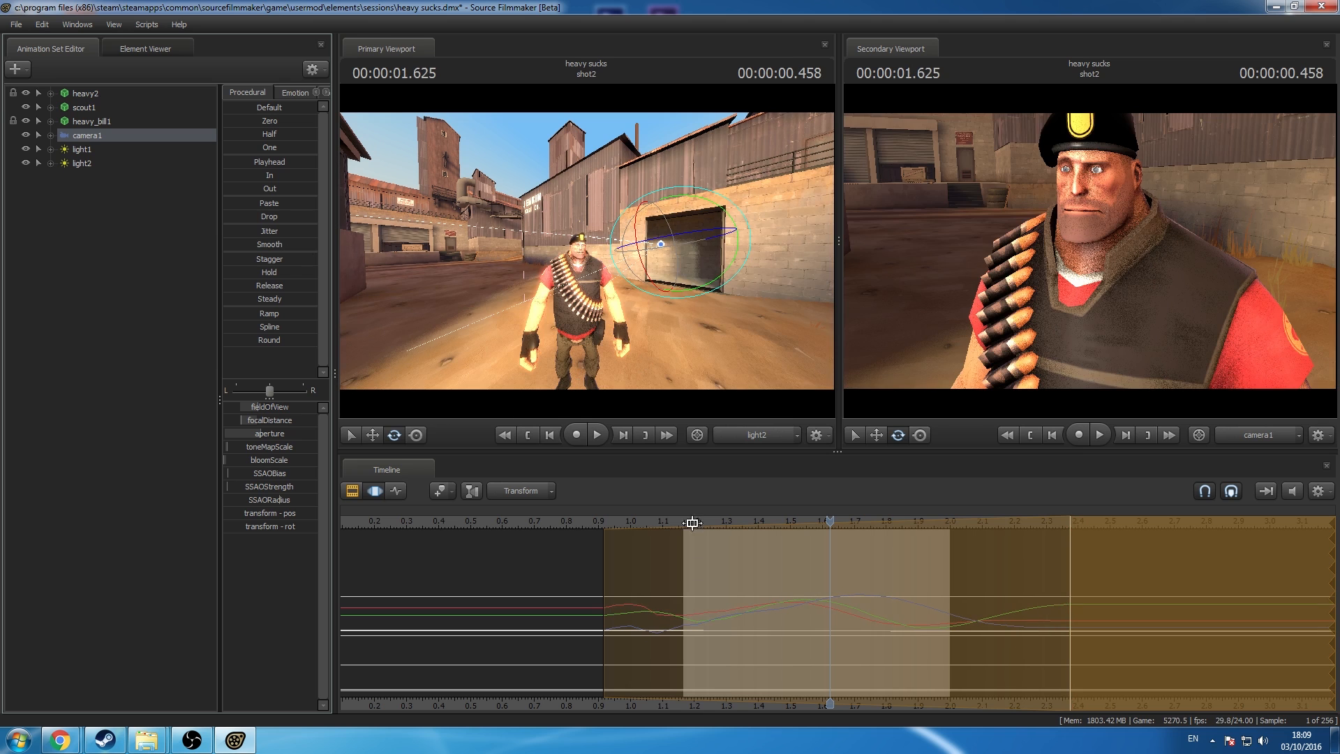
click(892, 565)
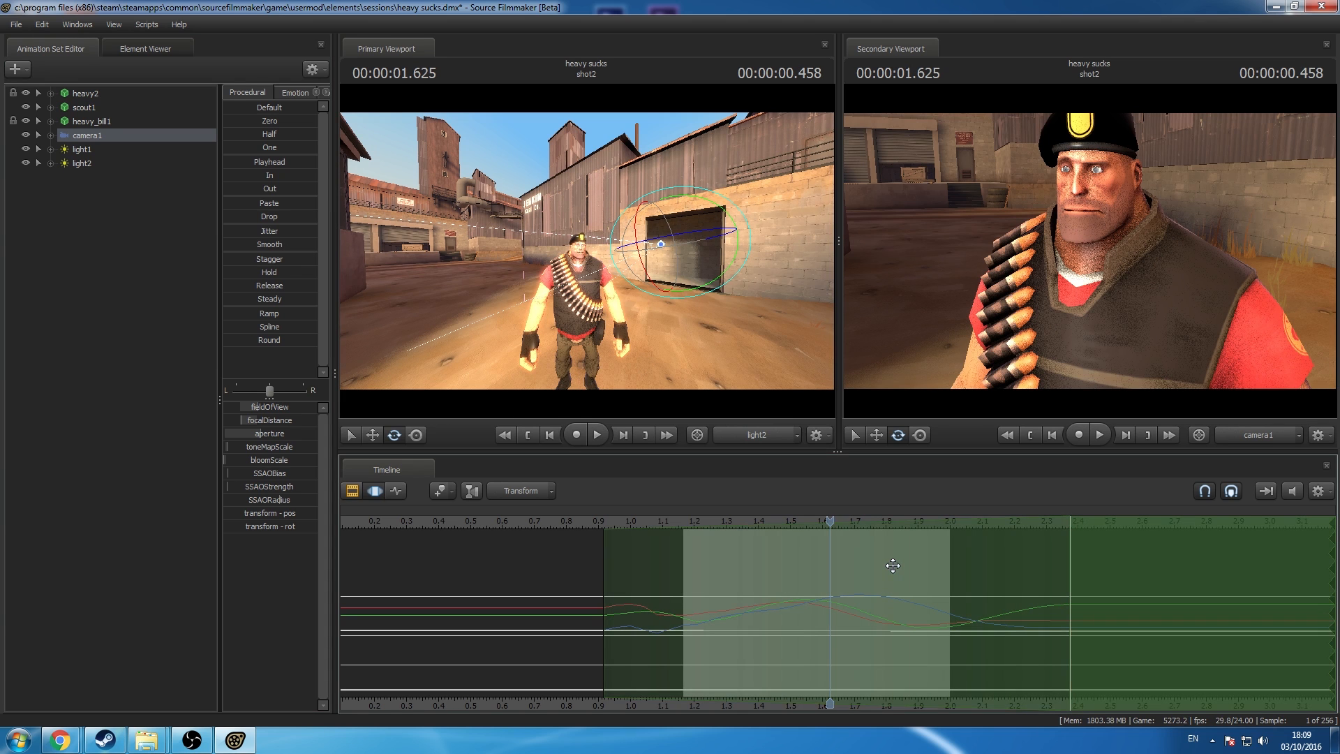
key(Escape)
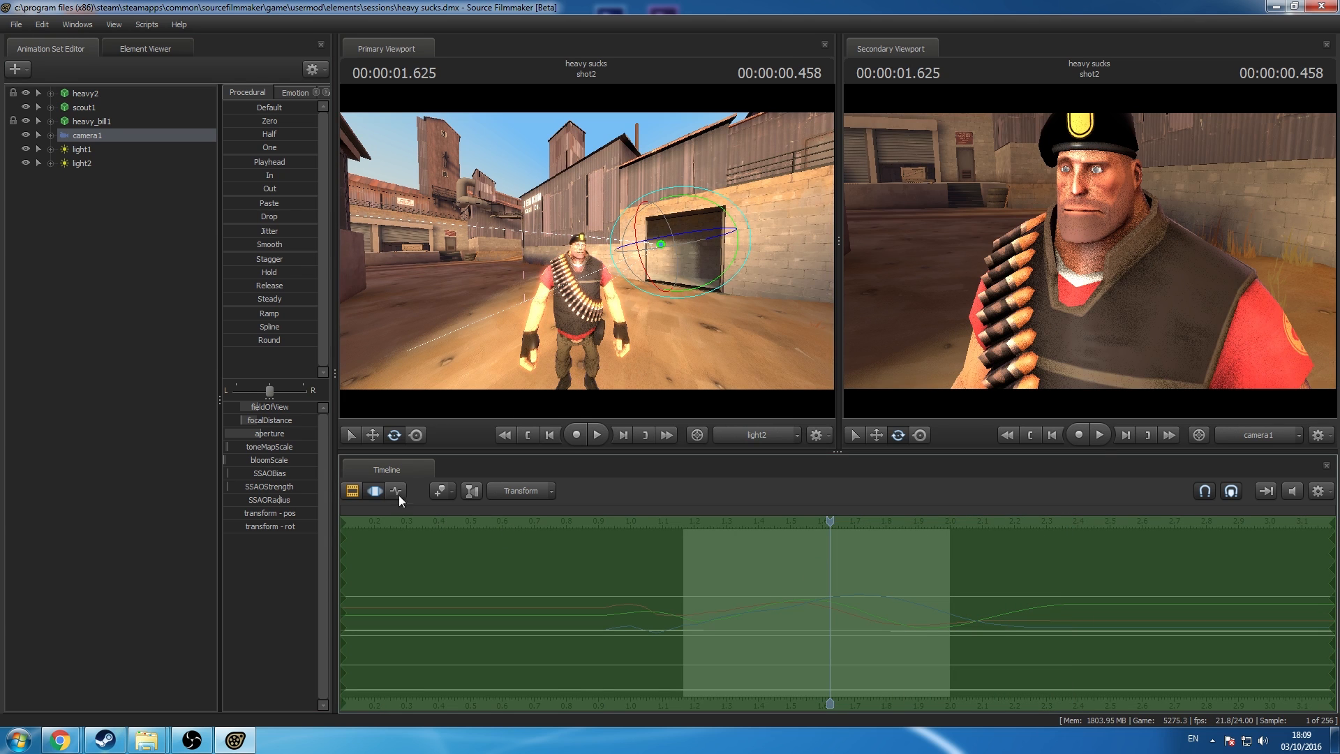
Step: Play the sequence from 1.0 s in the clip editor, and scrub to 2.375 s in shot3
click(354, 491)
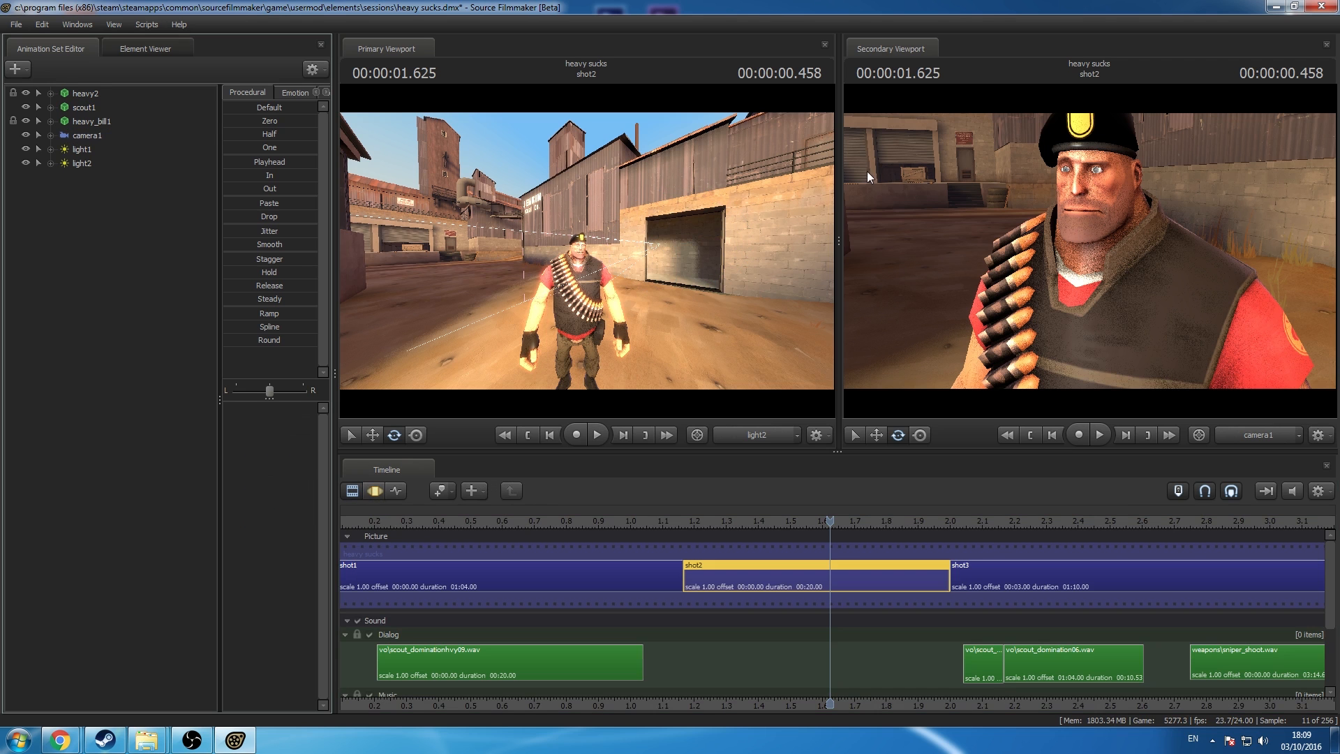
click(631, 521)
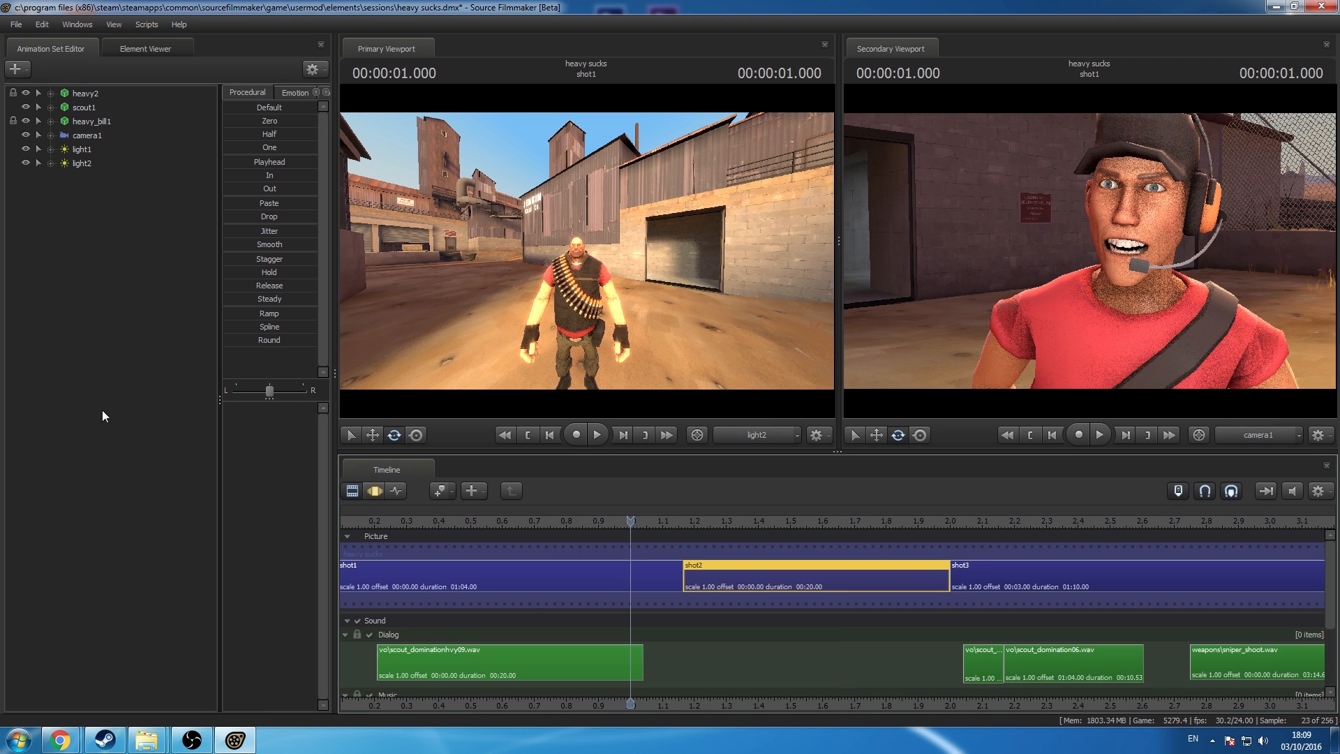
key(space)
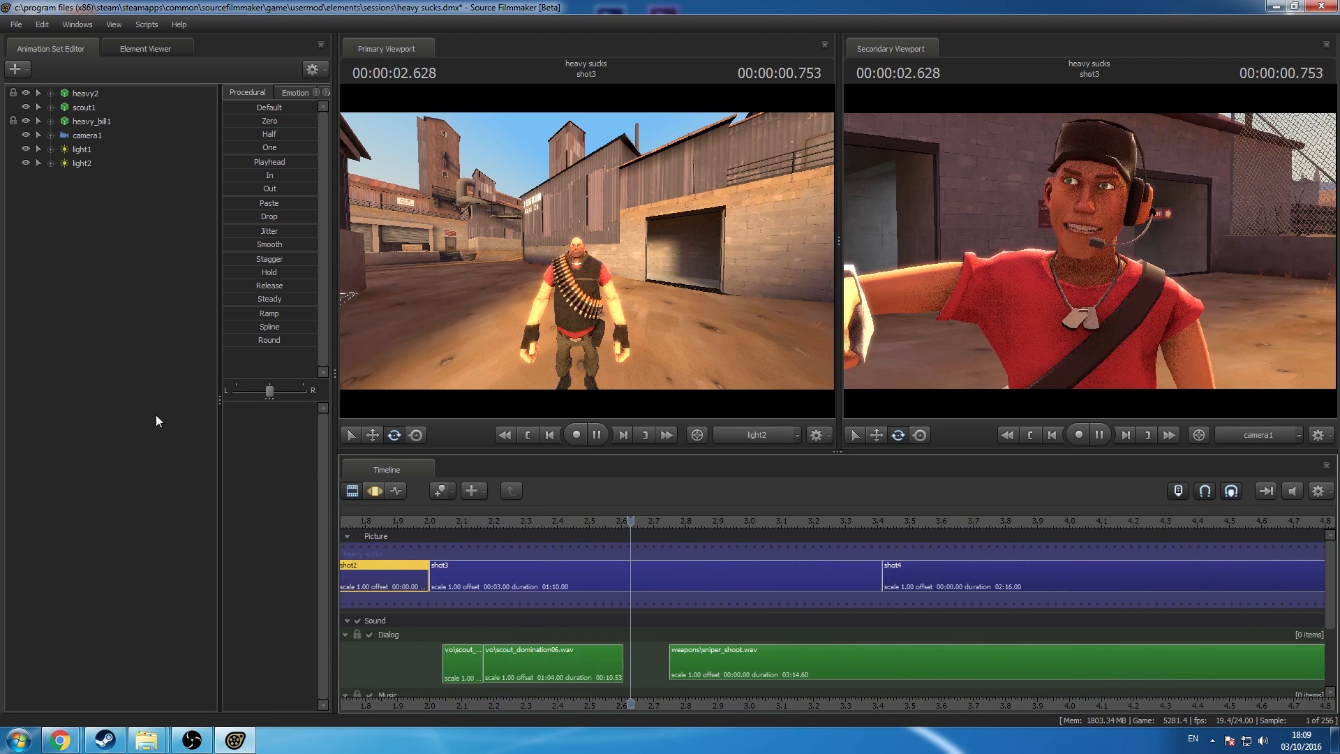
key(space)
scroll(660, 571, down, 5)
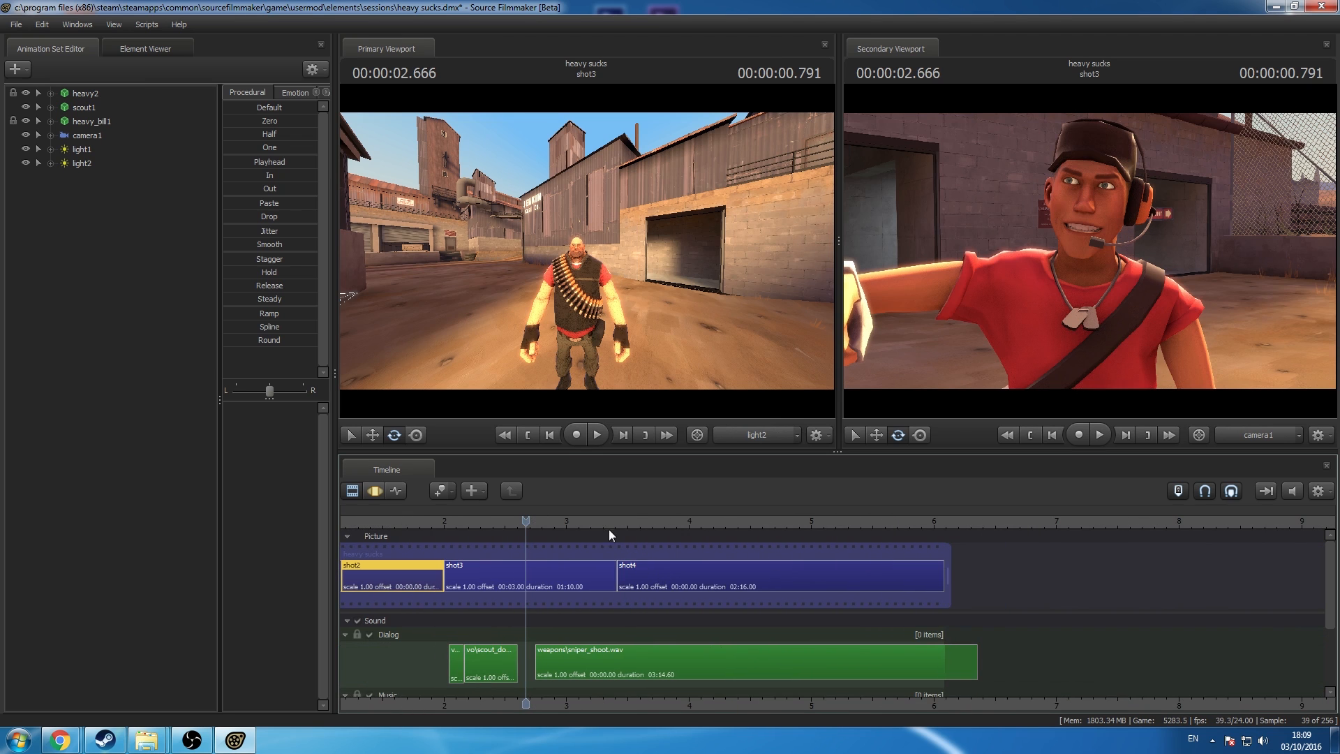
middle_drag(638, 701, 1025, 749)
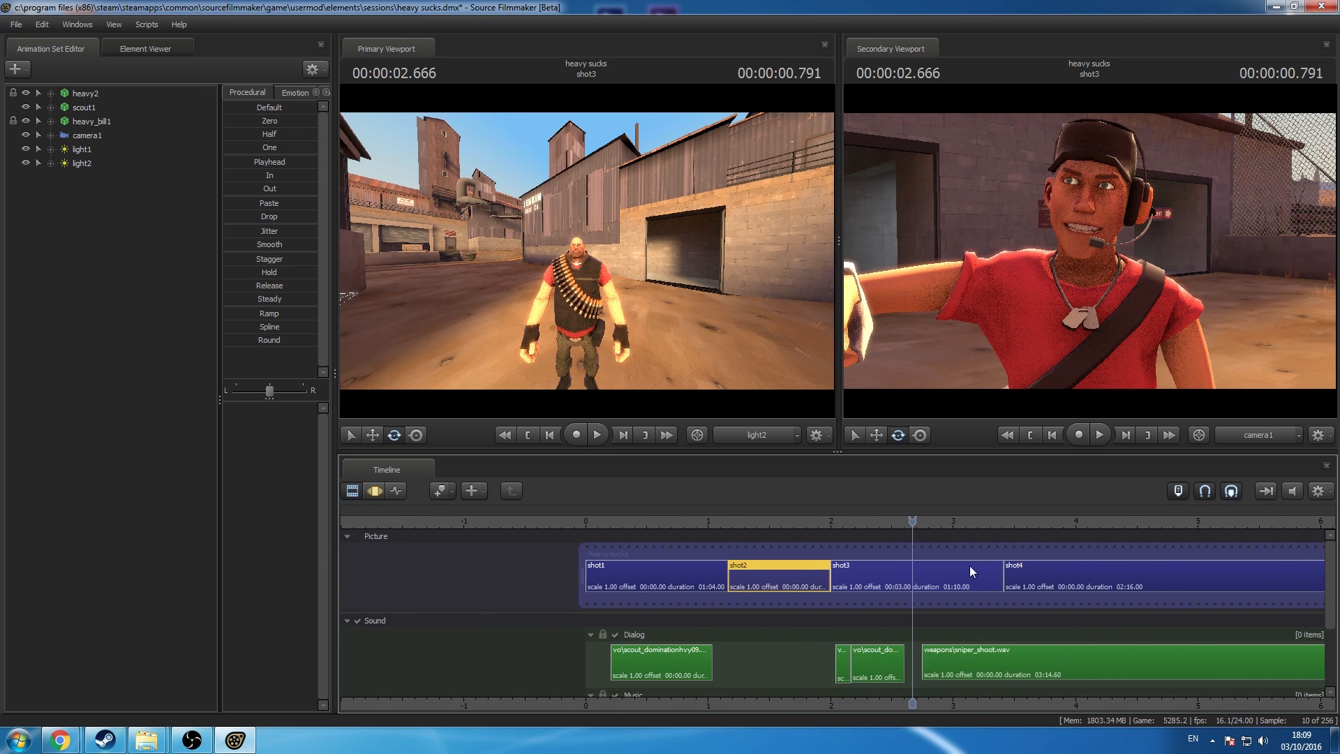
middle_drag(1074, 706, 968, 702)
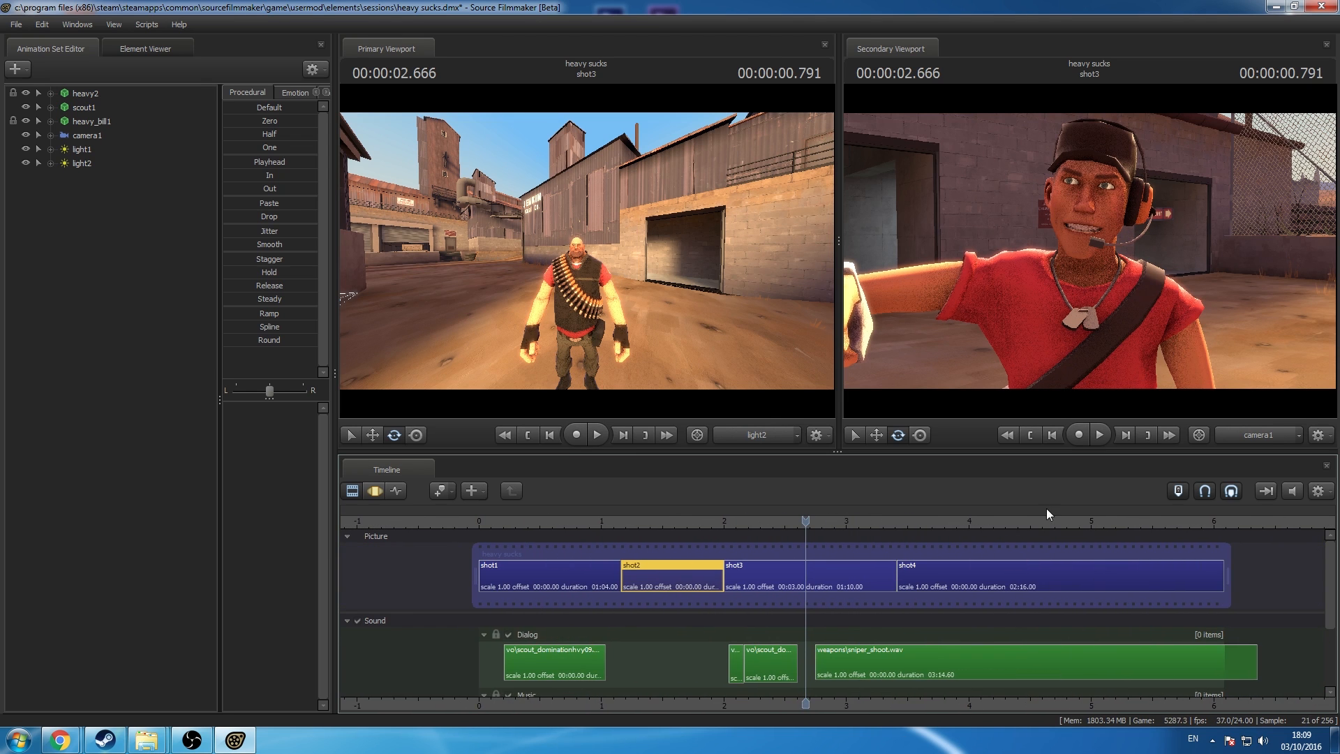
drag(1036, 522, 768, 521)
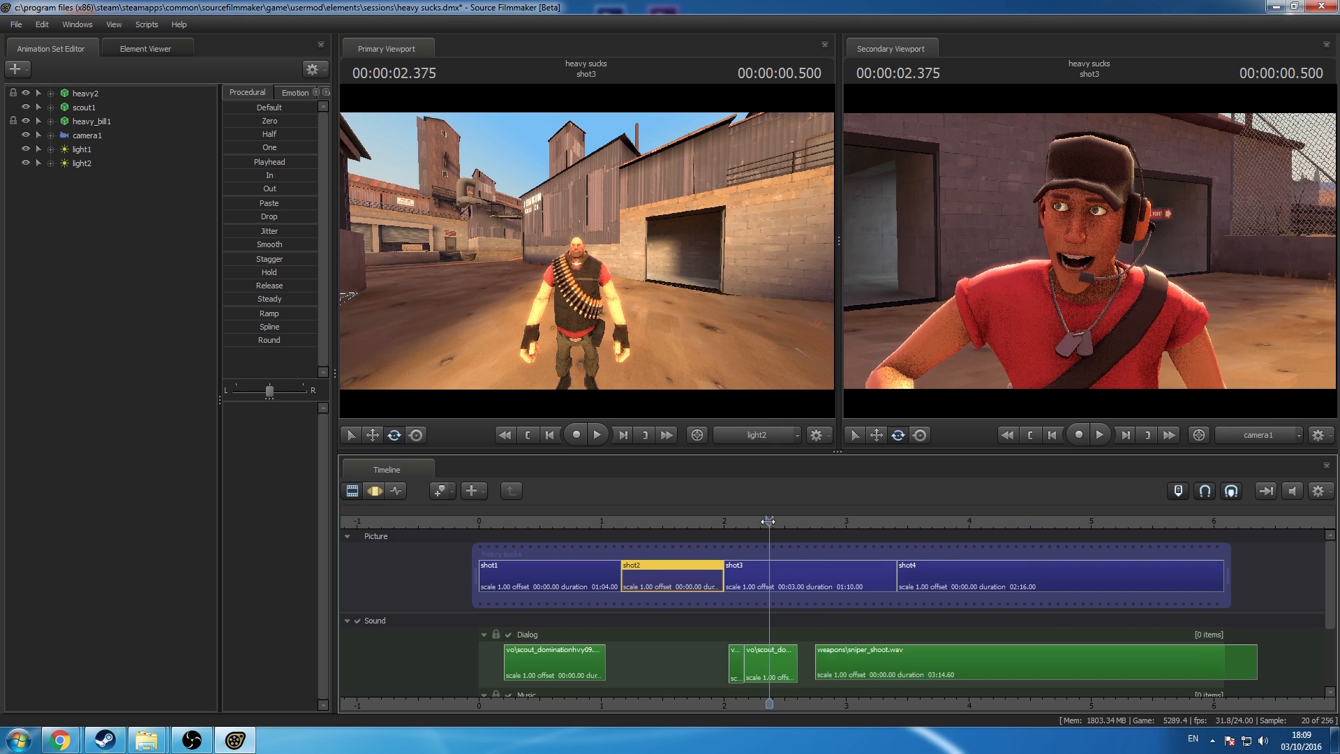
click(776, 581)
click(378, 493)
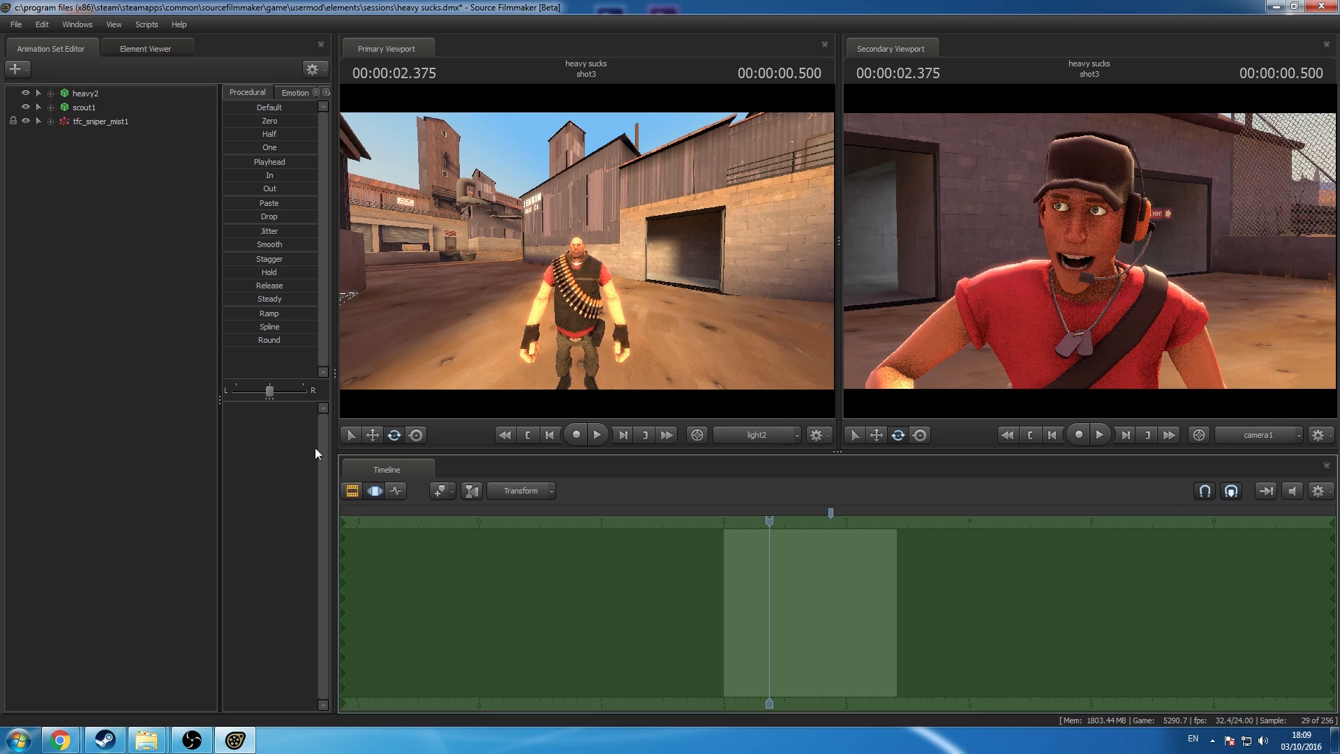
right_click(99, 207)
click(144, 226)
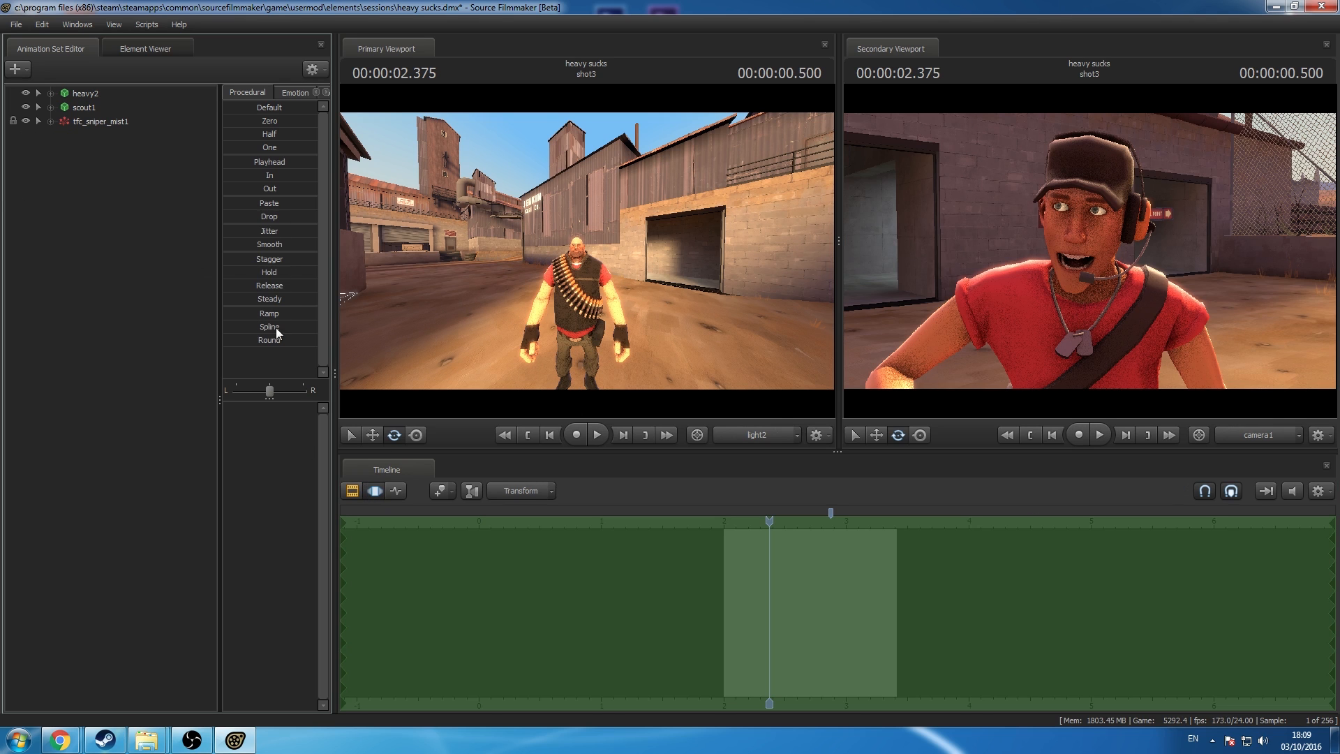
Step: Copy light1 and light2 from shot1 and paste them into shot3's animation sets
click(352, 491)
click(537, 563)
click(87, 140)
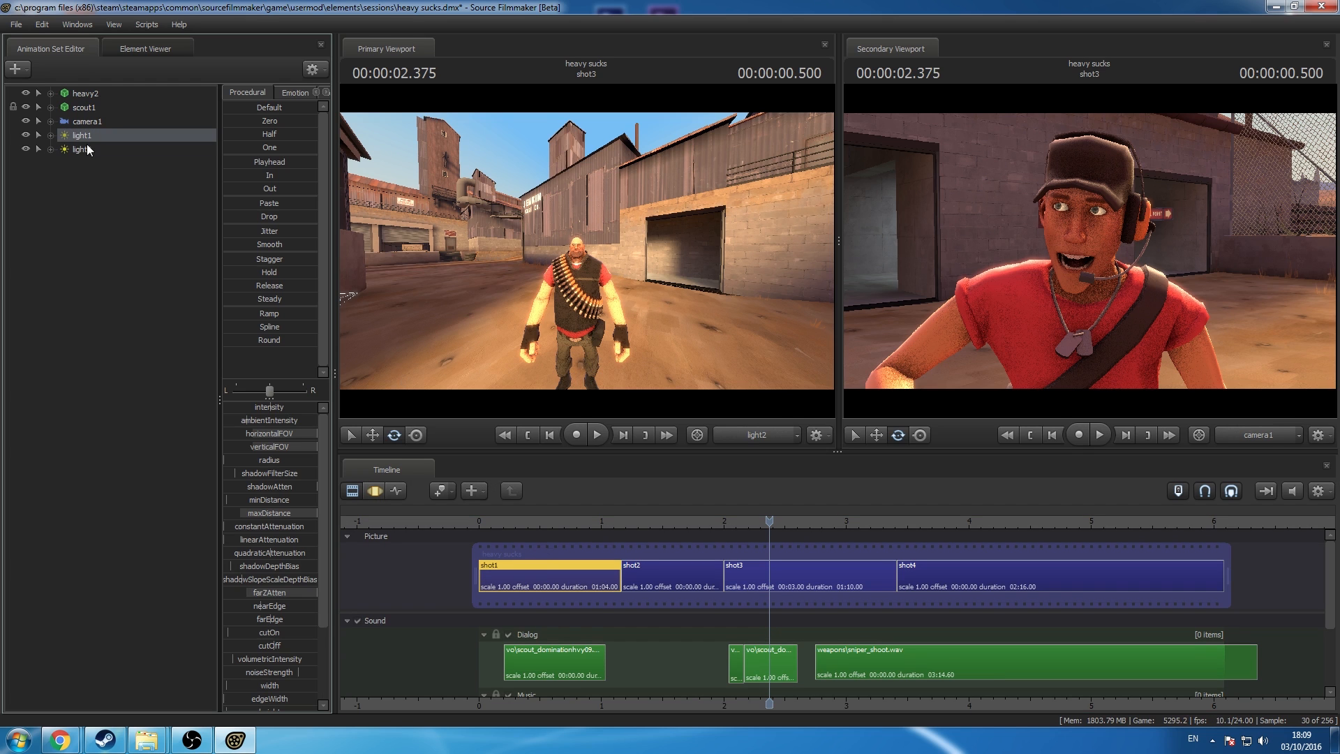
ctrl+click(87, 147)
right_click(85, 147)
click(132, 166)
click(806, 586)
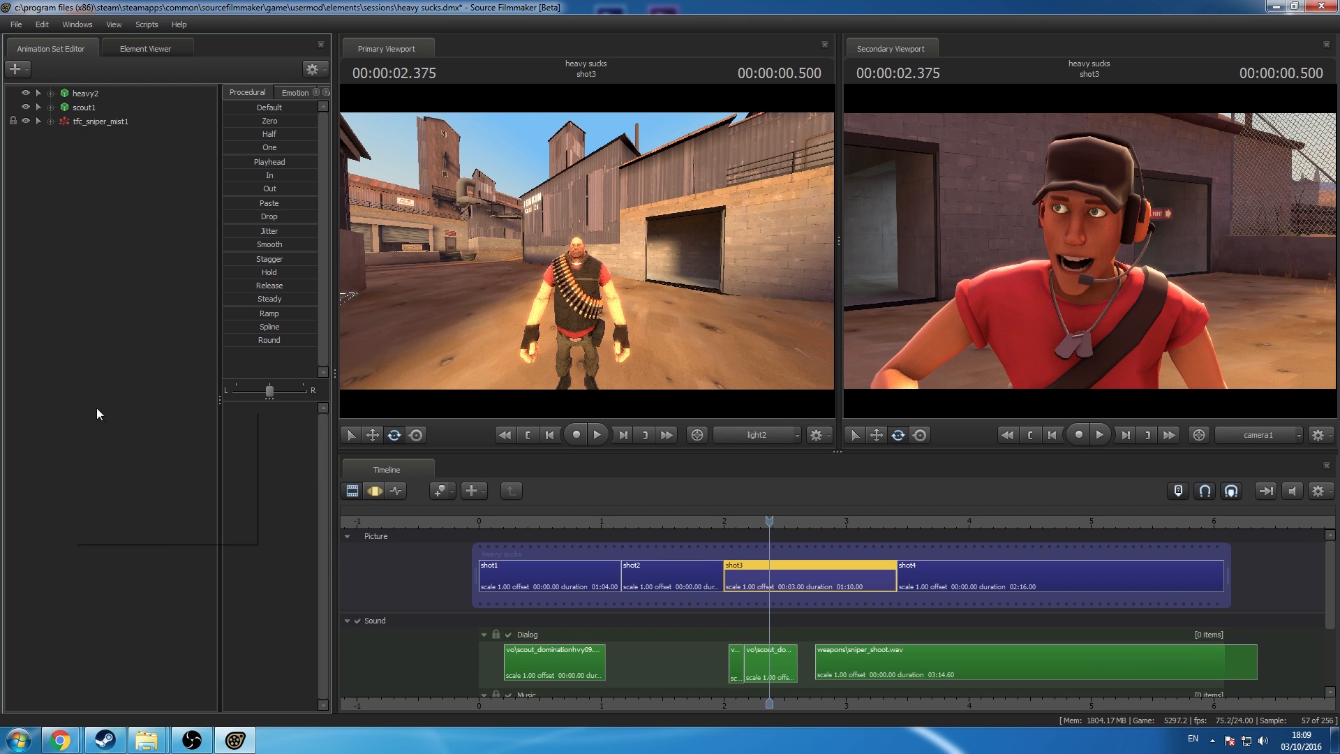
right_click(77, 410)
click(124, 481)
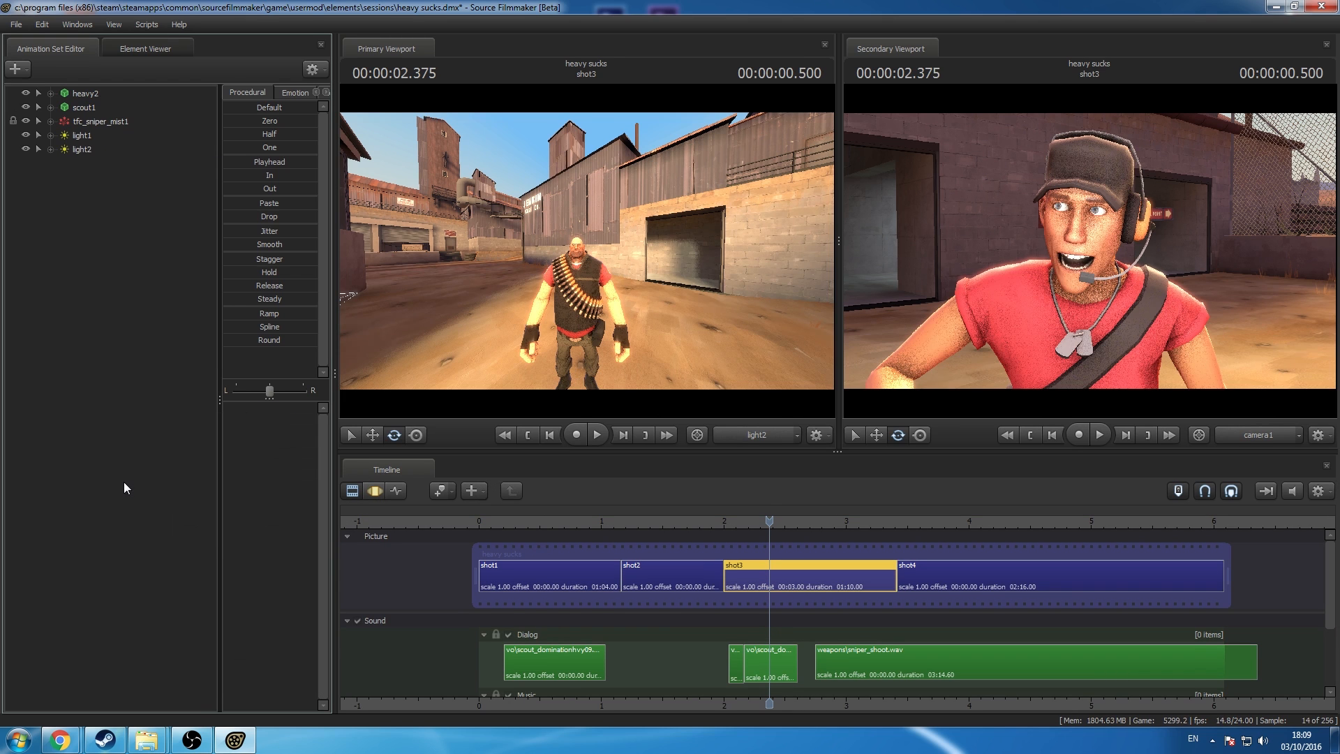
Step: Create an animation set in shot3 for the existing camera1
right_click(88, 304)
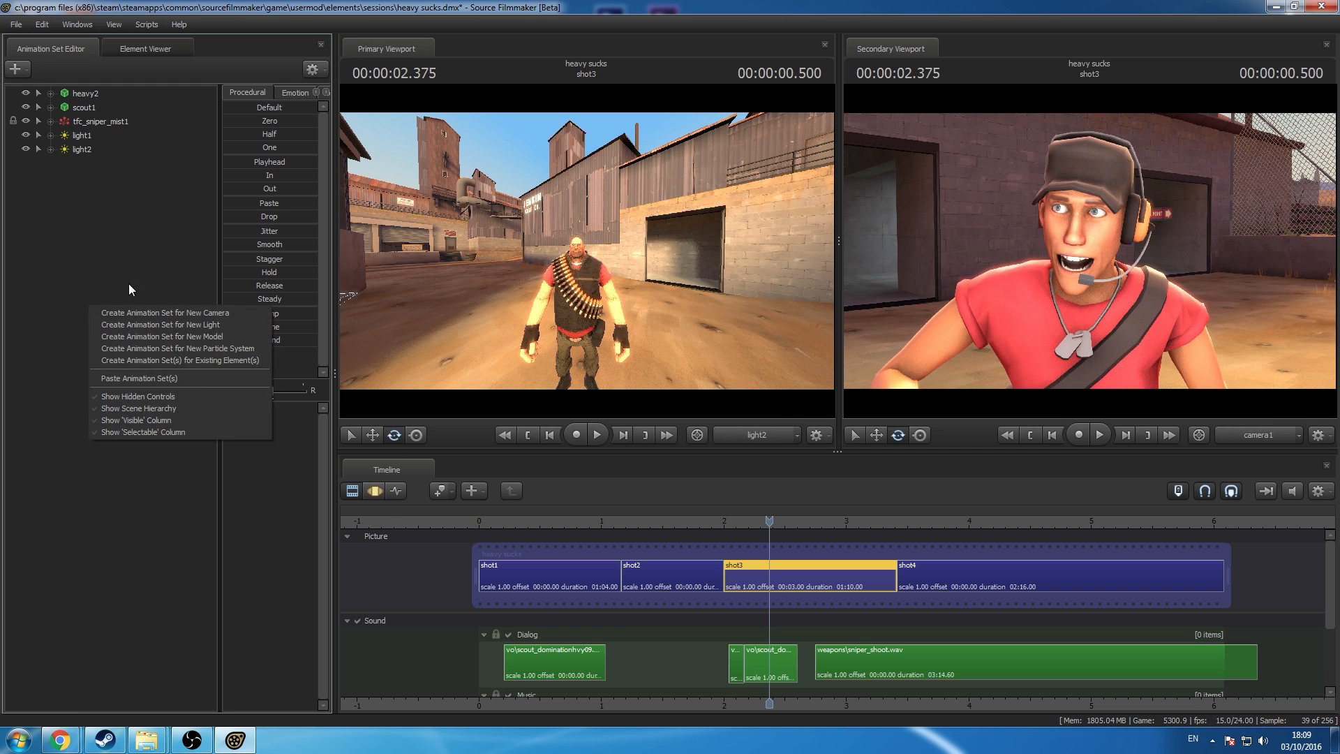
click(163, 360)
click(594, 148)
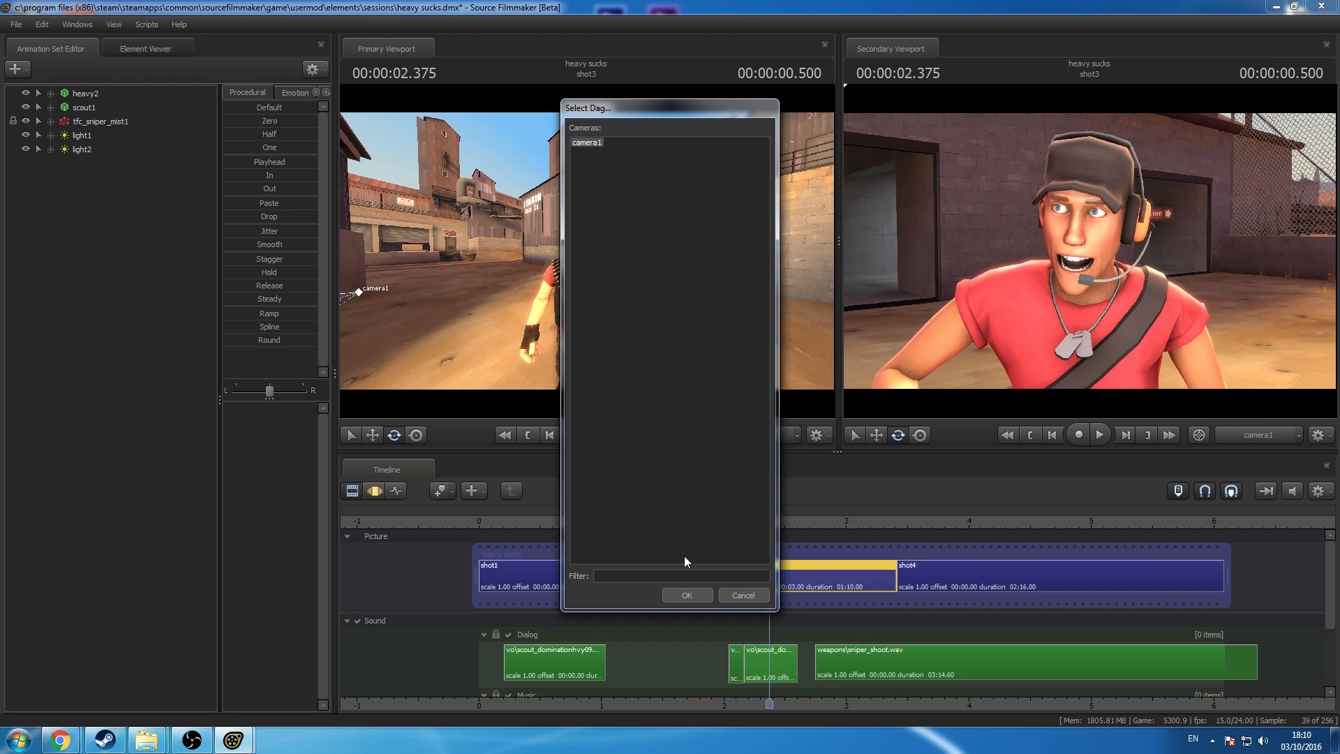
click(685, 598)
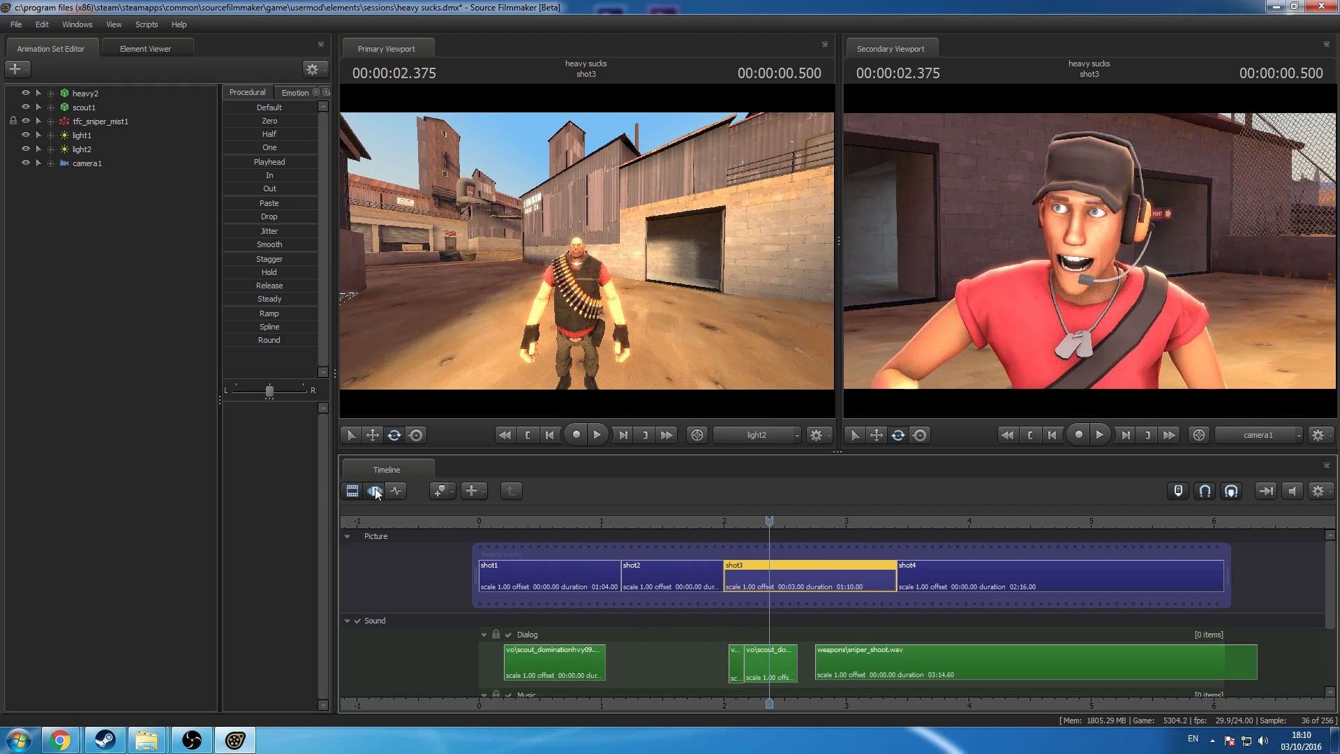
Step: Adjust focal distance and aperture on shot3's camera1, set its toneMapScale to 0.04, and review the shot in the clip editor
click(376, 490)
click(86, 165)
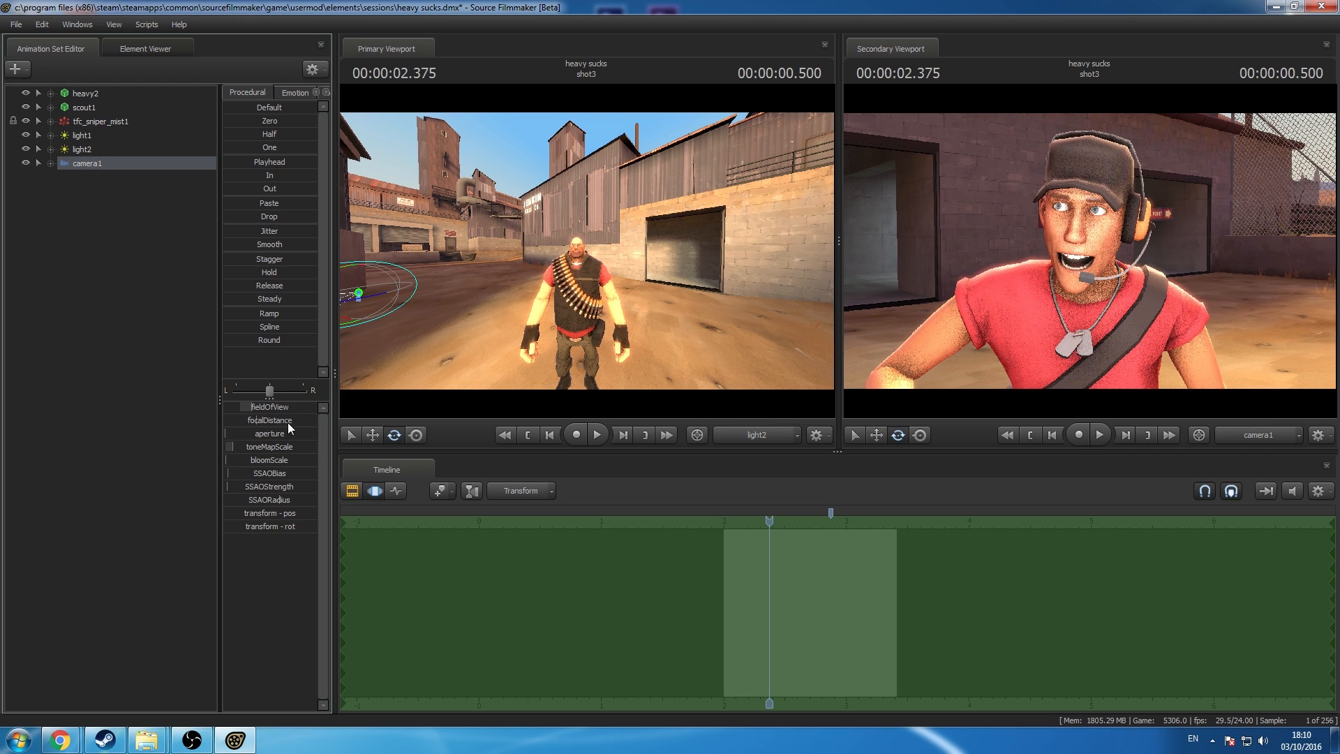
drag(288, 421, 272, 426)
click(262, 435)
double_click(244, 435)
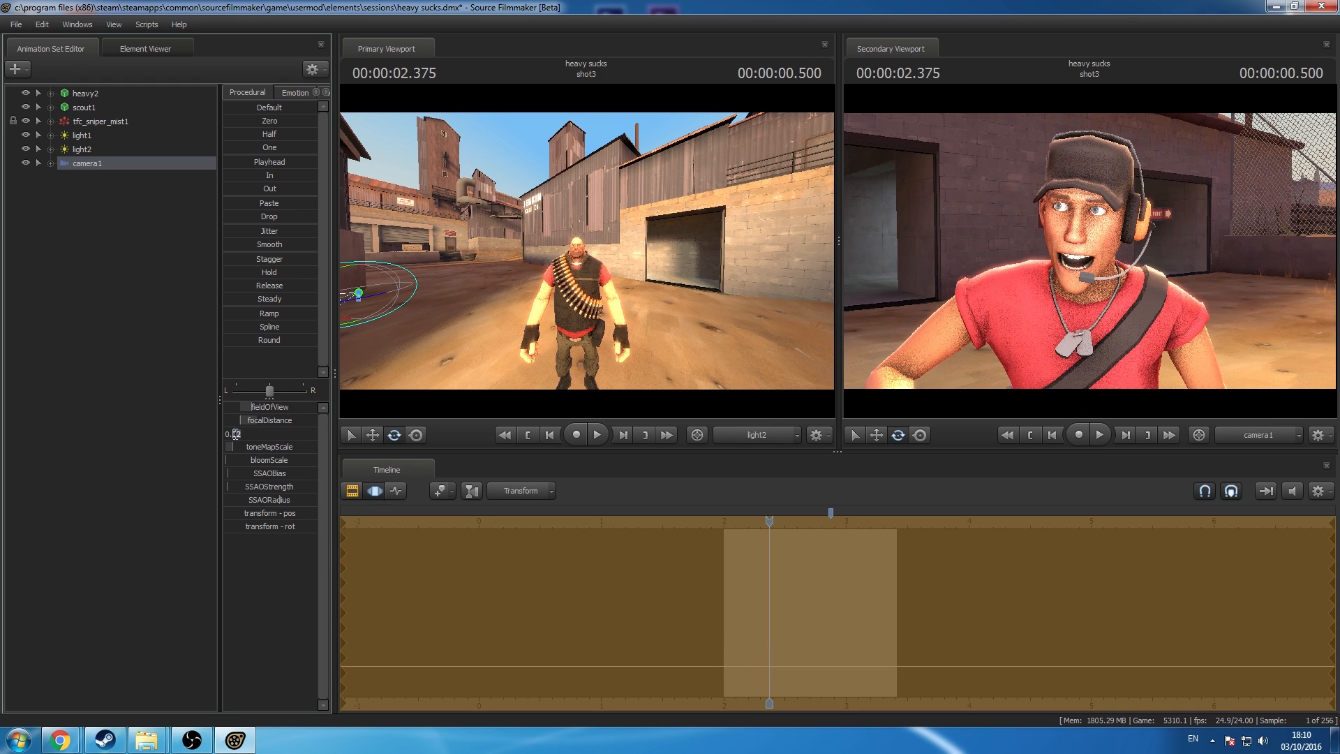
click(286, 448)
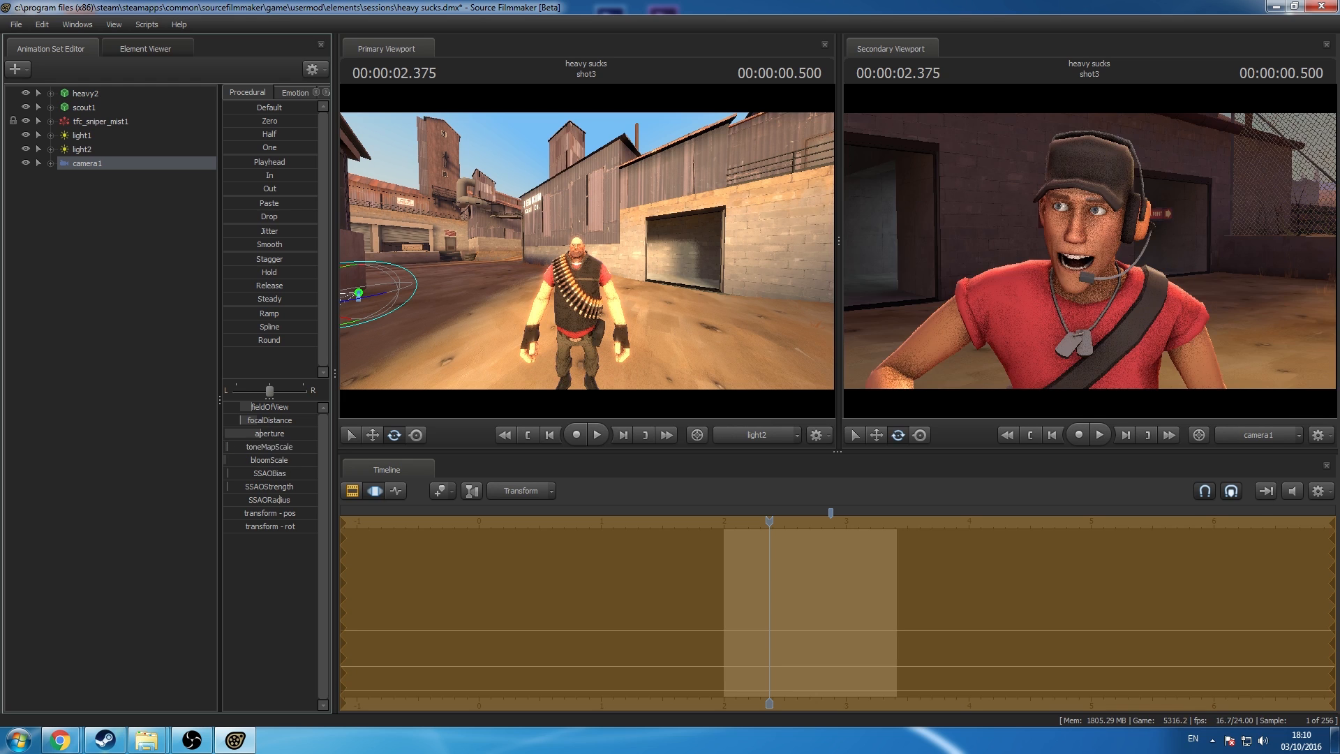
click(80, 508)
click(352, 490)
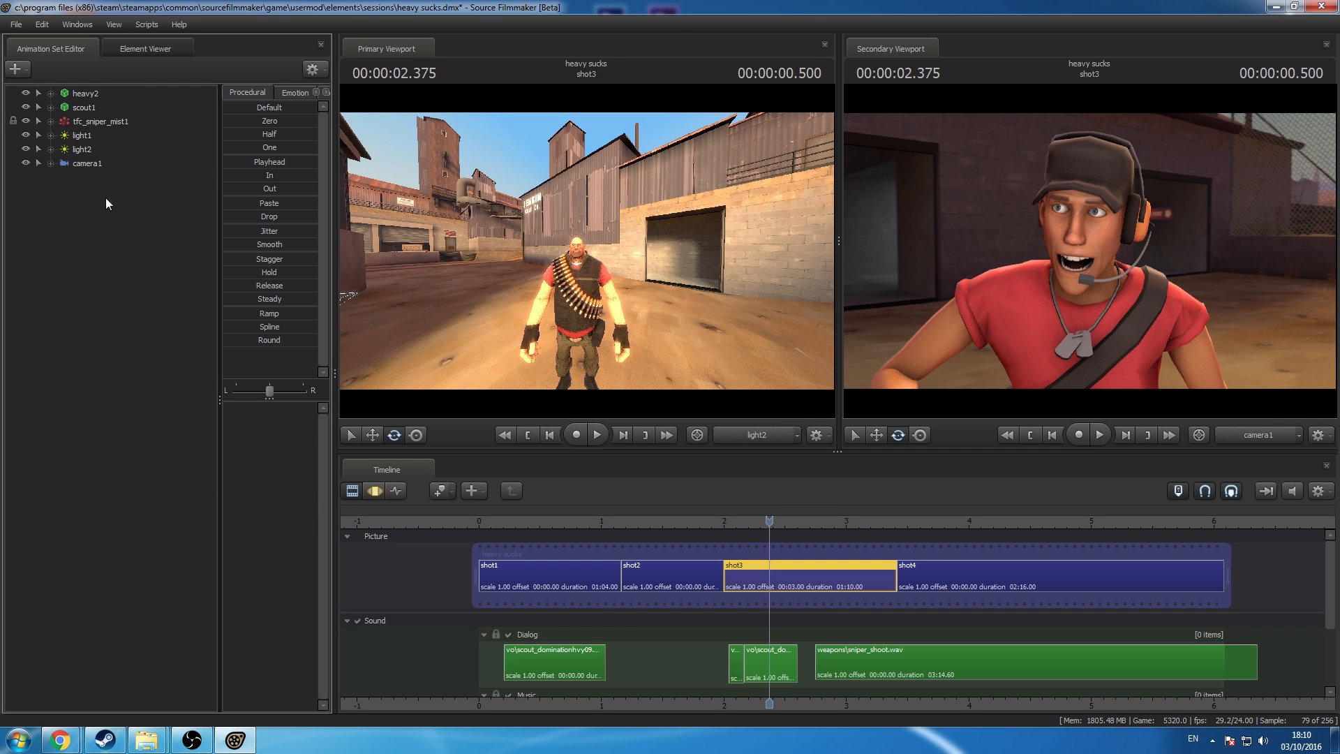
Step: Set the toneMapScale of shot3's camera1 to 0.06 and return to the clip editor
click(98, 163)
click(375, 491)
click(249, 445)
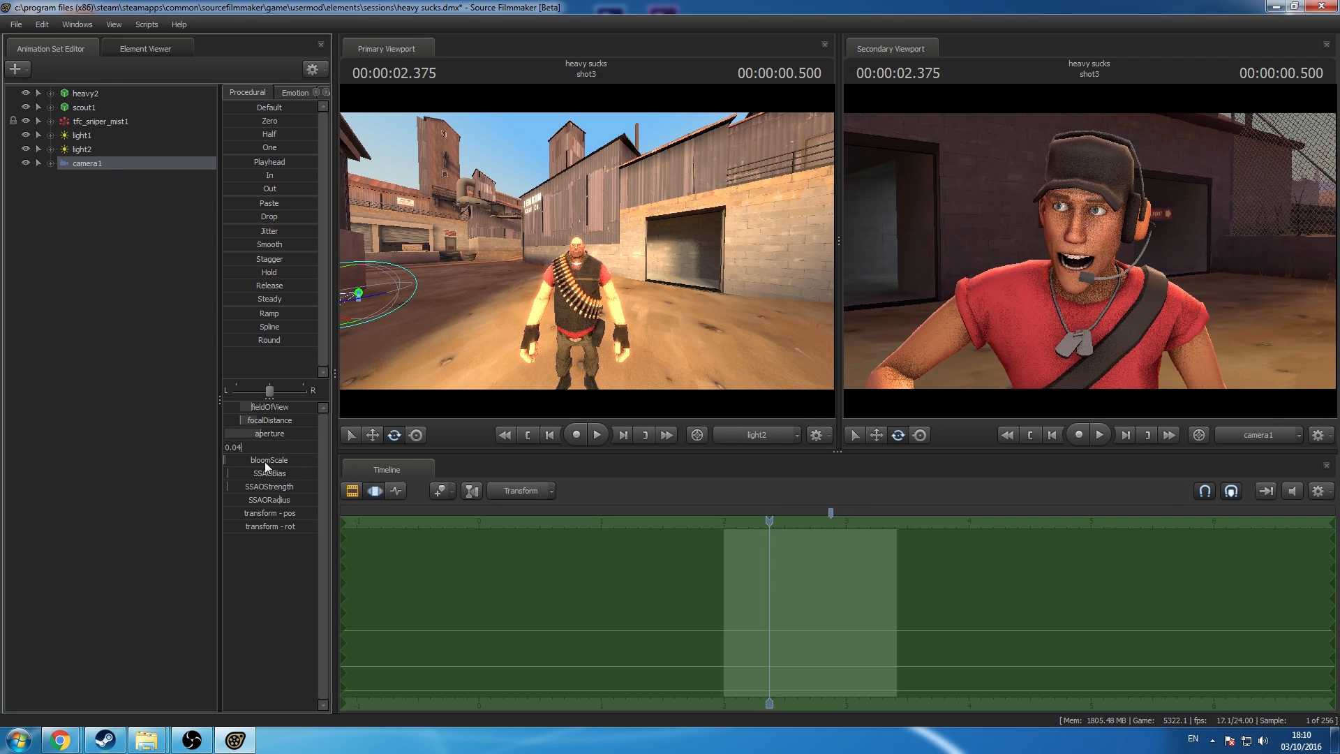
key(BackSpace)
text(6)
key(Return)
click(358, 488)
click(170, 468)
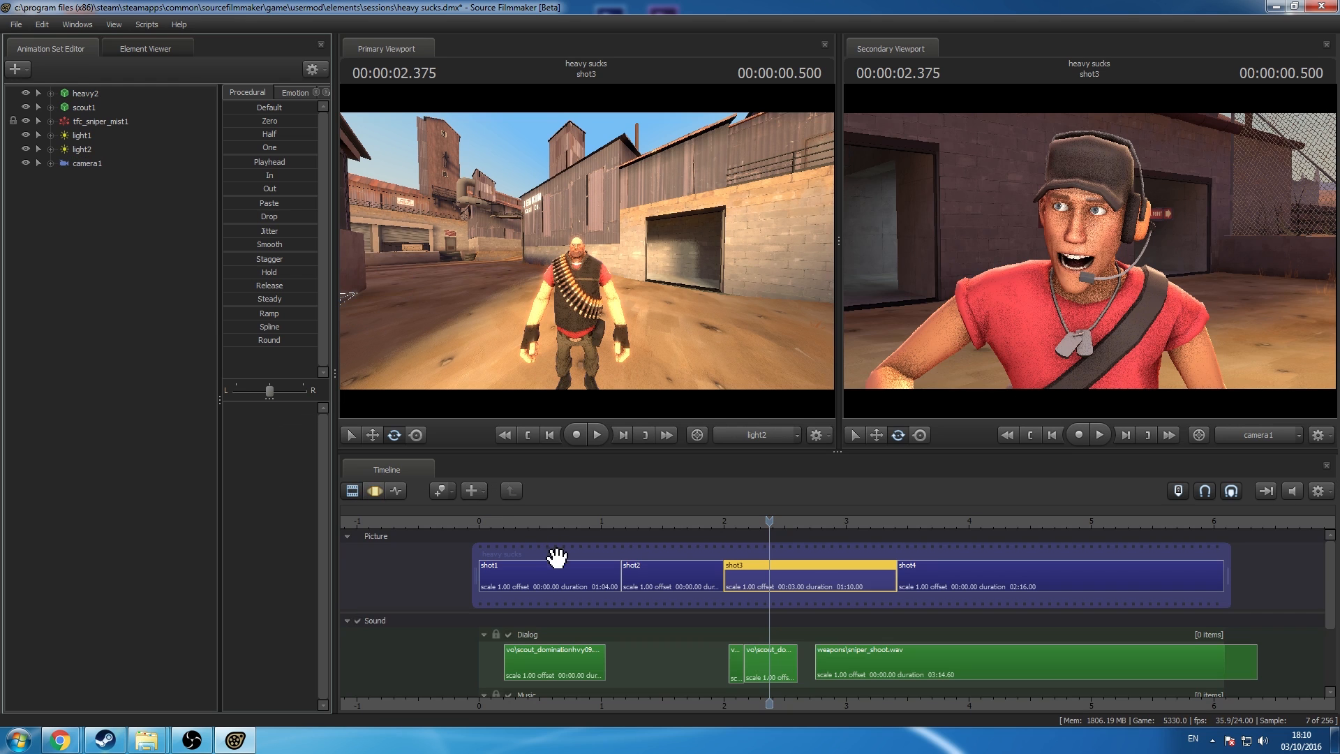
Step: Raise the toneMapScale of shot2's camera1 to brighten the heavy's shot
click(663, 519)
click(375, 491)
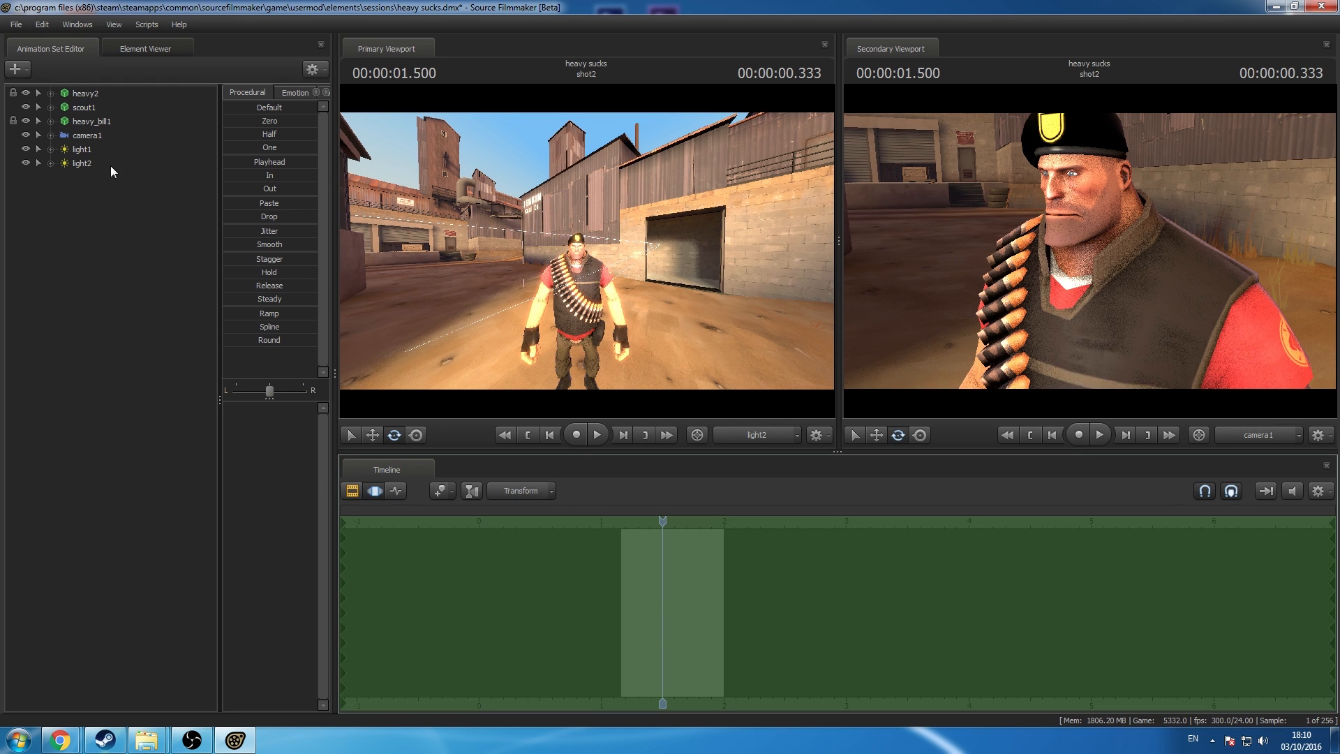
click(109, 135)
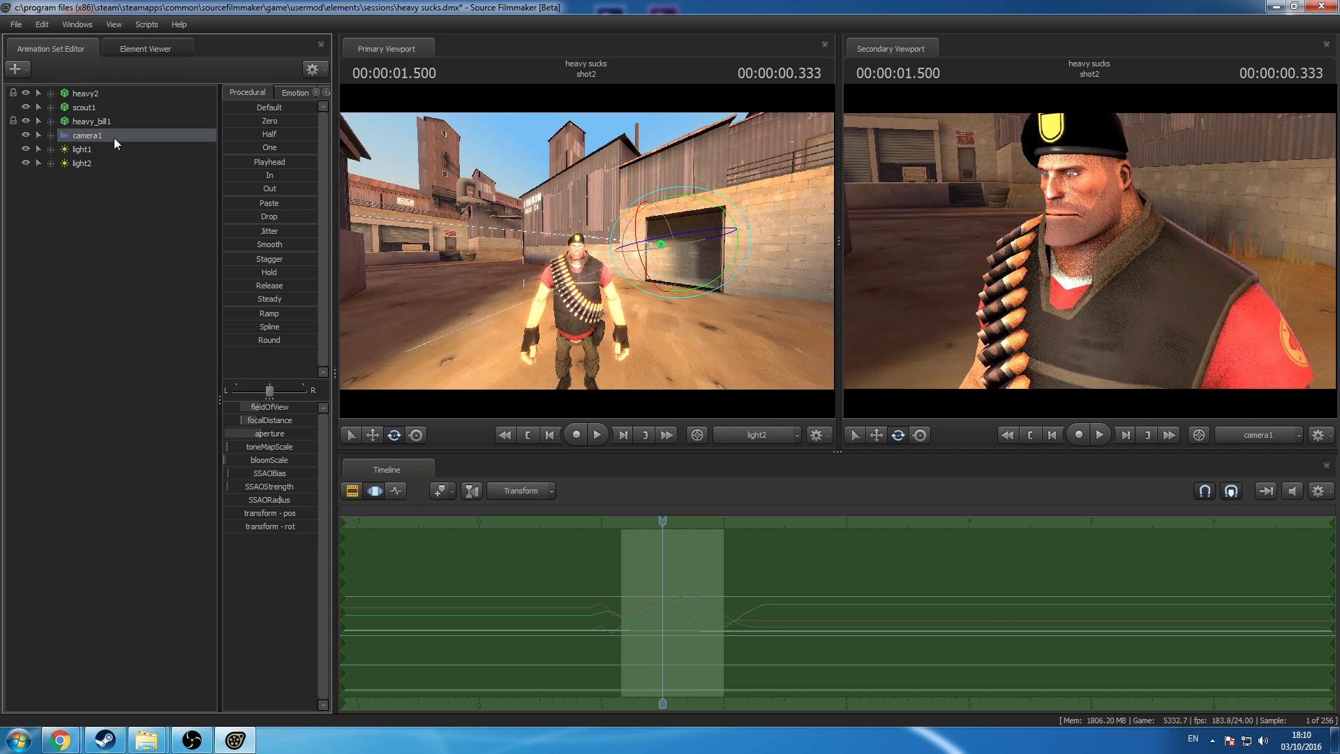
click(261, 447)
key(Return)
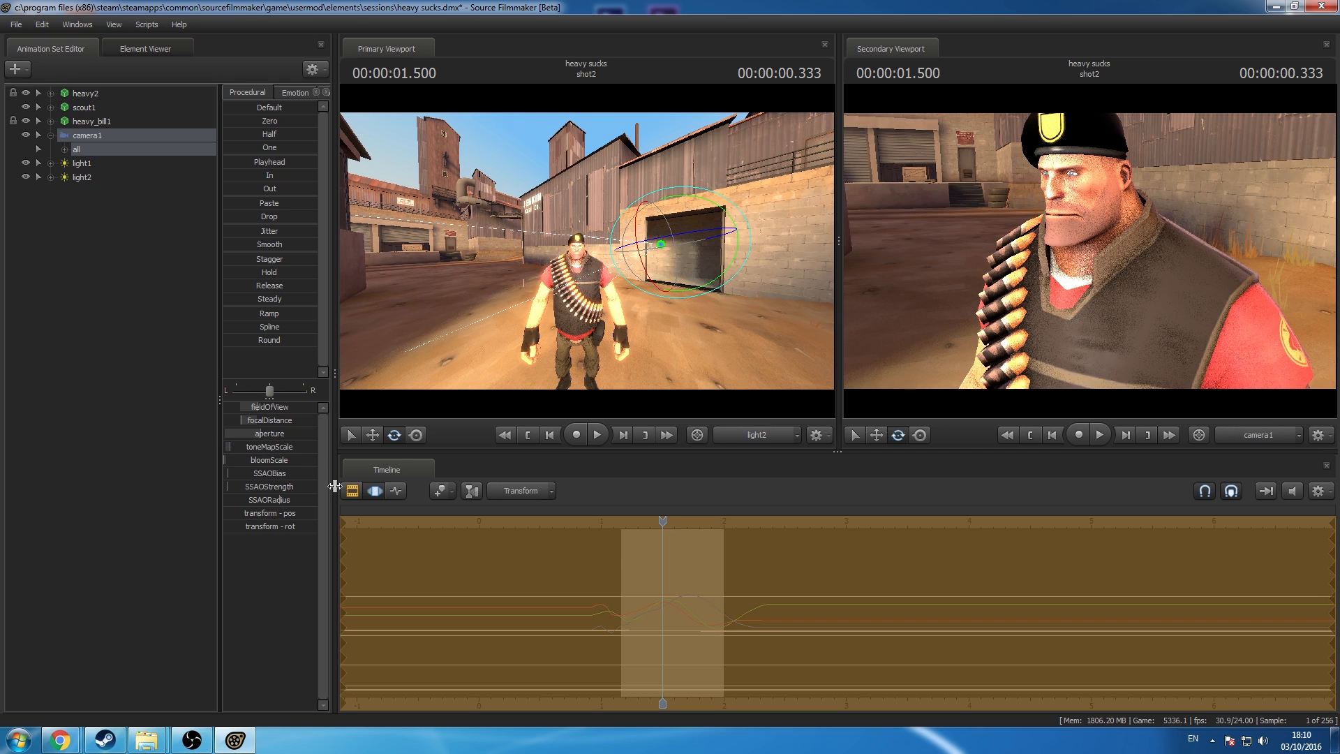
Step: Check the toneMapScale of camera1 in shot1 and return to the clip editor
click(353, 490)
click(545, 521)
click(375, 490)
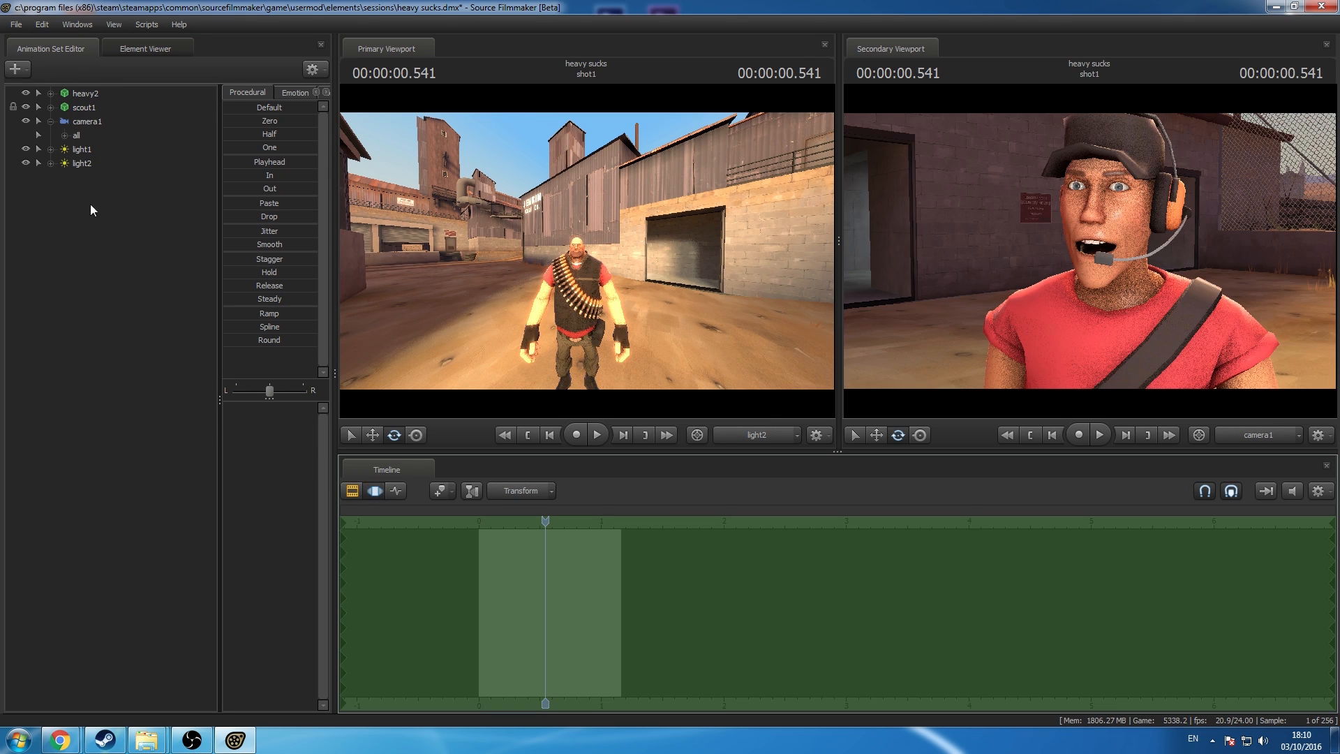
click(95, 122)
click(264, 447)
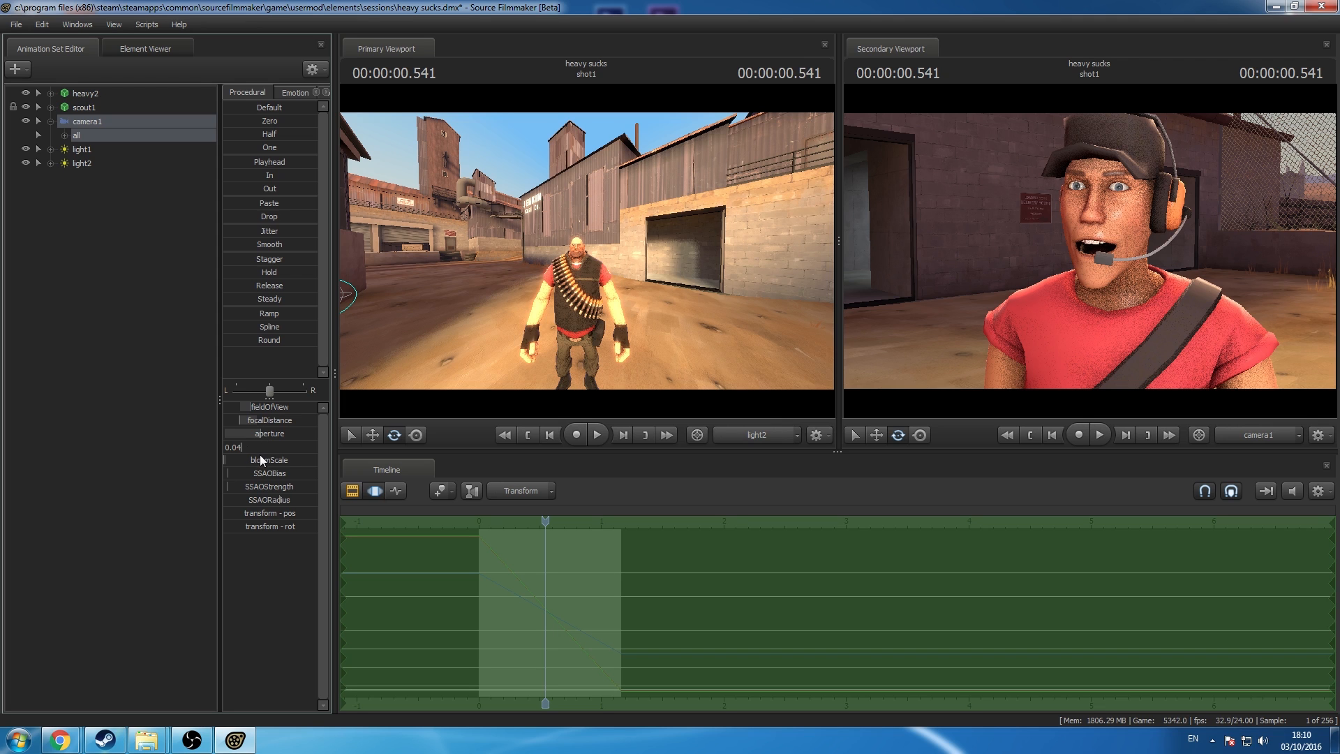
click(357, 484)
click(36, 506)
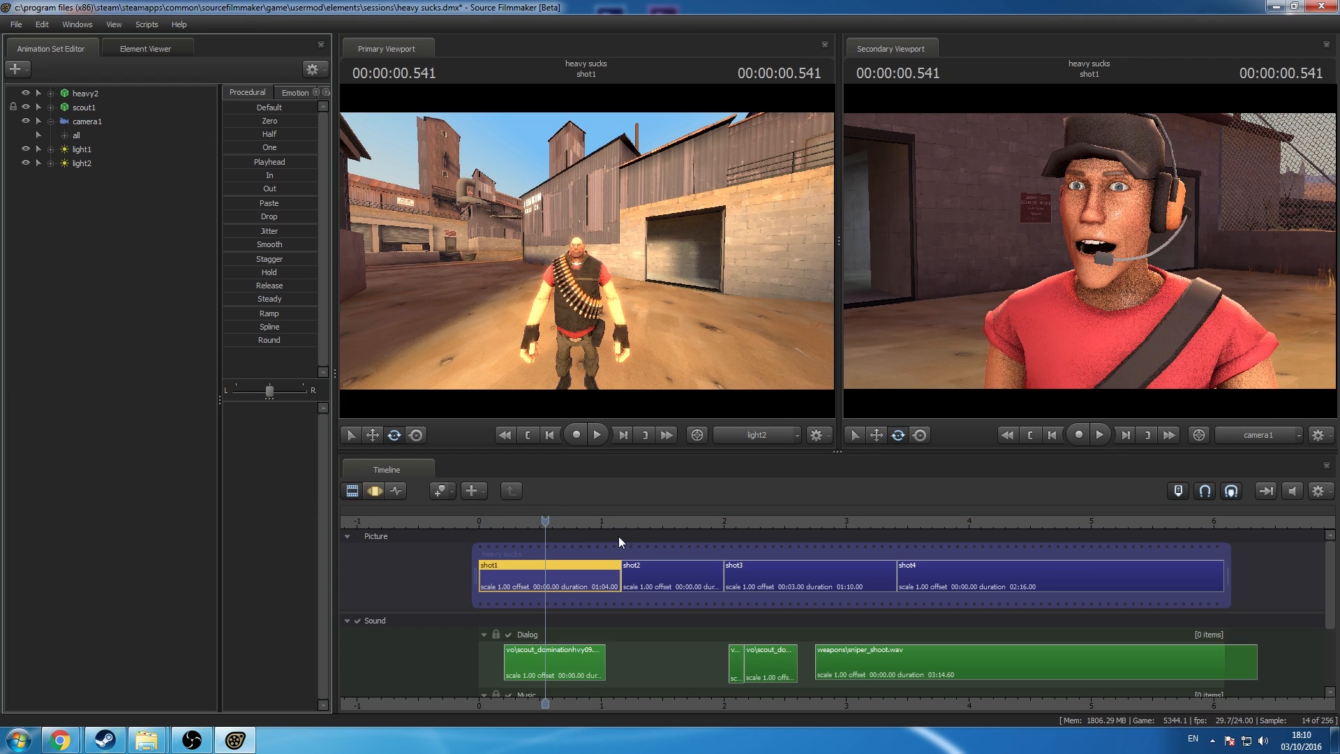
Step: Look through the lights in shot2 and move light2 farther back from the heavy
click(677, 521)
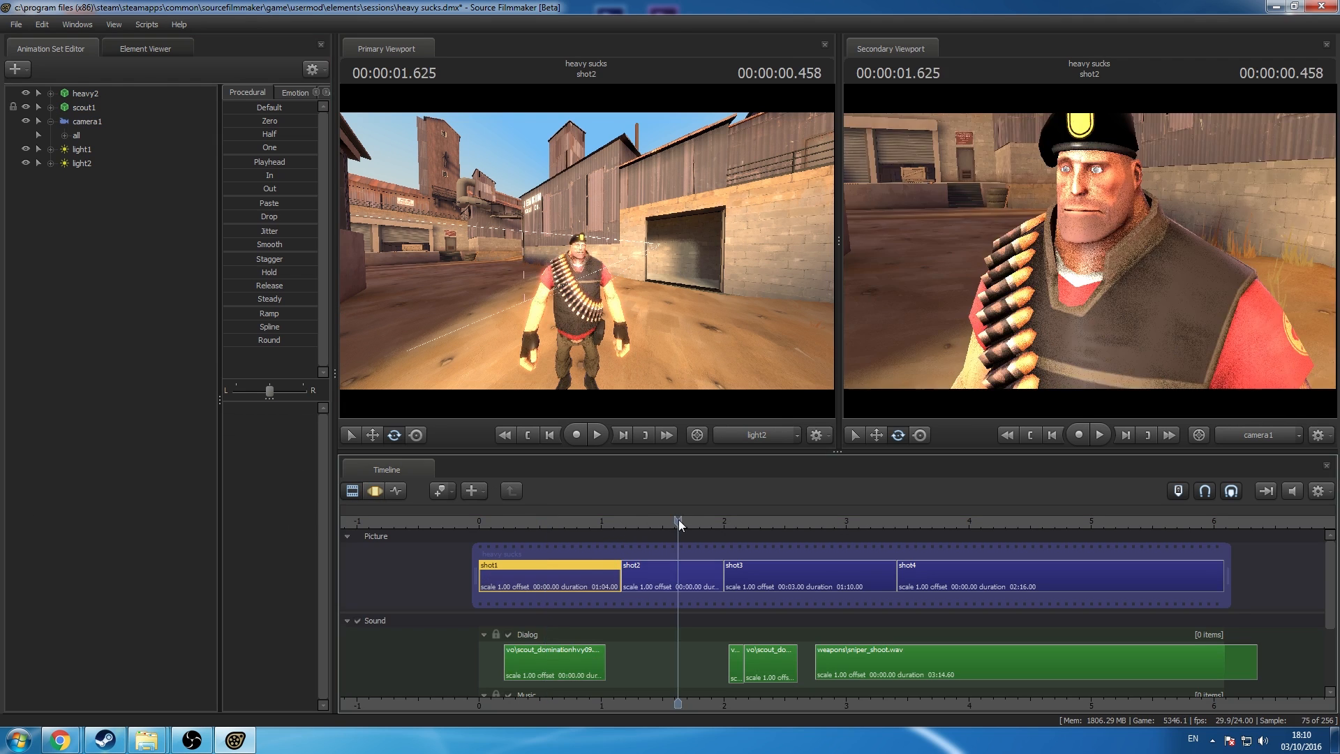
double_click(663, 595)
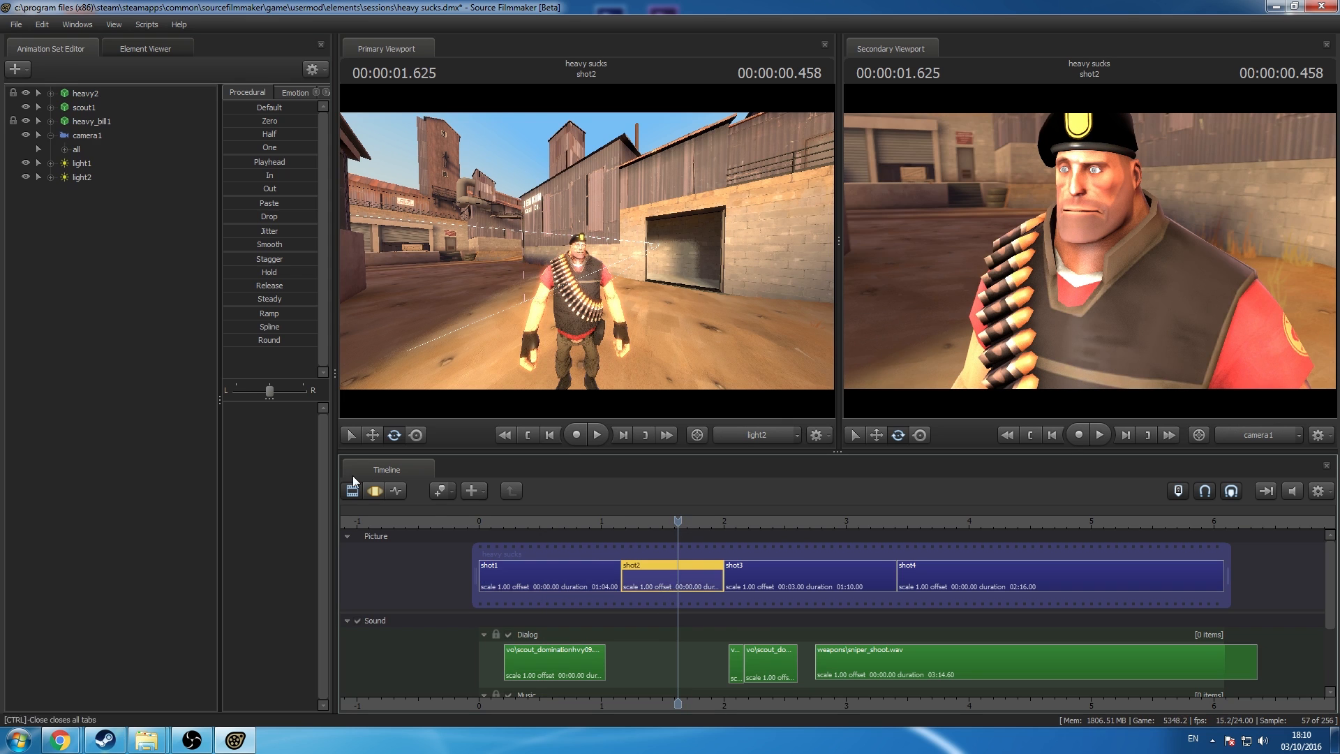
click(82, 177)
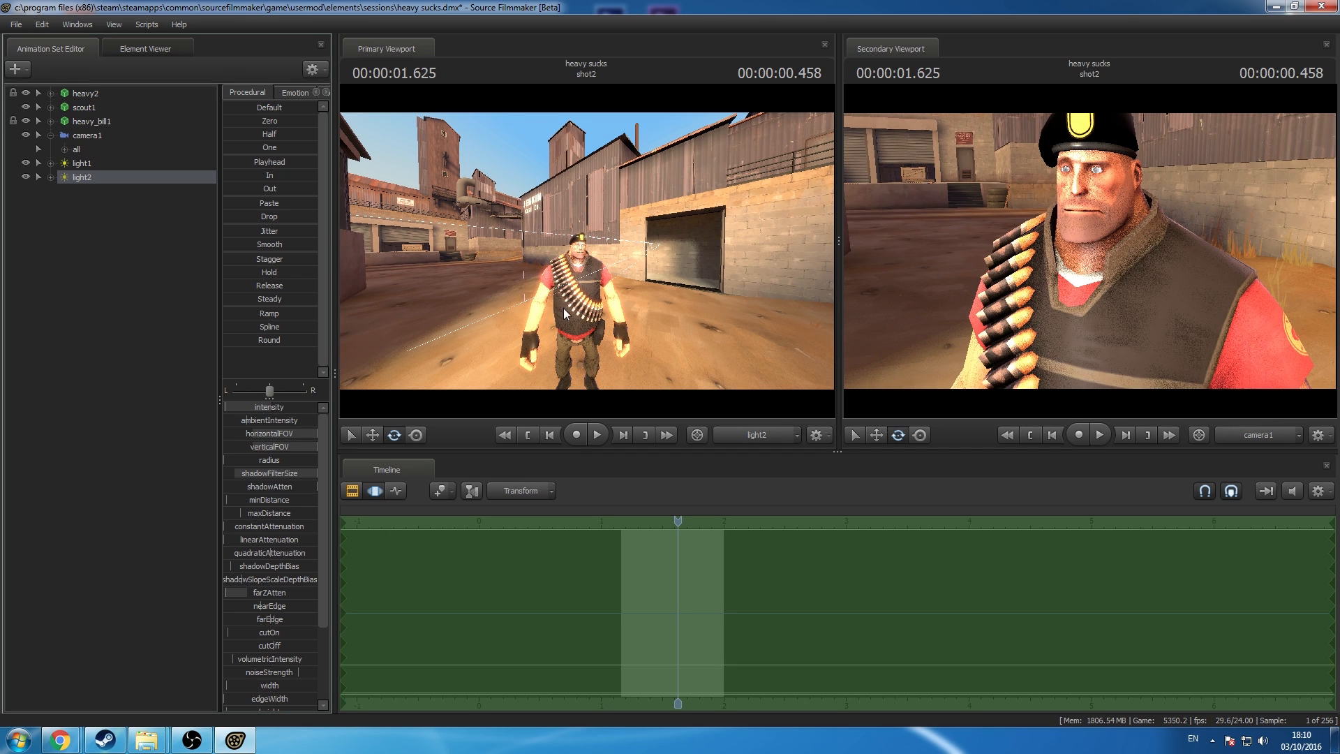
click(82, 162)
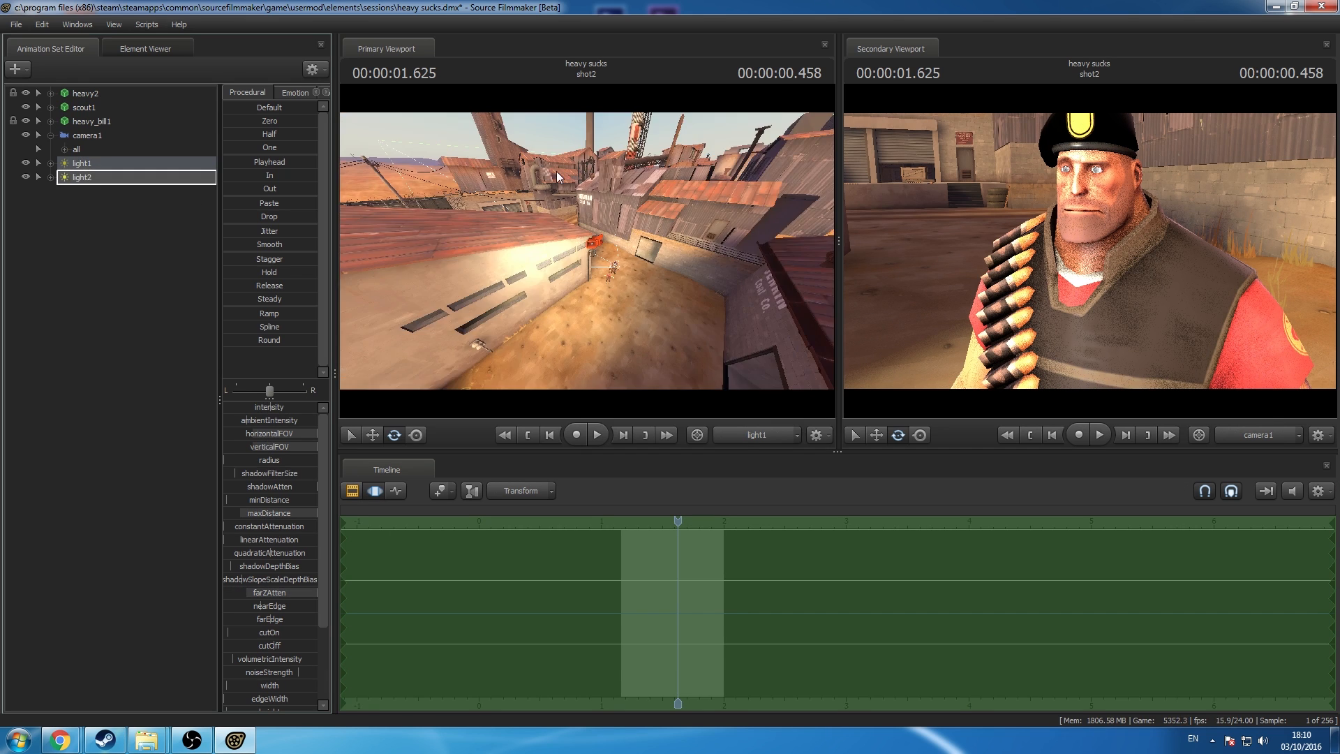
click(73, 177)
key(s)
drag(588, 252, 587, 251)
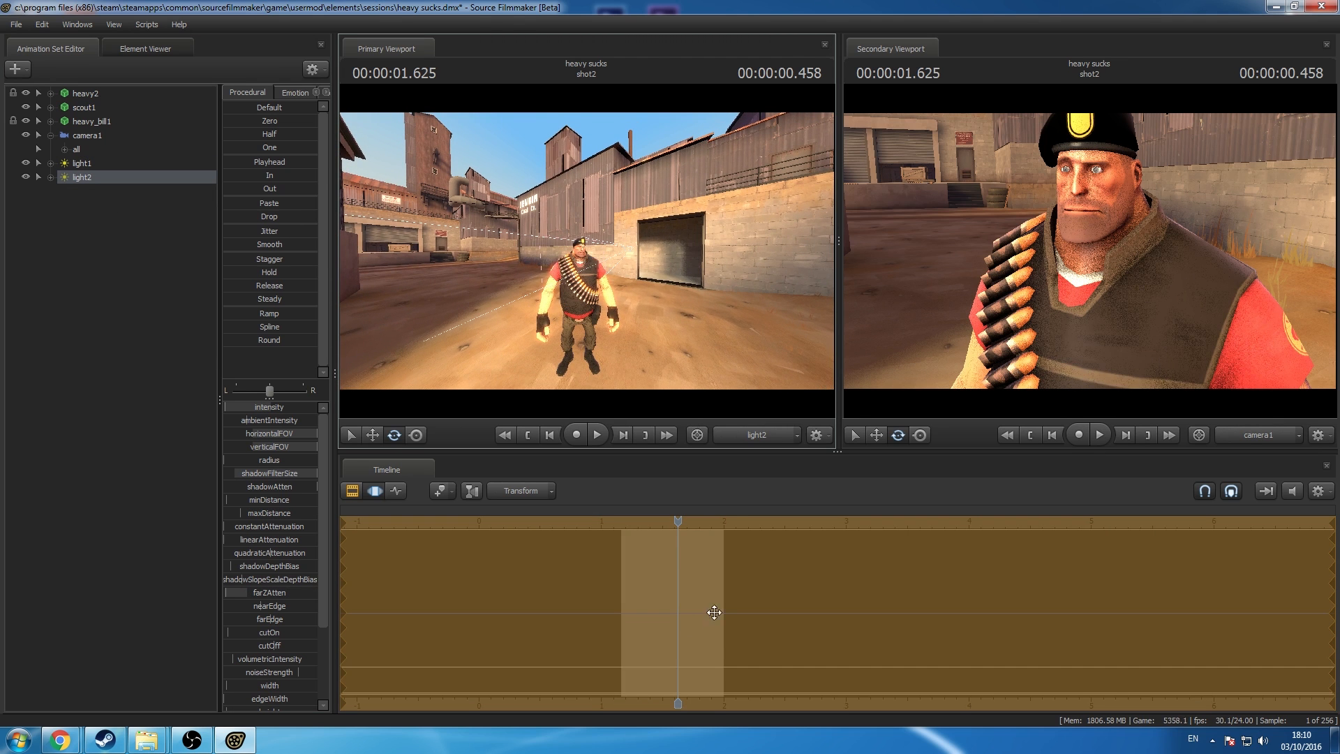
click(353, 490)
Step: Keyframe shot3's camera1 at the start and near the end of the shot in the graph editor
click(802, 520)
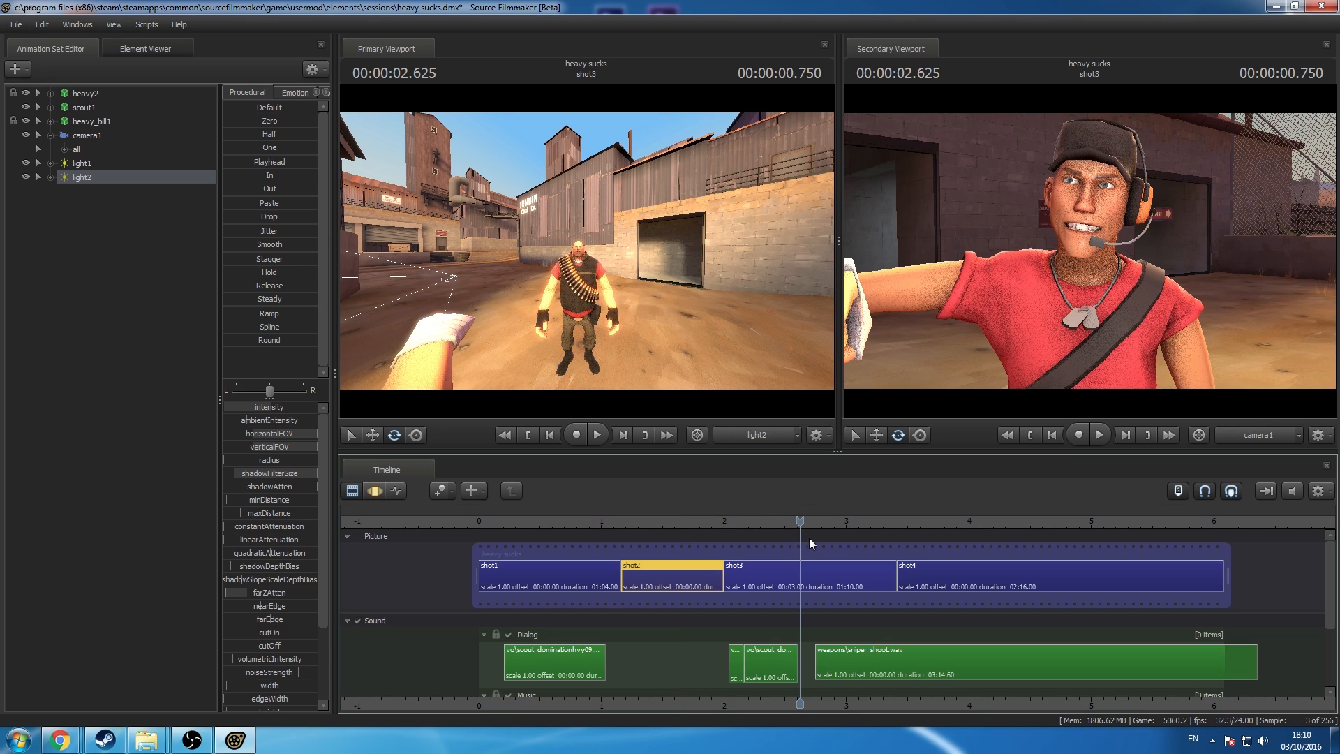
click(797, 587)
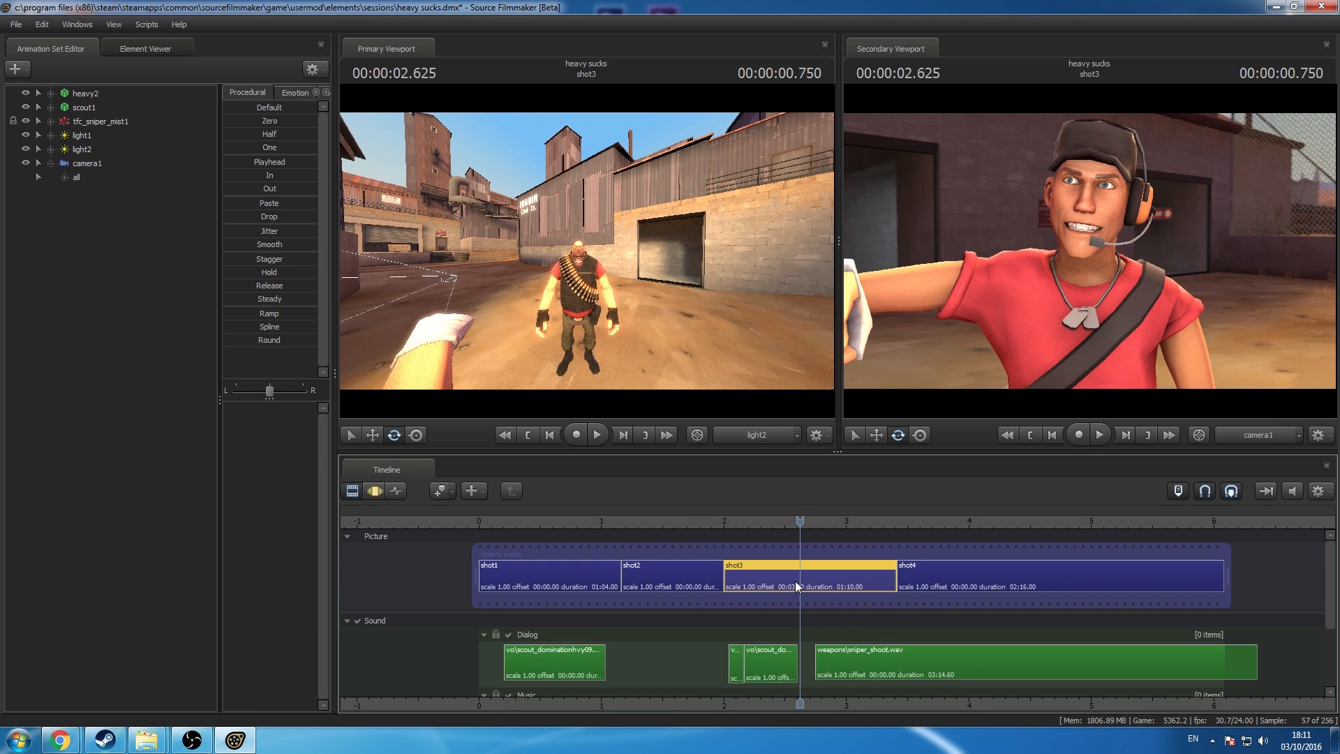
click(91, 163)
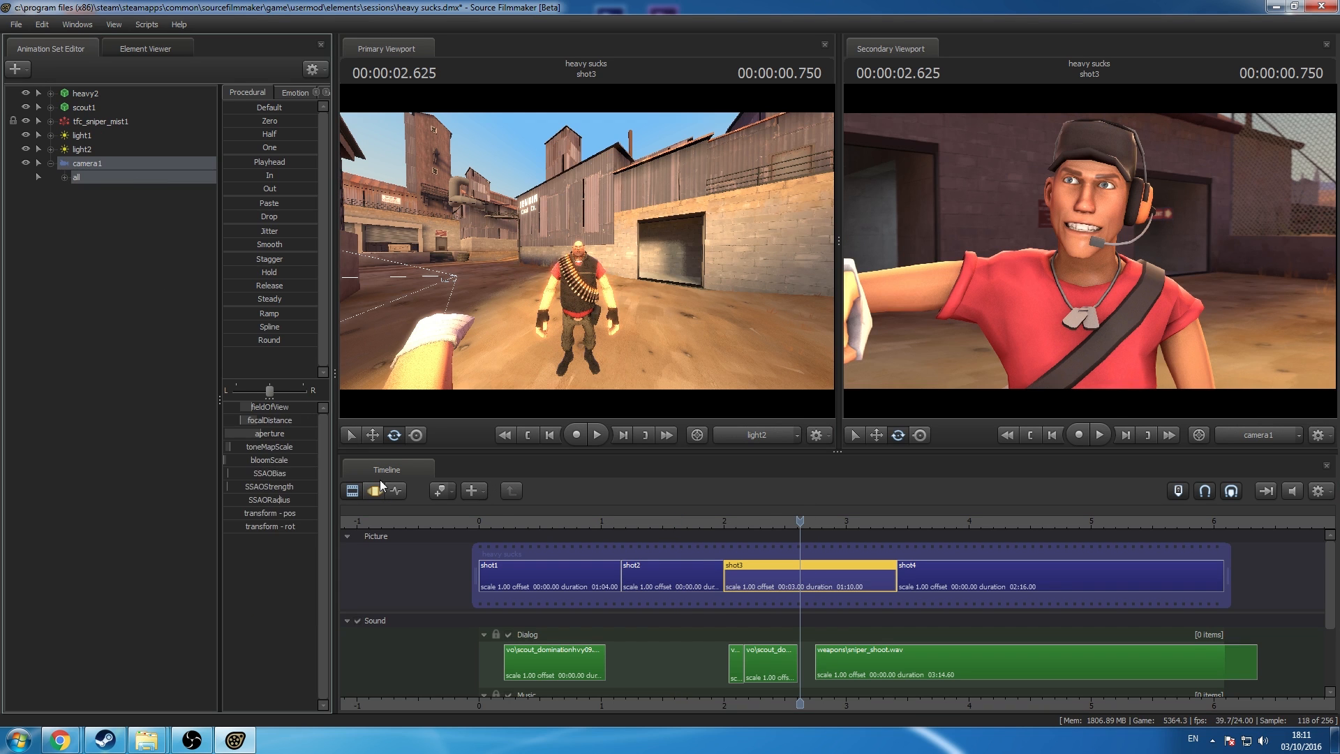
click(396, 492)
click(725, 524)
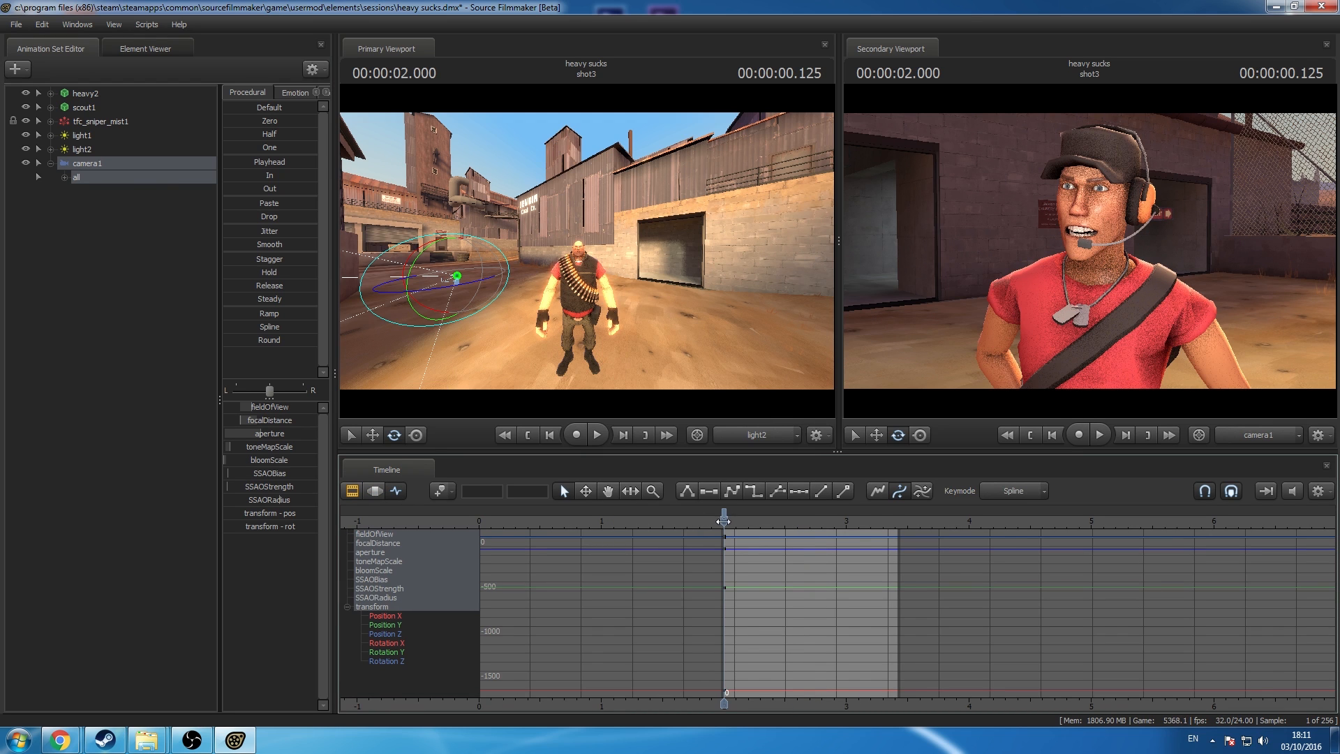
drag(726, 529, 894, 558)
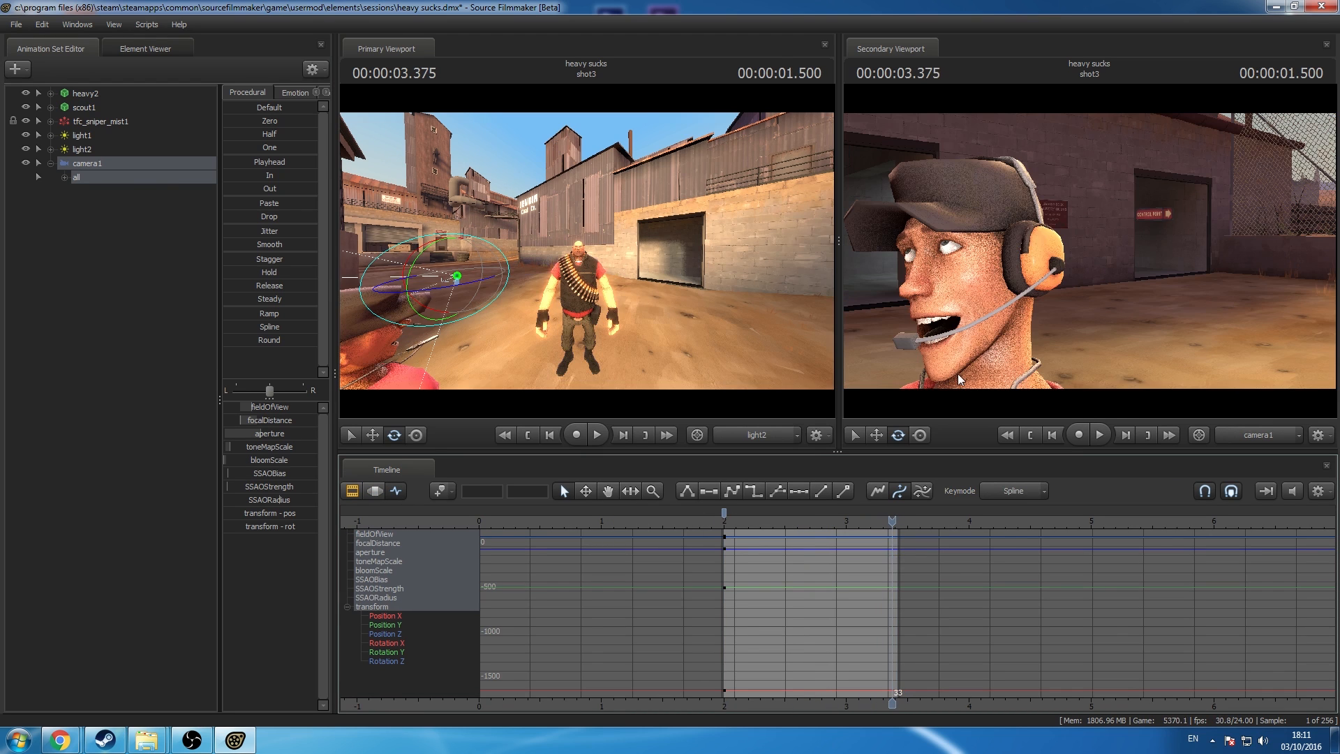
Step: Move camera1 back and lower at the end of shot3 and adjust its focal distance there
click(995, 354)
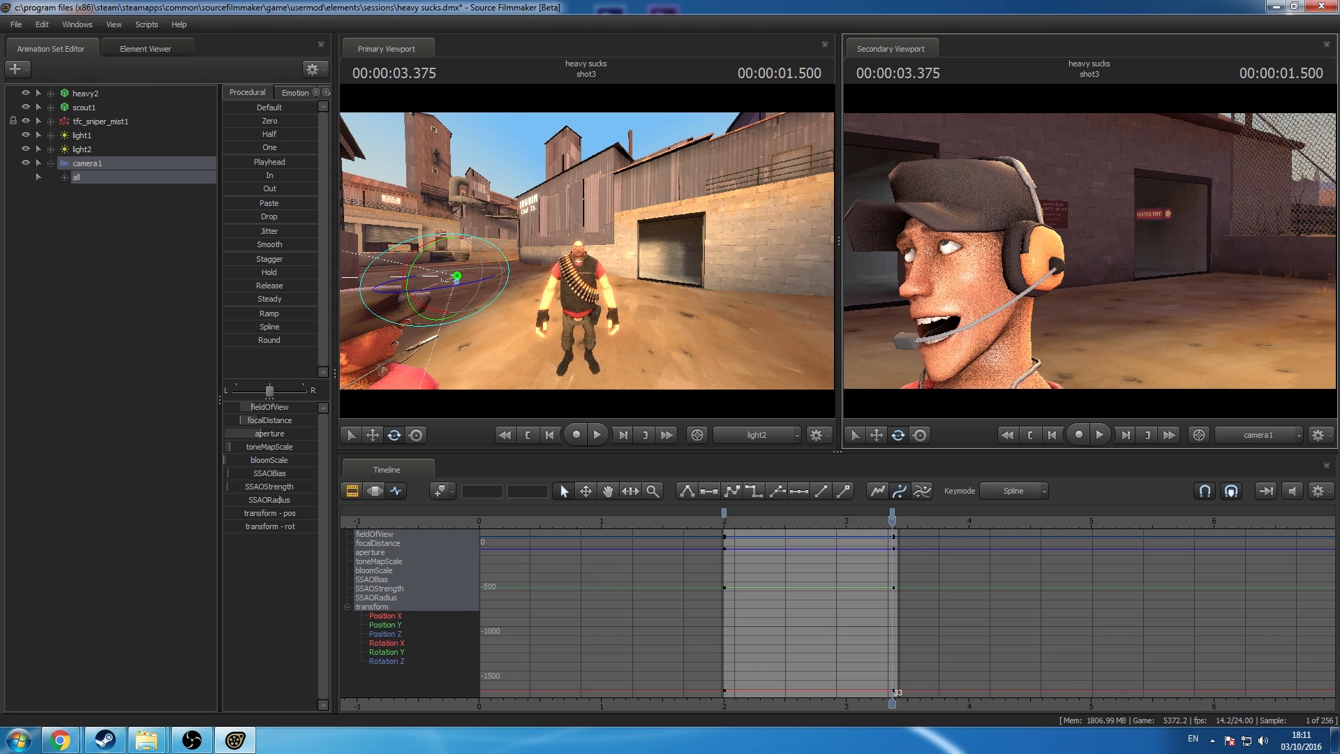
key(s)
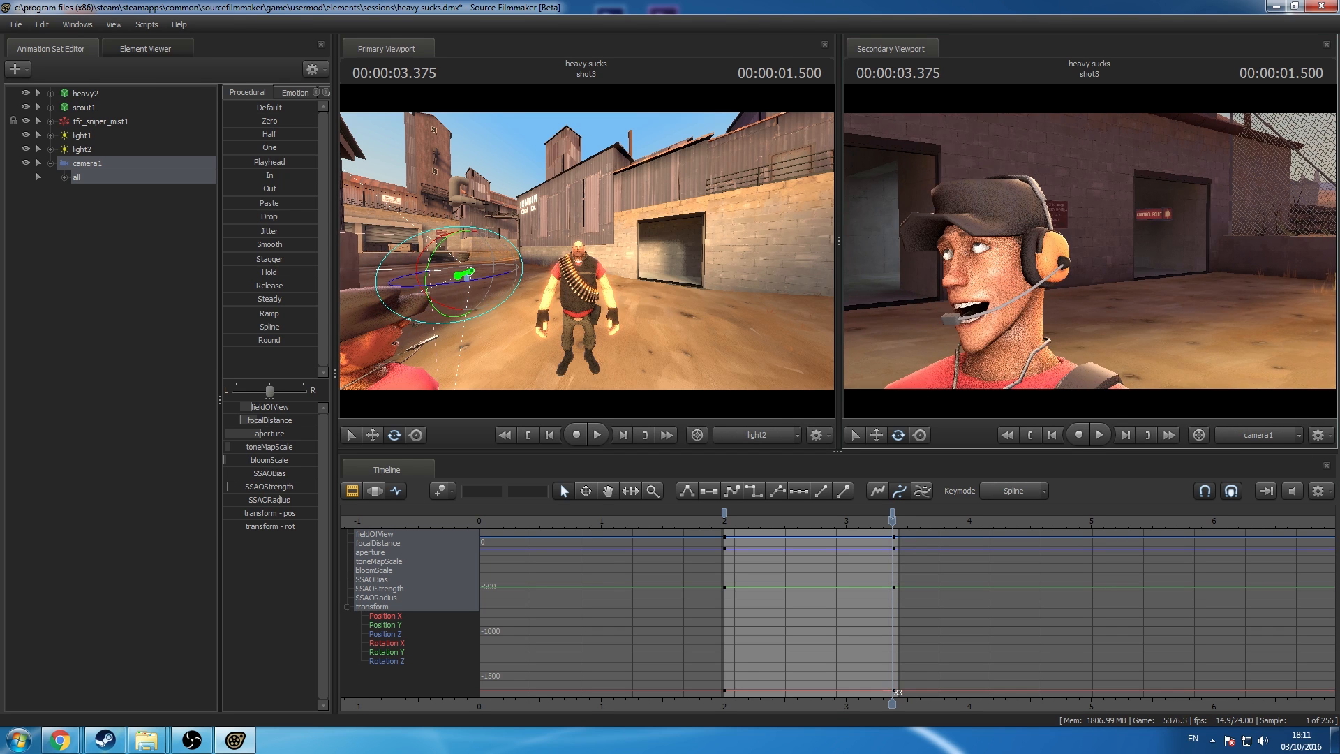
key(x)
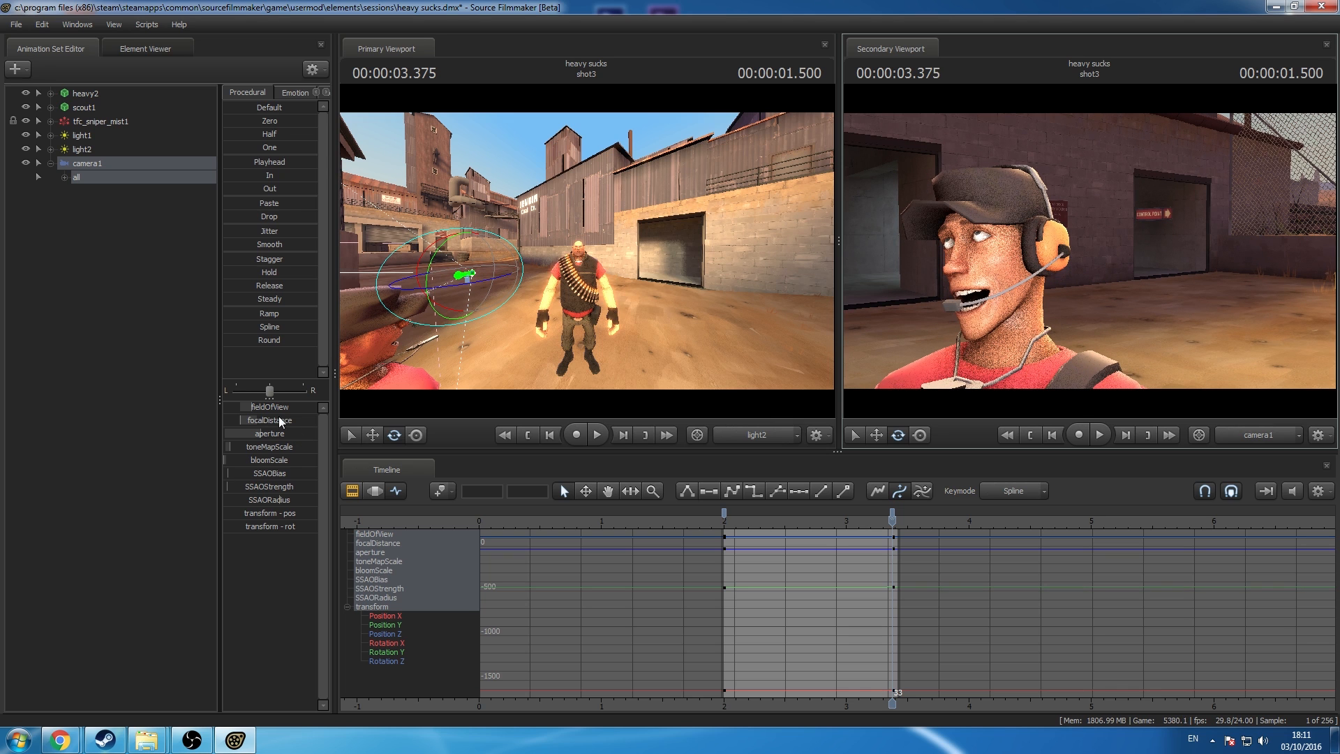
drag(279, 420, 268, 420)
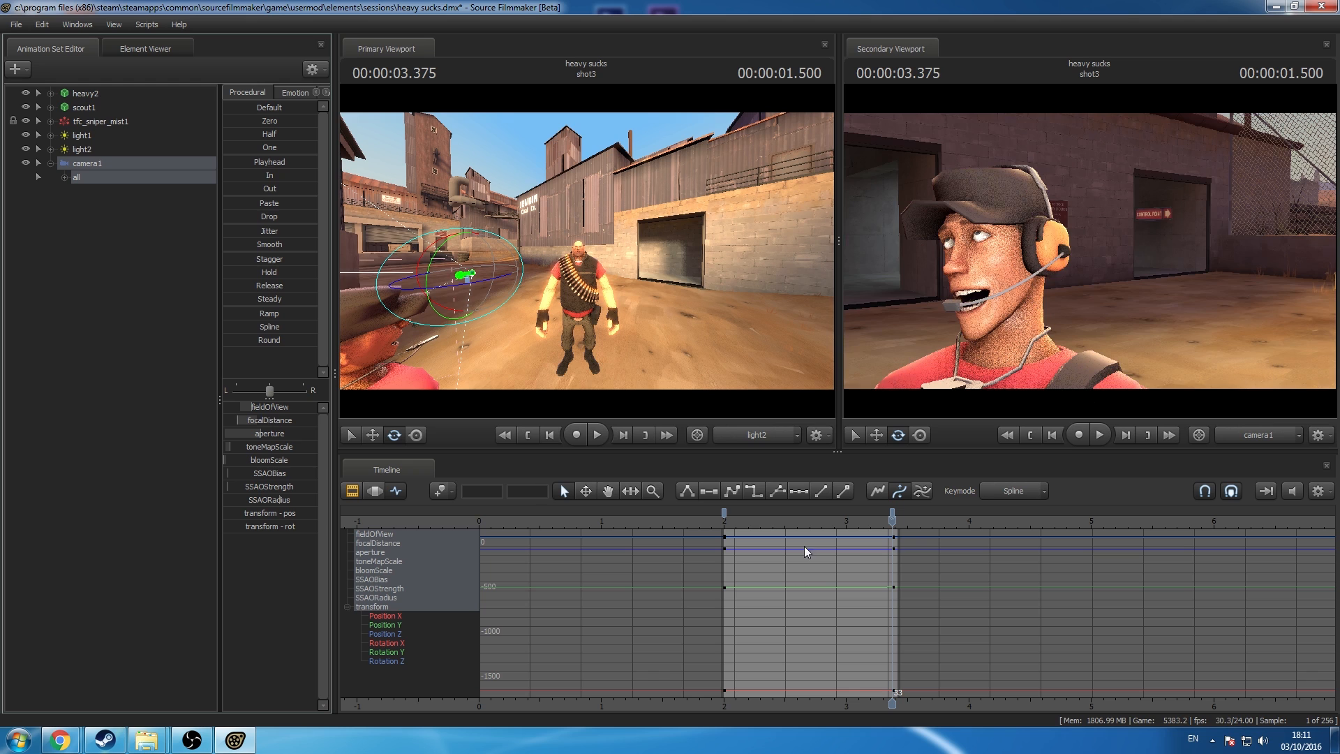
Step: Shift camera1's end keyframes to frame 34 and play shot3 to review the camera movement
click(893, 514)
drag(895, 515, 899, 515)
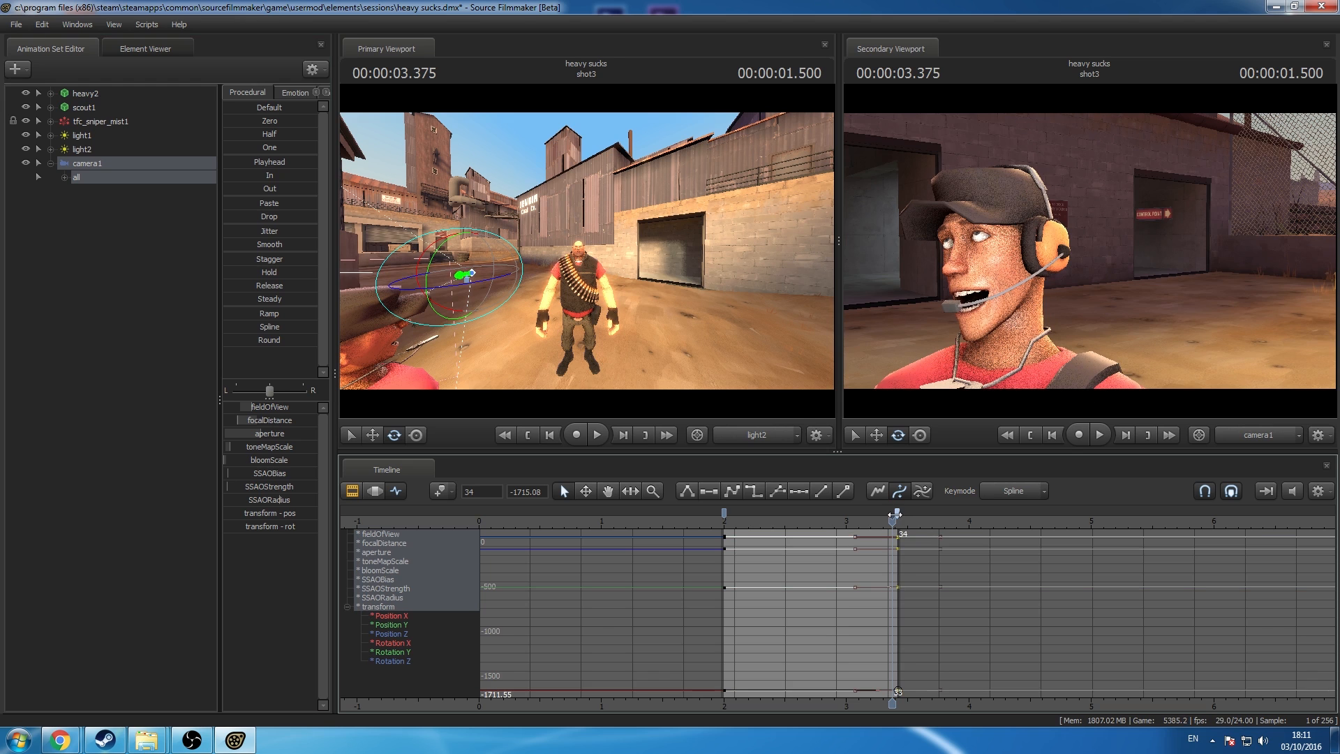
click(724, 514)
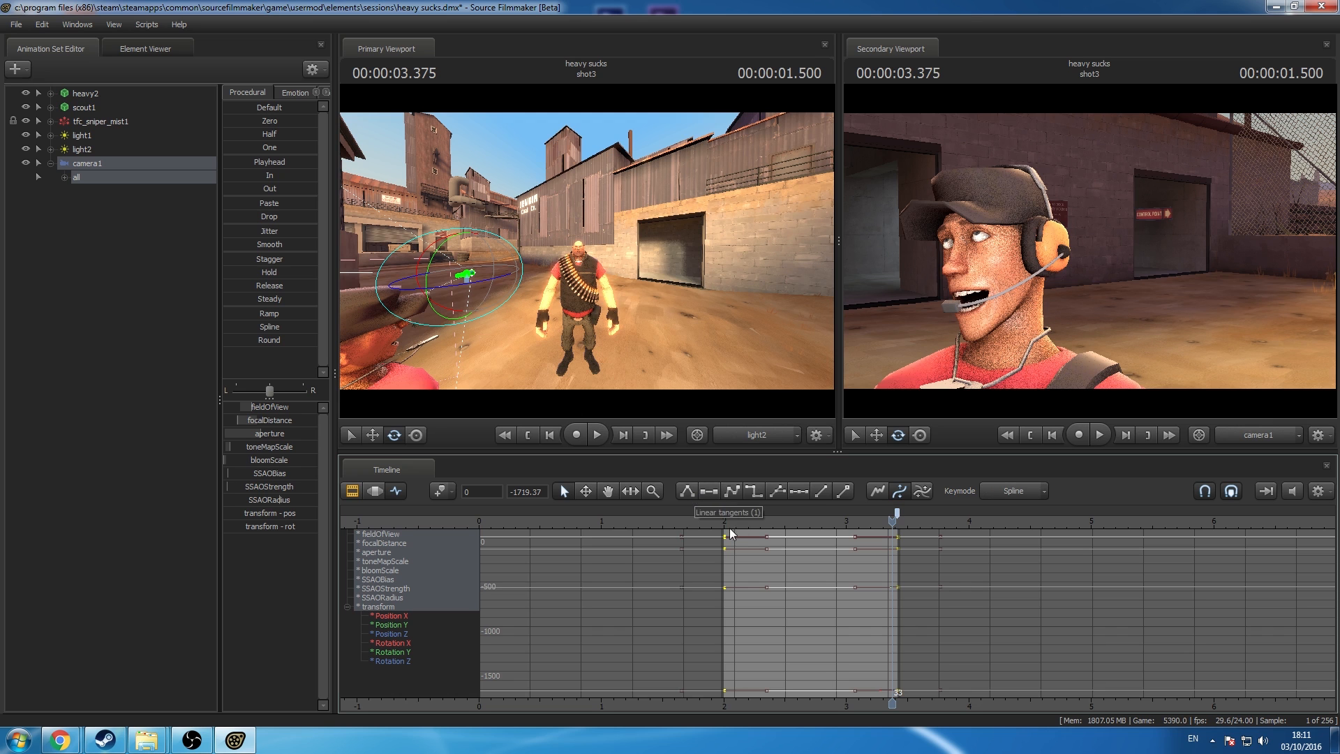
click(729, 523)
click(353, 491)
click(42, 472)
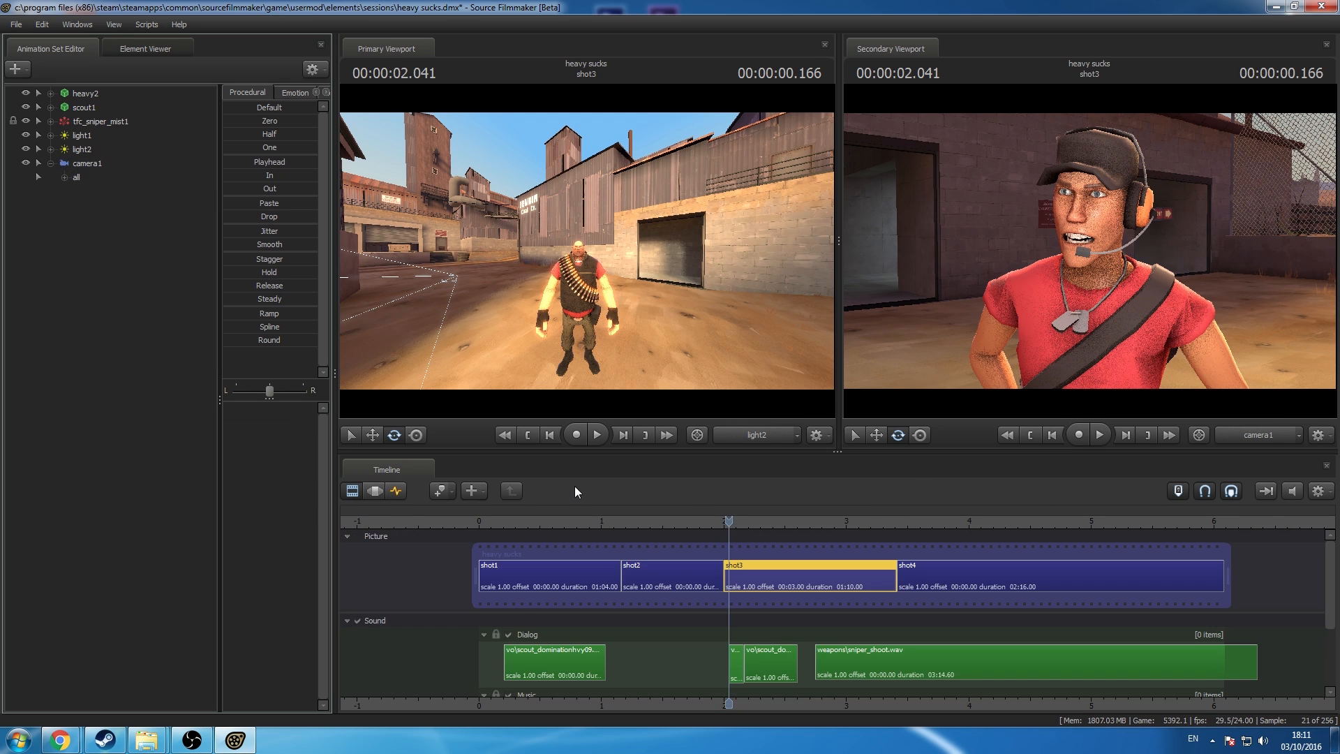
key(space)
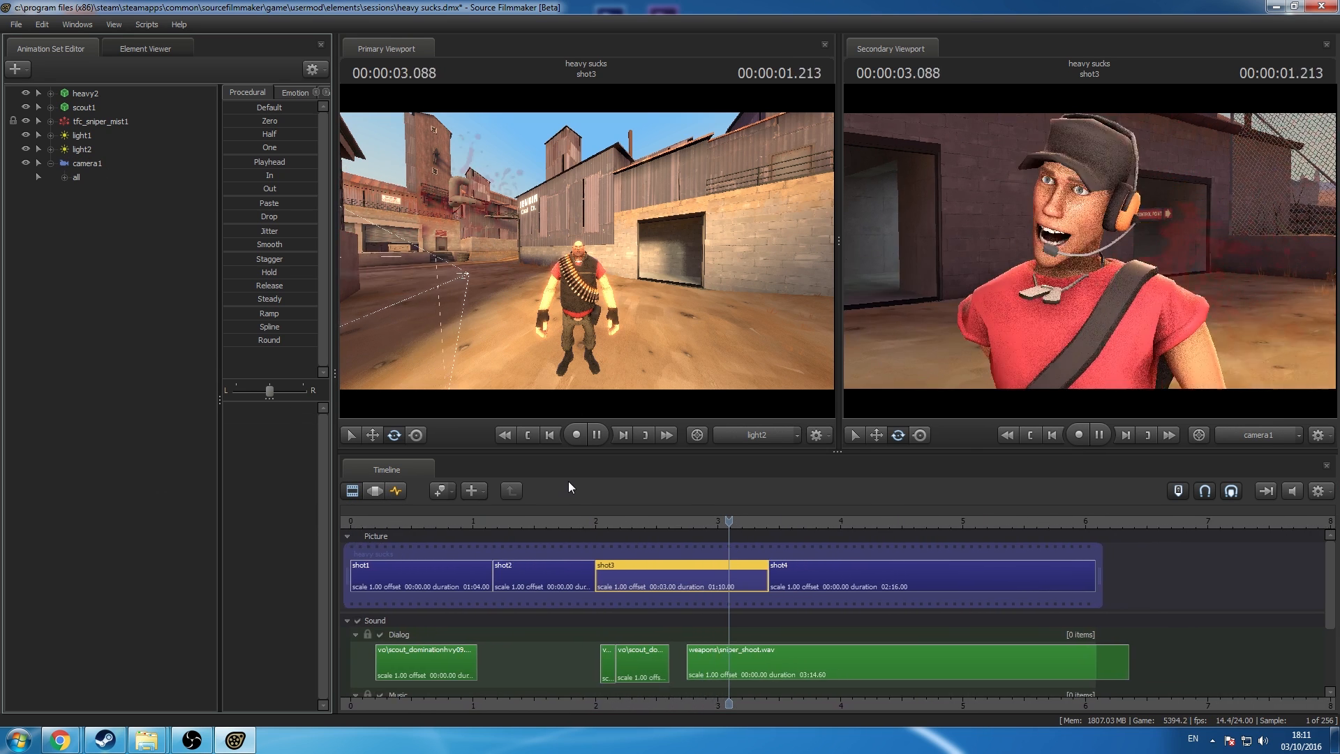
key(space)
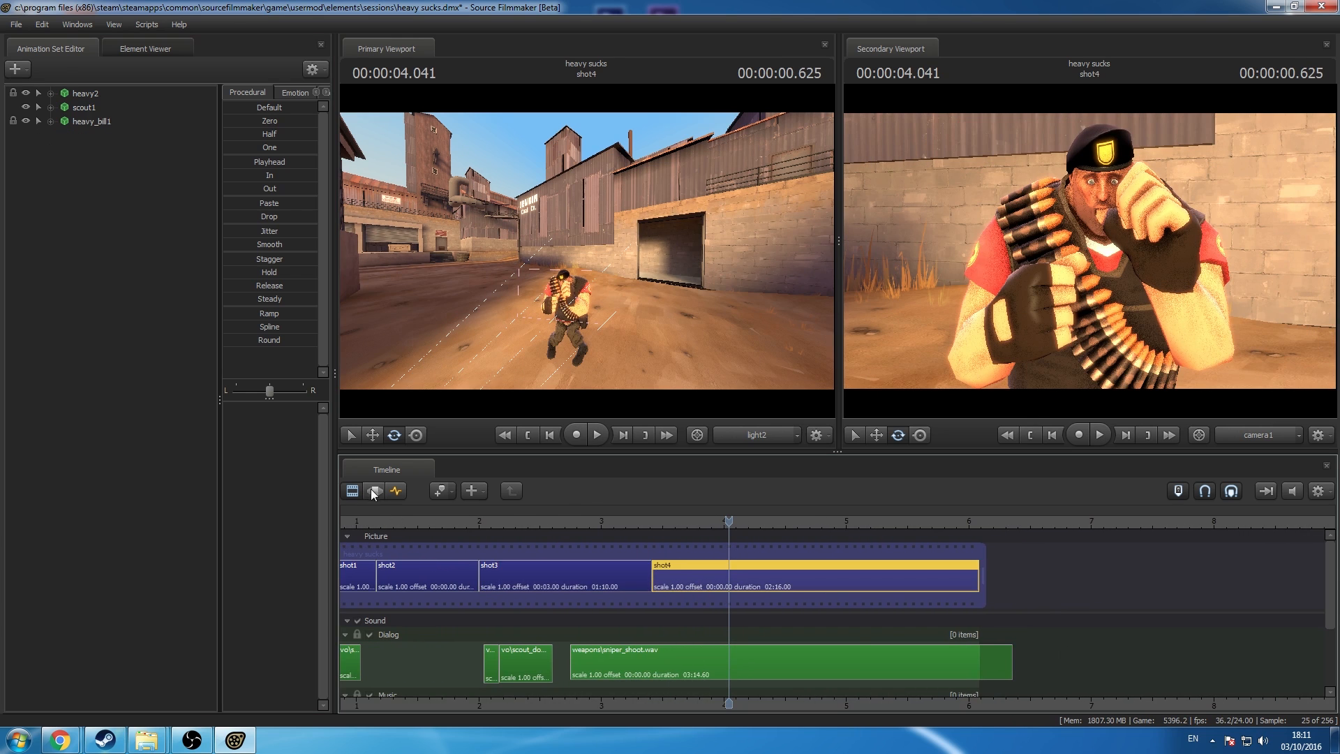
Step: Create an animation set in shot4 for the existing camera1 and select it
click(374, 491)
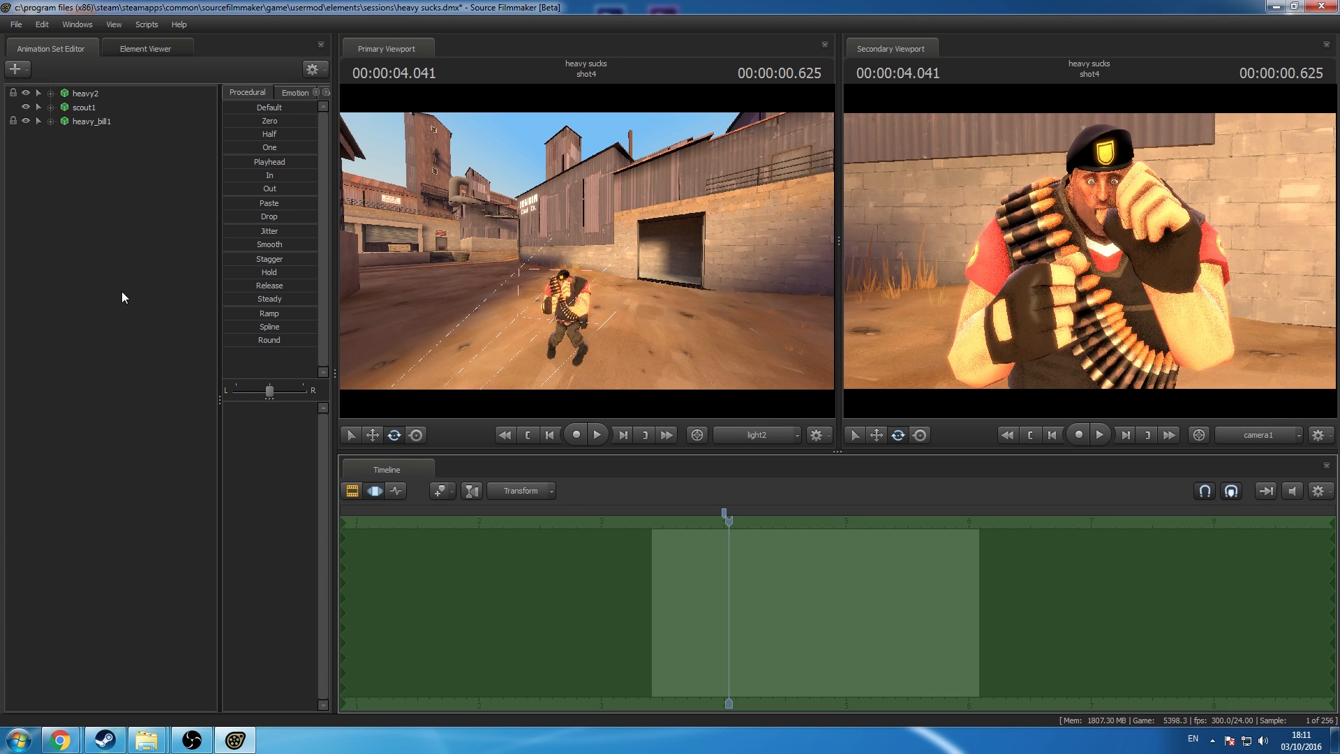
right_click(118, 267)
click(212, 321)
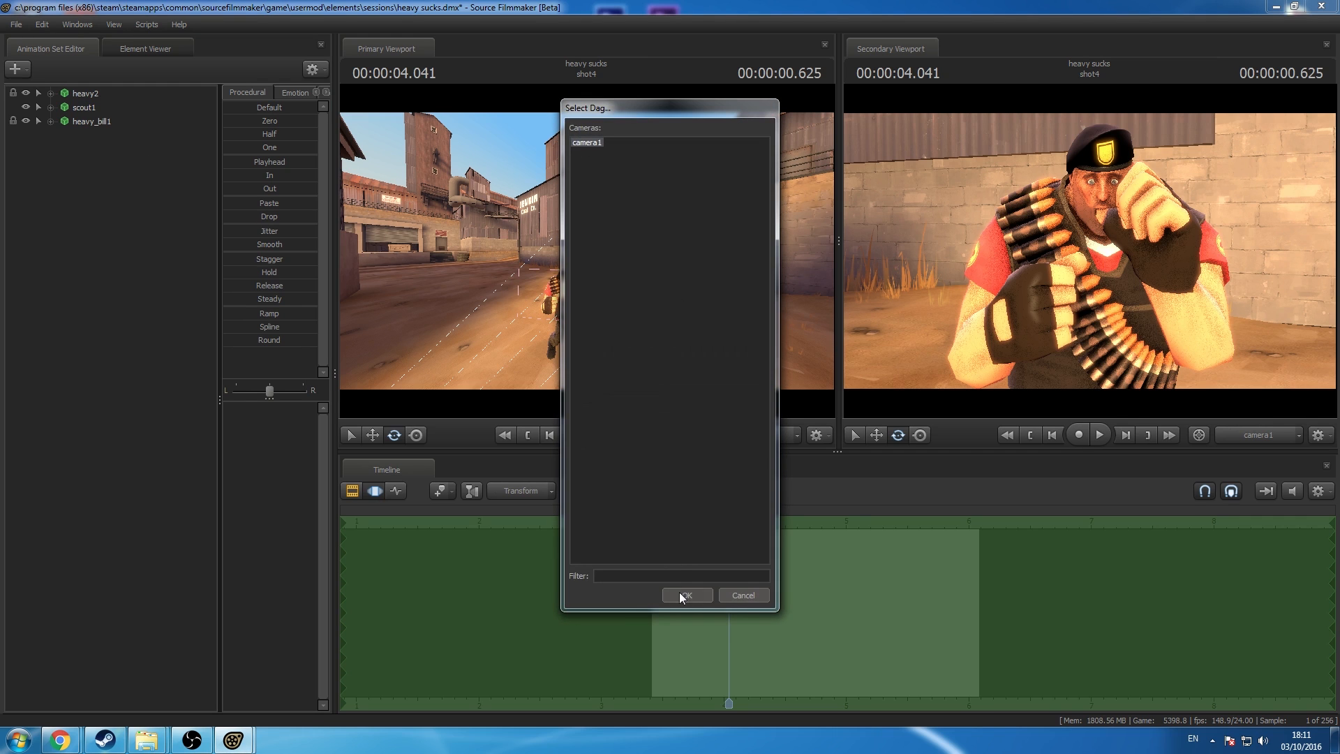
click(680, 595)
click(118, 136)
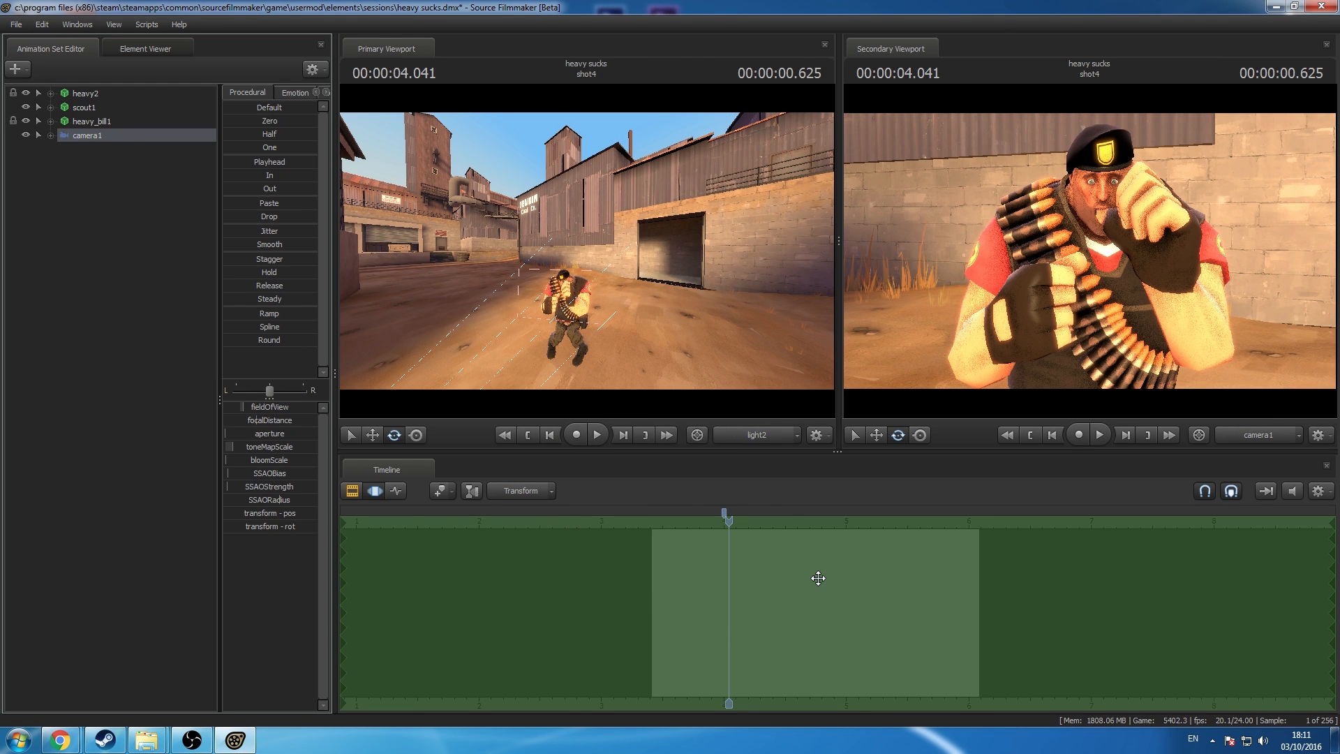
Step: Adjust the focal distance on shot4's camera1 to reach the heavy and raise its aperture
scroll(954, 571, up, 1)
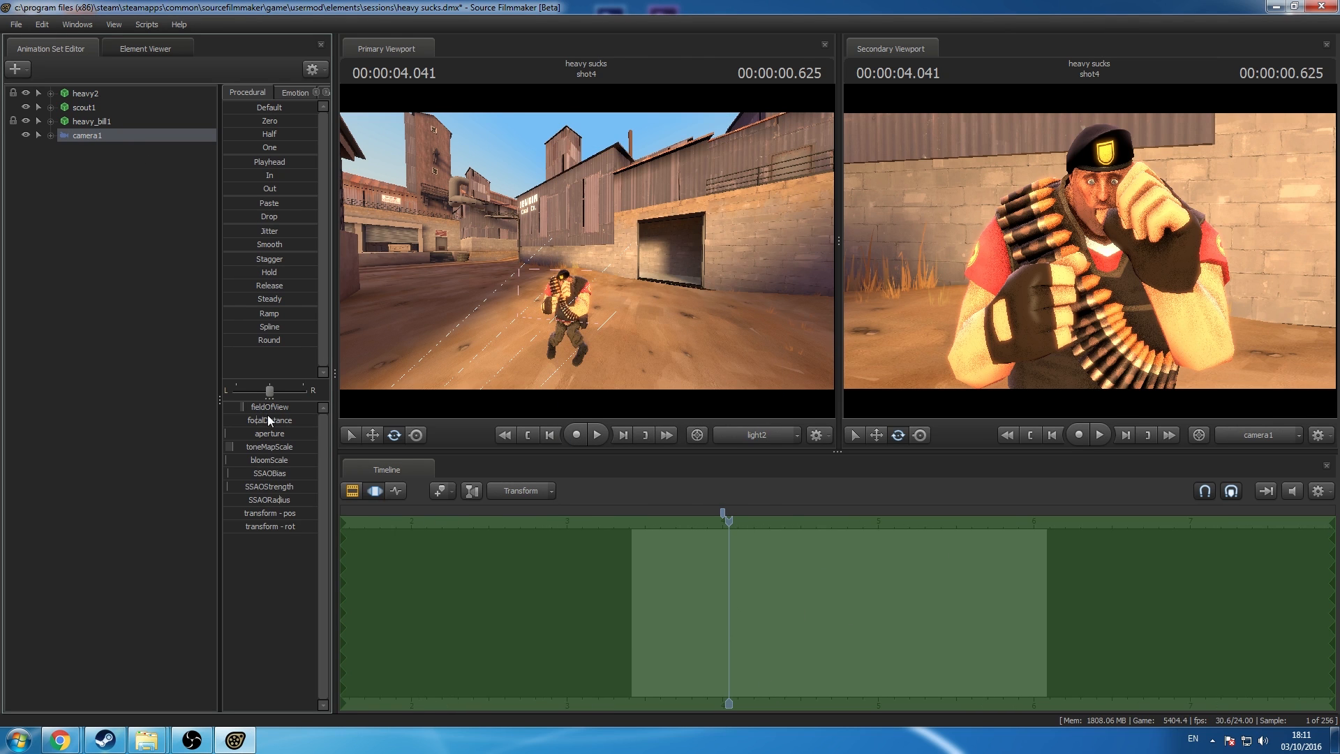
click(274, 418)
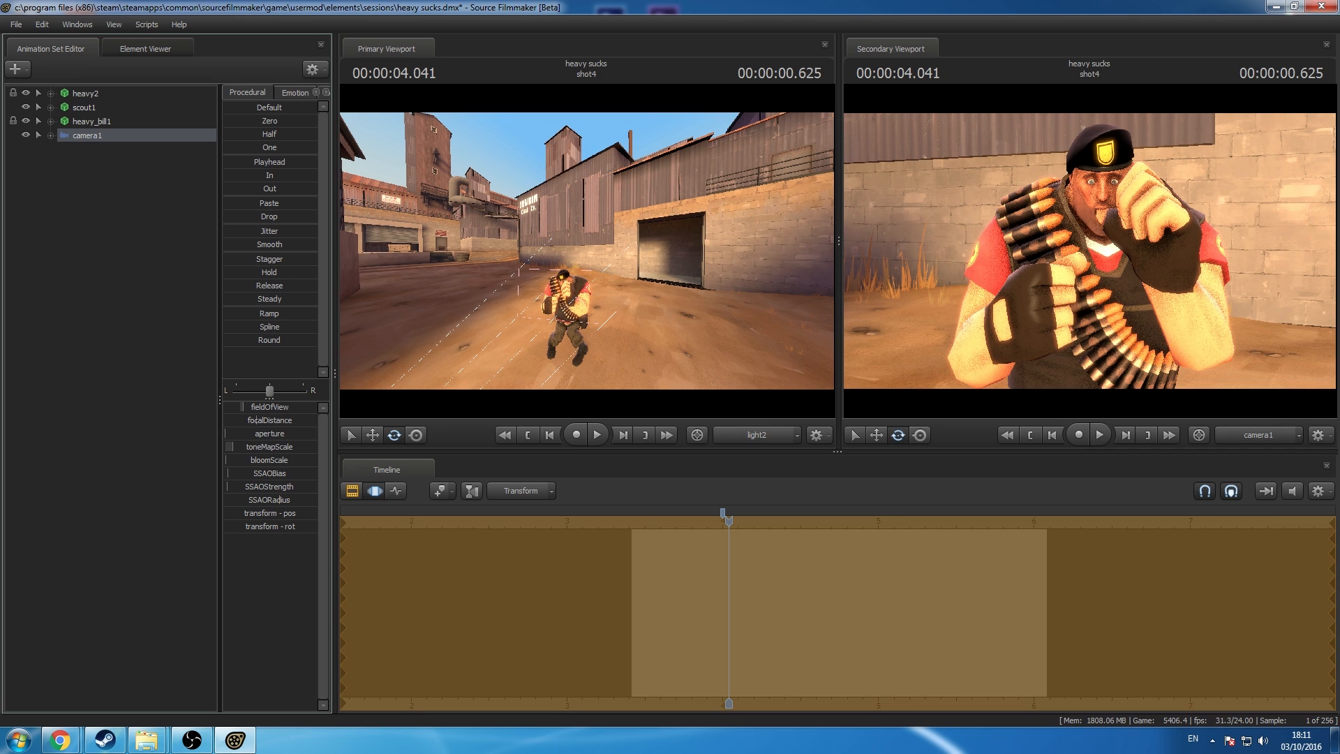
drag(256, 420, 259, 419)
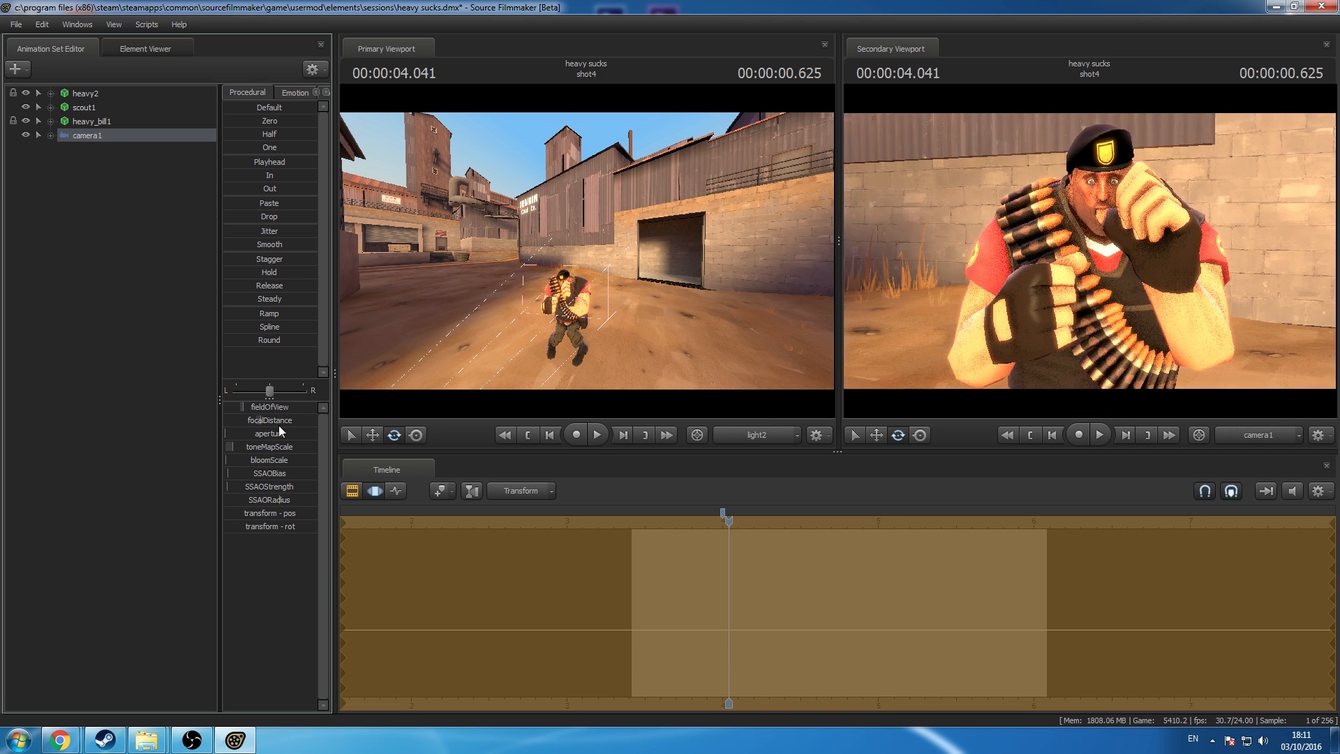
click(270, 436)
Step: Set the toneMapScale of shot4's camera1 to 0.07 and return to the clip editor
click(262, 447)
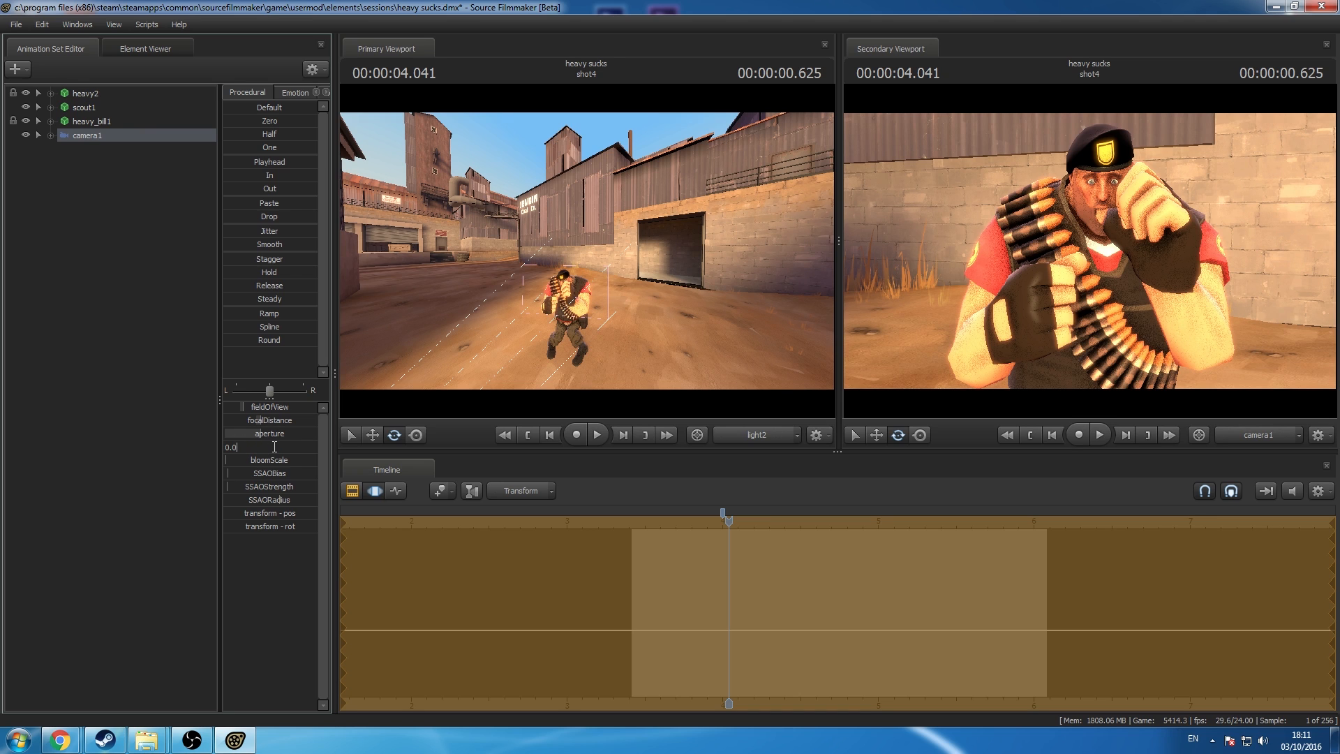
text(0.07)
key(Return)
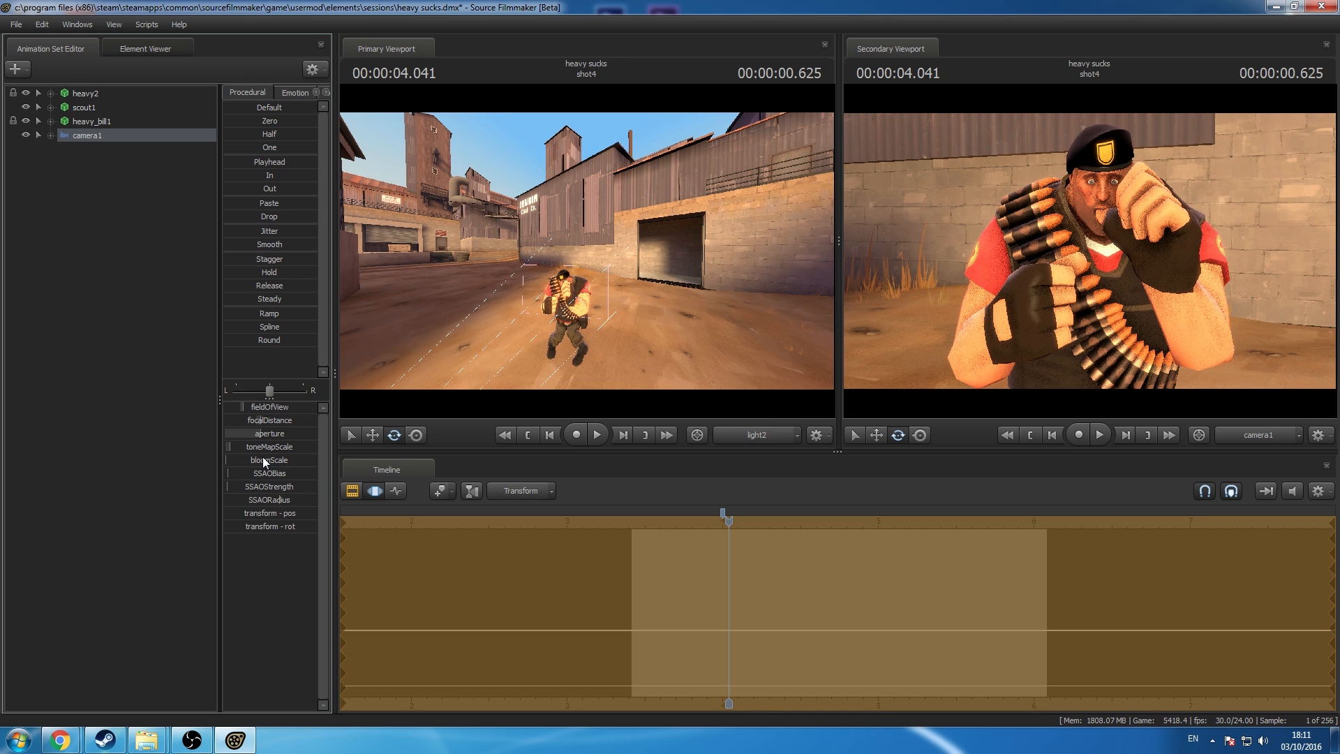
click(315, 508)
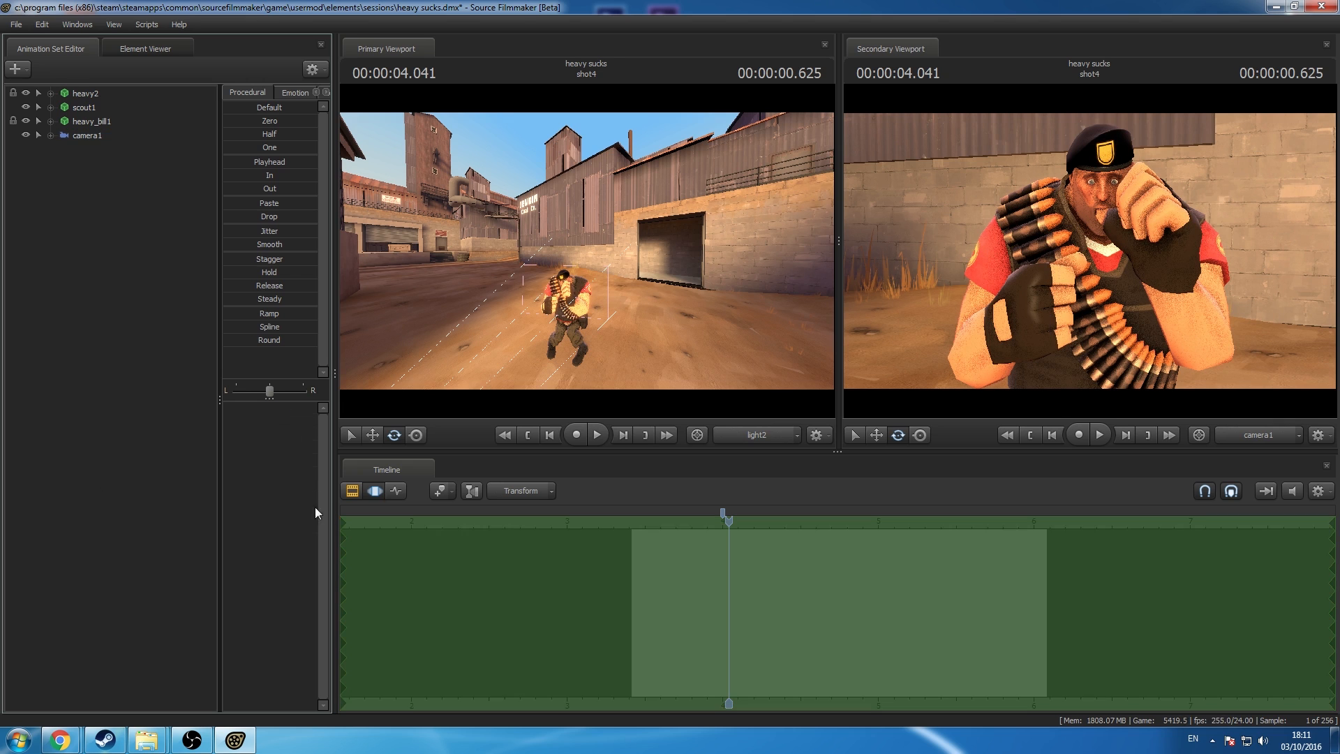
click(353, 490)
Step: Copy the light1 and light2 animation sets from shot2 and paste them into shot4
click(88, 136)
scroll(486, 605, down, 3)
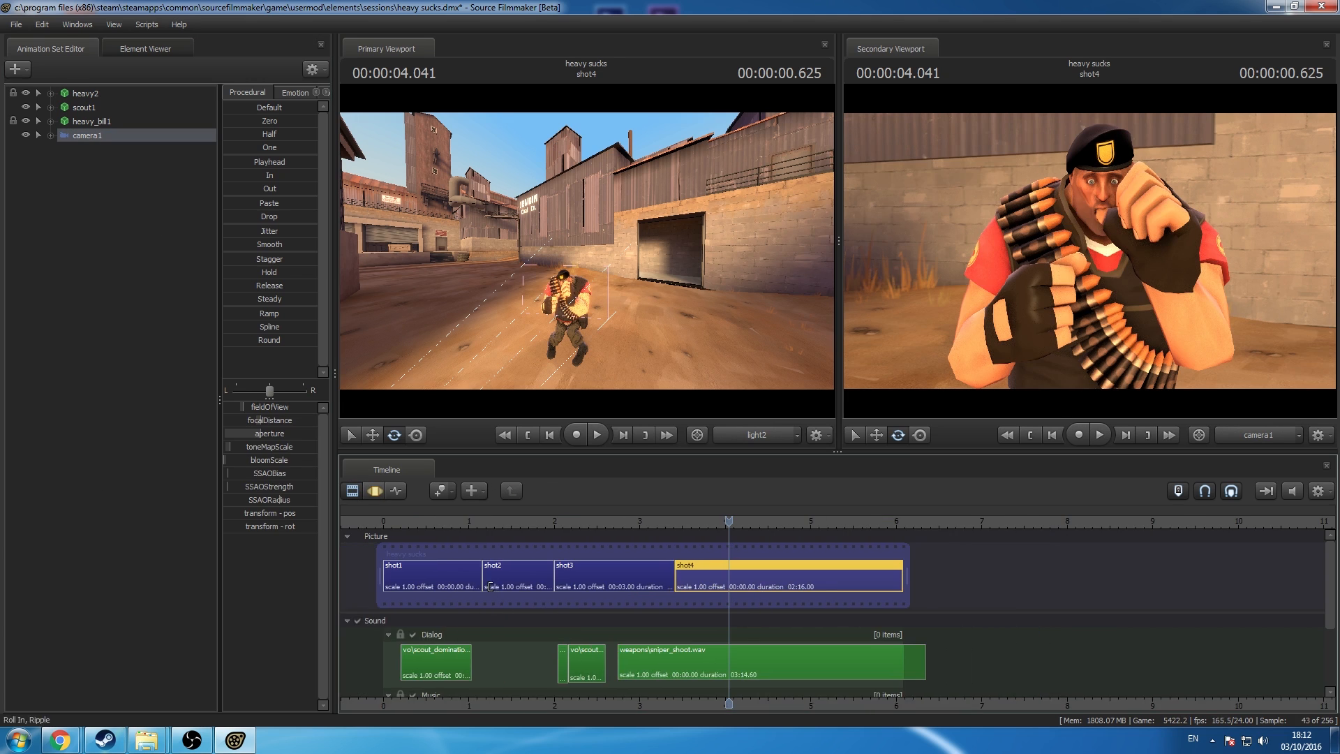
click(505, 579)
click(107, 163)
shift+click(102, 152)
right_click(102, 152)
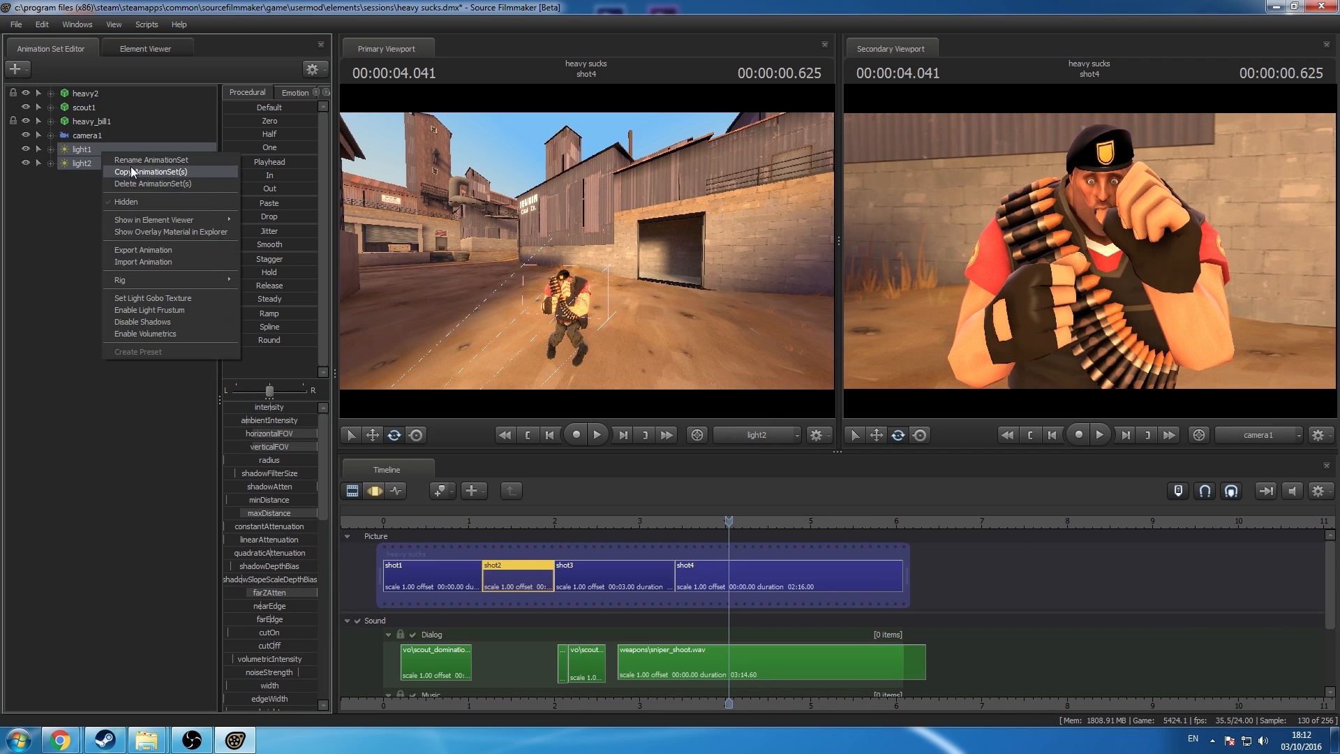
click(131, 166)
click(700, 569)
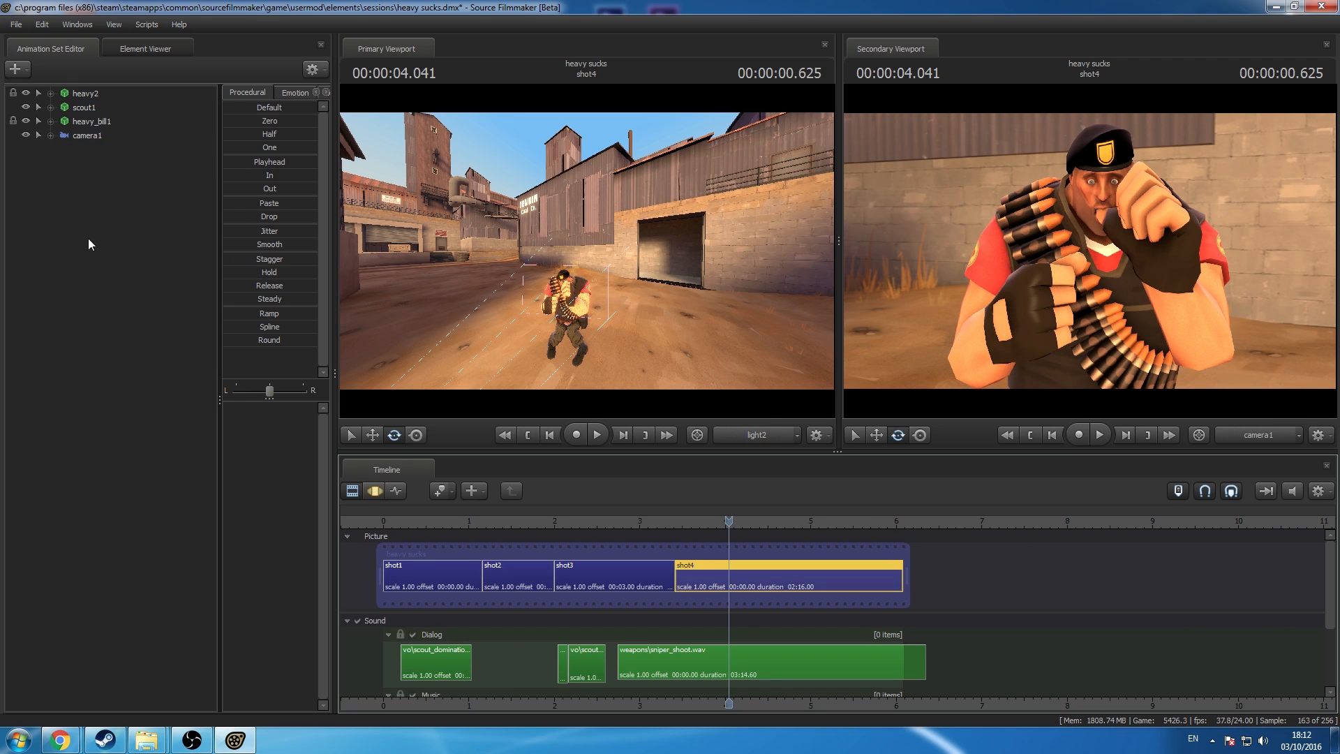
right_click(88, 237)
click(162, 312)
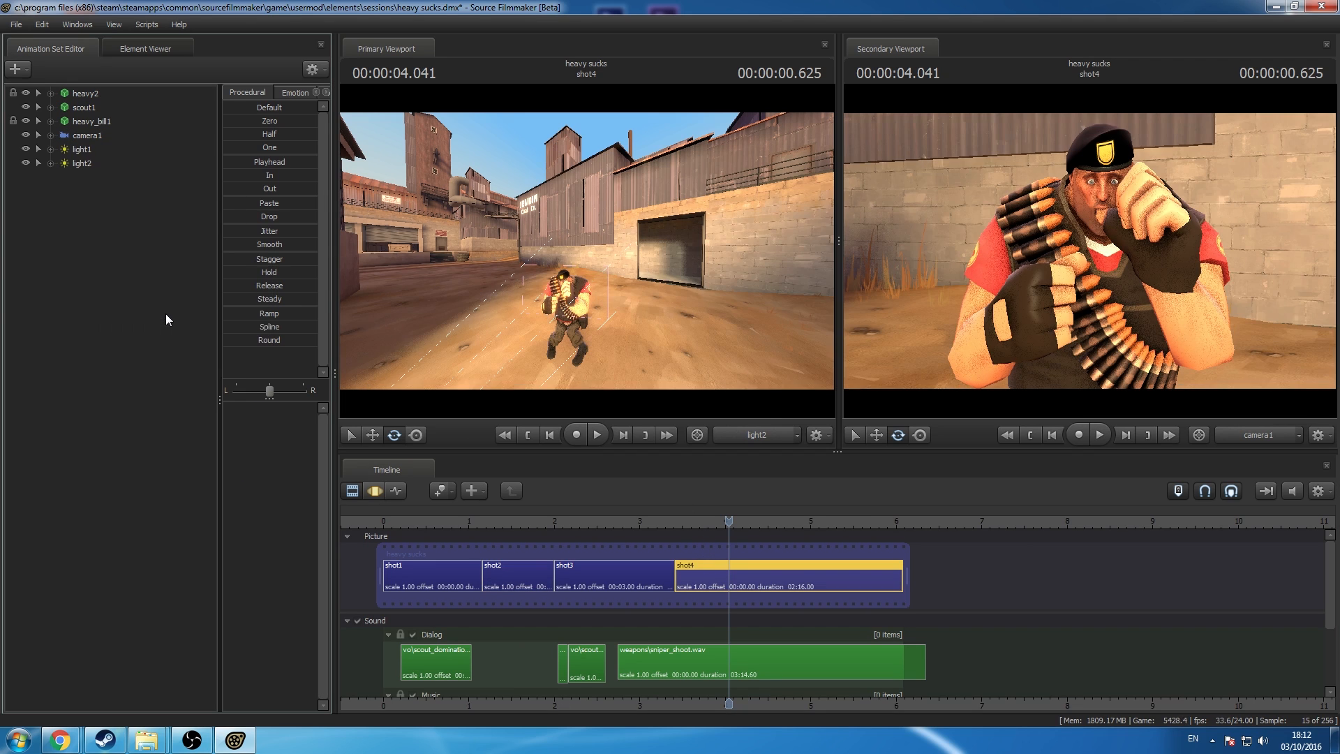
Step: Make a time selection that ramps up across all of shot4 for camera1 and shift the camera's view slightly at its end
click(375, 490)
click(120, 136)
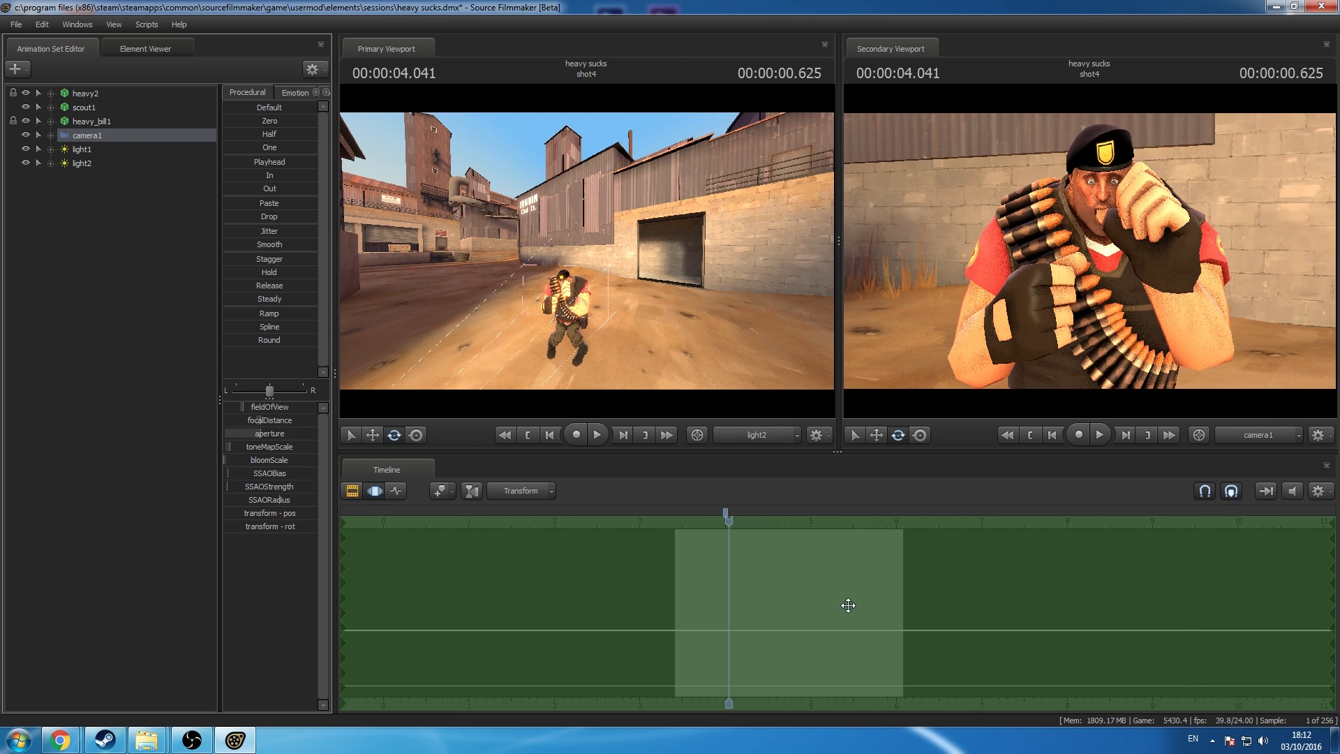
alt+right_drag(848, 605, 1020, 602)
drag(1135, 601, 1179, 600)
shift+drag(1179, 601, 1307, 592)
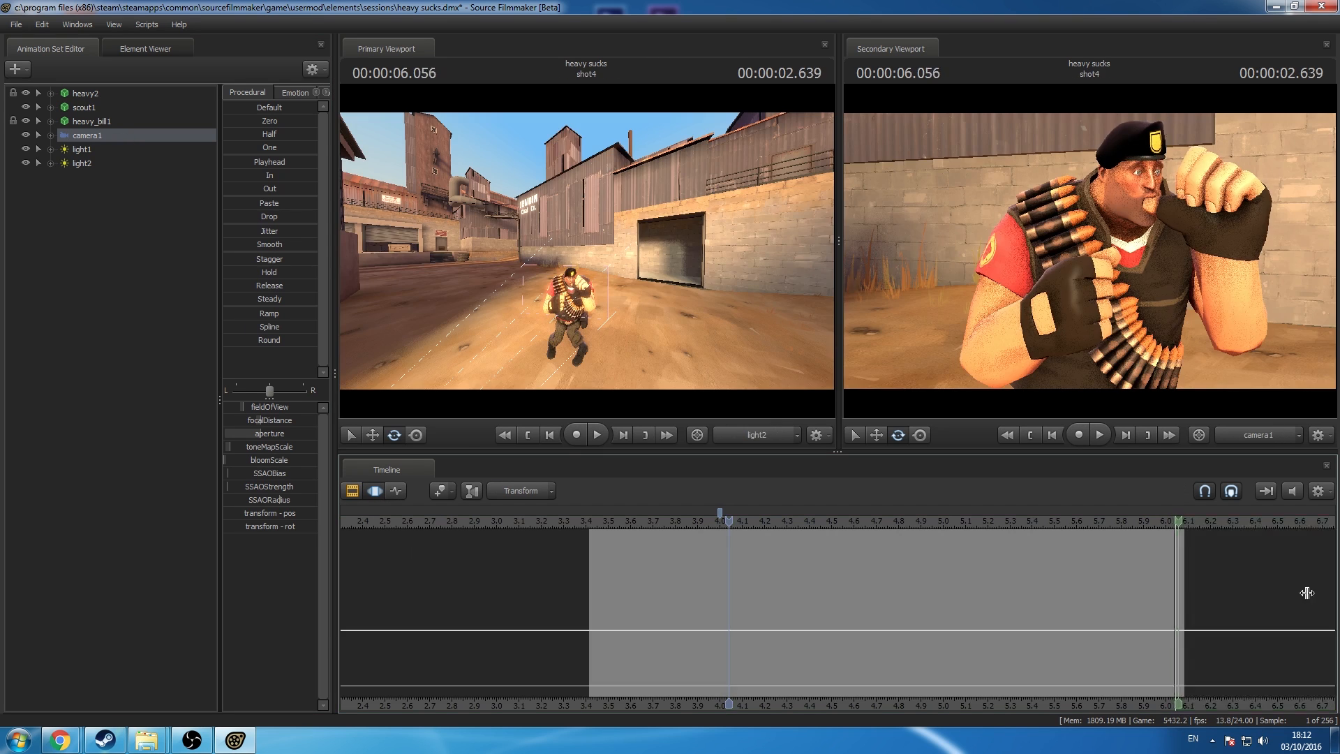
middle_drag(1065, 700, 1029, 698)
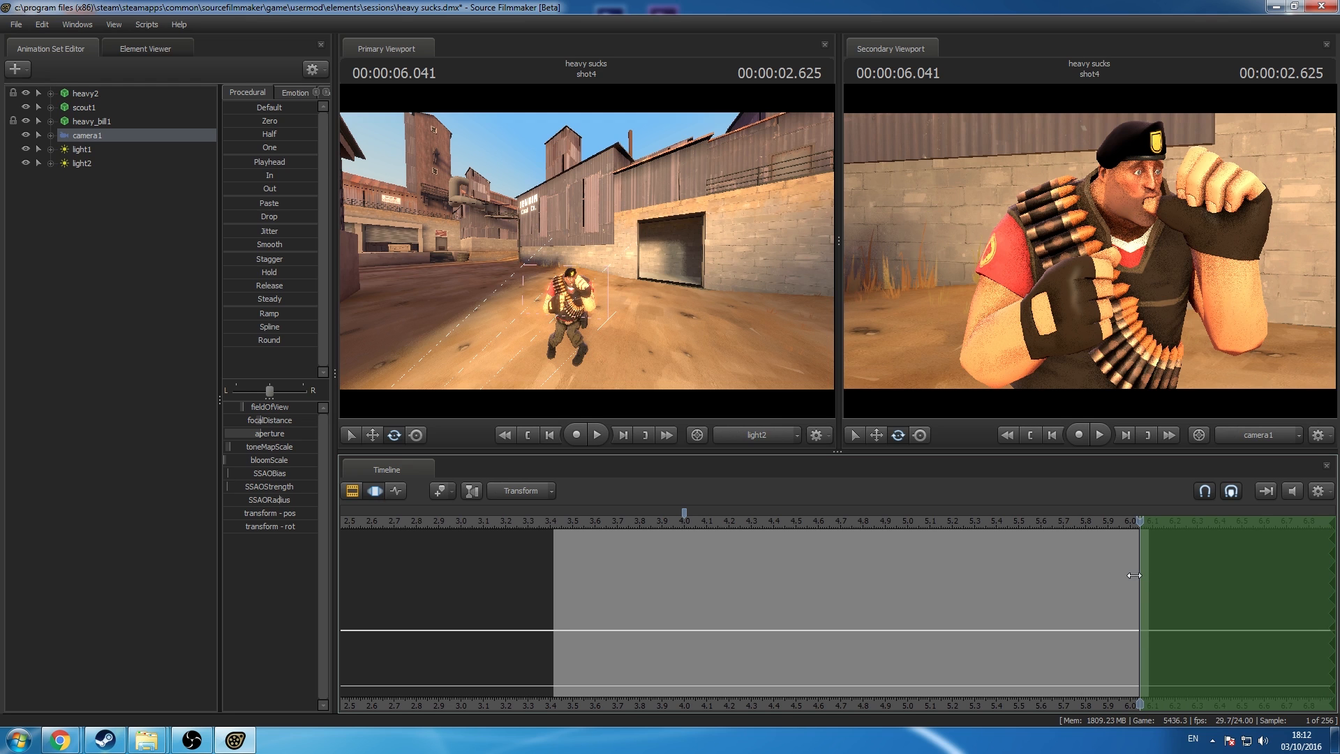
drag(1136, 576, 542, 561)
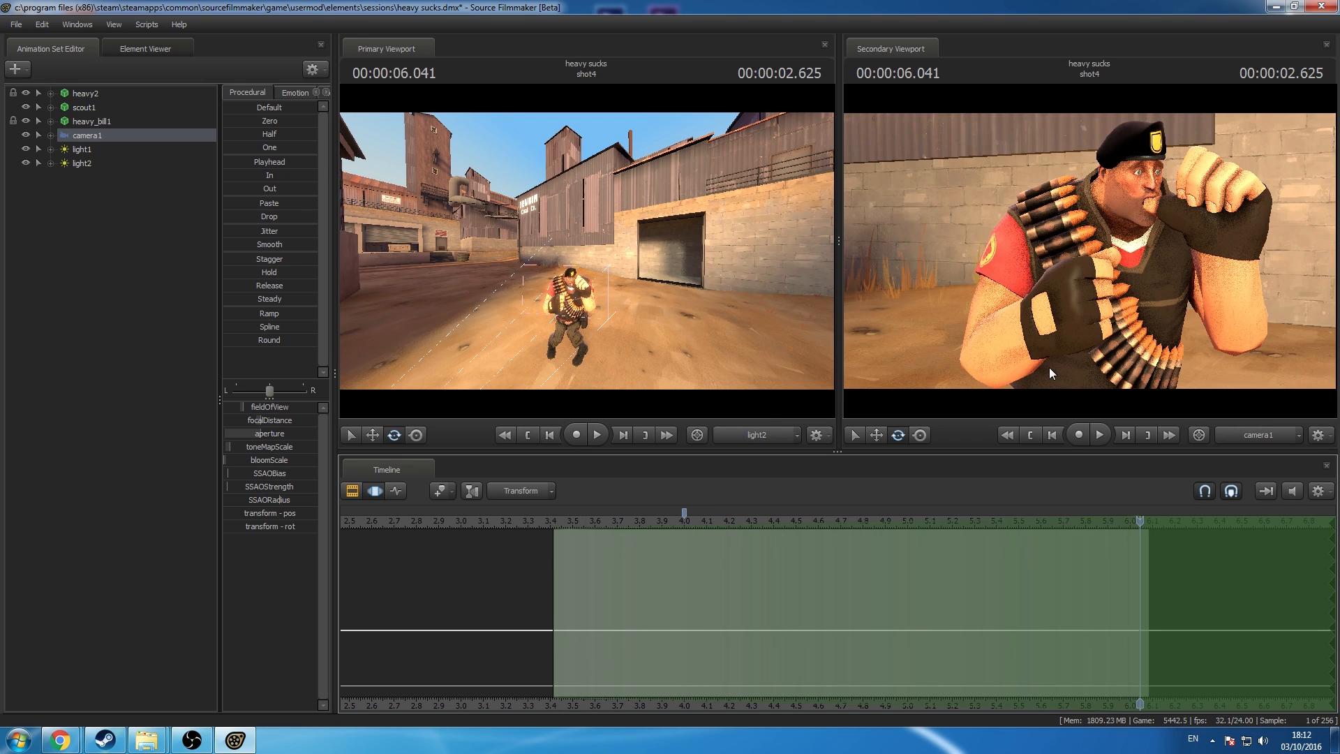
drag(1049, 367, 1055, 374)
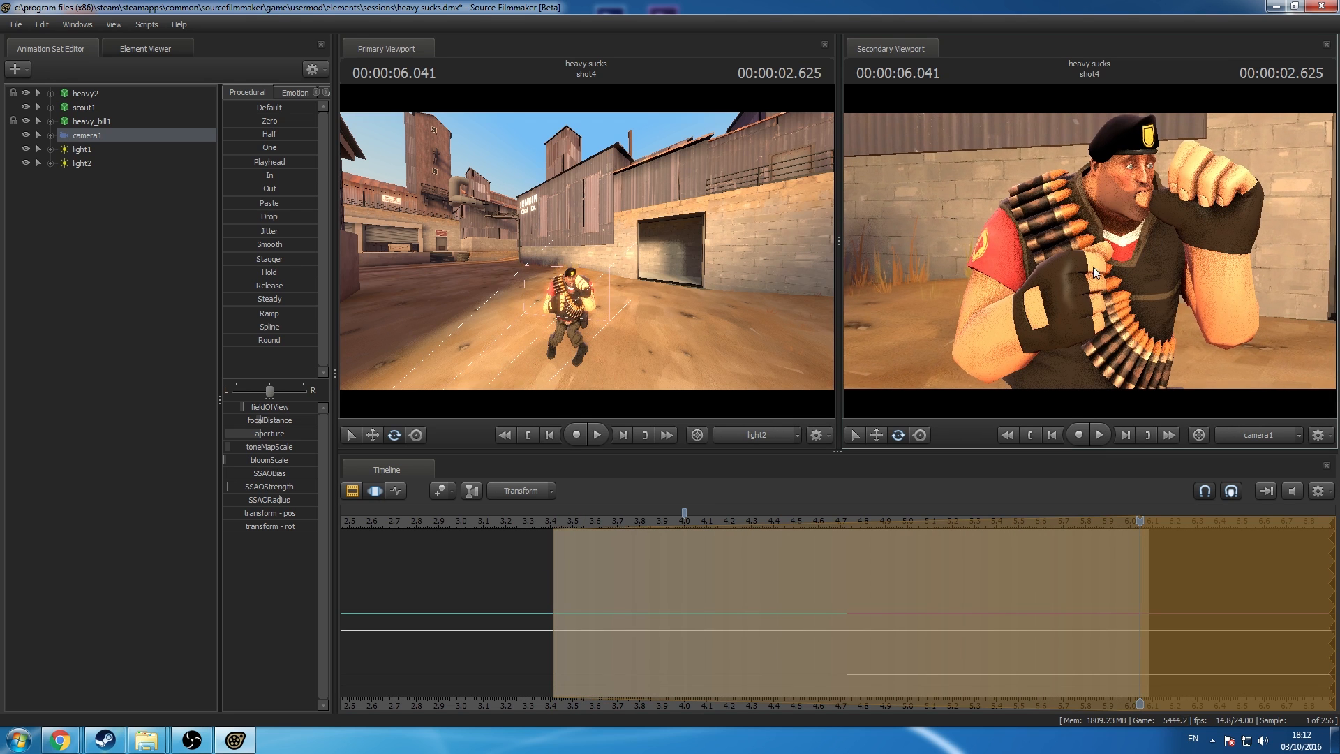
Step: Apply Jitter to camera1's movement across shot4, soften it with Smooth, and reset the time selection to the whole timeline
scroll(601, 556, down, 2)
scroll(601, 556, down, 1)
drag(776, 566, 656, 566)
drag(1142, 569, 1242, 587)
drag(286, 232, 353, 252)
click(279, 234)
key(ctrl+z)
click(264, 249)
drag(252, 245, 363, 252)
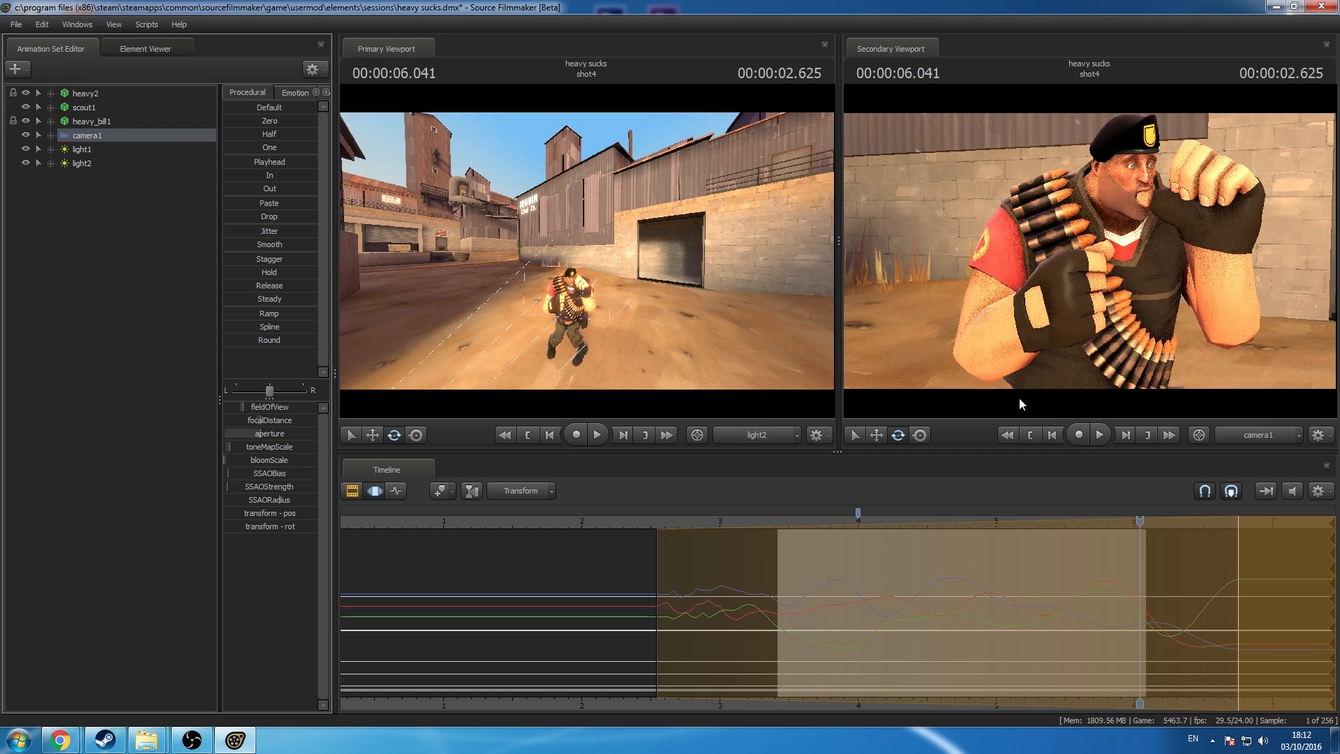
click(1269, 601)
key(ctrl+a)
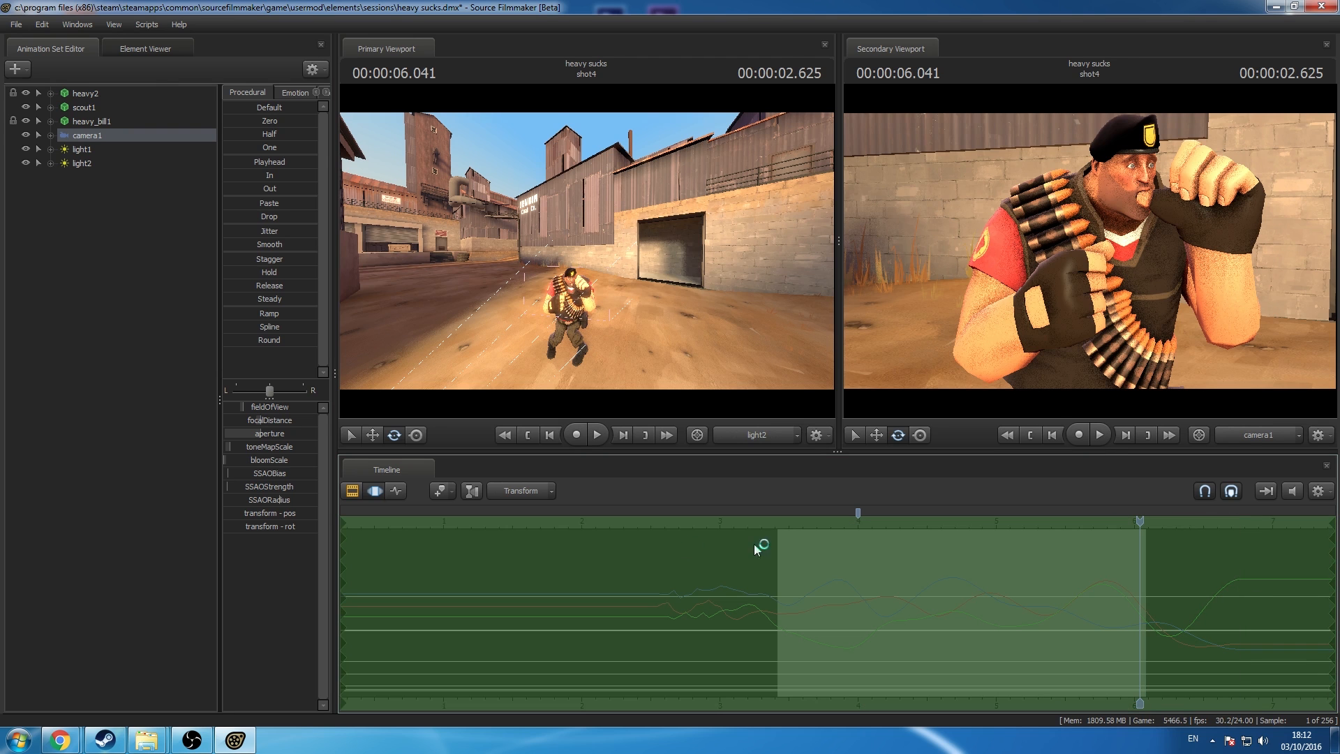
Step: Return to the clip editor and play back shot4 to check the camera movement
click(351, 491)
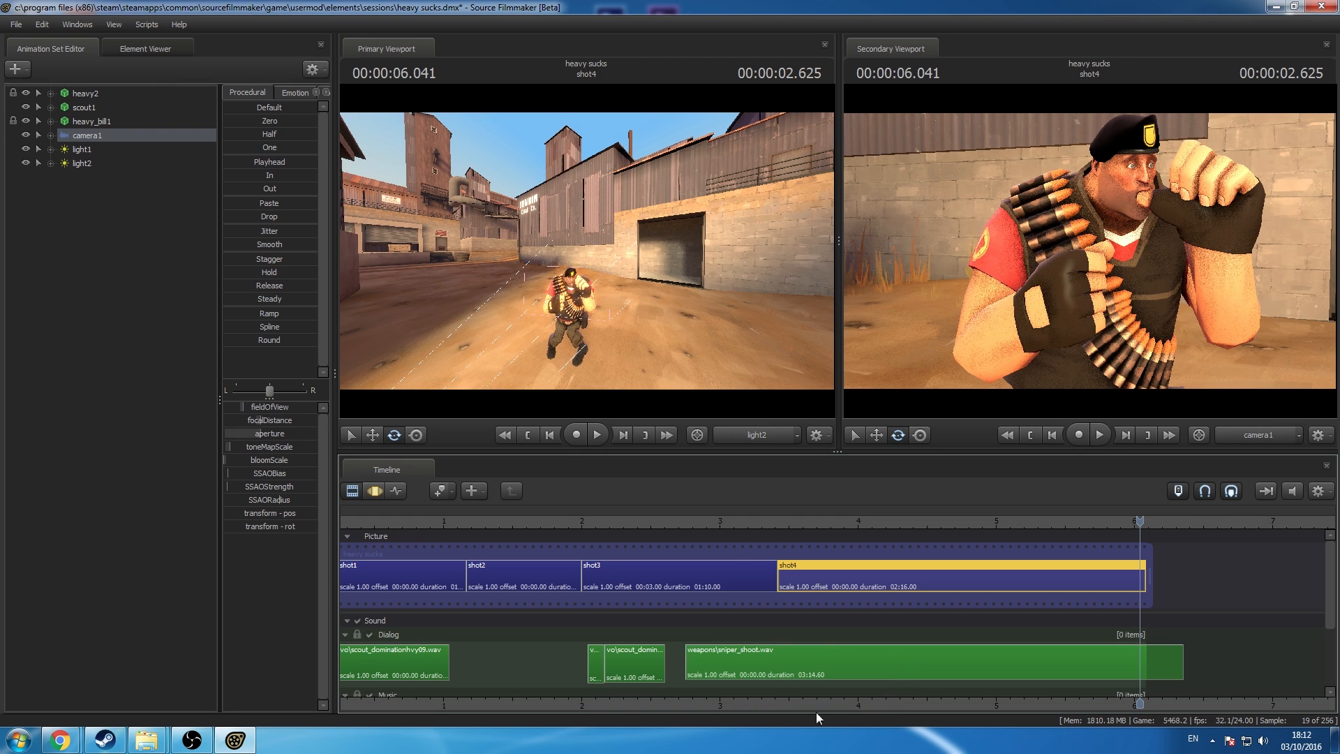
click(764, 517)
key(space)
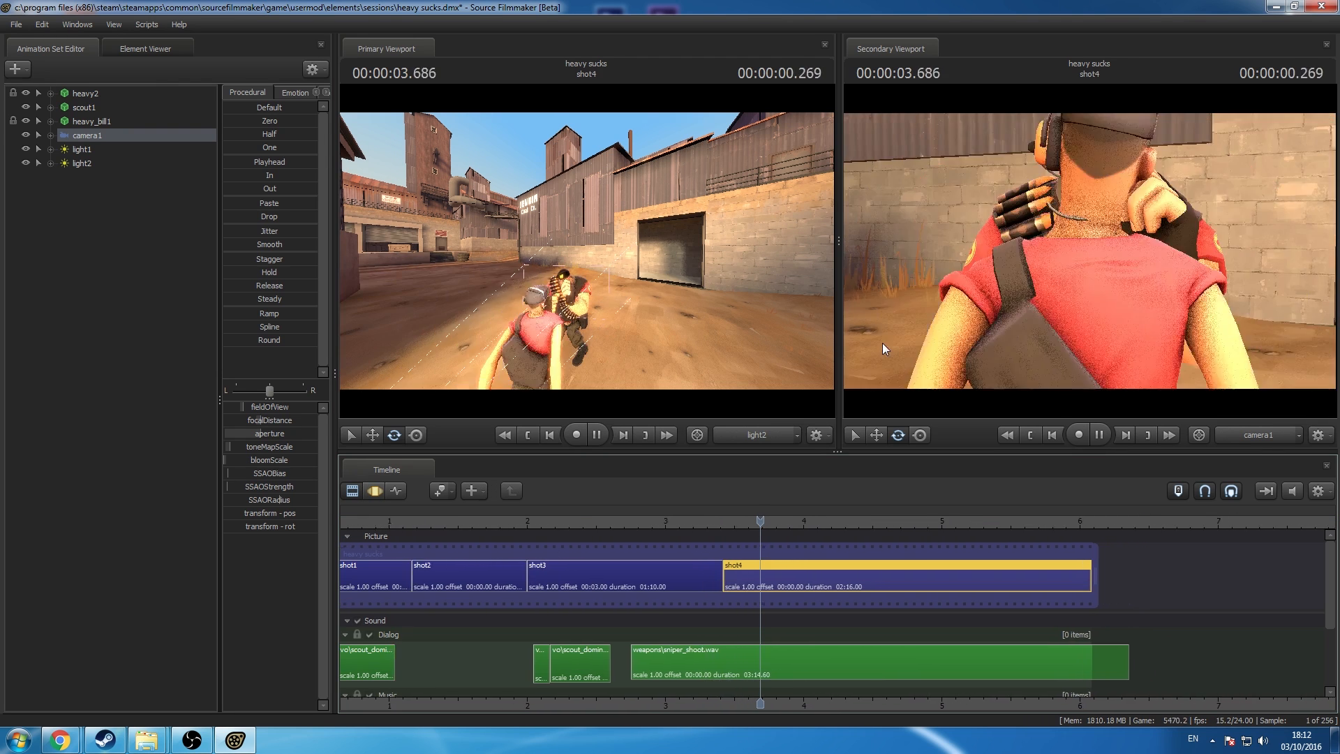
key(space)
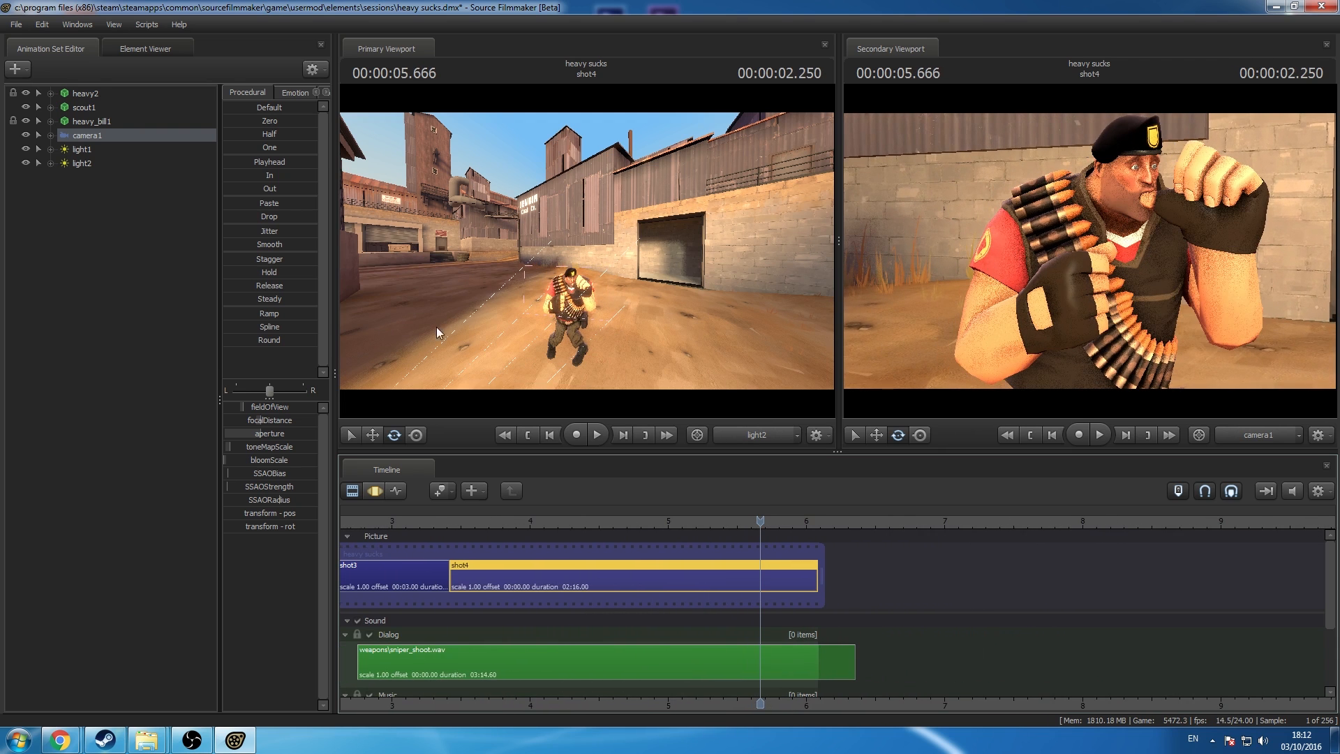
click(102, 337)
middle_drag(608, 648, 828, 648)
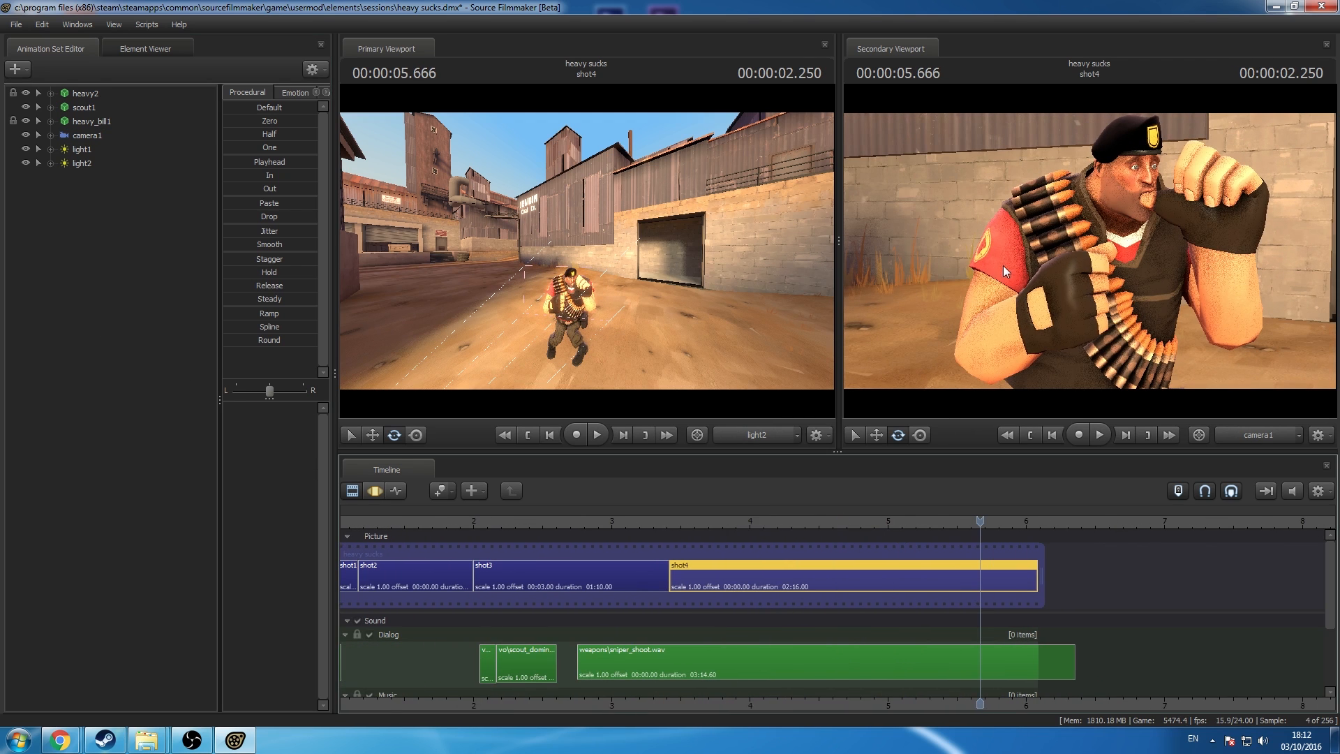
Step: Turn off depth of field and motion blur in the render settings and disable lighting for the camera view
right_click(1003, 265)
click(1048, 271)
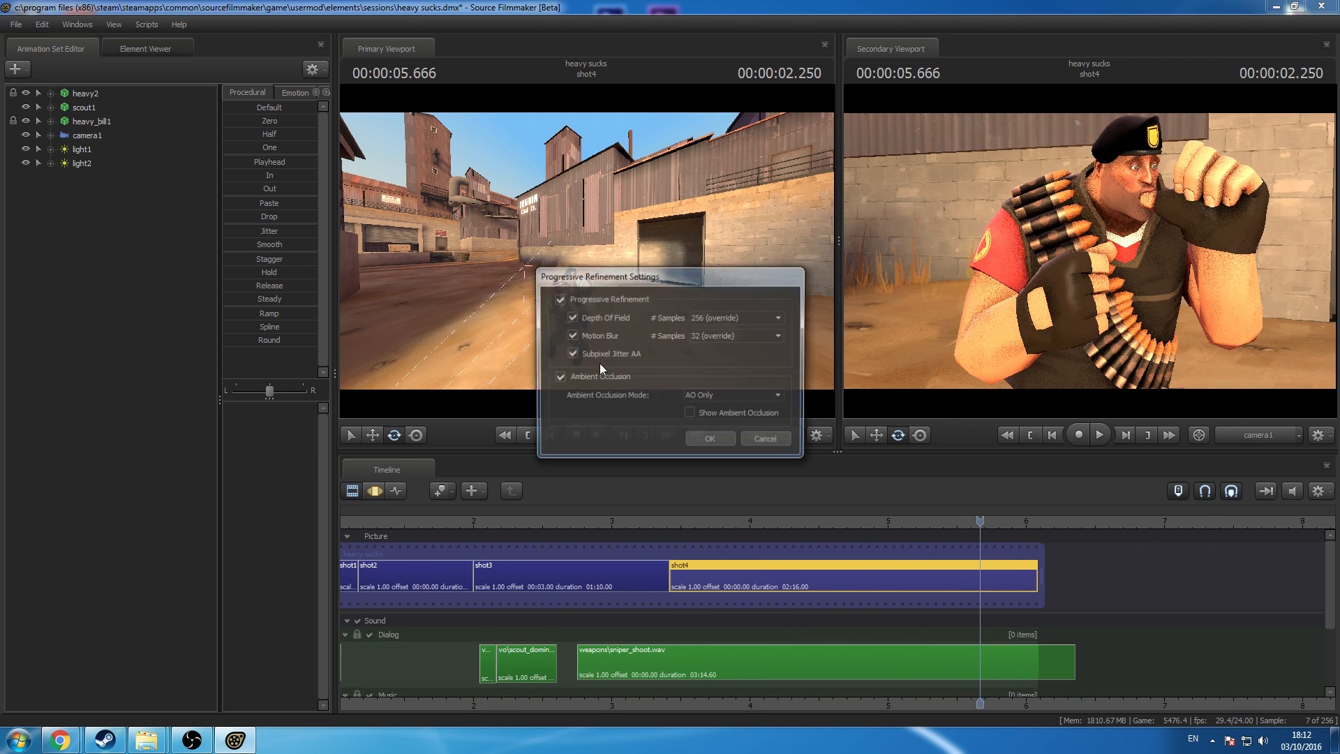
click(573, 335)
click(574, 318)
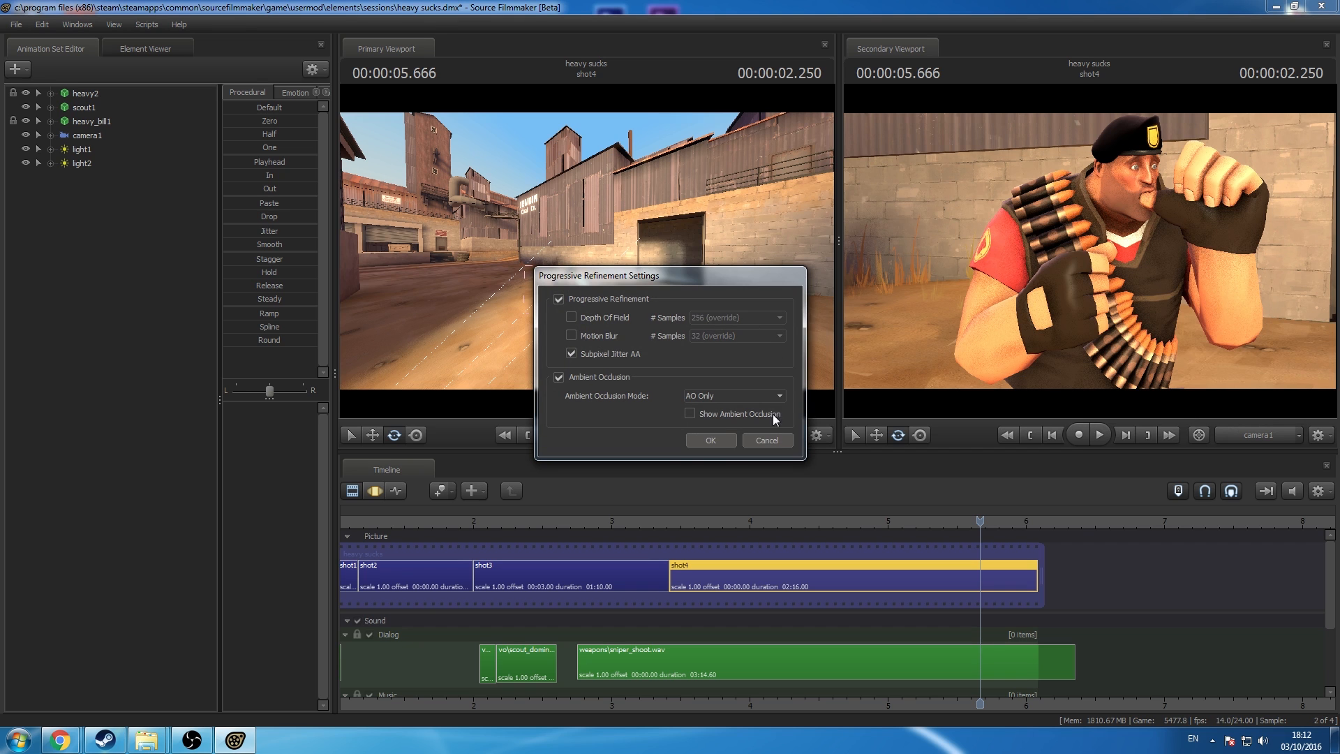
click(711, 441)
right_click(938, 264)
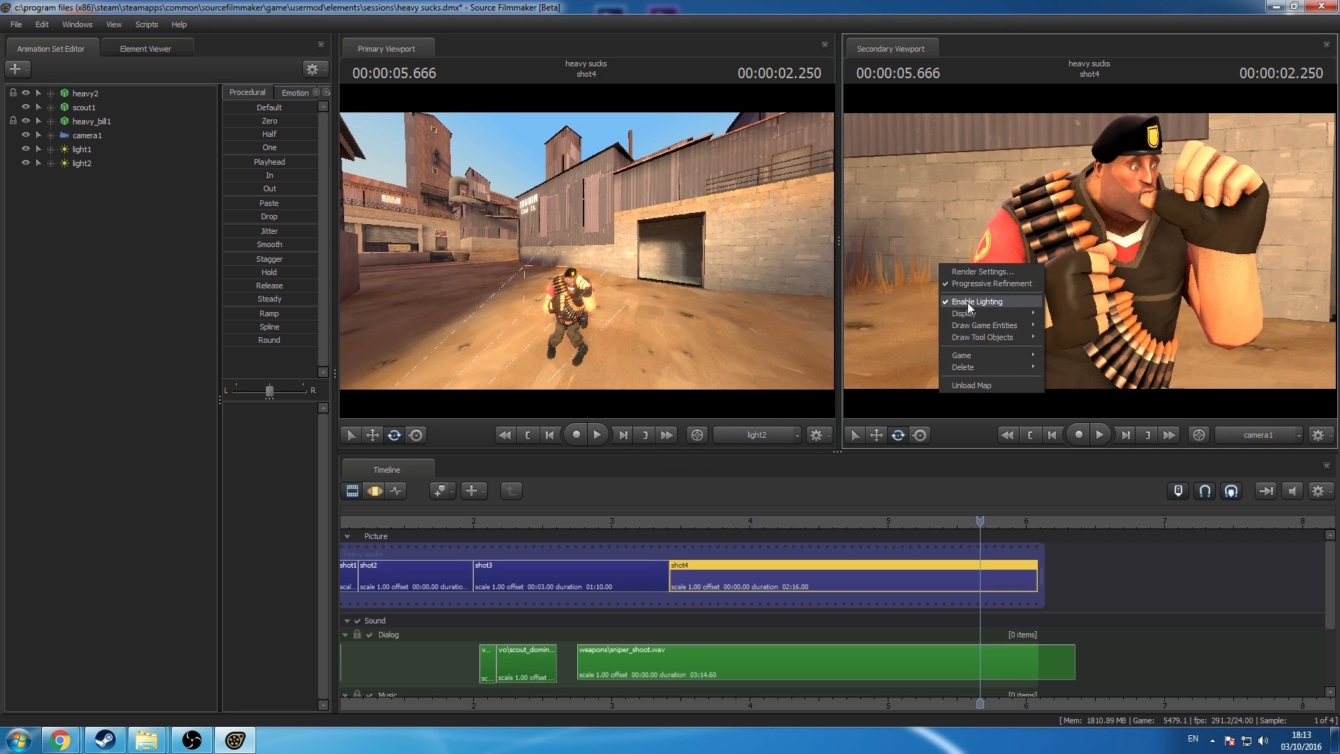
click(969, 302)
Step: Play back the animation from the middle of shot3 to the end
click(632, 523)
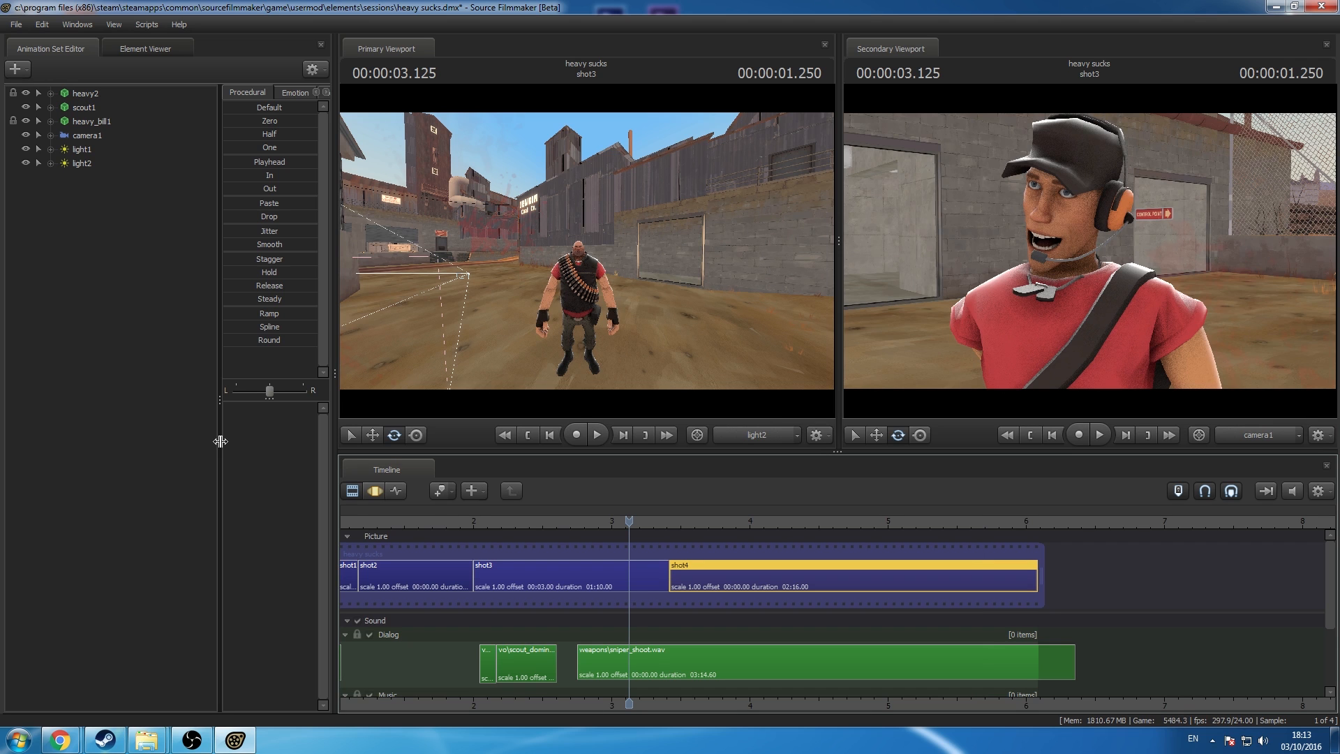
key(space)
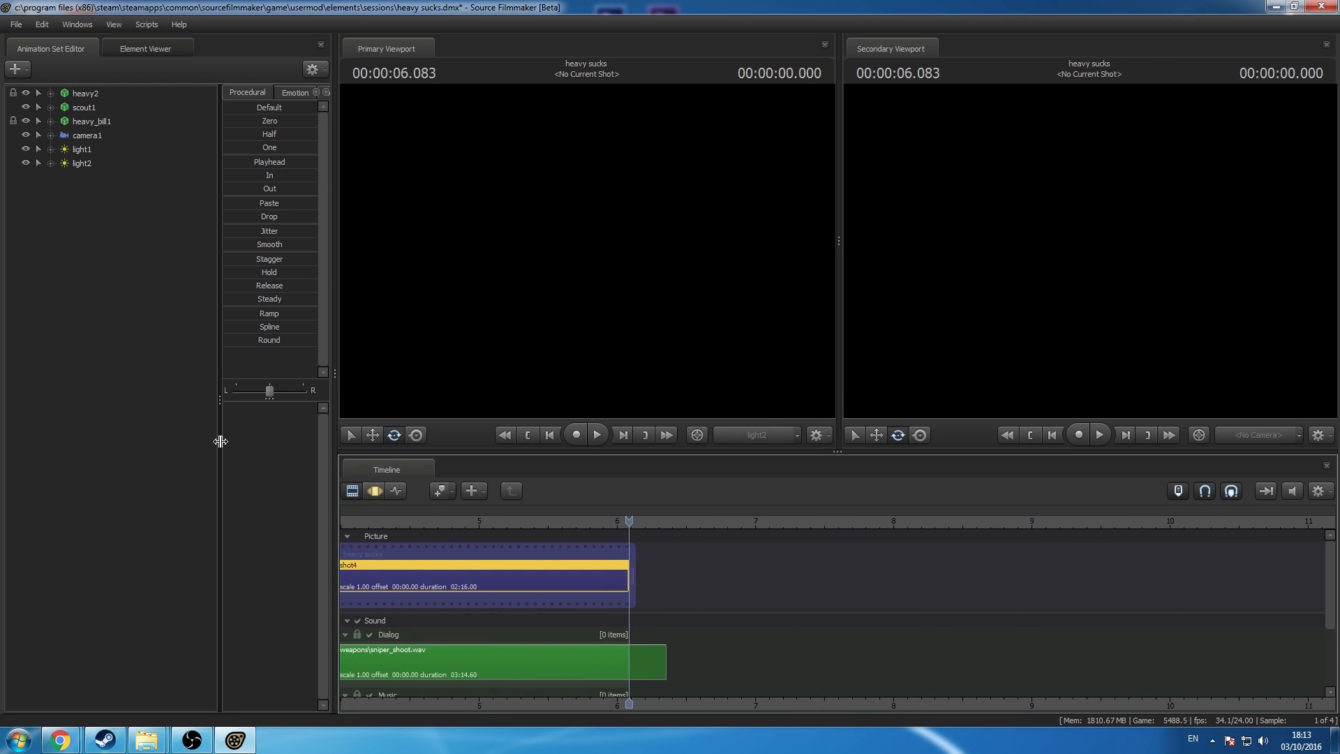
scroll(568, 648, down, 3)
middle_drag(606, 615, 751, 585)
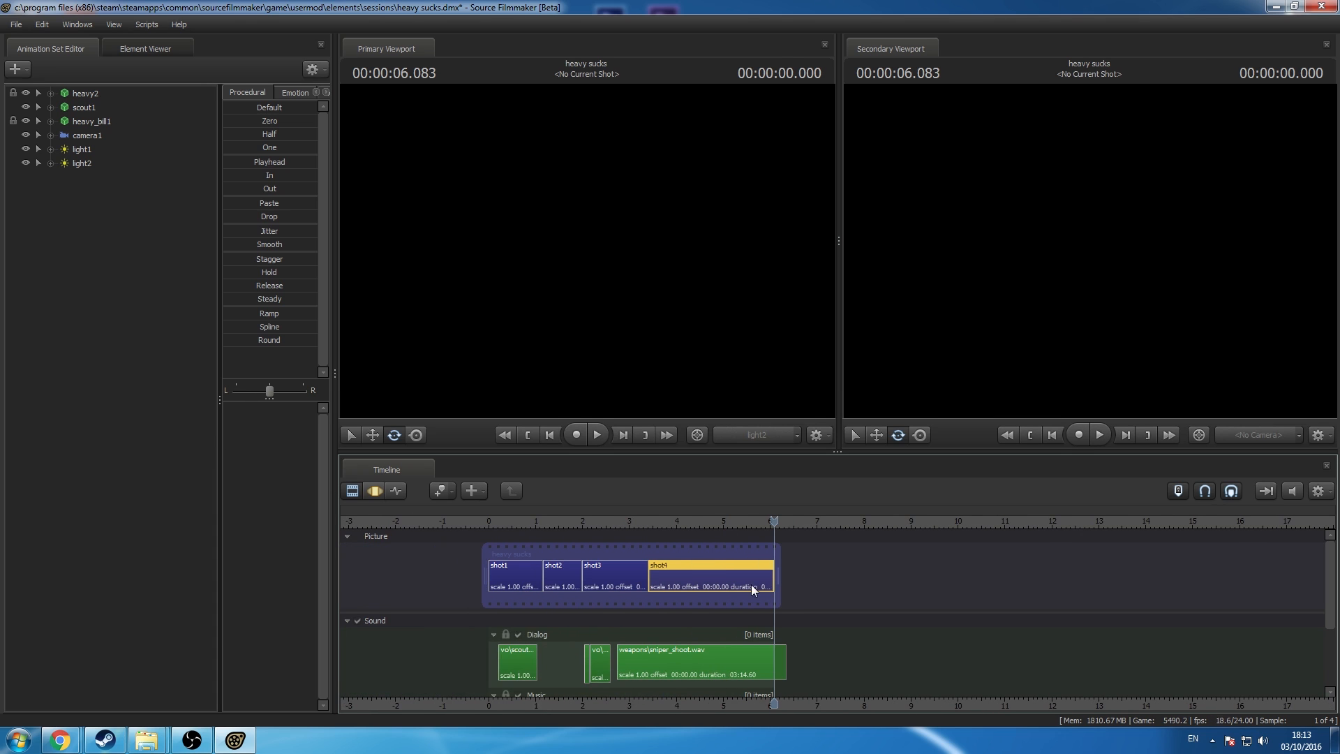
Step: Within shot4, re-enable lighting, depth of field with 256 samples and motion blur with 32 samples
click(733, 522)
right_click(964, 264)
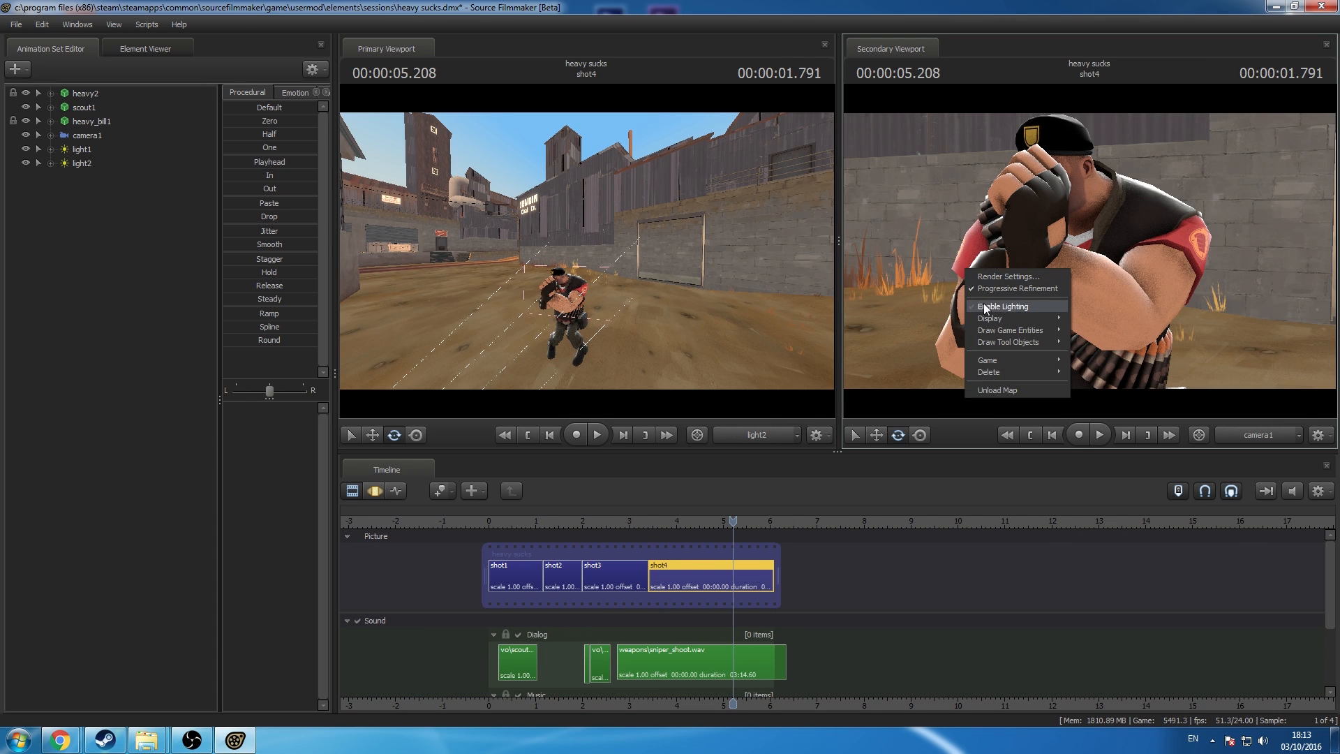
click(978, 302)
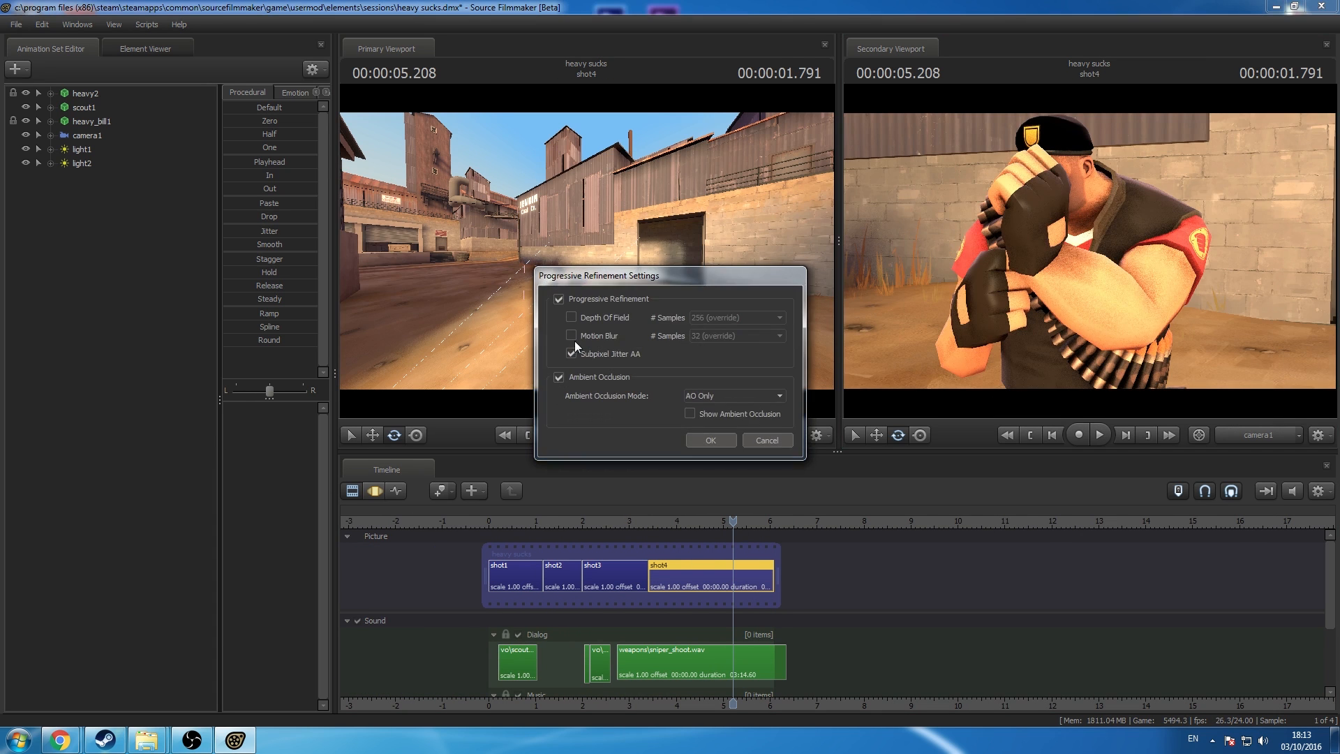
click(572, 336)
click(572, 318)
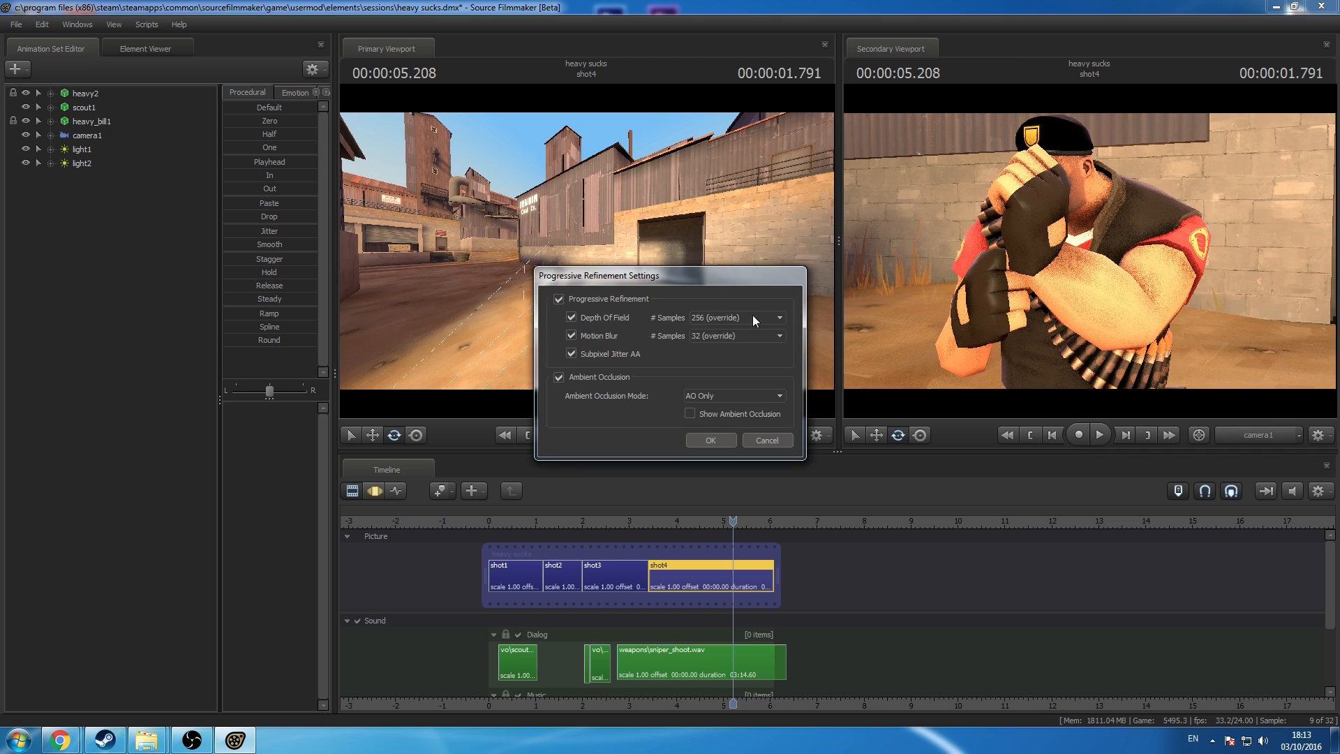
click(711, 440)
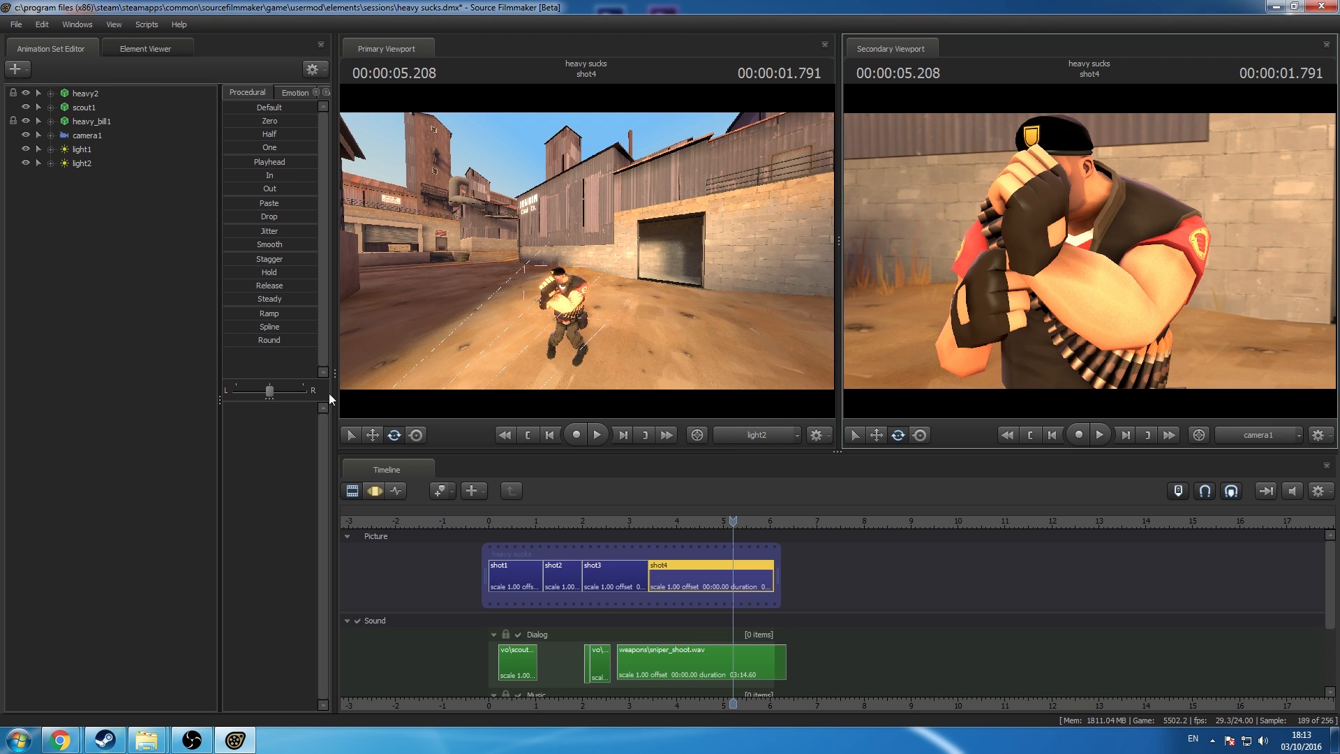
click(362, 493)
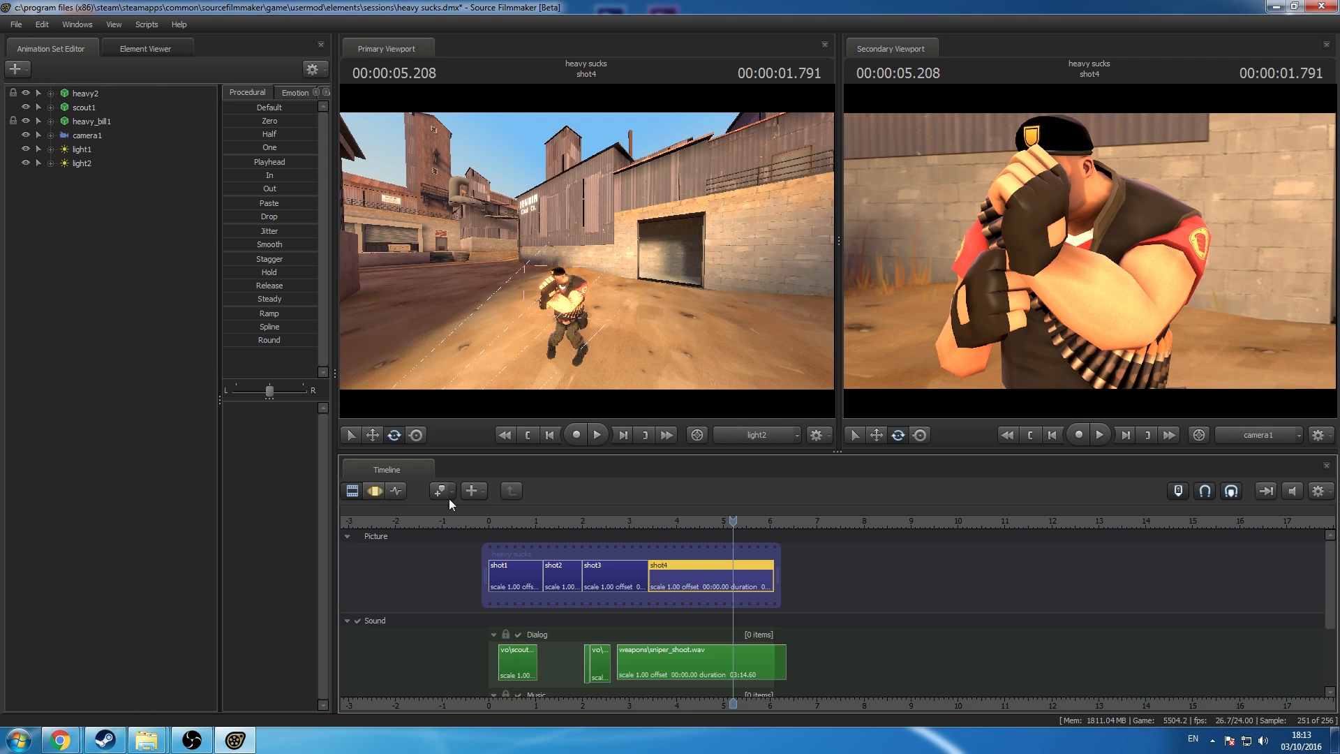
Step: Open the movie export settings, saving the modified session first
click(15, 24)
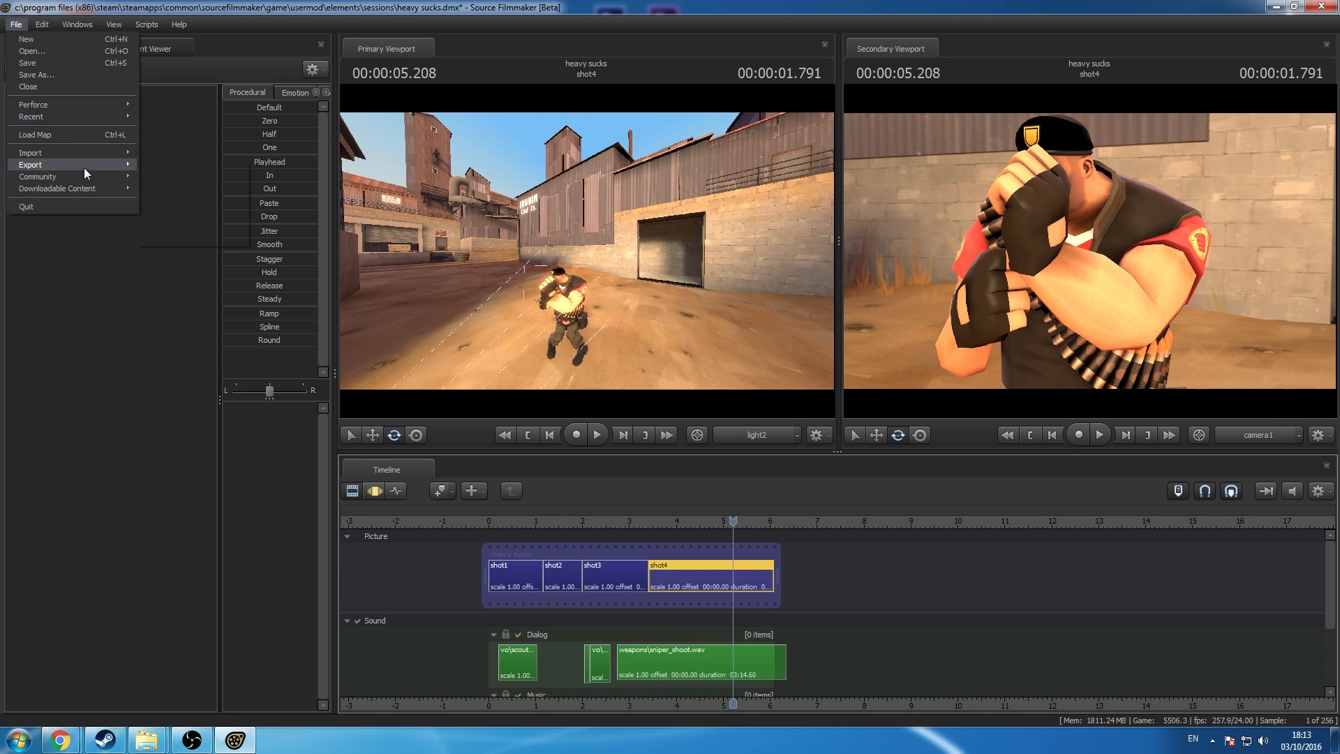
mouse_move(94, 166)
click(153, 166)
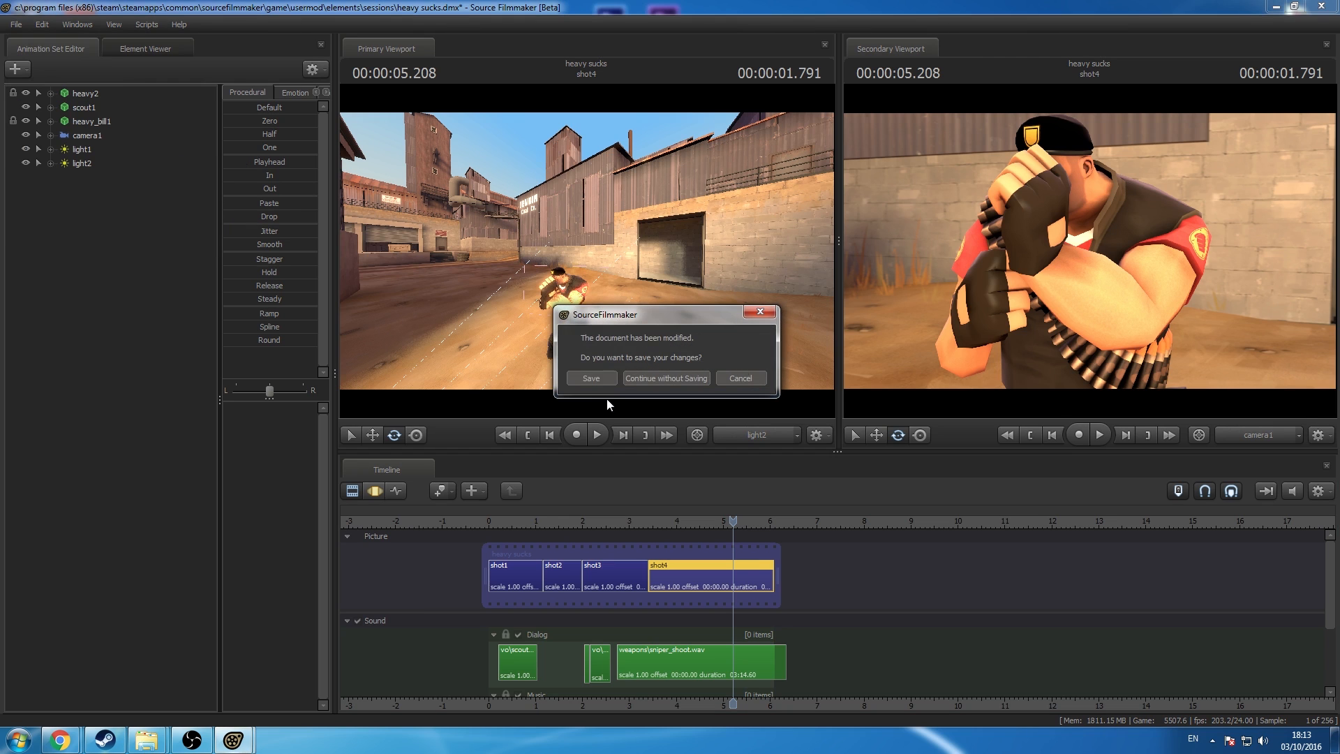
click(594, 379)
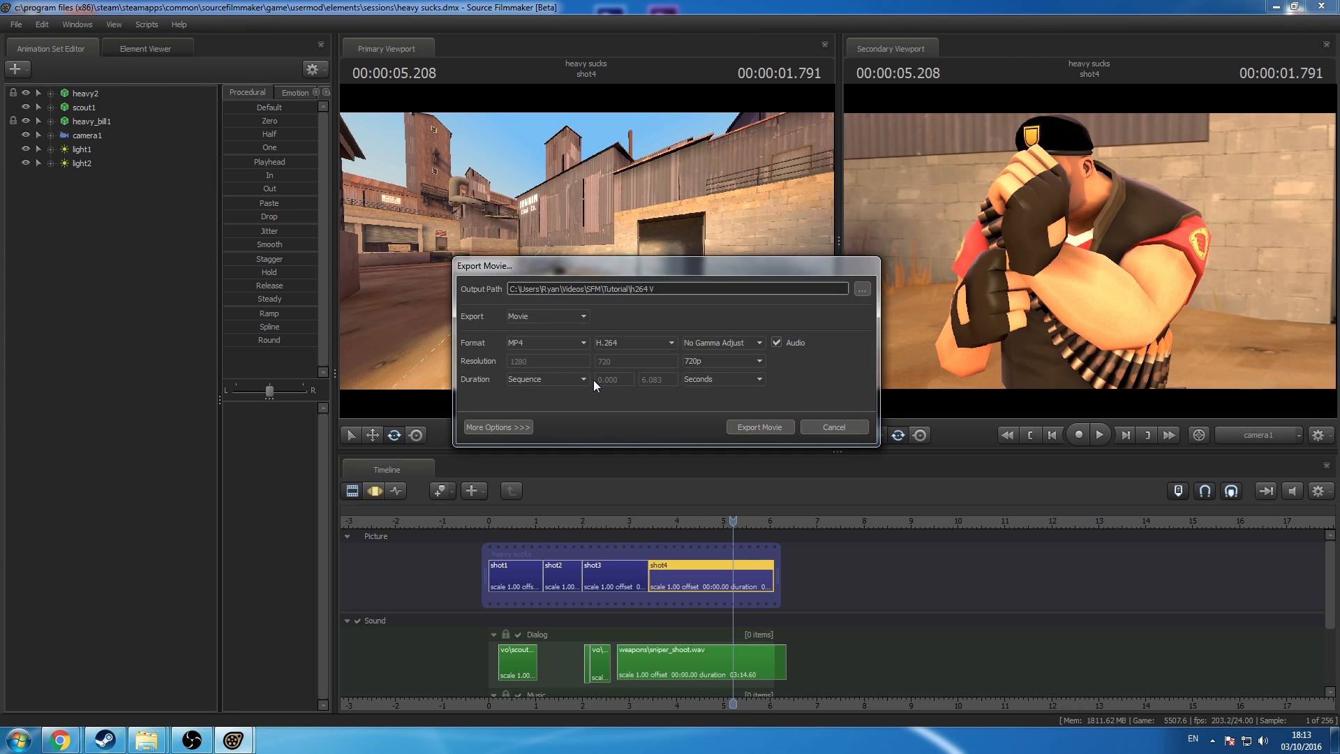
Step: Expand the export options, enable the frame rate override in the layoff settings, try 60 and erase it again
click(511, 426)
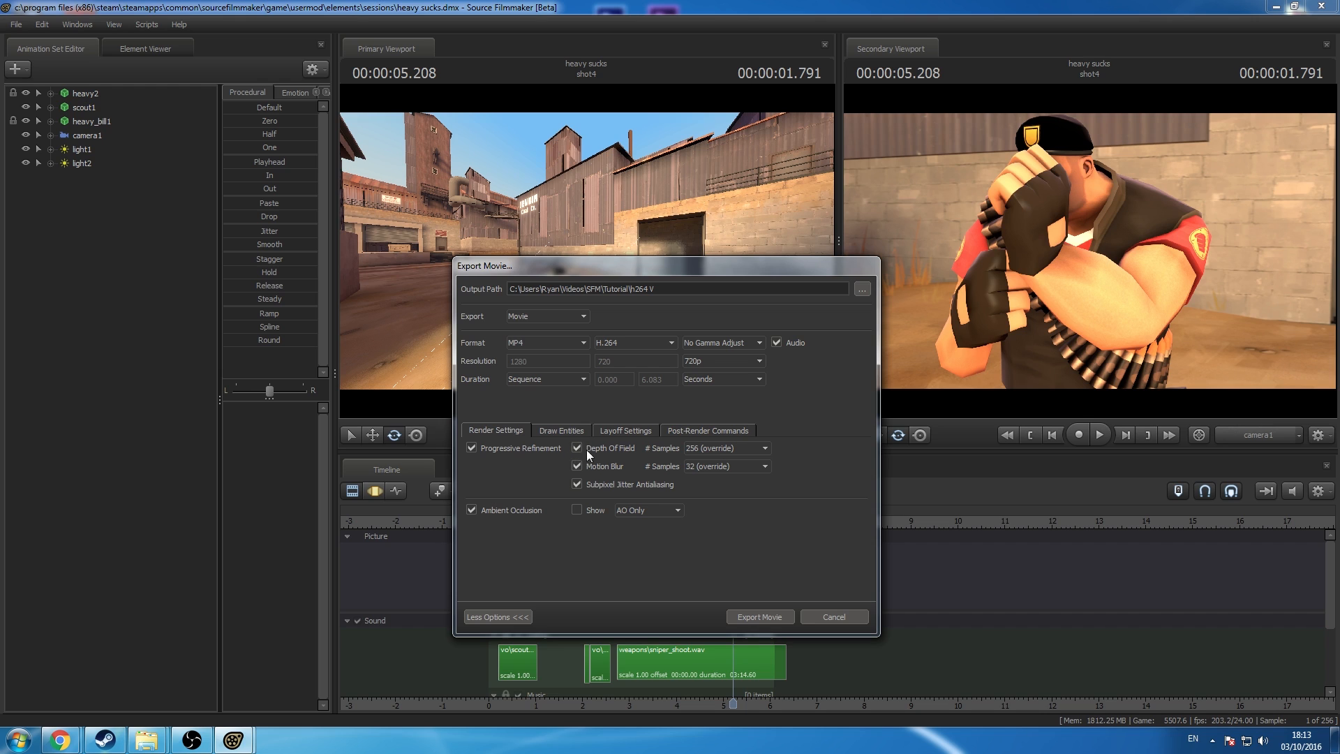
click(576, 429)
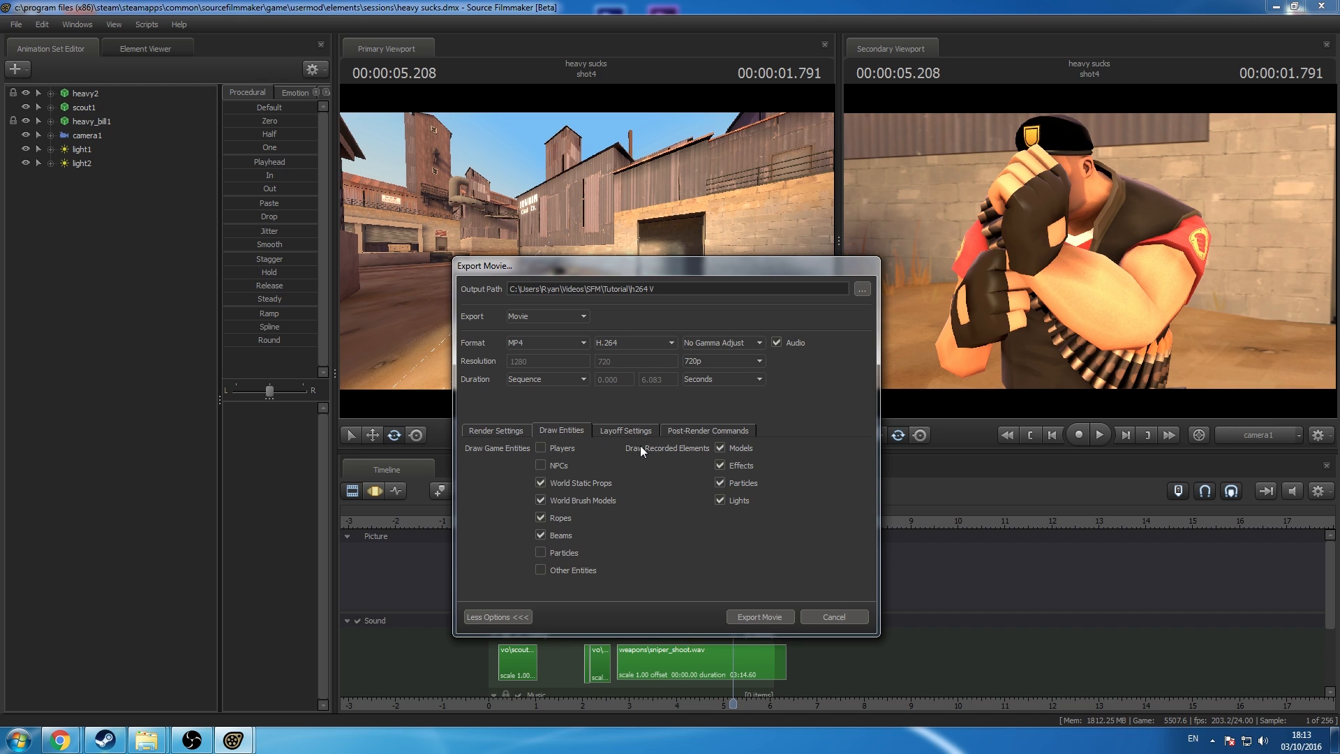
click(631, 430)
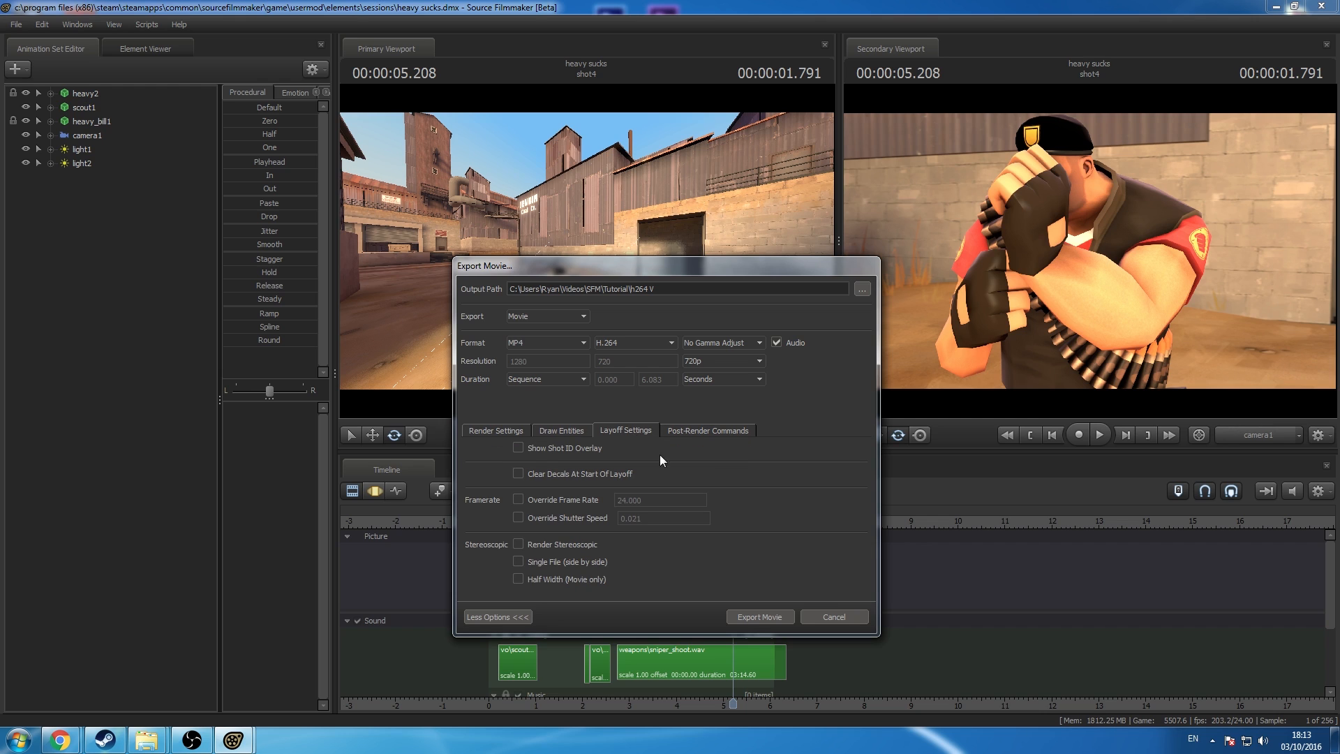
click(522, 501)
double_click(664, 500)
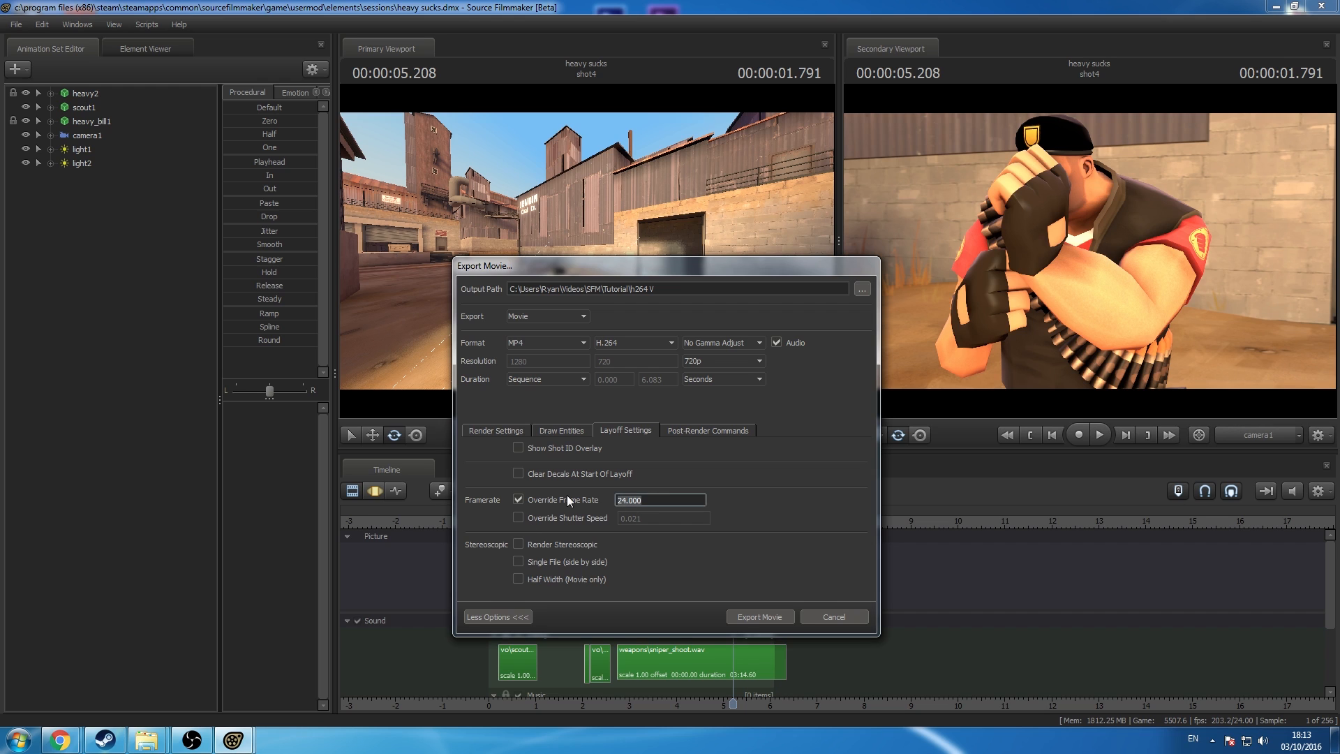
text(60)
key(BackSpace)
key(BackSpace)
key(BackSpace)
key(BackSpace)
text(2)
Step: Choose the 720p resolution and export the whole sequence as an H.264 MP4 movie with audio
click(491, 431)
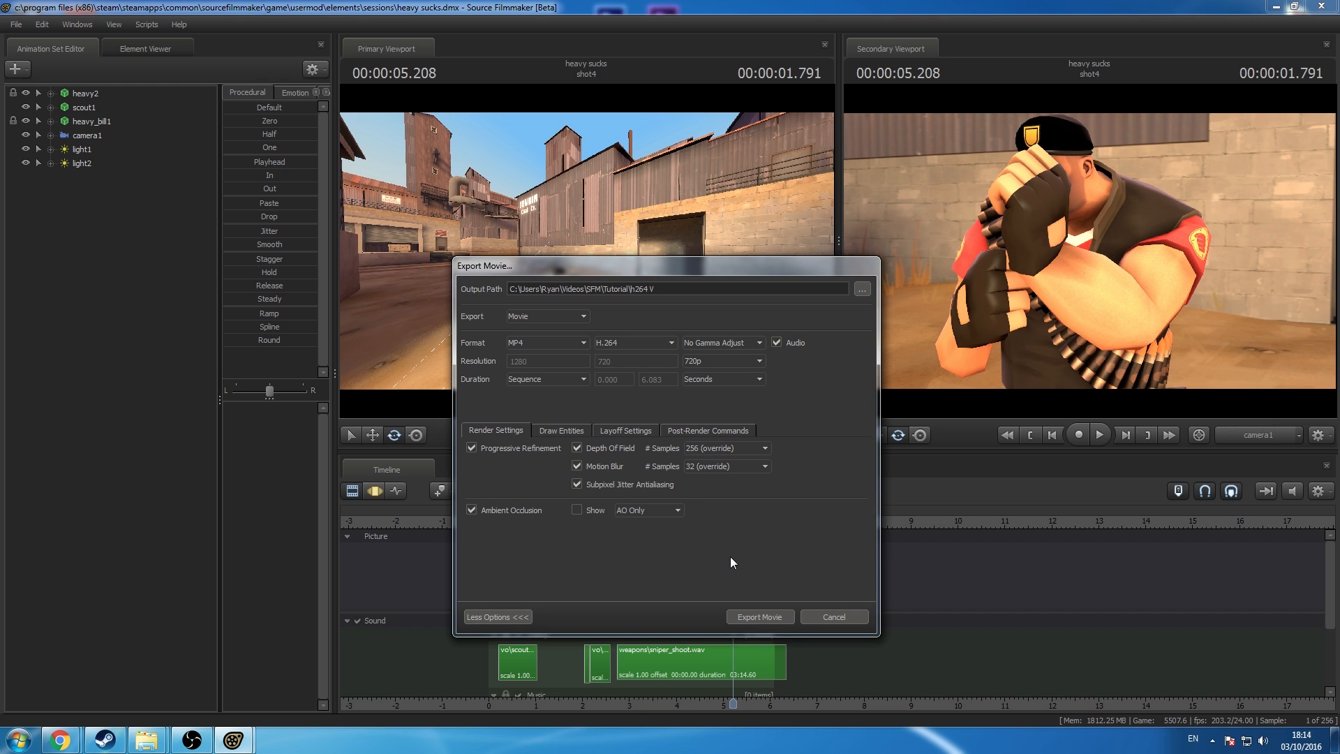
click(726, 355)
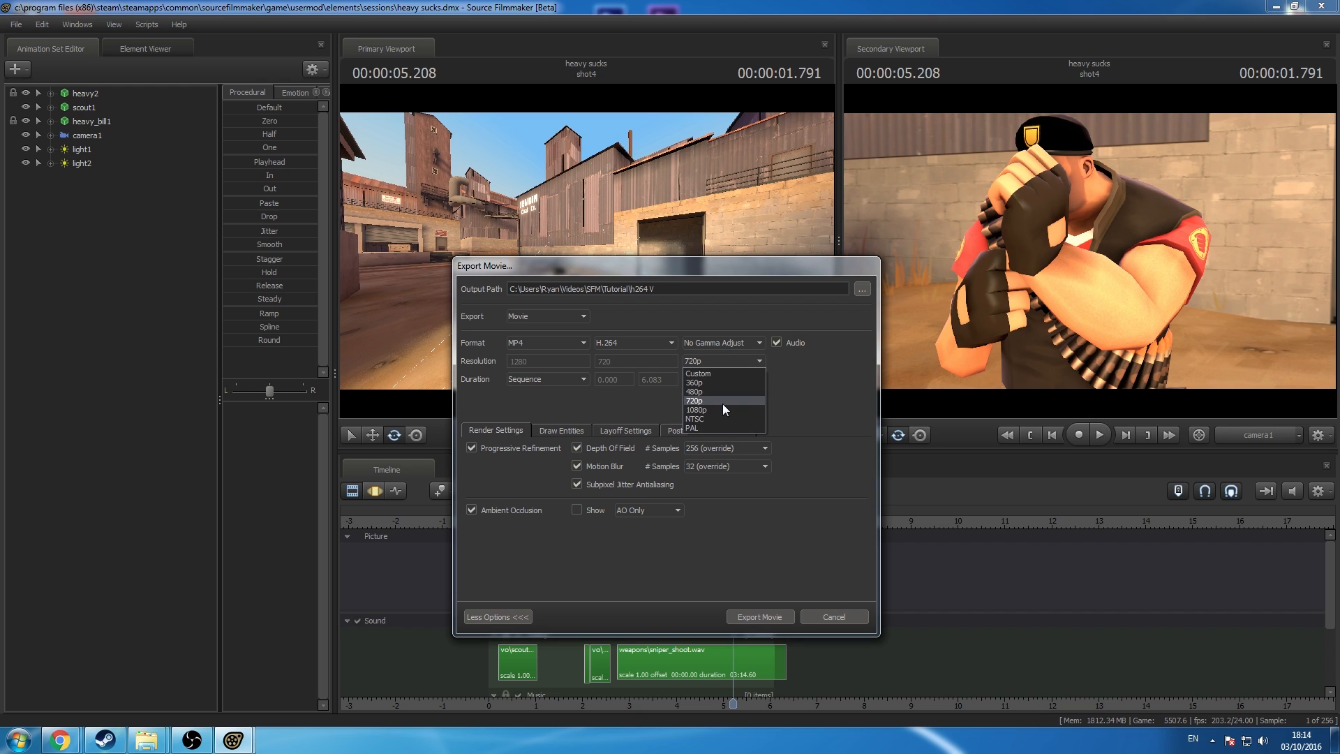
click(723, 403)
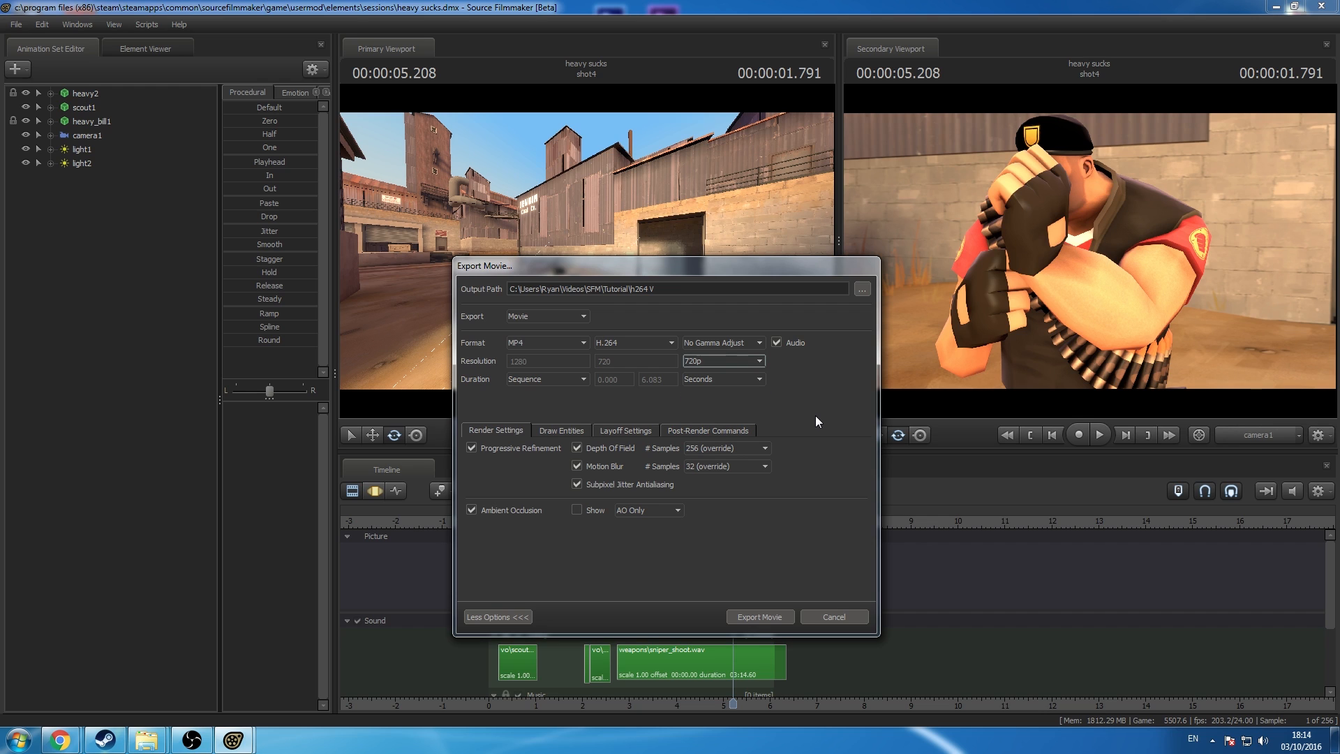
click(752, 615)
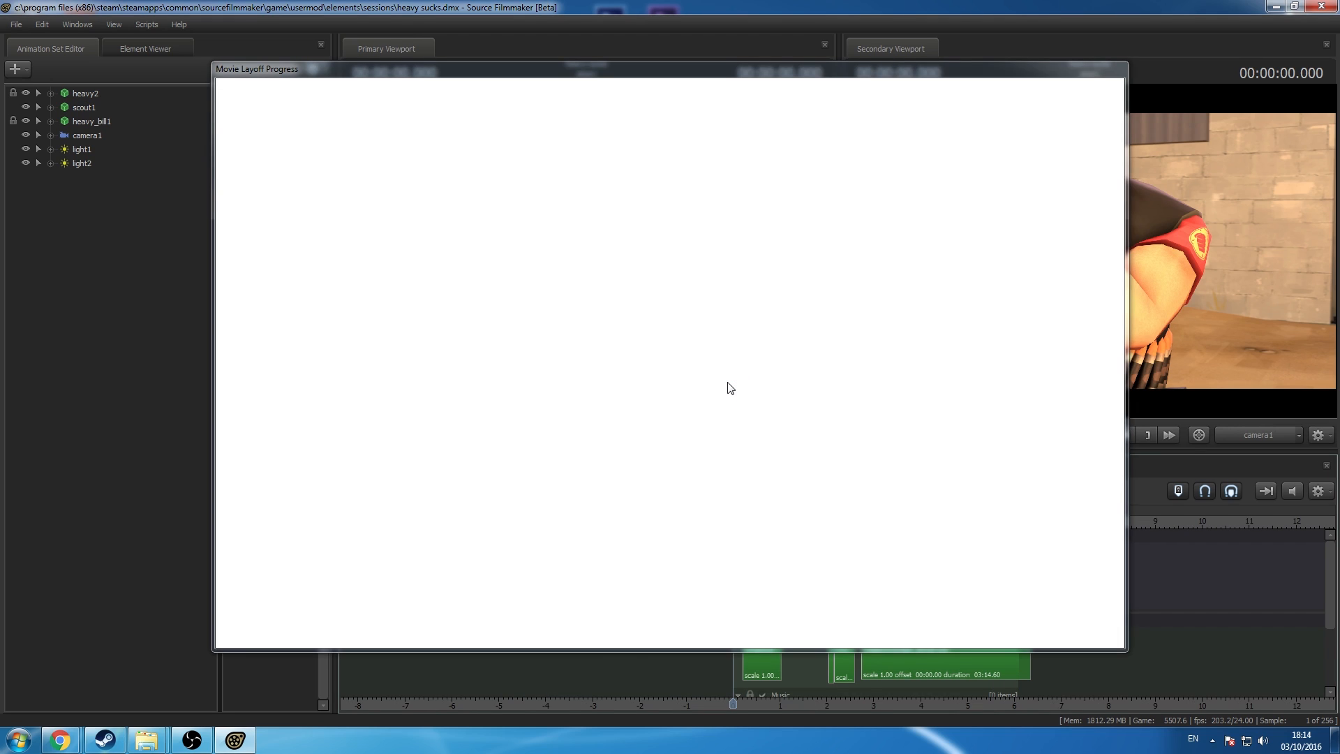